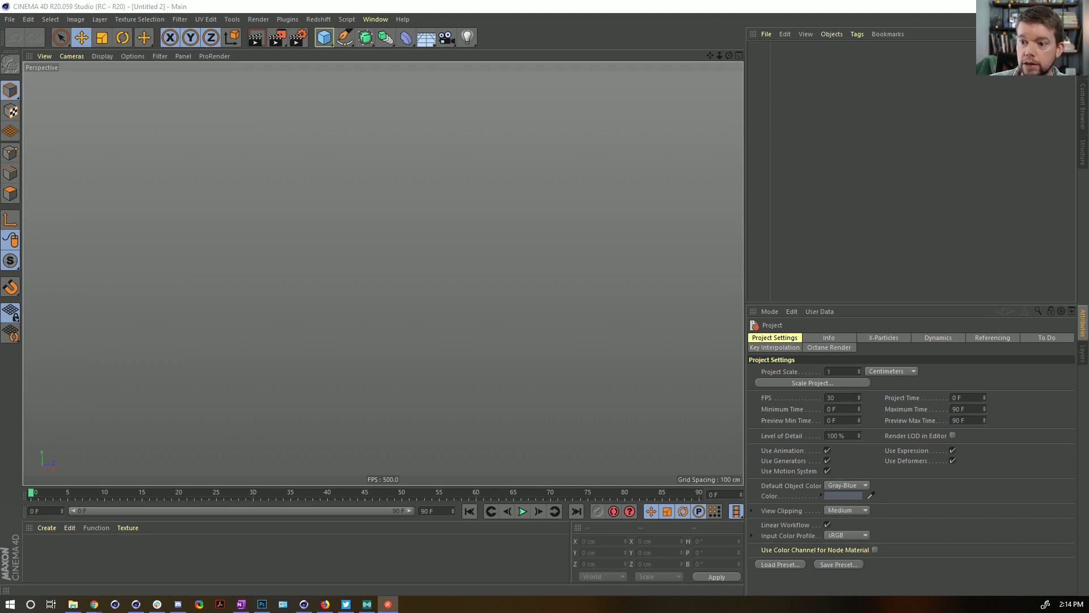
- Switch to the browser and mute the "54 cool 2D effect" video, playing it briefly from 0:53 and pausing it
key("alt+Tab")
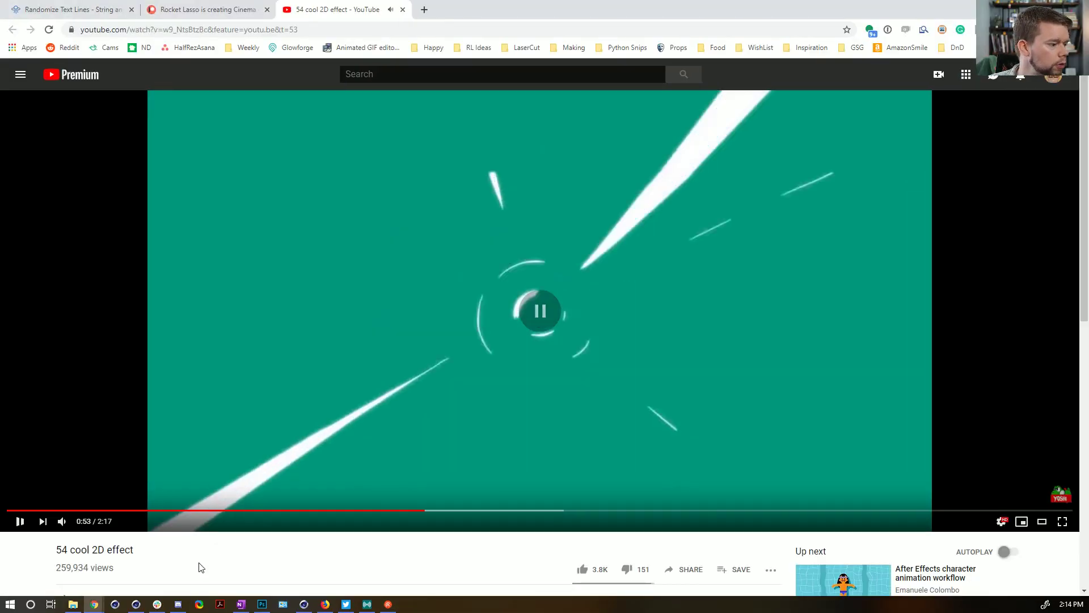
left_click(62, 521)
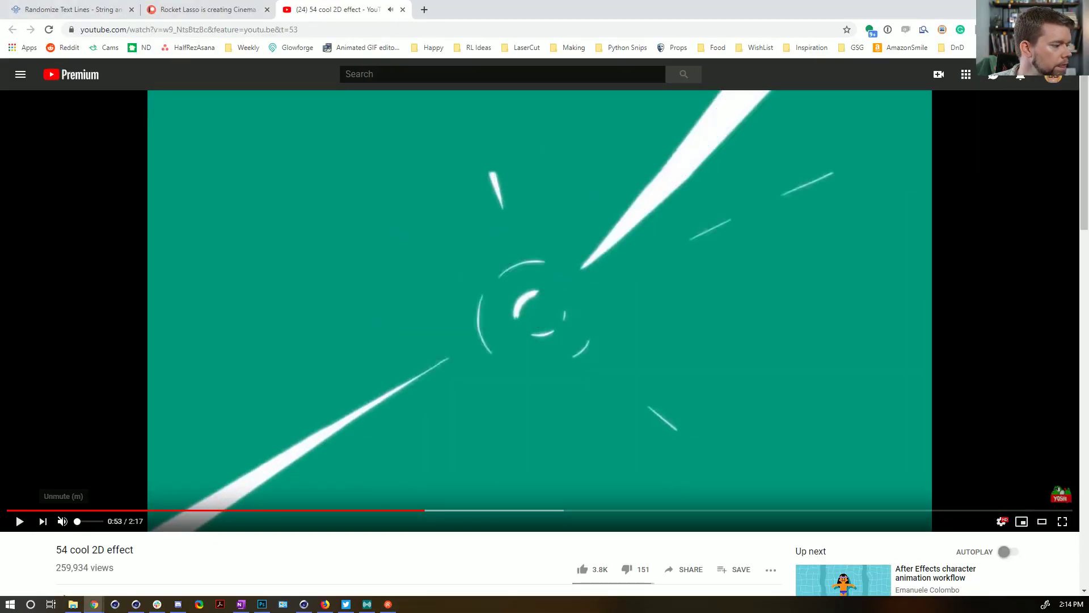
left_click(411, 384)
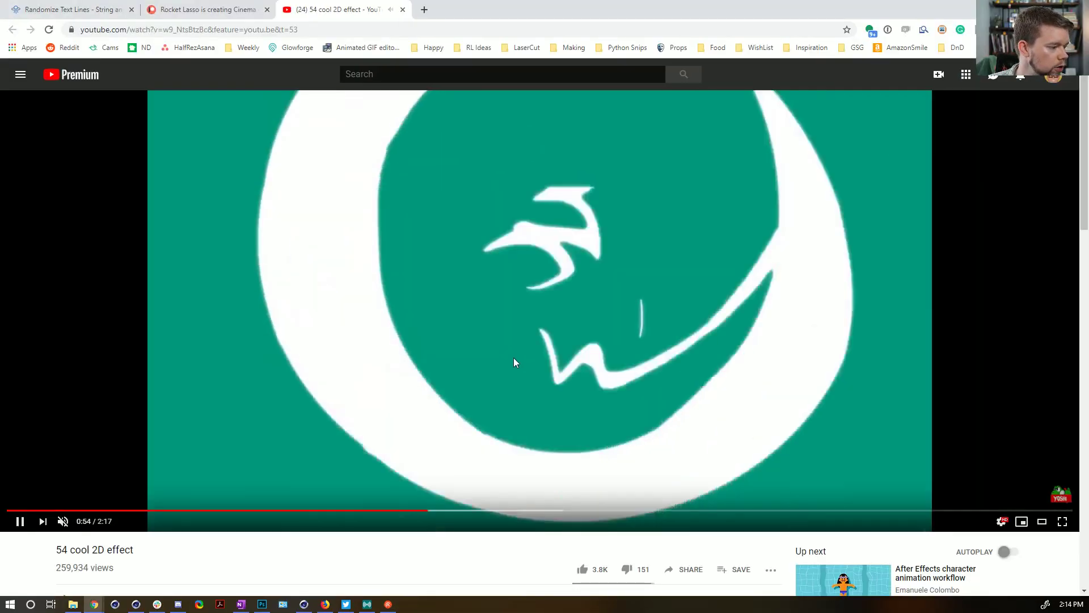
left_click(607, 348)
- Expand the video's full description and read who the effects are credited to
scroll(426, 479, "down", 4)
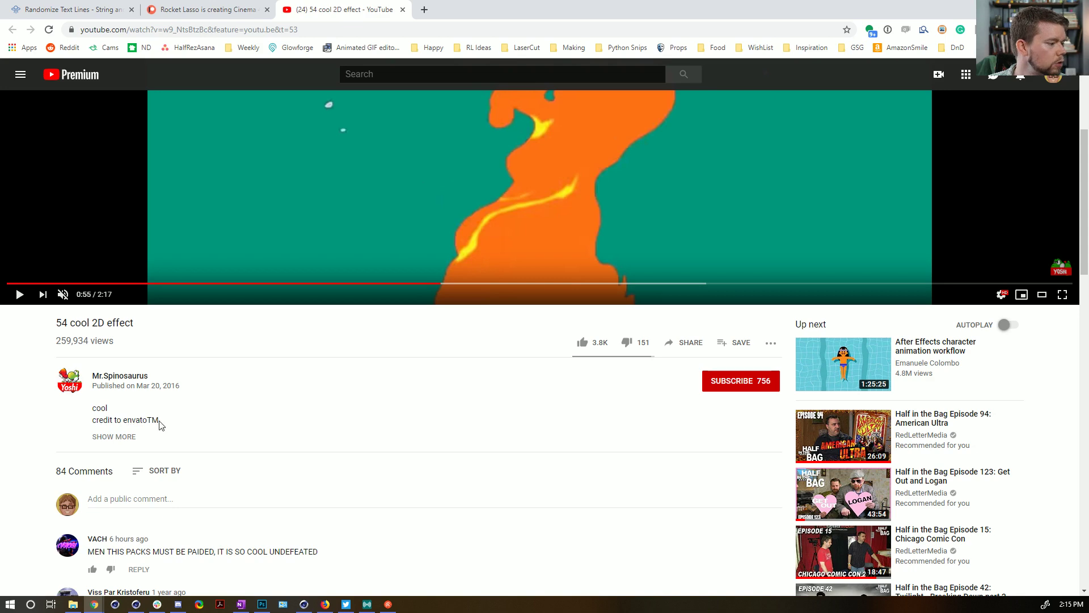
scroll(142, 418, "down", 1)
left_click(126, 381)
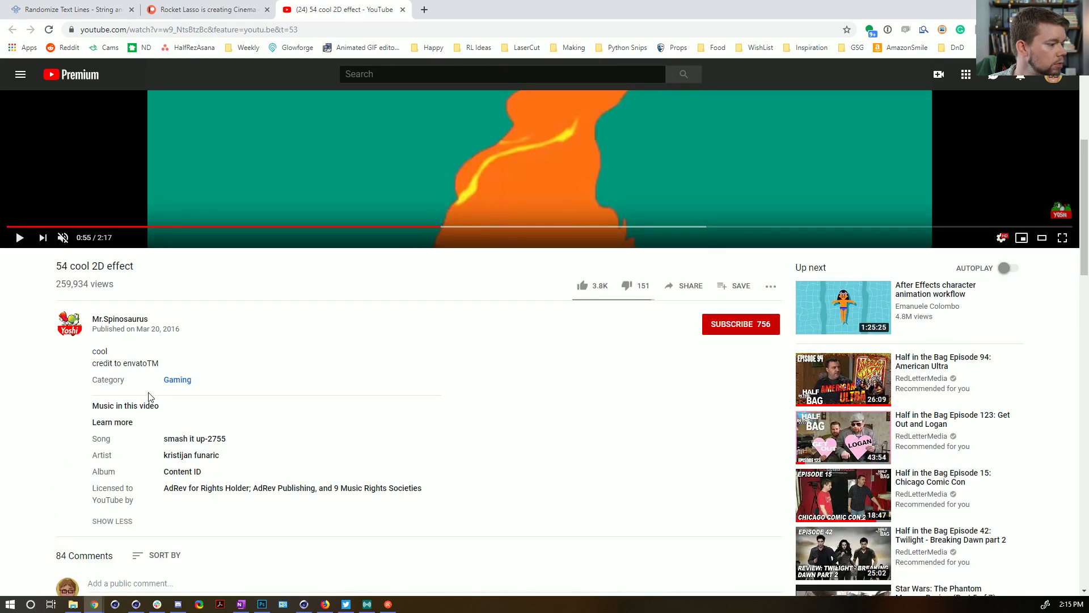
scroll(176, 409, "up", 2)
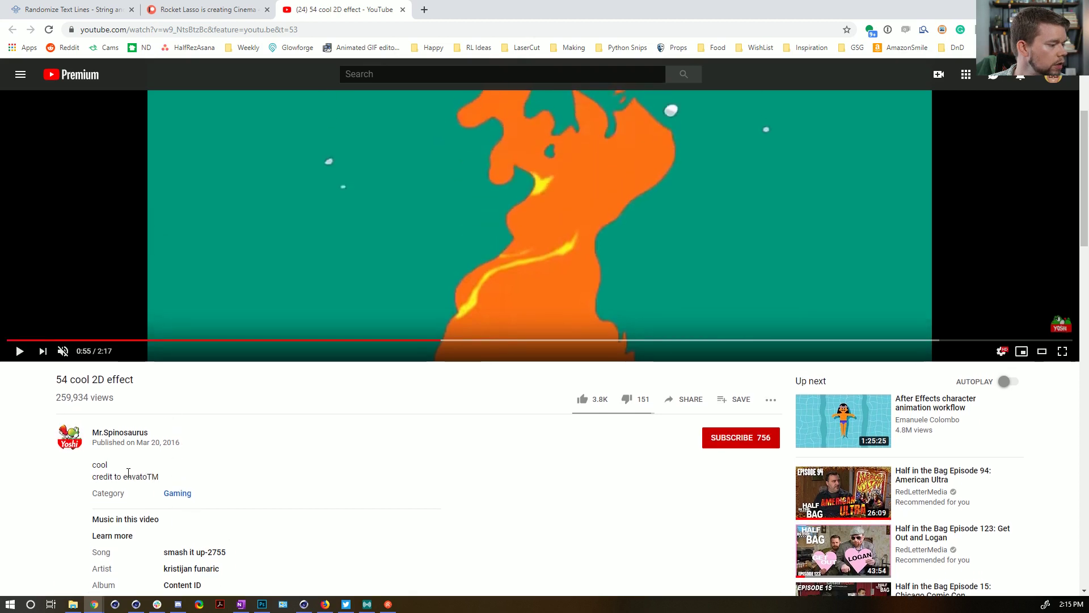
- Copy "envatoTM" from the description's credit line and search the web for it in a new tab
double_click(129, 476)
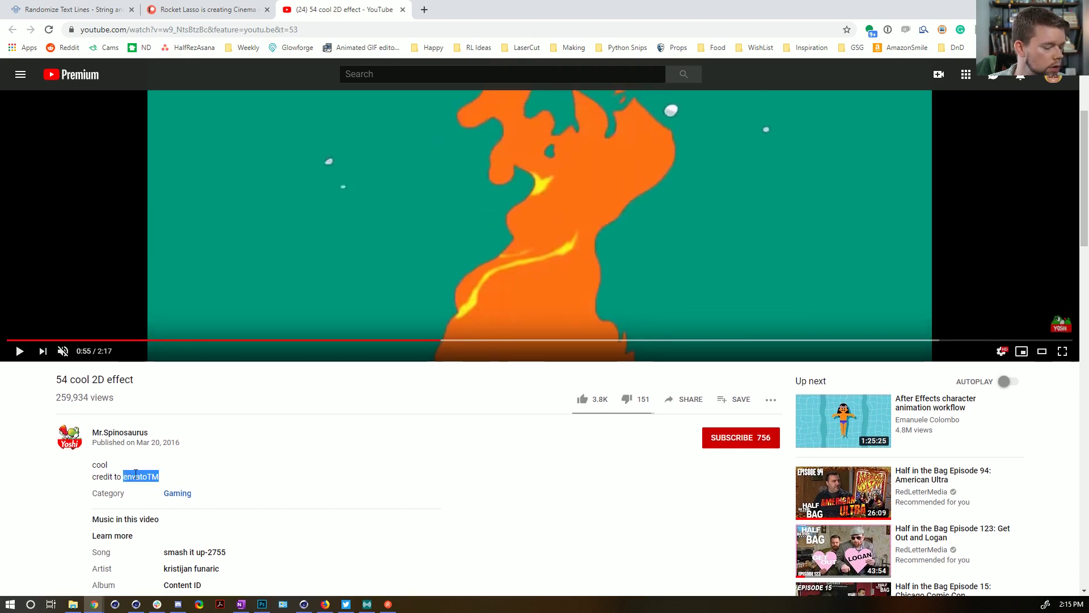
key("ctrl+c")
key("ctrl+t")
key("ctrl+v")
key("Return")
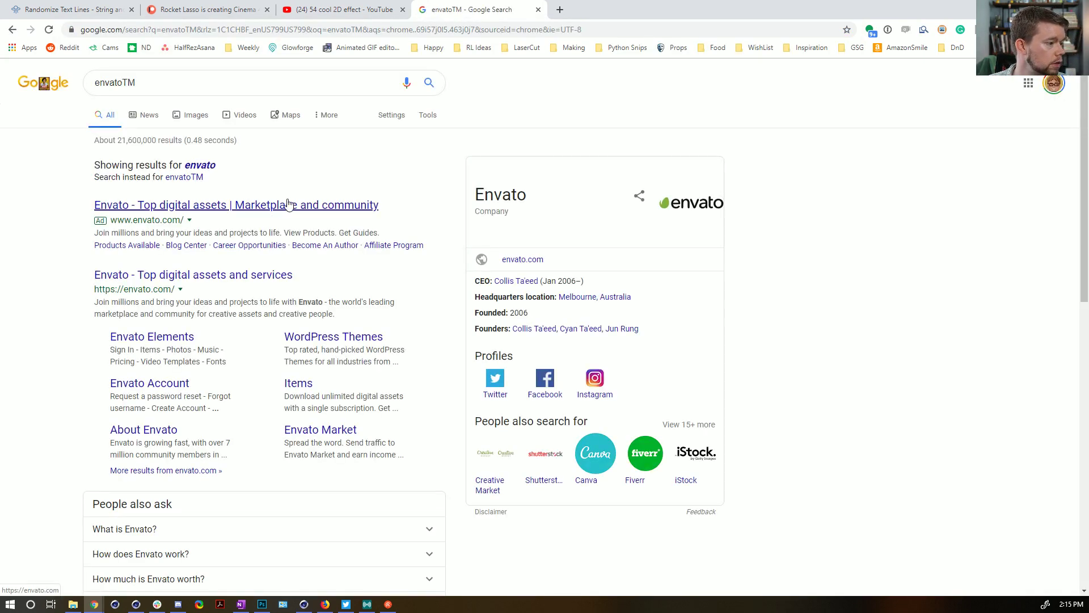
- Check Envato's website and browse its Twitter feed from the search results
left_click(245, 278)
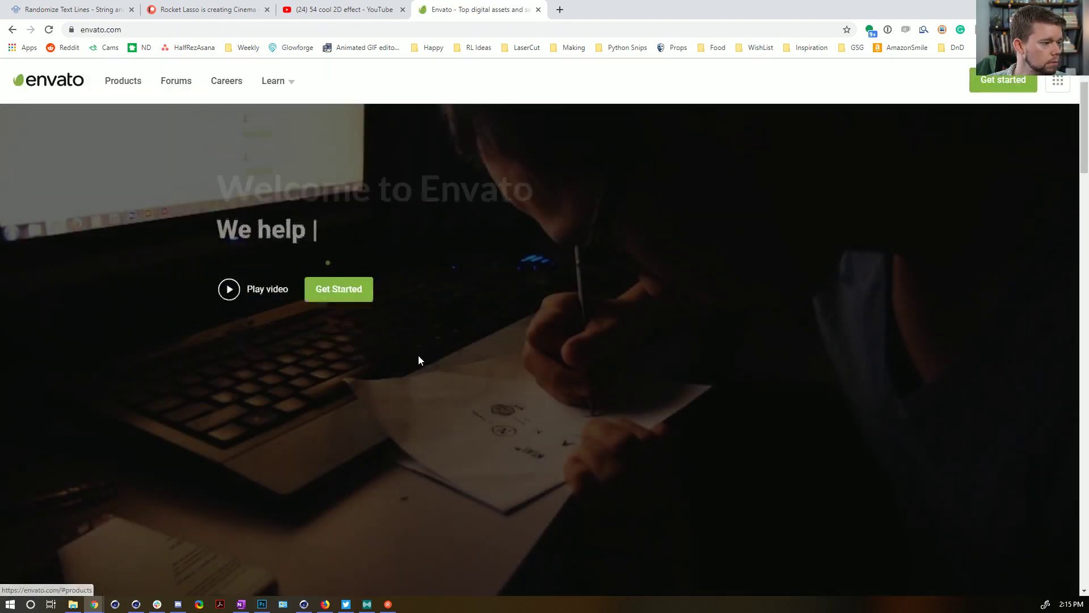
left_click(11, 29)
scroll(261, 290, "down", 6)
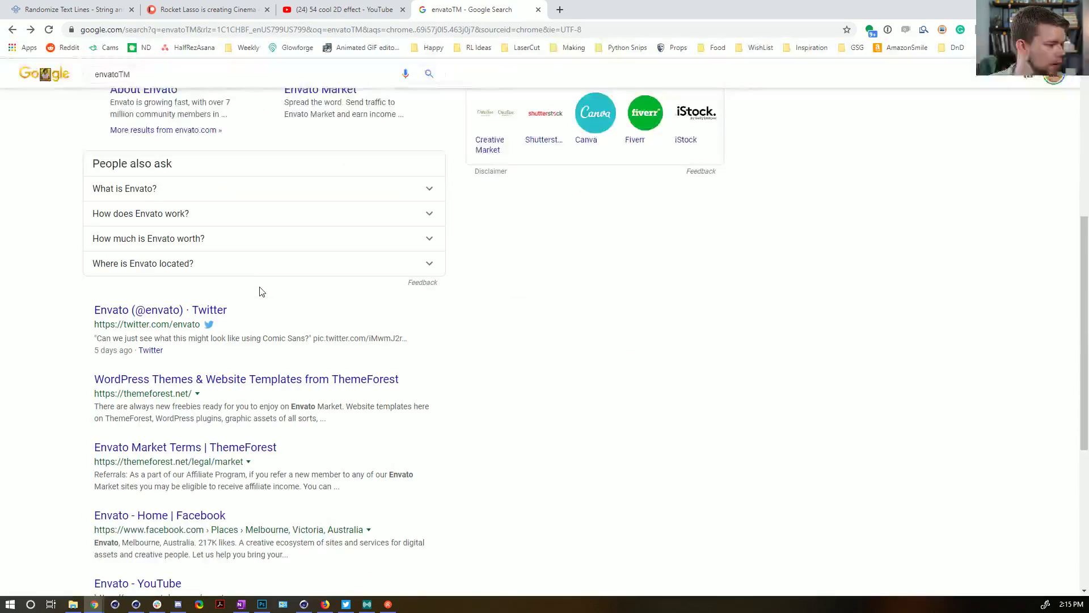
left_click(208, 311)
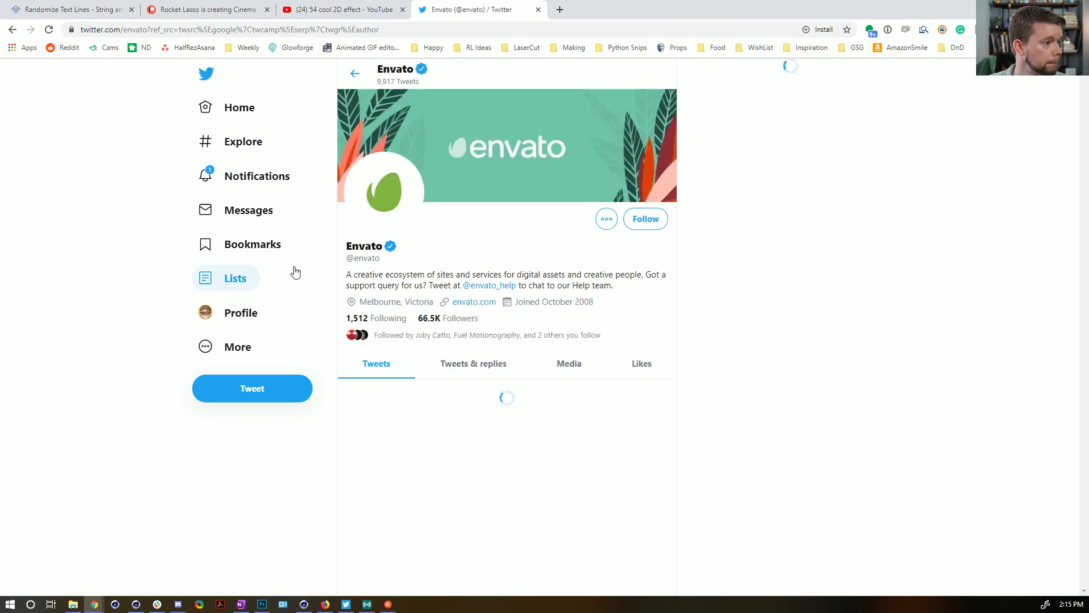
scroll(386, 293, "down", 4)
scroll(397, 295, "down", 10)
scroll(403, 302, "down", 9)
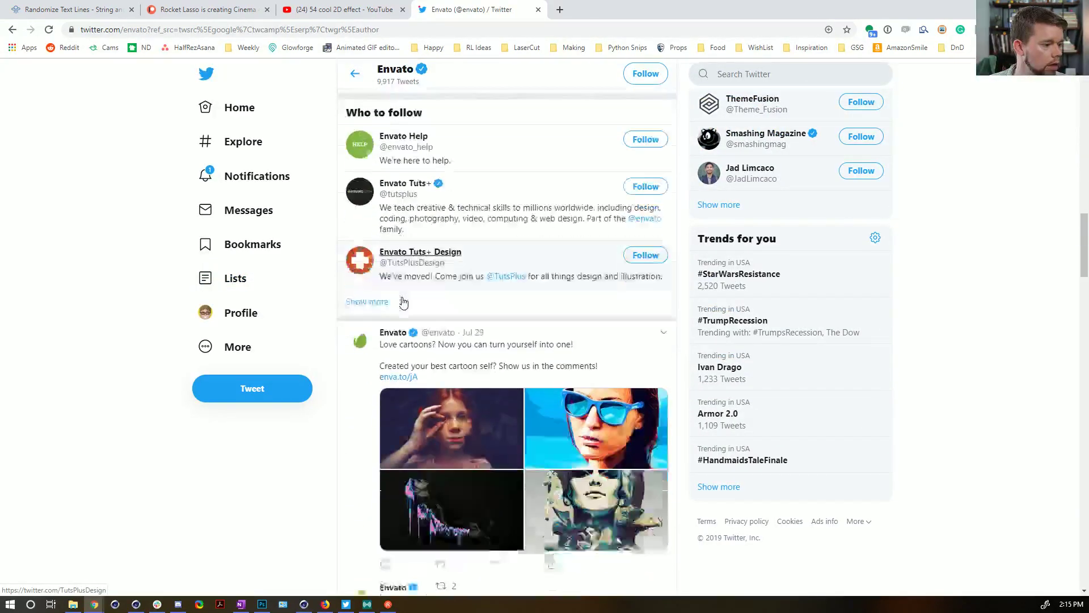
- Return to the "54 cool 2D effect" video, replay it from the beginning and again from about 0:53, and pause it
left_click(338, 8)
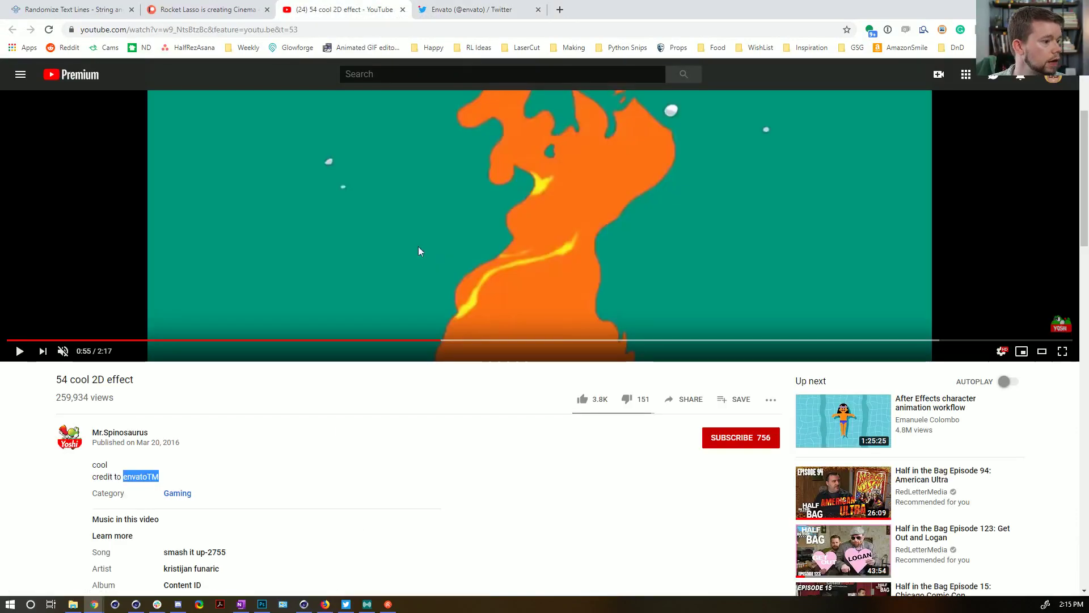
left_click(588, 316)
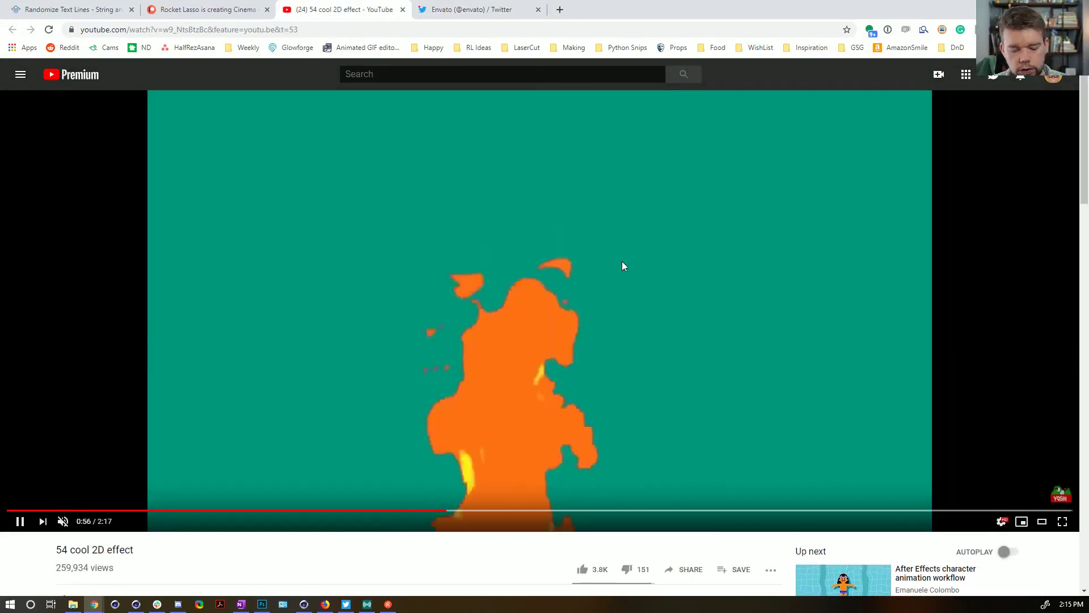
key("0")
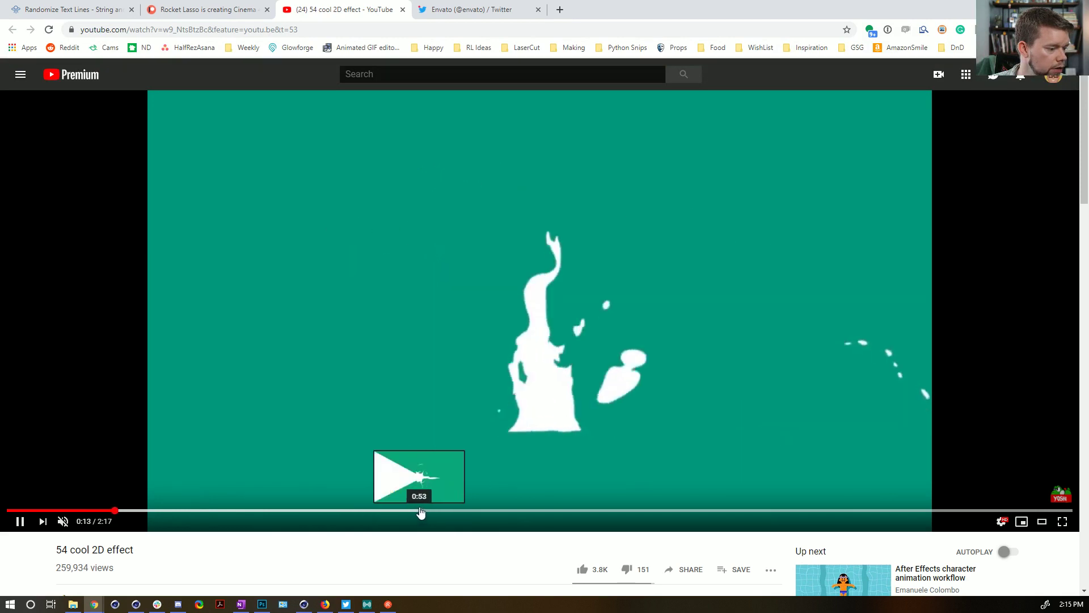
left_click(417, 511)
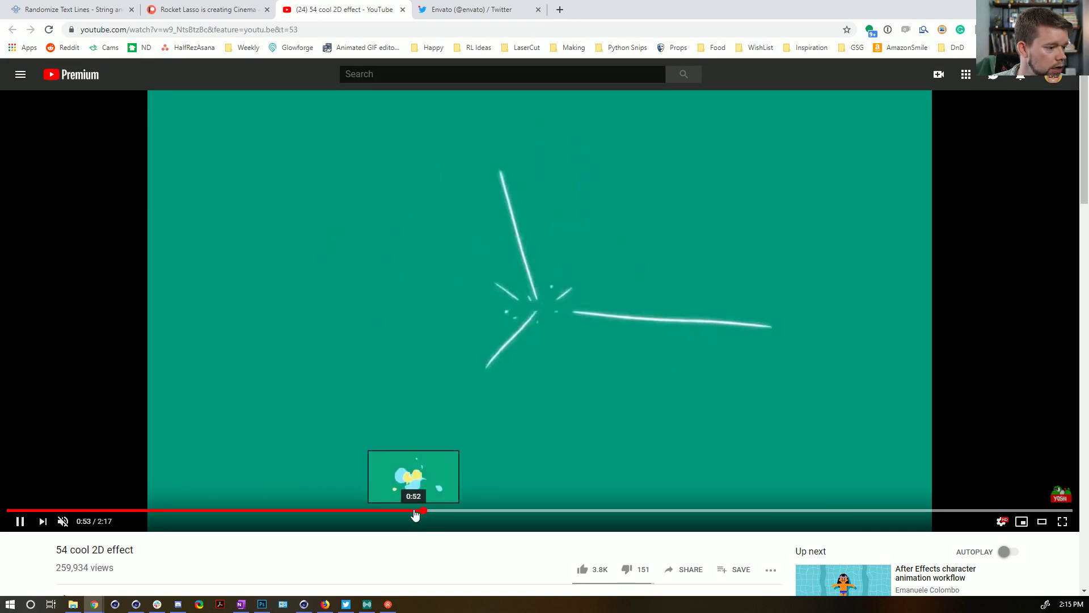
left_click(637, 363)
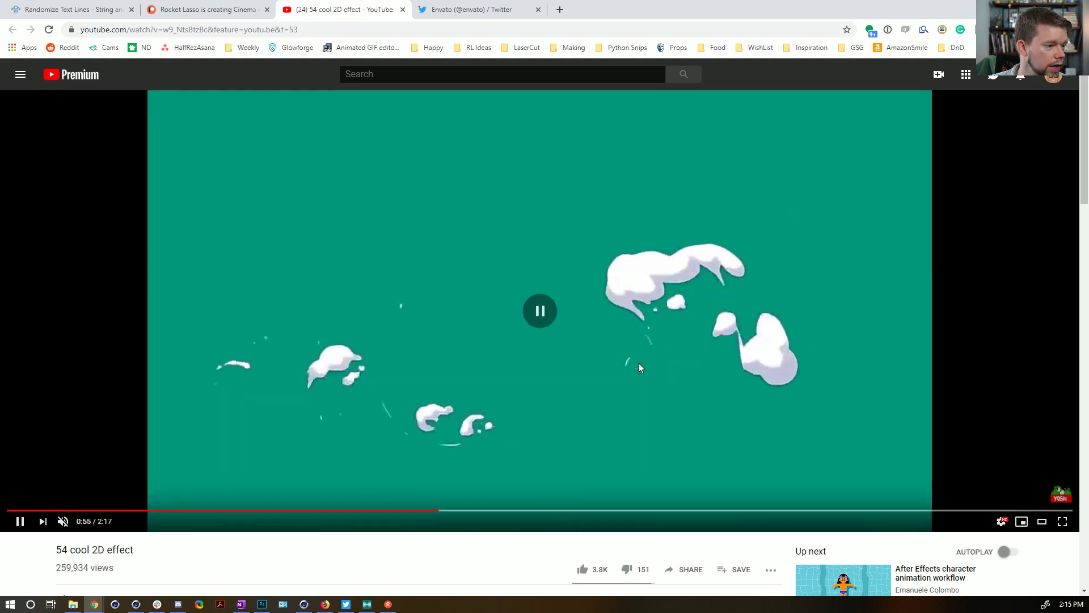
- Step the paused video back frame by frame from 0:55 to the burst's thin radiating lines at 0:53
key("comma")
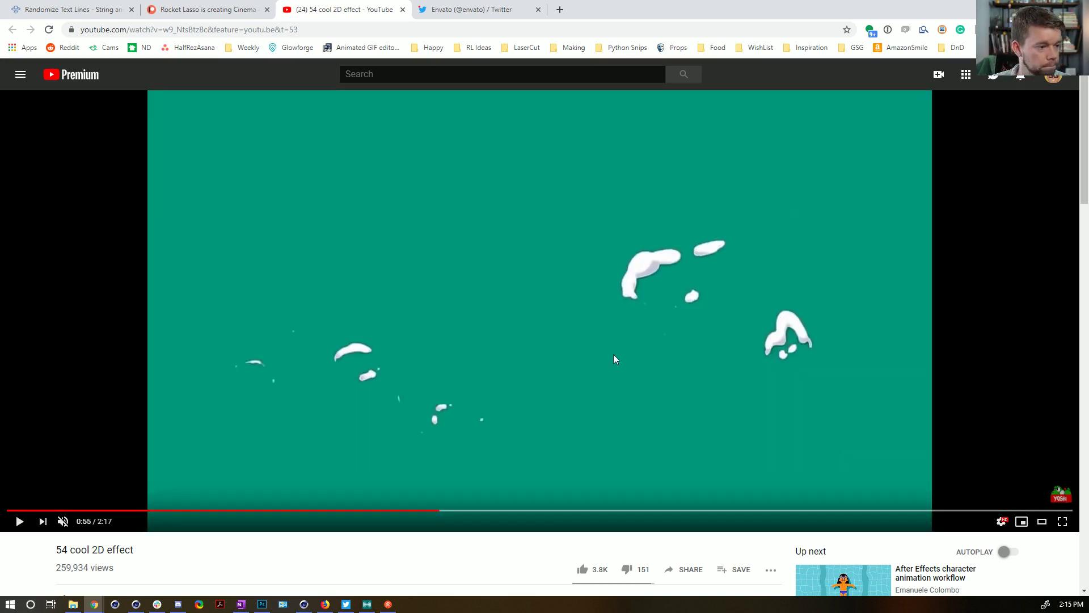
key("comma")
key("comma")
key("comma")
key("comma")
key("comma")
key("comma")
key("comma")
key("comma")
key("comma")
key("comma")
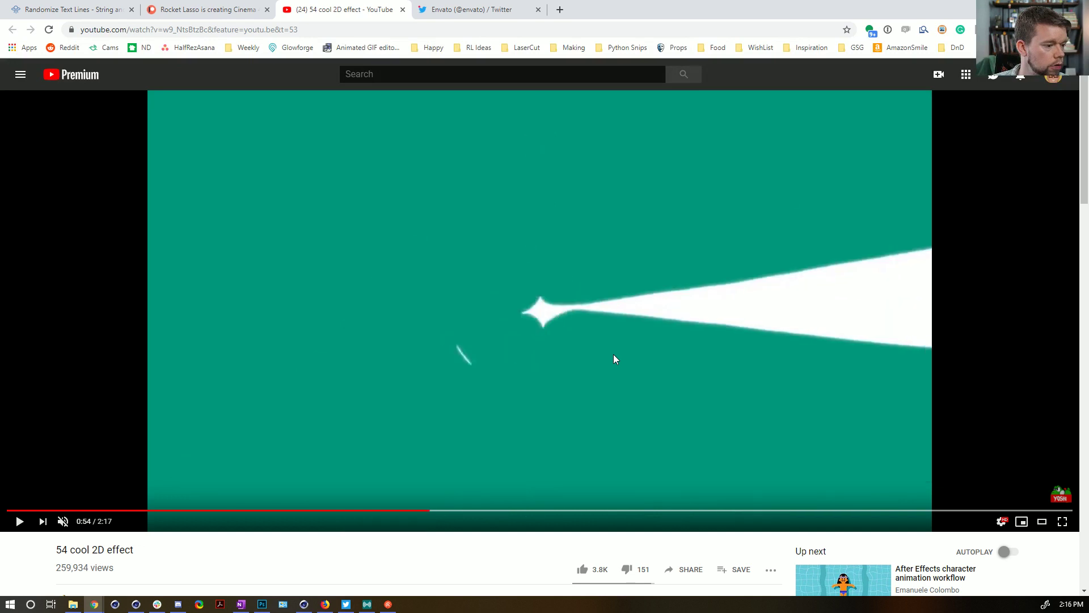
key("comma")
key("comma")
key("comma")
key("comma")
key("comma")
key("comma")
key("comma")
key("comma")
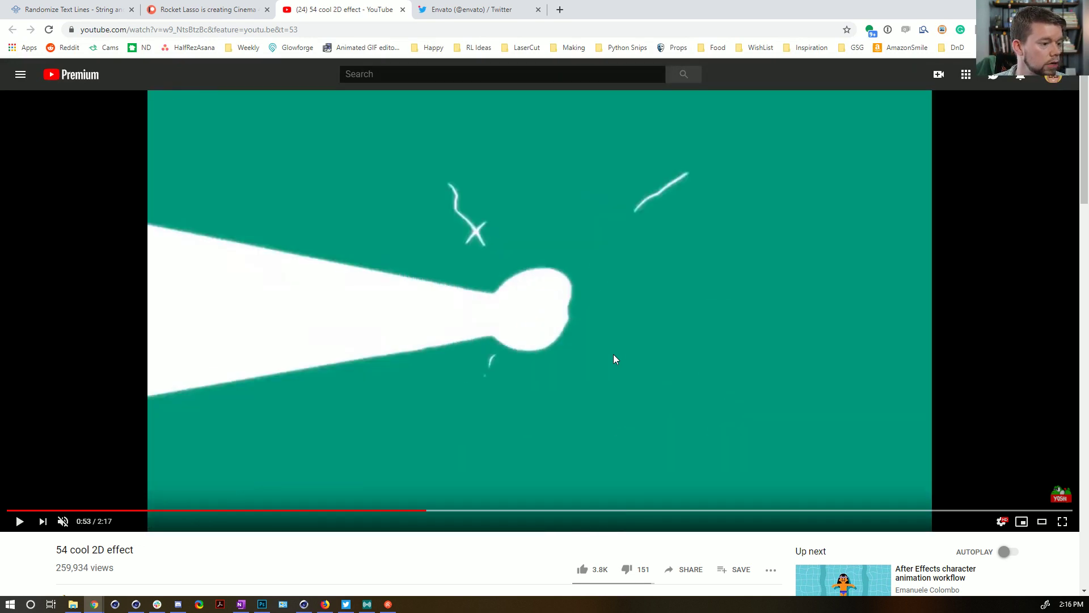
key("comma")
key("comma")
key("comma")
key("comma")
key("comma")
key("comma")
key("comma")
key("comma")
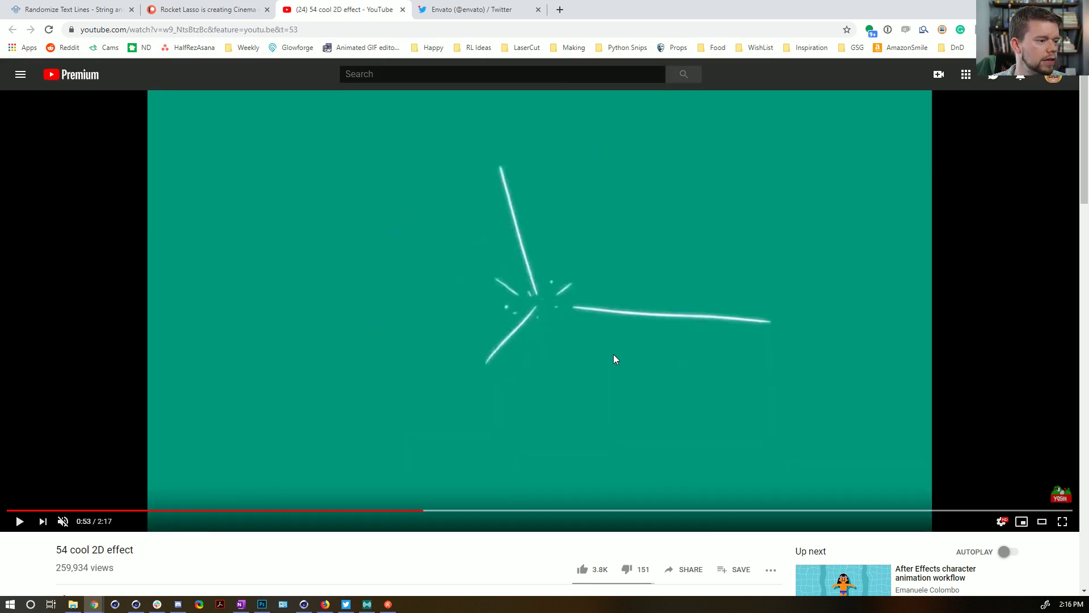
- Examine the explosion's opening shapes frame by frame, from the radiating lines at 0:53 to the crescent and beam at 0:54
key("period")
key("period")
key("comma")
key("comma")
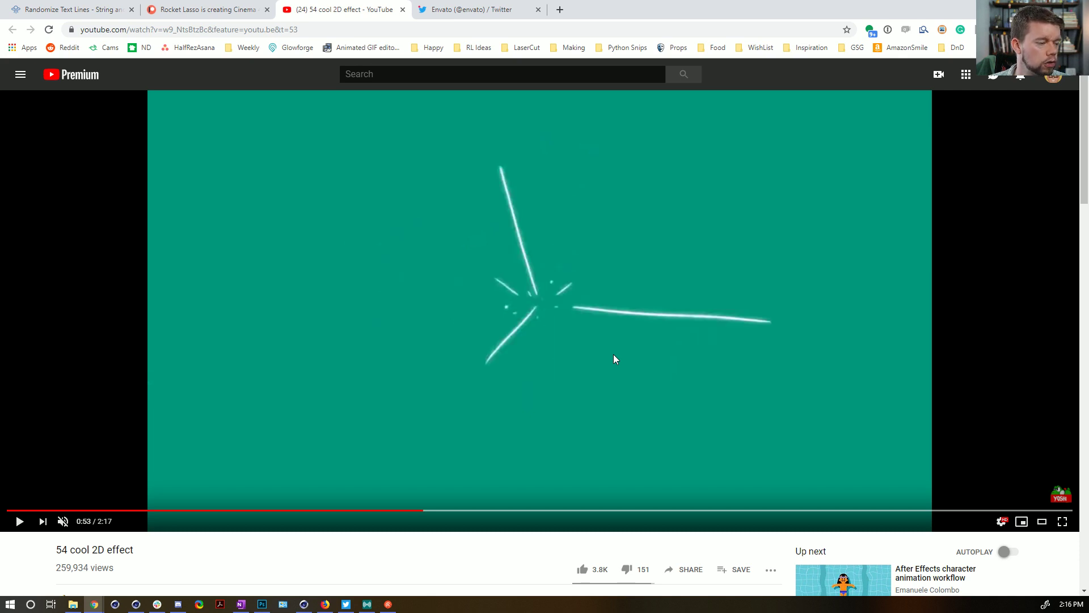
key("period")
key("period")
key("period")
key("period")
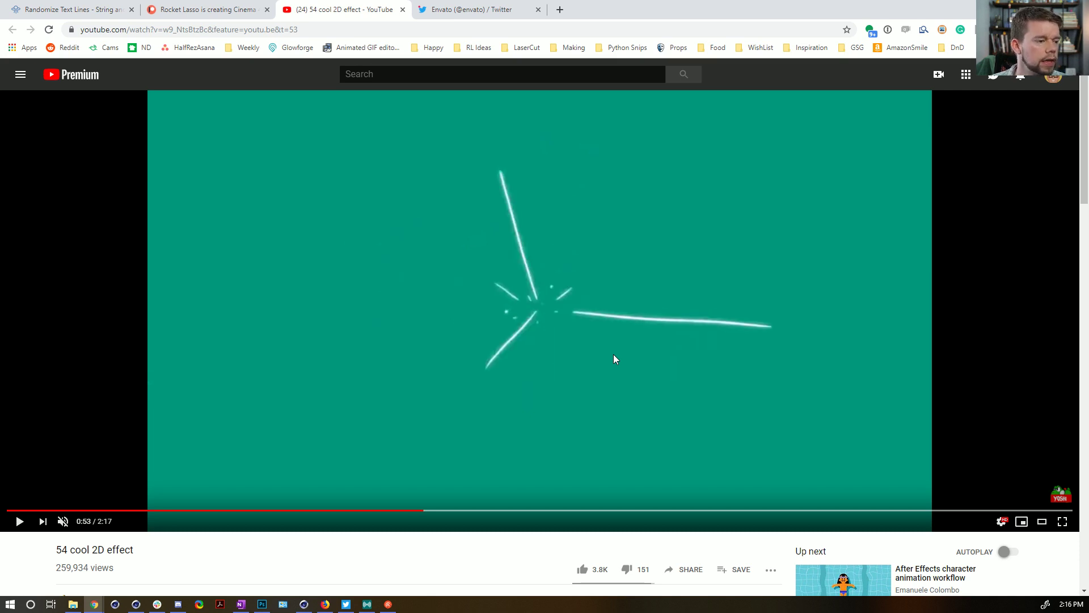
key("period")
key("period")
key("period")
key("period")
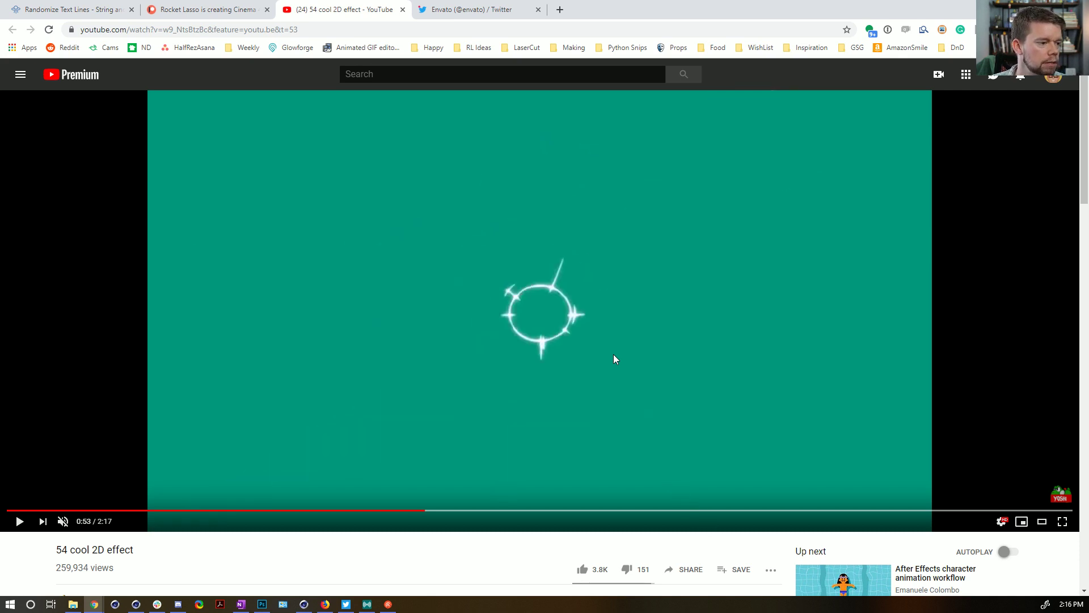
key("period")
key("period")
key("period")
key("period")
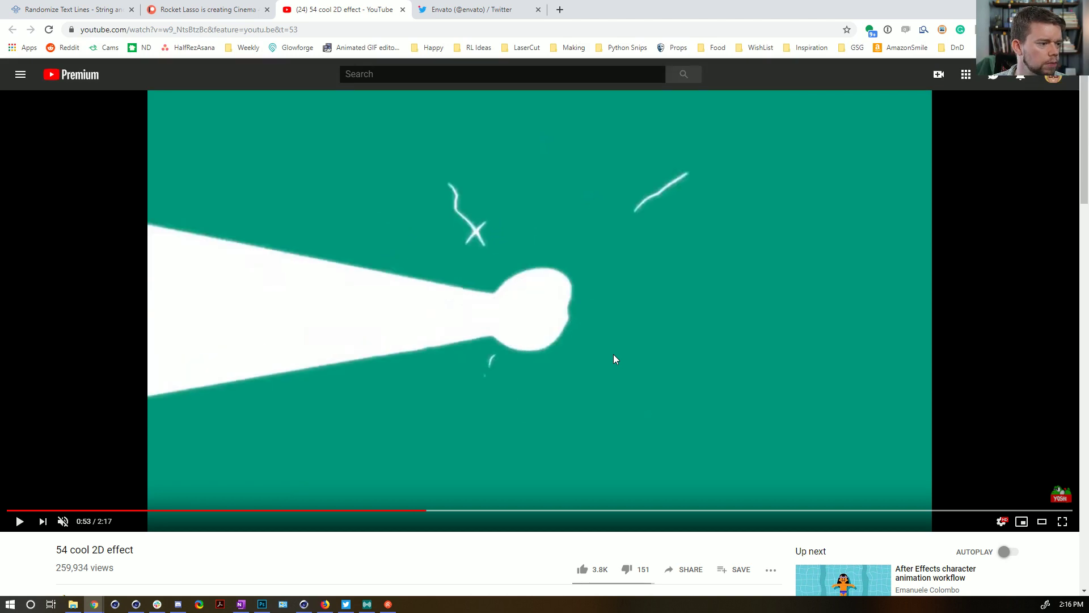
key("period")
key("period")
key("period")
key("period")
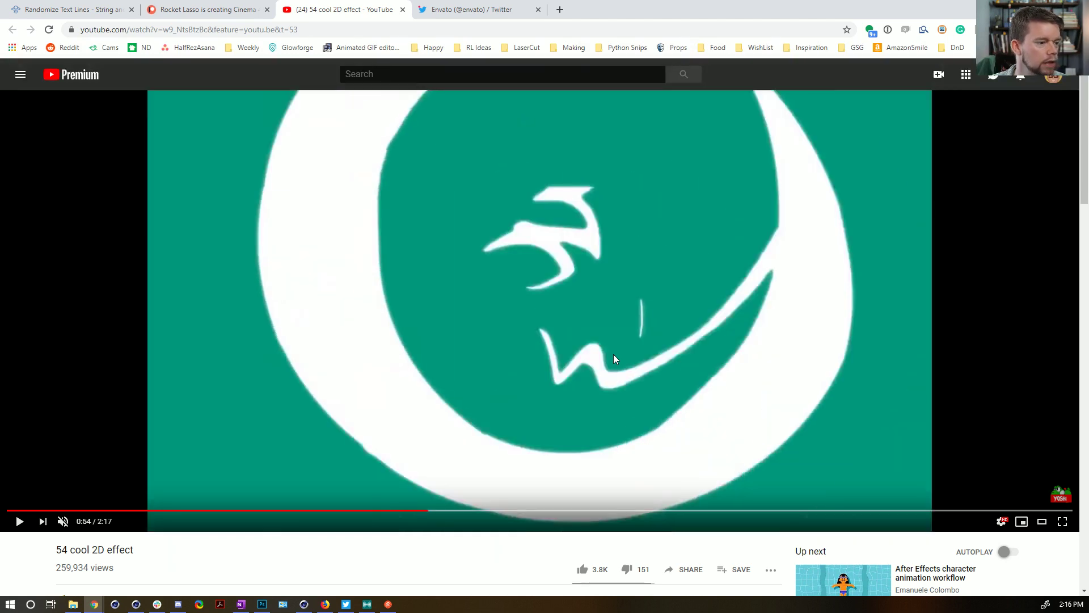
key("period")
key("period")
key("period")
key("period")
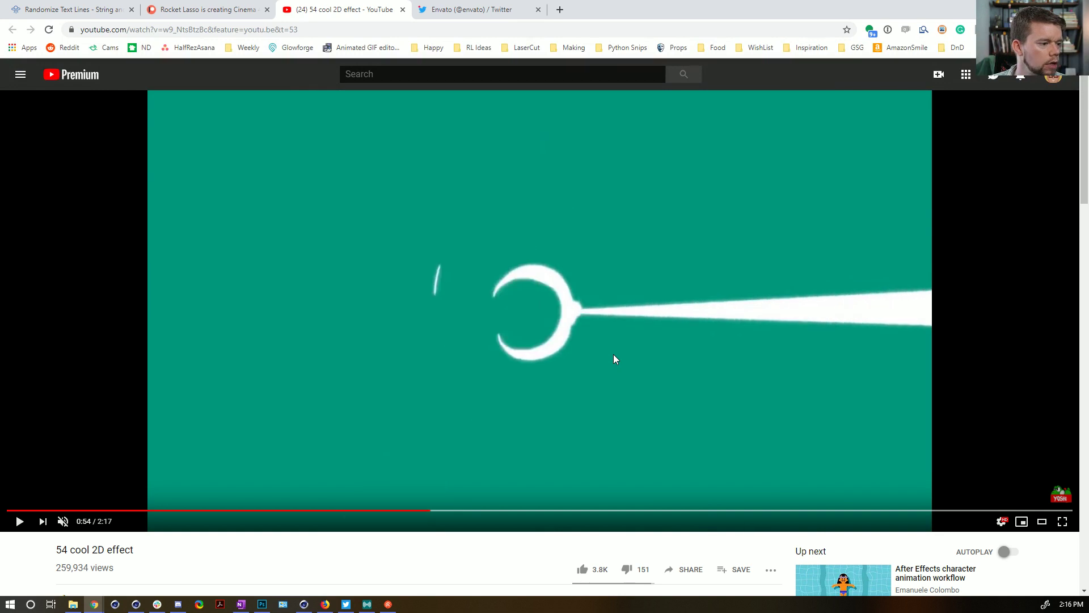
- Step back and forth around 0:54 to compare the star-shaped flash with the large radial burst and smoke
key("comma")
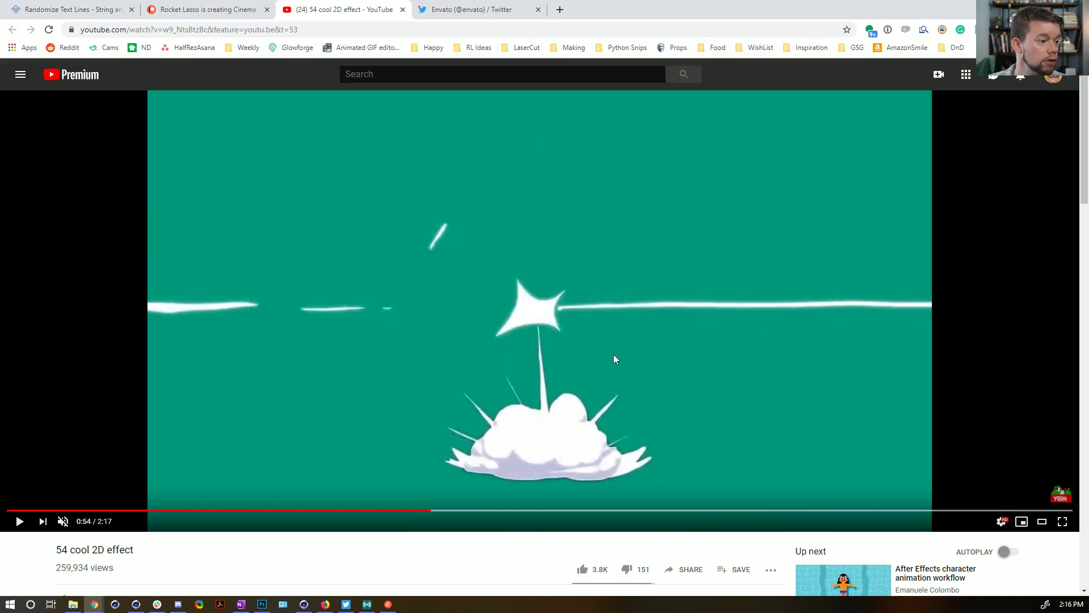
key("period")
key("period")
key("period")
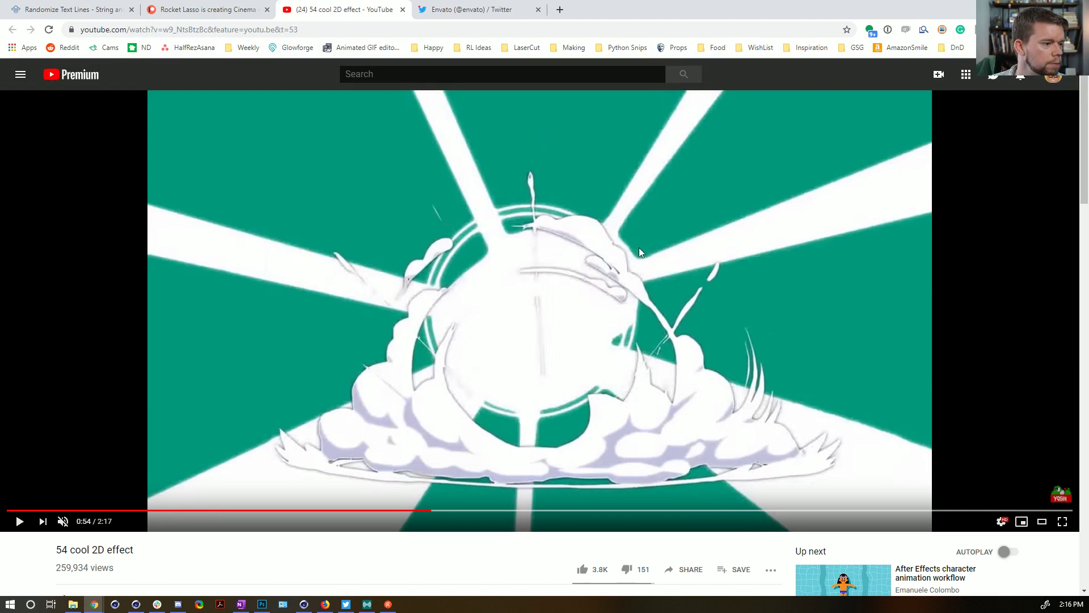
key("comma")
key("comma")
key("comma")
key("comma")
key("comma")
key("period")
key("period")
key("period")
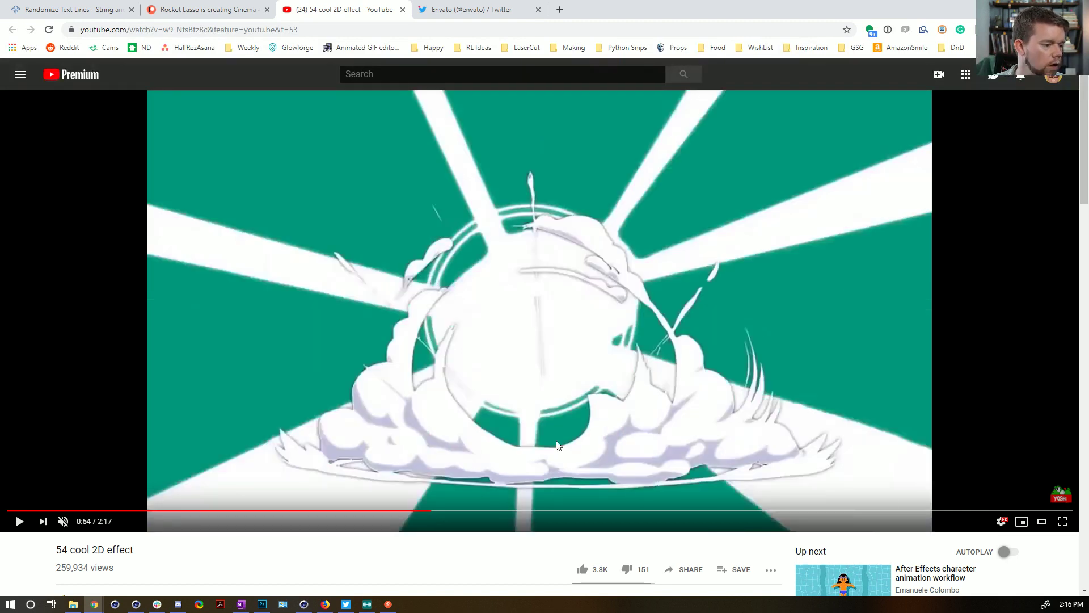
- Examine how the smoke clouds billow and break apart by stepping through the frames between 0:54 and 0:55
key("period")
key("period")
key("period")
key("period")
key("period")
key("period")
key("period")
key("period")
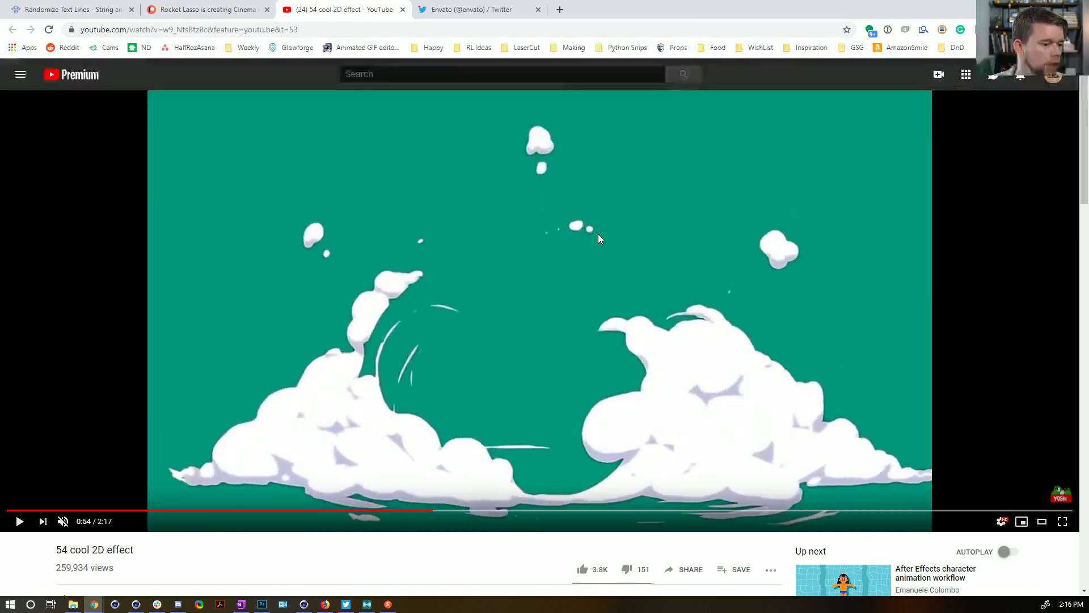
key("period")
key("period")
key("period")
key("period")
key("period")
key("period")
key("period")
key("period")
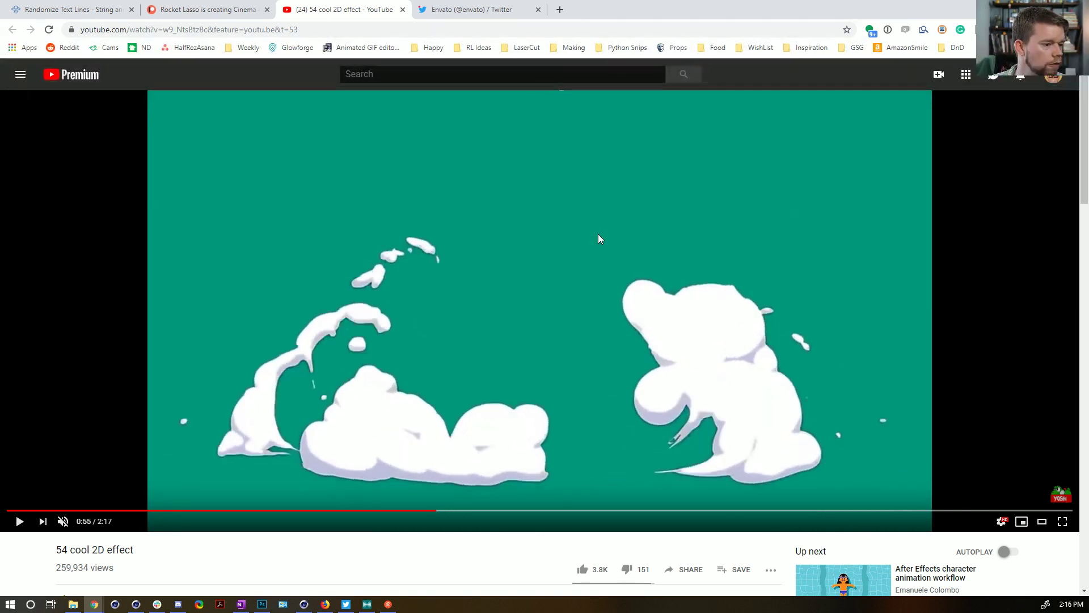
key("comma")
key("comma")
key("comma")
key("comma")
key("comma")
key("comma")
key("comma")
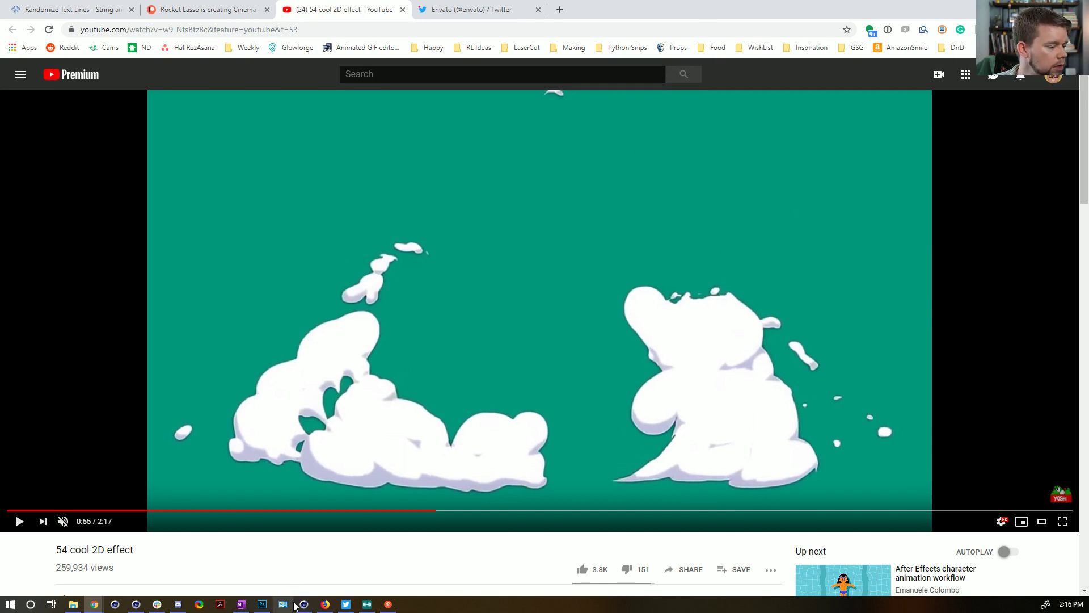
- Switch to the Cinema 4D R21 window with its empty untitled project
mouse_move(139, 605)
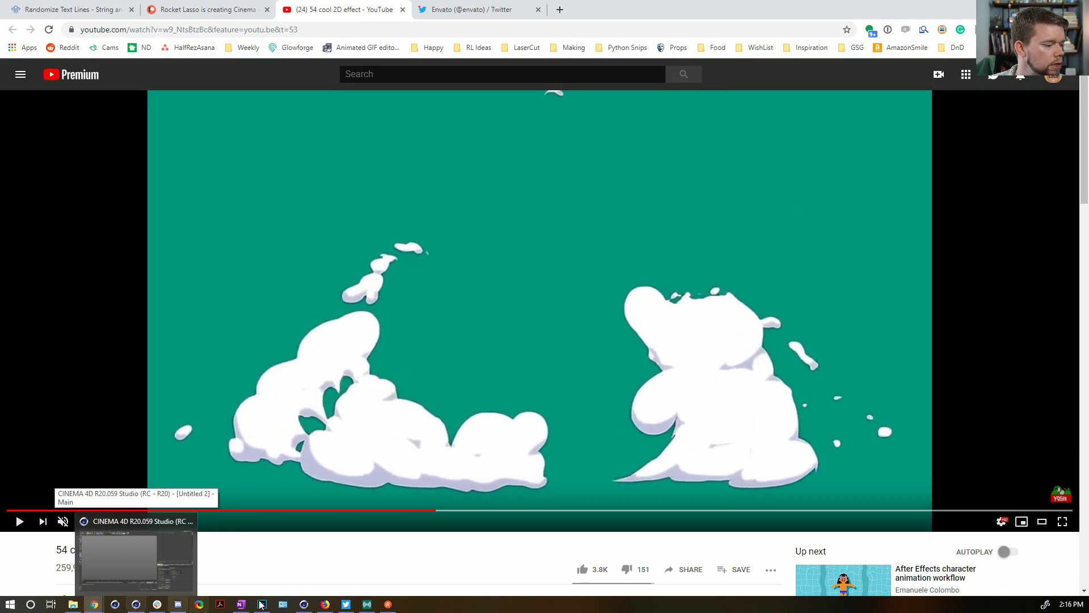
left_click(305, 605)
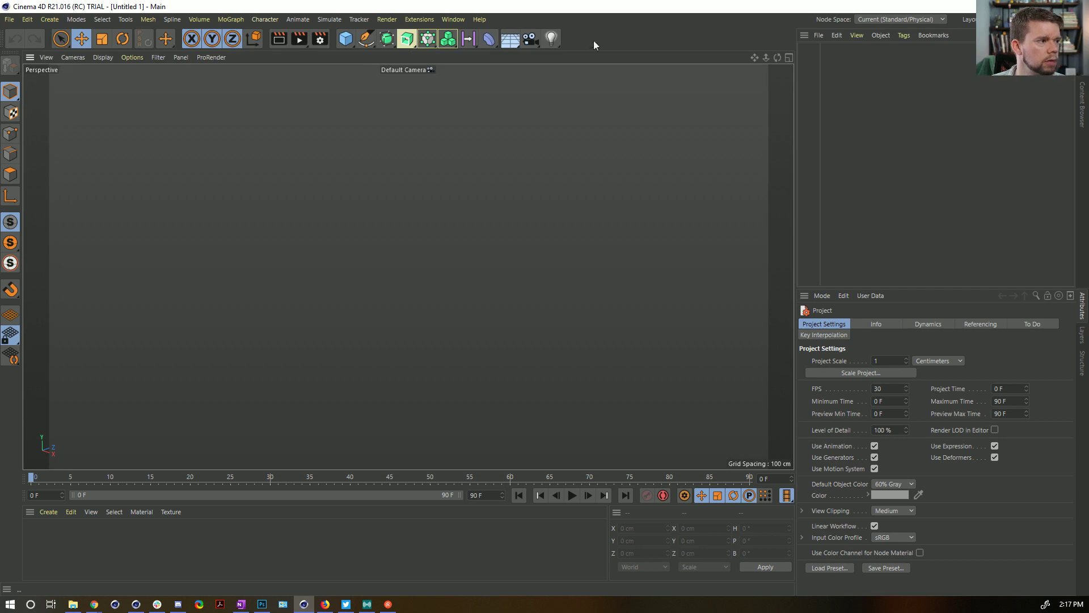
left_click(360, 45)
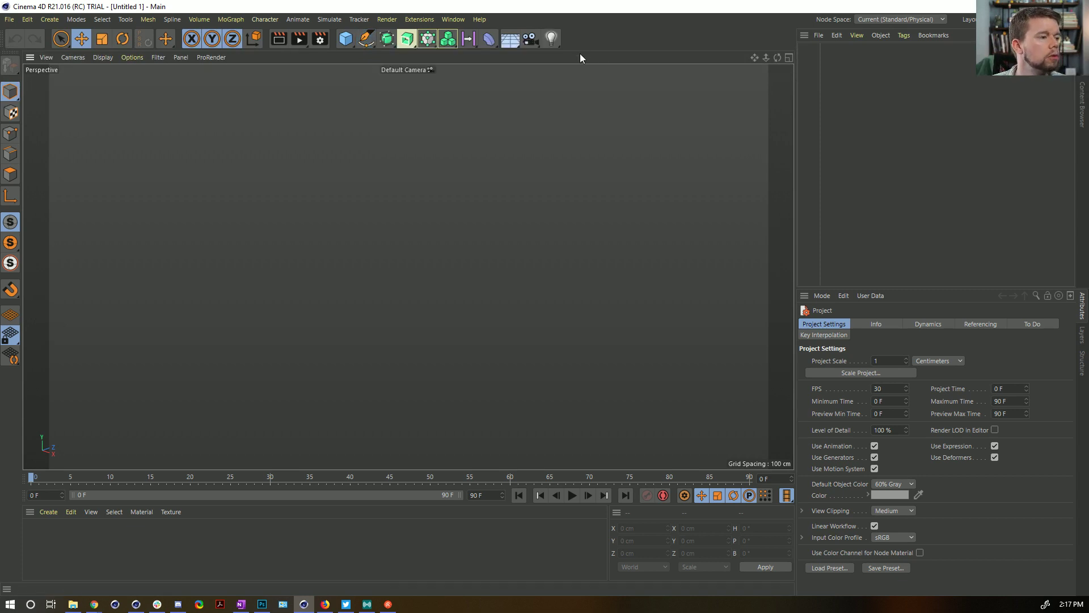
left_click_drag(821, 117, 855, 112)
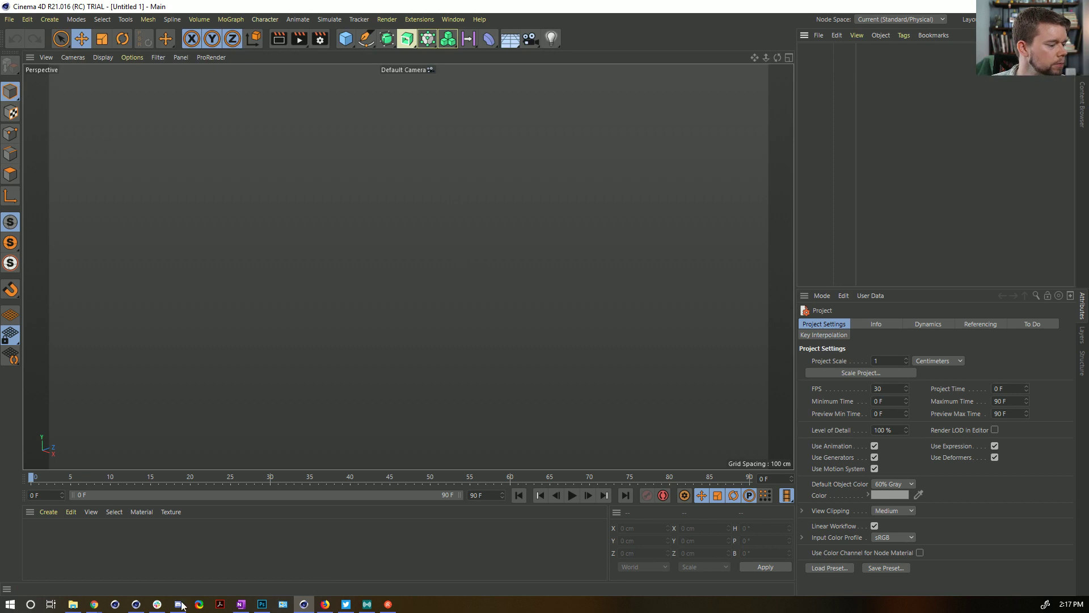
- Switch to the Cinema 4D R20 window and add a Helix spline to the empty project
left_click(135, 603)
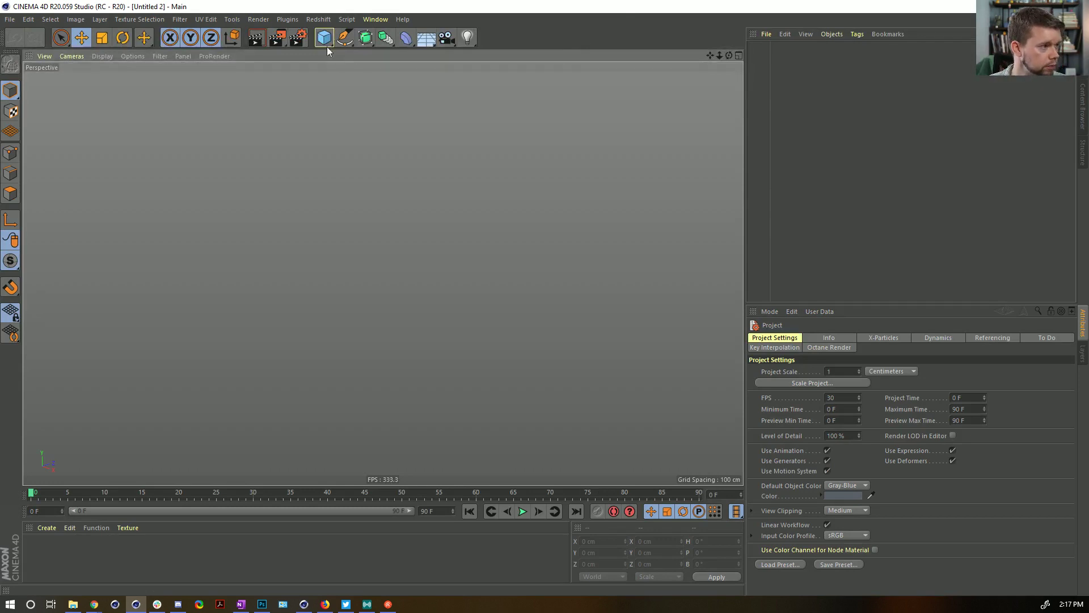
left_click(344, 38)
left_click(481, 97)
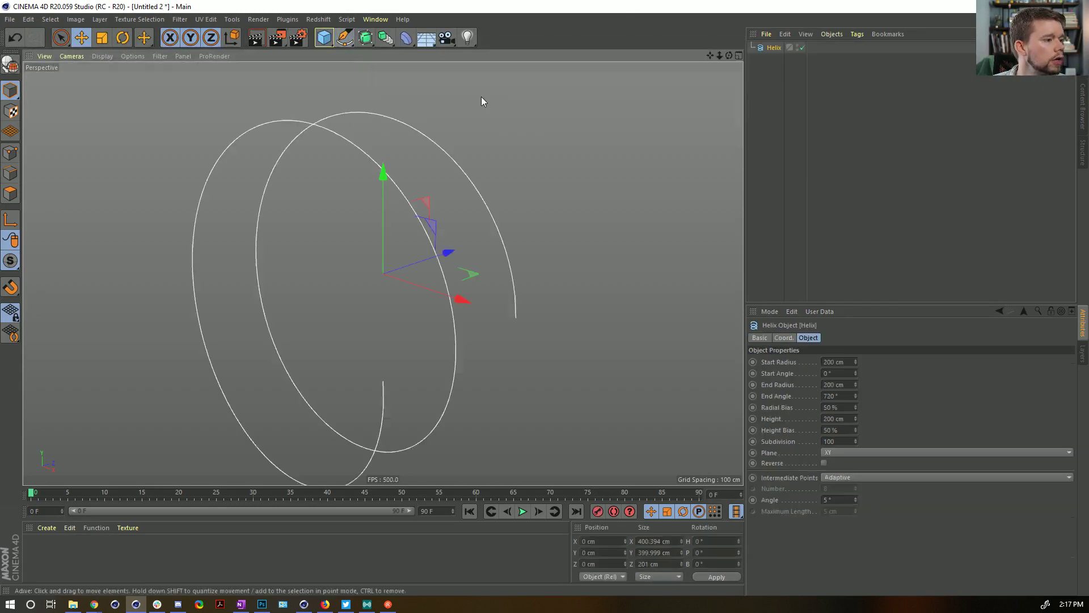
- Flatten the helix into a straight line by setting its start and end radius to 0 cm and its subdivision to 5
left_click(835, 362)
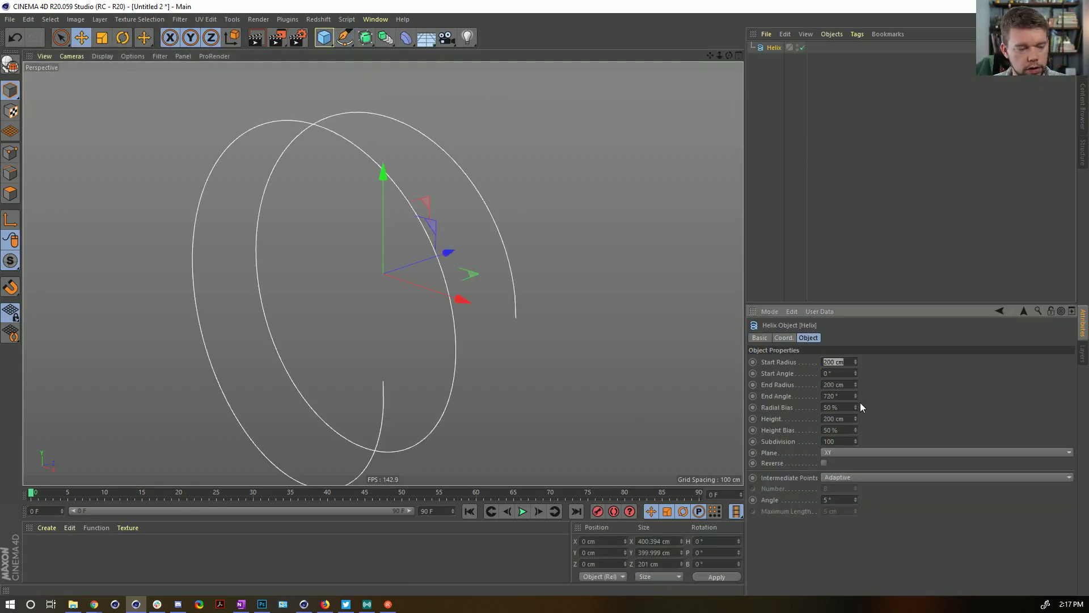
type("0")
left_click(845, 385)
type("0")
key("Return")
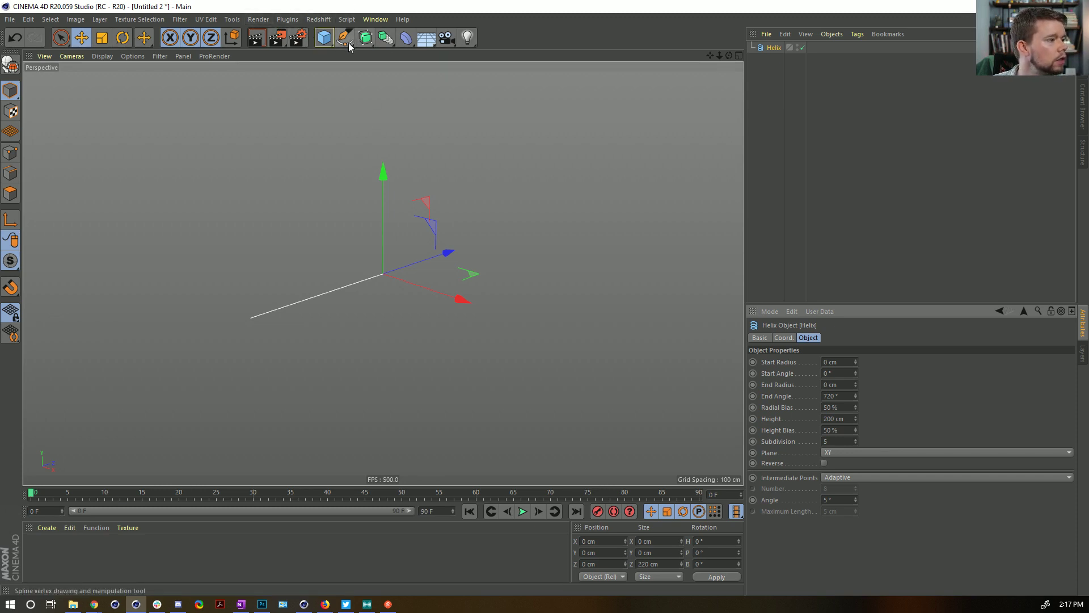
- Replace the texturing command set with the full standard one that includes the MoGraph commands
left_click(322, 20)
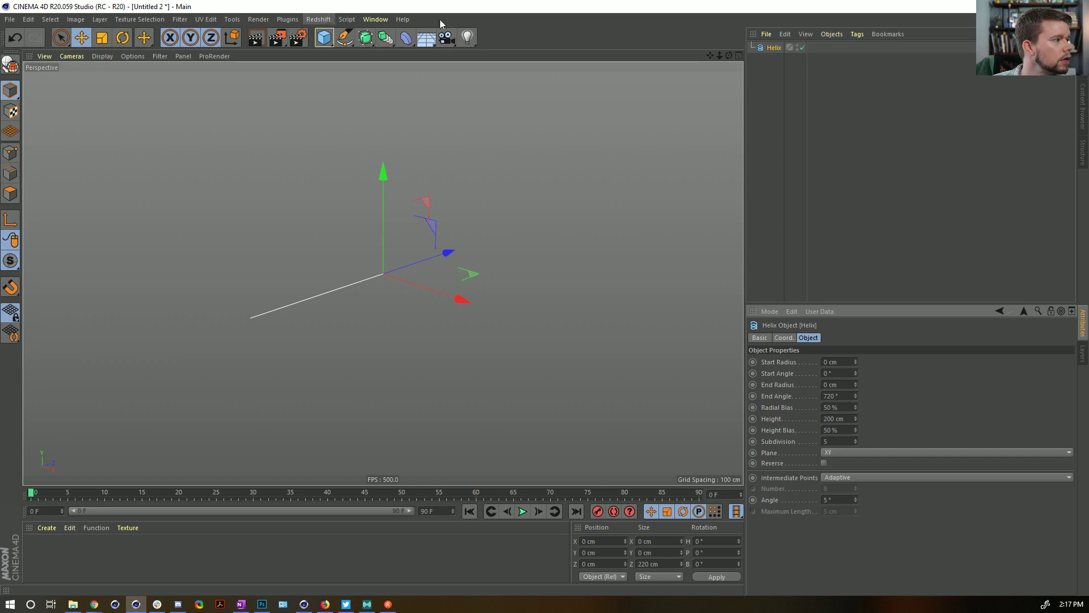
left_click(375, 20)
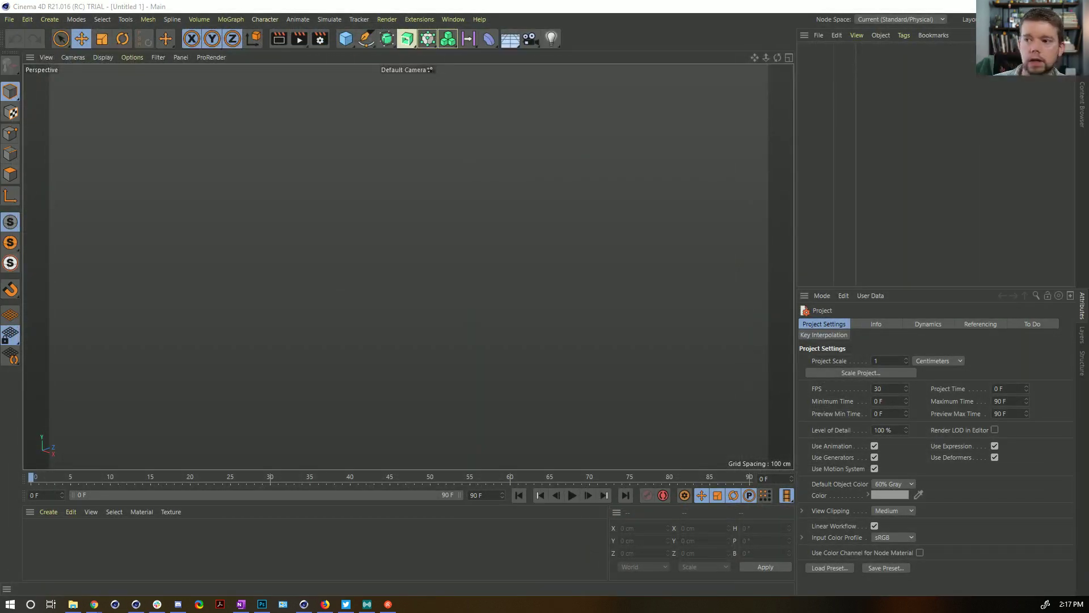
left_click_drag(1088, 510, 351, 0)
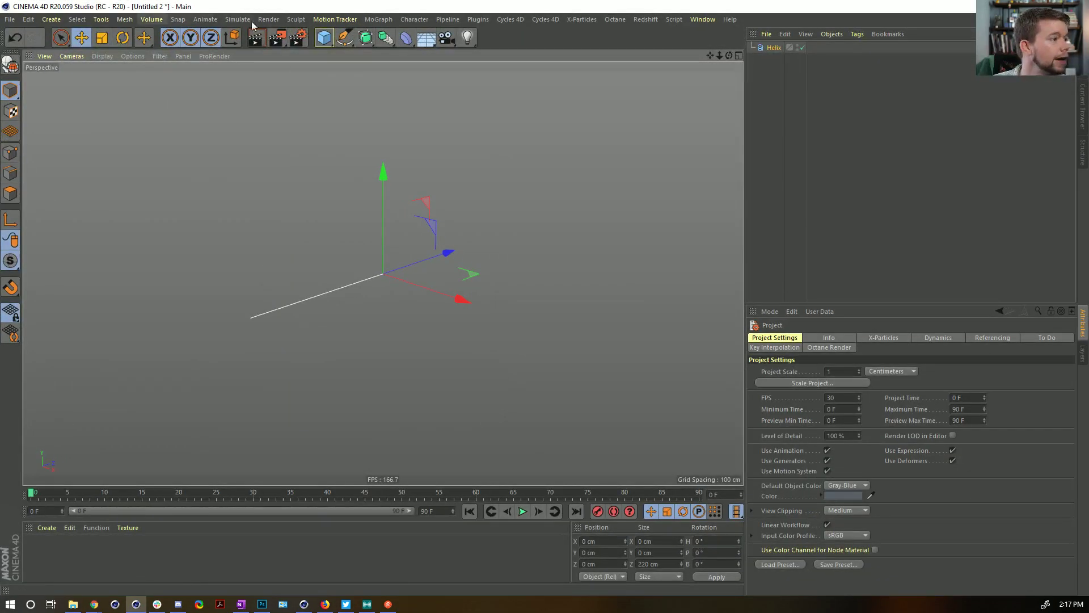
- Add a MoGraph Cloner and make the helix its child
left_click(378, 20)
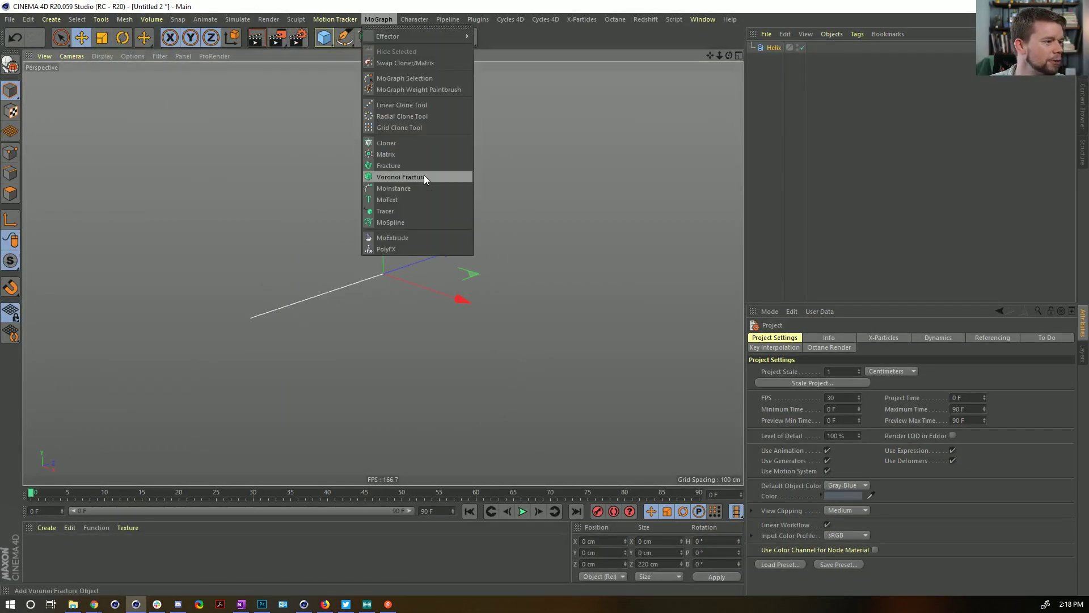
left_click(407, 142)
left_click_drag(771, 60, 777, 48)
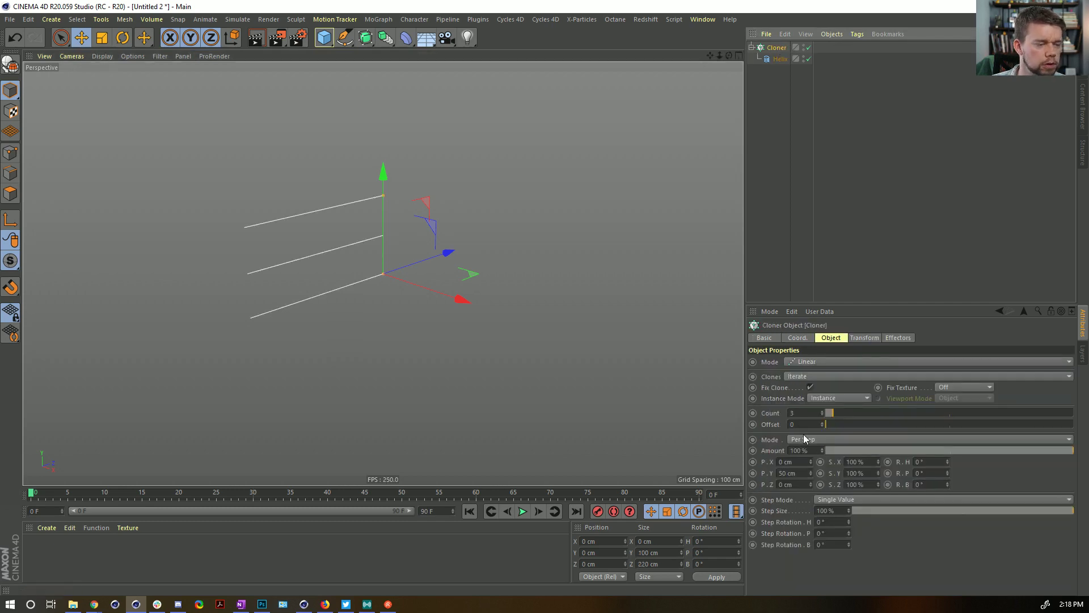
- Set the cloner's count to 35 and its per-step Y position to 0 cm so all clones share one origin
mouse_move(841, 416)
left_mouse_down()
mouse_move(822, 419)
mouse_move(912, 419)
left_mouse_up()
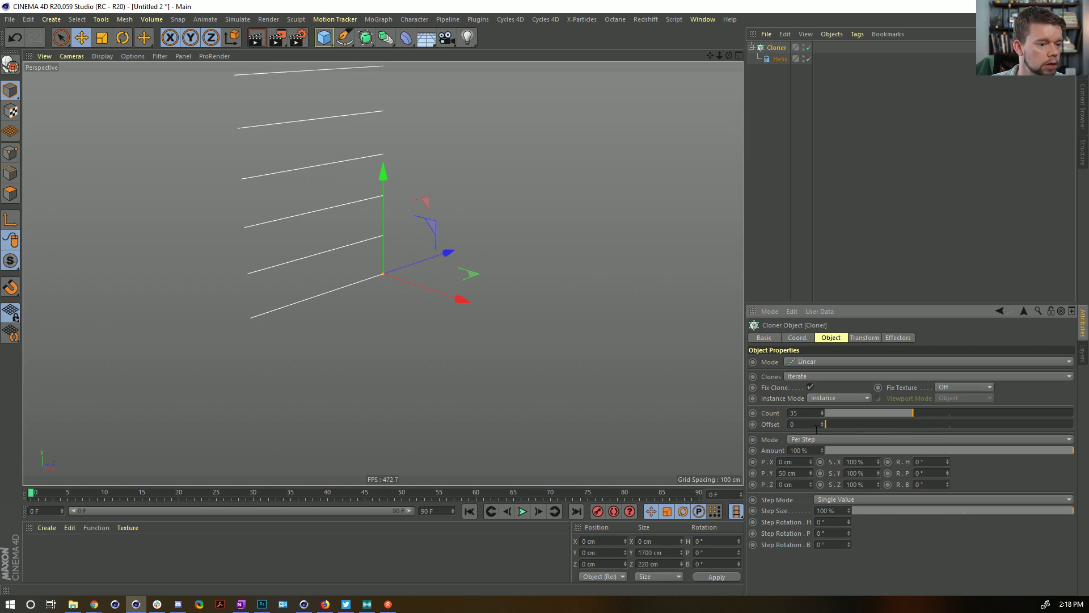
double_click(791, 473)
type("0")
key("Return")
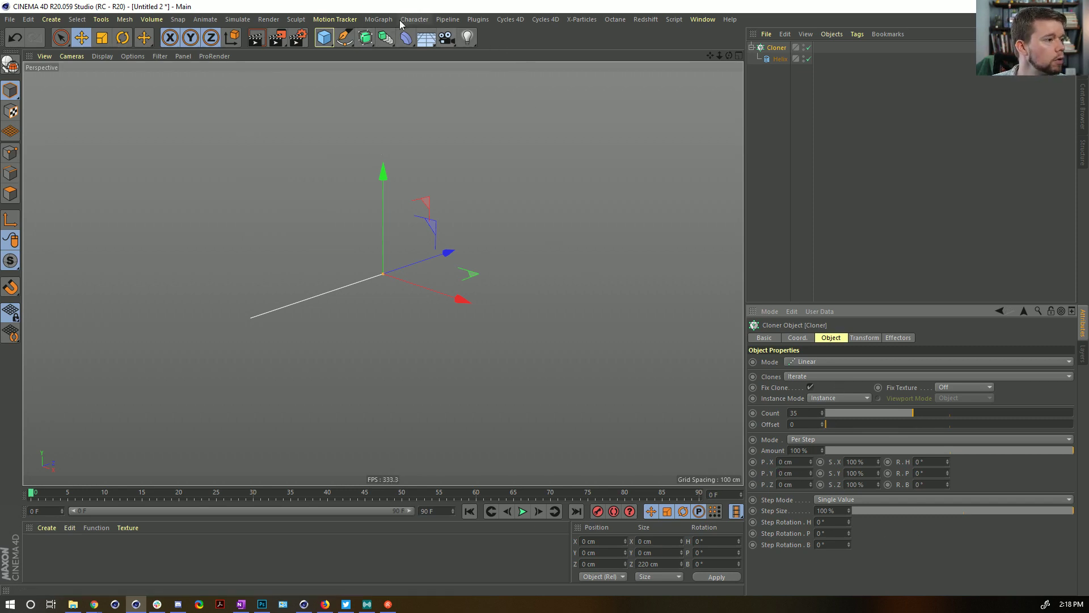
- Add a Random effector to the cloner
left_click(385, 21)
mouse_move(426, 36)
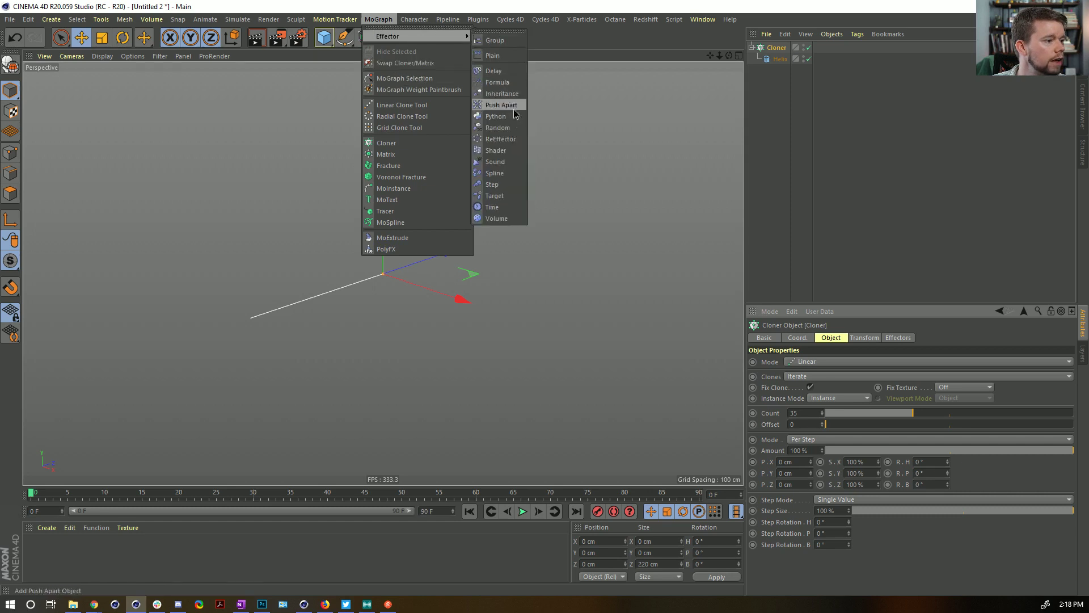
left_click(512, 130)
- Turn off the Random effector's position offset and enable rotation with H, P and B set to 360°
left_click(863, 337)
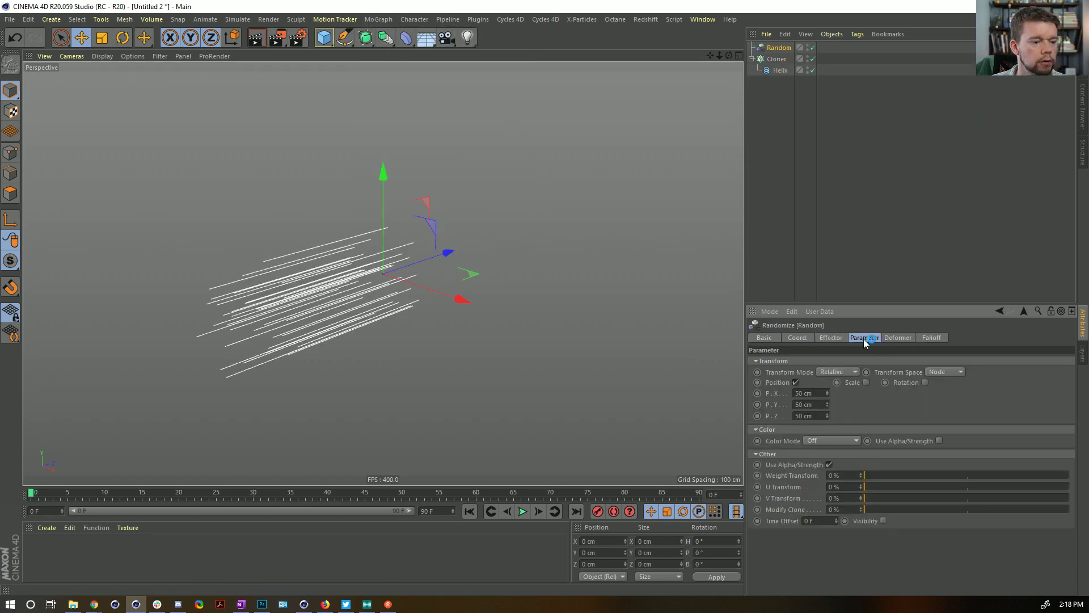
left_click(796, 383)
left_click(903, 382)
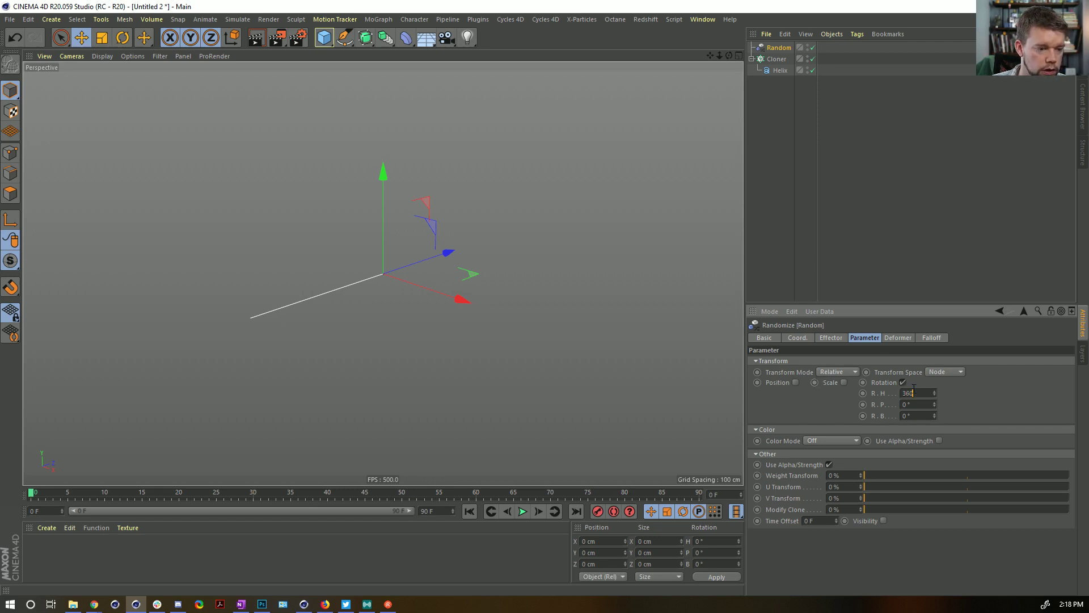
type("60")
key("Return")
type("360")
key("Return")
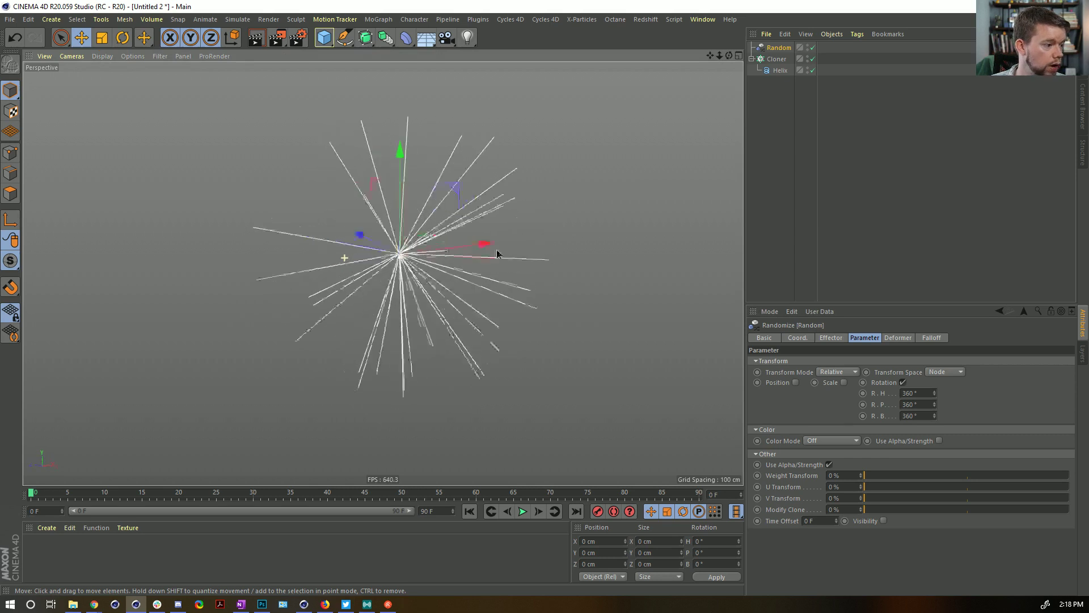
- Enable Indexed on the Random effector and change its random mode to Noise
left_click_drag(334, 259, 427, 237, "alt")
scroll(426, 237, "up", 1)
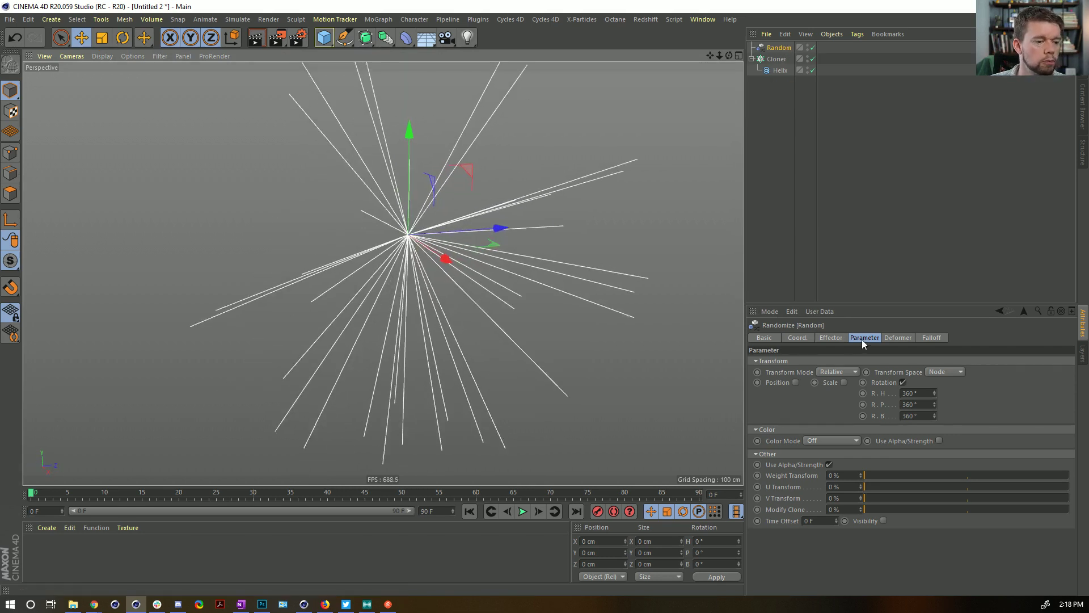
left_click(839, 339)
left_click(808, 385)
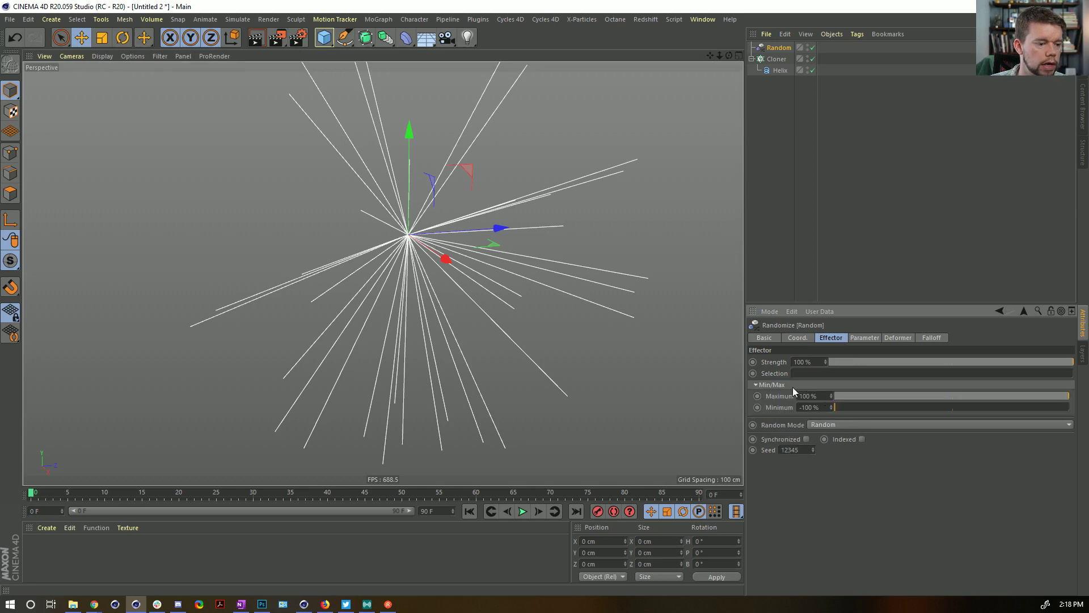
left_click(861, 440)
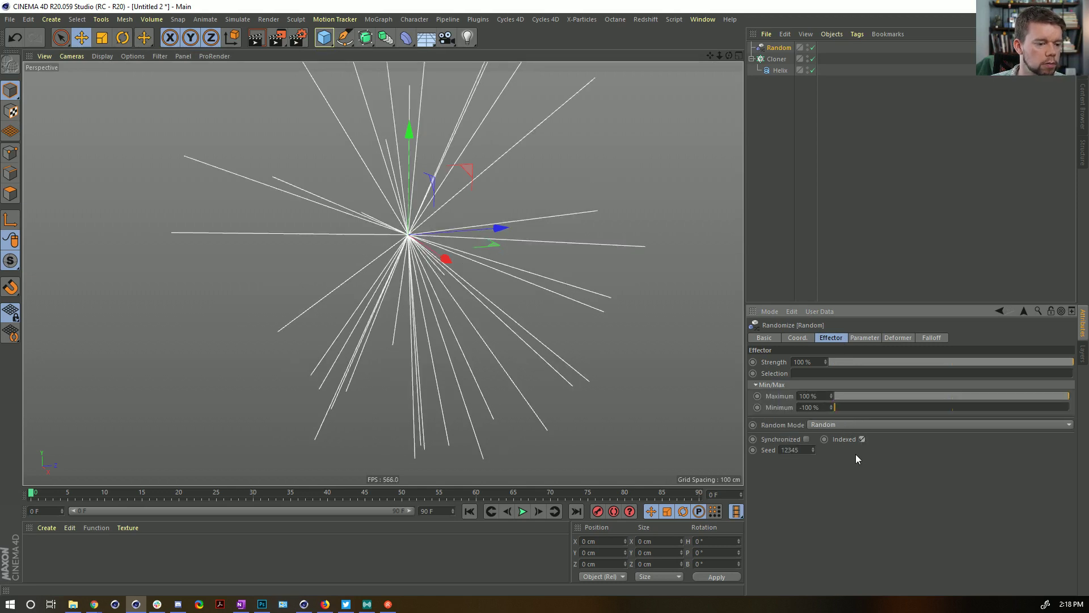
left_click(835, 427)
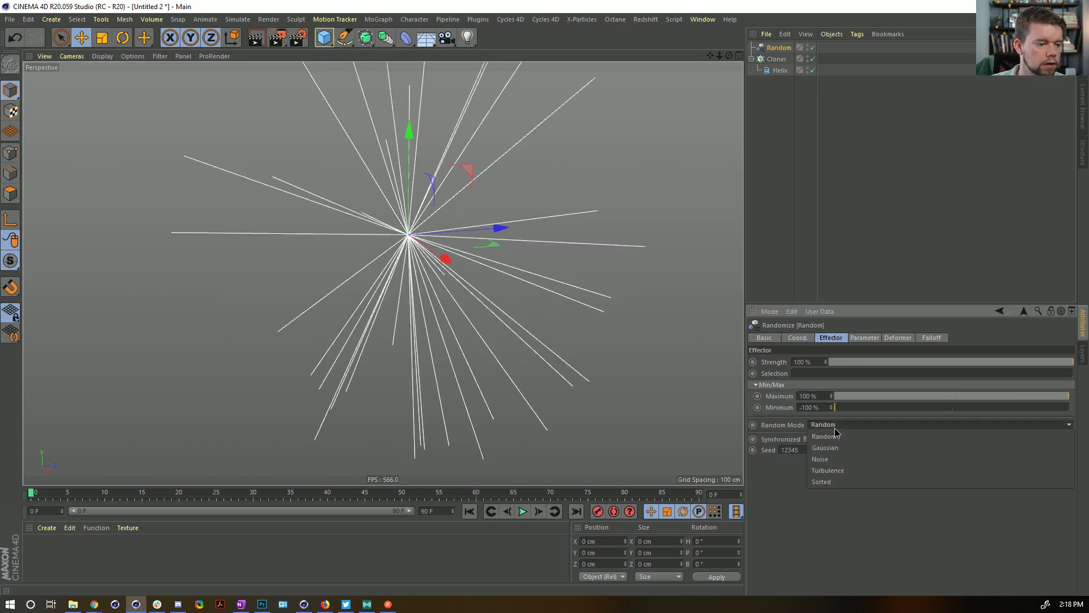
left_click(837, 461)
- Play the animation and test noise animation speeds of 1% and 5%, finishing at 100%
left_click(522, 511)
double_click(831, 465)
type("1")
key("Return")
left_click_drag(842, 464, 757, 465)
type("5")
key("Return")
left_click_drag(827, 466, 756, 460)
type("100")
key("Return")
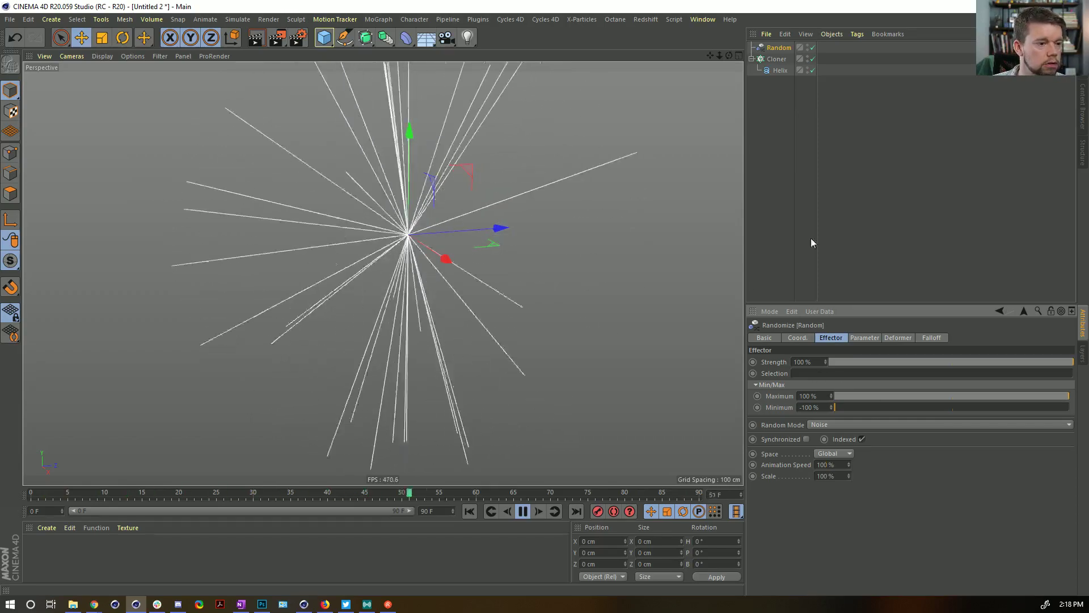
- Reduce the cloner's count to 6
left_click(776, 59)
left_click_drag(878, 413, 840, 414)
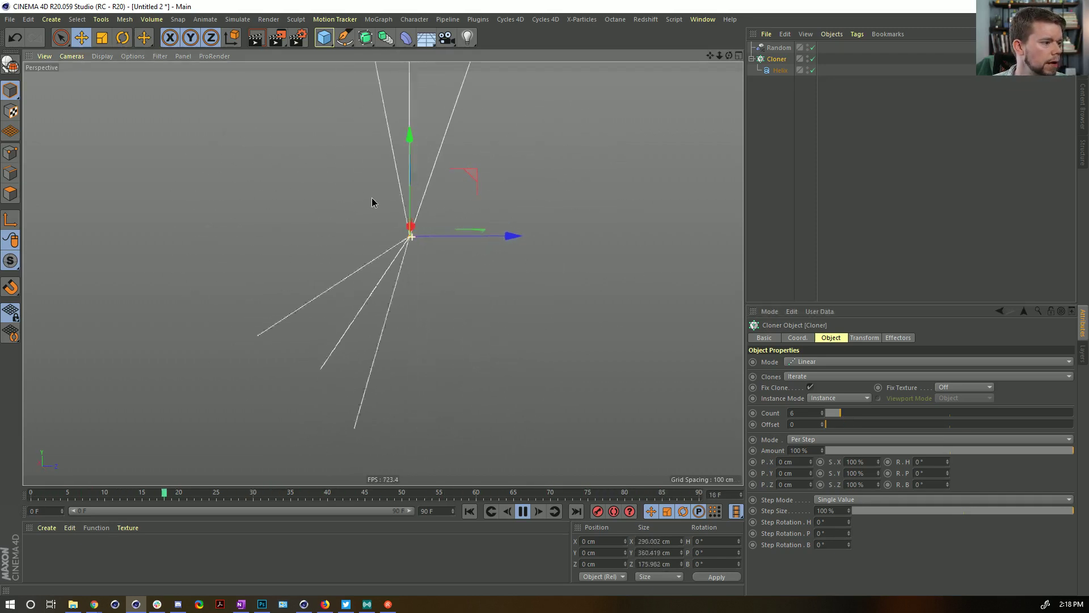
- Randomize the clones' scale with uniform and absolute scaling set to -2.09, and stop playback at frame 0
left_click(775, 49)
left_click(863, 338)
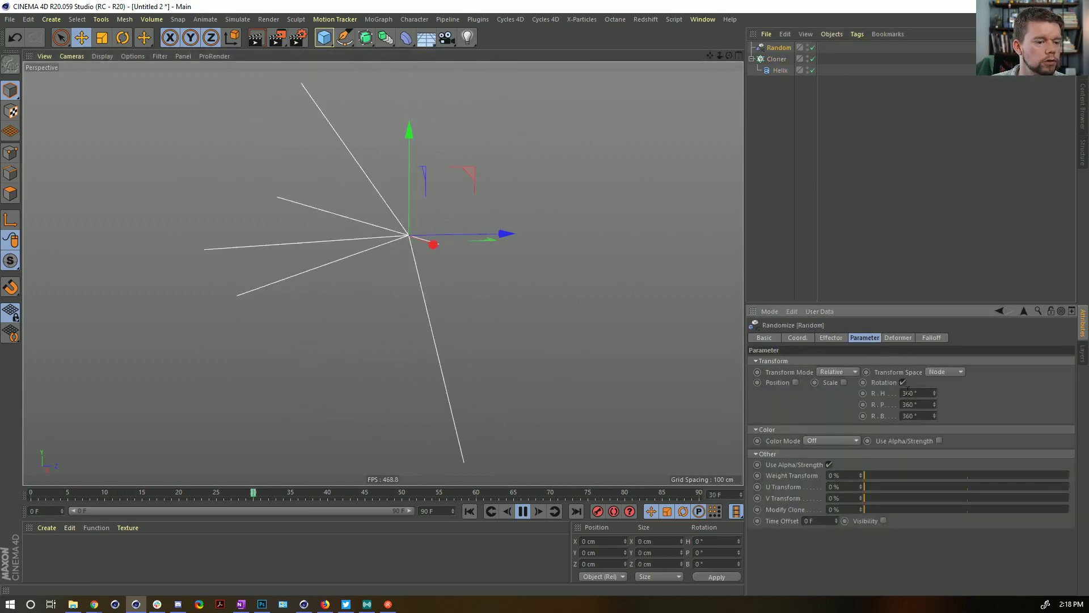
left_click(845, 383)
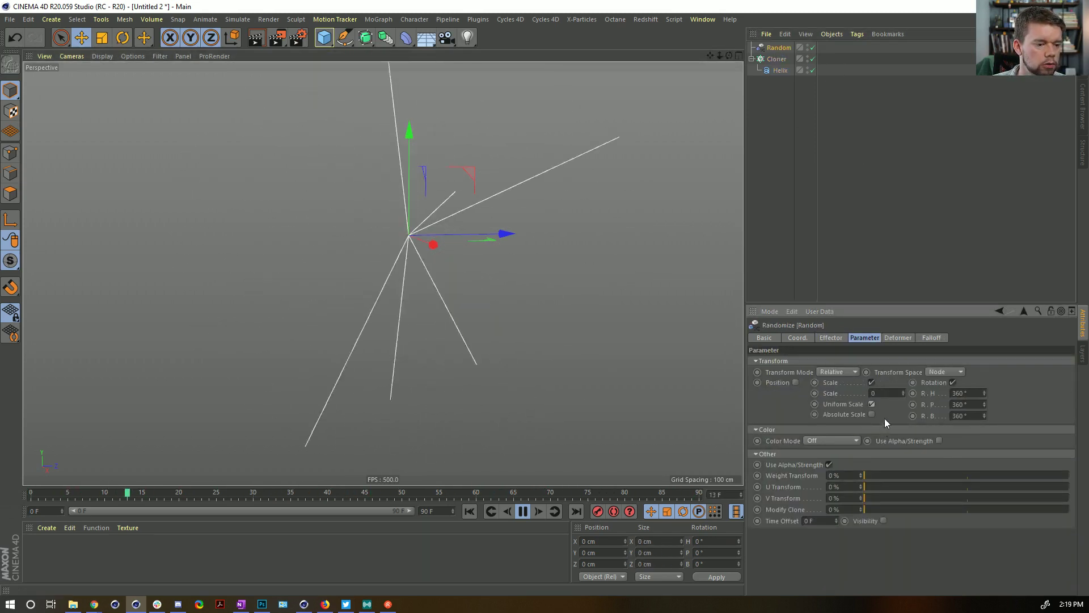
left_click_drag(903, 394, 903, 404)
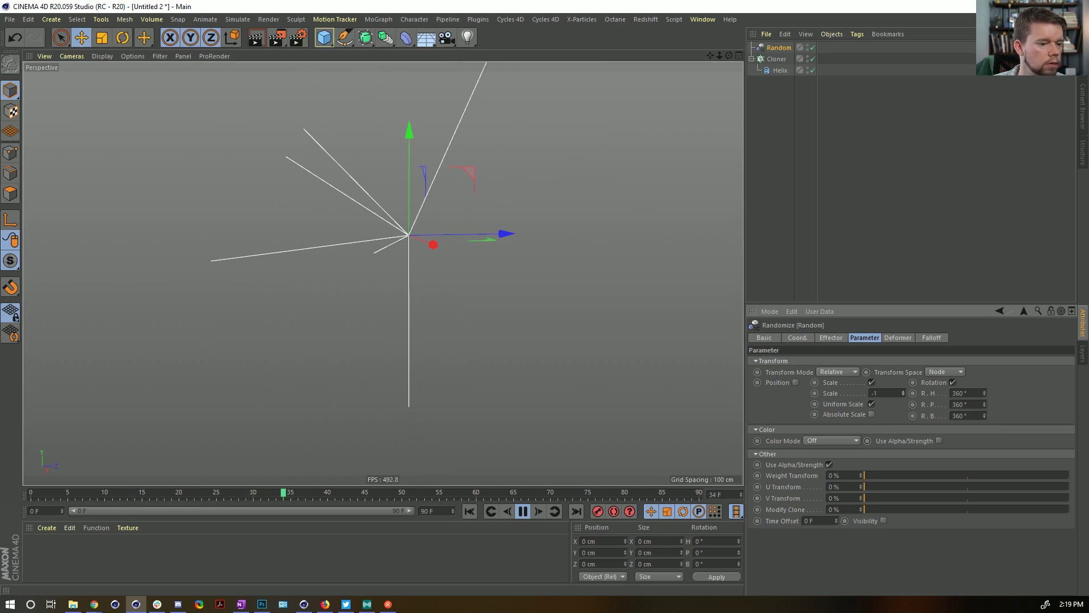
left_click(873, 414)
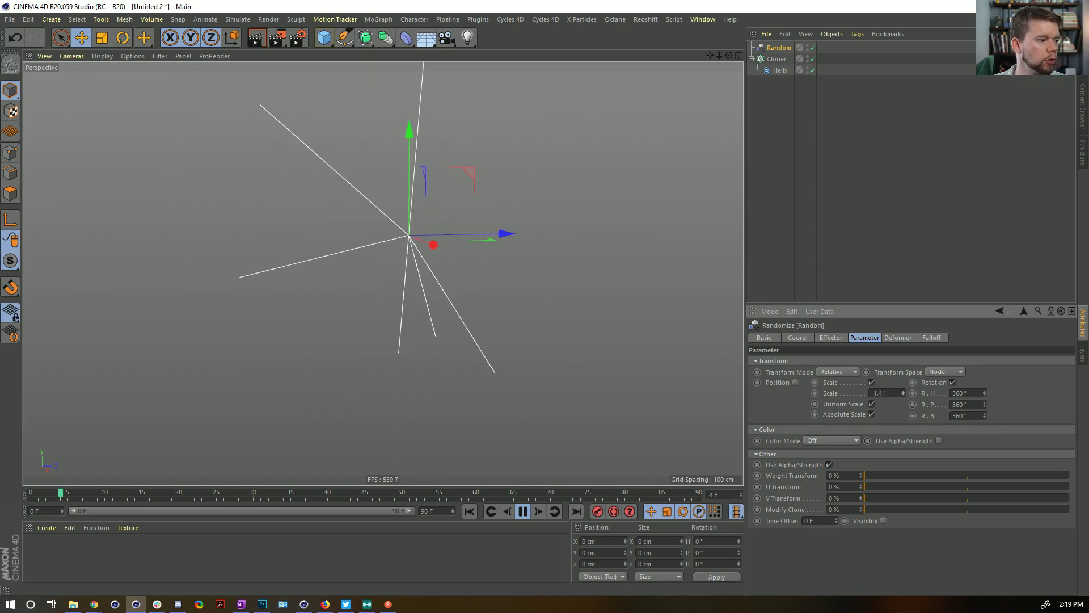
left_click_drag(903, 393, 903, 391)
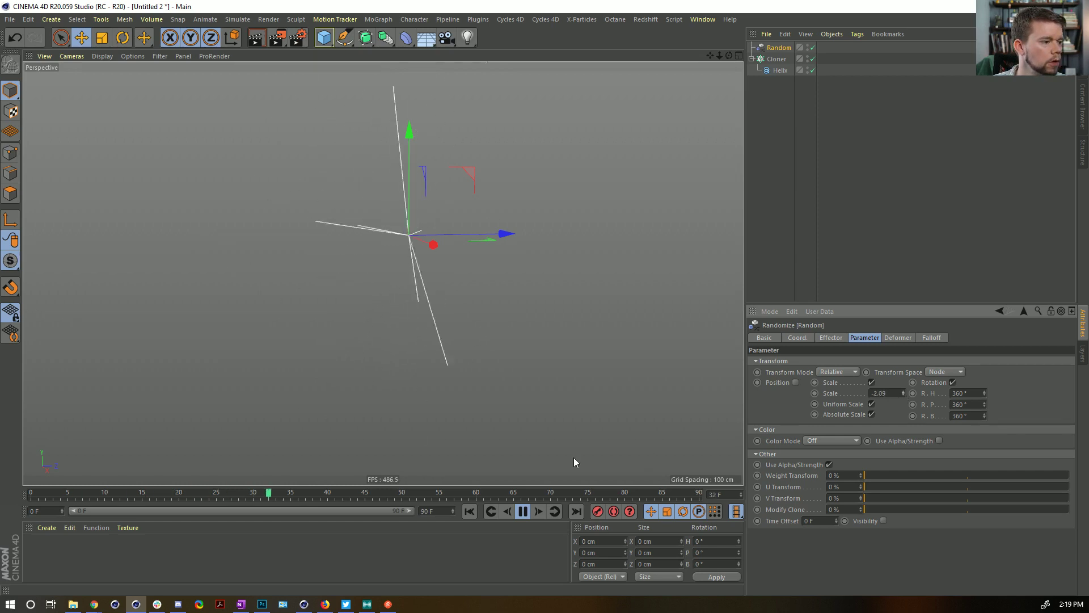
left_click(523, 512)
left_click(470, 511)
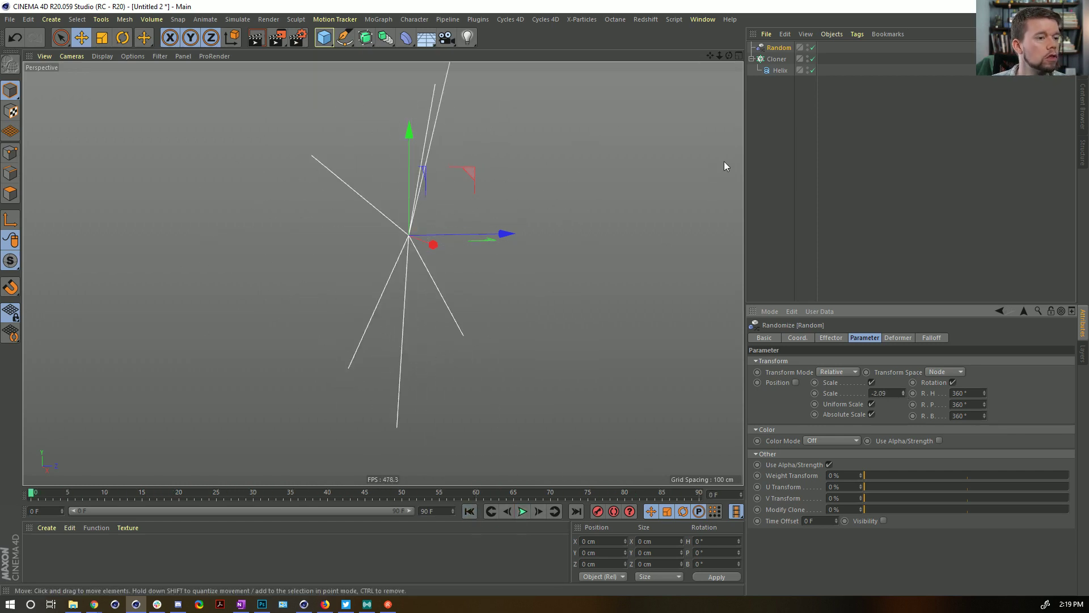
left_click(773, 59)
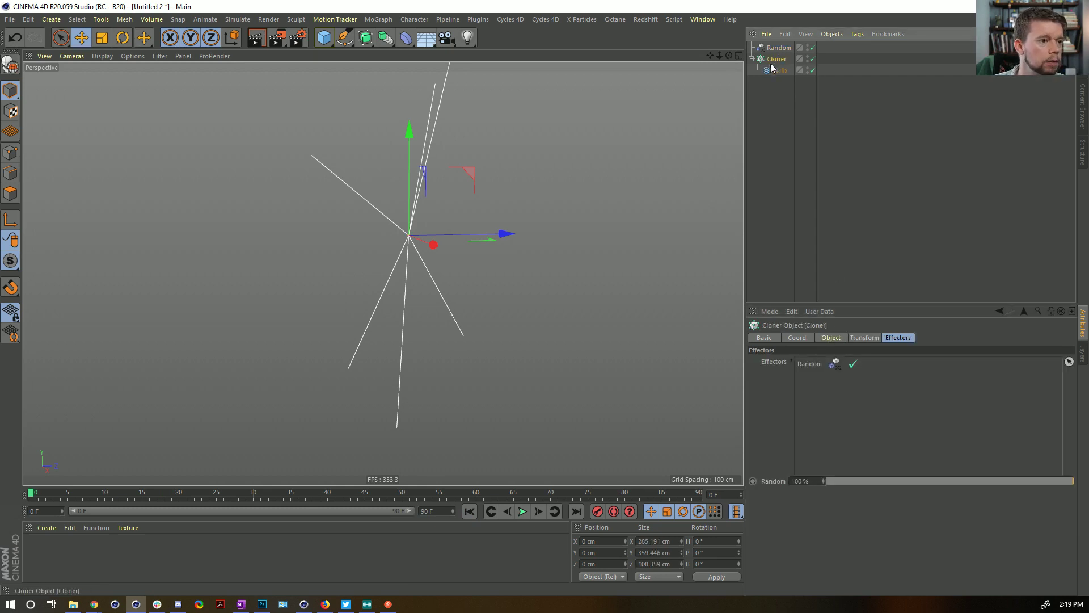
left_click(782, 71)
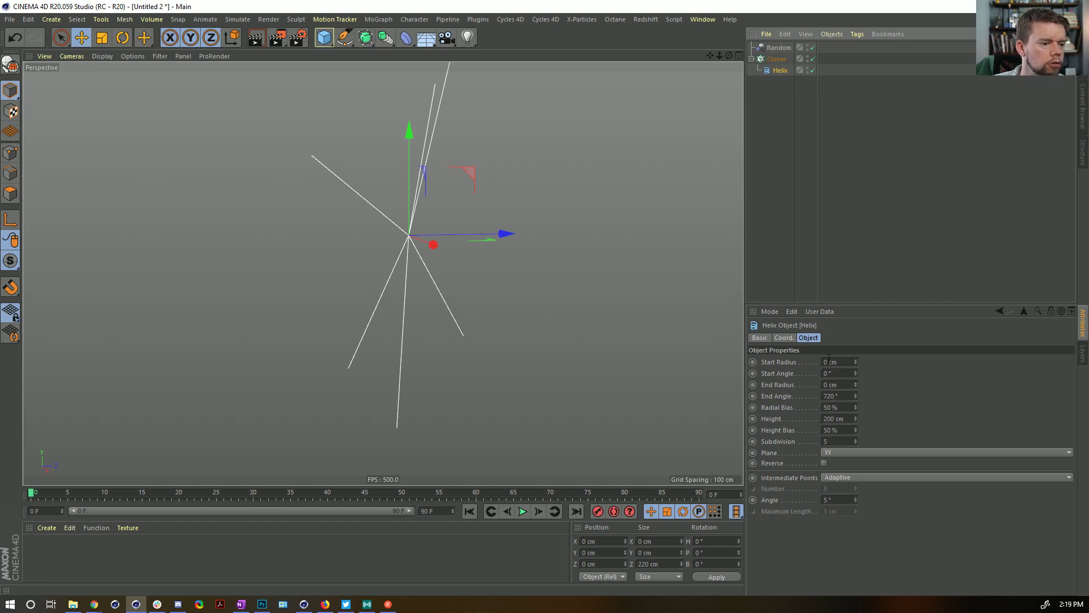
left_click(784, 338)
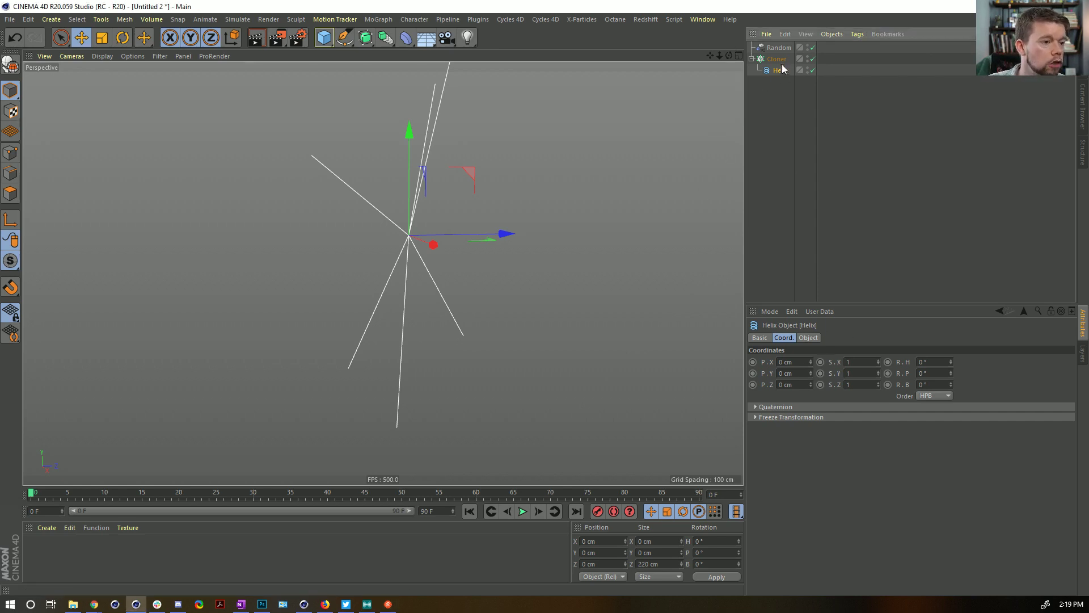
left_click(808, 338)
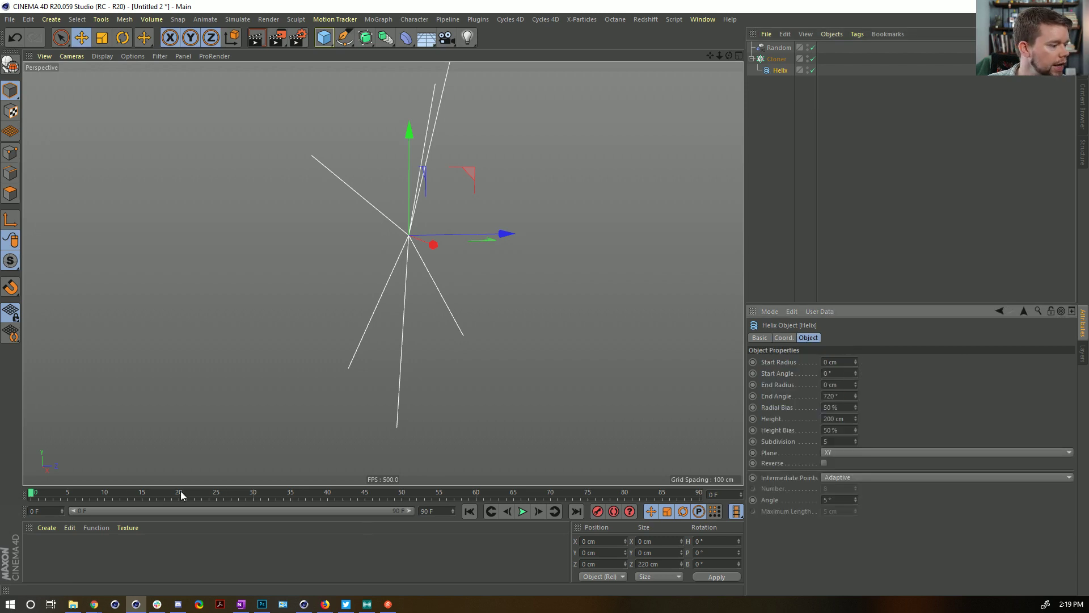
left_click_drag(104, 493, 143, 495)
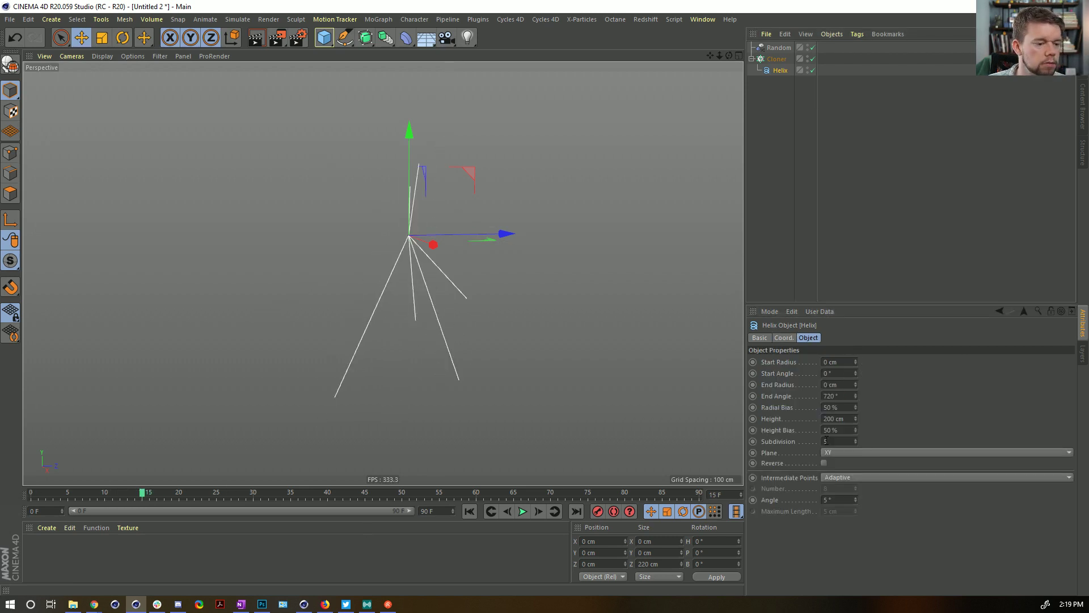
- Set the project frame rate to 15 FPS and return to the start of the animation
key("ctrl+d")
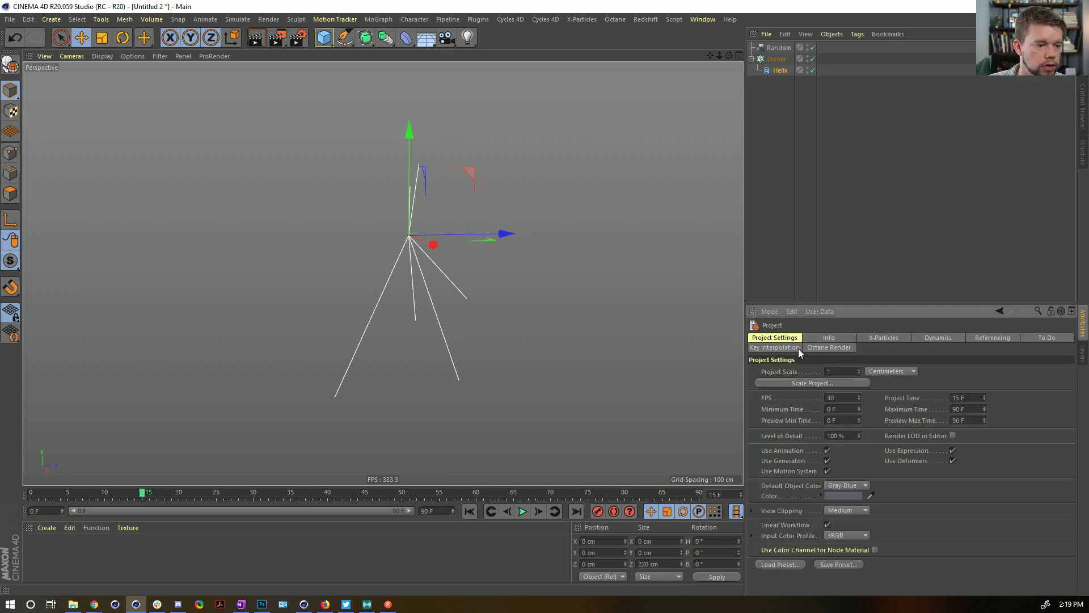
type("15")
key("Return")
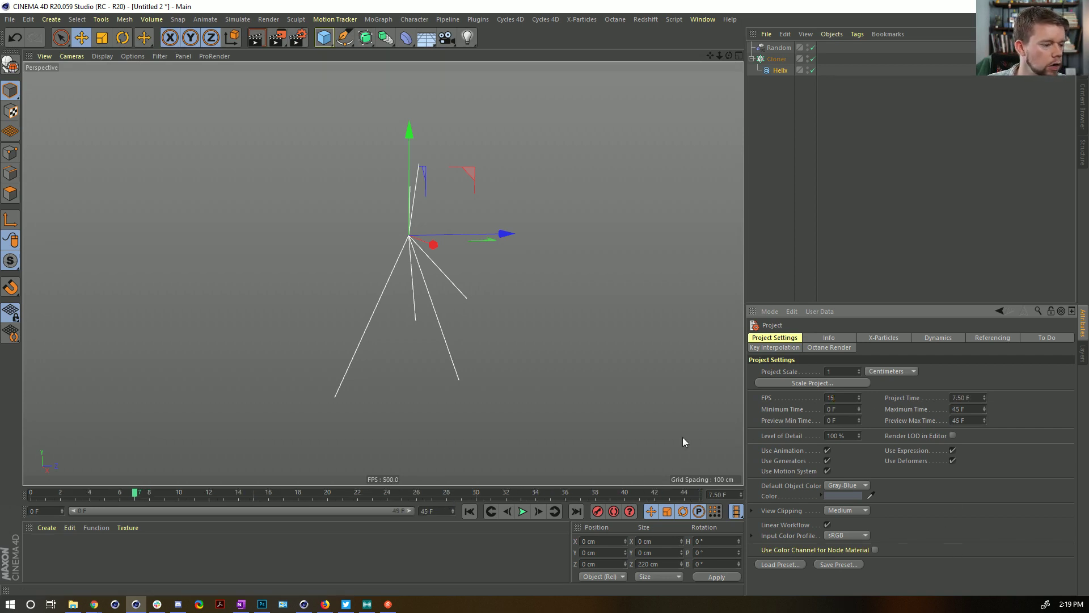
left_click(469, 512)
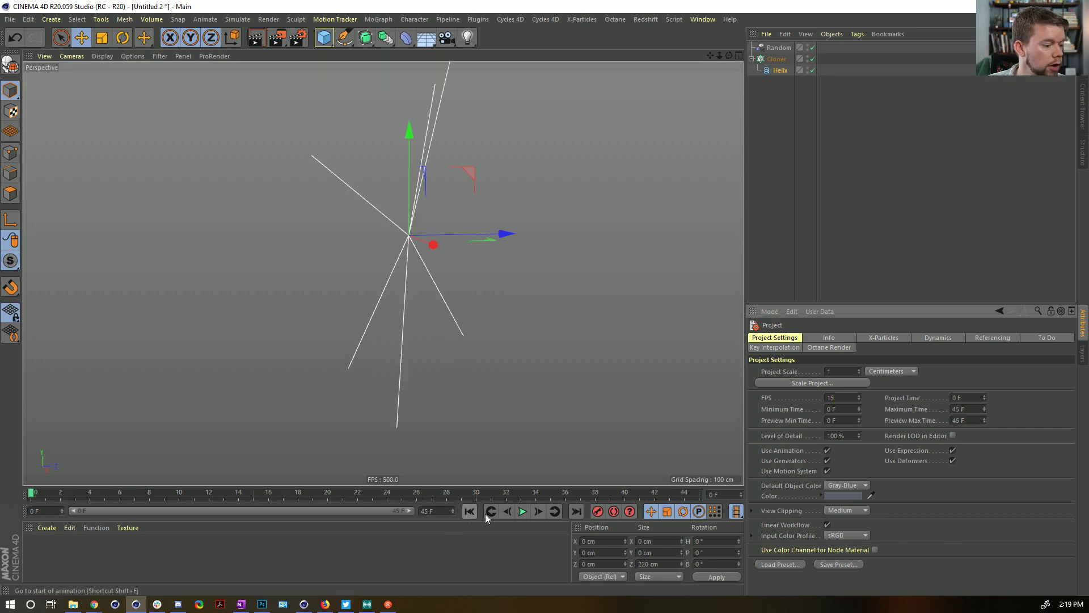
- Extend the project's end time to 100 frames and stretch the preview range to match
left_click(446, 510)
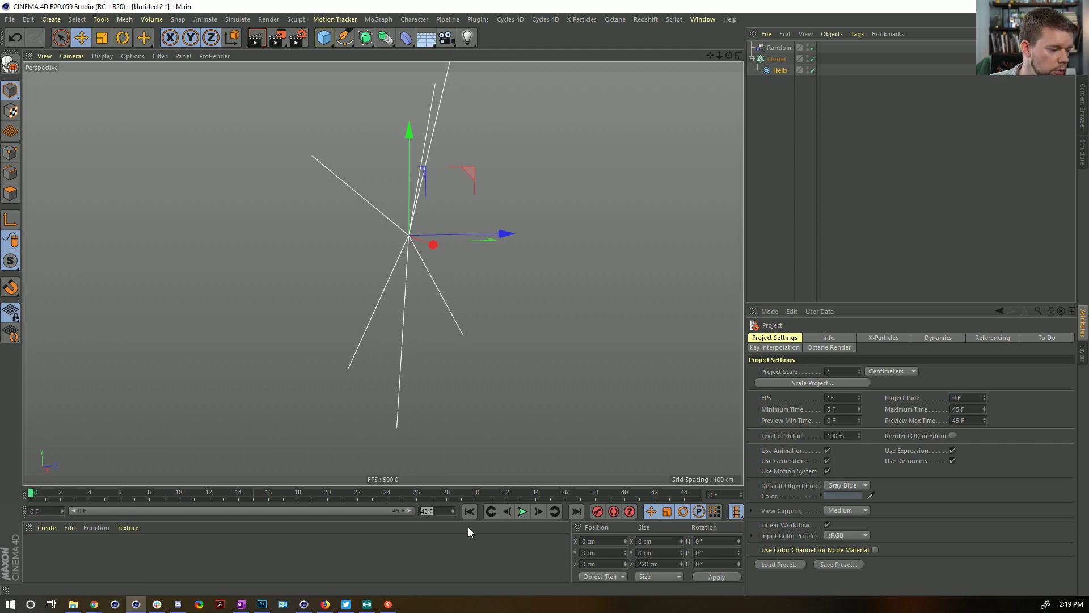
key("Return")
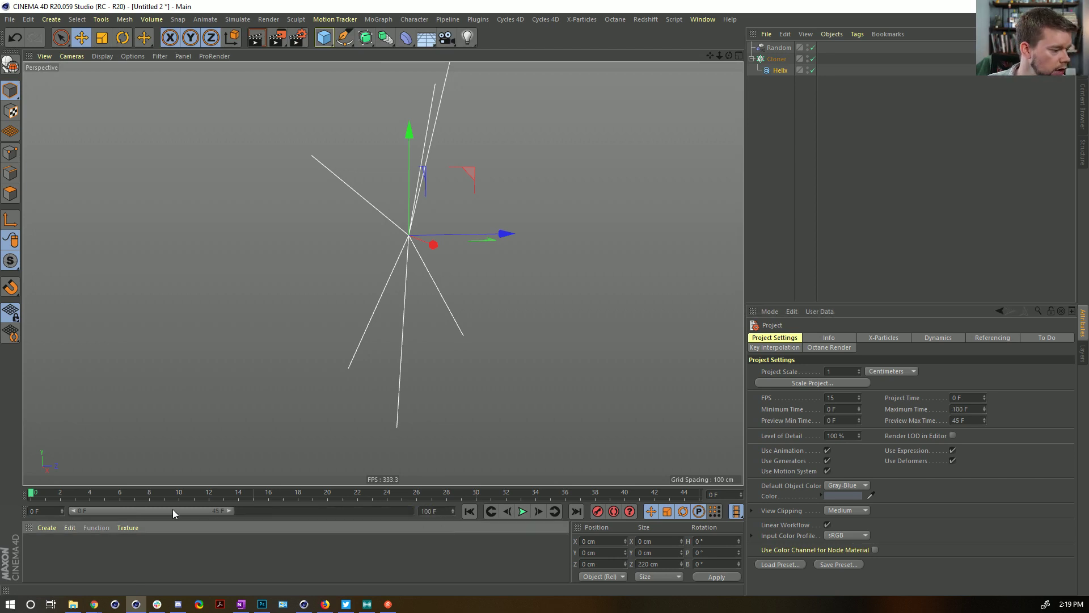
left_click_drag(229, 511, 518, 531)
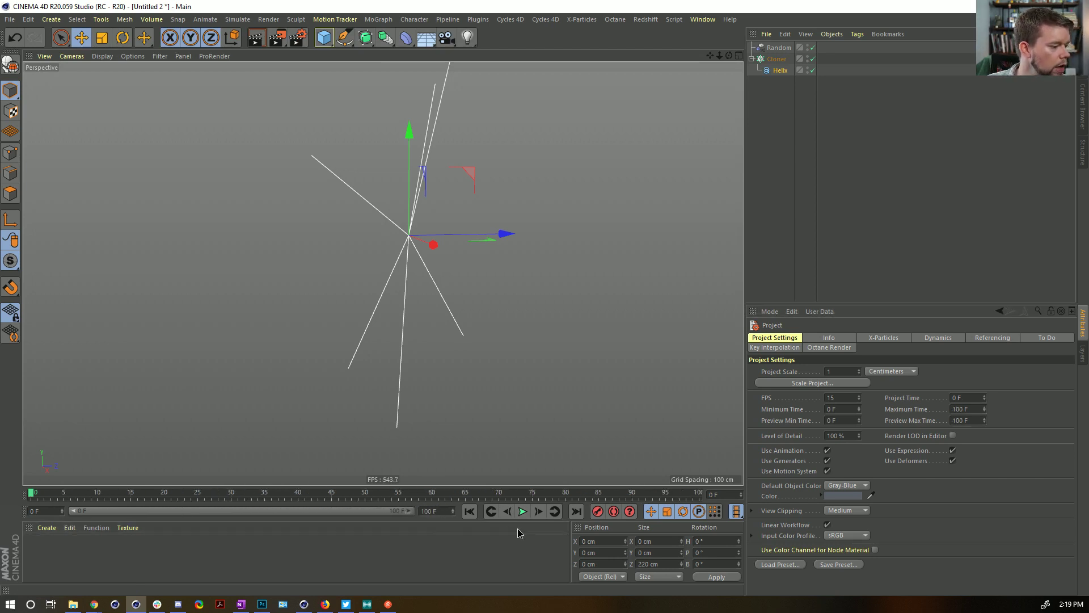
- Animate the helix's Height with a 200 cm keyframe at frame 10 and another keyframe at frame 0, and preview it
left_click(97, 493)
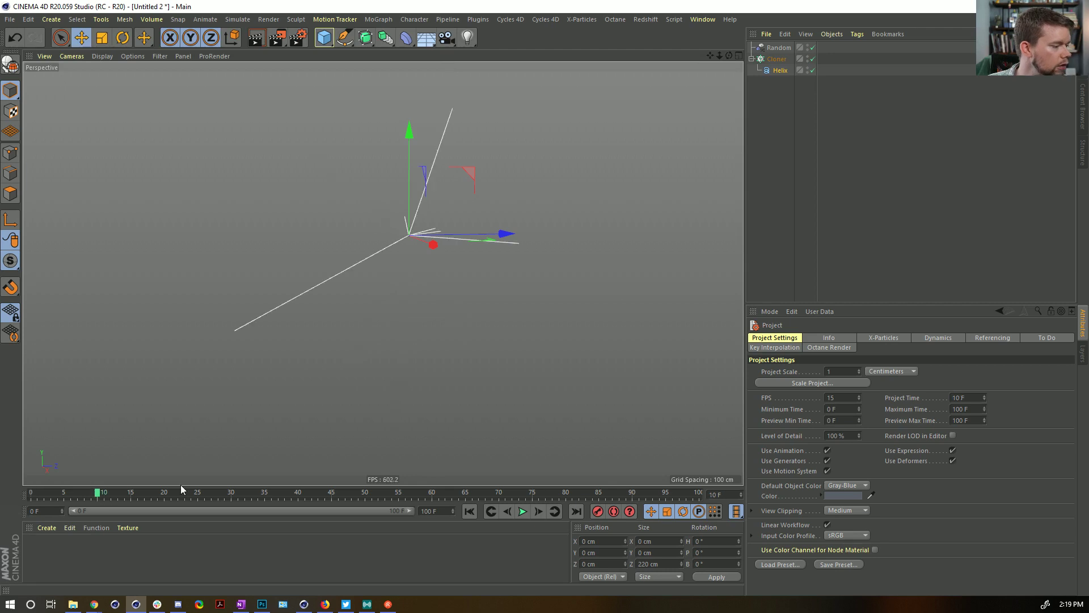
left_click(780, 69)
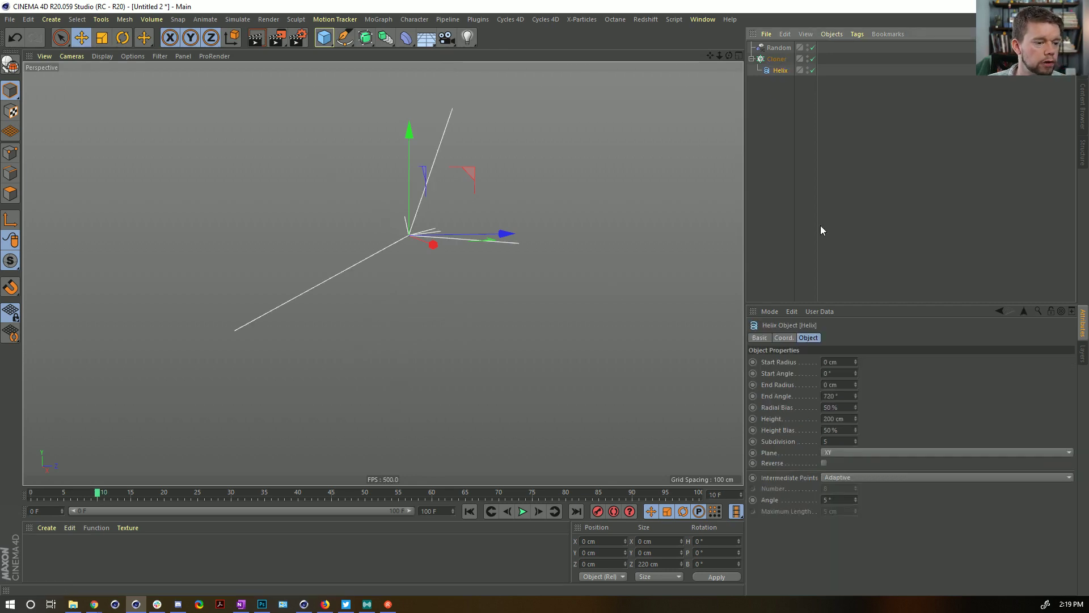
left_click(788, 420)
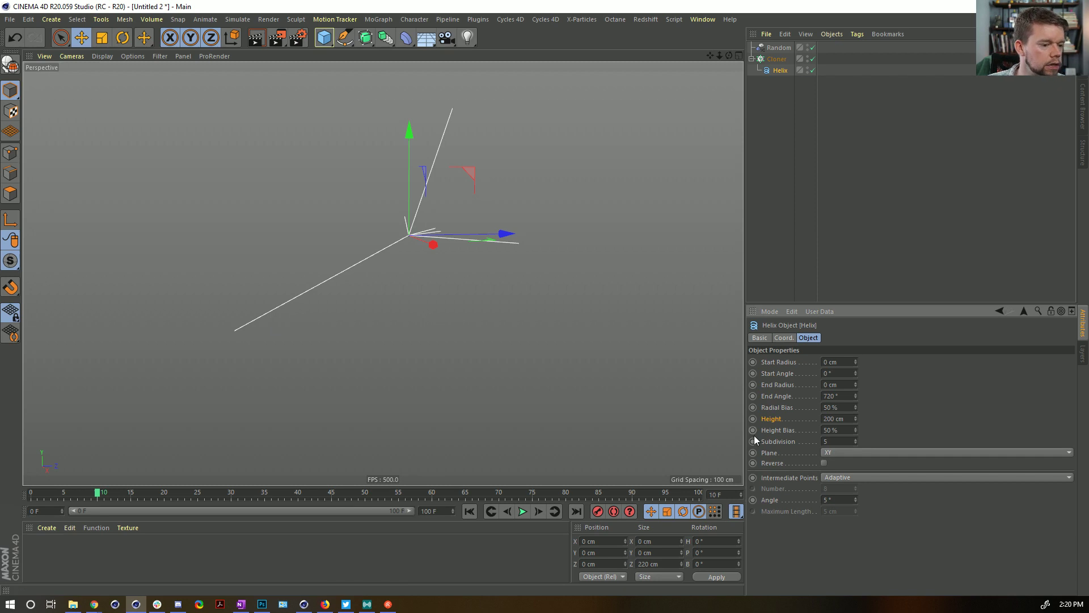
left_click(753, 419)
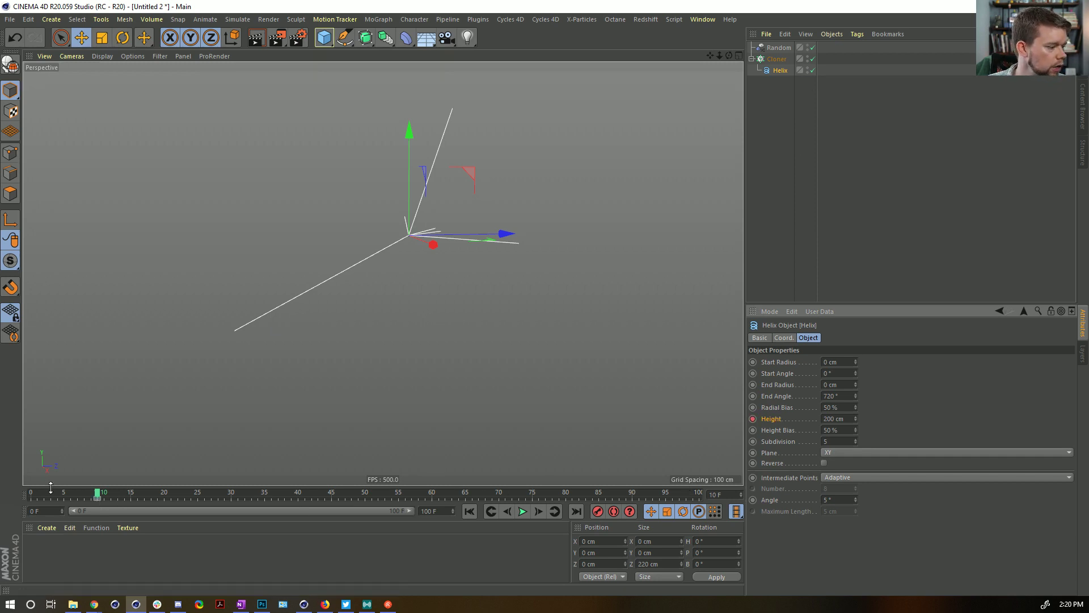
left_click(32, 493)
left_click(849, 421)
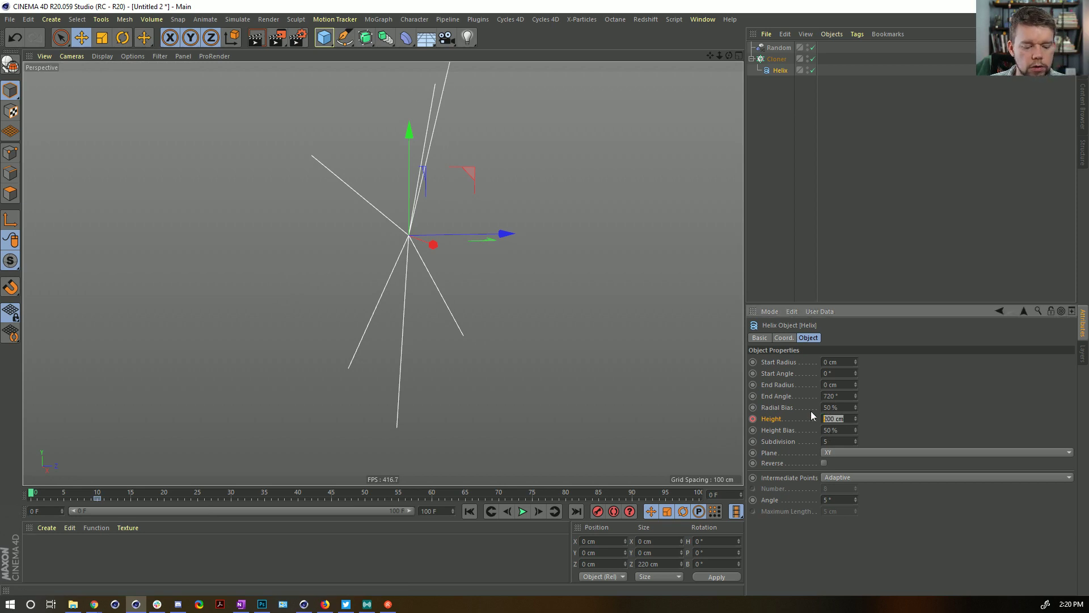
key("Return")
left_click(522, 512)
left_click(522, 512)
- Animate the cloner's Count with keyframes of 12 at frame 10 and 0 at frame 0
left_click(97, 494)
mouse_move(97, 494)
left_mouse_down()
mouse_move(67, 494)
mouse_move(112, 495)
mouse_move(40, 493)
mouse_move(97, 499)
left_mouse_up()
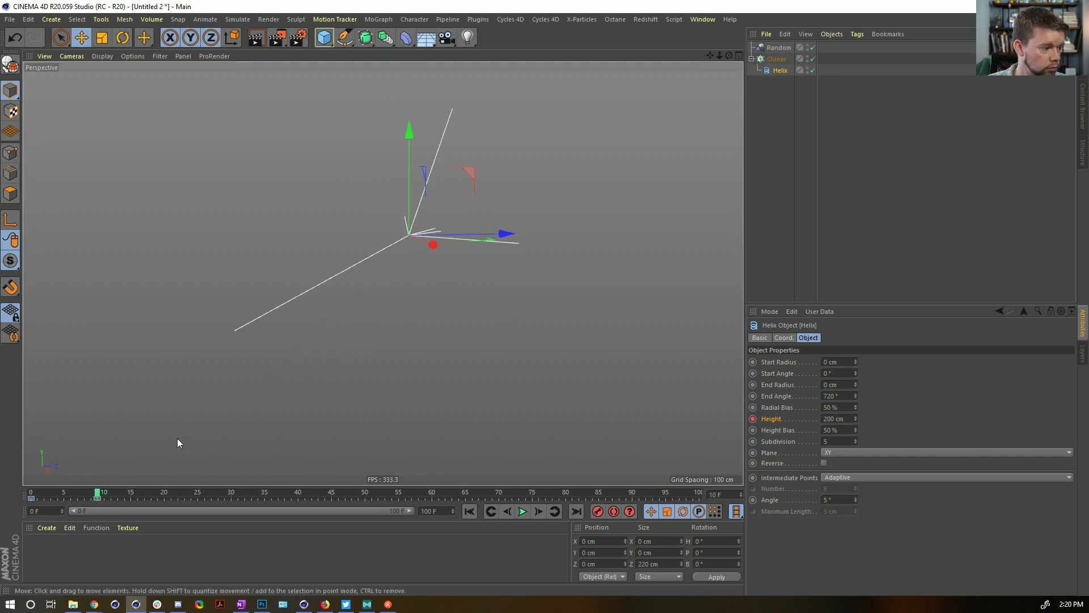
left_click(777, 59)
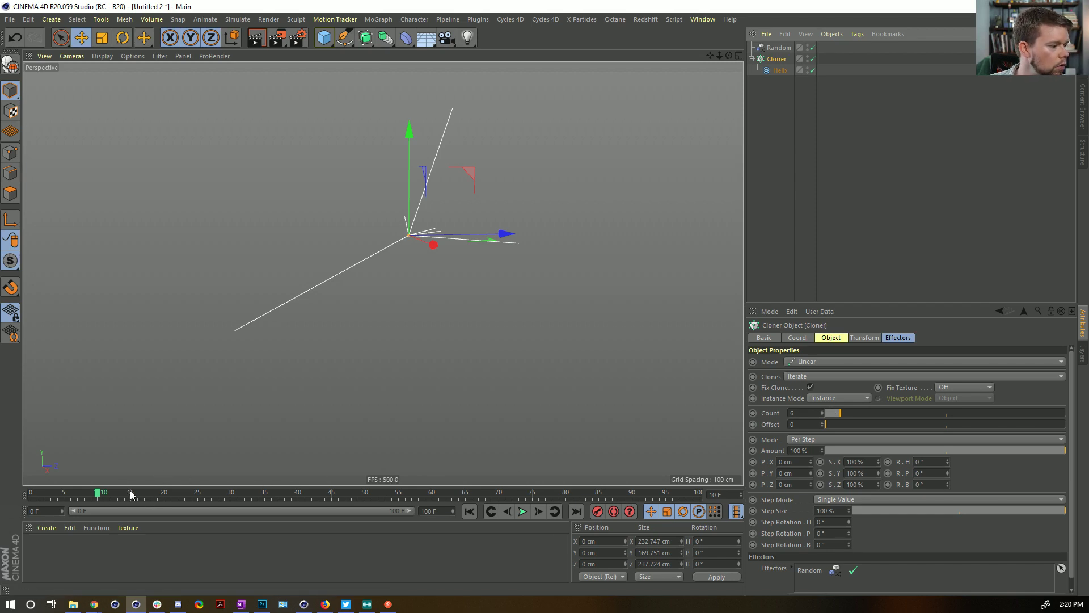
left_click_drag(847, 414, 855, 416)
left_click(751, 413, "ctrl")
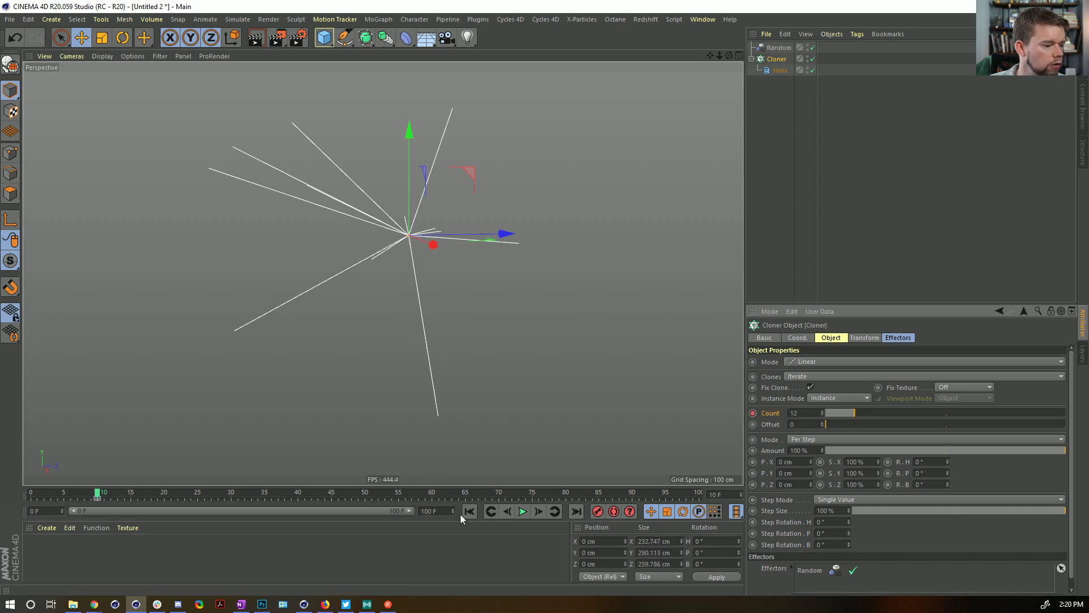
left_click(469, 512)
left_click_drag(859, 415, 826, 416)
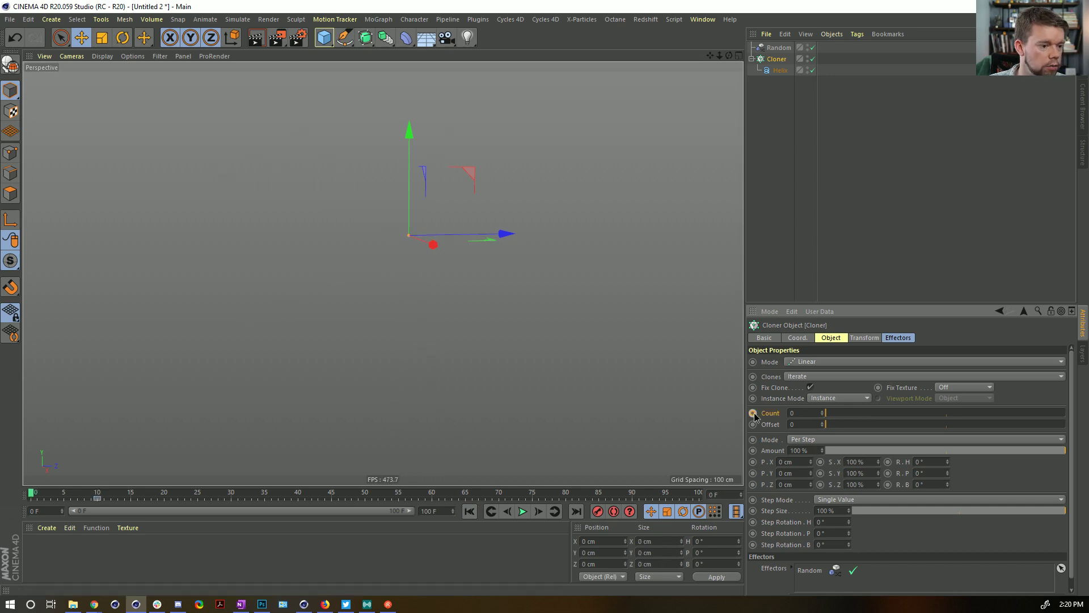
- Play the growing line burst twice from frame 0 and return to the start
left_click(523, 511)
left_click(794, 203)
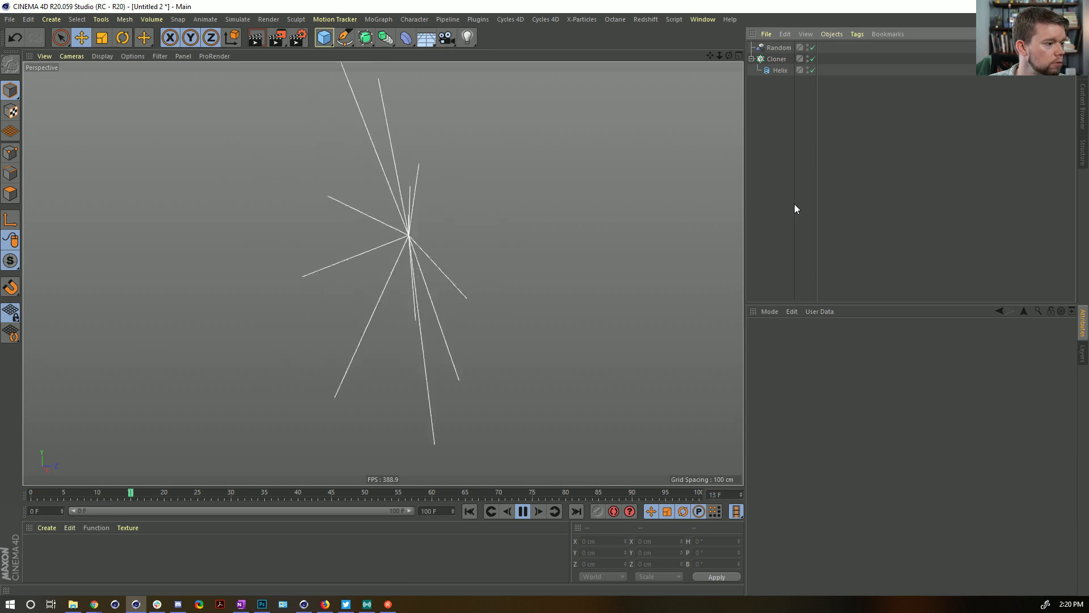
left_click(523, 511)
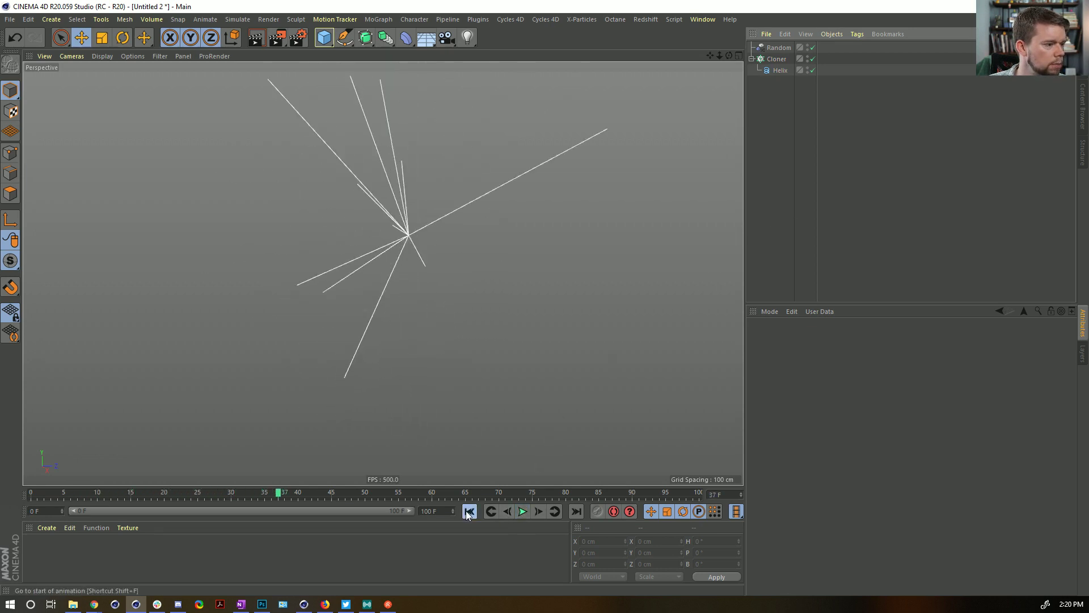
key("shift+f")
left_click(522, 511)
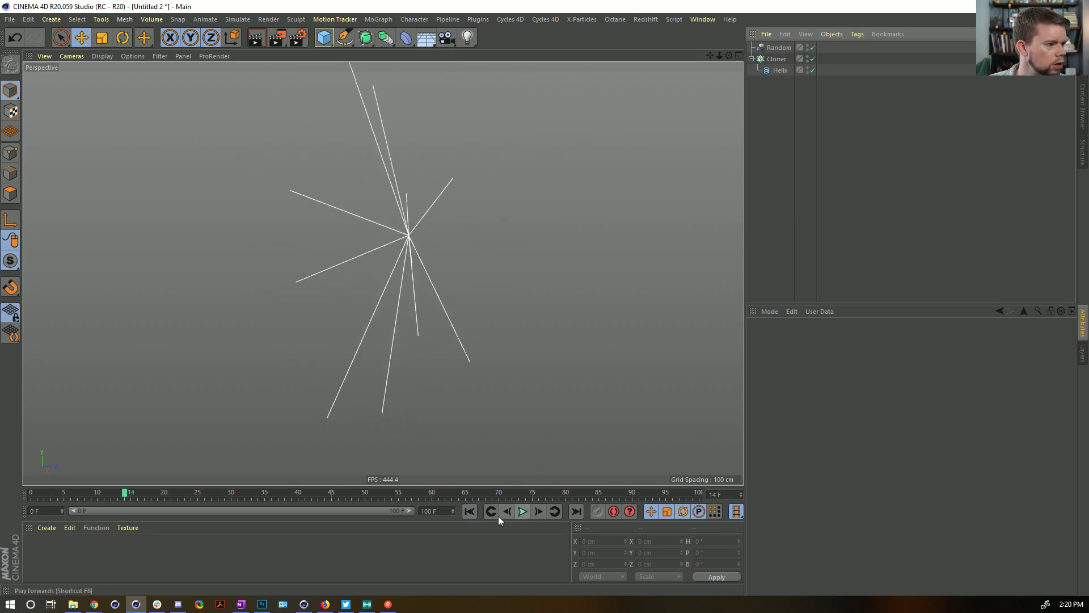
left_click(470, 511)
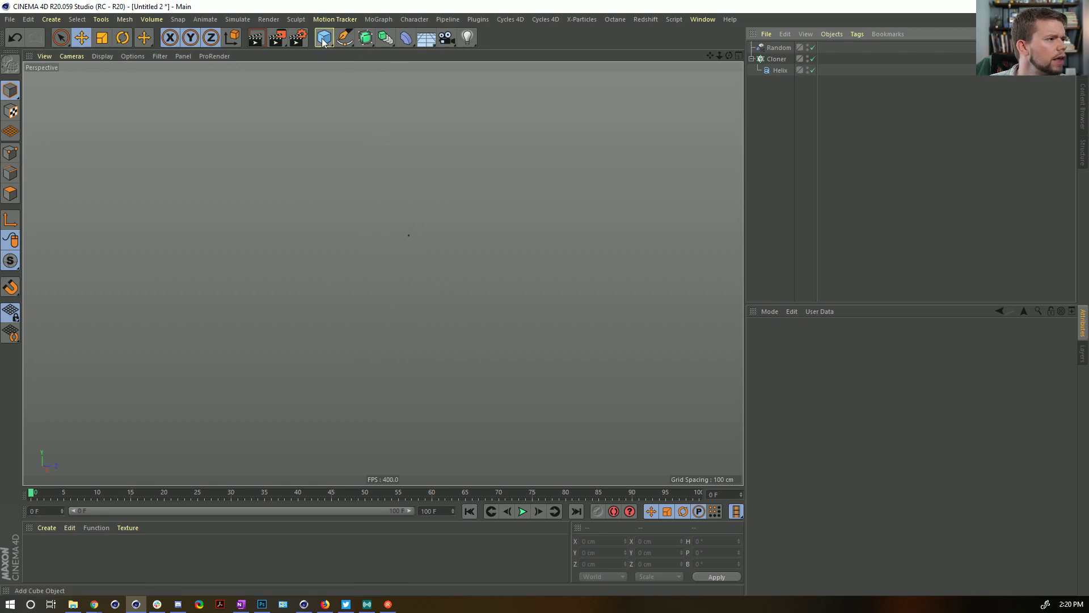
- Add a Star spline to the scene
left_click_drag(345, 39, 496, 80)
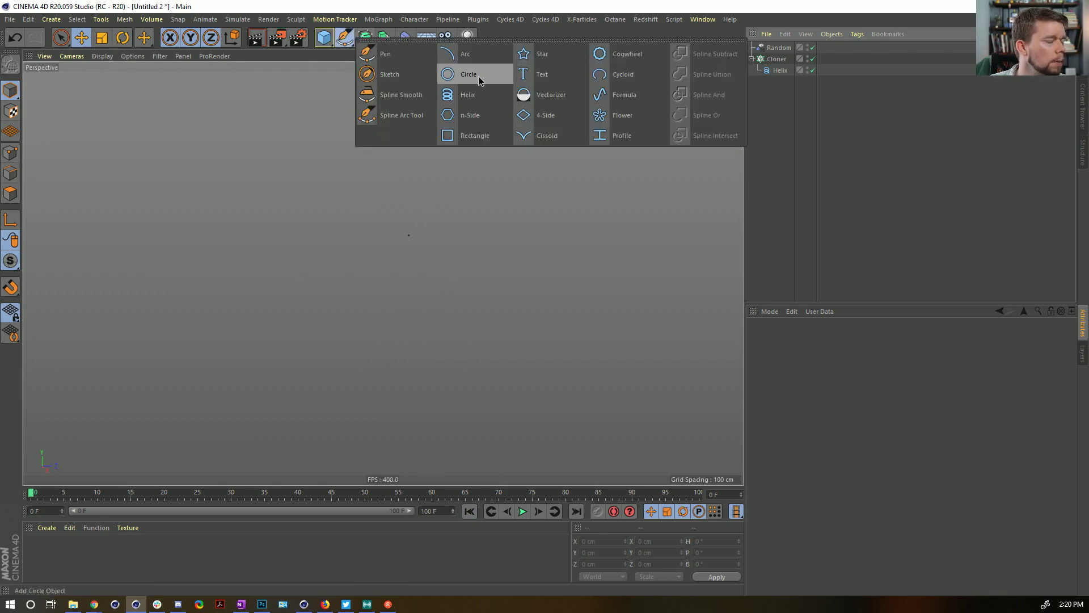
left_click_drag(493, 72, 784, 44)
left_click_drag(345, 37, 543, 55)
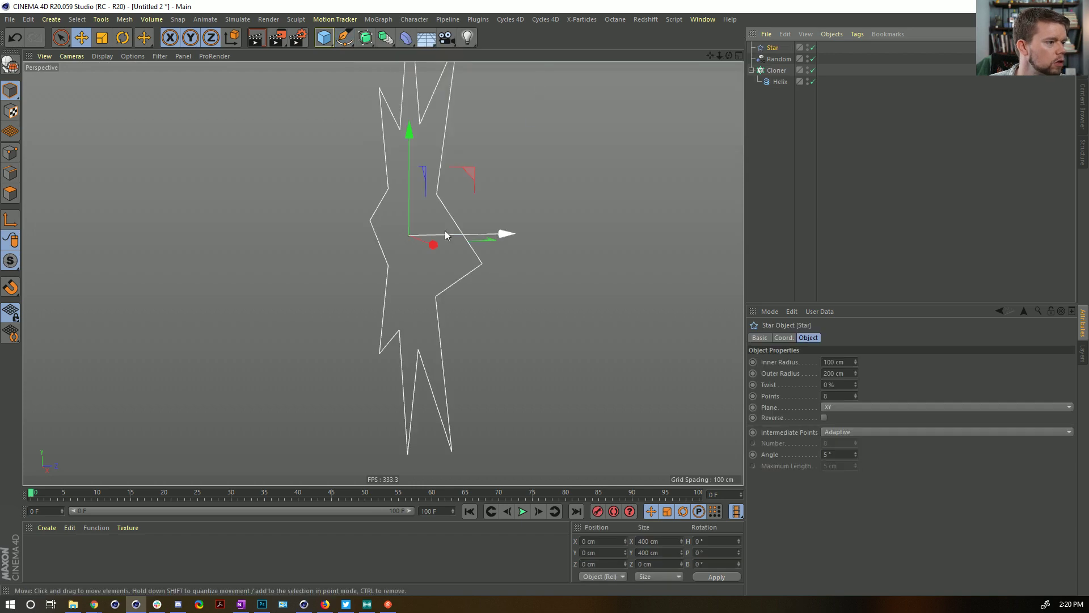
left_click(842, 407)
left_click(842, 404)
key("ctrl+z")
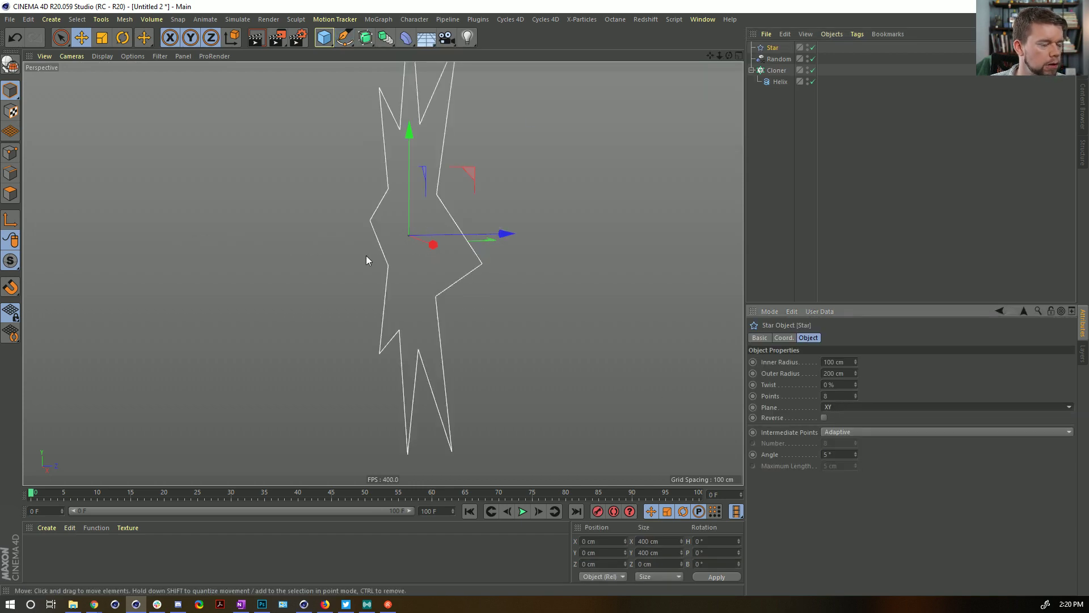
- Set the star to 4 points and reduce its inner radius to 44 cm
left_click_drag(418, 244, 215, 242, "alt")
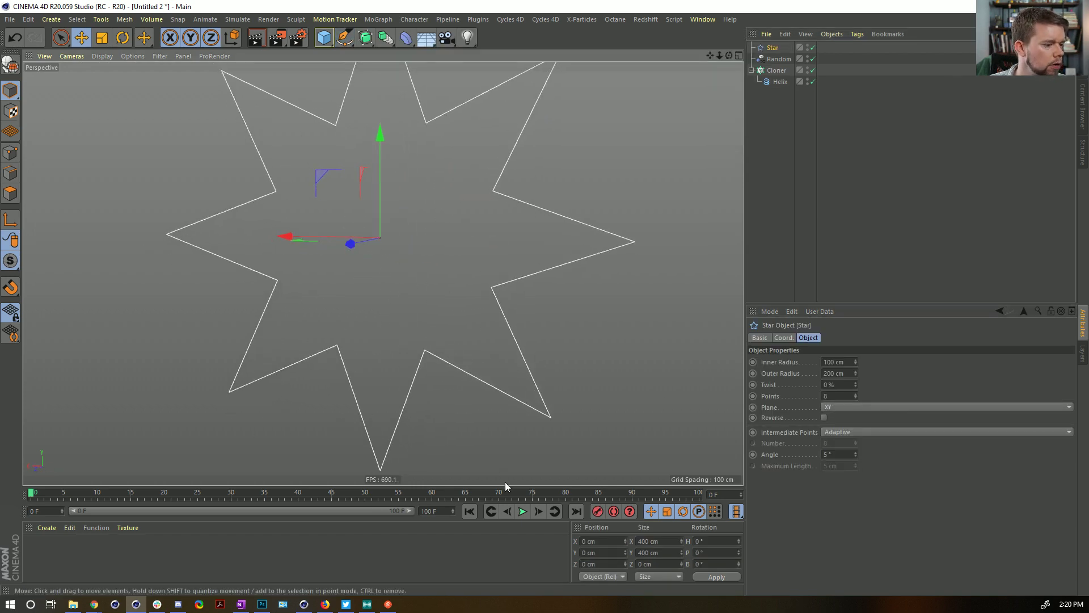
left_click_drag(435, 375, 438, 363, "alt")
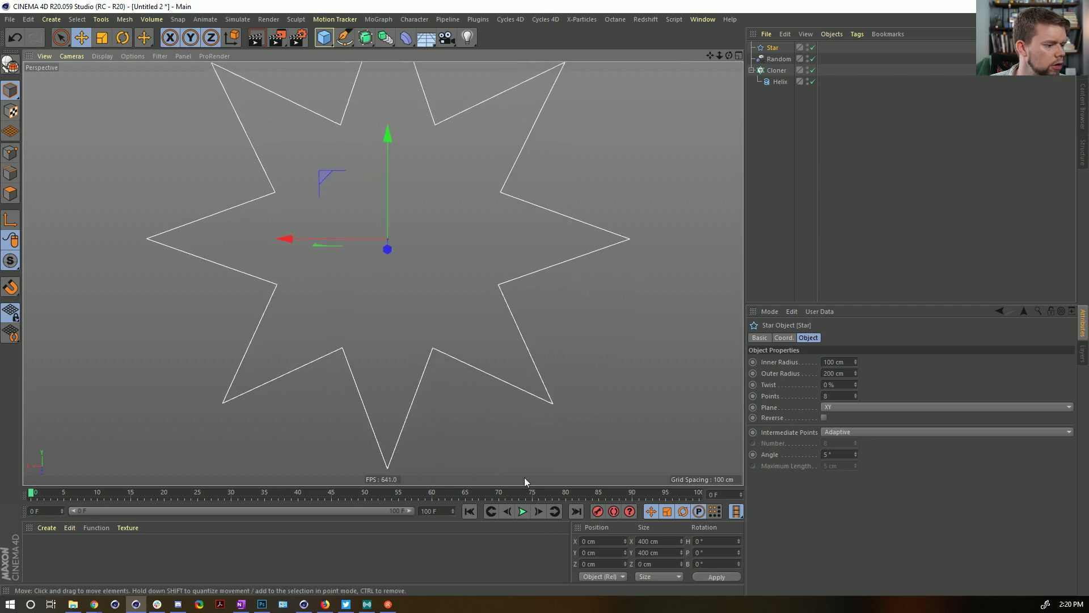
left_click(829, 396)
type("5")
key("BackSpace")
type("3")
key("Return")
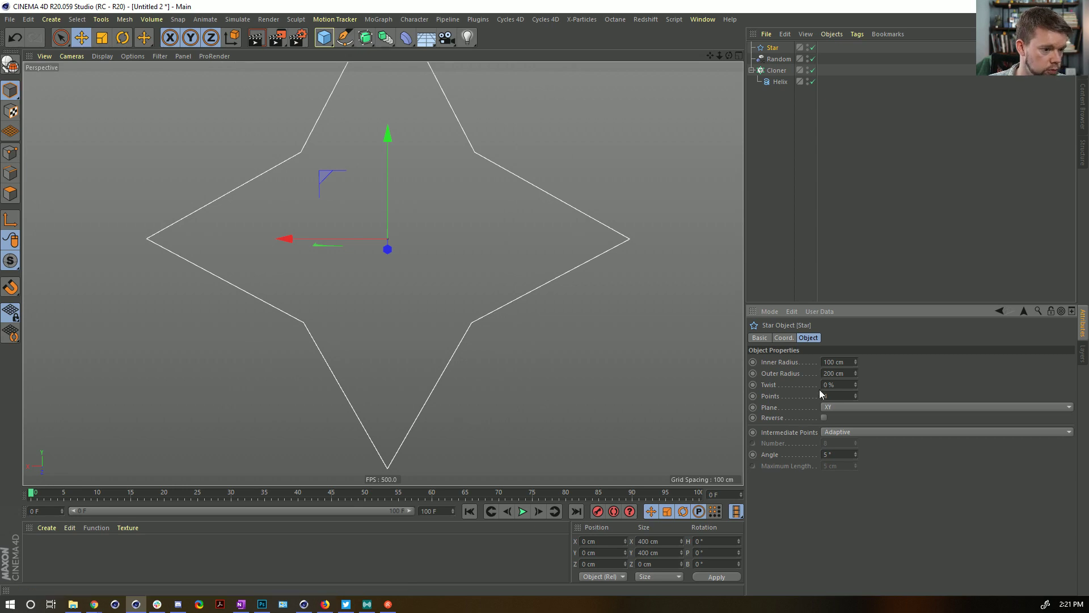
left_click_drag(855, 363, 855, 392)
- Play to frame 12 and scale the star down uniformly to about 115 cm, judging it against the radiating lines
left_click(523, 511)
left_click(523, 512)
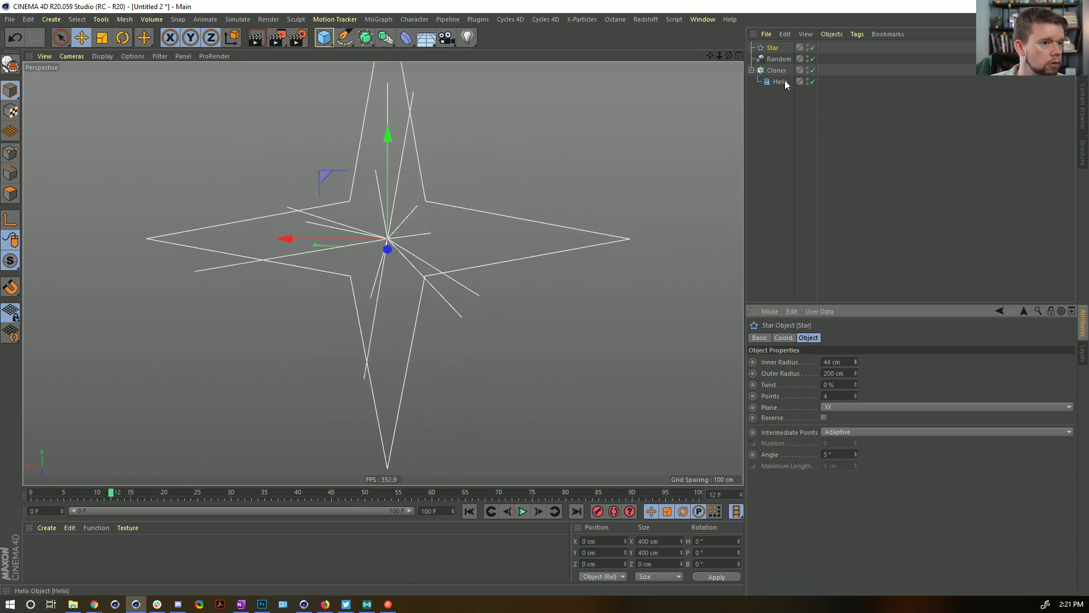
key("t")
left_click_drag(464, 238, 436, 235)
mouse_move(436, 231)
right_mouse_down("alt")
mouse_move(446, 228)
mouse_move(429, 230)
right_mouse_up("alt")
mouse_move(426, 231)
middle_mouse_down("alt")
mouse_move(431, 257)
mouse_move(434, 245)
middle_mouse_up("alt")
right_click_drag(407, 246, 414, 242, "alt")
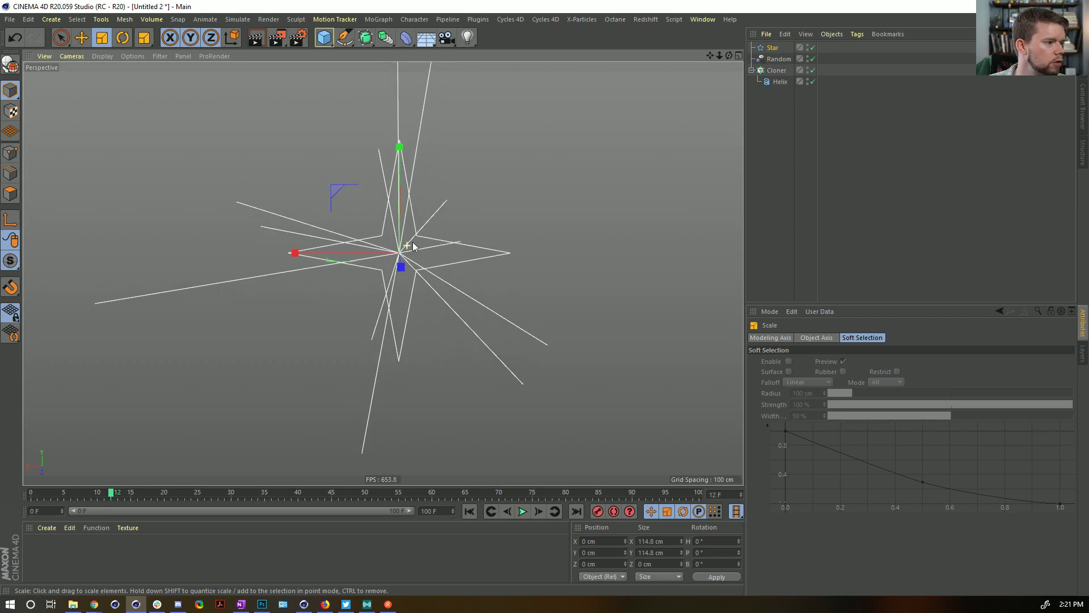
- Play the burst with the star from the start, and stop at frame 10
left_click(470, 512)
left_click(523, 511)
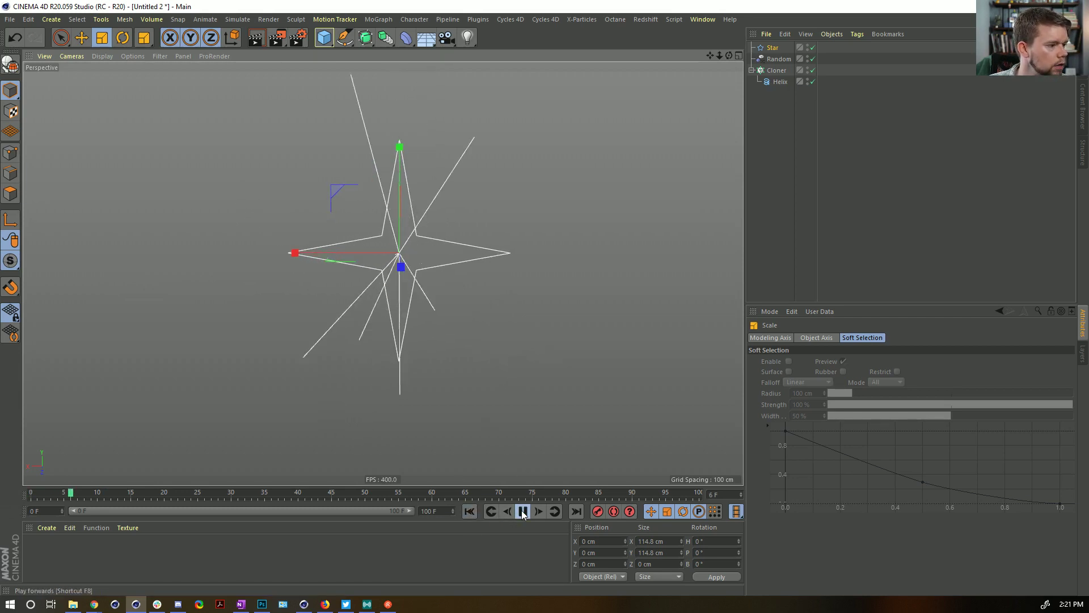
left_click(522, 512)
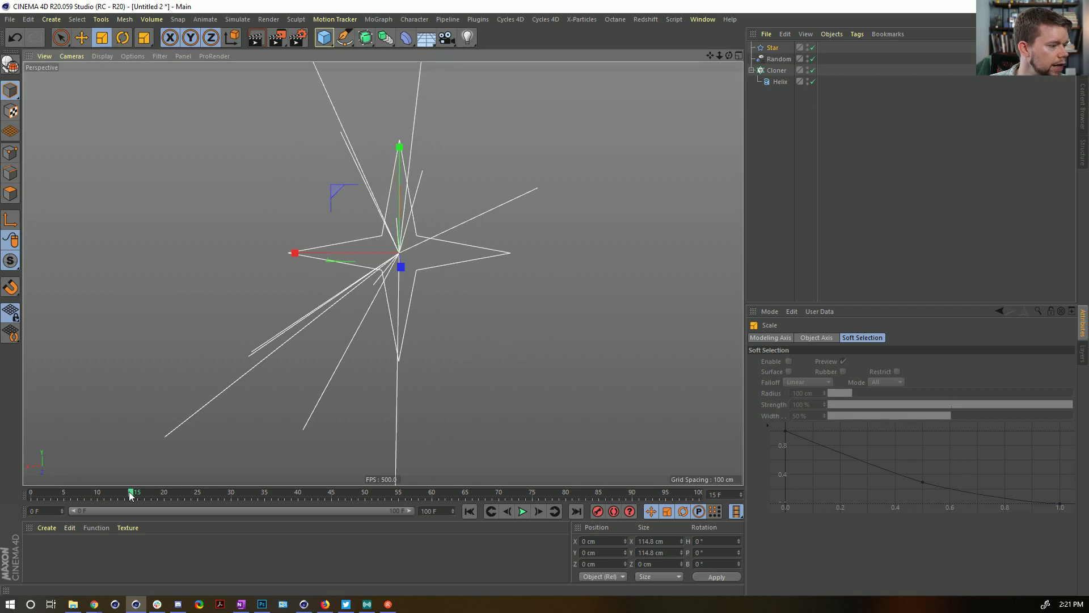
left_click_drag(130, 495, 97, 494)
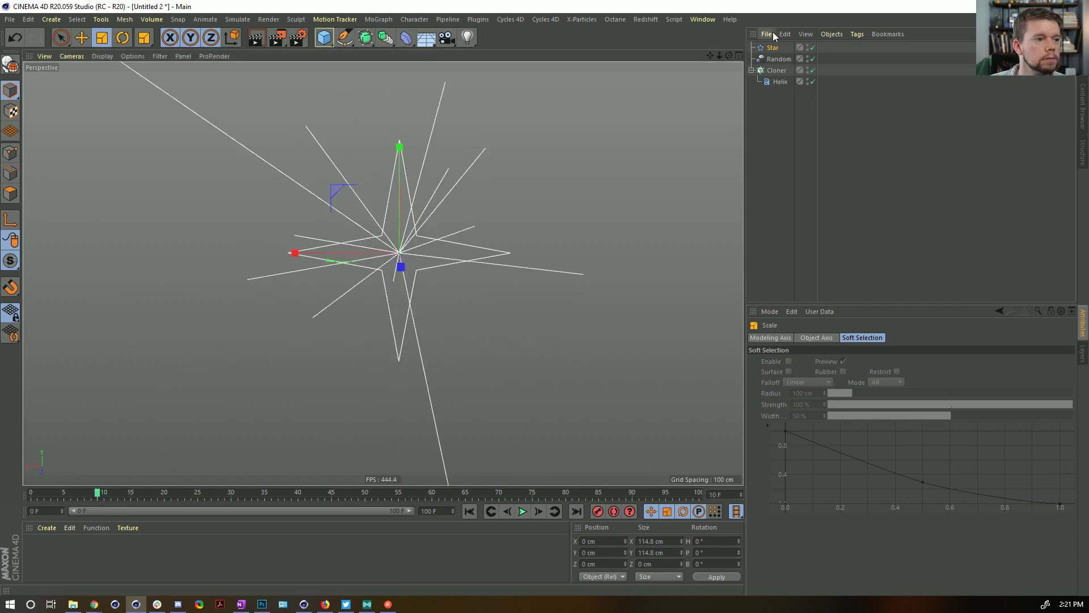
- Keyframe the star's current inner and outer radius at frame 15
left_click(132, 493)
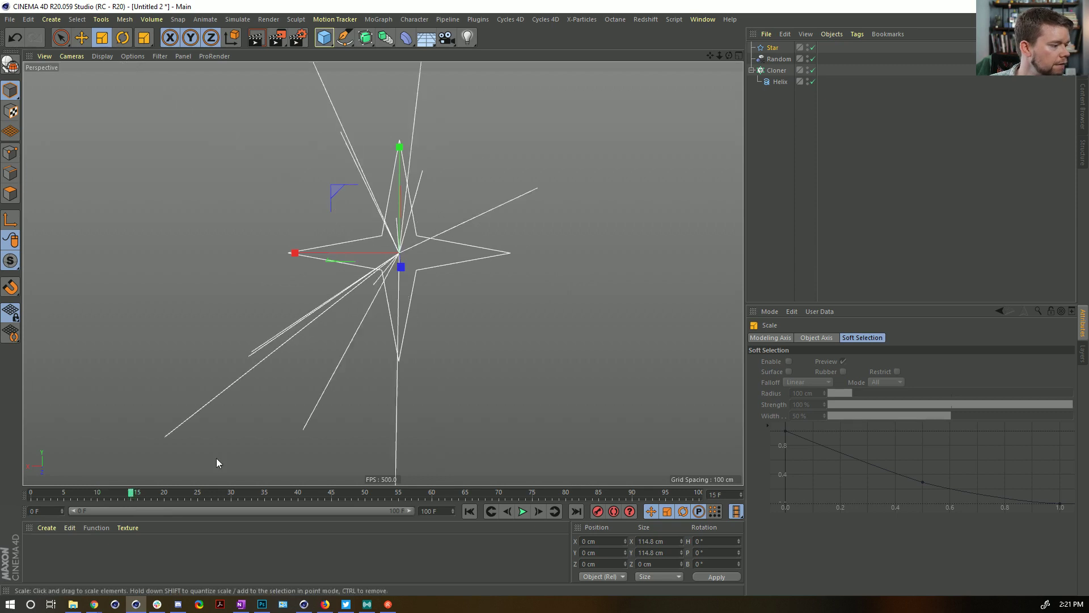
left_click(773, 48)
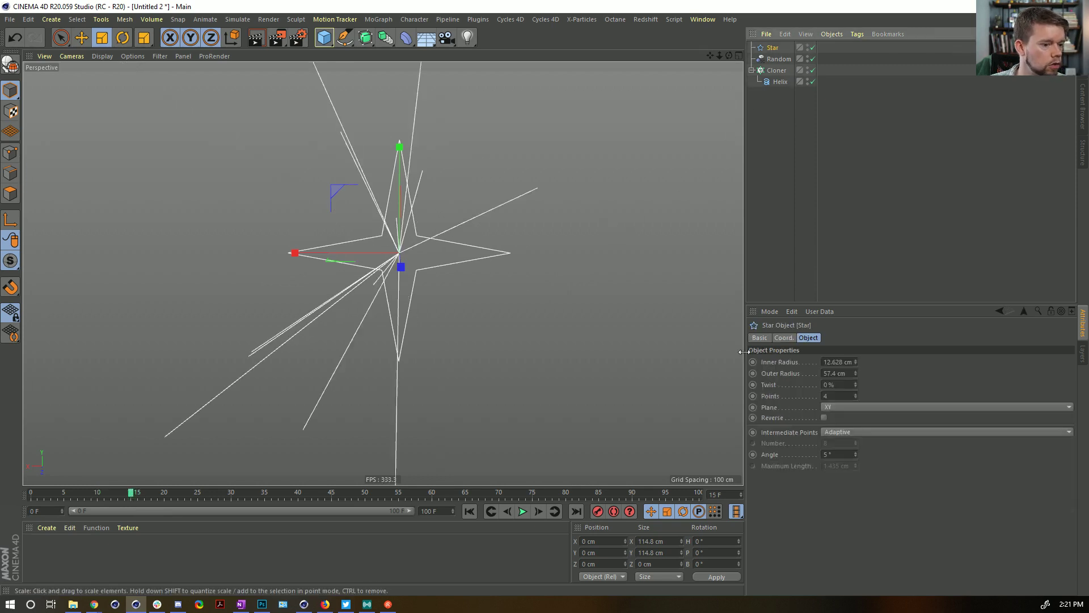
left_click(752, 374)
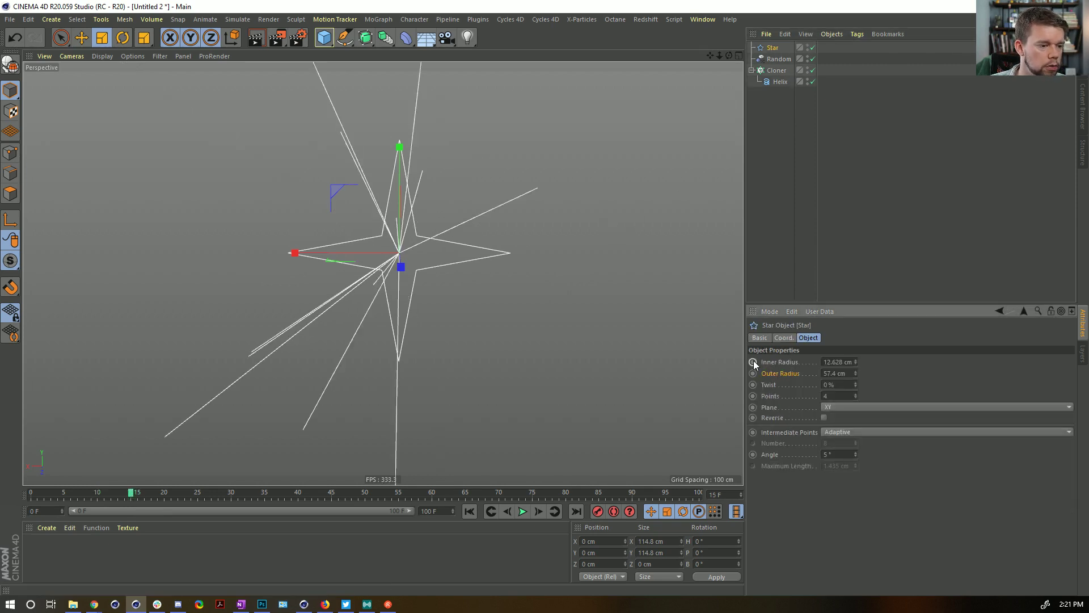
- At frame 10, set the star's inner and outer radius to 0 cm, keyframe both, and preview the growth
left_click(101, 496)
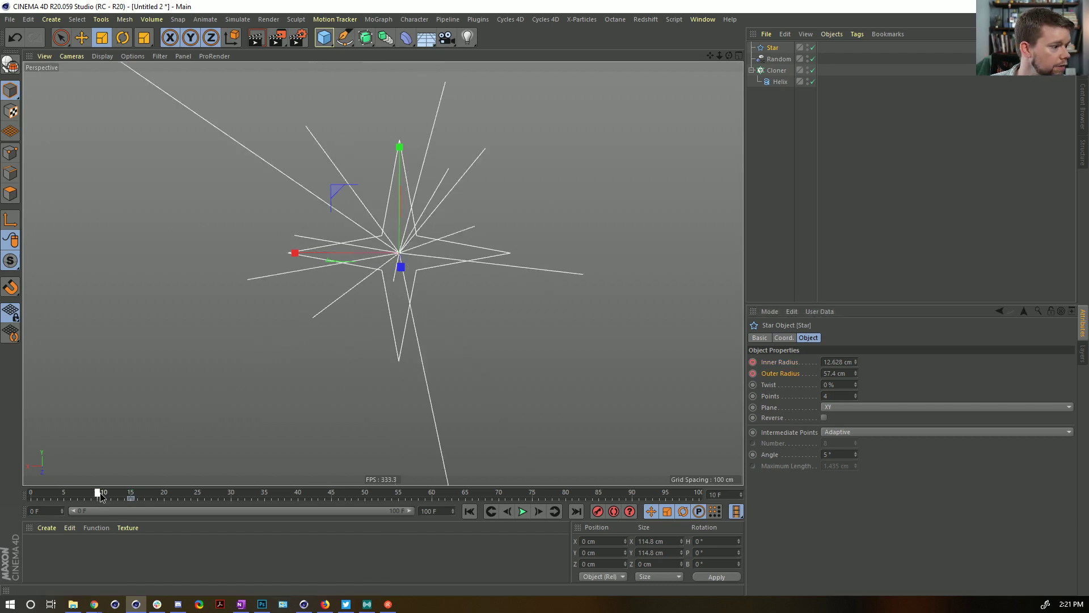
double_click(830, 360)
type("0")
left_click(844, 374)
type("0")
key("Return")
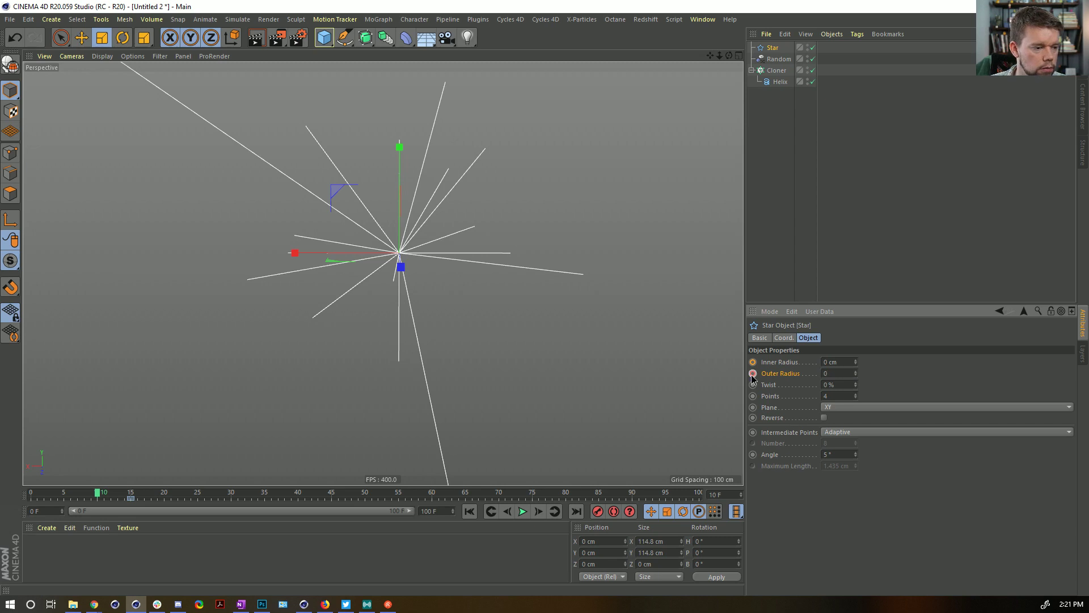
left_click(522, 512)
left_click(522, 511)
- At frame 20, enlarge the star to an inner radius of about 119.6 cm and outer radius of 121.4 cm, and keyframe both
left_click_drag(135, 495, 165, 498)
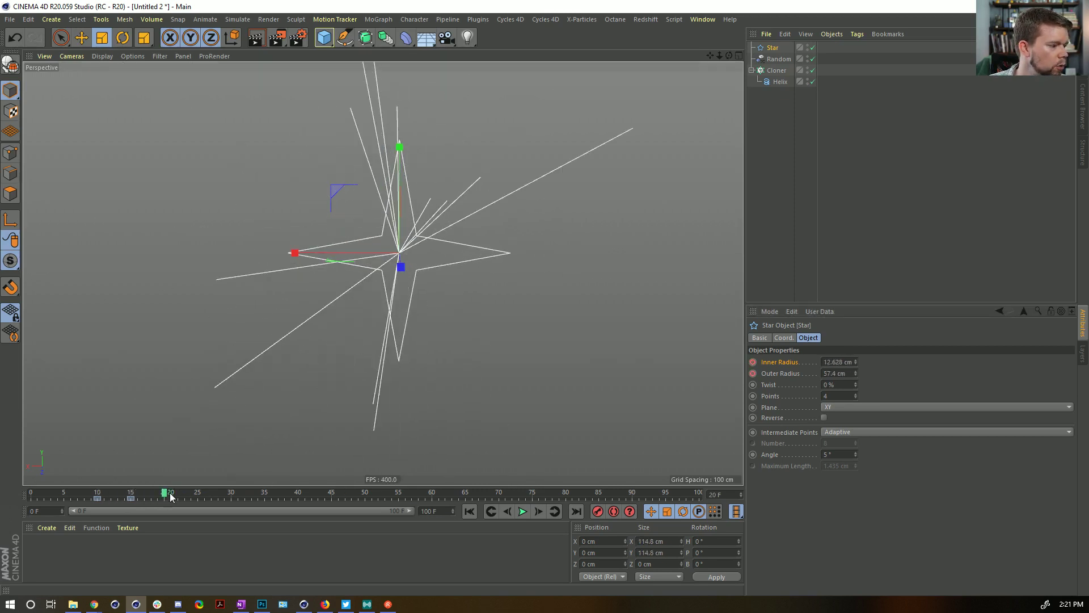
left_click_drag(855, 373, 795, 364)
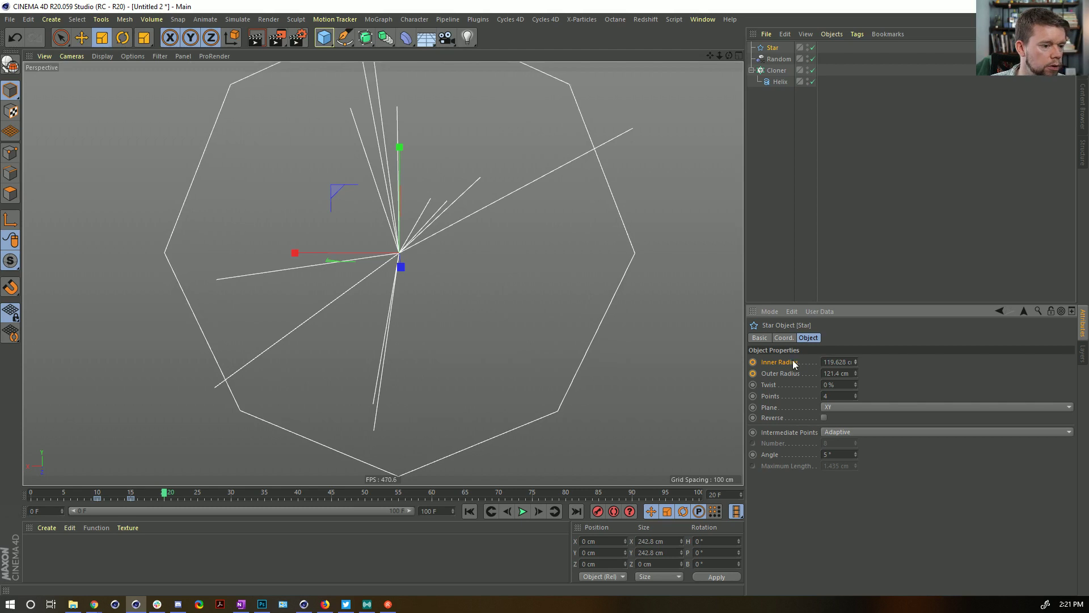
left_click(753, 361, "ctrl")
left_click(753, 372, "ctrl")
- Play the star's growth from the start, and move its last two pairs of radius keyframes earlier to frames 13 and 17
left_click(470, 511)
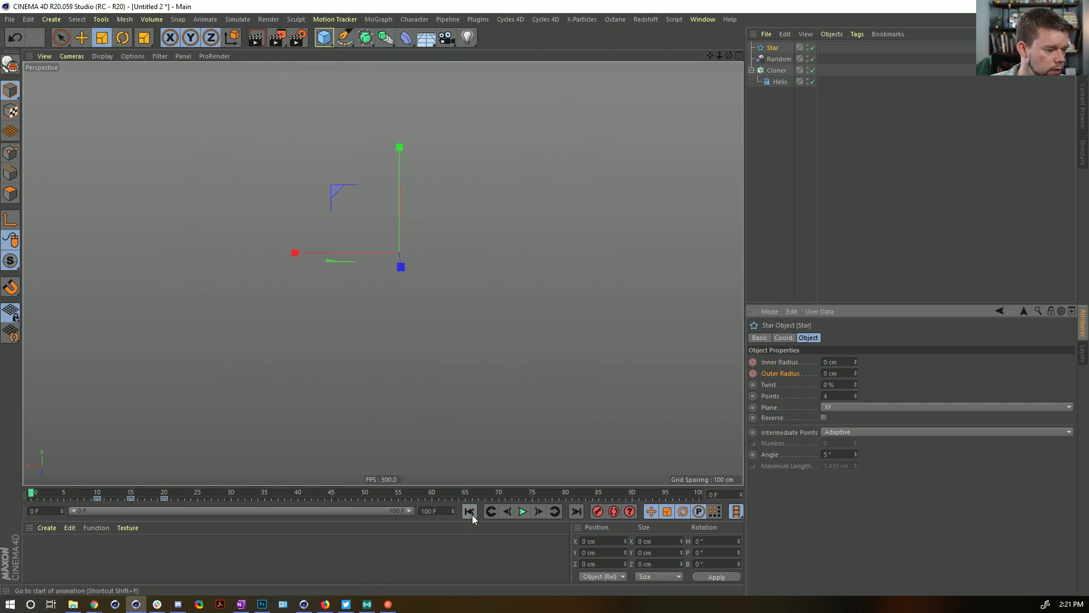
left_click(522, 511)
left_click(522, 512)
mouse_move(130, 498)
left_mouse_down()
mouse_move(121, 502)
mouse_move(163, 501)
mouse_move(145, 500)
left_mouse_up()
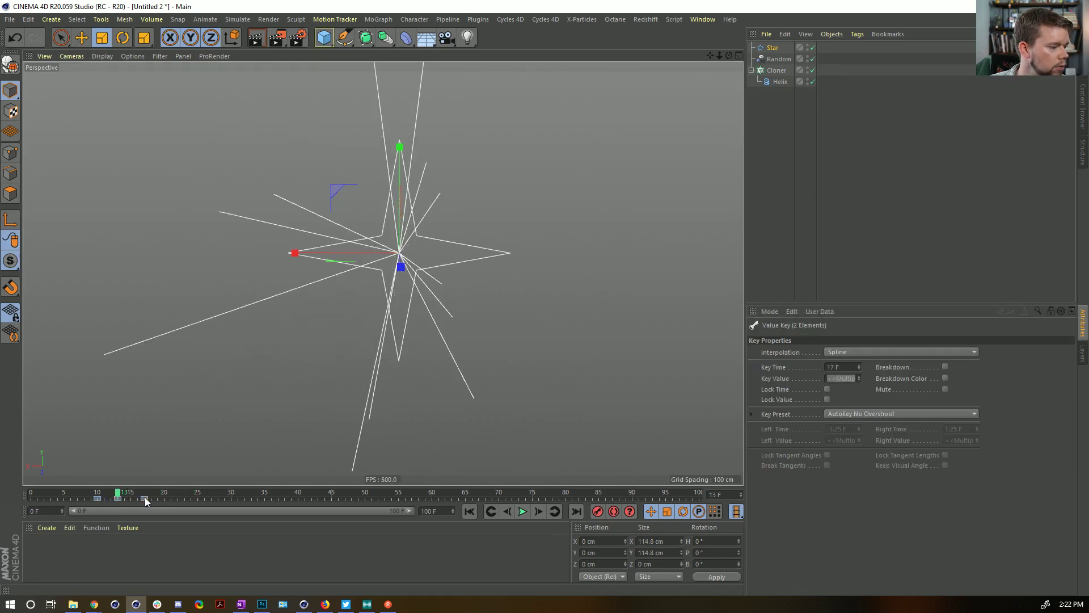
- Replay the retimed burst from the start, scrub through the star's expansion, and stop at frame 12
left_click(473, 511)
left_click(523, 512)
left_click(522, 511)
mouse_move(139, 494)
left_mouse_down()
mouse_move(126, 499)
mouse_move(151, 493)
left_mouse_up()
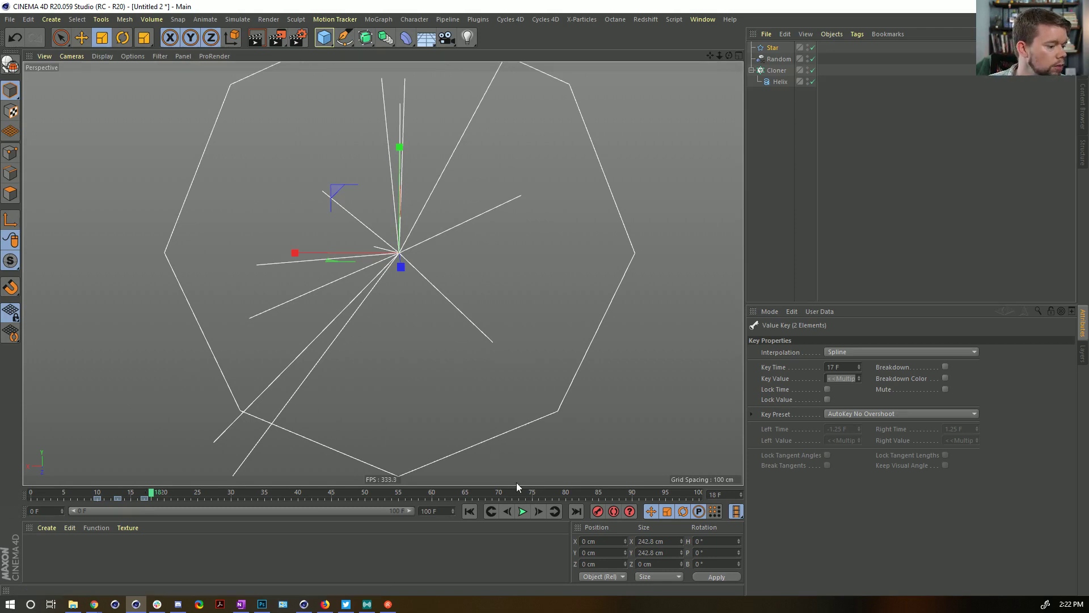
left_click_drag(160, 496, 112, 491)
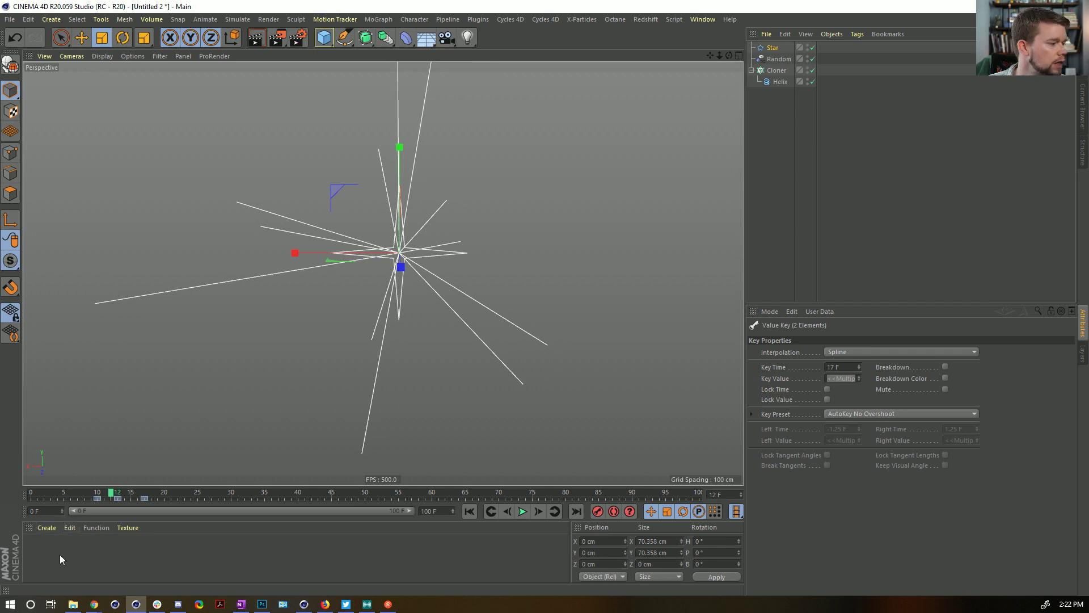
- Create a Sketch Material and apply it to the Helix inside the Cloner
left_click(47, 528)
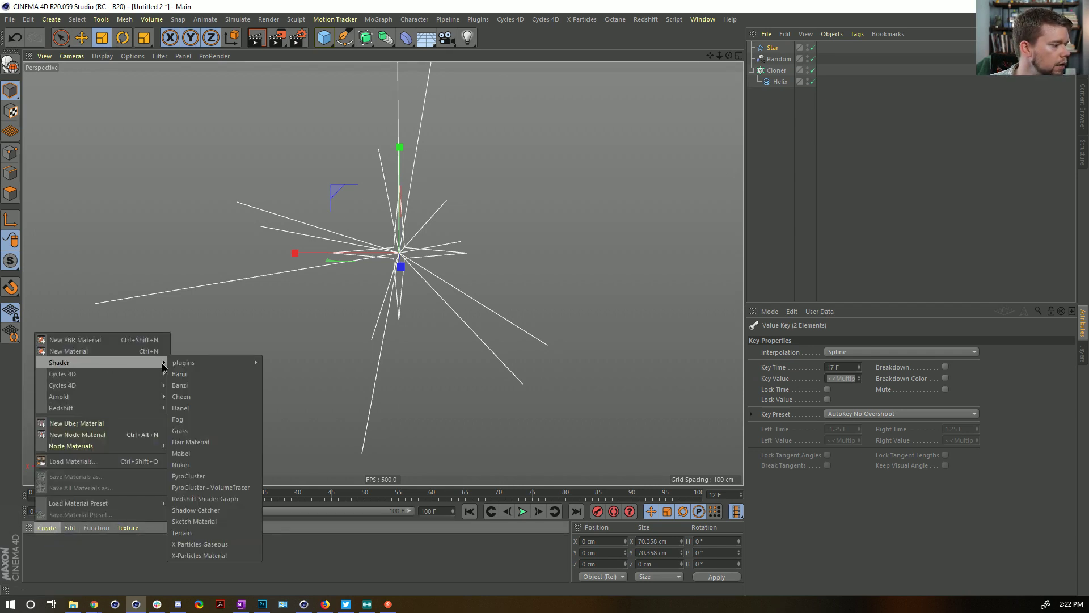
mouse_move(116, 362)
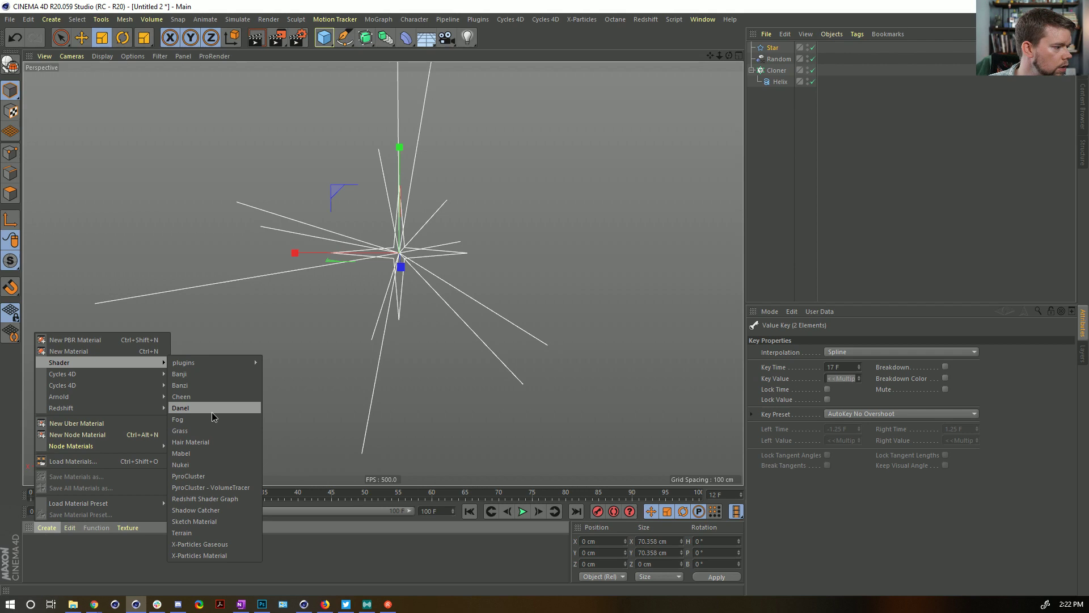
left_click(195, 521)
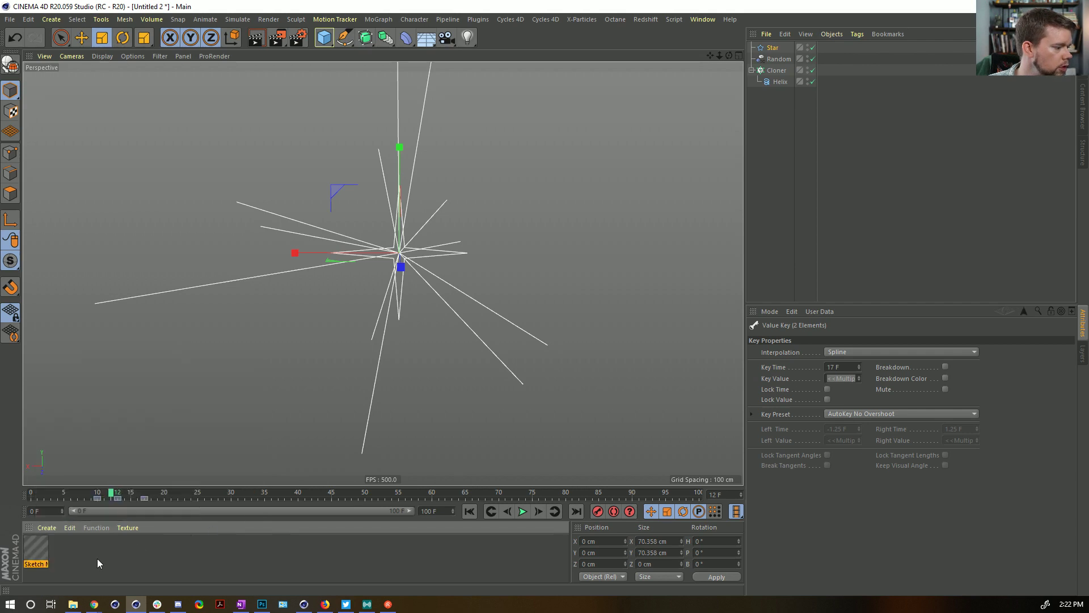
mouse_move(31, 546)
left_mouse_down()
mouse_move(862, 17)
mouse_move(786, 83)
left_mouse_up()
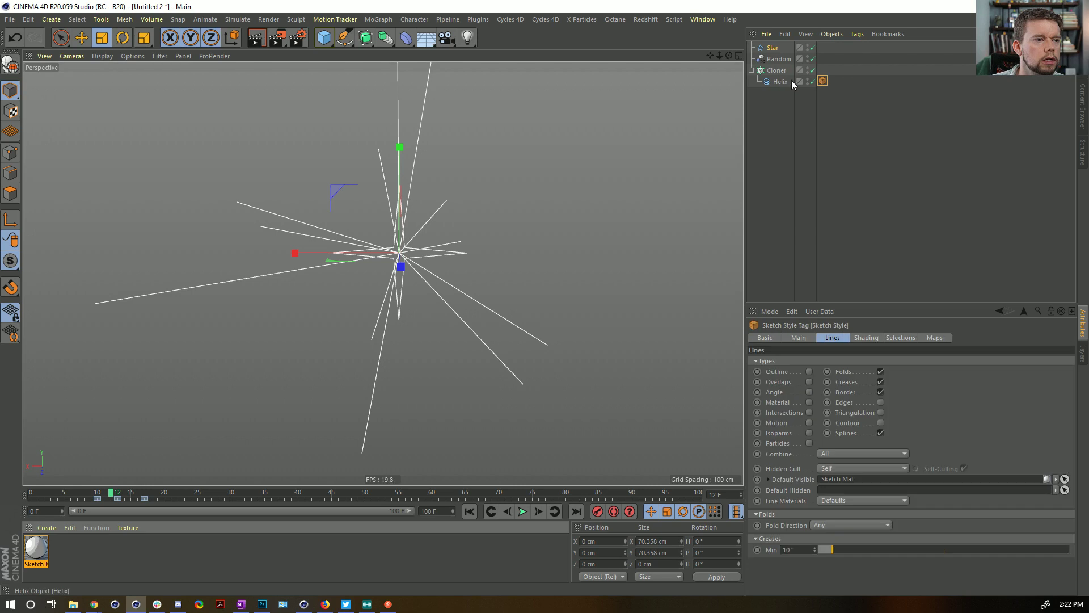
- Fill the star spline by placing it under a Loft generator
left_click(770, 50)
left_click(386, 38)
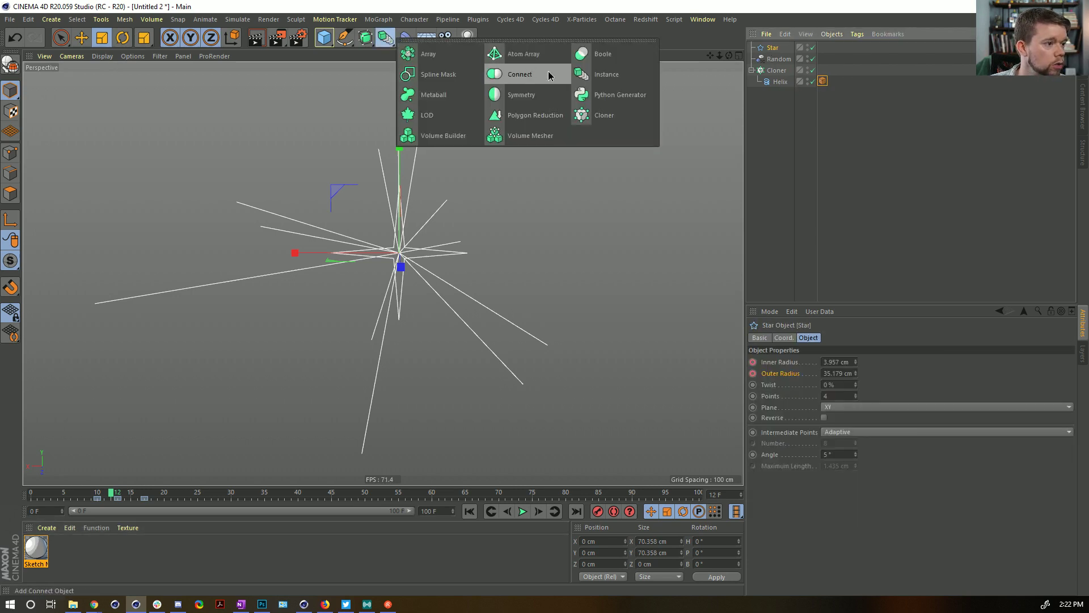
left_click(365, 38)
left_click(491, 74, "alt")
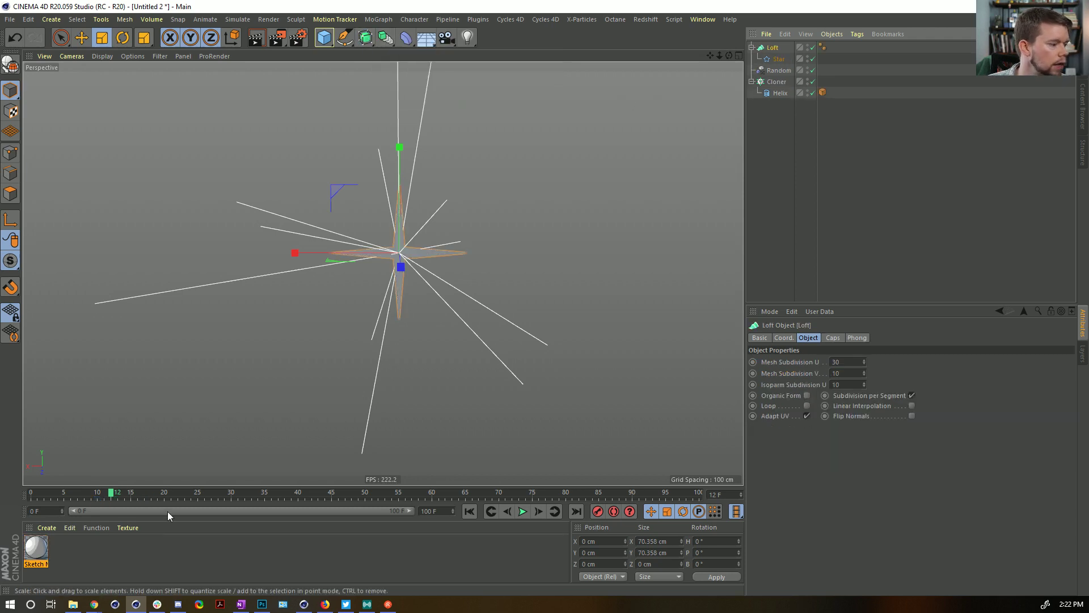
- Create a white material with only Luminance enabled, turning off Color and Reflectance, and apply it to the Loft
double_click(87, 552)
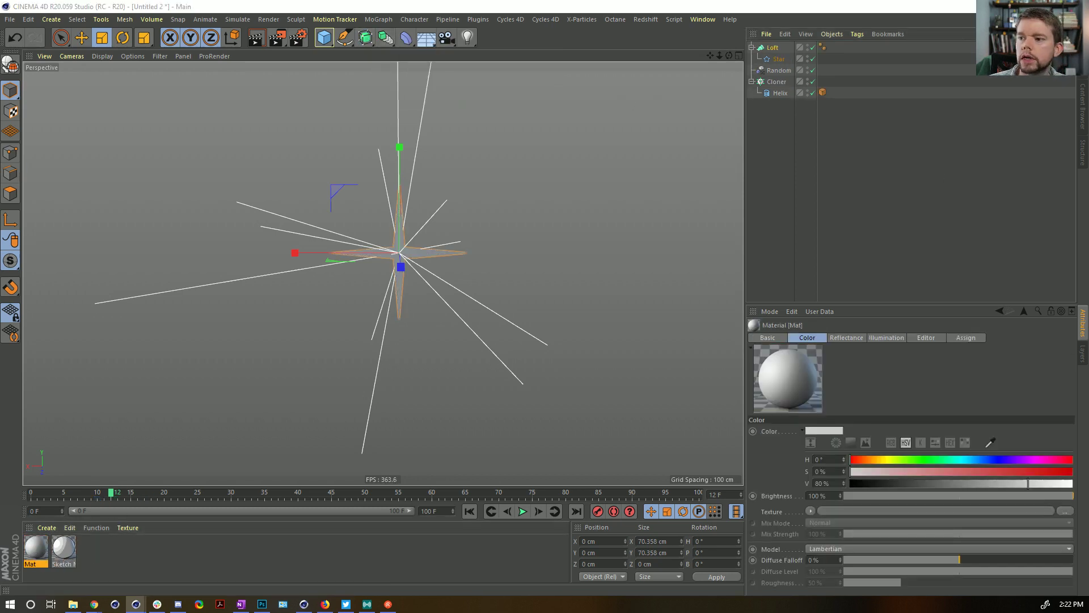
double_click(36, 546)
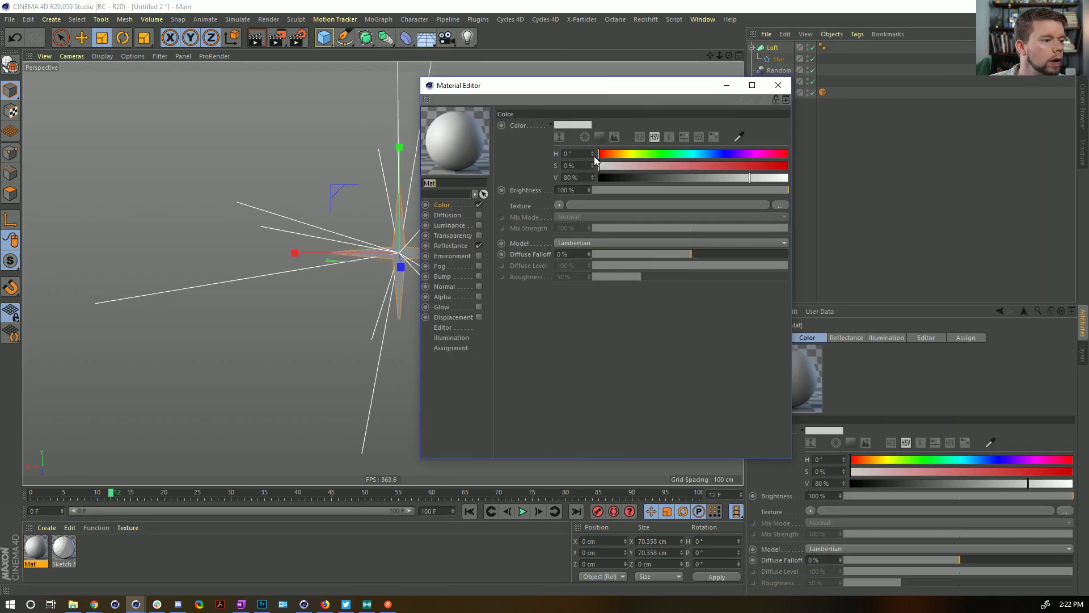
left_click(479, 225)
left_click(479, 245)
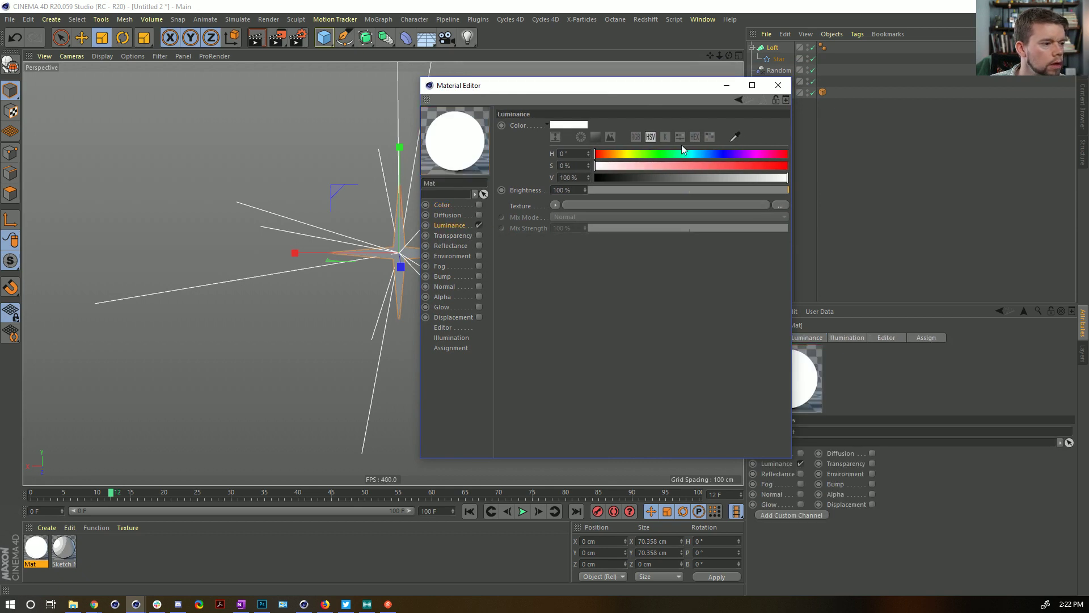
left_click(778, 85)
left_click_drag(28, 559, 776, 50)
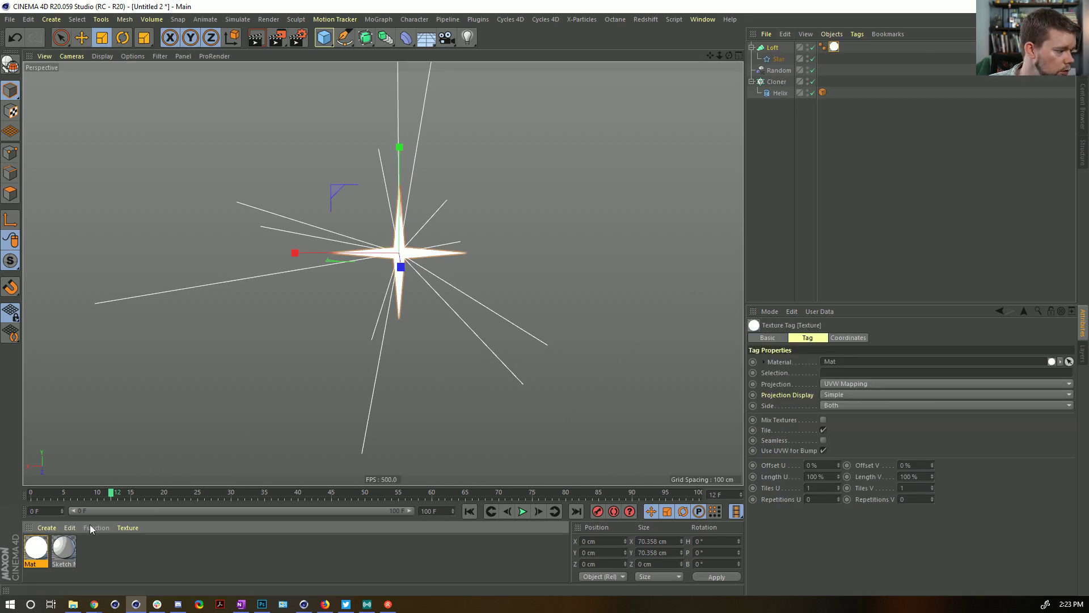
- In the Sketch and Toon render settings, clear the default visible line material and disable the Folds, Creases and Border line types
key("ctrl+b")
left_click_drag(755, 238, 540, 132)
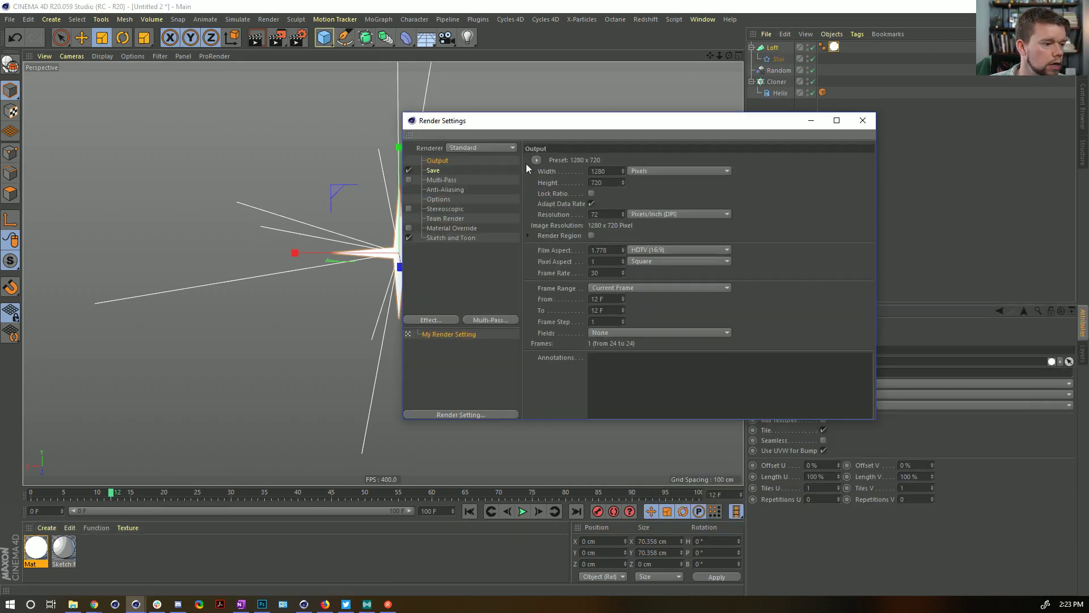
left_click(465, 239)
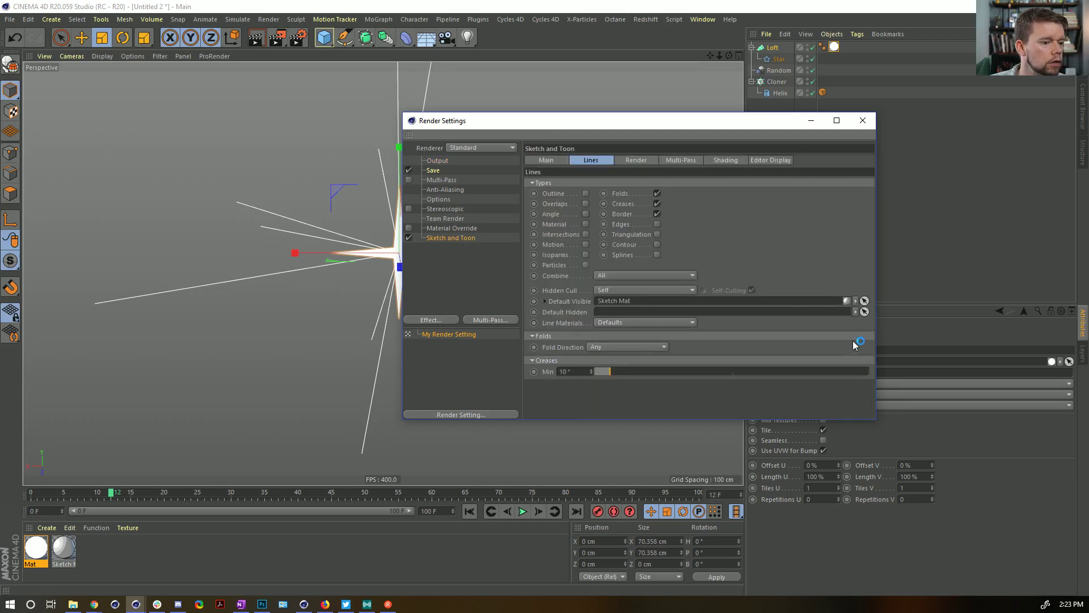
left_click(855, 301)
left_click(863, 312)
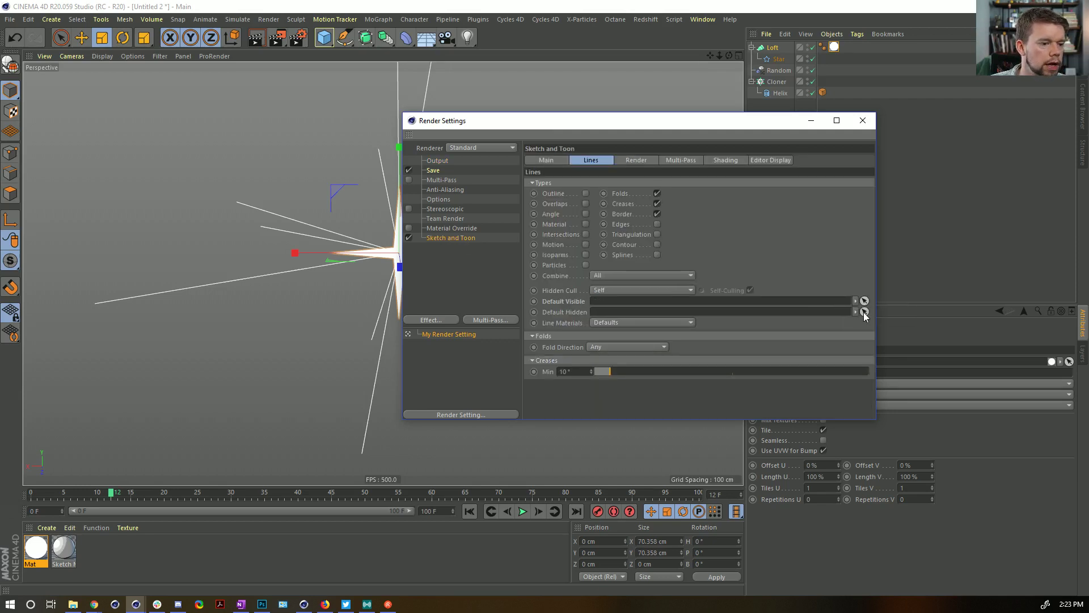
left_click(657, 204)
left_click(657, 194)
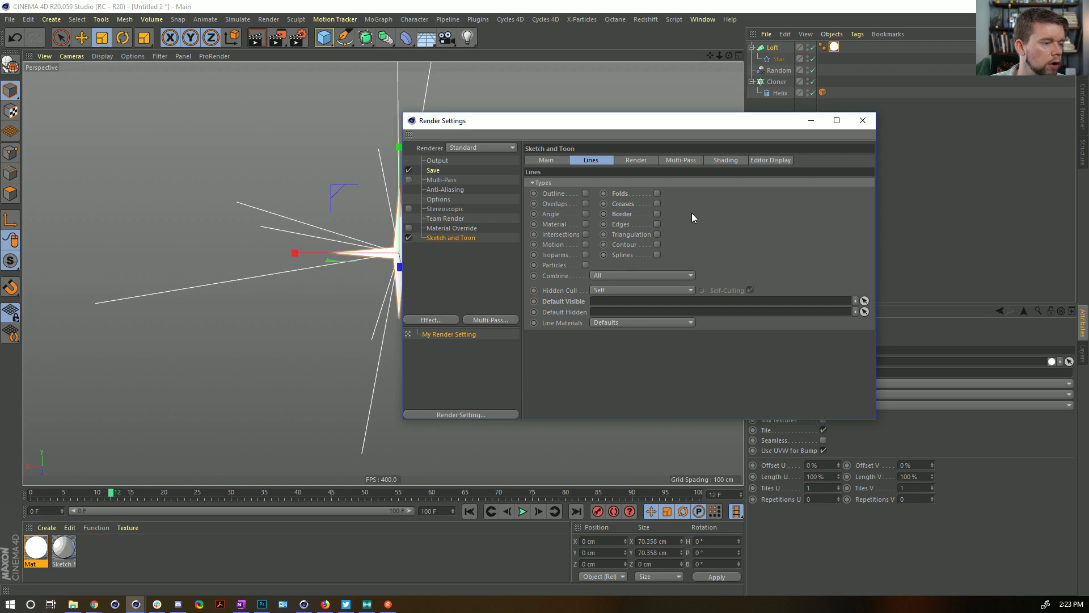
- Make the Sketch and Toon lines resolution independent with a Custom base resolution of 1280 by 720
left_click(634, 160)
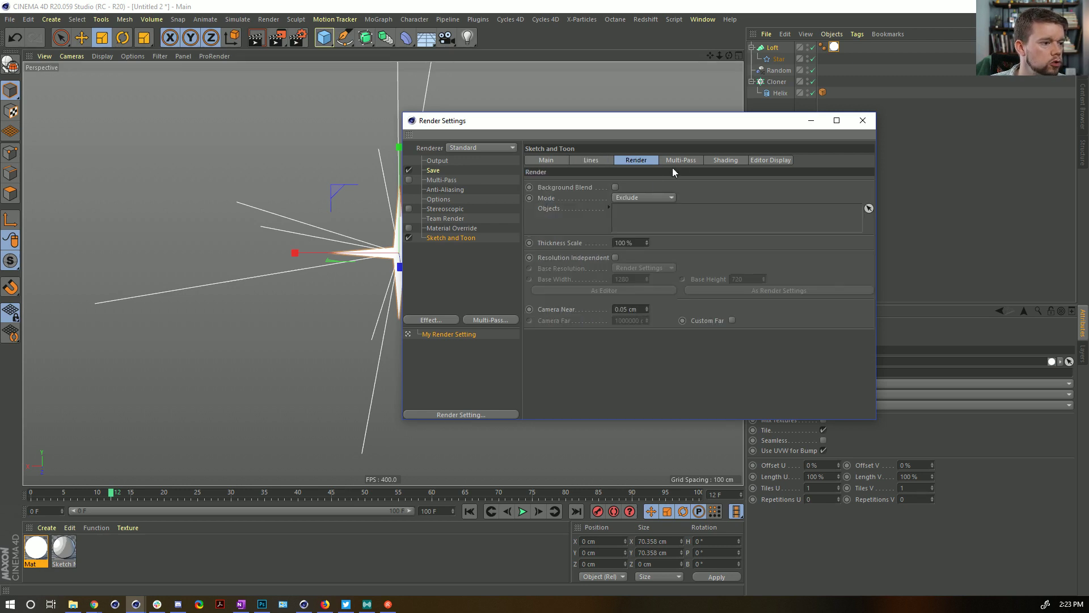
left_click(616, 258)
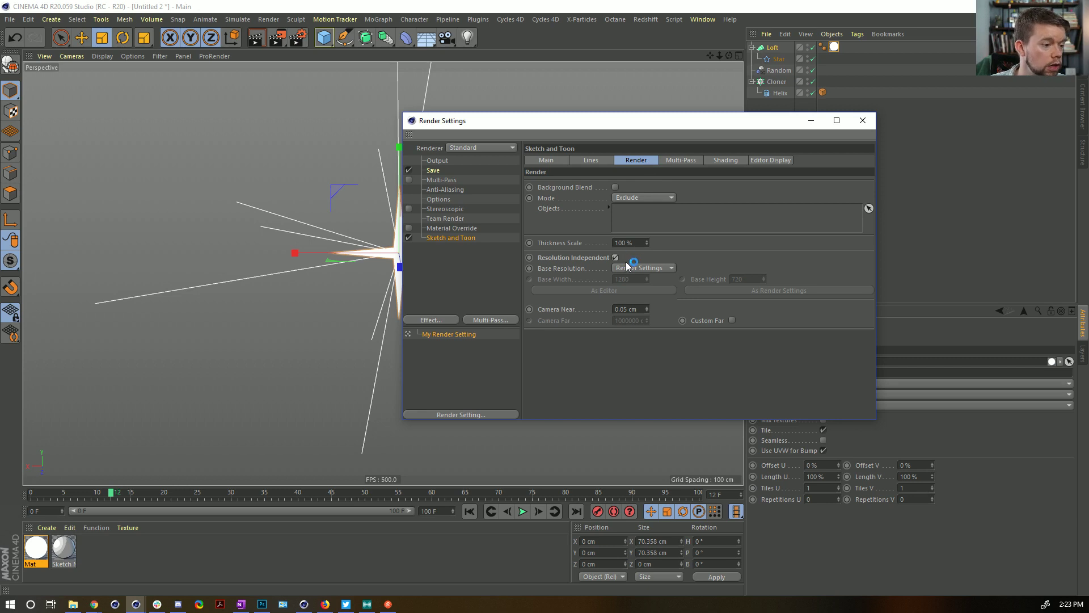
left_click(639, 268)
left_click(644, 290)
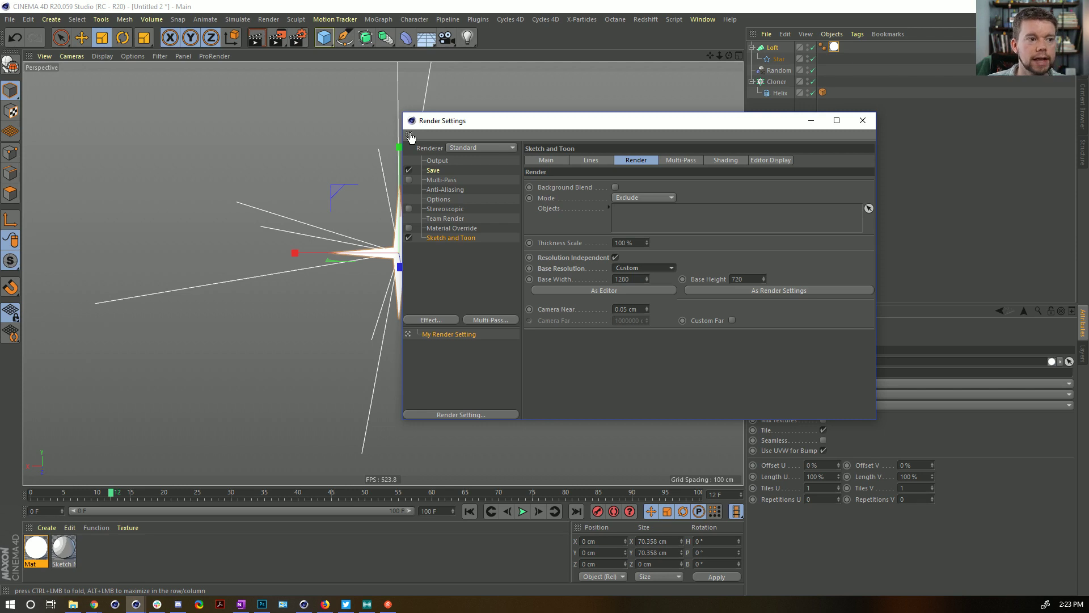
- Set the Sketch and Toon background colour to a dark brown of H 32°, S 35%, V 27%
left_click(681, 161)
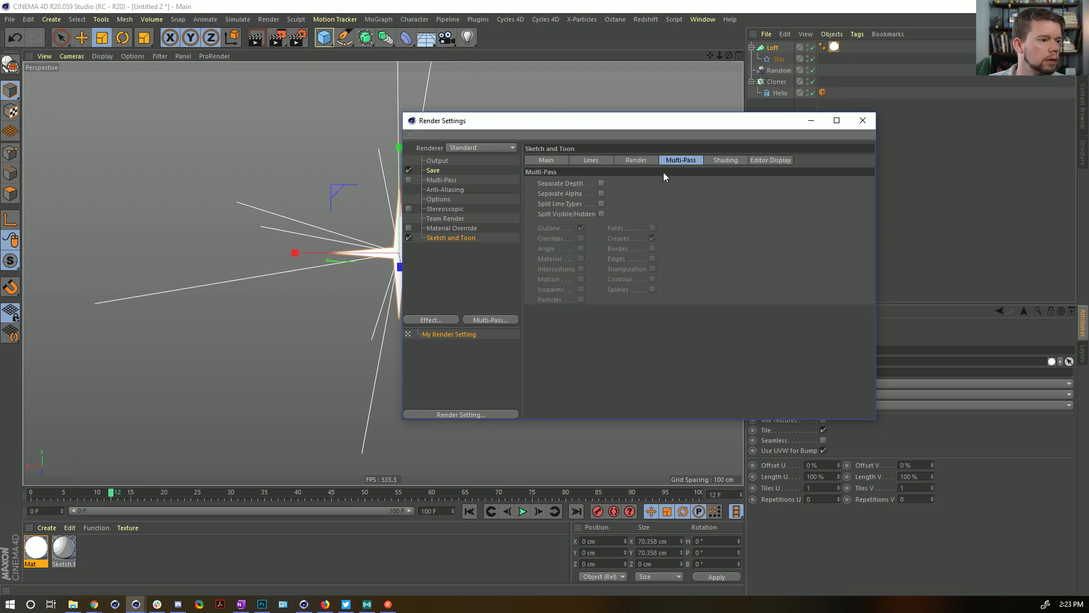
left_click(718, 161)
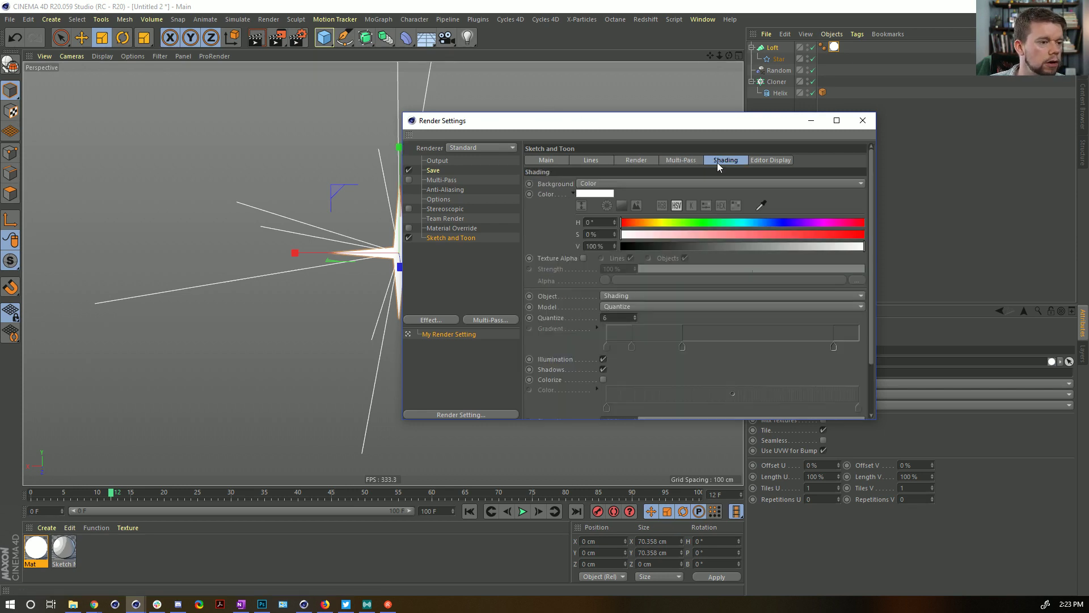
left_click(611, 182)
left_click(611, 183)
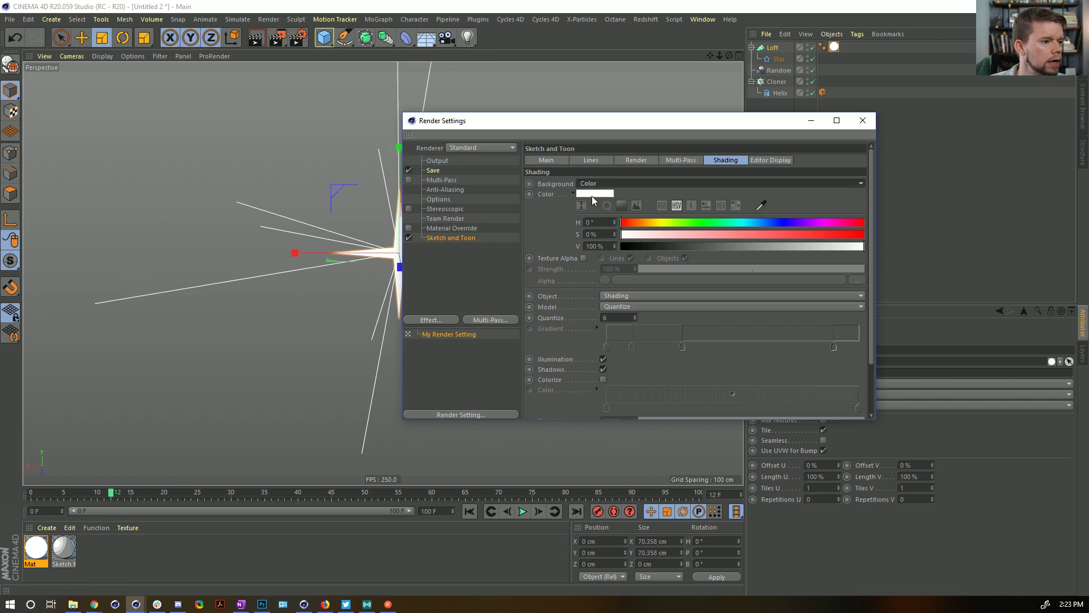
mouse_move(750, 224)
left_mouse_down()
mouse_move(764, 222)
mouse_move(729, 223)
mouse_move(686, 246)
left_mouse_up()
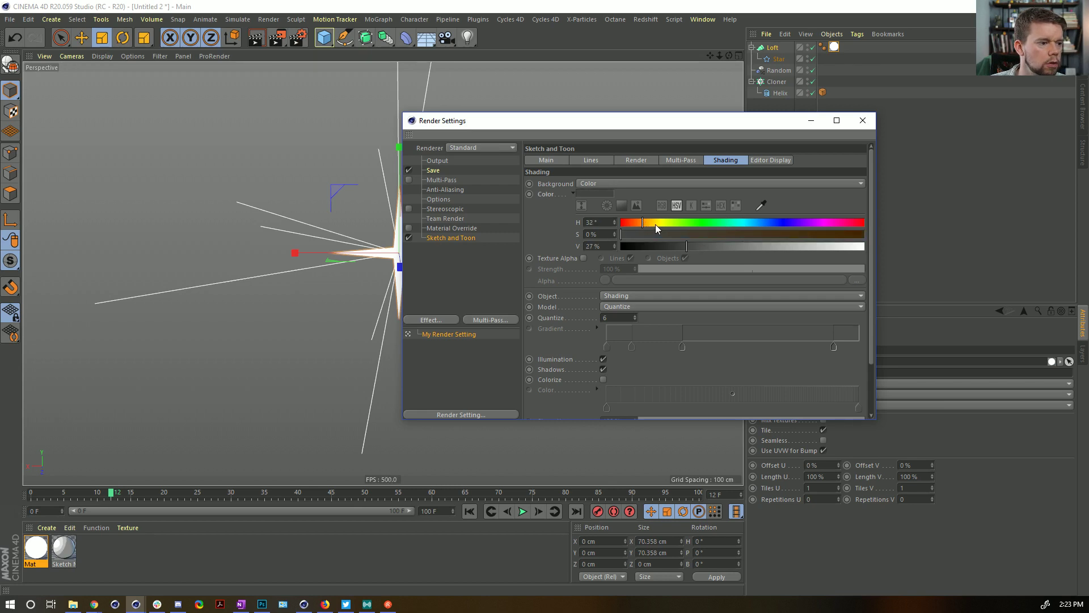
left_click_drag(662, 234, 694, 236)
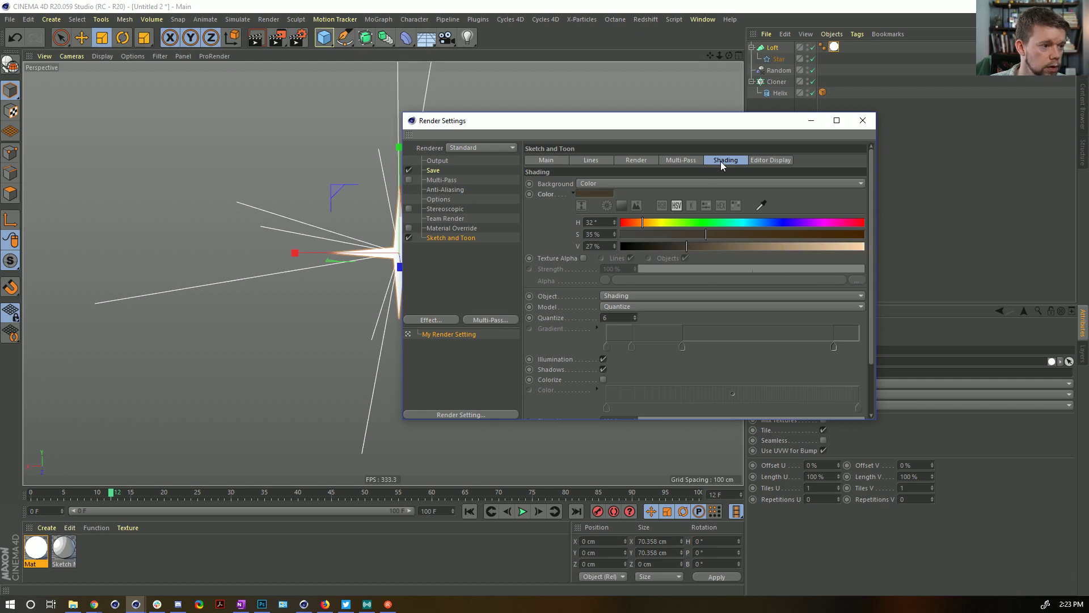
- Set the Sketch and Toon object shading to Off, close the render settings and deselect all objects
left_click(616, 296)
left_click(635, 305)
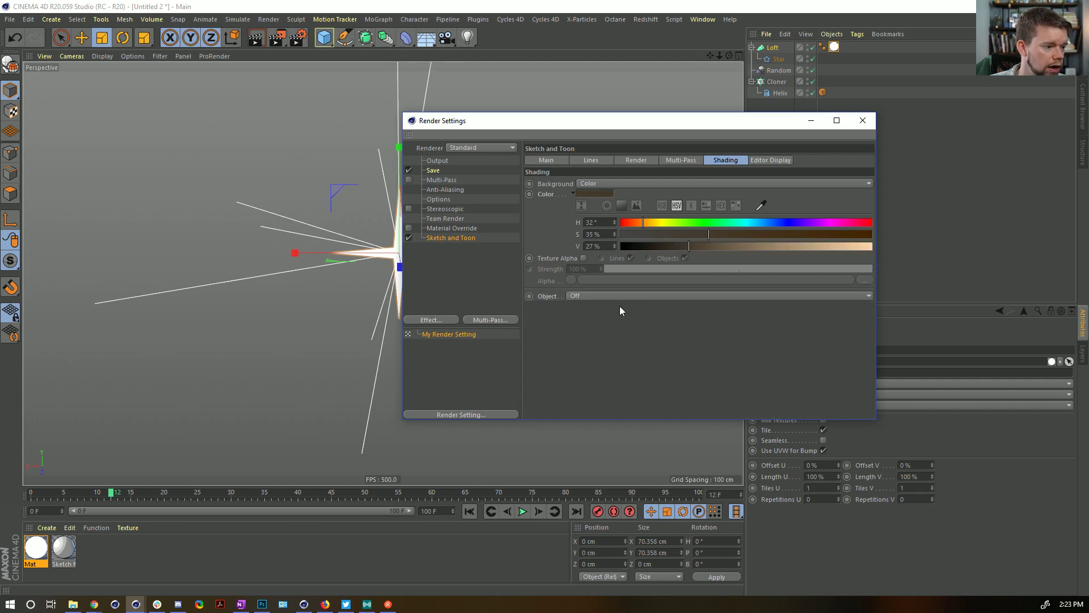
left_click(862, 121)
left_click(778, 169)
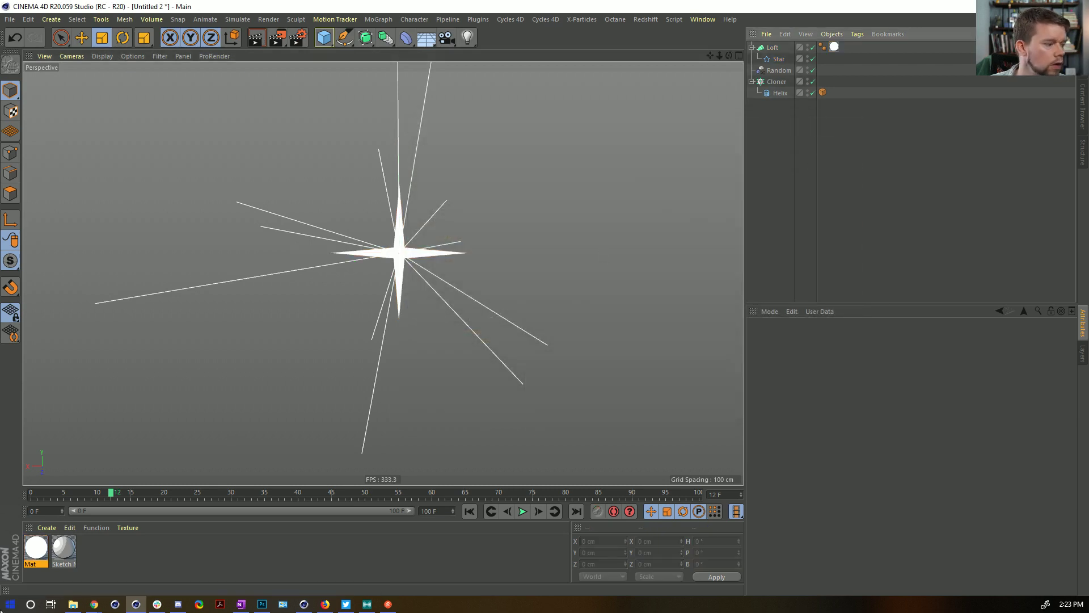
- Set the line colour of the Sketch Mat material to white in the Material Editor
left_click(73, 546)
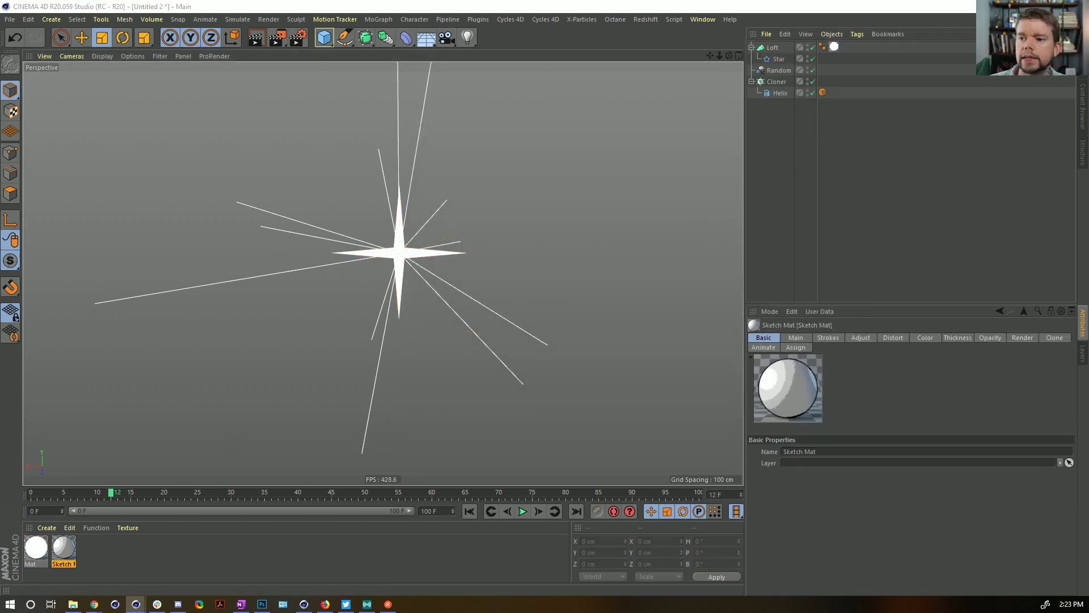
double_click(63, 547)
left_click(559, 304)
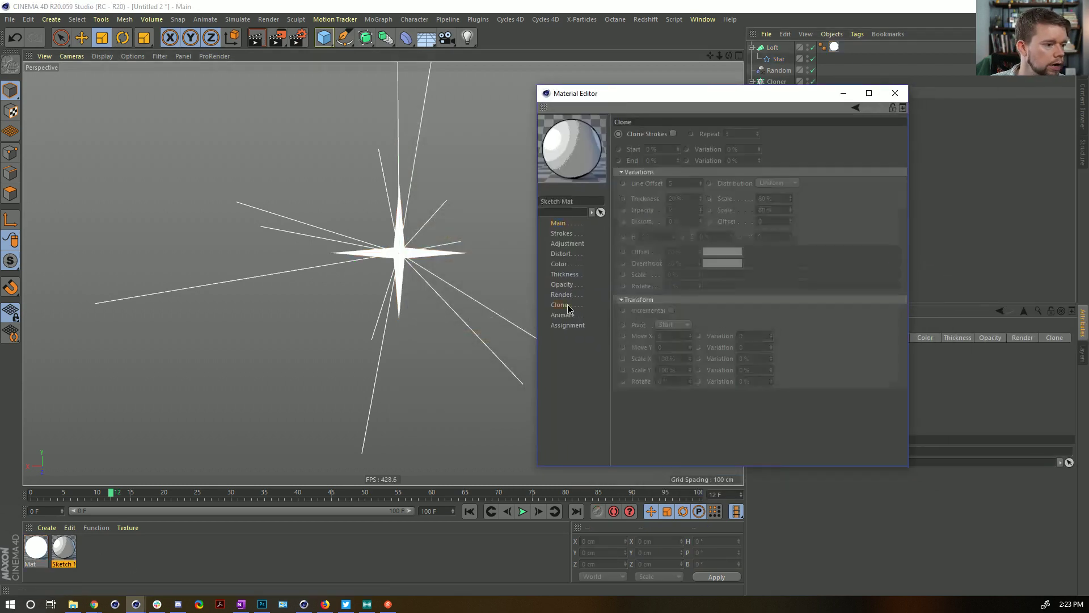
left_click(563, 295)
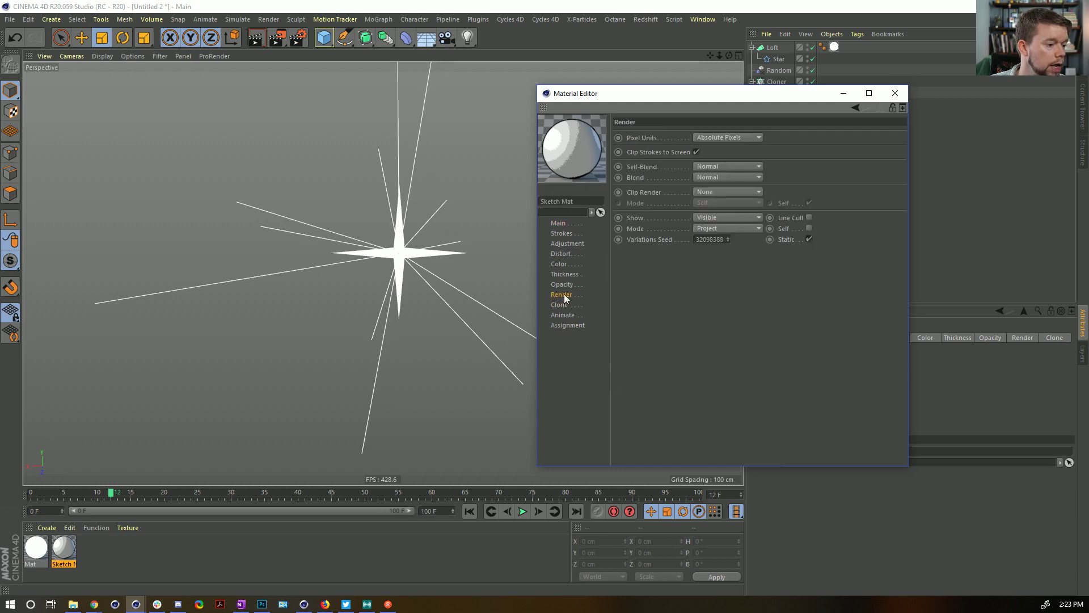
left_click(565, 265)
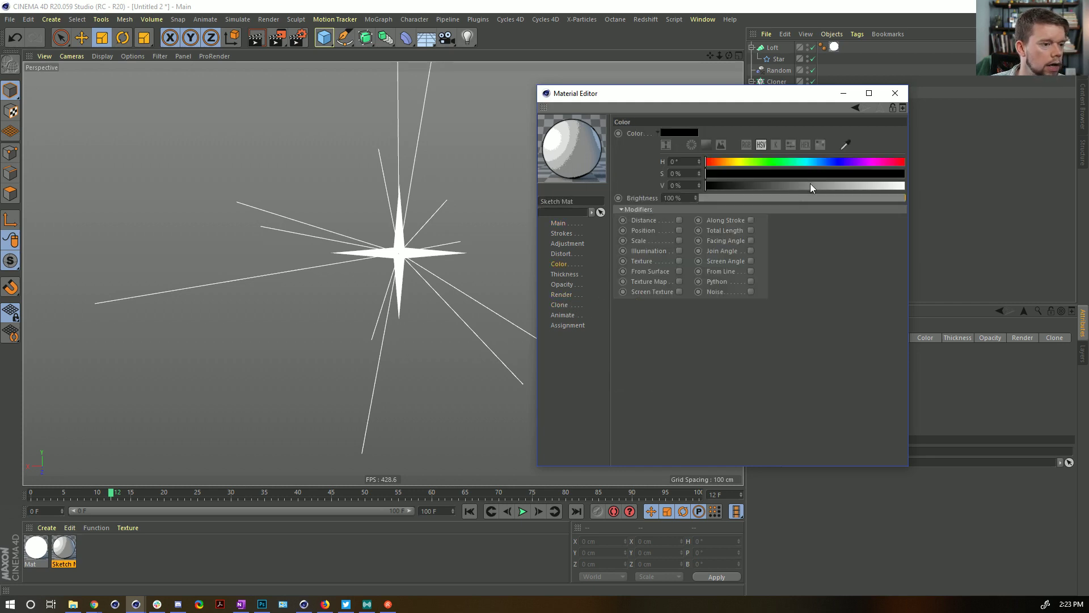
left_click_drag(869, 185, 906, 185)
left_click_drag(820, 175, 701, 175)
- Set the Sketch Mat line thickness to 13 and play the animation to preview the strokes
left_click(565, 274)
left_click_drag(708, 134, 867, 136)
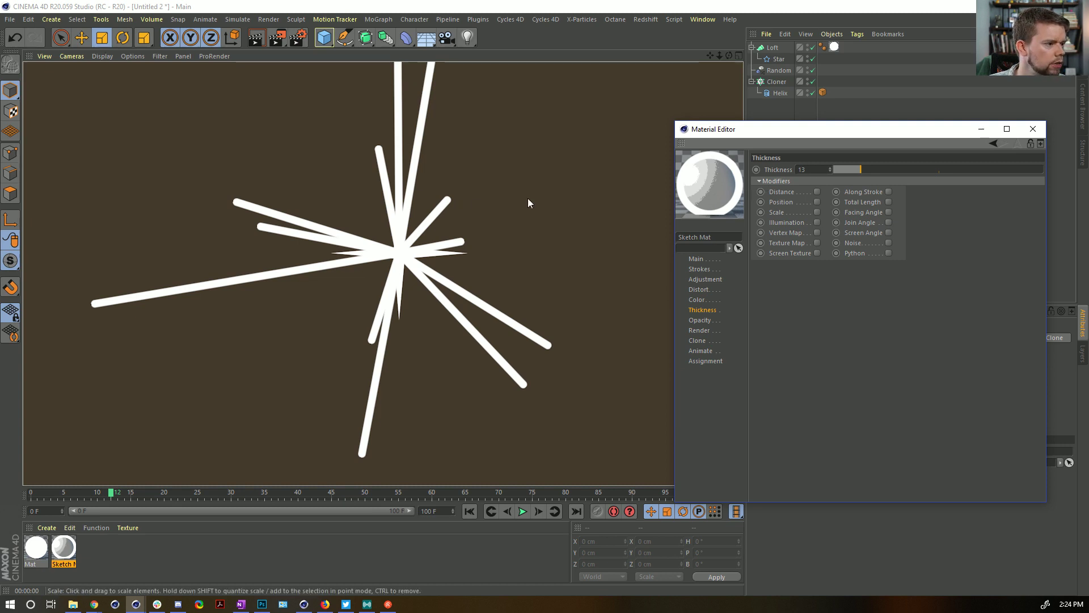
left_click(491, 513)
left_click(522, 511)
left_click(522, 511)
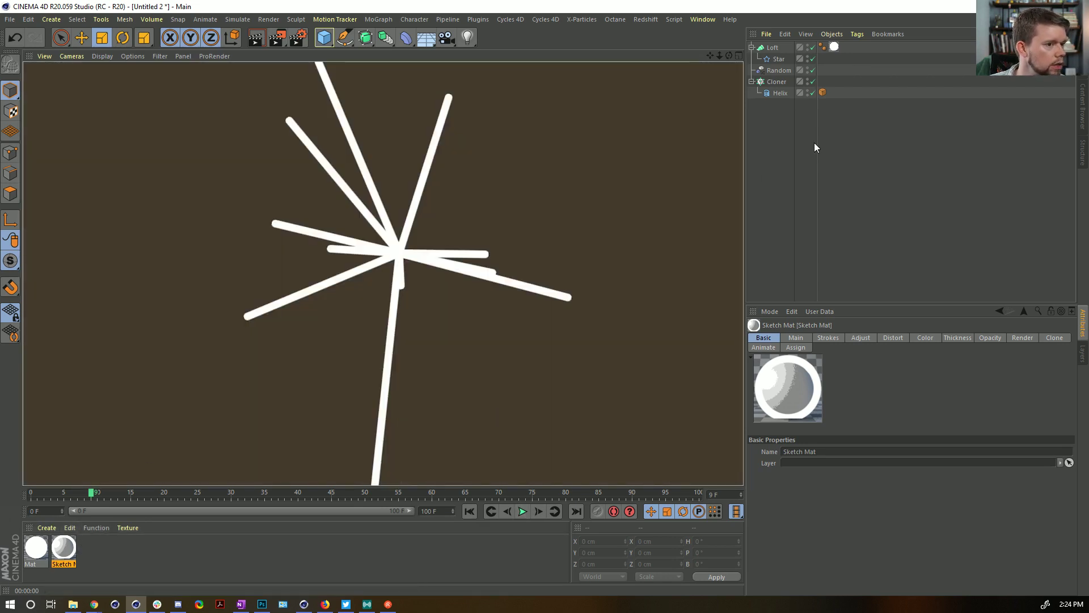
- Delete the Sketch Style tag from the Helix and add an n-Side spline to the scene
left_click(822, 92)
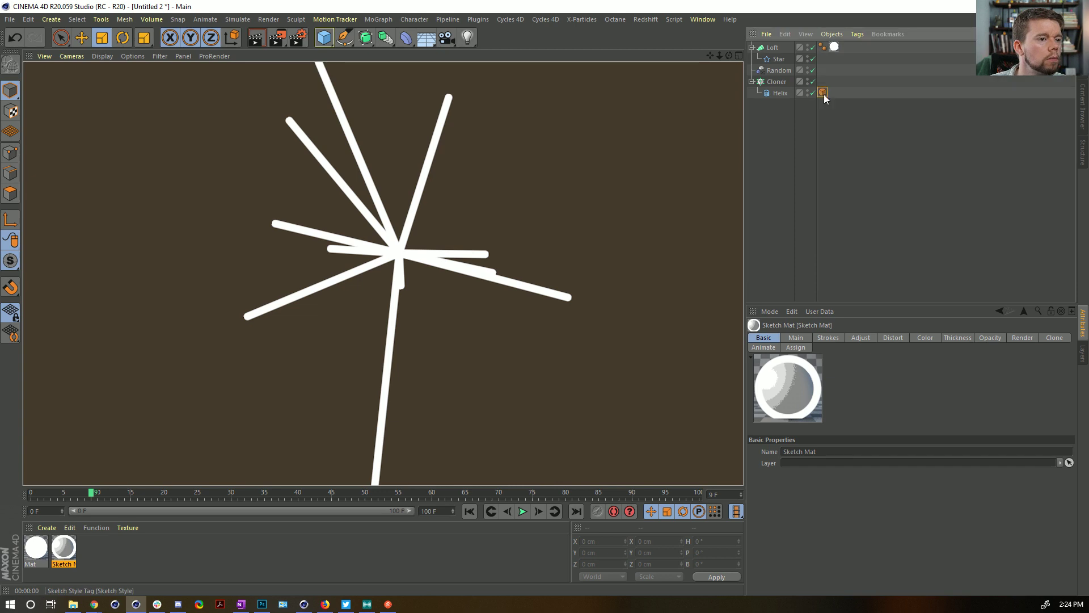
key("Delete")
left_click(779, 93)
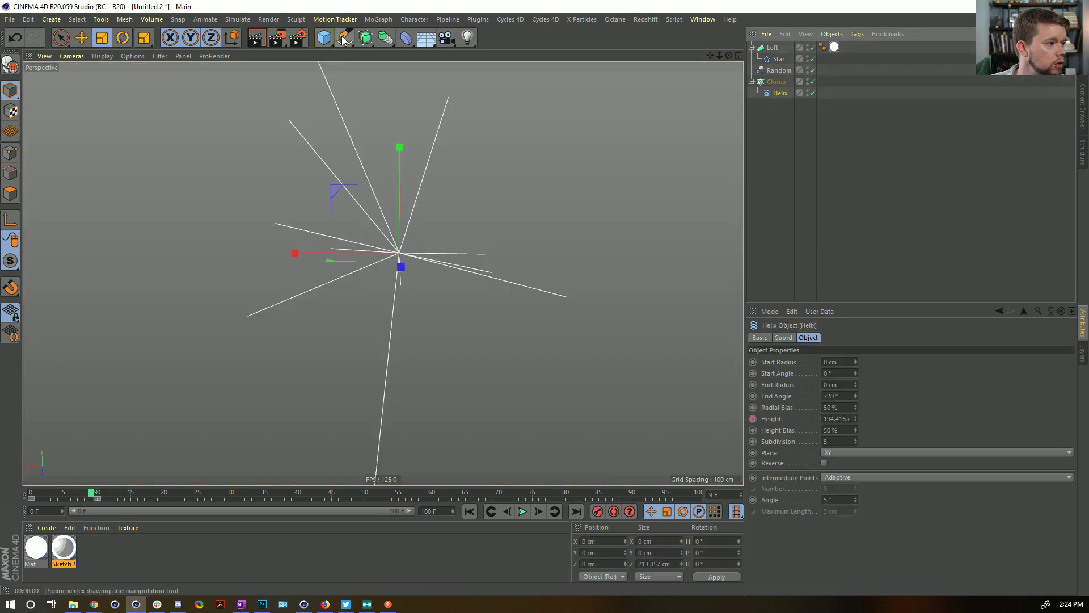
left_click(342, 39)
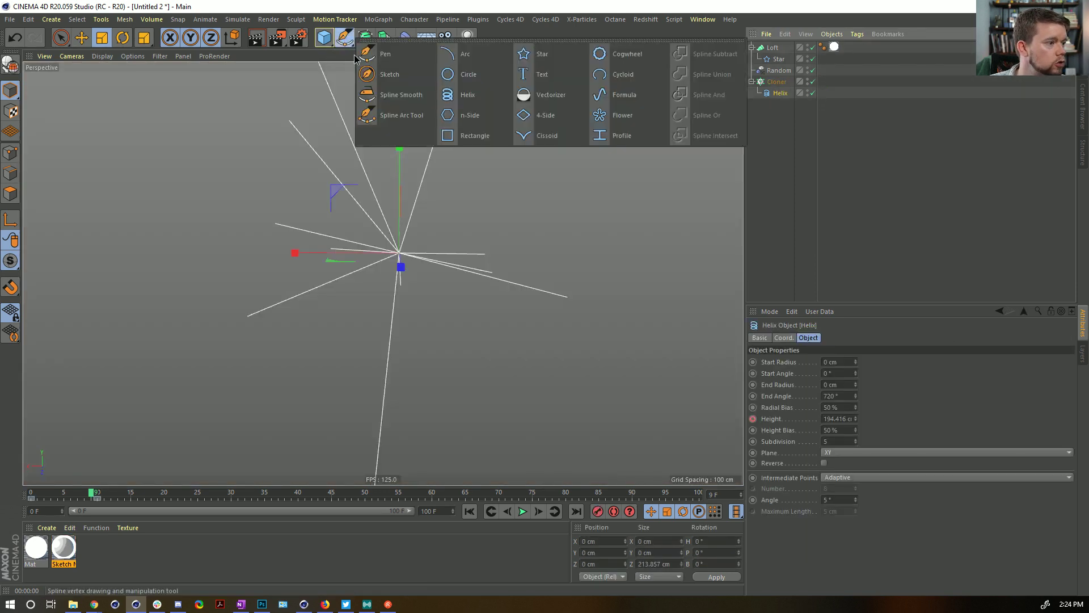
left_click(482, 118)
- Add a Sweep inside the Cloner, with the n-Side as its profile and the Helix as its path
left_click(366, 38)
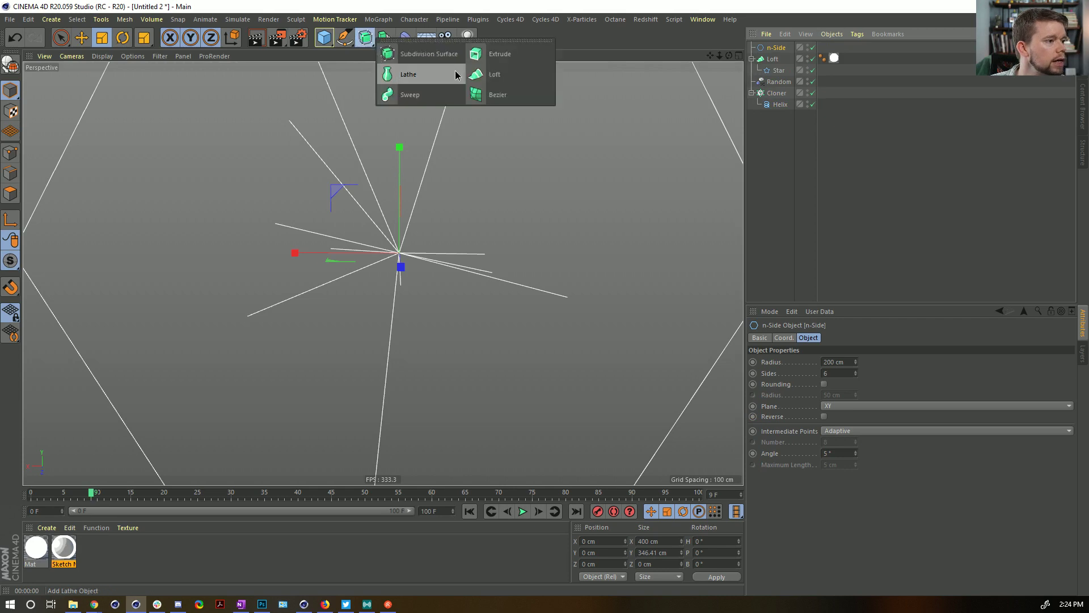
left_click(420, 95)
left_click_drag(771, 59, 777, 52)
mouse_move(775, 49)
left_mouse_down()
mouse_move(778, 111)
mouse_move(786, 100)
left_mouse_up()
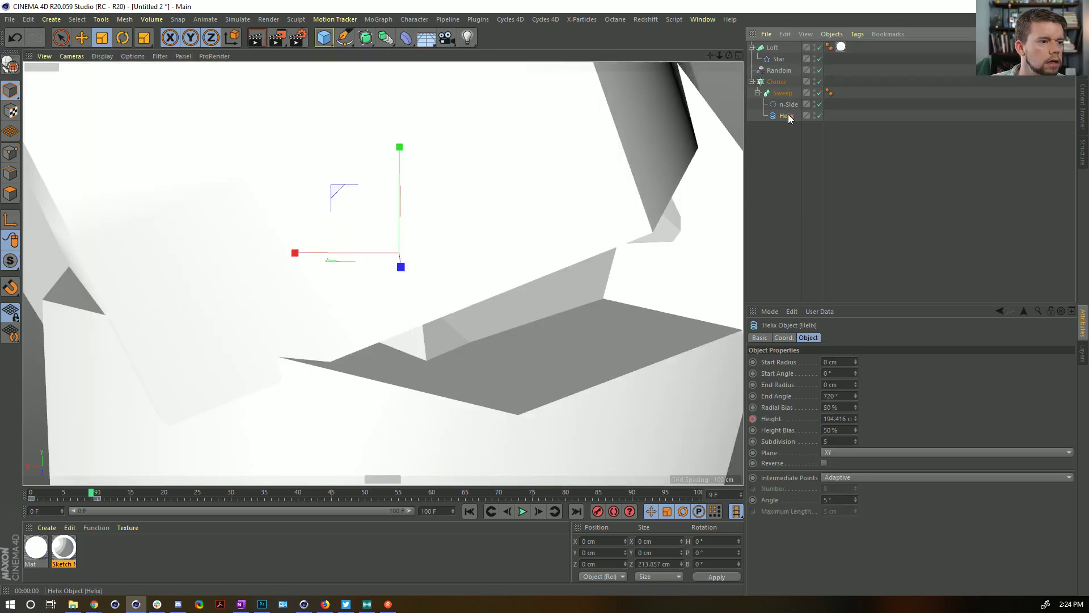
- Scale the n-Side down to a radius of about 7.2 cm and copy the Loft's Mat texture tag to the Cloner
left_click(782, 107)
left_click_drag(709, 119, 287, 339)
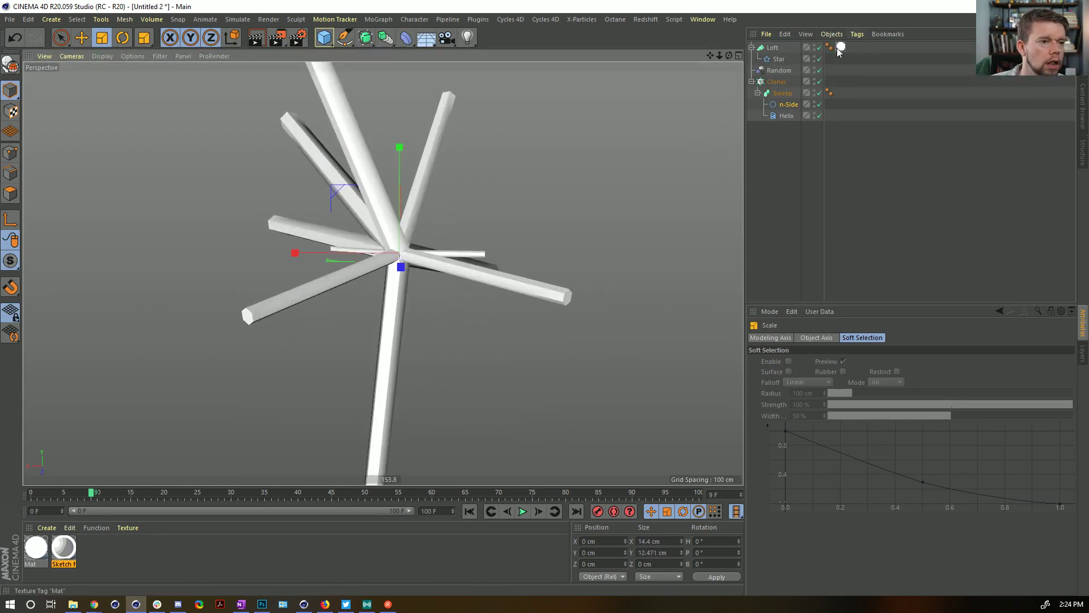
left_click_drag(834, 88, 830, 81, "ctrl")
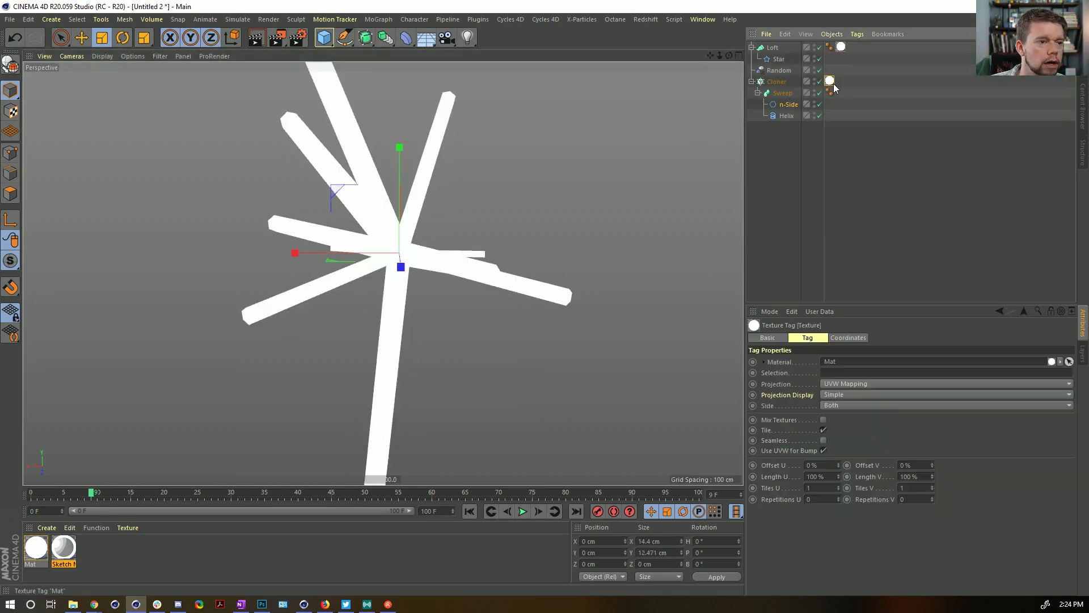
- Play the animation from the start to preview the swept burst lines
left_click(477, 509)
left_click(522, 510)
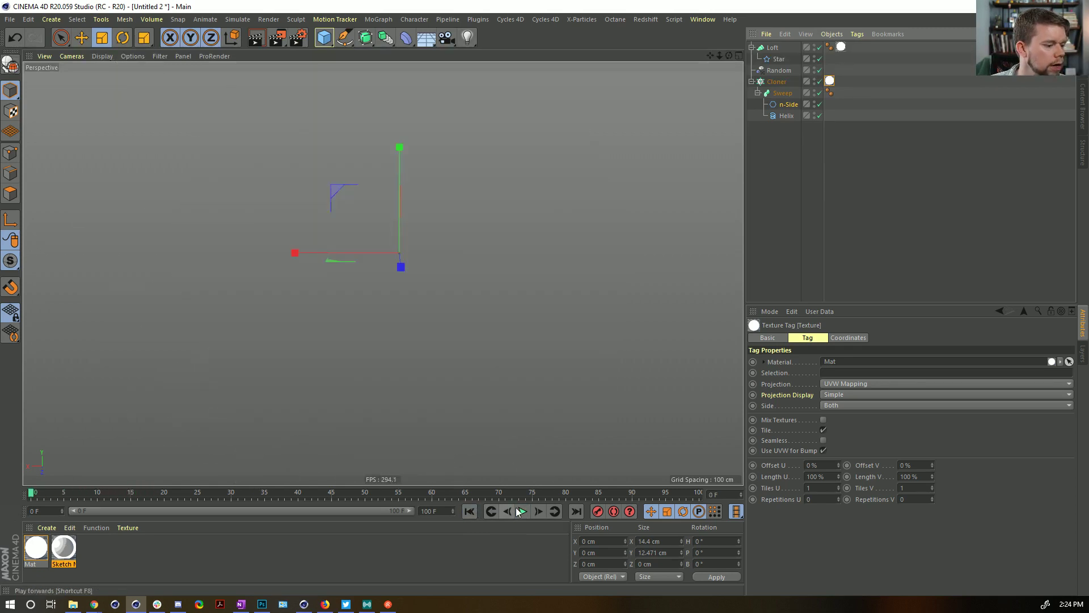
left_click(523, 511)
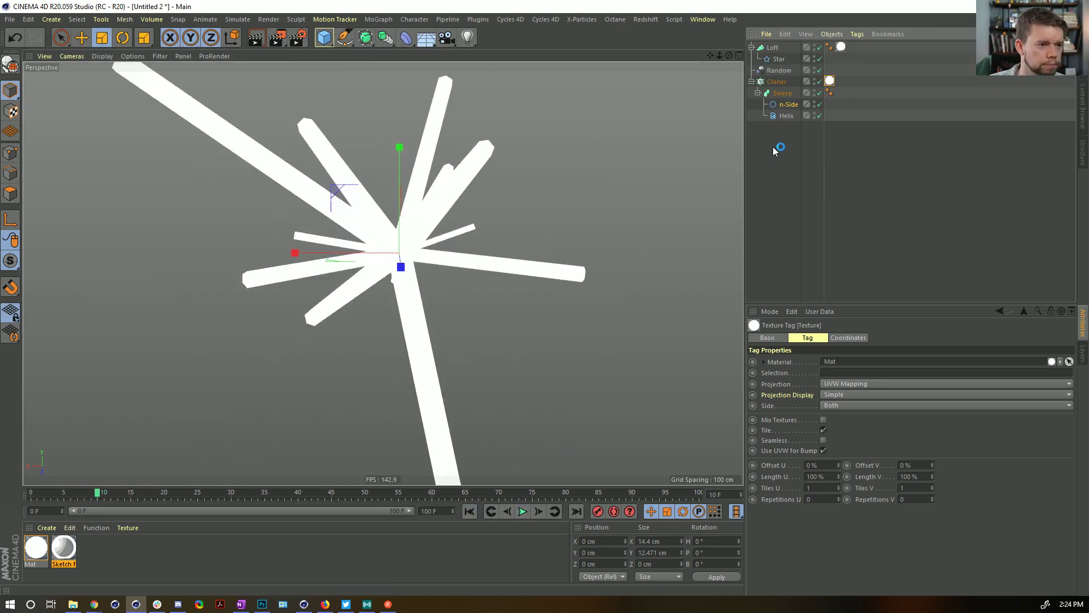
- Set the Helix subdivision to 3 and the n-Side to 9 sides, playing the animation to check the result
left_click(787, 116)
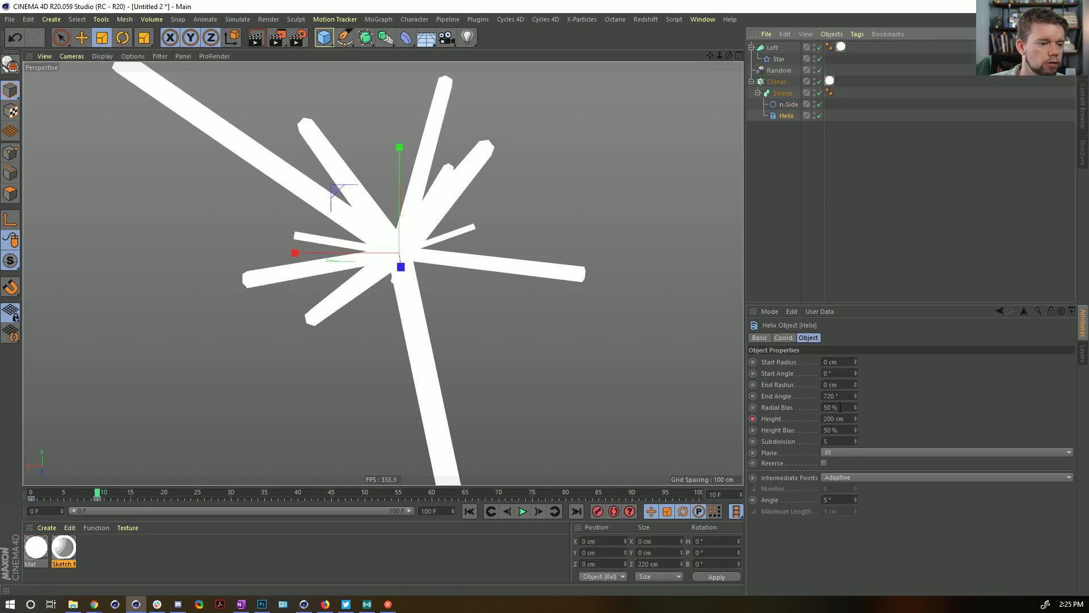
left_click_drag(855, 442, 848, 444)
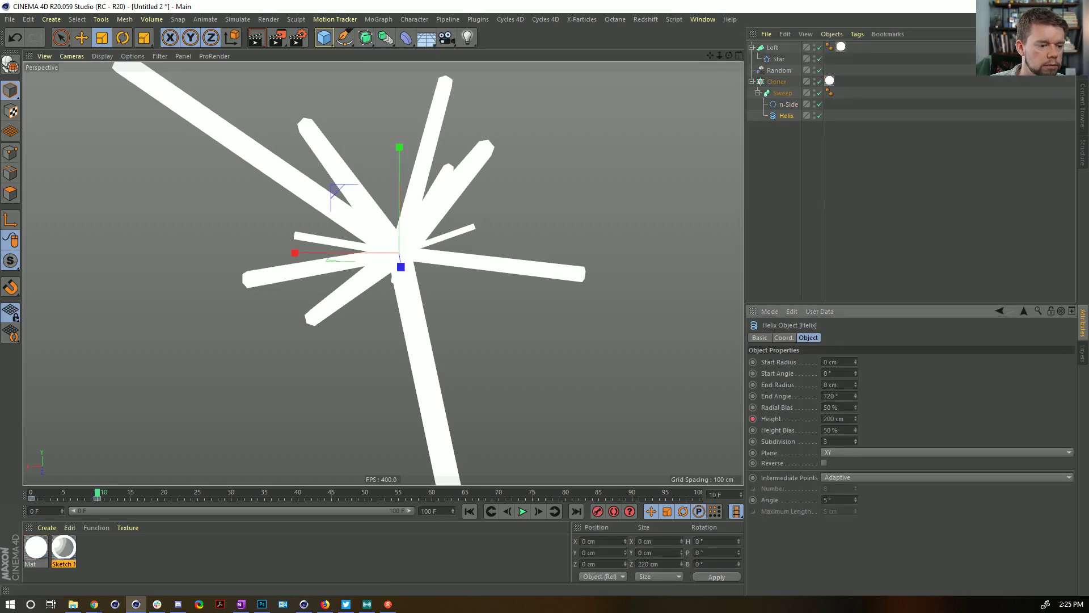
left_click(788, 104)
left_click_drag(856, 373, 856, 371)
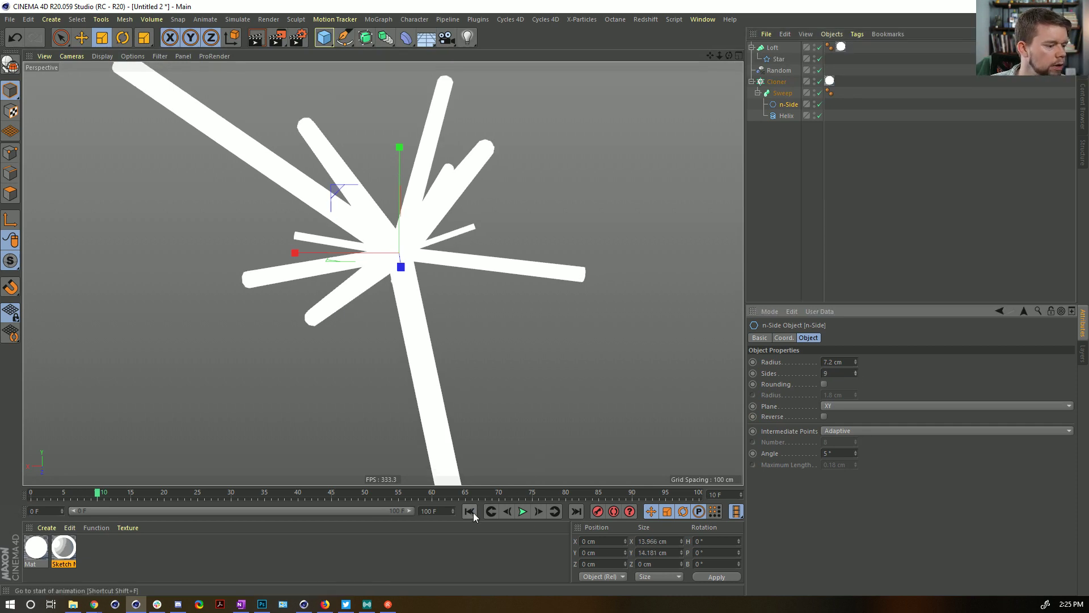
left_click(522, 511)
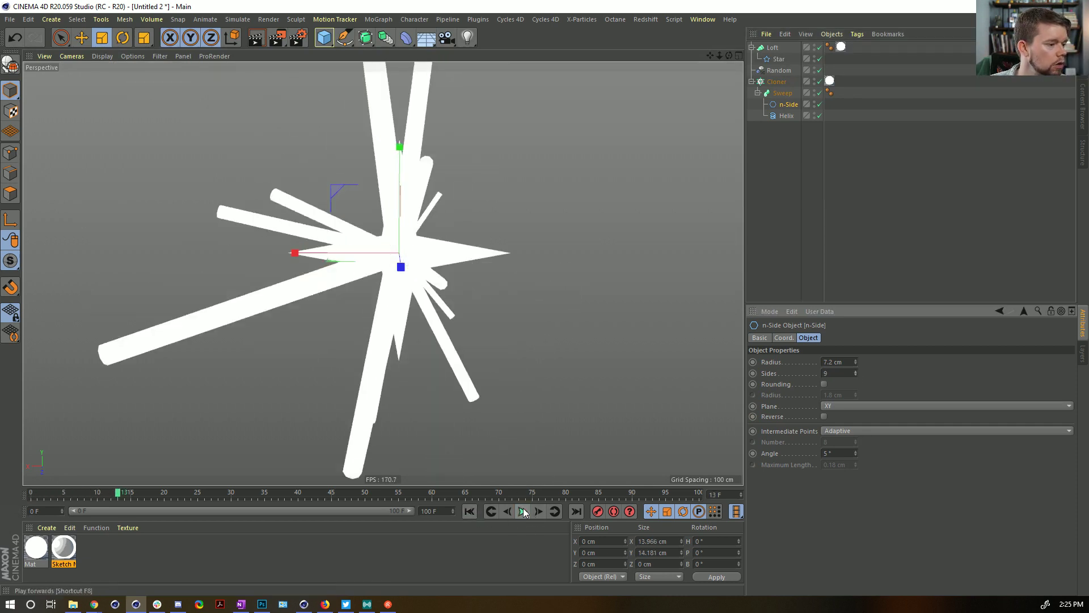
left_click(523, 511)
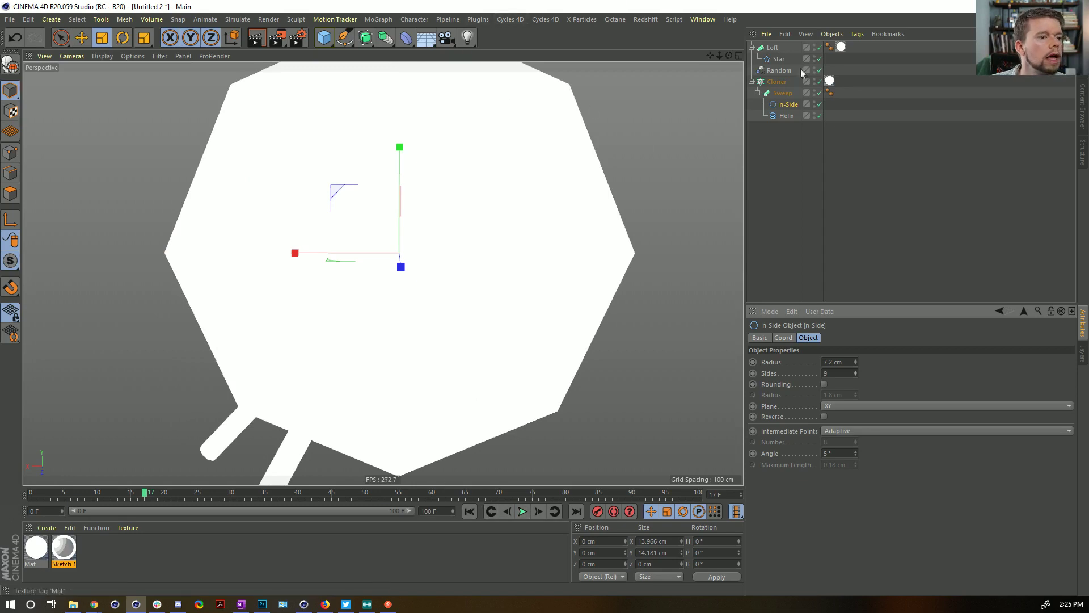
- Change the Star spline's intermediate points to Uniform
left_click(780, 59)
left_click(834, 434)
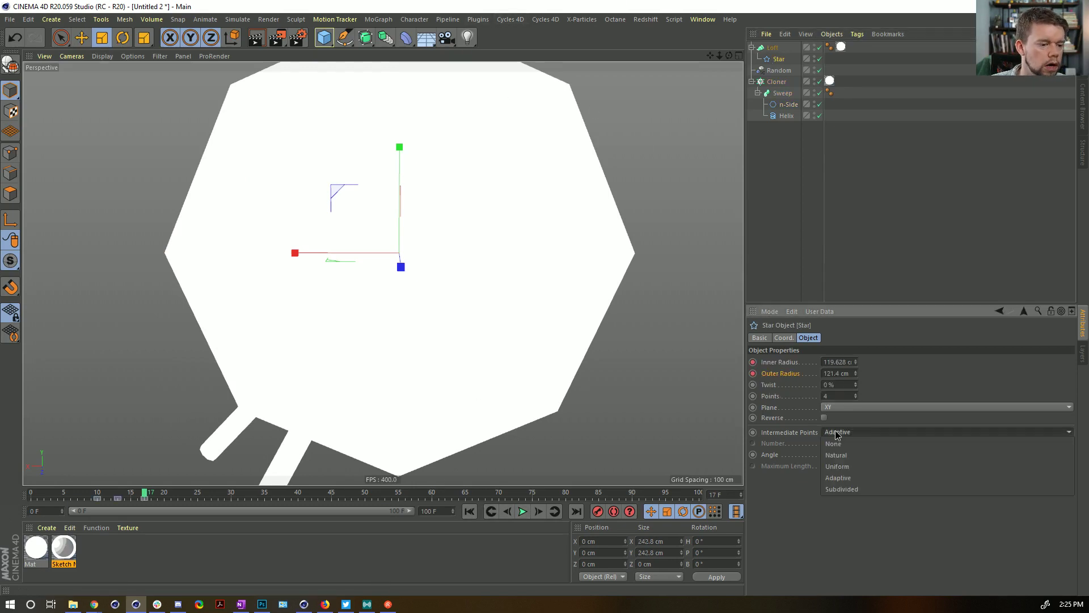
left_click(853, 471)
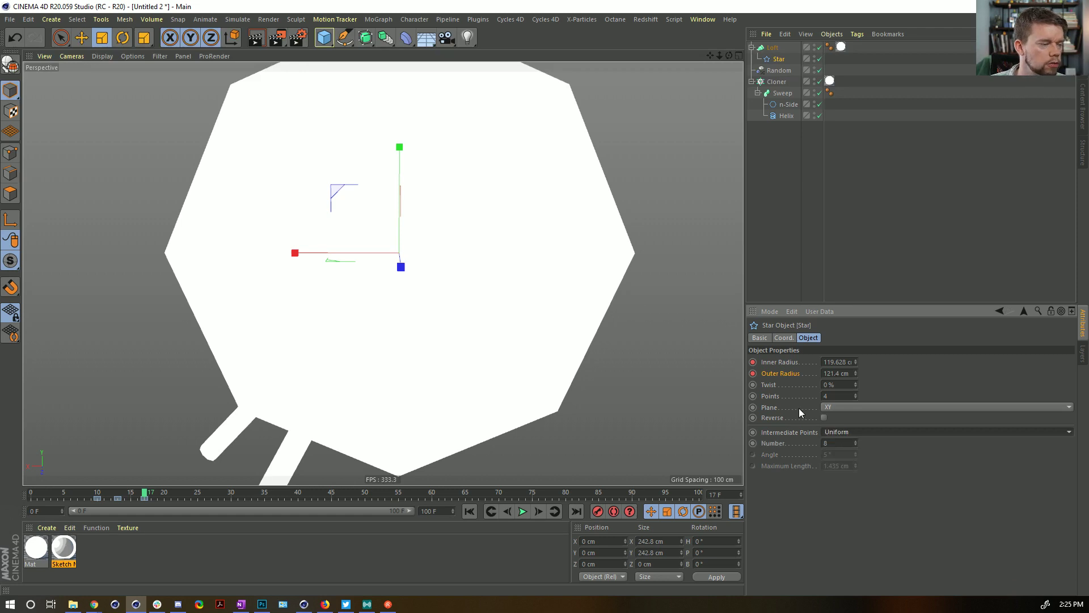
- Add a Displacer deformer as a child of the Star and assign a Noise shader to it
left_click(412, 44)
left_click(455, 177)
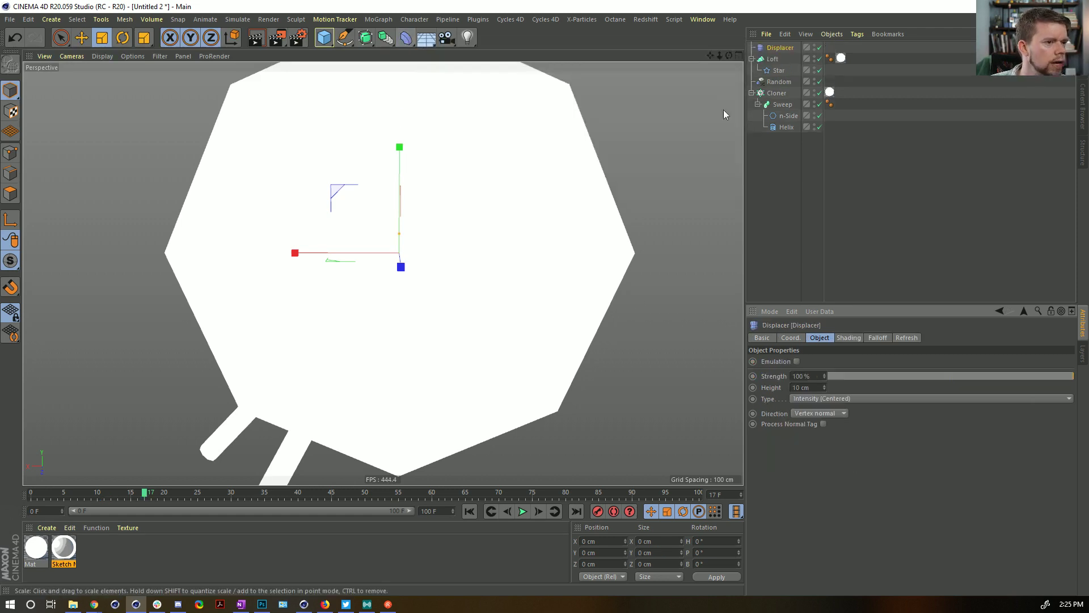
left_click_drag(780, 48, 780, 71)
left_click(849, 338)
left_click(793, 372)
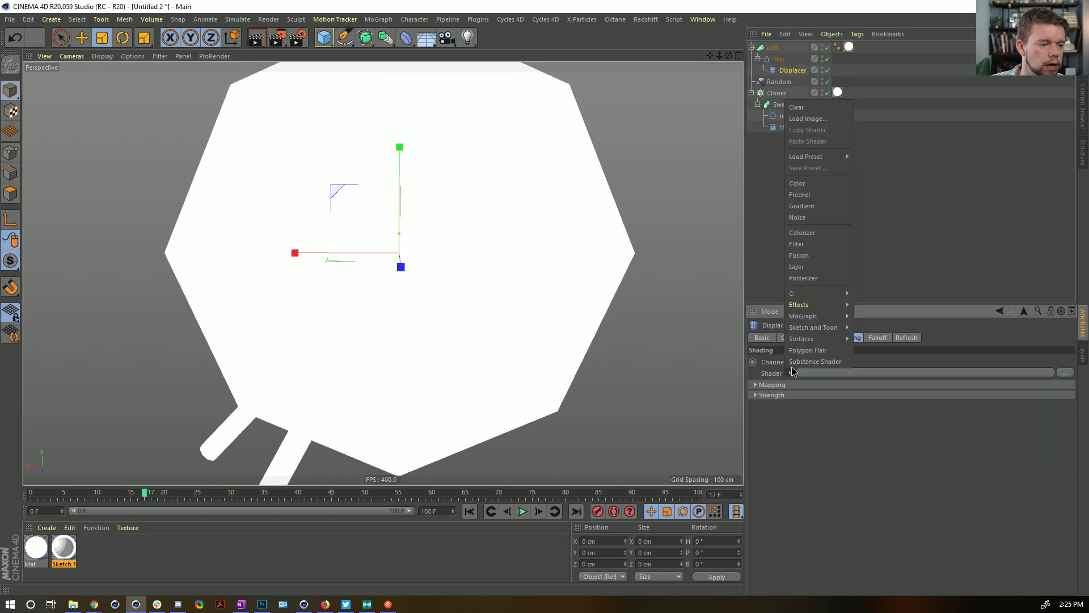
left_click(813, 217)
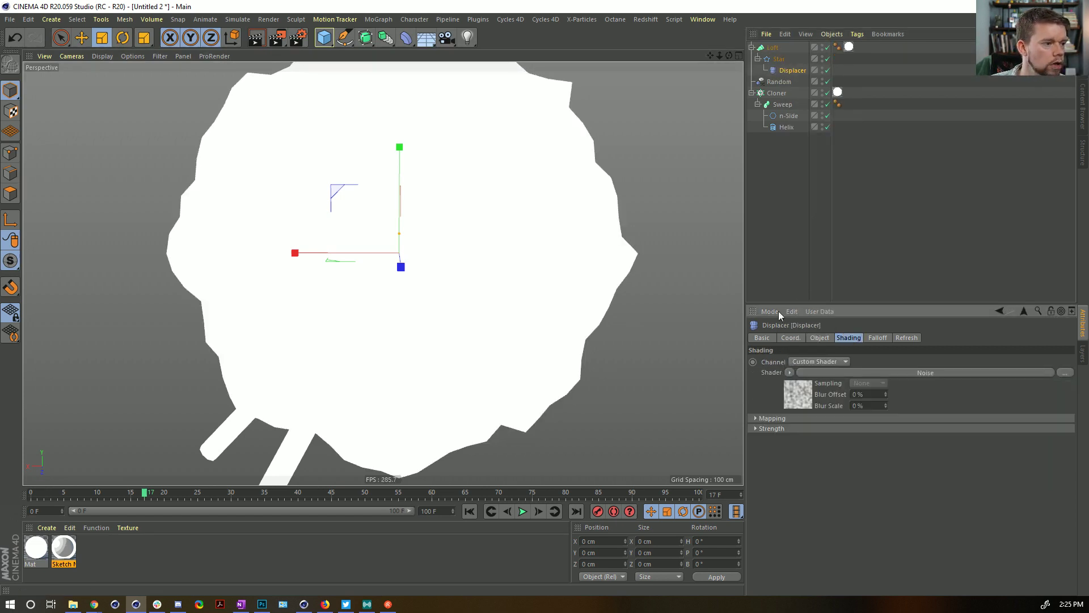
- Set the Noise shader's global scale to 1000% and the Displacer's height to 36 cm
left_click(801, 404)
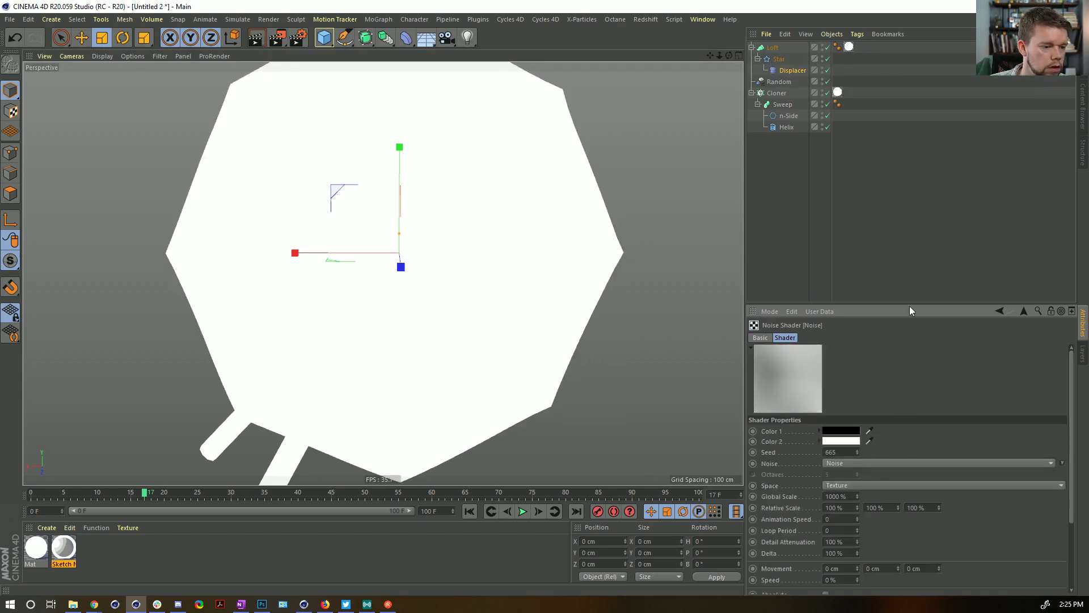
left_click(1022, 310)
left_click(828, 338)
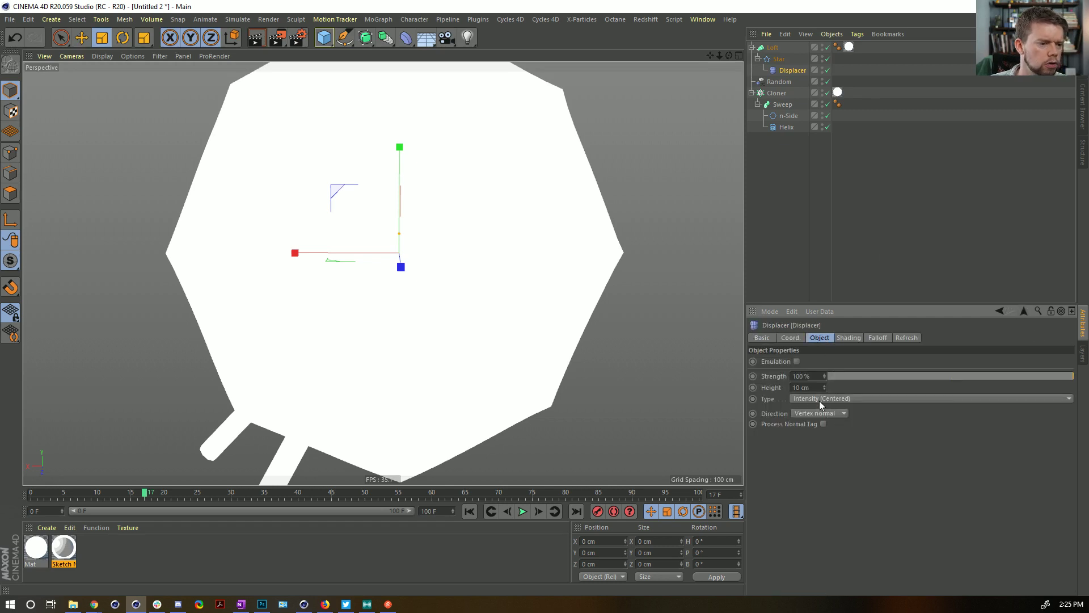
left_click_drag(824, 388, 834, 384)
left_click_drag(516, 201, 333, 184, "alt")
key("ctrl+shift+z")
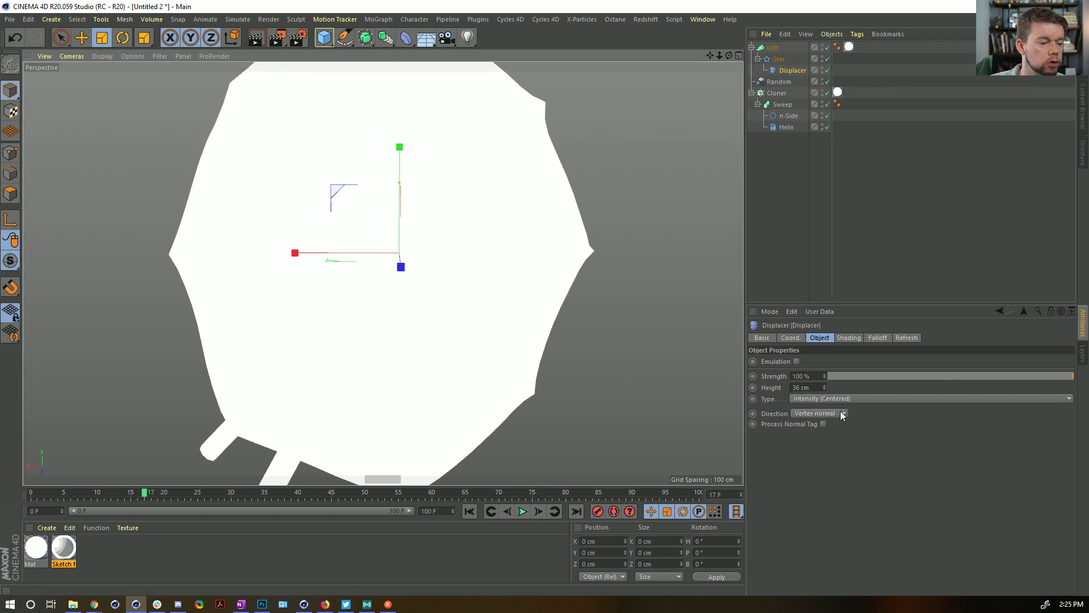
- Set the Noise shader's global scale to 546% and scrub the timeline up to frame 16
left_click(849, 338)
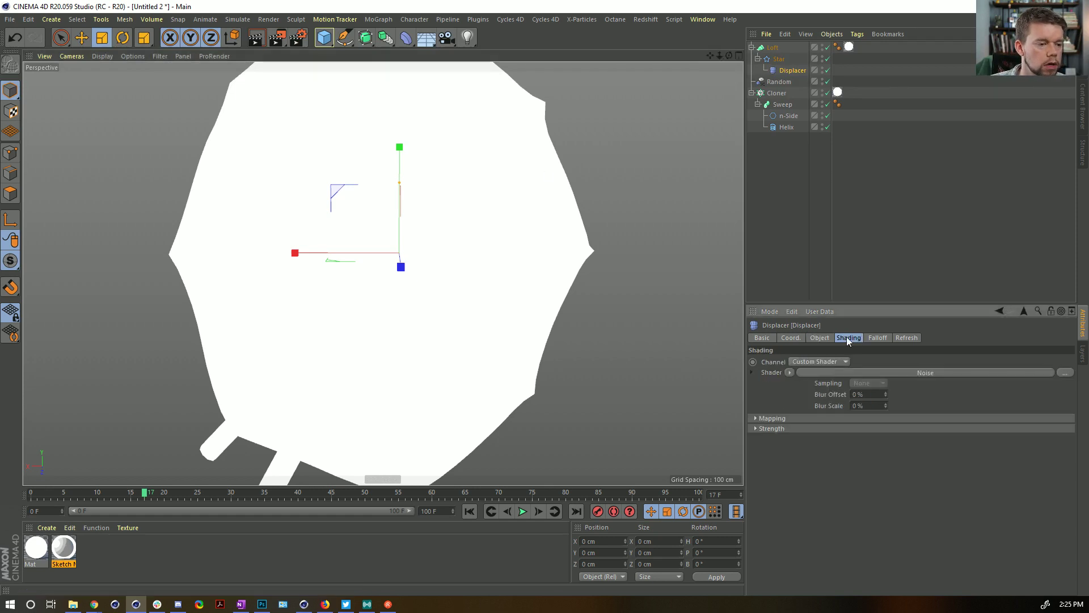
left_click(834, 389)
left_click_drag(860, 495, 860, 513)
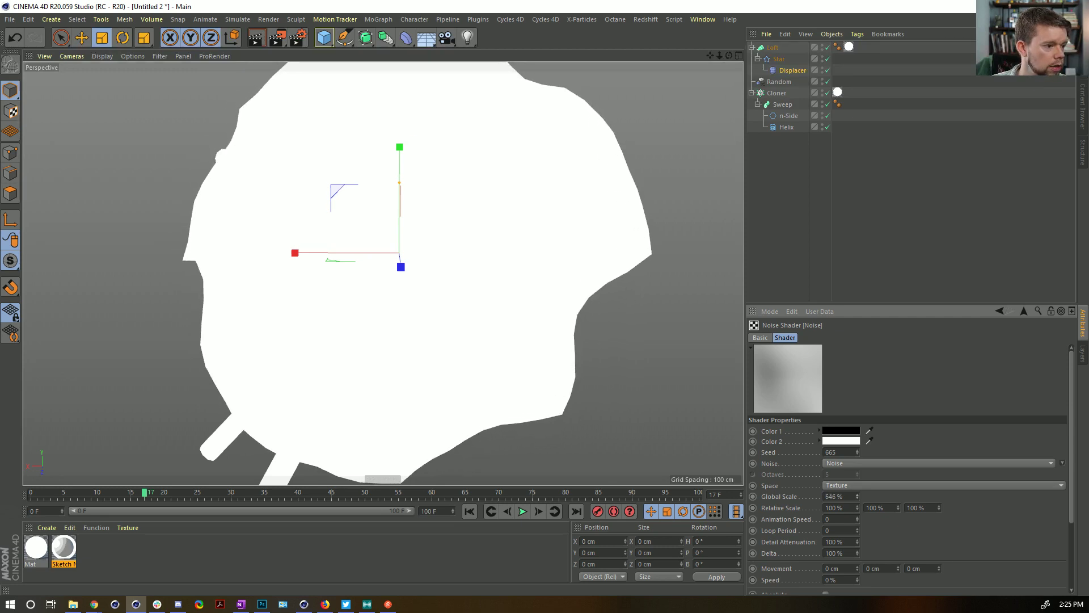
mouse_move(104, 489)
left_mouse_down()
mouse_move(75, 498)
mouse_move(149, 502)
mouse_move(84, 513)
mouse_move(157, 506)
mouse_move(138, 512)
left_mouse_up()
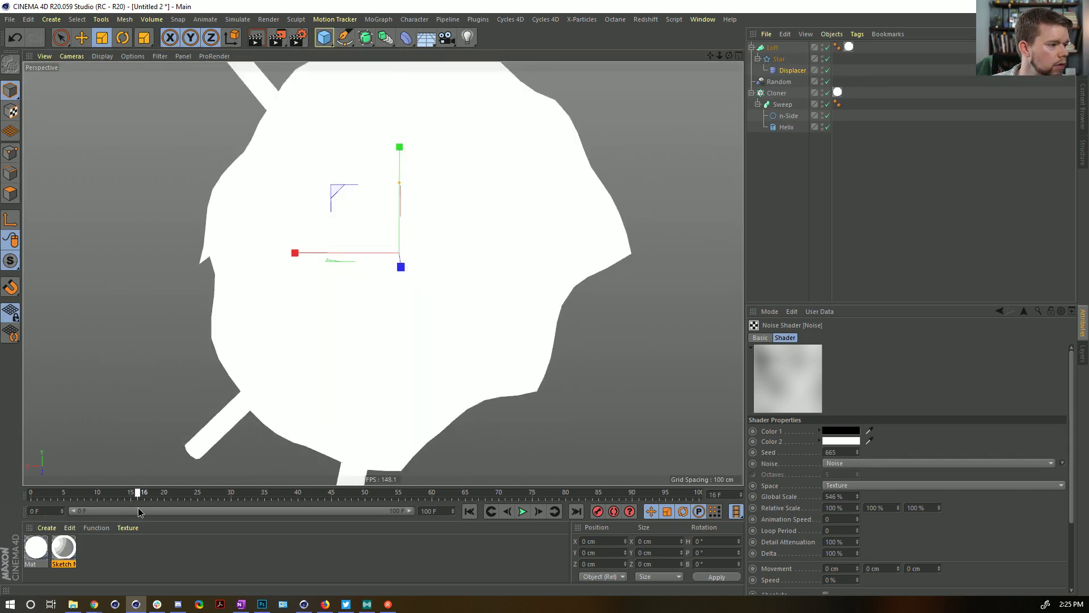
- Keyframe the Displacer's strength at 100% on frame 16 and -100% on frame 10, scrubbing to check the growth
left_click(793, 70)
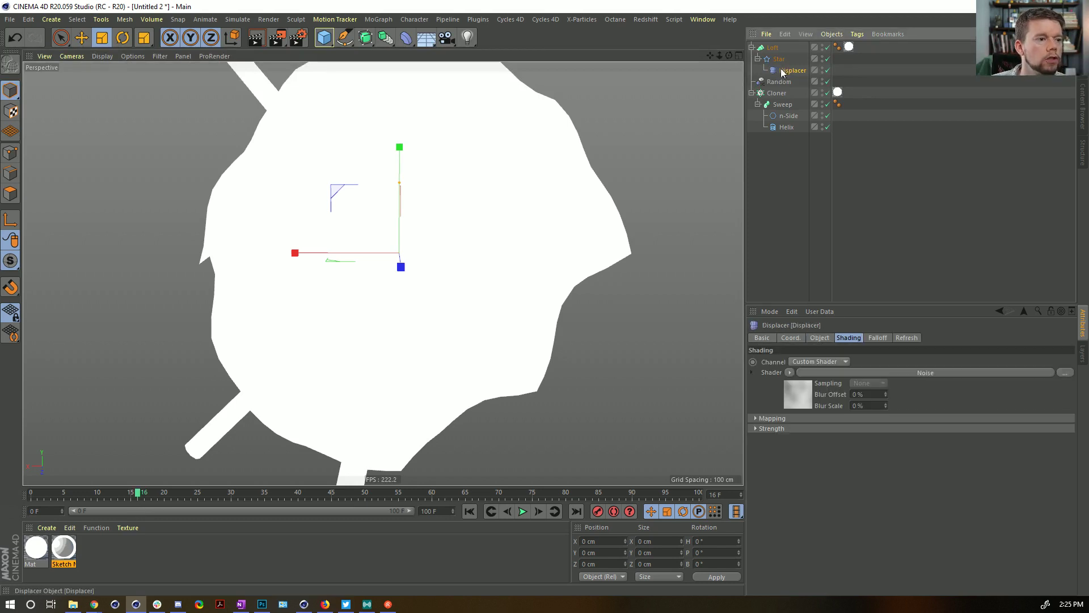
left_click(819, 337)
left_click(753, 376, "ctrl")
left_click_drag(132, 495, 100, 495)
left_click_drag(865, 378, 757, 380)
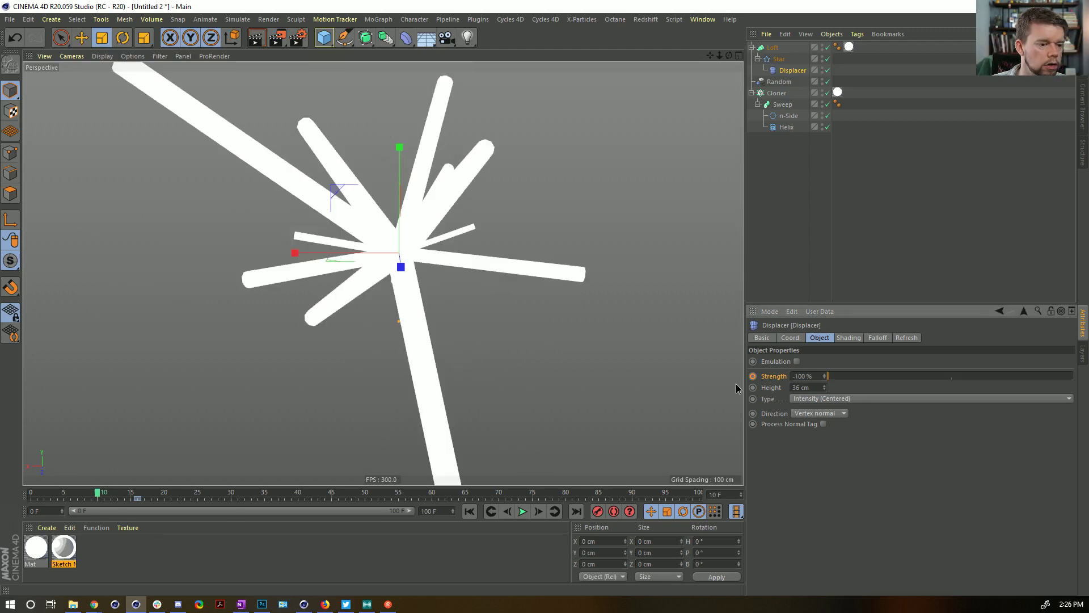
mouse_move(99, 494)
left_mouse_down()
mouse_move(168, 496)
mouse_move(50, 495)
mouse_move(174, 494)
mouse_move(141, 493)
left_mouse_up()
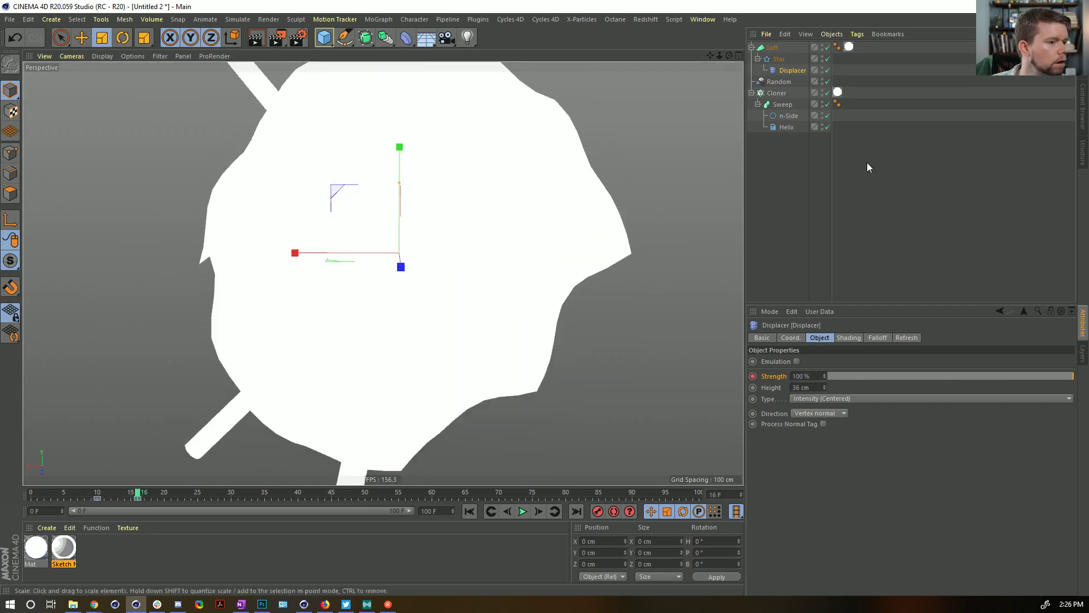
- Advance the timeline to frame 19 and duplicate the Star with its Displacer inside the Loft
left_click(783, 105)
left_click(786, 127)
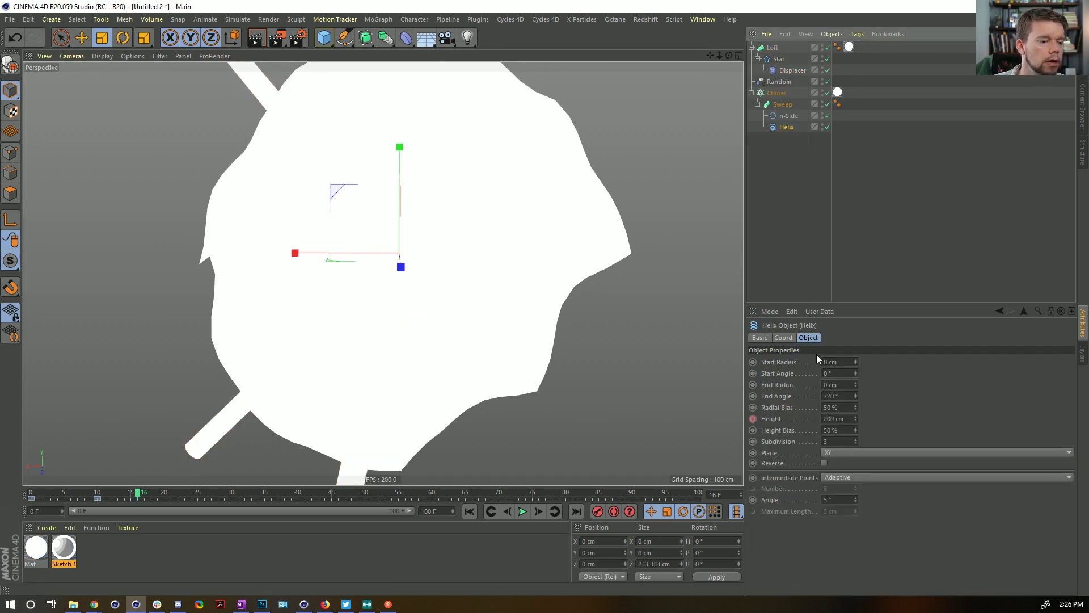
left_click(770, 418)
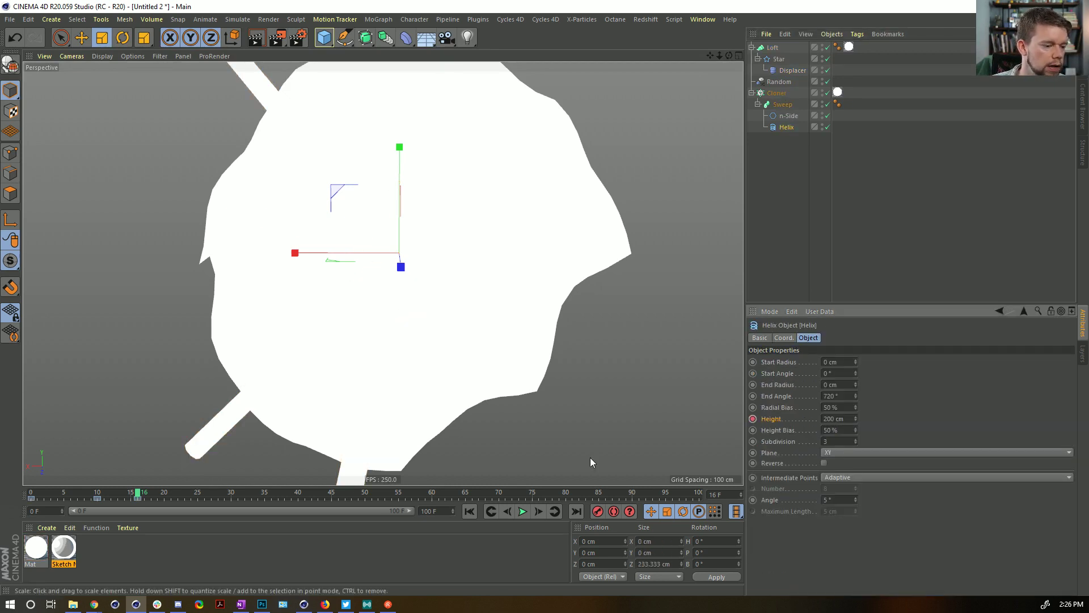
left_click(150, 493)
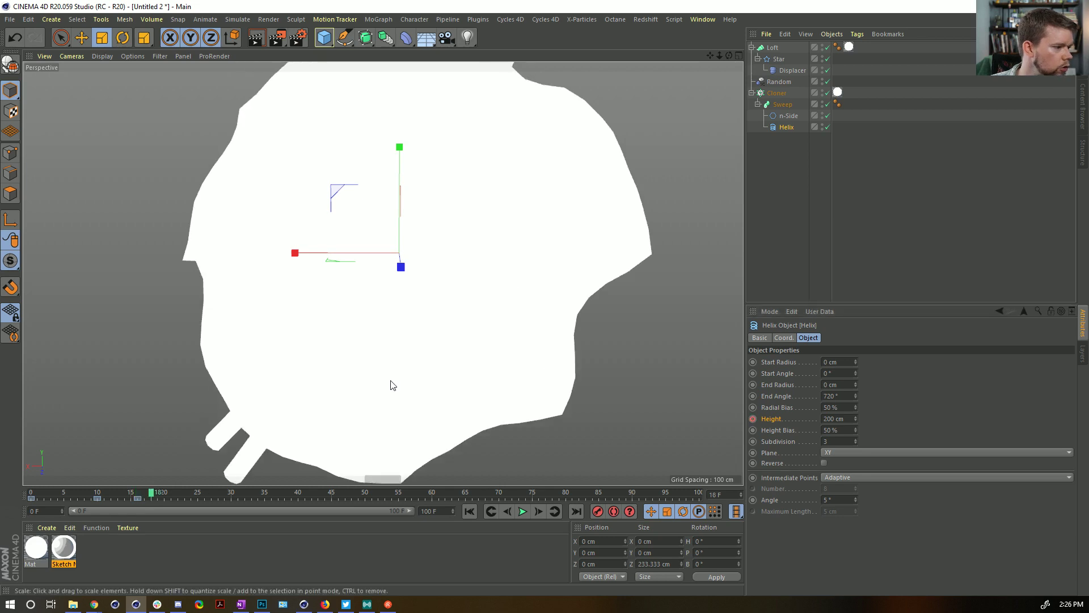
left_click(780, 60)
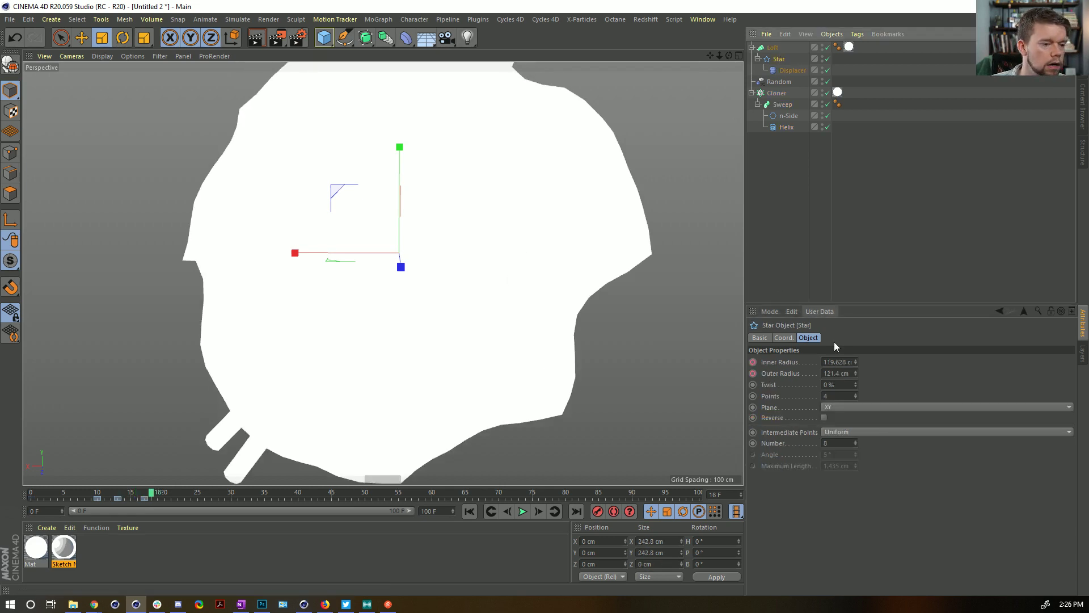
left_click_drag(151, 494, 159, 495)
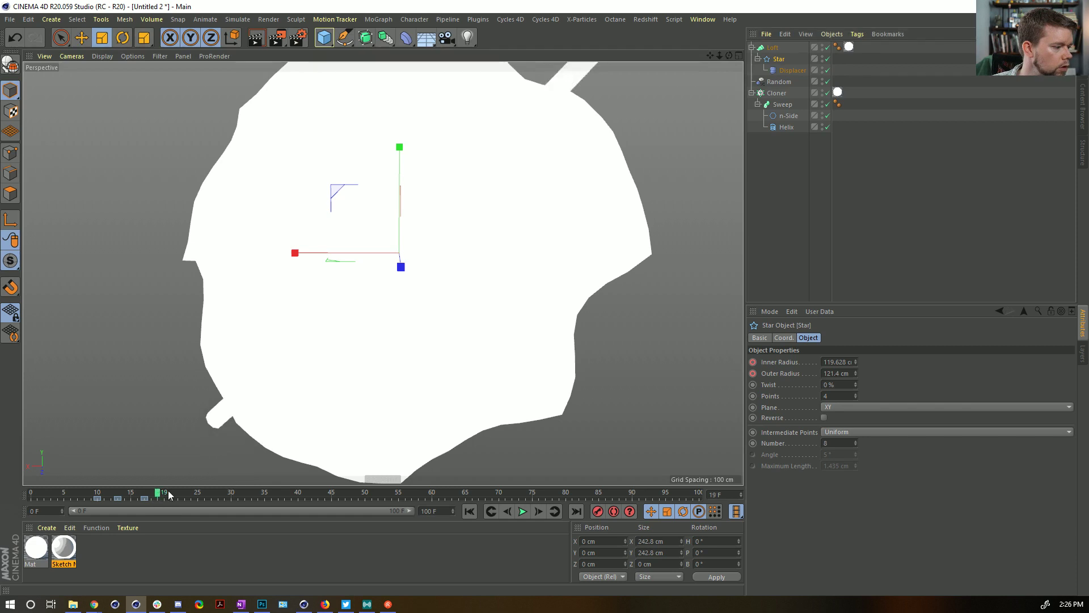
left_click(837, 362)
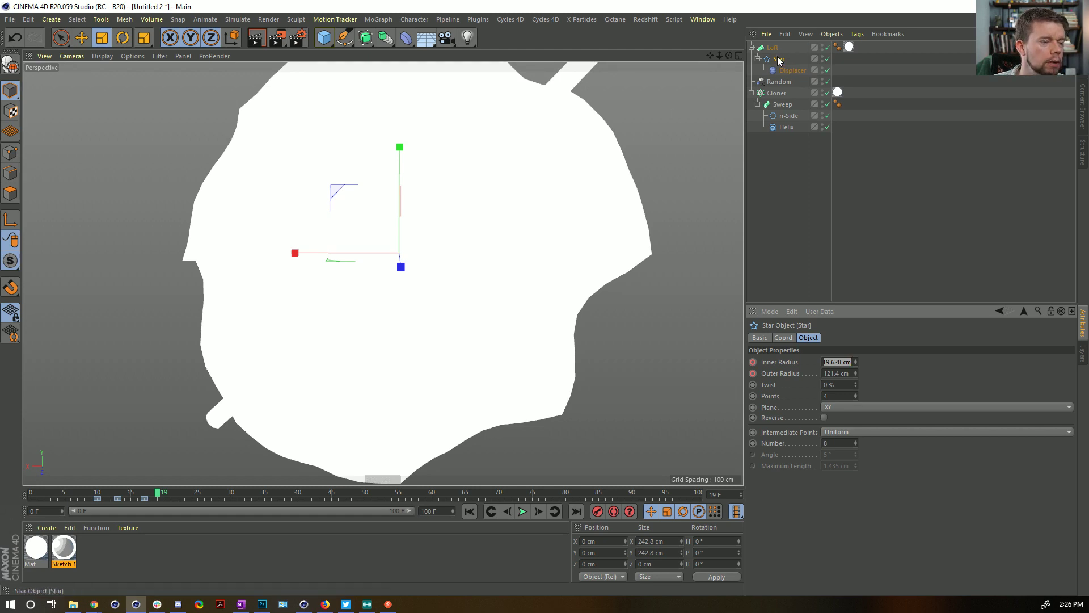
left_click(758, 59)
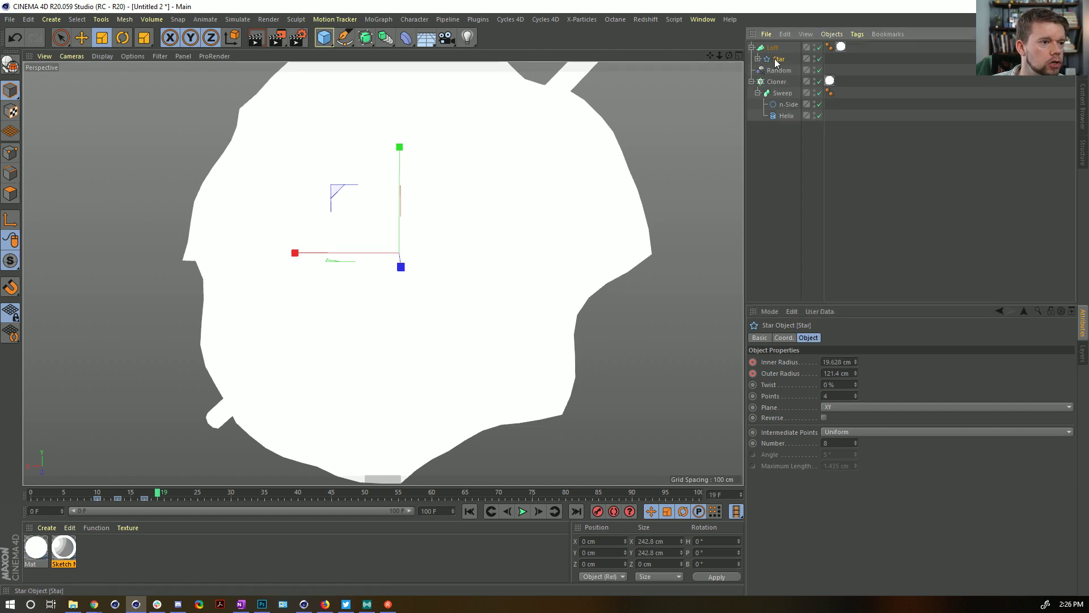
left_click_drag(781, 65, 782, 66, "ctrl")
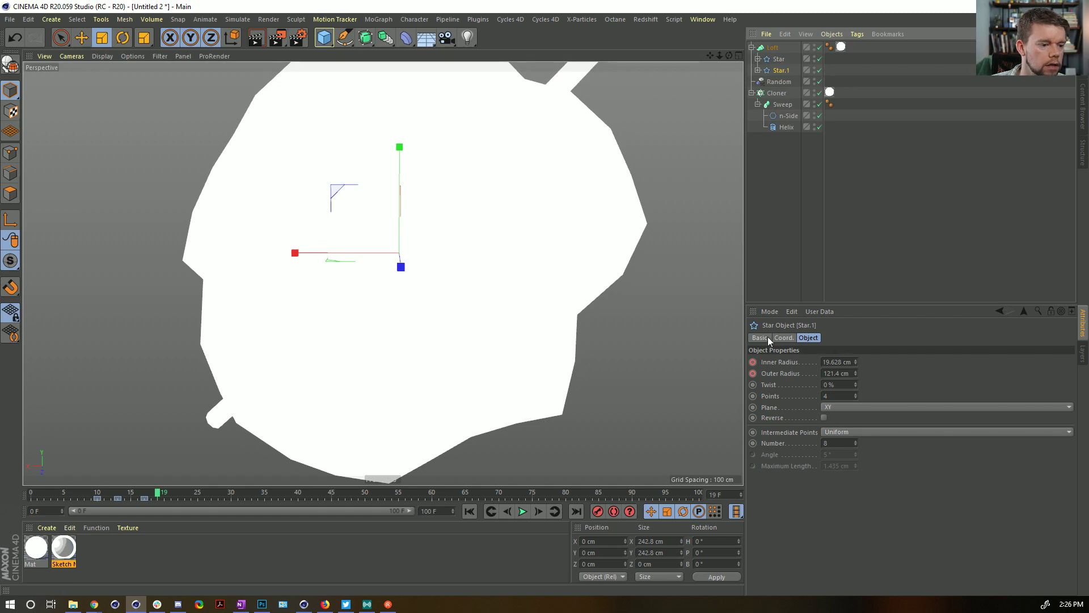
- Try to scale down the duplicate star without its radius keyframes, with the Loft's end cap set to None
left_click(753, 362, "ctrl+shift")
left_click(753, 372, "ctrl+shift")
left_click_drag(624, 159, 531, 226)
left_click(773, 48)
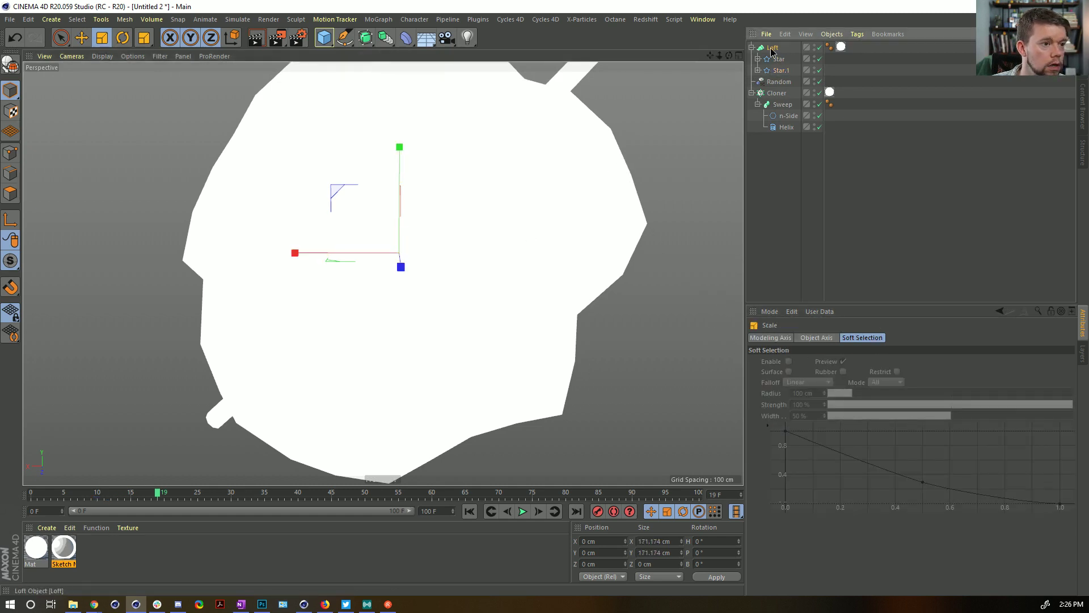
left_click(832, 339)
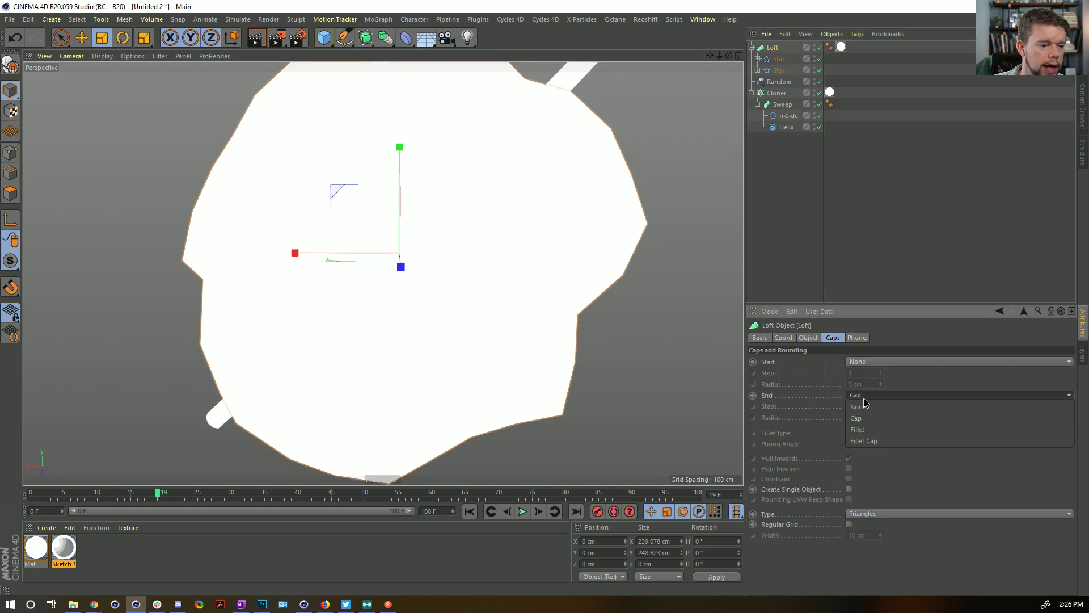
left_click(864, 398)
left_click(864, 406)
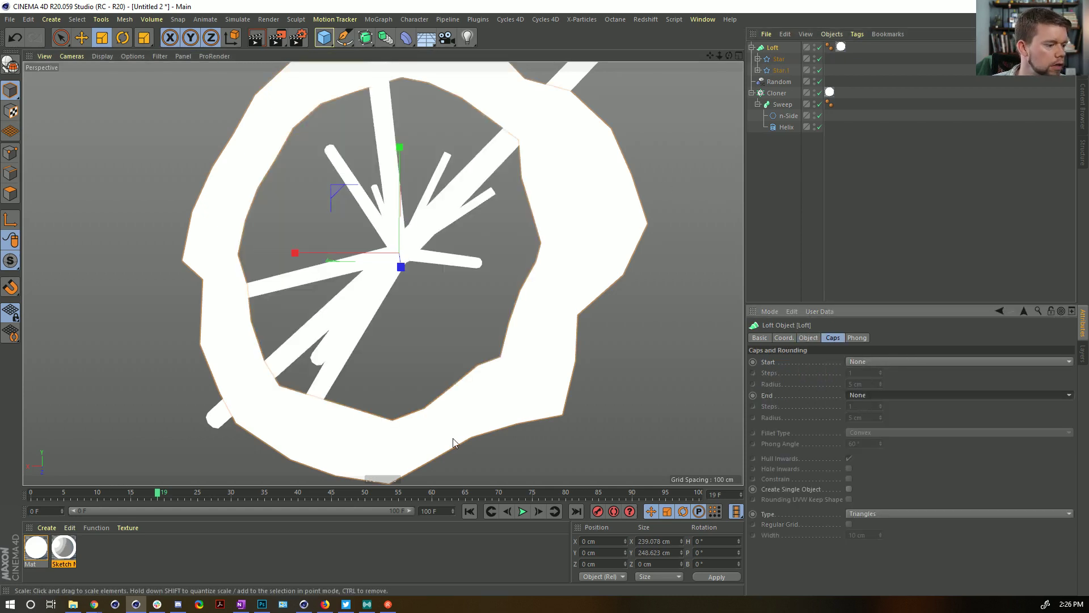
left_click(782, 70)
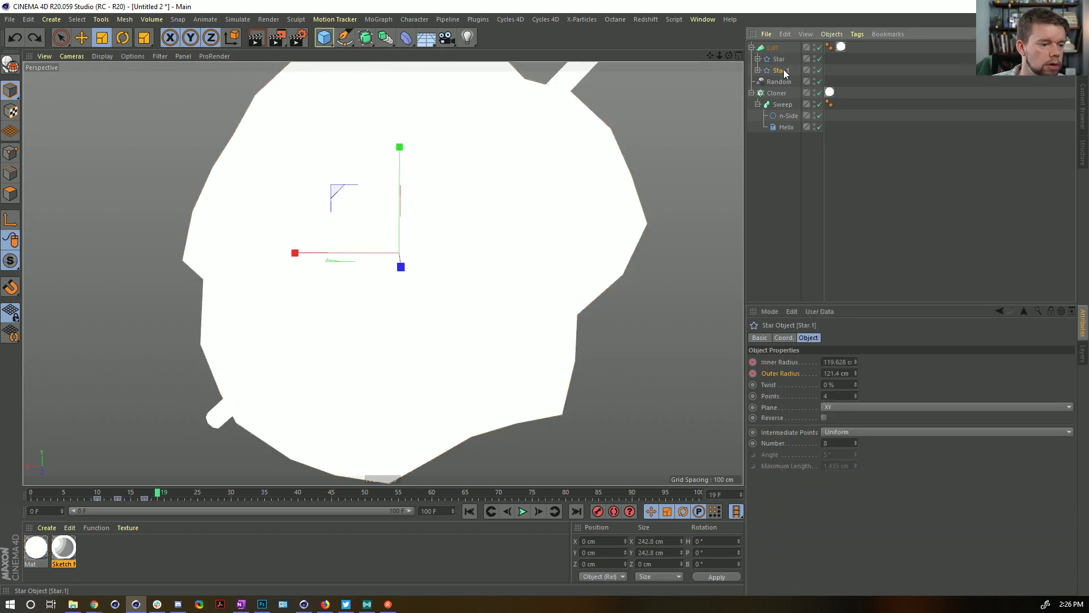
- Set both the start and end caps of the Loft to None
left_click(774, 49)
left_click(860, 362)
left_click(868, 381)
left_click(865, 395)
left_click(867, 407)
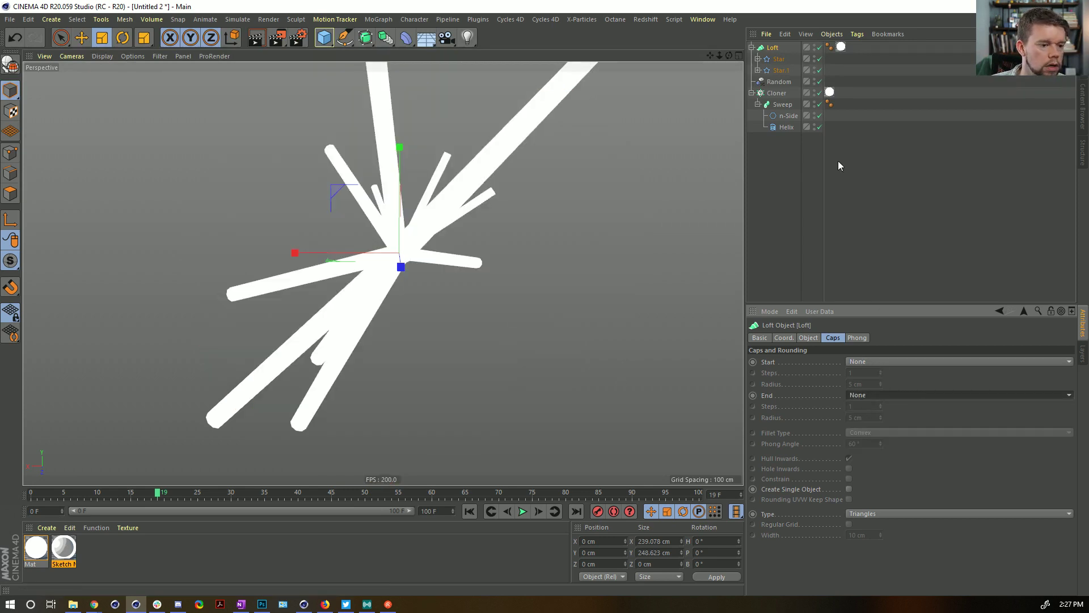
- With the Loft disabled, keyframe the duplicate star's inner radius at 82.628 cm and outer radius at 84.4 cm on frame 17
left_click(778, 71)
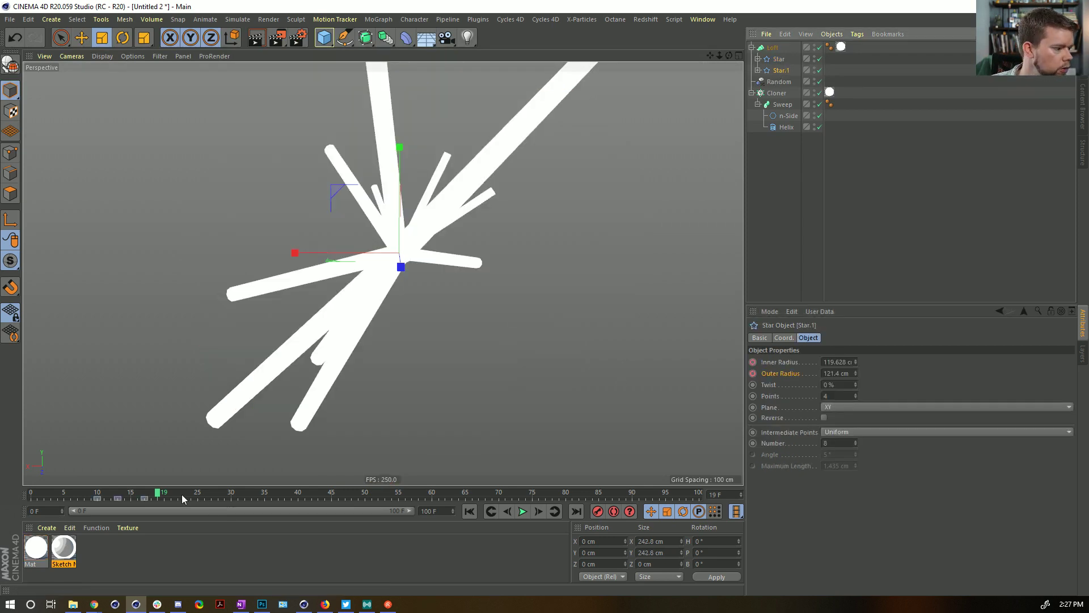
left_click(144, 492)
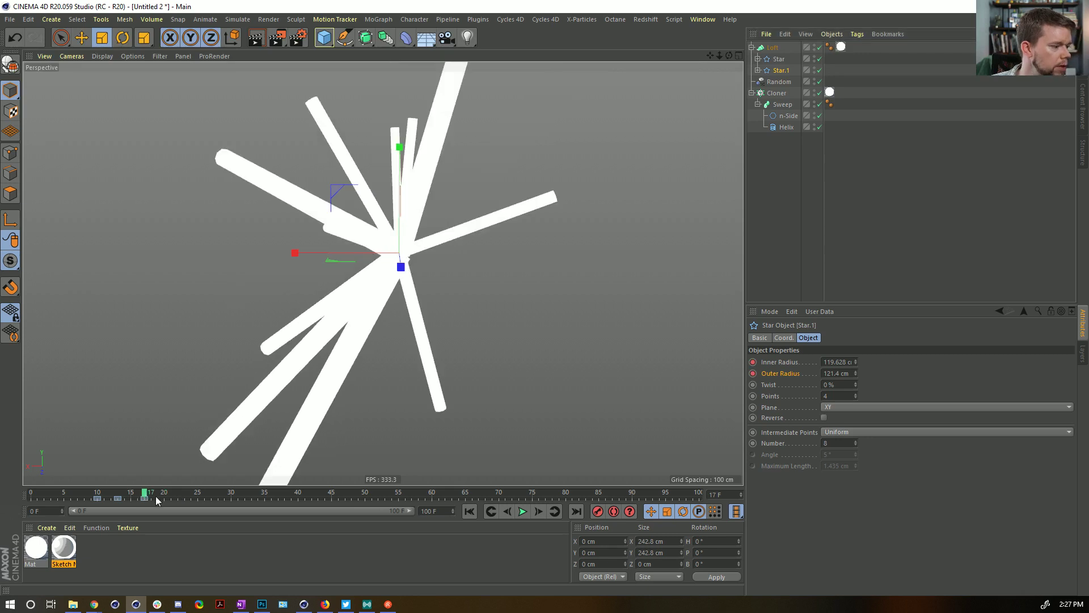
left_click(819, 48)
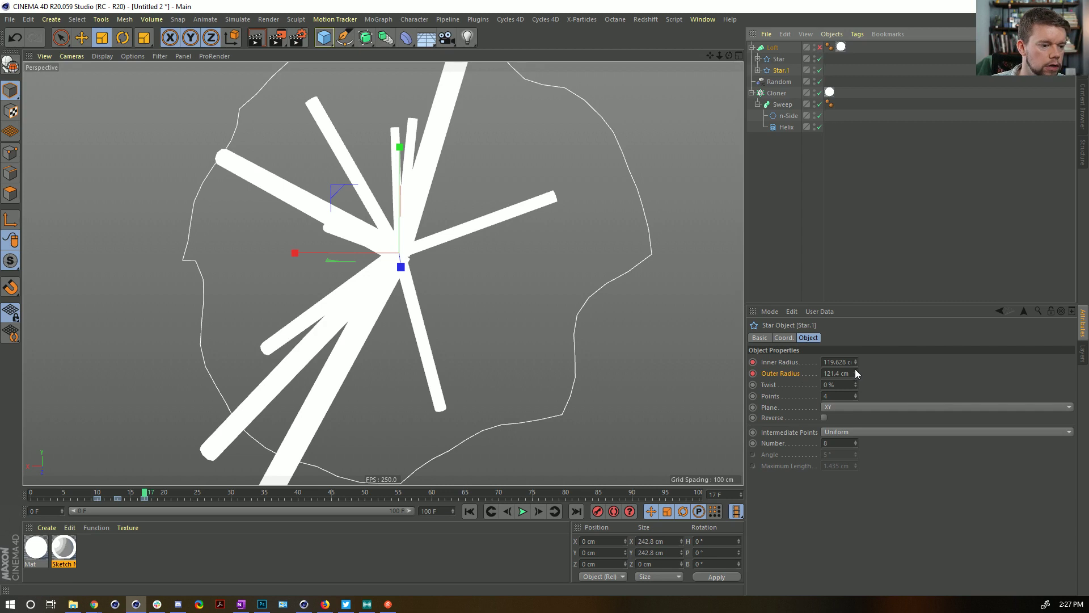
left_click_drag(855, 363, 815, 373)
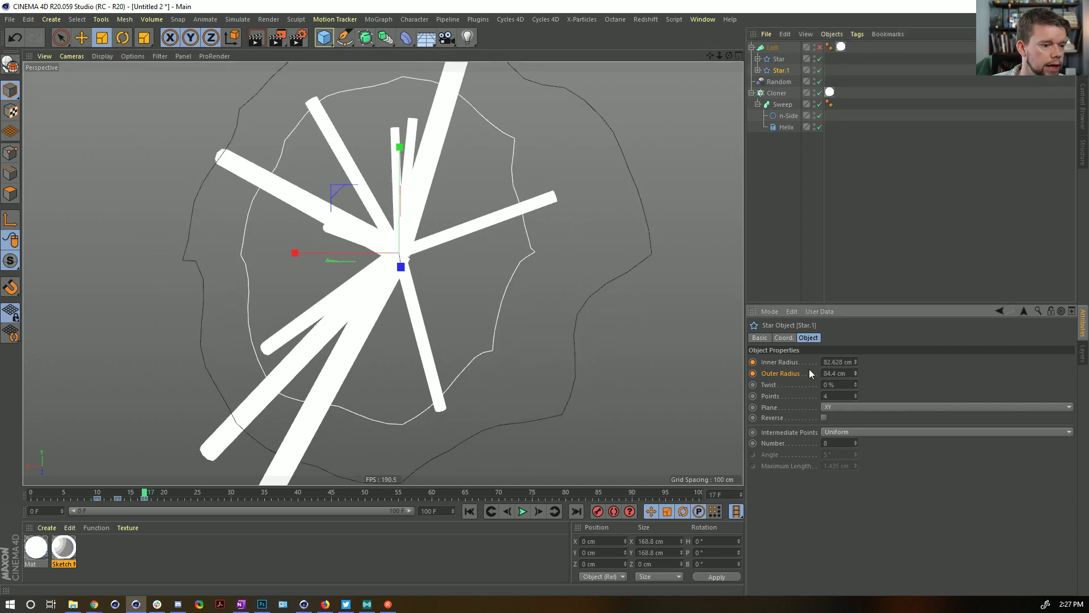
left_click(753, 374)
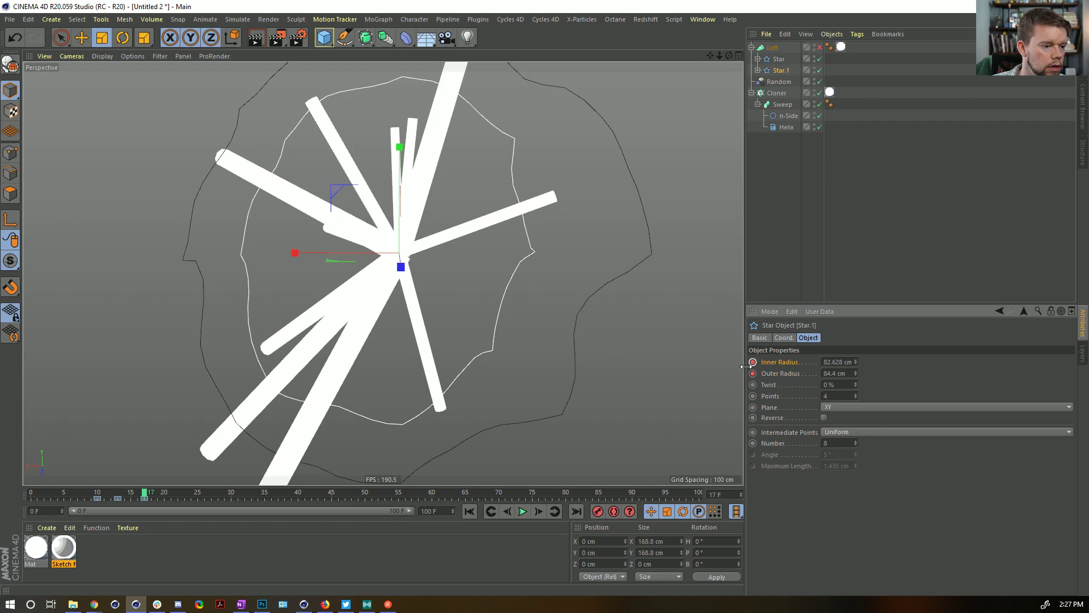
- Delete the duplicate star's radius keyframes on frames 10 and 13
left_click(130, 494)
left_click_drag(130, 494, 71, 498)
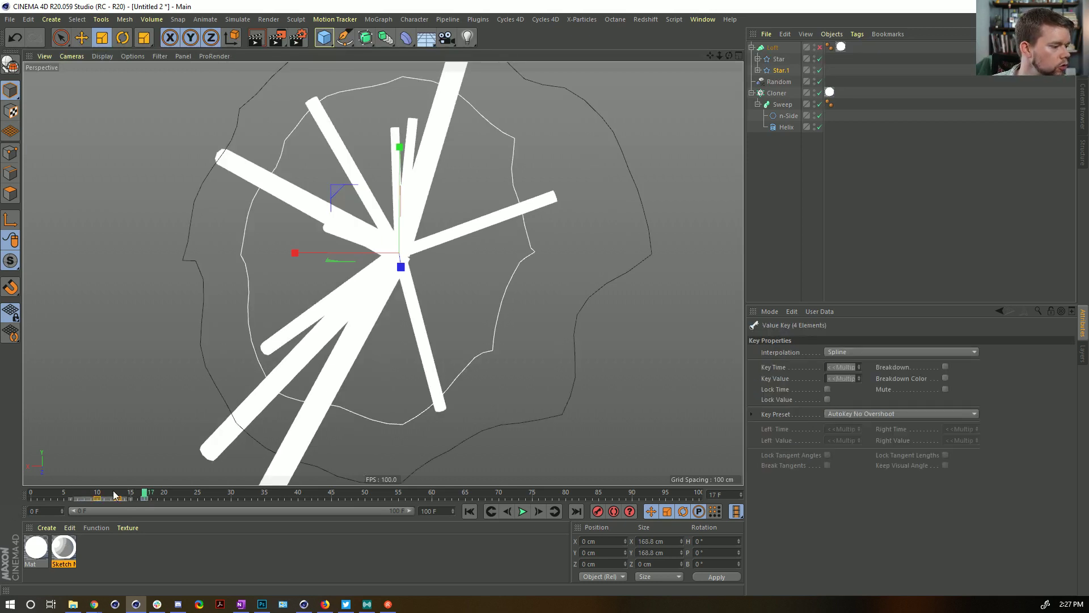
left_click(146, 495)
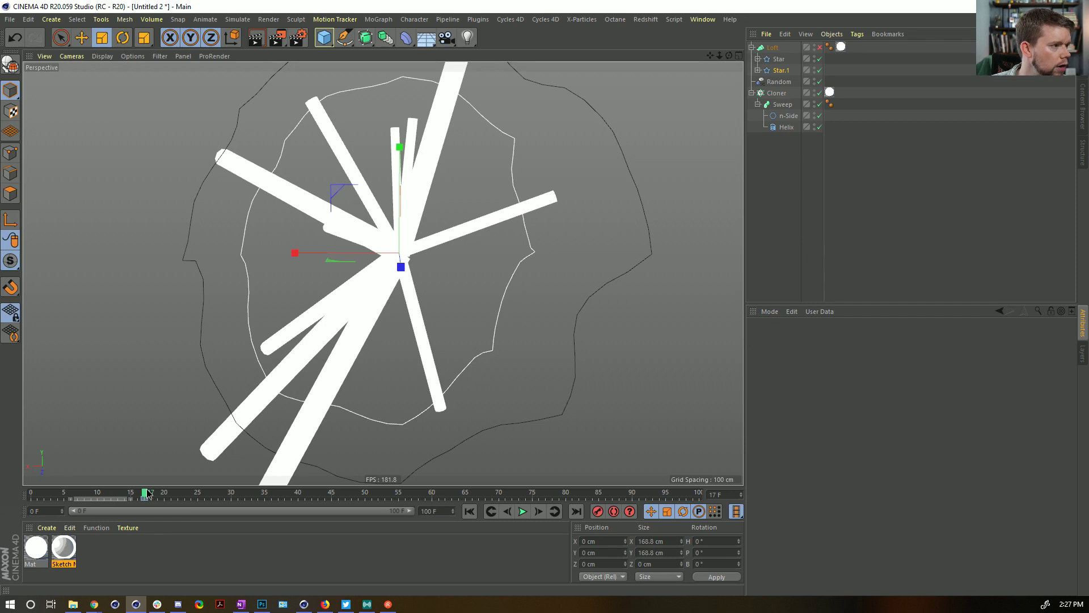
- Keyframe the duplicate star's inner and outer radius at 0 cm on frame 15
mouse_move(147, 494)
left_mouse_down()
mouse_move(114, 493)
mouse_move(130, 494)
left_mouse_up()
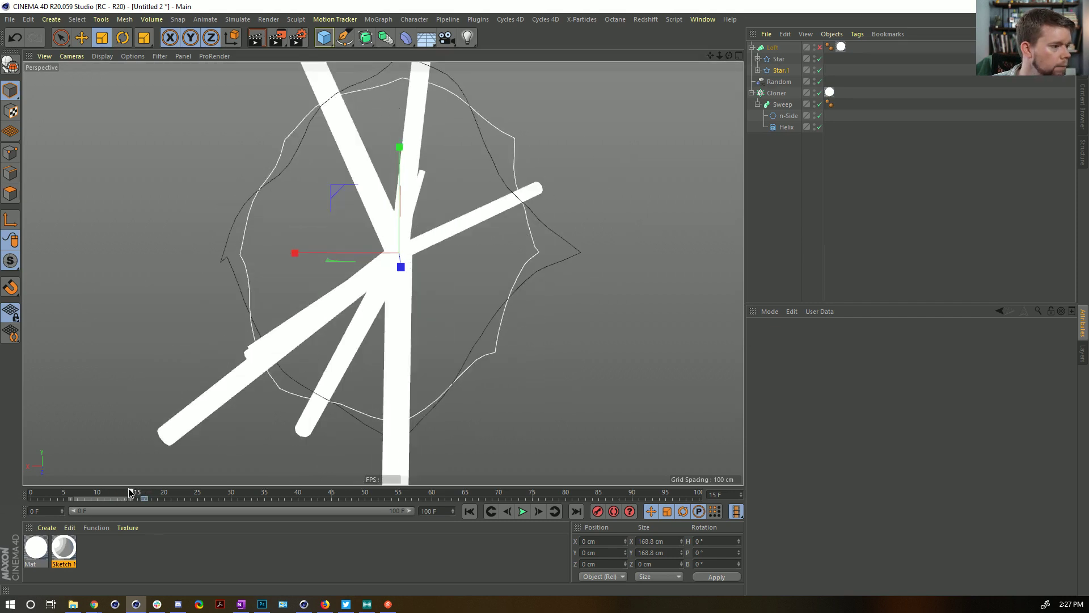
left_click(776, 72)
double_click(842, 362)
type("0")
left_click(842, 383)
double_click(835, 373)
type("0")
key("Return")
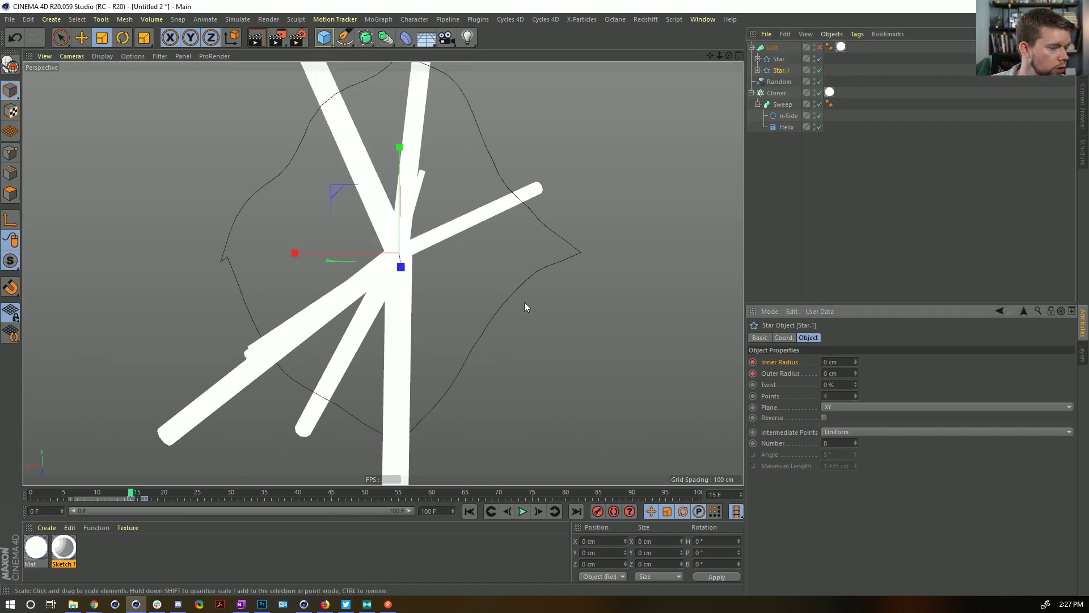
- Re-enable the Loft and move the duplicate star's zero-radius keyframe to frame 13, scrubbing to frame 19 to check the opening
left_click(820, 47)
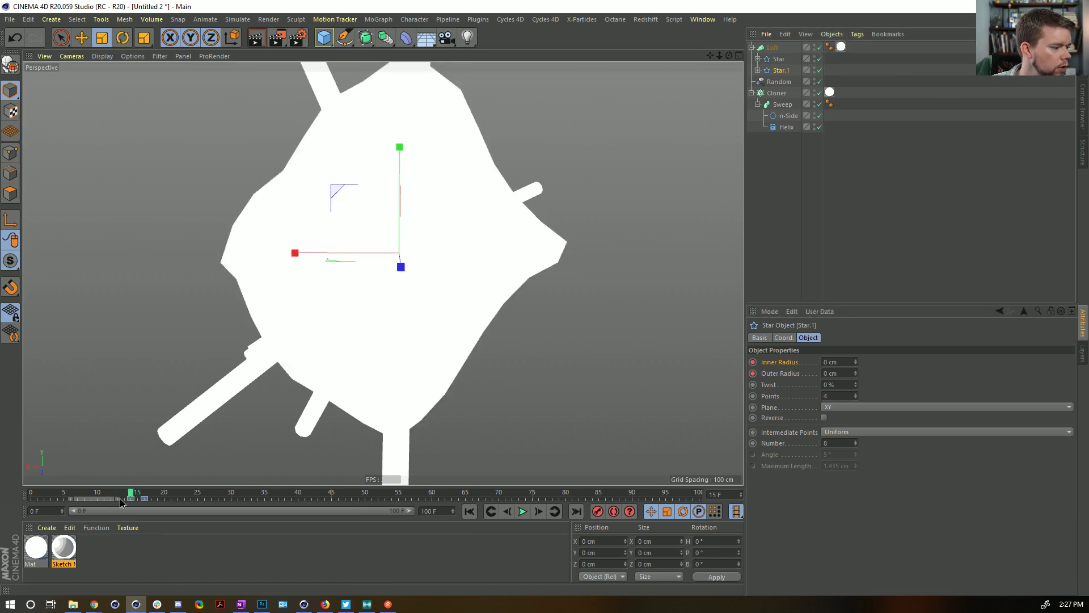
left_click_drag(123, 500, 158, 492)
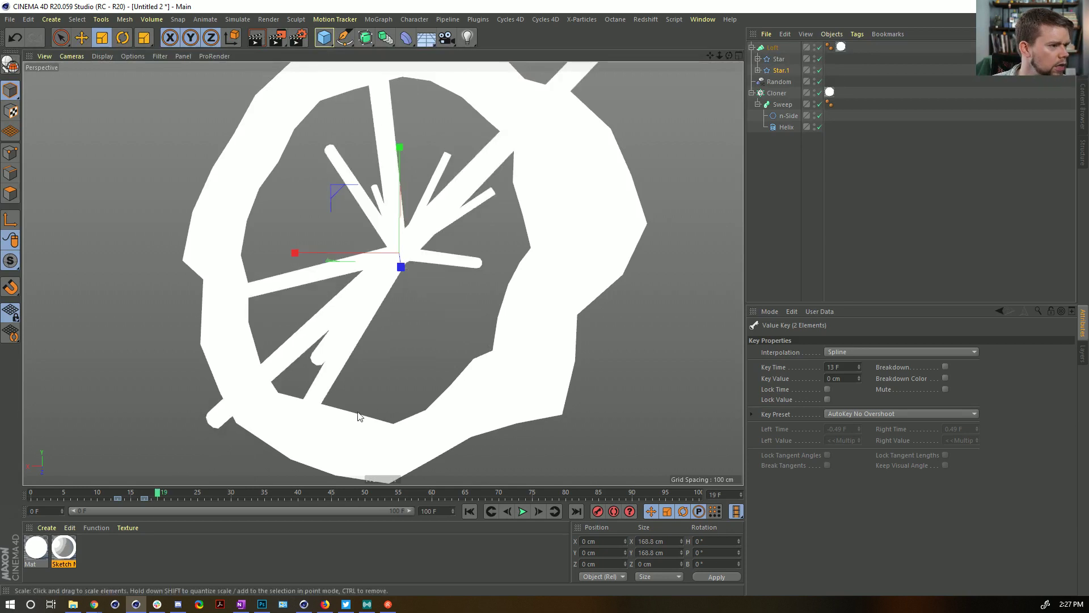
- Move the original Star's final radius keyframe to frame 18
left_click(782, 68)
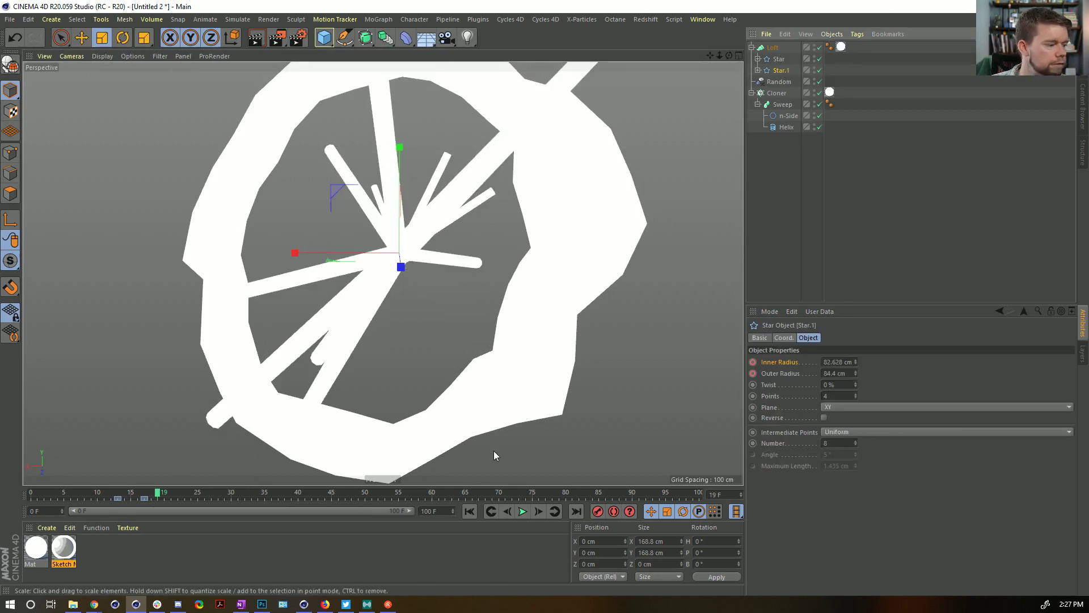
key("Up")
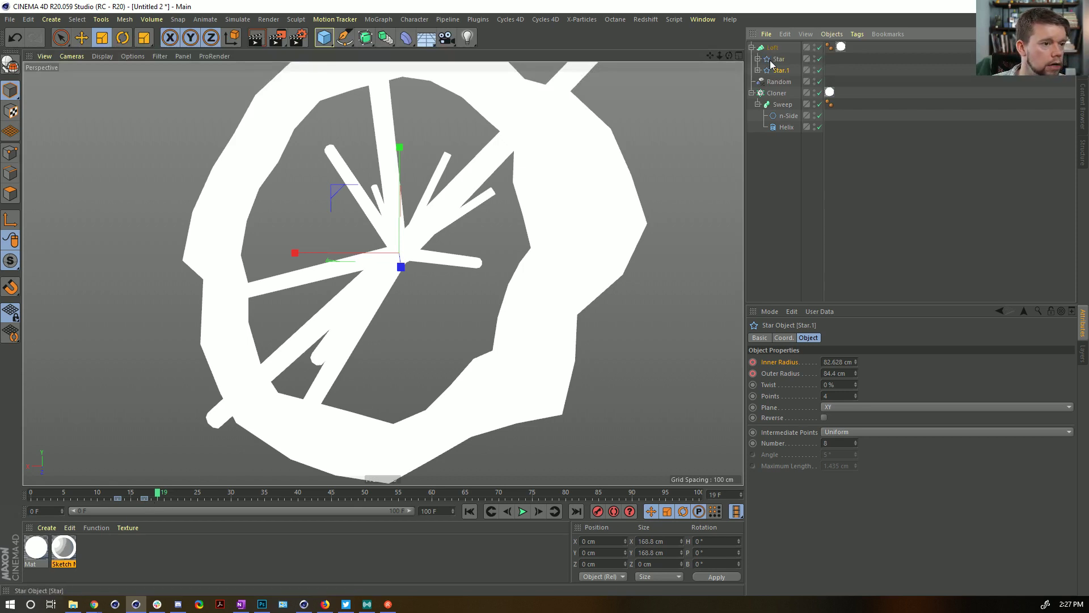
left_click_drag(144, 498, 155, 498)
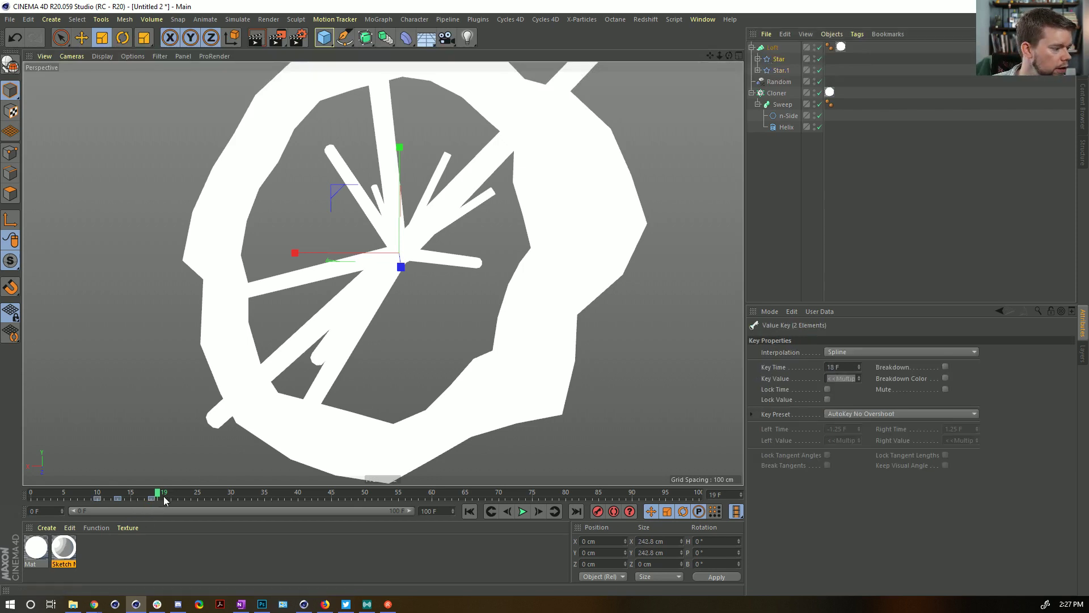
- Copy the original Star's inner and outer radius at frame 18 to the duplicate star and keyframe them there
left_click(152, 493)
left_click(779, 60)
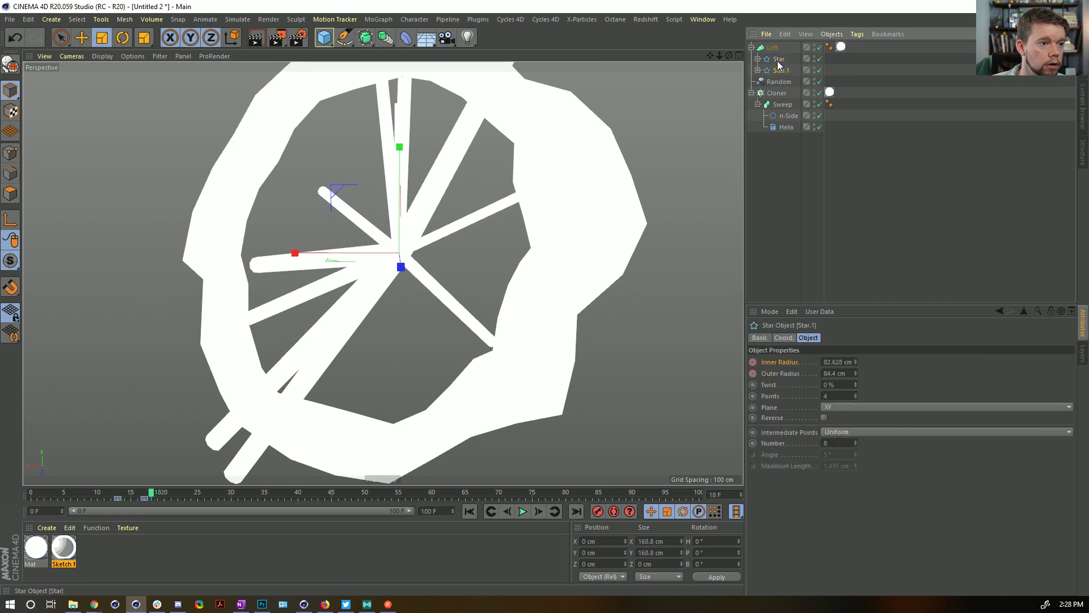
right_click(773, 373)
left_click(792, 409)
left_click(769, 71)
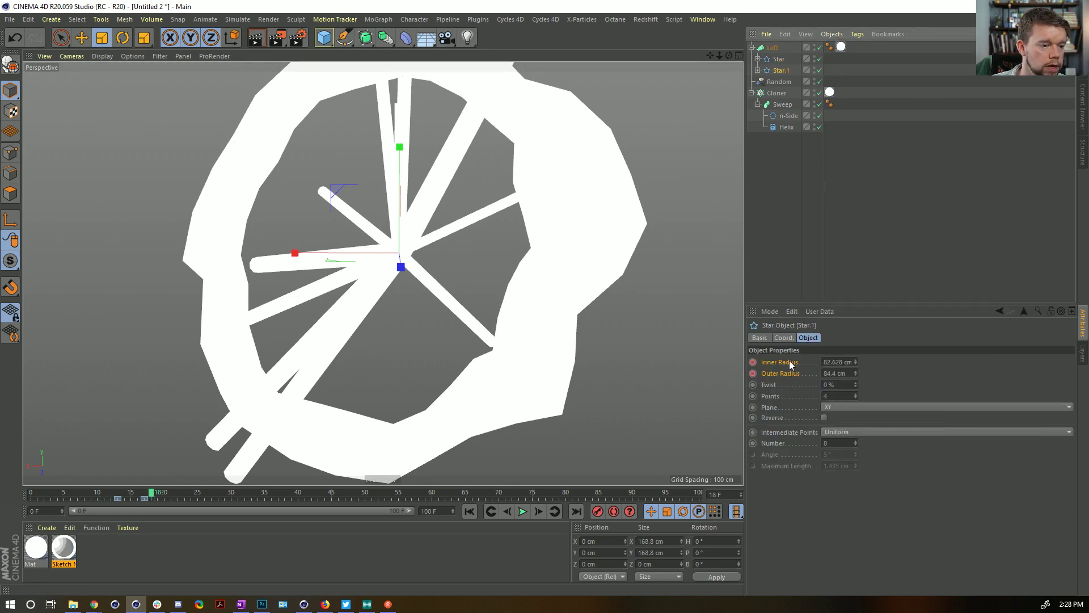
right_click(772, 362)
left_click(801, 420)
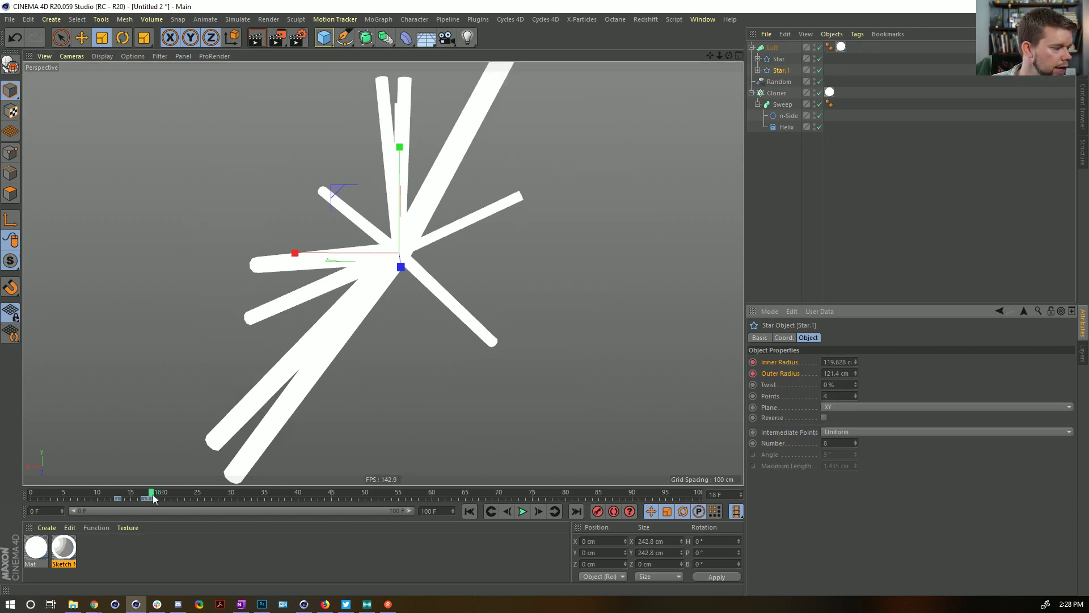
- Try moving only the duplicate star's final radius keyframe to frame 19, and undo it
left_click_drag(152, 503, 158, 505)
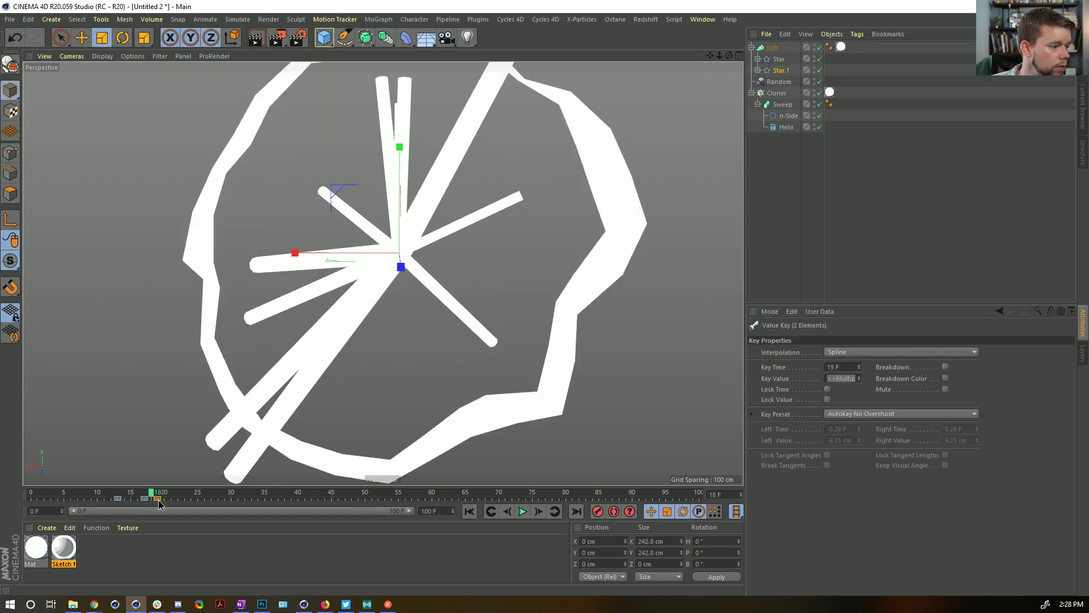
key("ctrl+z")
key("ctrl+z")
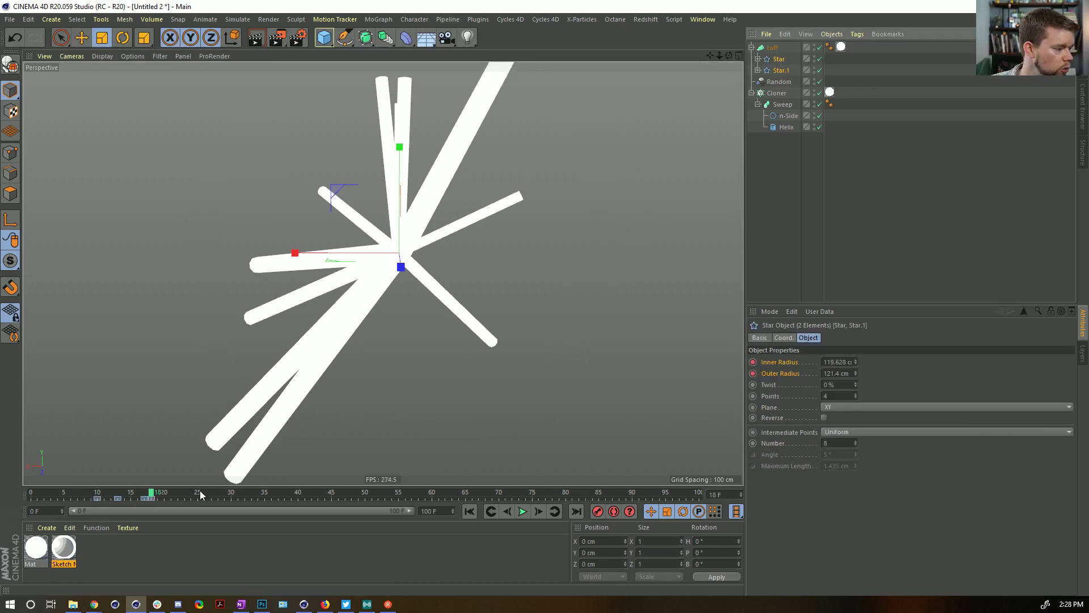
- Move both stars' final radius keyframes to frame 19 and the duplicate star's zero-radius keyframe to frame 15
mouse_move(152, 503)
left_mouse_down()
mouse_move(127, 498)
mouse_move(163, 502)
mouse_move(78, 502)
mouse_move(145, 502)
left_mouse_up()
left_click(781, 74)
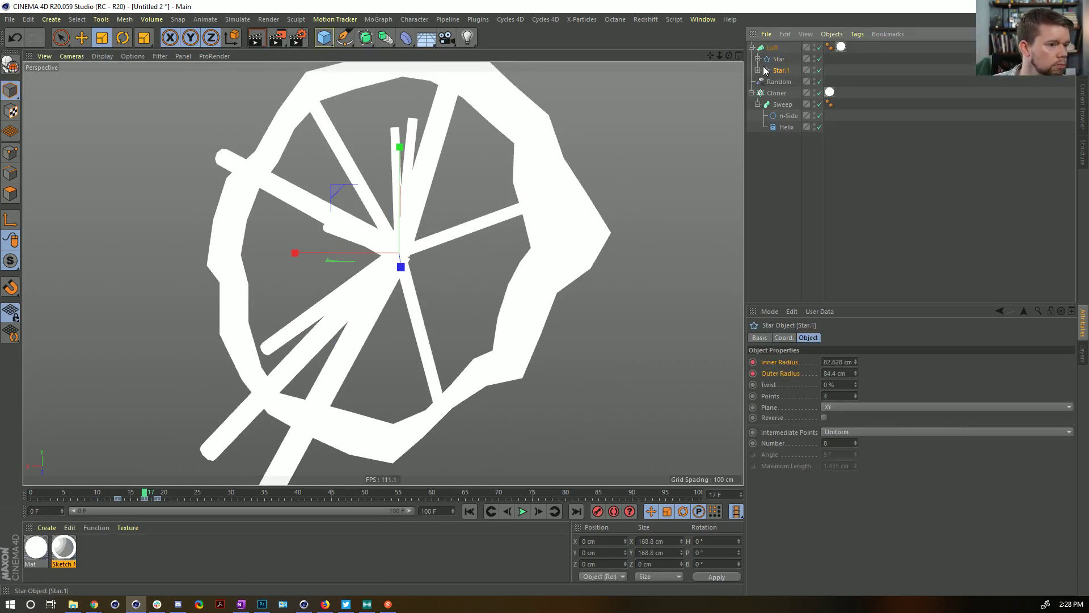
left_click(124, 498)
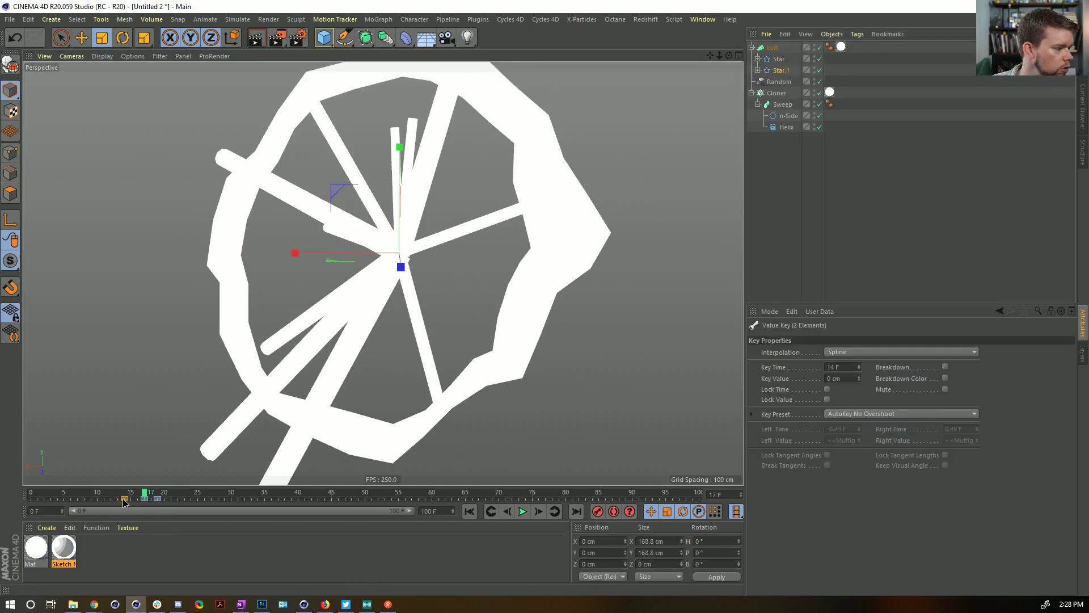
left_click_drag(115, 495, 148, 499)
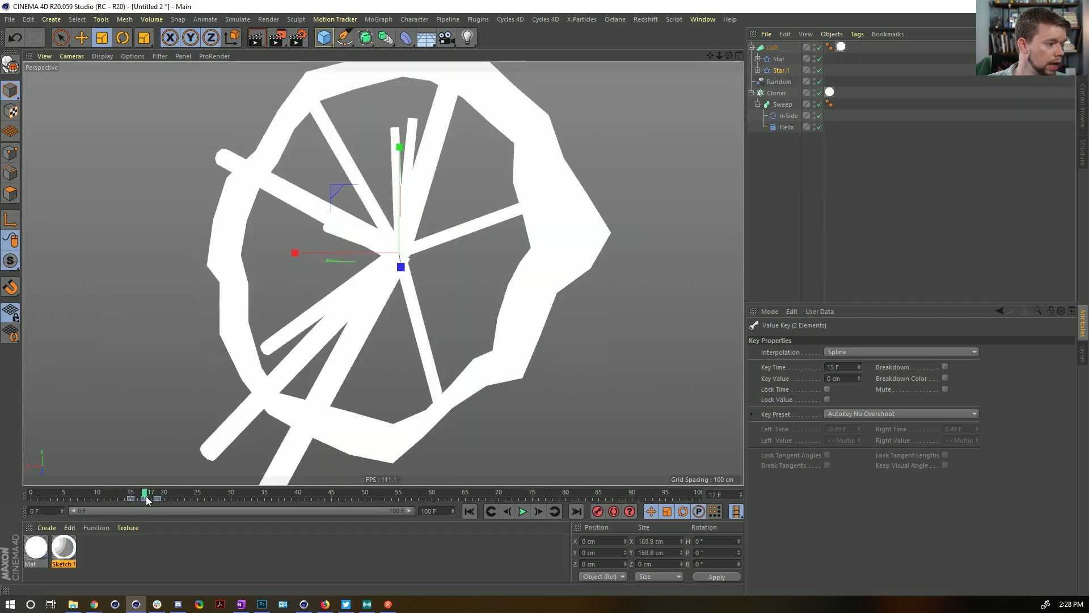
- Try setting the Helix's height keyframe at frame 15 to 0 cm, and undo it
left_click(132, 496)
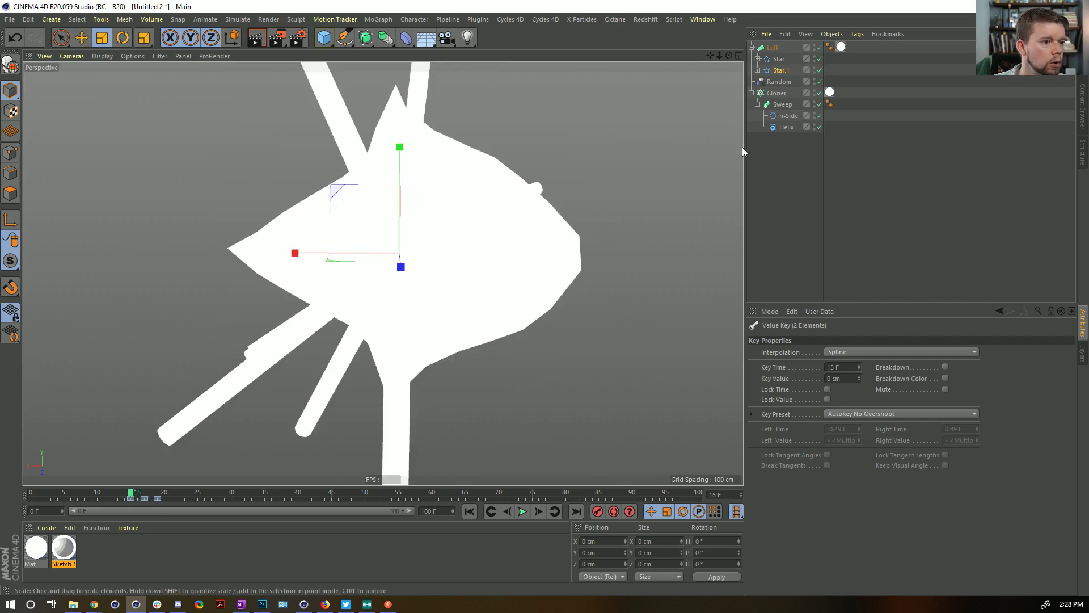
left_click(786, 127)
left_click(138, 496)
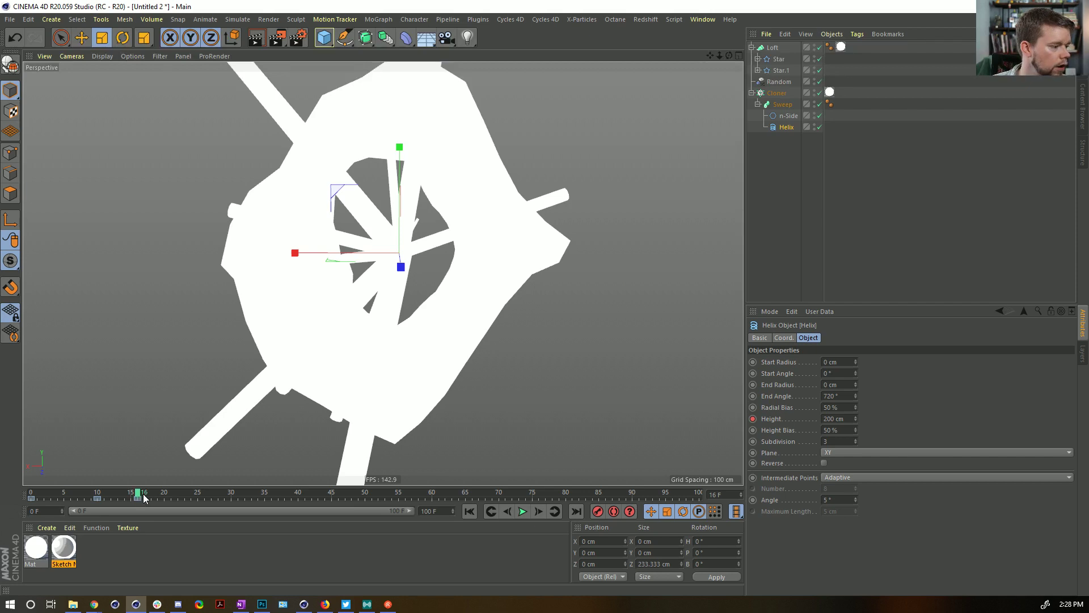
left_click(131, 499)
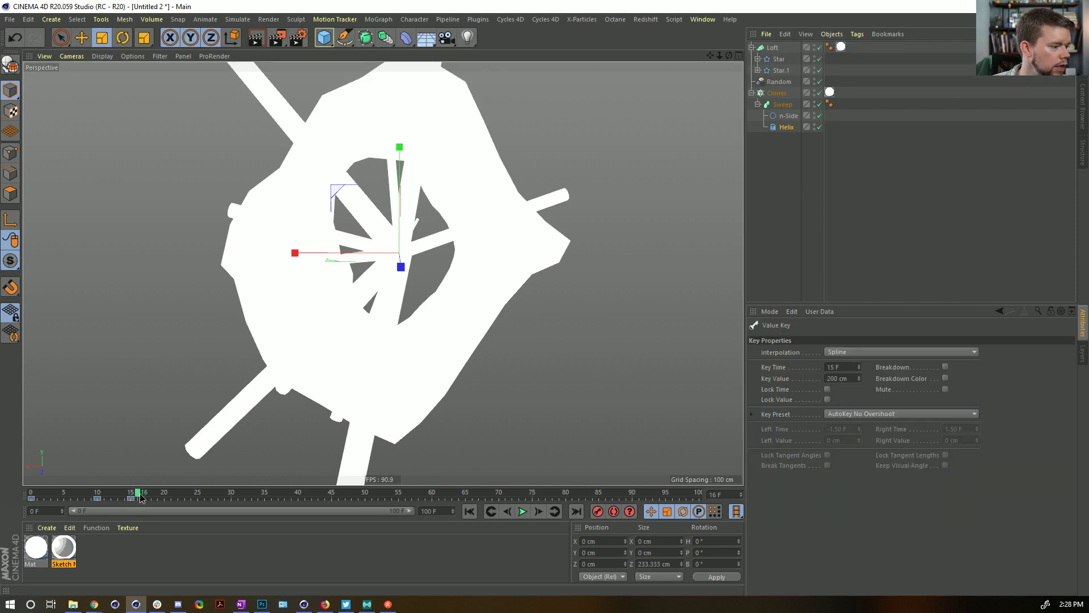
left_click(143, 497)
left_click(841, 381)
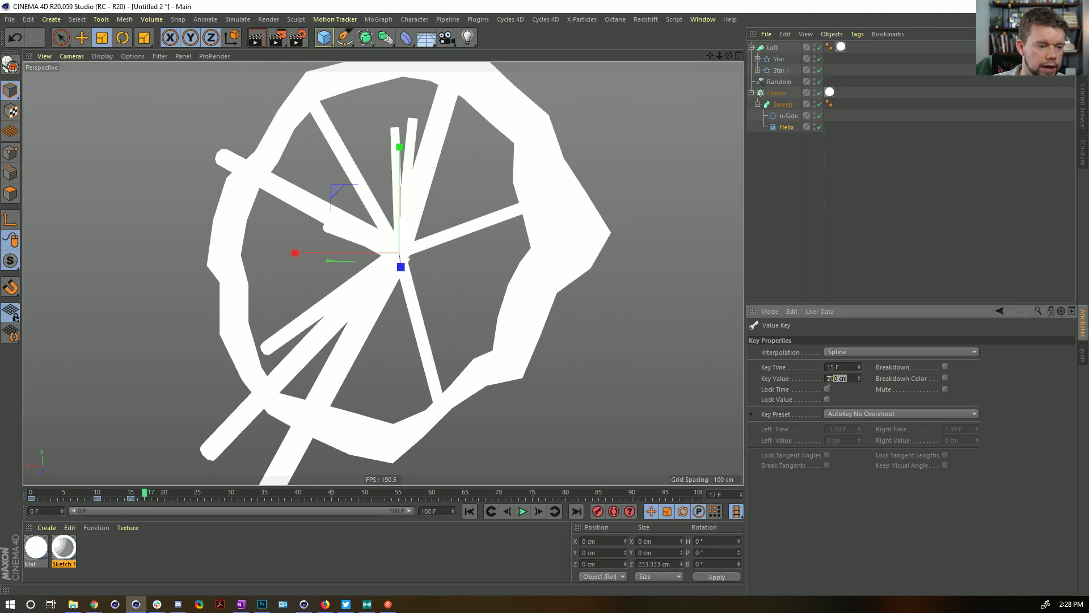
type("0")
key("Return")
key("ctrl+z")
- Keyframe the Helix's height at 0 cm on frame 17
left_click(845, 422)
type("0")
key("Return")
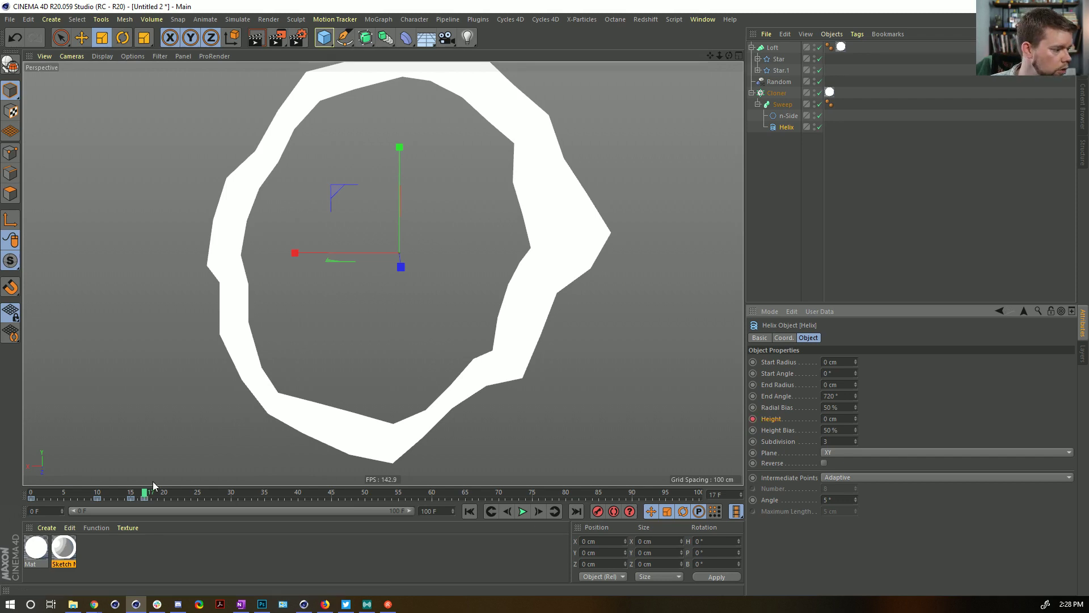
- Deselect everything, scrub back through the lines' growth, and play the animation from the first frame
left_click_drag(144, 494, 78, 493)
left_click(825, 231)
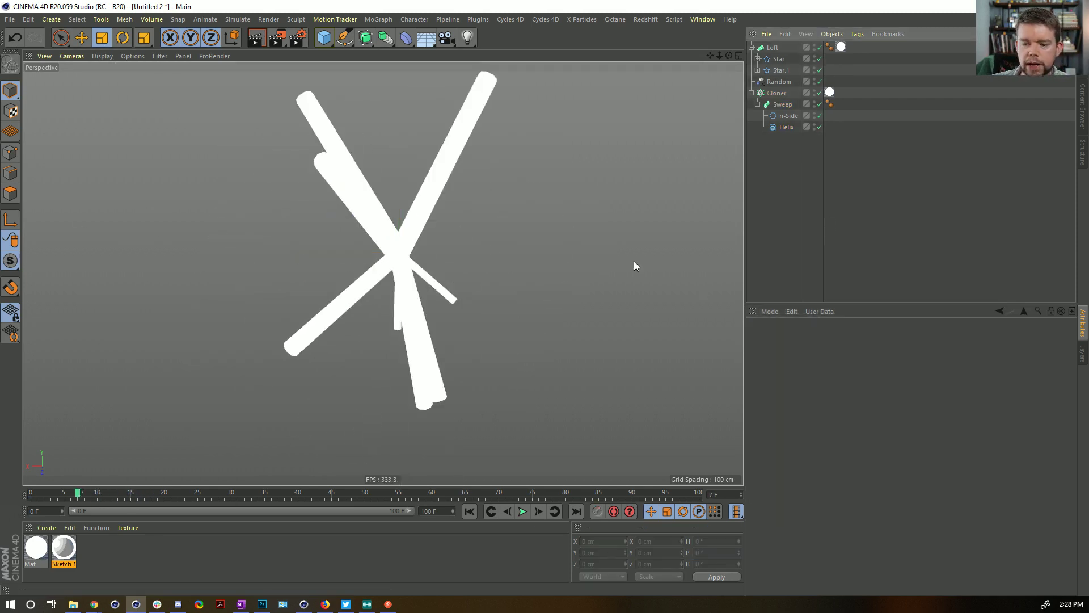
left_click(469, 512)
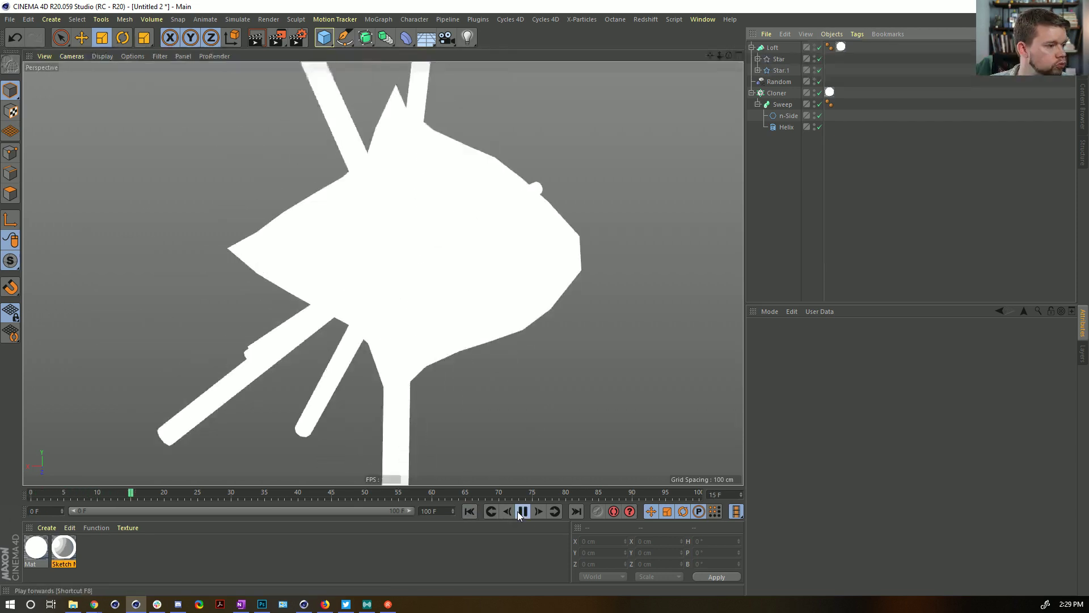
left_click(522, 512)
left_click(469, 511)
- Start saving the scene and browse to the SceneFiles folder inside Episode20
key("ctrl+s")
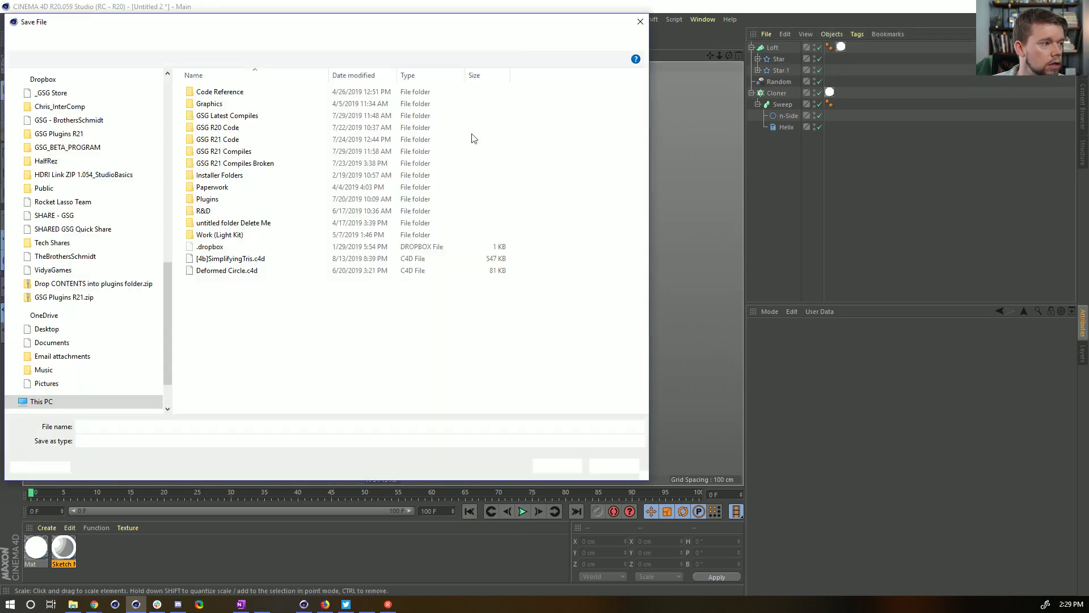
scroll(113, 256, "up", 10)
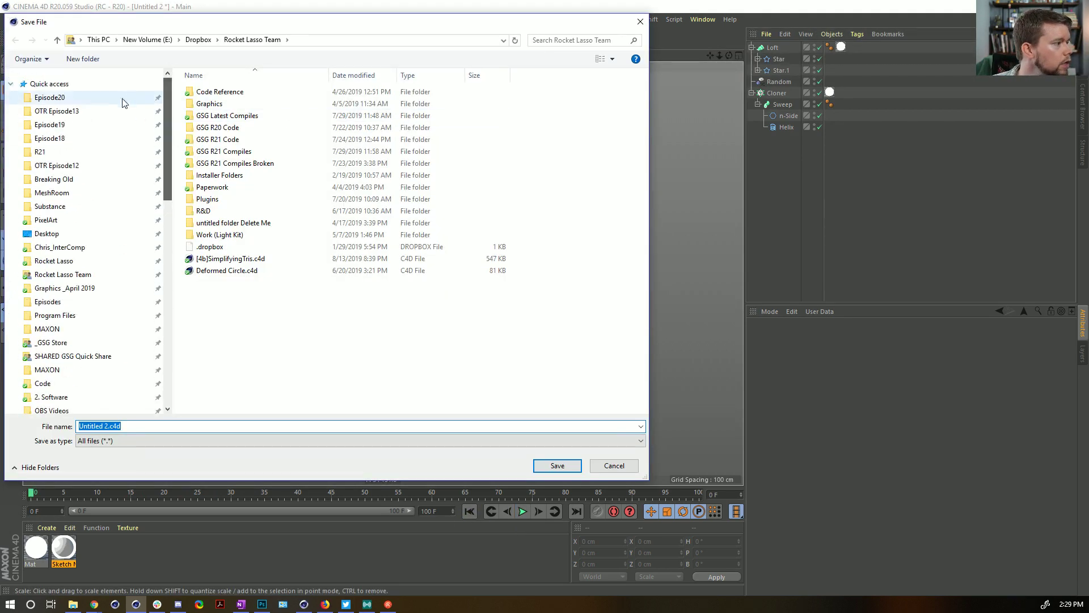
left_click(50, 97)
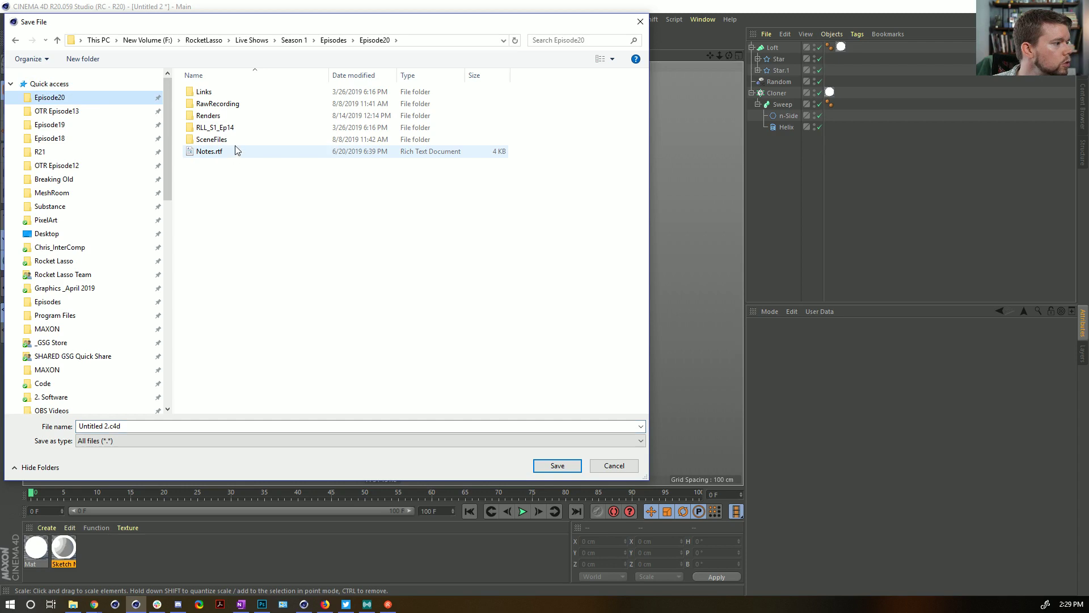
double_click(230, 114)
left_click(371, 40)
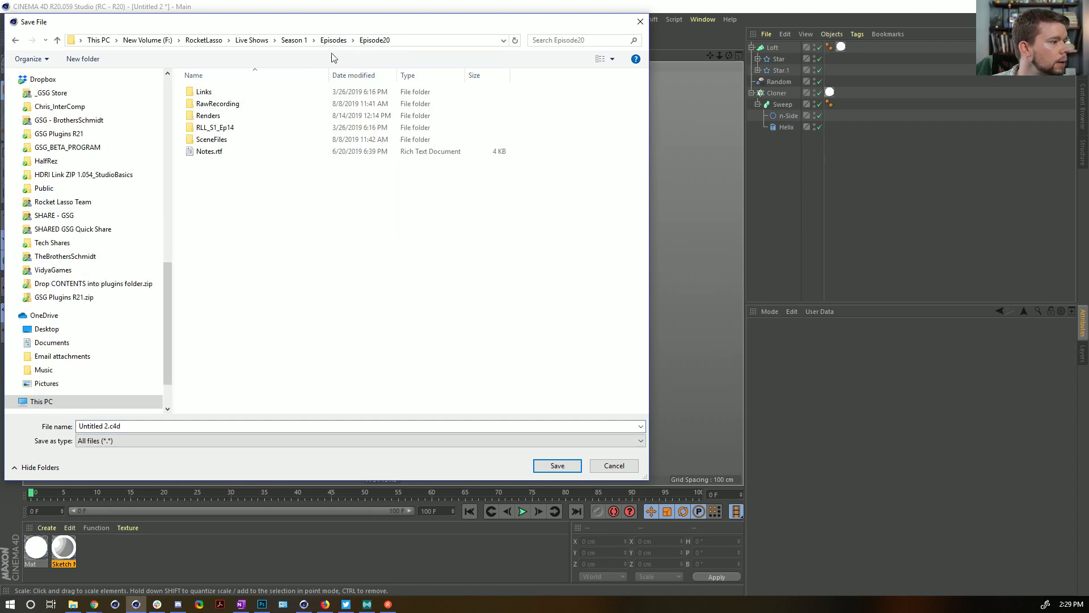
double_click(220, 138)
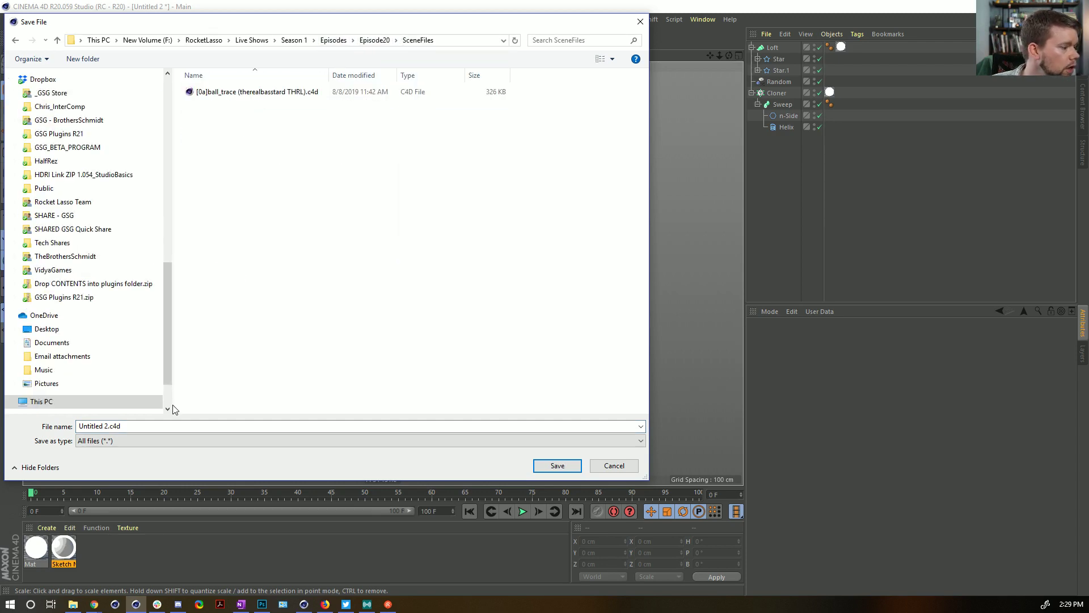
- Save the scene as [1a]AnimeBlast.c4d, adapting the name of the existing scene file in the folder
left_click(255, 91)
left_click(81, 426)
left_click(88, 426)
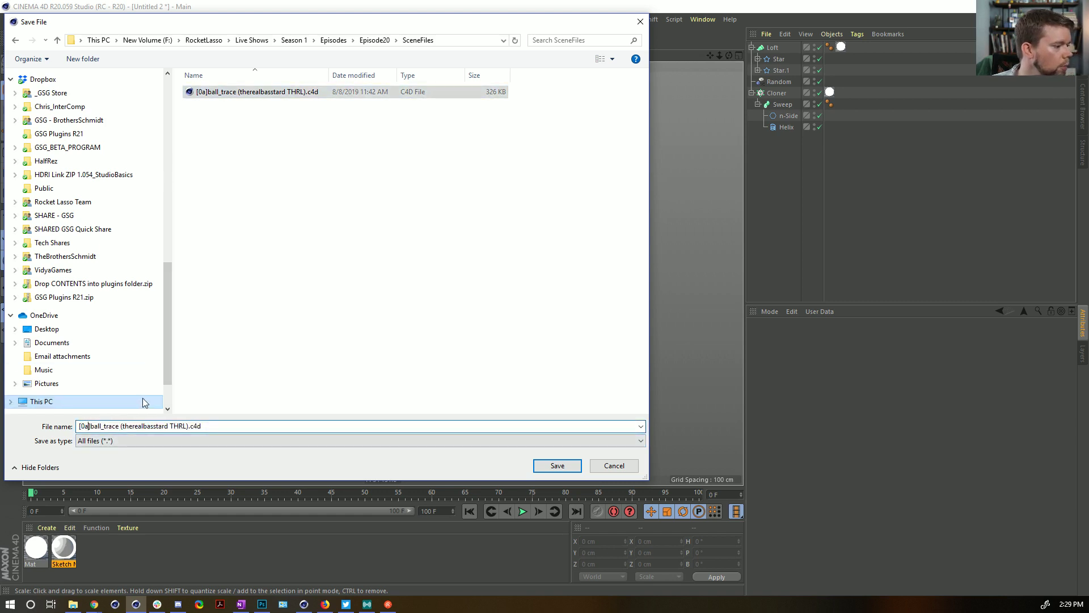
key("BackSpace")
type("1")
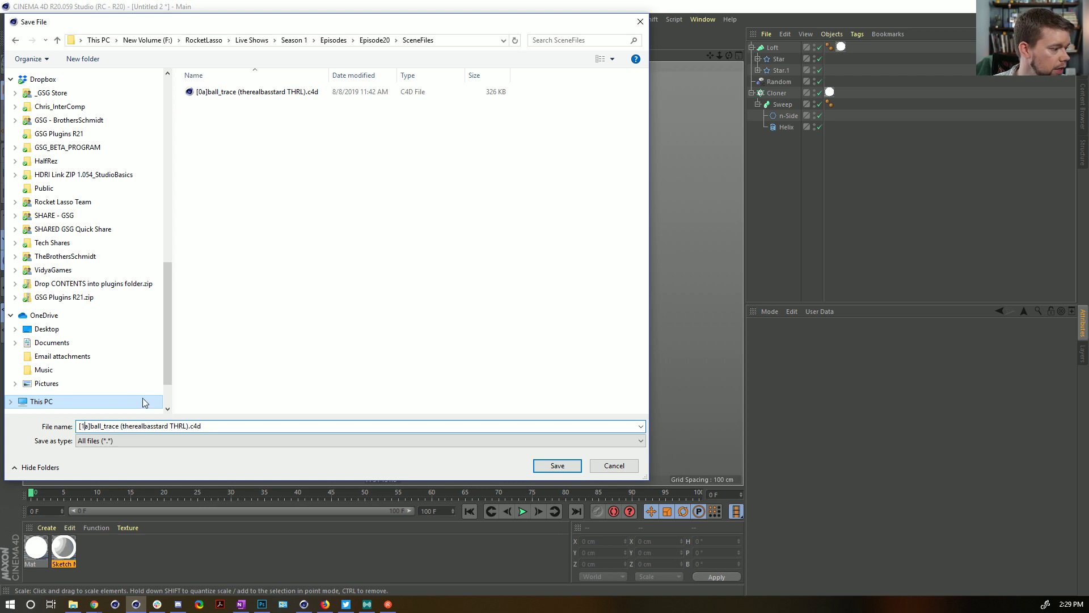
left_click(188, 427)
key("shift+Left")
key("shift+Left")
key("shift+Left")
key("shift+Left")
key("shift+Left")
key("shift+Left")
key("shift+Left")
key("shift+Left")
key("shift+Left")
key("shift+Left")
key("shift+Left")
key("shift+Left")
key("shift+Left")
key("shift+Left")
key("shift+Left")
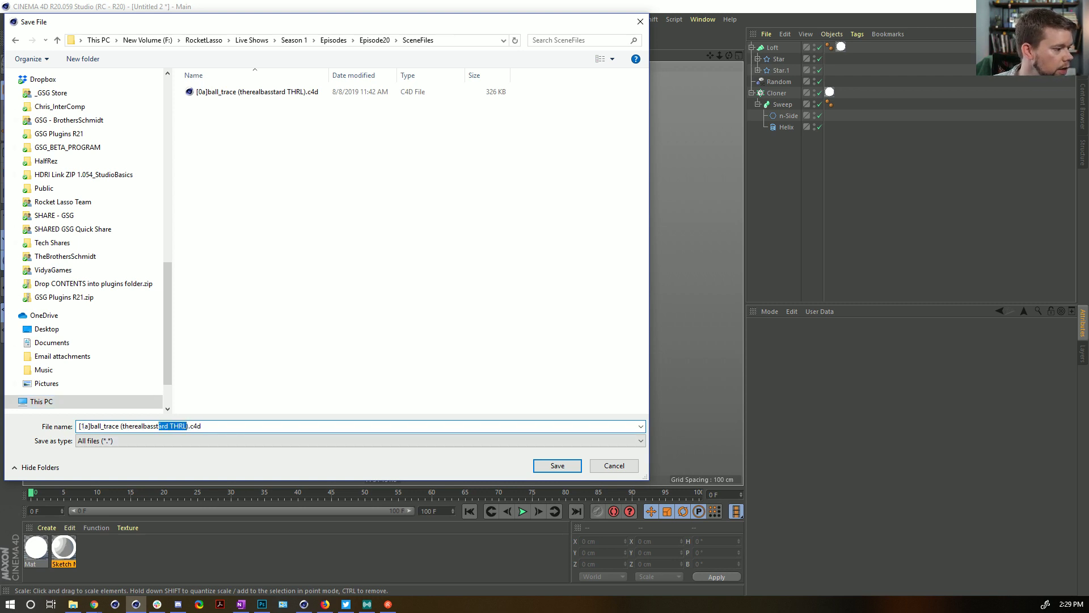
left_click_drag(190, 426, 98, 426)
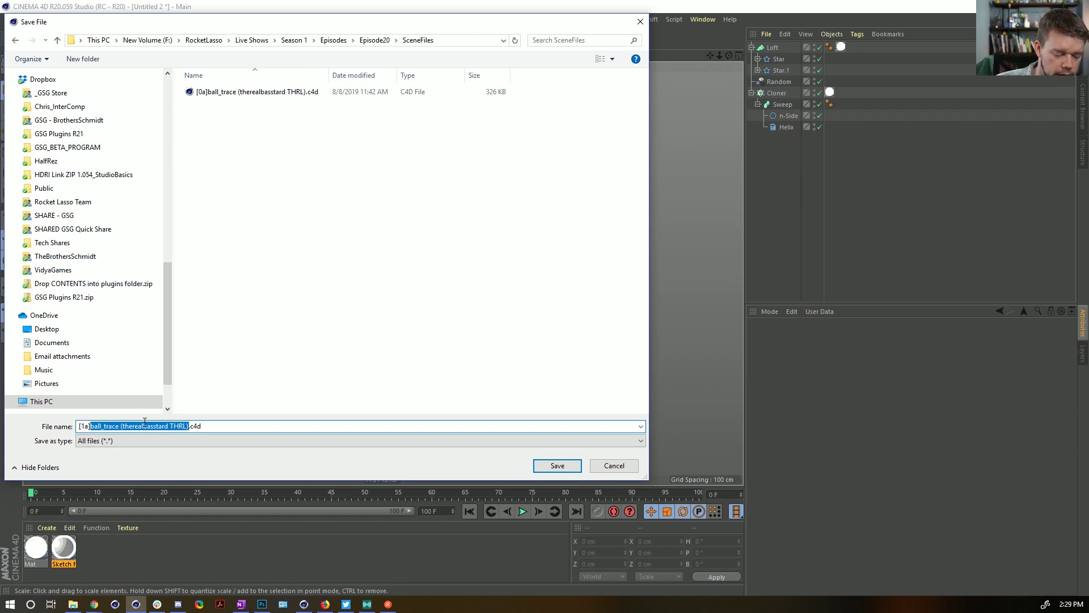
type("An")
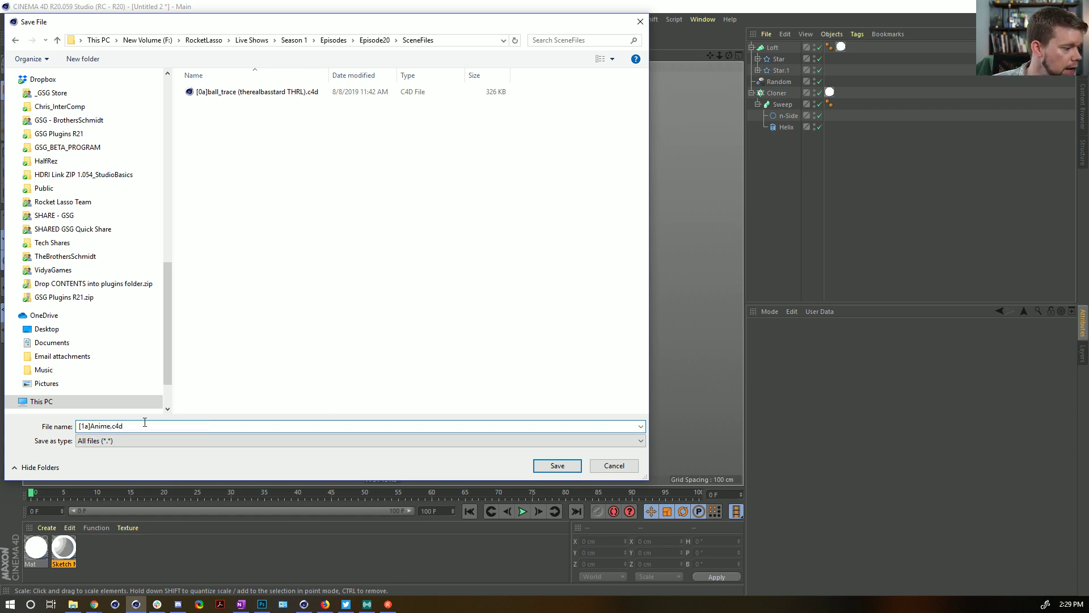
type("imeBlast")
key("Return")
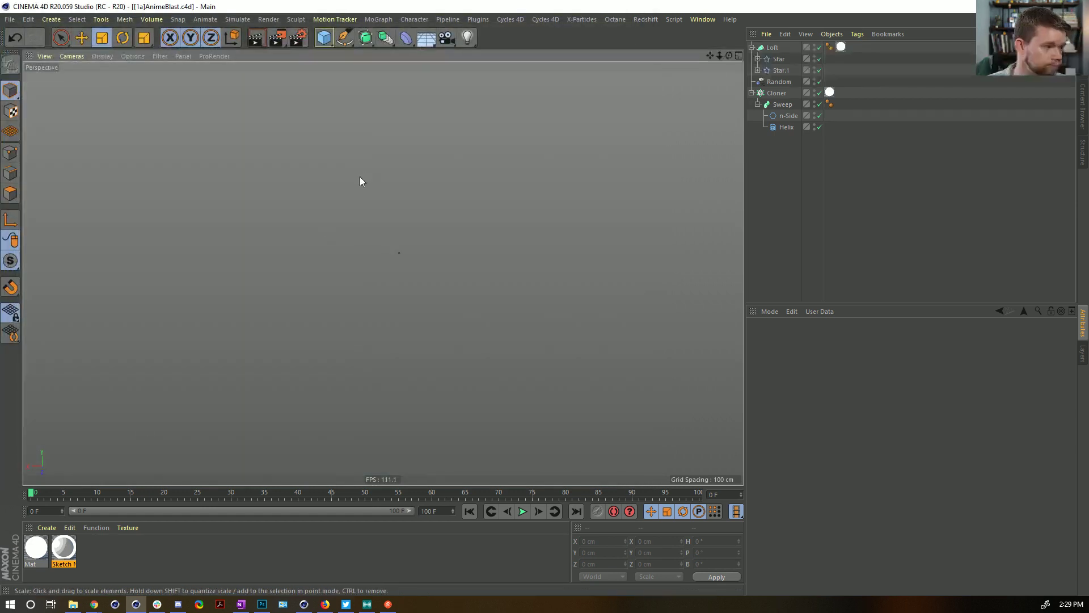
- Play the saved explosion from the first frame to judge its overall timing
left_click(523, 512)
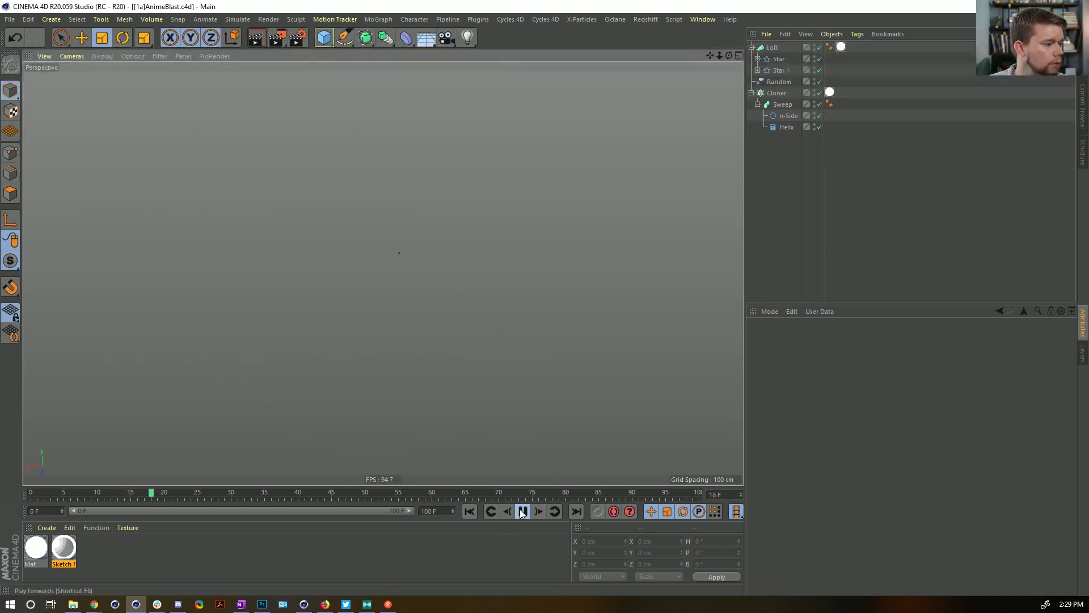
left_click(469, 511)
left_click(522, 511)
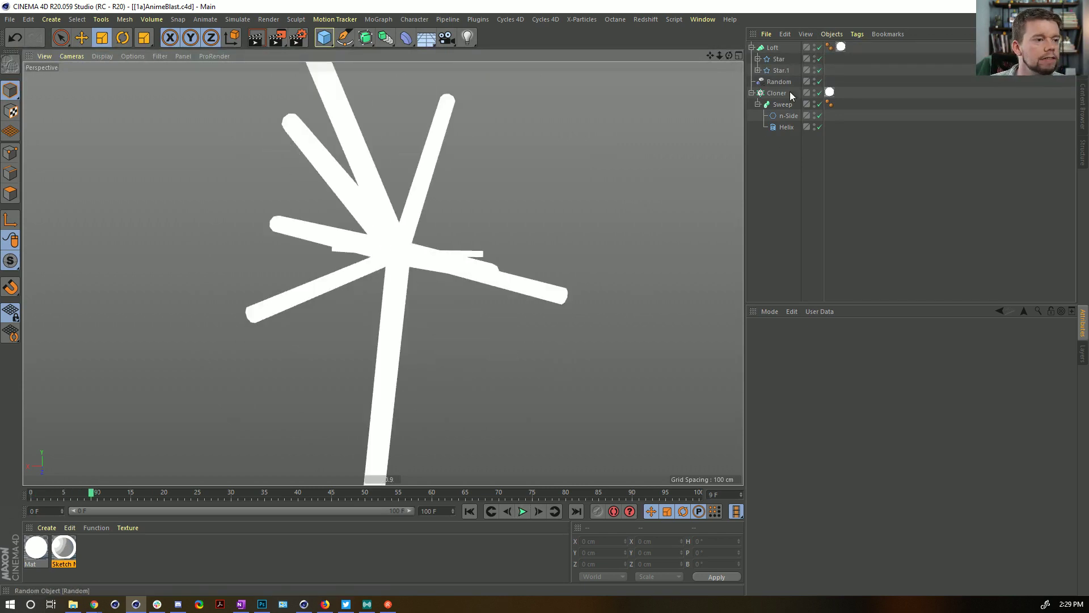
- Expand both stars, select every object including the Displacers, and shift all keyframes after frame 0 five frames earlier
key("ctrl+a")
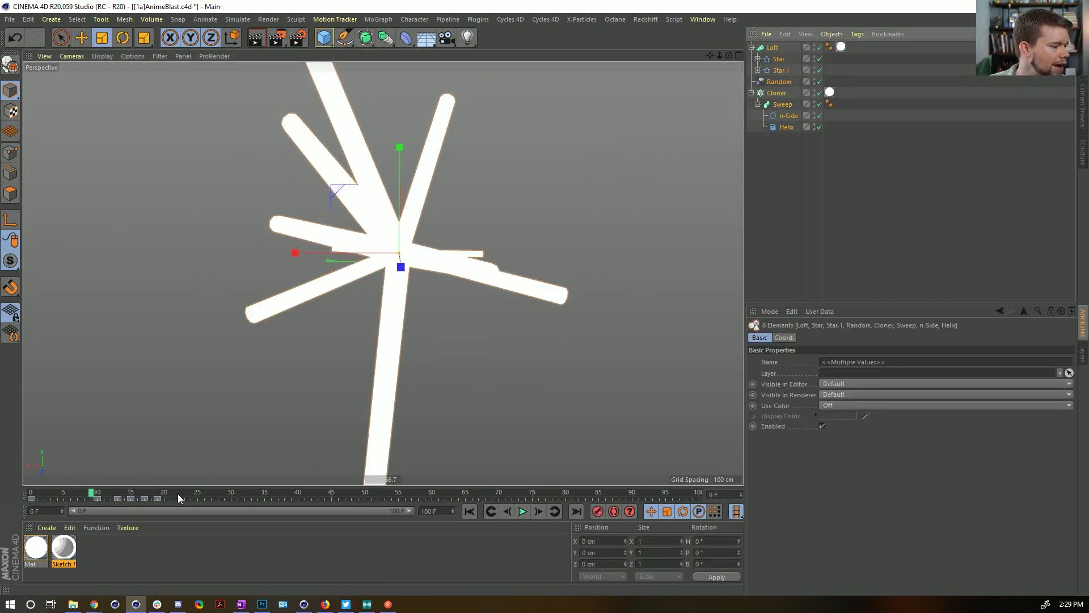
left_click_drag(179, 495, 91, 496)
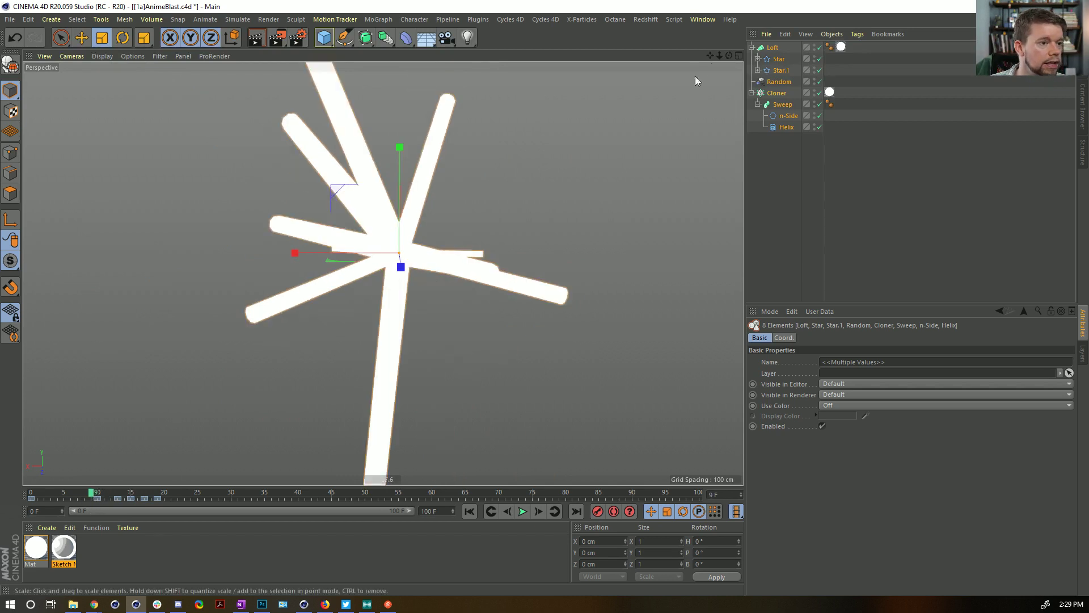
left_click(757, 71)
left_click(757, 59)
key("ctrl+a")
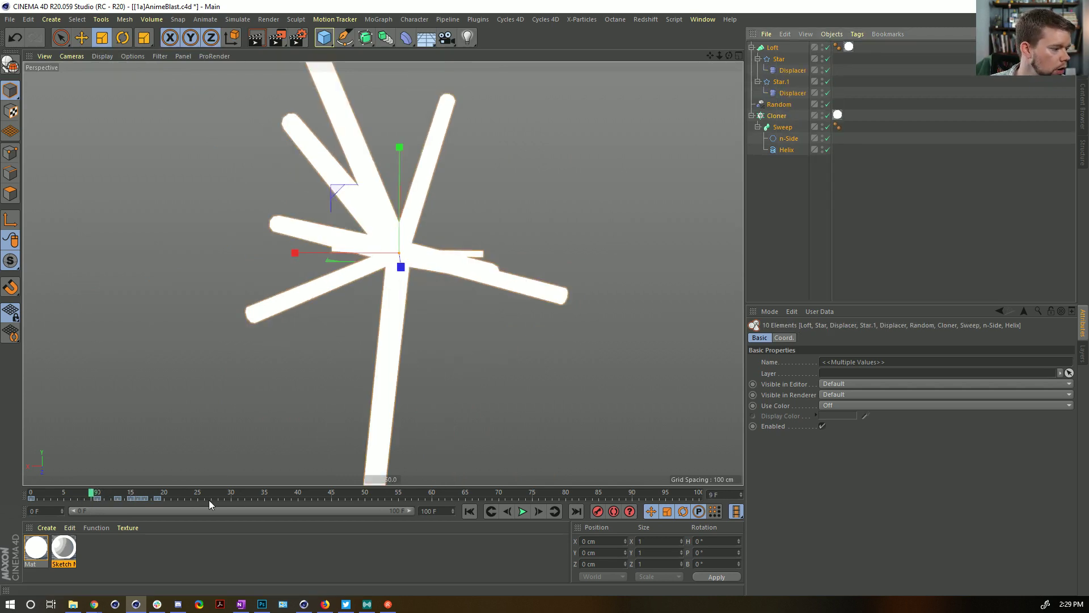
left_click_drag(202, 499, 80, 499)
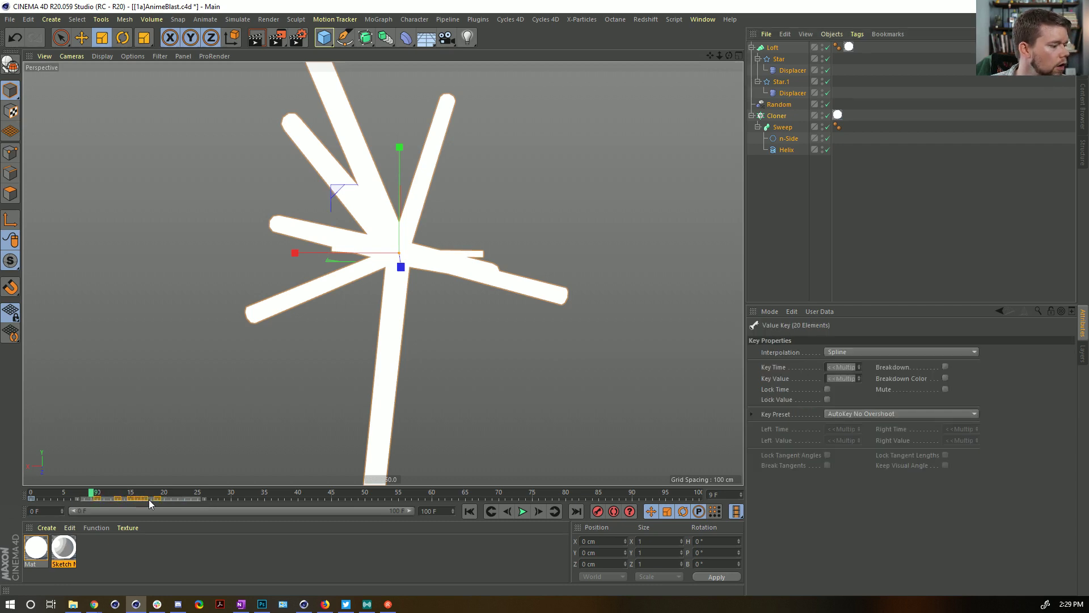
left_click_drag(170, 498, 26, 491)
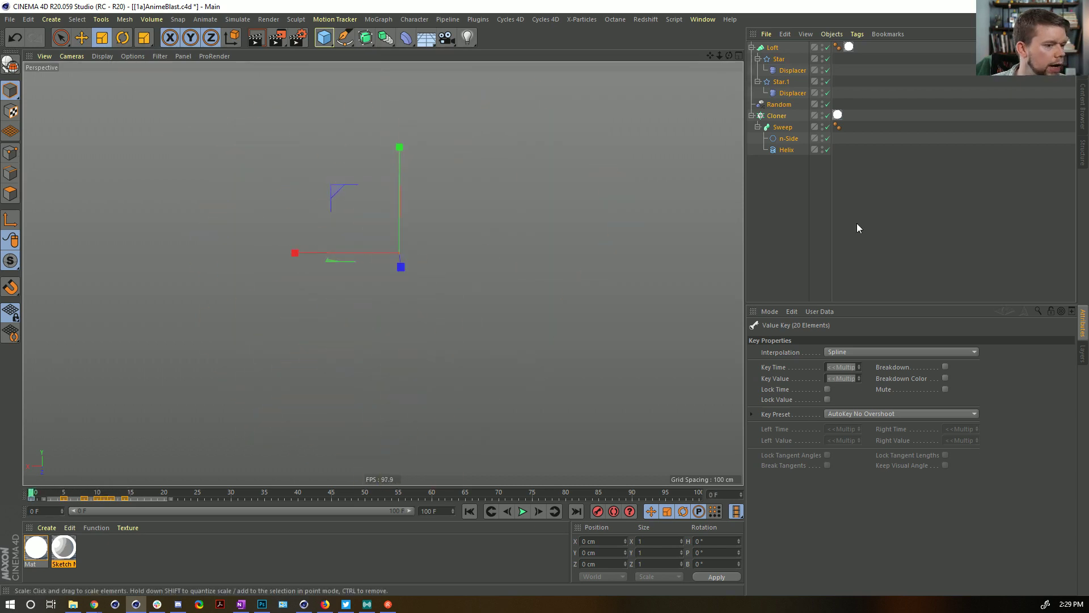
- Deselect all objects, replay the shortened explosion several times, and return to frame 0
left_click(772, 253)
left_click(523, 510)
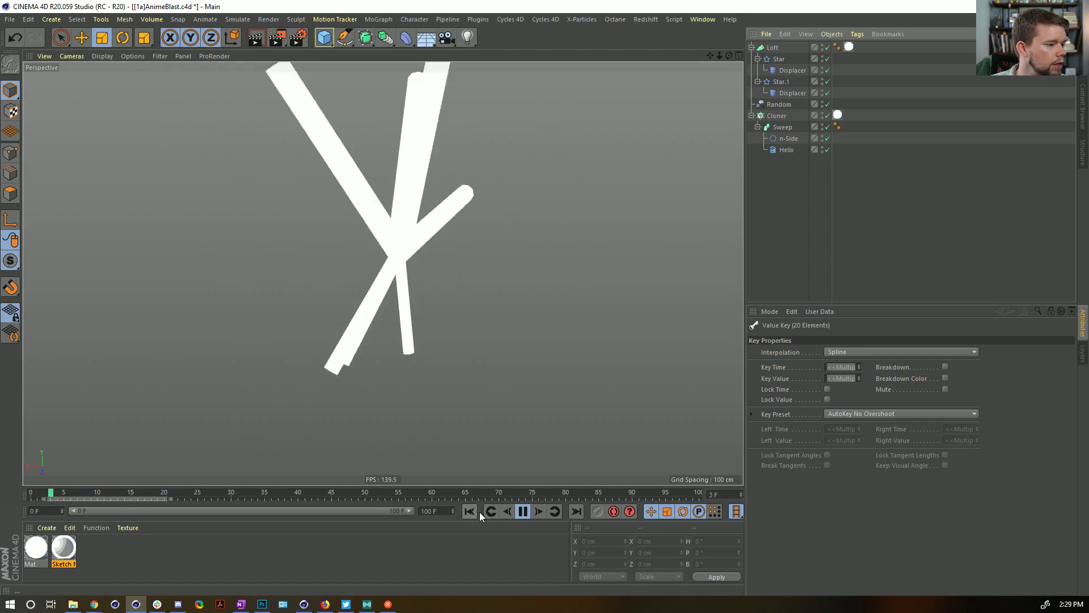
left_click(523, 511)
left_click(523, 510)
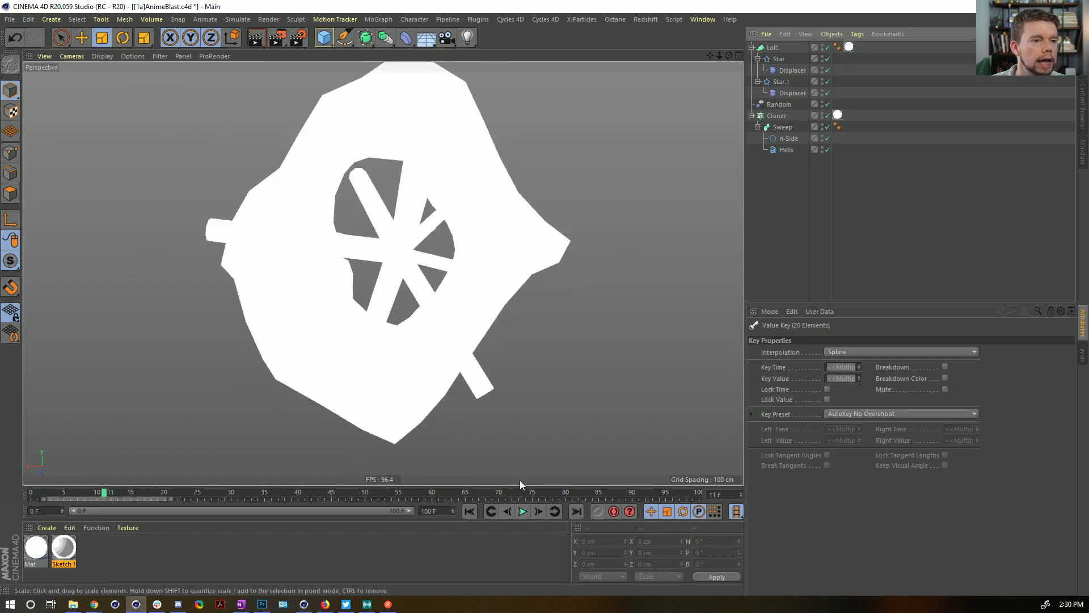
left_click(469, 511)
left_click(523, 511)
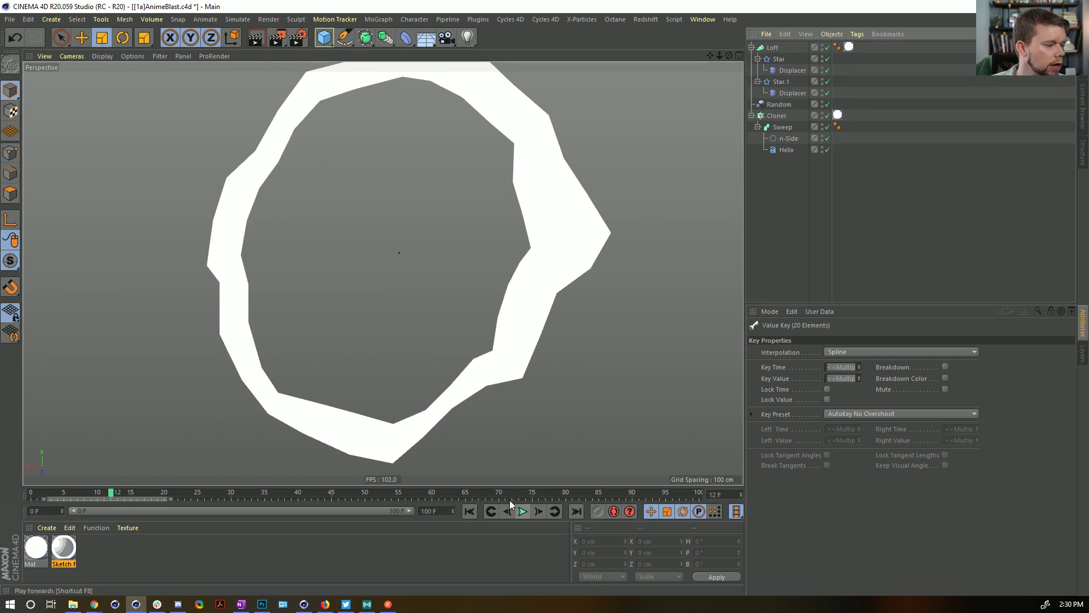
left_click(473, 510)
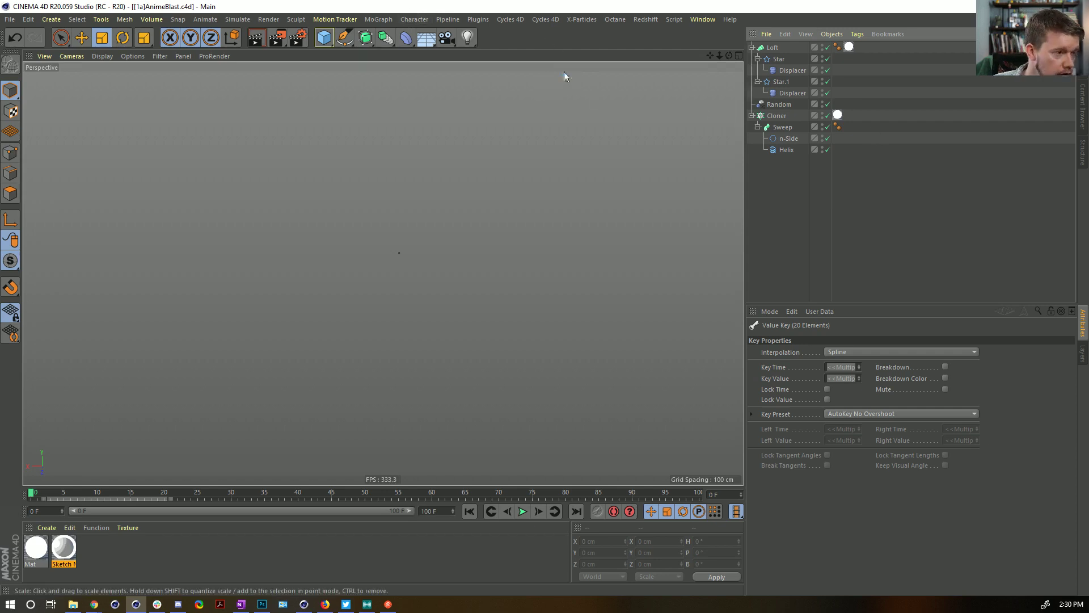
- Switch to Cinema 4D R21 and open [1a]AnimeBlast.c4d from the SceneFiles folder of Episode20
left_click(304, 604)
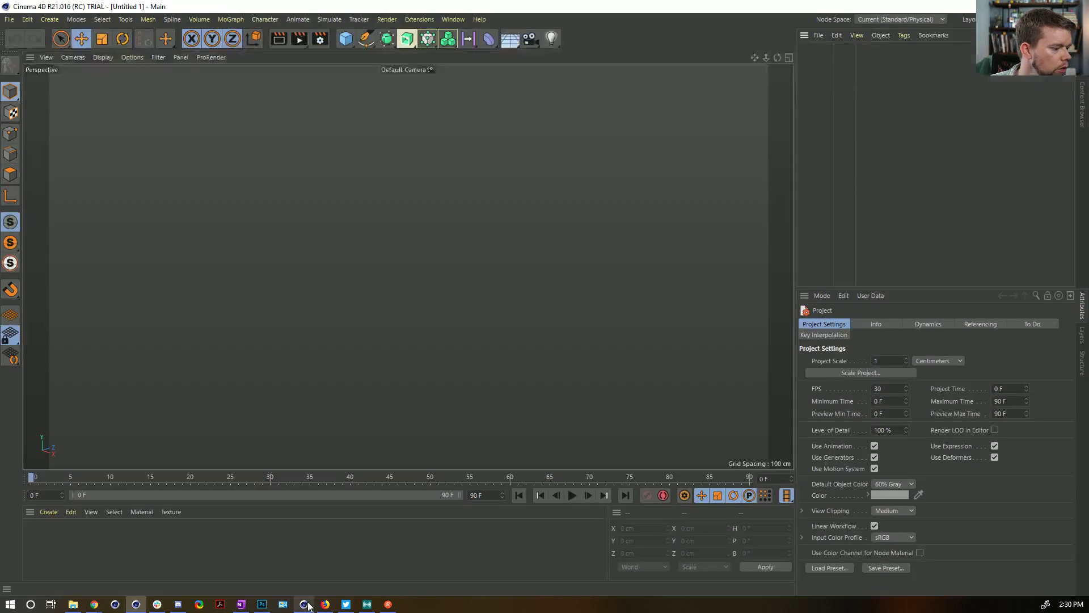
left_click(9, 19)
left_click(30, 48)
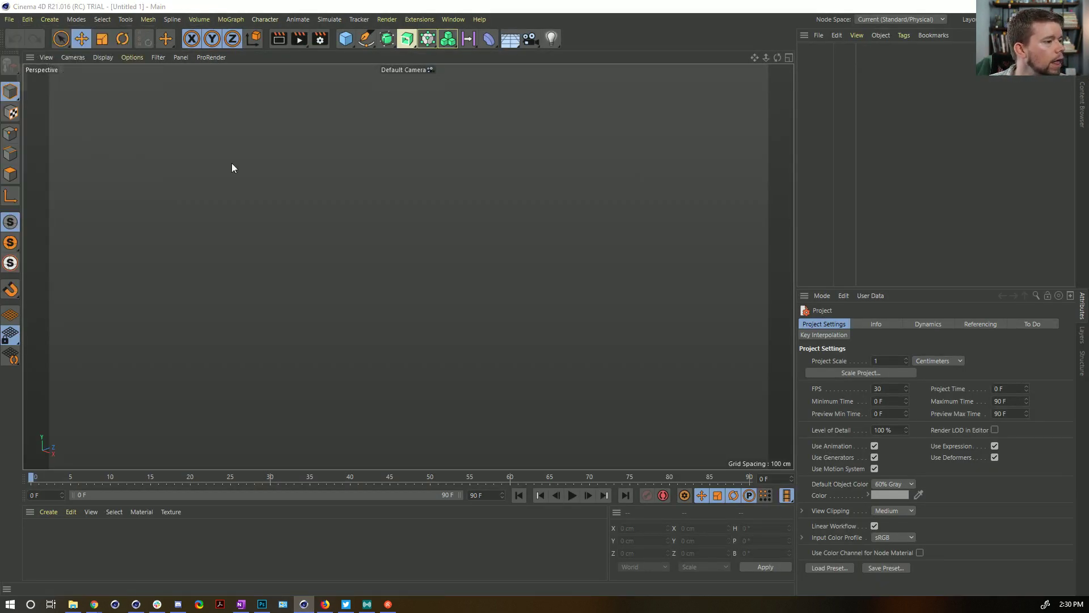
scroll(148, 108, "up", 10)
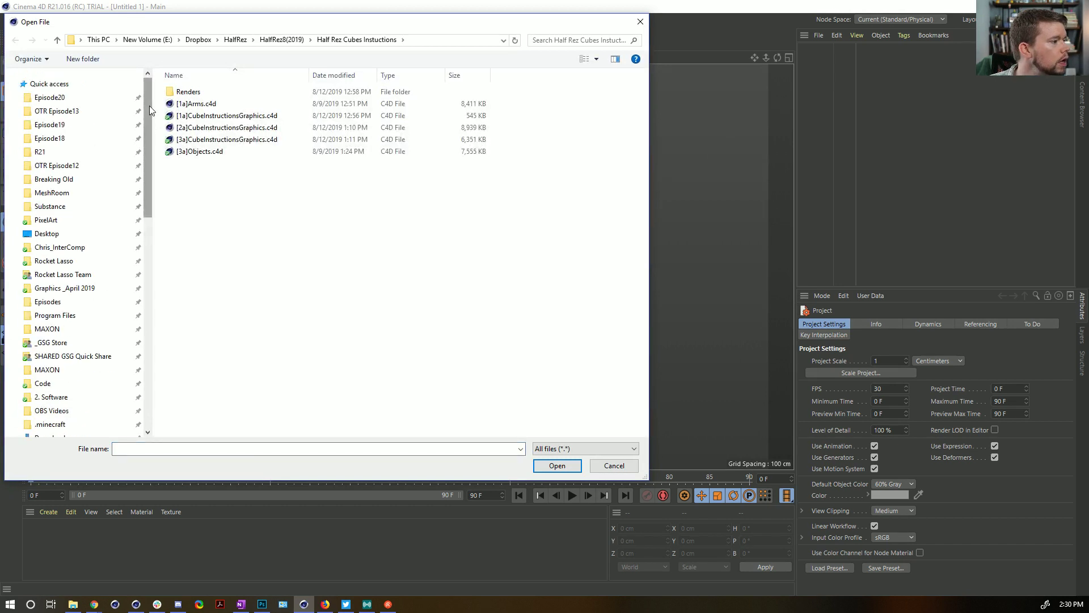
left_click(57, 97)
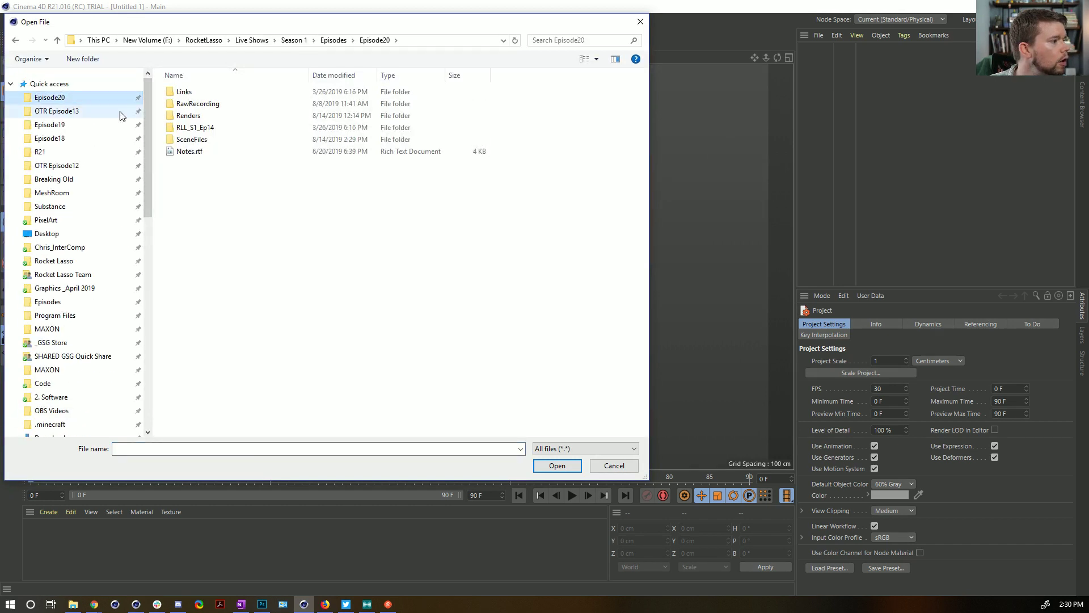
double_click(220, 117)
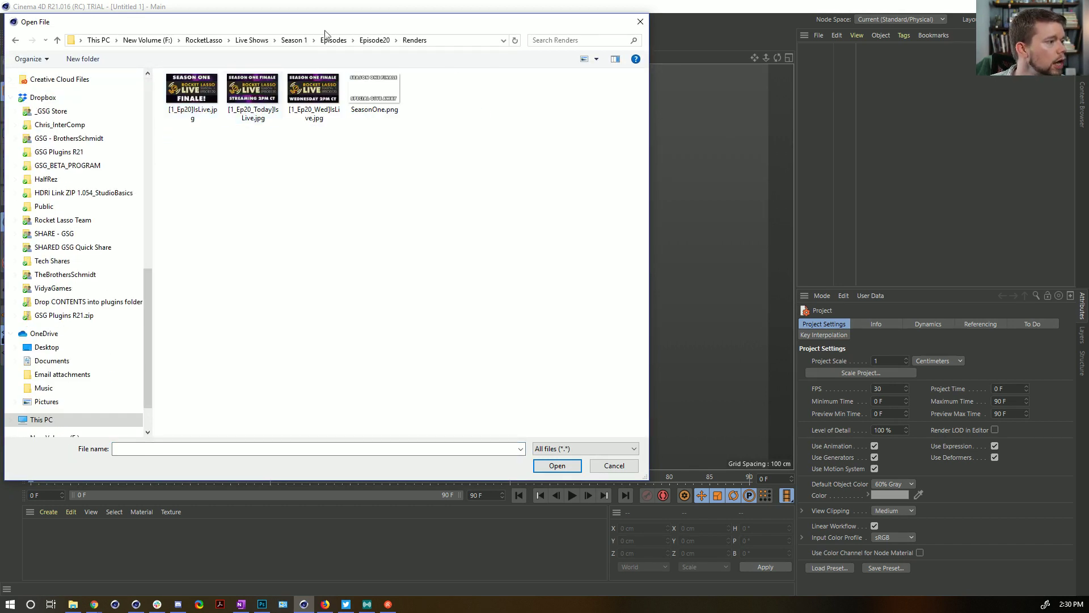
left_click(372, 41)
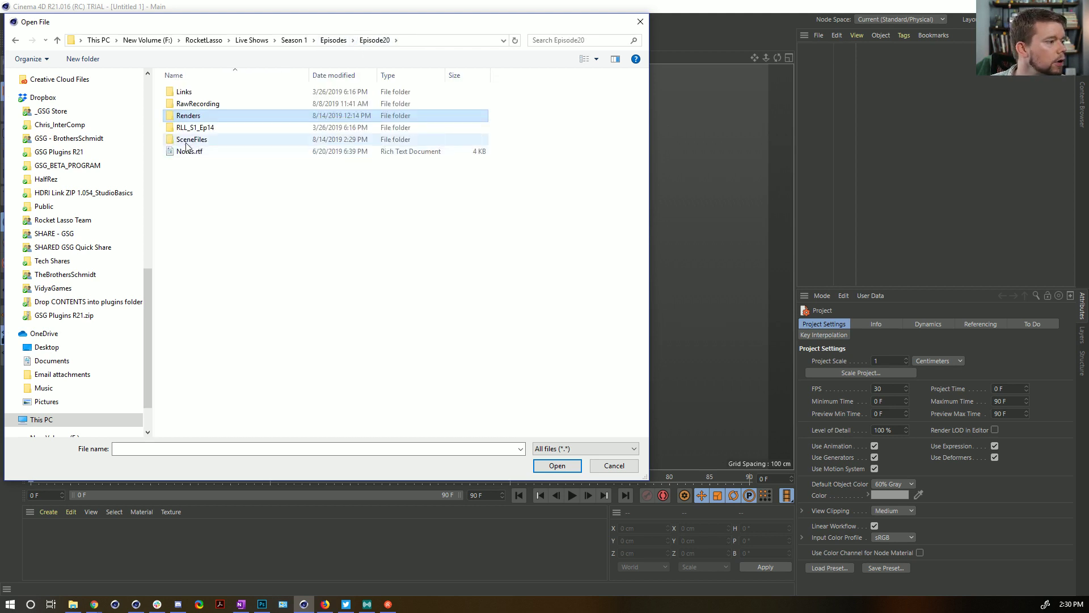
double_click(214, 139)
left_click(225, 105)
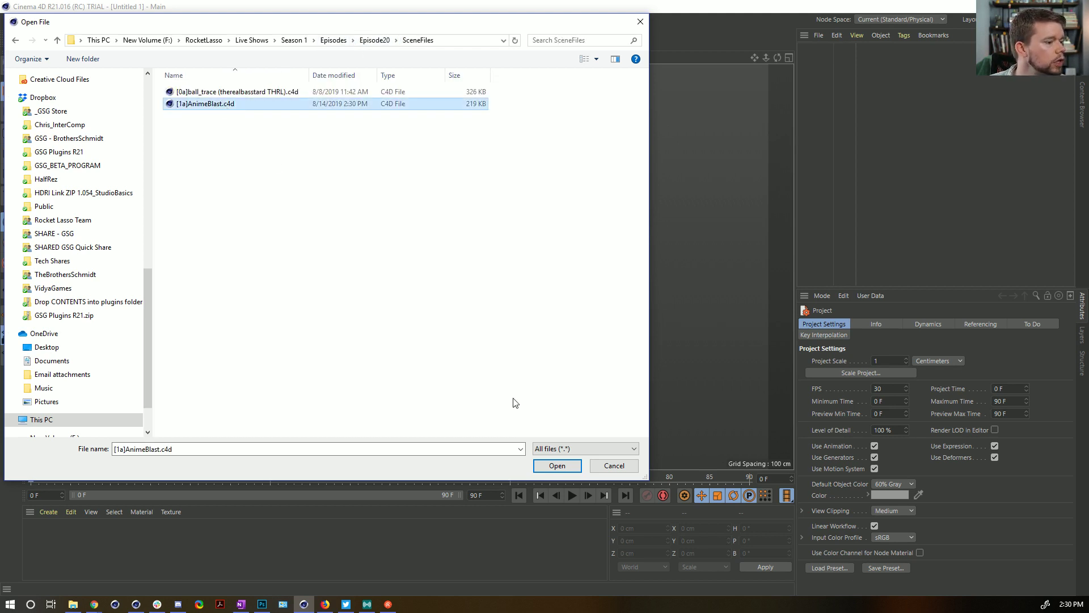
left_click(556, 466)
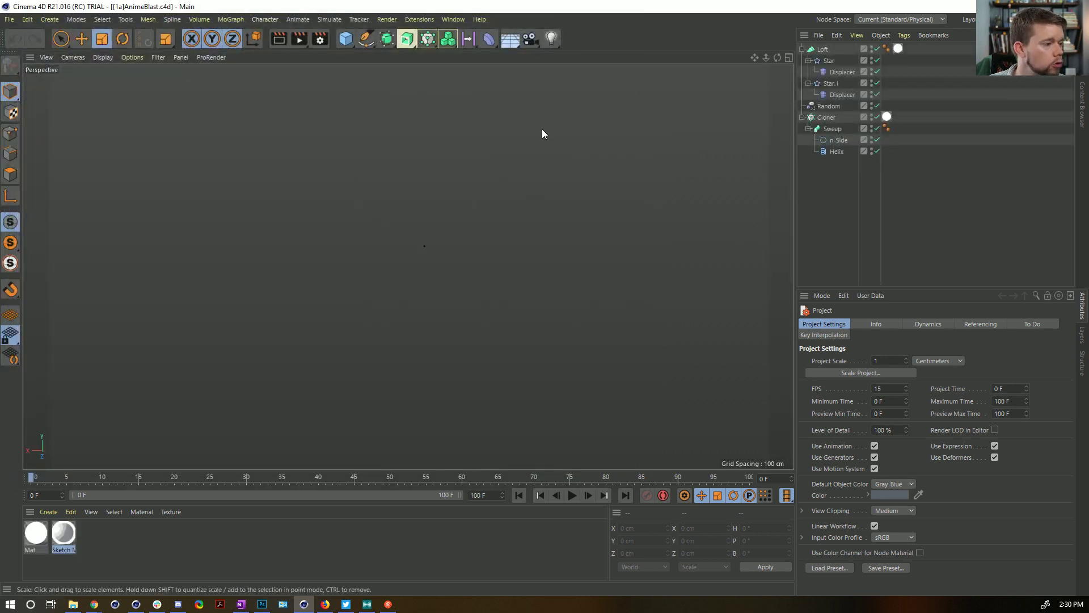
- Play the opened explosion animation and return to the first frame
left_click(571, 496)
left_click(539, 495)
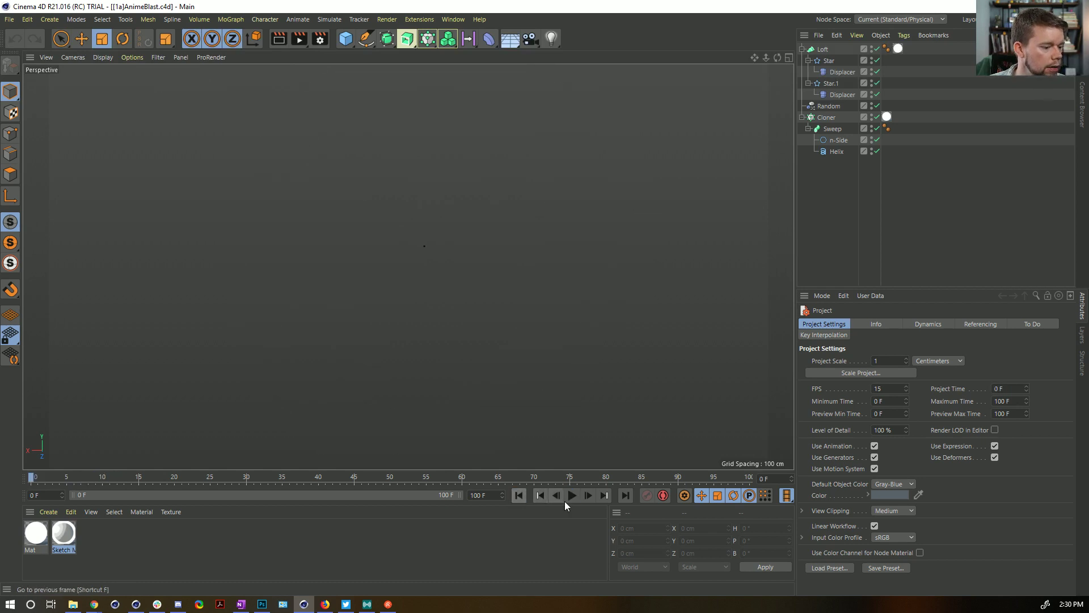
left_click(519, 495)
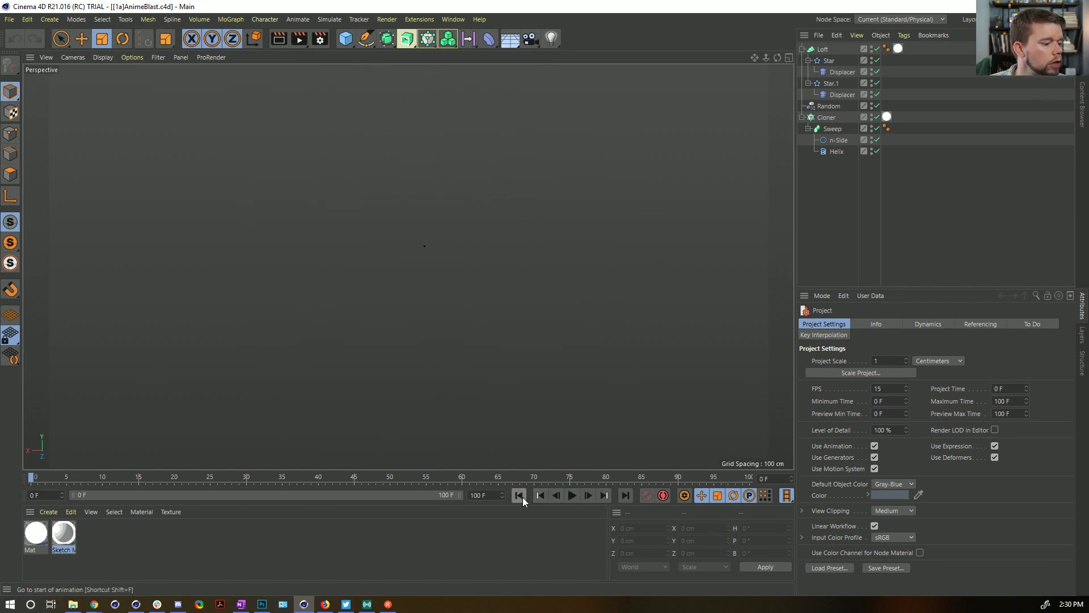
left_click(329, 19)
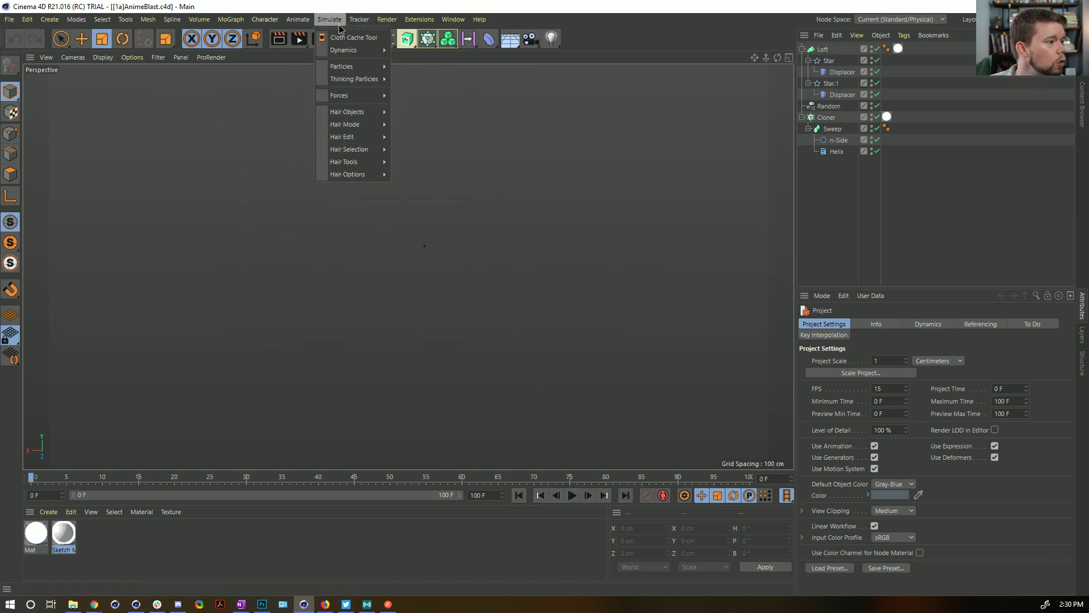
mouse_move(360, 96)
mouse_move(358, 66)
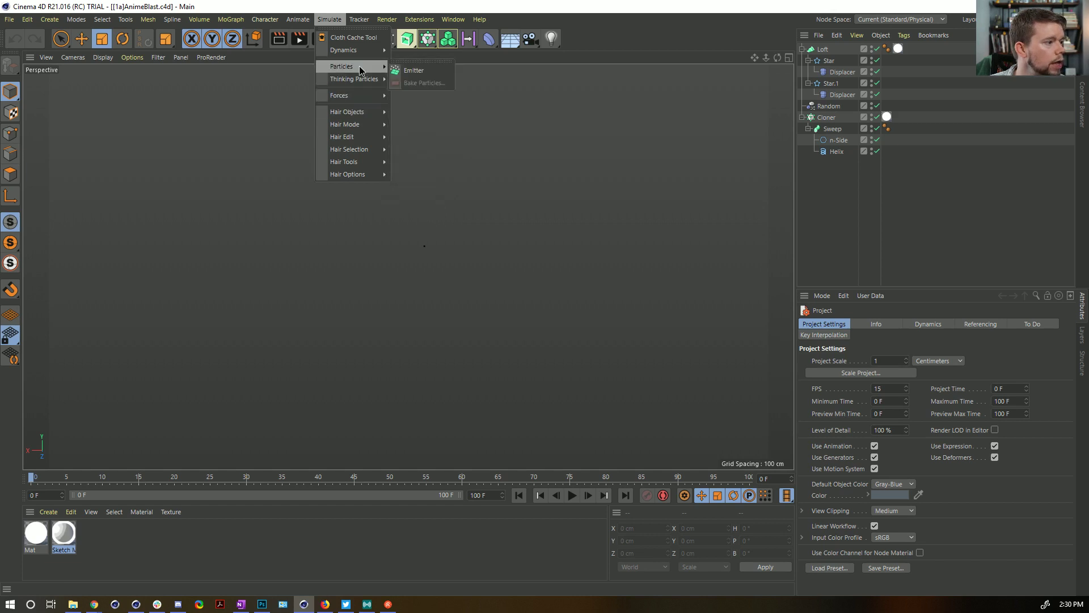
left_click(428, 69)
left_click(886, 325)
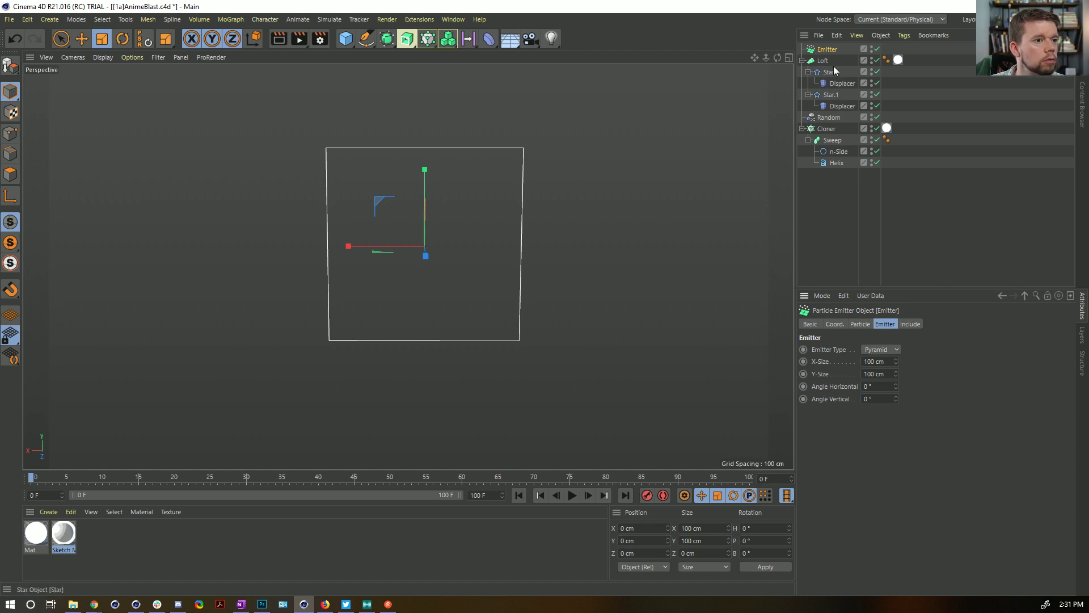
key("Delete")
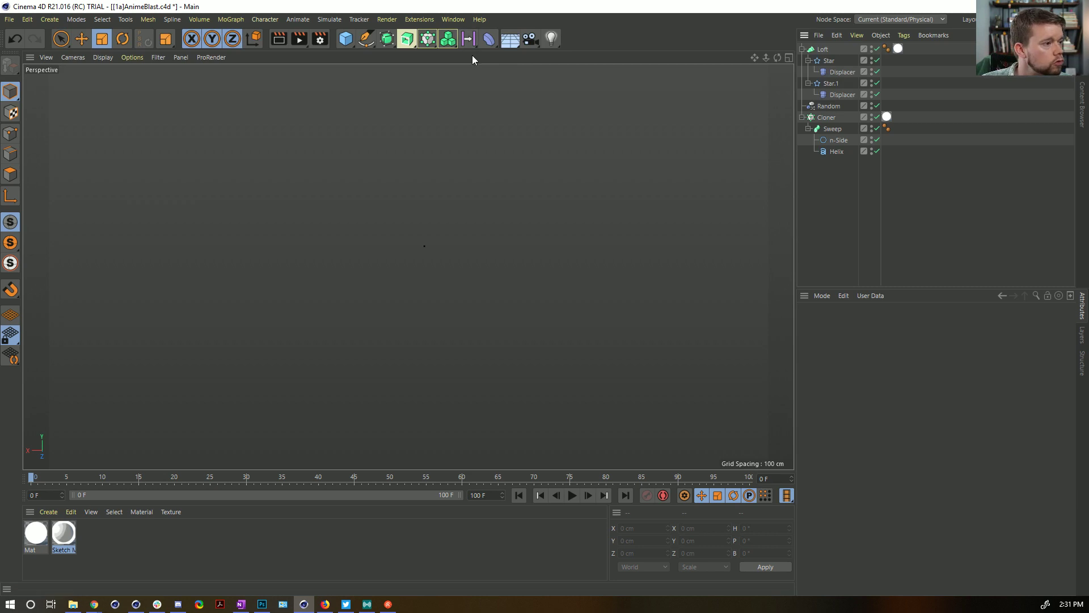
- Add a Sphere primitive to the scene and set its type to Icosahedron
left_click(349, 42)
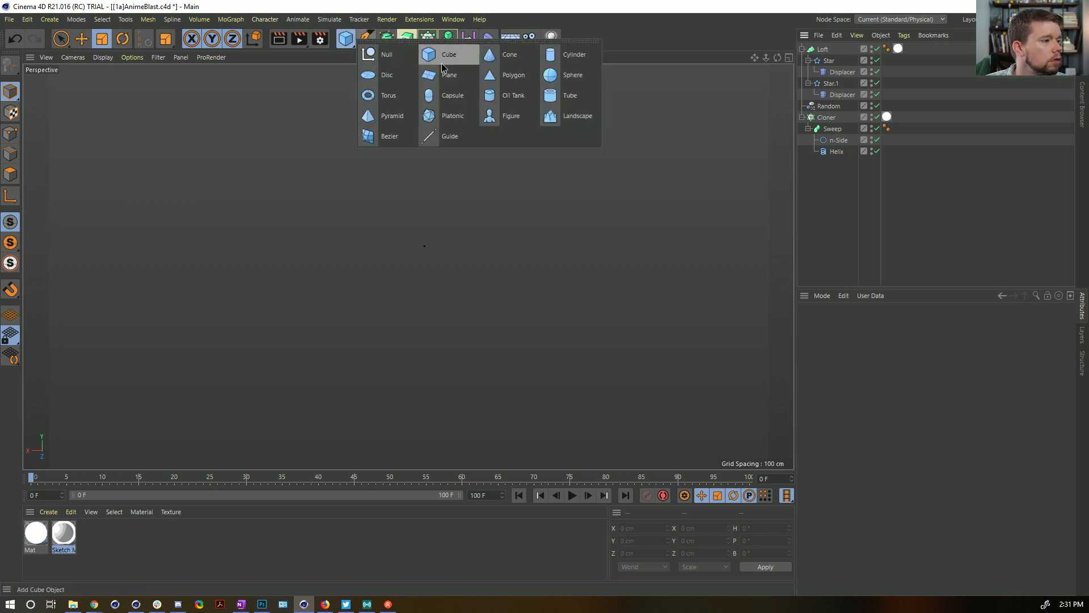
left_click(669, 22)
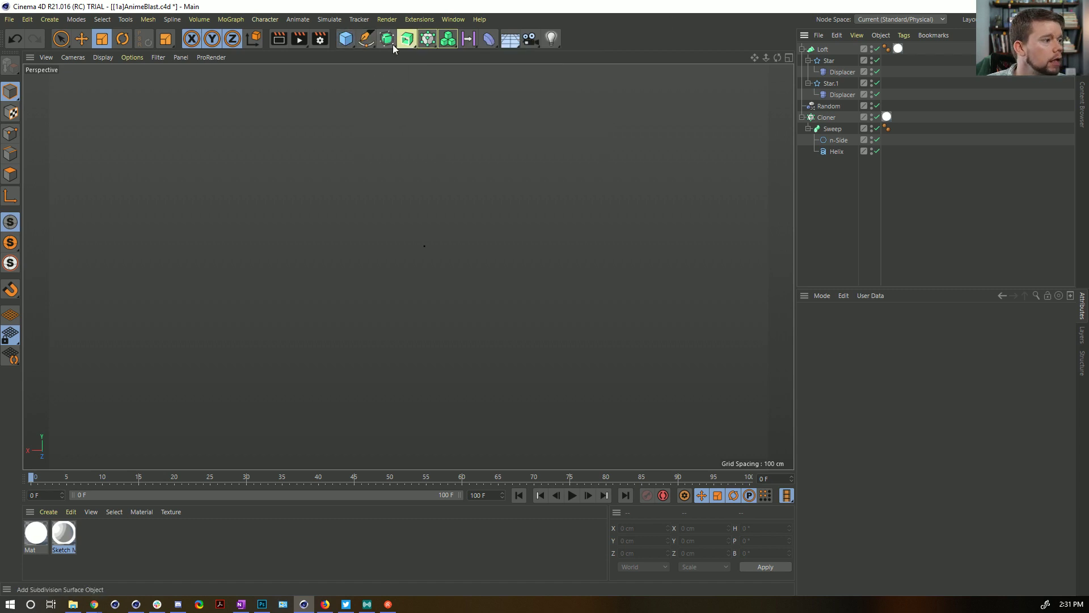
left_click(348, 41)
left_click(569, 79)
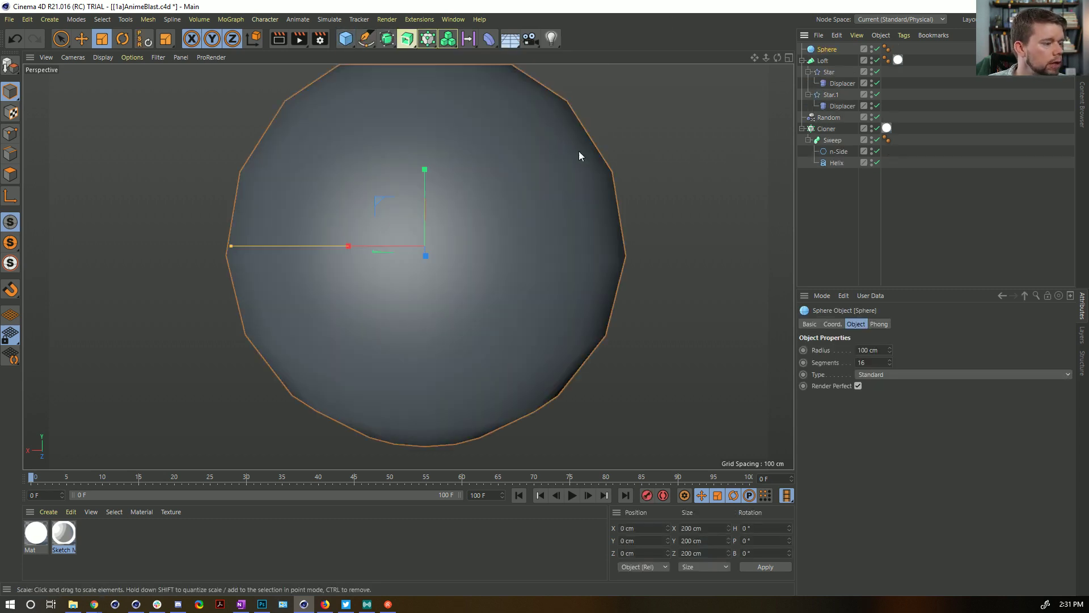
left_click(878, 374)
left_click(888, 436)
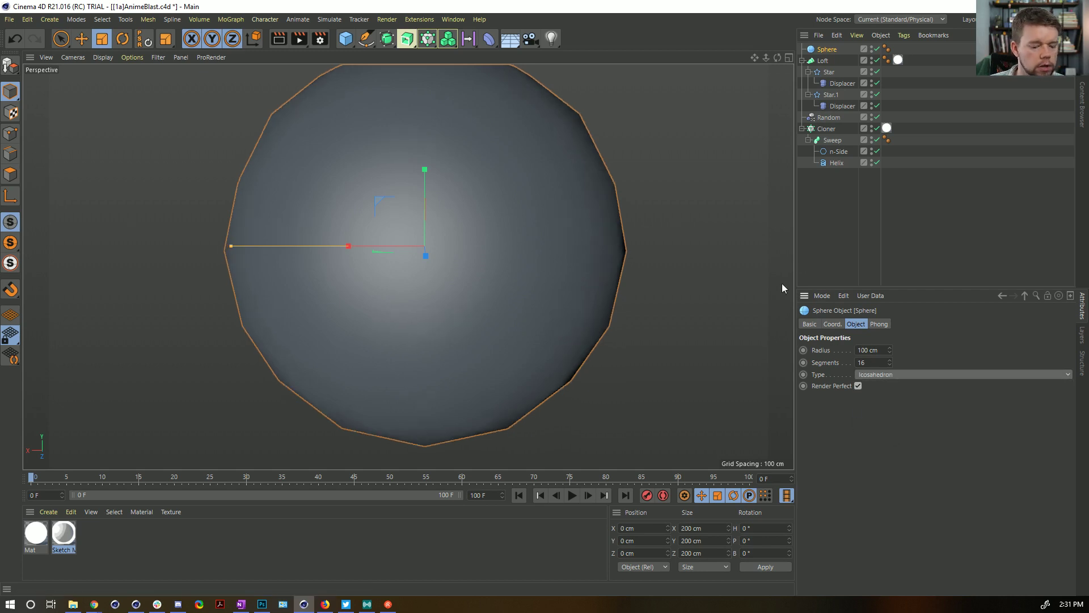
- Give the sphere a Display tag, enable its shading mode override and set the mode to Lines
right_click(827, 53)
mouse_move(841, 57)
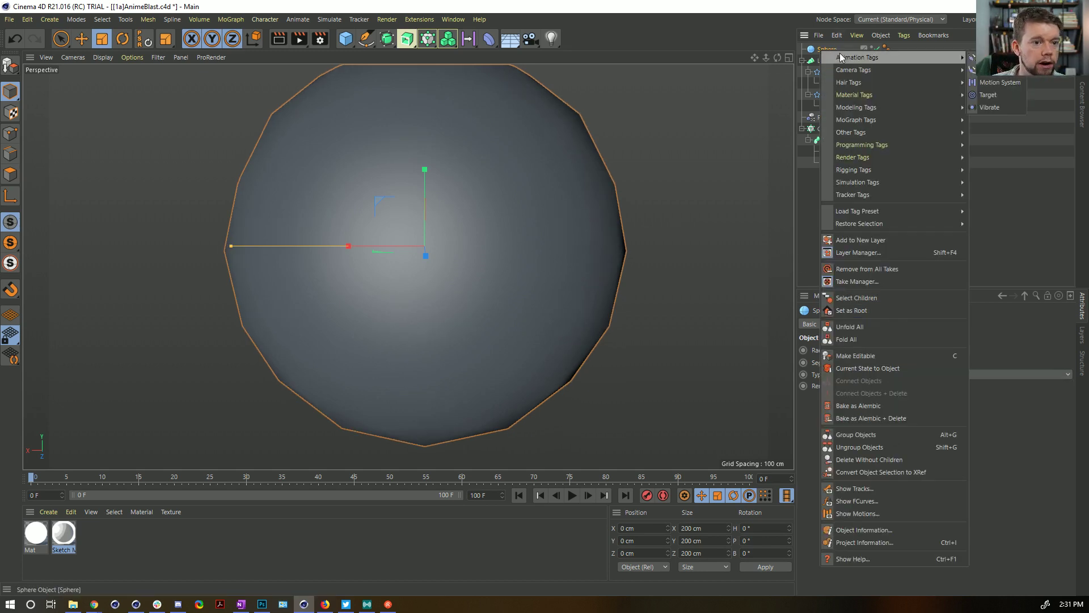
mouse_move(855, 121)
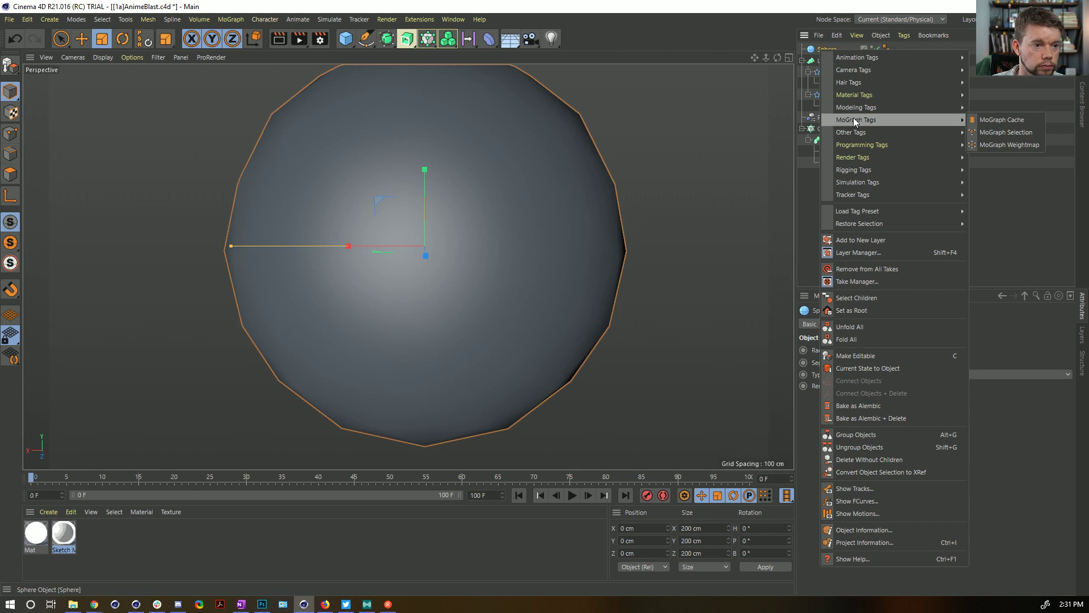
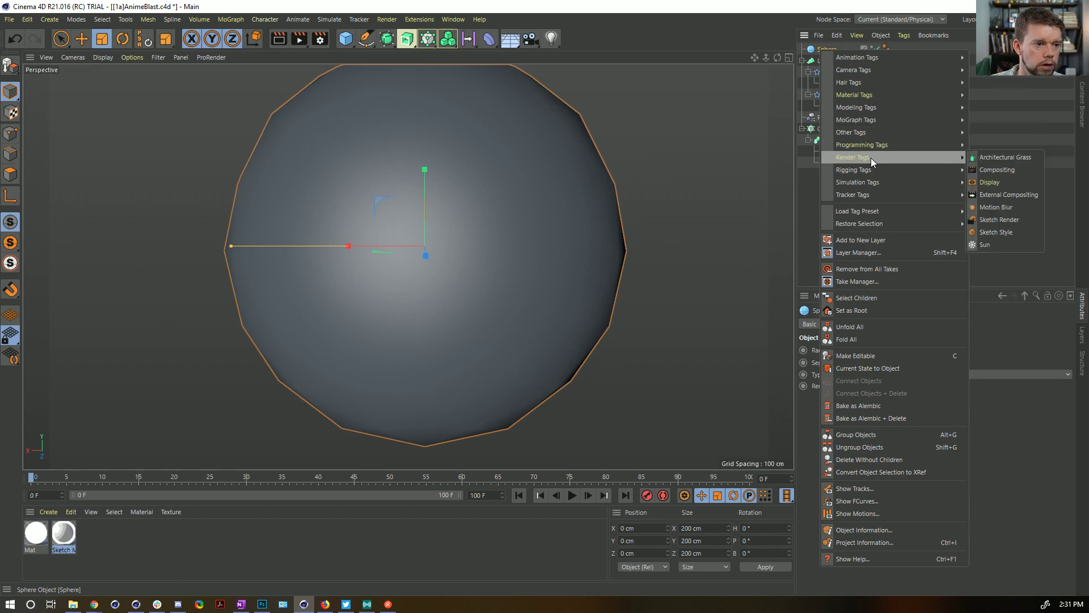
left_click(1000, 182)
left_click(828, 350)
left_click(928, 350)
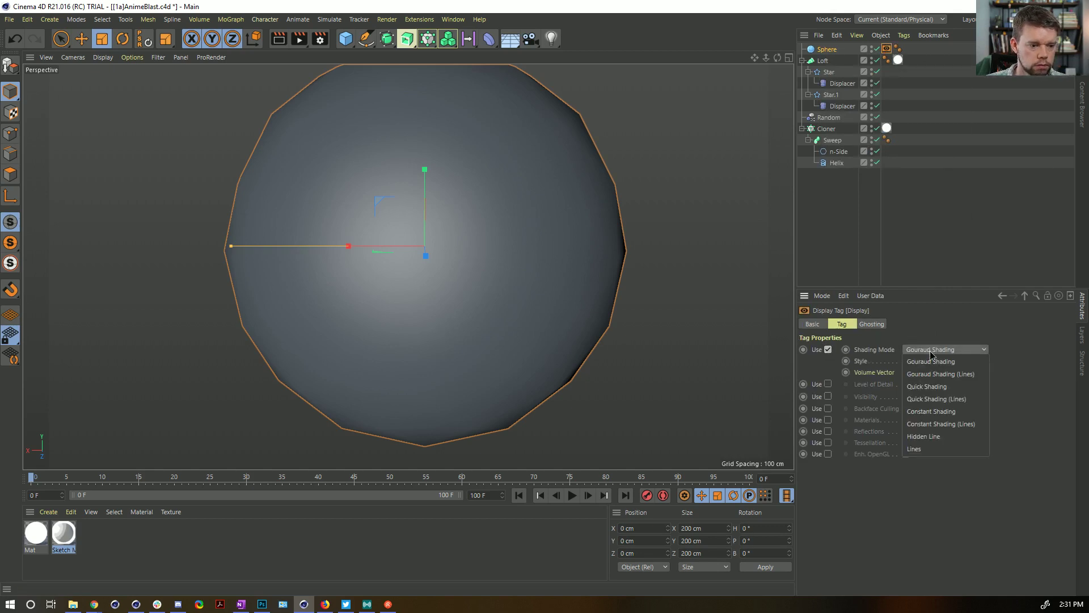
left_click(936, 446)
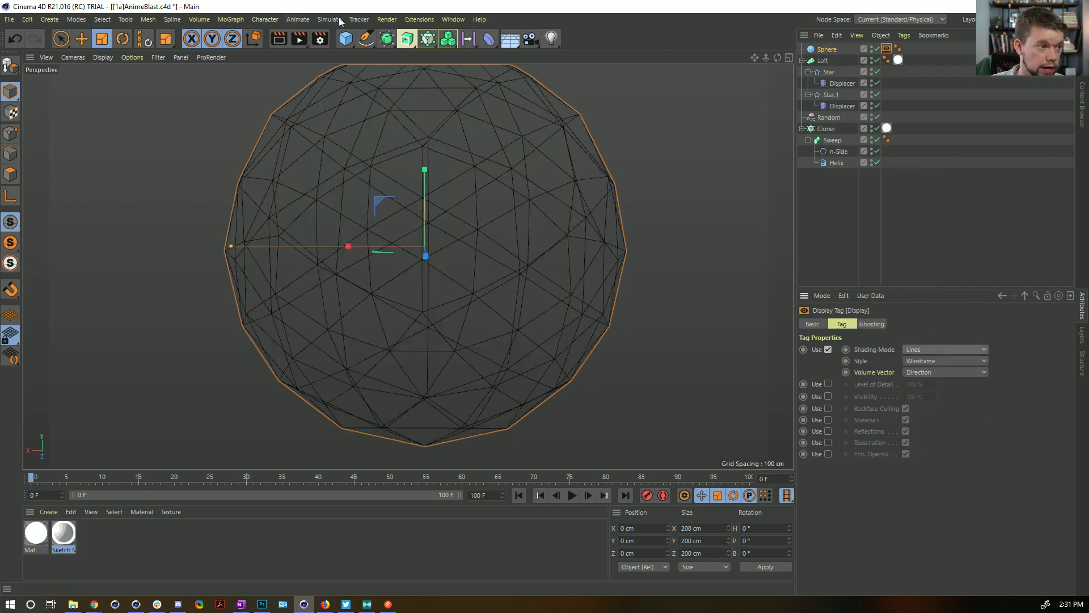
- Create a second Cloner with a Cube as its child and scale the cube down to about 28.6 cm
left_click(428, 38)
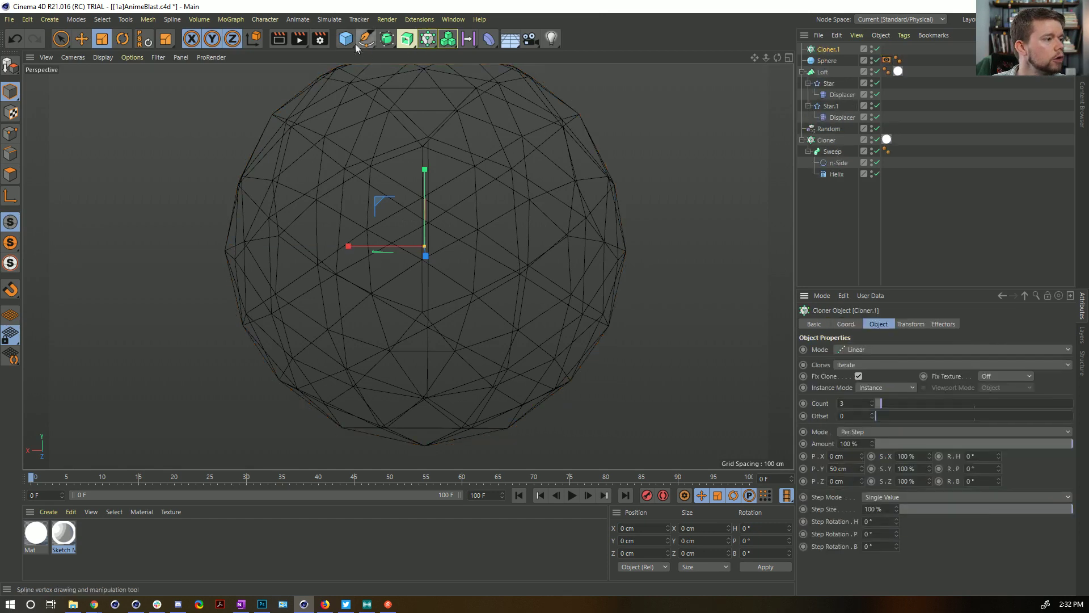
left_click(346, 39)
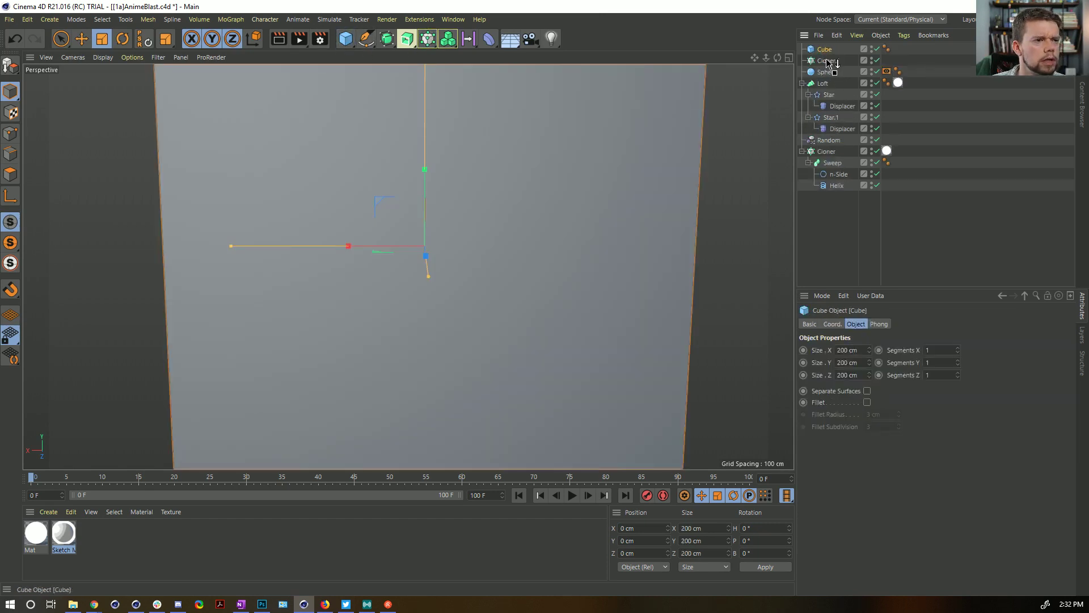
left_click_drag(827, 60, 828, 61)
mouse_move(642, 163)
left_mouse_down()
mouse_move(412, 290)
mouse_move(340, 315)
left_mouse_up()
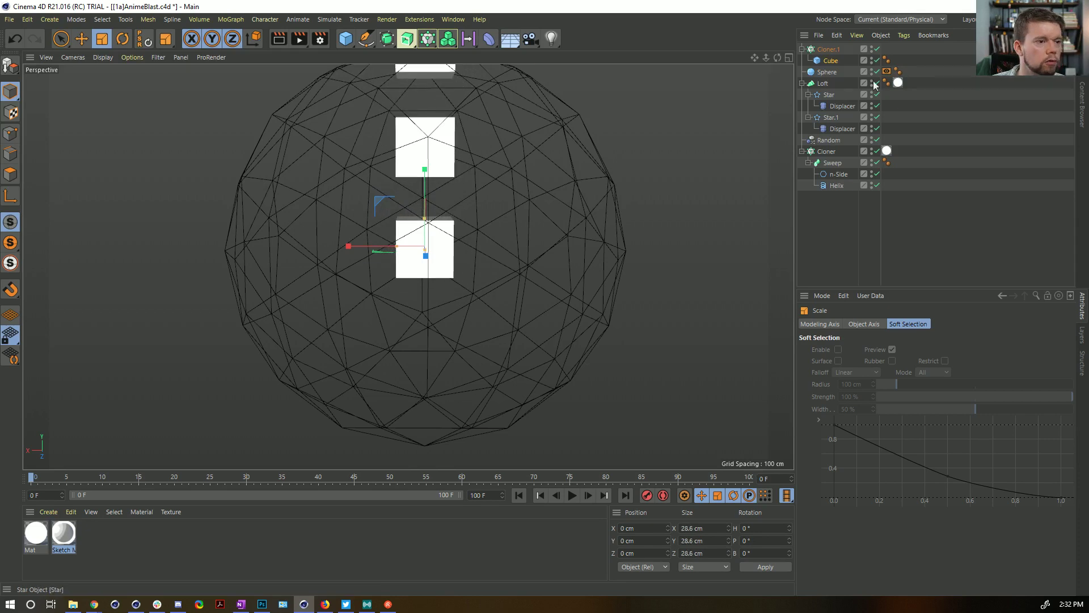
- Set the new Cloner to Object mode and distribute the cube clones over the sphere
left_click(828, 49)
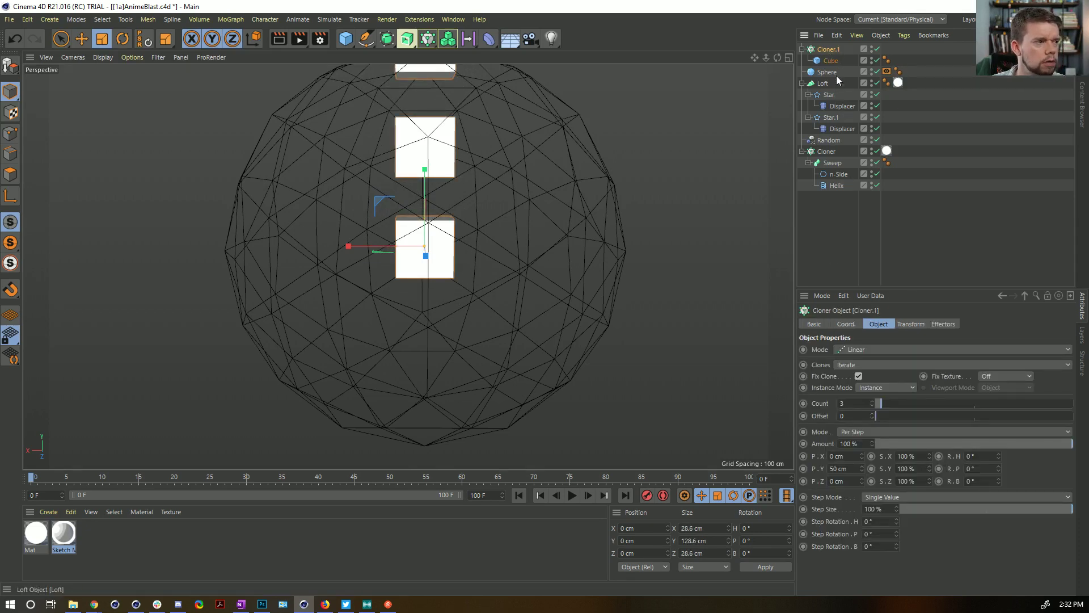
left_click(871, 349)
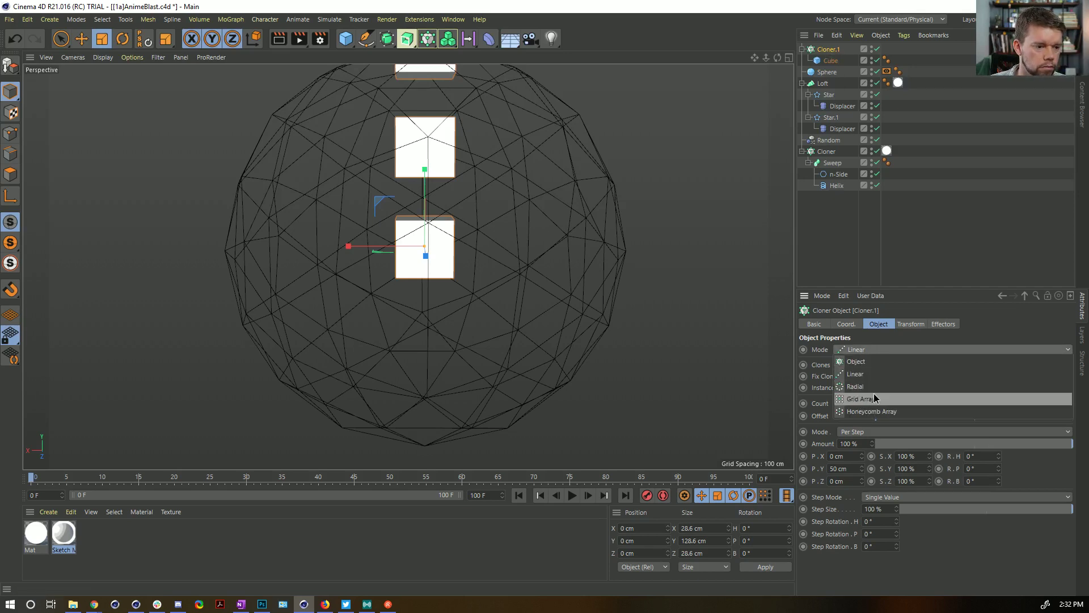
left_click(874, 374)
left_click_drag(826, 69, 845, 443)
left_click_drag(869, 408, 868, 403)
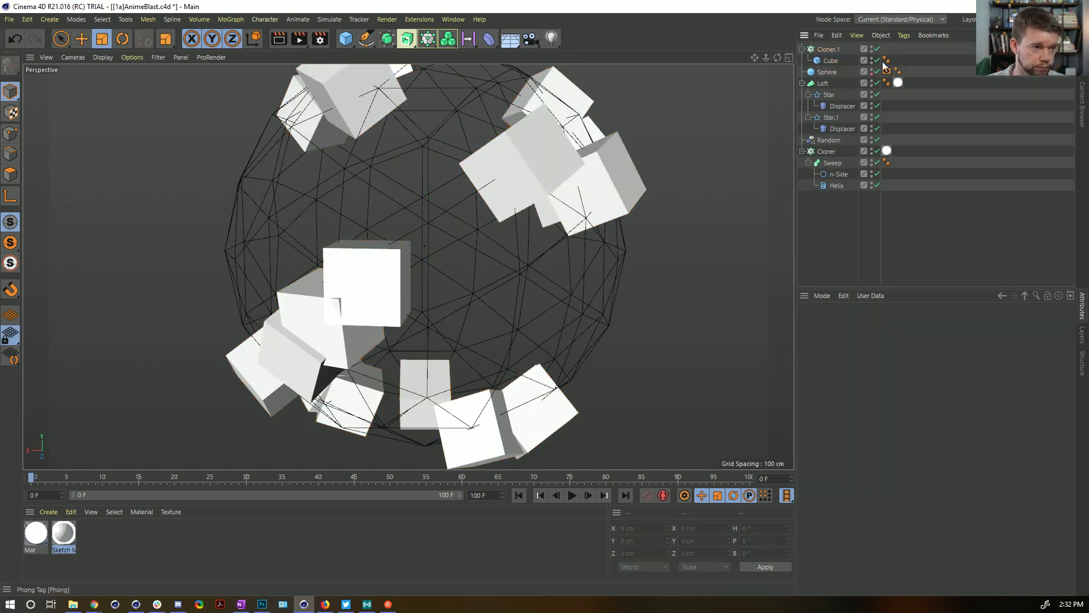
- Change the sphere's type to Hemisphere and activate the Rotate tool for it
left_click(826, 72)
left_click(894, 375)
left_click(899, 449)
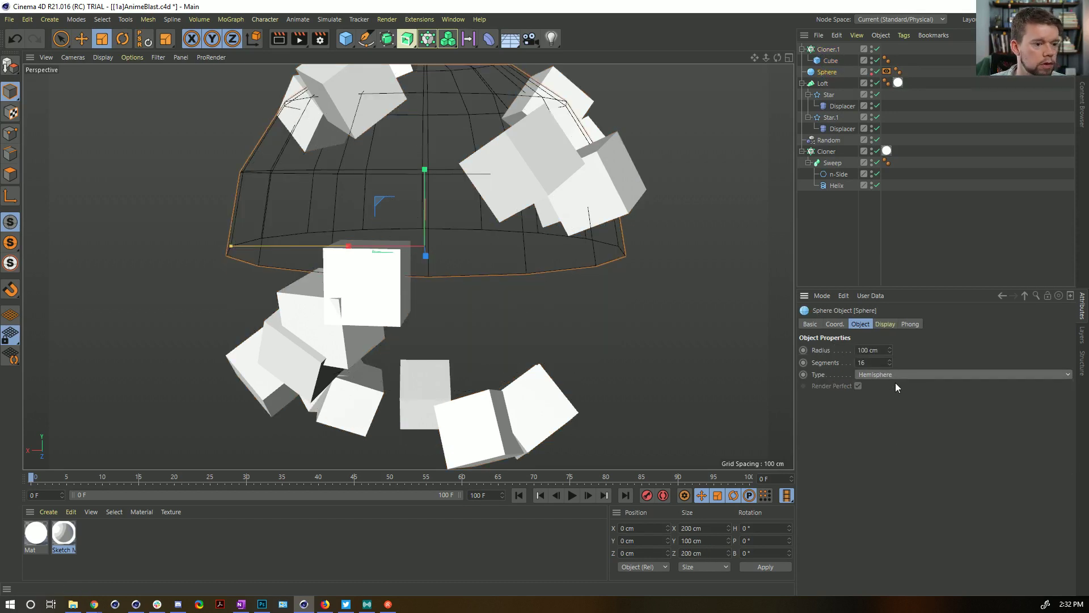
key("r")
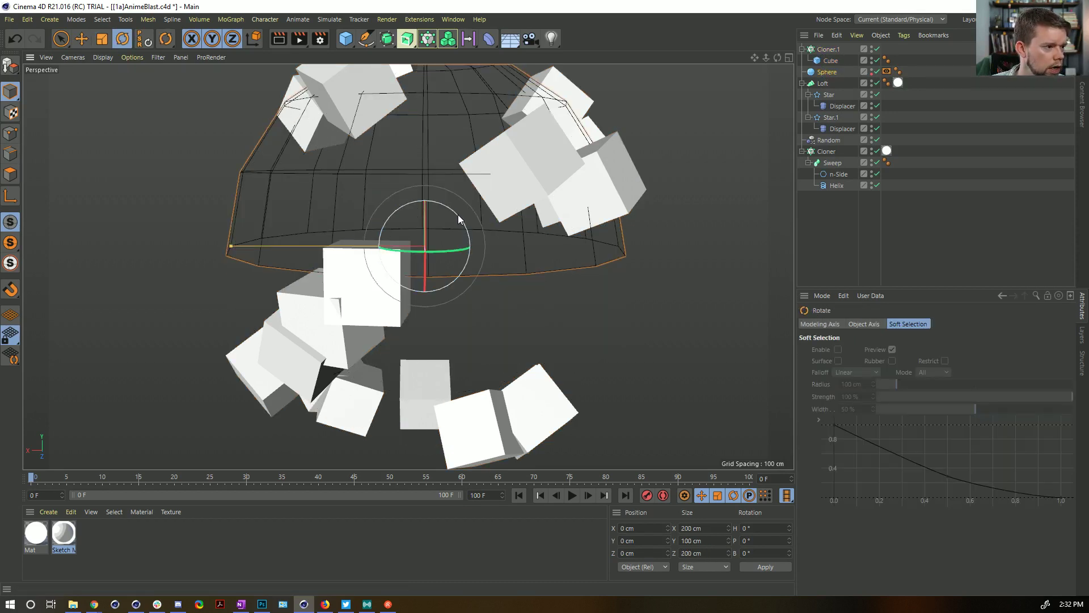
- Switch to the YouTube reference video, step back frame by frame to study the explosion's start, and return to Cinema 4D R21
key("alt+Tab")
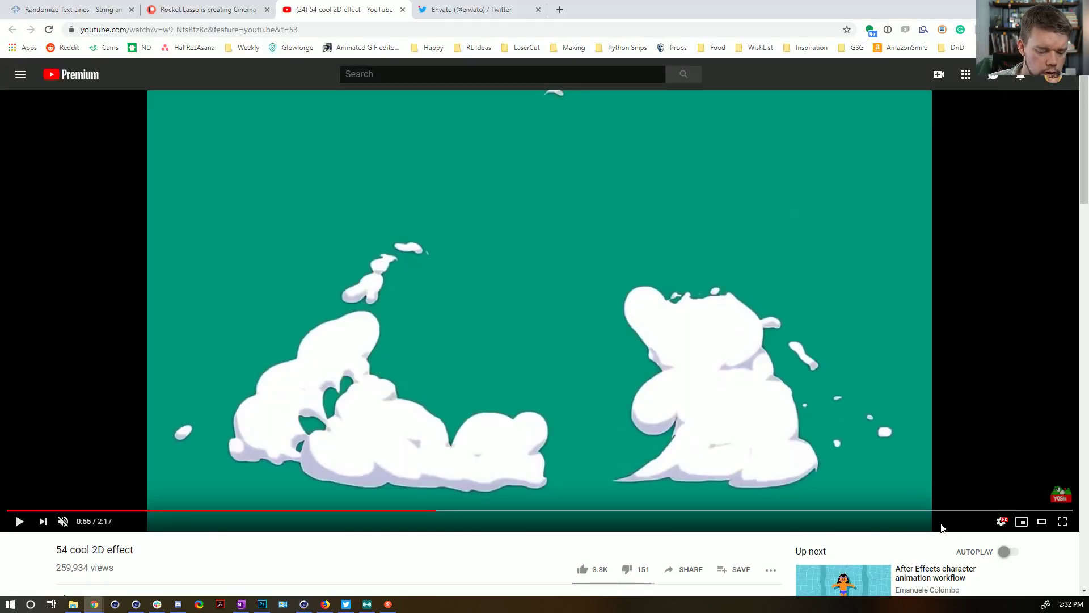
key("comma")
key("comma")
key("comma")
key("comma")
key("comma")
key("comma")
key("comma")
key("comma")
key("comma")
key("comma")
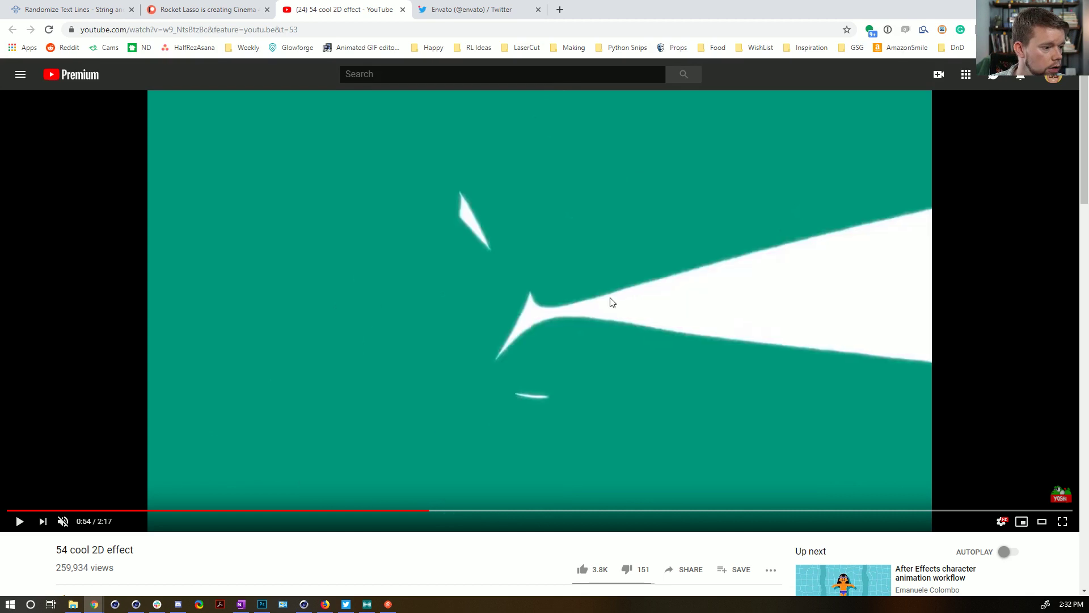
key("comma")
key("comma")
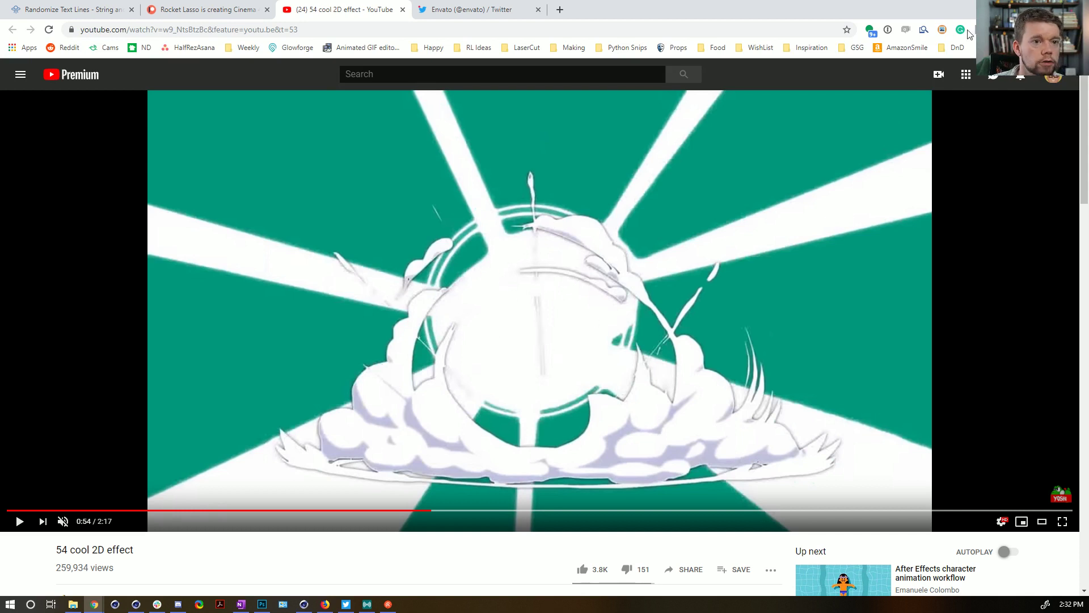
key("alt+Tab")
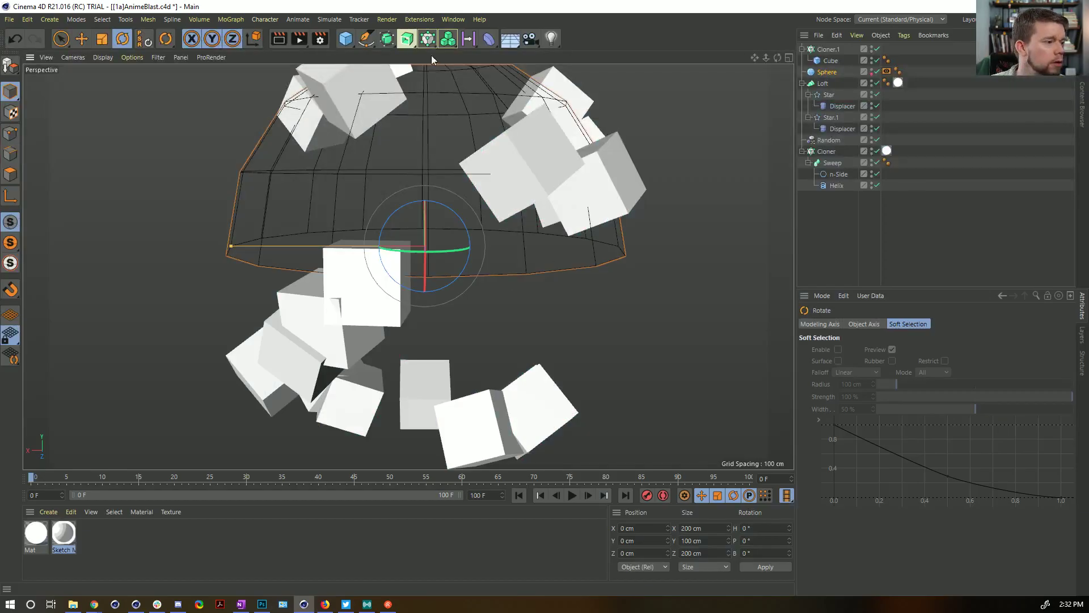
- Add a Plane as the ground beneath the hemisphere and scale it up to about 850.8 cm square
left_click_drag(343, 40, 448, 70)
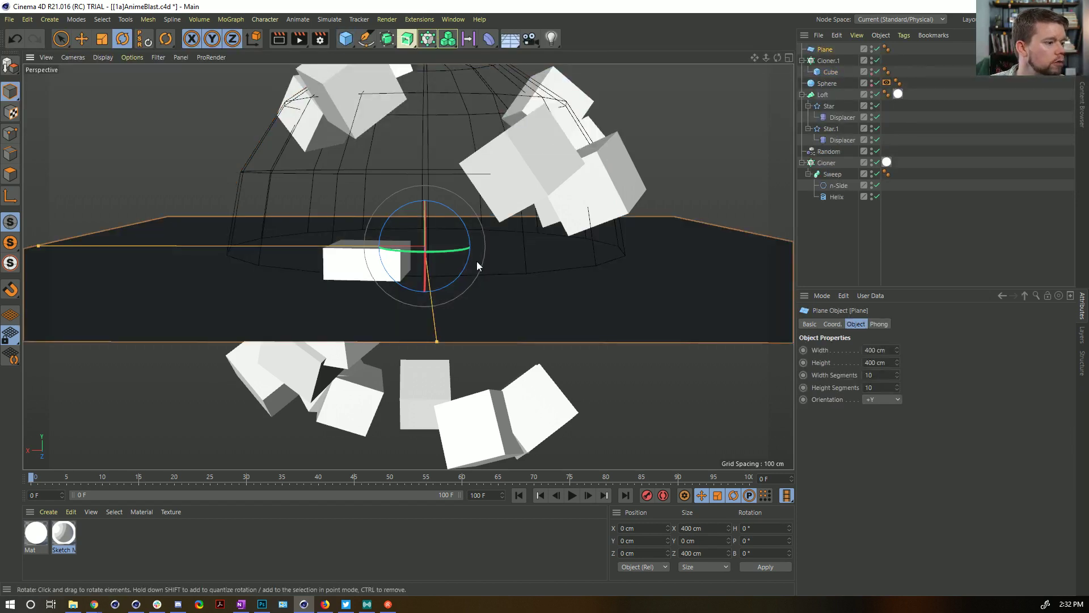
key("e")
left_click_drag(423, 197, 423, 284)
key("t")
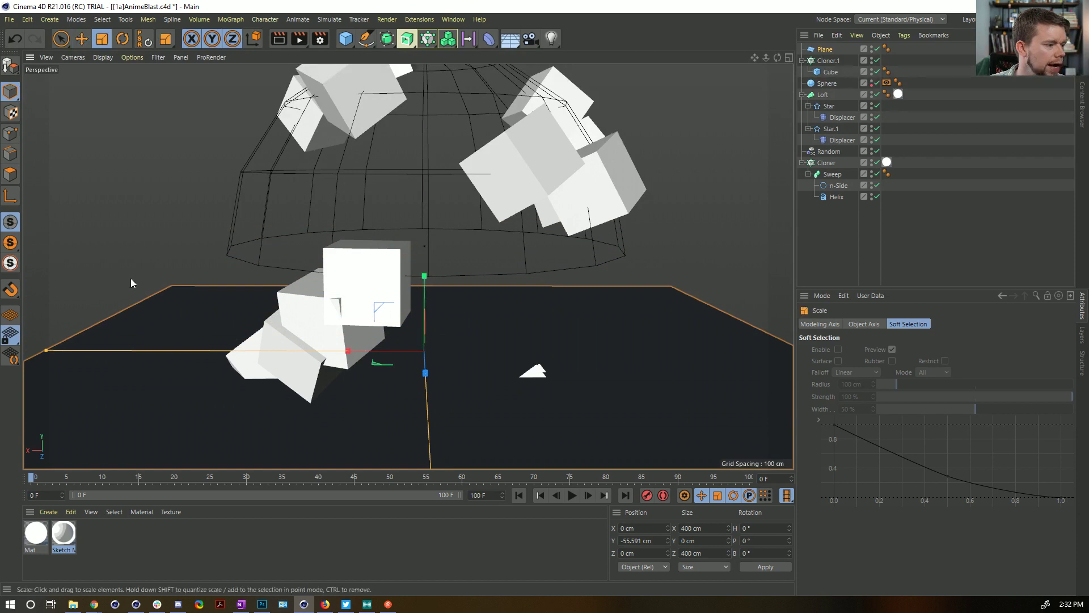
left_click_drag(139, 285, 672, 204)
- Go to frame 5 and lower the Plane to about -124.3 cm in Y, below the blast streaks
left_click_drag(41, 476, 66, 481)
key("e")
left_click_drag(424, 278, 422, 395)
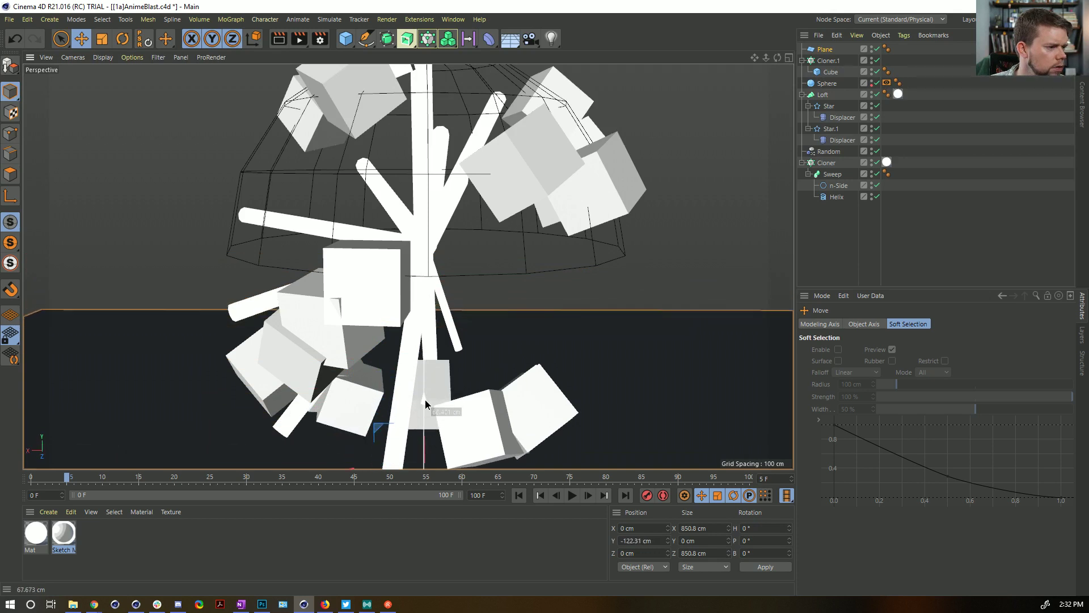
scroll(429, 344, "down", 4)
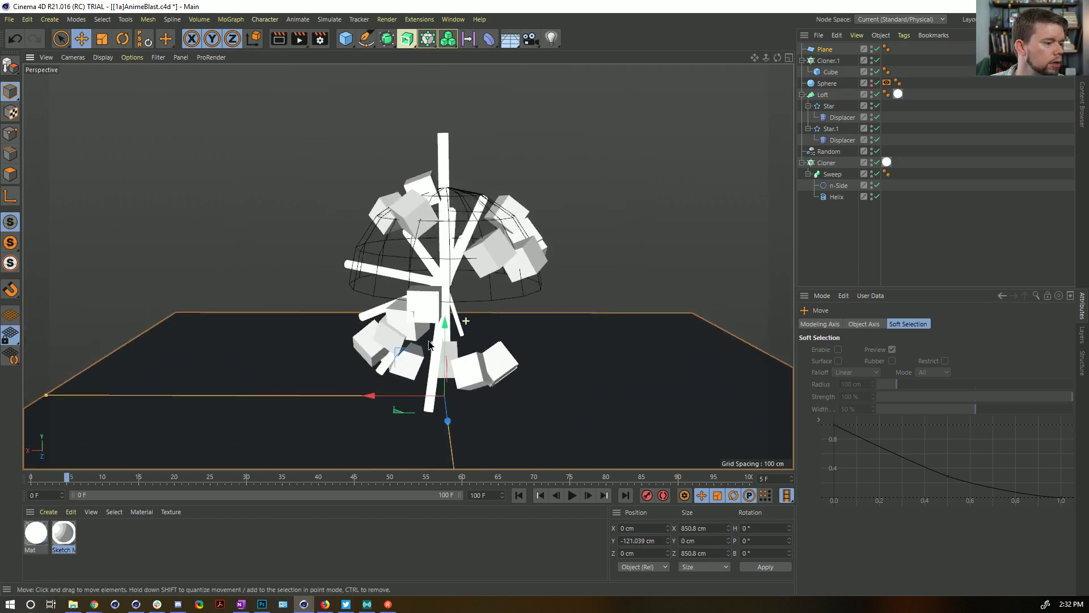
scroll(429, 344, "up", 3)
left_click_drag(442, 353, 442, 361)
middle_click_drag(464, 321, 451, 259, "alt")
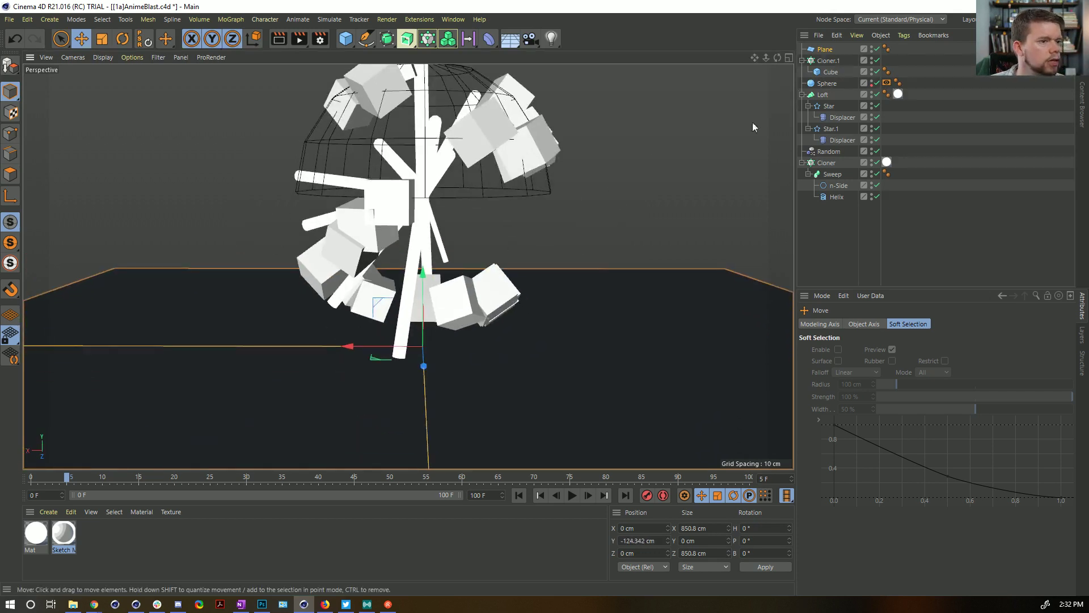
- Change the Sphere's type to Icosahedron
left_click(827, 84)
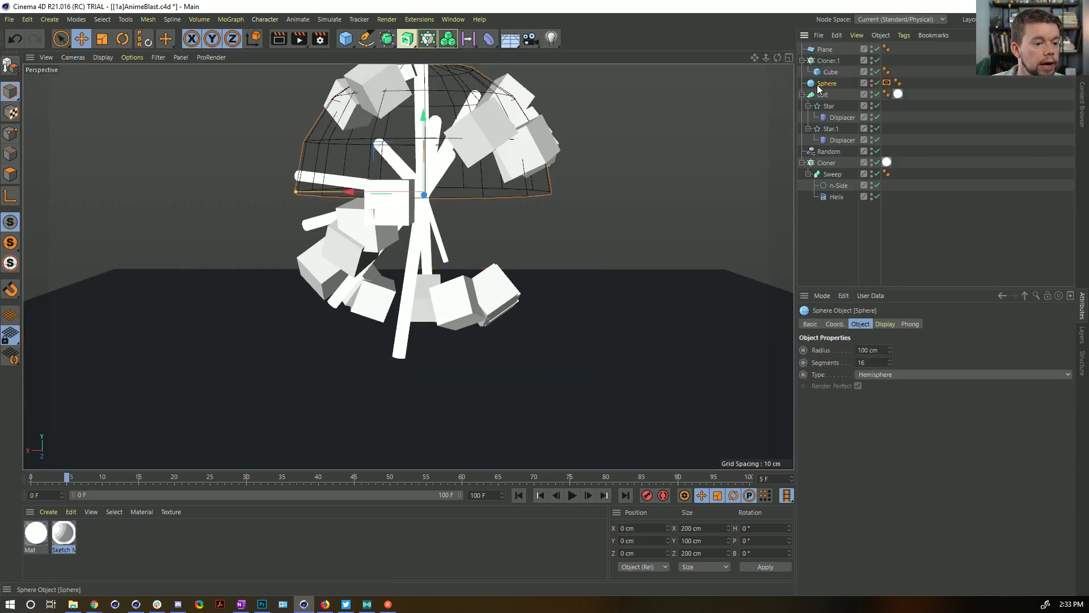
left_click(873, 374)
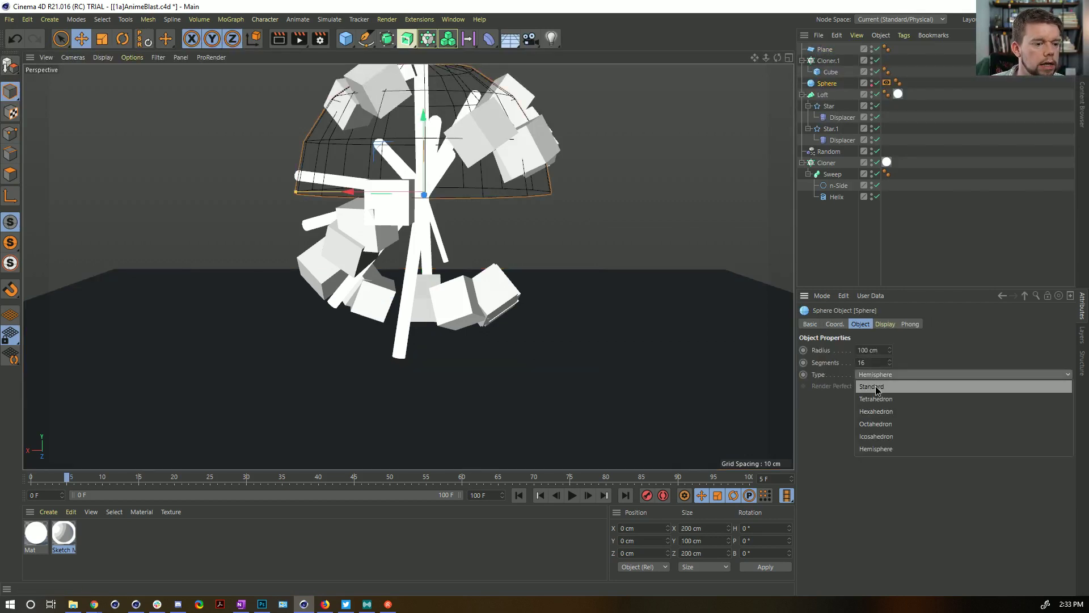
left_click(895, 436)
- Set the Distribution of the cube Cloner to Vertex so a clone sits on every sphere point
left_click(828, 61)
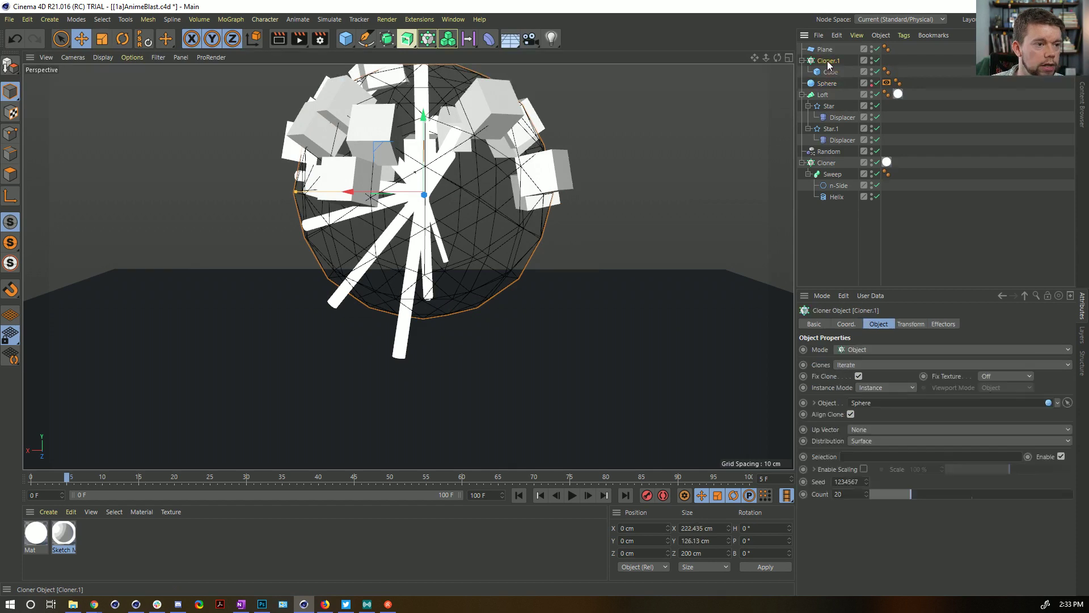
left_click(883, 441)
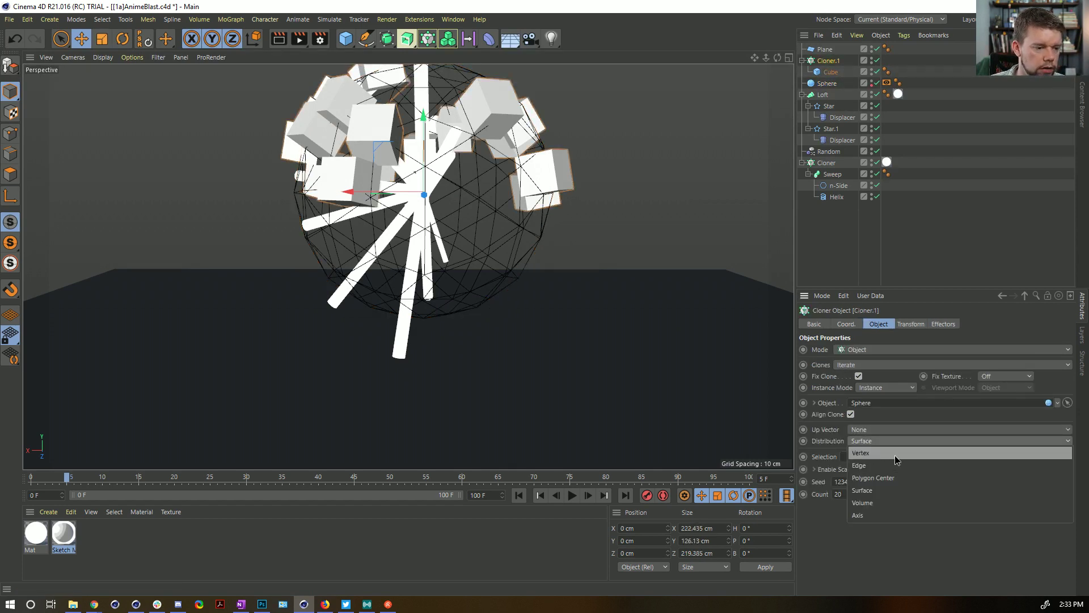
left_click(894, 455)
mouse_move(468, 197)
left_mouse_down("alt")
mouse_move(446, 233)
mouse_move(465, 205)
left_mouse_up("alt")
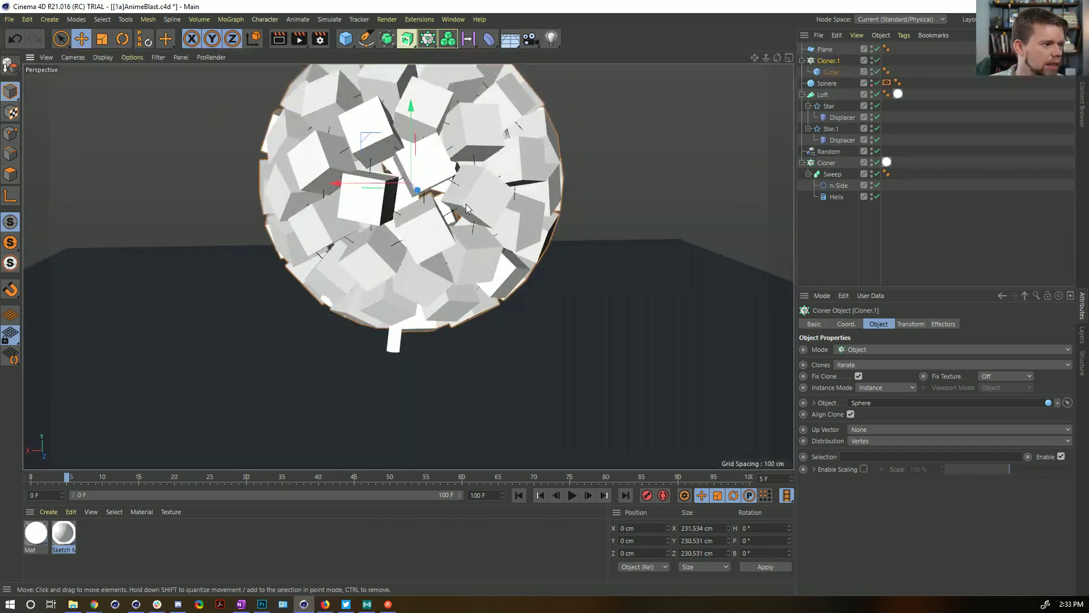
mouse_move(437, 259)
left_mouse_down("alt")
mouse_move(491, 230)
mouse_move(442, 245)
left_mouse_up("alt")
- Scale the Sphere down to about 65.4 cm and lower it to about -104.7 cm in Y
left_click(827, 83)
key("t")
left_click_drag(722, 165, 413, 244)
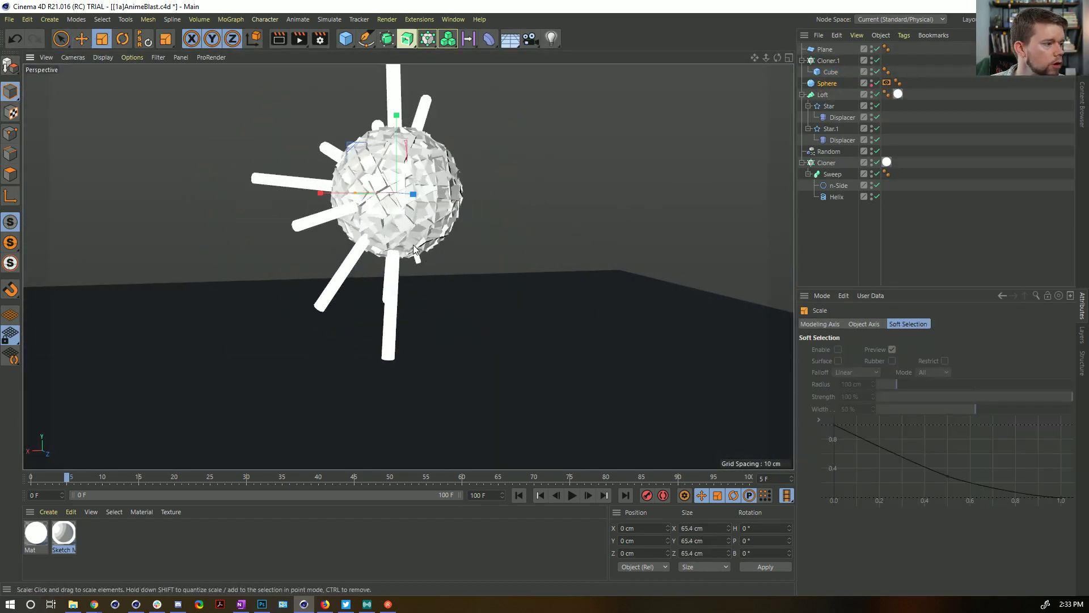
key("e")
left_click_drag(402, 113, 402, 251, "alt")
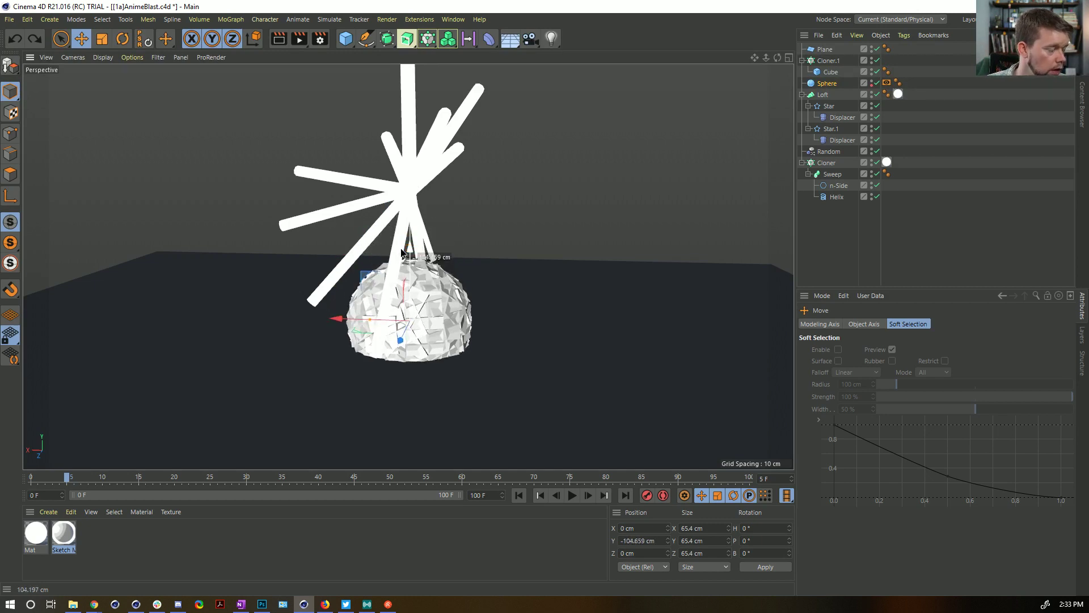
left_click_drag(417, 313, 408, 247, "alt")
- Shrink the Sphere further to about 17.9 cm and reposition it at about -88.7 cm in Y
key("t")
left_click_drag(483, 284, 282, 328)
key("e")
mouse_move(399, 236)
left_mouse_down()
mouse_move(412, 260)
mouse_move(418, 240)
left_mouse_up()
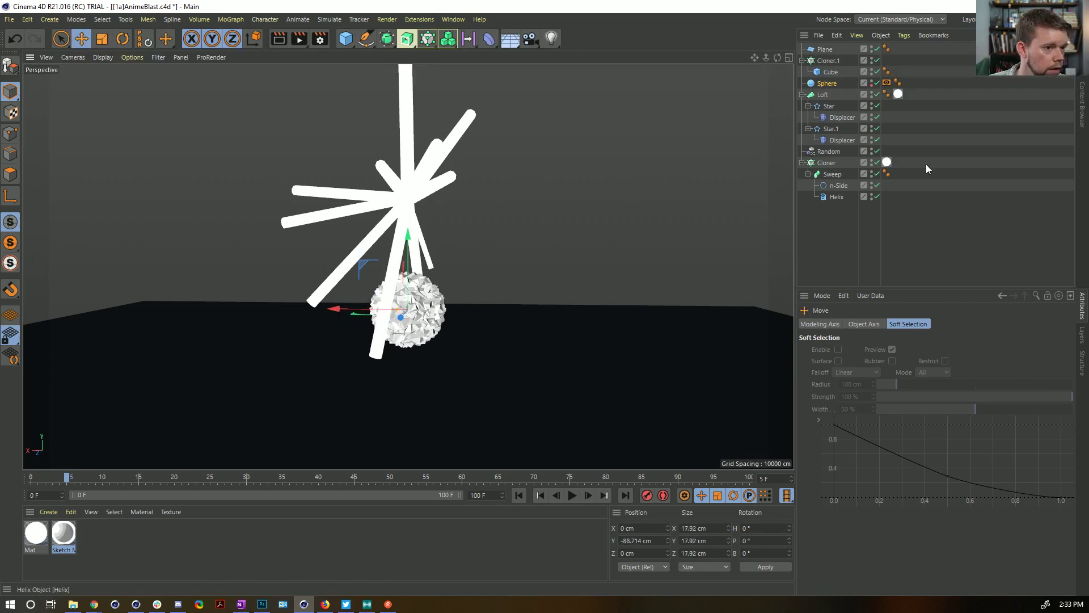
- Try a Rigid Body simulation tag on the Cube inside the second Cloner
left_click(838, 71)
right_click(827, 72)
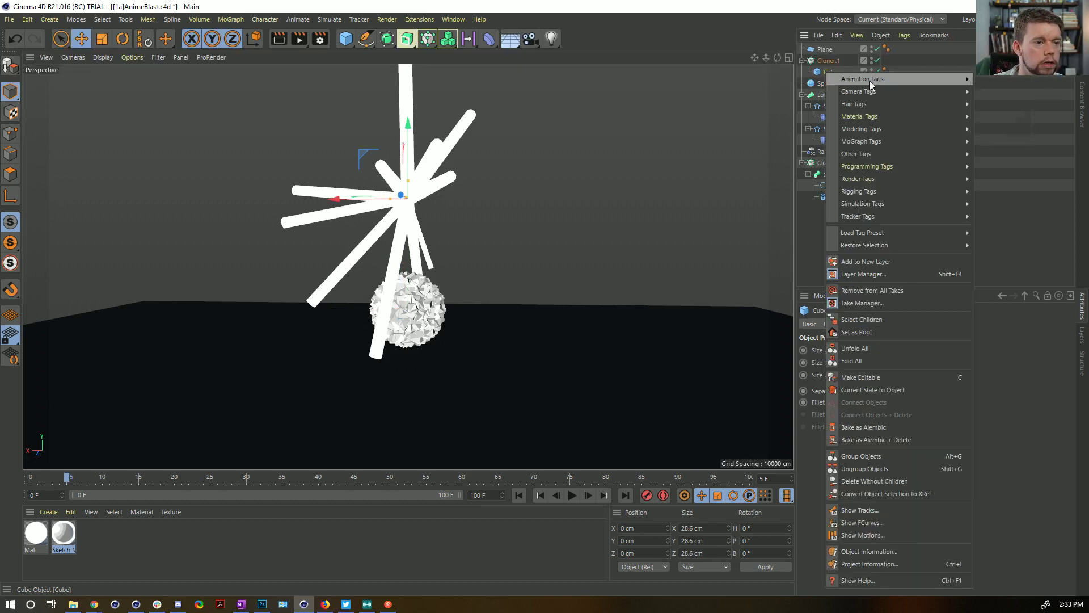
mouse_move(872, 80)
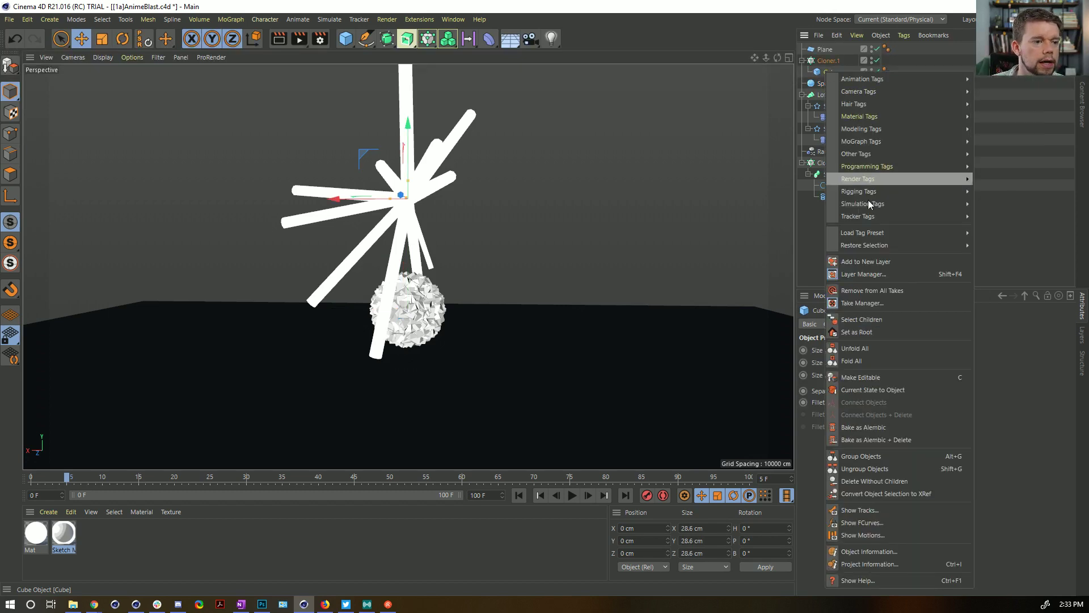
mouse_move(866, 204)
left_click(997, 204)
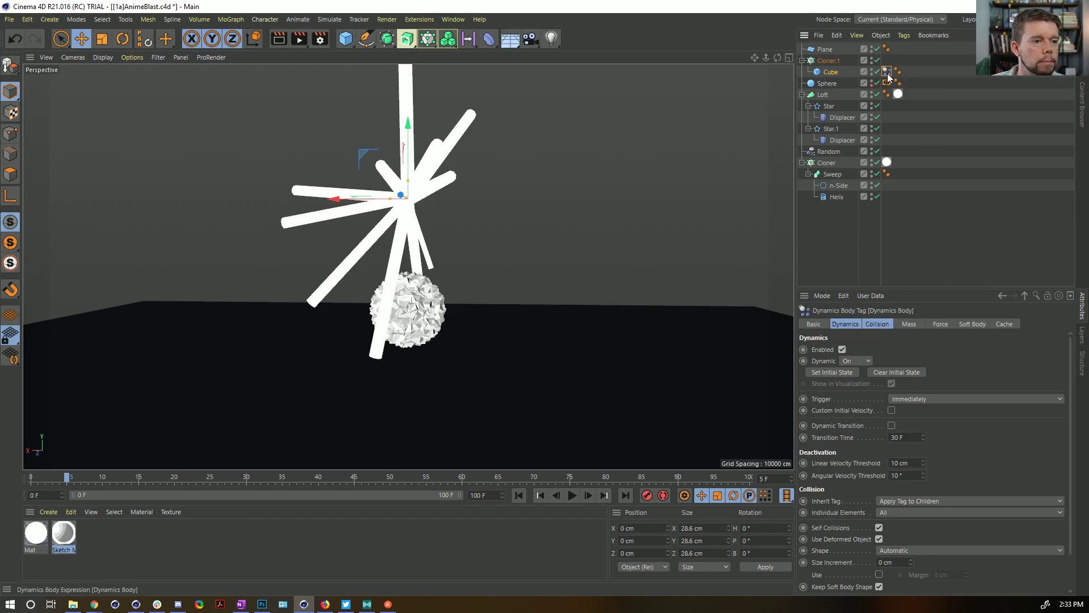
- Apply a Soft Body simulation tag to the Cube and turn off Self Collisions in its collision settings
right_click(833, 73)
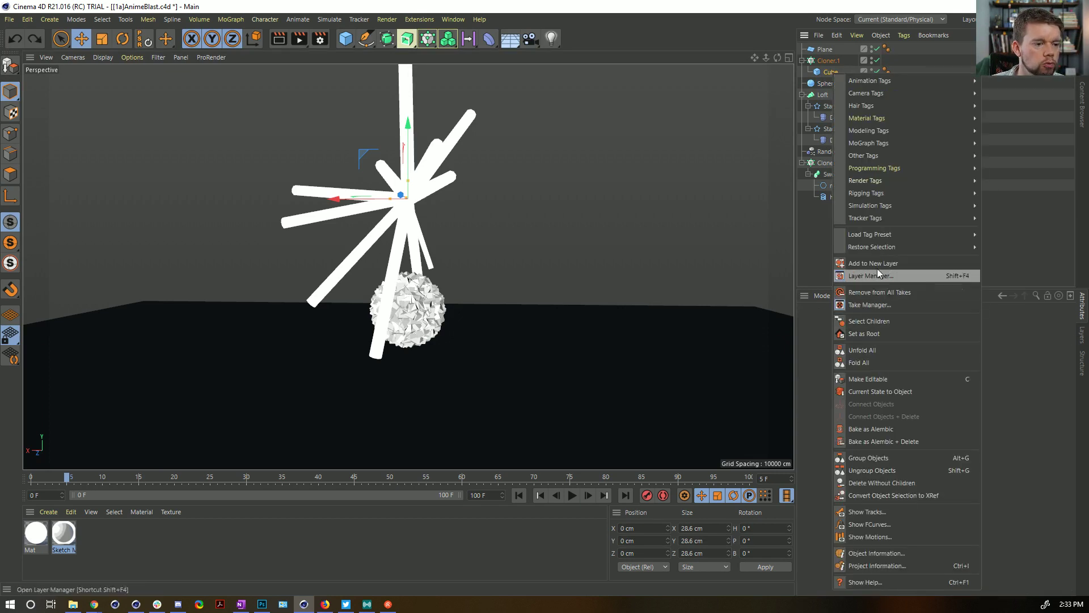
mouse_move(871, 208)
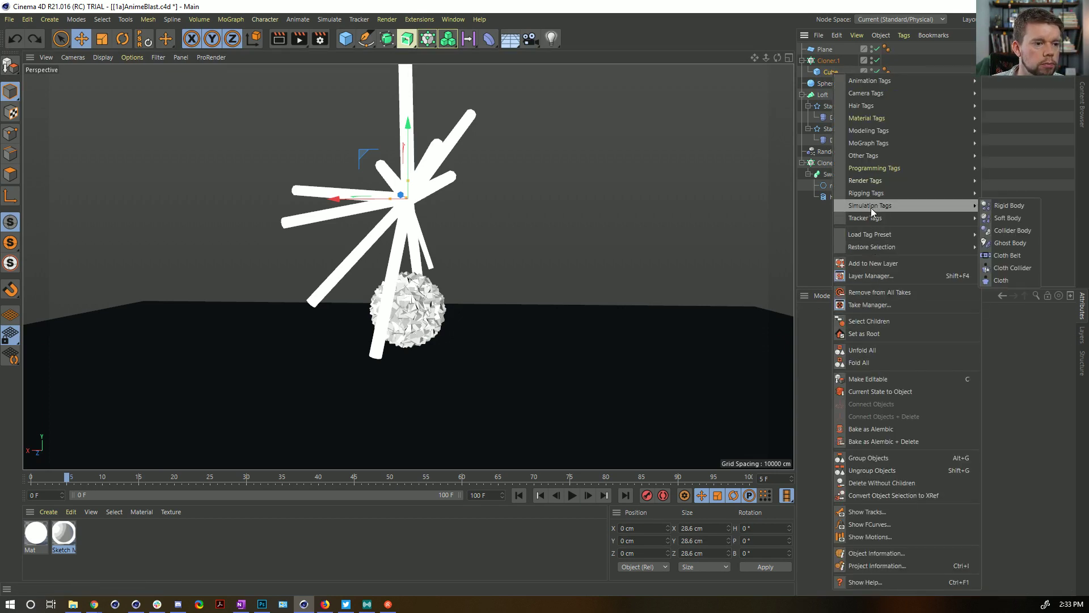
left_click(1010, 219)
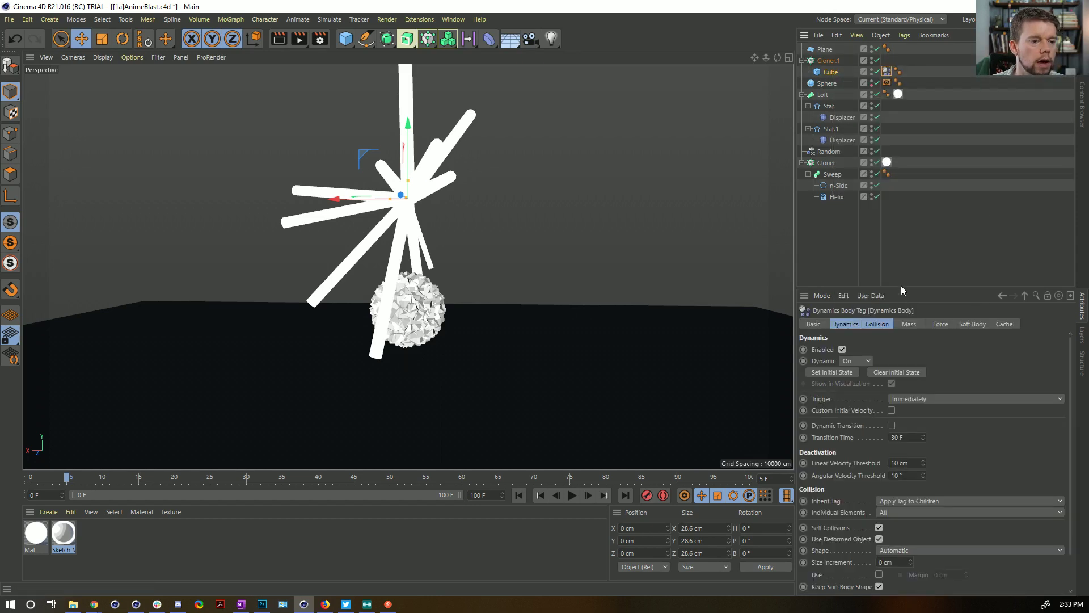
left_click(884, 327)
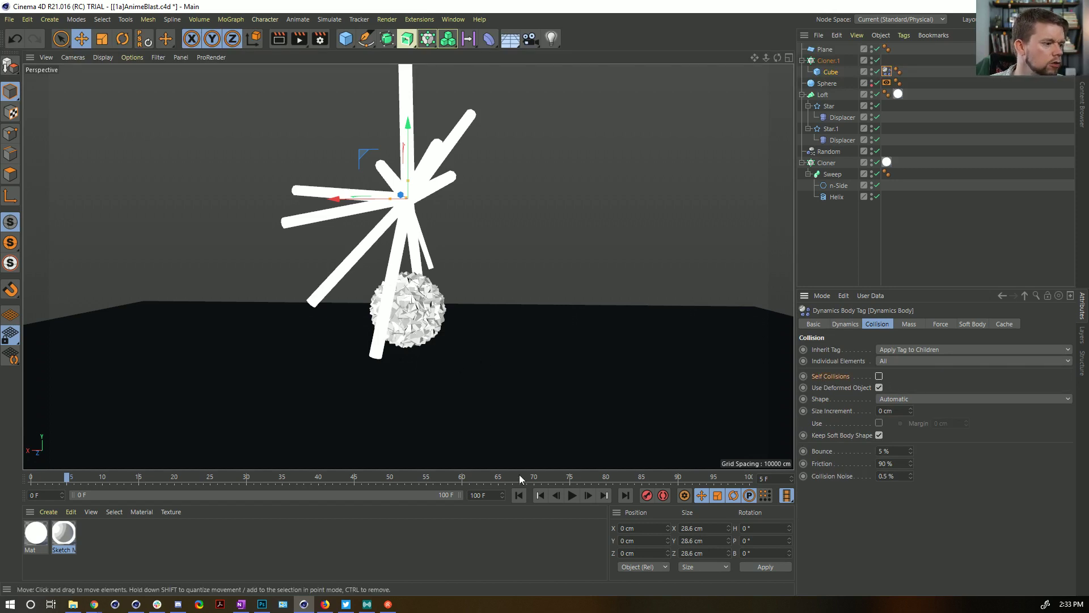
- Return to frame 0, add a Floor object and lower it to about -131.9 cm in Y, just under the Plane
left_click(519, 495)
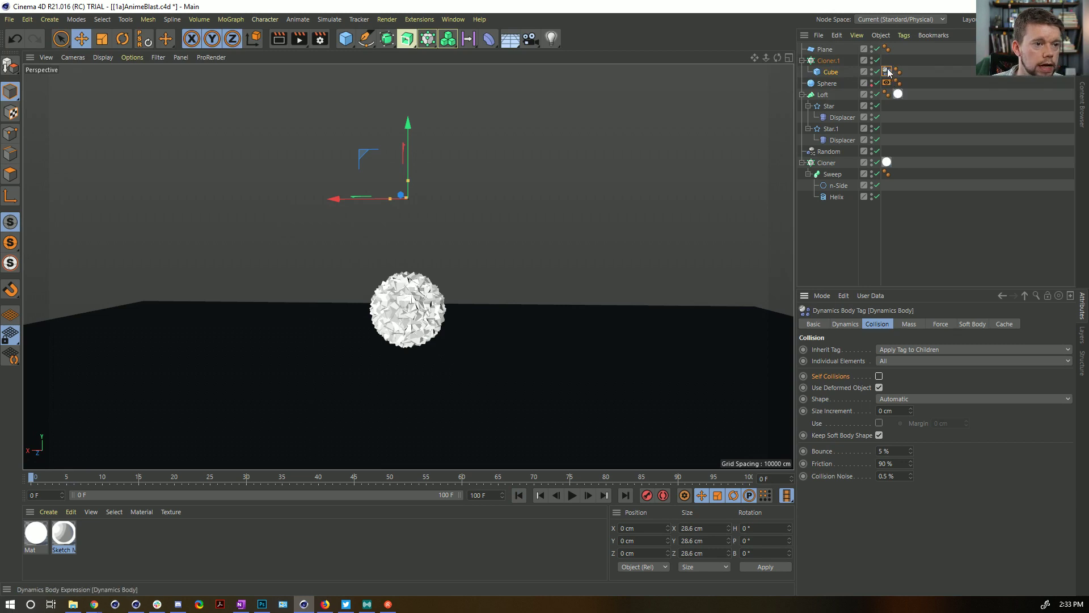
left_click_drag(511, 38, 553, 54)
left_click_drag(408, 122, 408, 601)
middle_click(578, 226)
middle_click(557, 372)
right_click_drag(560, 284, 488, 306, "alt")
left_click_drag(538, 307, 563, 244)
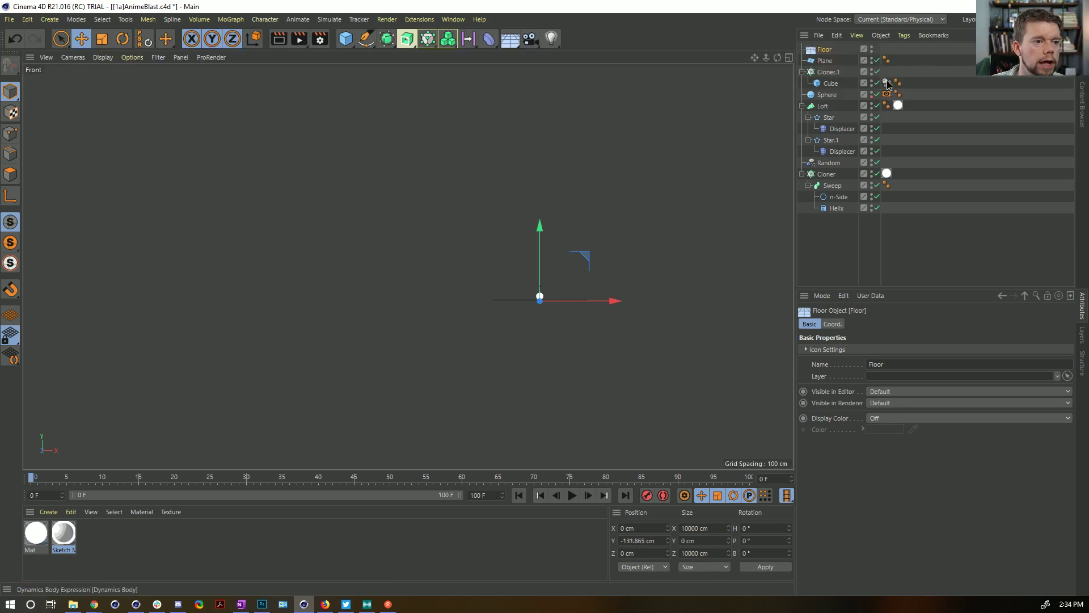
- Copy the Cube's dynamics body tag onto the Floor and return to the perspective view
left_click_drag(893, 53, 890, 50, "ctrl")
middle_click(656, 161)
middle_click(306, 175)
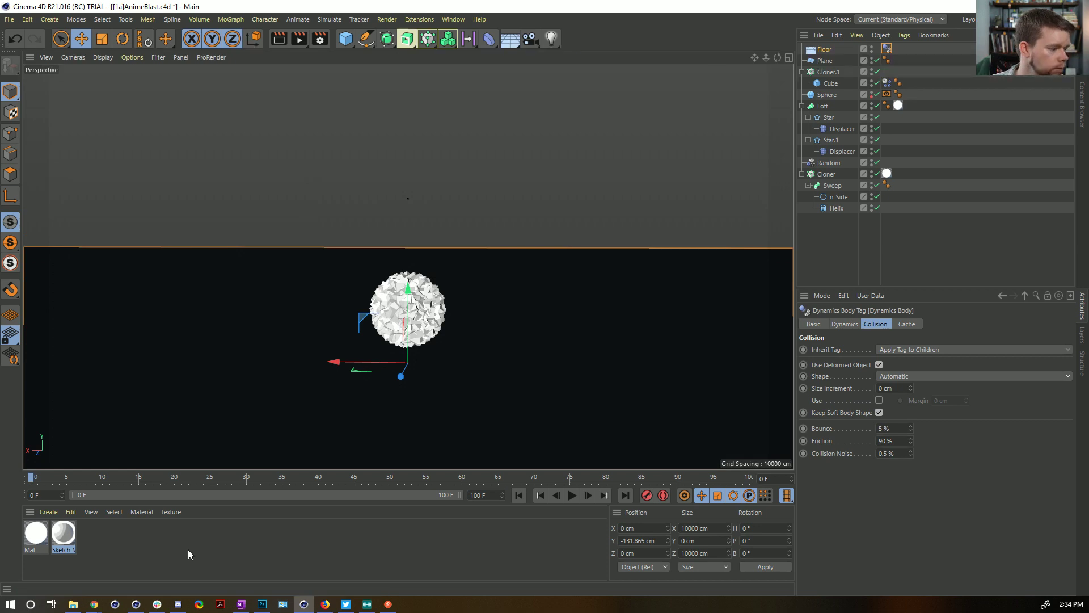
- Create a new default material for the Plane and hide the Floor object
double_click(110, 553)
left_click_drag(35, 534, 575, 323)
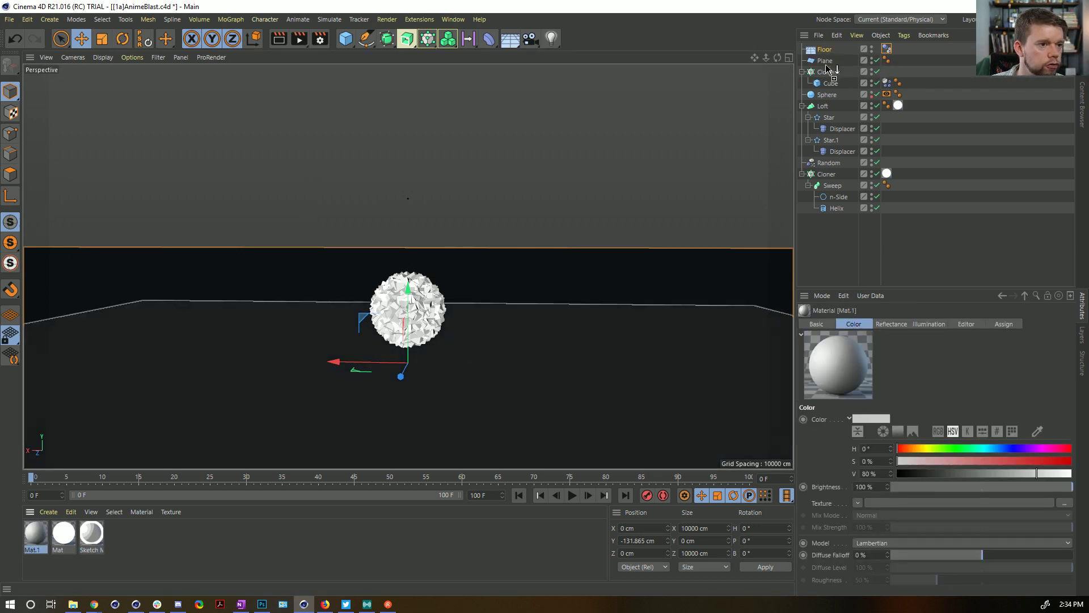
left_click_drag(830, 65, 831, 62)
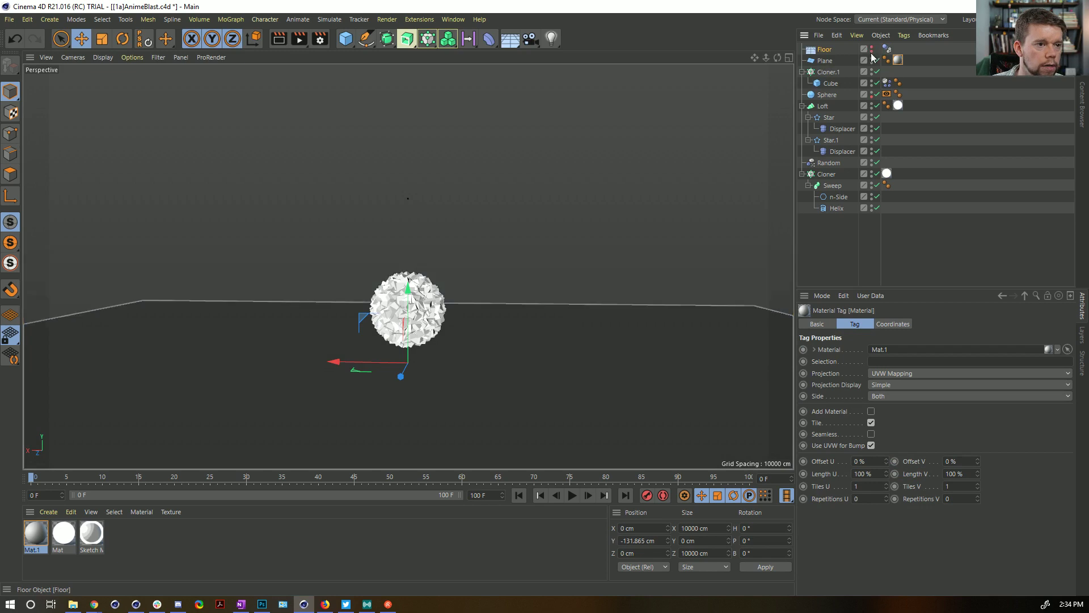
left_click(820, 62)
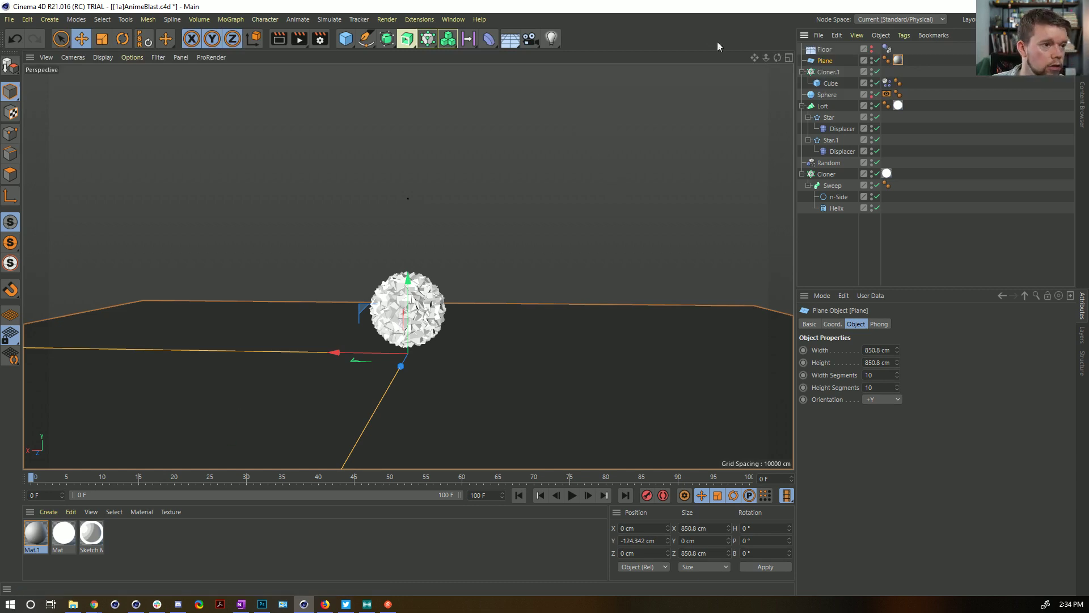
- Save the scene as a new version named [1b]AnimeBlast.c4d
key("ctrl+shift+s")
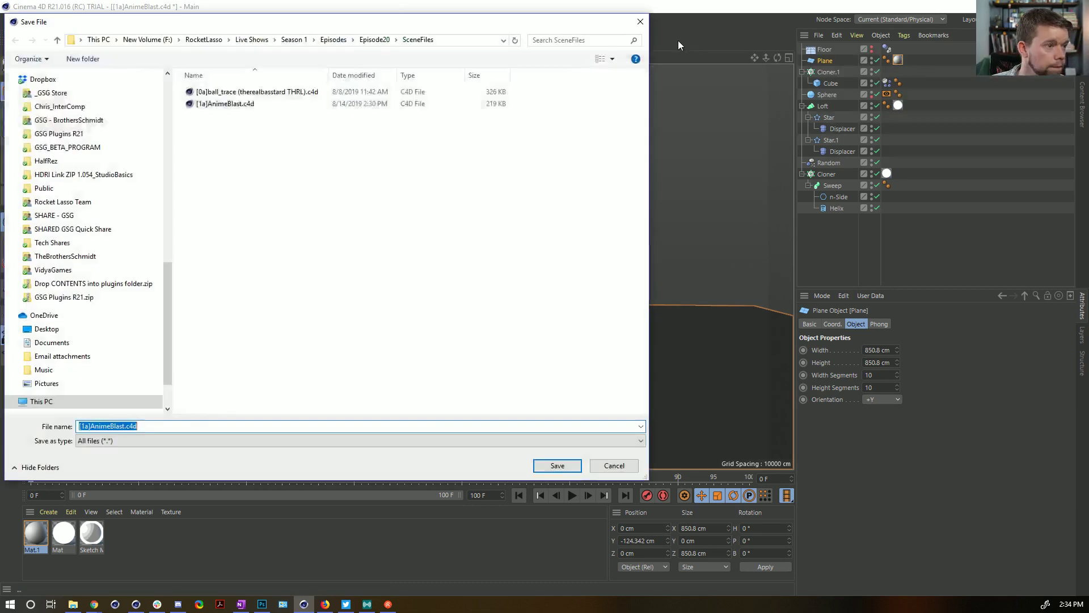
left_click(90, 425)
left_click(89, 425)
key("BackSpace")
type("b")
key("Return")
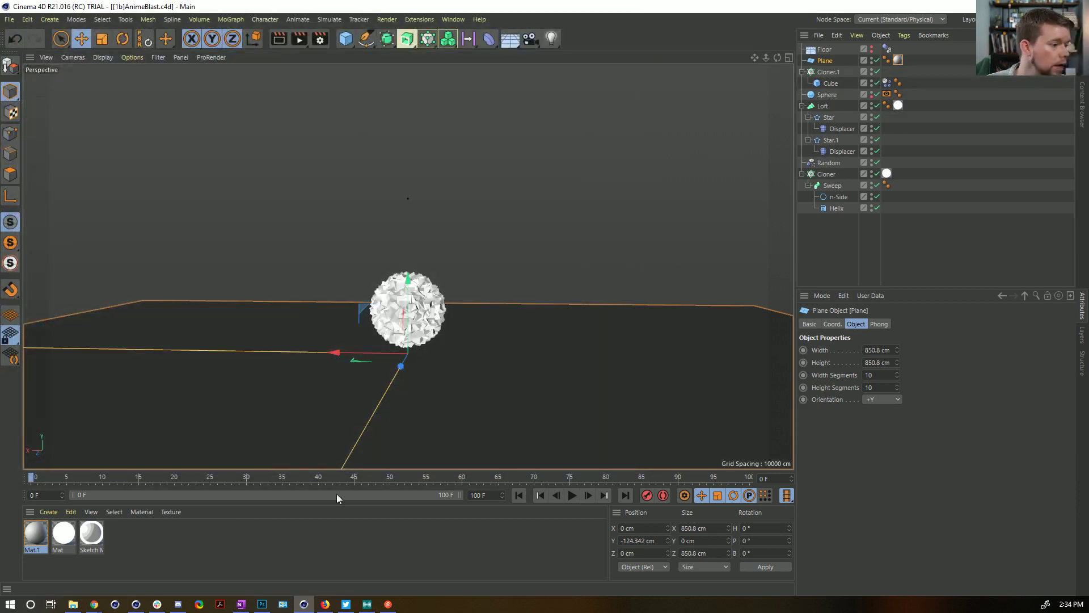
- Advance the simulation frame by frame to frame 4, and play it briefly to check how the cubes burst apart
left_click(585, 496)
left_click(587, 496)
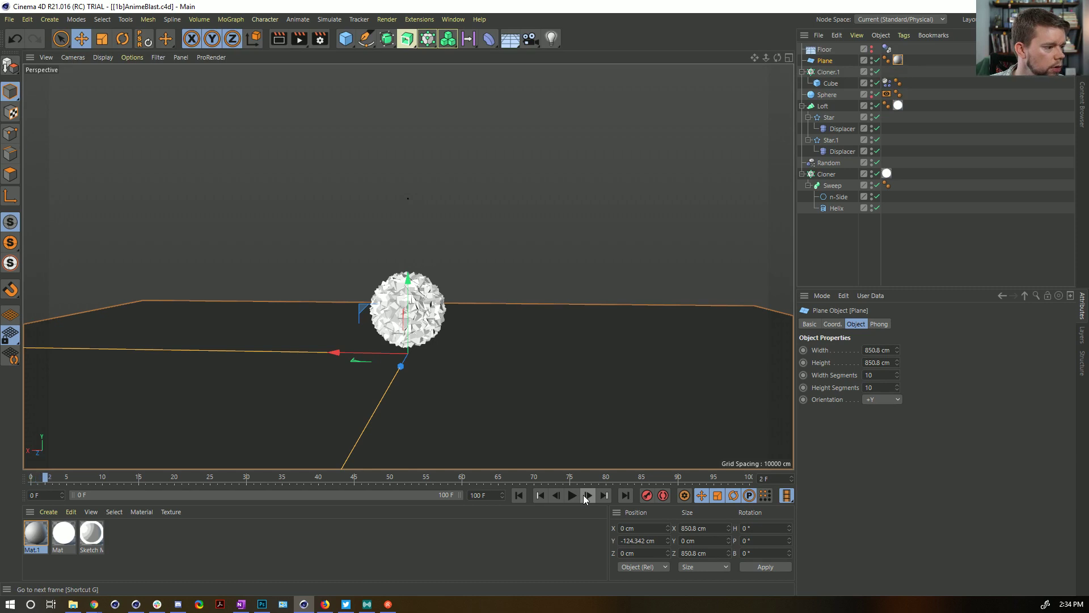
left_click(587, 495)
left_click(587, 495)
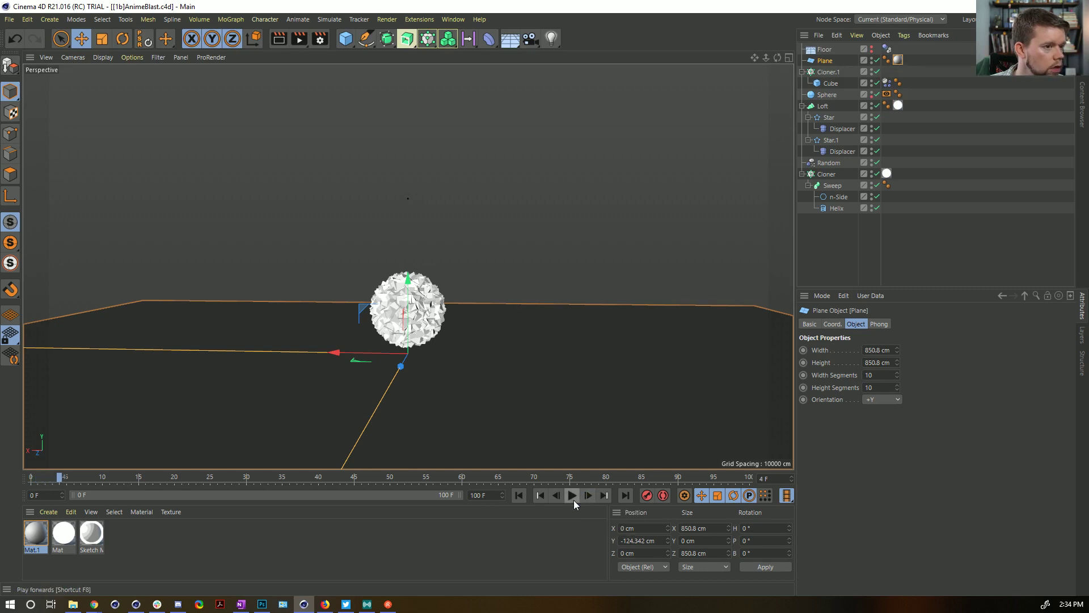
left_click(572, 496)
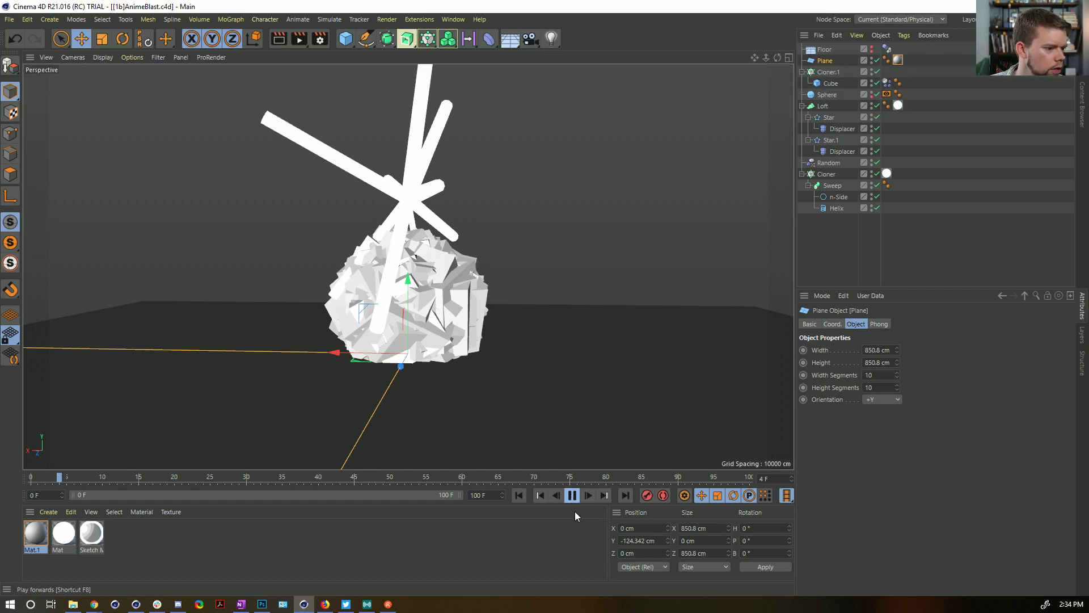
left_click(572, 495)
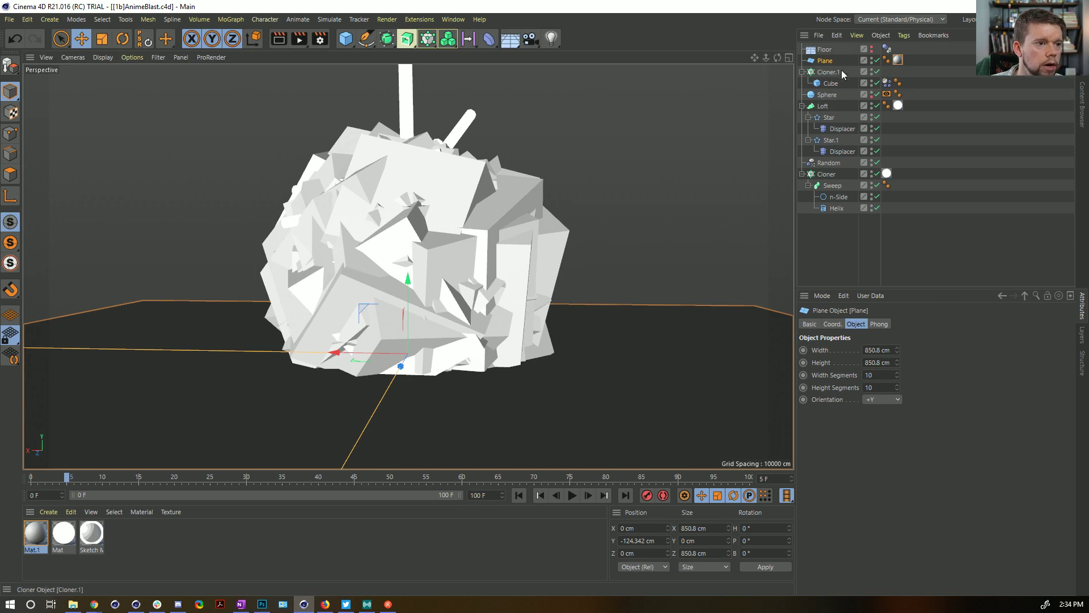
- Open the Cube's dynamics tag settings, rewind to frame 0 and advance one frame to examine the initial burst
left_click(887, 82)
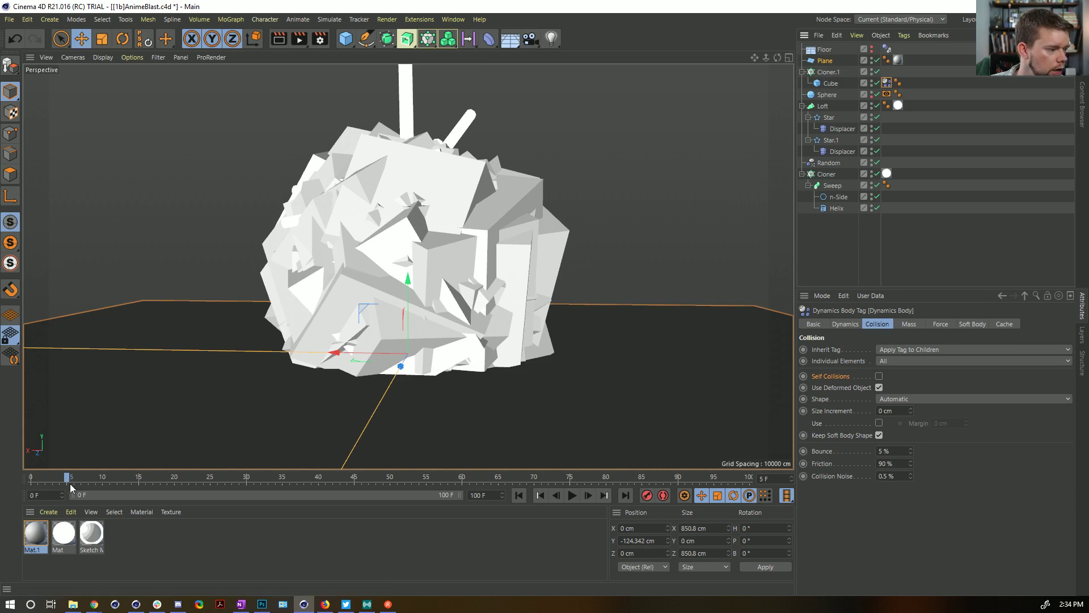
left_click_drag(67, 477, 31, 477)
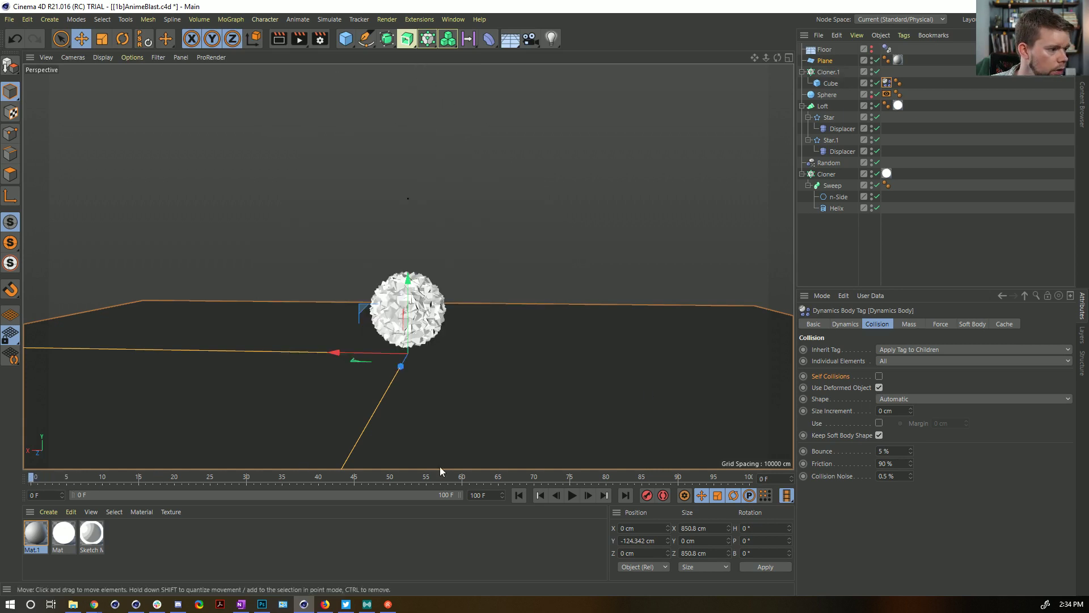
left_click(587, 494)
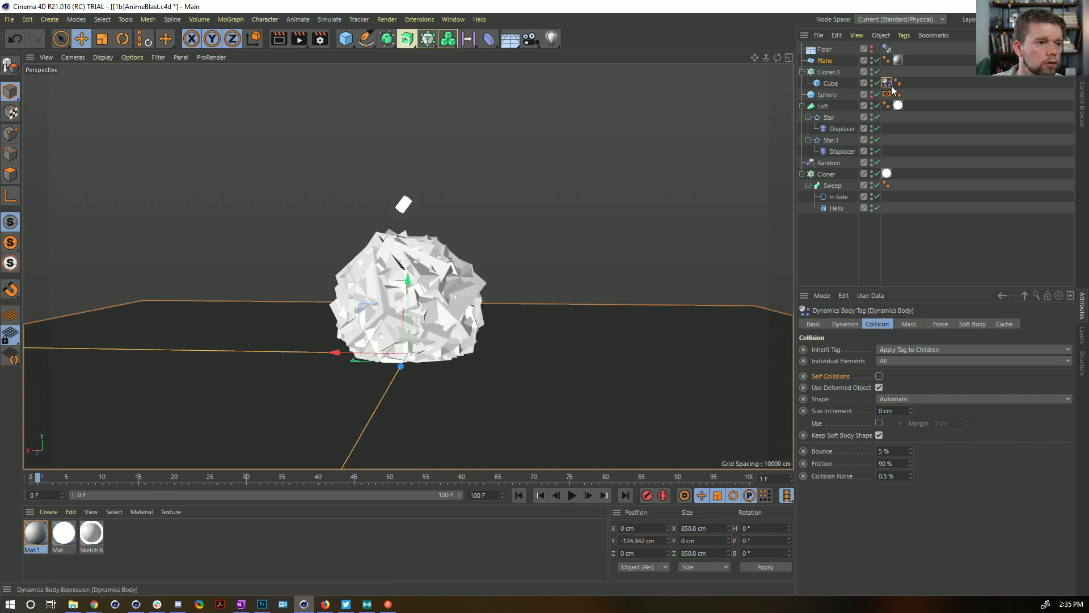
- Rewind to frame 0, wrap Cloner.1 in a Connect object, and move the Cube's dynamics tag onto the Connect
left_click(519, 495)
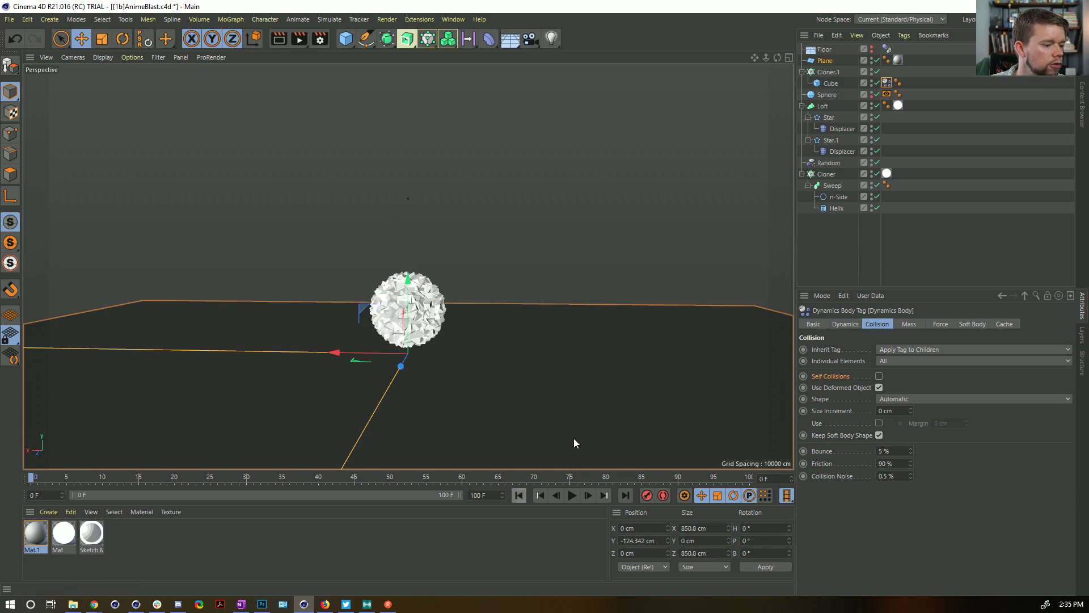
left_click(828, 72)
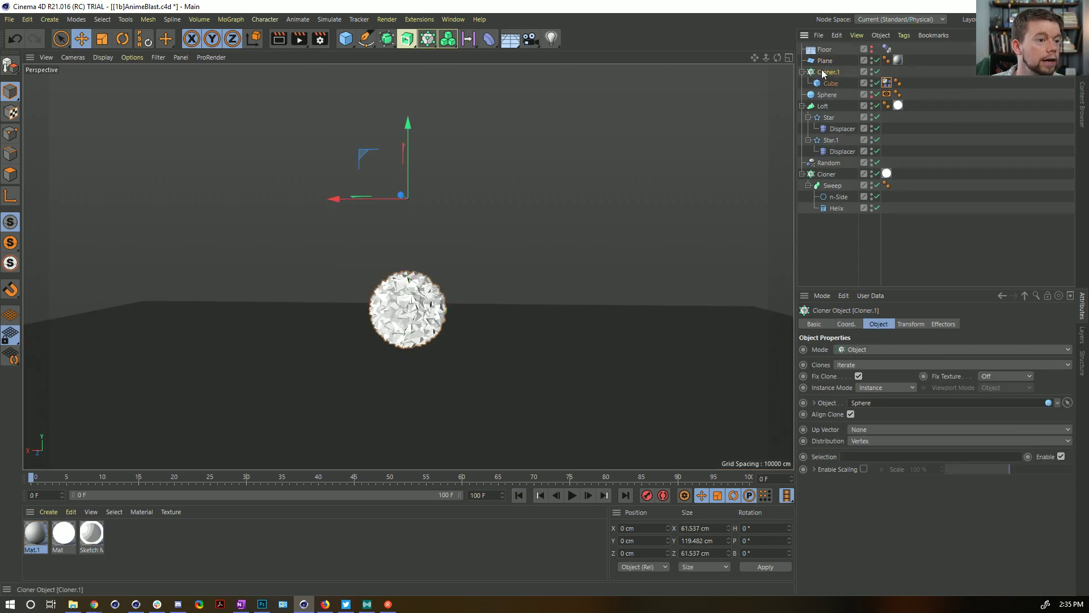
left_click(434, 39)
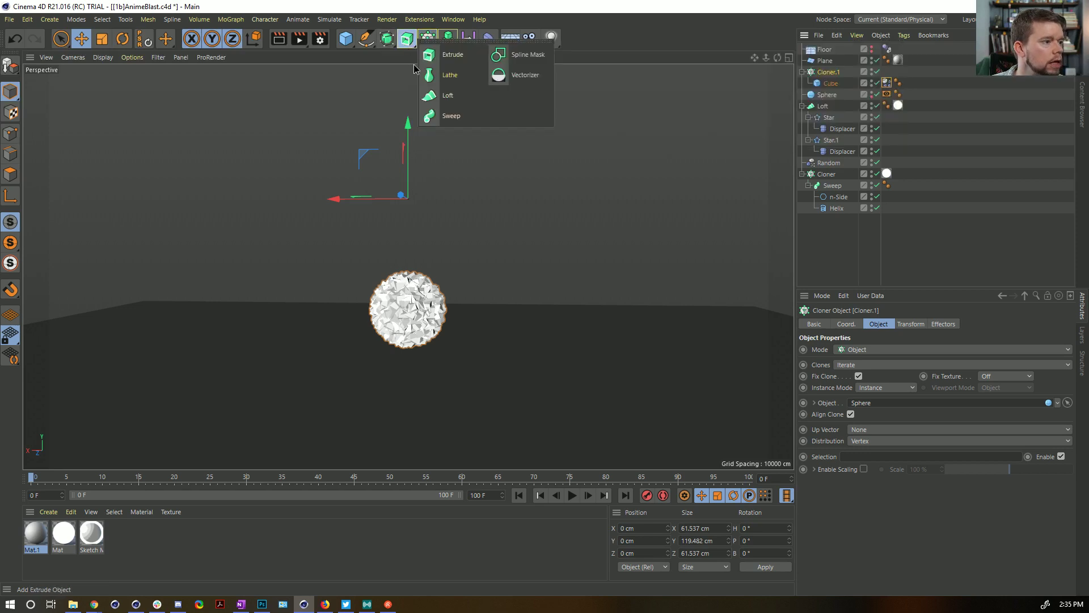
left_click(392, 44)
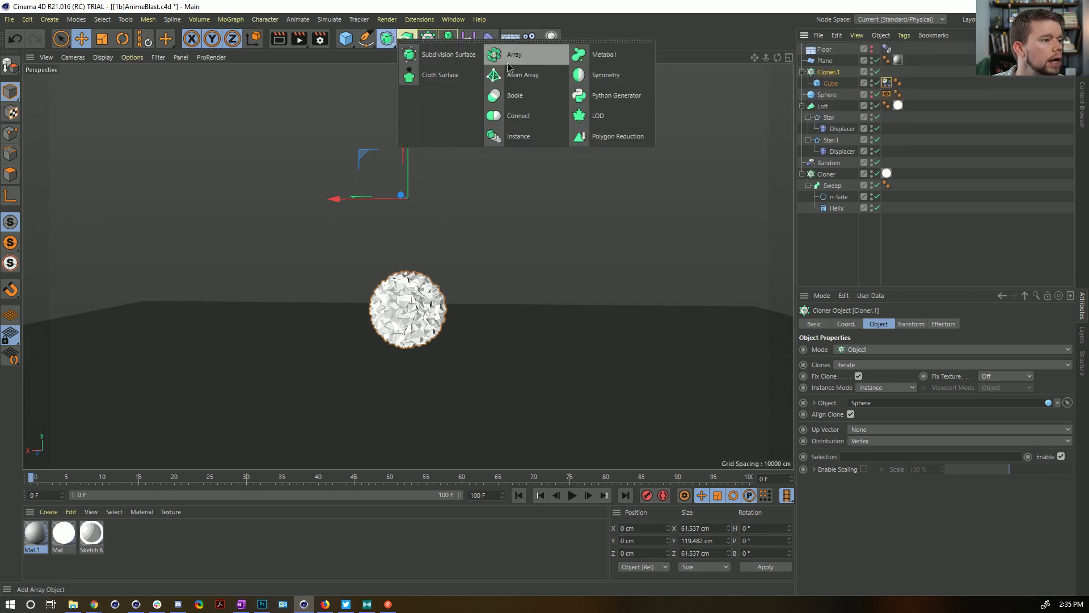
left_click(524, 112, "alt")
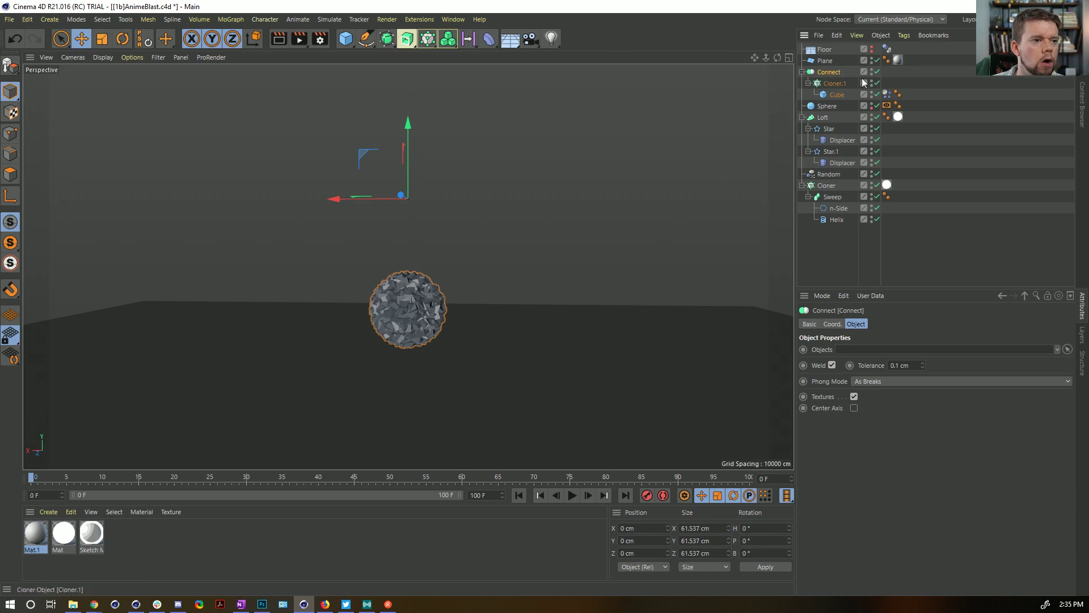
left_click(888, 95)
left_click_drag(889, 94, 888, 73)
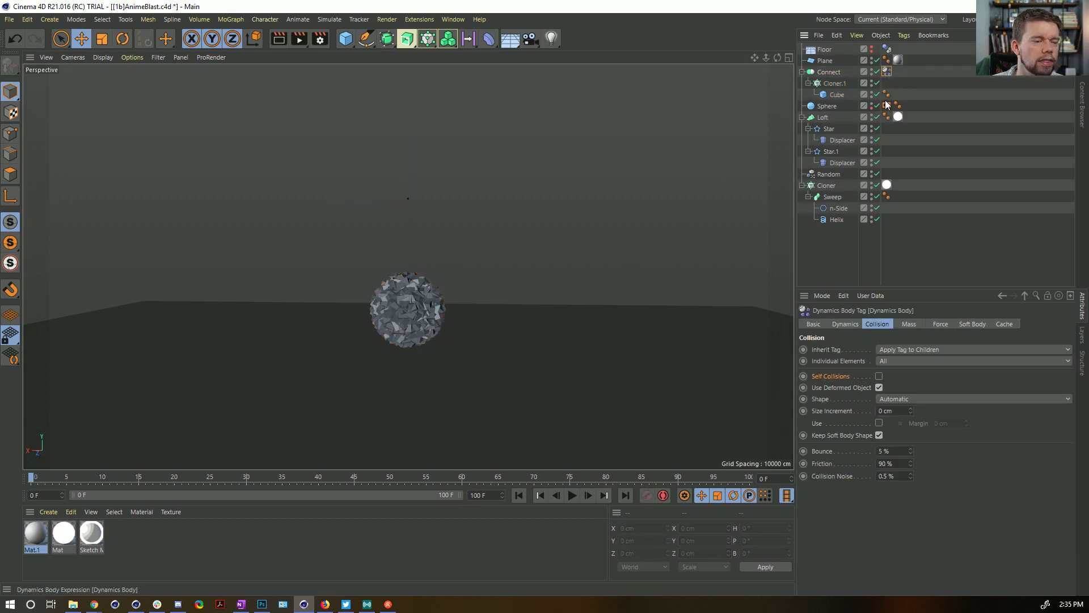
- Advance the simulation frame by frame to frame 5 to check how the connected cubes behave
left_click(588, 495)
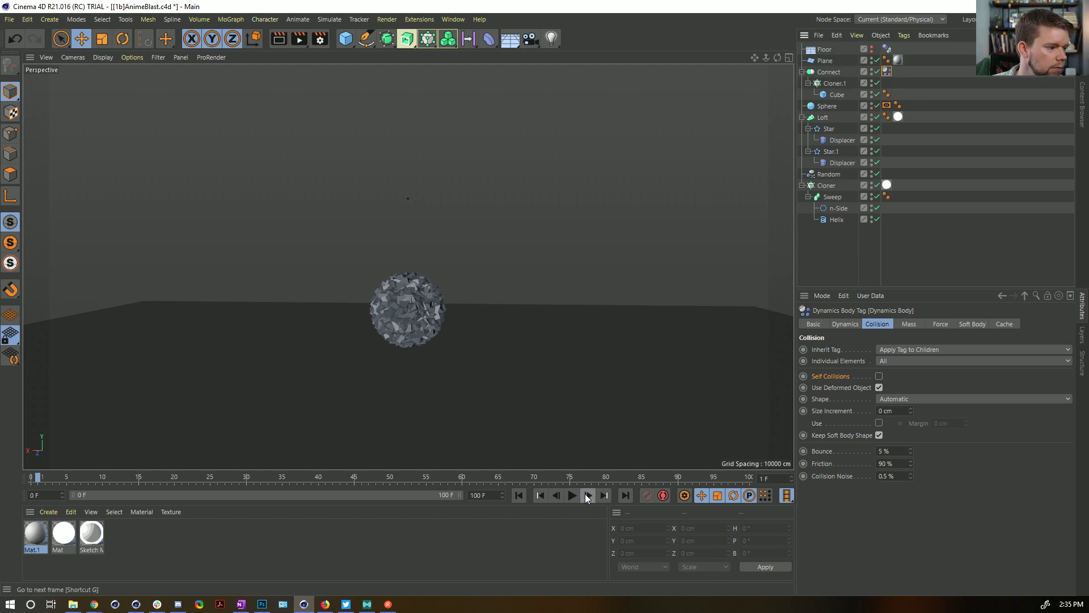
left_click(587, 495)
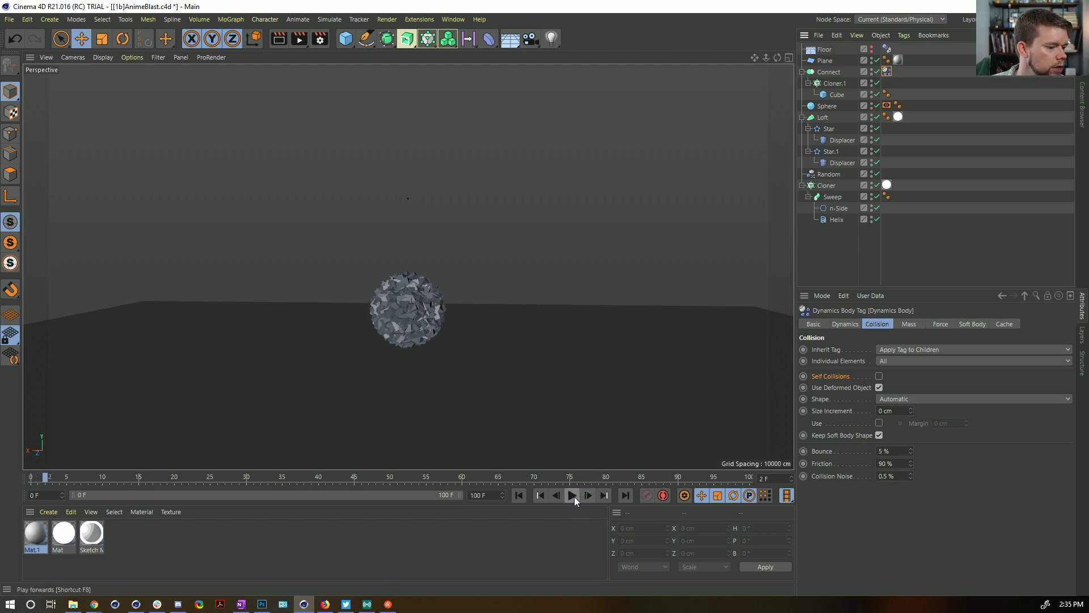
left_click(587, 495)
left_click(587, 495)
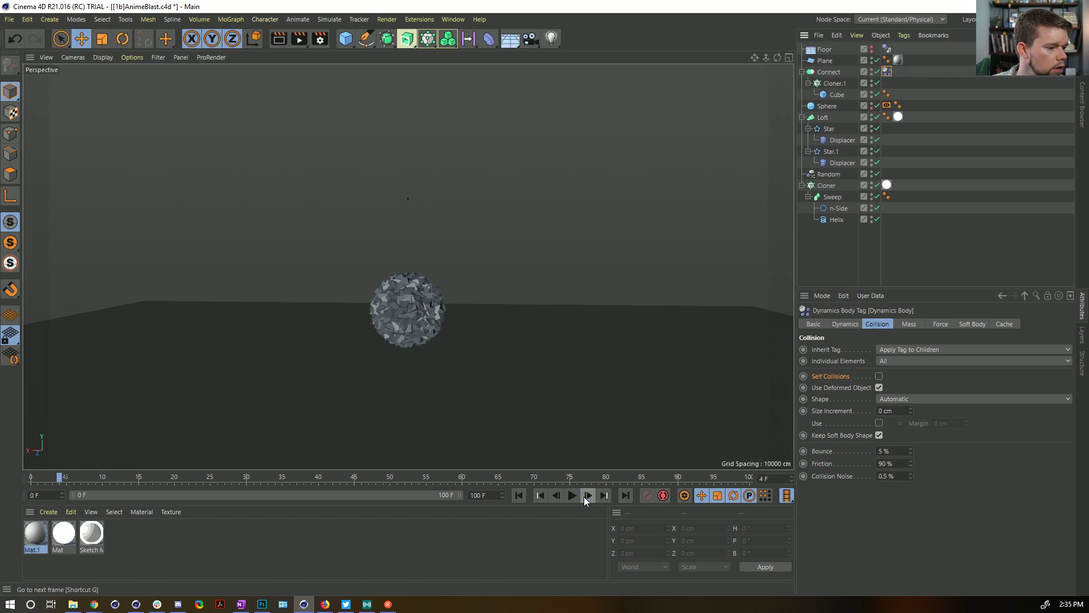
left_click(588, 496)
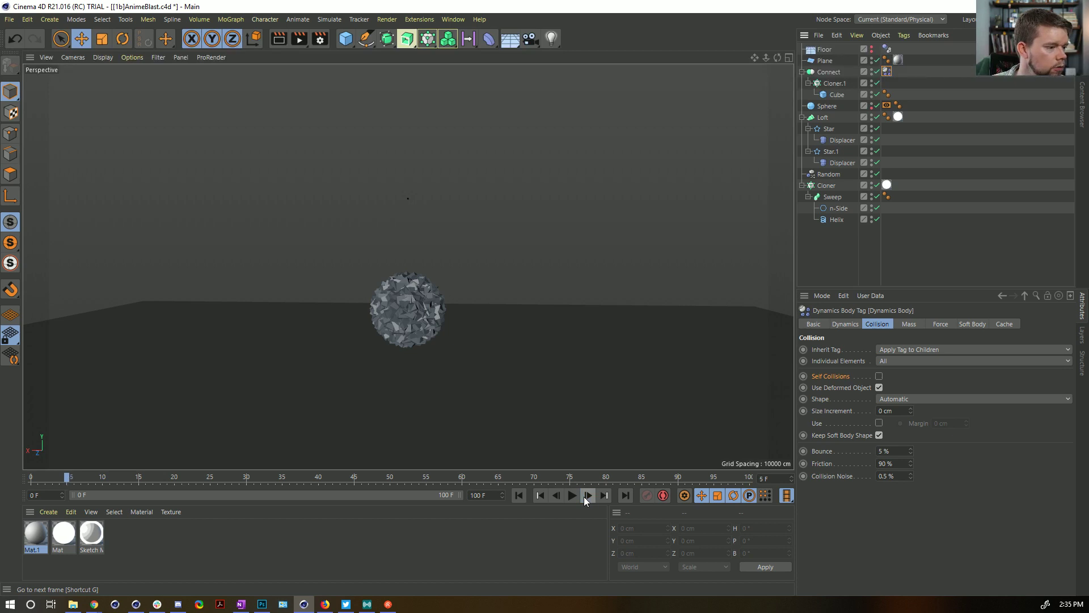
- Set the Sphere's segments to 8 and rewind to frame 0
left_click(834, 85)
left_click(827, 106)
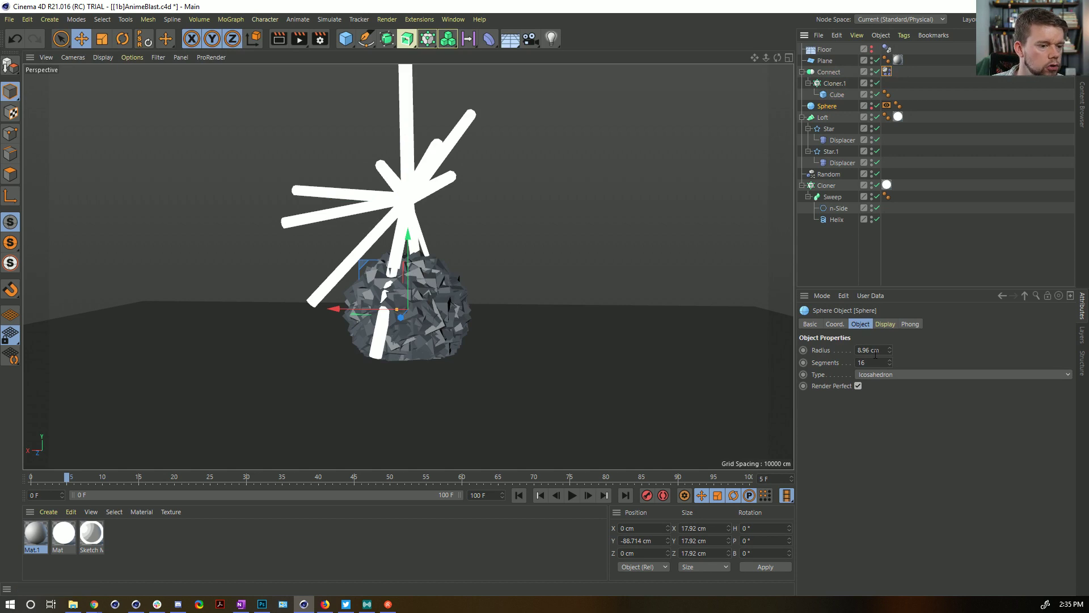
left_click_drag(882, 361, 837, 372)
type("8")
key("Return")
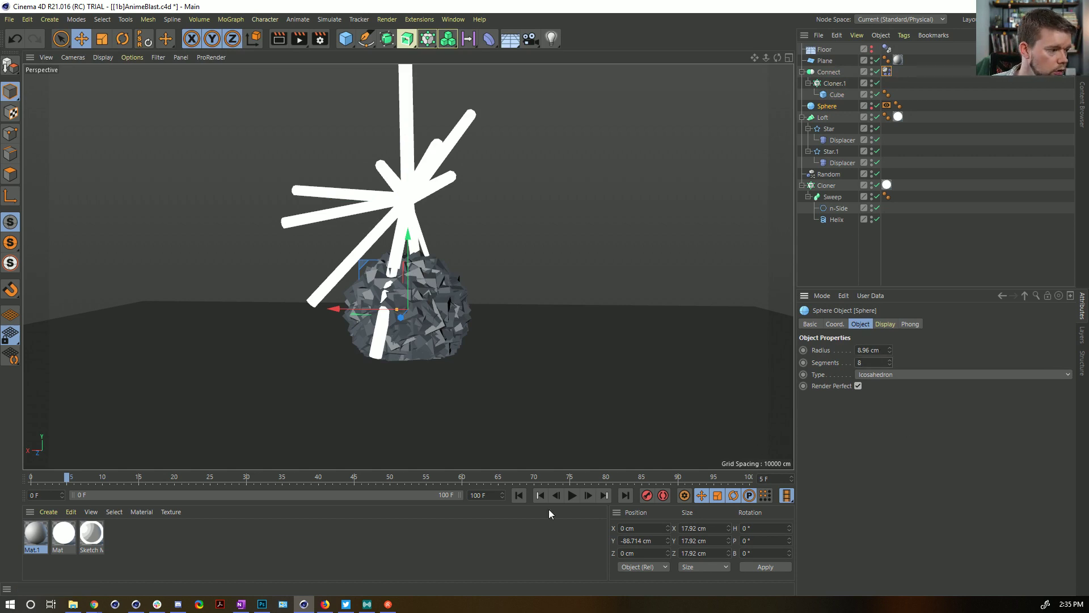
left_click(518, 494)
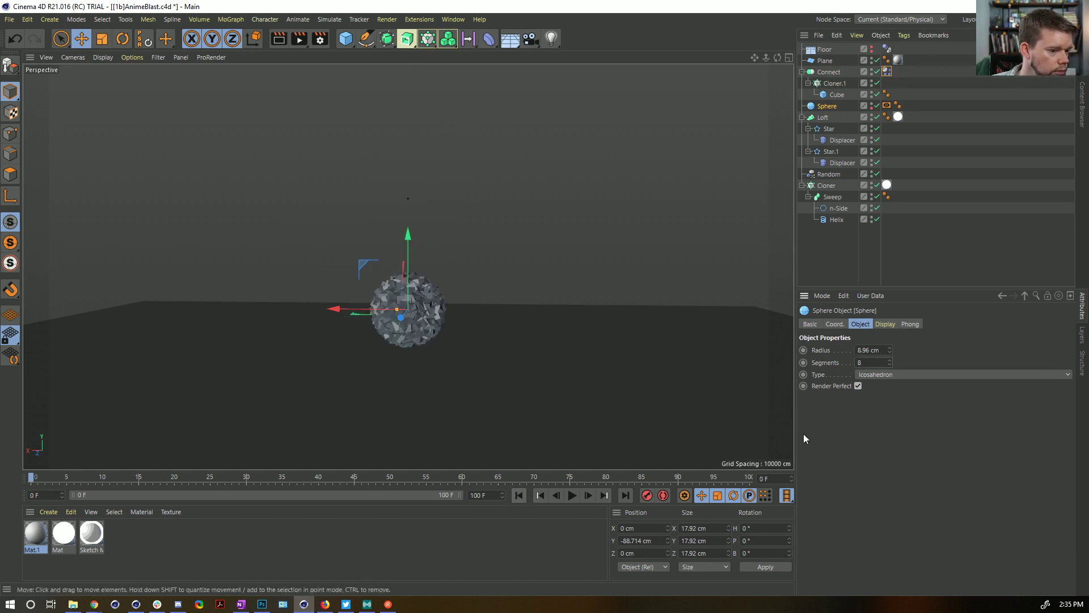
- Lower the Sphere's segments to 7, play the simulation briefly, and rewind to frame 0
left_click(890, 365)
left_click_drag(514, 505, 513, 503)
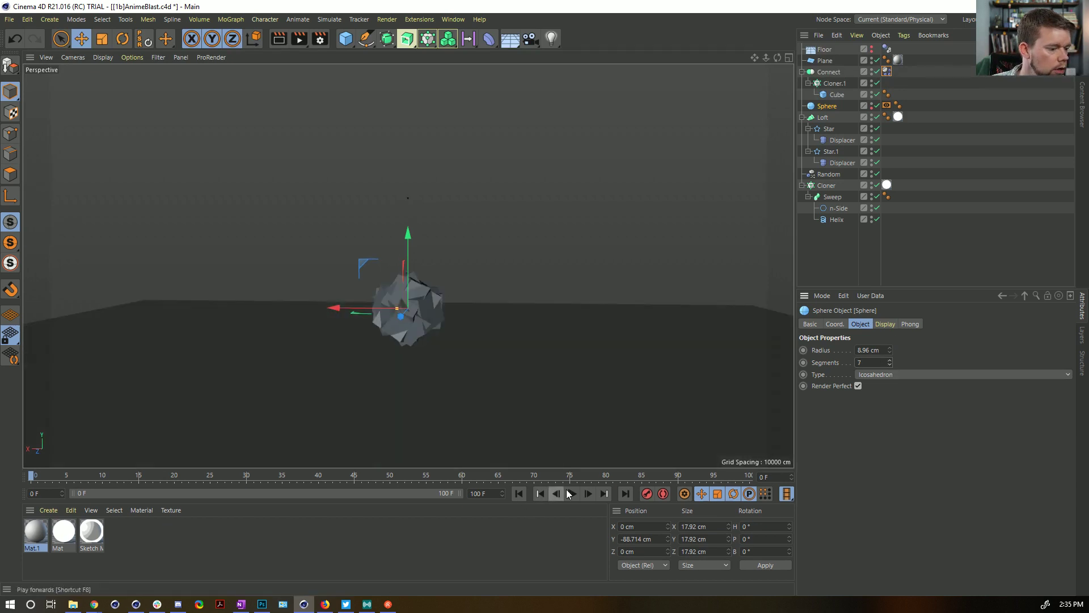
left_click(572, 494)
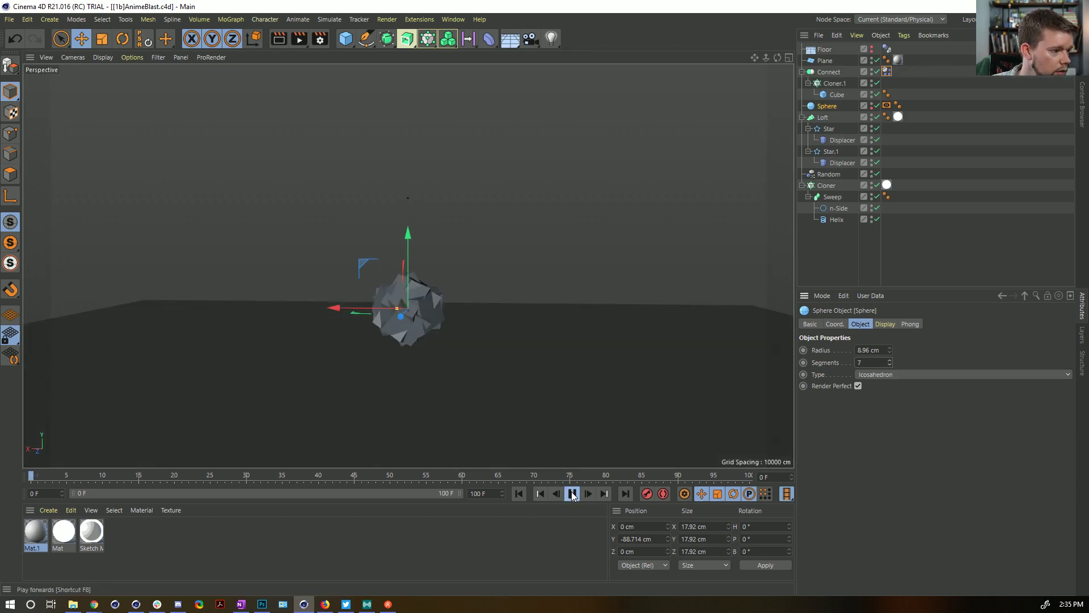
left_click(572, 495)
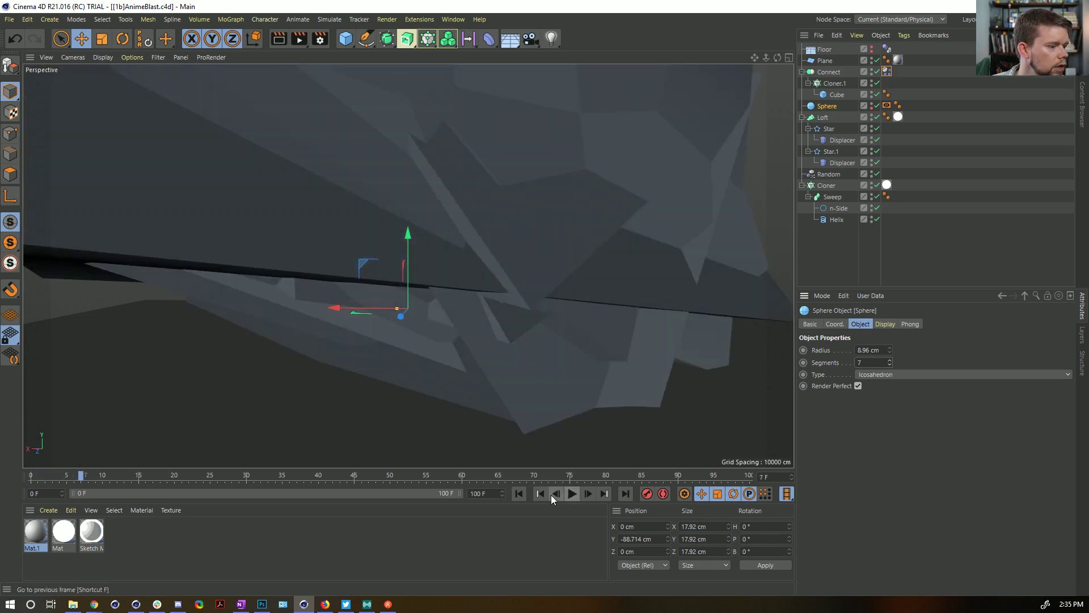
left_click(519, 494)
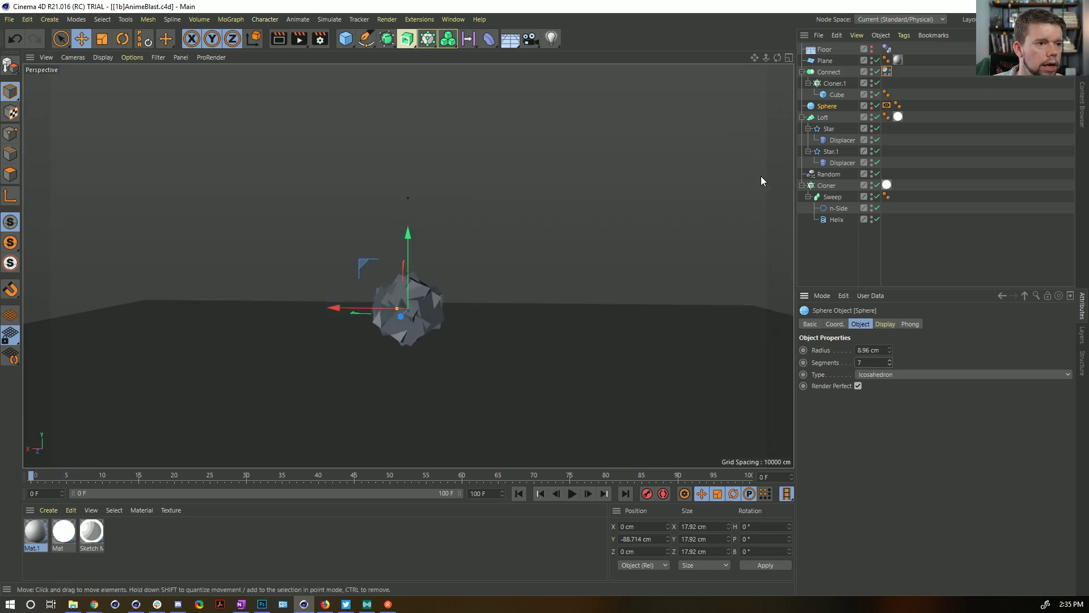
- Set Inherit Tag to None and Individual Elements to Off in the Connect's dynamics tag collision settings
left_click(887, 72)
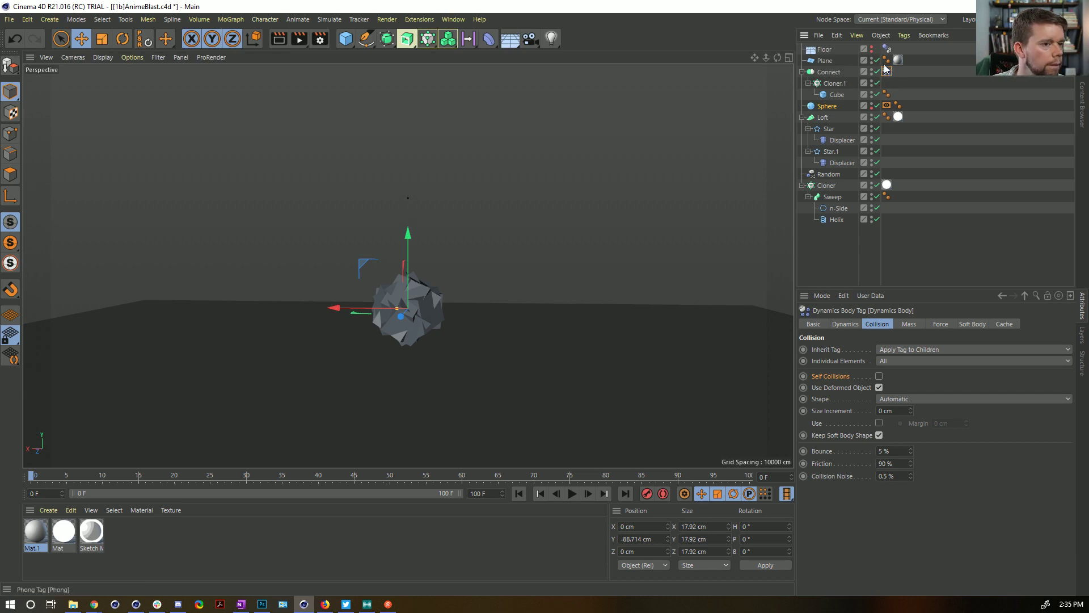
left_click(911, 349)
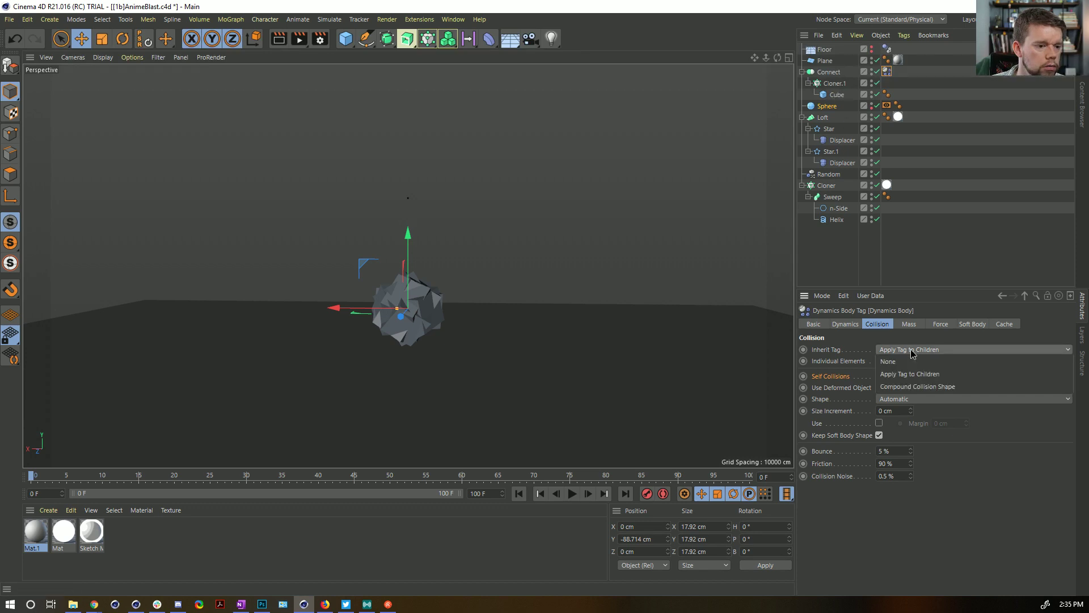
left_click(914, 362)
left_click(894, 363)
left_click(895, 373)
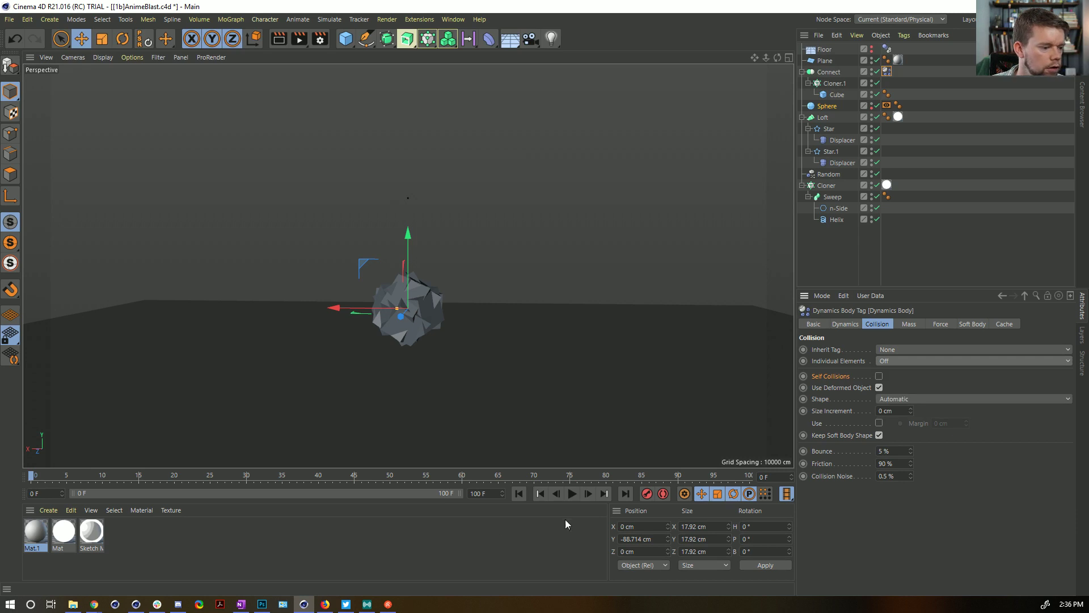
- Advance the first frames one at a time, replay the simulation from frame 0 to check the connected mesh, and rewind
left_click(590, 494)
left_click(591, 495)
left_click(590, 495)
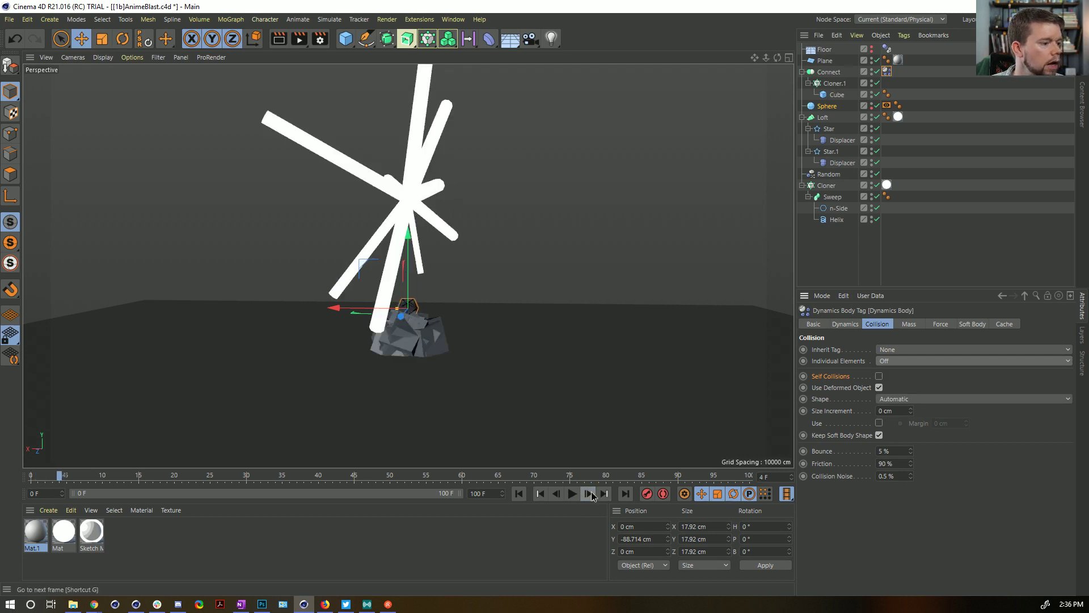
left_click(590, 494)
left_click(518, 494)
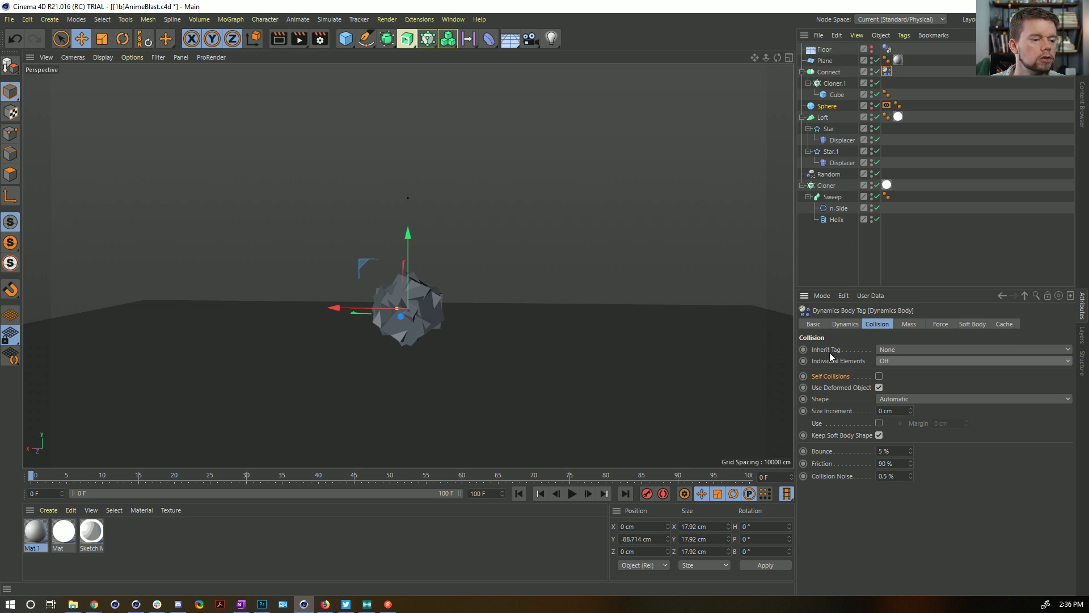
left_click(573, 493)
left_click(574, 494)
left_click(519, 494)
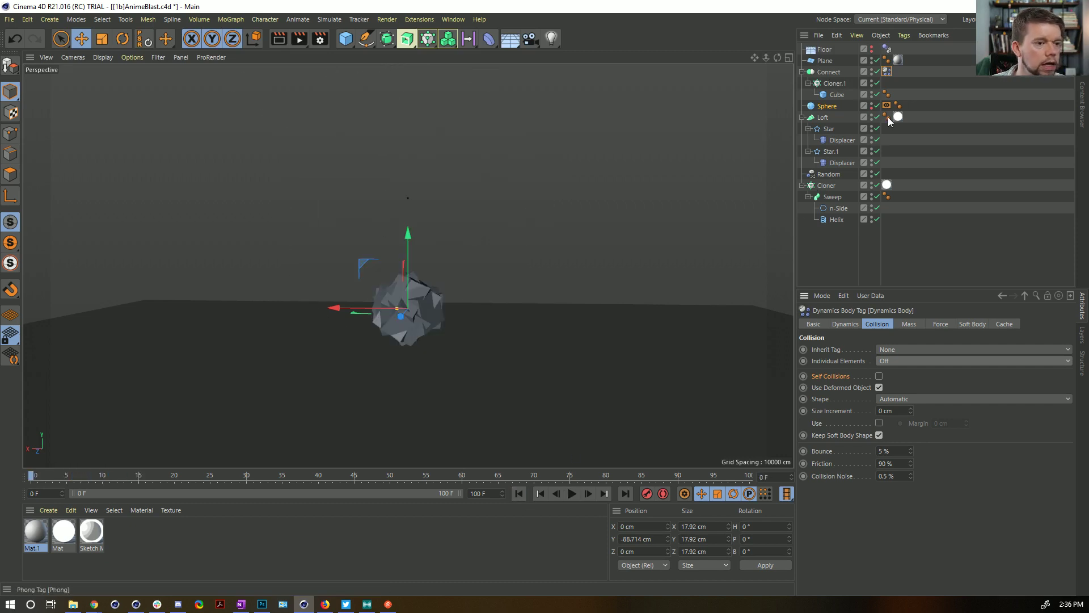
- Set the Sphere's segments to 16 for a denser set of cube clones
left_click(834, 84)
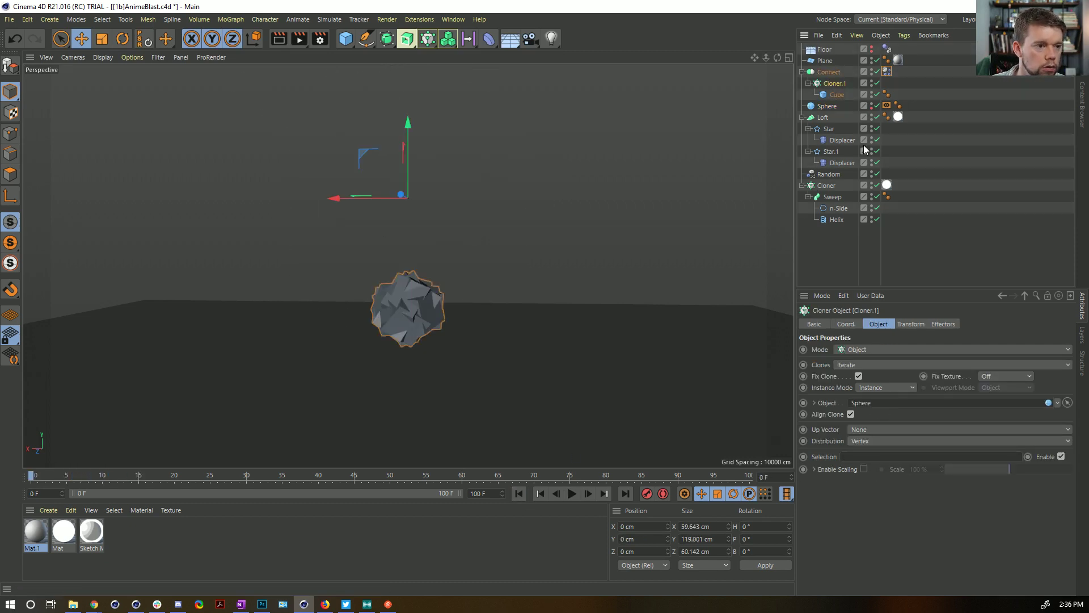
left_click(845, 324)
left_click(827, 106)
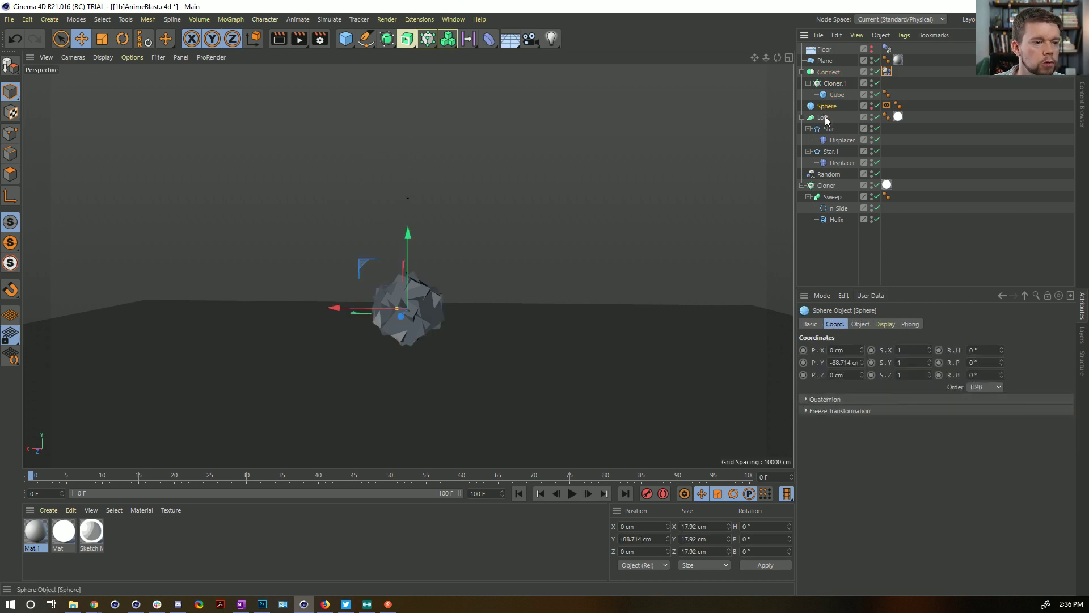
left_click(860, 323)
left_click_drag(873, 362, 801, 363)
type("16")
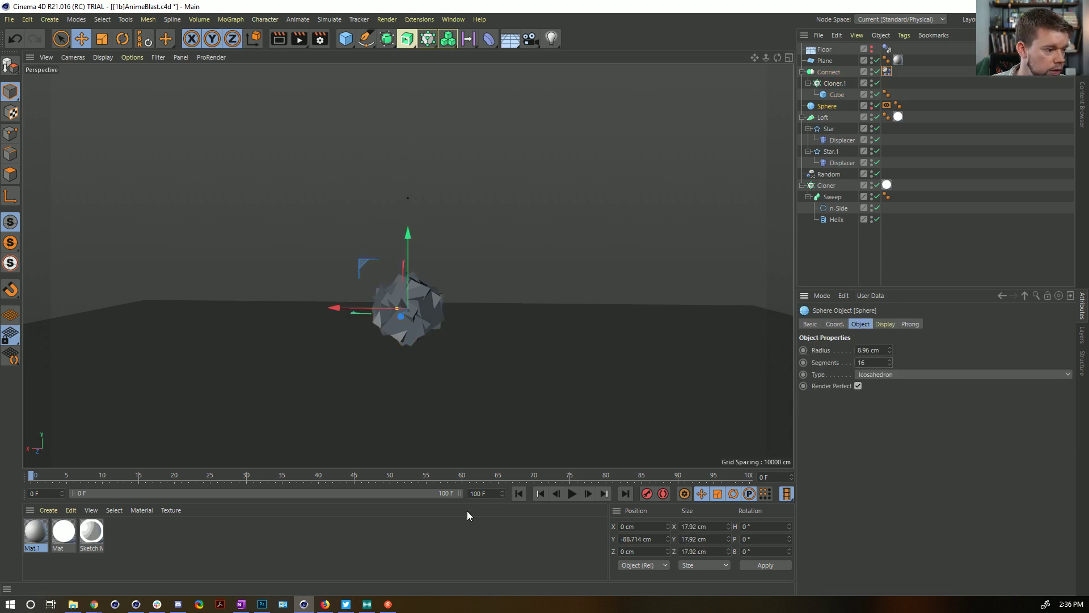
- Play the simulation twice from frame 0 to check how the denser connected mesh falls, and rewind
left_click(573, 494)
left_click(573, 494)
left_click(518, 493)
left_click(572, 493)
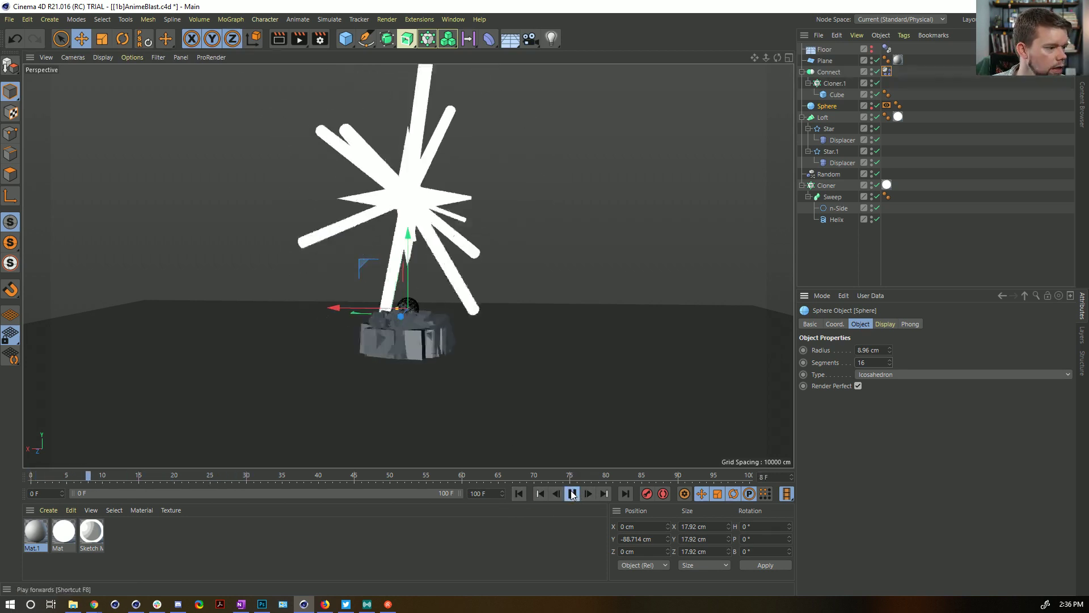
left_click(572, 494)
left_click(518, 493)
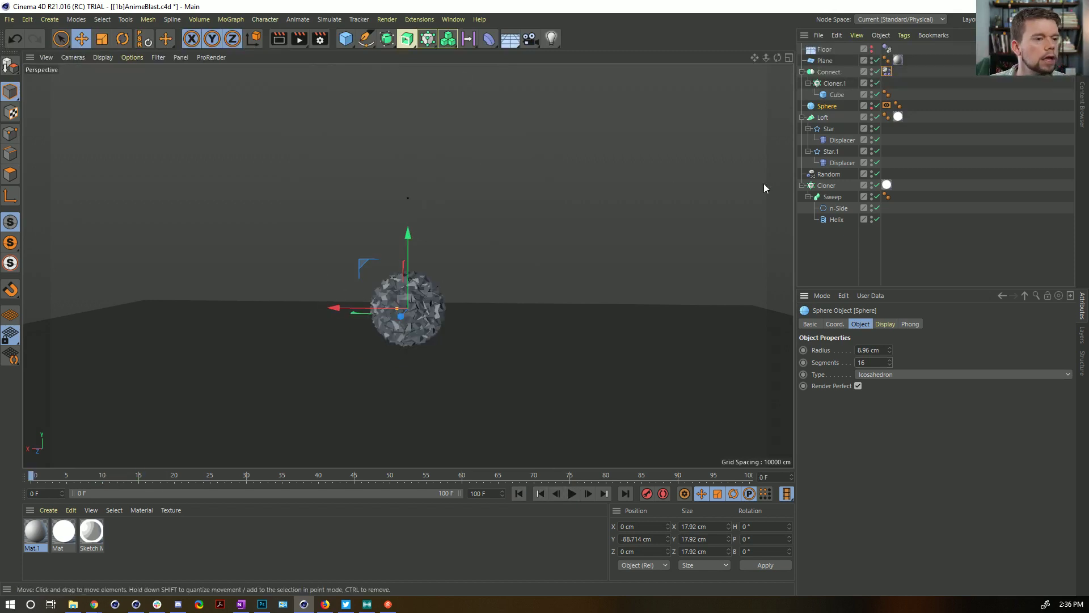
- Set the gravity to 0 cm in the project's dynamics settings
key("ctrl+d")
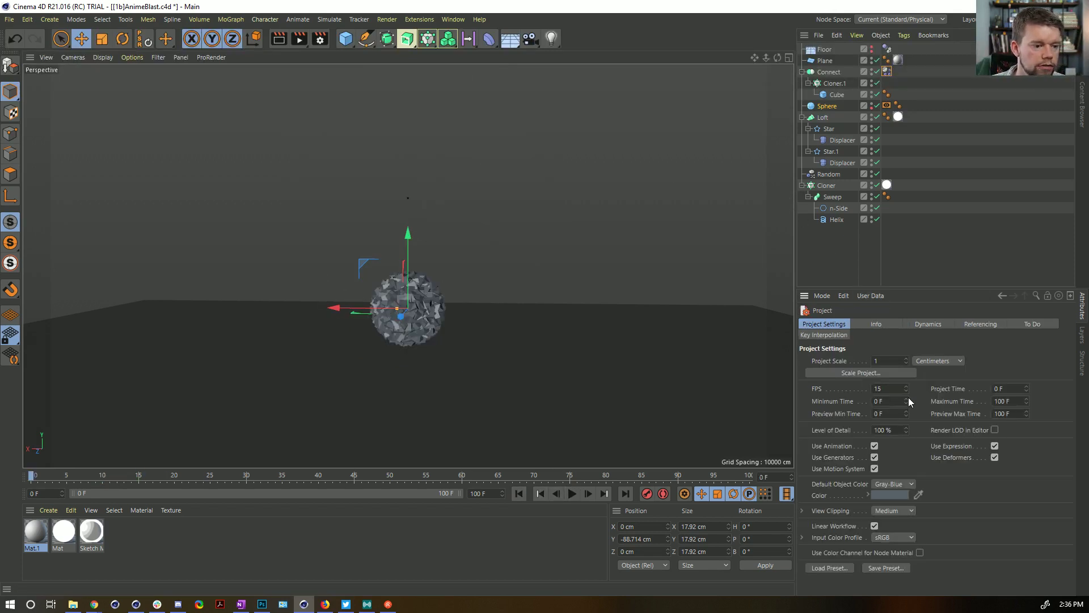
left_click(942, 324)
double_click(894, 426)
type("0")
key("Return")
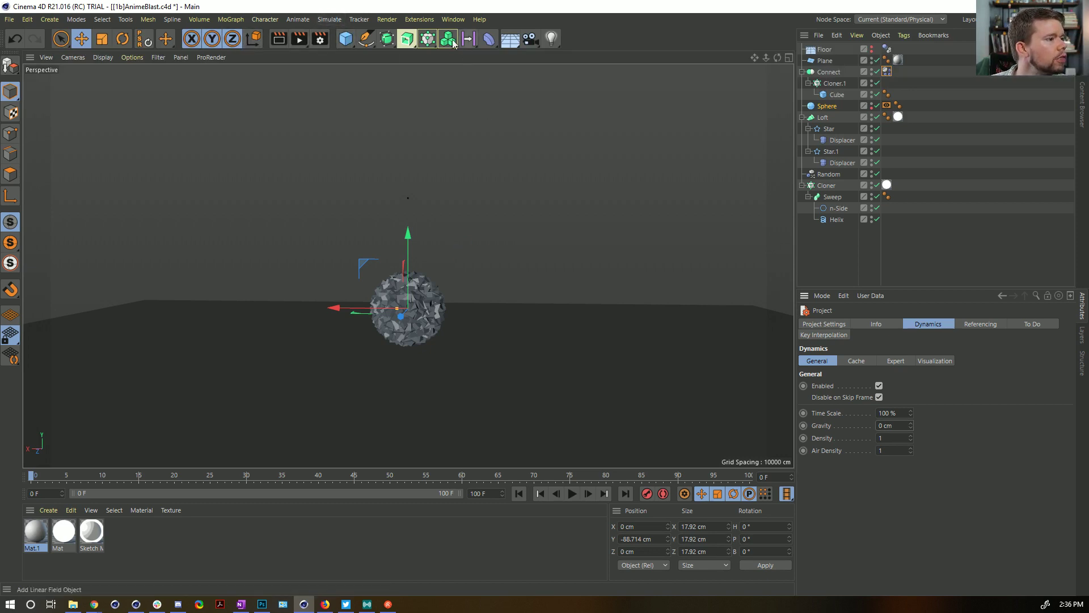
- Add a Field Force object and set its display line density to 100%
left_click(336, 20)
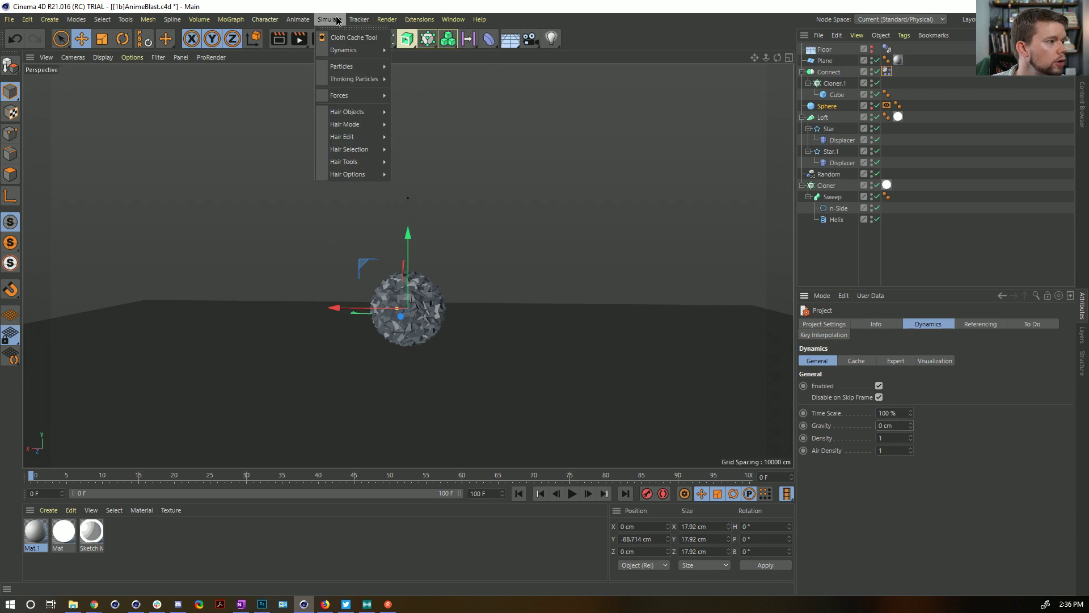
mouse_move(344, 71)
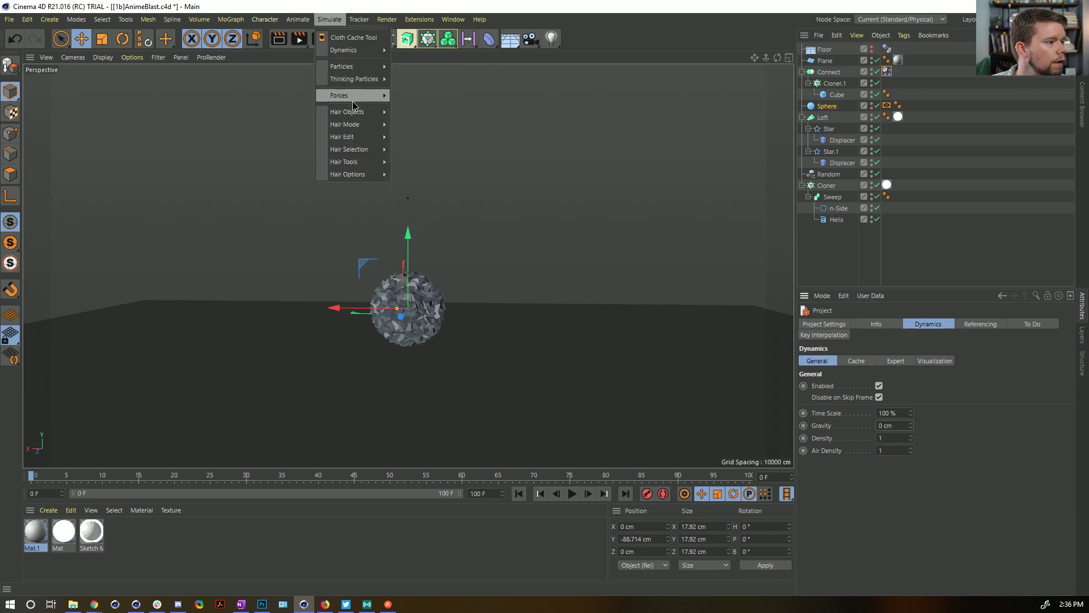
mouse_move(349, 96)
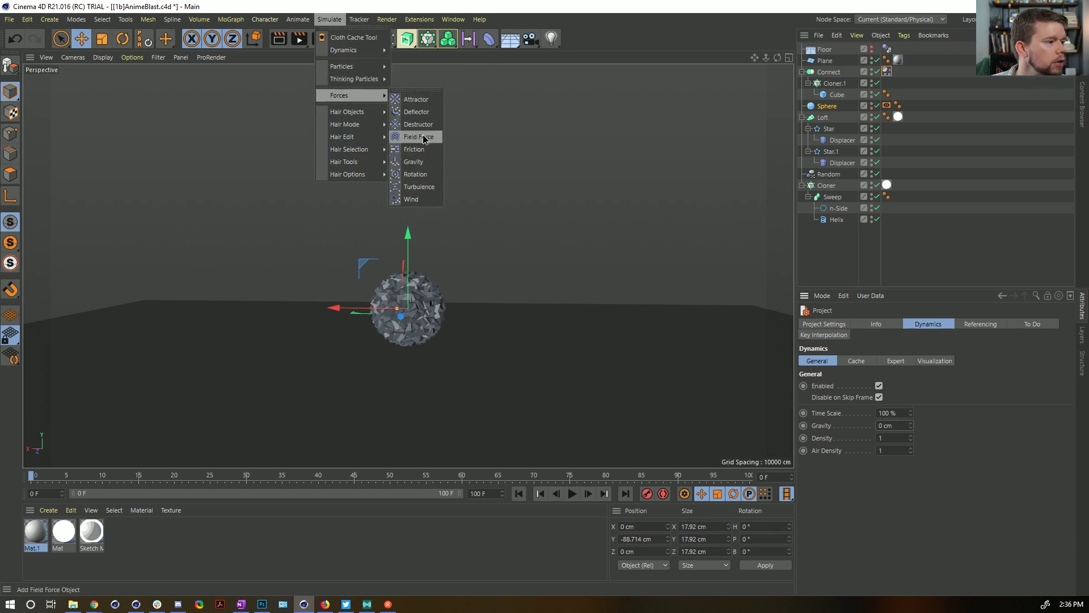
left_click(425, 138)
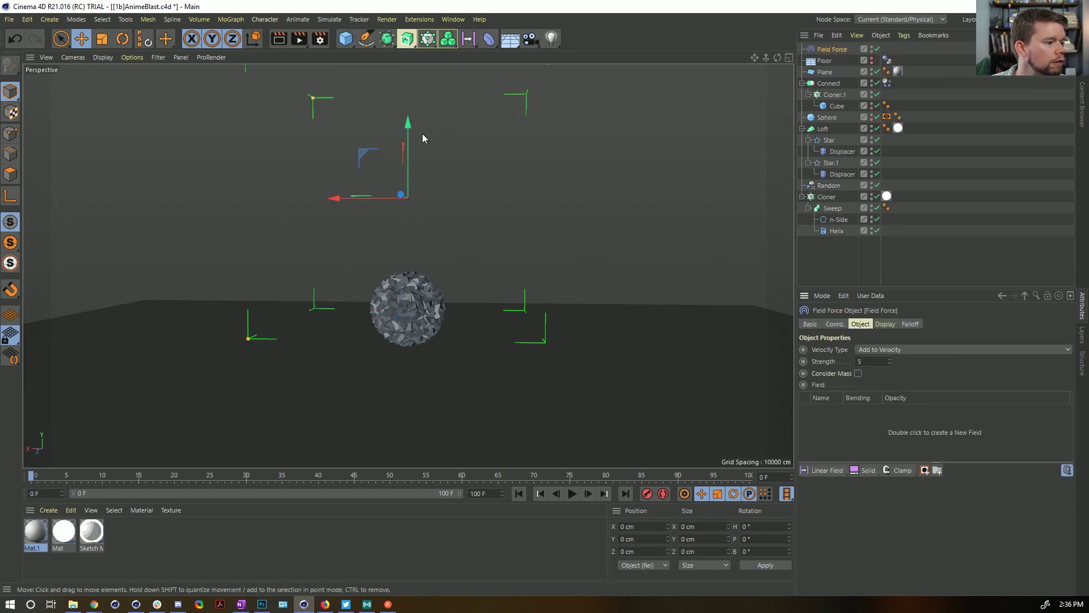
left_click(886, 325)
left_click_drag(941, 374, 1072, 374)
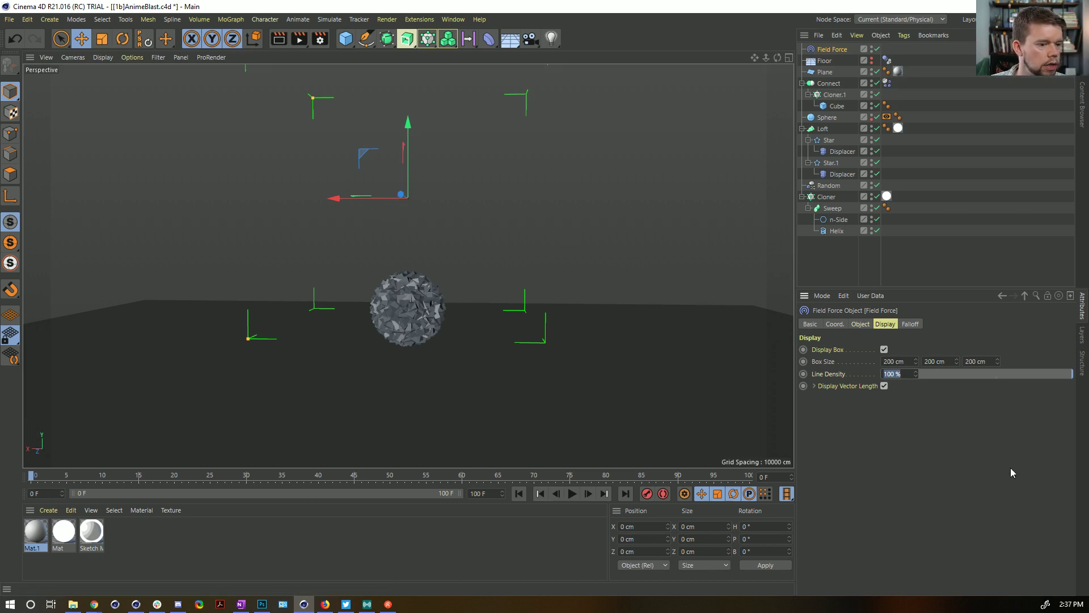
- Flatten the Field Force's display box by setting its Z size to 0 cm
double_click(989, 360)
type("0")
key("Return")
- Add a Spherical Field to the Field Force's field list
left_click(860, 325)
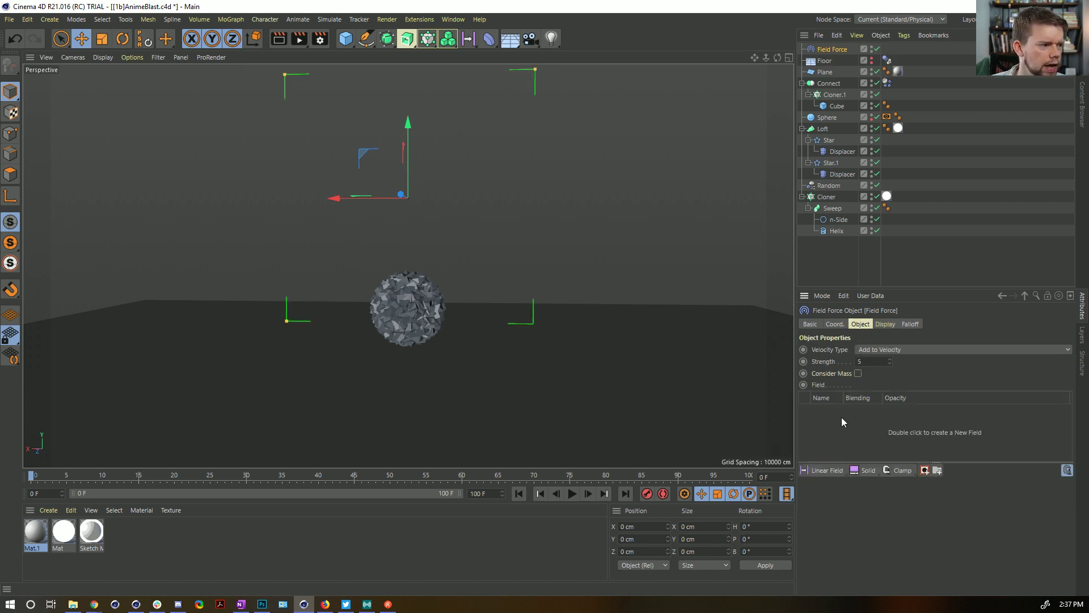
left_click(832, 471)
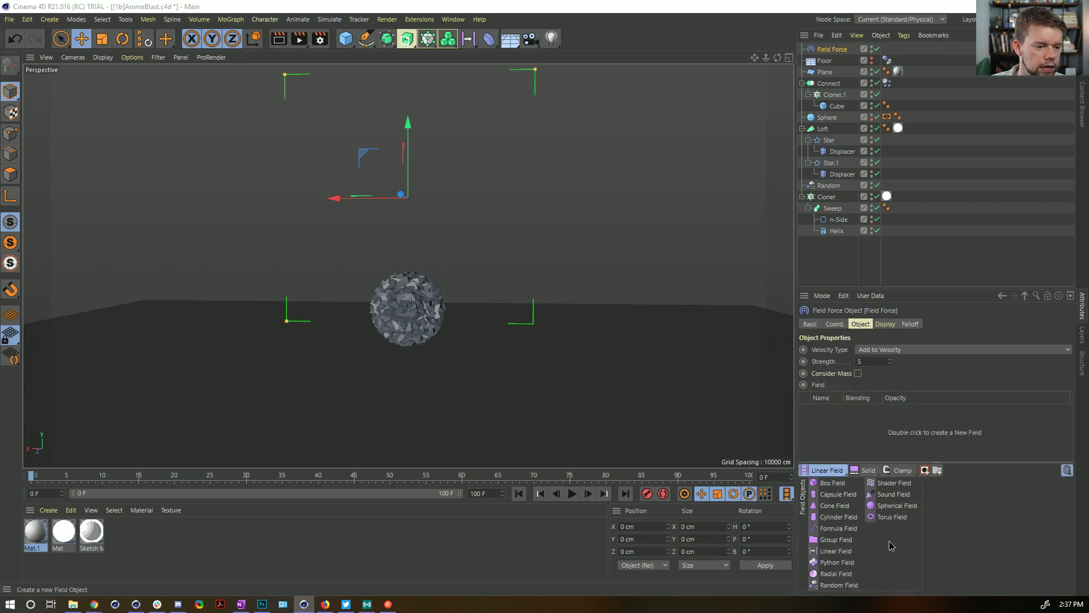
left_click(896, 505)
left_click_drag(417, 169, 468, 218, "alt")
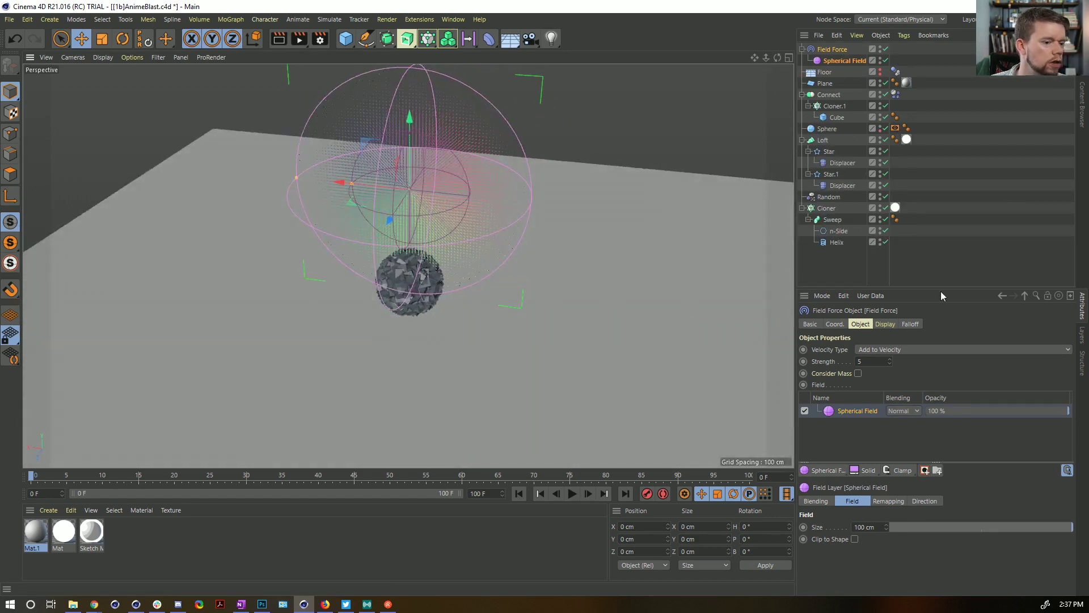
- Try the Field Force's display box with a Z size of 200 cm, and return it to 0 cm
left_click(829, 51)
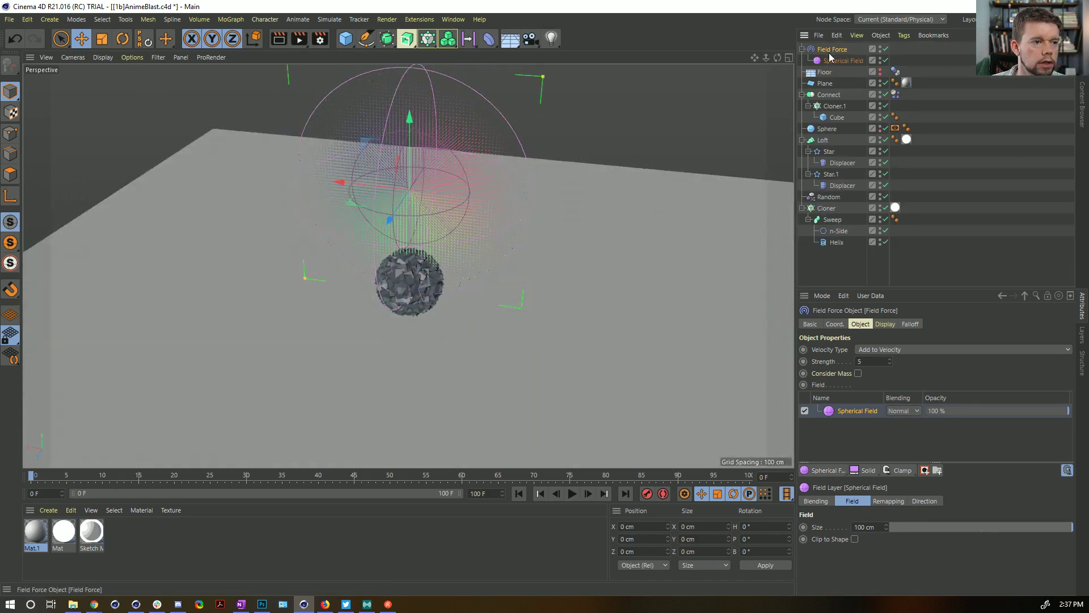
left_click(887, 324)
left_click_drag(984, 360, 922, 404)
type("200")
key("Return")
mouse_move(463, 207)
left_mouse_down("alt")
mouse_move(343, 143)
mouse_move(497, 206)
mouse_move(452, 189)
left_mouse_up("alt")
double_click(984, 361)
type("0")
key("Return")
left_click_drag(527, 284, 450, 227, "alt")
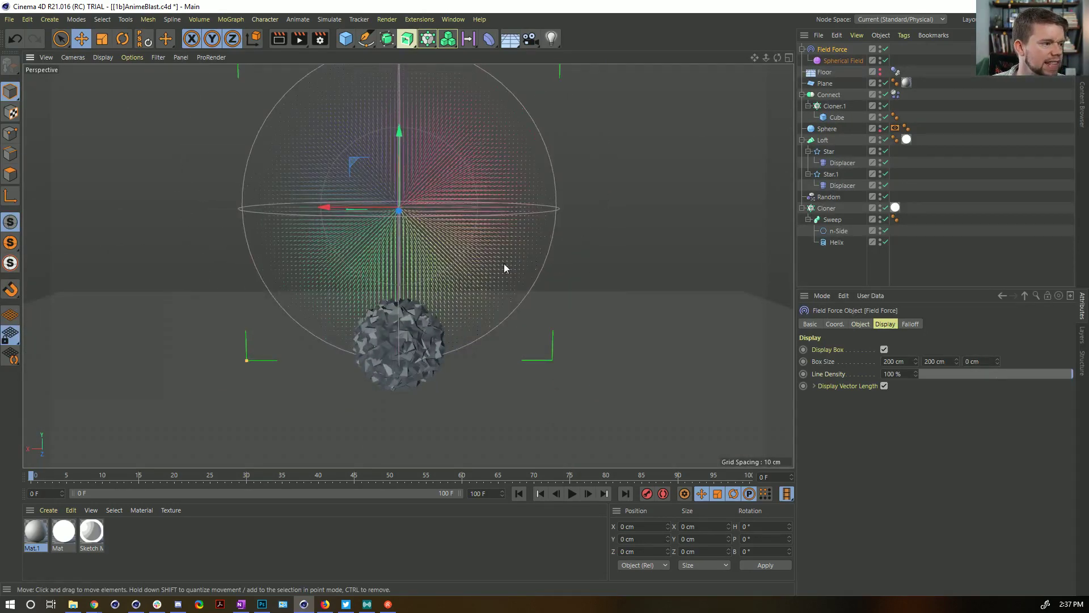
left_click_drag(419, 233, 457, 277, "alt")
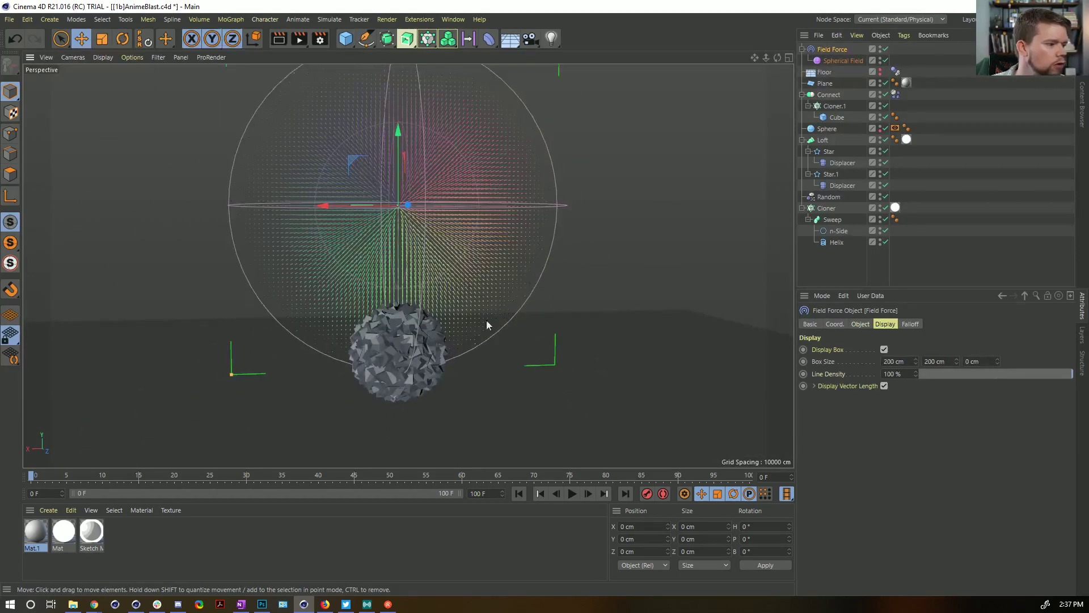
- Play the simulation to check how the Spherical Field moves the cube clones, and rewind to frame 0
left_click_drag(477, 331, 493, 368, "alt")
left_click(572, 494)
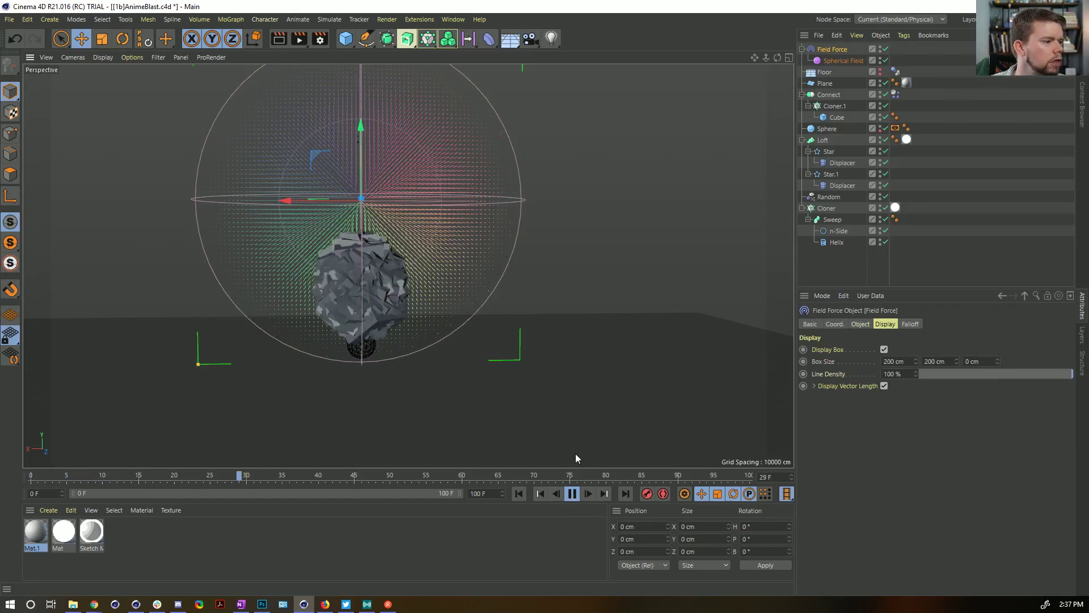
left_click(573, 494)
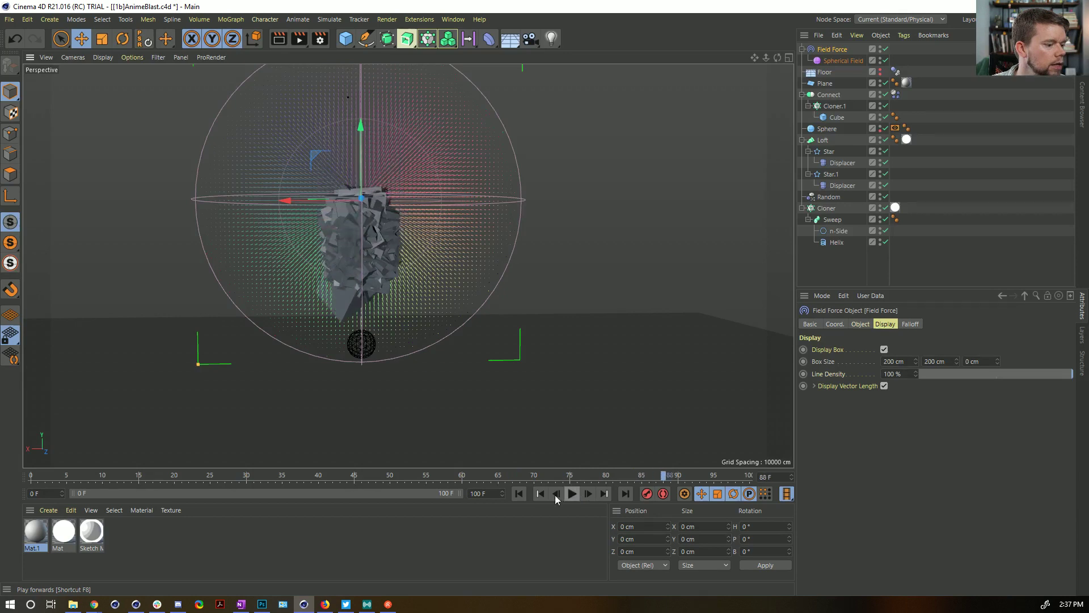
left_click(520, 494)
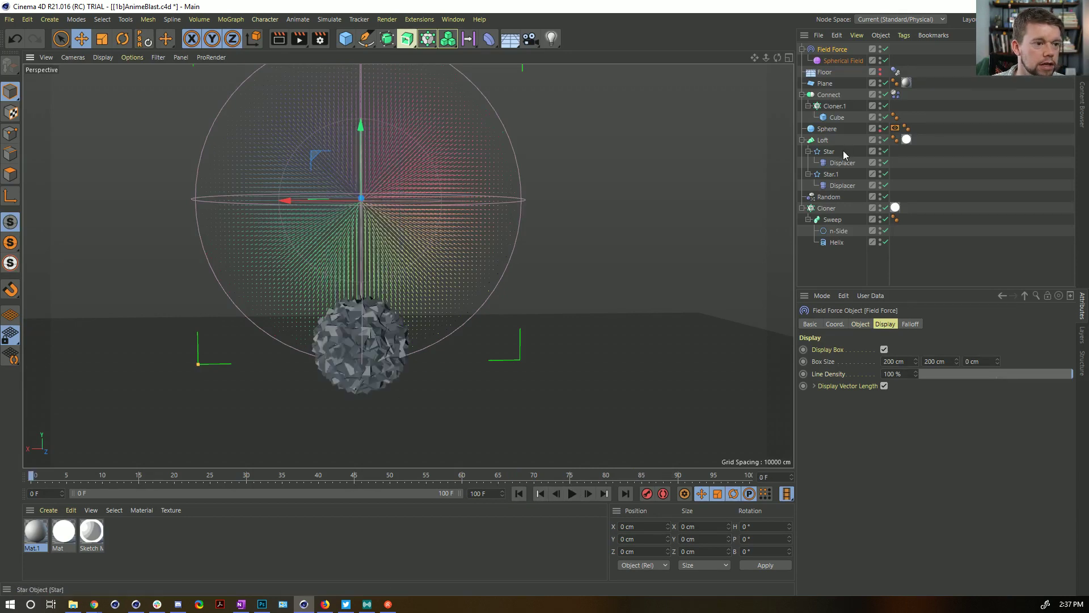
- Turn off Invert Direction on the Spherical Field to point its force outward
left_click(844, 61)
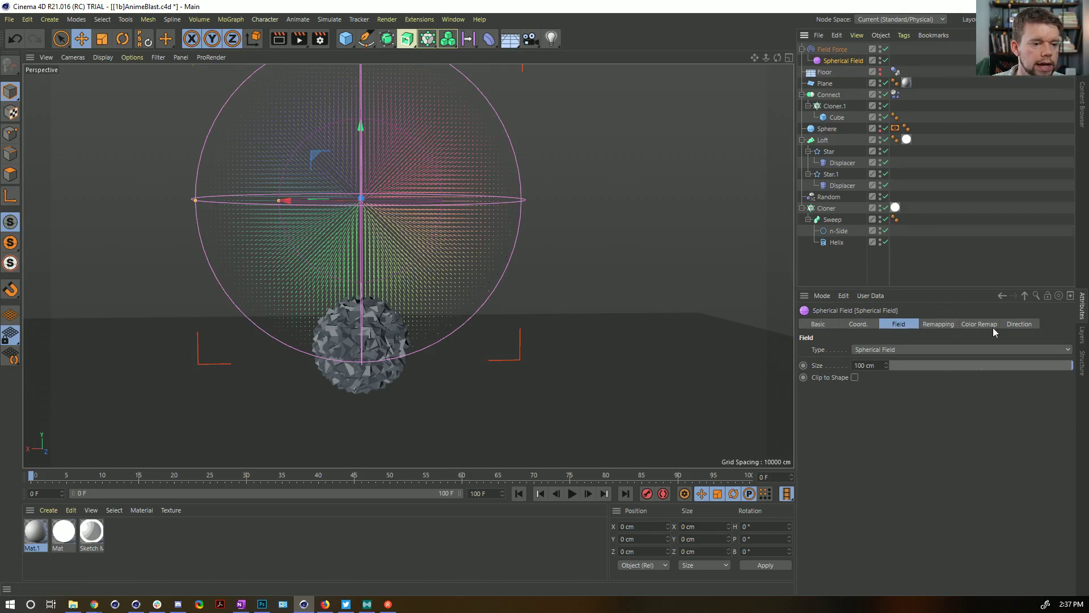
left_click(1019, 325)
left_click(865, 384)
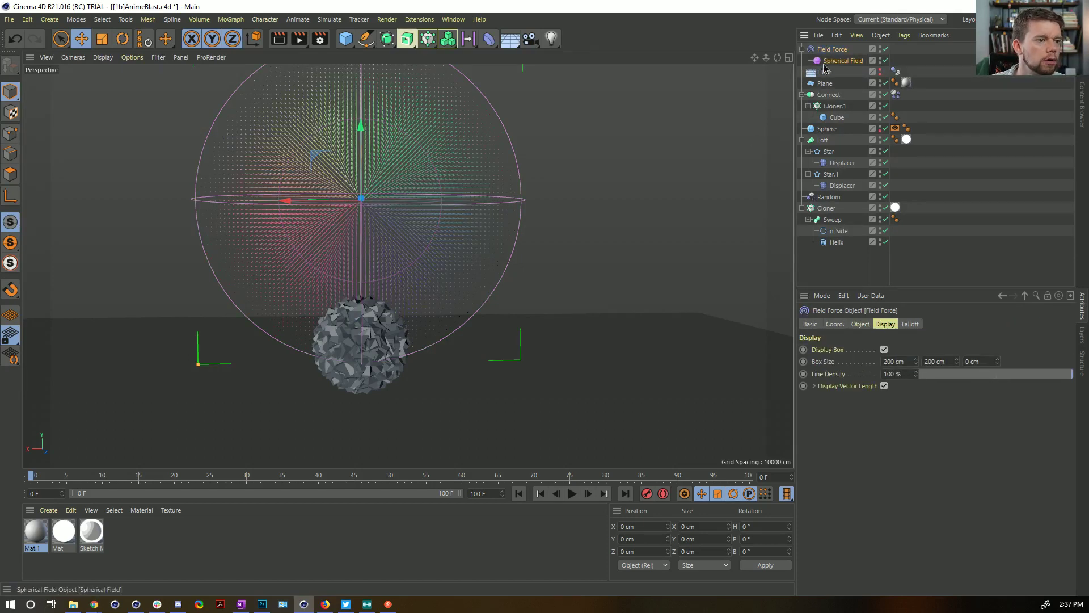
- Lower the Spherical Field to about Y -71.5 cm, test the simulation briefly, and rewind
left_click_drag(362, 138, 355, 254)
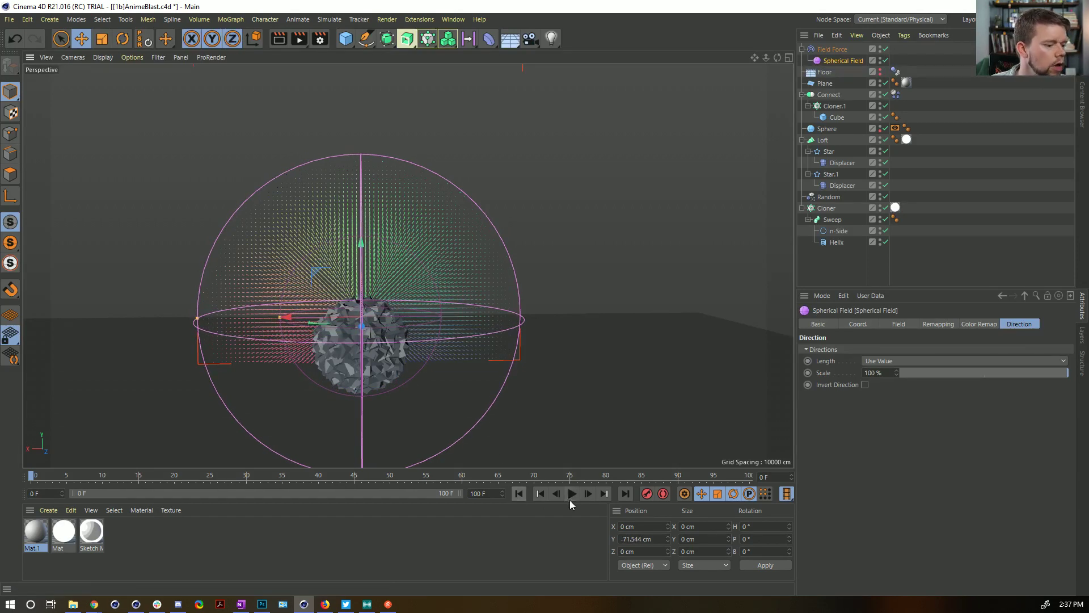
left_click(571, 494)
left_click(572, 495)
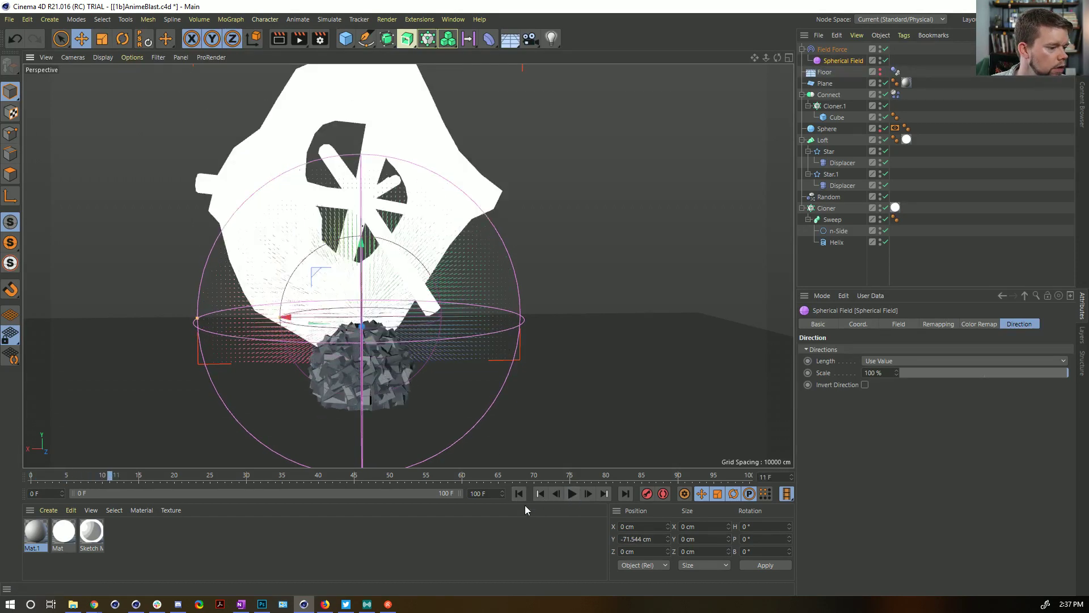
left_click_drag(433, 341, 459, 363, "alt")
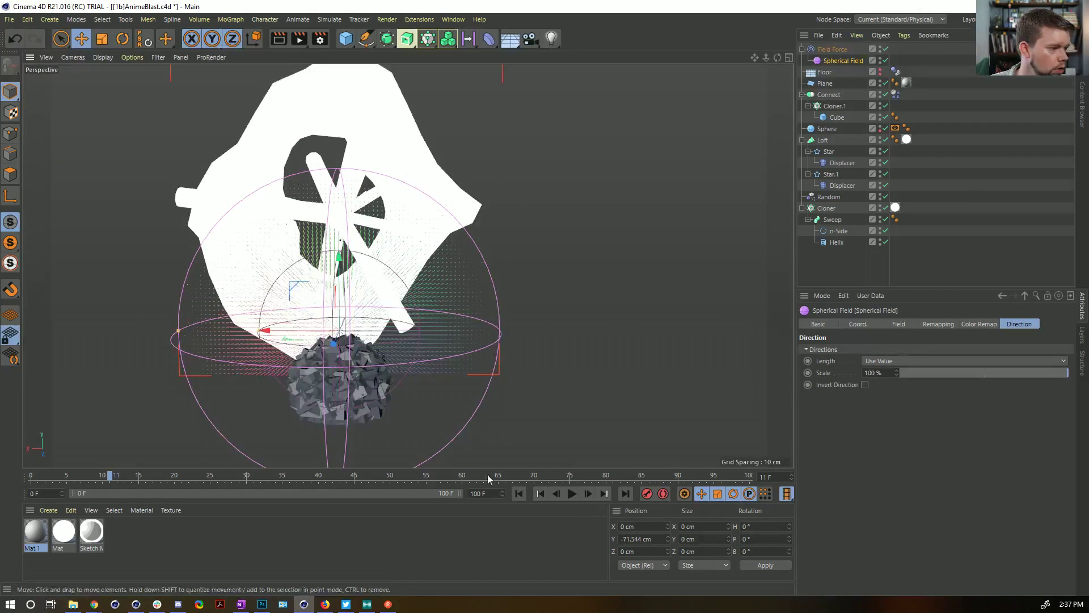
left_click(519, 494)
- Lower the Spherical Field to about Y -78.8 cm, test the simulation, and rewind
left_click_drag(487, 404, 372, 308, "alt")
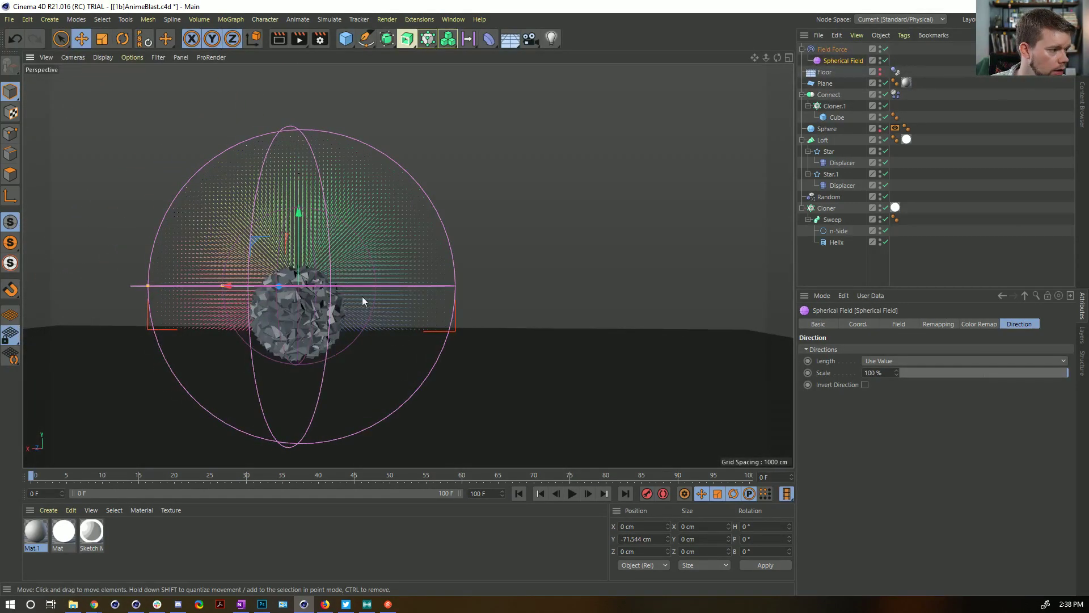
left_click_drag(299, 213, 292, 224)
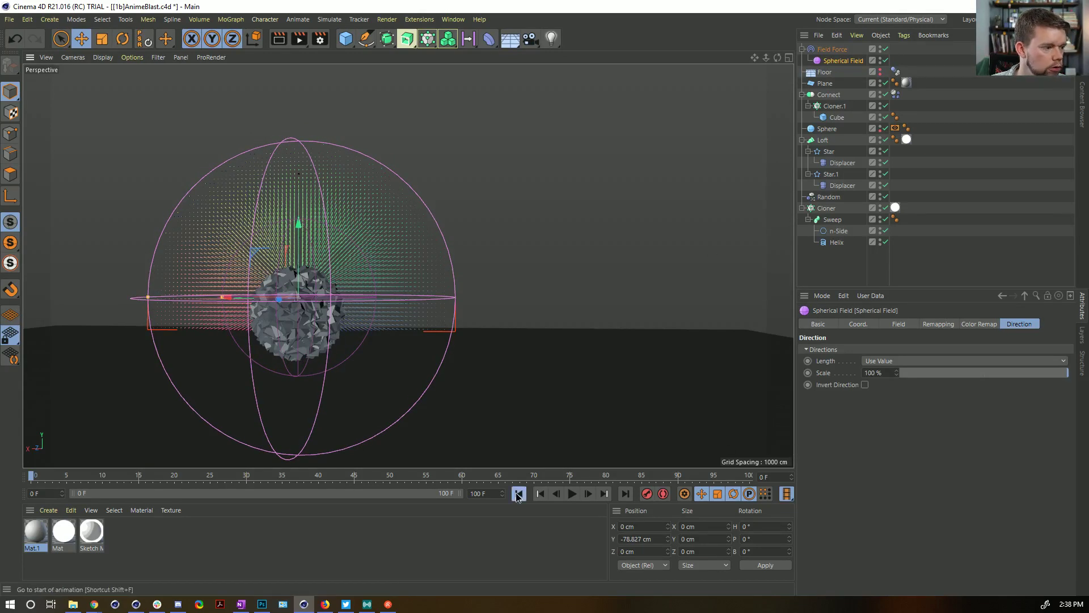
left_click(573, 495)
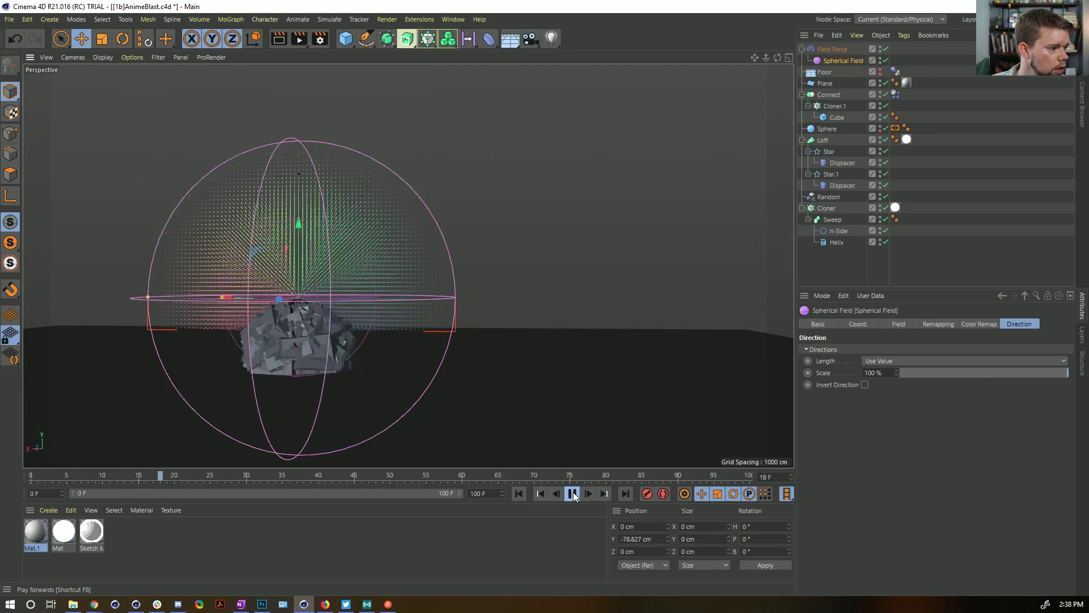
left_click(573, 495)
left_click(530, 499)
- Review the project's dynamics settings and the Field Force's display settings
key("ctrl+d")
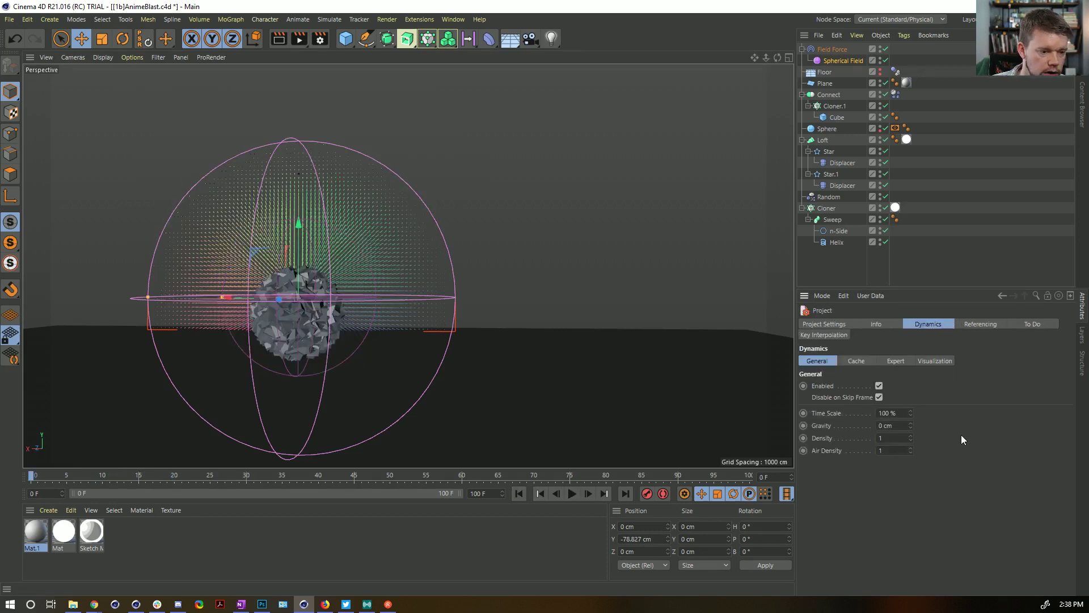
left_click(832, 50)
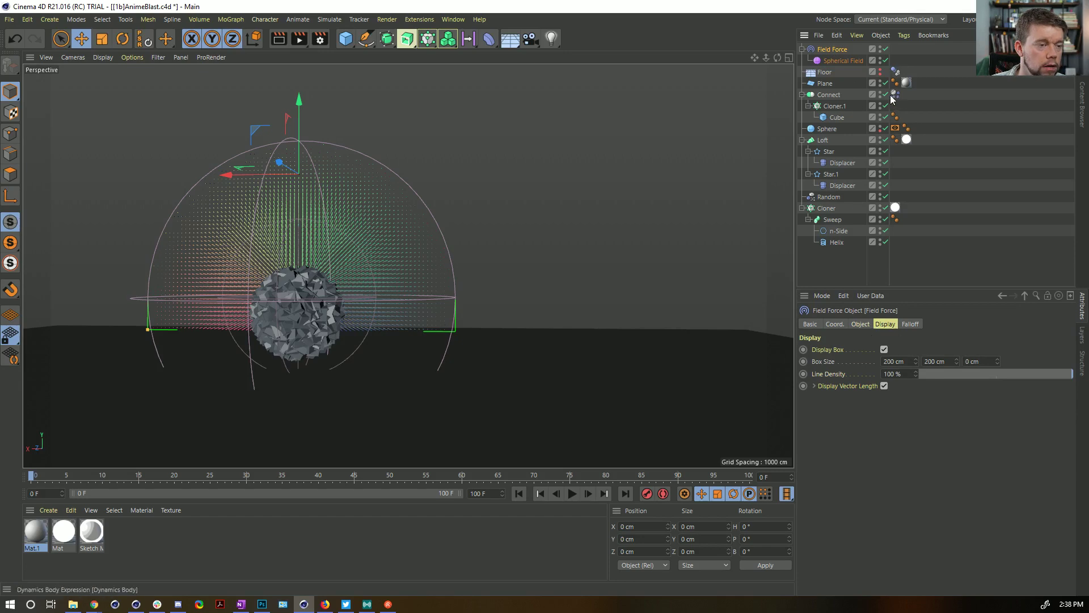
mouse_move(333, 305)
left_mouse_down("alt")
mouse_move(409, 300)
mouse_move(322, 319)
left_mouse_up("alt")
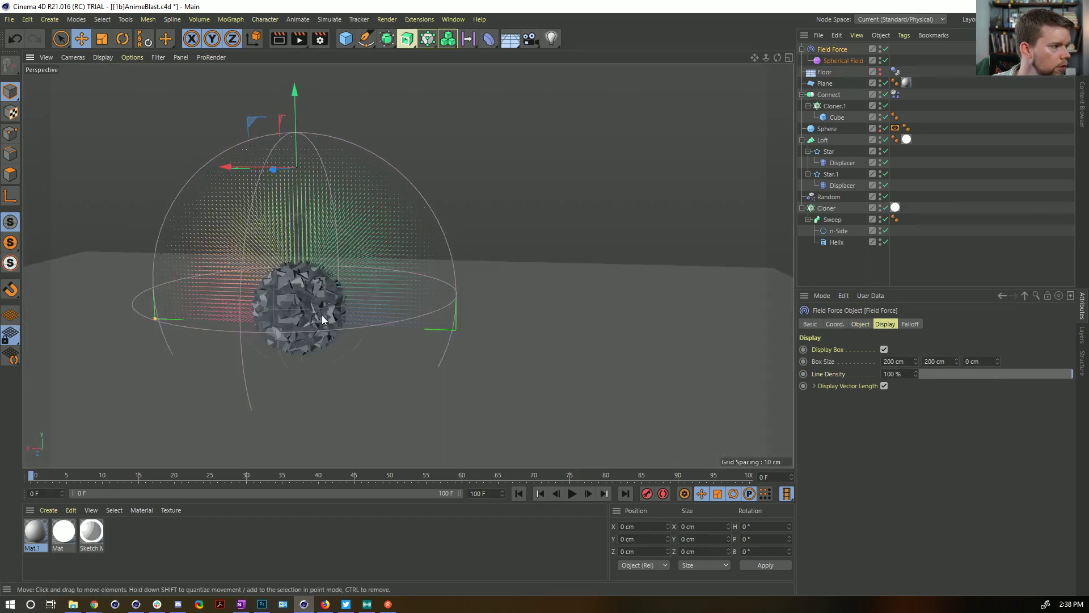
- Lower the Spherical Field to about Y -93.8 cm, play the simulation twice from frame 0, and rewind
left_click(833, 61)
left_click_drag(297, 229, 297, 248)
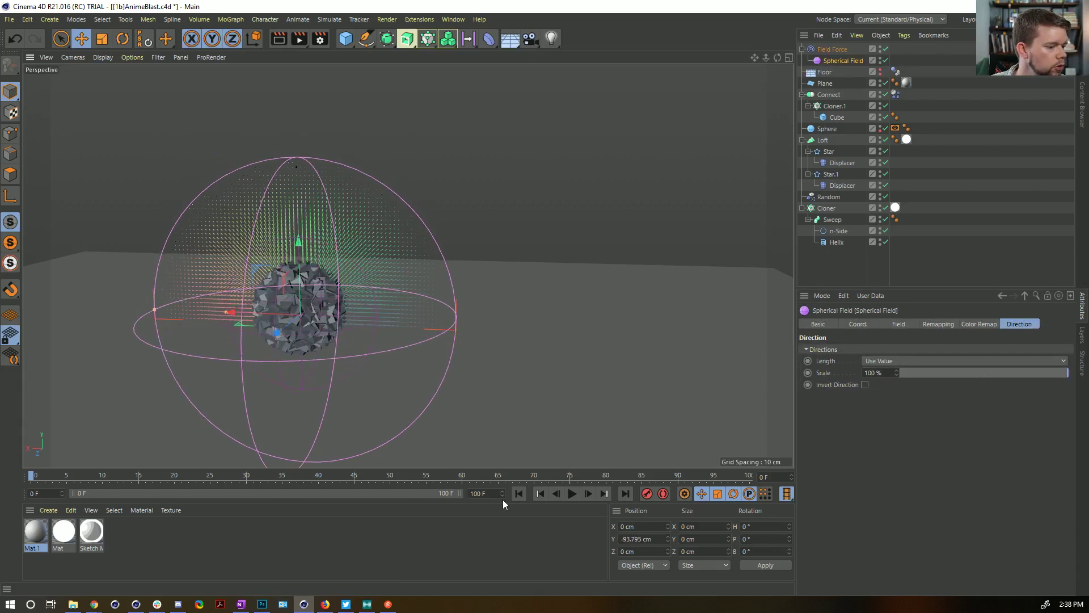
left_click(572, 494)
left_click(519, 495)
left_click(572, 494)
left_click(573, 493)
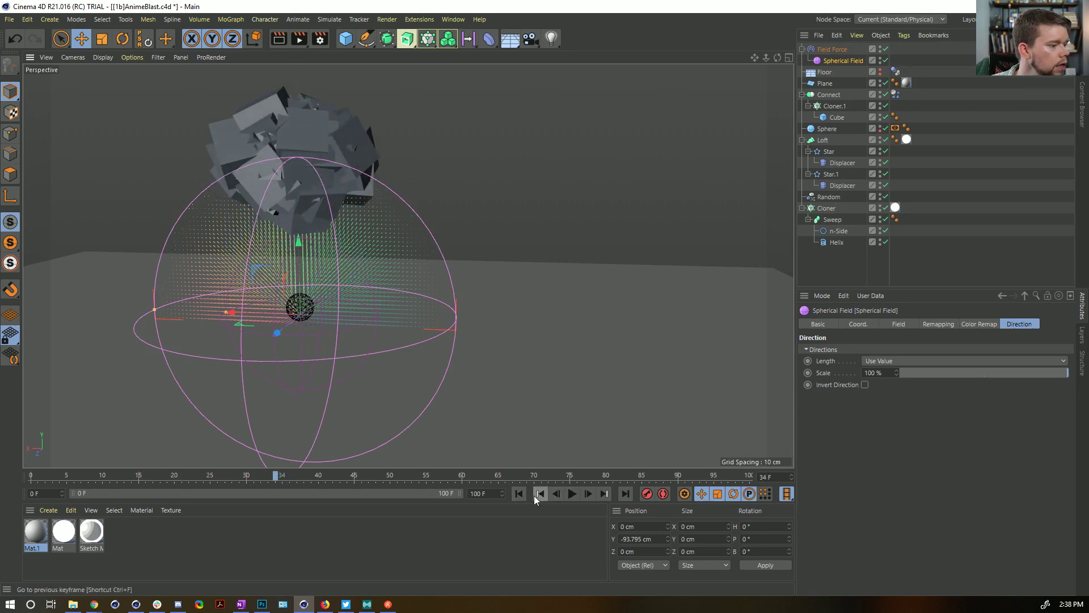
left_click(519, 494)
- Raise the Spherical Field to about Y -84.3 cm and test the simulation briefly
left_click_drag(298, 244, 299, 229)
left_click(573, 494)
left_click(573, 493)
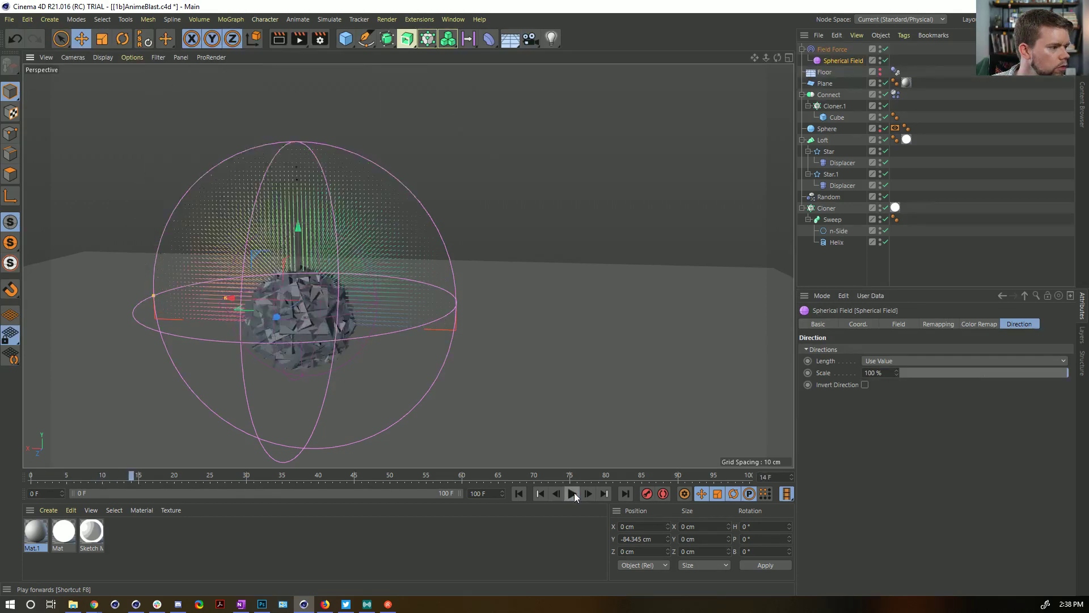
- Set the Spherical Field's remapping Inner Offset to 86%, replay the simulation from frame 0, and rewind
left_click(973, 325)
left_click(947, 325)
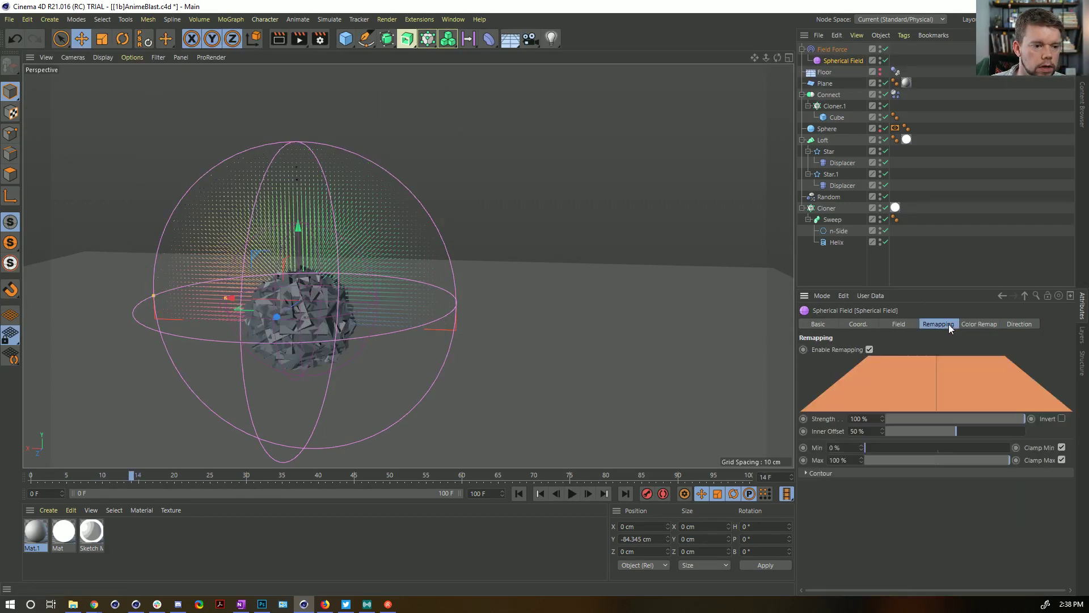
left_click_drag(956, 431, 1007, 432)
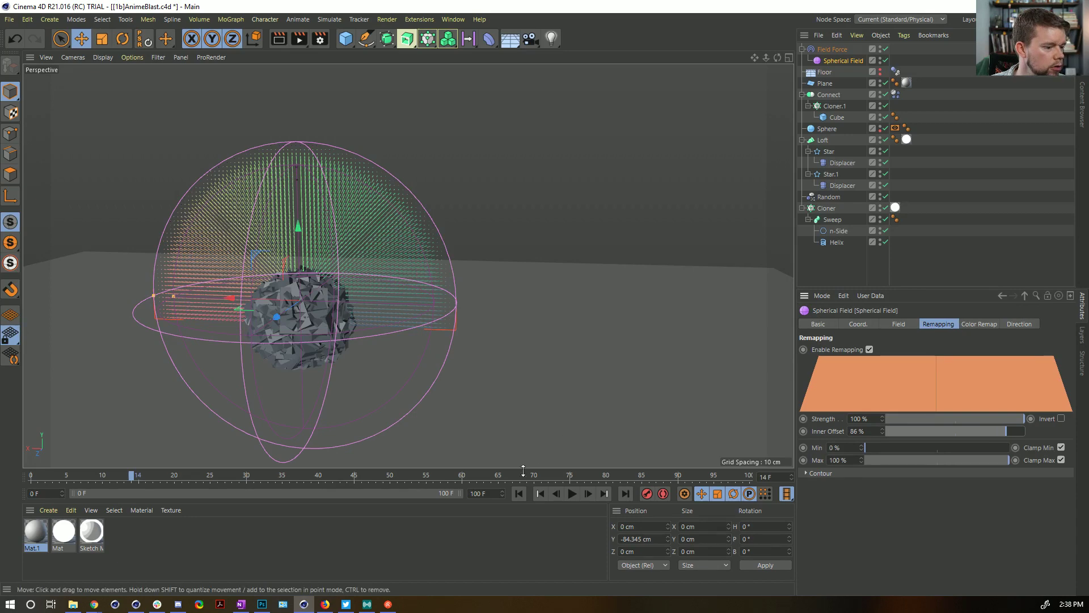
left_click(519, 493)
left_click(572, 493)
left_click(571, 493)
left_click(519, 494)
- Set the Spherical Field's direction Scale to 500%, play the simulation, and rewind
left_click(1015, 327)
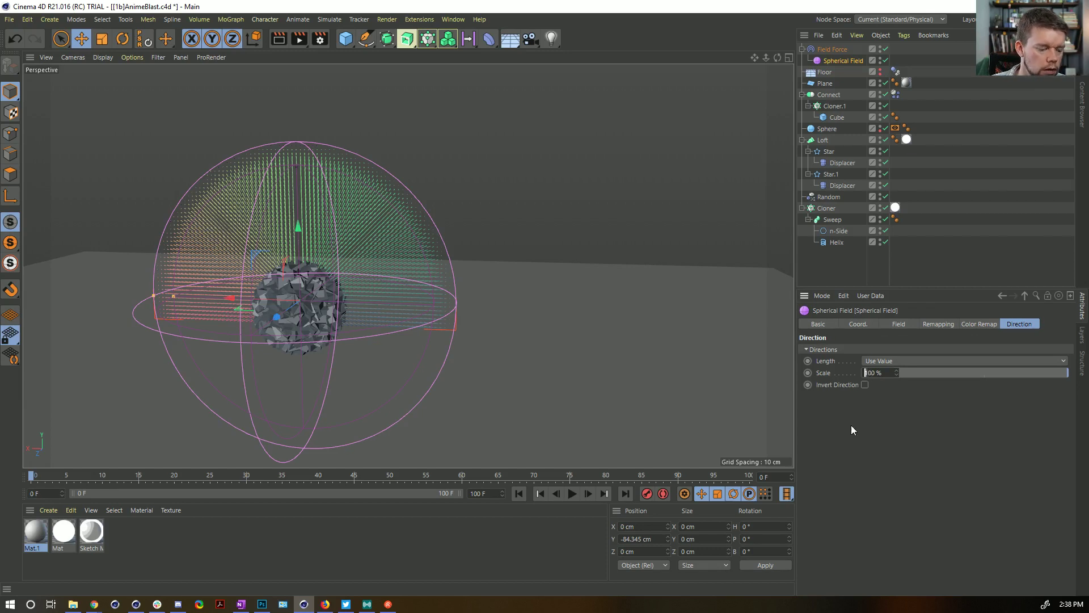
type("5")
key("Return")
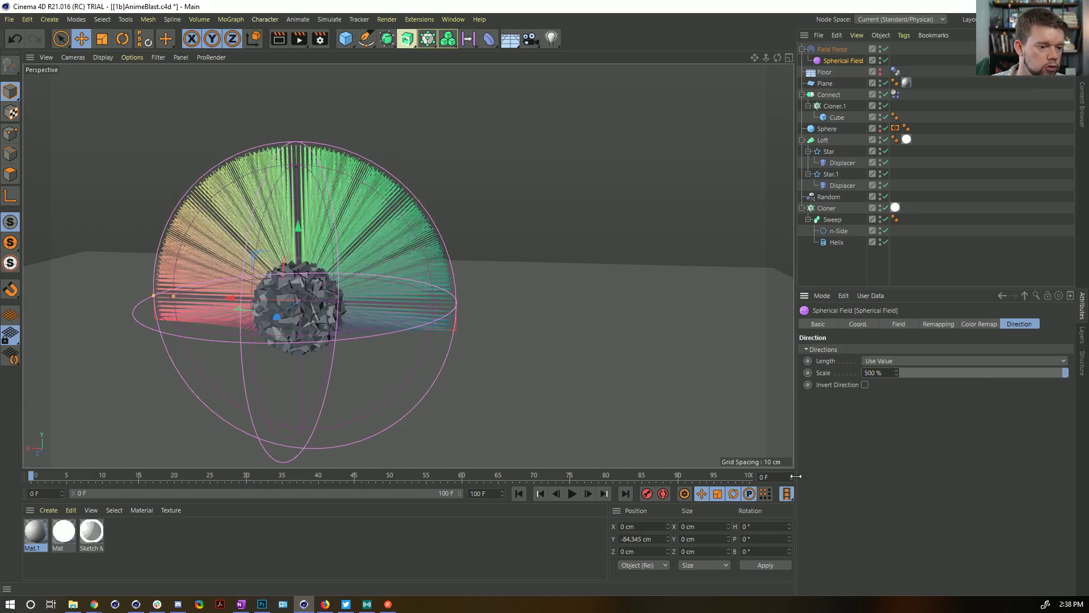
left_click(572, 493)
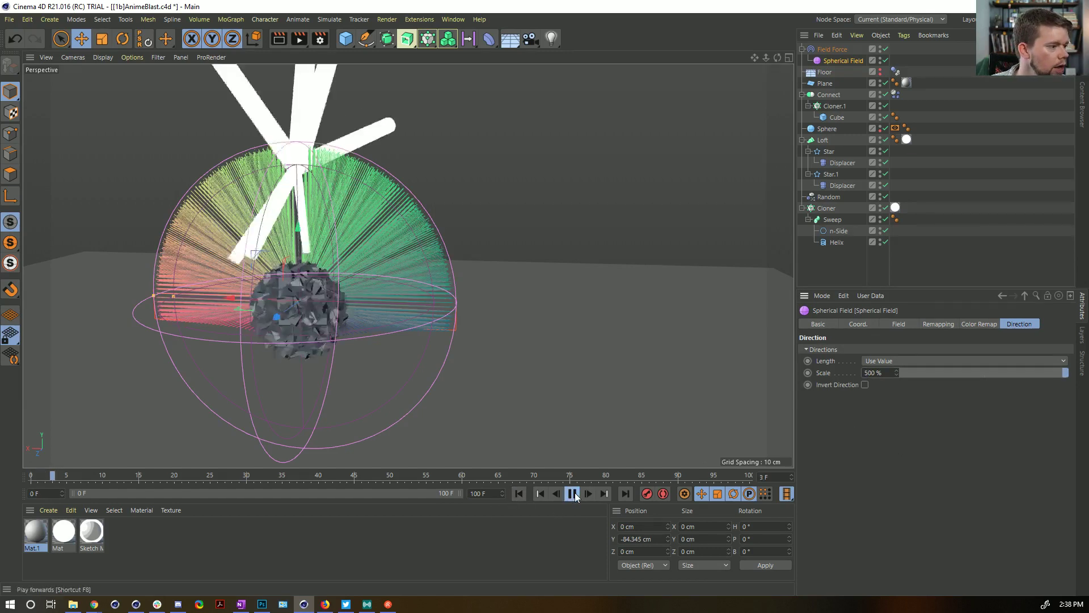
left_click(519, 494)
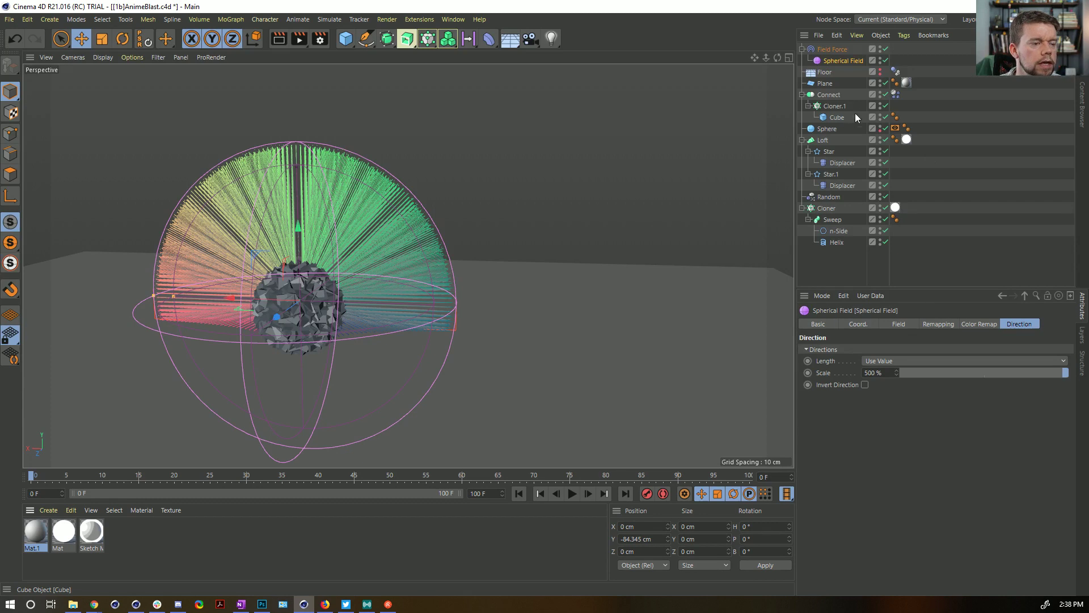
- Set the Structural springs to 1000 in the Connect object's soft body settings and replay the simulation from frame 0
left_click(896, 94)
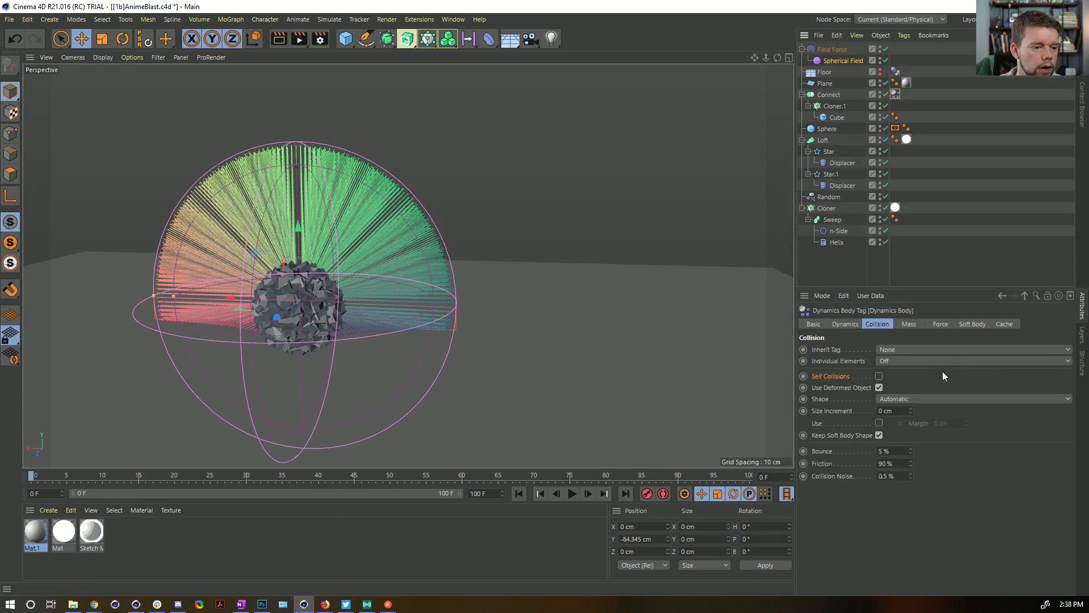
left_click(971, 324)
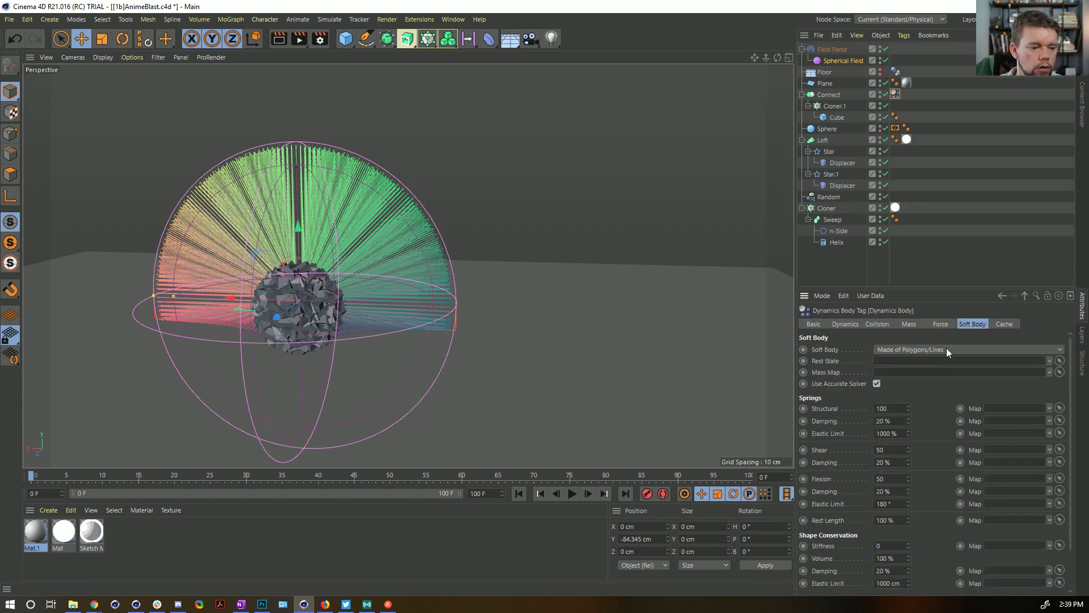
key("Return")
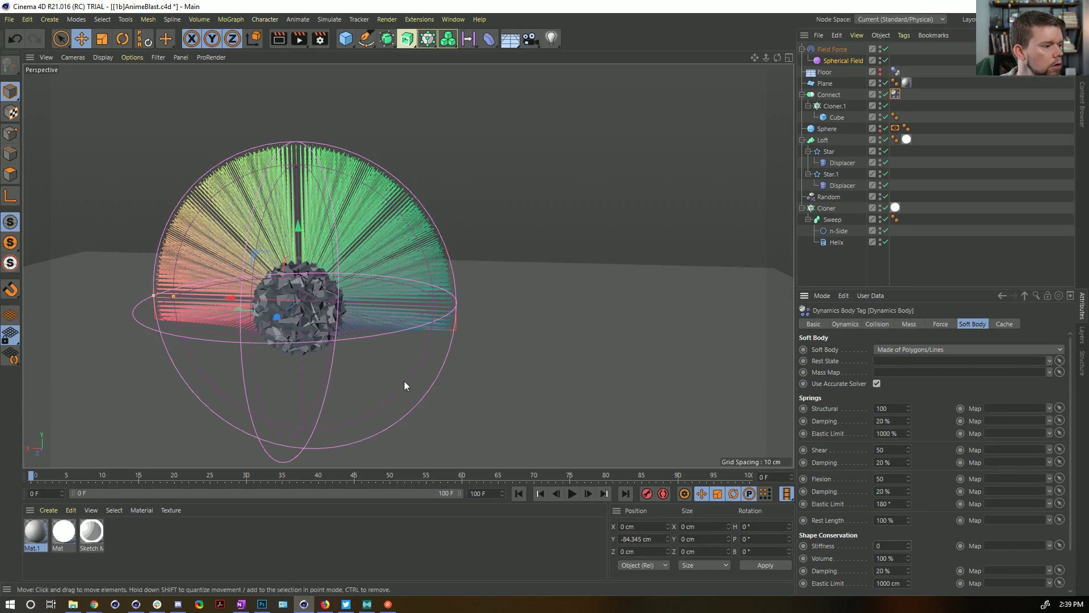
left_click(889, 546)
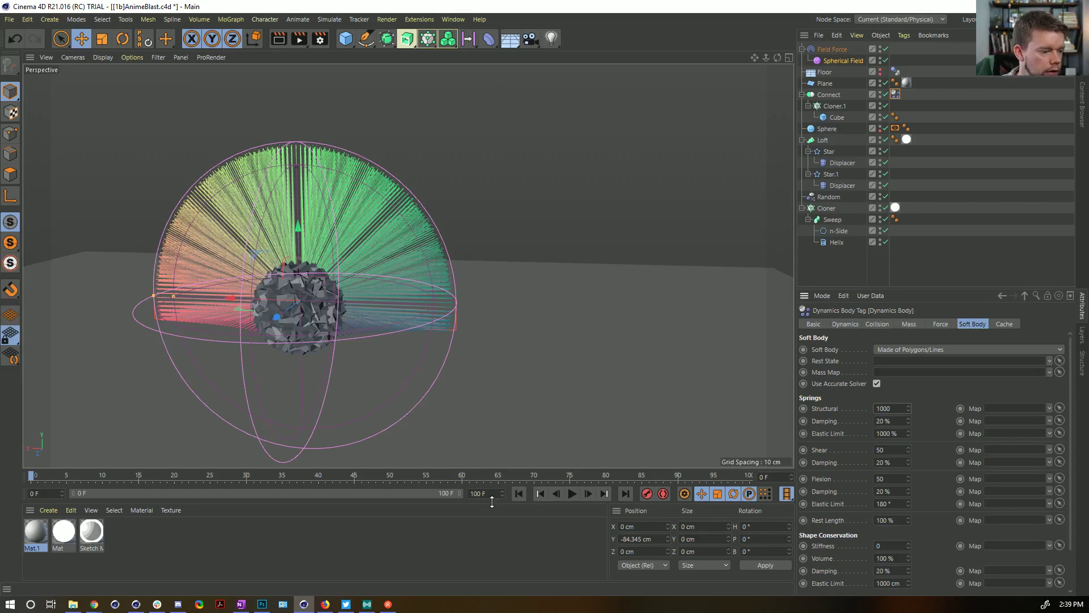
left_click(572, 494)
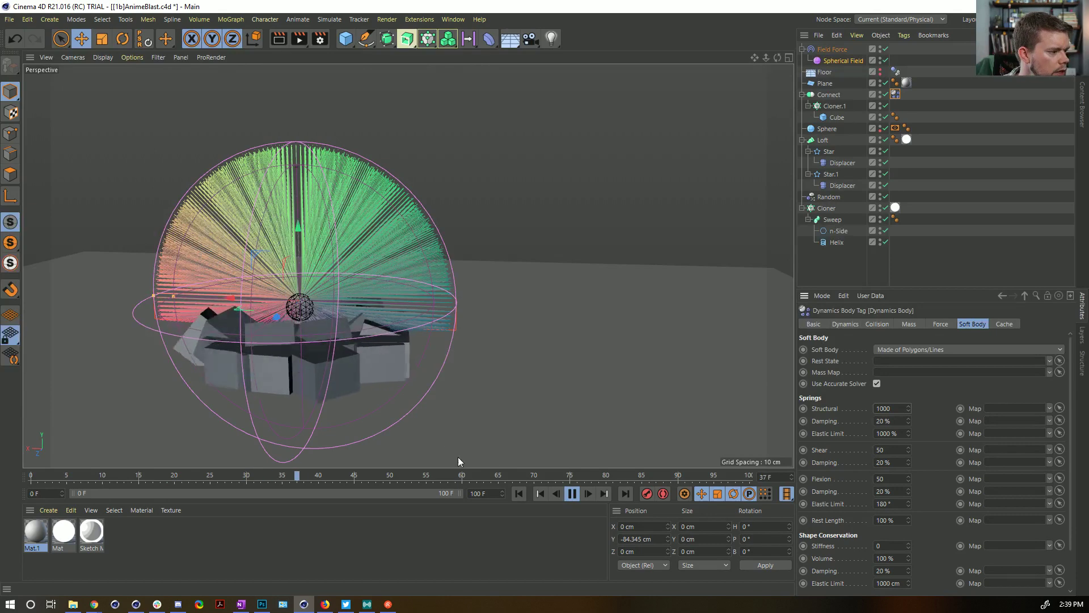
left_click(519, 494)
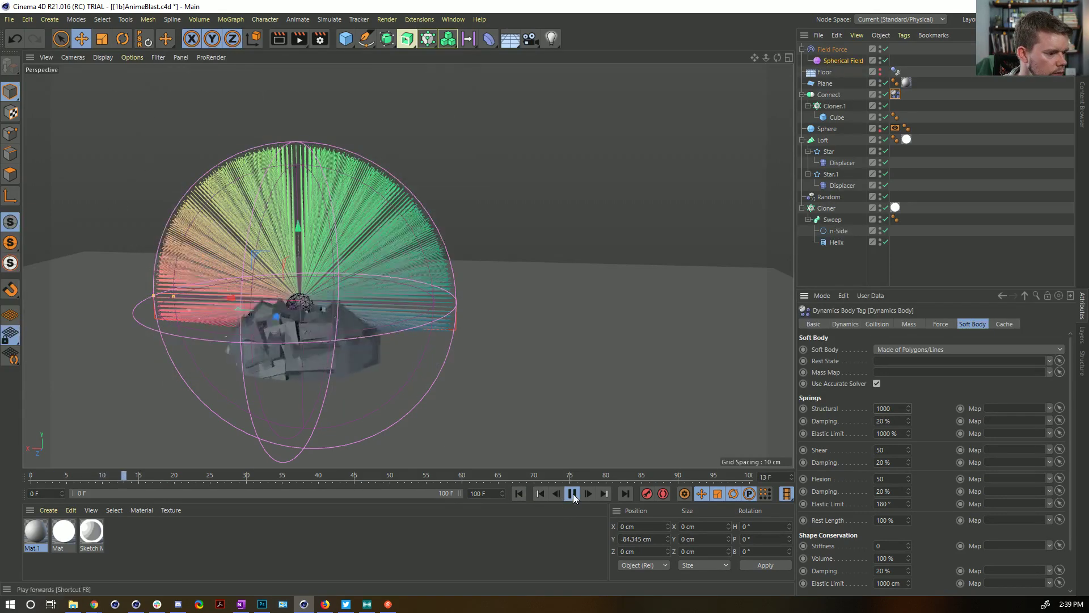
- Lower the Spherical Field to about Y -95.6 cm, play the simulation briefly, and rewind
left_click(571, 494)
left_click(519, 493)
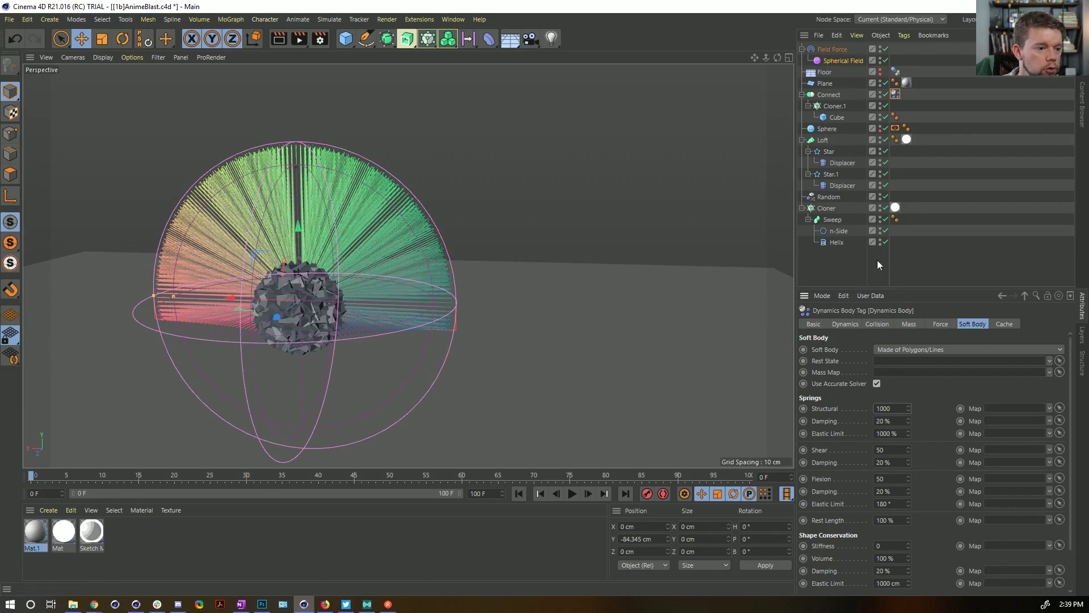
left_click(838, 60)
key("o")
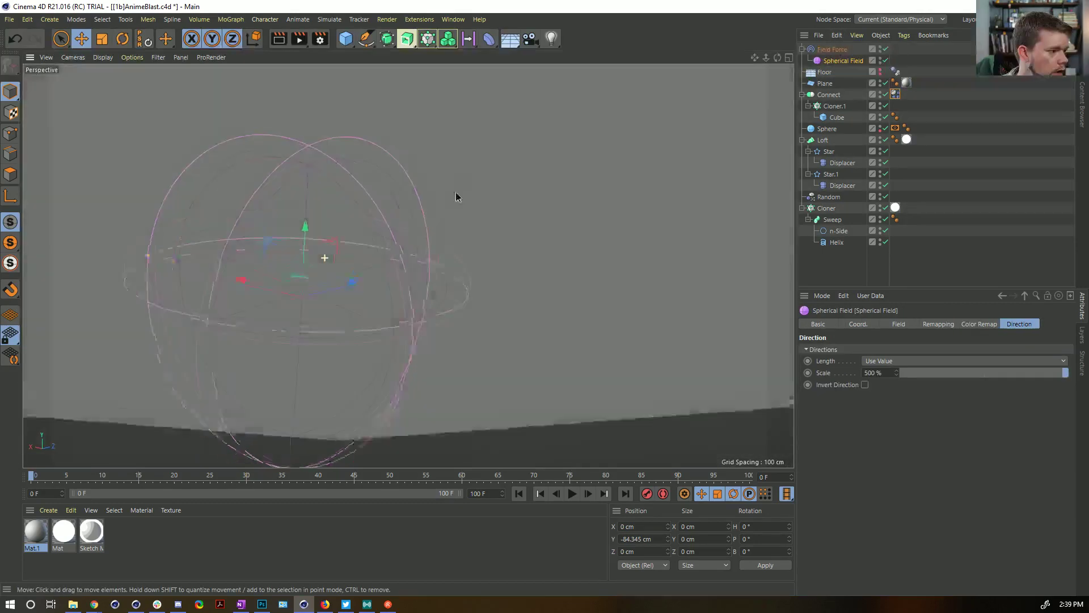
left_click_drag(436, 211, 404, 243, "alt")
left_click_drag(301, 223, 301, 245)
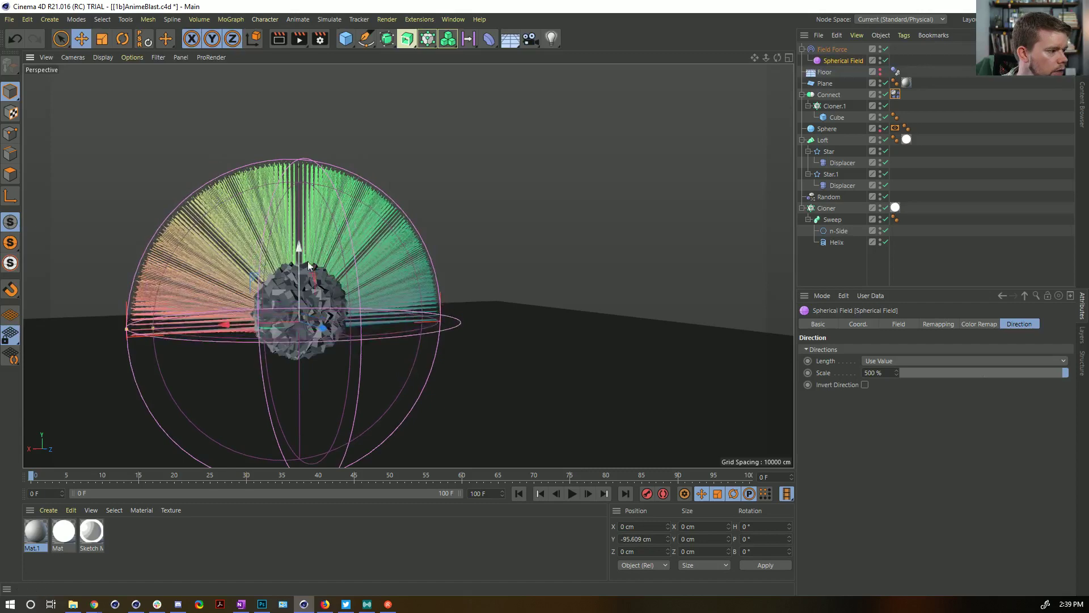
left_click(572, 494)
left_click(571, 495)
left_click(540, 493)
- Test the simulation, raise the Spherical Field to about Y -42 cm, replay from frame 0, and rewind
left_click_drag(370, 305, 314, 329, "alt")
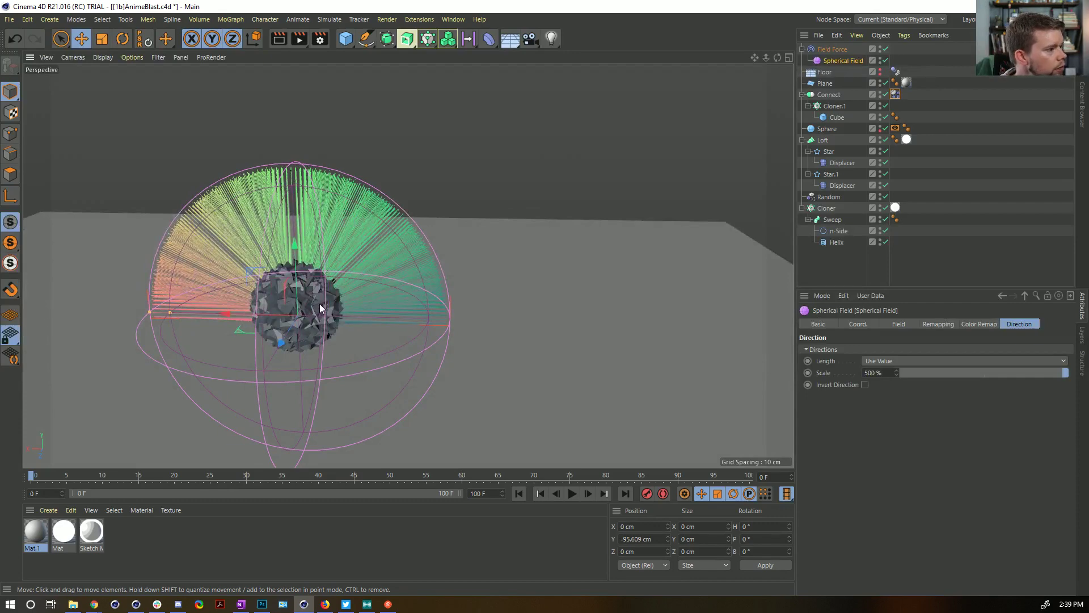
left_click(572, 494)
left_click_drag(252, 270, 307, 178, "alt")
left_click(519, 494)
left_click(572, 493)
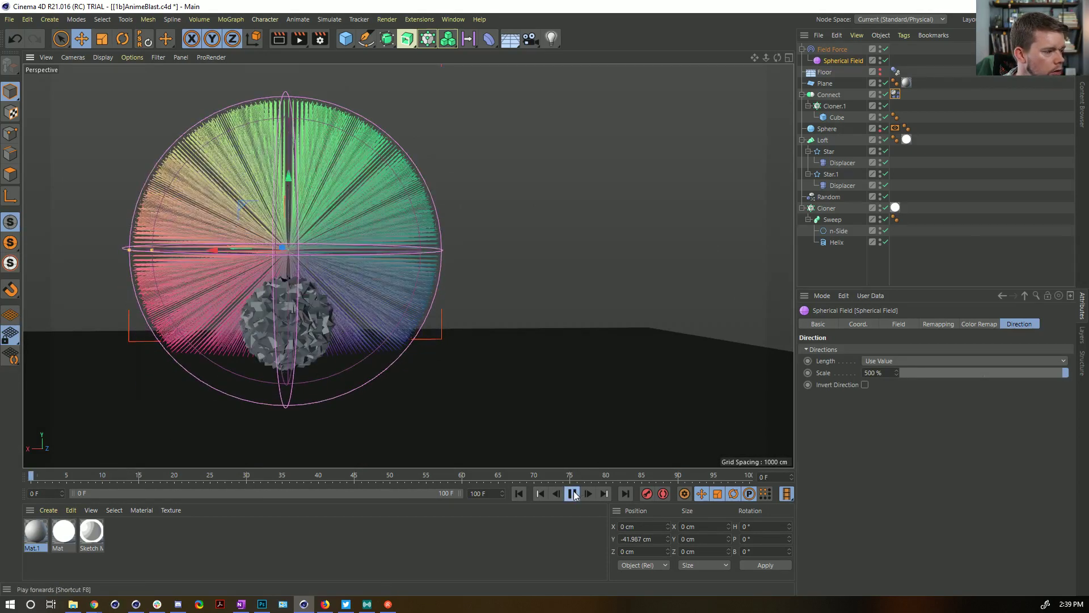
left_click(573, 494)
left_click(519, 494)
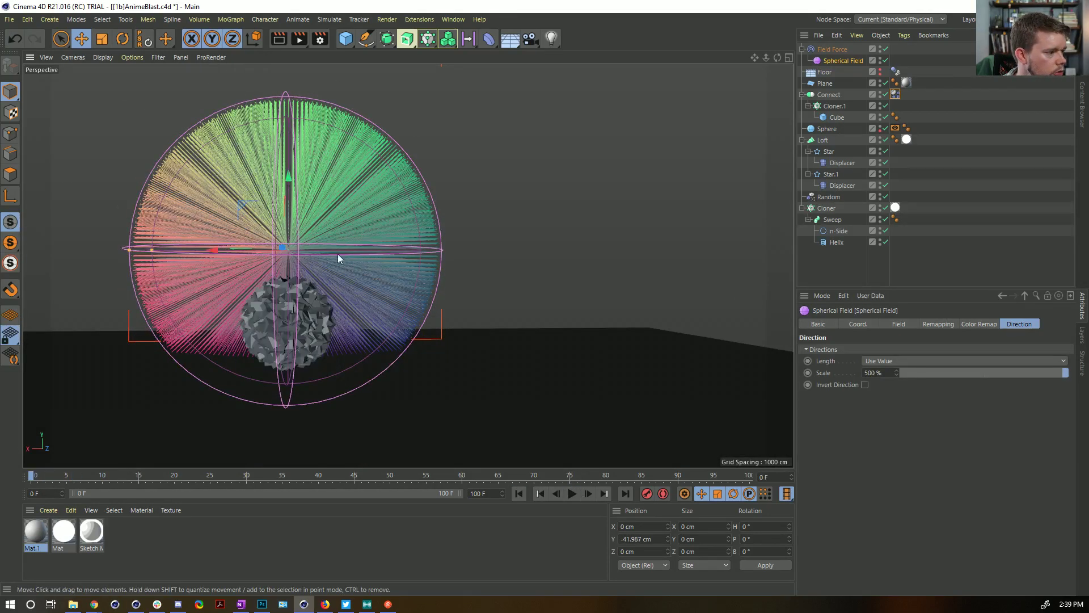
- Lower the Spherical Field to about Y -83.5 cm and play the simulation to around frame 13
left_click_drag(291, 188, 289, 250)
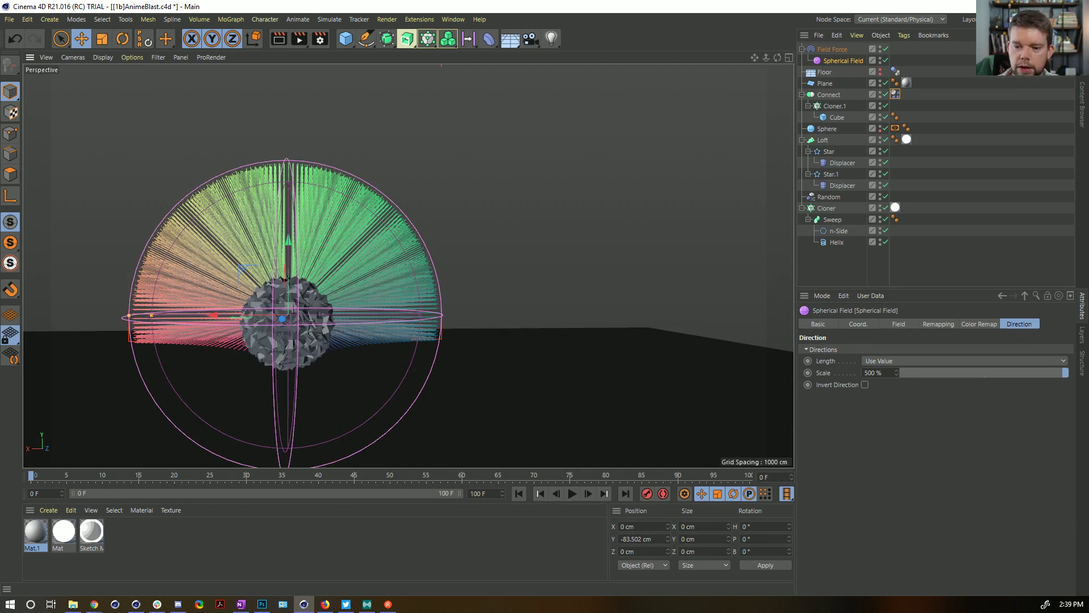
left_click(572, 494)
left_click(572, 494)
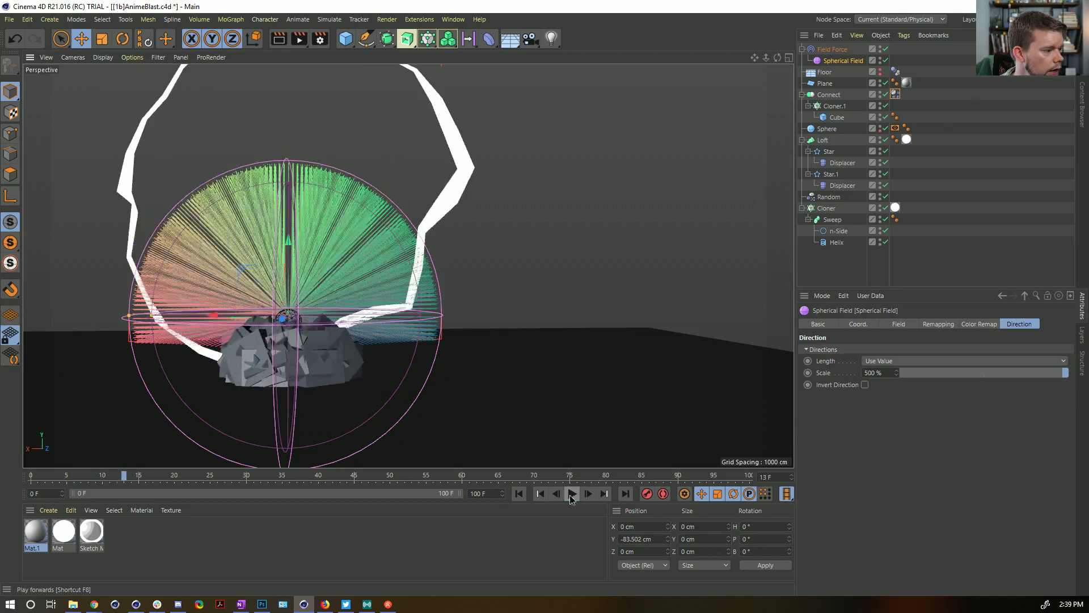
- Return to the first frame, collapse the Loft and Cloner hierarchies, and add a null object
left_click(519, 494)
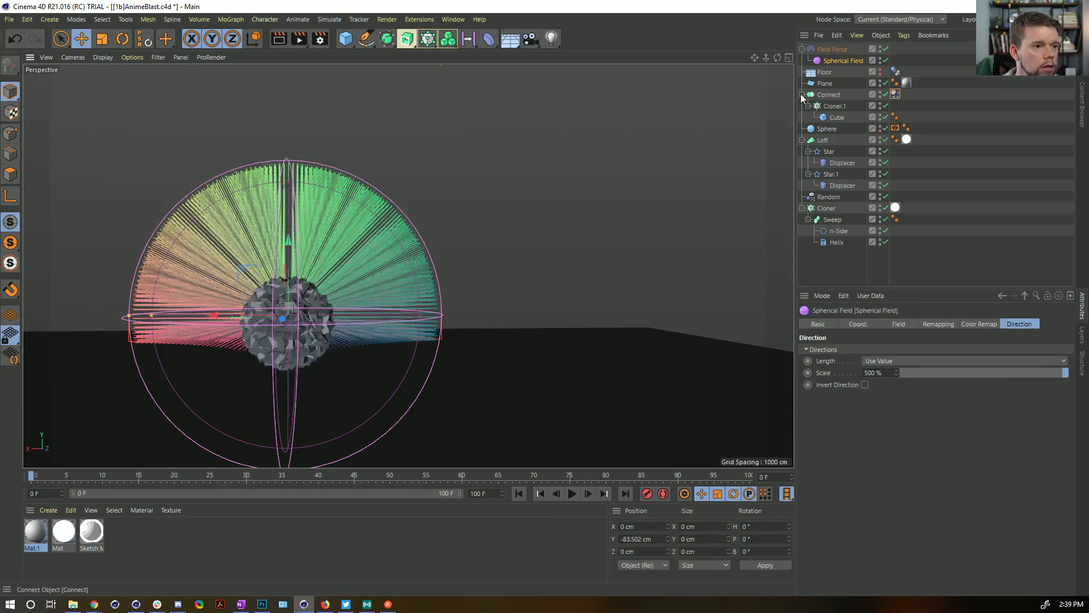
left_click(802, 140)
left_click(802, 163)
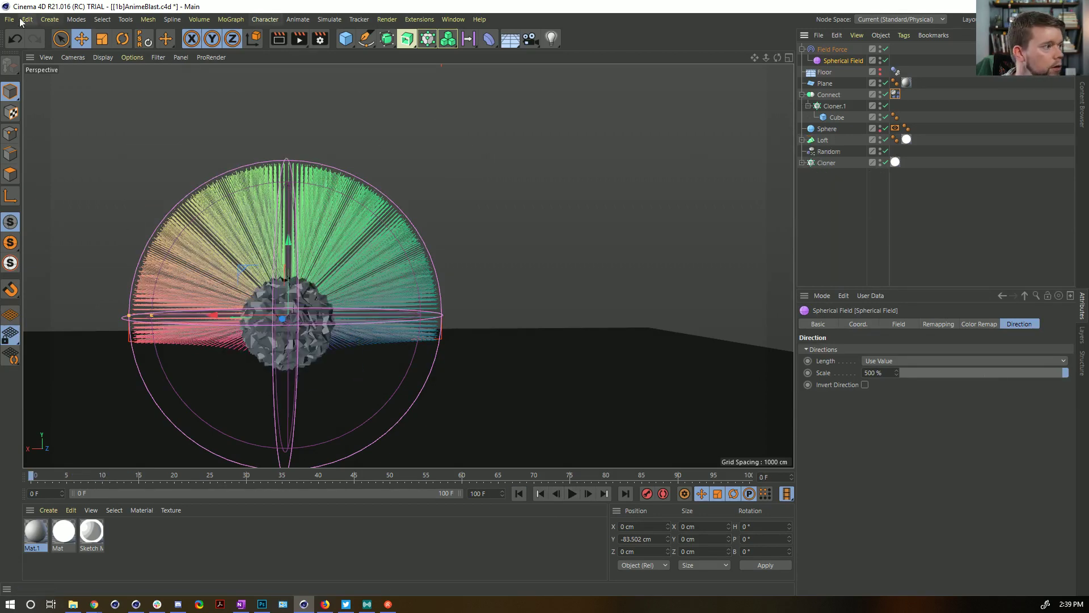
left_click(50, 20)
left_click(122, 40)
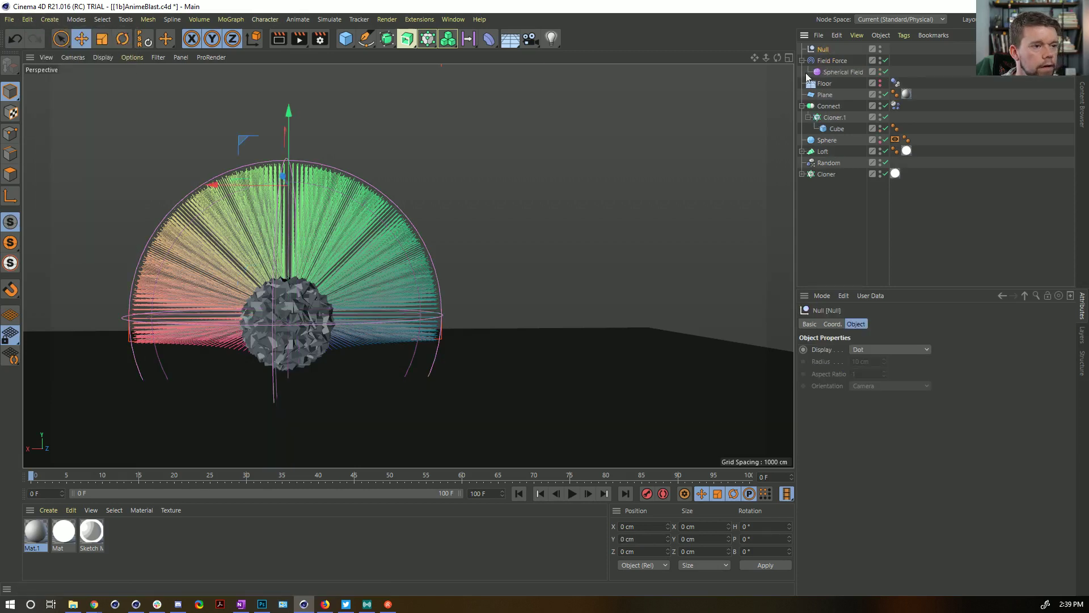
- Group the Loft, Random and Cloner objects under the null and hide the null in the editor and renderer
left_click(822, 151)
left_click(829, 162, "ctrl")
left_click(827, 175, "ctrl")
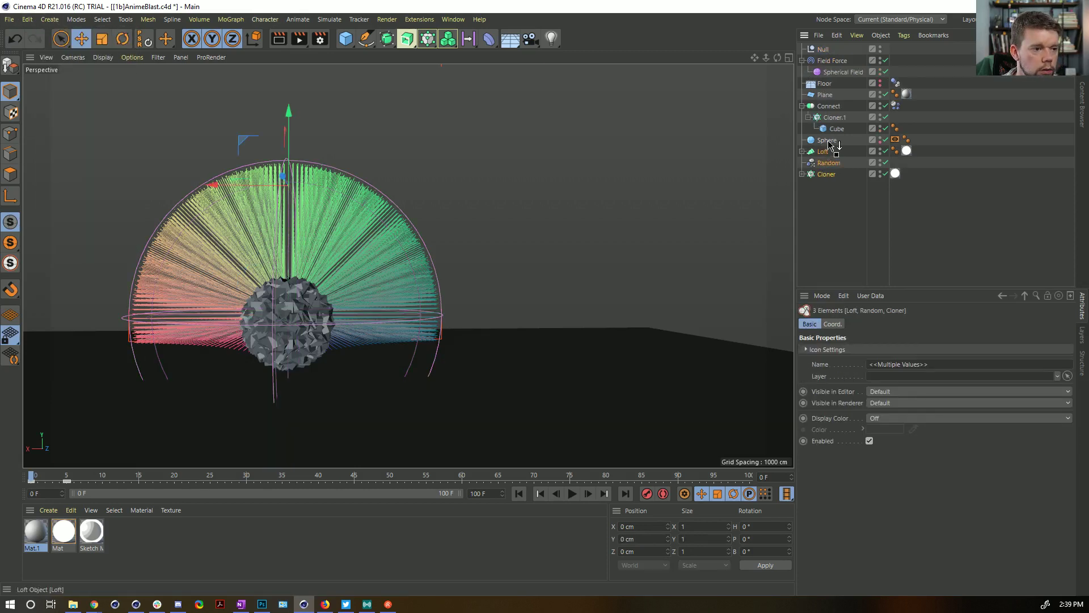
left_click_drag(825, 51, 825, 50)
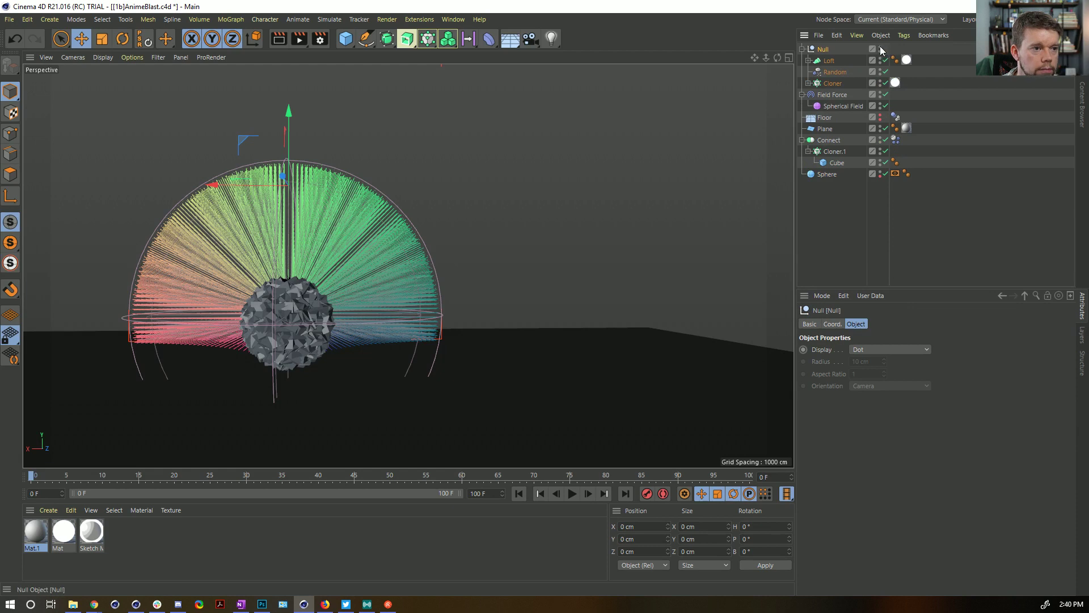
left_click(828, 231)
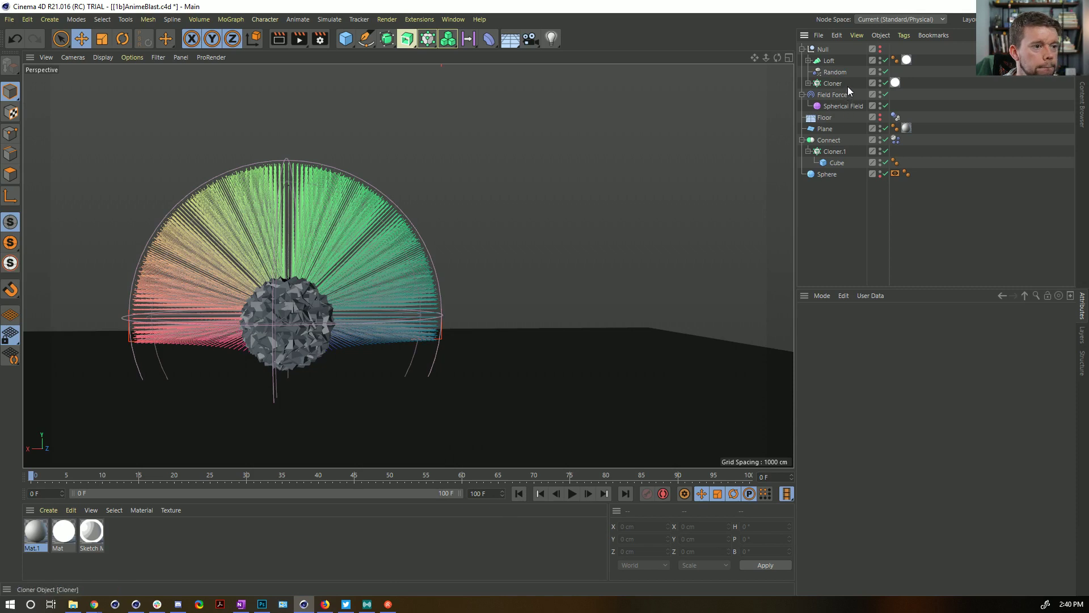
- Play the simulation with the Spherical Field selected and inspect the field's remapping settings
left_click(851, 107)
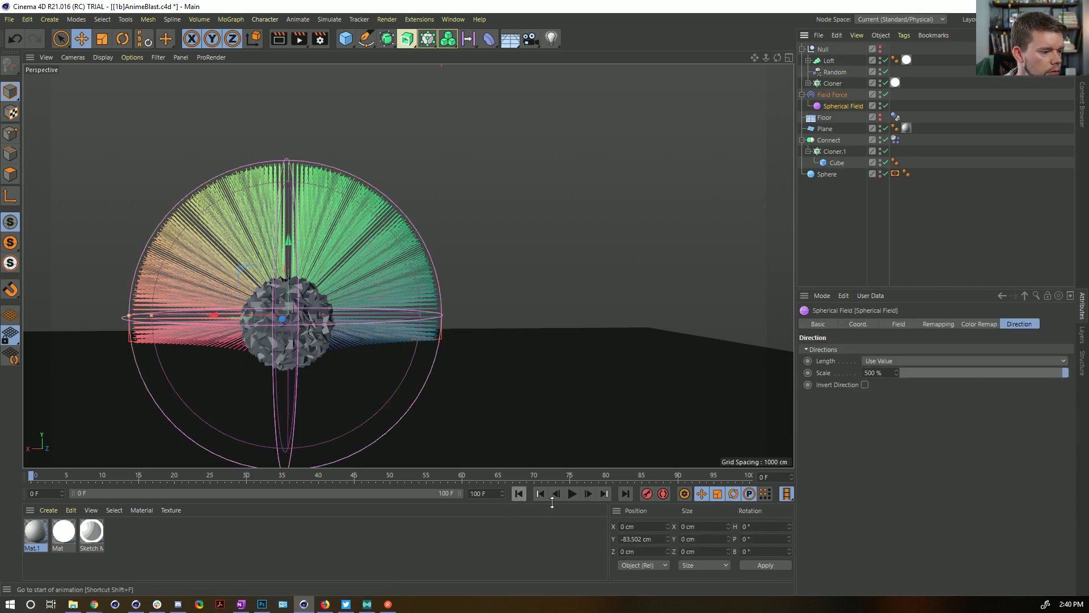
left_click(574, 495)
mouse_move(318, 341)
left_mouse_down("alt")
mouse_move(226, 318)
mouse_move(315, 349)
left_mouse_up("alt")
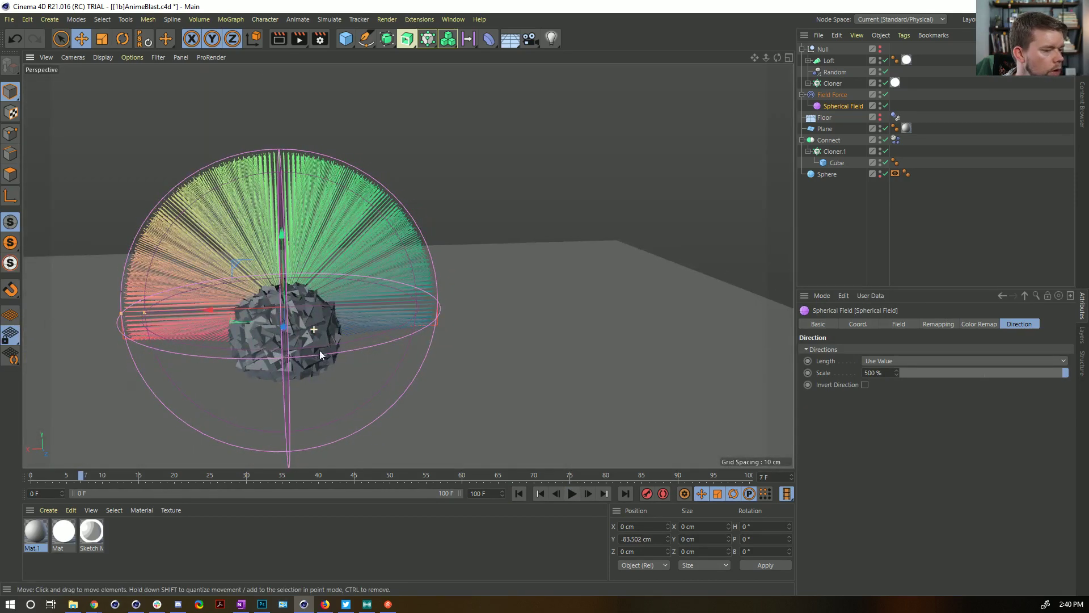
left_click(904, 324)
left_click(939, 325)
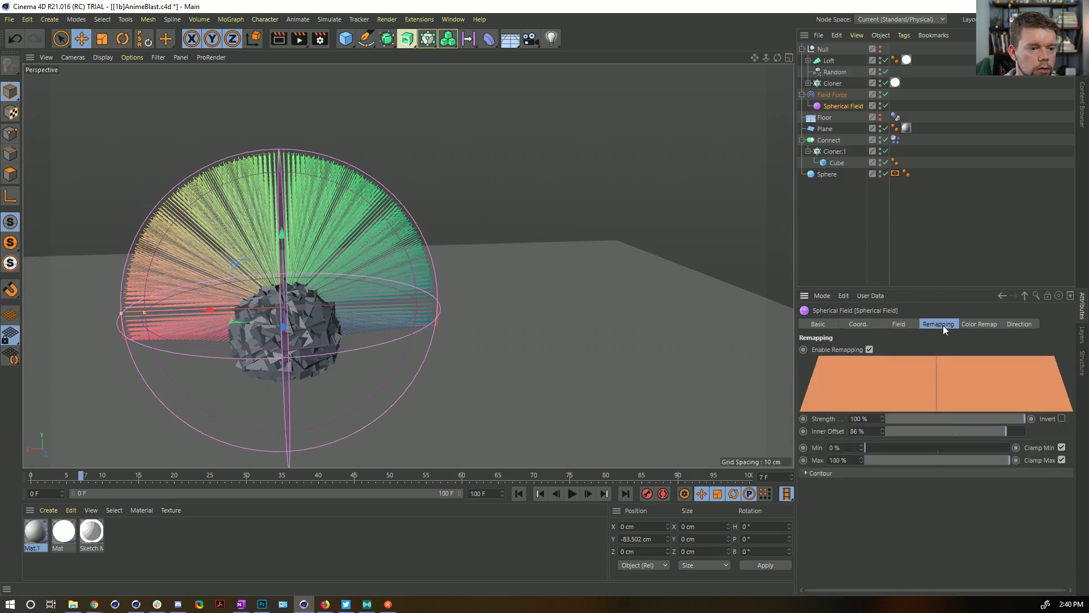
- Delete the Spherical Field from the Field Force object
left_click(831, 95)
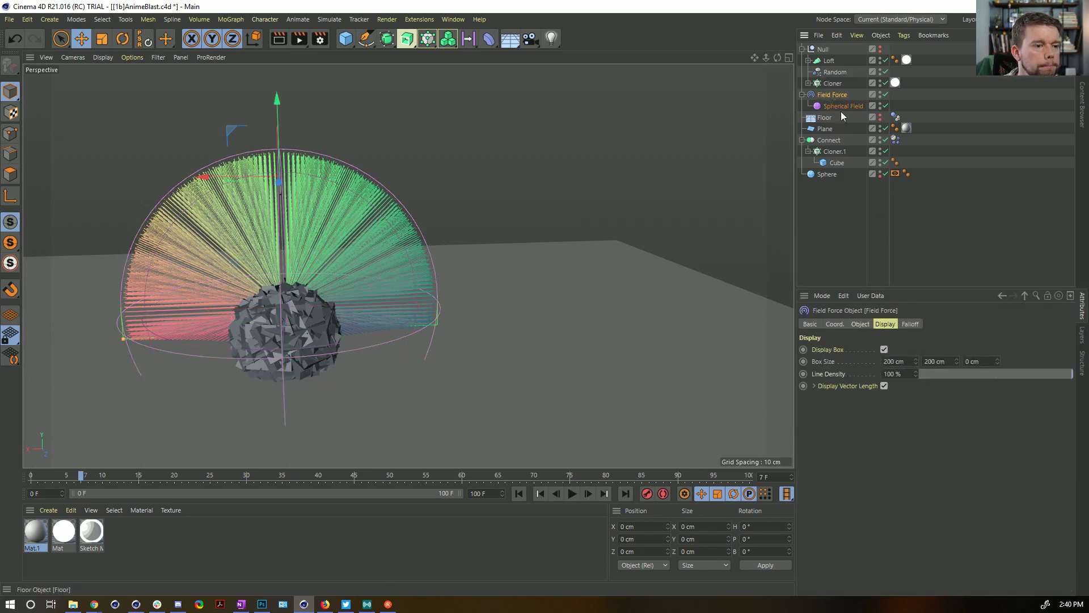
left_click(843, 107)
key("Delete")
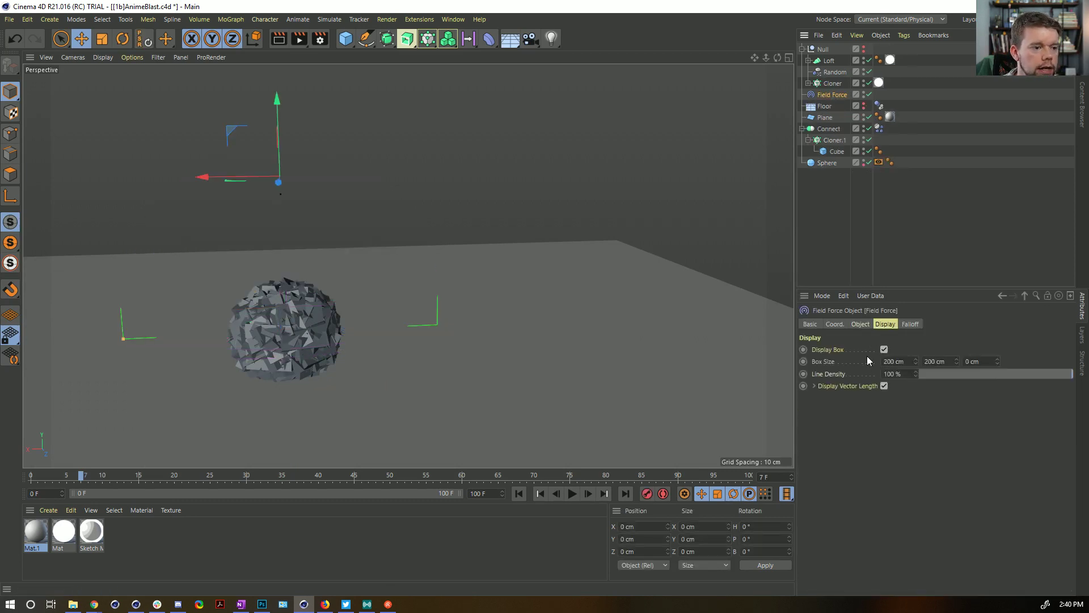
- Add a Solid field layer with direction 0, 1, 0 to the Field Force and play the simulation to test it
left_click(860, 324)
left_click(863, 471)
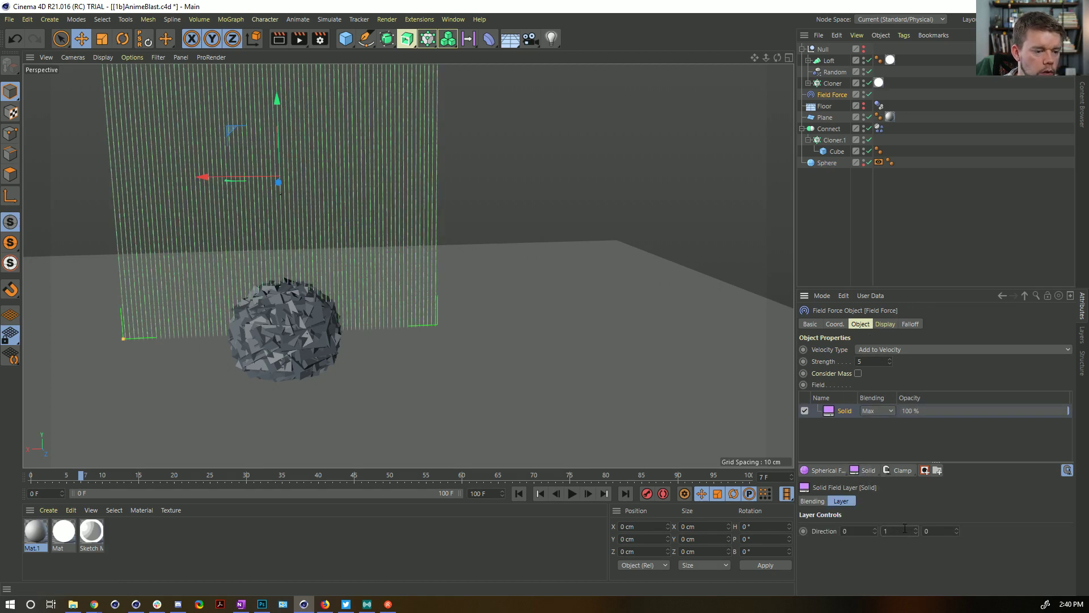
type("1")
left_click(572, 494)
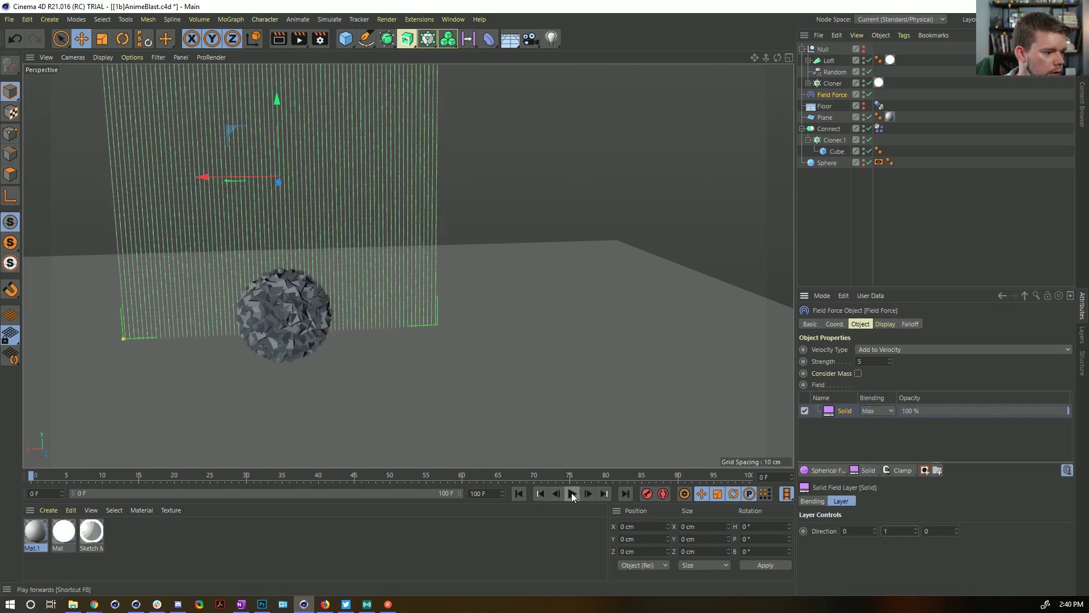
left_click(572, 493)
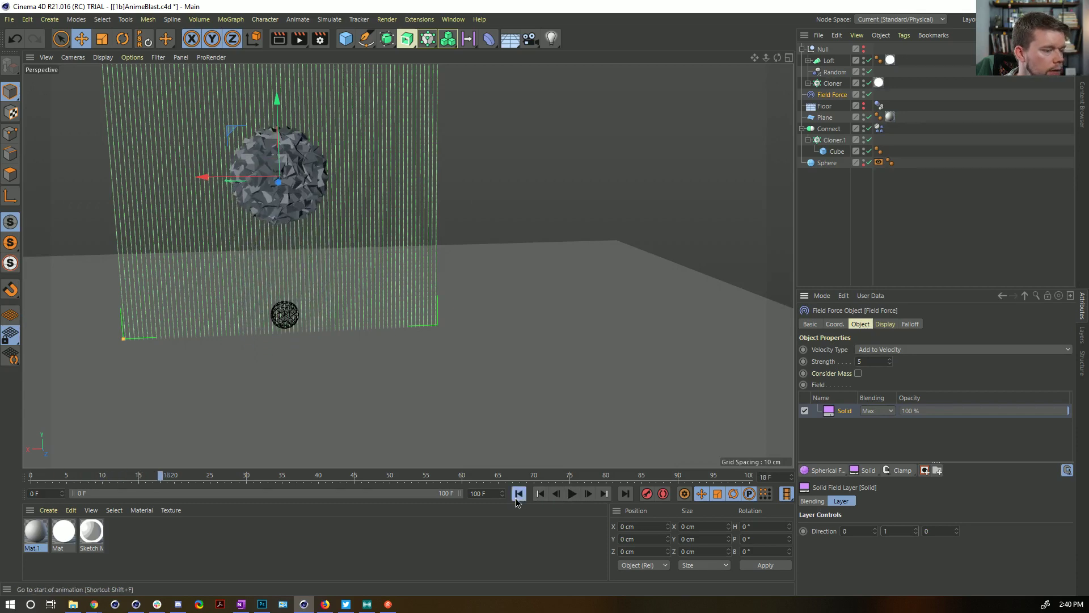
left_click(540, 493)
- Add a Spherical Field to the Field Force at about Y -71 cm, blended as Add over the Solid layer set to Normal
left_click(826, 470)
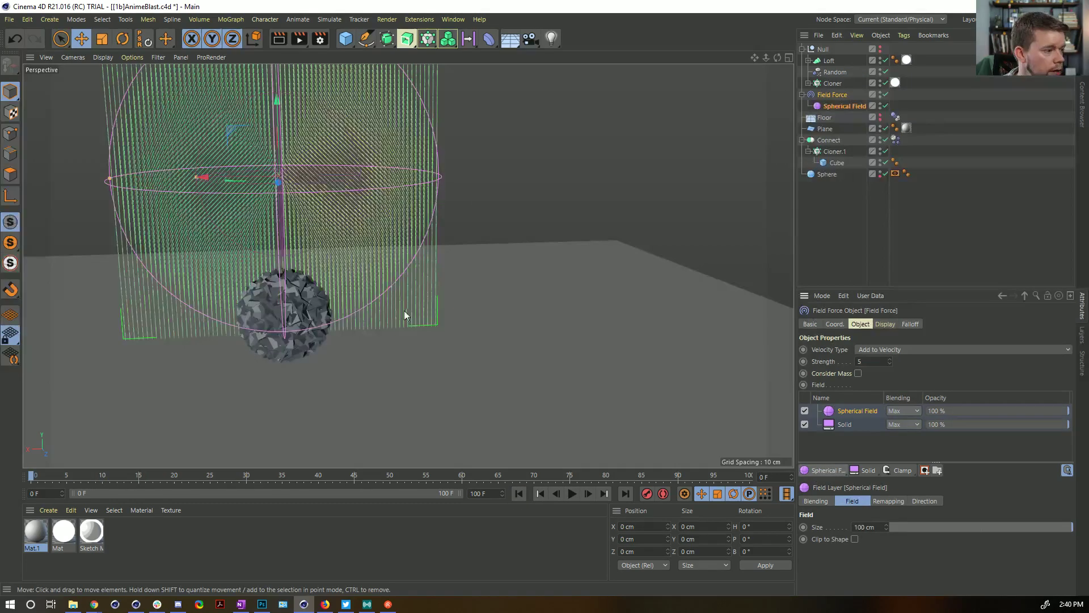
left_click_drag(277, 103, 282, 219)
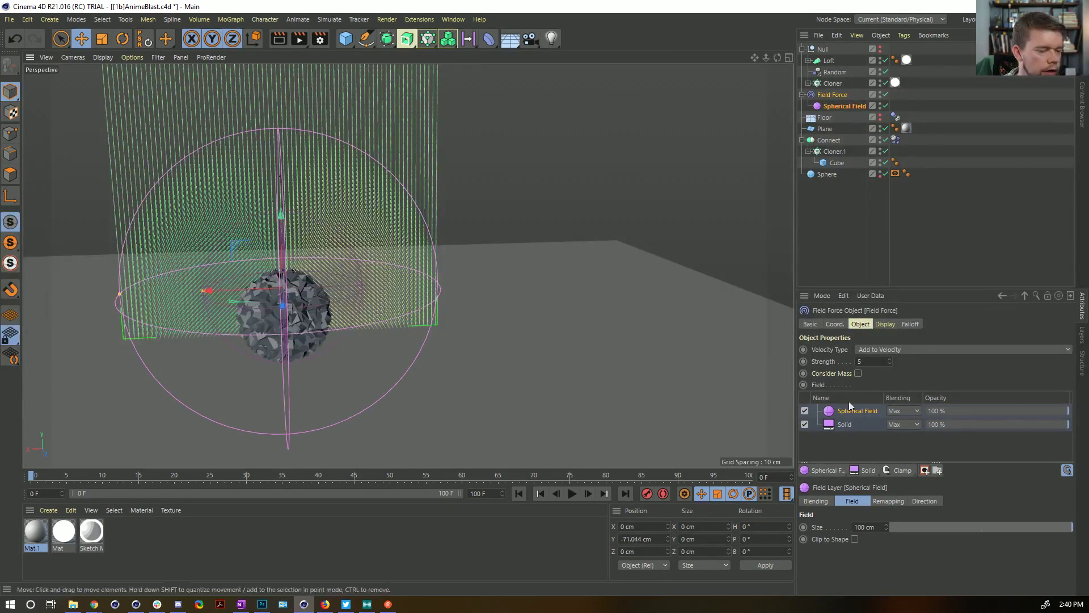
left_click(903, 411)
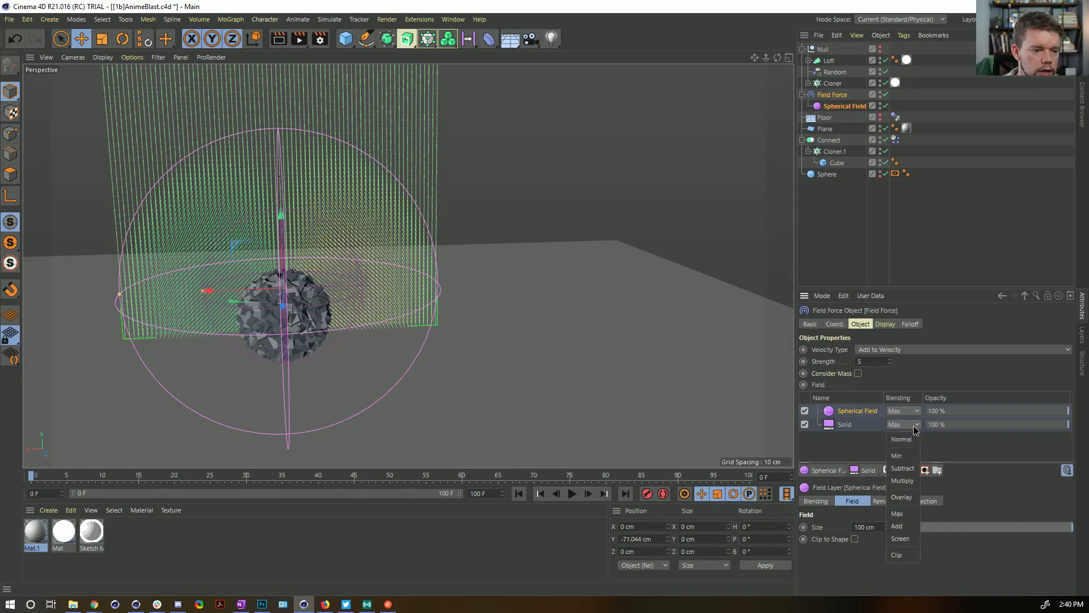
left_click(898, 512)
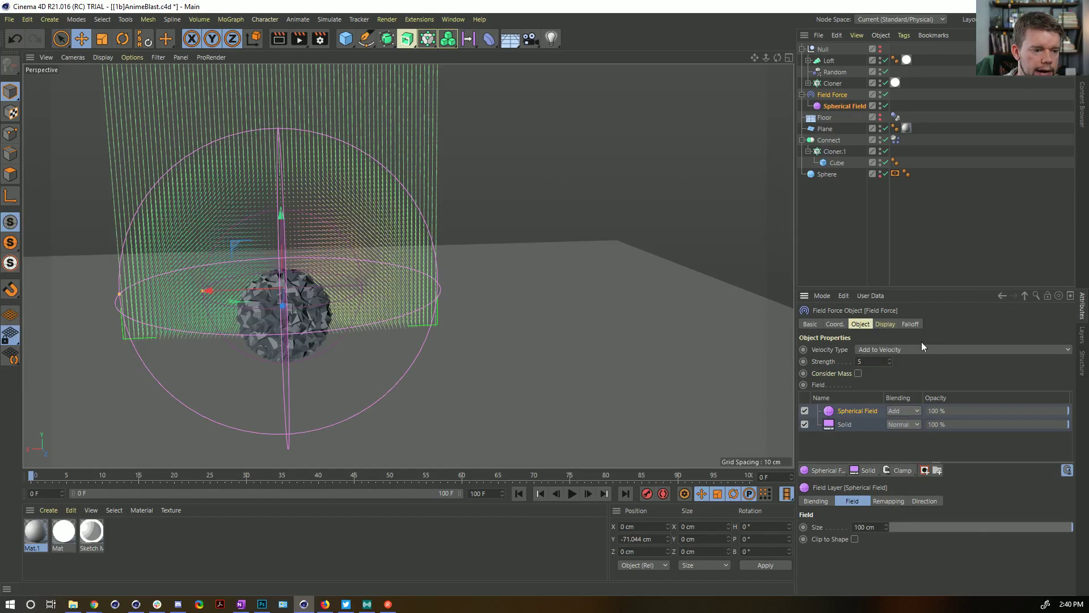
- Turn off Invert Direction on the Spherical Field and set its direction scale to 500%
left_click(910, 324)
left_click(837, 107)
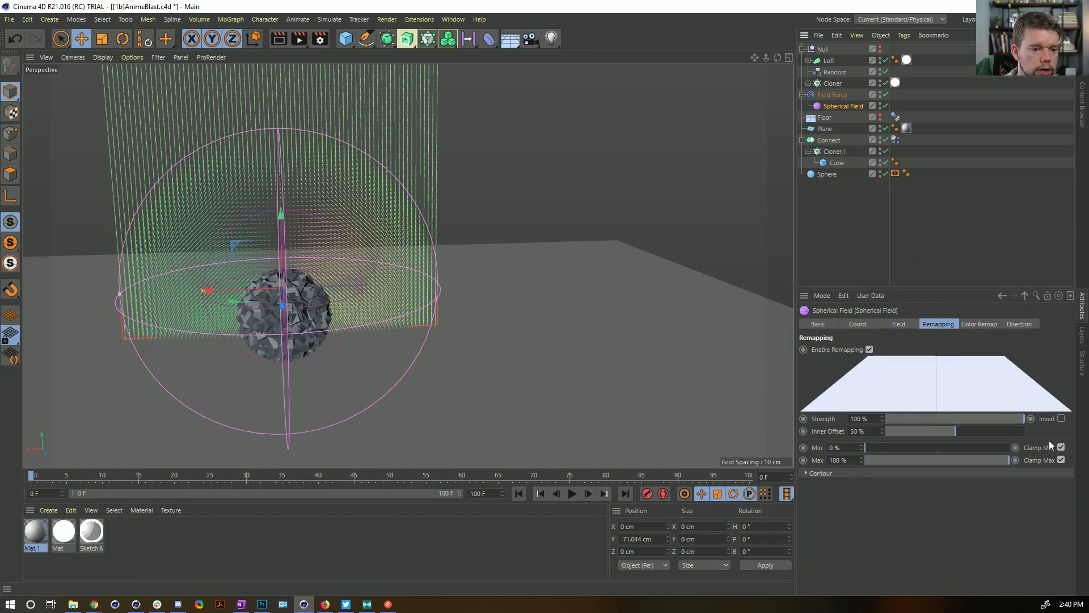
left_click(1018, 325)
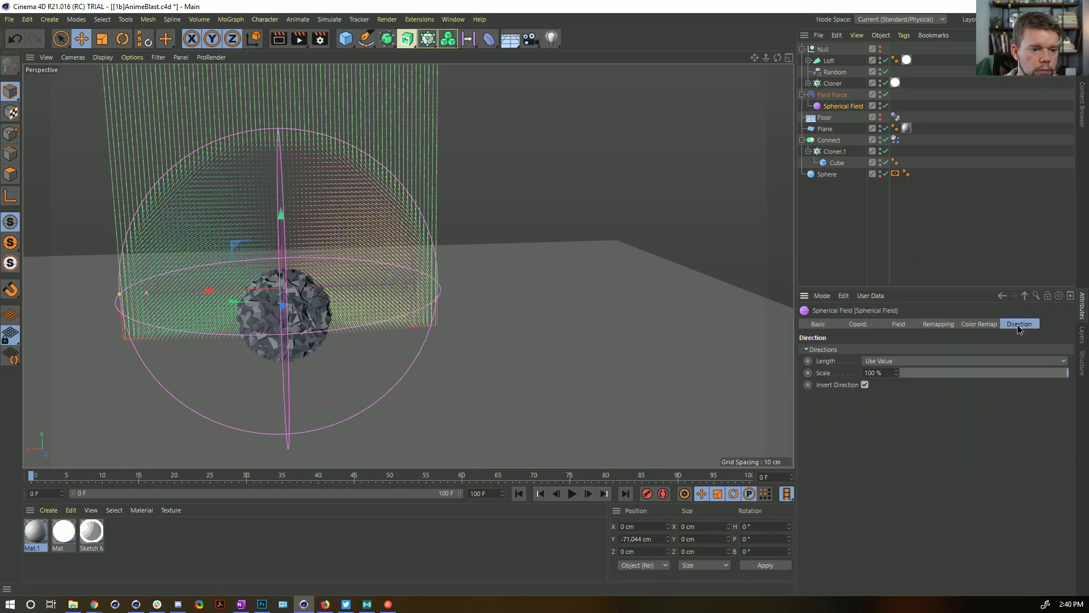
left_click(864, 385)
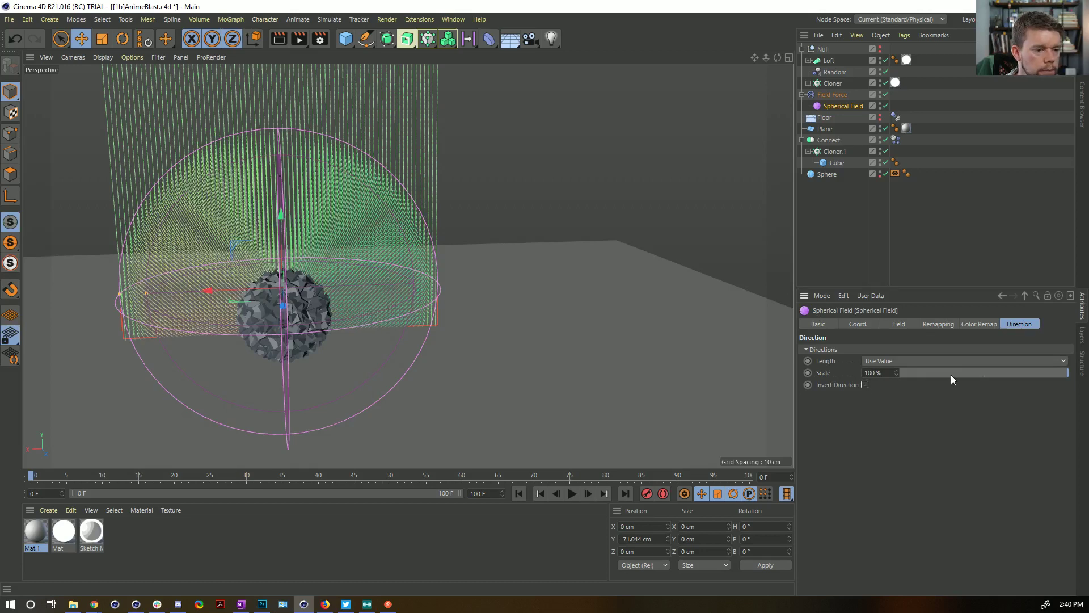
type("500")
key("Return")
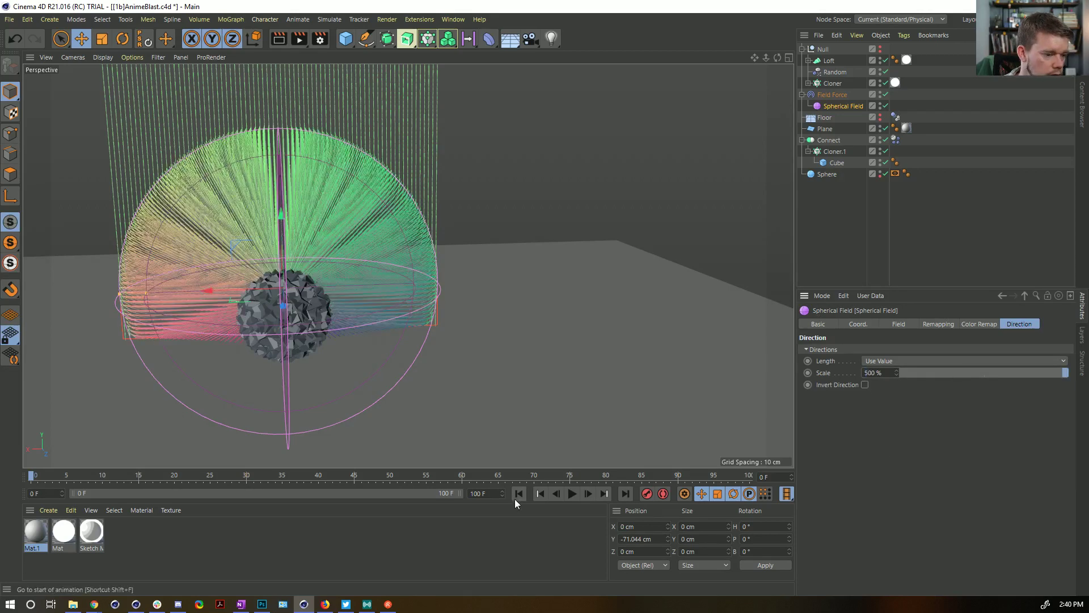
- Play the simulation and examine how the cube cluster reacts to the field, then rewind to the first frame
left_click(572, 493)
left_click(572, 494)
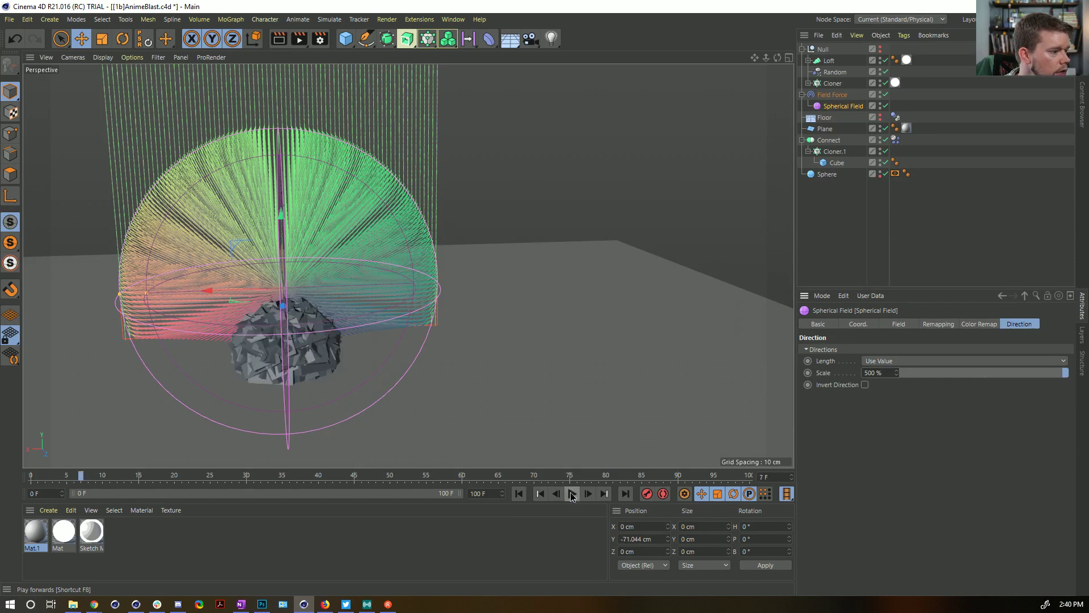
left_click_drag(363, 323, 318, 244, "alt")
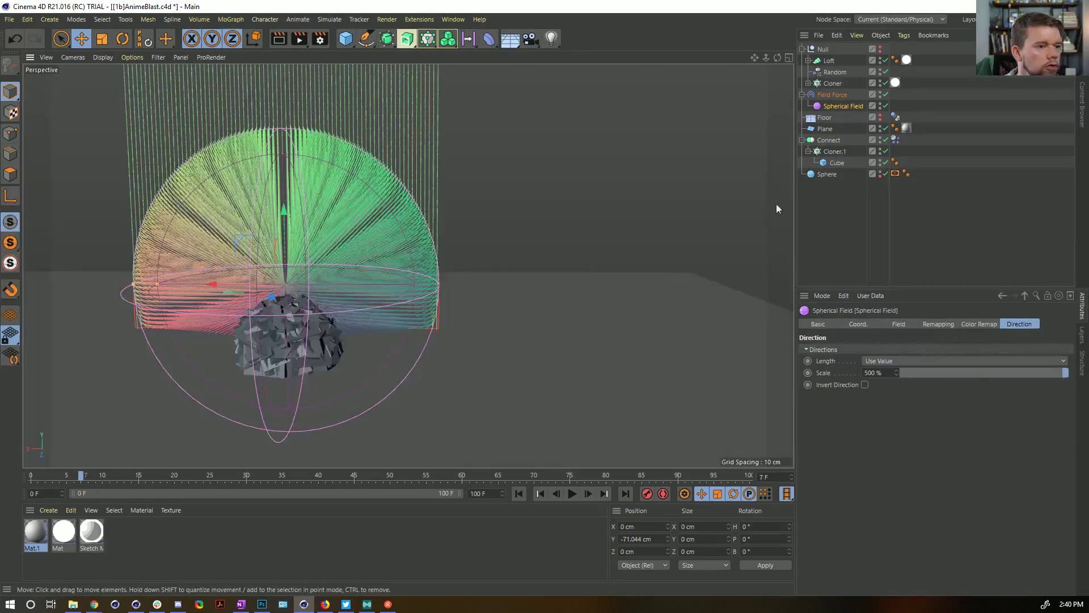
left_click(520, 493)
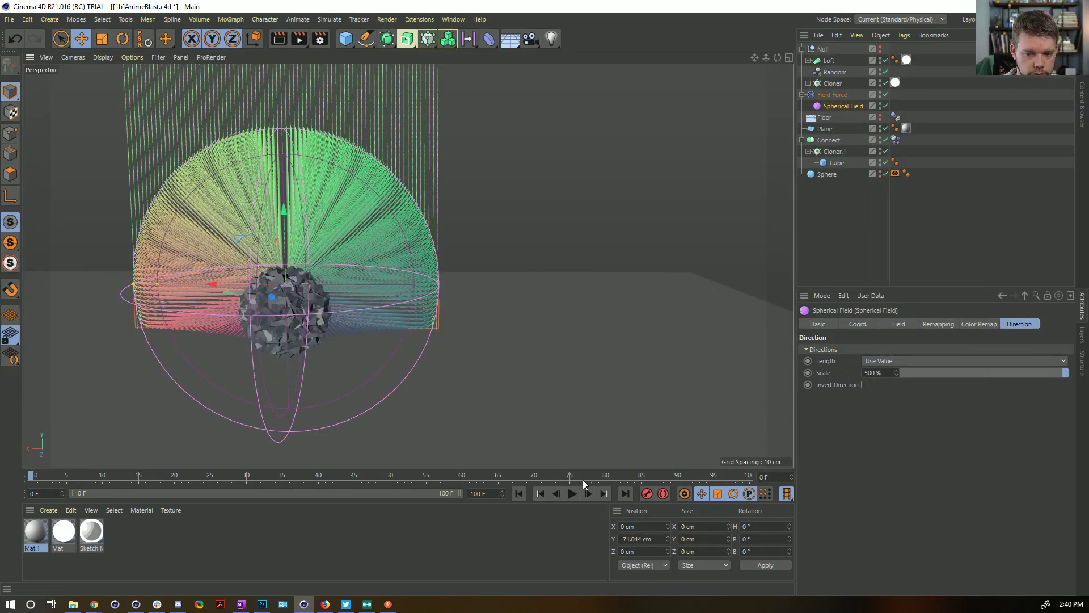
- Lower the Spherical Field to about Y -81 cm while the simulation plays
left_click(572, 494)
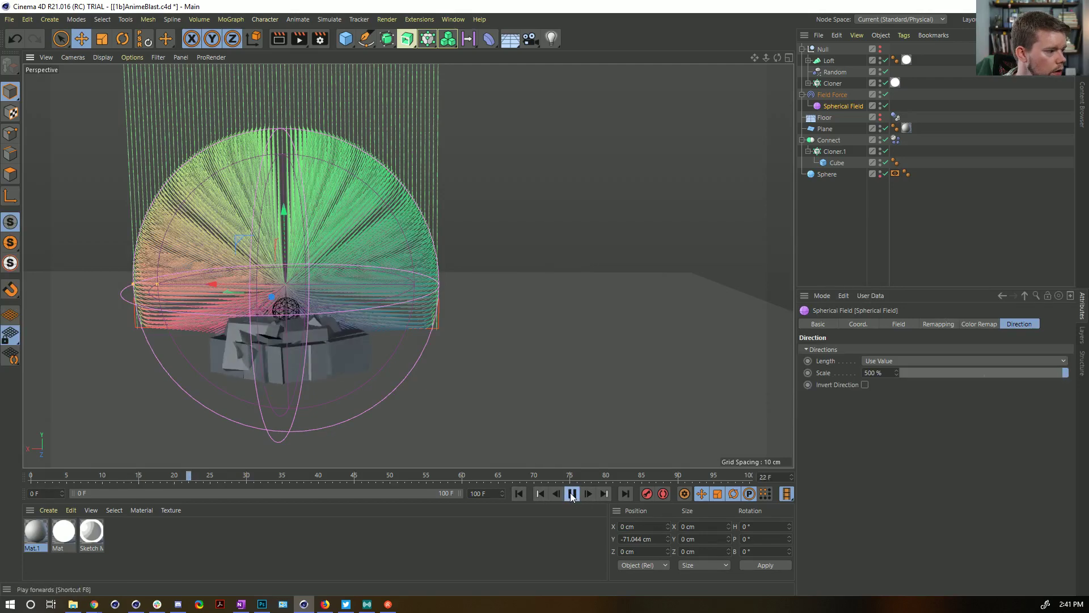
left_click_drag(281, 206, 274, 282)
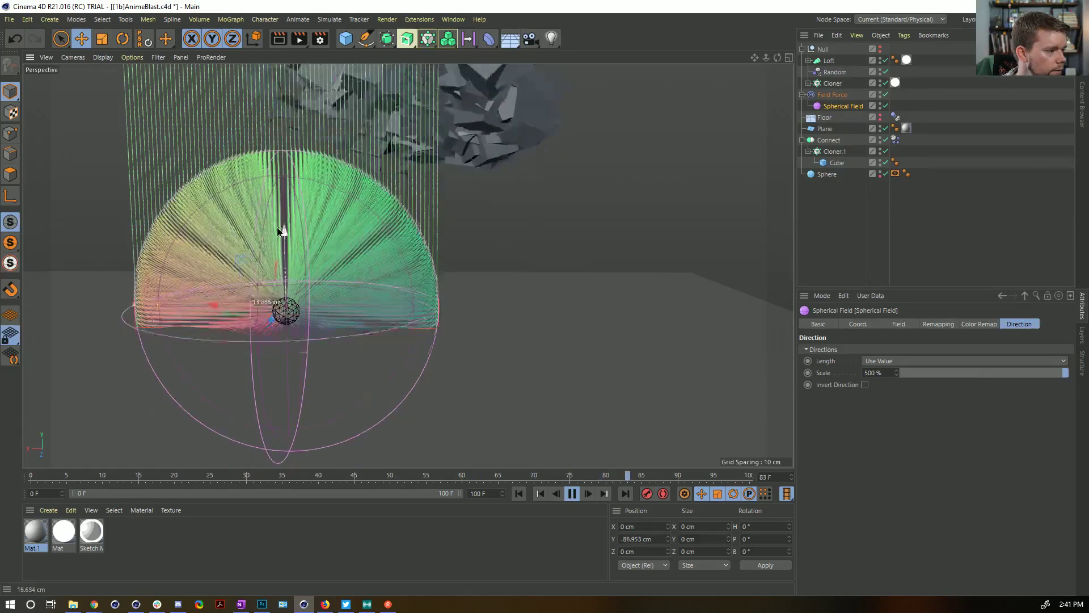
- Review the Field Force's velocity type options, keep Add to Velocity, and watch the running simulation
left_click(832, 95)
left_click(909, 323)
left_click(860, 324)
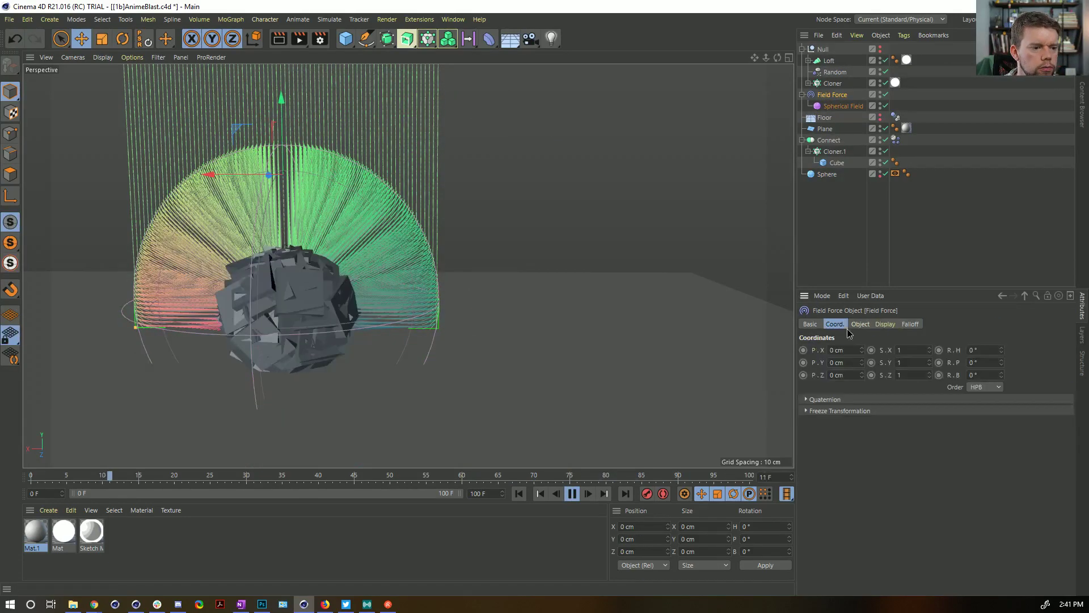
left_click(883, 350)
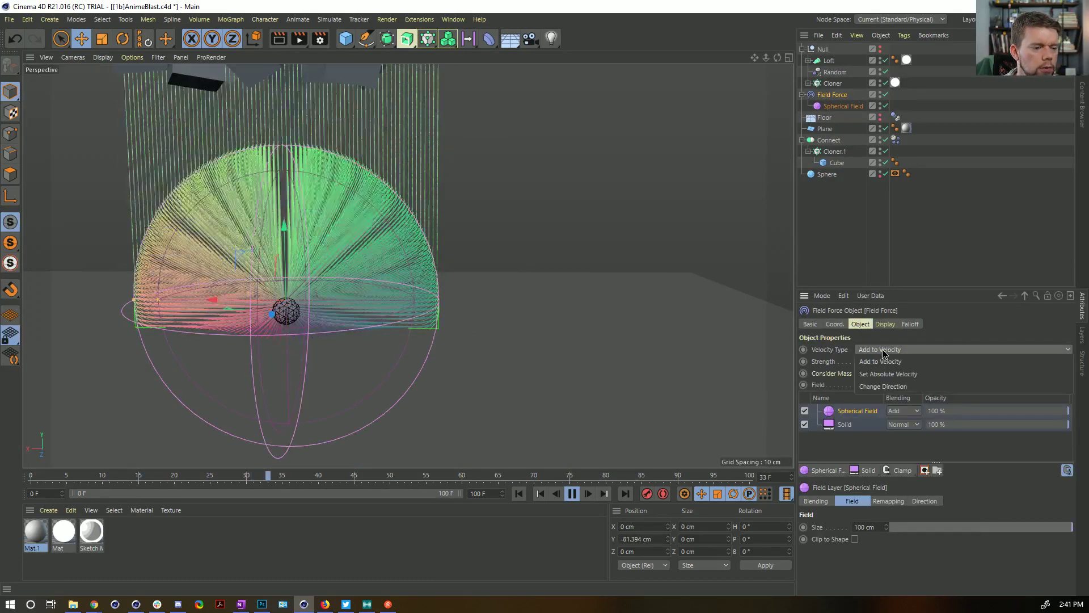
left_click(921, 363)
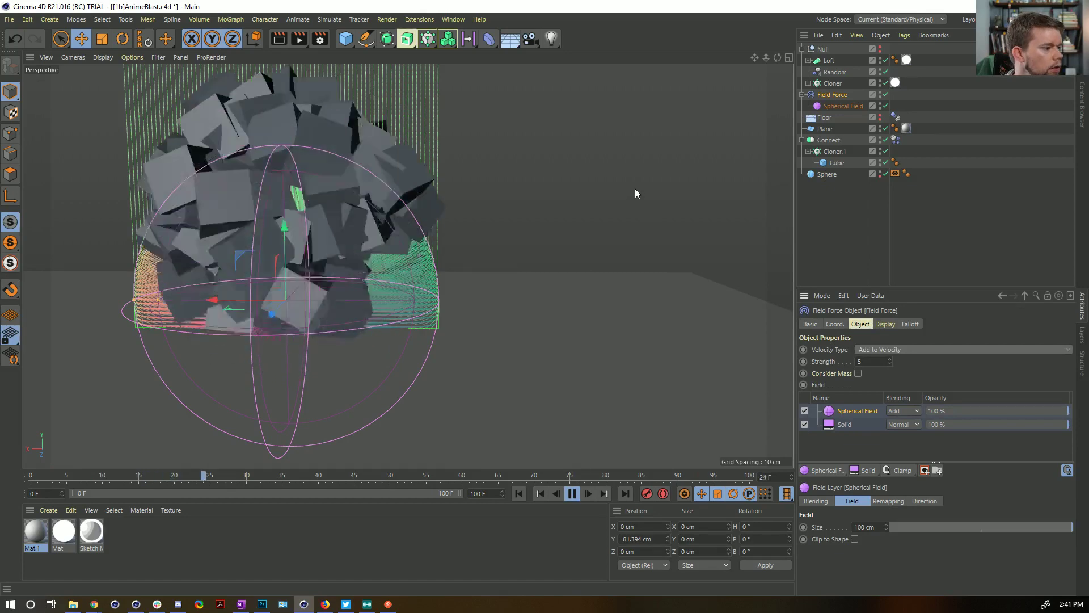
left_click(516, 494)
left_click(517, 494)
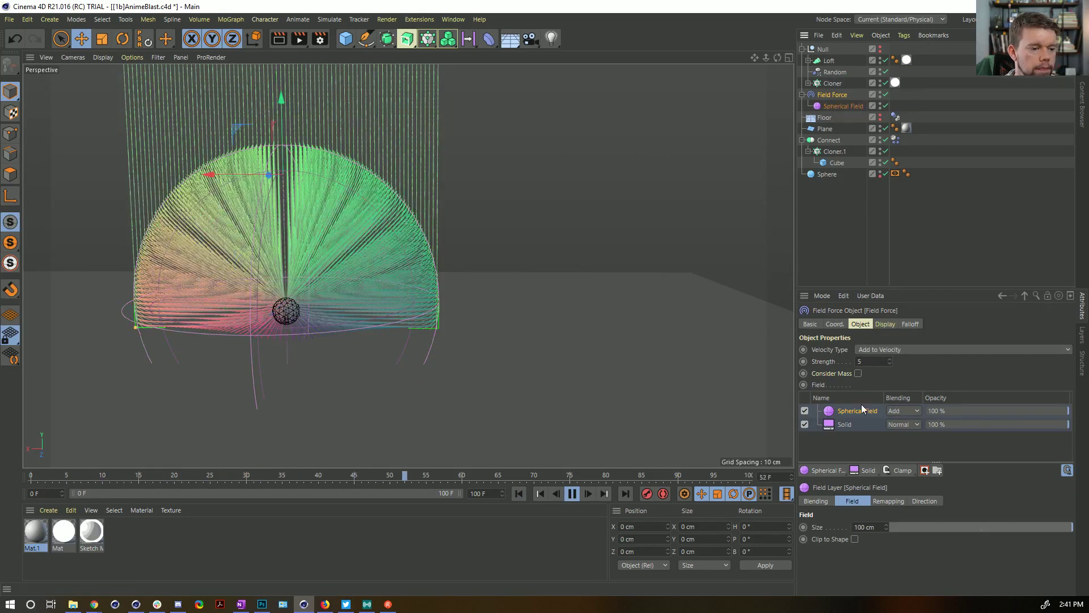
- Set the Solid field layer's Y direction to -1 and replay the simulation from the start
left_click(851, 425)
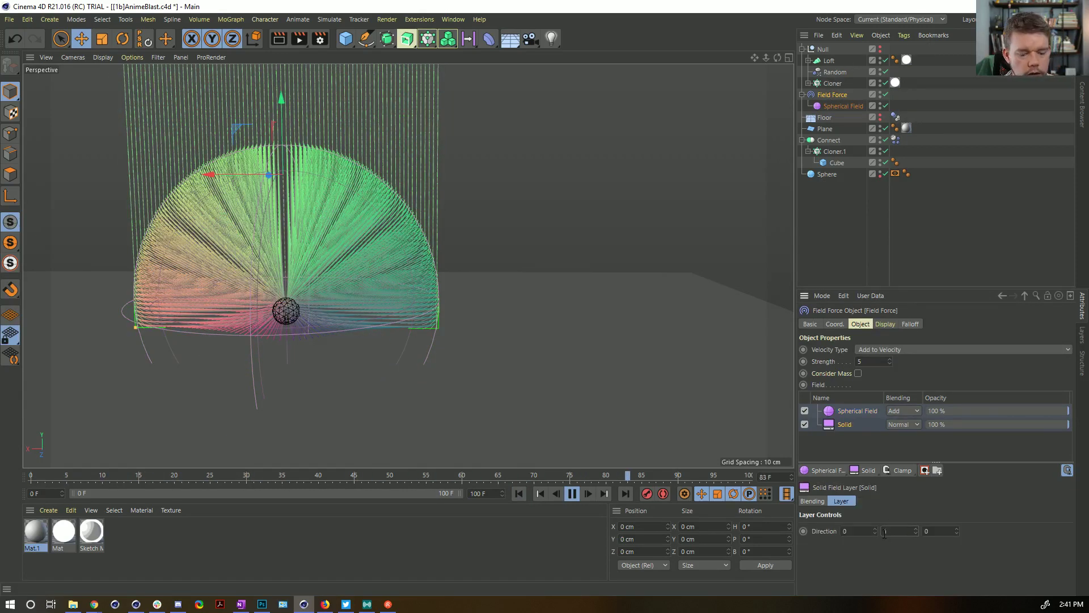
left_click(522, 496)
left_click(572, 493)
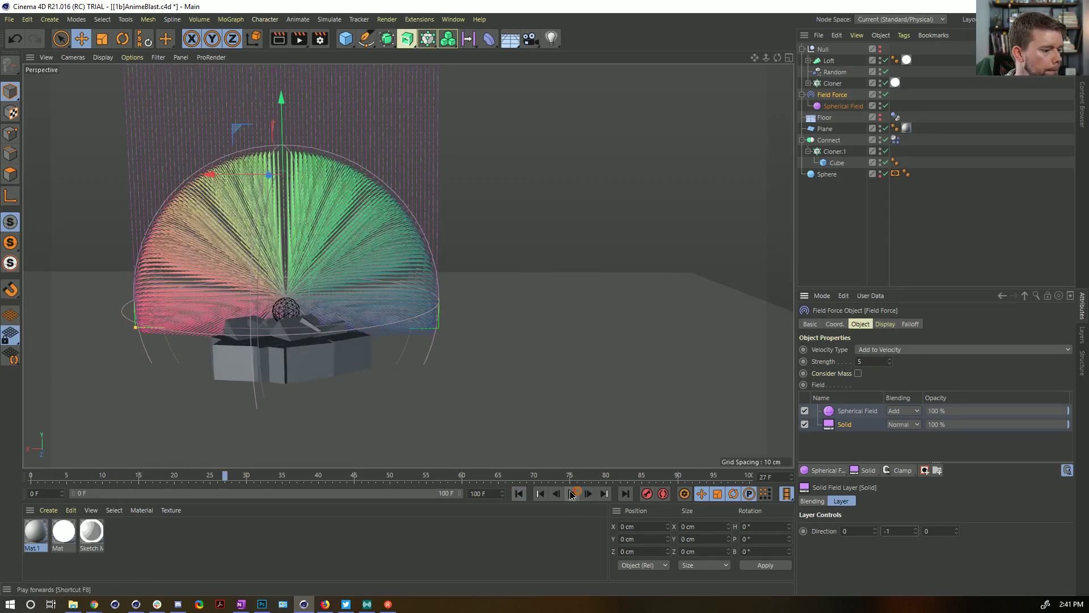
- Set the Spherical Field's direction scale to 1500% and replay the simulation from the first frame
left_click(844, 106)
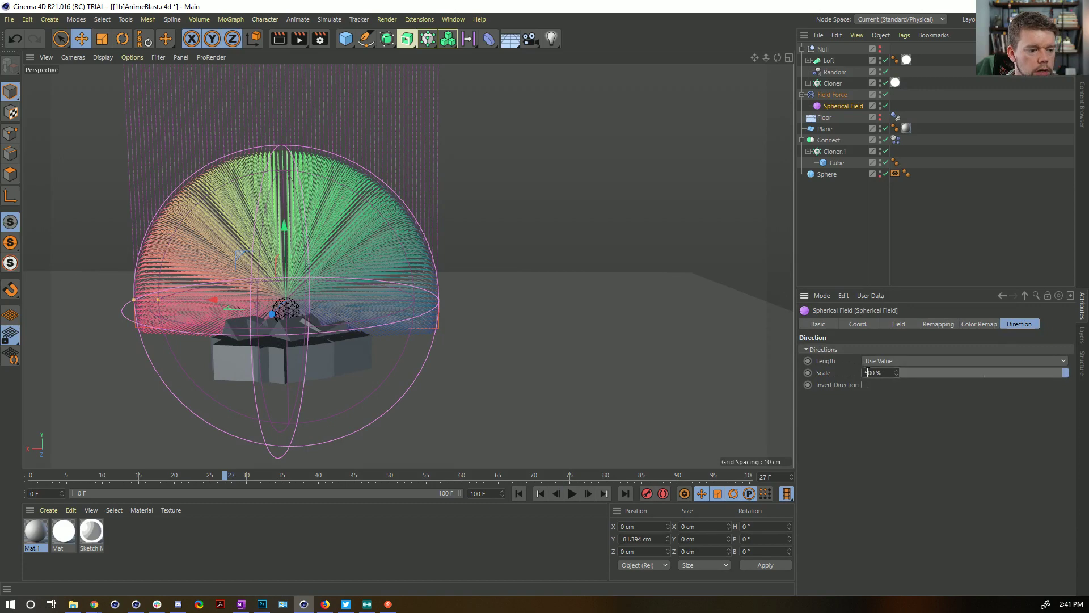
type("1")
key("Return")
left_click(520, 494)
left_click(572, 494)
left_click(573, 493)
left_click(573, 494)
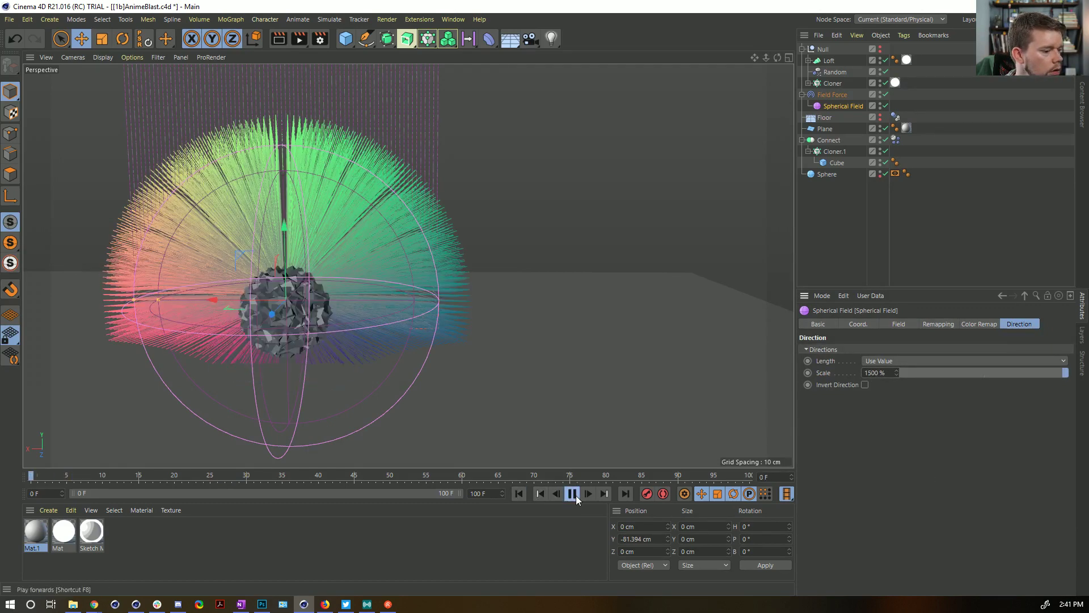
- Set the Spherical Field's direction scale to 5500% and replay the simulation from the first frame
left_click(574, 494)
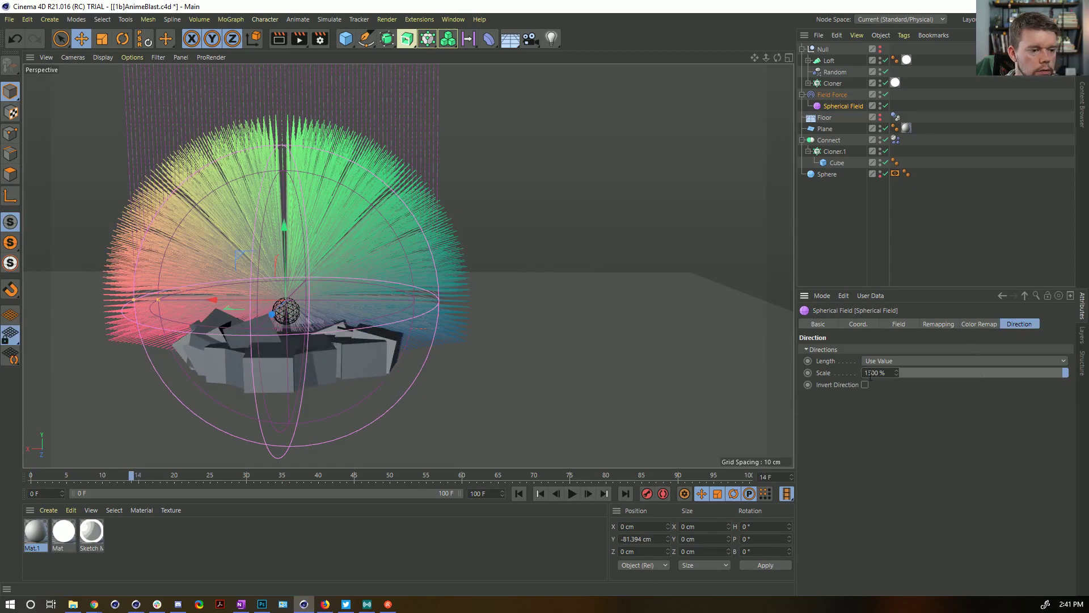
key("Delete")
type("5")
key("Return")
left_click(518, 495)
left_click(572, 494)
left_click(572, 493)
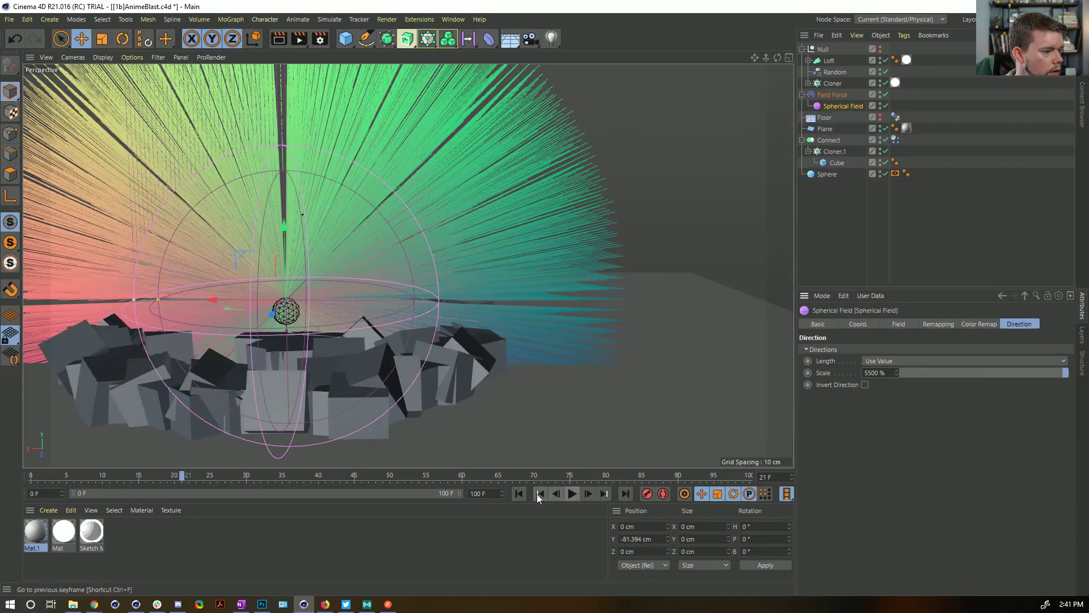
- Replay the simulation repeatedly from the first frame and examine how the cube debris spreads in the opening frames
left_click(518, 494)
left_click(572, 493)
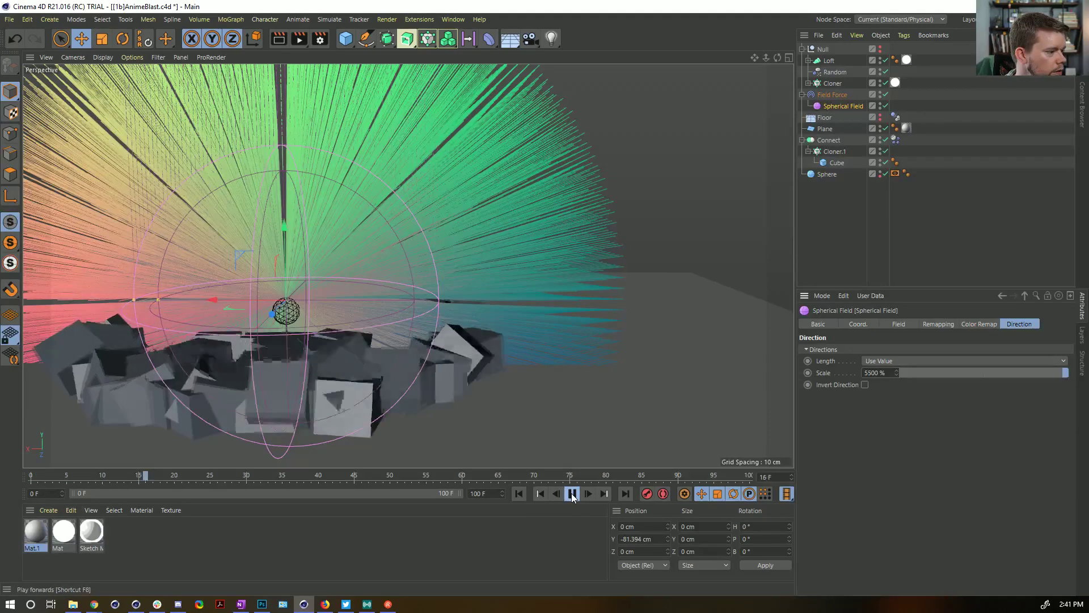
left_click(572, 494)
left_click(519, 493)
left_click(572, 493)
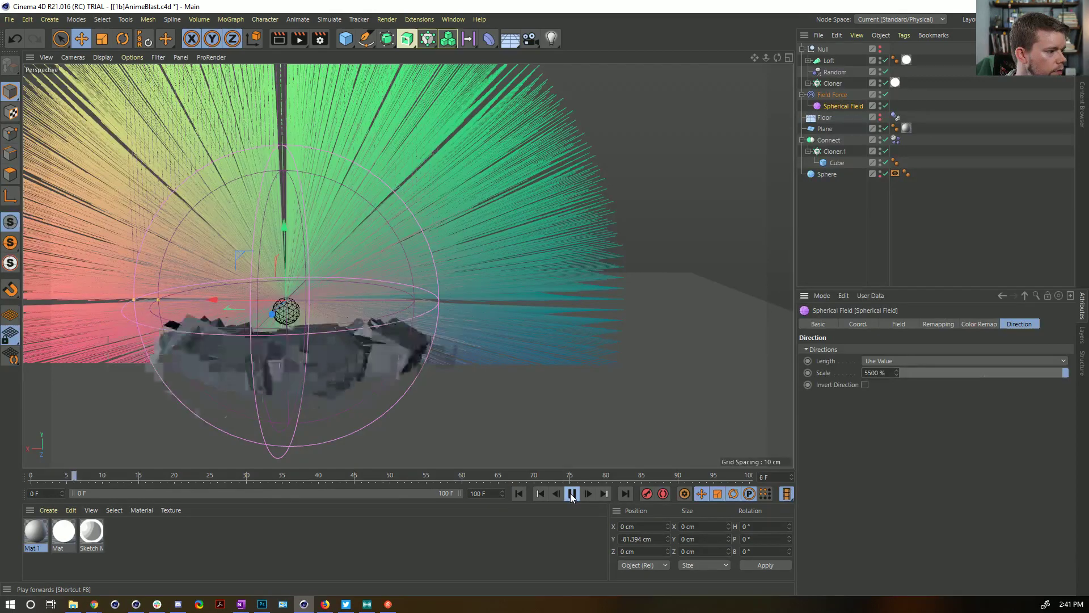
left_click(572, 494)
left_click(519, 494)
left_click(572, 494)
left_click(572, 494)
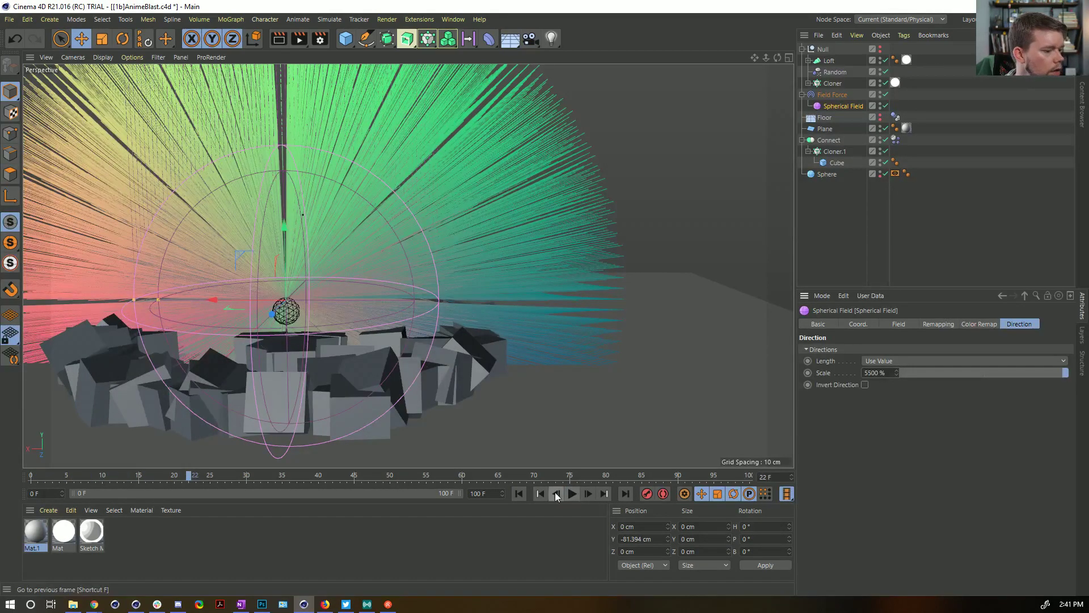
left_click(519, 494)
left_click(572, 493)
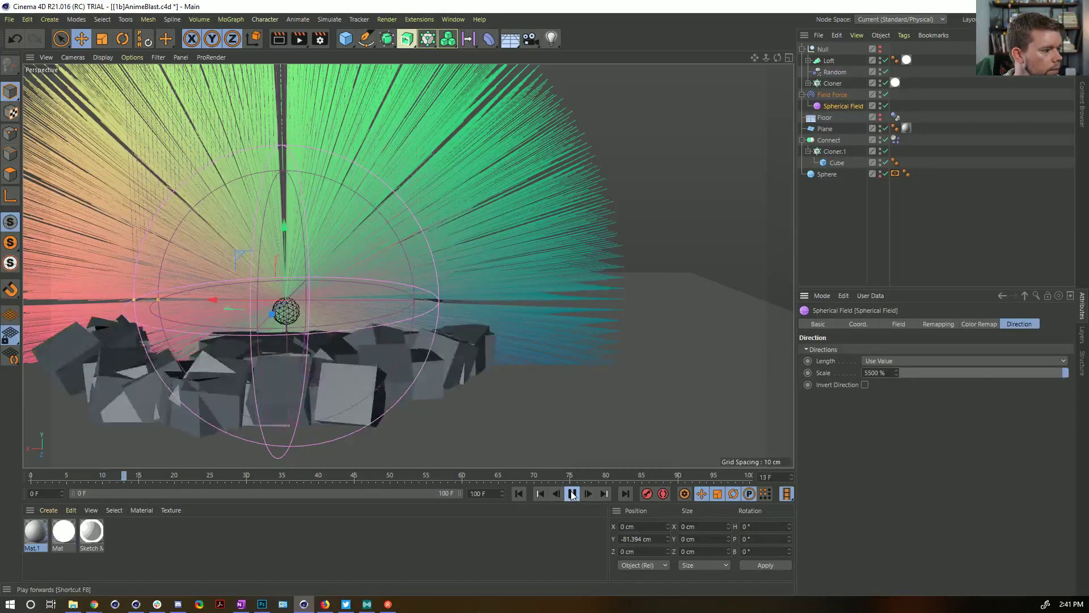
left_click(572, 494)
left_click_drag(299, 341, 414, 309, "alt")
left_click(519, 494)
left_click(572, 493)
left_click(571, 493)
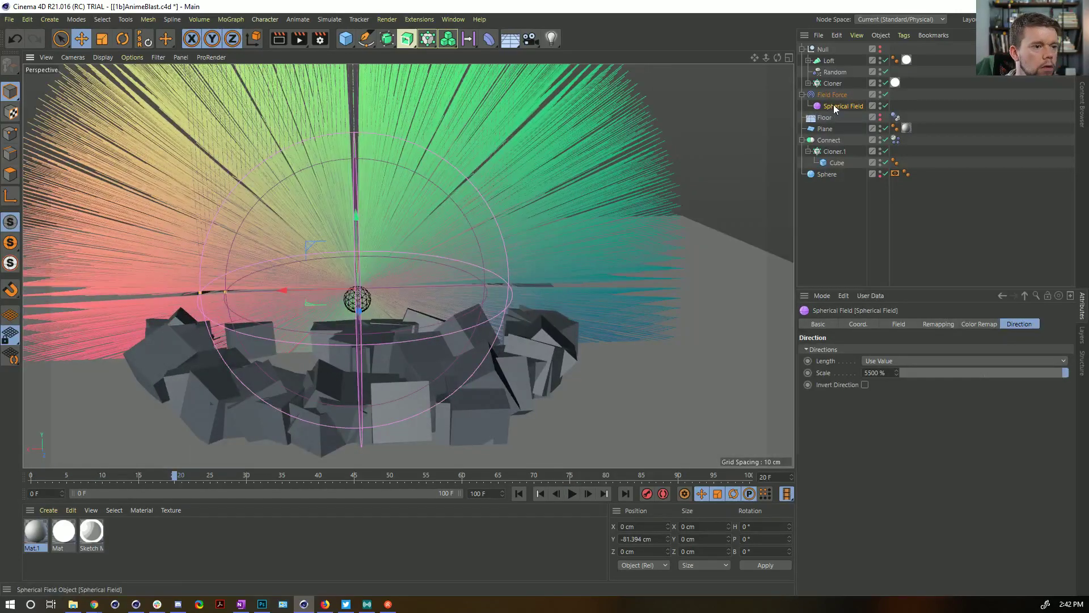
- Try the Spherical Field at about Y -90 cm and replay the simulation from the start
left_click_drag(352, 220, 357, 233)
left_click(519, 494)
left_click(571, 493)
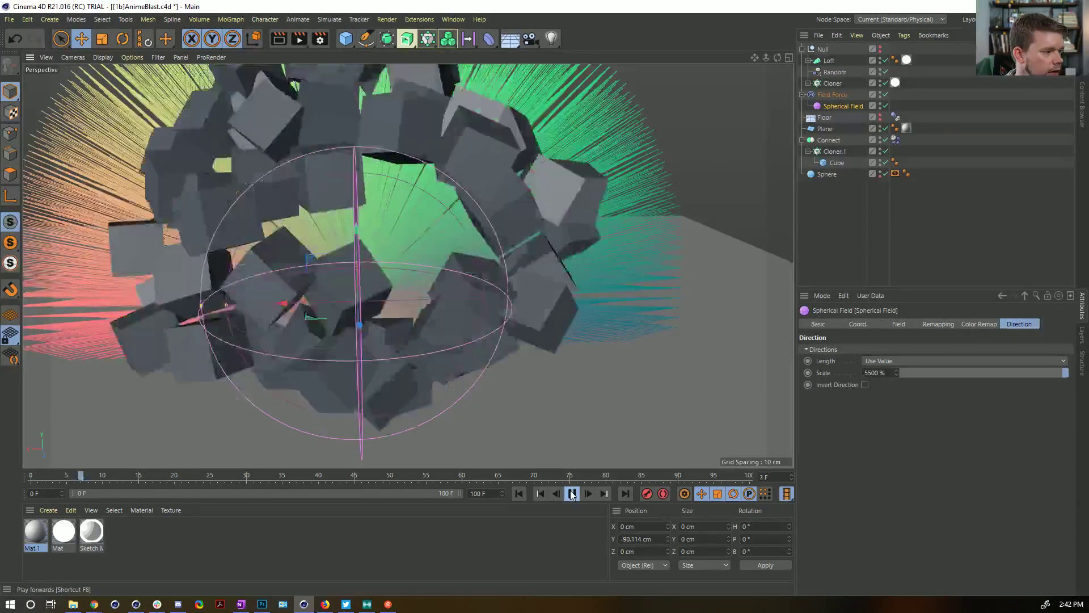
left_click(572, 494)
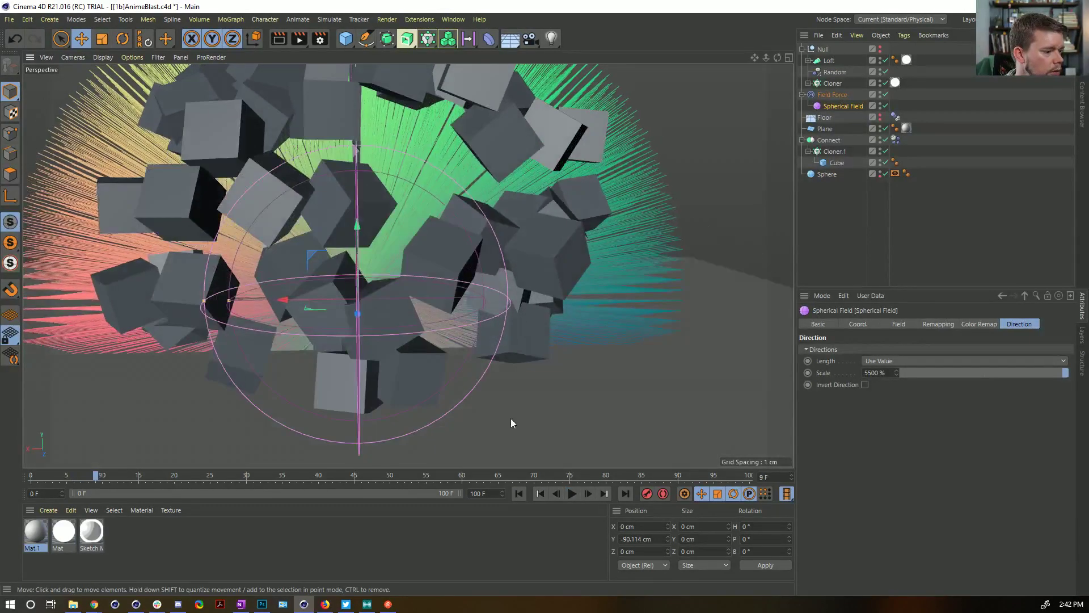
- Raise the Spherical Field to about Y -86 cm during playback, replay the blast and return to frame 0
left_click(519, 494)
left_click(571, 494)
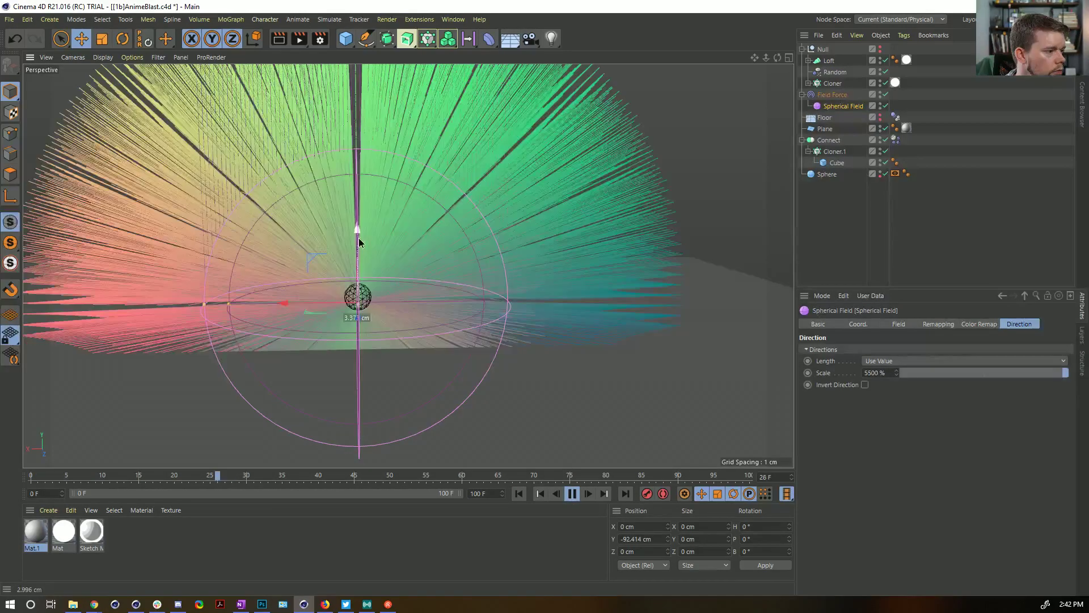
left_click(519, 494)
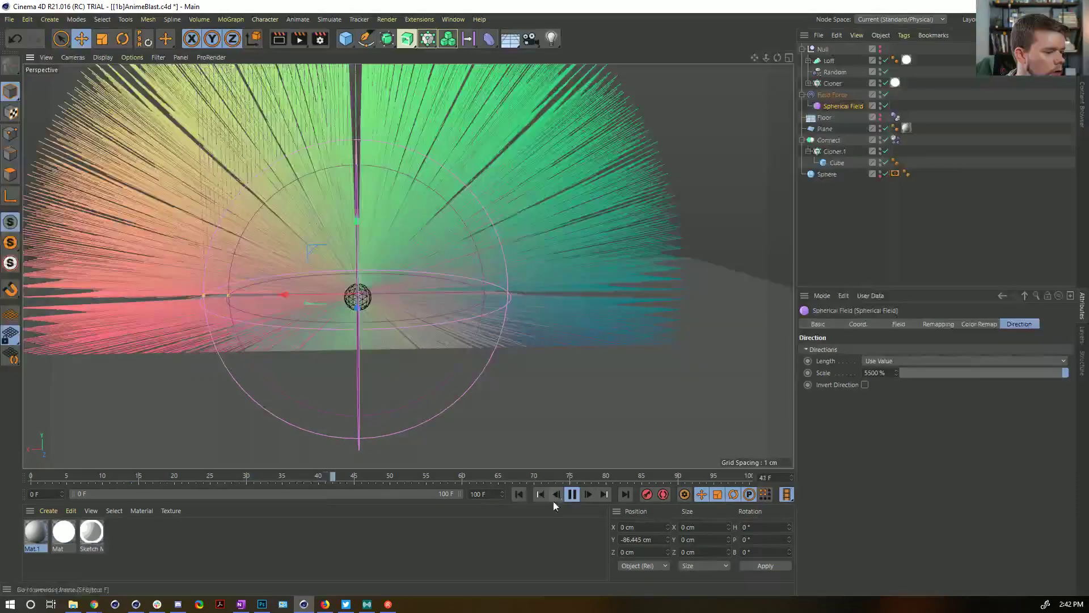
left_click(520, 494)
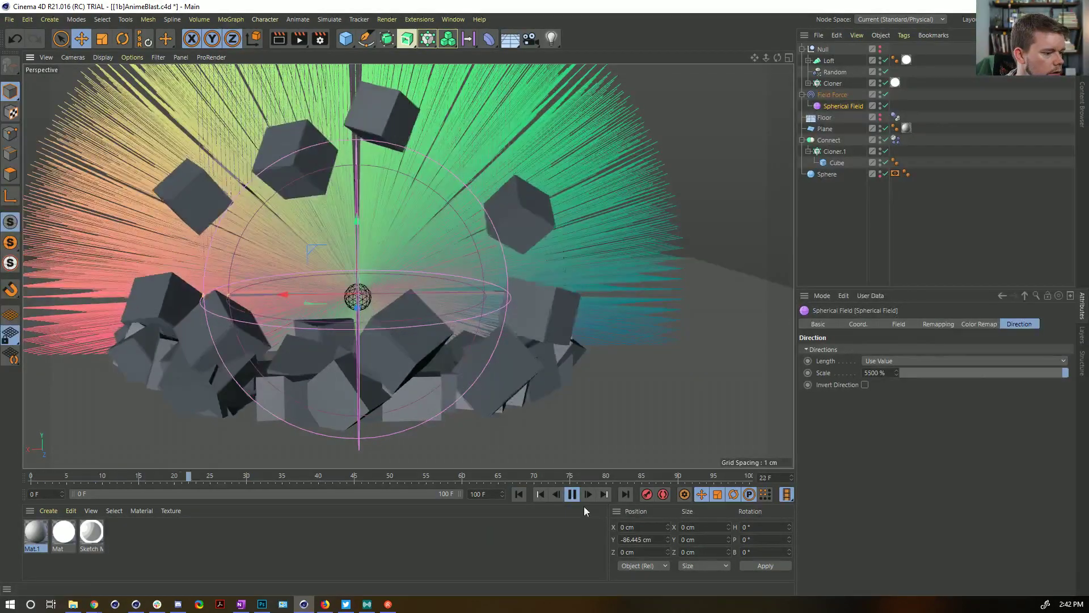
left_click(571, 495)
left_click(519, 494)
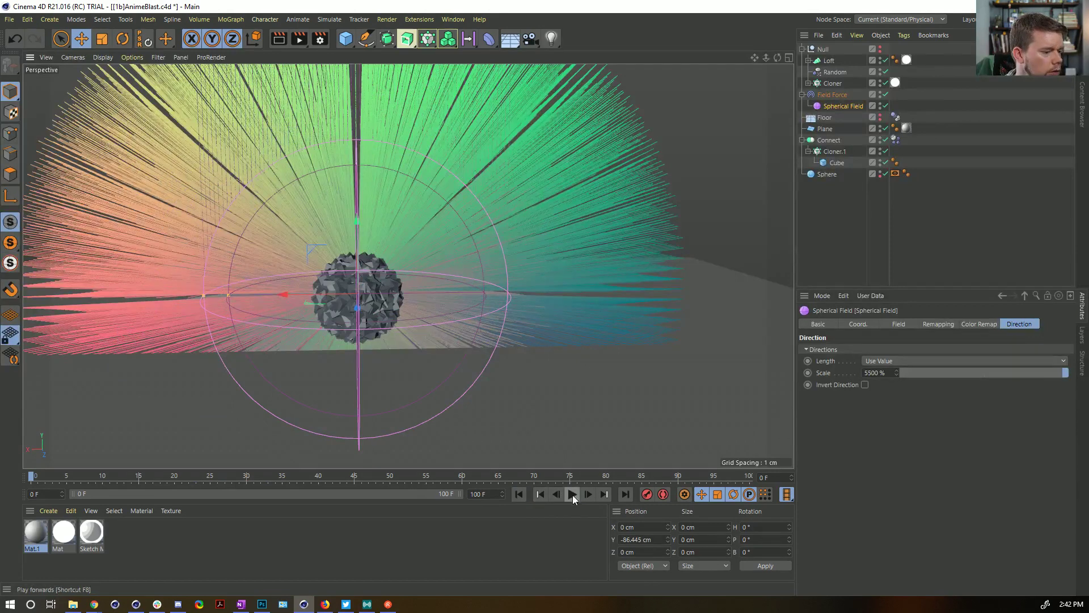
left_click(572, 495)
left_click(572, 494)
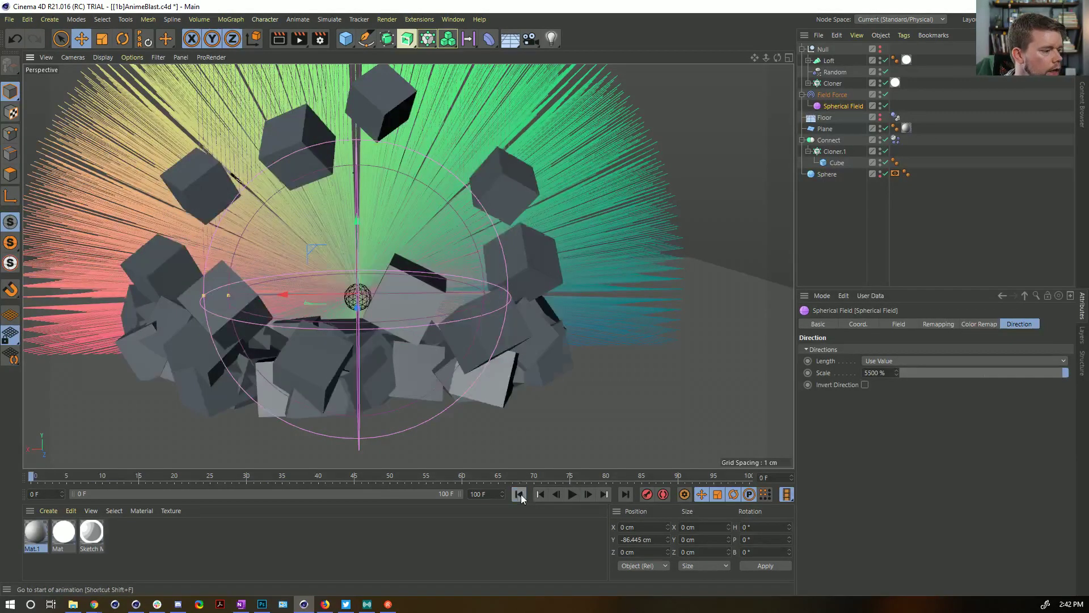
left_click(519, 495)
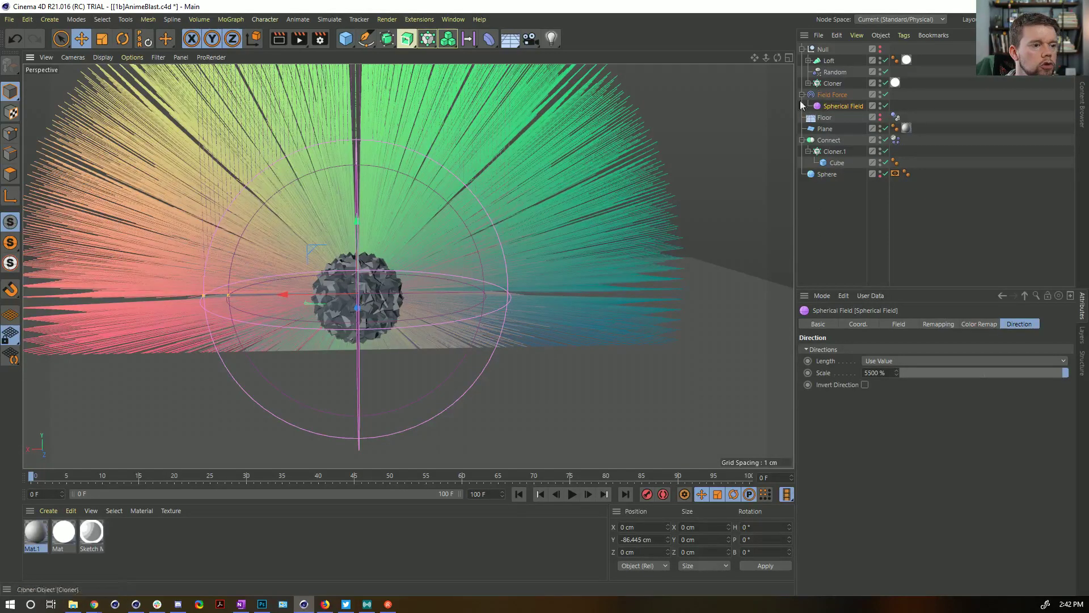
- Set Dynamic to Off in the Connect object's Dynamics Body tag and scrub to frame 11 of the white blast
left_click(895, 139)
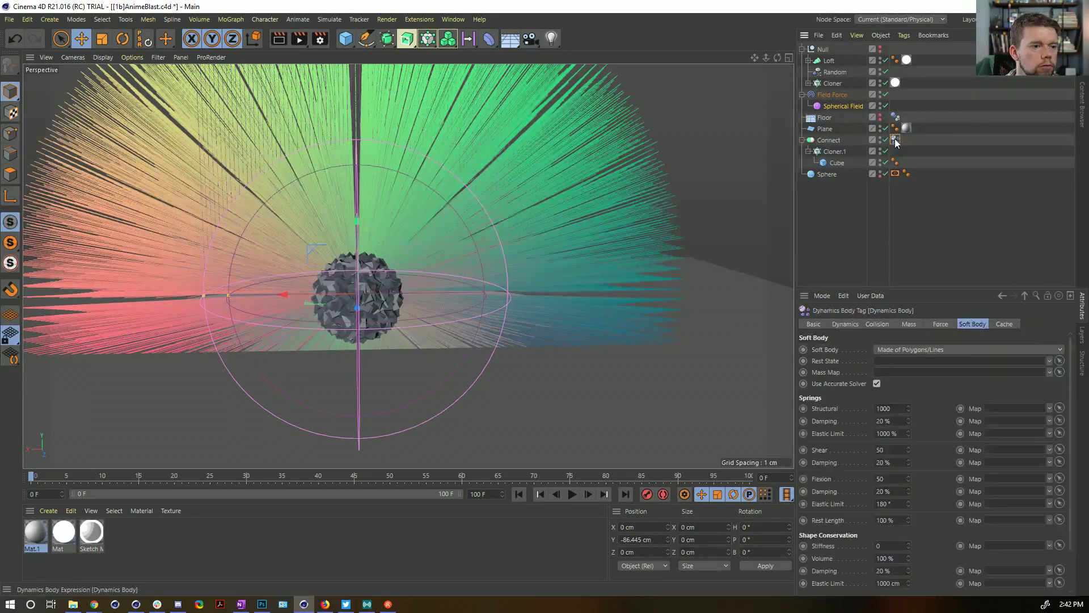
left_click(846, 324)
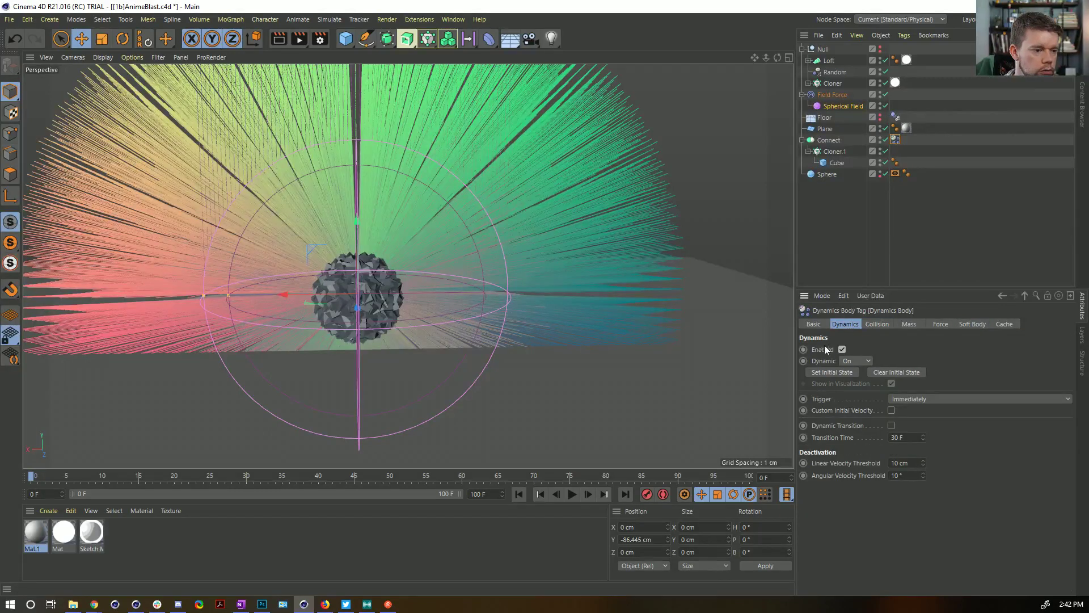
left_click(854, 361)
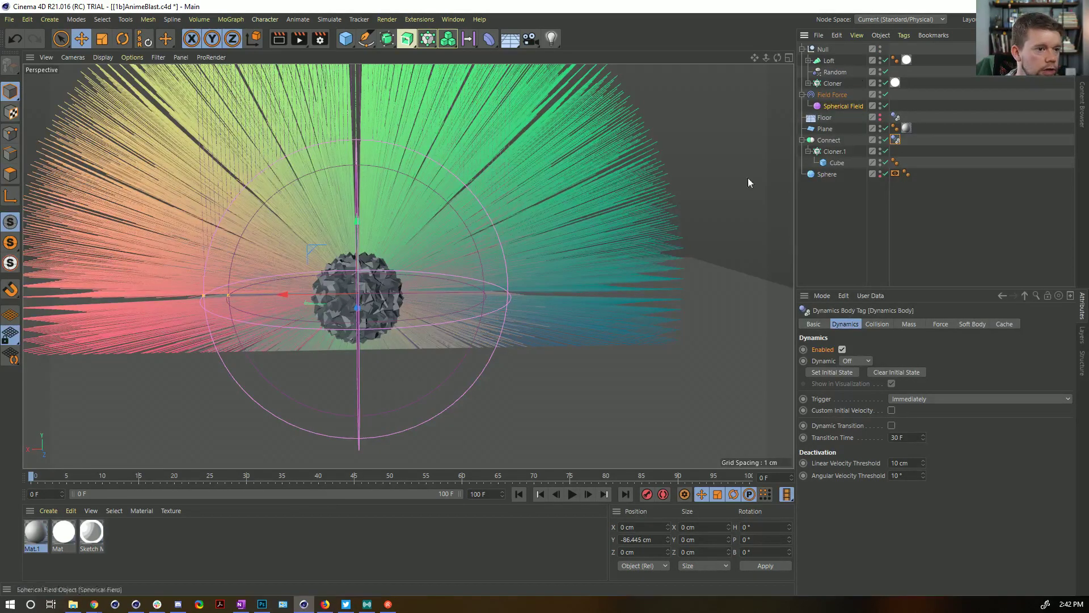
left_click(572, 494)
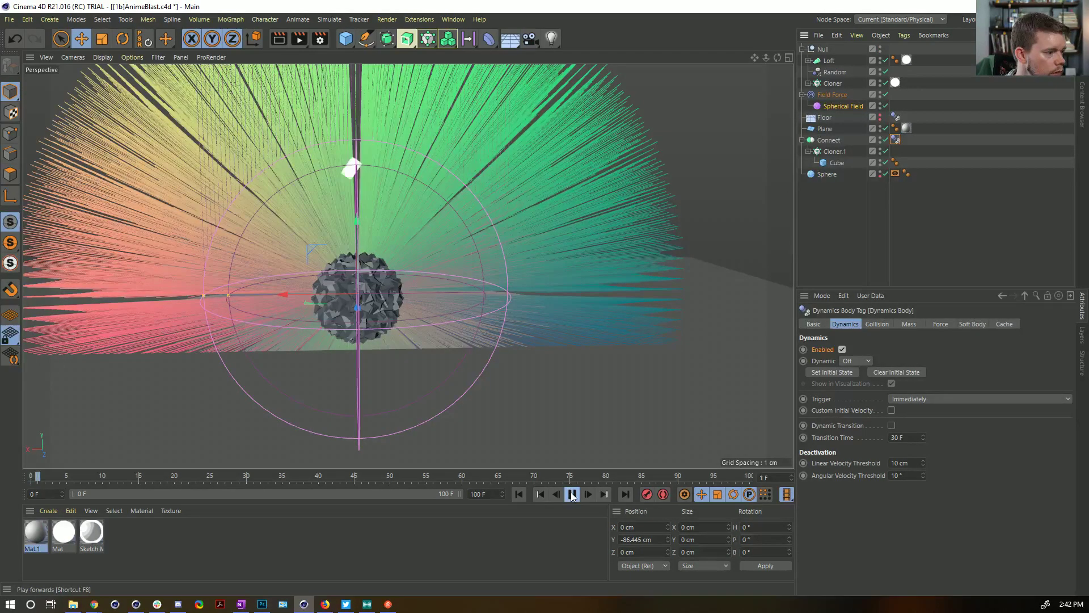
left_click_drag(84, 476, 118, 475)
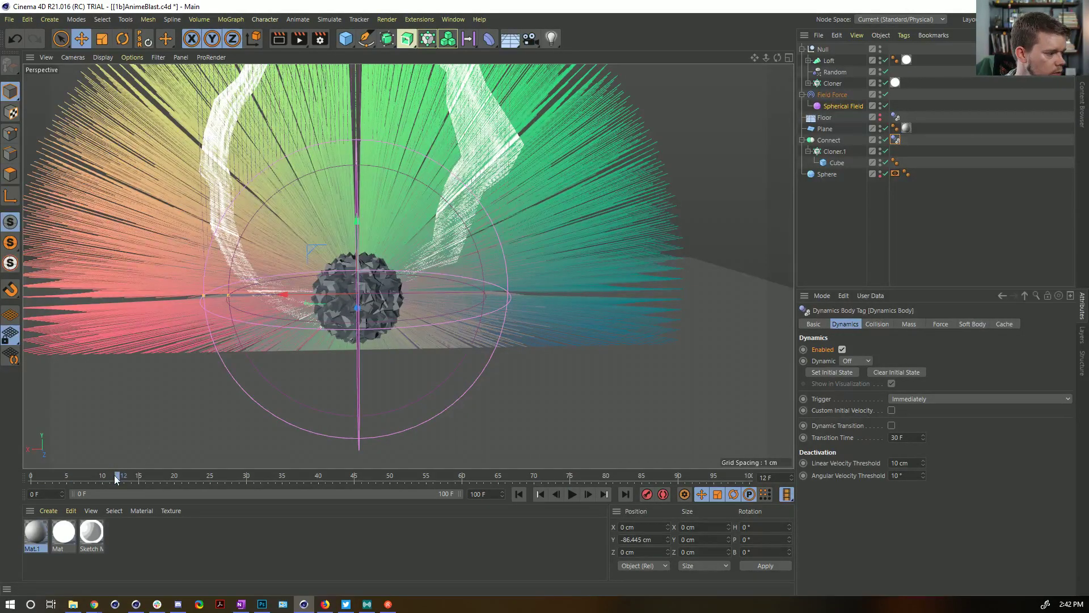
left_click(110, 477)
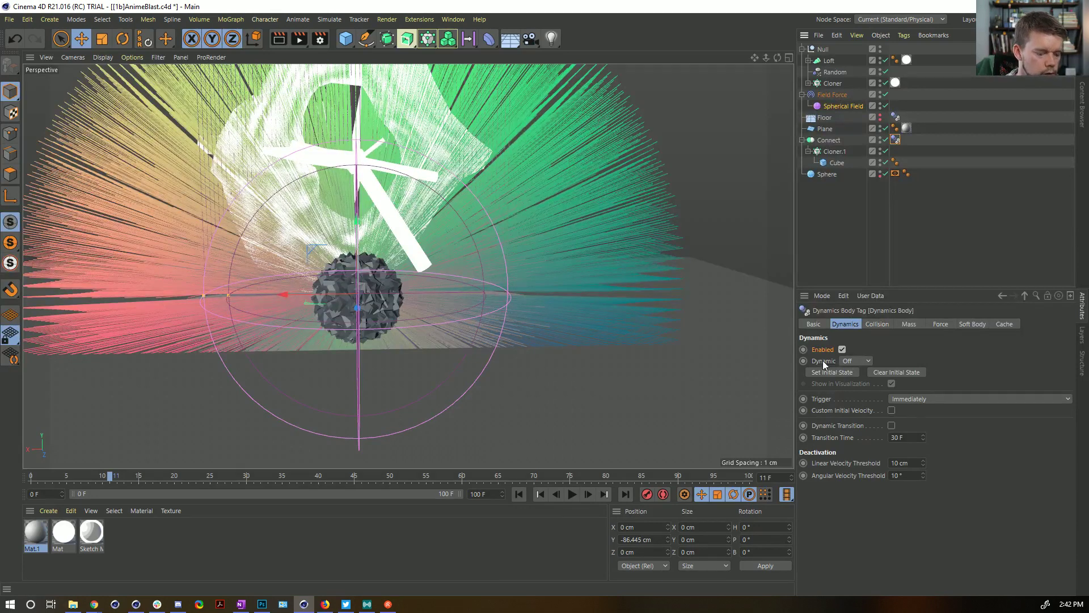
- Keyframe the Dynamic setting Off at frame 10 and On at frame 11, and replay the animation from the start
key("f")
key("g")
left_click(862, 360)
left_click(804, 361)
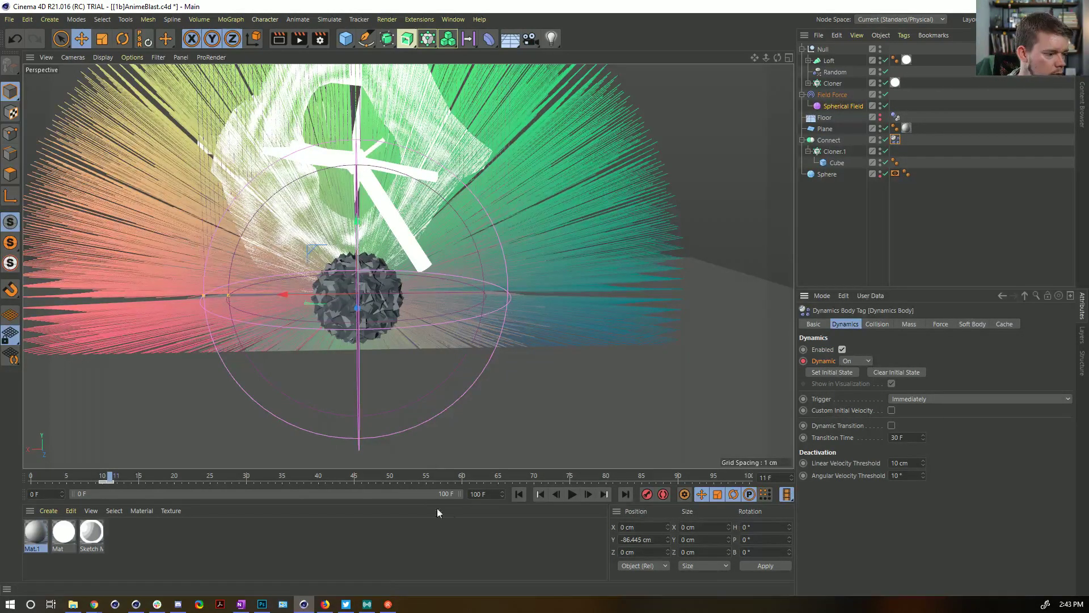
left_click(519, 494)
left_click(572, 495)
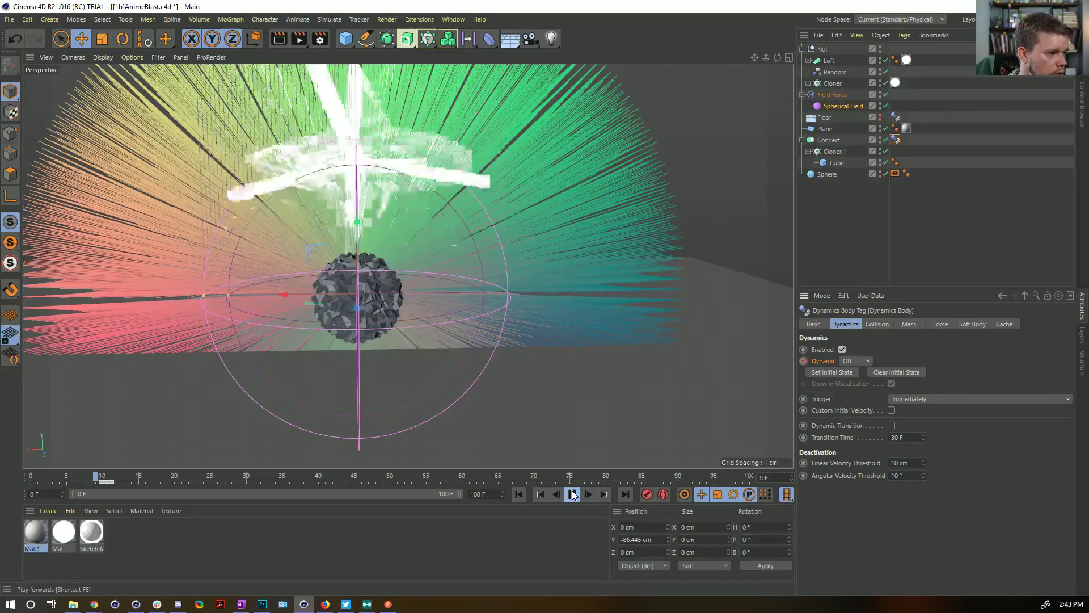
left_click(572, 495)
left_click(521, 495)
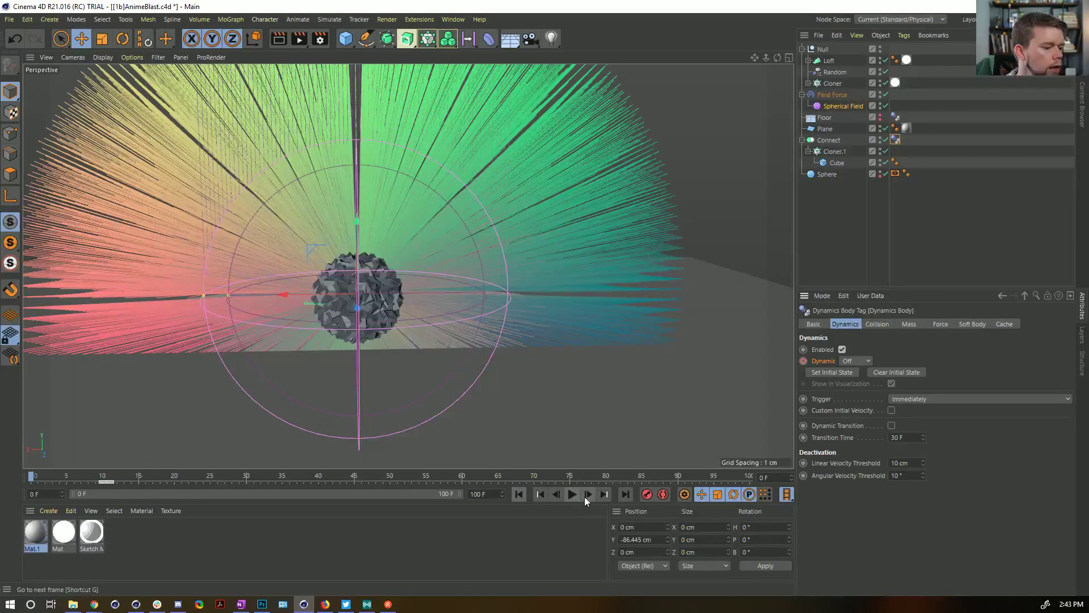
left_click(572, 494)
left_click(572, 494)
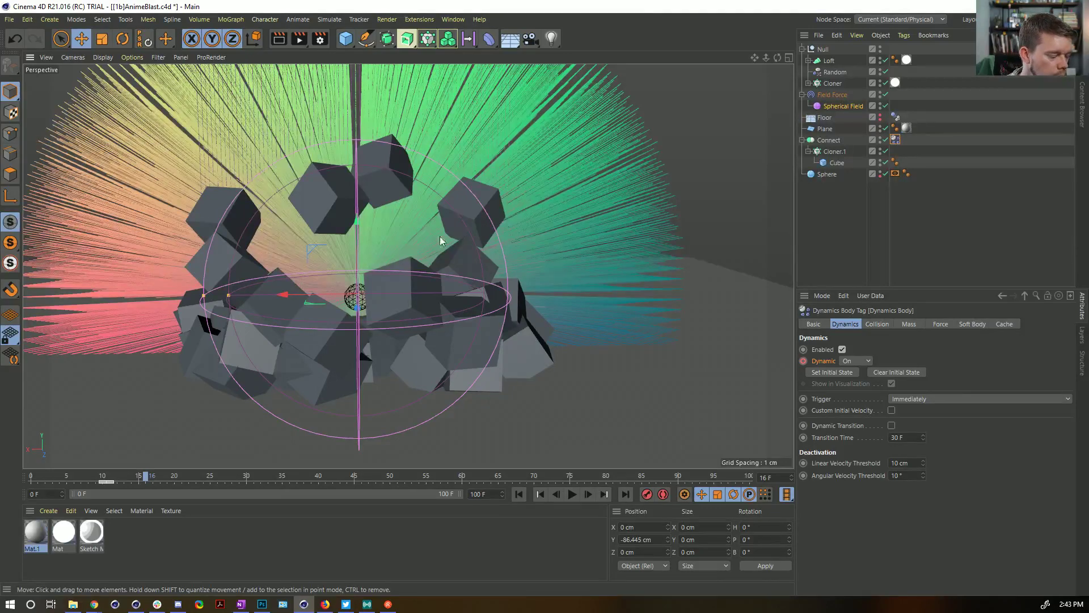
- Save the scene as a new version named [1c]AnimeBlast.c4d
key("ctrl+shift+s")
left_click(86, 426)
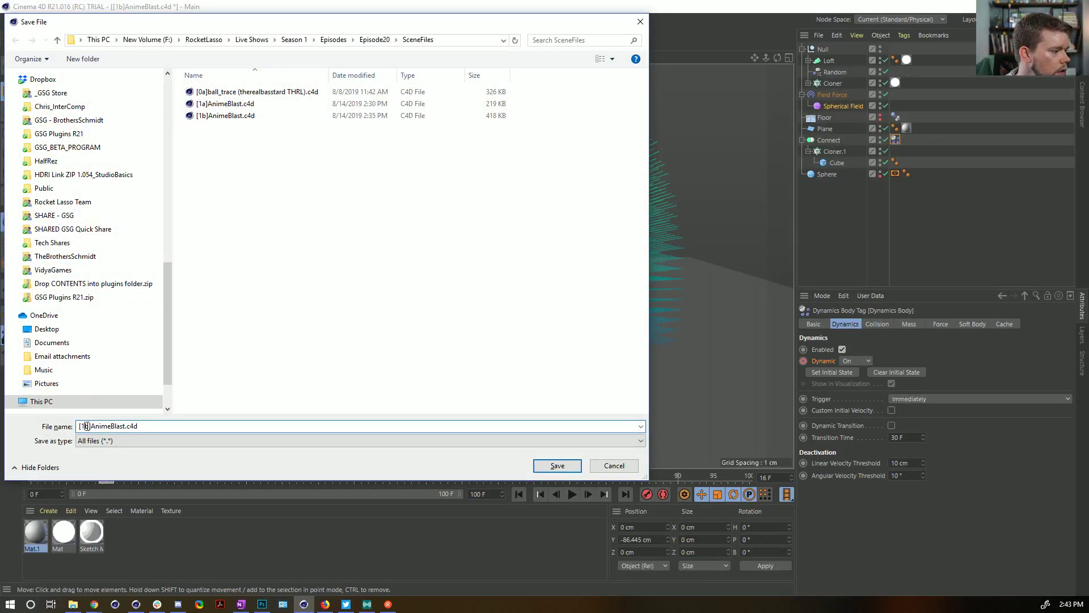
type("c")
key("Return")
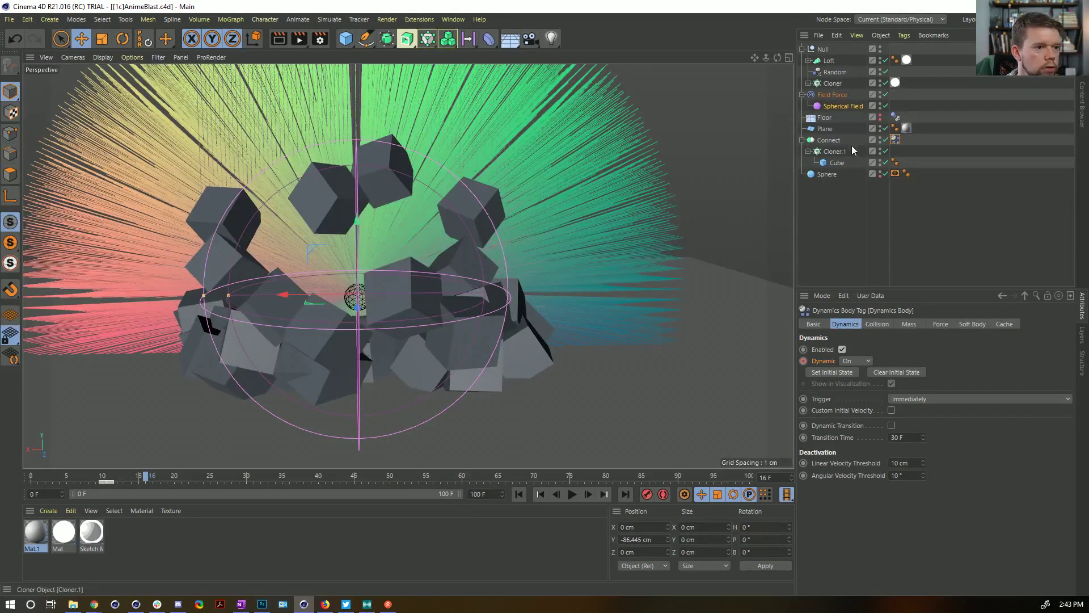
- Hide the Field Force in the viewport and place the Connect object inside a new Volume Builder
left_click(880, 93)
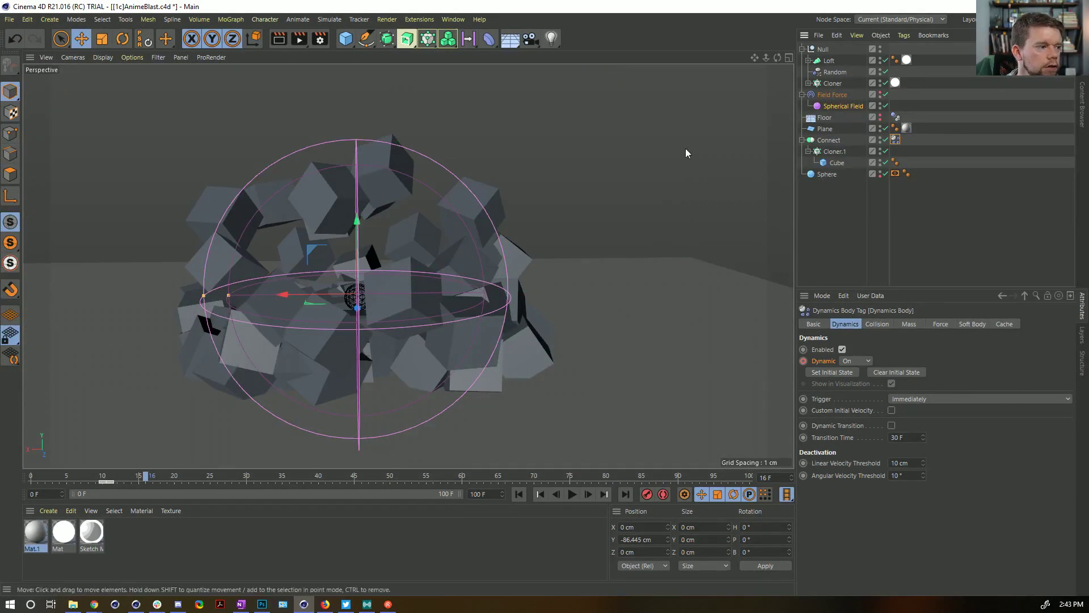
left_click(986, 142)
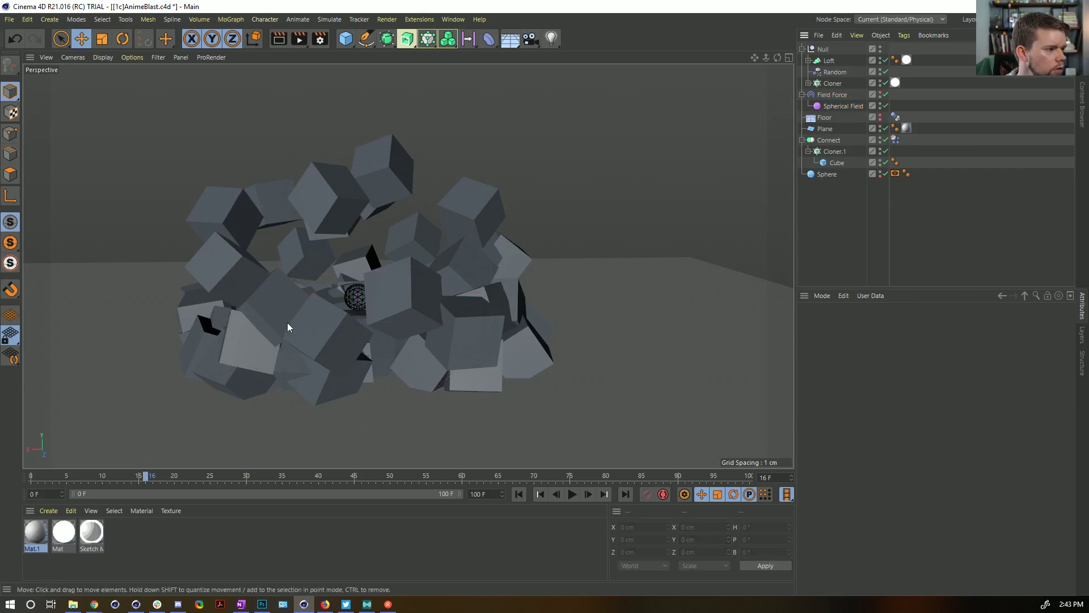
left_click(448, 43)
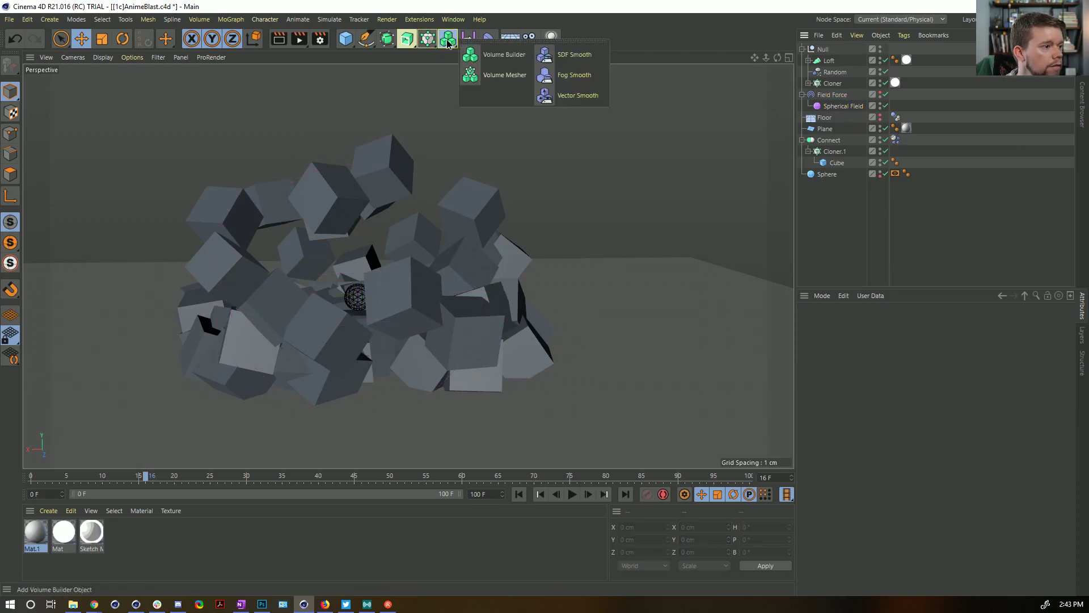
left_click(494, 58)
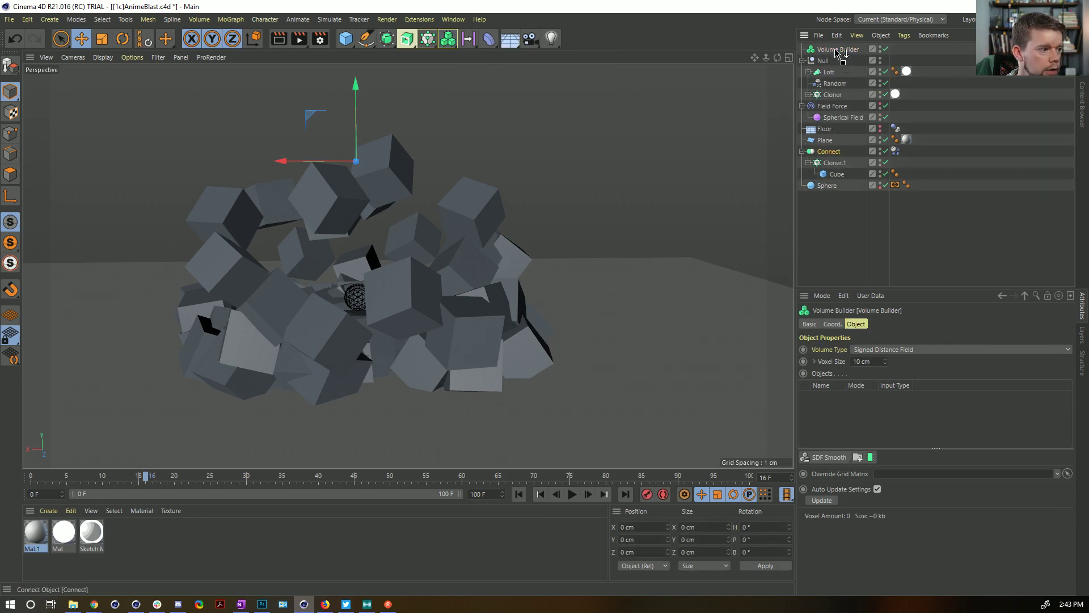
left_click_drag(839, 54, 839, 52)
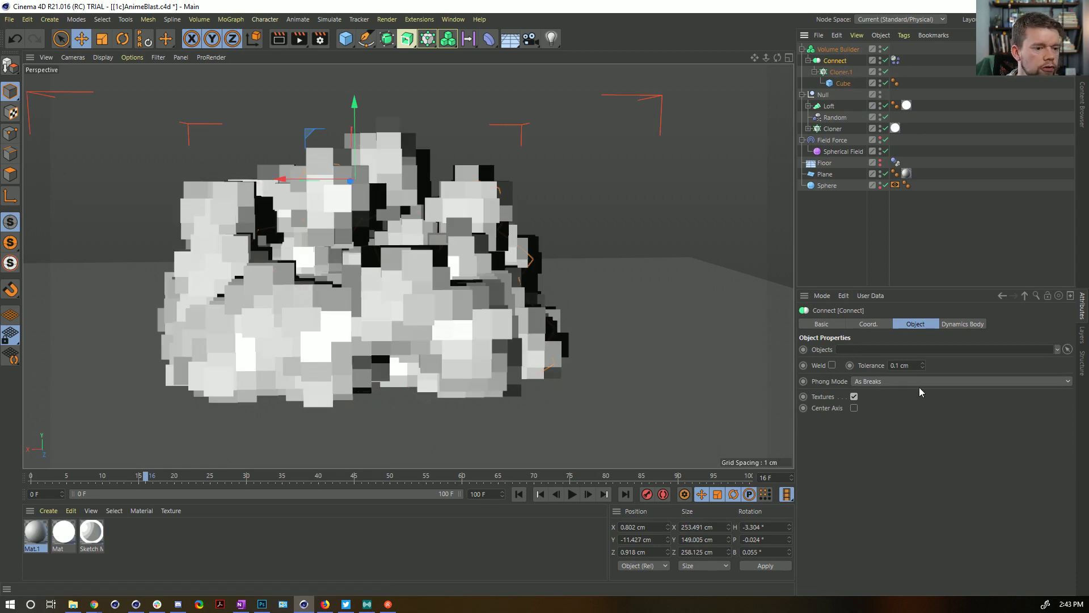
- Add a Volume Mesher and place the Volume Builder inside it to mesh the debris
left_click(838, 49)
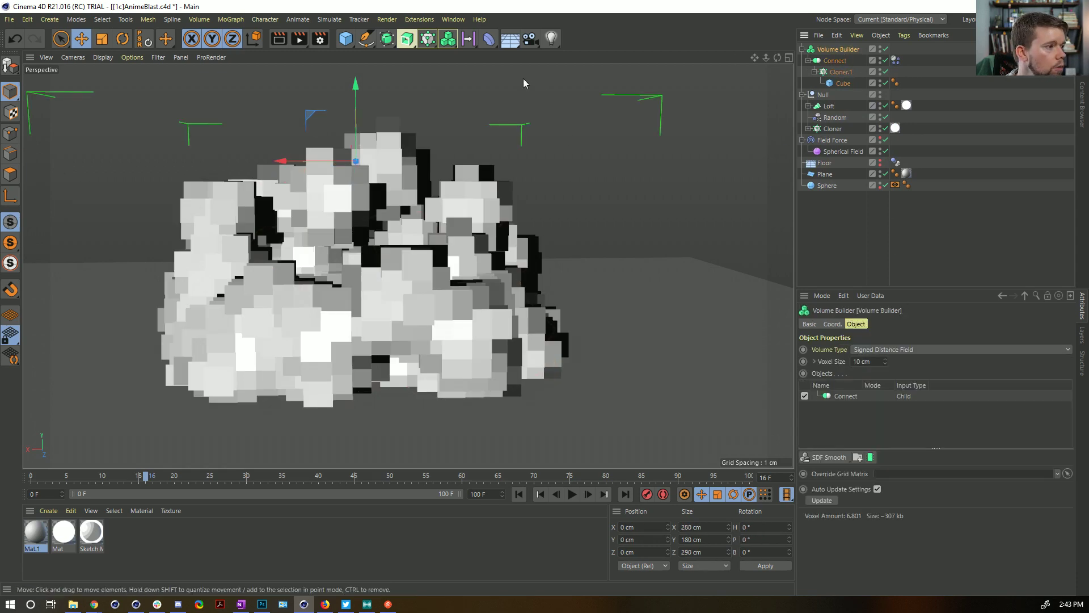
left_click_drag(451, 41, 494, 74)
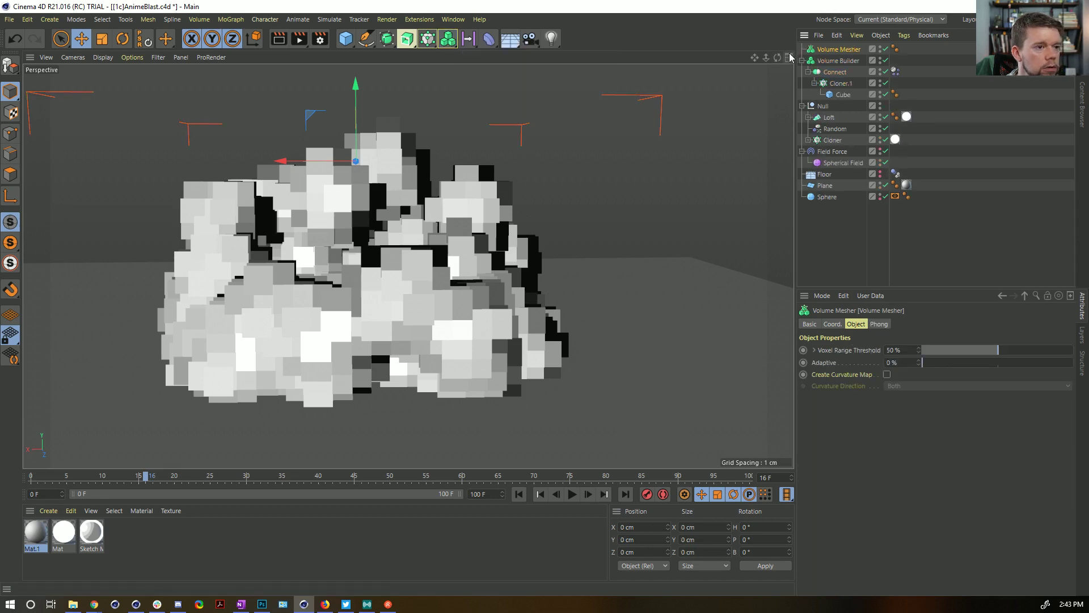
left_click_drag(838, 49, 837, 49)
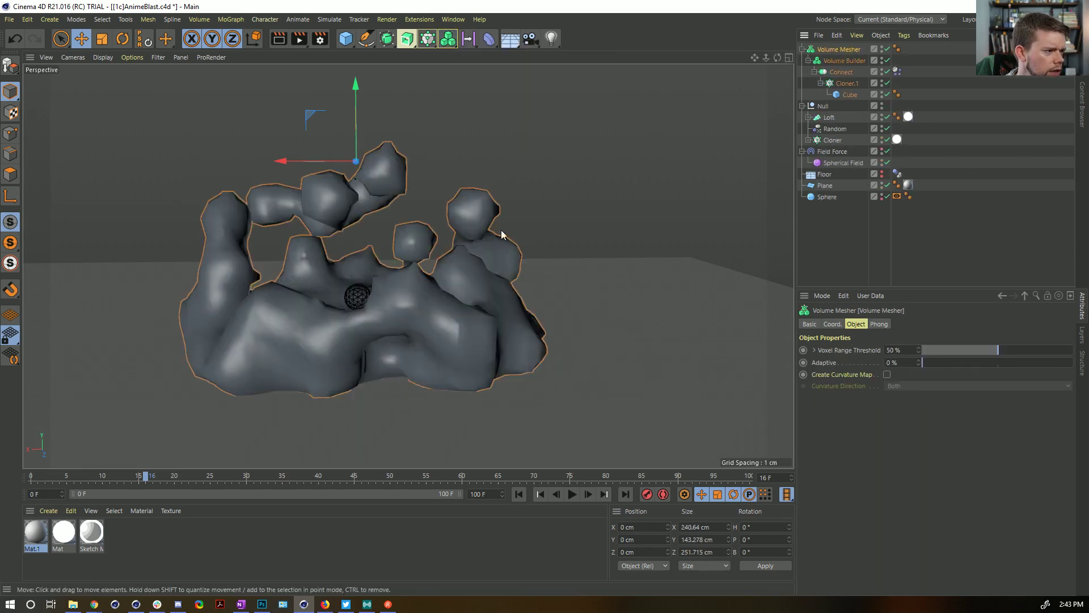
- Add an SDF Smooth filter with 18% strength to the Volume Builder and replay the animation from the start
left_click(842, 60)
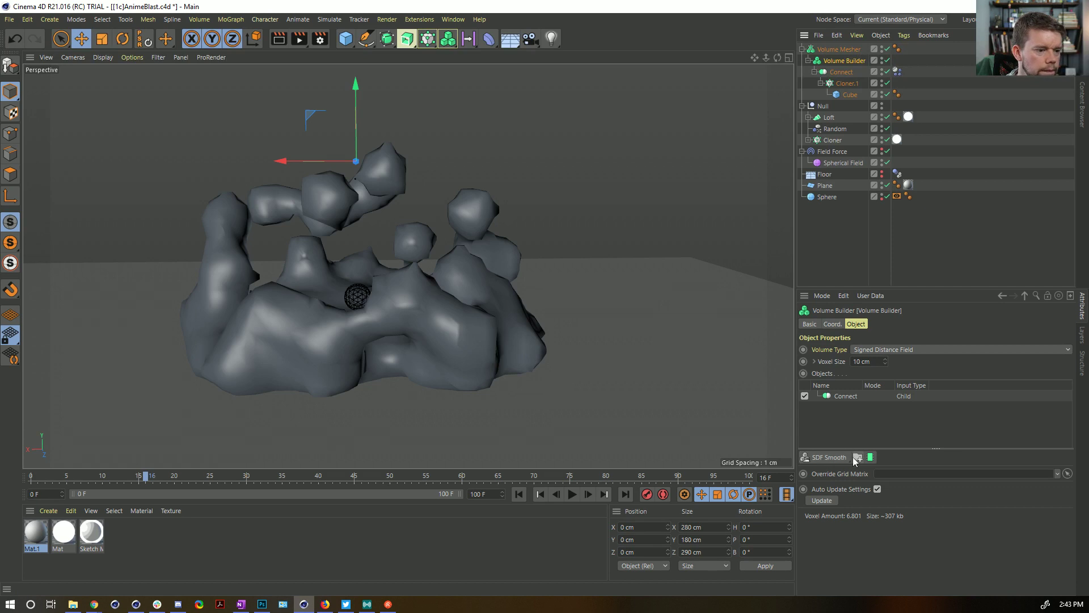
left_click(834, 457)
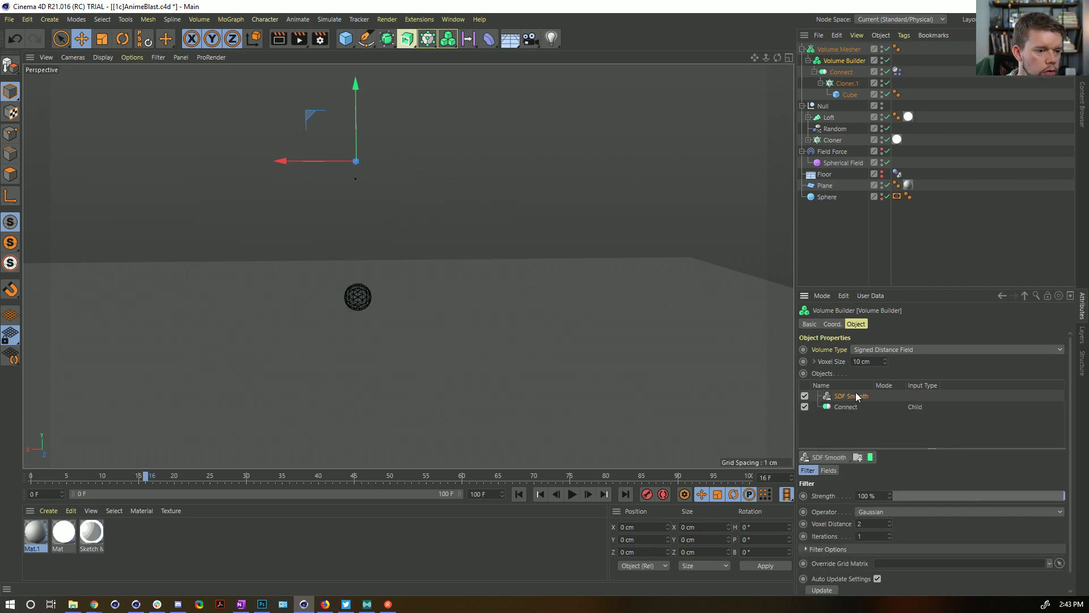
left_click_drag(1024, 495, 924, 502)
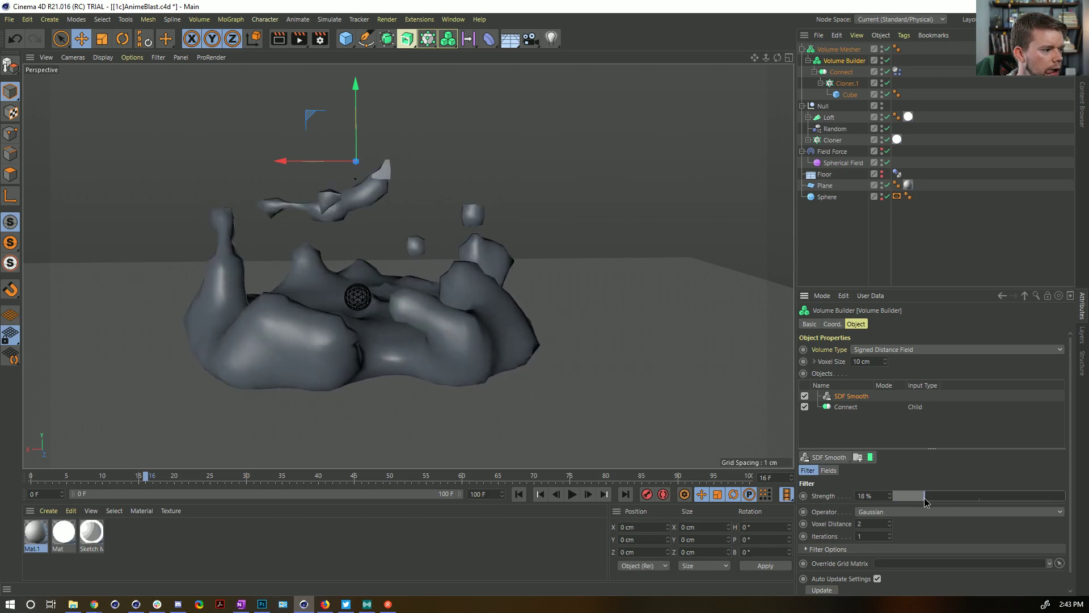
left_click(517, 494)
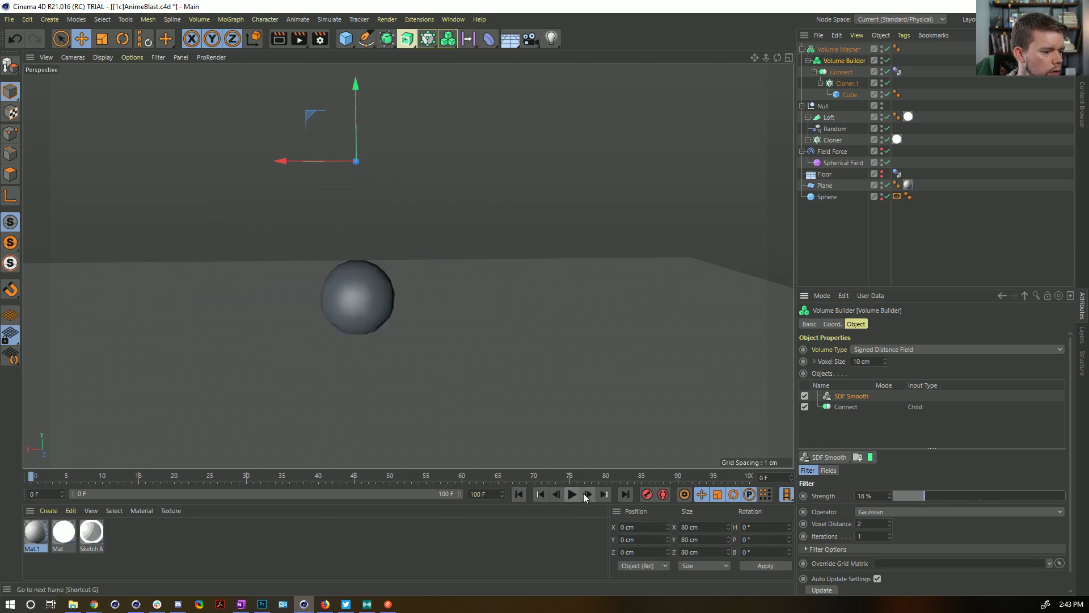
left_click(573, 494)
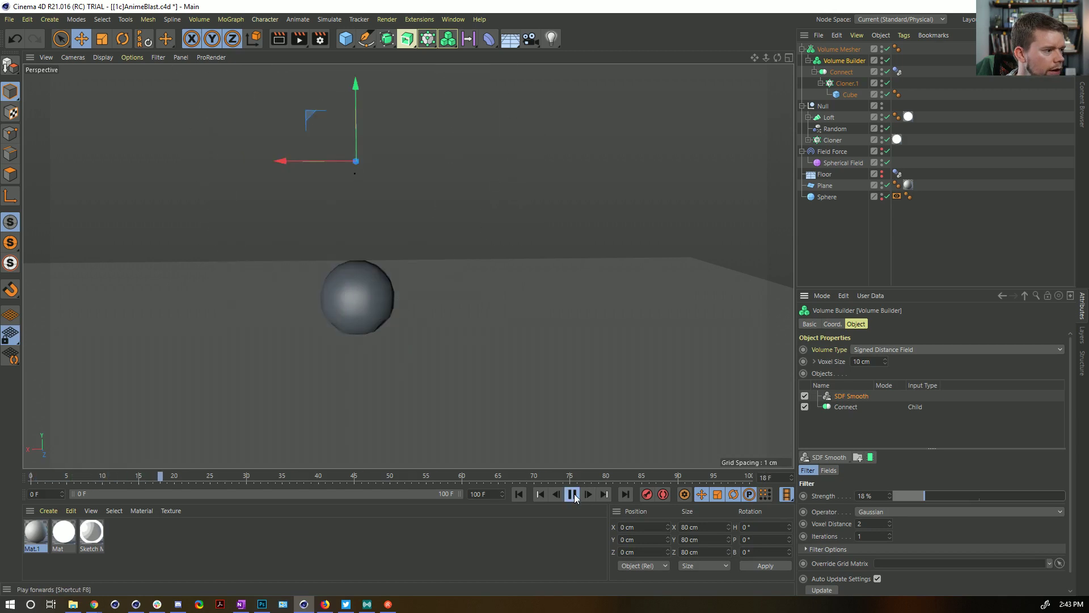
key("shift+f")
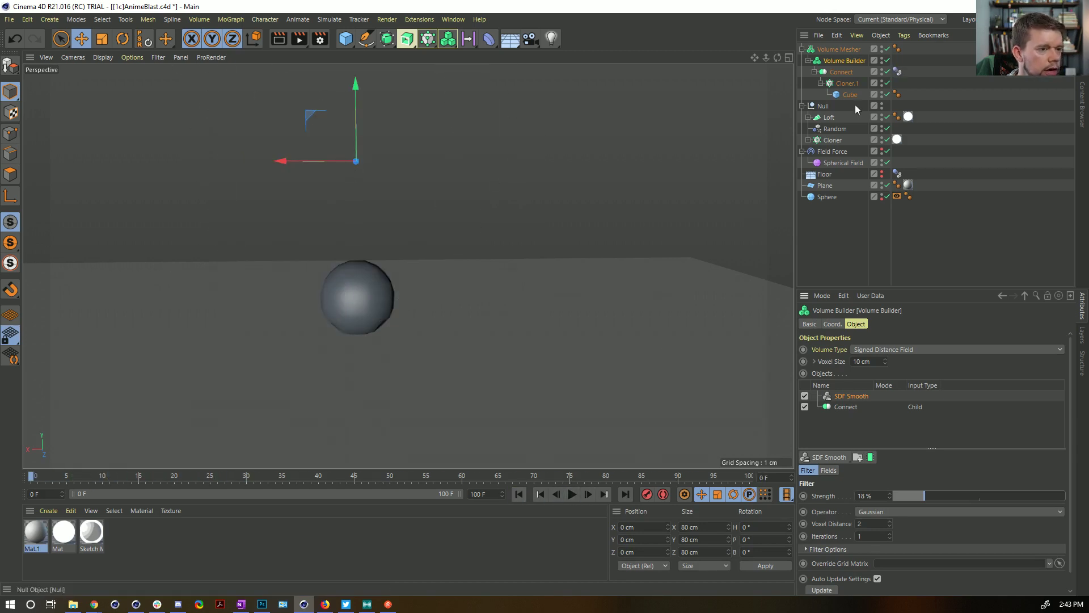
- Disable the Volume Mesher and Volume Builder, and bake the dynamics simulation from the Connect object's Dynamics Body tag
left_click_drag(887, 60, 887, 49)
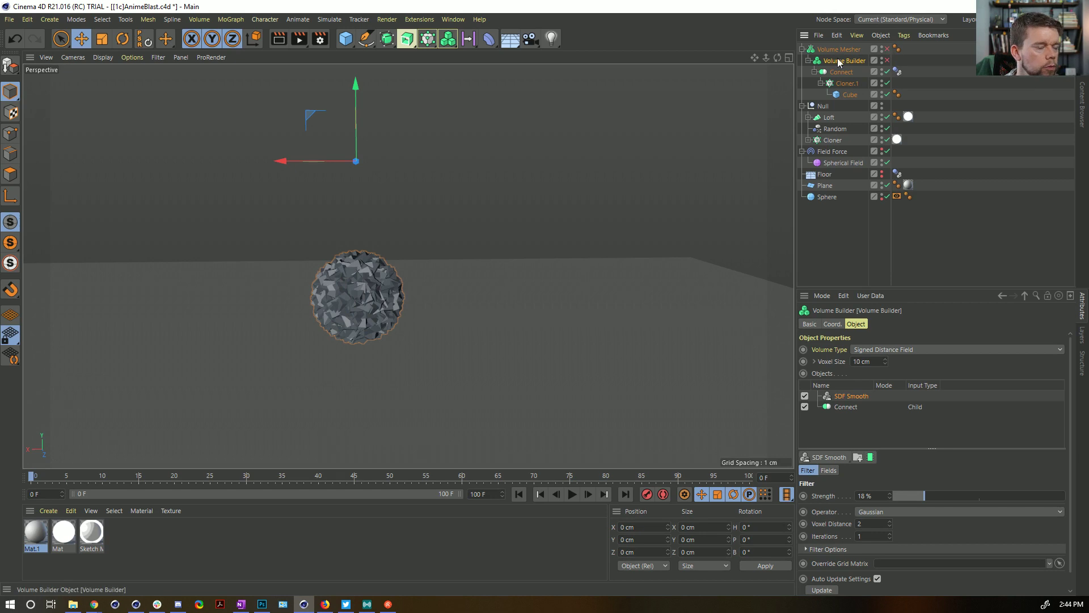
left_click(897, 72)
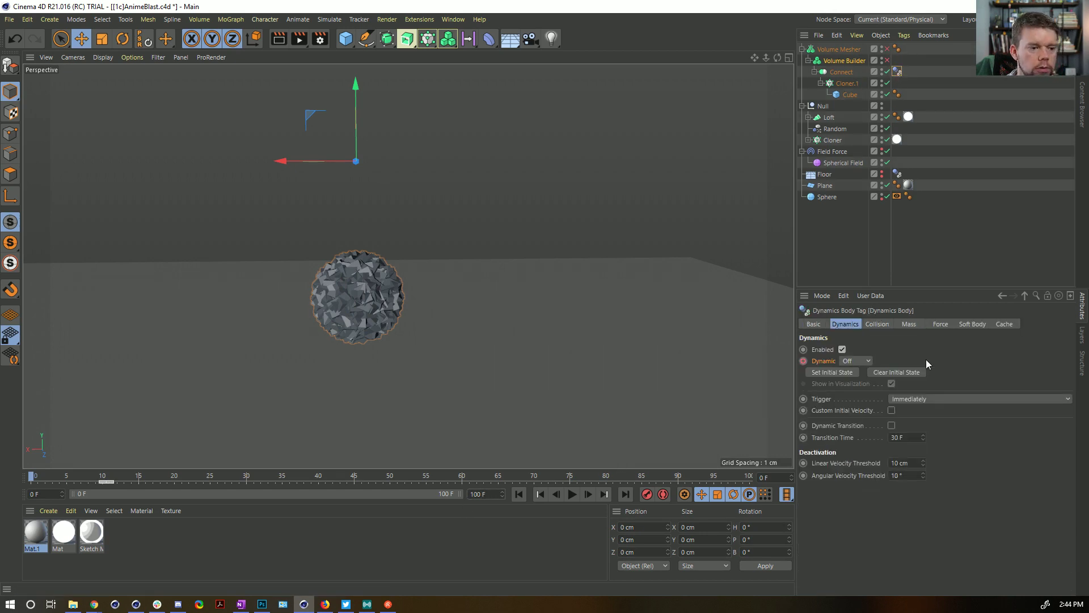
left_click(1005, 324)
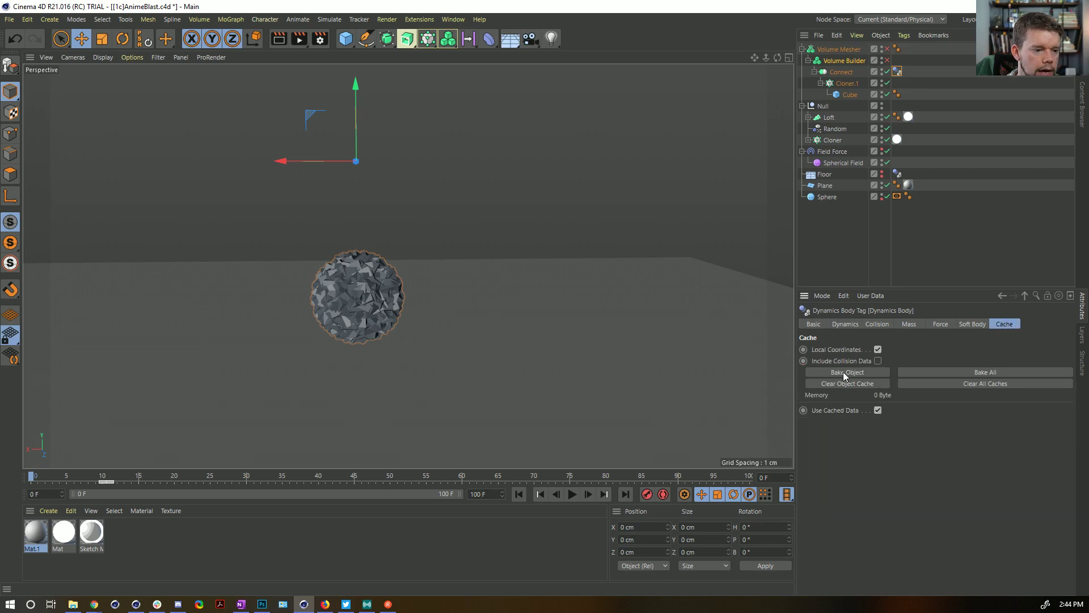
left_click(911, 372)
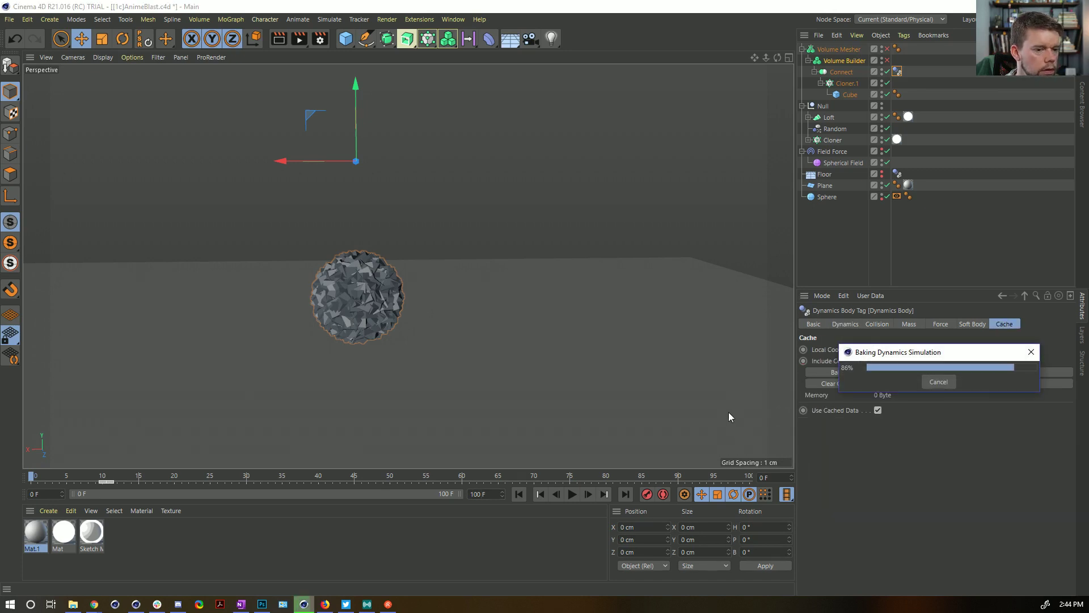
left_click(573, 494)
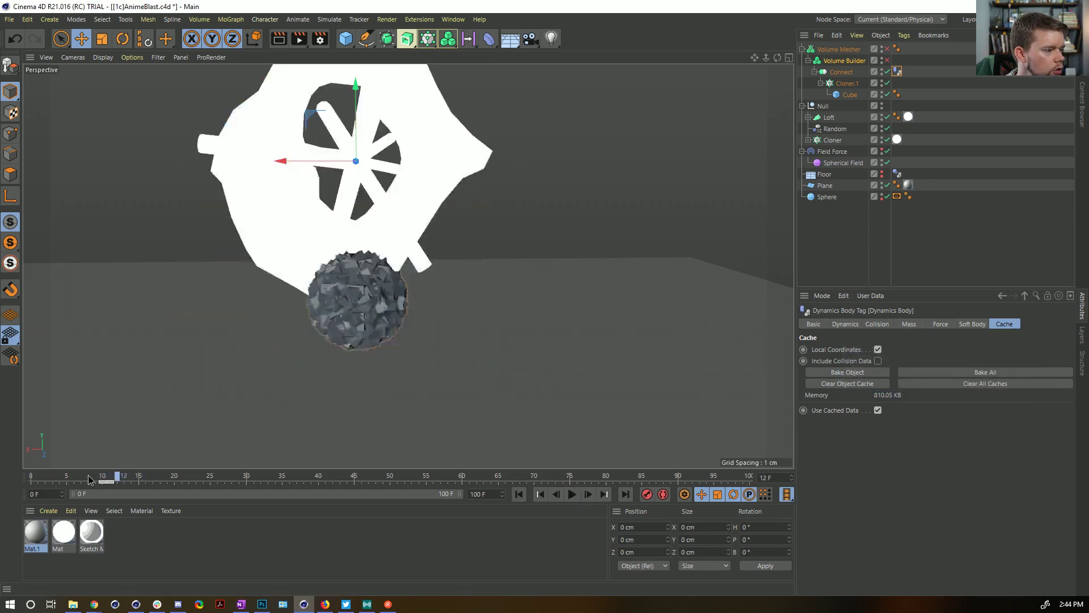
- Re-enable the Volume Builder and Volume Mesher, and play back the meshed debris from the start, stopping around frame 25
left_click(888, 60)
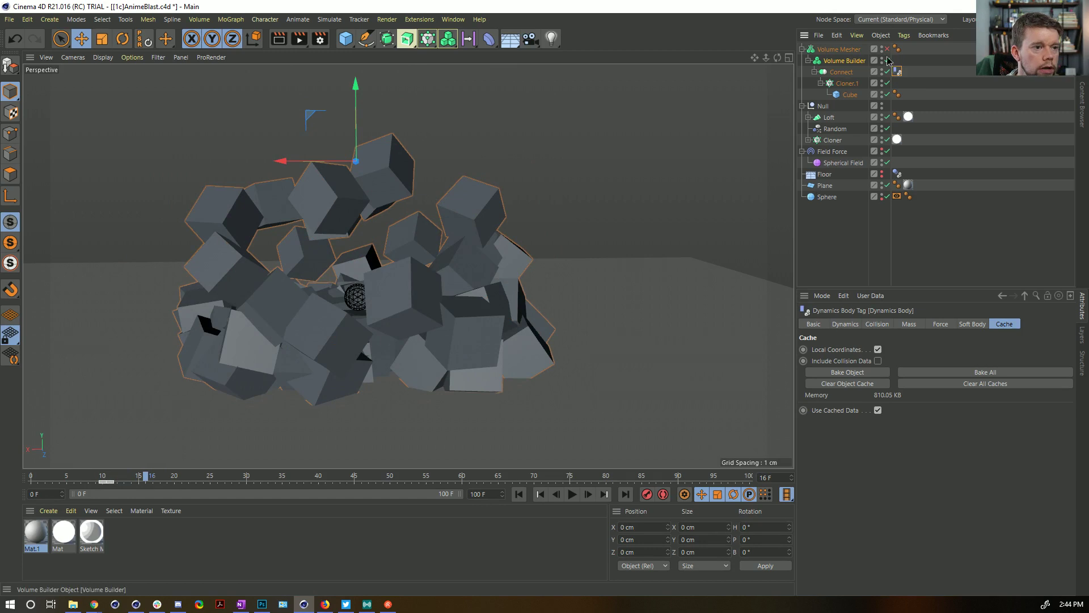
left_click(887, 50)
mouse_move(135, 478)
left_mouse_down()
mouse_move(97, 479)
mouse_move(124, 479)
left_mouse_up()
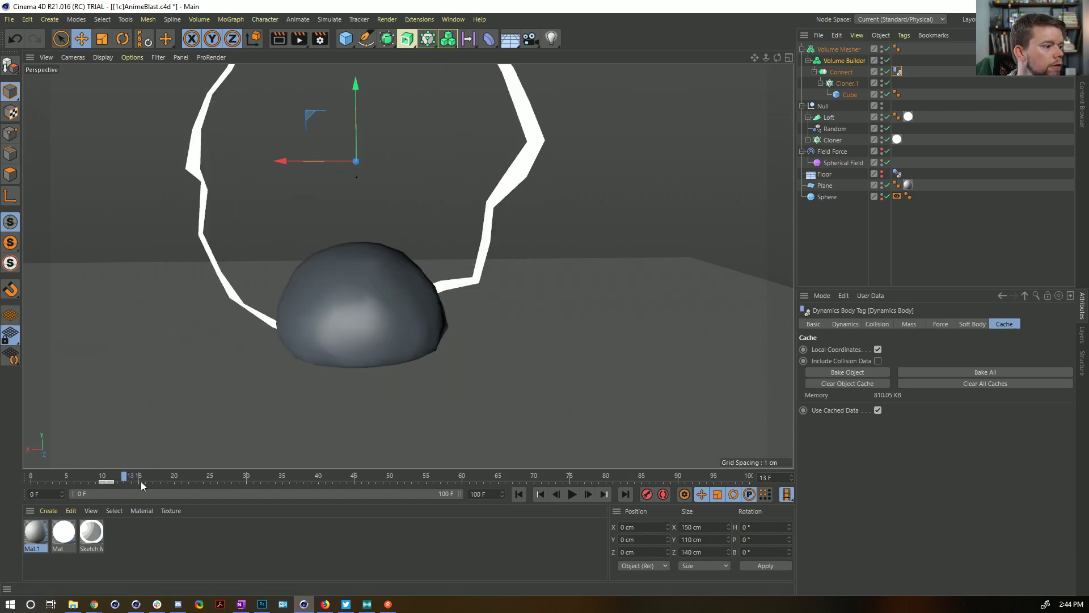
left_click(584, 494)
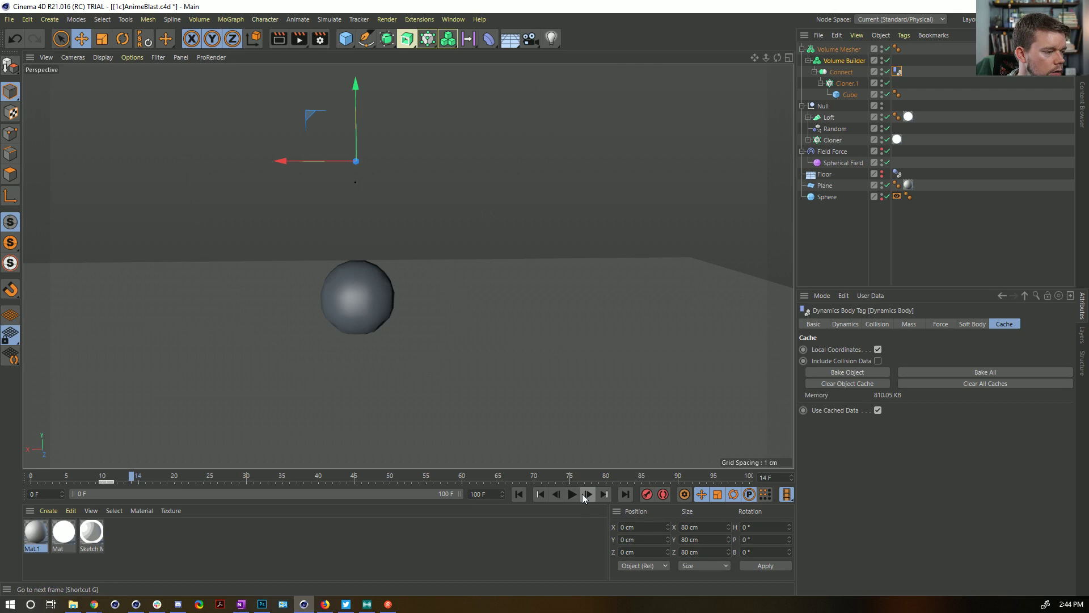
left_click(539, 494)
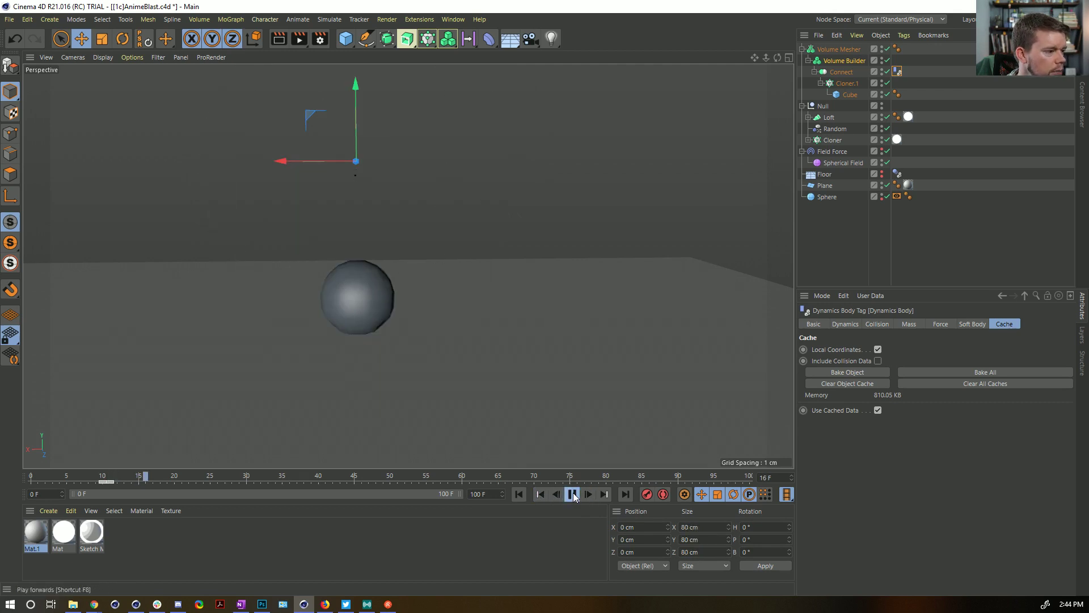
left_click(516, 497)
left_click(572, 496)
left_click(572, 495)
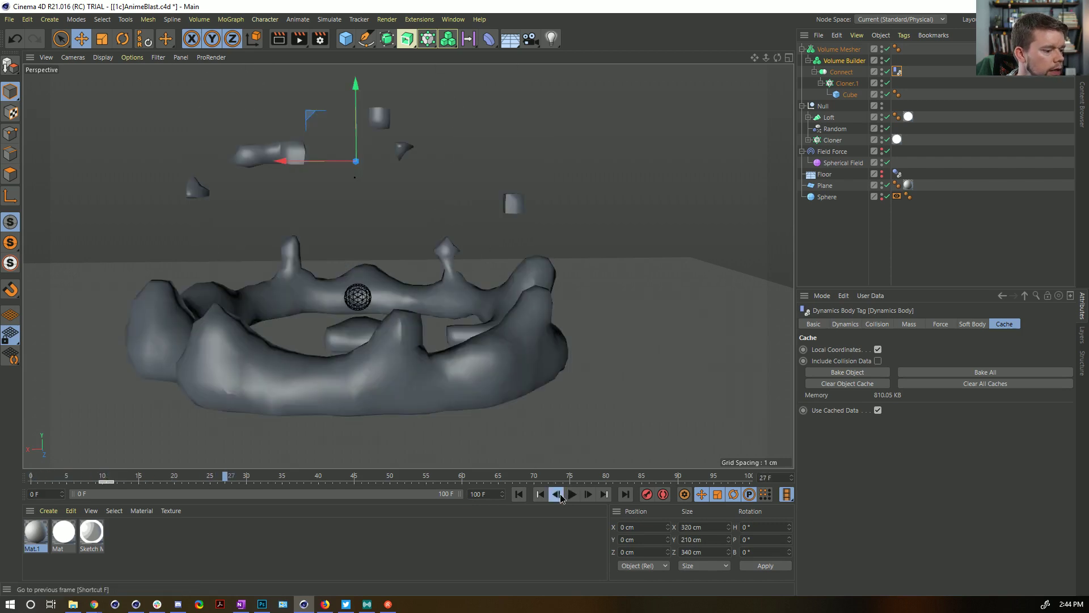
left_click(557, 495)
left_click(557, 495)
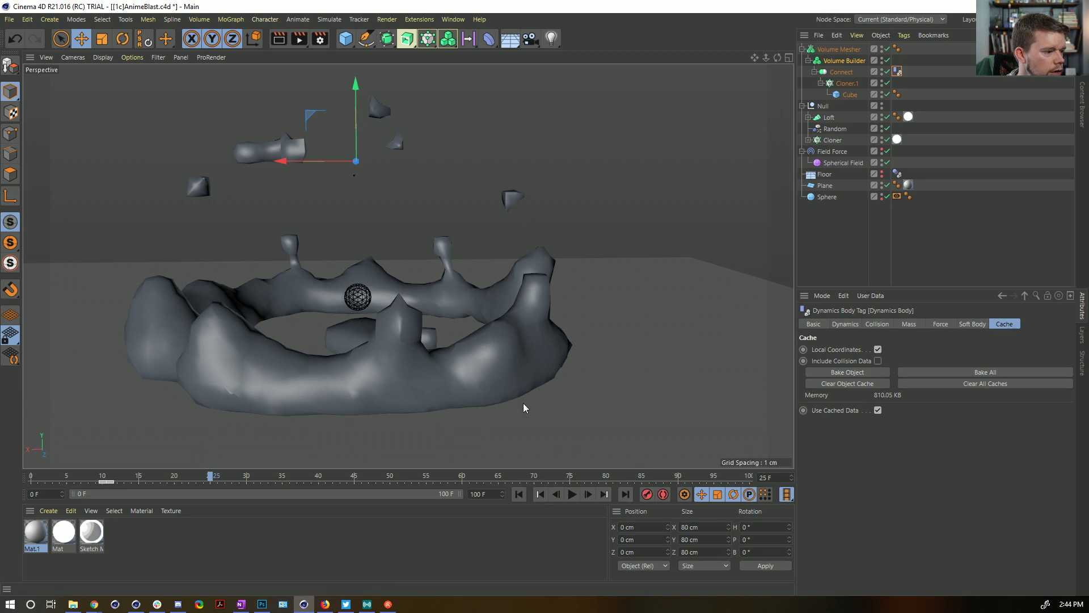
- Set the render output to a manual frame range from frame 0 to frame 33
left_click(522, 495)
key("ctrl+b")
left_click_drag(599, 222, 429, 133)
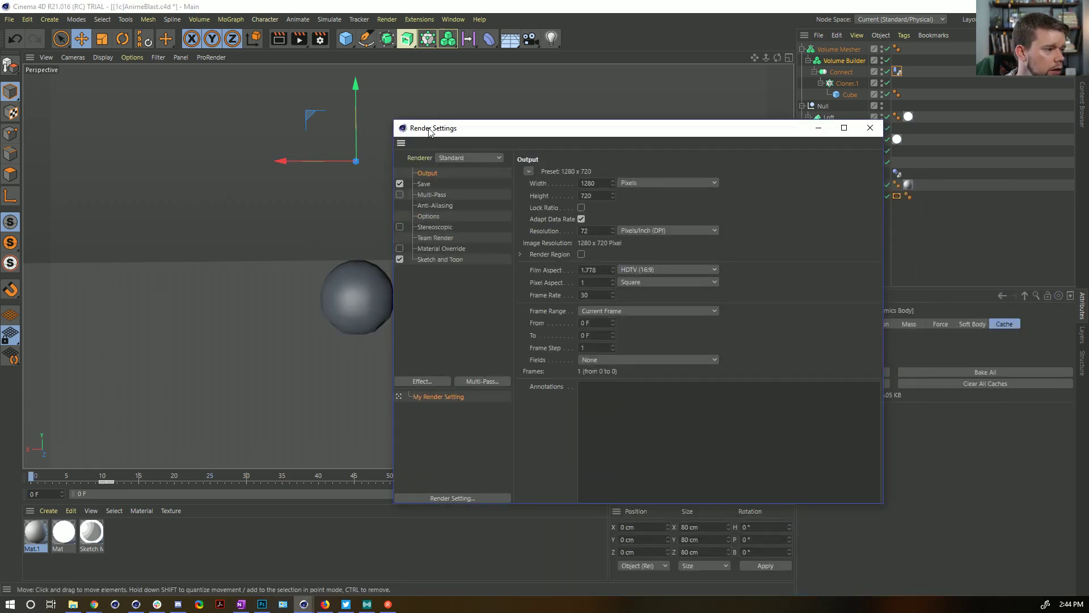
left_click(599, 313)
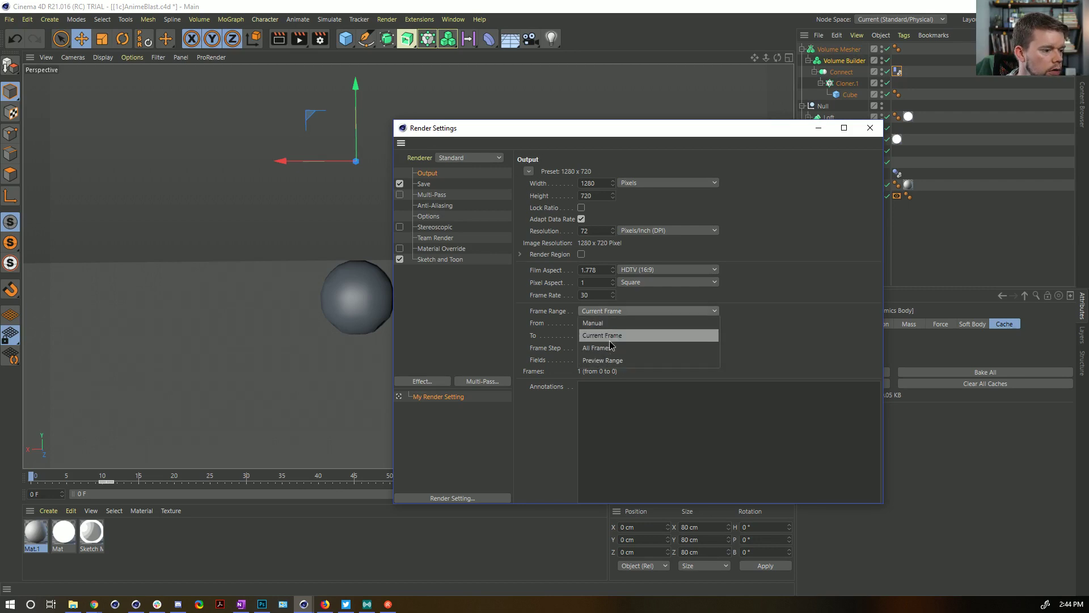
left_click(602, 348)
left_click(601, 336)
type("33")
key("Return")
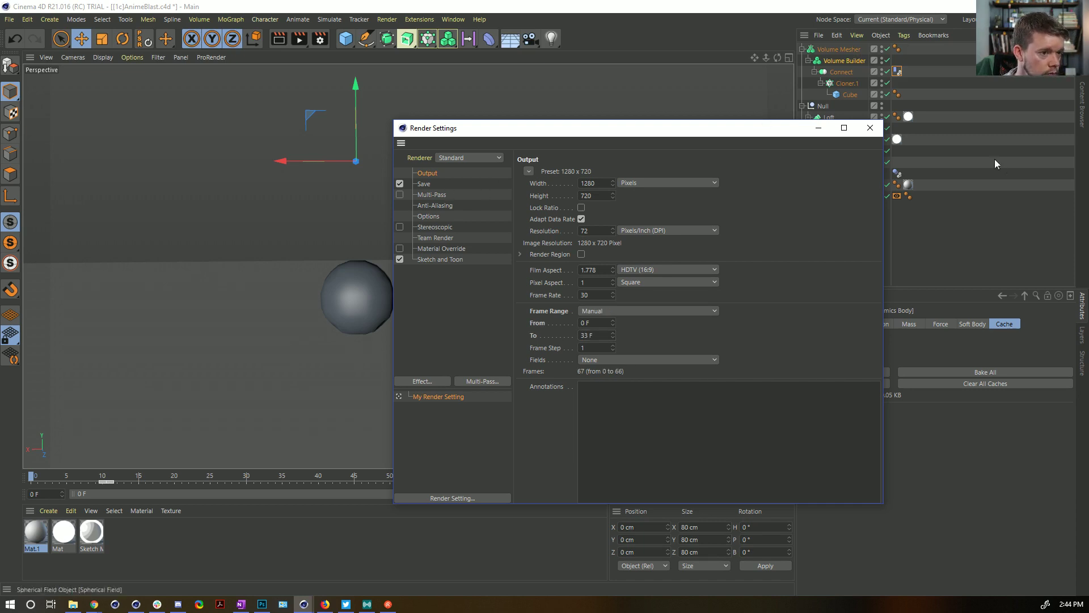
left_click(870, 128)
- Apply the white Mat material to the Volume Mesher and render the frame range in the Picture Viewer to review the blast
key("ctrl+r")
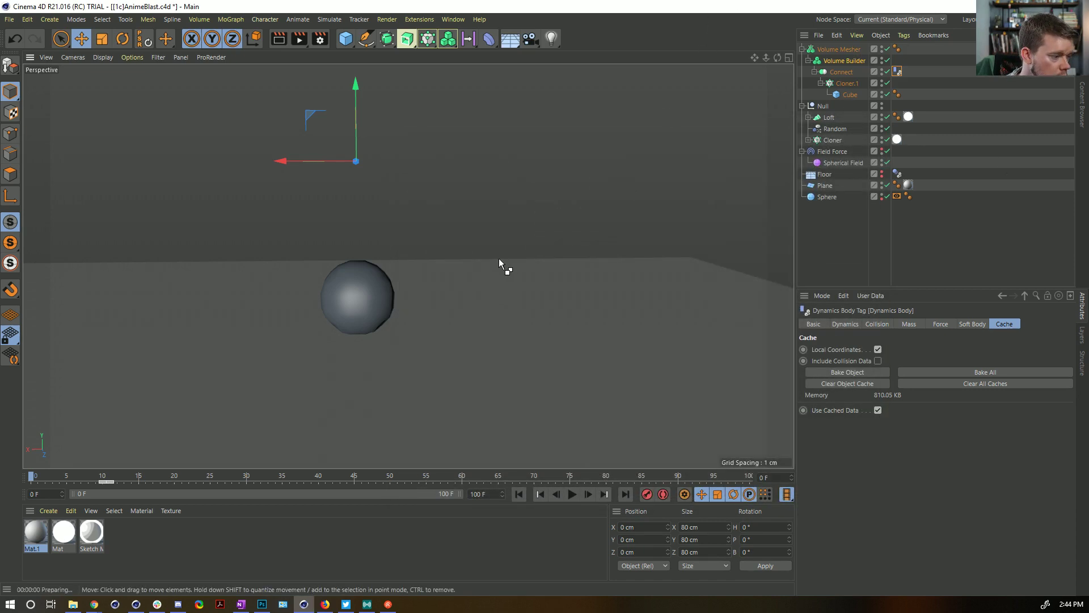
left_click_drag(73, 534, 839, 49)
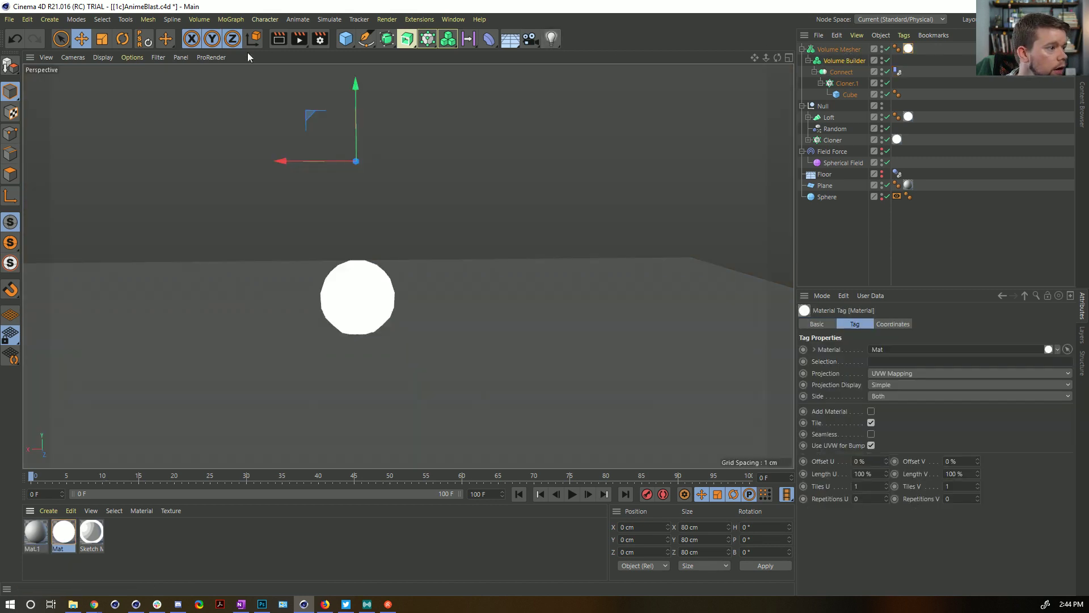
left_click_drag(304, 42, 413, 49)
left_click(299, 39)
left_click(579, 343)
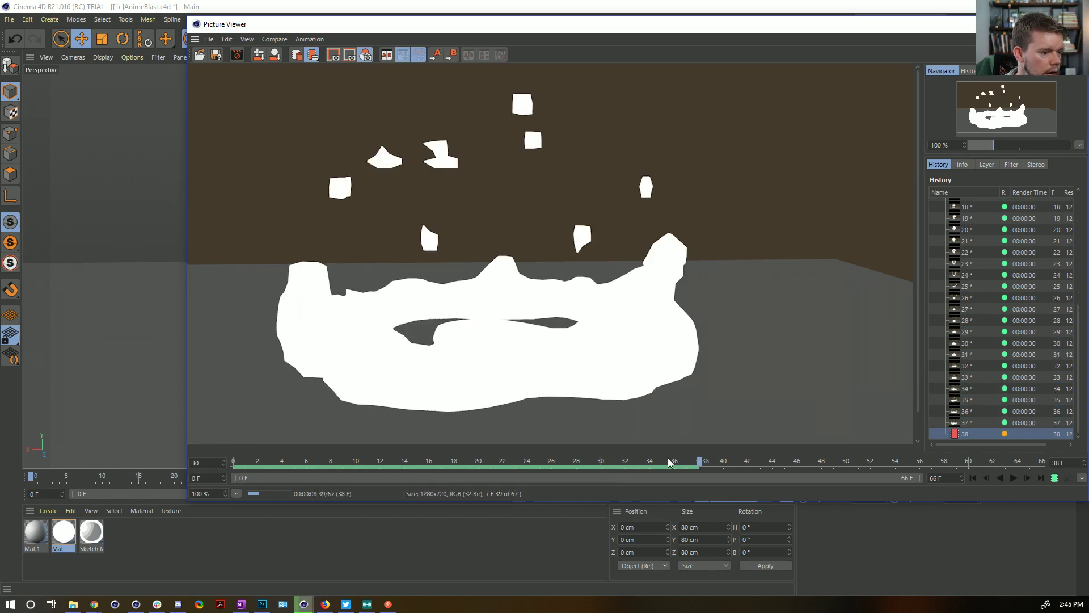
left_click(516, 463)
left_click_drag(476, 462, 640, 479)
left_click(1080, 24)
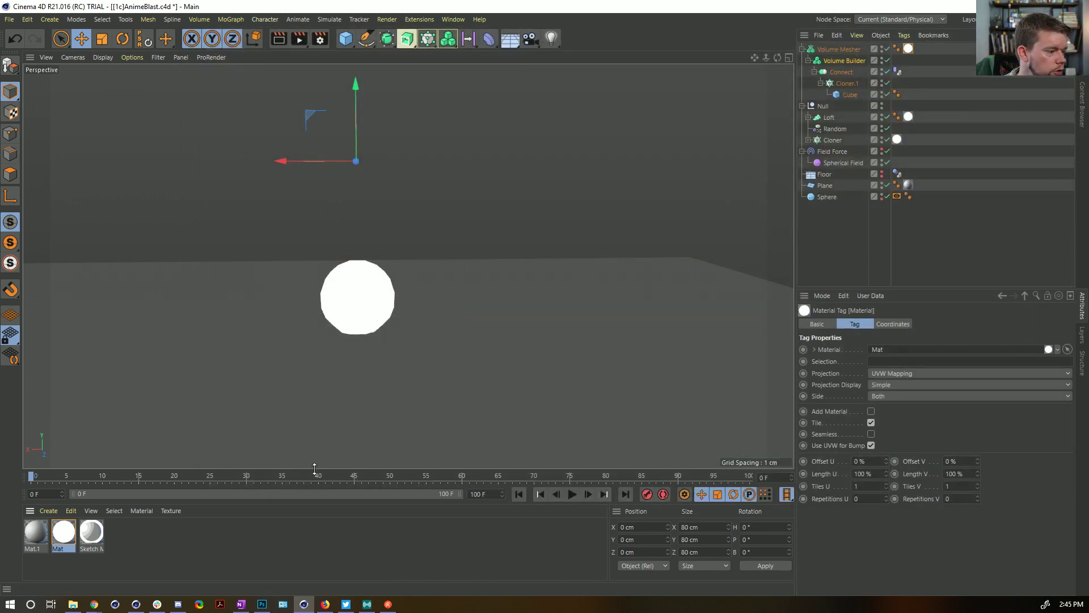
- At frame 26, add a Smoothing deformer inside the Volume Mesher and set its stiffness to 65%
left_click_drag(275, 475, 218, 475)
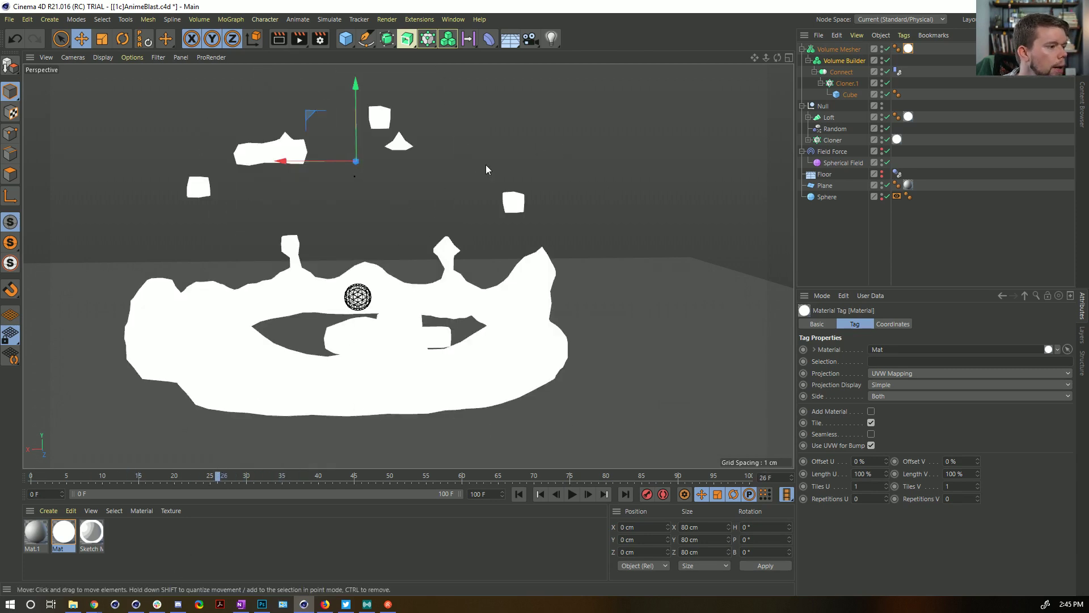
left_click(486, 41)
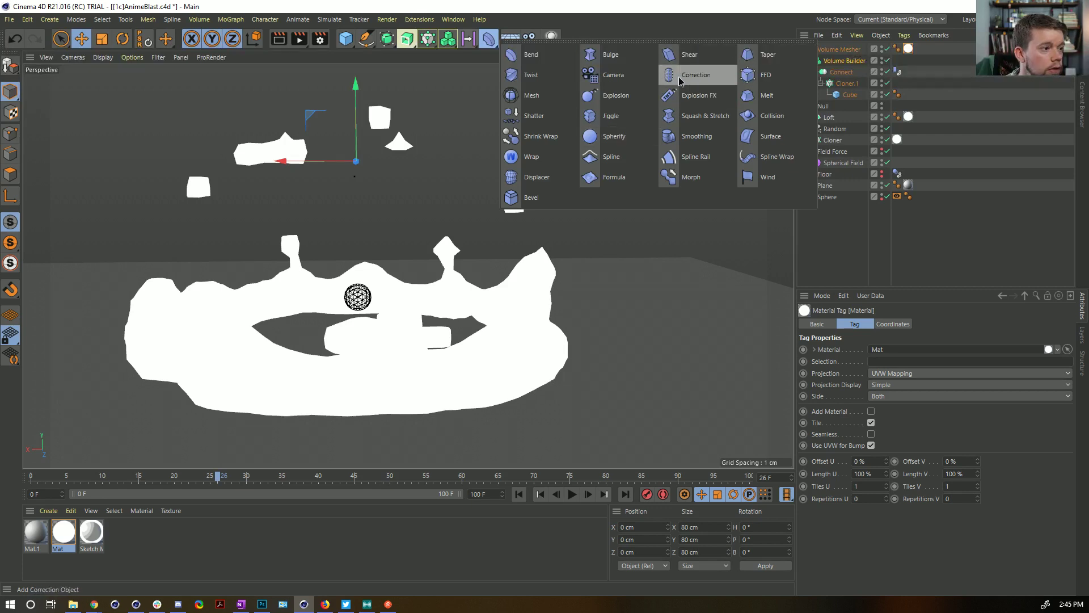
left_click(696, 137)
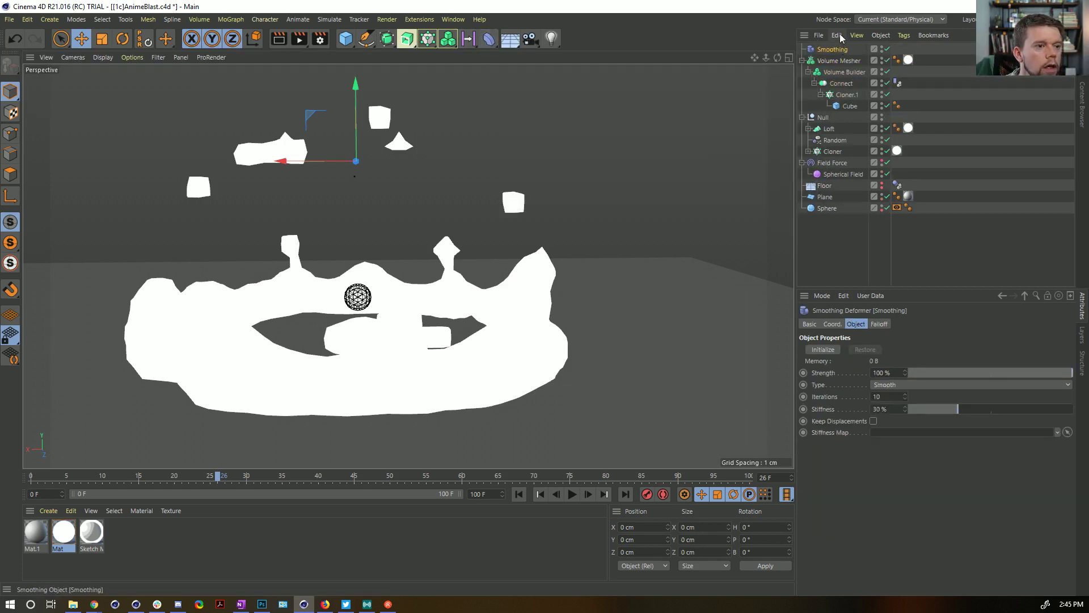
left_click_drag(838, 72, 841, 71)
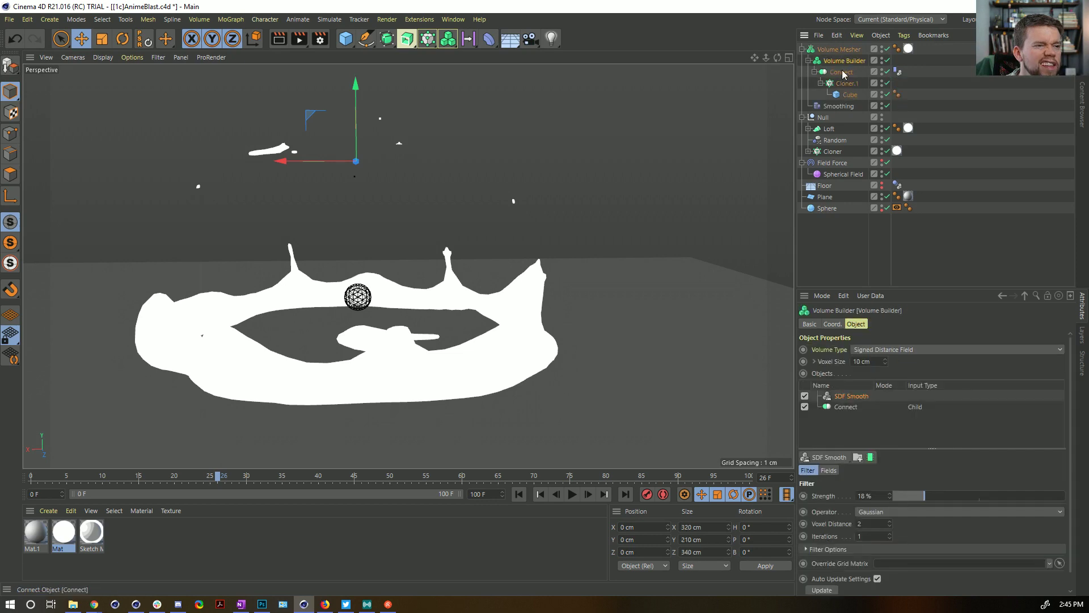
left_click(838, 107)
left_click_drag(955, 409, 1017, 409)
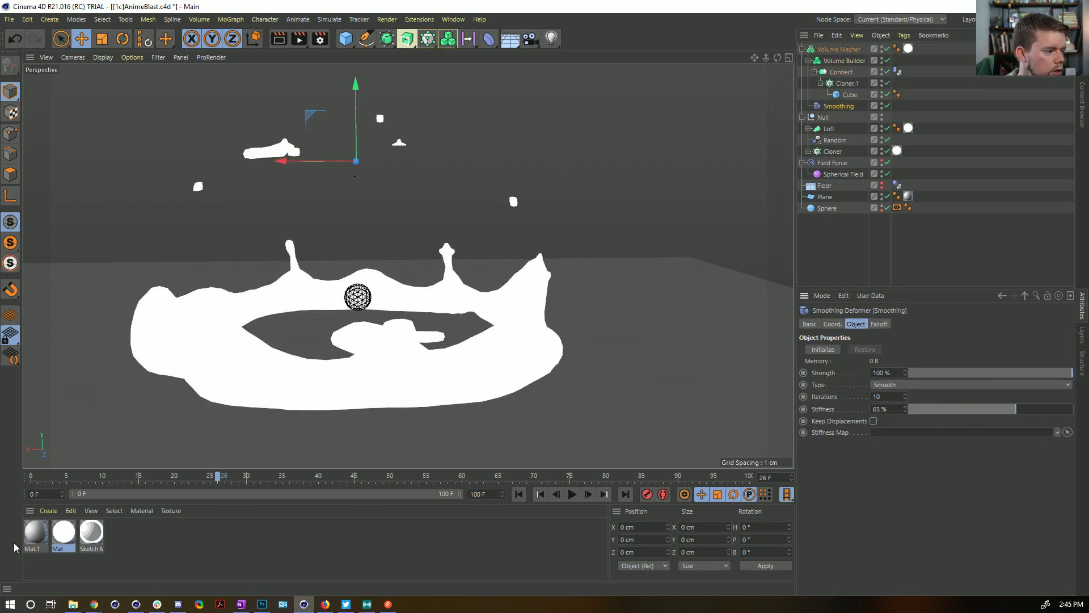
- Assign a duplicate of Mat to the Volume Mesher and load a Falloff shader as its luminance texture, opening the shader's properties
left_click_drag(68, 539, 119, 538, "ctrl")
left_click_drag(739, 156, 910, 49)
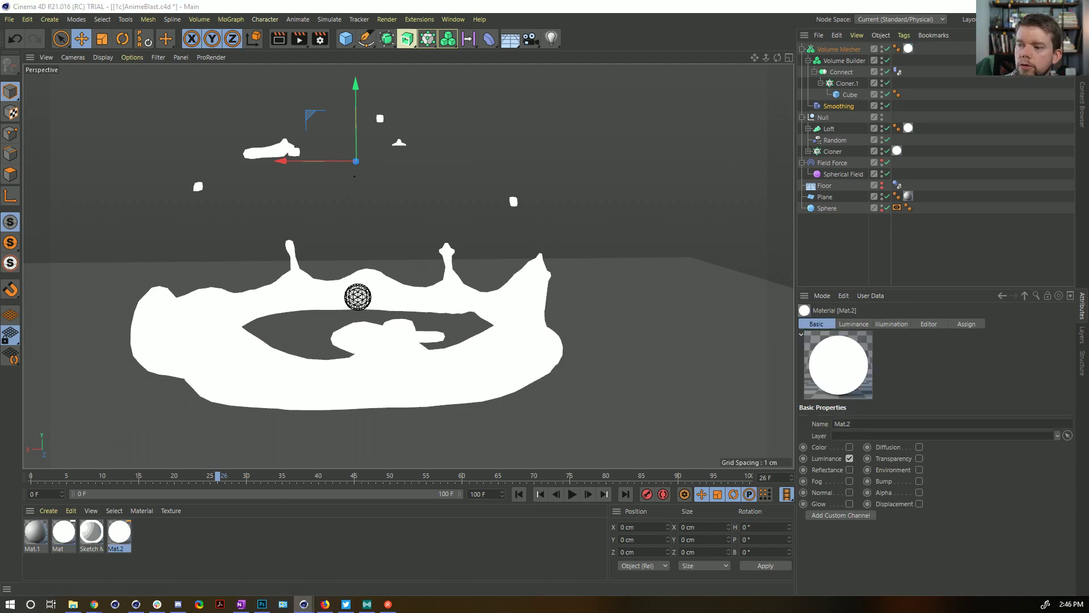
double_click(119, 534)
left_click(614, 272)
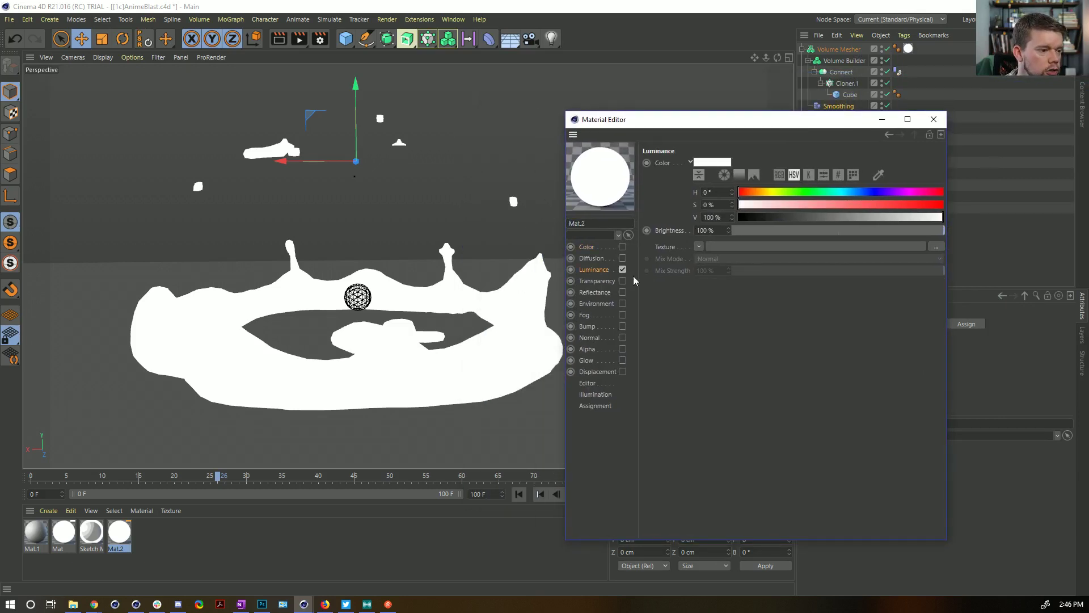
left_click(699, 248)
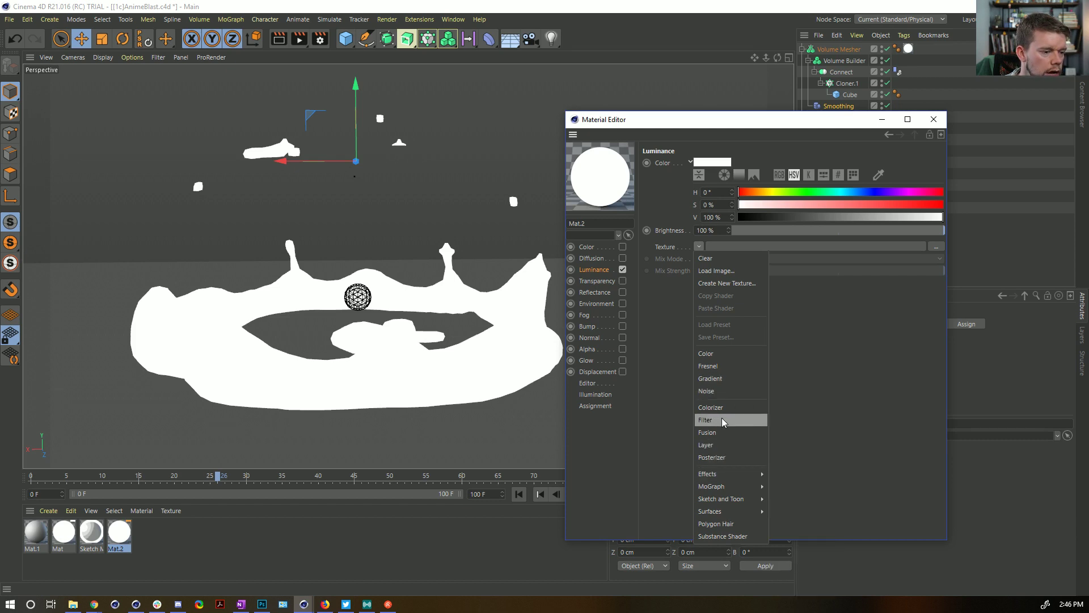
mouse_move(727, 475)
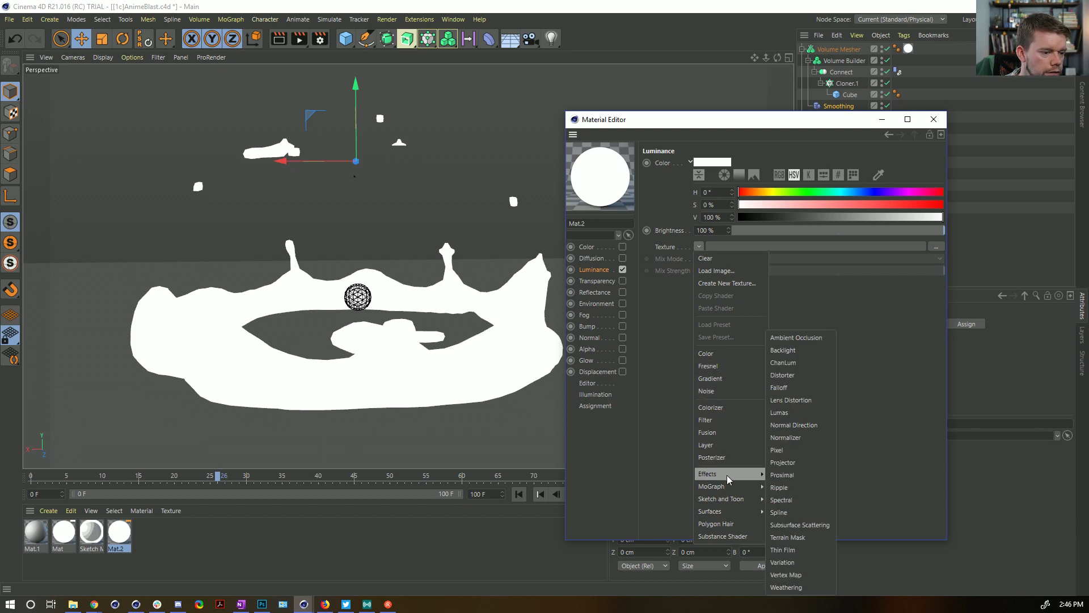
left_click(780, 388)
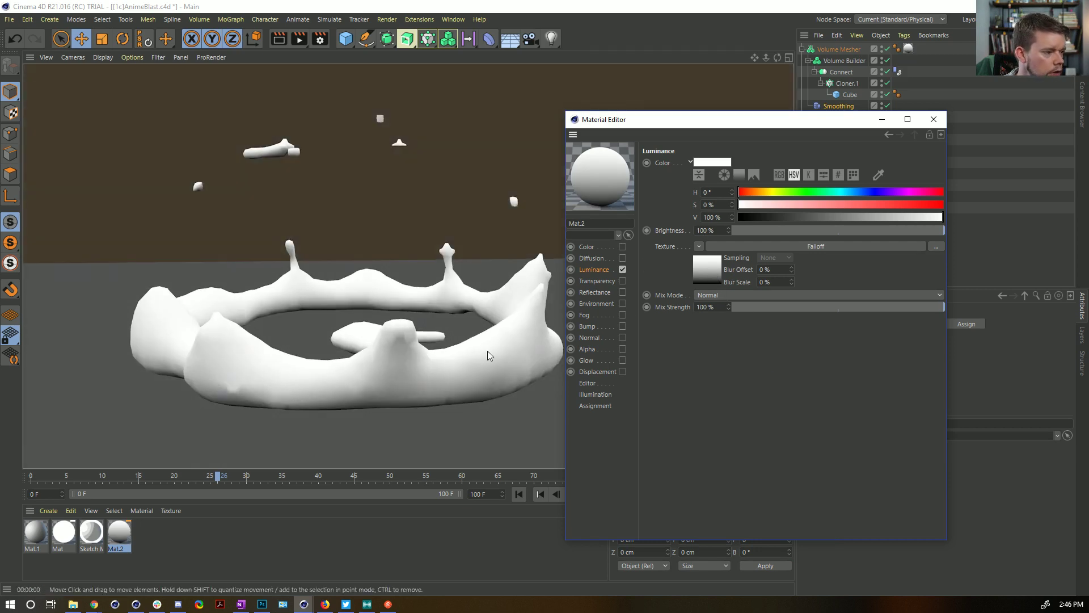
left_click(706, 274)
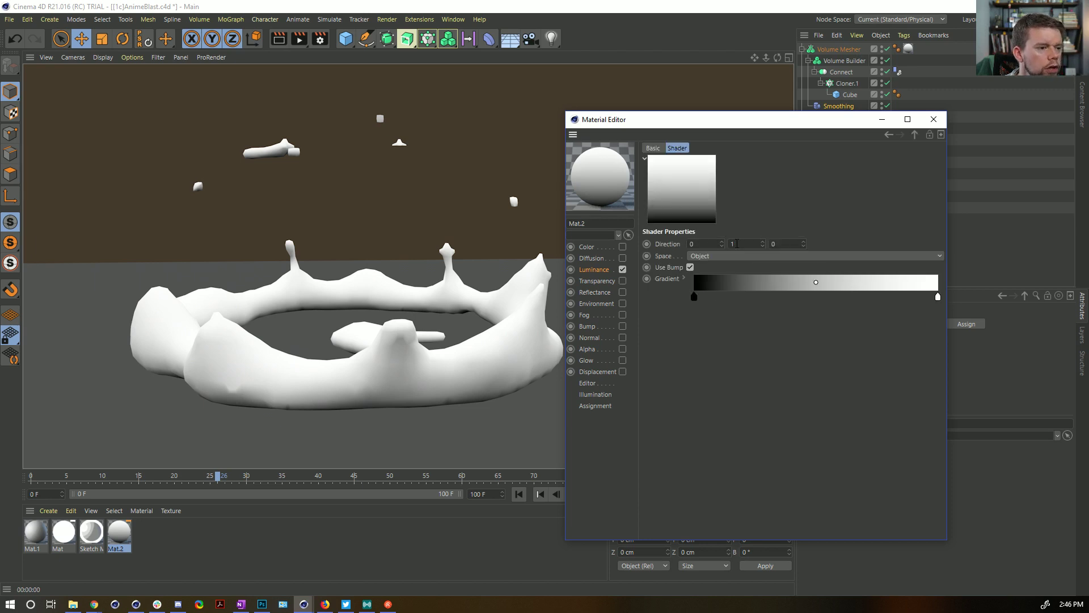
- Set the Falloff direction to 1, 1, 0 and lighten its black gradient knot to 49% value grey
type("1")
key("Return")
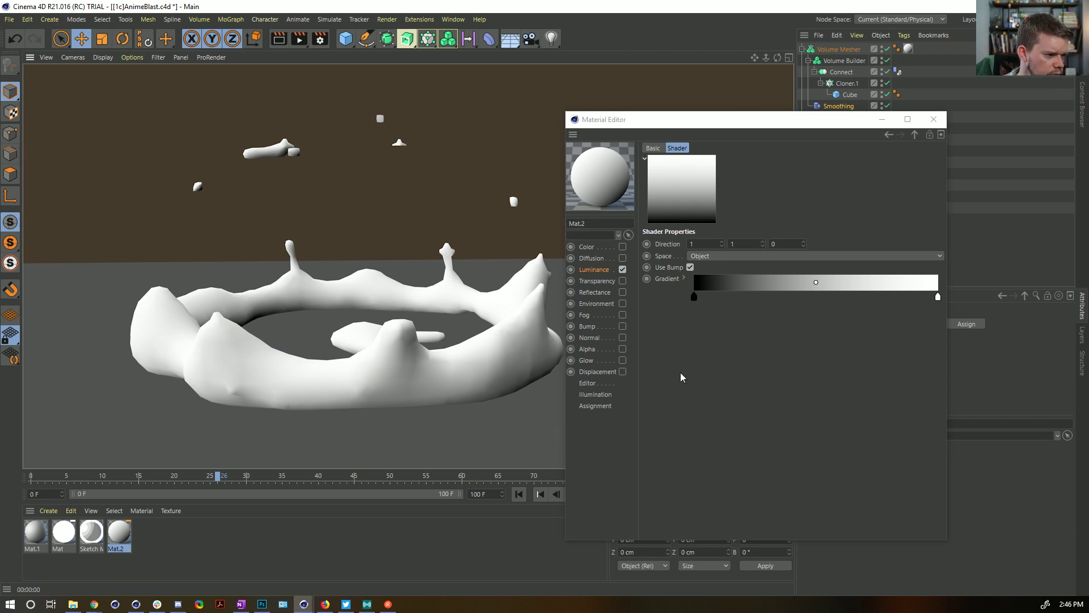
double_click(694, 296)
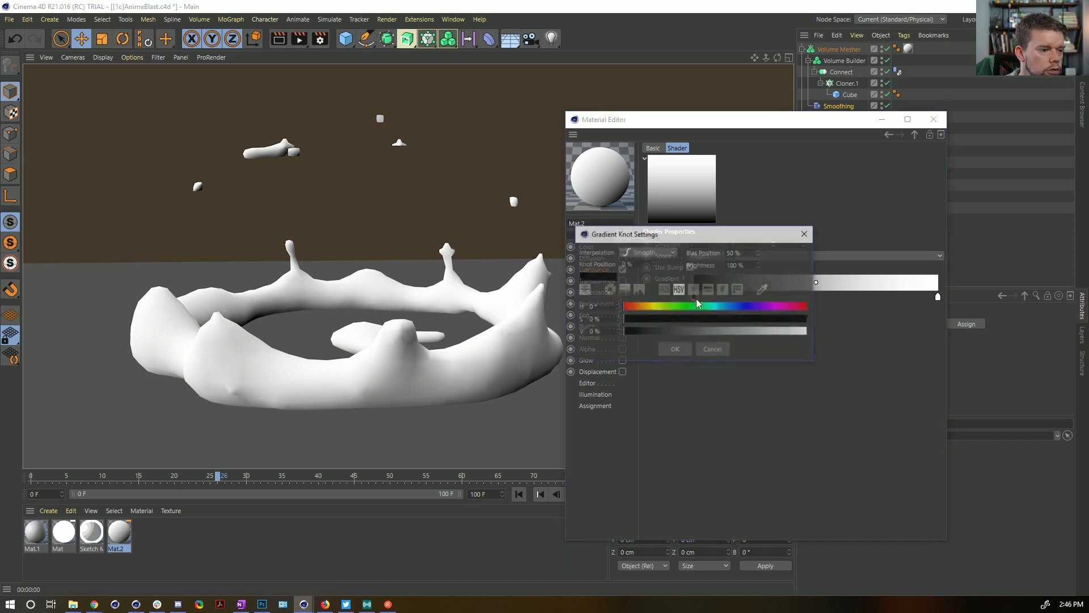
left_click_drag(700, 332, 715, 335)
left_click(681, 349)
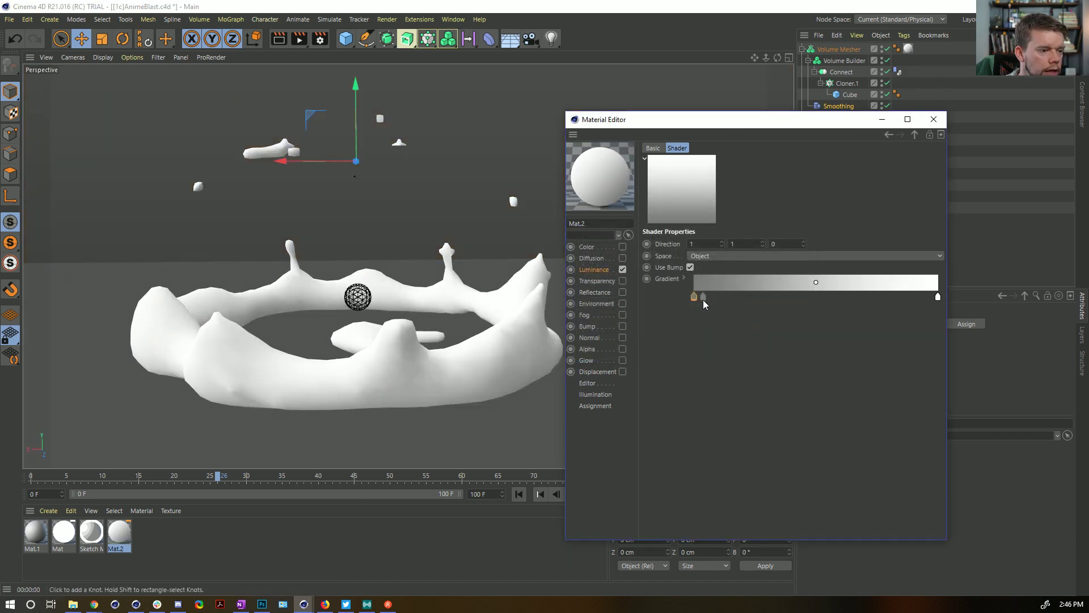
- Switch both Falloff gradient knots to Step interpolation and move the white knot to about 35%
left_click(684, 278)
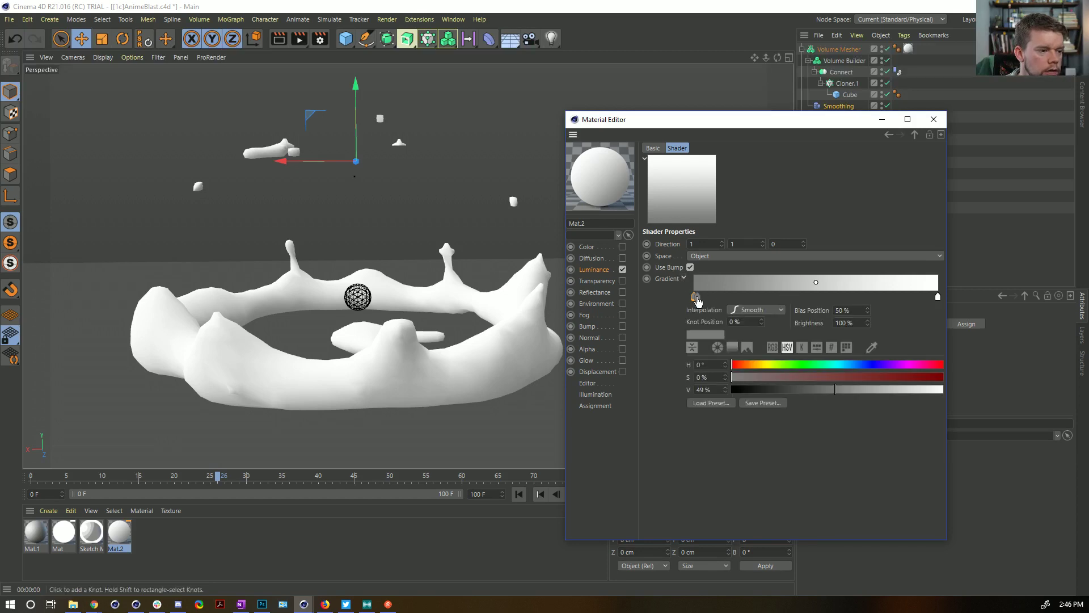
left_click(938, 296, "shift")
left_click(771, 310)
left_click(754, 371)
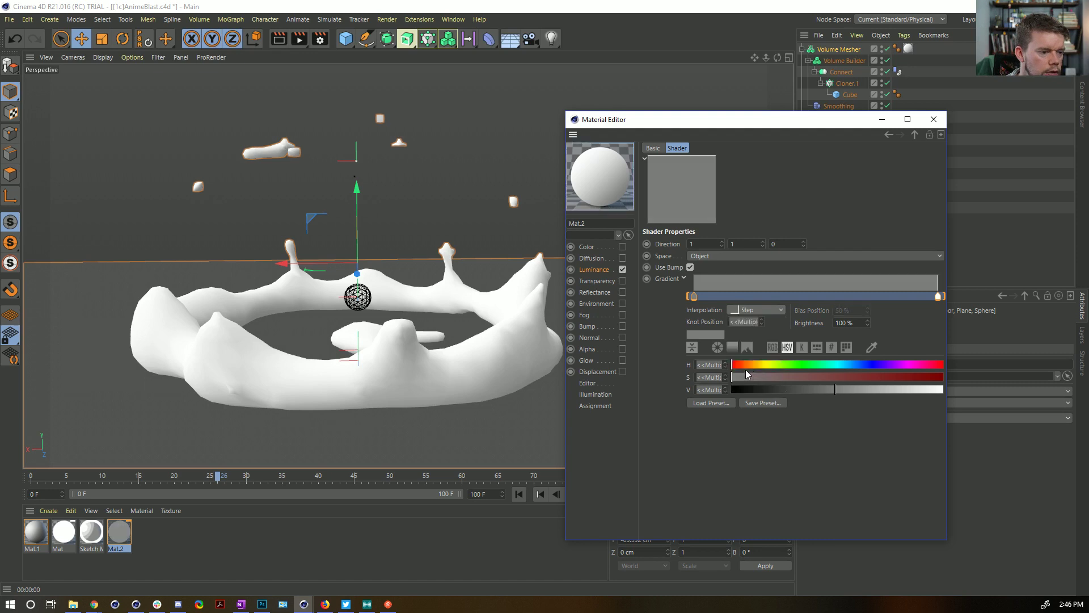
left_click(939, 297)
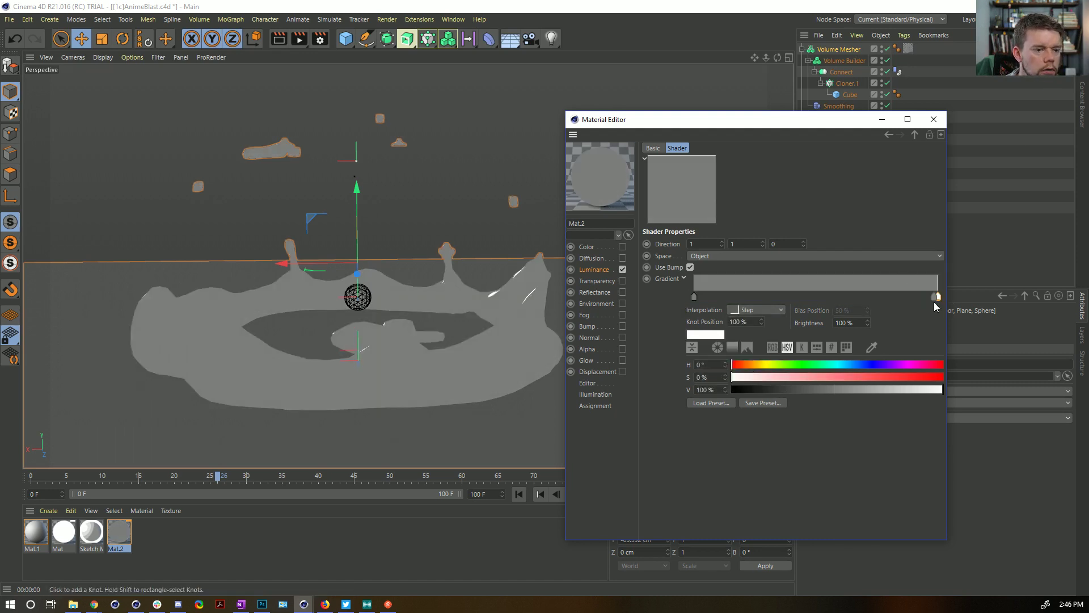
left_click_drag(939, 297, 779, 302)
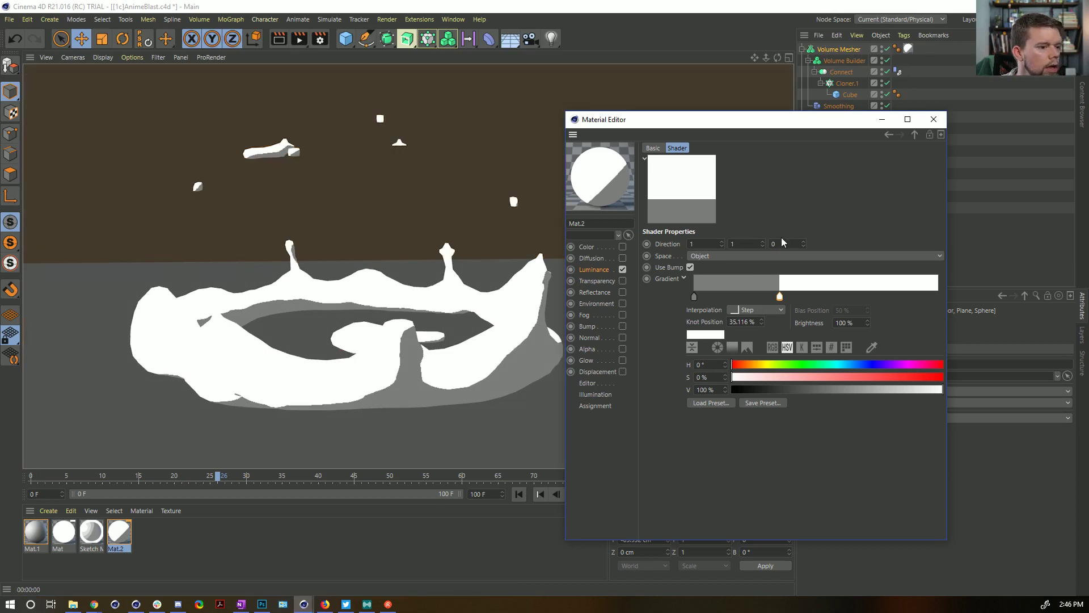
- Wrap the luminance Falloff in a Layer shader, duplicate the Falloff layer, set the upper copy to Darken and open its properties
left_click(914, 134)
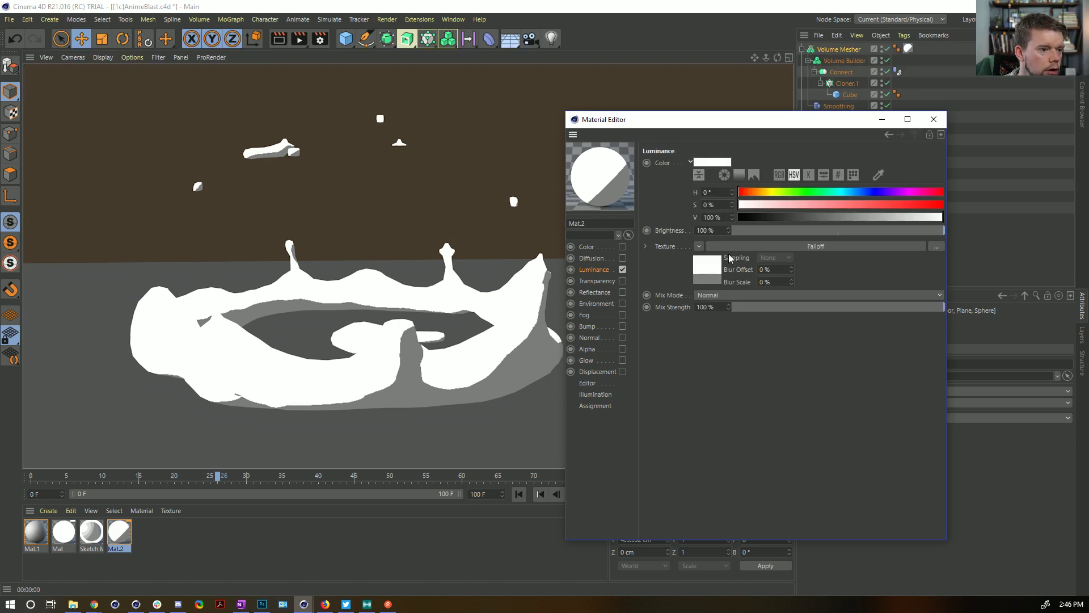
left_click(698, 247)
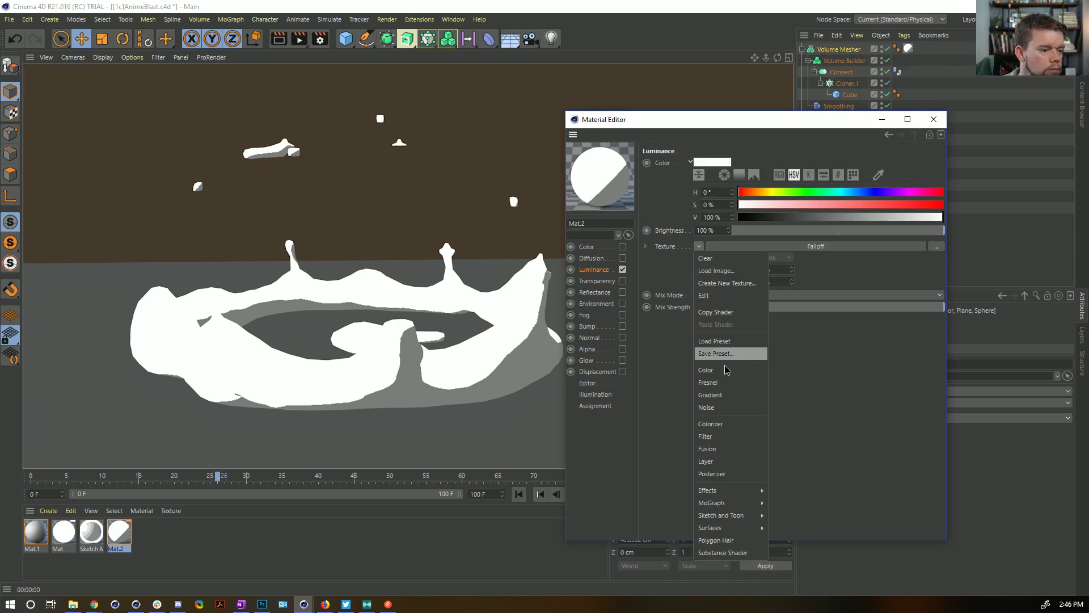
left_click(738, 460)
left_click(720, 270)
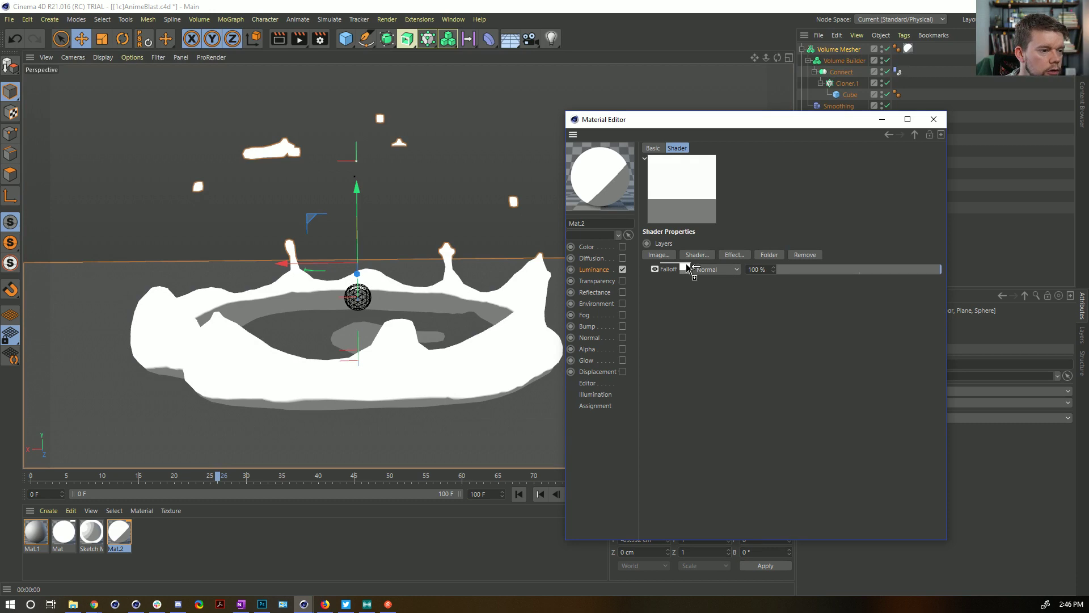
left_click_drag(685, 272, 687, 275, "ctrl")
left_click(716, 269)
left_click(714, 388)
left_click(685, 269)
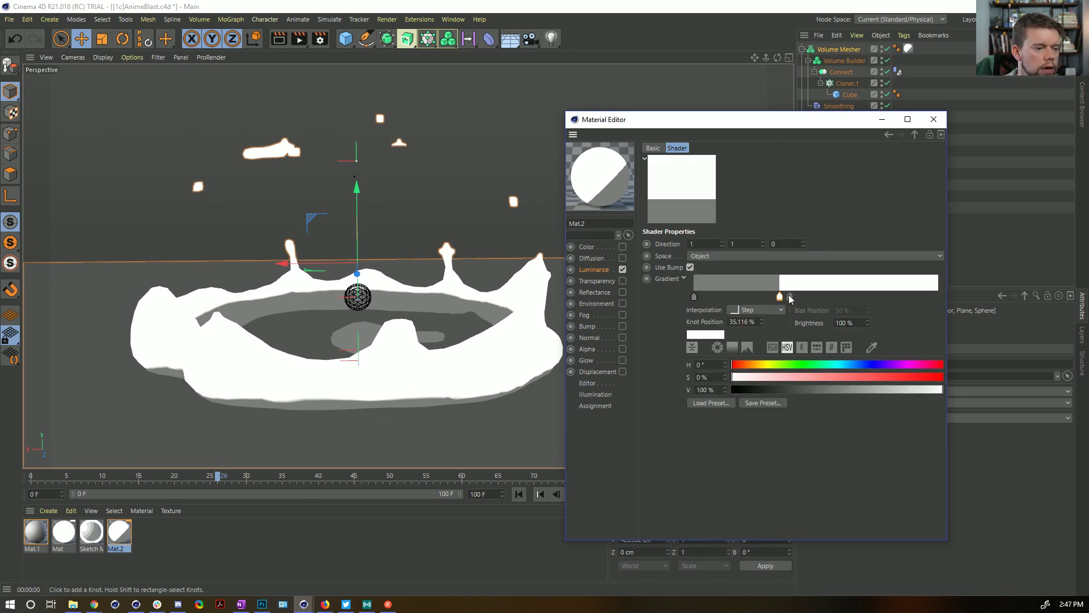
- Set the copied Falloff's direction to -1, 2, 0 and move its white knot to about 18%, previewing in the viewport render
type("-1")
key("Return")
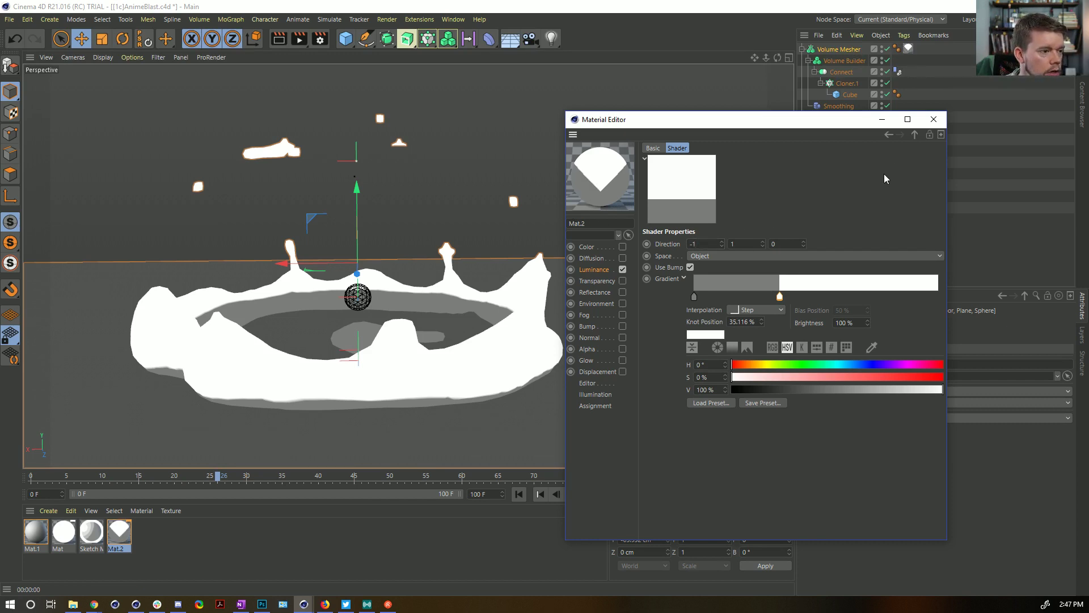
key("ctrl+r")
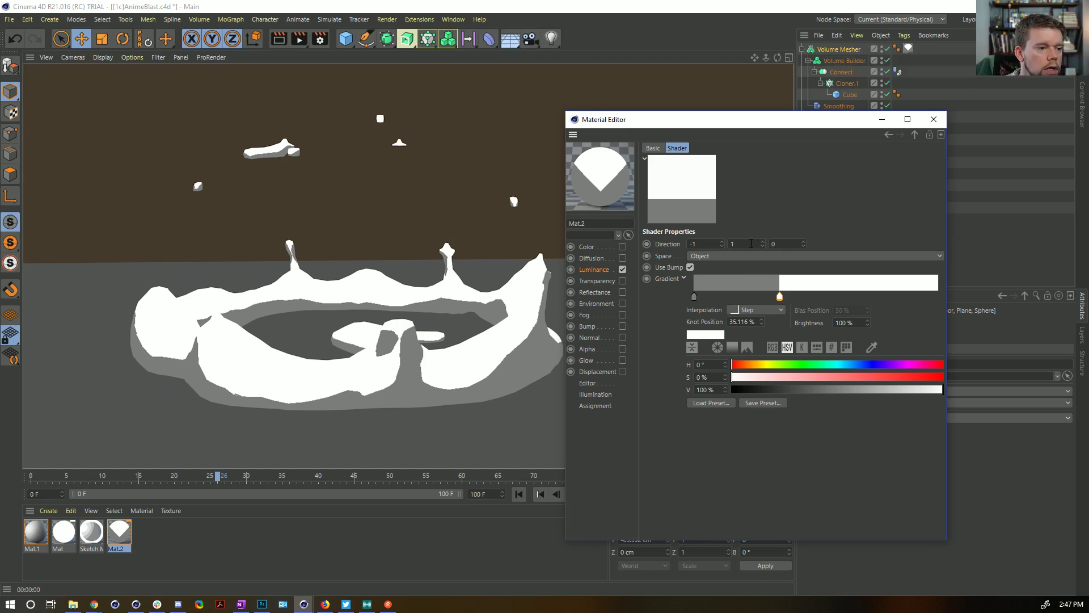
type("2")
key("Return")
left_click_drag(780, 297, 738, 301)
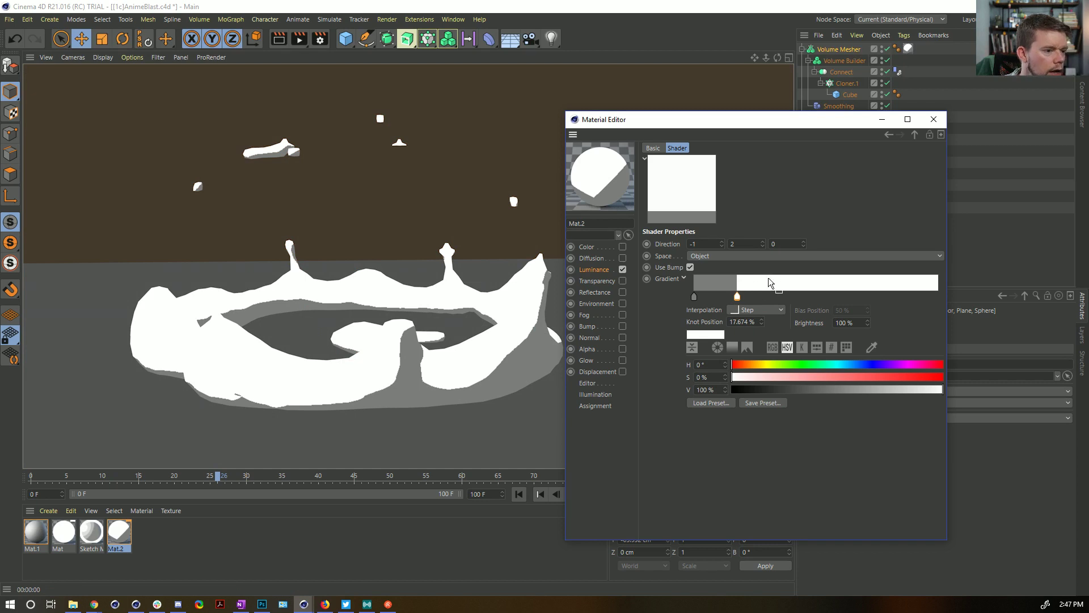
- Try darkening the copied Falloff's grey knot to 31% and then 18% value, and render the view
double_click(697, 298)
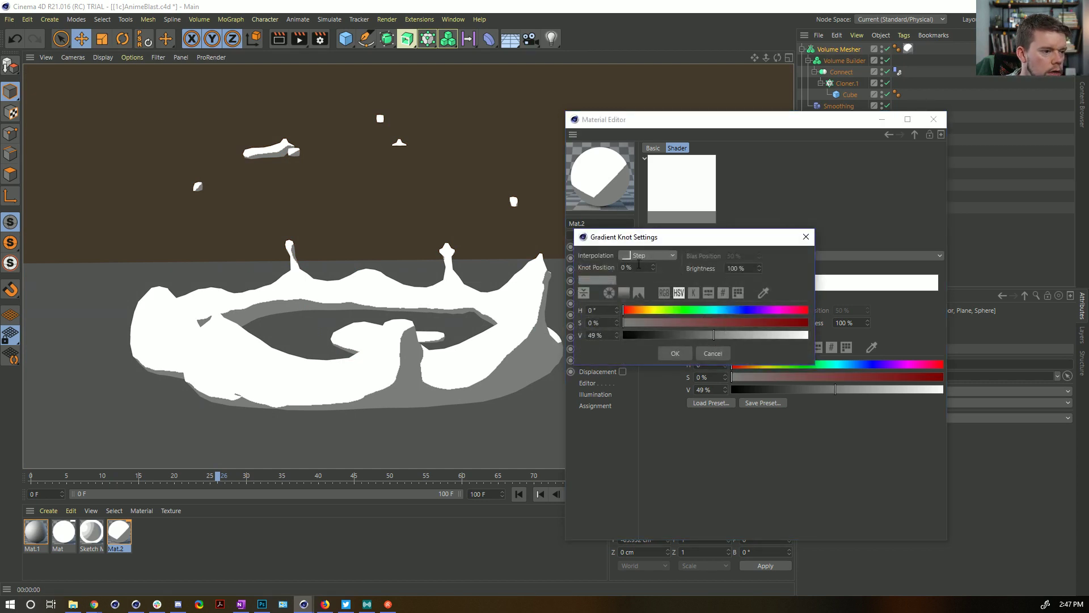
left_click(613, 335)
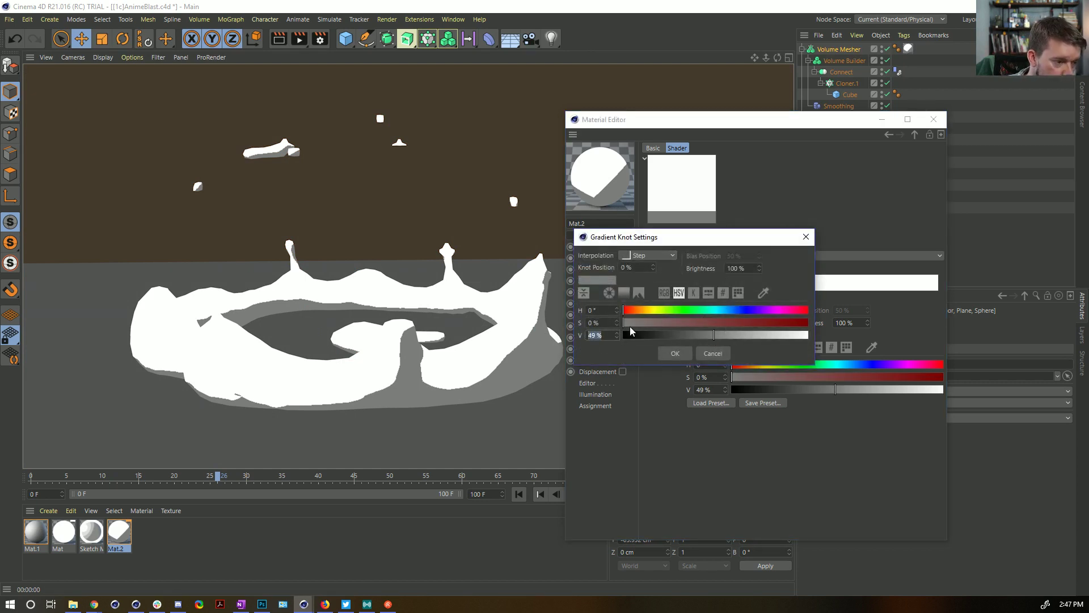
left_click_drag(696, 336, 681, 361)
left_click(682, 353)
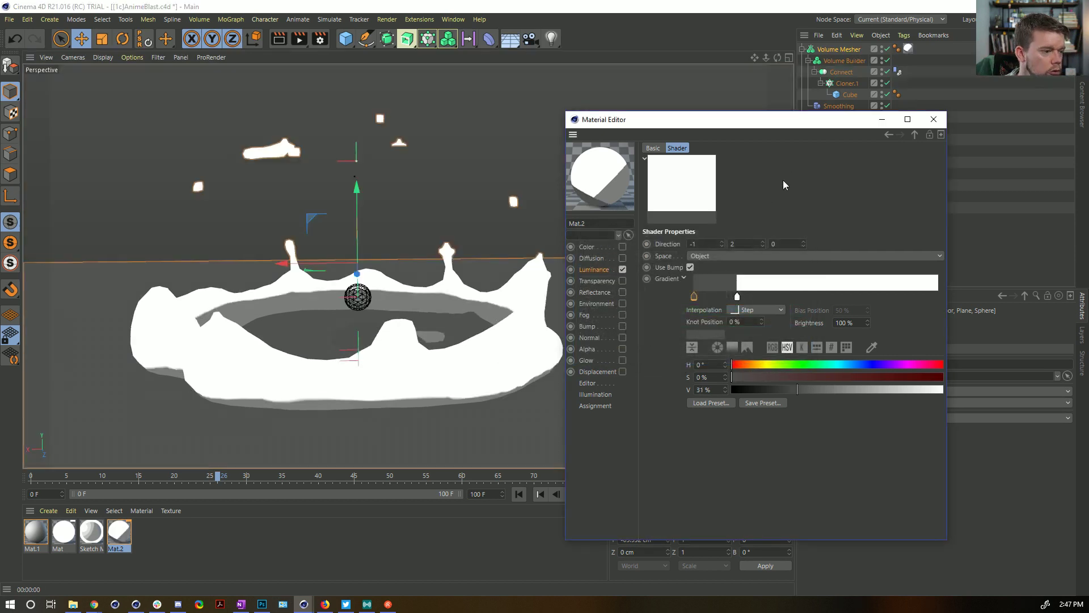
double_click(693, 296)
left_click_drag(677, 334, 656, 333)
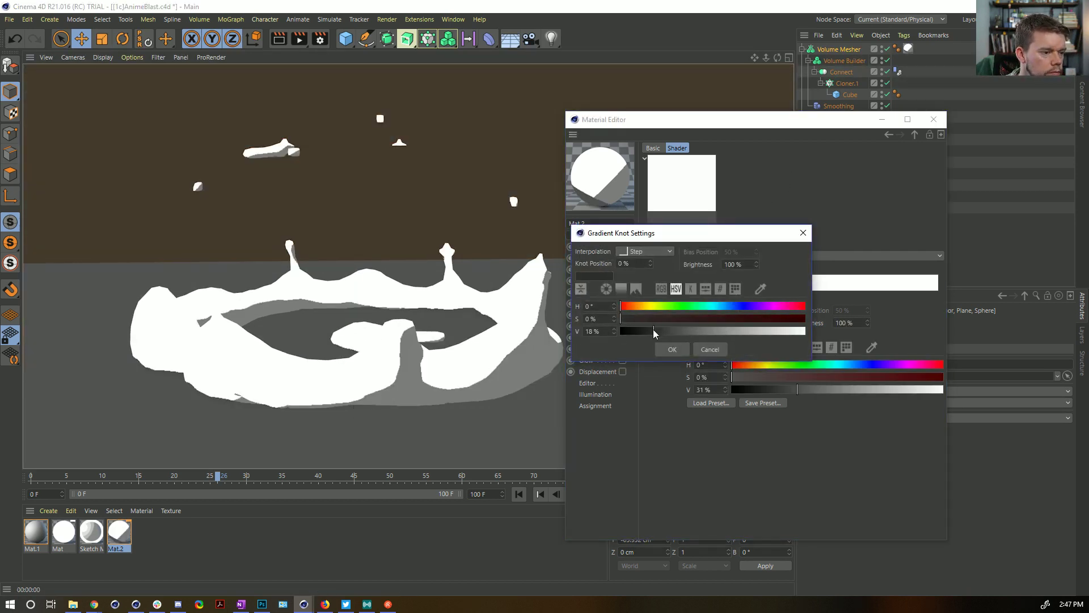
left_click(673, 347)
key("ctrl+r")
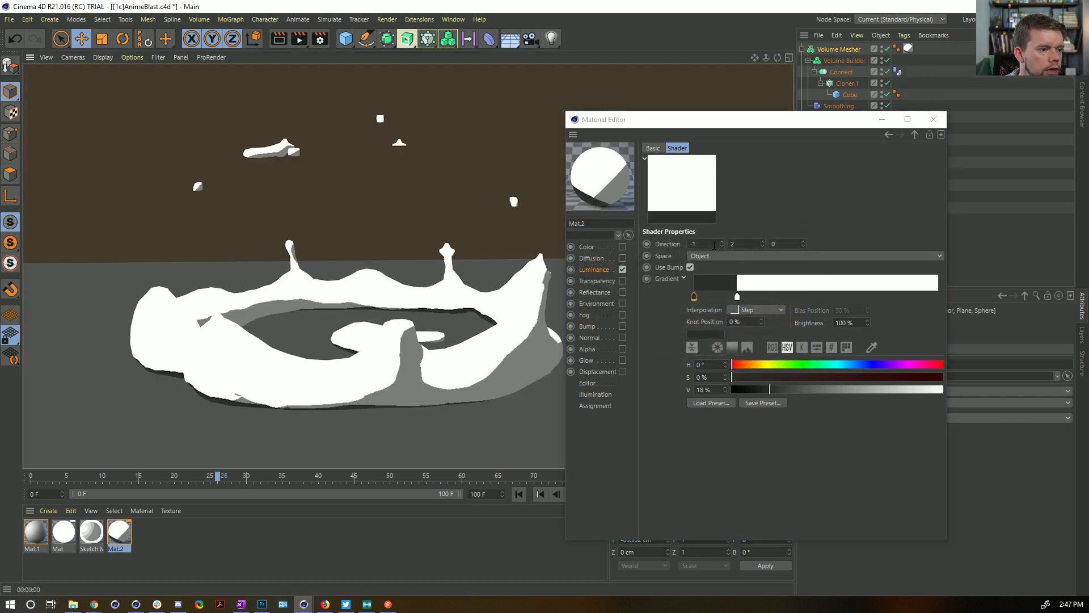
- Set the copied Falloff's direction Y to 1 and Z first to 1, then to -1, rendering the view after each change
double_click(734, 242)
type("1")
key("Return")
key("ctrl+r")
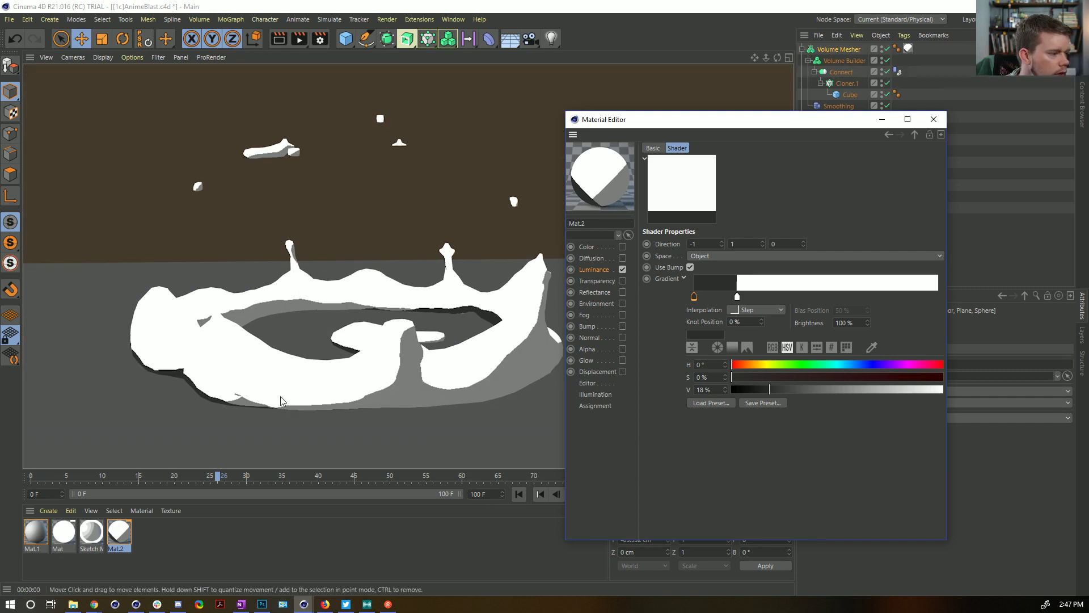
type("1")
key("Return")
key("ctrl+r")
type("-1")
key("Return")
key("ctrl+r")
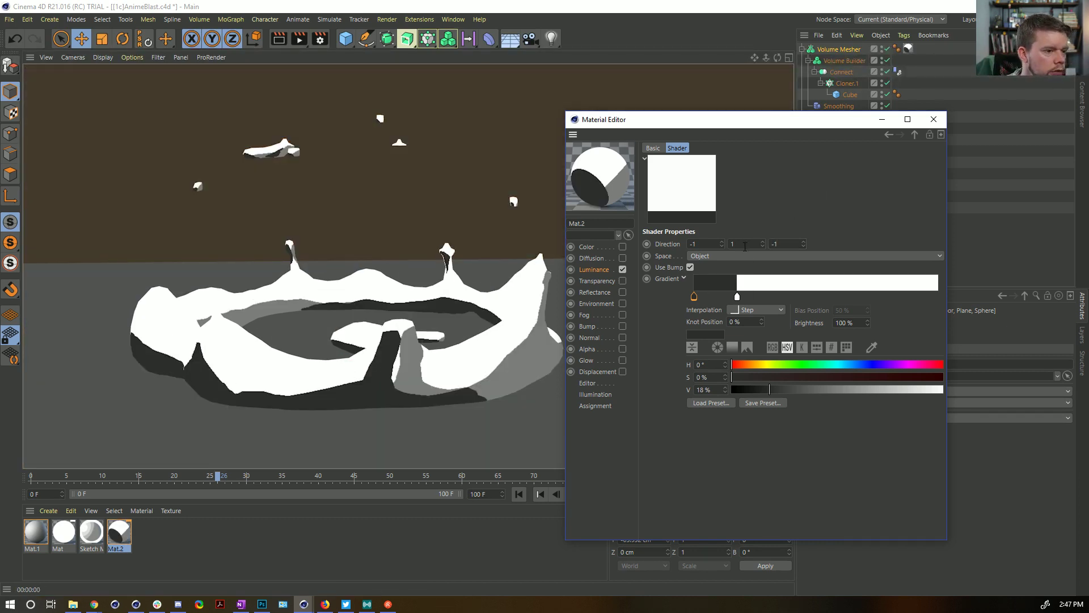
- Compare copied Falloff directions with Y at 2 and X at -2 and -5, rendering the view, and settle on -3, 2, -1
key("ctrl+r")
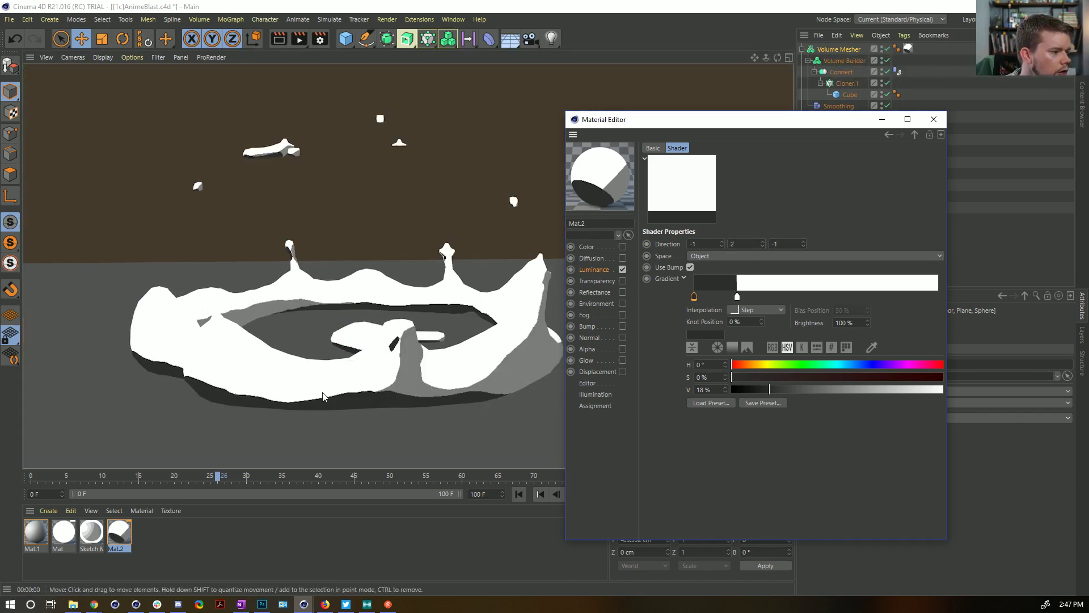
type("2")
key("Return")
key("ctrl+r")
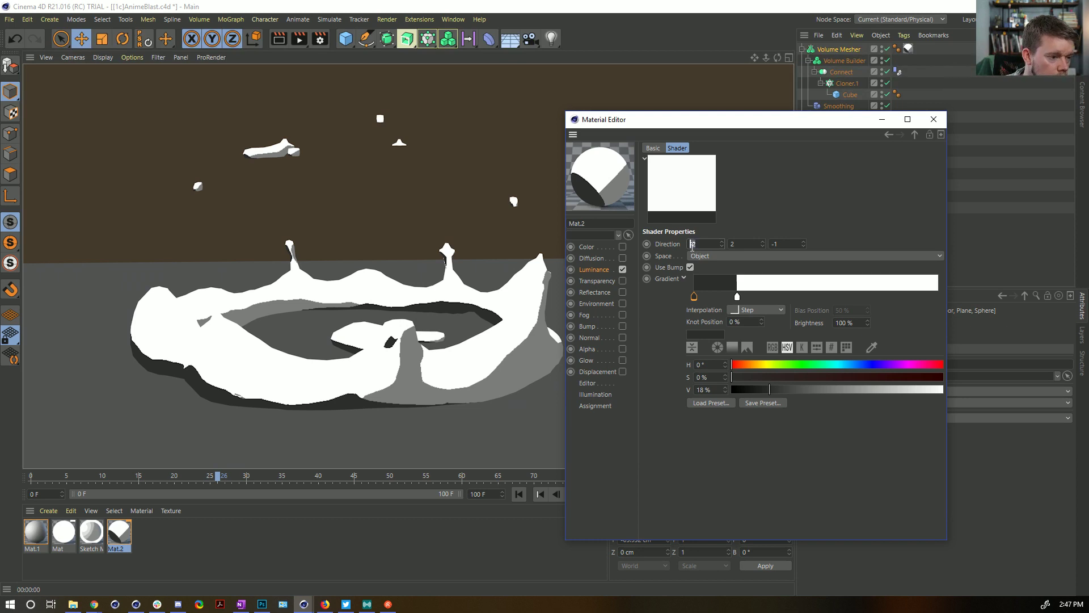
type("5")
key("Return")
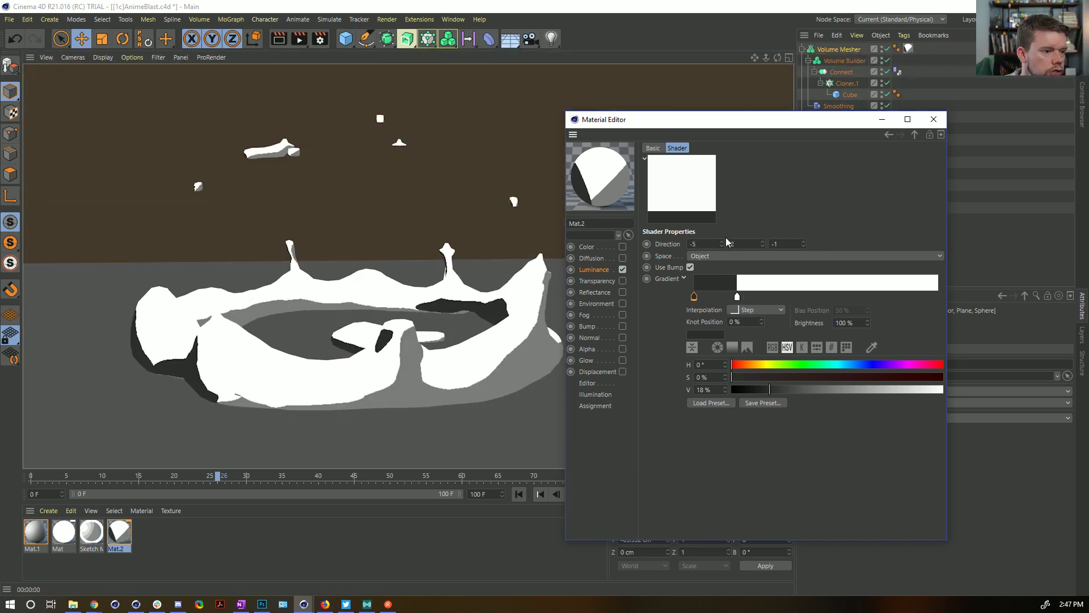
type("3")
key("Return")
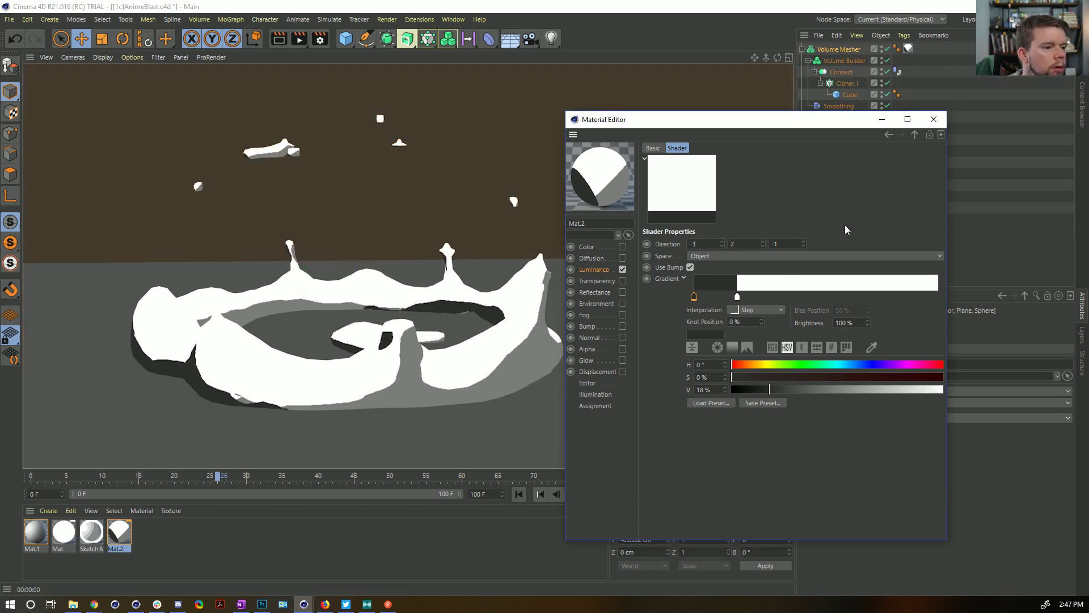
- Set the copied Falloff's dark gradient knot to 49% value and render the view
double_click(696, 297)
double_click(605, 335)
type("49")
left_click(674, 353)
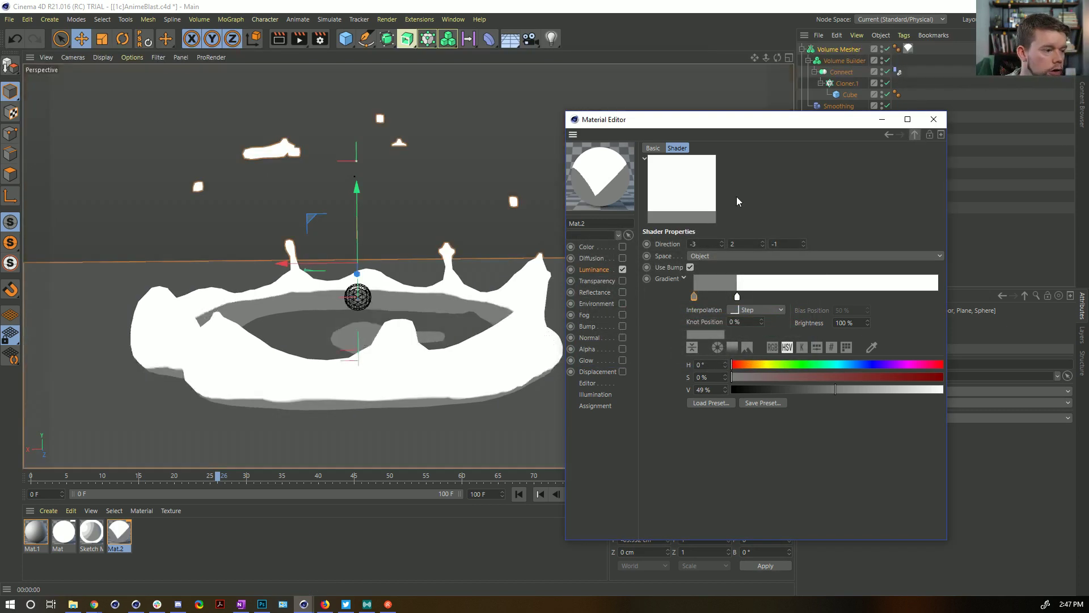
key("ctrl+r")
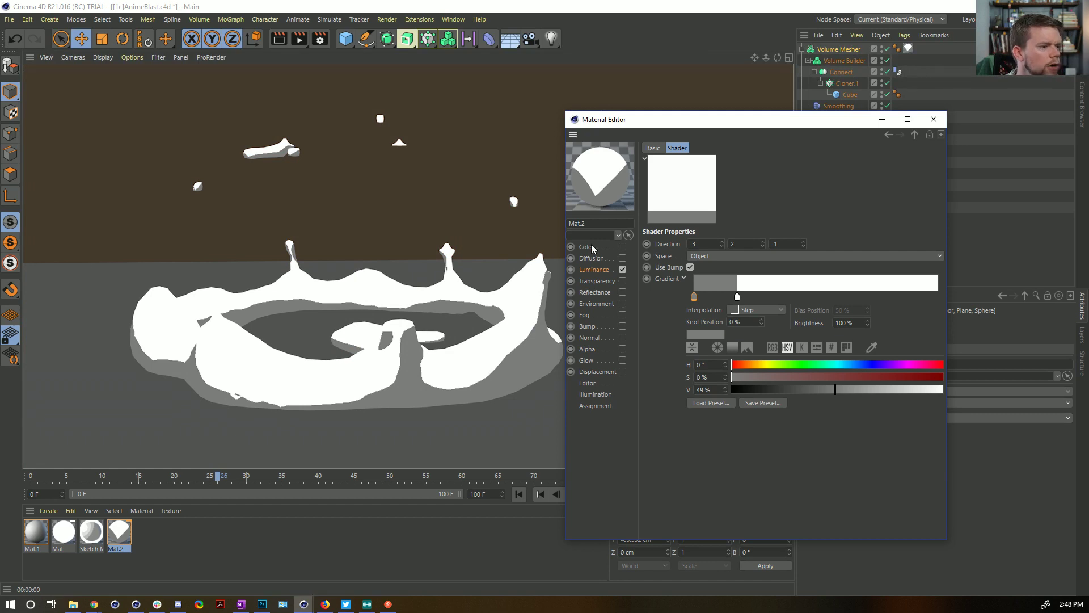
- Close the material editor and check the shading of the blast in the browser's "54 cool 2D effect" reference video
left_click(934, 119)
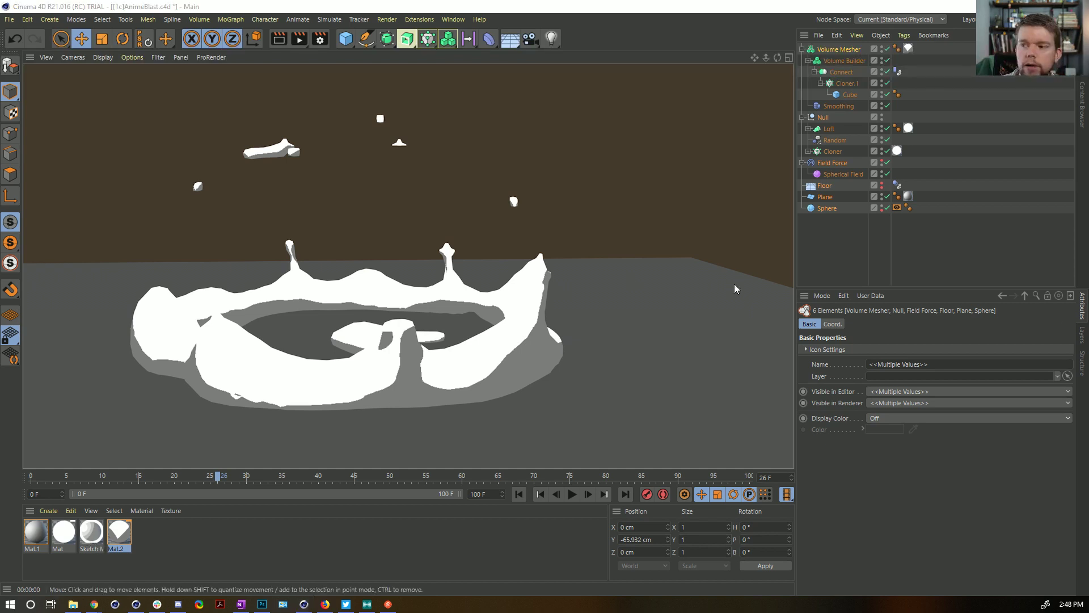
key("alt+Tab")
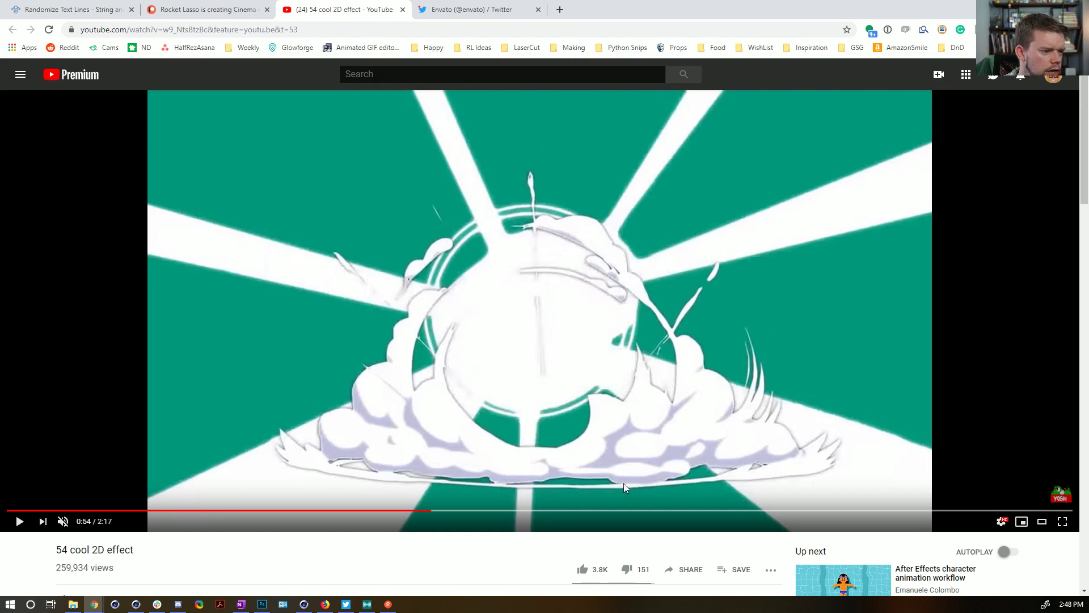
key("alt+Tab")
- Reopen Mat.2's luminance Layer shader, add a Fresnel shader layer and open its properties
left_click(121, 533)
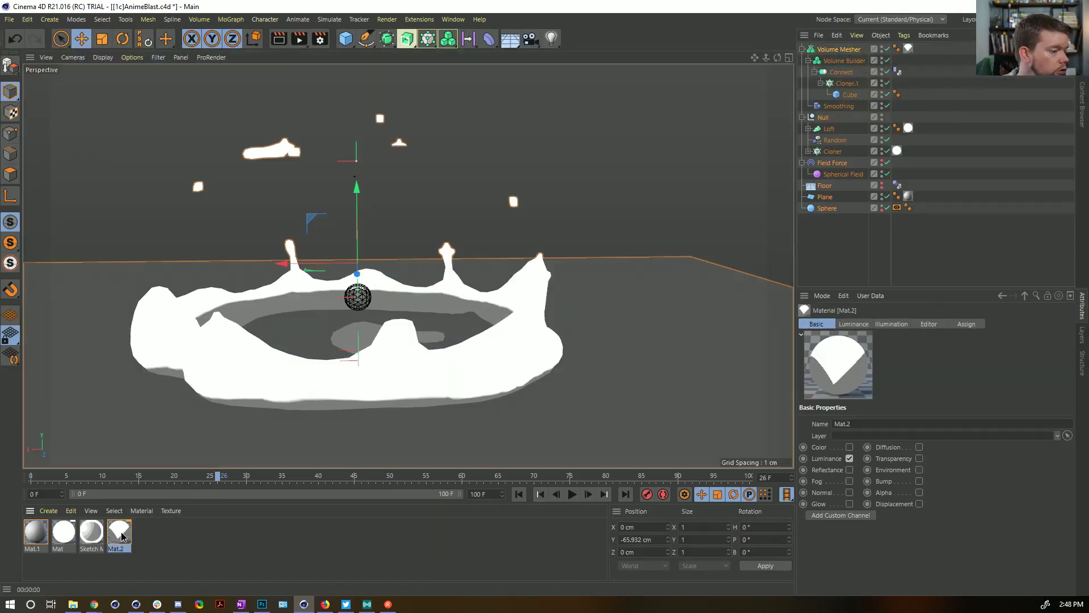
double_click(120, 534)
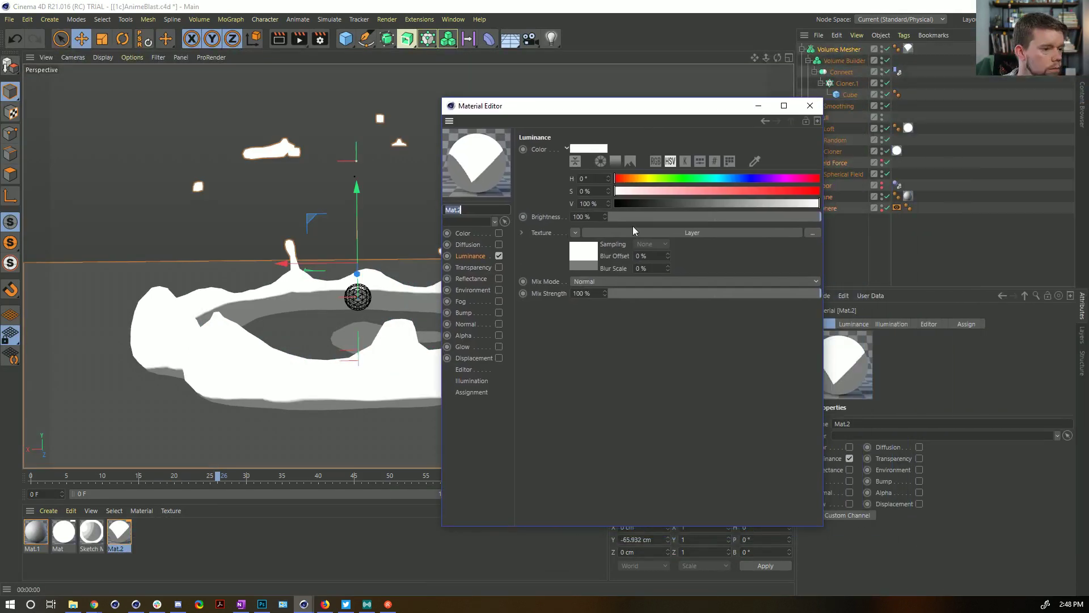
left_click(616, 233)
left_click(573, 241)
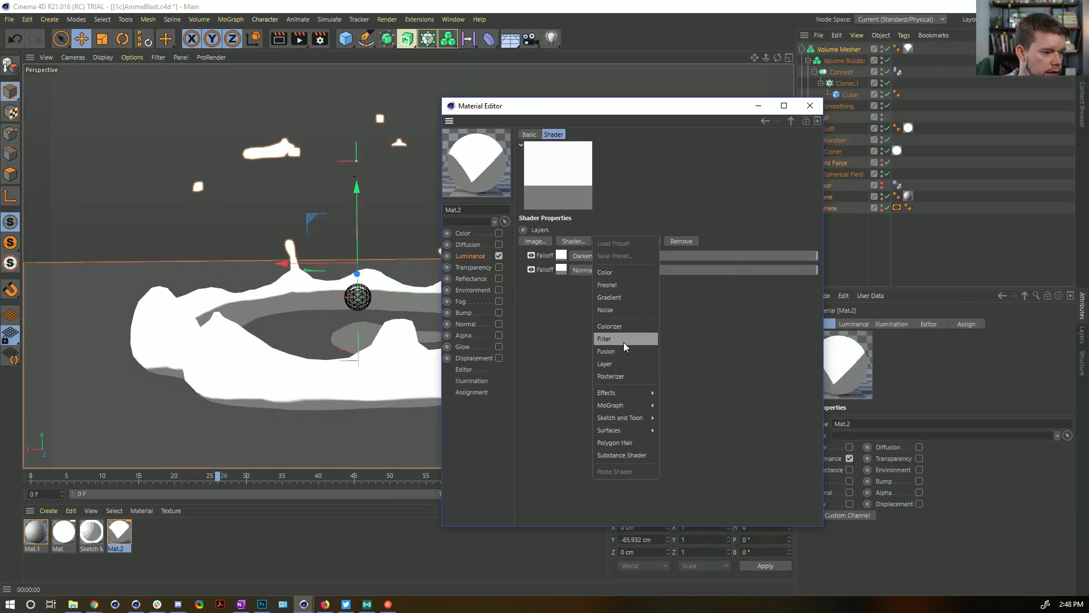
left_click(622, 288)
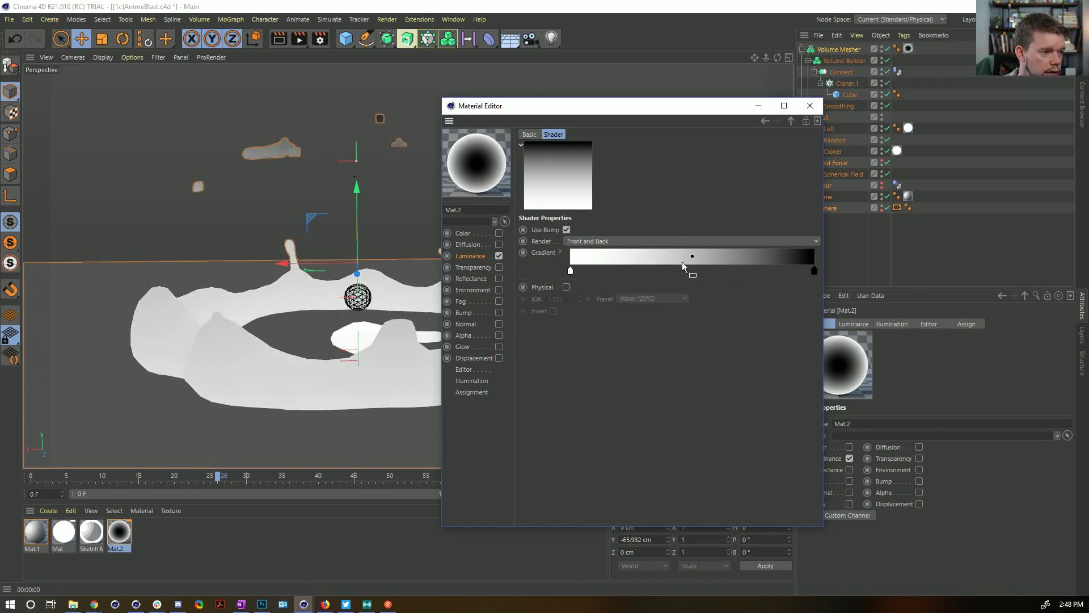
- Set the interpolation of both knots in the Fresnel shader's gradient to Step
left_click(815, 270, "shift")
right_click(816, 274)
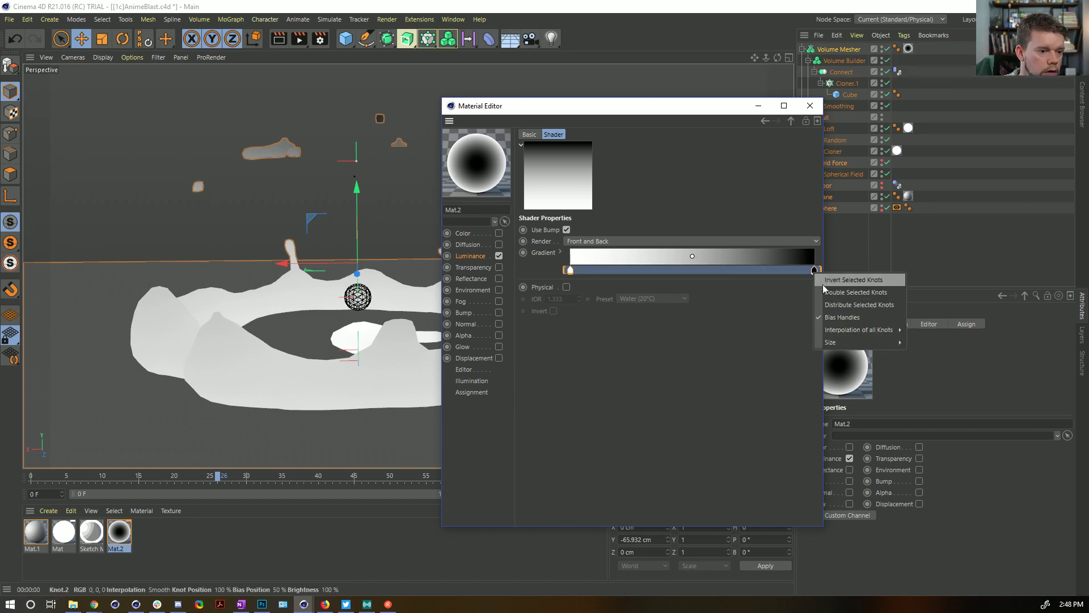
left_click(560, 252)
left_click(617, 283)
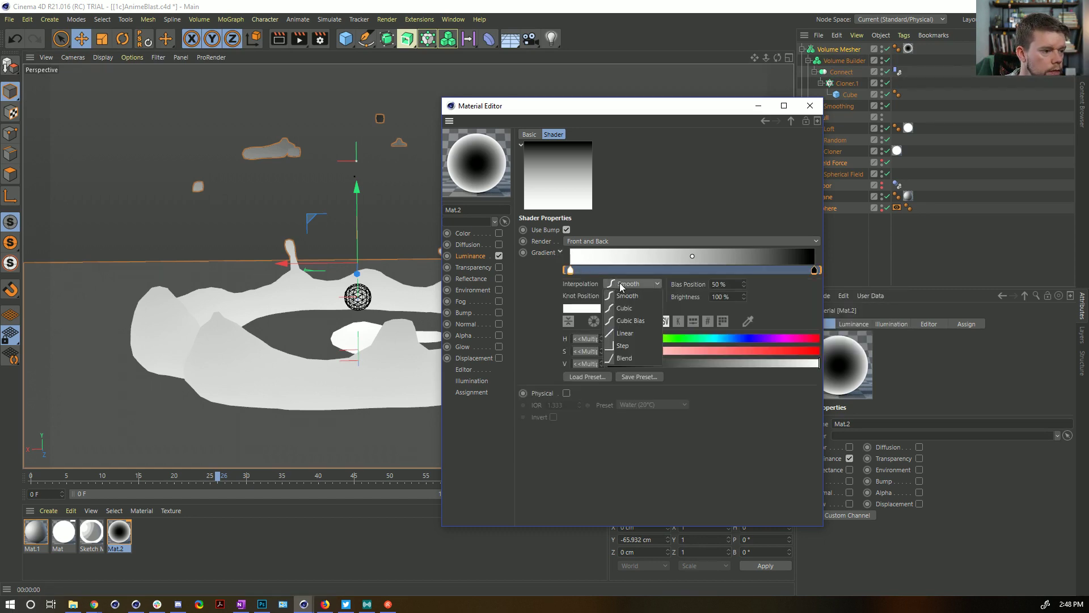
left_click(623, 345)
- Move the Fresnel gradient's black knot to about 86% and set its value to 49%
left_click_drag(815, 271, 781, 272)
double_click(780, 271)
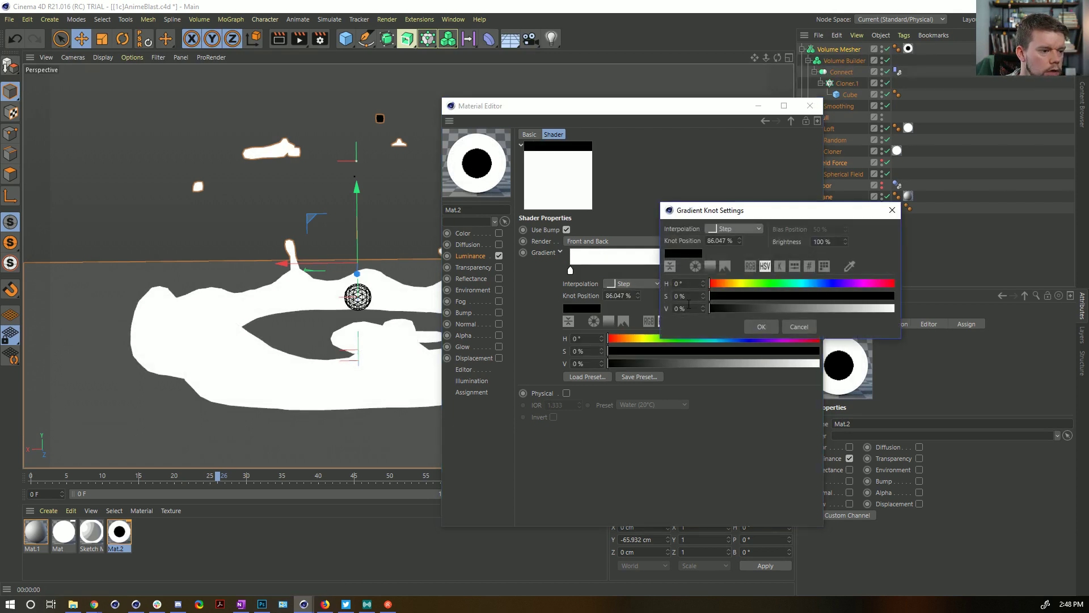
type("49")
left_click(761, 327)
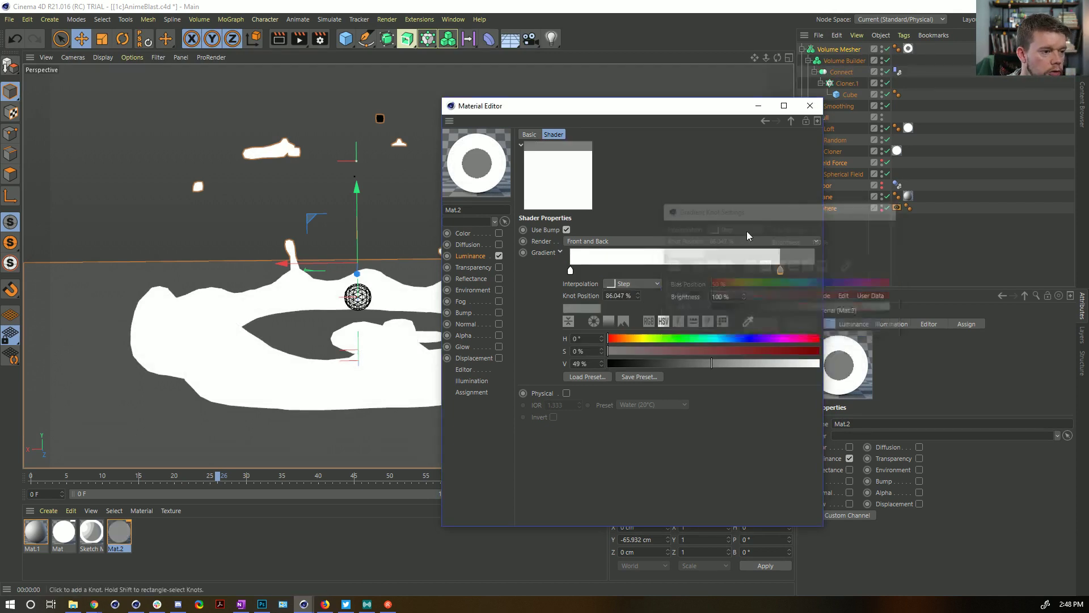
- Invert the Fresnel gradient and move its white knot to about 70%
right_click(687, 271)
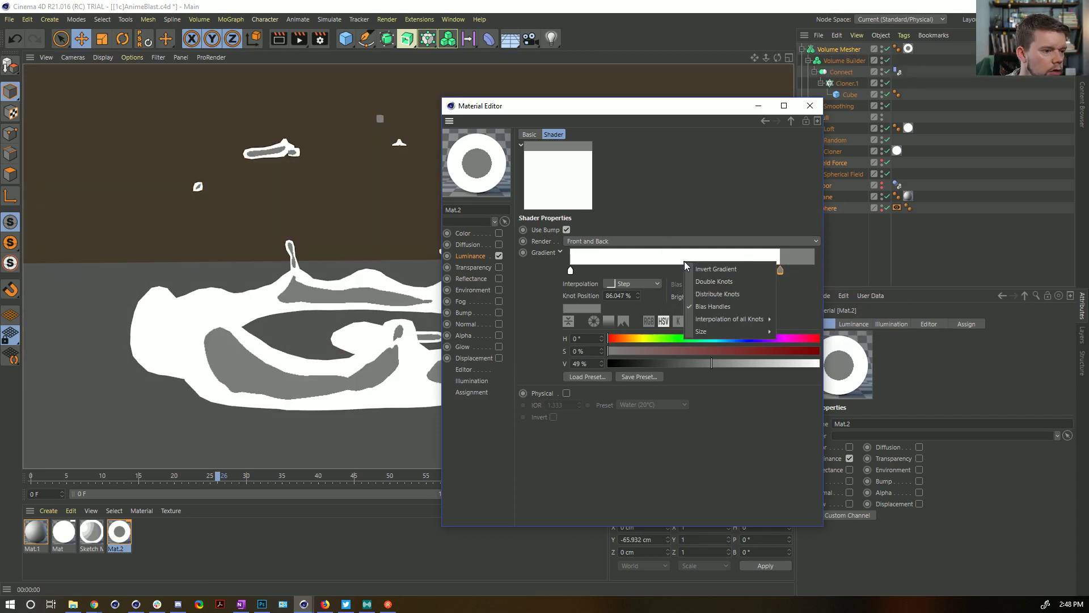
left_click(729, 266)
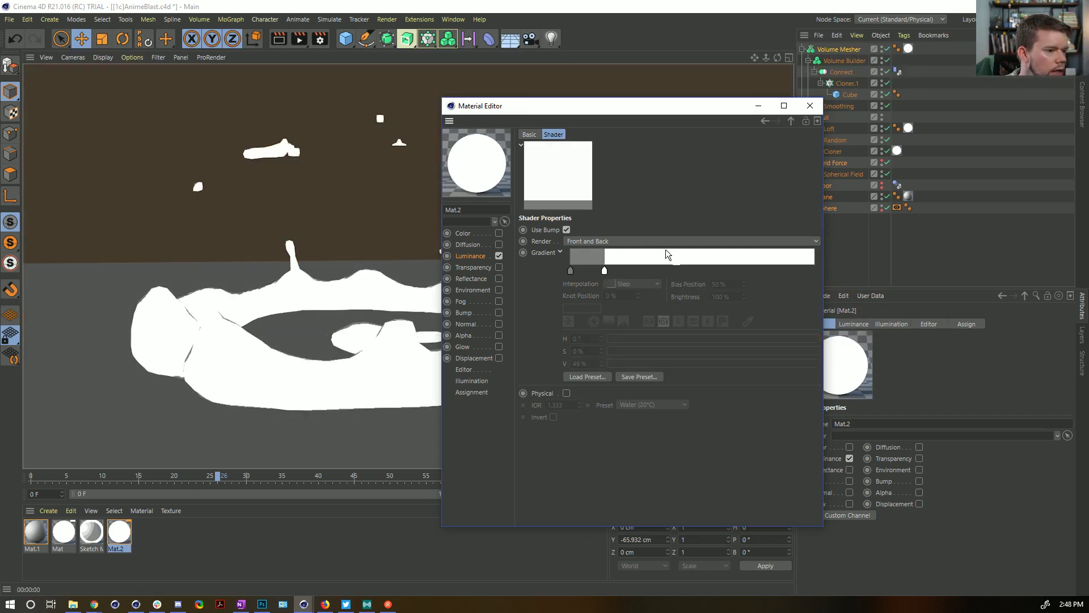
left_click_drag(604, 270, 741, 271)
left_click(687, 277)
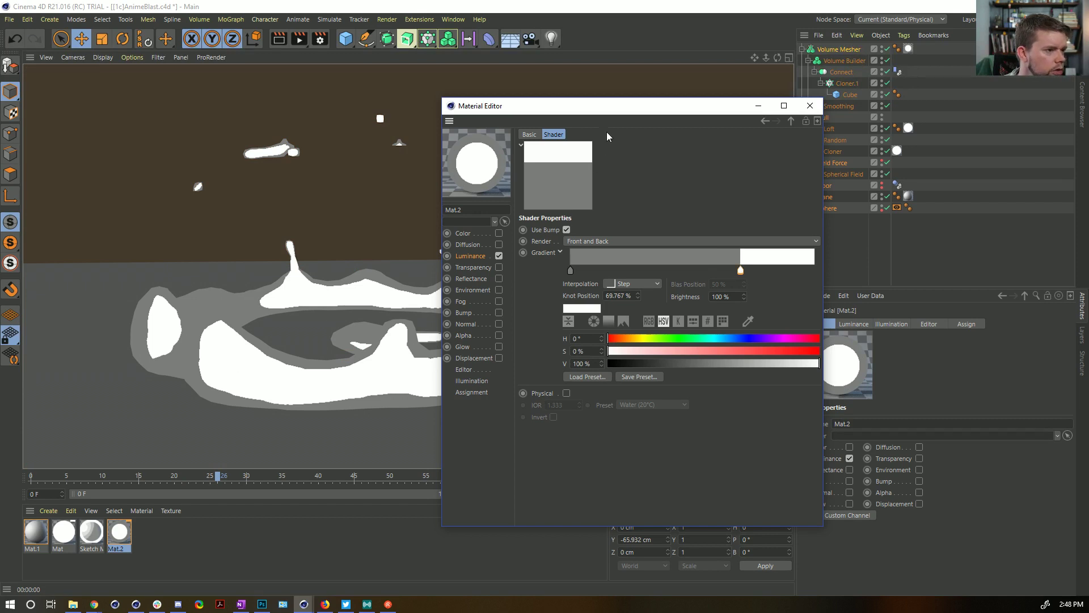
- Set the Fresnel layer's blend mode to Screen in the Layer shader and render the view at frame 22
left_click_drag(609, 113, 788, 67)
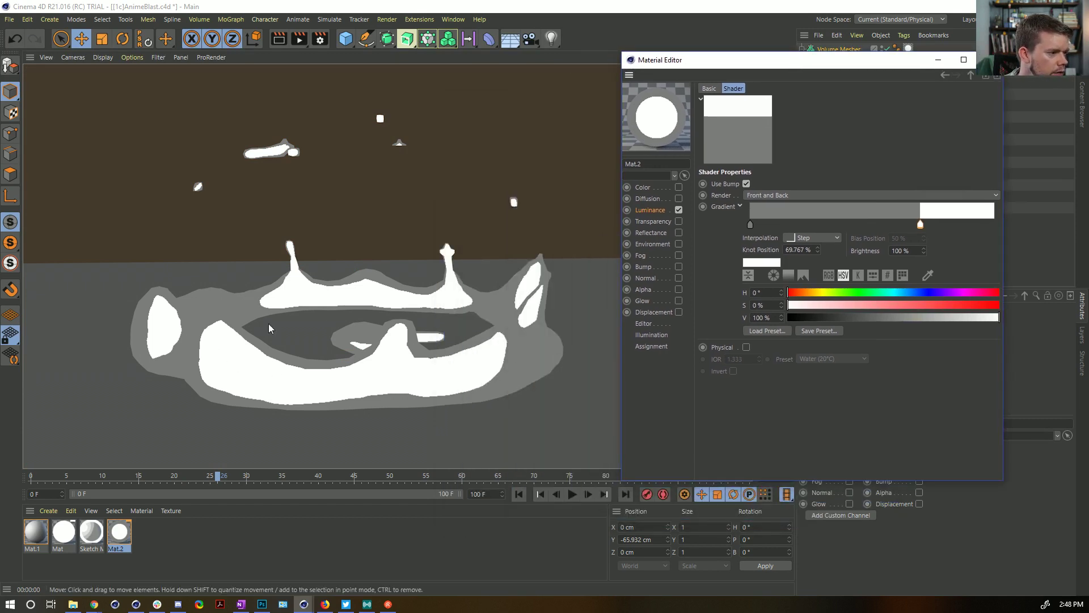
left_click(970, 75)
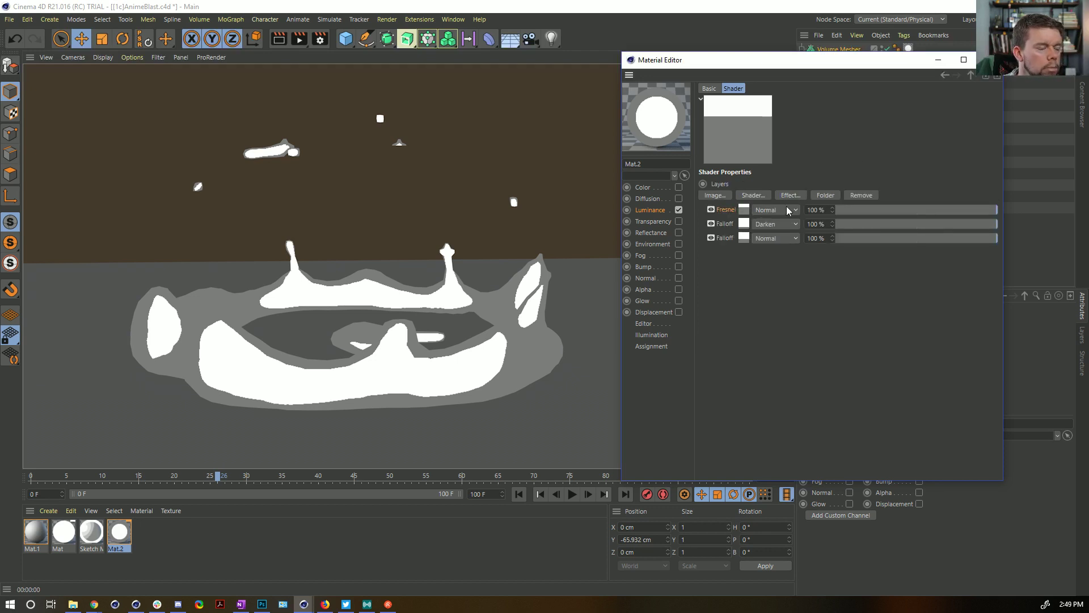
left_click(786, 211)
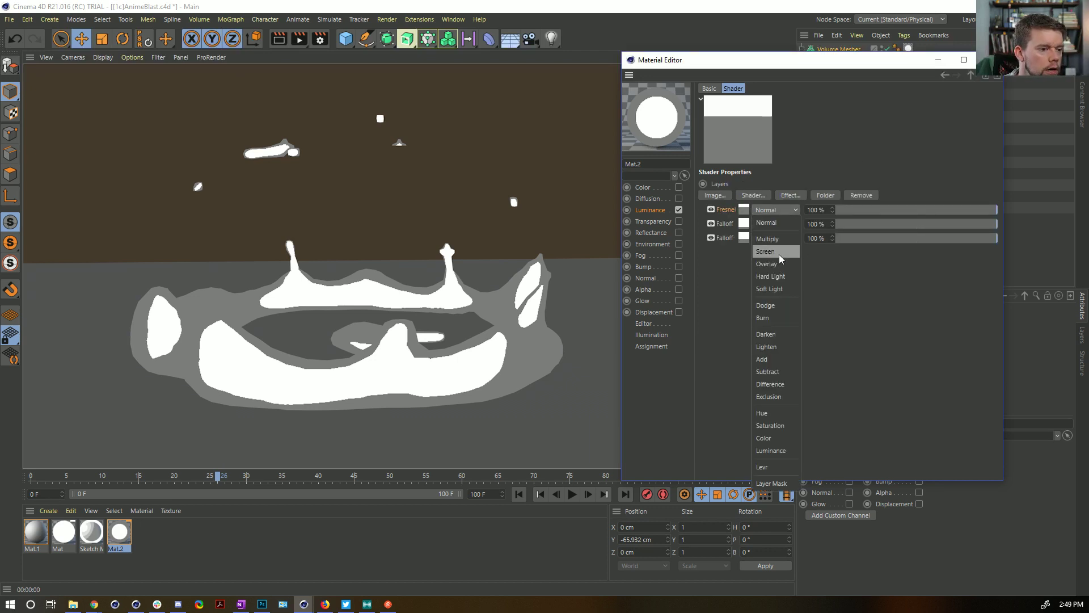
left_click(765, 251)
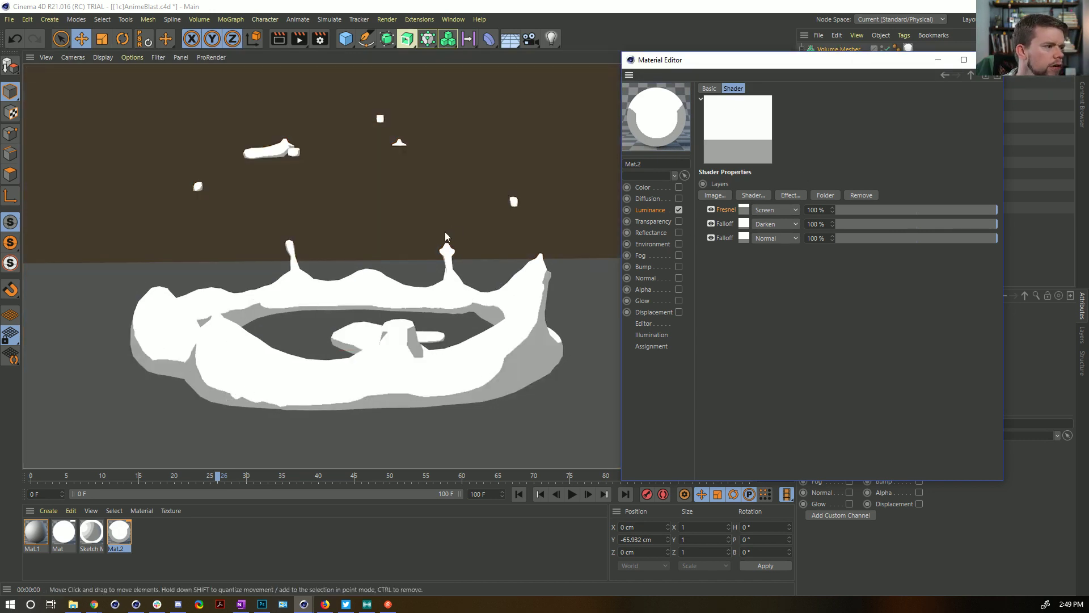
left_click(189, 477)
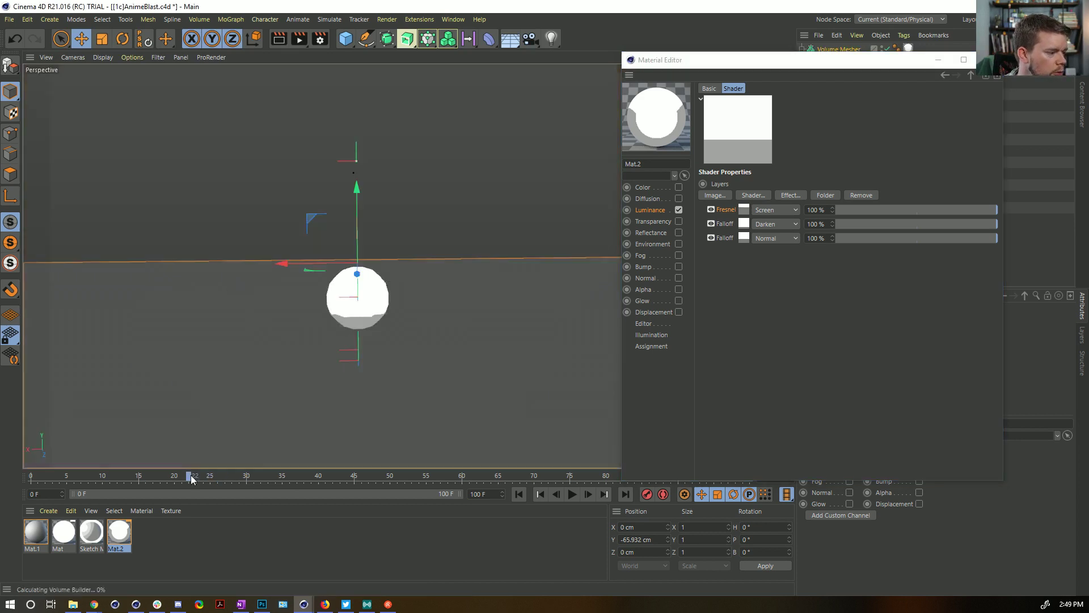
key("ctrl+r")
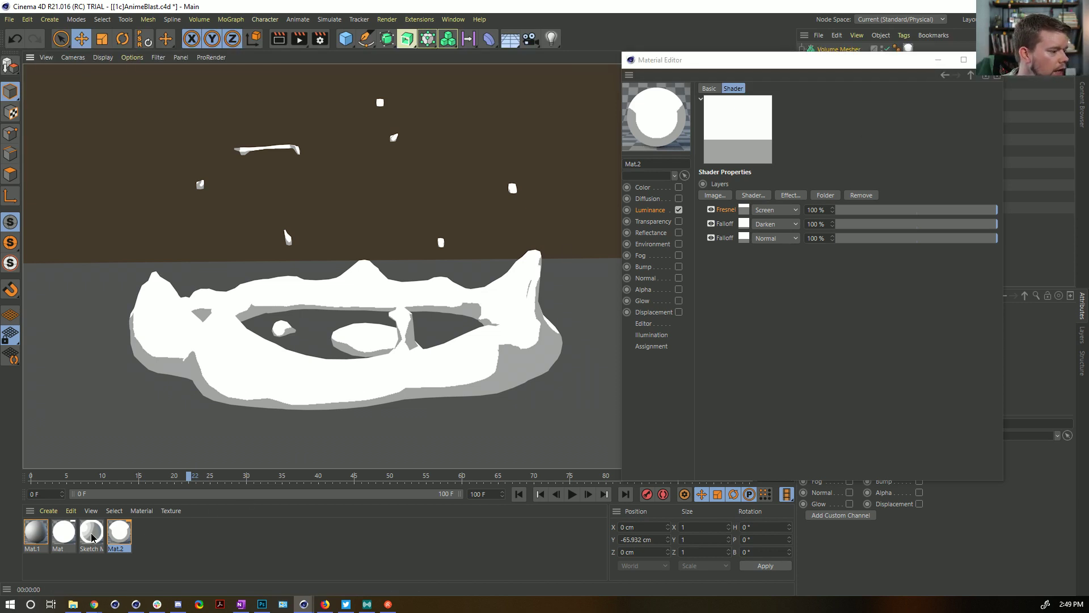
- Duplicate the Sketch material and set the copy's line color value to 49%
left_click_drag(92, 539, 169, 543, "ctrl")
left_click(989, 60)
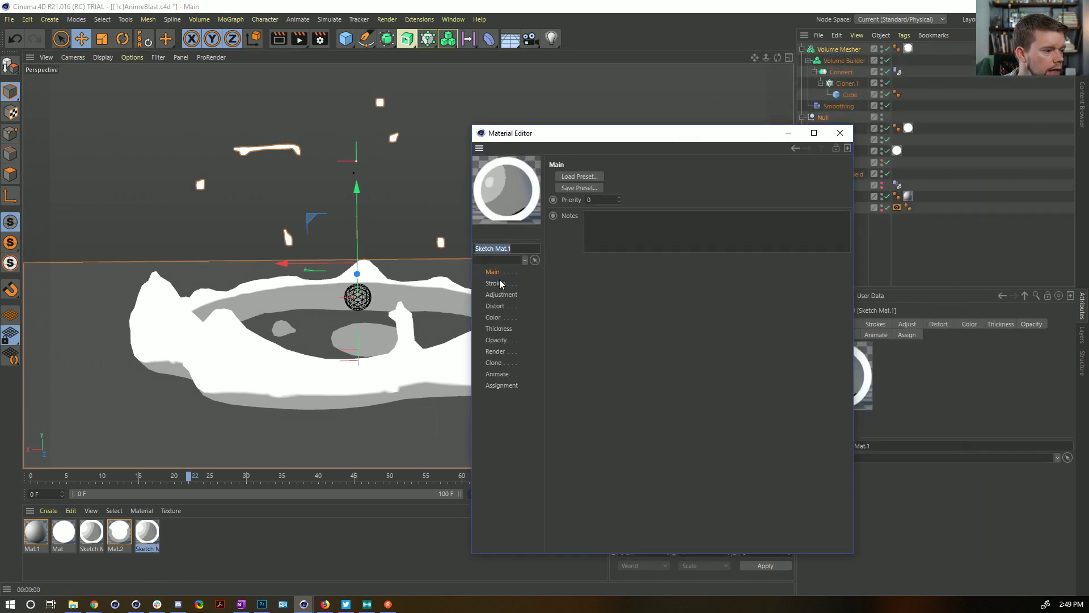
left_click(500, 318)
left_click(722, 231)
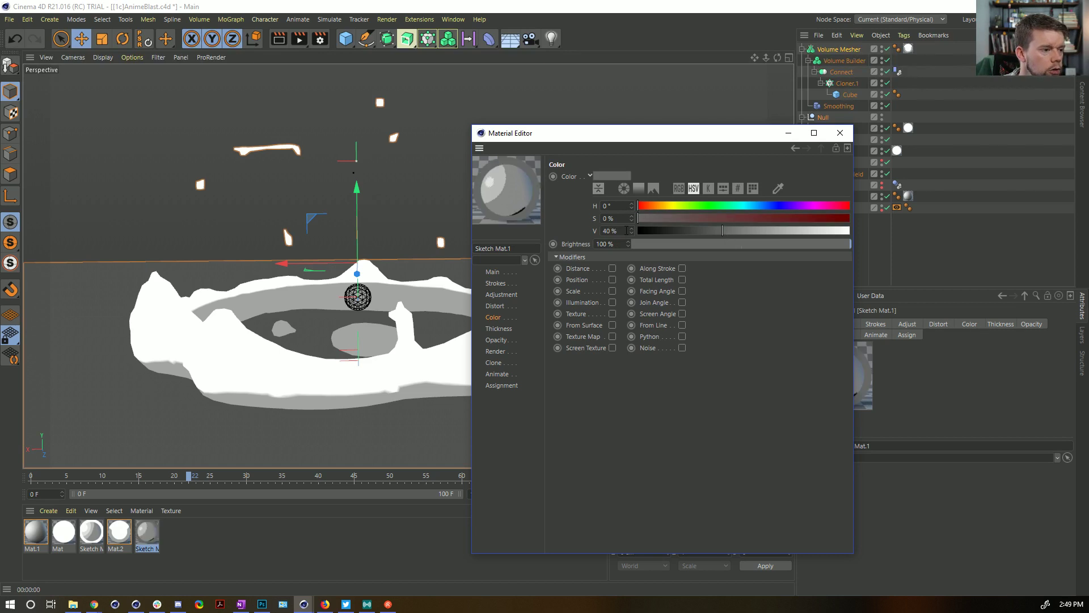
type("49")
key("Return")
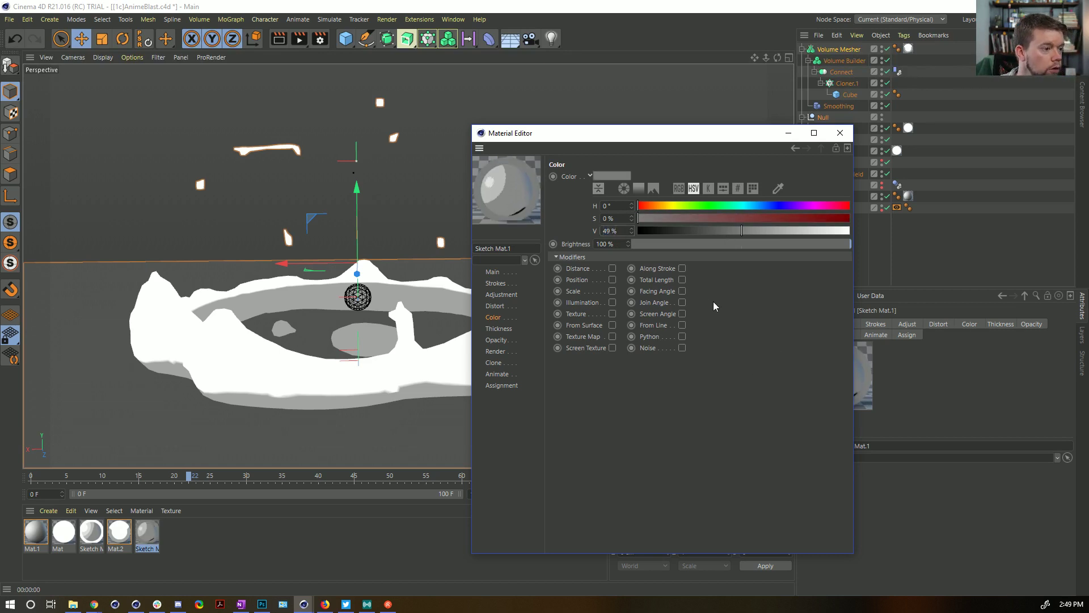
- Set the line thickness of Sketch Mat.1 to 5
left_click(500, 328)
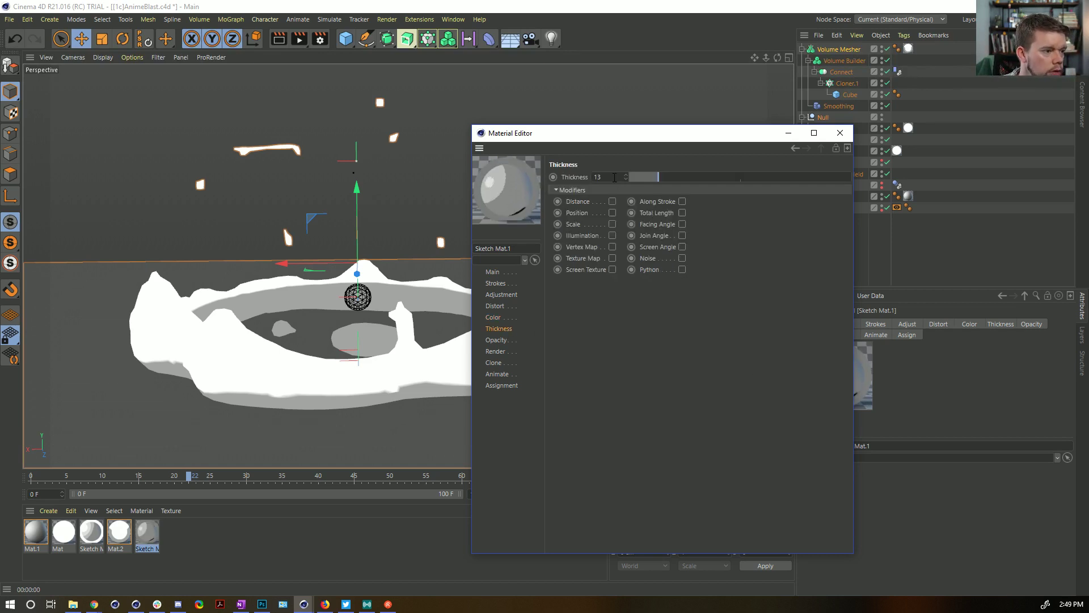
type("5")
key("Return")
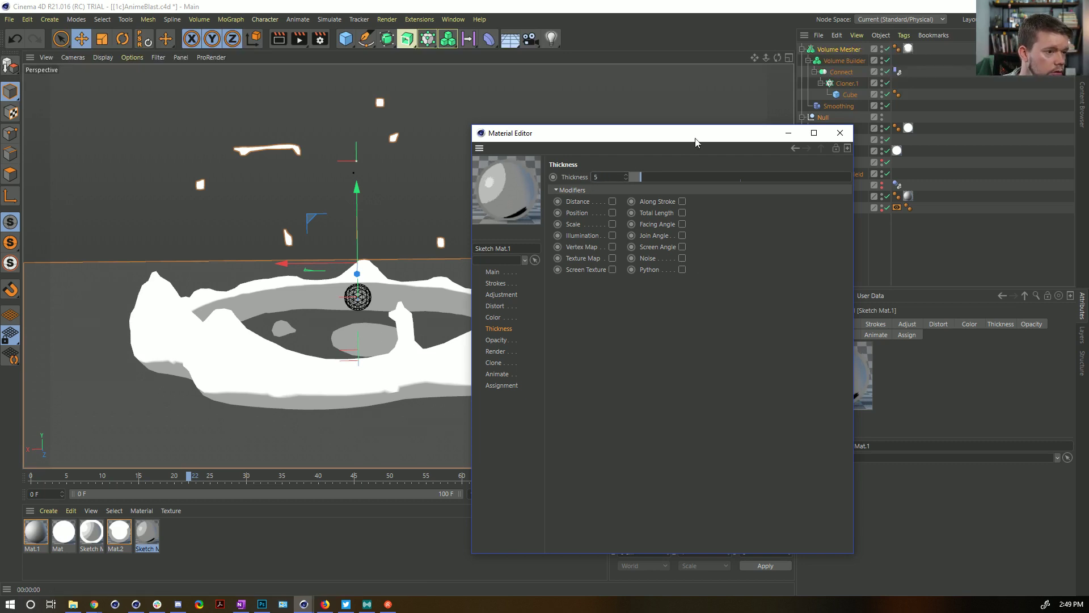
- Apply Sketch Mat.1 to the Volume Mesher as a Sketch Style and render the view
left_click_drag(679, 140, 470, 498)
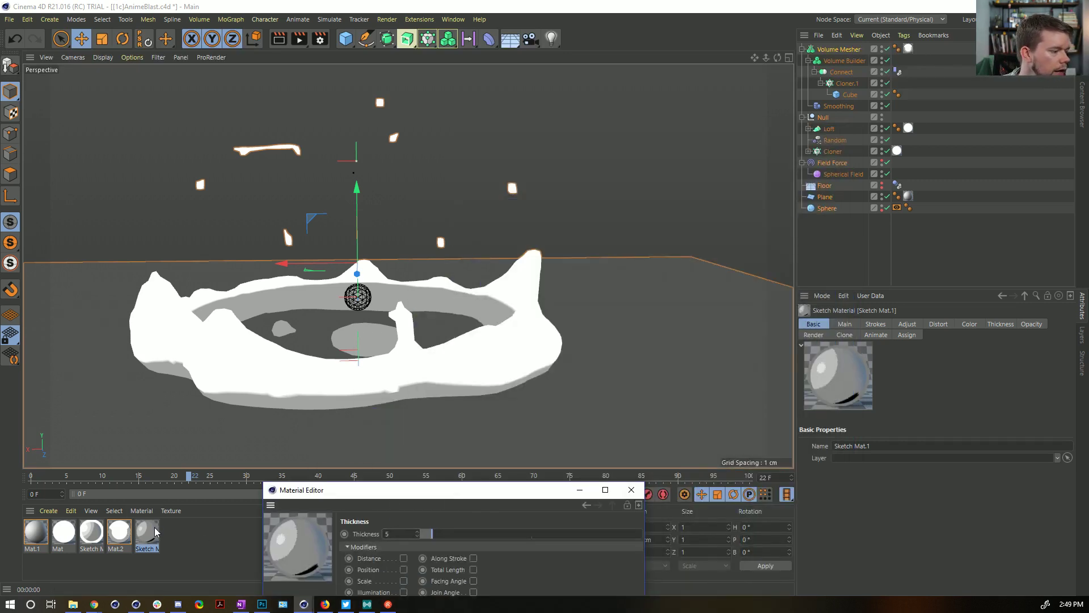
mouse_move(890, 142)
left_mouse_down()
mouse_move(838, 55)
mouse_move(901, 48)
left_mouse_up()
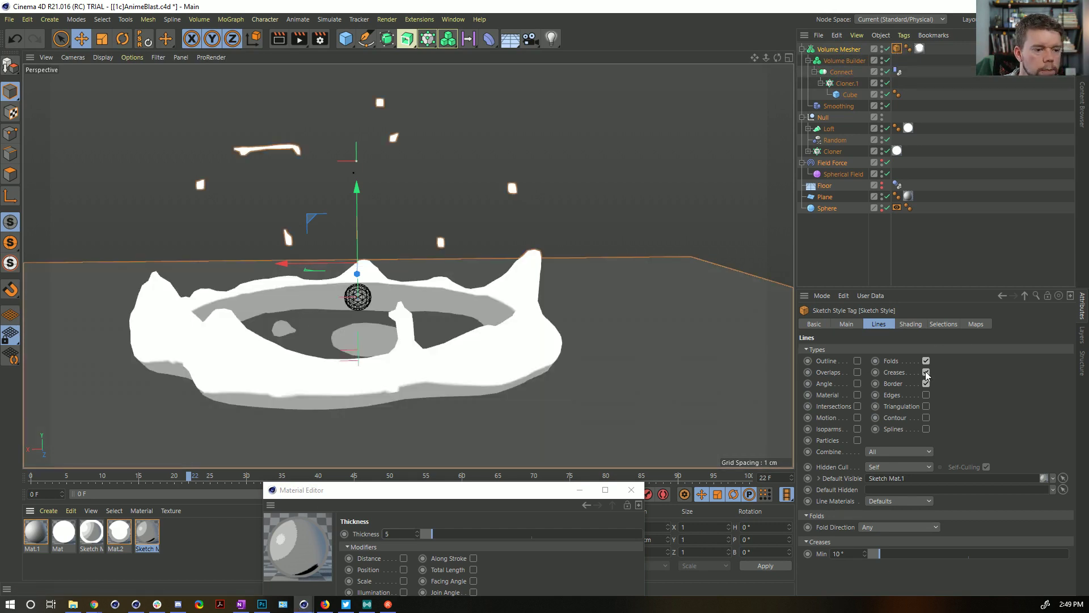
key("ctrl+r")
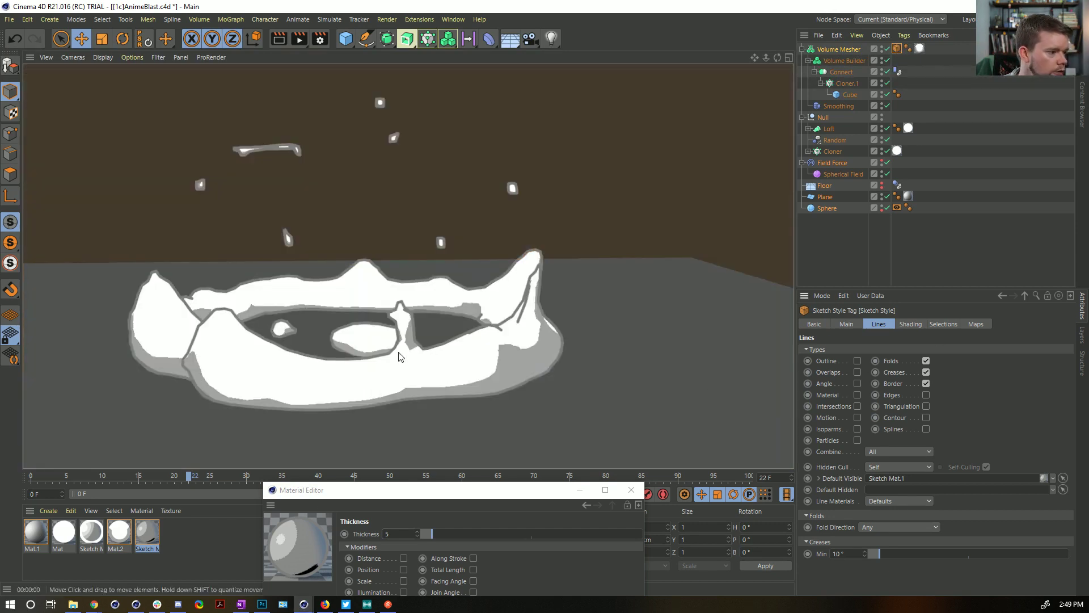
- Turn off the Folds, Creases and Border lines in the Volume Mesher's Sketch Style and enable only Outline
left_click(926, 361)
key("ctrl+r")
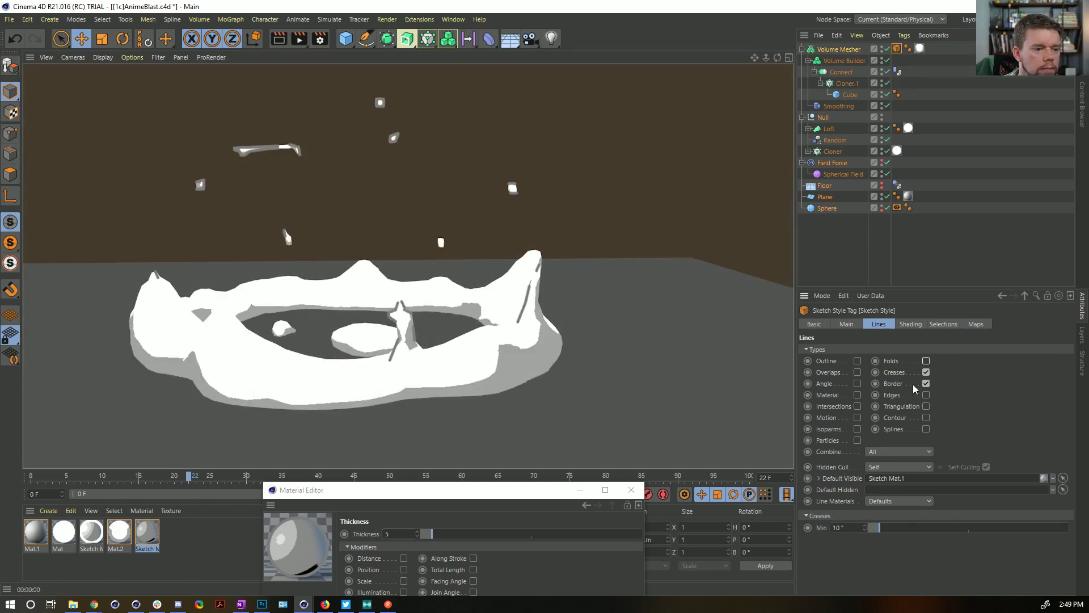
left_click(928, 374)
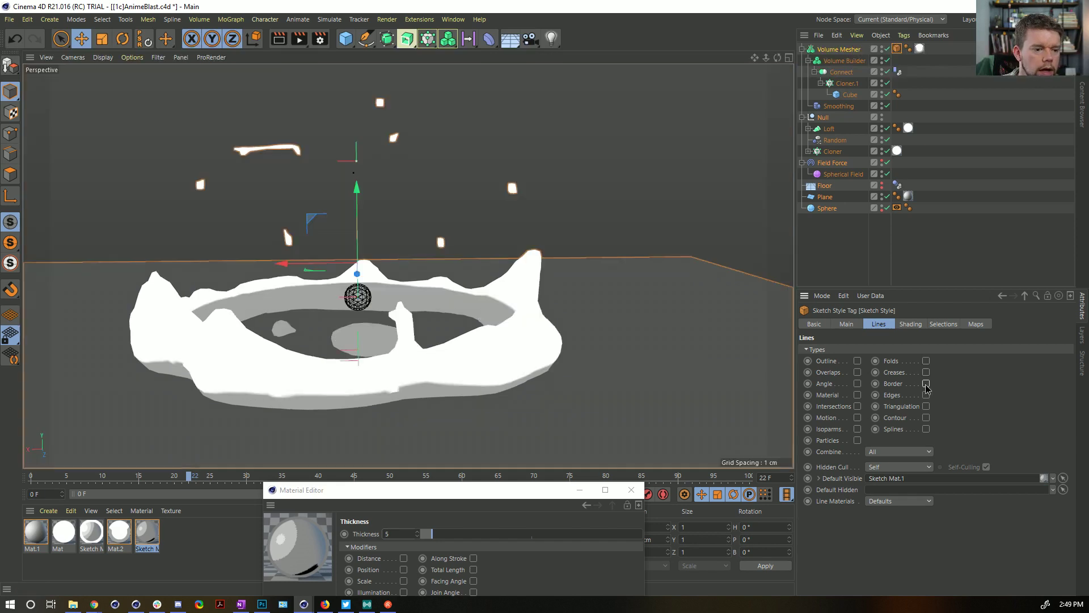
left_click(857, 361)
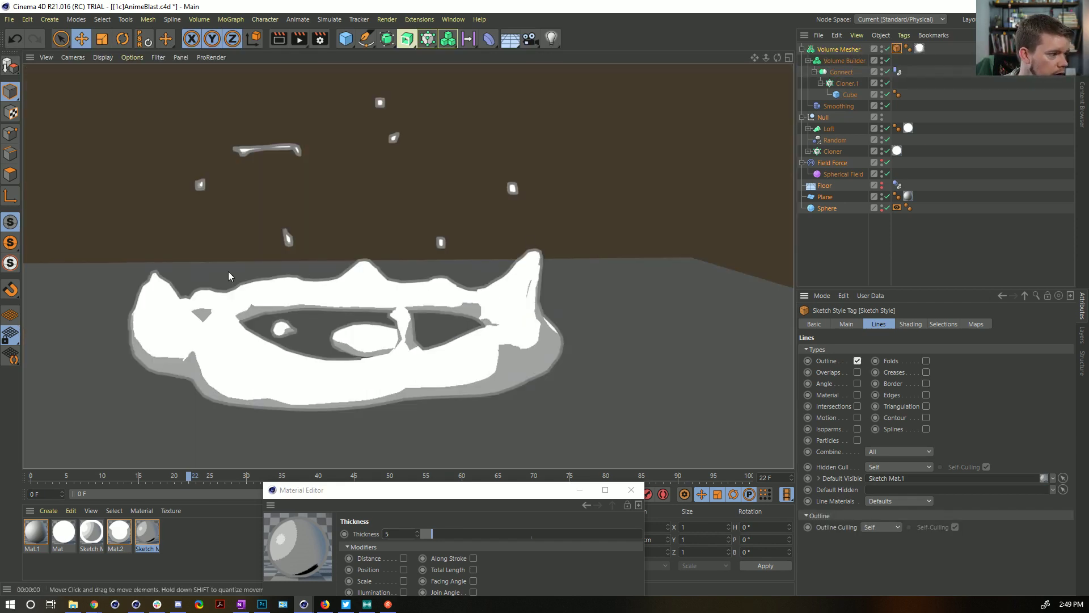
- Change the line color of Sketch Mat.1 to black with a 0% value
left_click_drag(549, 493, 867, 129)
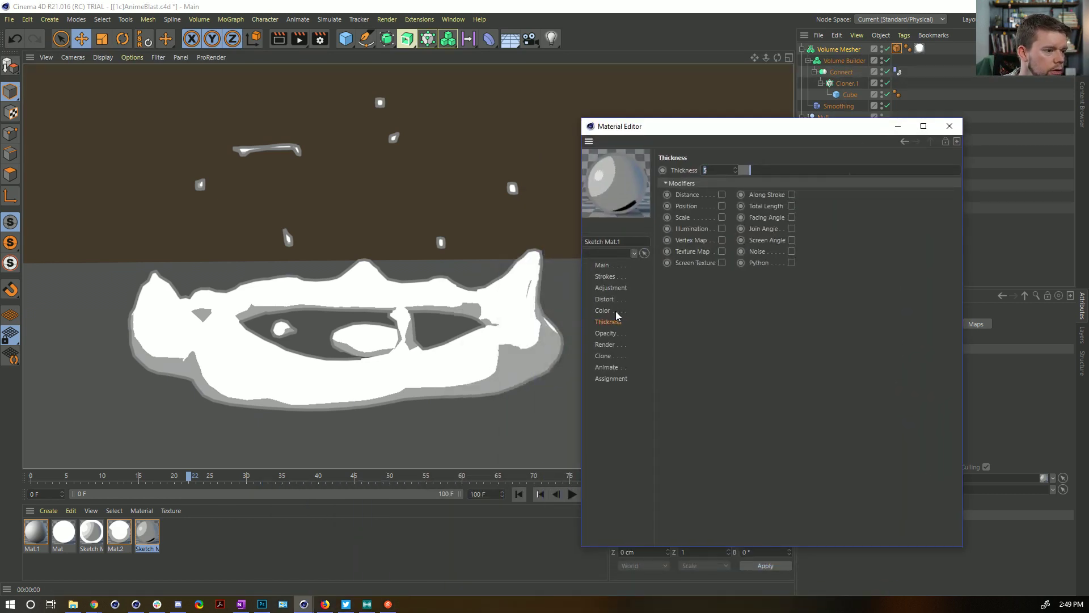
left_click(605, 312)
left_click_drag(851, 224, 745, 224)
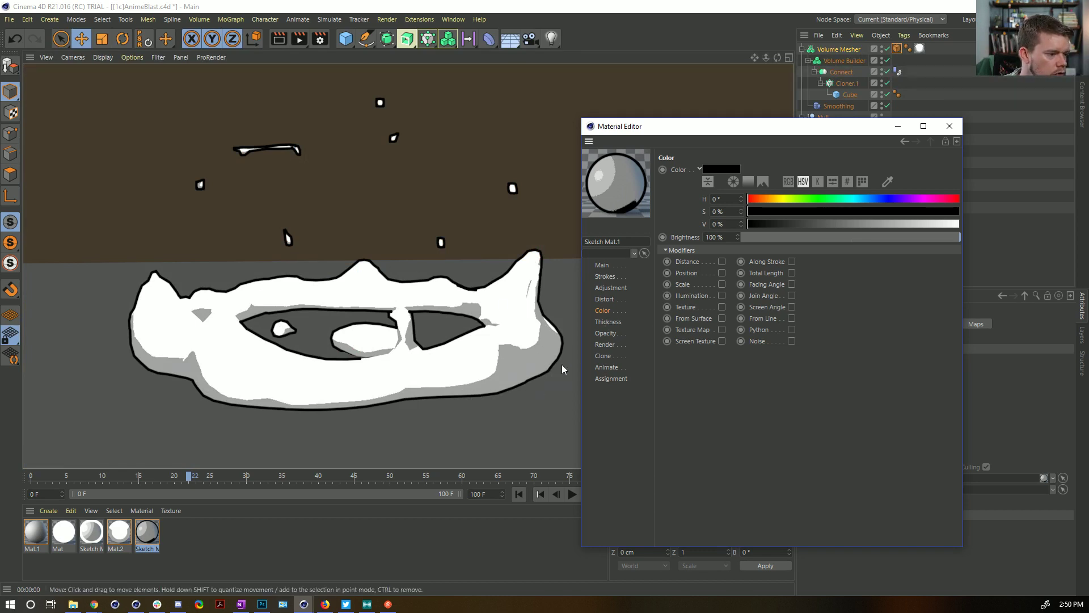
- Match Sketch Mat.1's strokes by World with a distance of 11 cm and render the view
left_click(618, 287)
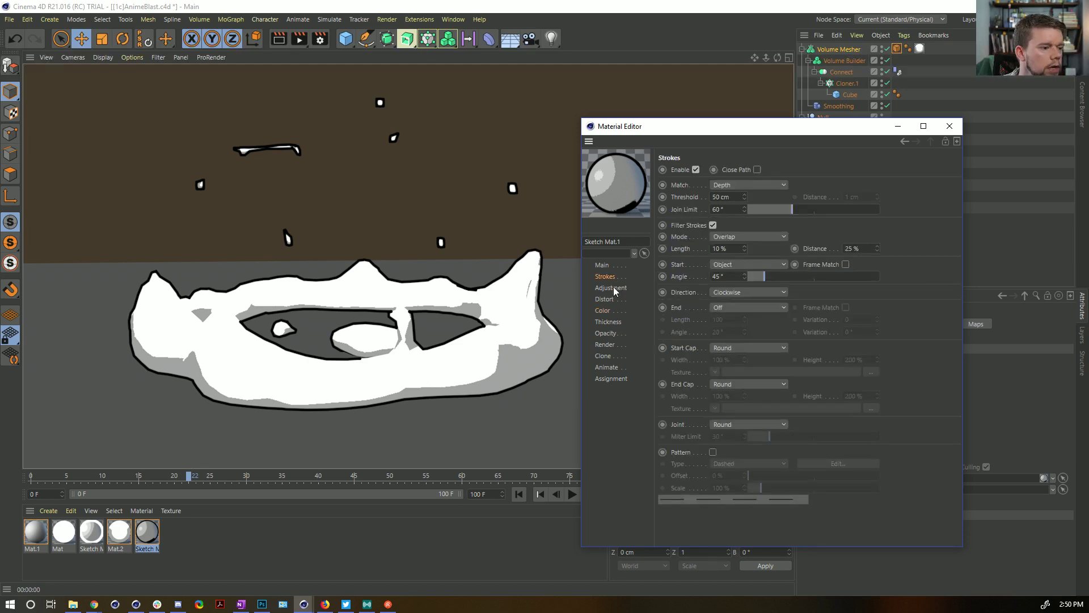
left_click(609, 277)
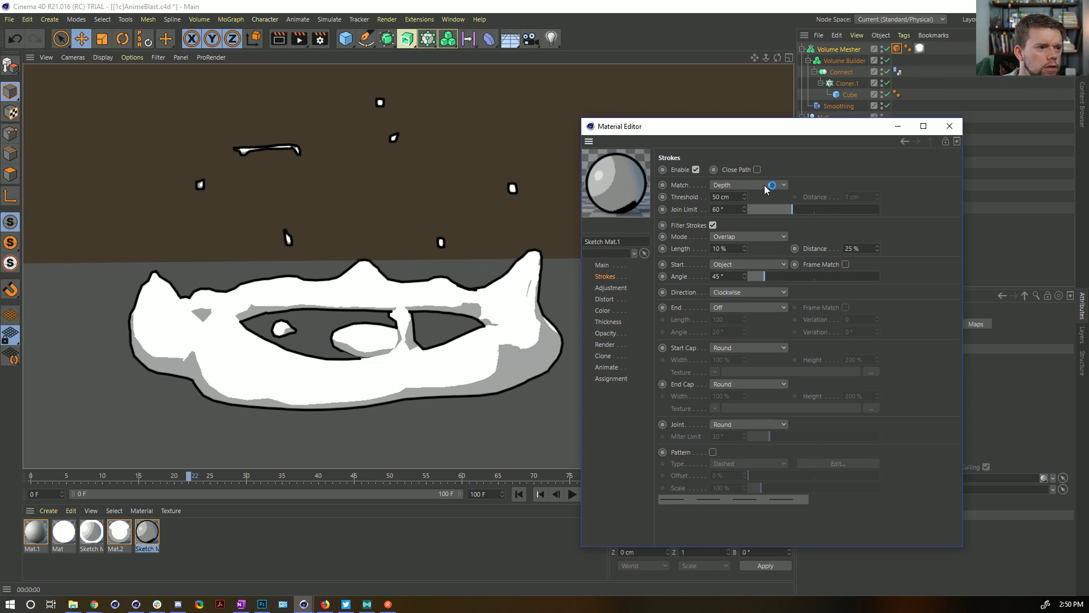
left_click(731, 185)
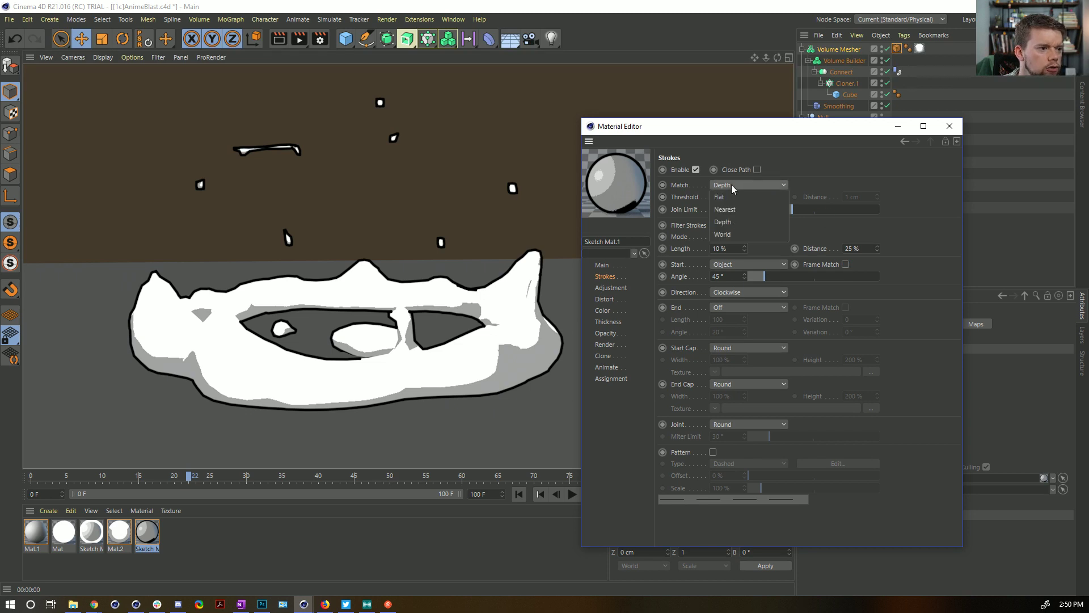
left_click(743, 234)
double_click(865, 194)
type("11")
key("Return")
key("ctrl+r")
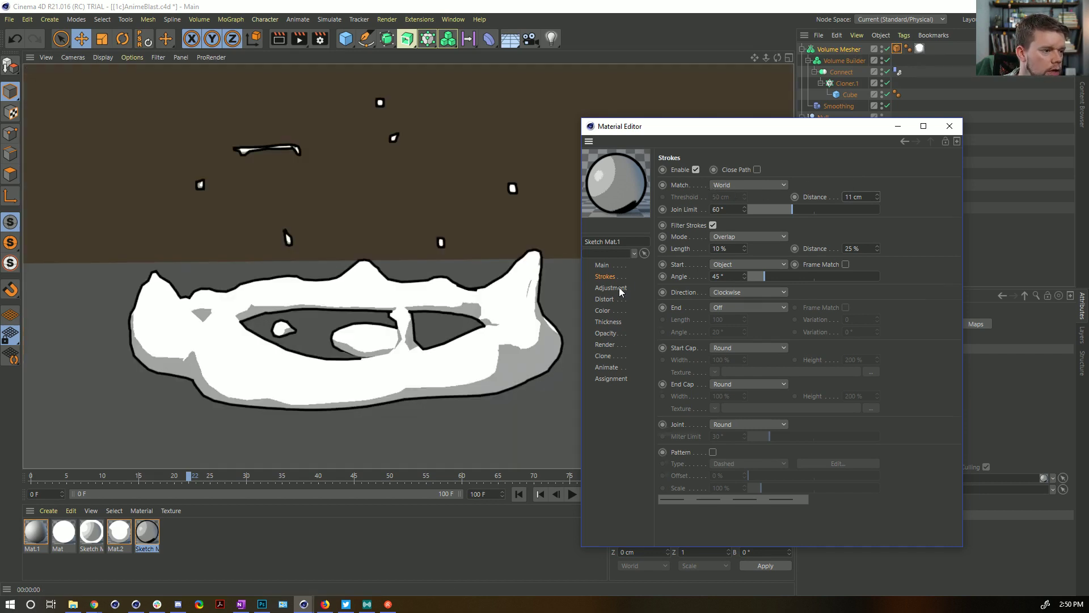
- Enable Curve Stroke in Sketch Mat.1's distortion settings with type B-Spline and set the distortion mode to None
left_click(612, 288)
left_click(605, 299)
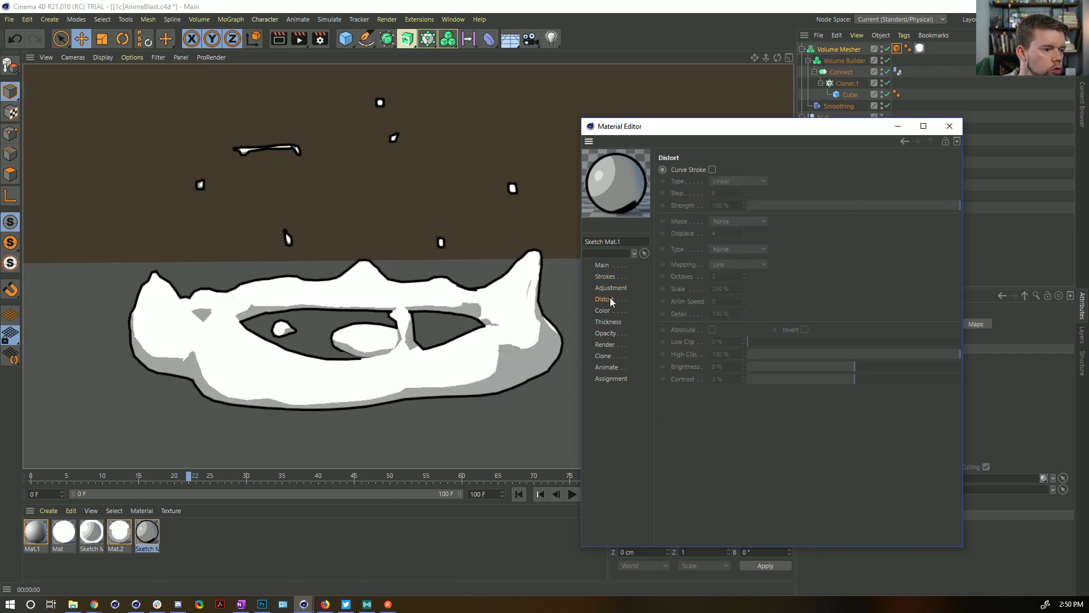
left_click(712, 169)
left_click(722, 182)
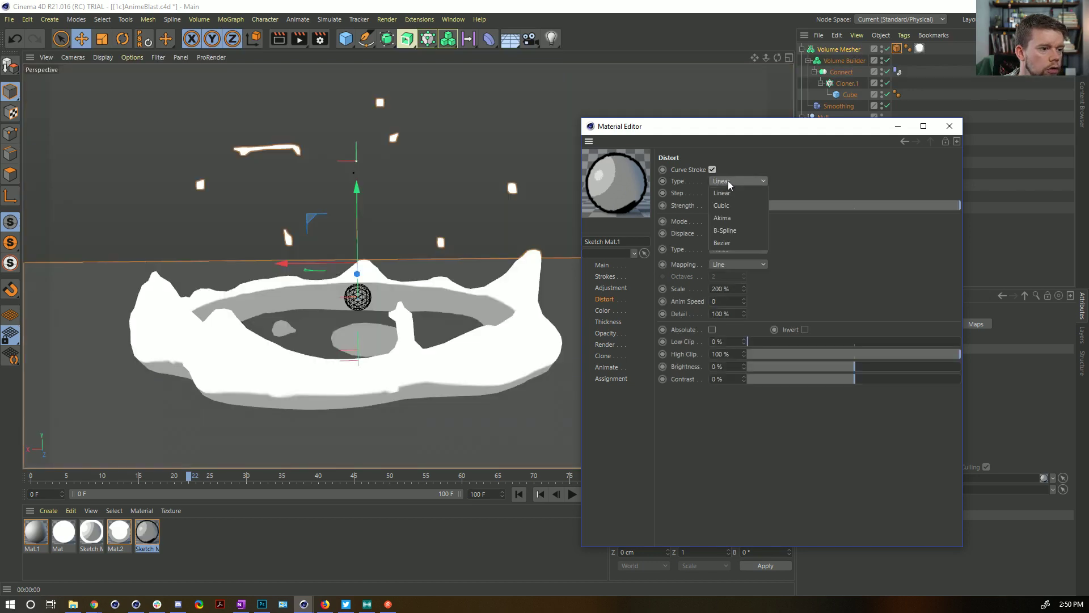
left_click(740, 232)
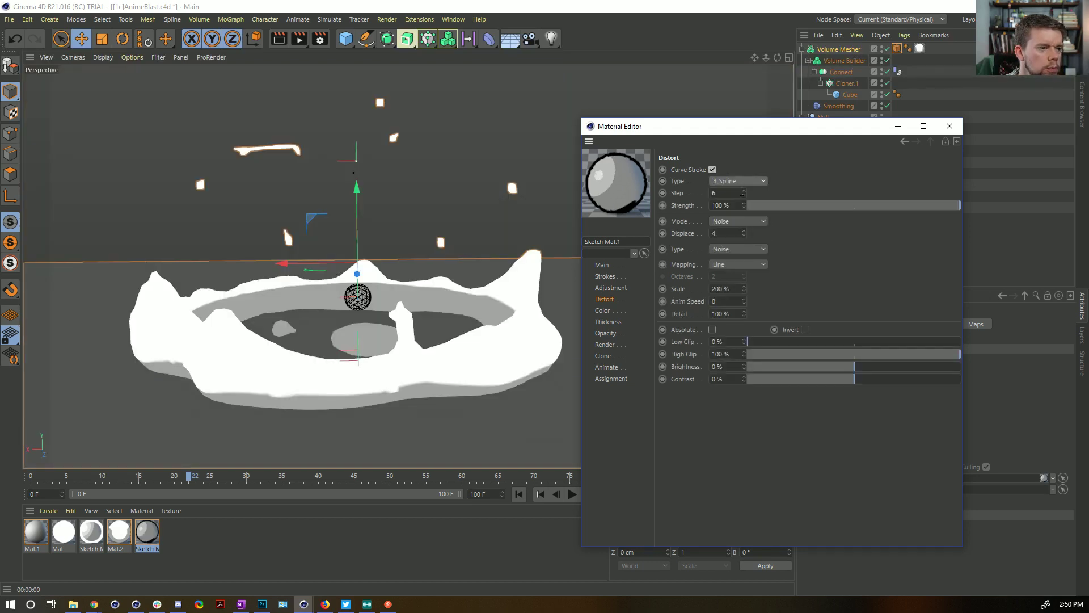
left_click(730, 221)
left_click(734, 233)
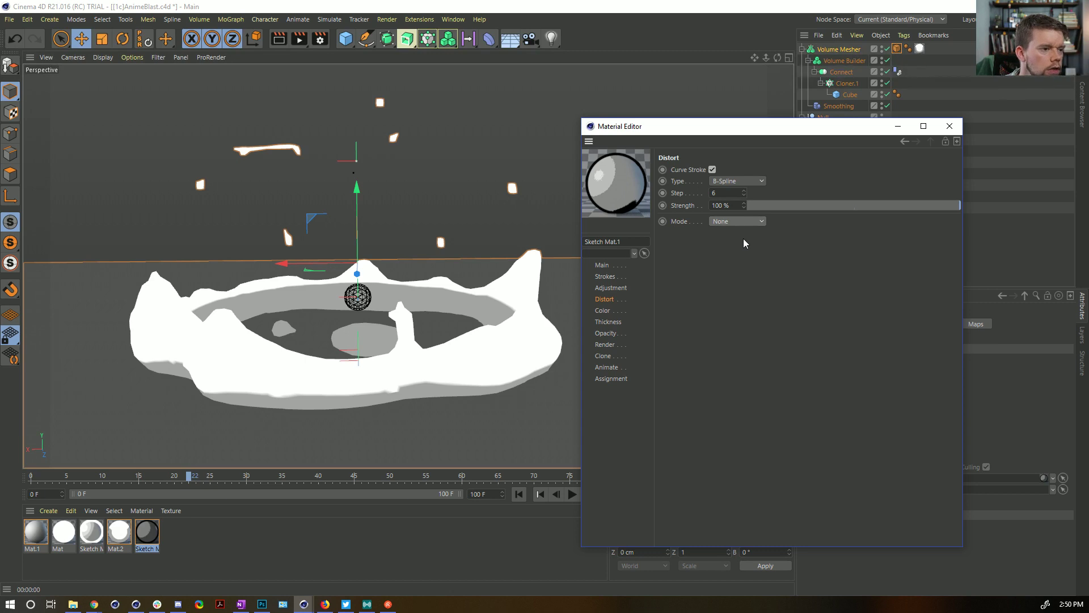
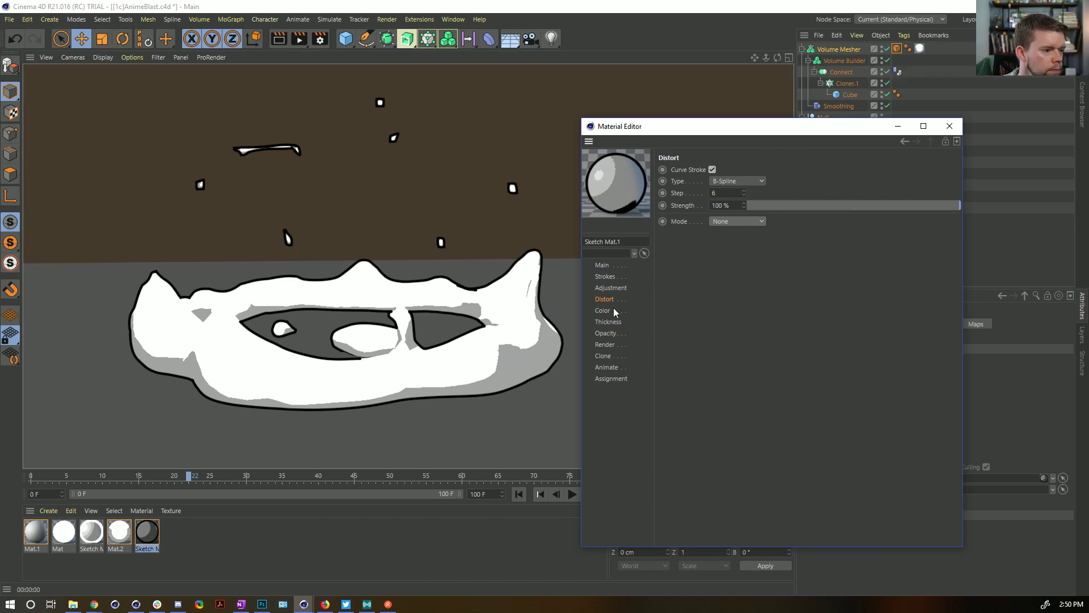
- Set Sketch Mat.1's distortion mode to Noise with a noise scale of 2000%
left_click(716, 223)
left_click(739, 260)
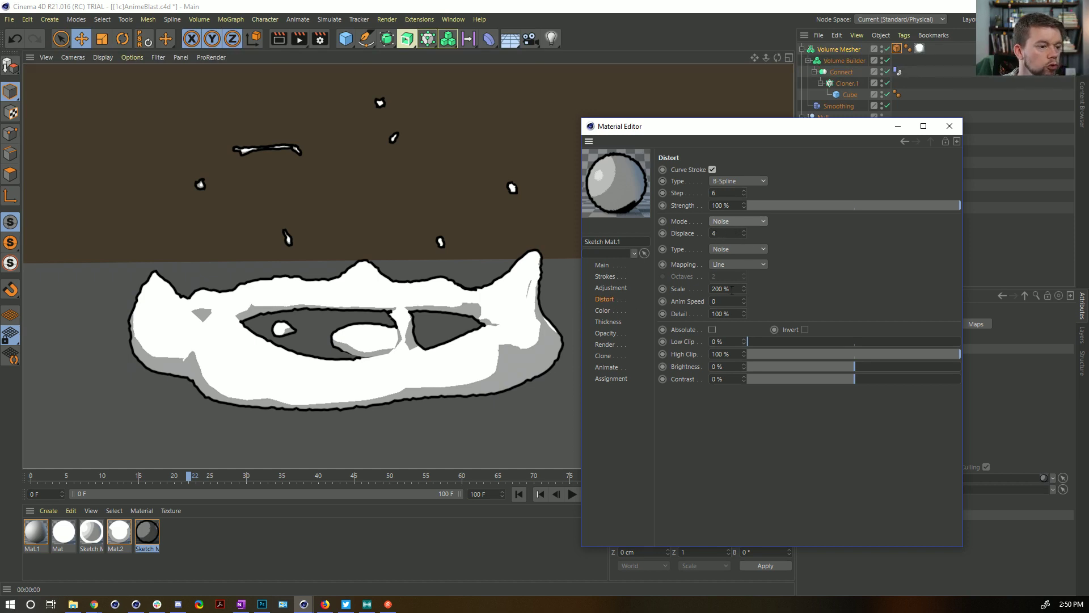
type("0")
key("Return")
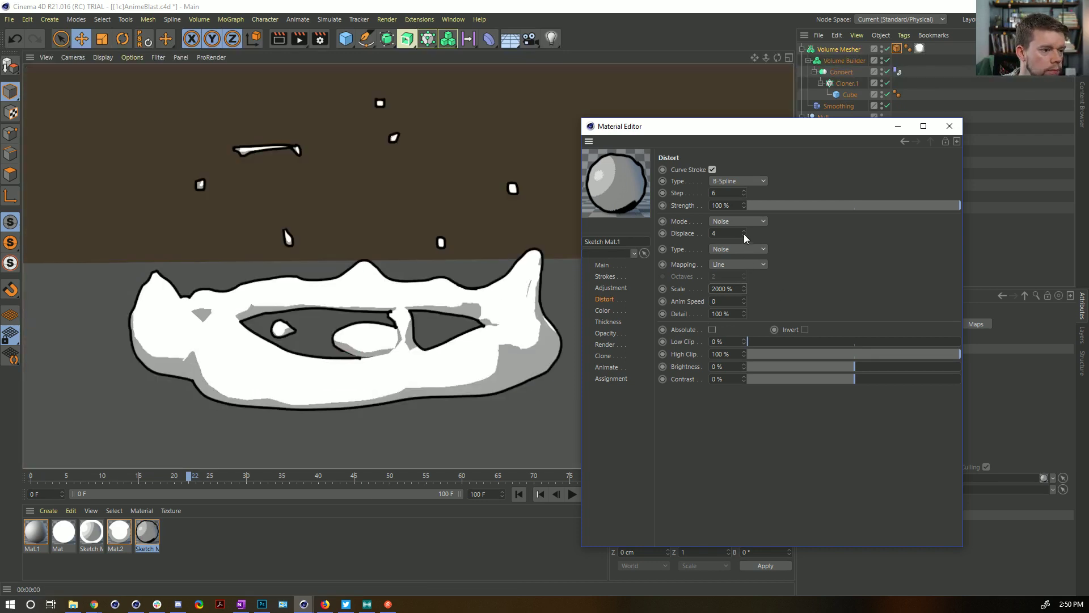
- Try noise displacement values of 55 and 14 on Sketch Mat.1's strokes
mouse_move(744, 233)
left_mouse_down()
mouse_move(744, 207)
mouse_move(678, 237)
left_mouse_up()
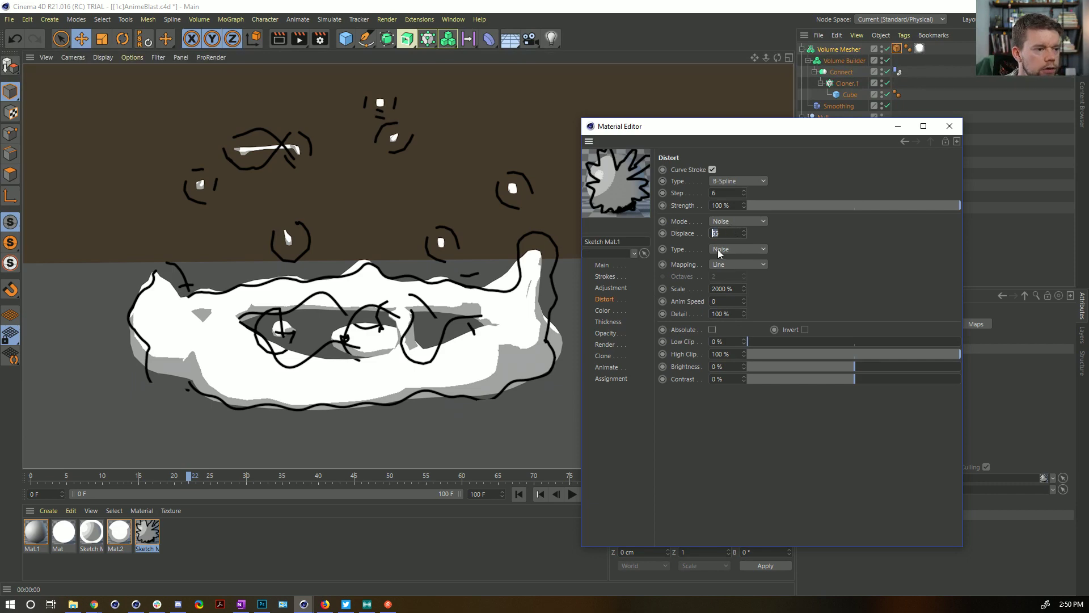
type("5")
key("Return")
left_click_drag(744, 232, 744, 233)
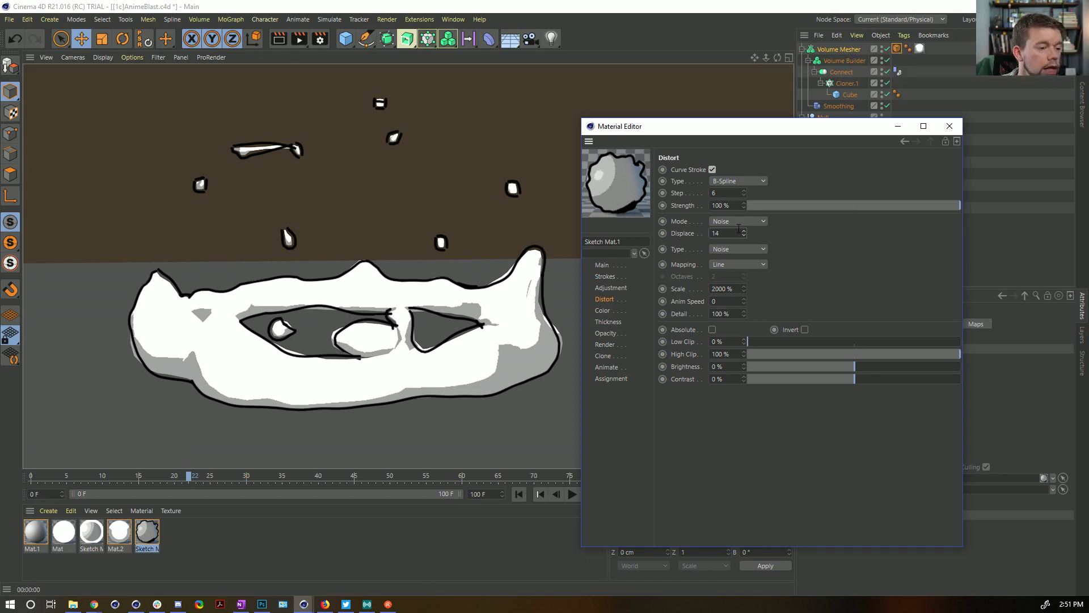
- Try very small noise scales such as 2% and 1% on the stroke distortion, raising the displacement to 55
left_click(739, 288)
type("2")
key("Return")
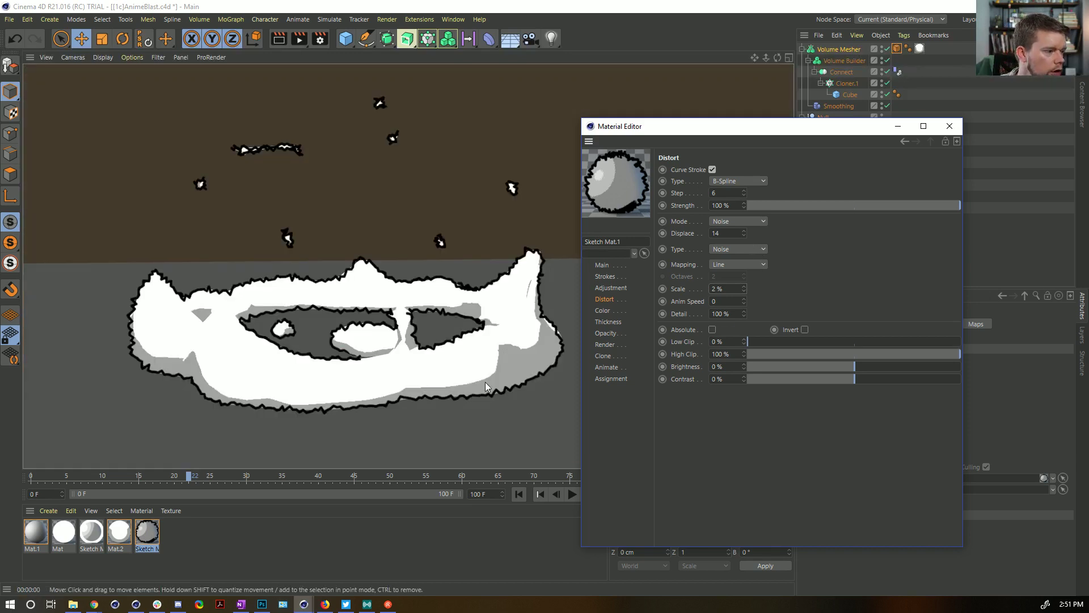
type("2")
key("Return")
left_click(744, 291)
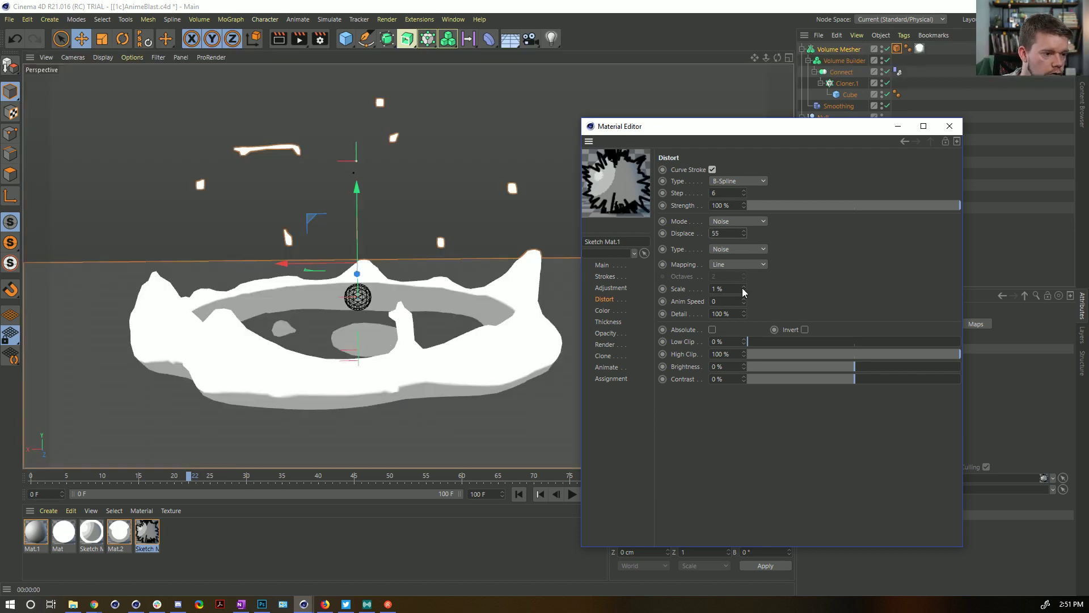
left_click_drag(744, 289, 743, 283)
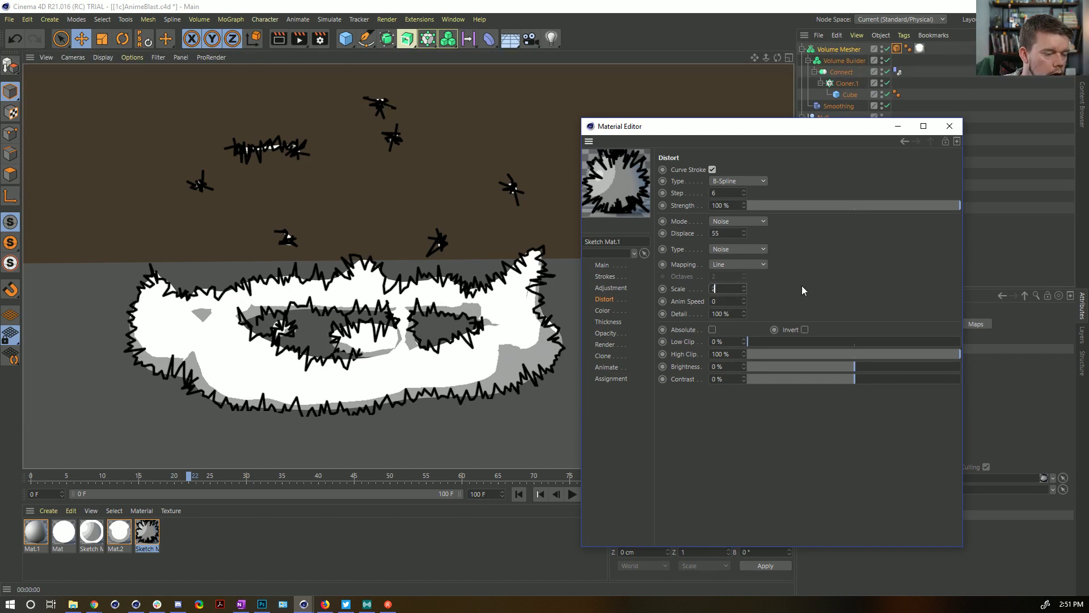
key("Return")
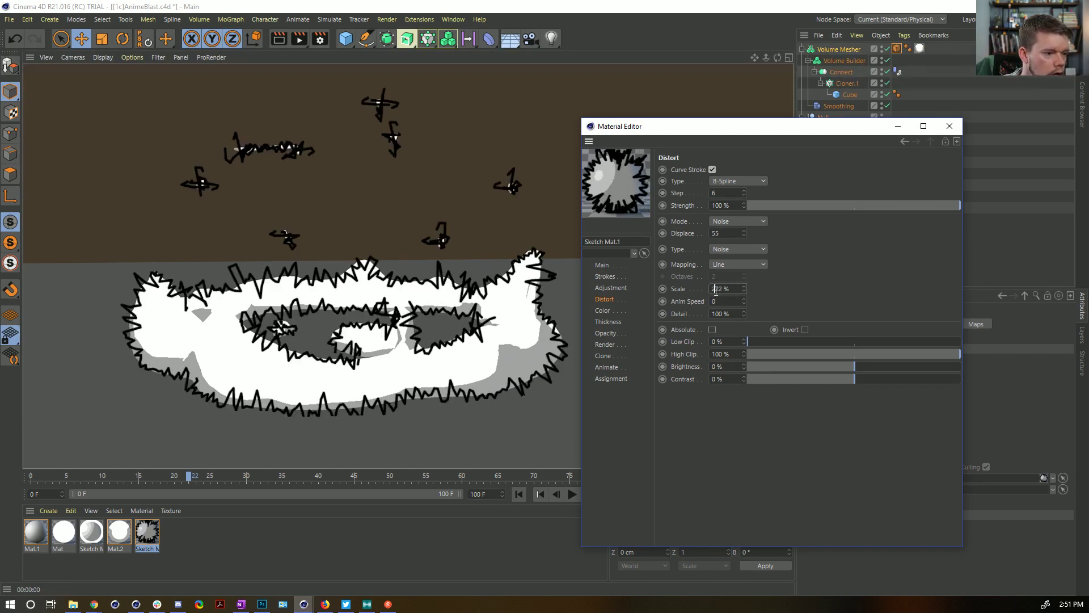
- Set the stroke distortion's noise scale to 2222% and its displacement to 11
type("2")
key("Return")
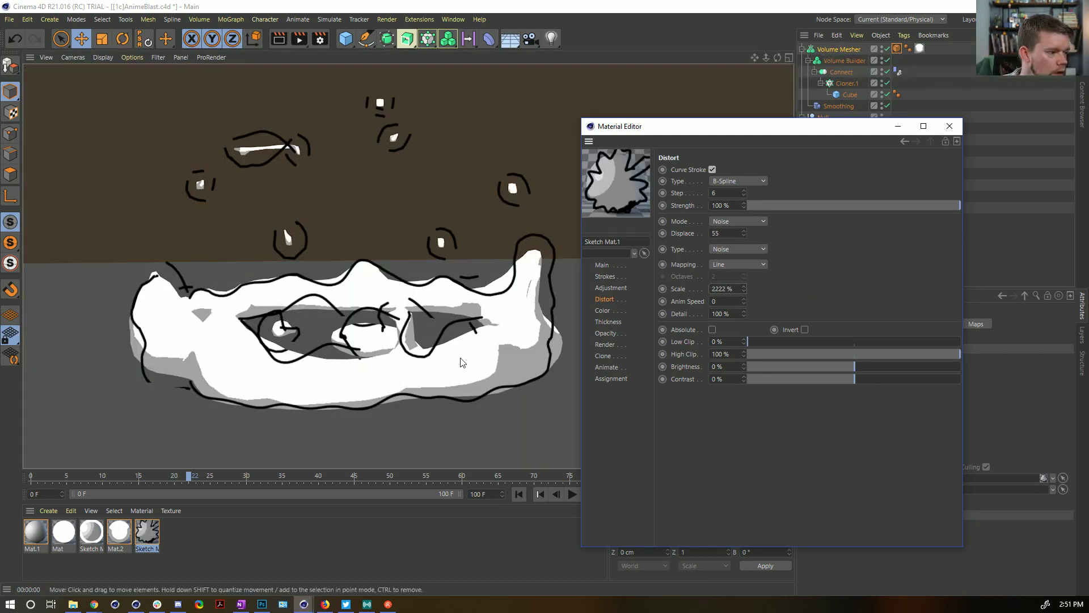
type("22")
key("Return")
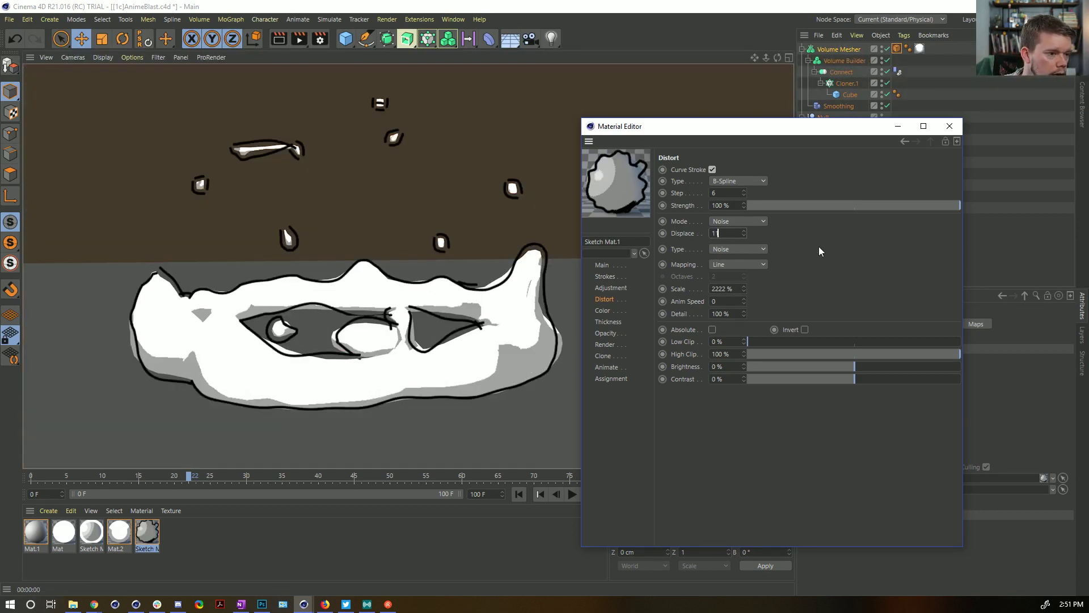
type("1")
key("Return")
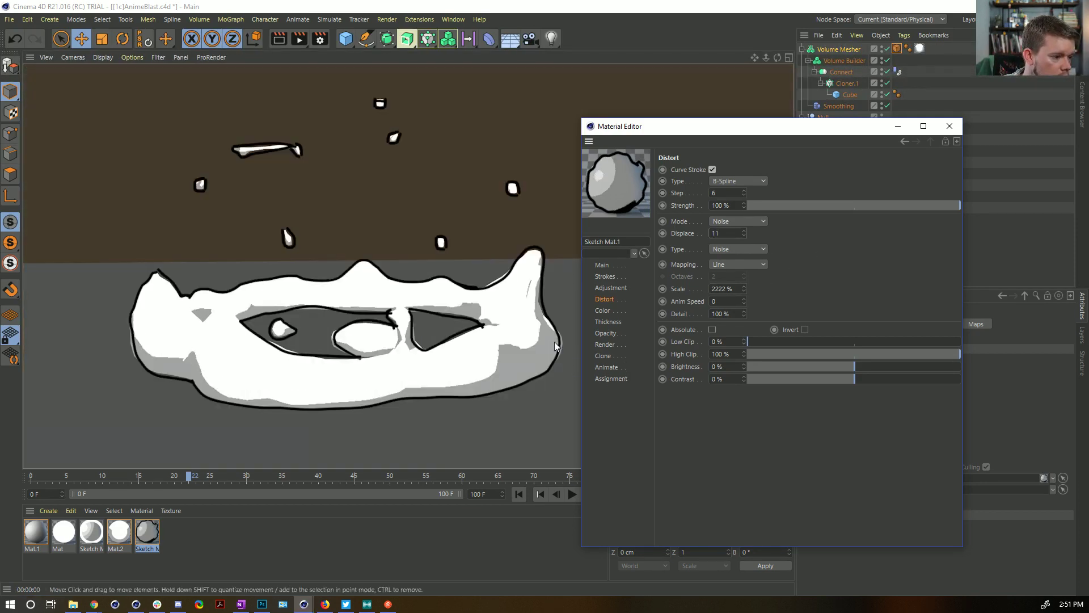
- Change Sketch Mat.1's line color to gray with a 49% value, close the Material Editor and save the project
left_click(609, 311)
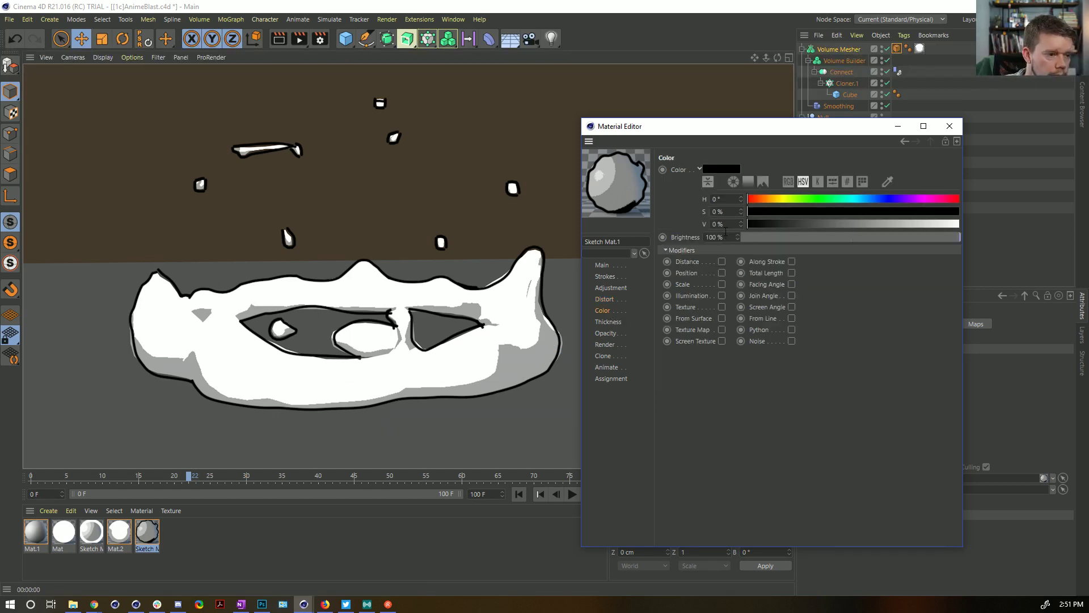
type("49")
key("Return")
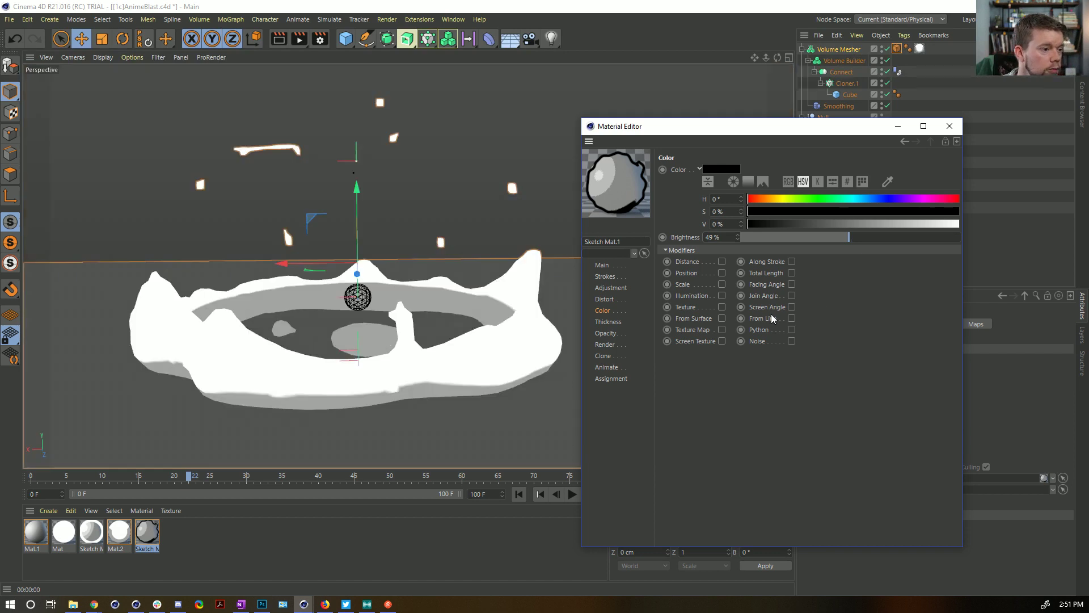
key("ctrl+z")
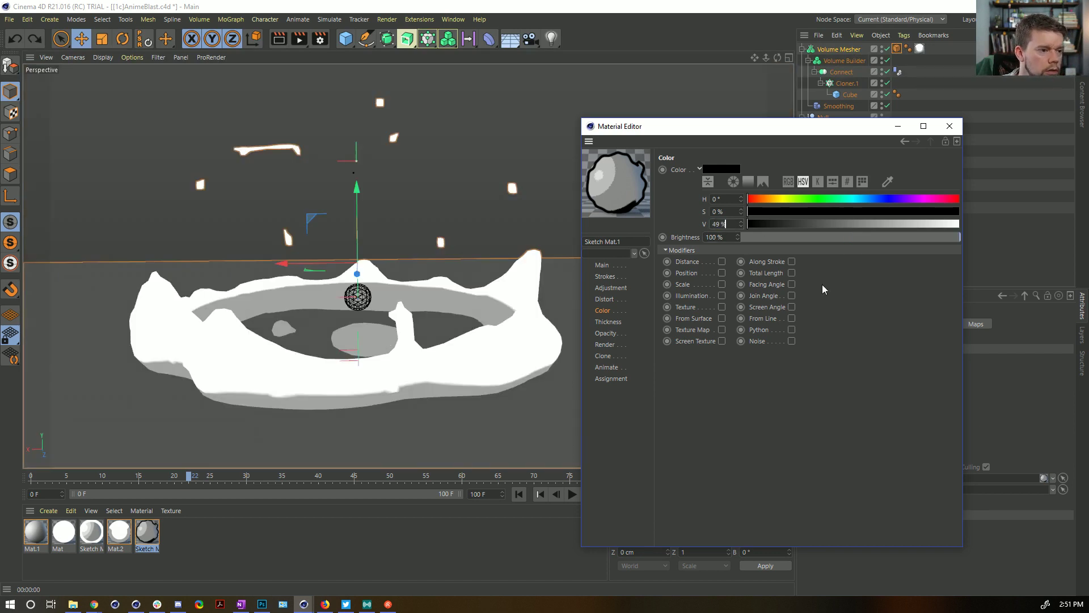
type("49")
key("Return")
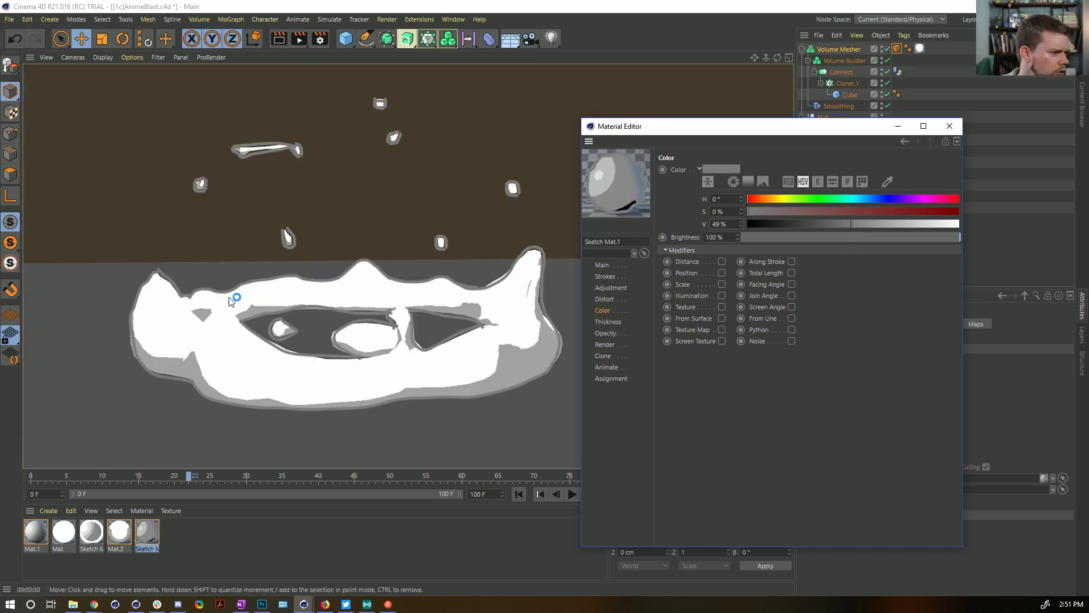
left_click(949, 126)
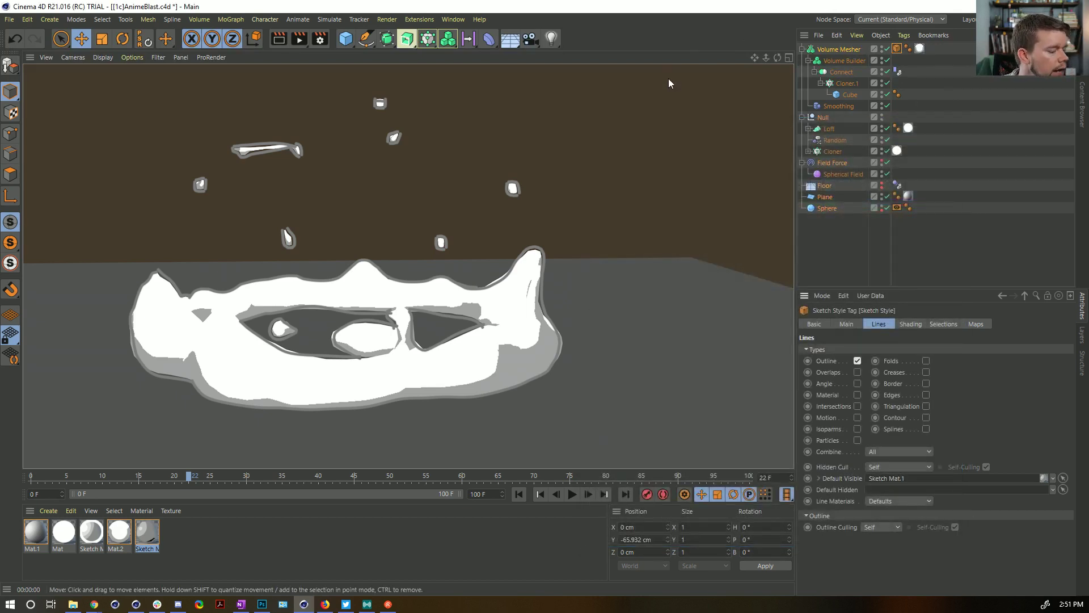
key("ctrl+s")
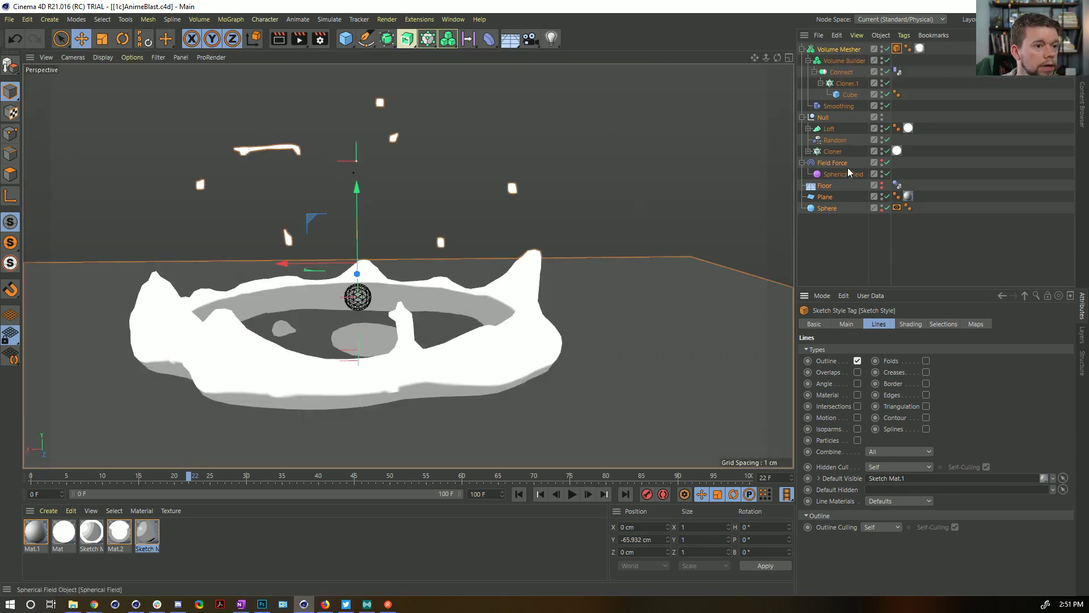
- Hide the Plane object in both editor and renderer, and save the project
left_click(883, 195)
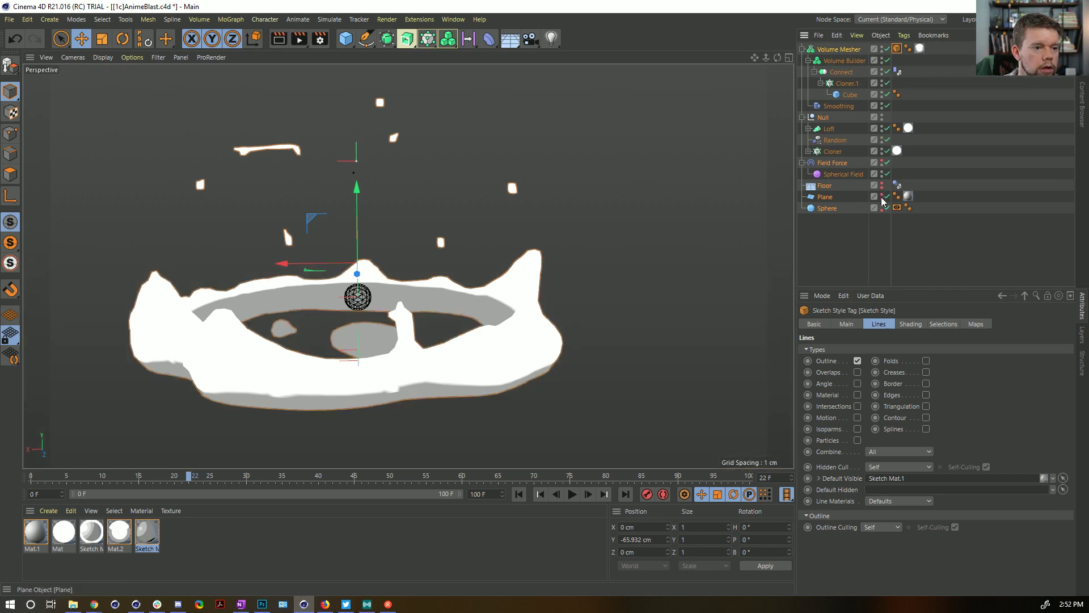
left_click(828, 247)
key("ctrl+r")
middle_click_drag(471, 278, 553, 275, "alt")
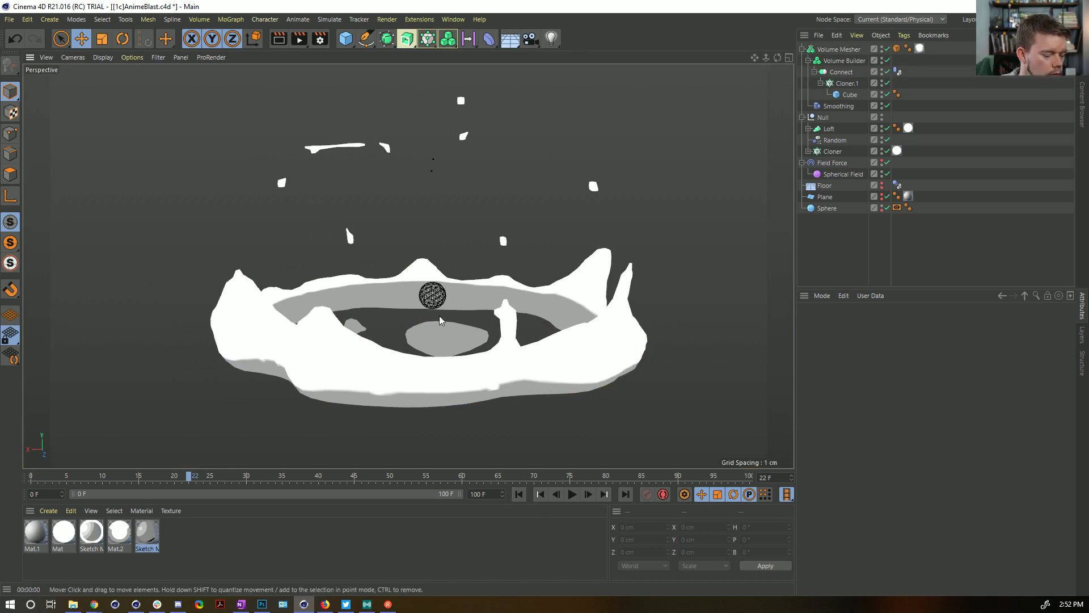
key("ctrl+s")
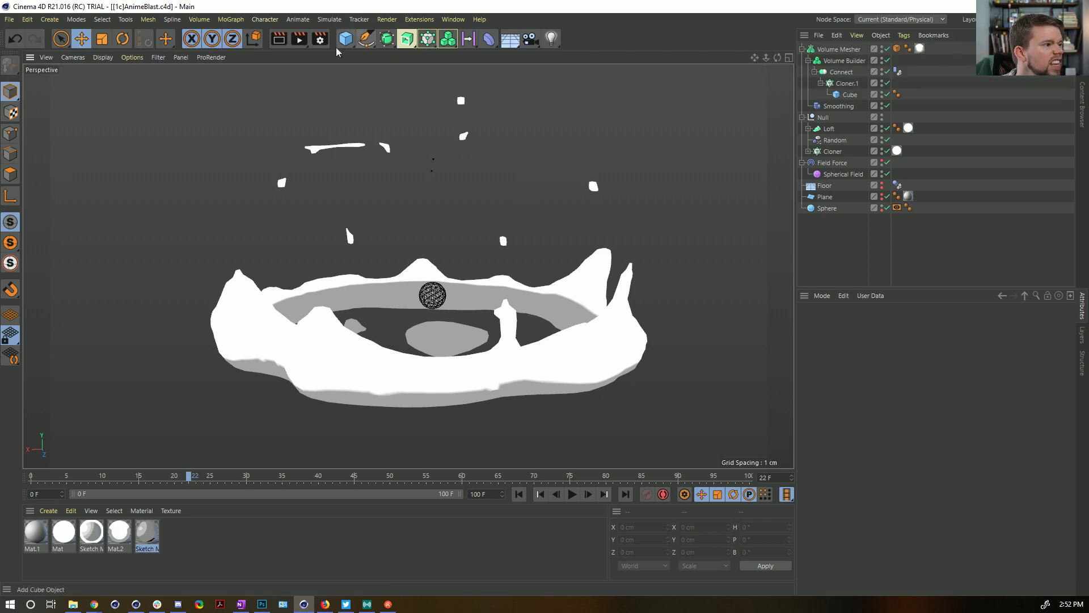
- Render the animation to the Picture Viewer and stop the render partway through
left_click(303, 43)
left_click(577, 343)
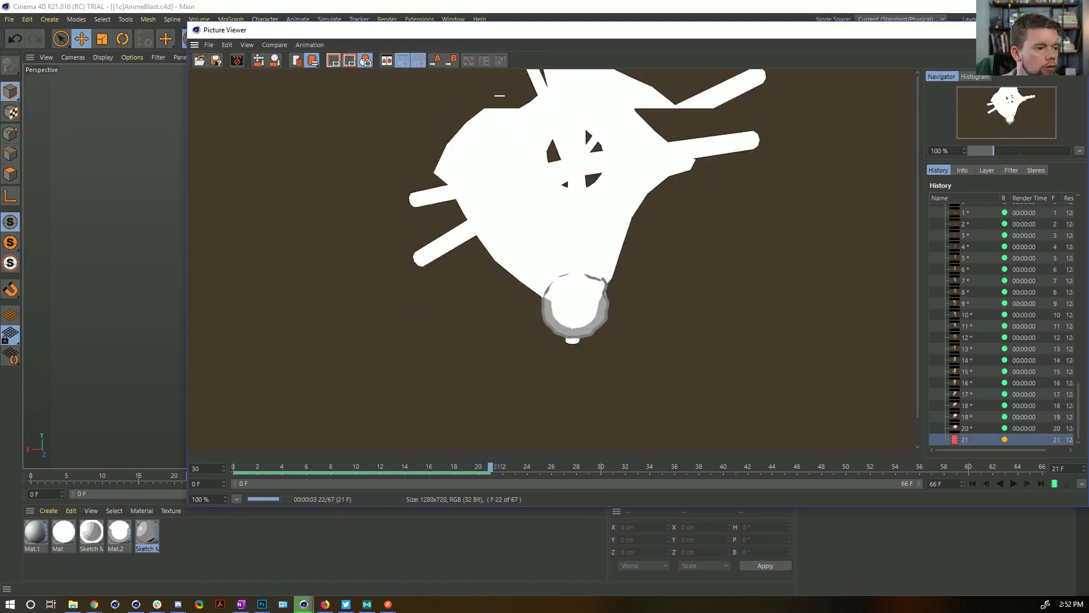
key("shift+r")
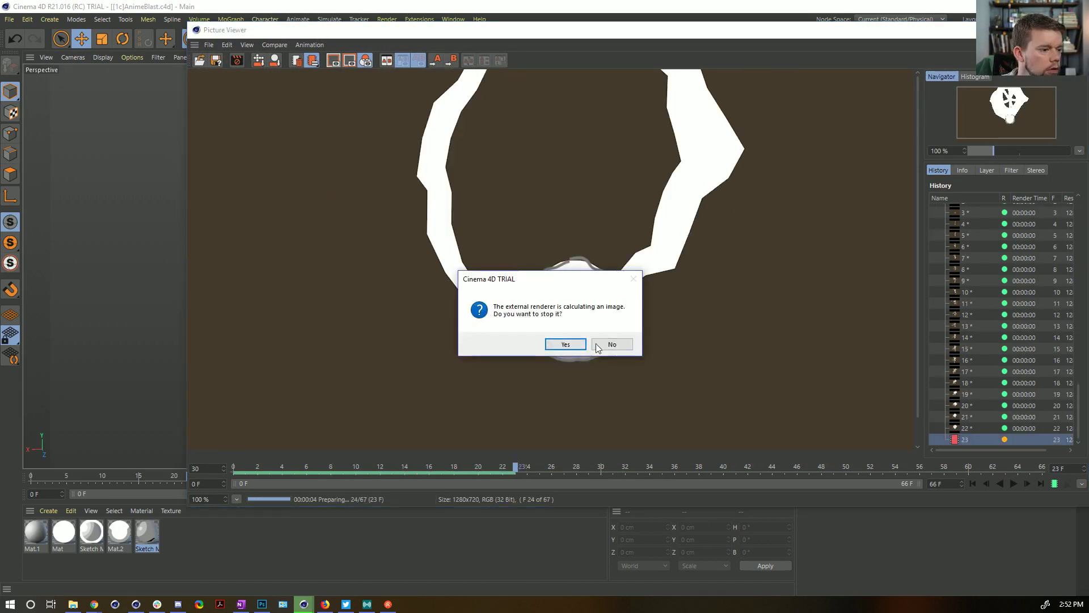
left_click(565, 344)
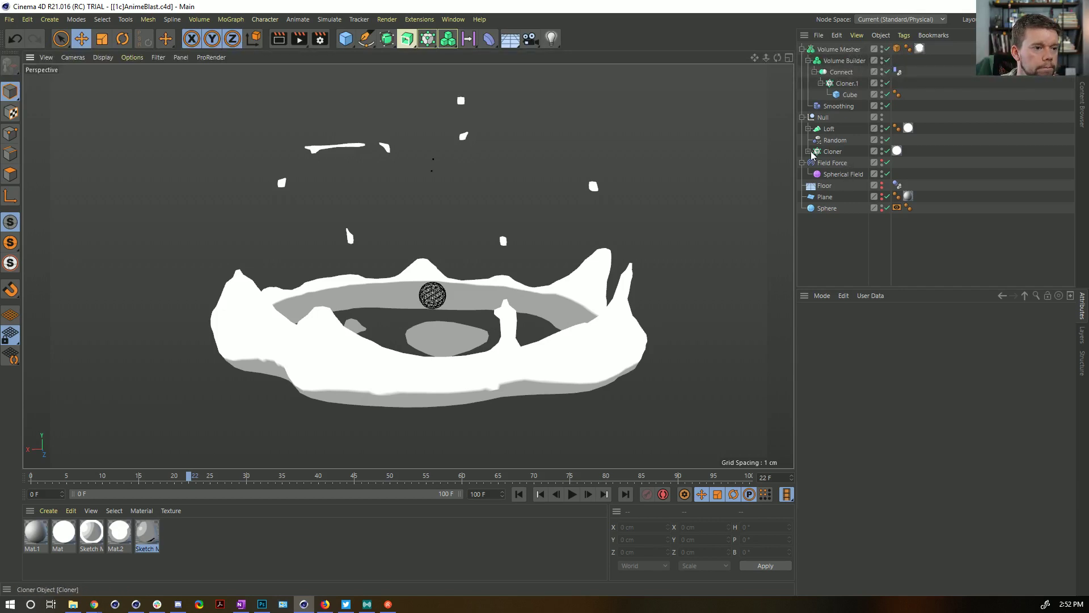
- Keyframe the Volume Mesher's editor and renderer visibility as Default at frame 22 and Off at frame 21
left_click(854, 49)
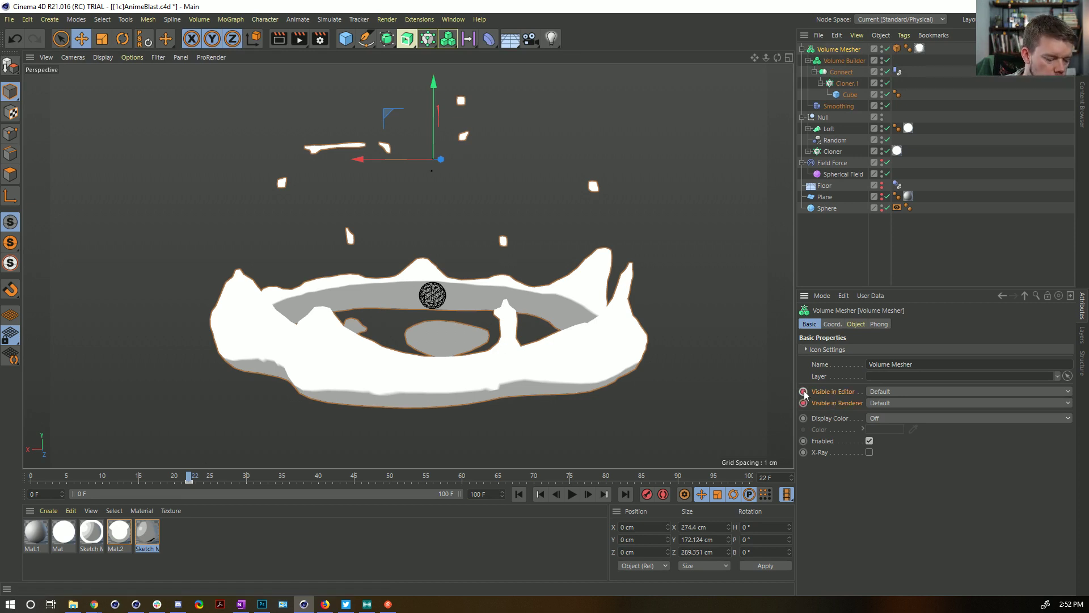
key("f")
left_click(874, 393)
left_click(880, 421)
left_click(885, 403)
left_click(878, 430)
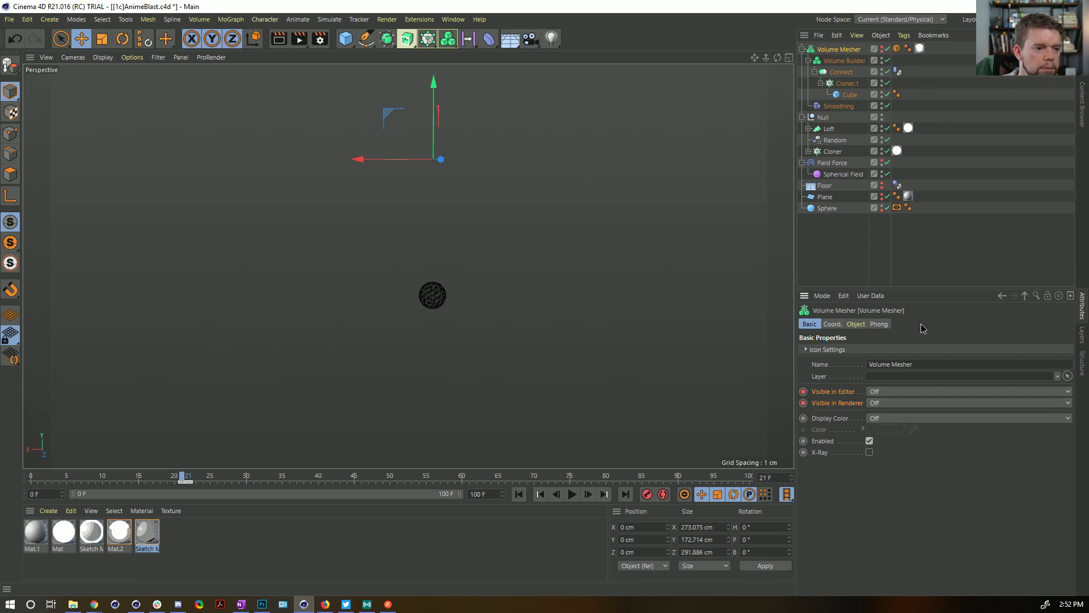
- Return to frame 0 and check the cache settings of the Connect object's Dynamics Body tag
left_click(897, 71)
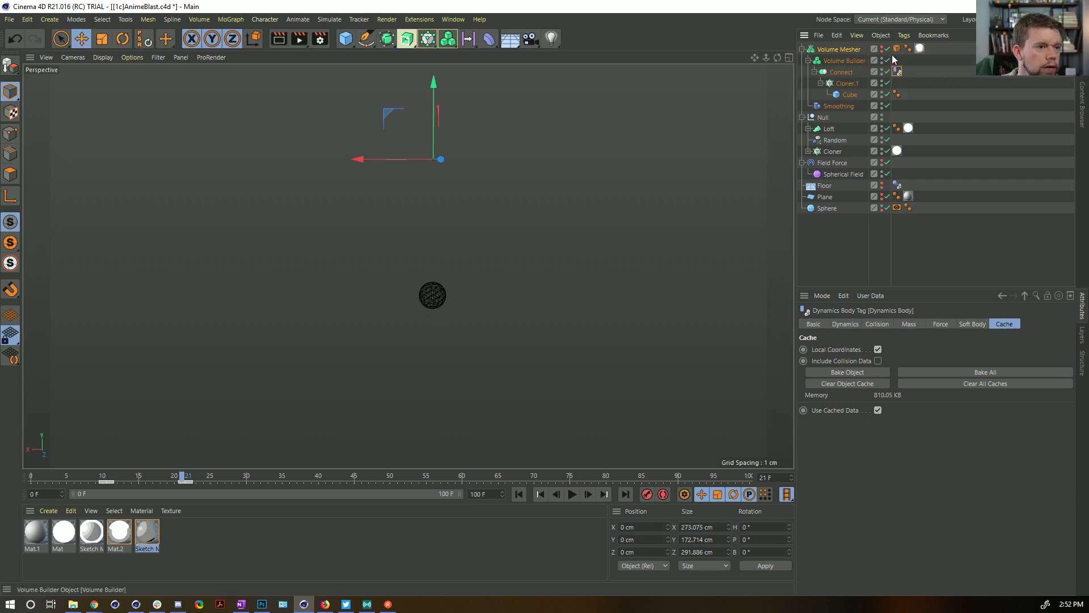
left_click(842, 72)
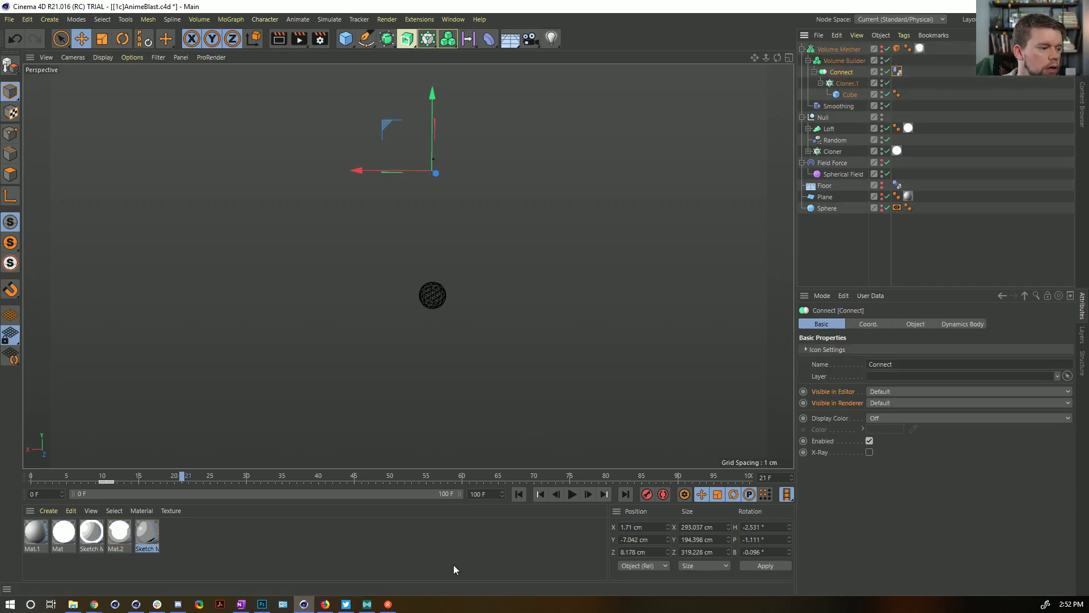
left_click(519, 494)
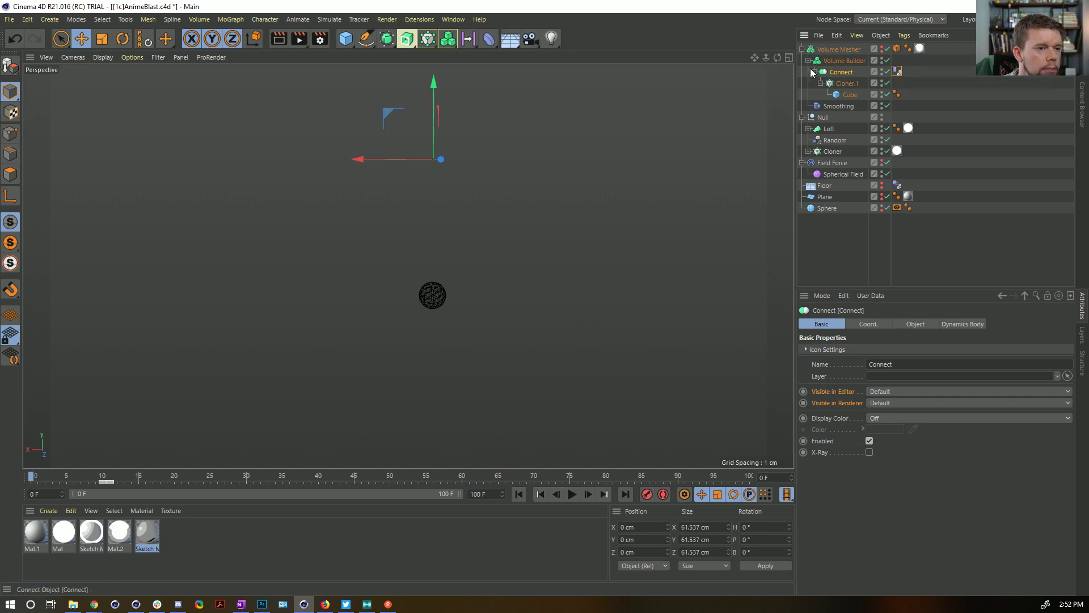
mouse_move(888, 59)
left_mouse_down()
mouse_move(890, 50)
mouse_move(887, 60)
left_mouse_up()
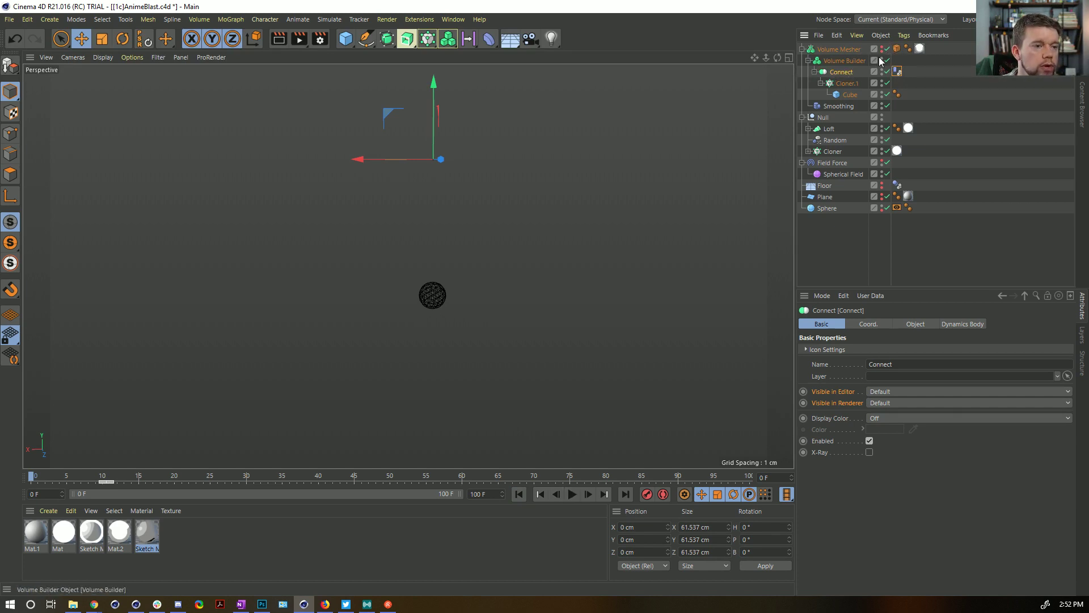
left_click(897, 72)
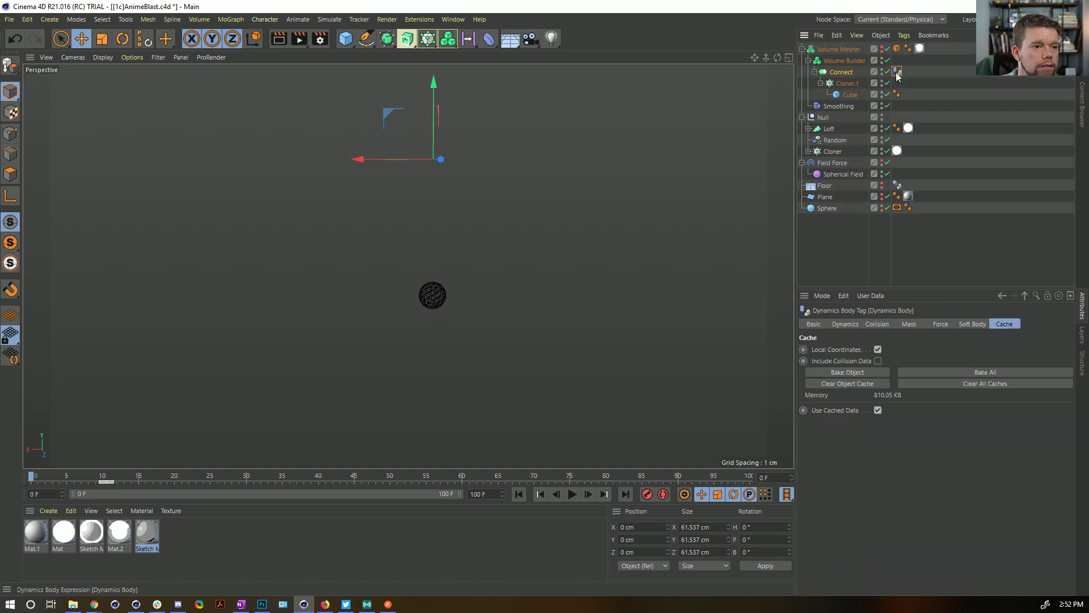
- Remove the Volume Mesher's visibility keyframes and reset its editor and renderer visibility to Default
left_click(852, 49)
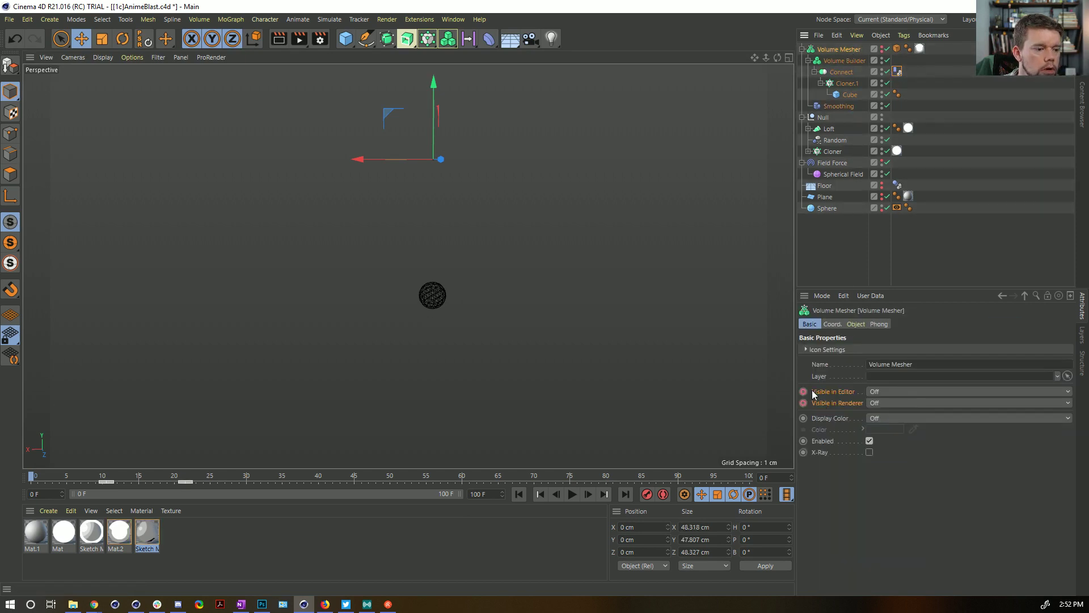
left_click(877, 392)
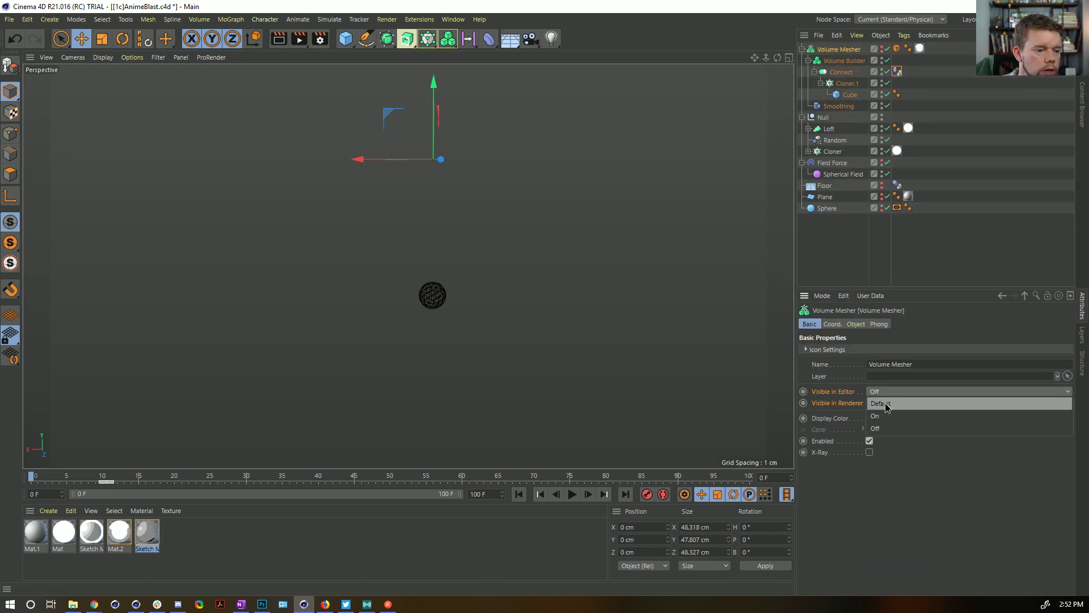
left_click(883, 403)
left_click(883, 403)
left_click(884, 417)
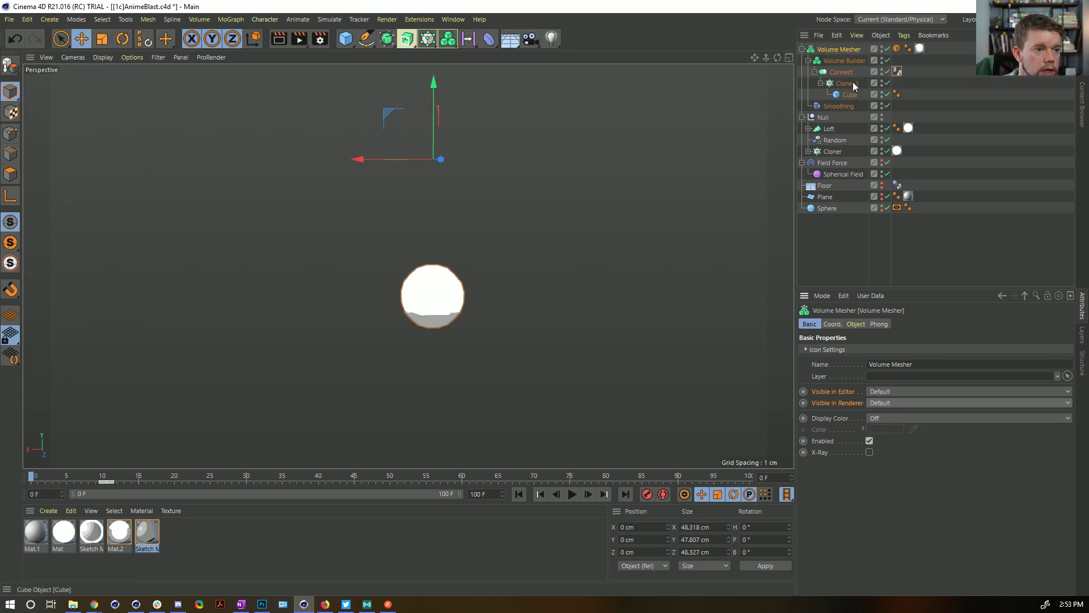
- Bake the Volume Mesher and its children as an Alembic object
right_click(846, 48)
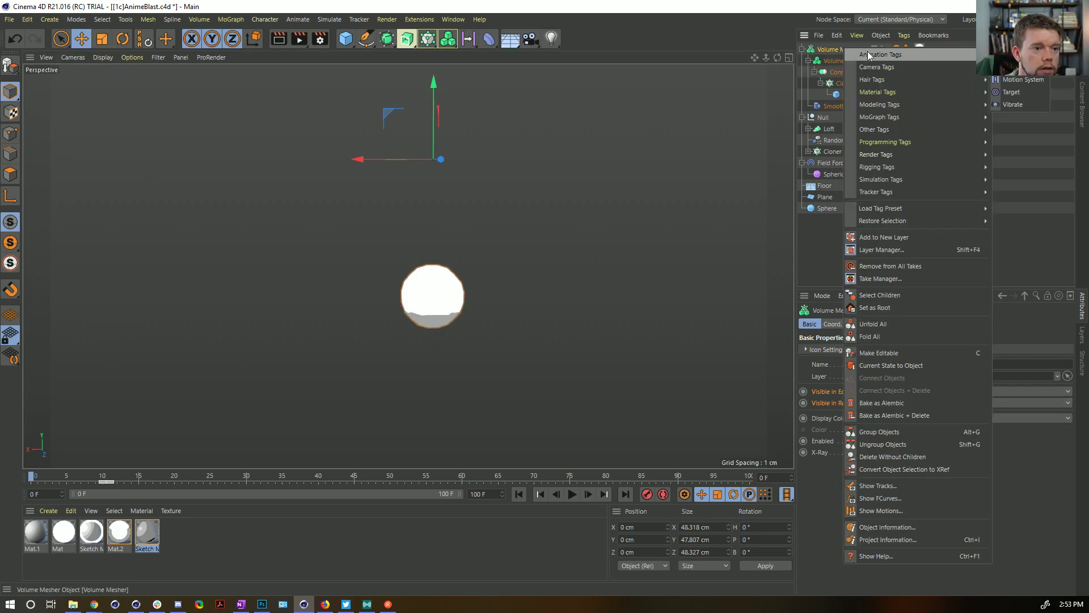
key("Escape")
right_click(833, 52)
key("Escape")
right_click(823, 47)
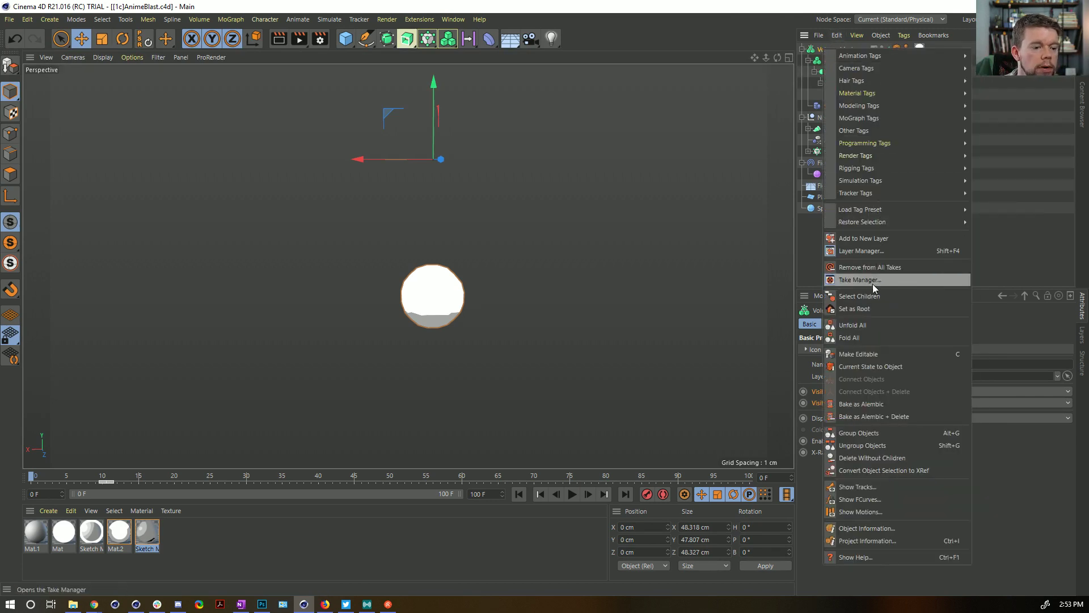
left_click(888, 415)
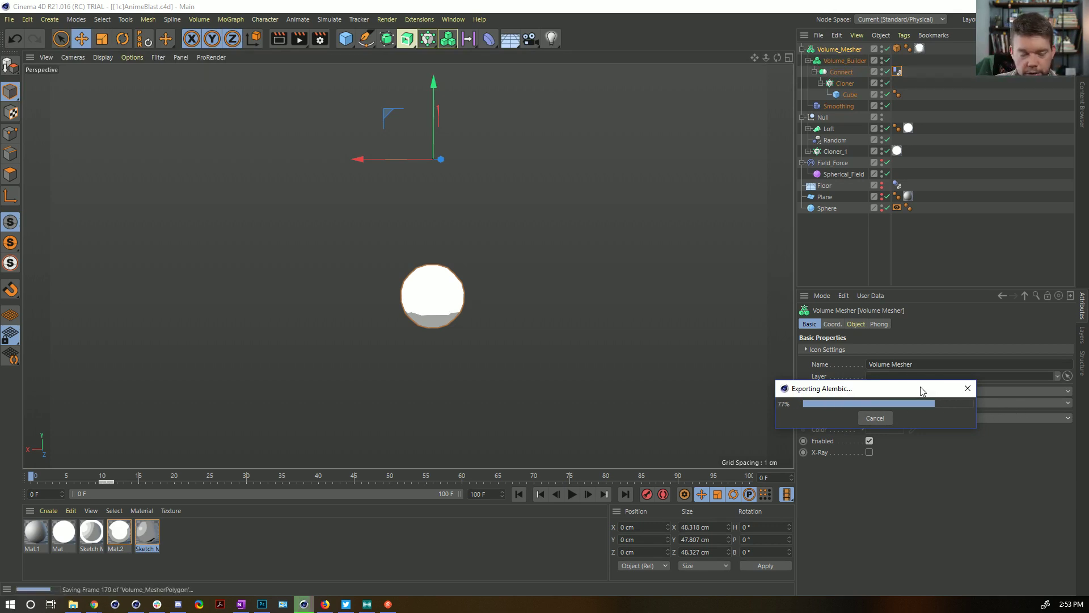
- Hide the original Volume Mesher in the editor and renderer, collapse its hierarchy, and select the baked Volume_Mesher
left_click(872, 51)
left_click(882, 47)
left_click(882, 52)
left_click(802, 49)
left_click(845, 61)
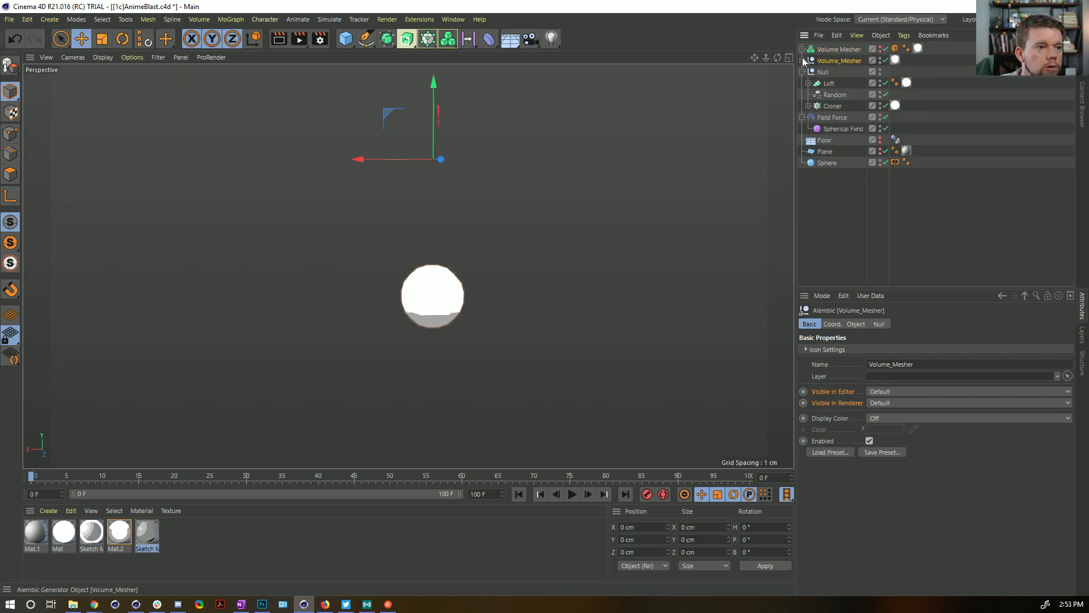
- Scrub to frame 69 and inspect the Alembic animation settings of Volume_Mesher and its Volume_MesherPolygon child
left_click(802, 61)
mouse_move(65, 470)
left_mouse_down()
mouse_move(427, 484)
mouse_move(649, 477)
mouse_move(526, 479)
left_mouse_up()
key("Down")
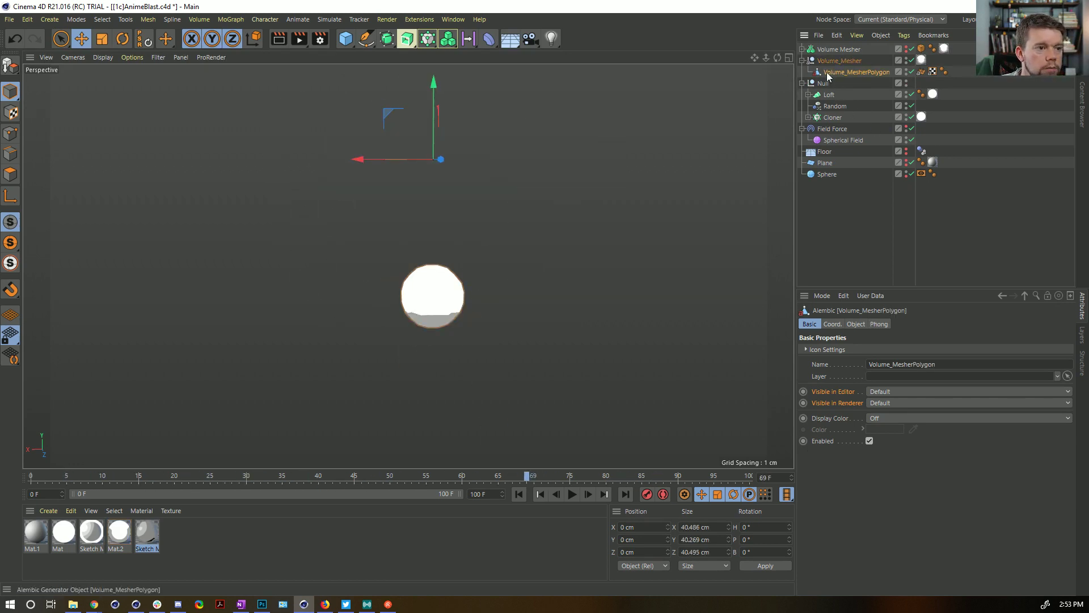
left_click(855, 324)
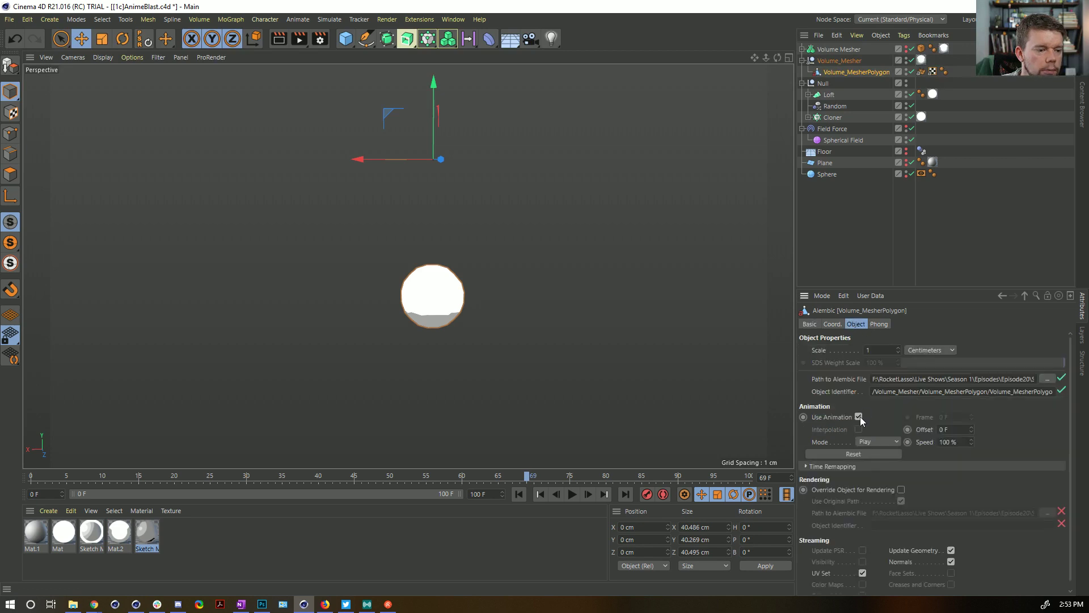
left_click(825, 49)
left_click(841, 61)
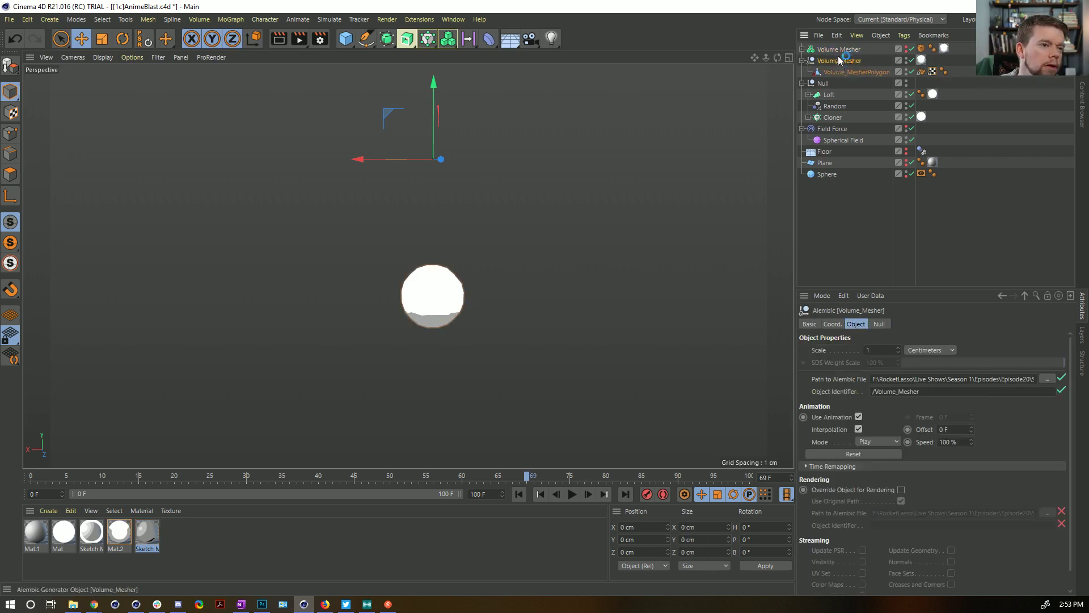
- Delete the baked Volume_Mesher and reset the original Volume Mesher's visibility
key("Delete")
left_click(884, 49)
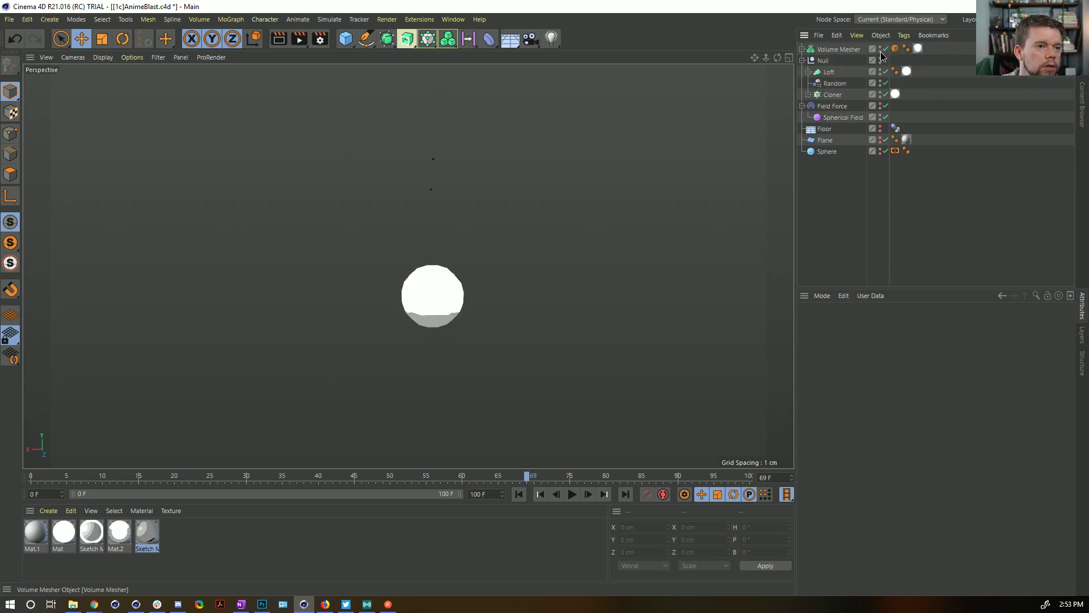
left_click(836, 51)
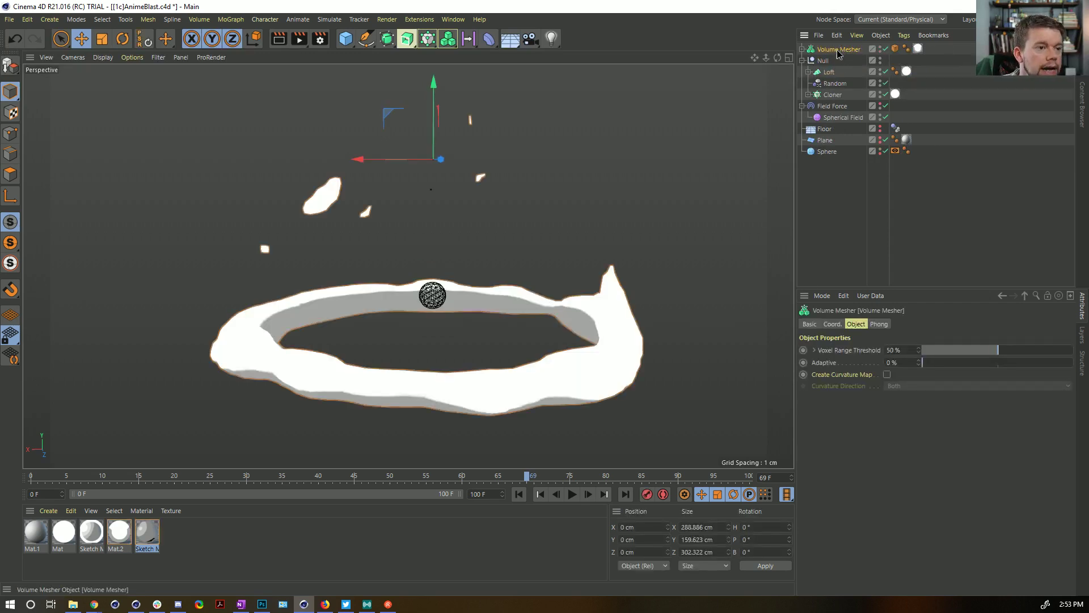
- Undo the recent deletion, visibility changes and Alembic bake
key("ctrl+z")
key("ctrl+z")
key("ctrl+z")
key("ctrl+z")
key("ctrl+z")
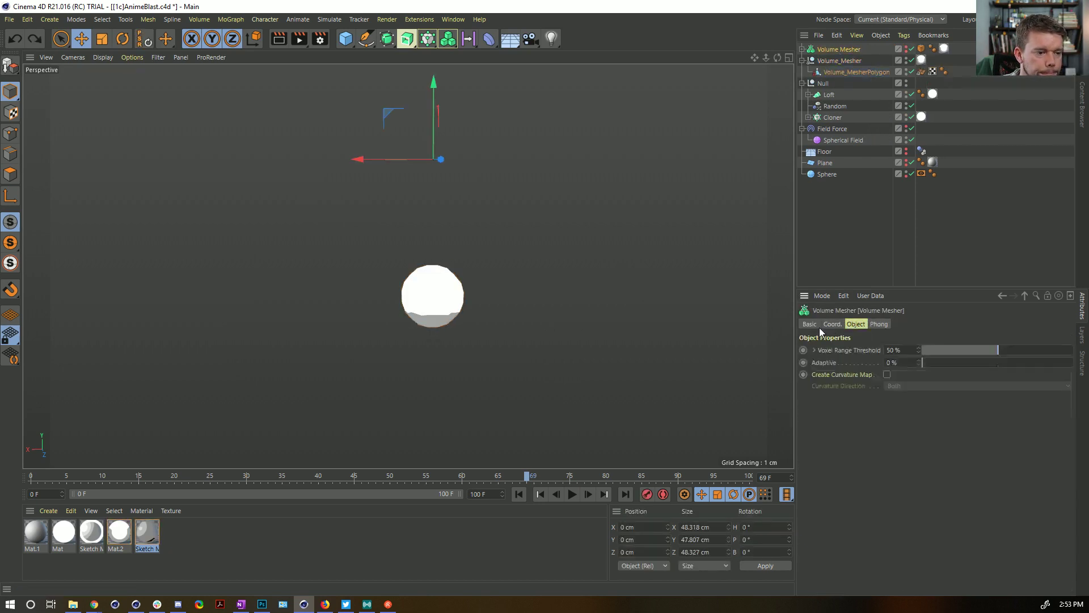
key("ctrl+z")
key("ctrl+z")
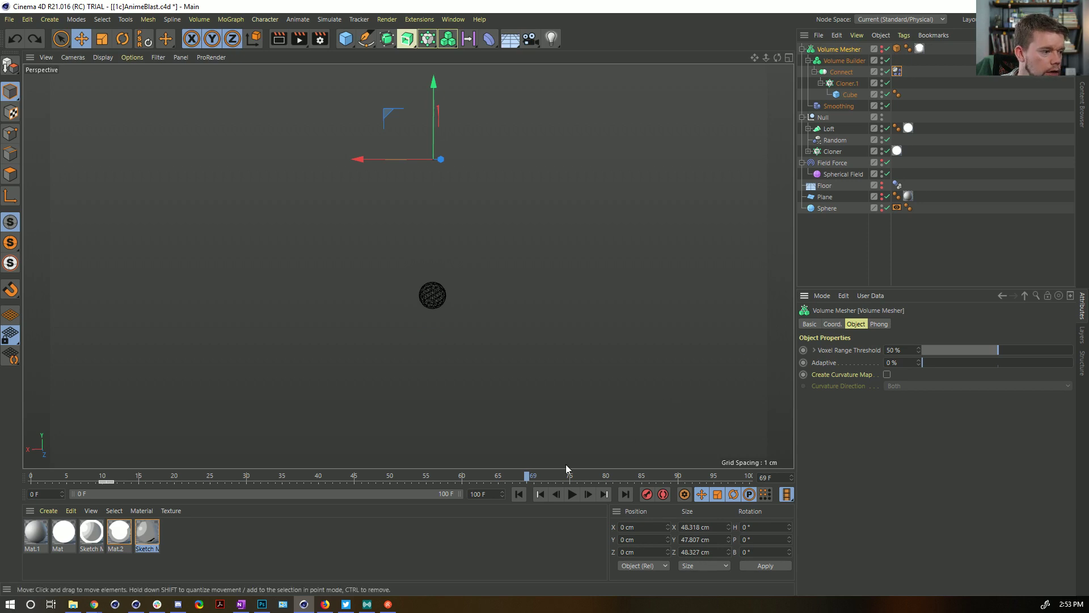
- Move to frame 48 and reset the Volume Mesher's editor and renderer visibility to Default
left_click_drag(507, 479, 376, 479)
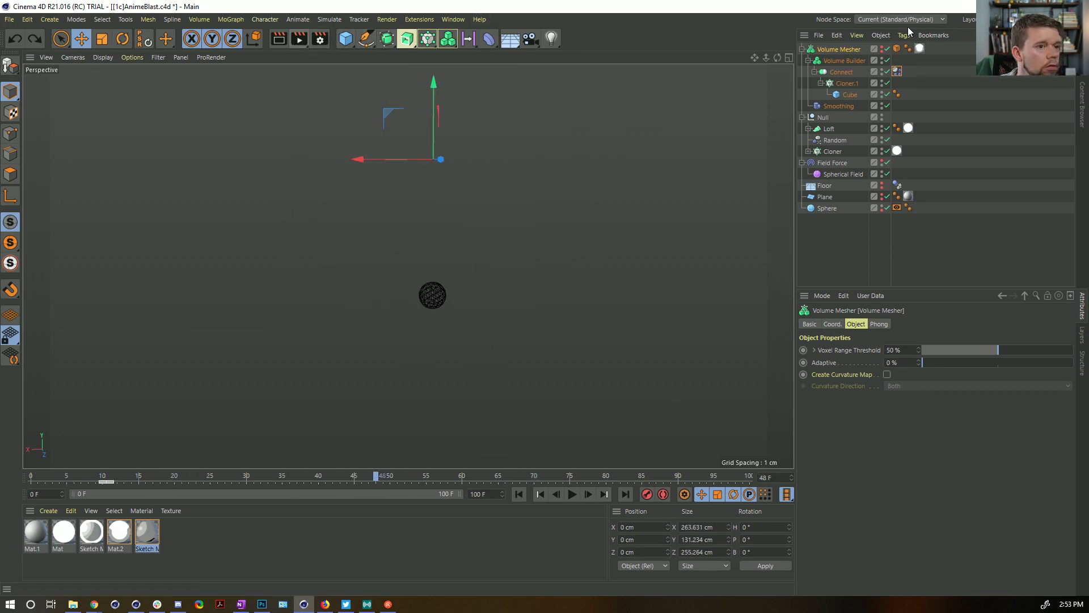
left_click(813, 325)
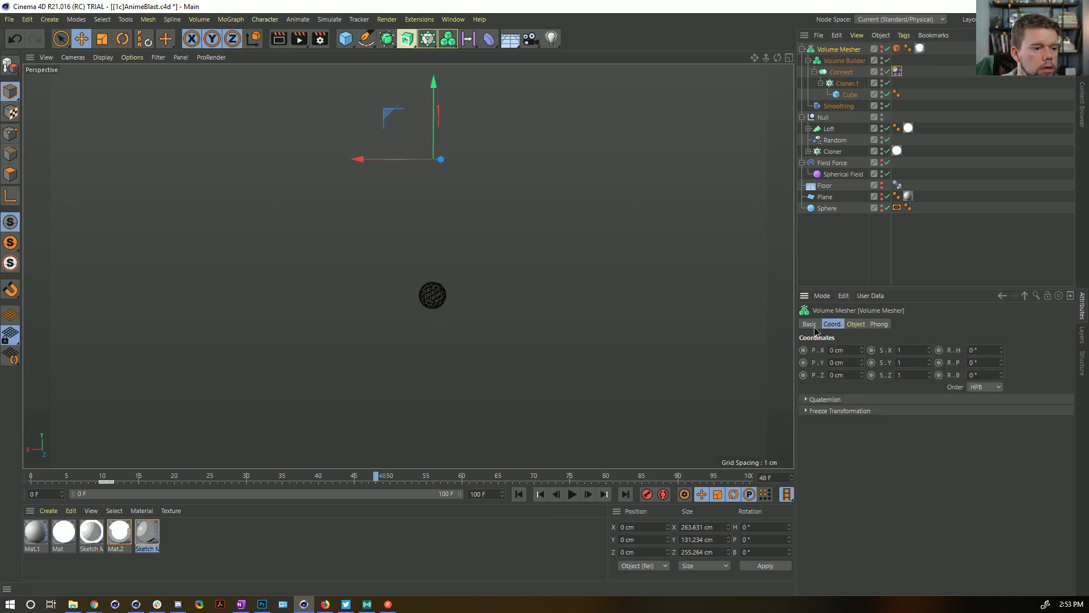
left_click(882, 53)
left_click(876, 55)
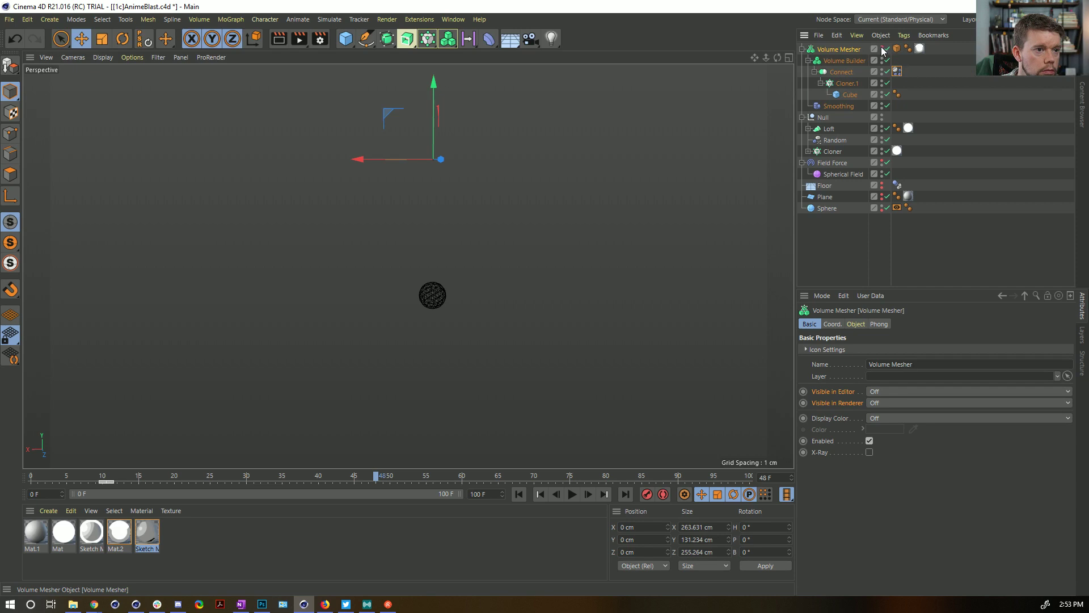
left_click(882, 50)
- Return to frame 0 and bake the dynamics cache of the Connect object's Dynamics Body tag
left_click(898, 72)
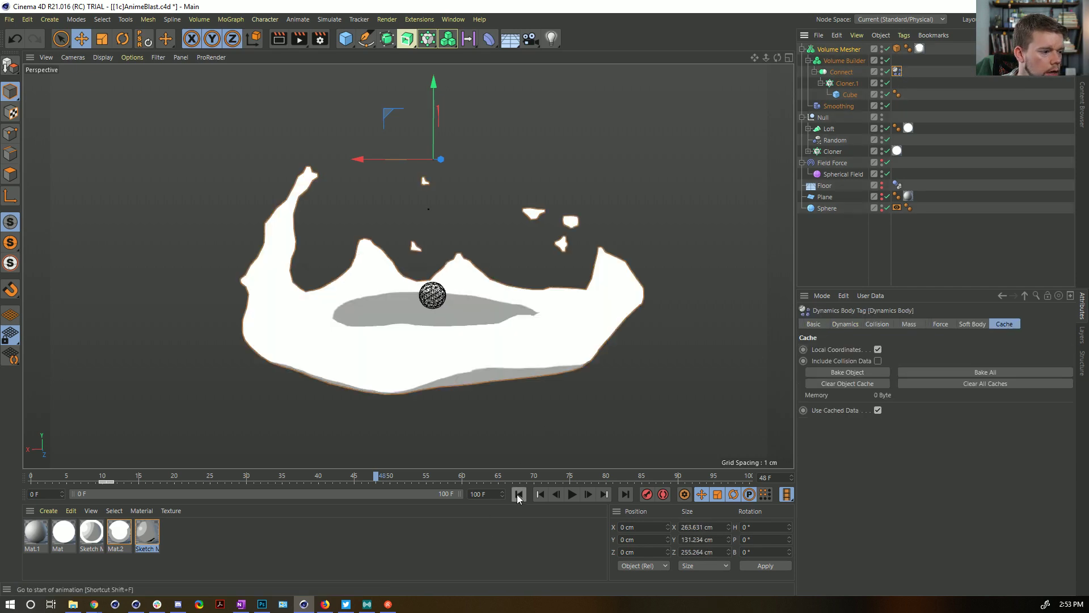
left_click(518, 494)
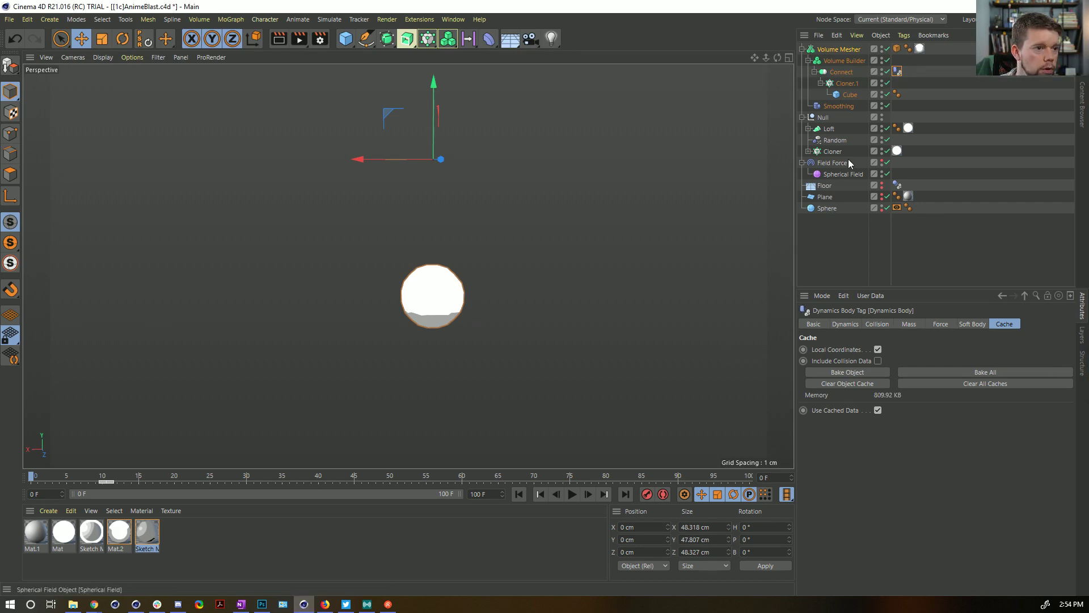
- Keyframe the Volume Mesher's editor and renderer visibility as Default at frame 22 and Off at frame 21
left_click(849, 50)
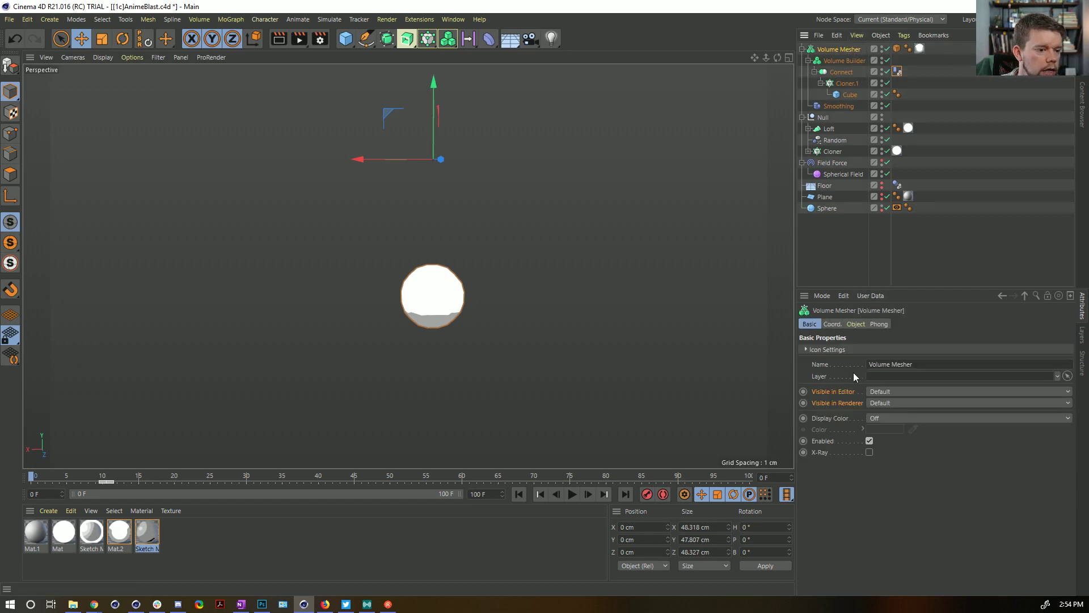
left_click(188, 476)
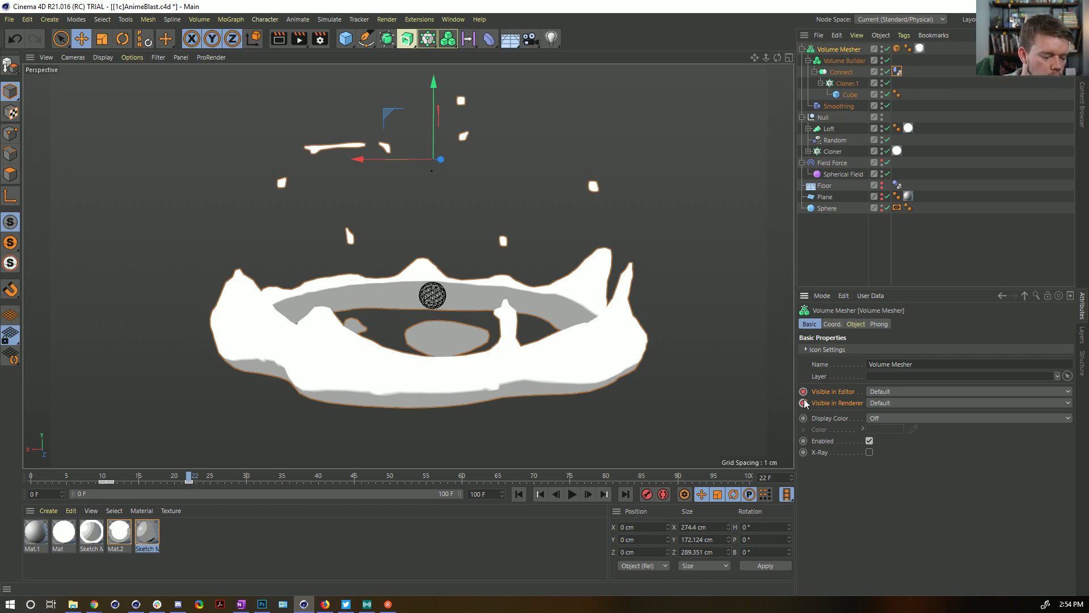
key("f")
left_click(881, 391)
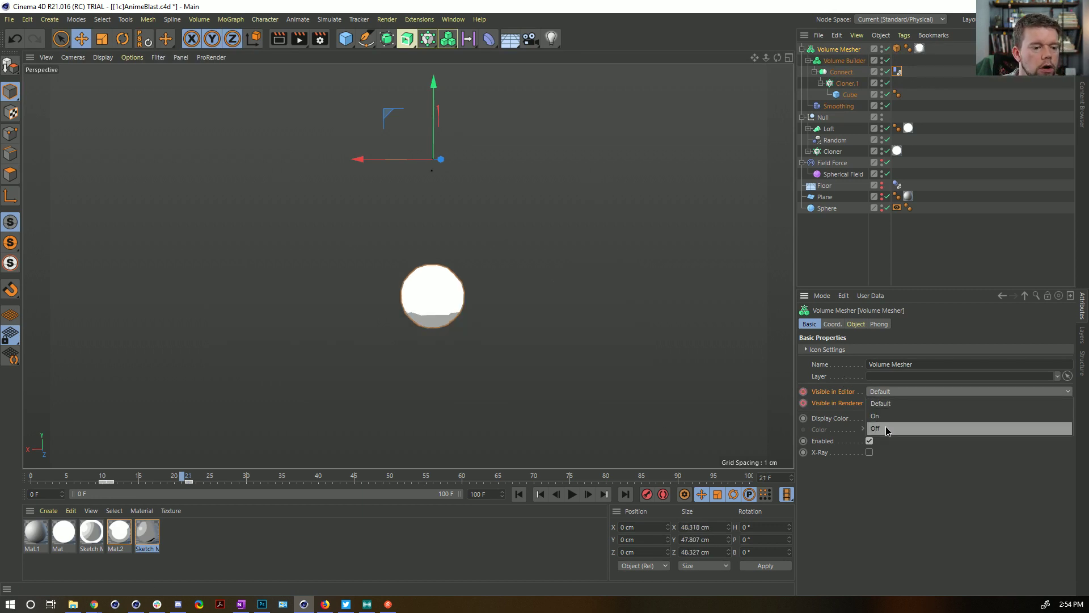
left_click(883, 429)
left_click(877, 403)
left_click(878, 440)
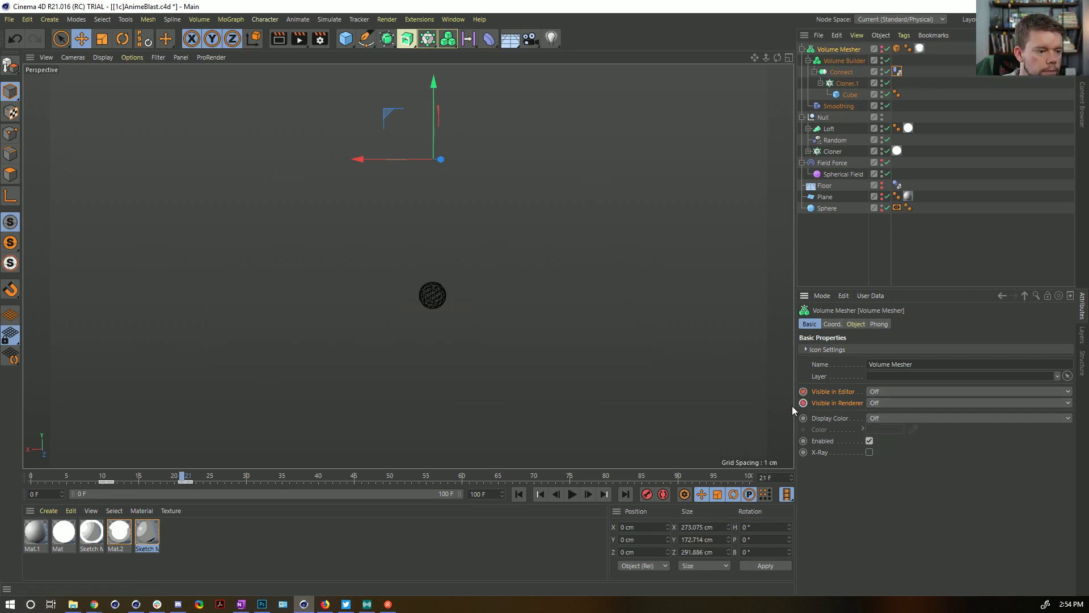
- Render the animation to the Picture Viewer without saving, review the blast frames, and close the viewer
left_click(300, 41)
left_click(579, 343)
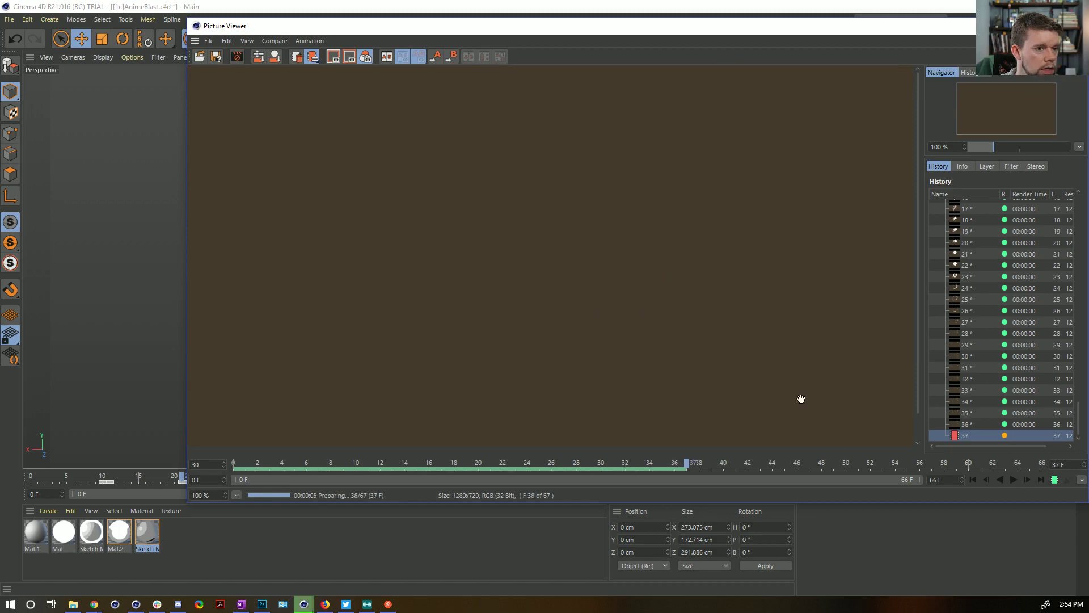
left_click_drag(931, 34, 641, 97)
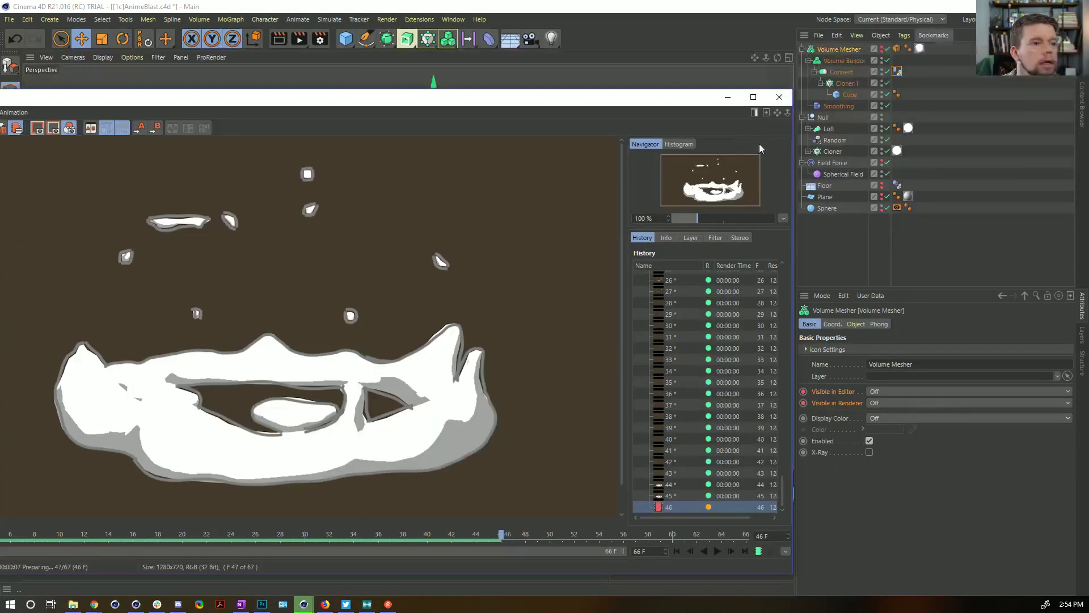
left_click_drag(573, 94, 665, 55)
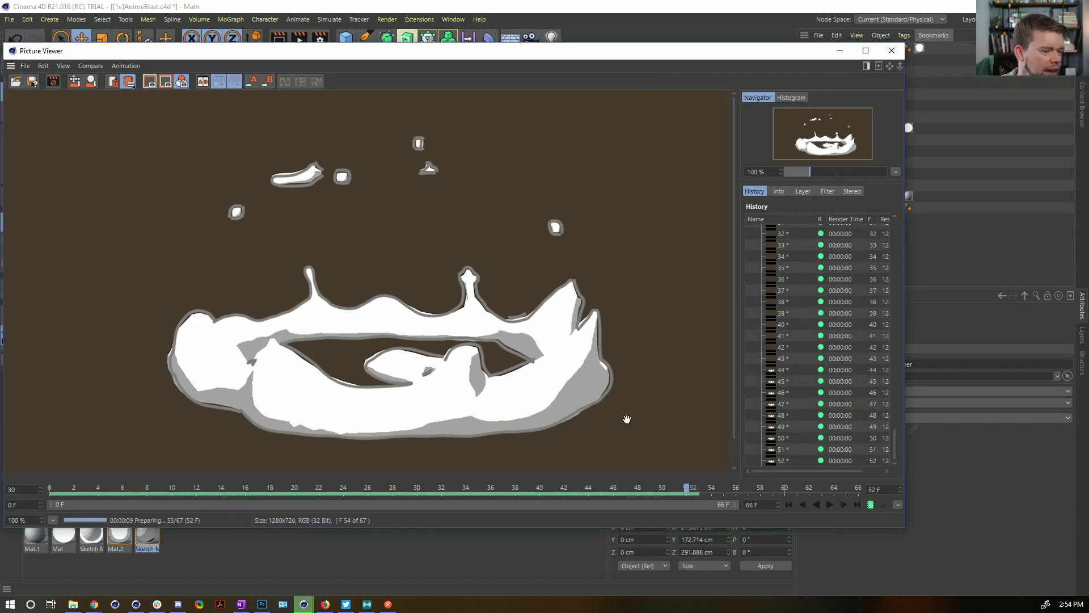
mouse_move(661, 490)
left_mouse_down()
mouse_move(456, 506)
mouse_move(661, 492)
left_mouse_up()
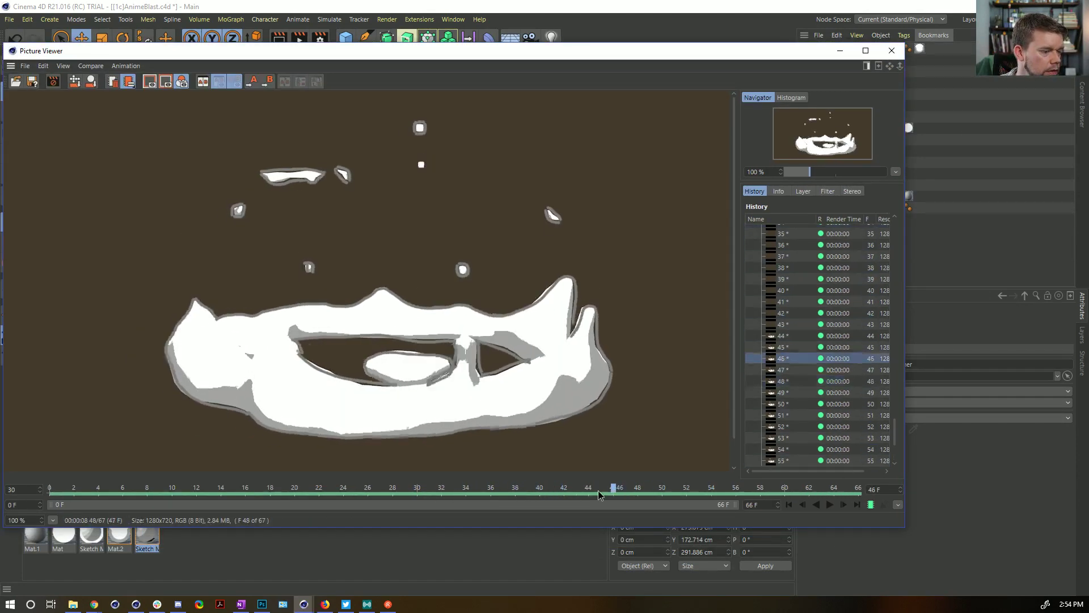
left_click(892, 50)
- Set the end of the manual render frame range to 15 F and close the render settings
key("ctrl+b")
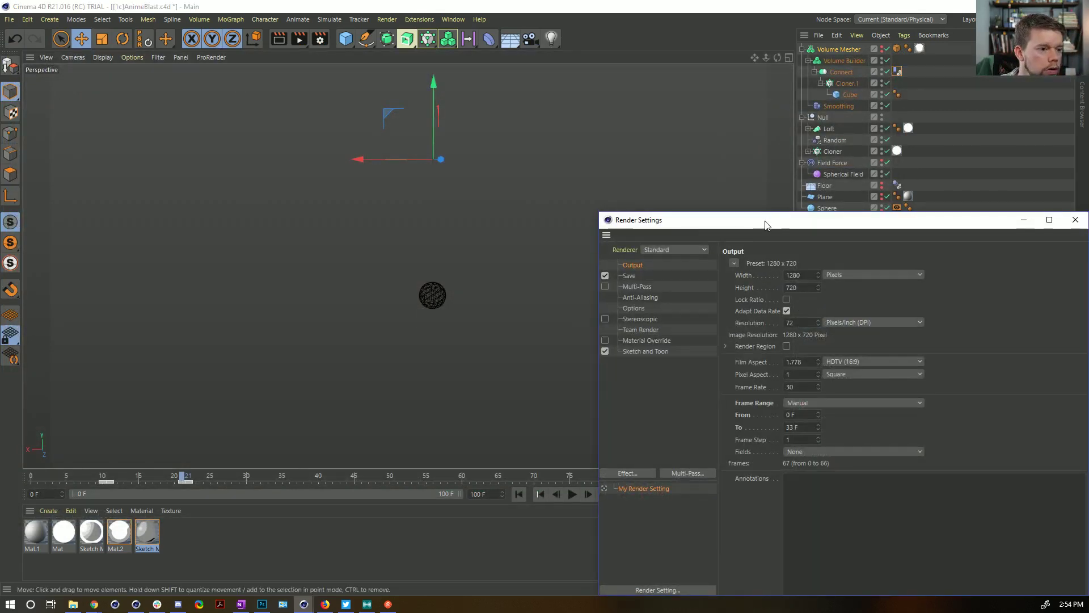
left_click_drag(765, 223, 486, 57)
left_click(525, 261)
left_click(797, 55)
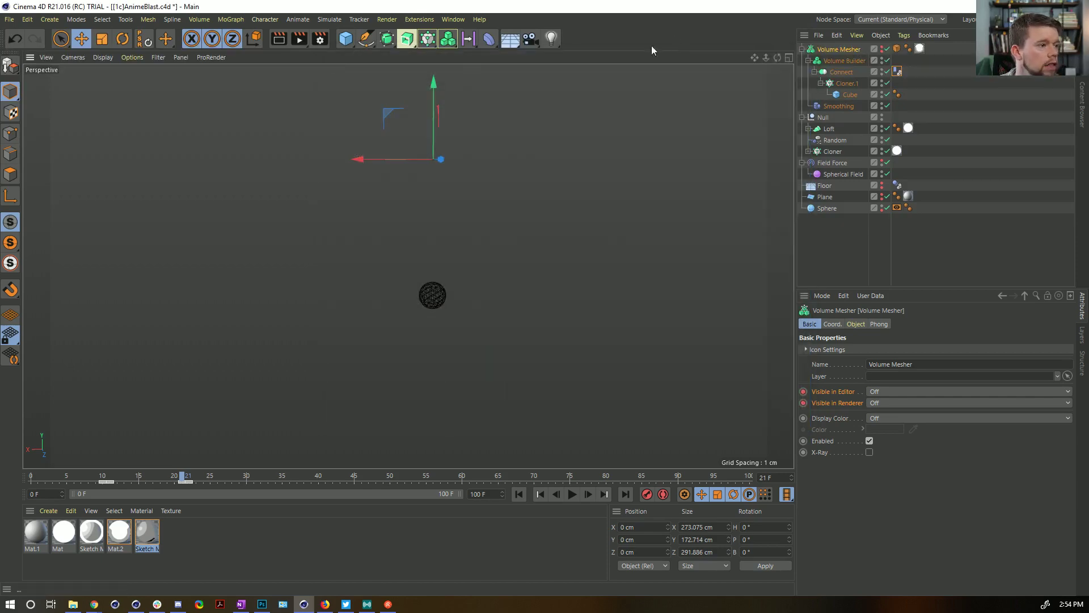
- Render the shortened animation to the Picture Viewer without saving, and close the viewer
left_click(298, 39)
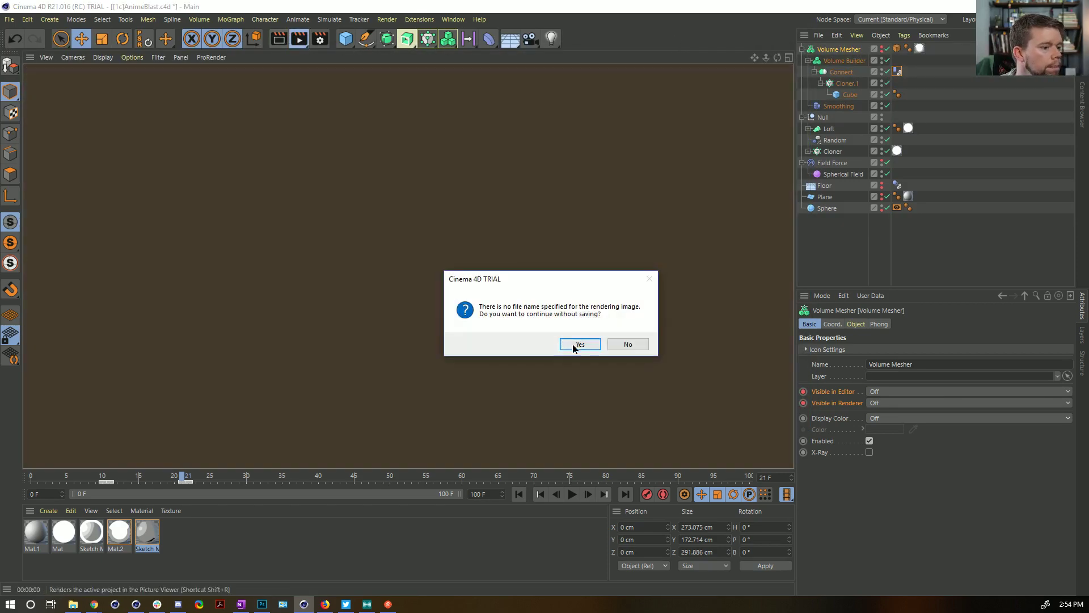
left_click(580, 344)
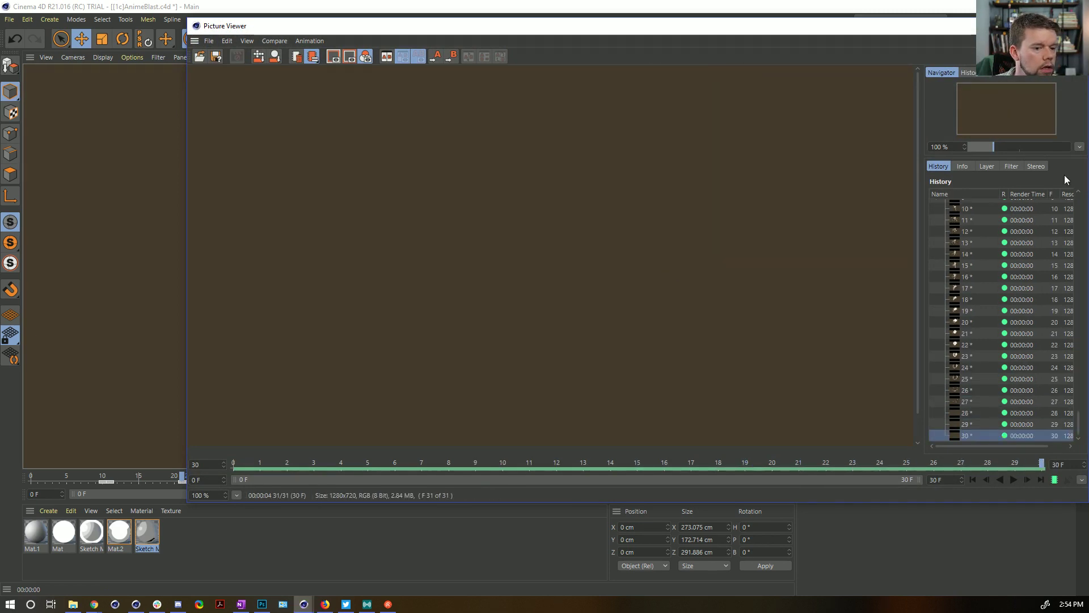
left_click(1075, 26)
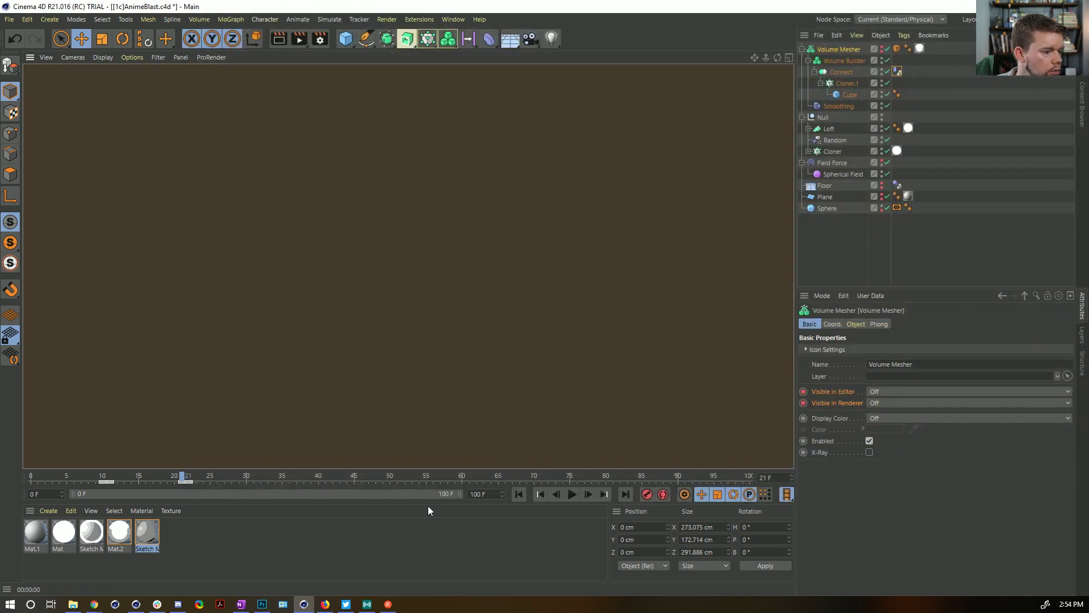
- Set the output frame rate to 100 in the render settings
key("ctrl+b")
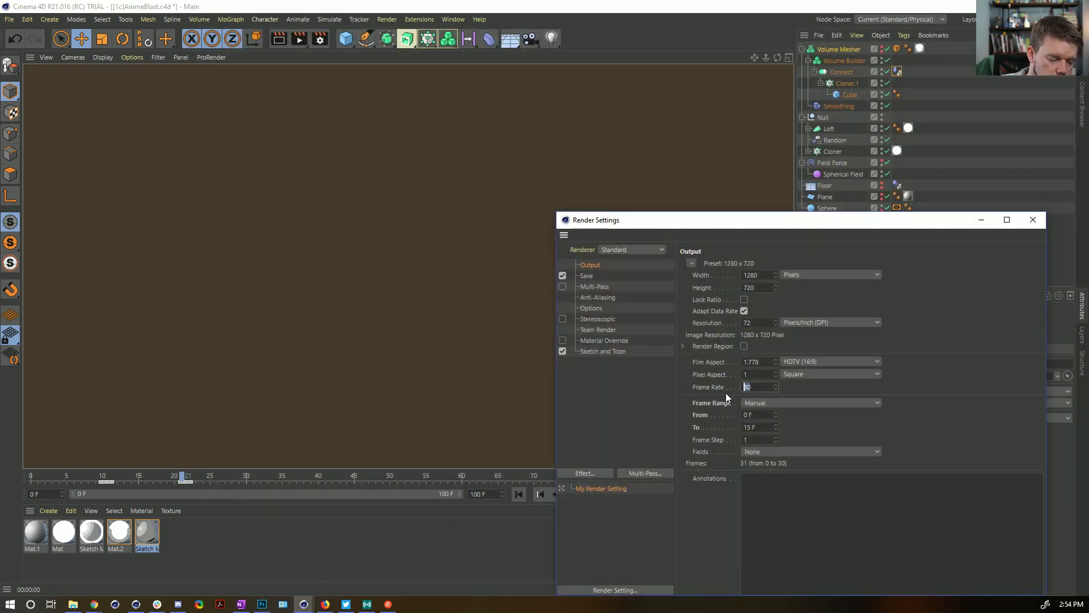
type("100")
key("Return")
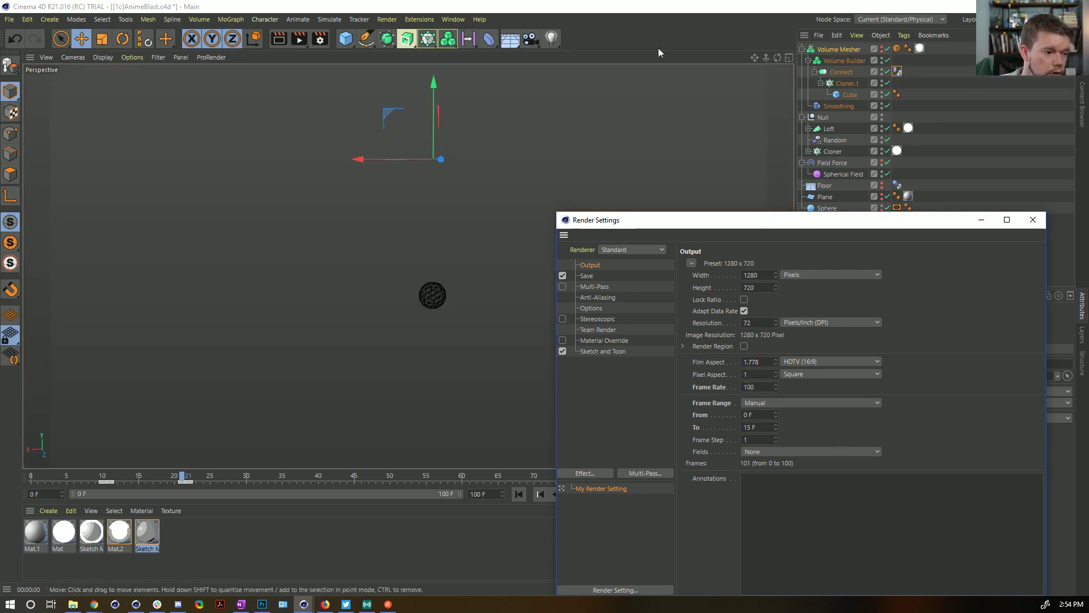
- Render at the new frame rate to the Picture Viewer without saving, and move the viewer off the render settings
key("shift+r")
left_click(584, 343)
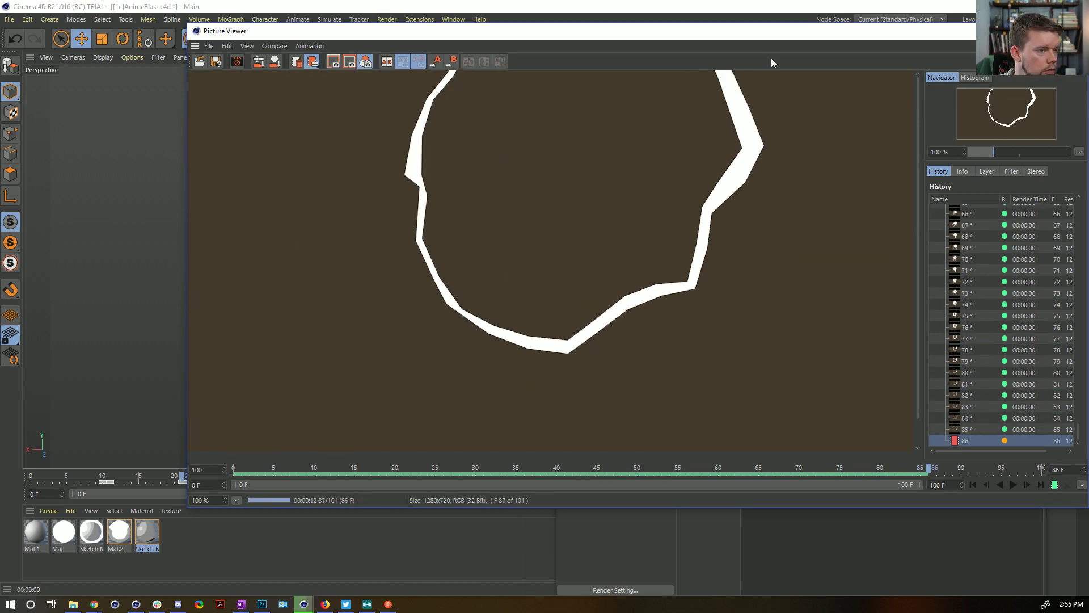
left_click_drag(771, 24, 547, 550)
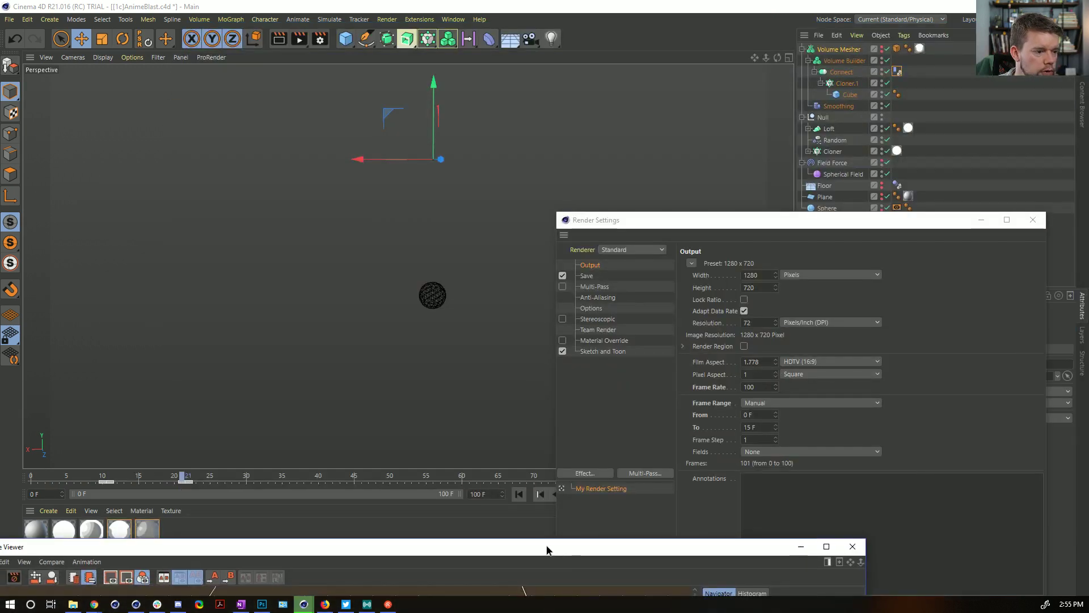
- Set the output frame rate to 15 and the end of the manual frame range to 100 F
double_click(755, 387)
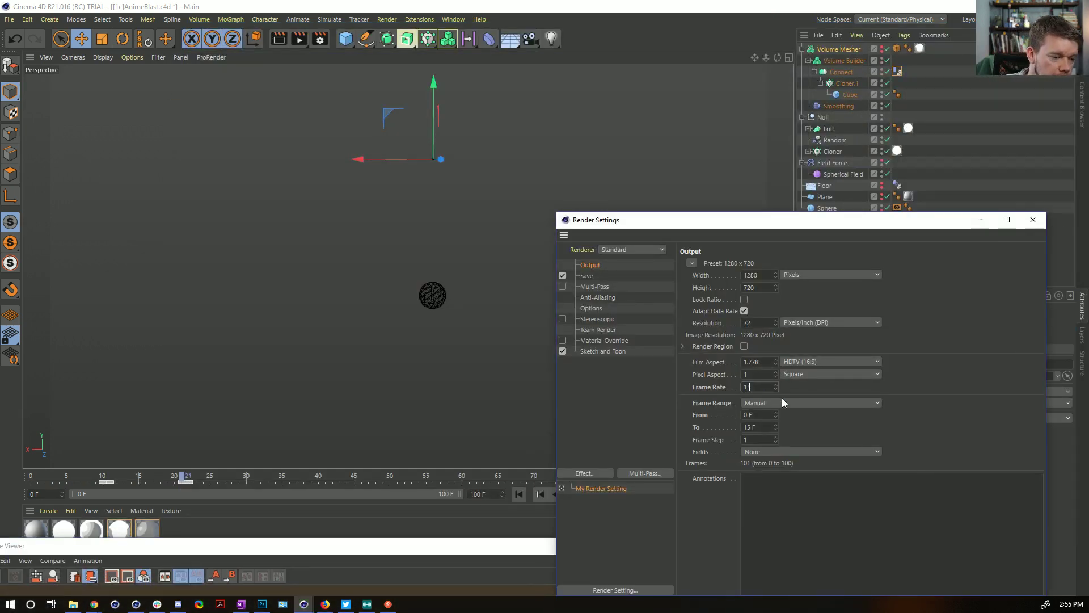
type("100")
key("Return")
- Render the 101-frame animation to the Picture Viewer without saving, check the blast, and close the viewer, stopping the render
left_click(299, 38)
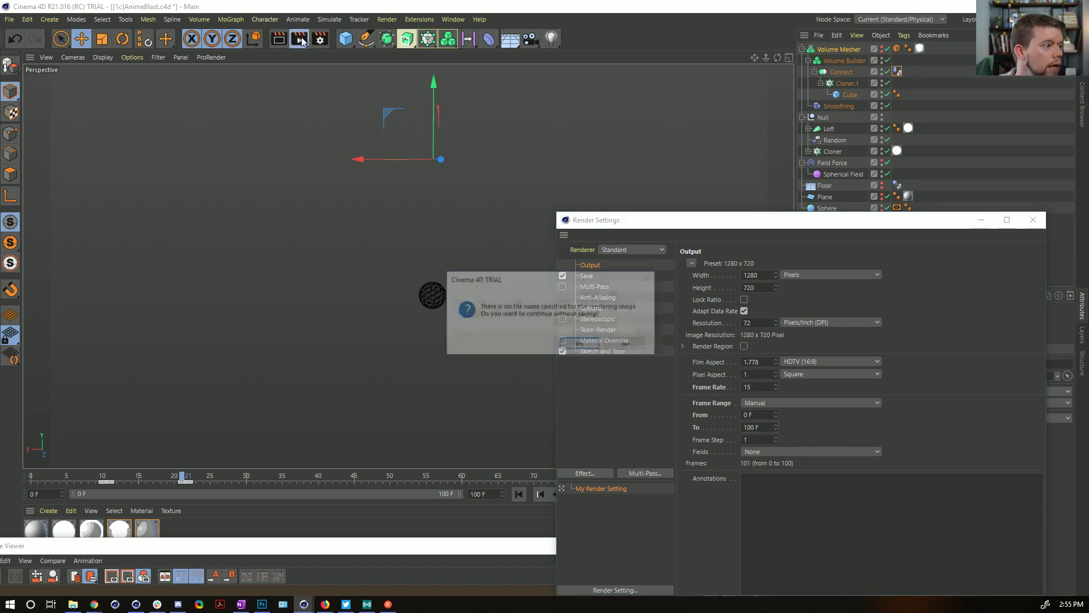
left_click(579, 343)
left_click_drag(535, 552, 656, 89)
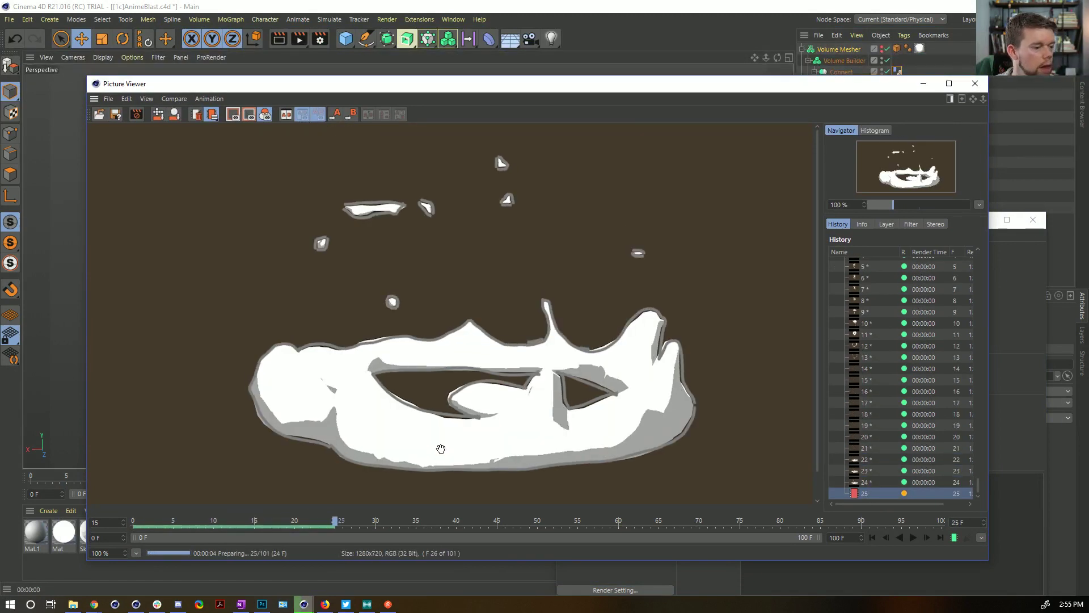
left_click(975, 83)
left_click(545, 345)
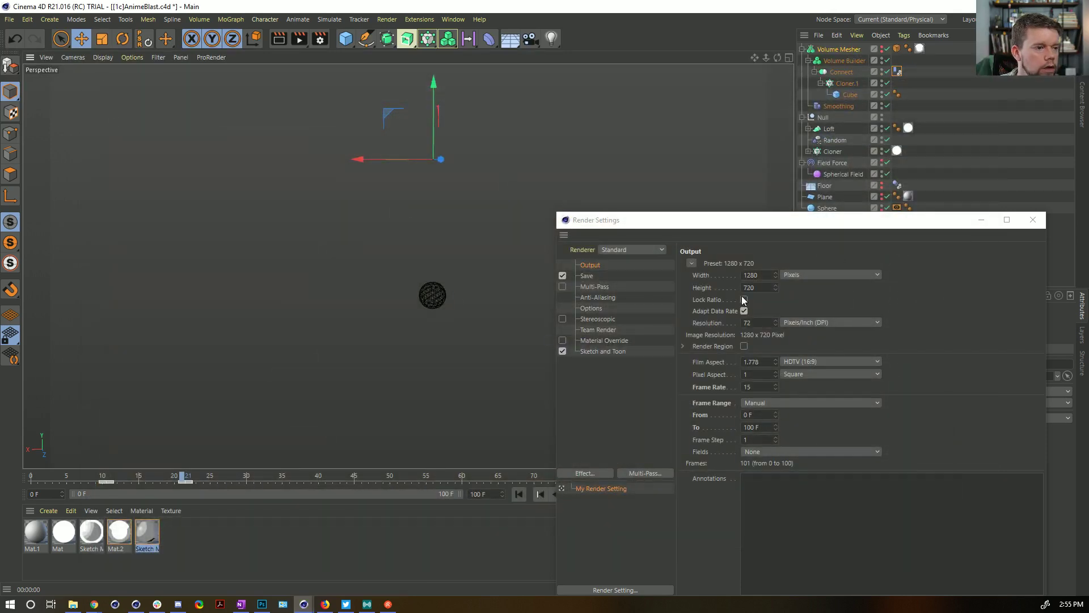
- Move the render settings off the object attributes and set the Volume Mesher's editor and renderer visibility to Default
left_click_drag(872, 227, 465, 266)
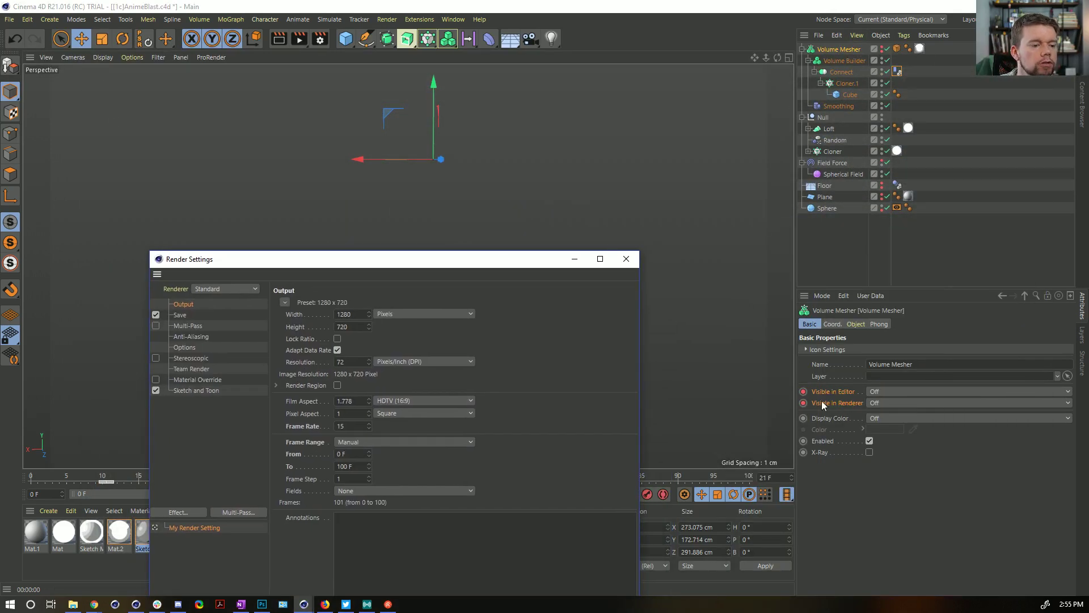
left_click(899, 392)
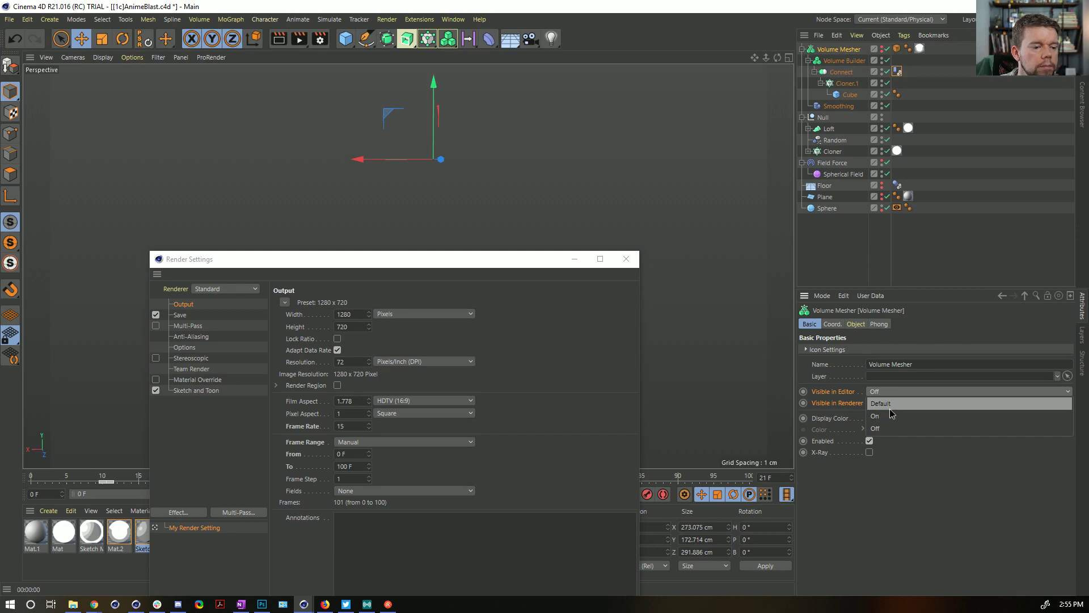
left_click(888, 403)
- Render the animation to the Picture Viewer without saving, scrub back to frame 23, and stop the render
left_click(299, 39)
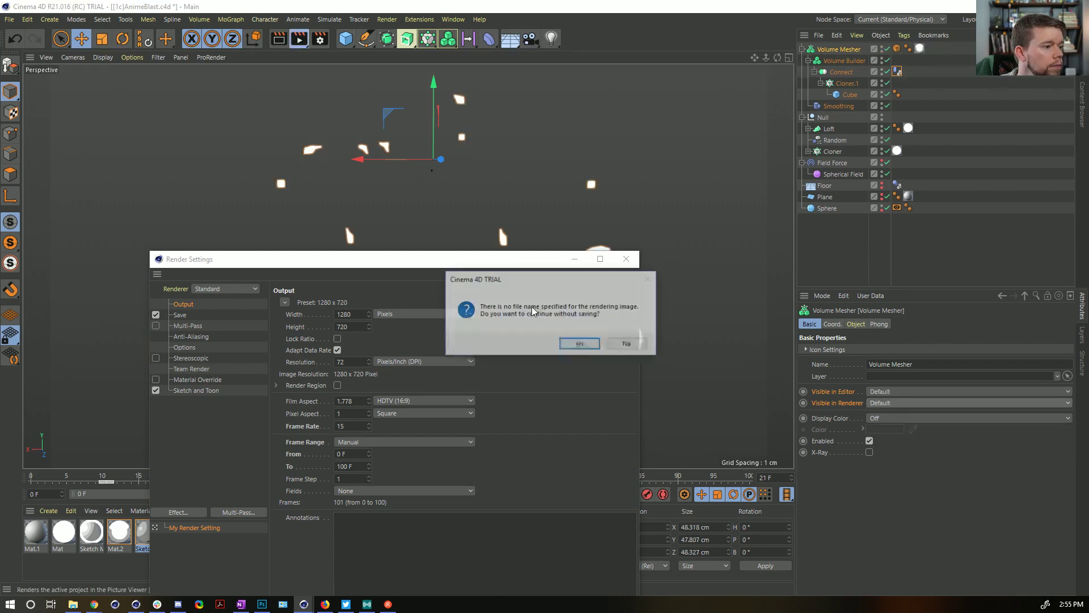
left_click(579, 343)
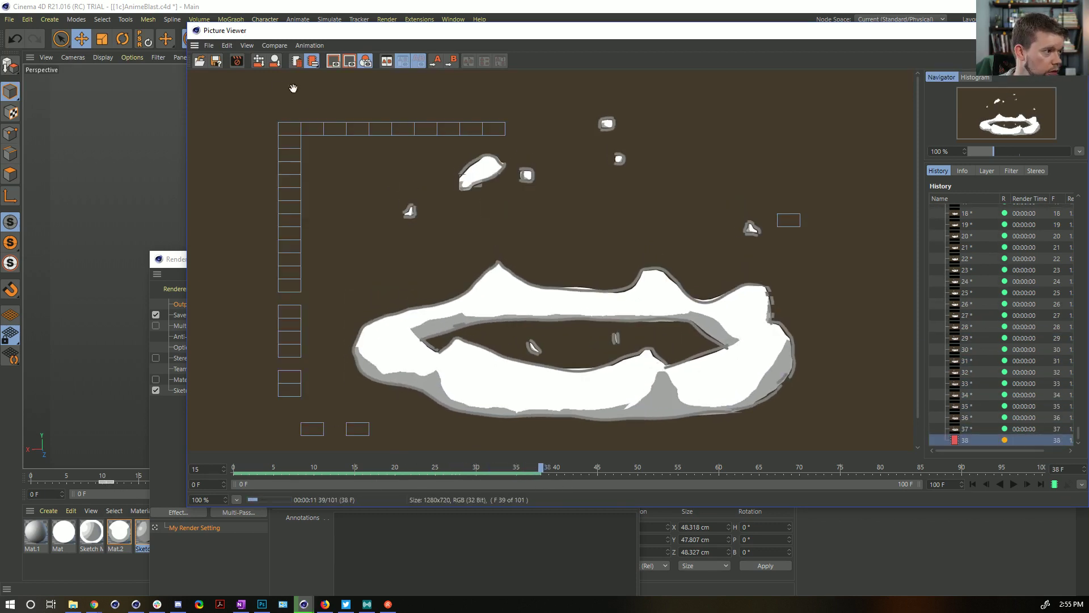
left_click_drag(539, 468, 418, 475)
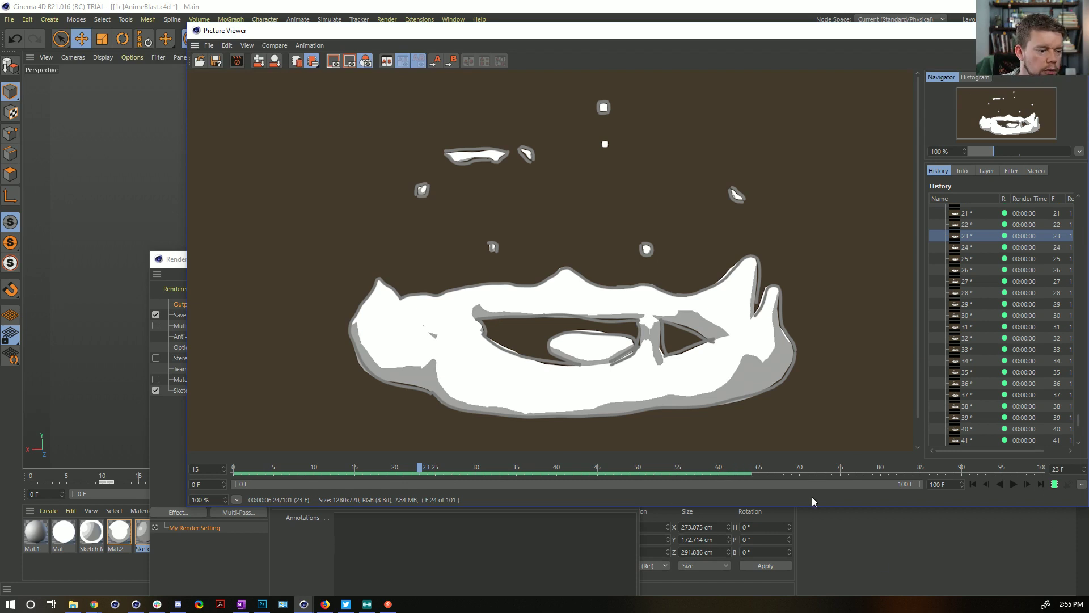
left_click(236, 61)
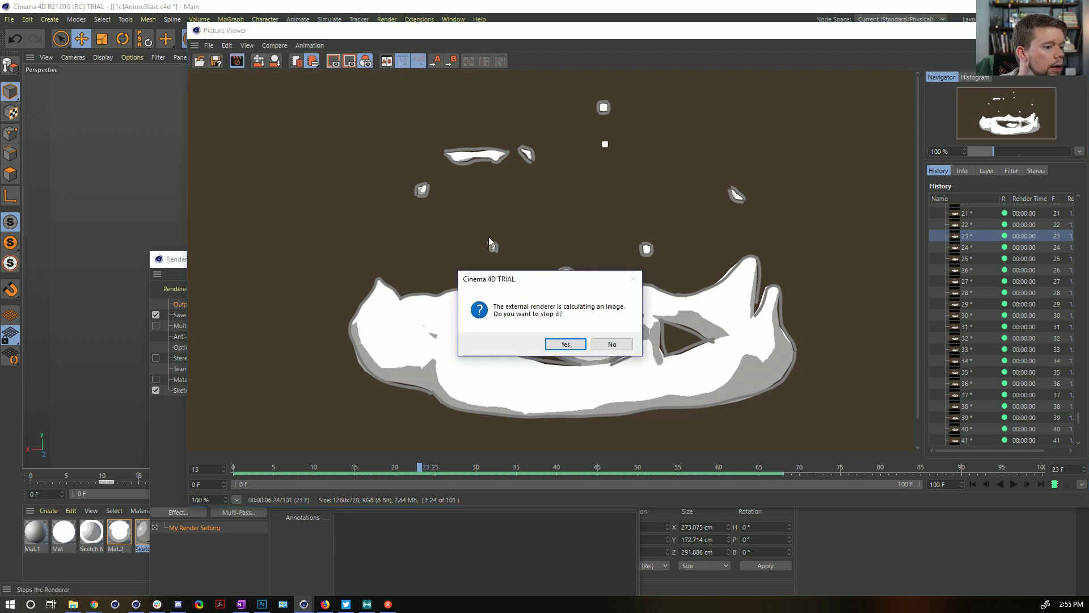
left_click(571, 346)
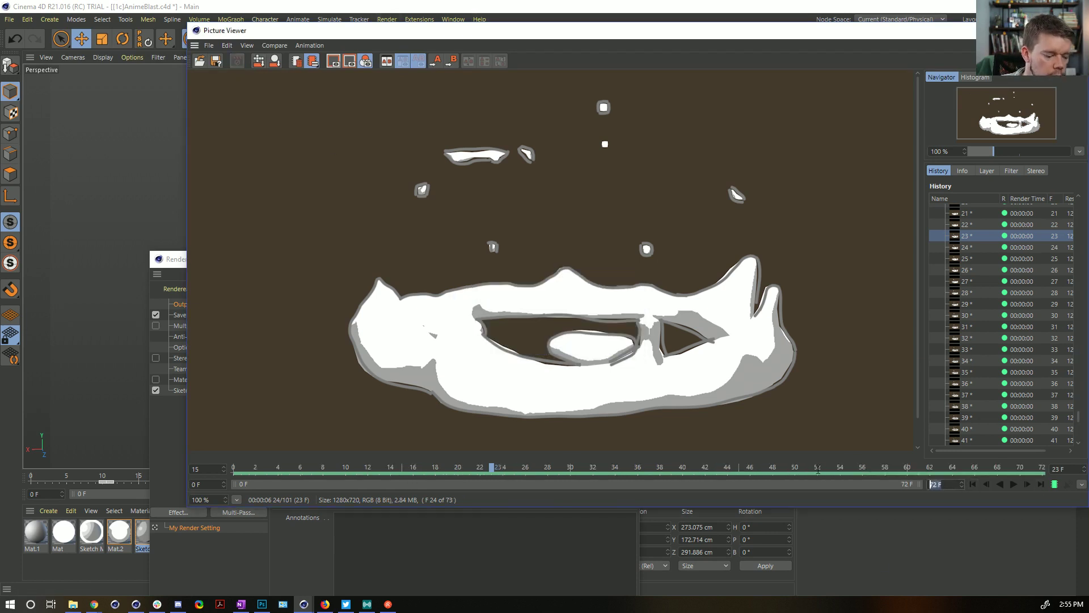
- Limit the Picture Viewer's preview range to end at 23 F and play it from the start
key("Return")
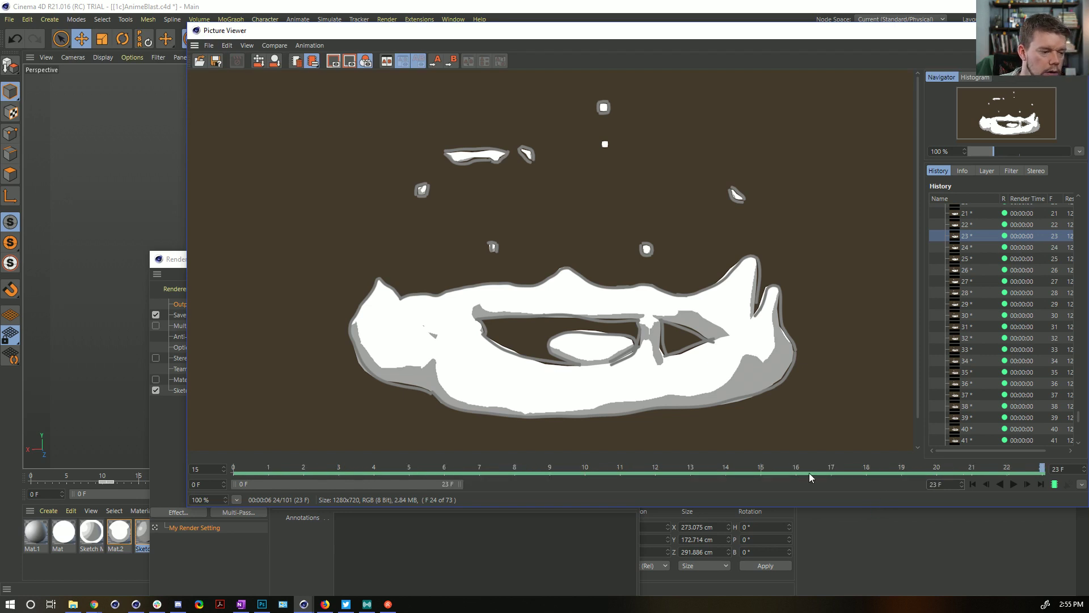
left_click(973, 484)
left_click(1013, 484)
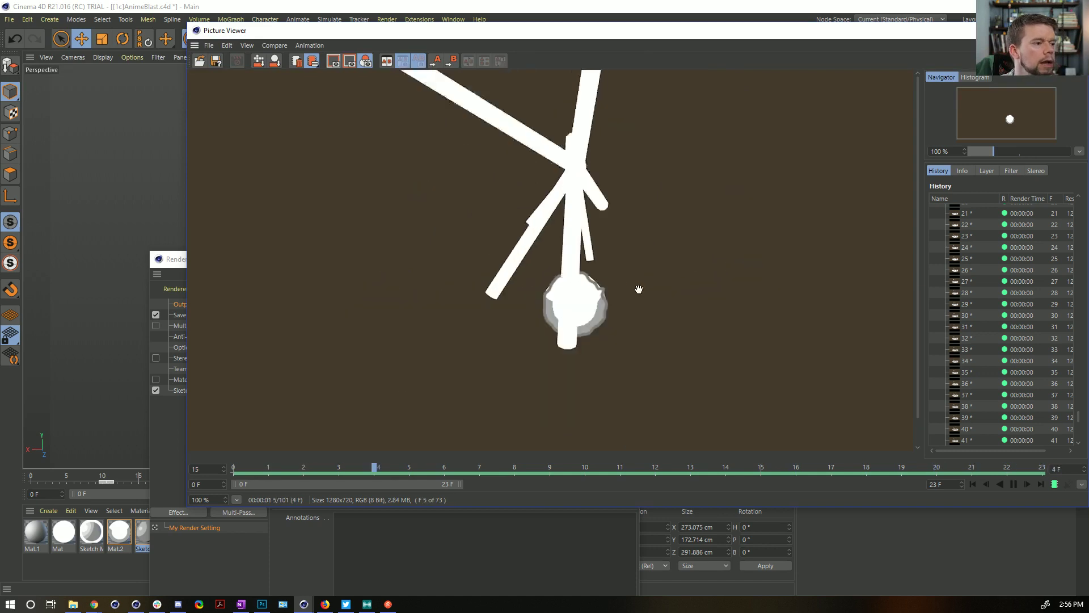
- Examine the blast around frames 10 to 18 by scrubbing the rendered preview, and close the Picture Viewer
mouse_move(645, 470)
left_mouse_down()
mouse_move(372, 471)
mouse_move(586, 491)
left_mouse_up()
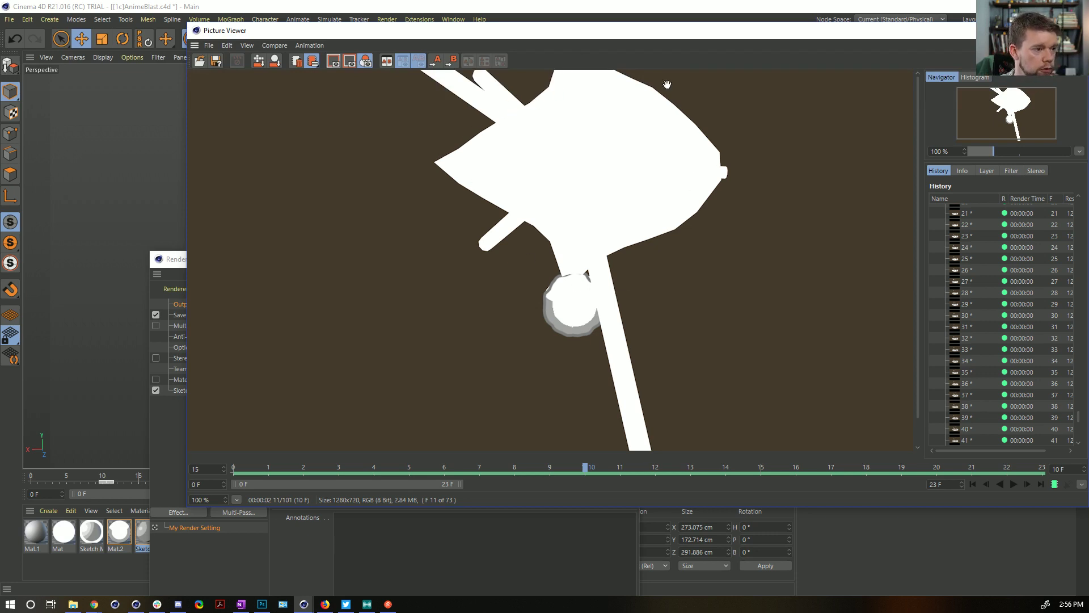
mouse_move(586, 469)
left_mouse_down()
mouse_move(444, 470)
mouse_move(708, 458)
mouse_move(550, 460)
mouse_move(690, 459)
mouse_move(747, 443)
mouse_move(589, 447)
mouse_move(751, 435)
left_mouse_up()
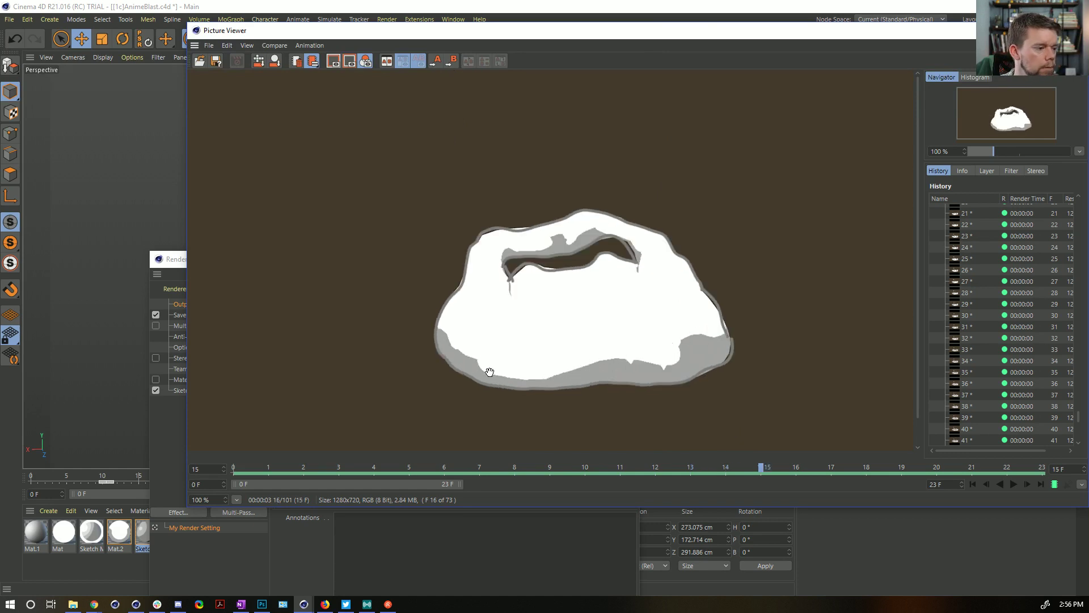
mouse_move(762, 465)
left_mouse_down()
mouse_move(844, 475)
mouse_move(767, 468)
mouse_move(937, 466)
mouse_move(724, 469)
mouse_move(988, 474)
mouse_move(867, 468)
left_mouse_up()
left_click(1076, 31)
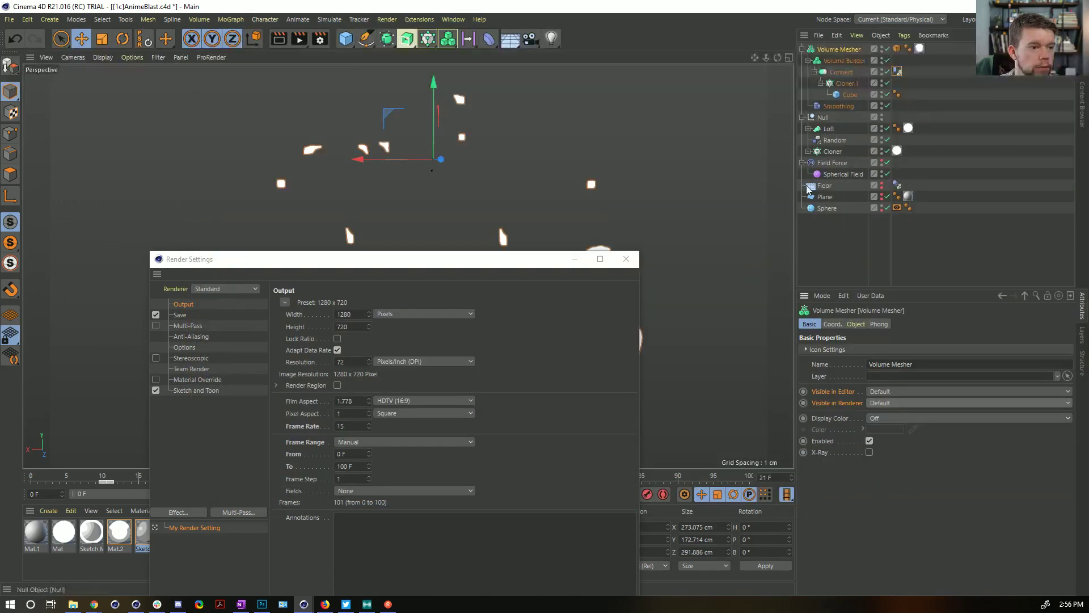
- Copy the Star's Displacer into the Volume Mesher, between the Volume Builder and Smoothing, and minimize the render settings
left_click(809, 152)
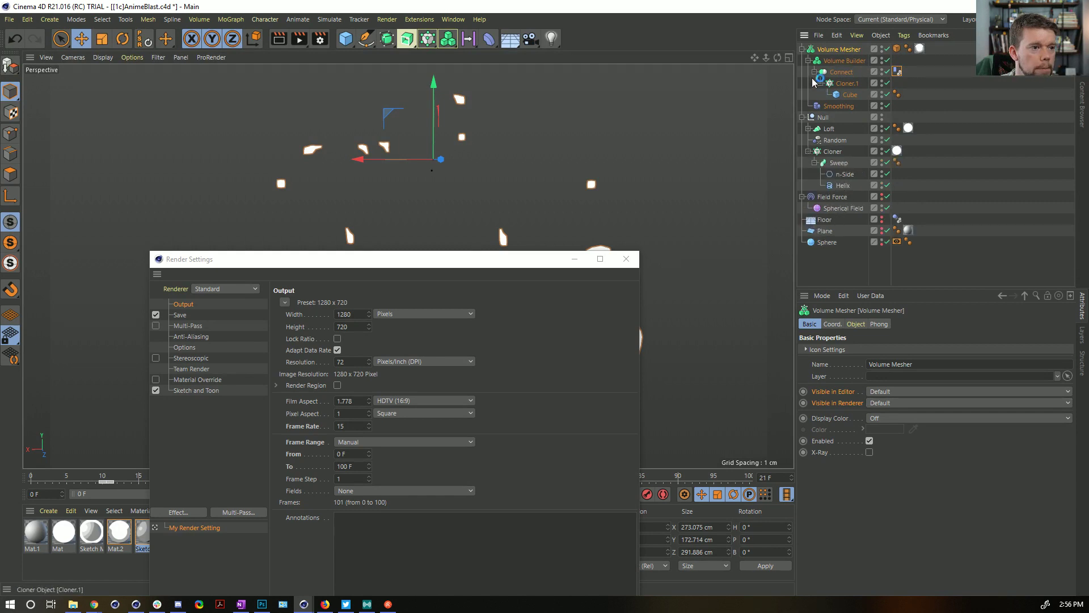
left_click(808, 130)
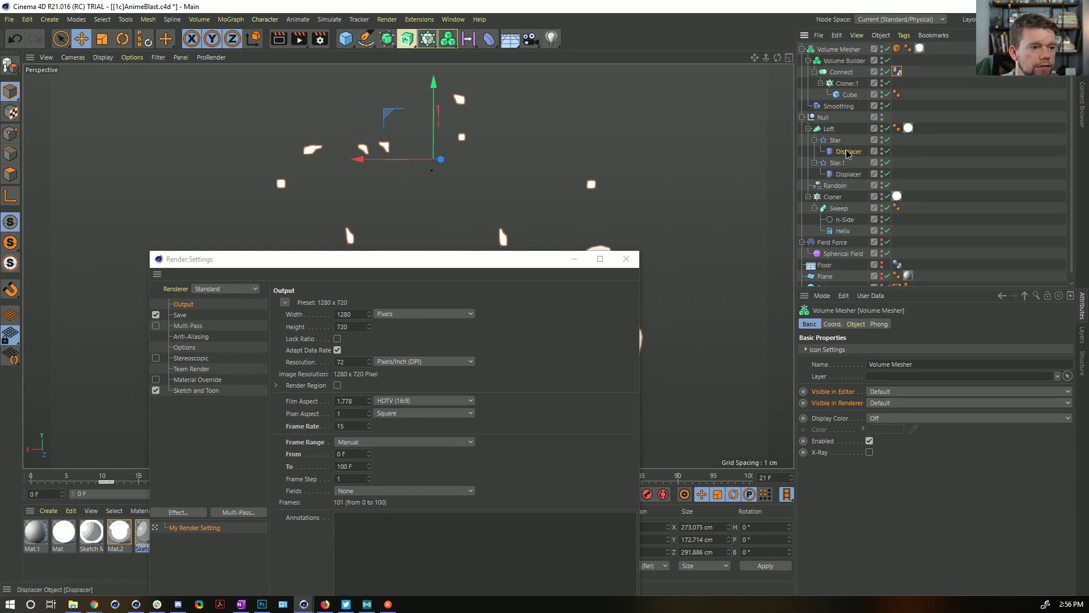
left_click_drag(854, 61, 854, 59, "ctrl")
left_click(574, 259)
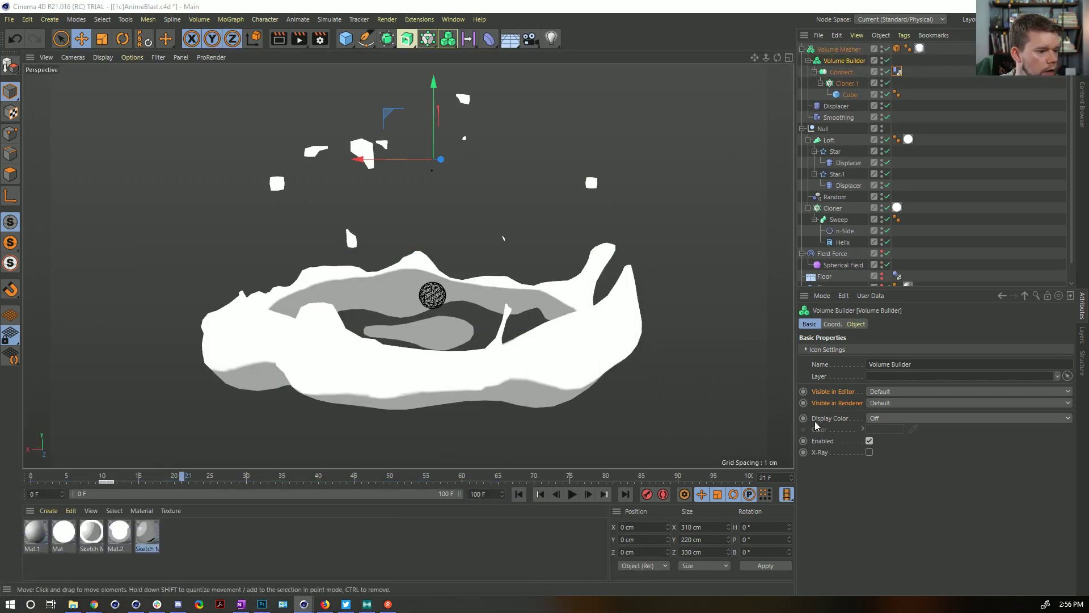
- Reorder the Volume Mesher's deformers so that the Displacer sits below Smoothing
mouse_move(200, 476)
left_mouse_down()
mouse_move(236, 478)
mouse_move(110, 478)
mouse_move(182, 478)
left_mouse_up()
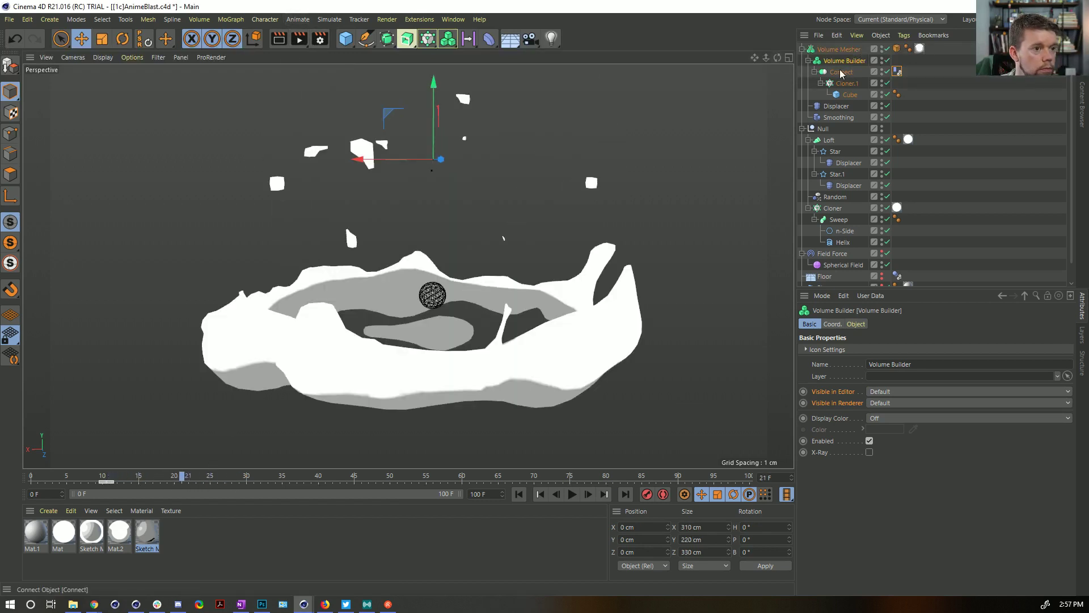
left_click(838, 106)
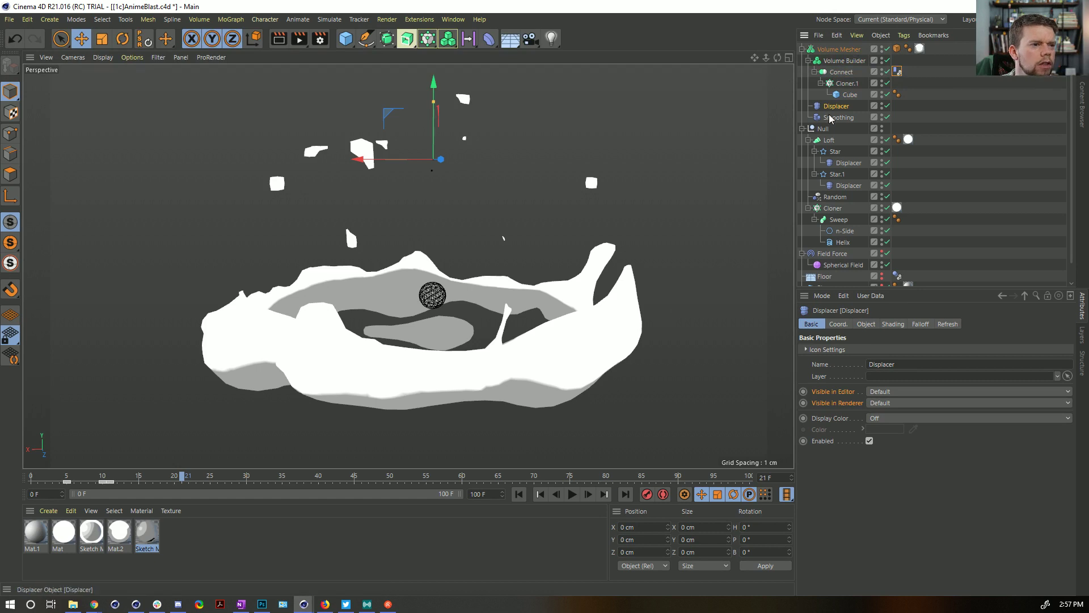
left_click_drag(829, 107, 832, 108)
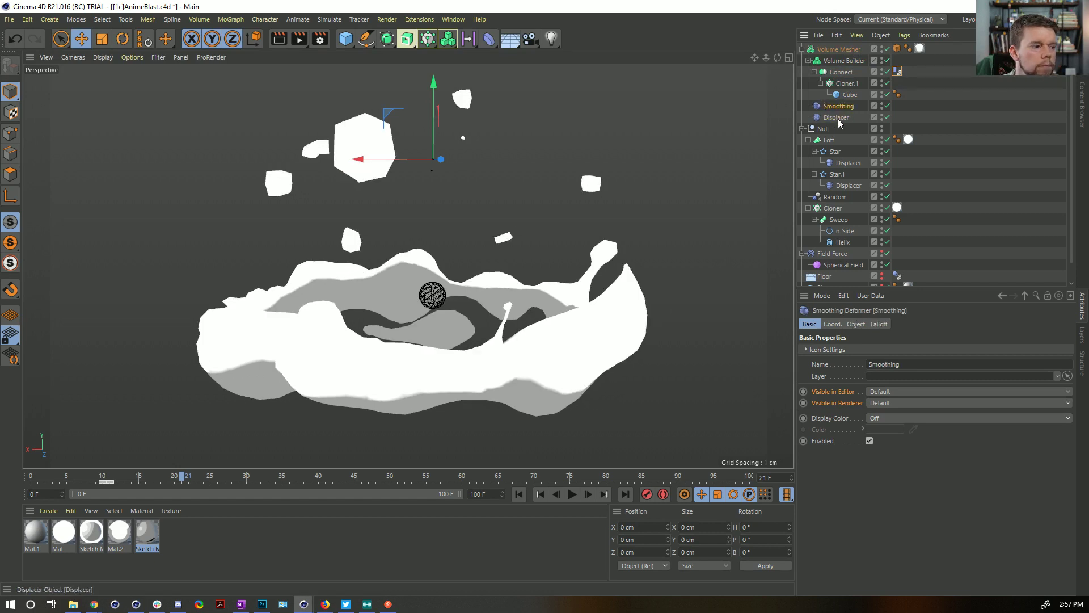
- Set the animation speed of the noise shader in the Volume Mesher's Displacer to 22
left_click(837, 117)
left_click(893, 324)
left_click(834, 391)
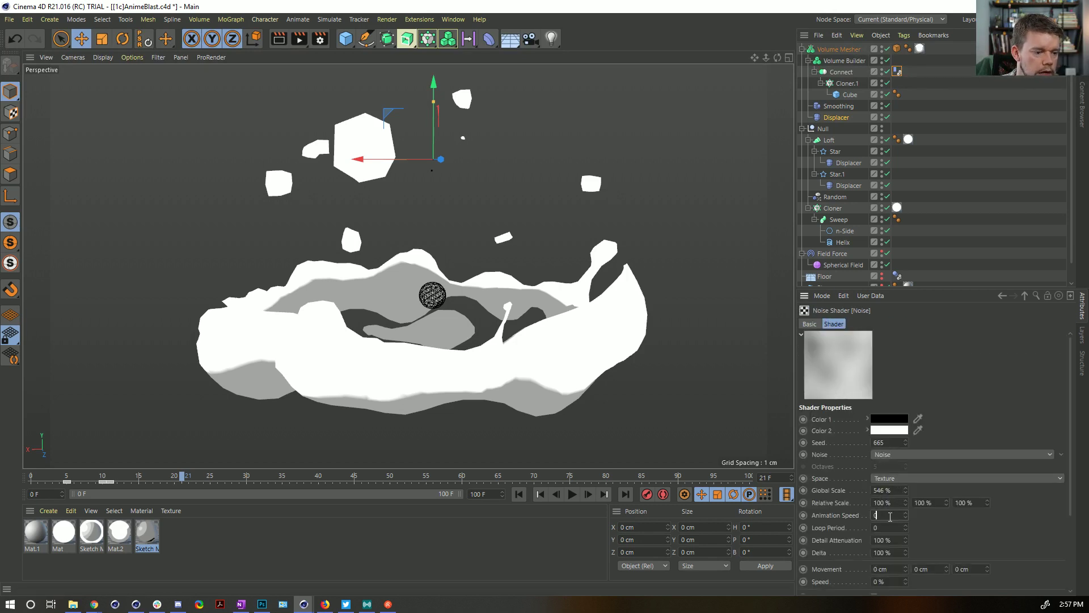
type("22")
key("Return")
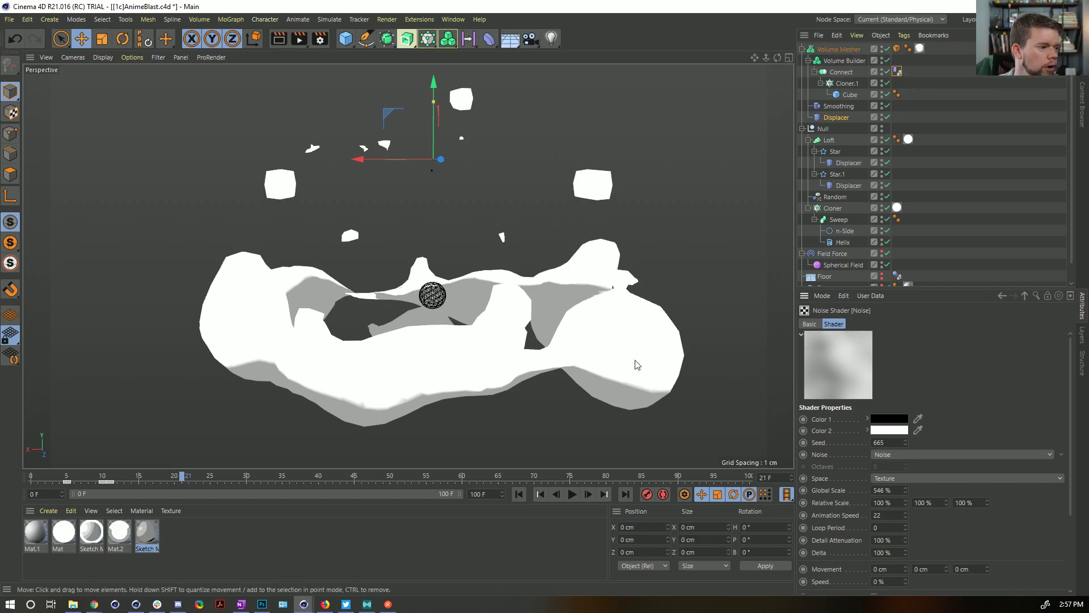
- Render the displaced blast to the Picture Viewer without saving, and stop the render after the main blast frames
left_click(299, 39)
left_click(578, 343)
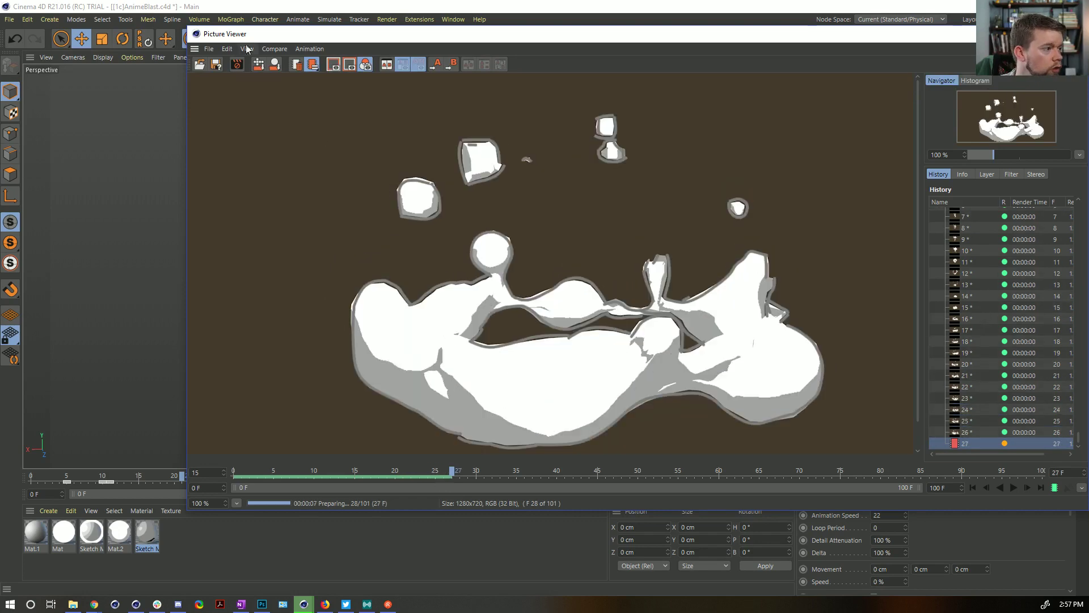
left_click(237, 64)
left_click(570, 347)
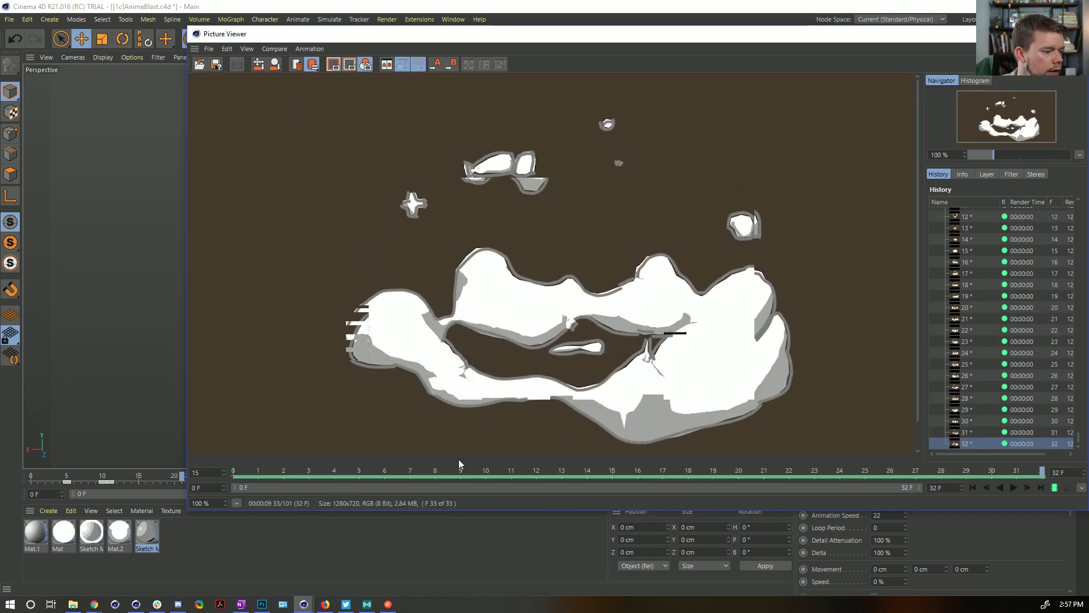
- Jump to frame 24 of the rendered preview, and play the animation from the start
type("24")
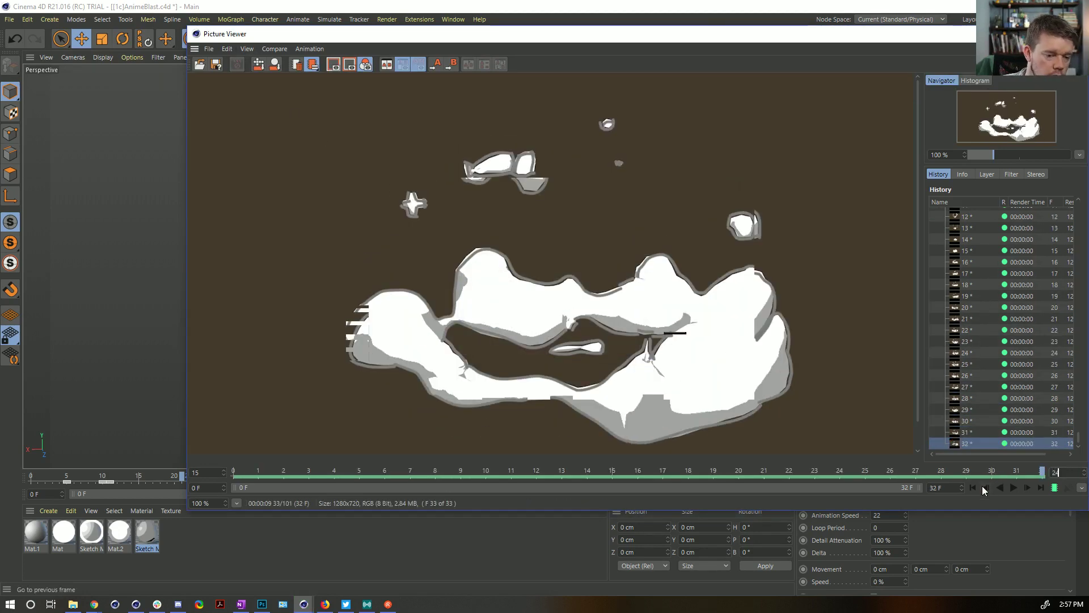
key("Return")
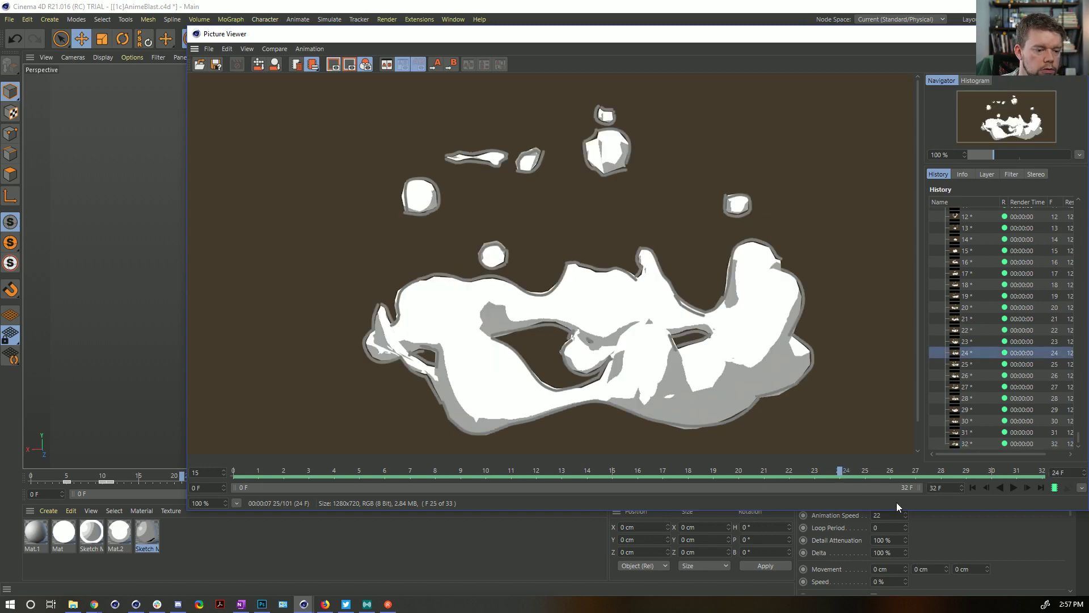
left_click(973, 487)
left_click(1013, 487)
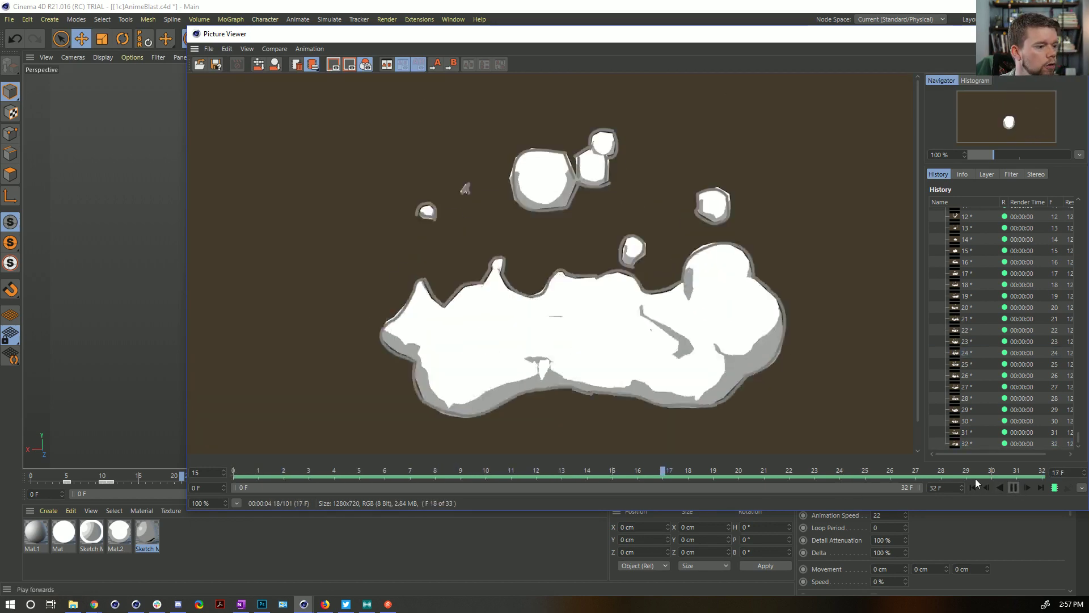
- Scrub the preview to frame 22, set the preview range to end at 22 F, and play it from the start
mouse_move(590, 470)
left_mouse_down()
mouse_move(433, 472)
mouse_move(795, 476)
left_mouse_up()
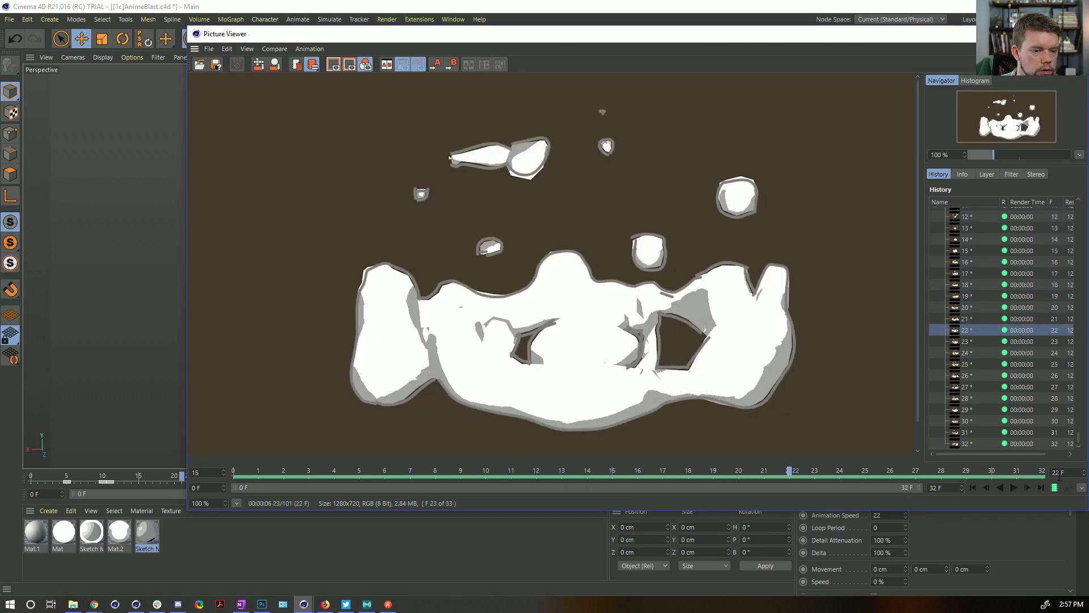
type("22")
key("Return")
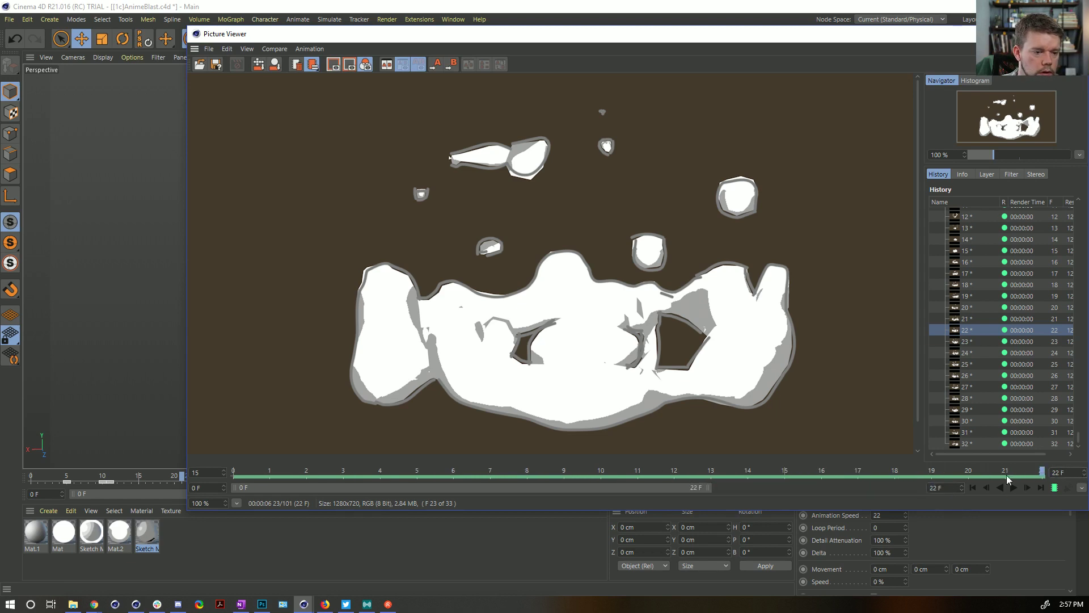
left_click(974, 488)
left_click(1012, 487)
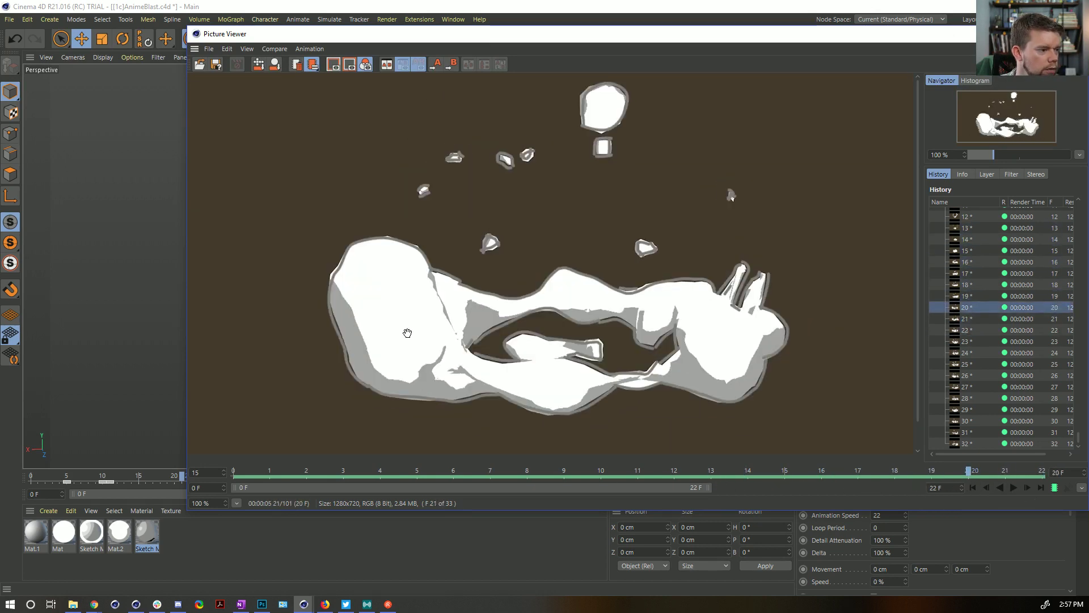
- Scrub through the late blast frames to frame 19, set the preview range to end at 19 F, and replay it
mouse_move(678, 481)
left_mouse_down()
mouse_move(564, 481)
mouse_move(883, 482)
left_mouse_up()
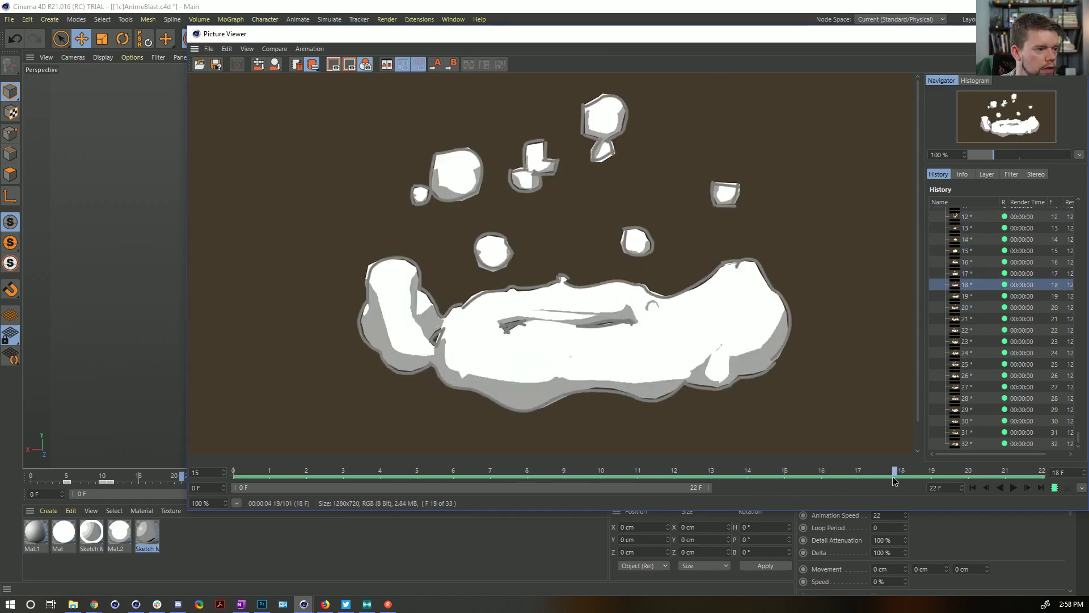
left_click_drag(828, 457, 926, 465)
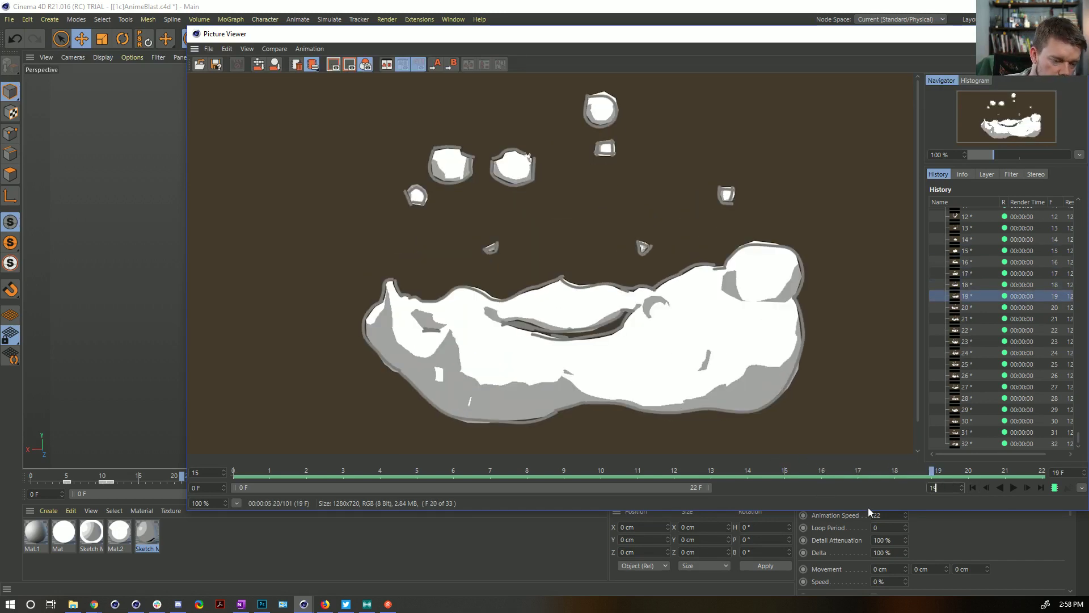
key("Return")
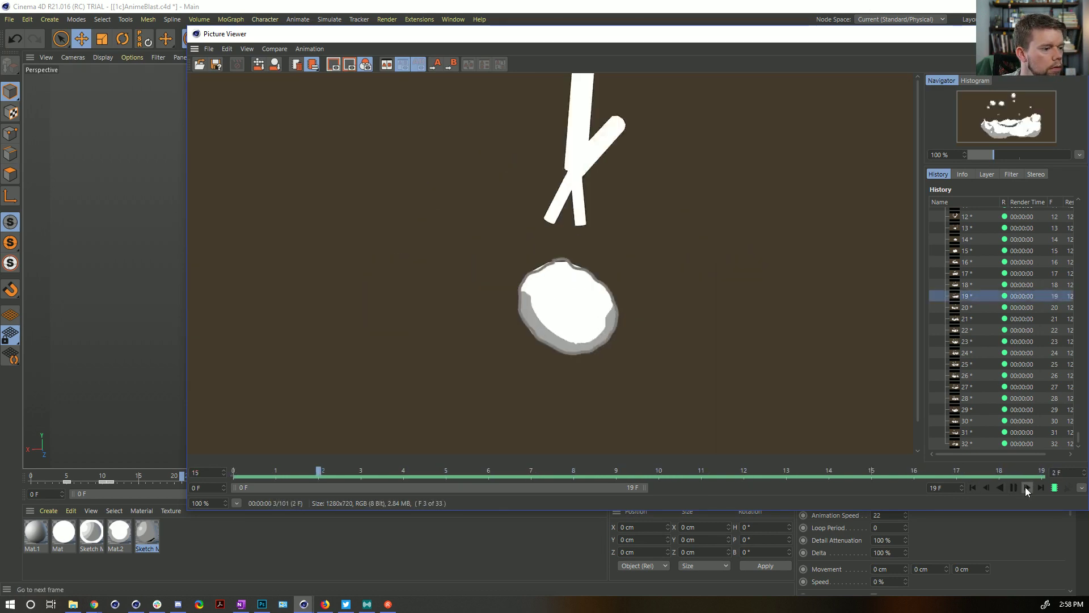
- Pause the rendered blast preview at frame 4 and move the Picture Viewer out of the way
left_click(1014, 488)
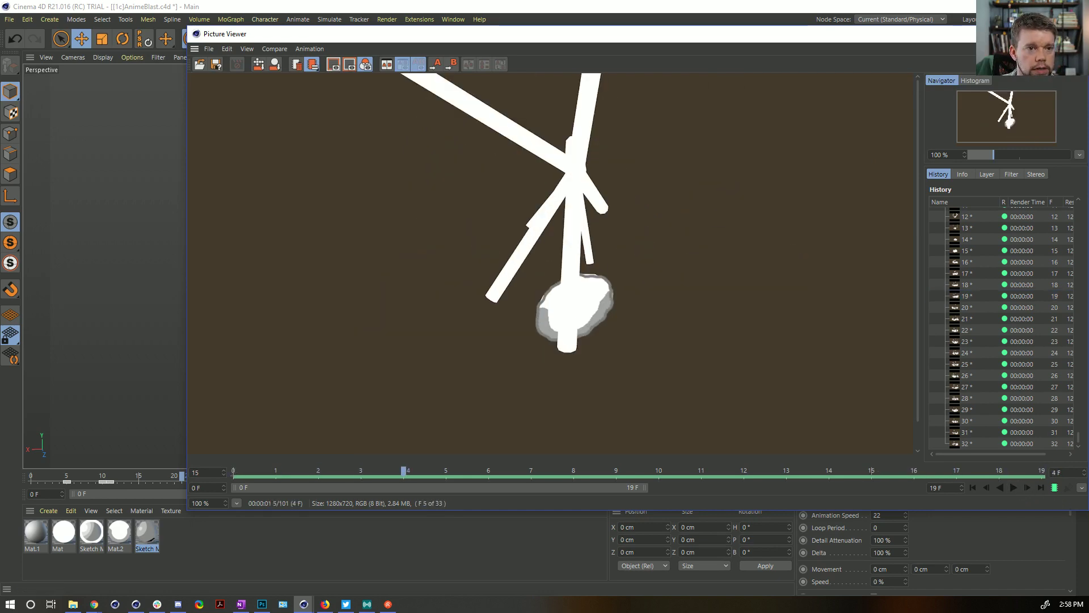
left_click_drag(971, 43, 758, 70)
left_click(852, 57)
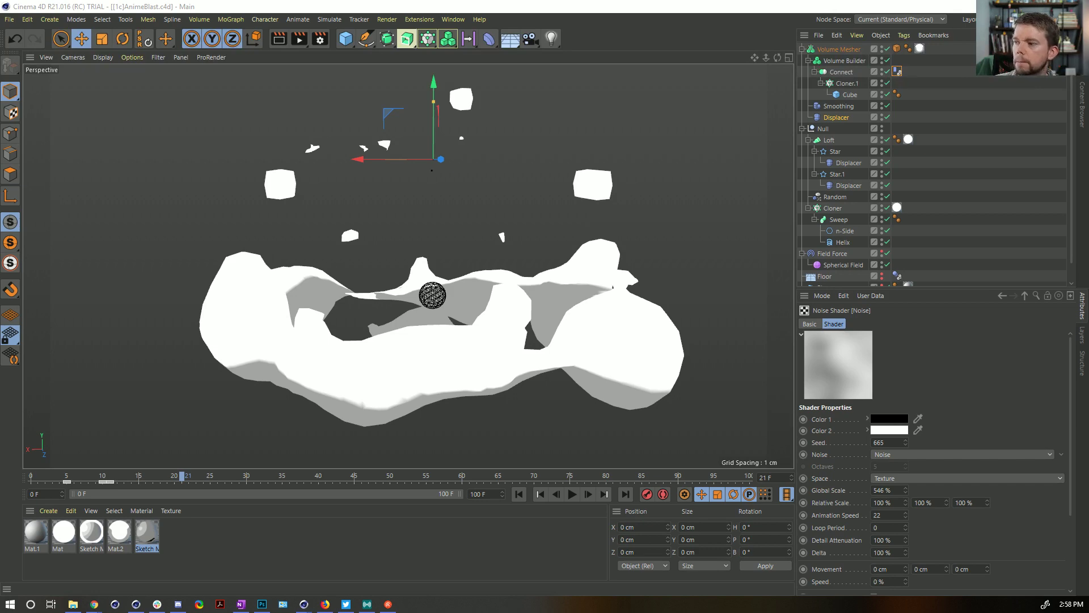
- Switch to File Explorer and bring the S&T renders folder window into view
key("alt+Tab")
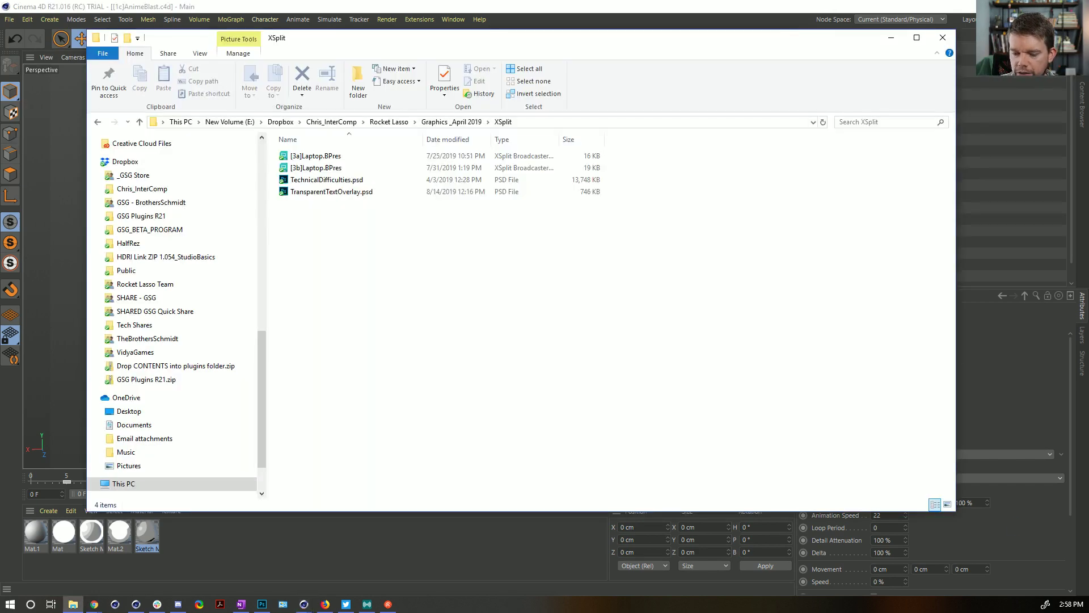
left_click_drag(669, 46, 1088, 51)
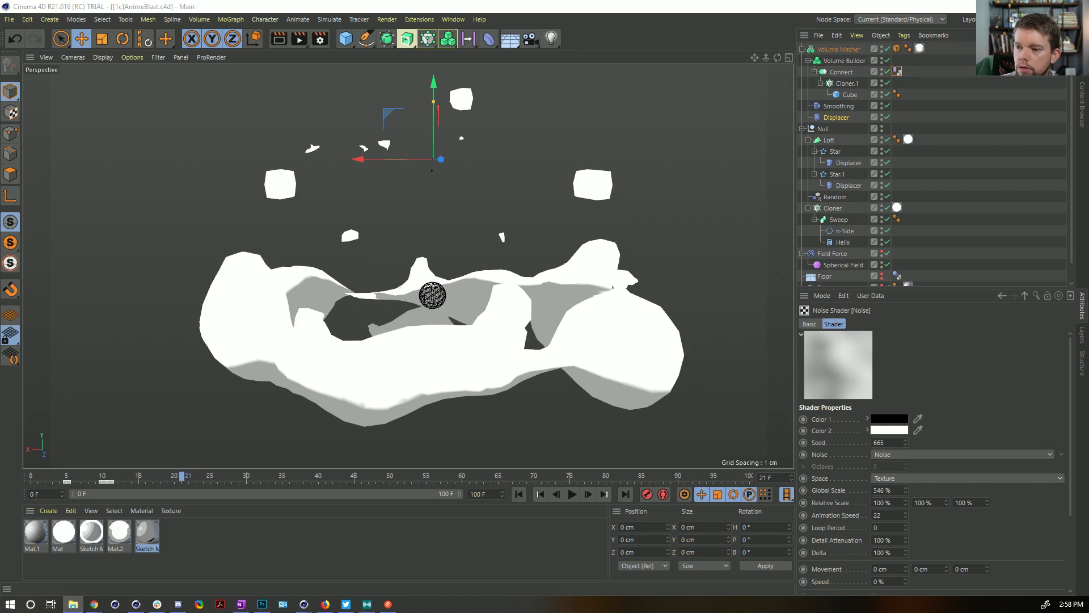
left_click_drag(1088, 156, 488, 64)
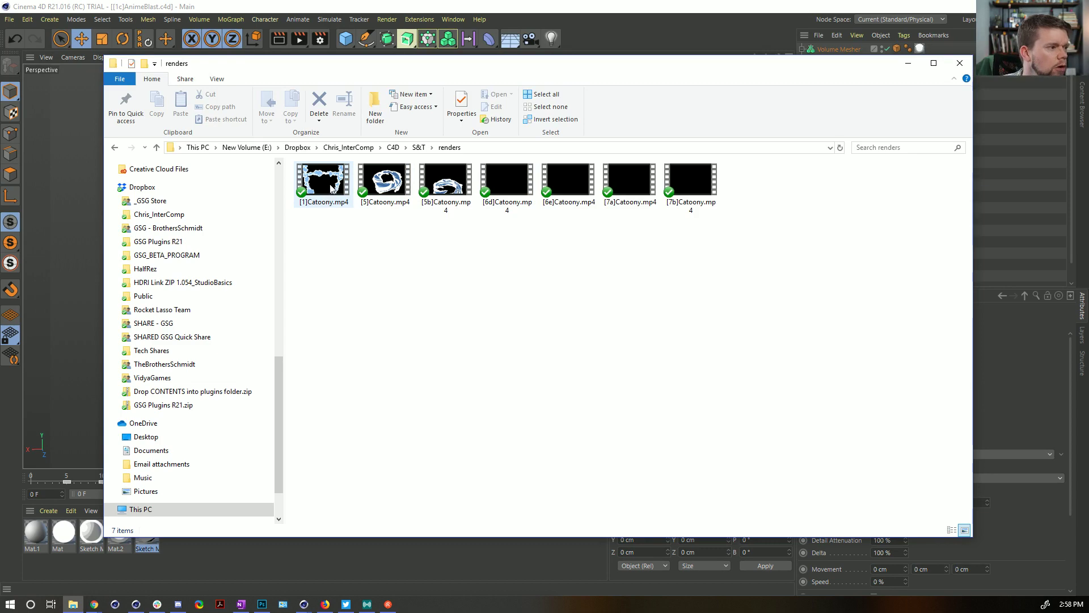
left_click_drag(526, 67, 507, 92)
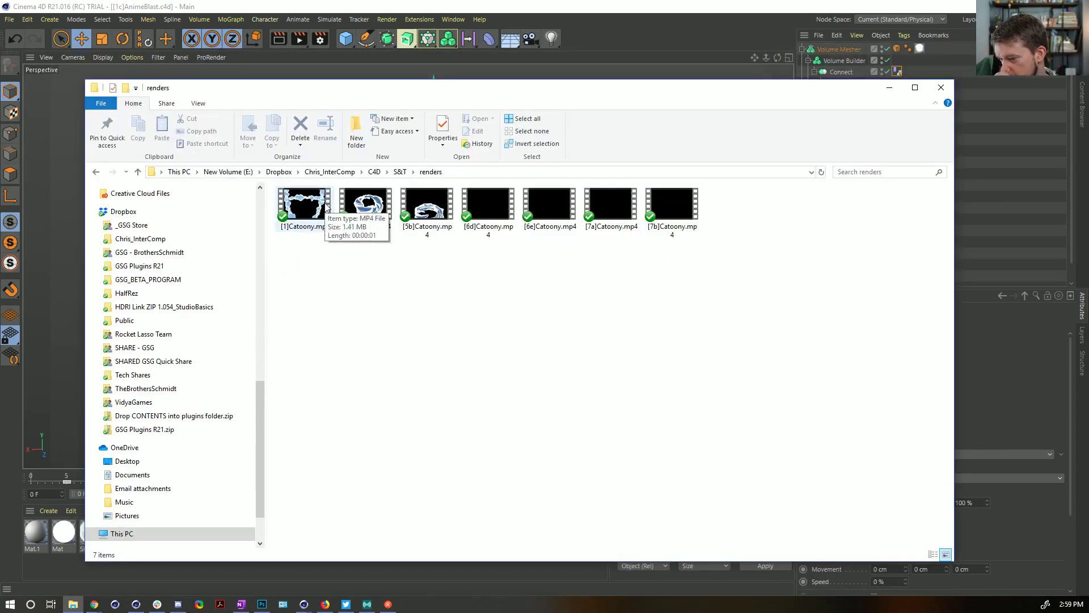
- Play the [1]Catoony.mp4 render to examine its cartoon outlines, and close the player
double_click(320, 208)
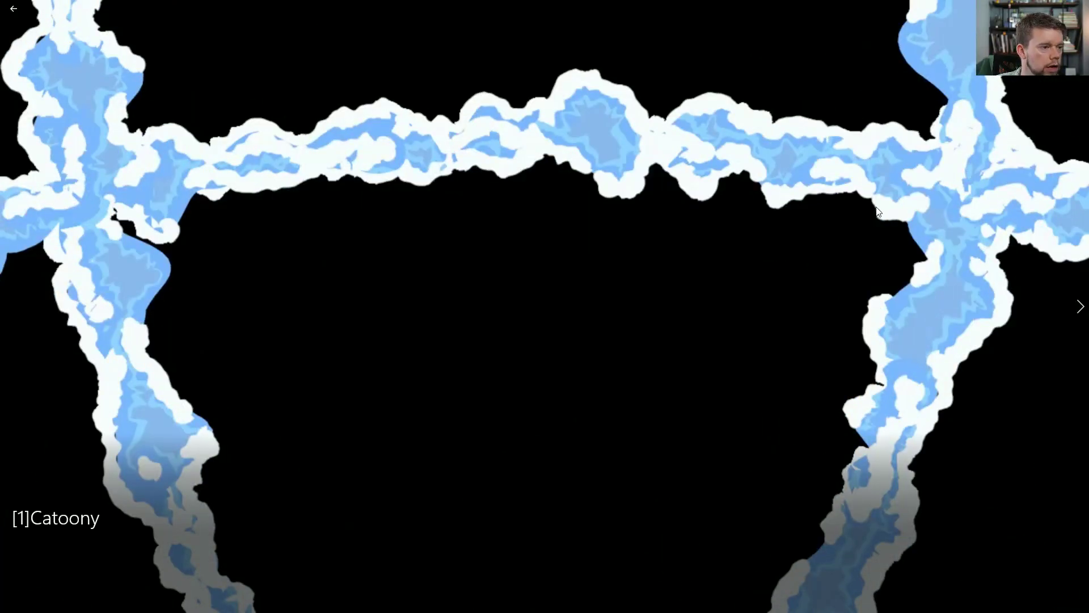
key("Escape")
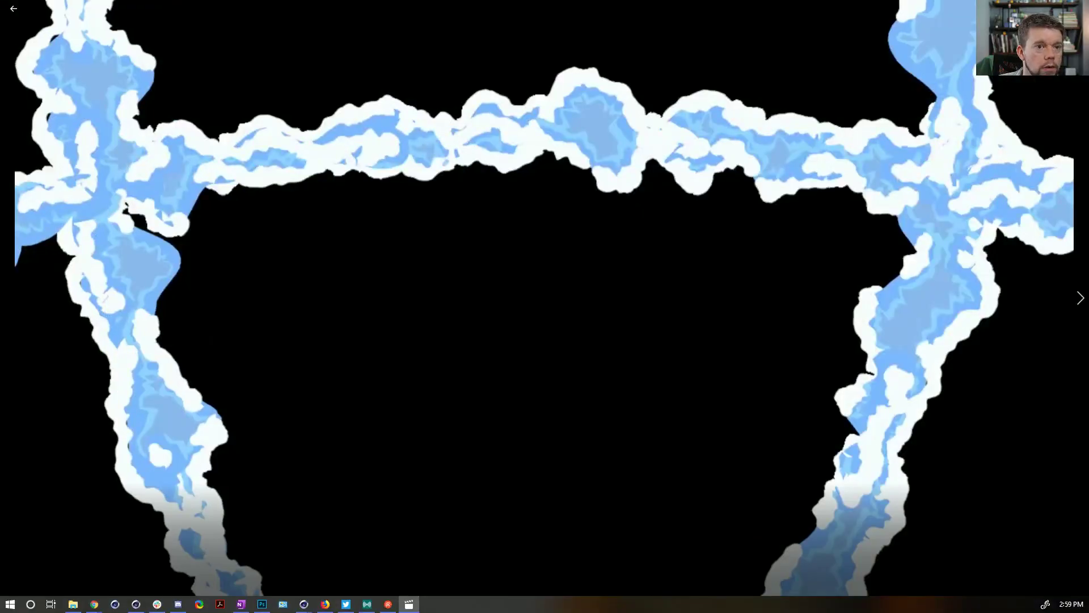
key("alt+F4")
- Play [5]Catoony.mp4, scrub back to examine the swirling star-shaped blast, and close the video
key("Right")
key("Return")
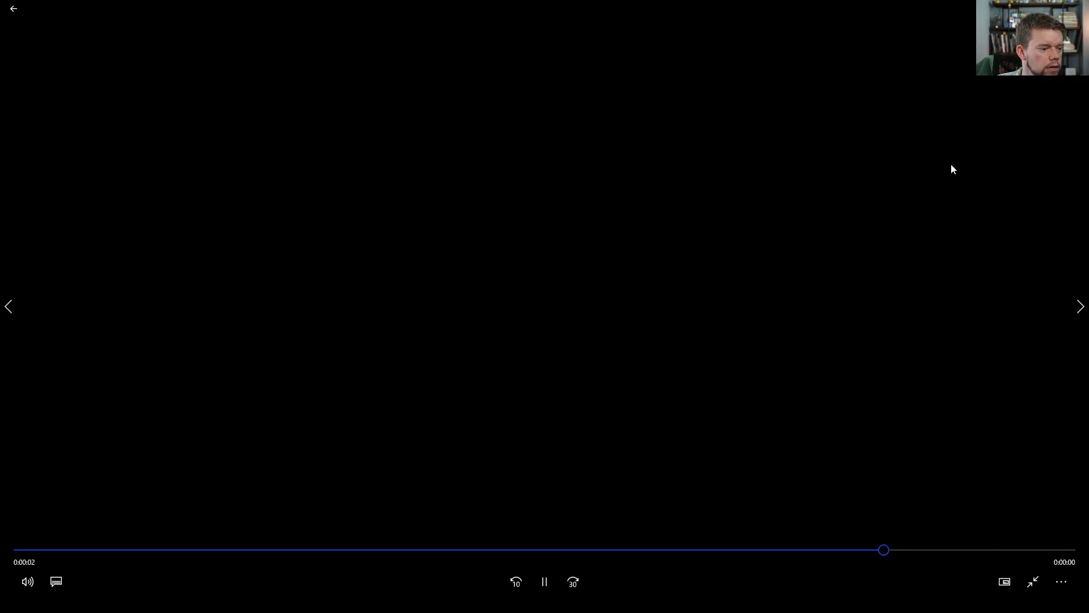
key("space")
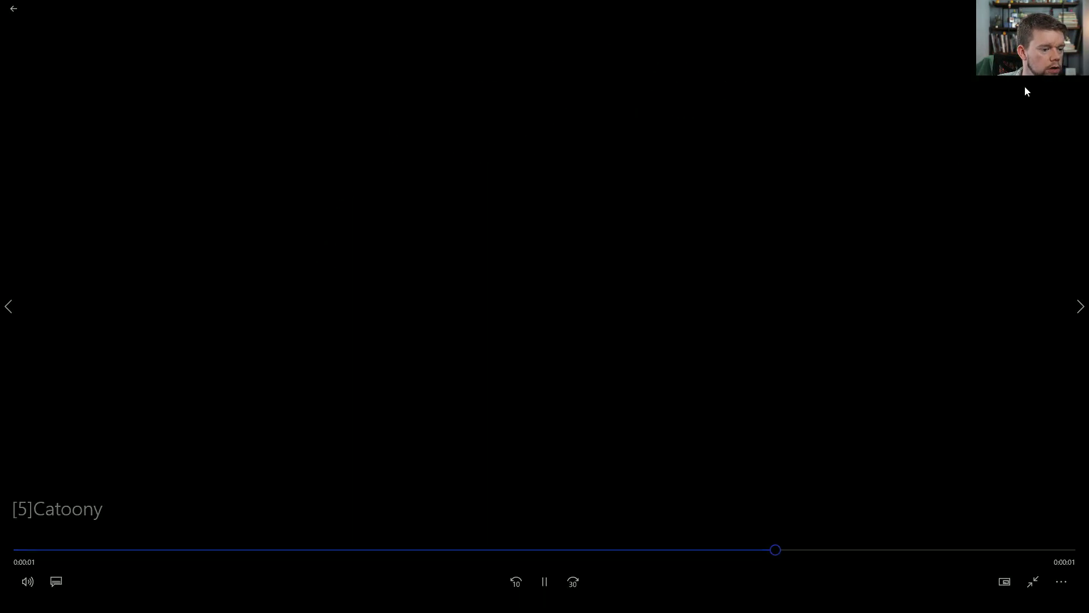
left_click_drag(544, 550, 376, 550)
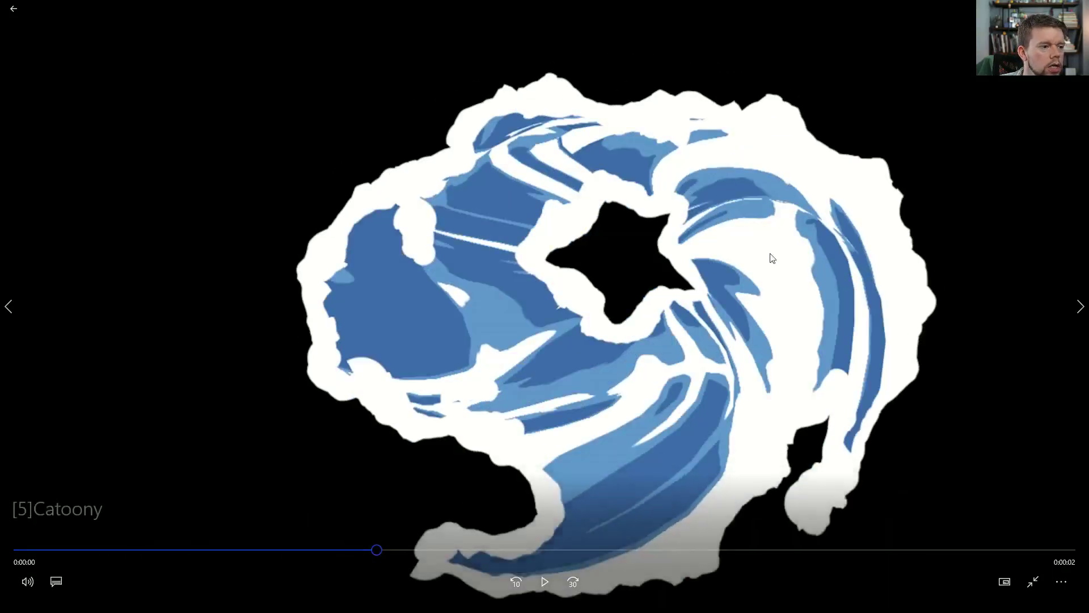
key("Escape")
left_click(1076, 9)
- Open [5b]Catoony.mp4, scrub back through the arching swirl to examine its motion, and close the video
double_click(428, 207)
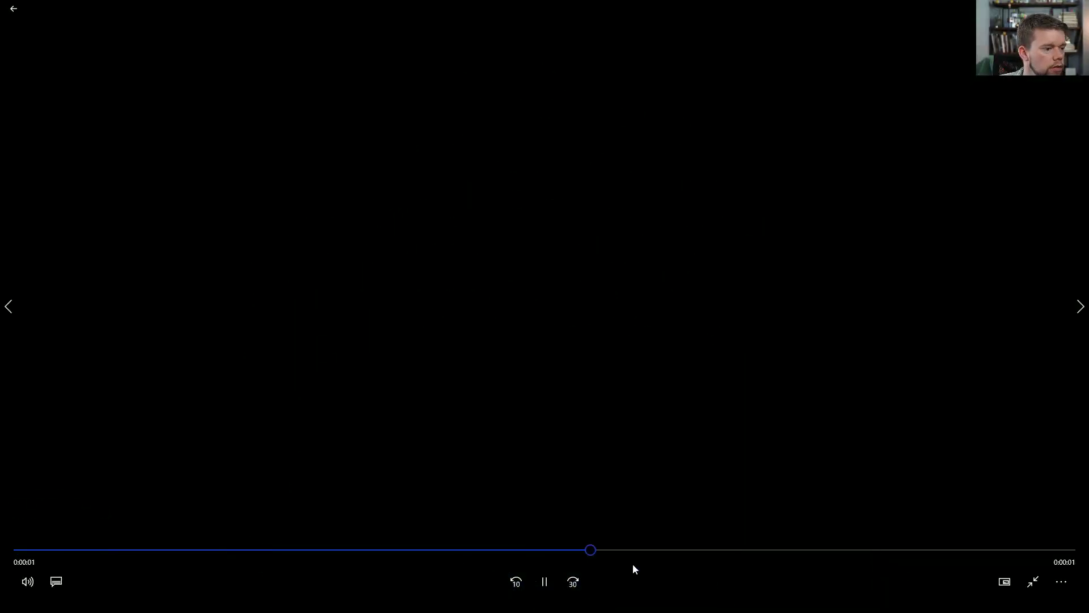
left_click_drag(588, 550, 301, 599)
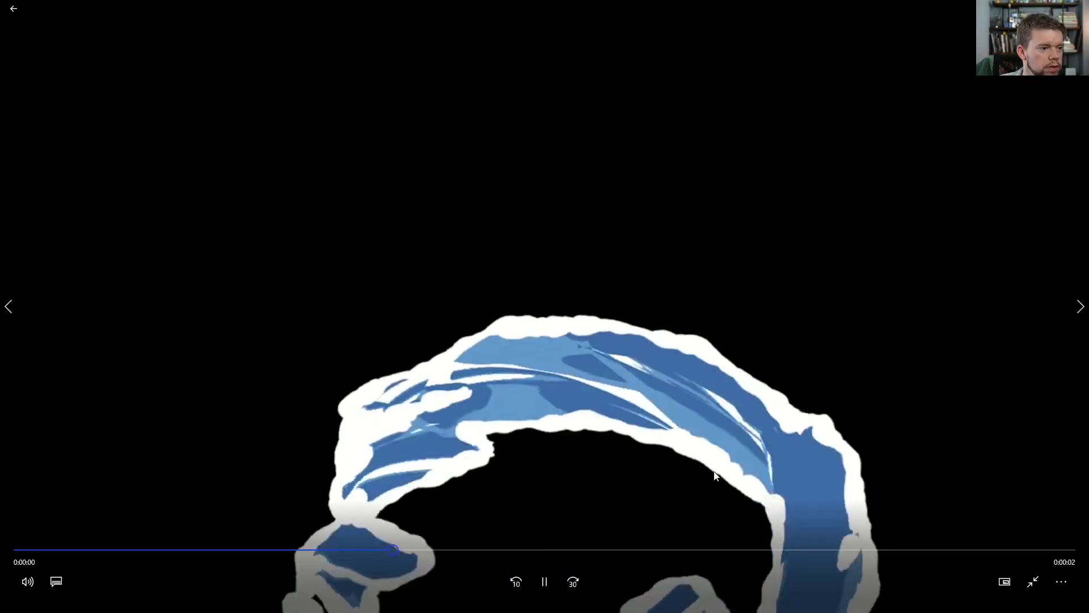
key("Escape")
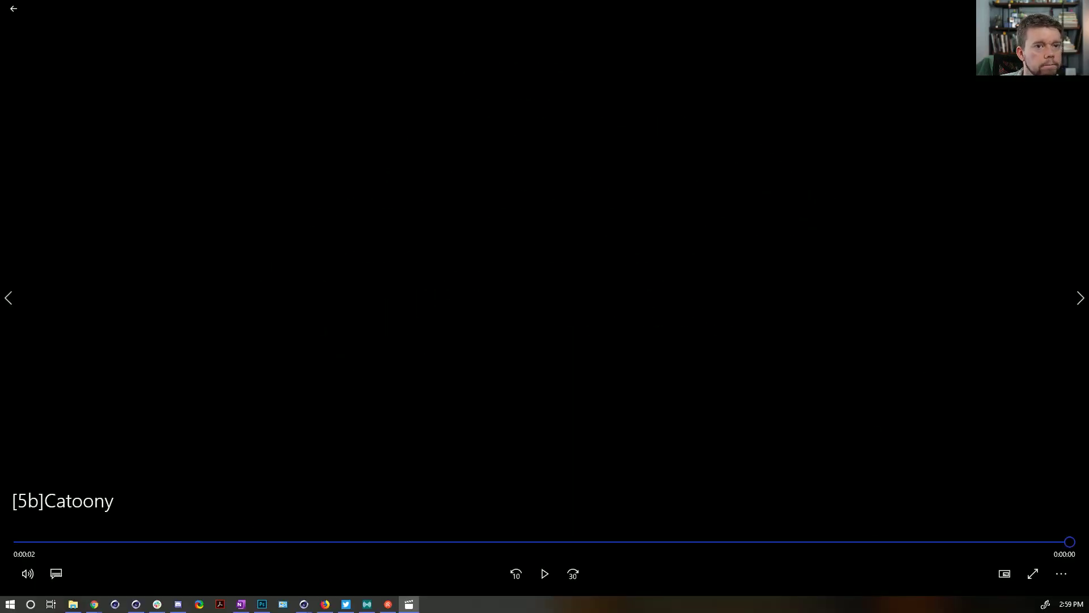
key("alt+F4")
- Scrub through the [6d]Catoony.mp4 and [6e]Catoony.mp4 renders to examine how the blast breaks into streaks
double_click(500, 203)
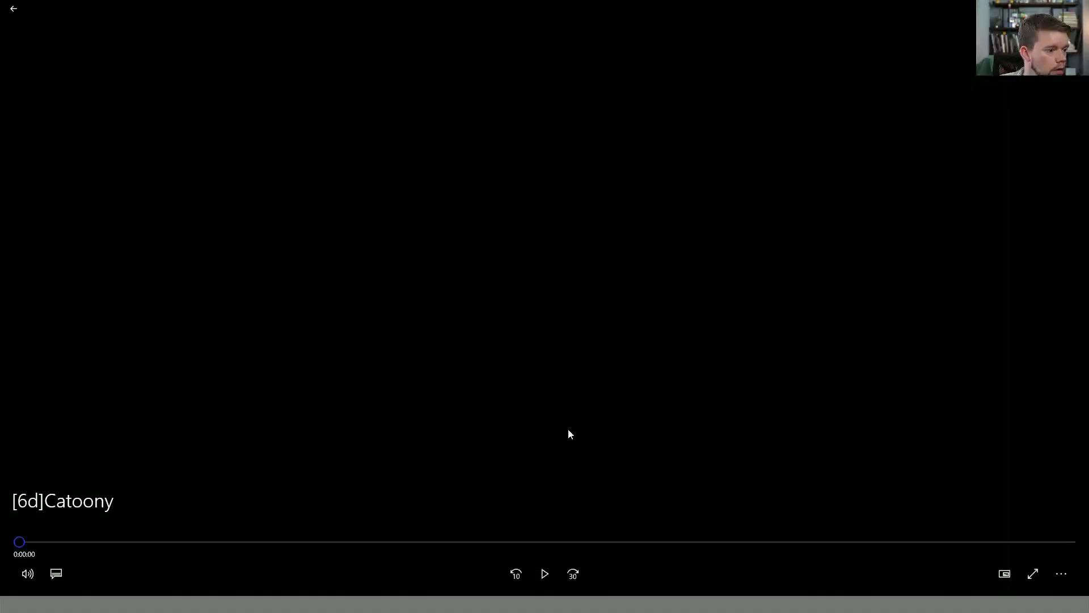
left_click_drag(401, 550, 827, 550)
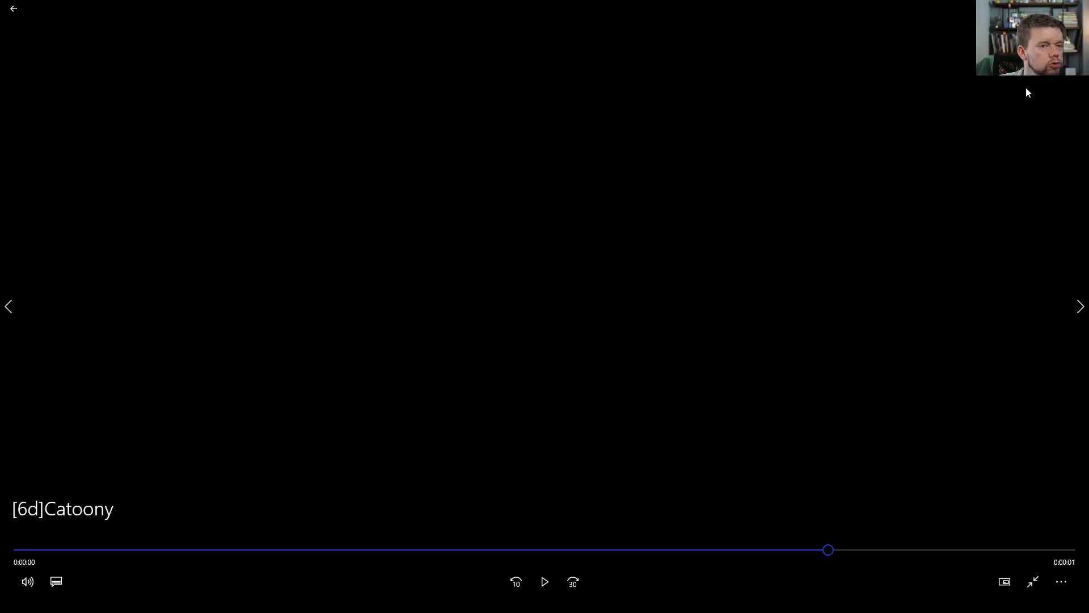
key("alt+F4")
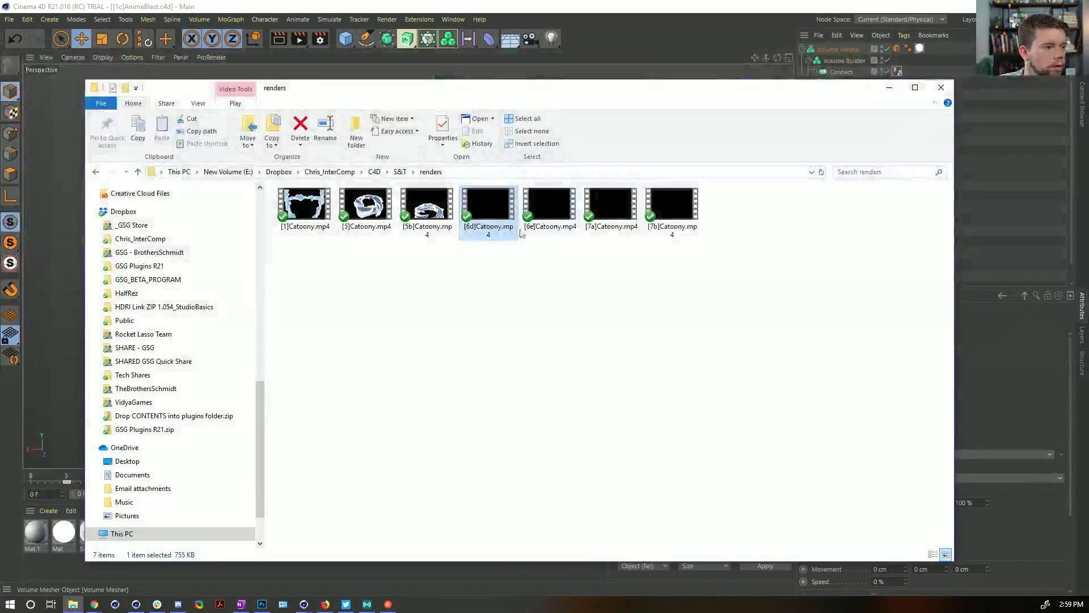
double_click(551, 204)
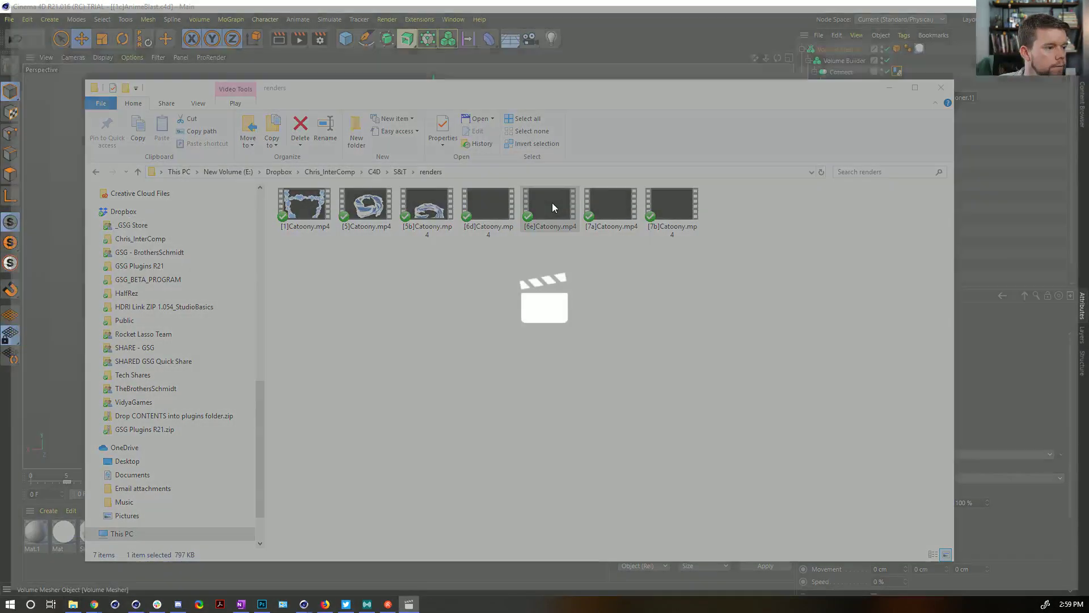
left_click_drag(19, 550, 608, 549)
key("Escape")
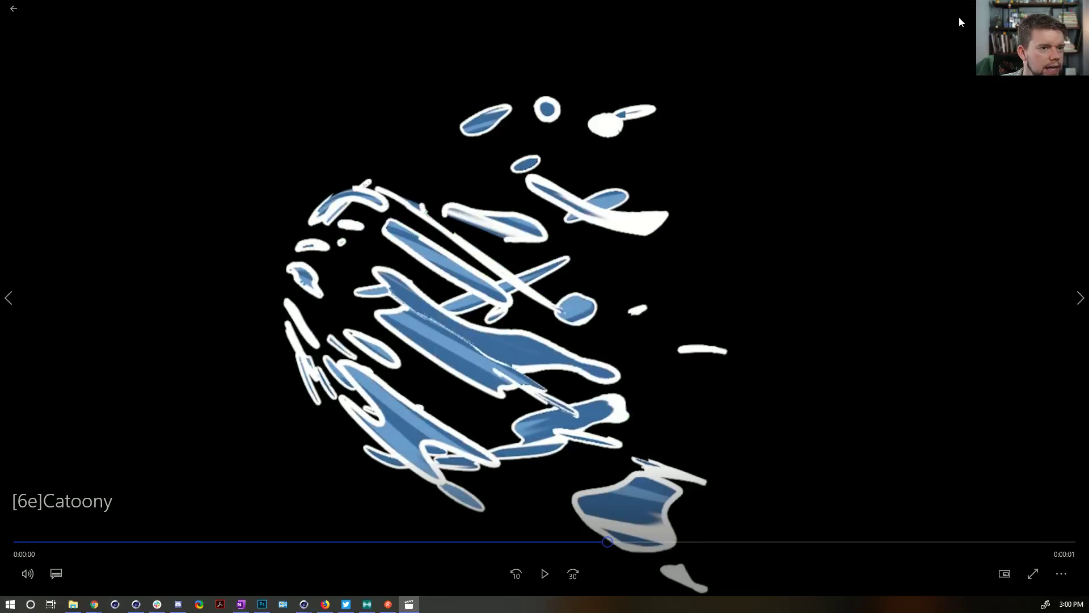
key("alt+Tab")
- Open [7a]Catoony.mp4, play it from near the start, replay it, and close the video
double_click(593, 211)
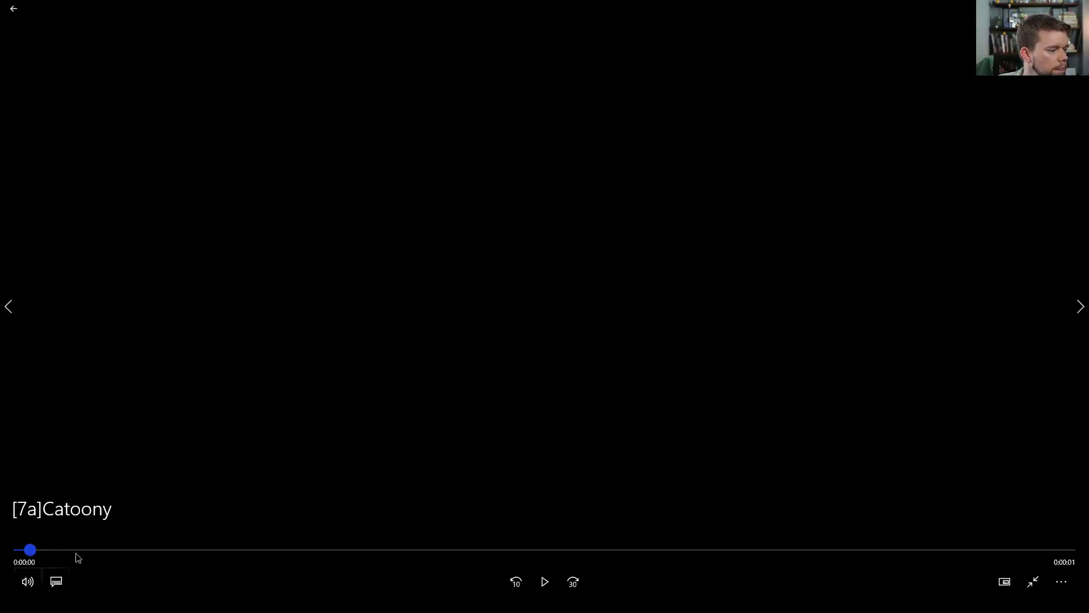
left_click_drag(78, 556, 1, 584)
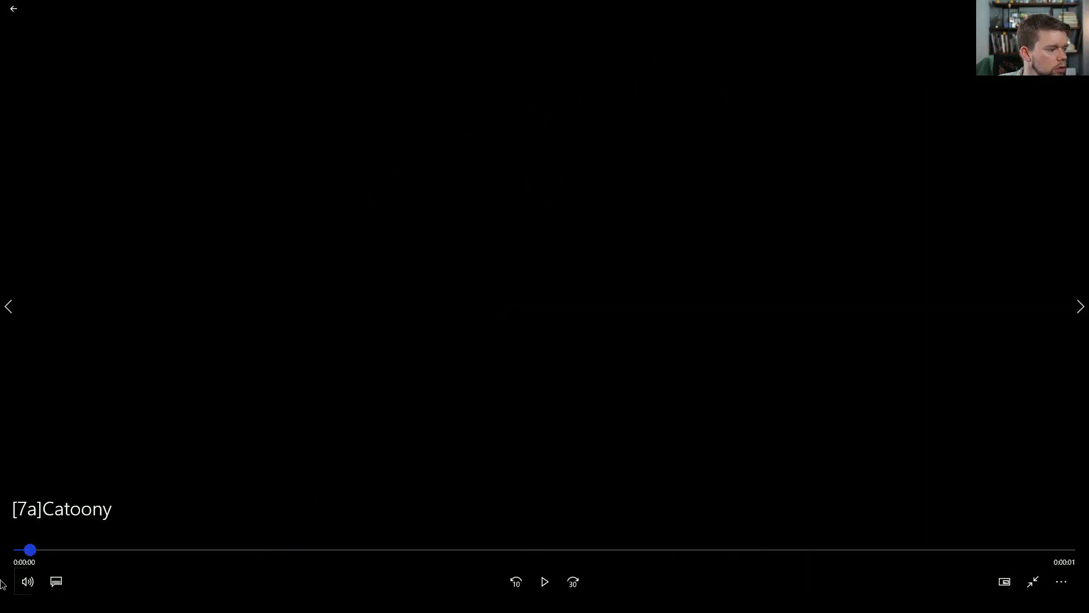
left_click(545, 582)
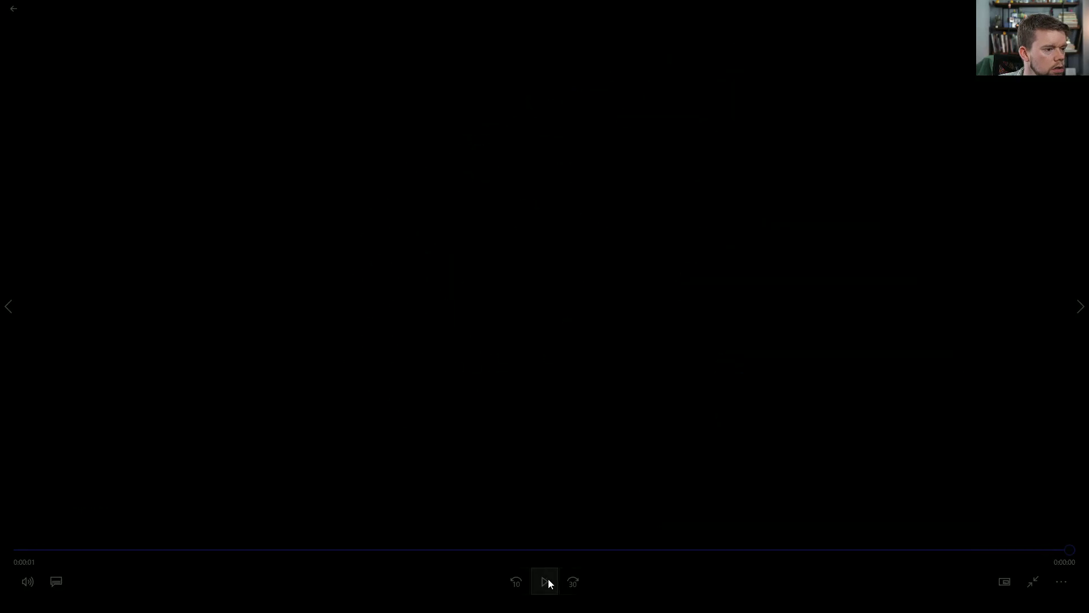
left_click(545, 582)
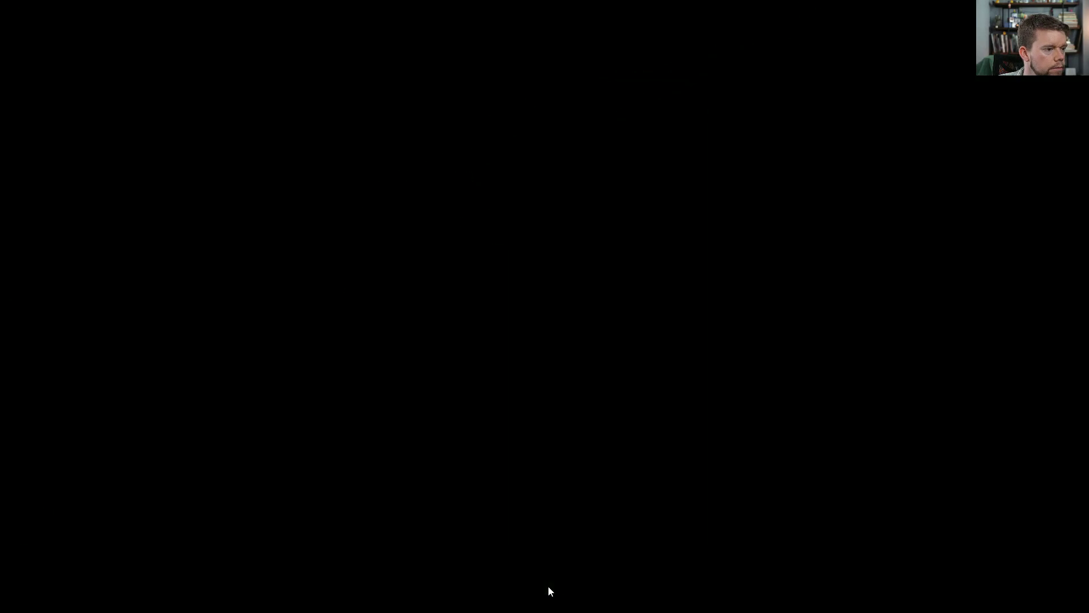
key("Escape")
left_click(1077, 9)
- Play [7b]Catoony.mp4, scrub back through its frames, and return to the renders folder with nothing selected
double_click(672, 204)
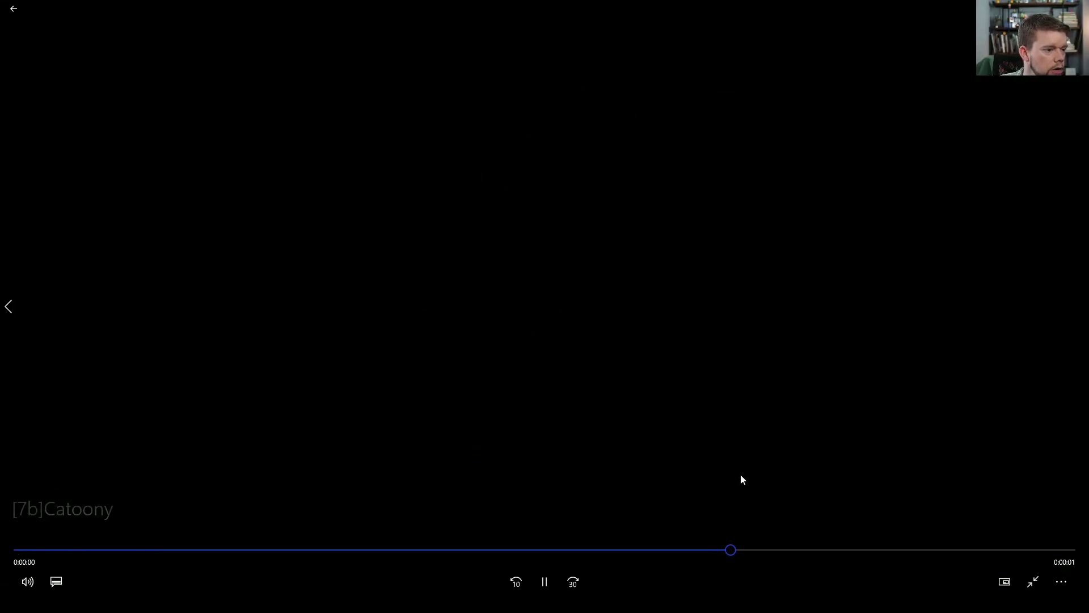
left_click_drag(576, 540, 460, 543)
key("alt+F4")
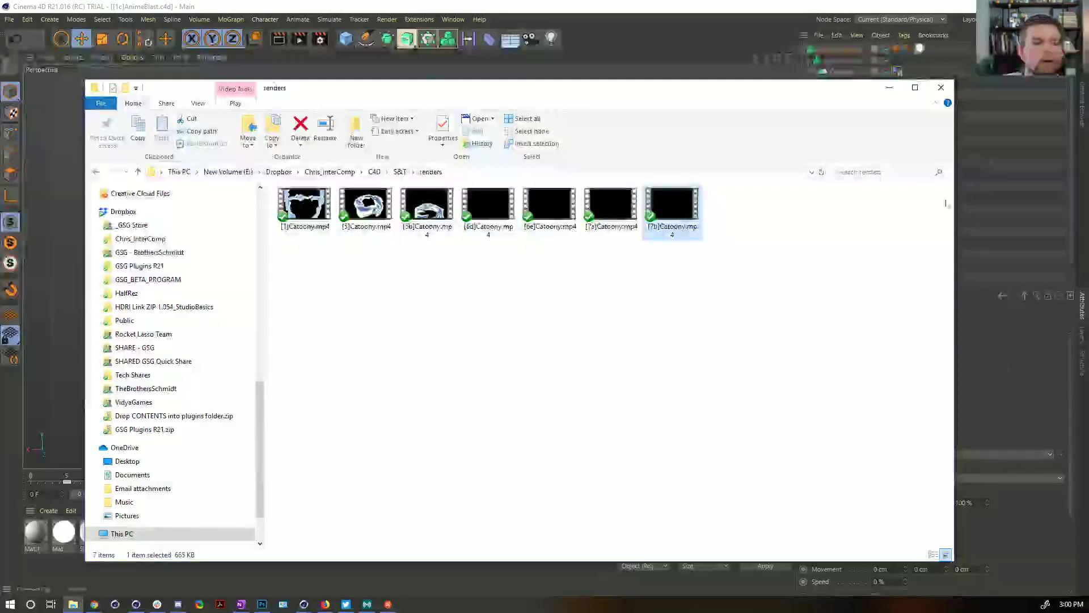
left_click(640, 317)
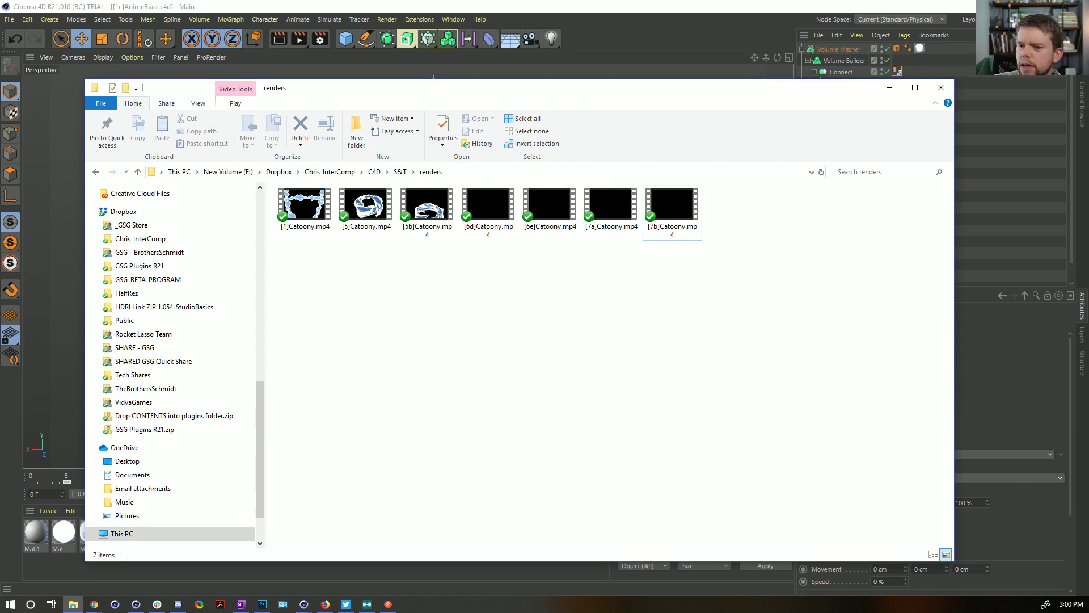
- Switch to Chrome, skim the "How the Powerball Drawing Happens" video, and pause on the ball close-up at 0:47
left_click(774, 32)
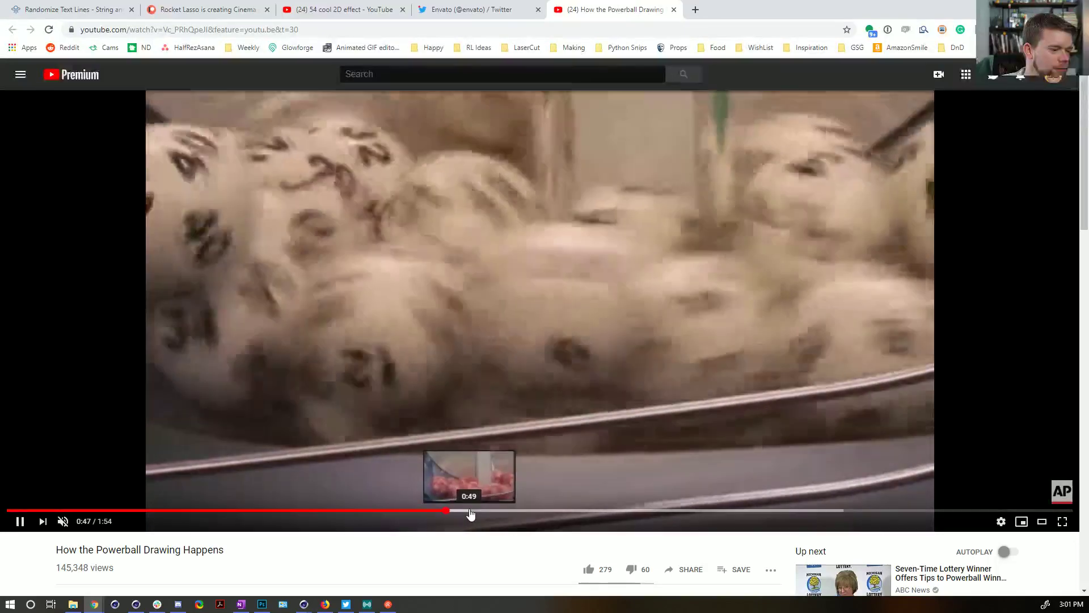
left_click_drag(470, 510, 739, 510)
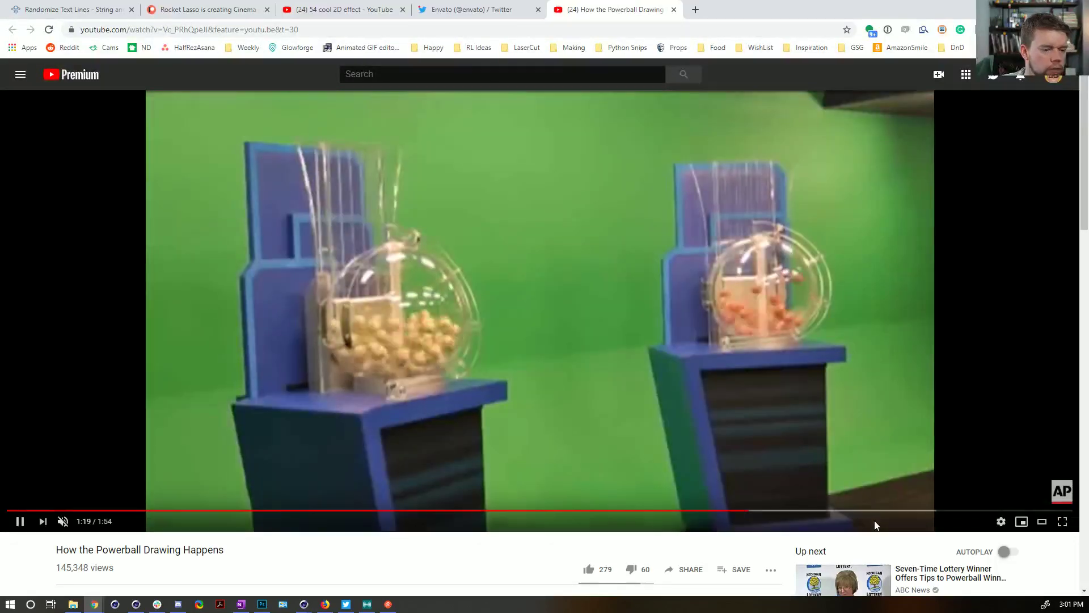
left_click(863, 511)
left_click_drag(886, 511, 446, 511)
left_click(537, 404)
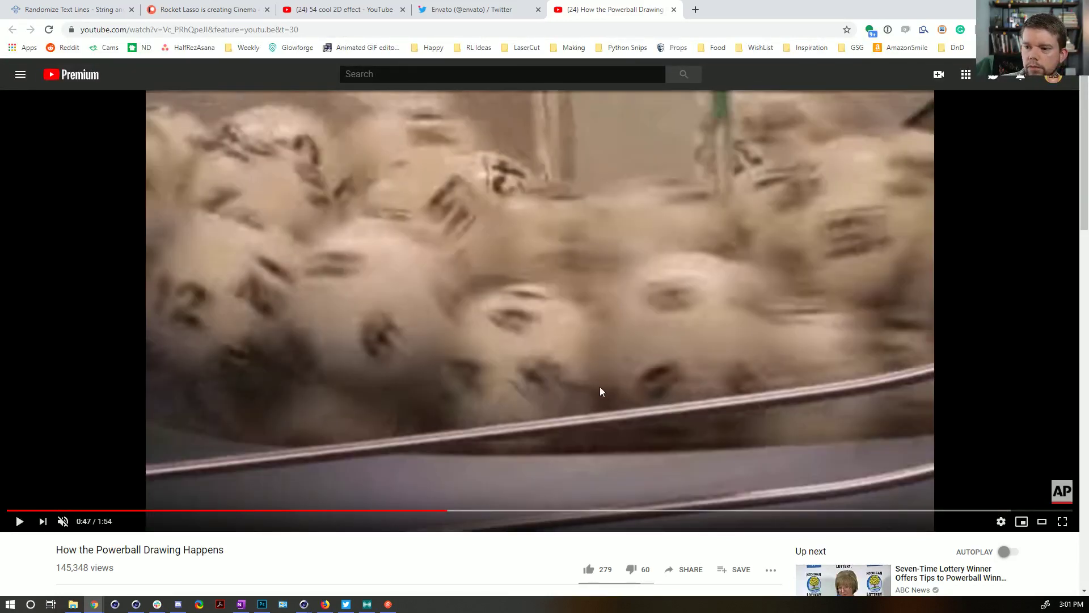
- Resume the Powerball video and find the wide shot of both ball machines around 1:23
left_click(542, 253)
left_click_drag(449, 510, 795, 517)
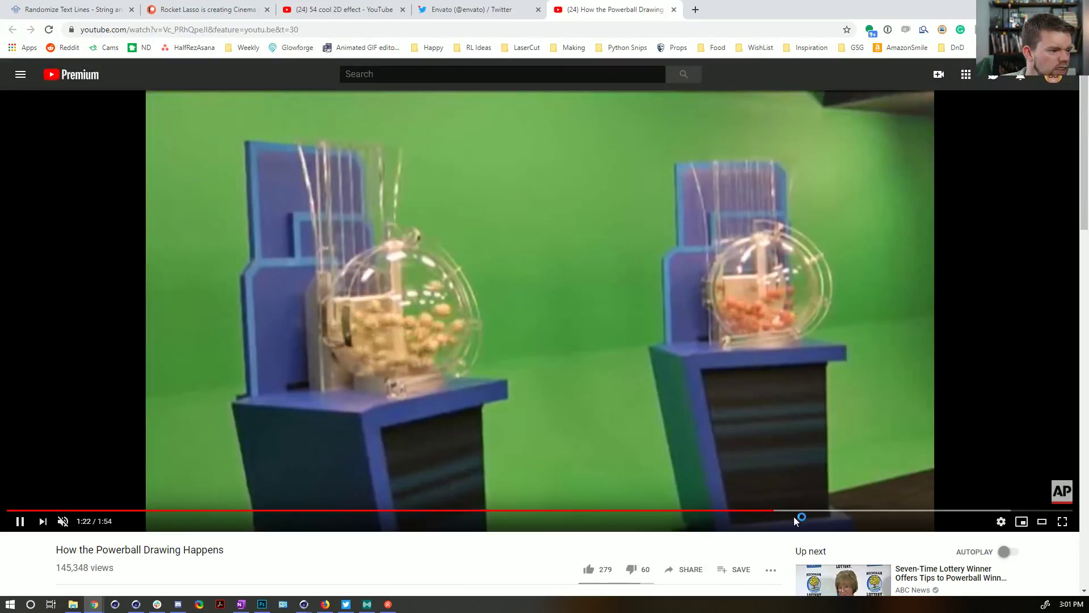
left_click(823, 517)
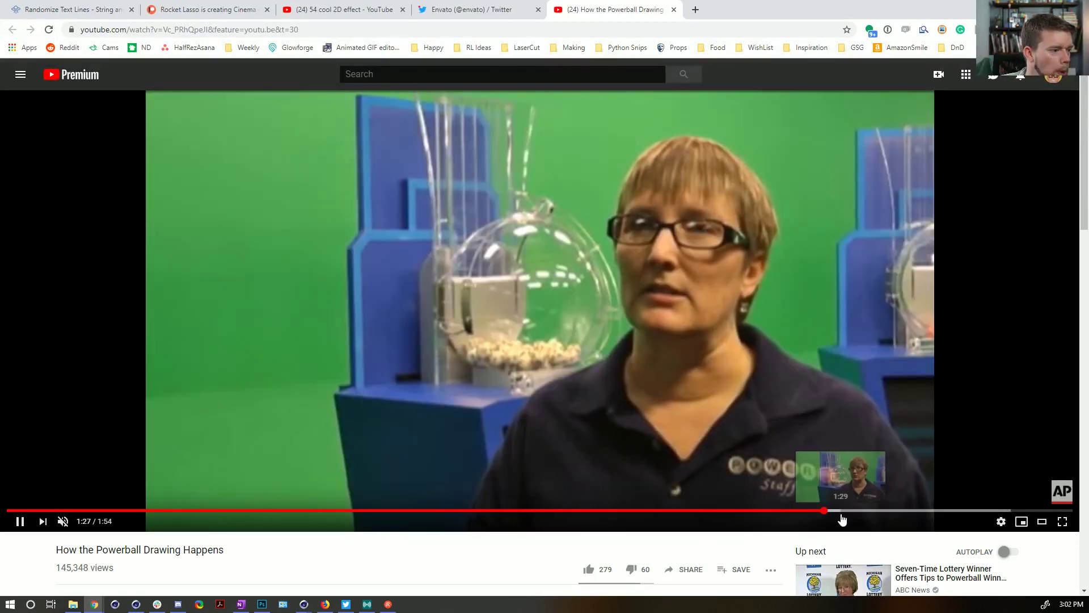
left_click(804, 515)
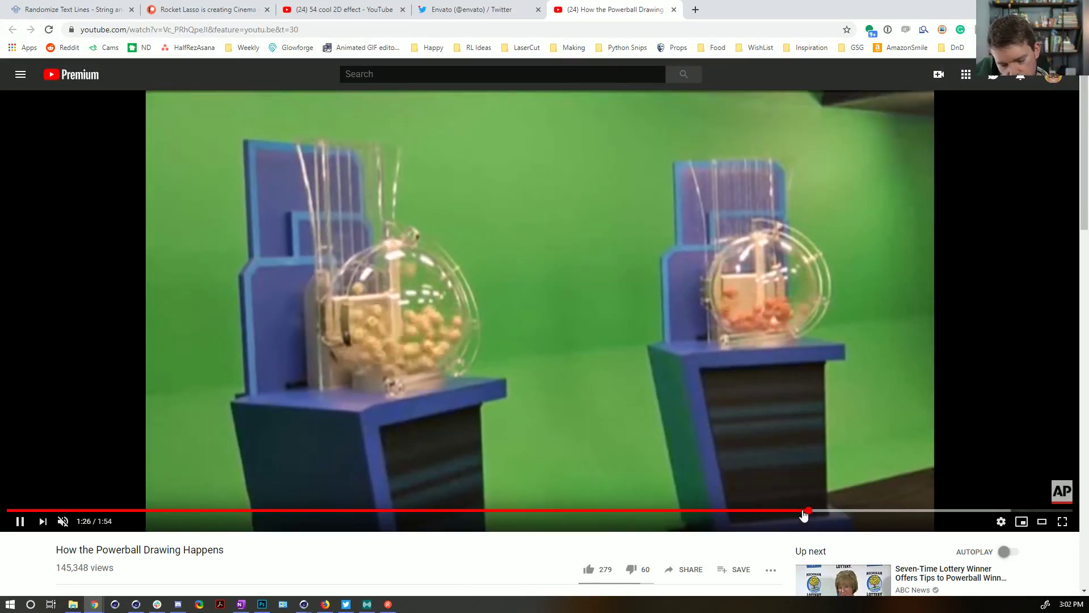
key("Left")
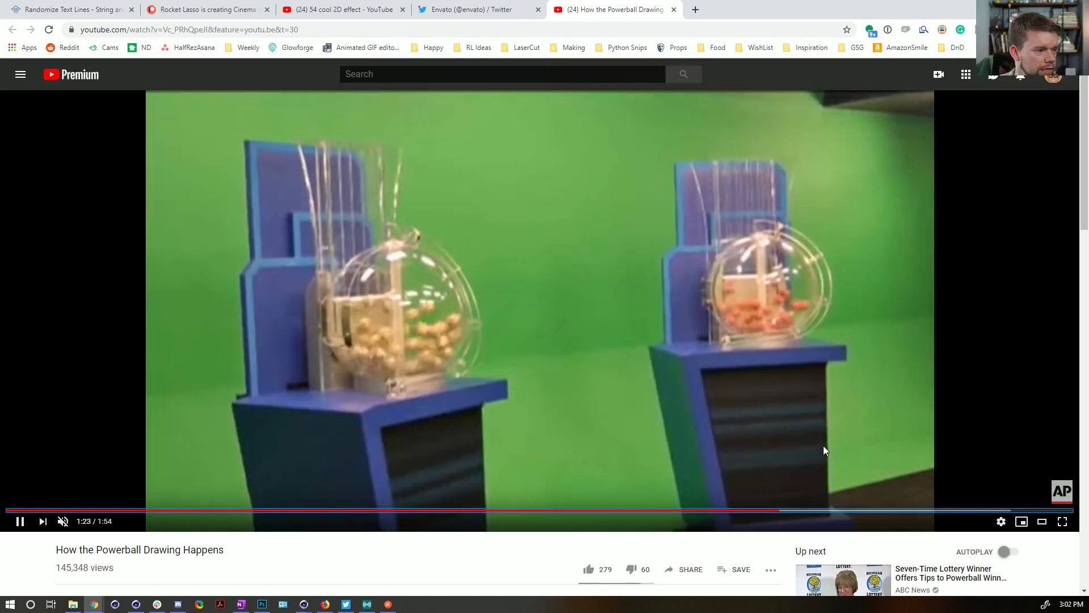
- Skip ahead to the interview at about 1:44, and step back to the tumbling-ball close-up near 1:10
key("l")
key("l")
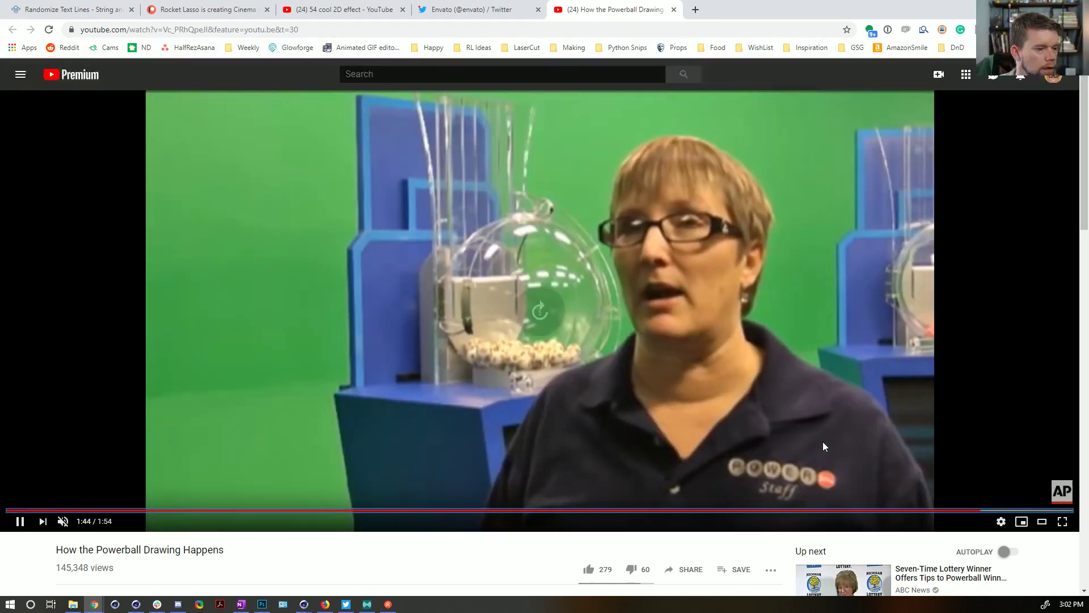
key("Left")
key("Left")
key("Left")
key("Left")
key("Left")
key("Left")
key("Left")
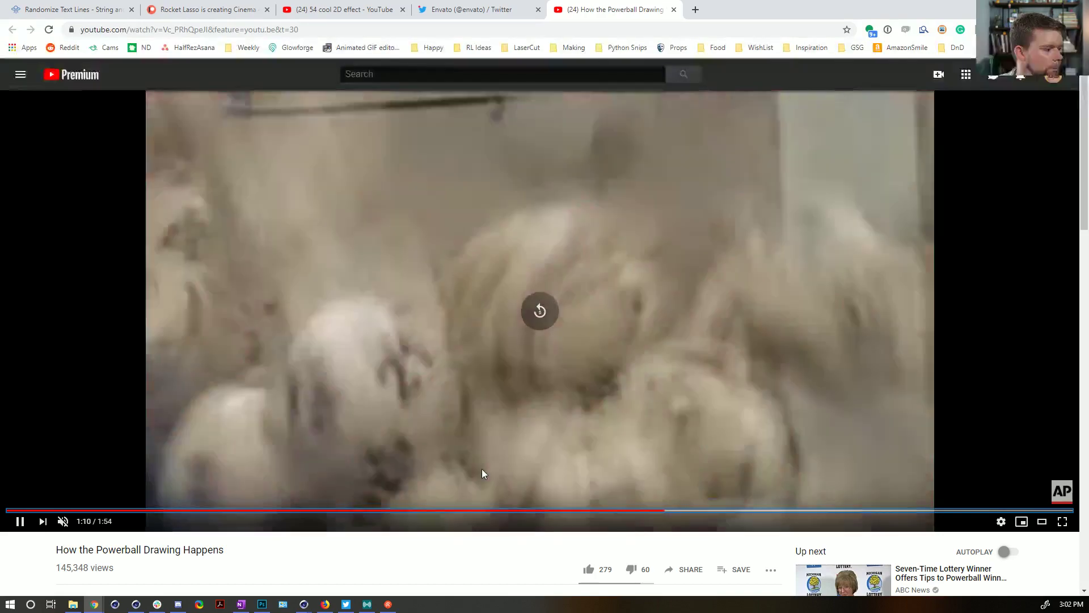
- Review the Powerball video's ball close-ups back to about 0:41, skip ahead to 1:44, and close the video
key("Left")
key("Left")
key("Left")
key("Left")
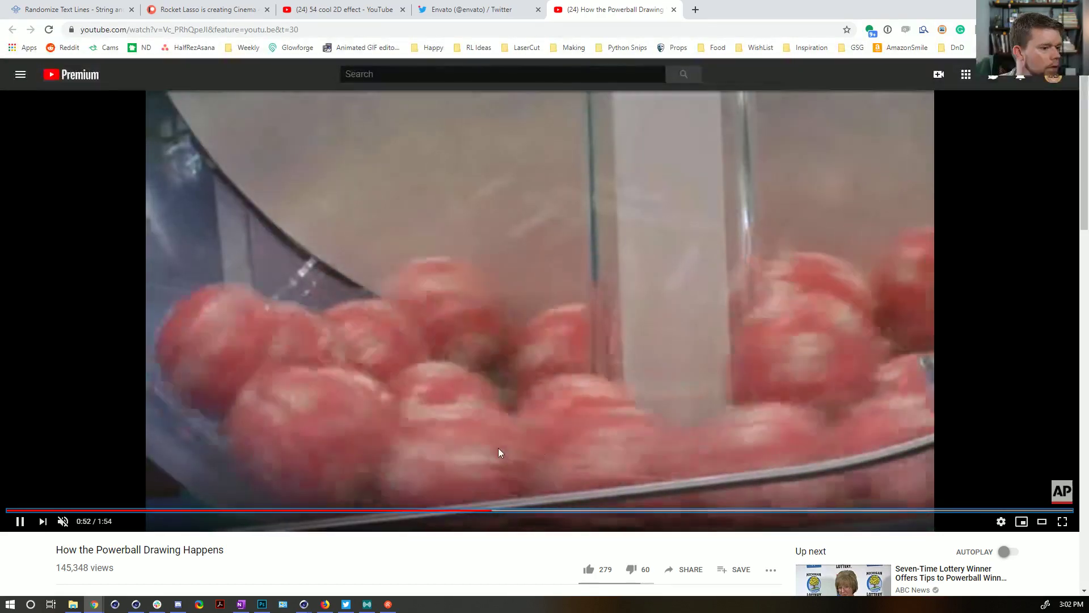
key("Left")
key("Left")
key("Left")
key("Left")
key("Left")
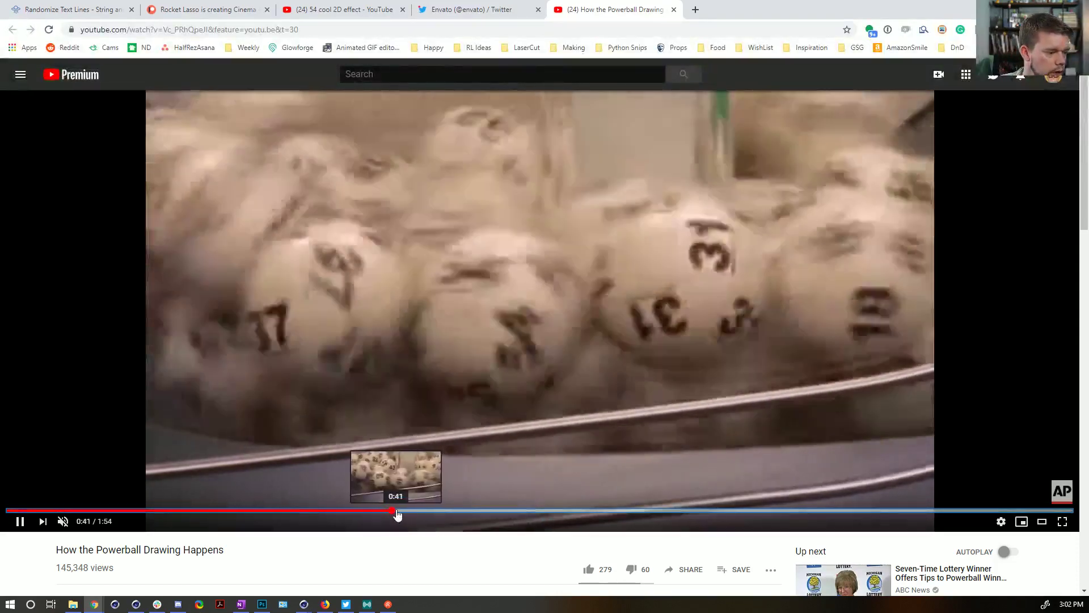
left_click_drag(400, 511, 981, 515)
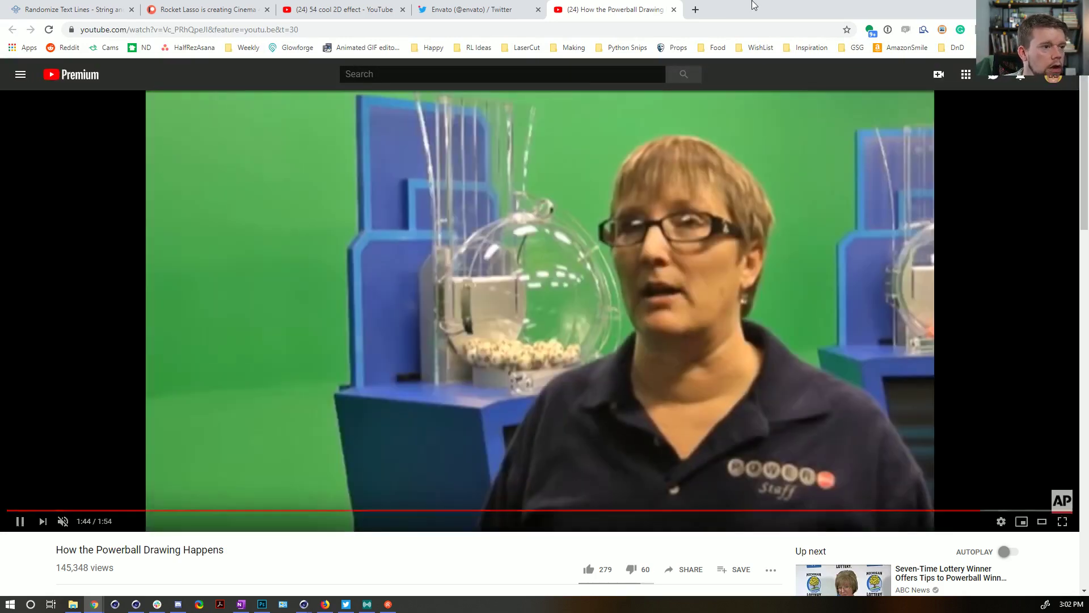
left_click(675, 10)
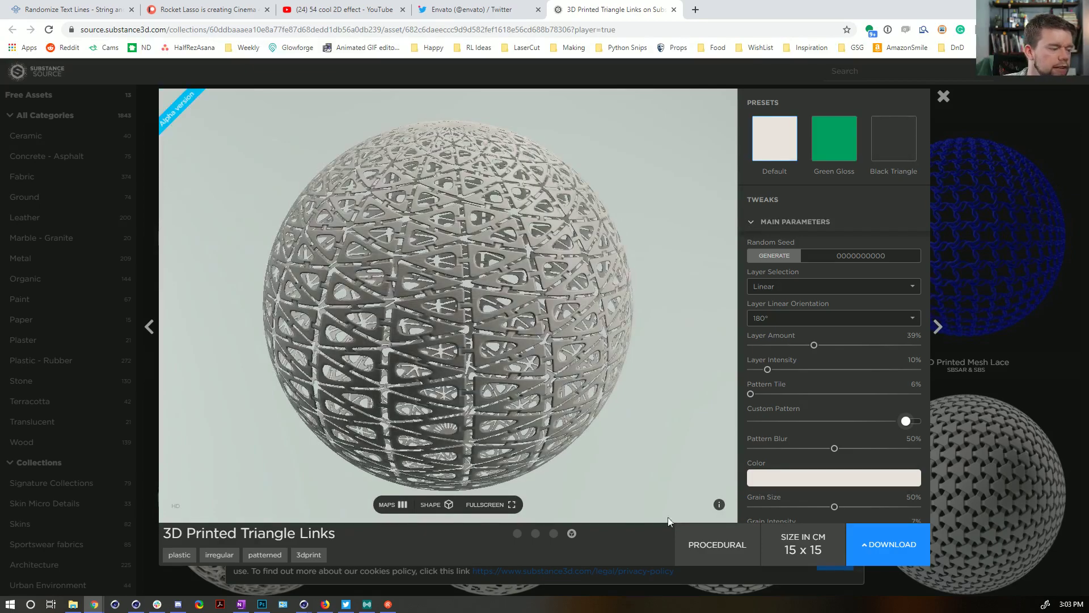
- Rotate the 3D Printed Triangle Links material preview and browse its images to the Black triangle and Green gloss presets
left_click_drag(567, 221, 468, 226)
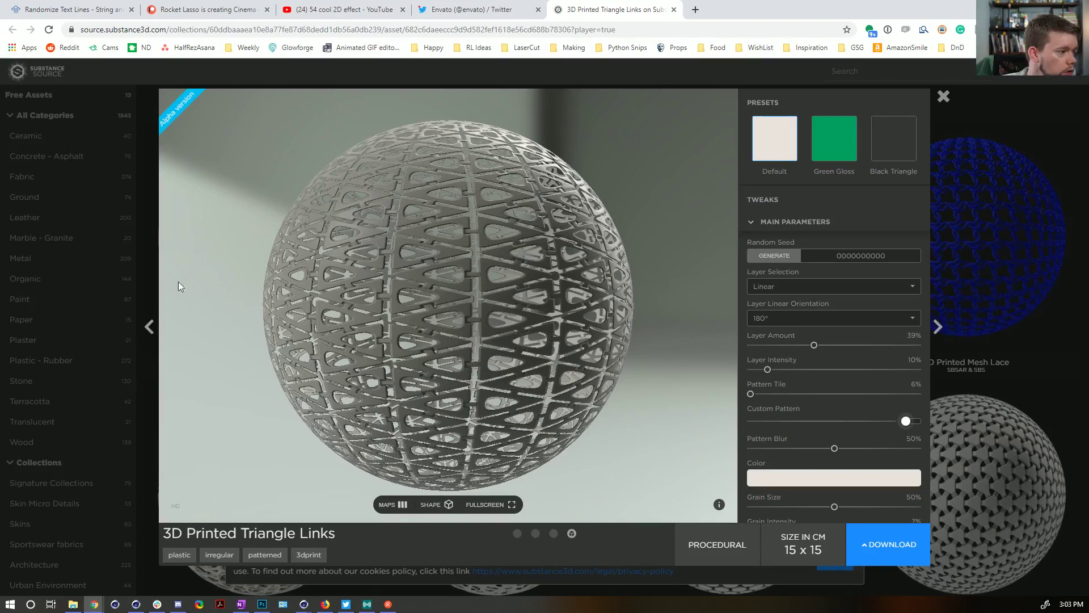
left_click(148, 327)
left_click(149, 326)
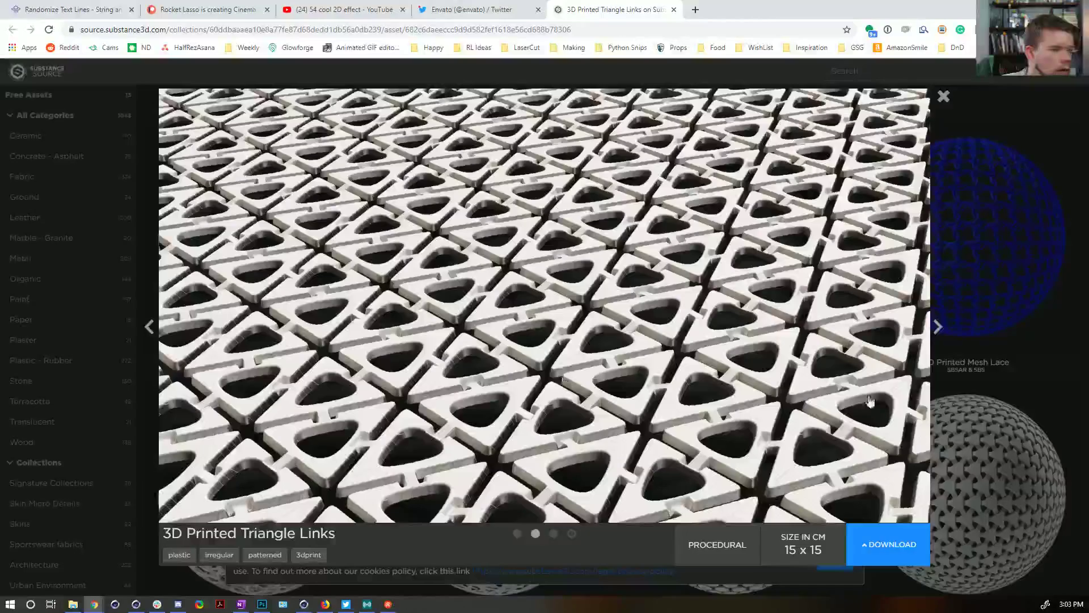
left_click(938, 328)
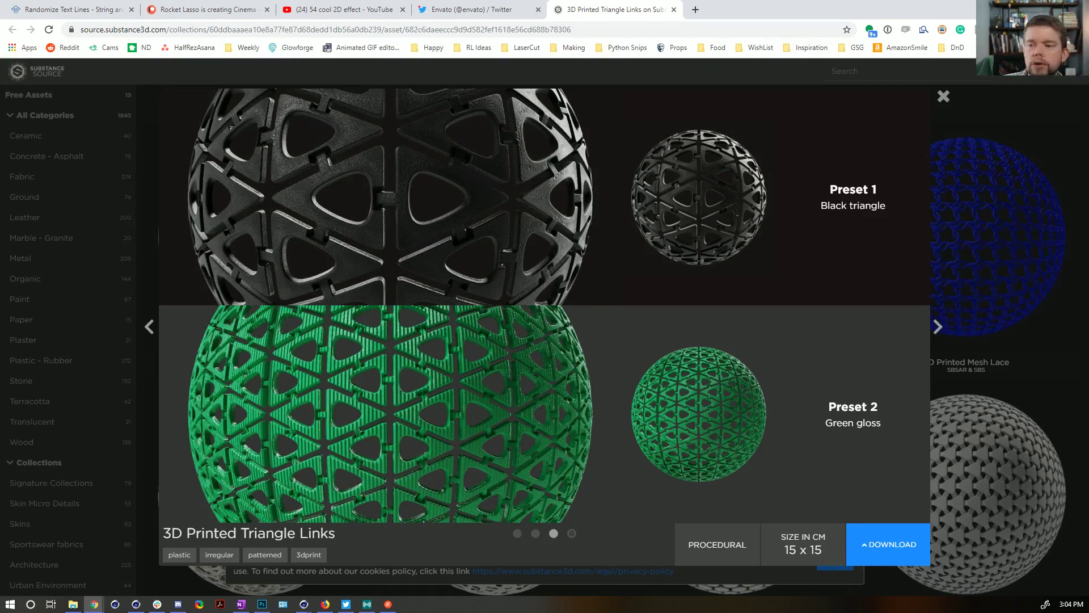
- Switch to Cinema 4D and, in a new project, add a Polygon primitive with the Triangle option enabled
key("alt+Tab")
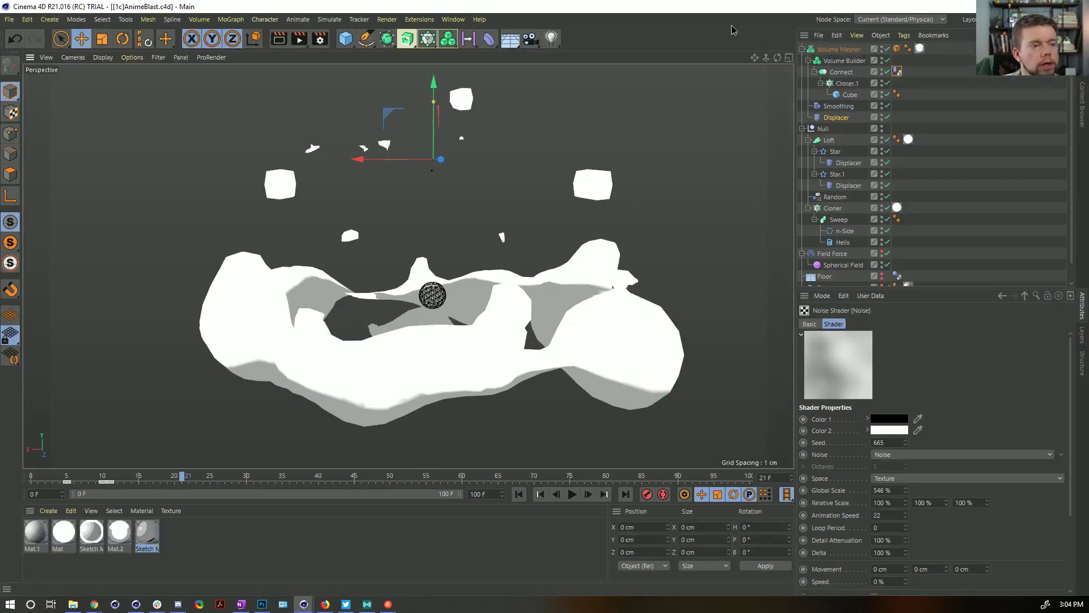
key("ctrl+n")
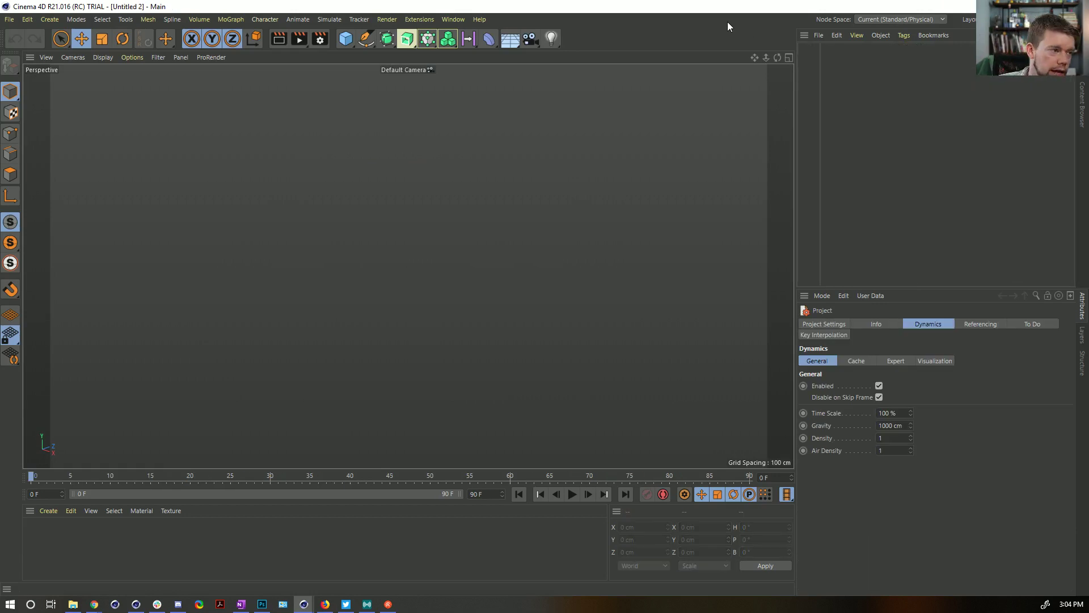
left_click(341, 42)
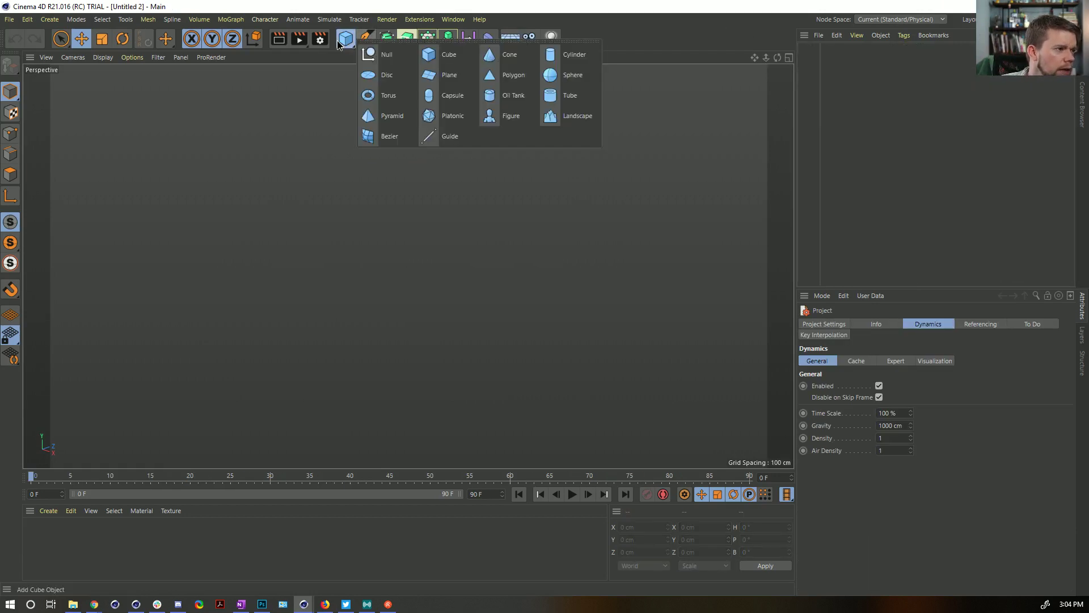
left_click(513, 79)
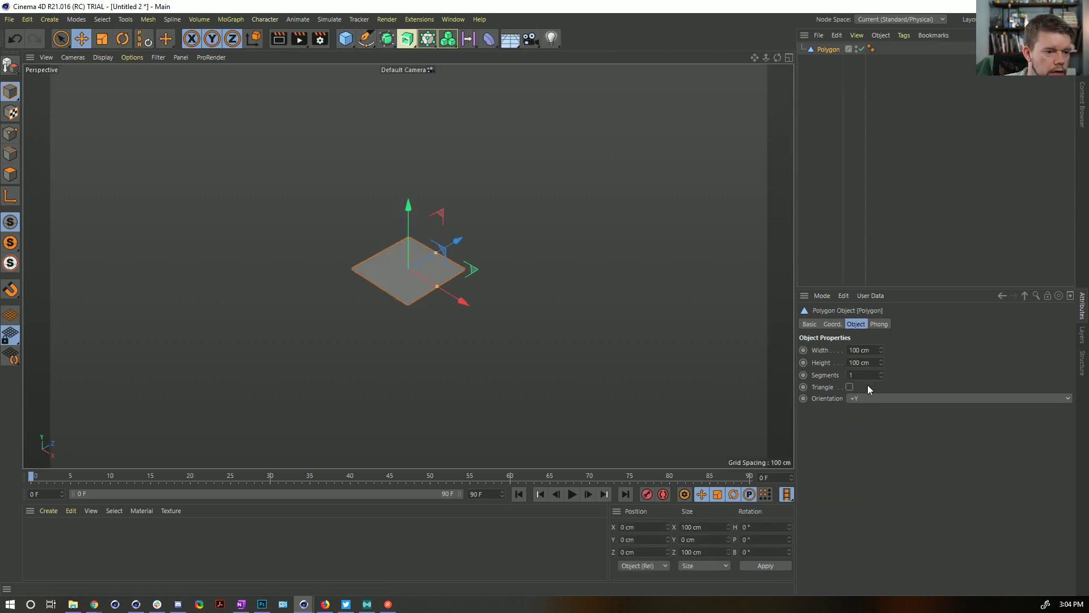
left_click(850, 387)
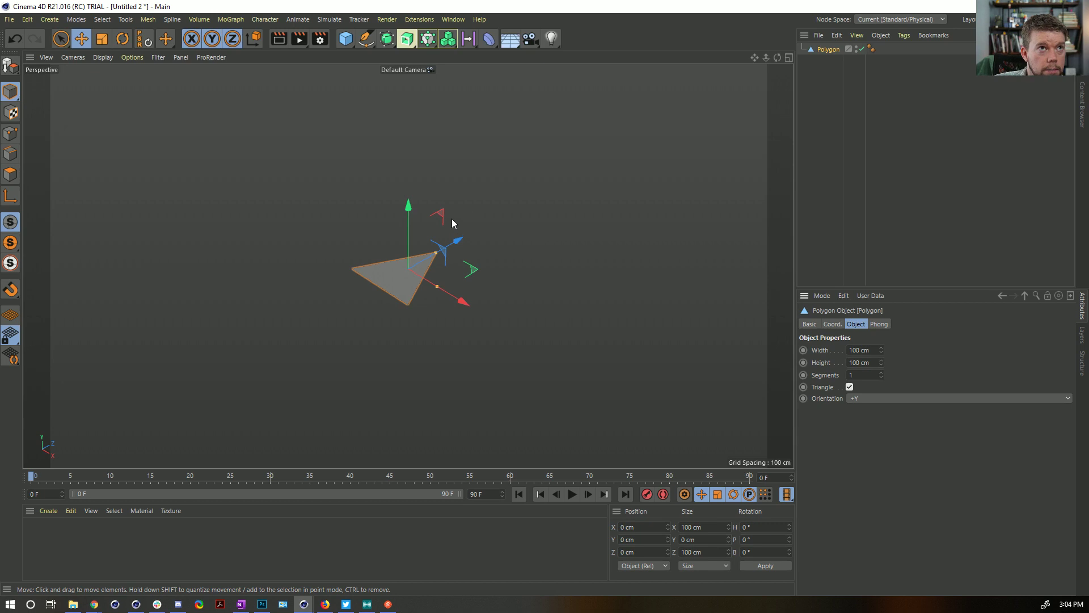
- Scale the triangle polygon up to about 582 cm wide and high, and set its segments to 19
key("t")
left_click_drag(246, 414, 505, 329)
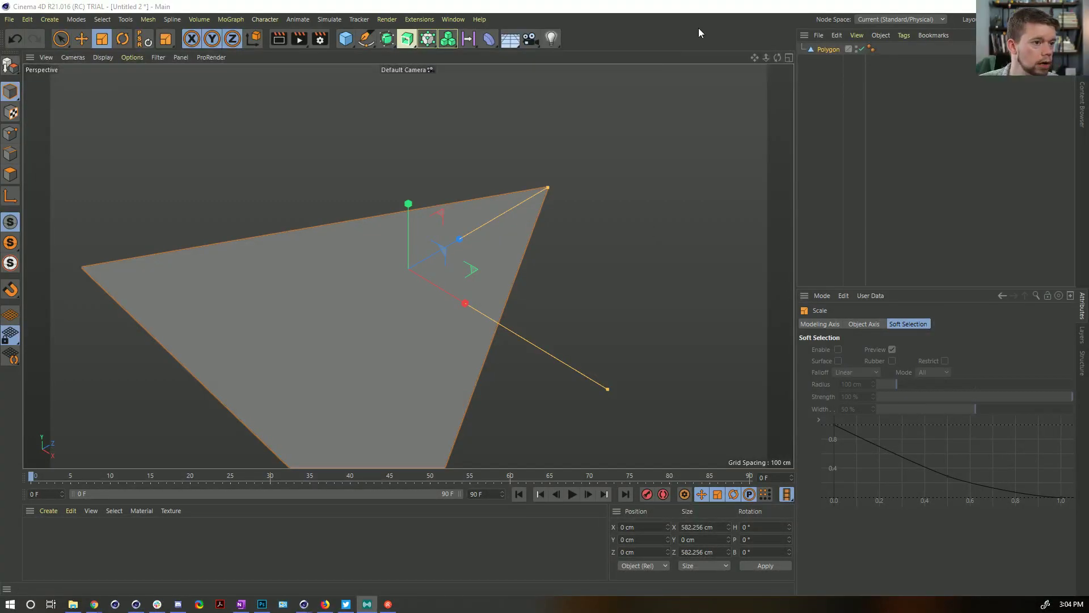
left_click(828, 49)
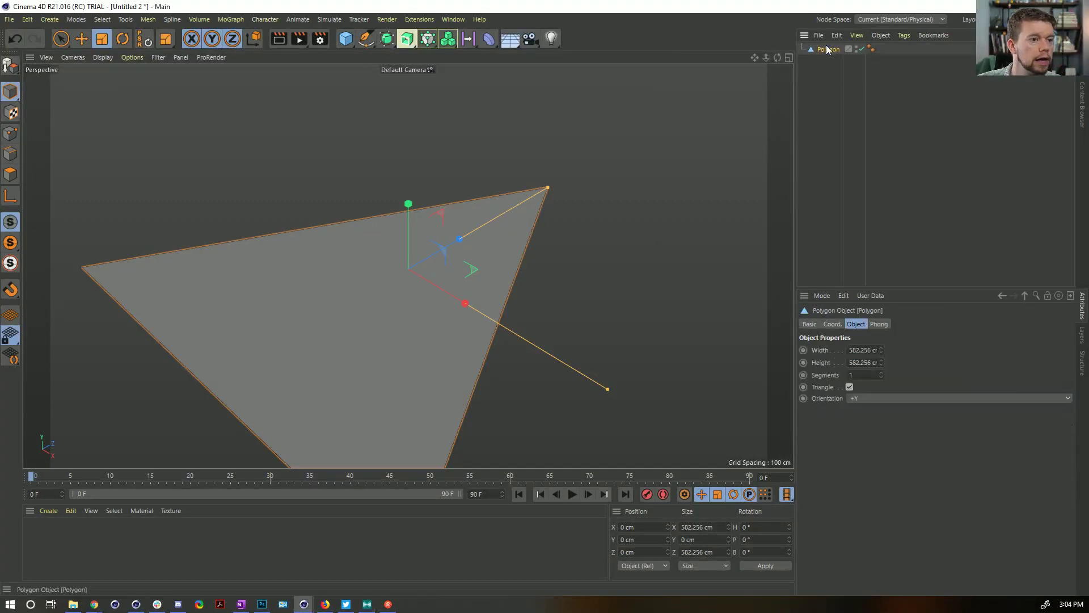
mouse_move(883, 375)
left_mouse_down()
mouse_move(914, 375)
mouse_move(885, 374)
mouse_move(904, 375)
left_mouse_up()
- Display the triangle's subdivision mesh as Wireframe in the Top view
middle_click_drag(383, 281, 488, 202, "alt")
left_click_drag(488, 202, 499, 266, "alt")
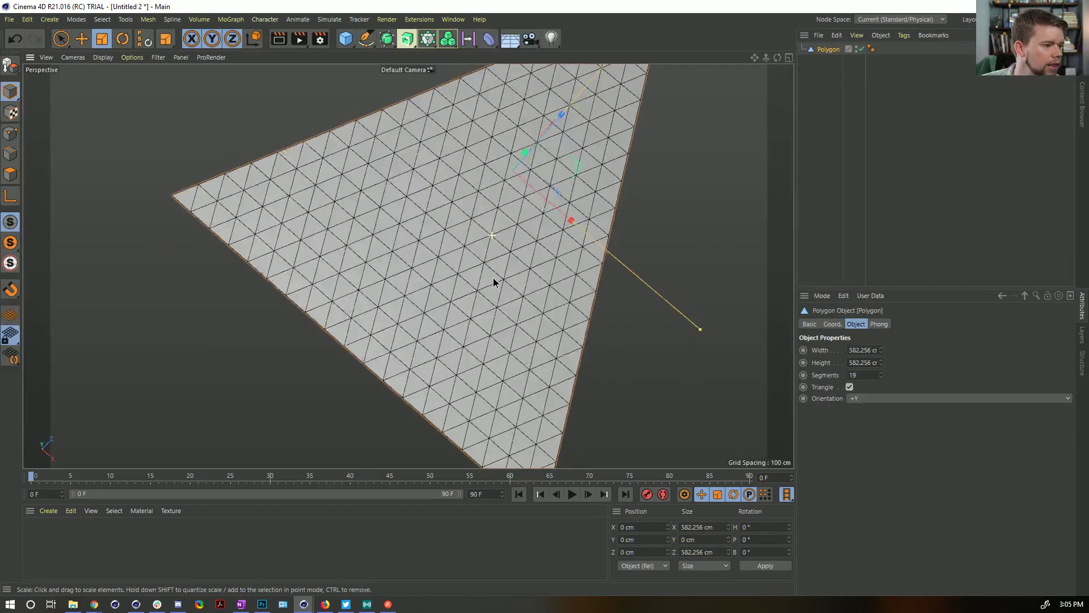
scroll(469, 244, "up", 10)
scroll(484, 237, "down", 10)
scroll(526, 170, "up", 8)
scroll(511, 182, "down", 8)
left_click_drag(502, 244, 442, 310, "alt")
middle_click(584, 164)
middle_click(584, 165)
scroll(583, 165, "down", 1)
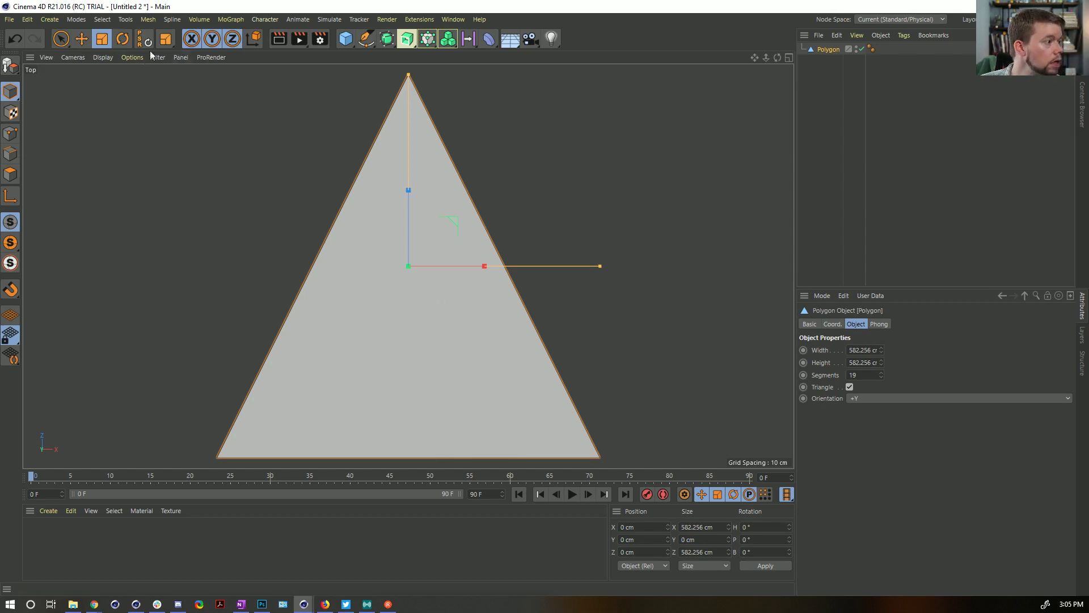
left_click(131, 58)
mouse_move(112, 56)
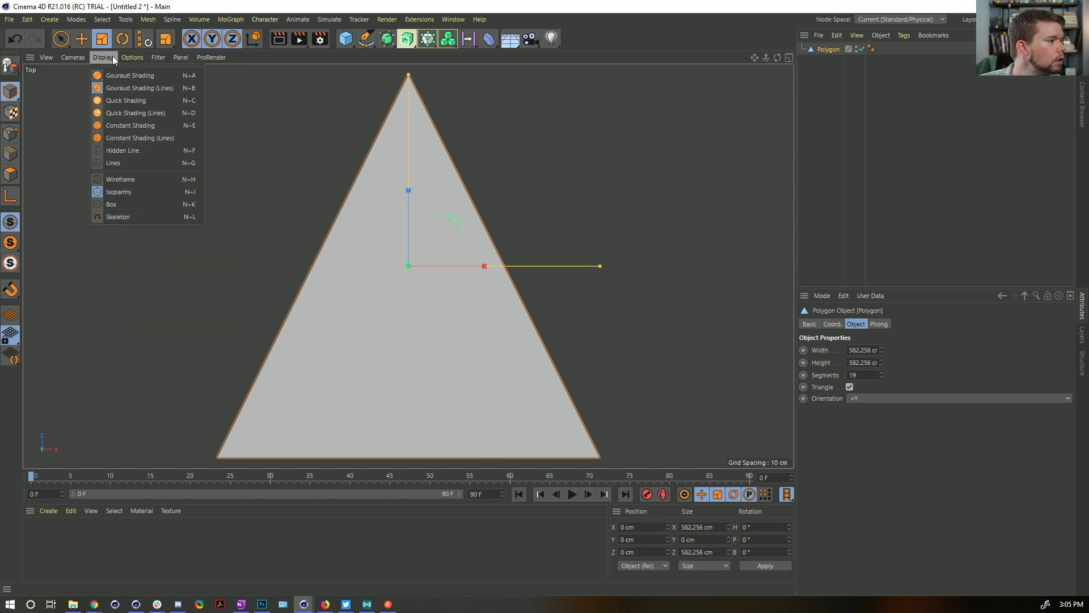
left_click(114, 164)
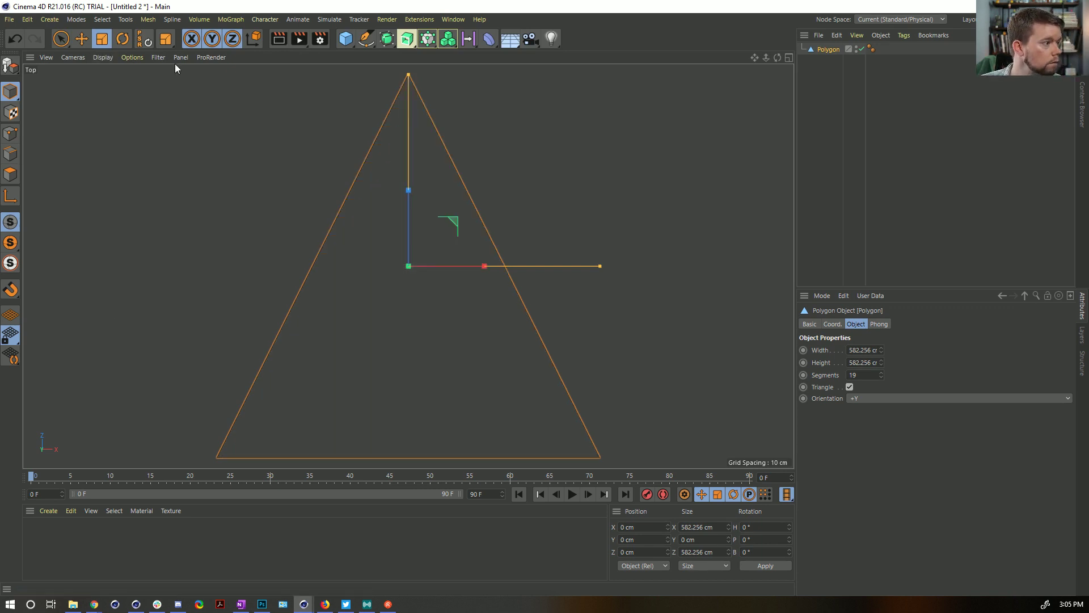
left_click(135, 58)
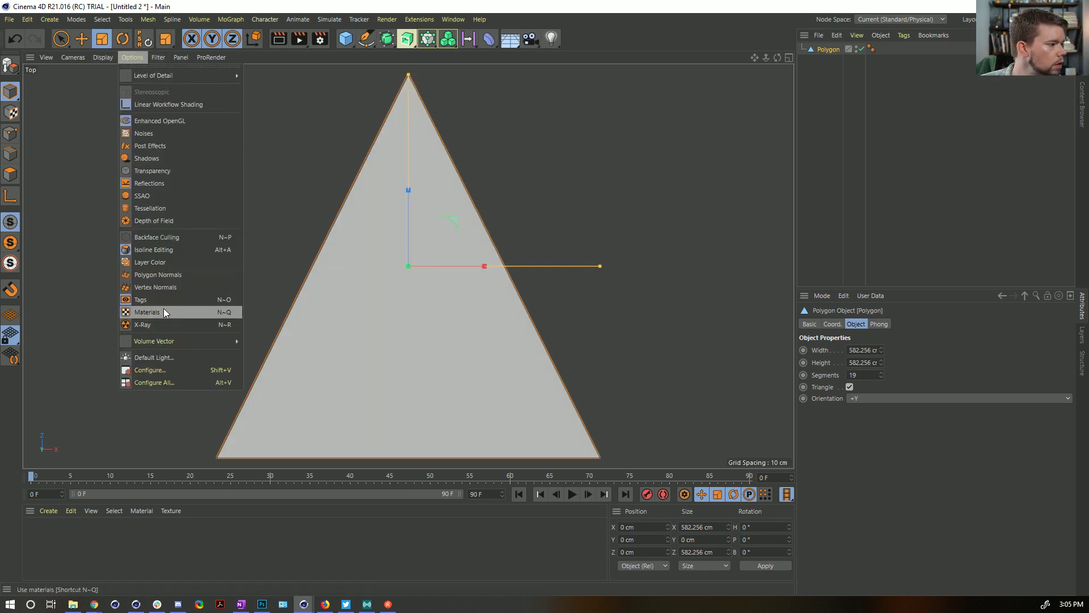
mouse_move(94, 55)
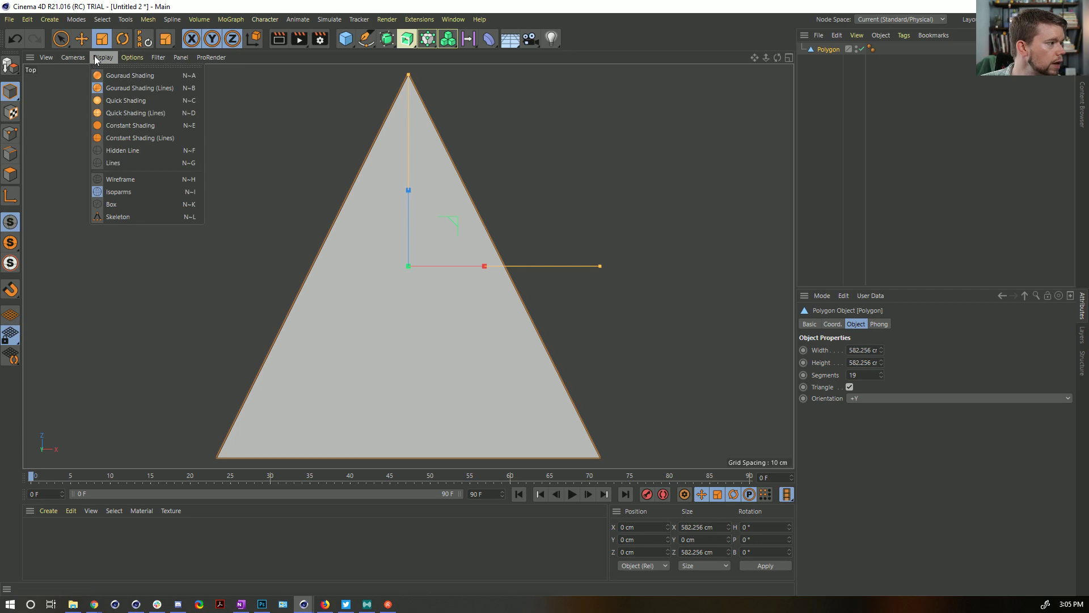
left_click(127, 178)
- Reduce the triangle's height to about 488 cm from the Top view, and inspect its mesh in the Perspective view
scroll(458, 264, "up", 3)
scroll(454, 266, "up", 5)
scroll(434, 273, "down", 11)
scroll(430, 256, "up", 4)
scroll(432, 165, "down", 4)
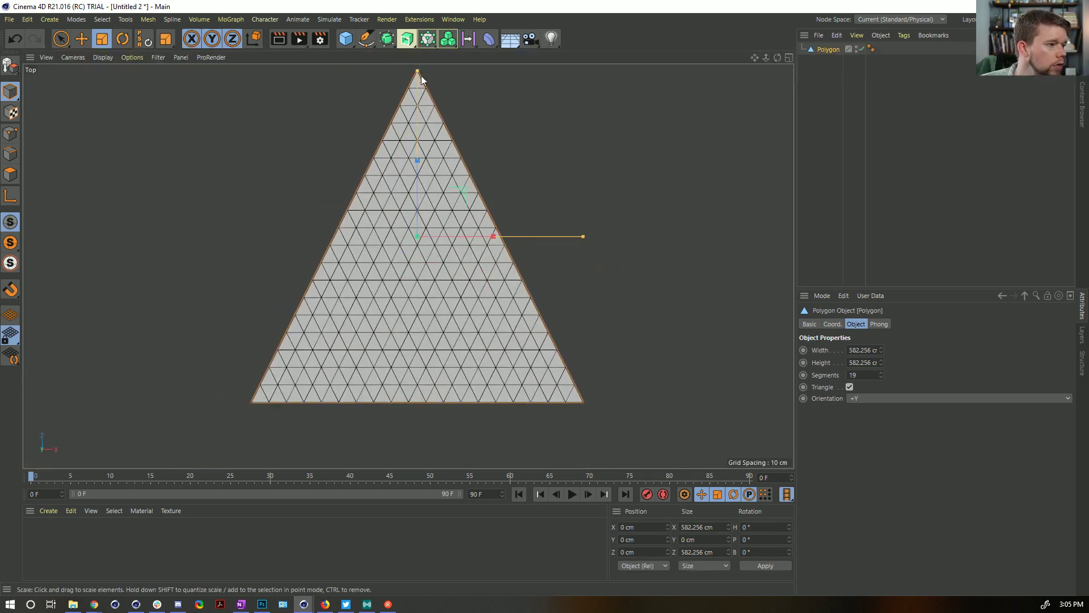
left_click_drag(418, 72, 408, 103)
middle_click(421, 180)
middle_click(380, 244)
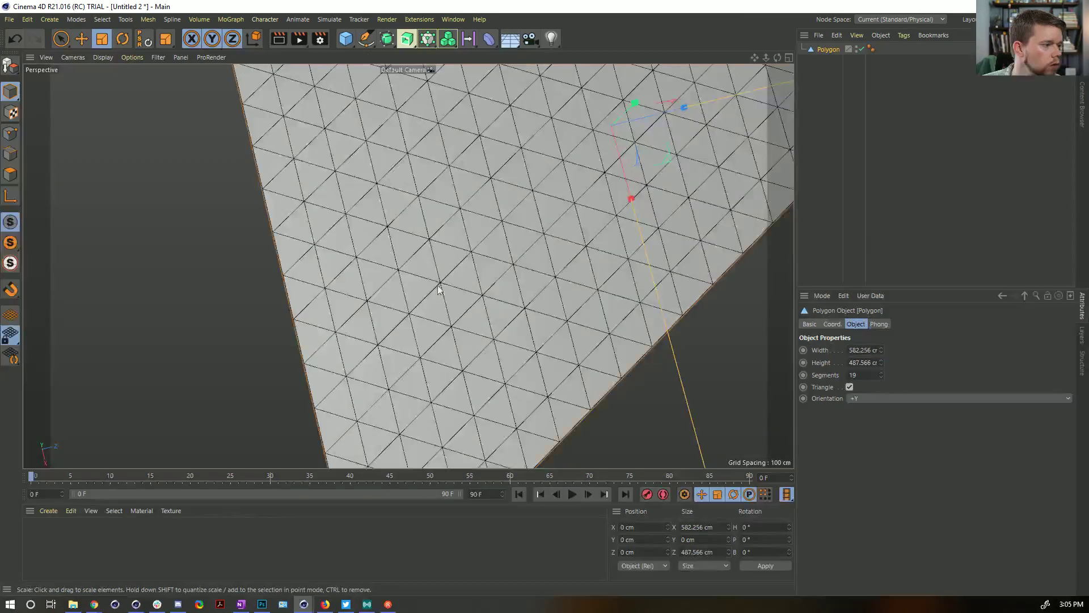
scroll(379, 244, "down", 5)
left_click_drag(469, 299, 515, 294, "alt")
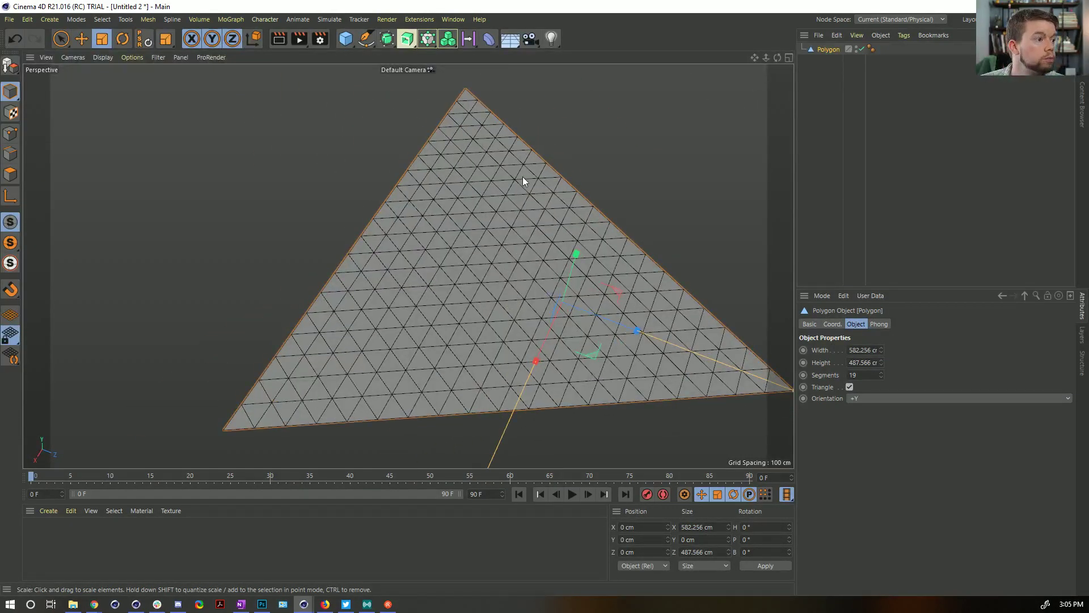
- Add and delete a Floor object, and apply a Soft Body simulation tag to the triangle polygon
left_click(510, 40)
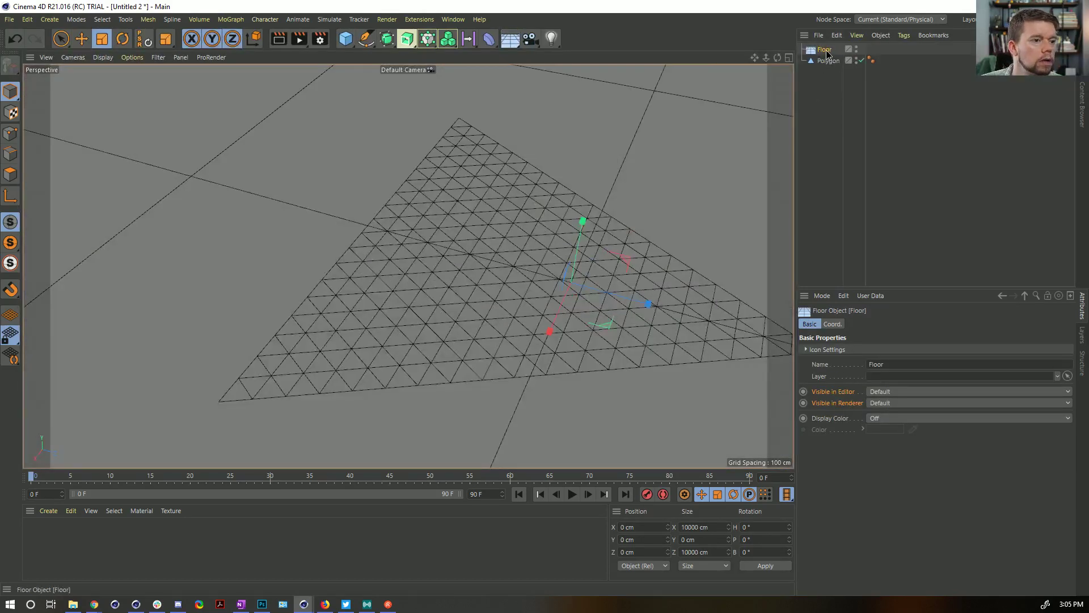
key("Delete")
left_click(827, 50)
right_click(828, 51)
mouse_move(873, 183)
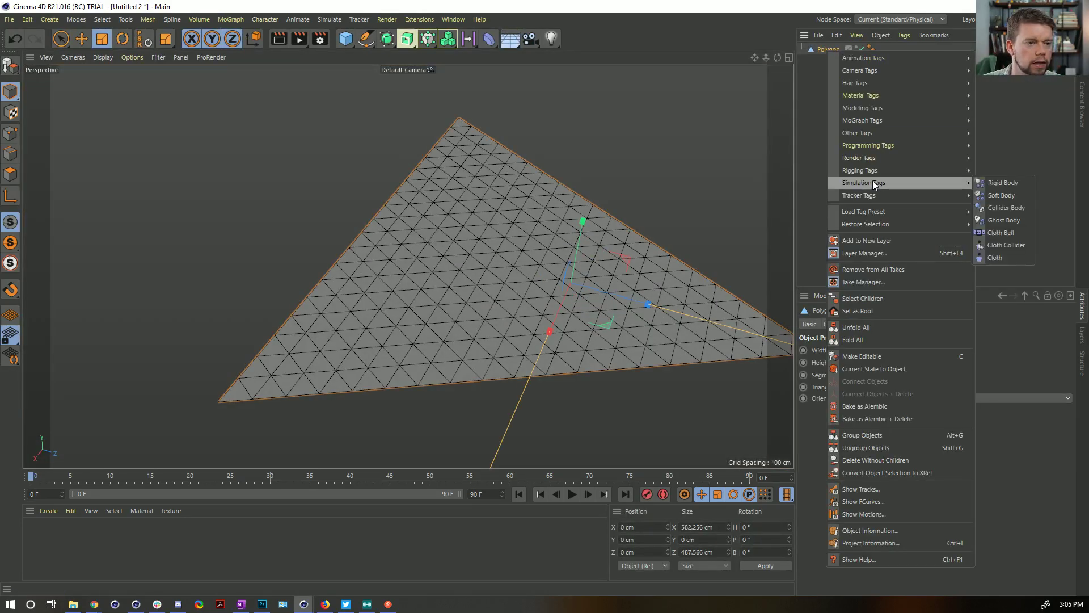
left_click(1016, 196)
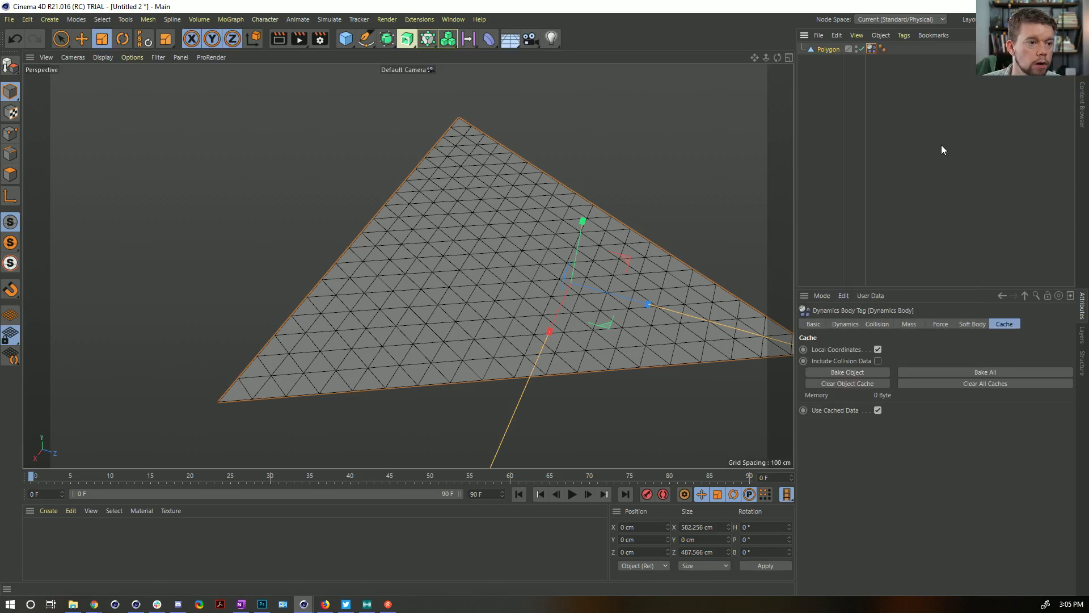
- Set the gravity in the project's general dynamics settings to 0 cm
left_click(828, 51)
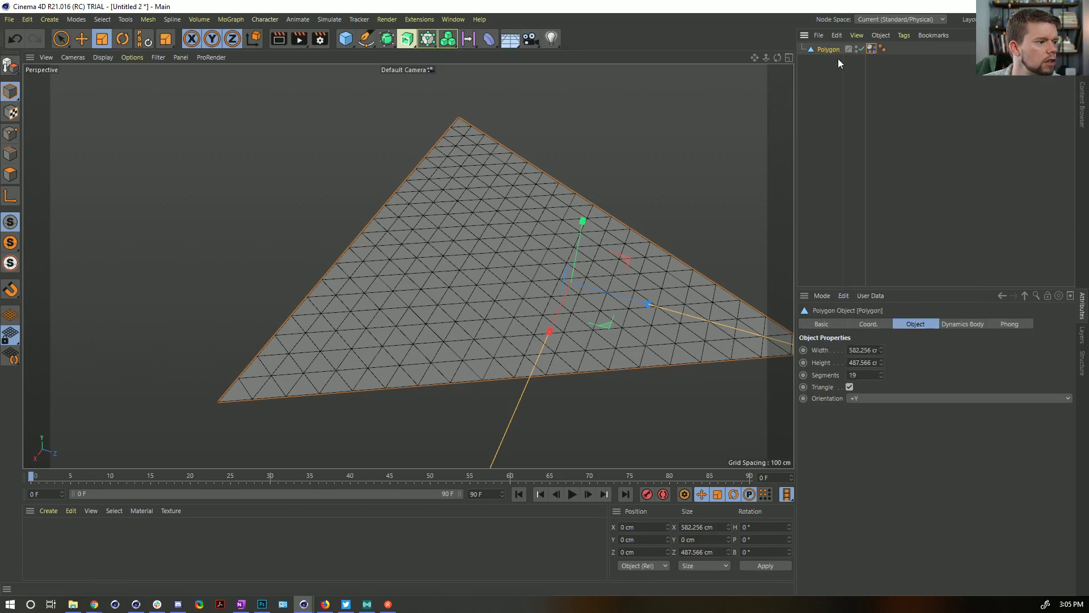
left_click(871, 49)
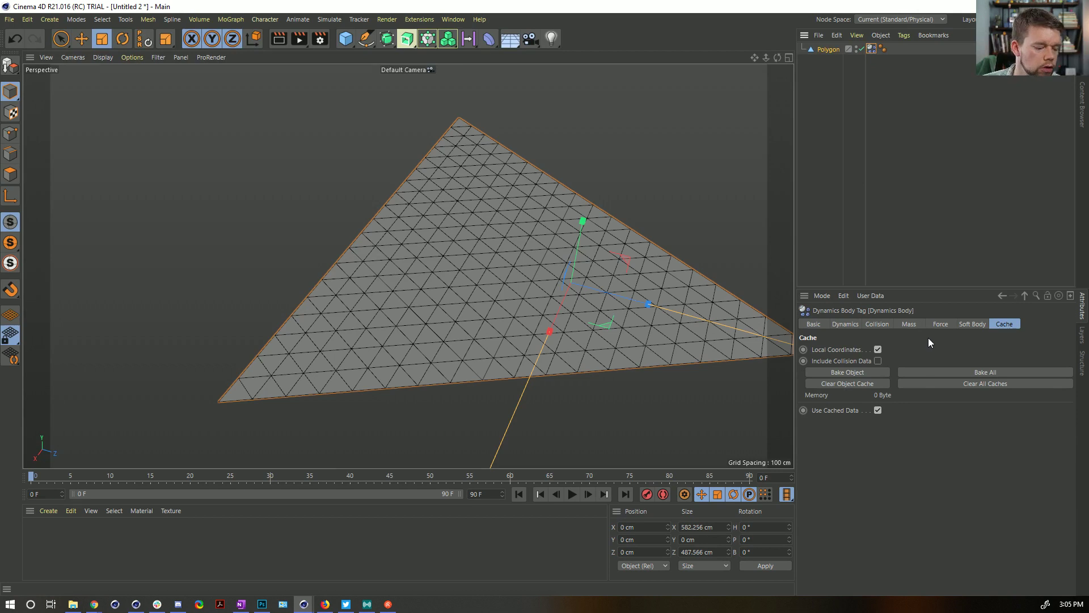
key("ctrl+d")
left_click(897, 361)
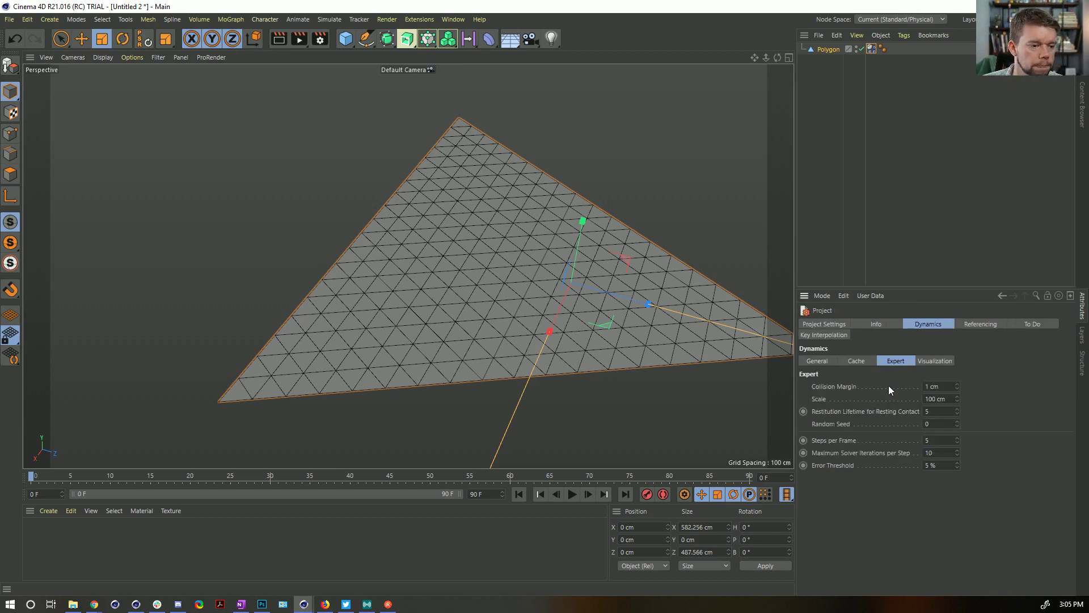
left_click(818, 362)
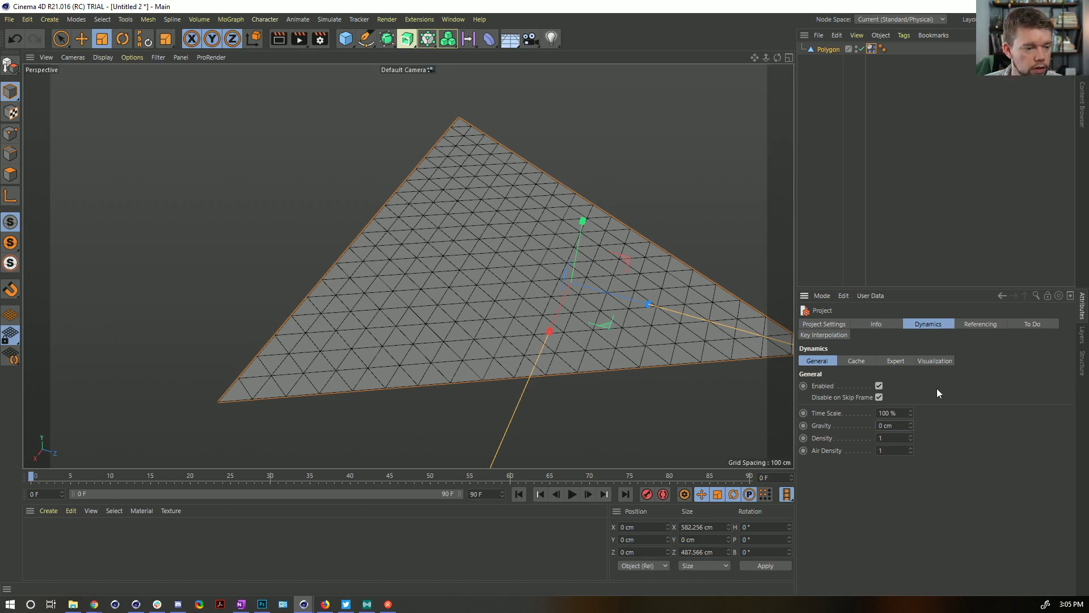
- Set the triangle's soft body springs to Shear 500 and Flexion 0
left_click(871, 49)
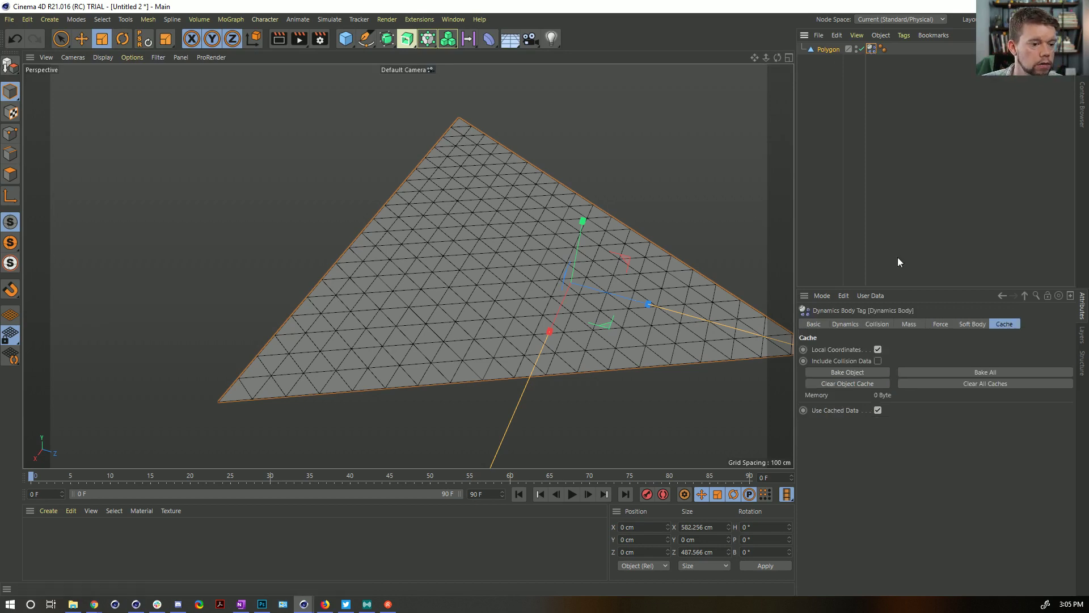
left_click(874, 324)
left_click(972, 323)
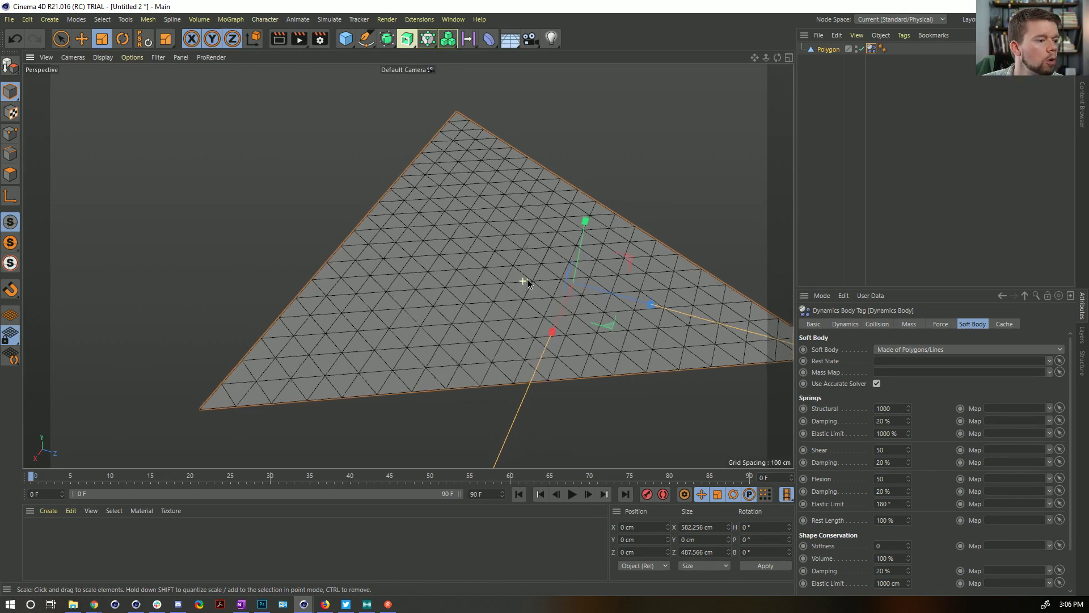
left_click_drag(527, 278, 567, 267, "alt")
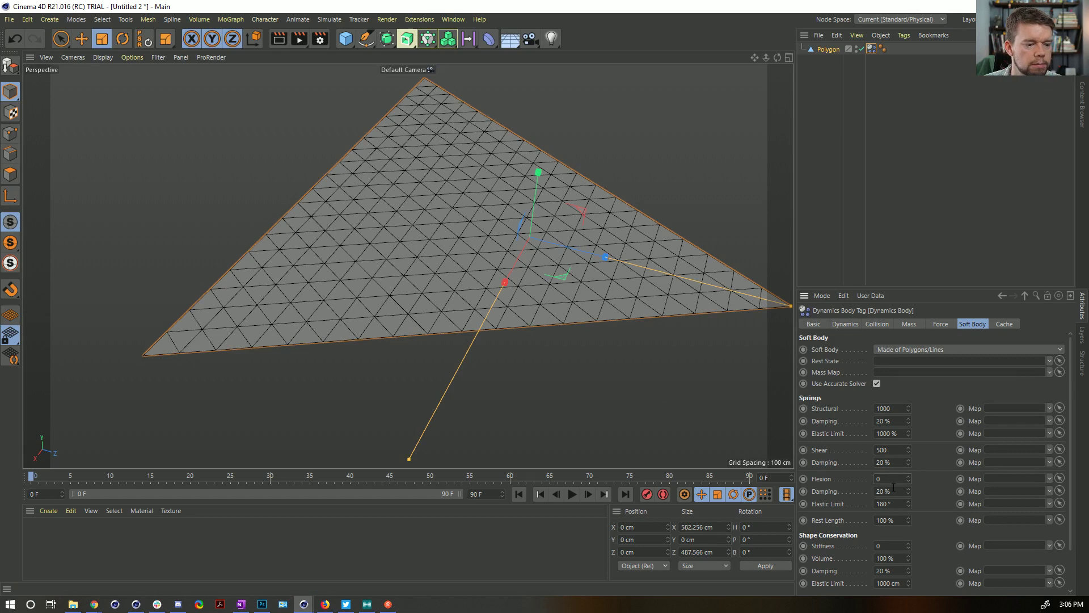
- Add a Field Force object to the scene and give it a Spherical Field
right_click_drag(601, 144, 563, 150, "alt")
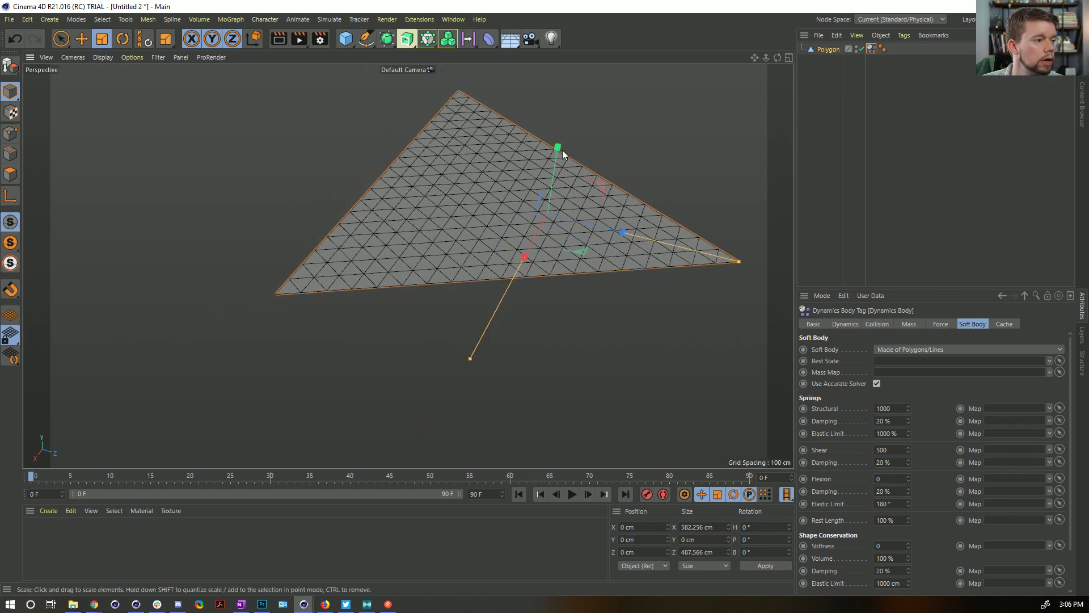
middle_click_drag(513, 149, 500, 174, "alt")
left_click_drag(441, 95, 436, 75, "alt")
right_click_drag(535, 120, 508, 143, "alt")
middle_click_drag(508, 143, 484, 192, "alt")
left_click_drag(484, 193, 478, 213, "alt")
left_click(329, 19)
mouse_move(365, 98)
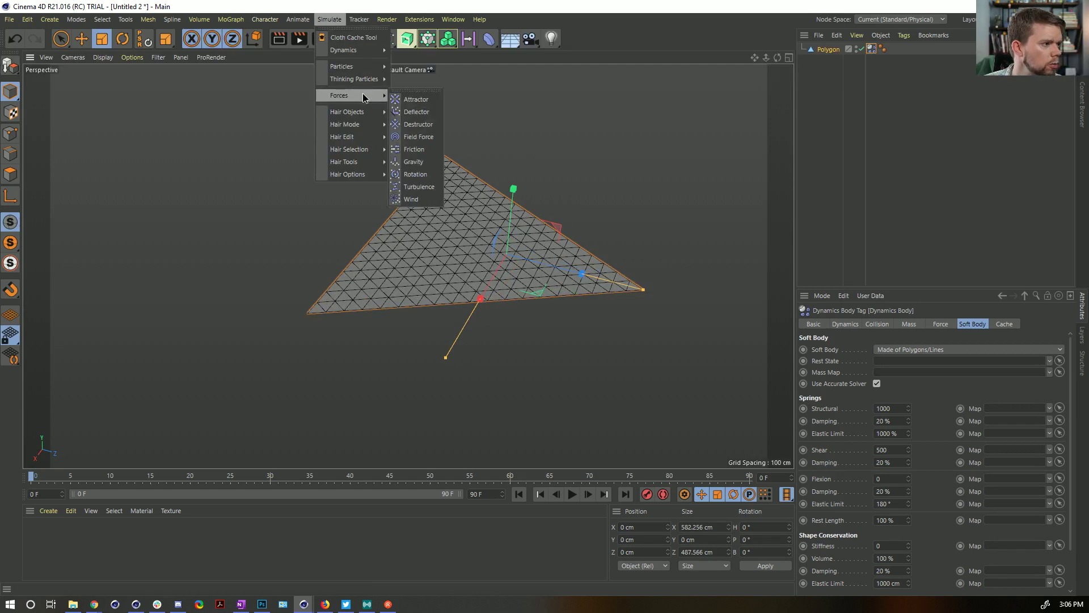
left_click(418, 136)
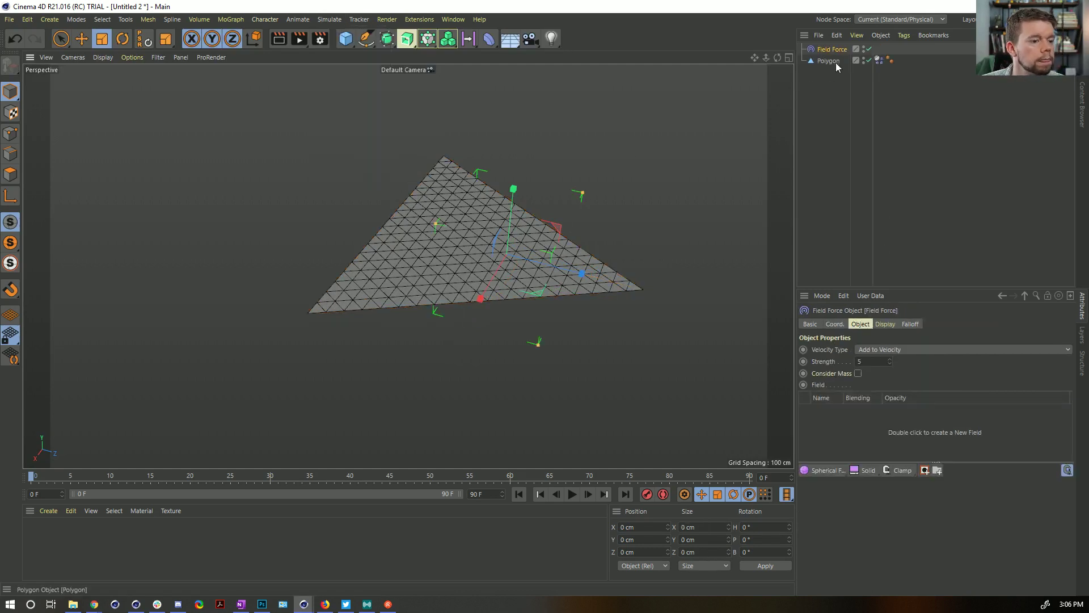
left_click(831, 471)
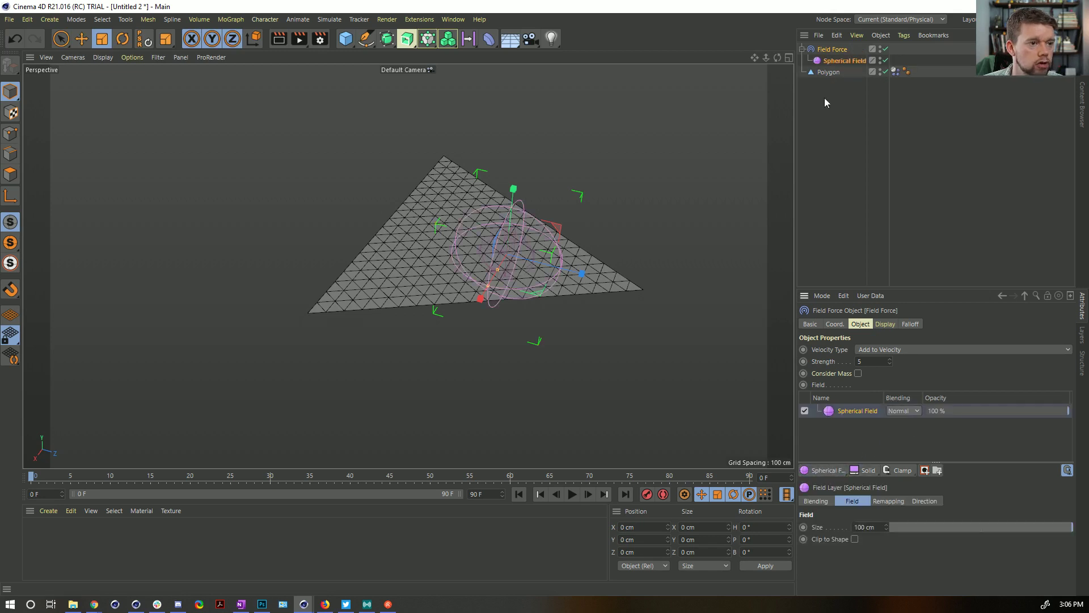
- Scale the Spherical Field up to a size of about 601.5 cm so it encloses the triangle
left_click(831, 66)
key("t")
left_click_drag(279, 300, 434, 245)
left_click(832, 49)
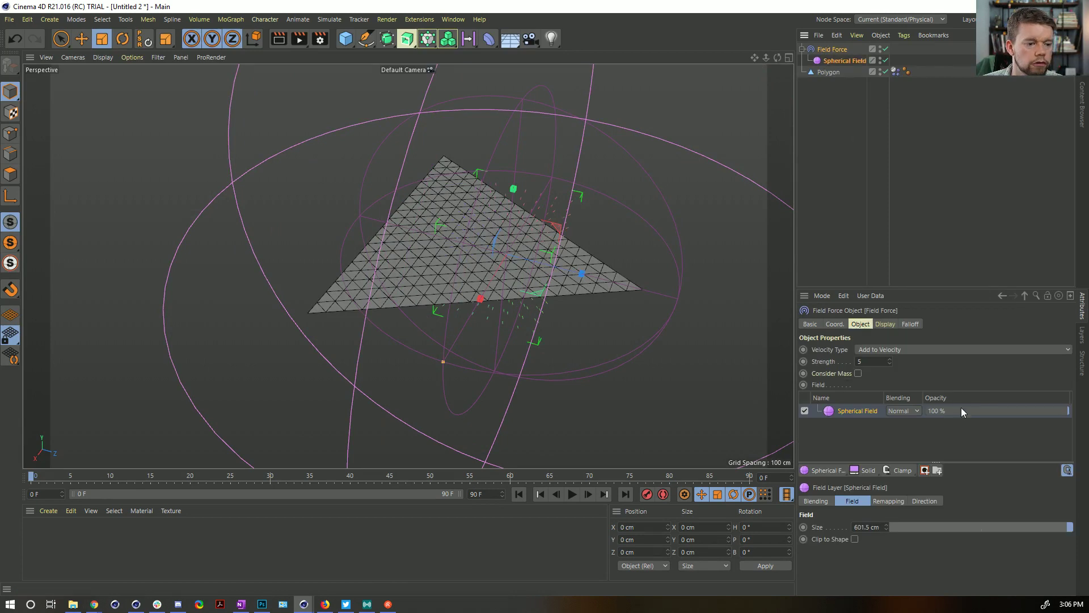
- Set the Field Force display to 100 % line density with a box size of 1111 × 1111 × 0 cm
left_click(886, 324)
left_click_drag(934, 374, 1073, 373)
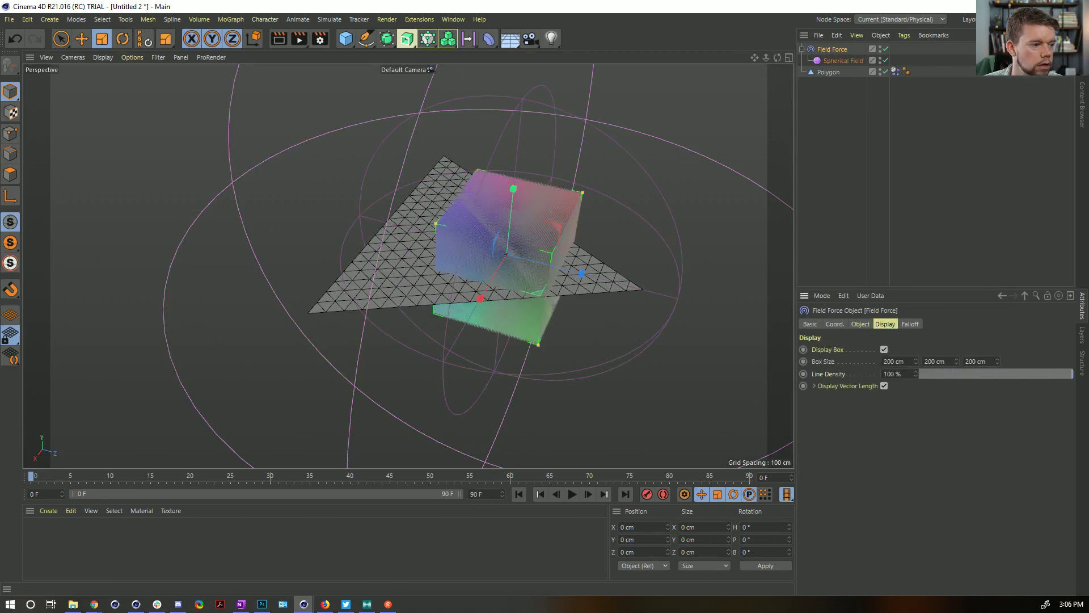
left_click(892, 361)
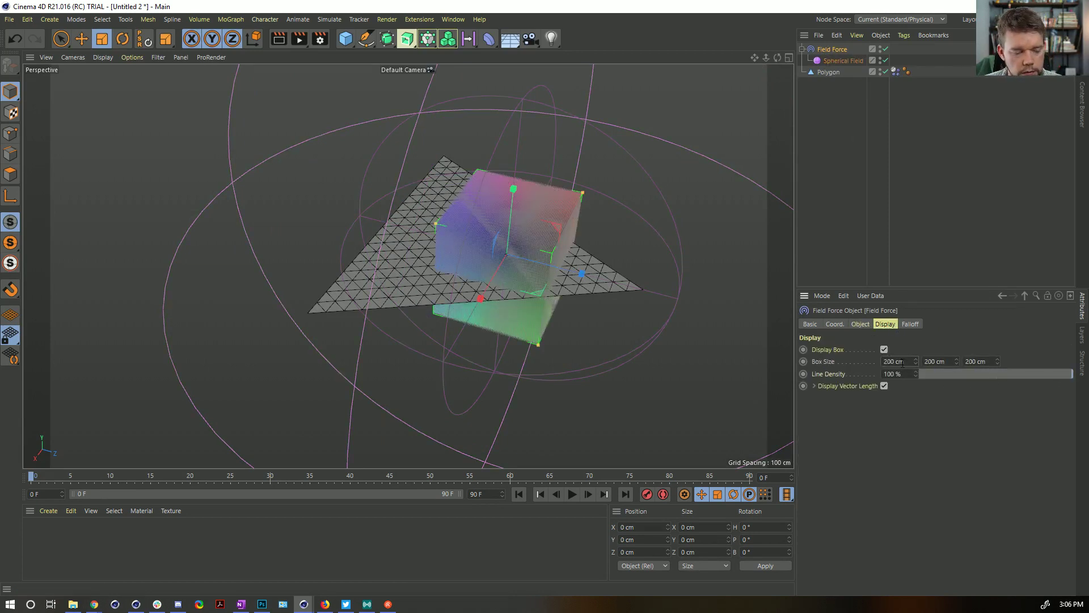
type("111")
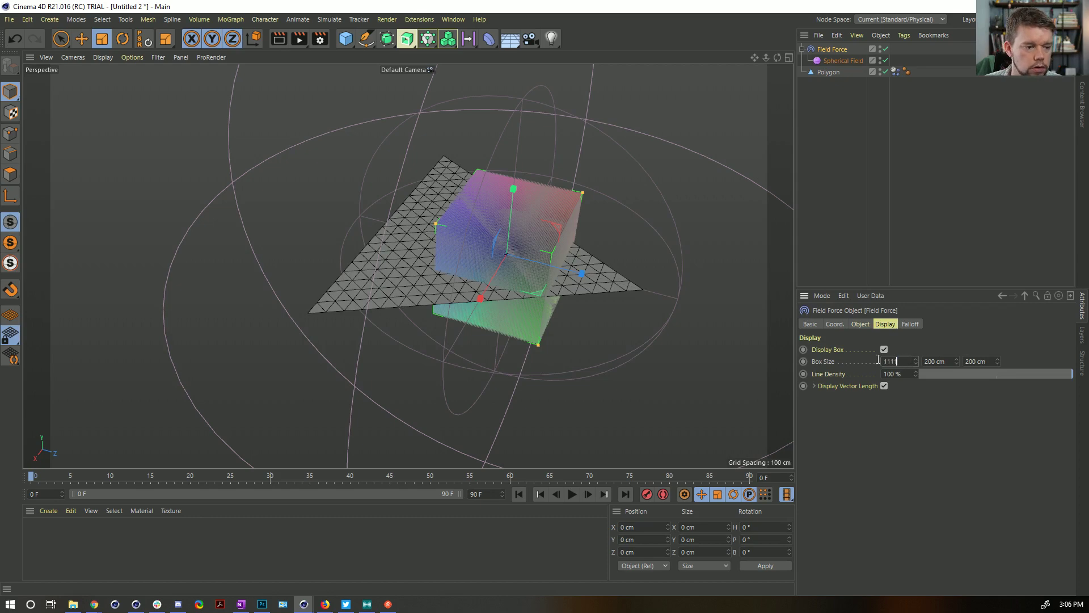
type("1")
key("Tab")
type("1111")
key("Tab")
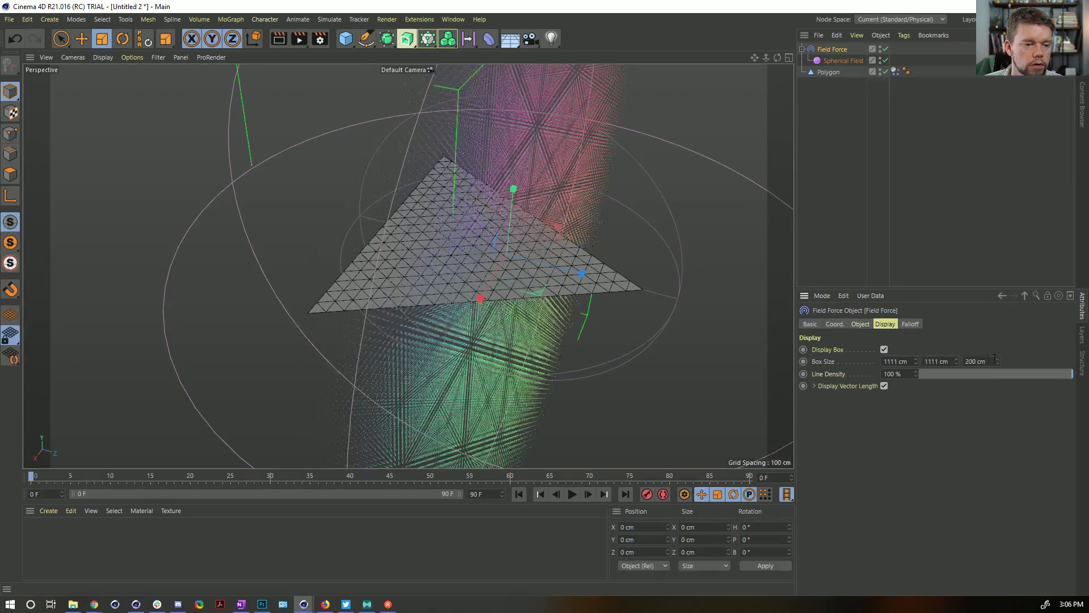
type("1")
key("Return")
- Play the simulation and extend the timeline and its preview range to 999 frames
left_click_drag(469, 219, 768, 206, "alt")
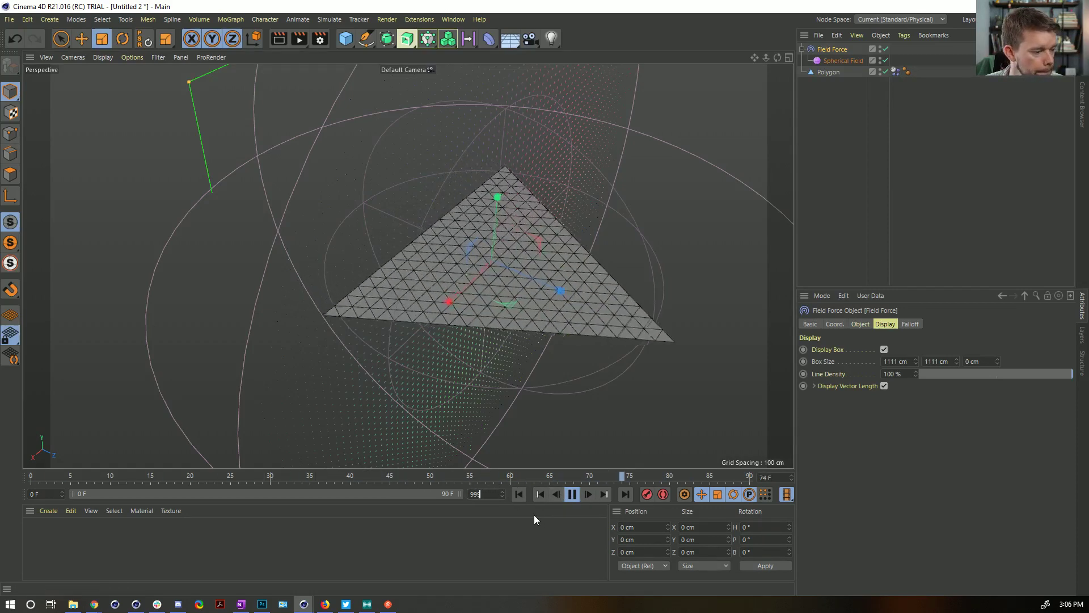
key("Return")
left_click_drag(114, 493, 629, 512)
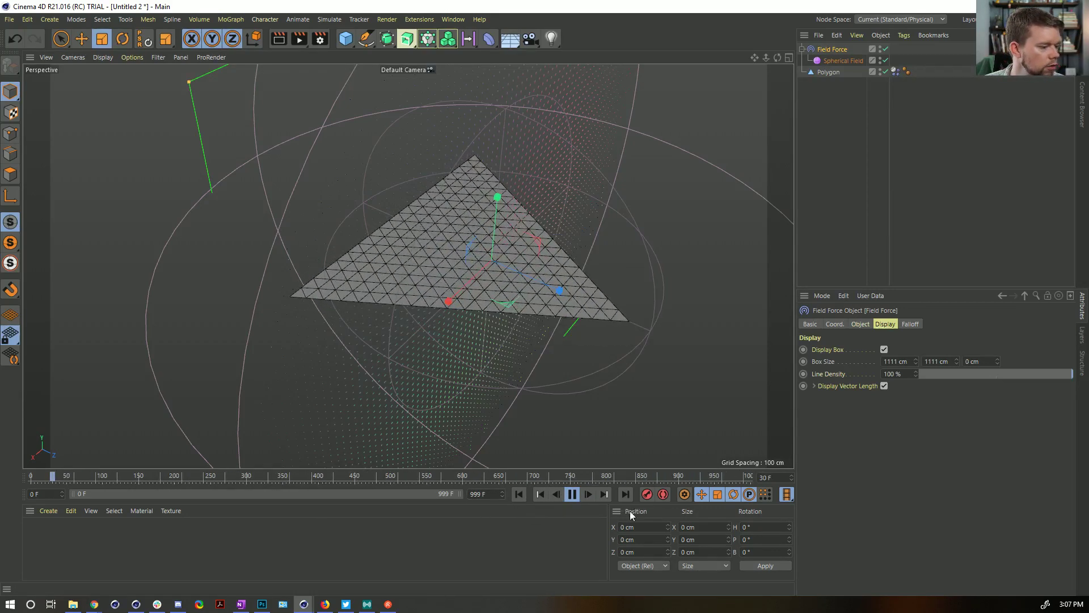
- Set the soft body's Shear to 0 and check the tag's collision settings while the simulation plays
left_click(895, 71)
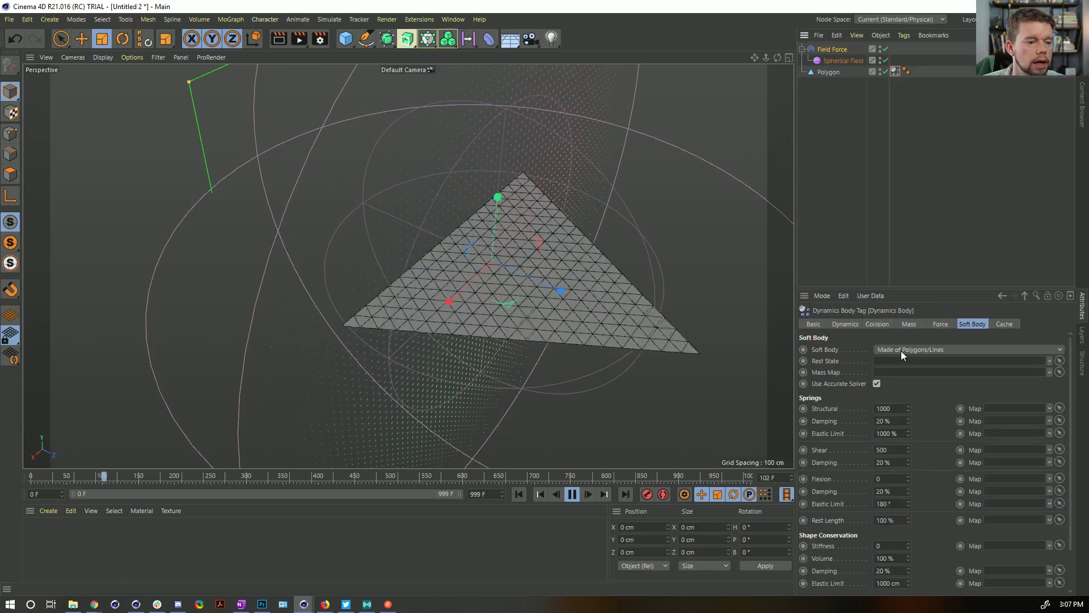
left_click_drag(926, 287, 922, 124)
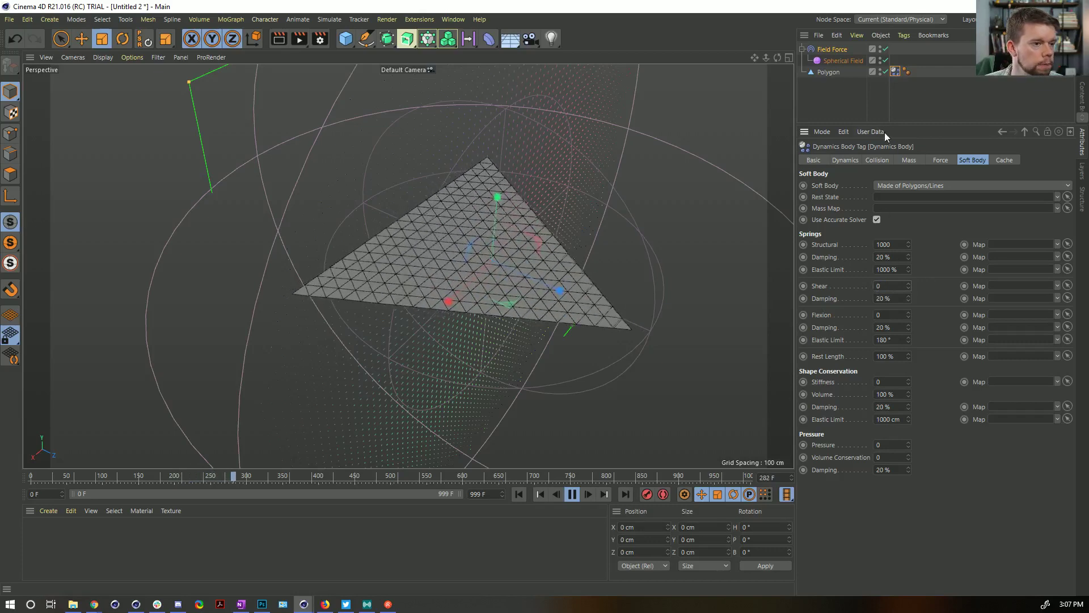
left_click(878, 160)
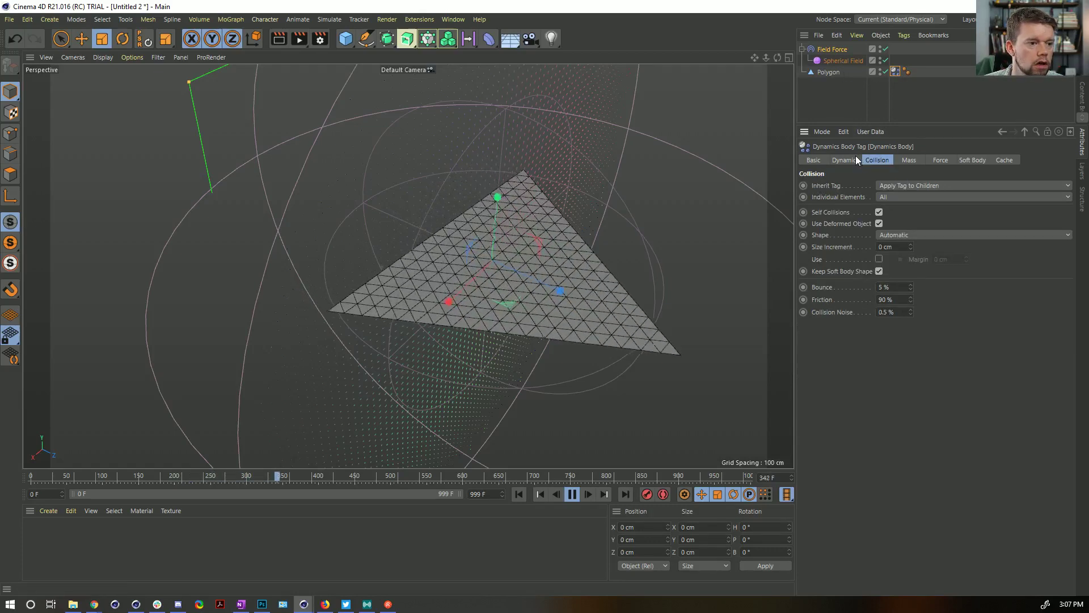
left_click(971, 160)
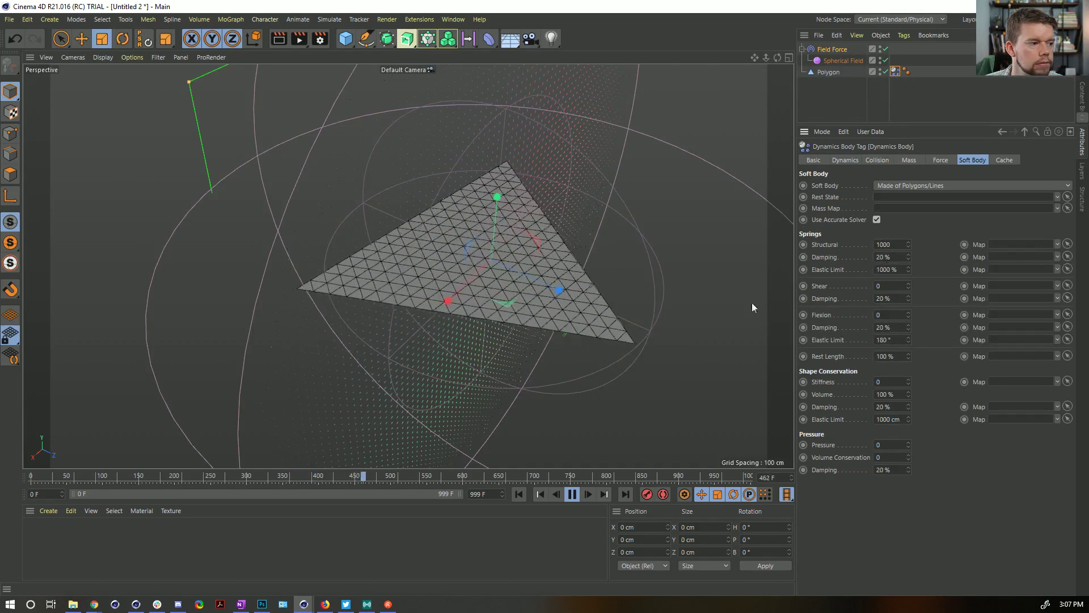
- Add a Random Field to the Field Force above the Spherical Field
left_click(863, 73)
left_click(826, 49)
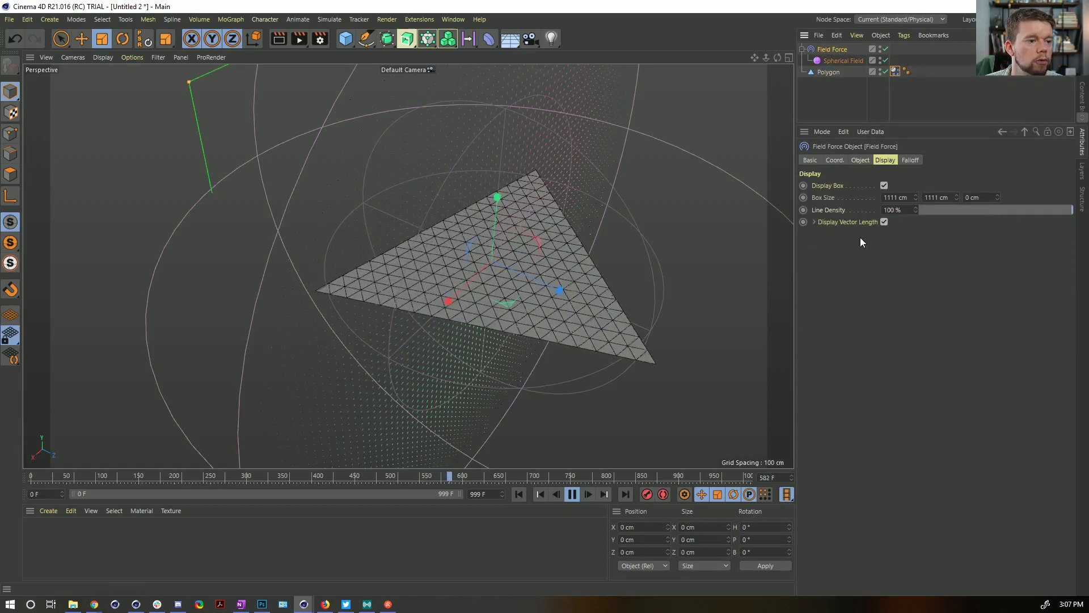
left_click(857, 247)
left_click(842, 337)
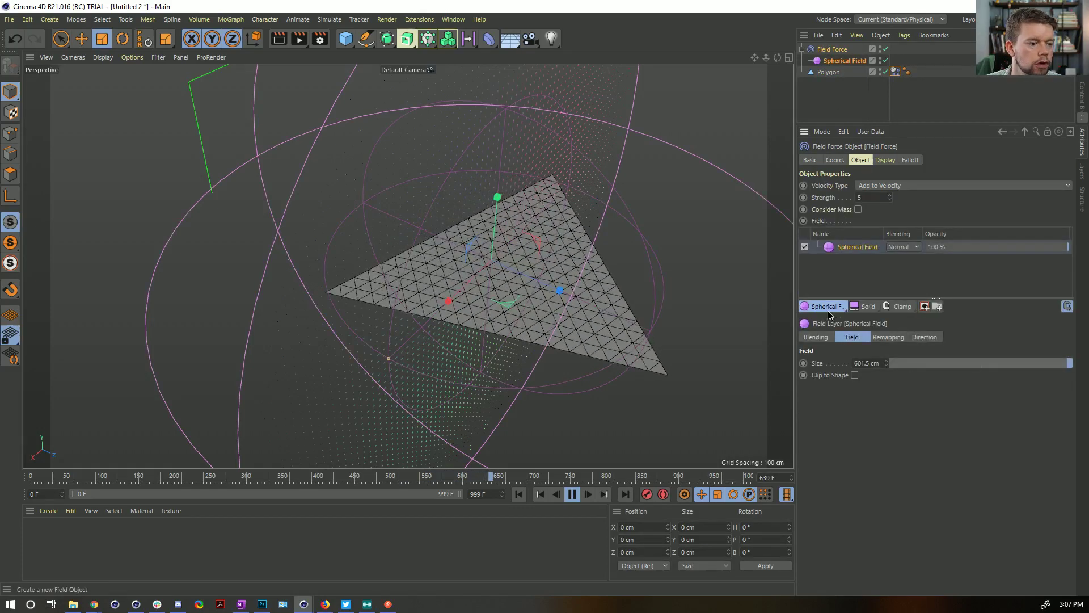
left_click(828, 309)
left_click(890, 311)
left_click(835, 309)
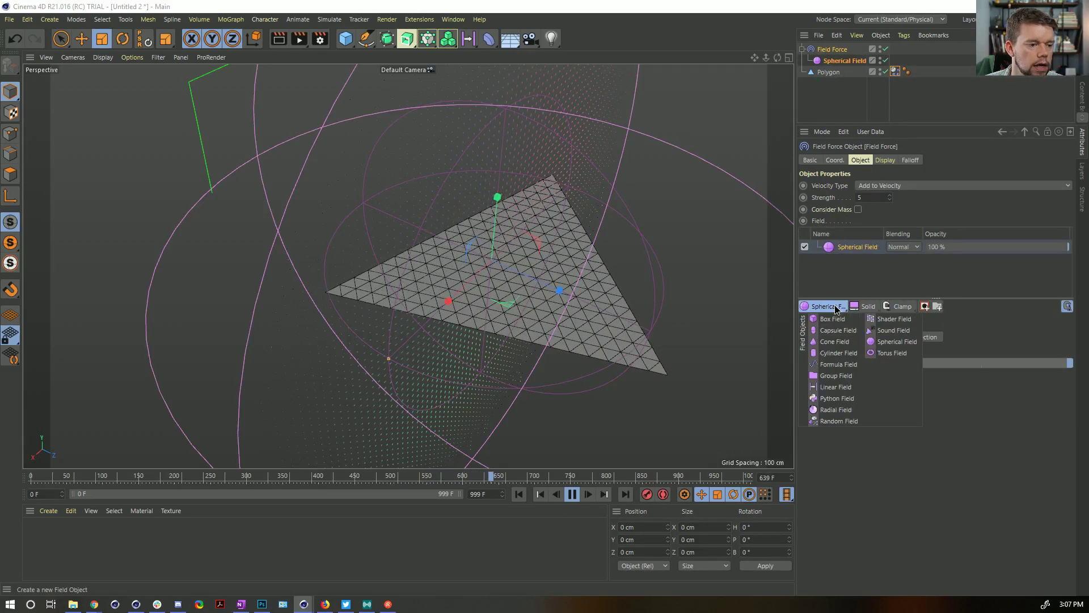
left_click(839, 421)
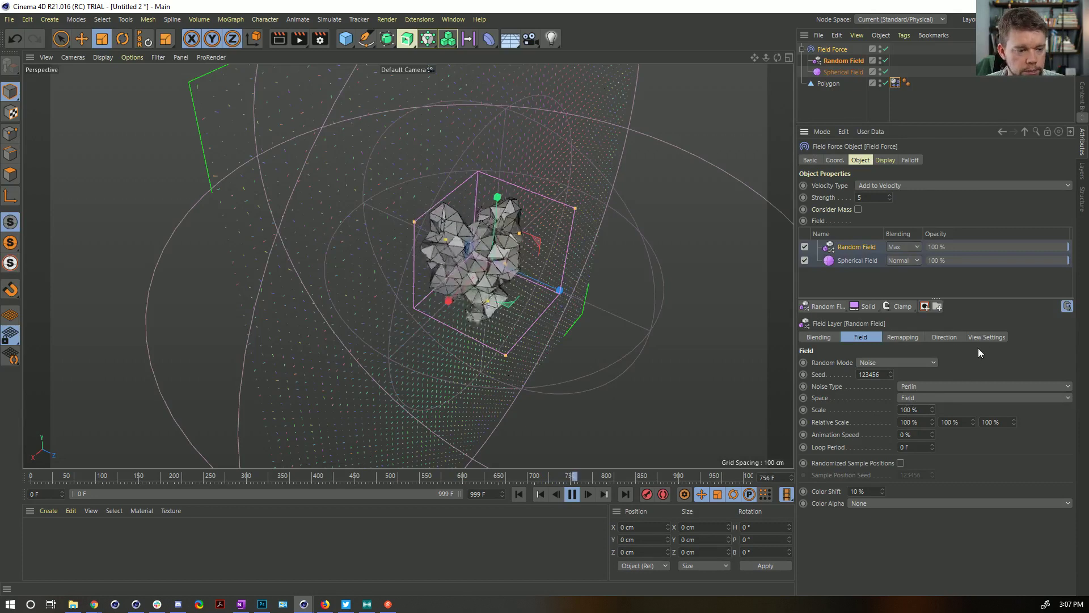
- Set the Random Field's noise scale to 1000 %, replay the simulation and inspect the triangle's folds up close
left_click(519, 495)
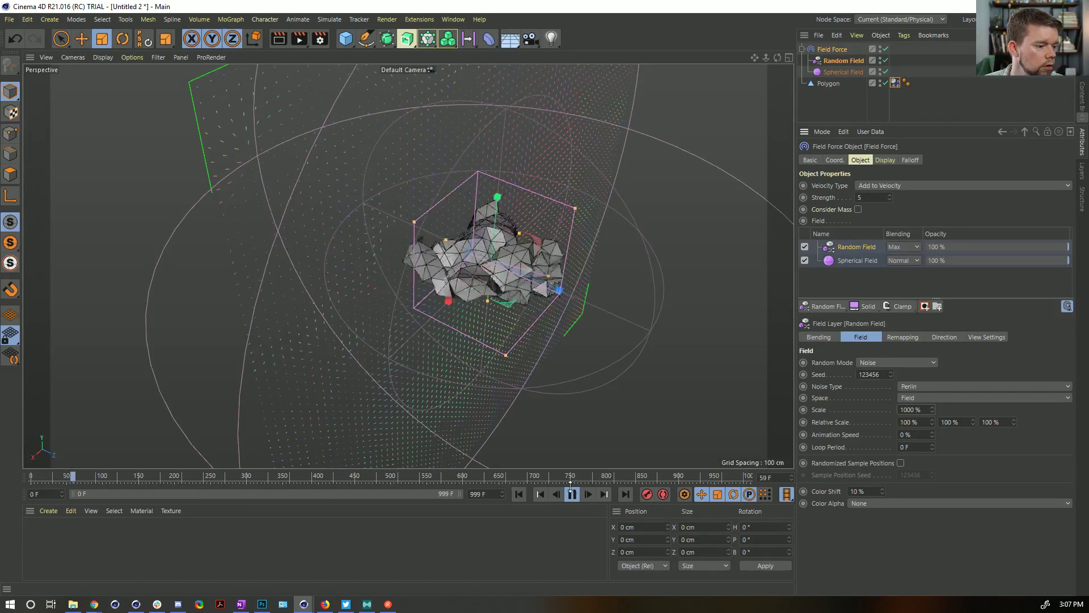
left_click(572, 495)
right_click_drag(510, 284, 604, 278, "alt")
left_click_drag(605, 276, 690, 204, "alt")
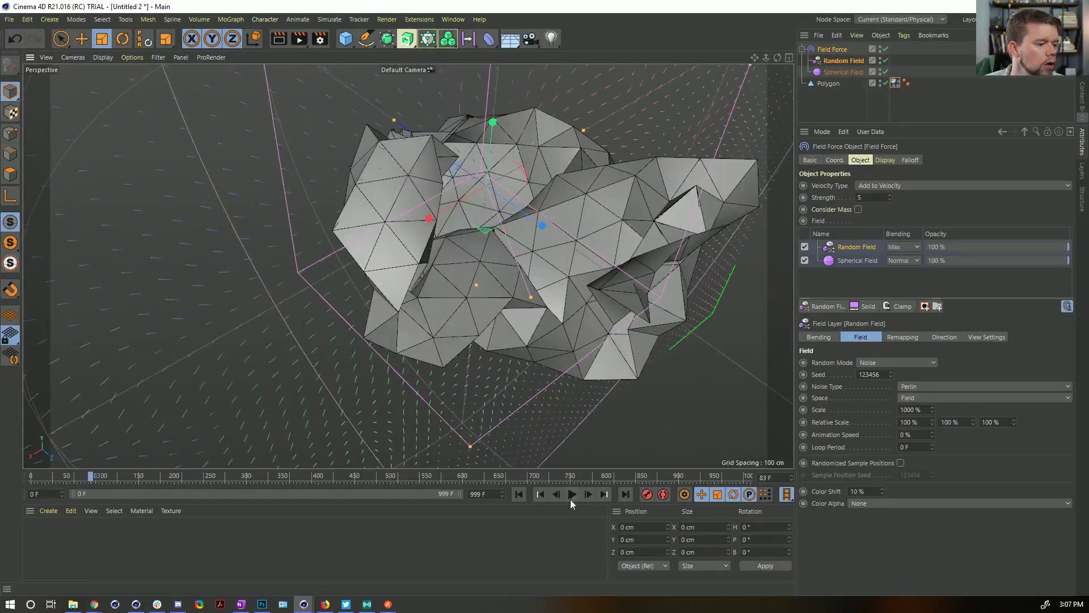
left_click(572, 494)
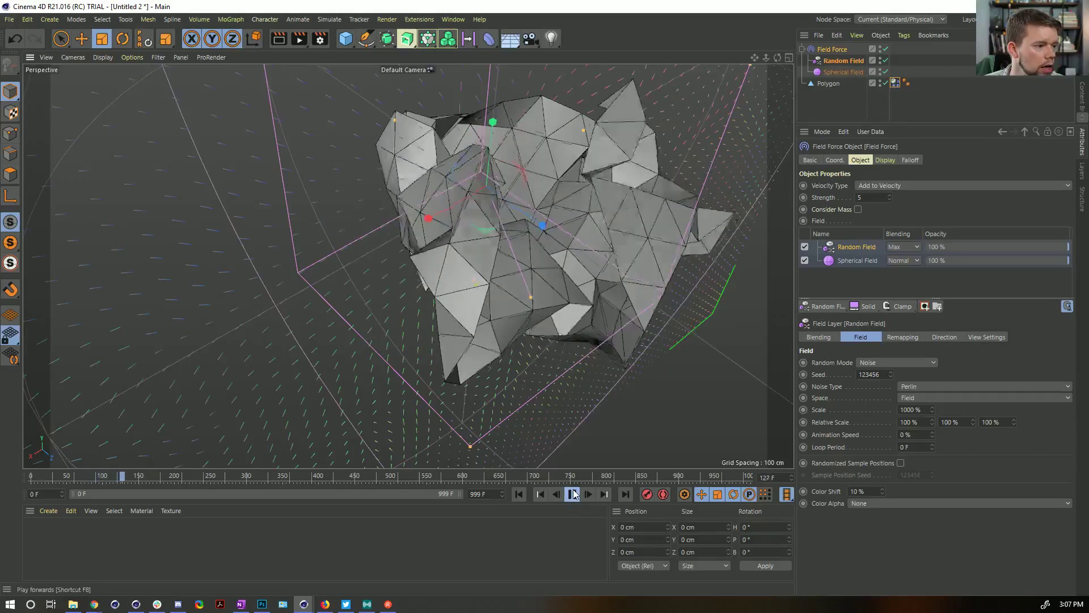
left_click(573, 494)
mouse_move(545, 244)
left_mouse_down("alt")
mouse_move(528, 224)
mouse_move(542, 218)
mouse_move(553, 233)
left_mouse_up("alt")
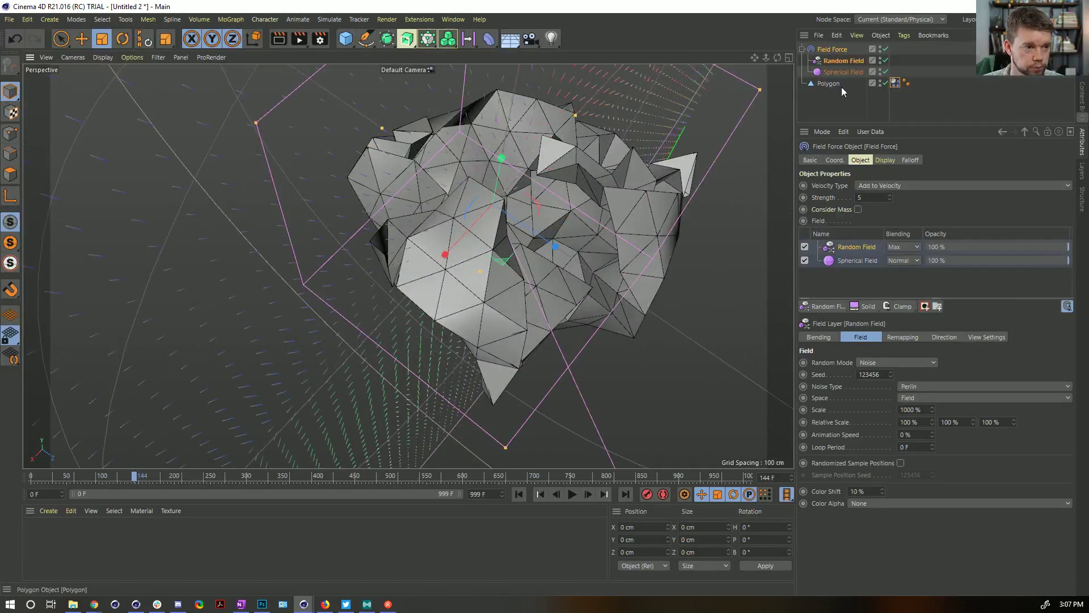
- Set the Shear spring damping of the triangle's soft body to 90 %
left_click(895, 83)
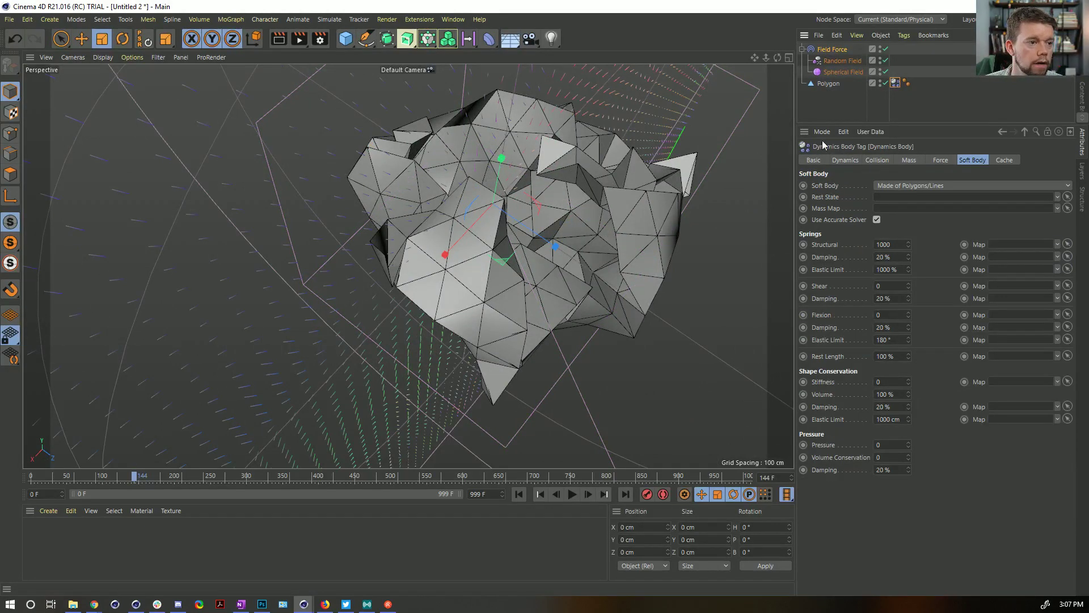
scroll(509, 270, "down", 10)
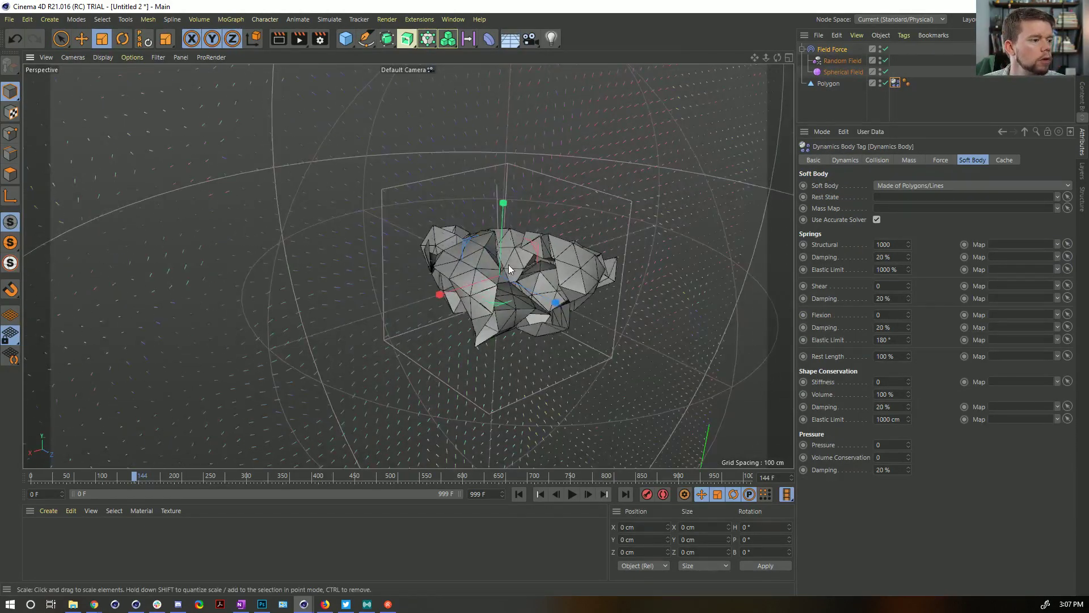
left_click_drag(509, 265, 510, 277, "alt")
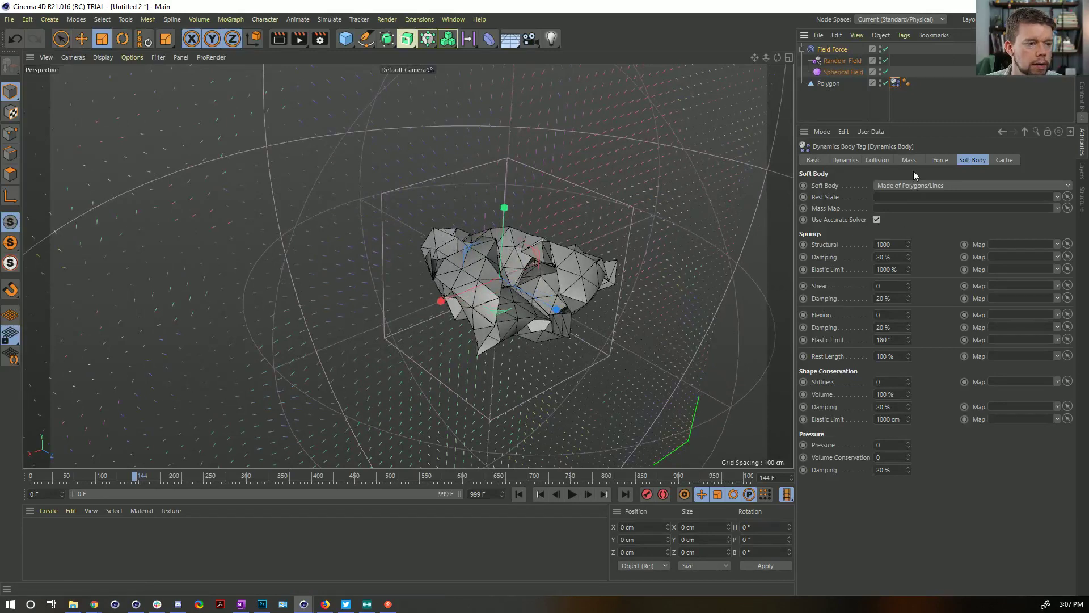
double_click(894, 298)
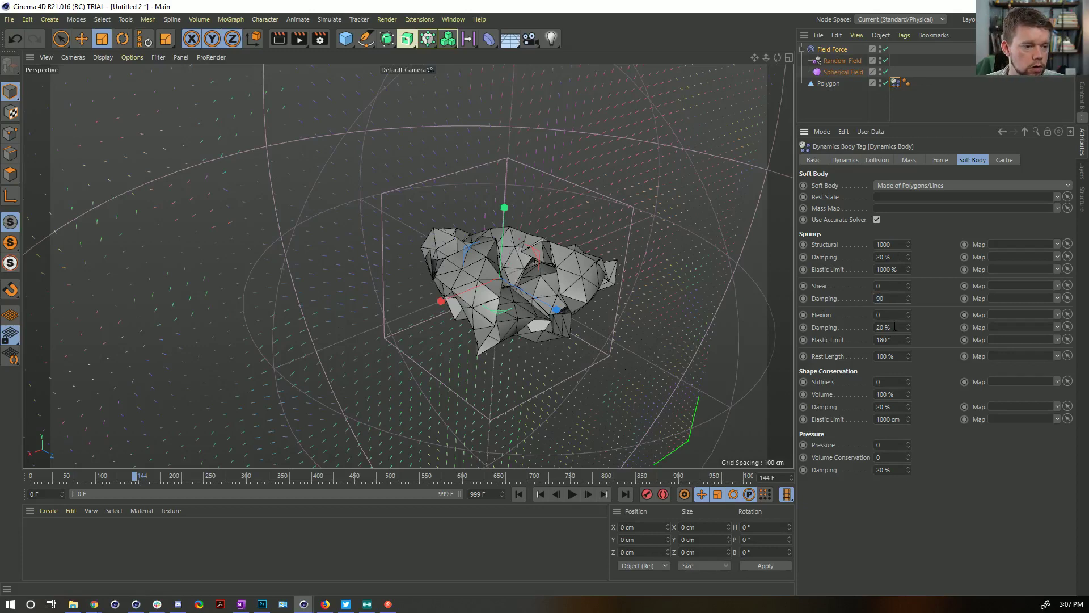
- Set the Angular Damping in the dynamics tag's force settings to 55 %
left_click(913, 161)
left_click(943, 159)
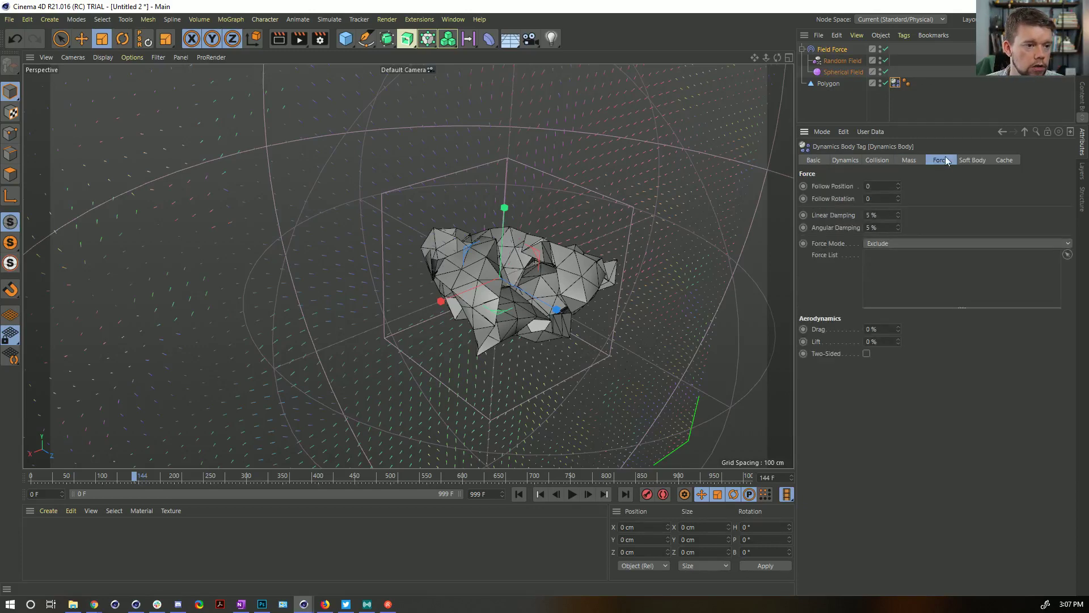
double_click(880, 214)
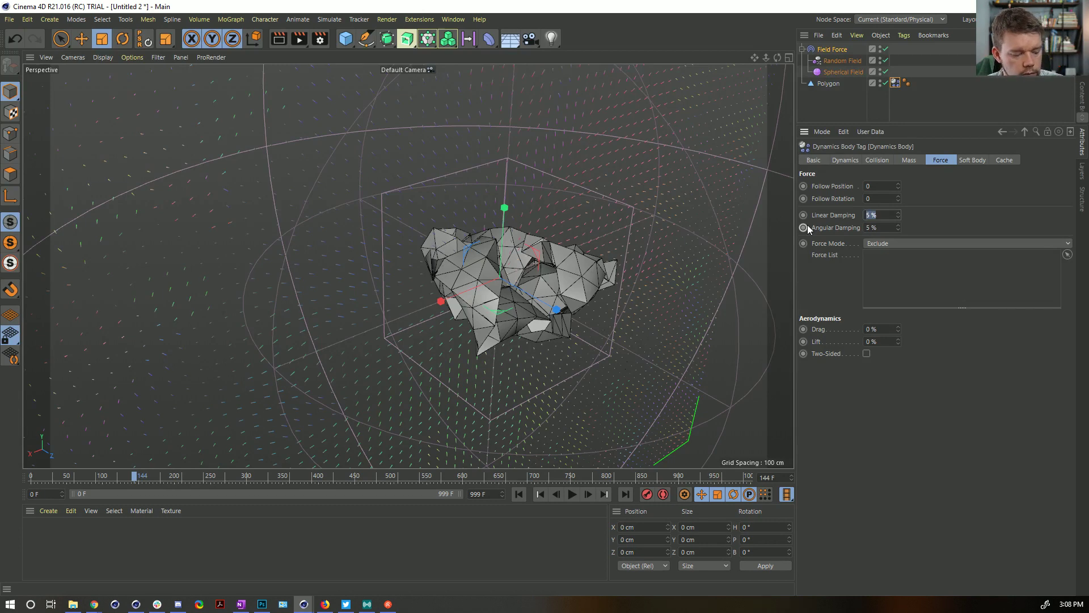
left_click_drag(892, 227, 792, 232)
type("55")
key("Return")
- Replay the simulation from the first frame to check the damped motion, and return to frame 0
left_click(540, 494)
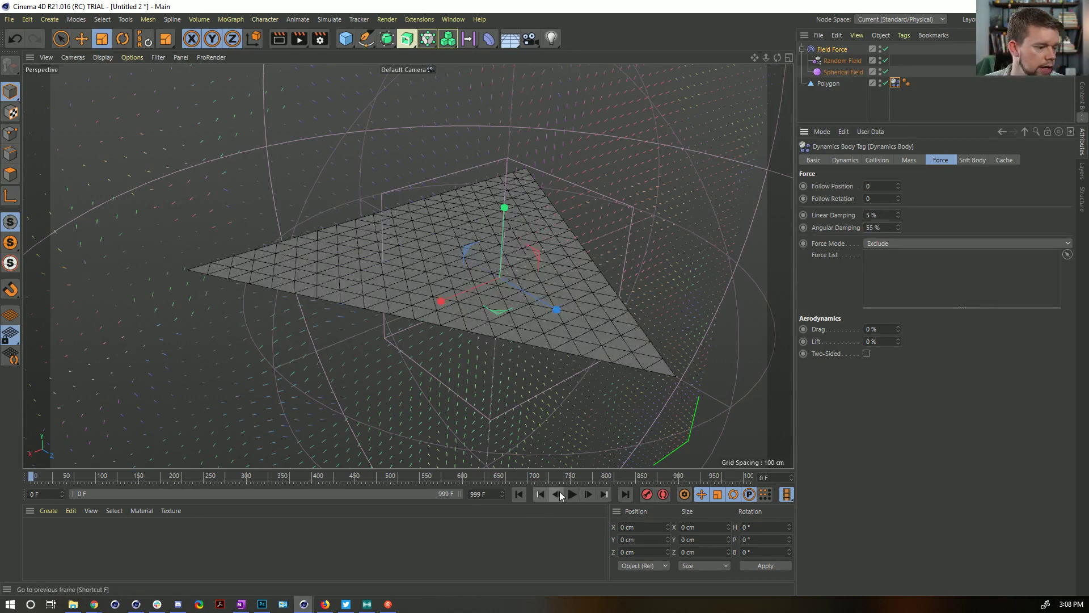
left_click(572, 495)
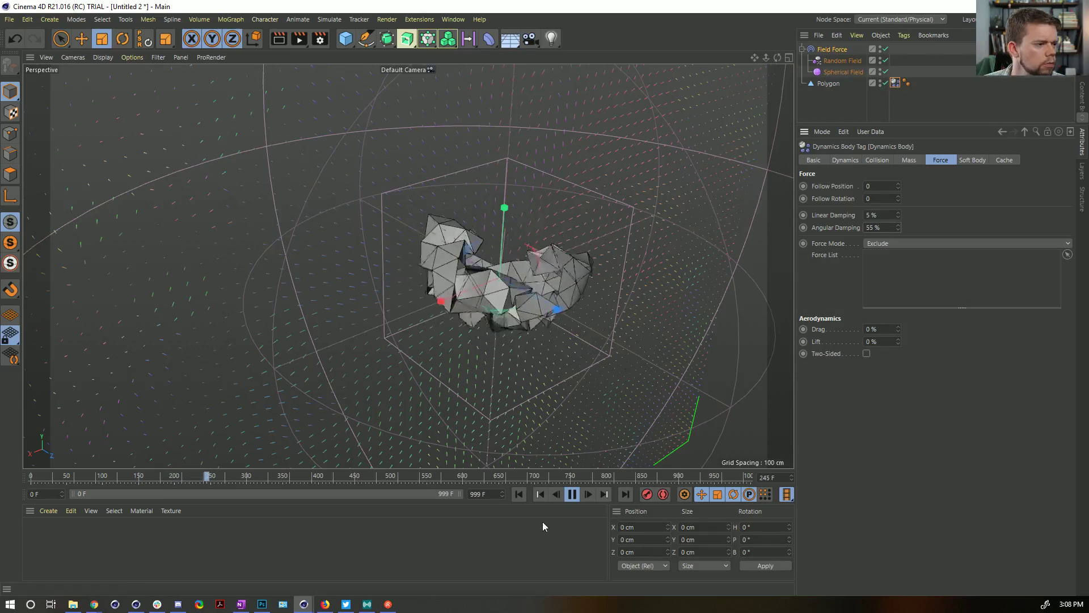
left_click(520, 495)
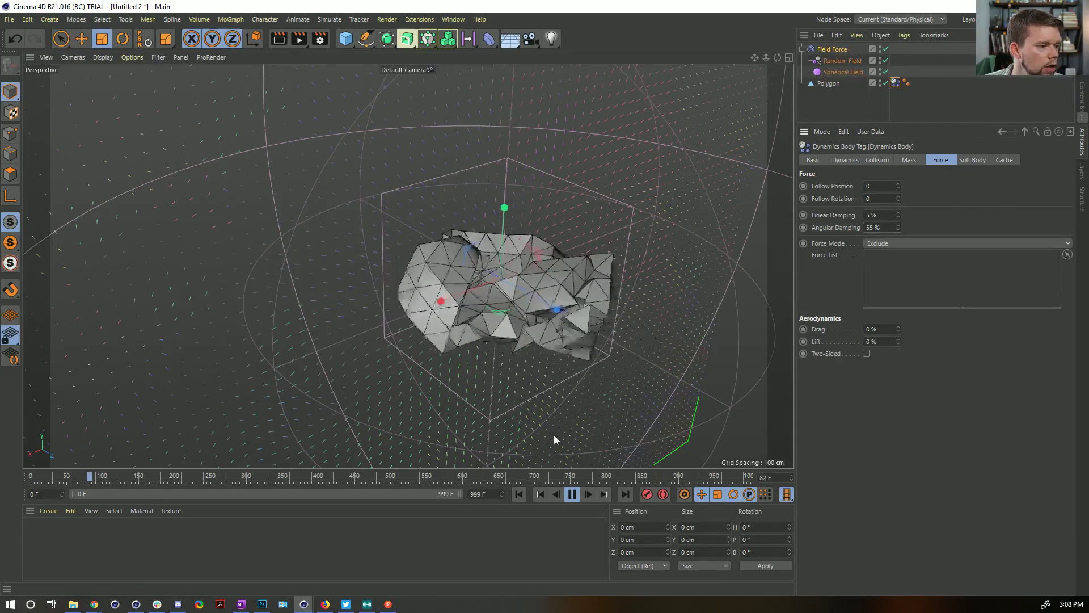
left_click(546, 495)
left_click(520, 495)
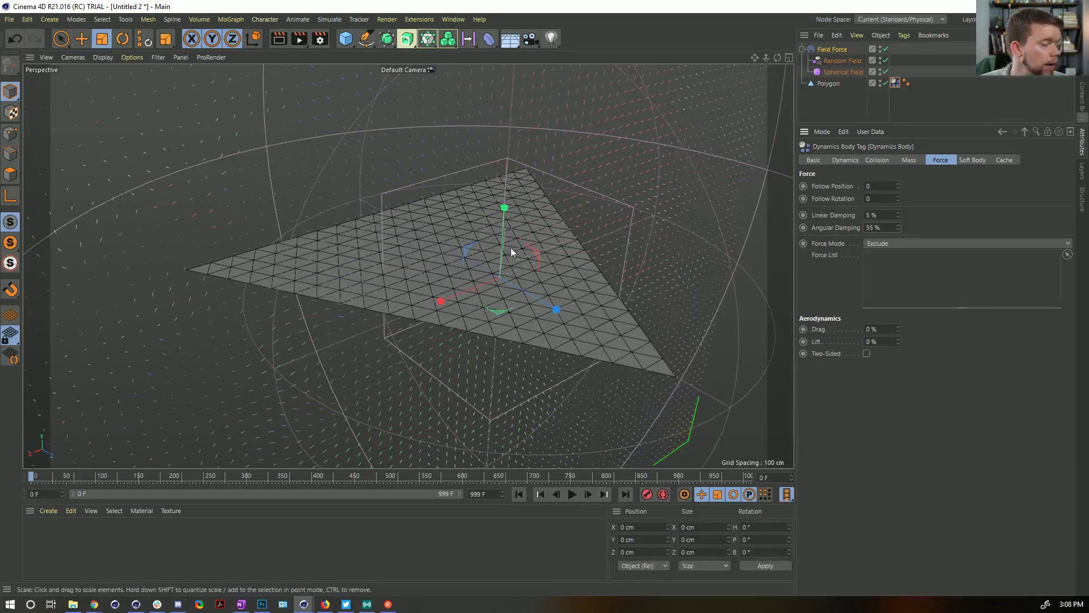
- Inspect the flat triangle's mesh, select the polygon object and open the choice of primitive objects
scroll(545, 257, "up", 6)
left_click_drag(520, 249, 521, 266, "alt")
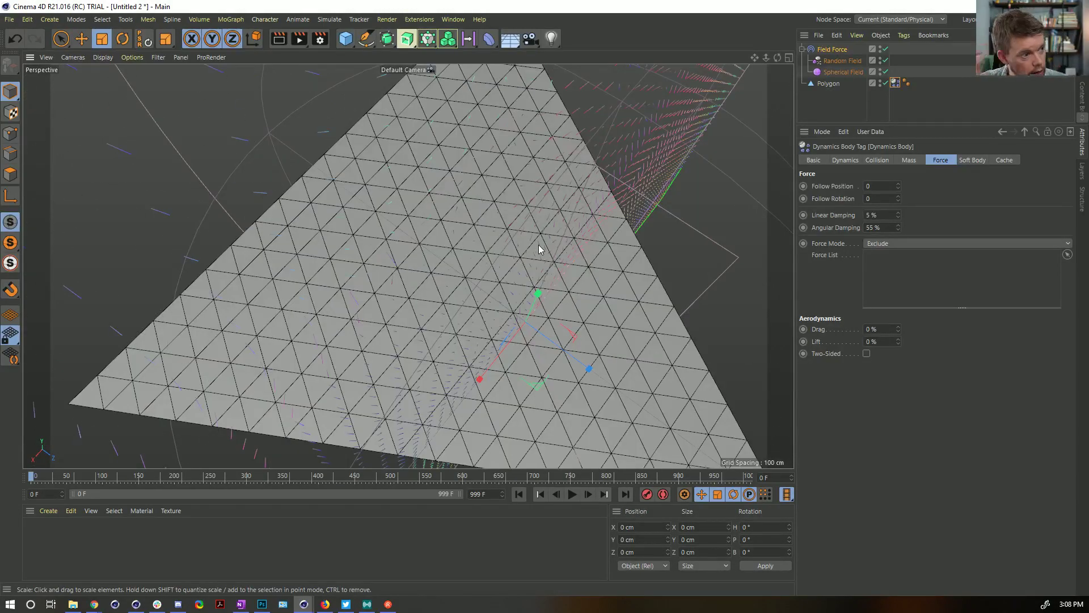
mouse_move(496, 163)
left_mouse_down("alt")
mouse_move(525, 161)
mouse_move(510, 165)
left_mouse_up("alt")
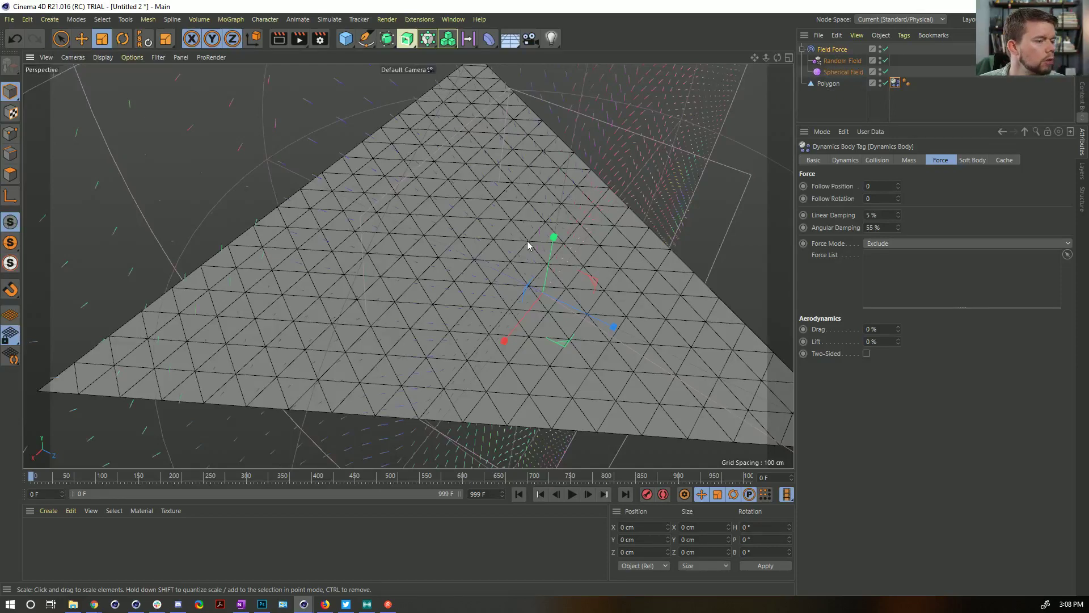
left_click_drag(527, 246, 499, 243, "alt")
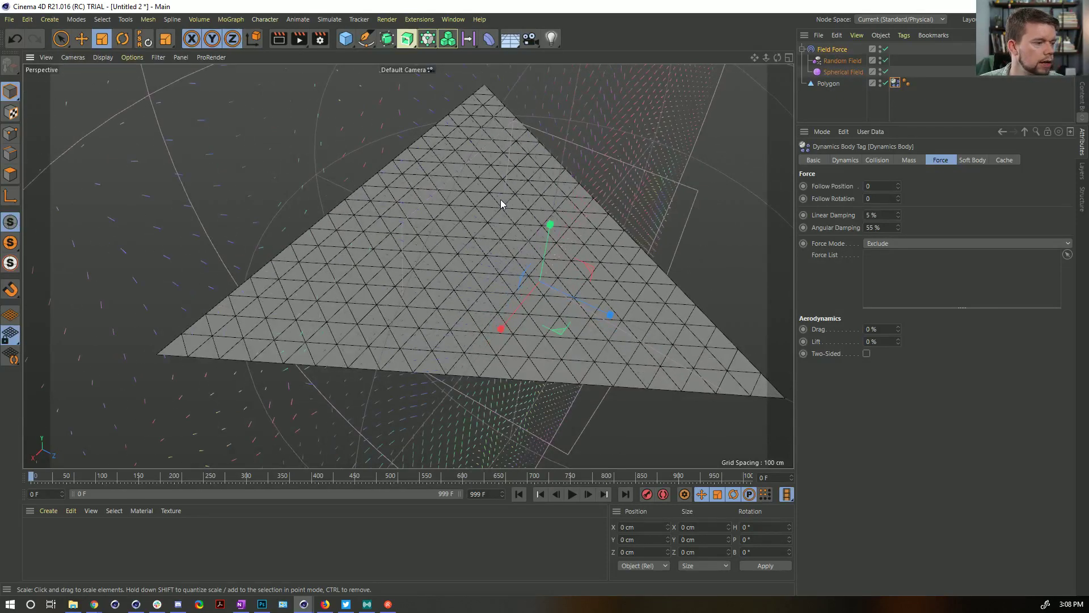
left_click(828, 84)
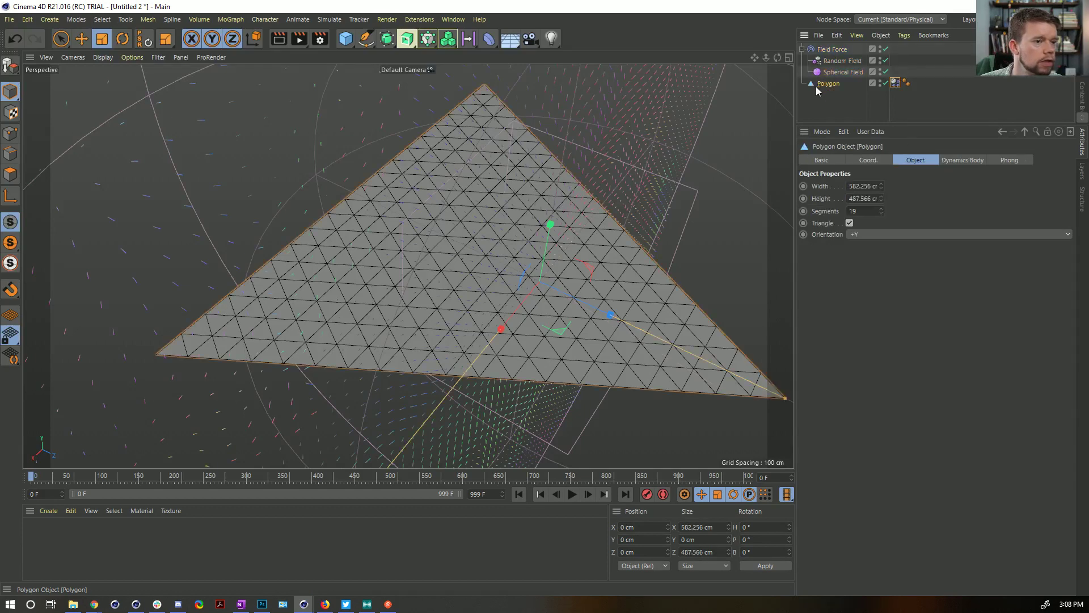
left_click(348, 41)
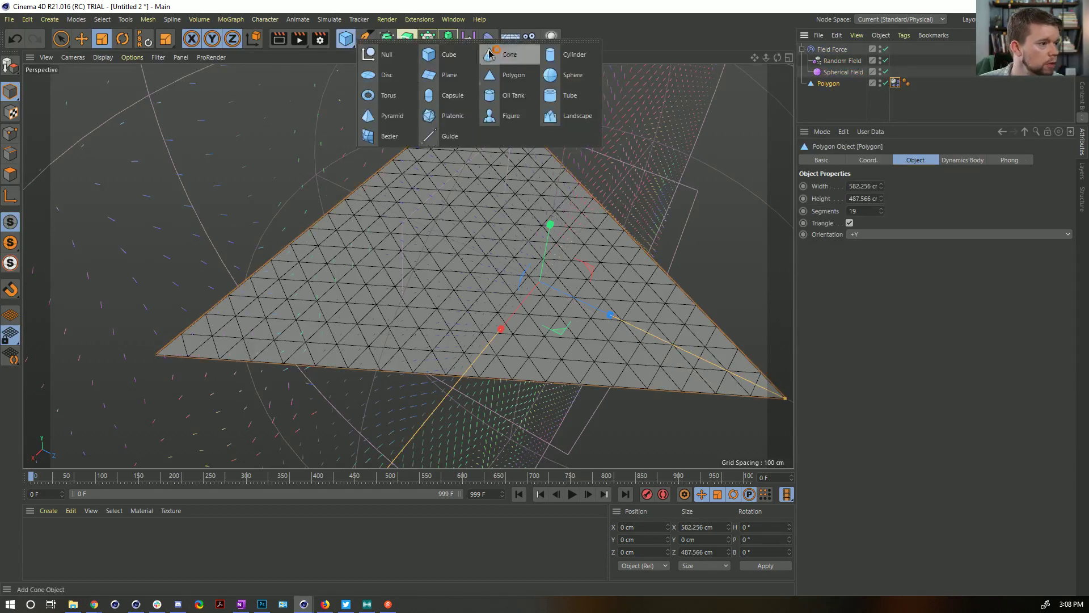
- Create a one-segment copy of the large triangle polygon without its dynamics tag and scale it to about 24.5 by 20.5 cm
left_click(513, 78)
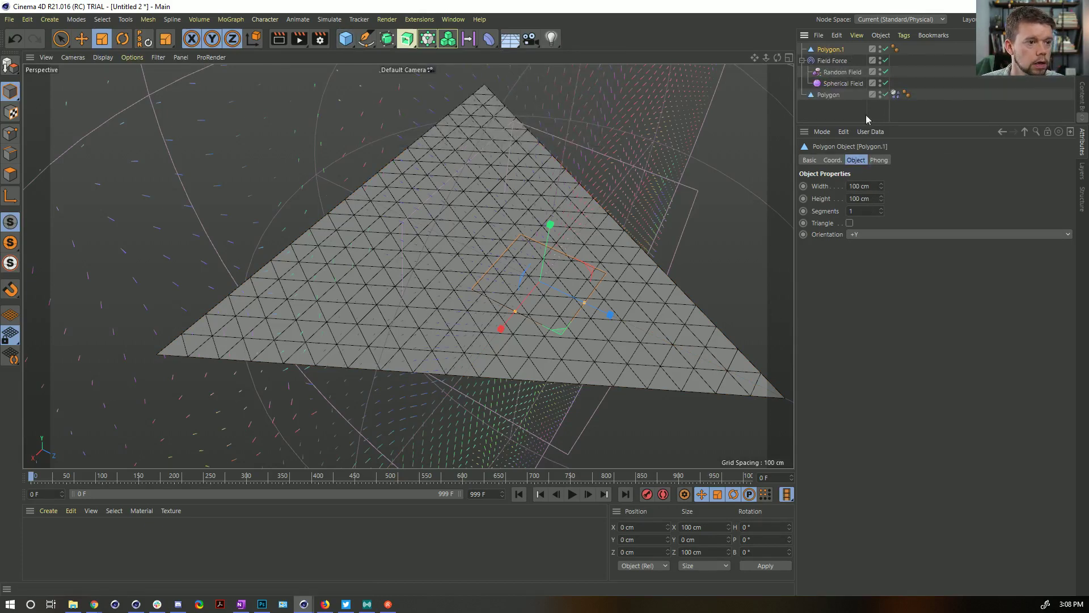
left_click(829, 94)
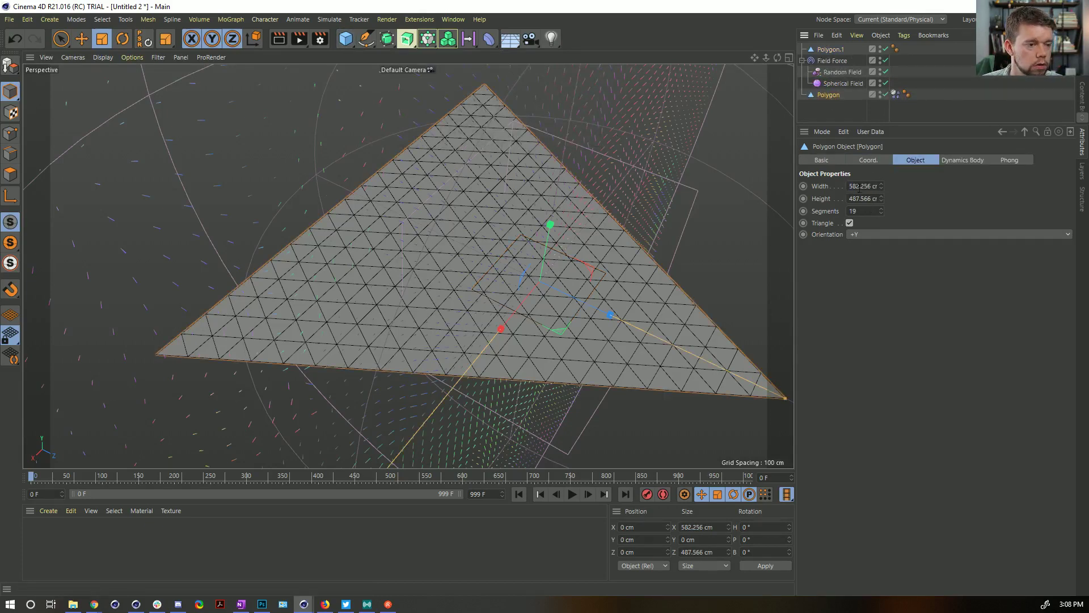
key("ctrl+c")
key("ctrl+v")
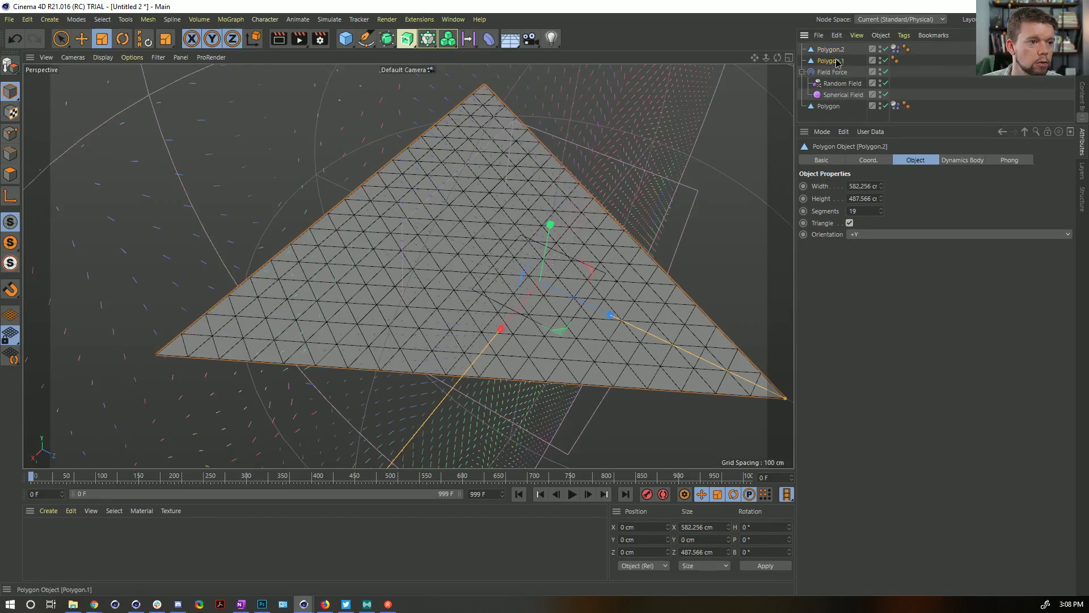
key("ctrl+z")
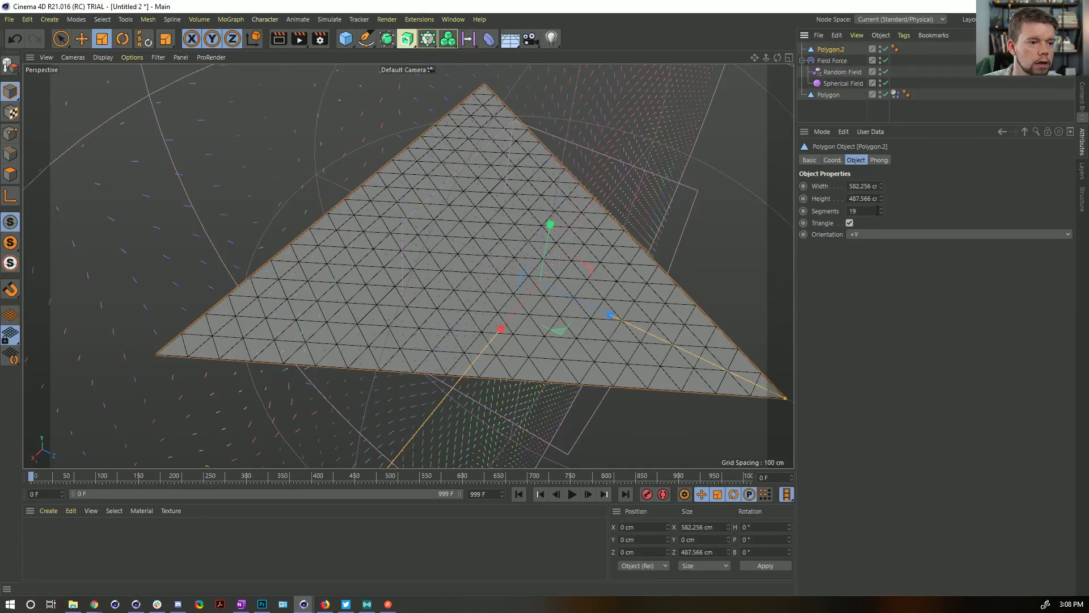
left_click_drag(634, 170, 258, 311)
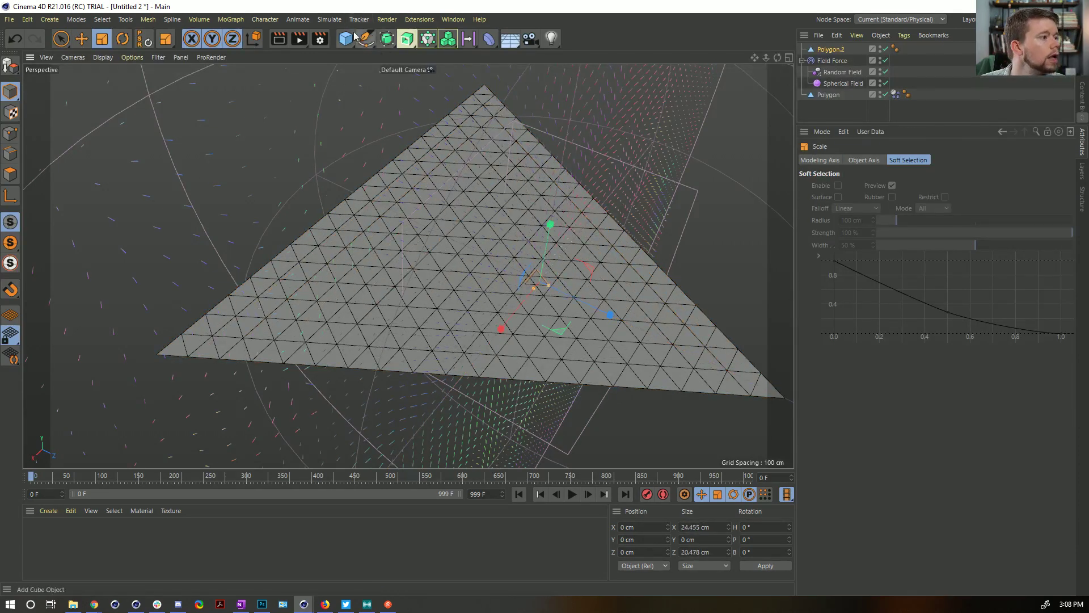
- Place the small triangle in a new Cloner set to Object mode on the large Polygon with Polygon Center distribution
left_click_drag(427, 40, 481, 54)
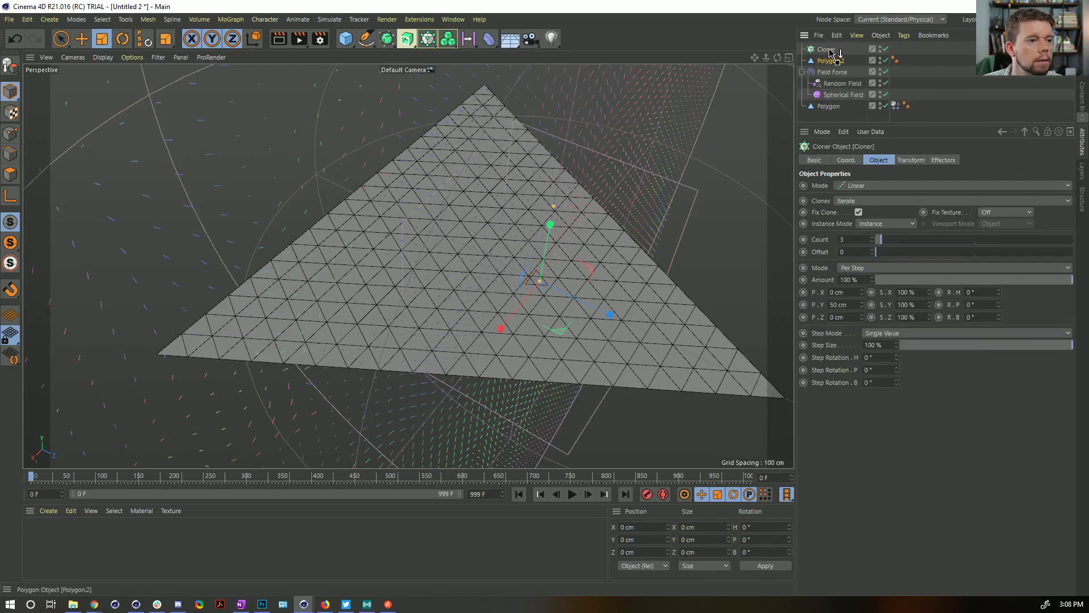
left_click_drag(832, 52, 828, 50)
left_click(854, 187)
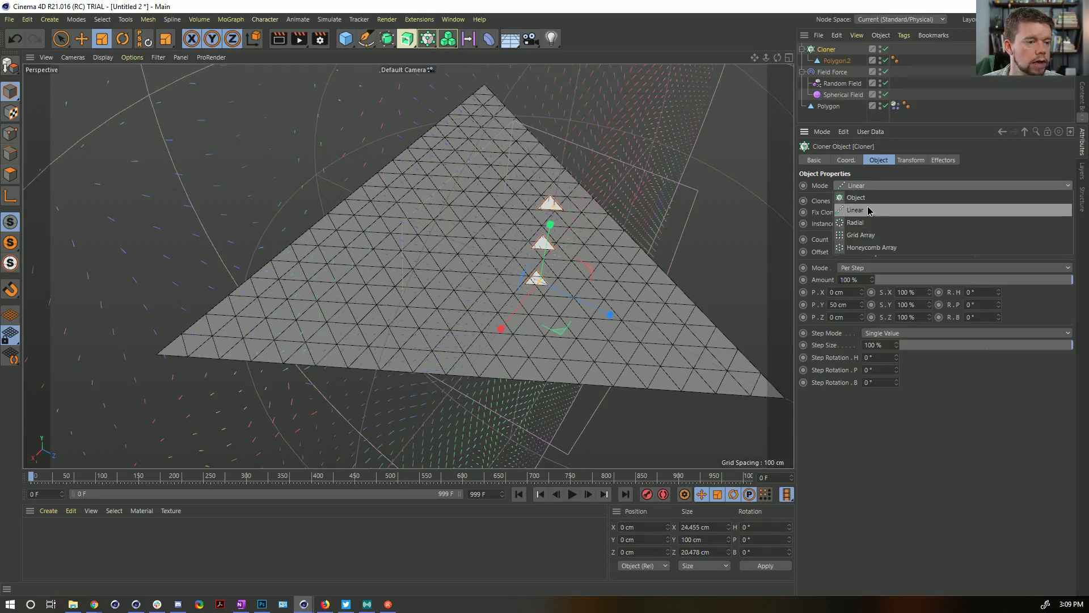
left_click(897, 198)
left_click_drag(833, 109, 874, 240)
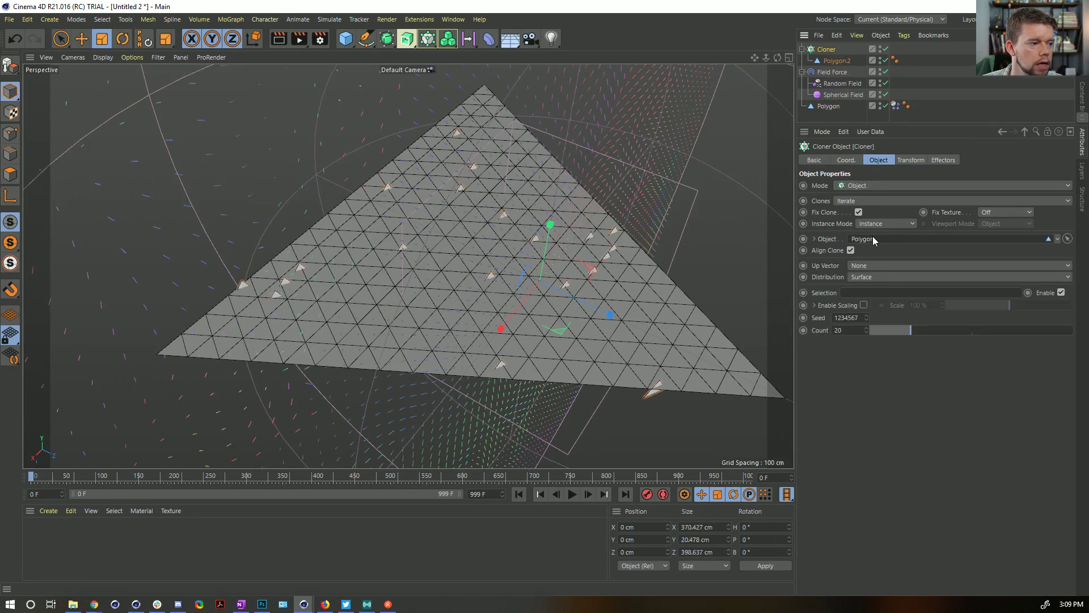
left_click(867, 278)
left_click(868, 310)
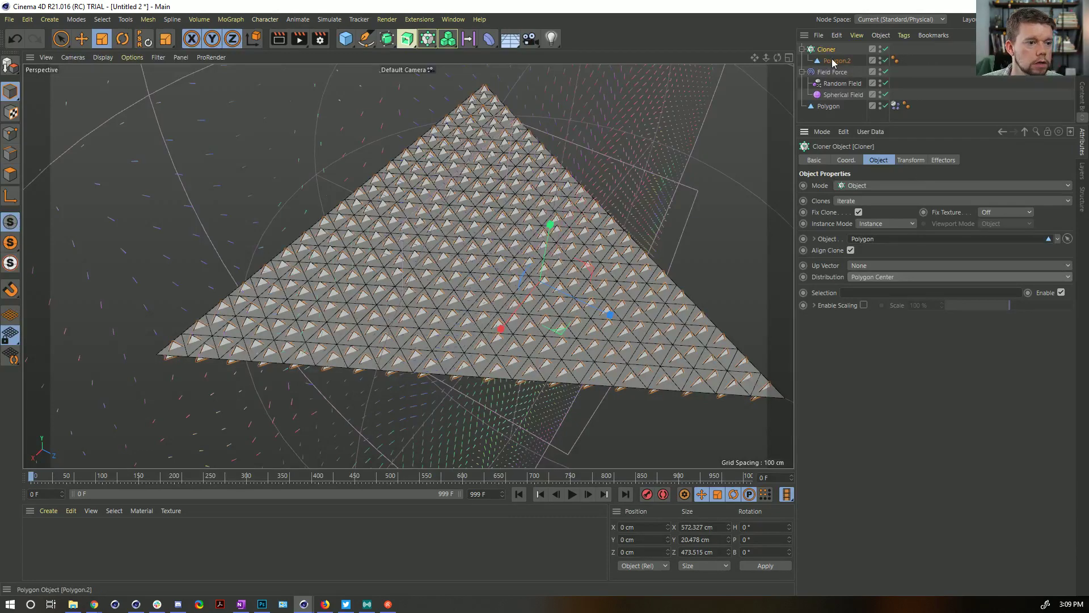
- Try rotating the clones with a pitch of -90° and different heading and bank angles in the Cloner's transform
left_click(909, 160)
mouse_move(999, 214)
left_mouse_down()
mouse_move(999, 164)
mouse_move(999, 219)
left_mouse_up()
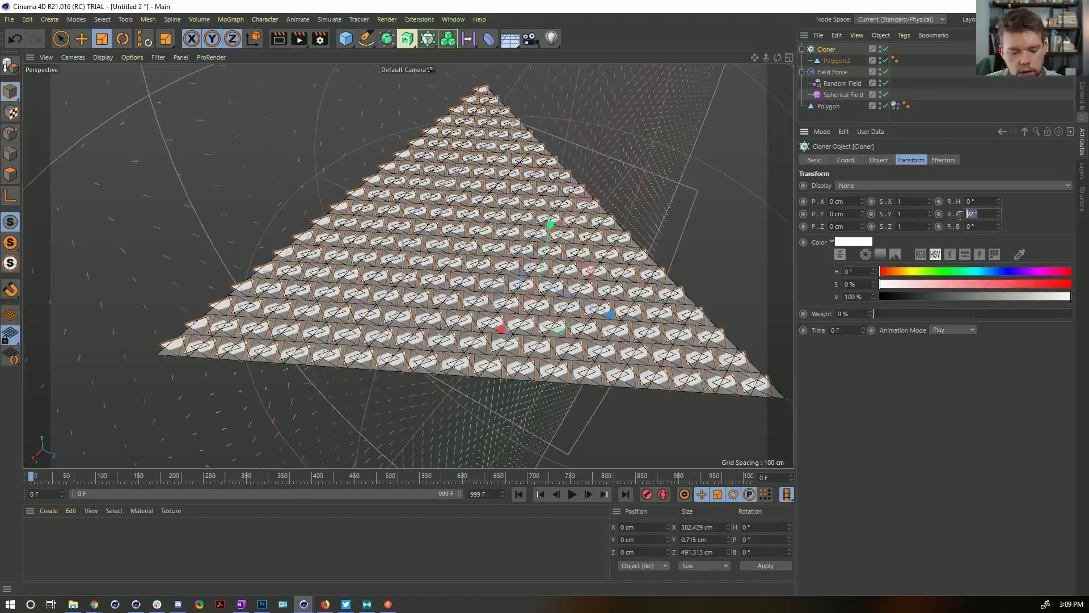
key("Return")
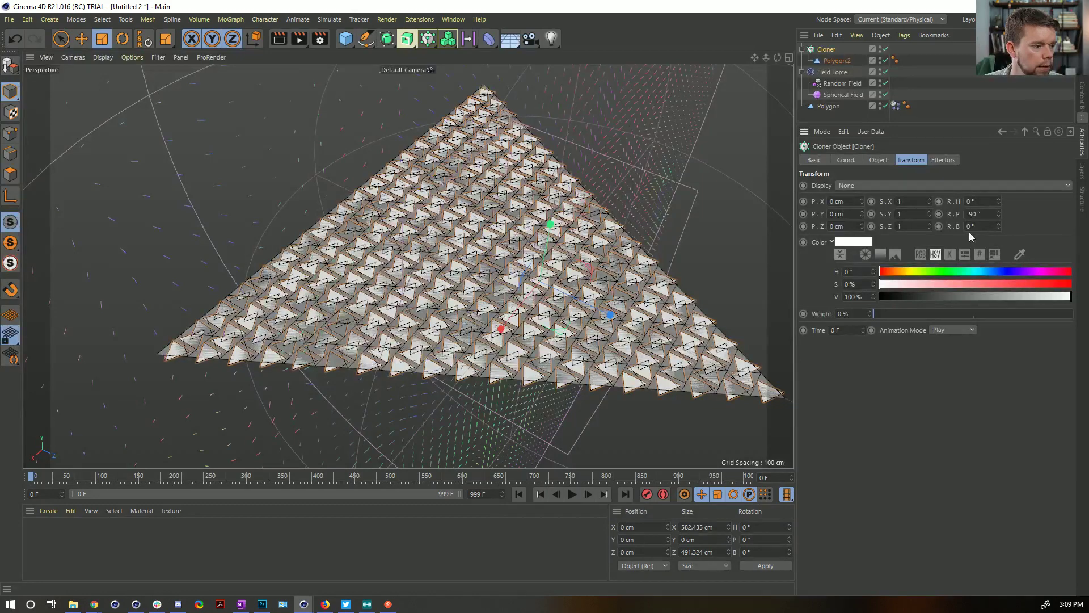
left_click_drag(1000, 203, 1000, 188)
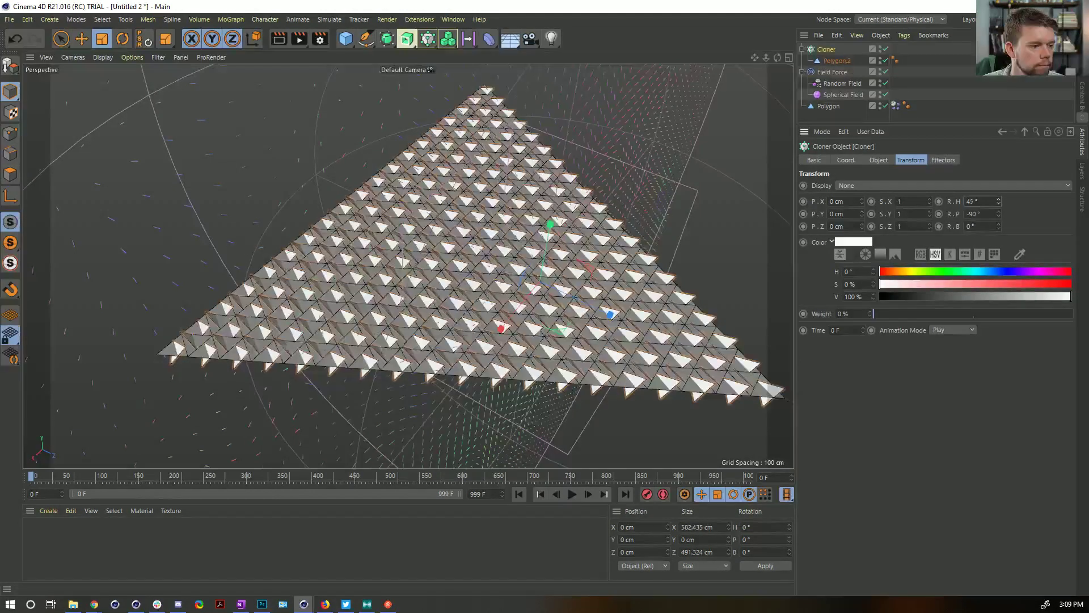
type("0")
key("Return")
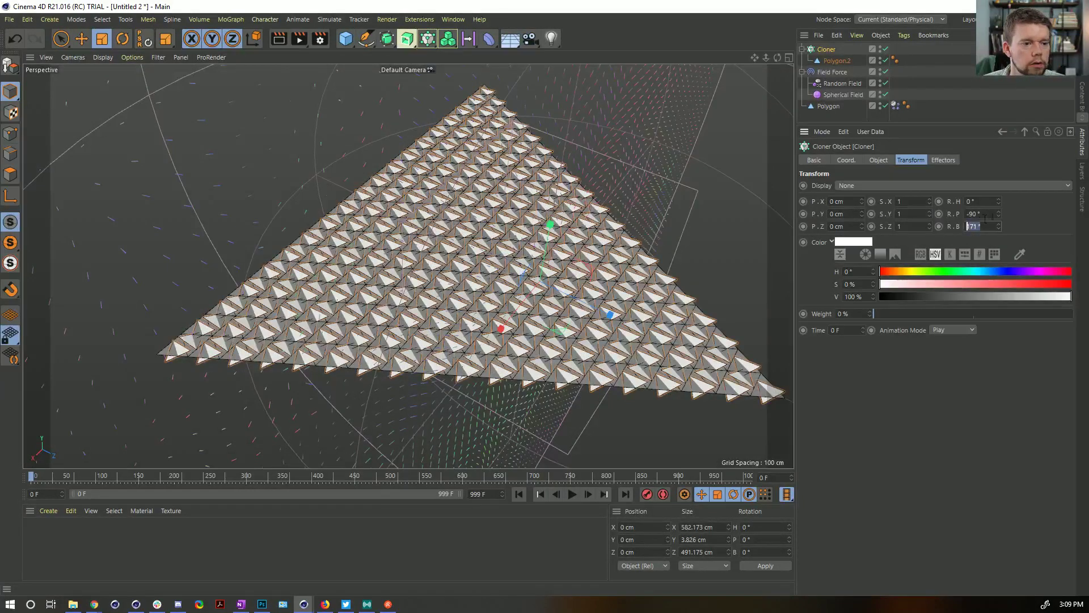
- Set the Cloner's transform rotation to 90° heading, 0° pitch and 90° bank
double_click(973, 214)
type("90")
key("Return")
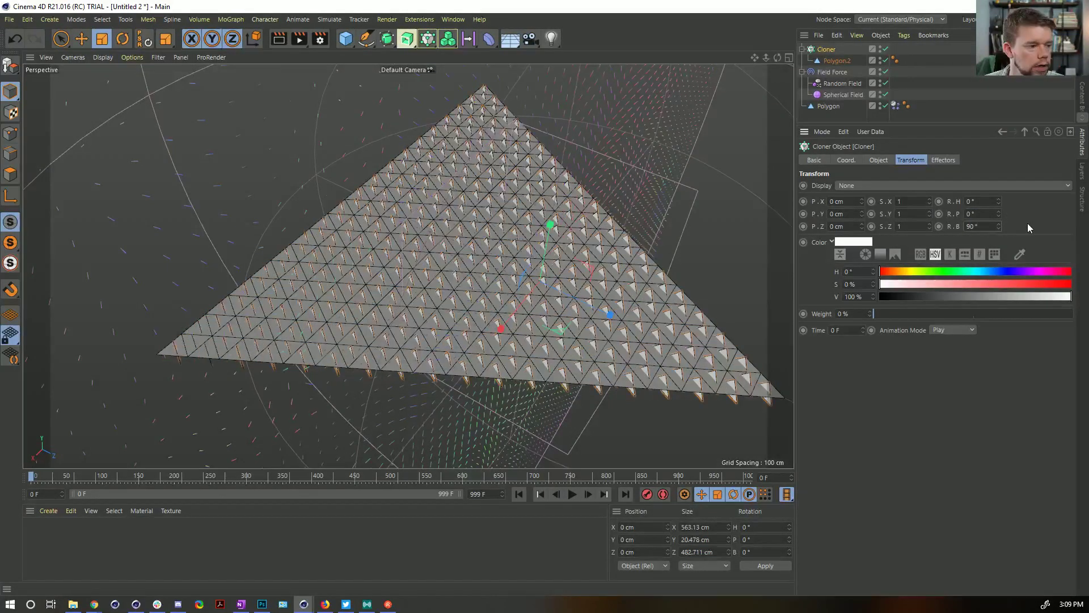
left_click_drag(1000, 202, 1053, 202)
double_click(992, 203)
type("90")
key("Return")
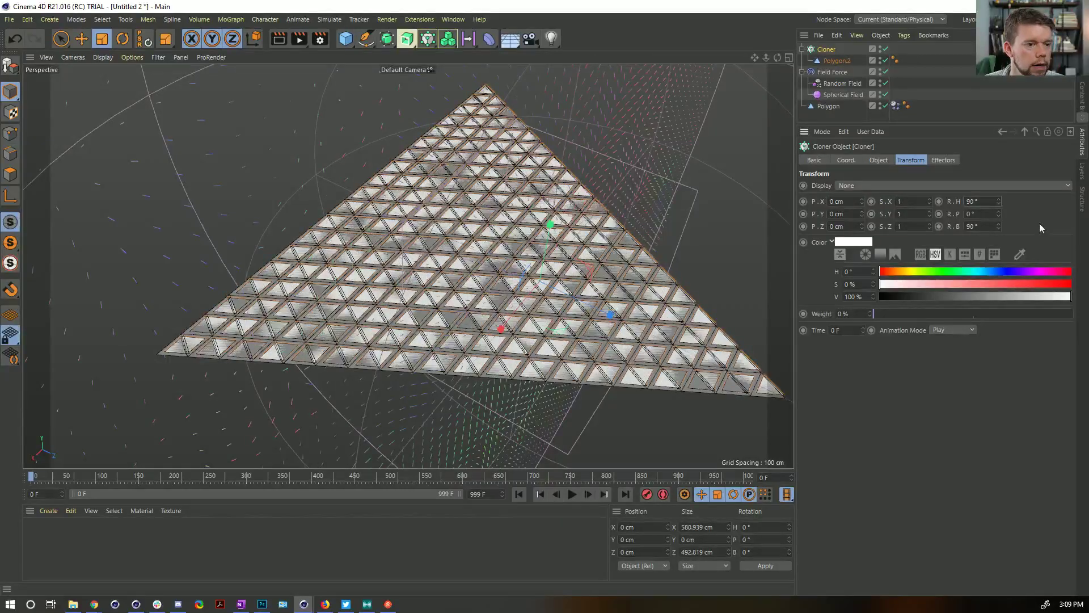
- Group the small triangle under a null inside the Cloner and expand the null in the hierarchy
left_click_drag(552, 295, 569, 309, "alt")
scroll(569, 308, "up", 4)
scroll(569, 308, "down", 5)
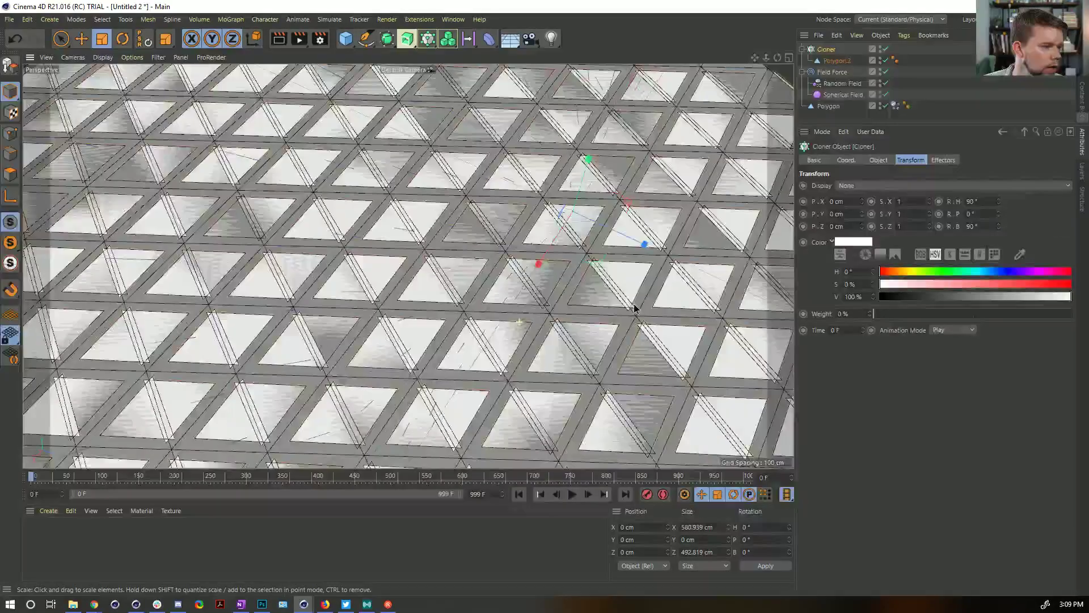
scroll(580, 304, "up", 3)
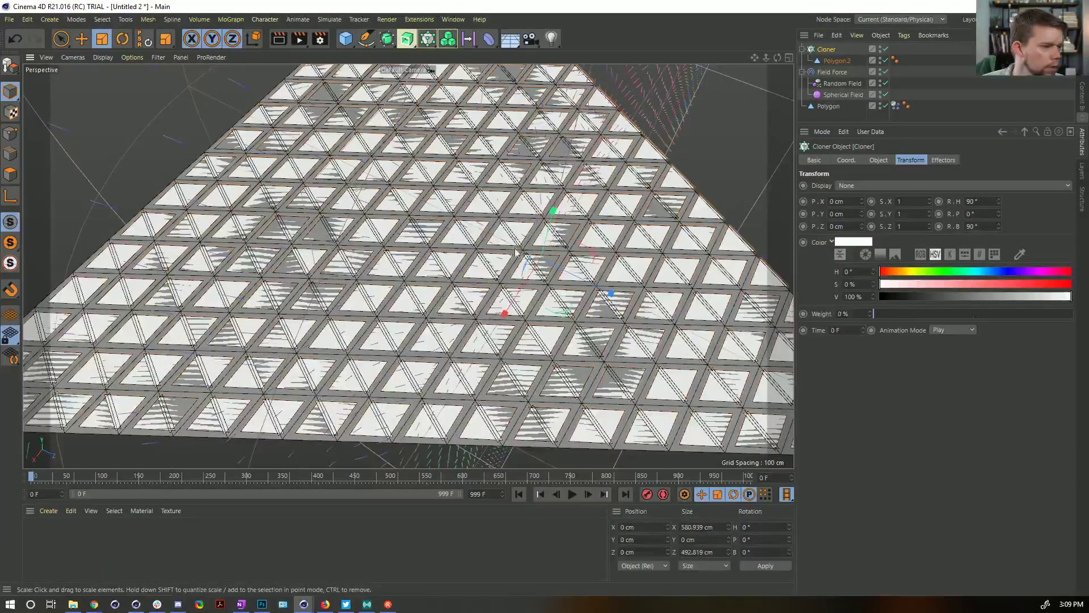
scroll(505, 295, "down", 4)
scroll(570, 283, "up", 7)
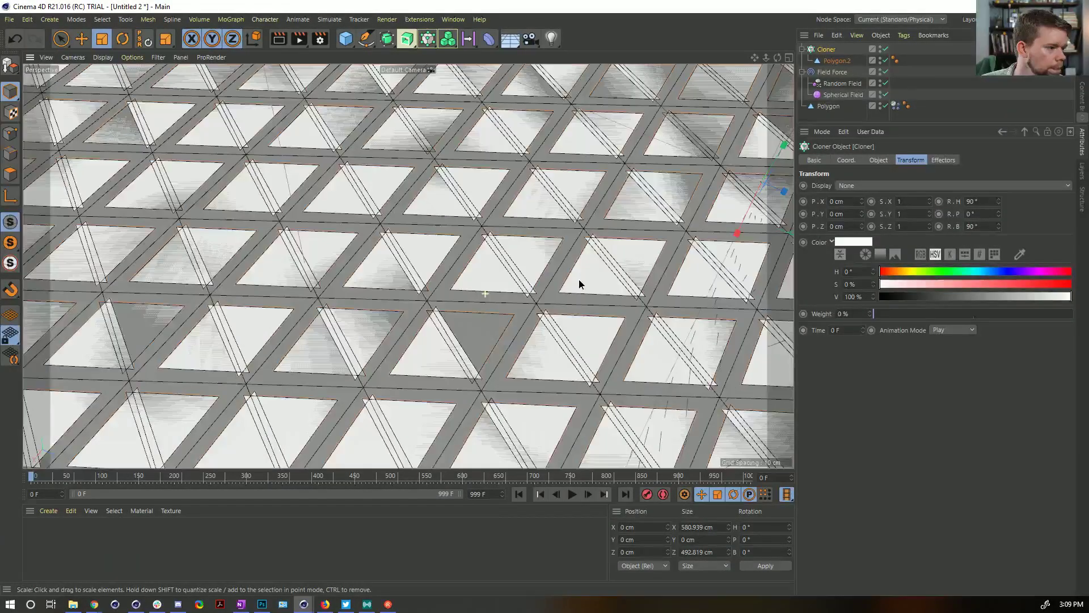
scroll(579, 279, "down", 5)
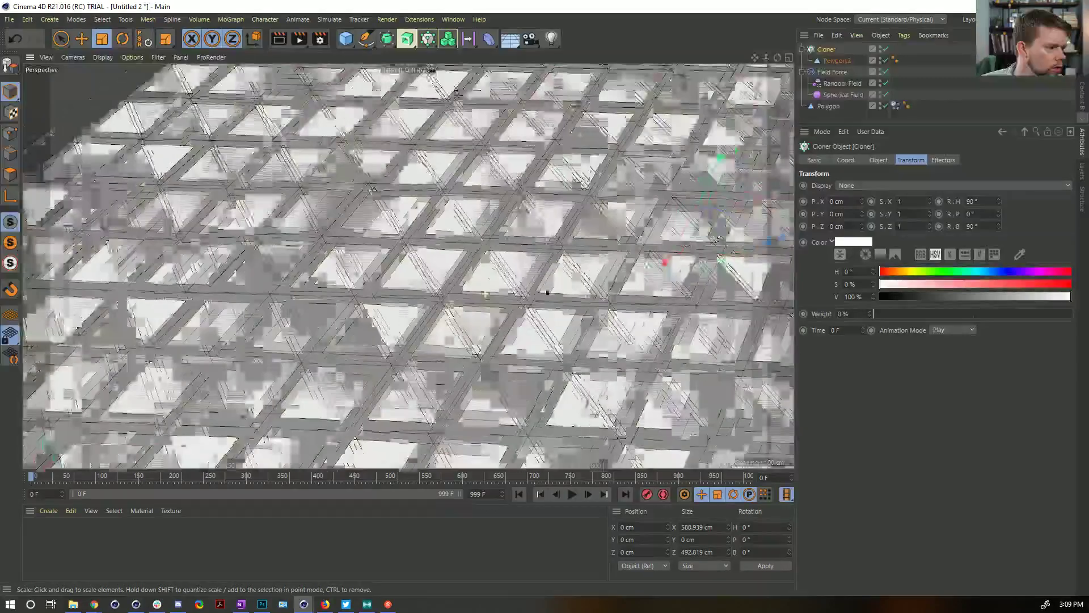
key("alt+g")
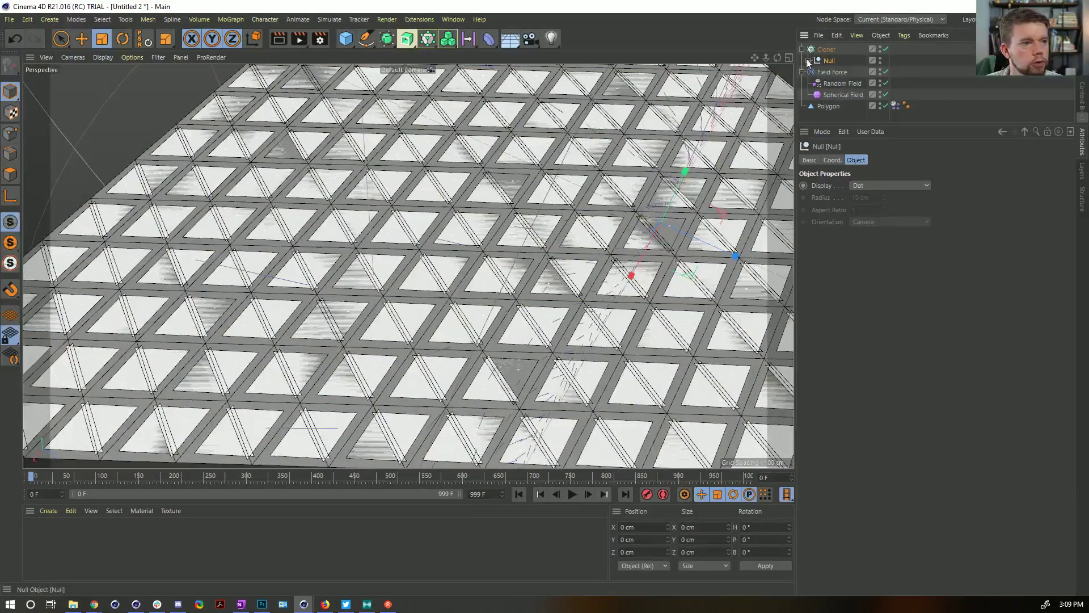
left_click(808, 61)
- Move the small triangle inside its null about 3.4 cm along Z to centre the clones on the large polygon's faces
key("e")
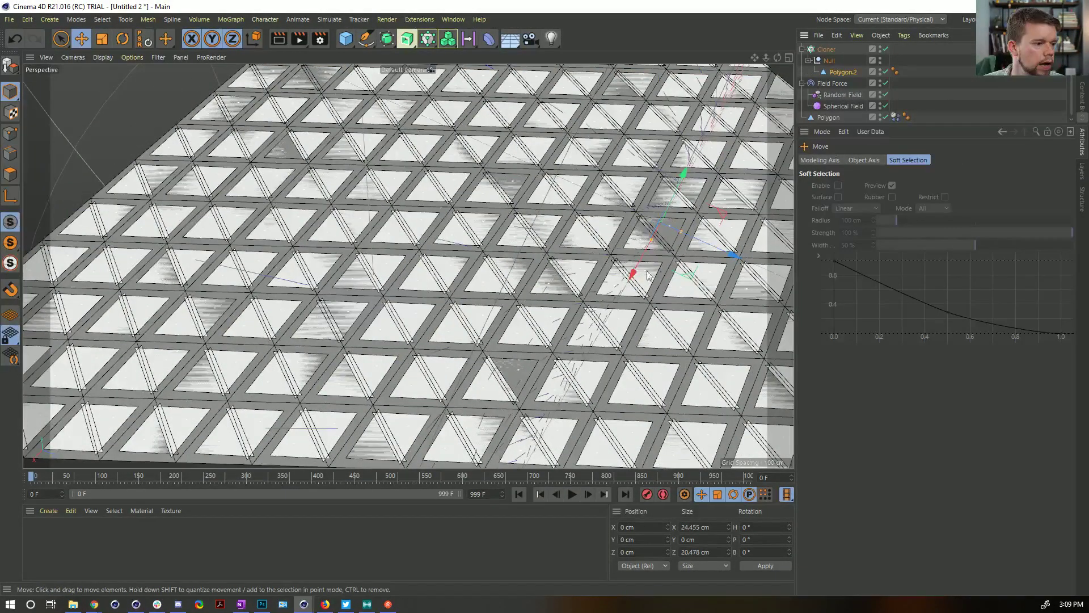
left_click_drag(735, 254, 743, 250)
left_click_drag(629, 273, 607, 244, "alt")
right_click_drag(617, 260, 547, 261, "alt")
left_click_drag(548, 261, 542, 278, "alt")
mouse_move(525, 265)
right_mouse_down("alt")
mouse_move(611, 261)
mouse_move(556, 261)
right_mouse_up("alt")
left_click_drag(556, 261, 561, 244, "alt")
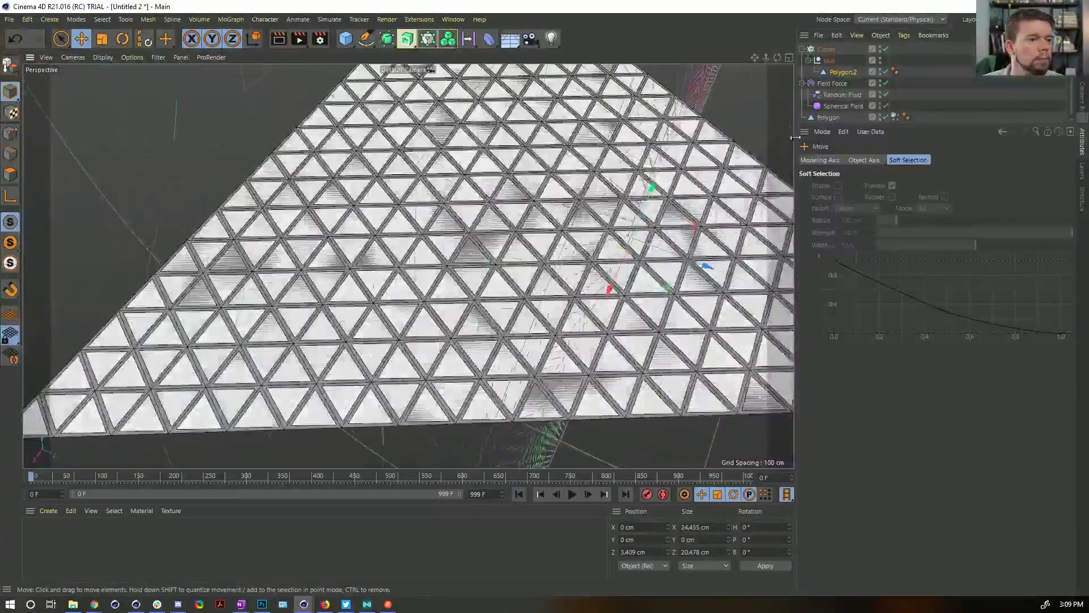
left_click(834, 73)
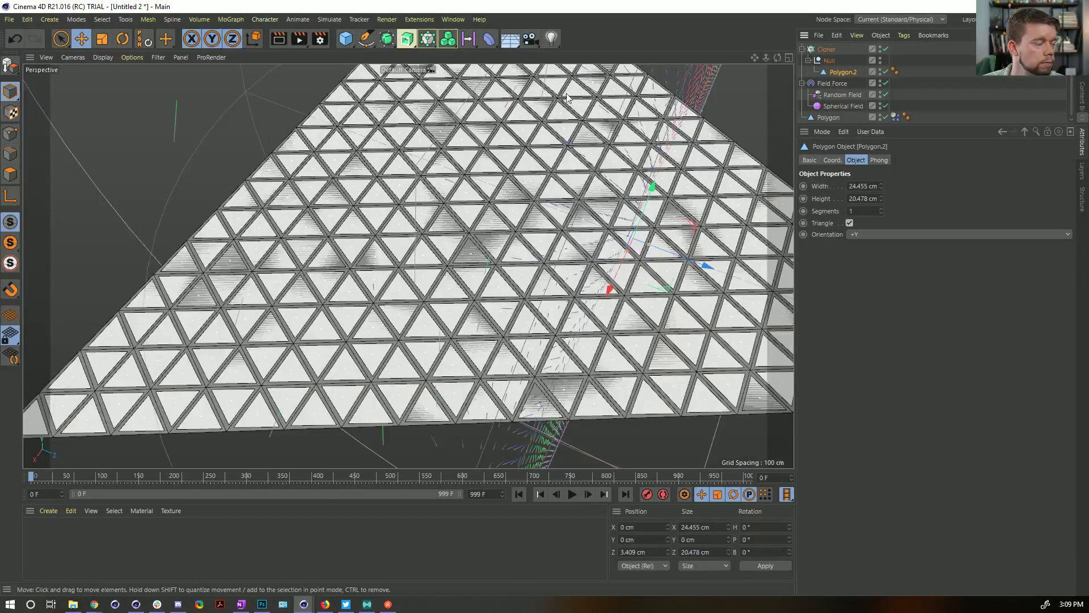
left_click(231, 19)
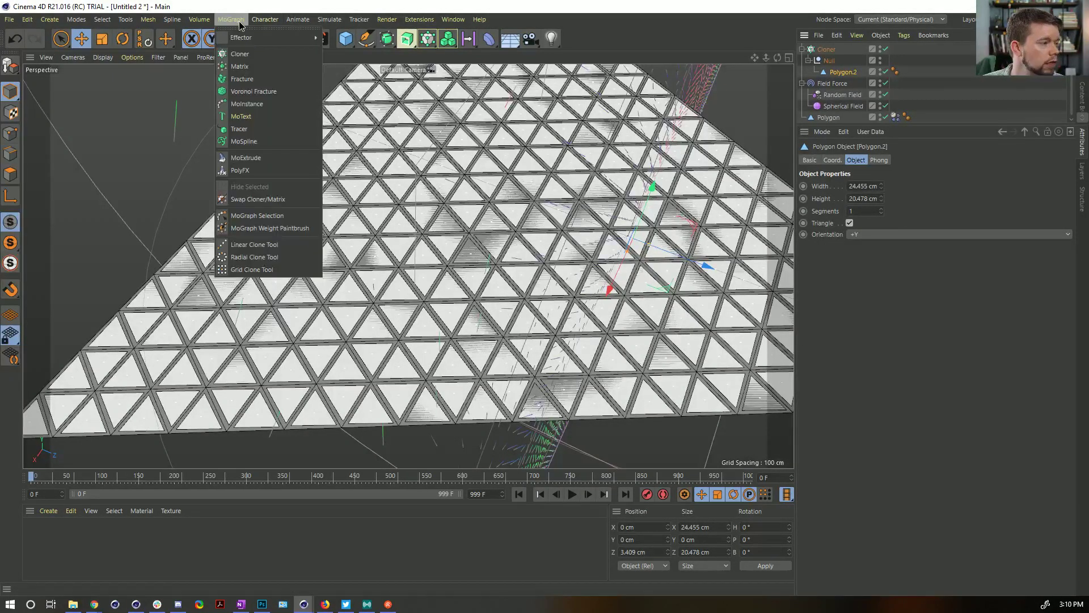
left_click(172, 20)
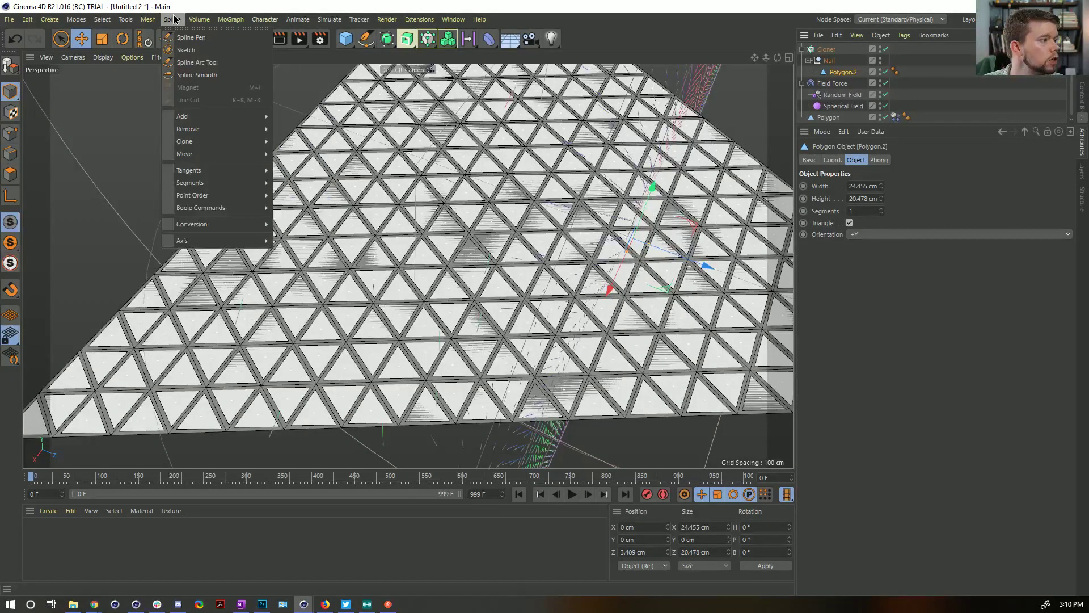
mouse_move(177, 21)
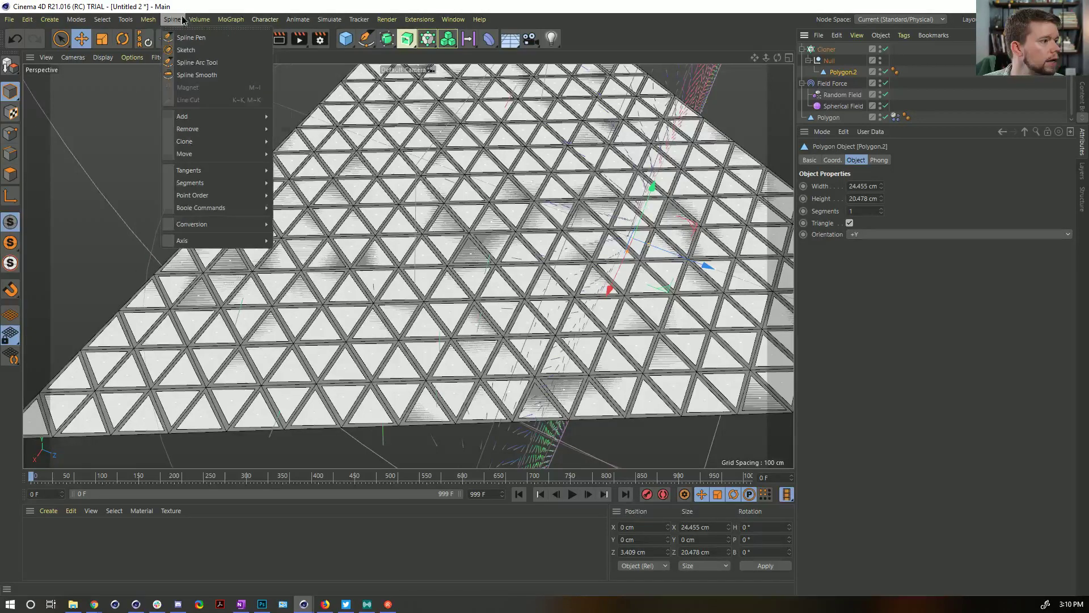
mouse_move(332, 19)
mouse_move(341, 53)
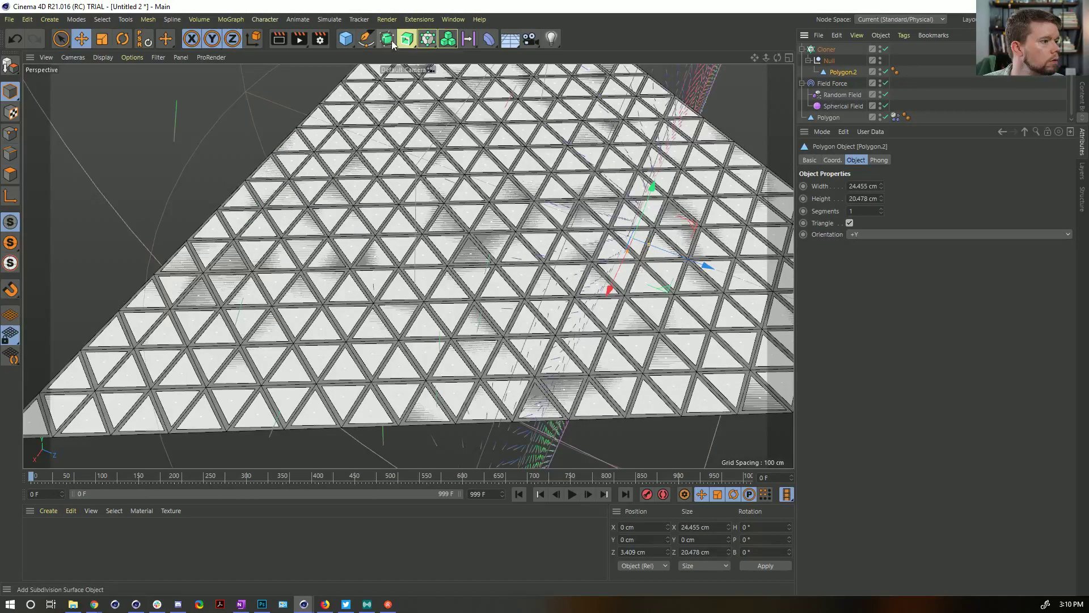
- Nest the small triangle in a Cloth Surface with 0 subdivisions and a thickness of 5 cm
left_click(386, 39)
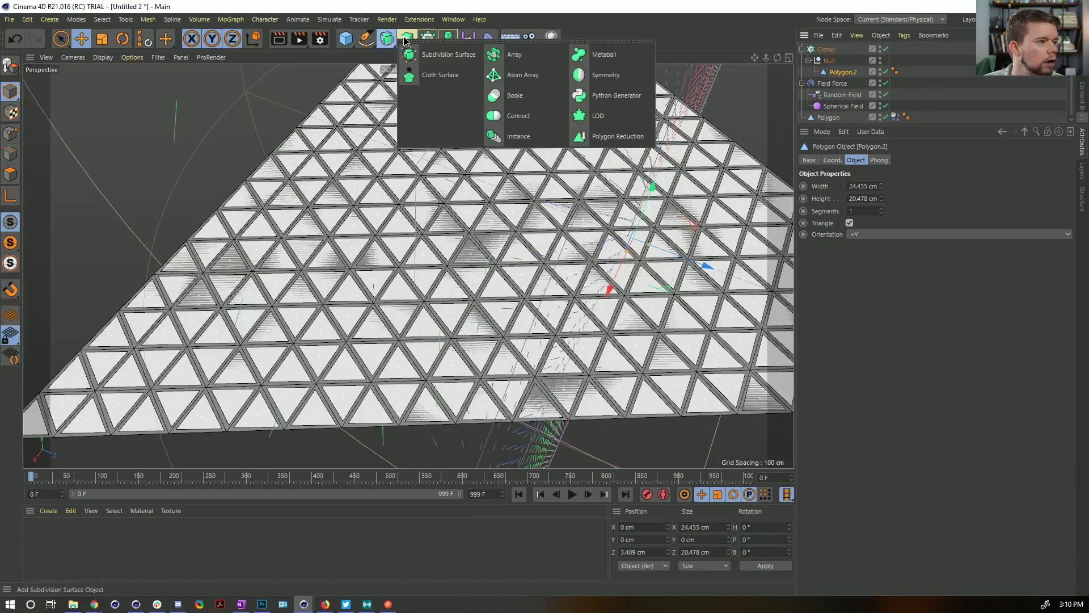
left_click(437, 75)
mouse_move(842, 75)
left_mouse_down()
mouse_move(838, 84)
mouse_move(848, 74)
left_mouse_up()
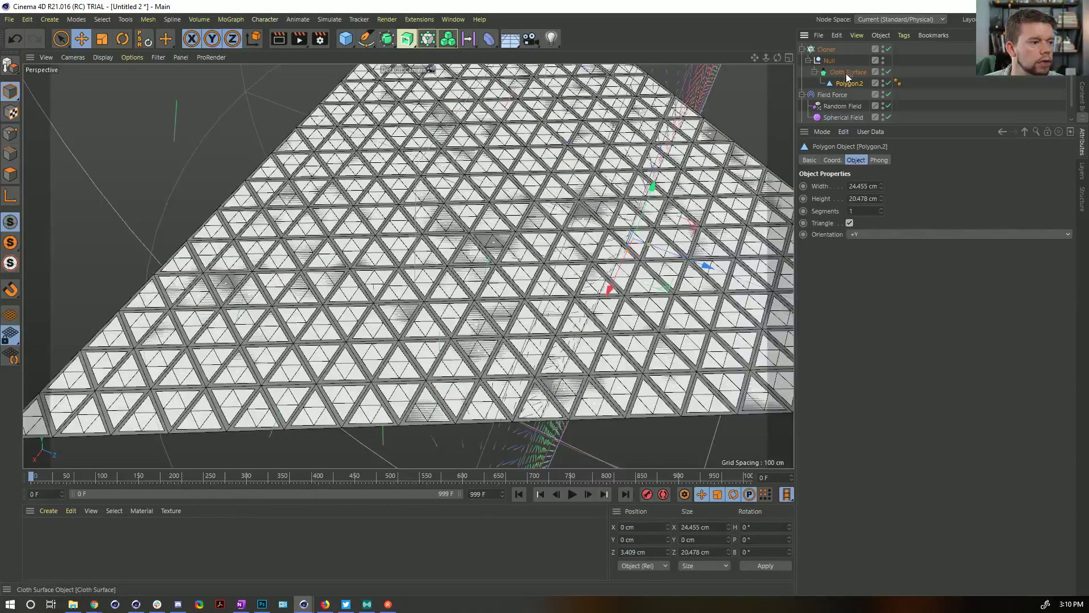
left_click(848, 72)
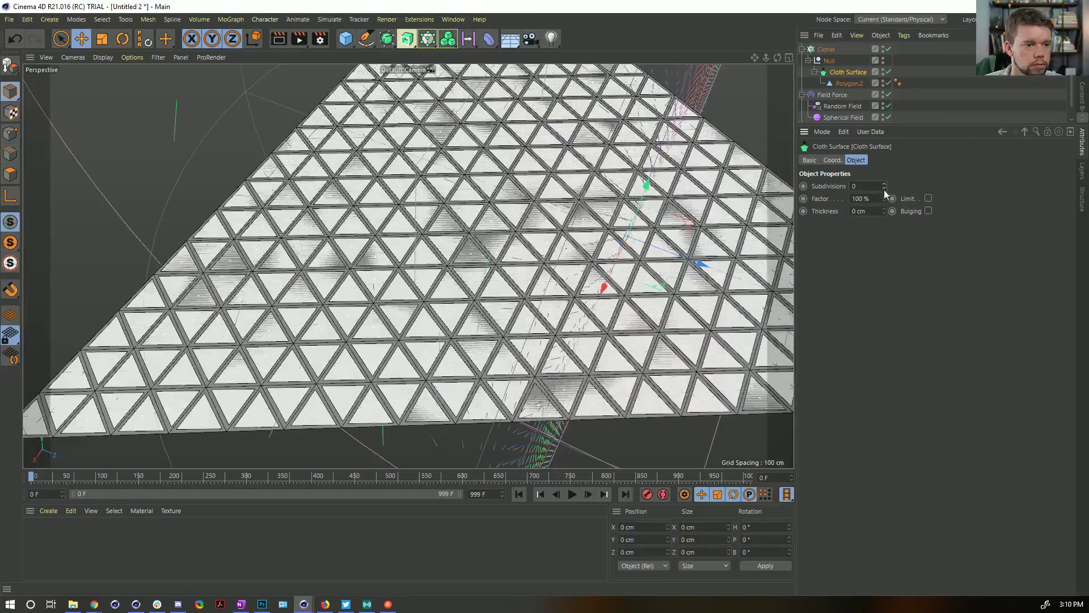
left_click_drag(883, 213, 884, 204)
left_click_drag(607, 278, 573, 244, "alt")
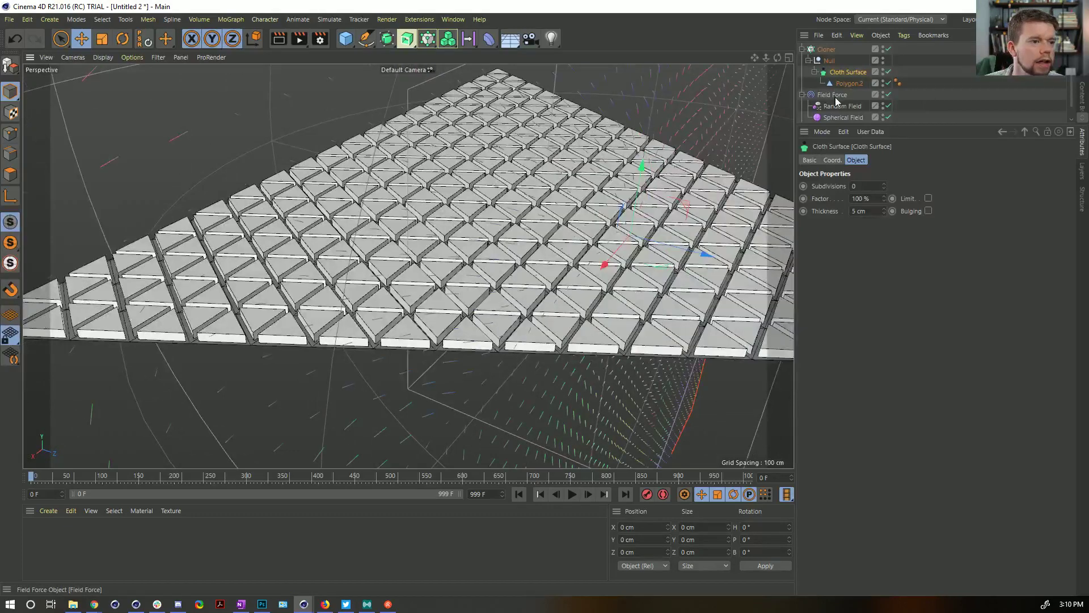
- Try offsetting the clones by -1 cm in Y and -2 cm in X, resetting each to 0 cm
left_click(821, 50)
left_click(861, 216)
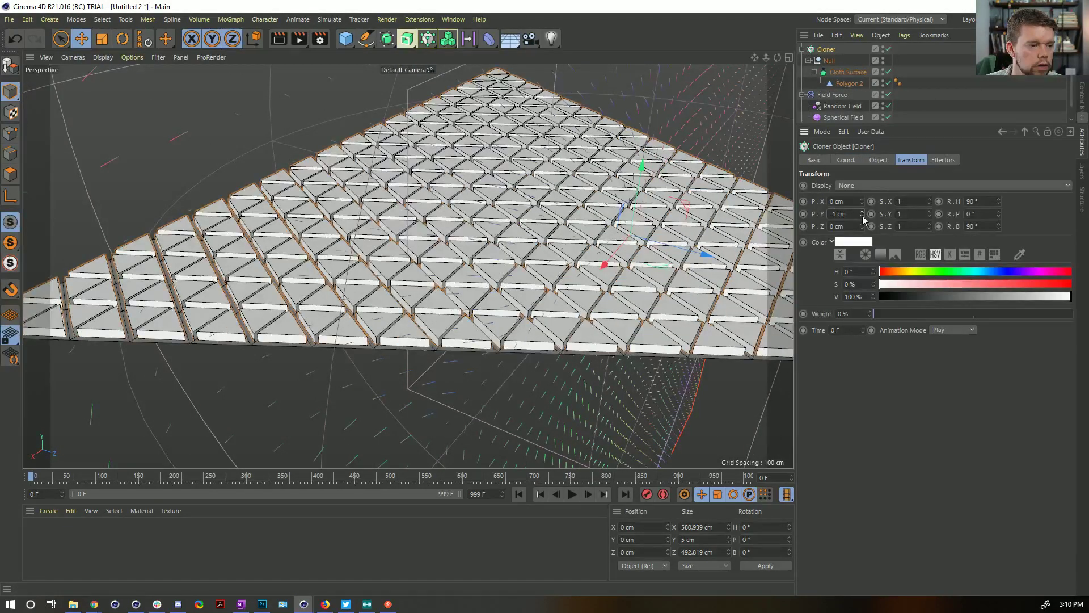
left_click(862, 212)
left_click(863, 204)
left_click(862, 204)
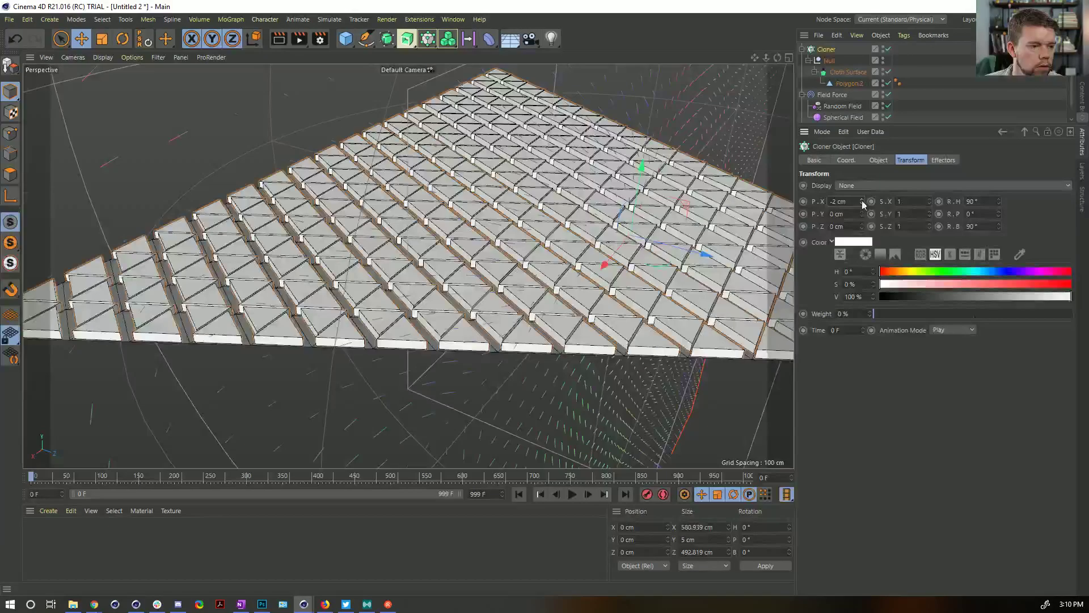
left_click(862, 199)
left_click(862, 199)
- Offset the clones by -3 cm in Z in the Cloner's transform and enlarge the object list to show the whole hierarchy
left_click(862, 229)
left_click(862, 229)
left_click(863, 229)
mouse_move(675, 341)
left_mouse_down("alt")
mouse_move(664, 289)
mouse_move(656, 347)
left_mouse_up("alt")
middle_click_drag(657, 347, 640, 397, "alt")
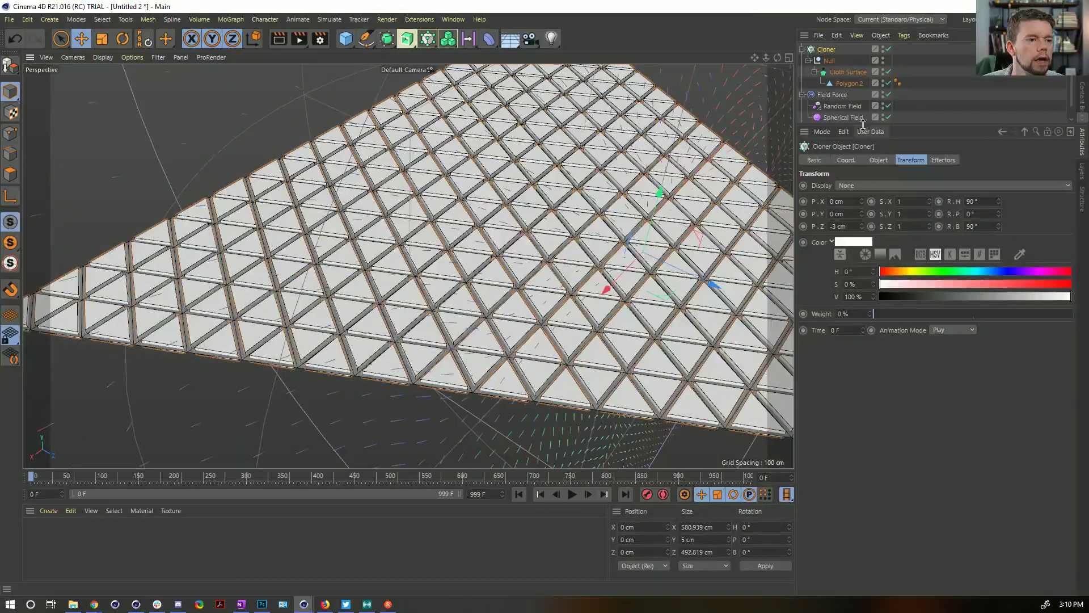
left_click_drag(862, 124, 862, 190)
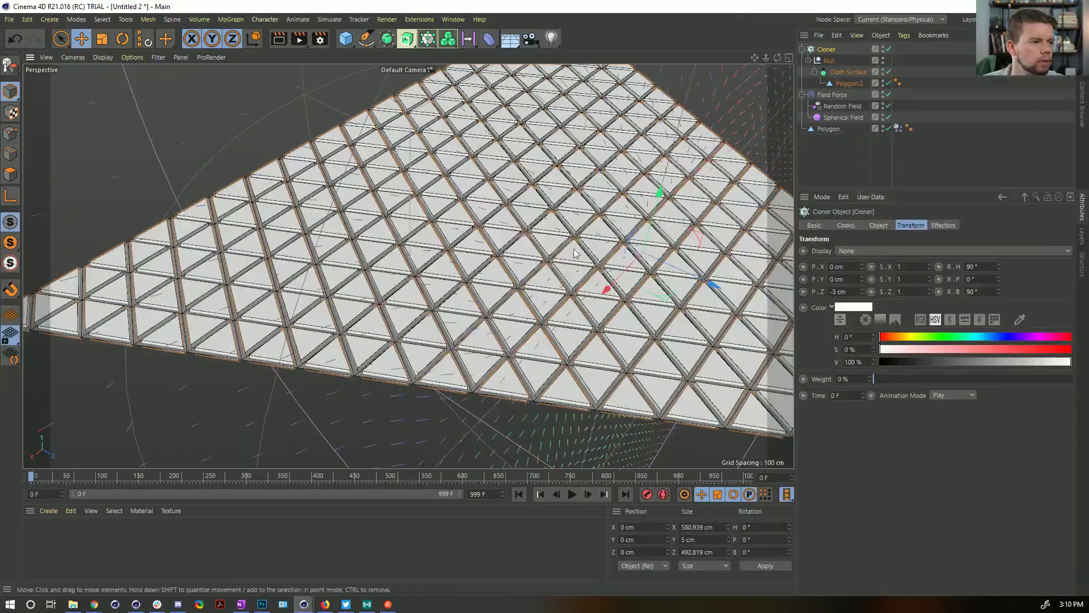
- Play the cloth simulation of the thick tiles, pausing to inspect the folded cloth from other angles, and rewind to frame 0
left_click(572, 494)
mouse_move(617, 301)
left_mouse_down("alt")
mouse_move(467, 277)
mouse_move(610, 327)
mouse_move(654, 365)
mouse_move(616, 290)
left_mouse_up("alt")
left_click(572, 495)
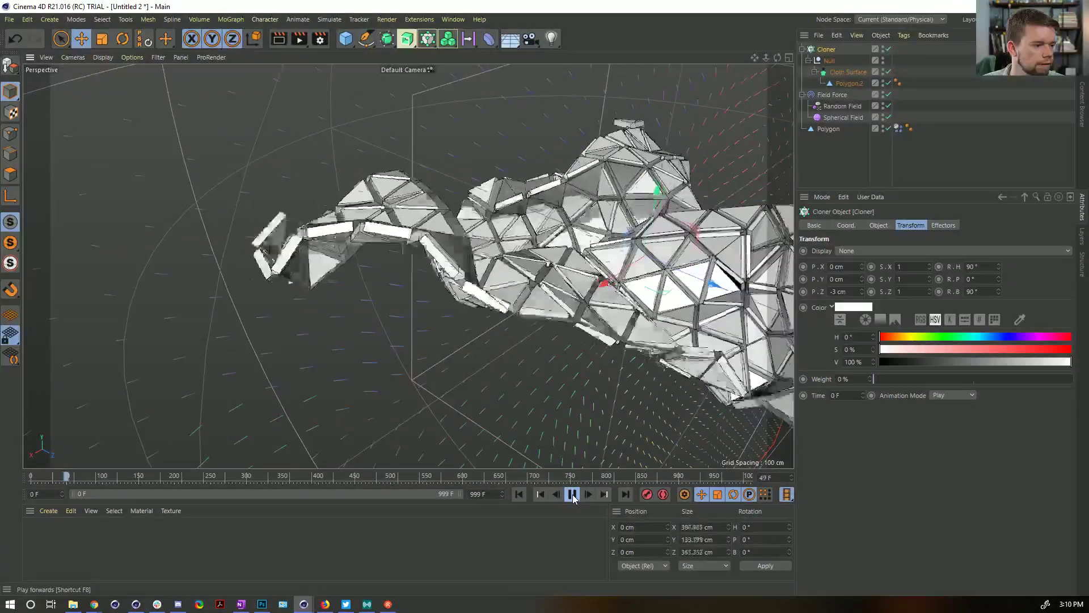
left_click(573, 495)
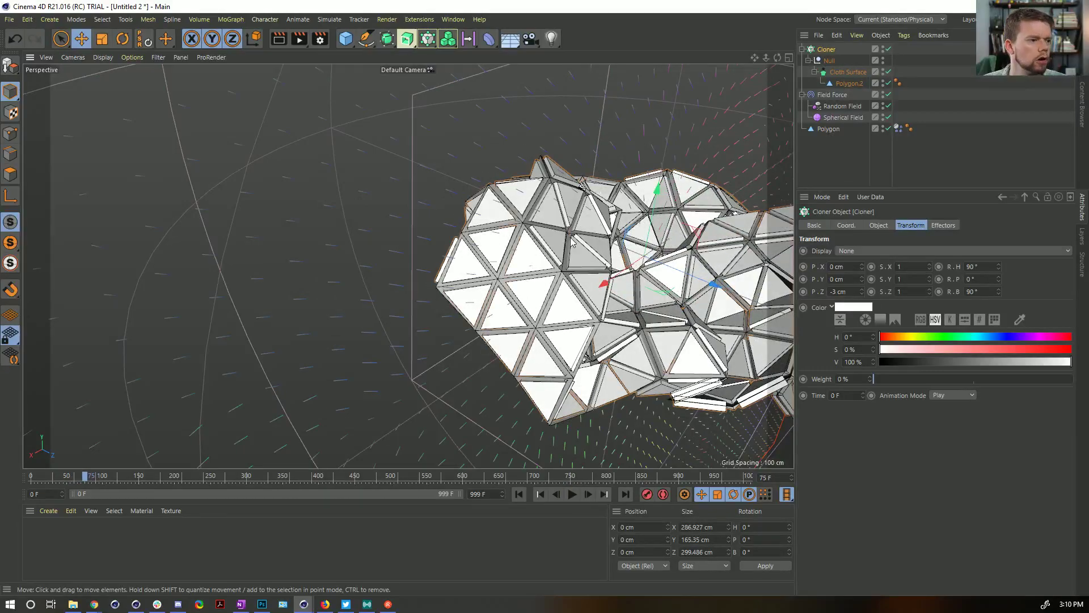
left_click_drag(587, 261, 573, 318, "alt")
left_click(572, 494)
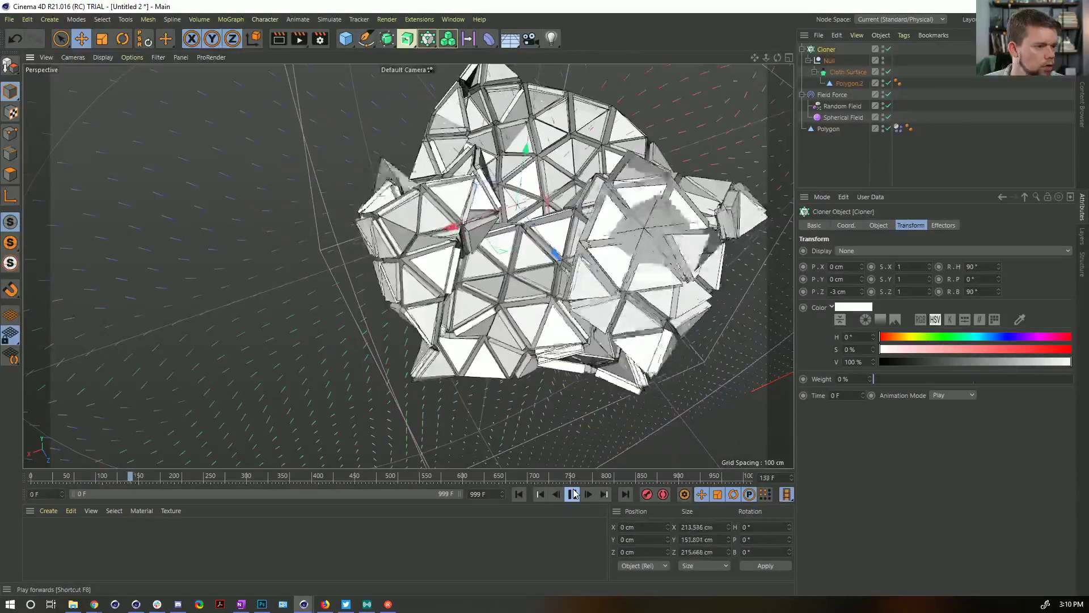
left_click(574, 494)
left_click(518, 494)
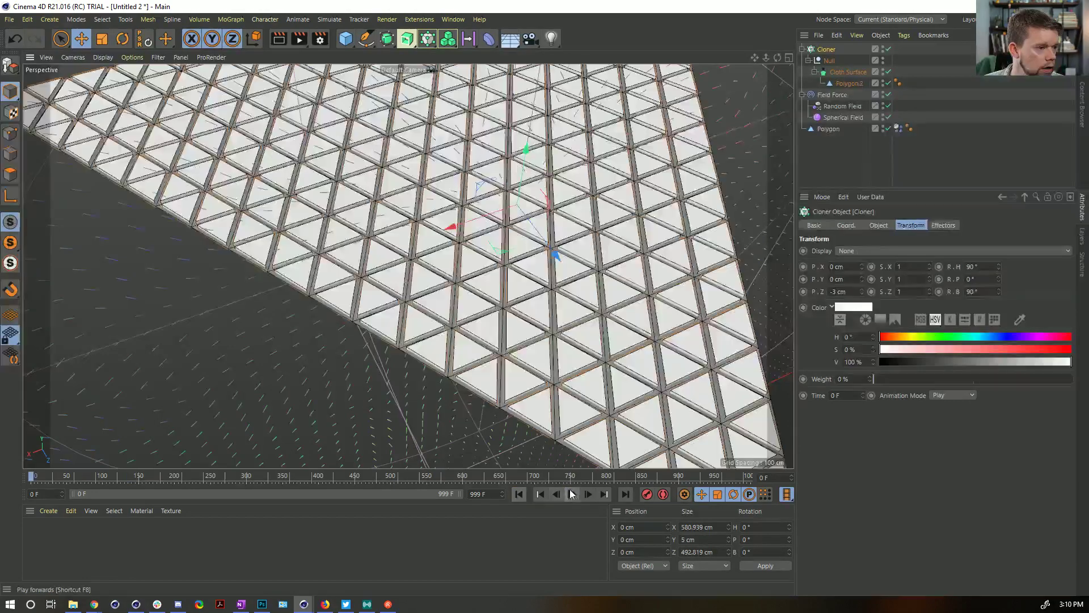
scroll(493, 221, "down", 3)
left_click_drag(493, 220, 578, 230, "alt")
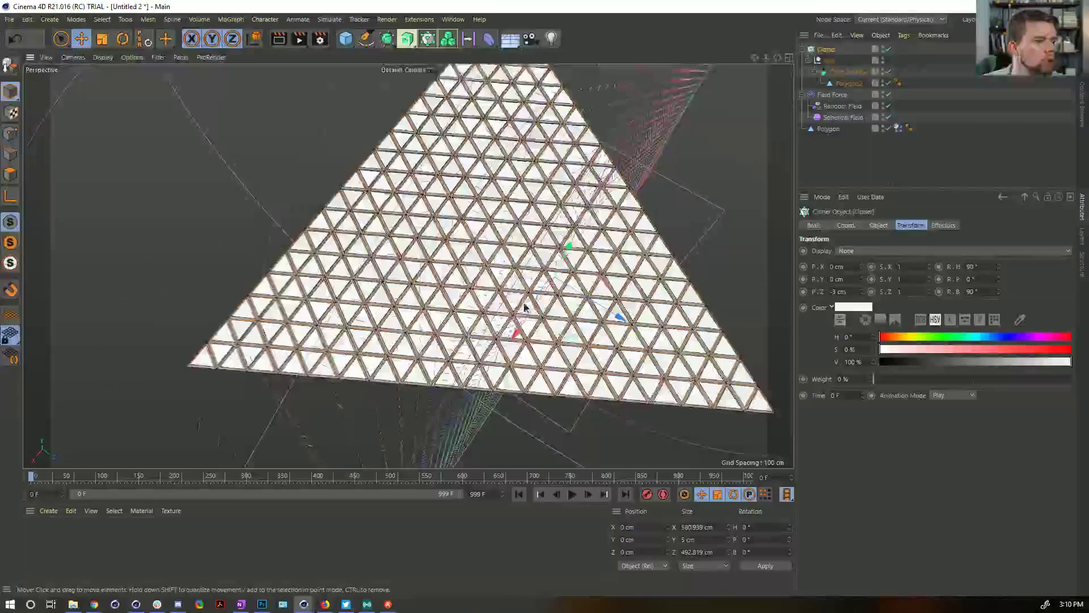
scroll(579, 230, "up", 2)
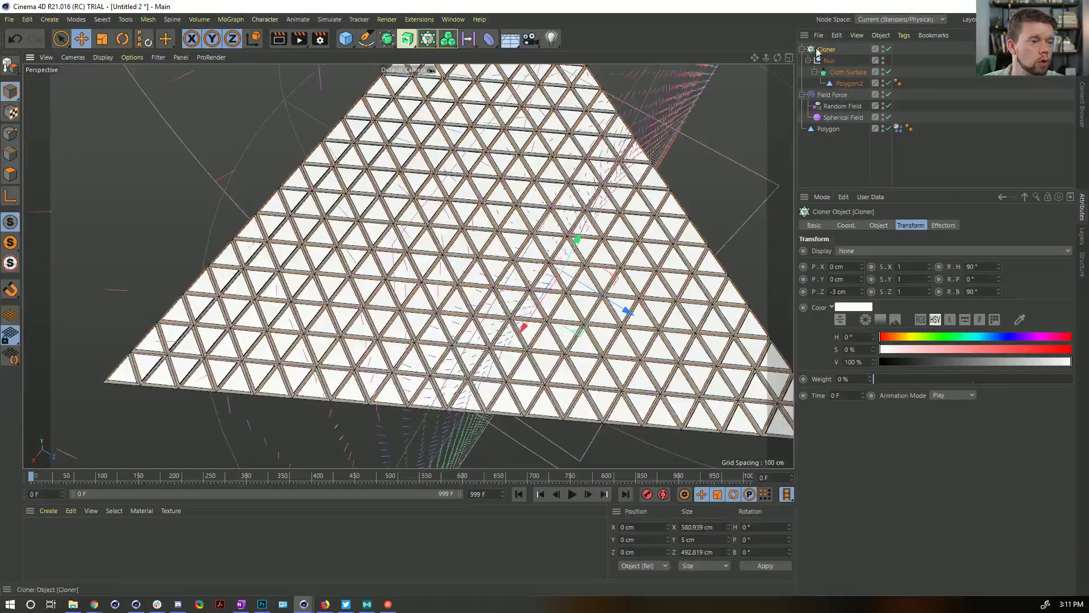
- Select the Cloth Surface and save the scene as [2a]TriangleCloth.c4d in the Episode20 SceneFiles folder
left_click(830, 61)
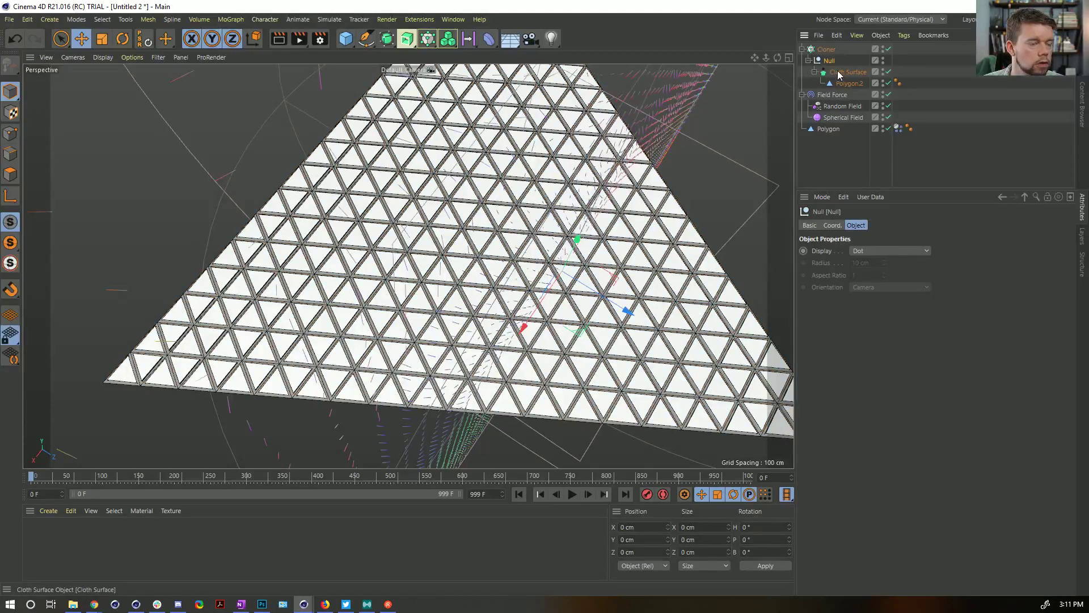
left_click(845, 73)
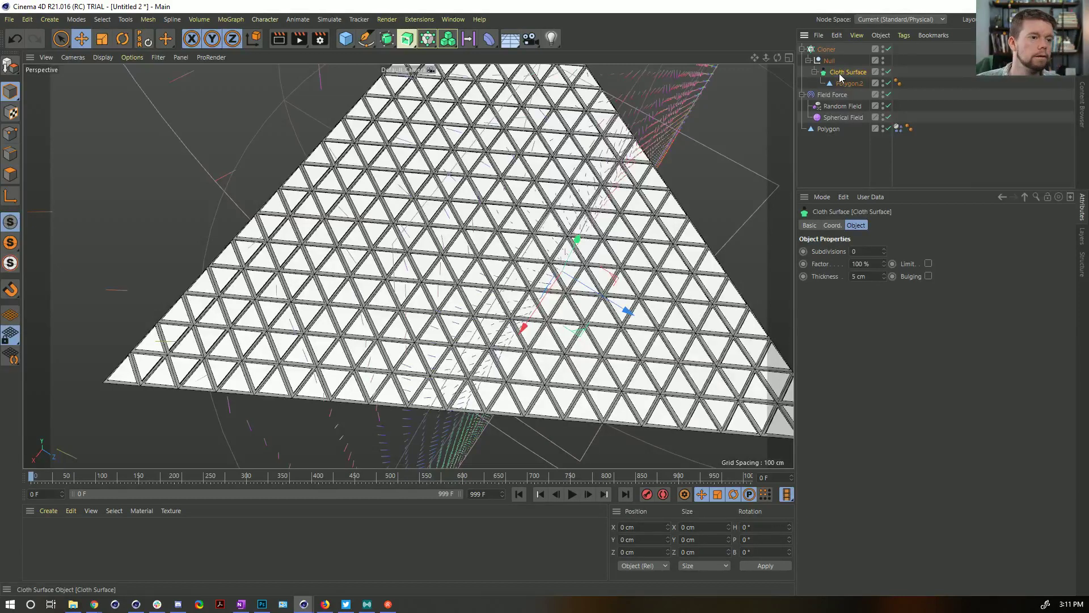
key("ctrl+s")
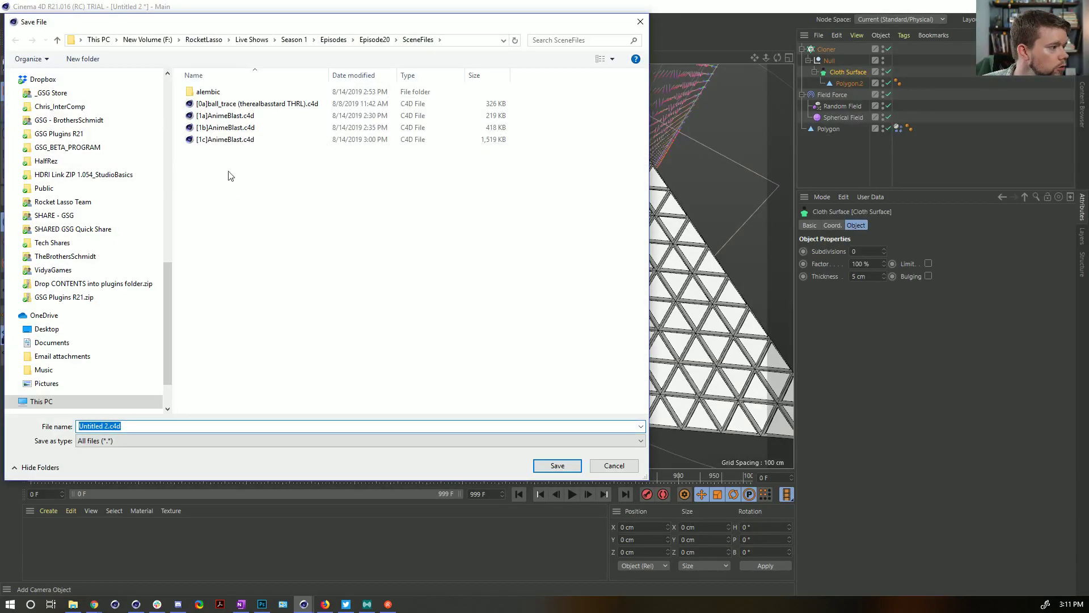
left_click(234, 140)
left_click(99, 427)
left_click(108, 426)
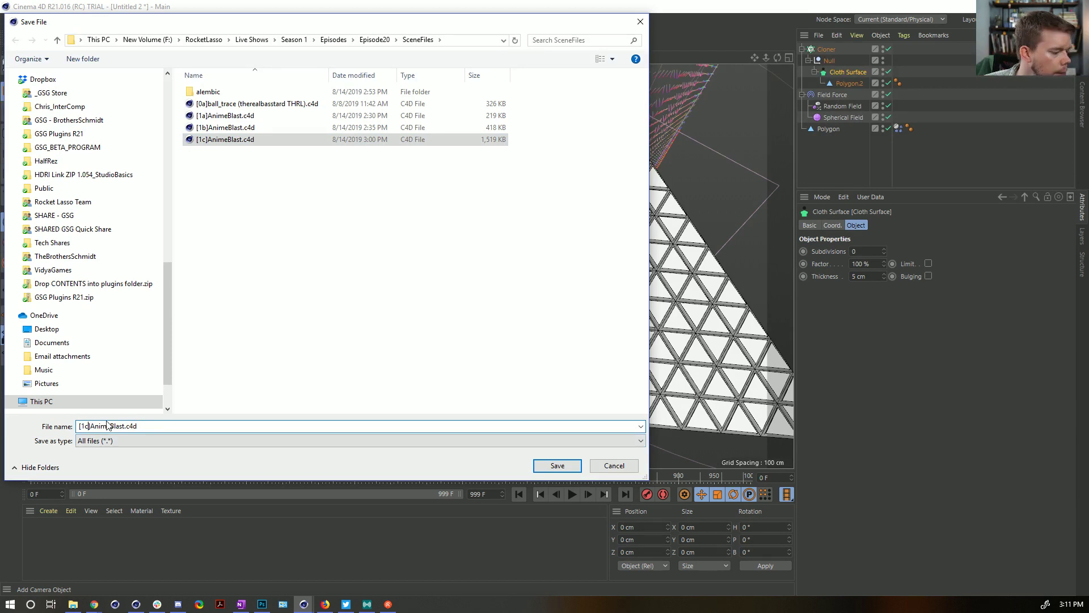
left_click_drag(88, 426, 81, 426)
type("2a]")
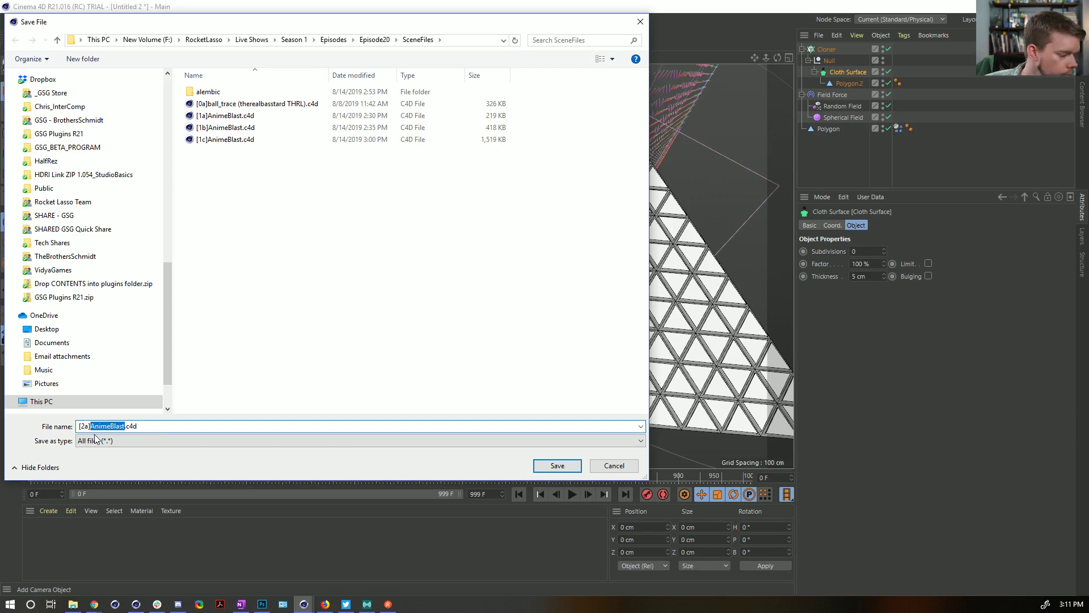
type("TriangleCloth")
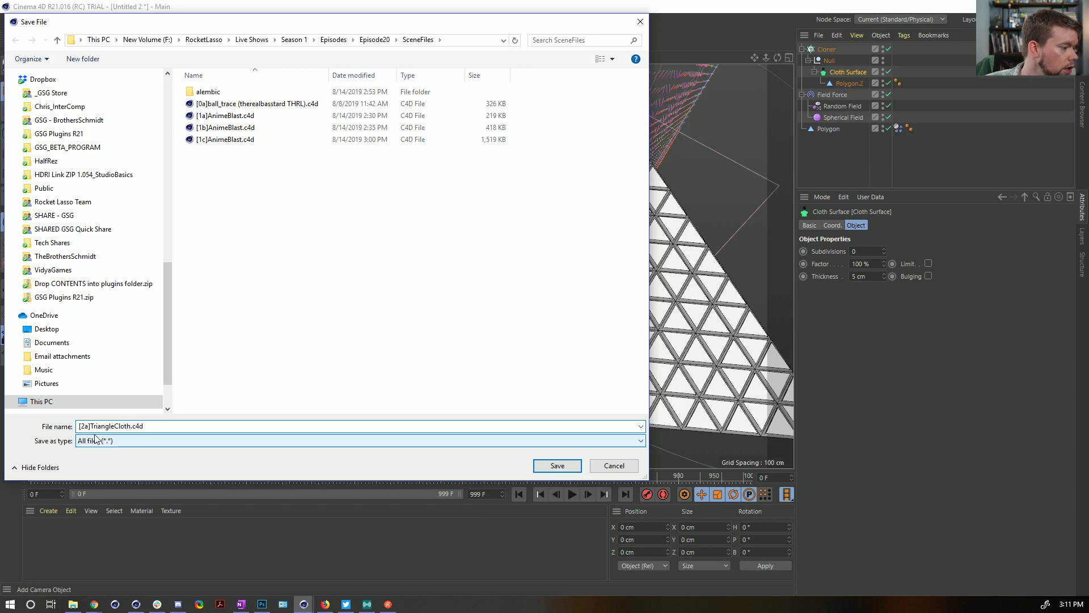
key("Return")
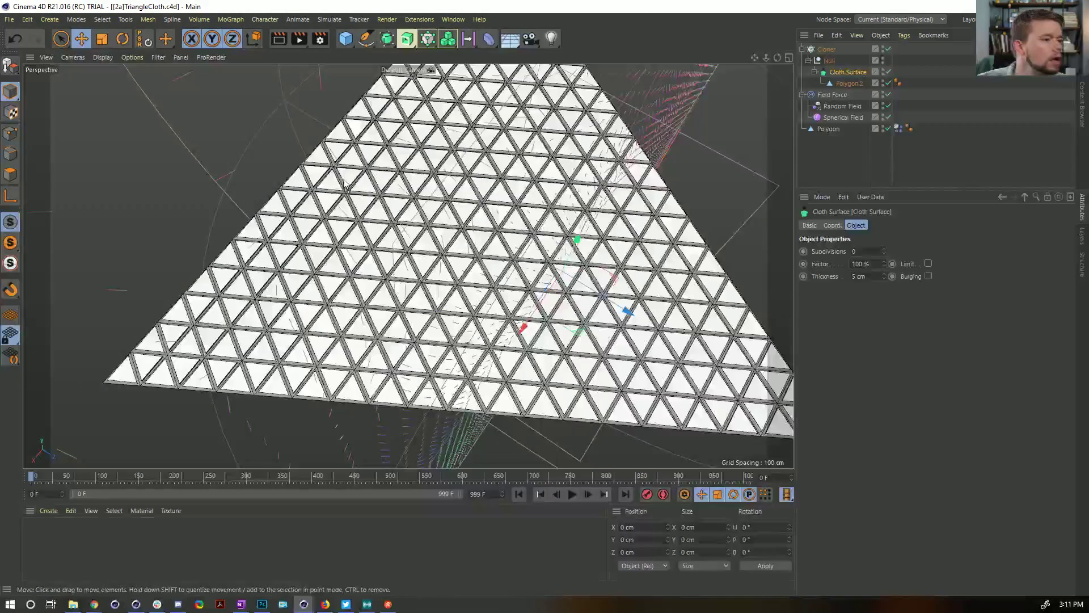
- Make the Cloth Surface editable and select the thick triangle polygon nested inside it
key("c")
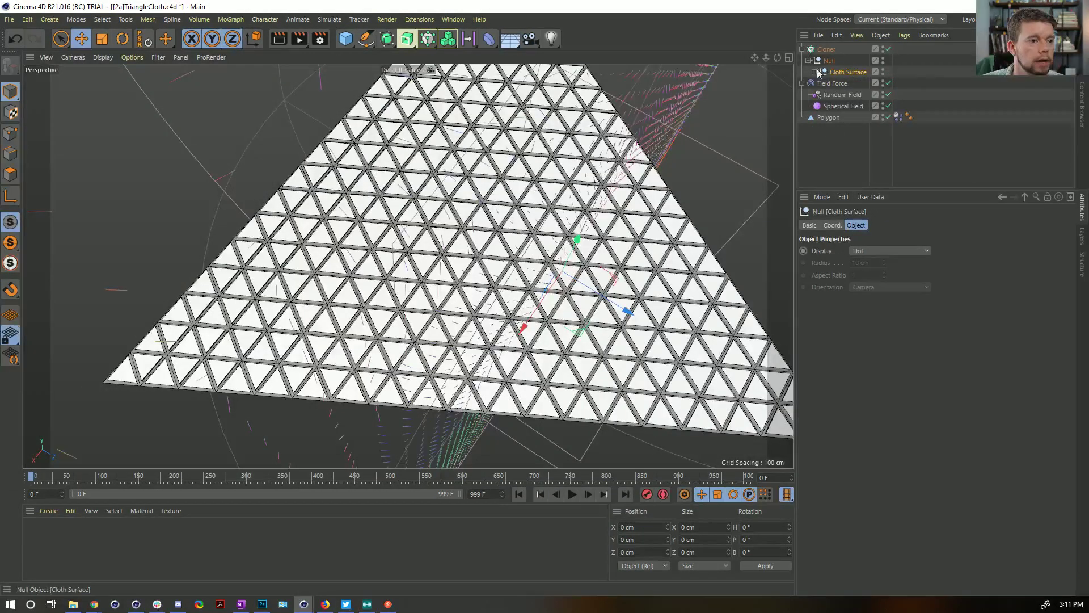
left_click(816, 73)
left_click(849, 84)
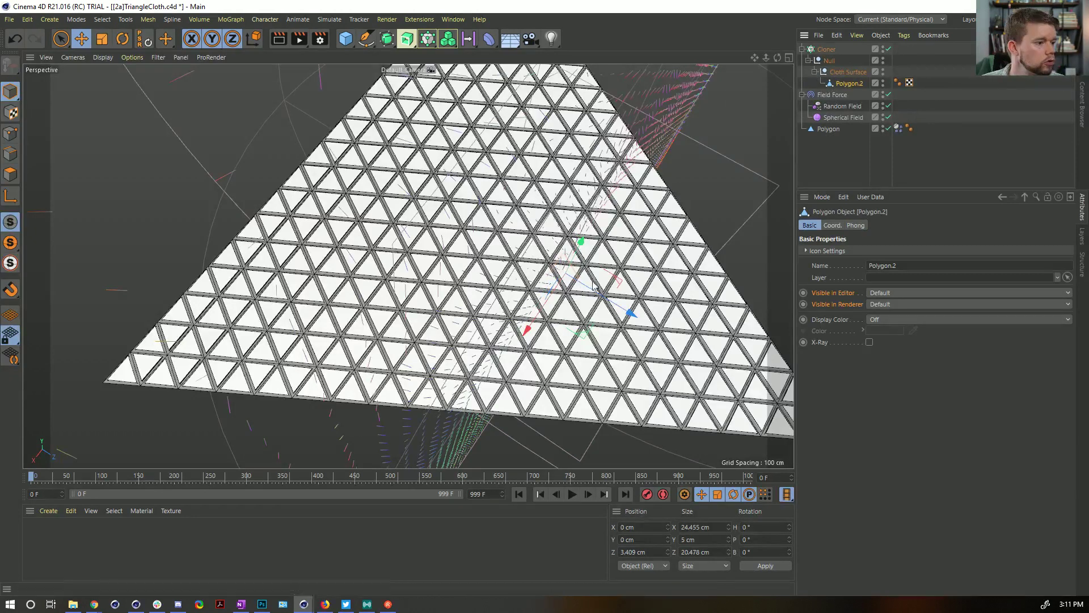
left_click(10, 174)
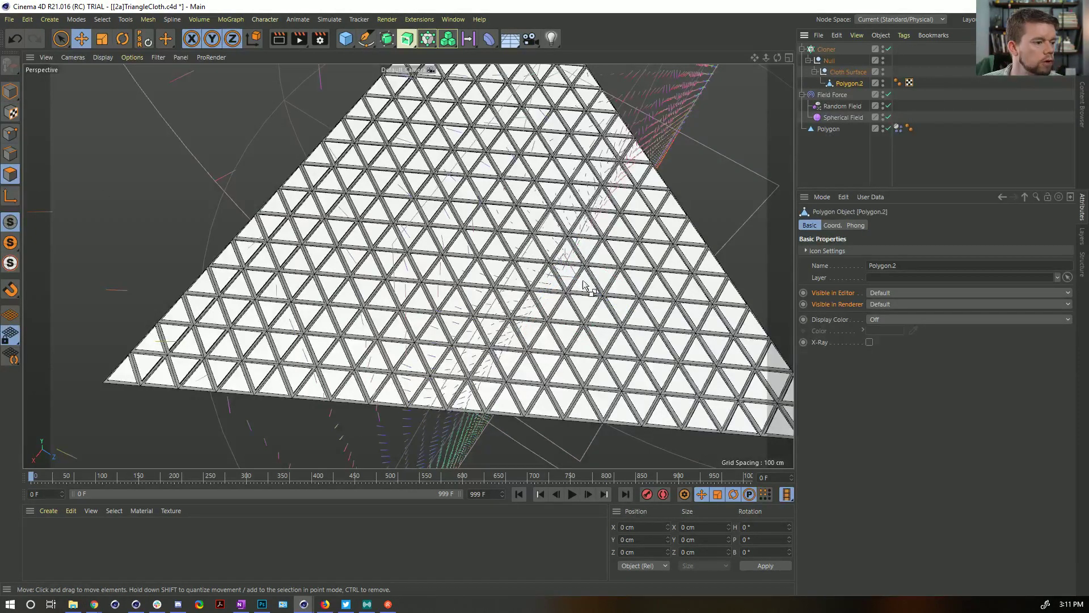
left_click(10, 91)
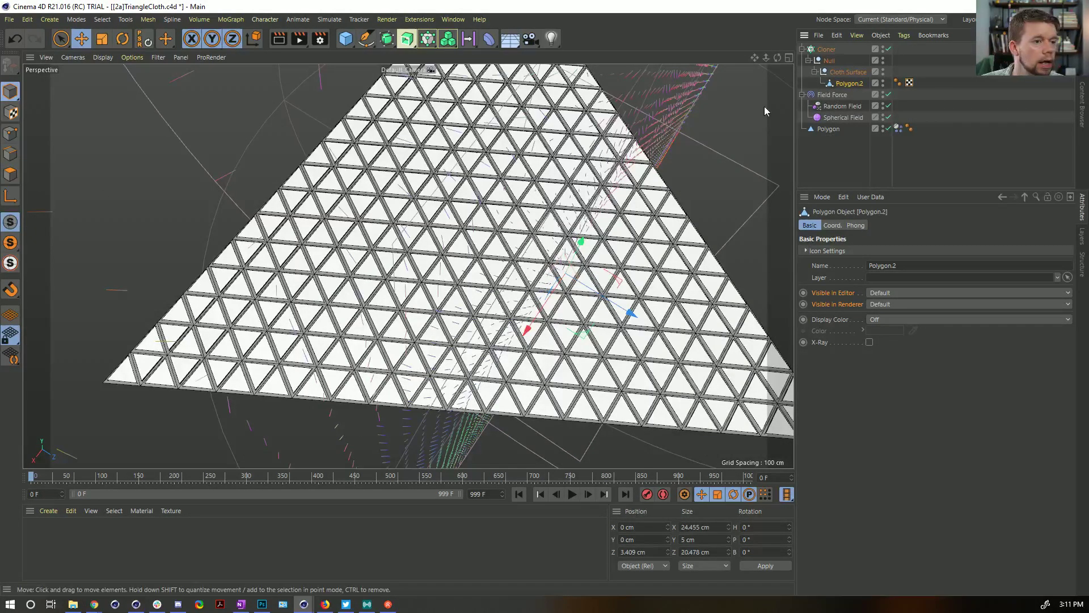
- Raise the Cloner to 100 cm in Y to lift the source tile's outline away from the clones
left_click(826, 49)
key("e")
left_click_drag(581, 243, 604, 176)
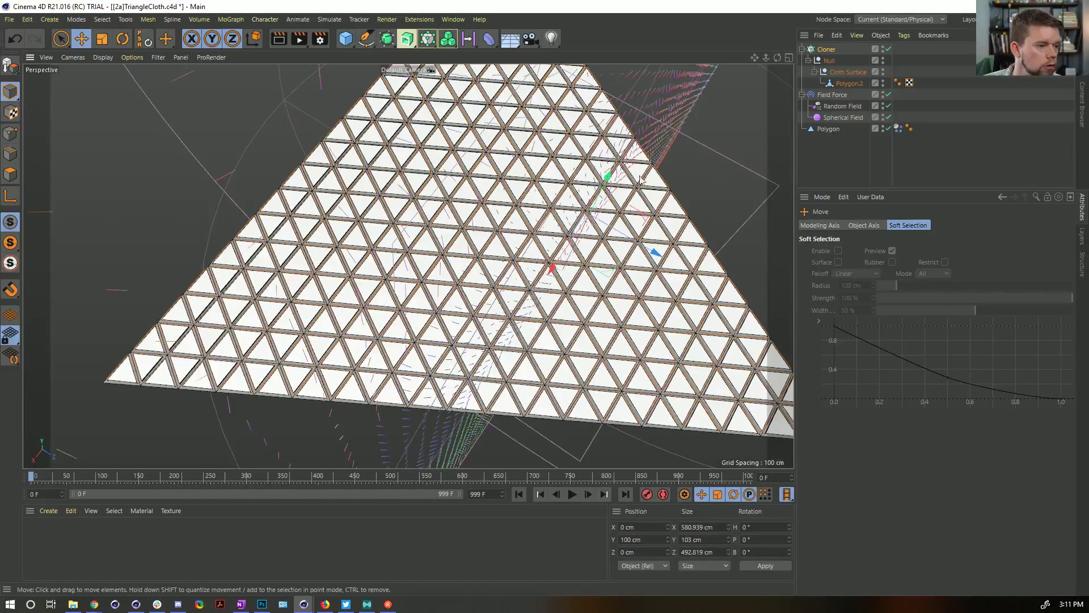
- Select the six edges outlining the two triangular faces of the source tile with Live Selection in edge mode
left_click(849, 83)
left_click_drag(352, 227, 71, 187, "alt")
left_click(10, 174)
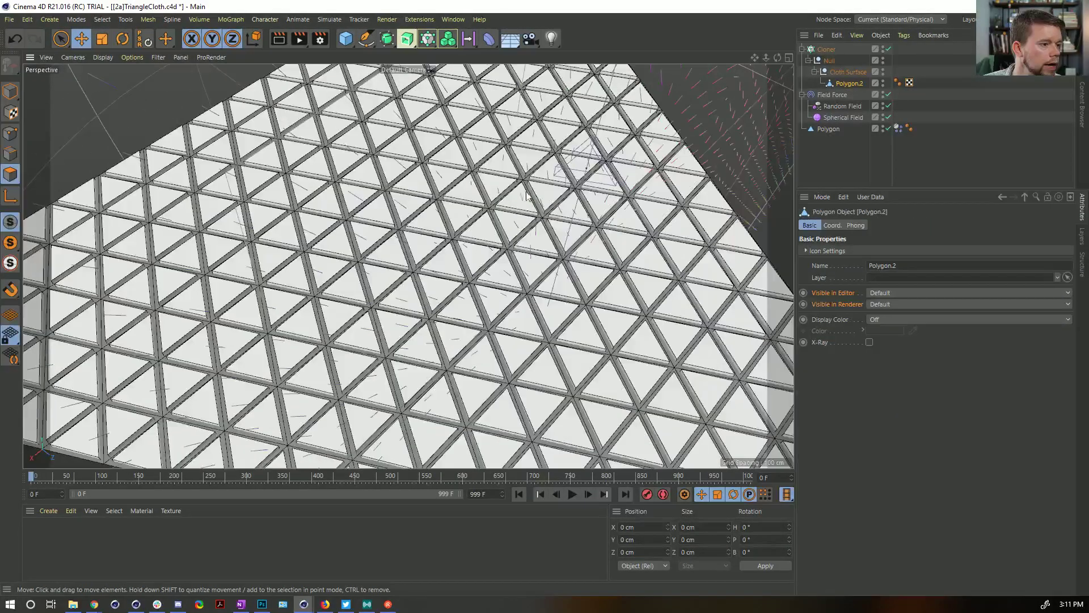
left_click_drag(572, 181, 454, 249, "alt")
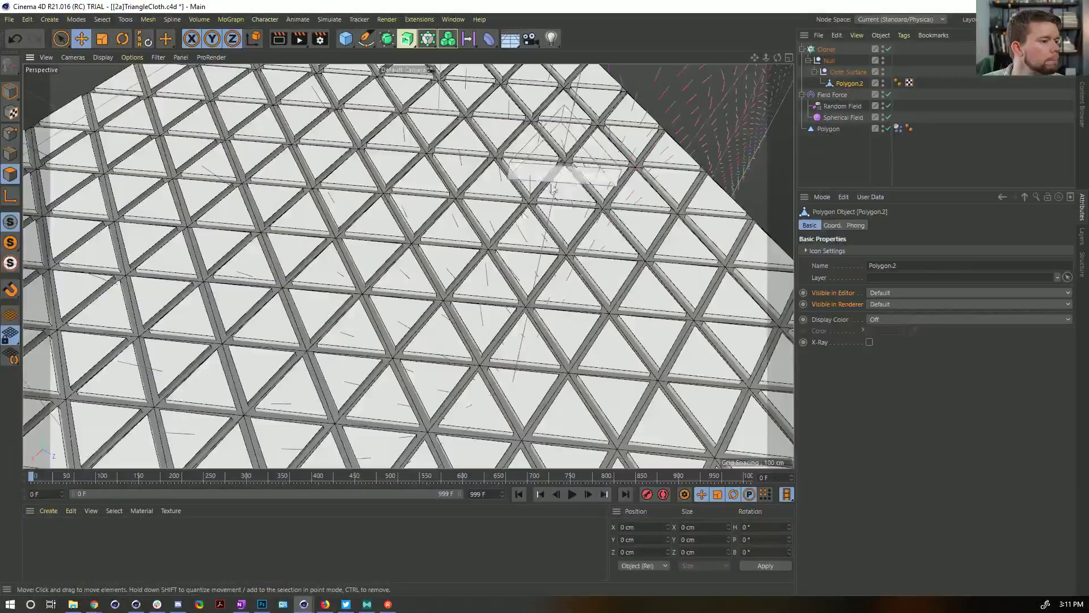
left_click(8, 155)
left_click(61, 38)
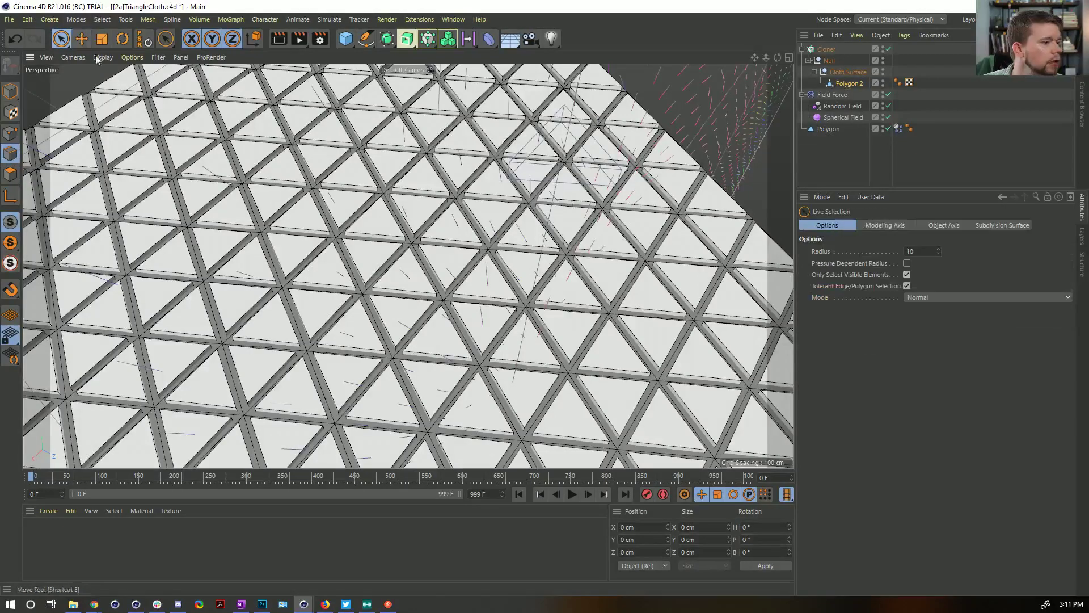
mouse_move(553, 162)
left_mouse_down()
mouse_move(555, 203)
mouse_move(607, 200)
mouse_move(446, 226)
mouse_move(418, 253)
mouse_move(478, 233)
left_mouse_up()
right_click_drag(478, 233, 406, 236, "alt")
left_click(505, 185, "shift")
left_click_drag(596, 204, 660, 157, "alt")
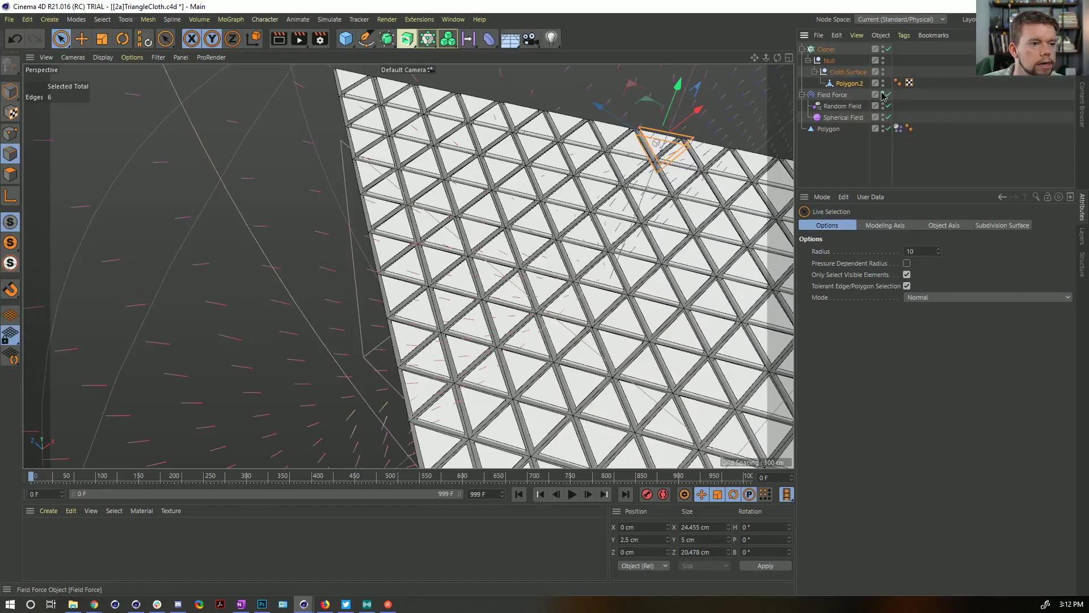
- Hide the Field Force in the viewport and cut the selected tile edges using Edge Cut with 2 subdivisions
left_click_drag(647, 168, 567, 139, "alt")
key("m")
key("f")
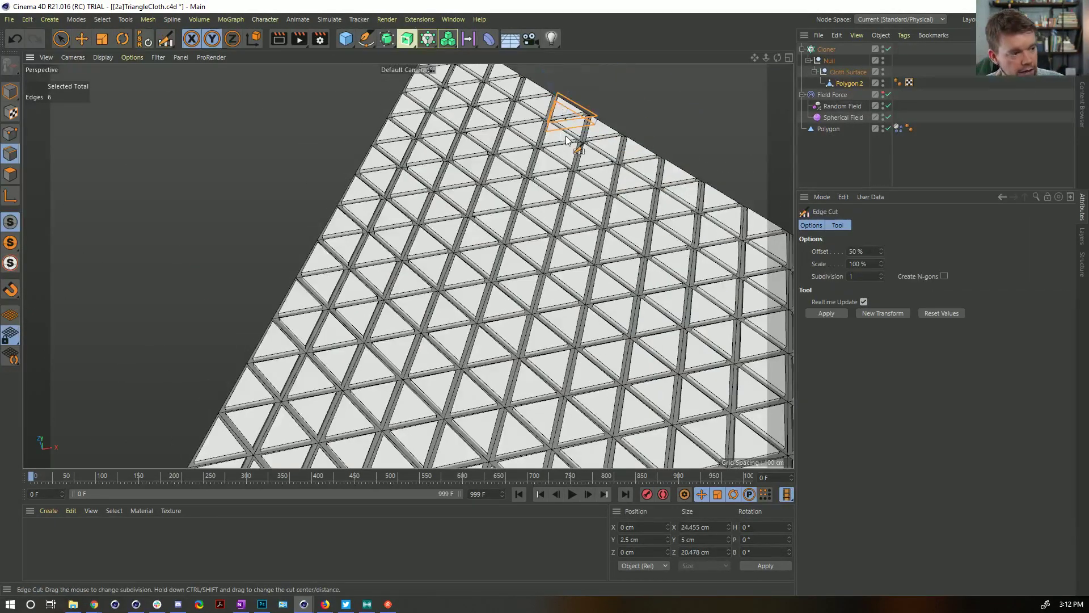
left_click(839, 312)
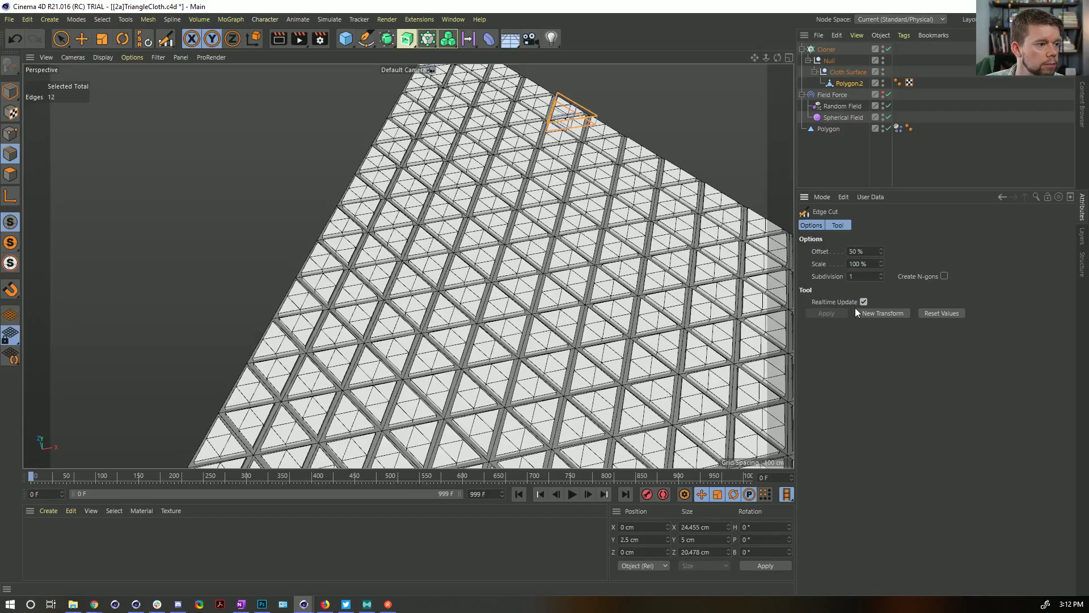
left_click(881, 274)
scroll(564, 245, "down", 3)
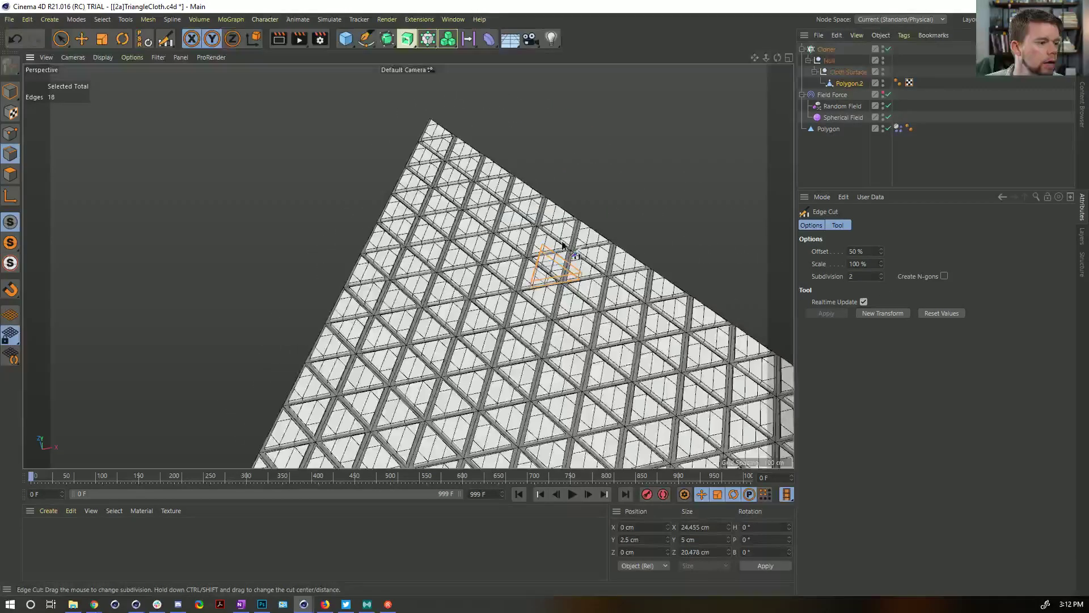
- Disable the Cloner to isolate the source tile in polygon mode and check the 3D Printed Triangle Links reference in Chrome
scroll(564, 245, "up", 8)
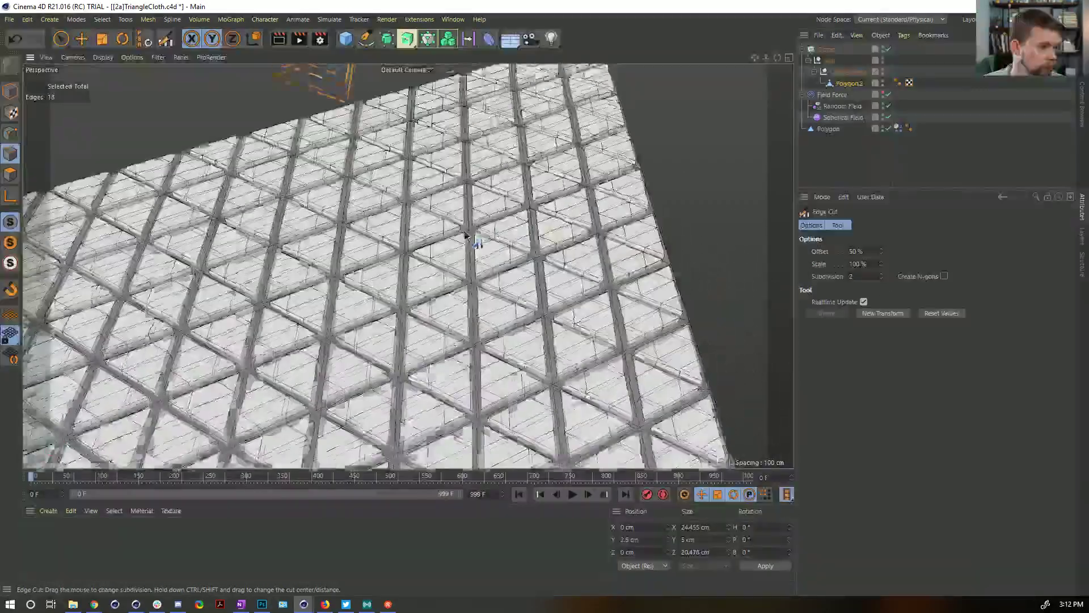
left_click_drag(465, 234, 505, 267, "alt")
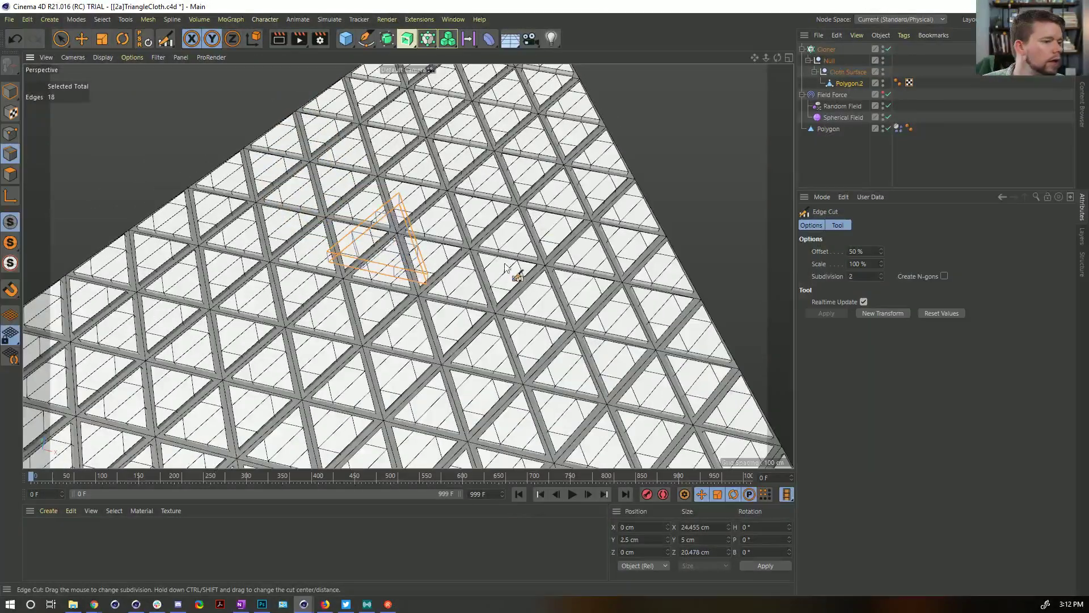
left_click(10, 175)
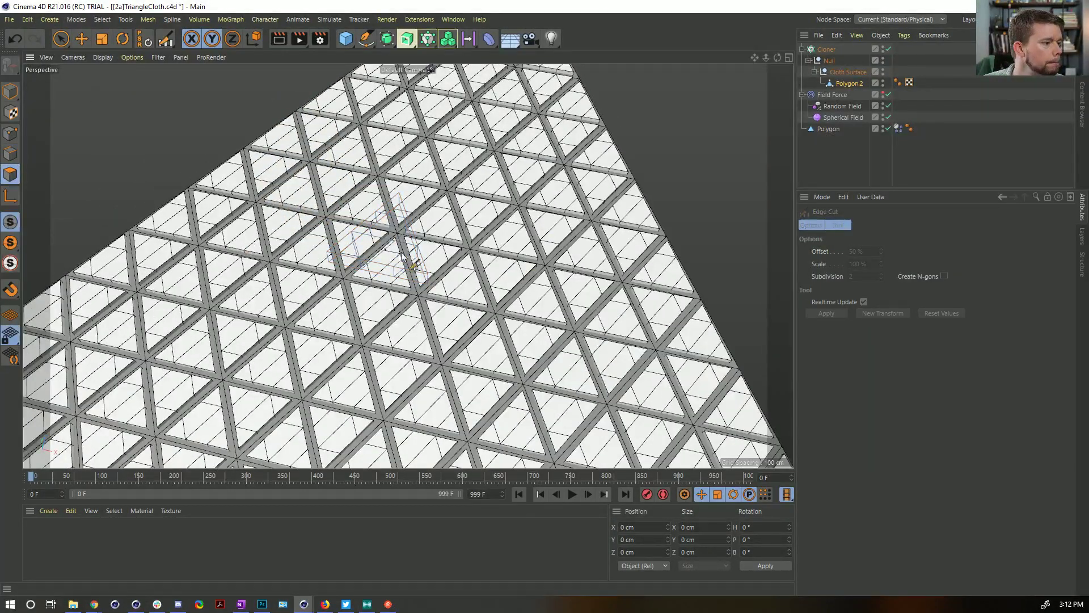
left_click(888, 48)
left_click_drag(390, 207, 299, 242, "alt")
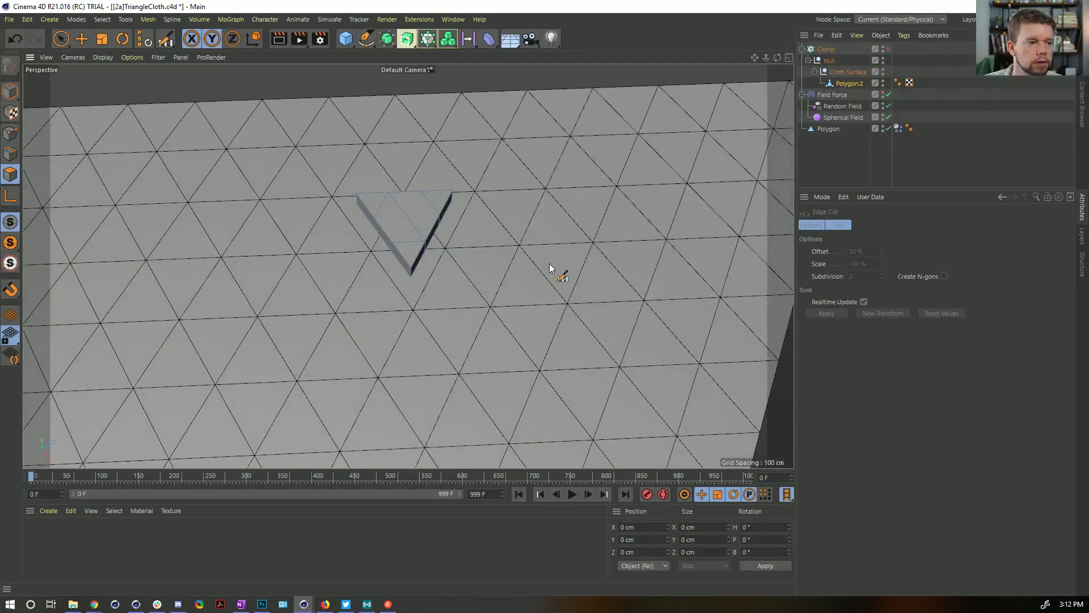
key("alt+Tab")
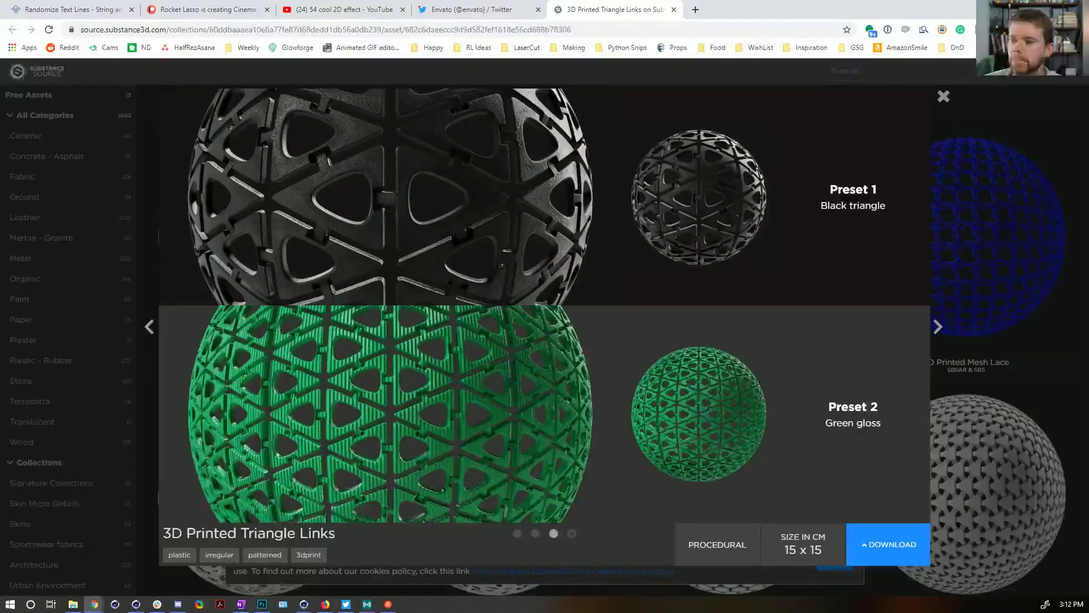
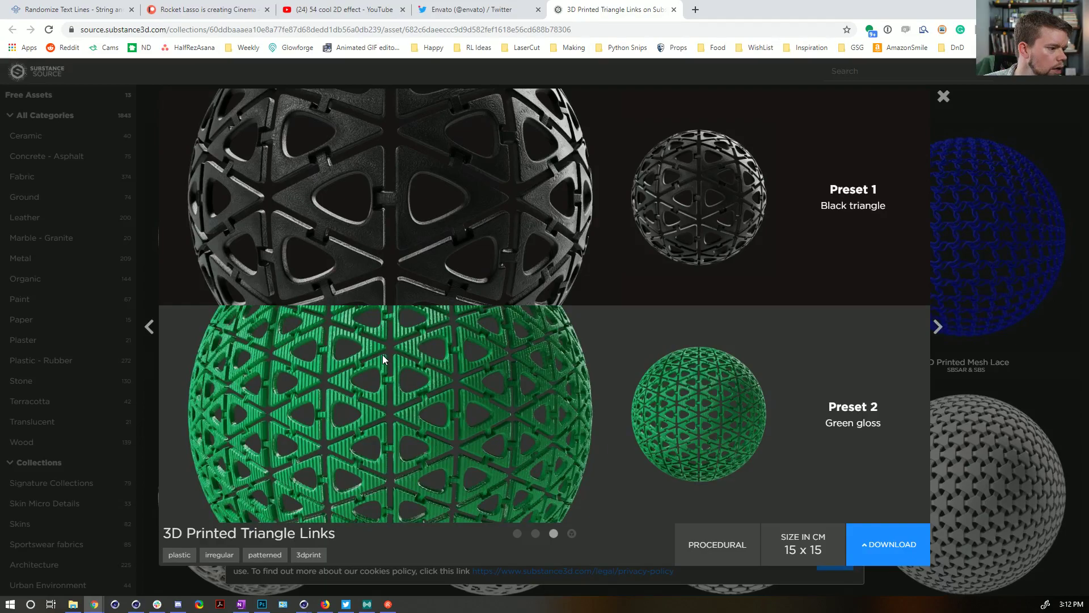
key("alt+Tab")
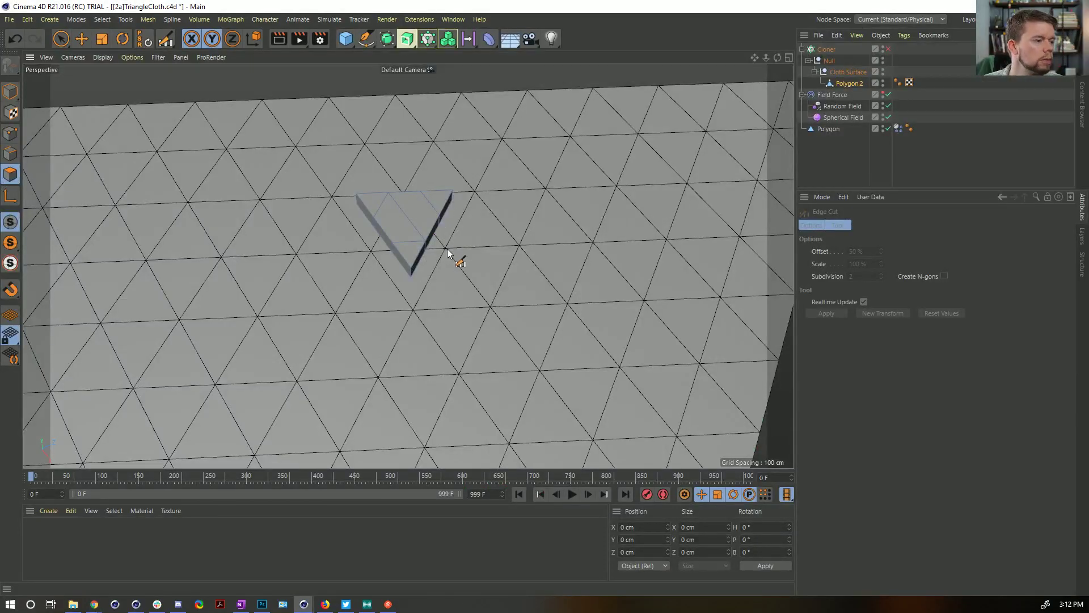
- Select the middle face on one side of the tile, re-enable the Cloner and extrude the face about 1.4 cm
key("space")
left_click(438, 236)
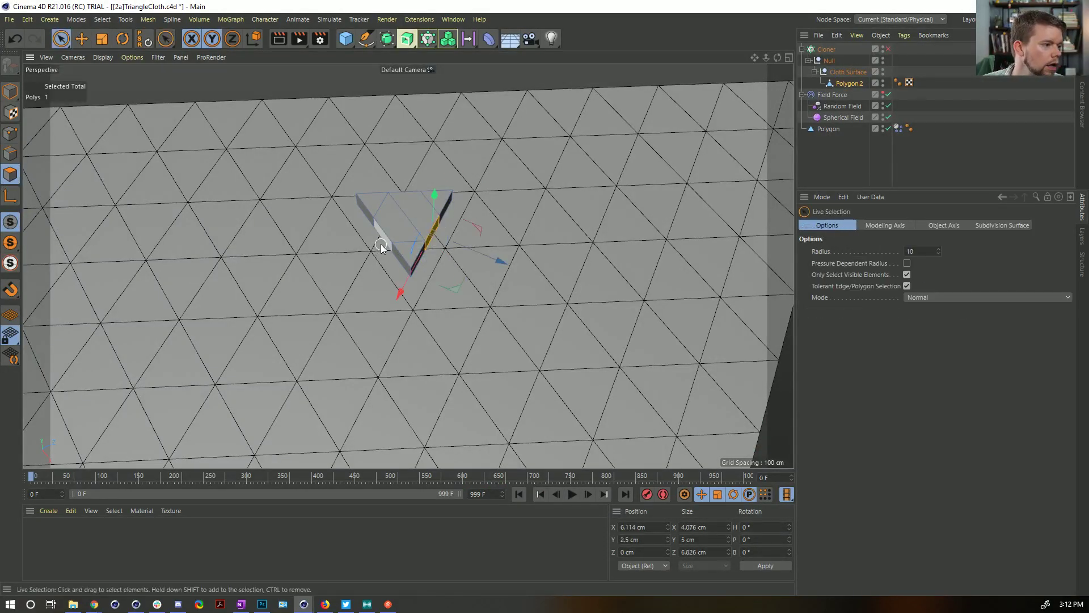
key("d")
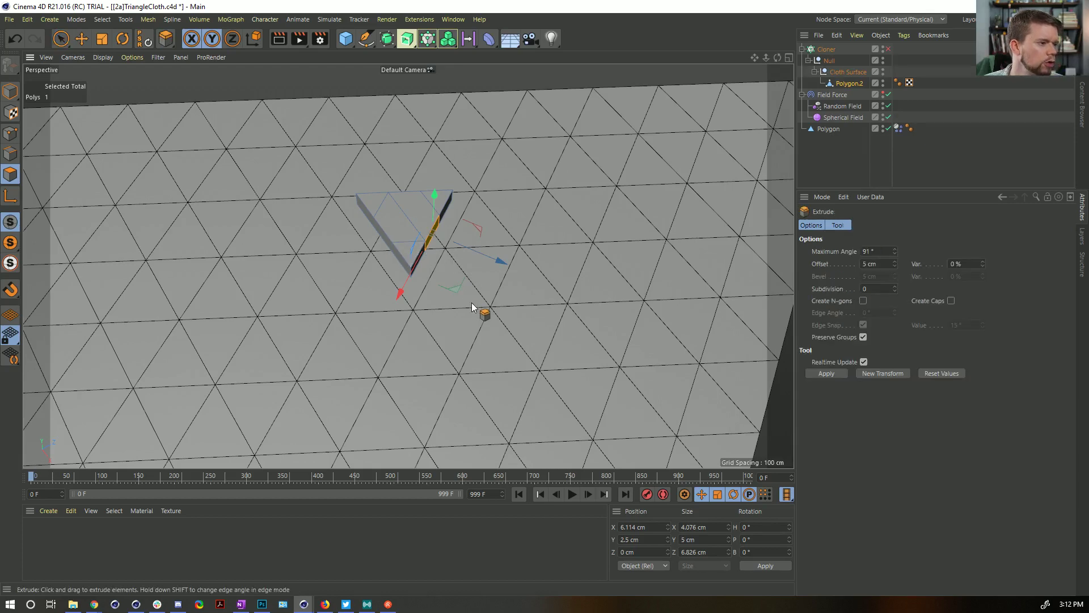
left_click(888, 50)
left_click_drag(630, 191, 638, 192)
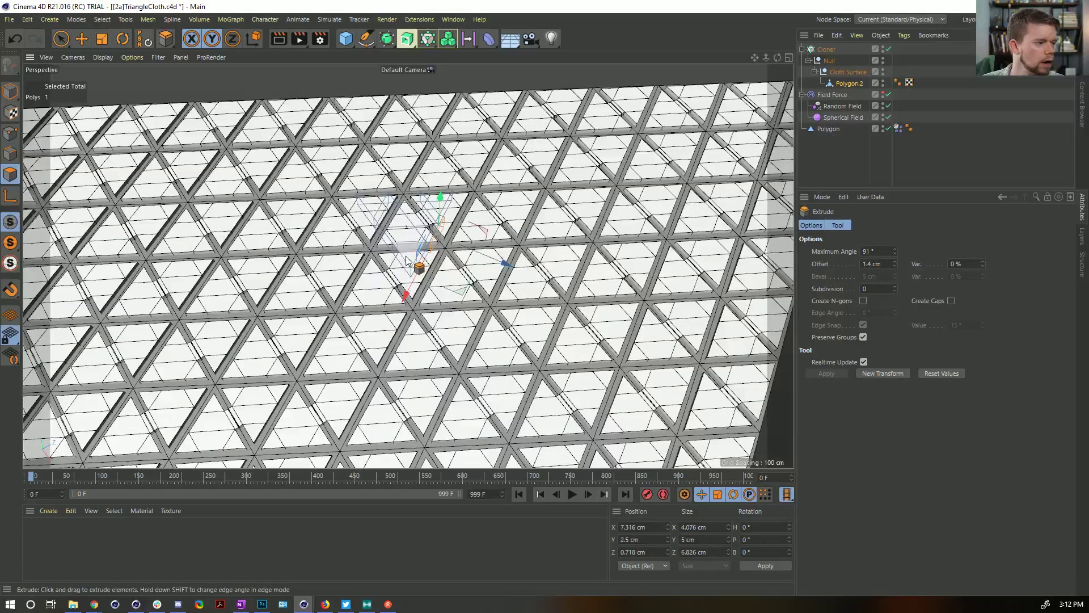
- Undo the last face extrusion and select the middle faces on all three sides of the tile
key("space")
key("ctrl+z")
left_click(386, 243, "shift")
left_click_drag(388, 243, 318, 309, "alt")
left_click(324, 272, "shift")
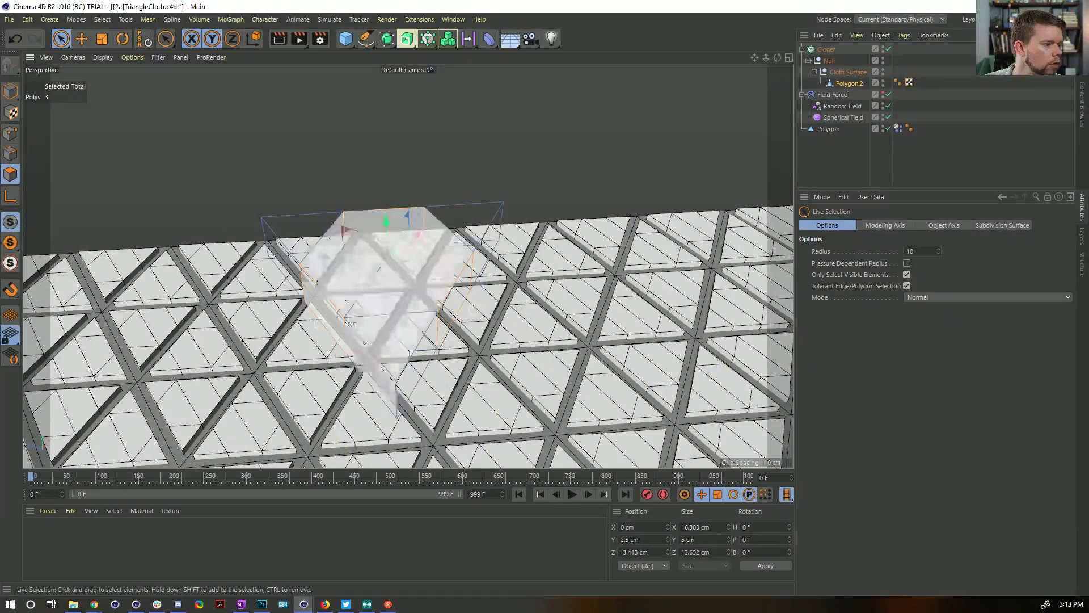
- Try extruding the three selected middle faces outward by 4 cm
left_click_drag(525, 321, 539, 292, "alt")
key("d")
left_click_drag(630, 368, 857, 369)
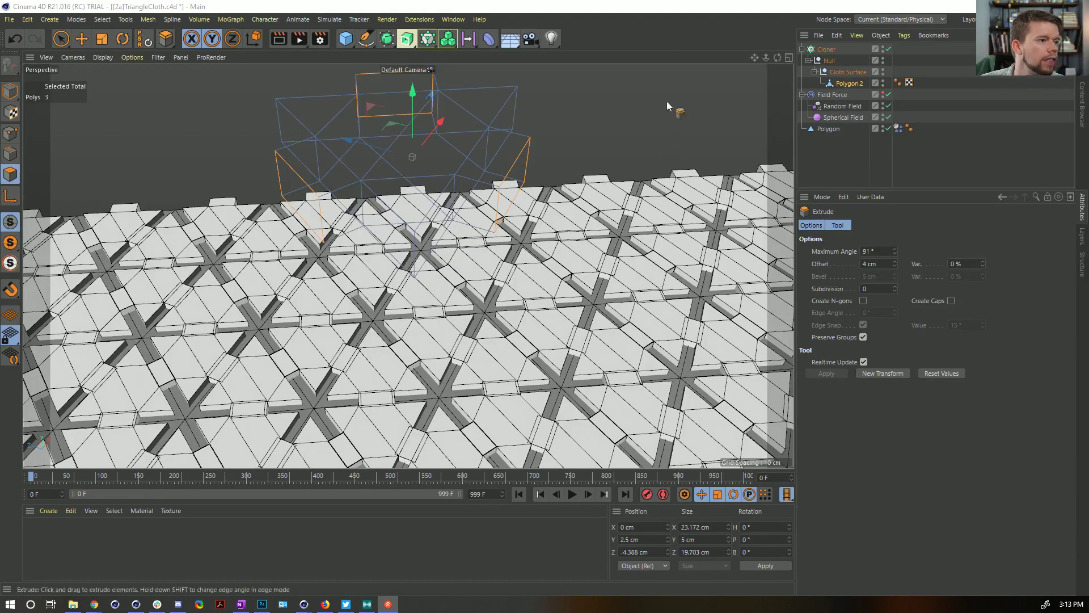
key("ctrl+z")
- Duplicate the tile's Null inside the Cloner, disable the Cloner and select the copy's Polygon.2 for editing
left_click_drag(503, 155, 482, 135, "alt")
left_click_drag(830, 62, 882, 62, "ctrl")
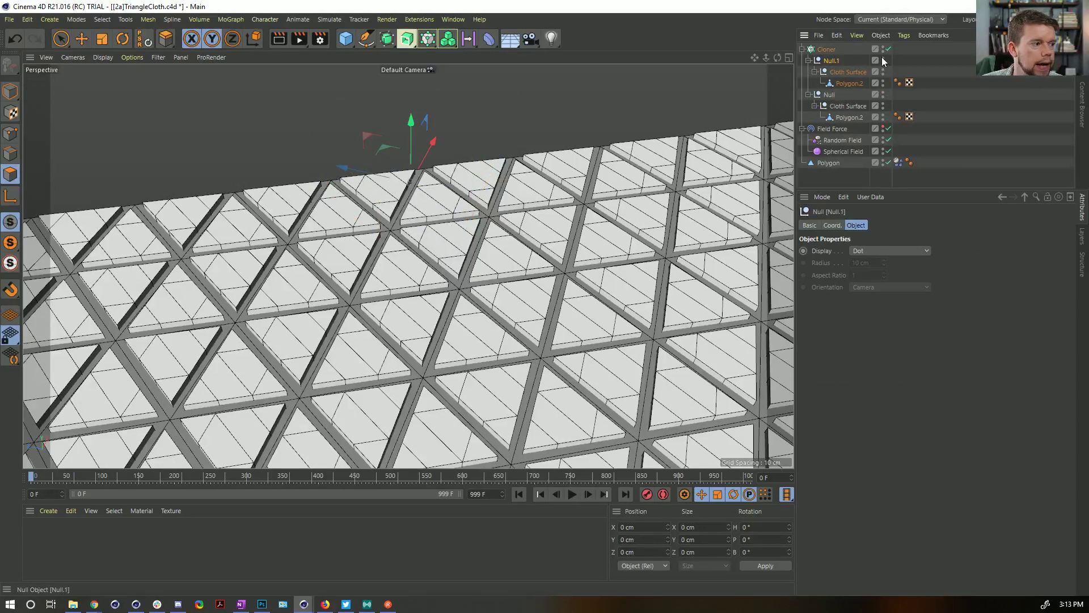
left_click(888, 50)
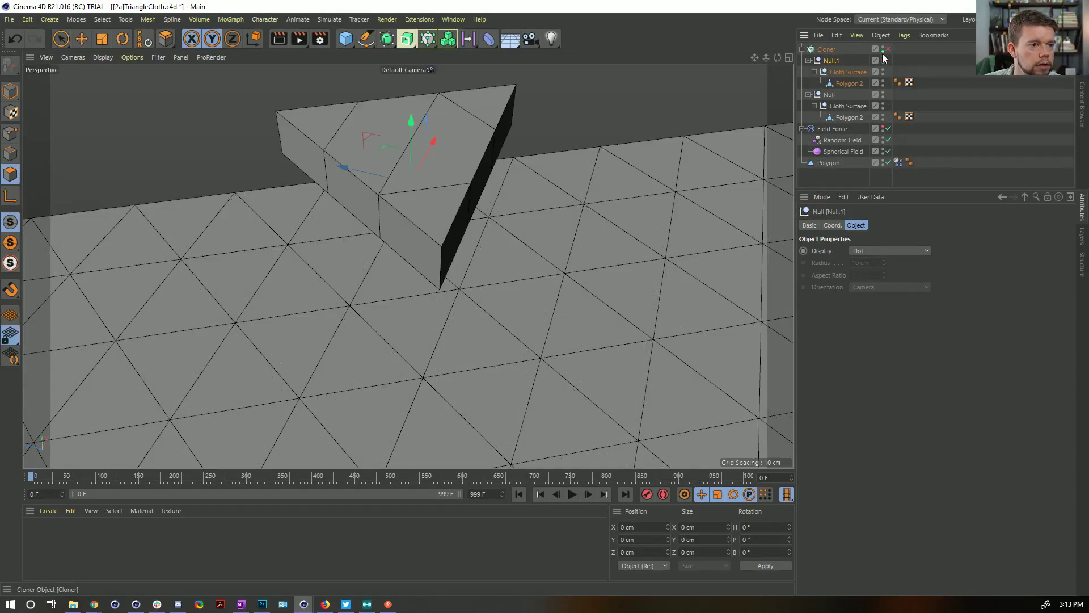
left_click(849, 83)
- Extrude the middle face on one side of the copied tile outward by about 2.95 cm
left_click(484, 192)
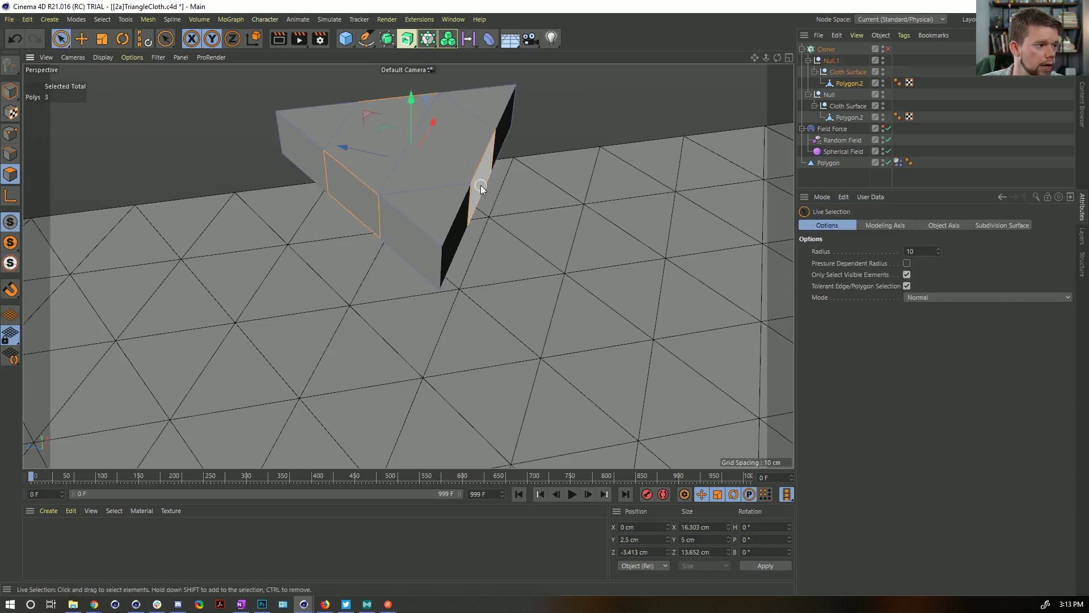
left_click(480, 189)
key("d")
left_click_drag(532, 275, 564, 275)
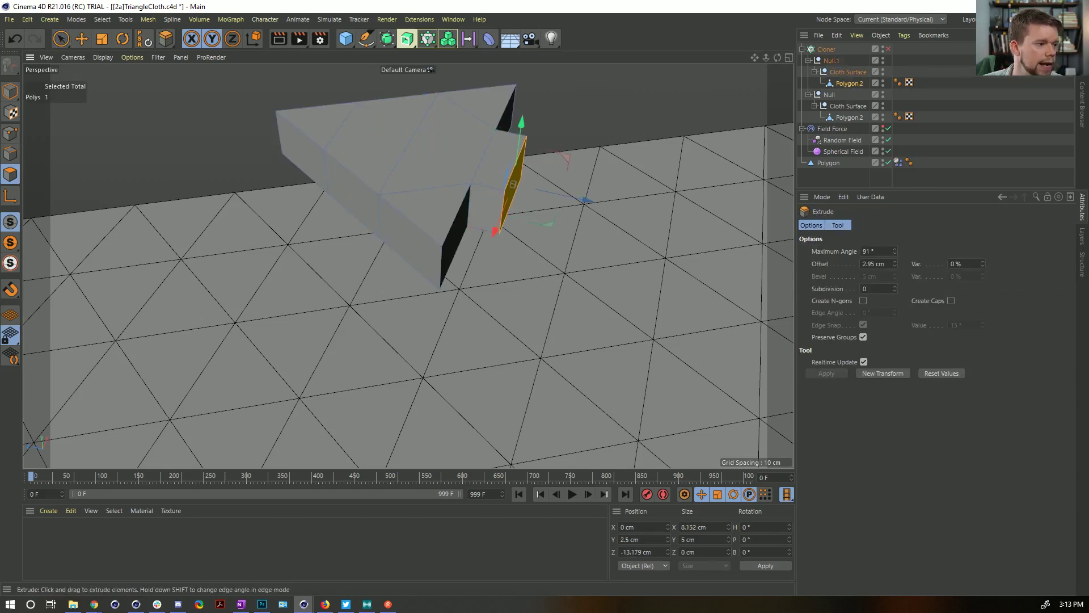
- Extrude the middle faces on the other two sides of the copied tile inward by about 2.37 cm
left_click_drag(320, 210, 612, 236, "alt")
left_click(387, 269, "shift")
left_click_drag(549, 250, 409, 244)
key("space")
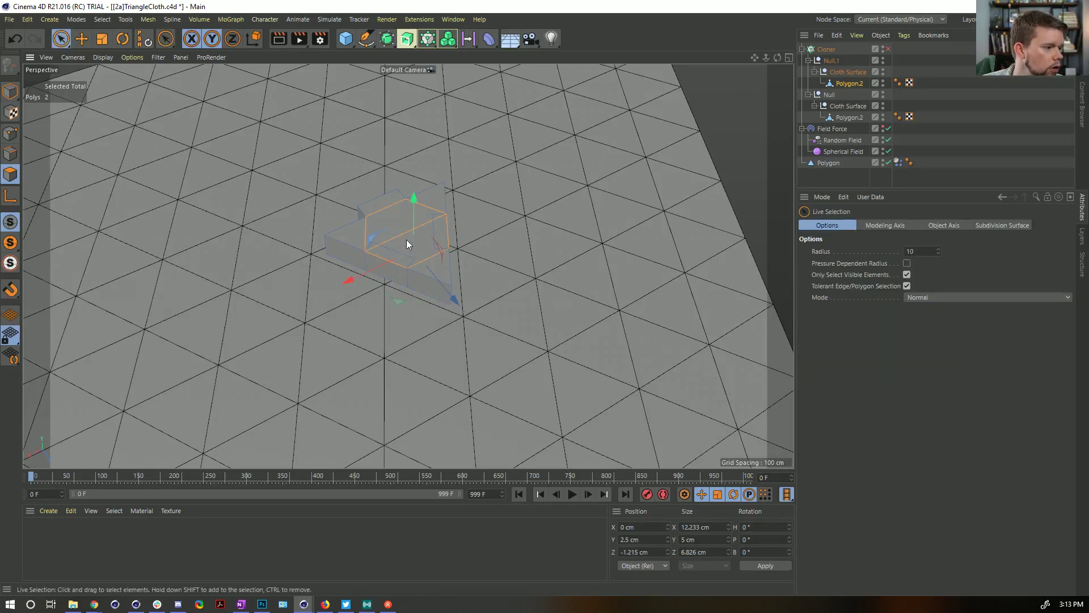
- Hide the original Null and delete the four polygons covering the two inward recesses of the copied tile from above and below
key("ctrl+shift+a")
scroll(410, 235, "up", 5)
scroll(349, 284, "down", 2)
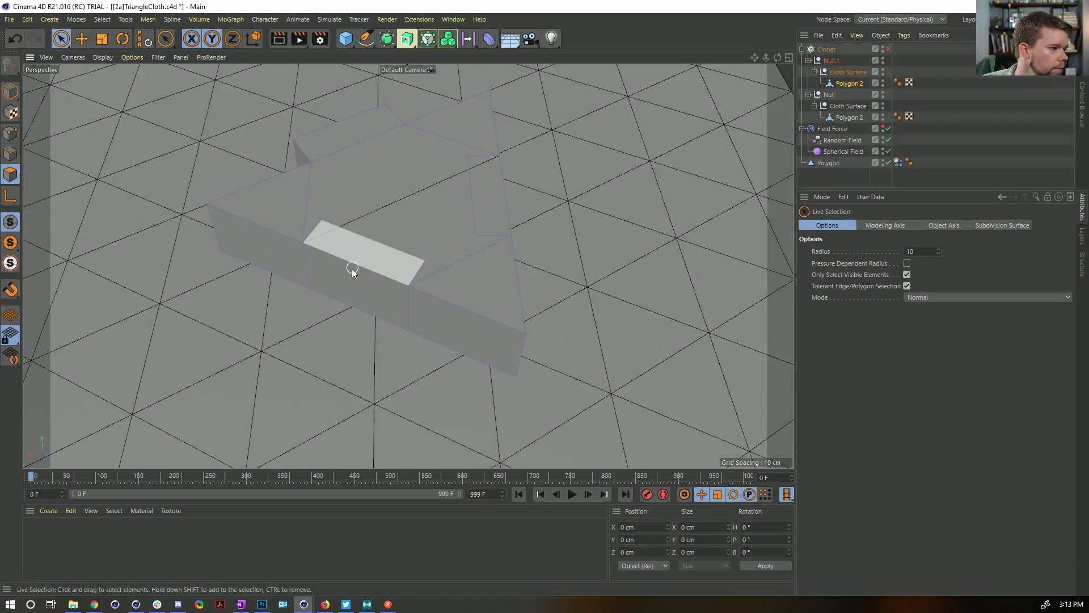
left_click(362, 260)
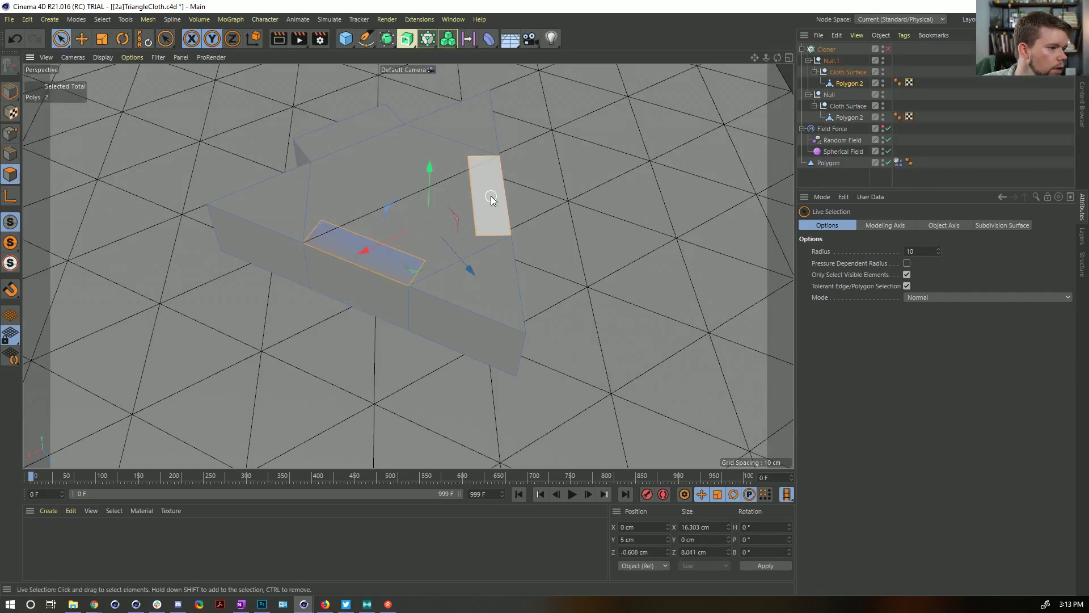
left_click(492, 199, "shift")
left_click_drag(466, 202, 787, 128, "alt")
left_click(883, 94)
mouse_move(397, 221)
left_mouse_down("alt")
mouse_move(375, 215)
mouse_move(383, 230)
left_mouse_up("alt")
left_click(372, 276, "shift")
right_click_drag(373, 280, 485, 288, "alt")
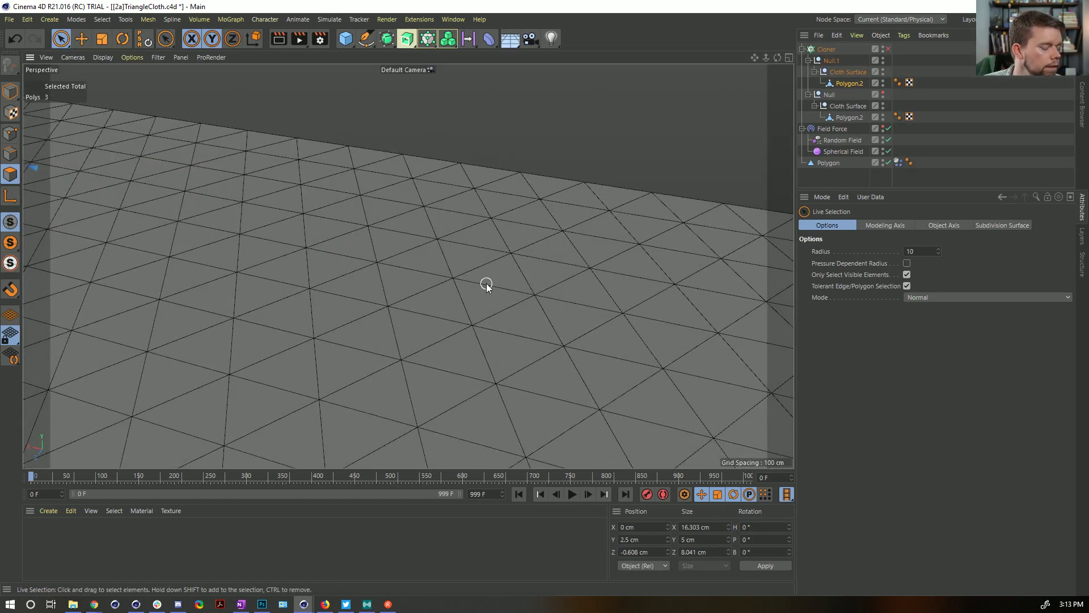
right_click_drag(454, 253, 388, 222, "alt")
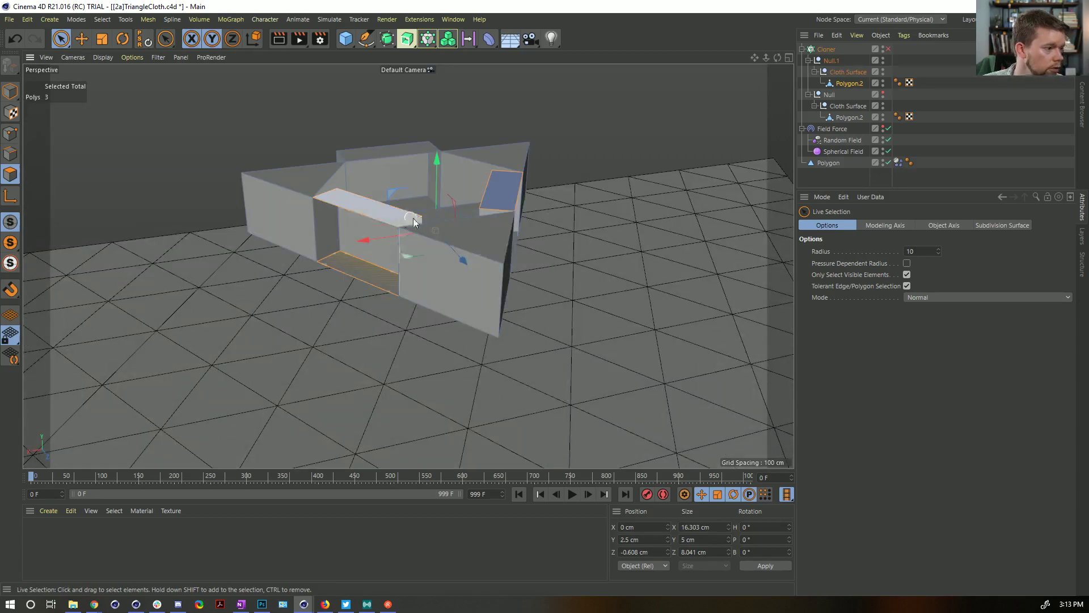
left_click_drag(491, 243, 443, 243, "alt")
right_click_drag(443, 243, 575, 266, "alt")
left_click(575, 265, "shift")
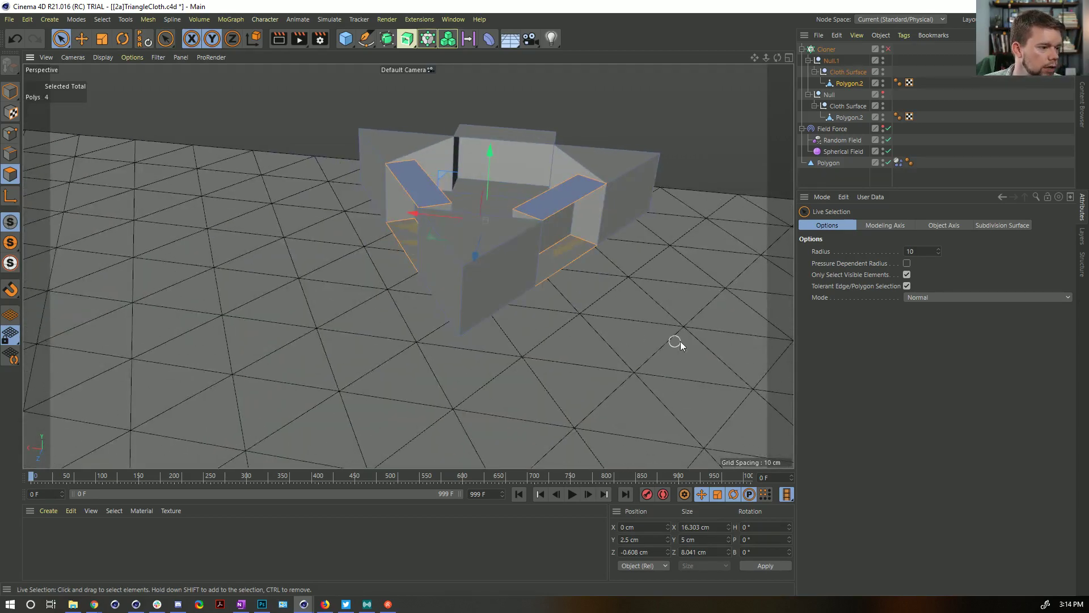
key("Delete")
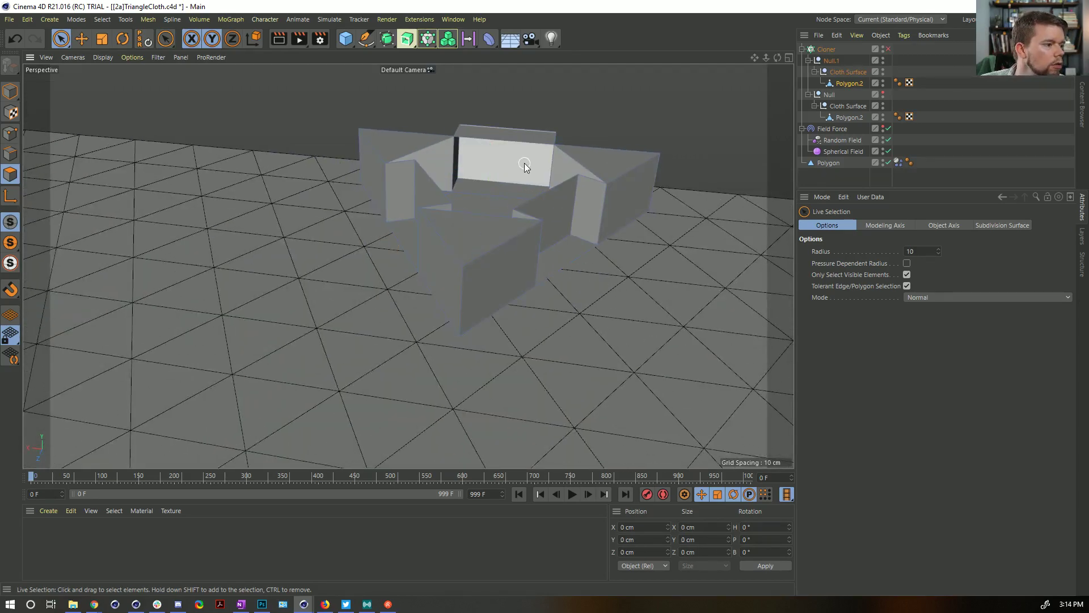
- Close the open hole in the top of the copied tile with Close Polygon Hole
right_click(526, 169)
left_click(553, 284)
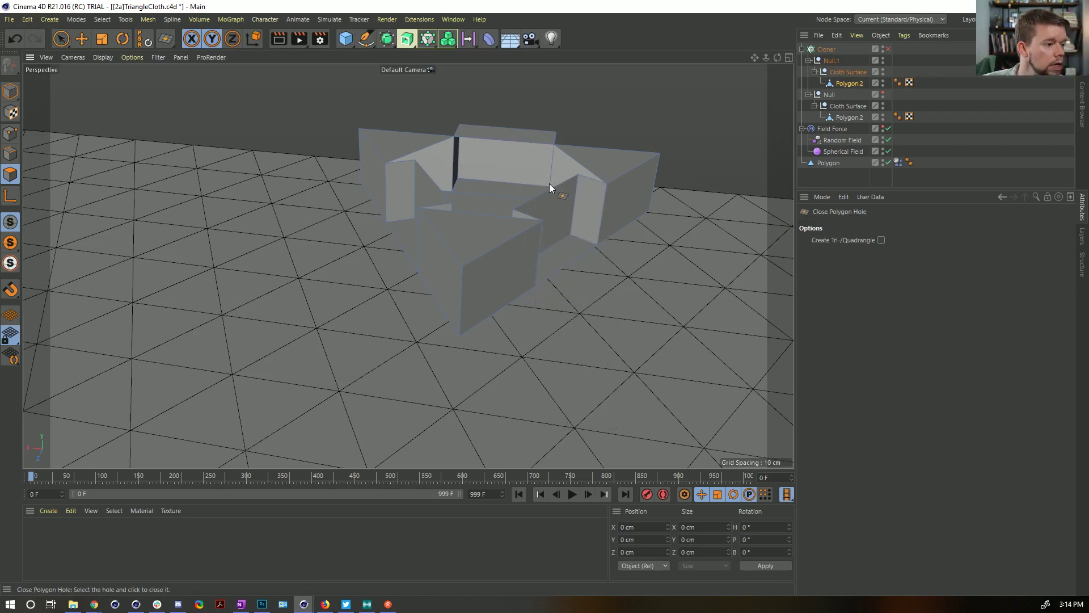
left_click(549, 192)
left_click_drag(549, 192, 530, 232, "alt")
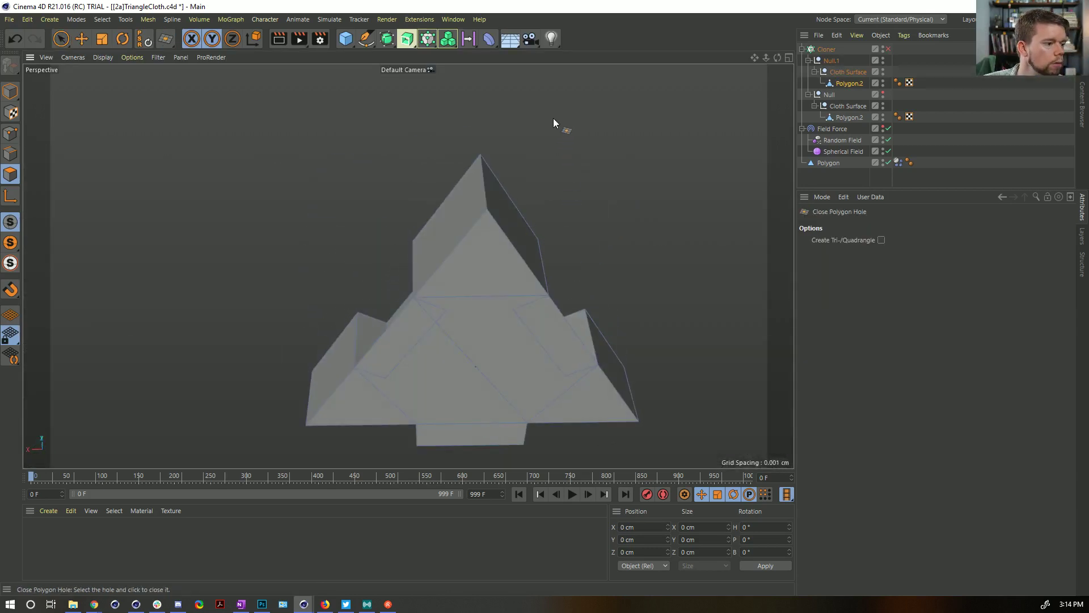
- Delete the two central polygons on the copied tile's underside and fill the opening with Close Polygon Hole
key("space")
left_click(511, 353)
key("Delete")
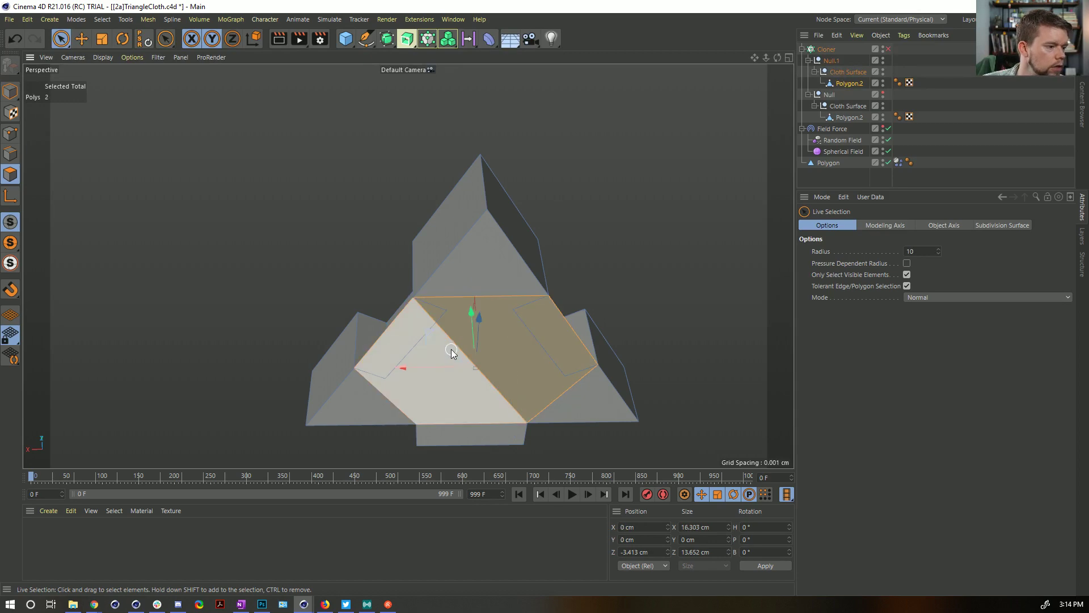
key("space")
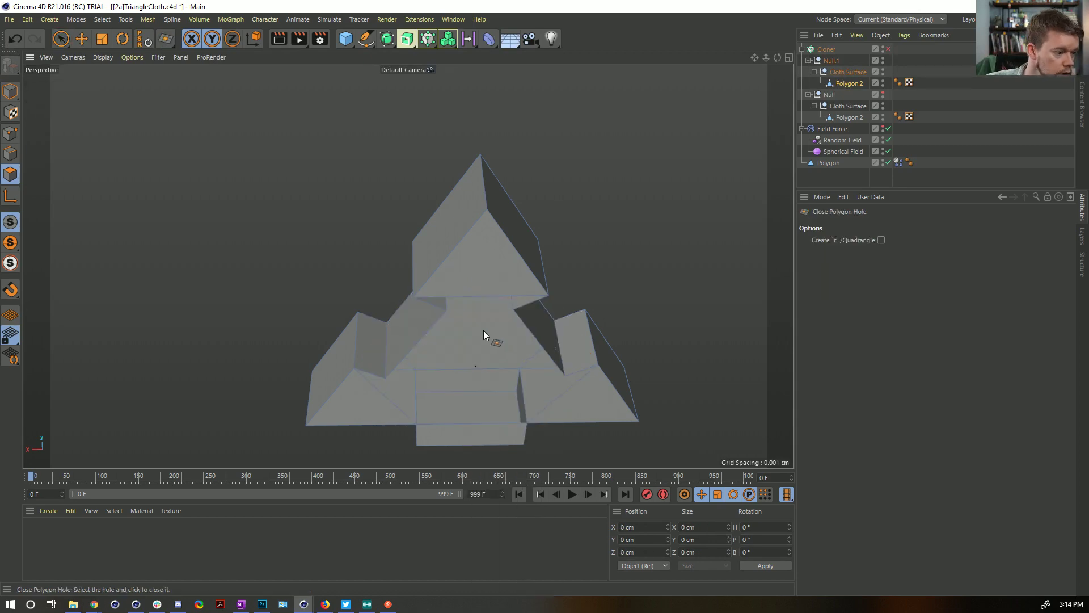
left_click(511, 306)
left_click_drag(511, 304, 678, 284, "alt")
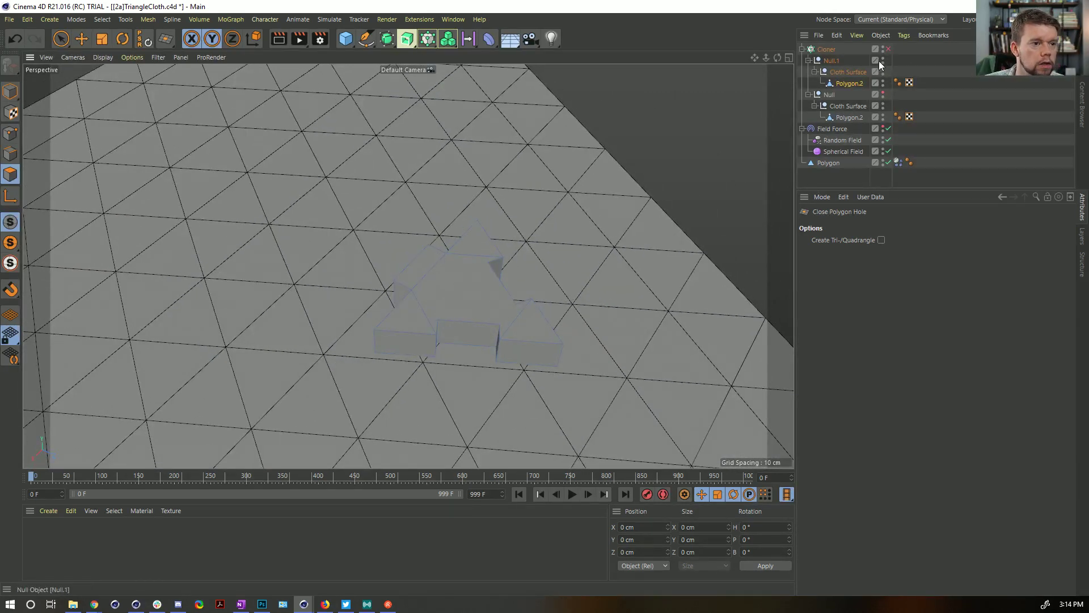
- Hide the copied tile, show the original Null and extrude two of its middle side faces outward by 2.37 cm
left_click(884, 92)
left_click(882, 92)
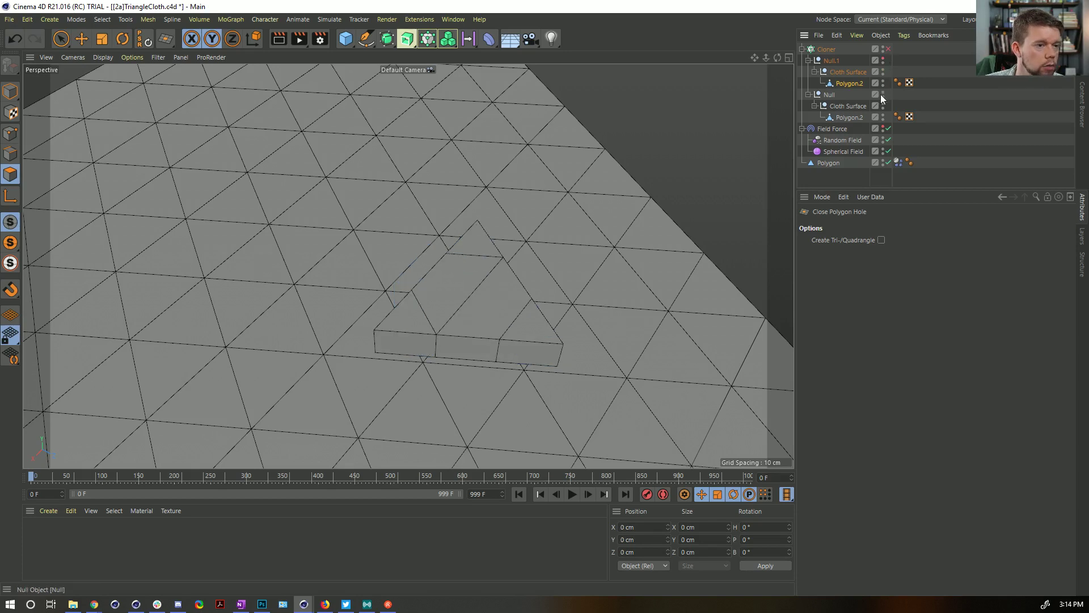
left_click(846, 116)
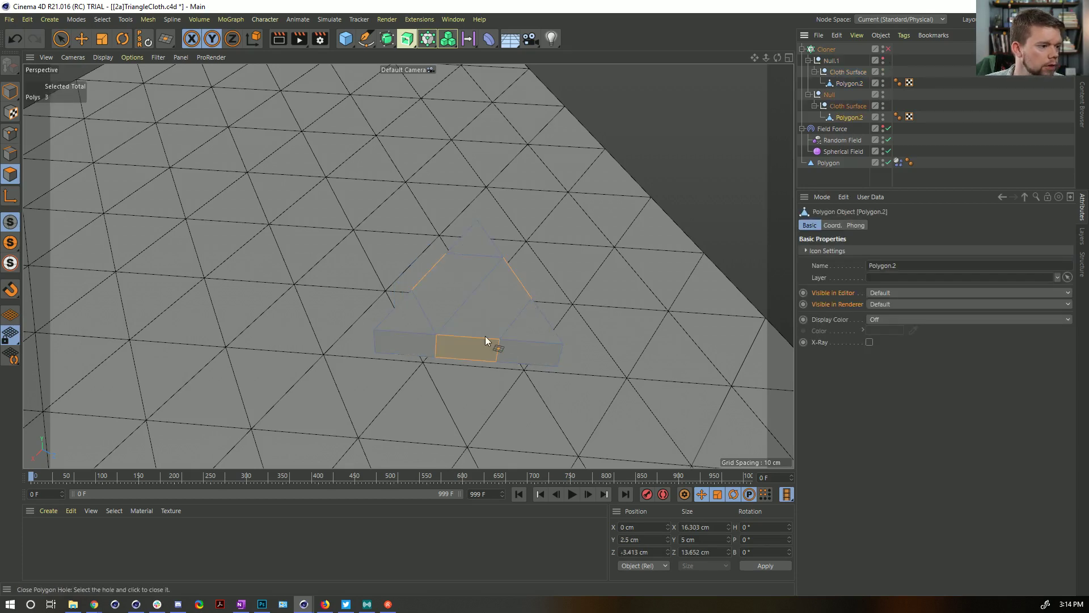
key("space")
left_click_drag(519, 302, 473, 284, "alt")
key("d")
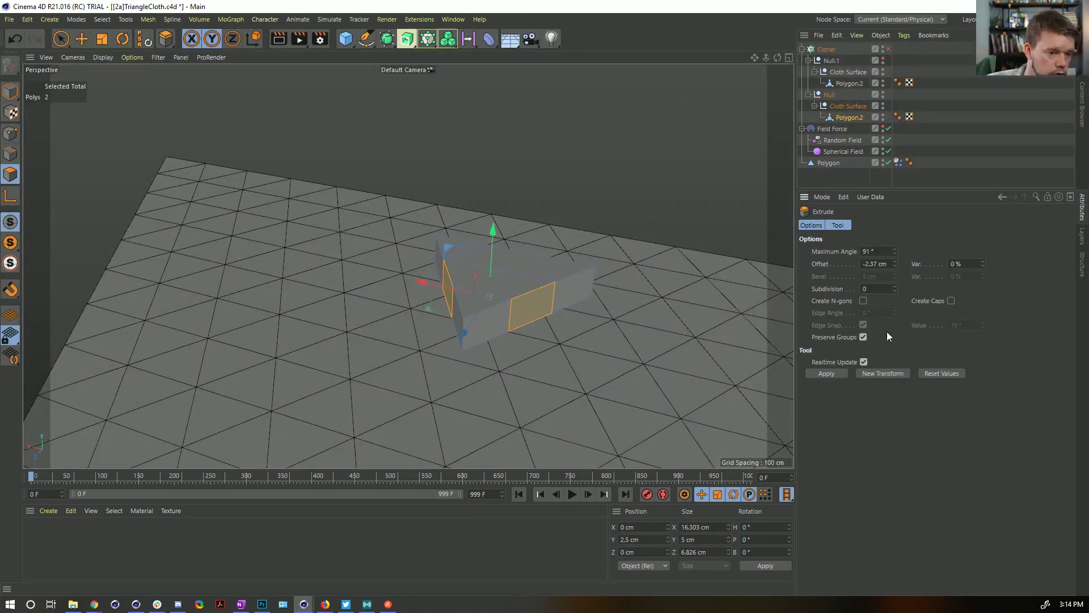
left_click(829, 374)
- Extrude the remaining middle side face of the original tile inward with an offset of -2.37 cm
left_click_drag(497, 287, 465, 368, "alt")
key("space")
left_click(465, 368)
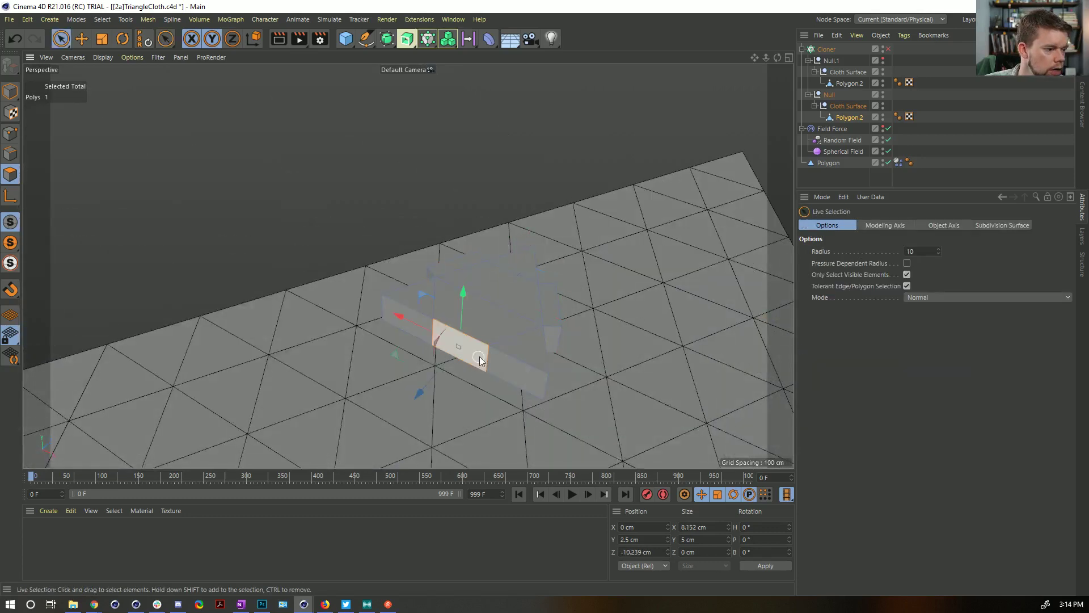
key("d")
left_click(863, 263)
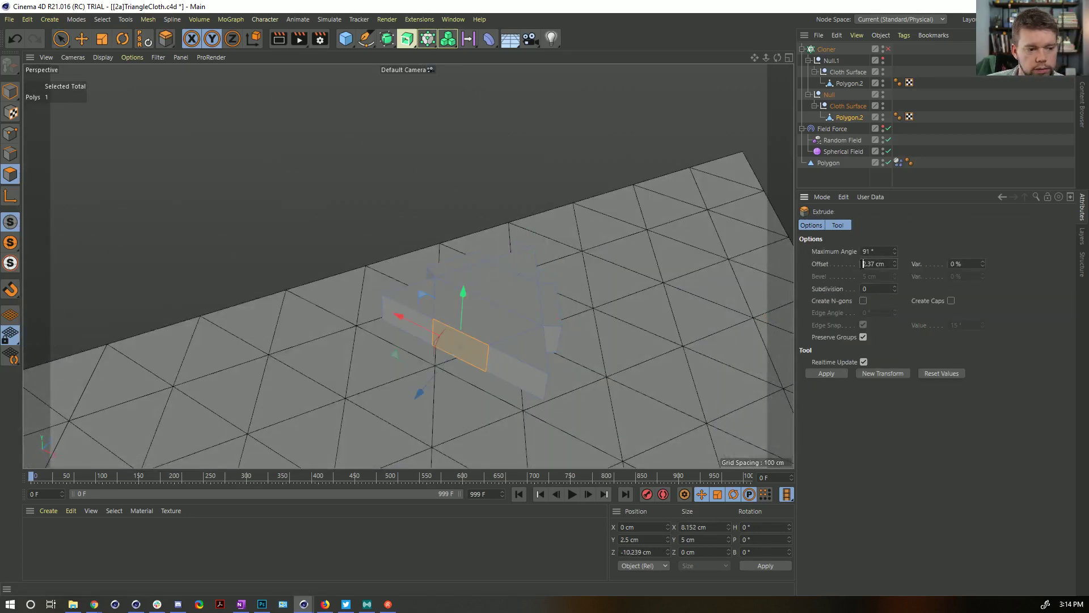
type("-")
key("Return")
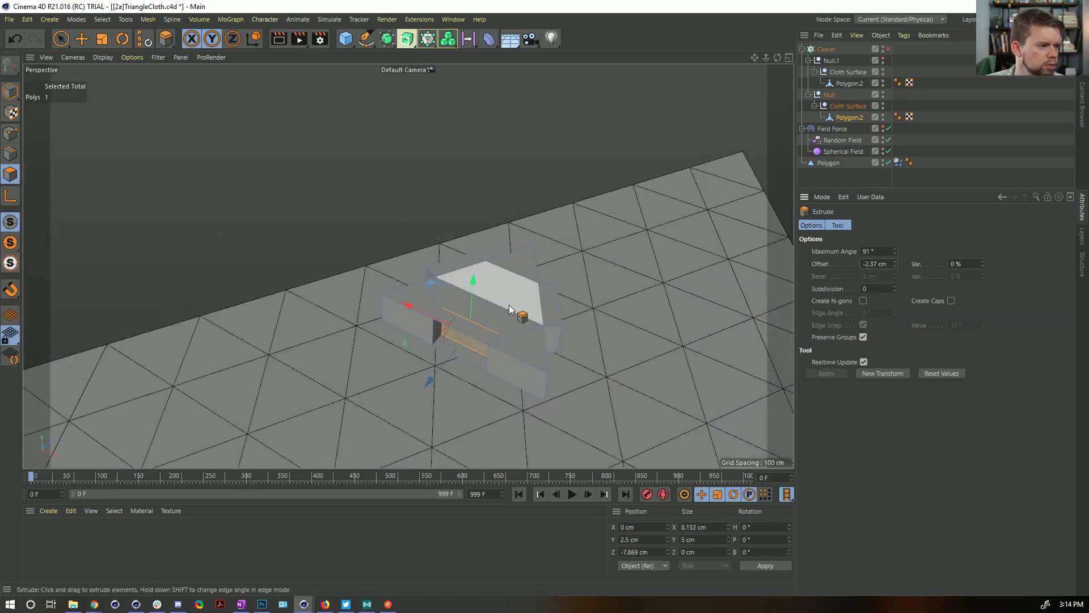
- Delete the original tile's central top and bottom polygons and the strips above and below its inward recess
key("space")
left_click(499, 322, "shift")
key("Delete")
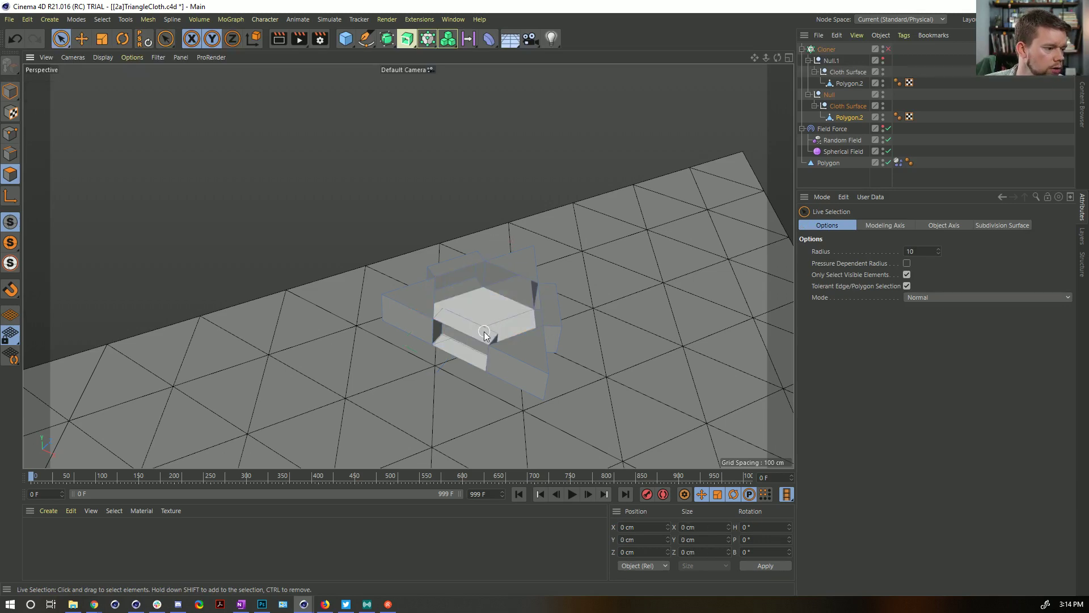
left_click(471, 341)
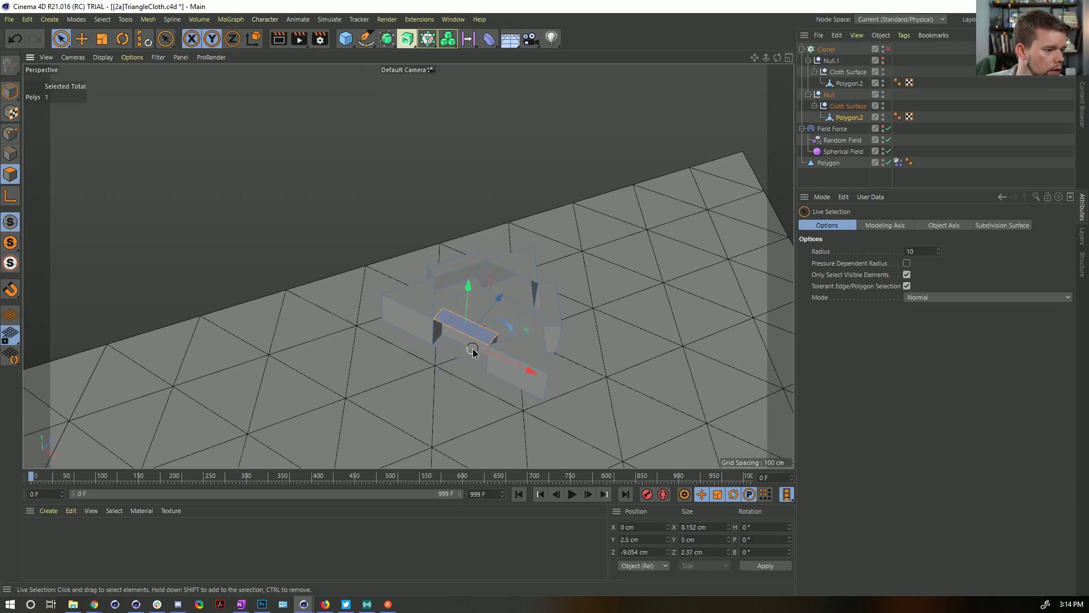
left_click(471, 363, "shift")
key("Delete")
left_click(507, 319)
key("Delete")
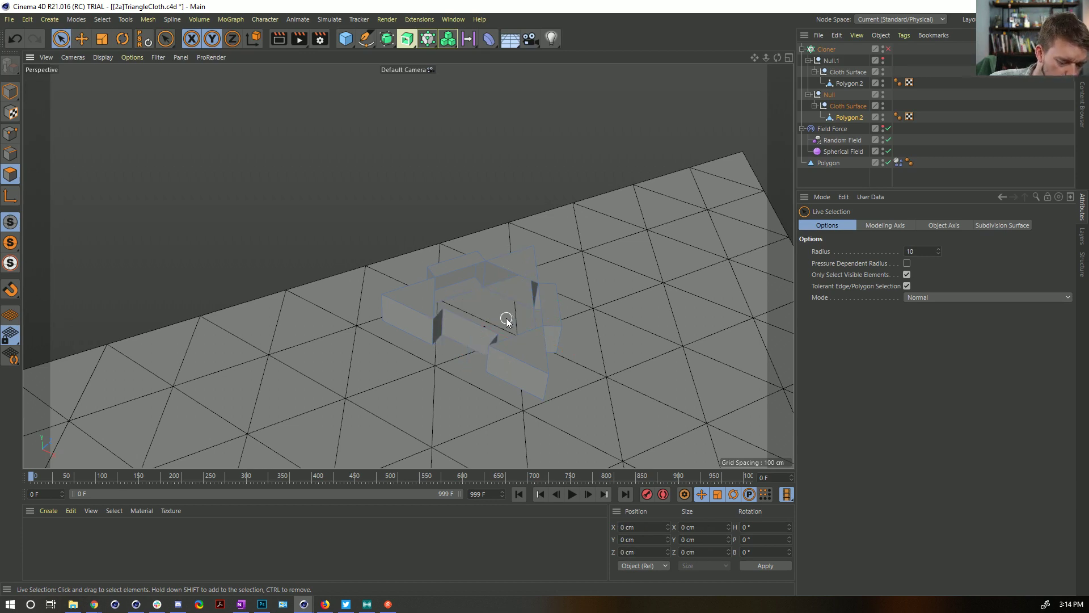
- Fill the opening left in the original tile with Close Polygon Hole
key("m")
key("d")
left_click(518, 276)
left_click_drag(519, 277, 340, 261, "alt")
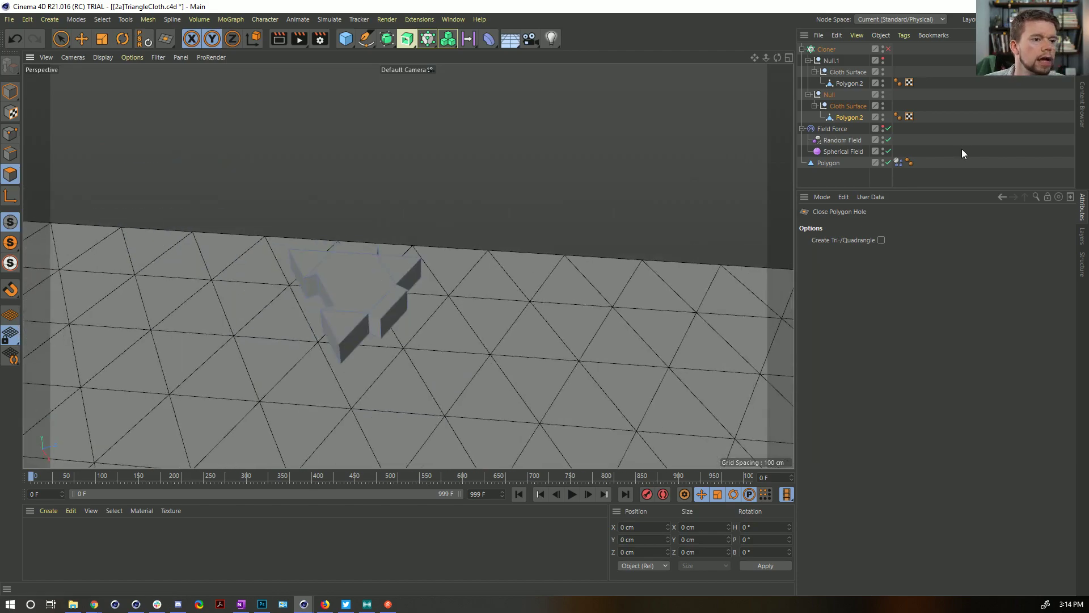
- Make the copied tile's Null.1 visible again and re-enable the Cloner to spread both tile variants over the cloth
left_click(883, 57)
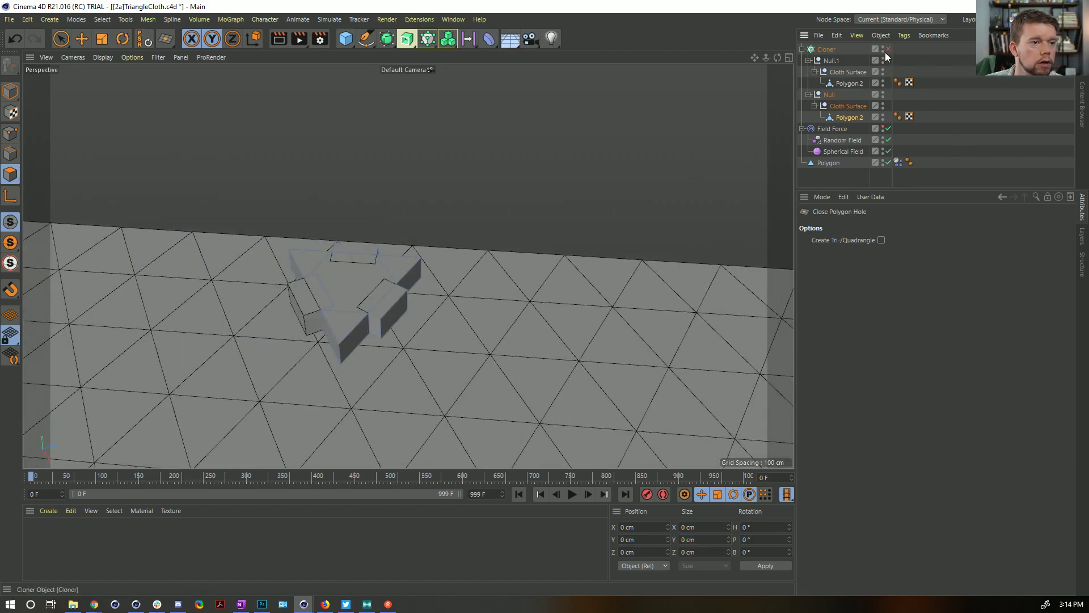
left_click(889, 49)
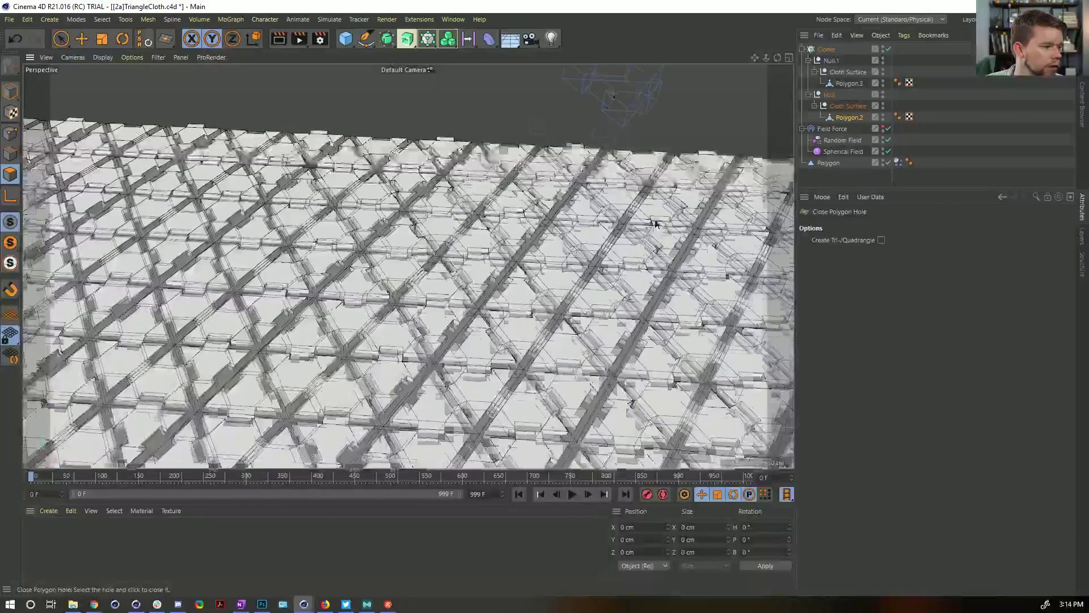
scroll(474, 321, "up", 10)
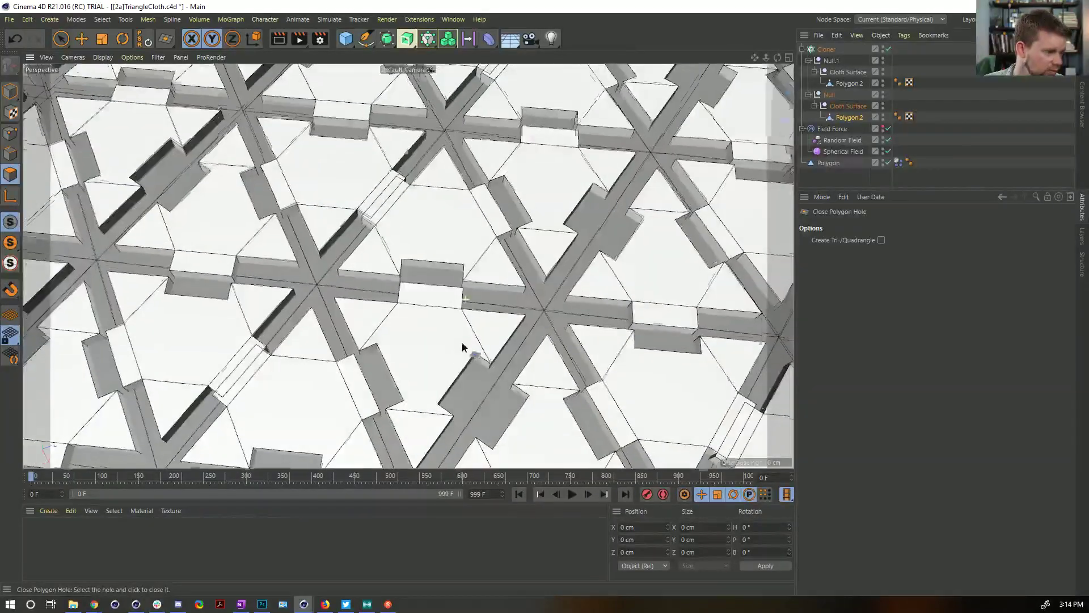
- Inspect how the tabs and notches of neighbouring tiles meet and hide the base Polygon surface in the viewport
middle_click_drag(483, 356, 488, 382, "alt")
scroll(523, 300, "down", 5)
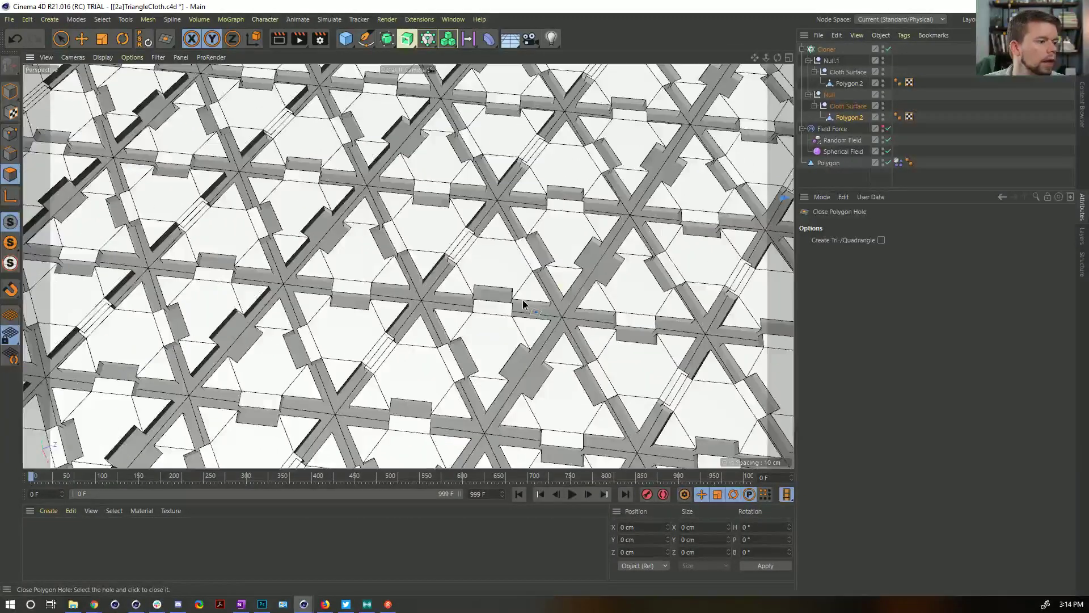
left_click_drag(536, 295, 542, 304, "alt")
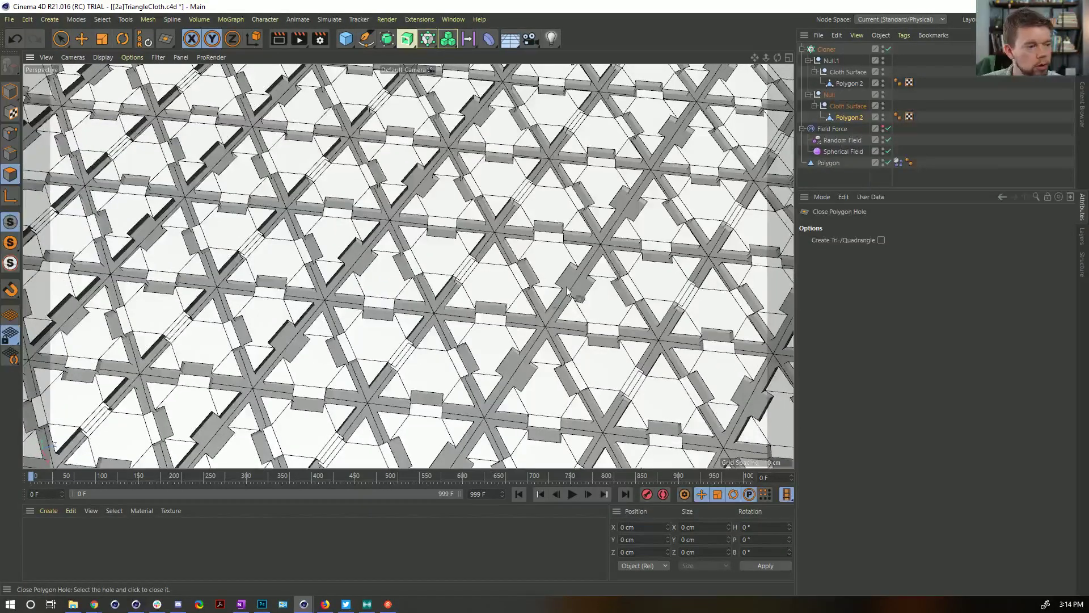
scroll(481, 290, "up", 4)
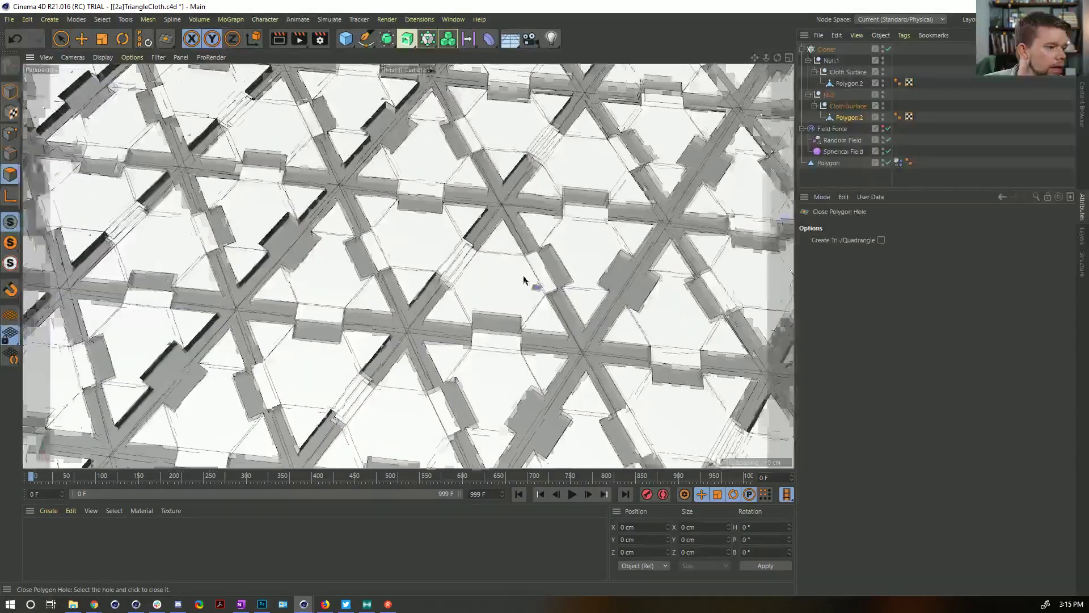
left_click(883, 162)
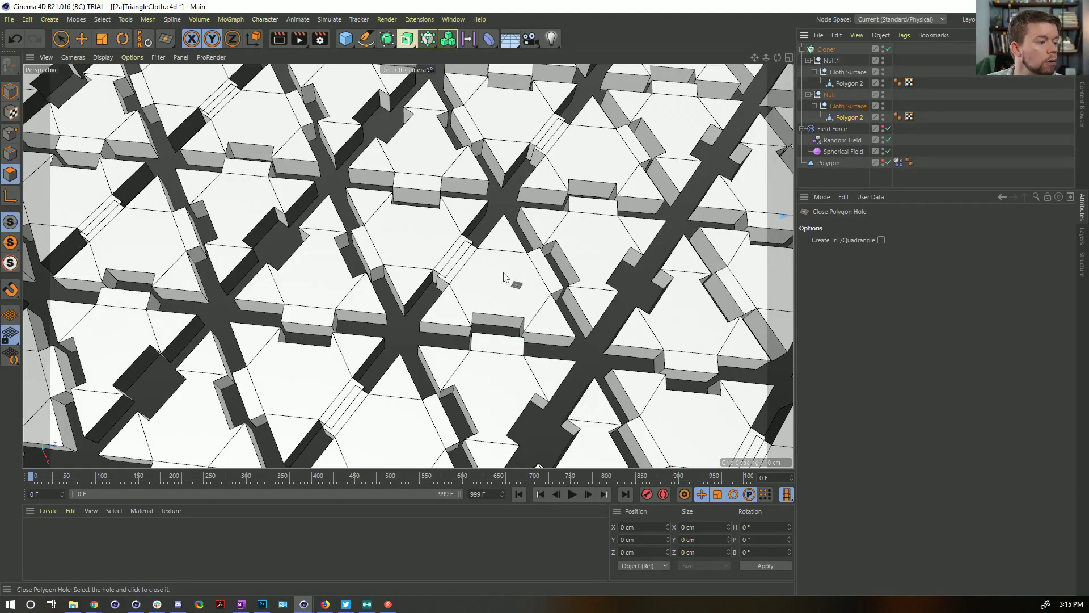
- Examine the assembled tile cloth from several angles and distances, checking the gaps between tabs and notches of neighbouring tiles
scroll(525, 285, "down", 5)
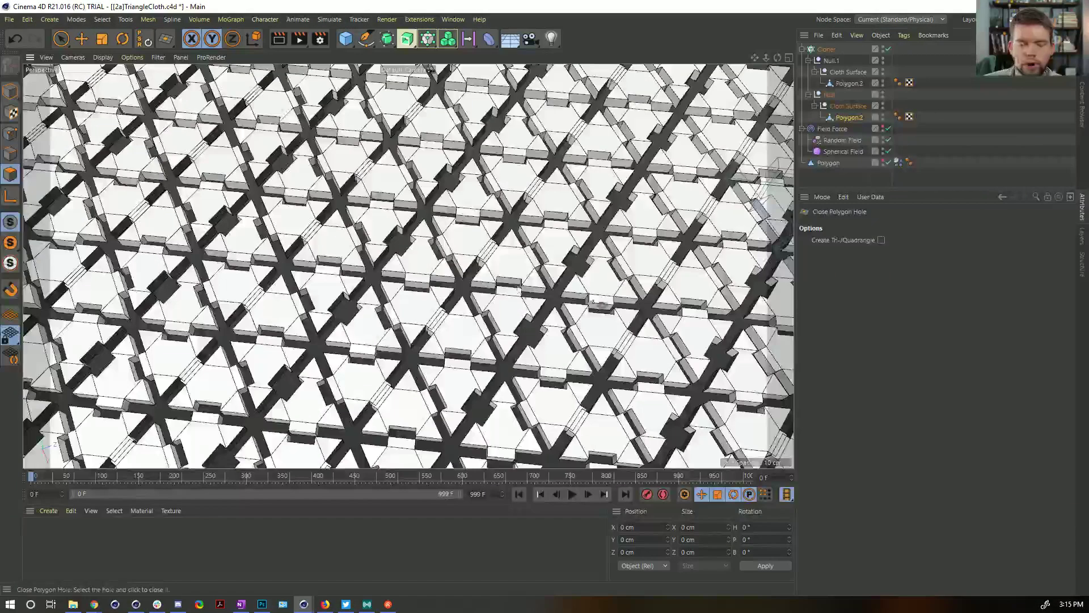
left_click_drag(533, 290, 401, 168, "alt")
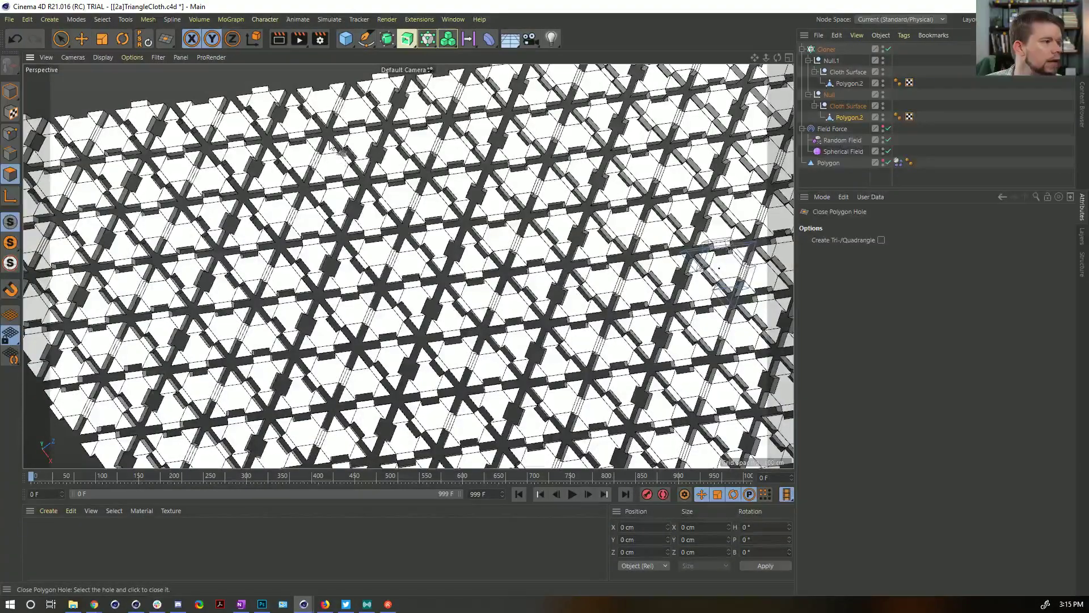
left_click_drag(469, 243, 478, 311, "alt")
right_click_drag(478, 311, 587, 241, "alt")
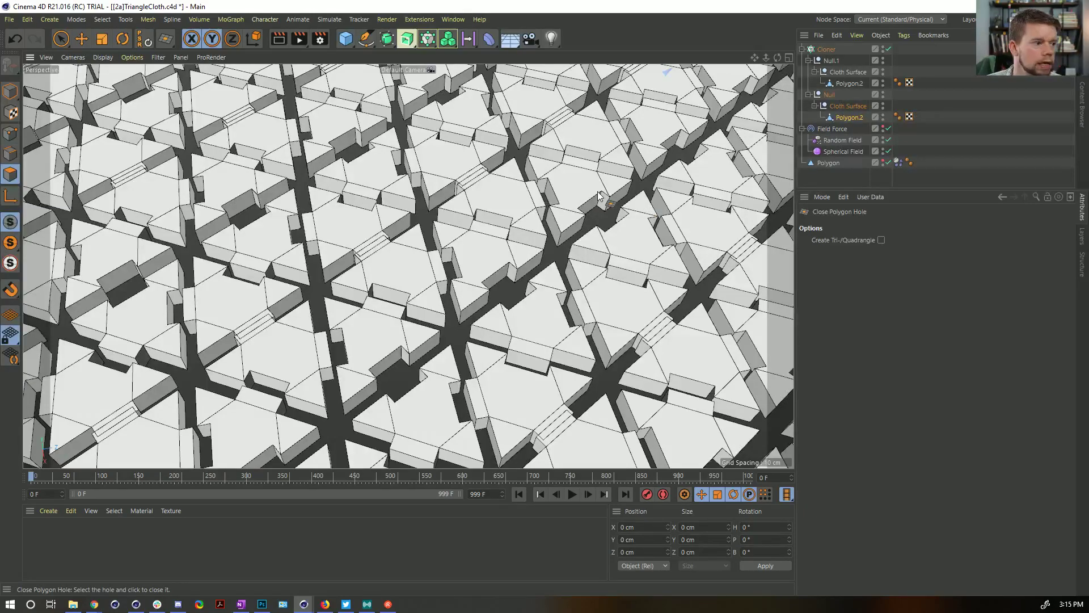
scroll(598, 212, "down", 6)
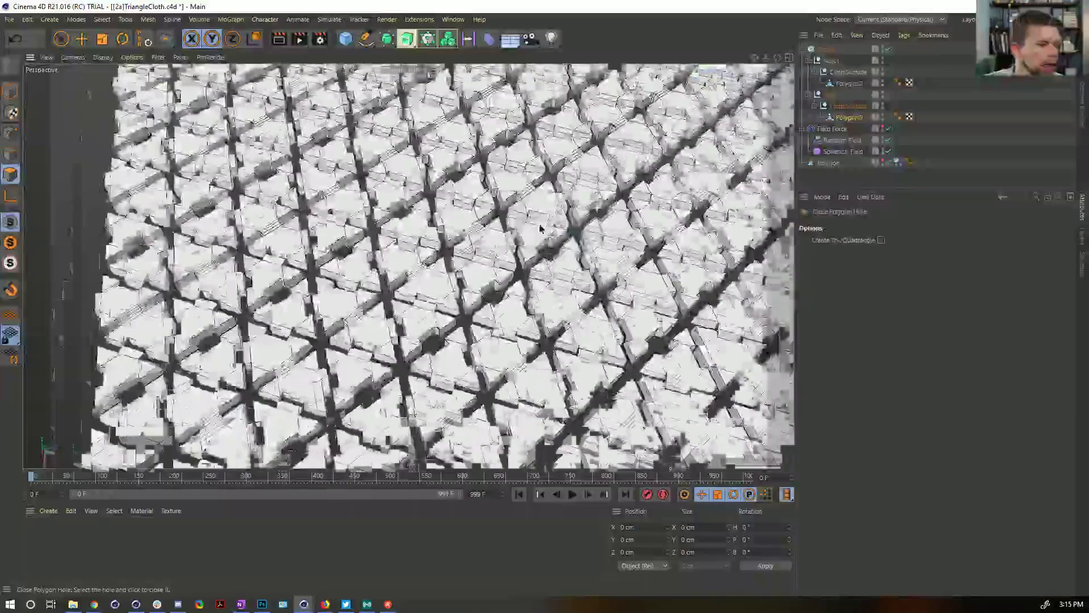
left_click_drag(583, 205, 545, 215, "alt")
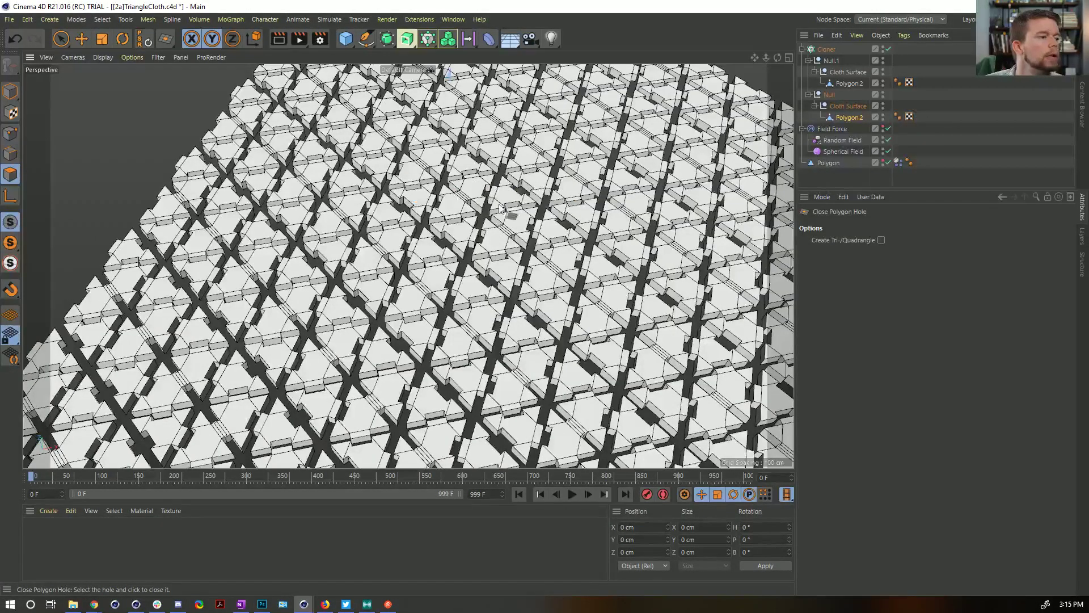
left_click_drag(479, 229, 573, 230, "alt")
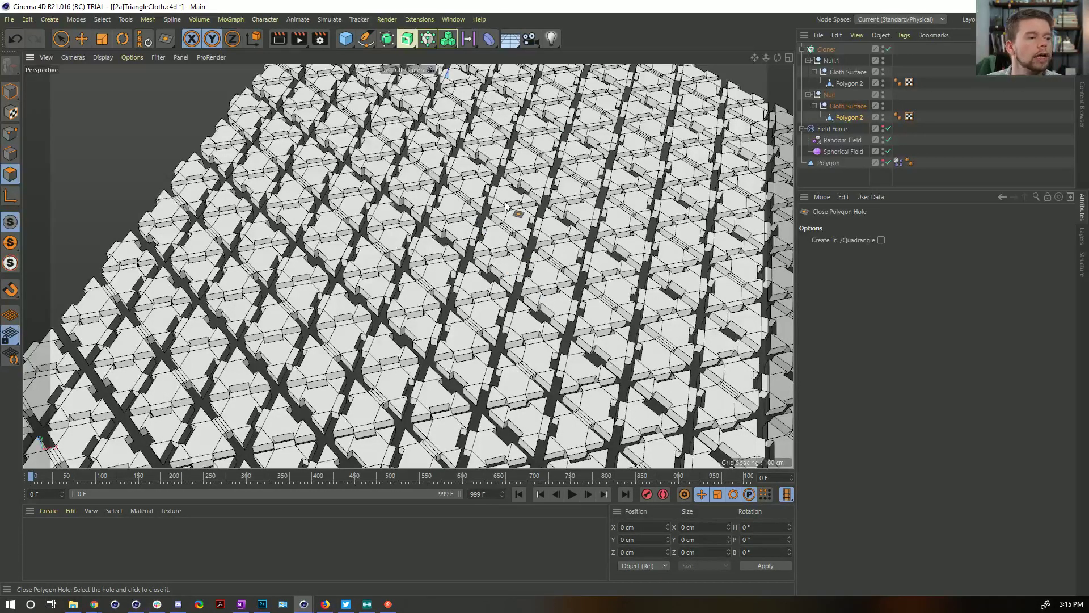
scroll(507, 207, "up", 6)
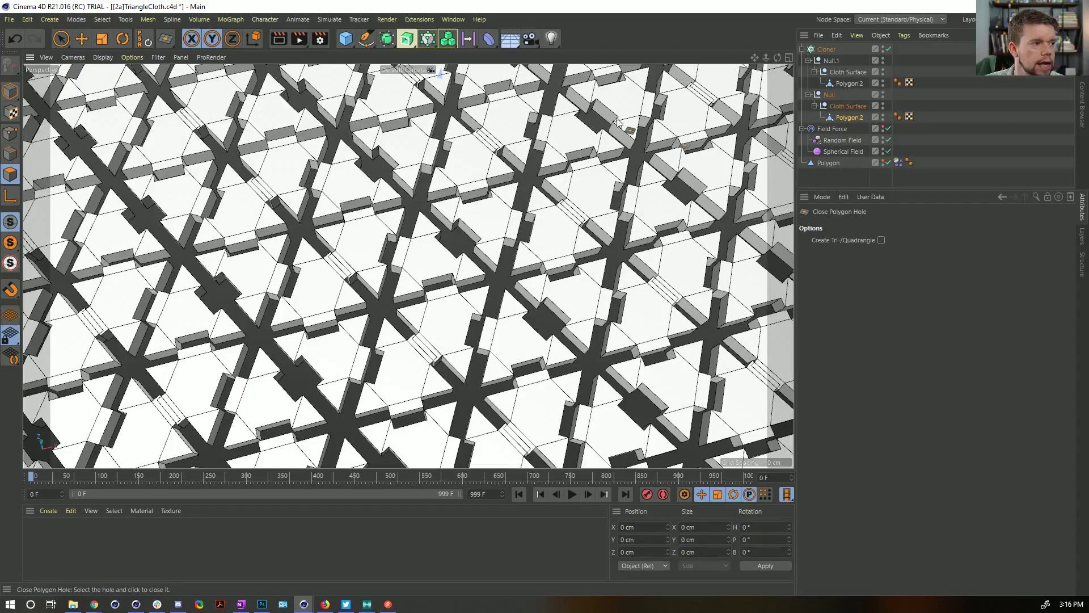
- Add a cylinder with 1 height segment and 6 rotation segments, and scale it down to about 25 cm high with a 6.35 cm radius
left_click(345, 39)
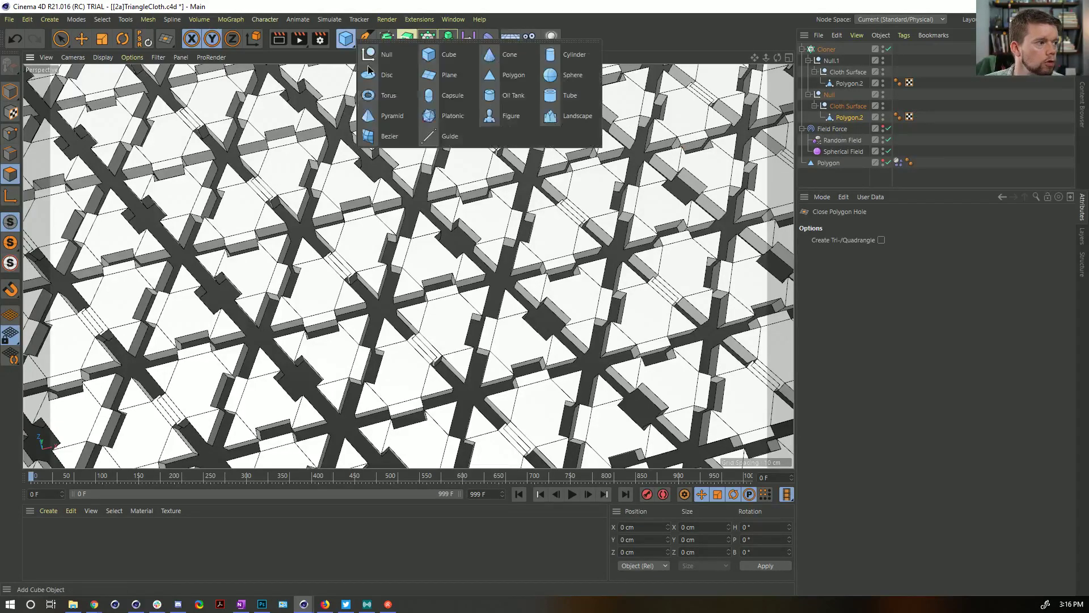
left_click(573, 55)
scroll(739, 222, "down", 6)
left_click_drag(877, 277, 863, 277)
type("1")
key("Return")
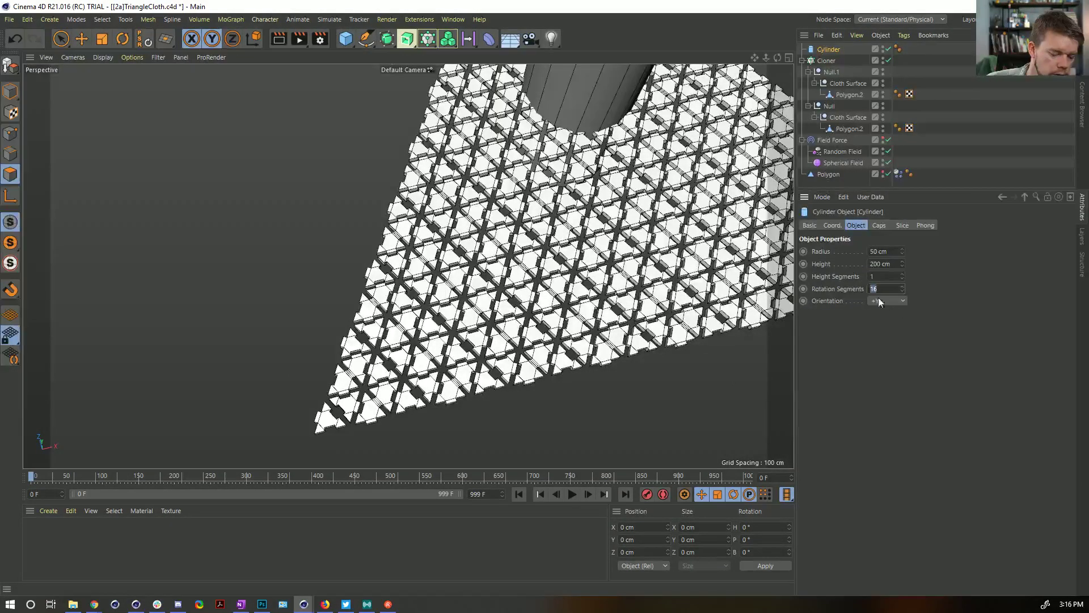
key("Return")
left_click(879, 225)
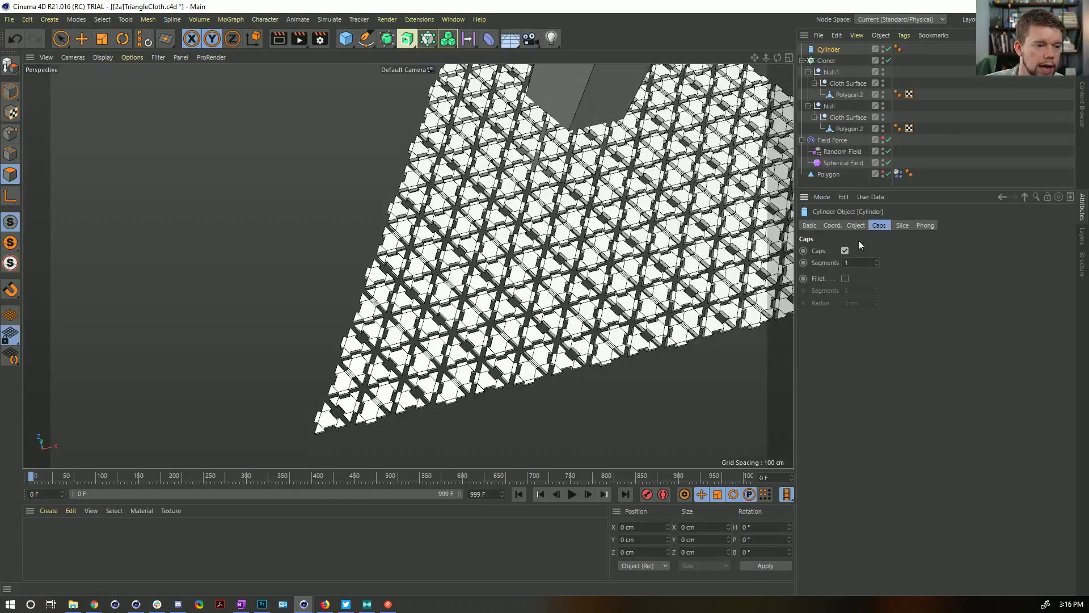
key("t")
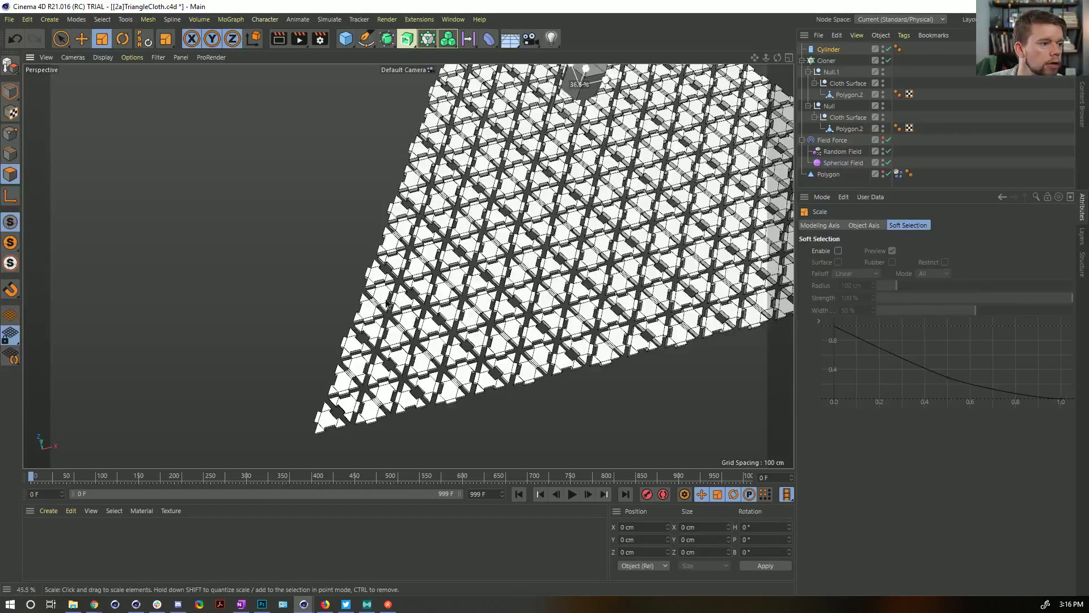
- Duplicate the Cloner, remove the copy's tile children and make the cylinder its child
left_click(828, 61)
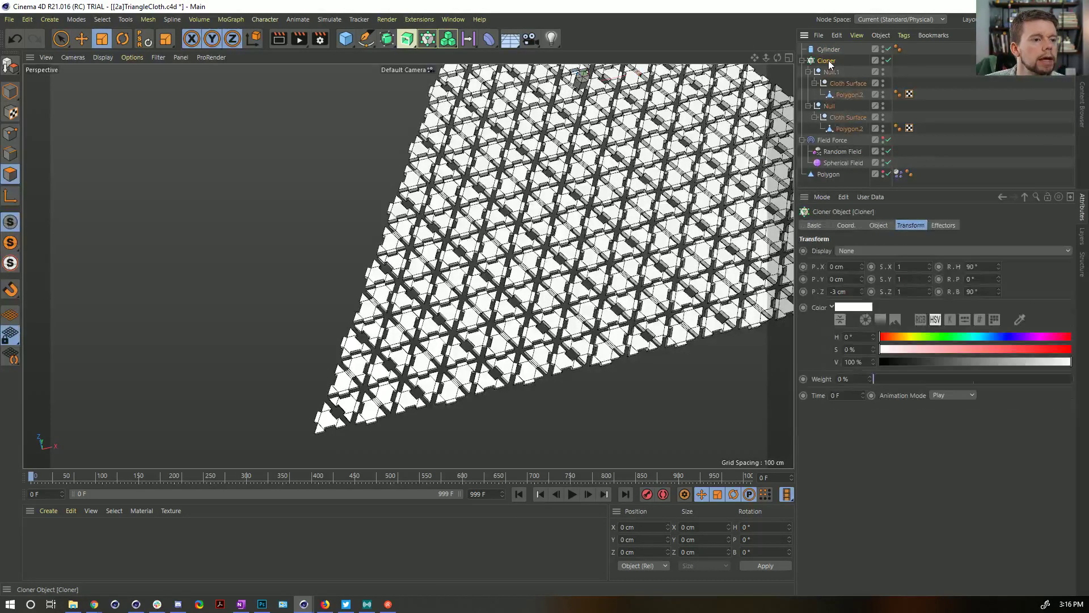
key("ctrl+c")
key("ctrl+v")
left_click(831, 61)
key("Delete")
left_click(832, 63)
key("Delete")
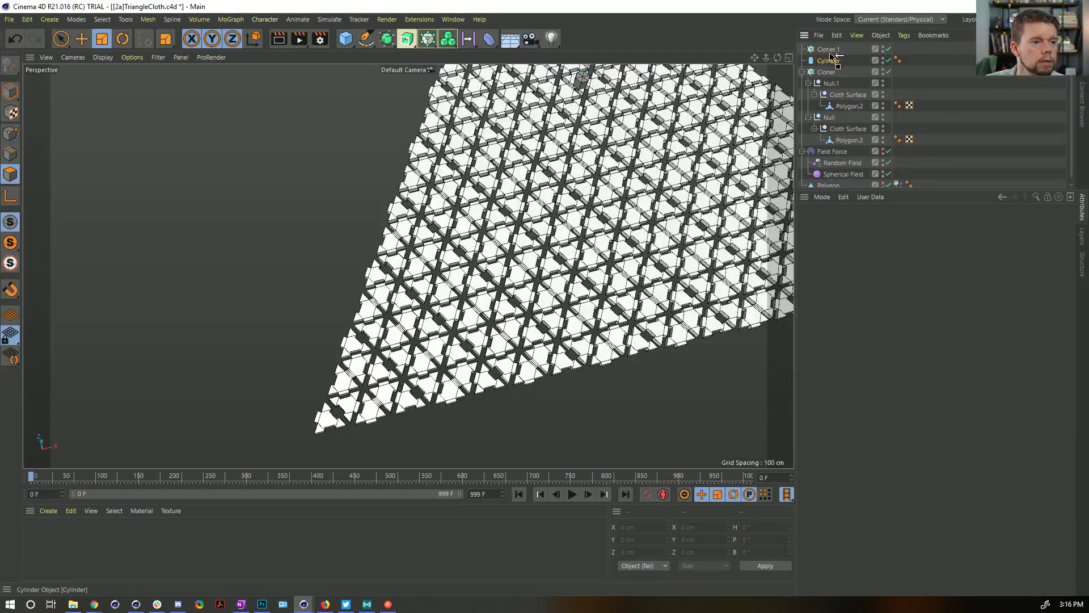
left_click_drag(833, 51, 830, 50)
- Set the Distribution of Cloner.1 to Edge so the cylinders sit on the edges of the base Polygon
left_click(829, 50)
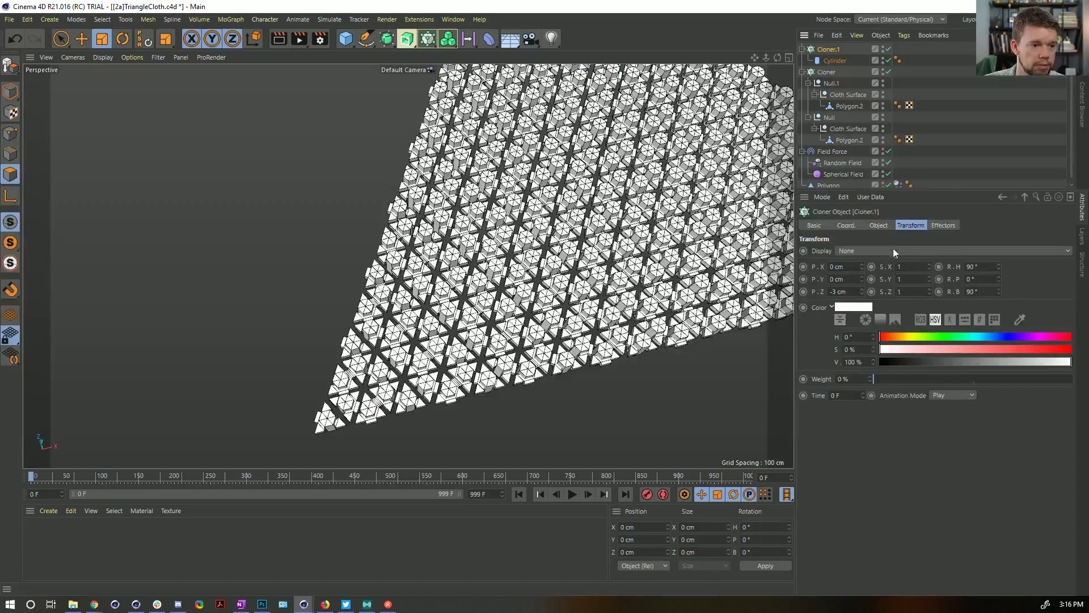
left_click(879, 226)
left_click(878, 343)
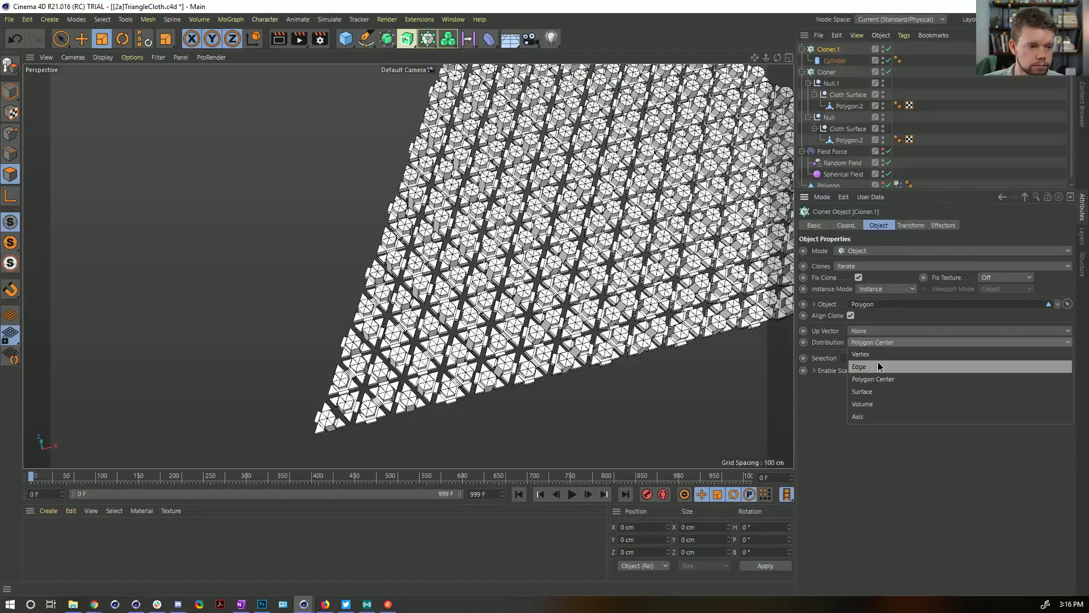
left_click(881, 363)
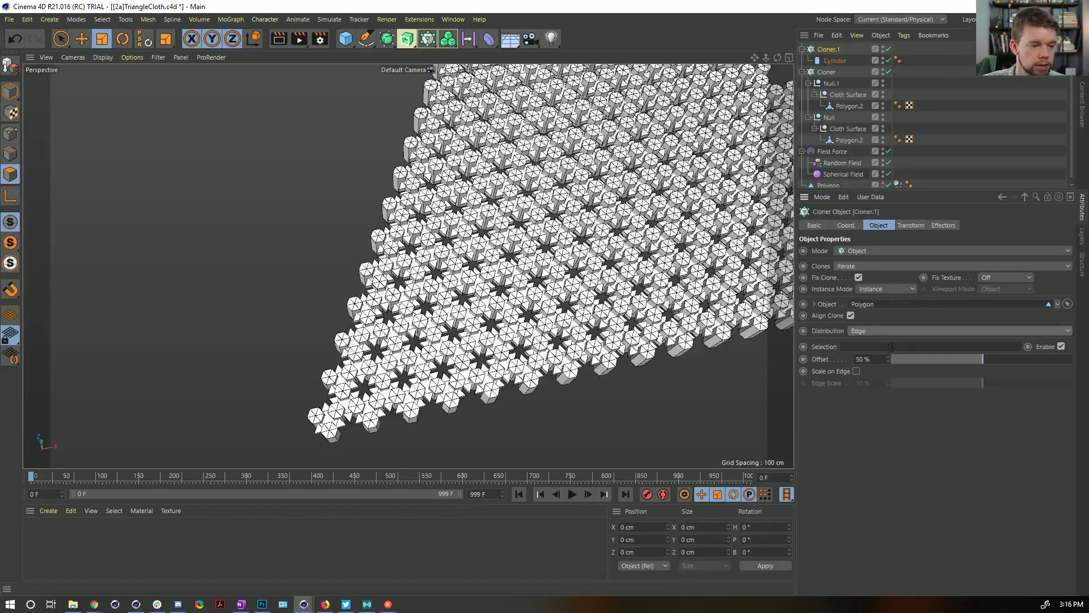
- Try the cylinder's orientation along +Z and +X
left_click(833, 61)
left_click(887, 301)
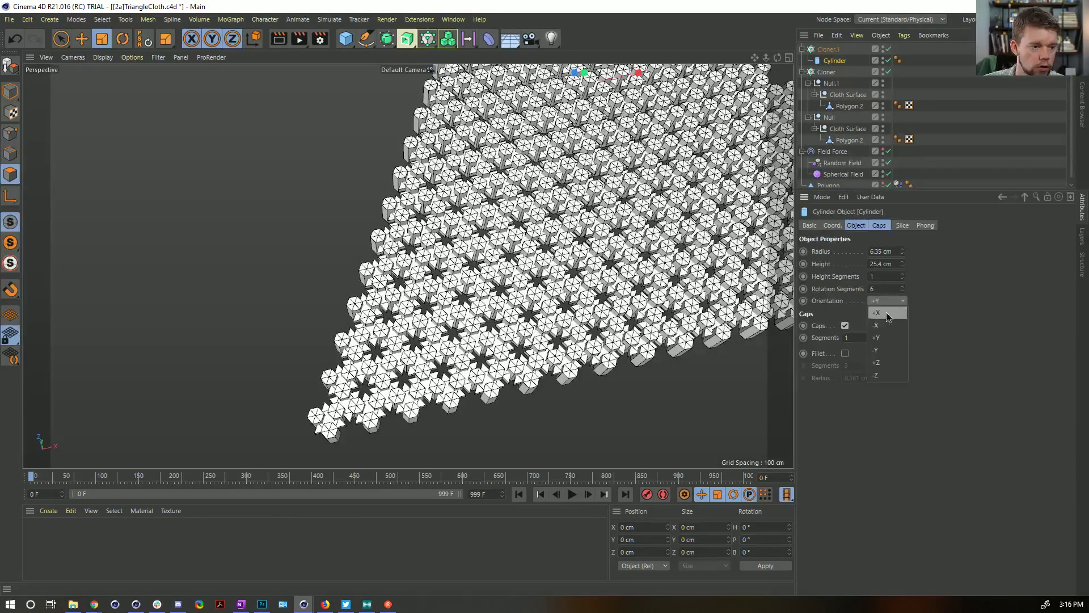
left_click(887, 365)
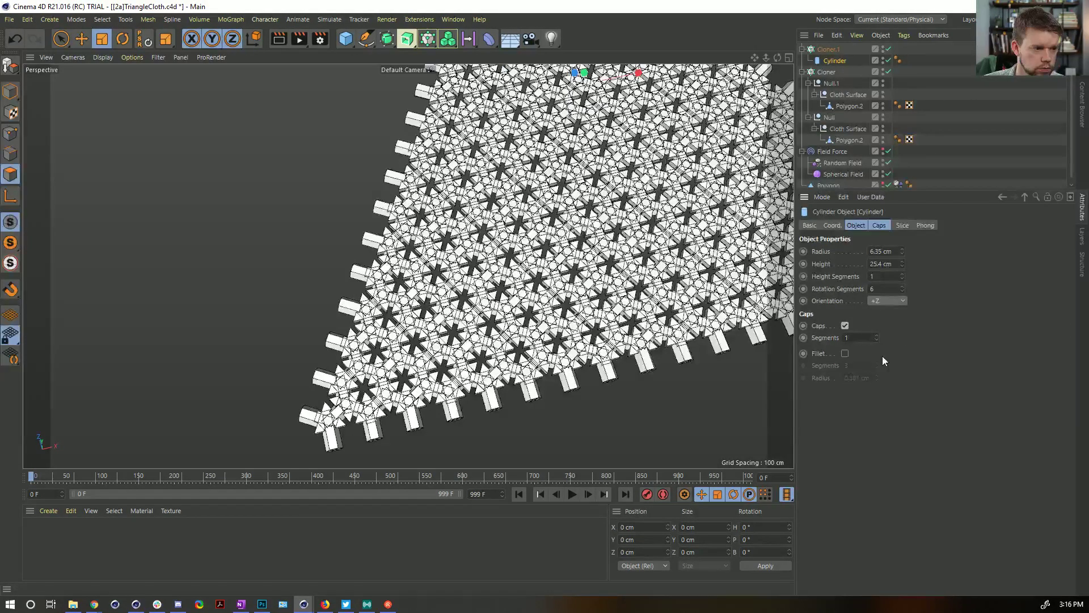
left_click(880, 302)
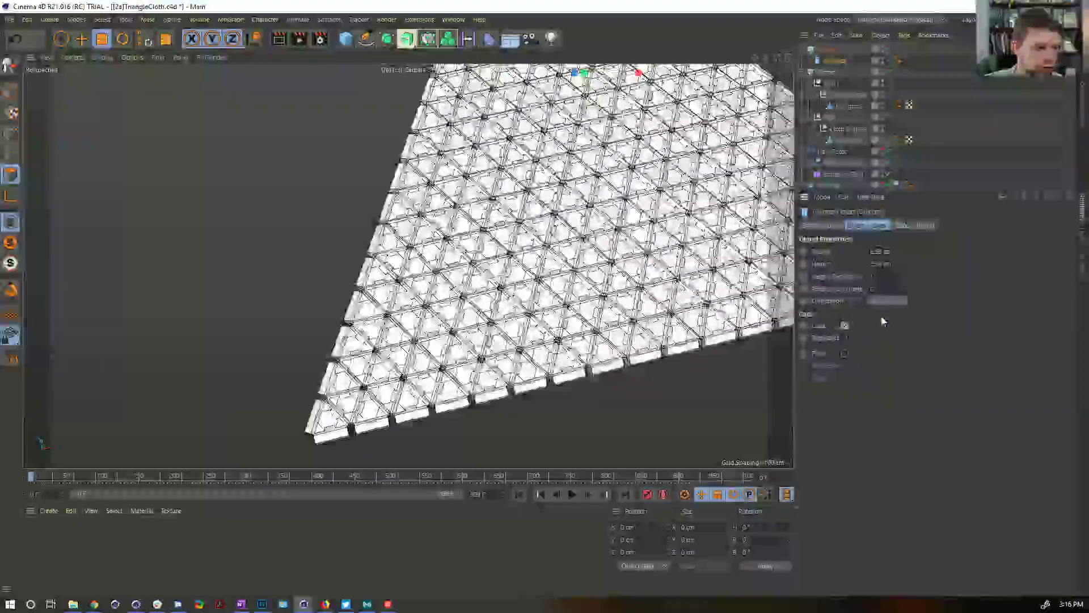
- Scale the cloned cylinder down to about 14 cm high with a radius of about 3.5 cm
key("t")
left_click_drag(636, 335, 540, 338)
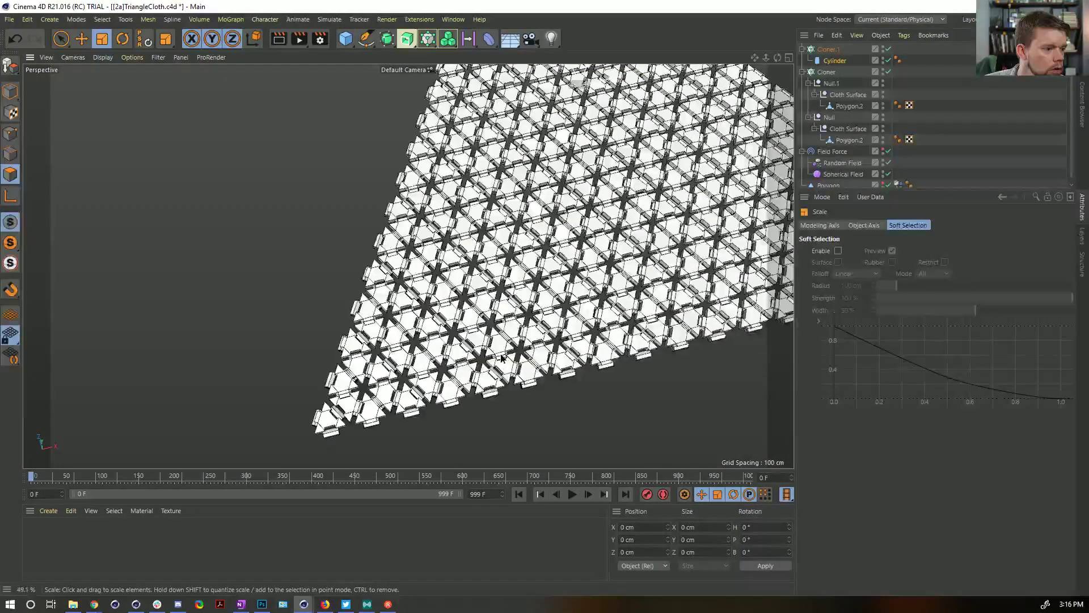
right_click_drag(540, 338, 704, 262, "alt")
left_click_drag(583, 276, 658, 224, "alt")
- Reset the clone transform of Cloner.1, with P.Z at 0 cm and the R.H and R.B rotations at 0°
left_click(846, 61)
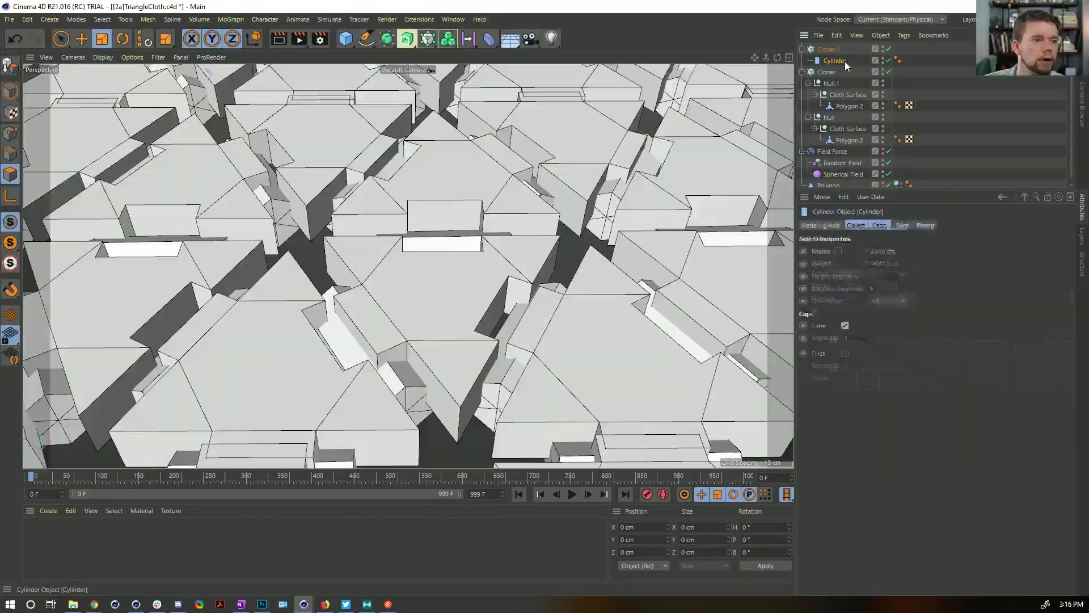
left_click(831, 49)
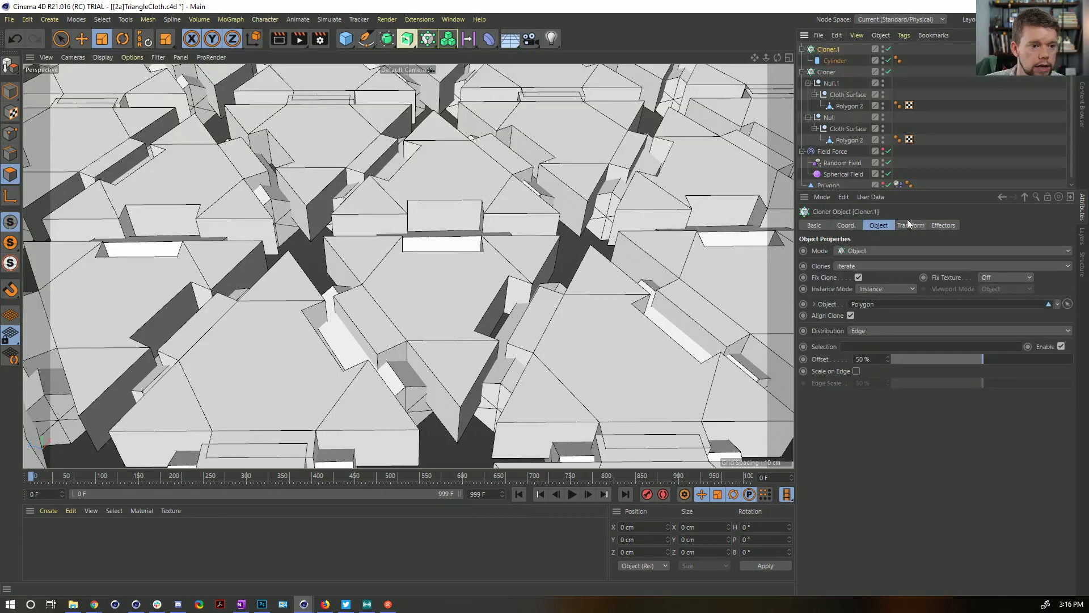
left_click(908, 225)
left_click(845, 291)
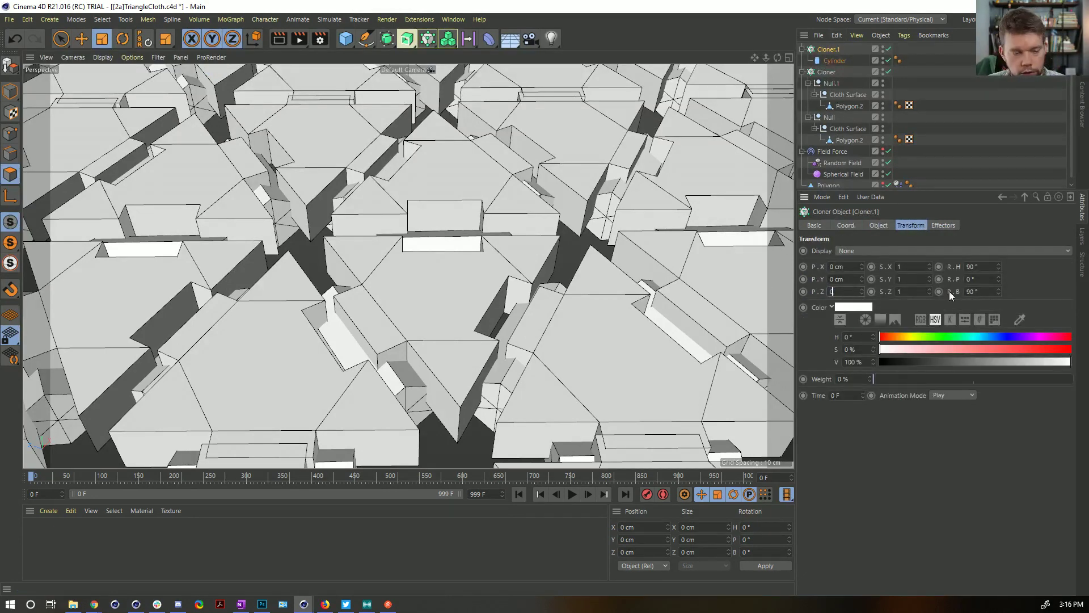
type("0")
key("Return")
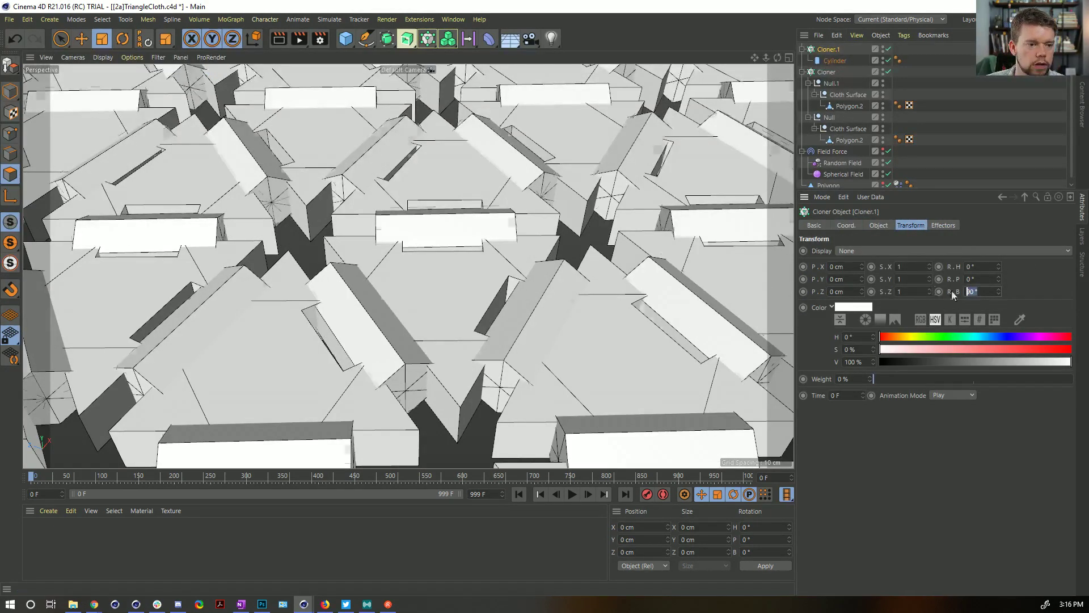
key("Return")
- Try the cylinder's +Z orientation and settle on +Y to align the pins with the tile edges
left_click(833, 58)
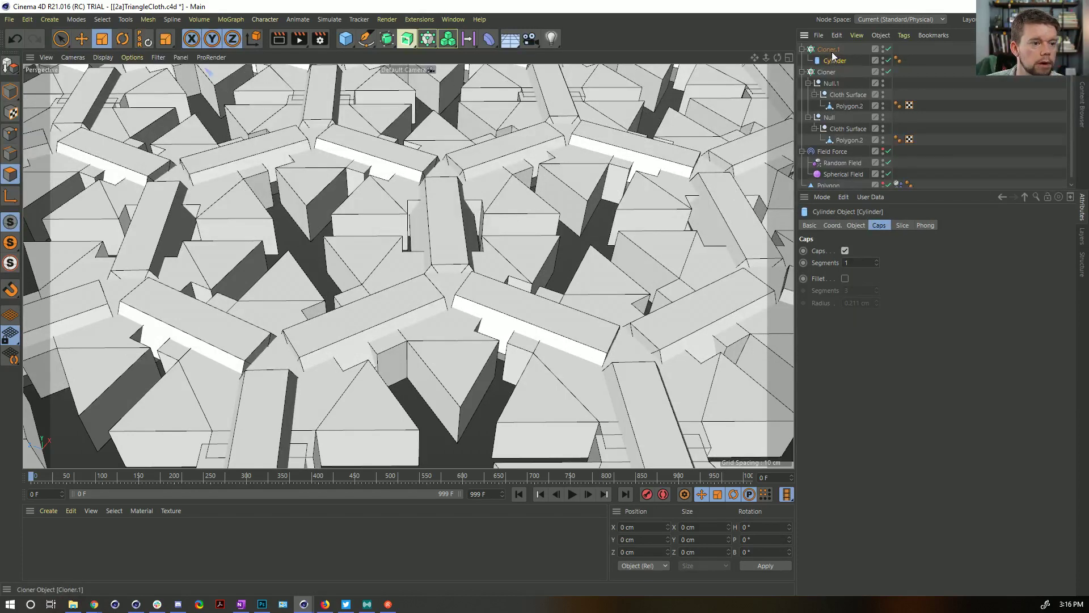
left_click(858, 225)
left_click(888, 302)
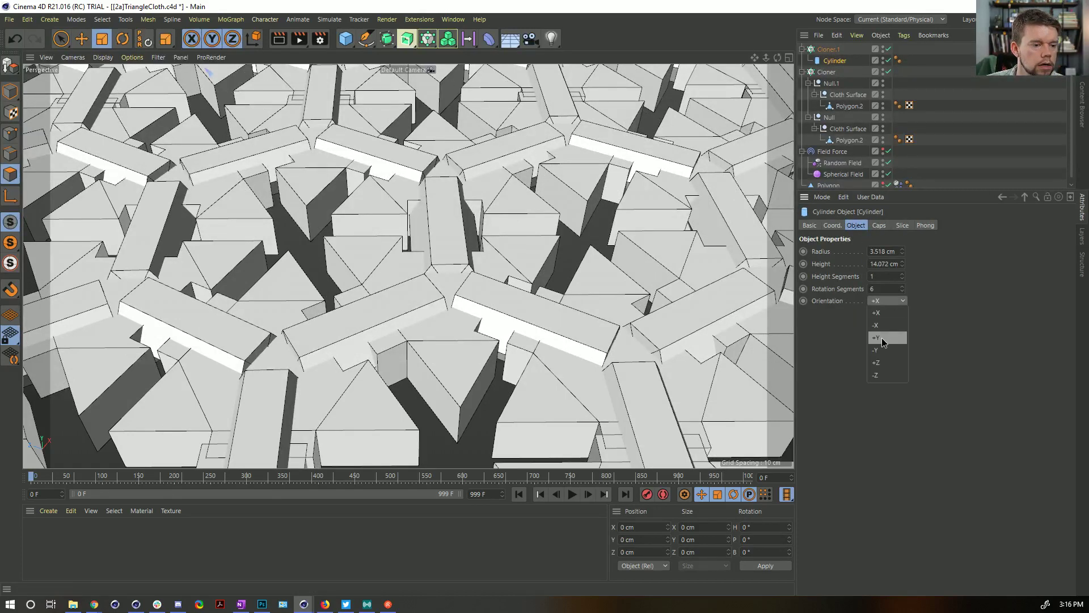
left_click(888, 363)
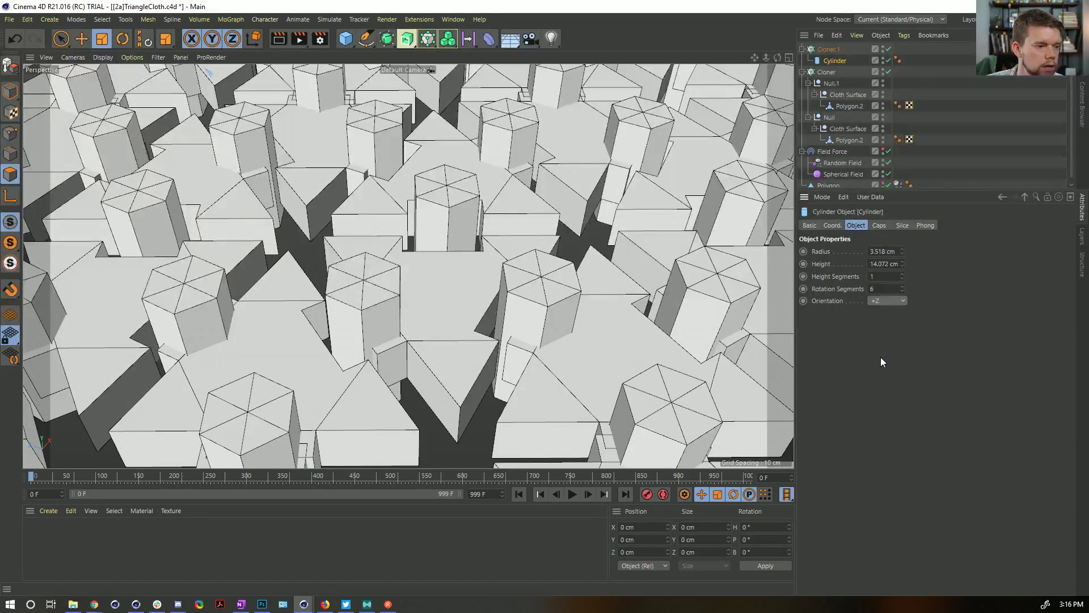
left_click(887, 301)
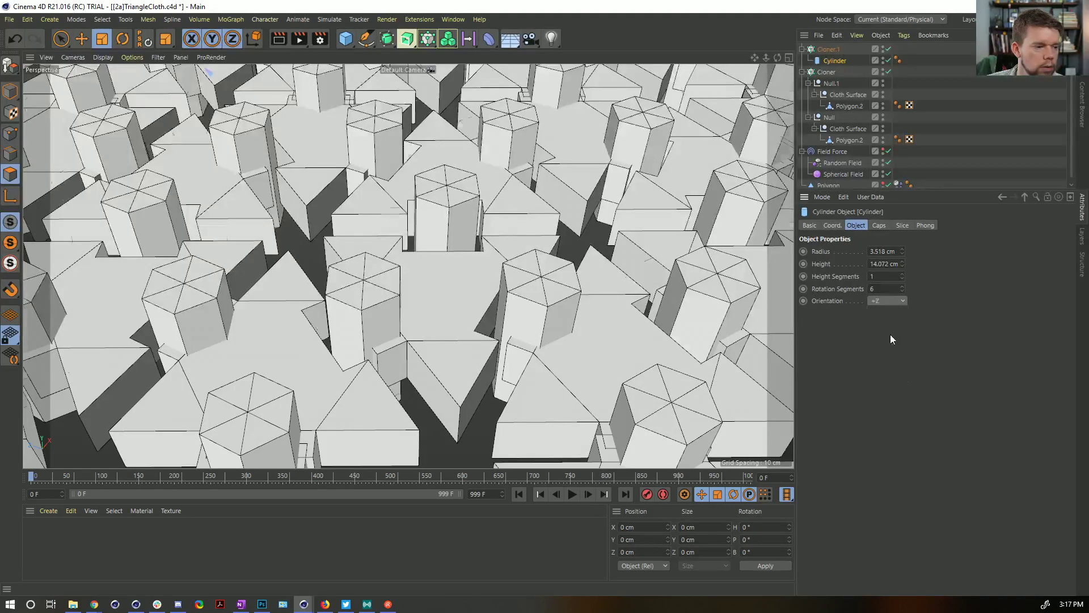
left_click(891, 335)
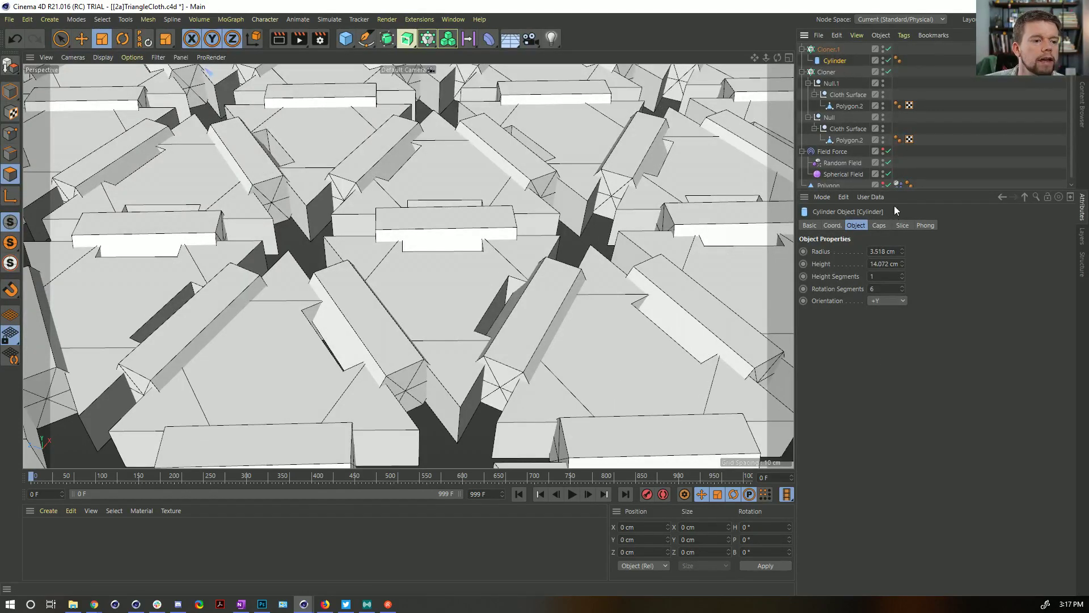
- Slim the cylinder by trying a 2 cm radius and settling on 1.5 cm
type("2")
key("Return")
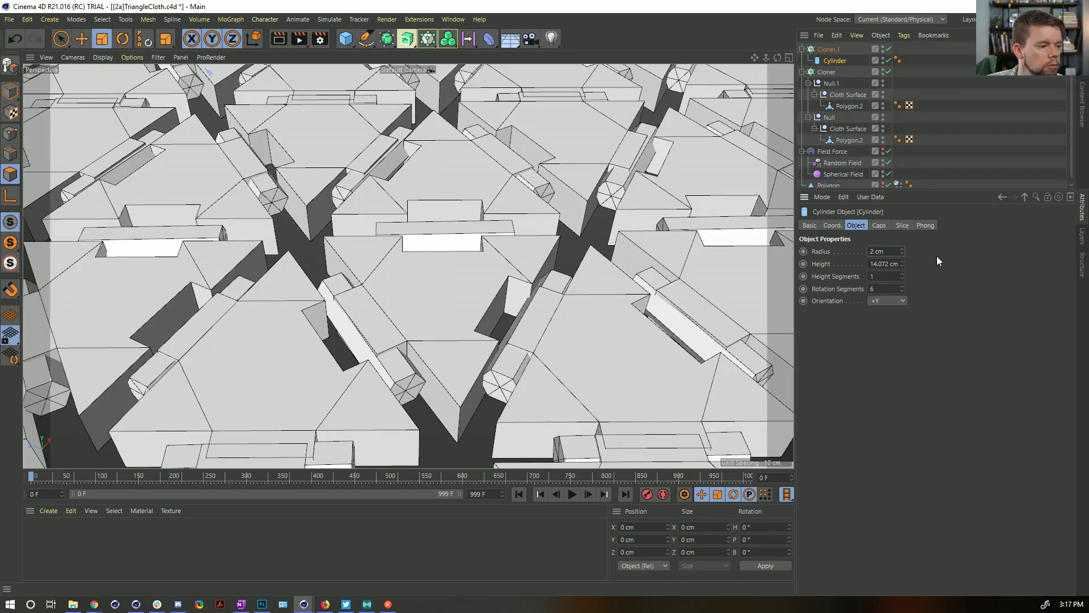
mouse_move(518, 324)
left_mouse_down("alt")
mouse_move(540, 321)
mouse_move(531, 325)
left_mouse_up("alt")
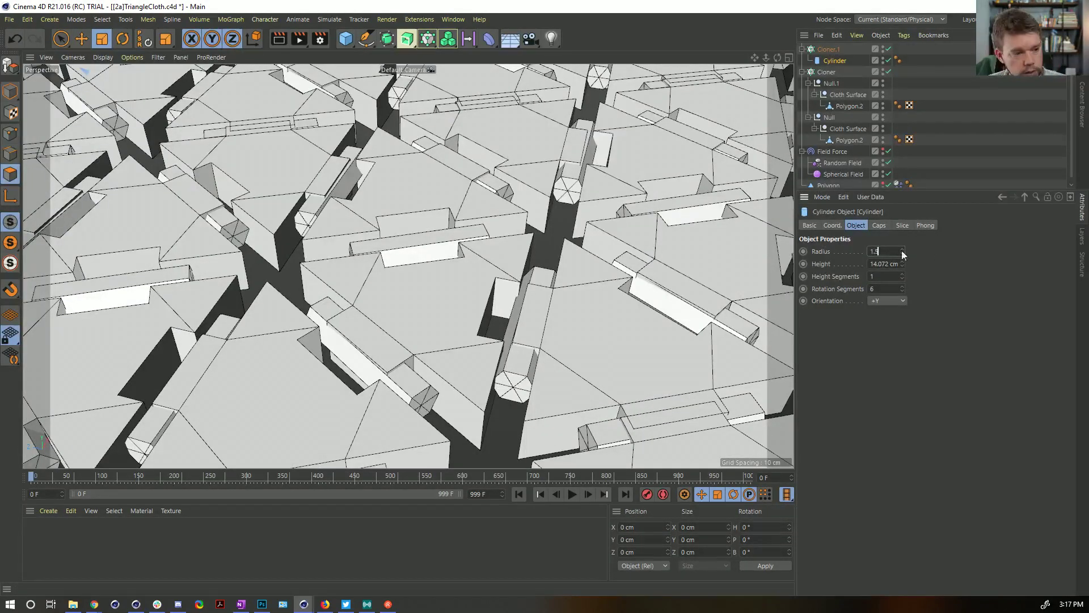
type("1.5")
key("Return")
- Review the pins between the tiles across the whole cloth and play the simulation to check how they move
left_click_drag(505, 342, 499, 325, "alt")
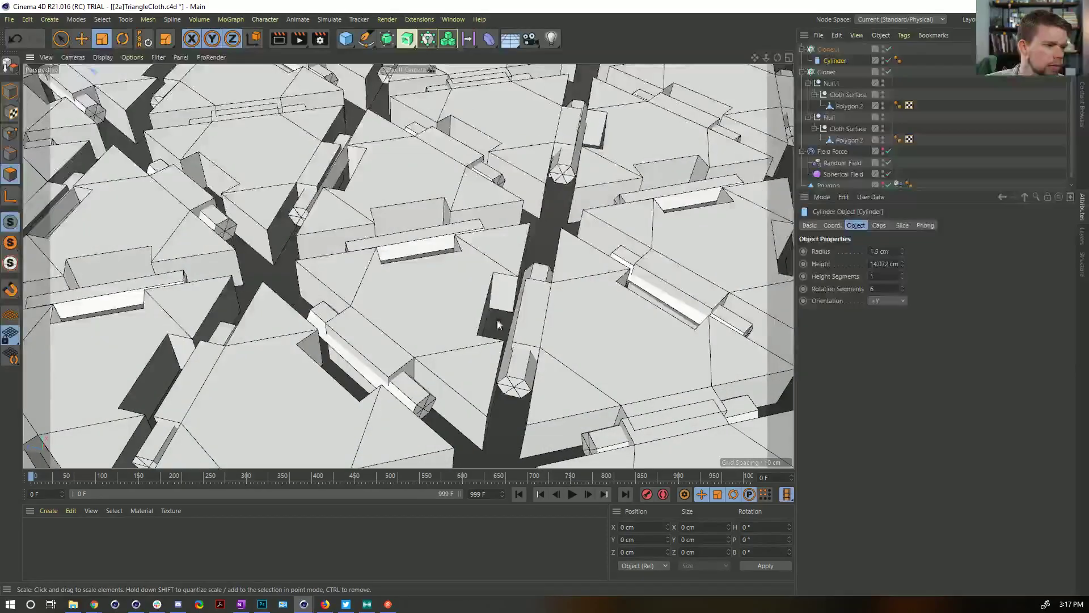
right_click_drag(591, 328, 499, 351, "alt")
left_click_drag(500, 351, 549, 312, "alt")
right_click_drag(549, 313, 539, 290, "alt")
middle_click_drag(539, 290, 479, 308, "alt")
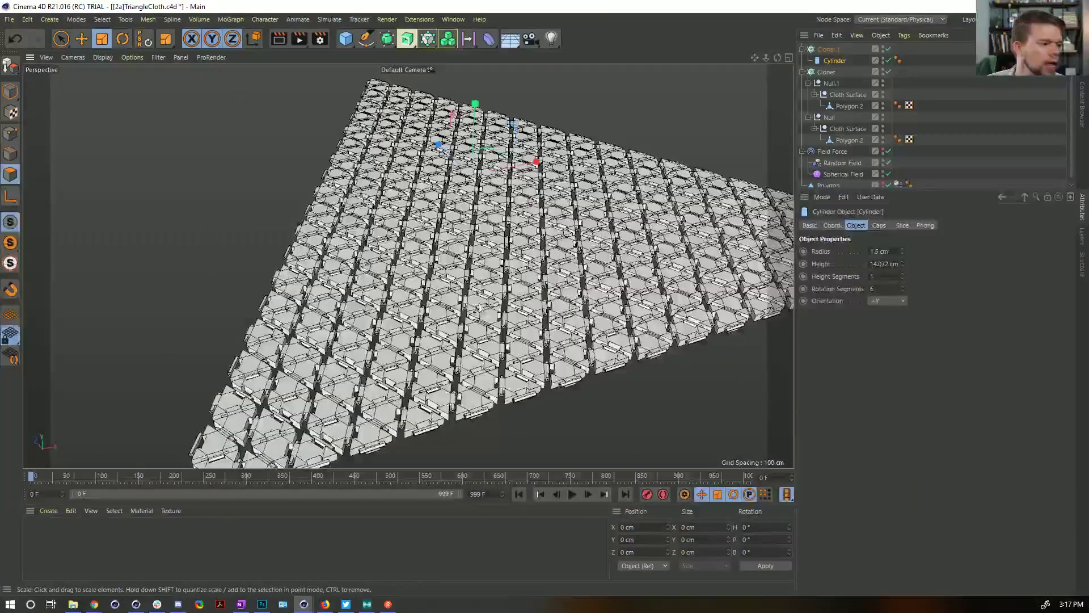
left_click_drag(480, 307, 590, 233, "alt")
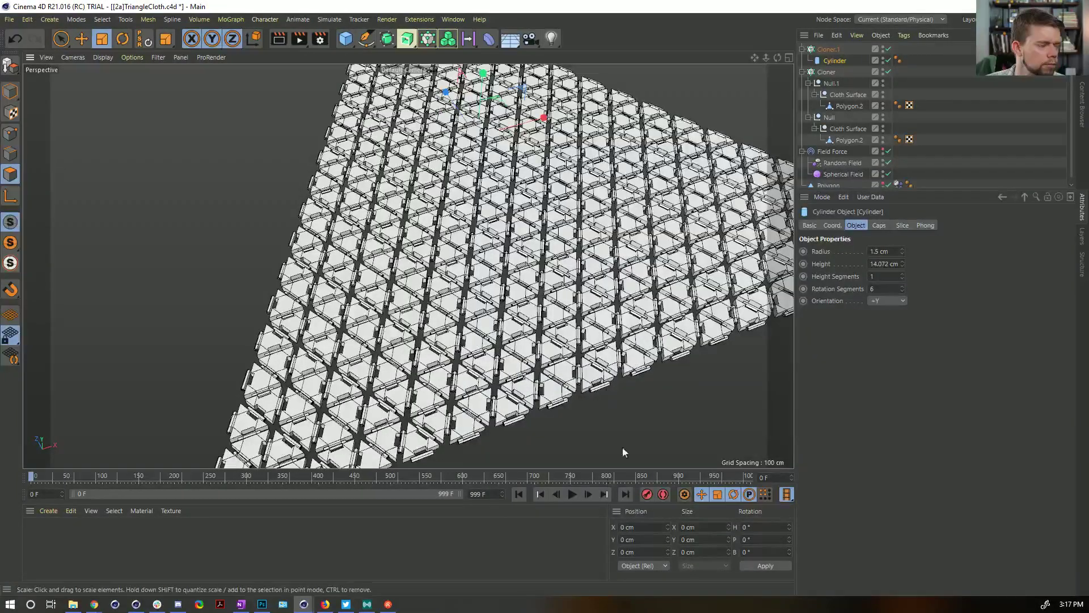
left_click(574, 494)
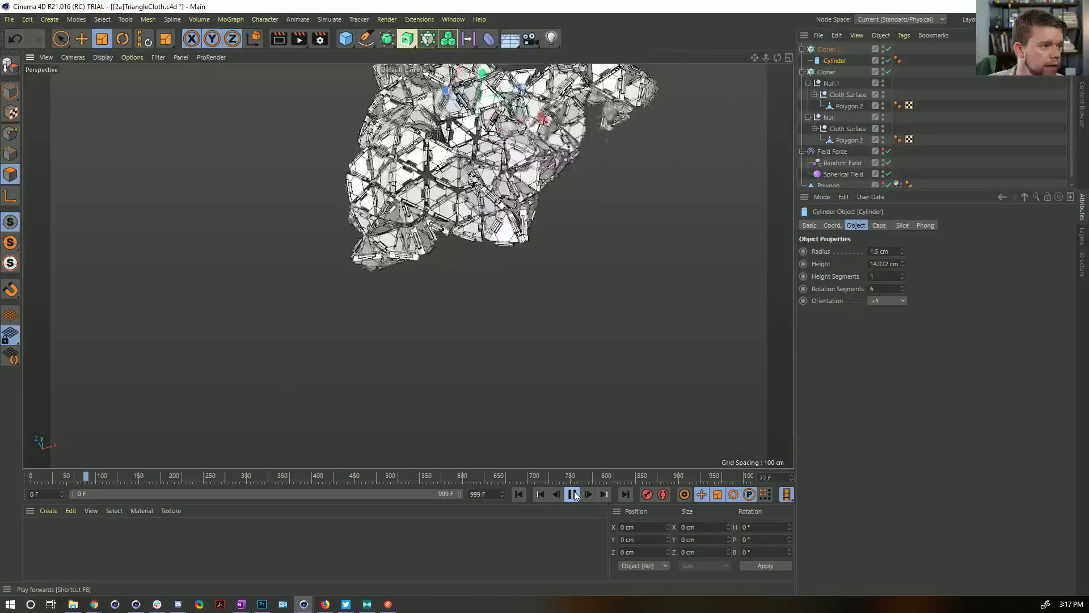
- Pause the simulation and turn on SSAO in the perspective viewport to bring out the tile gaps
left_click(574, 495)
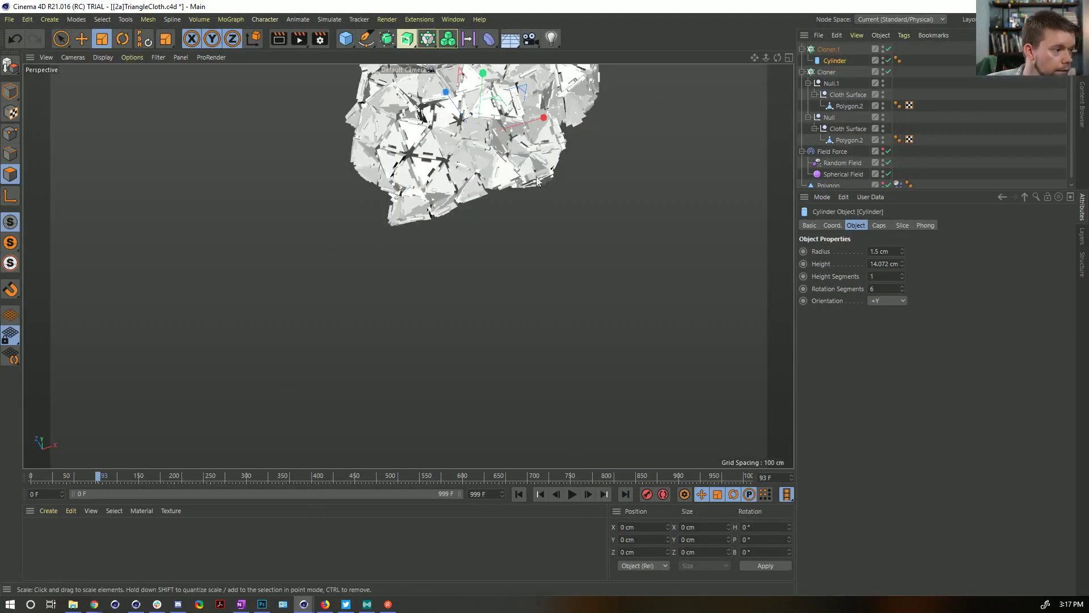
left_click(180, 57)
mouse_move(132, 57)
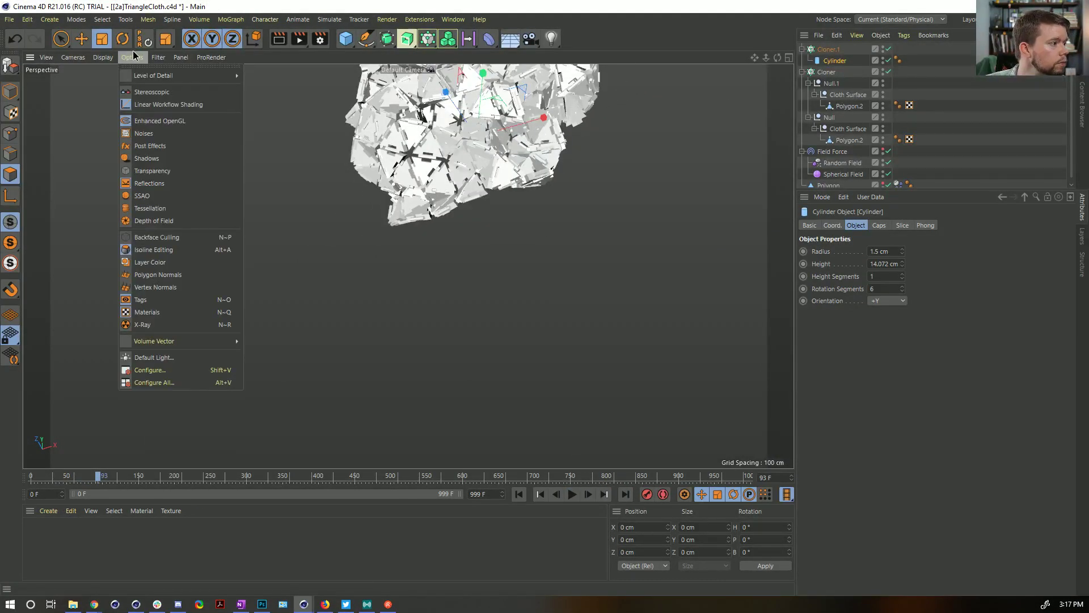
left_click(163, 196)
middle_click_drag(419, 113, 414, 236, "alt")
right_click_drag(414, 236, 536, 268, "alt")
left_click_drag(536, 268, 492, 250, "alt")
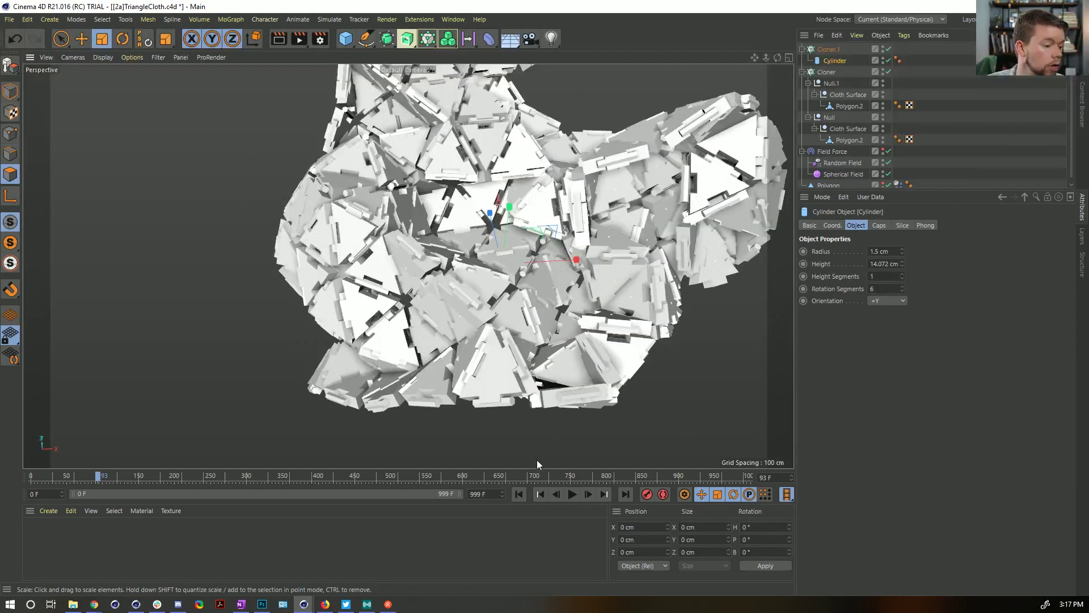
- Replay the shaded cloth simulation from the first frame, then rewind it to the start
left_click(519, 495)
left_click(573, 496)
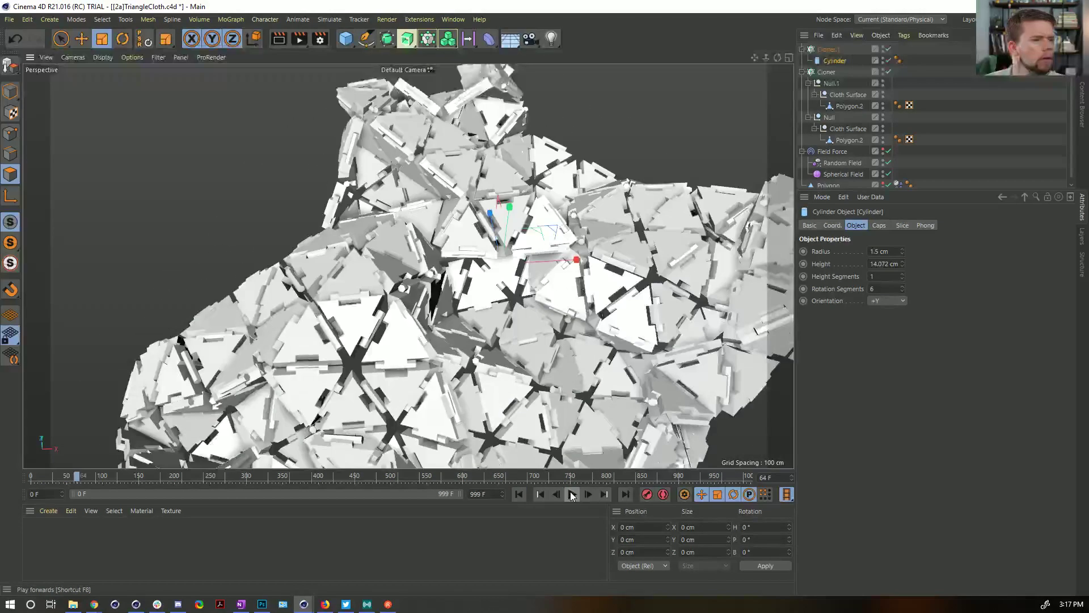
left_click(572, 495)
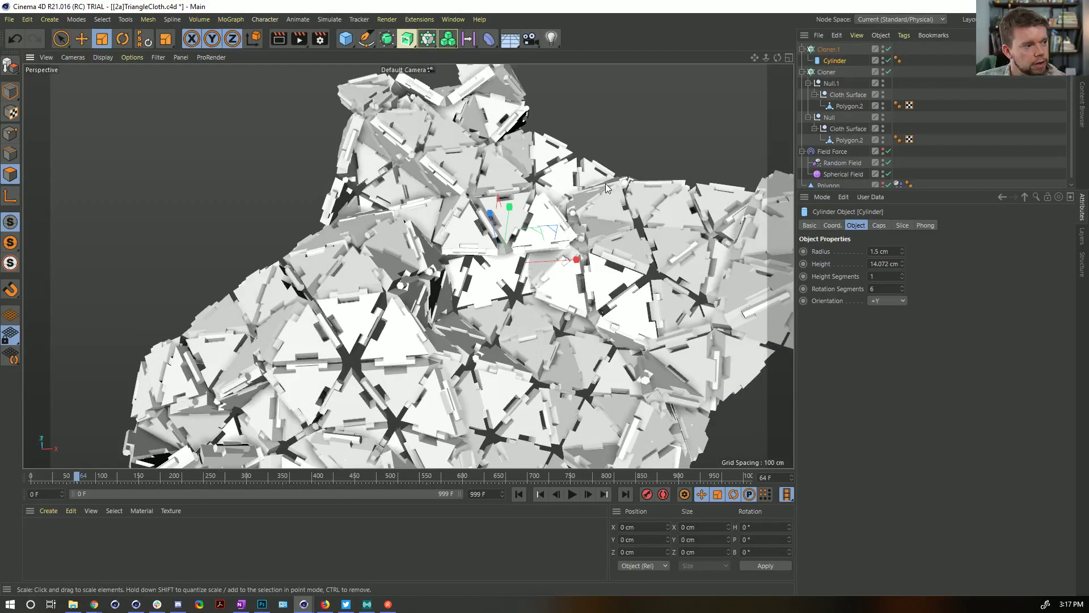
left_click(519, 495)
- Add a sphere primitive and lower it beneath the triangular cloth
scroll(499, 304, "down", 5)
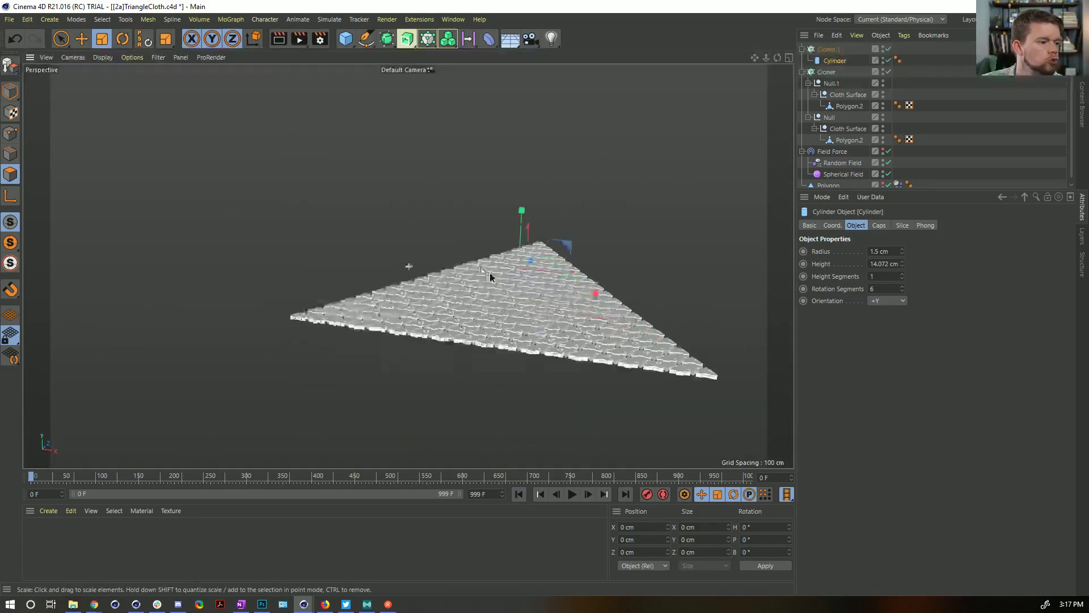
left_click(345, 38)
left_click(551, 75)
key("e")
left_click_drag(482, 199, 483, 289)
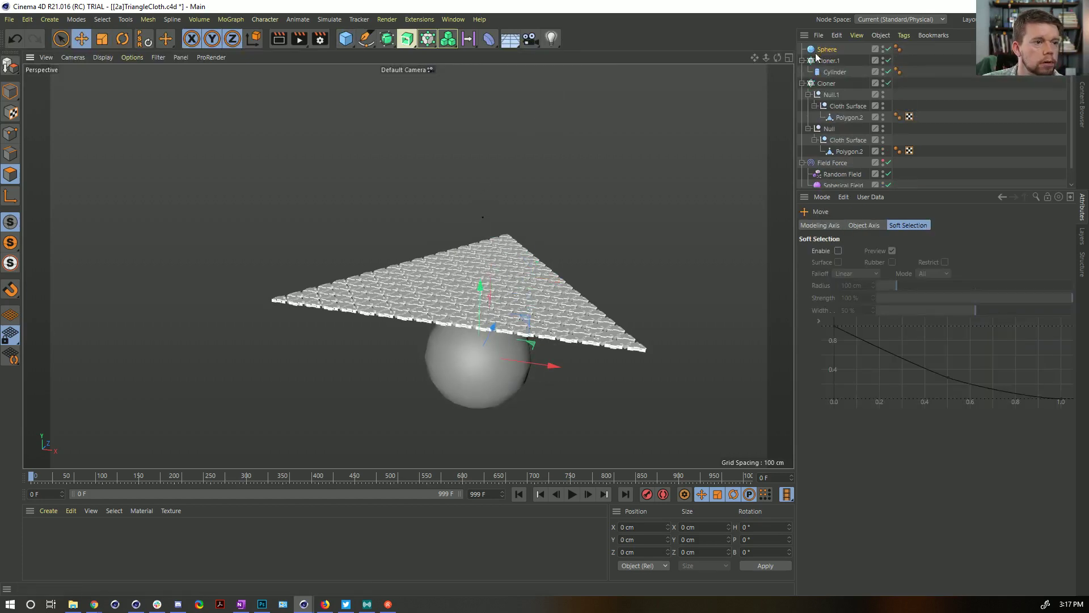
- Add a Collider Body simulation tag to the sphere
right_click(825, 50)
mouse_move(884, 183)
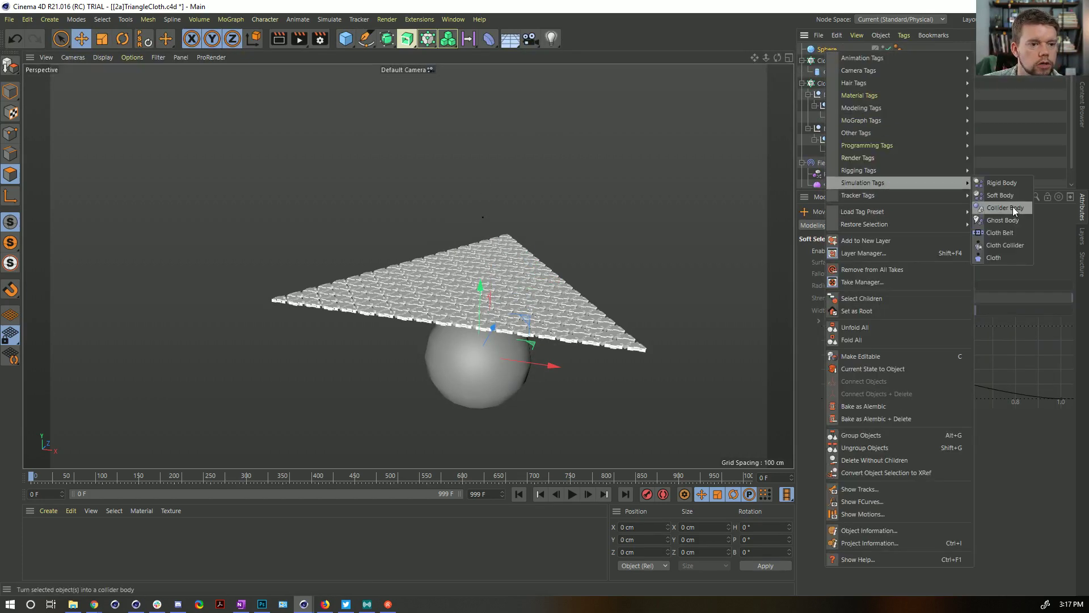
left_click(1016, 208)
- Disable the Field Force and set the project's dynamics gravity to 1000 cm
left_click(889, 163)
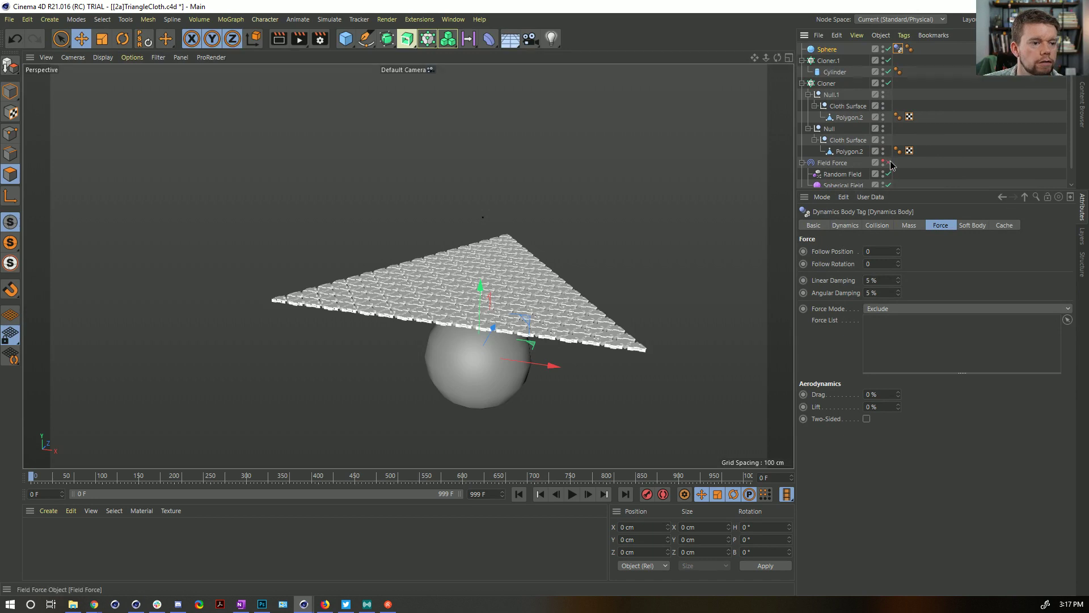
key("ctrl+d")
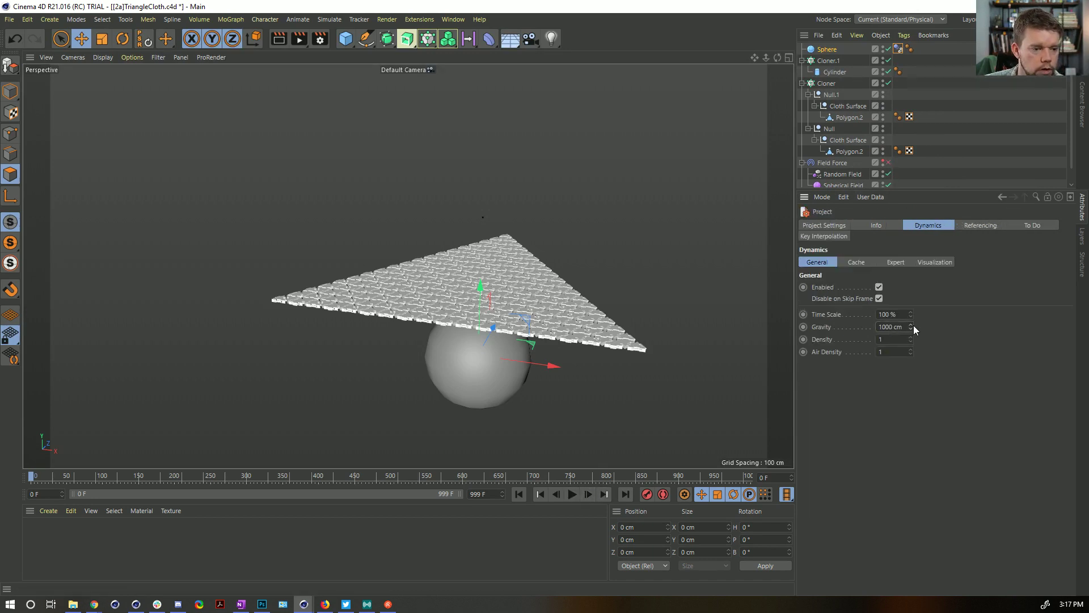
- Play the simulation in stages to check how the tile cloth drapes over the sphere
left_click(573, 494)
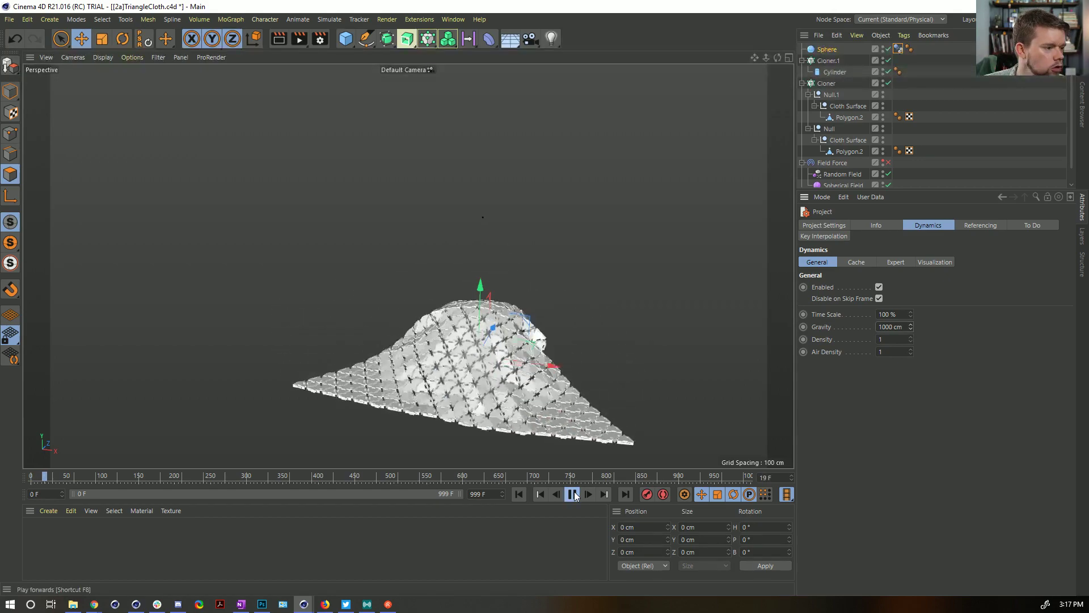
key("F8")
scroll(601, 335, "up", 10)
left_click_drag(602, 334, 560, 304, "alt")
scroll(559, 305, "down", 2)
middle_click_drag(559, 305, 506, 283, "alt")
scroll(506, 283, "down", 3)
left_click(572, 494)
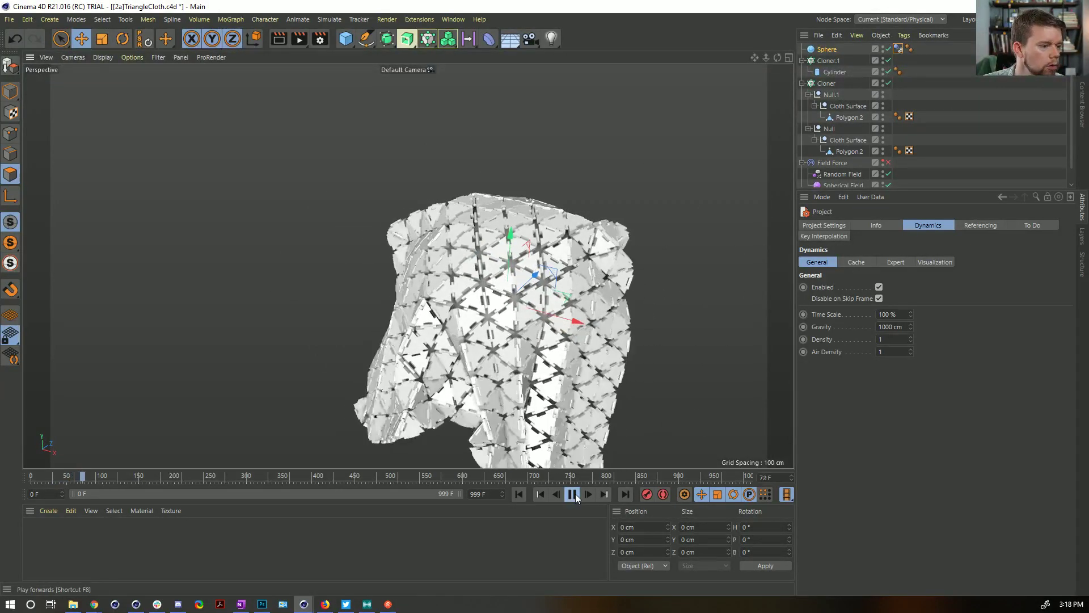
left_click(573, 496)
- Examine the folds, tile edges and pins of the draped cloth up close and from several sides
left_click_drag(510, 295, 475, 288, "alt")
scroll(582, 295, "up", 4)
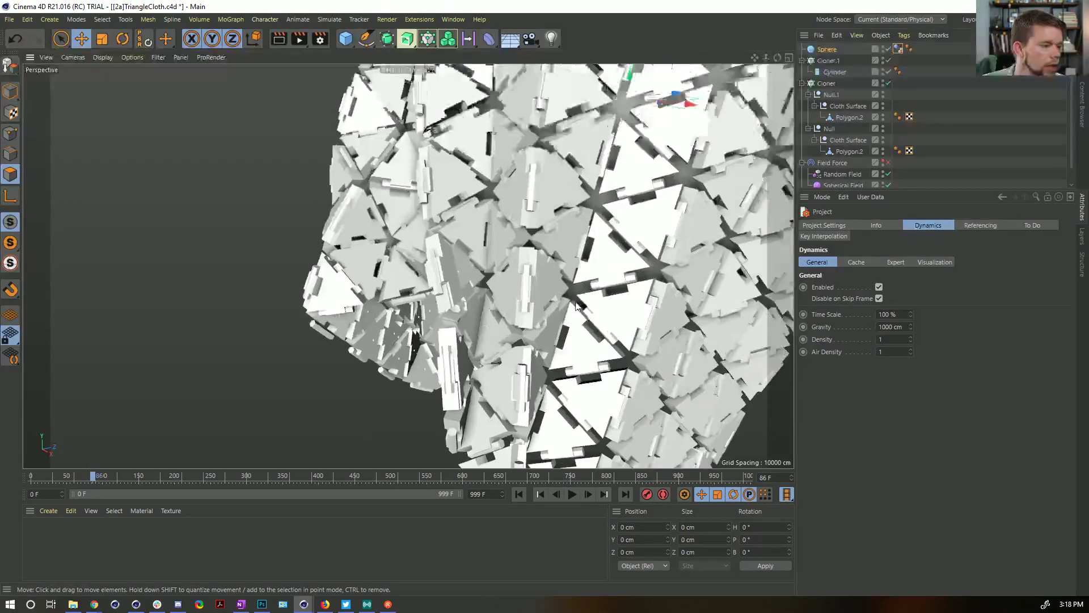
left_click_drag(583, 296, 440, 312, "alt")
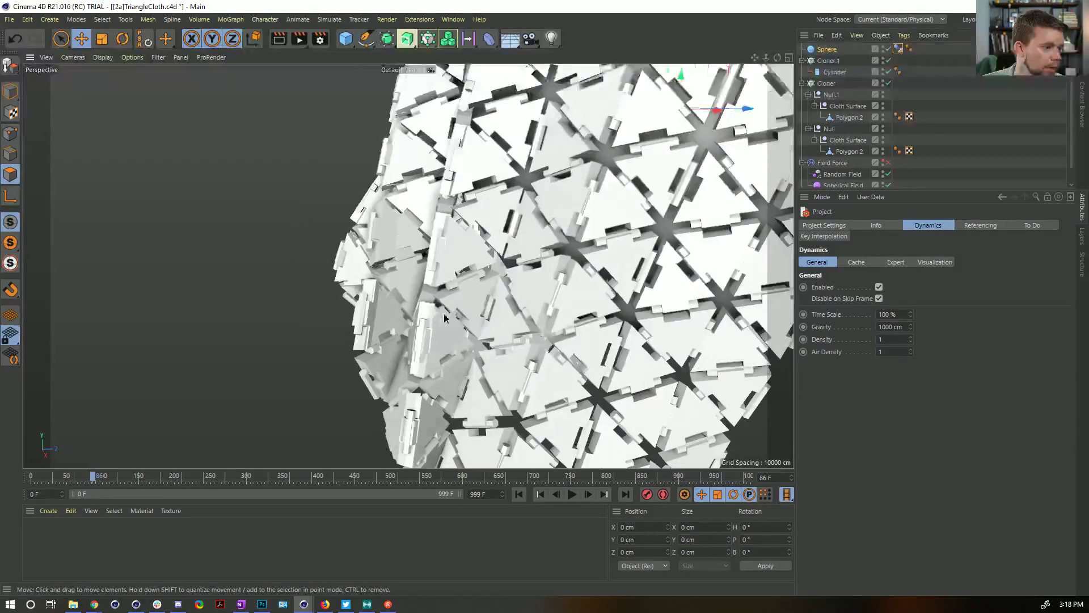
scroll(436, 317, "down", 8)
left_click_drag(445, 320, 489, 298, "alt")
left_click_drag(377, 252, 431, 300, "alt")
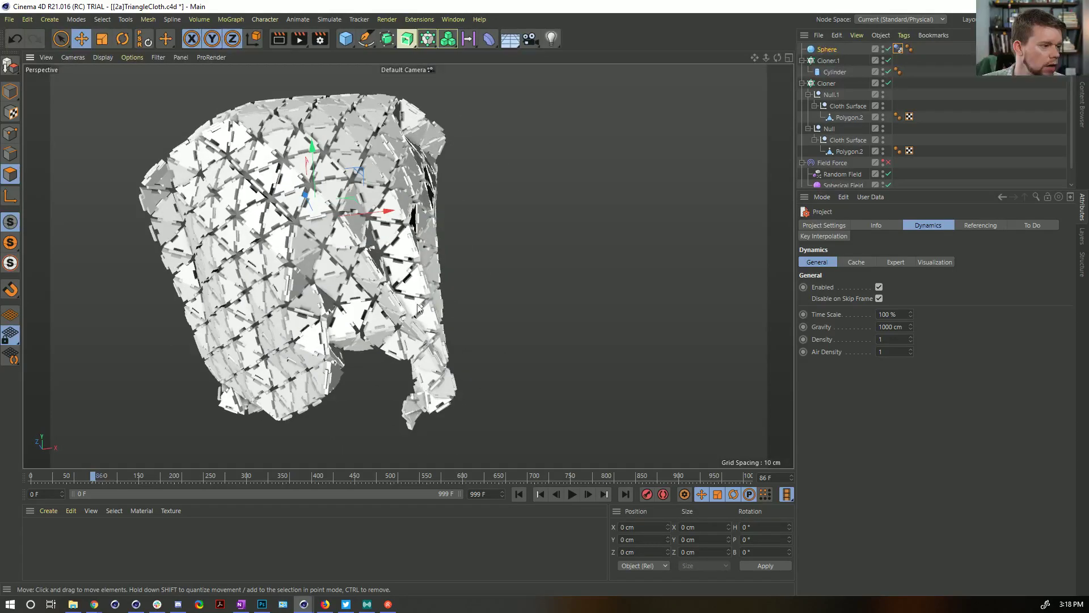
scroll(431, 303, "up", 8)
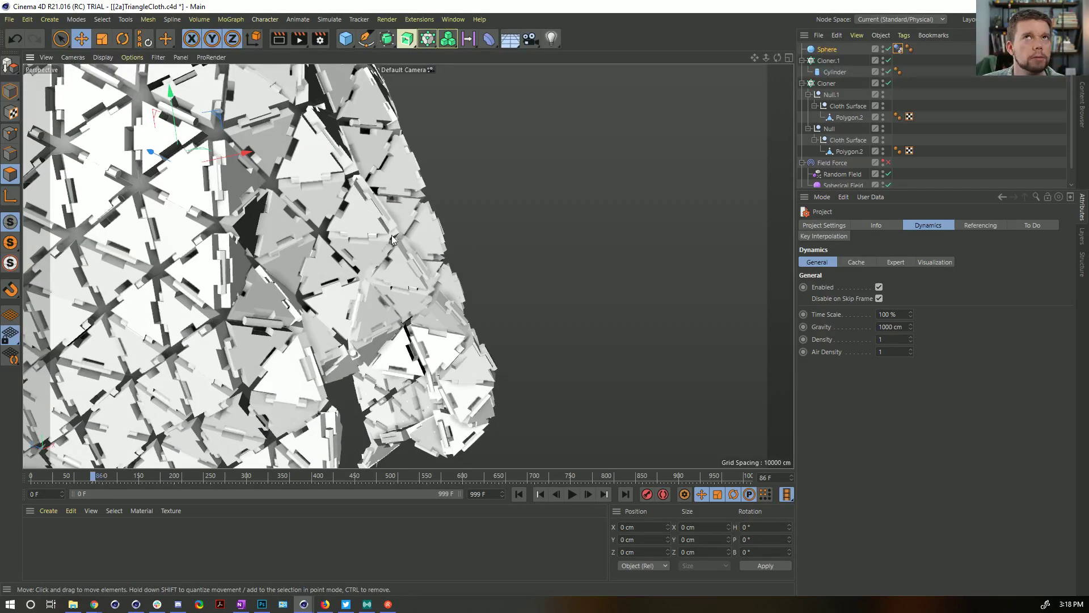
left_click_drag(403, 247, 460, 238, "alt")
scroll(399, 262, "down", 6)
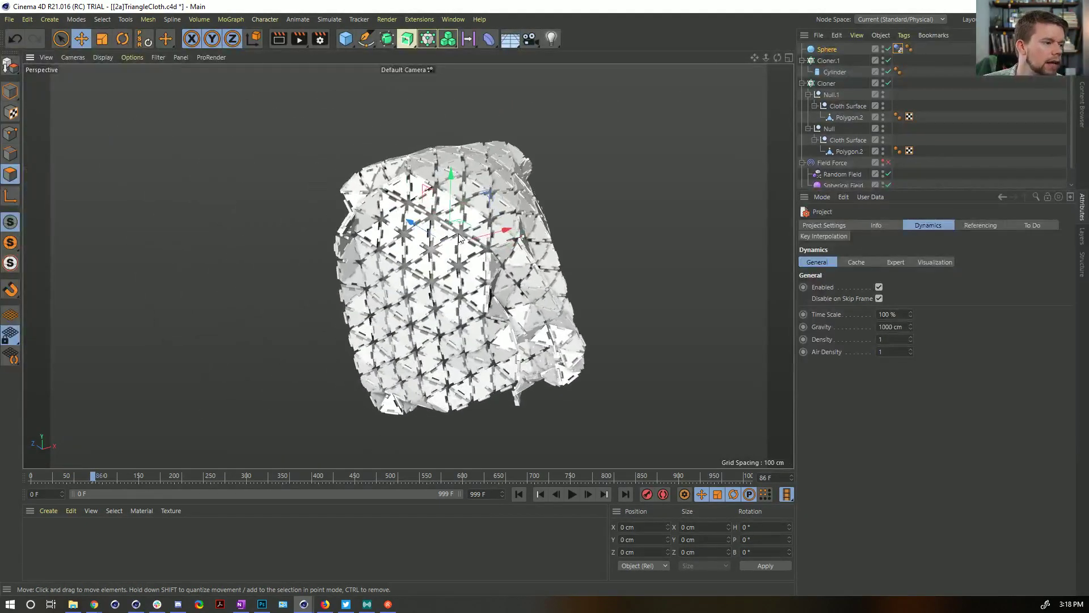
middle_click_drag(459, 238, 486, 272, "alt")
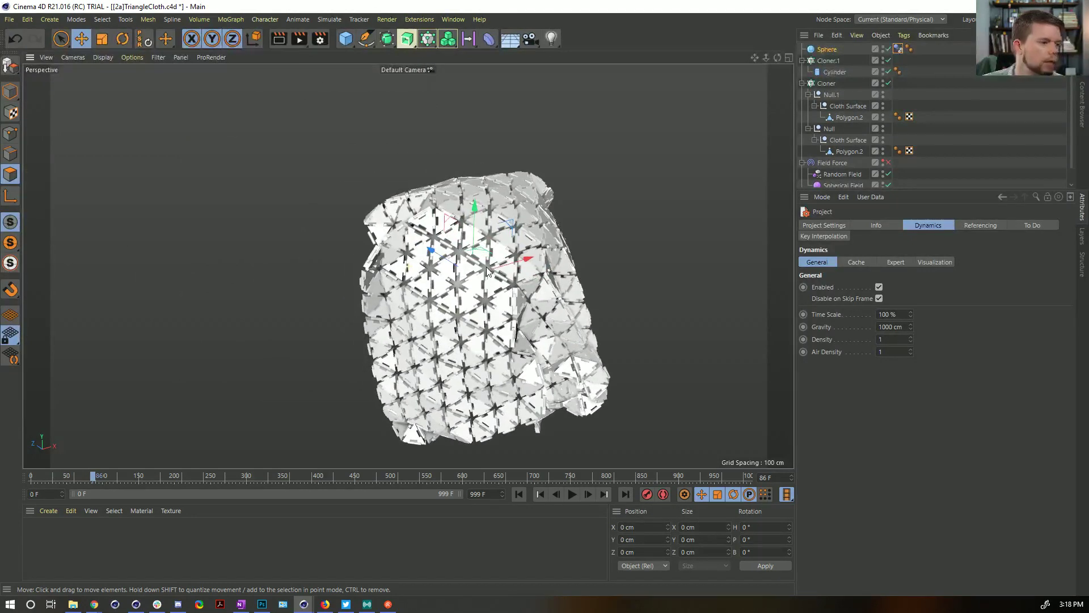
- Rewind the animation and save the scene as a new version named [2b]TriangleCloth.c4d
left_click(519, 494)
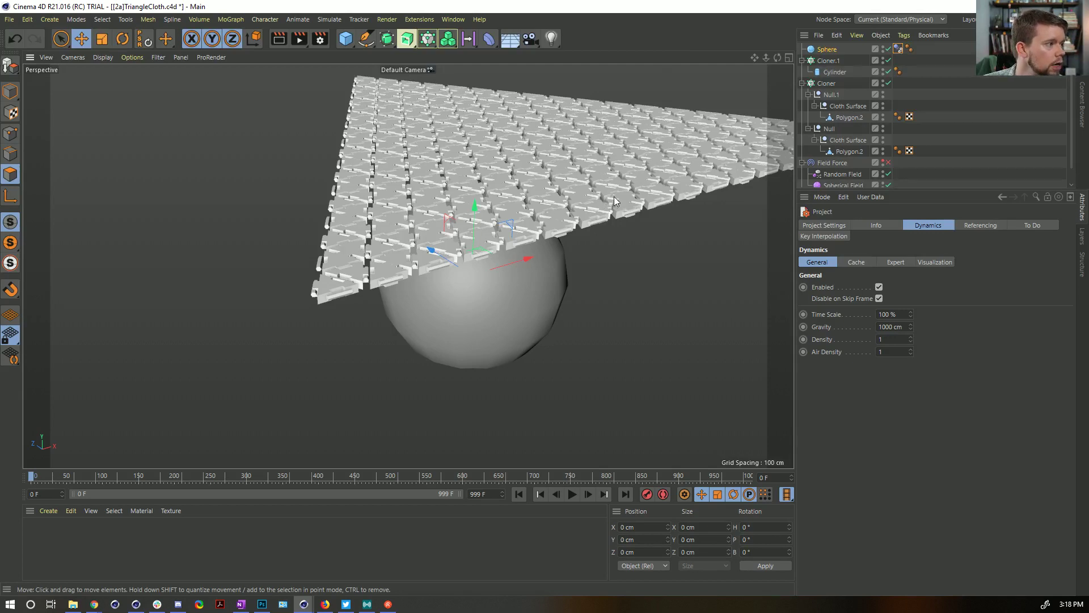
key("ctrl+shift+s")
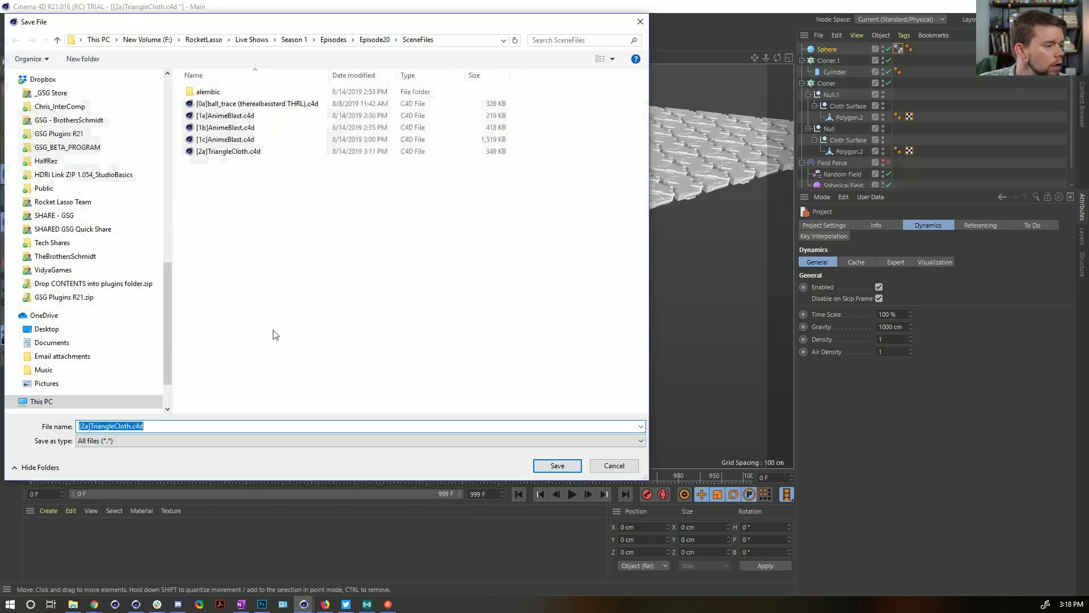
left_click(91, 426)
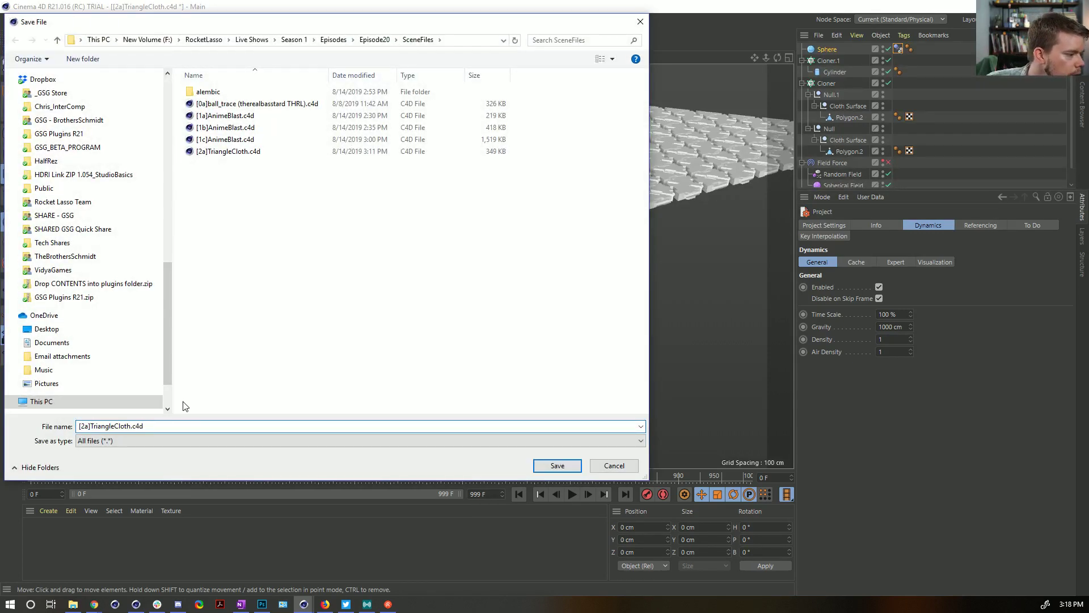
key("BackSpace")
type("b")
key("Return")
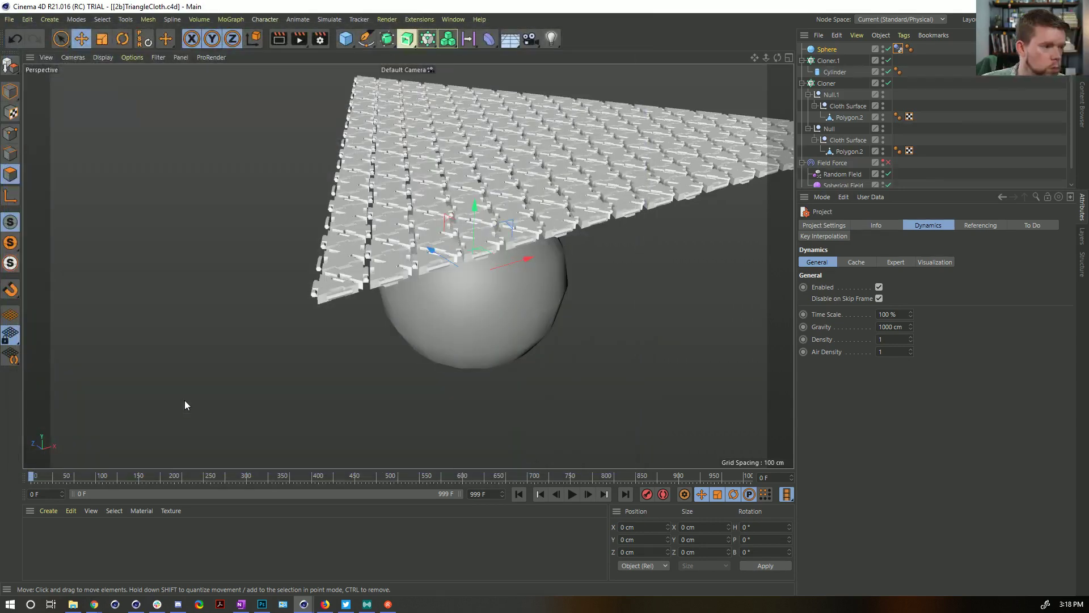
- Replay the cloth falling onto the sphere and return to the first frame
left_click(572, 494)
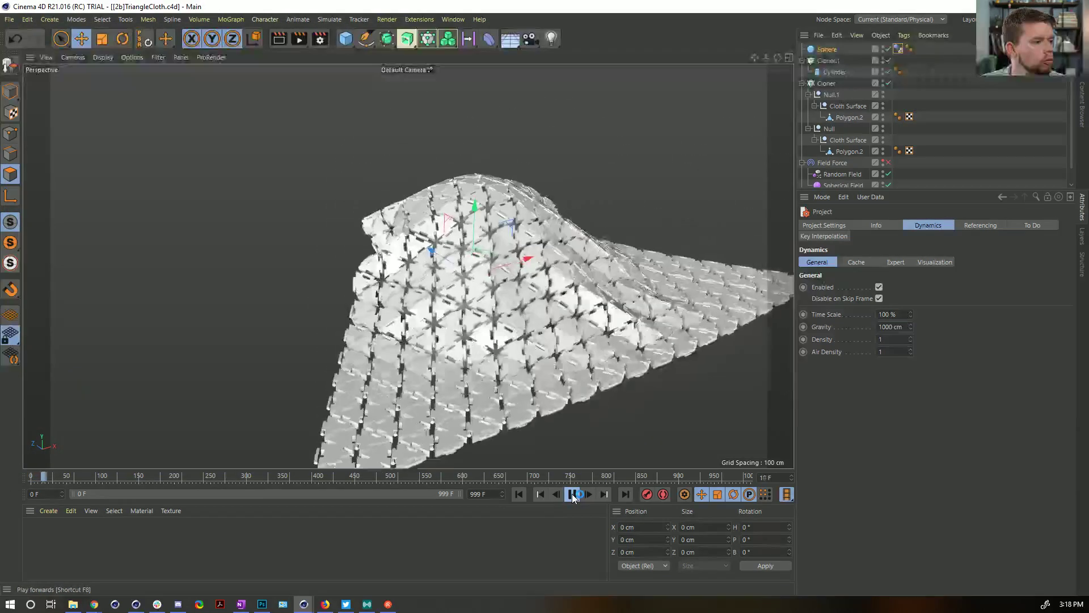
left_click(572, 494)
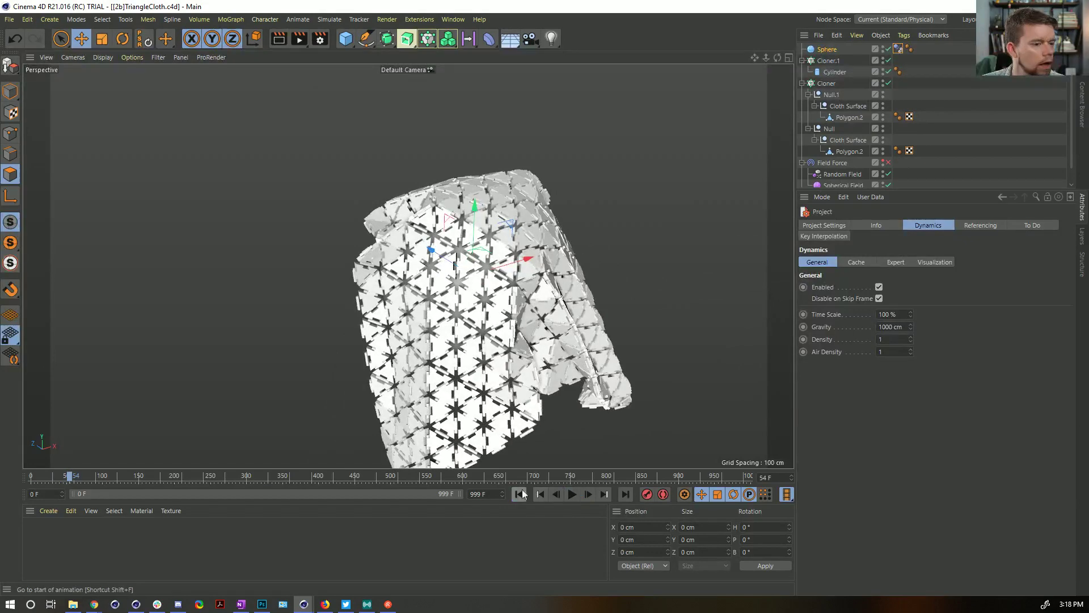
left_click(519, 494)
- Try a 5 cm collision margin in the project's expert dynamics settings and play the simulation
left_click(901, 261)
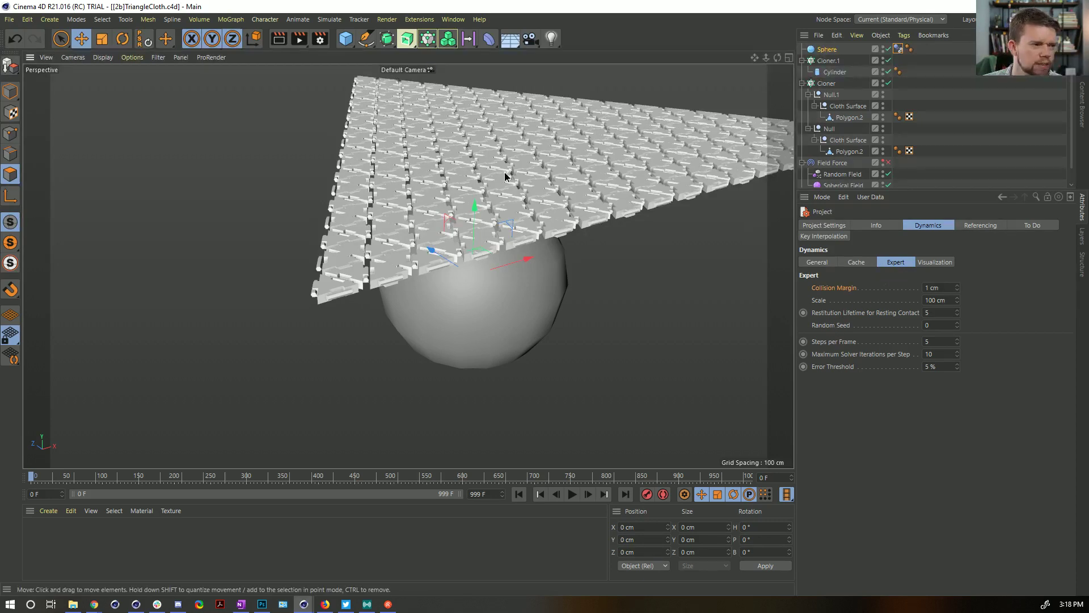
left_click(932, 287)
type("5")
key("Return")
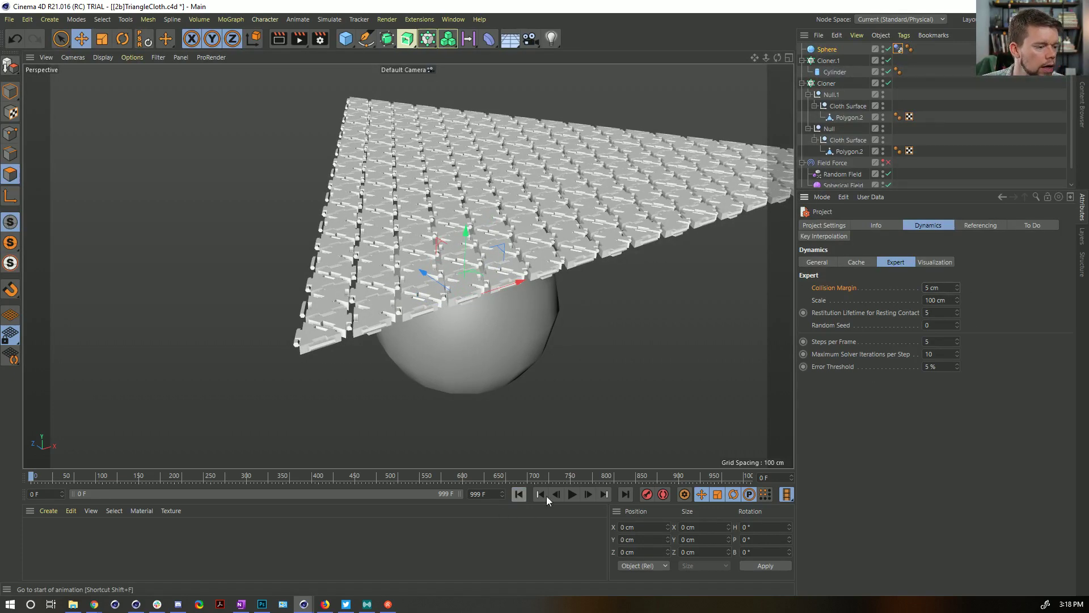
left_click(572, 494)
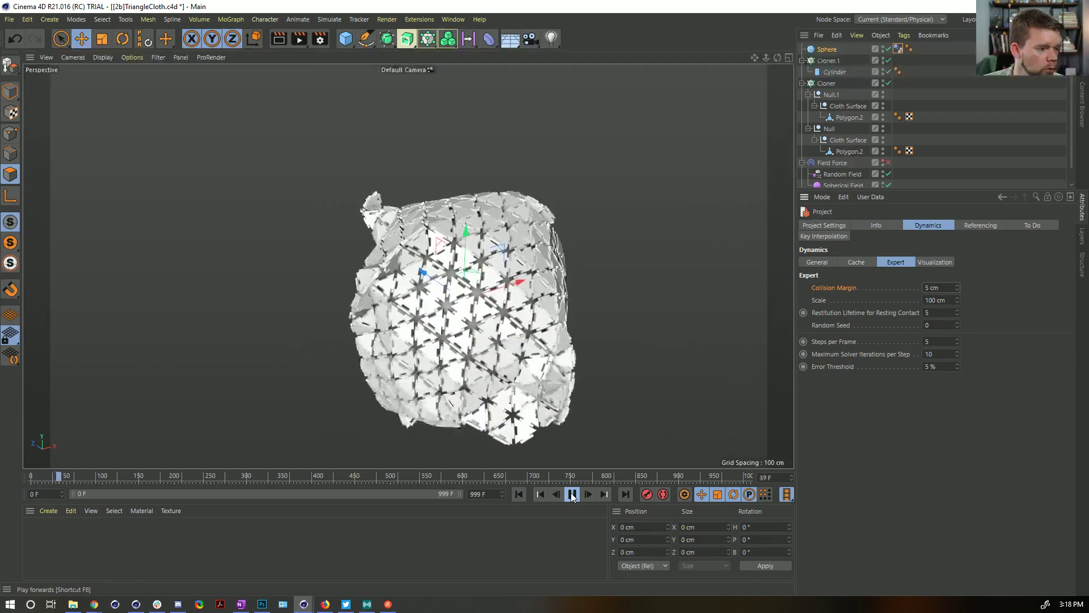
left_click(572, 494)
- Try a 15 cm collision margin and run the drape simulation twice to compare
type("1")
key("Return")
left_click(571, 495)
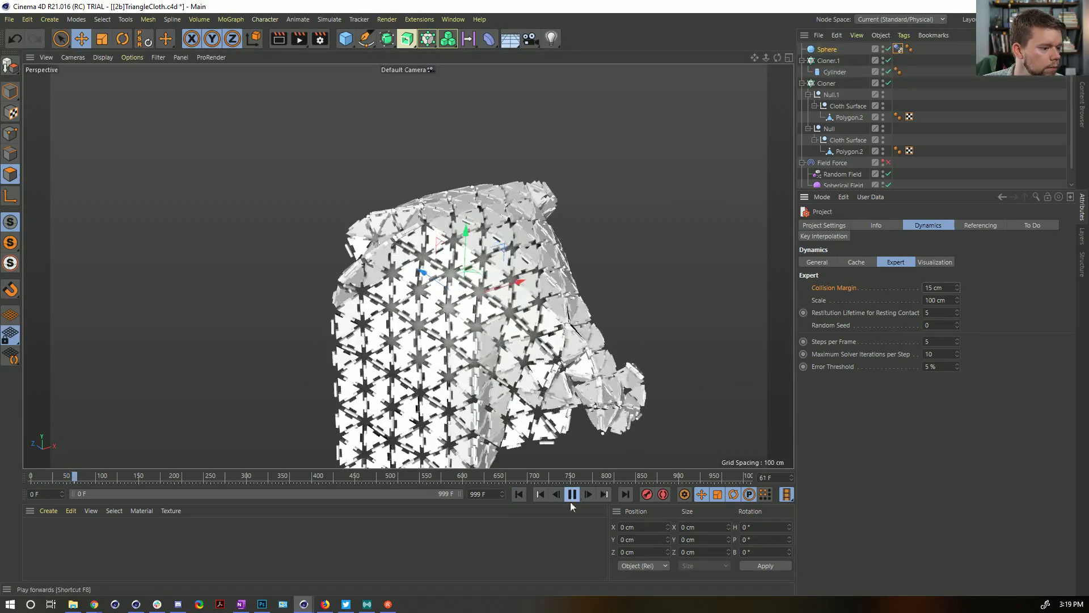
left_click(572, 496)
left_click(519, 494)
left_click(571, 493)
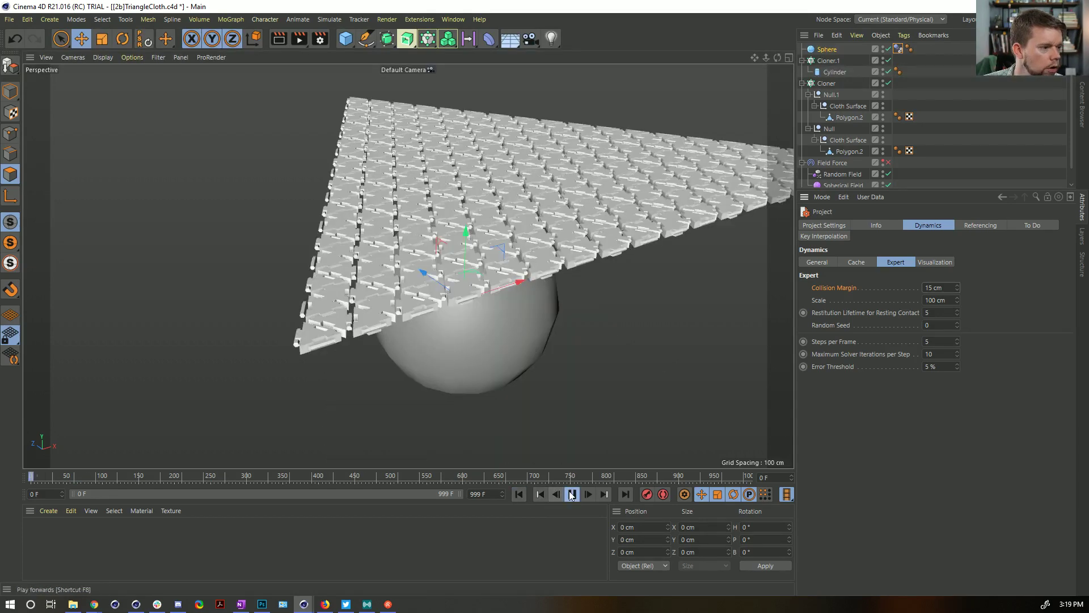
key("F8")
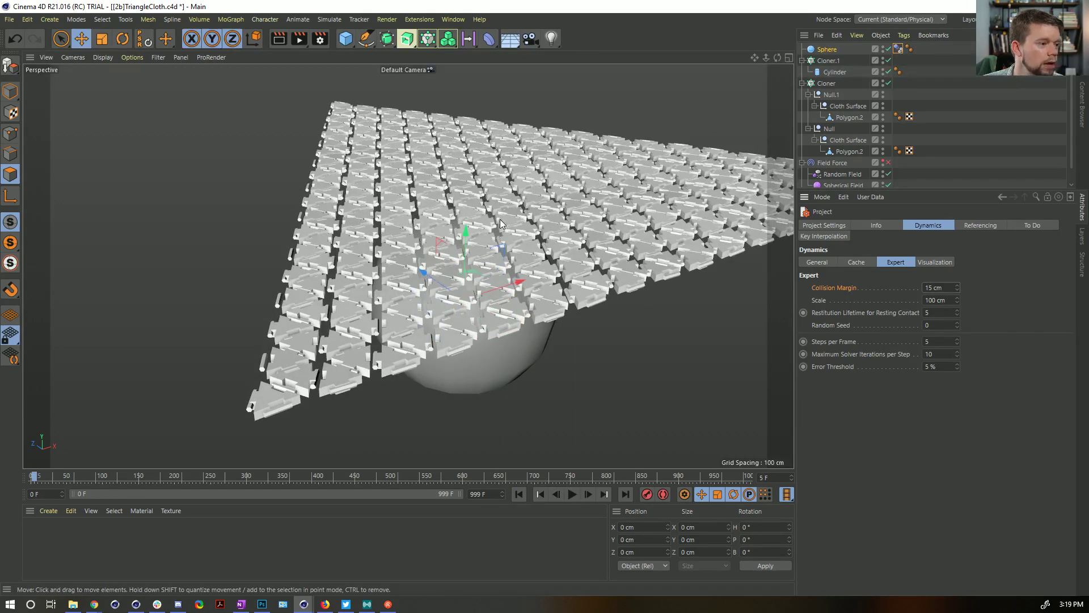
- Set the project's dynamics collision margin to 10 cm and test the drape from the first frame
left_click(933, 288)
type("10")
key("Return")
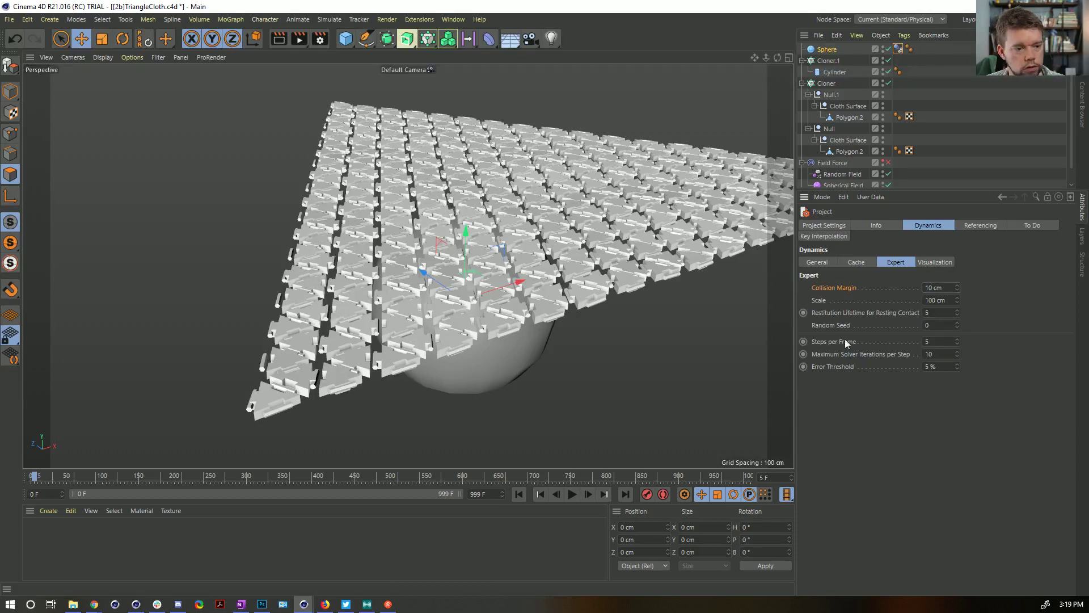
left_click(519, 494)
left_click(571, 494)
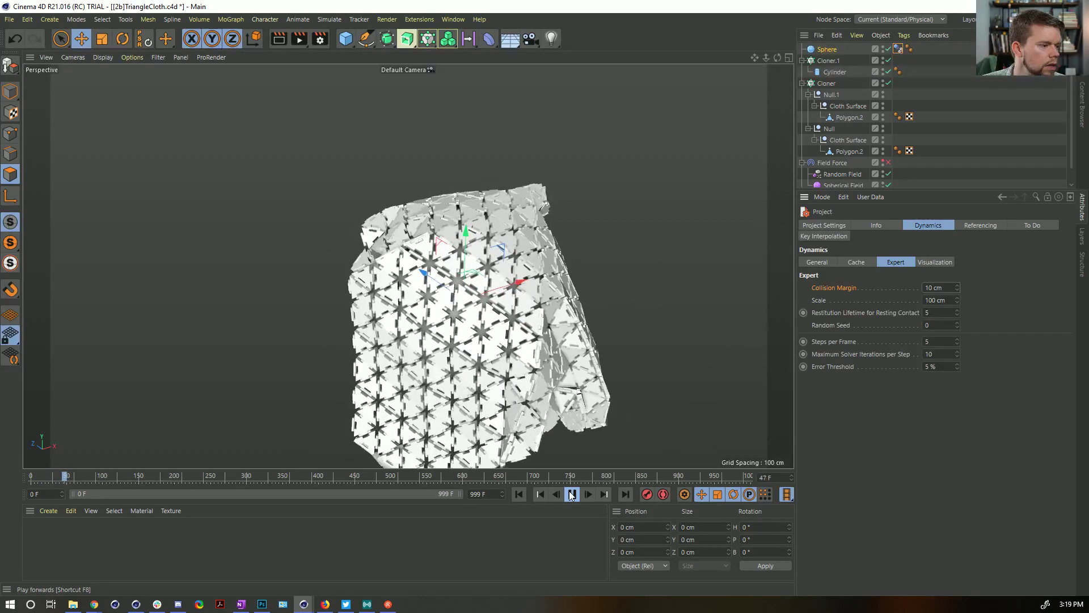
left_click(572, 495)
- Examine the draped triangle cloth from several angles and replay the simulation from the first frame
left_click_drag(584, 435, 552, 229, "alt")
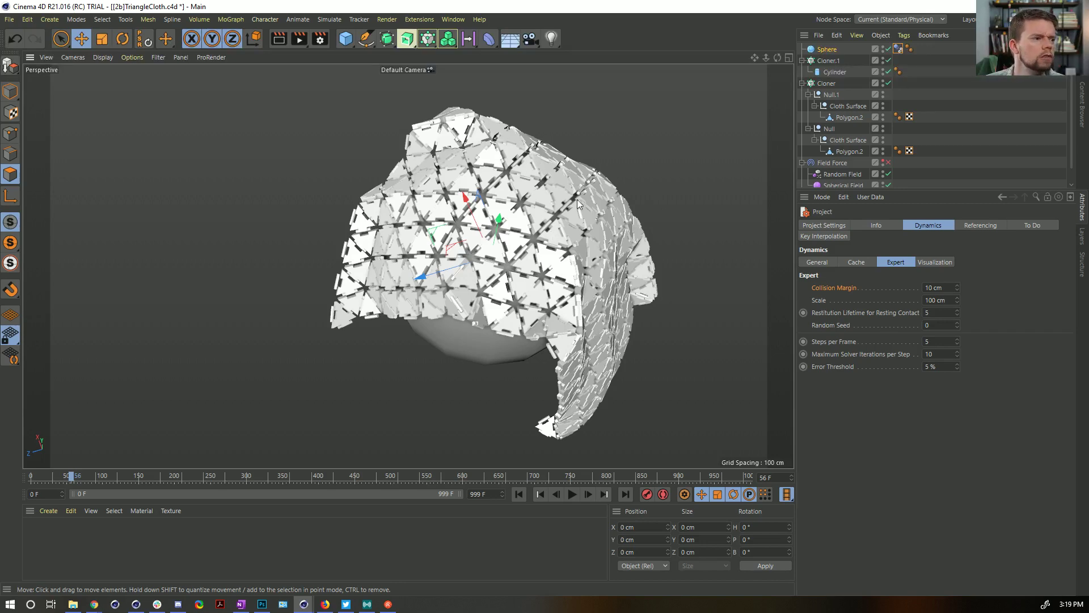
left_click_drag(498, 227, 549, 271, "alt")
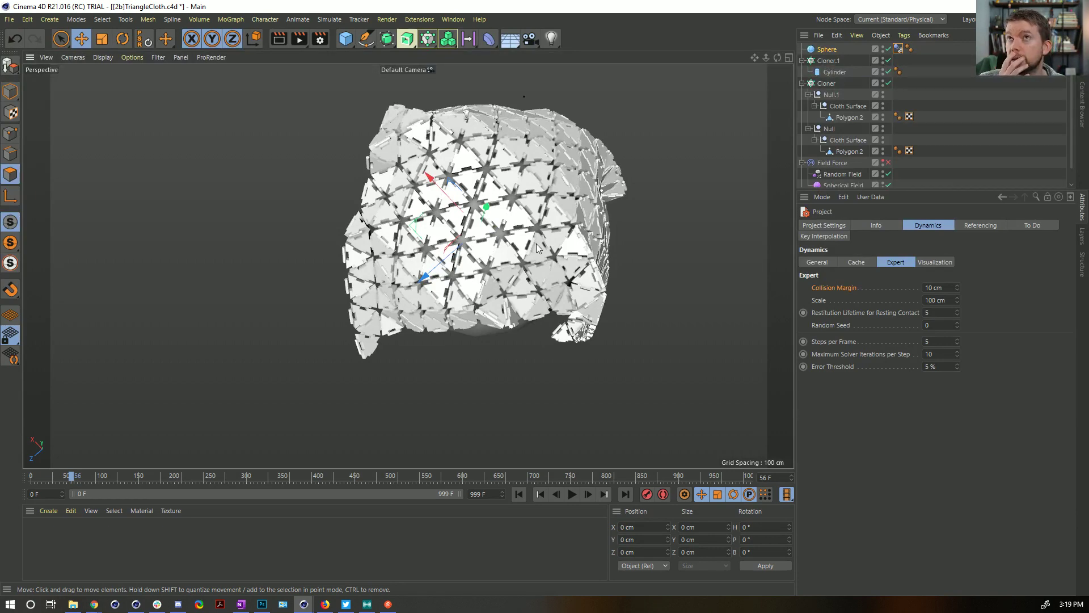
left_click_drag(438, 173, 601, 216, "alt")
left_click(519, 494)
left_click(572, 494)
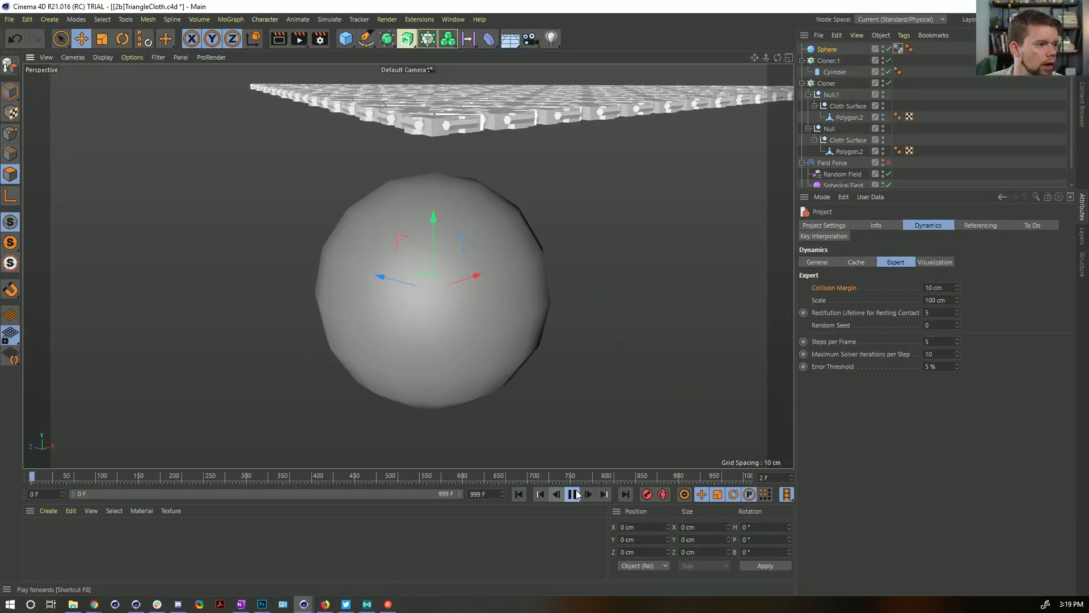
left_click(573, 495)
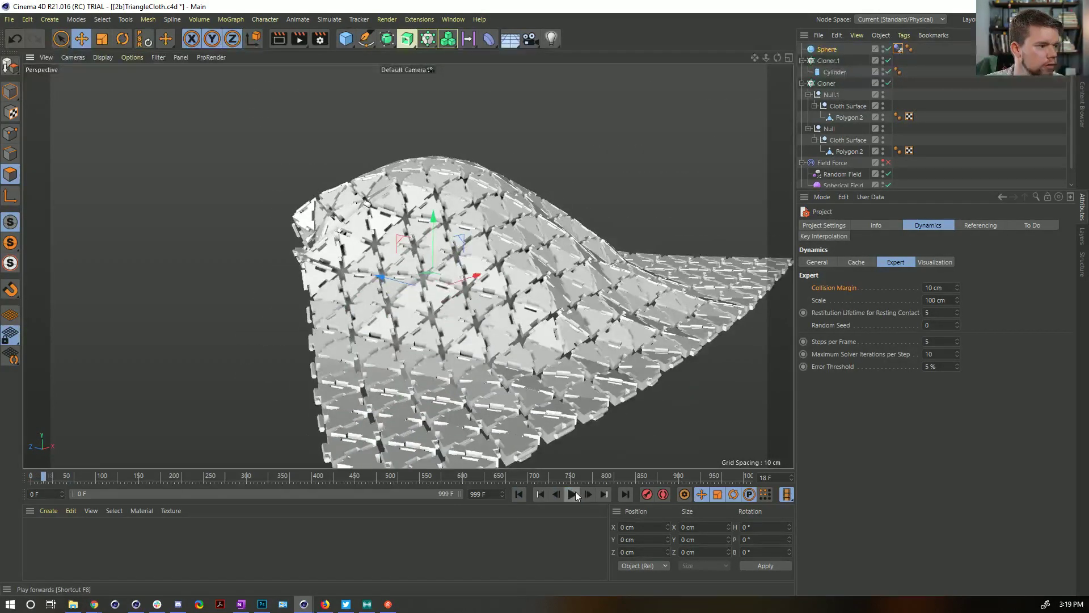
- Set the project's dynamics collision margin to 1 cm and run the drape simulation from the first frame
left_click_drag(957, 290, 802, 382)
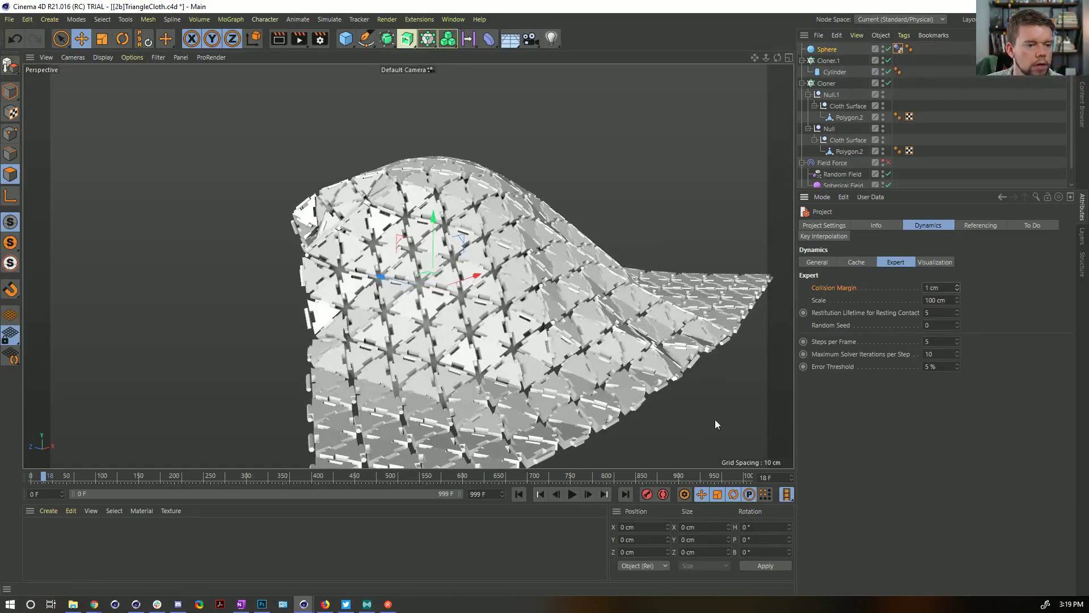
left_click(519, 494)
left_click(572, 495)
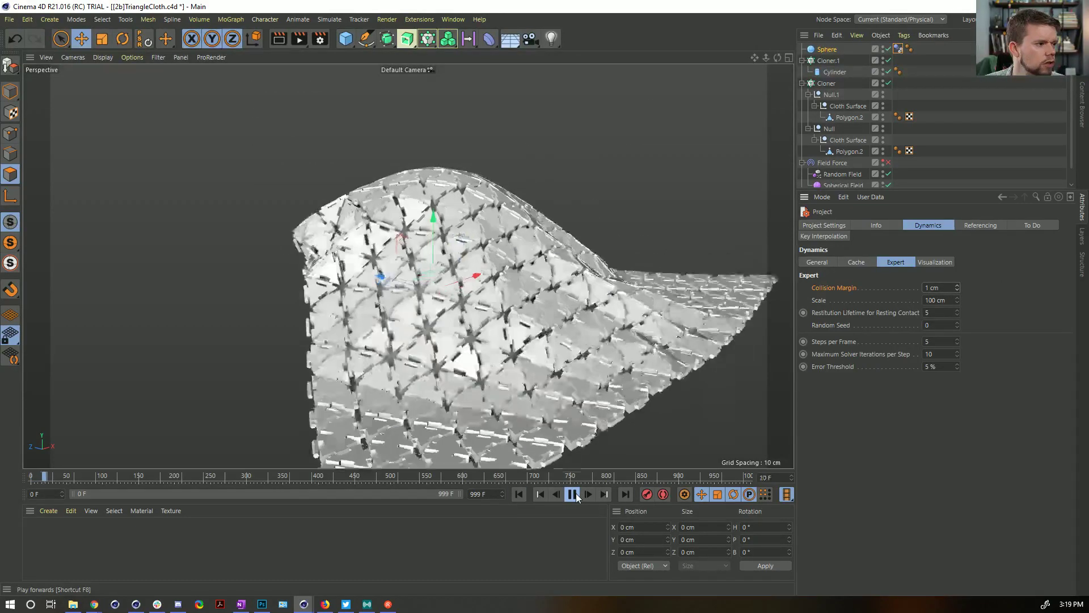
left_click(572, 495)
- Inspect the draped cloth from the other side, return to the first frame and save the scene
left_click_drag(573, 295, 527, 340, "alt")
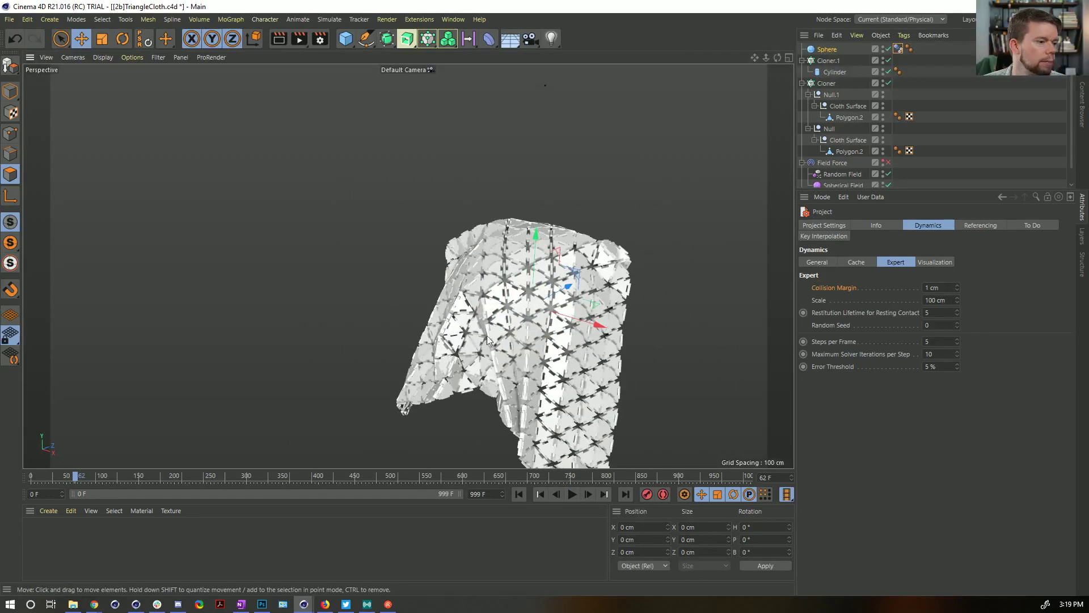
left_click(519, 494)
key("ctrl+s")
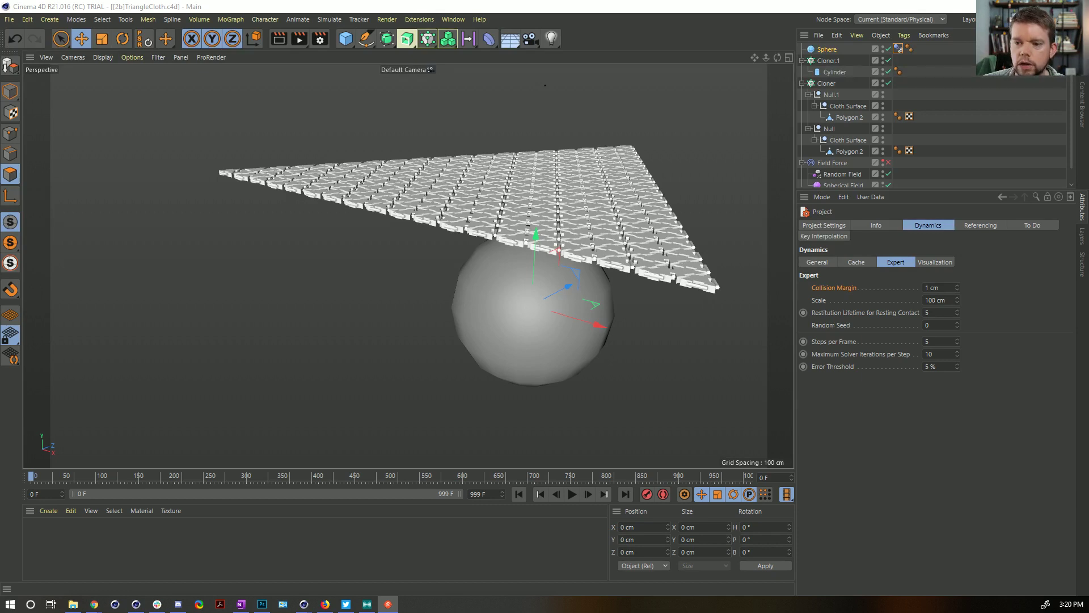
- Review the Dynamics, Collision and Soft Body settings of the Polygon object's Dynamics Body tag and inspect the flat cloth from above
scroll(885, 136, "down", 1)
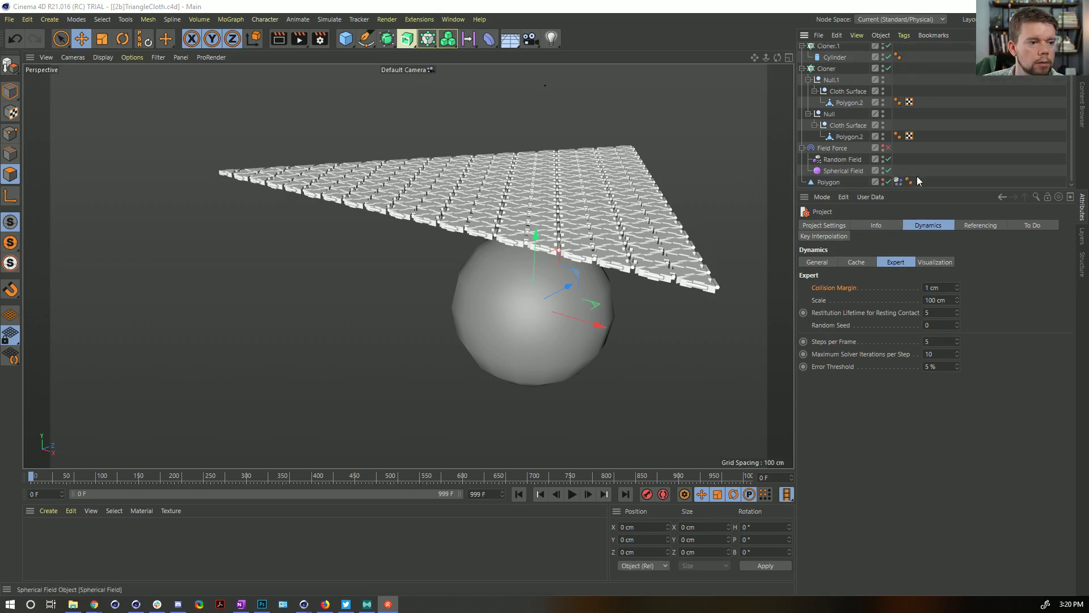
left_click(898, 181)
left_click(877, 225)
left_click(846, 226)
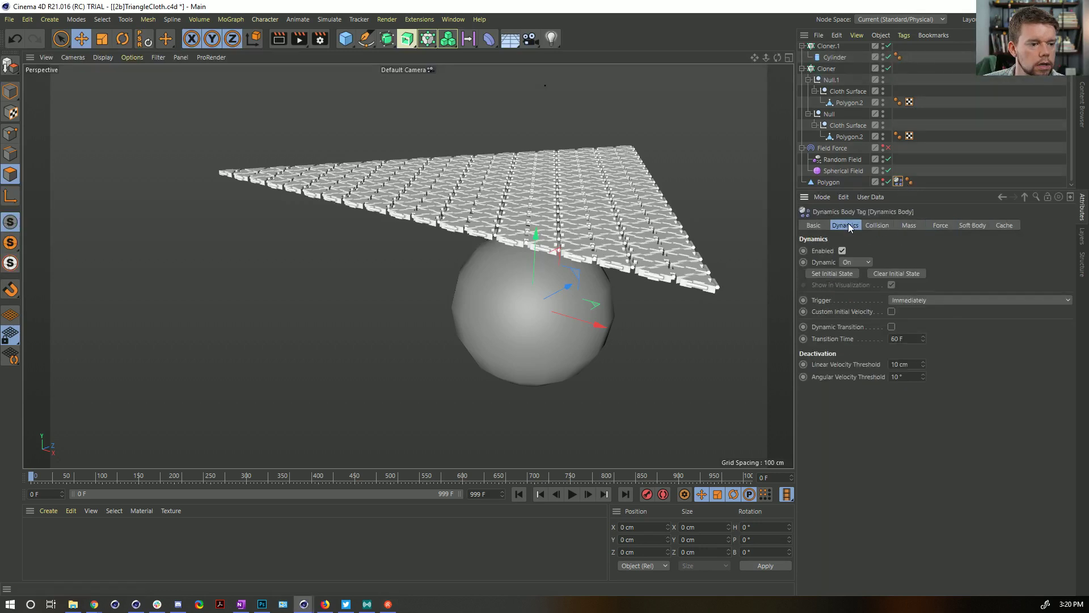
left_click(878, 225)
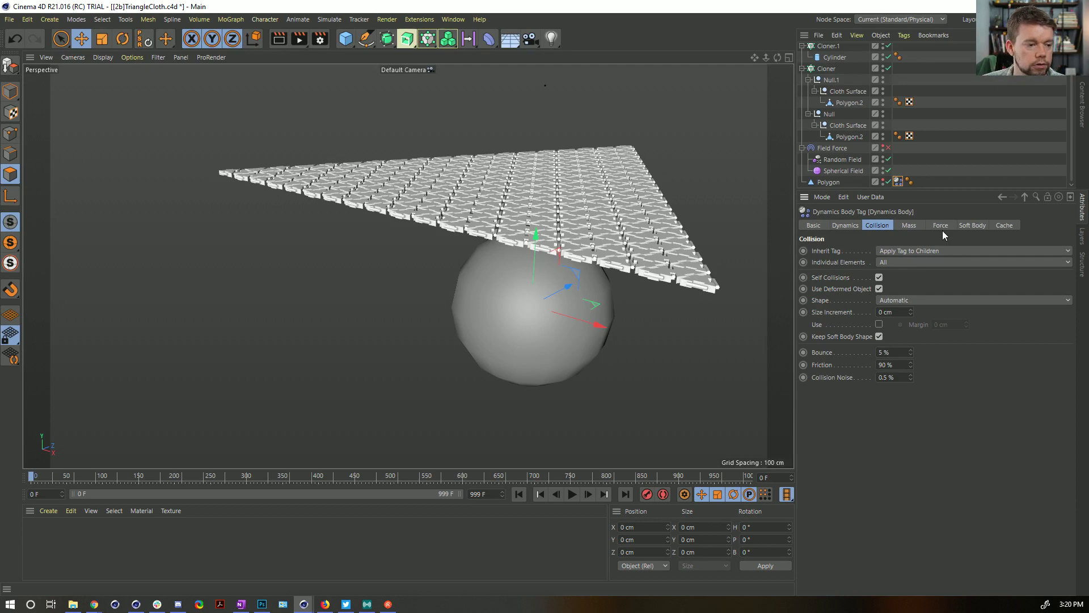
left_click(976, 227)
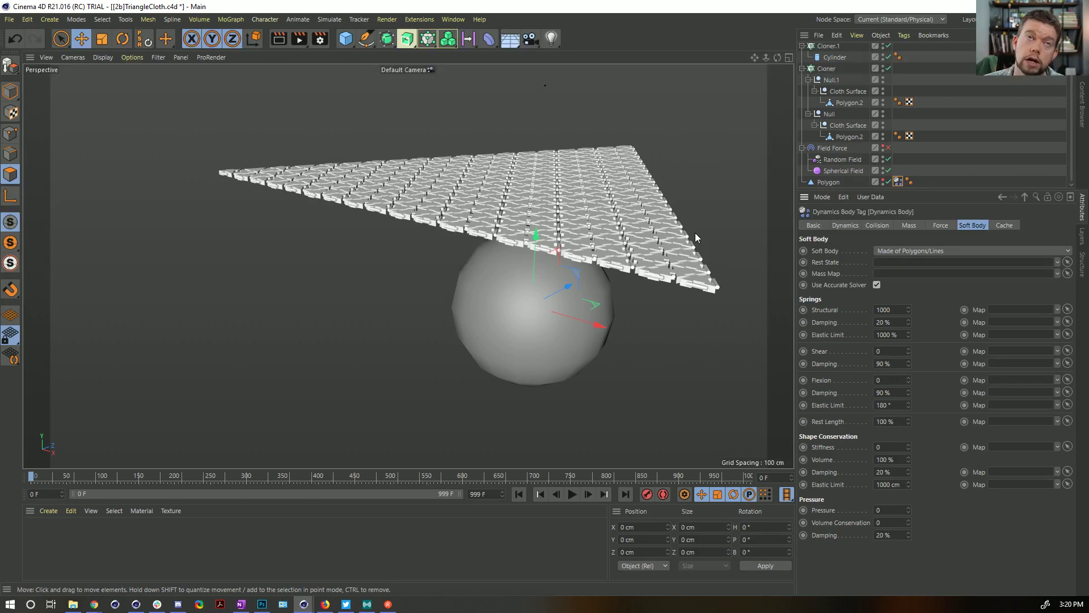
left_click_drag(666, 244, 565, 233, "alt")
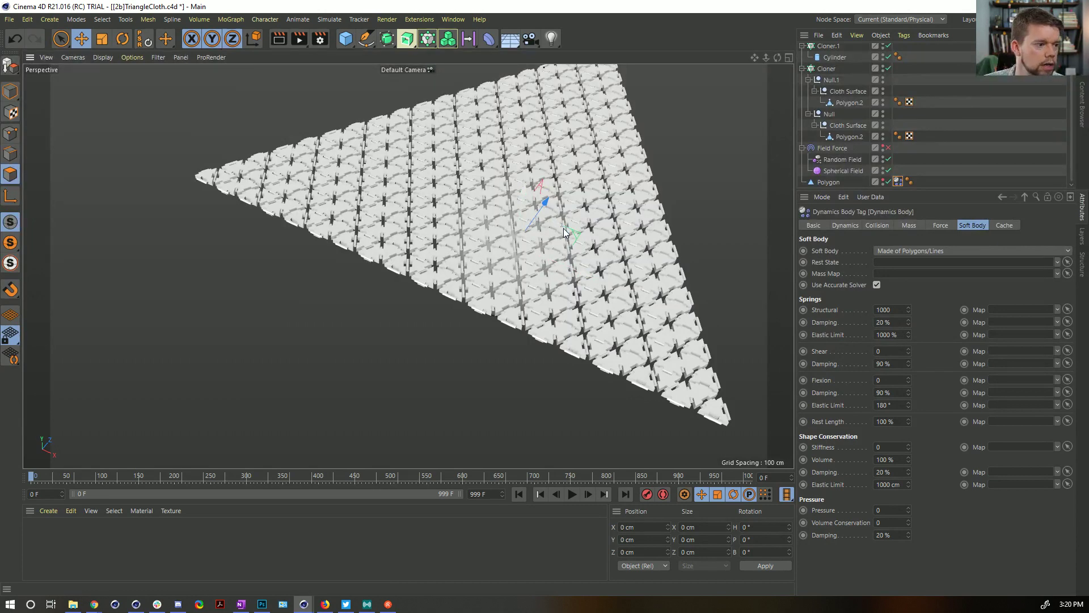
left_click_drag(563, 228, 556, 218, "alt")
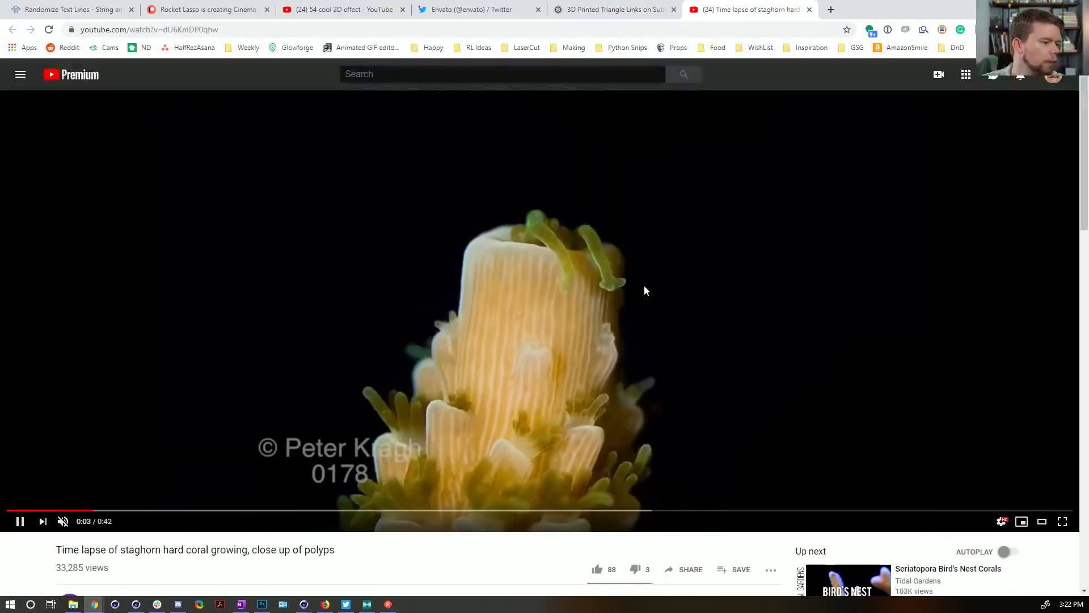
- Watch the staghorn coral time lapse in the browser, pausing and rewinding to examine how the branches and polyps grow
left_click(644, 284)
scroll(560, 361, "down", 3)
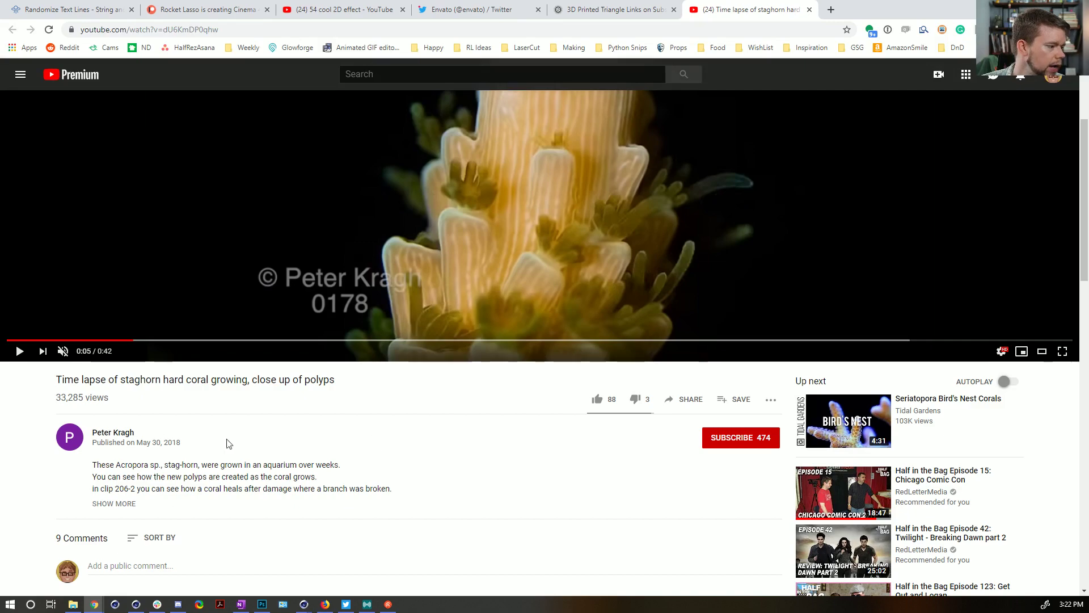
scroll(539, 353, "up", 3)
left_click(539, 354)
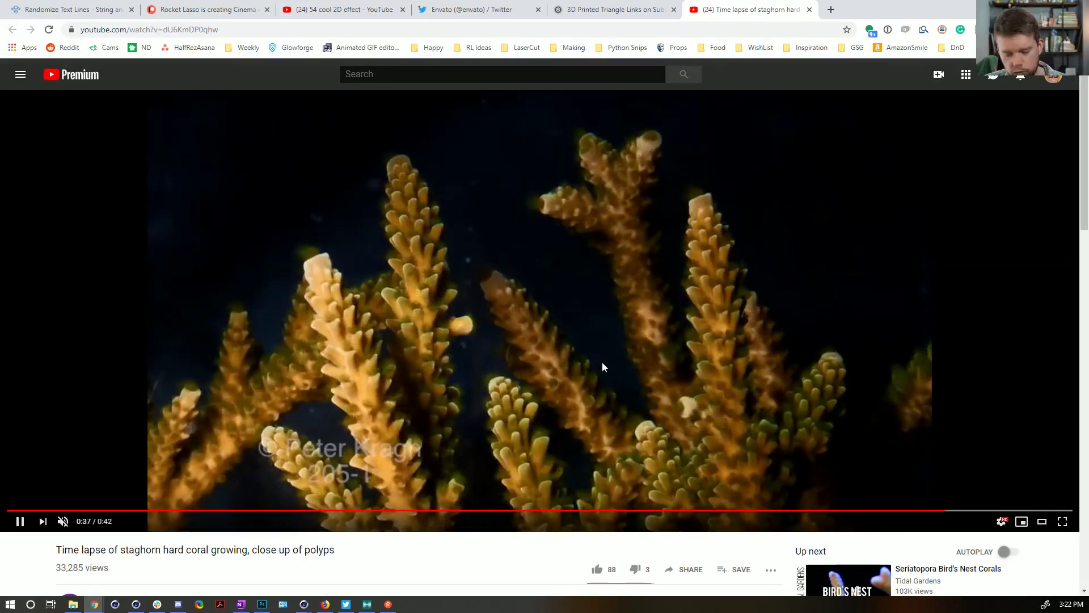
key("Left")
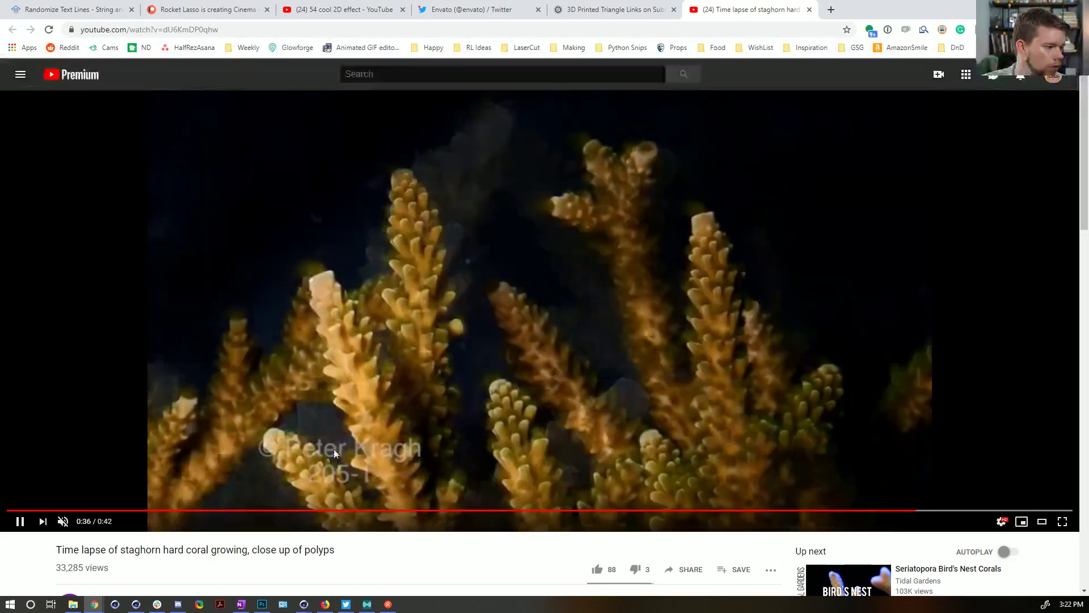
key("Left")
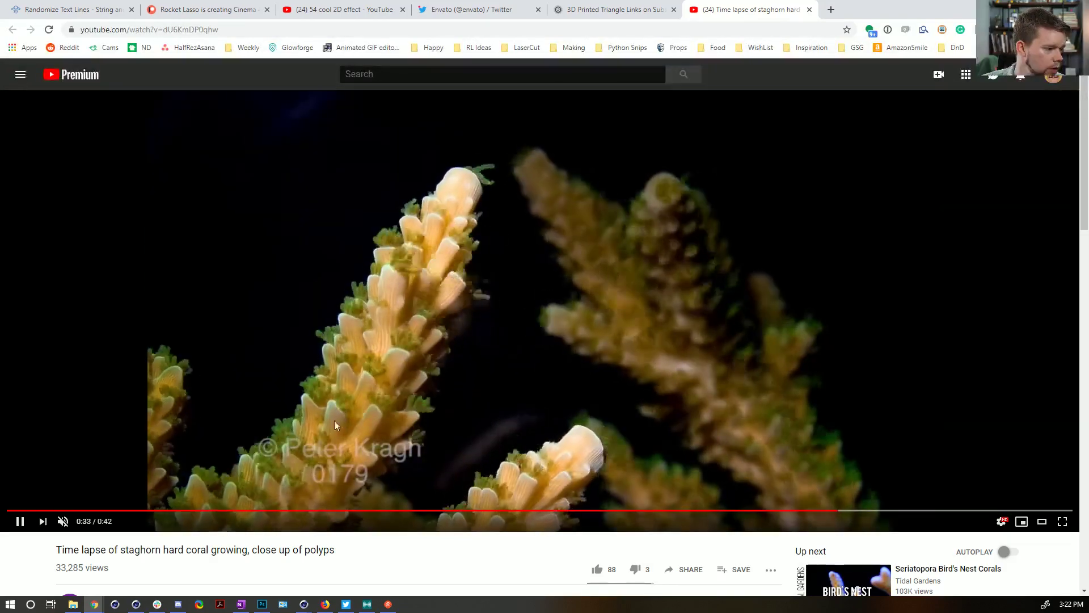
left_click(520, 218)
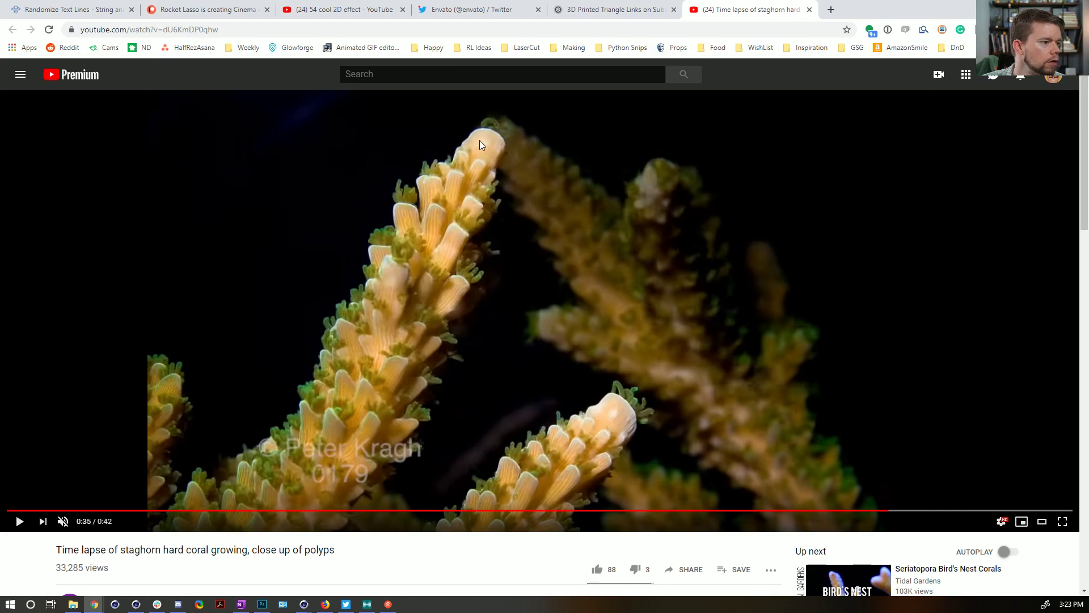
key("Left")
left_click(622, 257)
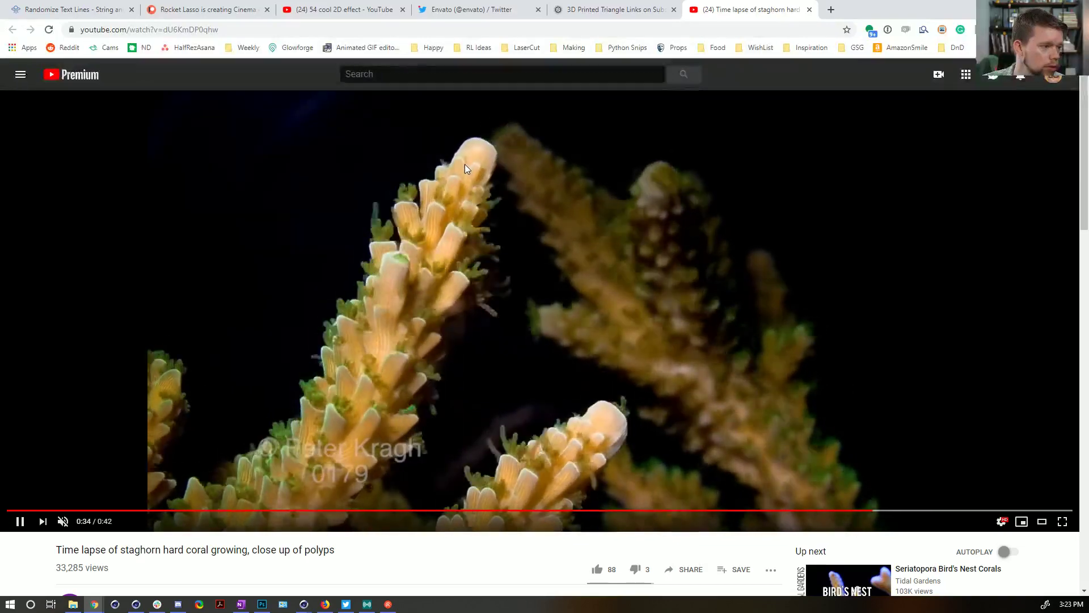
left_click(580, 205)
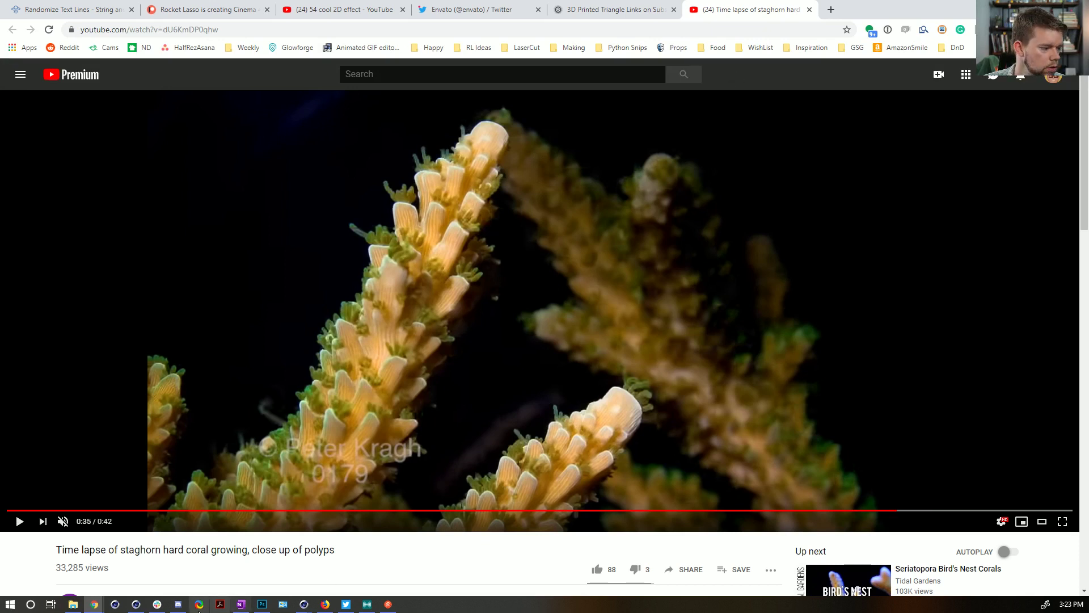
- Switch to Cinema 4D R20, create a new scene and add an X-Particles emitter
left_click(134, 605)
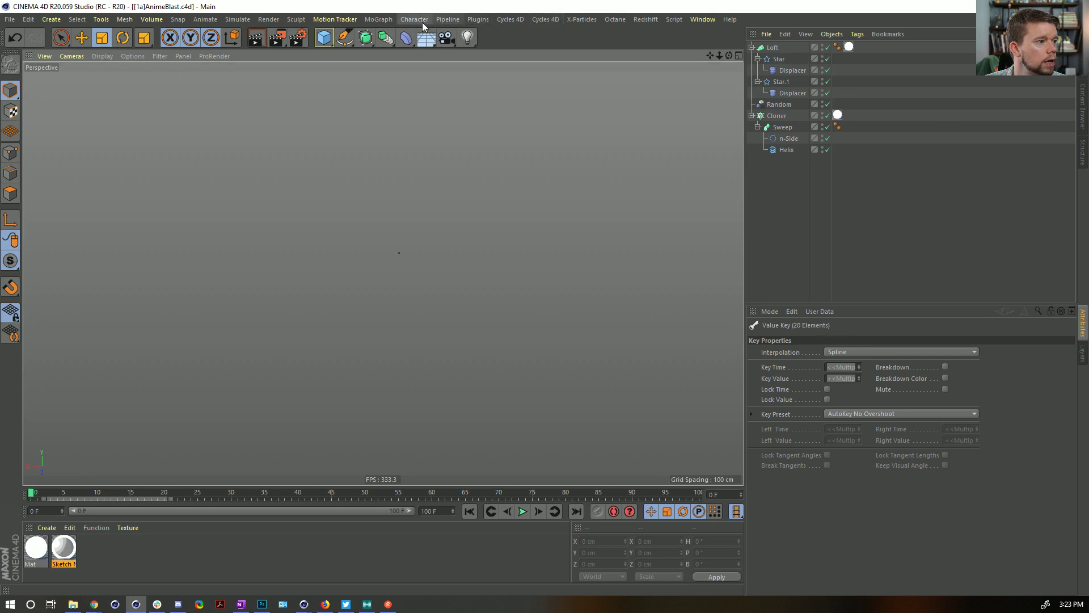
left_click(587, 20)
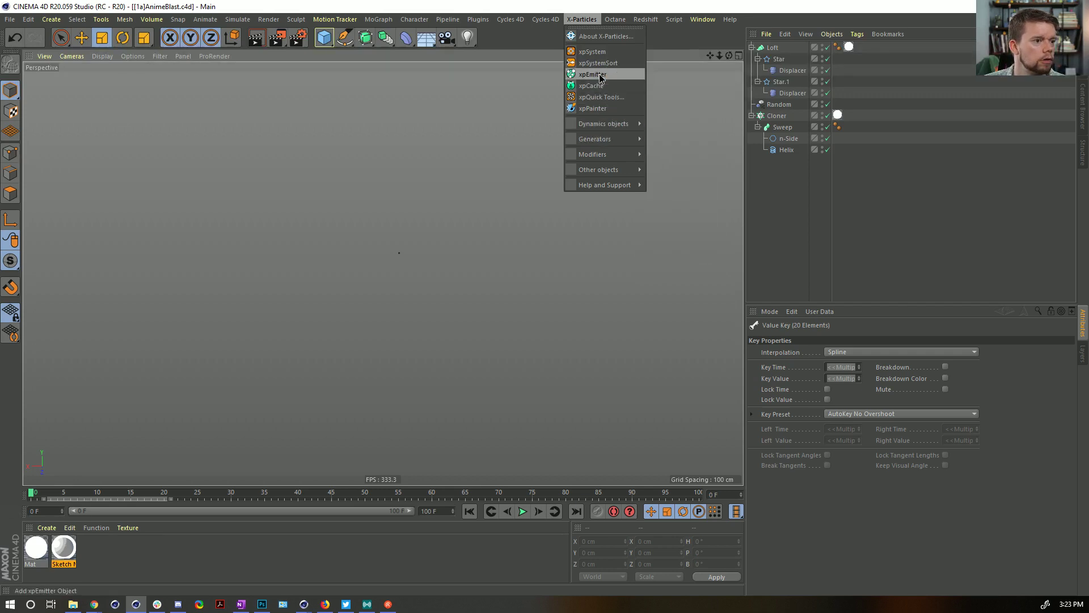
left_click(659, 9)
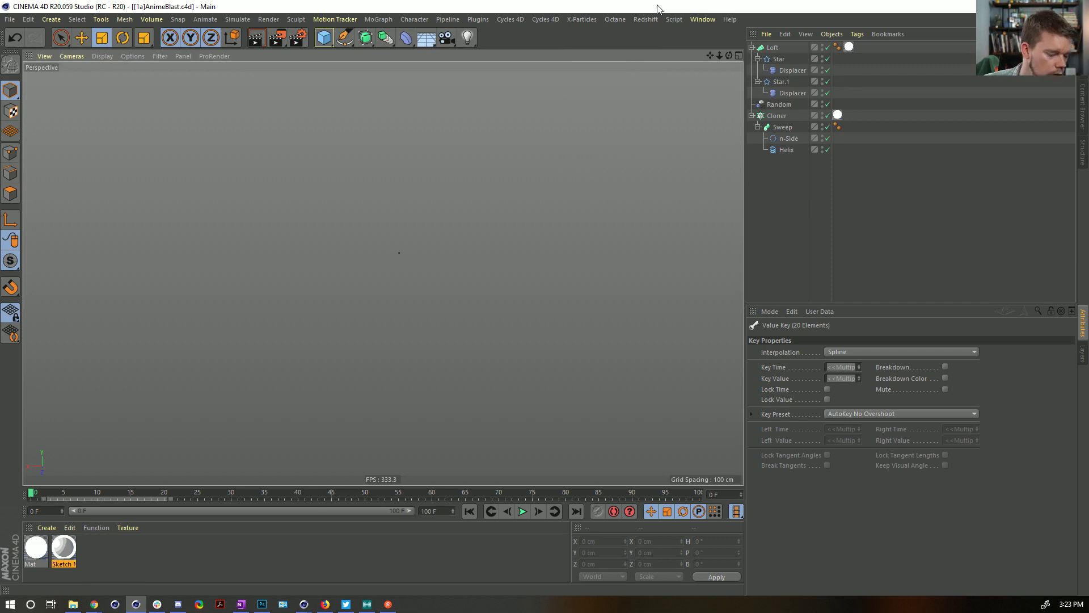
key("ctrl+n")
left_click(582, 19)
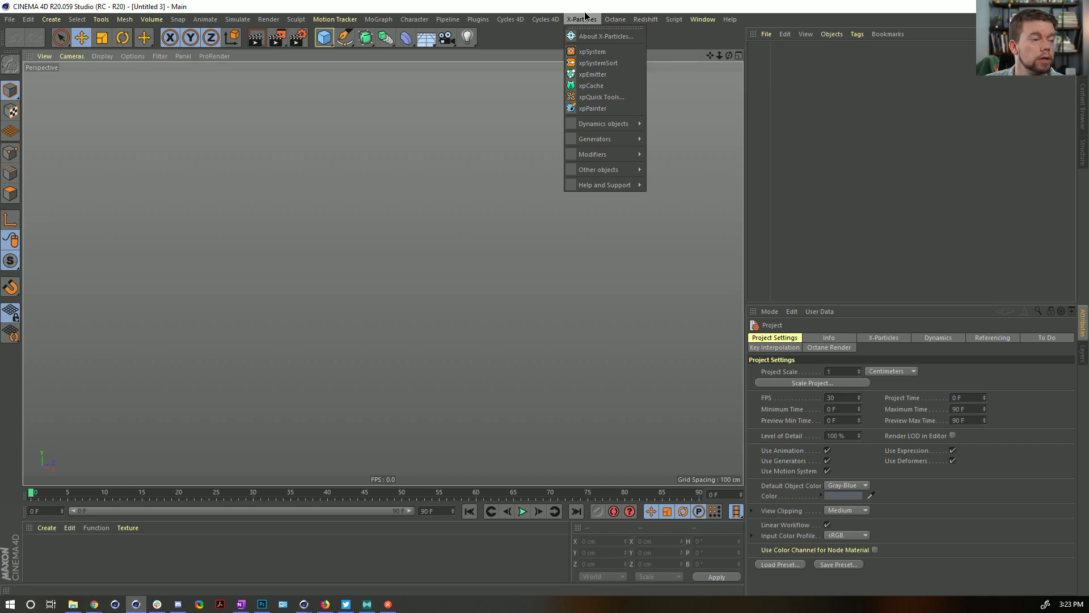
left_click(593, 75)
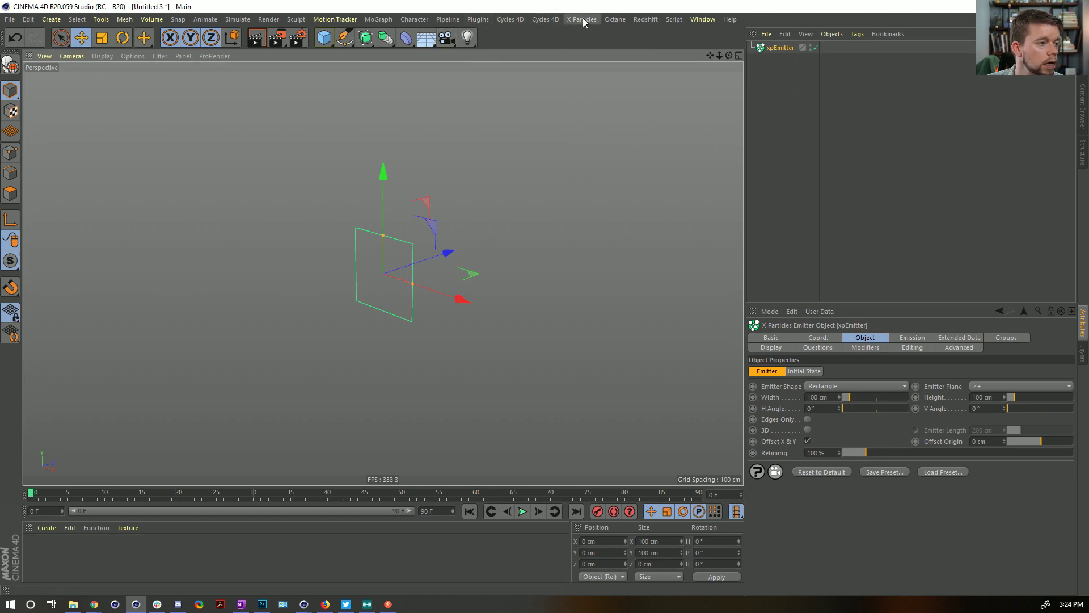
- Add an xpTrail object for the emitter and play the animation briefly to test the particle trails
left_click(553, 19)
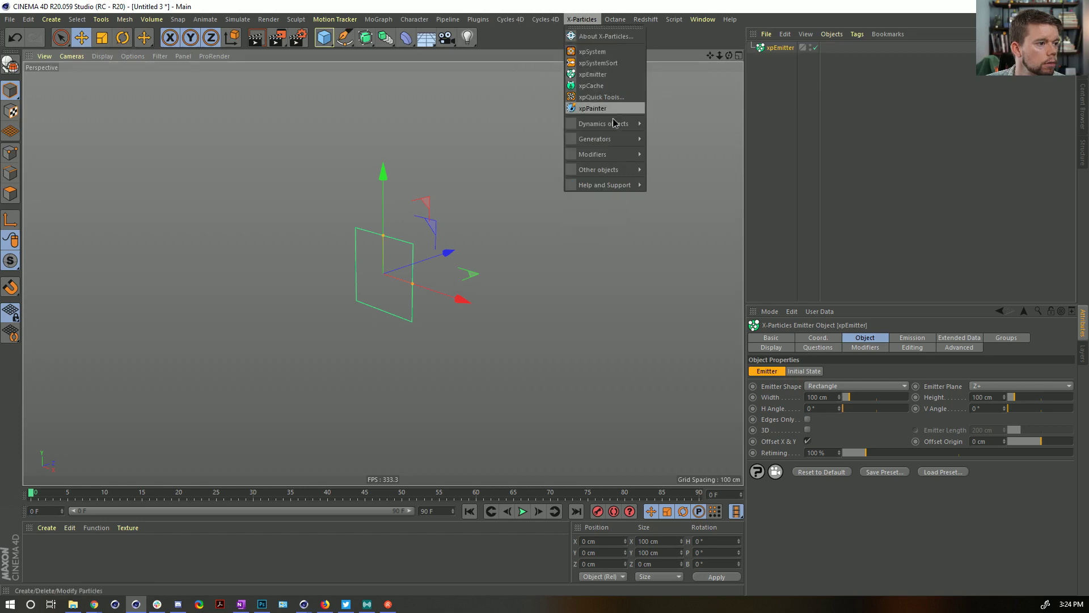
mouse_move(613, 129)
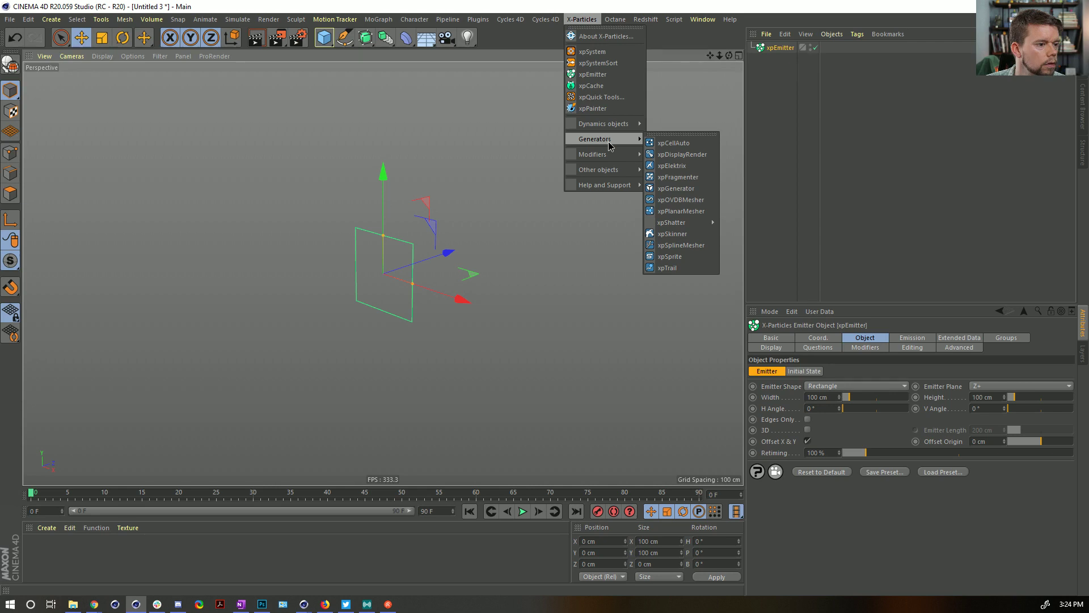
left_click(667, 267)
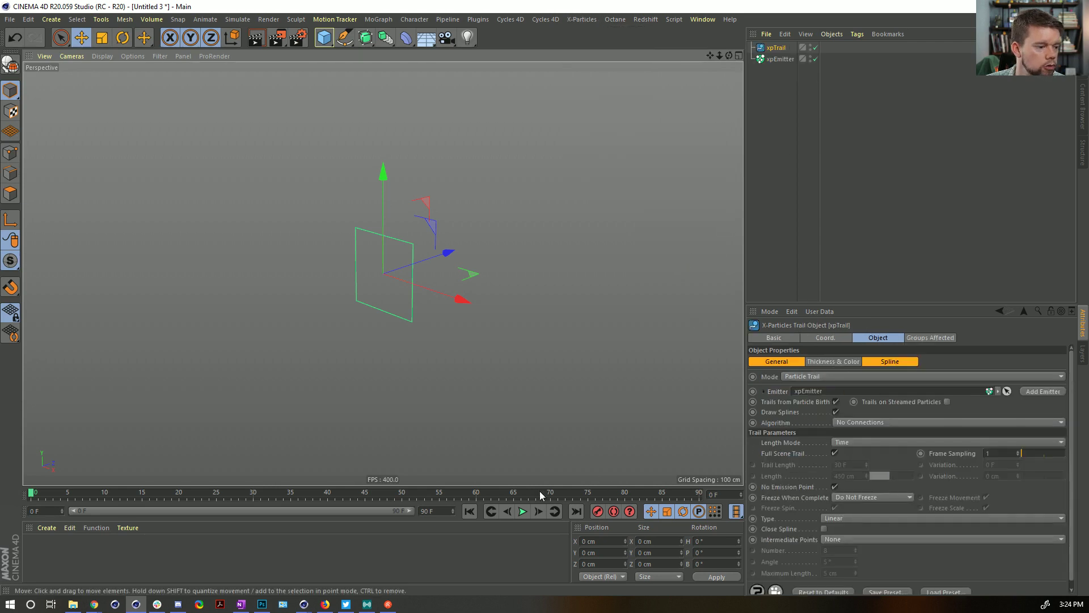
left_click(523, 512)
left_click(523, 512)
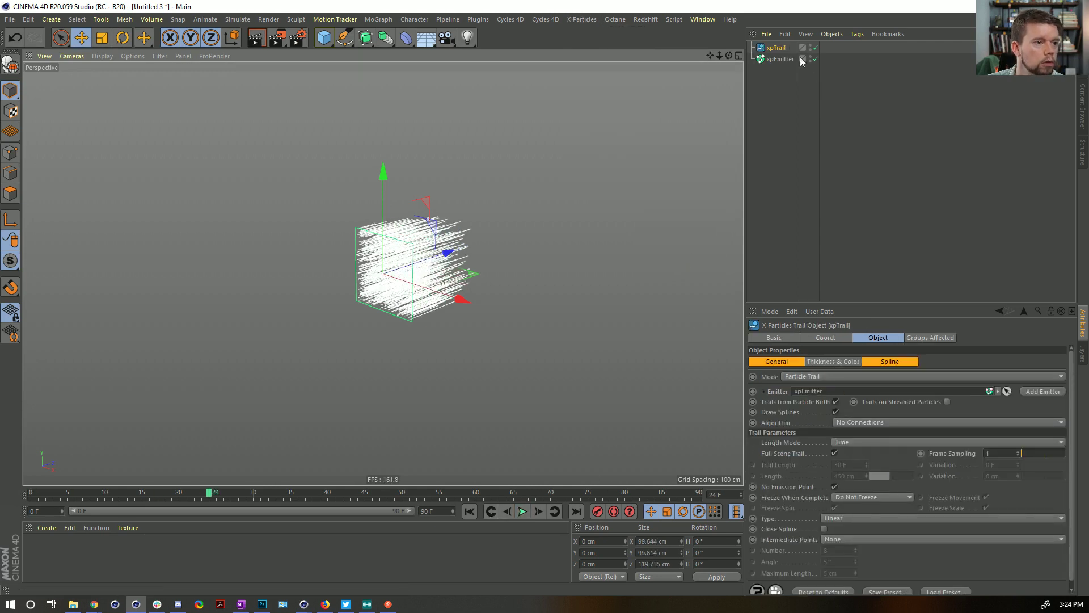
- Add an xpBranch modifier to the scene and play the animation from the start to test its effect on the trails
left_click(779, 59)
left_click(582, 19)
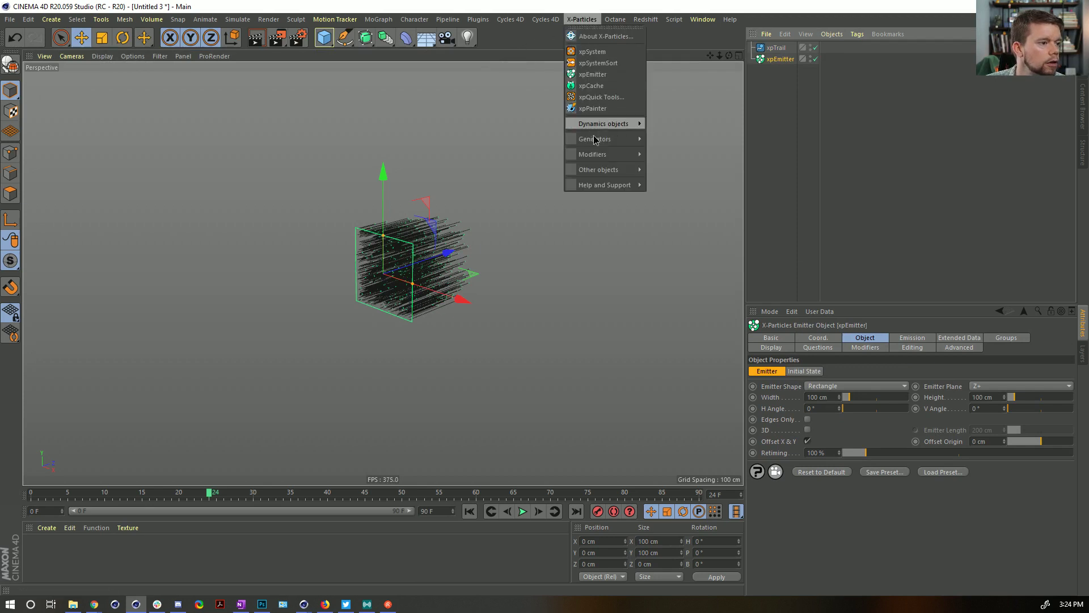
mouse_move(597, 142)
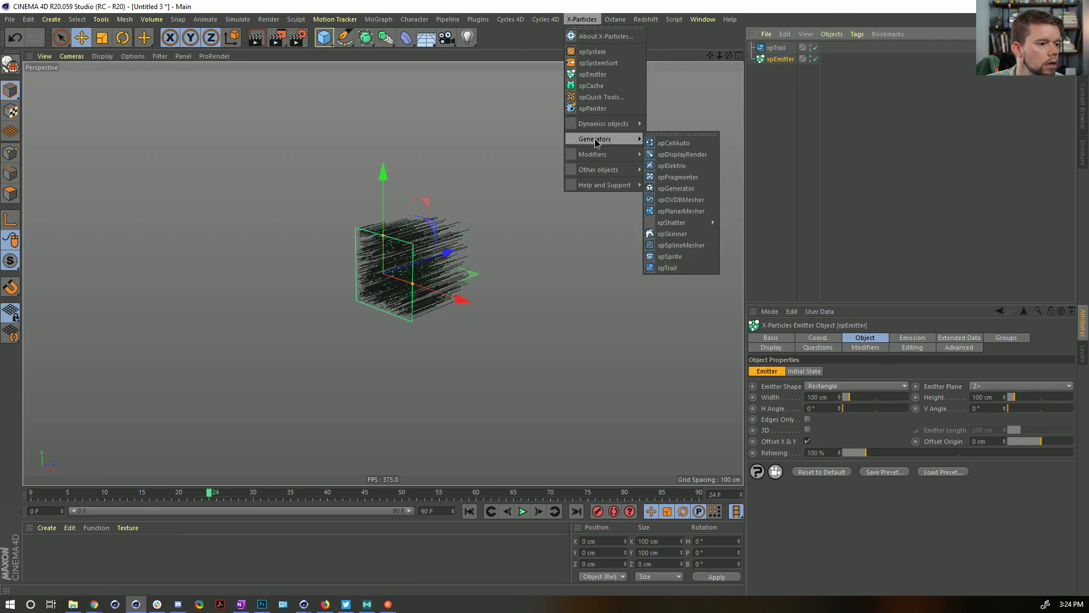
mouse_move(597, 126)
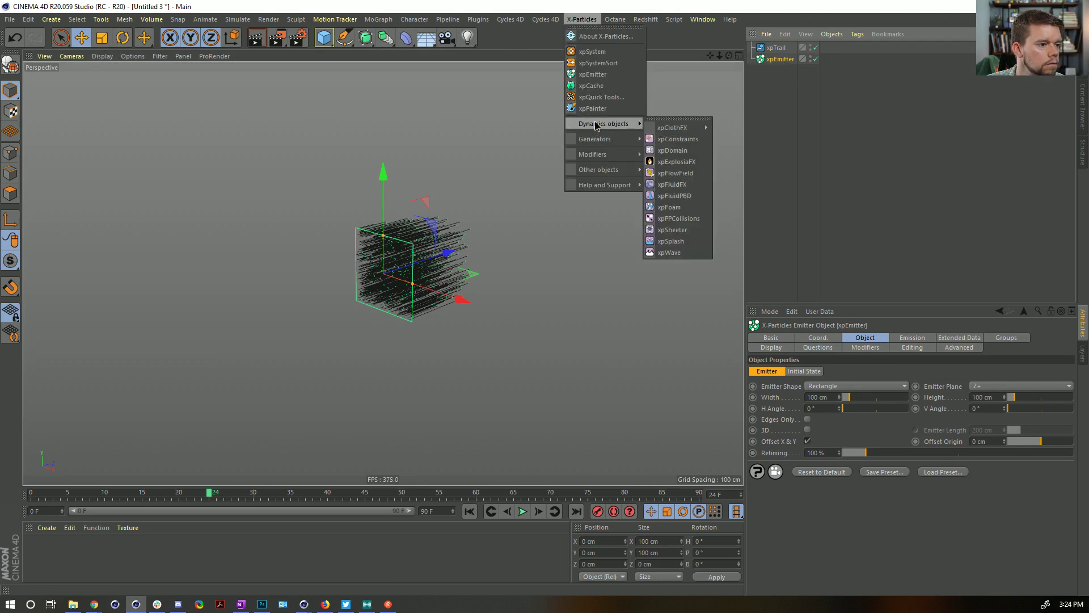
mouse_move(599, 161)
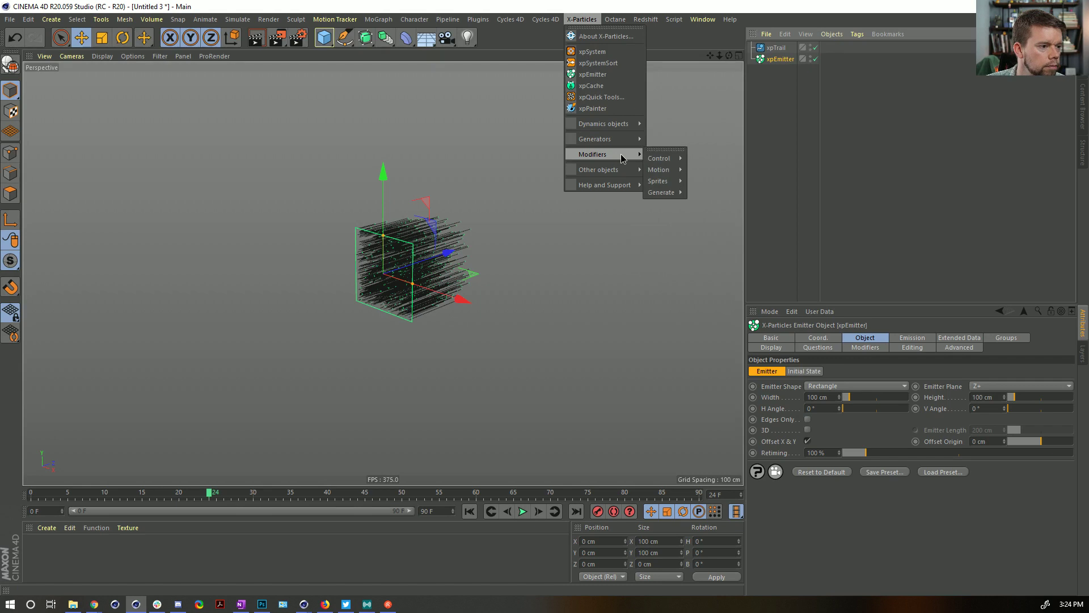
mouse_move(671, 200)
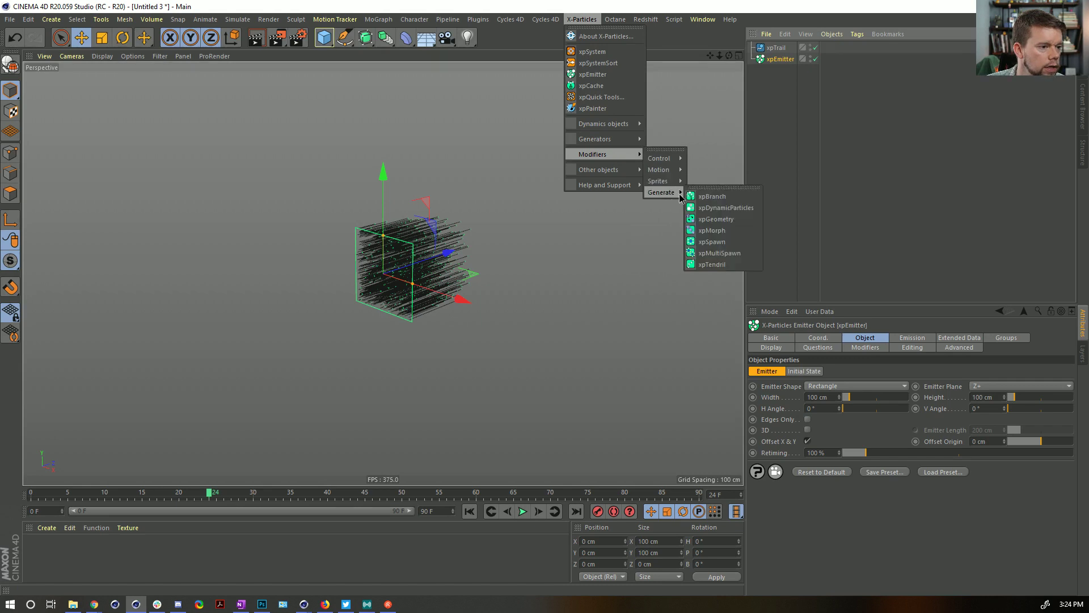
left_click(718, 197)
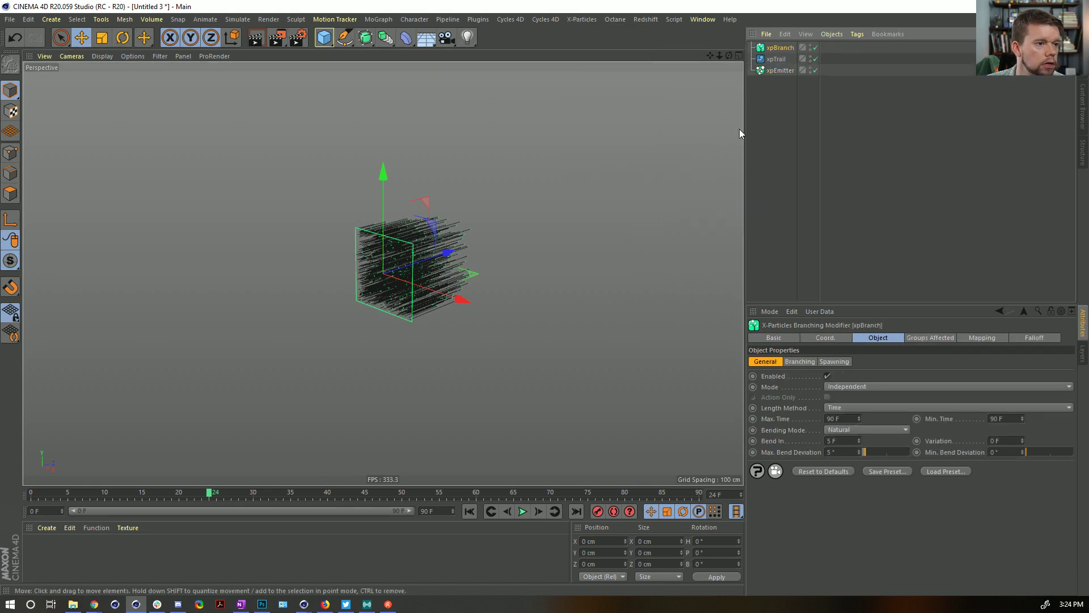
left_click(472, 509)
left_click(521, 511)
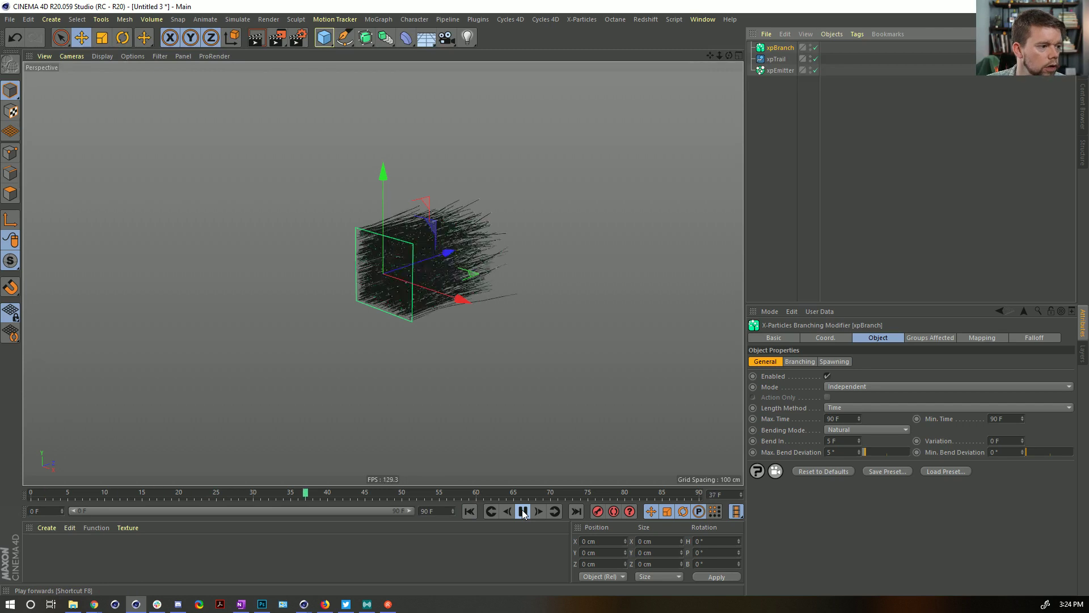
left_click(523, 511)
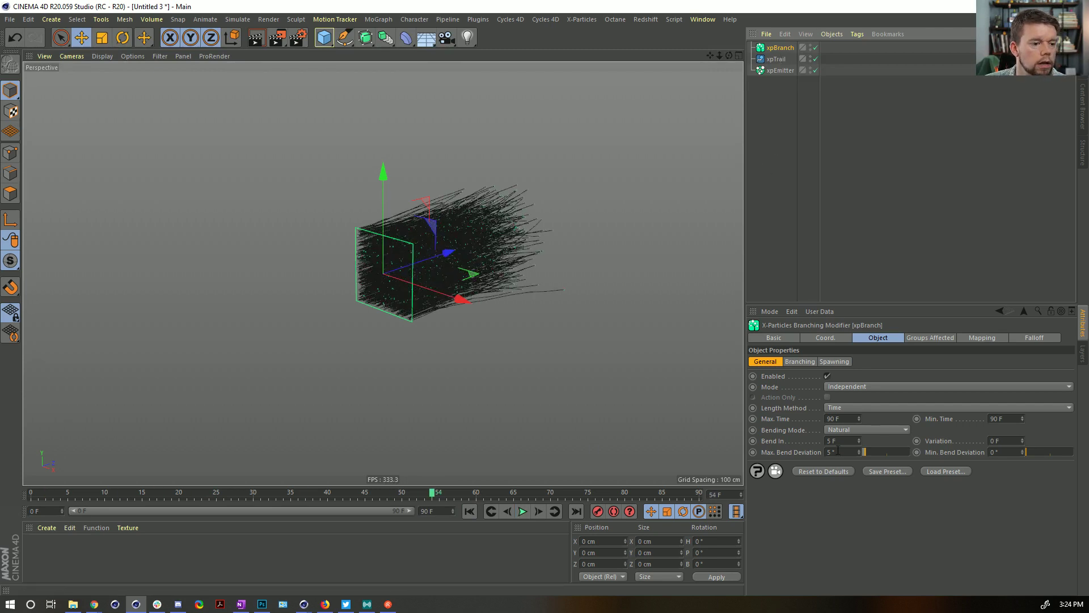
- Set the xpEmitter's width and height to 0 cm and its emitter plane to Y+
left_click(780, 72)
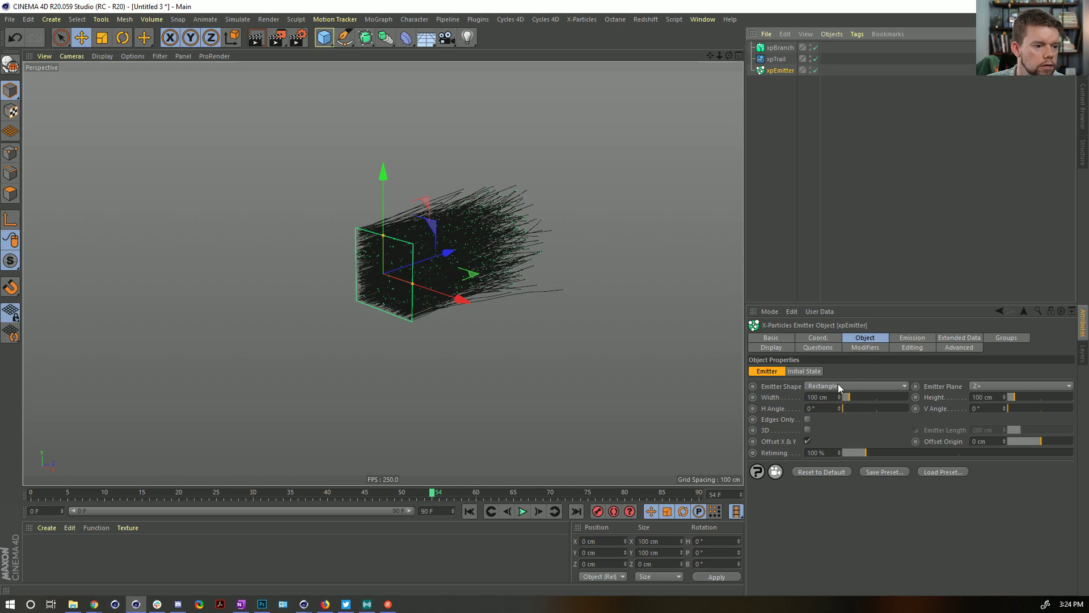
left_click_drag(1011, 397, 990, 397)
left_click_drag(873, 396, 813, 396)
left_click(991, 392)
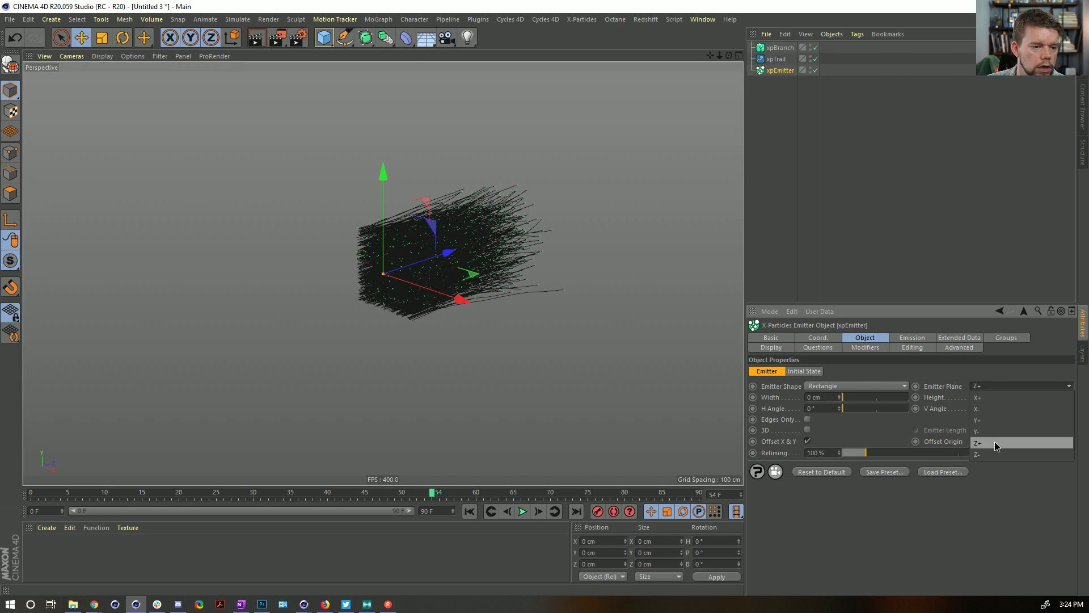
left_click(993, 420)
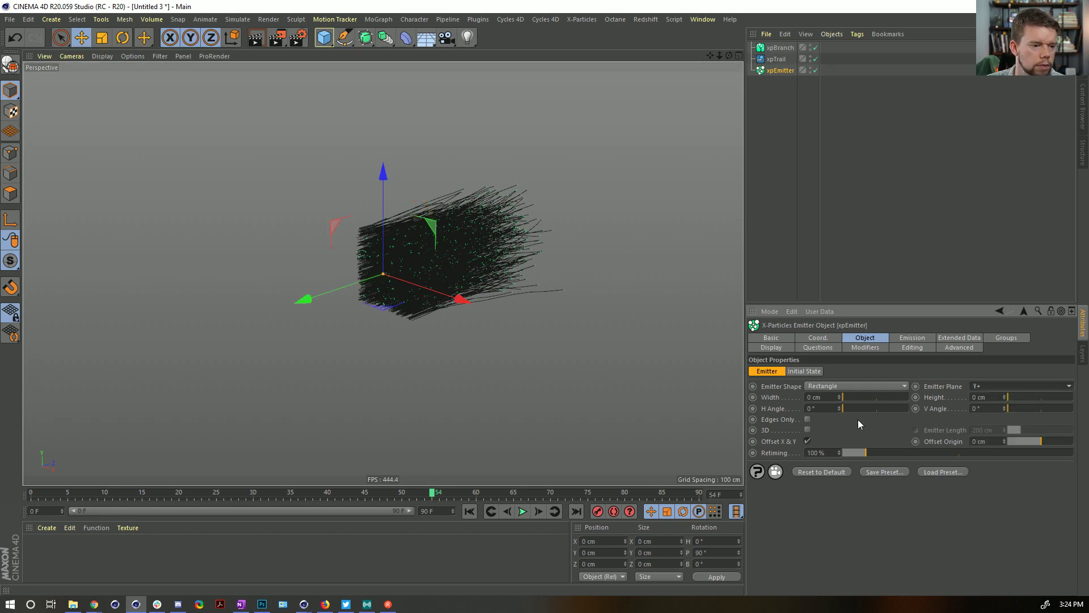
- Switch the emitter to Shot emission, reduce the shot count to get a single trail, and play the animation from the start
left_click(908, 338)
left_click(850, 400)
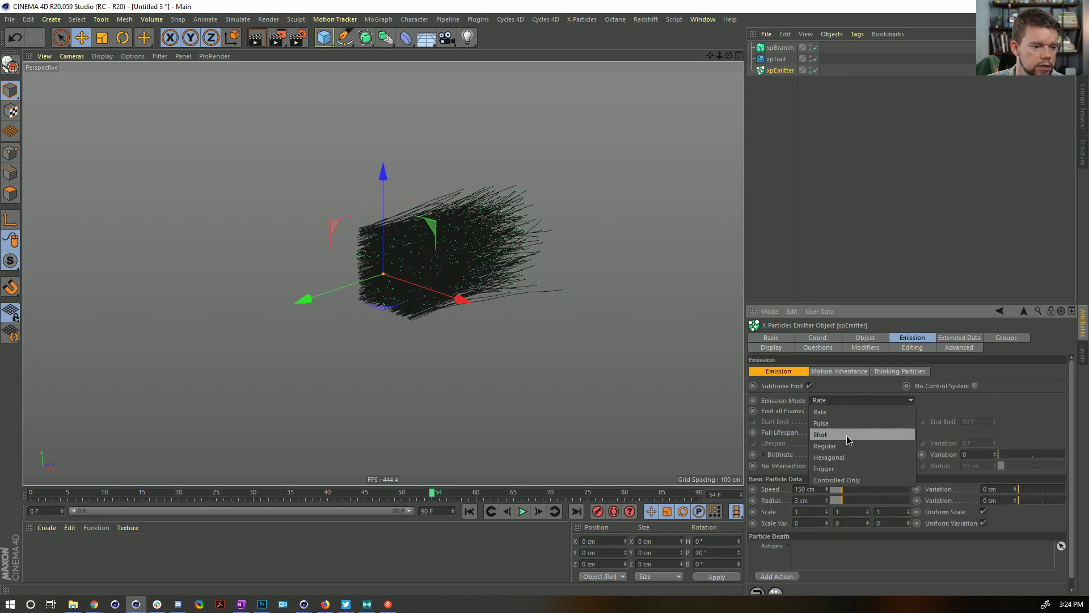
left_click(846, 435)
left_click_drag(850, 422, 788, 423)
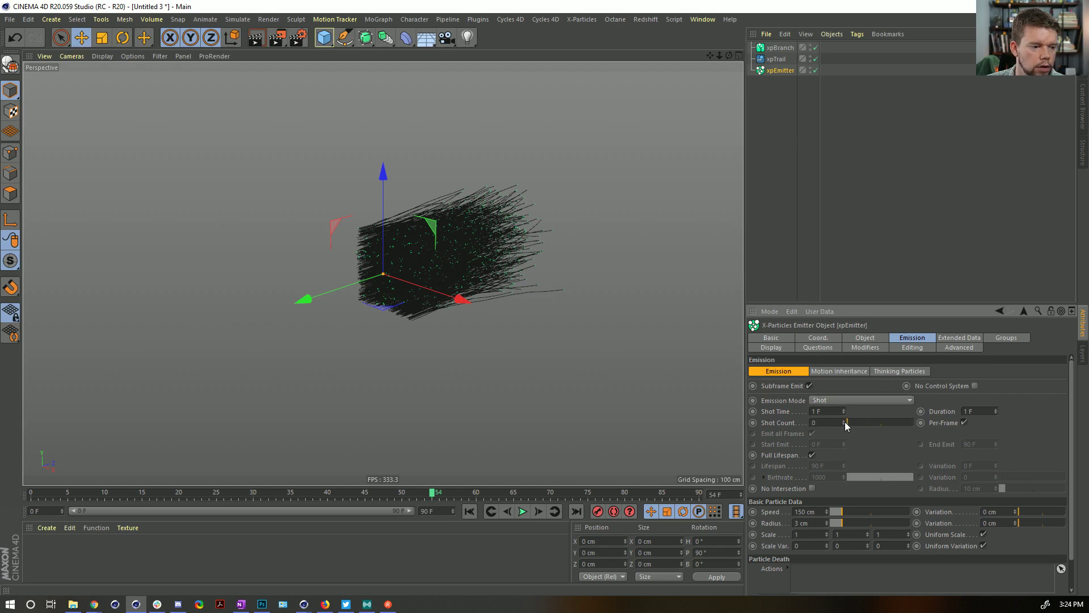
left_click(469, 511)
left_click(522, 512)
left_click(522, 511)
left_click_drag(428, 284, 448, 307, "alt")
- Add a sub-branch object to the xpBranch modifier from its Branching settings
left_click(780, 47)
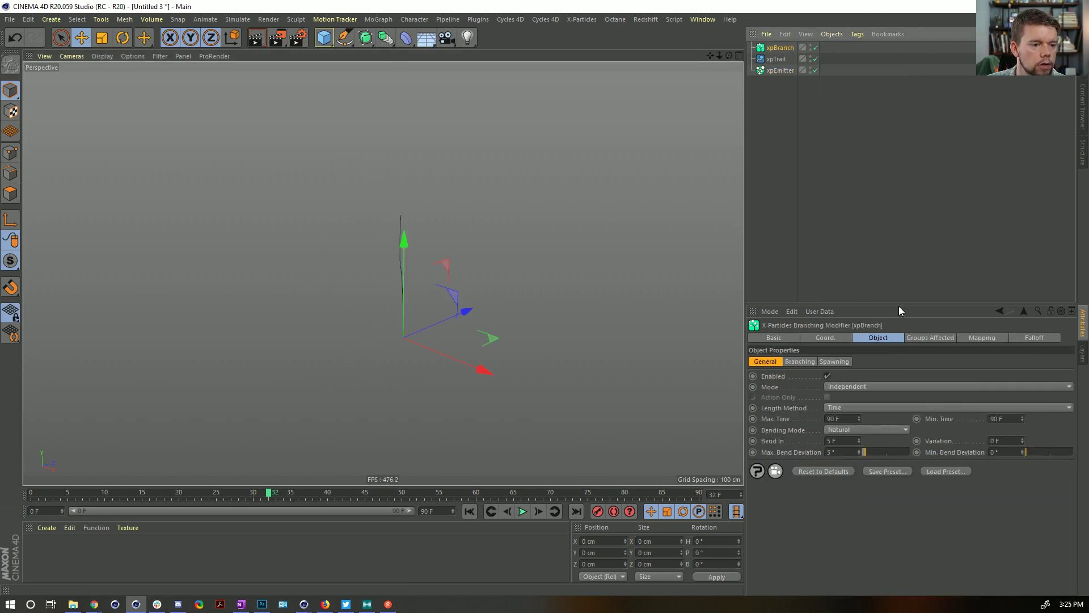
left_click_drag(899, 305, 886, 129)
left_click(797, 185)
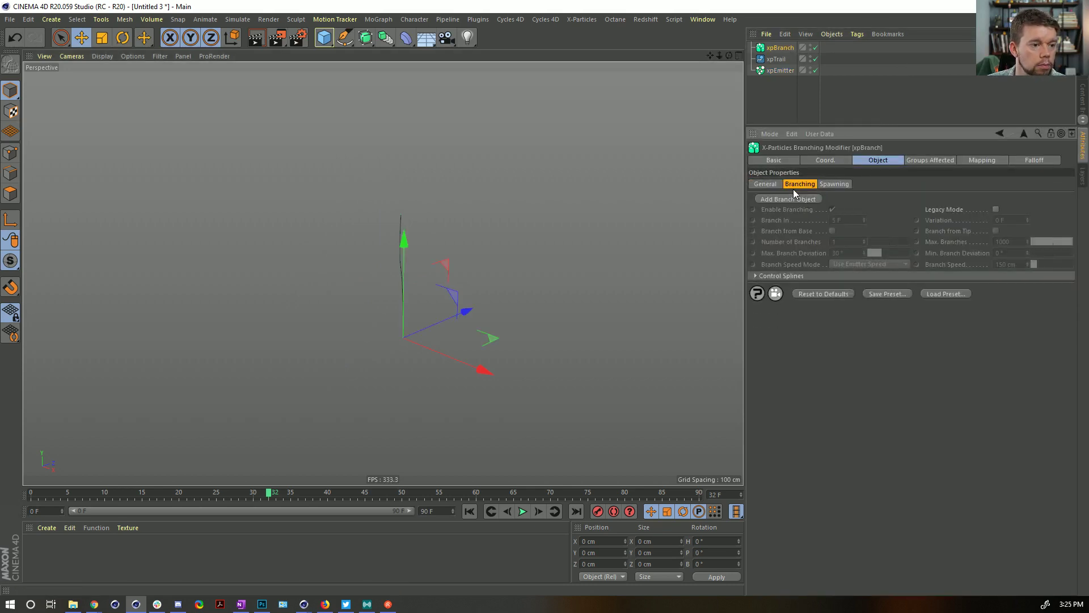
left_click(793, 199)
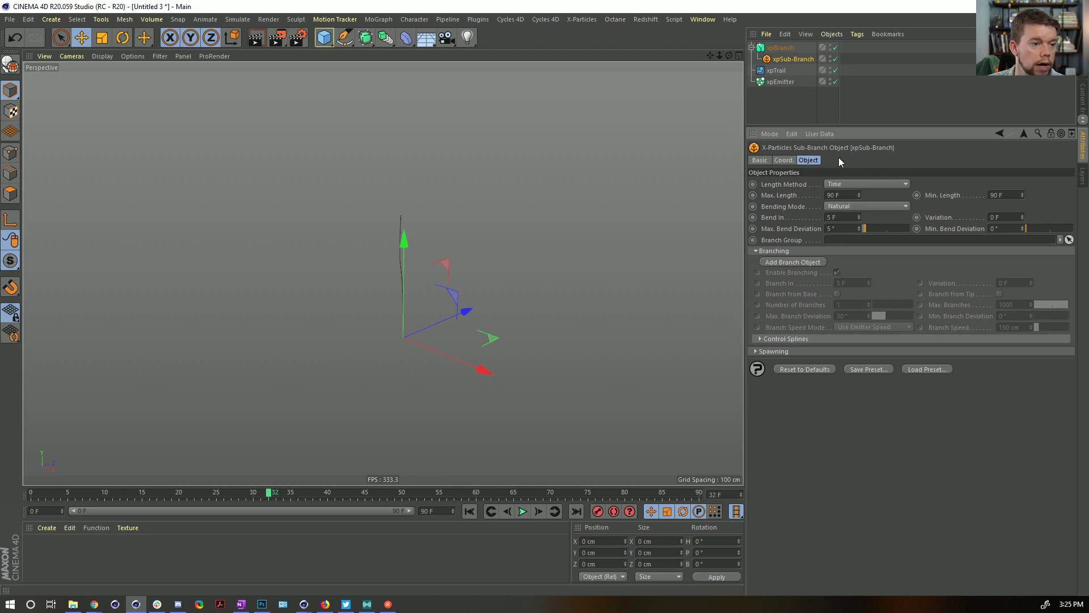
- Set xpBranch's number of branches to 8 and play the animation from the start to test the branching
left_click(781, 48)
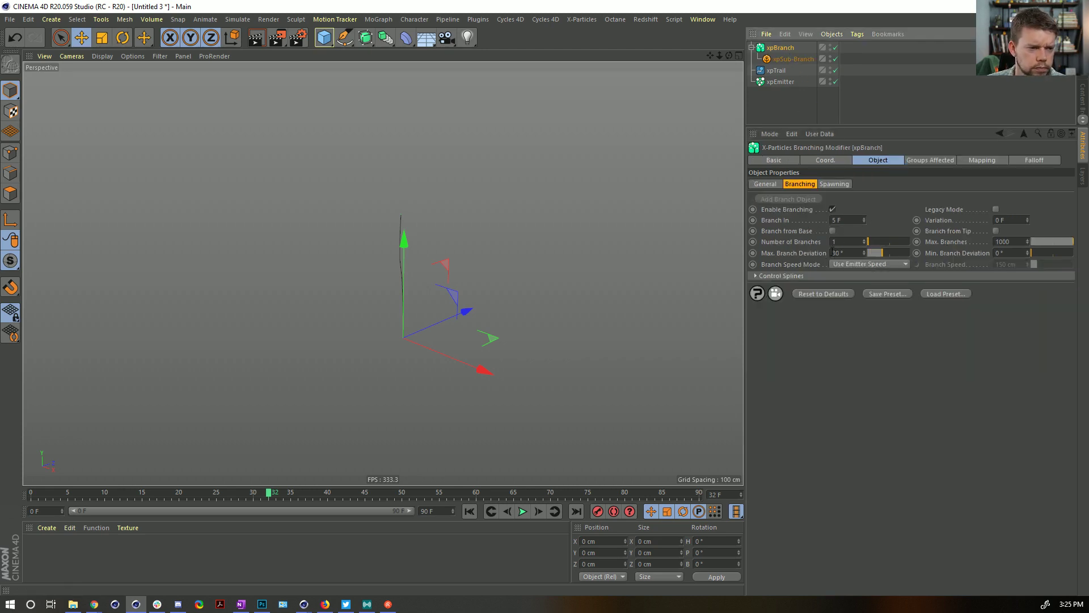
left_click(852, 241)
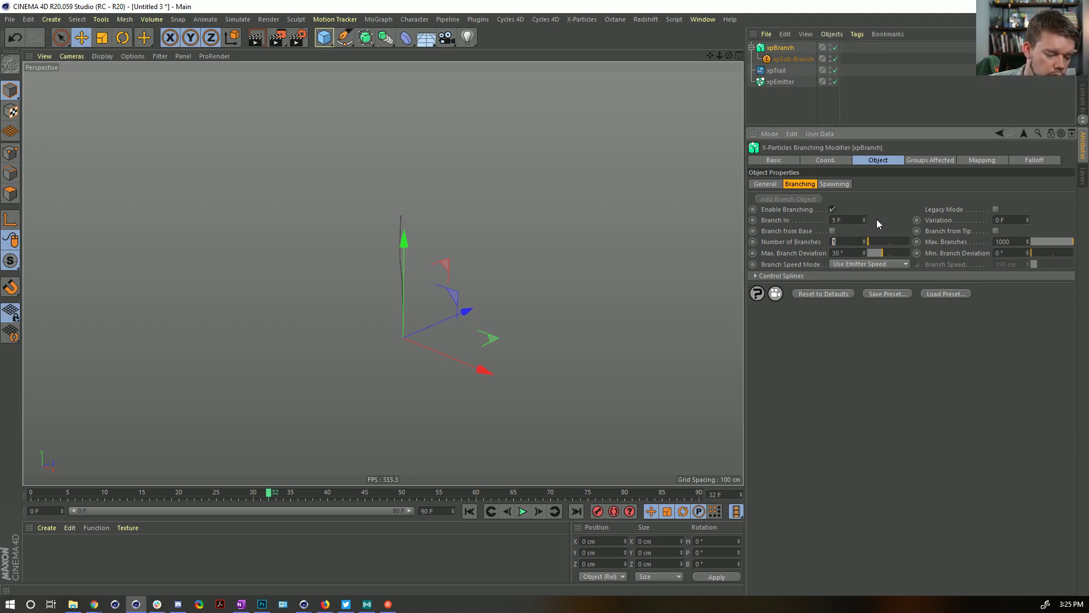
type("8")
key("Return")
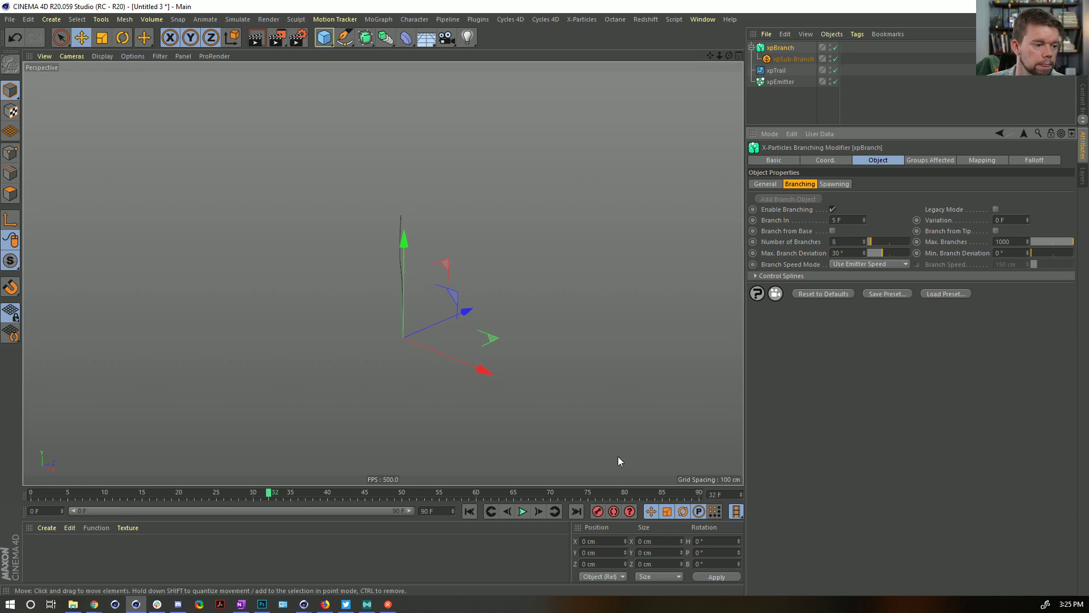
left_click(471, 514)
left_click(522, 511)
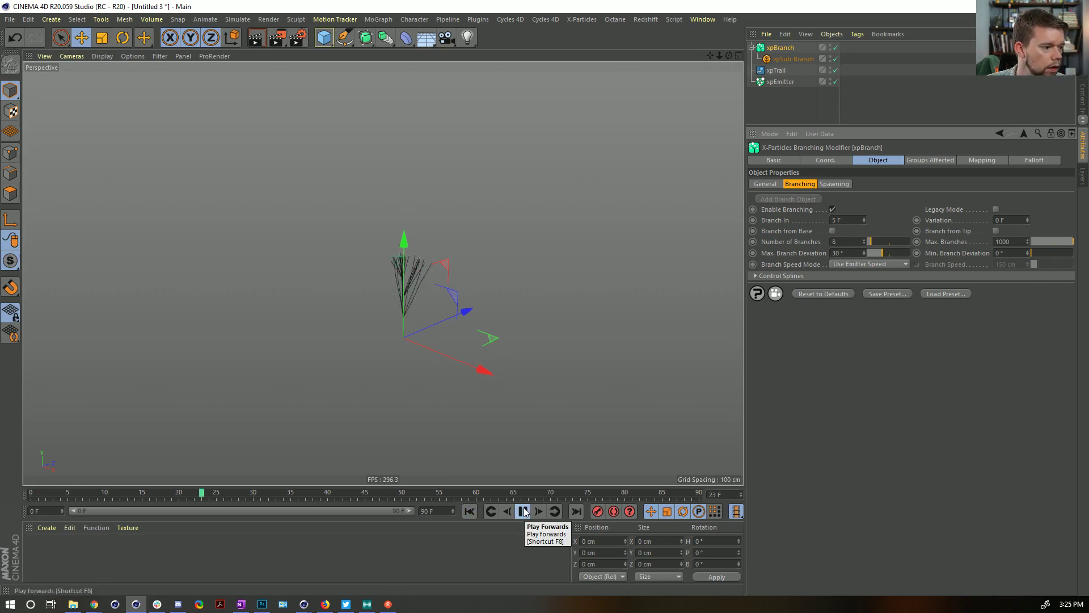
left_click(523, 512)
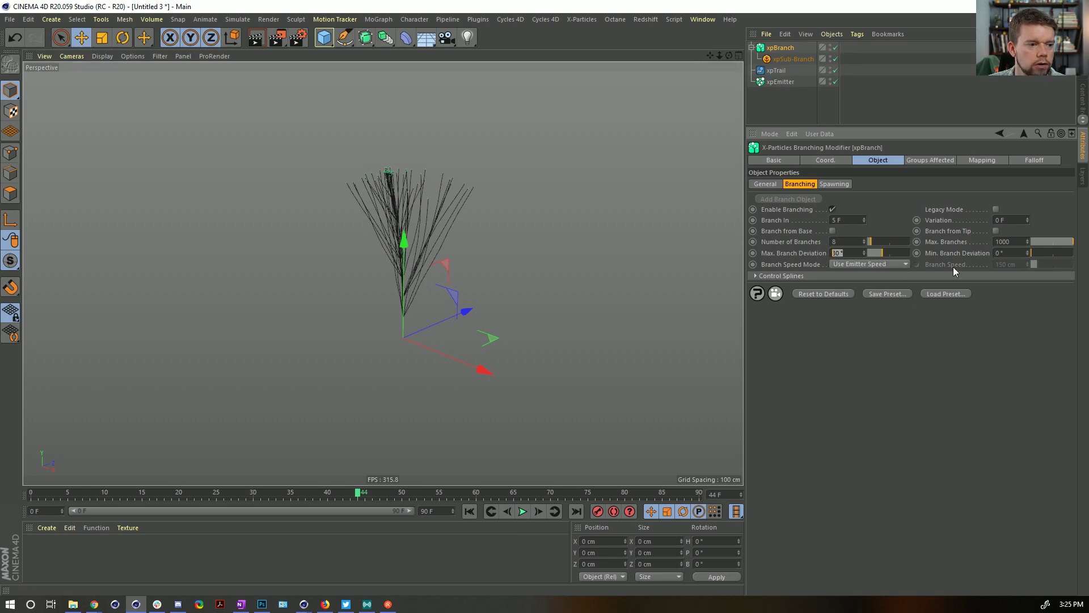
- Set xpBranch's minimum branch deviation to 30°
left_click(1010, 253)
type("30")
key("Return")
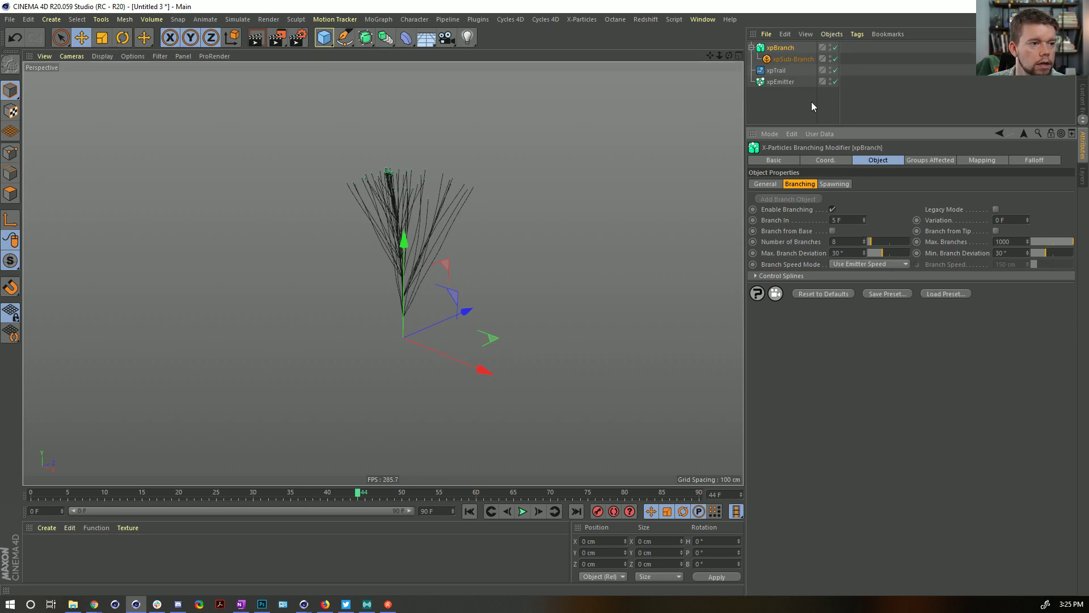
- Set the xpSub-Branch's maximum and minimum length to 5 frames, then play the animation and inspect the short branches
left_click(787, 60)
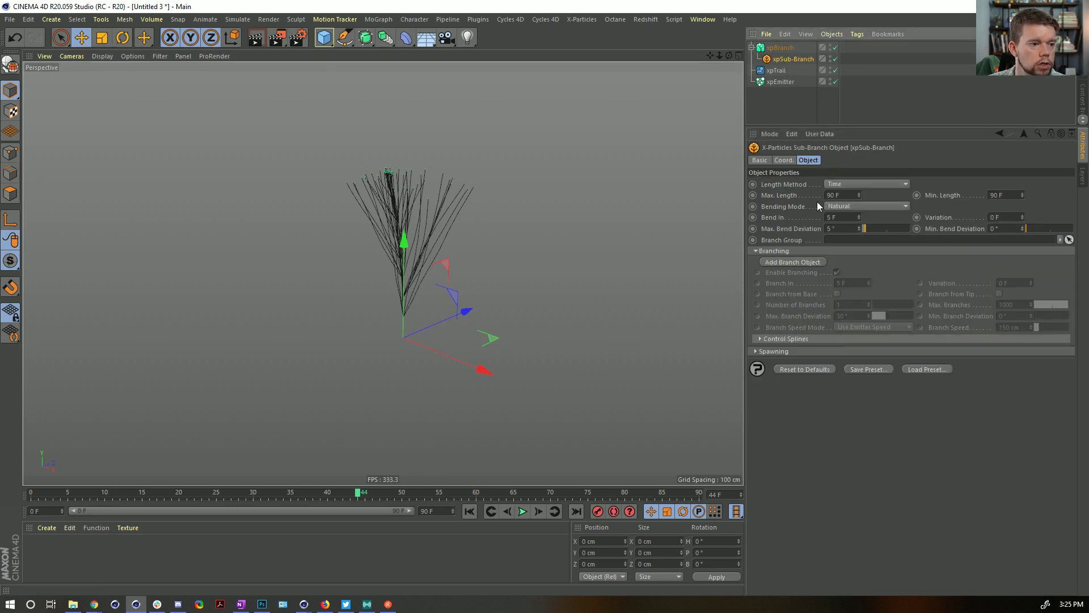
left_click(1004, 194)
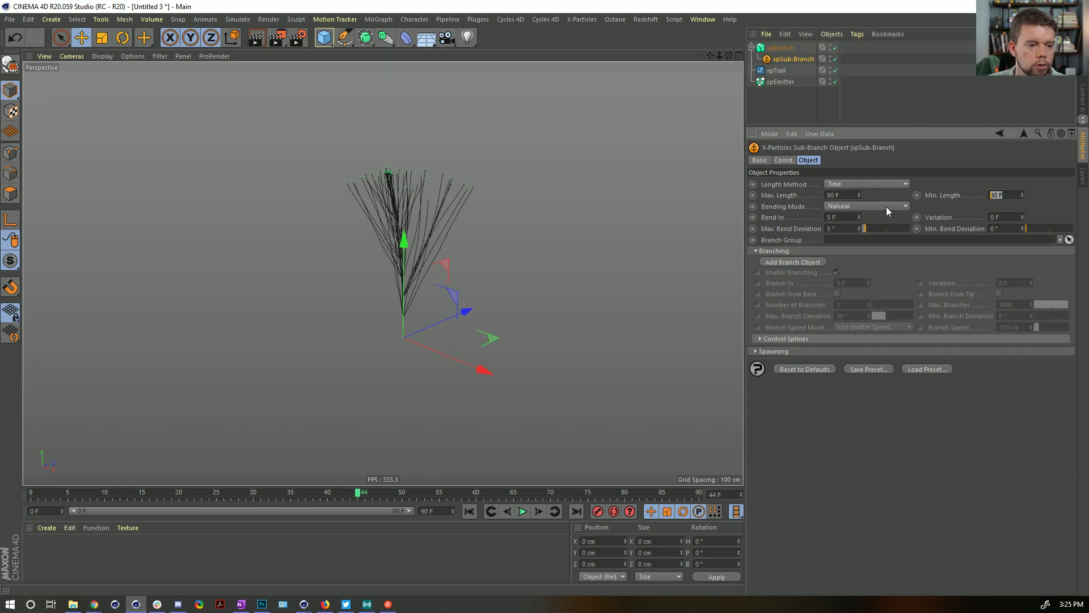
left_click(846, 195)
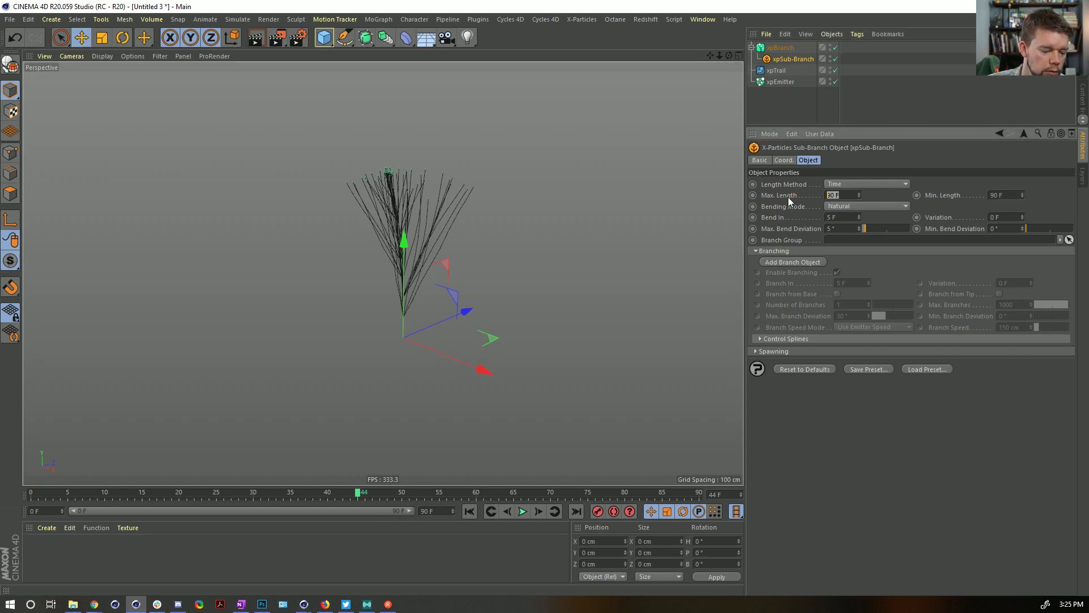
left_click(1014, 197)
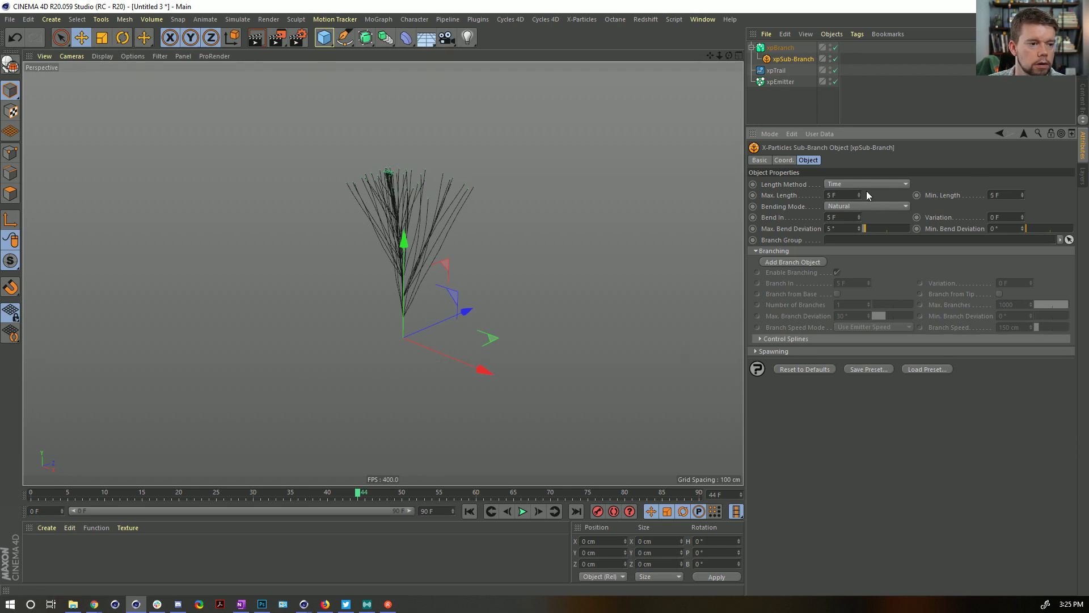
left_click(470, 512)
left_click(522, 511)
left_click(522, 511)
left_click_drag(406, 187, 528, 305, "alt")
right_click_drag(442, 224, 522, 170, "alt")
left_click_drag(432, 154, 397, 153, "alt")
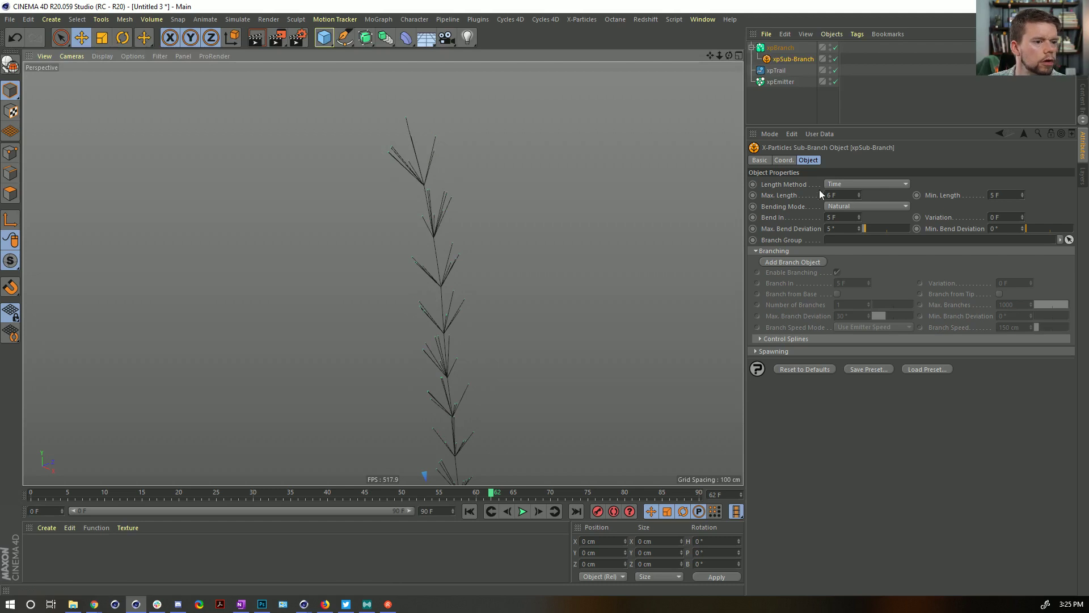
- Try lowering the first point of xpBranch's Distribution control spline to 0, test it in playback, and undo the change
left_click(780, 48)
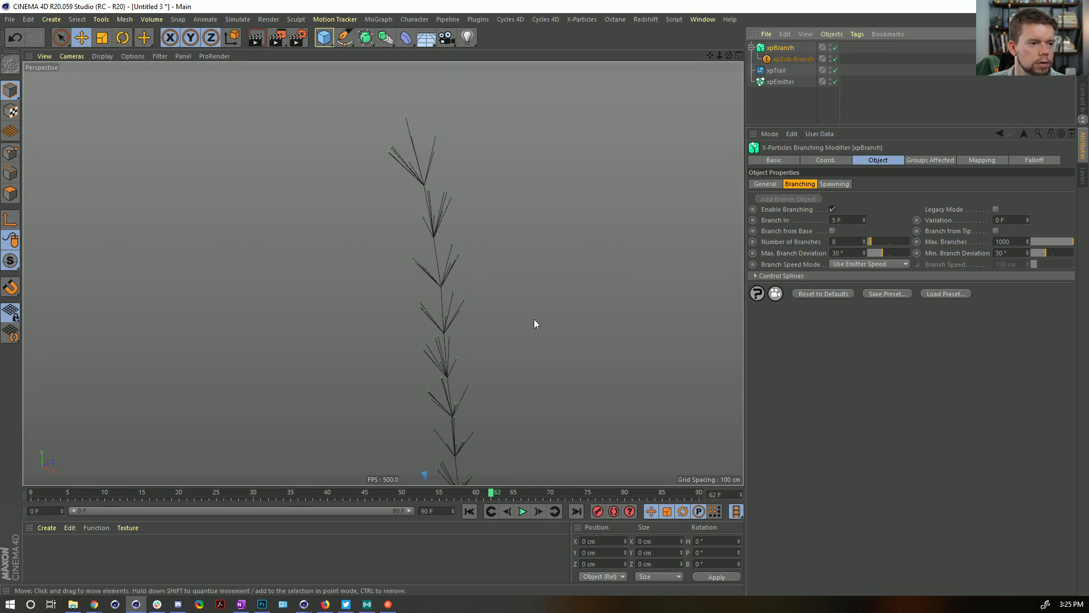
left_click_drag(438, 309, 516, 256, "alt")
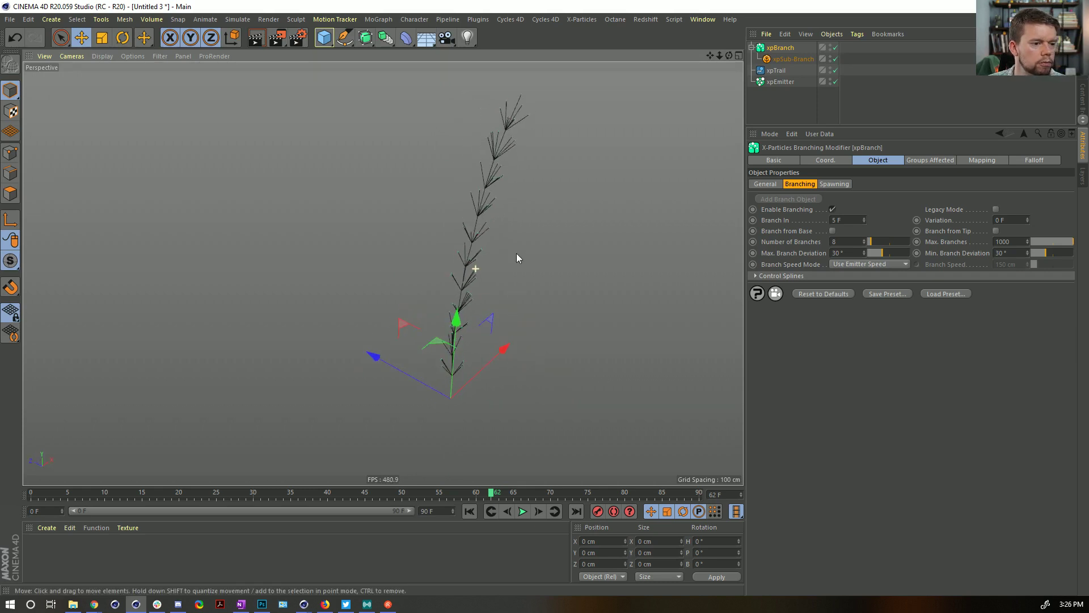
left_click(781, 276)
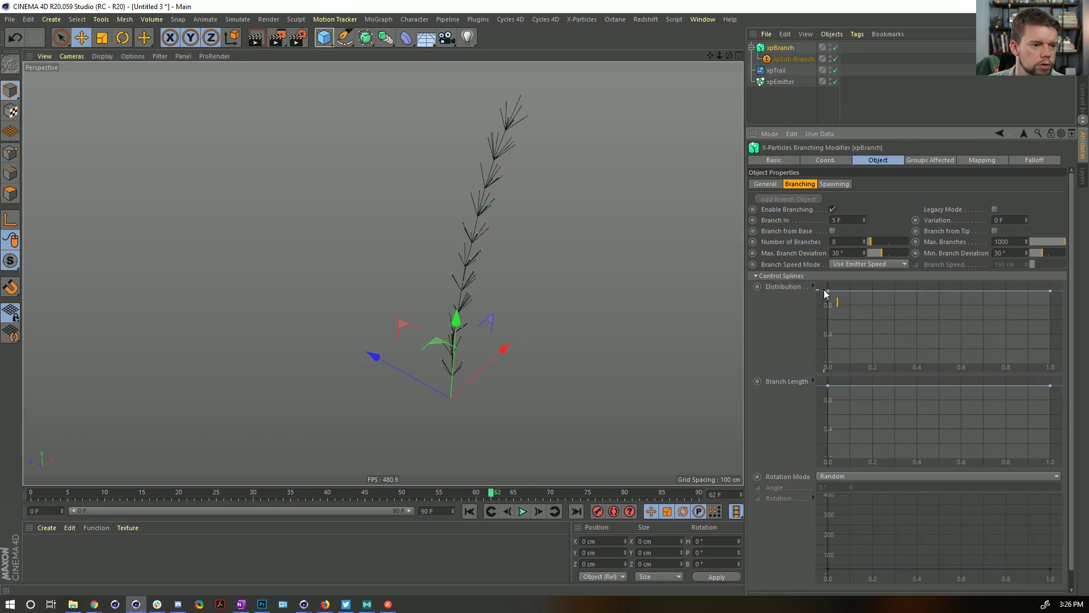
left_click_drag(828, 291, 828, 363)
left_click(523, 511)
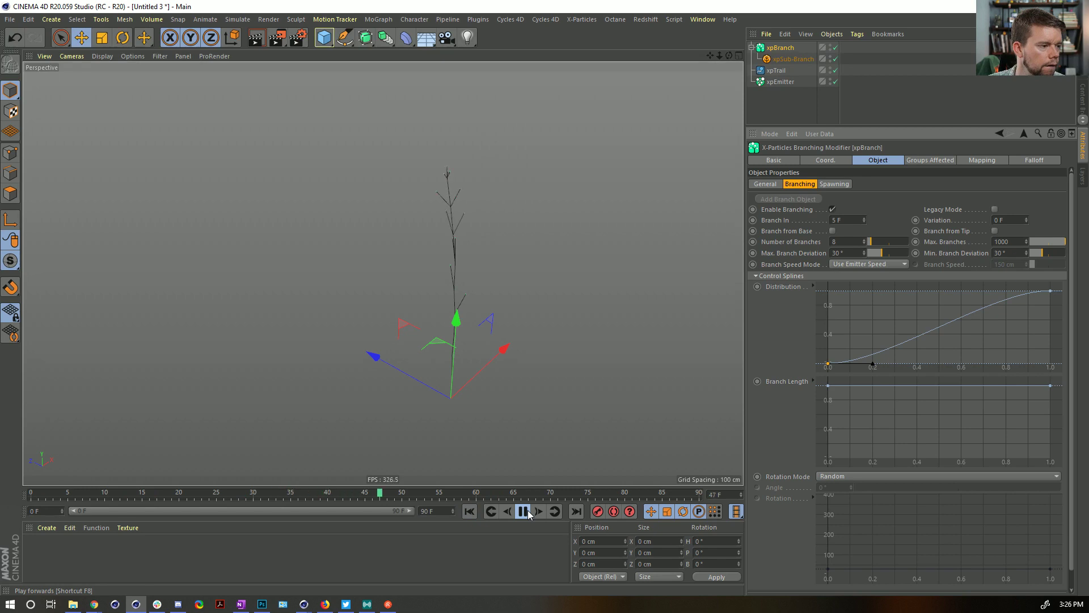
key("ctrl+z")
left_click(523, 511)
key("shift+f")
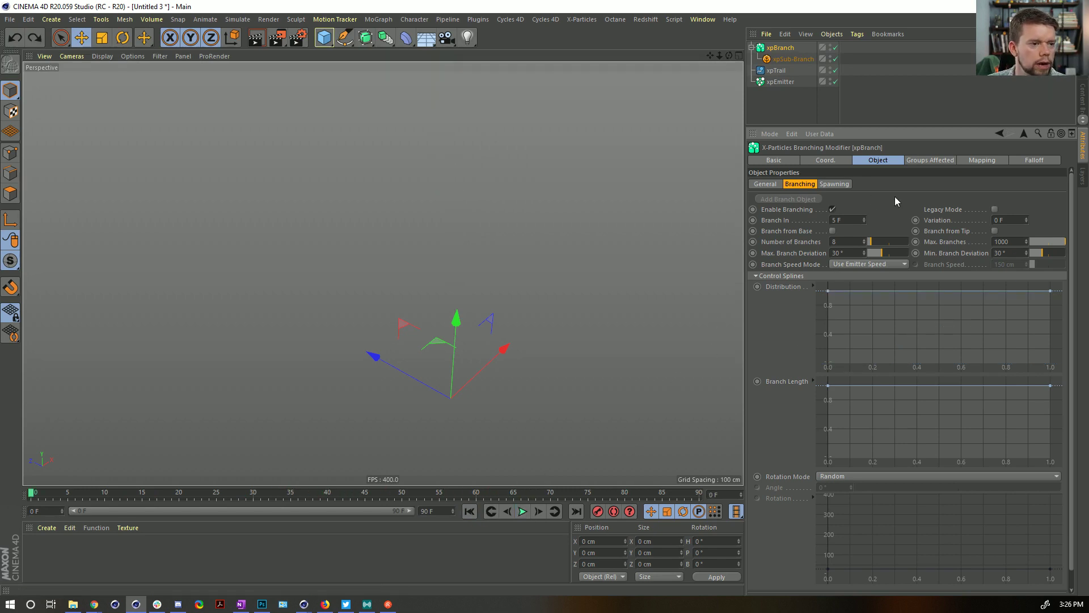
- Set xpBranch's Branch In interval to 55 frames
left_click(854, 221)
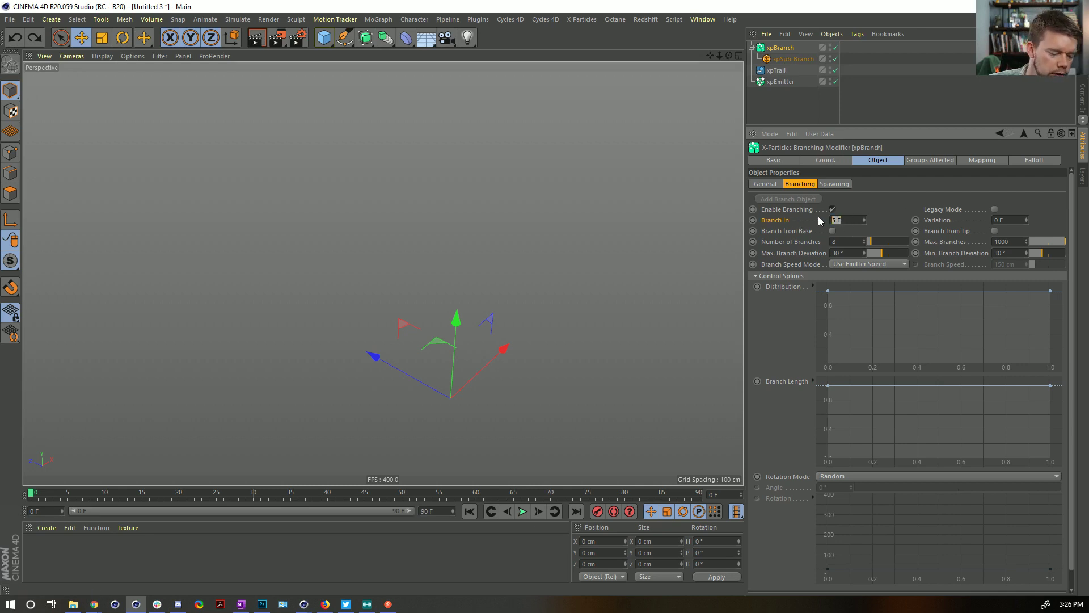
type("55")
key("Return")
- Extend the project's end frame to 999 and expand the preview range to the full timeline
double_click(430, 511)
type("999")
key("Return")
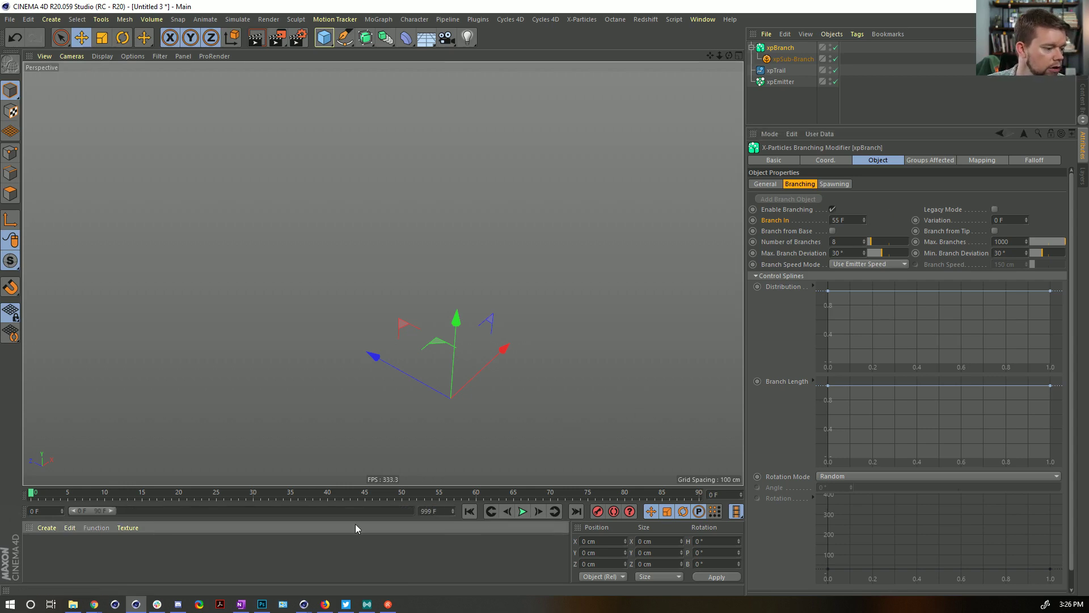
double_click(114, 511)
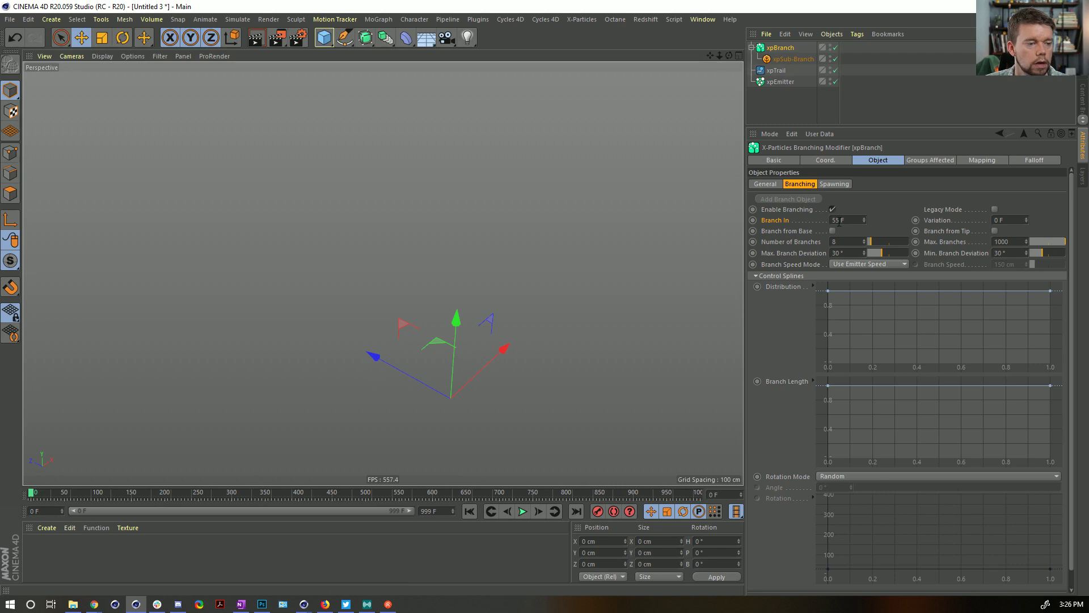
- Set the xpEmitter's particle speed to 50 cm, then play the animation to check the slower growth
left_click(794, 59)
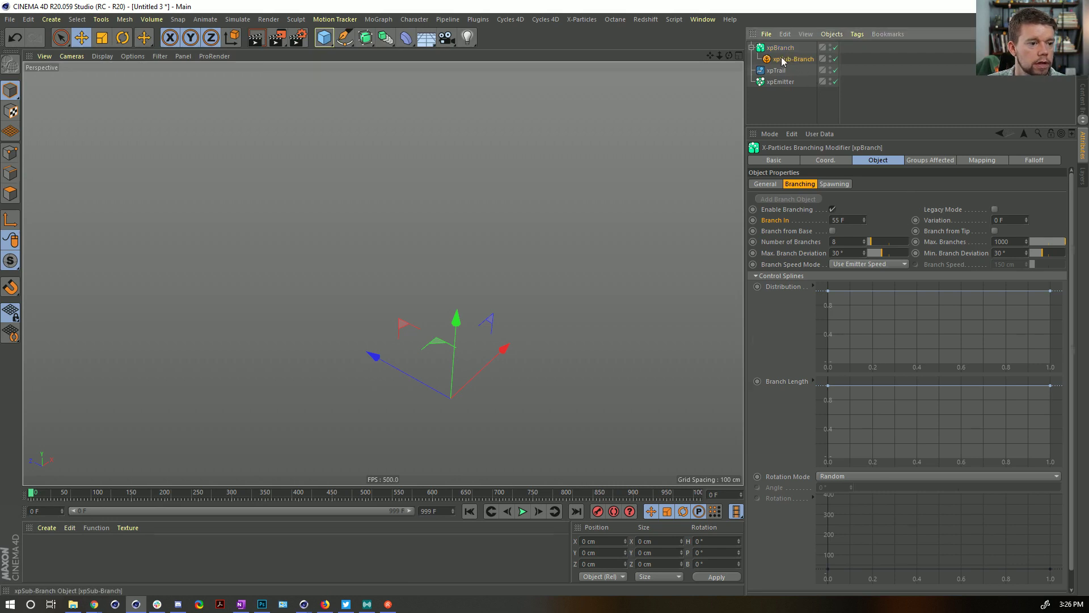
left_click(522, 514)
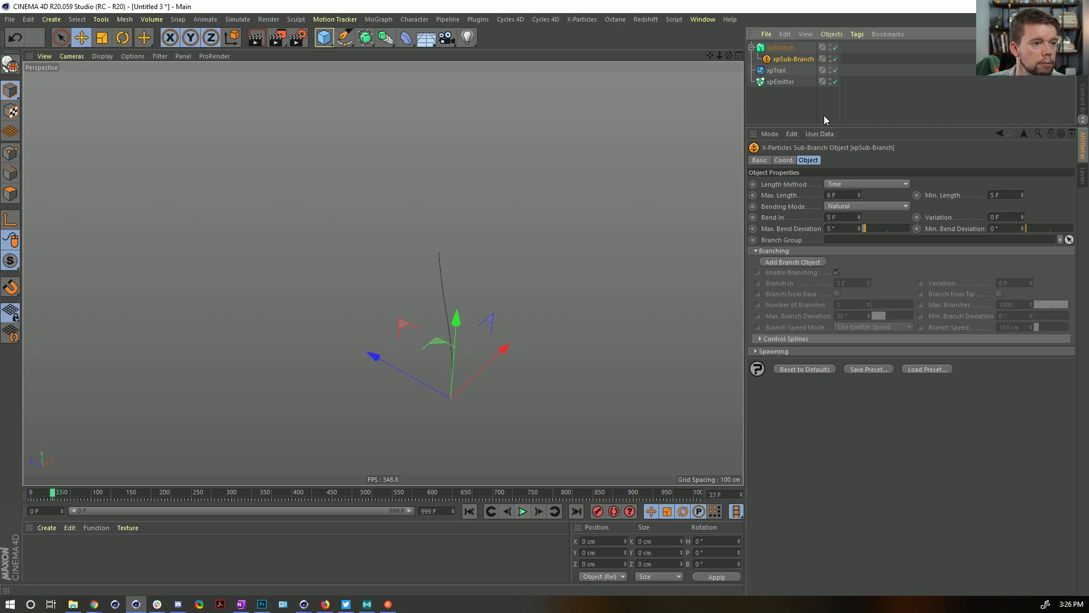
left_click(783, 82)
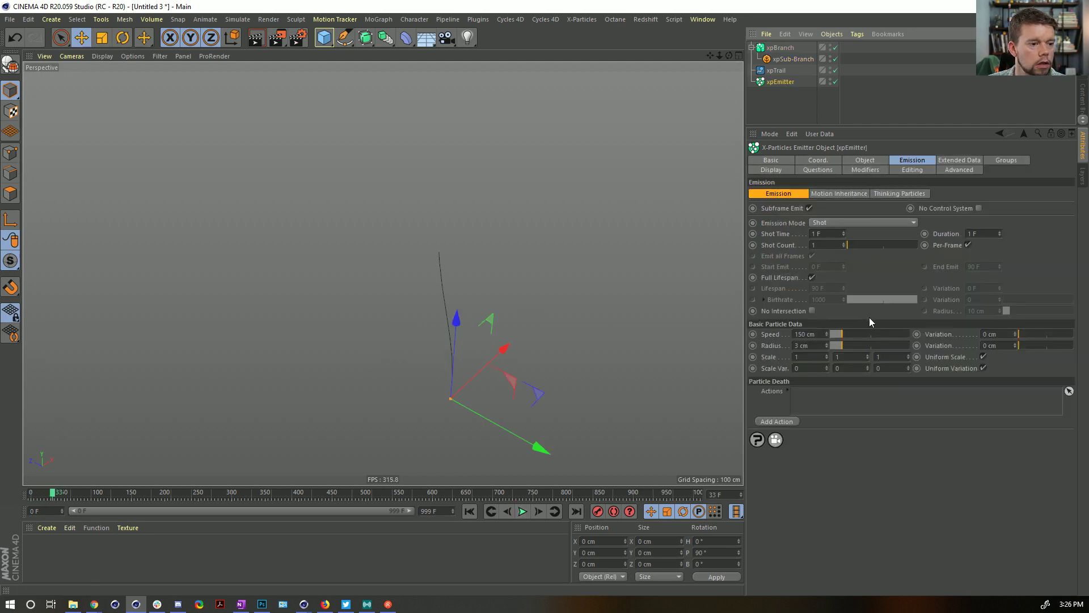
double_click(820, 333)
type("65")
key("Return")
type("50")
key("Return")
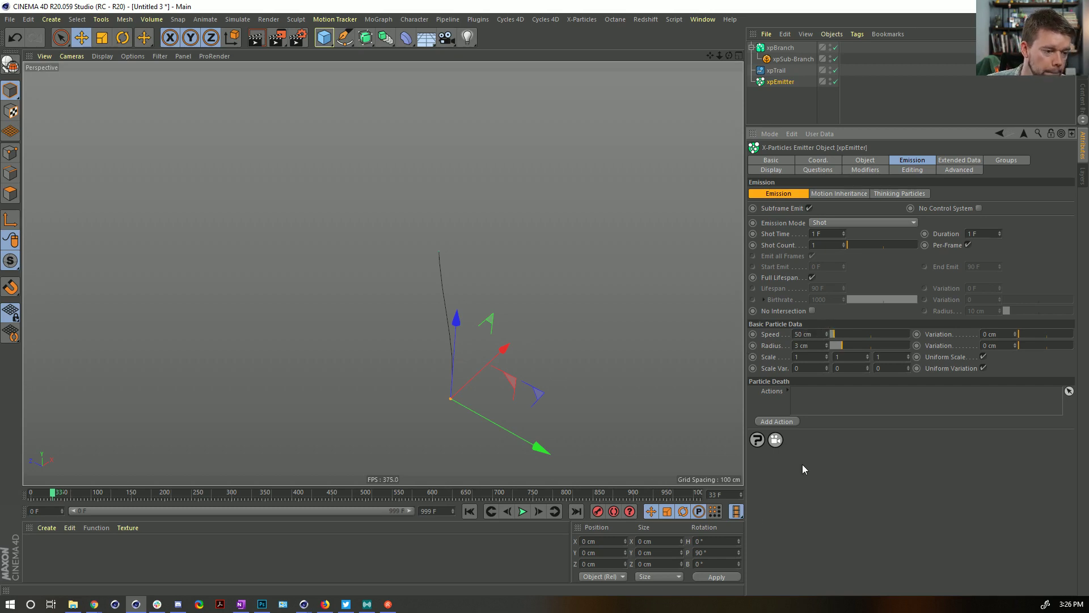
left_click(523, 512)
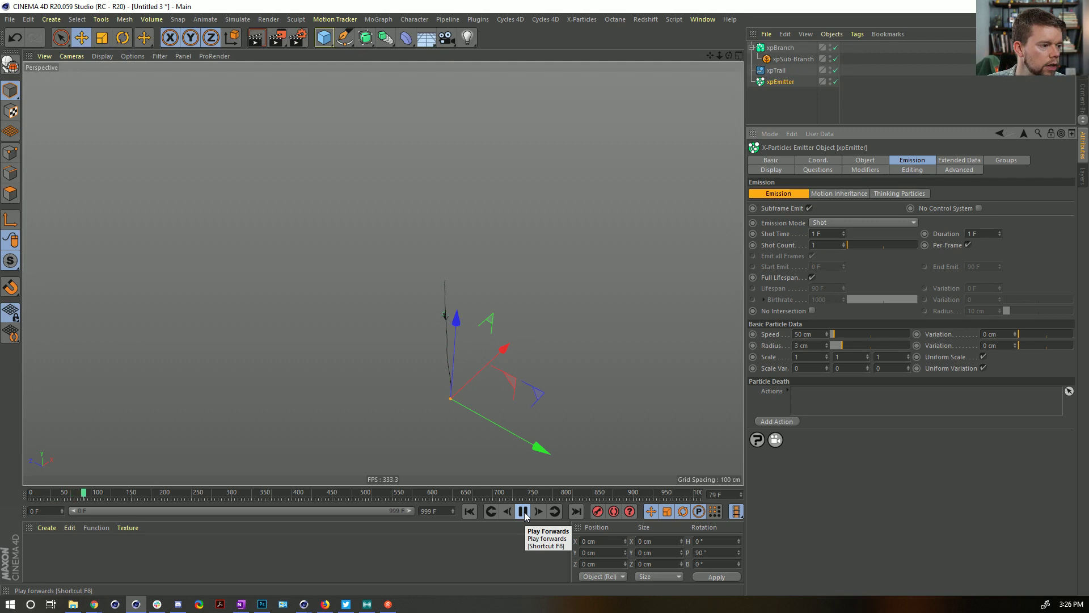
left_click(523, 512)
- Set the xpSub-Branch's maximum length to 25 frames and minimum length to 20 frames, then replay the animation from the start
left_click(793, 59)
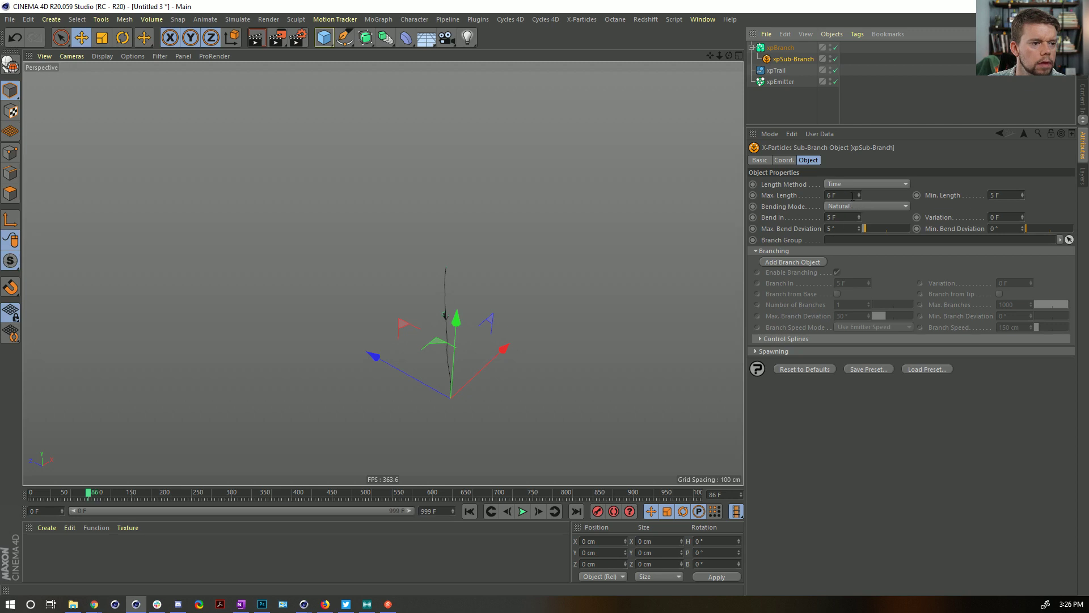
double_click(846, 195)
type("25")
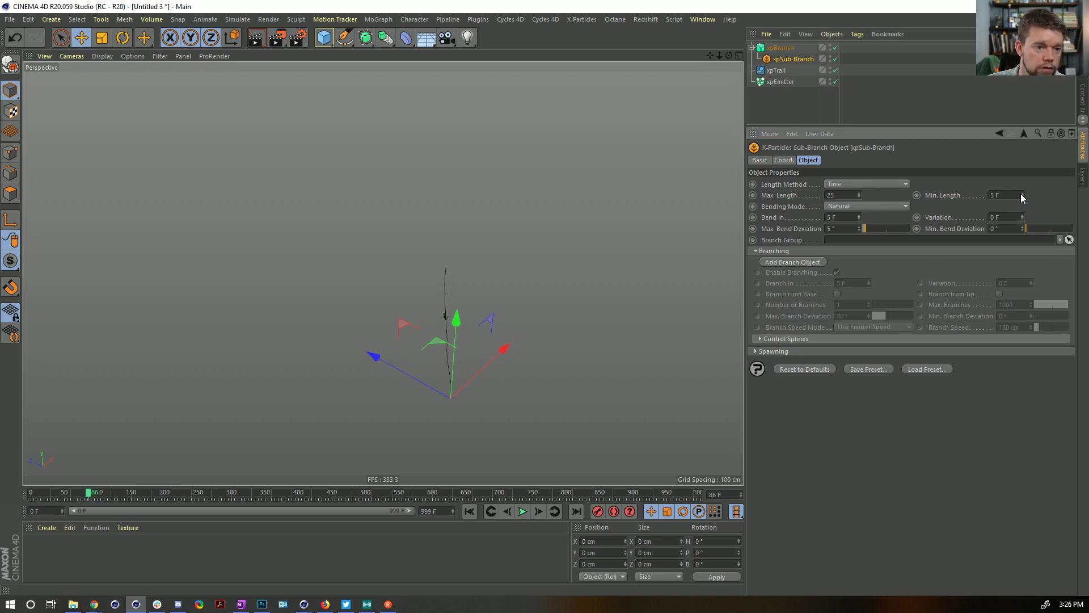
double_click(1011, 195)
type("20")
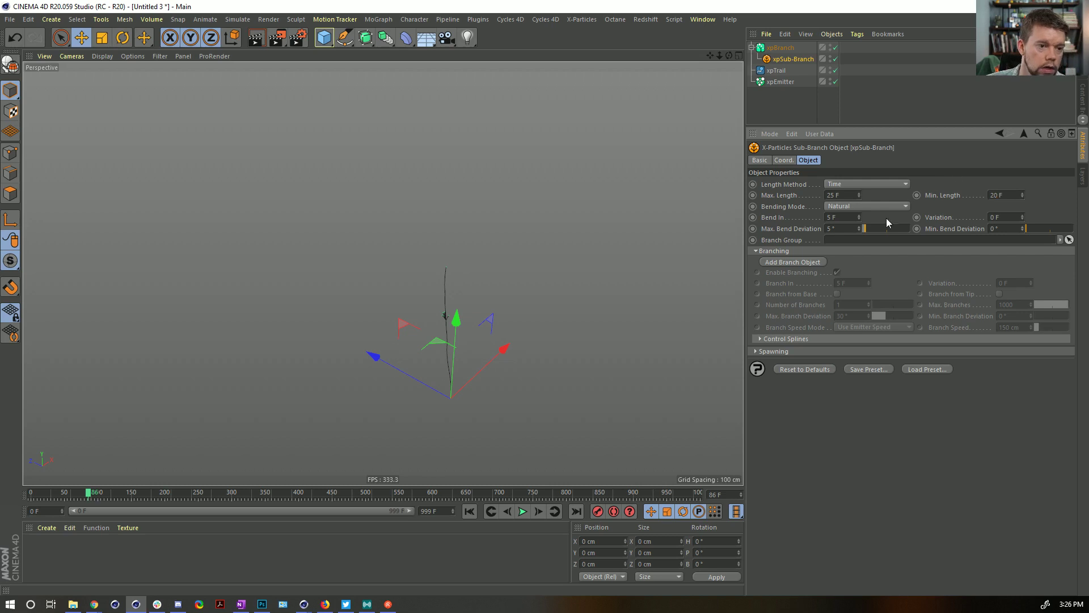
left_click(469, 512)
left_click(522, 511)
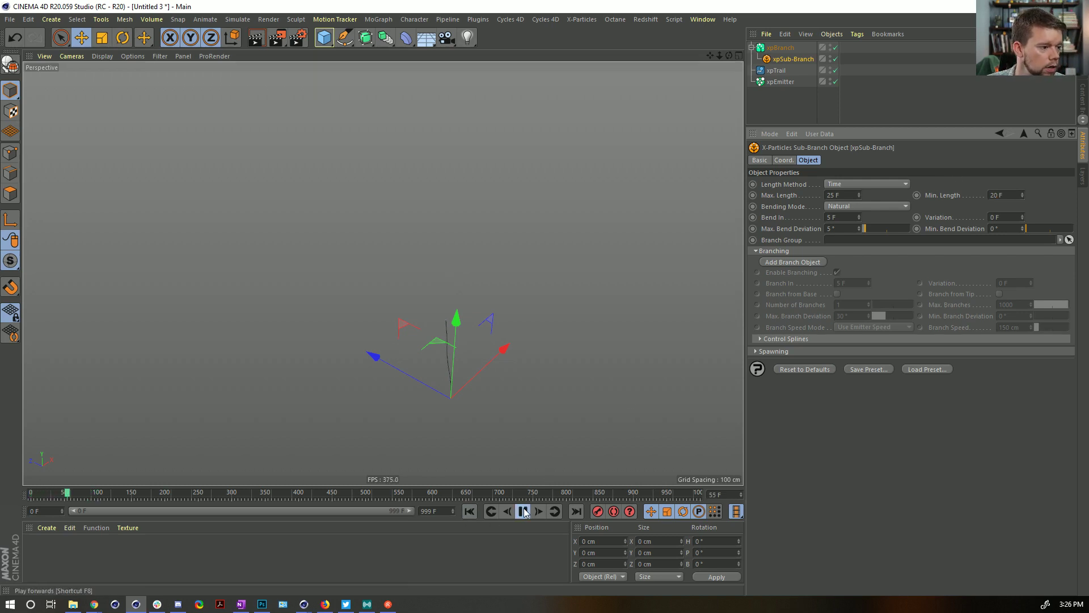
left_click(524, 511)
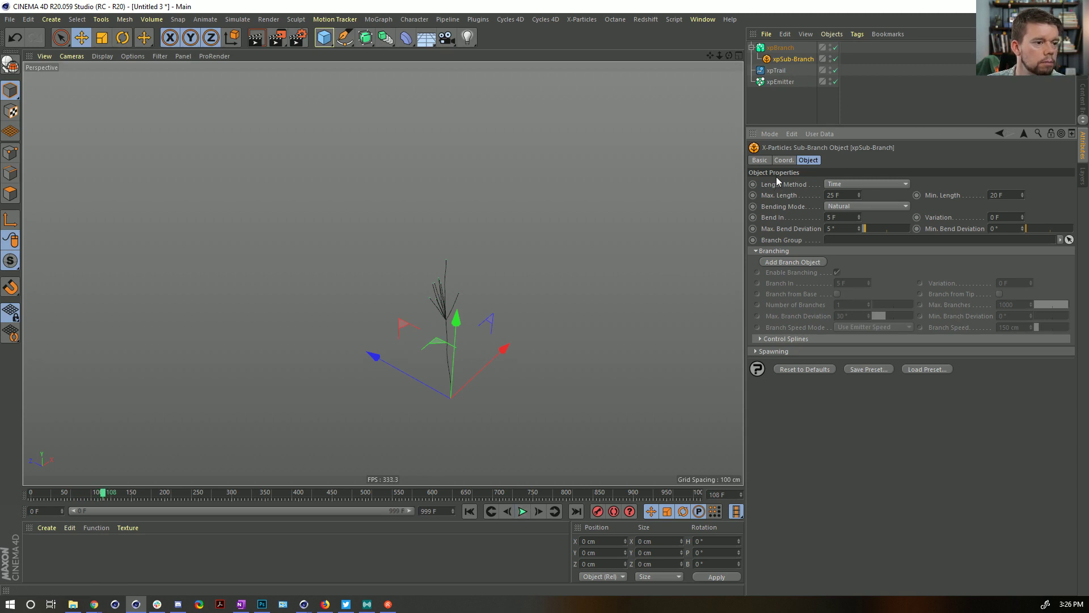
- Set xpBranch's maximum and minimum time to 999 frames, then replay the animation and inspect the branching
left_click(791, 50)
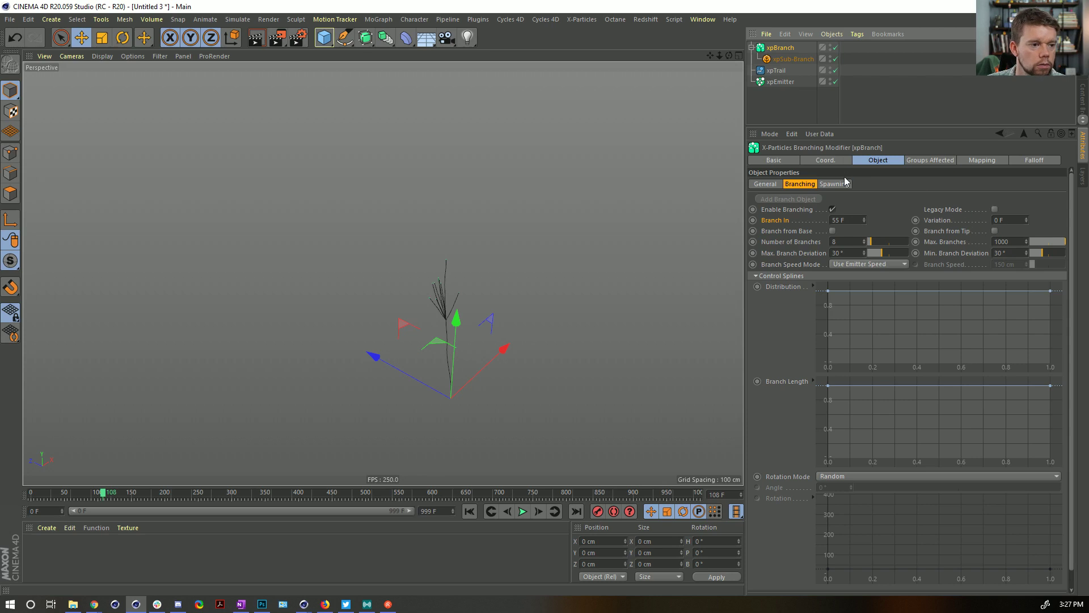
left_click(775, 184)
double_click(848, 239)
type("999")
key("Return")
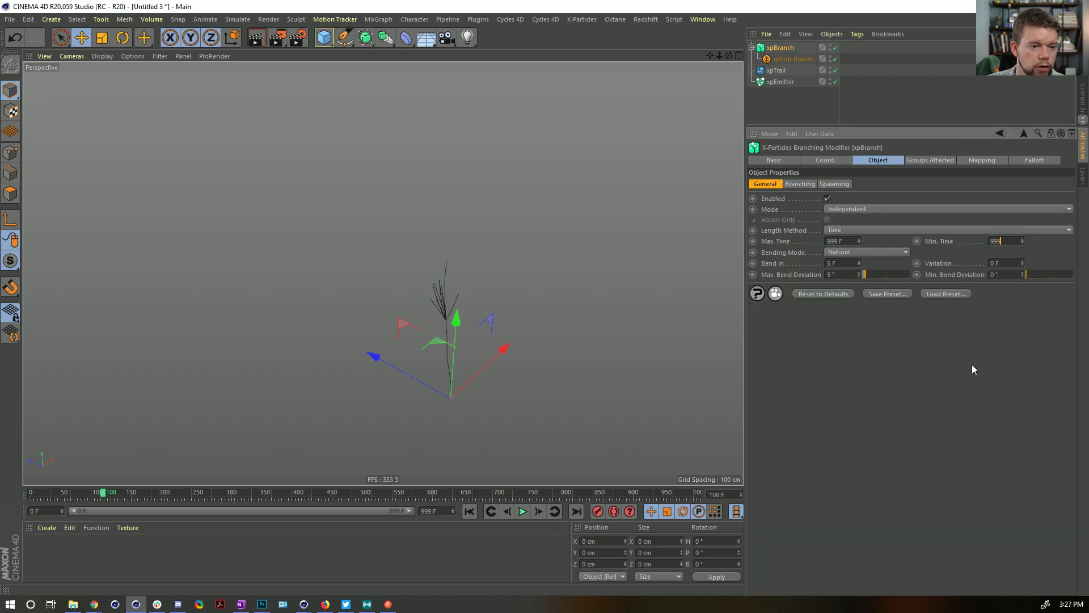
left_click(476, 509)
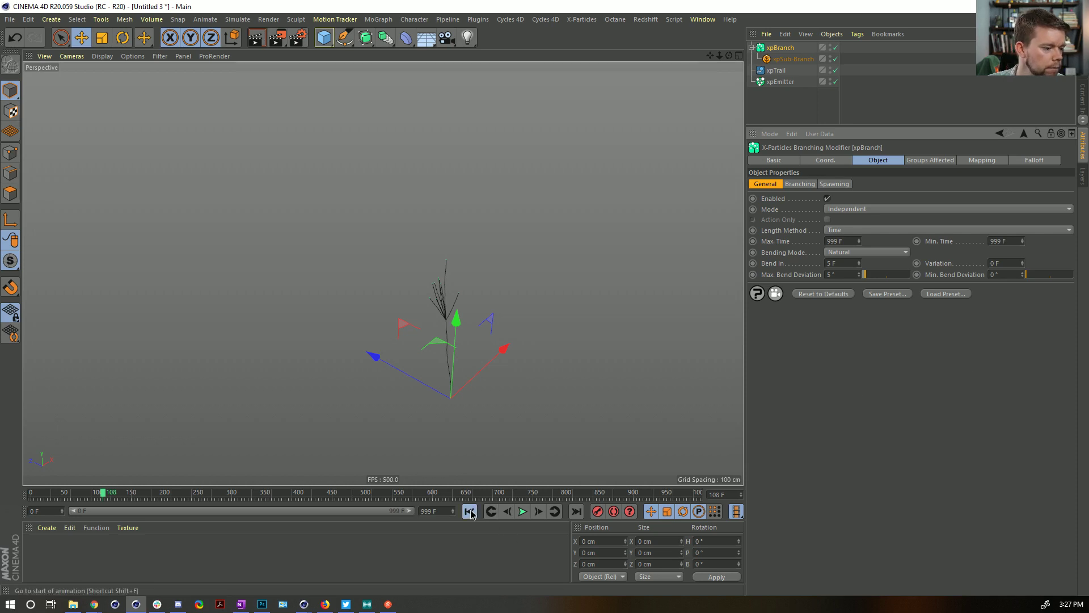
left_click(523, 512)
left_click_drag(436, 243, 562, 304, "alt")
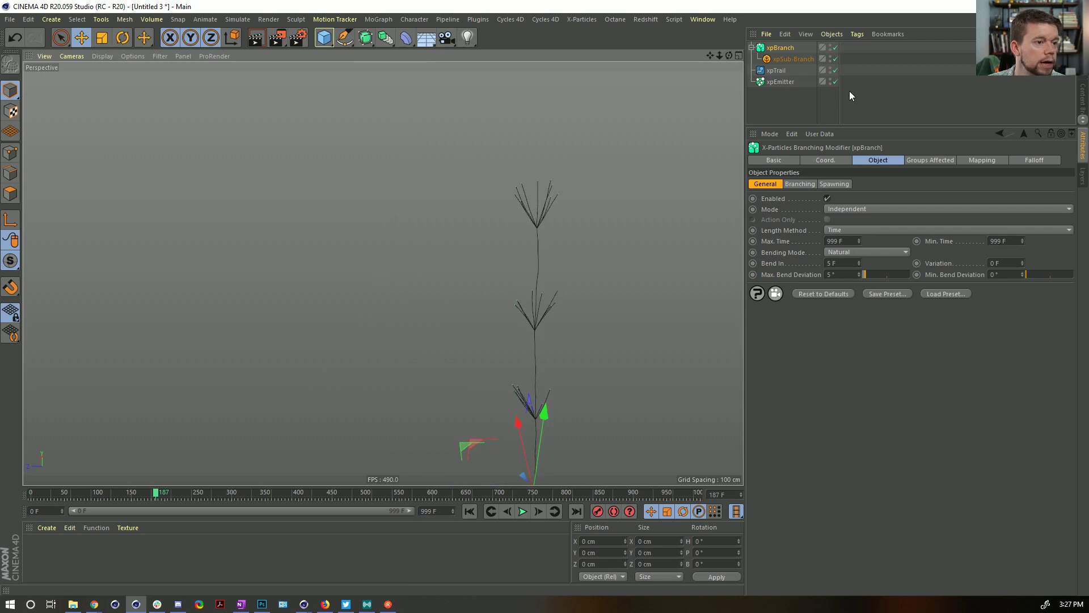
- Set the xpSub-Branch's maximum length to 55 frames and minimum length to 45 frames, then replay the animation and inspect the branches
left_click(781, 80)
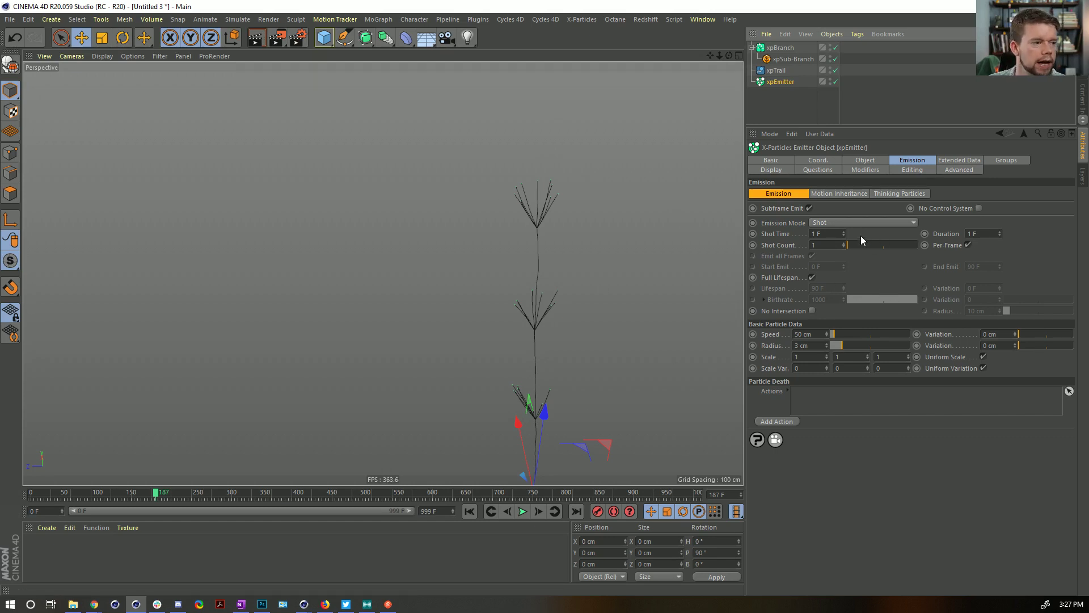
left_click(790, 59)
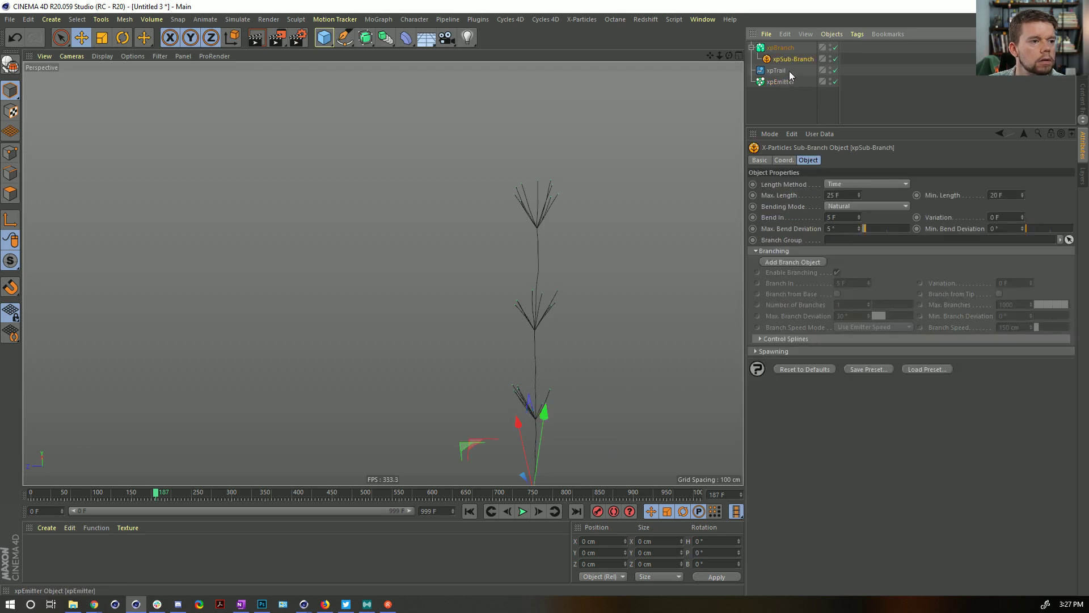
left_click(851, 197)
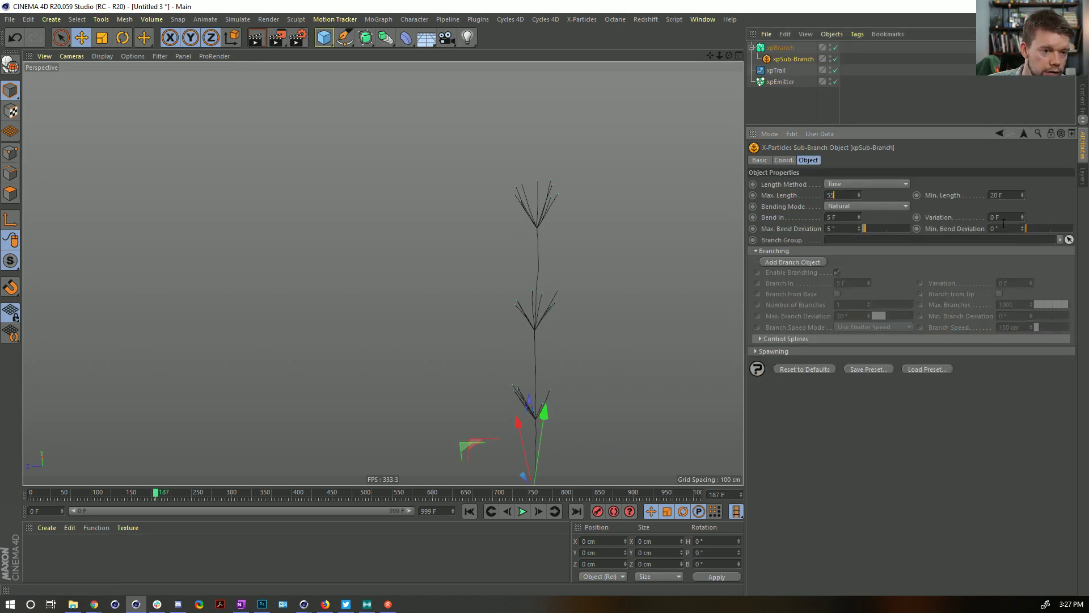
key("Tab")
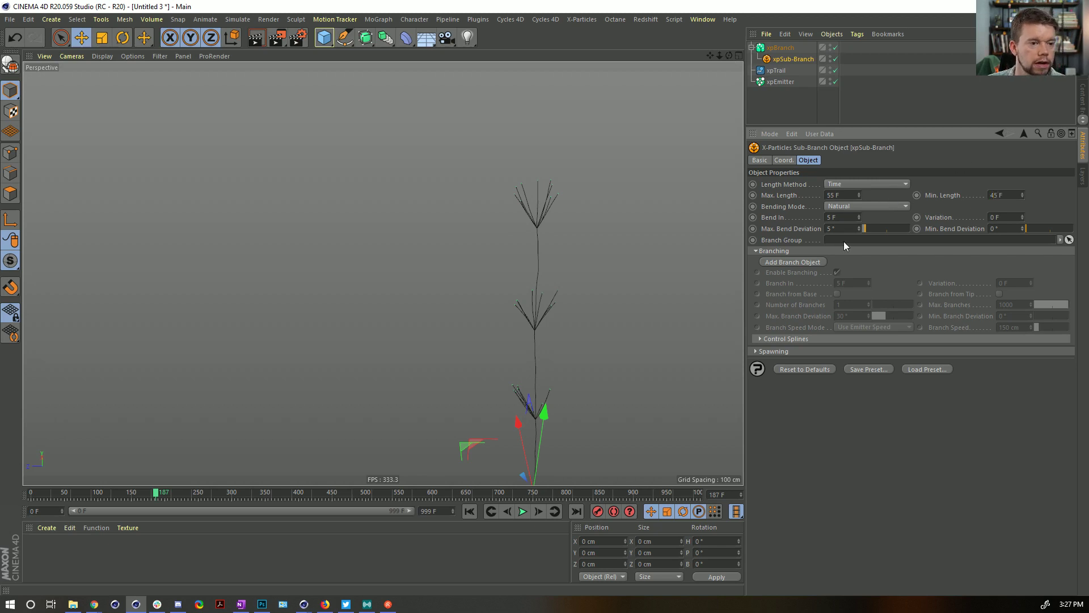
left_click(470, 511)
left_click(523, 511)
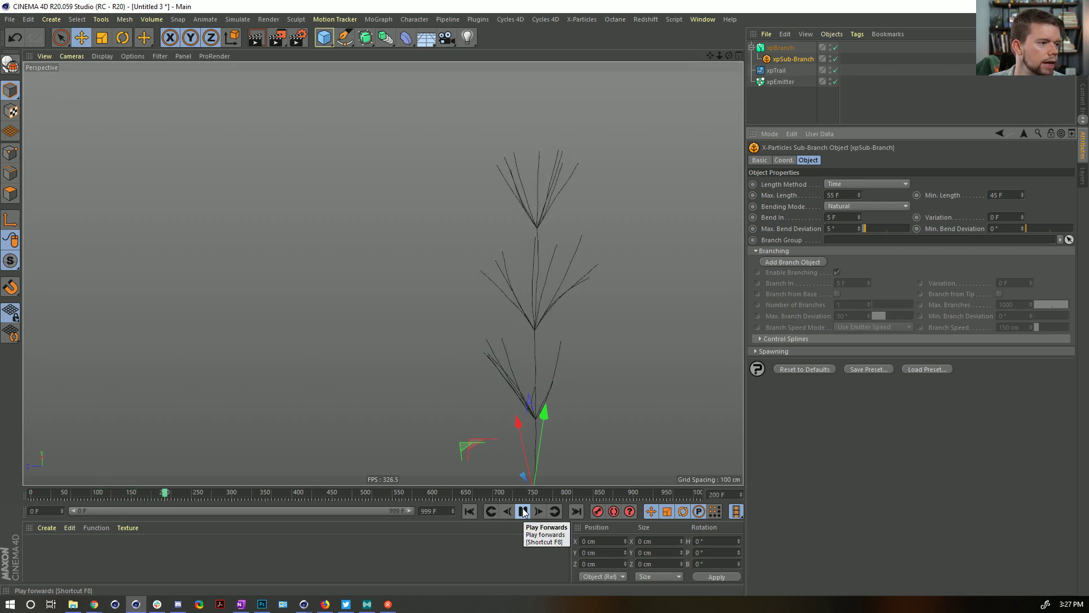
left_click(523, 511)
left_click_drag(619, 223, 552, 239, "alt")
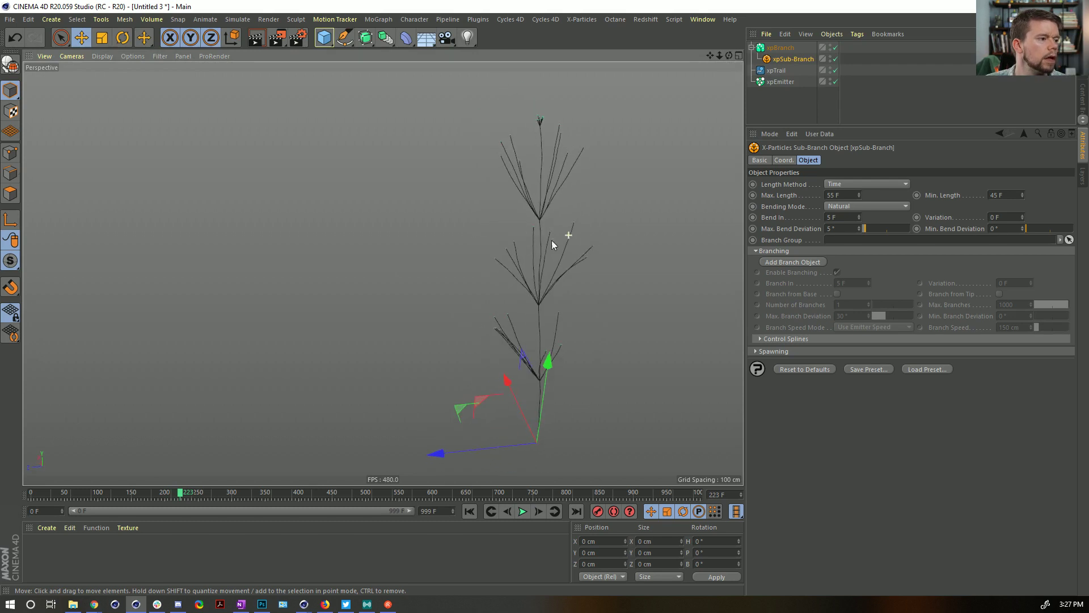
- Rewind the animation and save the scene as [3a]XP_Coral.c4d in the SceneFiles folder
left_click(470, 512)
key("ctrl+shift+s")
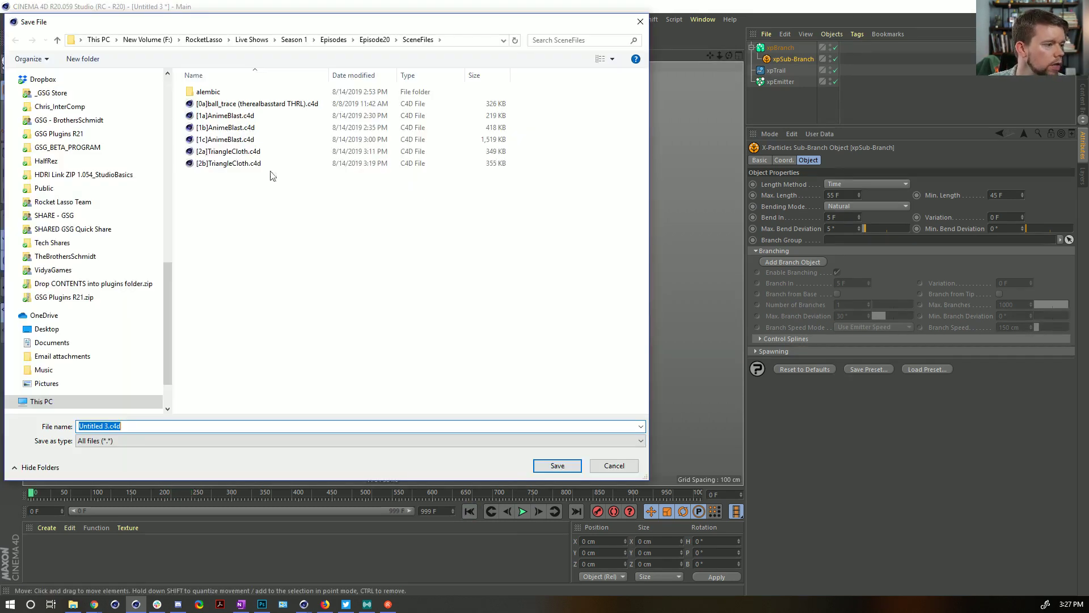
left_click(209, 164)
left_click(88, 427)
left_click(88, 426)
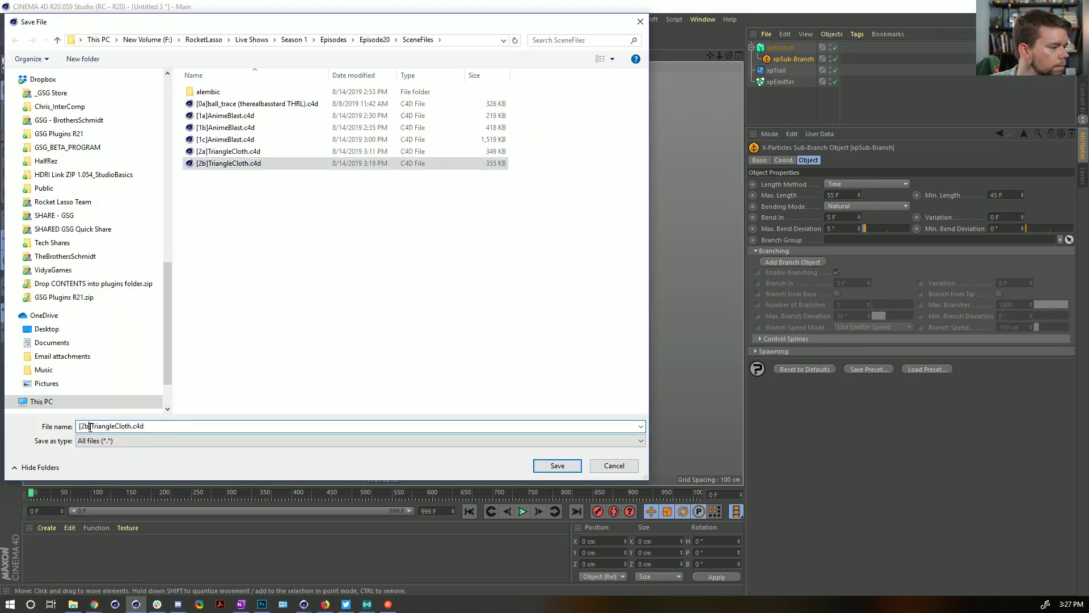
key("BackSpace")
key("BackSpace")
type("3a")
key("Right")
key("shift+Right")
key("shift+Right")
key("shift+Right")
key("shift+Right")
key("shift+Right")
key("shift+Right")
key("shift+Right")
key("shift+Right")
key("shift+Right")
key("shift+Right")
key("shift+Right")
key("shift+Right")
key("shift+Right")
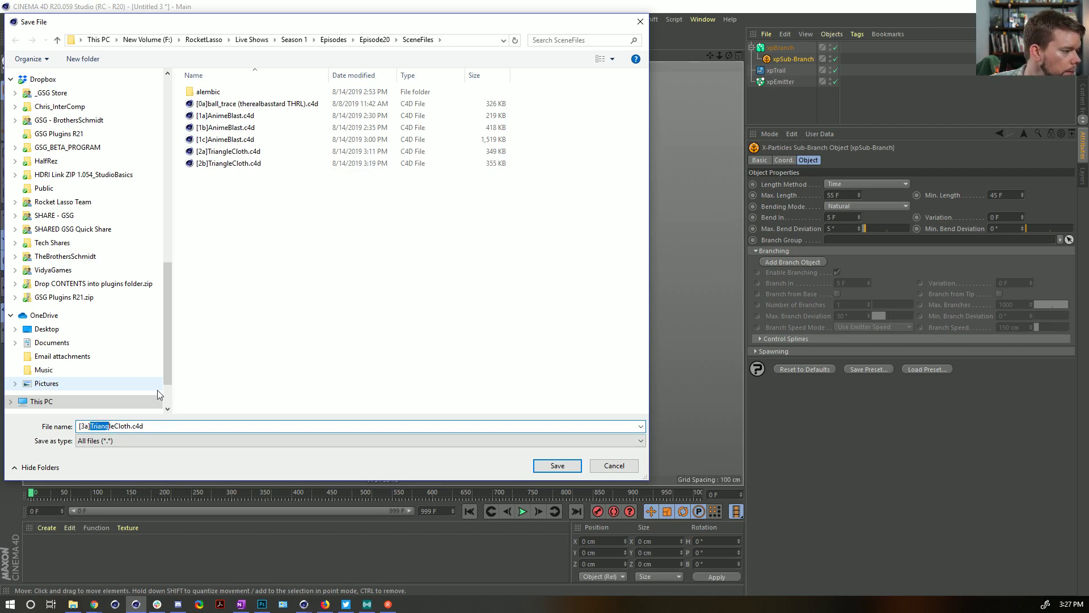
type("XP_Co")
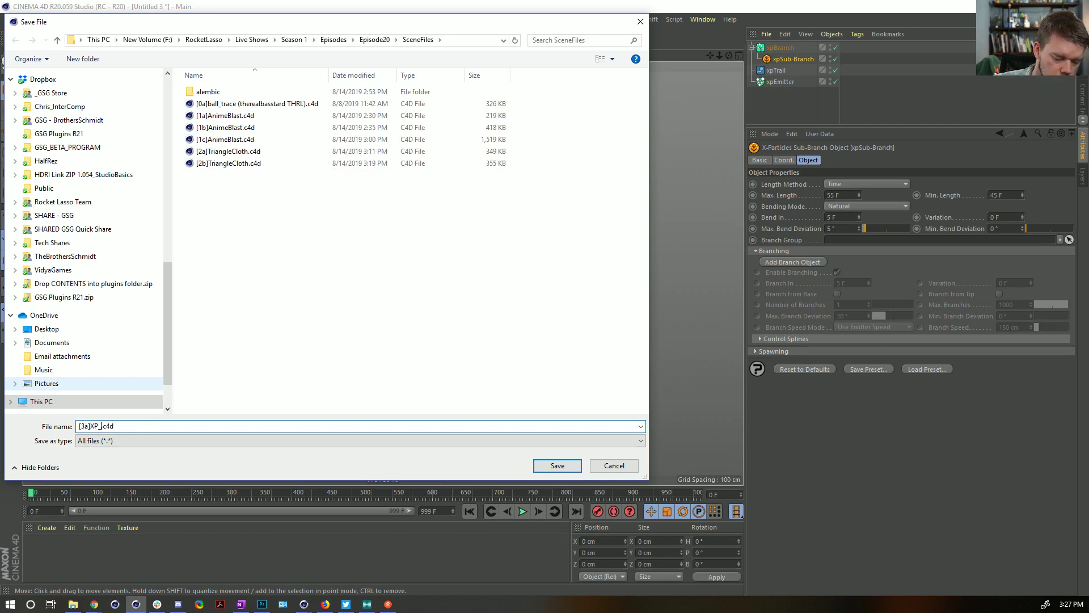
key("Return")
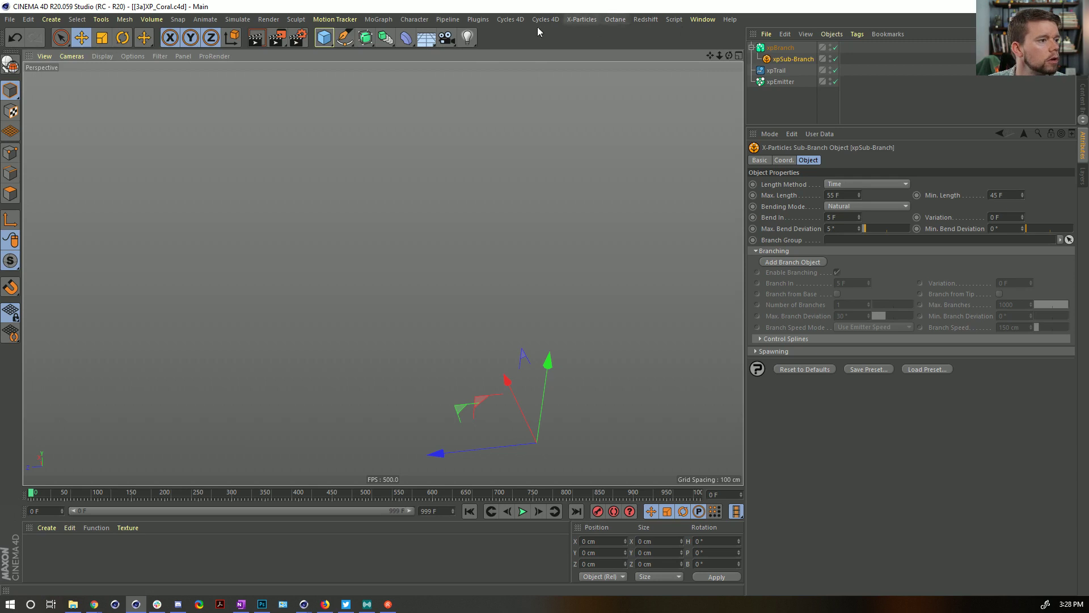
- Add a Volume Builder and make xpTrail its child
left_click(406, 38)
left_click(382, 44)
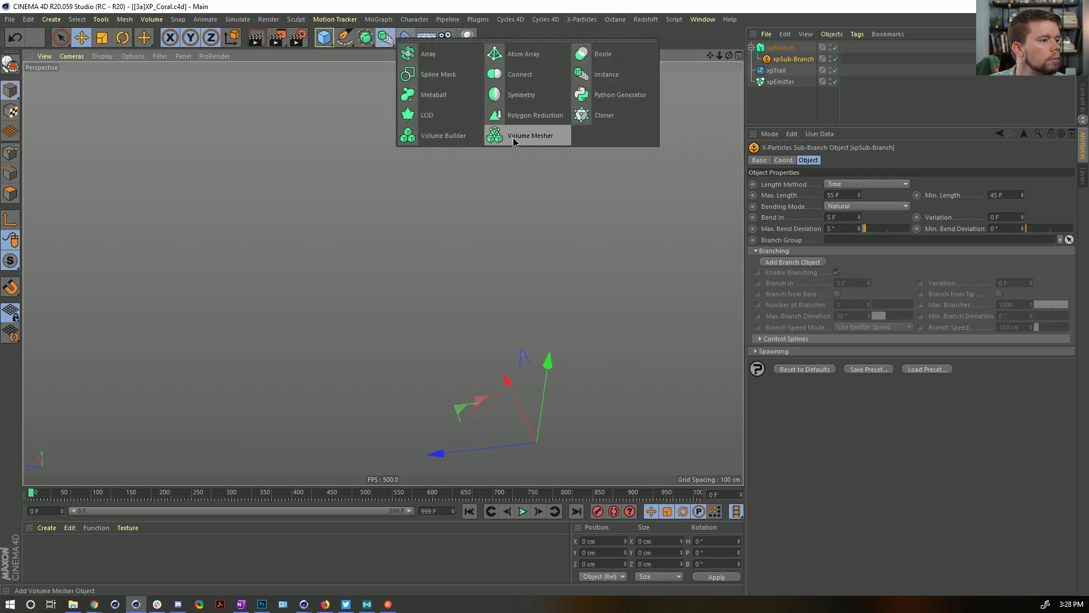
left_click(445, 140)
left_click(366, 38)
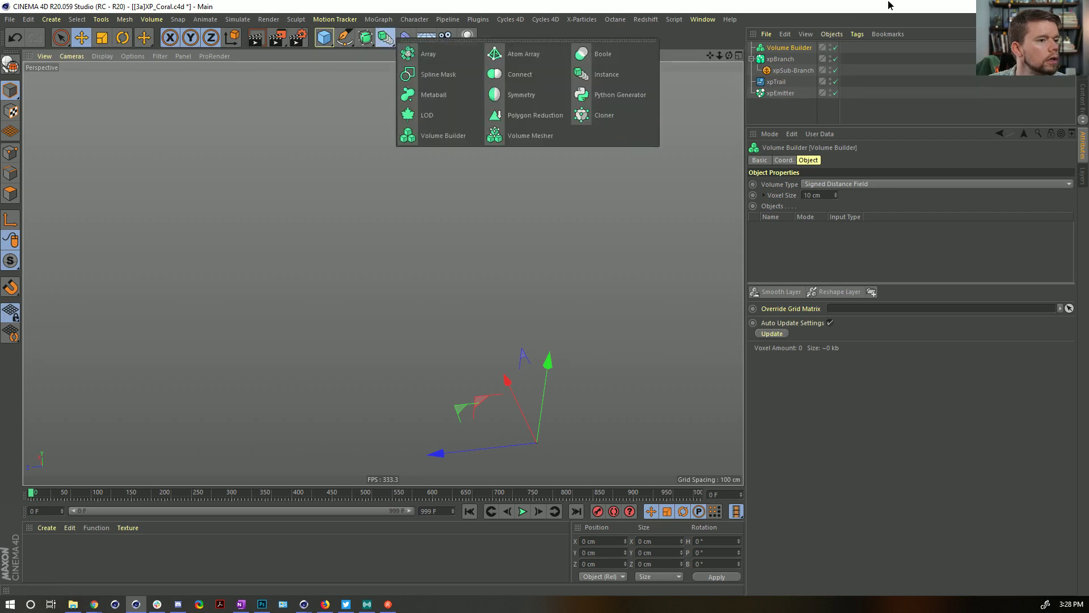
left_click(777, 82)
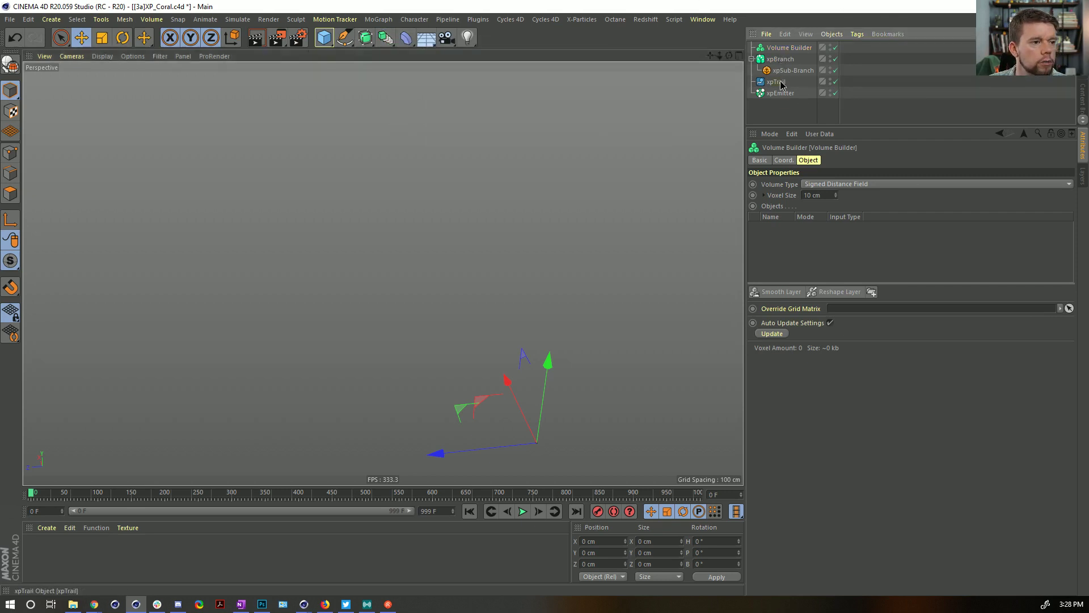
left_click(786, 48)
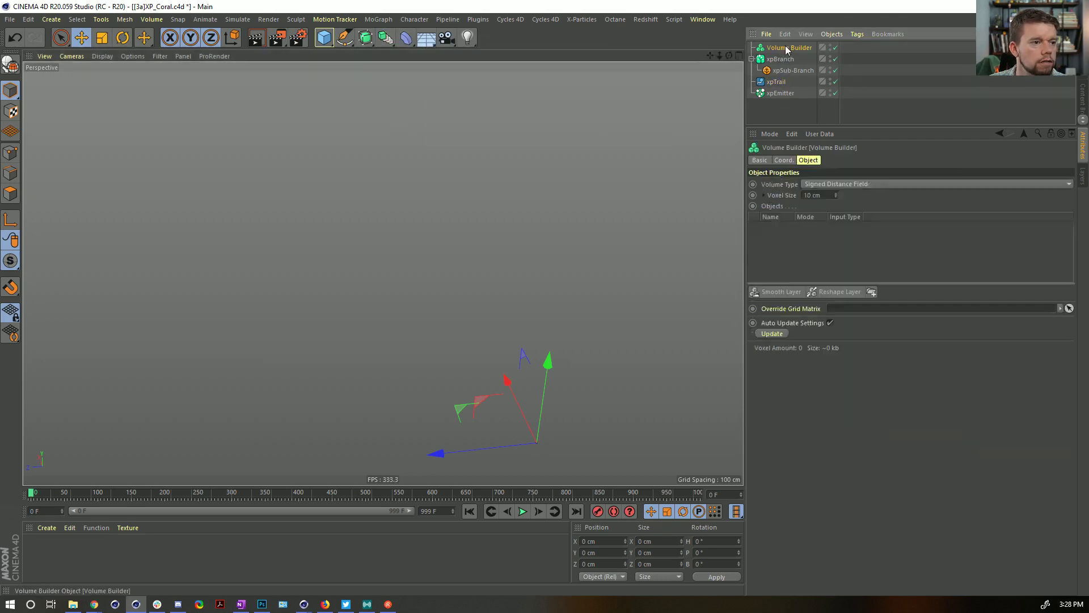
left_click_drag(777, 82, 784, 49)
left_click(789, 47)
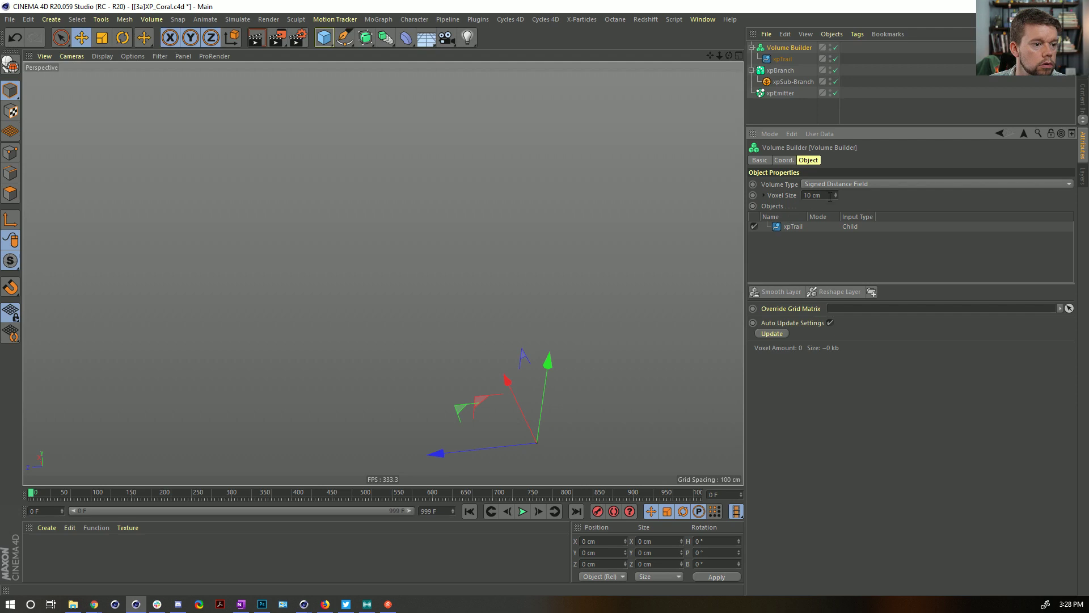
- Play a short stretch of growth, then set xpTrail's volume density to 1 and radius to 5 cm, with a 5 cm voxel size
left_click(523, 512)
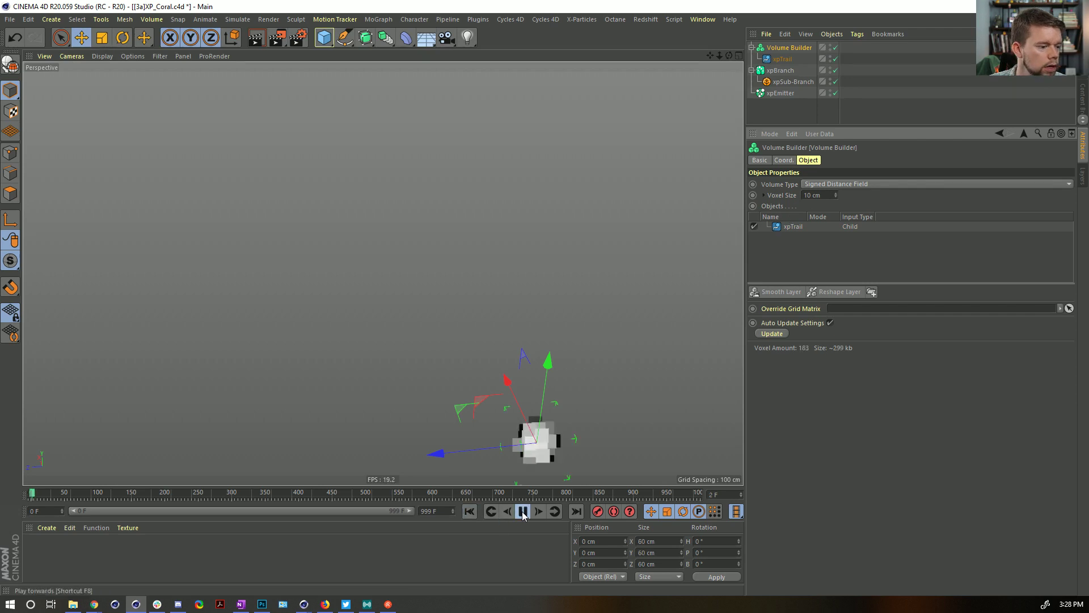
left_click(522, 512)
left_click(793, 226)
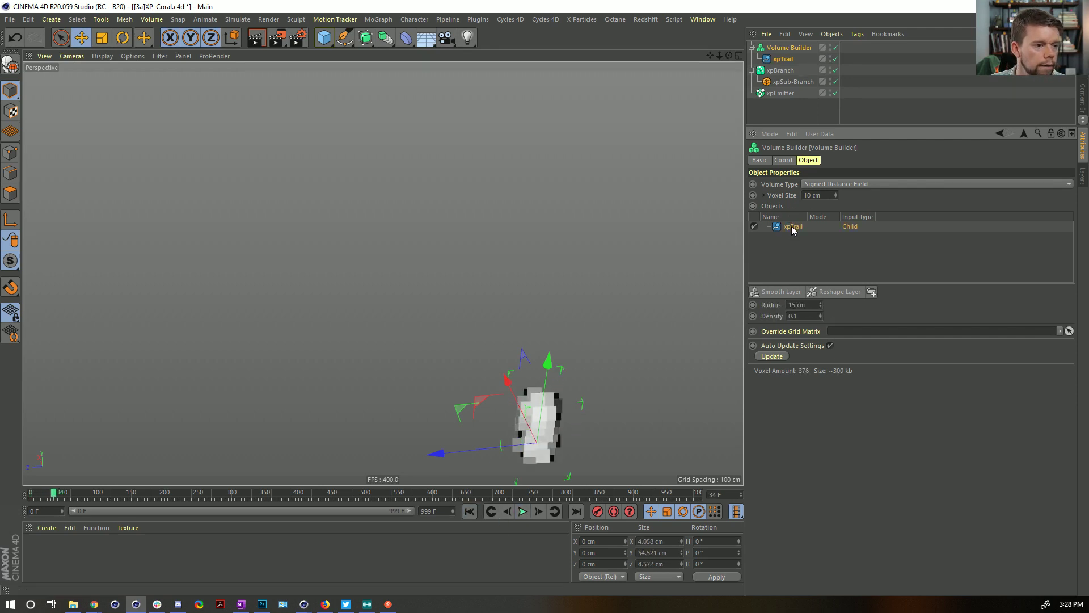
left_click_drag(820, 316, 836, 308)
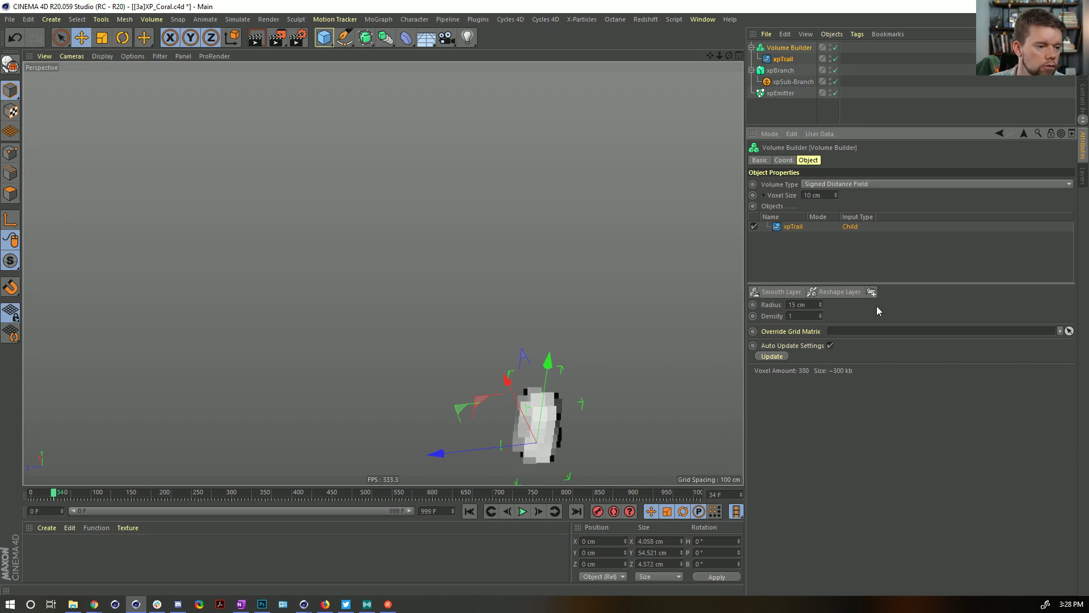
type("5")
key("Return")
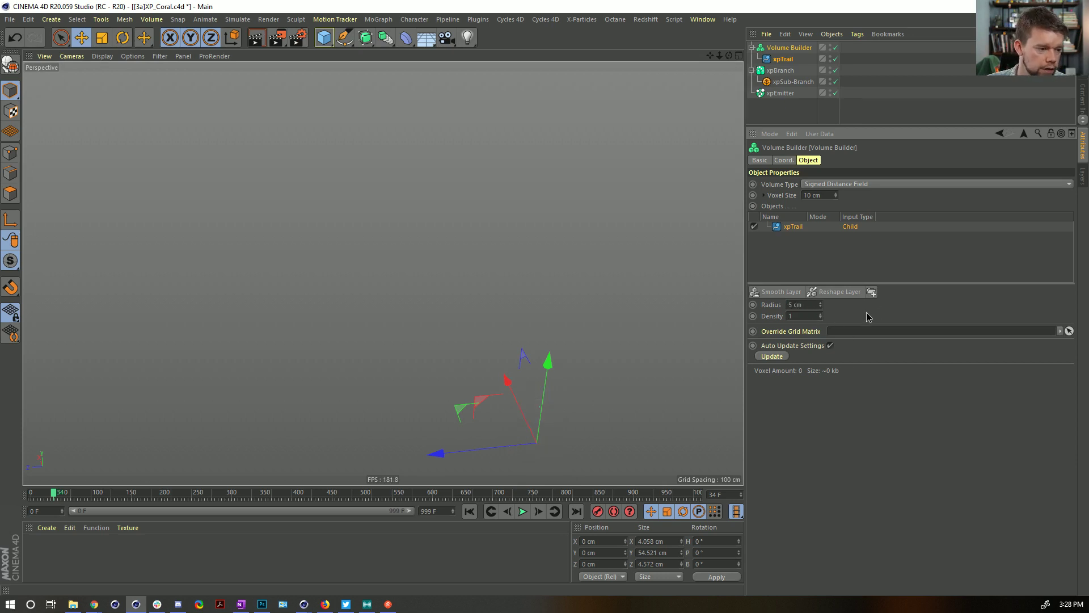
key("Return")
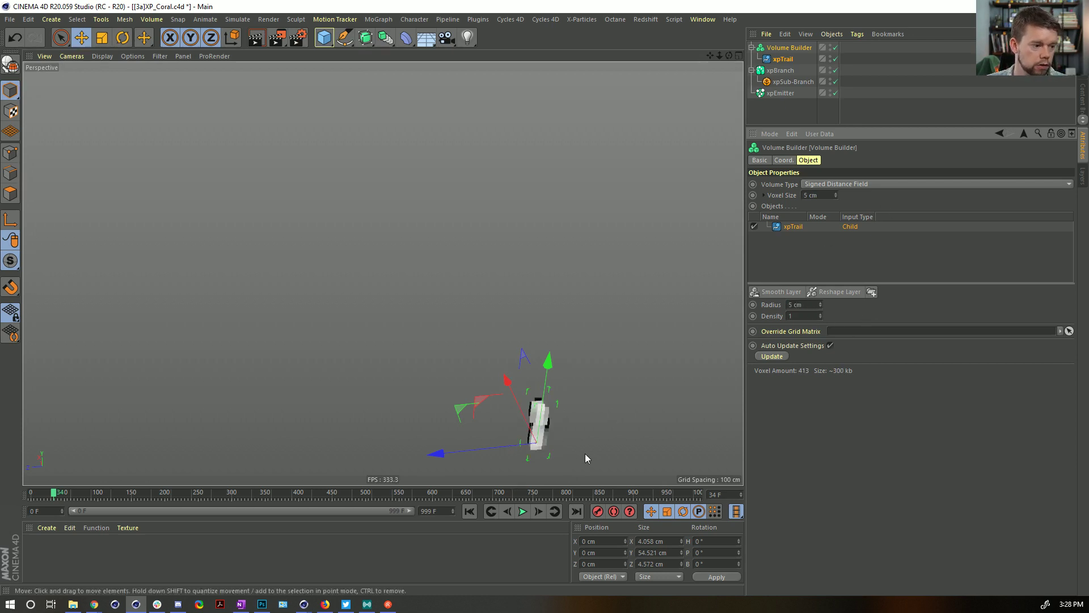
- Play the animation to about frame 195 and inspect the volume-thickened coral growth
left_click(523, 512)
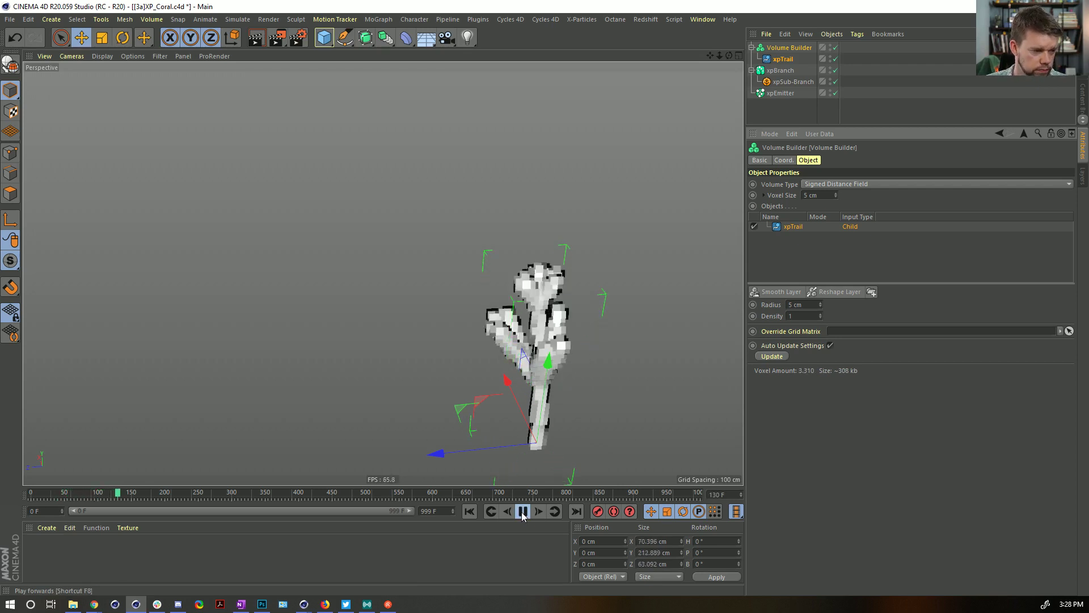
left_click(523, 511)
scroll(637, 286, "up", 2)
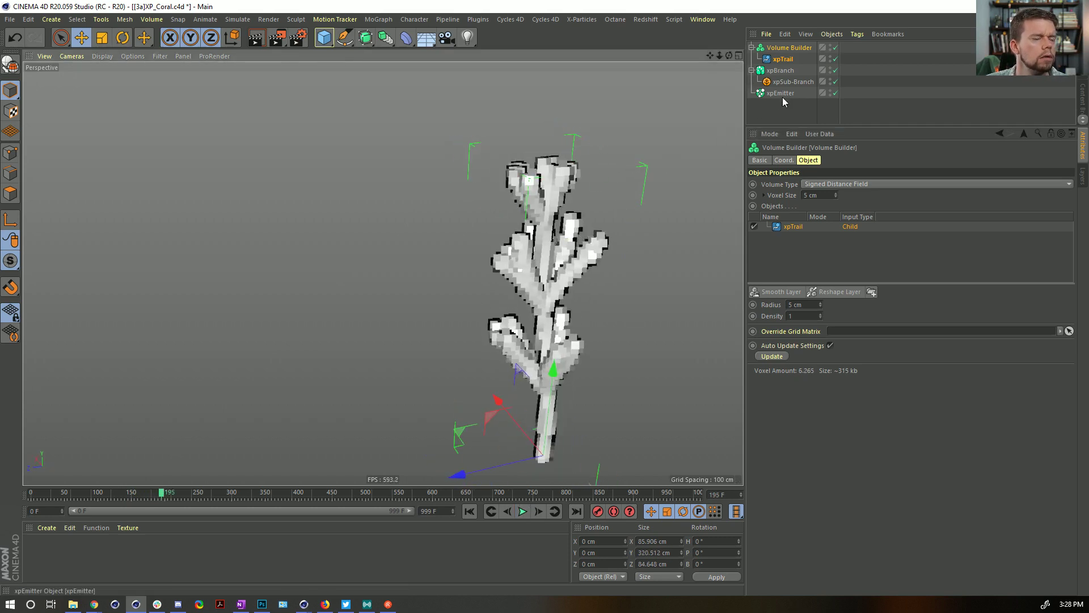
- Duplicate xpEmitter and set the duplicate's particle modifiers mode to Include
left_click_drag(785, 99, 785, 109, "ctrl")
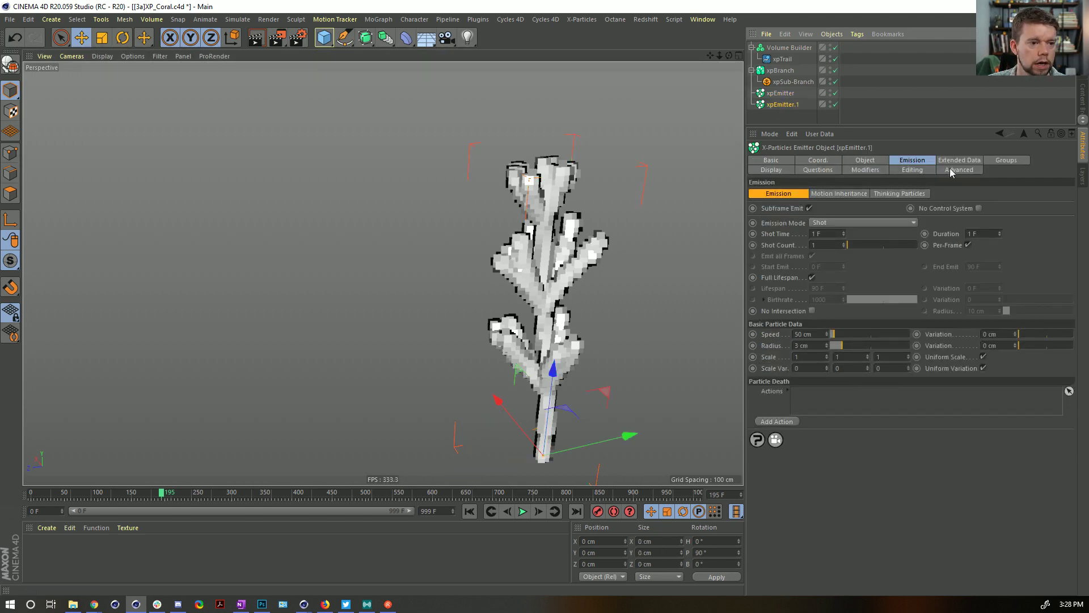
left_click(897, 170)
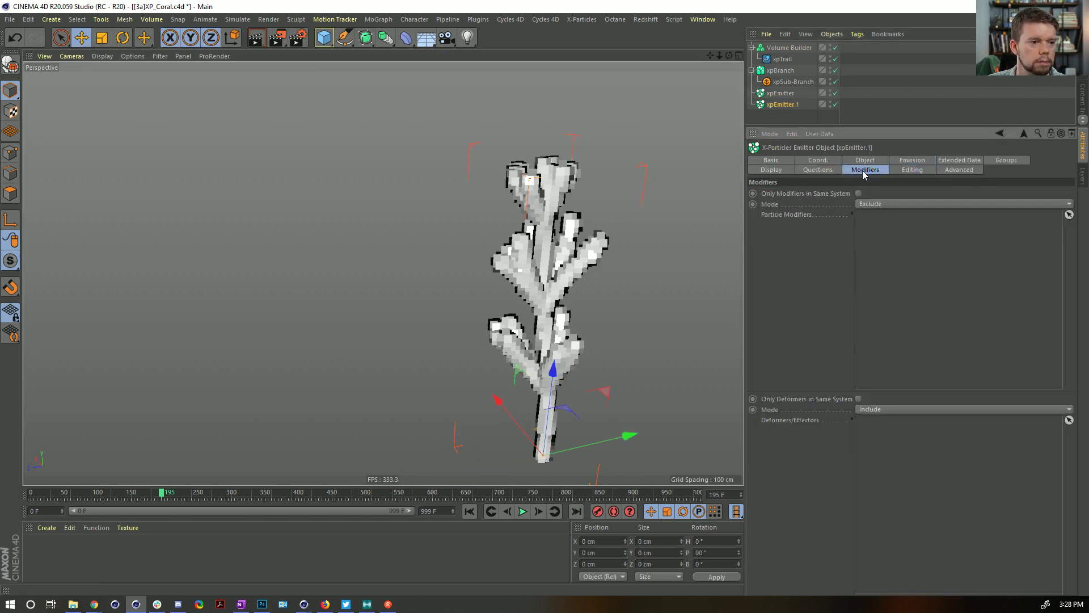
left_click(868, 170)
left_click(892, 204)
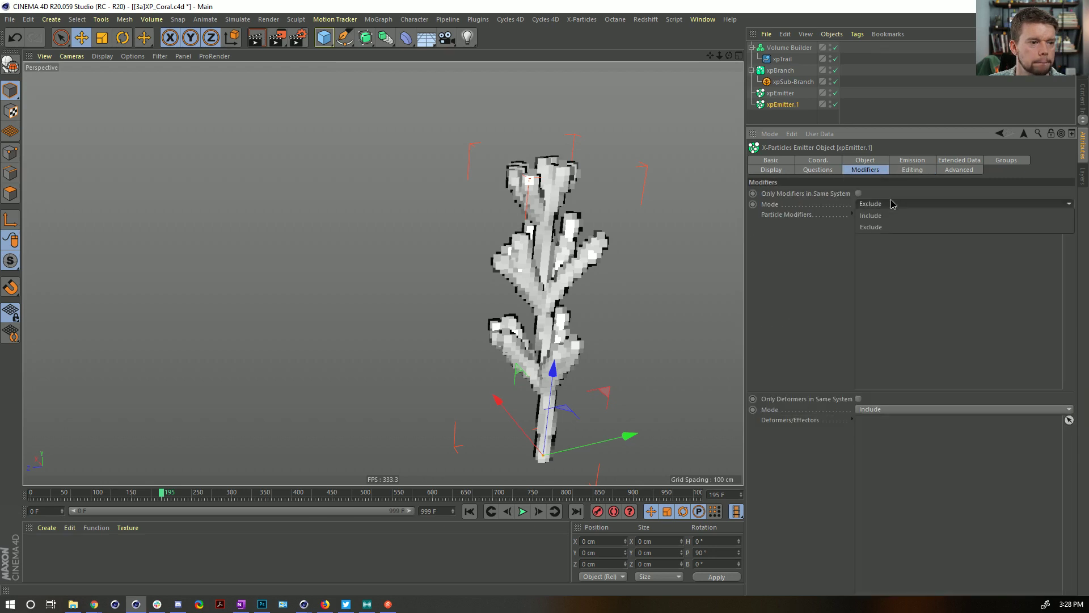
left_click(893, 206)
left_click(884, 205)
left_click(886, 216)
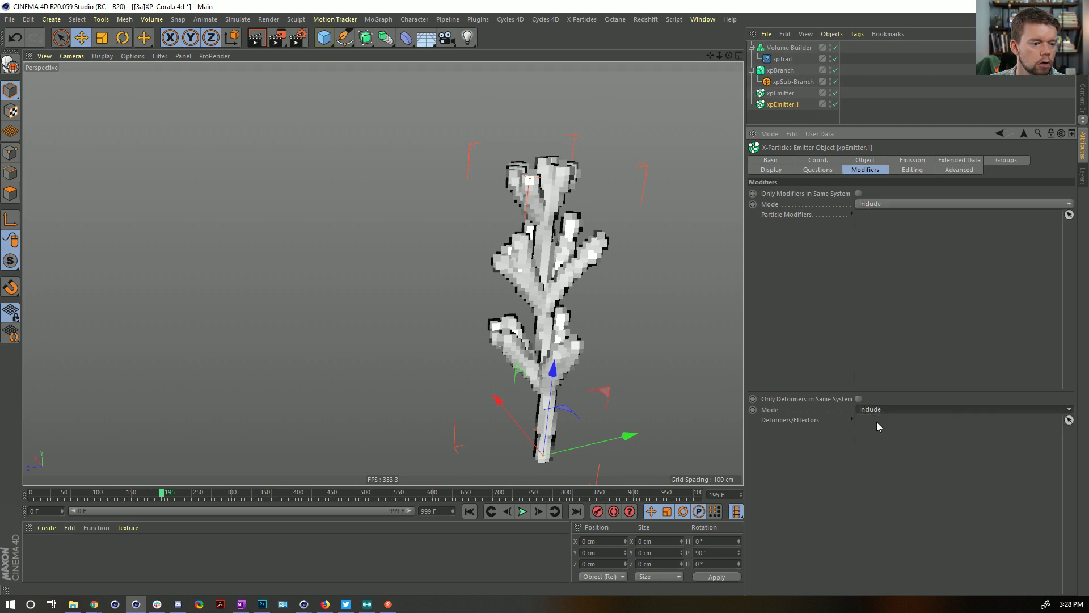
- Disable the original xpEmitter and replay the animation from the start to check the duplicate emitter alone
left_click(469, 511)
left_click(523, 511)
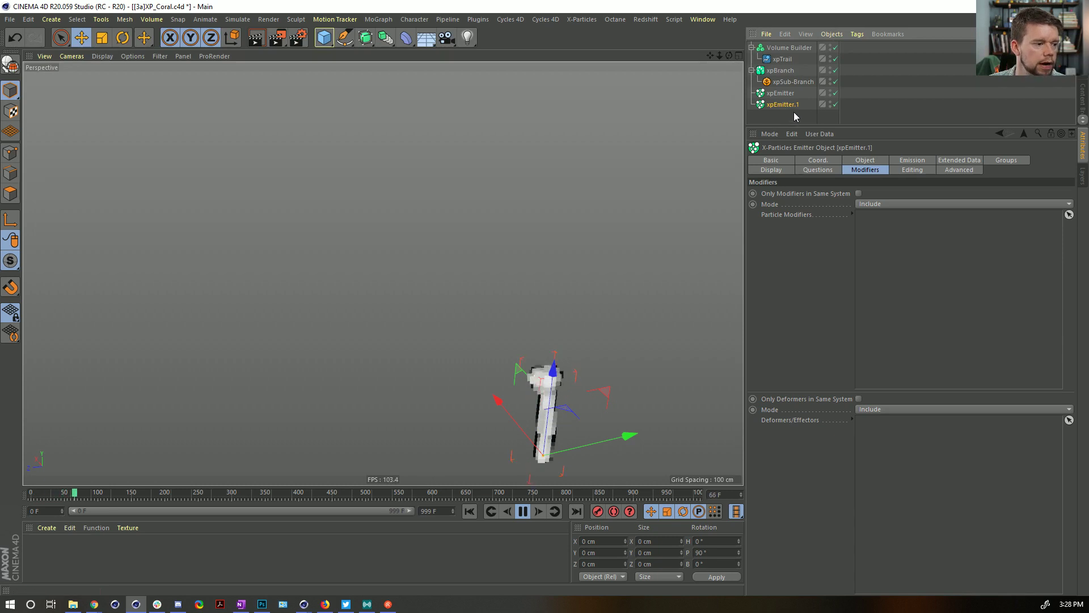
left_click(835, 92)
left_click(469, 511)
left_click(523, 511)
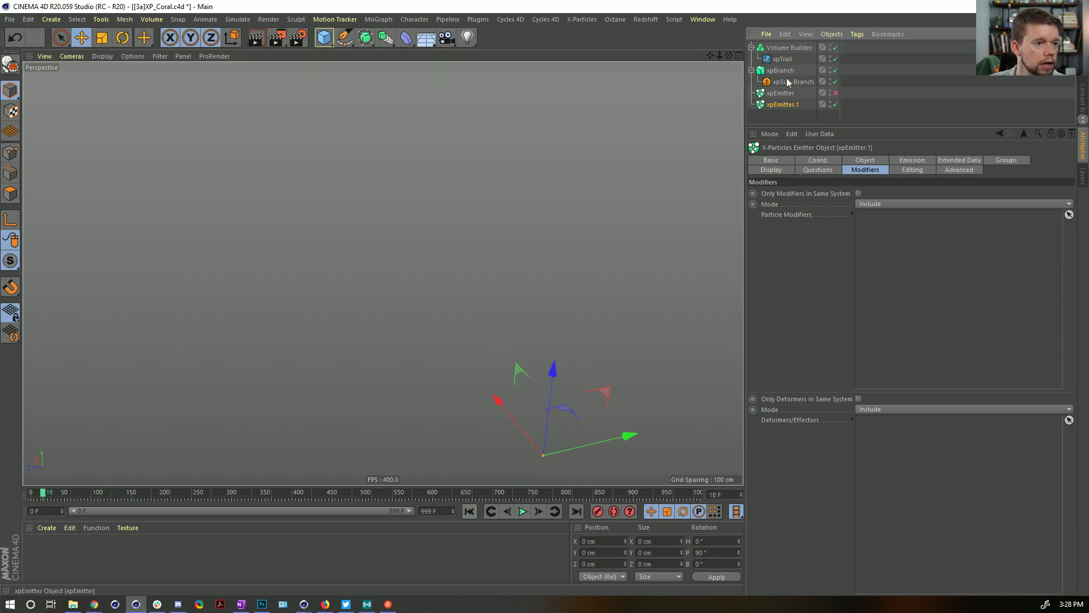
- Try including xpTrail in xpEmitter.1's particle modifiers, replay from the start, and remove it from the list
left_click_drag(939, 289, 939, 289)
left_click(470, 512)
left_click(523, 512)
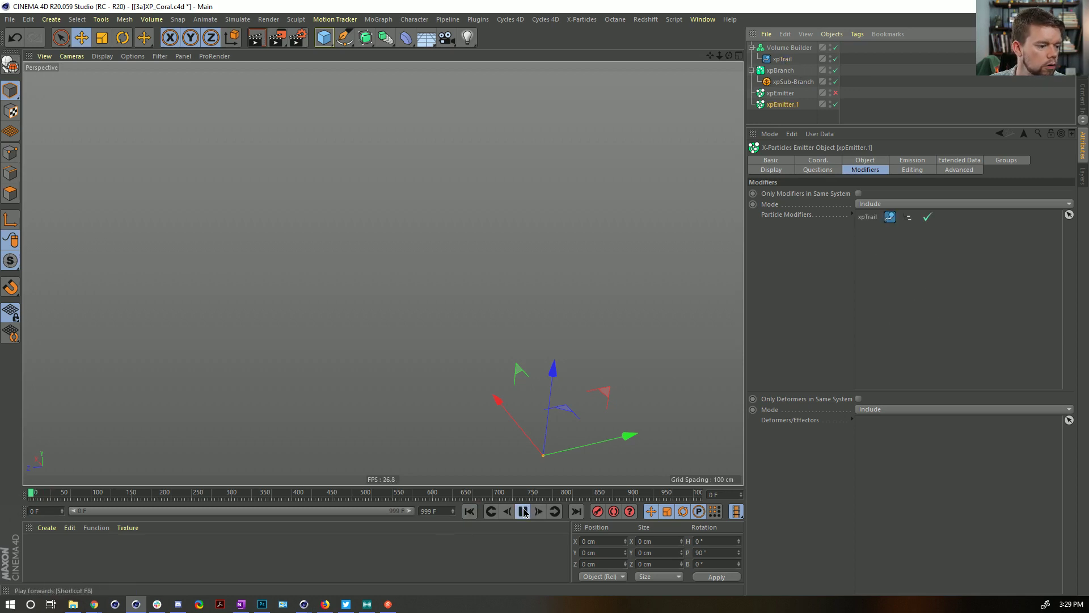
left_click(523, 511)
left_click(470, 511)
left_click(876, 219)
key("Delete")
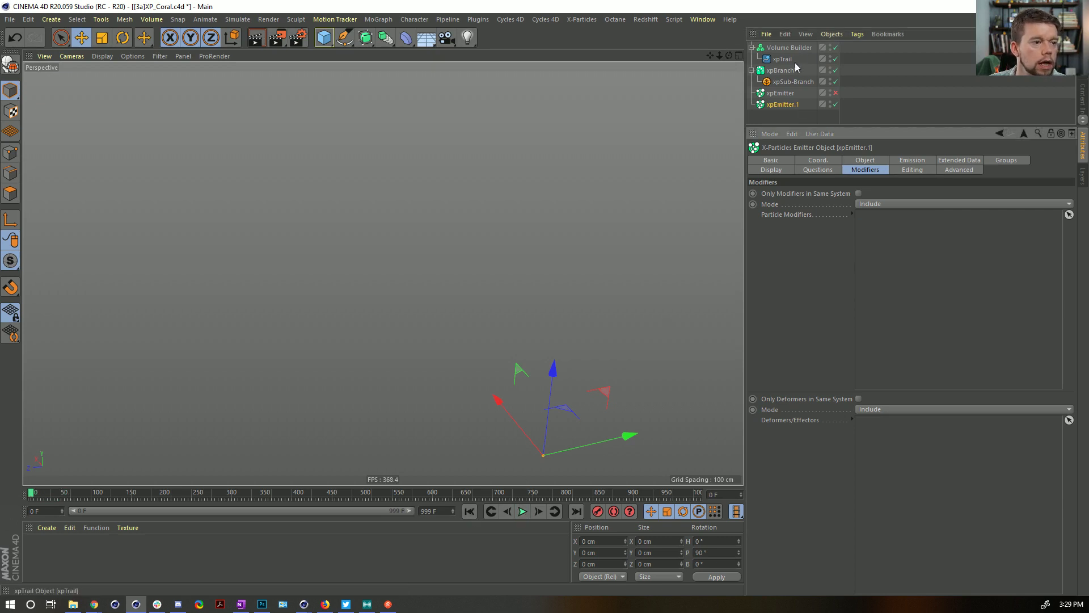
- Duplicate xpTrail inside the Volume Builder and include xpTrail.1 in xpEmitter.1's particle modifiers
left_click_drag(779, 65, 781, 67, "ctrl")
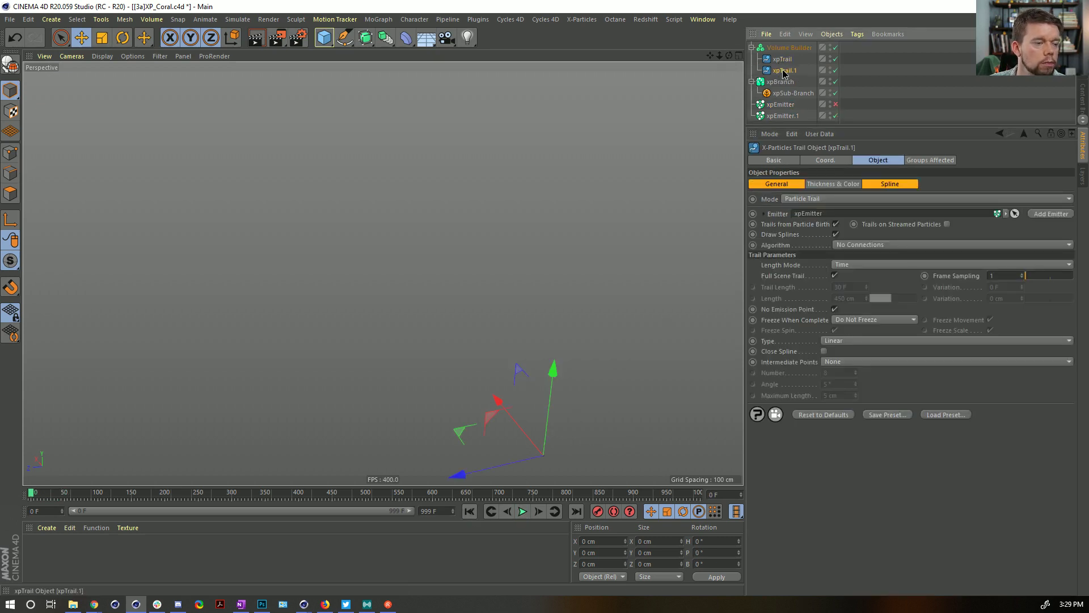
left_click(789, 105)
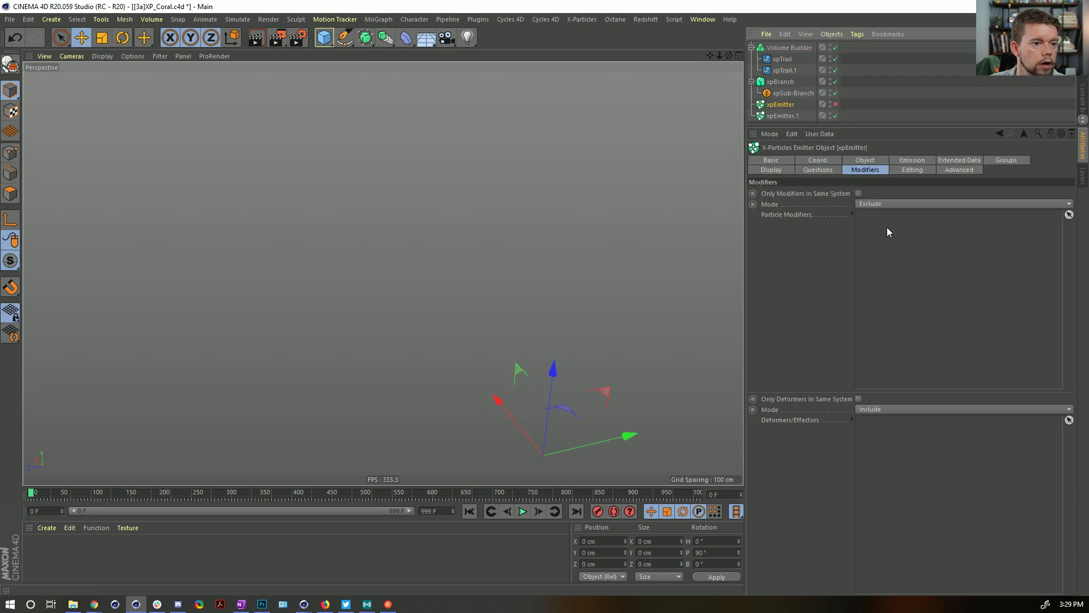
left_click_drag(891, 259, 892, 261)
left_click(785, 116)
left_click_drag(785, 71, 919, 284)
- Play the animation, add xpTrail.1 to xpEmitter.1's included deformers/effectors, and restart playback
left_click(784, 71)
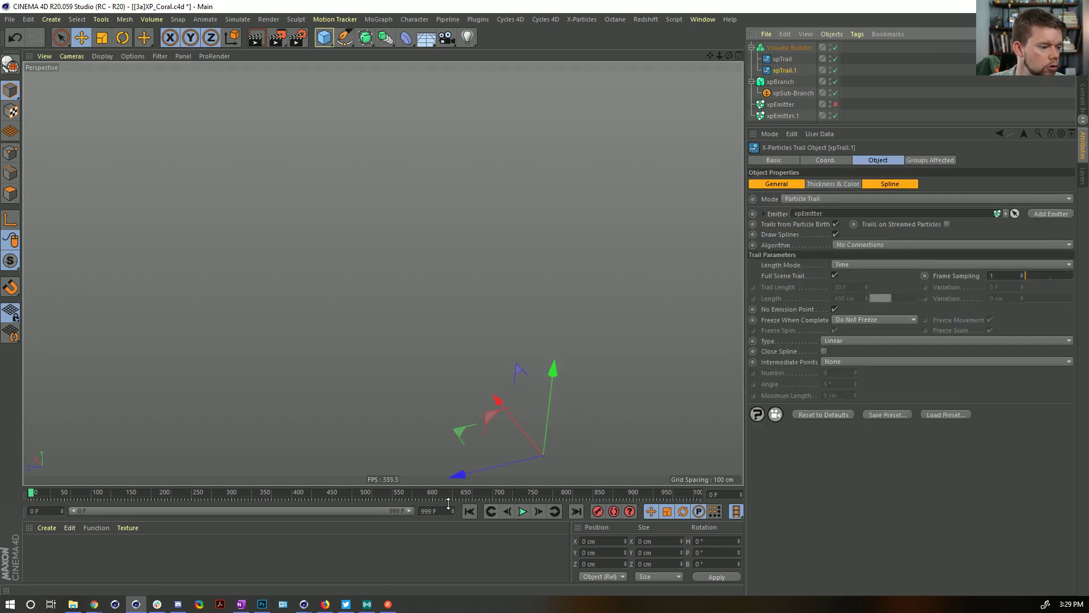
left_click(523, 512)
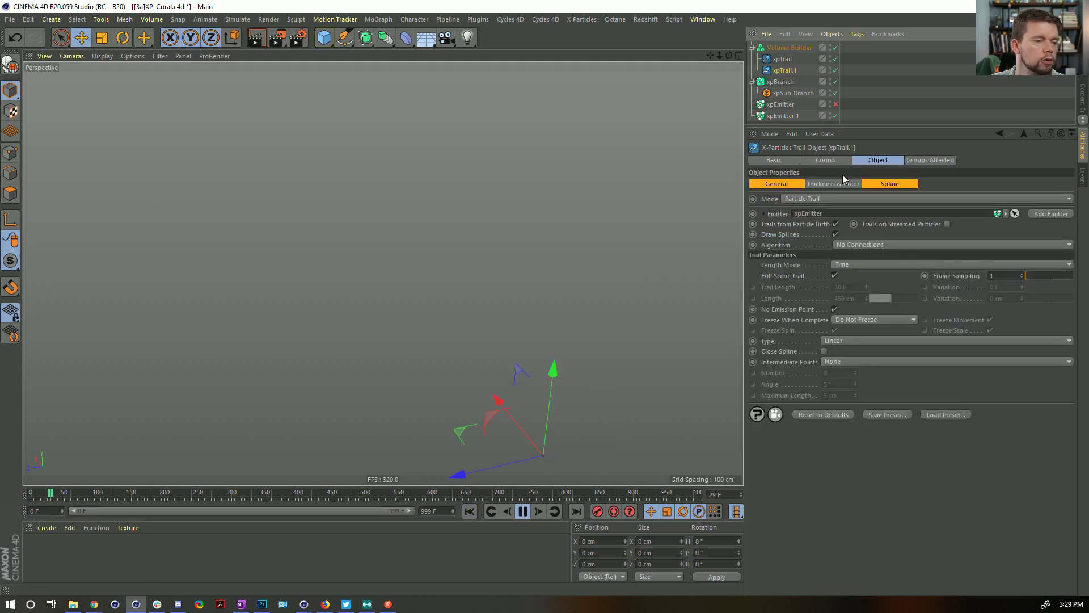
left_click(883, 108)
left_click(788, 115)
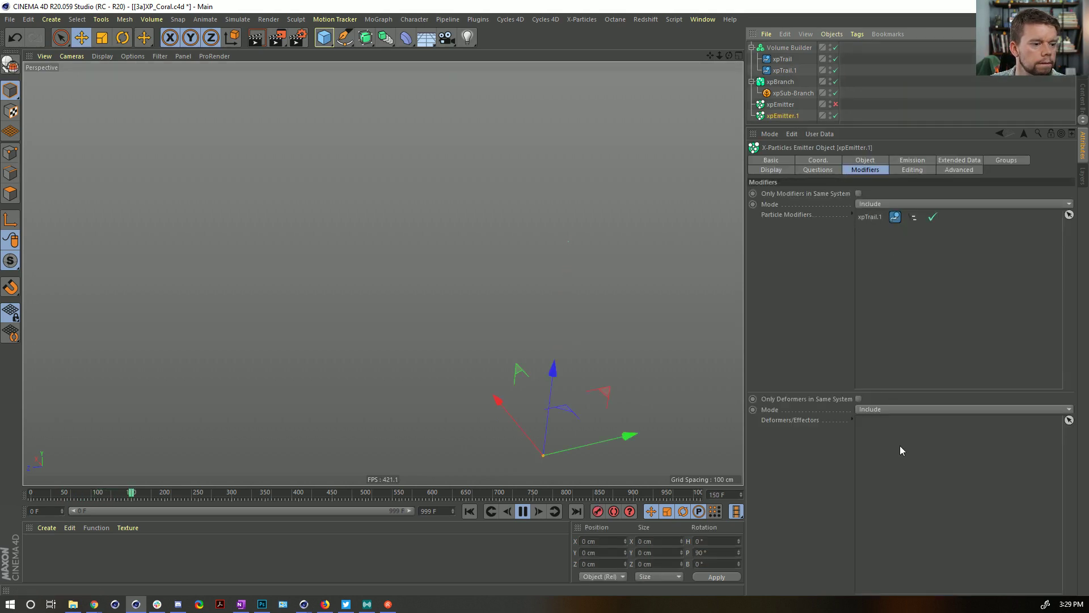
left_click_drag(787, 71, 893, 476)
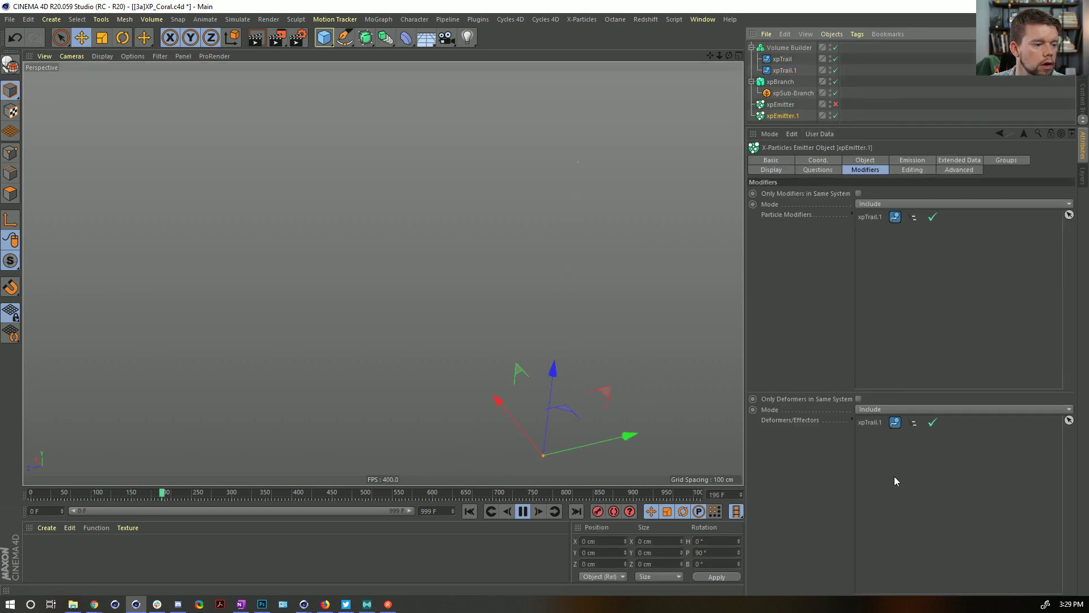
left_click(469, 511)
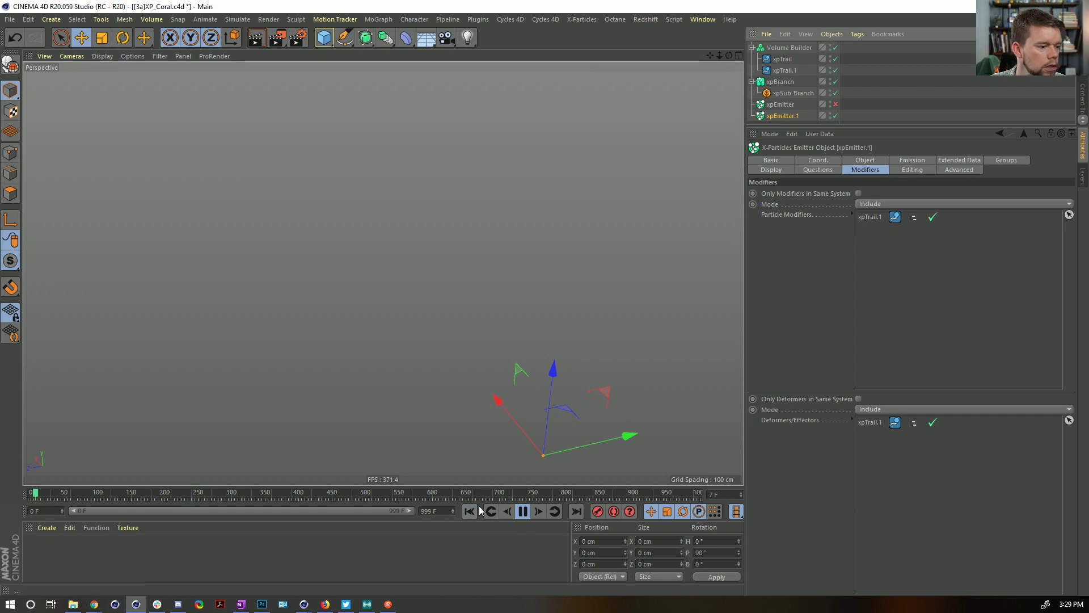
left_click(876, 101)
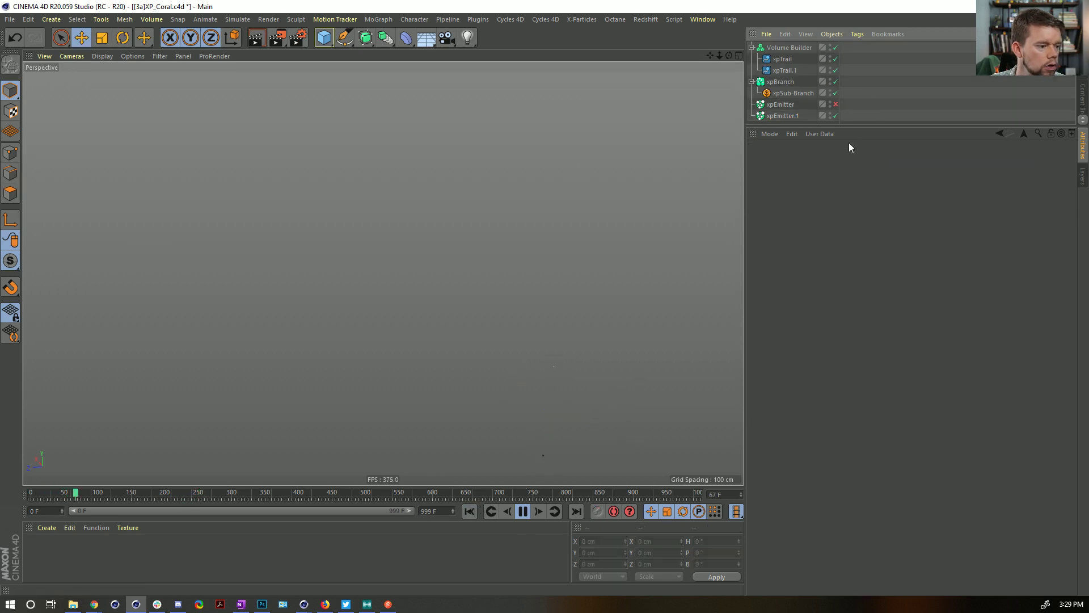
- Disable the Volume Builder and xpTrail, check xpEmitter.1's modifier lists, and rewind the animation
left_click(785, 69)
left_click(836, 47)
left_click(836, 58)
left_click(786, 116)
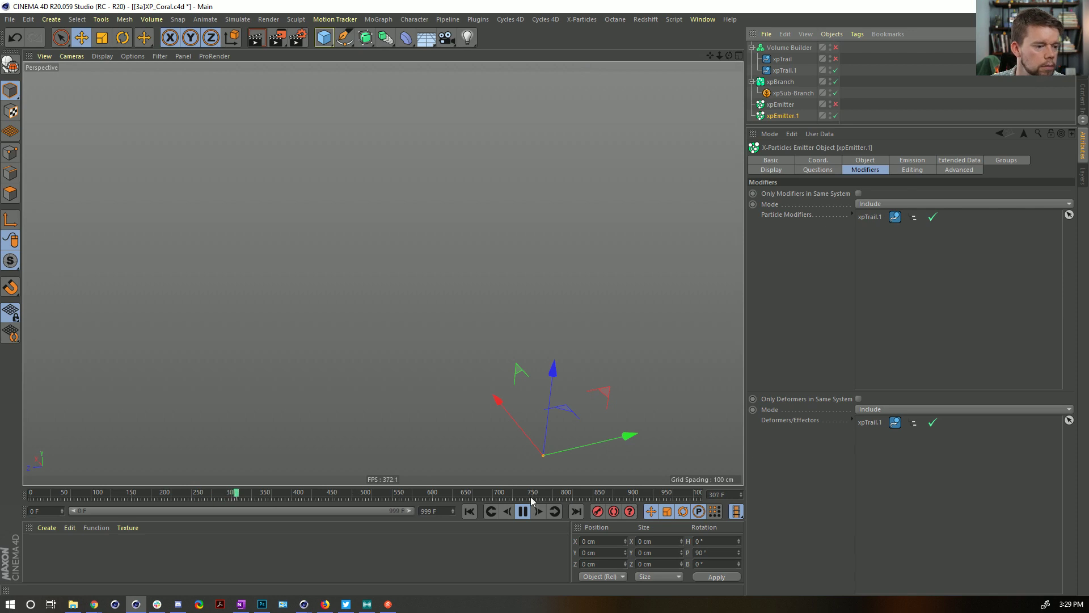
left_click(522, 511)
left_click(469, 511)
- Set xpTrail.1's emitter to xpEmitter.1, re-enable xpEmitter, and replay the animation
left_click(785, 71)
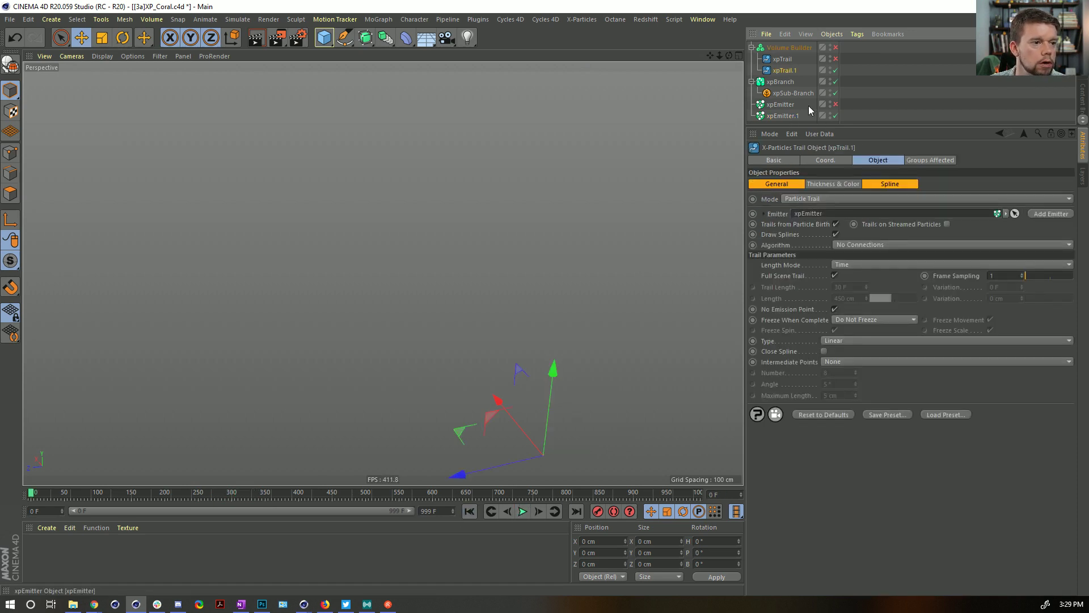
left_click_drag(789, 116, 837, 220)
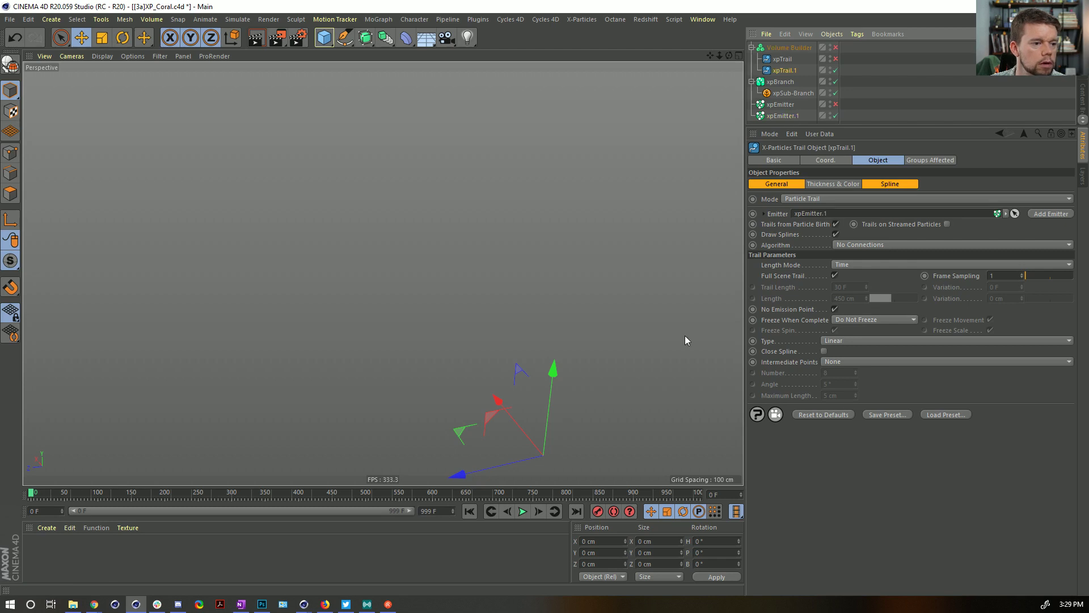
left_click(522, 512)
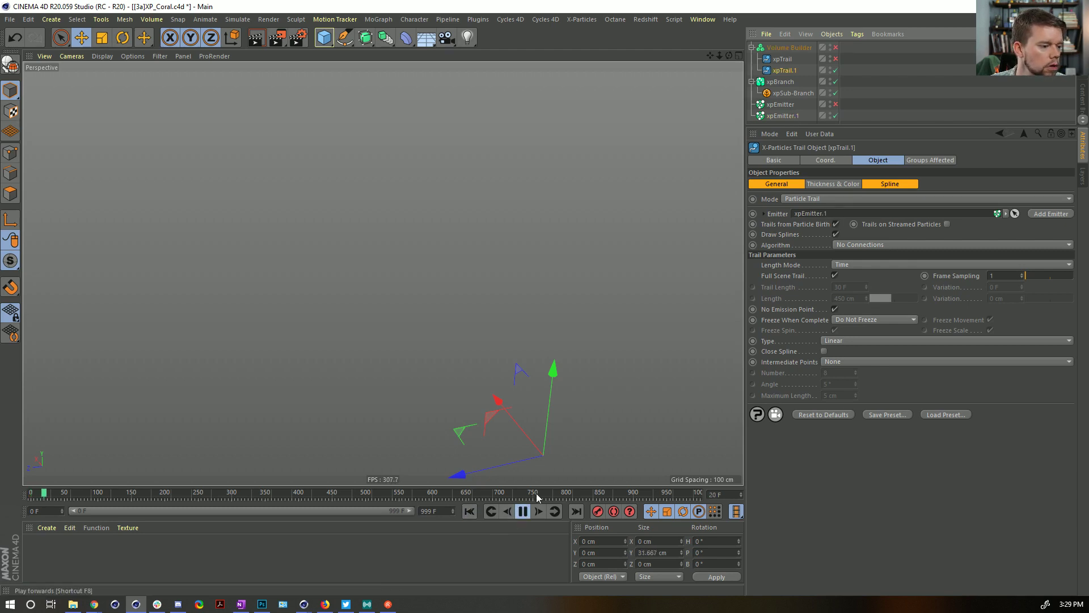
left_click(886, 97)
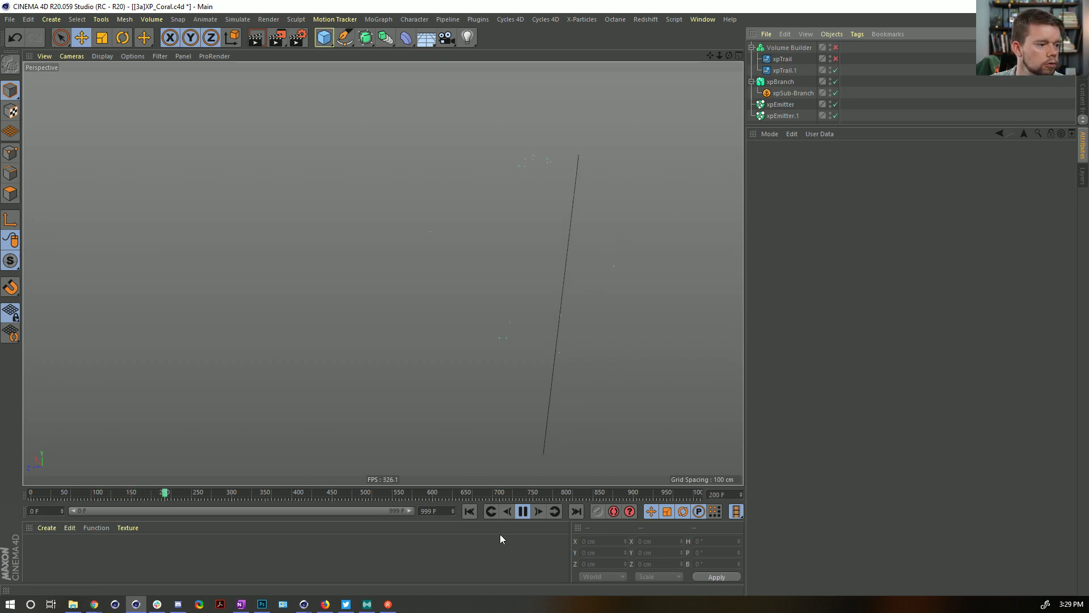
left_click(468, 510)
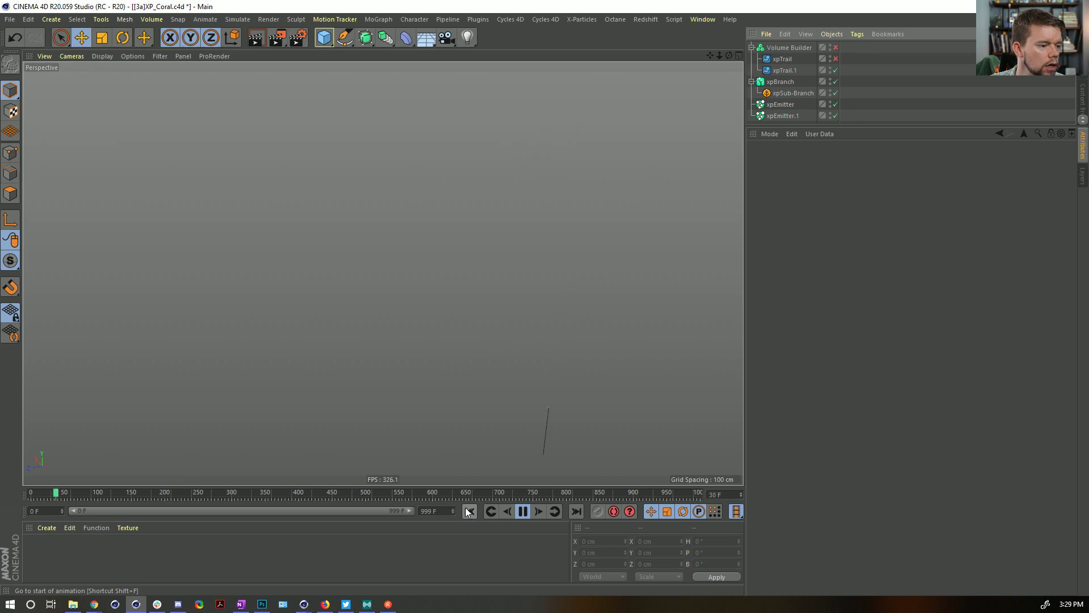
- Re-enable xpTrail and replay both trails together from the start, stopping at frame 240
left_click(835, 59)
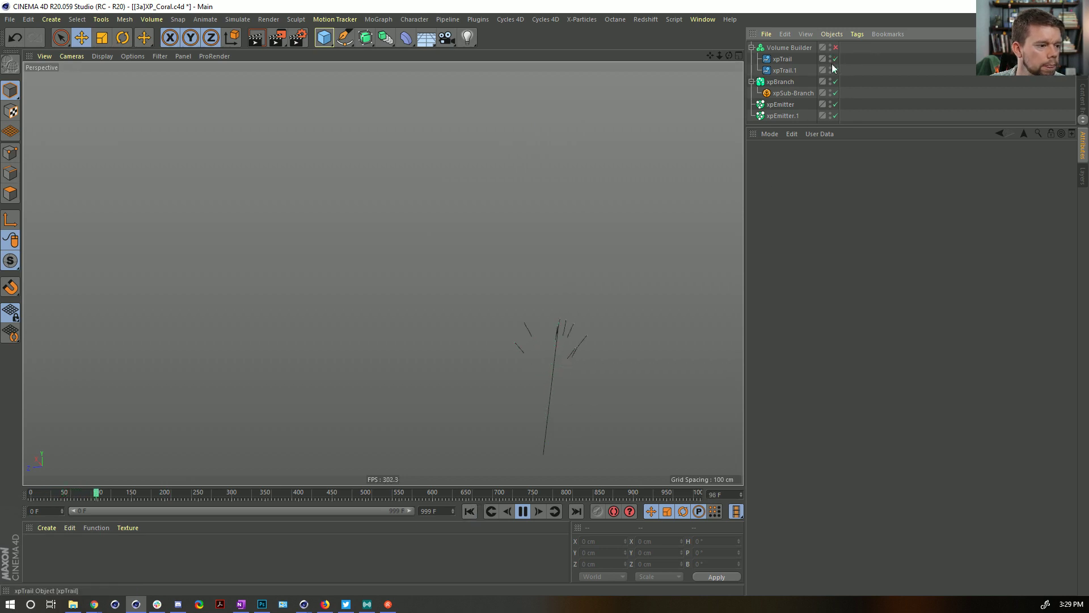
left_click(470, 512)
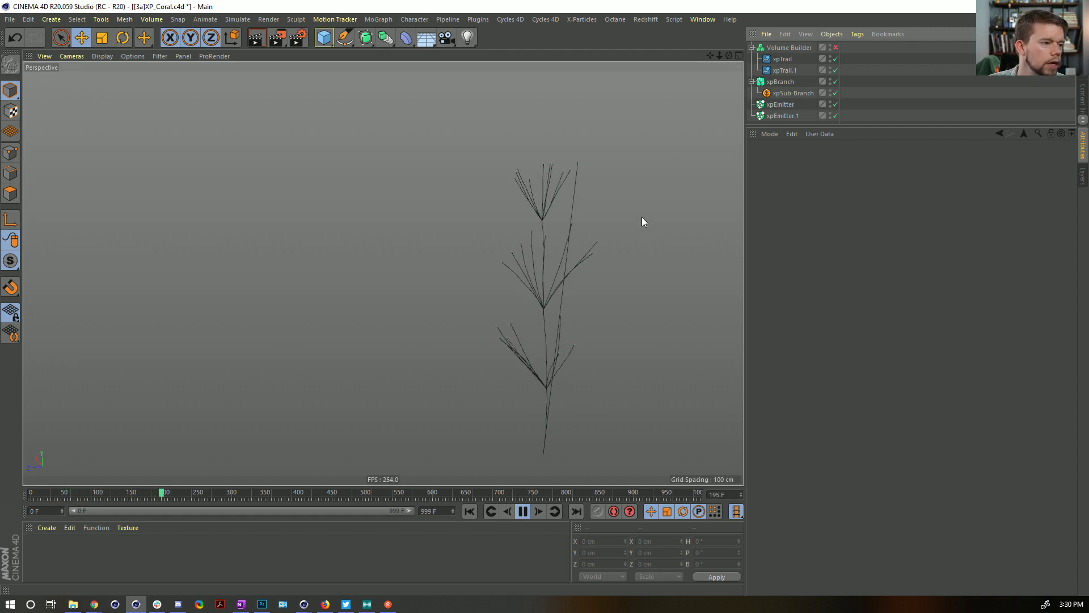
left_click(522, 511)
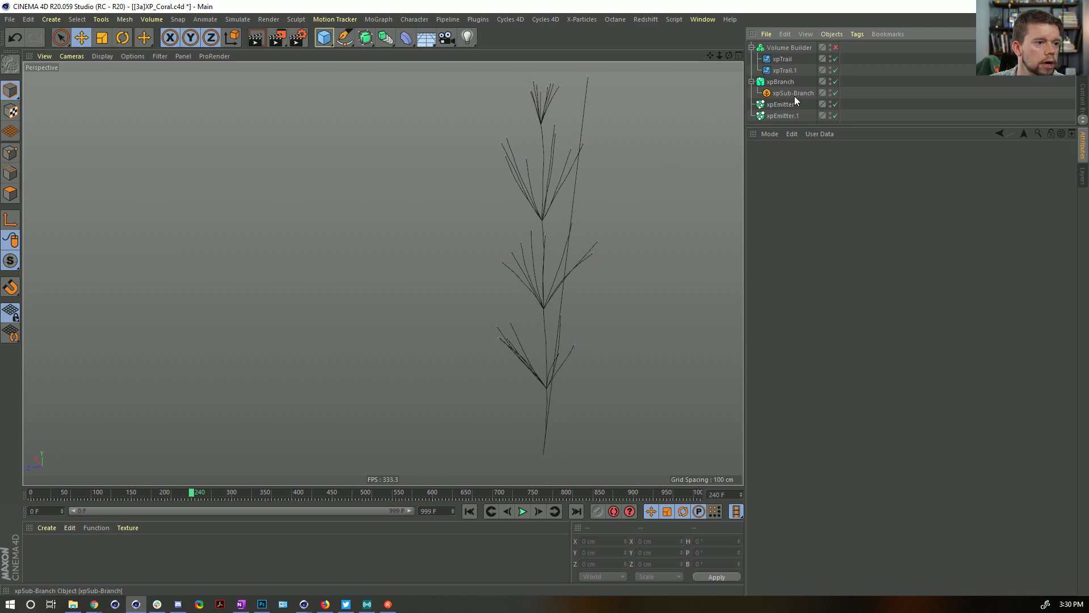
- Duplicate xpBranch, replace xpTrail.1 with xpBranch.1 in xpEmitter.1's included particle modifiers, and replay from the start
left_click(794, 113)
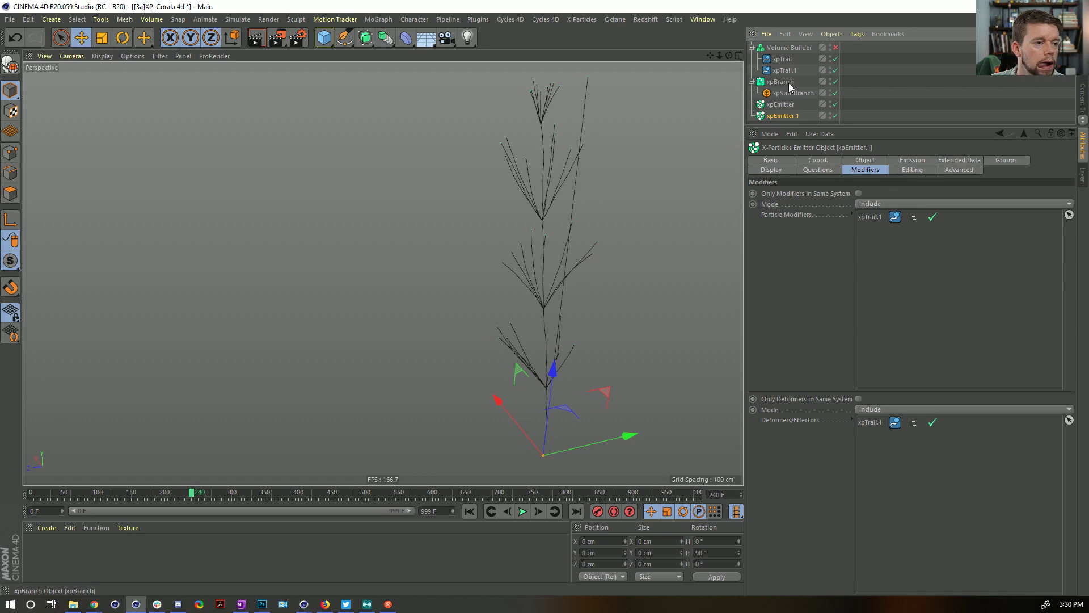
left_click_drag(782, 84, 786, 116, "ctrl")
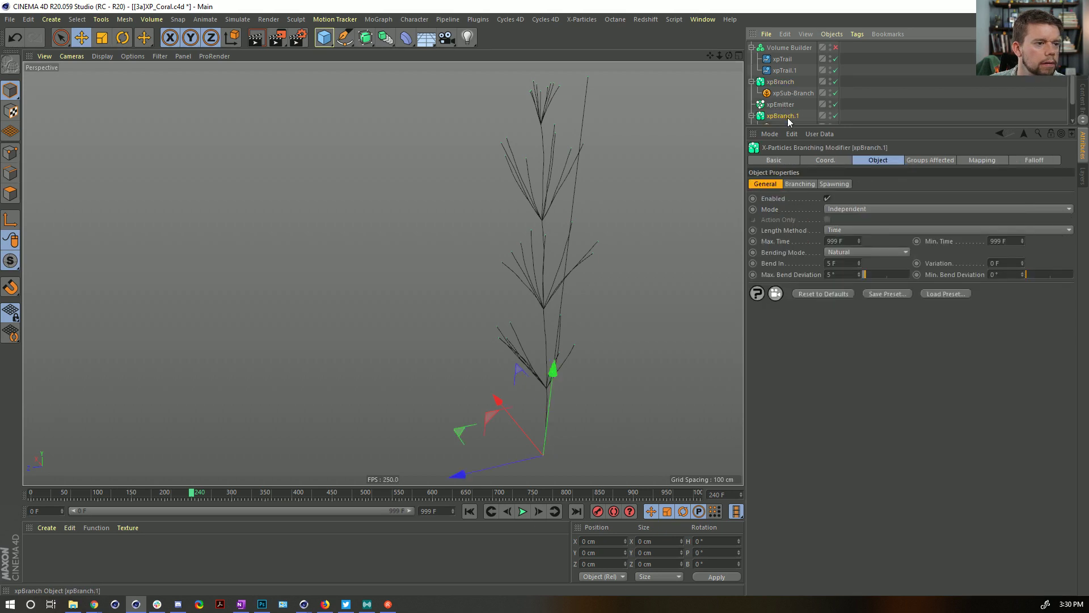
scroll(798, 115, "down", 2)
left_click(785, 108)
key("Delete")
left_click(786, 119)
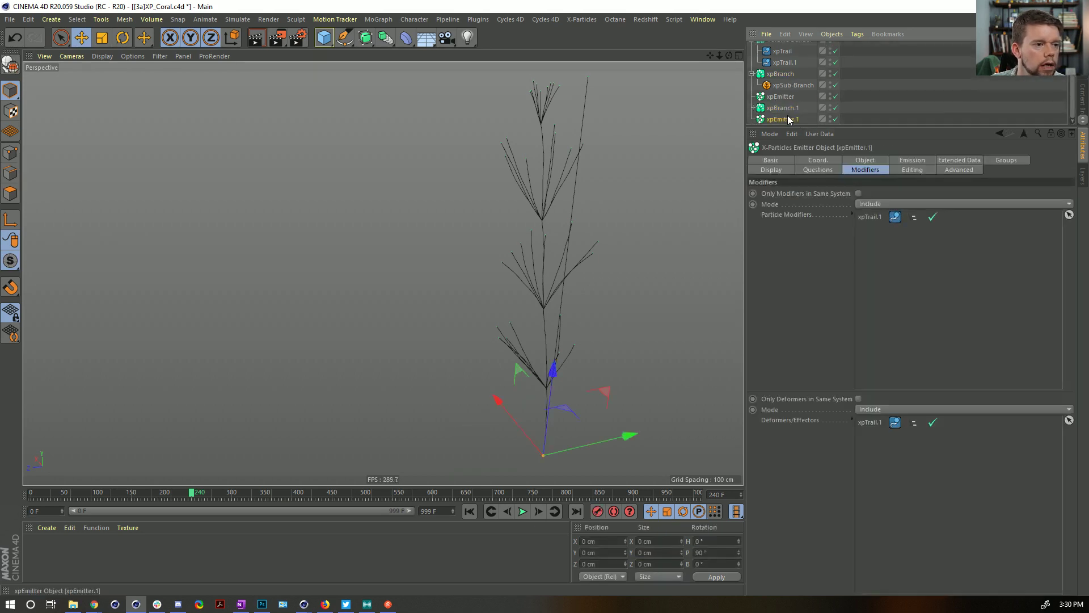
left_click_drag(783, 108, 880, 217)
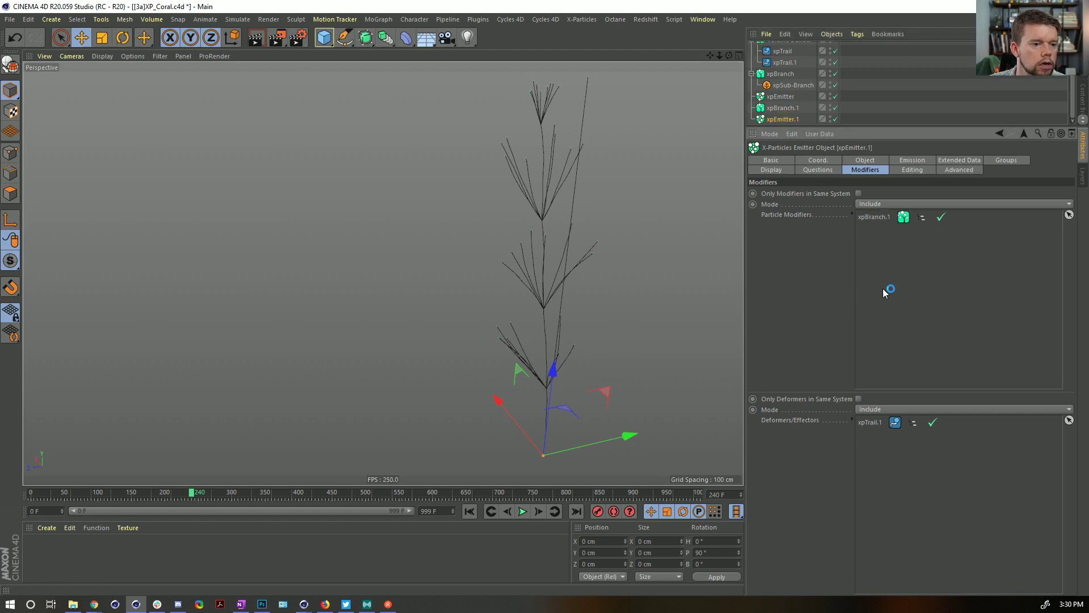
left_click(469, 512)
left_click(523, 512)
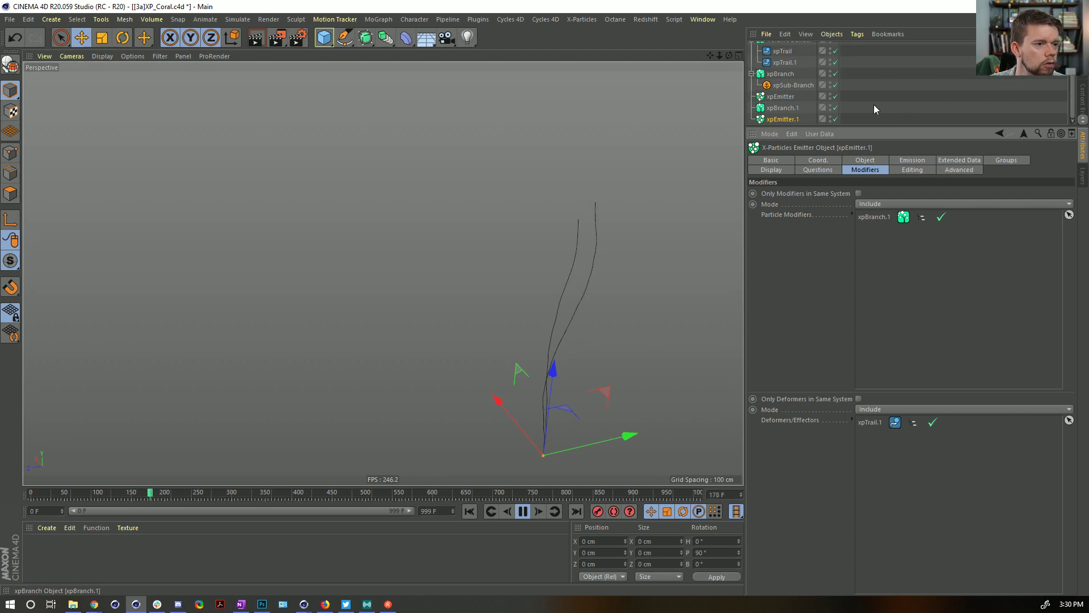
- Undo the xpBranch duplication, the modifier list changes and the re-enabling of xpTrail, and restart playback
scroll(795, 114, "up", 1)
key("ctrl+z")
key("ctrl+z")
key("ctrl+z")
key("ctrl+z")
key("ctrl+z")
key("ctrl+z")
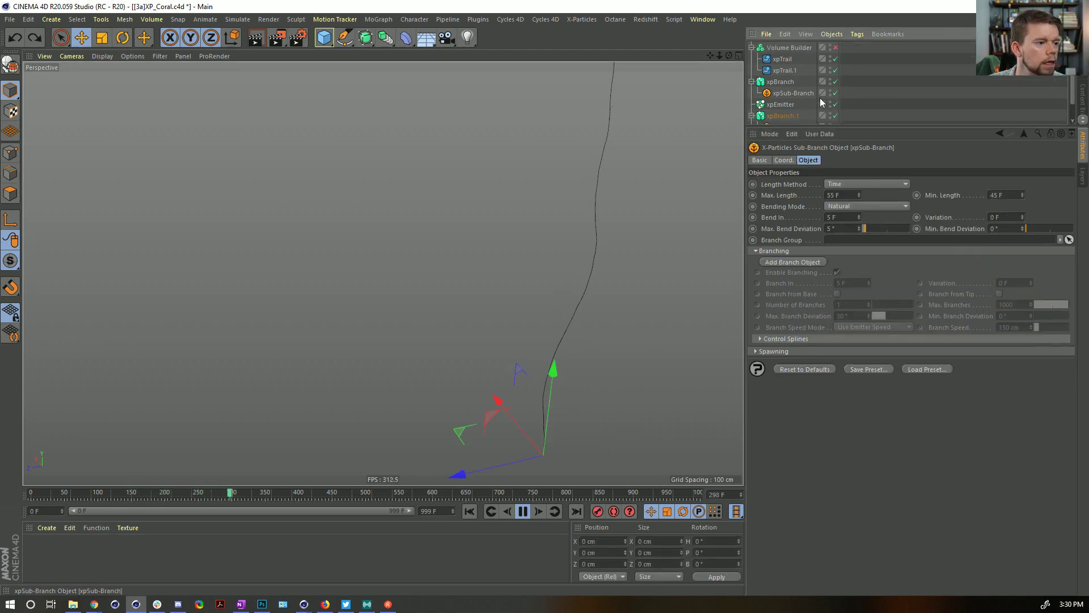
key("ctrl+z")
key("ctrl+z")
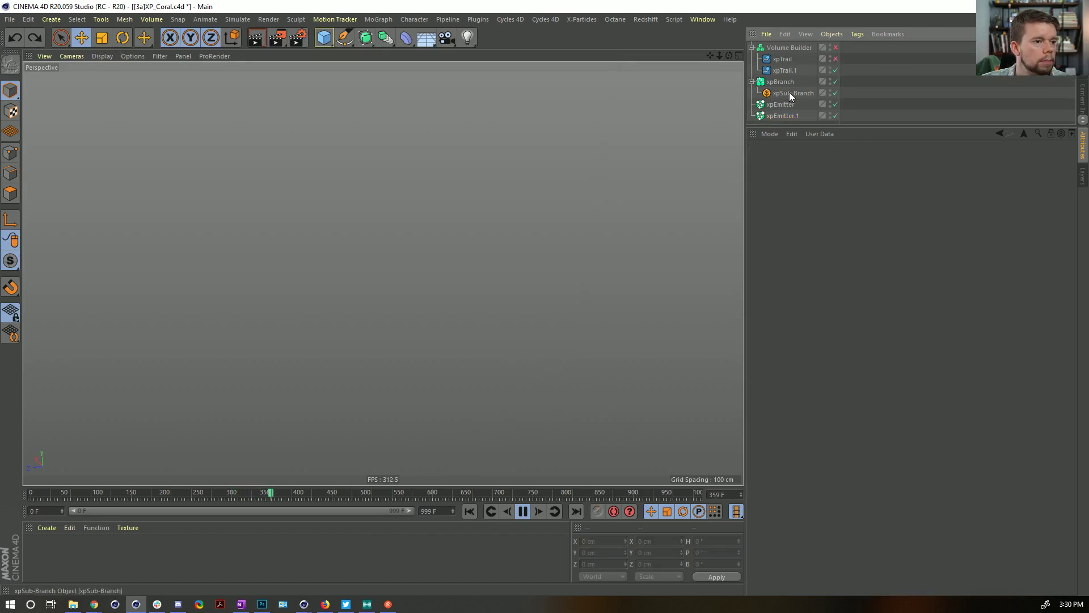
left_click(471, 510)
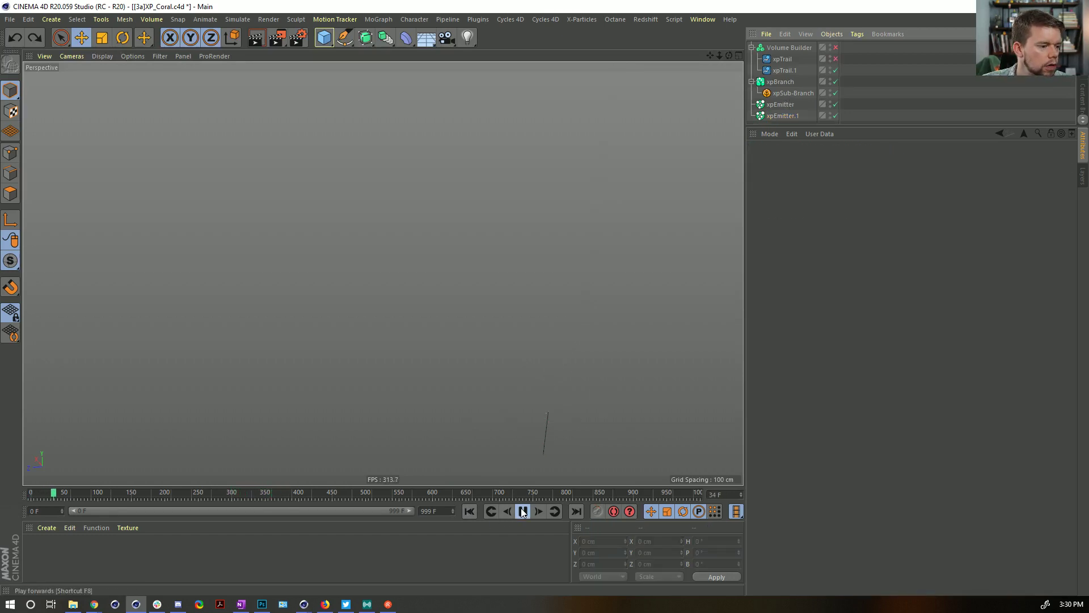
- Delete xpTrail.1 and play the coral growth with the Volume Builder and xpTrail enabled, stopping at frame 378
left_click(776, 70)
key("Delete")
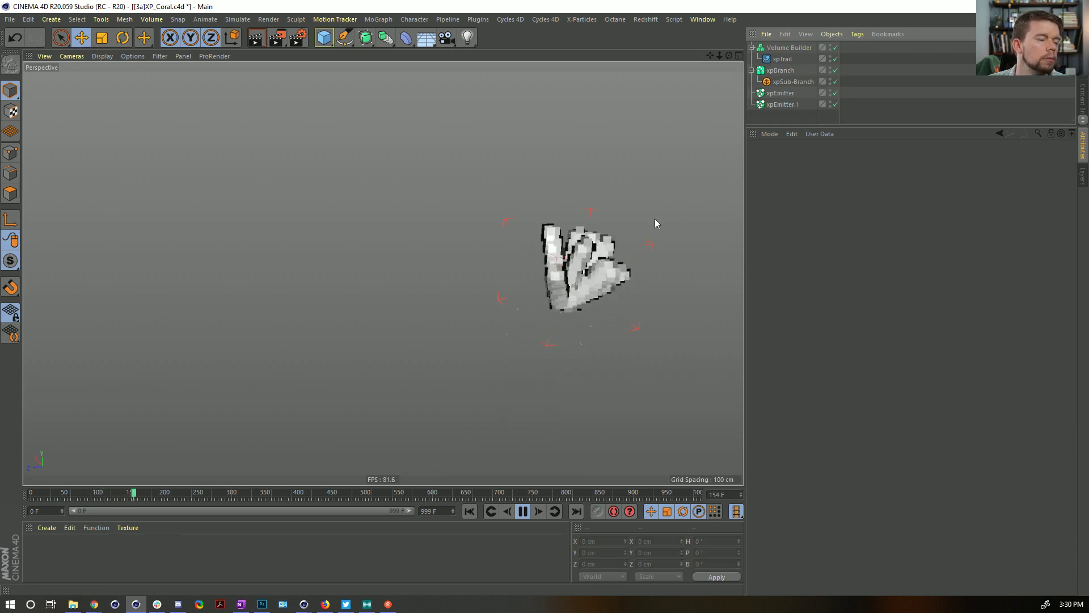
left_click_drag(561, 335, 565, 238, "alt")
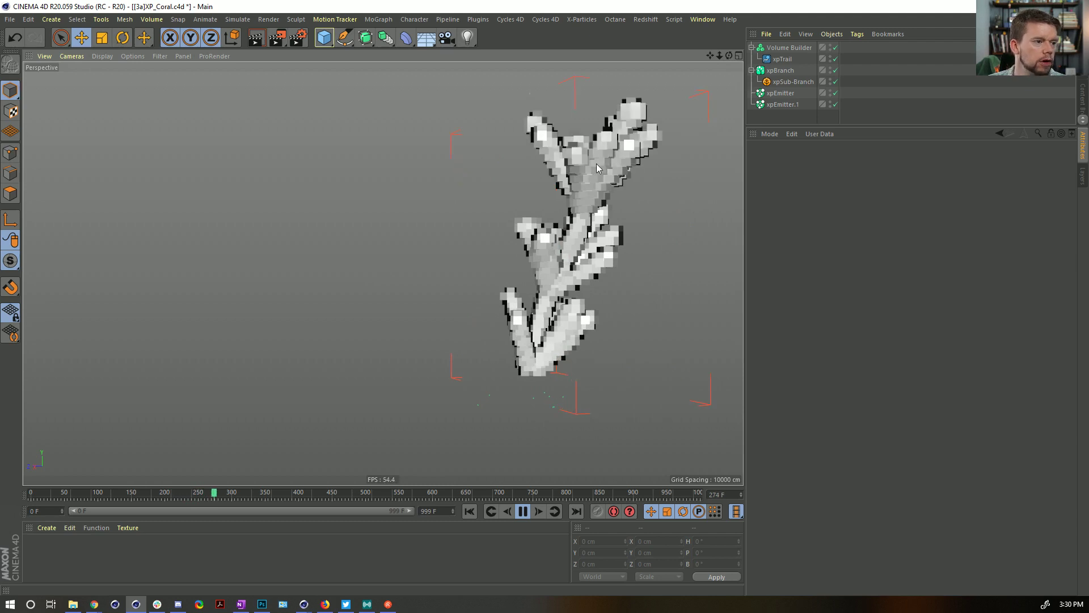
scroll(628, 302, "up", 2)
mouse_move(629, 302)
left_mouse_down("alt")
mouse_move(657, 274)
mouse_move(621, 318)
mouse_move(618, 287)
mouse_move(631, 281)
left_mouse_up("alt")
left_click(522, 511)
left_click_drag(487, 306, 476, 352, "alt")
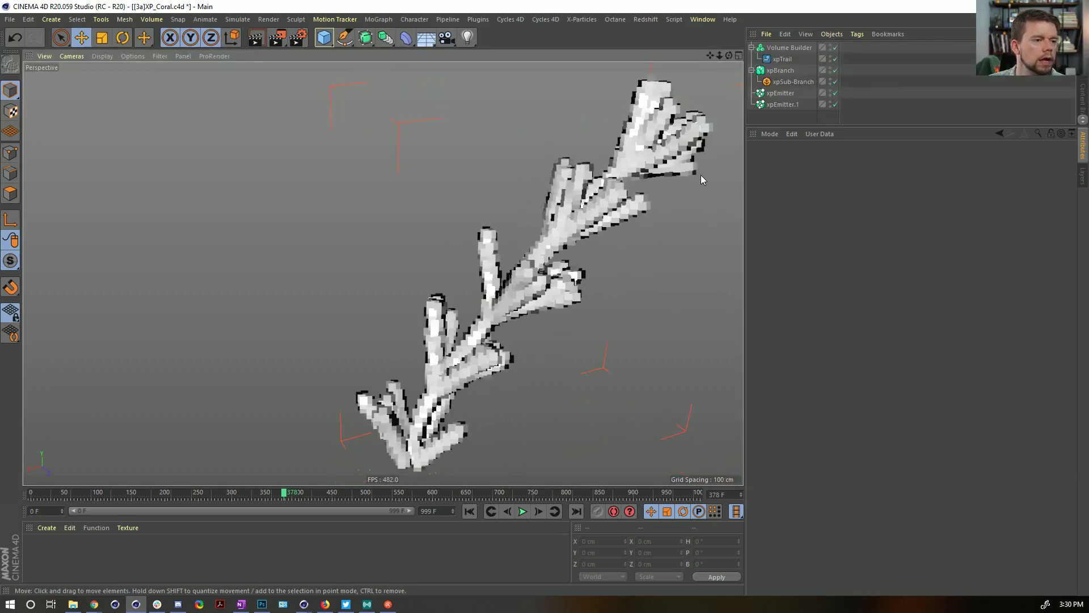
- Delete xpEmitter.1 and open the object properties of the remaining xpTrail
left_click(783, 104)
key("Delete")
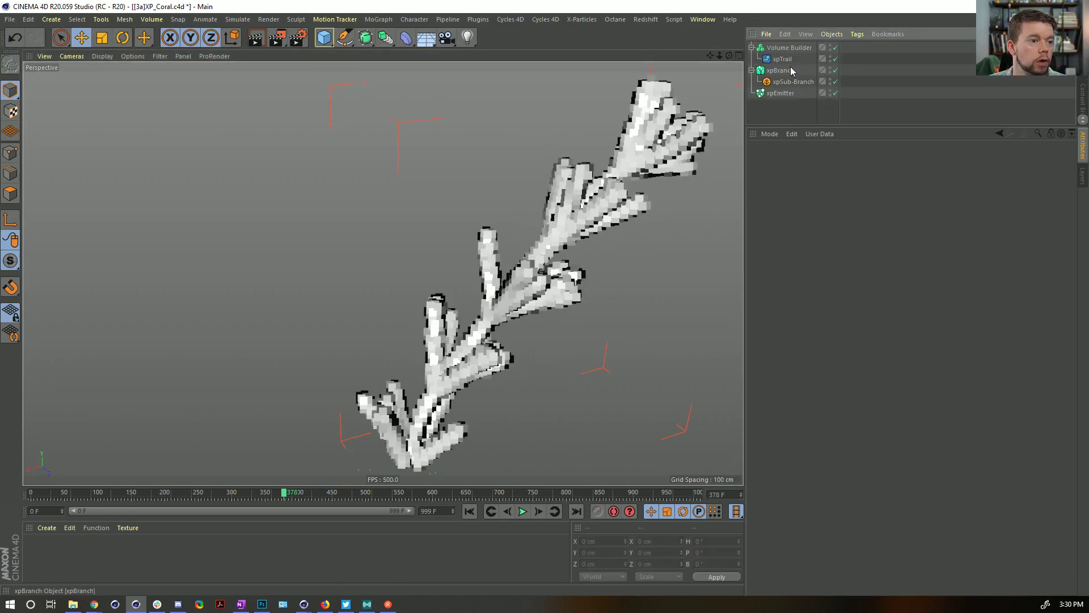
left_click(782, 59)
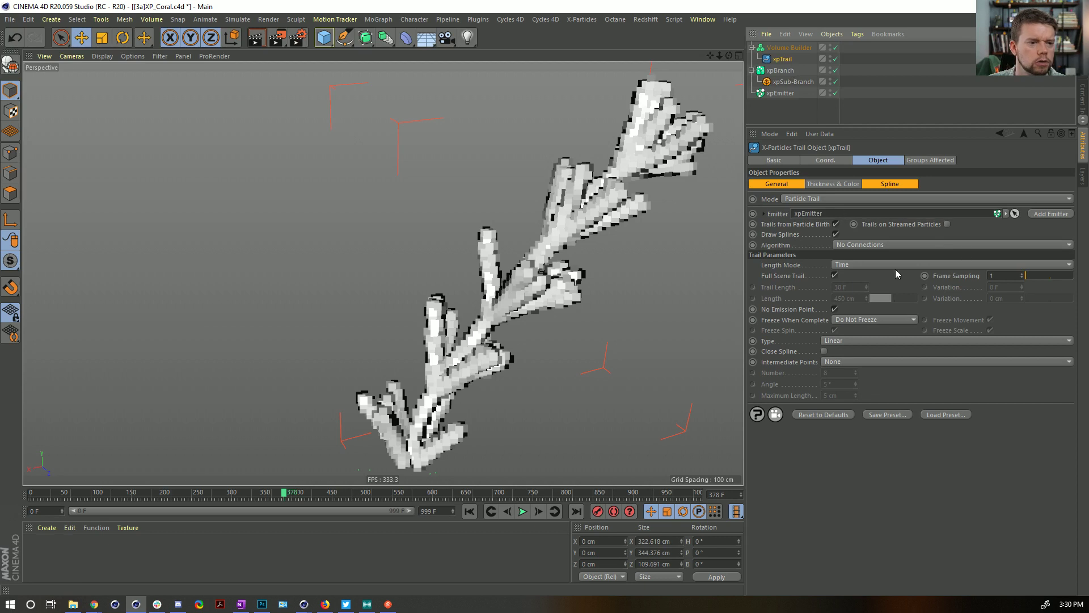
left_click_drag(537, 277, 495, 301, "alt")
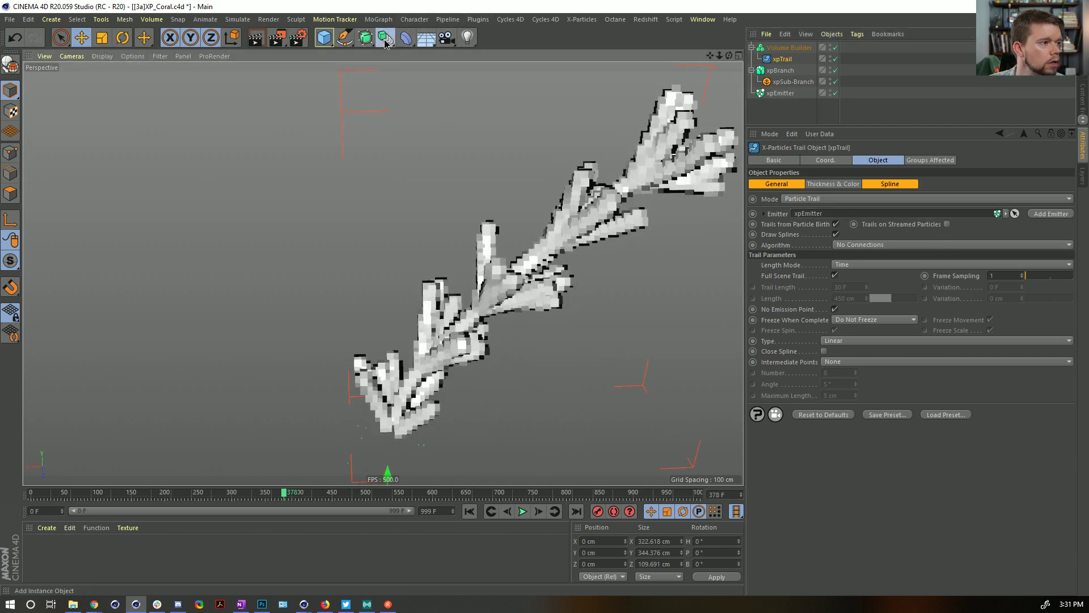
- Add a Volume Mesher and nest the Volume Builder inside it to turn the voxels into a smooth mesh
left_click_drag(386, 37, 491, 133)
left_click(518, 134)
left_click_drag(792, 59, 795, 51)
left_click_drag(471, 234, 539, 223, "alt")
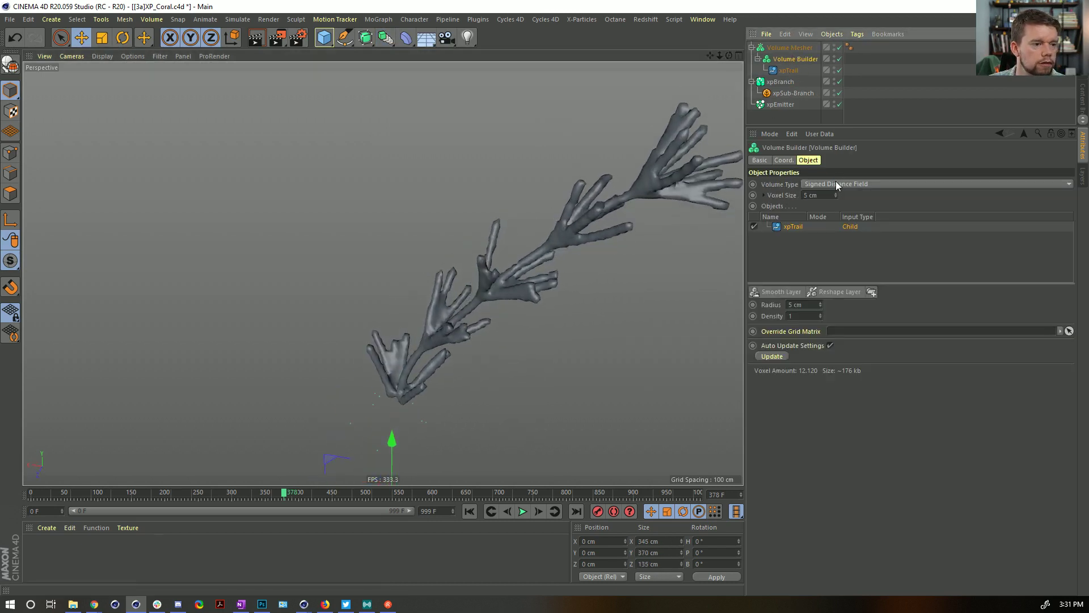
- Set the Volume Builder's Radius to 10 cm and replay the meshed coral from the start, stopping at frame 285
double_click(803, 305)
type("10")
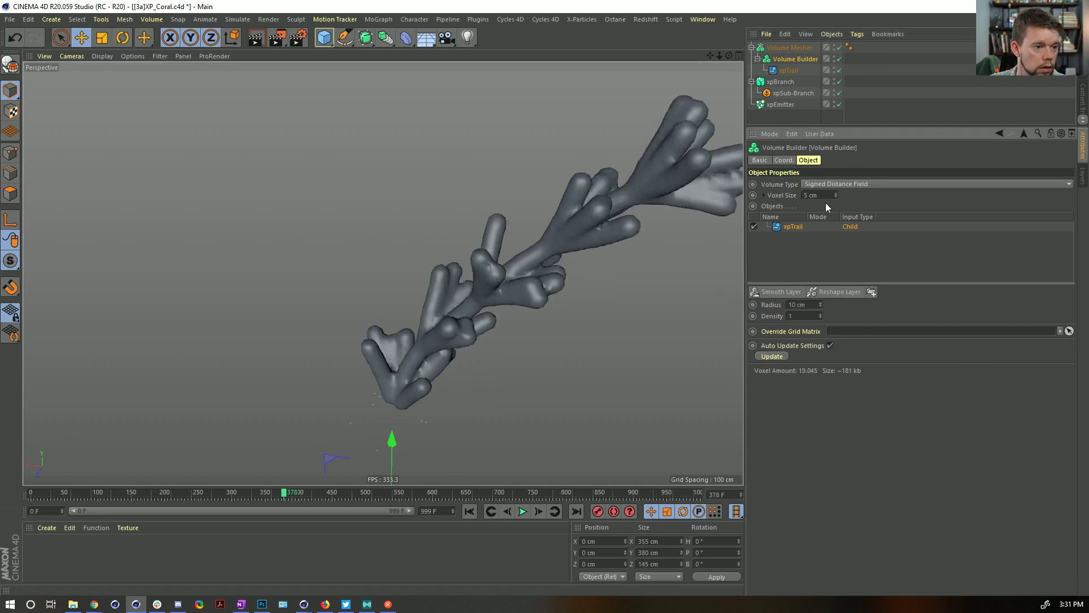
left_click_drag(500, 340, 593, 185, "alt")
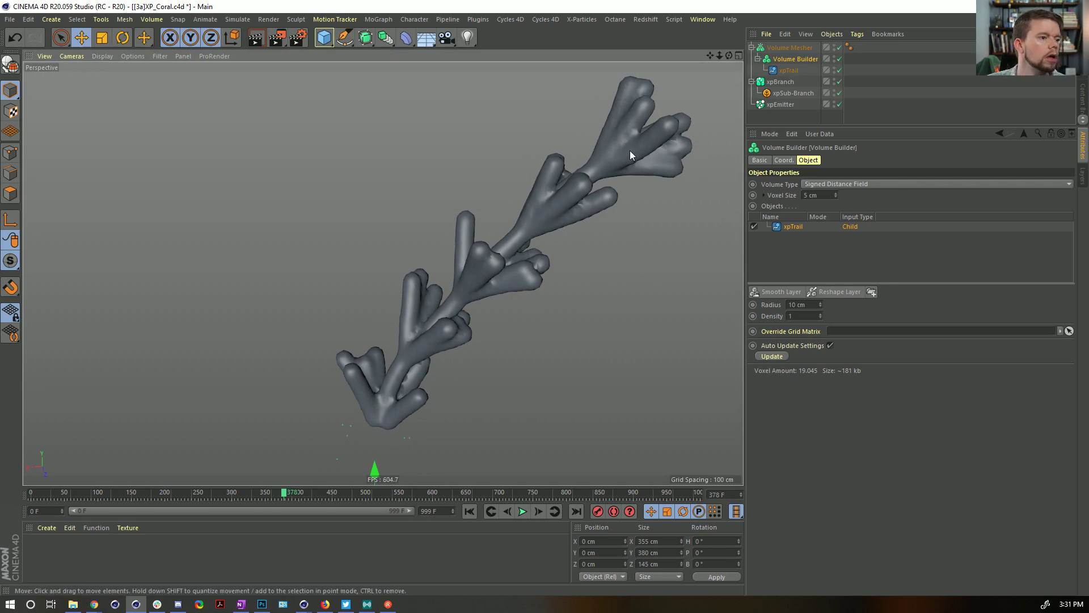
left_click(470, 511)
left_click(523, 511)
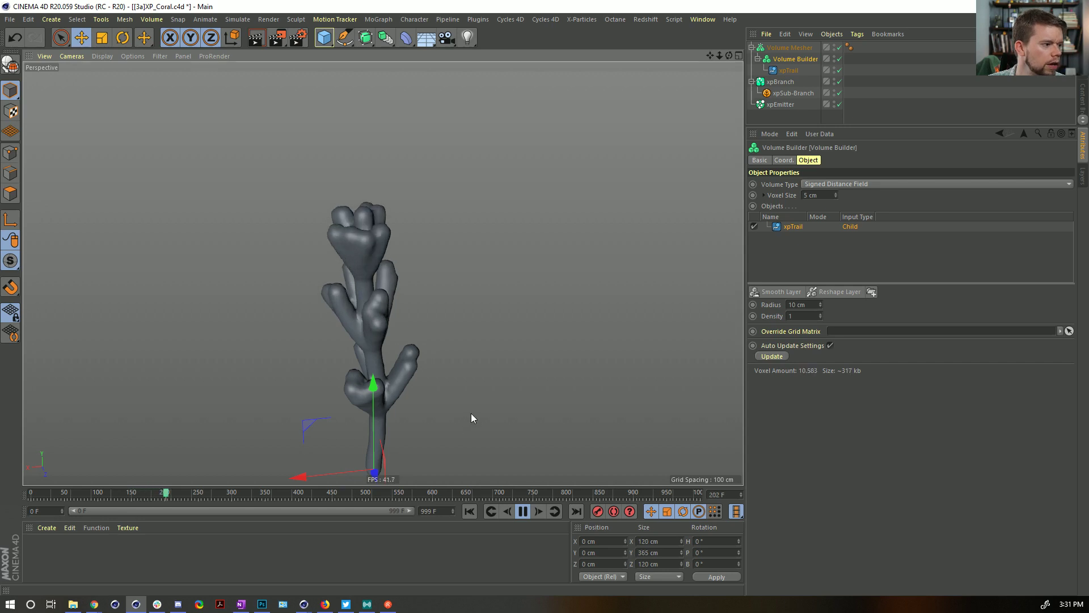
left_click(522, 512)
left_click_drag(373, 301, 451, 246, "alt")
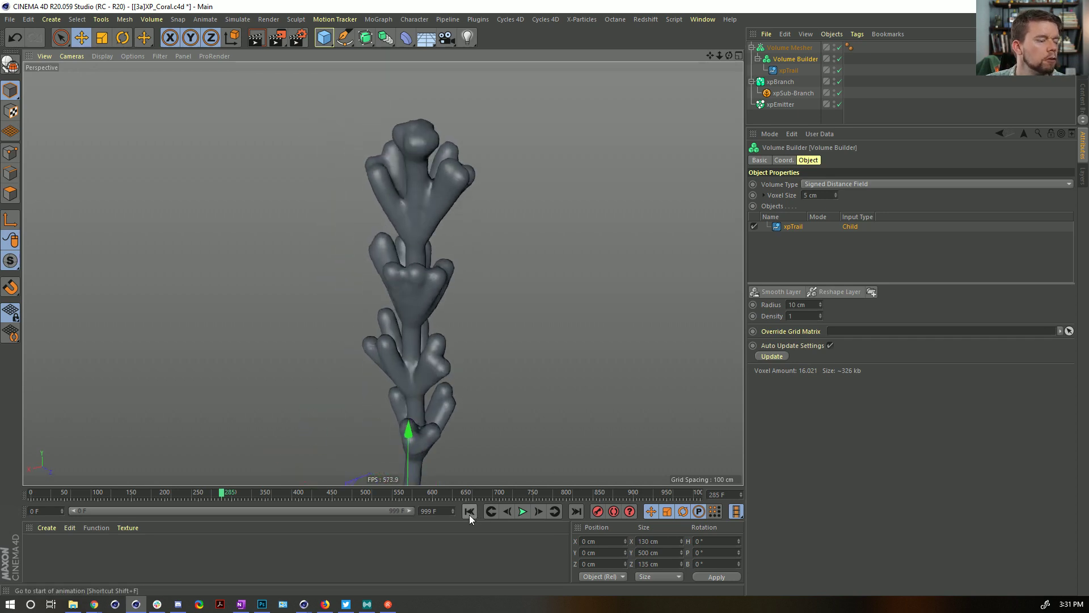
- Disable the Volume Mesher and Volume Builder, and add an n-Side spline scaled down to a radius of about 42 cm
left_click_drag(839, 59, 840, 47)
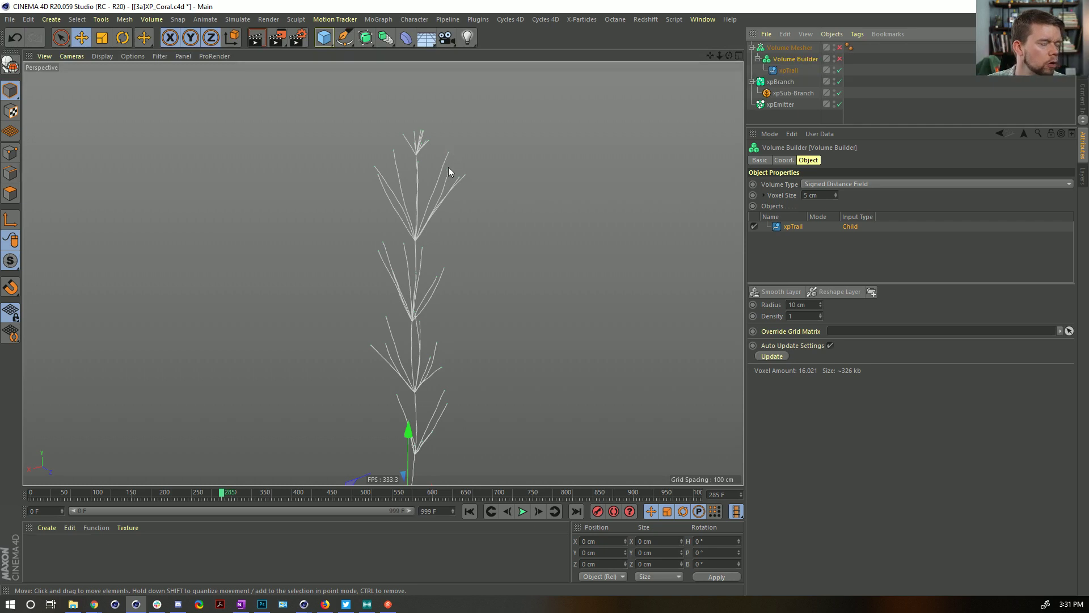
left_click(325, 38)
left_click(345, 38)
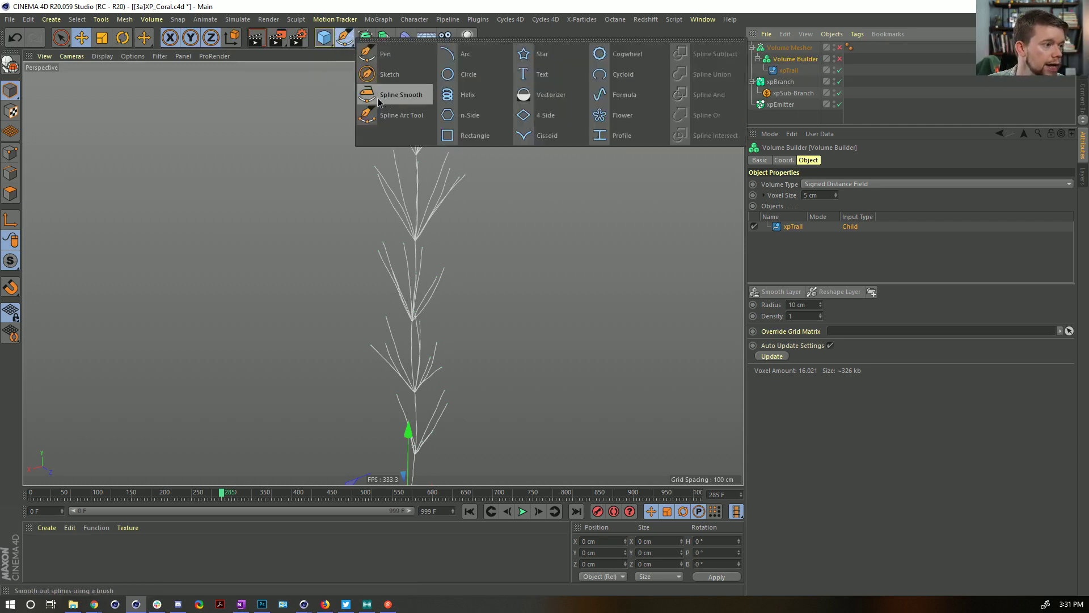
left_click(477, 114)
scroll(457, 369, "down", 2)
key("t")
left_click_drag(714, 255, 445, 365)
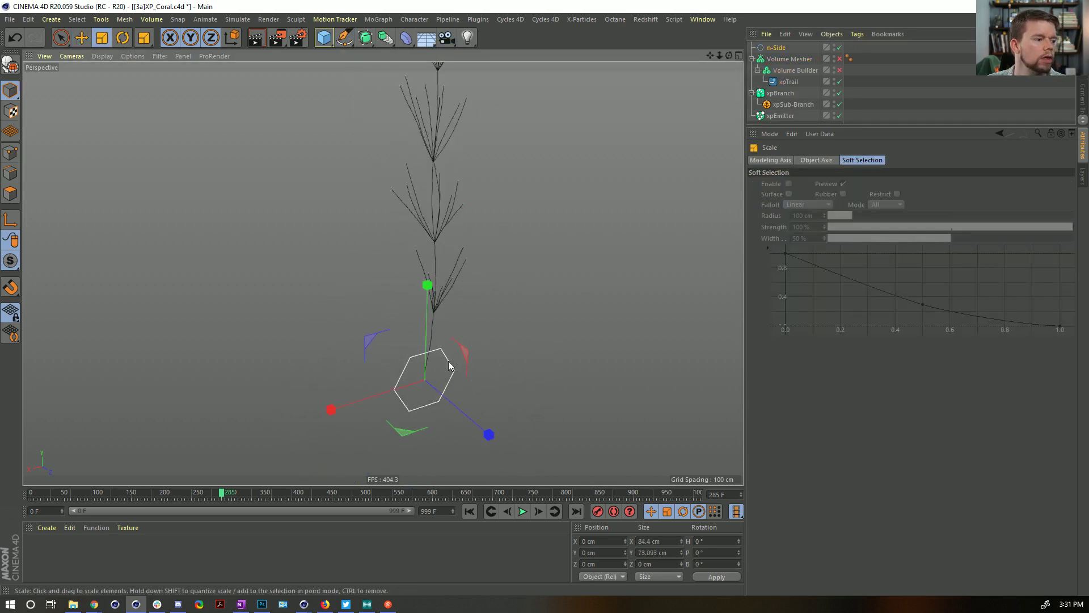
- Add a MoGraph Tracer linked to the n-Side and trace its vertices by moving it around during playback, stopping at frame 425
left_click(378, 19)
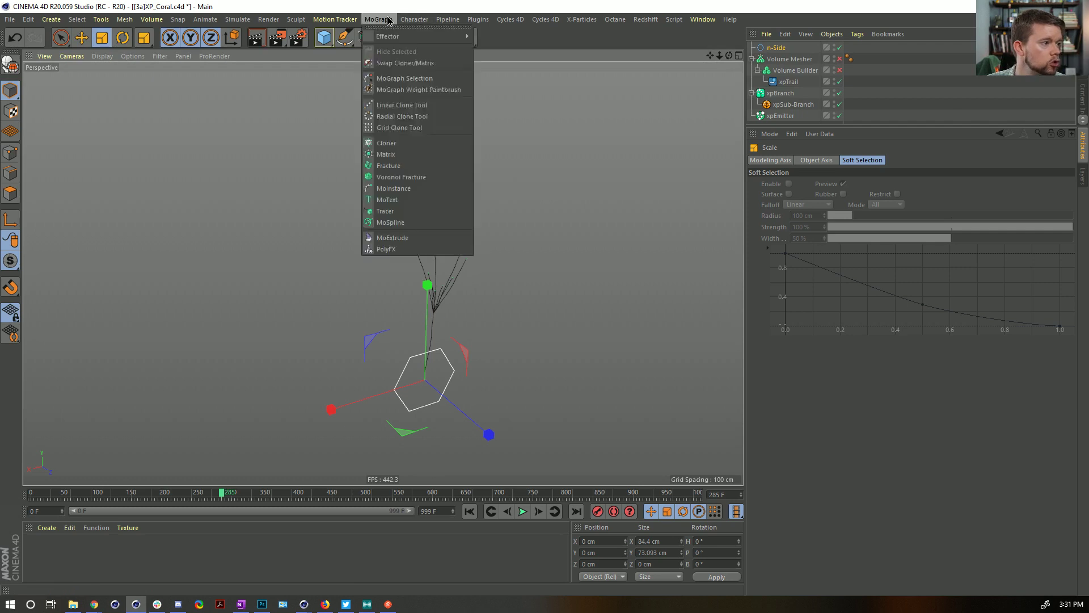
left_click(406, 212)
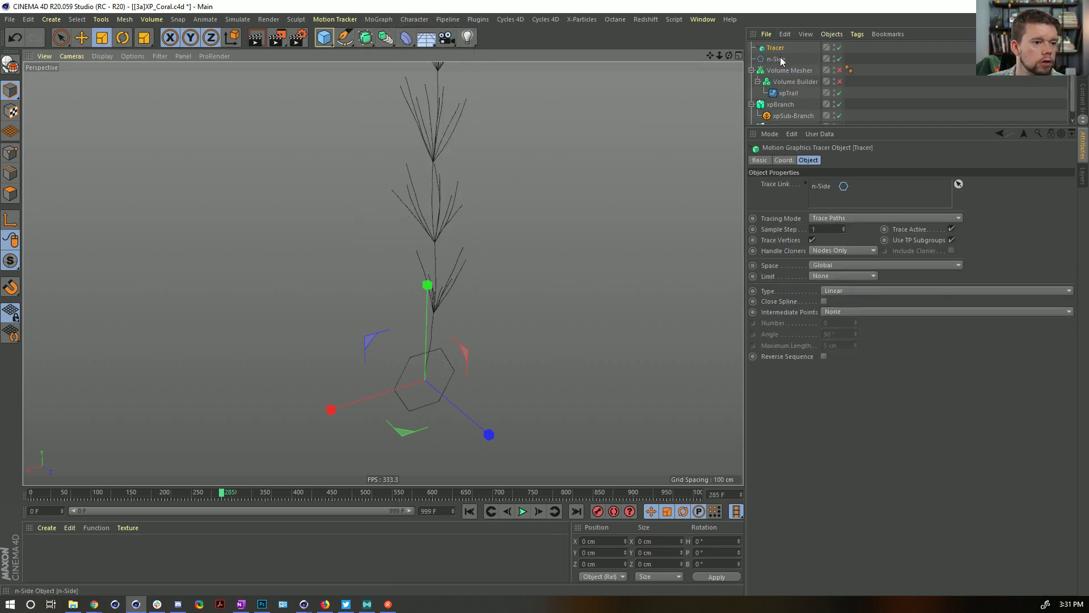
left_click(522, 512)
left_click(776, 59)
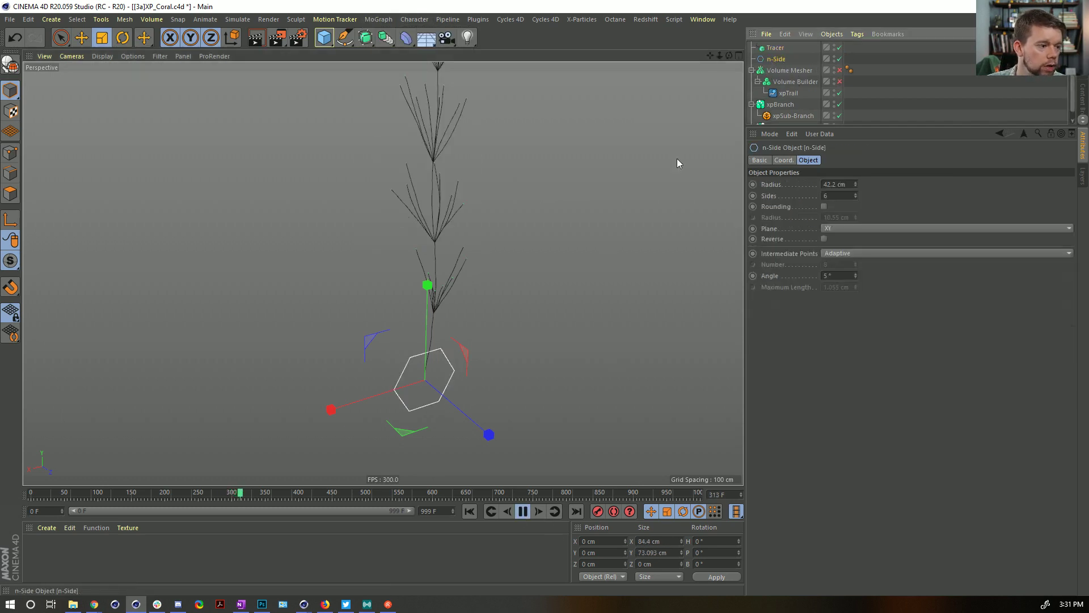
key("e")
left_click_drag(557, 337, 732, 233)
left_click(522, 512)
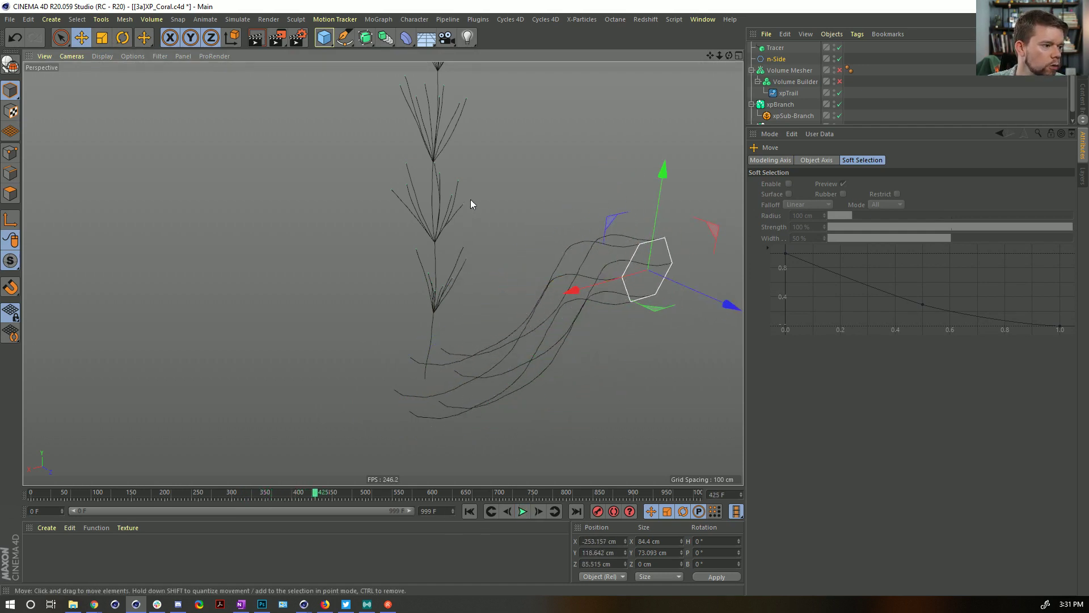
- Check the staghorn coral reference video in Chrome, and replay the growth in Cinema 4D with the Volume Mesher and Volume Builder re-enabled, stopping at frame 80
key("alt+Tab")
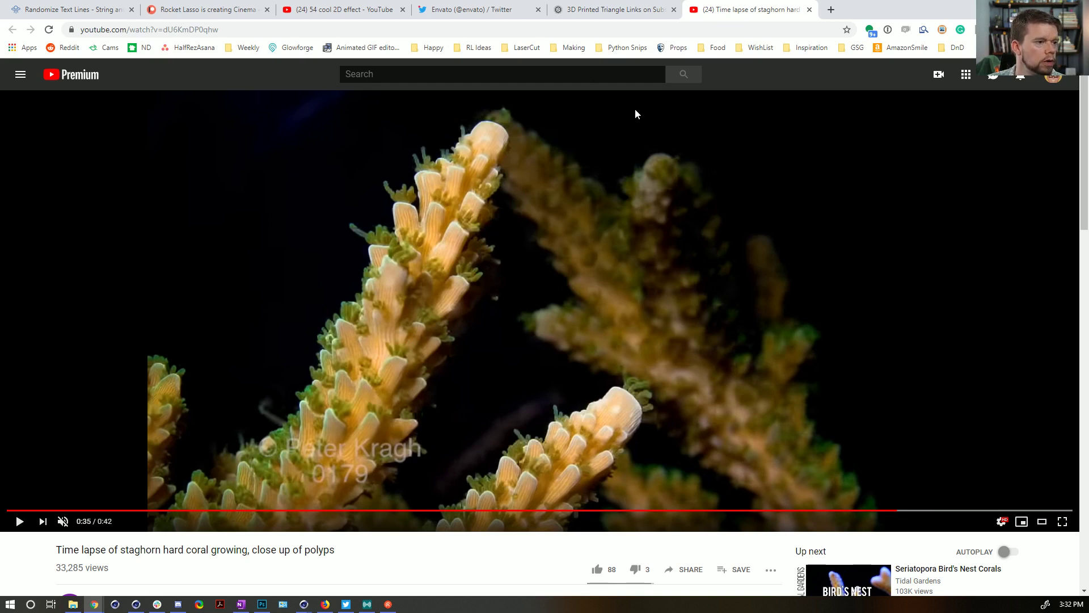
key("alt+Tab")
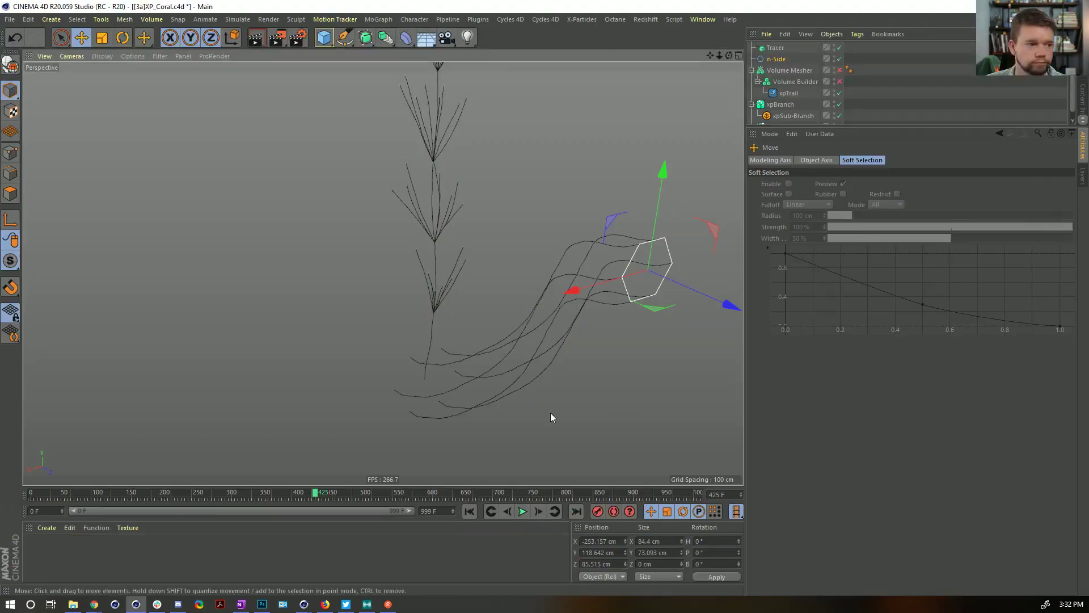
left_click(522, 511)
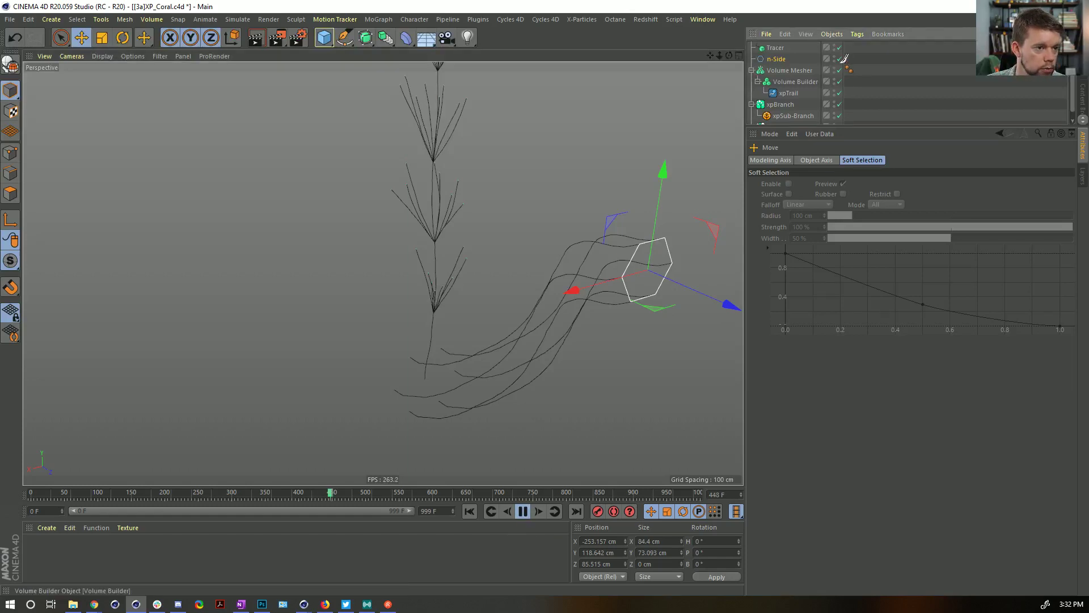
left_click(470, 512)
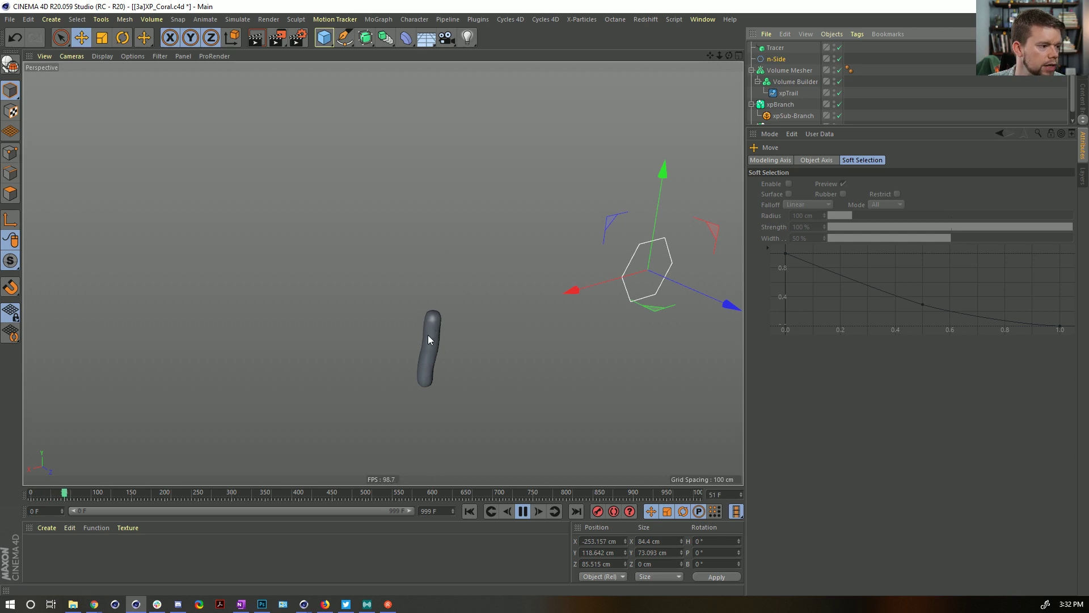
left_click(522, 511)
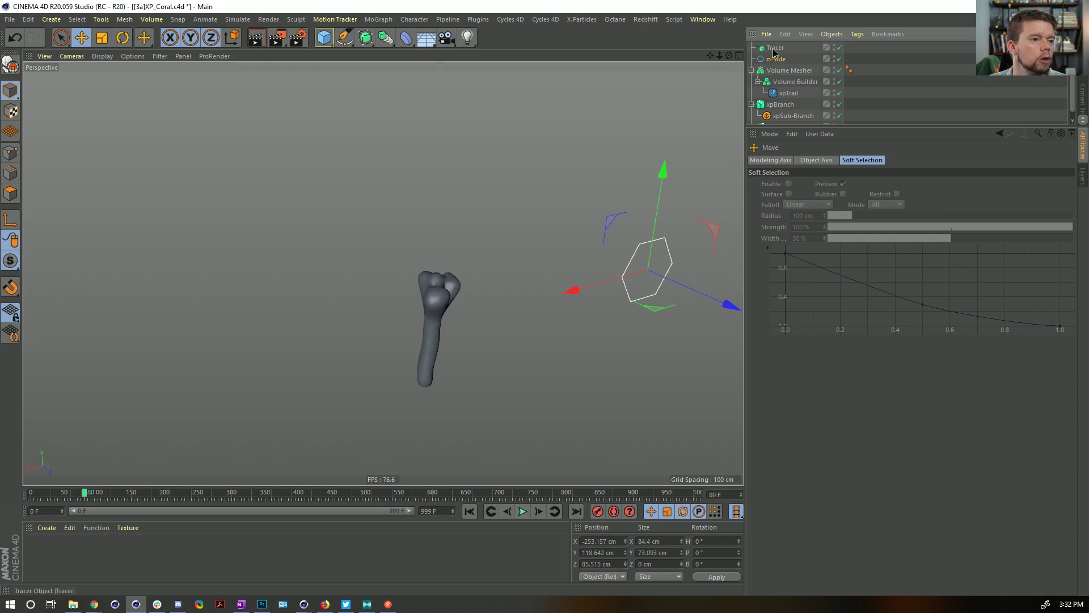
- Delete the Tracer and the n-Side spline, and save the scene
left_click(775, 48)
left_click(774, 59, "ctrl")
key("Delete")
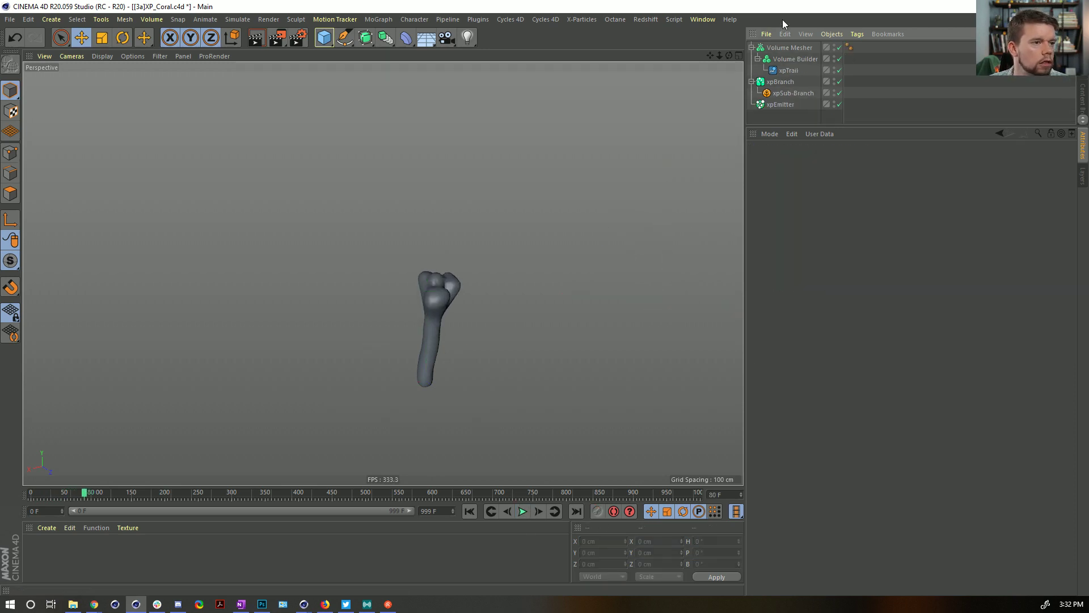
key("ctrl+s")
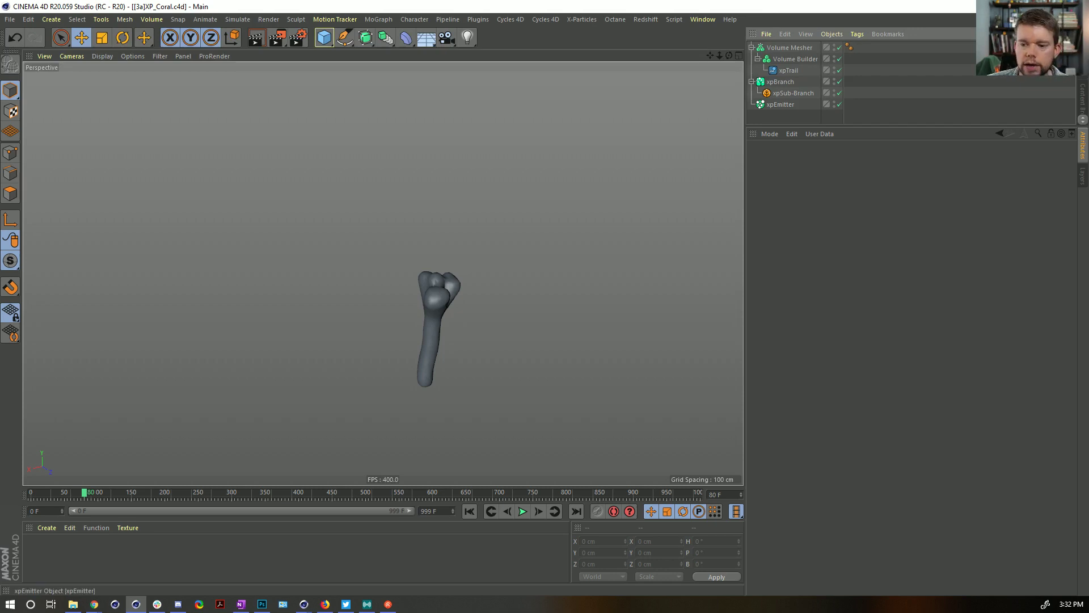
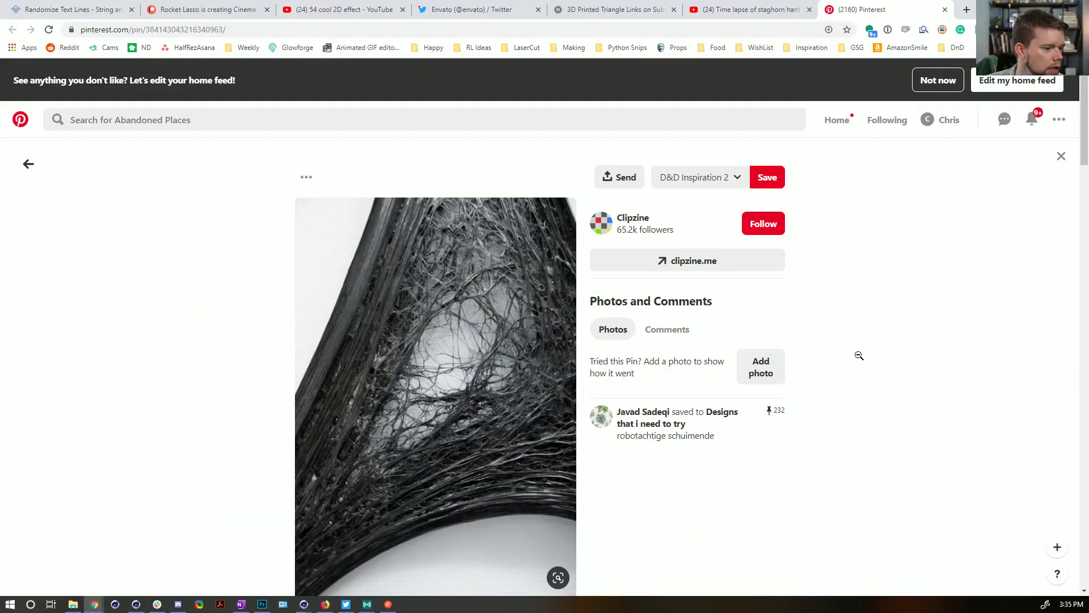
- Try to open the clipzine.me source of the Pinterest fibre image, and open the first similar pin about robotic foaming
left_click(463, 318)
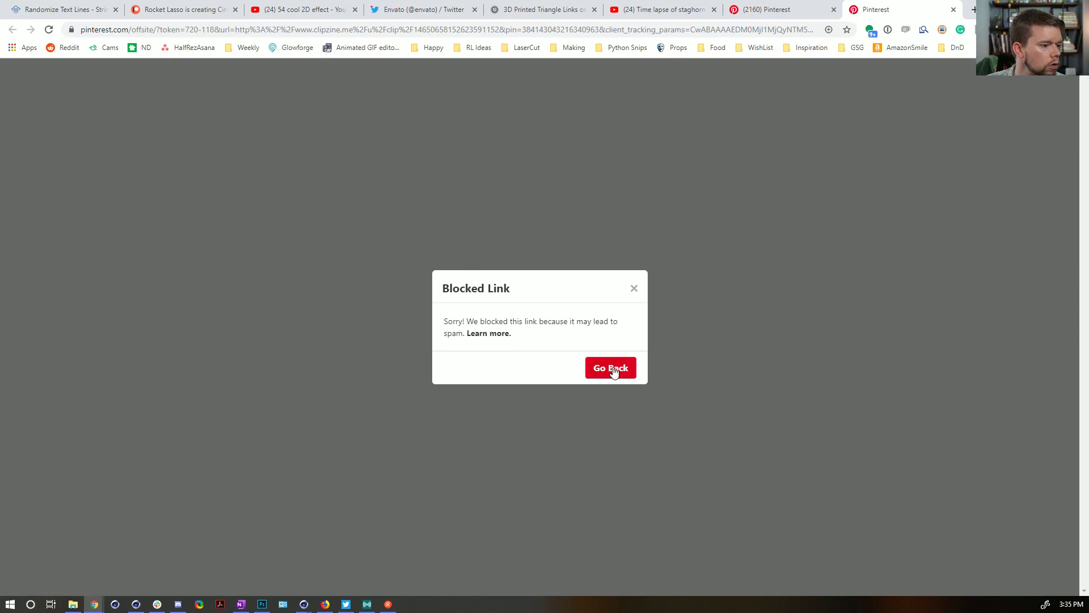
left_click(633, 288)
scroll(125, 305, "down", 5)
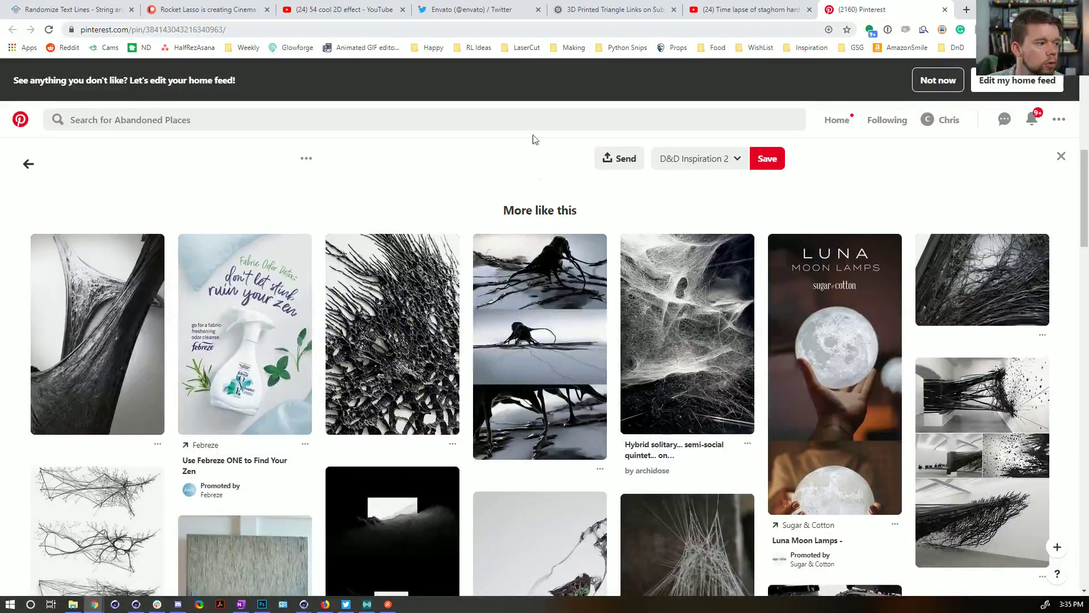
left_click(99, 329)
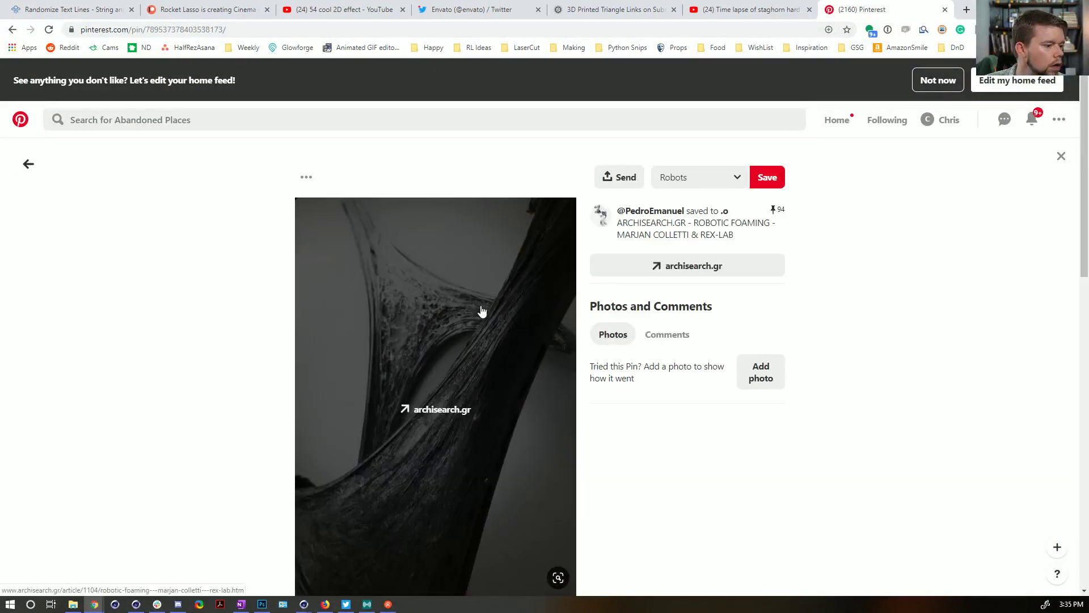
- Run a Google image search on the robotic foaming pin's picture and look through the matching pages for its source
right_click(482, 307)
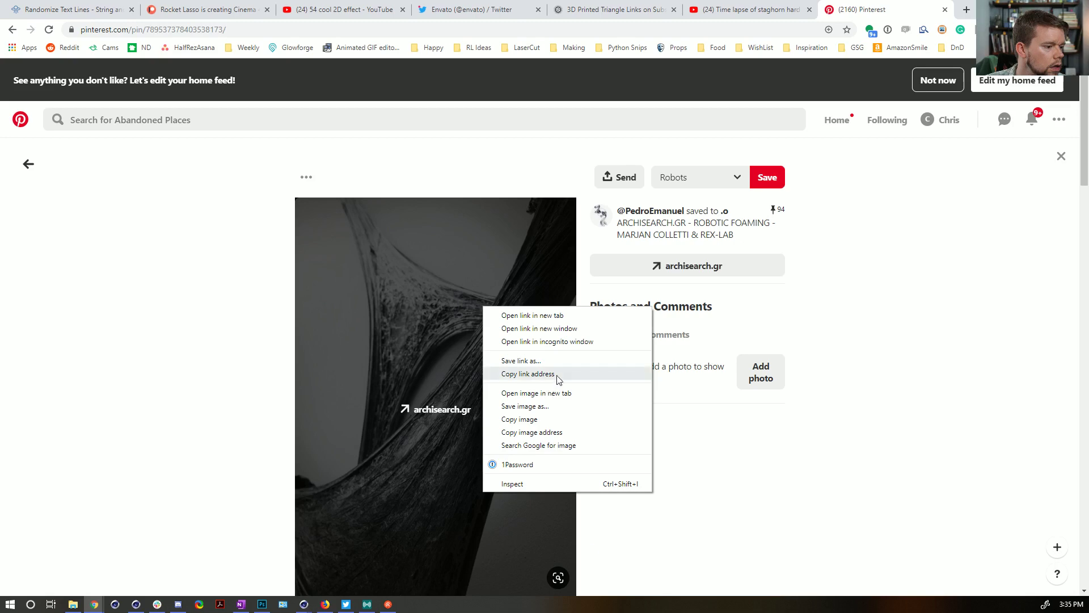
left_click(557, 445)
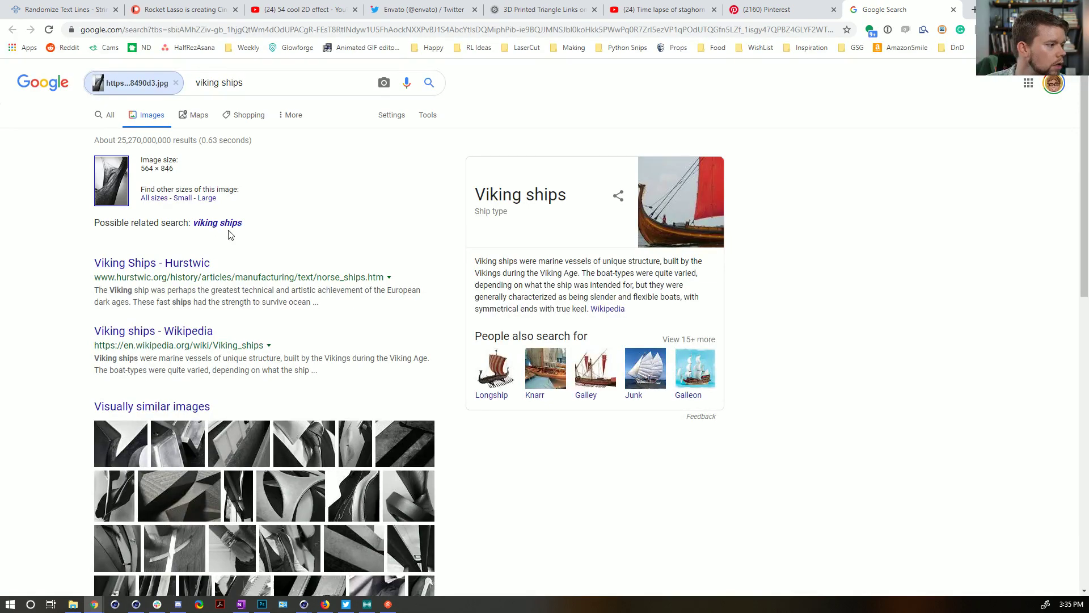
scroll(316, 329, "down", 4)
scroll(191, 333, "up", 2)
scroll(192, 333, "up", 2)
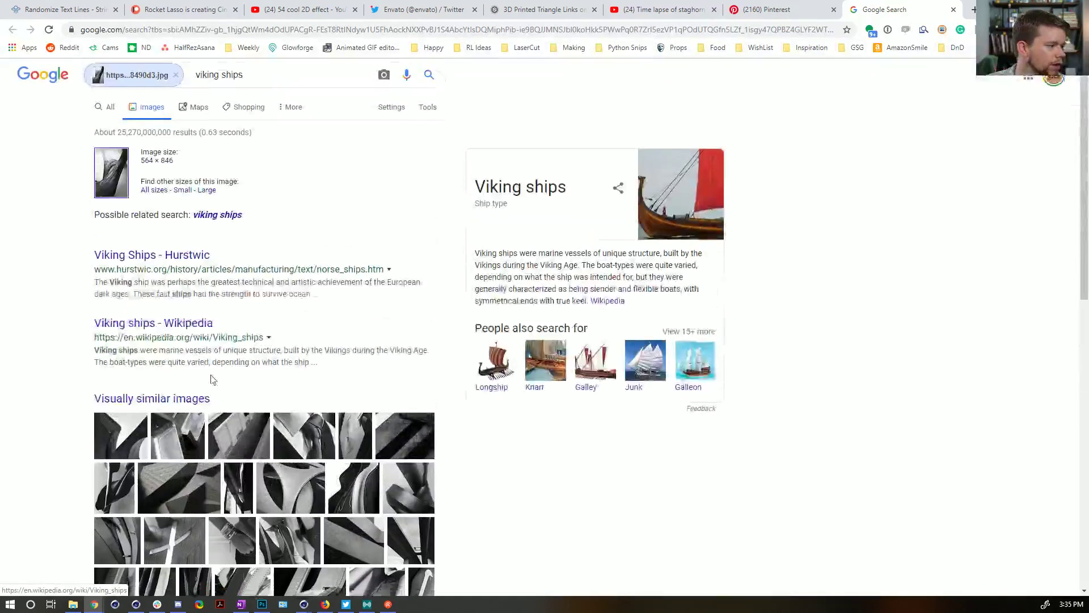
scroll(187, 398, "down", 6)
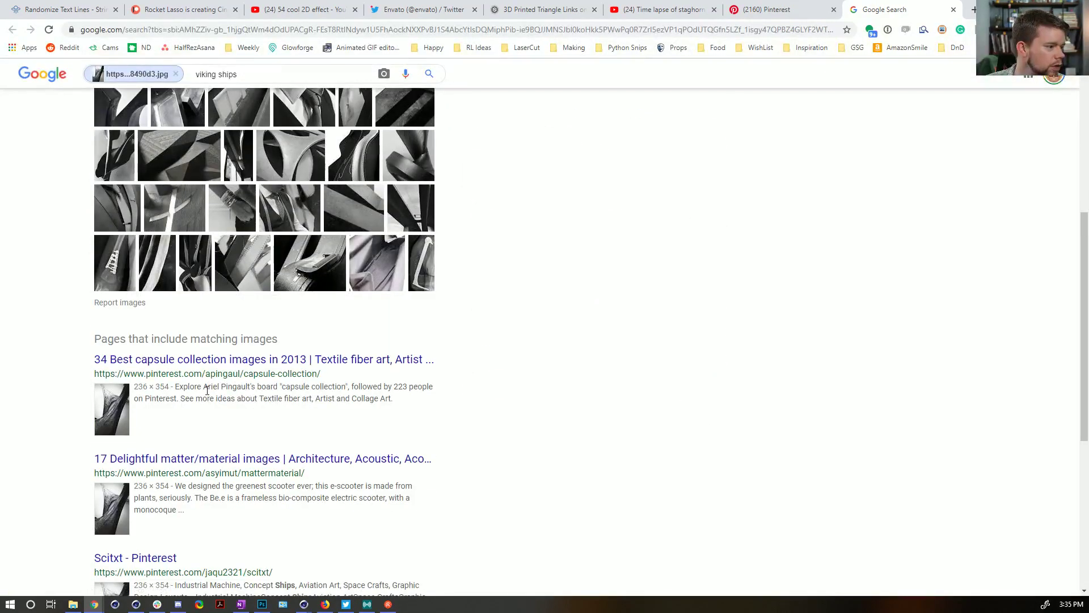
scroll(187, 405, "down", 4)
scroll(204, 272, "down", 2)
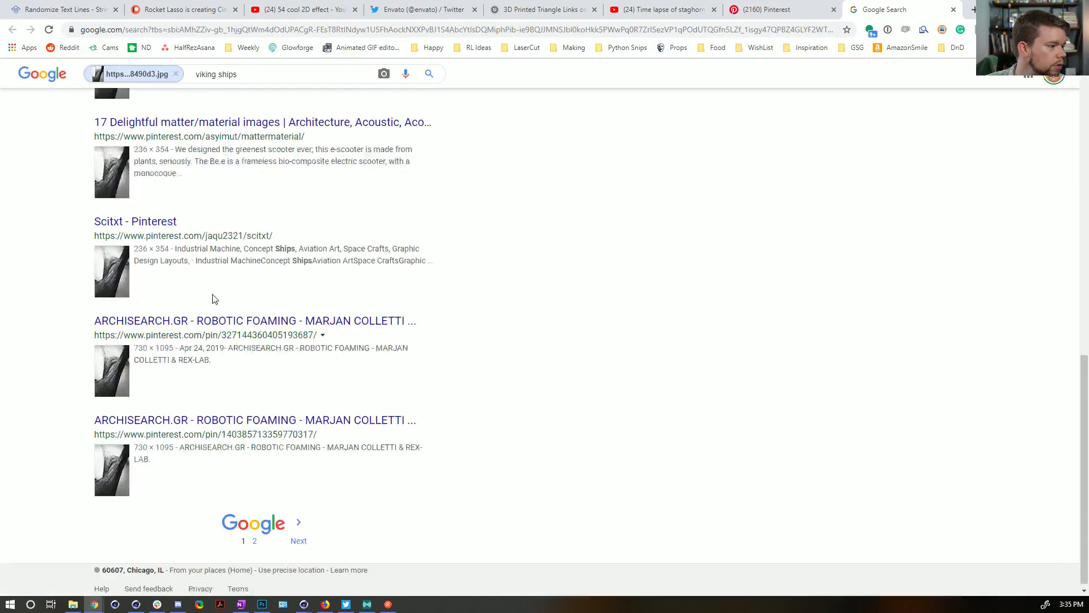
scroll(230, 443, "up", 10)
scroll(232, 412, "up", 2)
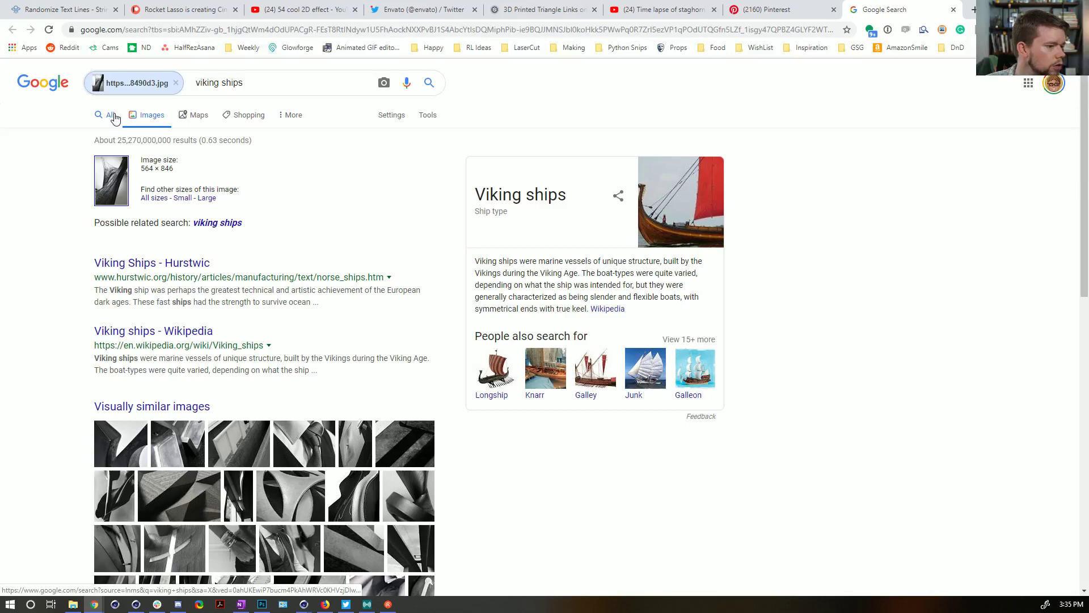
- Return to the original clipzine.me fibre pin on Pinterest, and close the hecaton.se tendrils image
left_click(817, 16)
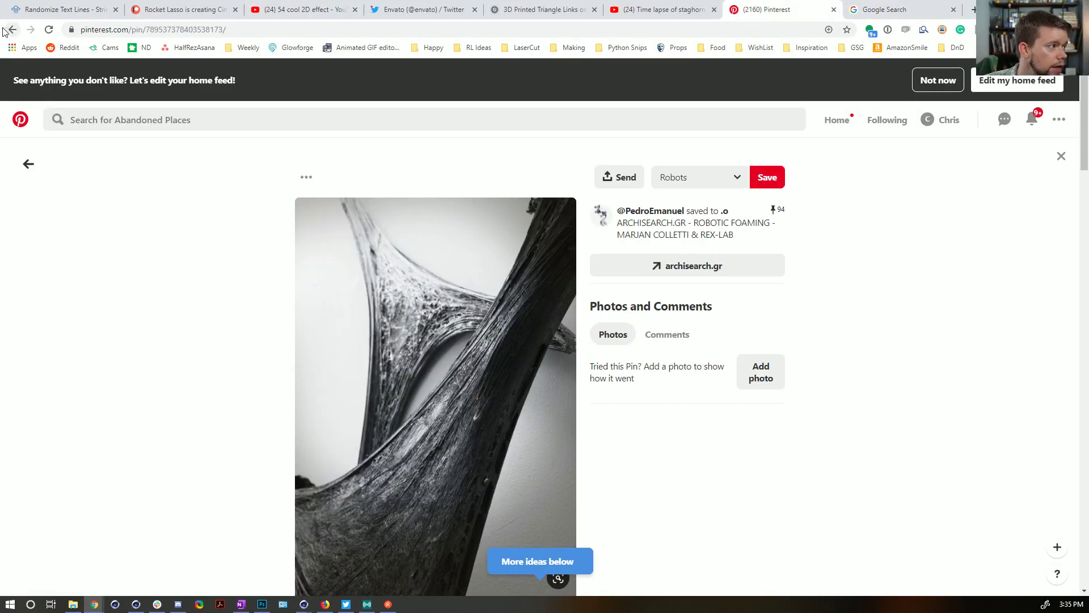
left_click(4, 29)
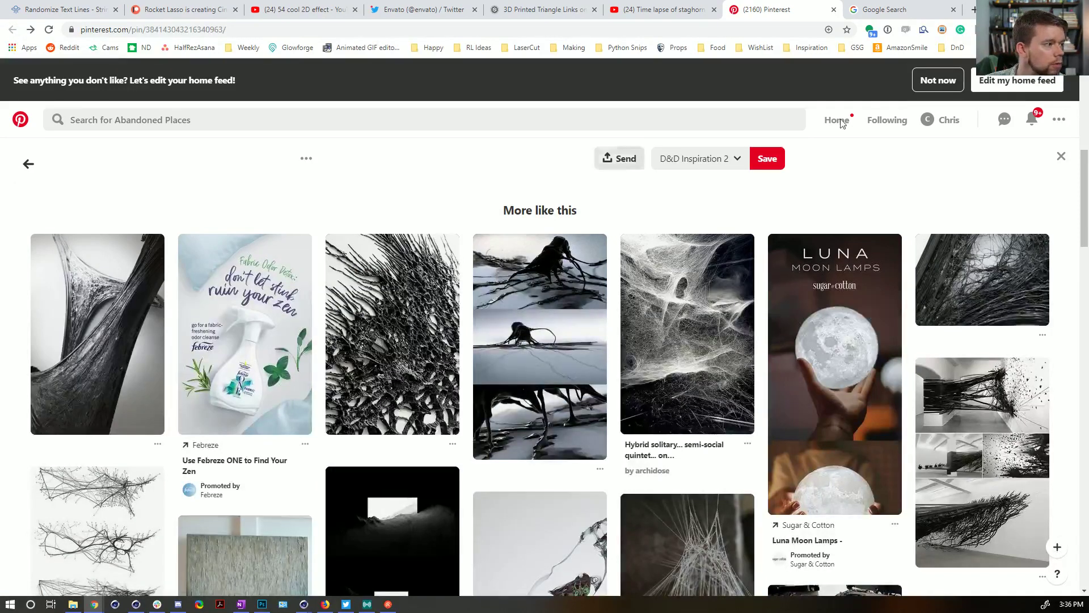
left_click(834, 10)
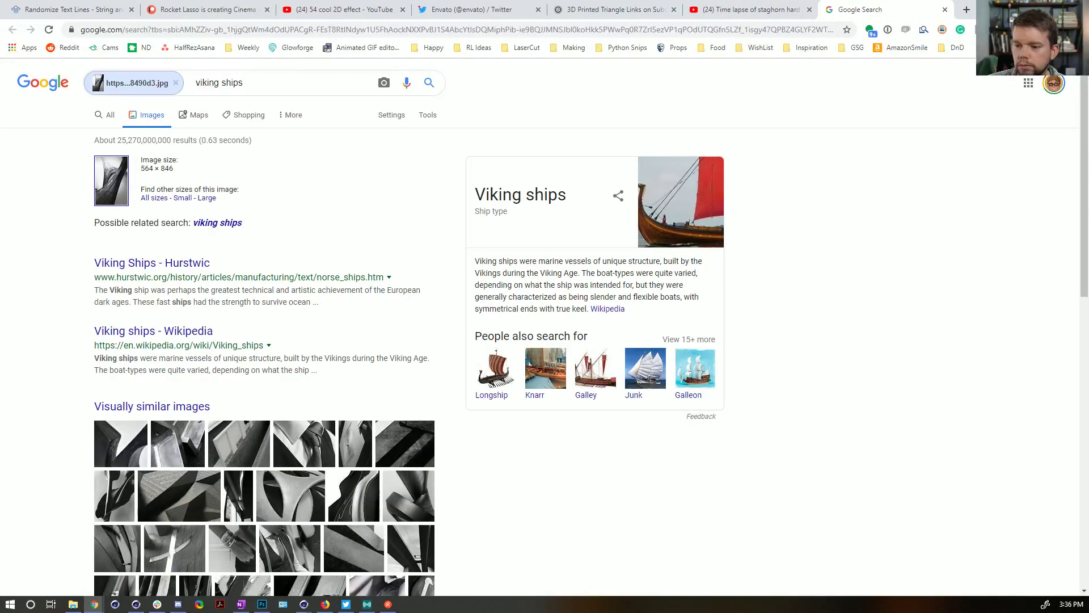
key("ctrl+shift+t")
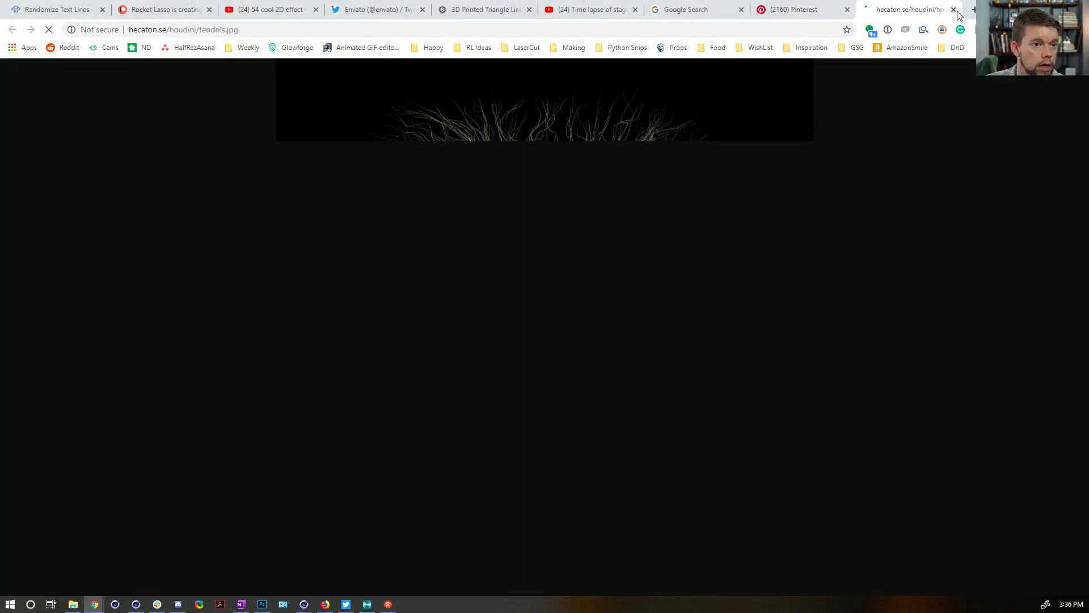
left_click(954, 9)
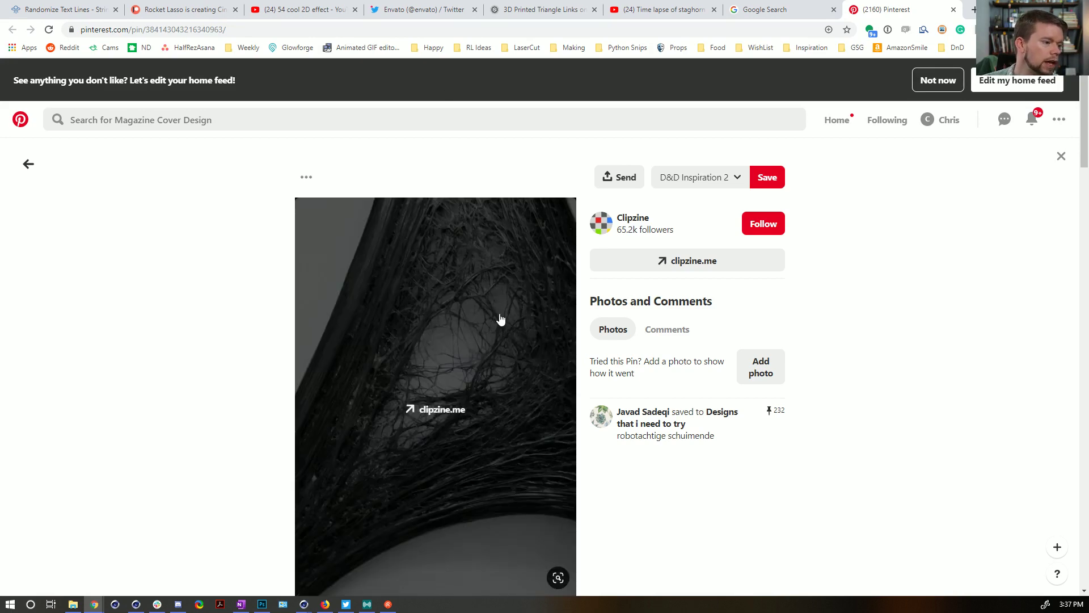
- Examine the fibre pin's image and the similar pins below it, and close the Pinterest and Google image search pages
scroll(462, 328, "down", 4)
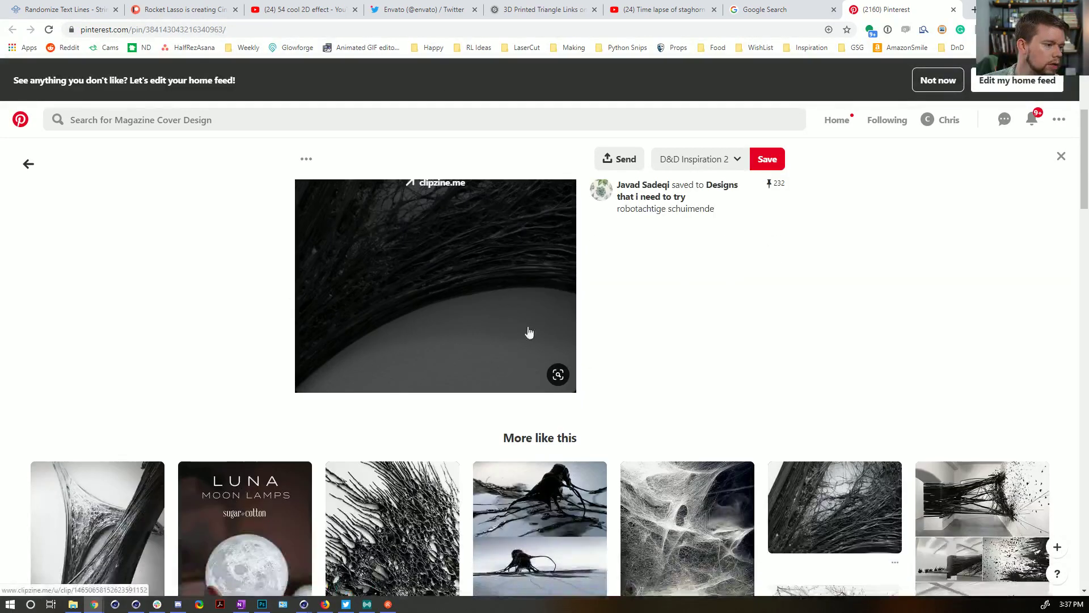
scroll(528, 334, "up", 4)
scroll(894, 402, "down", 5)
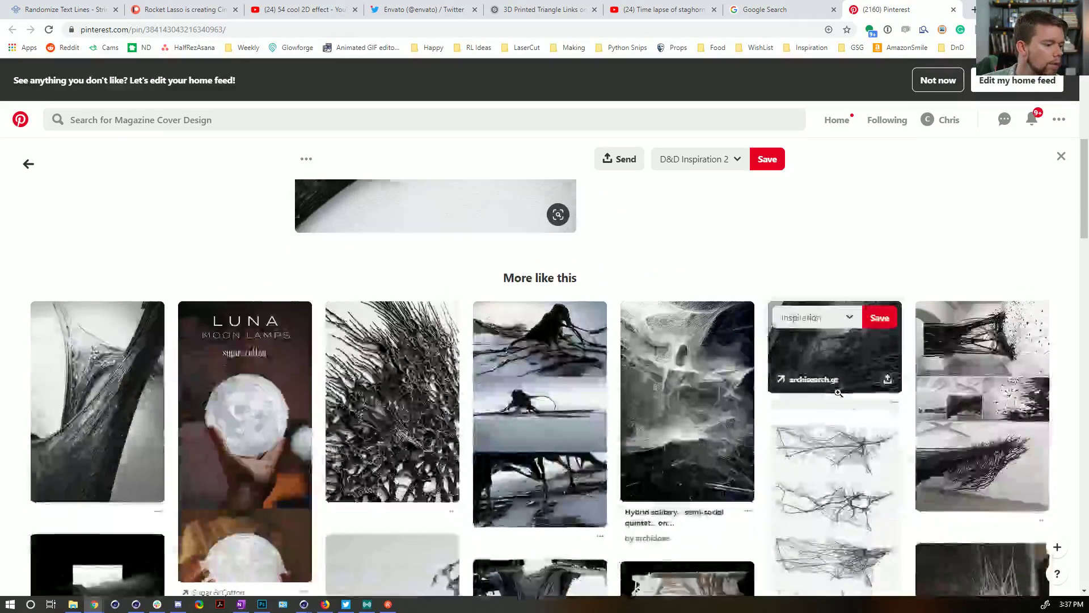
scroll(834, 384, "up", 5)
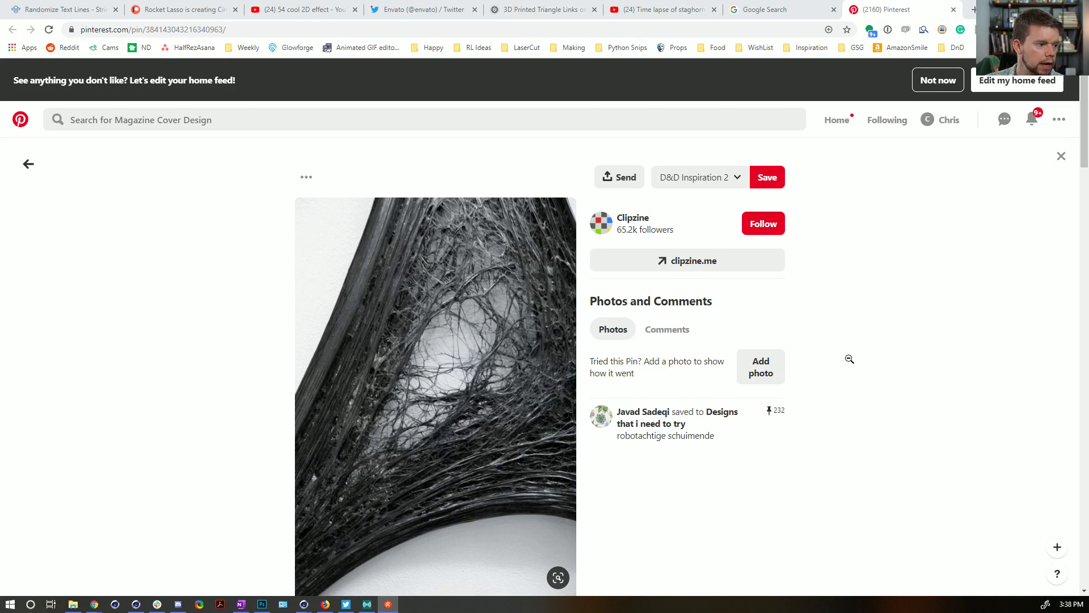
scroll(605, 459, "down", 5)
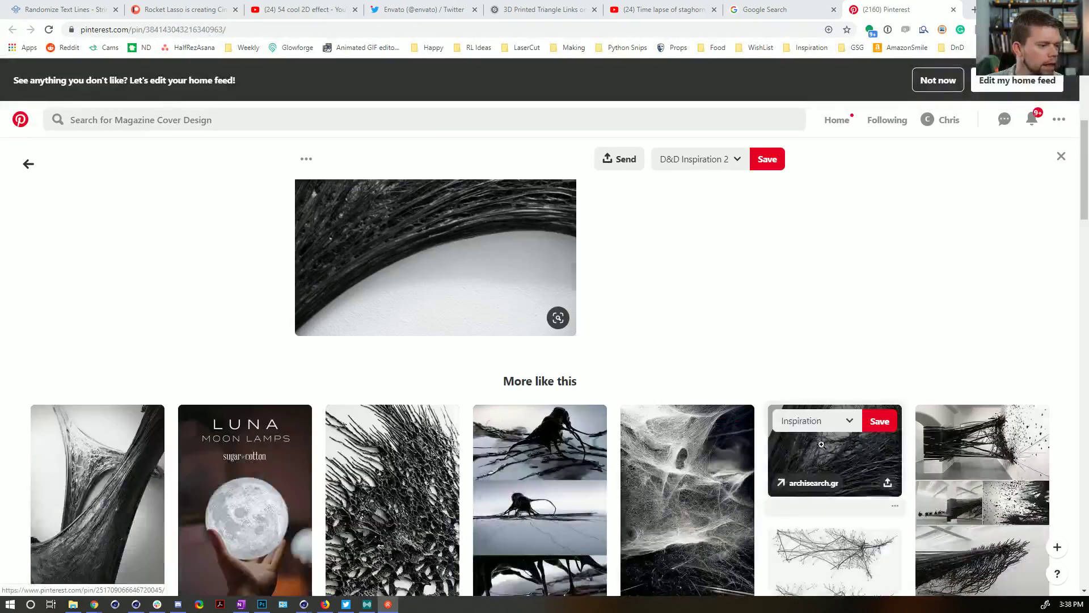
scroll(825, 424, "up", 5)
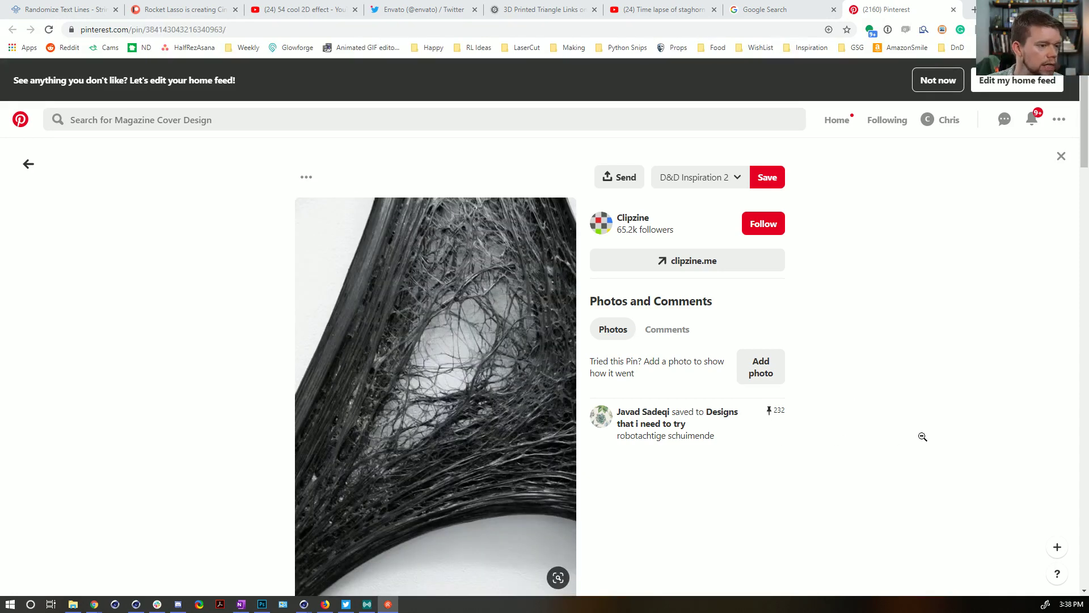
scroll(922, 437, "down", 2)
left_click(911, 327)
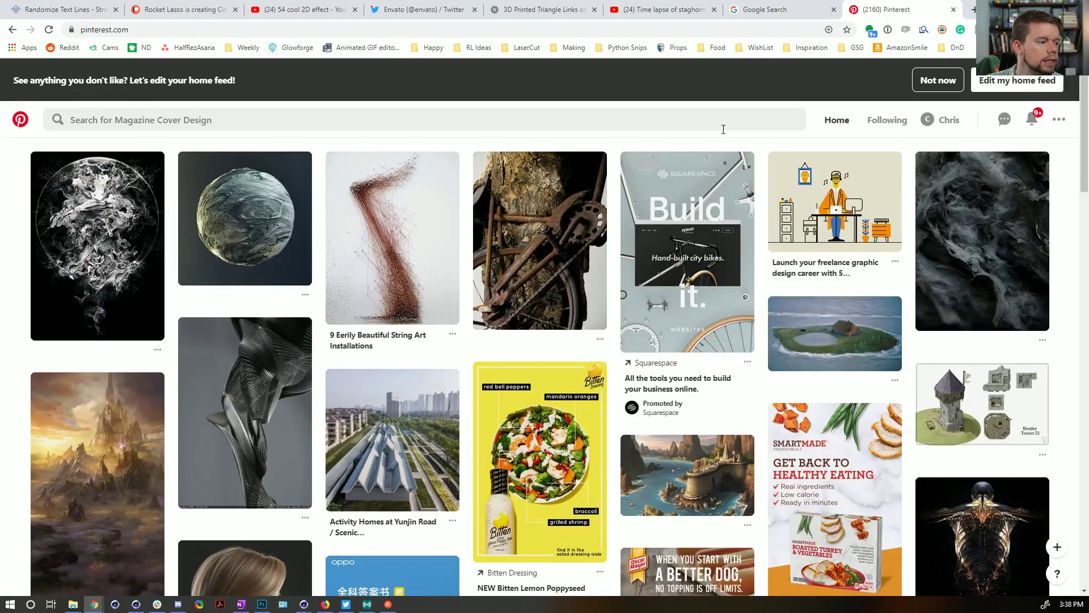
middle_click(878, 13)
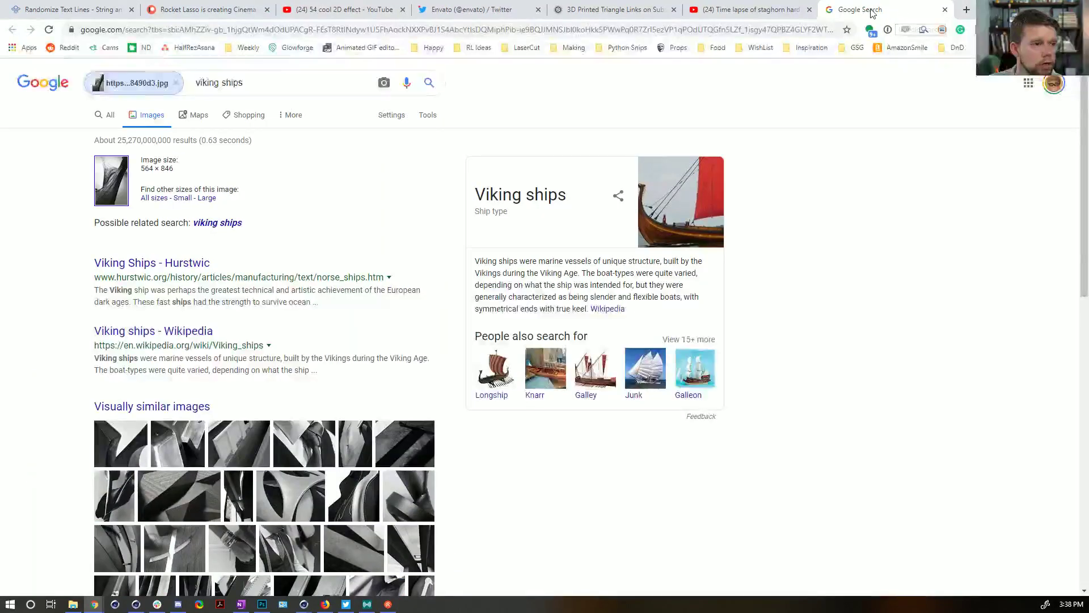
middle_click(870, 13)
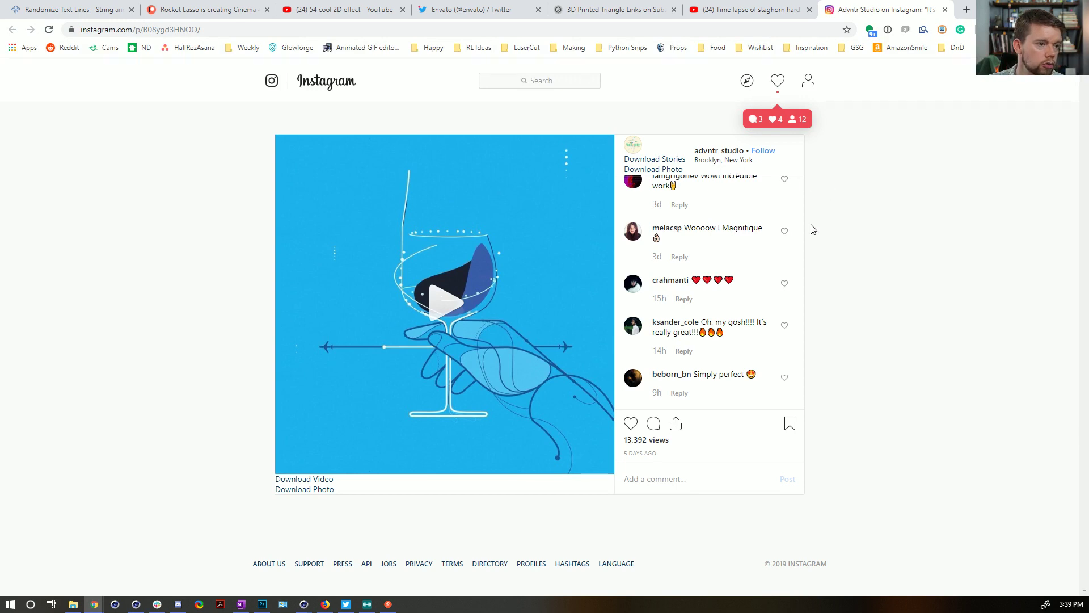
- Watch the Advntr Studio wine glass animation on Instagram, pausing at the glass and line transitions, and go to the post's caption
left_click(436, 305)
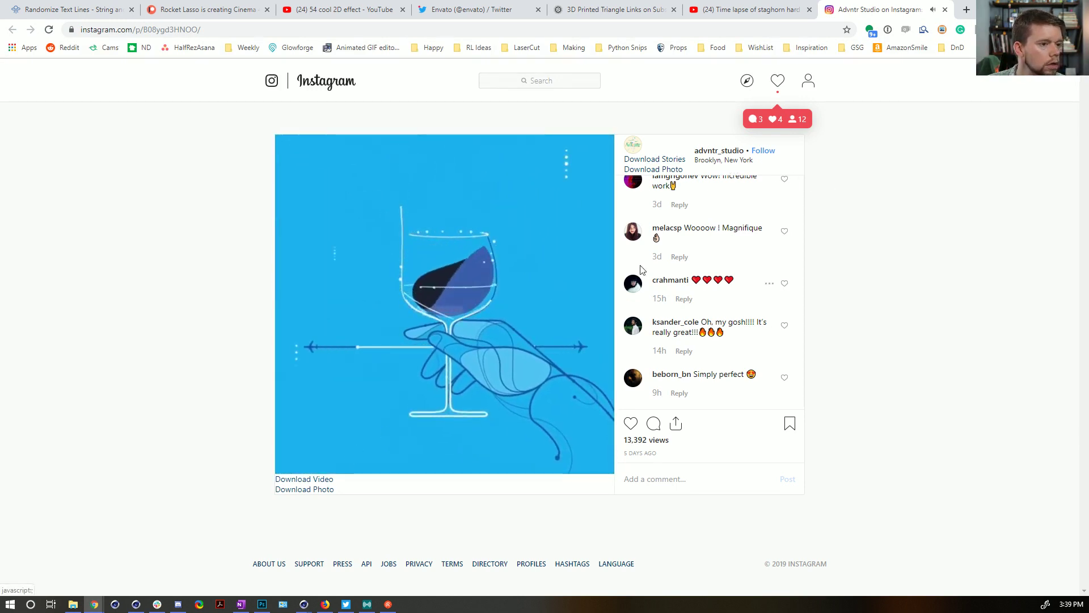
left_click(539, 278)
right_click(539, 199)
left_click(480, 214)
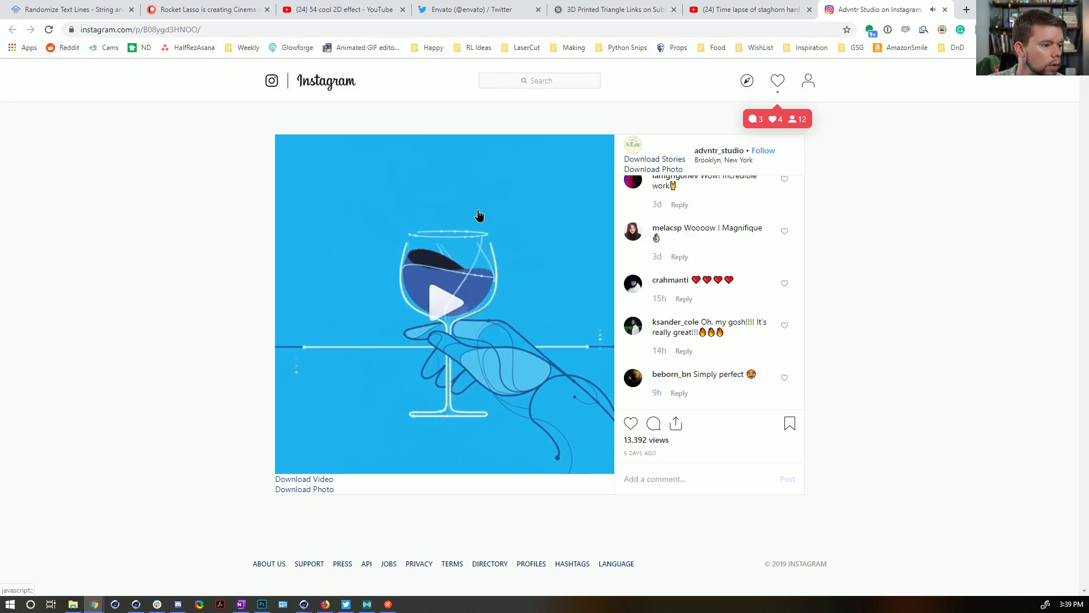
left_click(461, 321)
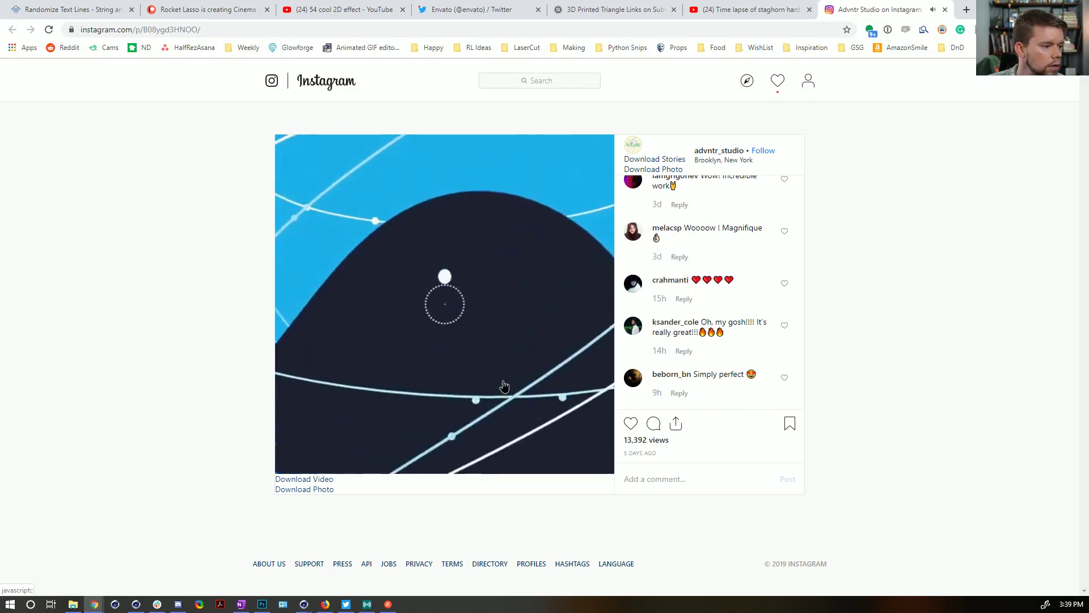
left_click(502, 384)
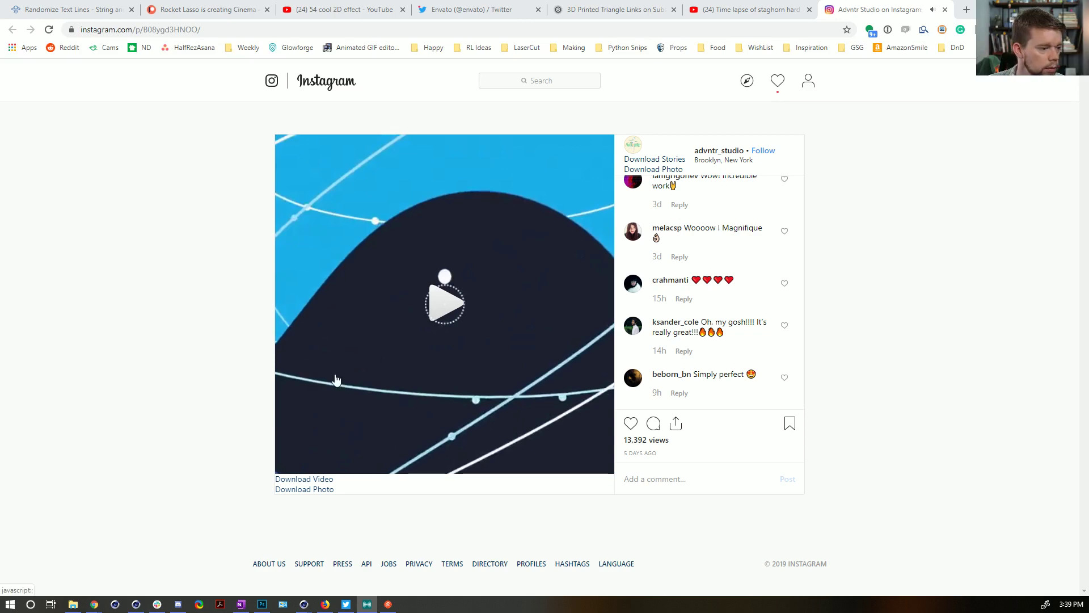
left_click(429, 326)
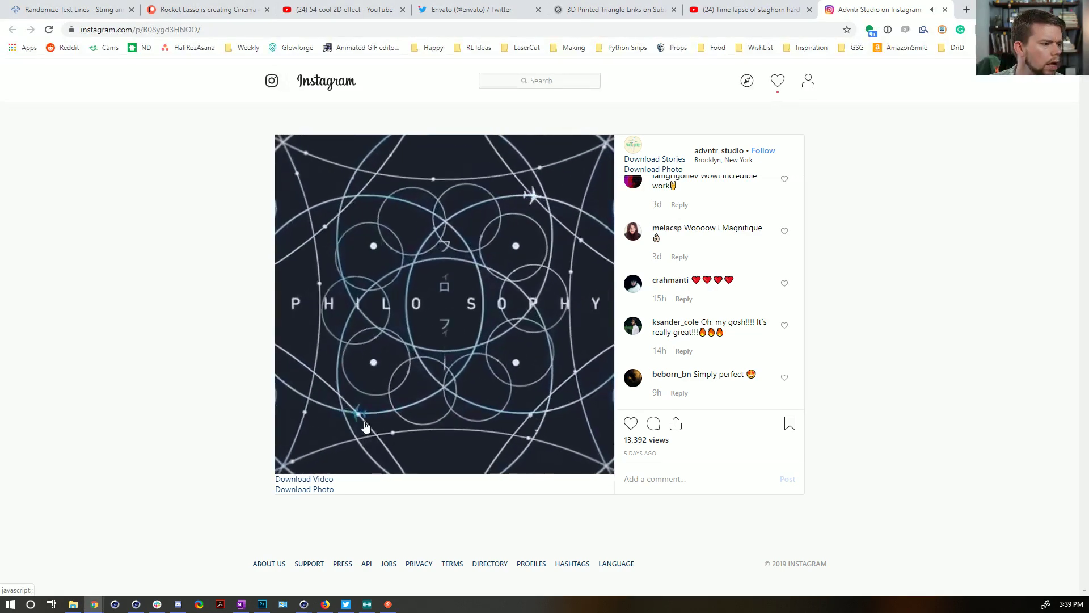
scroll(739, 311, "up", 5)
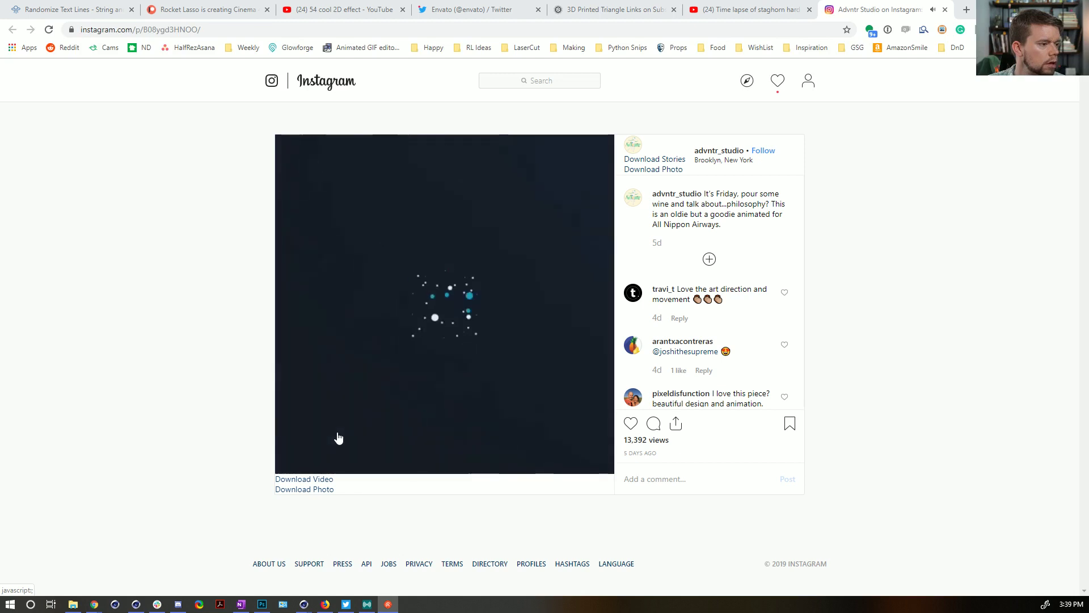
- Replay the Instagram wine glass animation in short stretches to study the swirling wine and circle transitions, and pause on the PHILOSOPHY title
left_click(447, 343)
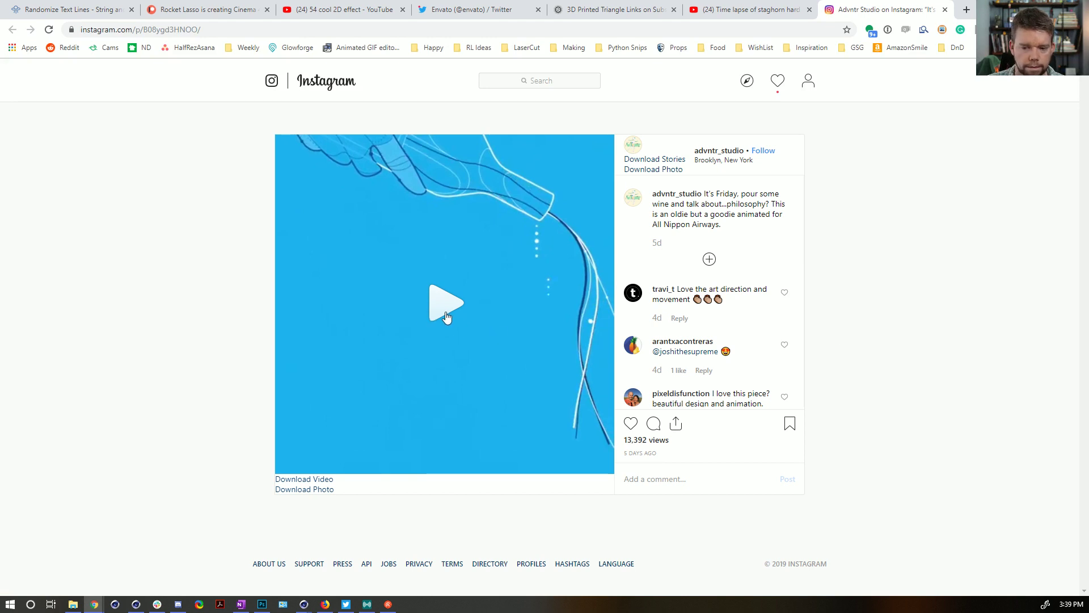
left_click(455, 262)
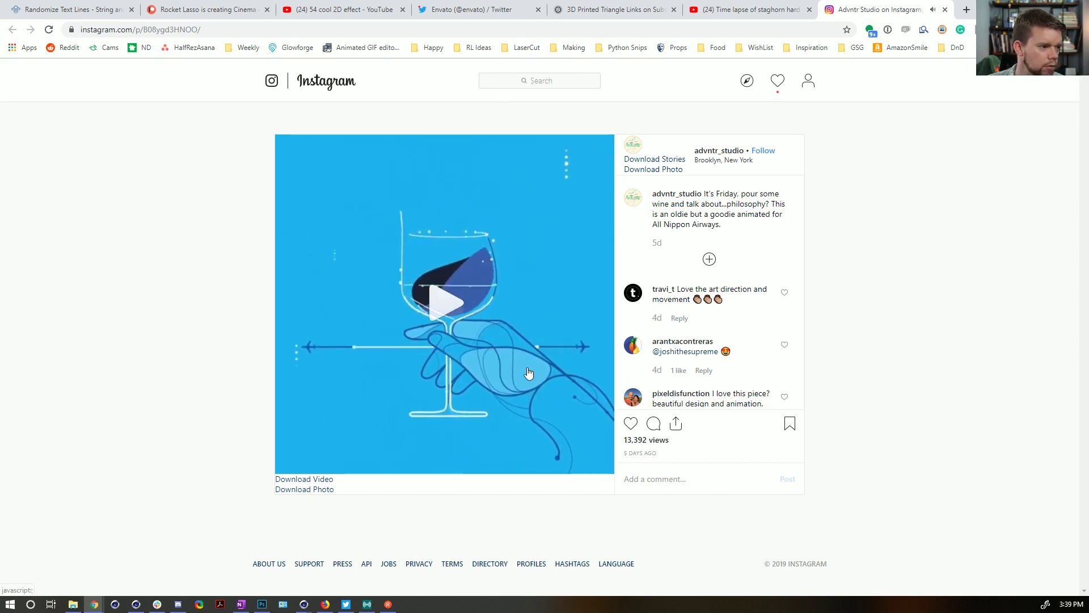
left_click(479, 347)
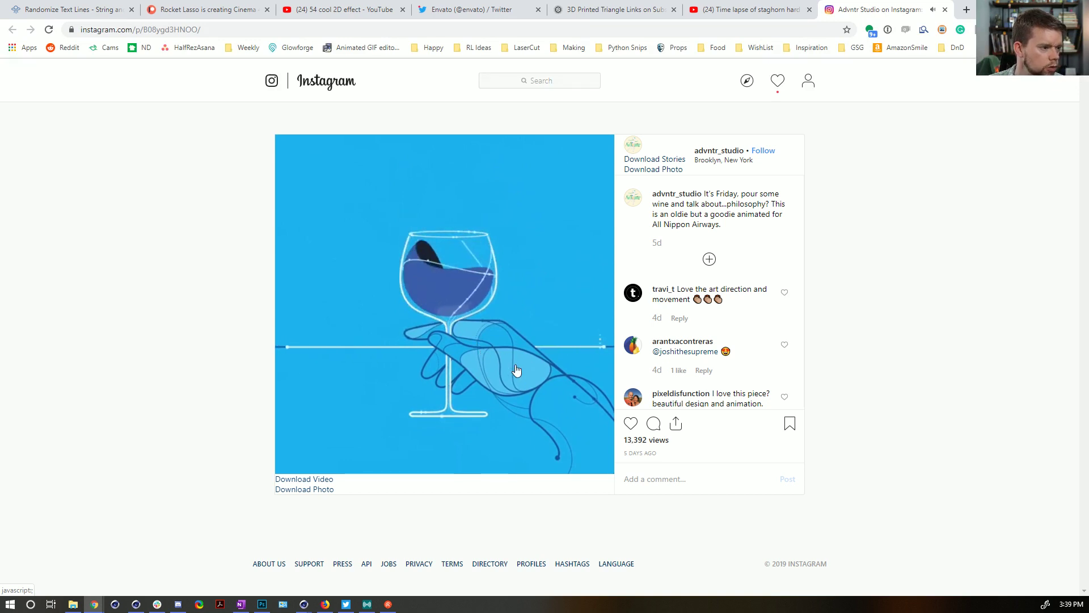
left_click(516, 370)
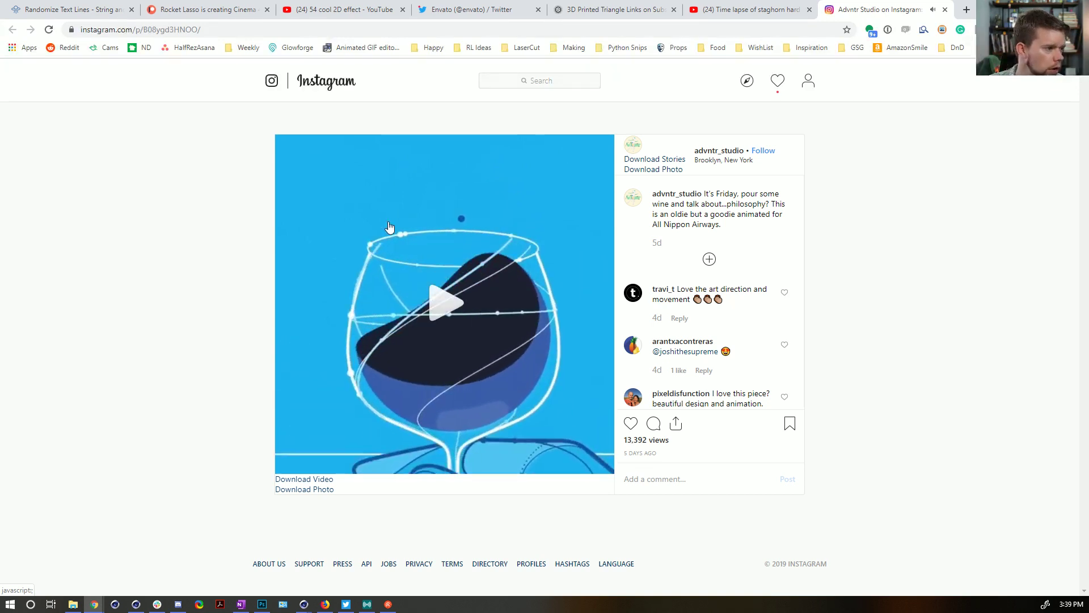
left_click(502, 367)
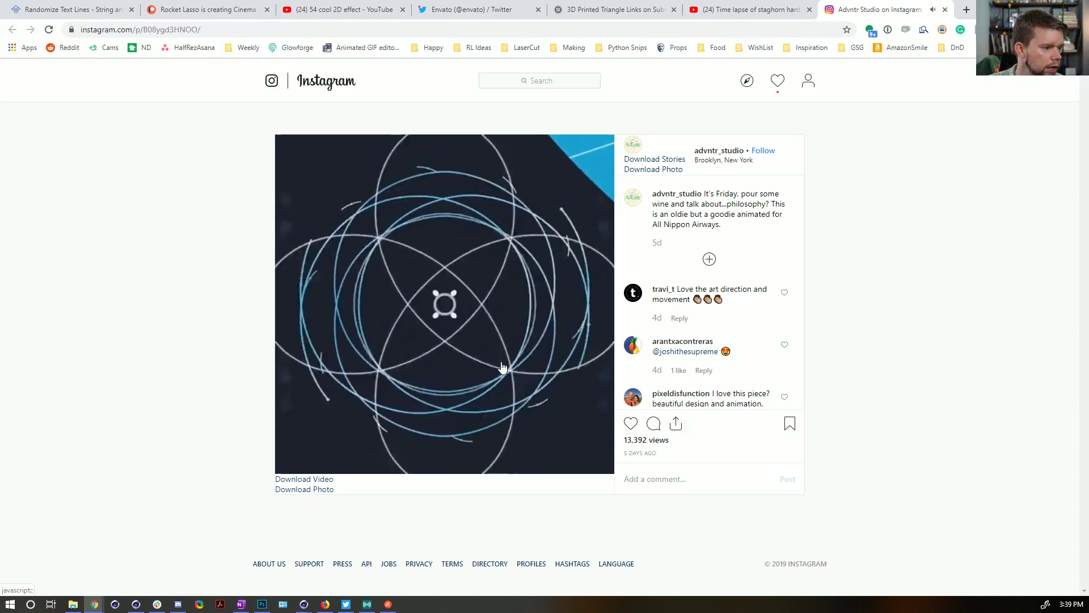
left_click(457, 360)
left_click(465, 341)
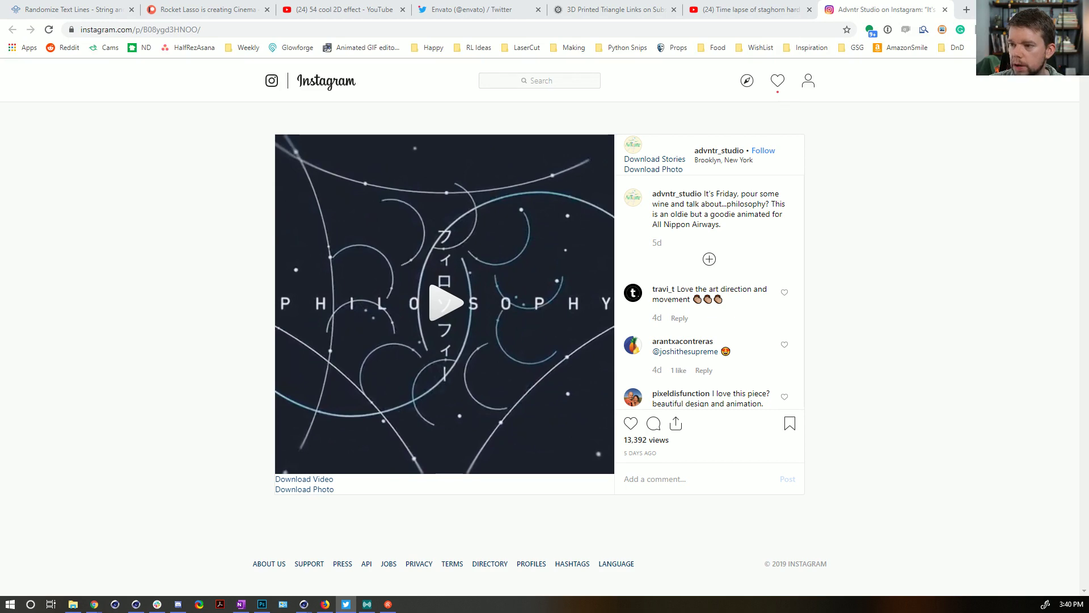
- Switch to the Twitter app and check the X-Particles beam tweet's source link, replies and options
left_click(346, 603)
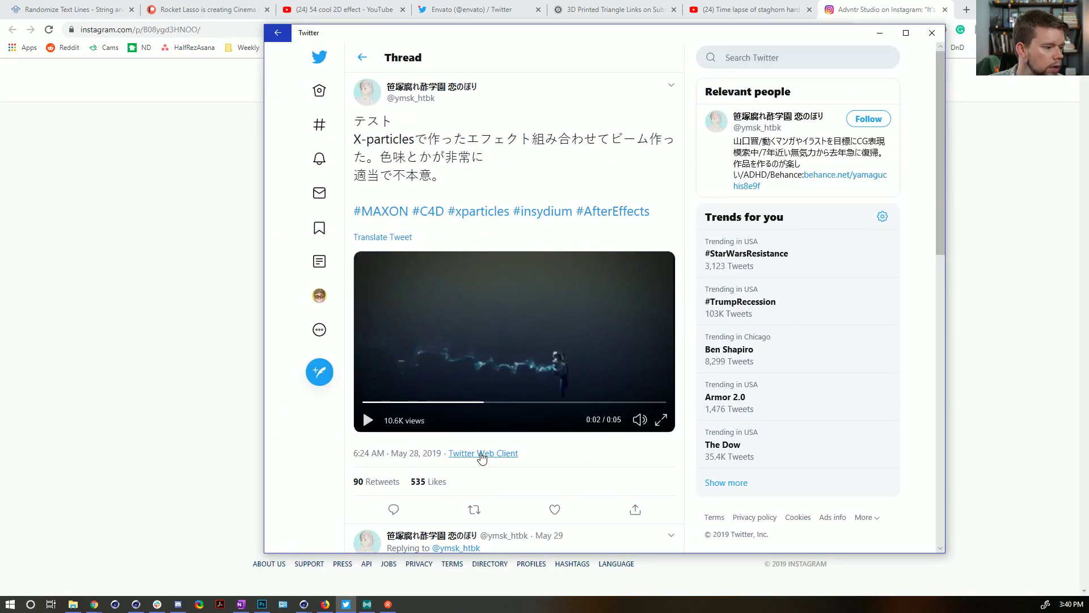
left_click(483, 454)
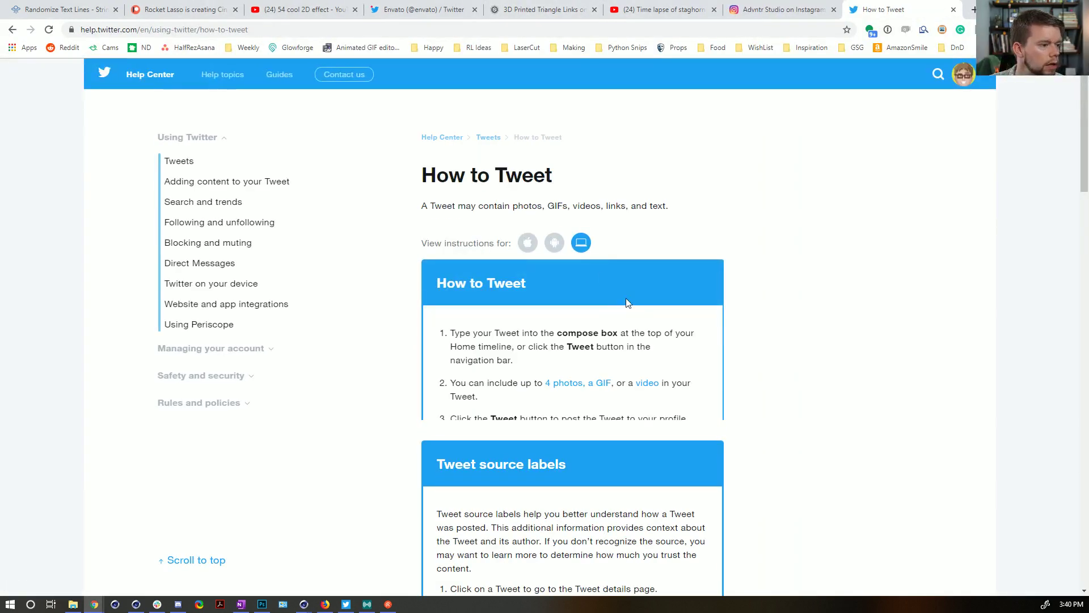
left_click(954, 10)
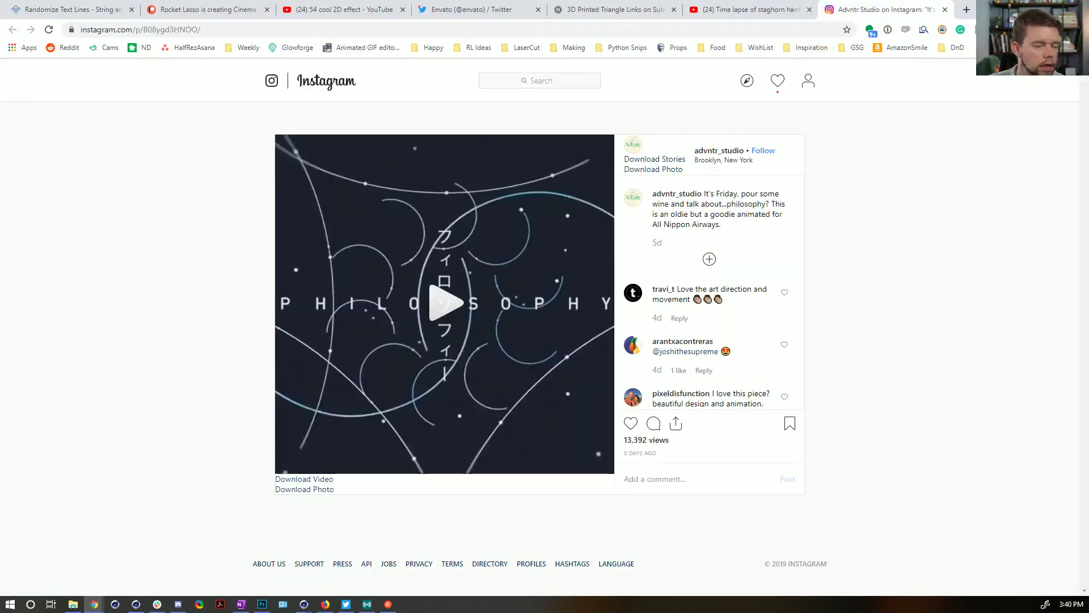
key("alt+Tab")
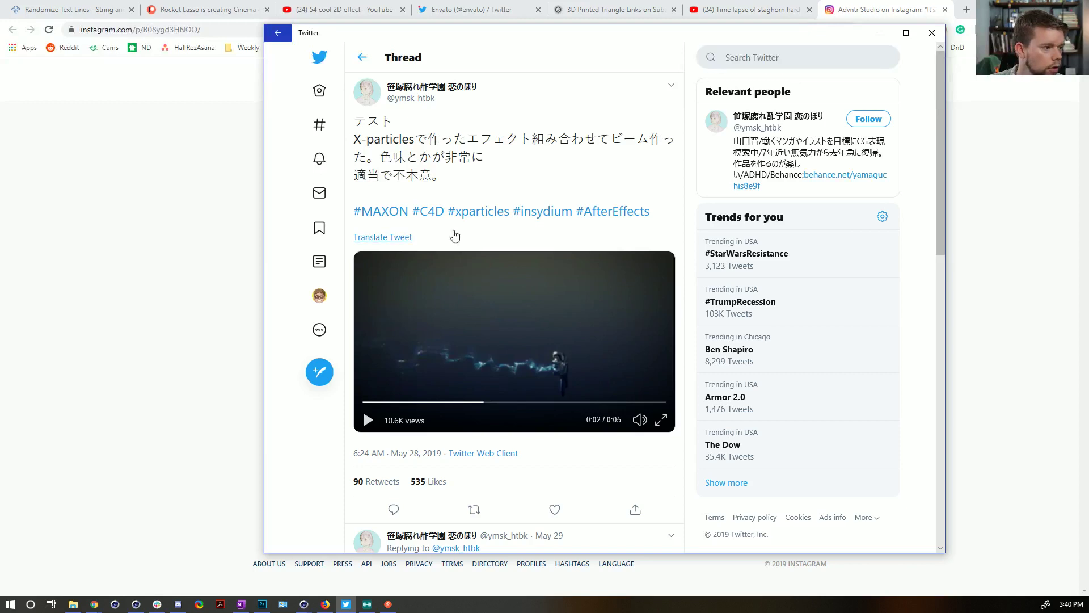
scroll(477, 448, "down", 4)
scroll(497, 437, "up", 4)
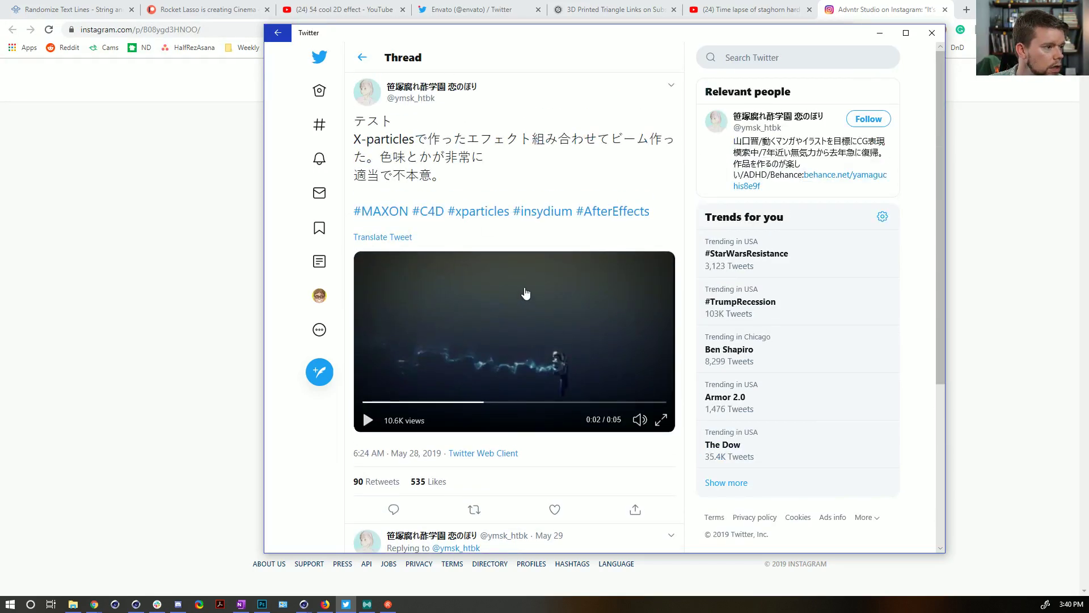
left_click(672, 89)
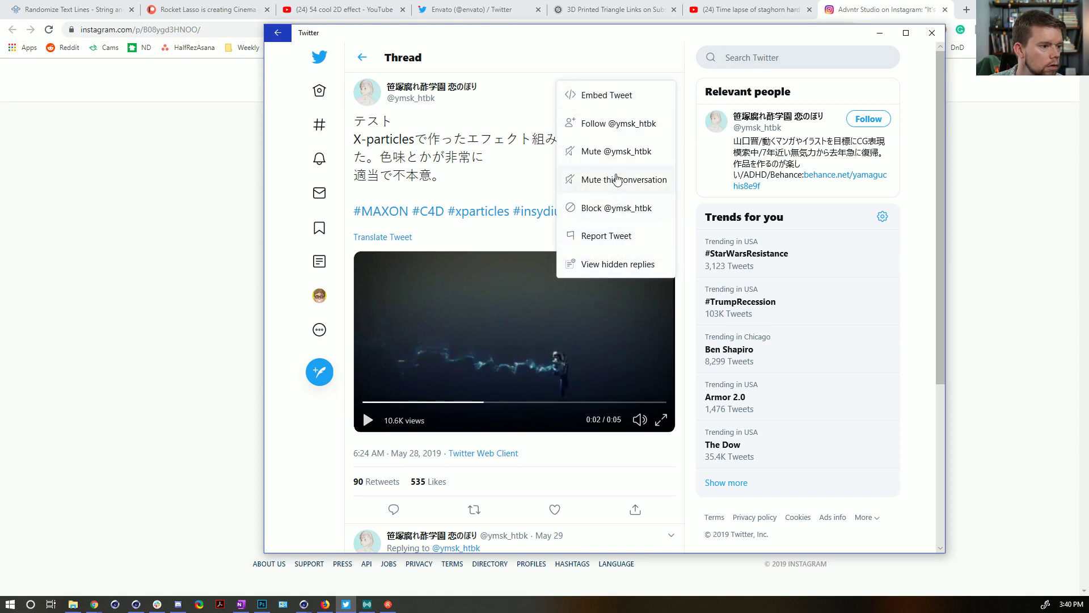
left_click(573, 330)
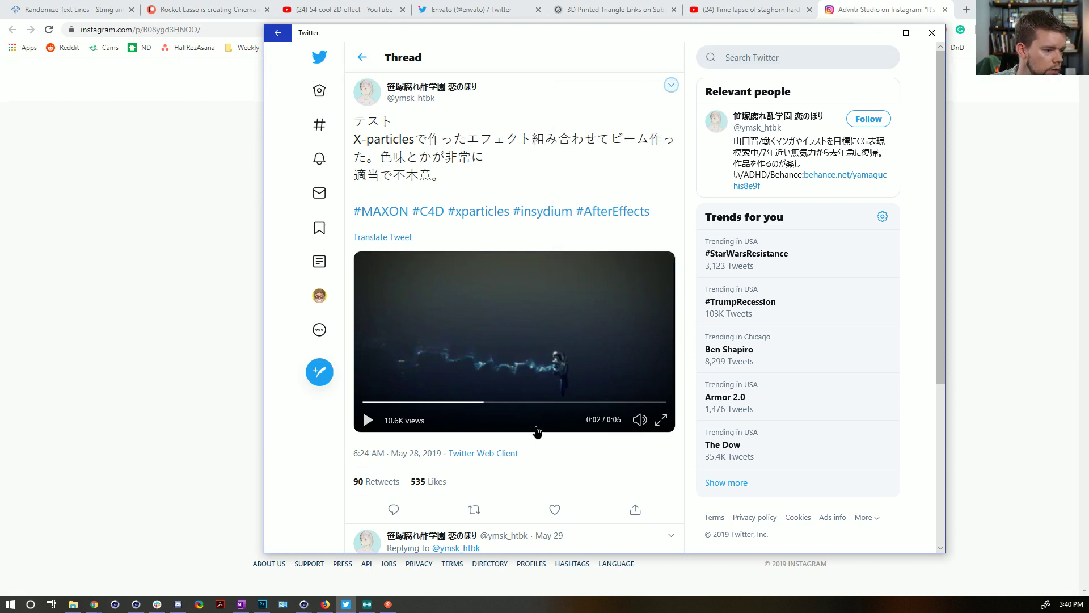
- Mute and replay the X-Particles beam video from the start, and scrub through its wireframe breakdown to 0:04
left_click_drag(379, 403, 359, 422)
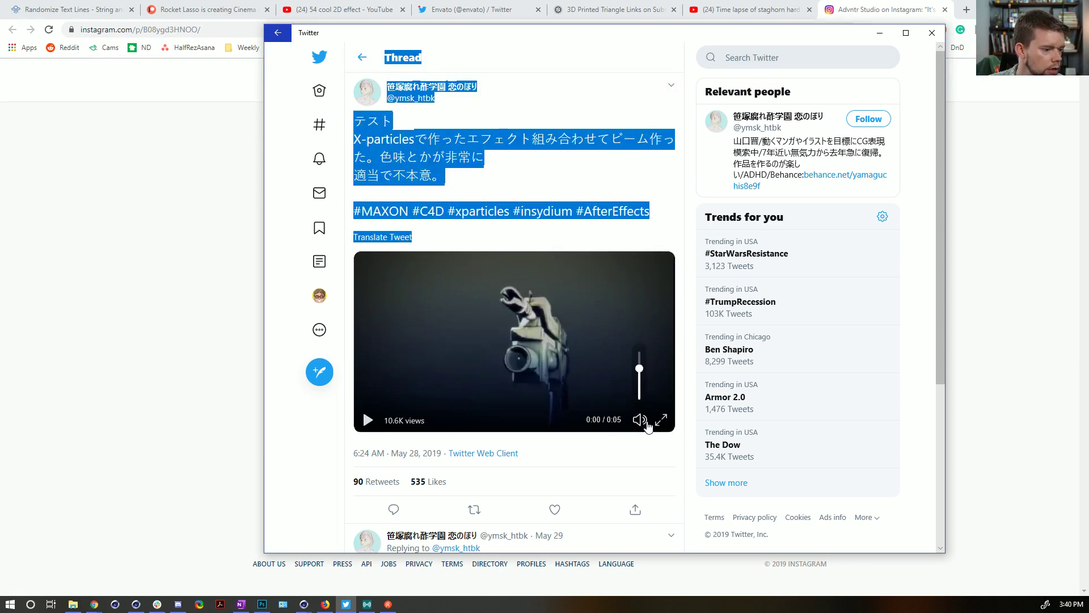
left_click(640, 419)
left_click(368, 420)
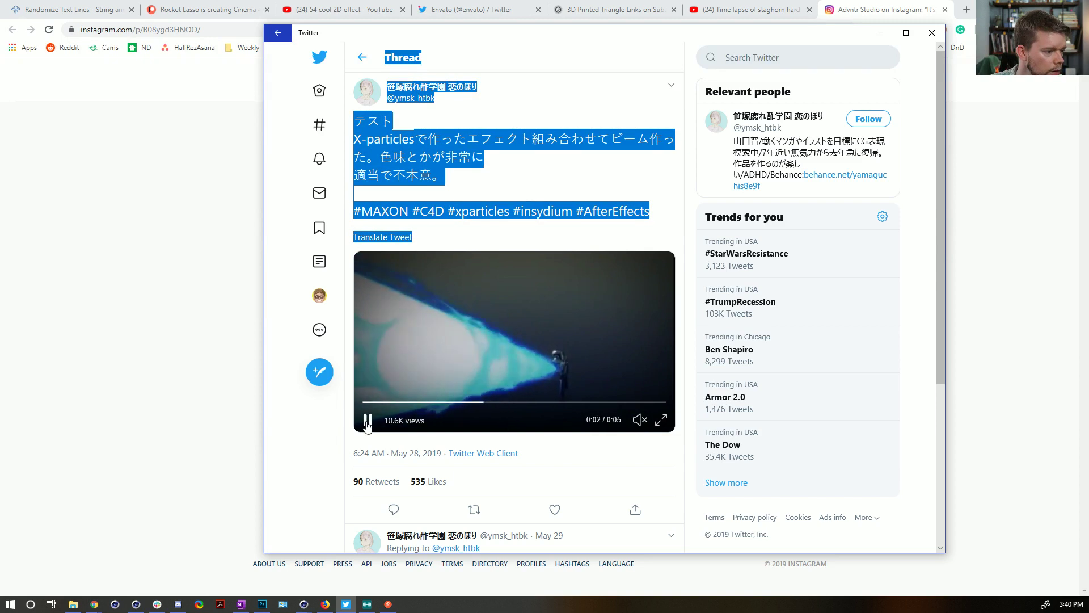
left_click(367, 420)
left_click(367, 423)
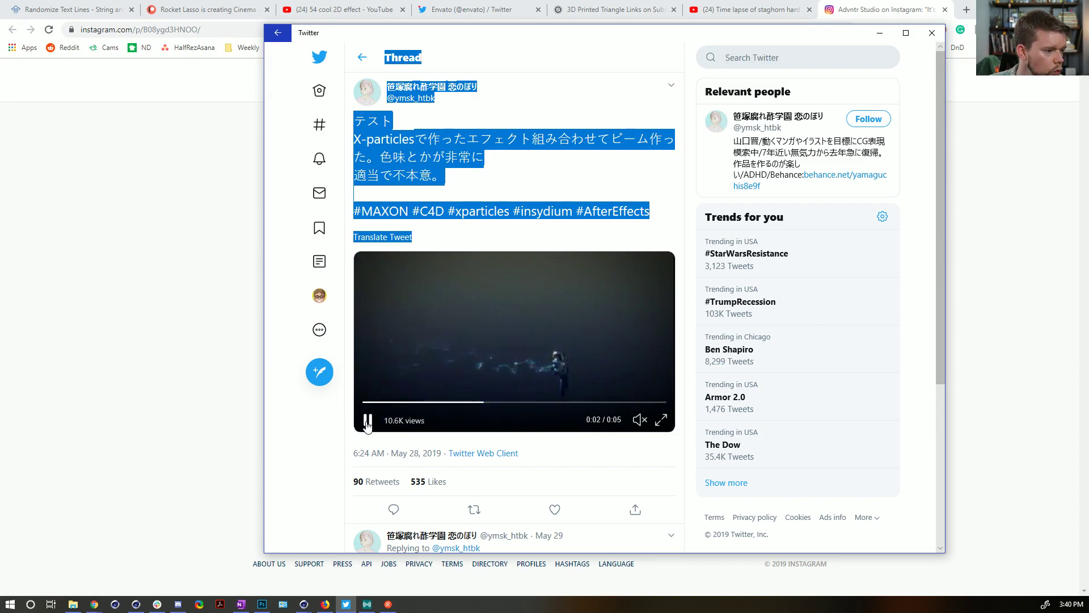
left_click(367, 423)
left_click(367, 423)
left_click(367, 423)
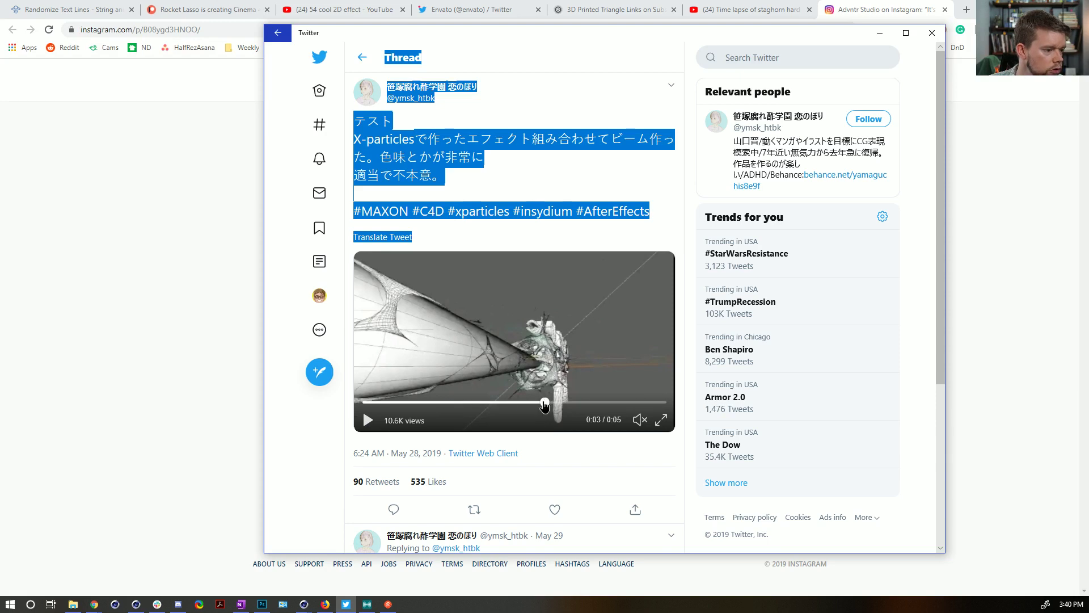
left_click(535, 403)
left_click_drag(535, 404, 606, 403)
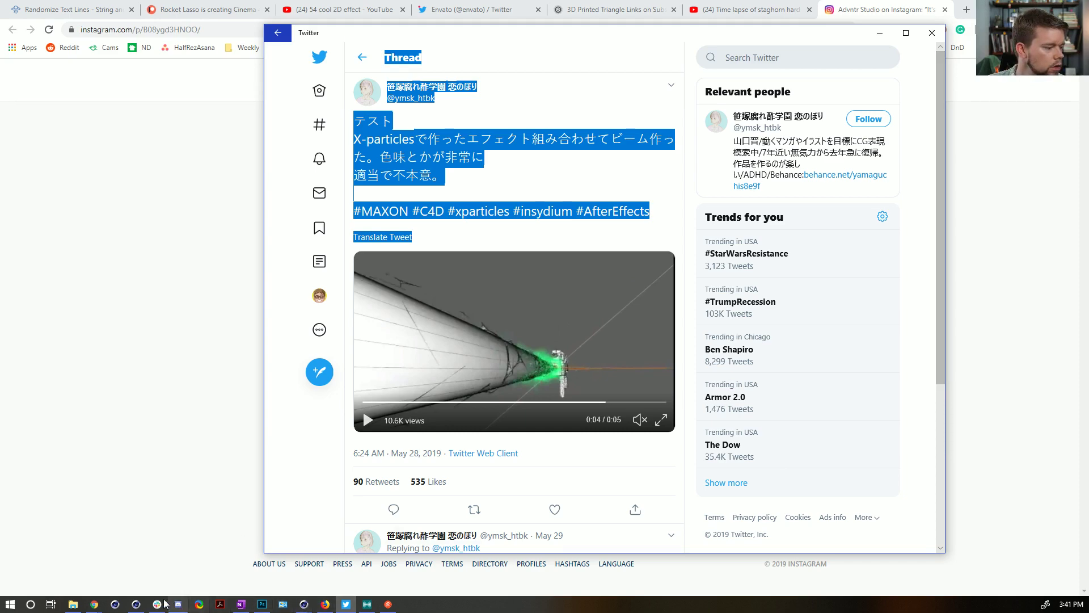
- Switch to Cinema 4D and create a new empty project
left_click(136, 603)
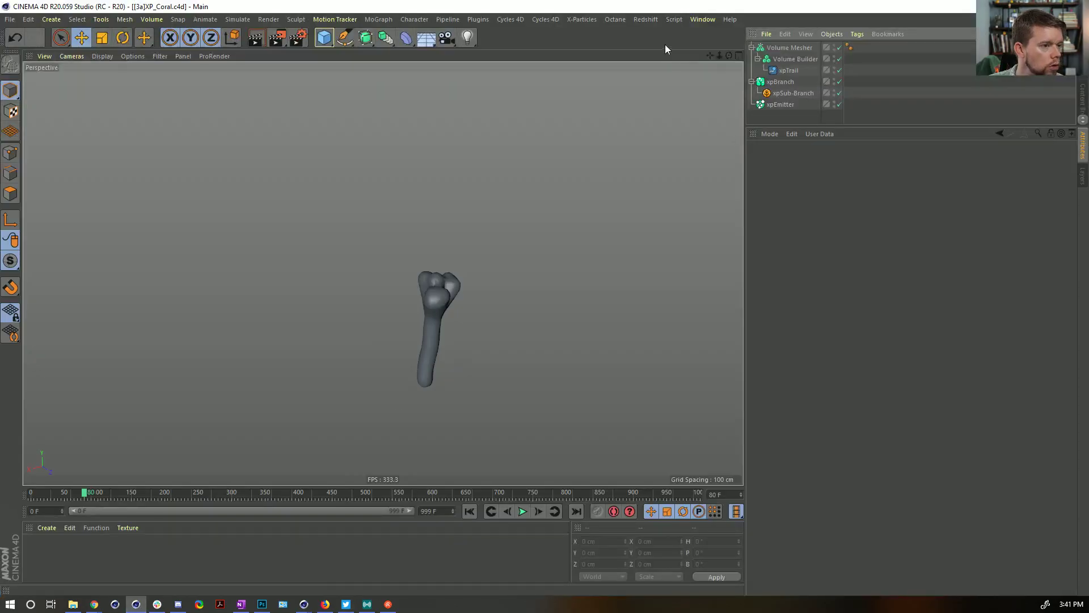
key("ctrl+n")
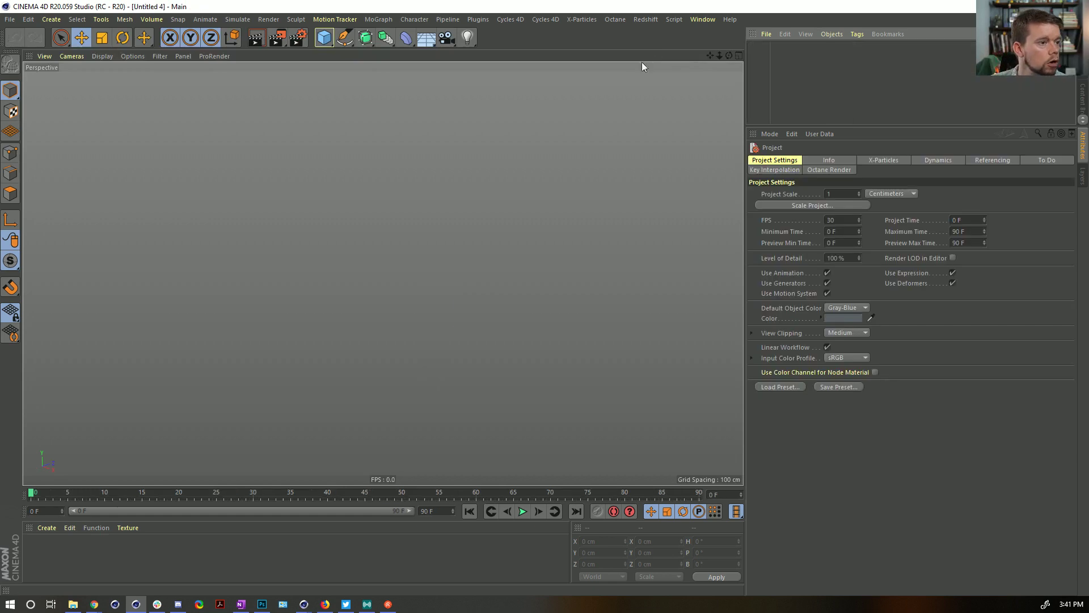
- Add a Tube and reshape it to an inner radius of about 69 cm, outer radius about 82 cm and height about 691 cm
left_click(324, 38)
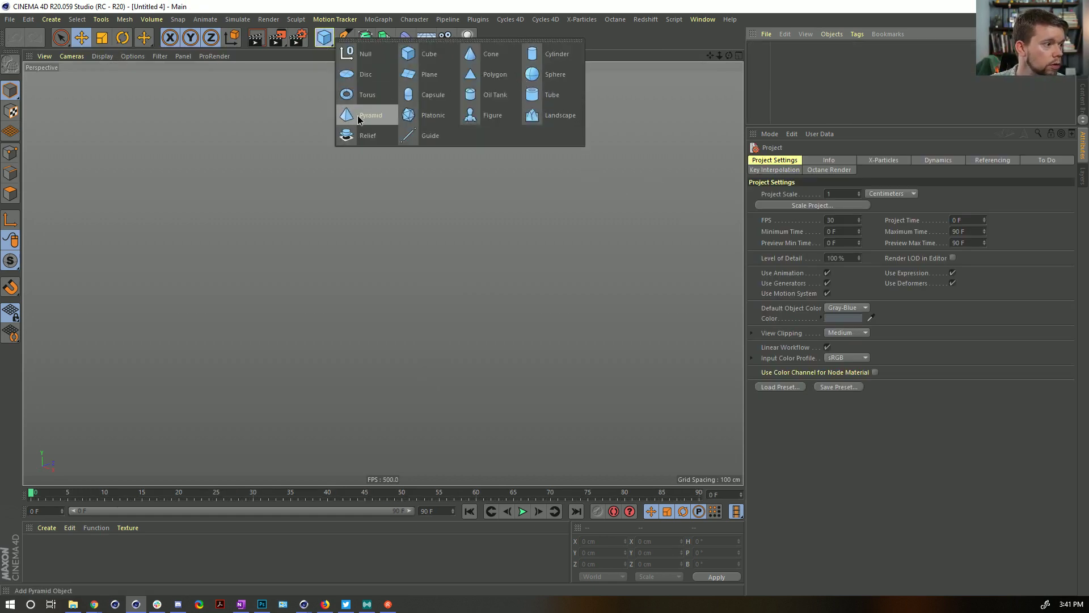
left_click(537, 100)
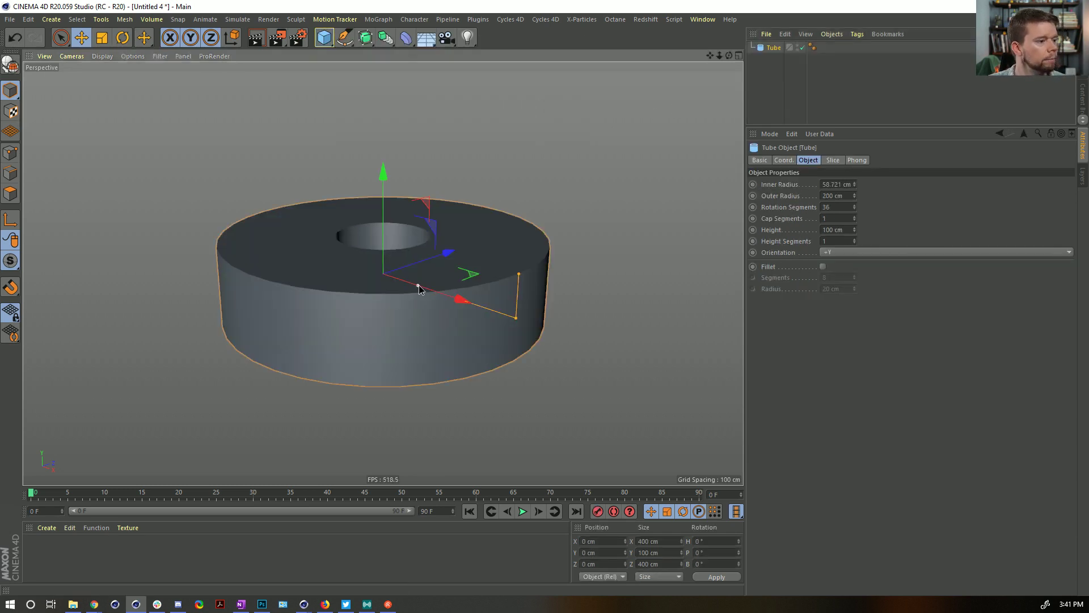
left_click_drag(413, 284, 424, 288)
left_click_drag(514, 320, 431, 292)
left_click_drag(432, 249, 438, 5)
scroll(442, 231, "down", 4)
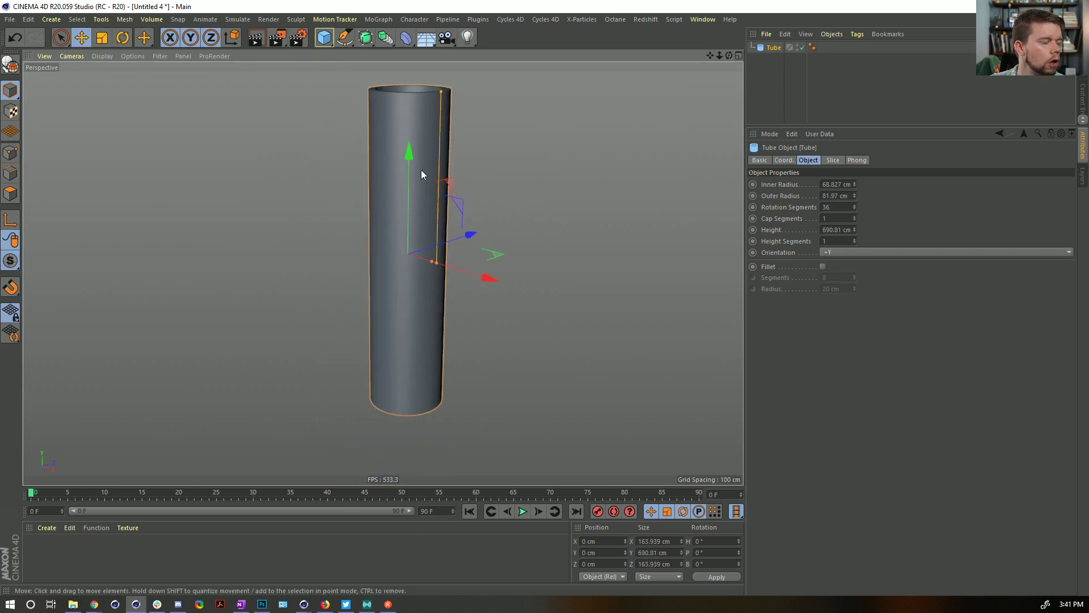
middle_click_drag(421, 174, 448, 210, "alt")
- Add a Volume Builder and make the Tube its child
left_click(384, 39)
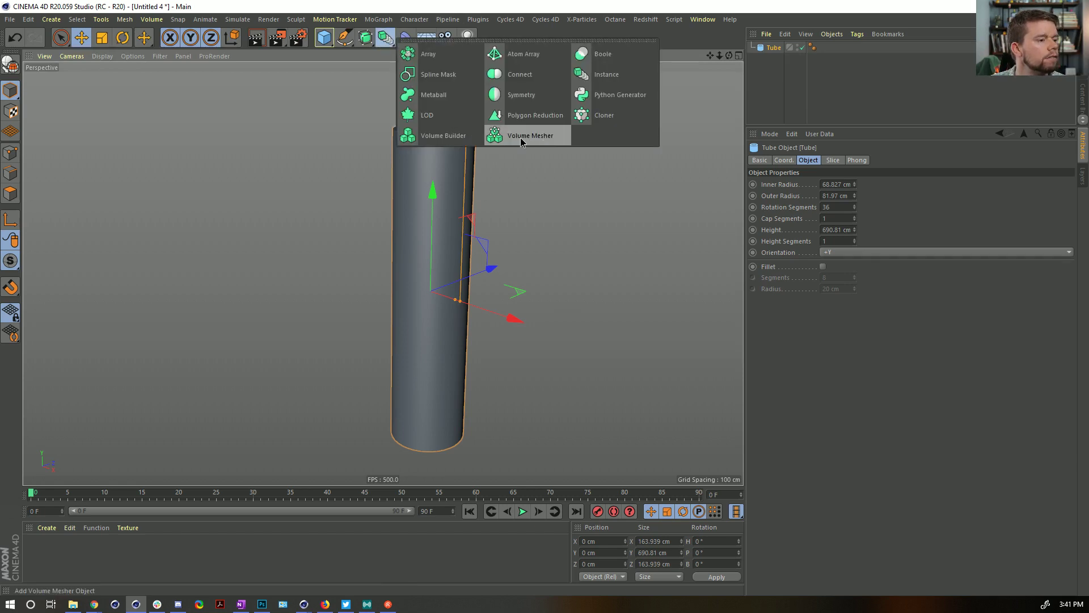
left_click(443, 136)
left_click_drag(774, 59, 789, 49)
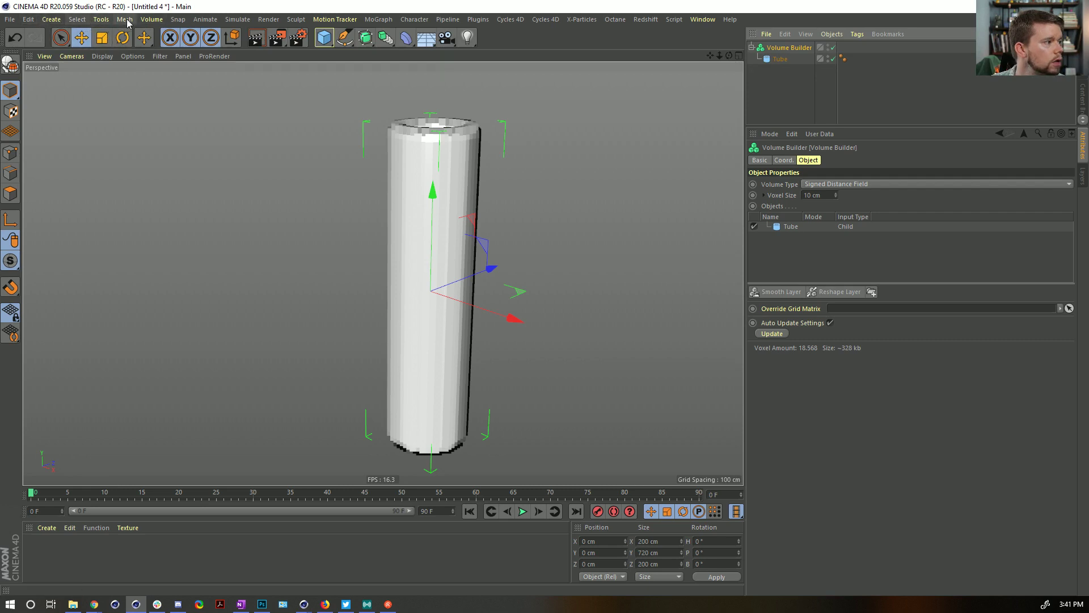
left_click(154, 21)
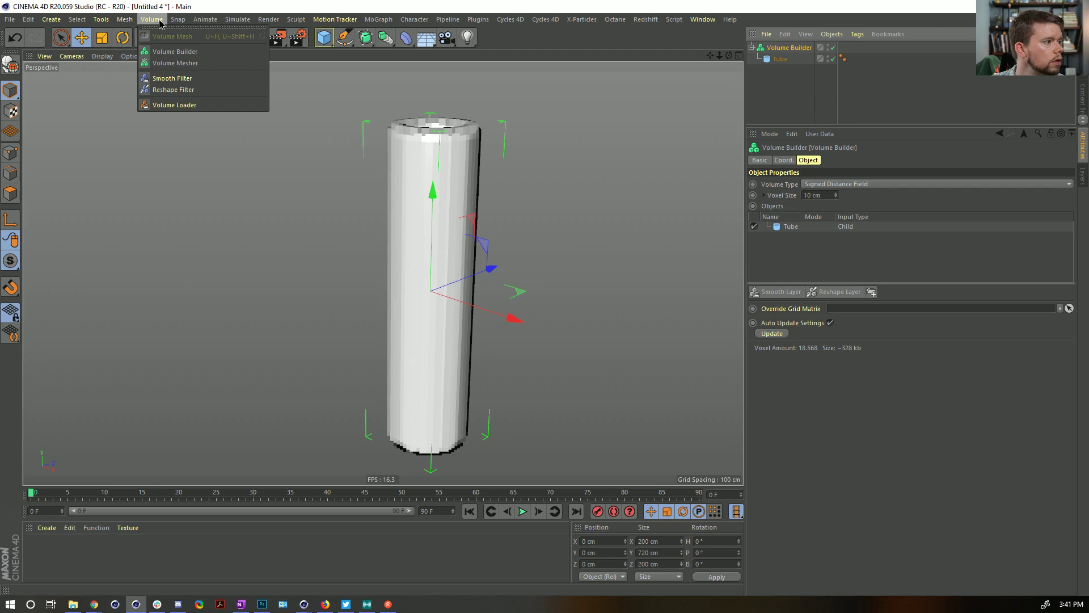
mouse_move(102, 22)
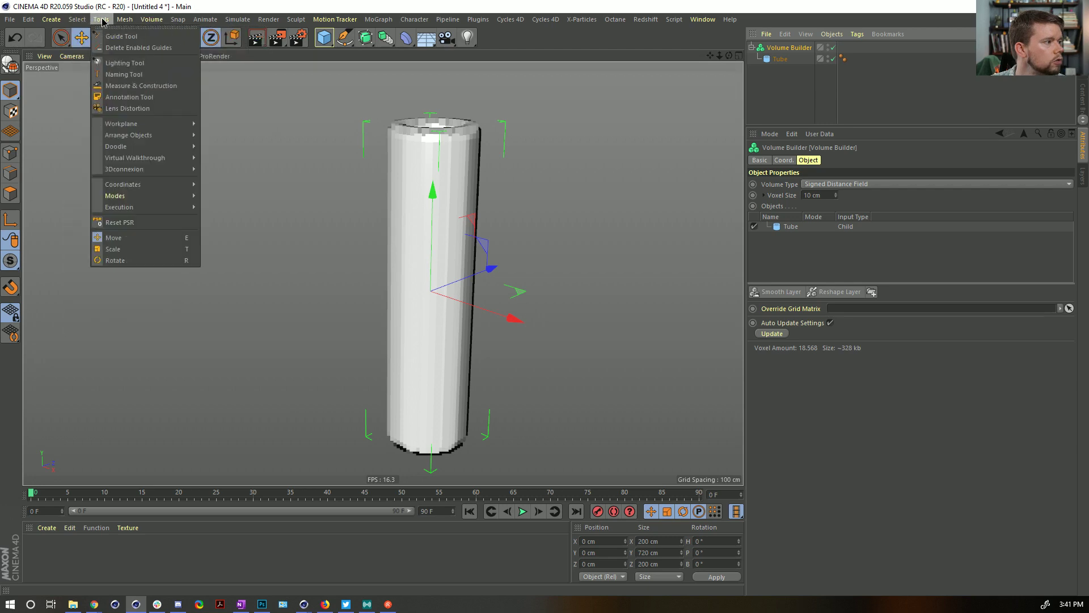
mouse_move(51, 19)
mouse_move(51, 97)
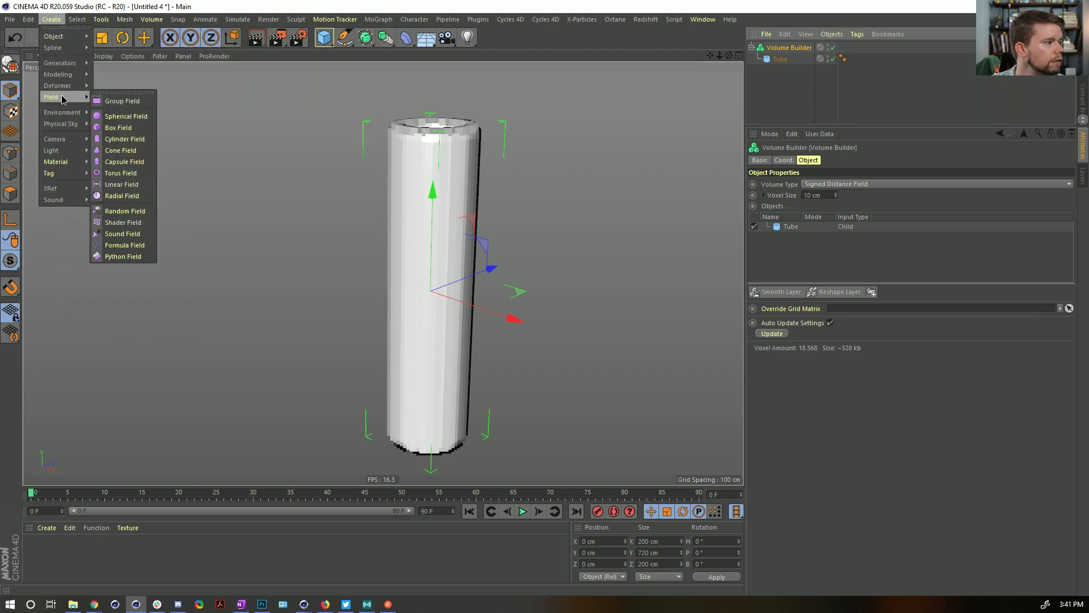
left_click(124, 211)
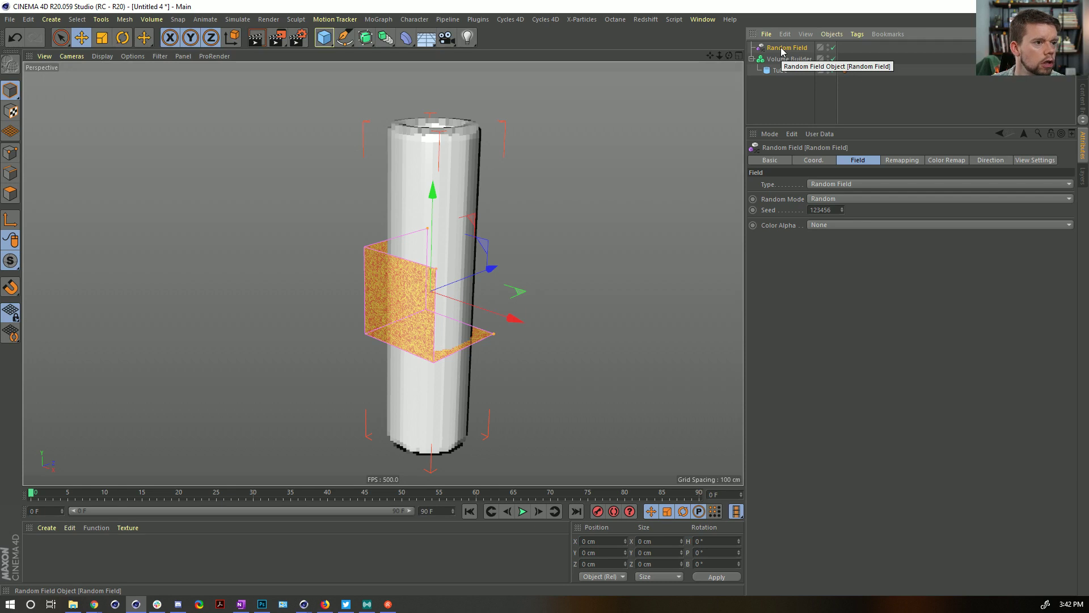
key("Delete")
- Create a Group Field and add a Random Field inside it
left_click(77, 19)
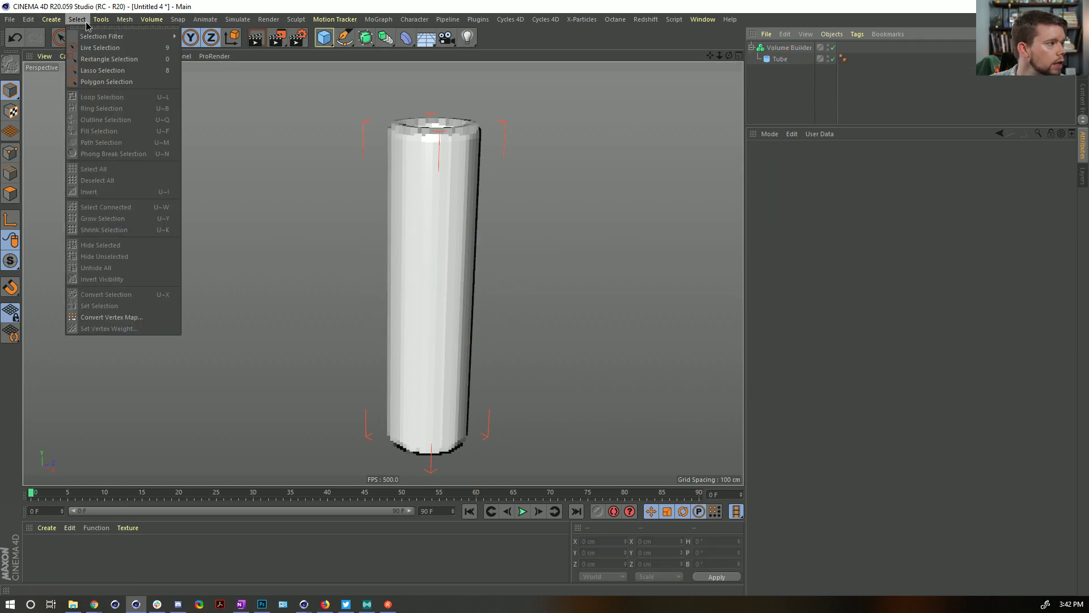
mouse_move(96, 21)
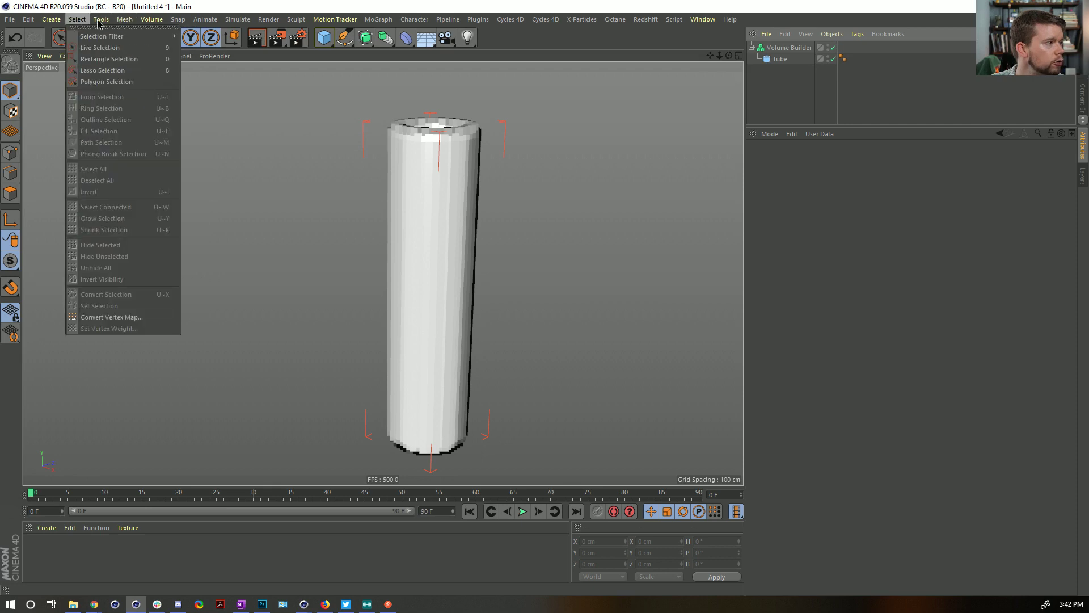
mouse_move(63, 25)
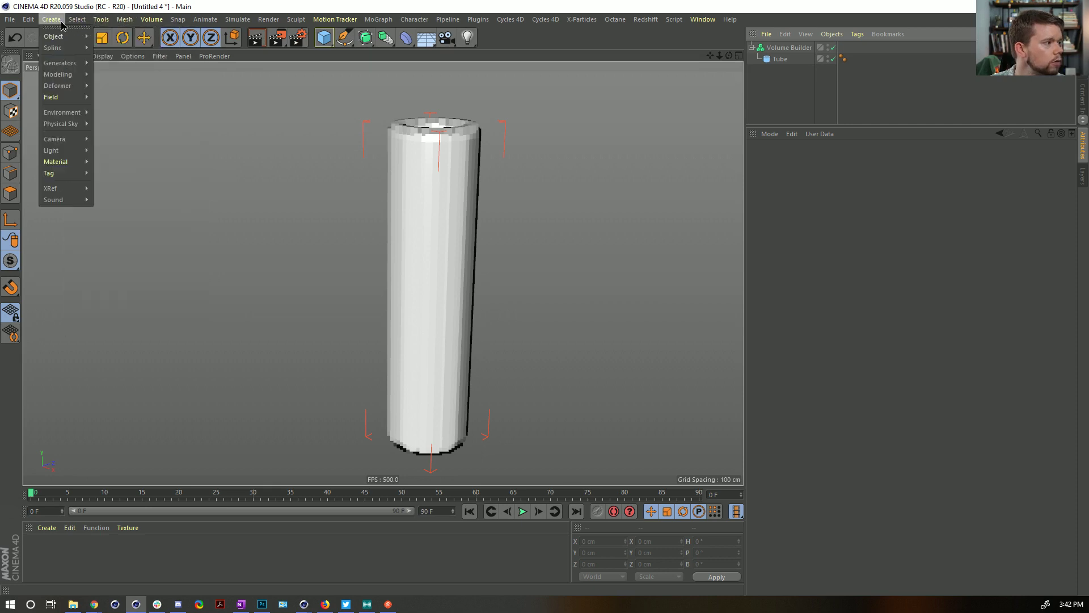
mouse_move(56, 97)
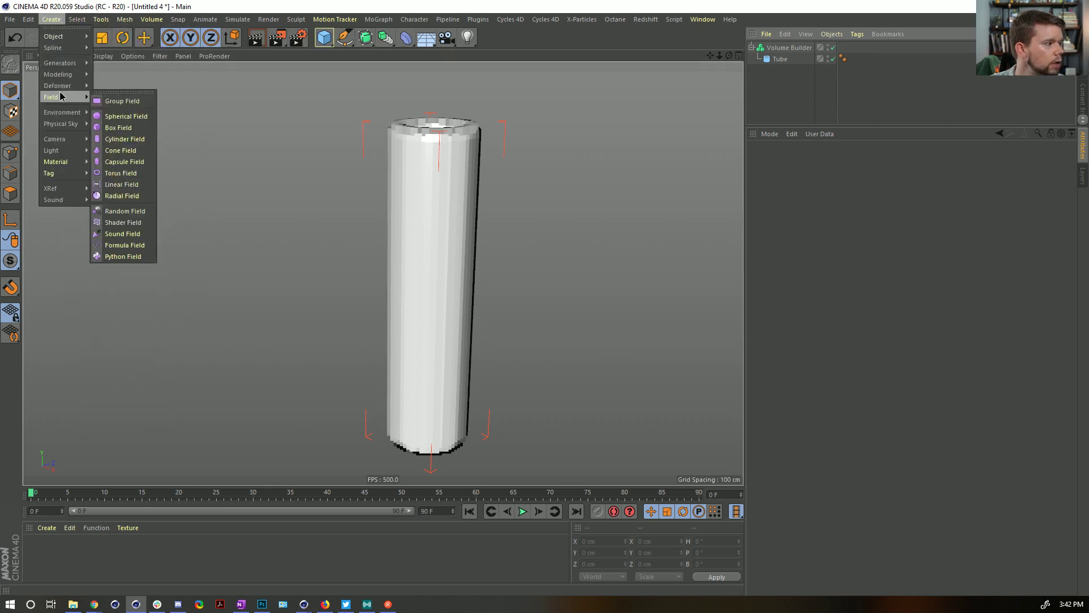
left_click(140, 104)
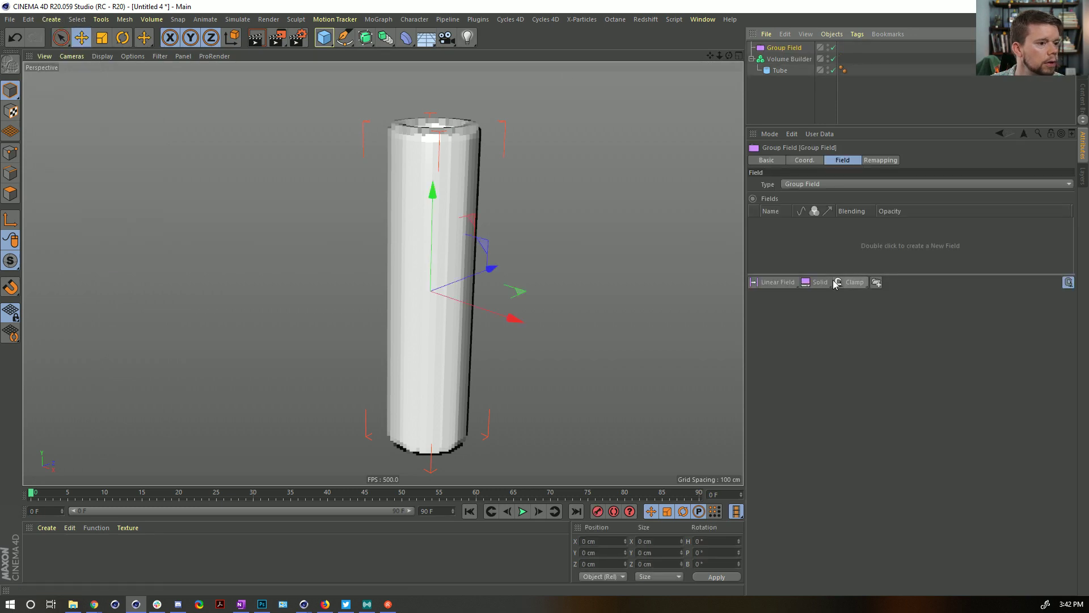
left_click(779, 283)
left_click(809, 399)
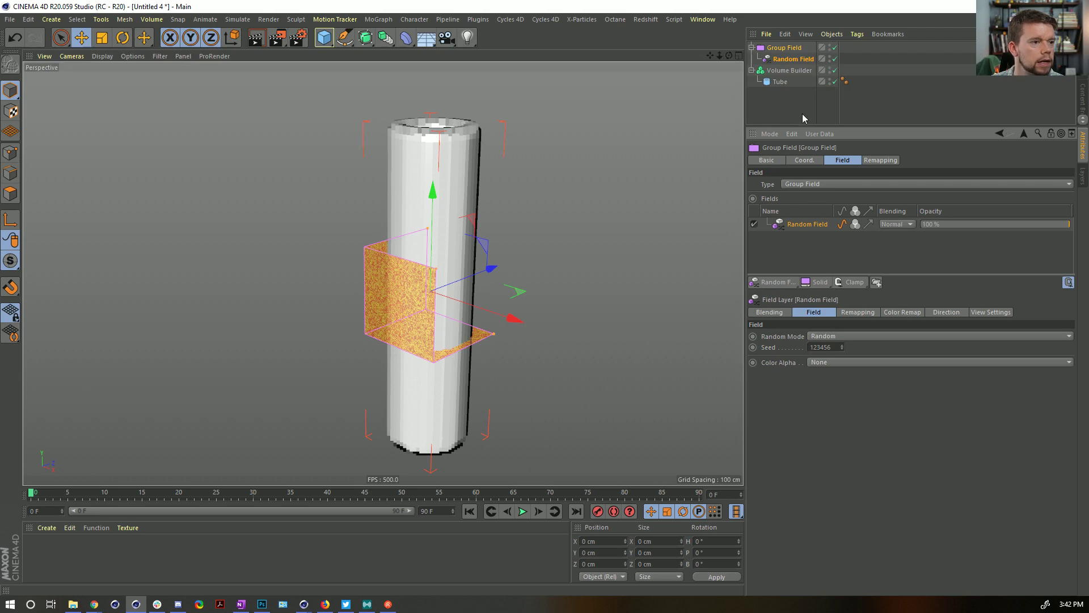
- Set the Random Field's random mode to Noise and its scale to 555 %
left_click(793, 59)
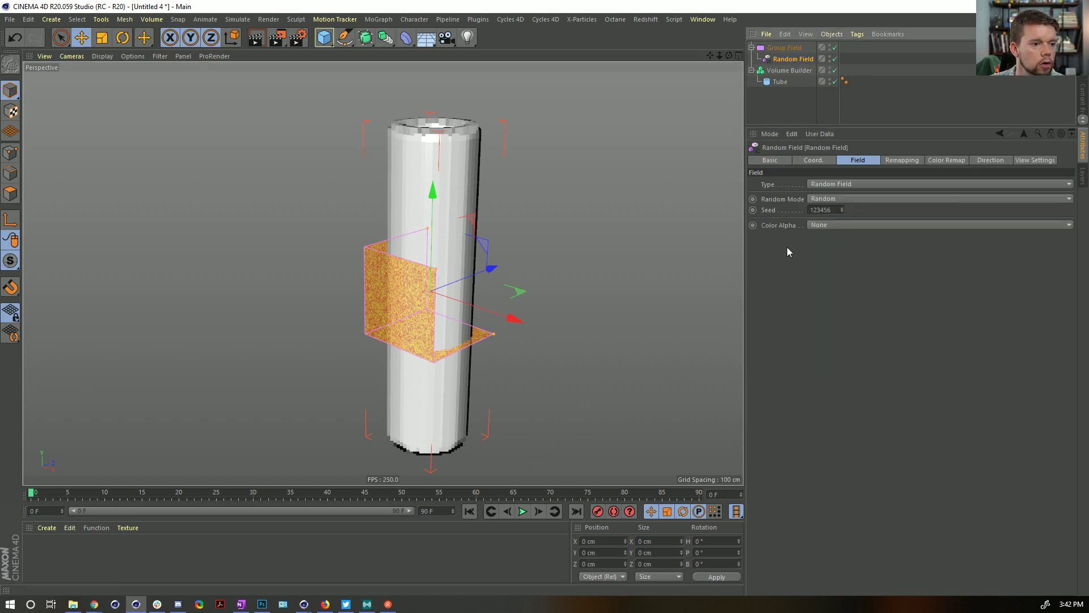
left_click(834, 198)
left_click(838, 233)
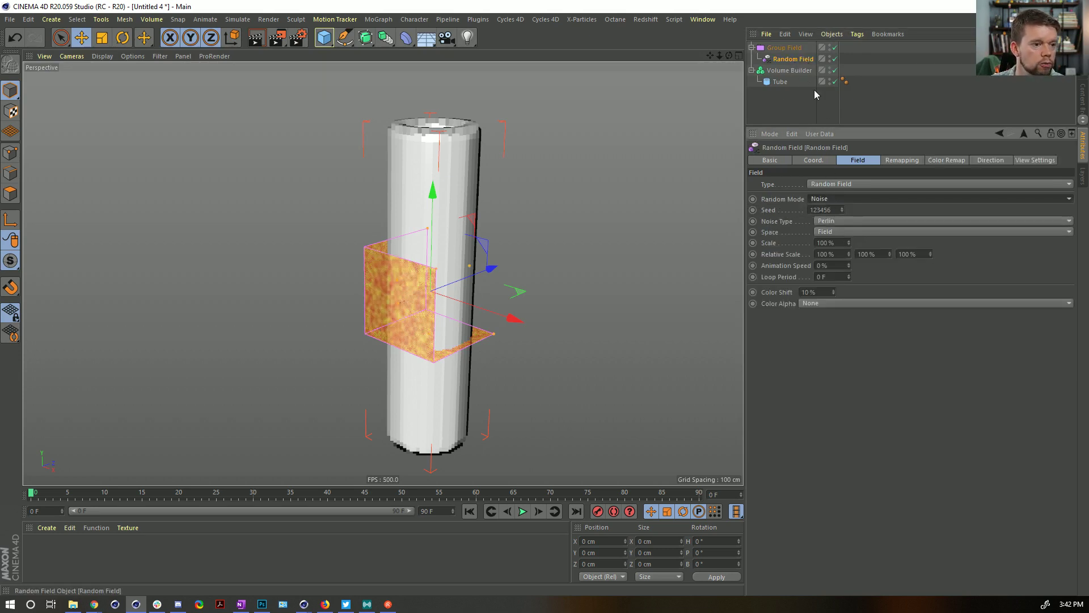
left_click(822, 243)
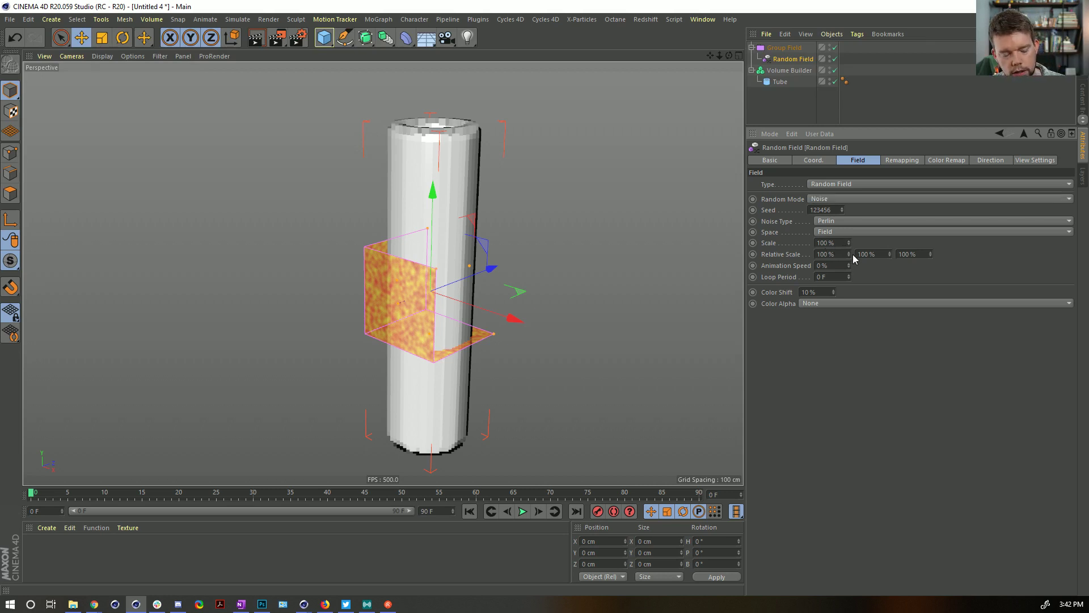
type("555")
key("Return")
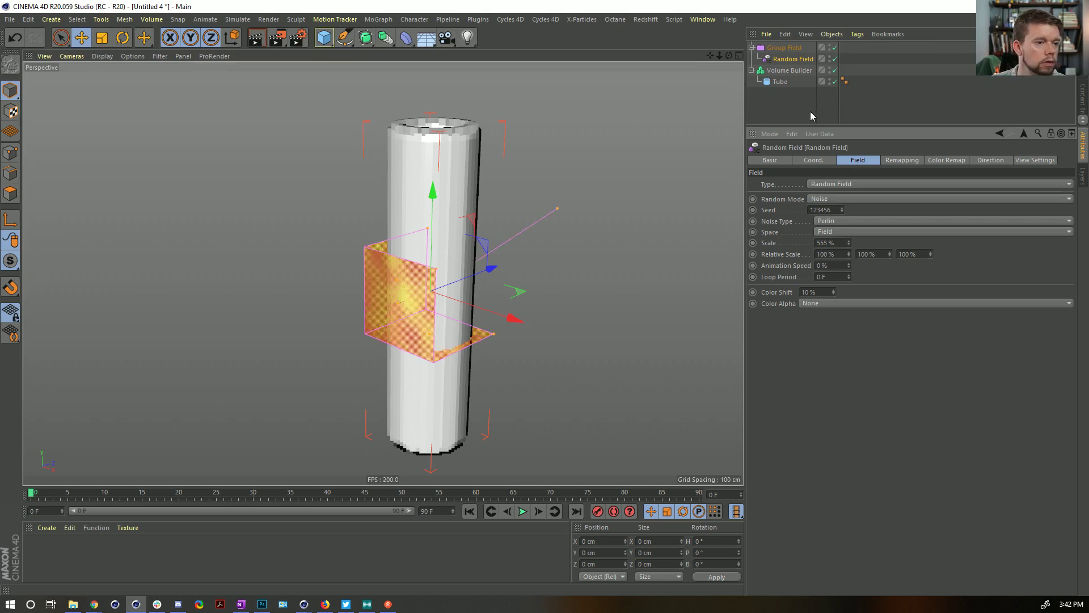
- Place the Group Field inside the Volume Builder above the Tube and set its creation space to Objects
left_click_drag(784, 48, 785, 82)
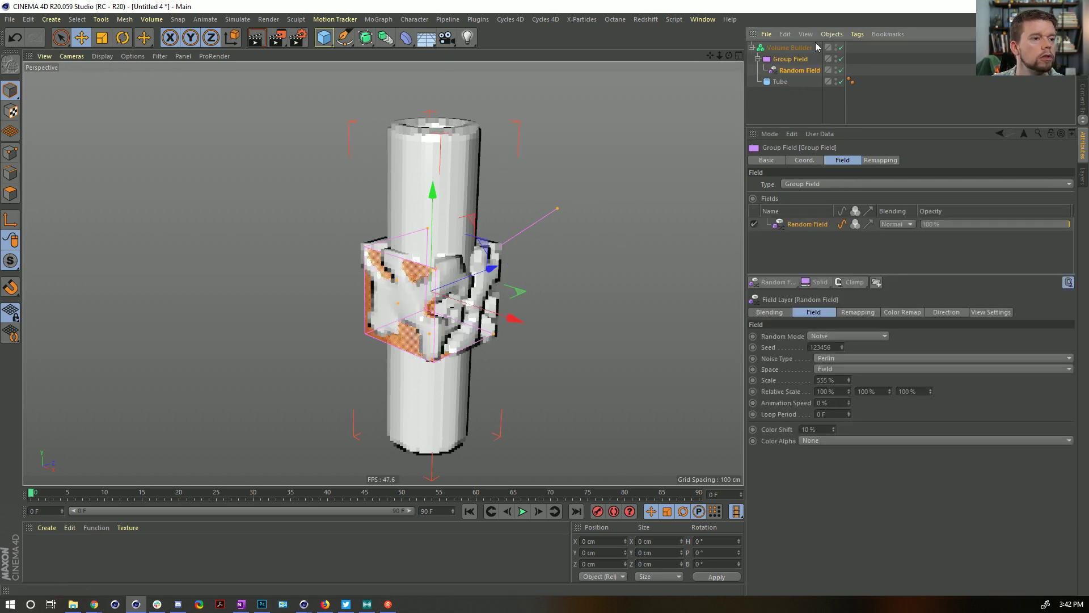
left_click(789, 48)
left_click(845, 227)
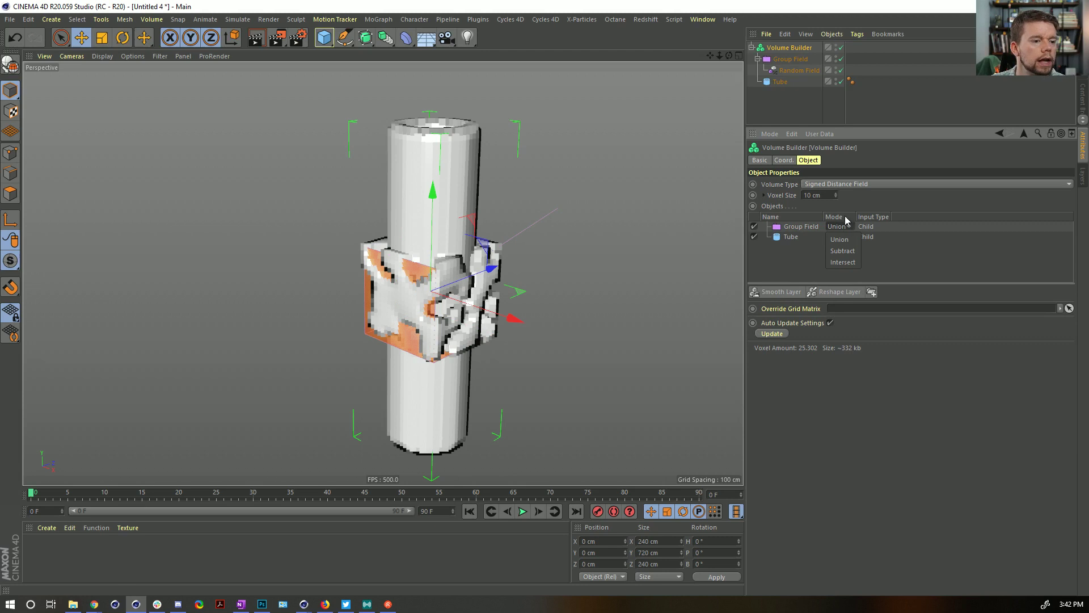
left_click(801, 227)
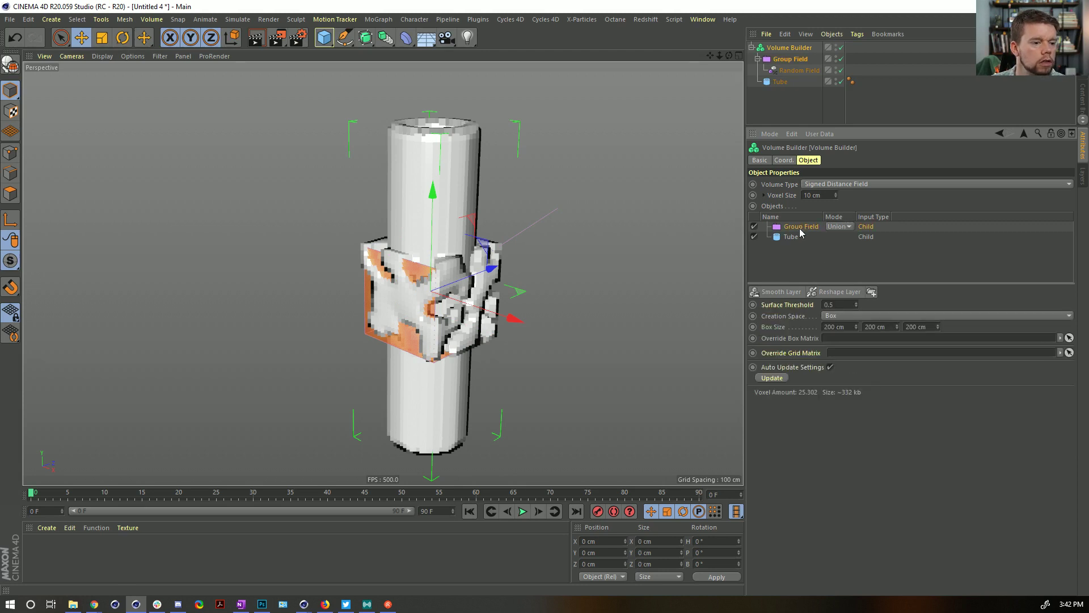
left_click(841, 315)
left_click(839, 339)
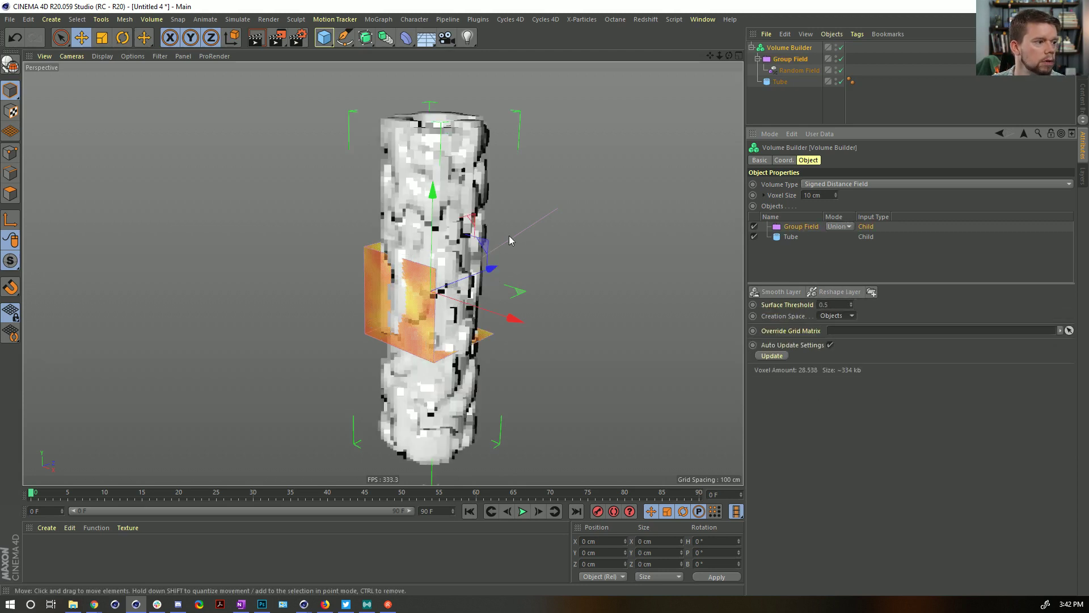
- Set the Group Field's mode in the Volume Builder to Intersect with the Tube
mouse_move(509, 240)
left_mouse_down("alt")
mouse_move(511, 297)
mouse_move(466, 212)
mouse_move(513, 258)
left_mouse_up("alt")
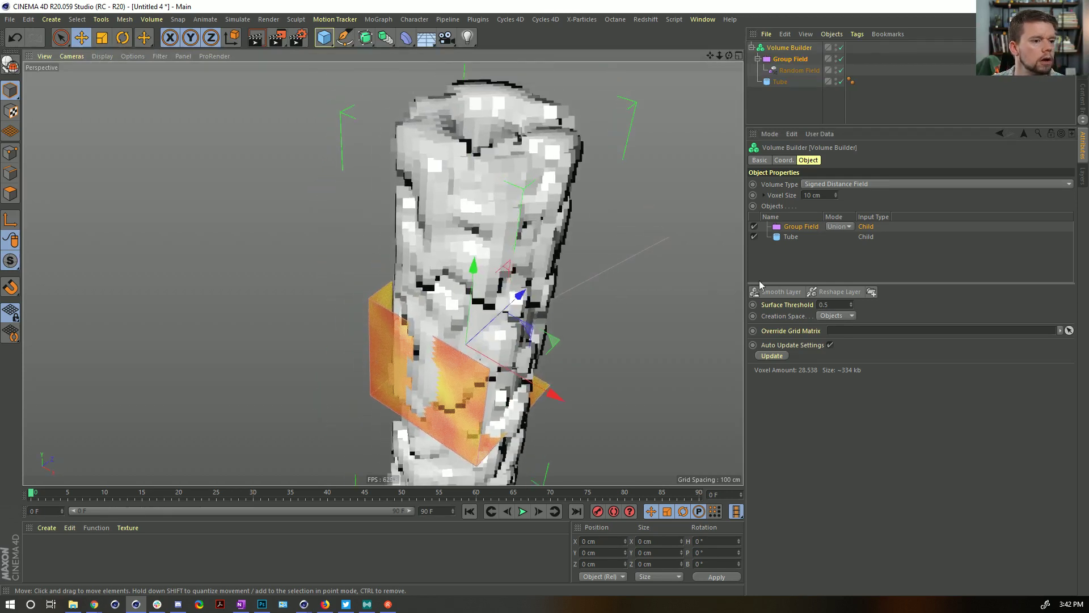
left_click(796, 236)
left_click(752, 235)
left_click(752, 235)
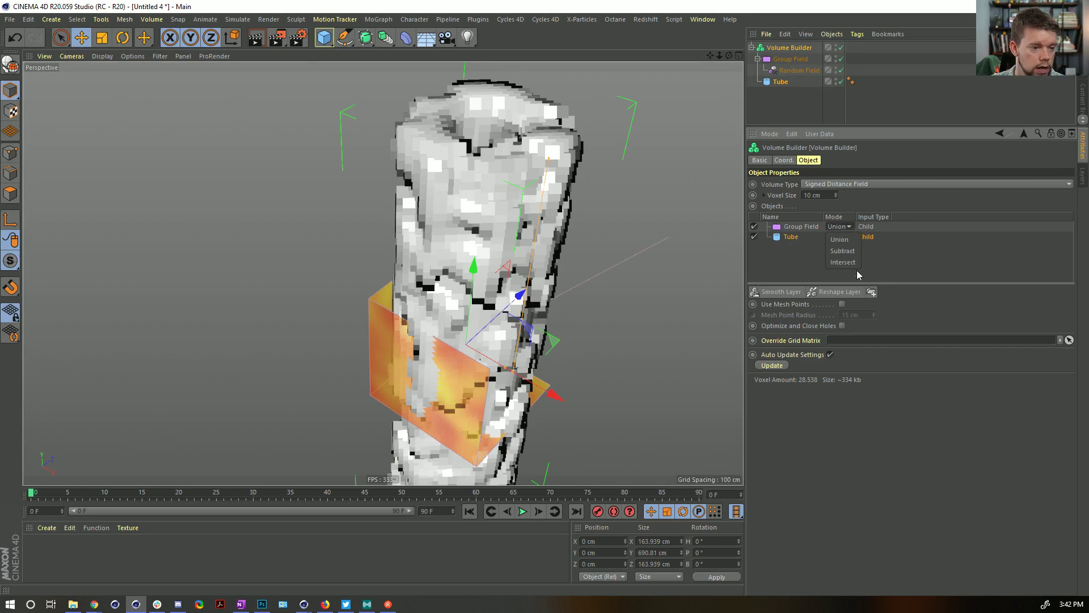
left_click(852, 263)
- Set the Volume Builder's voxel size to 3 cm and deselect all objects
left_click_drag(523, 243, 633, 221, "alt")
left_click(830, 194)
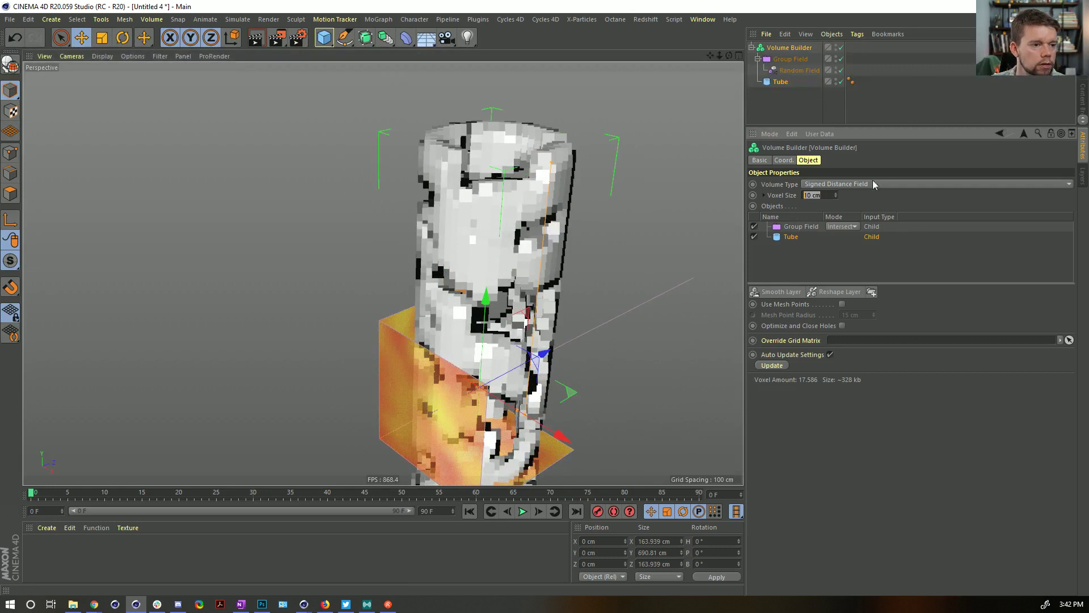
type("3")
key("Return")
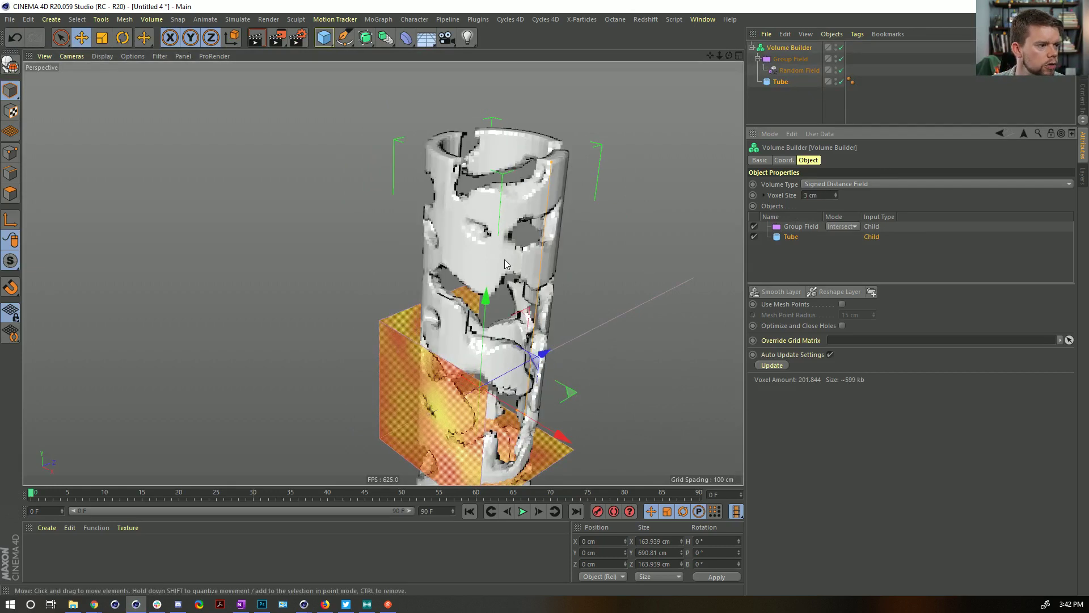
left_click_drag(505, 260, 510, 241, "alt")
left_click(883, 75)
key("ctrl+shift+z")
key("ctrl+shift+z")
key("ctrl+shift+z")
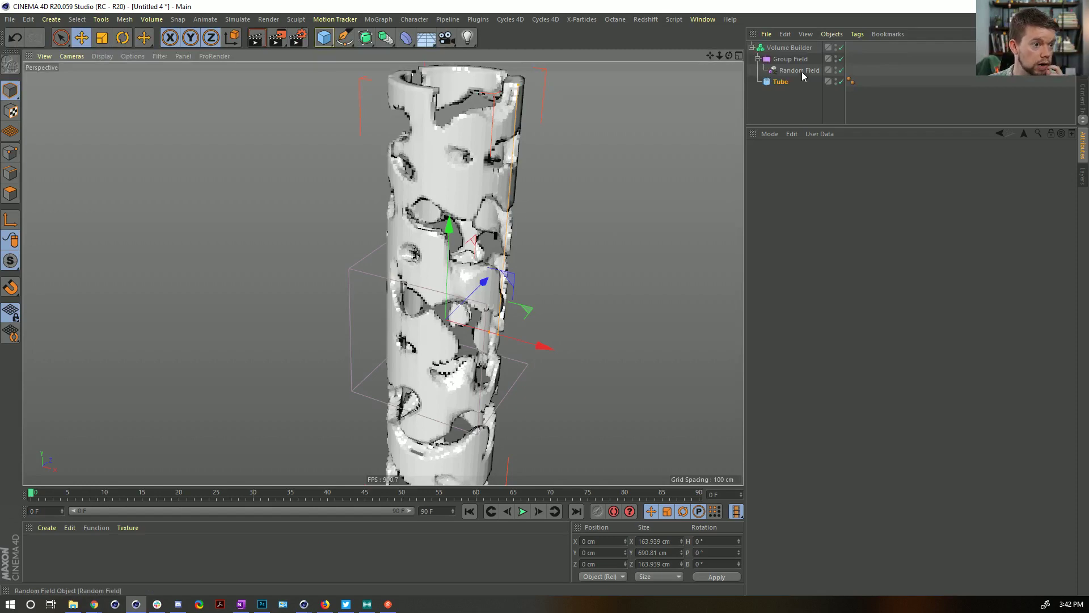
- Change the Random Field's noise type to Cranal and select the Group Field again
left_click(791, 49)
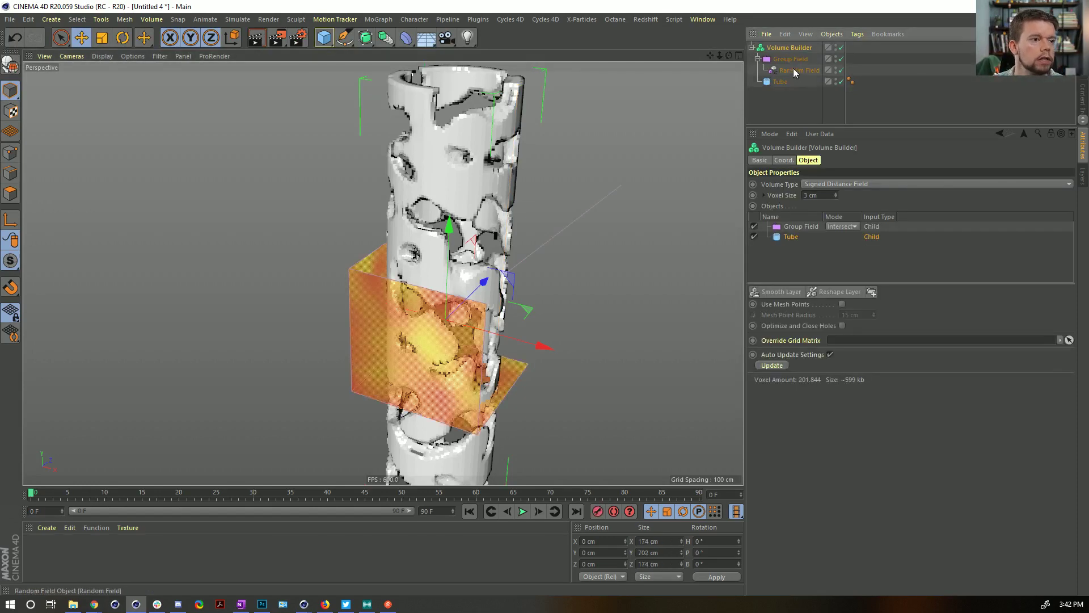
left_click(794, 69)
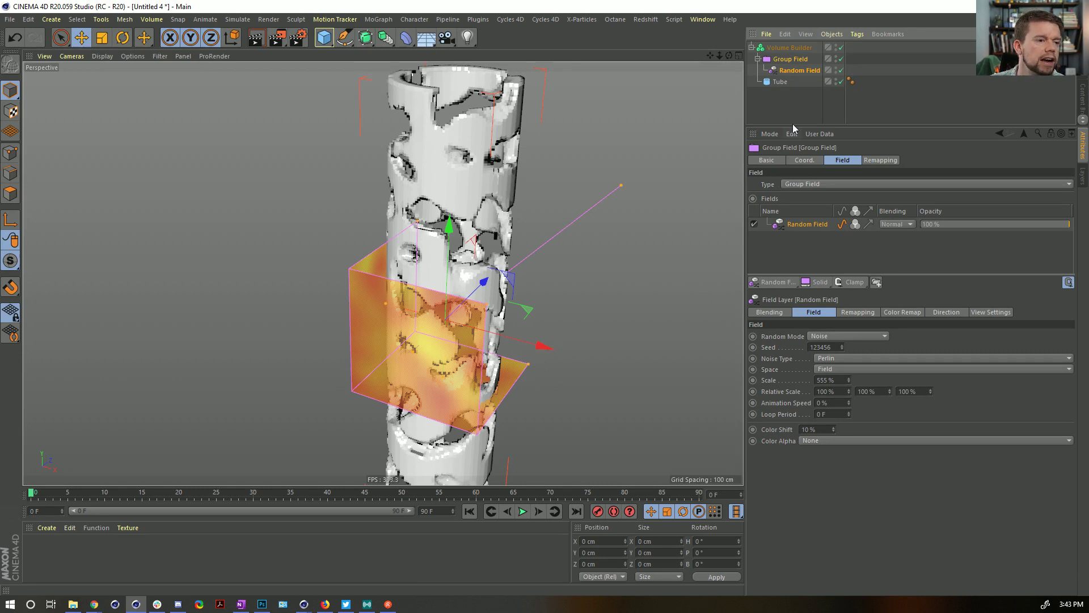
left_click(789, 48)
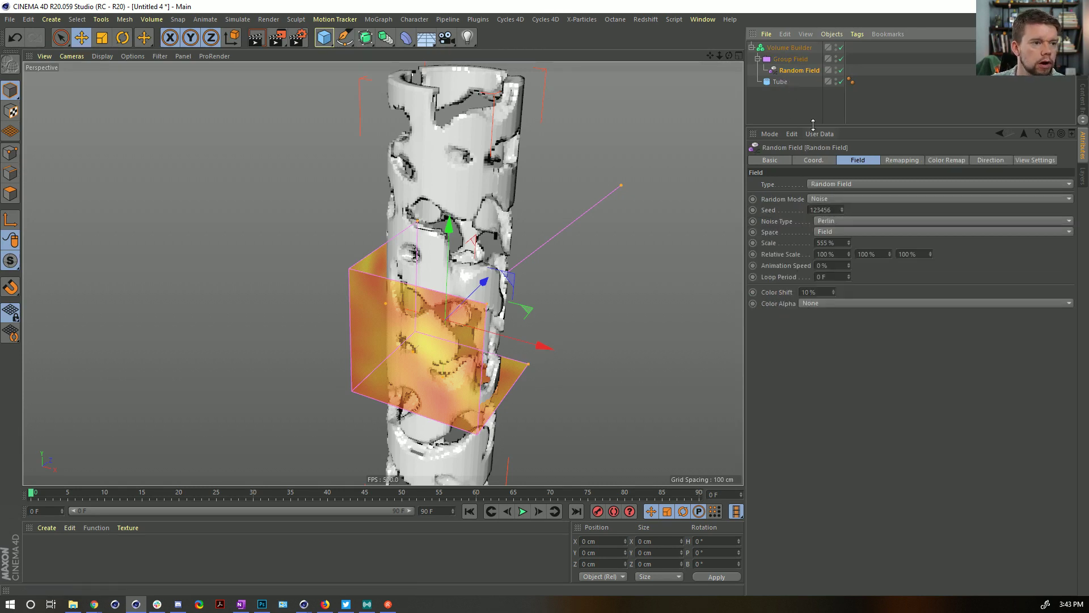
left_click(799, 70)
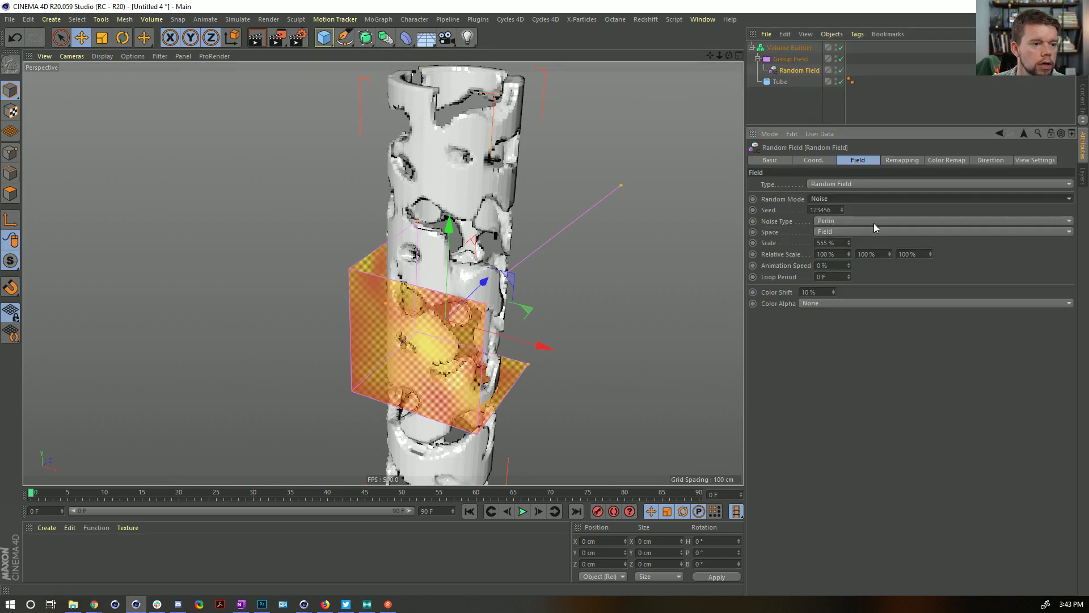
left_click(1062, 221)
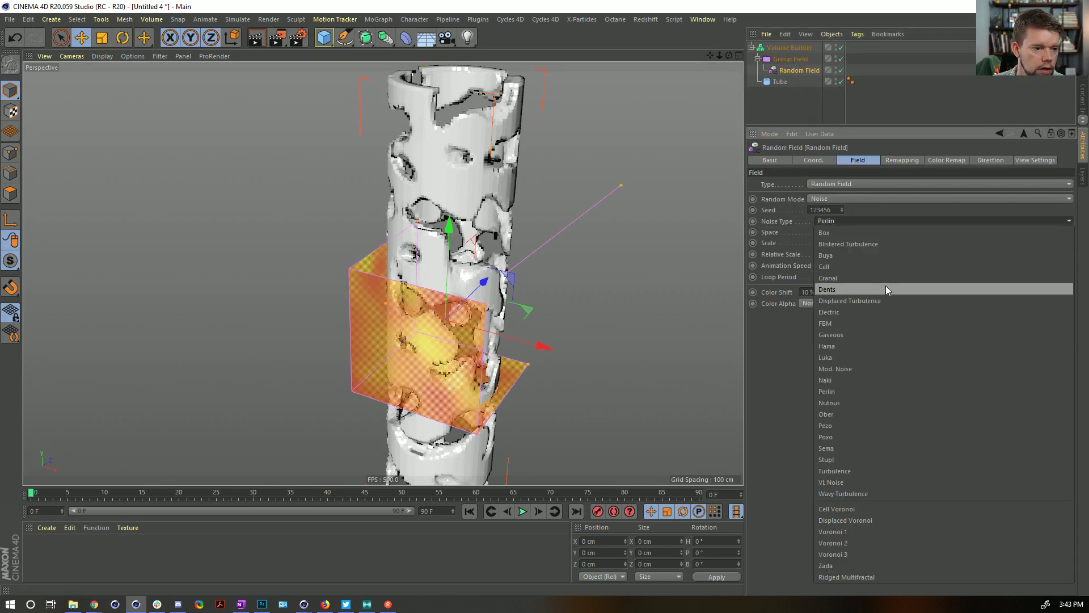
left_click(837, 278)
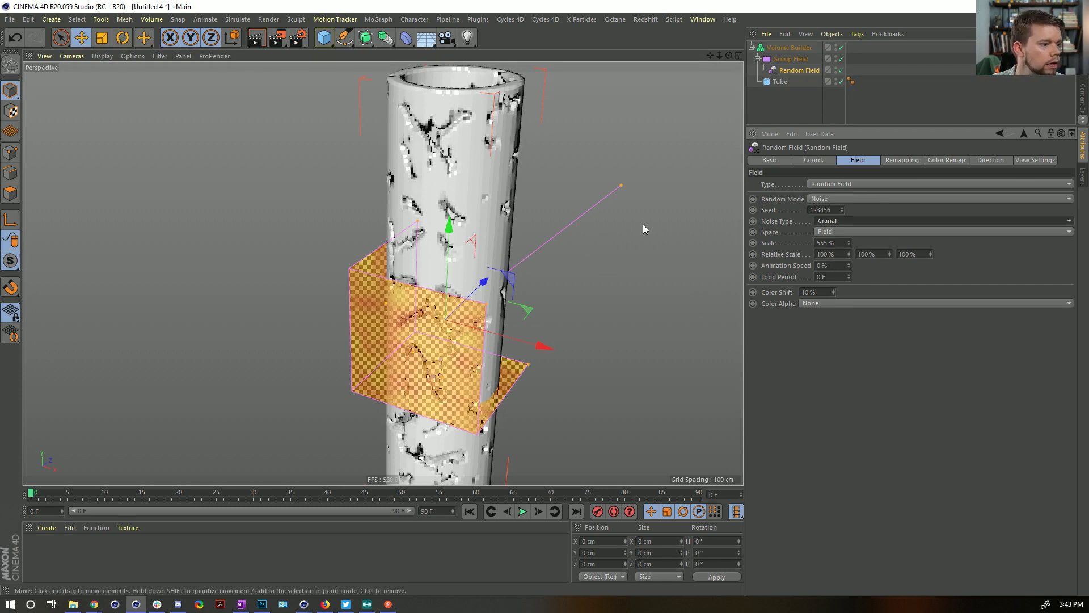
left_click(791, 59)
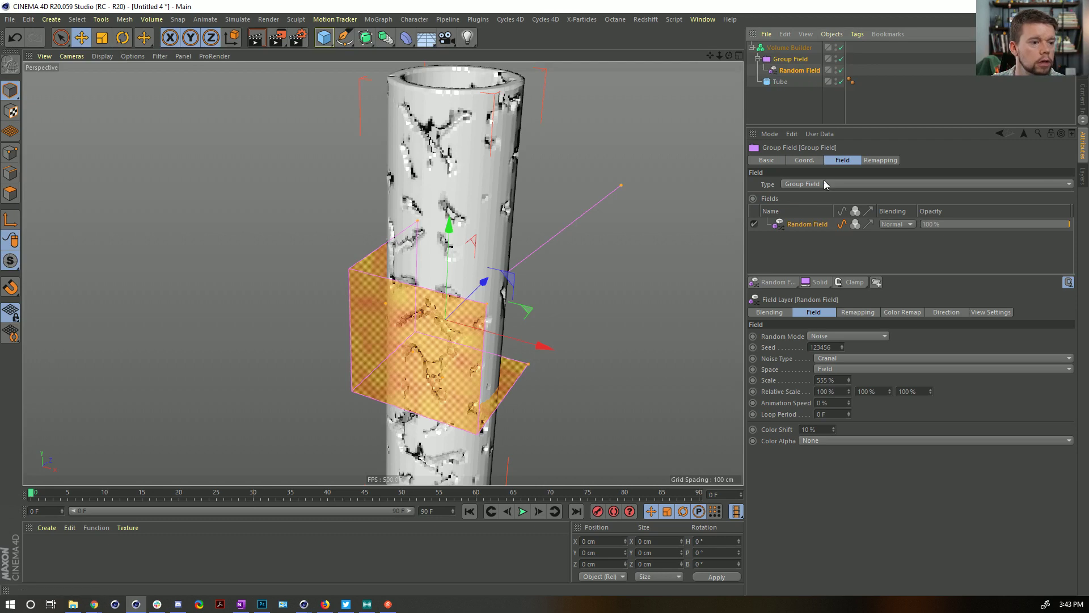
- Add a Curve modifier layer above the Random Field in the Group Field's field list
left_click(856, 282)
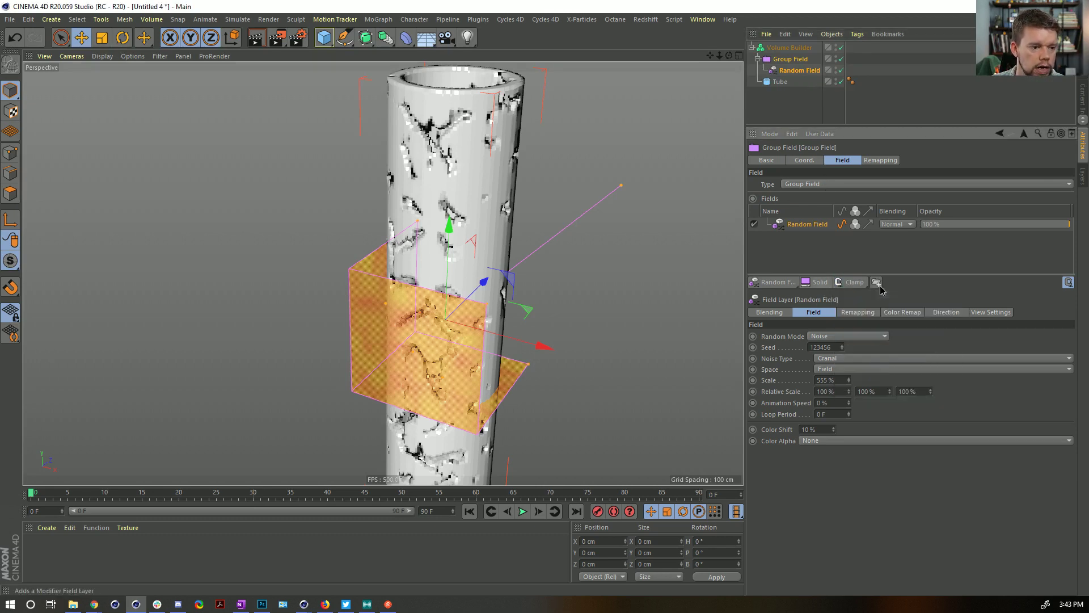
left_click(857, 283)
left_click(857, 282)
left_click(857, 283)
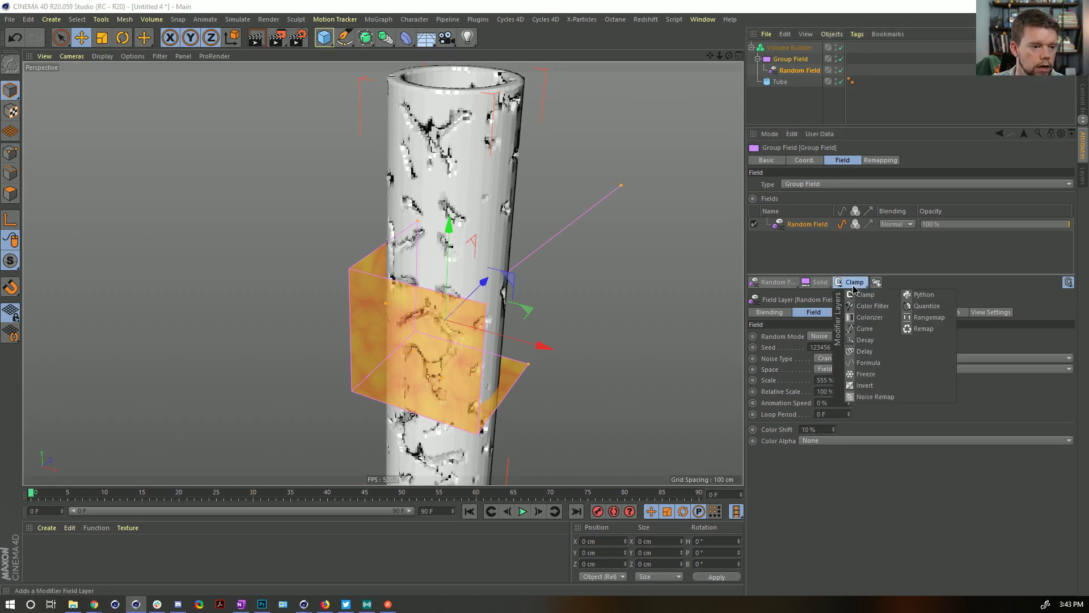
left_click(866, 328)
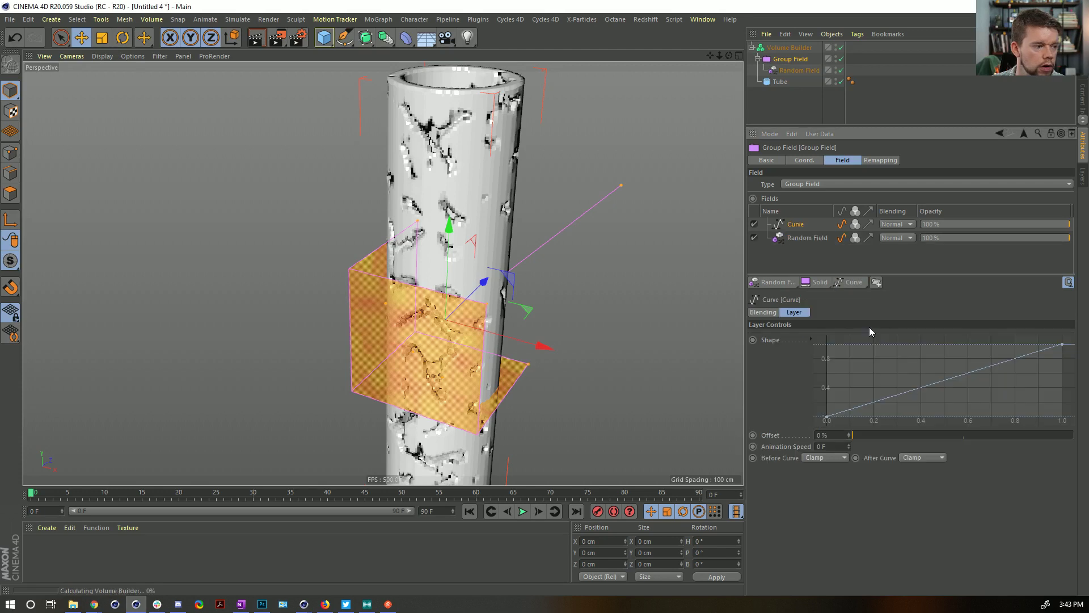
- Flip the Curve layer's shape horizontally to invert the noise cutting into the tube
right_click(904, 381)
mouse_move(961, 513)
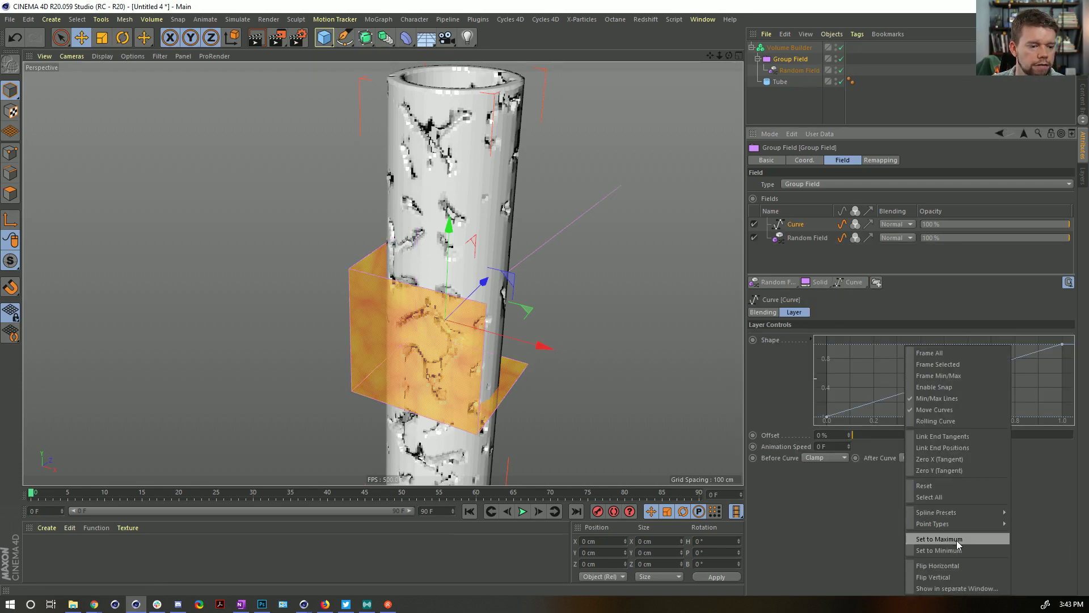
left_click(959, 565)
left_click_drag(477, 293, 556, 221, "alt")
scroll(497, 231, "up", 3)
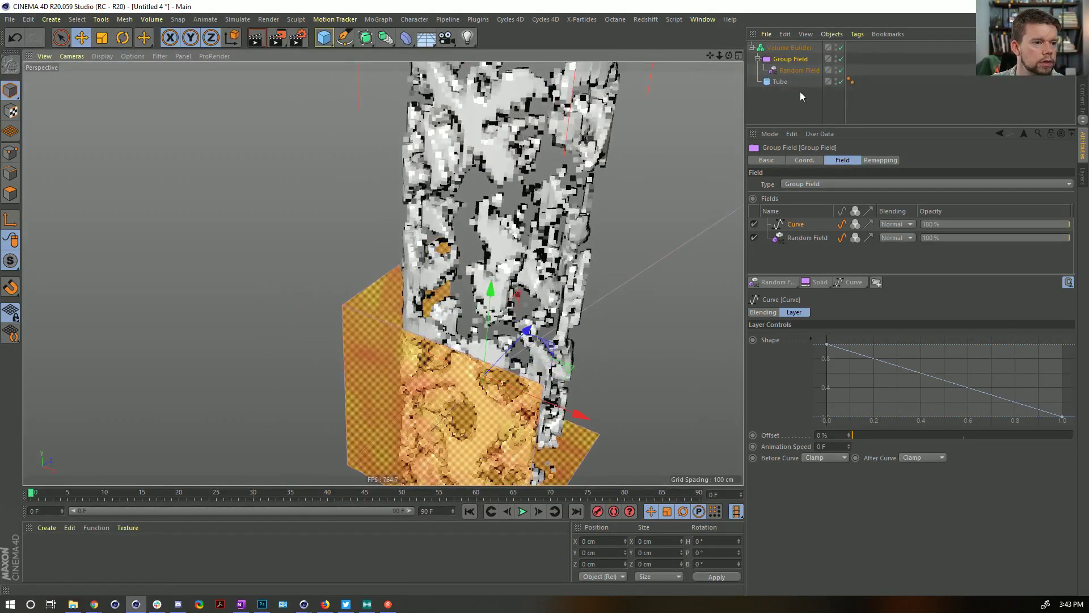
- Turn off the Random Field's Viewplane Preview in its view settings
left_click(798, 71)
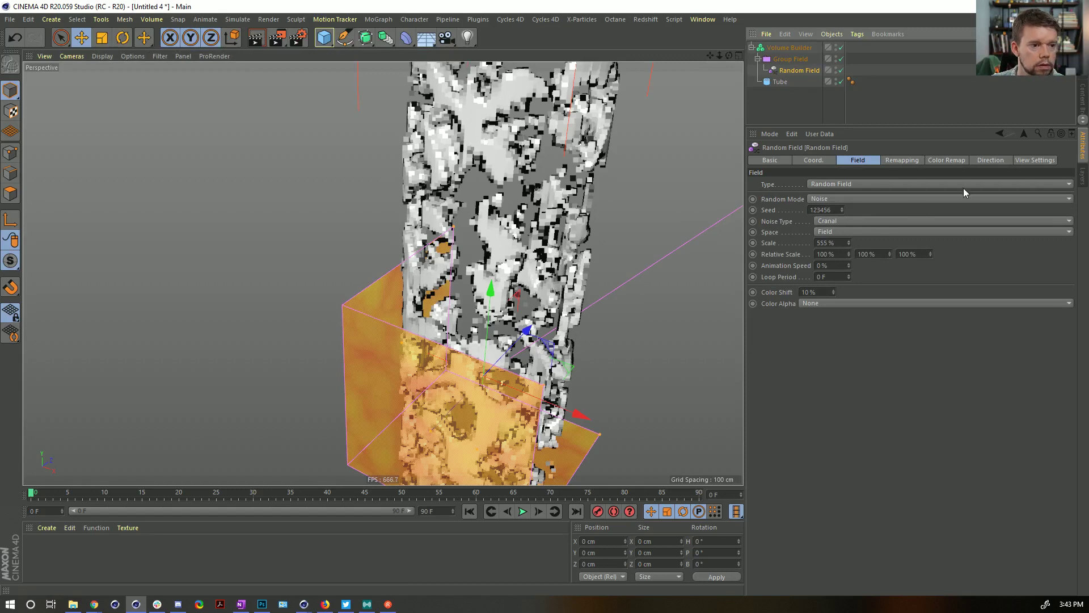
left_click(1027, 160)
left_click(828, 184)
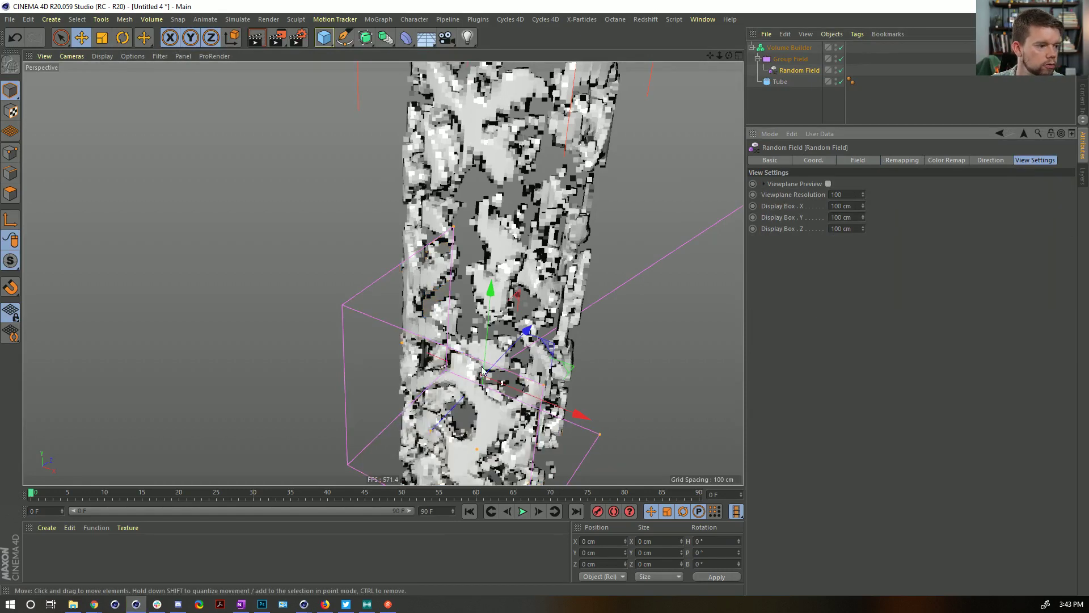
left_click_drag(511, 284, 662, 193, "alt")
scroll(537, 295, "down", 4)
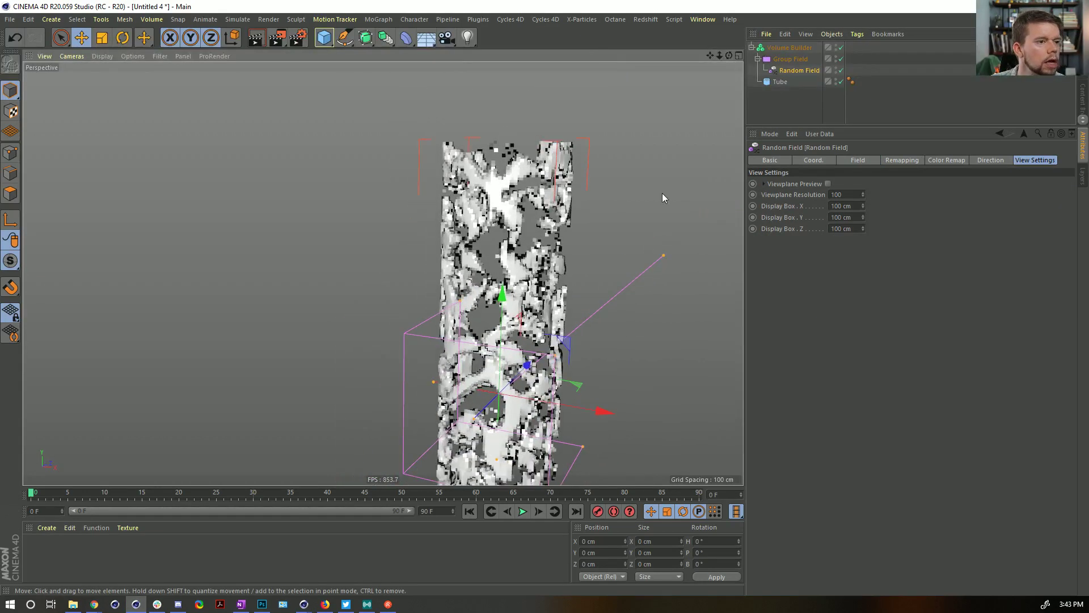
- Set the Volume Builder's voxel size to 2 cm and inspect the eroded tube
left_click(790, 48)
type("2")
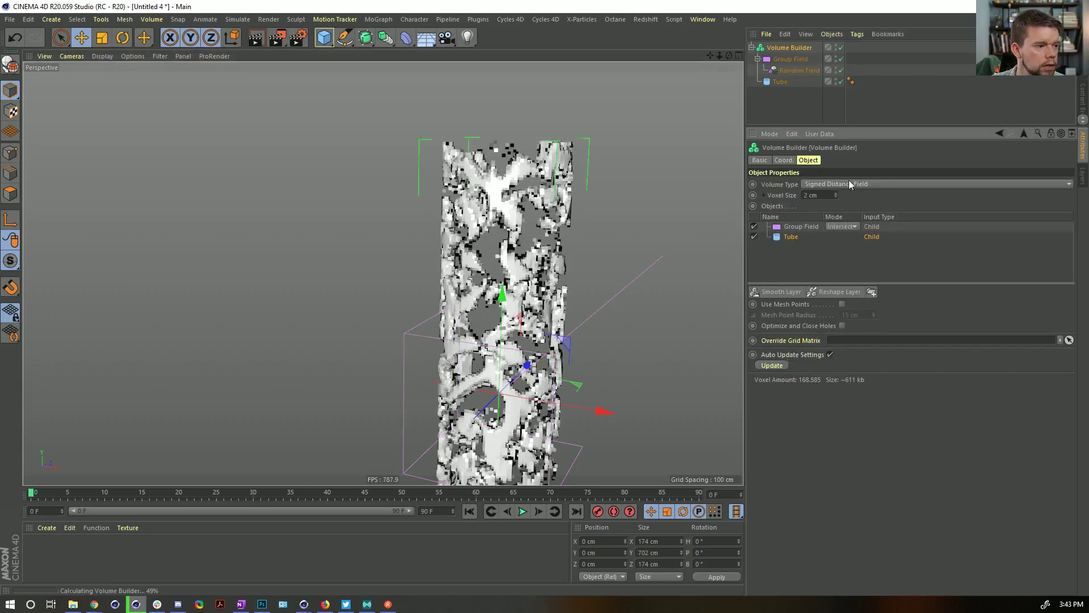
key("Return")
left_click_drag(511, 272, 522, 227, "alt")
scroll(533, 149, "up", 5)
left_click_drag(533, 149, 488, 250, "alt")
scroll(488, 250, "down", 4)
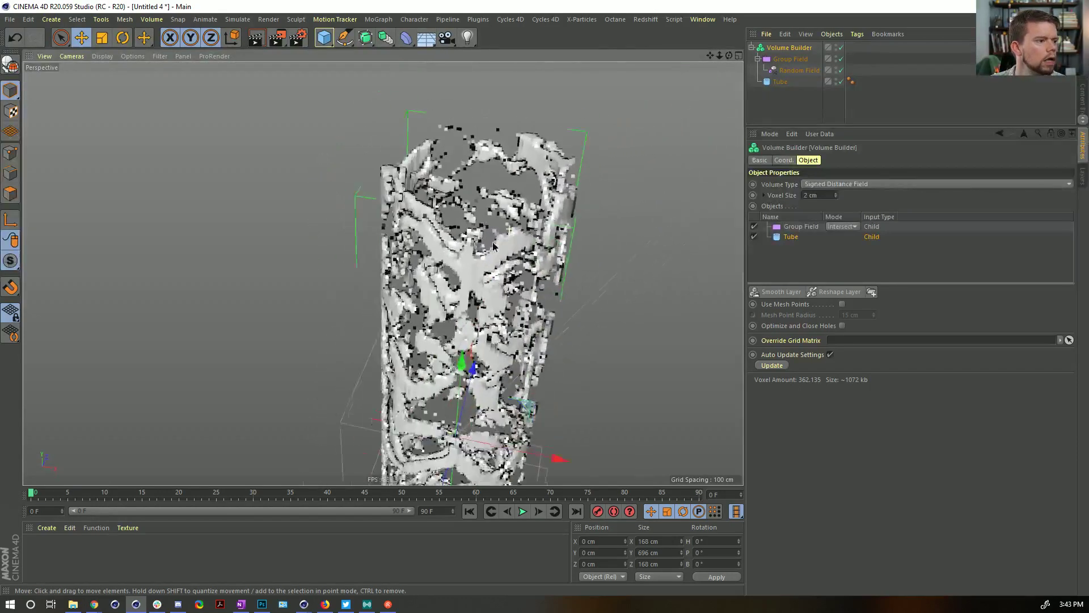
- Set the Tube's inner radius to 75 cm and its outer radius to 80 cm
left_click(781, 82)
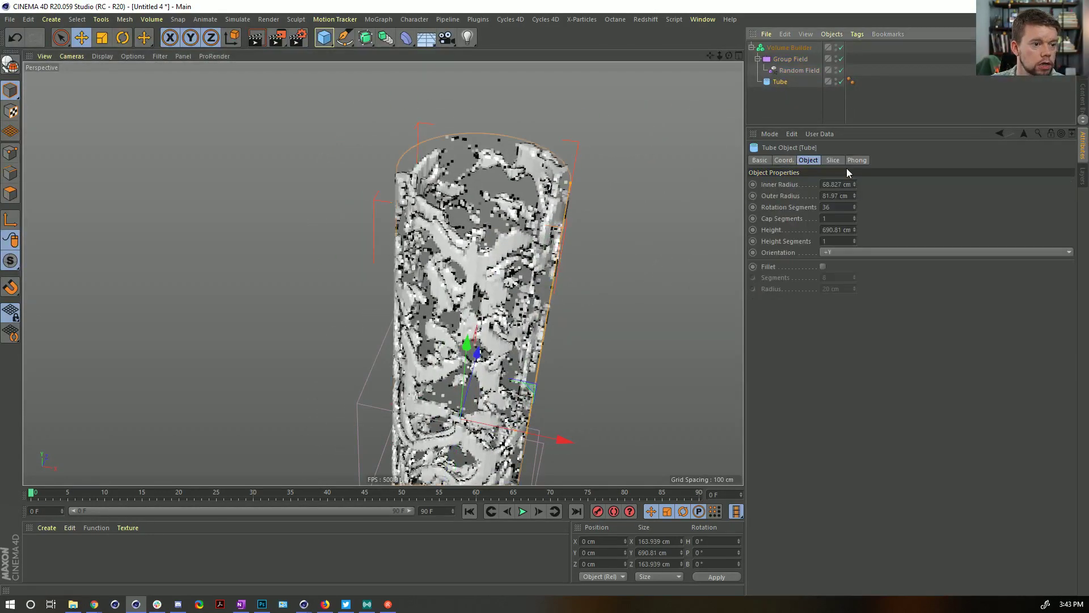
left_click(844, 185)
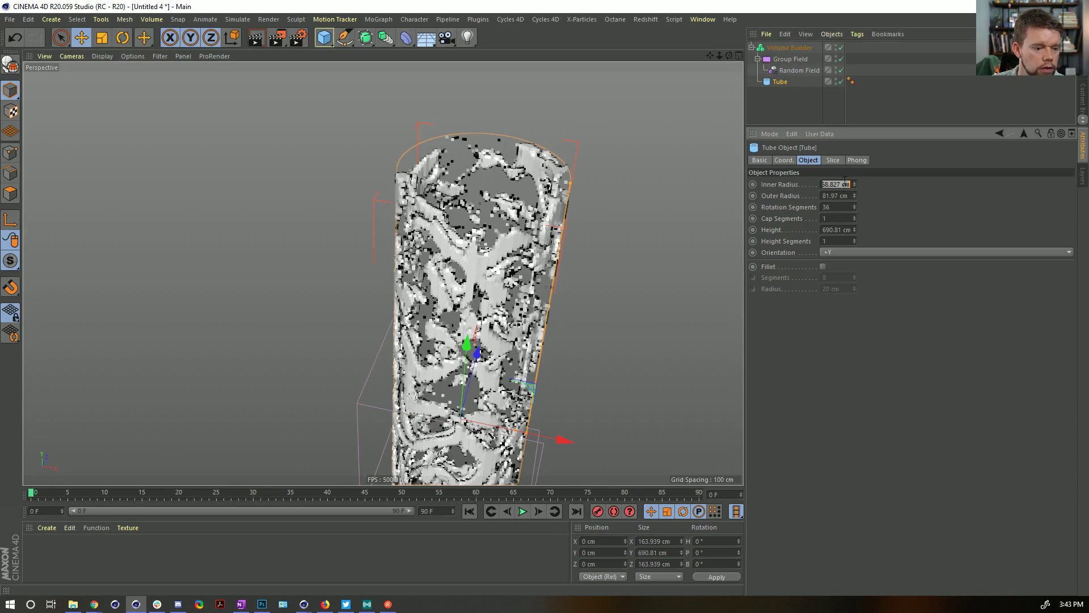
type("75")
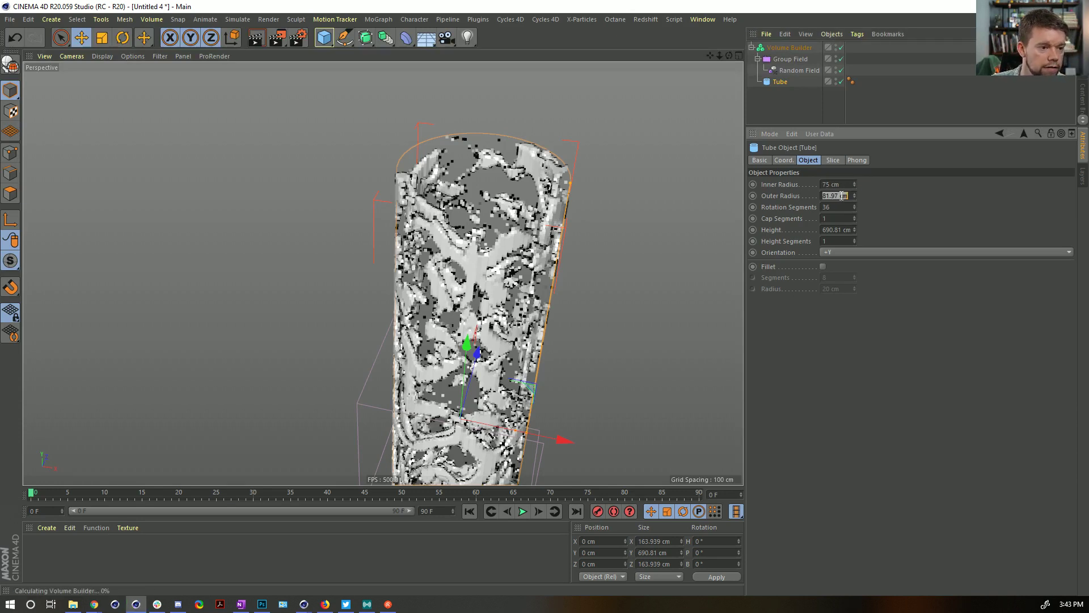
left_click(842, 195)
type("80")
key("Return")
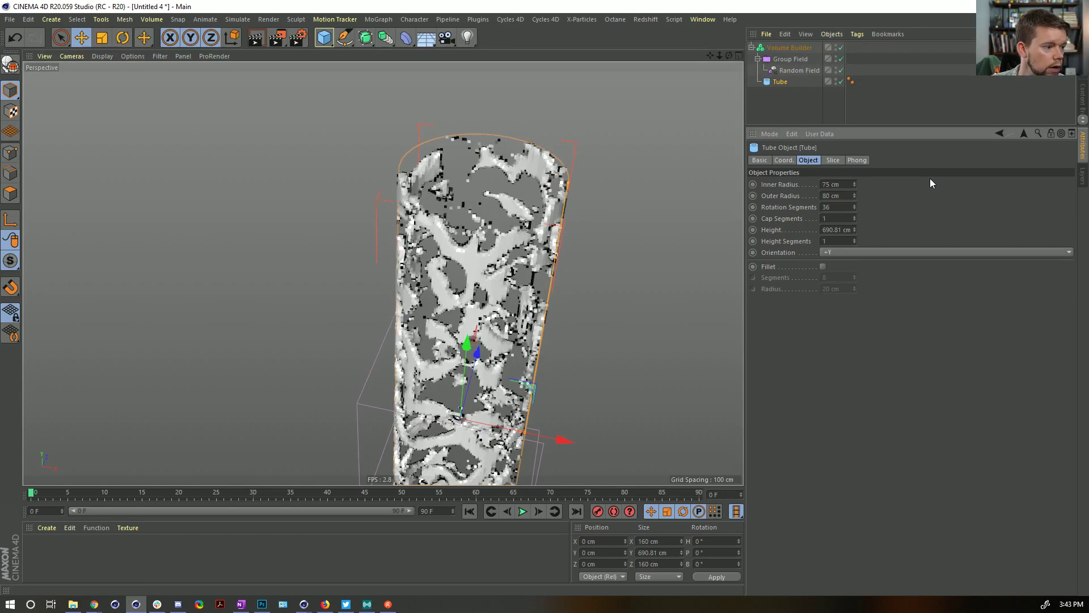
left_click_drag(504, 244, 512, 264, "alt")
- Match the Tube's outer radius to its 75 cm inner radius, and raise it to 78 cm for a thin wall
left_click_drag(843, 185, 763, 188)
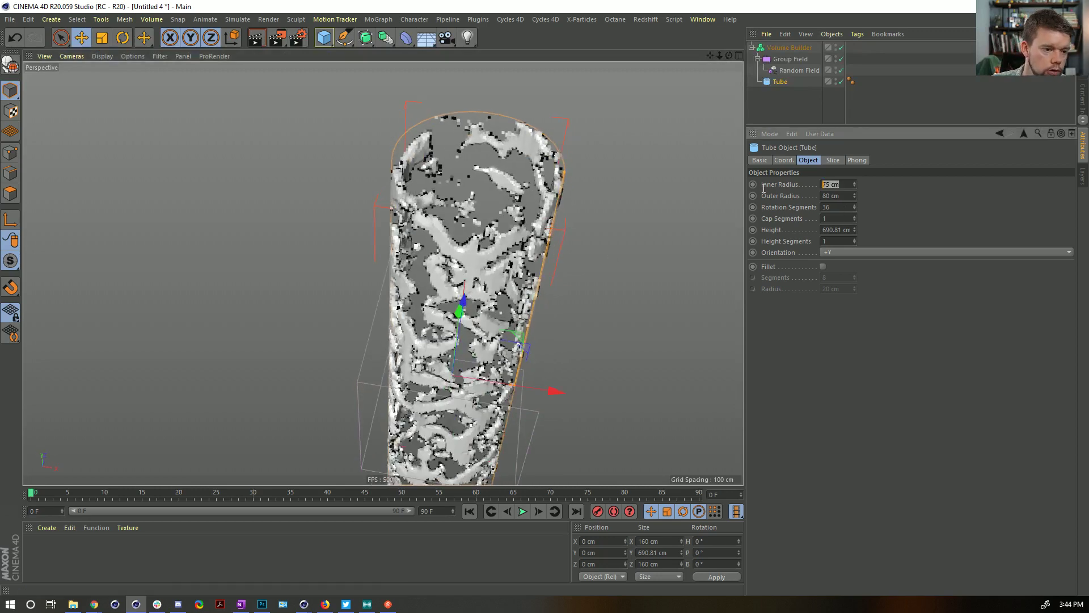
key("Return")
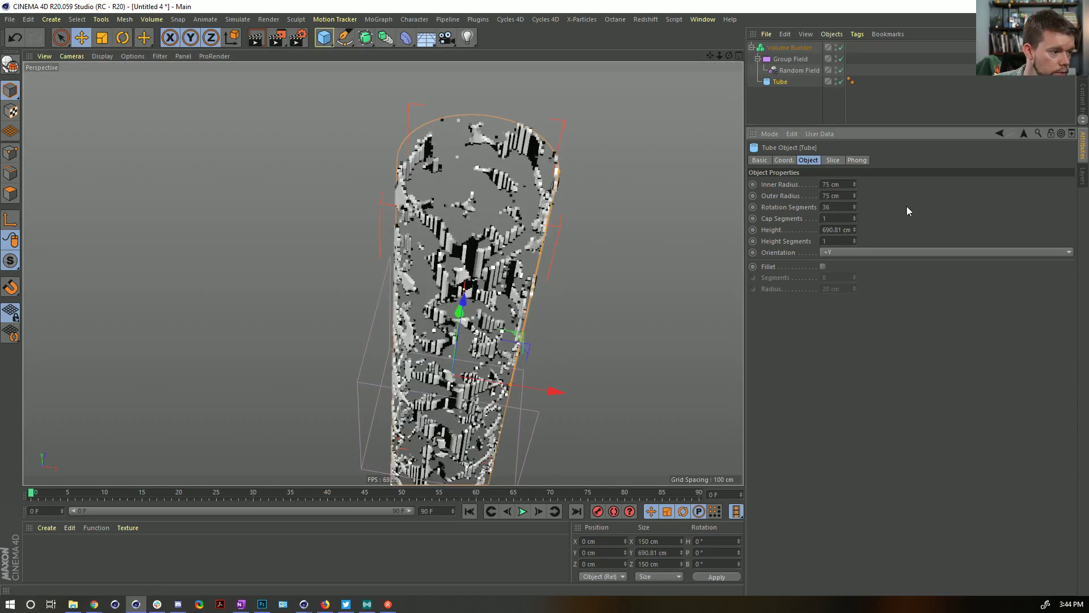
left_click(853, 193)
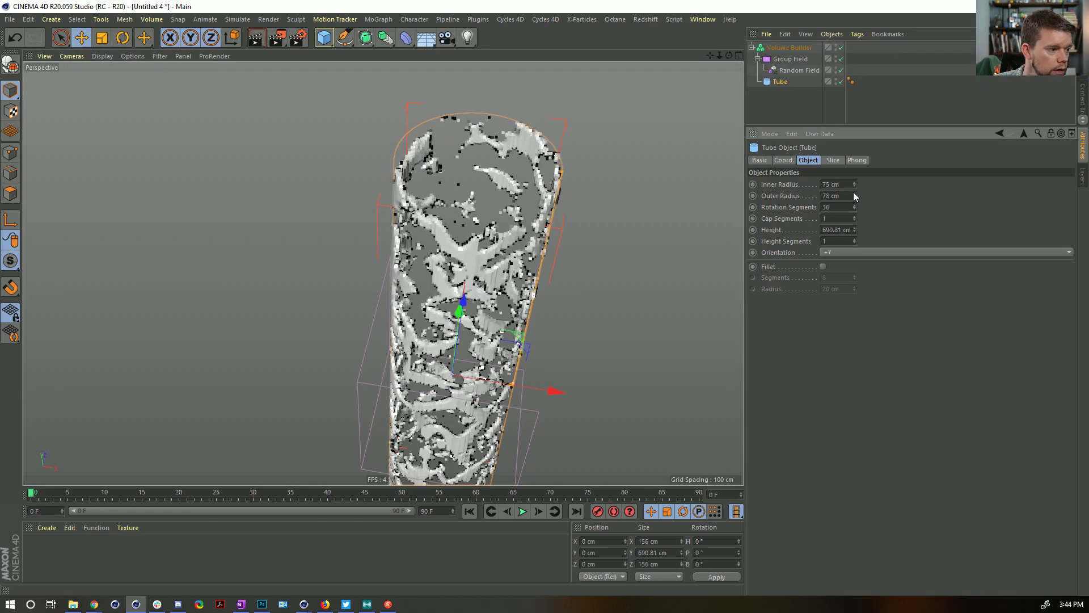
left_click_drag(499, 269, 531, 284, "alt")
middle_click_drag(530, 284, 530, 201, "alt")
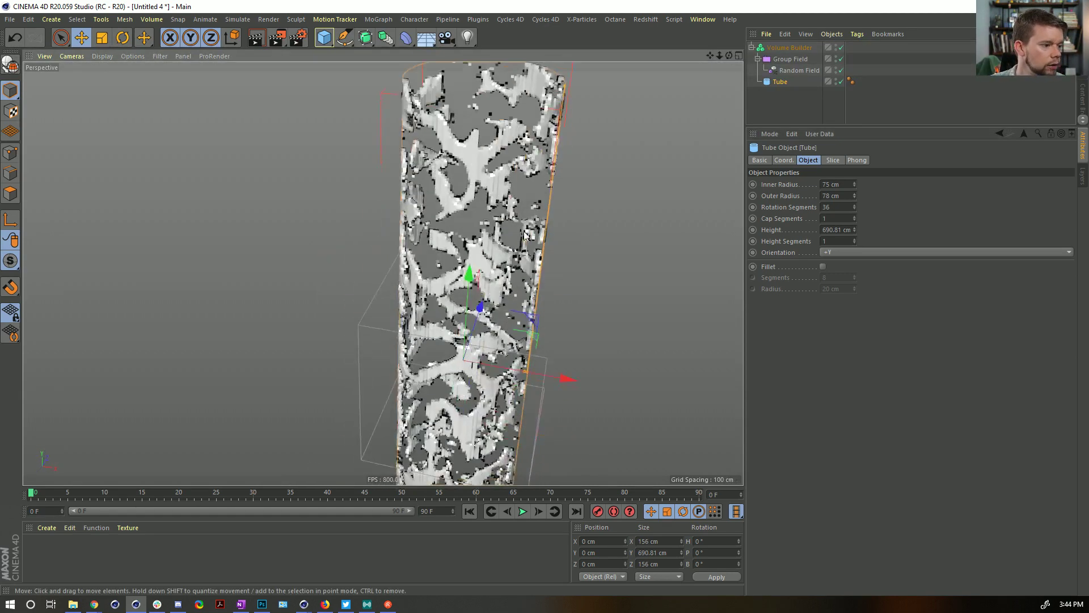
left_click_drag(531, 201, 499, 207, "alt")
- Reshape the Group Field's Curve layer by pulling its end tangents so the falloff flattens in the middle
left_click(787, 48)
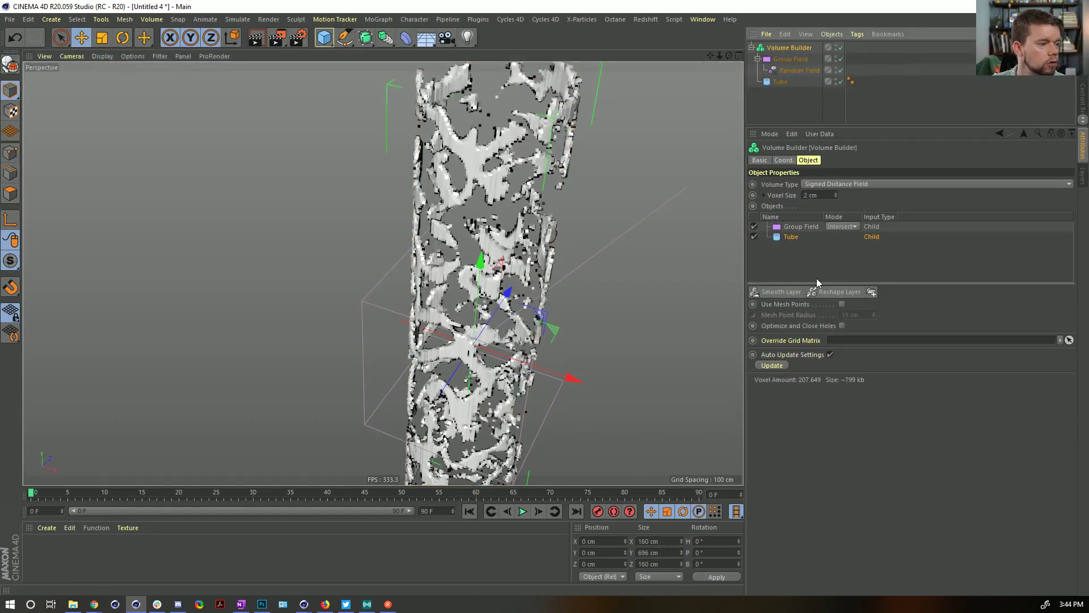
left_click_drag(624, 238, 482, 207, "alt")
left_click(796, 71)
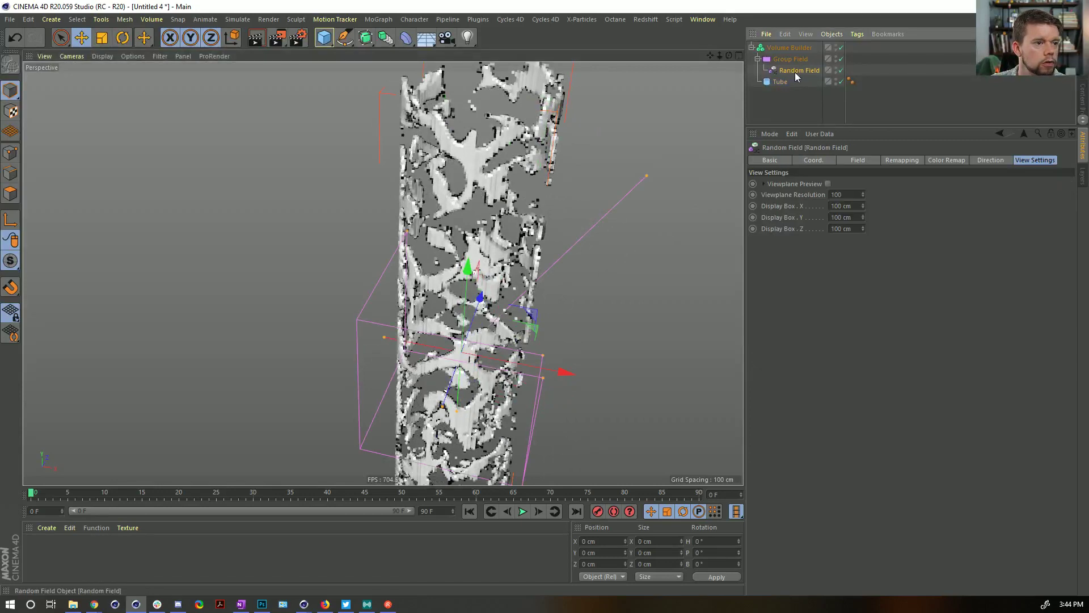
left_click(792, 59)
left_click(873, 366)
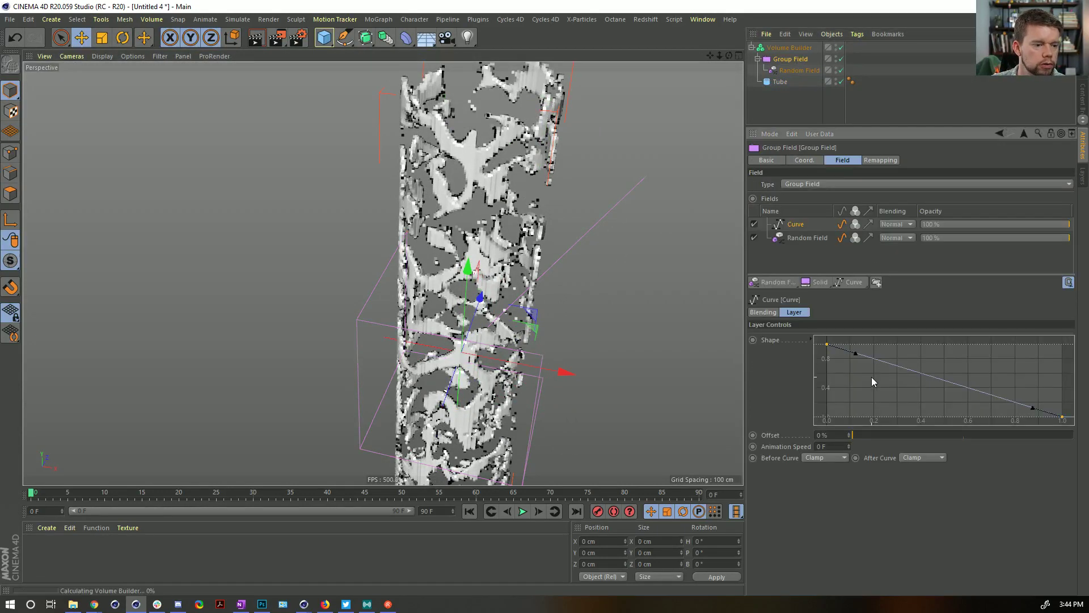
left_click_drag(856, 357, 902, 350)
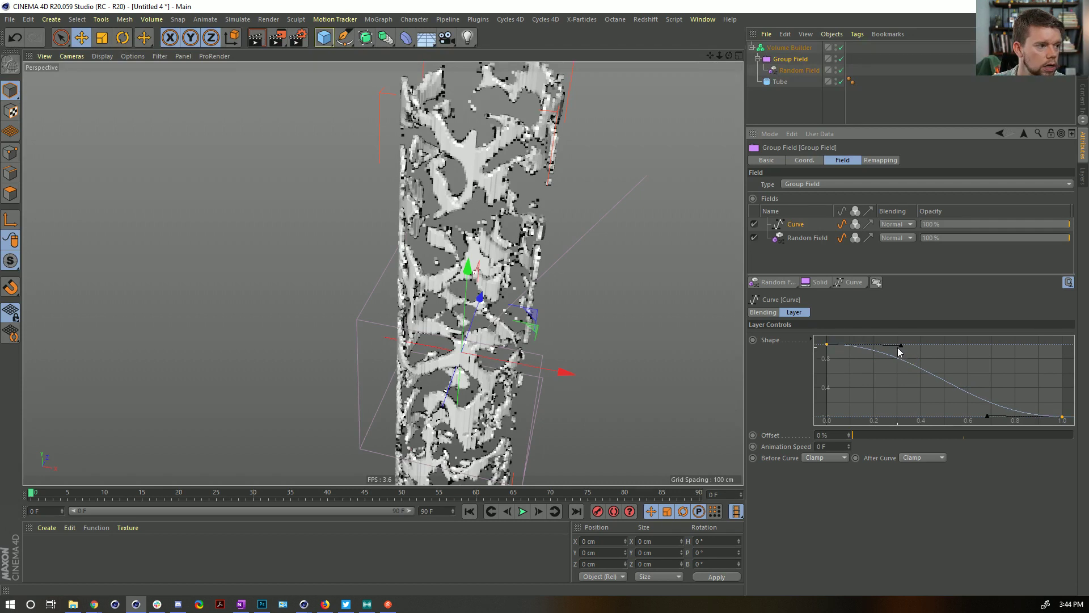
left_click_drag(902, 349, 888, 398)
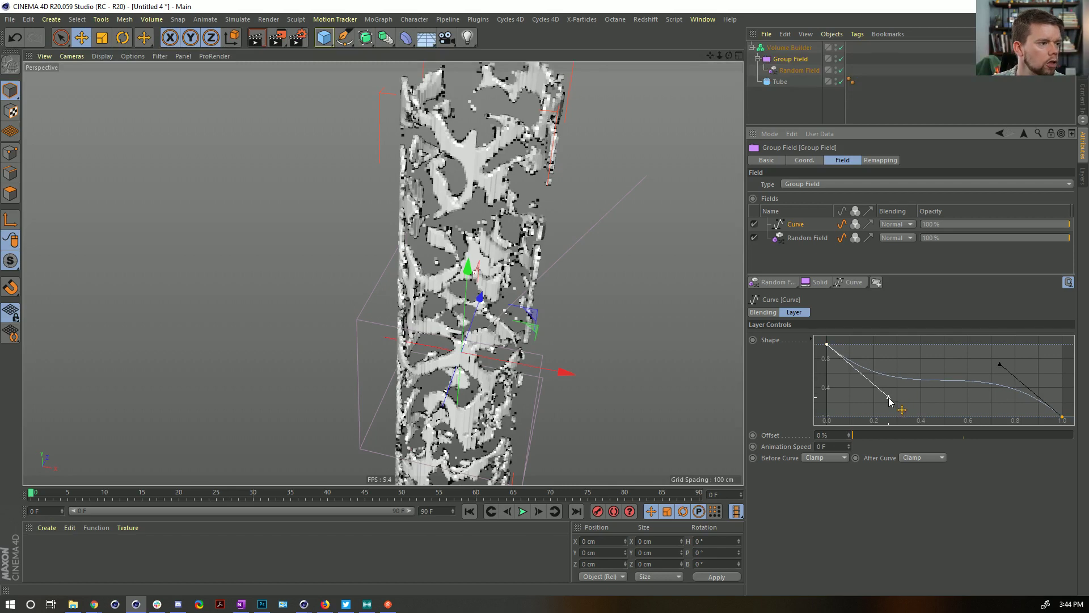
- Set the Random Field's relative scale to 200% on the second axis to stretch the noise vertically
mouse_move(523, 246)
left_mouse_down("alt")
mouse_move(603, 236)
mouse_move(525, 245)
left_mouse_up("alt")
right_click_drag(525, 245, 485, 244, "alt")
left_click_drag(485, 244, 564, 204, "alt")
left_click(790, 73)
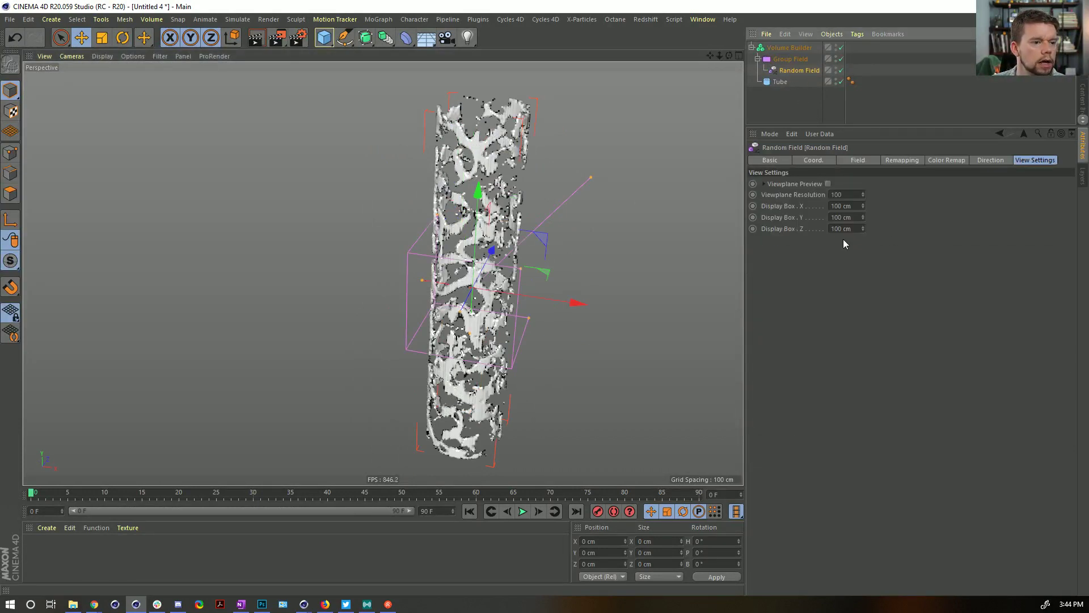
left_click(899, 162)
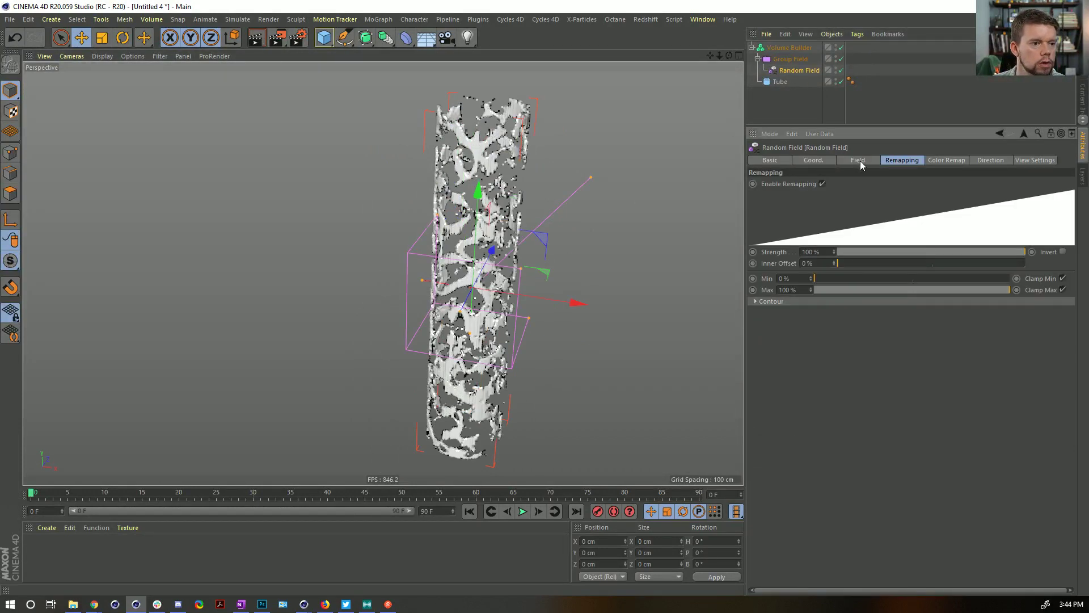
left_click(859, 162)
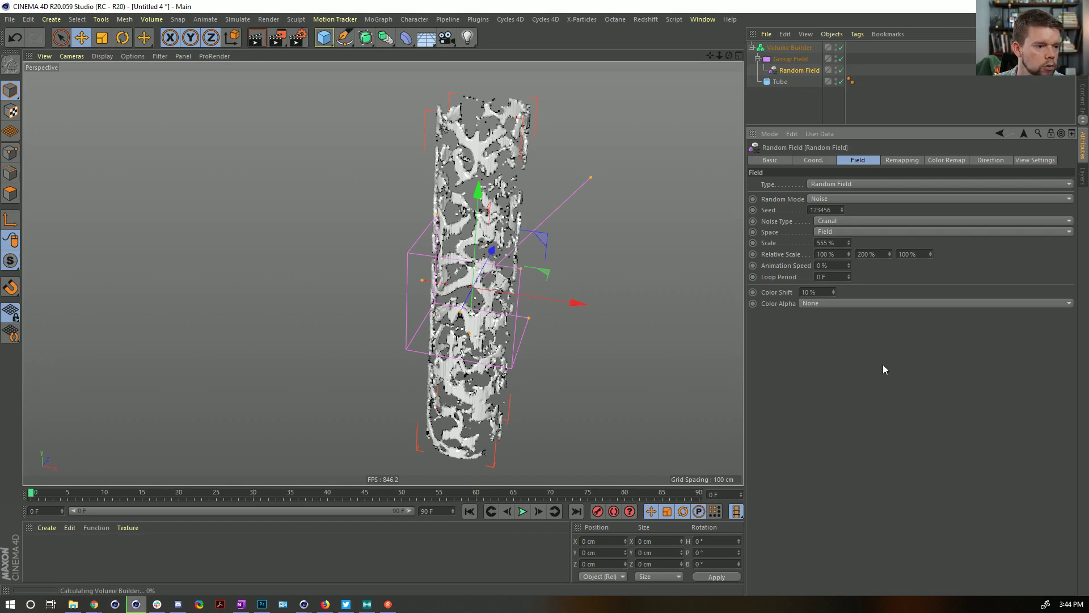
left_click_drag(483, 239, 508, 309, "alt")
- Add a Volume Mesher as parent of the Volume Builder and inspect the resulting mesh
left_click(787, 47)
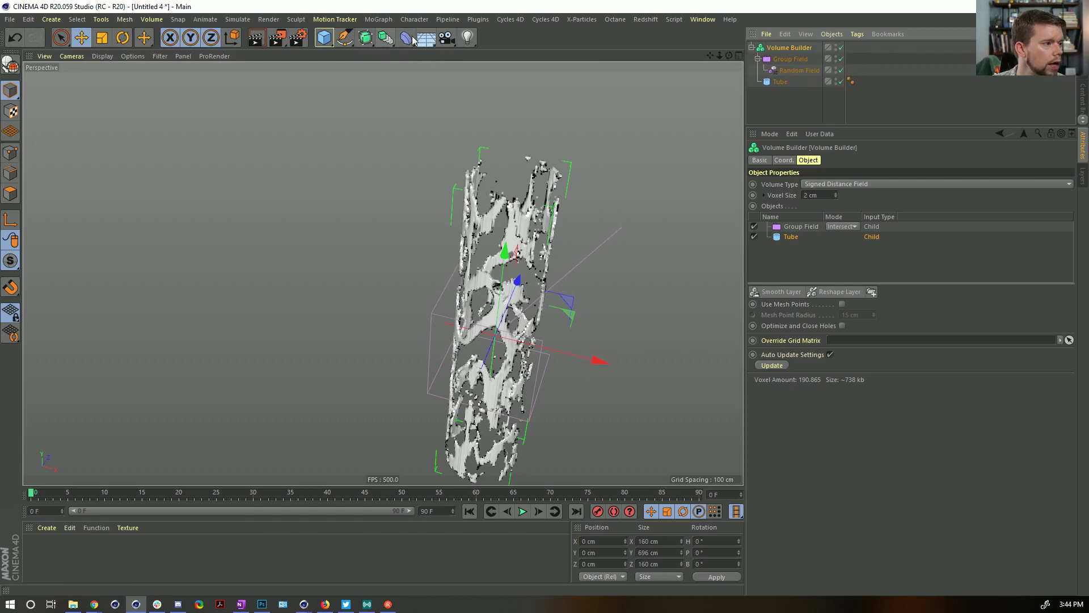
left_click_drag(369, 42, 529, 140)
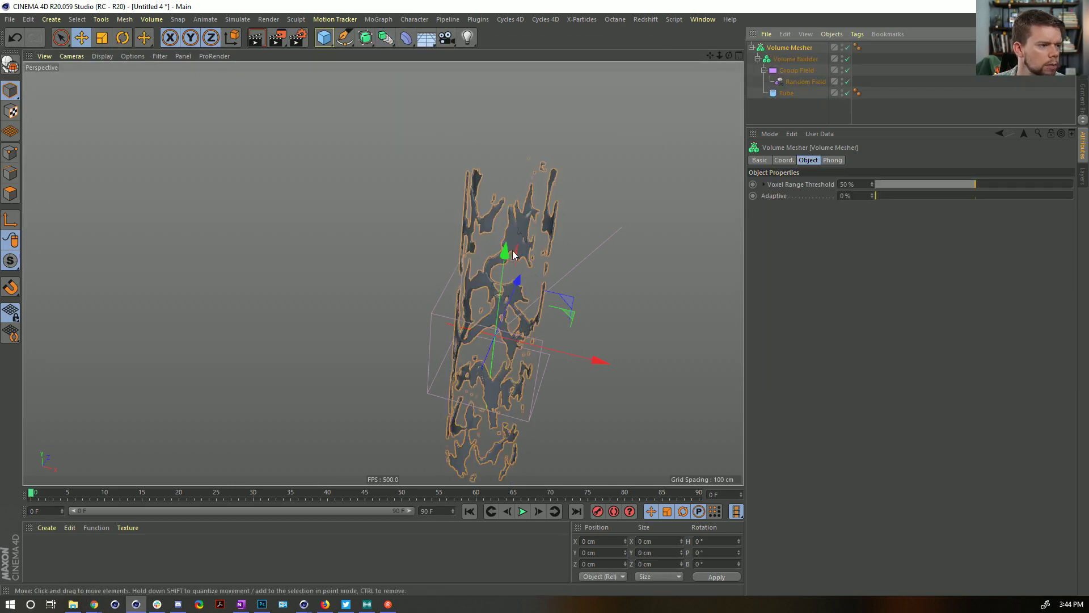
scroll(599, 210, "up", 5)
scroll(600, 210, "down", 3)
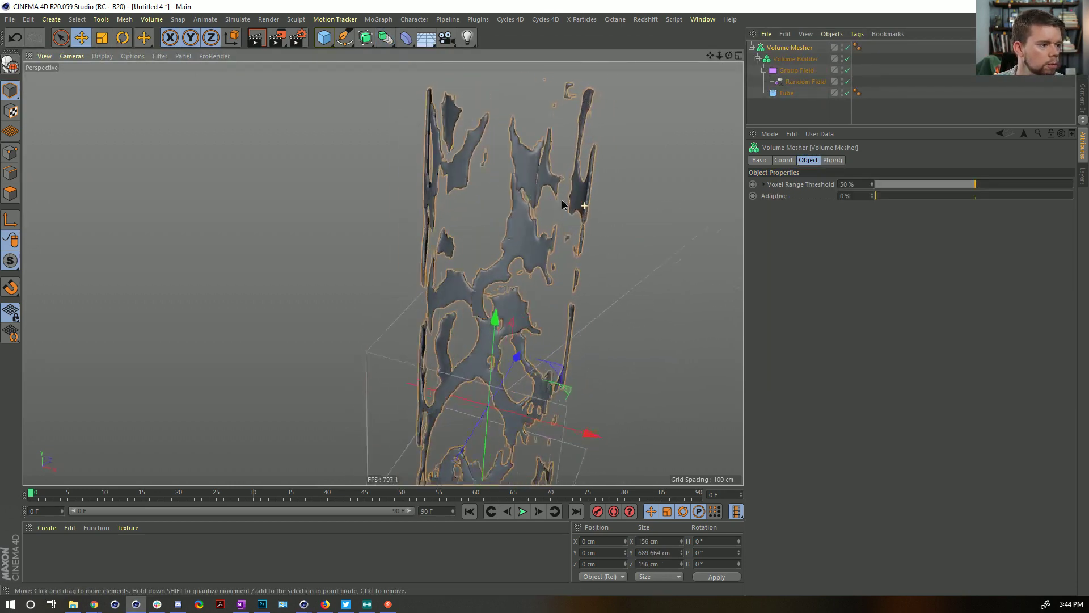
scroll(579, 204, "down", 3)
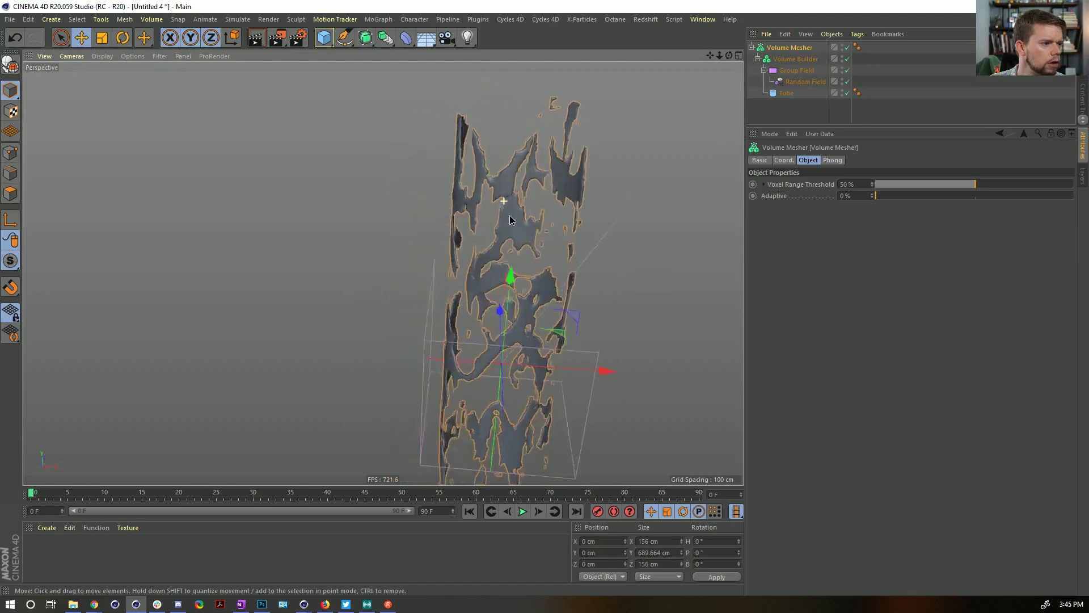
- Add a Smoothing deformer and place it inside the Volume Mesher above the Volume Builder
left_click(406, 38)
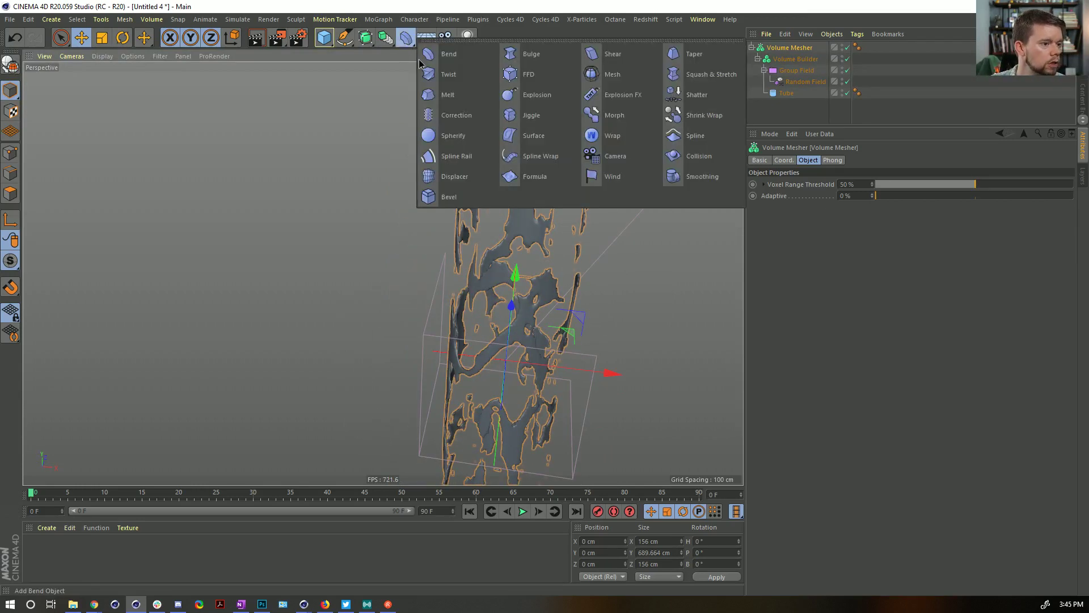
left_click(698, 176)
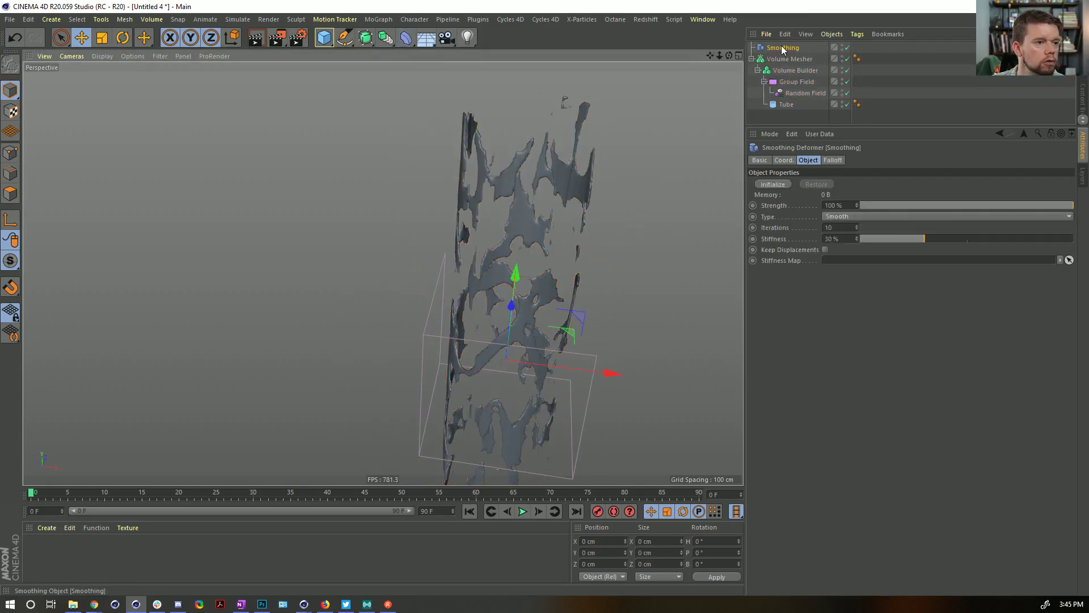
left_click_drag(782, 49, 790, 59)
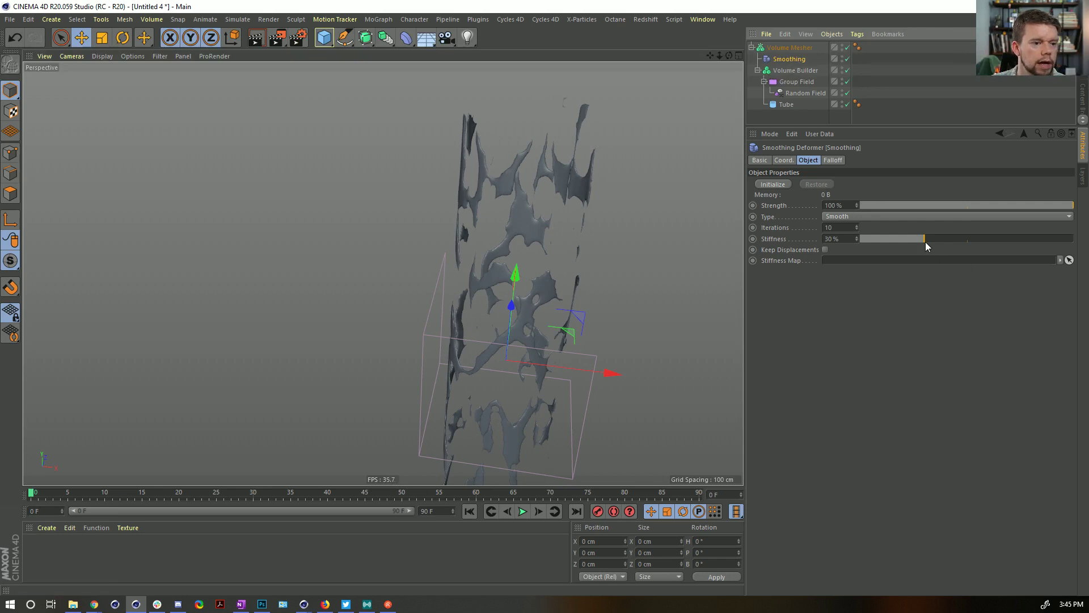
- Set the Smoothing deformer's stiffness to 0% and inspect the smoothed mesh up close
left_click_drag(925, 241, 856, 242)
left_click_drag(491, 233, 526, 231, "alt")
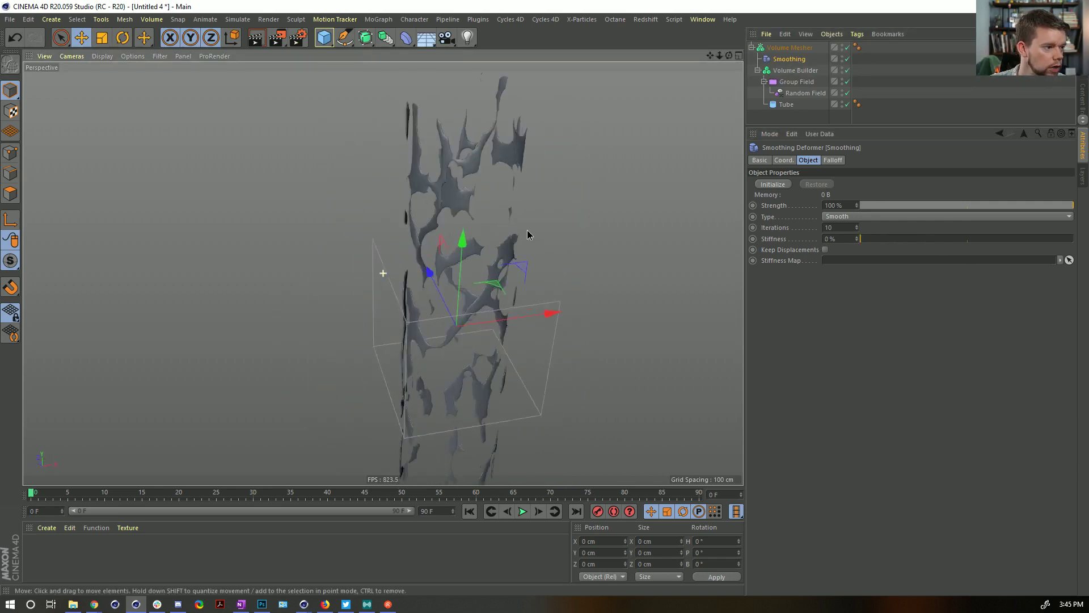
right_click_drag(448, 197, 495, 171, "alt")
left_click_drag(476, 146, 573, 135, "alt")
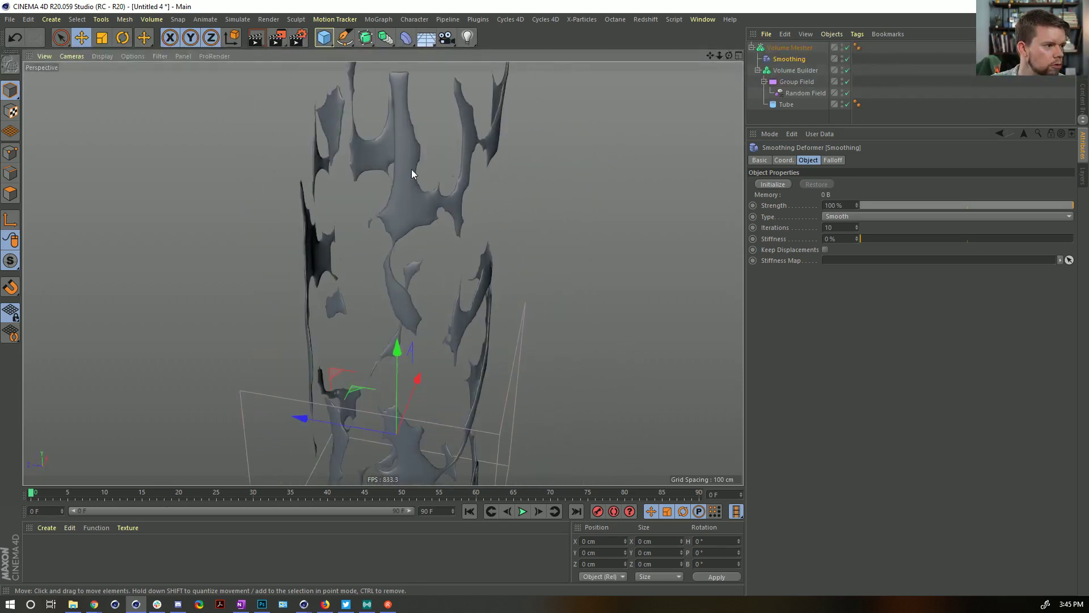
- Disable the Smoothing deformer and the Volume Mesher to view the raw voxel volume
left_click_drag(411, 169, 496, 175, "alt")
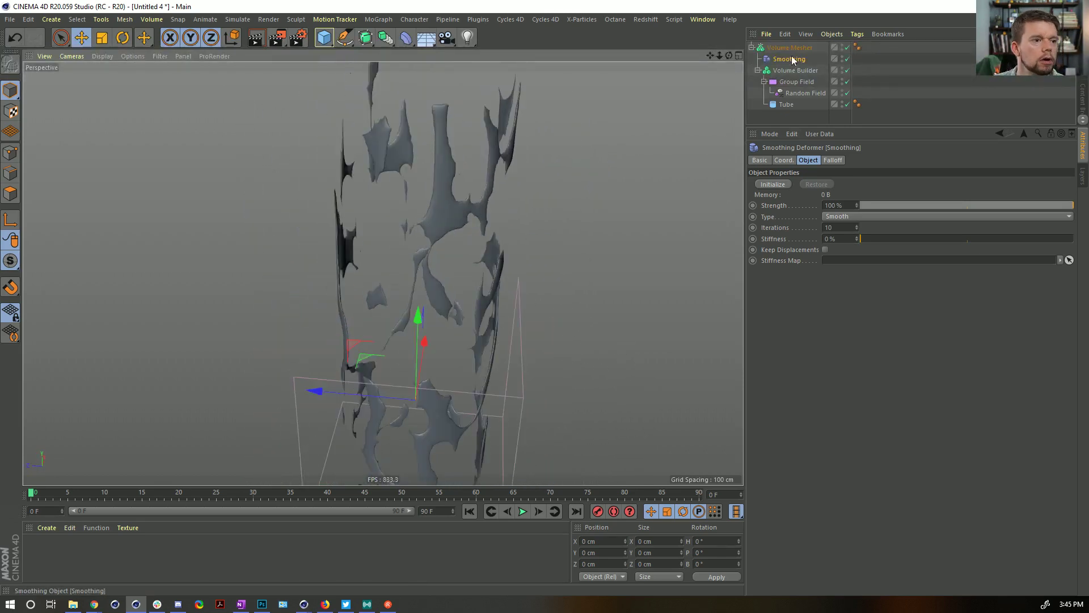
left_click_drag(848, 59, 847, 47)
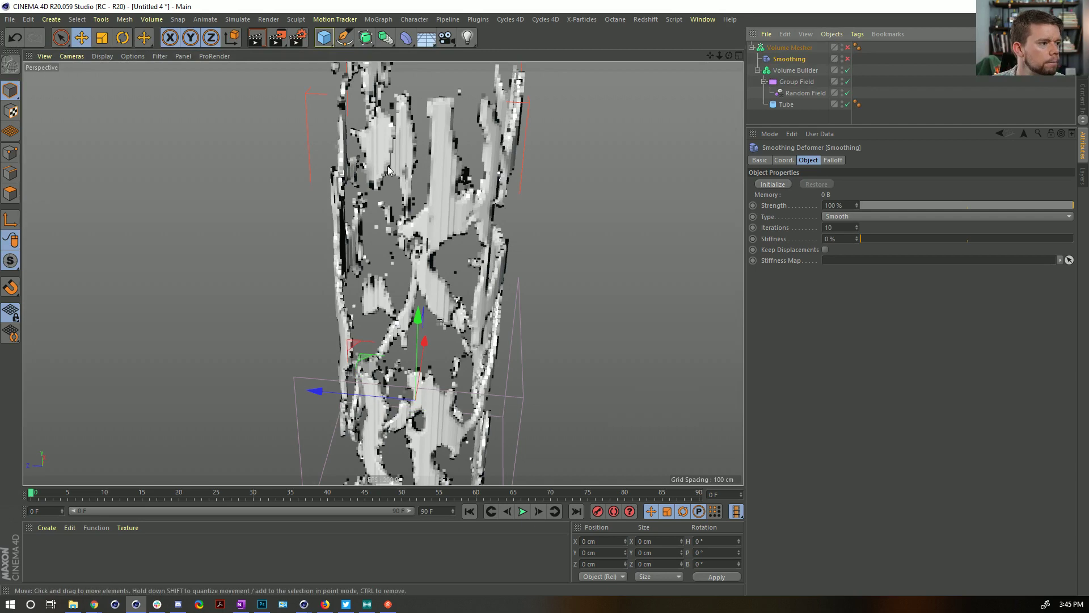
left_click_drag(511, 171, 479, 198, "alt")
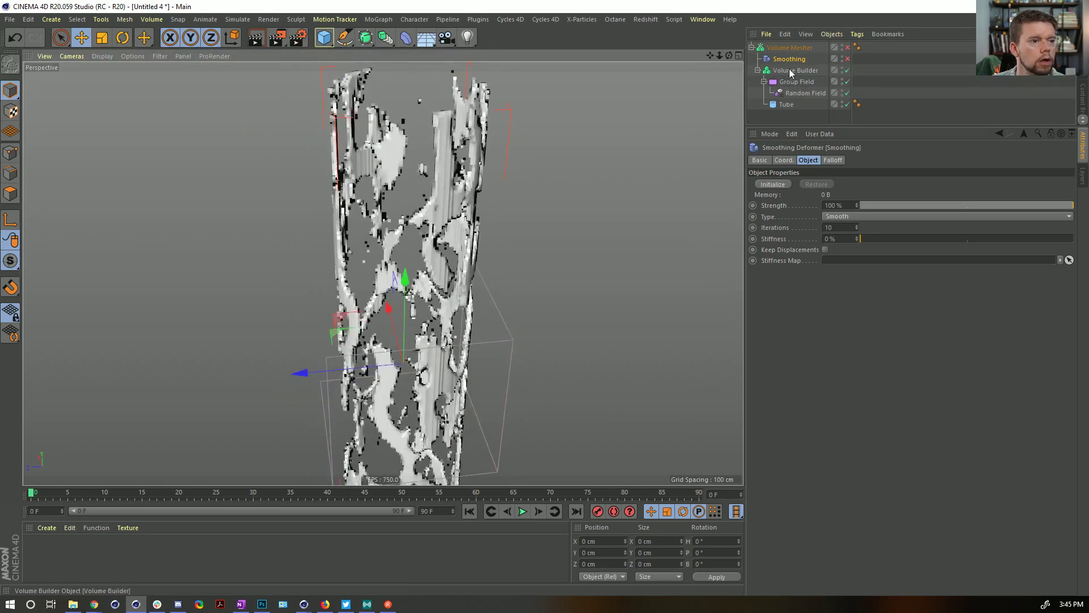
- Change the Random Field's noise type to Perlin
left_click(820, 94)
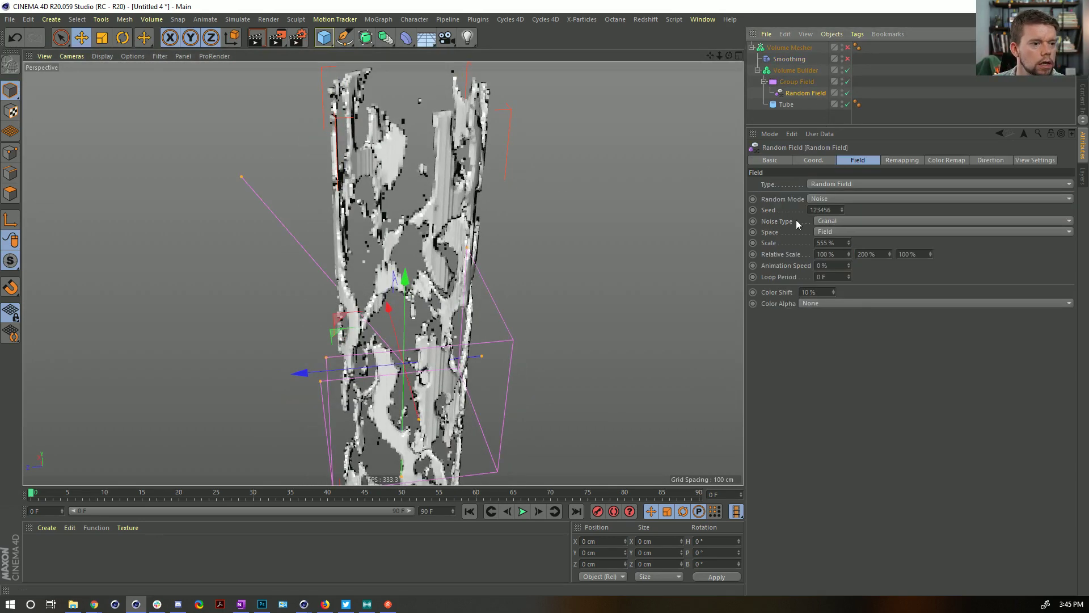
left_click(849, 222)
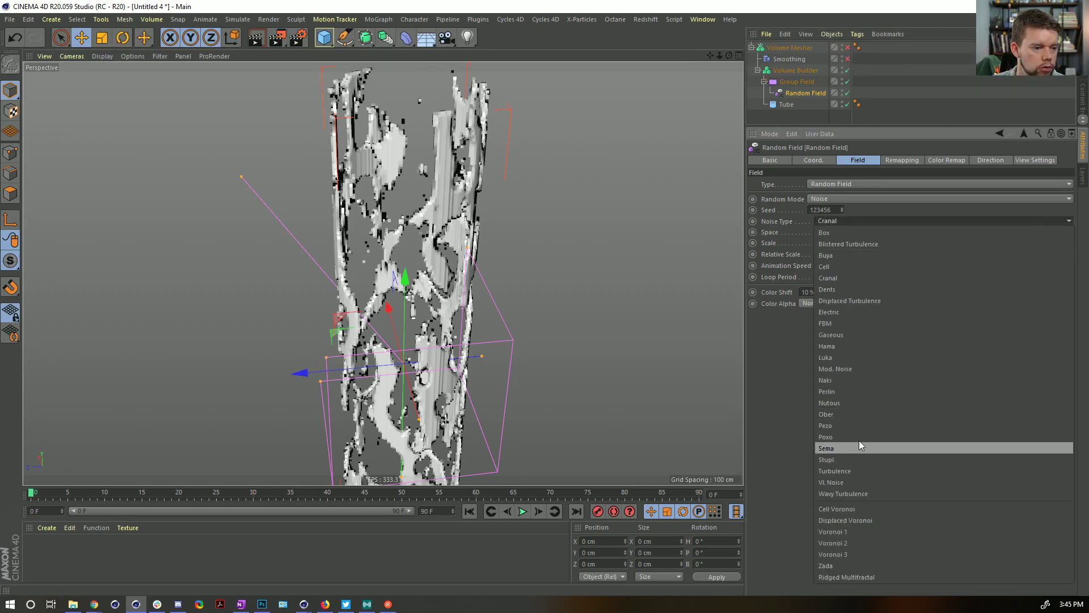
left_click(850, 391)
mouse_move(406, 235)
left_mouse_down("alt")
mouse_move(363, 237)
mouse_move(407, 227)
left_mouse_up("alt")
- Delete the Curve layer from the Group Field's field list
left_click(800, 81)
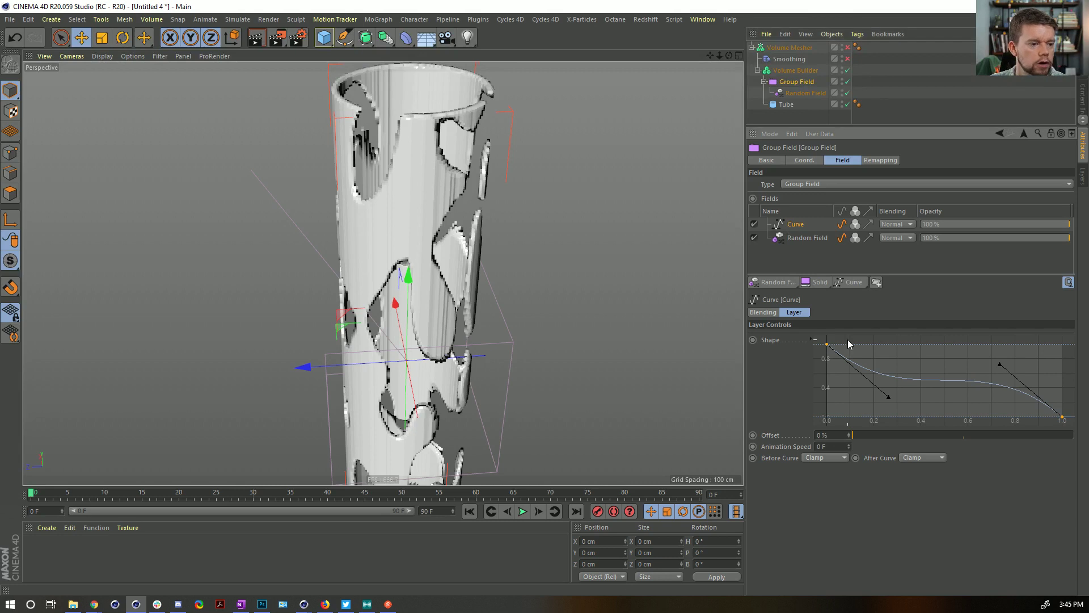
left_click(850, 283)
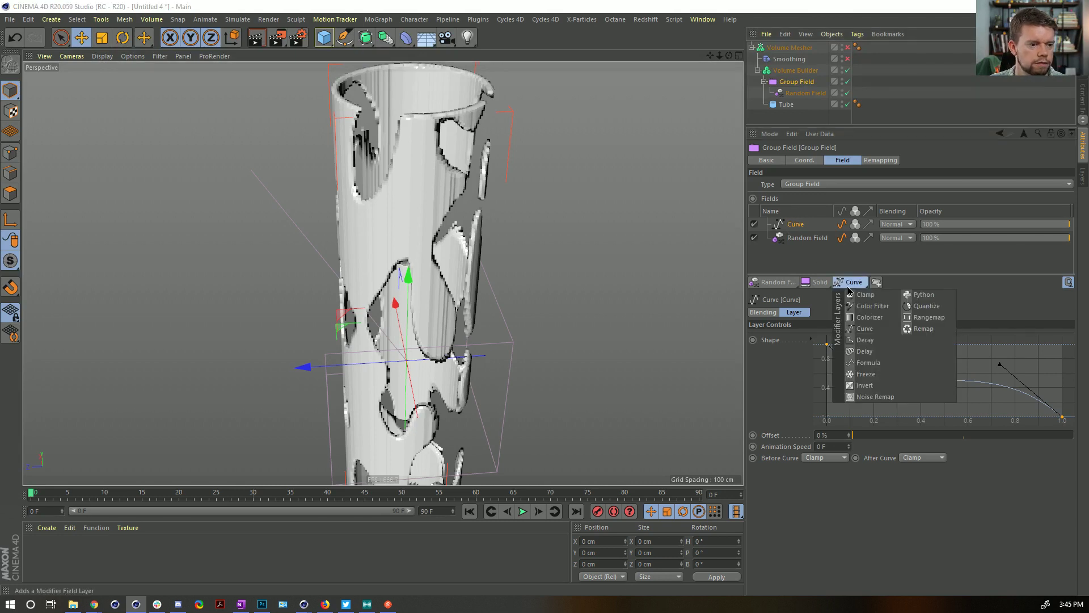
left_click(790, 225)
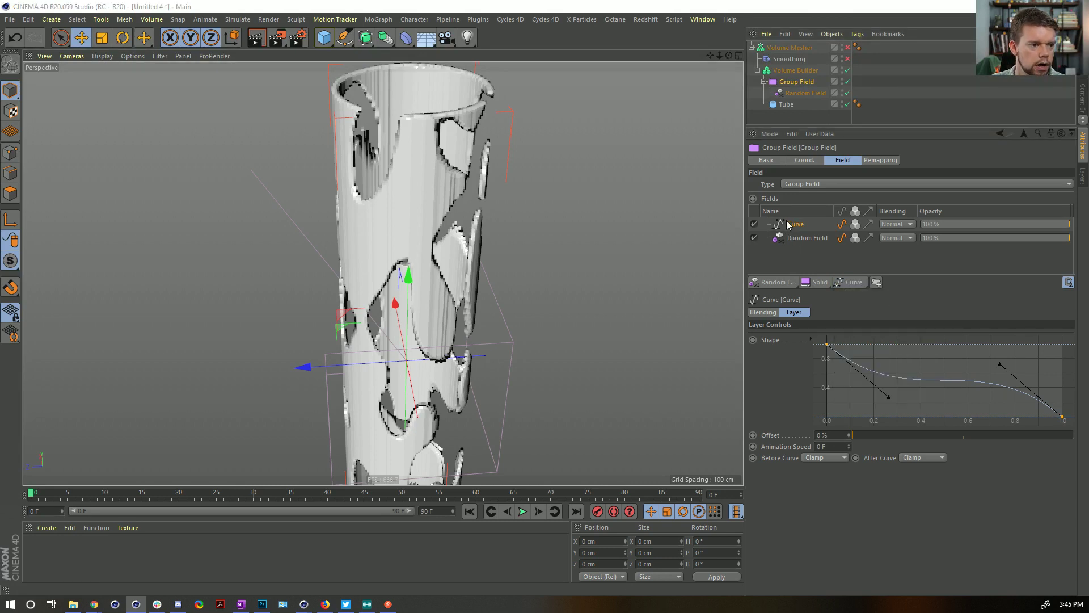
key("Delete")
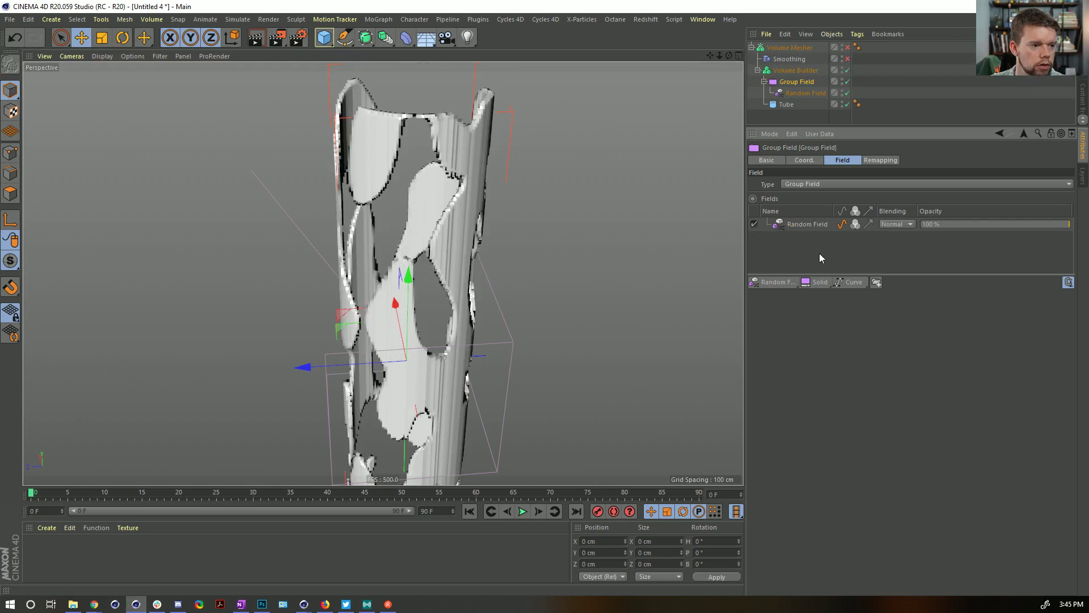
left_click(851, 283)
left_click(869, 317)
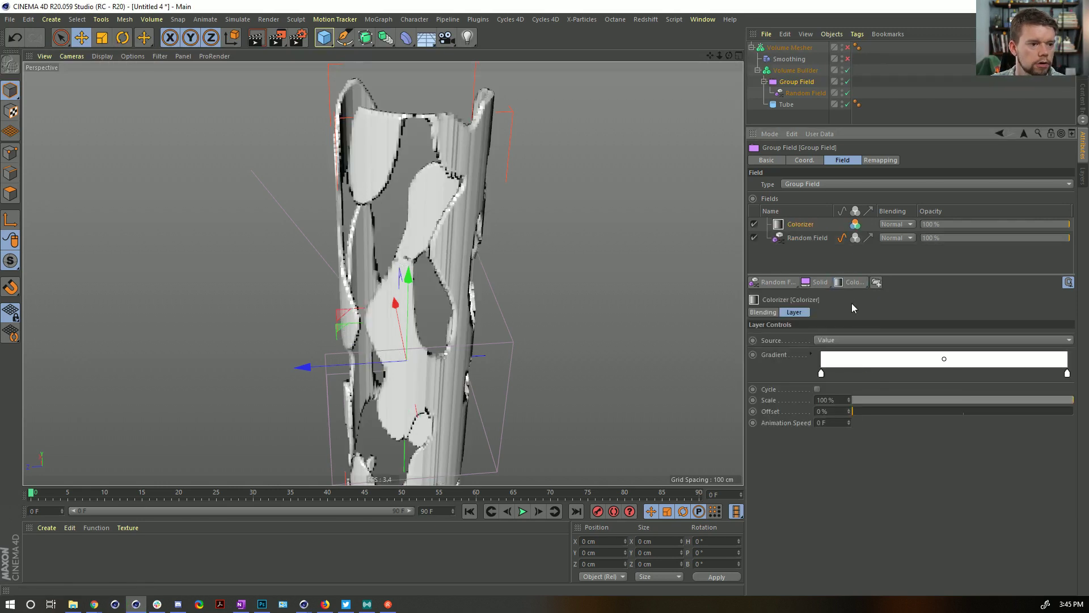
double_click(953, 373)
left_click_drag(977, 399, 880, 399)
left_click(926, 428)
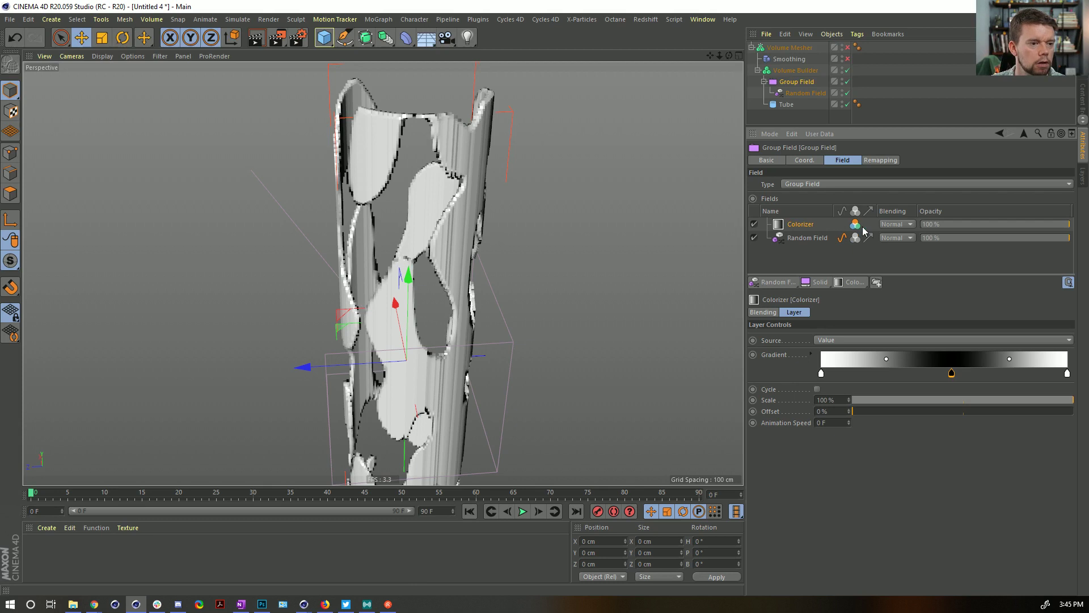
left_click(846, 286)
key("ctrl+z")
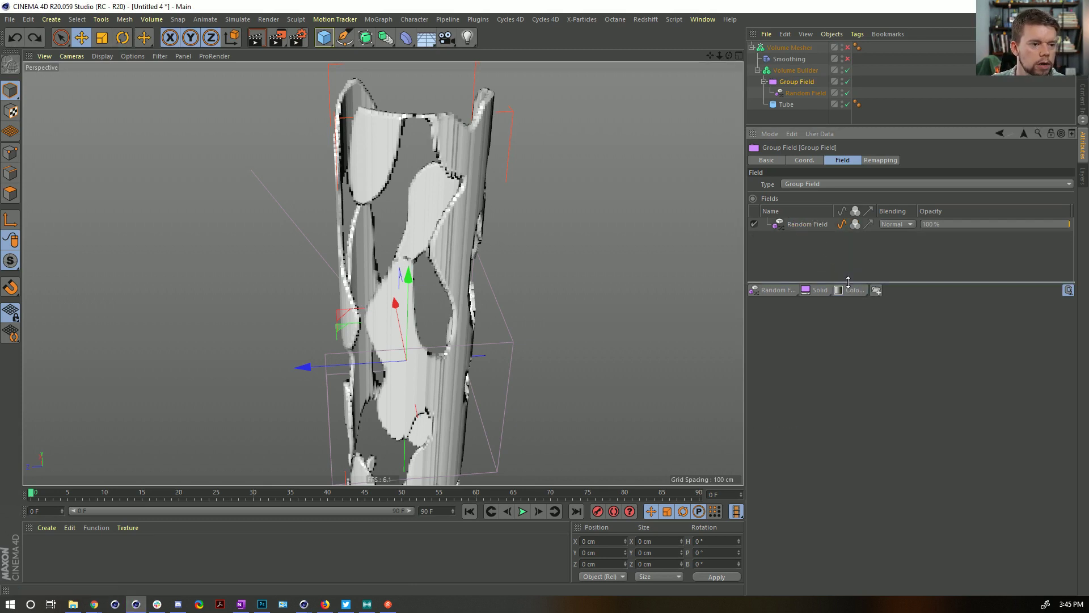
- Add a Curve layer to the Group Field and shape it as a straight-sided peak, zero at both ends and about 0.55 at mid-range
left_click(849, 290)
left_click(864, 337)
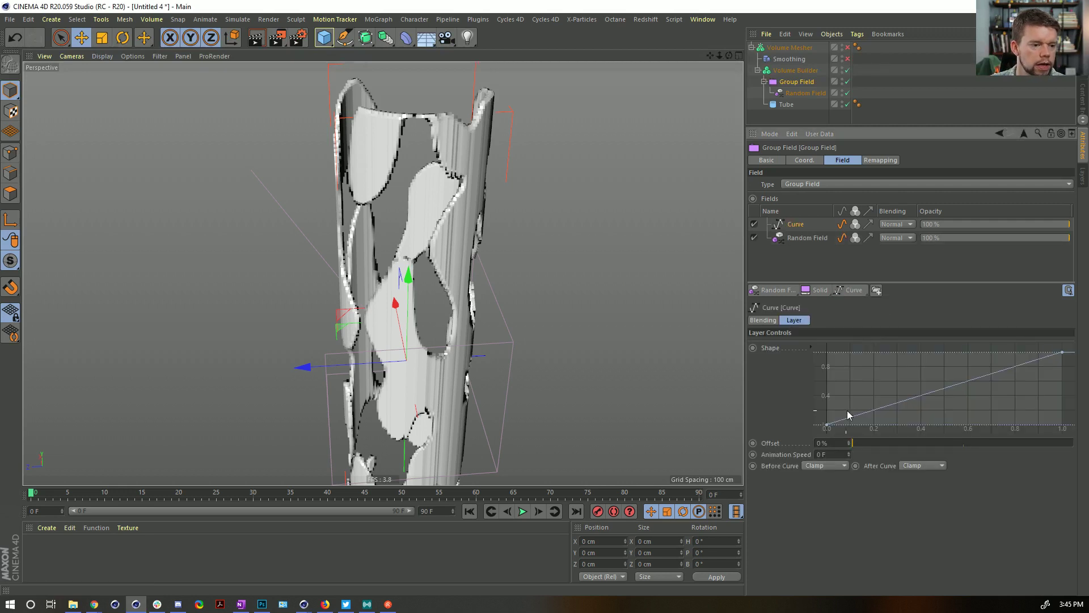
left_click(967, 381)
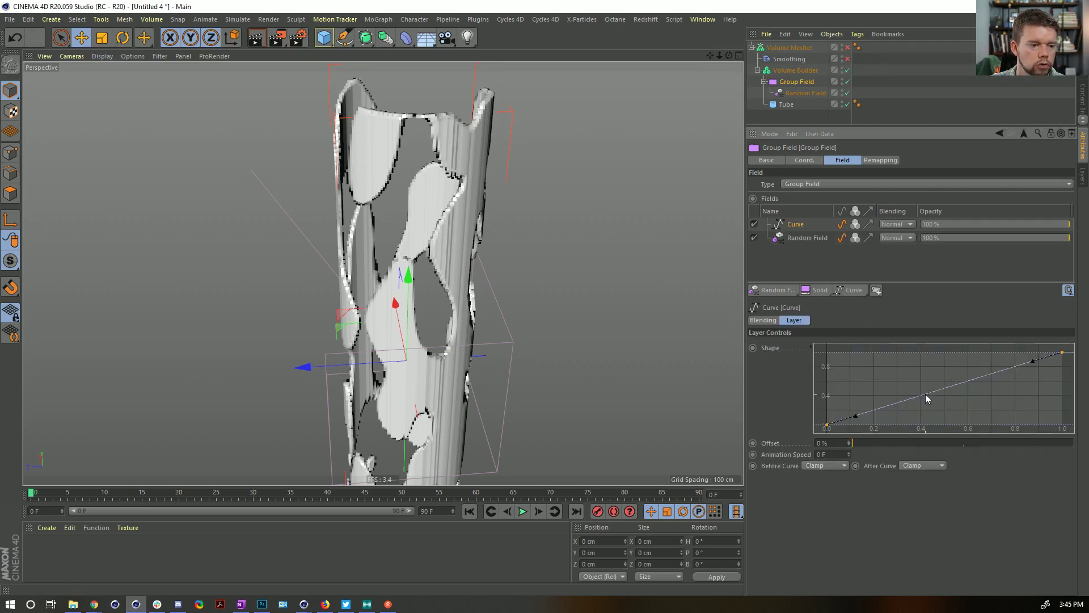
right_click(926, 397)
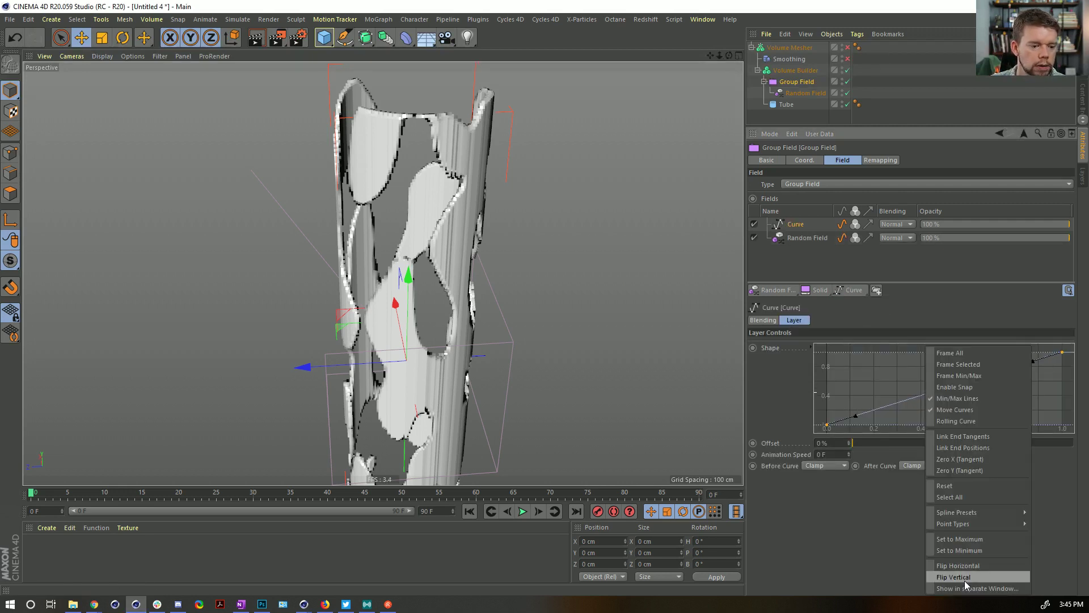
left_click(980, 514)
left_click_drag(1063, 353, 1079, 452)
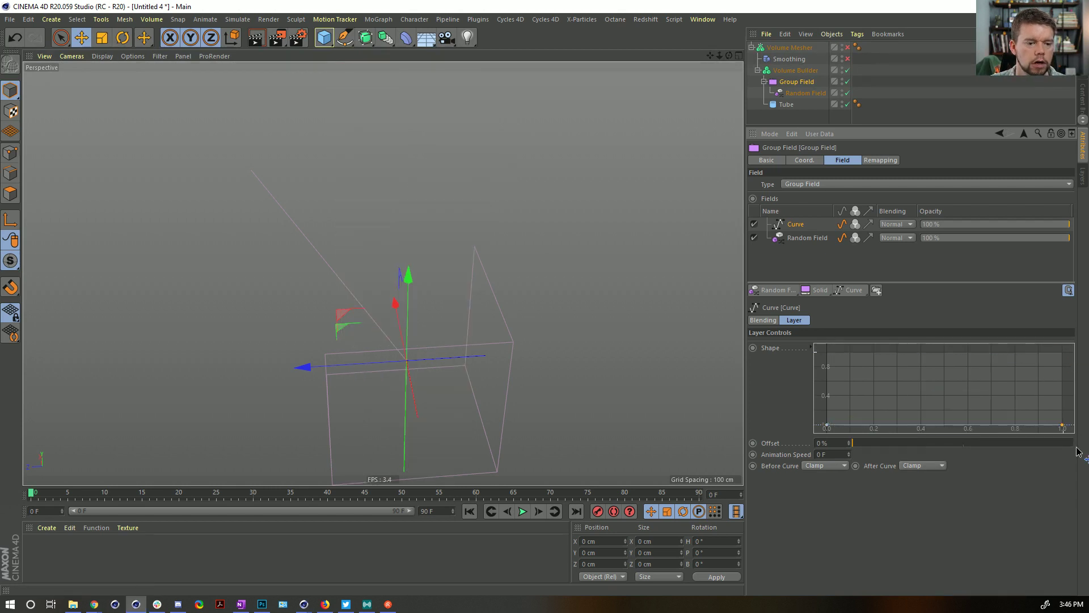
left_click_drag(944, 424, 942, 388, "ctrl")
left_click_drag(653, 252, 479, 253, "alt")
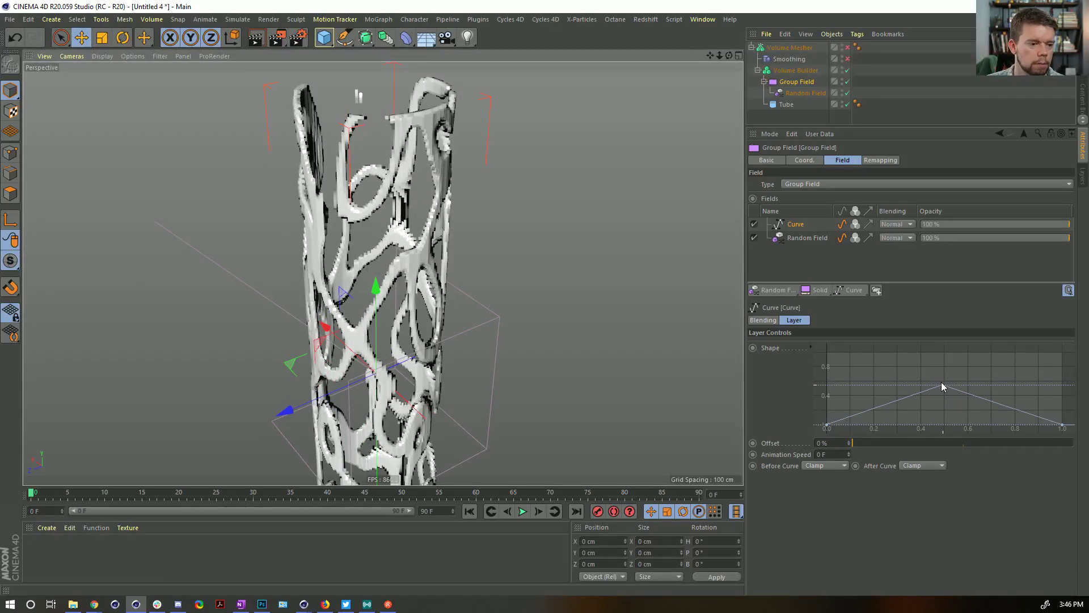
left_click_drag(567, 261, 517, 329, "alt")
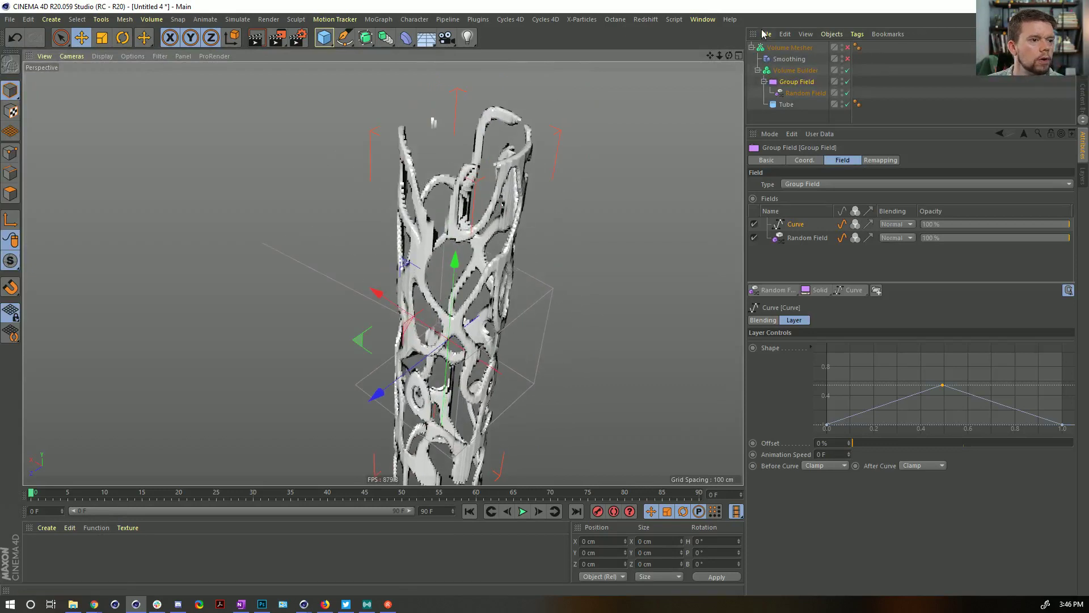
- Re-enable the Volume Mesher and the Smoothing deformer and inspect the smoothed web-like mesh up close
left_click(847, 49)
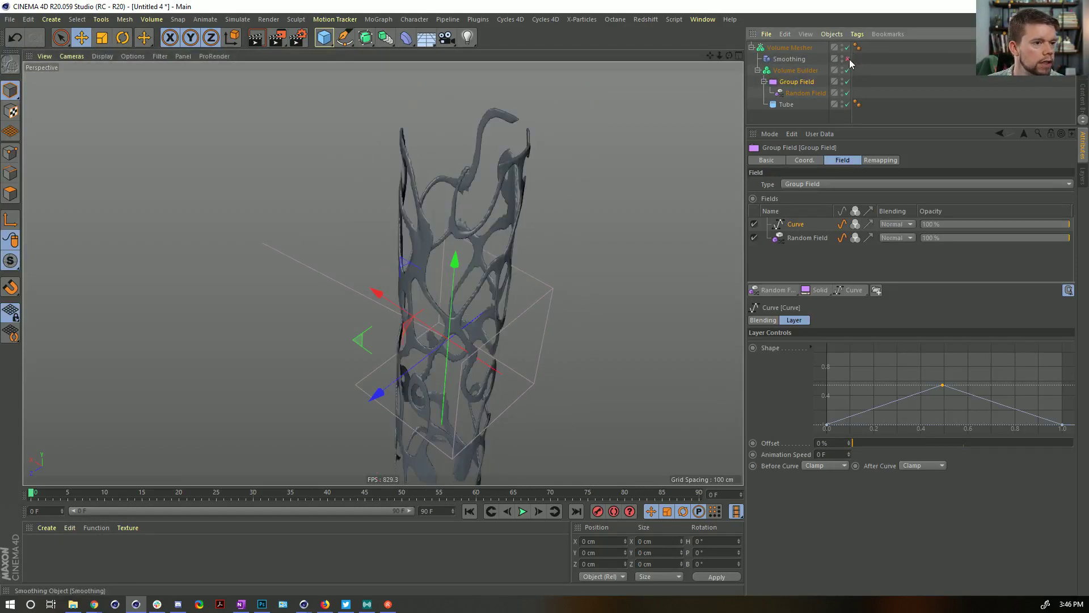
left_click(848, 59)
mouse_move(488, 238)
left_mouse_down("alt")
mouse_move(506, 207)
mouse_move(533, 216)
mouse_move(502, 233)
mouse_move(540, 138)
mouse_move(601, 136)
left_mouse_up("alt")
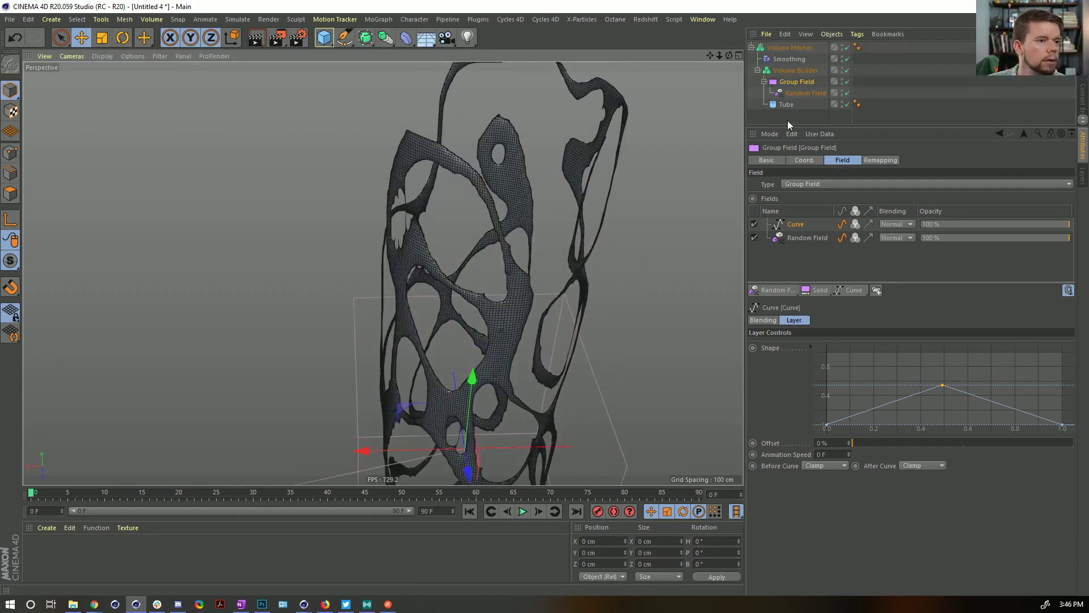
- Set the Volume Builder's voxel size to 4 cm
left_click(795, 70)
left_click(811, 195)
type("4")
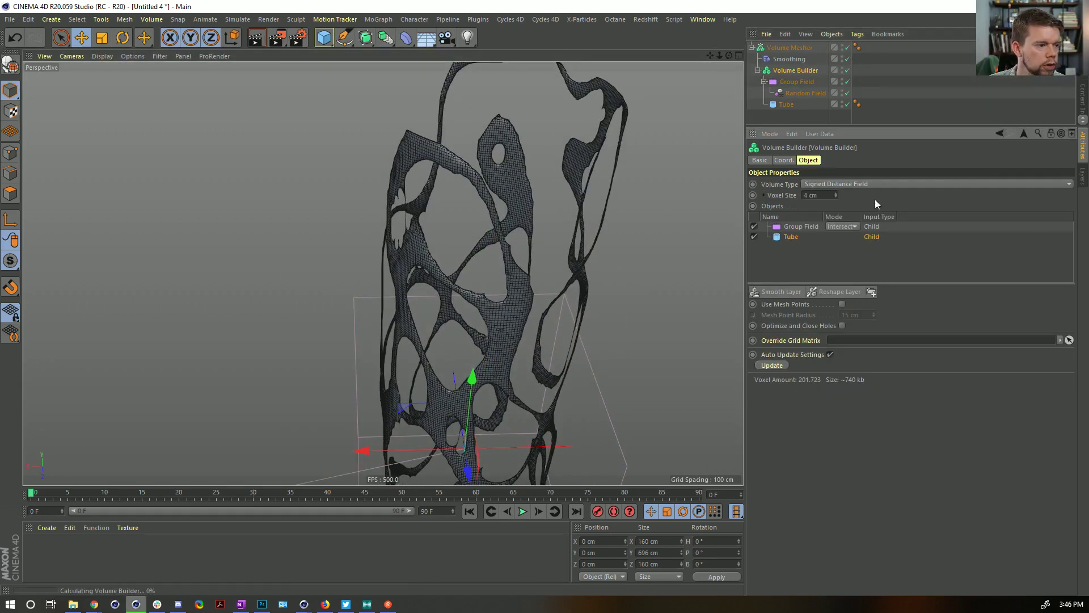
key("Return")
left_click_drag(530, 311, 709, 181, "alt")
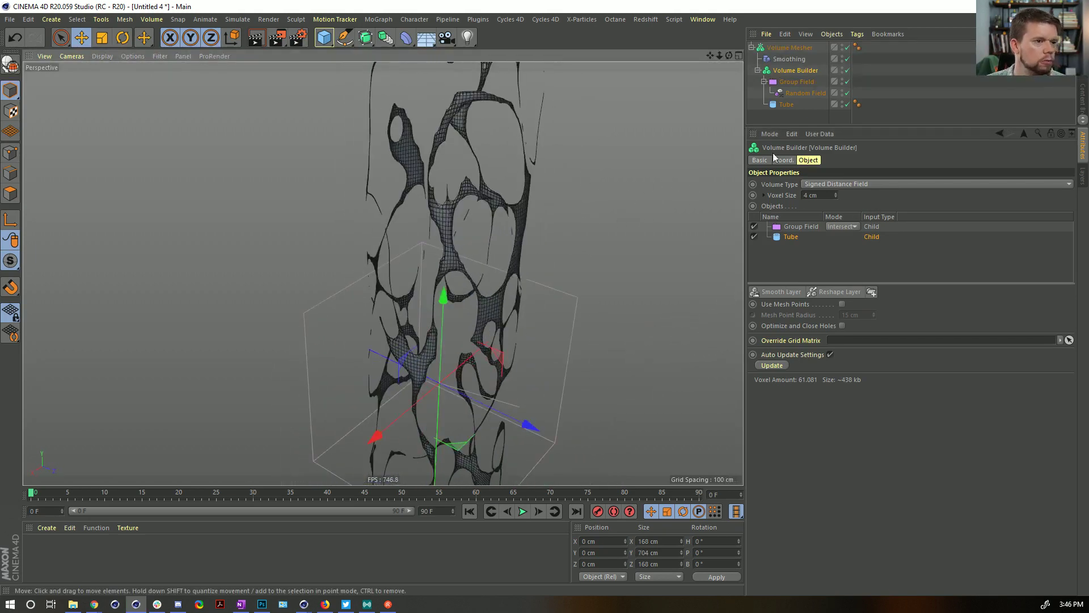
- Nudge the peak point of the Group Field's Curve layer to about 0.5 along the range to adjust the strand thickness
left_click(789, 48)
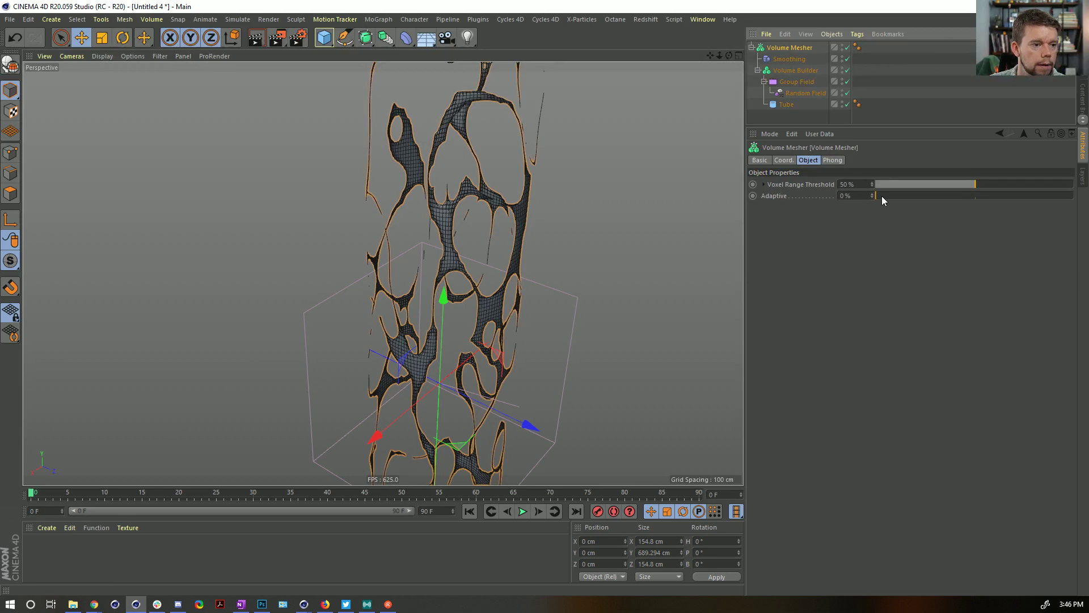
left_click(795, 70)
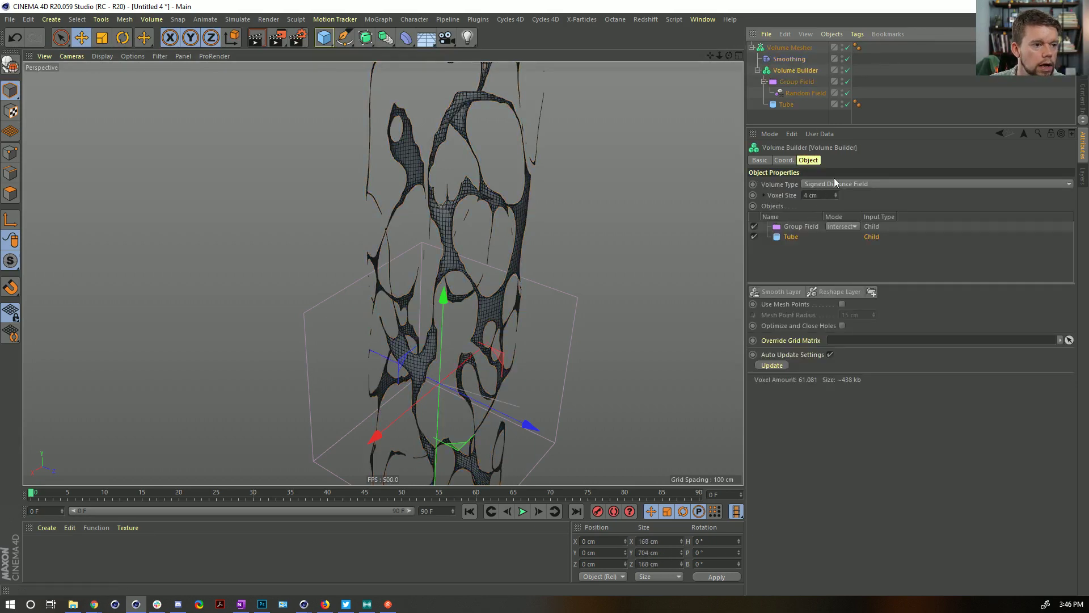
left_click(795, 83)
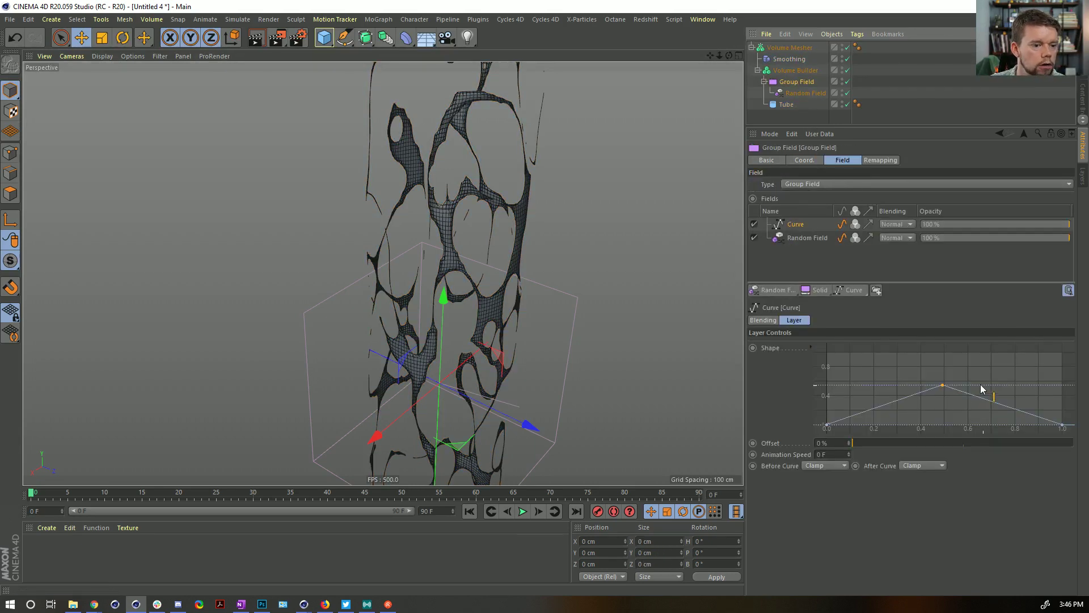
left_click_drag(945, 386, 947, 388)
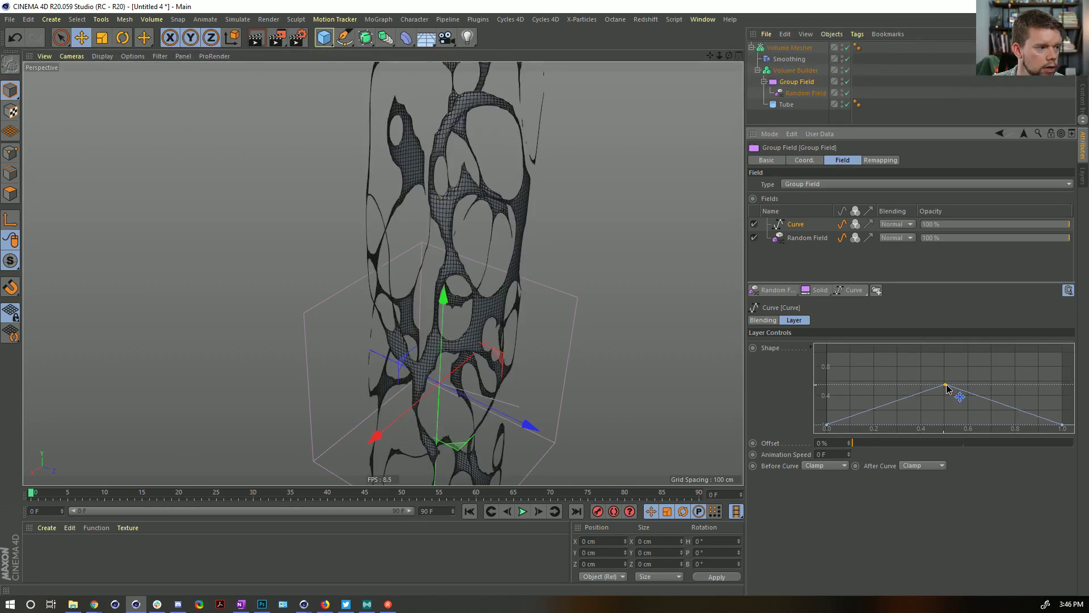
scroll(522, 163, "down", 5)
left_click_drag(522, 170, 542, 276, "alt")
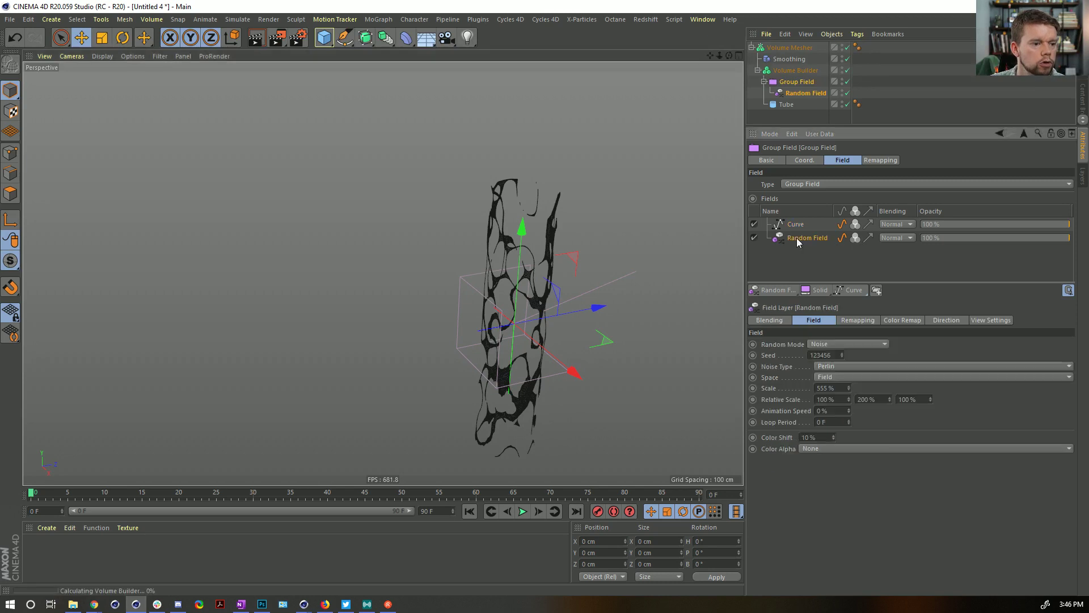
- Set the Random Field's animation speed to 55% and play the timeline to watch the noise evolve
left_click(826, 237)
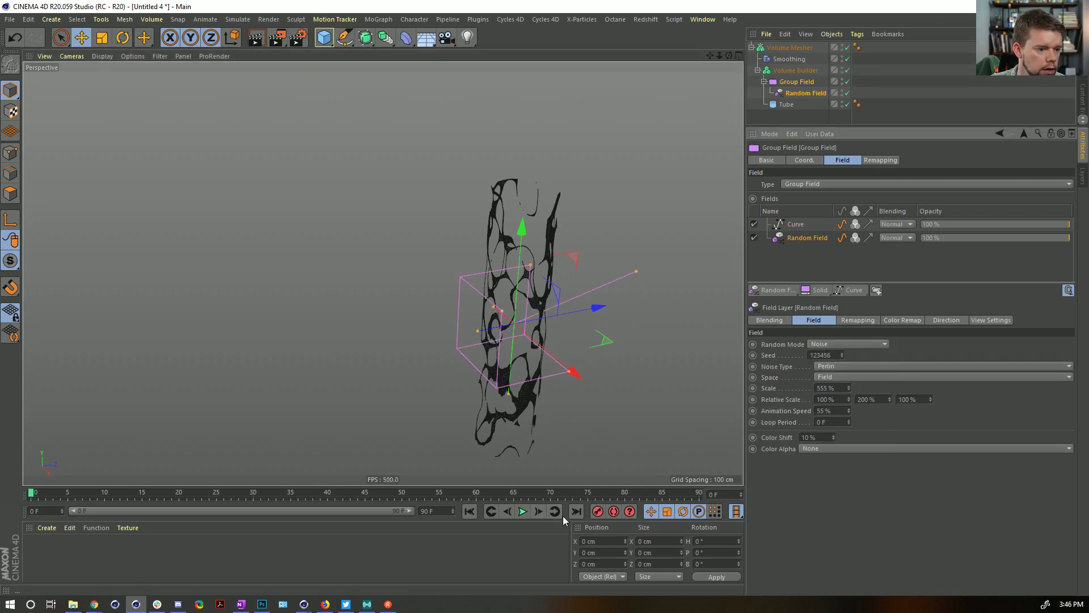
left_click(523, 511)
scroll(574, 303, "up", 3)
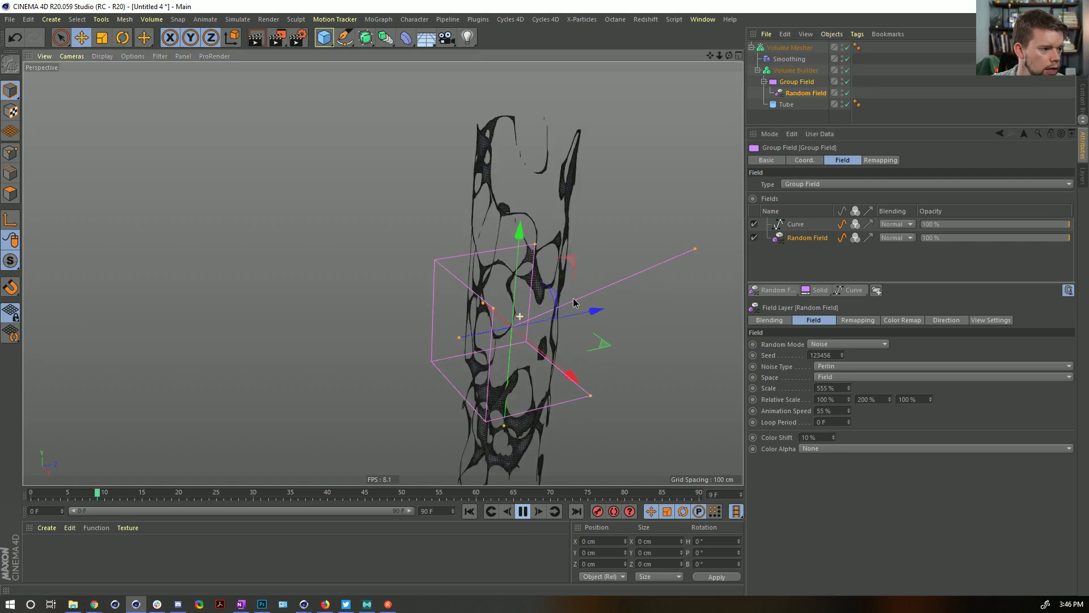
middle_click_drag(574, 302, 511, 227, "alt")
left_click(871, 108)
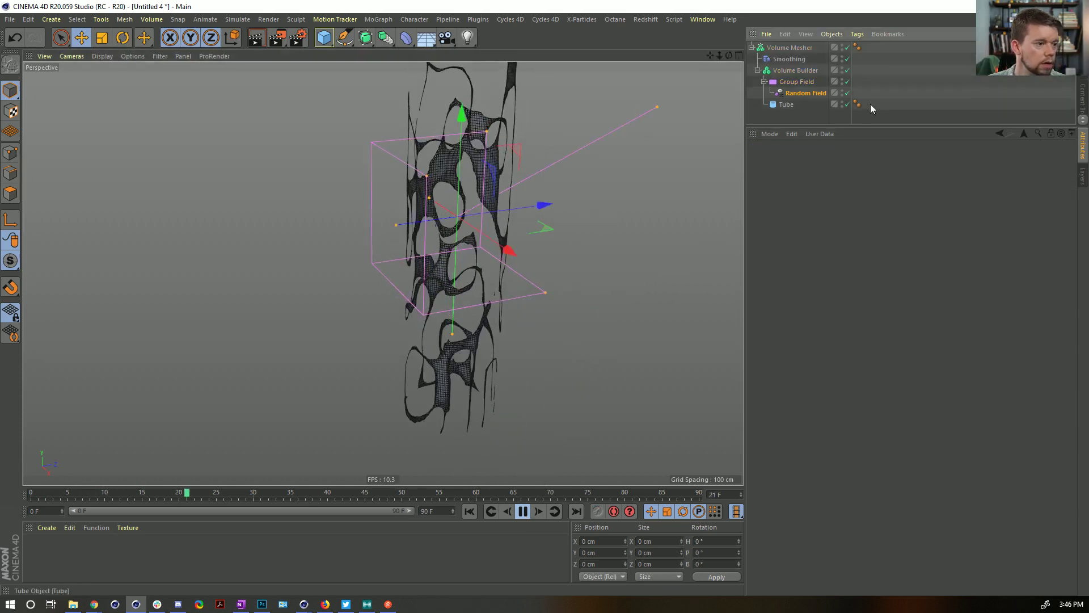
left_click_drag(522, 195, 480, 230, "alt")
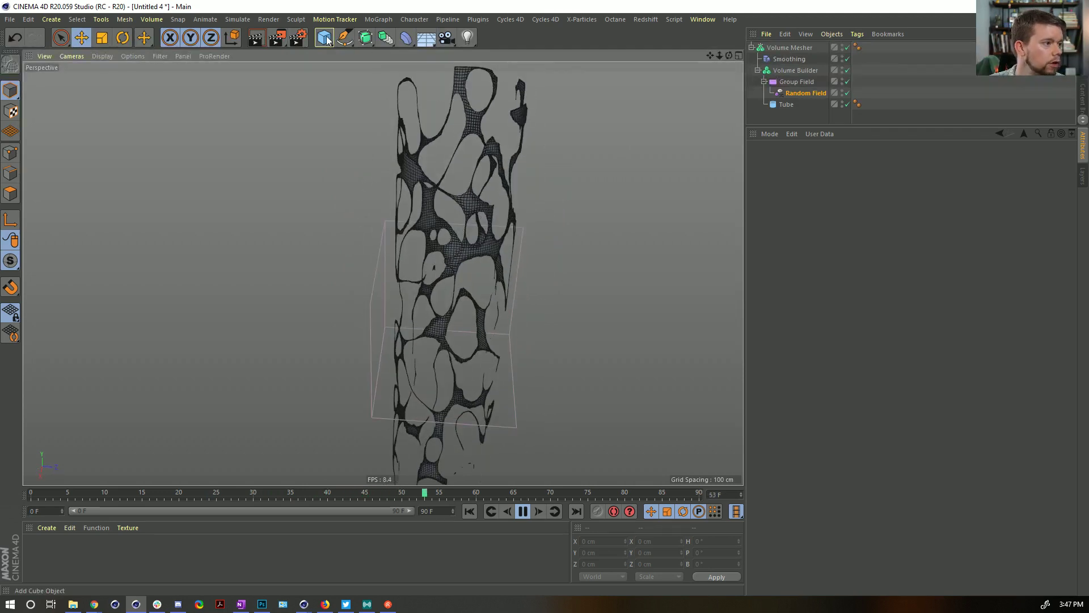
- Add a Capsule primitive inside the tube mesh and stretch its height to about 713 cm
left_click_drag(327, 40, 433, 101)
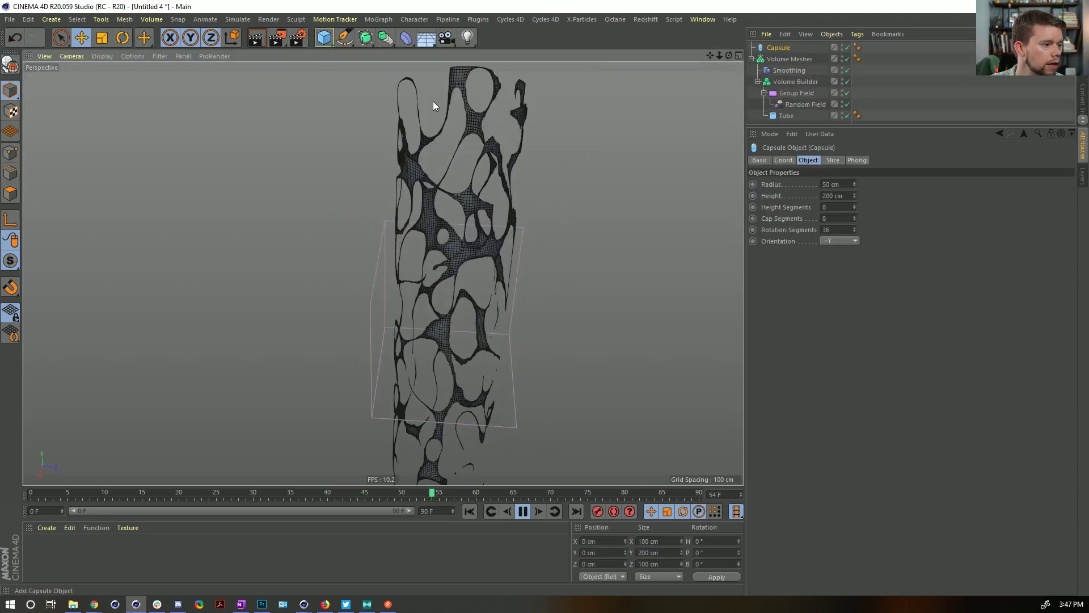
left_click_drag(454, 261, 462, 74)
left_click_drag(488, 187, 517, 168, "alt")
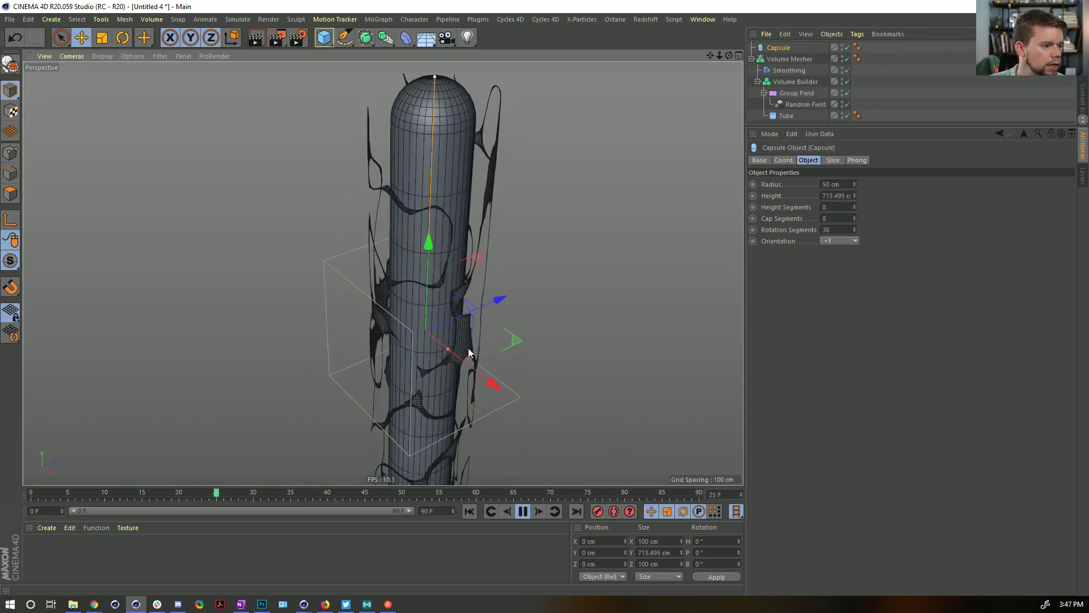
- Scale the capsule uniformly to about 129 cm wide and 919 cm tall to nearly fill the tube, and stop playback
key("t")
left_click_drag(625, 263, 686, 230)
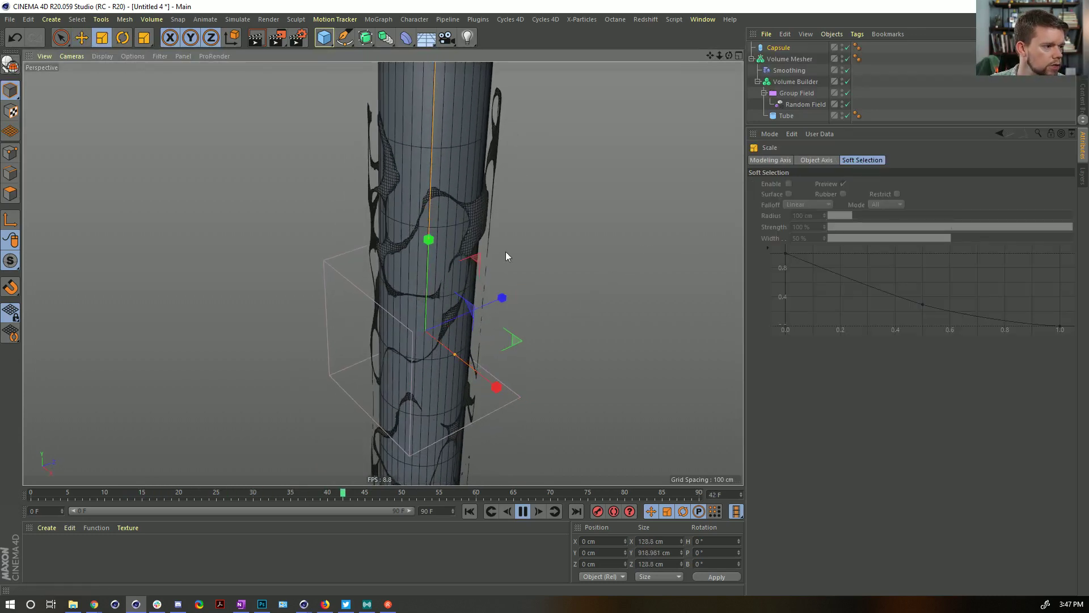
left_click_drag(506, 257, 542, 257, "alt")
left_click(523, 513)
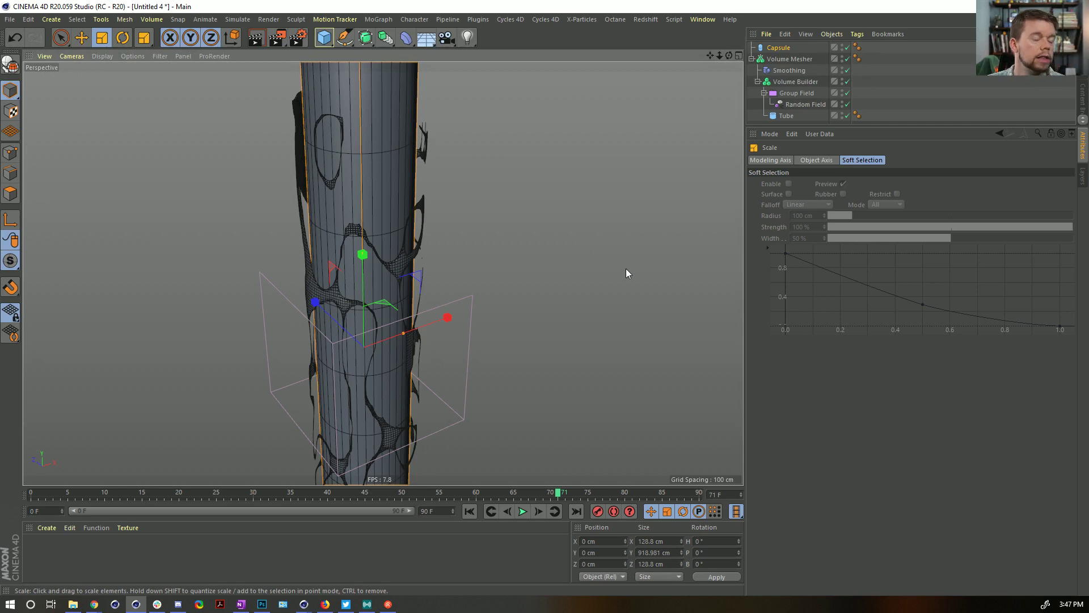
- Switch to the Twitter reference post, scrub through its beam effect video, and return to Cinema 4D
key("alt+Tab")
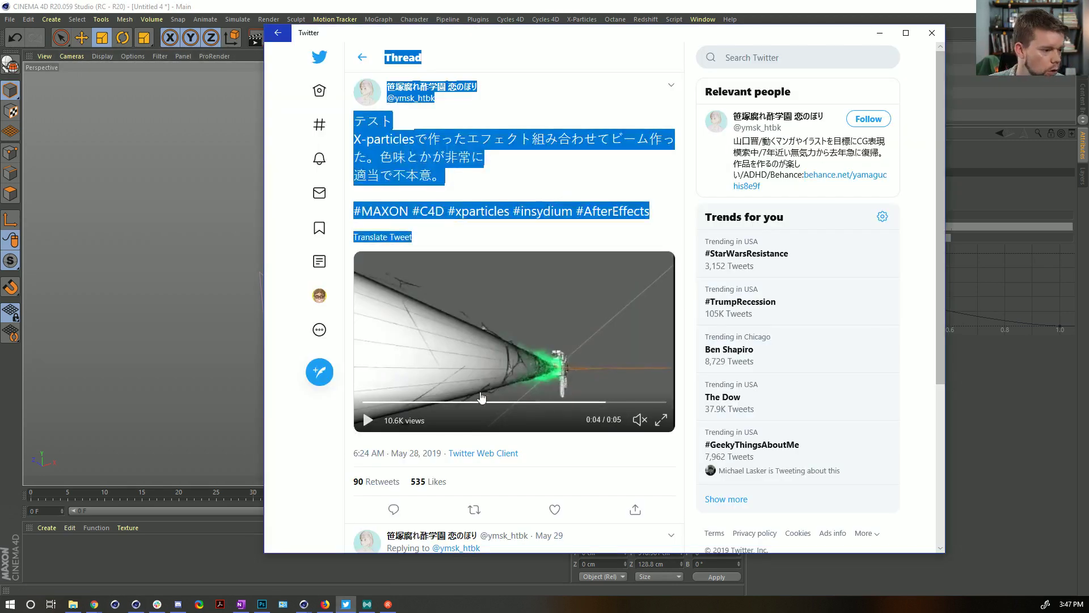
left_click(427, 403)
left_click_drag(430, 407, 540, 408)
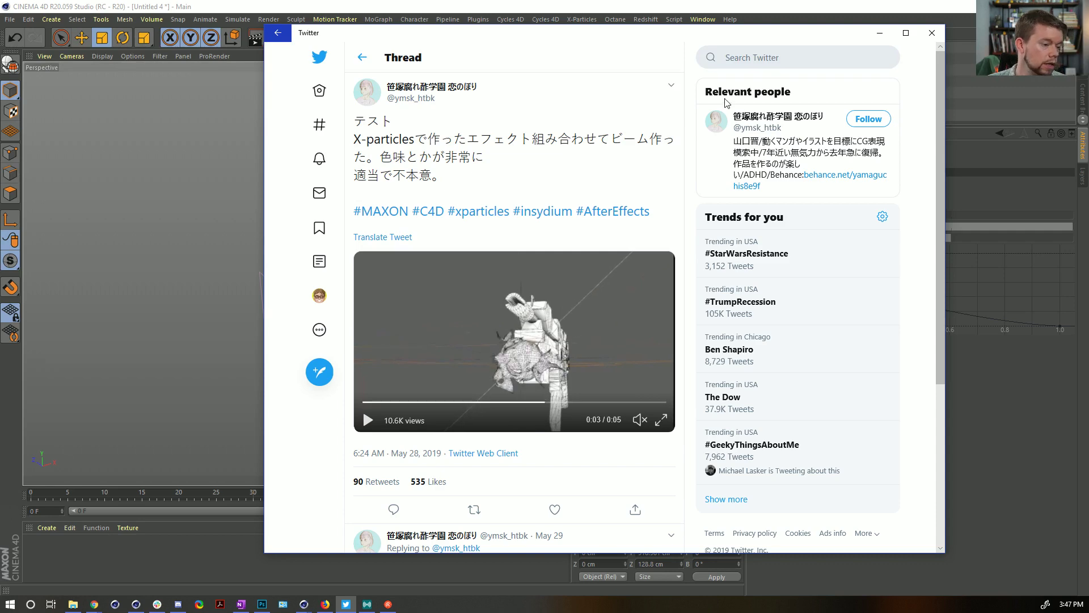
left_click(830, 3)
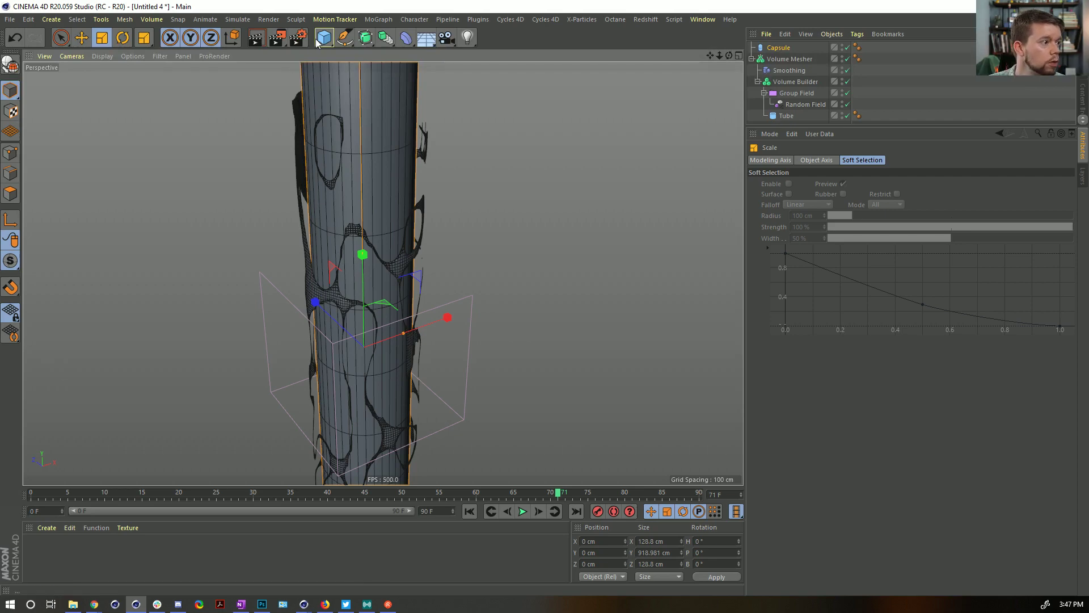
- Save the scene in the SceneFiles folder as [4a]Liquid Forcefield.c4d, basing the name on the existing [3a]XP_Coral.c4d file
key("ctrl+s")
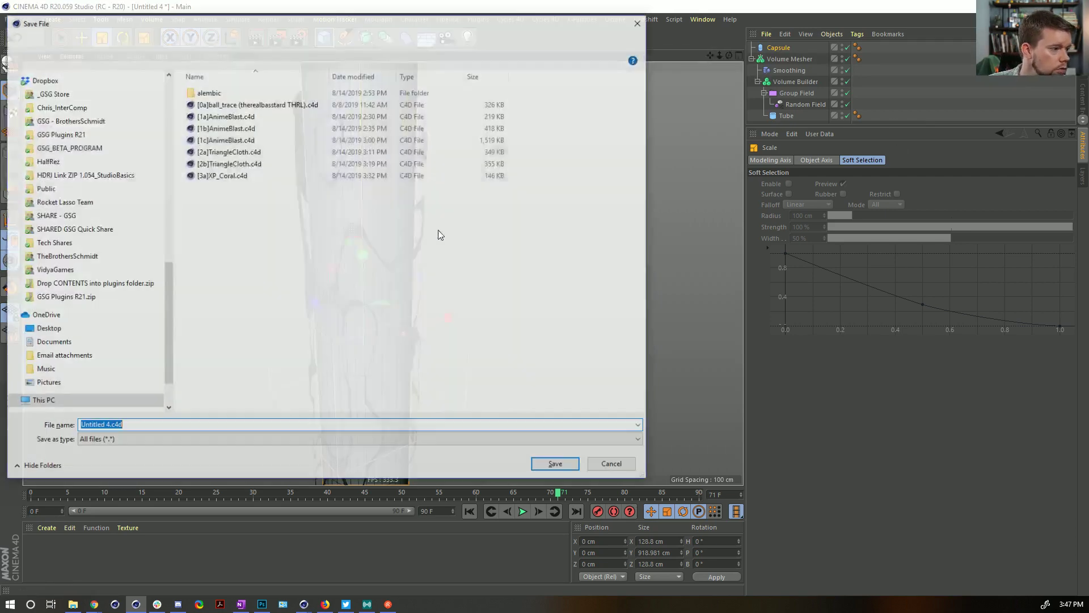
left_click(221, 175)
left_click(90, 426)
left_click(89, 424)
left_click(82, 425)
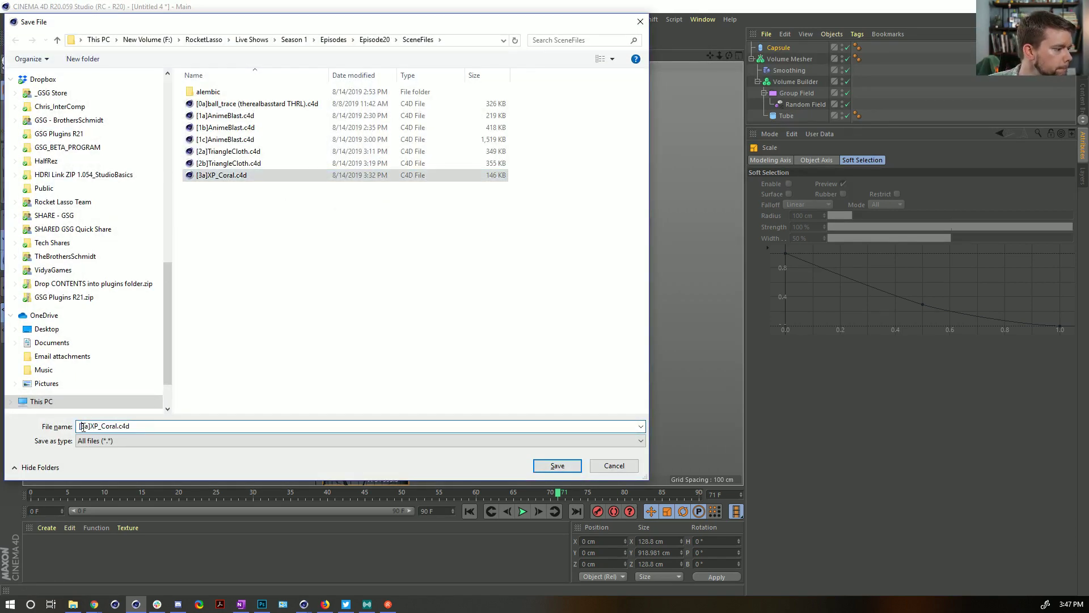
key("BackSpace")
type("4")
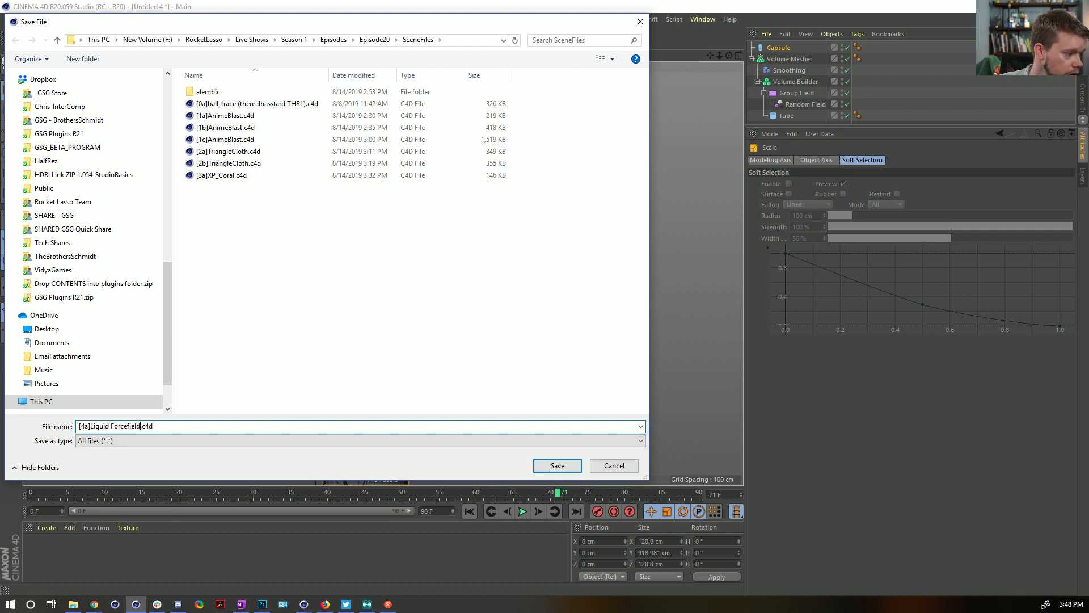
key("Return")
- Delete the capsule and replace the Tube inside the Volume Builder with a new Sphere primitive
left_click_drag(343, 206, 357, 245, "alt")
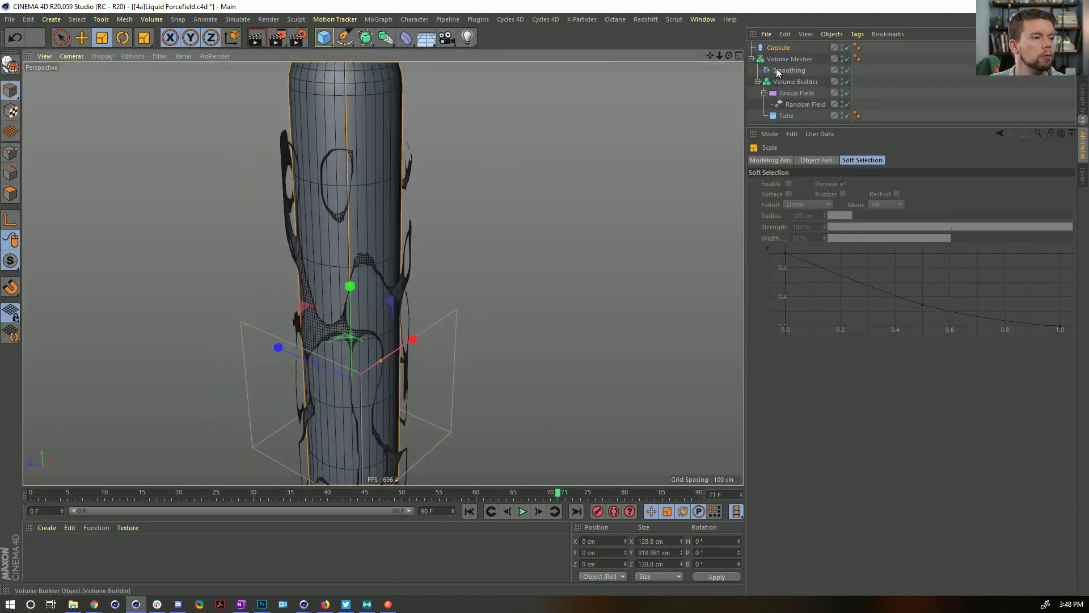
left_click(776, 48)
key("Delete")
left_click_drag(324, 37, 550, 84)
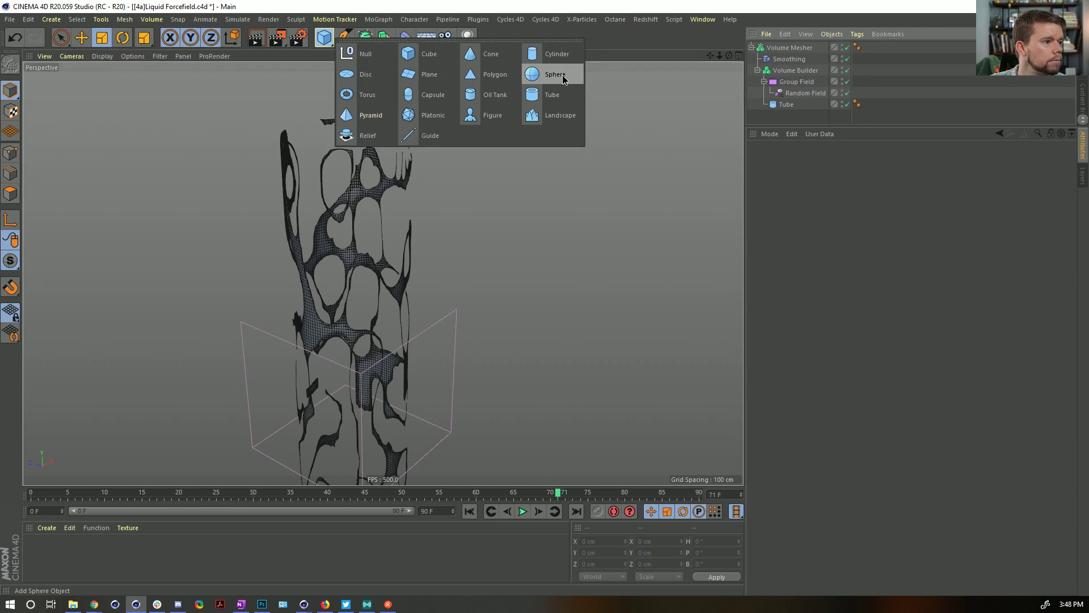
left_click_drag(564, 78, 564, 76)
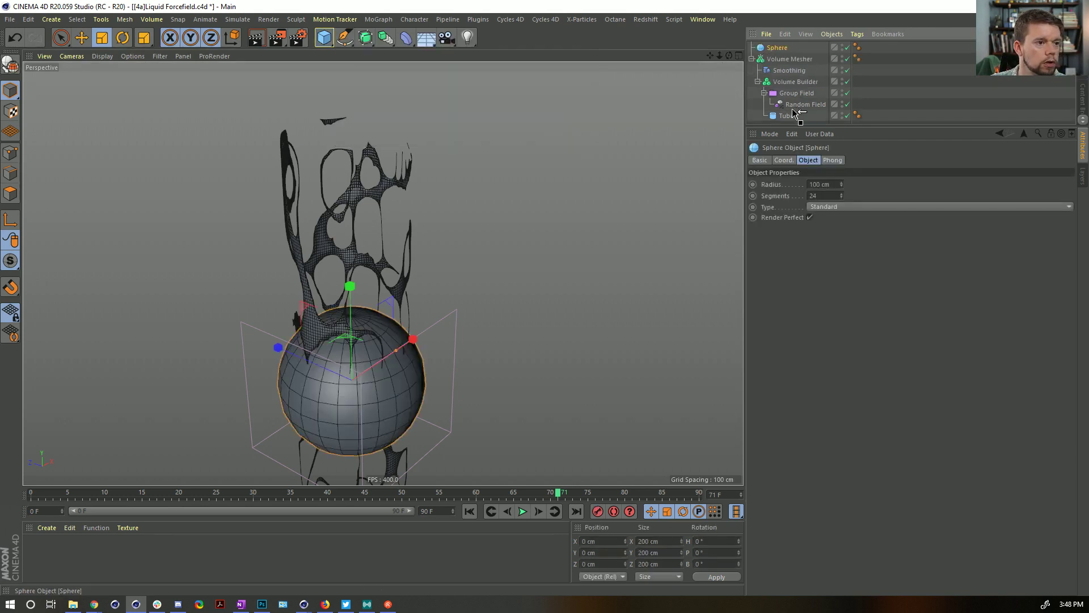
left_click_drag(794, 115, 793, 117)
left_click(789, 105)
key("Delete")
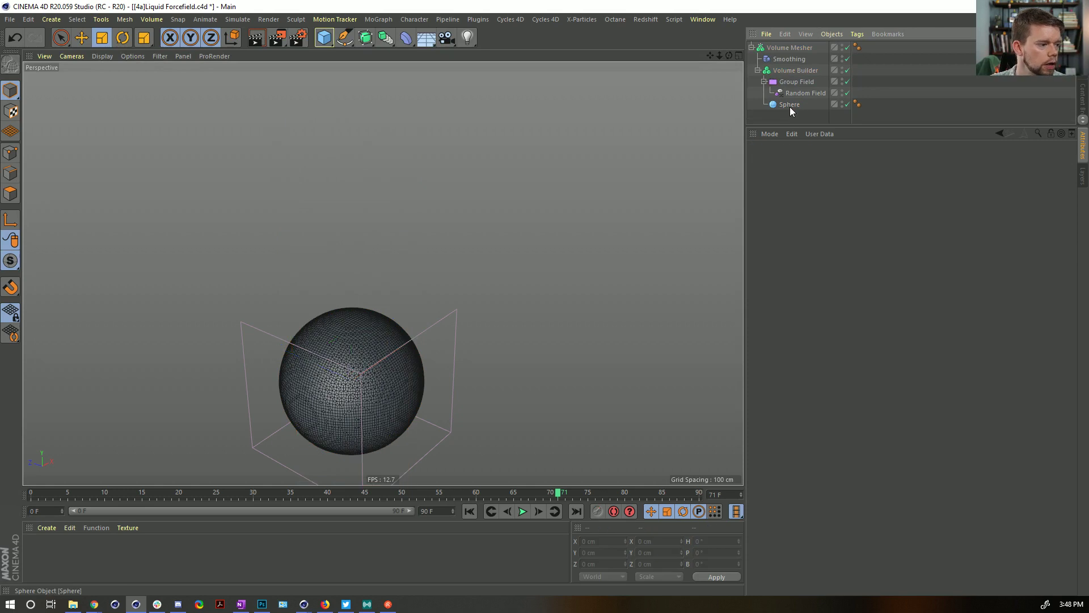
- Move the Group Field above the Sphere in the Volume Builder's object list so it cuts into the sphere
left_click(788, 107)
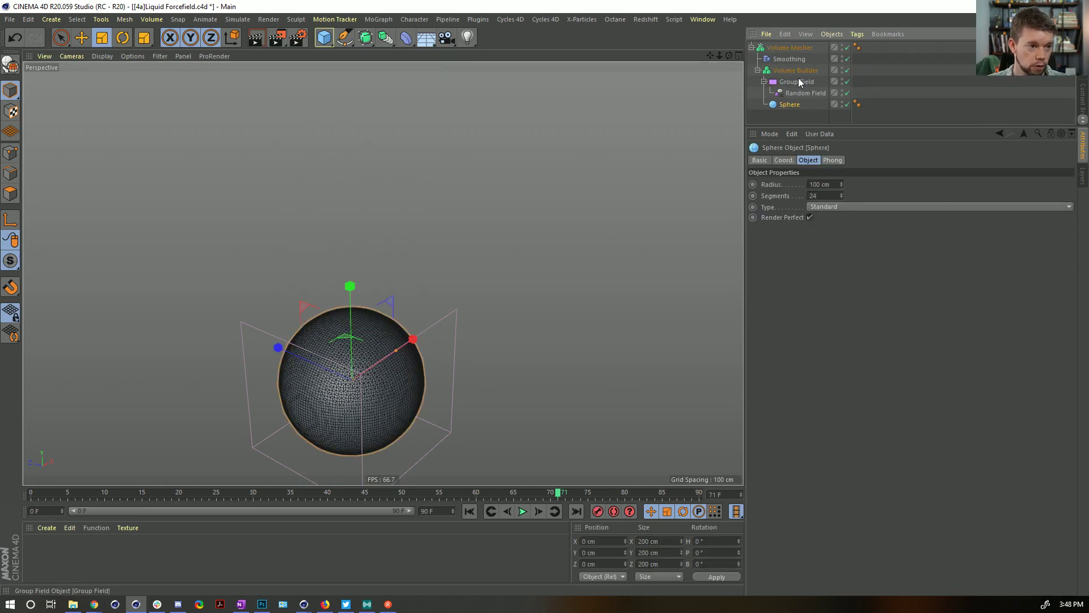
left_click(794, 70)
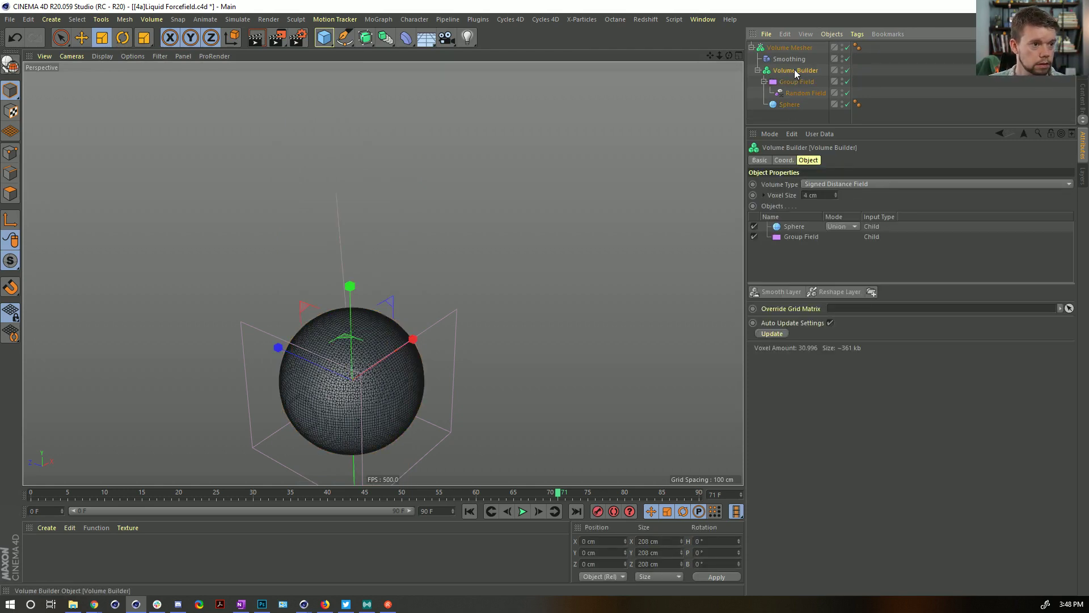
left_click(800, 227)
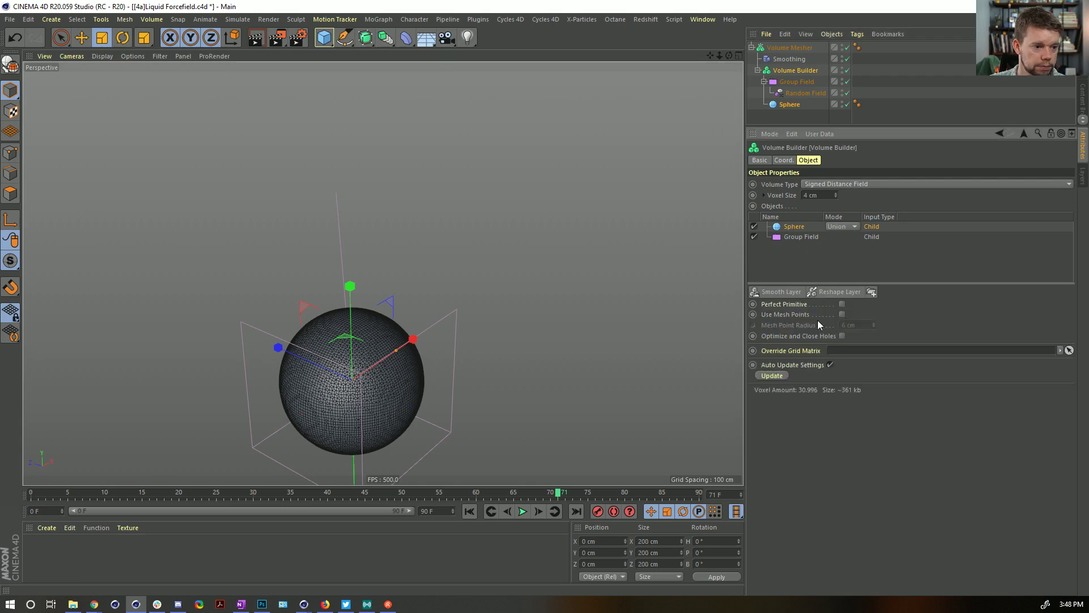
left_click_drag(788, 242, 793, 224)
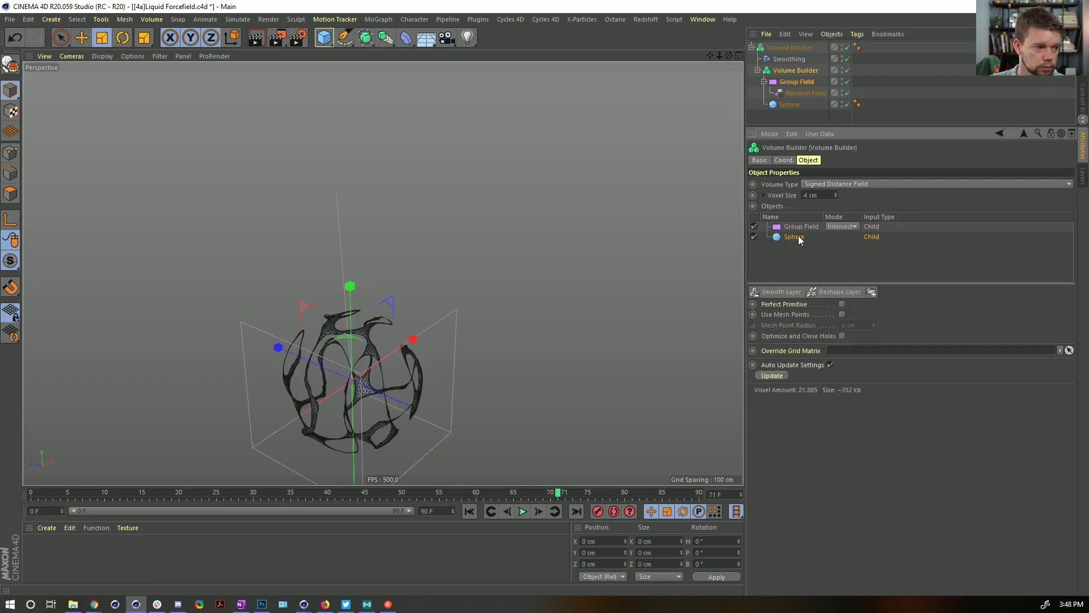
middle_click_drag(326, 411, 387, 304, "alt")
right_click_drag(387, 304, 413, 252, "alt")
mouse_move(412, 251)
left_mouse_down("alt")
mouse_move(547, 231)
mouse_move(418, 262)
left_mouse_up("alt")
left_click_drag(470, 229, 459, 260, "alt")
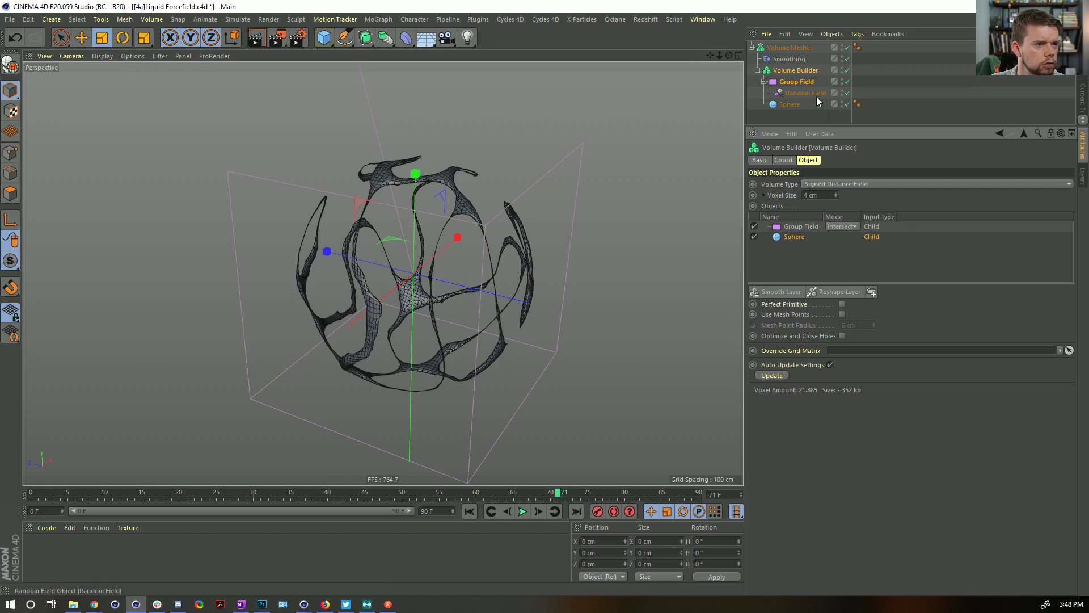
- Test Subtract as the Group Field's mode, return it to Intersect, and lower its Surface Threshold to 0.41
left_click(788, 228)
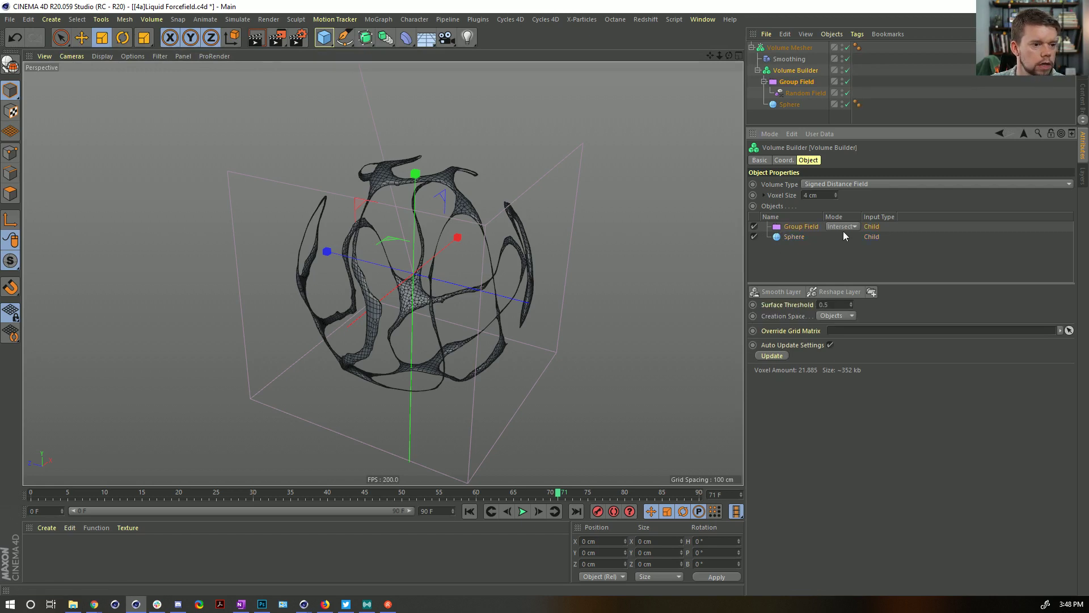
left_click(853, 226)
left_click(856, 253)
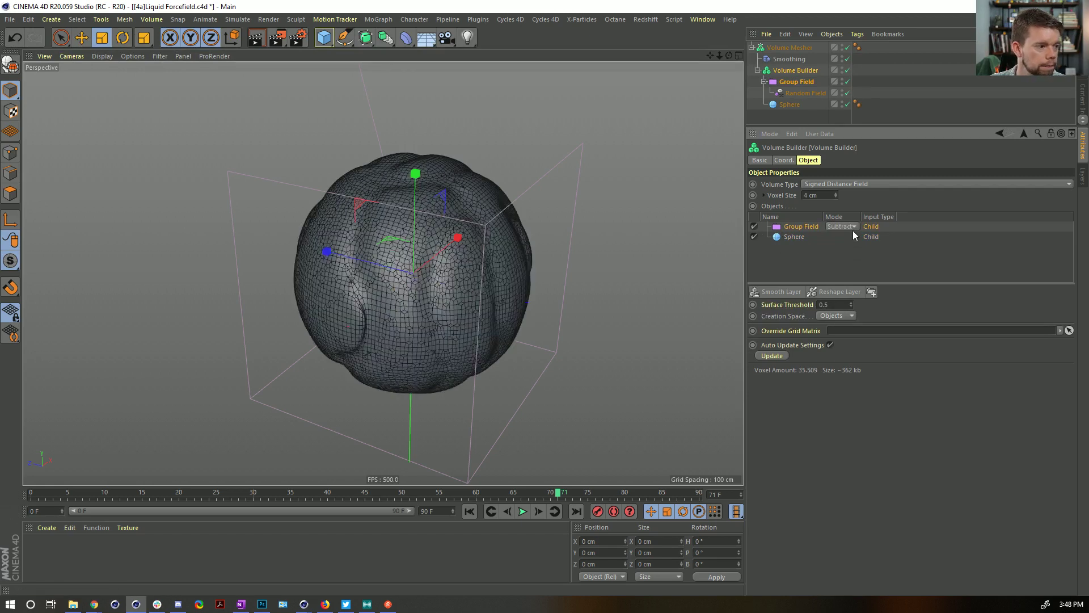
left_click(849, 229)
left_click(846, 262)
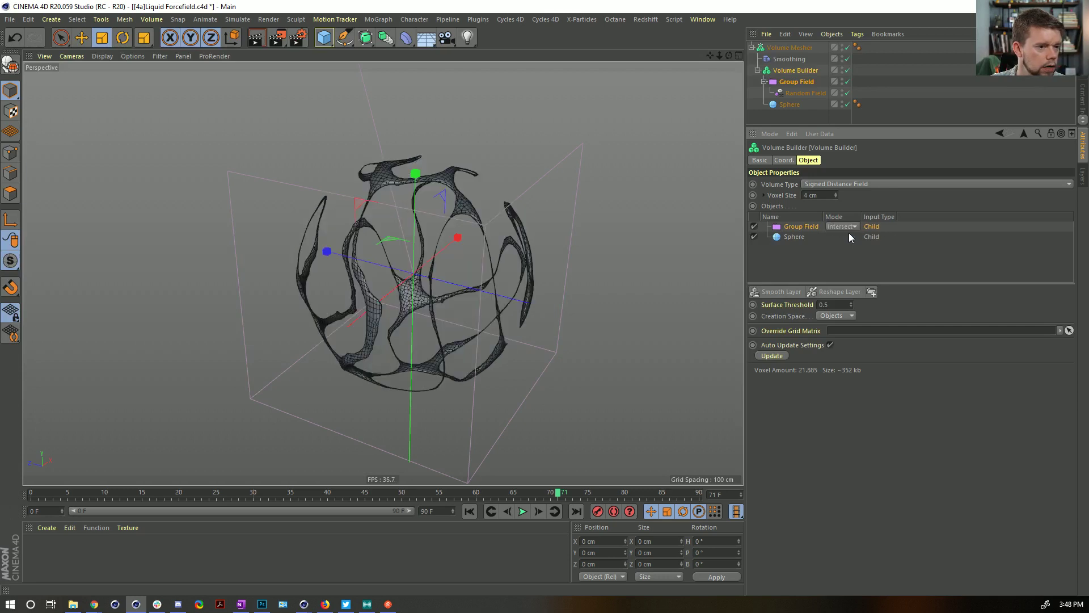
left_click(849, 232)
left_click(851, 243)
left_click(851, 229)
left_click(848, 260)
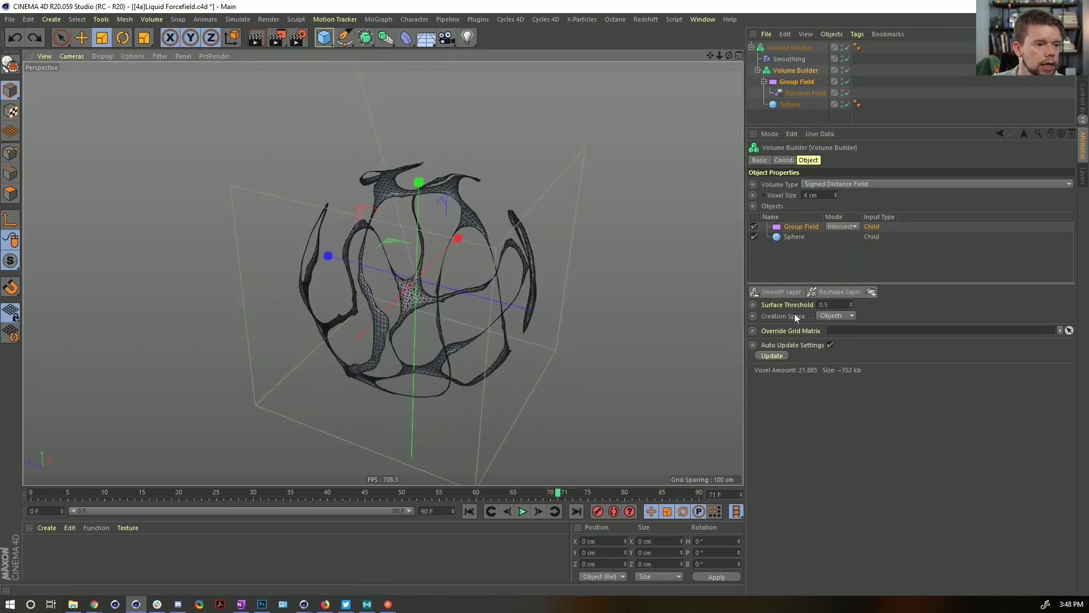
mouse_move(850, 304)
left_mouse_down()
mouse_move(850, 328)
mouse_move(850, 313)
left_mouse_up()
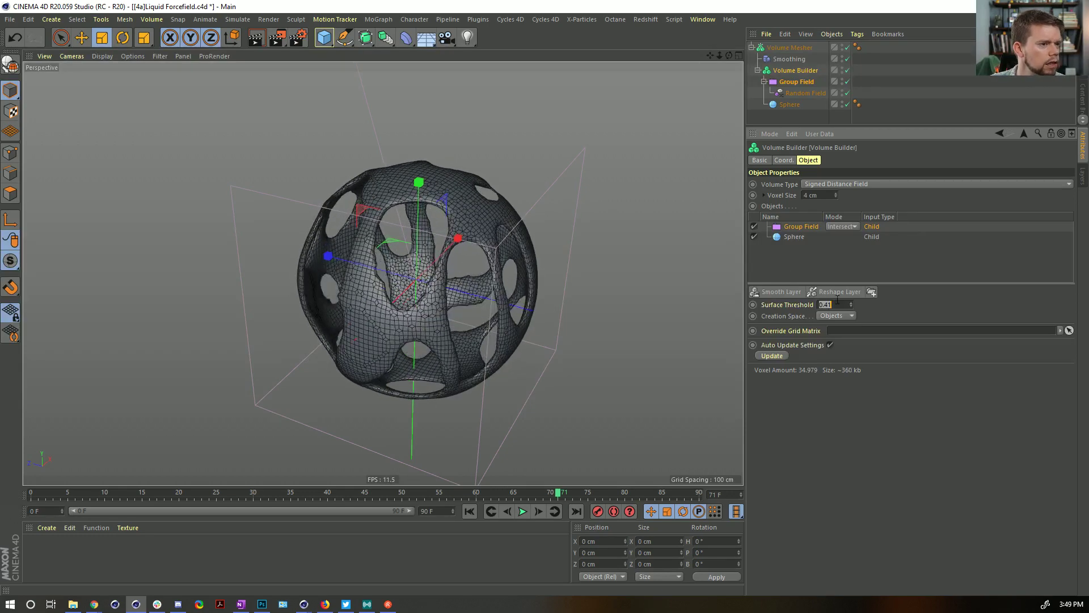
- Change the Sphere's type to Icosahedron
left_click(794, 105)
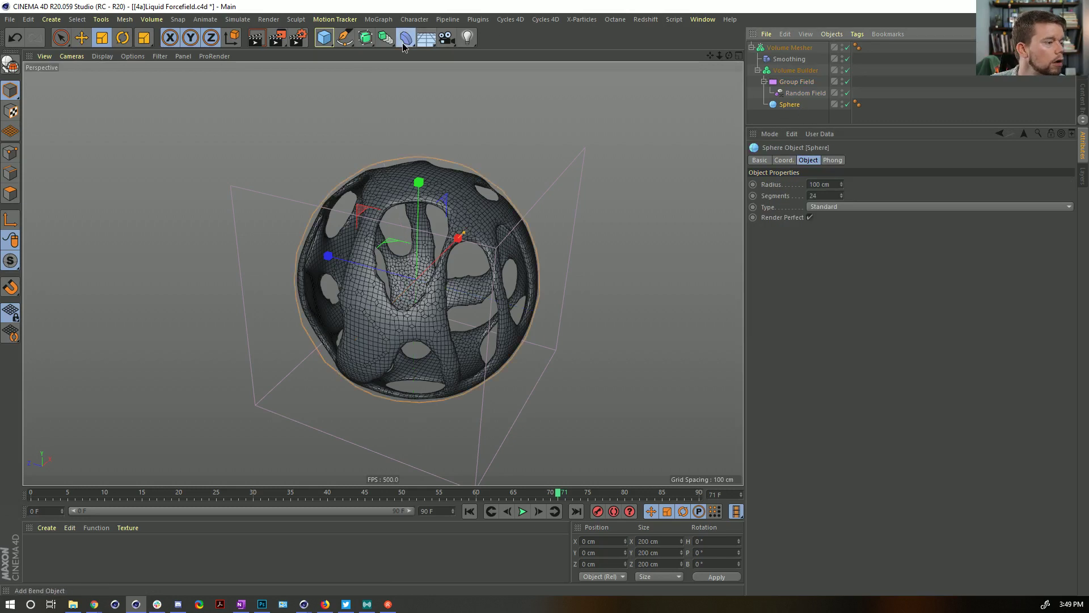
left_click(426, 38)
left_click(834, 207)
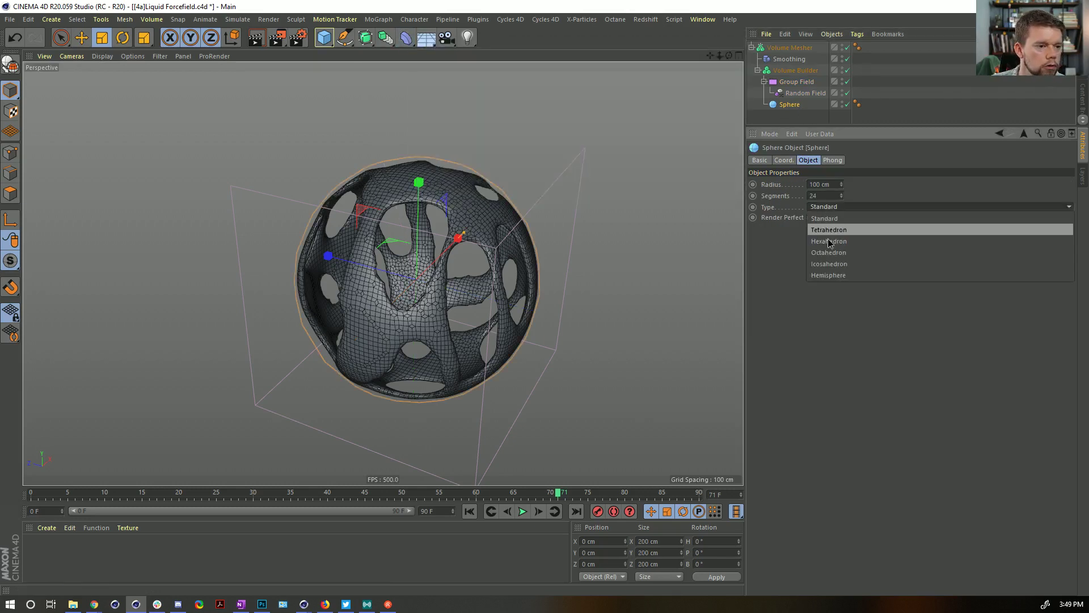
left_click(851, 274)
left_click(832, 195)
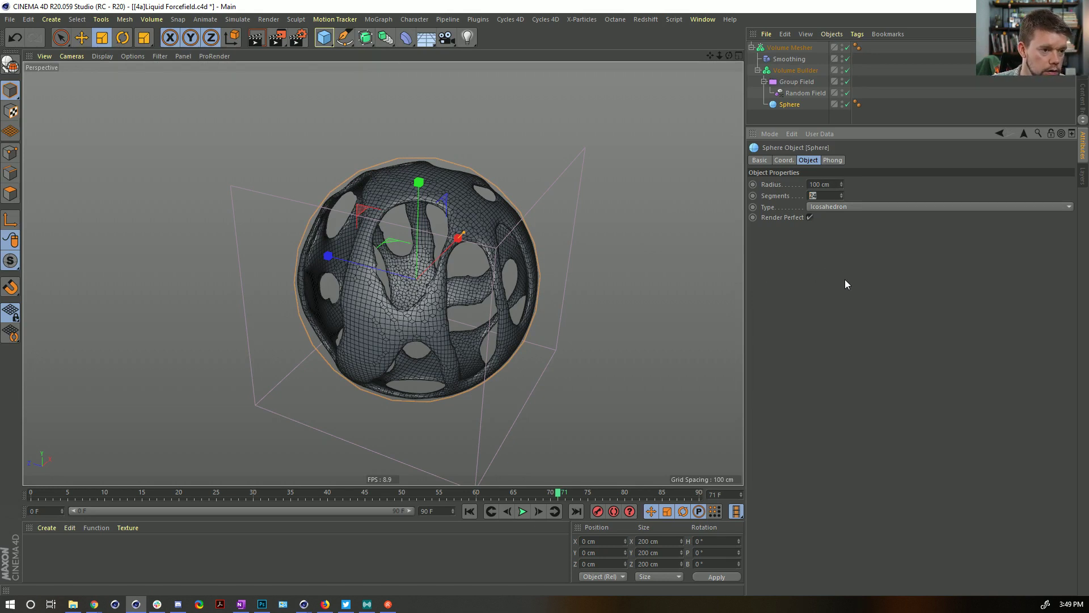
- Add a Displacer as a child of the Sphere and load a Noise shader into it
left_click(407, 37)
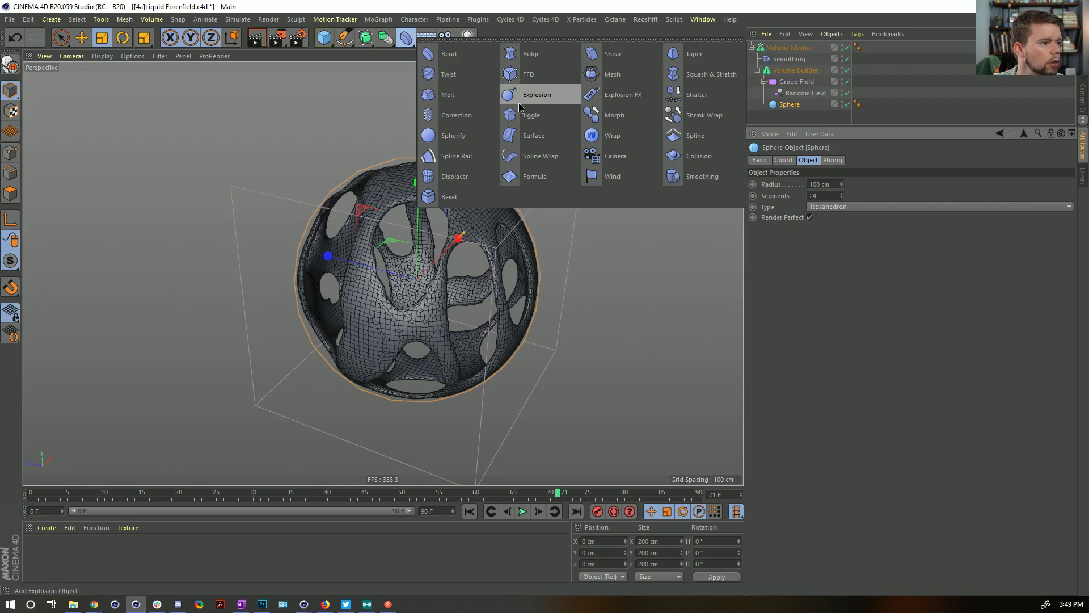
left_click(459, 176)
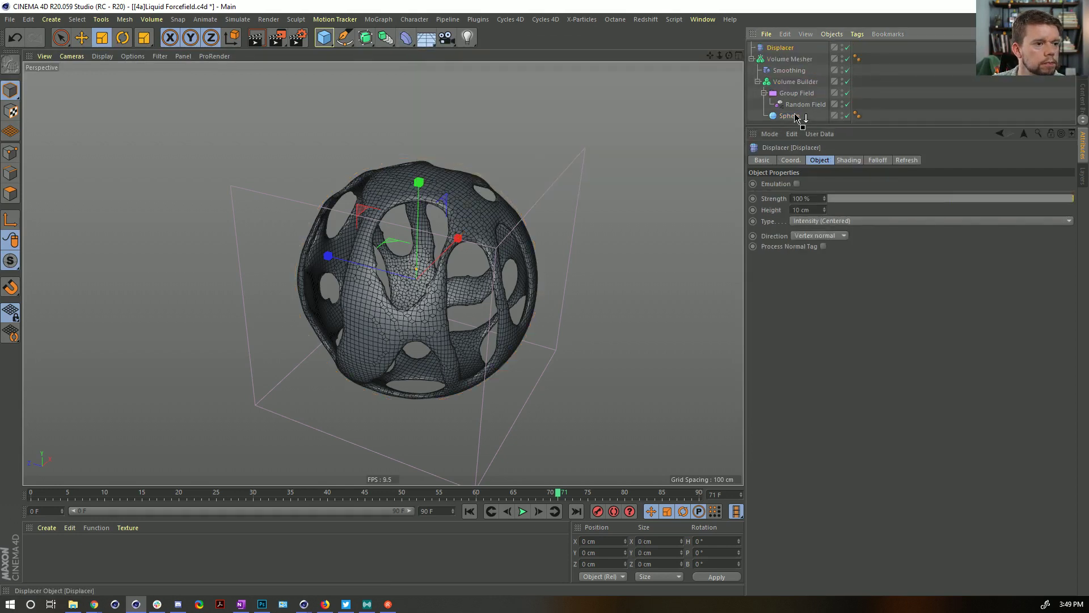
left_click_drag(796, 117, 797, 118)
left_click(849, 161)
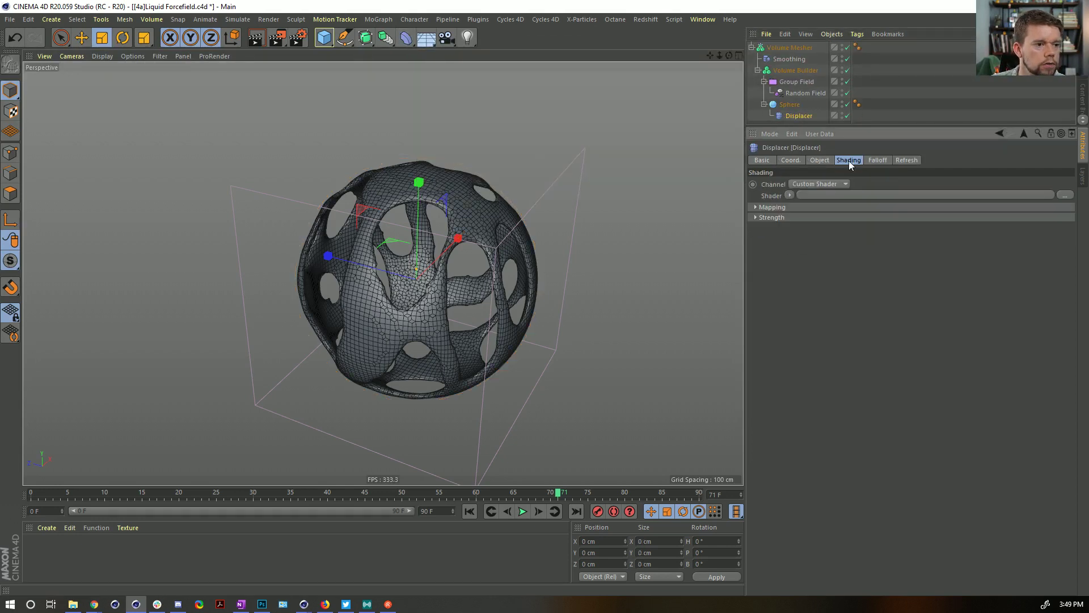
left_click(789, 196)
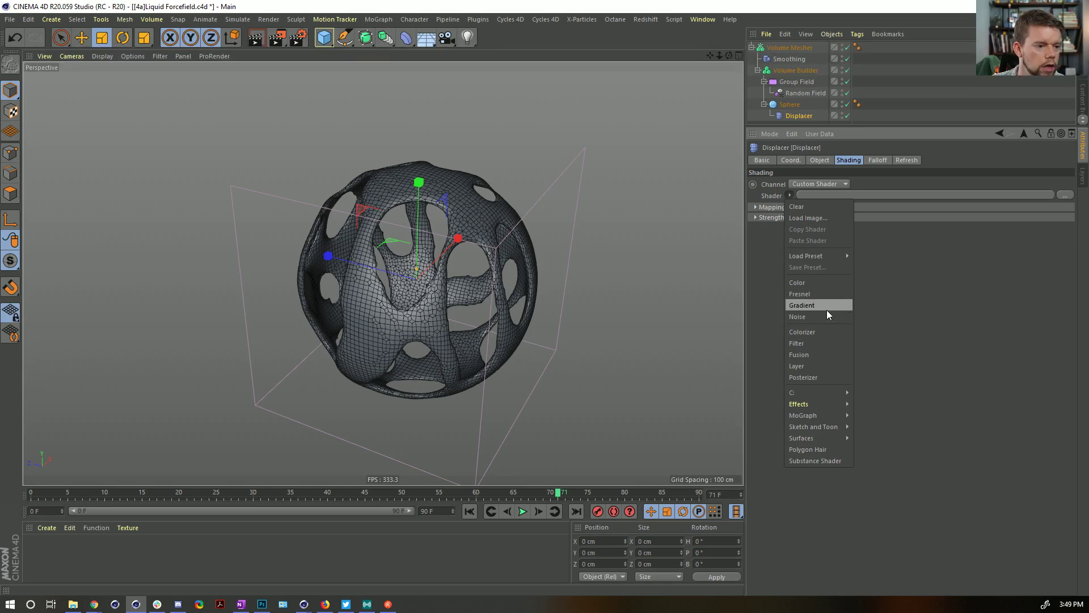
left_click(814, 319)
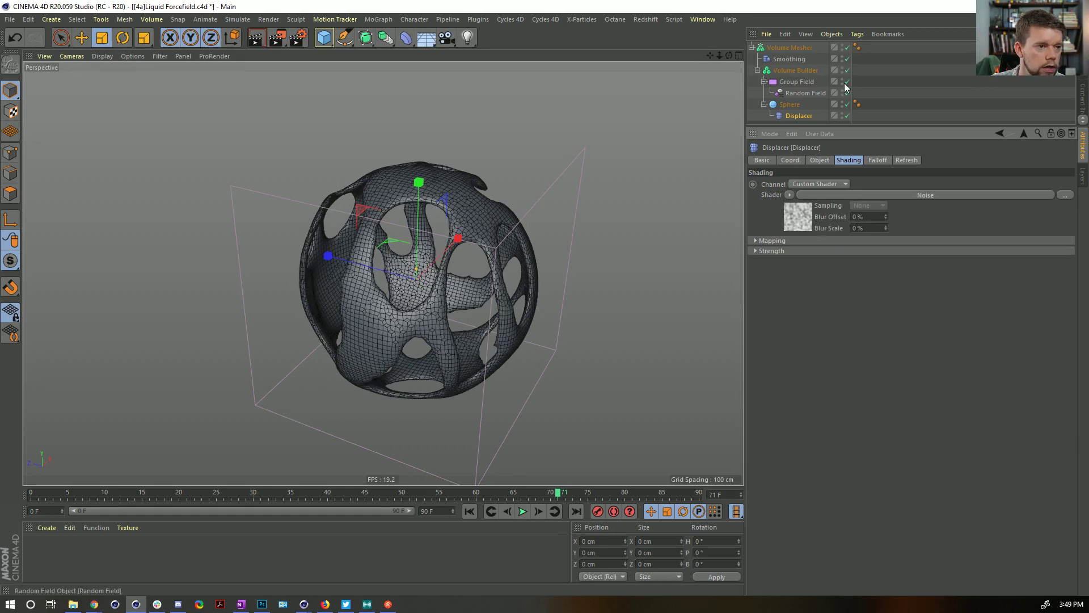
- Disable the Volume Mesher, Smoothing, Volume Builder and field objects, and raise the Sphere's segments to 140
left_click_drag(848, 48, 848, 93)
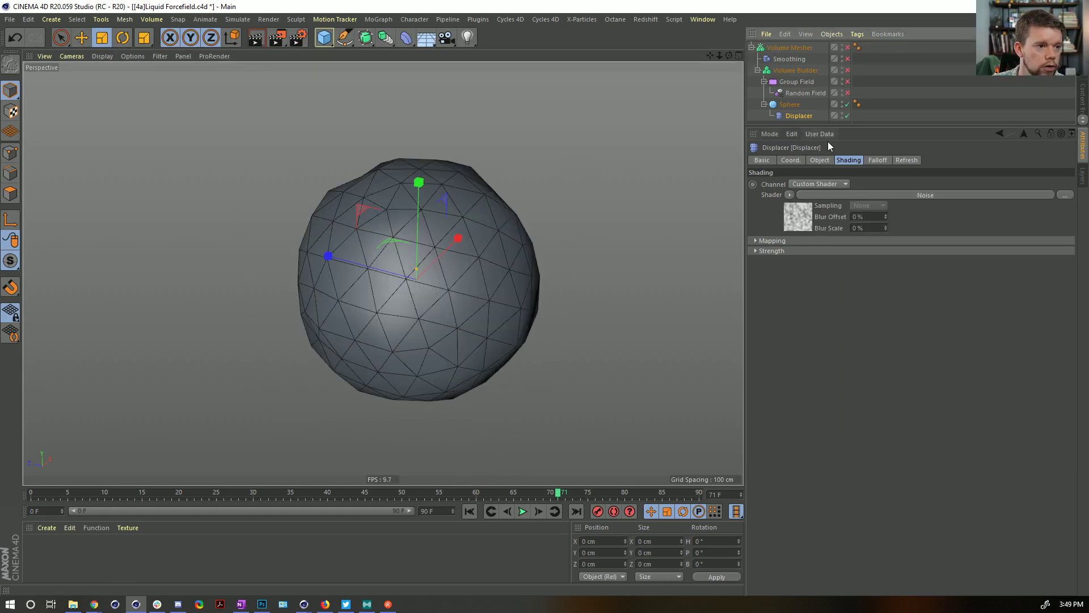
left_click(789, 104)
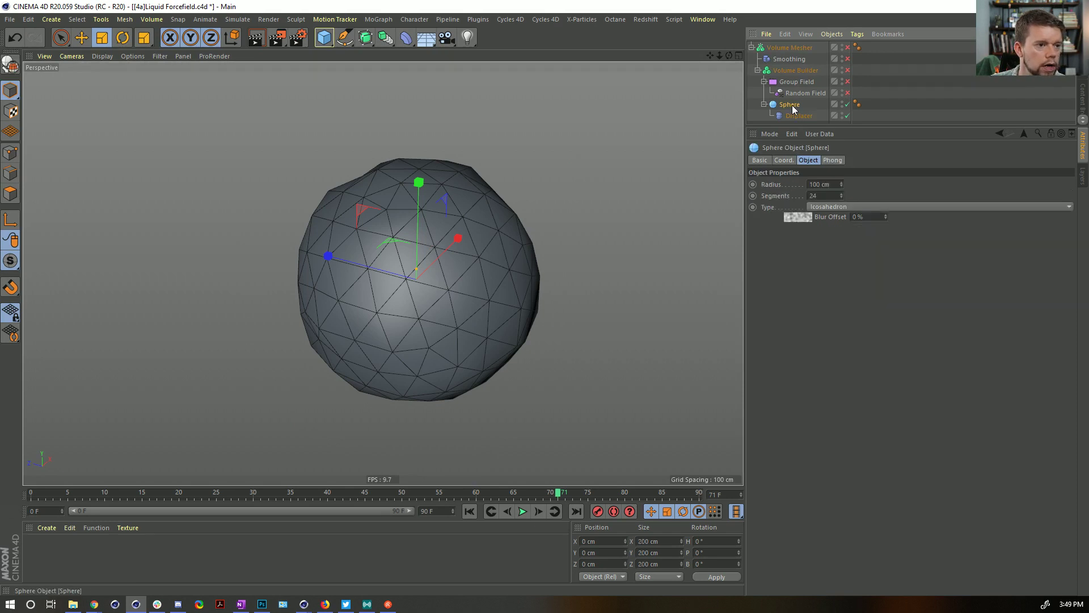
left_click(841, 195)
type("64")
key("Return")
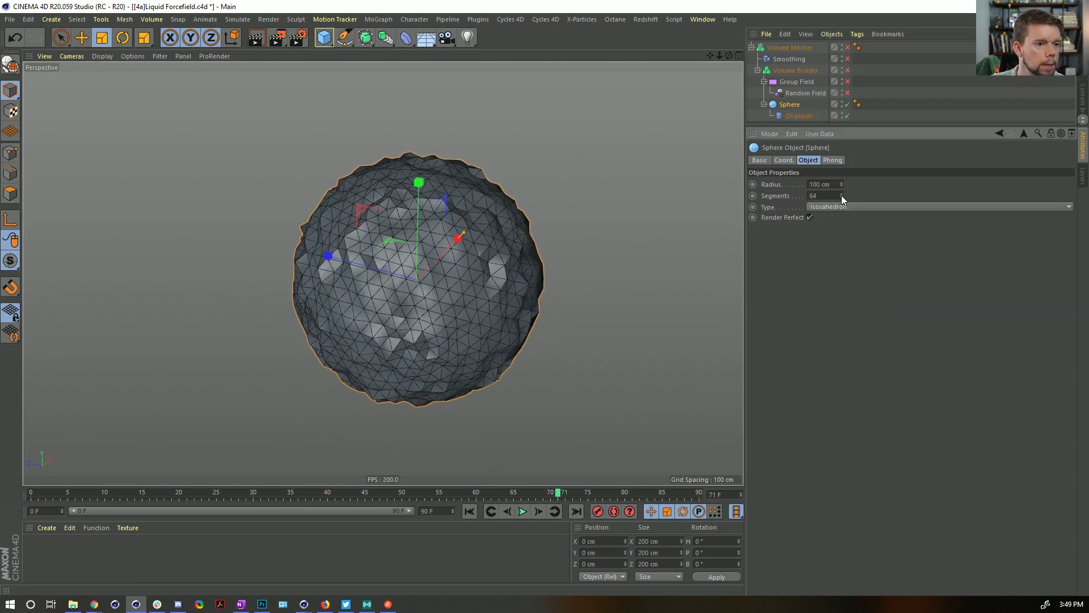
left_click_drag(841, 196, 825, 119)
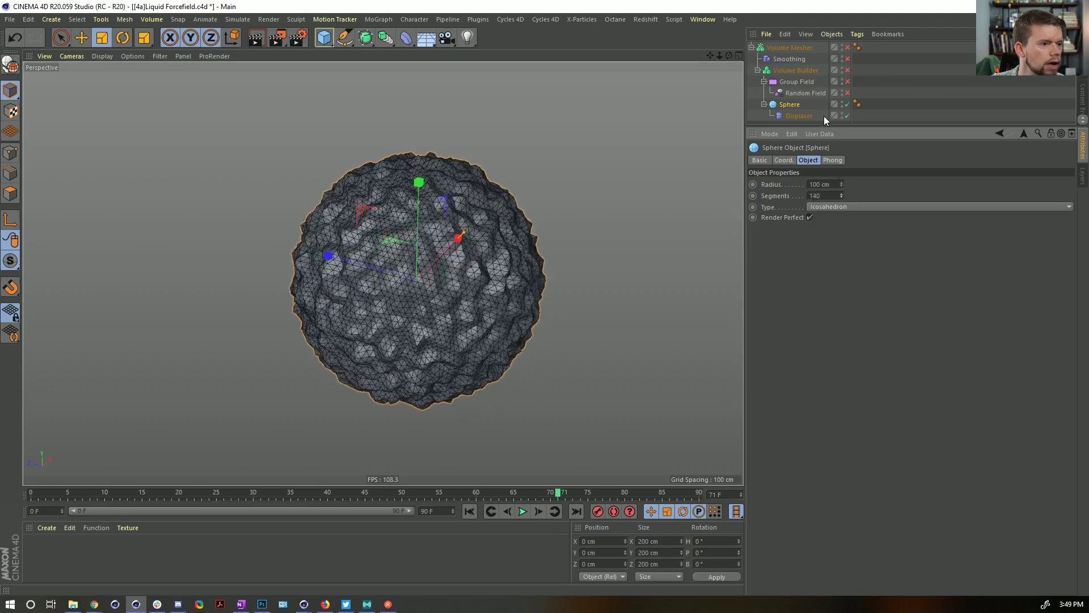
- Set the Displacer's Noise shader to the Voronoi 3 noise type with a global scale of 500%
left_click(801, 116)
left_click(834, 219)
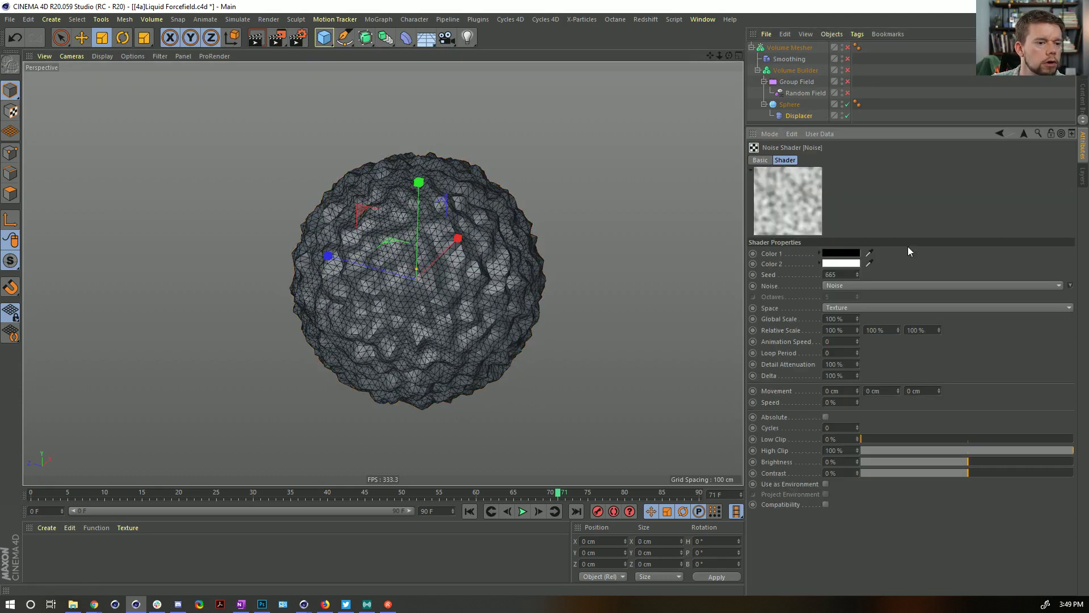
left_click(1070, 285)
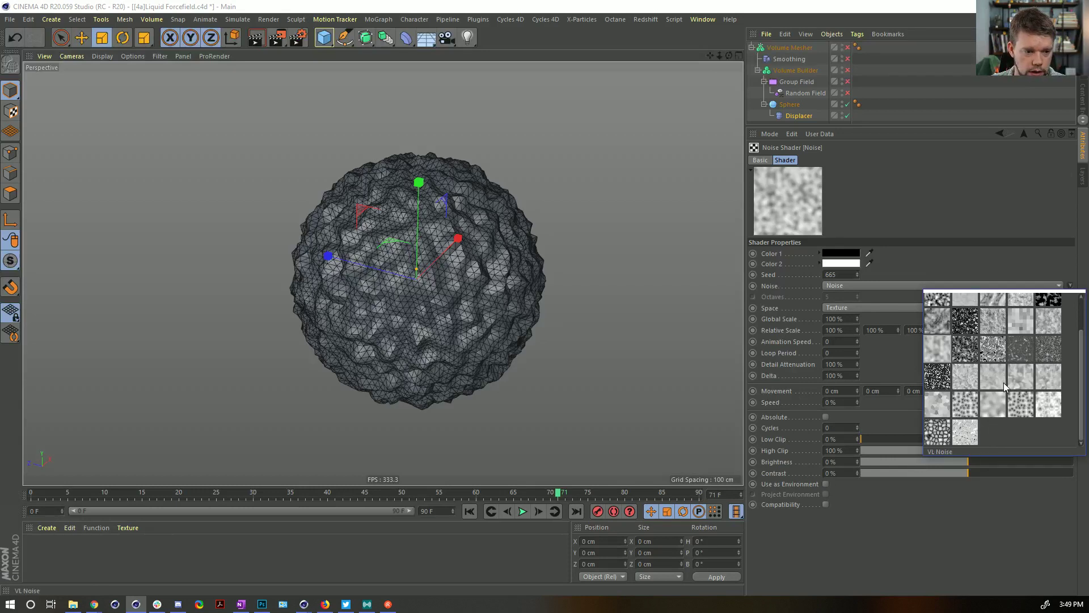
left_click(939, 436)
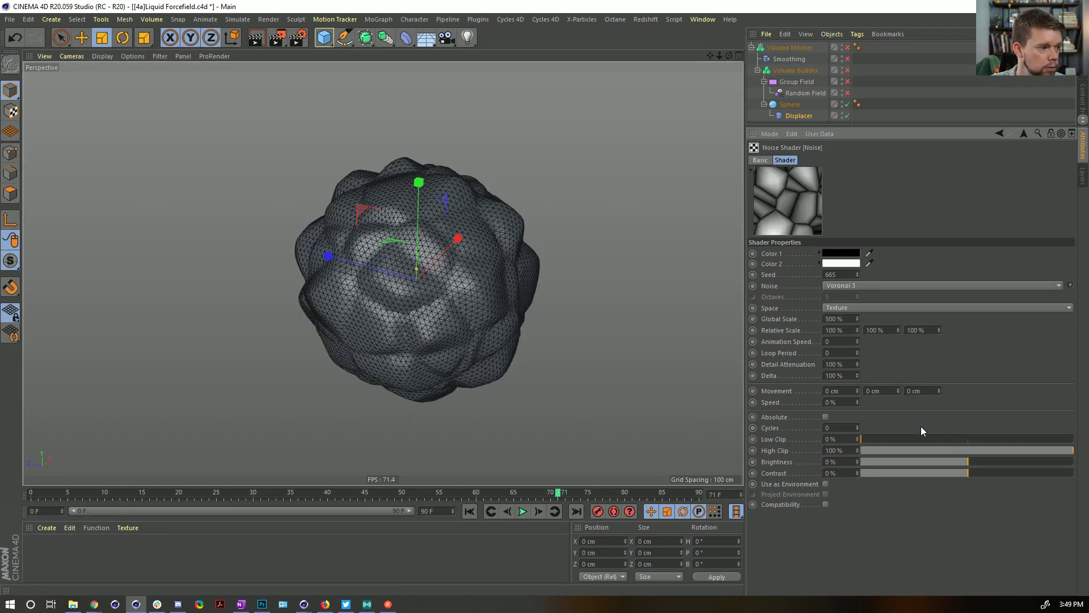
- Wrap the Displacer's Noise shader in a Colorizer and remove the red middle knot from its gradient
left_click(1025, 134)
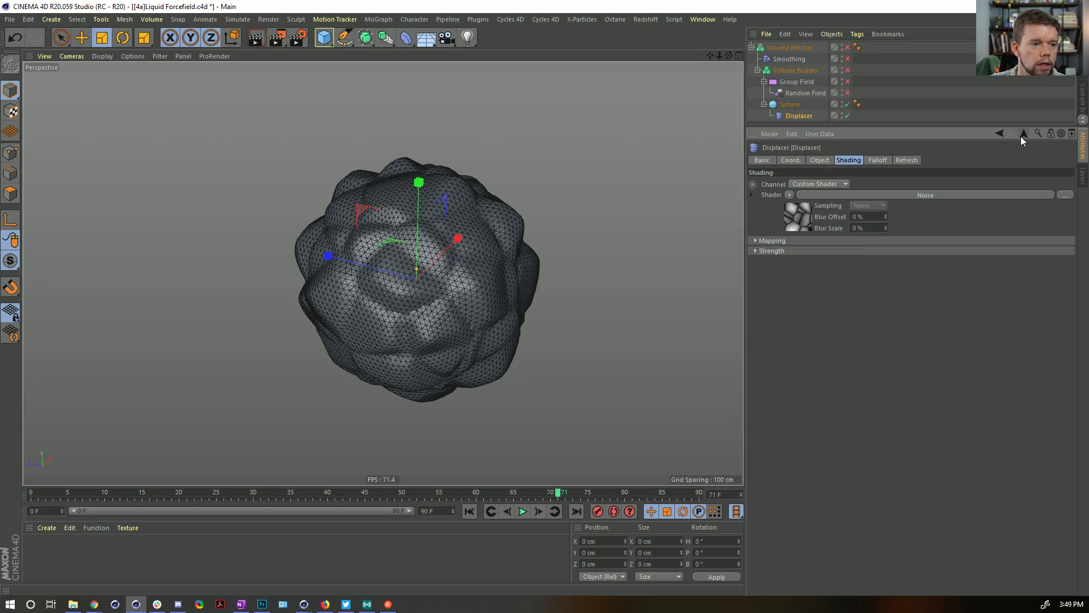
left_click(790, 195)
left_click(803, 347)
left_click(787, 215)
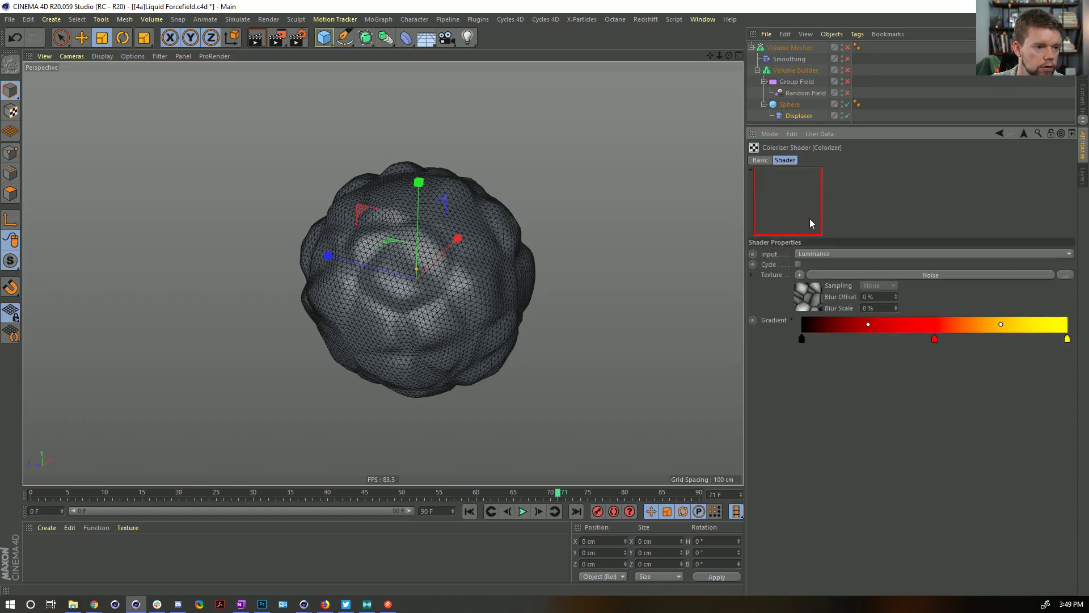
left_click_drag(934, 339, 931, 406)
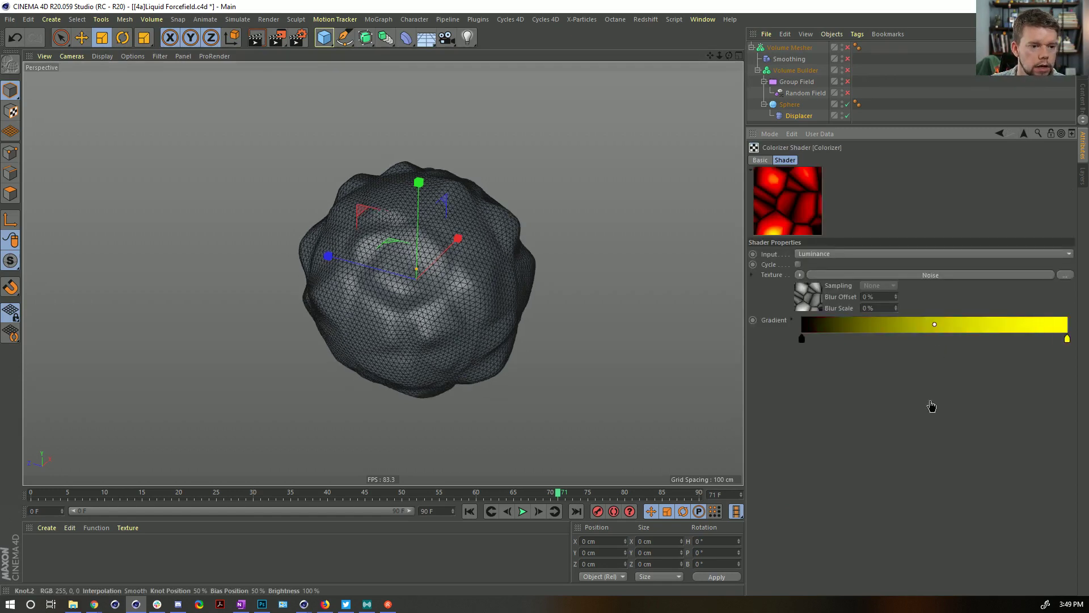
- Change the Colorizer gradient's yellow end knot to white and shift the bias point well toward the white end
double_click(1067, 339)
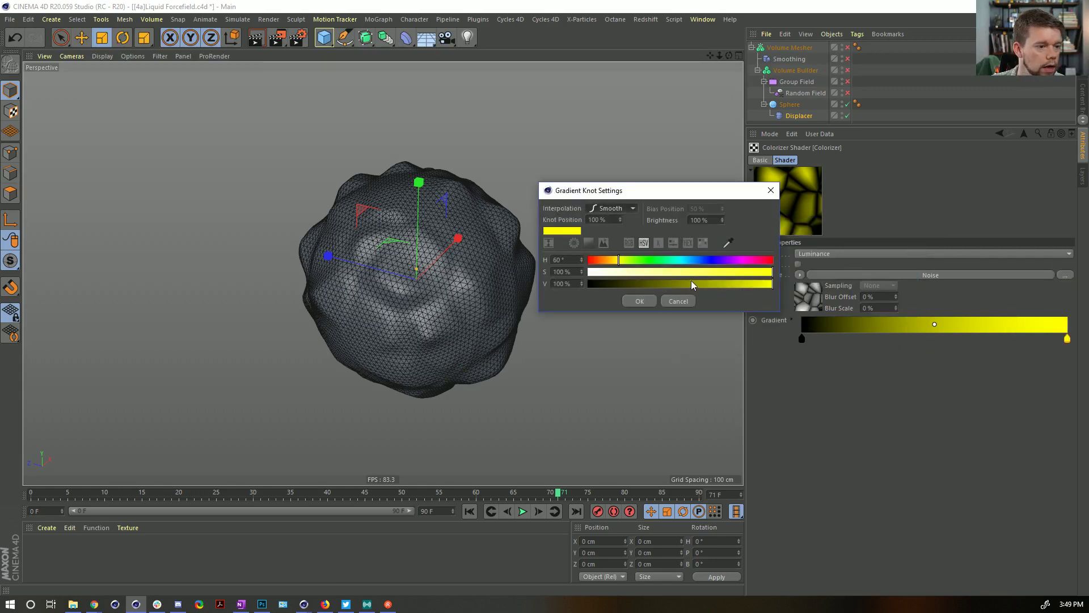
left_click_drag(691, 280, 541, 283)
left_click(642, 300)
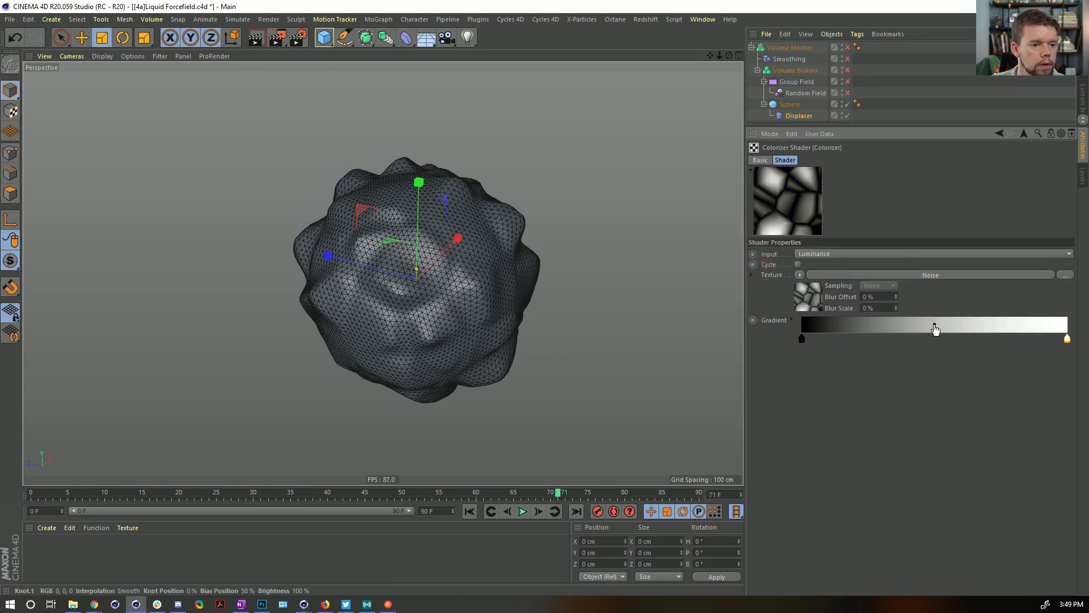
left_click_drag(935, 324, 1027, 332)
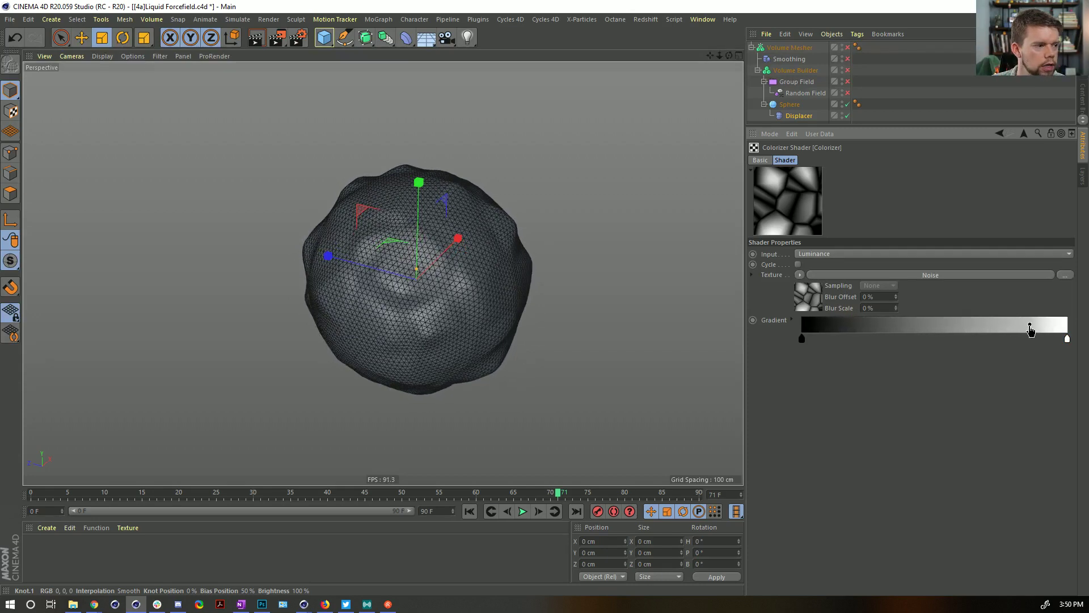
- Raise the Displacer's height to 424 cm, keeping the Intensity type
left_click(804, 116)
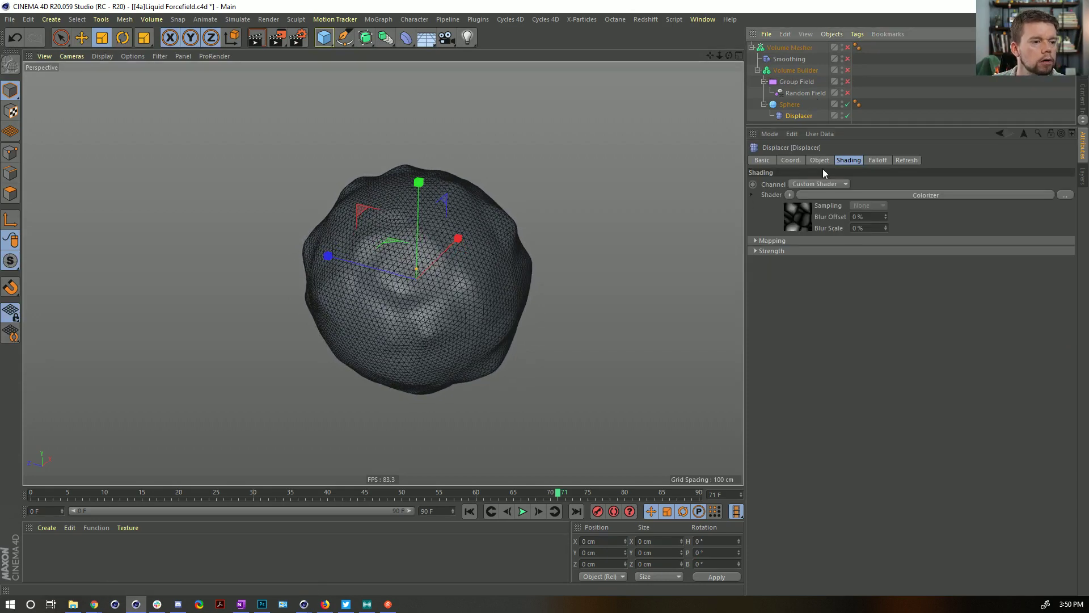
left_click(820, 160)
left_click_drag(825, 210, 824, 133)
left_click(826, 221)
left_click(817, 229)
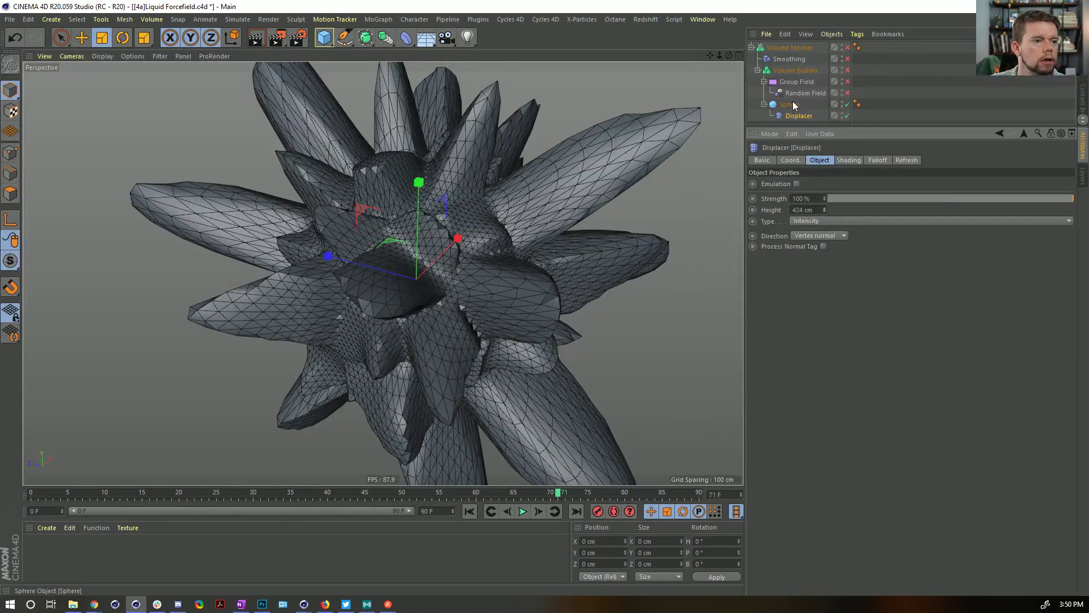
left_click(847, 161)
left_click(820, 160)
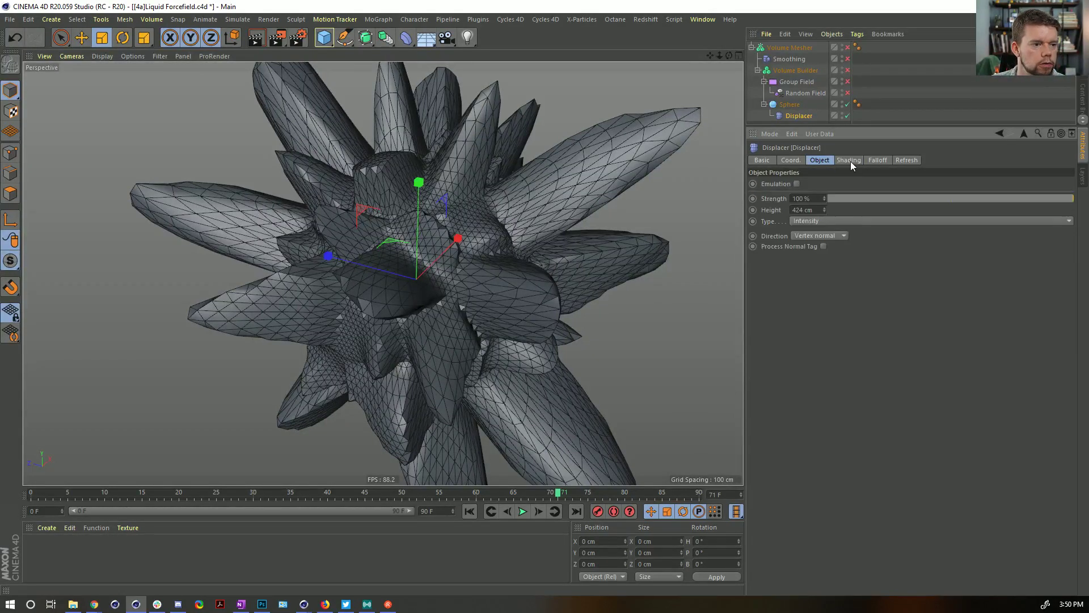
- In the Displacer's Colorizer gradient, move the black knot to about 21% and place the bias point close to the white knot
left_click(850, 161)
left_click(805, 214)
mouse_move(1018, 324)
left_mouse_down()
mouse_move(1050, 327)
mouse_move(1040, 327)
left_mouse_up()
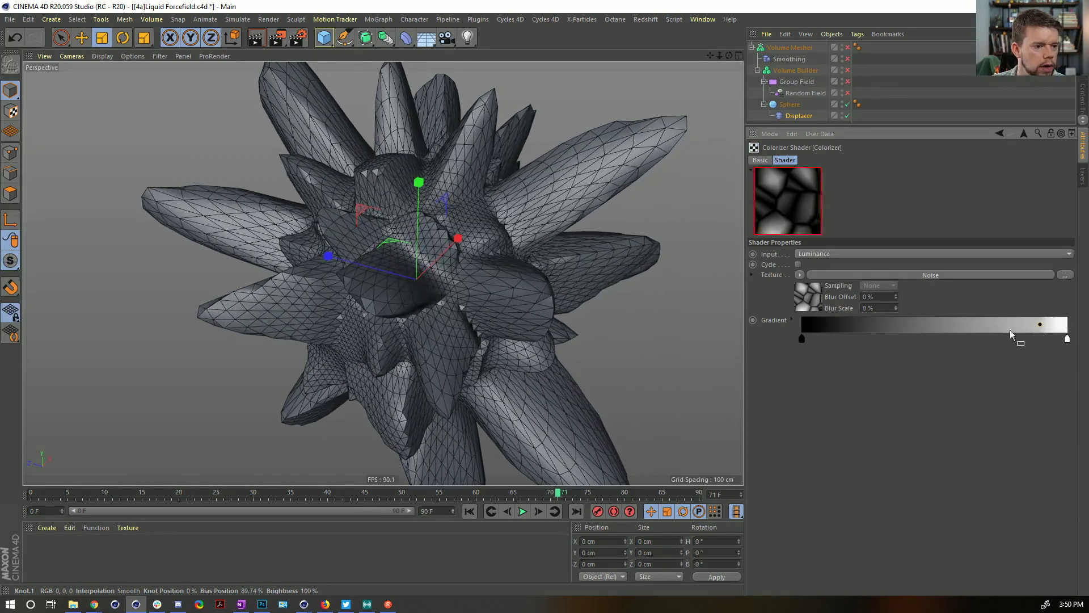
left_click_drag(802, 339, 857, 344)
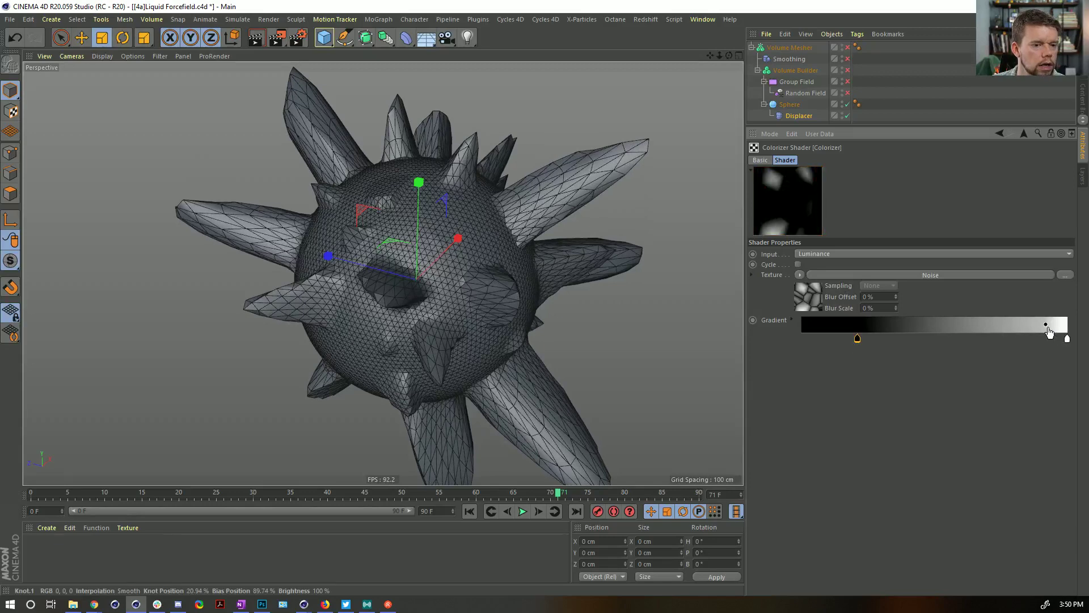
left_click_drag(1047, 327, 1039, 326)
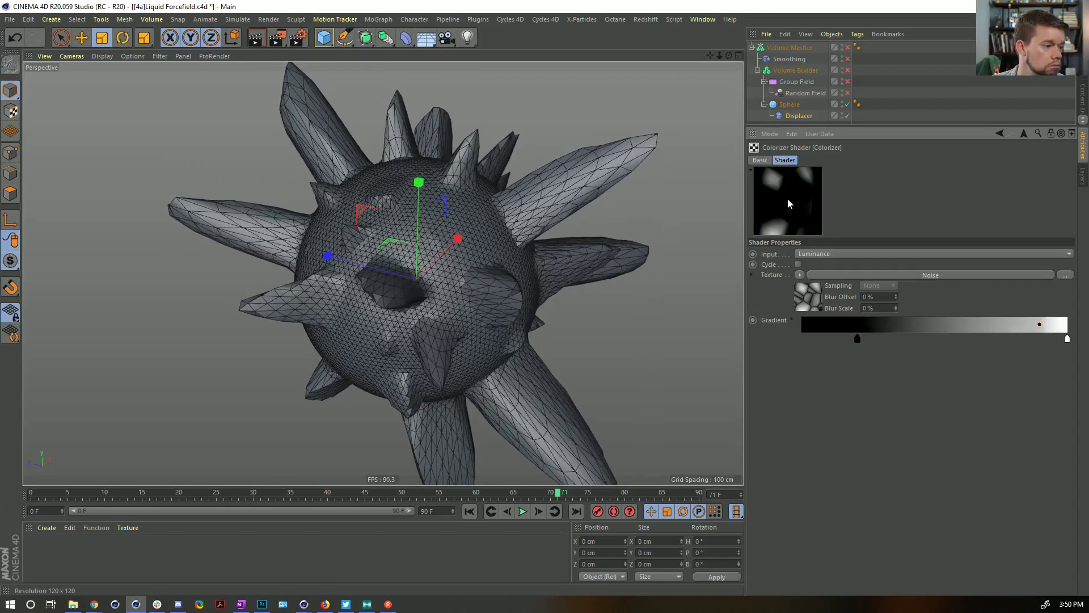
- Add a Smoothing deformer under the Sphere, below the Displacer, and set its stiffness to 35%
left_click_drag(491, 262, 498, 260, "alt")
left_click_drag(406, 38, 702, 177)
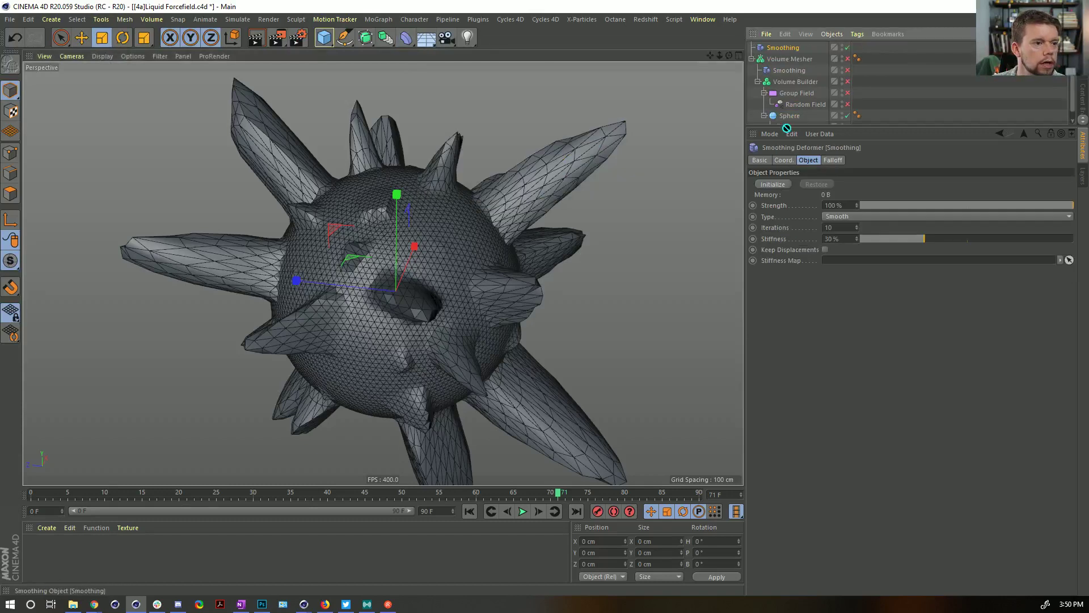
left_click_drag(787, 128, 795, 107)
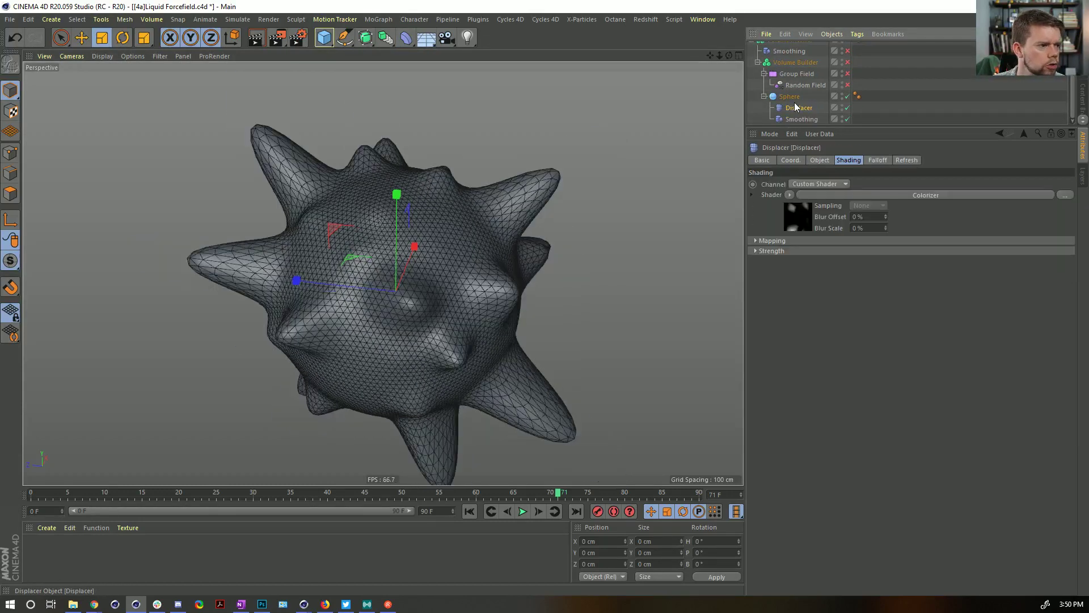
left_click(803, 119)
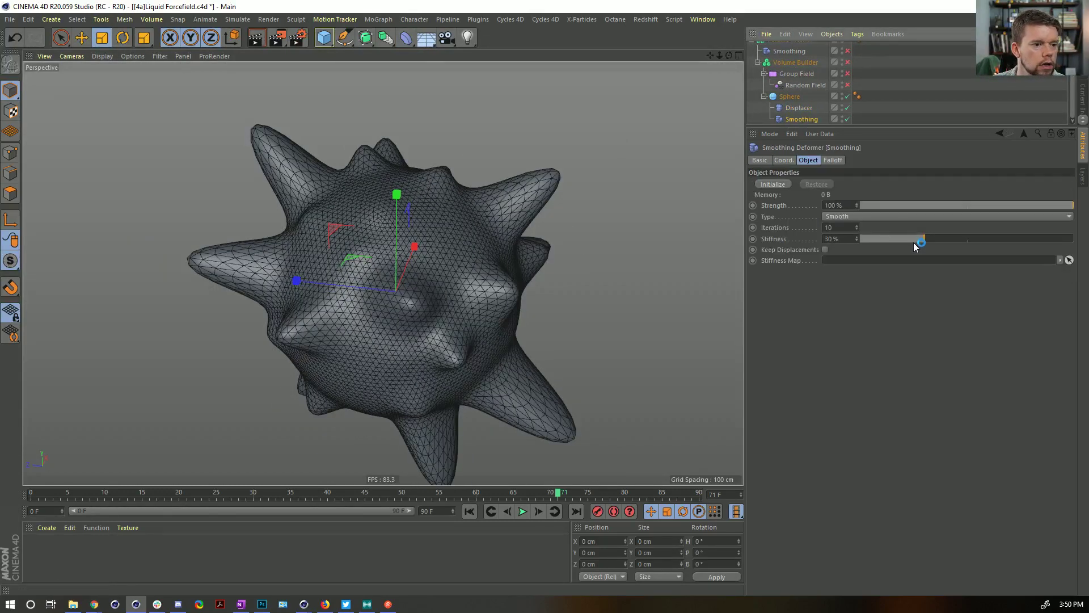
left_click_drag(919, 239, 849, 247)
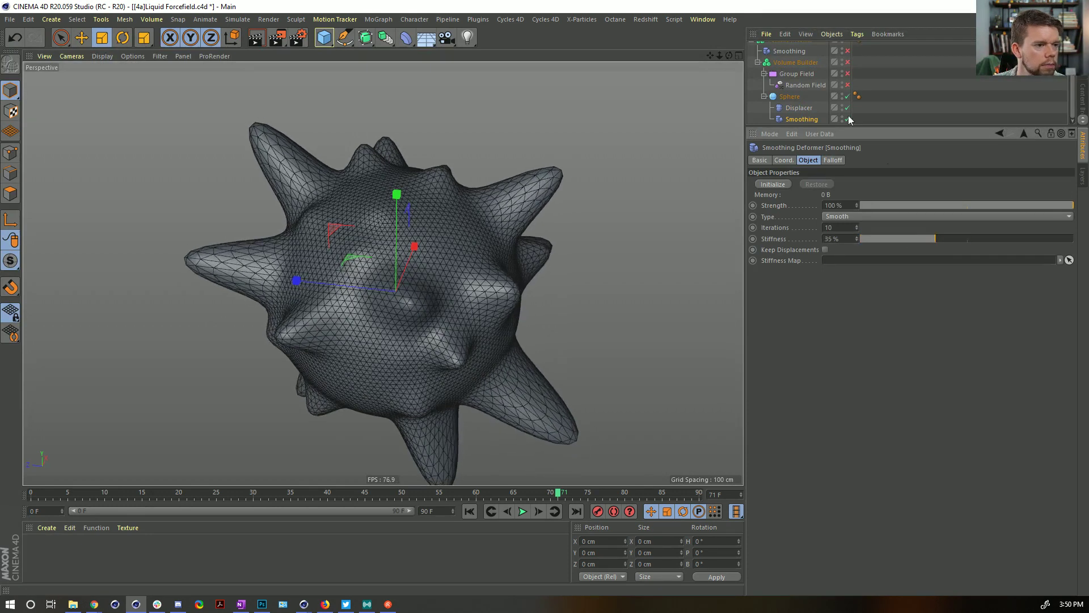
- Increase the Displacer's height to 841 cm
left_click(799, 108)
left_click(820, 160)
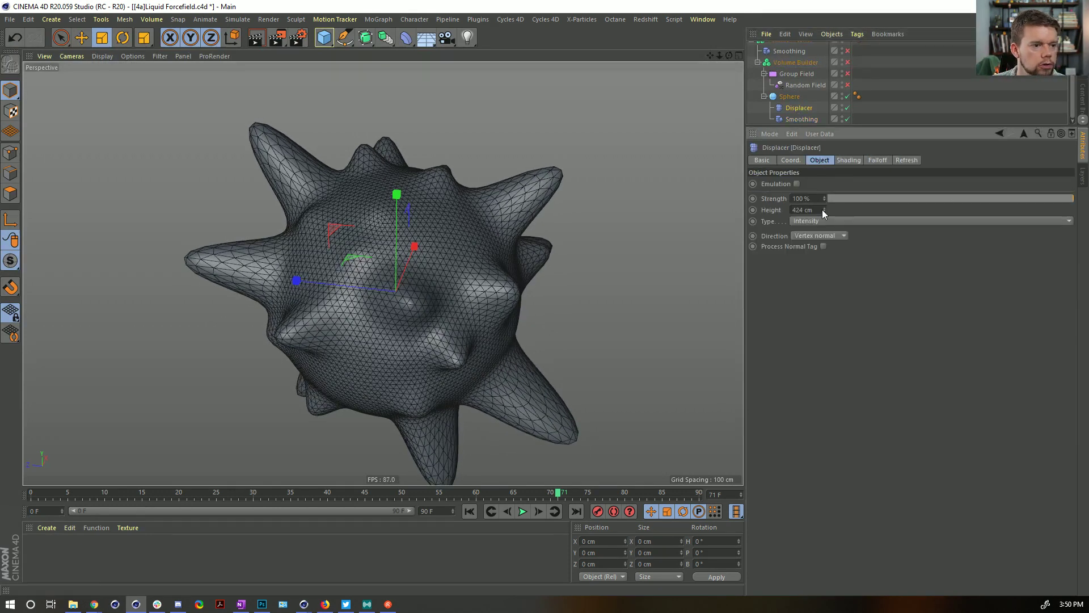
mouse_move(825, 210)
left_mouse_down()
mouse_move(824, 193)
mouse_move(820, 222)
left_mouse_up()
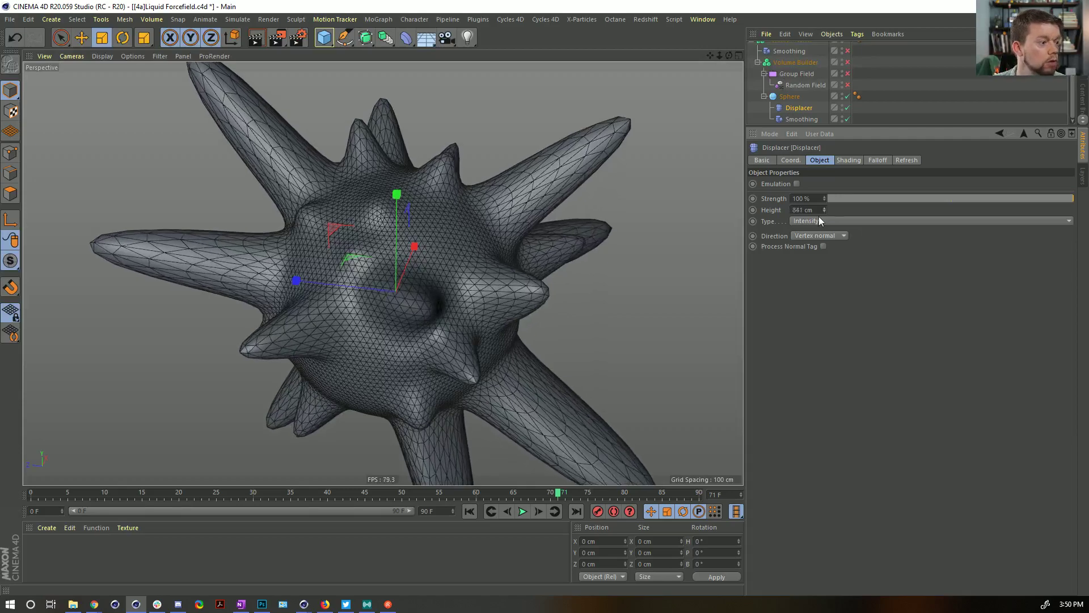
- Re-enable the Volume Mesher, its Smoothing, the Volume Builder and the field objects, and enlarge the object list to show the whole hierarchy
left_click_drag(848, 85, 848, 43)
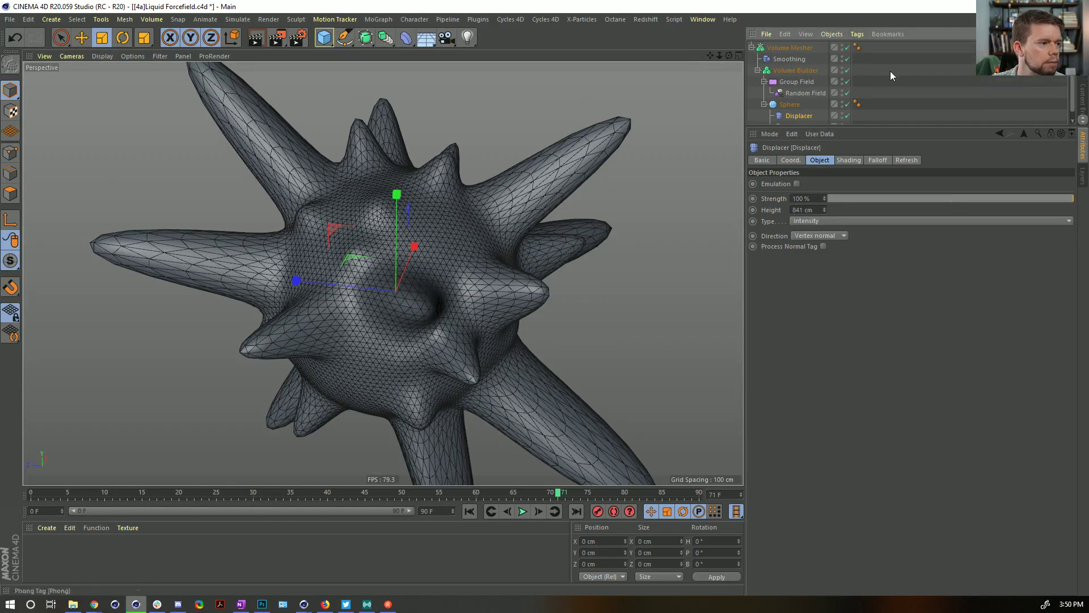
left_click(891, 70)
left_click_drag(512, 276, 579, 319, "alt")
middle_click_drag(578, 318, 447, 260, "alt")
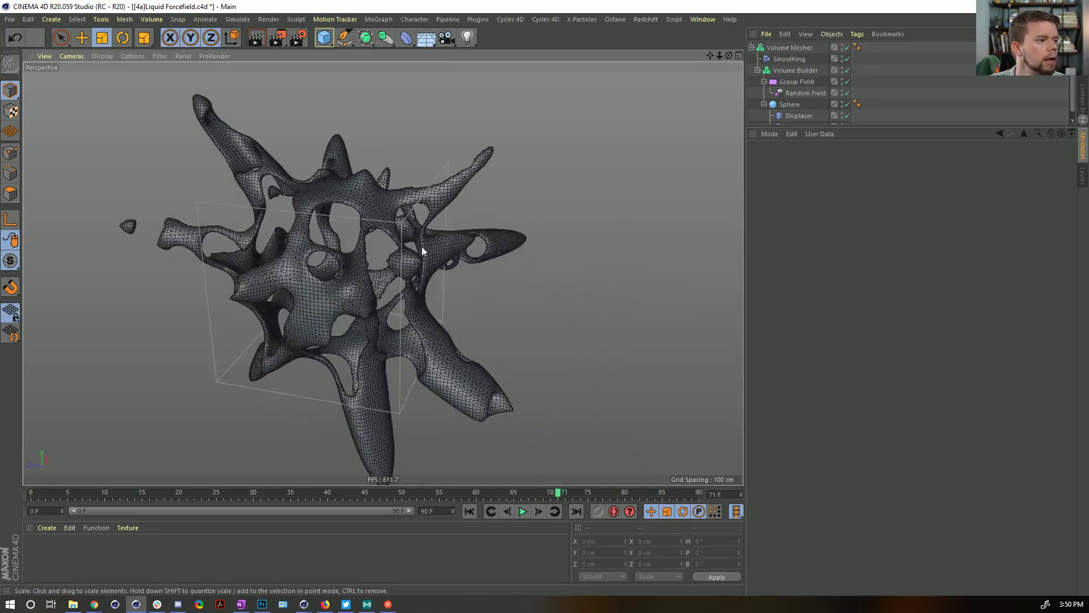
left_click_drag(421, 246, 376, 207, "alt")
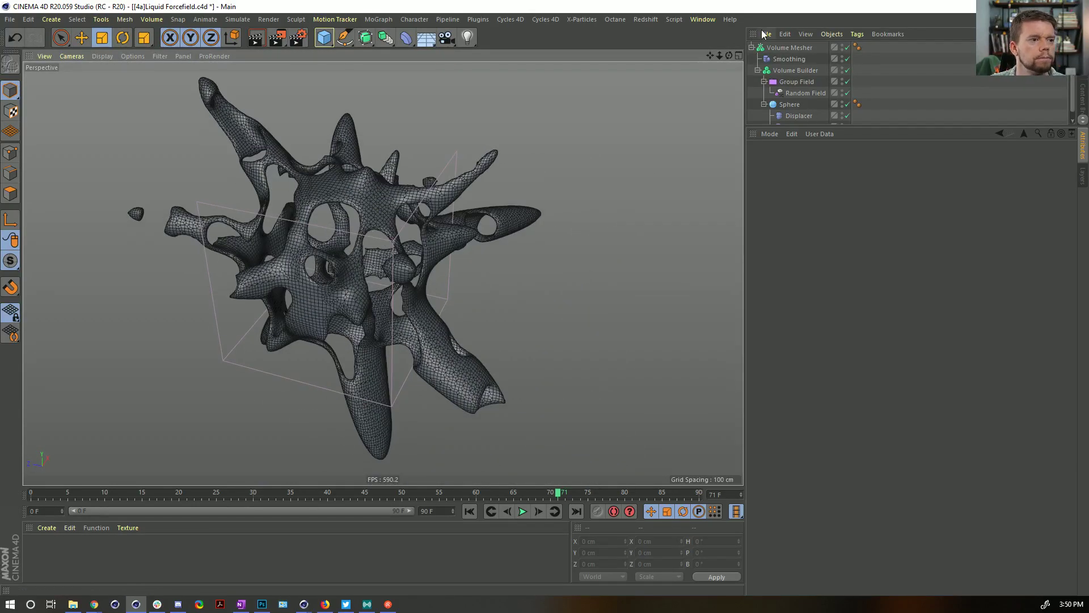
left_click_drag(820, 129, 819, 207)
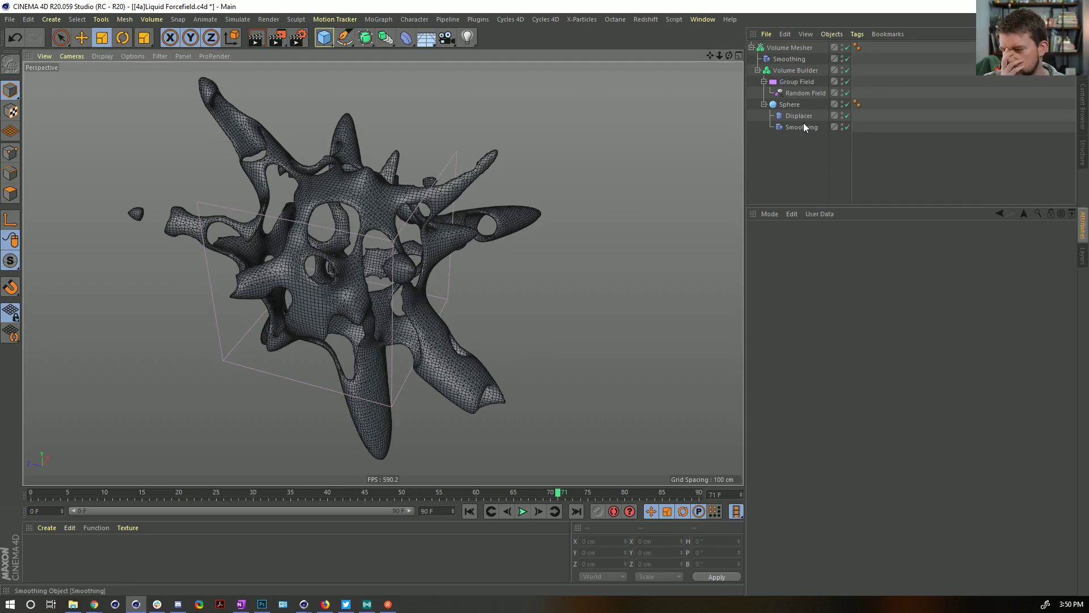
left_click_drag(504, 218, 474, 250, "alt")
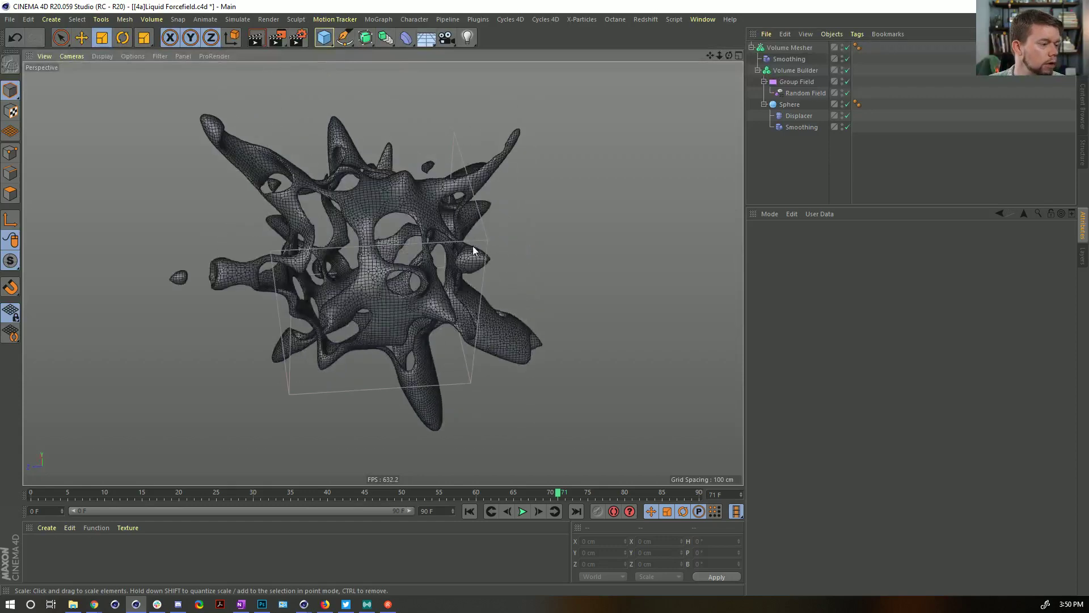
- Set the animation speed of the Noise shader inside the Displacer's Colorizer to 3
left_click(803, 117)
left_click(849, 240)
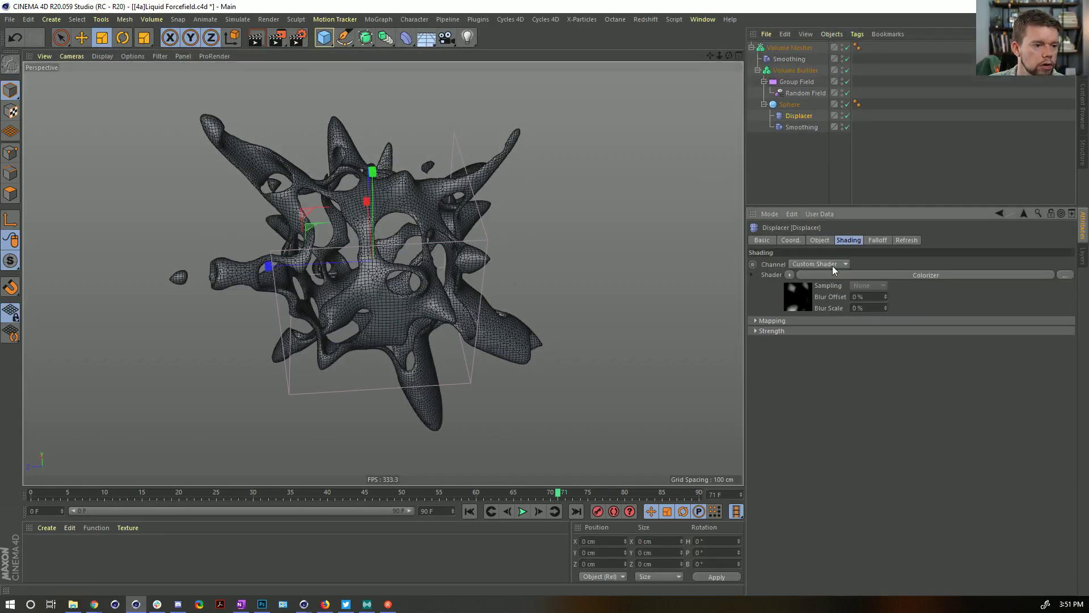
left_click(795, 295)
left_click(806, 376)
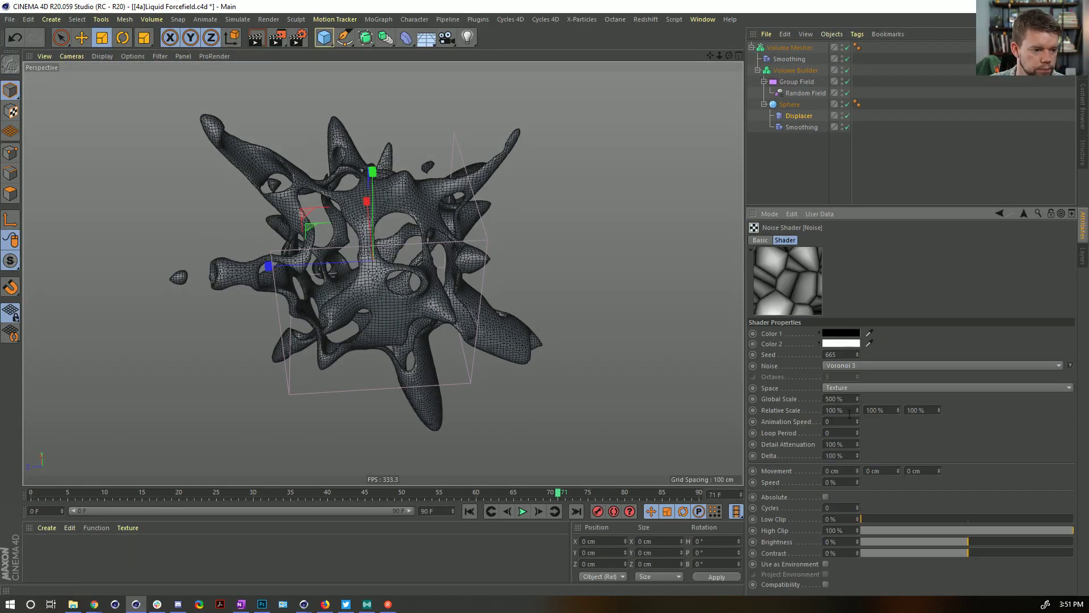
type("1")
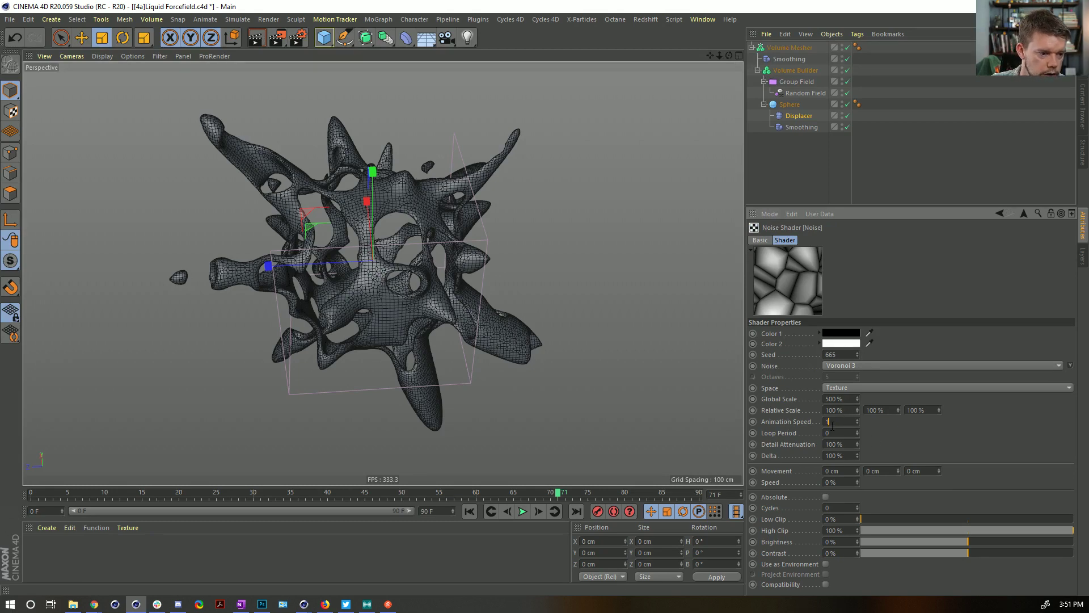
type("3")
key("Return")
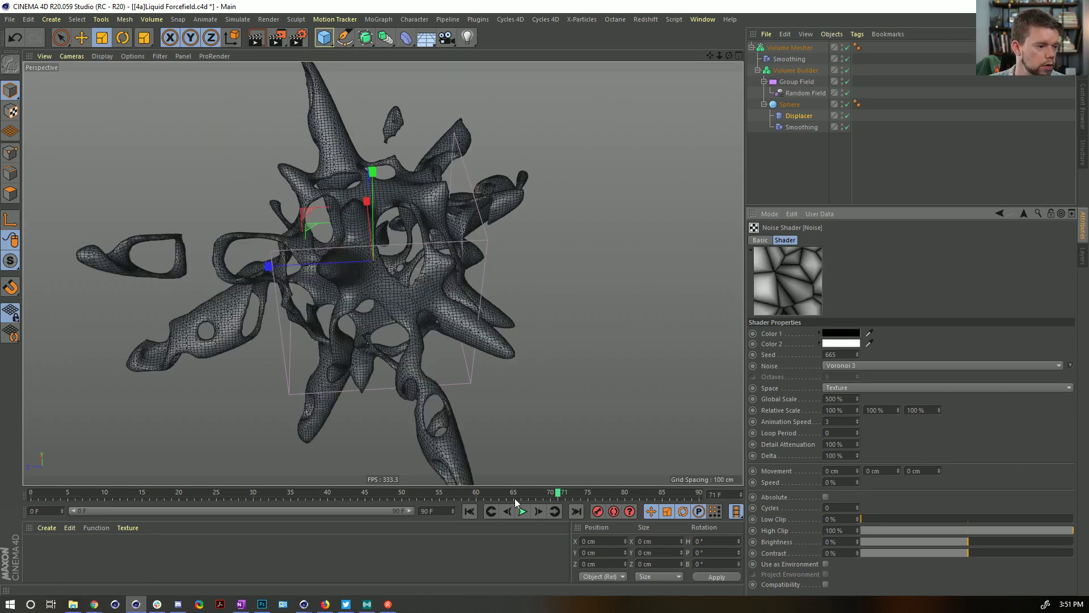
- Play the animation from the first frame, stop it, and examine the mesh from another angle
left_click(469, 511)
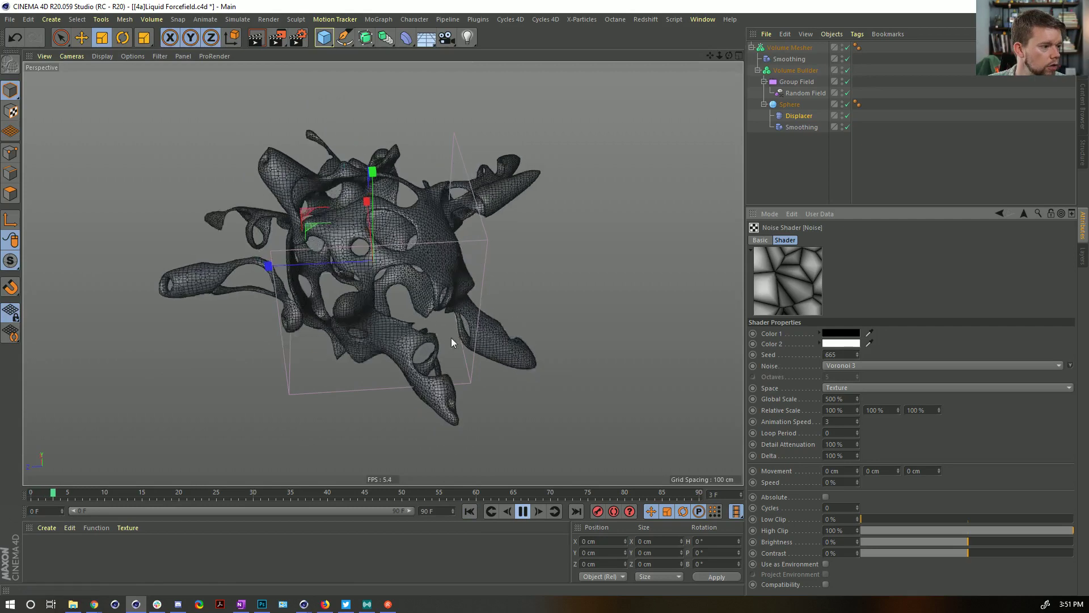
left_click(519, 512)
left_click_drag(383, 262, 528, 227, "alt")
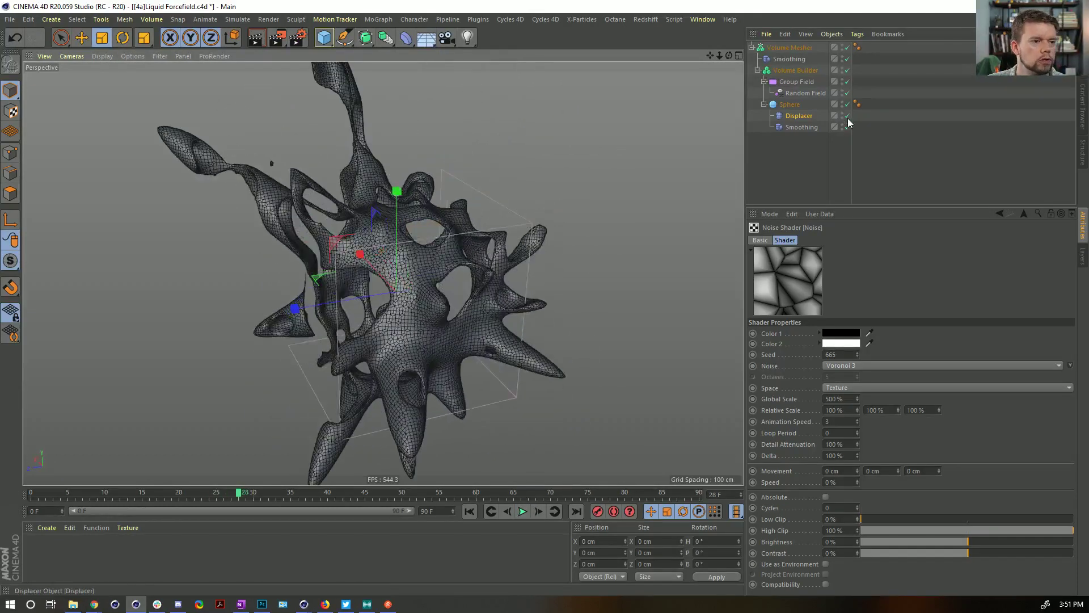
- Temporarily disable the Sphere's Displacer and Smoothing deformers to compare the eroded mesh without them, and re-enable both
left_click_drag(847, 117, 848, 128)
left_click_drag(418, 292, 468, 293, "alt")
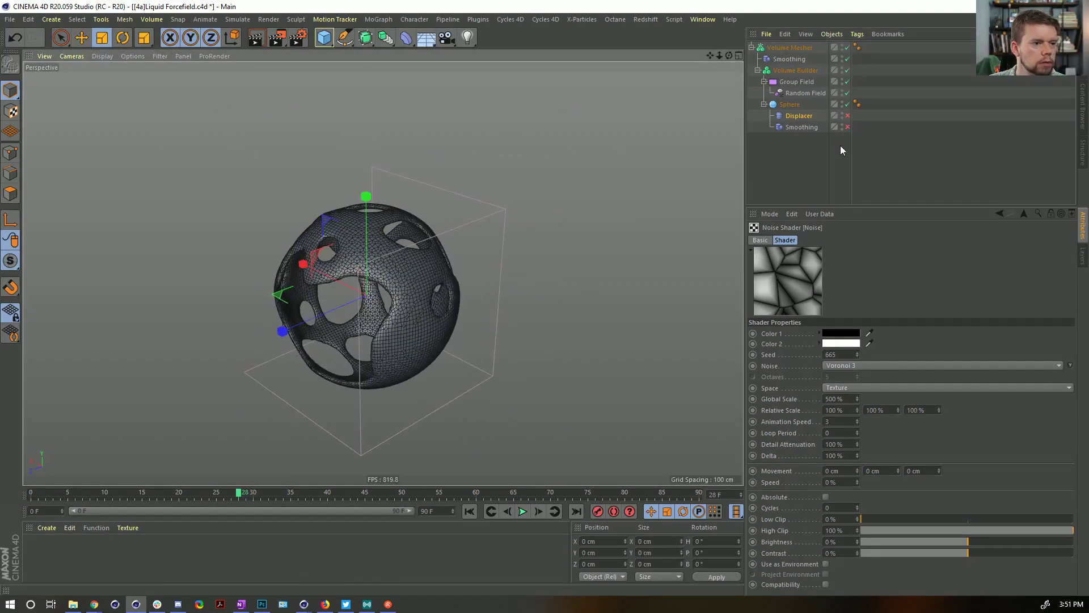
left_click_drag(848, 117, 849, 128)
left_click_drag(495, 248, 379, 212, "alt")
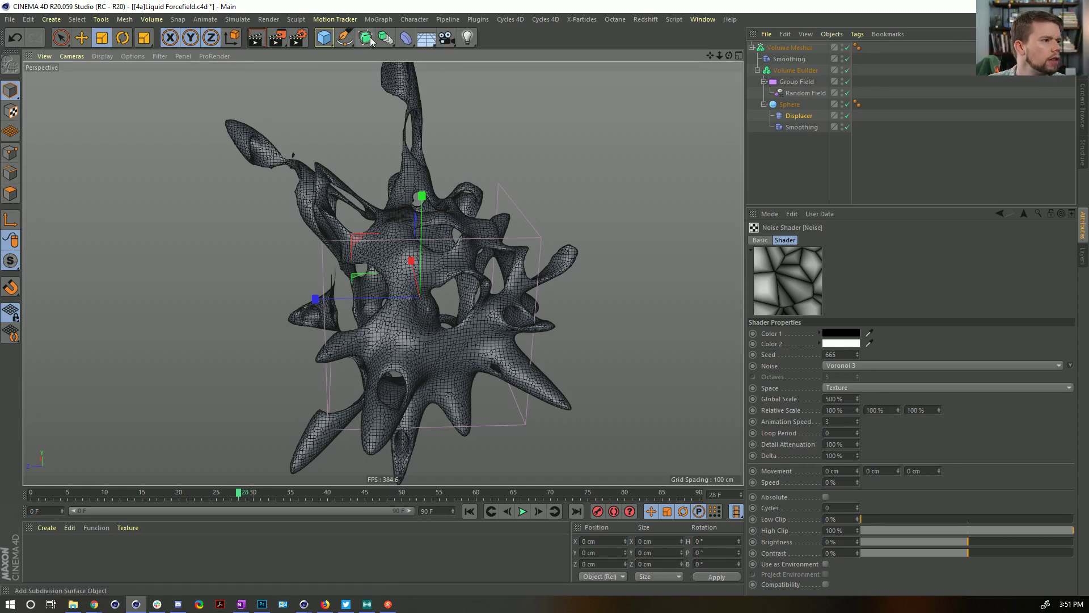
- Save the scene under the new file name [4b]Liquid ForcefieldSphere.c4d in the SceneFiles folder
left_click(406, 38)
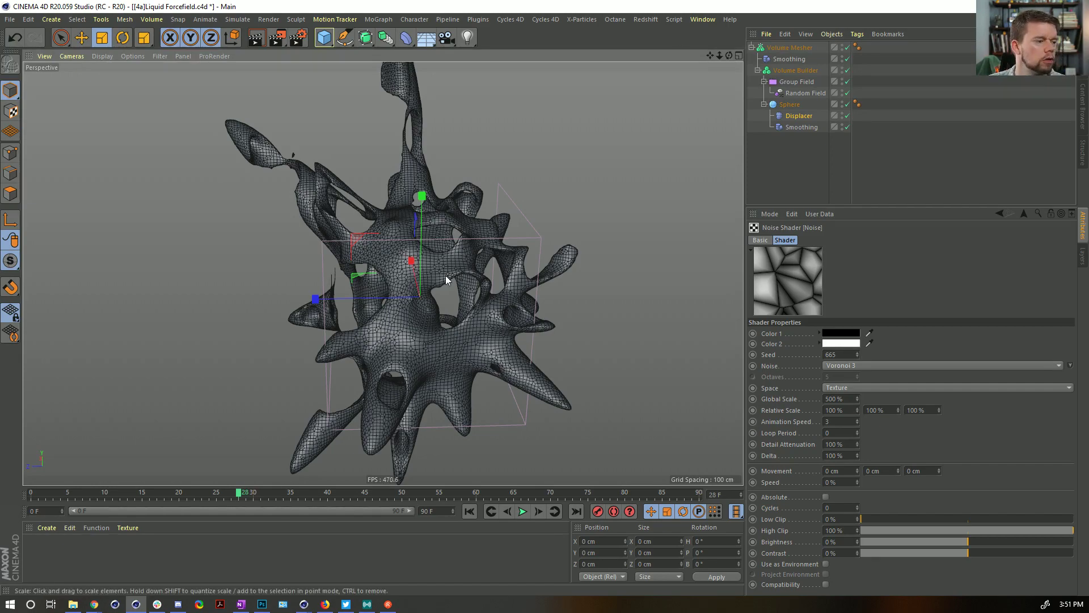
left_click_drag(446, 278, 389, 258, "alt")
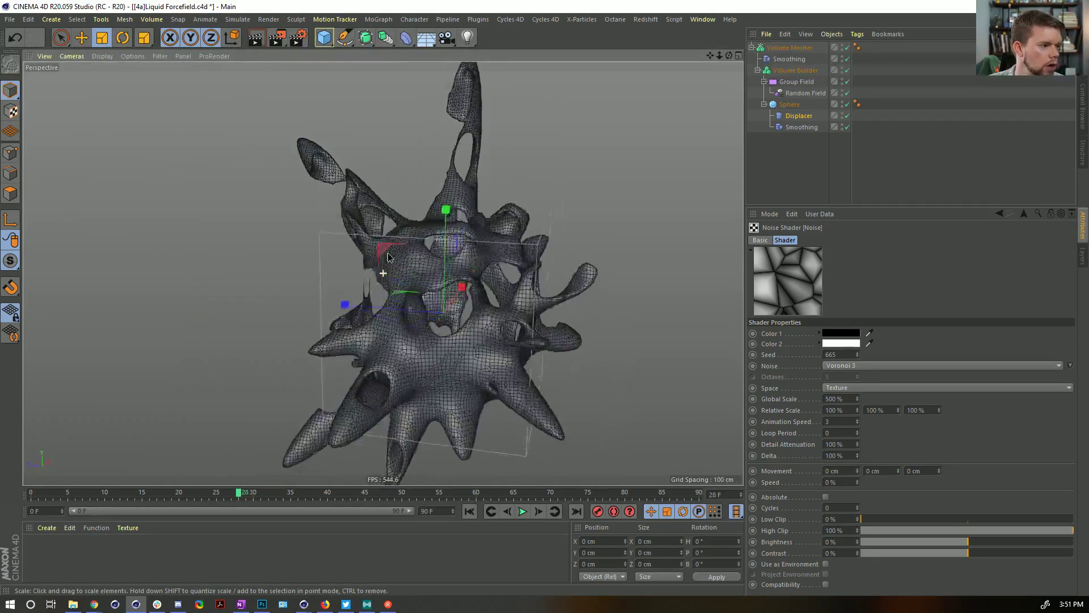
scroll(397, 278, "down", 5)
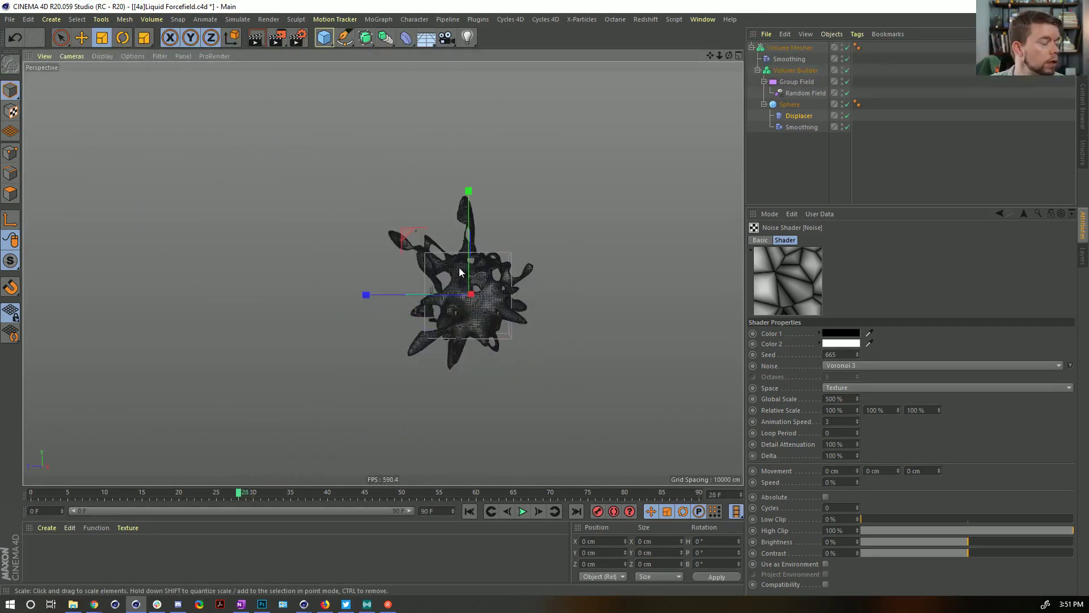
left_click_drag(445, 282, 460, 309, "alt")
scroll(460, 287, "up", 5)
key("ctrl+shift+s")
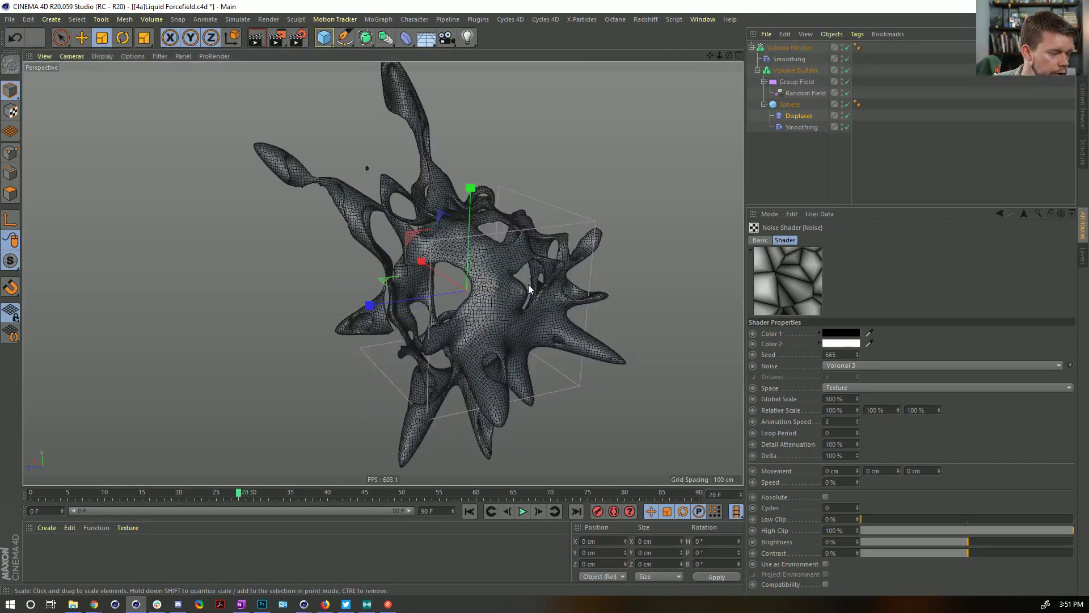
left_click(127, 425)
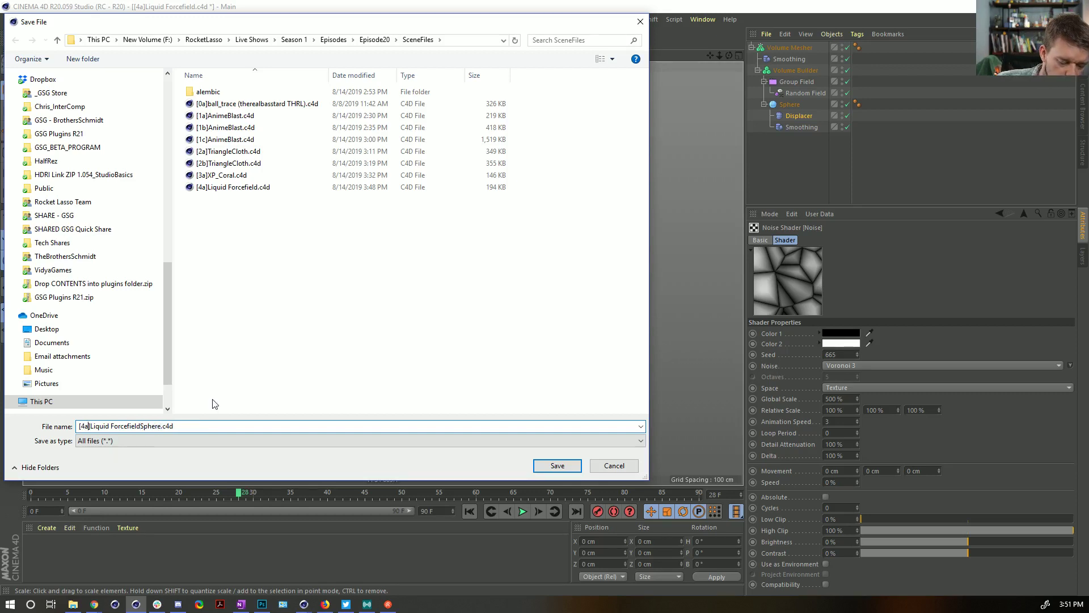
key("BackSpace")
type("b")
left_click(556, 465)
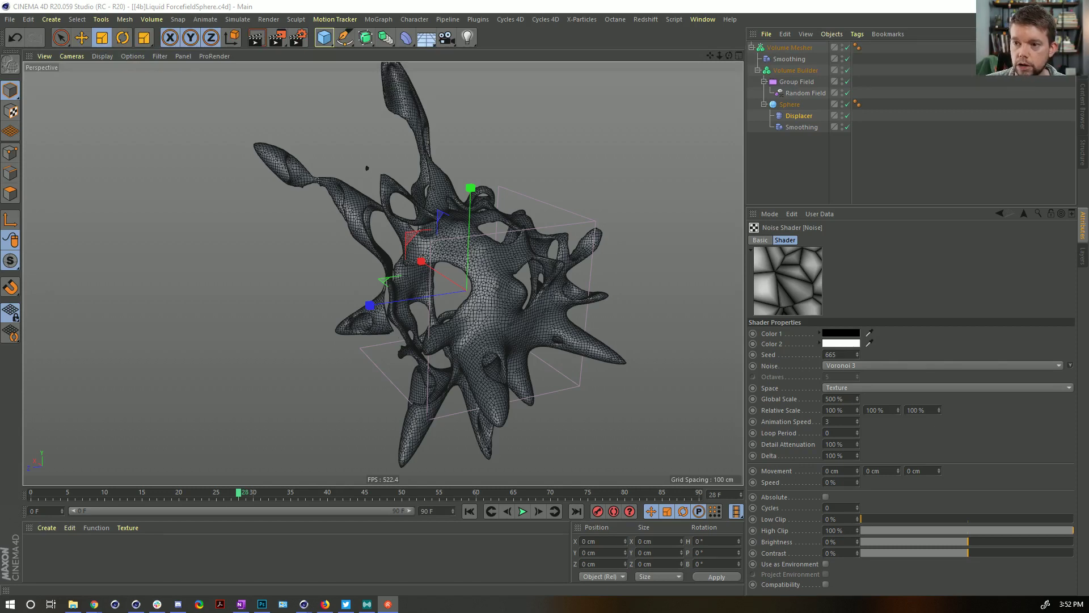
- Switch to the stream chat window, look back through the recent viewer messages, and minimize the window
key("alt+Tab")
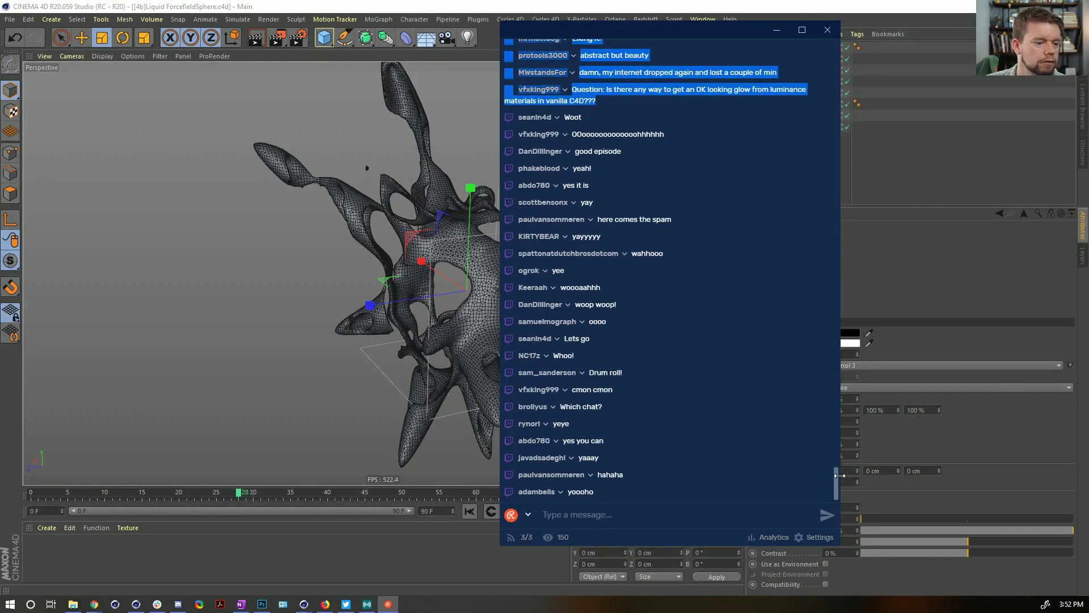
left_click_drag(836, 490, 824, 214)
scroll(824, 214, "down", 15)
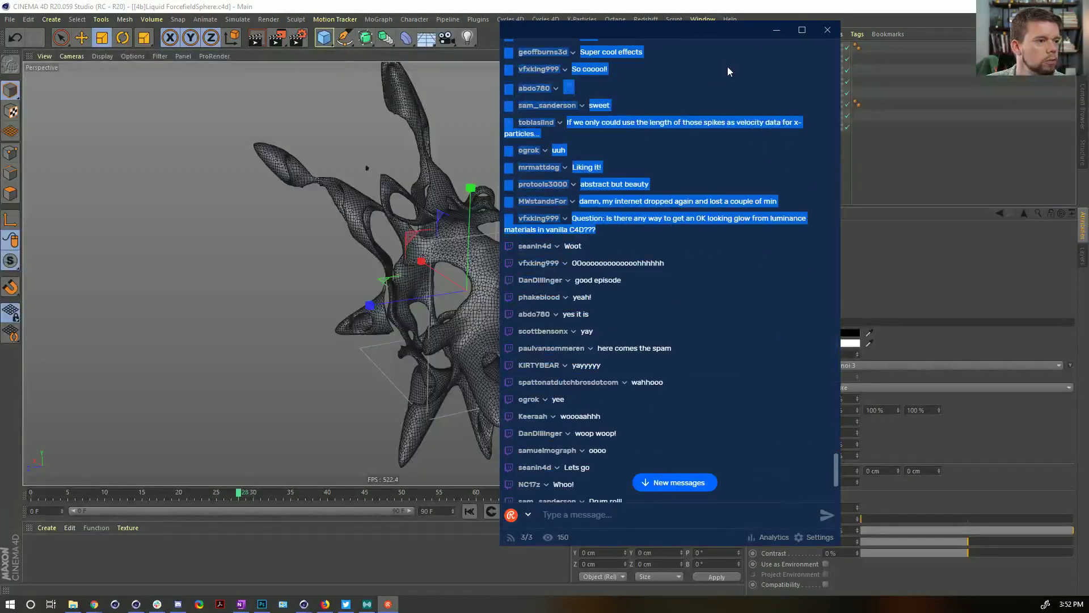
left_click(777, 29)
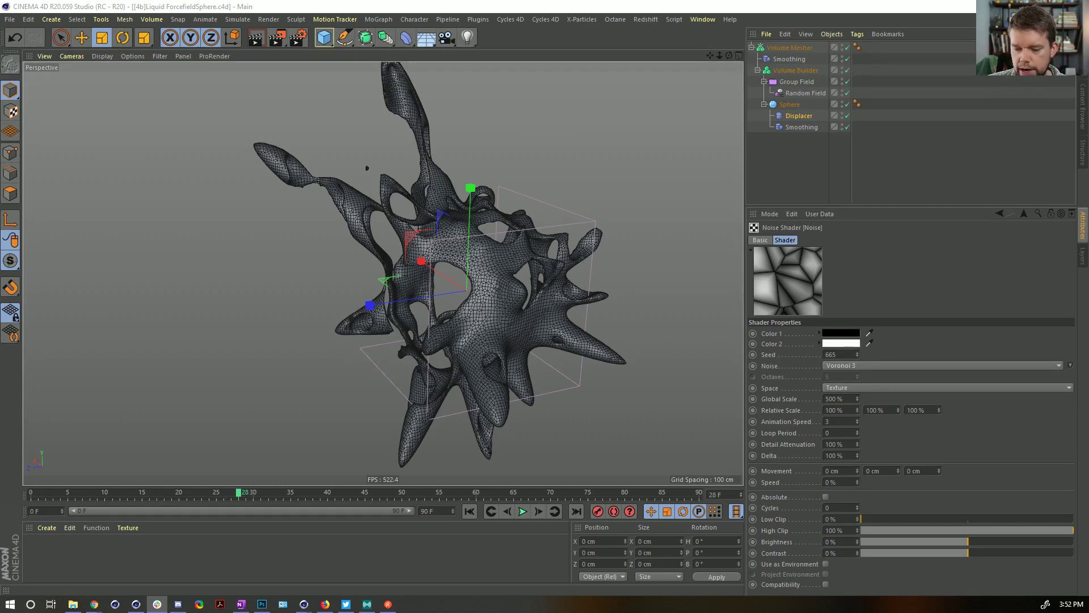
- Switch to the web browser's Shuffle Text Lines page, randomize the chat lines, and highlight the username on the first line
key("alt+Tab")
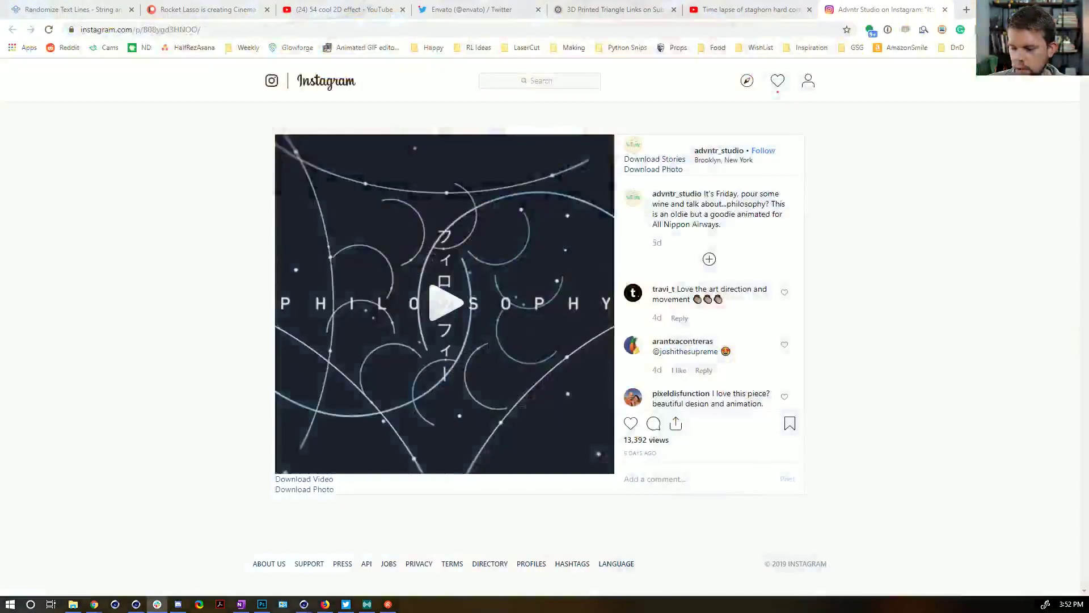
left_click(80, 10)
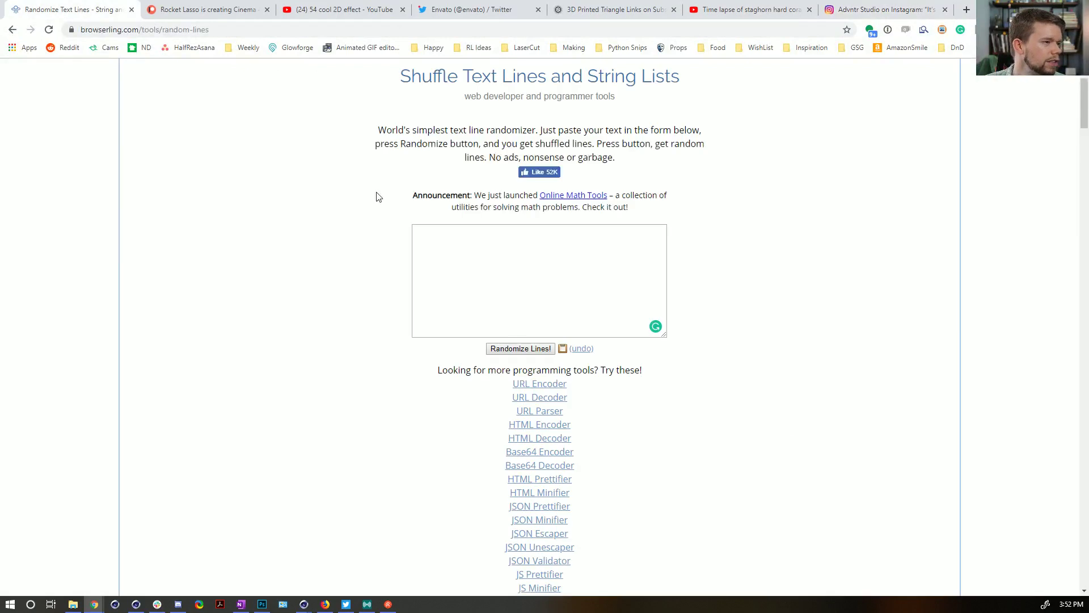
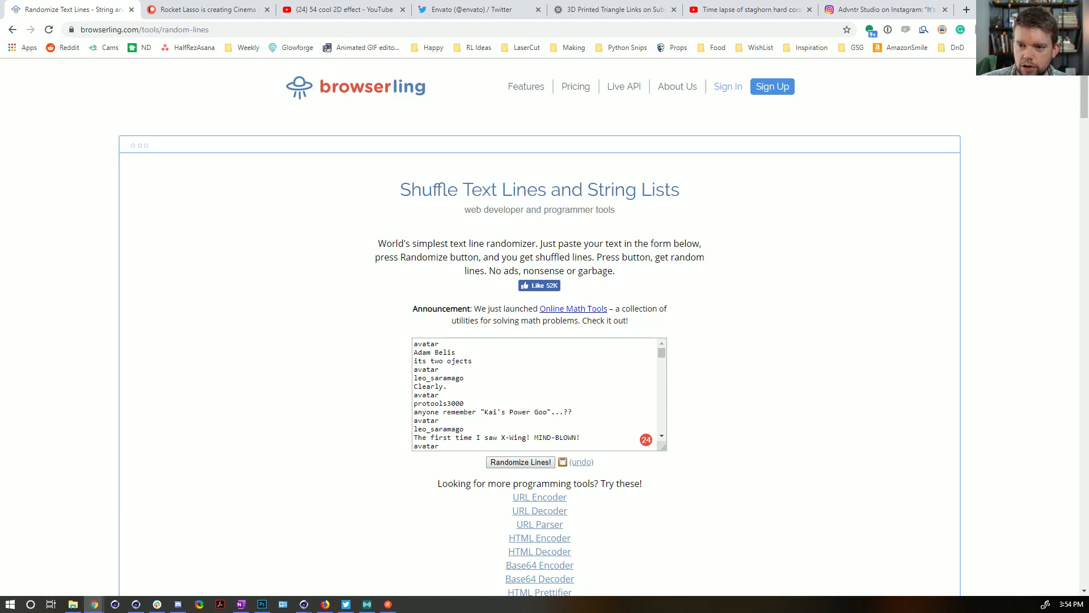
scroll(399, 415, "down", 1)
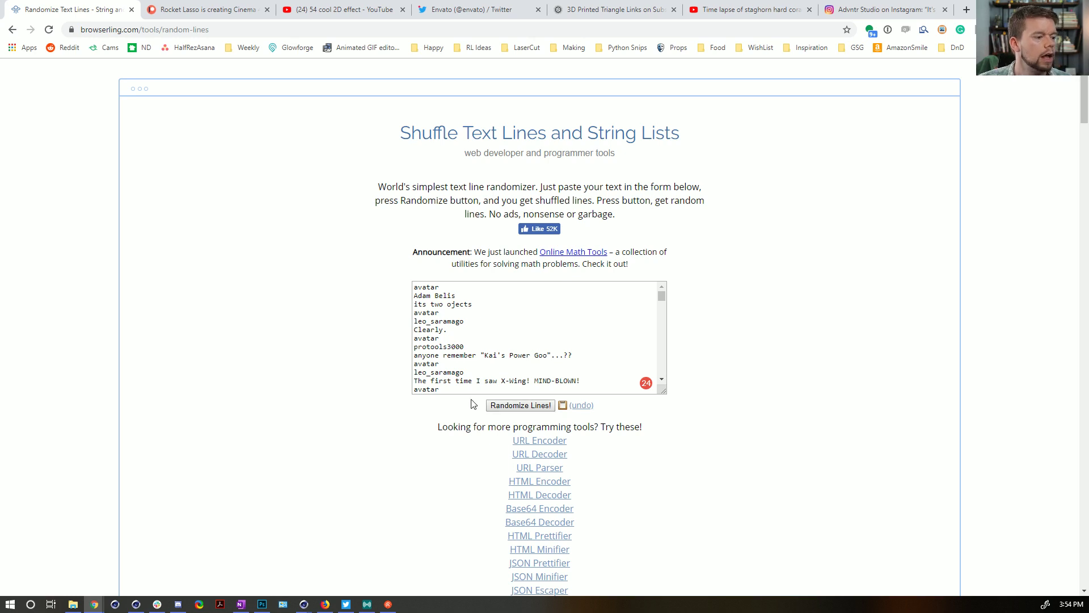
left_click(521, 406)
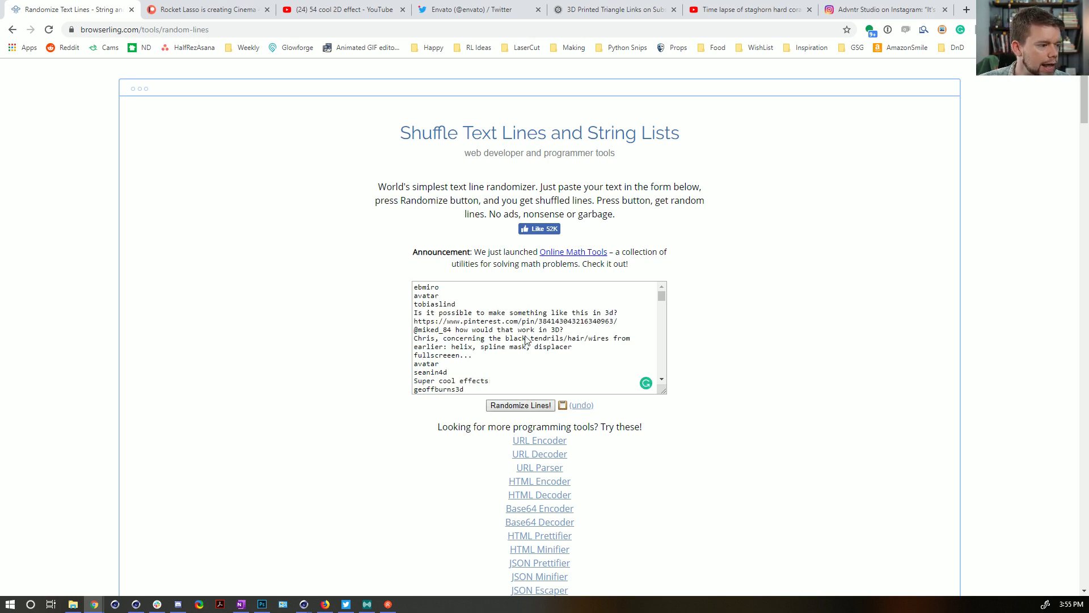
scroll(466, 343, "up", 1)
left_click(465, 343)
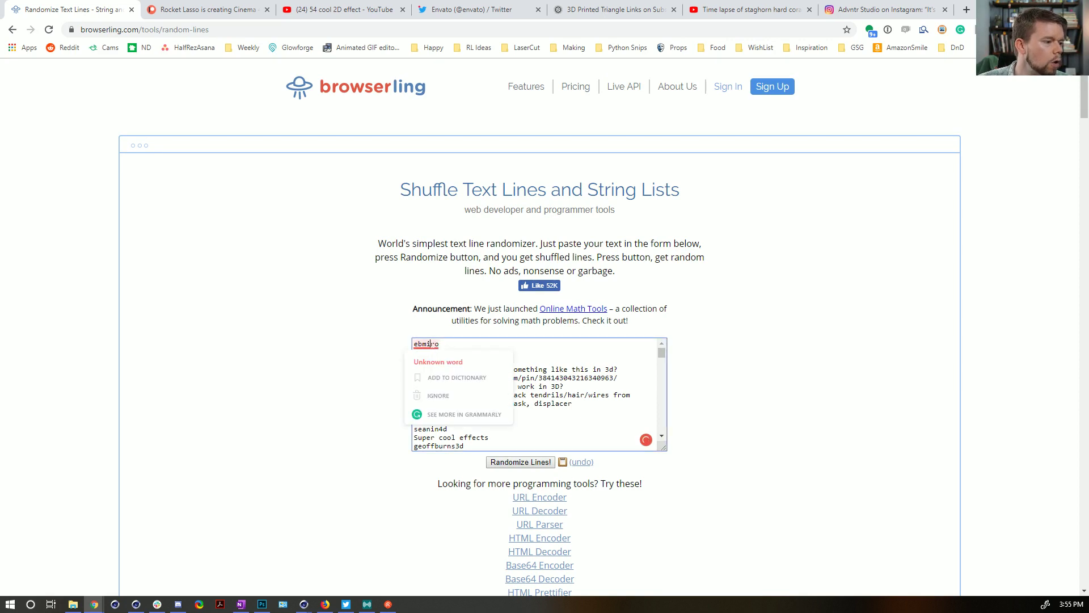
double_click(459, 343)
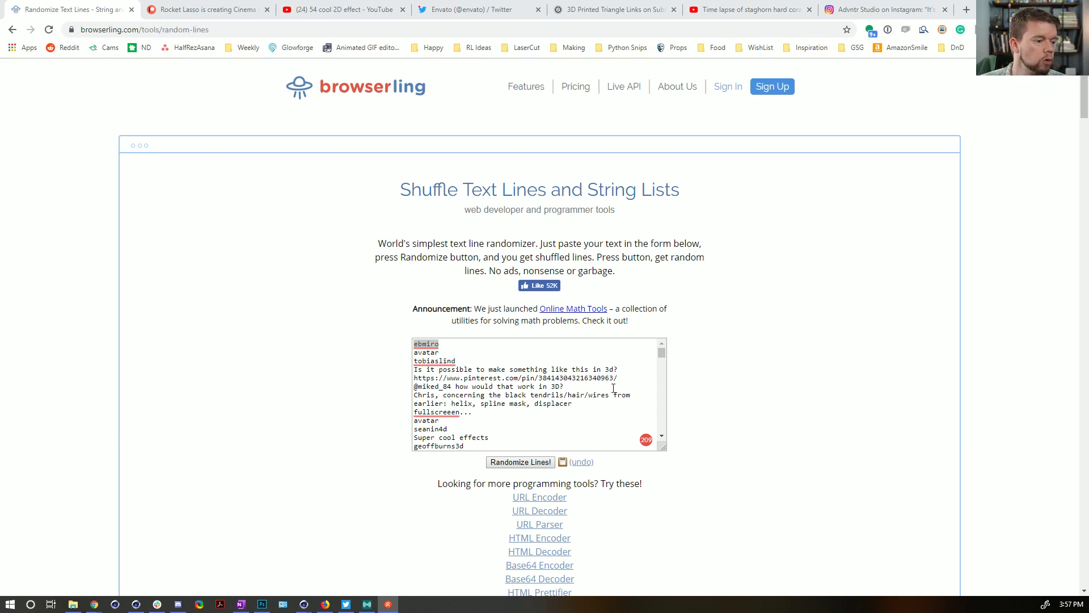
- Replace all the text in the shuffle box with the newly copied chat lines and return to the start of the list
left_click(602, 387)
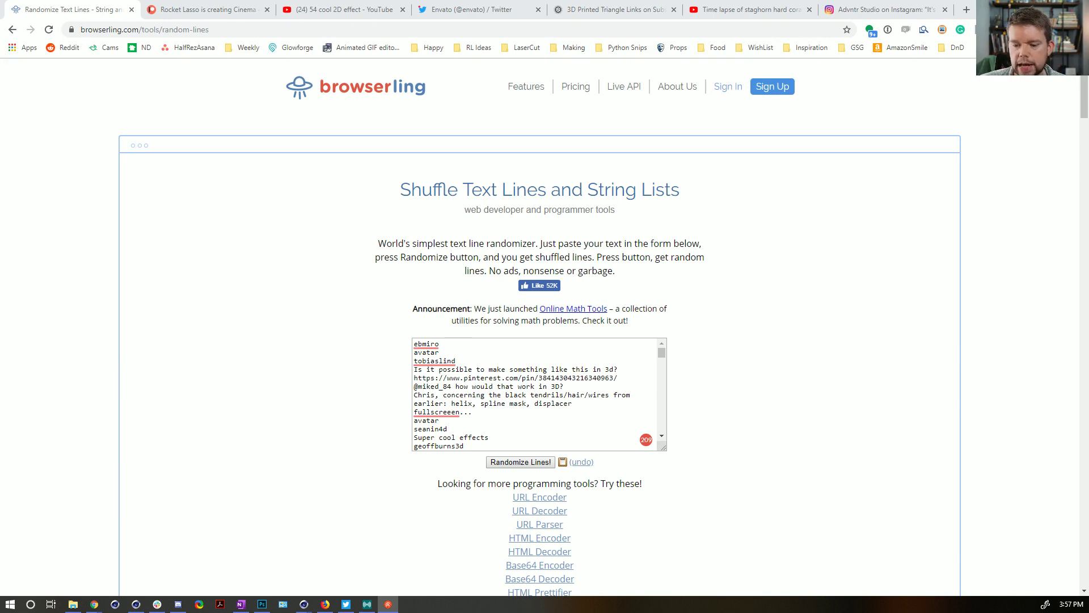
left_click(589, 385)
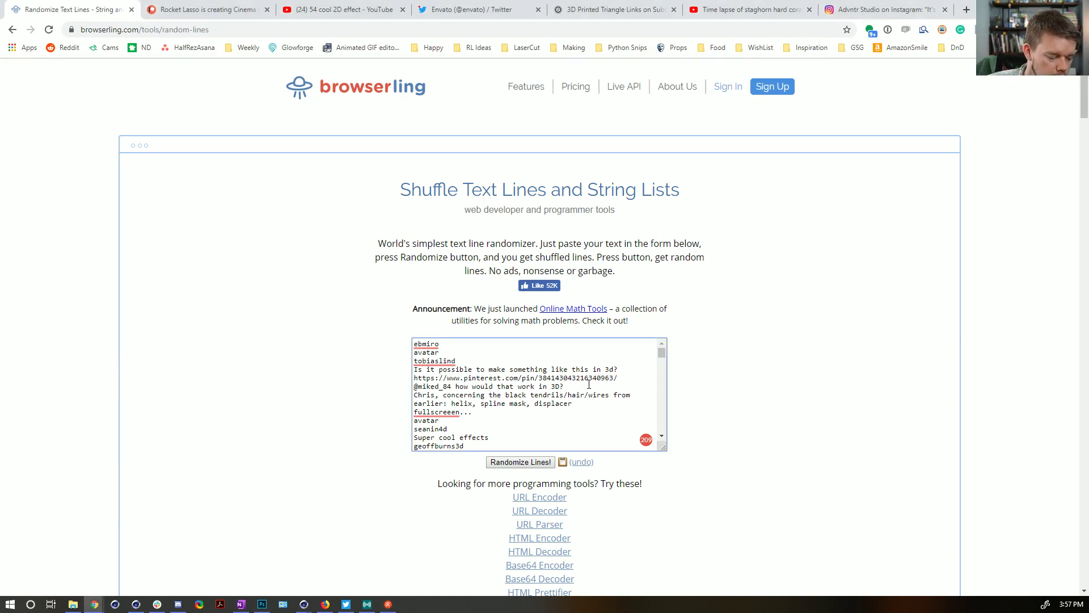
key("ctrl+a")
key("BackSpace")
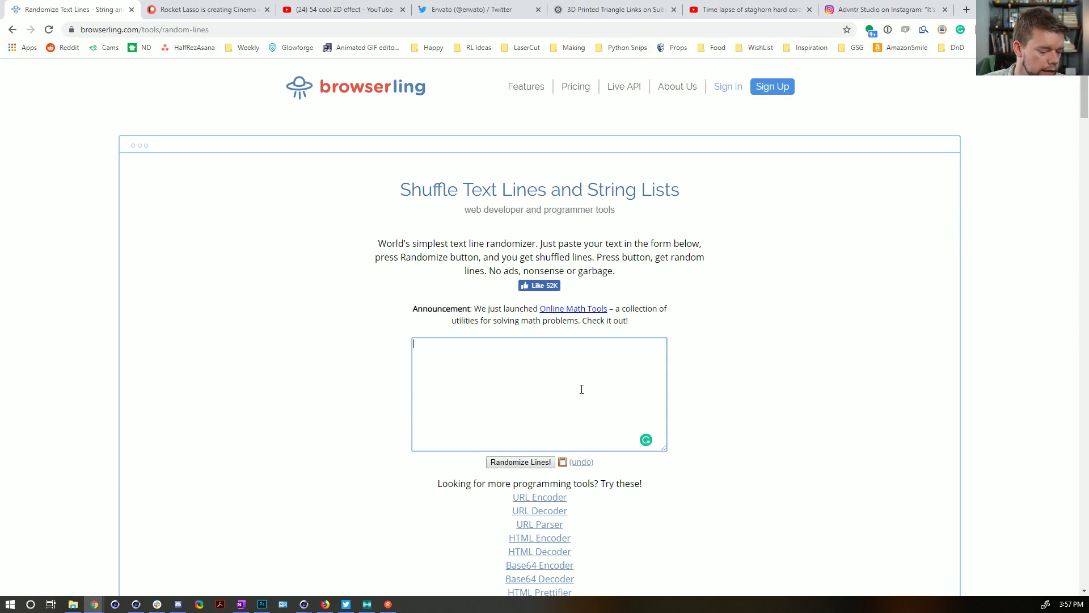
key("ctrl+v")
scroll(624, 409, "up", 2)
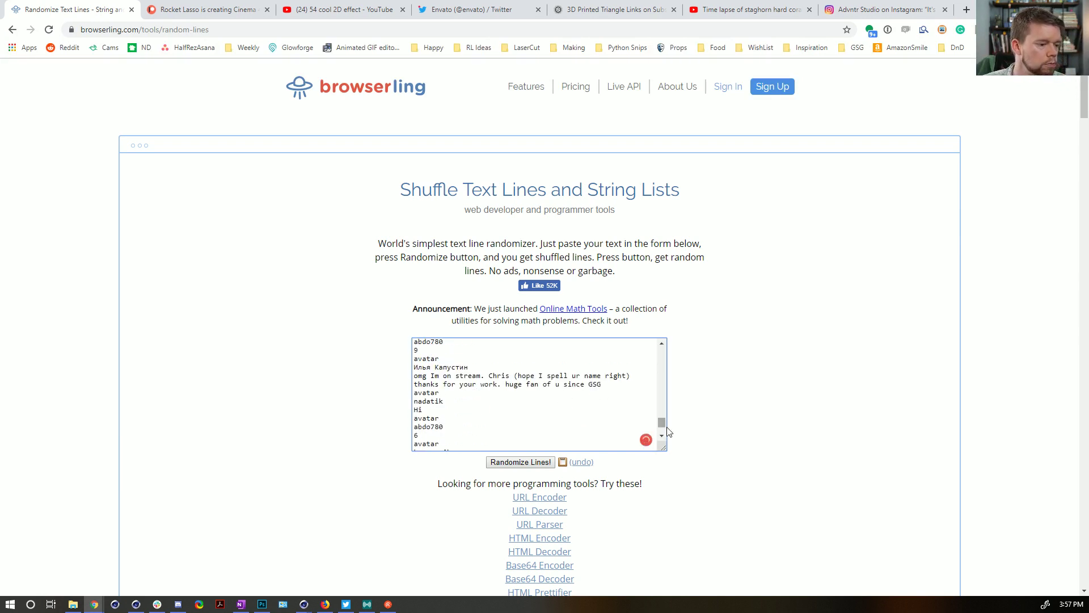
left_click_drag(661, 424, 663, 351)
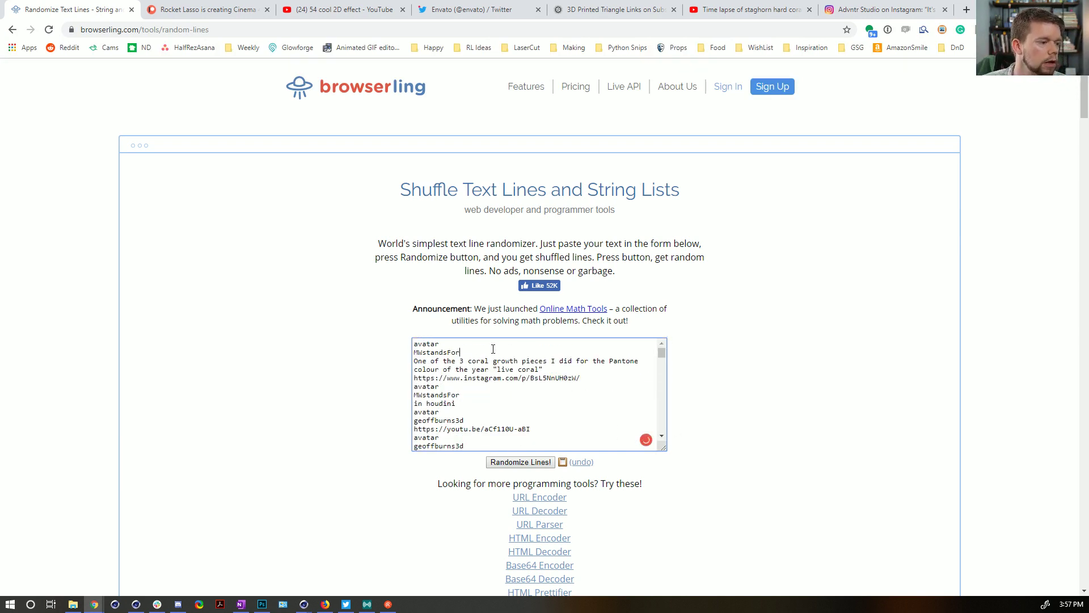
- Randomize the new chat lines and highlight the usernames on the first and second lines one after the other
left_click(520, 462)
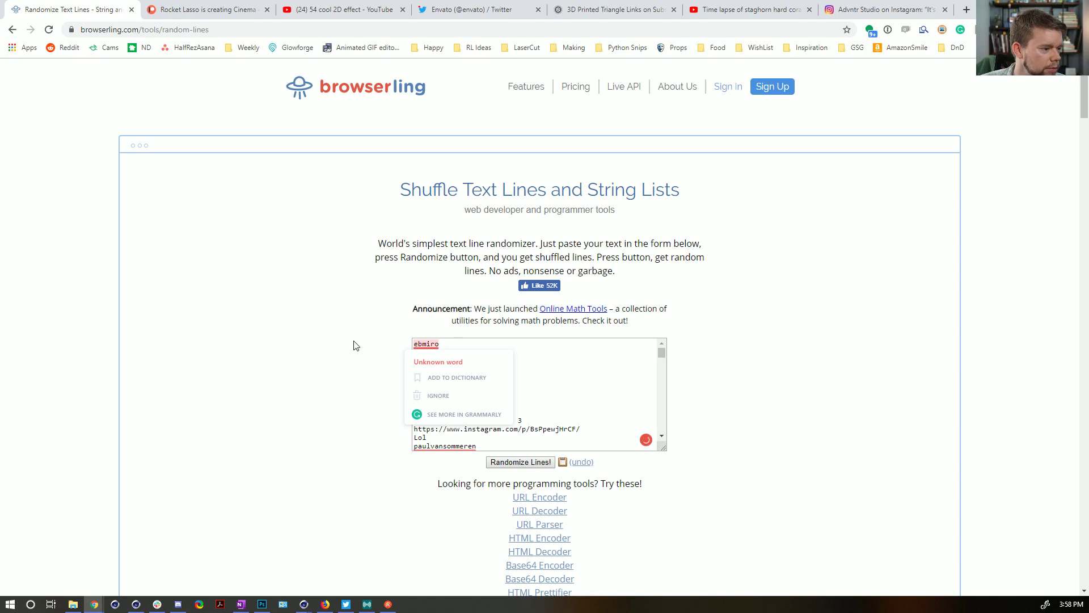
left_click(593, 375)
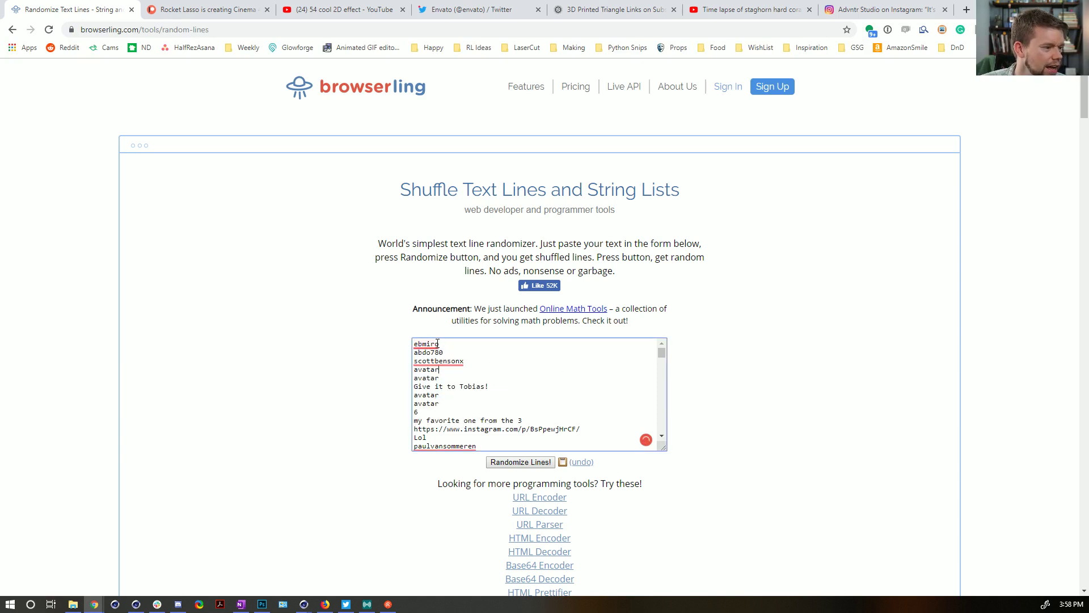
mouse_move(451, 344)
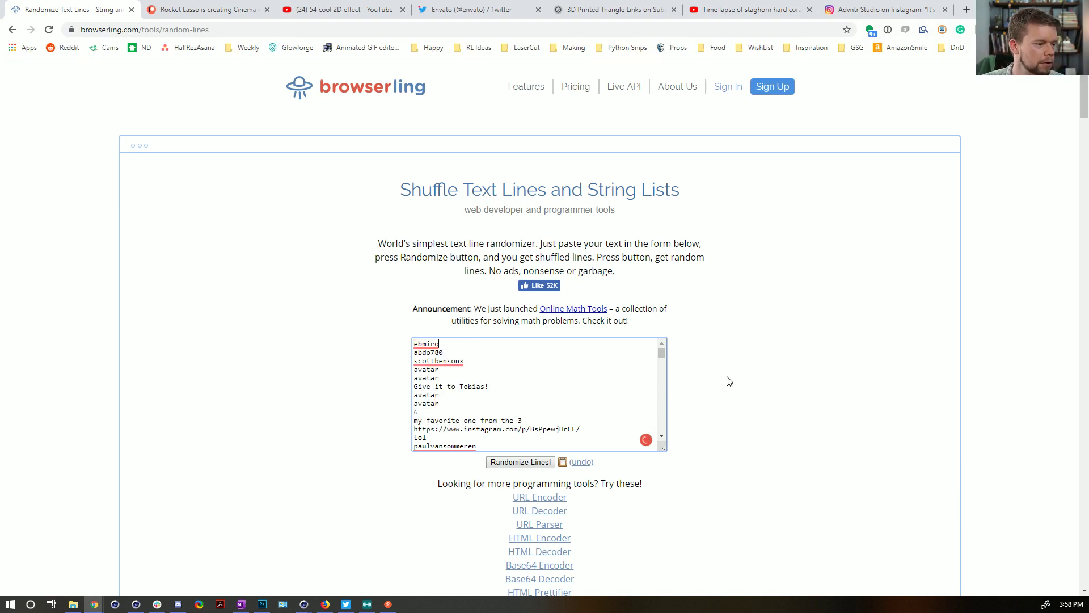
scroll(720, 375, "down", 1)
scroll(584, 324, "up", 1)
left_click_drag(455, 344, 383, 340)
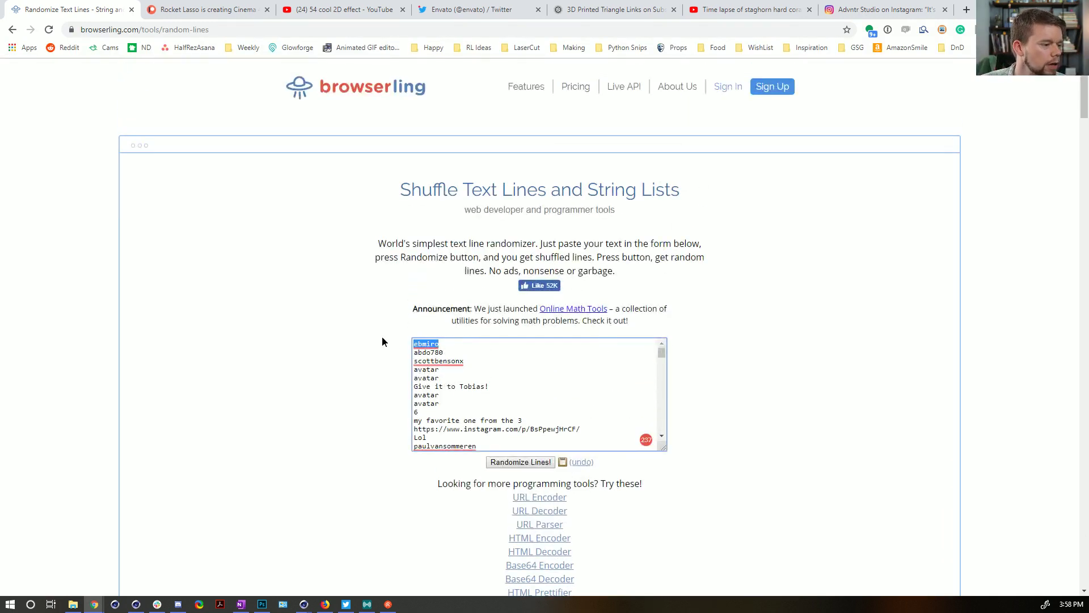
left_click(443, 348)
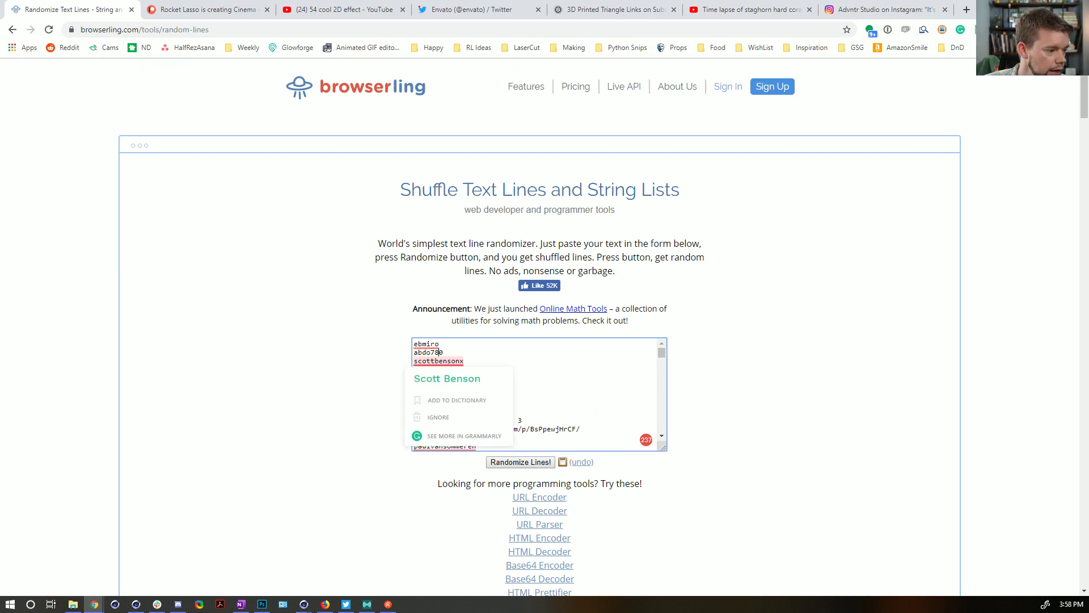
left_click_drag(444, 352, 413, 351)
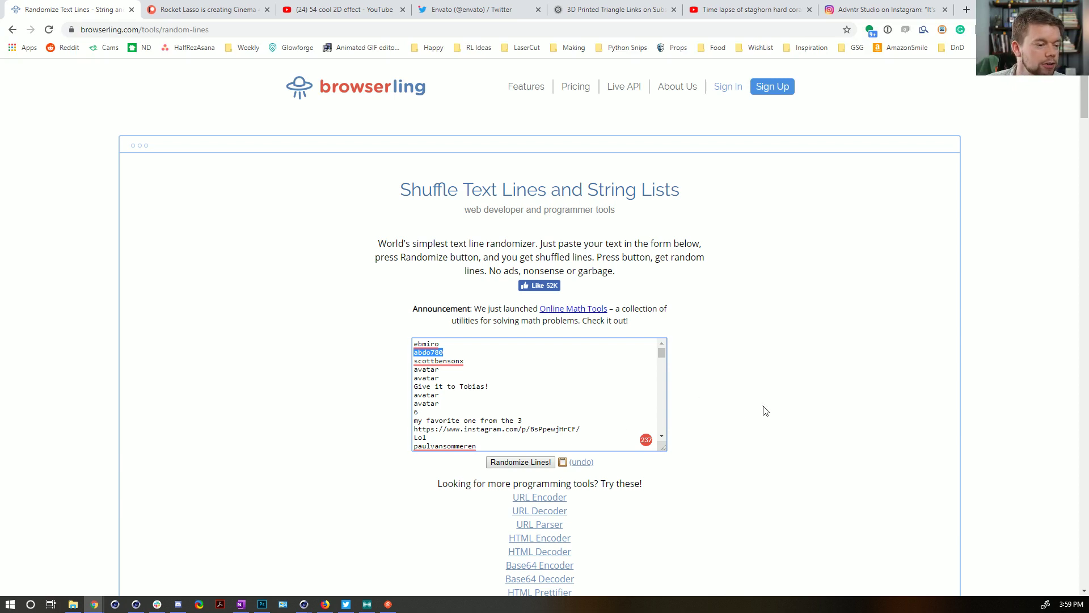
- Shuffle the same chat lines once more, highlight the username on the first line, and clear the selection
left_click(716, 403)
left_click(550, 388)
scroll(549, 388, "down", 2)
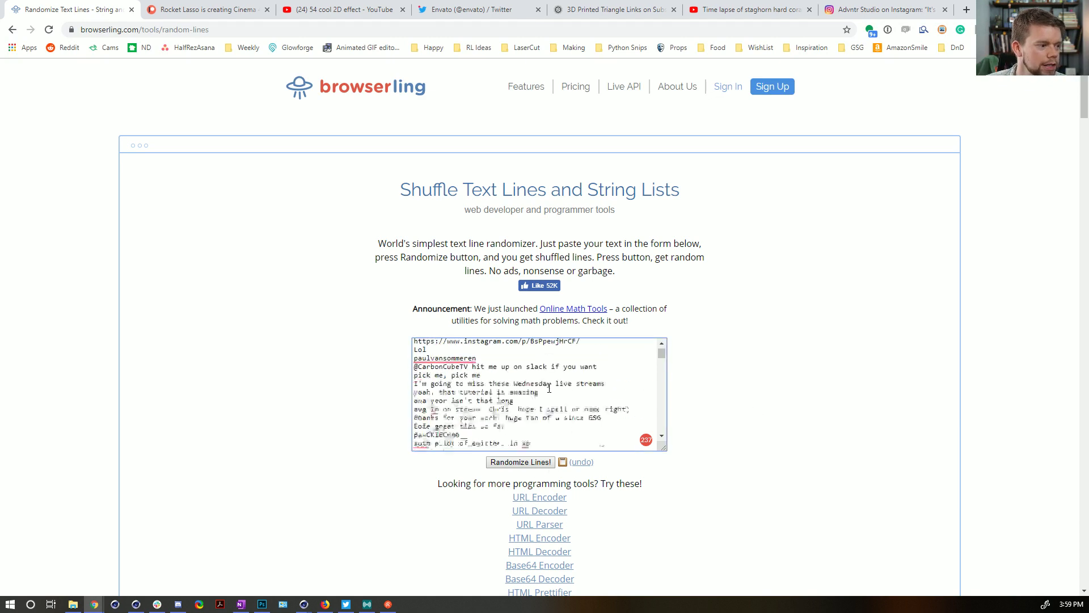
scroll(547, 388, "up", 2)
left_click(868, 384)
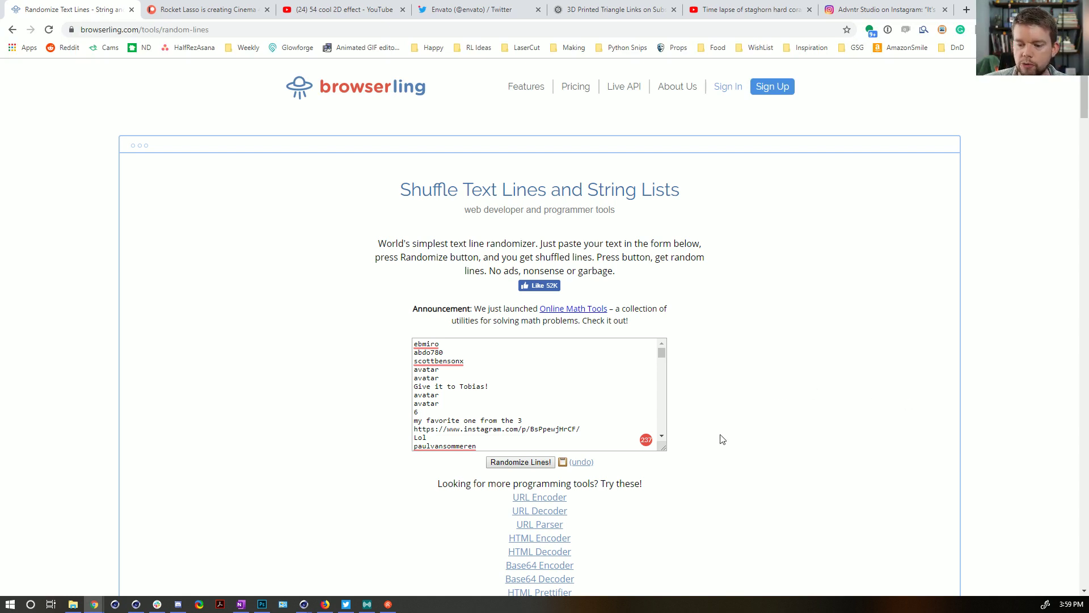
left_click(500, 464)
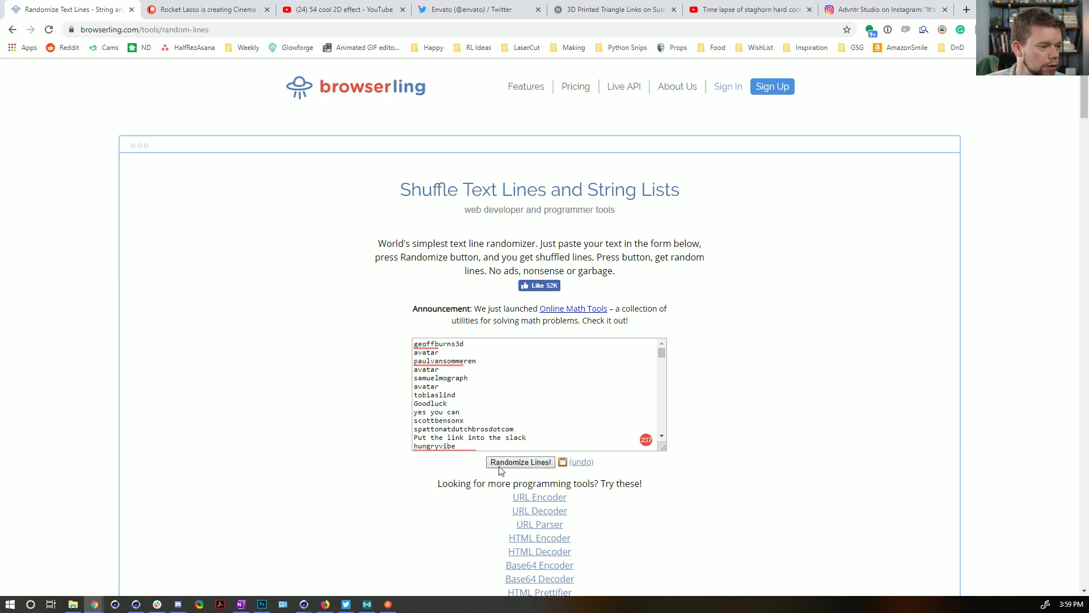
left_click(464, 343)
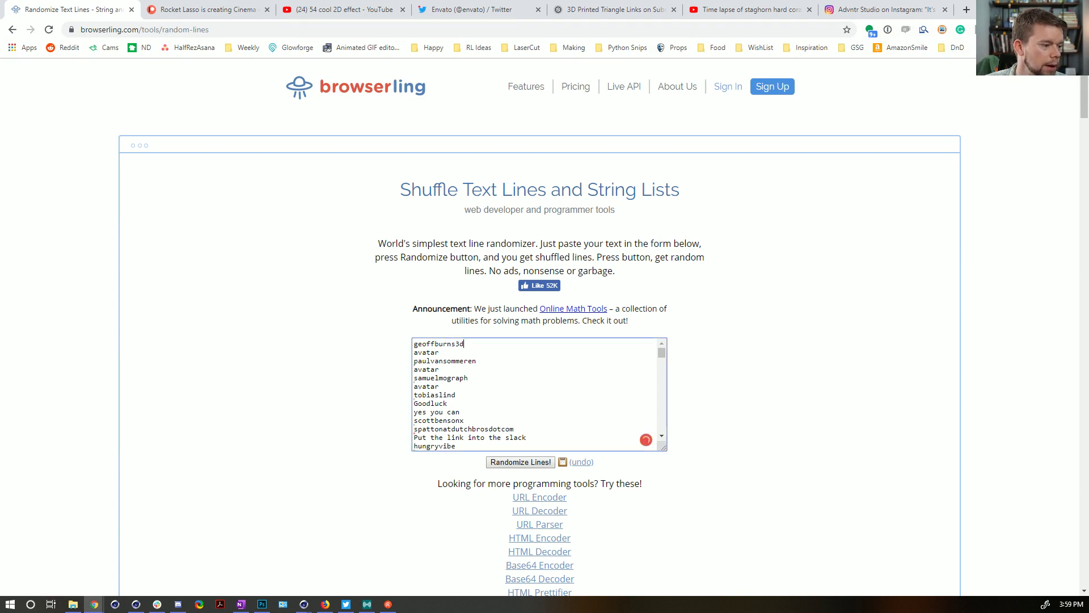
double_click(464, 344)
left_click(779, 351)
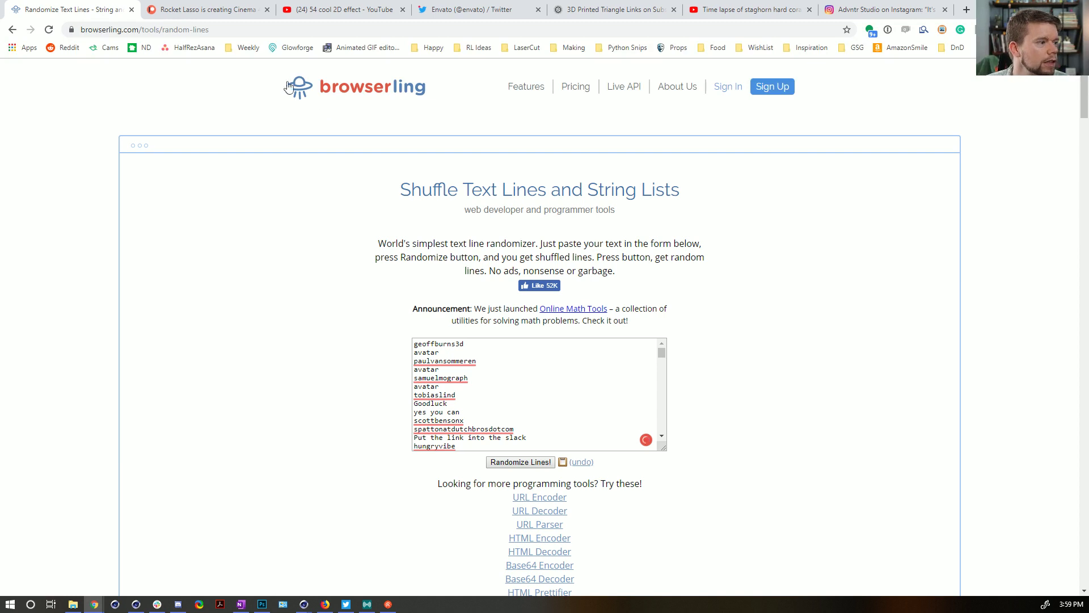
- Open the Instagram post showing a hand in a plastic bag, play its video to examine the effect, and pause it
left_click(877, 8)
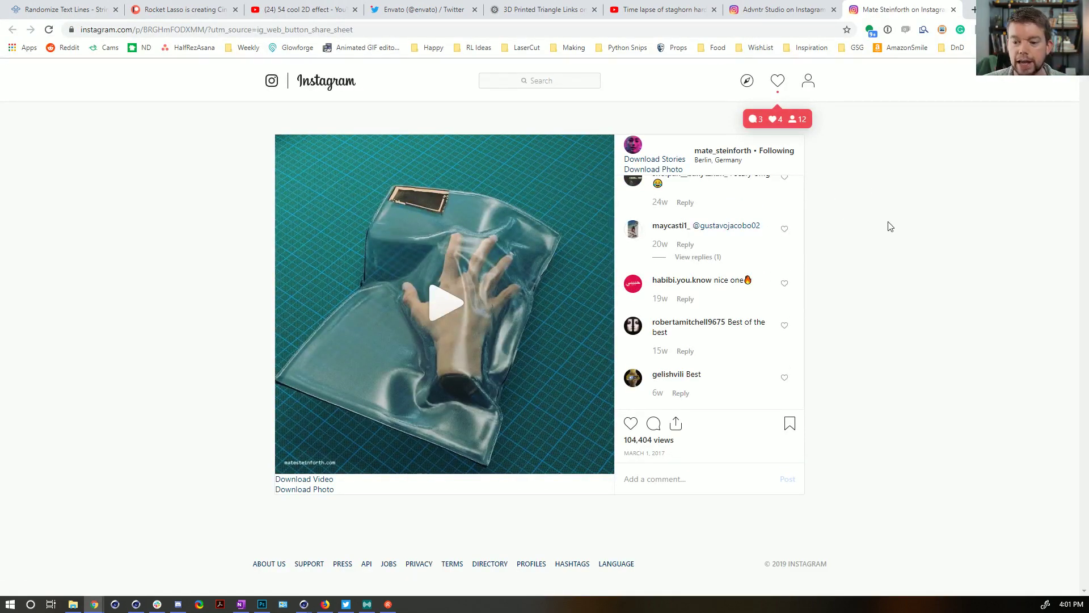
left_click(436, 307)
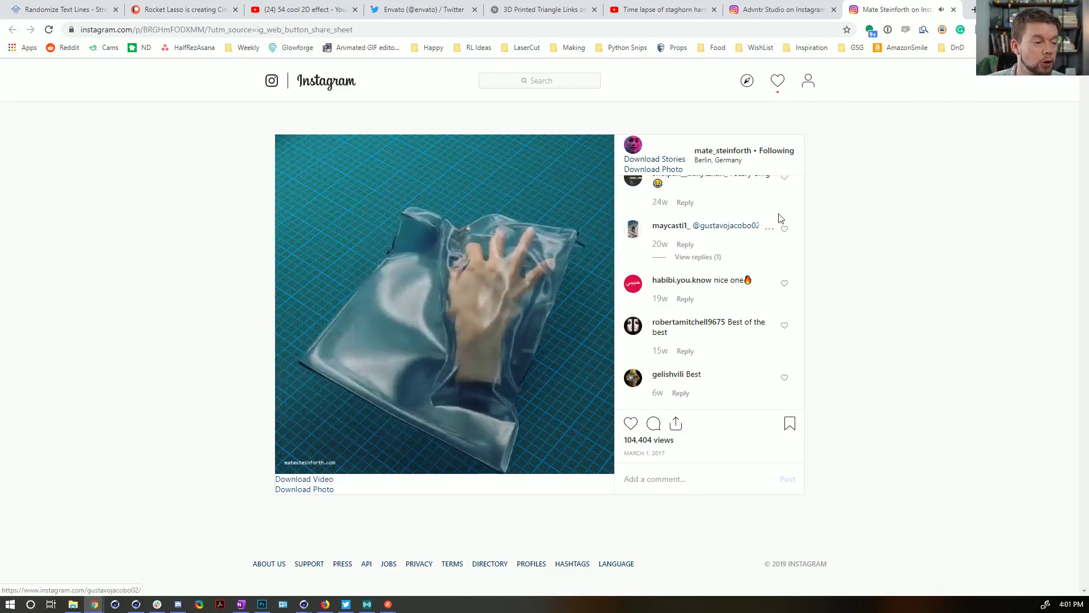
left_click(538, 315)
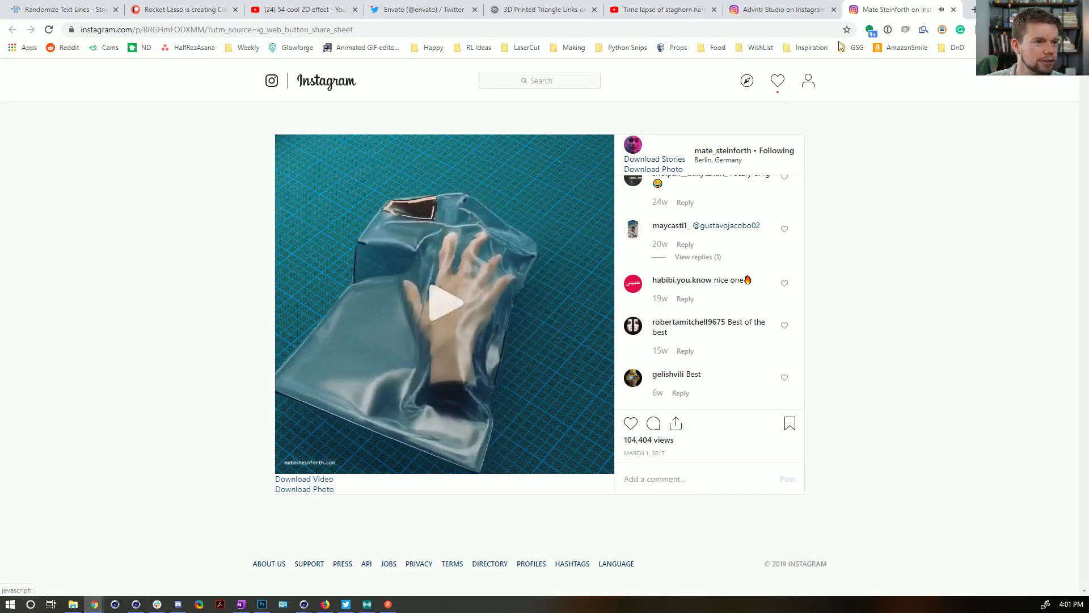
- Close the Instagram post, view the holographic tape reference, and switch to Cinema 4D to start a new empty project
left_click(953, 10)
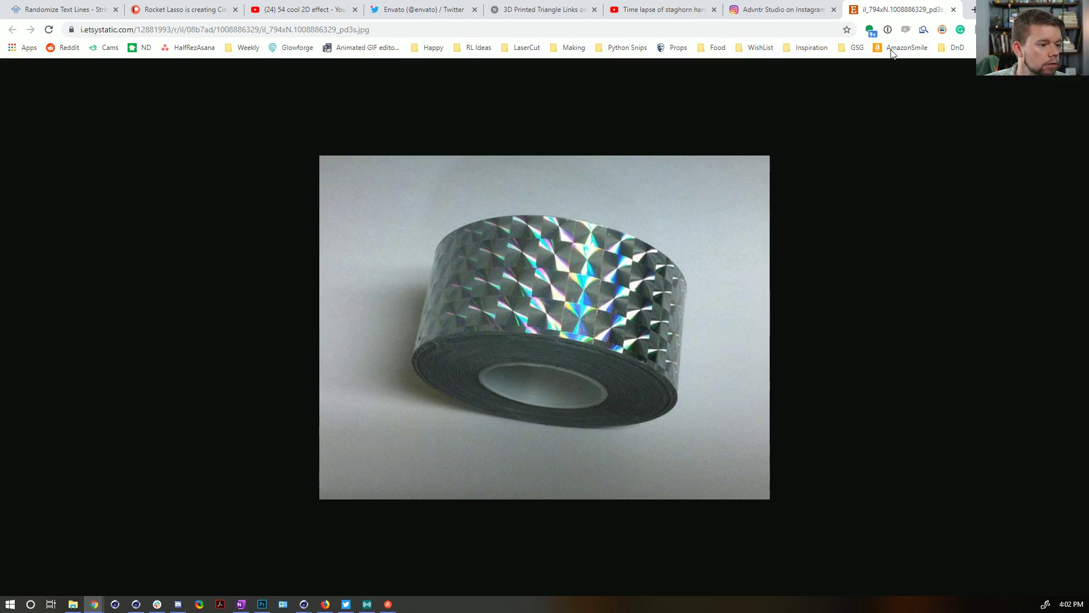
left_click(1056, 8)
left_click_drag(991, 62, 825, 59)
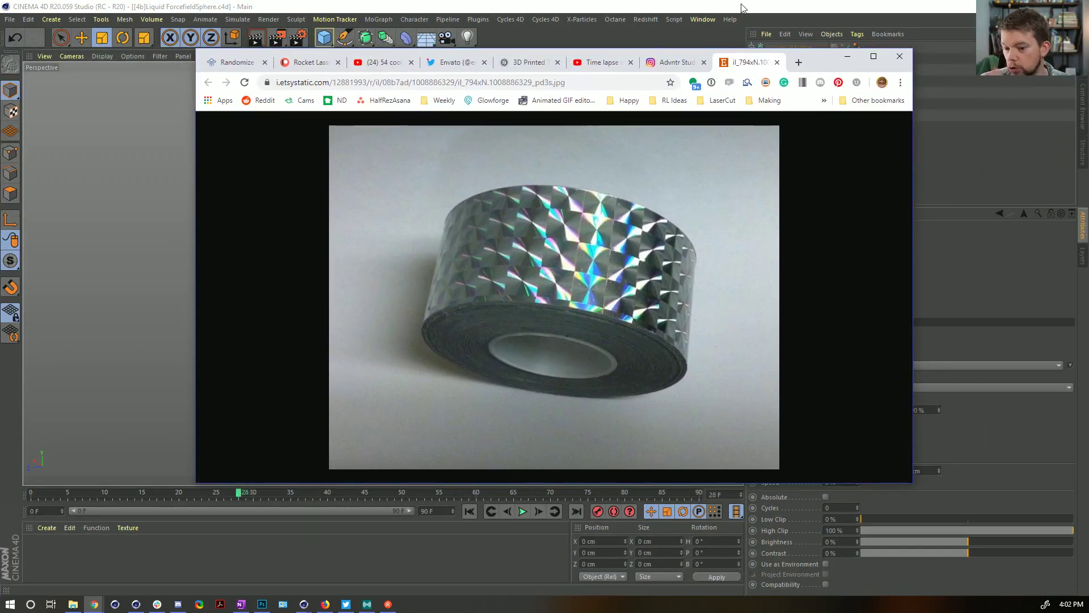
left_click(824, 22)
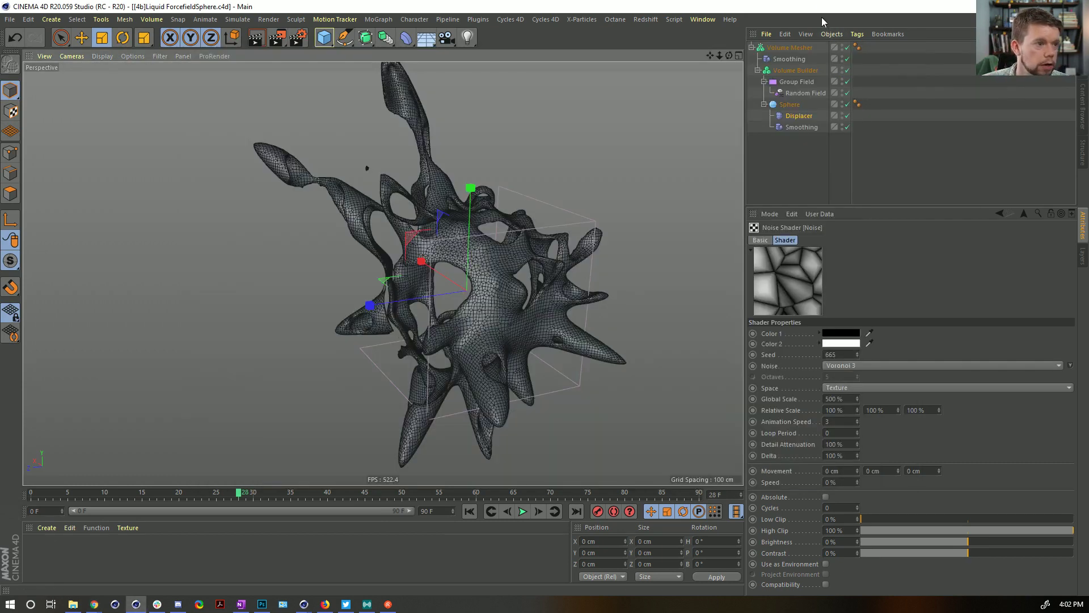
key("ctrl+n")
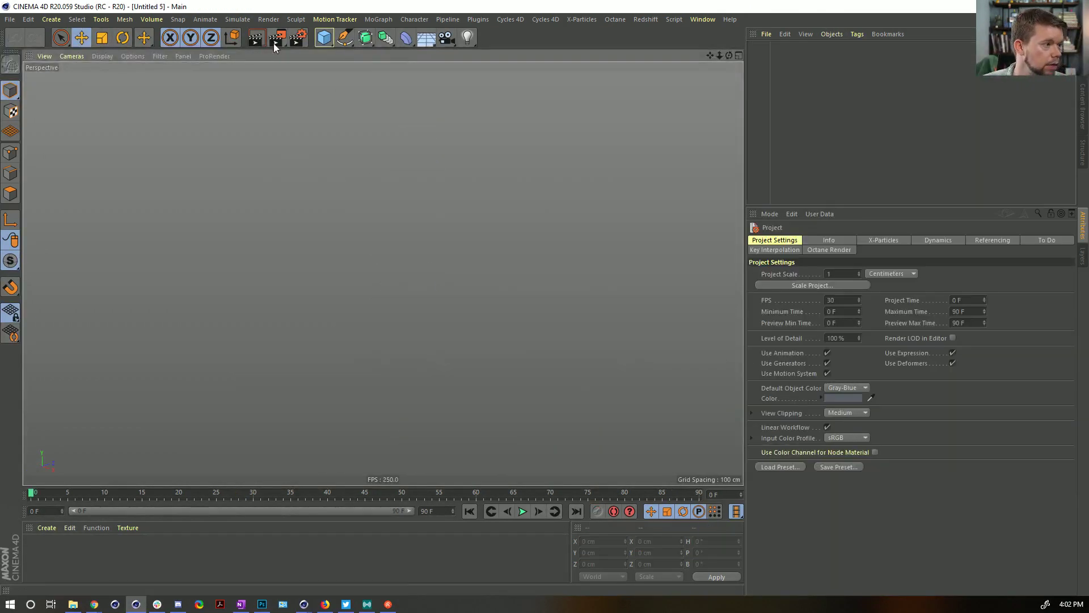
- Add a cylinder oriented along -Z and widen it to about 302 cm in diameter
left_click(324, 38)
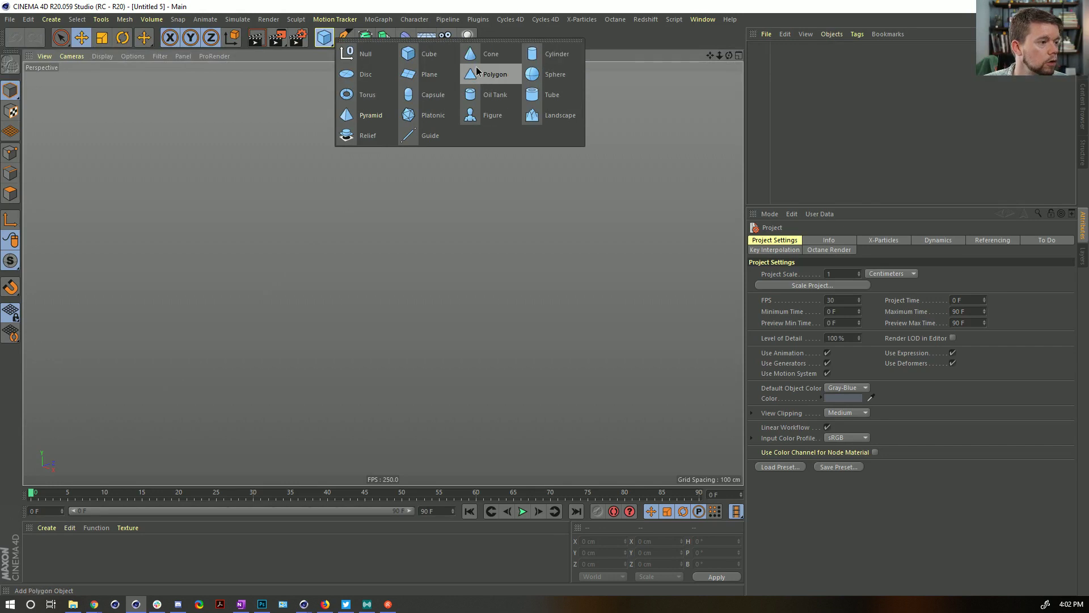
left_click(553, 59)
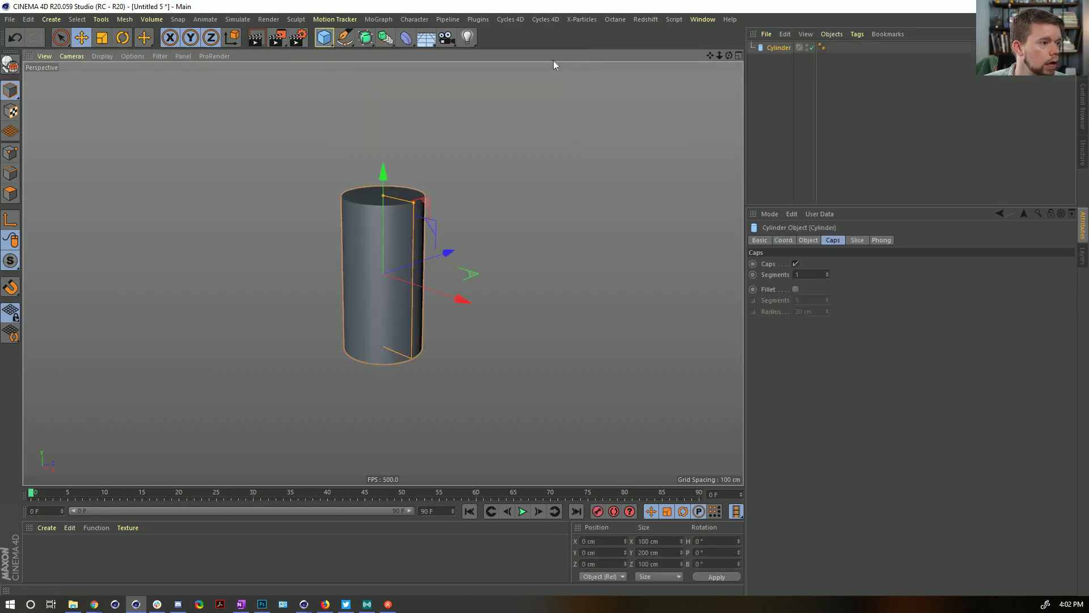
left_click(808, 240)
left_click(839, 310)
left_click(838, 312)
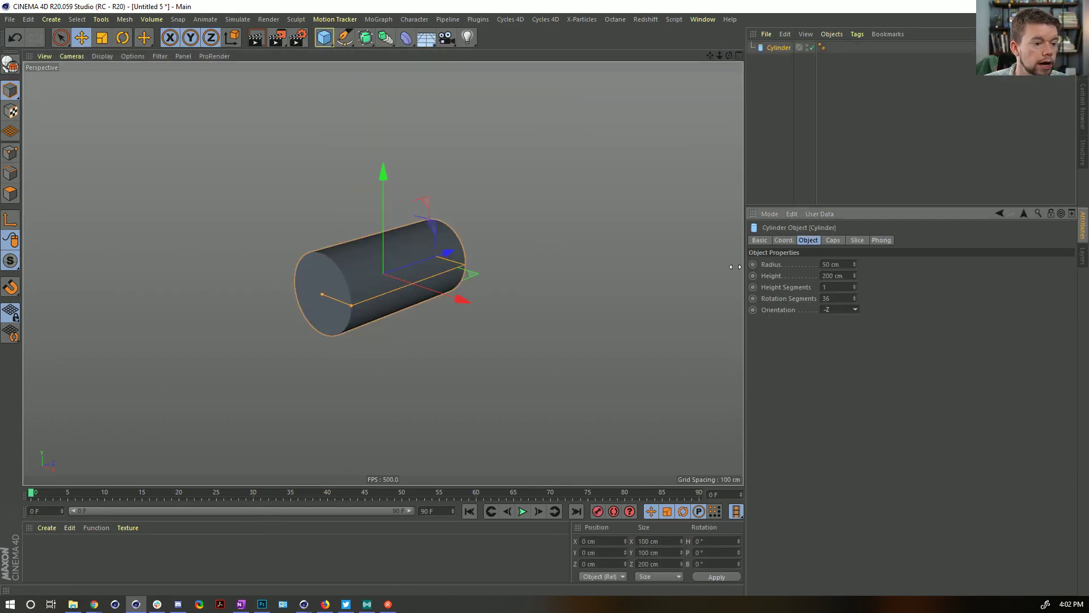
left_click_drag(357, 310, 423, 336)
- Create a new material, disable its Color channel, and show its Reflectance settings
double_click(78, 547)
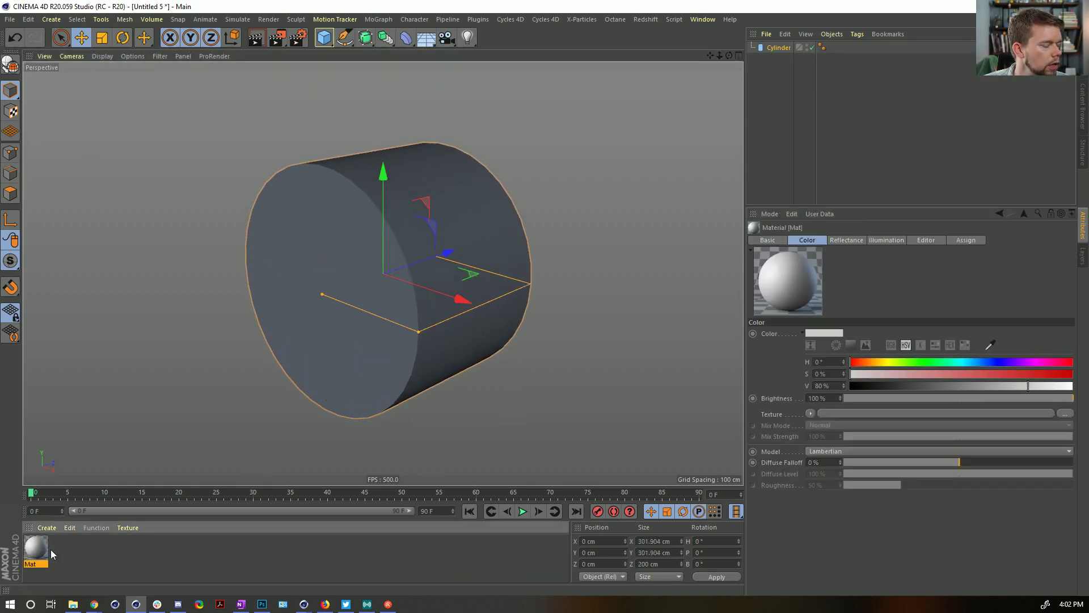
left_click_drag(435, 241, 451, 276, "alt")
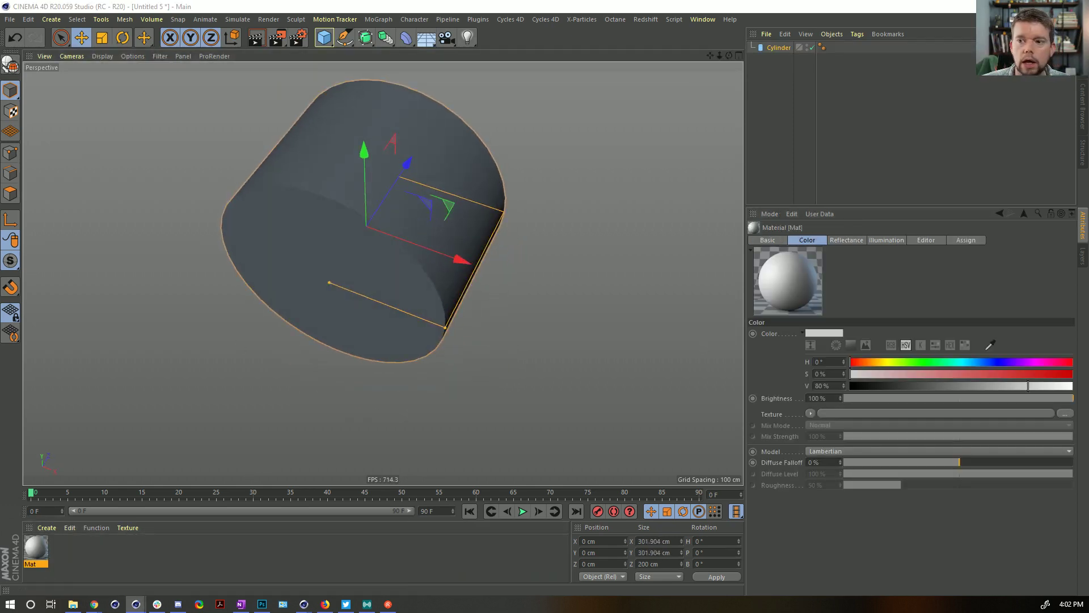
double_click(36, 547)
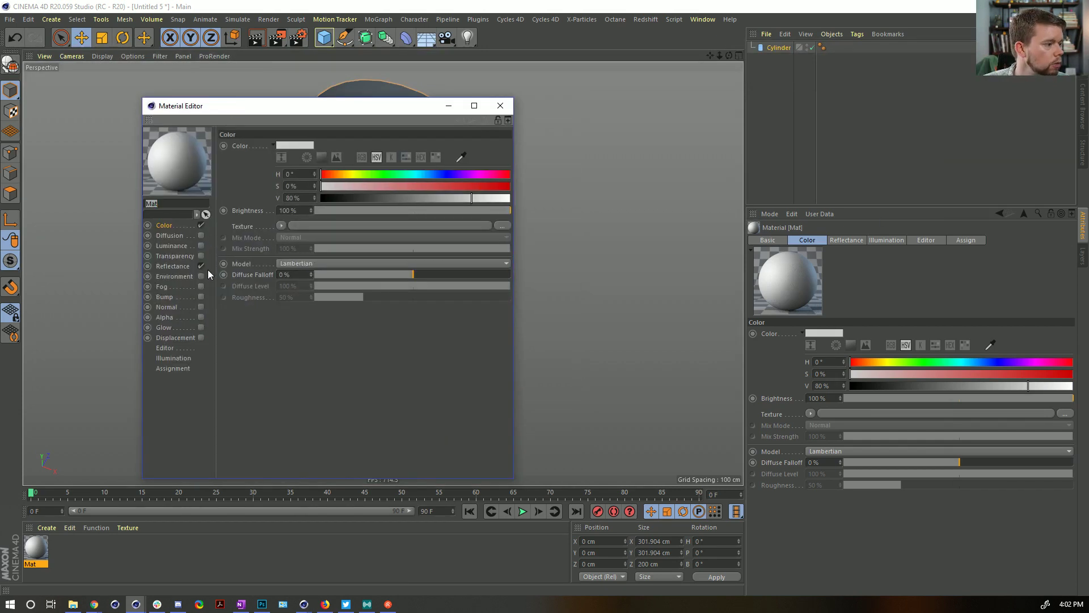
left_click(201, 225)
left_click(173, 266)
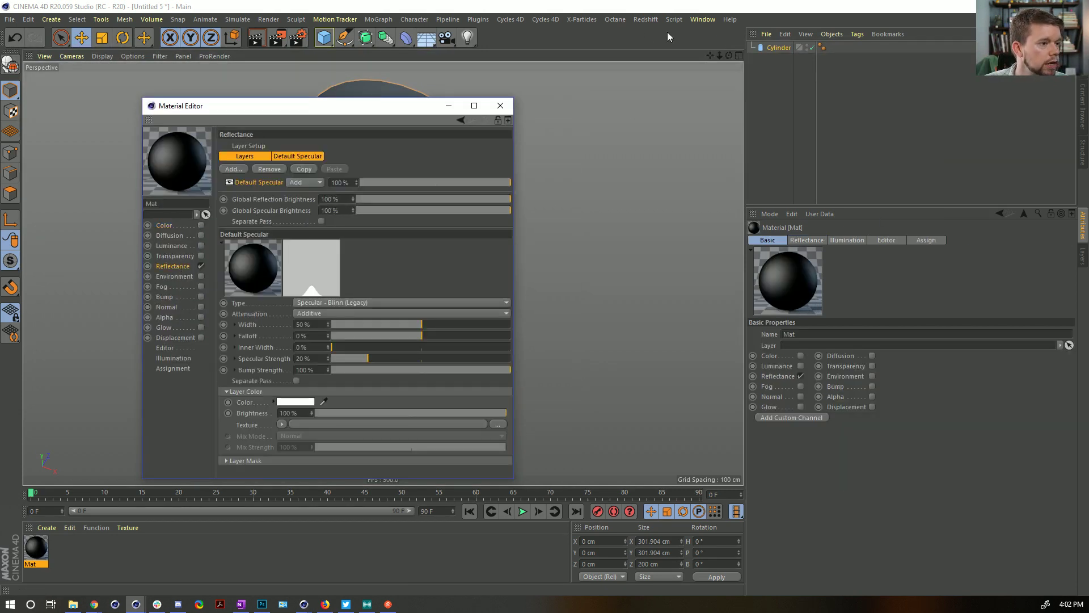
- Add an HDRI Studio Rig to the scene and turn off its seamless floor
left_click(419, 20)
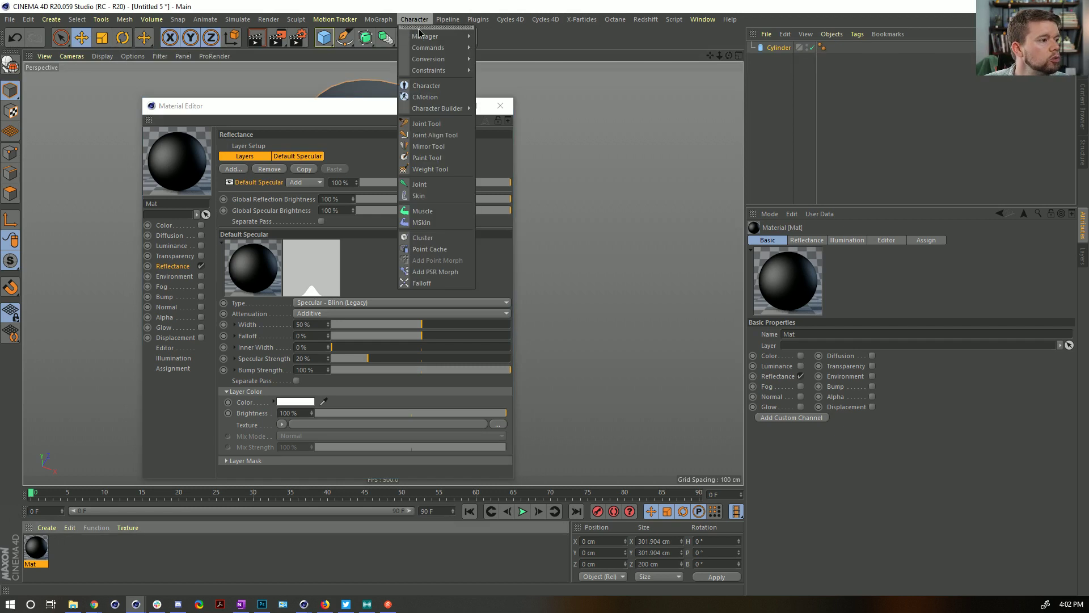
mouse_move(440, 22)
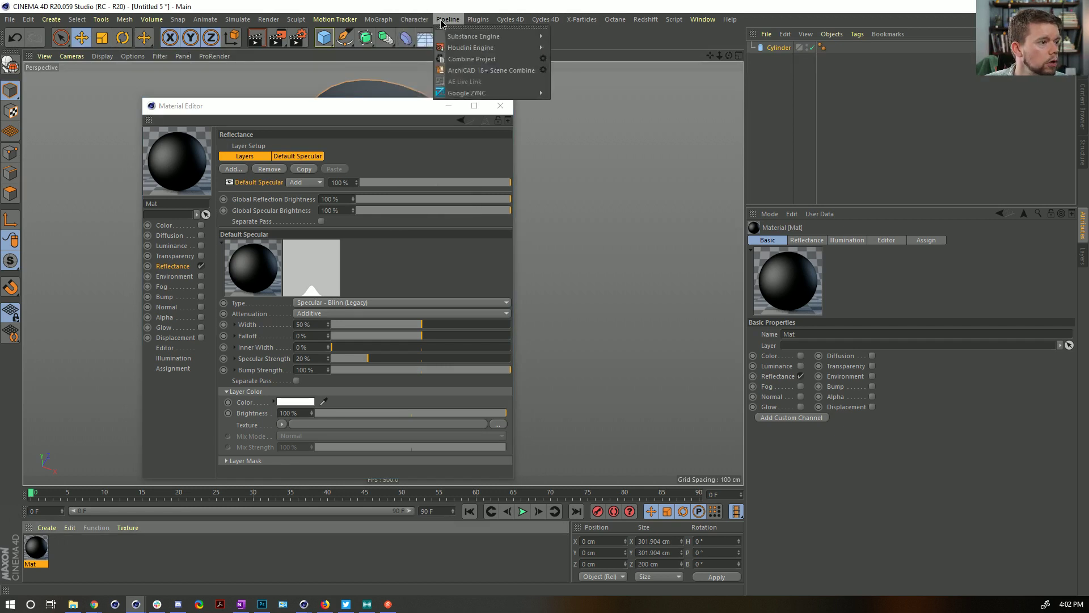
mouse_move(478, 20)
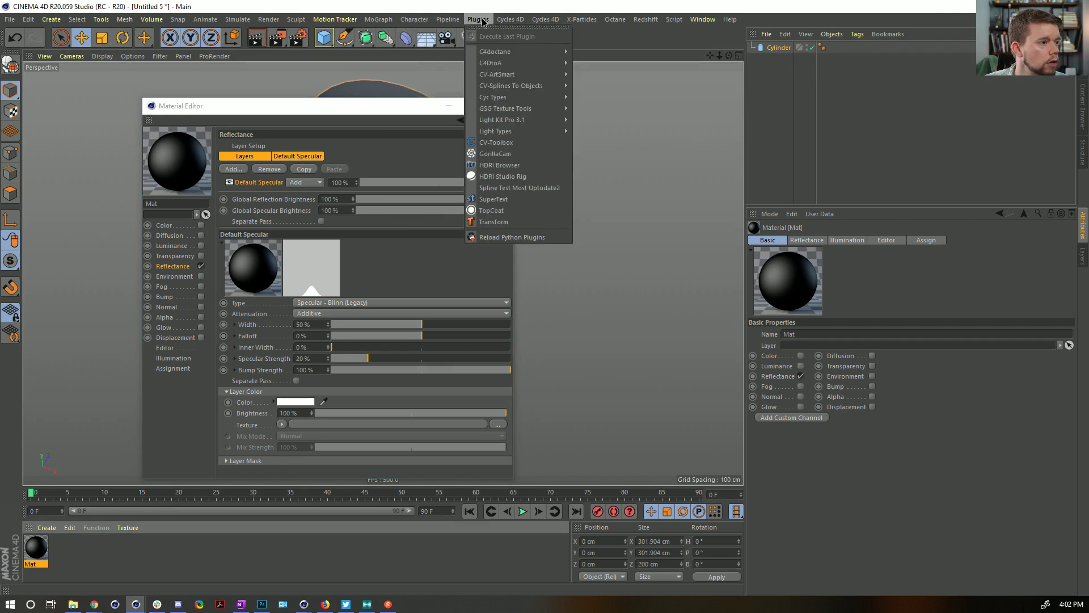
left_click(525, 180)
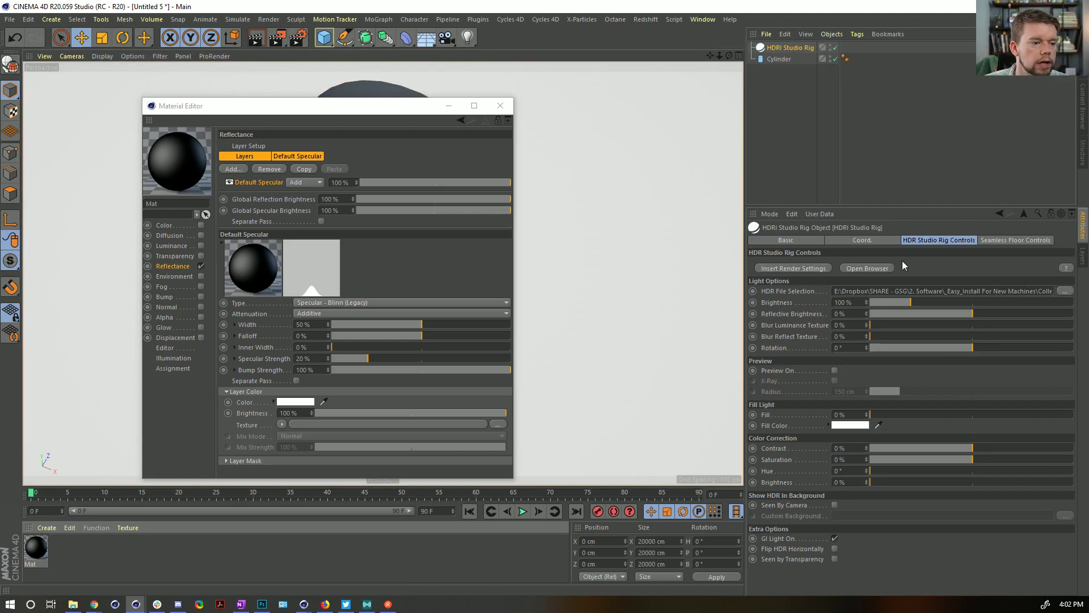
left_click(1005, 239)
left_click(829, 328)
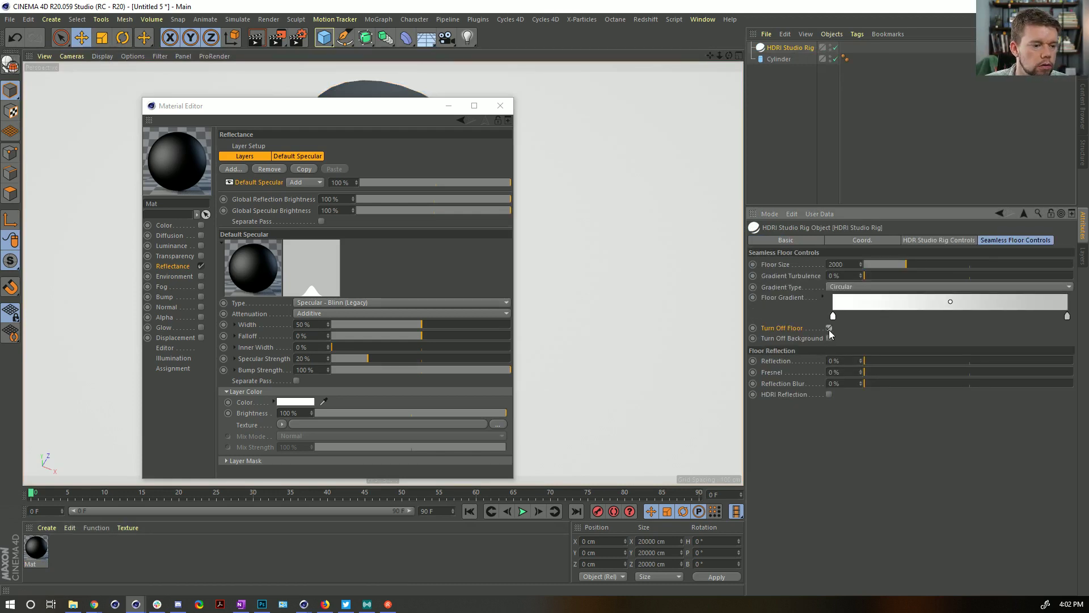
- Browse all HDRI packs for the studio rig and load the Derelict 1 environment as its light source
left_click(907, 241)
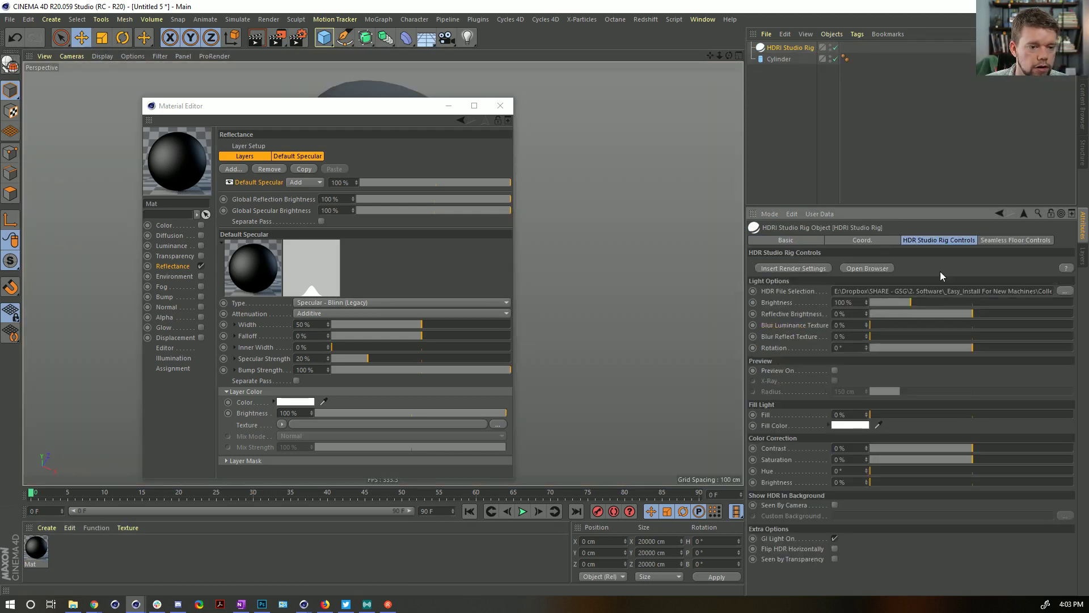
left_click(868, 268)
scroll(617, 330, "down", 5)
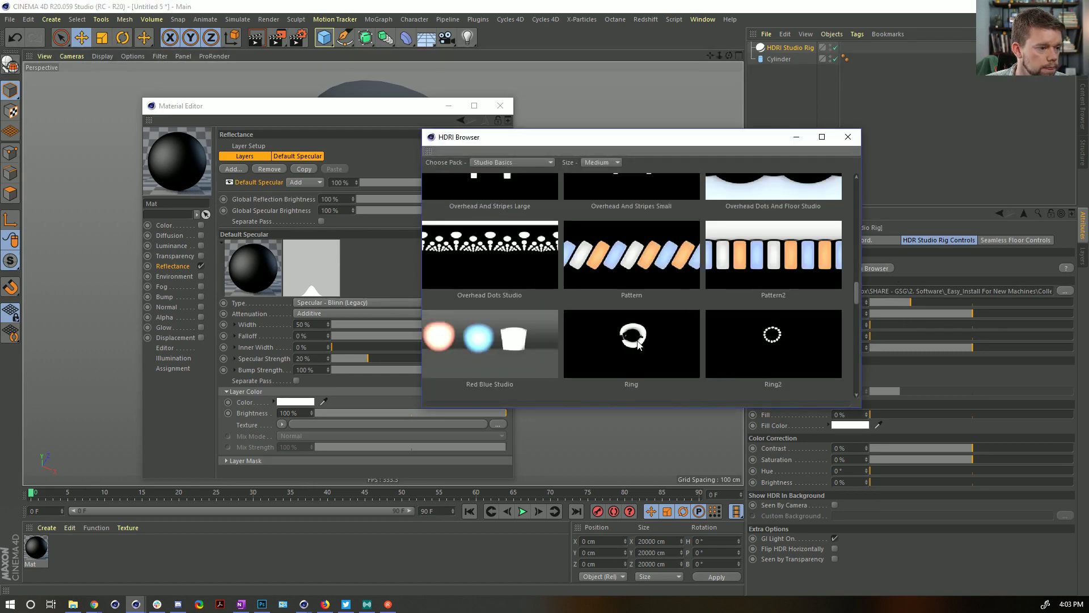
scroll(642, 341, "down", 8)
left_click(509, 163)
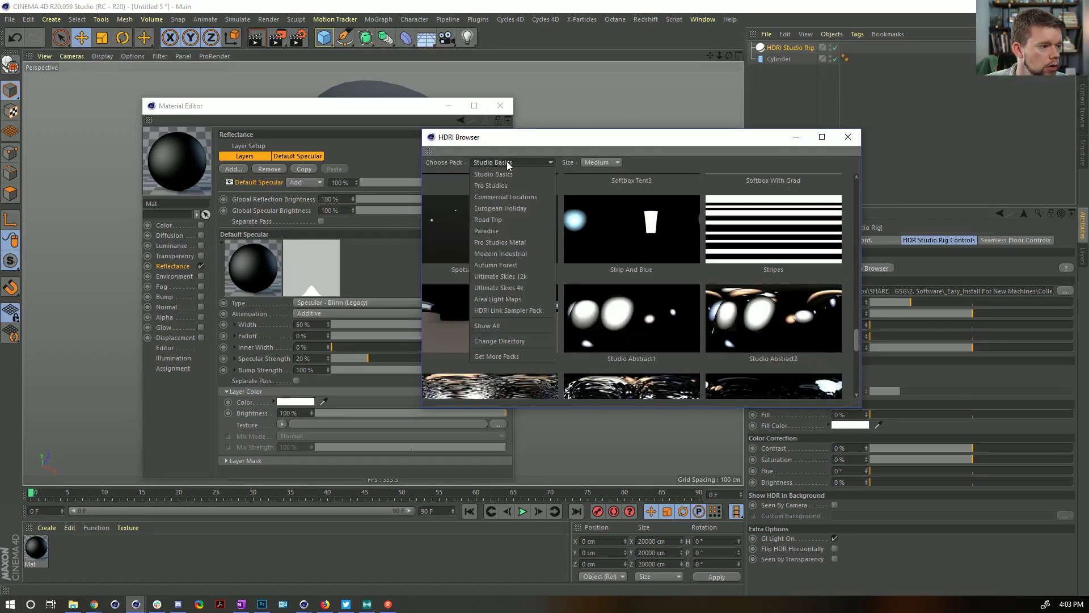
left_click(498, 326)
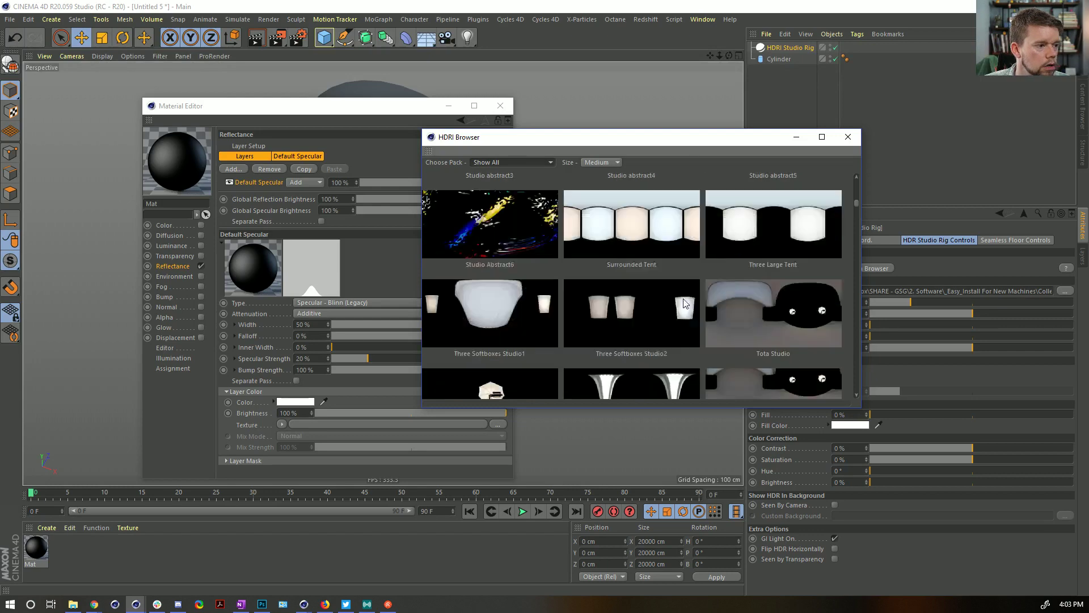
scroll(685, 301, "up", 8)
scroll(685, 301, "down", 13)
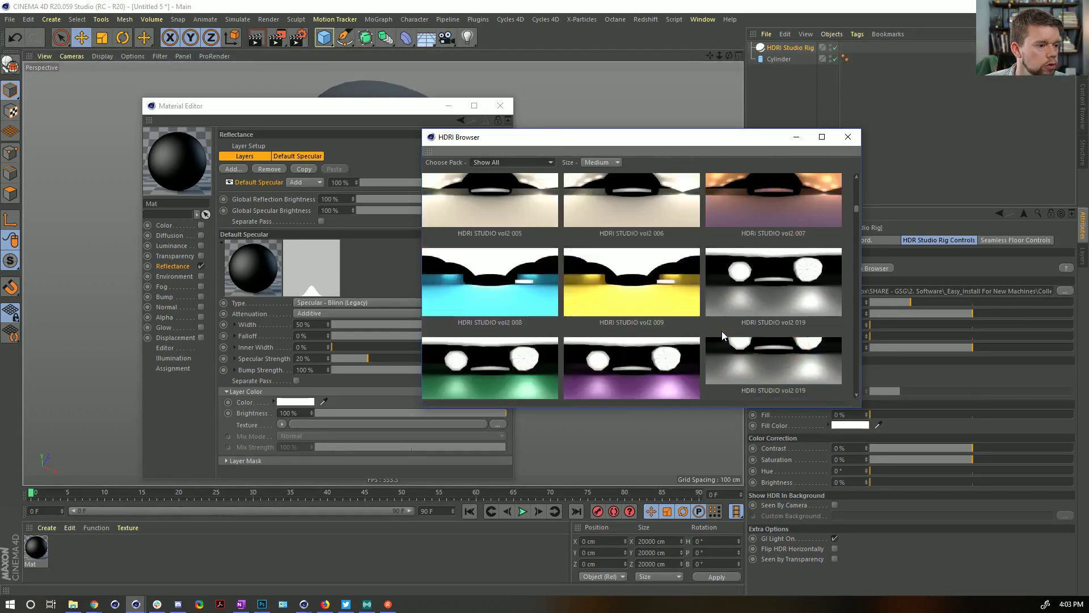
scroll(722, 335, "down", 15)
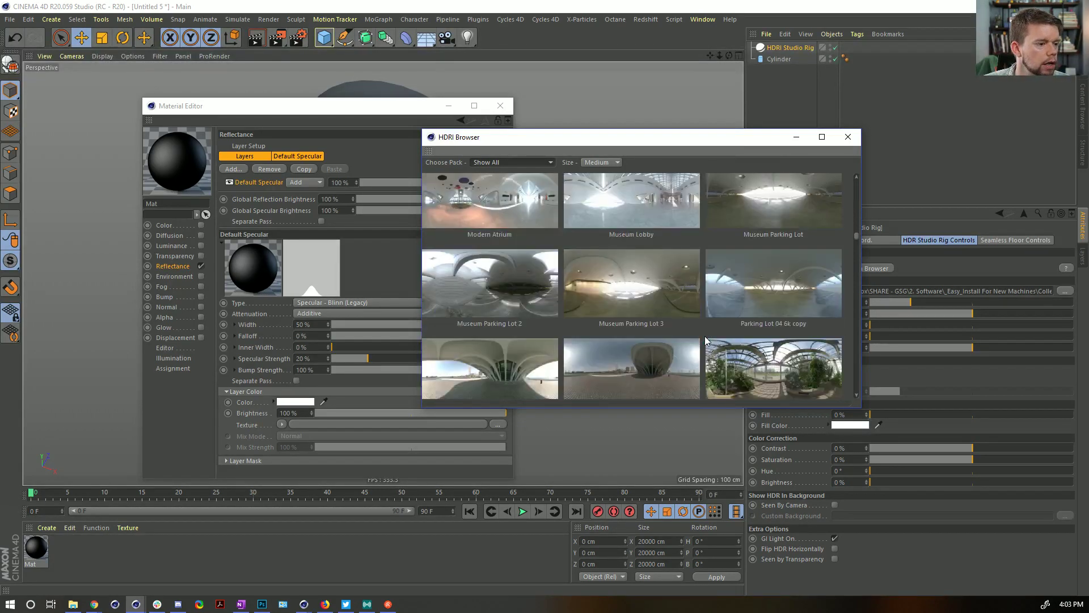
scroll(705, 339, "down", 3)
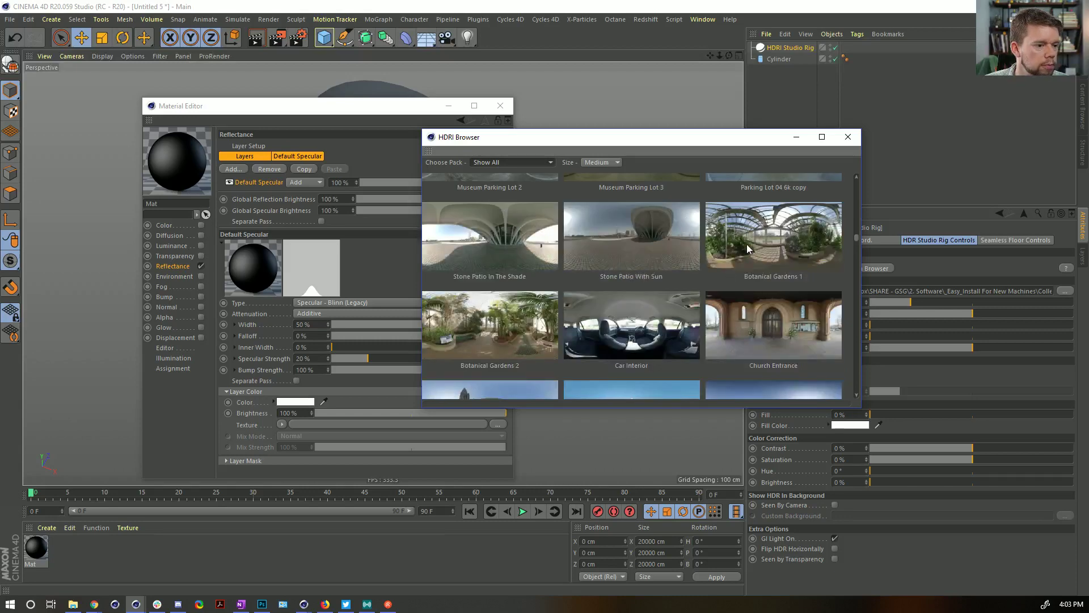
scroll(744, 266, "down", 5)
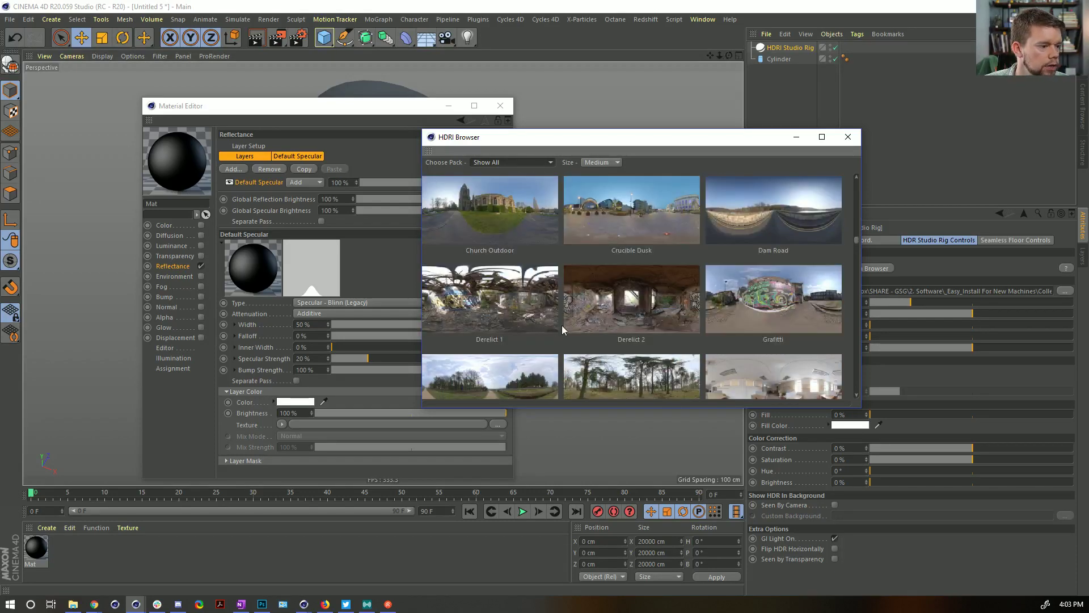
left_click(493, 307)
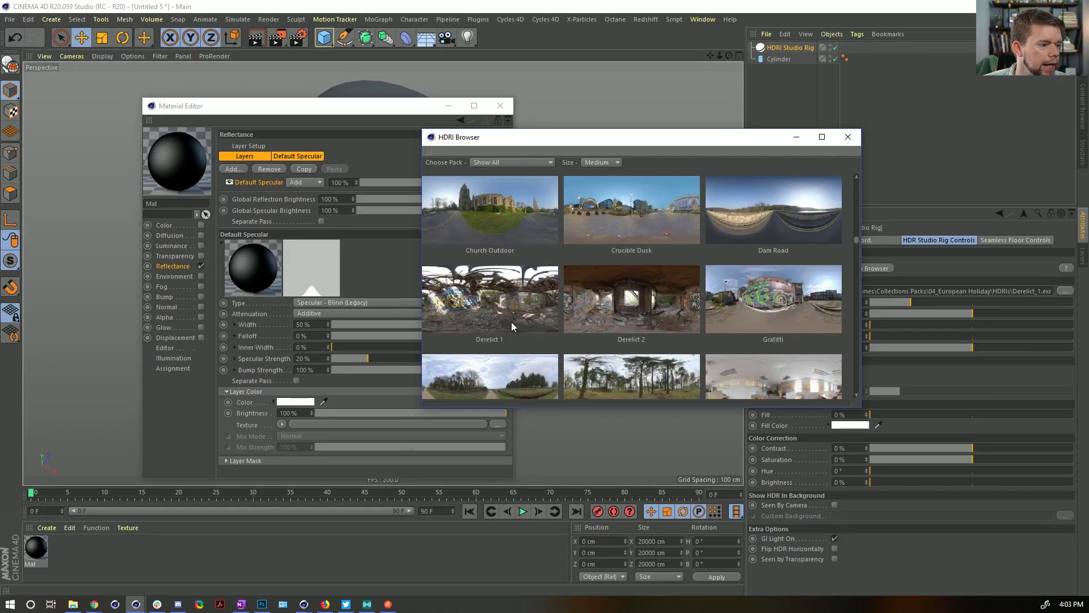
left_click(848, 138)
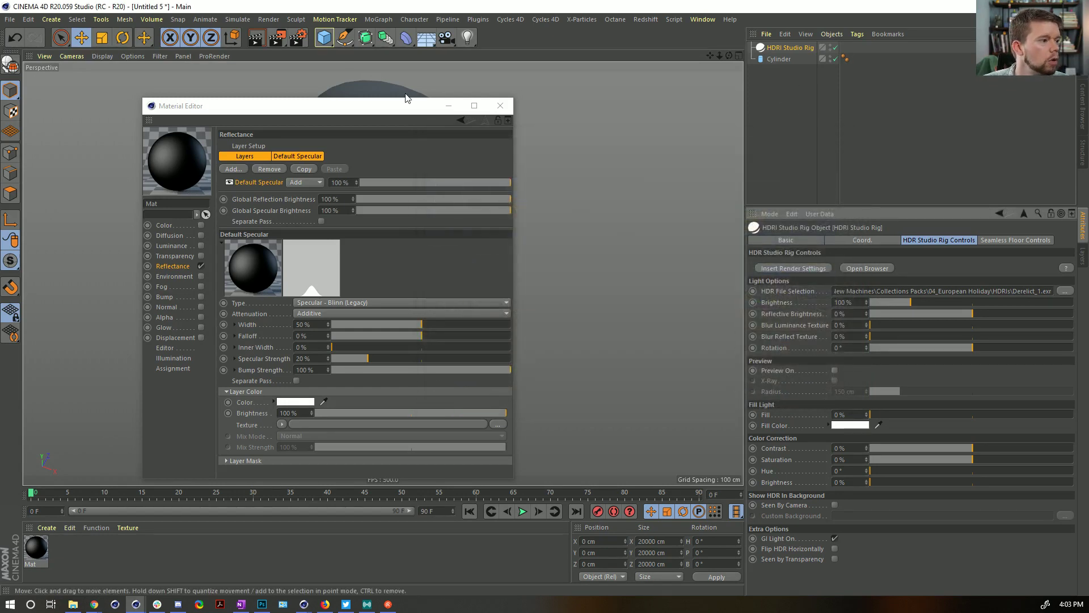
- Apply the new material to the cylinder and set its Default Specular layer type to GGX
left_click_drag(406, 98, 822, 112)
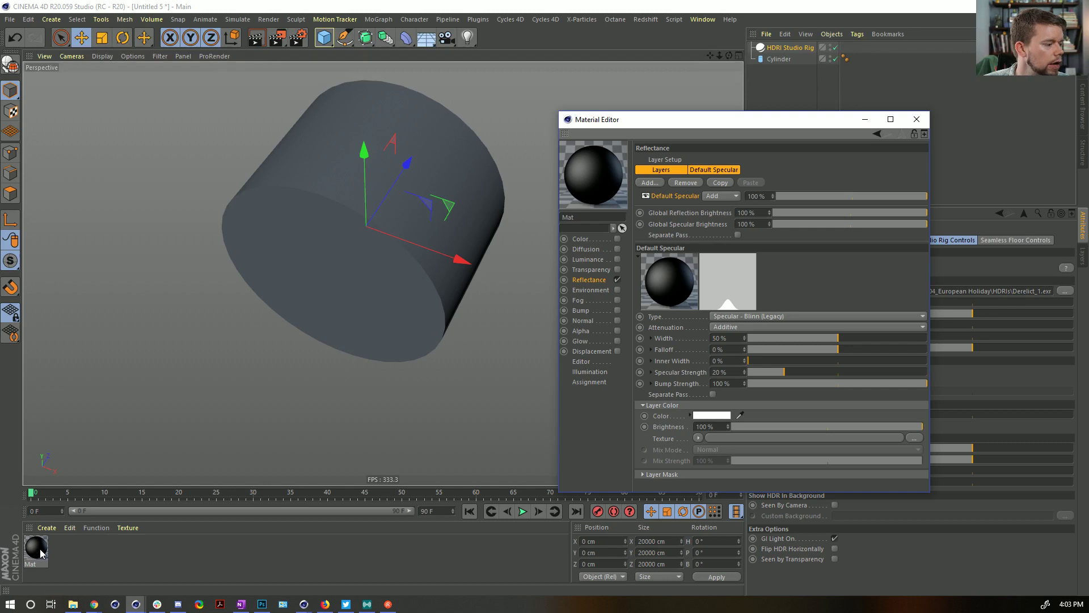
left_click_drag(39, 549, 783, 59)
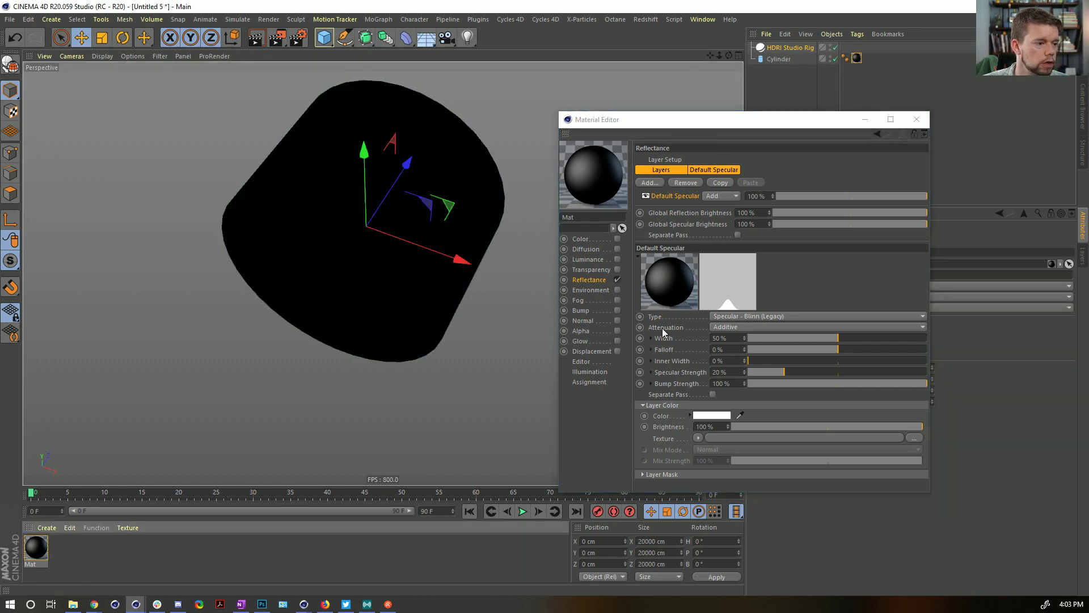
left_click(607, 283)
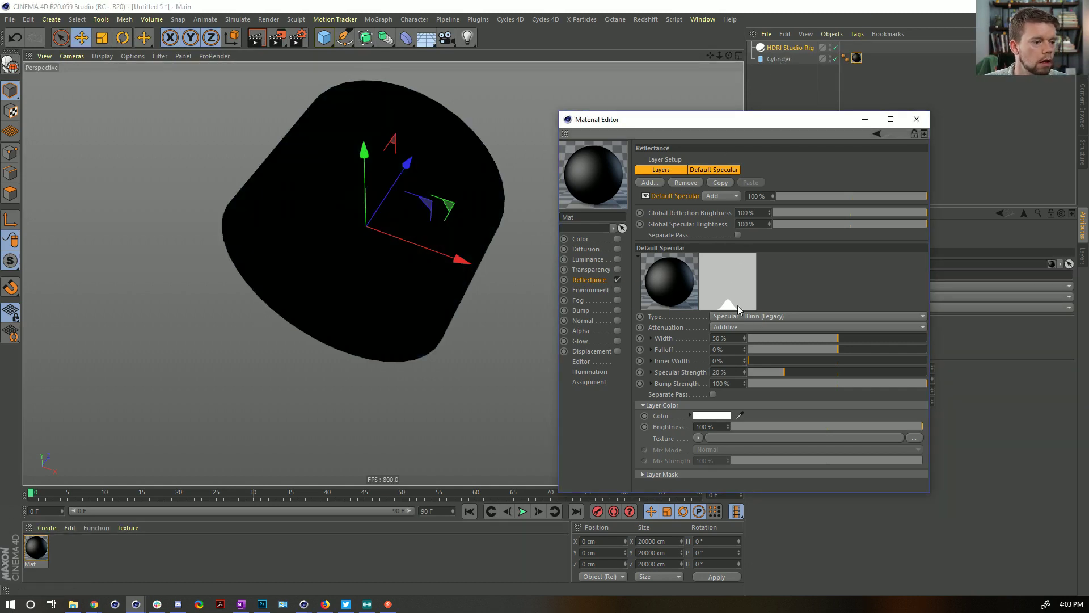
left_click(734, 319)
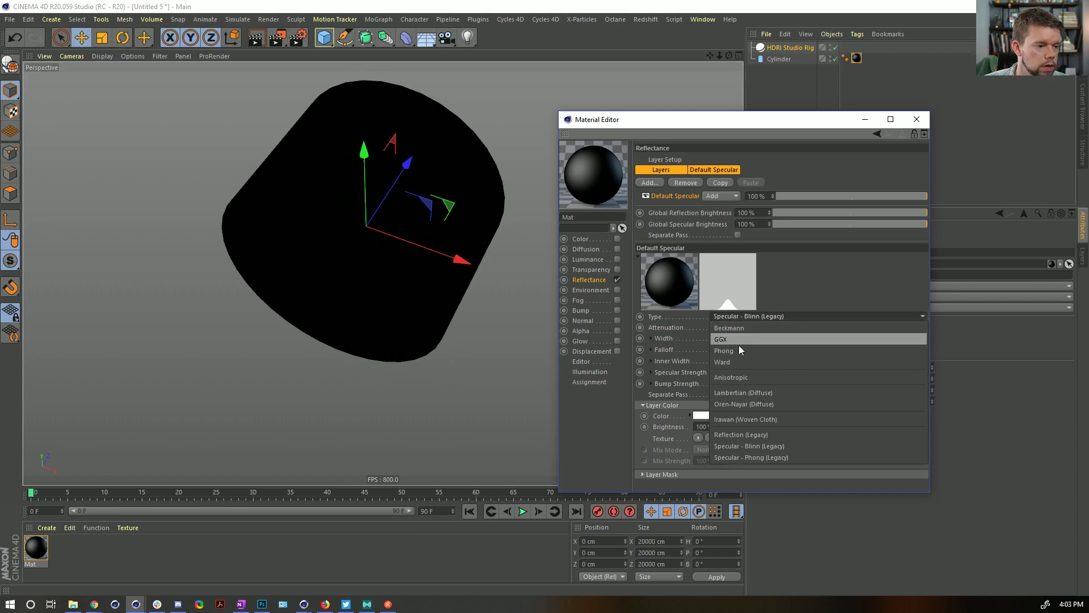
left_click(734, 340)
left_click_drag(752, 120, 577, 46)
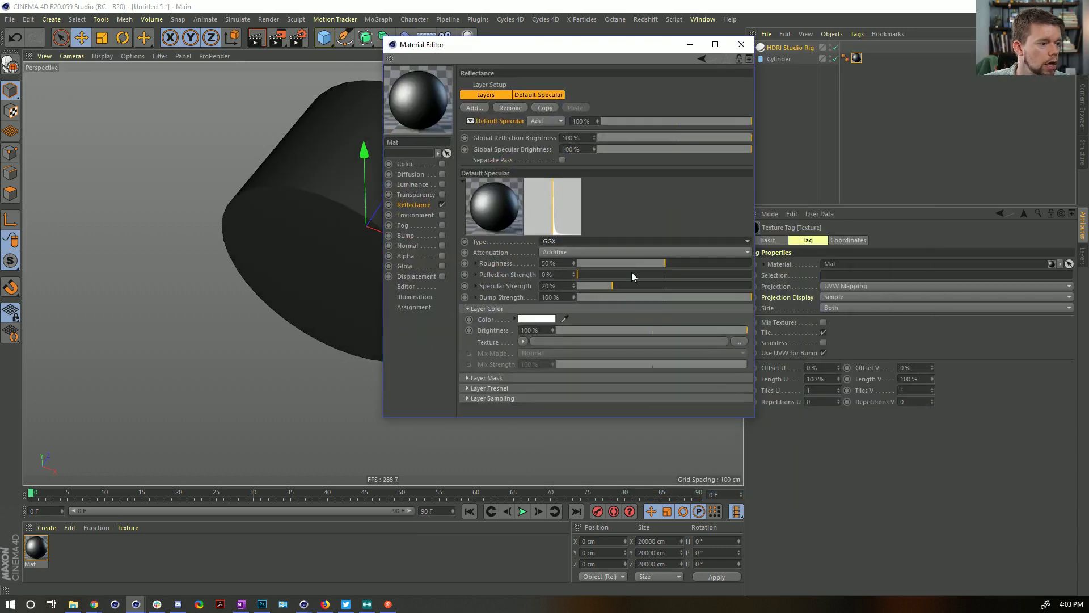
- Set the GGX layer's roughness to 37%, reflection strength to 100%, and specular strength to 0%
left_click_drag(661, 261, 659, 262)
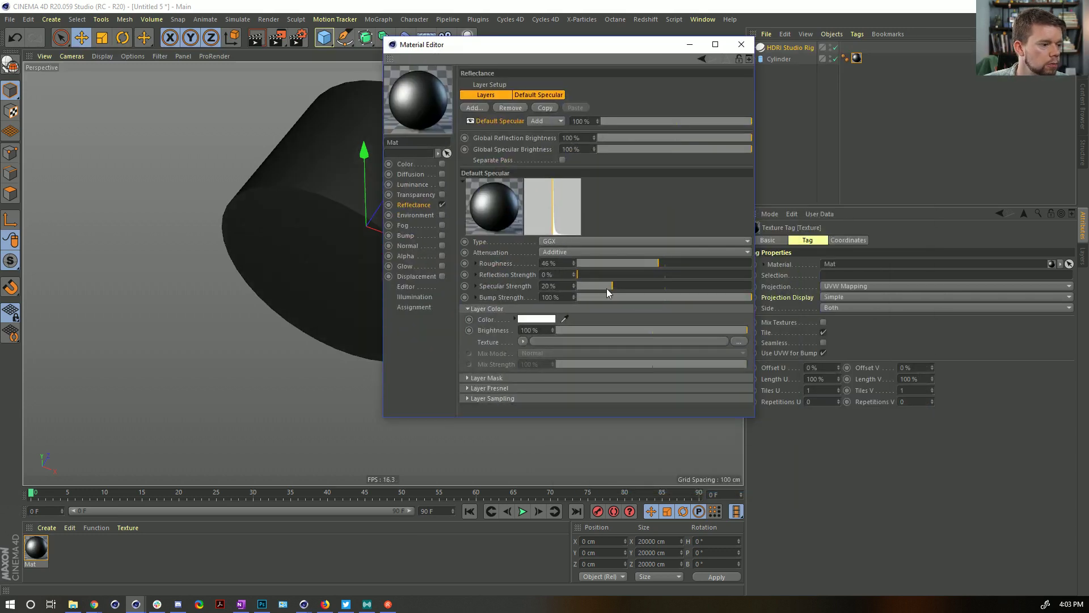
left_click_drag(607, 287, 758, 274)
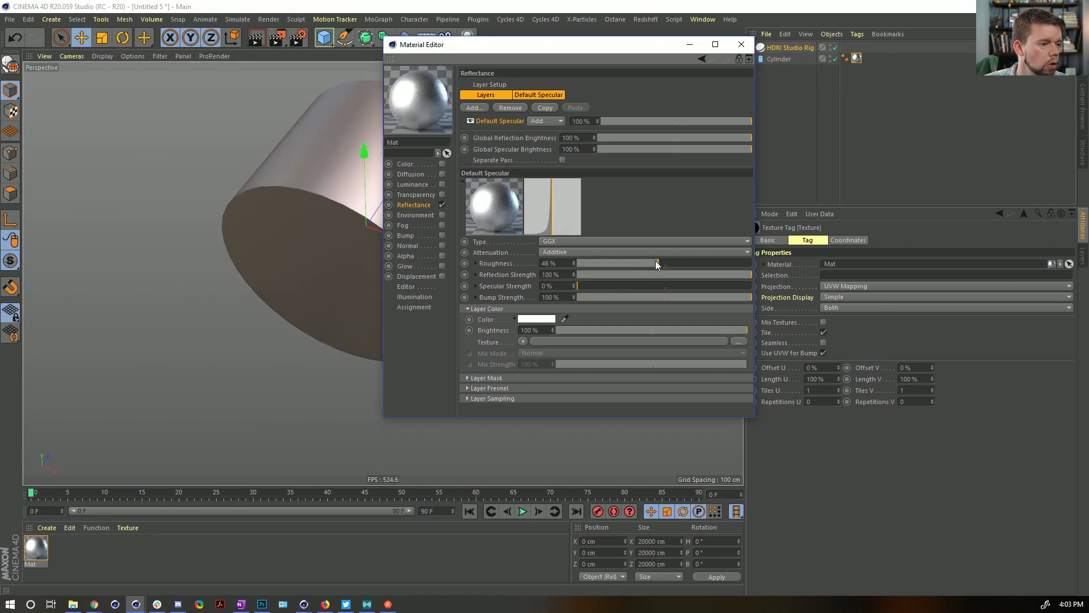
left_click_drag(657, 263, 642, 264)
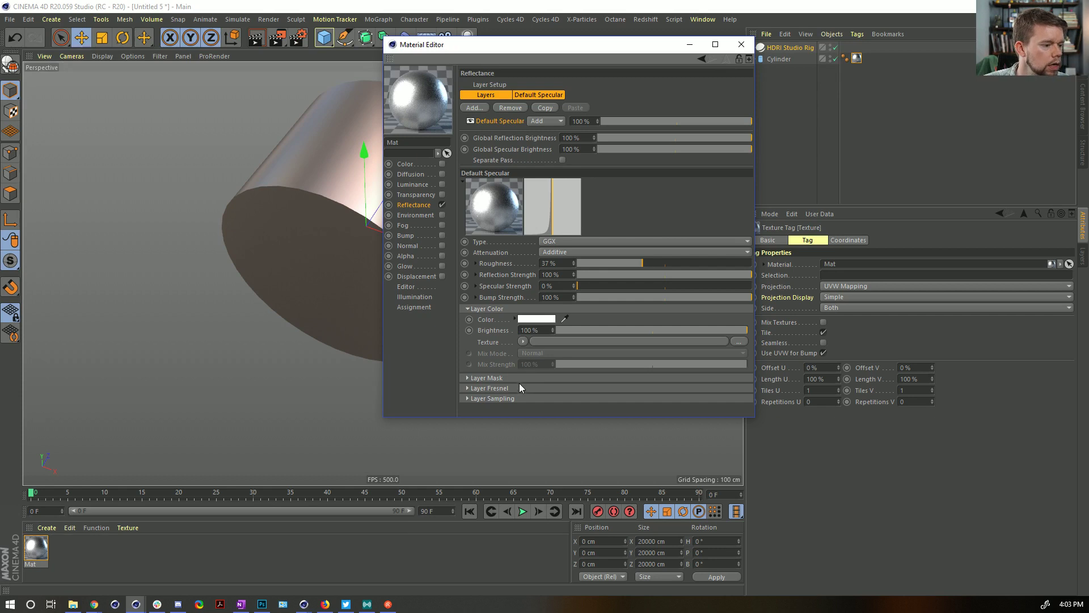
- Switch the Default Specular layer's type to Anisotropic, keep Additive attenuation, and set its anisotropy to 80%
left_click(560, 241)
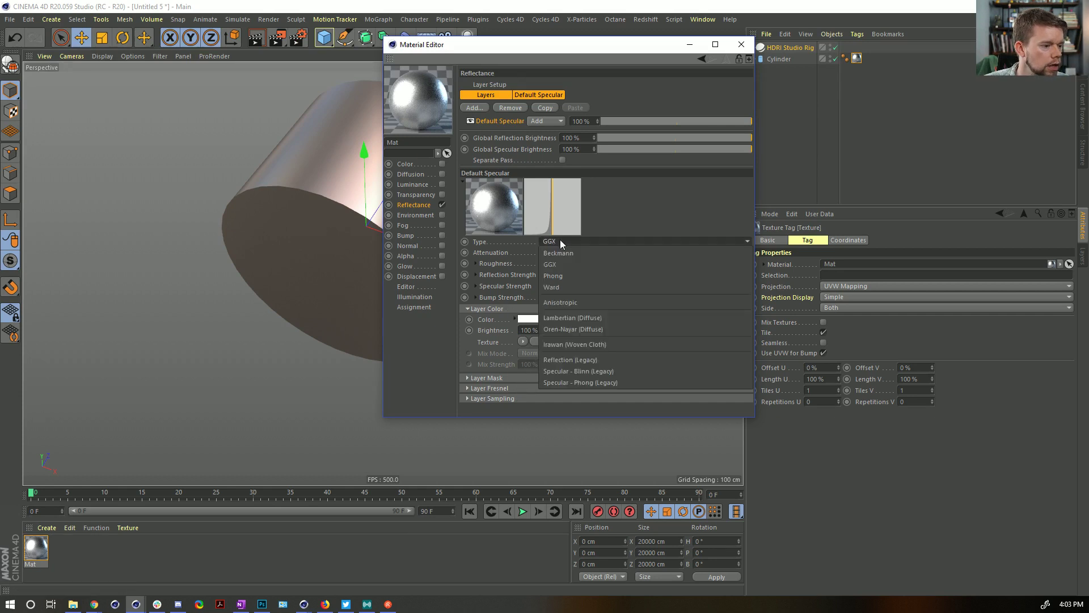
left_click(584, 302)
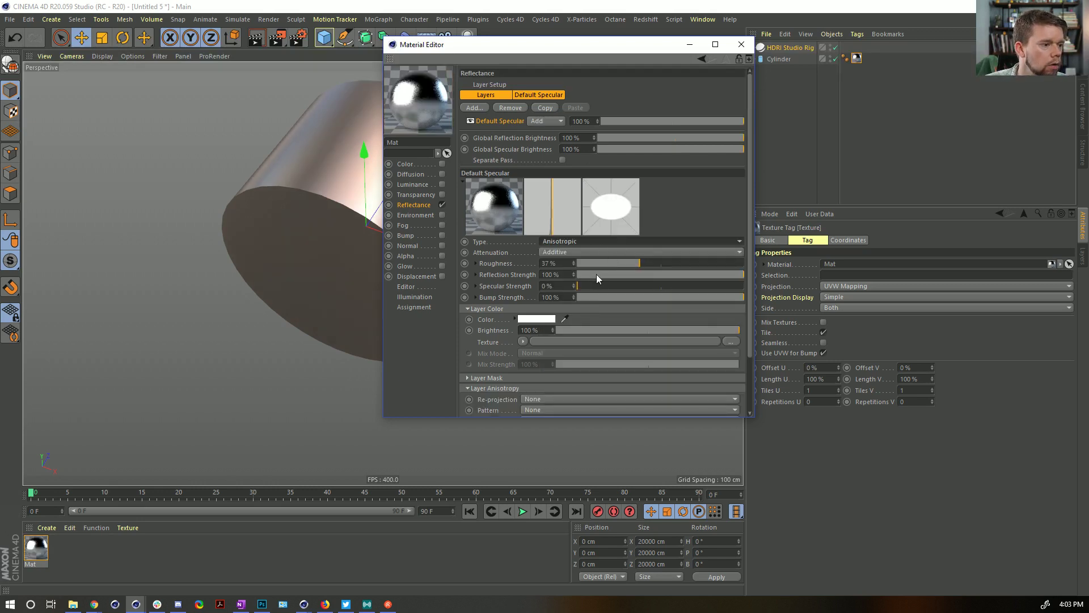
left_click(585, 254)
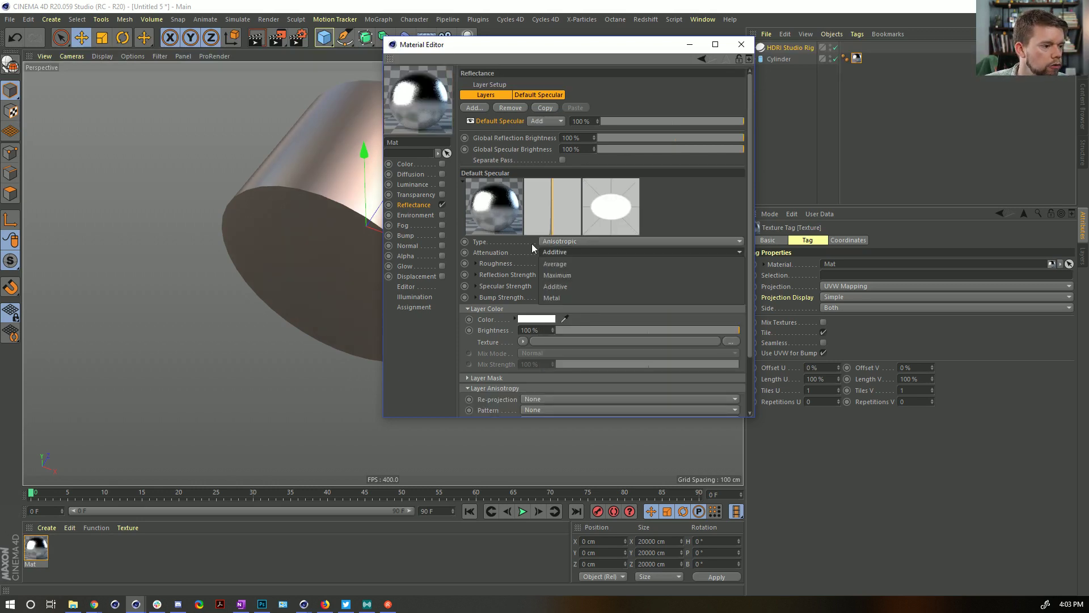
left_click(534, 281)
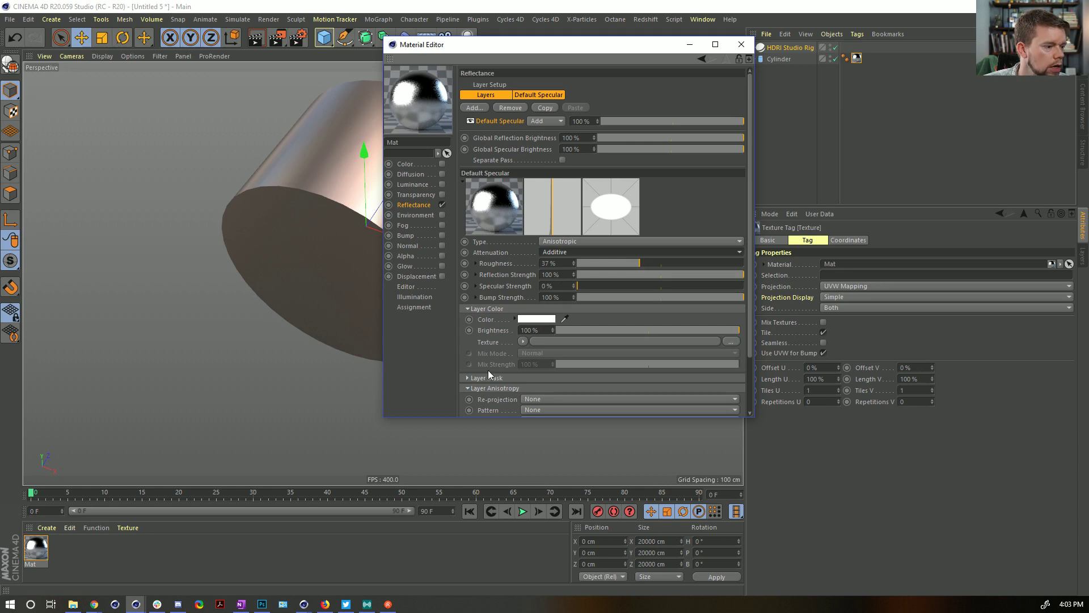
left_click(484, 309)
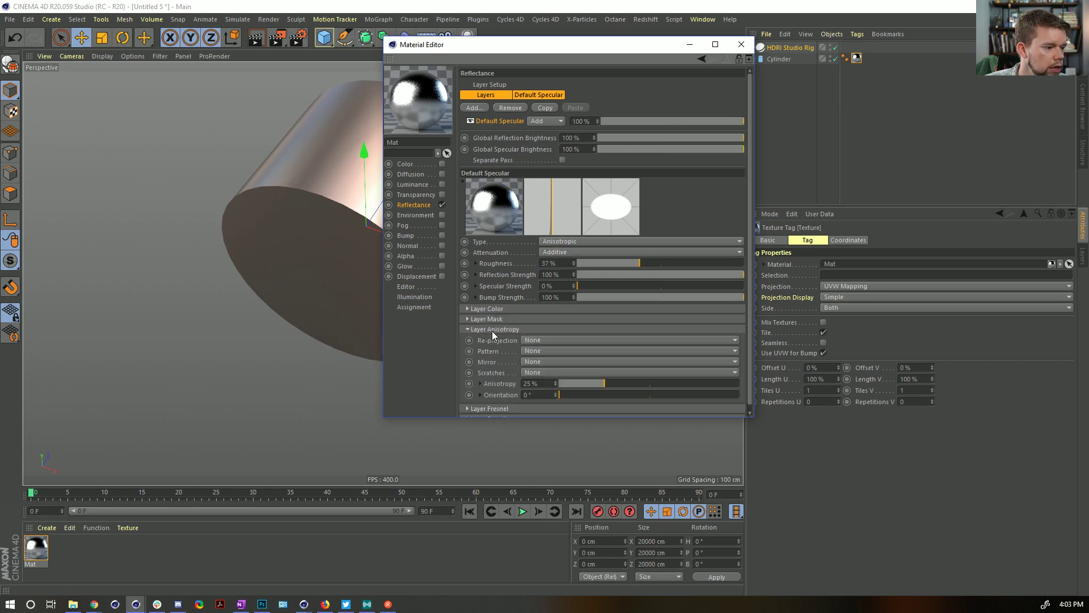
left_click_drag(602, 384, 706, 385)
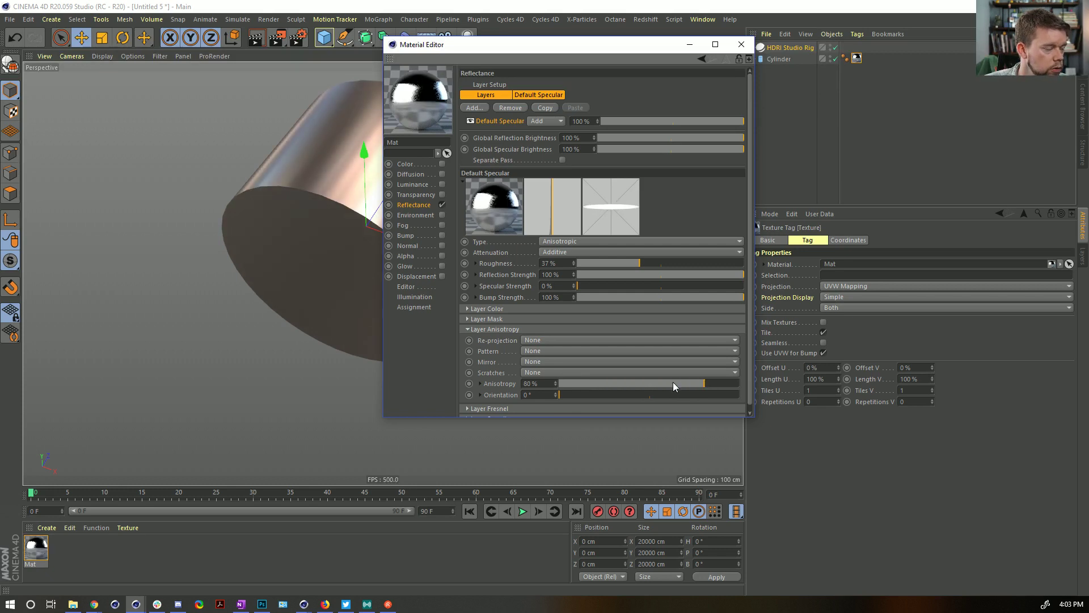
- Try Radial re-projection in the layer anisotropy and look through the layer's sampling, Fresnel and mask settings
left_click(523, 340)
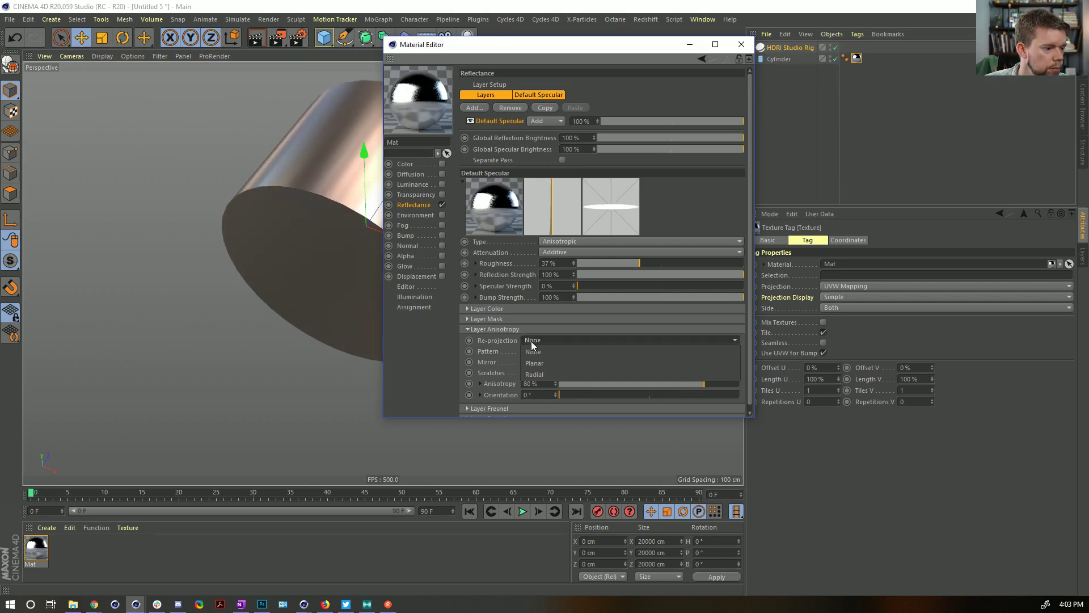
left_click(549, 364)
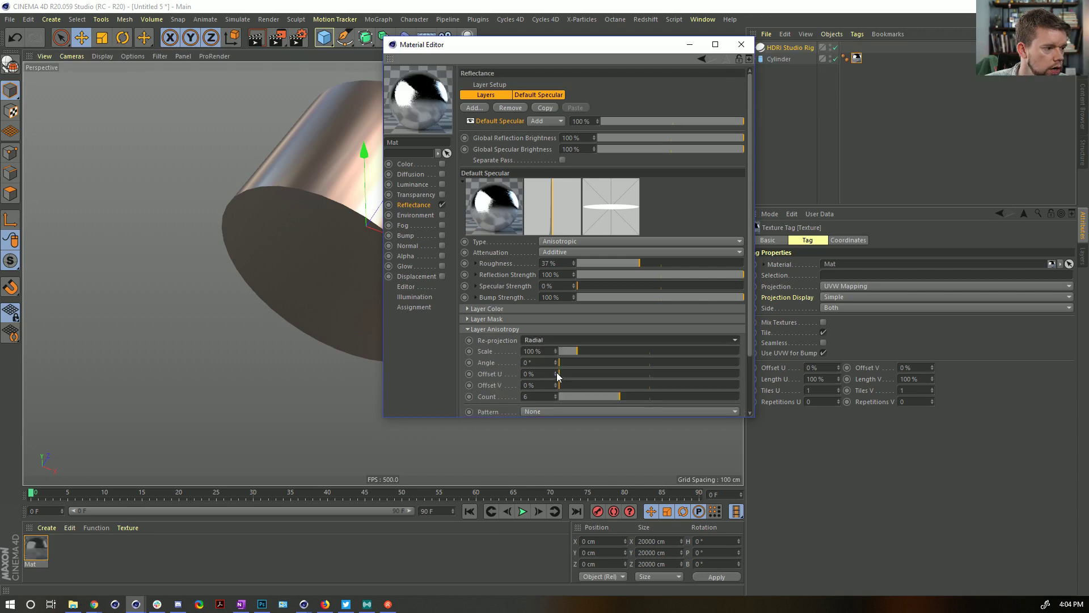
left_click(535, 331)
left_click(531, 349)
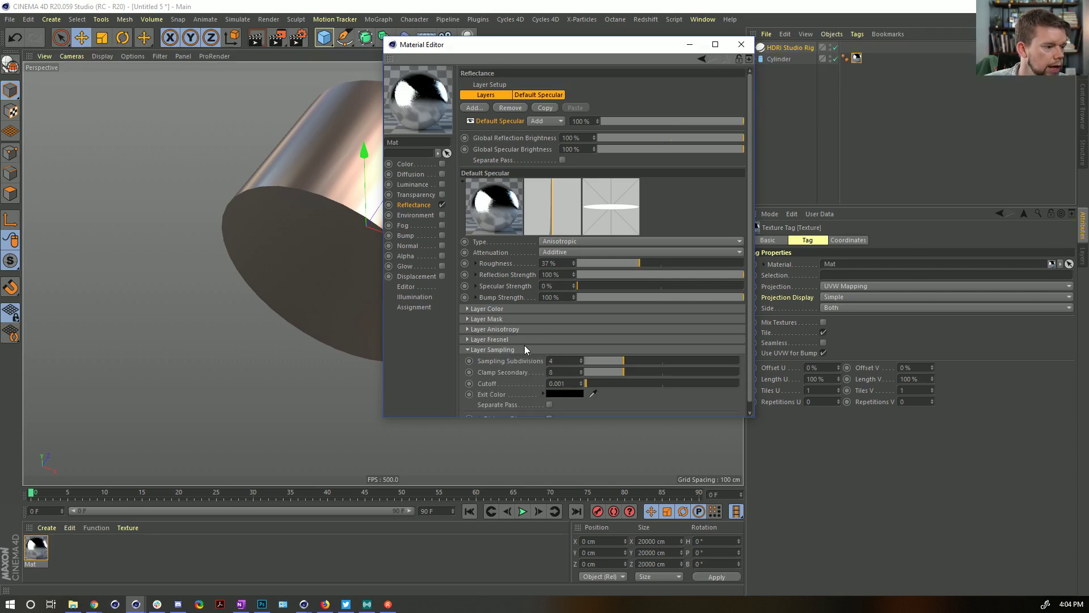
left_click(524, 349)
left_click(523, 339)
left_click(519, 338)
left_click(514, 319)
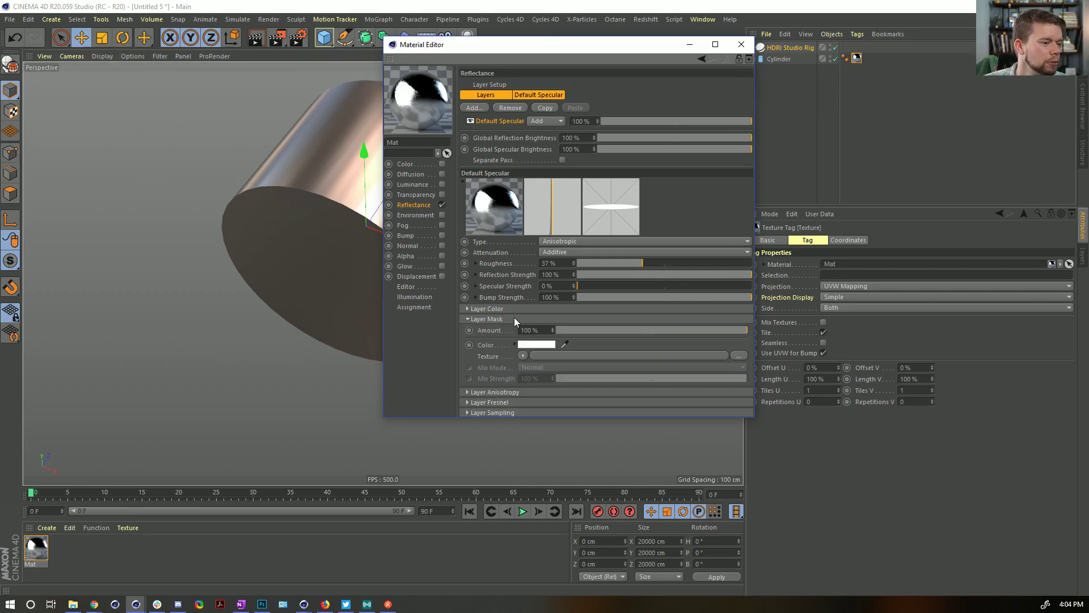
left_click(509, 320)
left_click(511, 330)
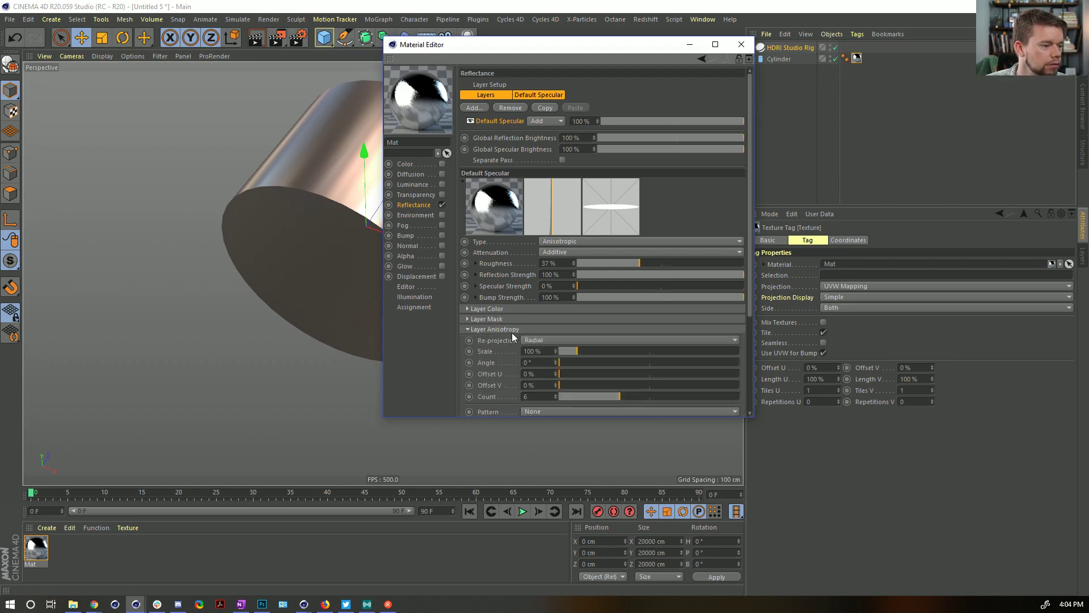
- Set the anisotropy re-projection to Planar, keeping its scale at 100%
left_click(529, 340)
left_click(546, 366)
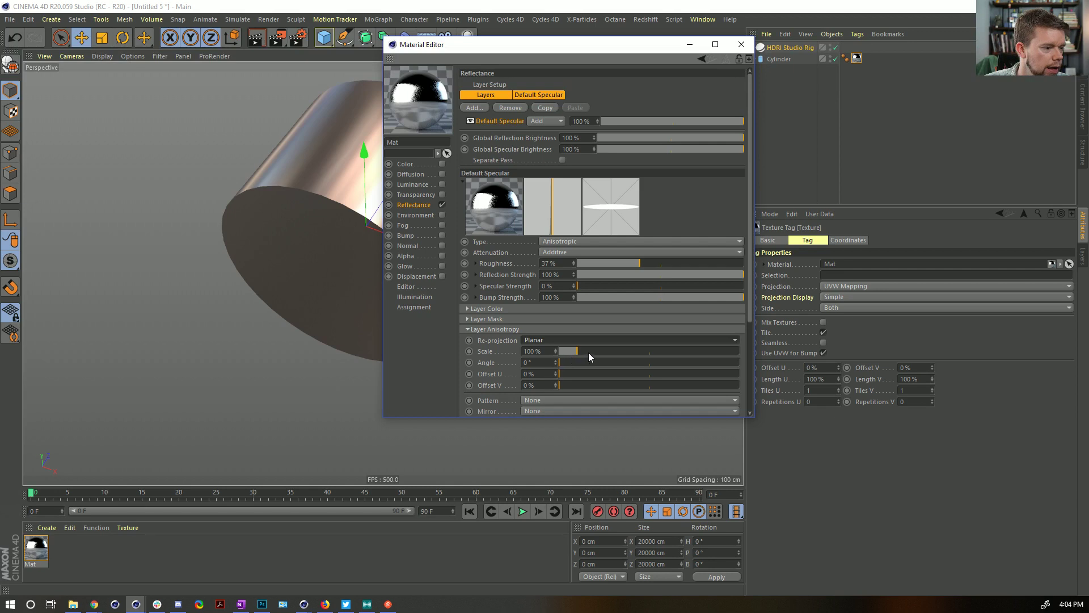
left_click_drag(588, 352, 562, 349)
key("ctrl+z")
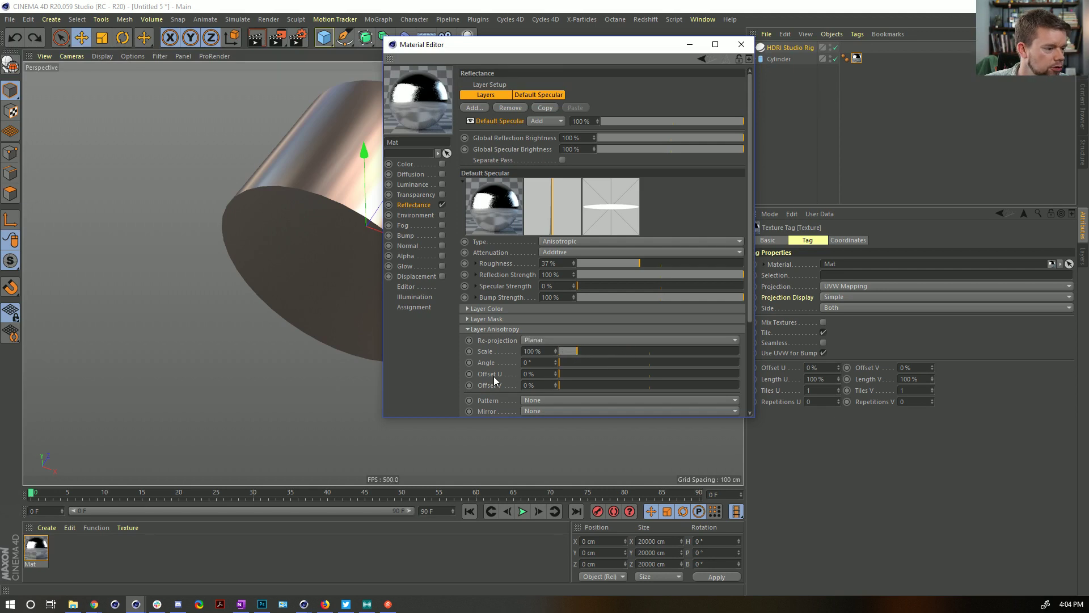
- Try the Box anisotropy pattern with Secondary scratches on the reflectance layer
scroll(493, 376, "down", 3)
left_click(541, 333)
left_click(539, 370)
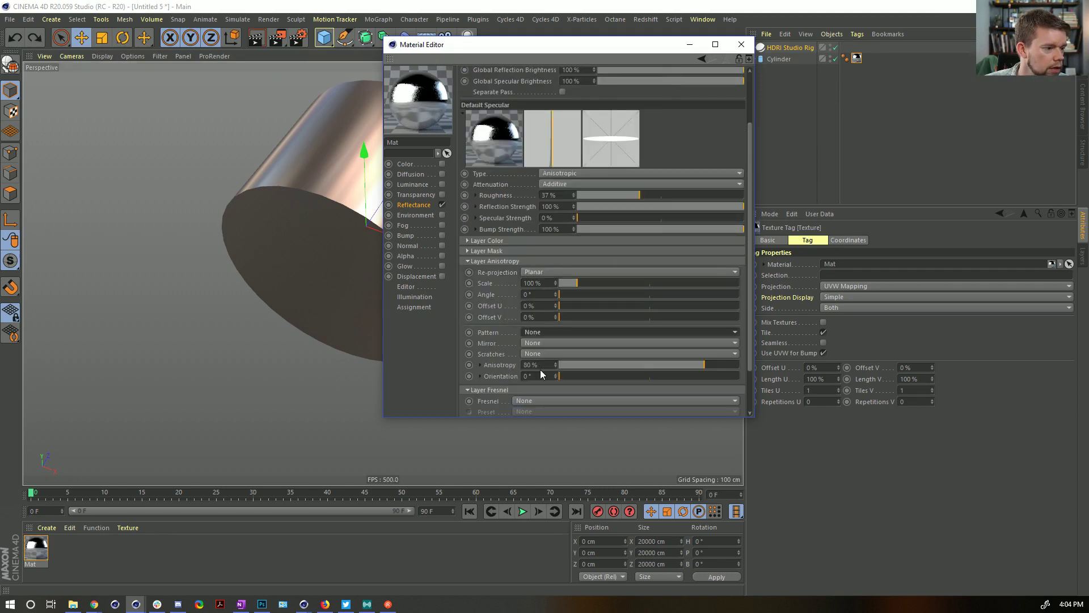
left_click(533, 344)
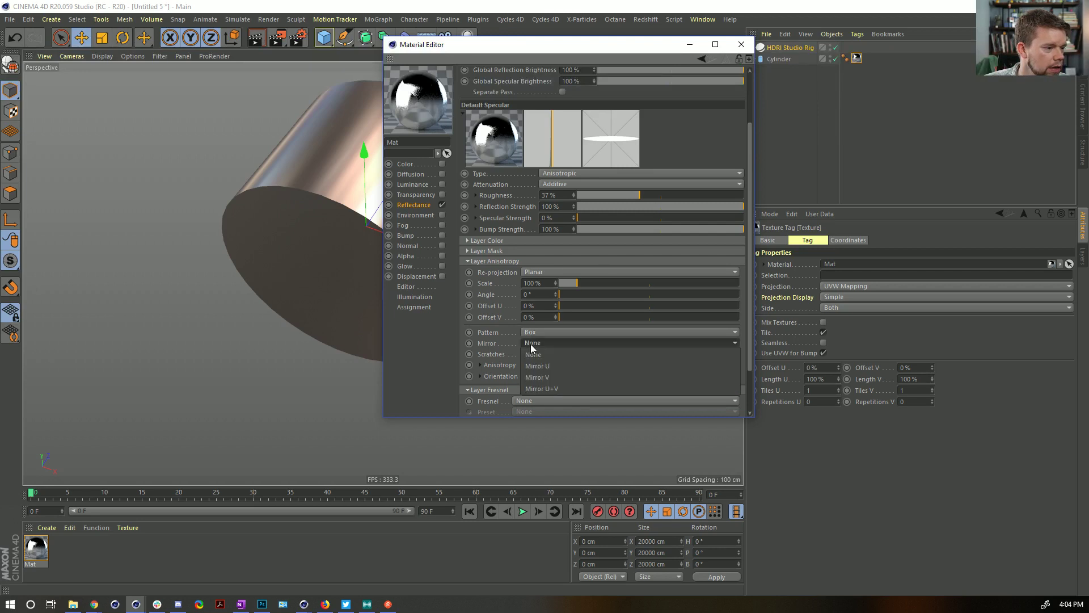
left_click(519, 349)
left_click(527, 354)
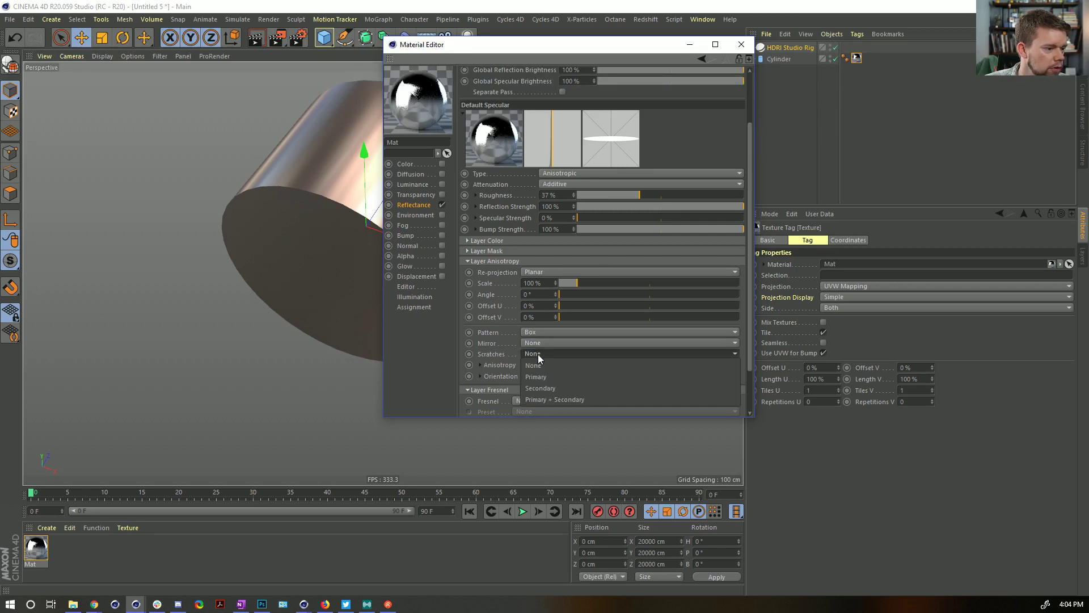
left_click(565, 387)
left_click(572, 344)
left_click(571, 345)
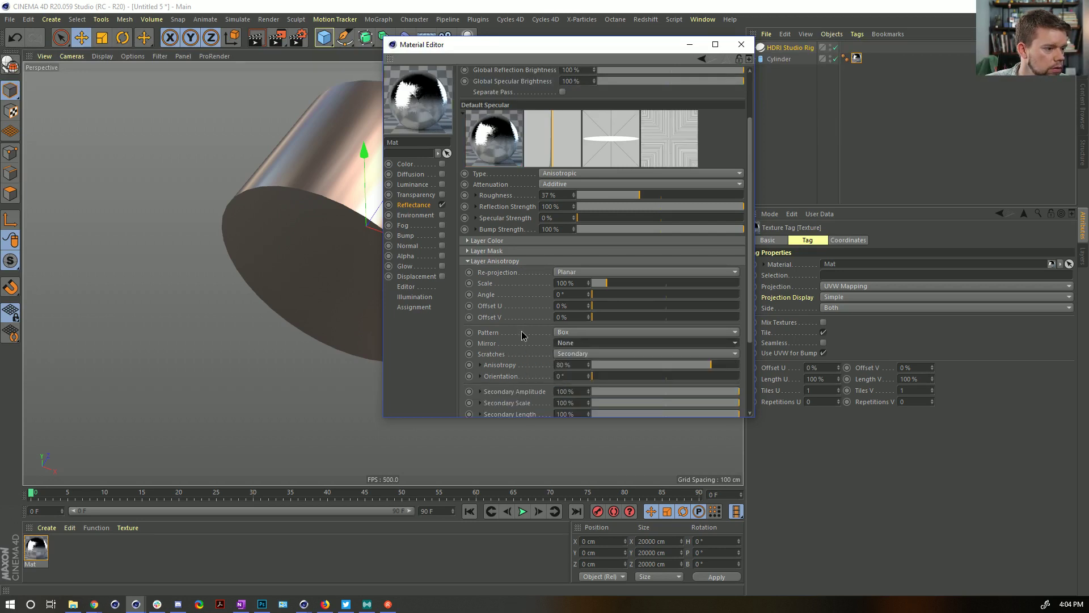
- Set the anisotropy scratches to Primary and the pattern to Circular
left_click(570, 353)
left_click(566, 351)
left_click(573, 353)
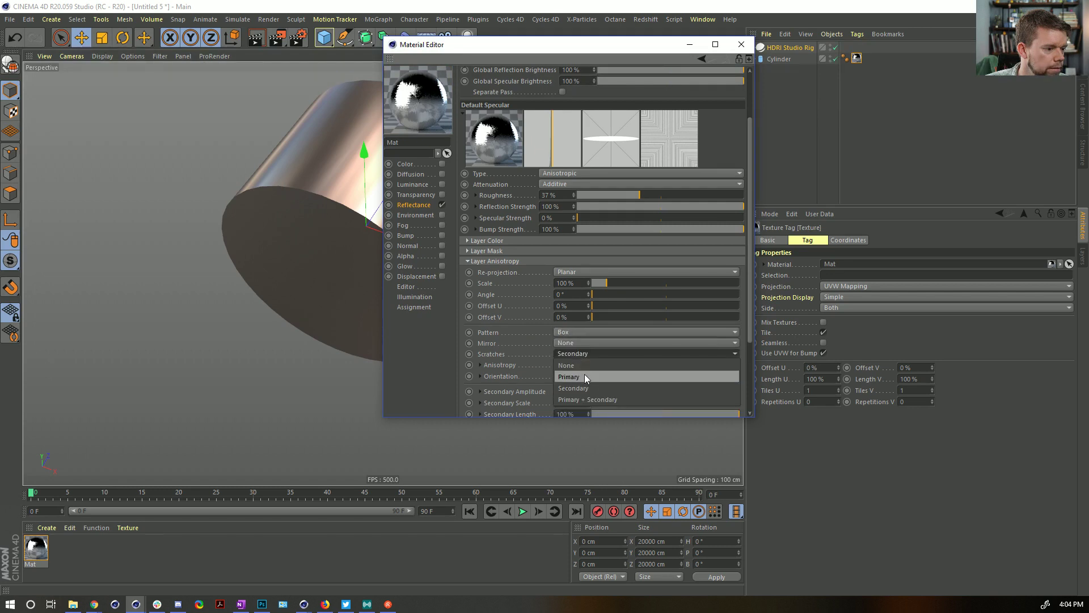
left_click(584, 375)
left_click(567, 333)
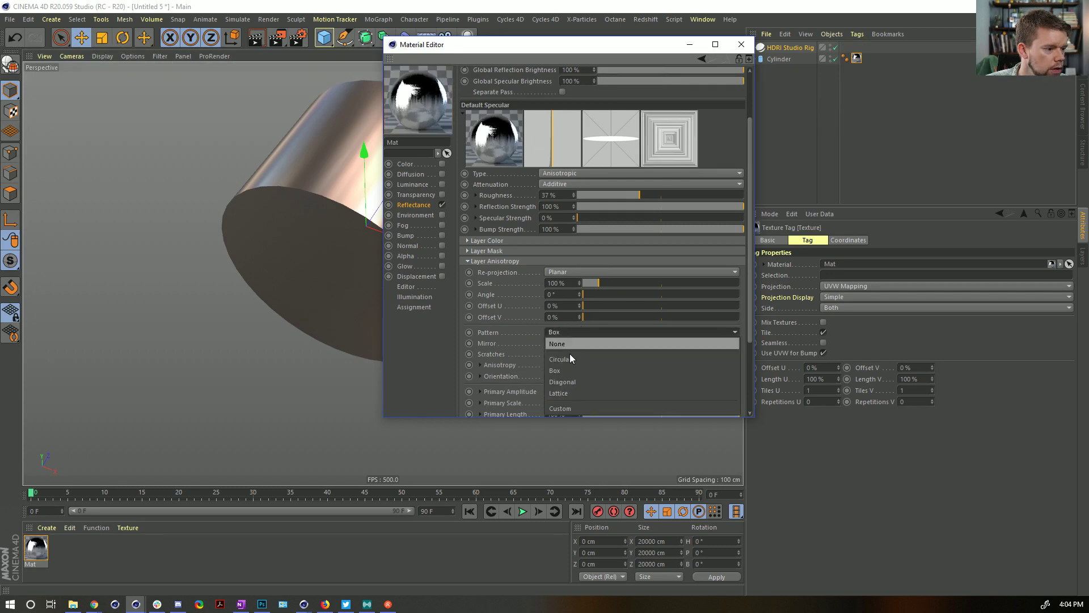
left_click(564, 359)
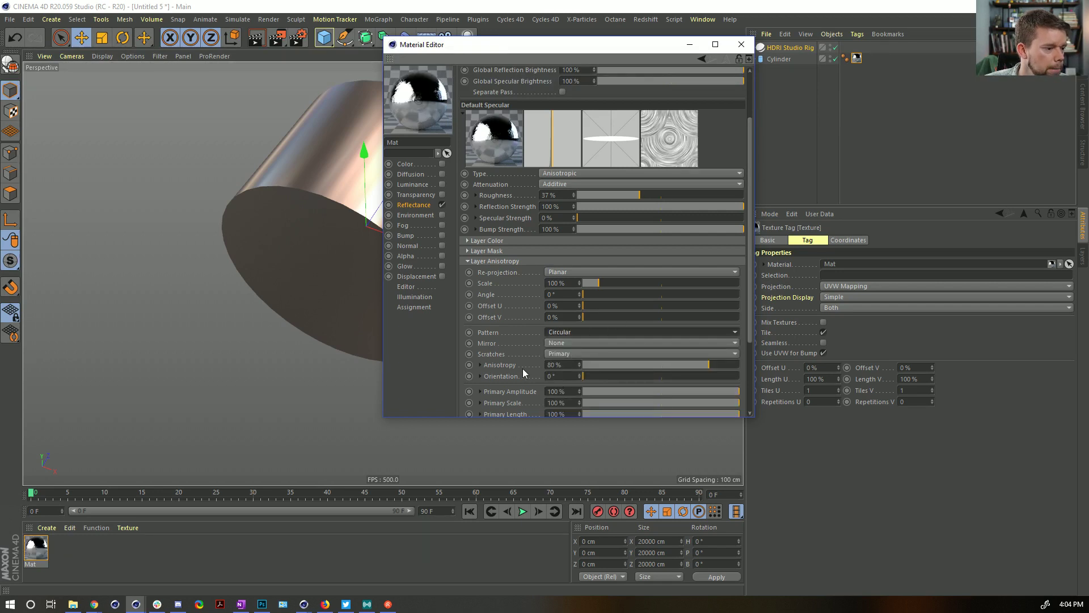
- Set the scratches' Primary Scale to 111% and enlarge the Material Editor to show more anisotropy settings
scroll(544, 366, "down", 3)
mouse_move(580, 335)
left_mouse_down()
mouse_move(580, 313)
mouse_move(594, 324)
left_mouse_up()
scroll(487, 235, "down", 2)
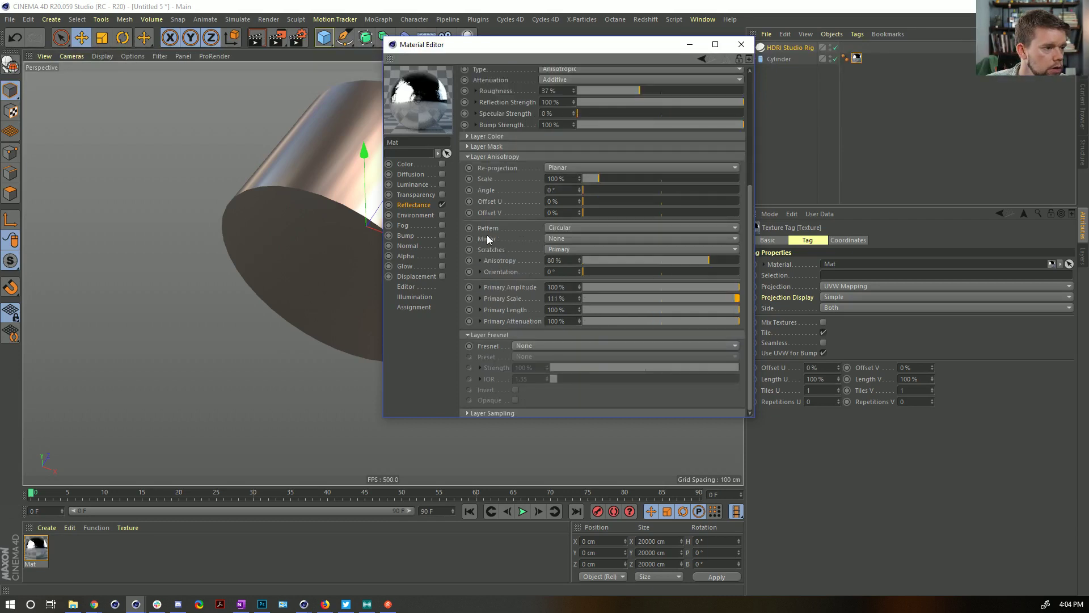
scroll(487, 235, "up", 3)
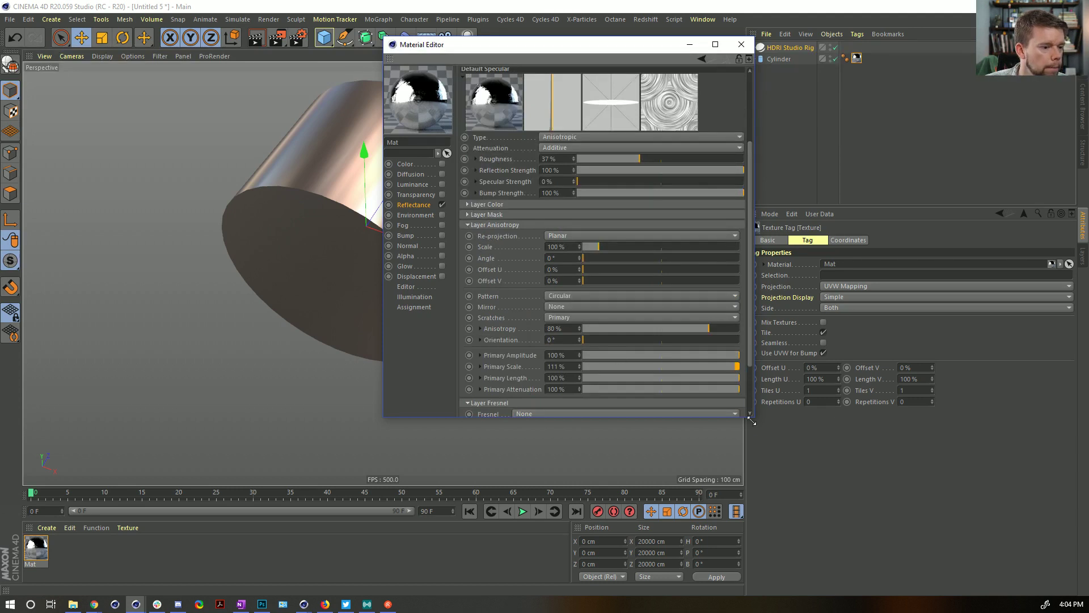
left_click_drag(751, 415, 804, 545)
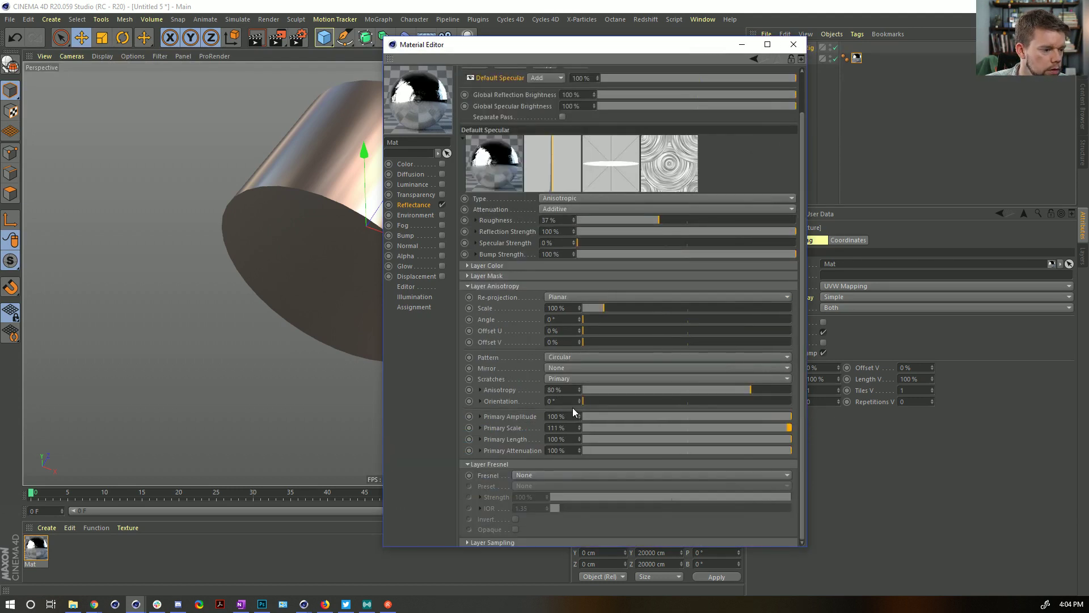
- Set the scratches' Primary Length to 162% and Primary Attenuation to 157%, leaving Primary Amplitude at 100%
left_click_drag(579, 416, 578, 413)
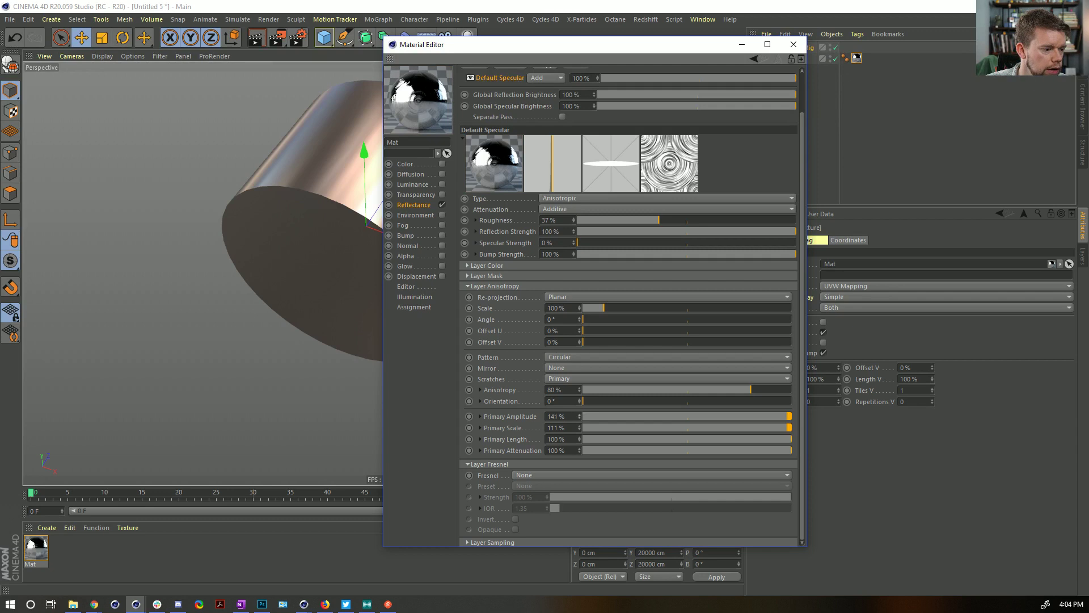
key("ctrl+z")
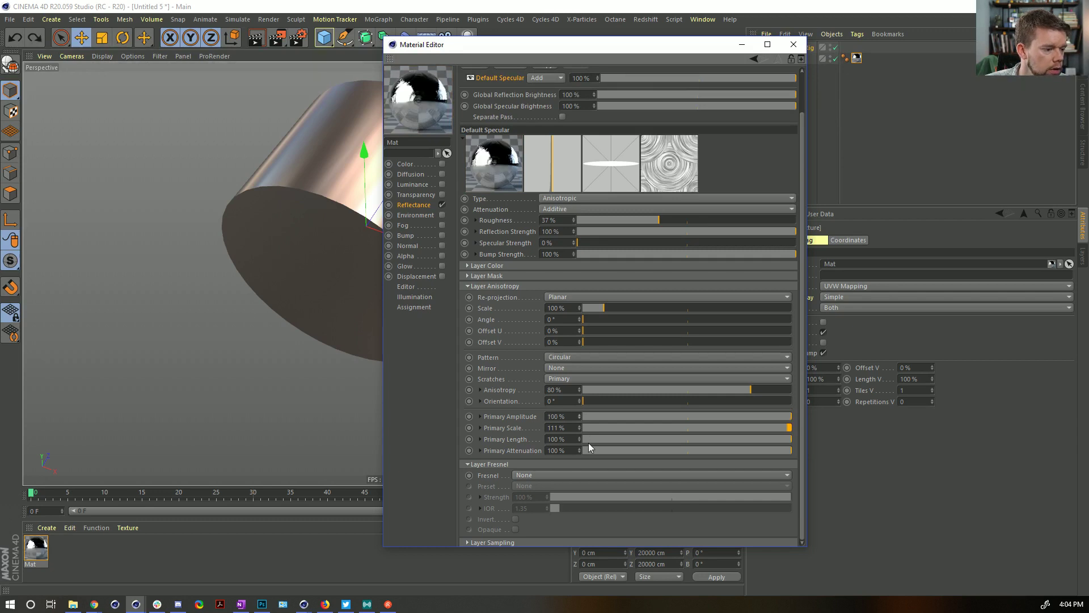
left_click_drag(580, 438, 601, 538)
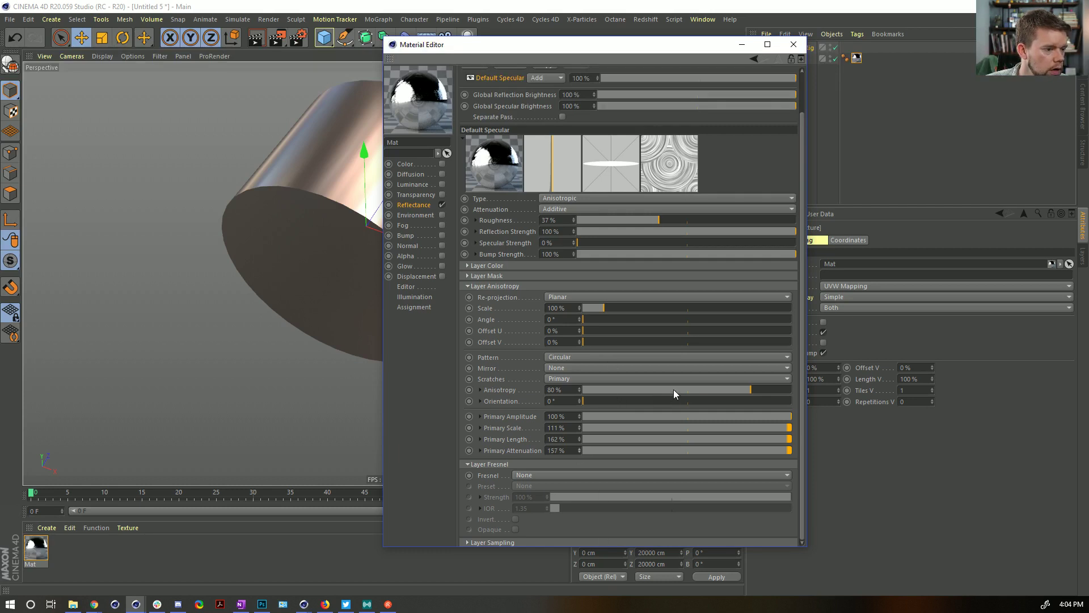
- Set the layer's anisotropy to 65% and test a lower Primary Amplitude before returning it to 100%
left_click_drag(673, 390, 719, 391)
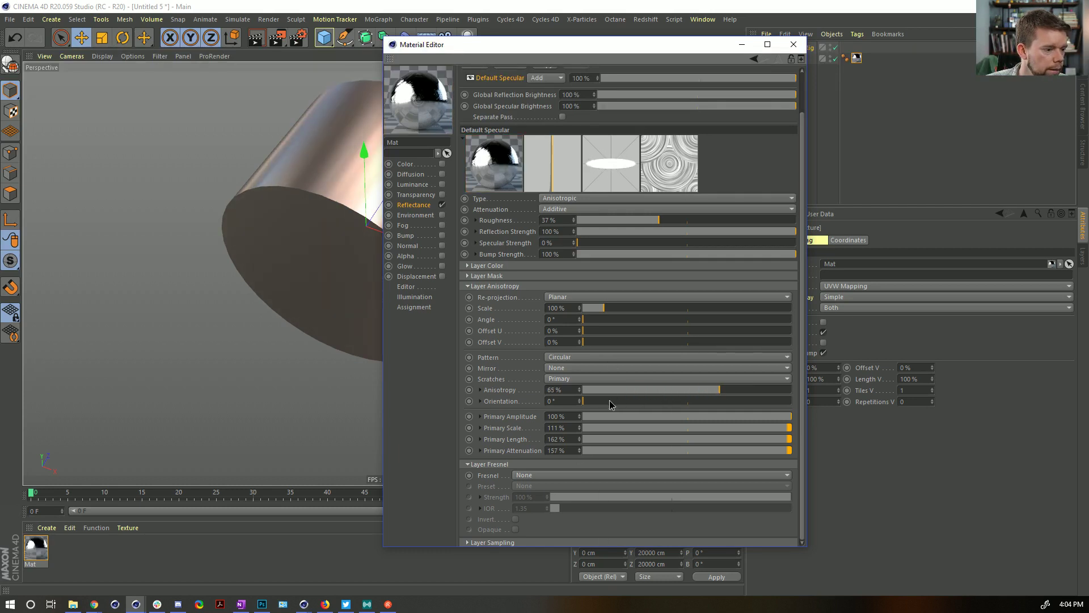
left_click(633, 417)
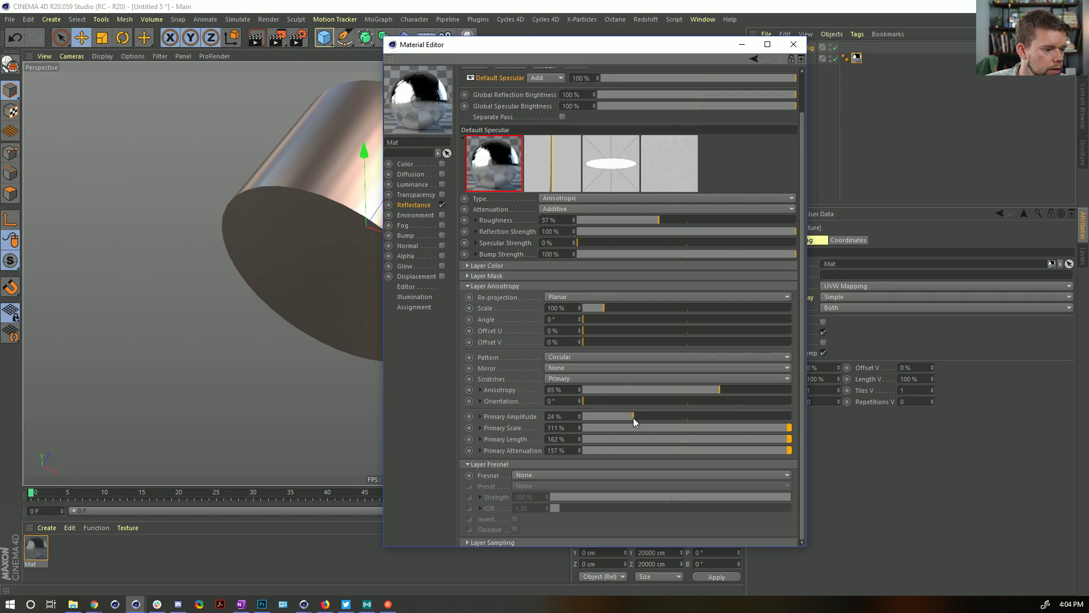
left_click_drag(633, 418, 797, 417)
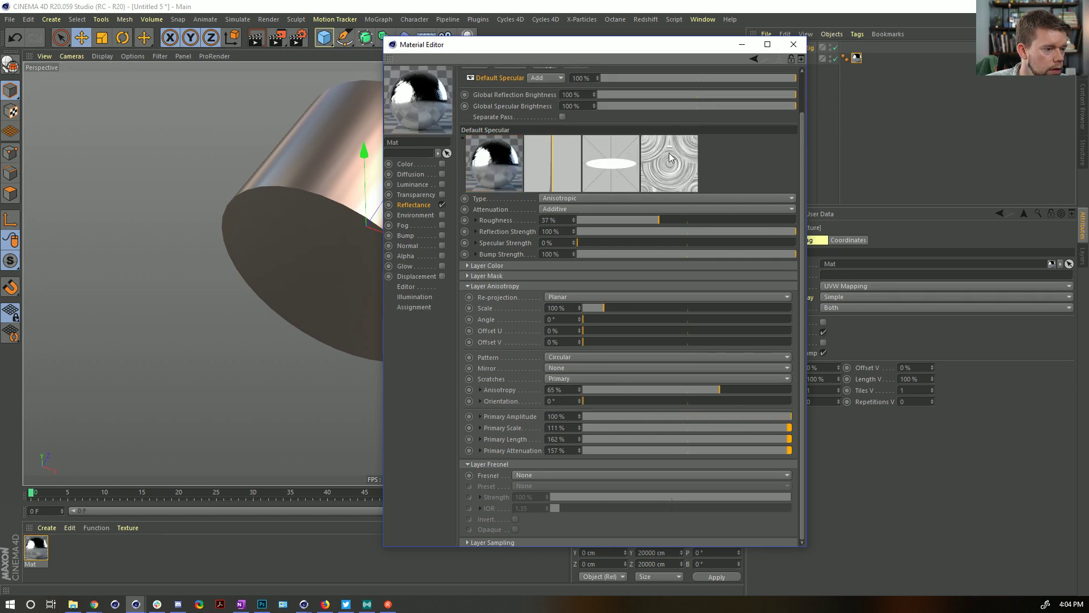
- Move the Material Editor off the cylinder and set its texture tag tiling to 10 in U and 3 in V
left_click_drag(523, 51, 434, 414)
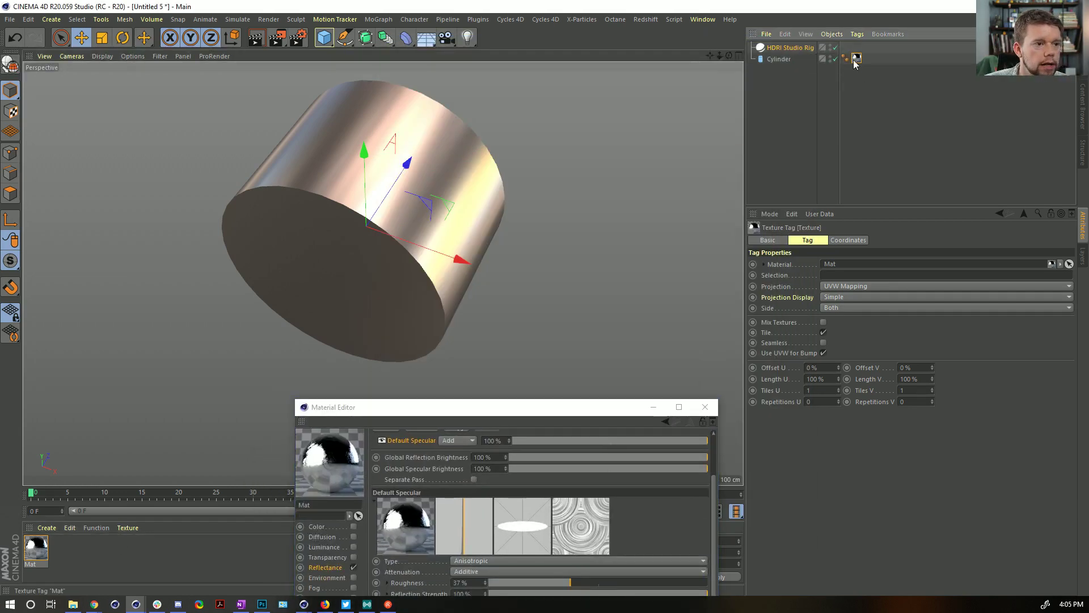
left_click(908, 390)
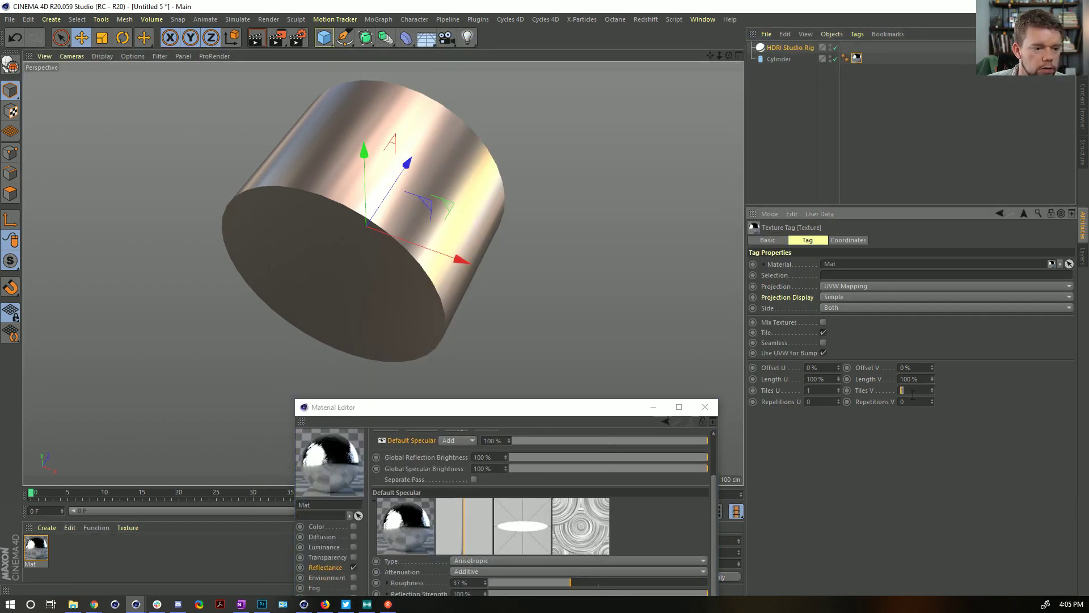
type("3")
key("Return")
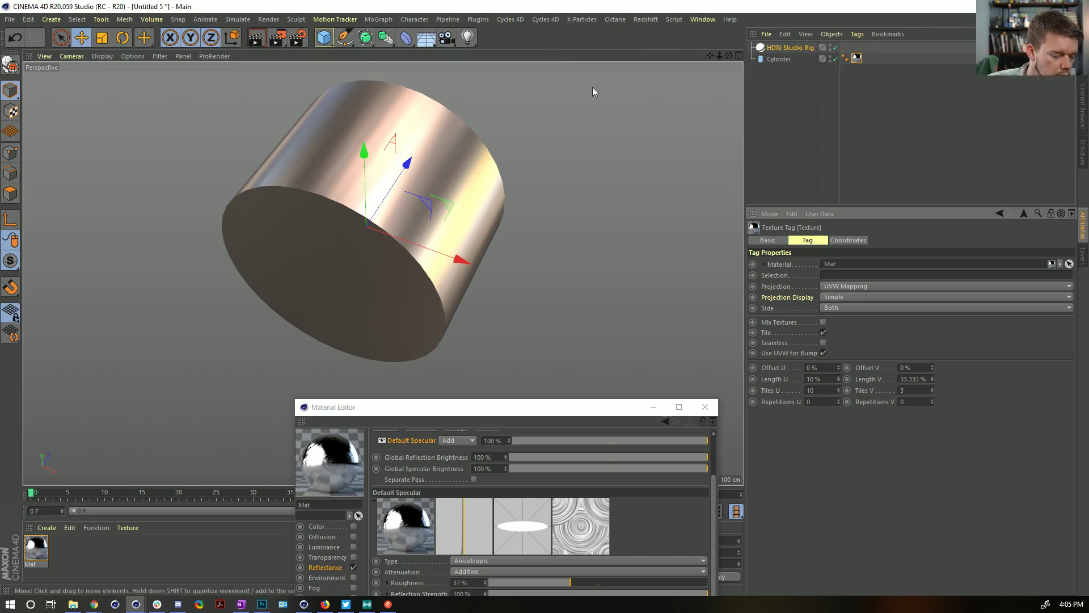
- Start an interactive render region in the viewport and extend it upward to cover the whole cylinder
key("alt+r")
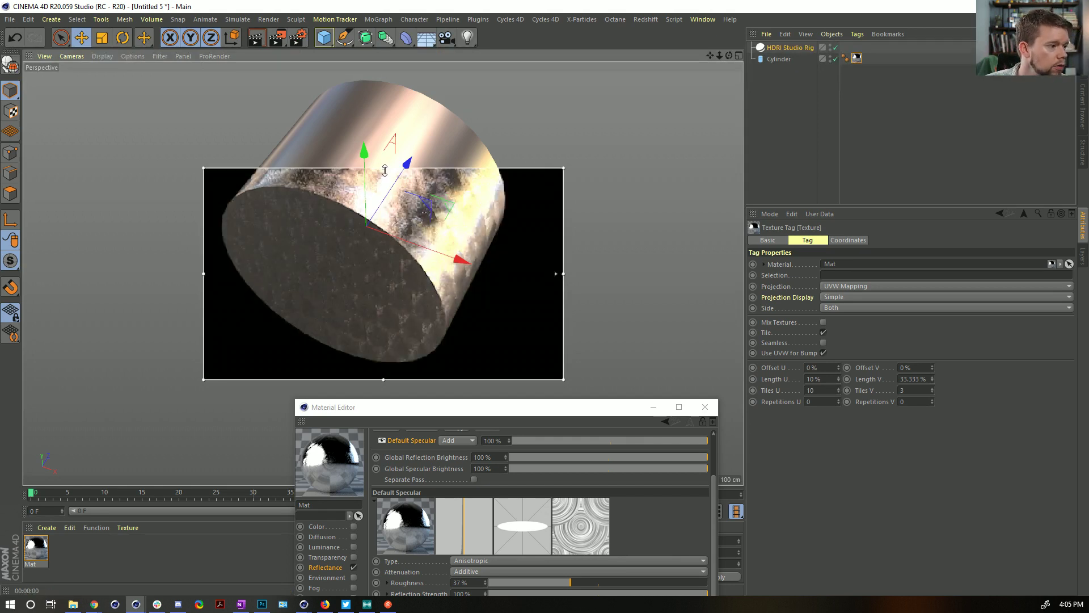
left_click_drag(361, 168, 363, 63)
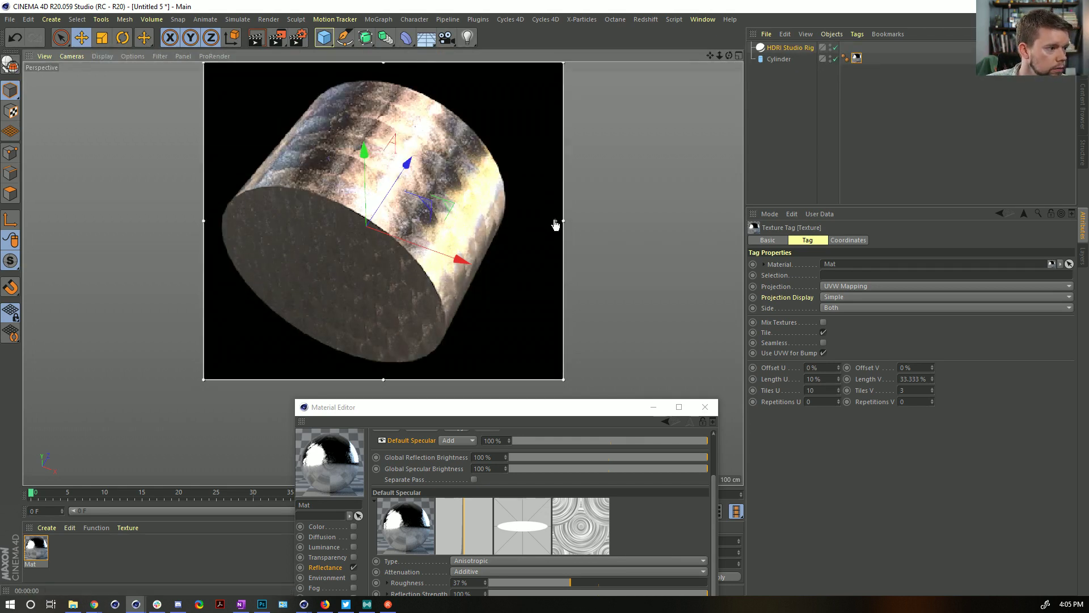
- Try the cylinder texture tag's U tiling at 22 and at 33
double_click(812, 390)
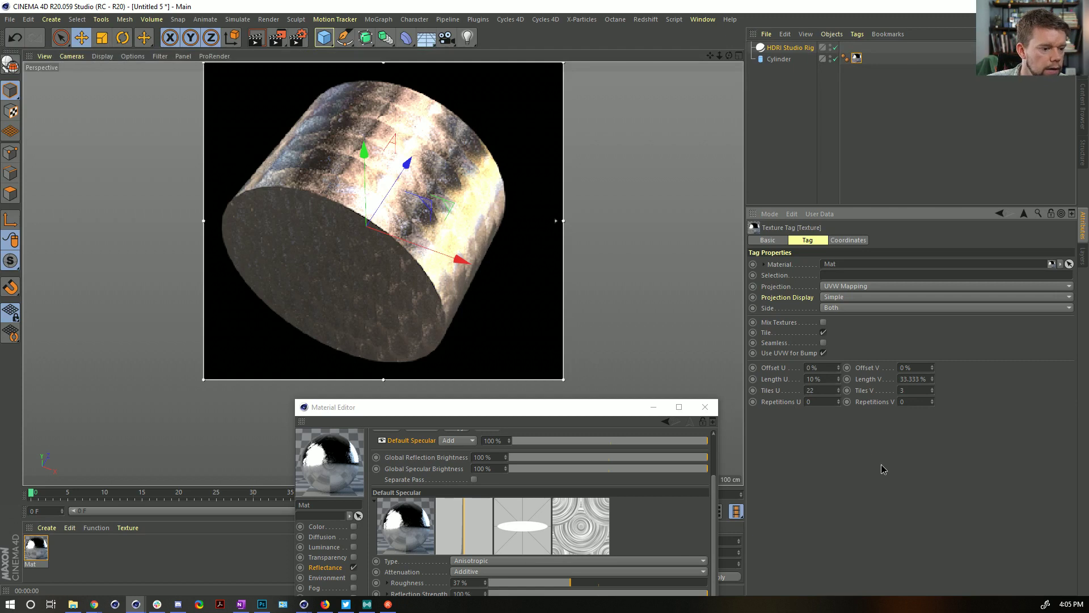
type("22")
key("Return")
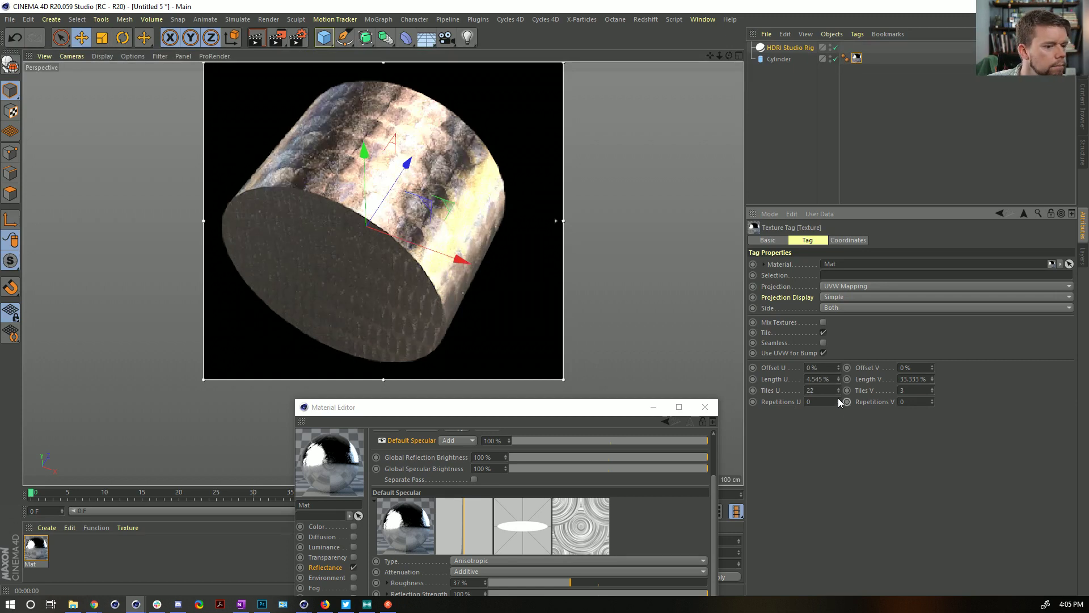
double_click(827, 391)
type("33")
key("Return")
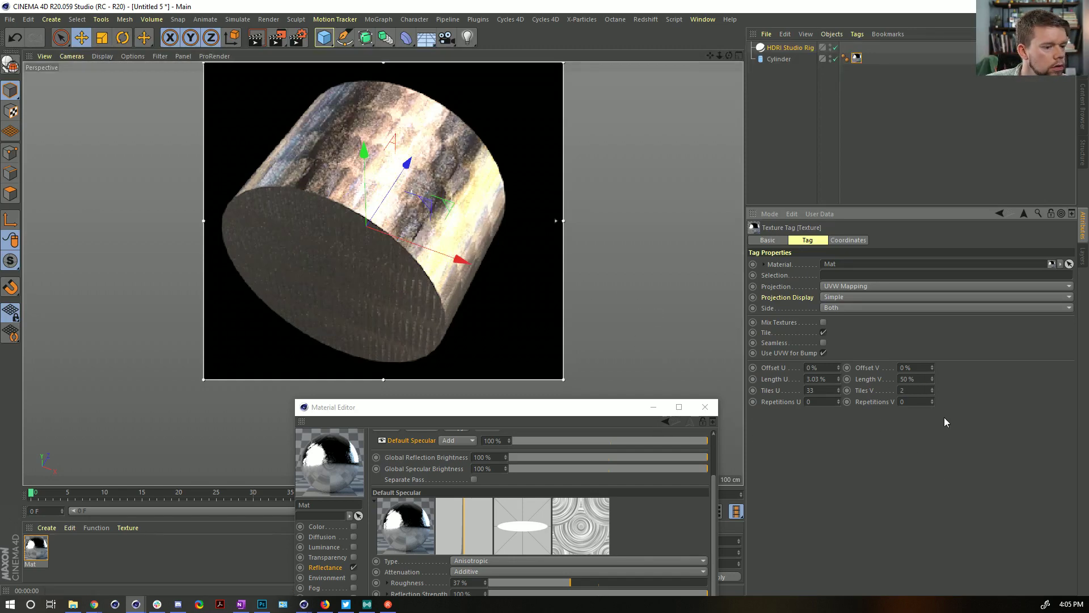
- Test the layer's anisotropy at 30%, raise it to 83%, and set the roughness to 44%
left_click_drag(615, 407, 855, 162)
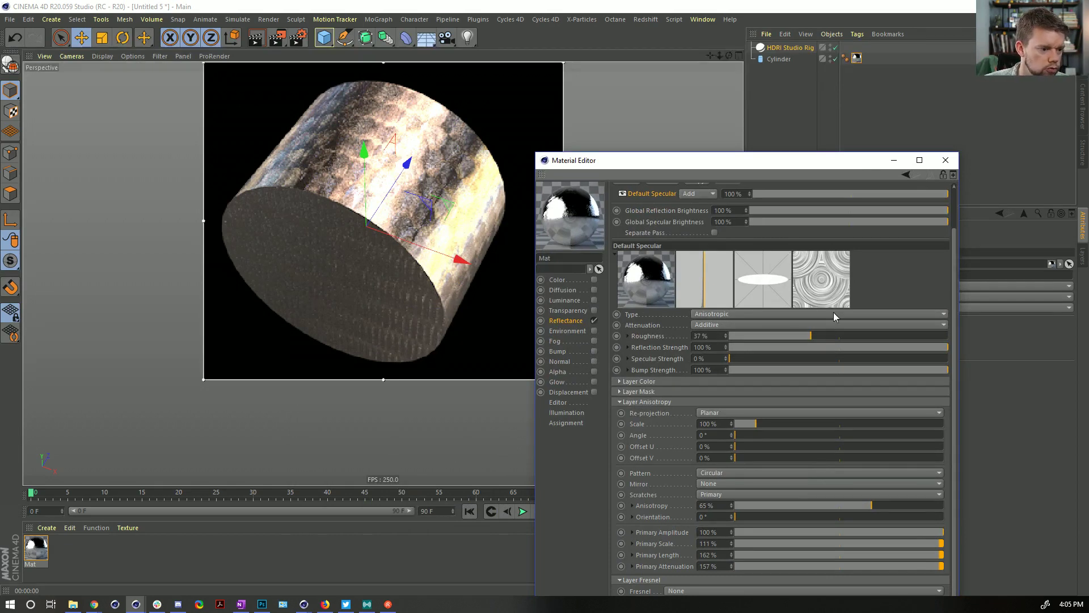
left_click(798, 504)
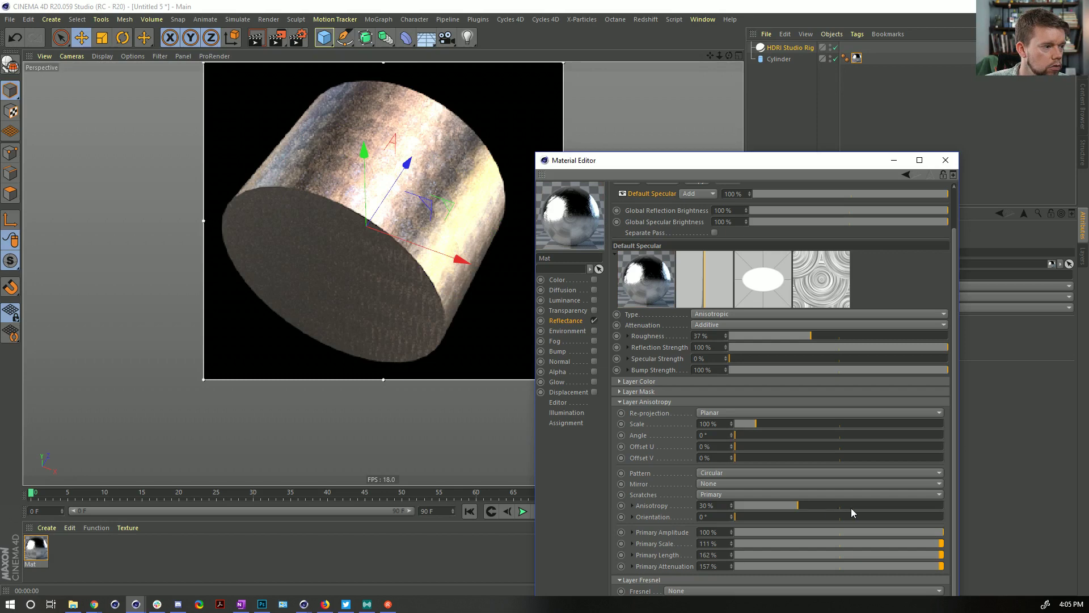
left_click_drag(851, 509, 907, 503)
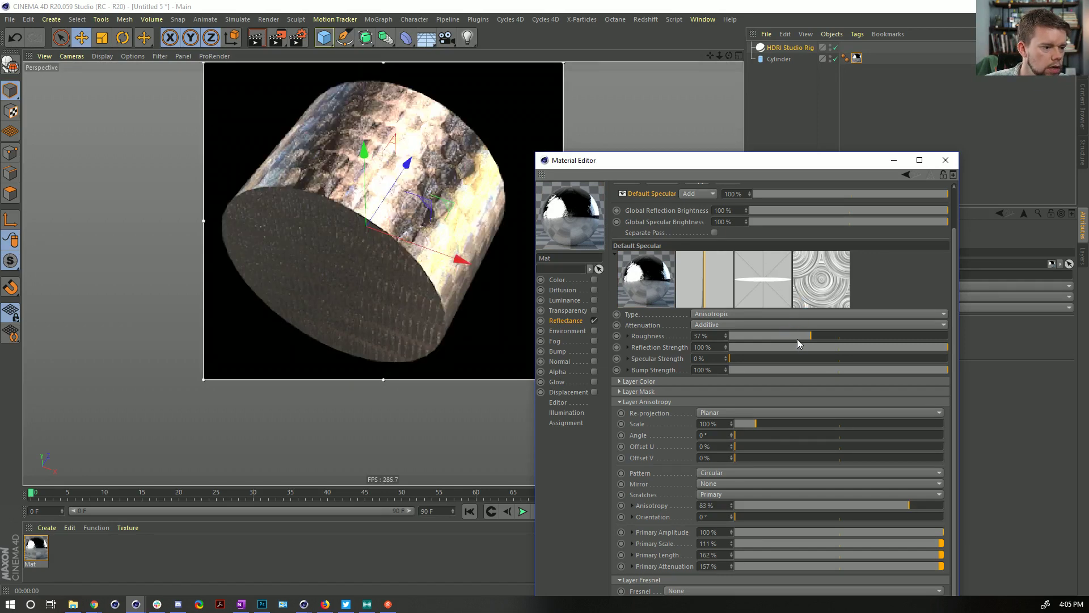
left_click_drag(798, 339, 826, 335)
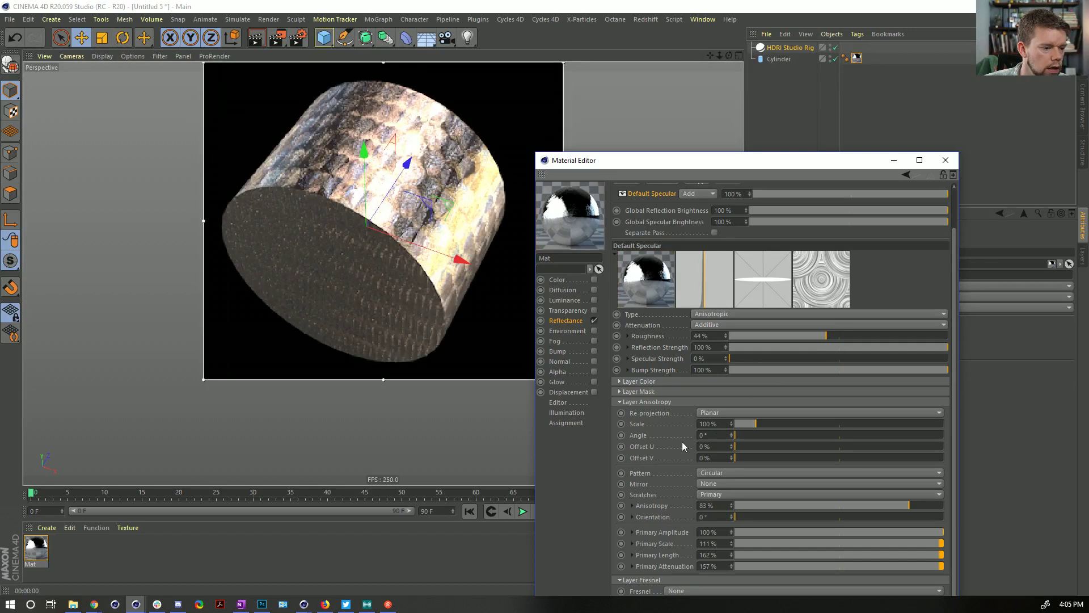
- Raise the layer anisotropy's Scale to 255% and try re-projection None before returning it to Planar
left_click_drag(768, 423, 791, 423)
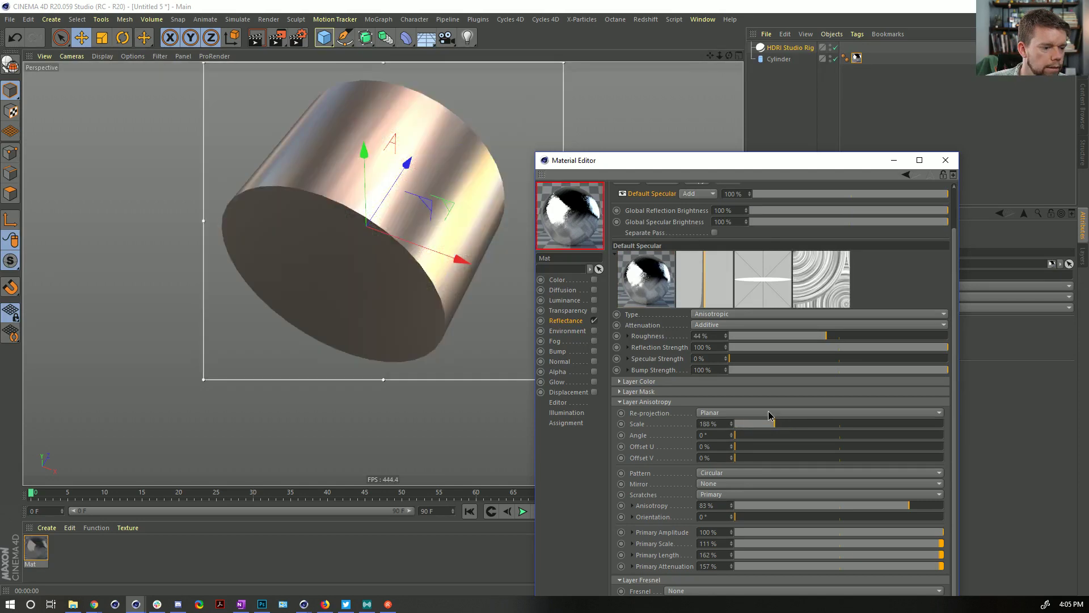
left_click(762, 413)
left_click(762, 426)
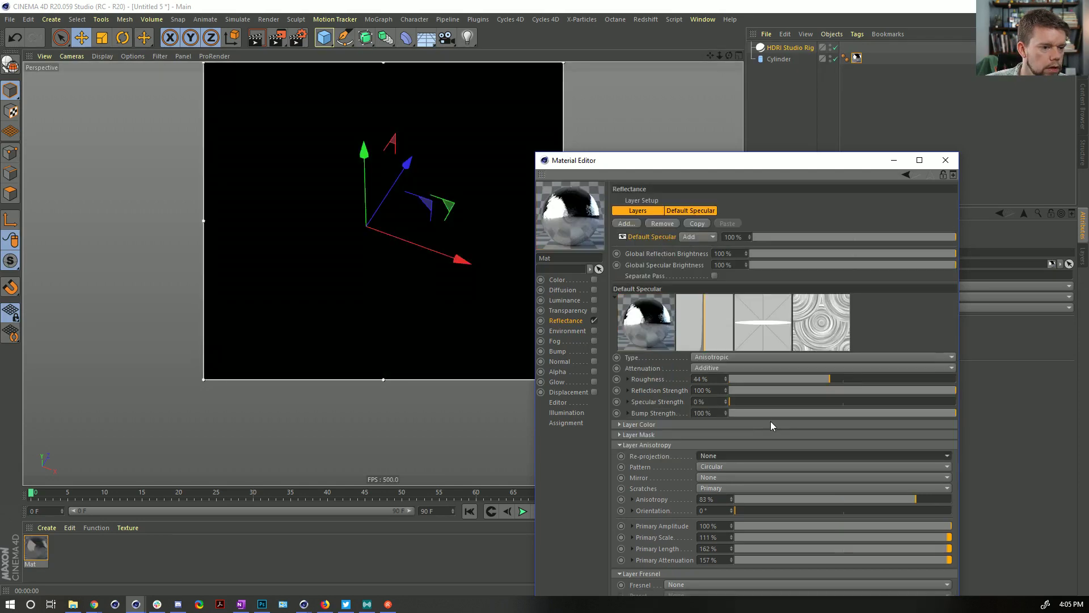
left_click(730, 457)
left_click(730, 482)
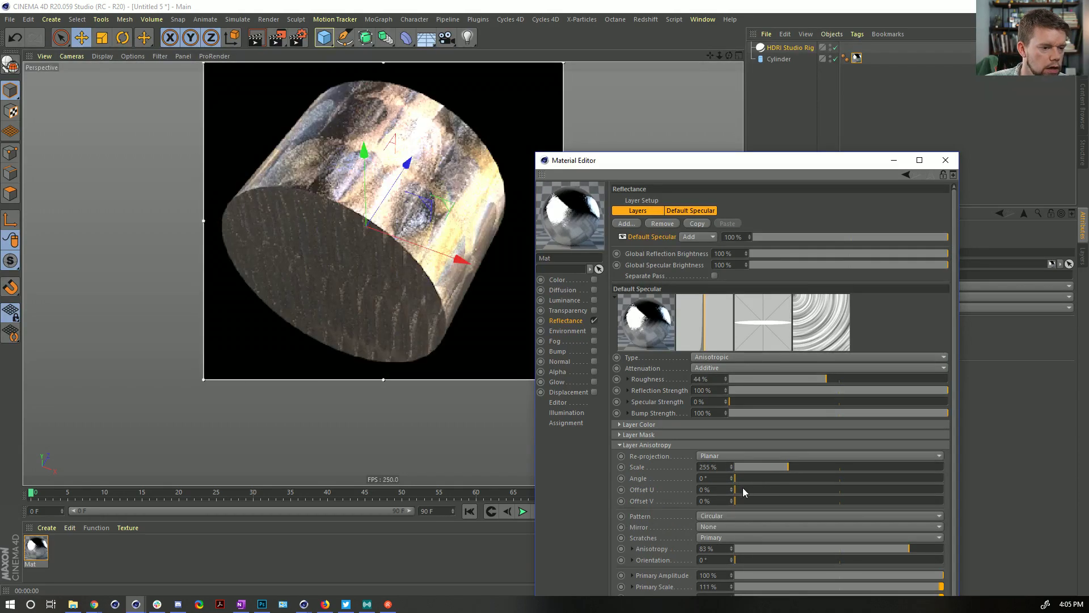
- Set the anisotropy pattern's Offset U to 49%, Offset V to 47% and Scale to 320%
left_click_drag(744, 489, 834, 502)
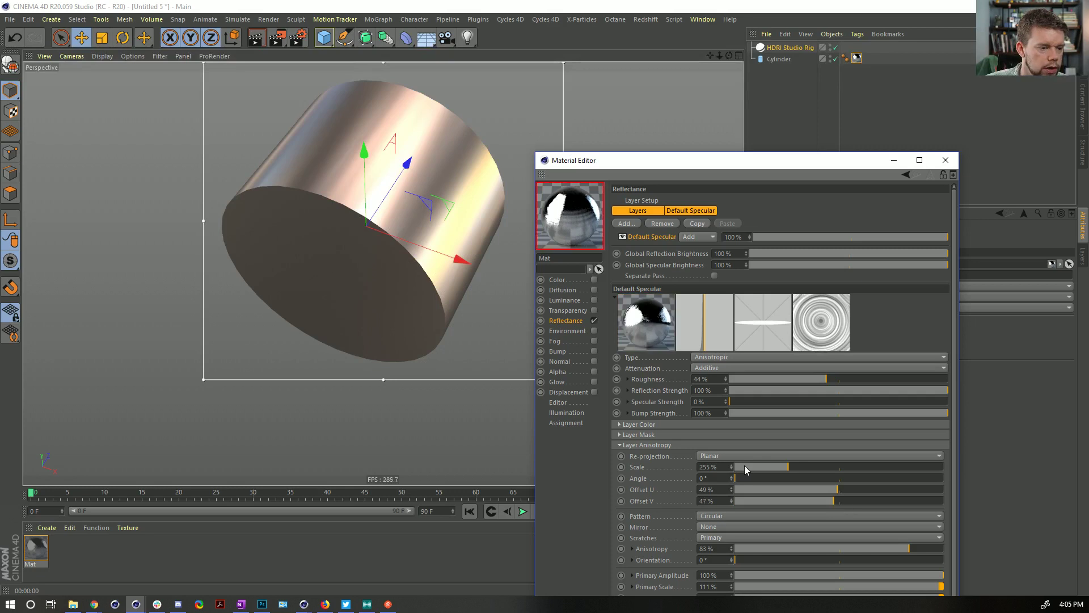
left_click_drag(788, 467, 801, 467)
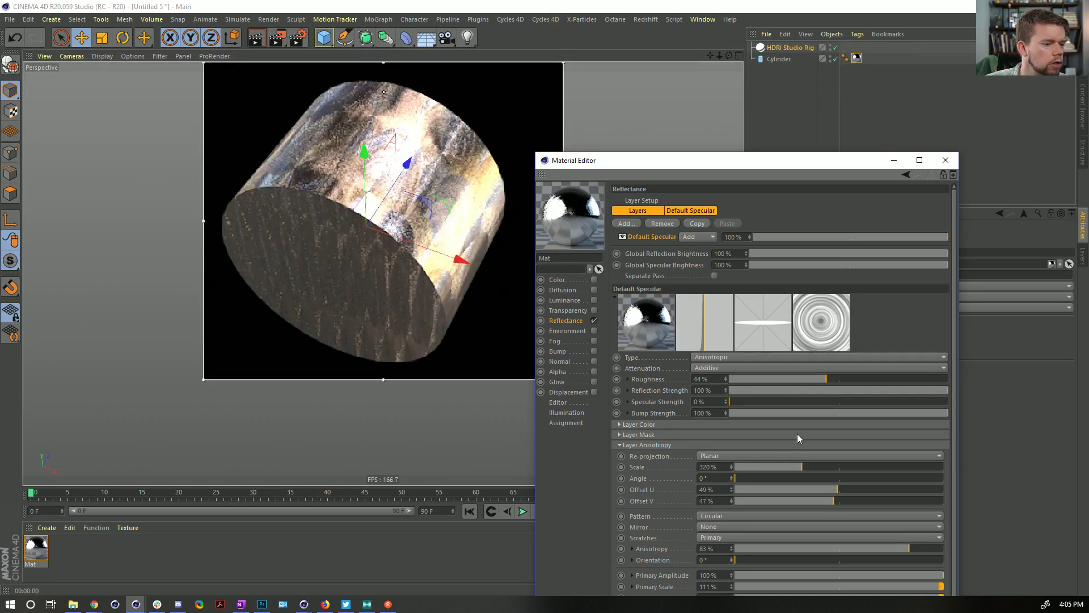
- Set the texture tag's U tiling to 22 and frame the cylinder's side closer in the render region
left_click_drag(820, 165, 517, 376)
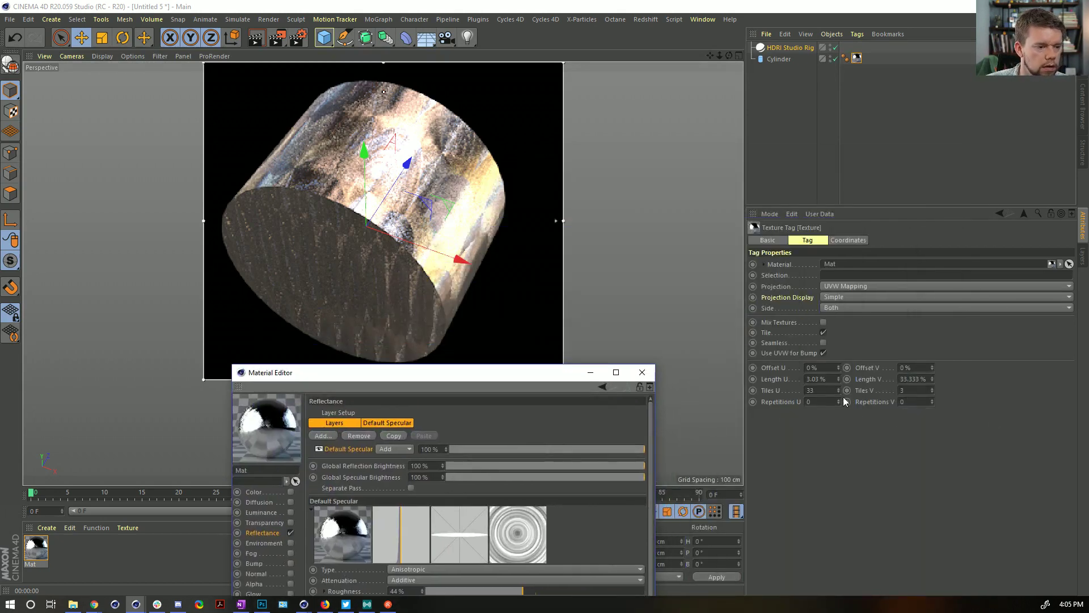
double_click(811, 390)
type("22")
key("Return")
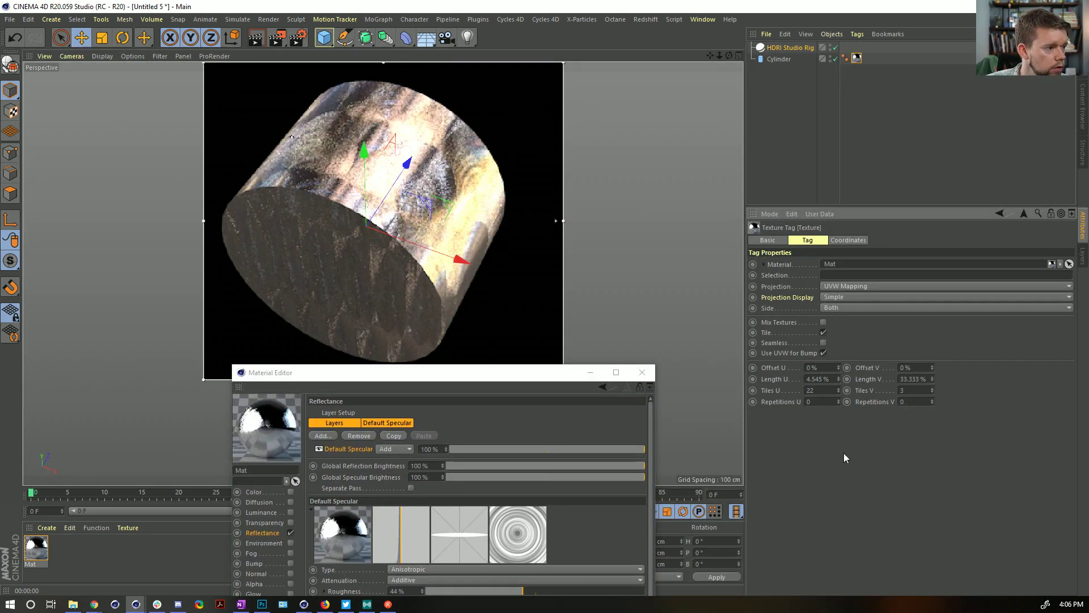
middle_click_drag(378, 144, 456, 235, "alt")
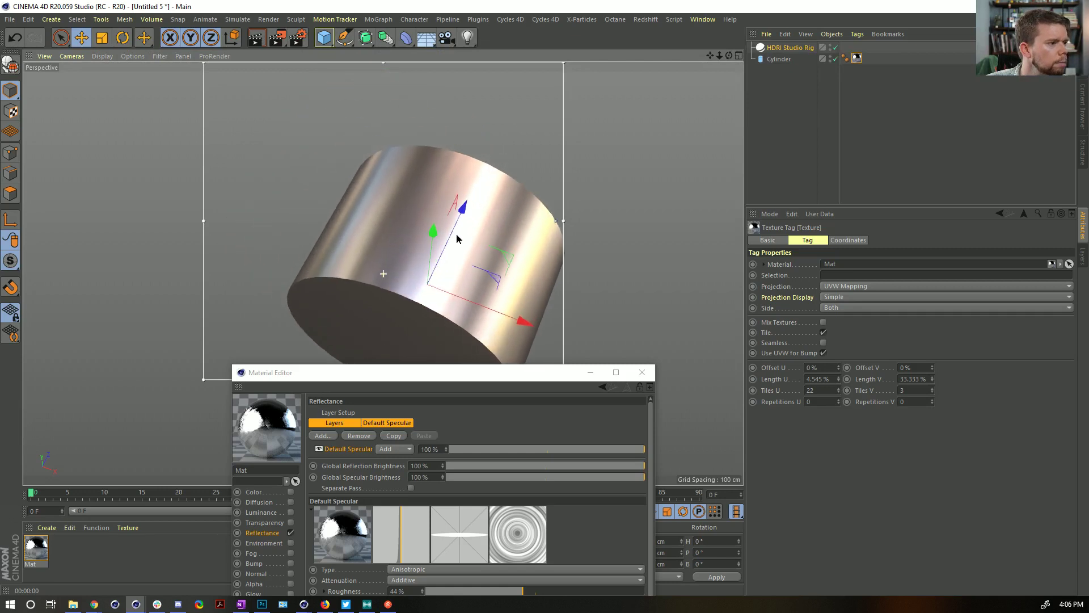
right_click_drag(456, 234, 473, 224, "alt")
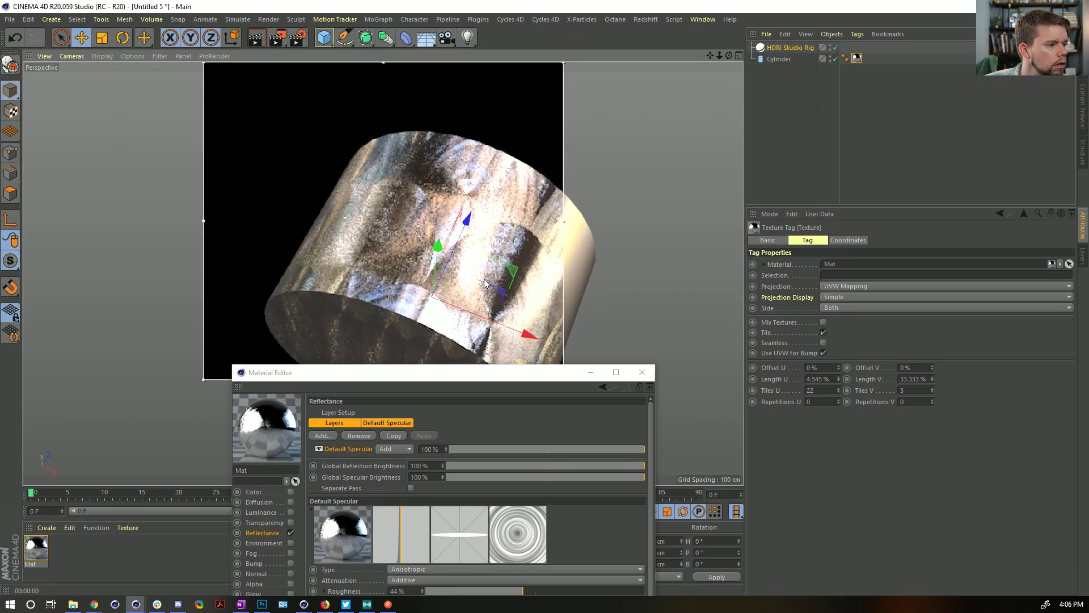
- Bring up the browser's holographic tape reference photo to compare the pattern, and return to Cinema 4D
left_click_drag(513, 379, 590, 117)
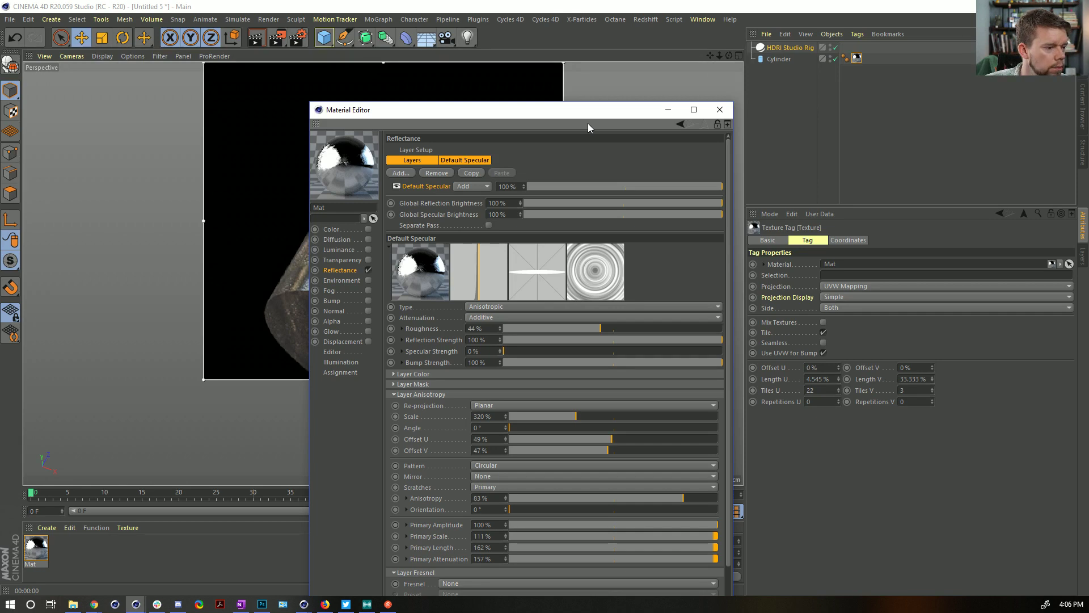
key("super+shift+Left")
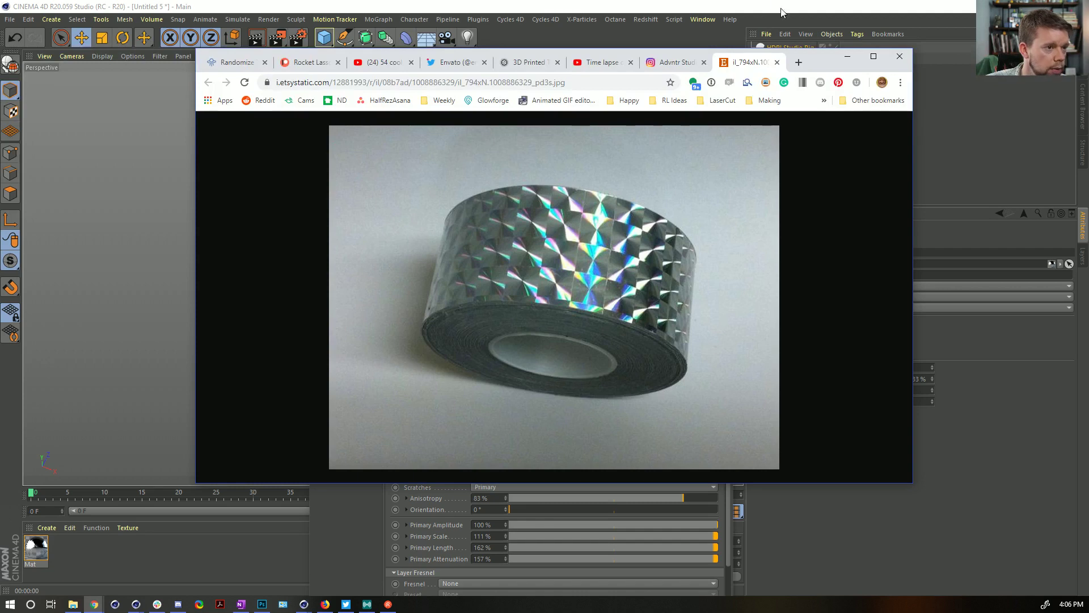
left_click(136, 604)
left_click_drag(581, 110, 919, 103)
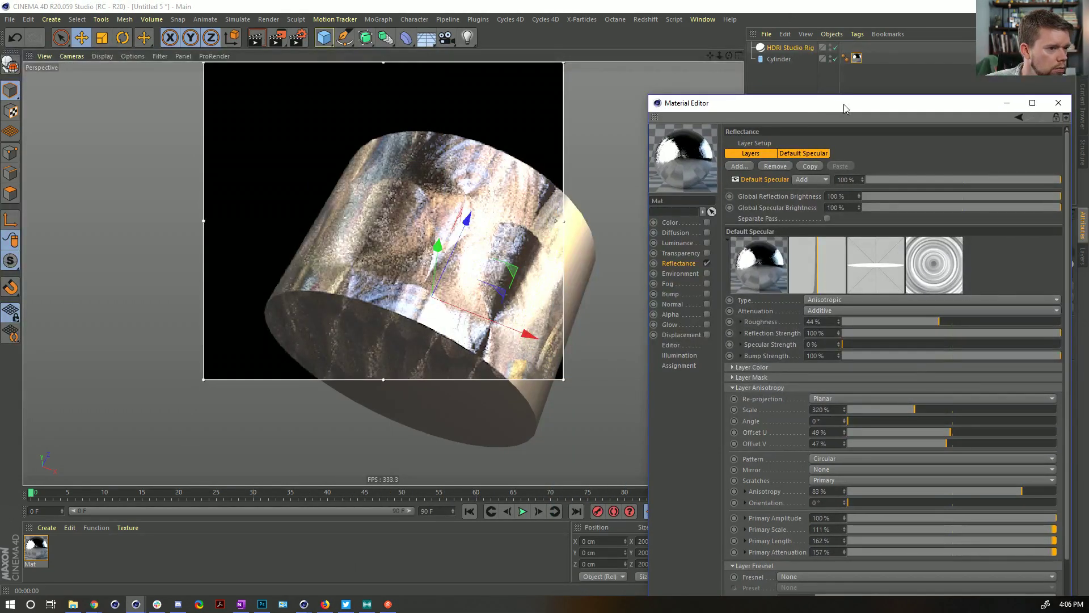
- Move the Material Editor off the texture tag settings and set the V tiling to 4
left_click_drag(843, 104, 340, 391)
left_click(907, 390)
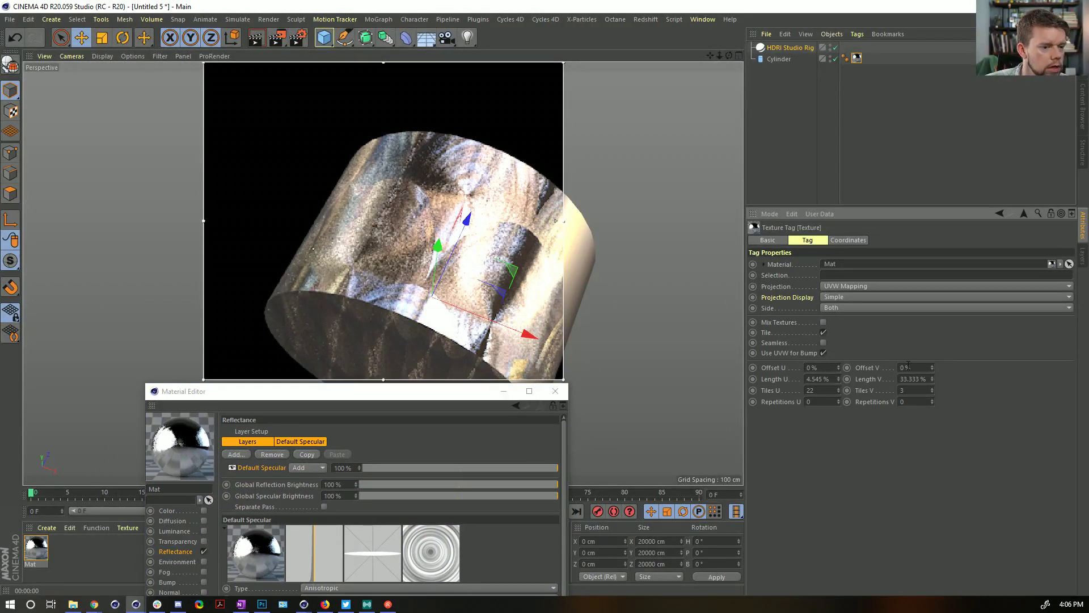
type("4")
key("Return")
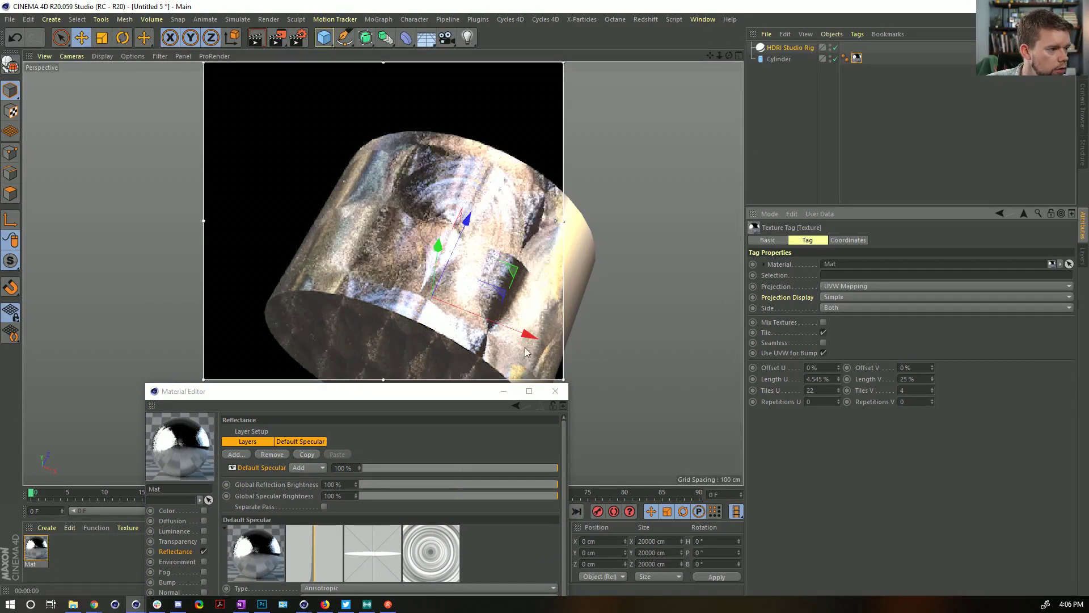
- Bring the Material Editor back into full view and set the scratches' Orientation to 87°
left_click_drag(454, 391, 865, 83)
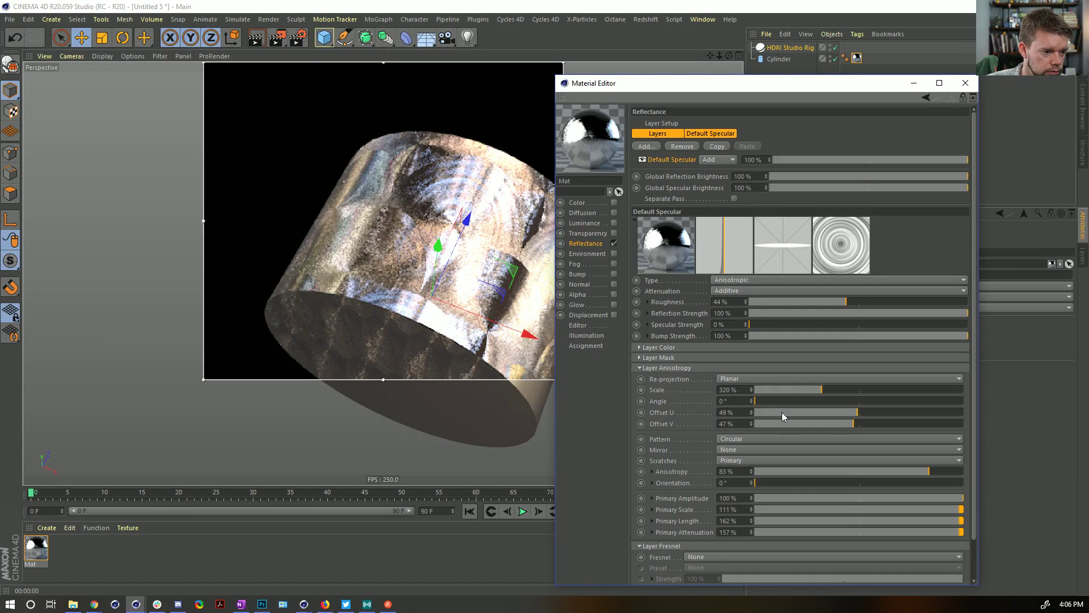
left_click(806, 482)
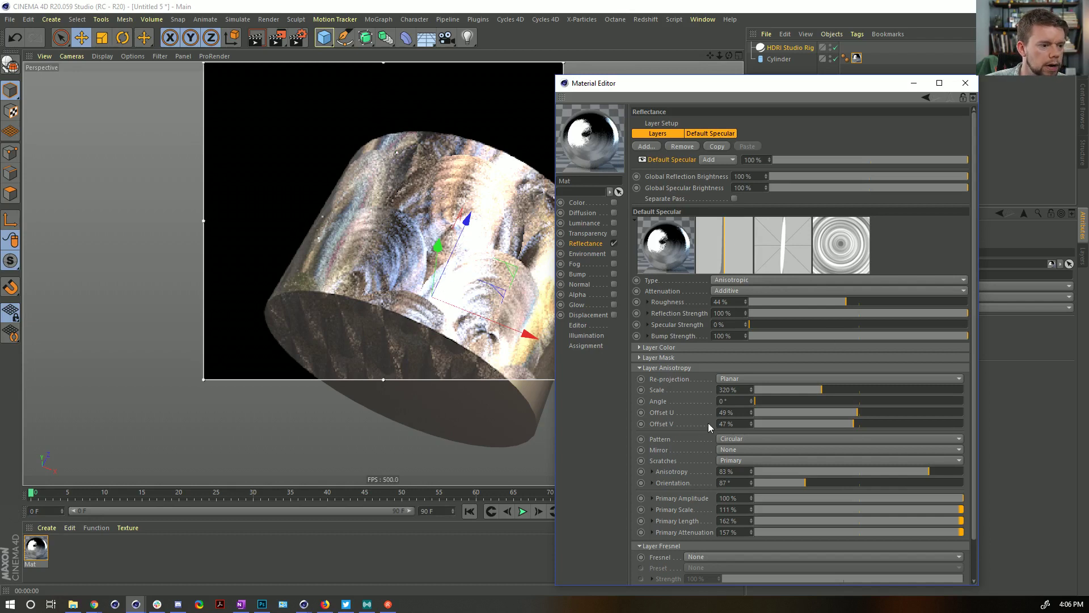
- Try Mirror U+V on the circular scratch pattern and undo it
left_click(735, 450)
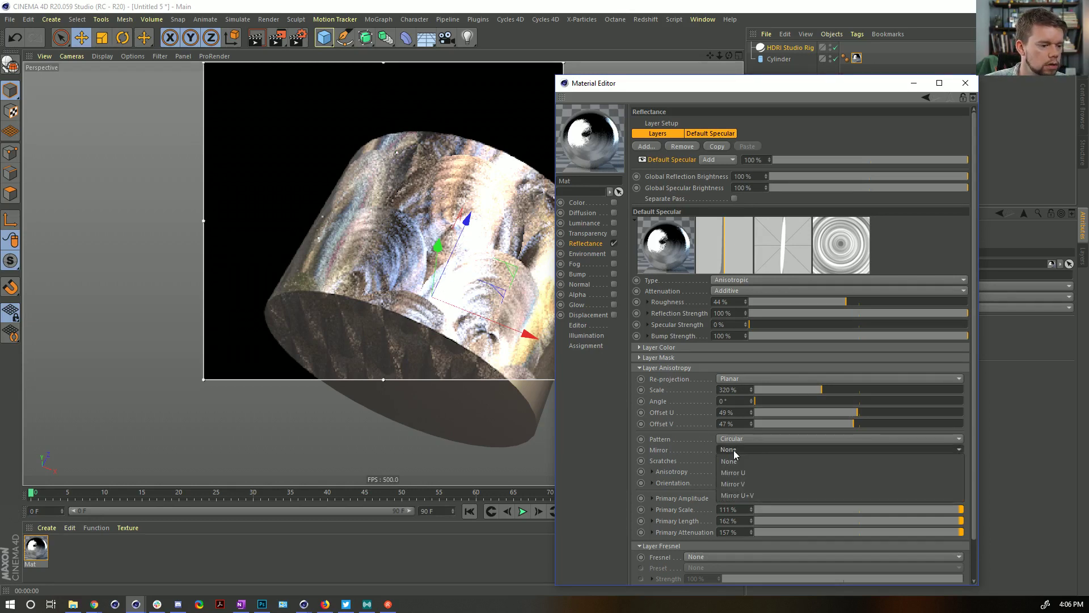
left_click(752, 493)
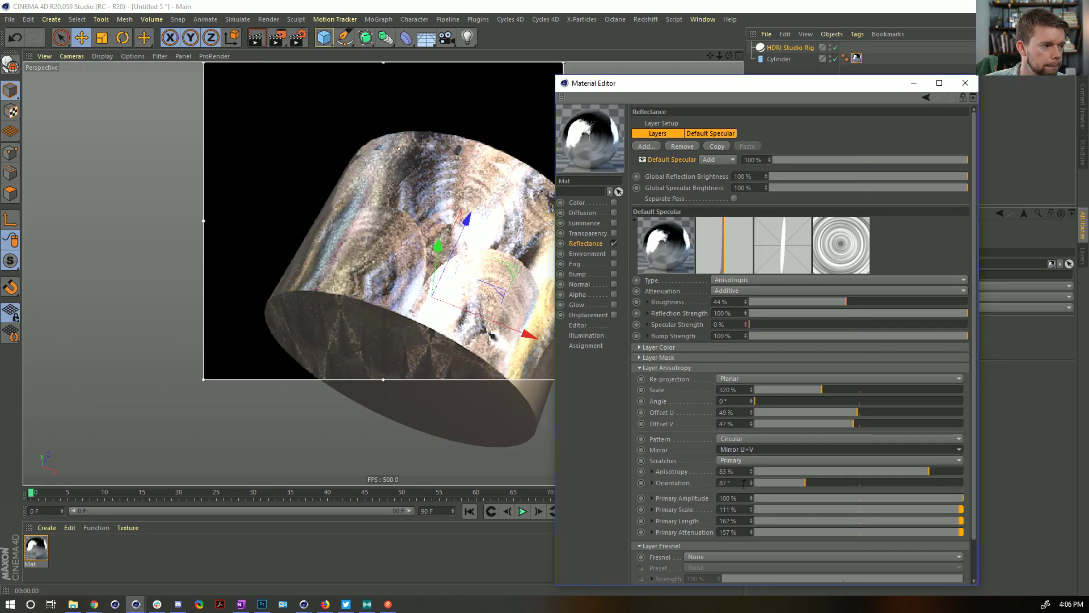
key("ctrl+z")
- Try a Spectral shader as the Layer Color texture and undo it
scroll(683, 450, "down", 2)
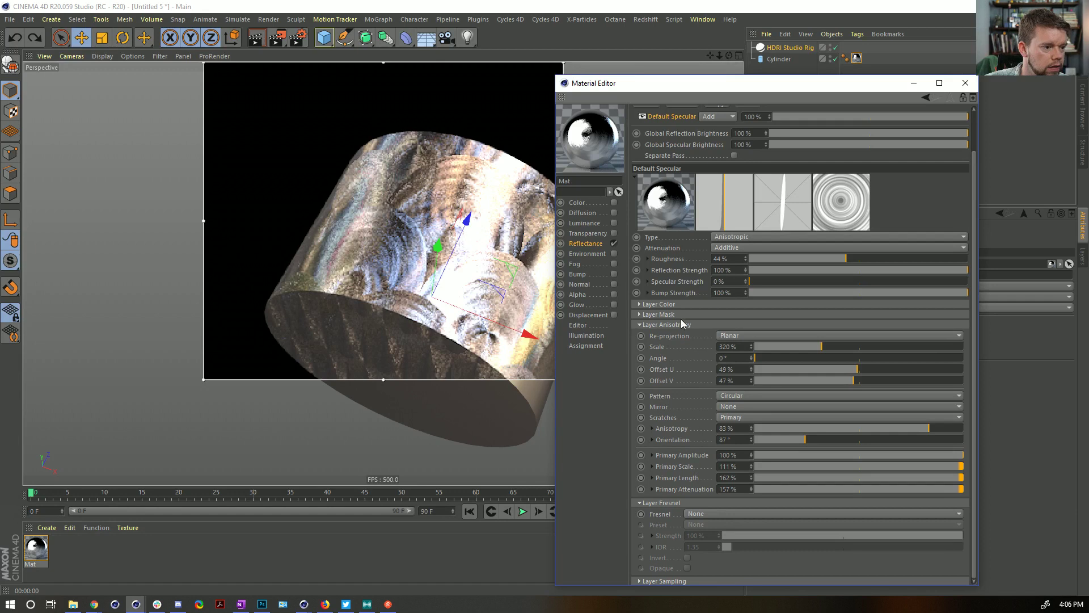
left_click(654, 305)
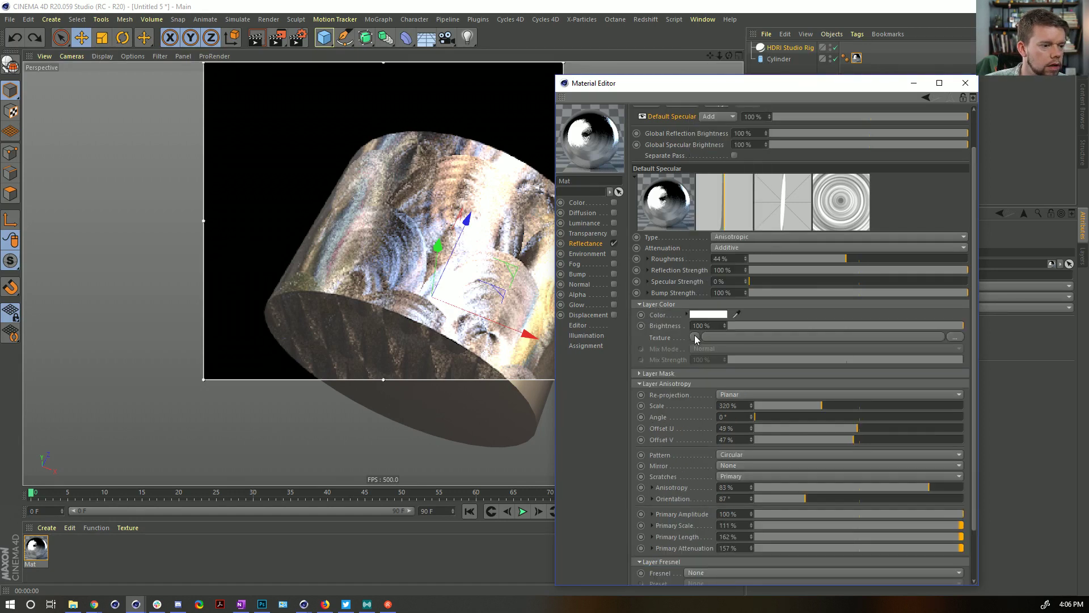
left_click(695, 335)
mouse_move(724, 272)
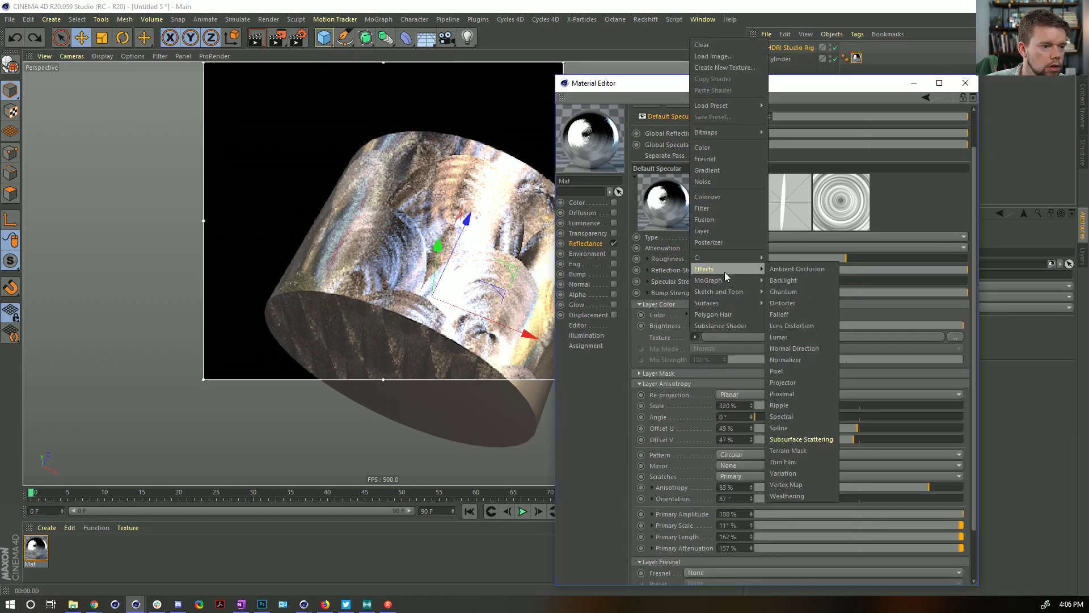
left_click(799, 417)
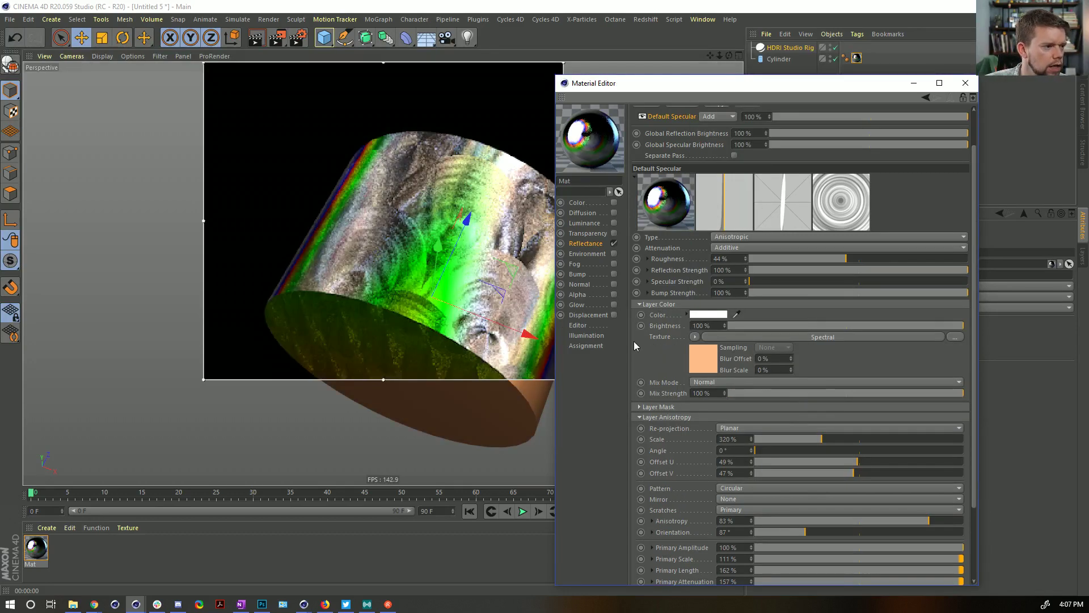
scroll(681, 479, "down", 3)
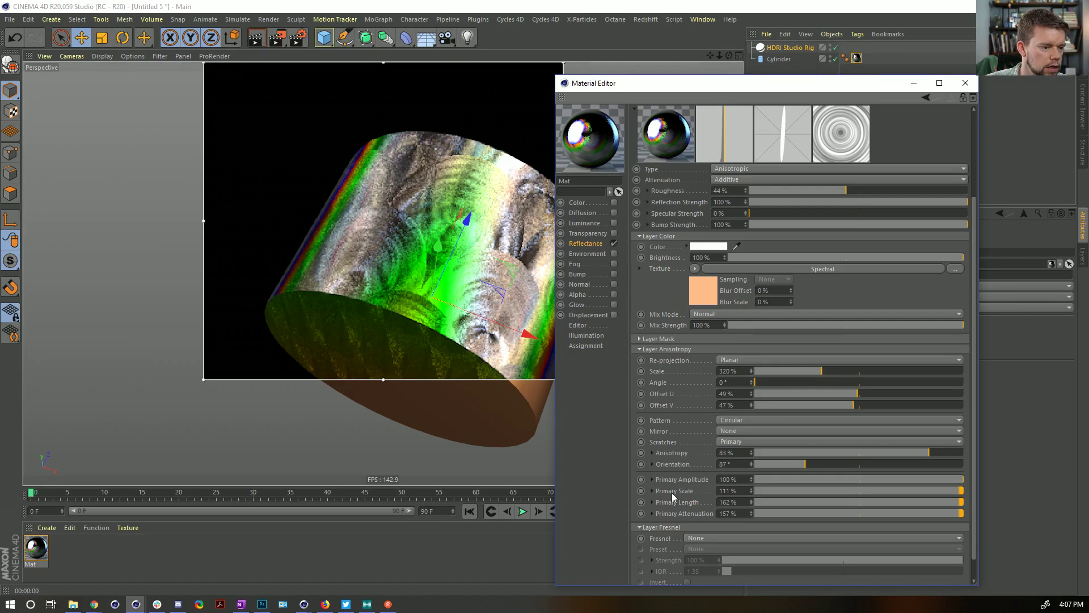
key("ctrl+z")
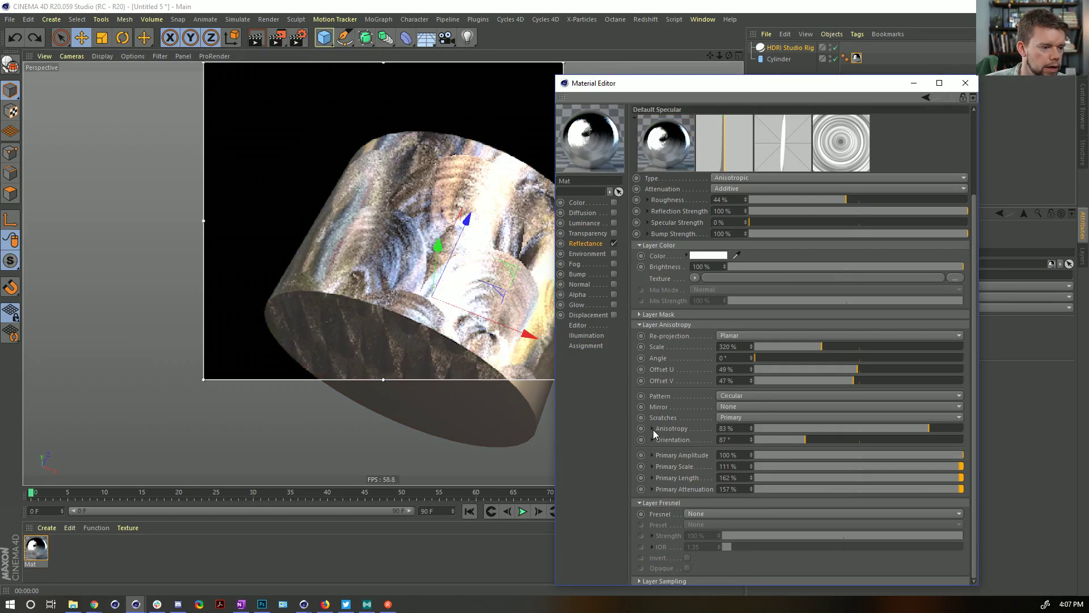
- Set the layer's anisotropy to 100% and load a Spectral shader as the anisotropy texture
left_click(652, 429)
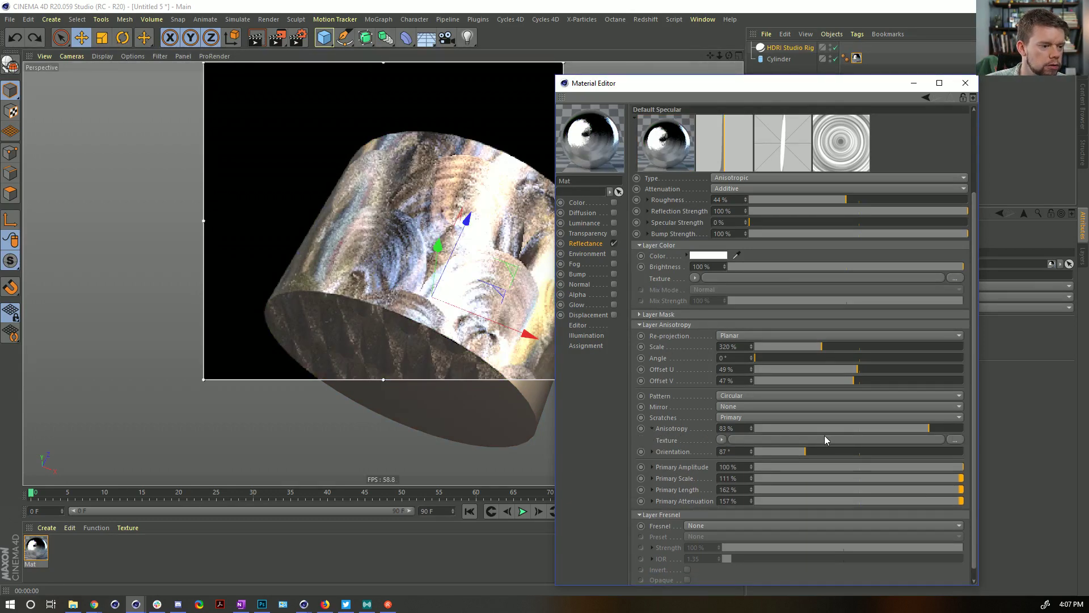
left_click_drag(793, 428, 975, 410)
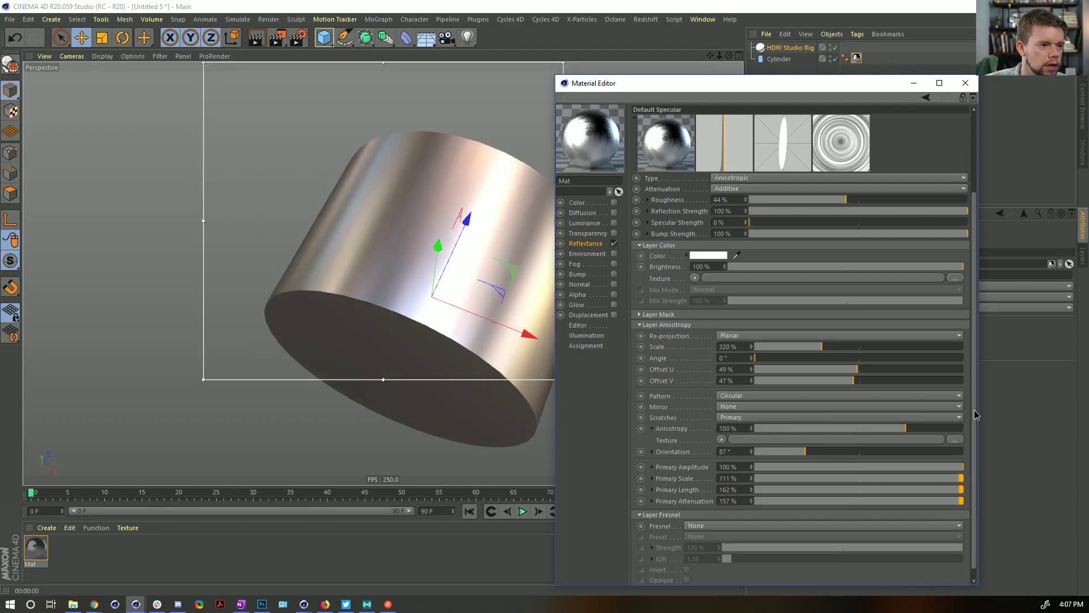
left_click(721, 439)
mouse_move(786, 381)
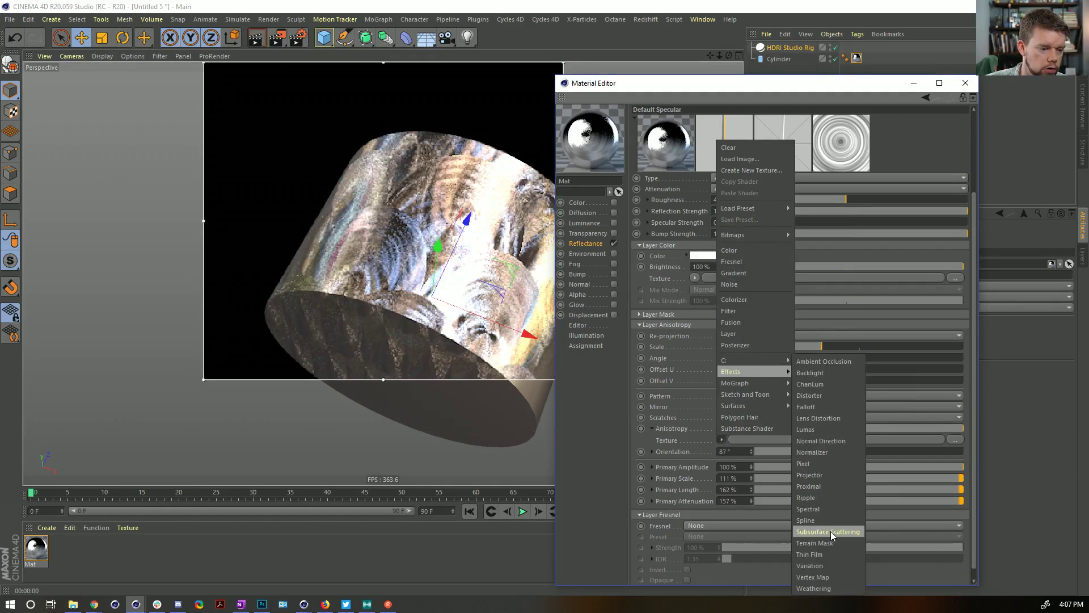
left_click(811, 509)
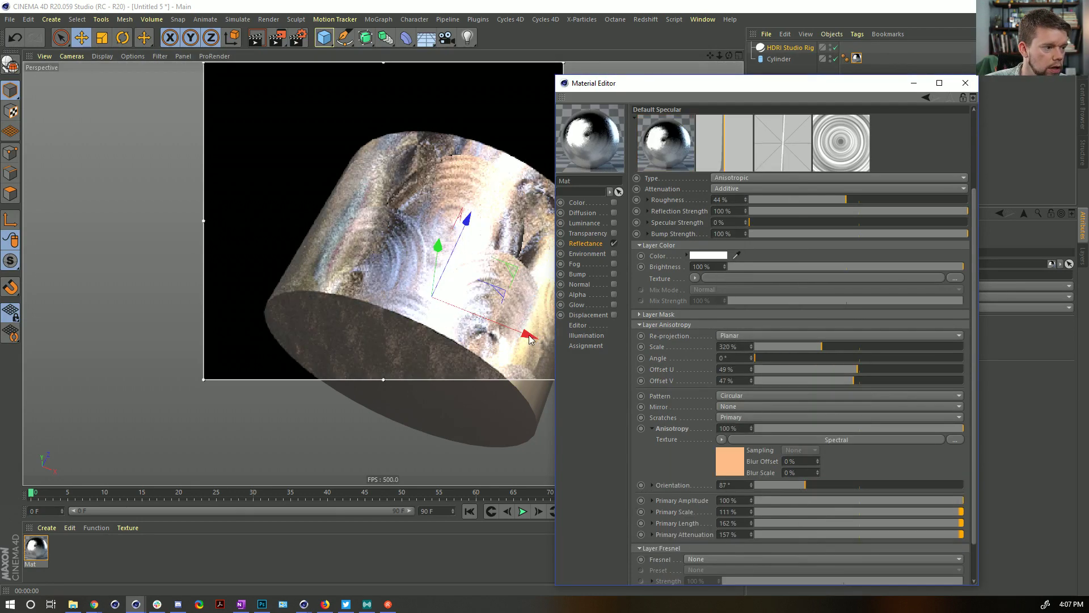
- Undo the Spectral shader in the anisotropy texture and view the cylinder from a different angle
key("ctrl+z")
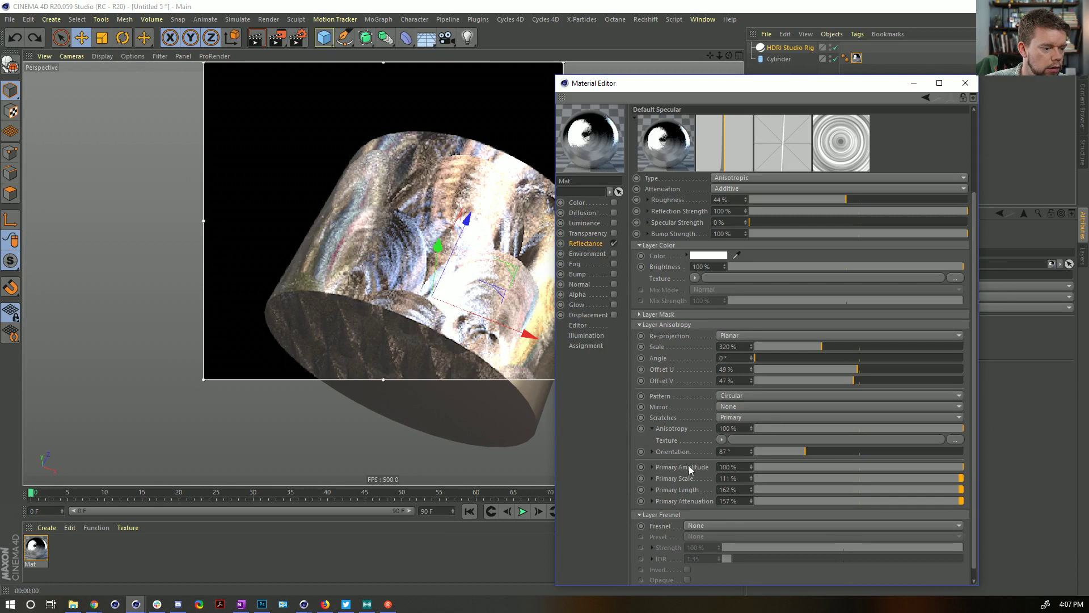
scroll(664, 463, "down", 1)
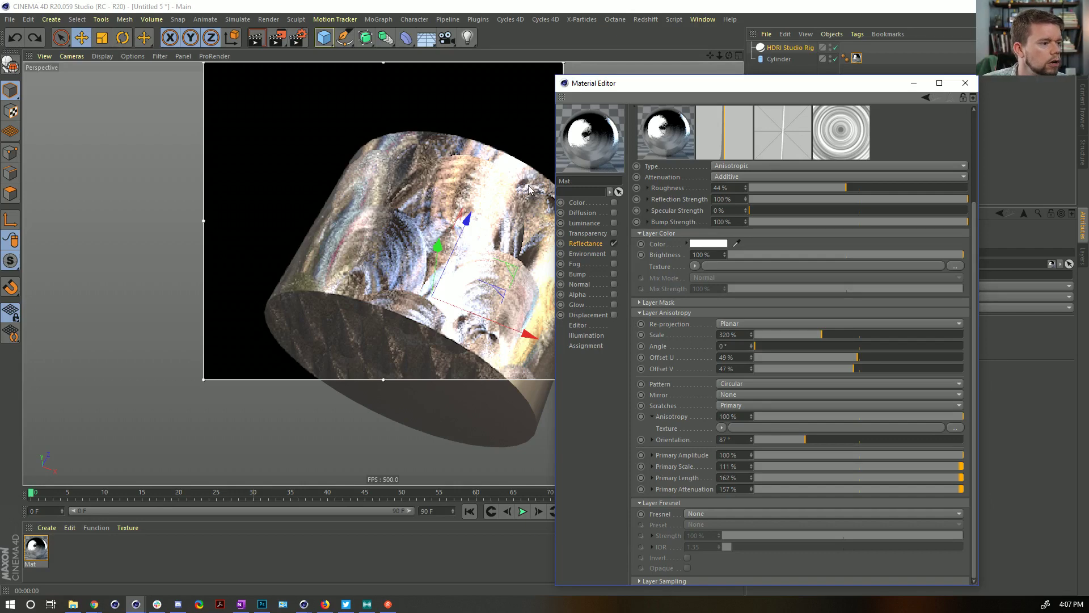
mouse_move(466, 222)
left_mouse_down()
mouse_move(446, 243)
mouse_move(408, 166)
mouse_move(420, 198)
mouse_move(466, 222)
left_mouse_up()
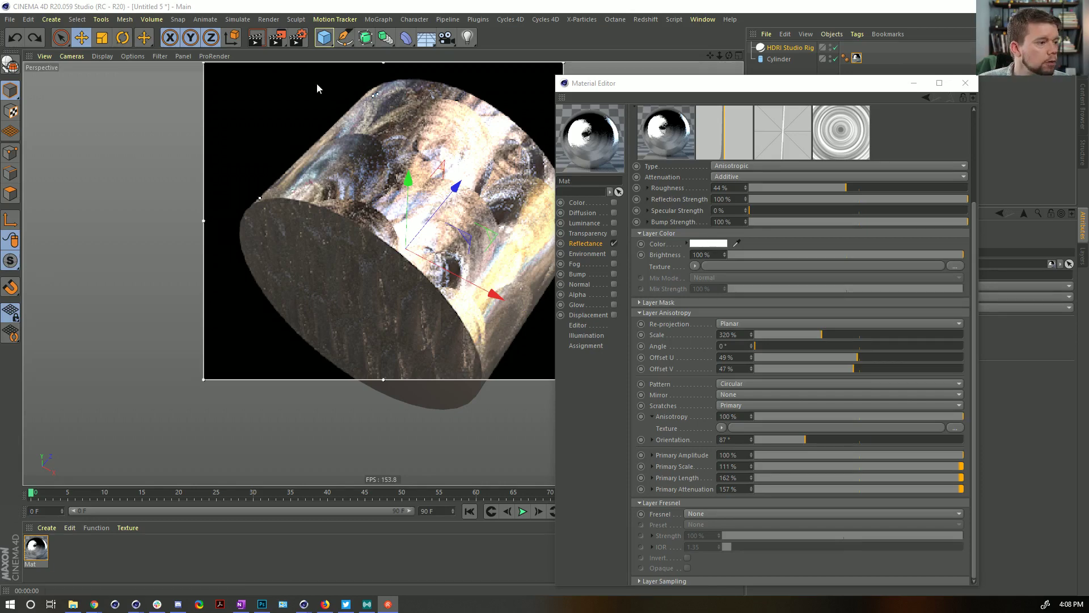
- Close the material's editor, start a new project and add a sphere
left_click(965, 83)
key("ctrl+n")
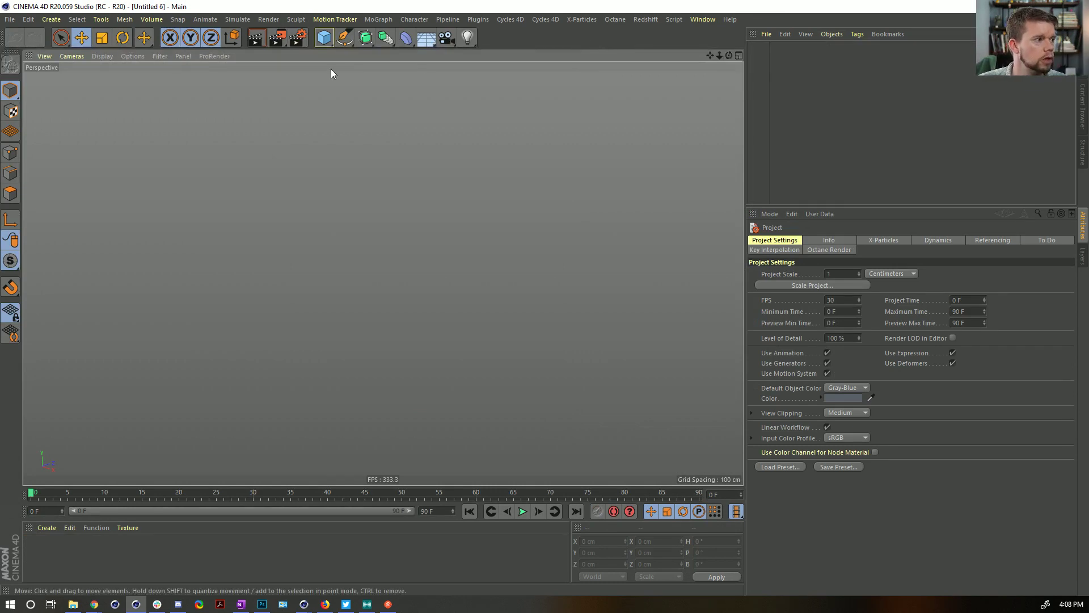
left_click(324, 38)
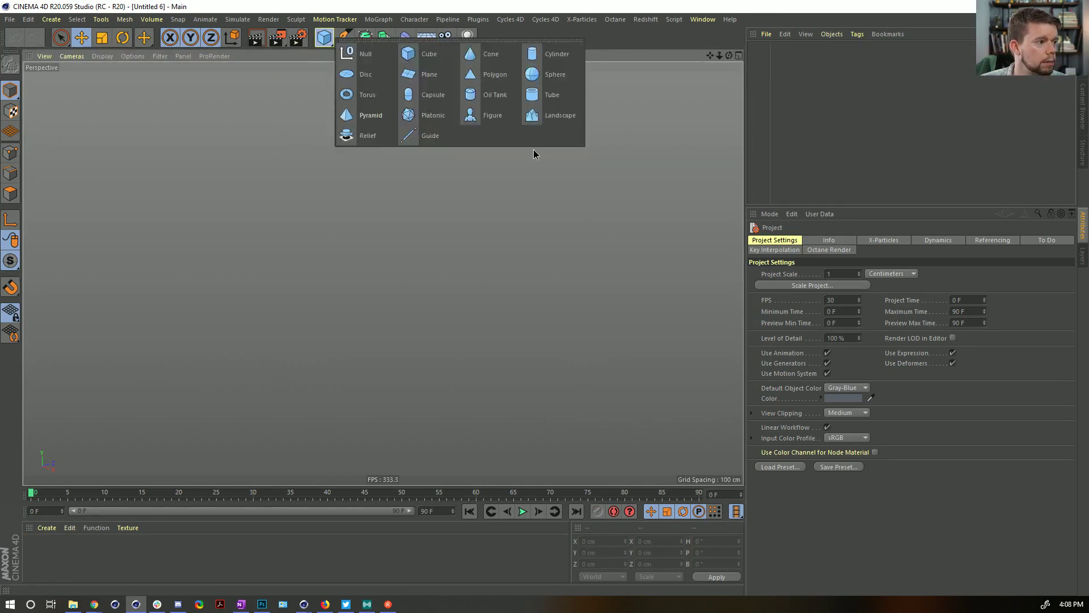
left_click(541, 73)
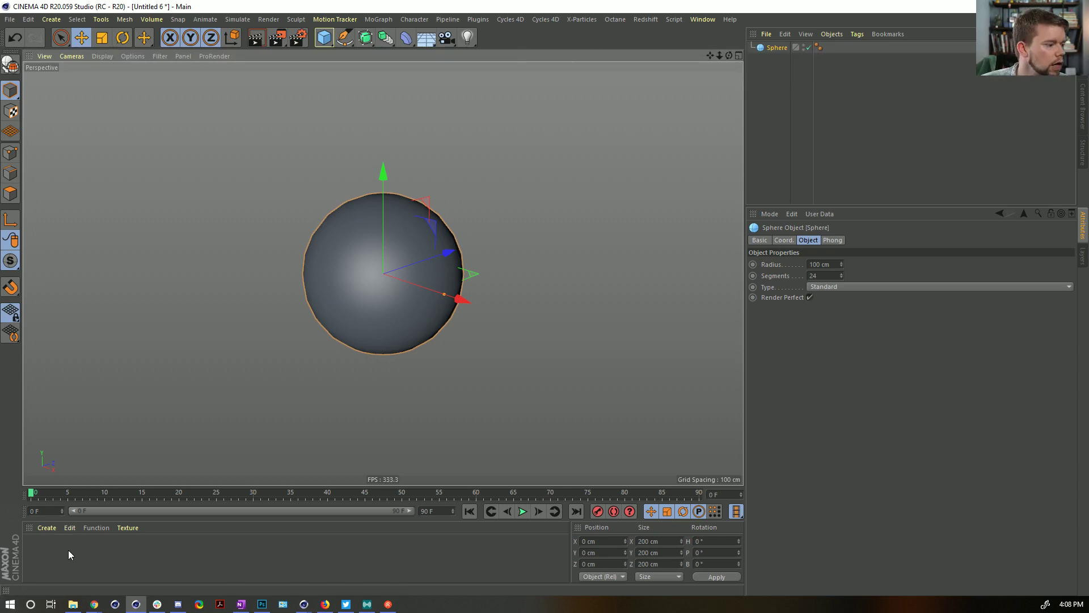
- Create a new material, apply it to the sphere and open it in the Material Editor, clear of the sphere
double_click(47, 544)
mouse_move(46, 547)
left_mouse_down()
mouse_move(746, 138)
mouse_move(785, 48)
left_mouse_up()
double_click(37, 548)
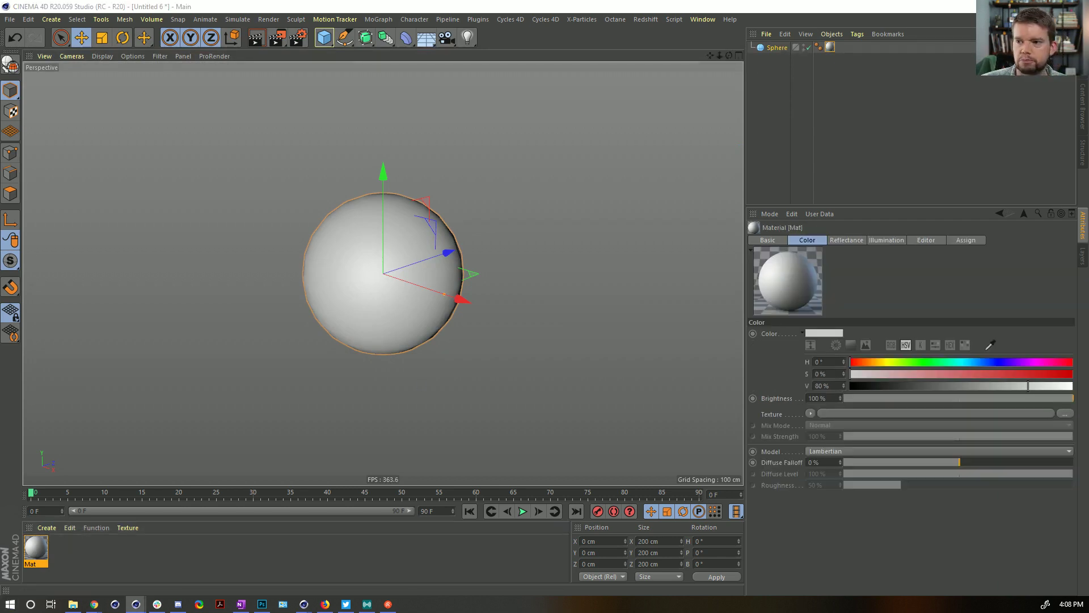
left_click_drag(885, 73, 821, 68)
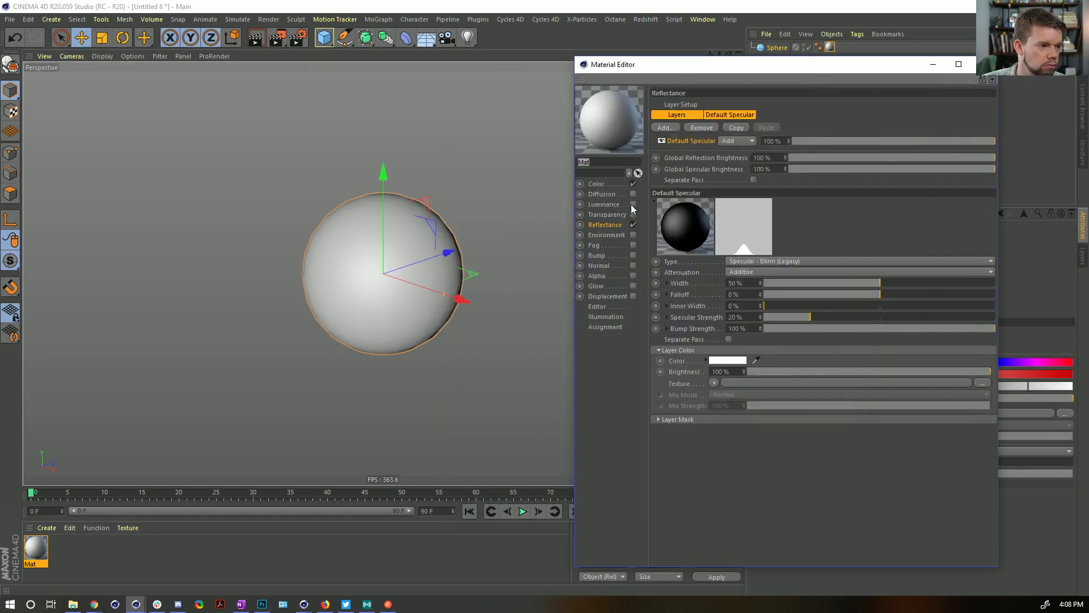
- Disable the material's Color and Reflectance channels, and enable Luminance and Glow
left_click(633, 184)
left_click(633, 225)
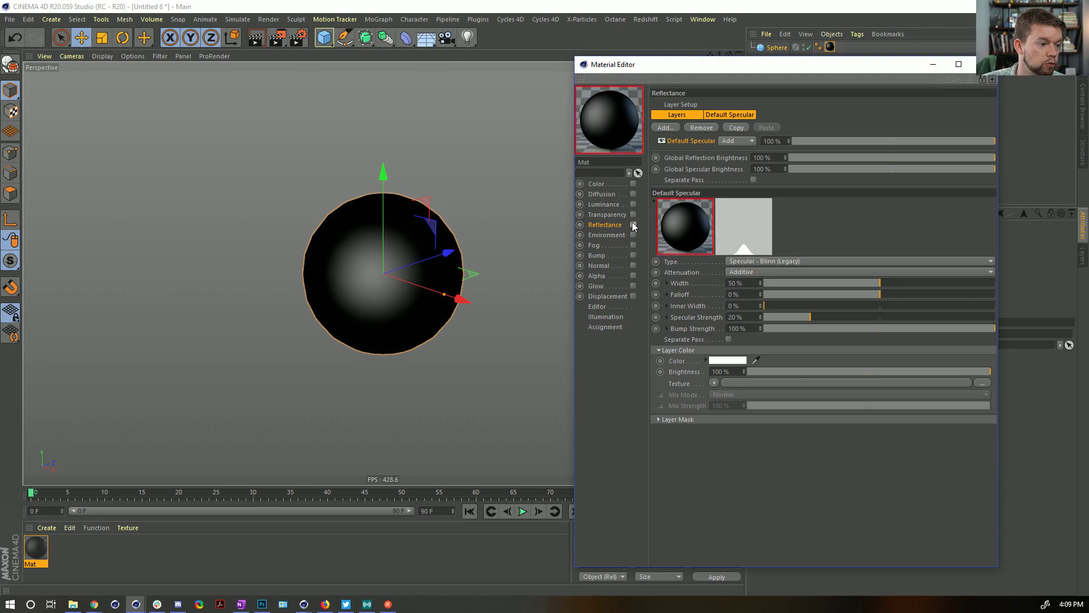
left_click(634, 287)
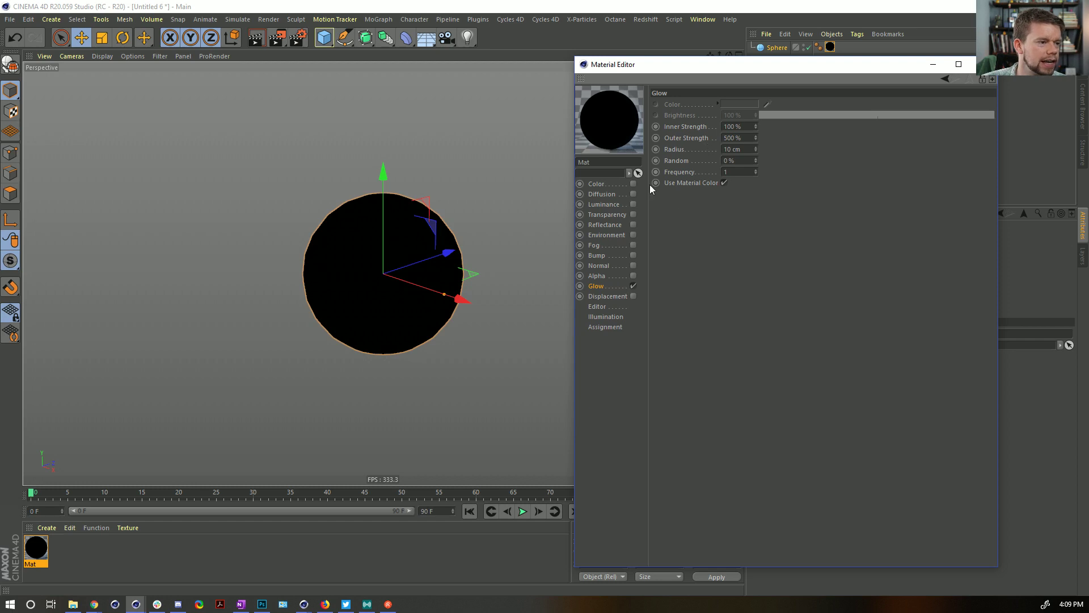
left_click(633, 204)
left_click(623, 286)
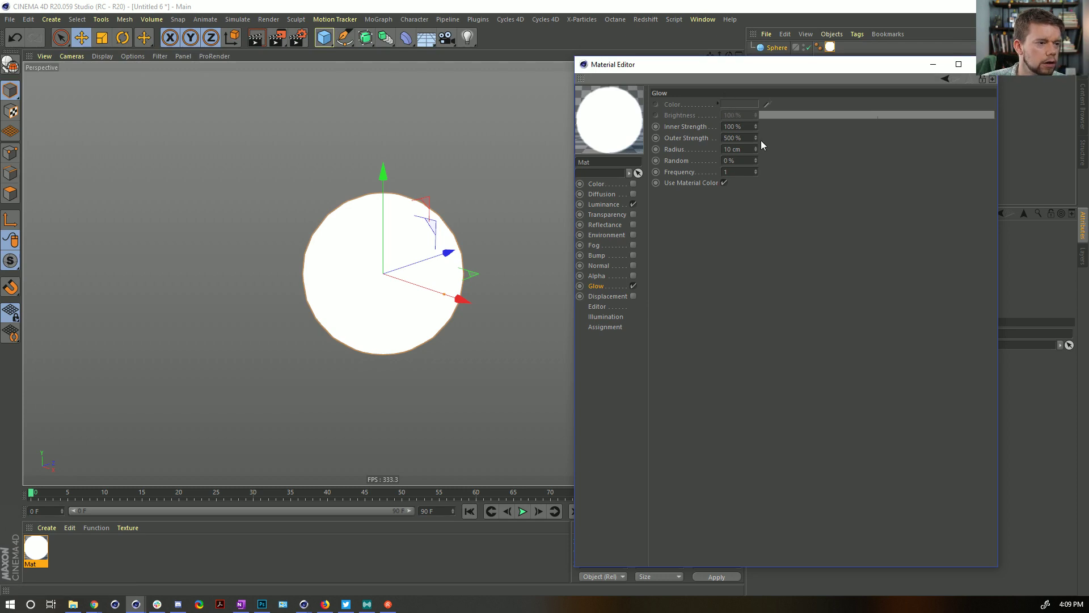
- Set the glow's Outer Strength to 100% and its Radius to 25 cm, rendering the view after each change
double_click(732, 137)
type("100")
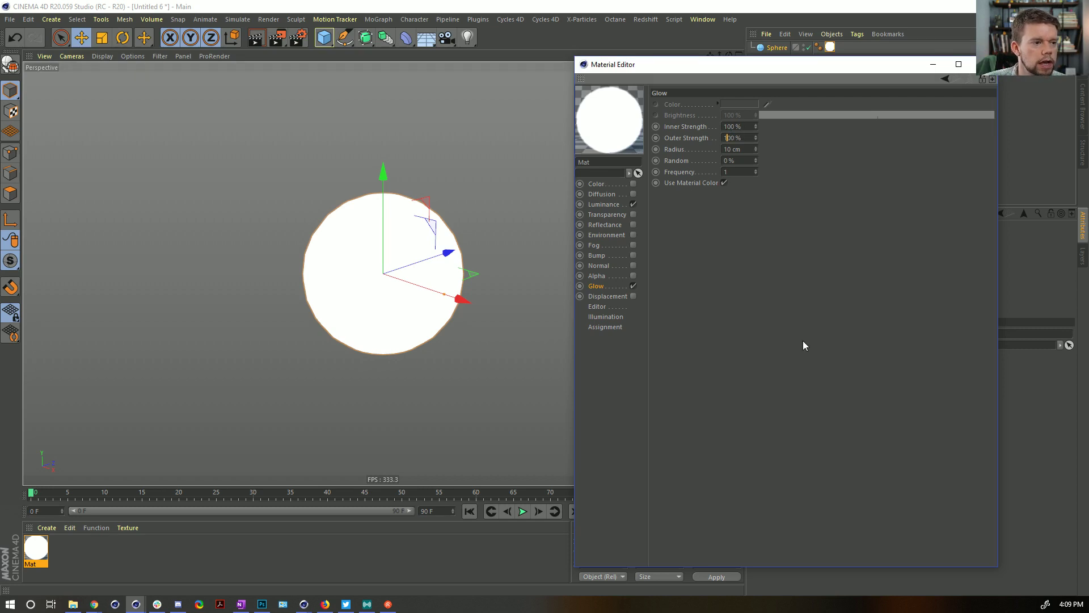
left_click(804, 341)
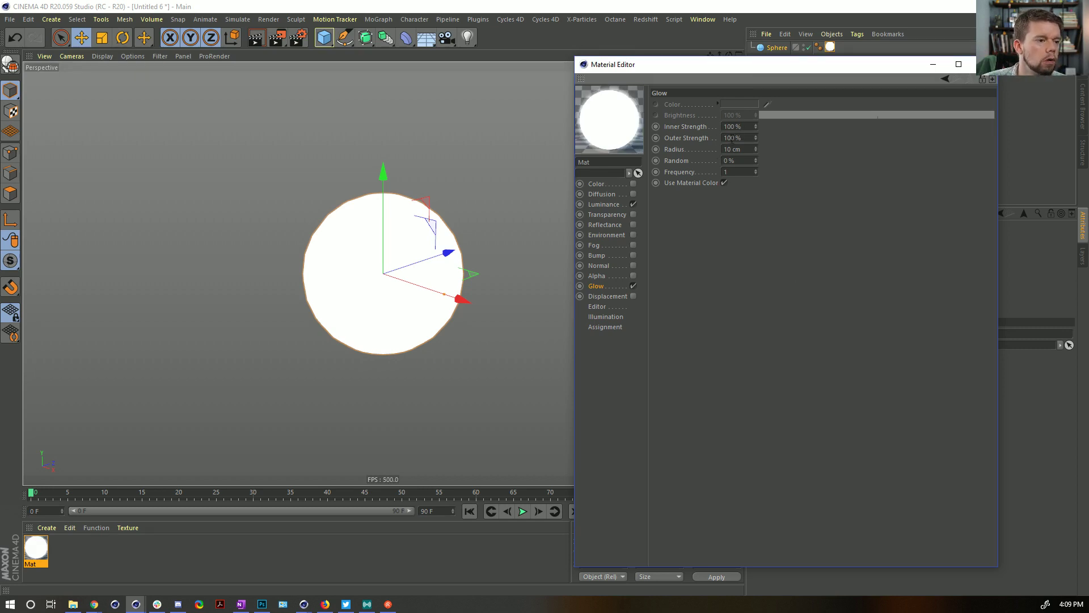
key("ctrl+r")
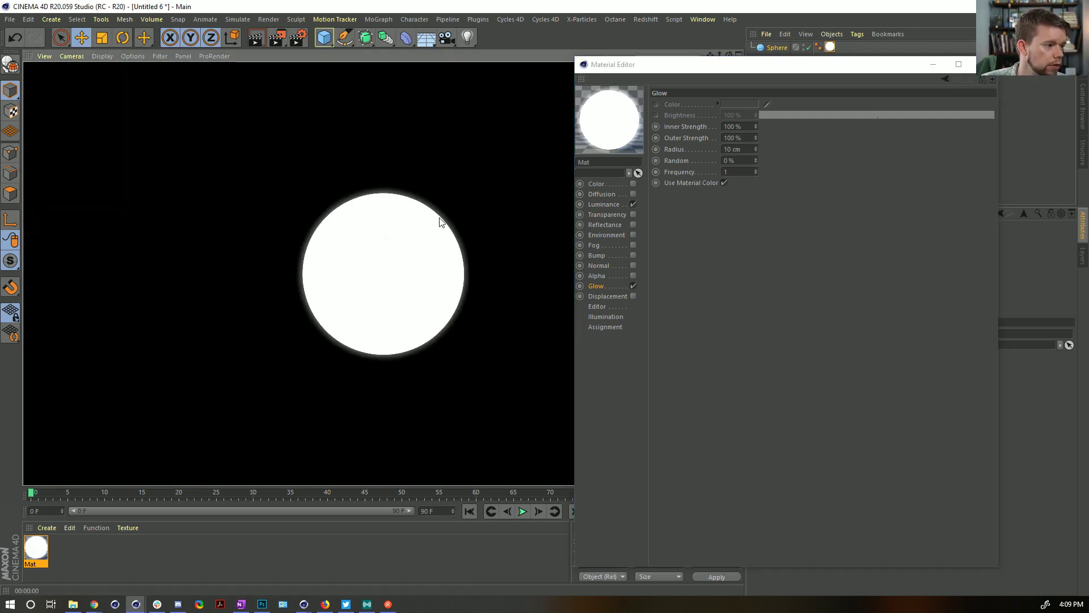
double_click(732, 149)
type("25")
left_click(796, 224)
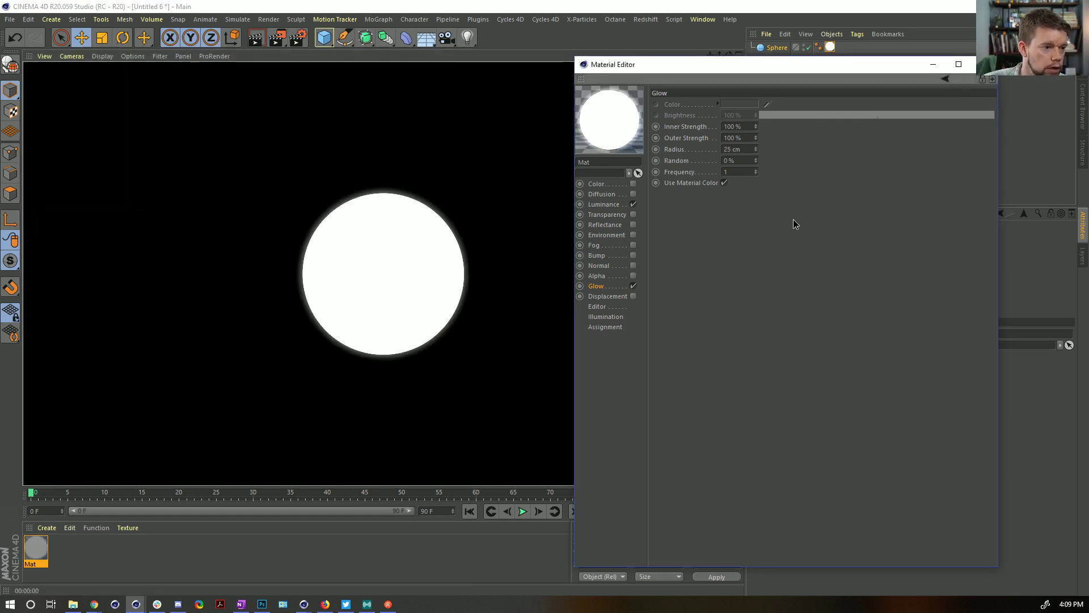
key("ctrl+r")
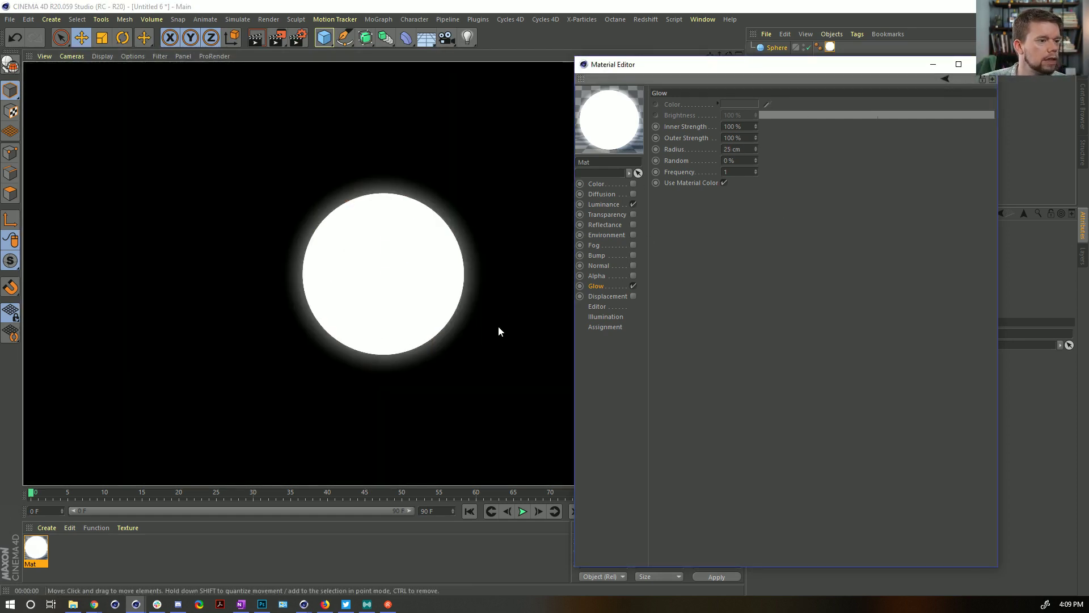
- Set the glow's Inner Strength and Outer Strength to 200% and render the view
left_click(727, 127)
key("BackSpace")
type("2")
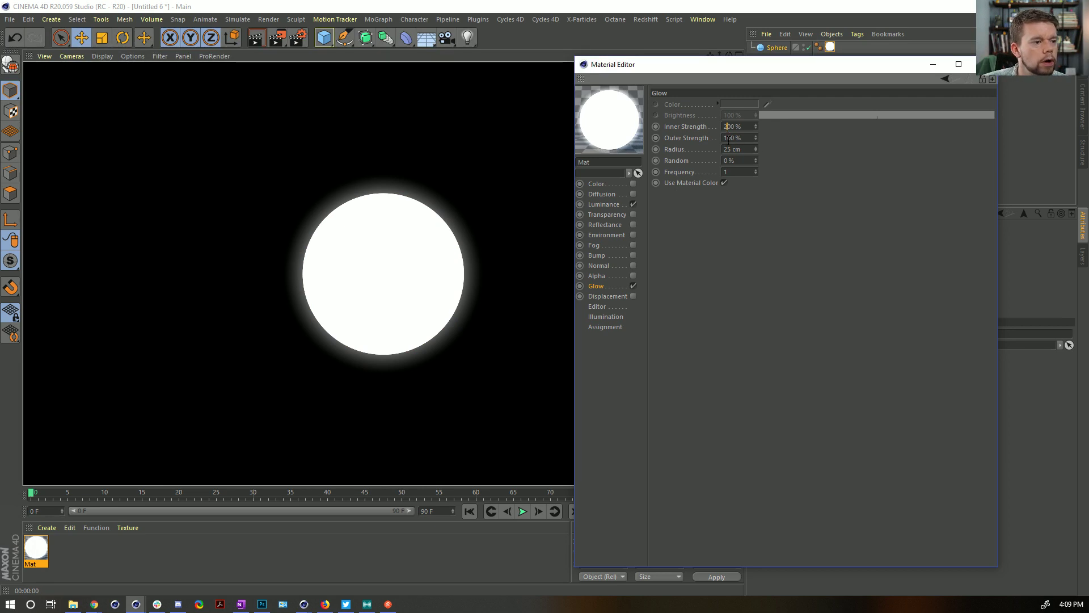
left_click(728, 138)
key("BackSpace")
type("2")
left_click(801, 243)
key("ctrl+r")
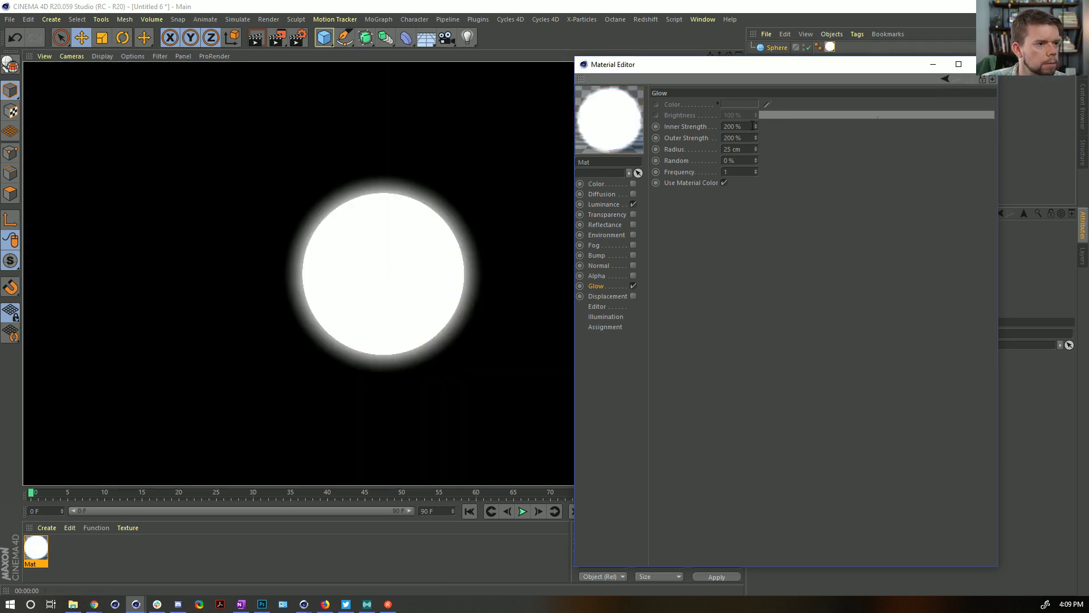
- Disable Luminance, turn off Use Material Color for the glow, and render the view
left_click(632, 203)
left_click(717, 104)
left_click(717, 104)
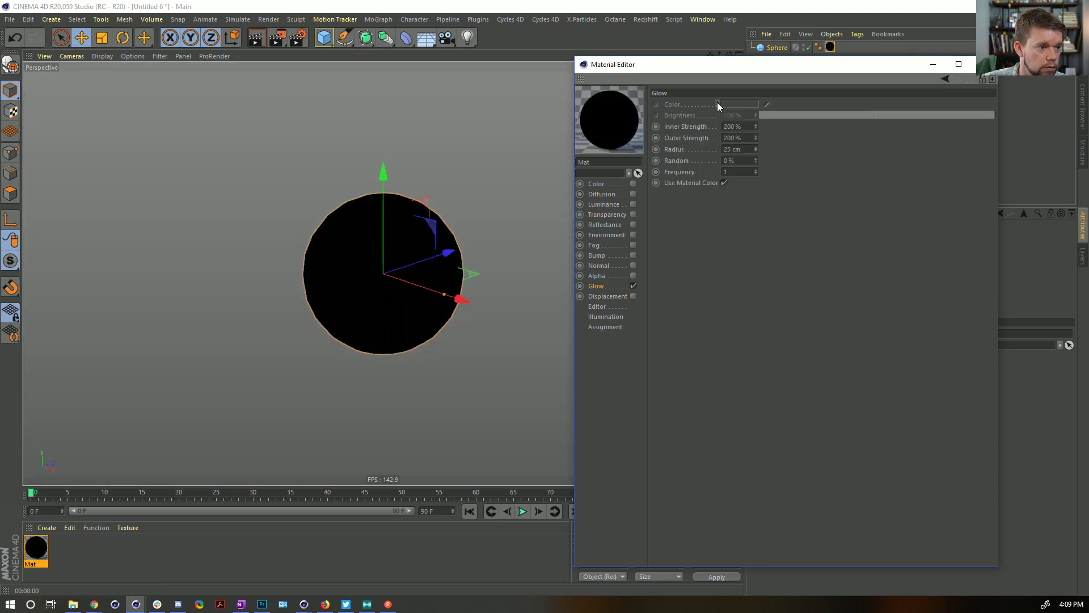
left_click(724, 183)
key("ctrl+r")
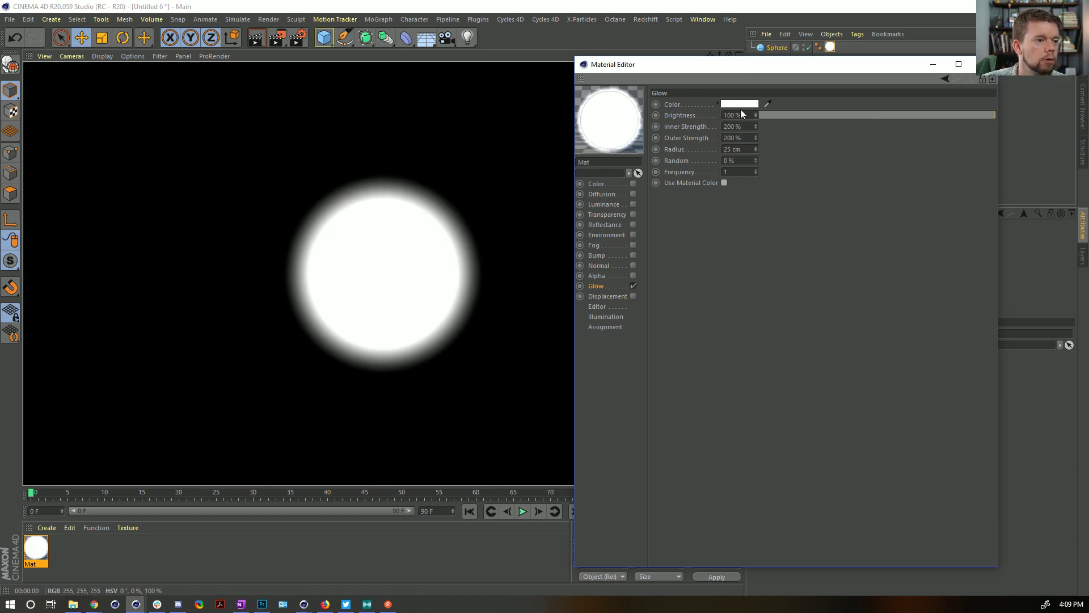
- Try 100% for the glow's Inner Strength and Outer Strength in a viewport render
left_click_drag(728, 126, 717, 138)
type("11")
key("Return")
key("ctrl+r")
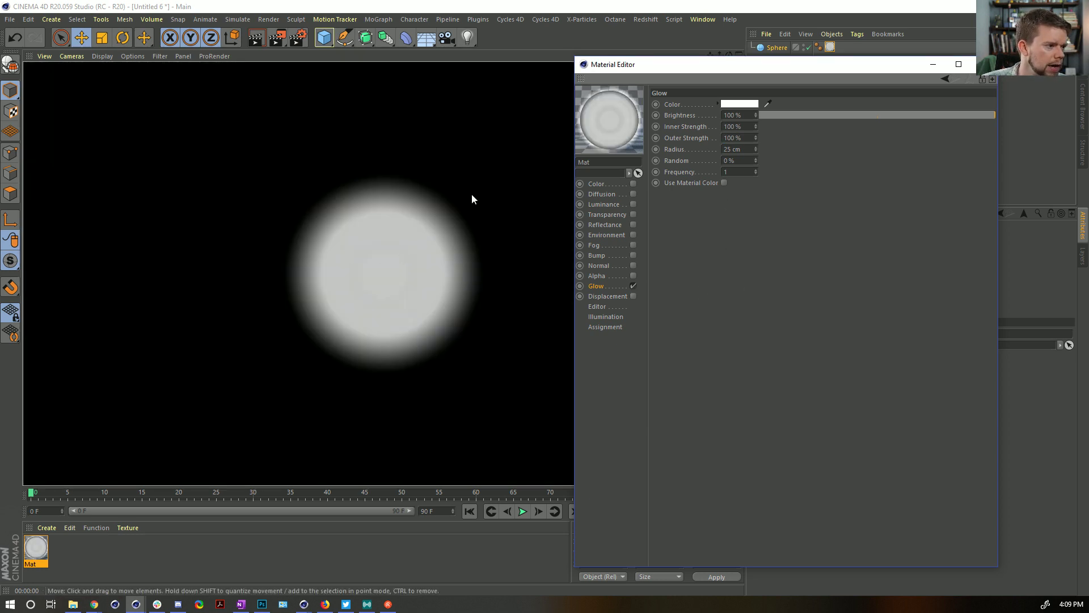
- Undo the last glow strength changes, set Outer Strength to 200% and render the view again
key("ctrl+z")
key("ctrl+z")
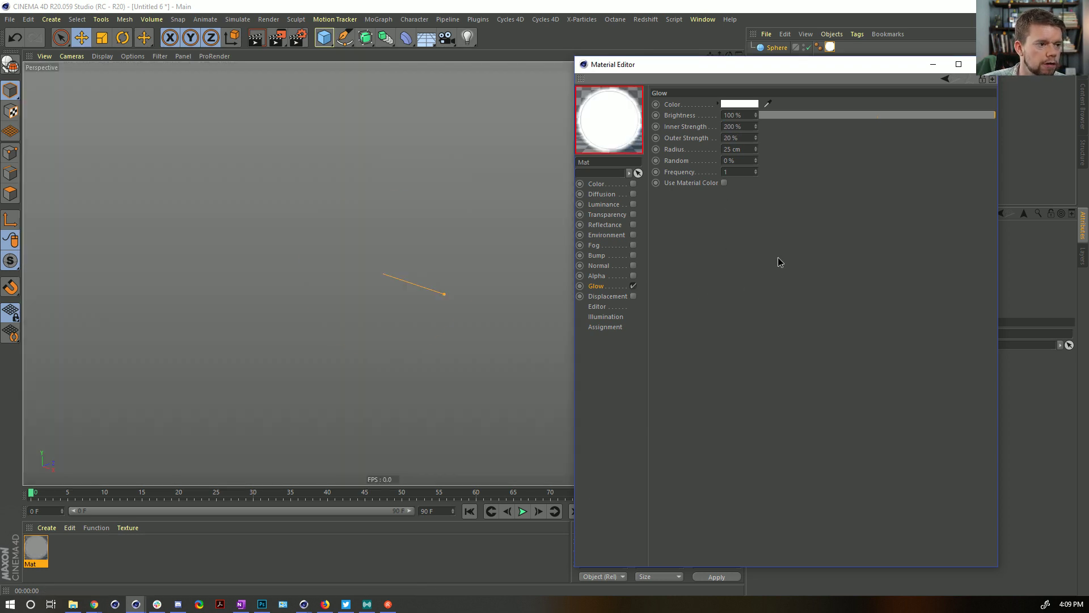
key("ctrl+r")
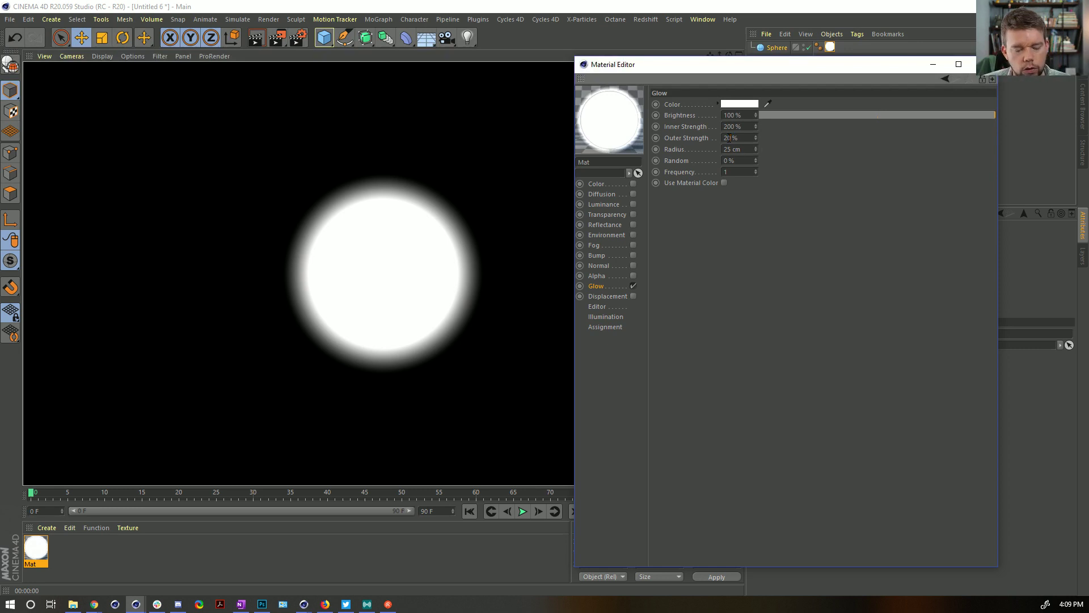
type("0")
key("Return")
key("ctrl+r")
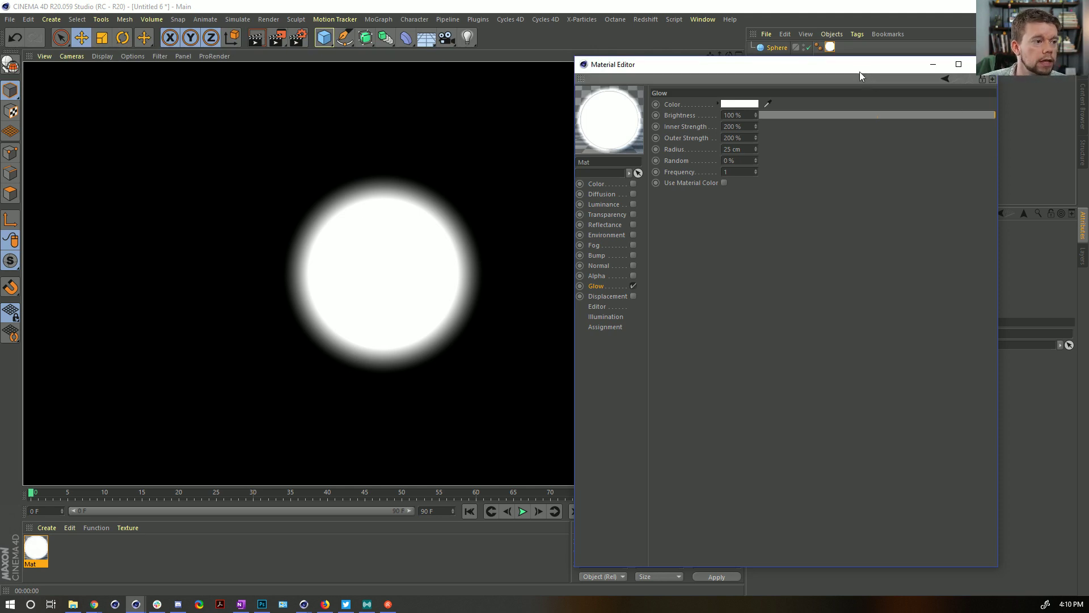
- Disable the material's Glow channel, enable Luminance and close the Material Editor
left_click_drag(854, 70, 840, 65)
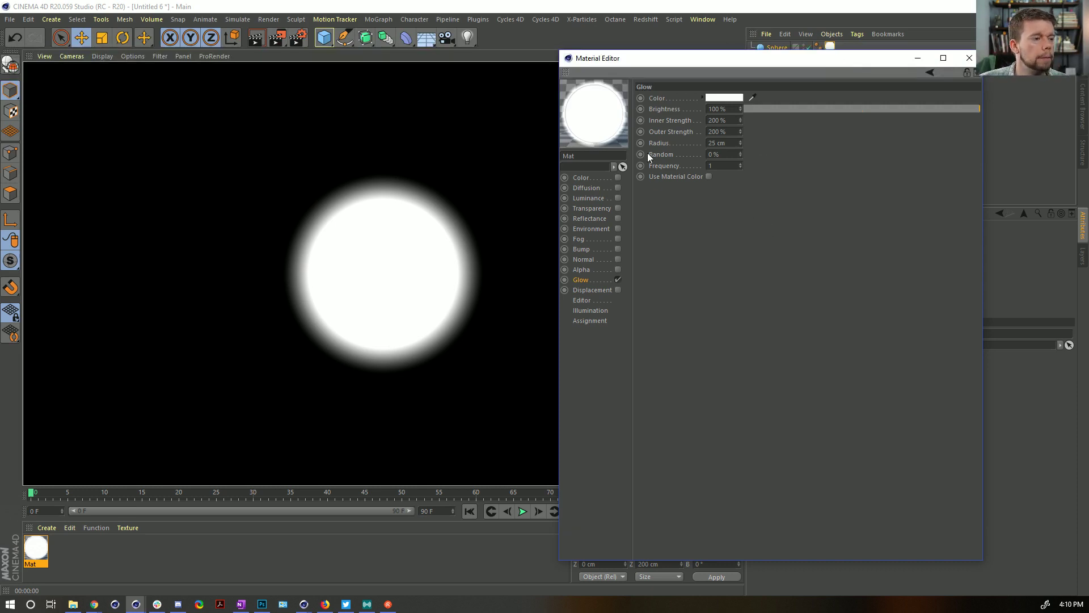
left_click(618, 280)
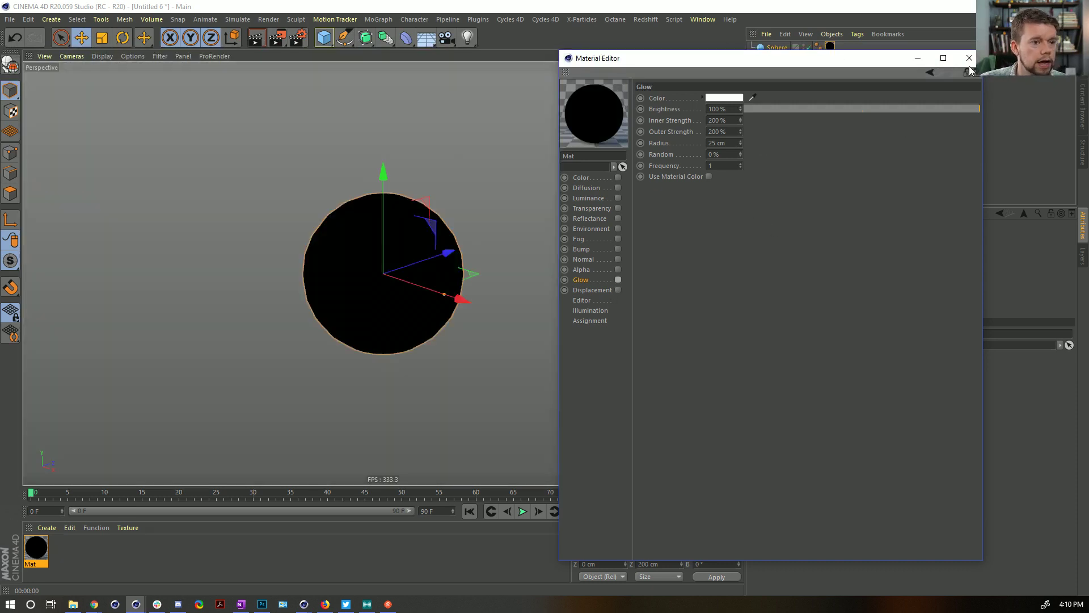
left_click(618, 198)
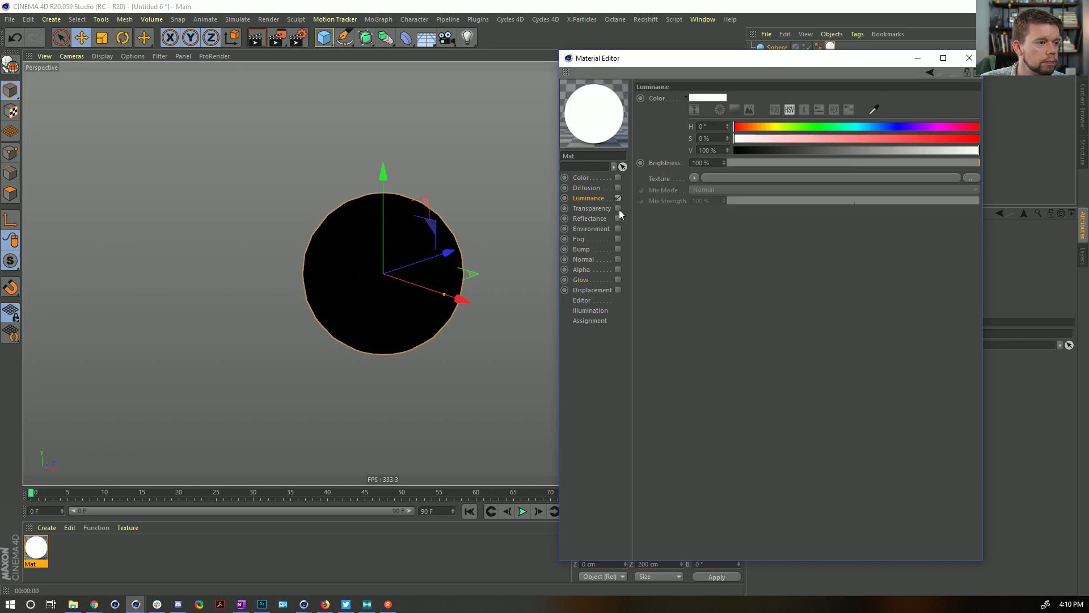
left_click(969, 57)
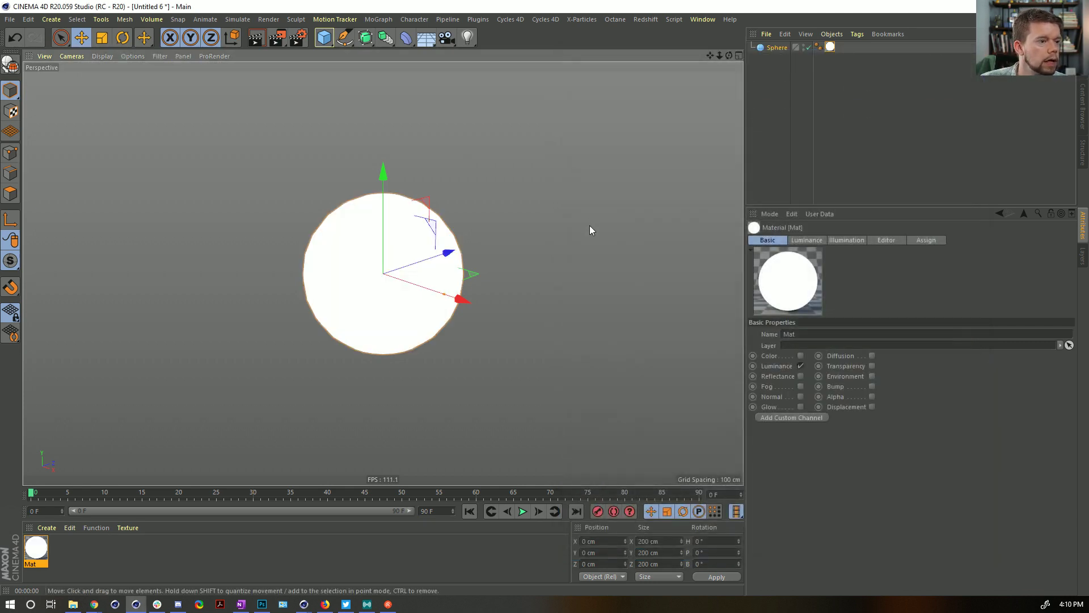
- Add an omni light with Visible Light set to Visible, shrink its Outer Distance to about 160 cm and enable No Illumination
left_click(468, 37)
left_click(533, 54)
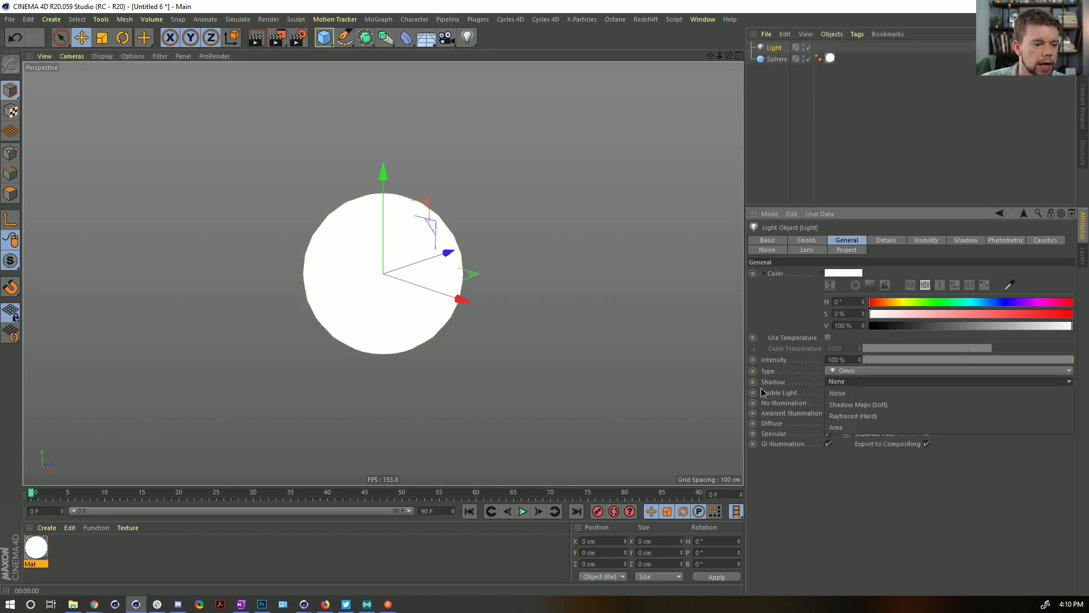
left_click(845, 392)
left_click(850, 416)
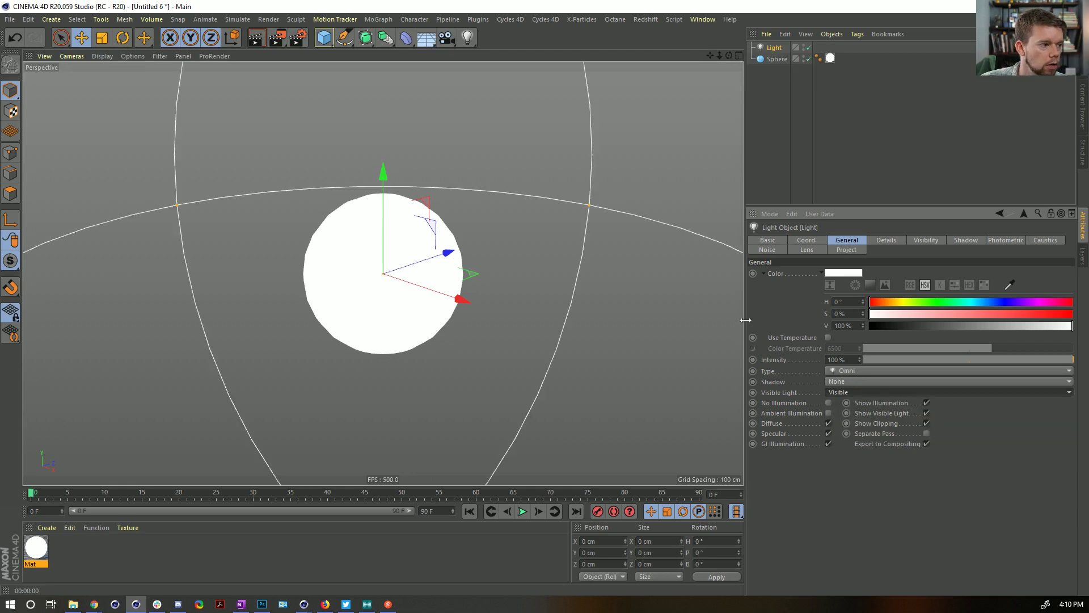
left_click_drag(595, 208, 465, 247)
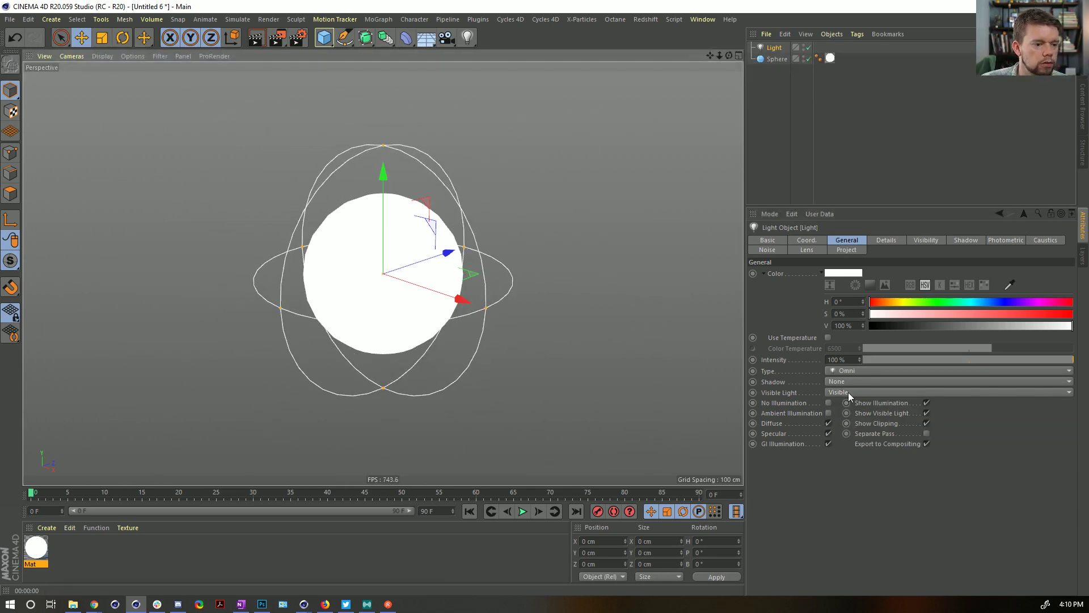
left_click(828, 403)
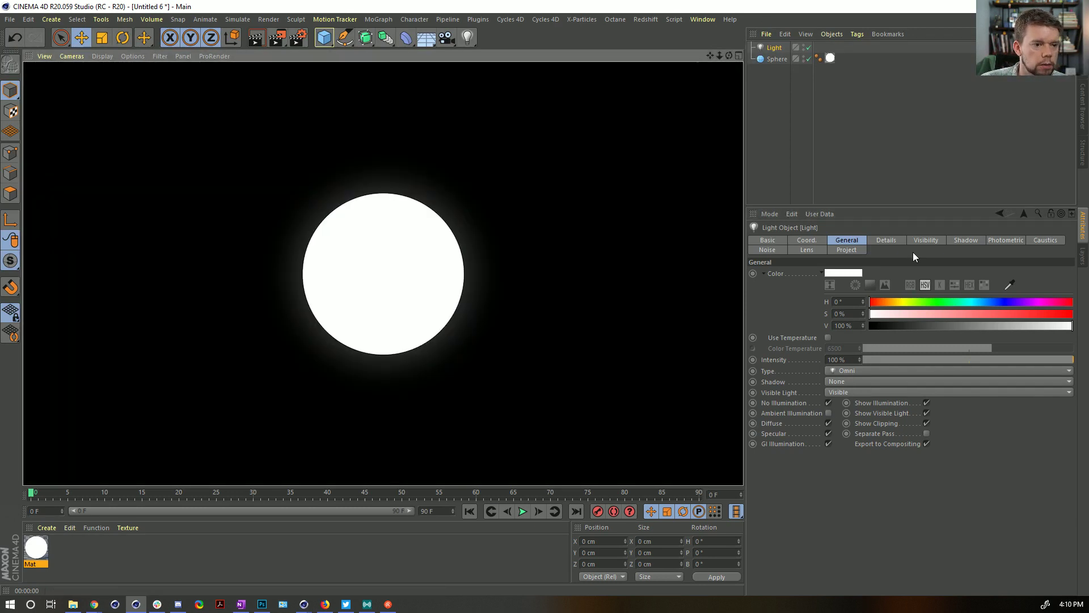
- Set the light's visibility Inner Distance to 102 cm and render the view
left_click(921, 240)
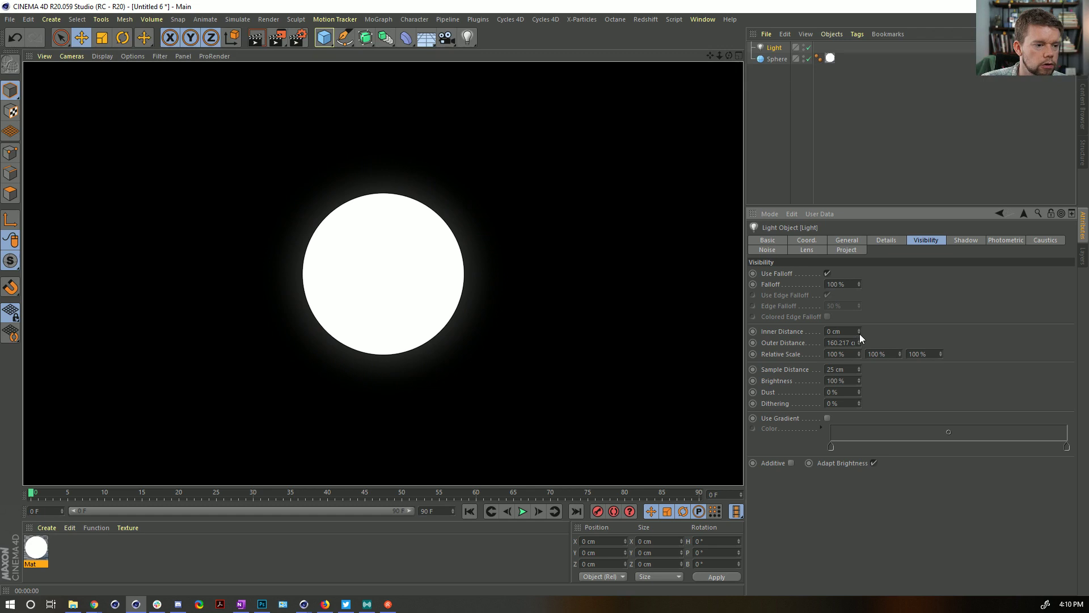
left_click_drag(859, 332, 860, 330)
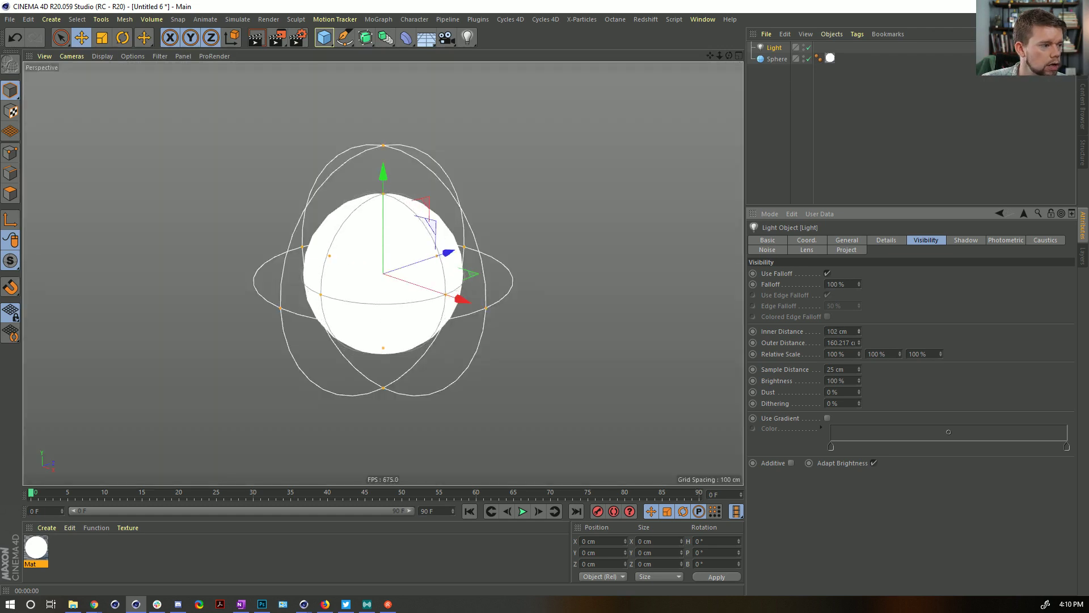
key("ctrl+r")
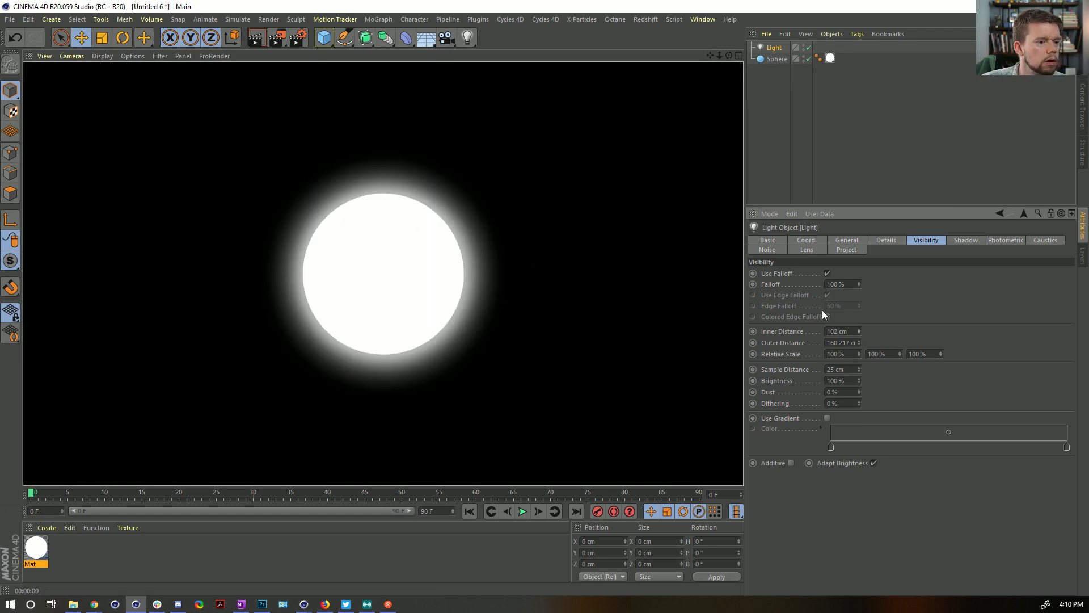
- Reduce the light's visibility Outer Distance to about 141 cm and render the view again
left_click_drag(860, 341, 860, 381)
key("ctrl+r")
key("ctrl+r")
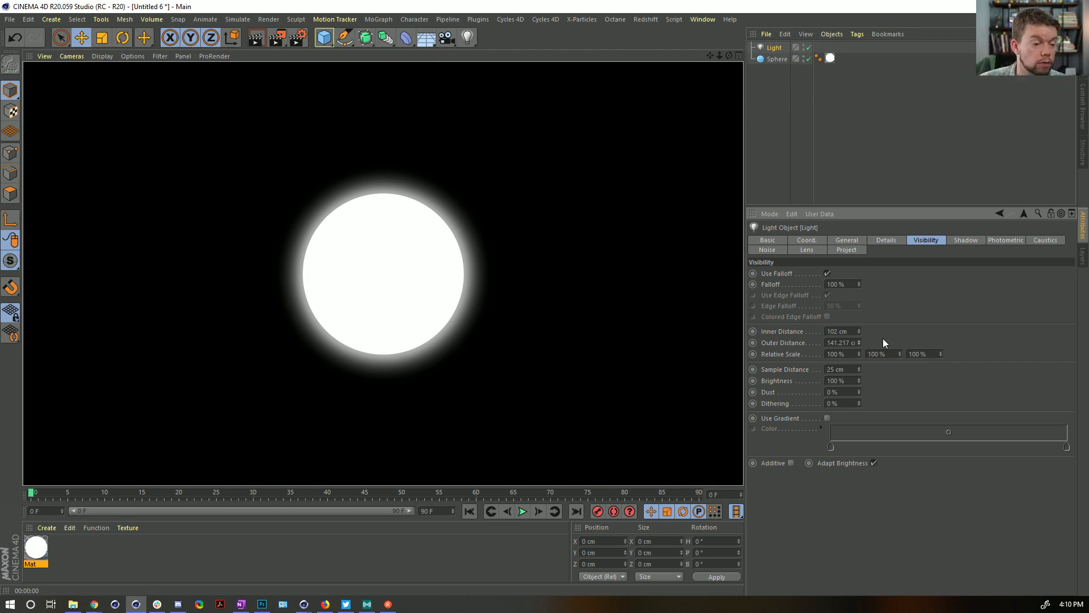
- Add a Helix spline and flatten it into a spiral with Start Radius 0 cm and Height 0 cm
left_click(326, 39)
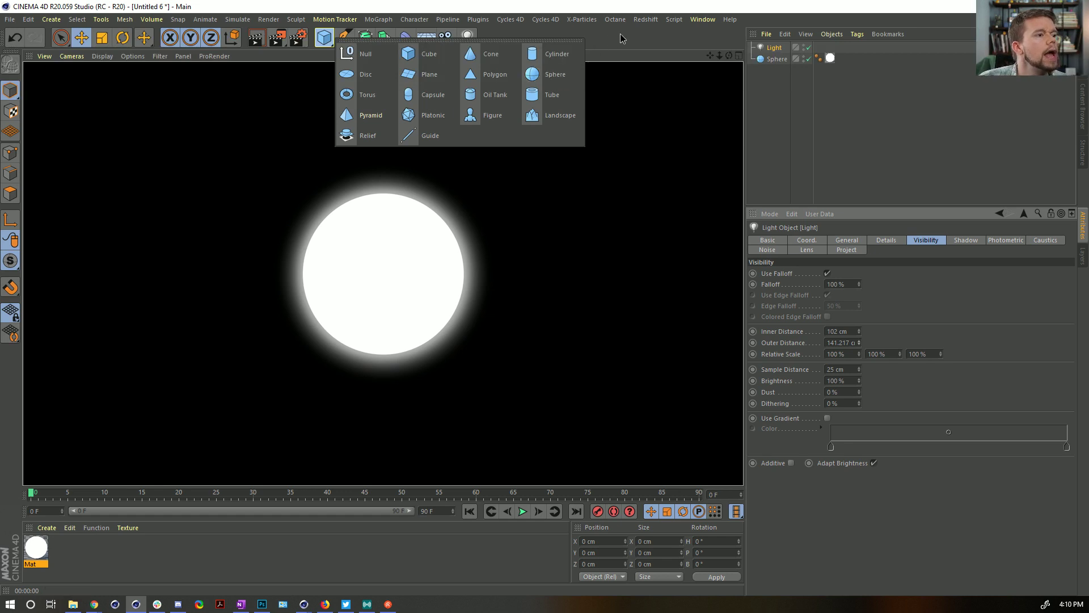
left_click(344, 37)
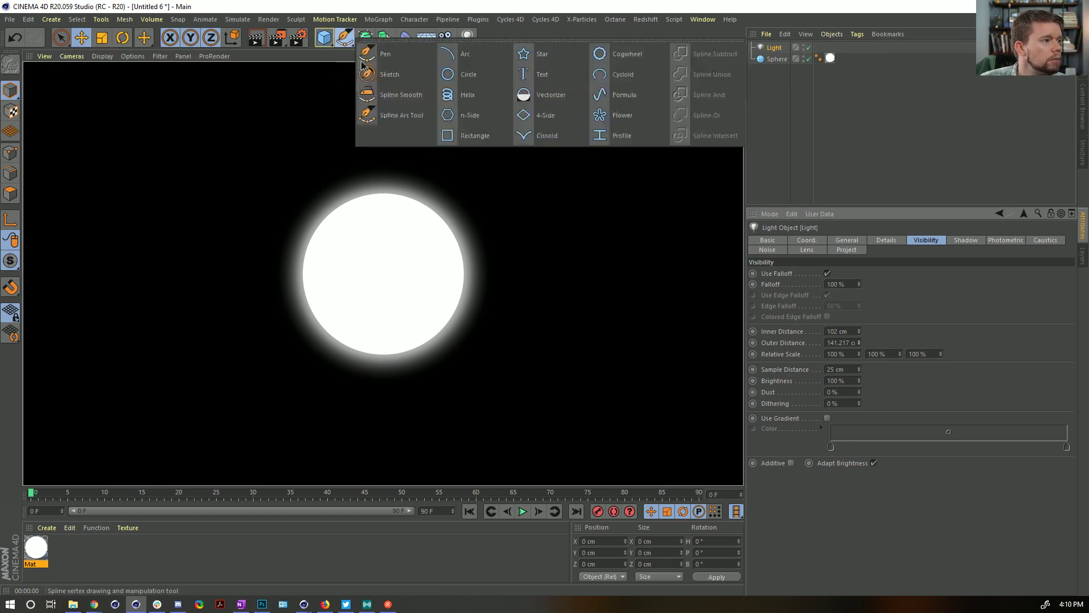
left_click(469, 95)
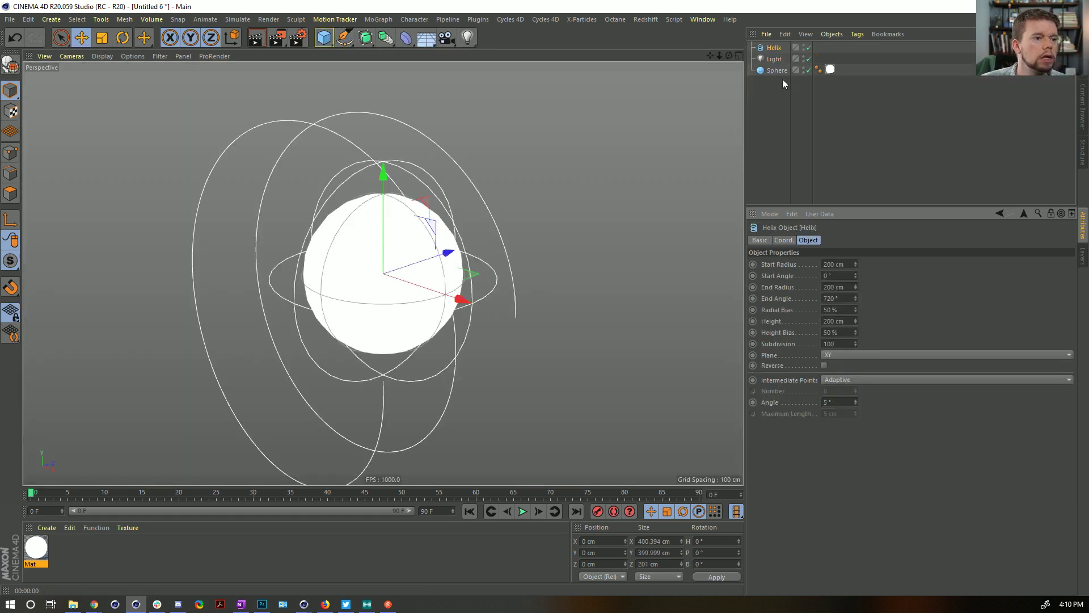
left_click_drag(532, 175, 571, 156, "alt")
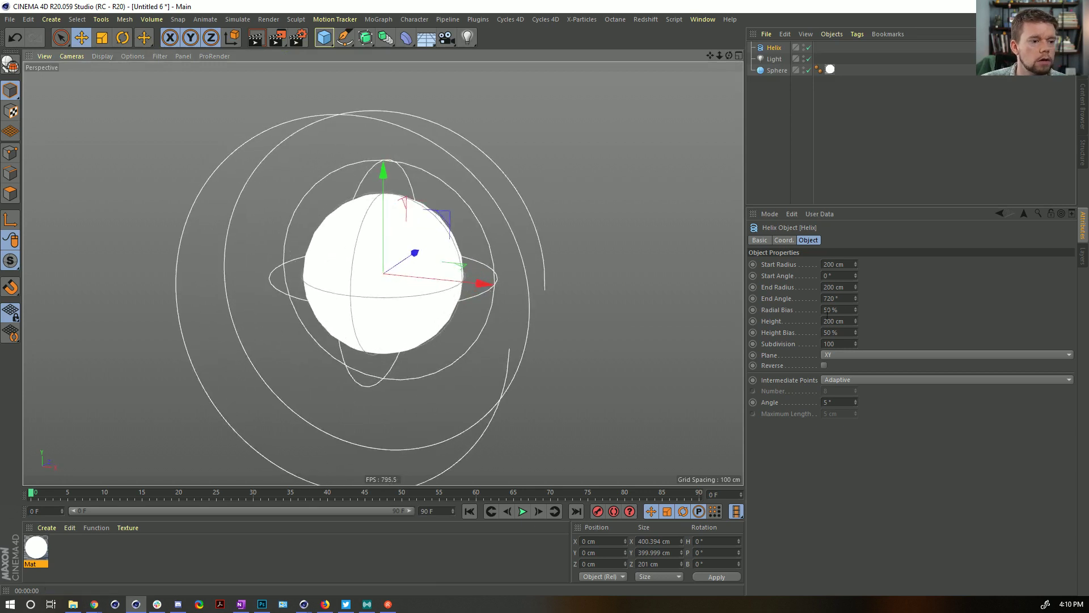
double_click(837, 264)
type("0")
key("Return")
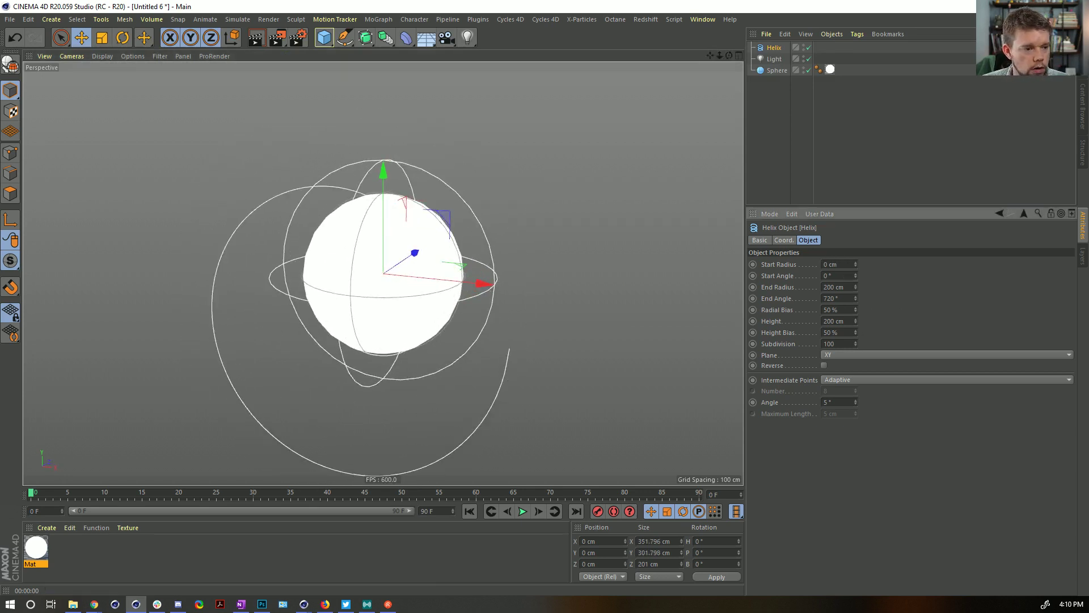
double_click(837, 322)
type("0")
key("Return")
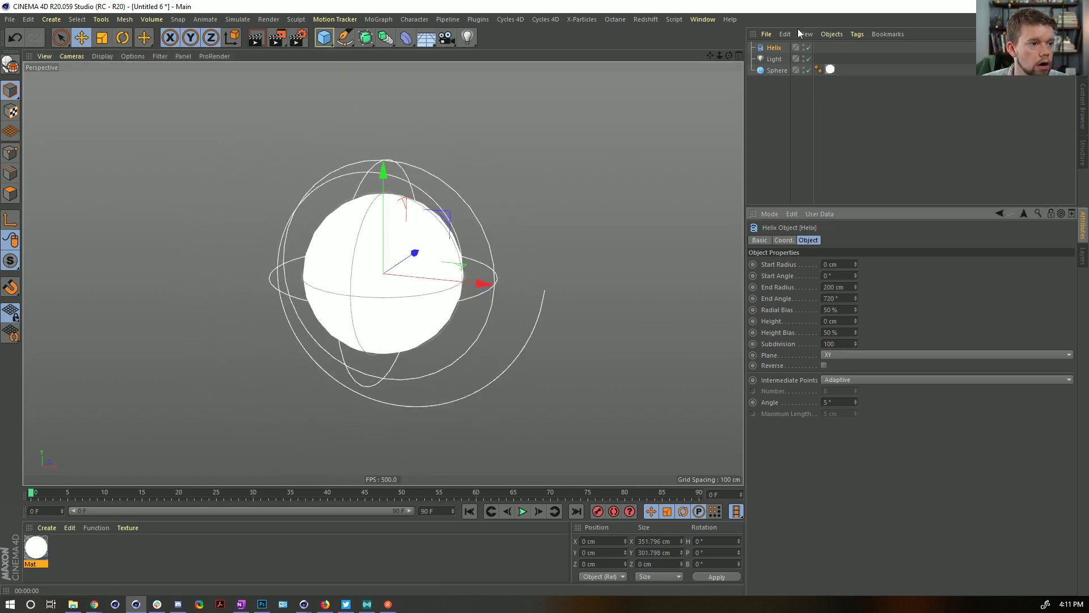
- Delete the light and the sphere, keeping only the helix
left_click(773, 59)
left_click(777, 70, "shift")
key("Delete")
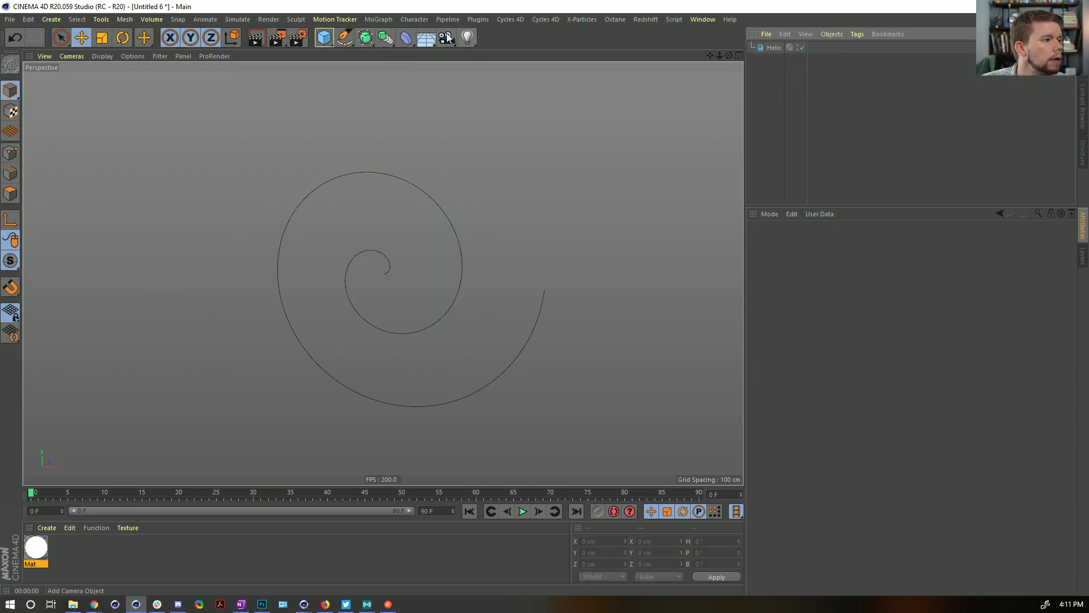
- Add a new omni light and place it inside a new MoGraph Cloner
left_click(468, 37)
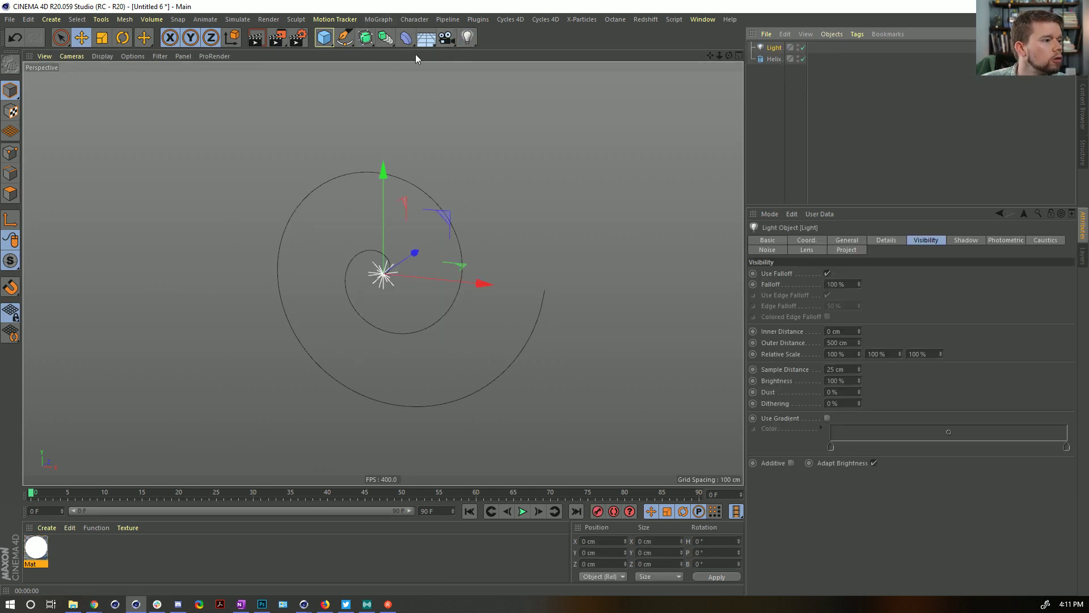
left_click(379, 20)
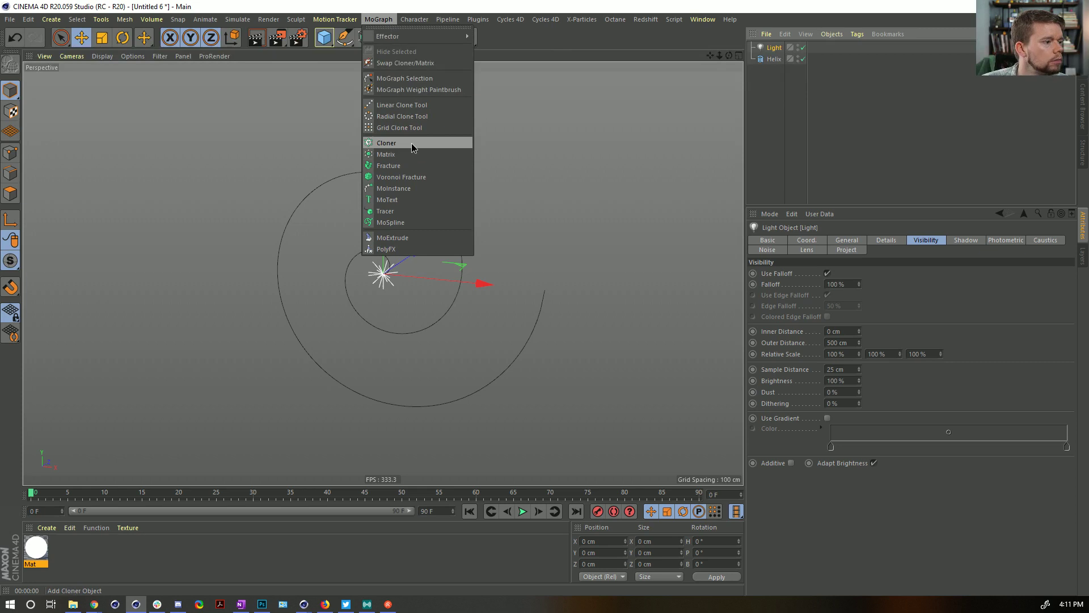
left_click(391, 143, "alt")
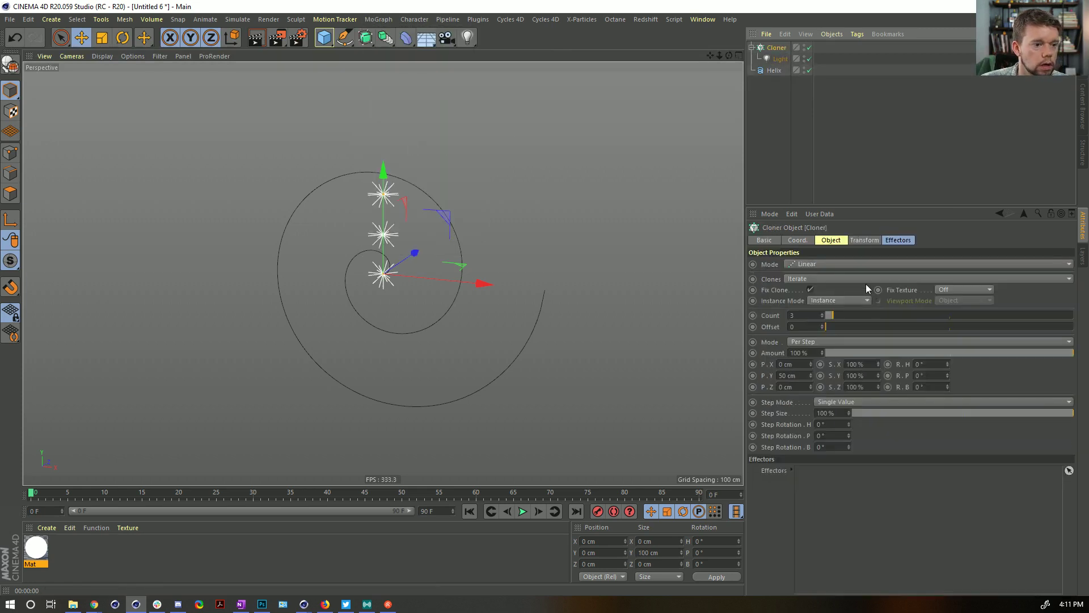
- Set the Cloner to Object mode on the Helix, with Step distribution every 11 cm
left_click(812, 264)
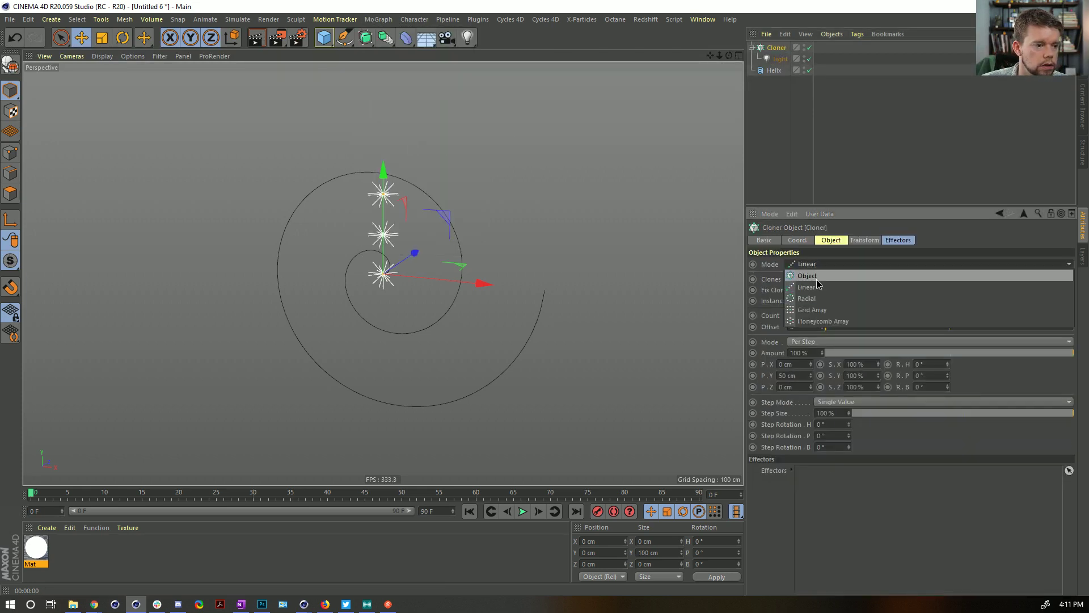
left_click(816, 278)
left_click_drag(774, 71, 812, 315)
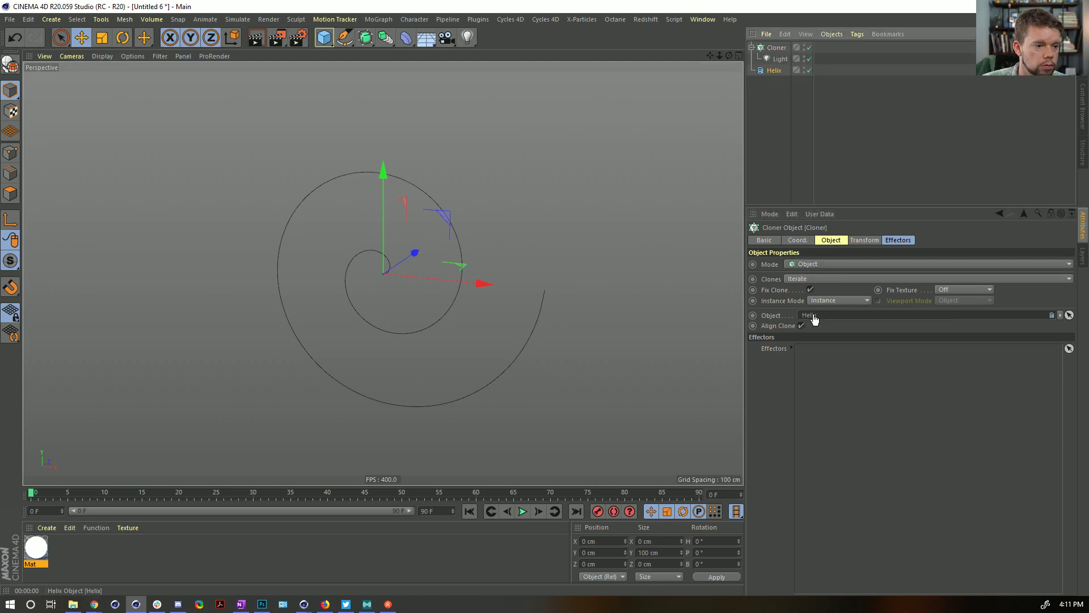
left_click(822, 351)
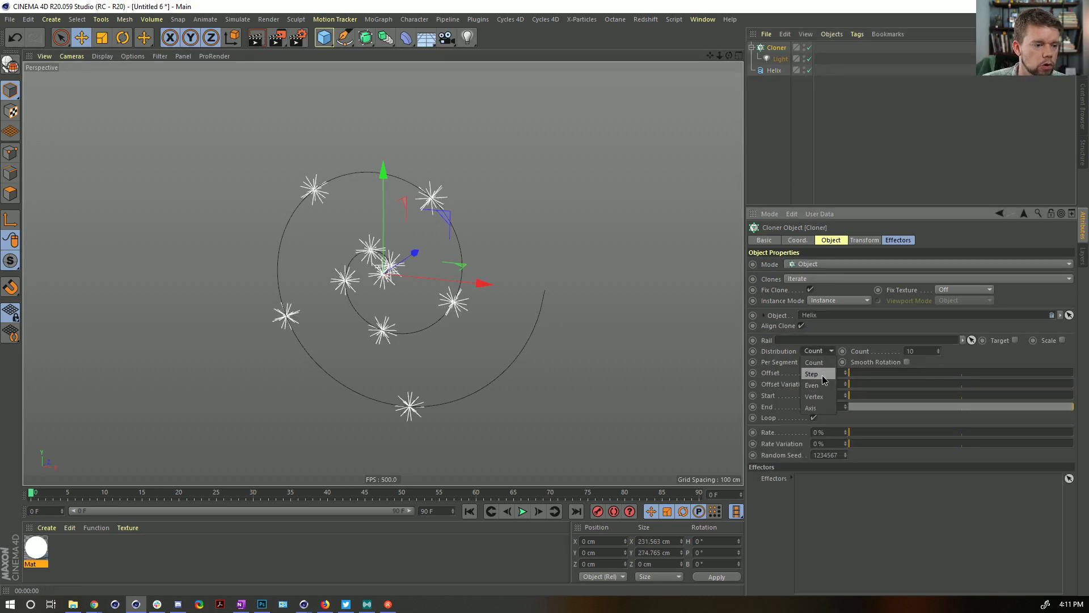
left_click(817, 383)
double_click(924, 352)
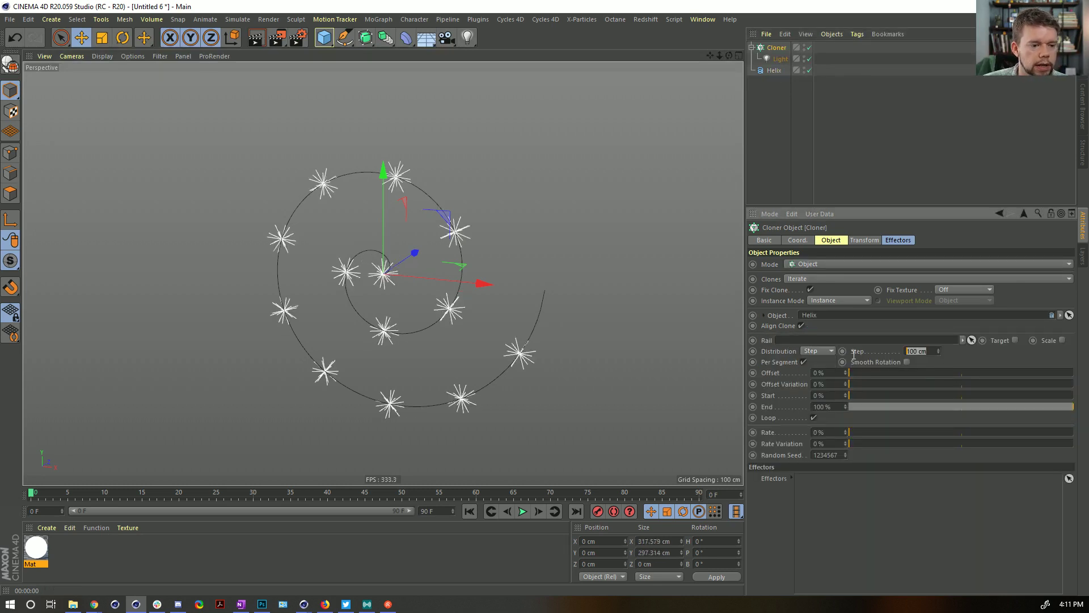
type("11")
key("Return")
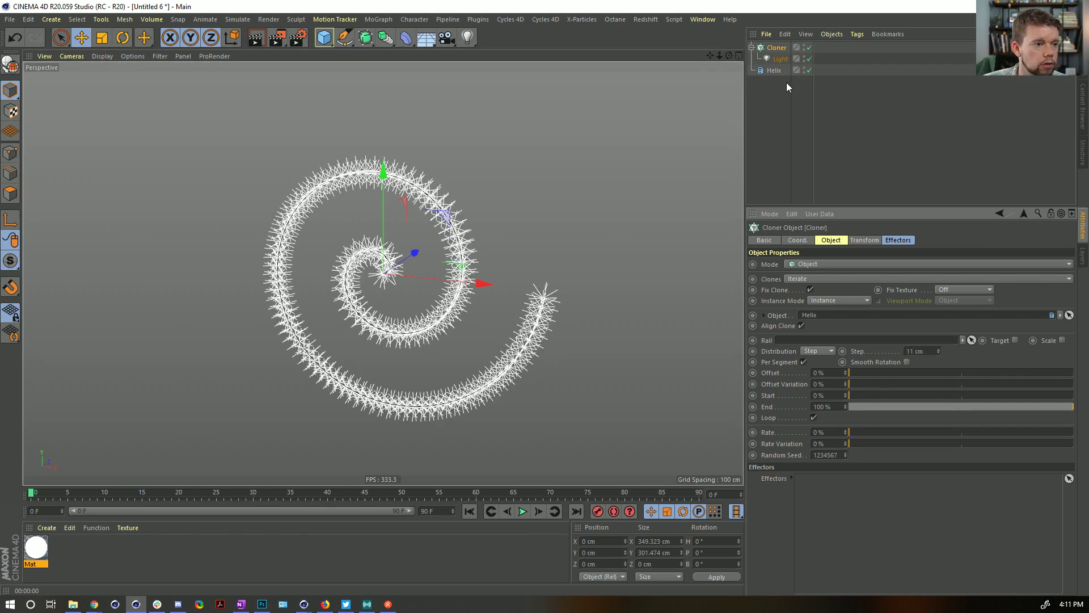
- Set the cloned light's Visible Light to Visible and enable No Illumination
left_click(780, 59)
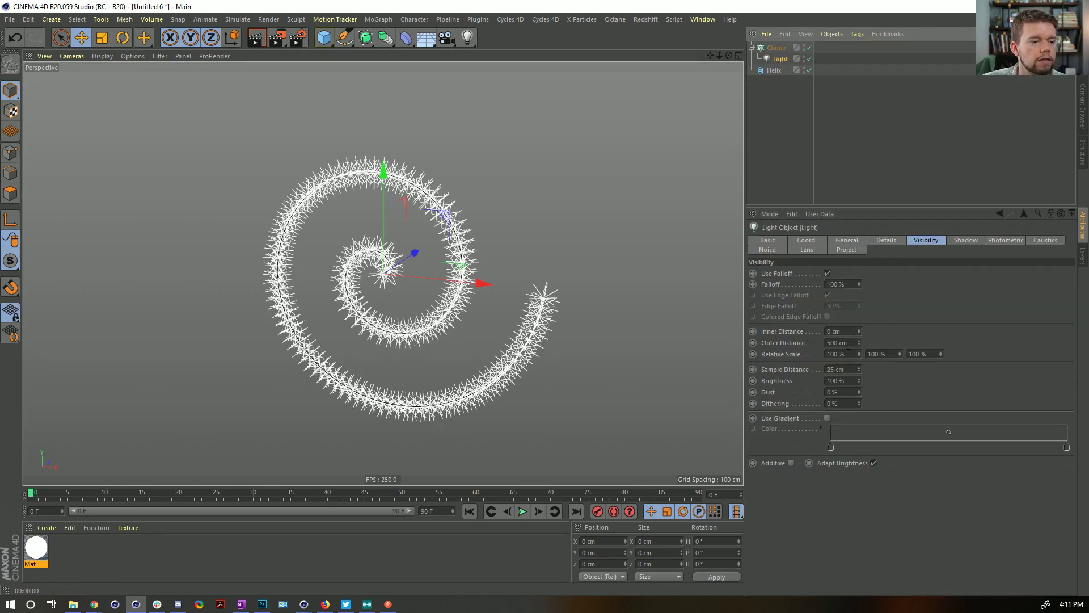
left_click(853, 243)
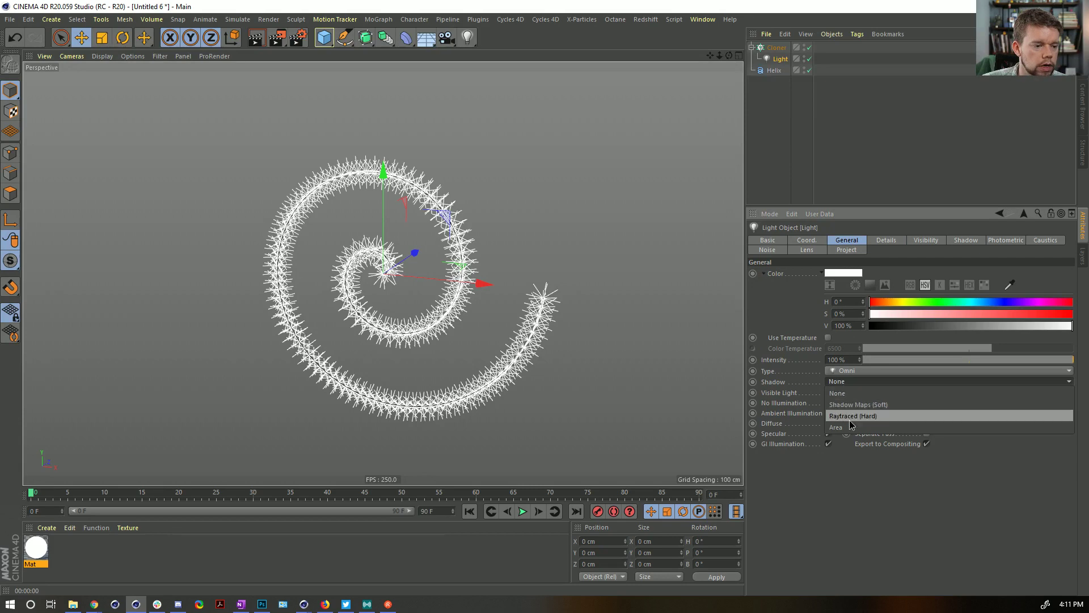
left_click(830, 396)
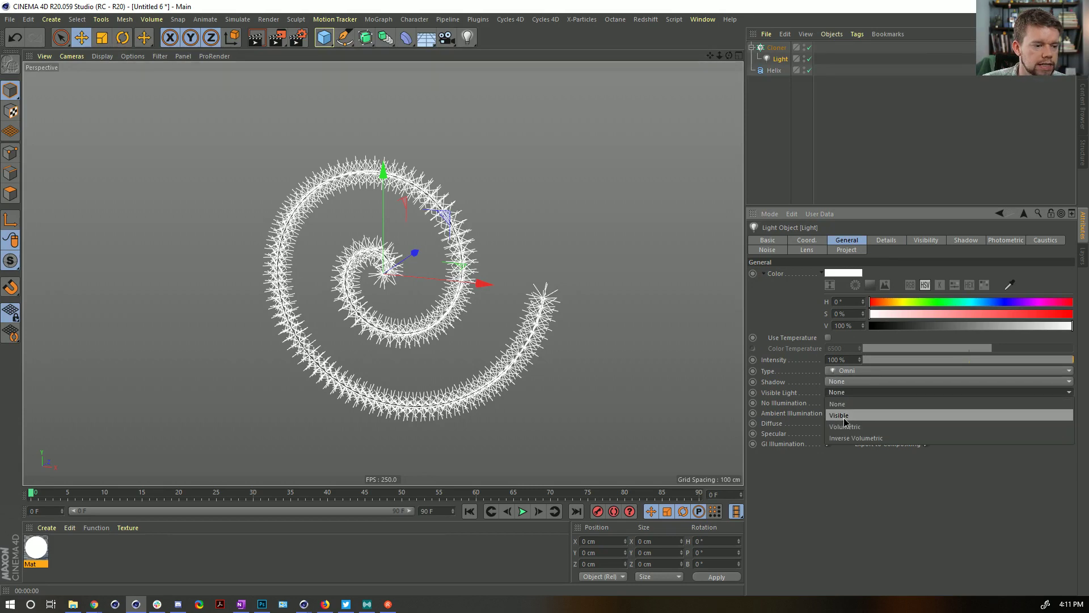
left_click(845, 413)
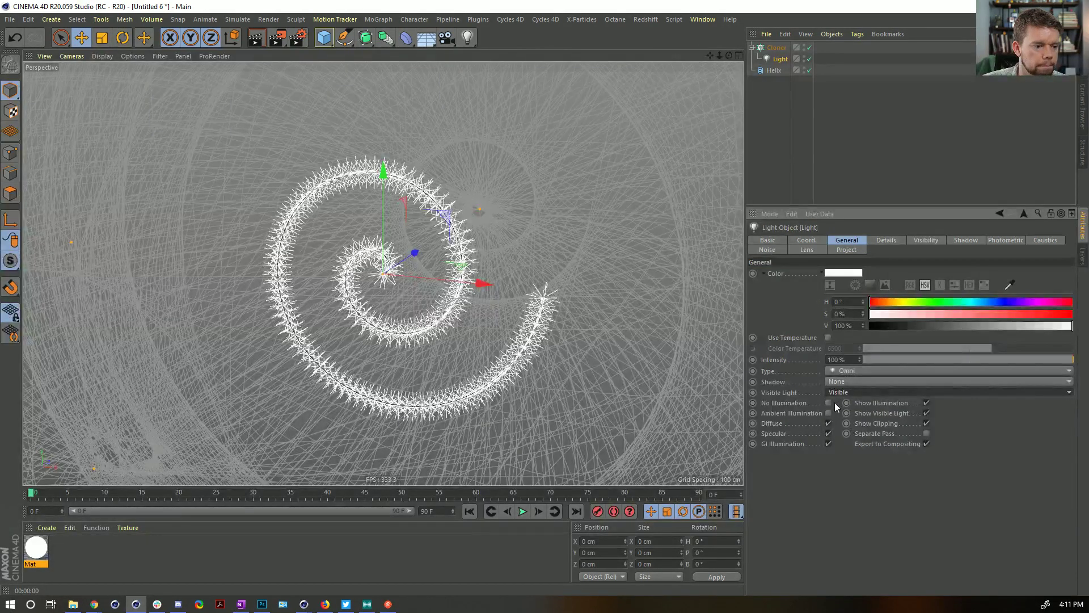
left_click(825, 405)
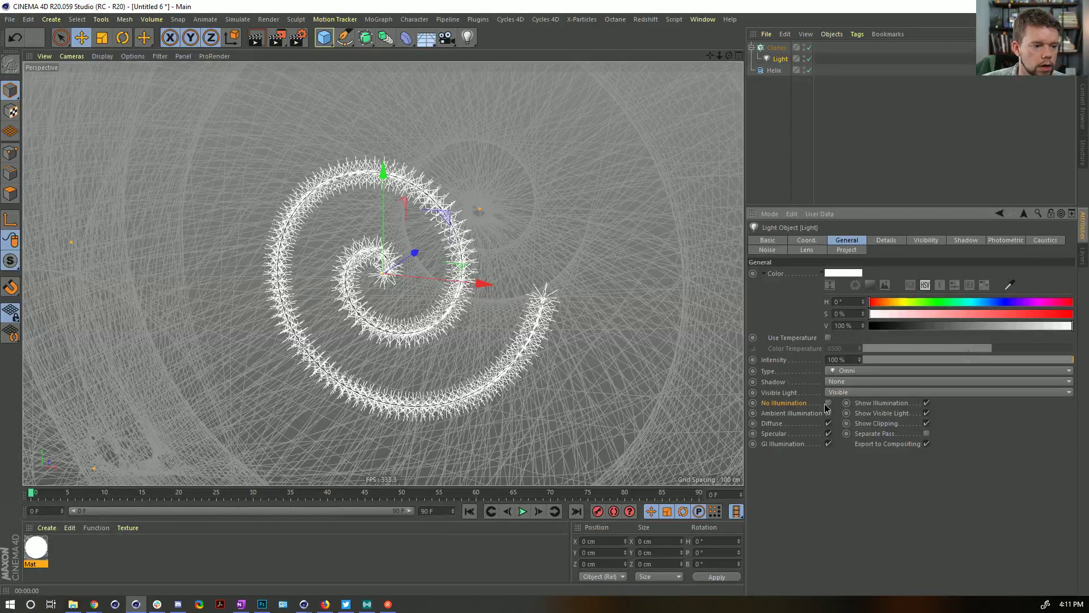
- Set the cloned light's visibility Outer Distance to 55 cm and render the view
left_click(889, 241)
left_click(926, 241)
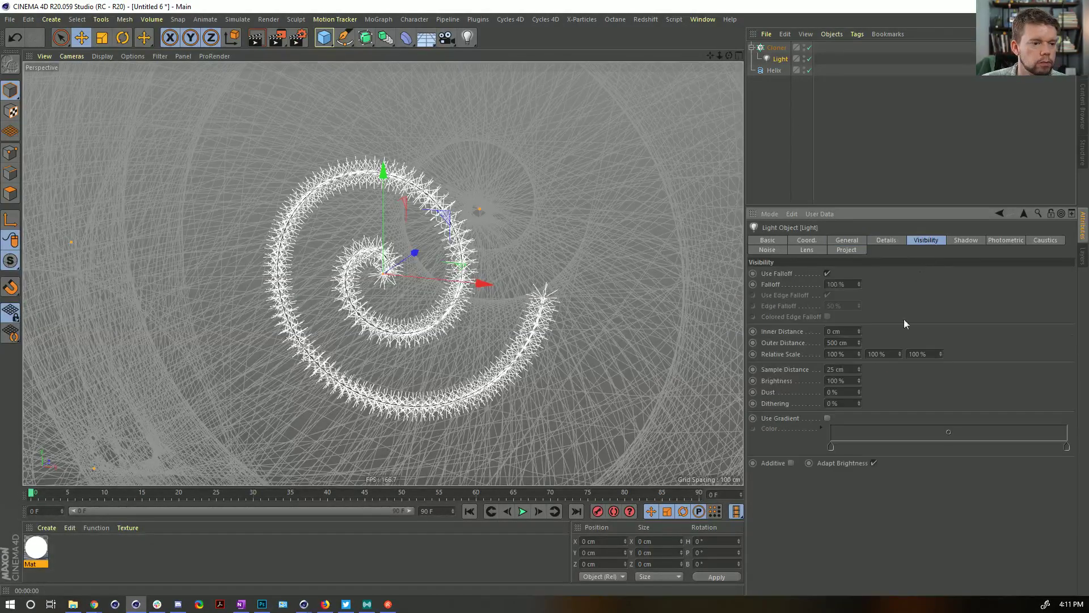
double_click(848, 342)
type("55")
key("Return")
key("ctrl+r")
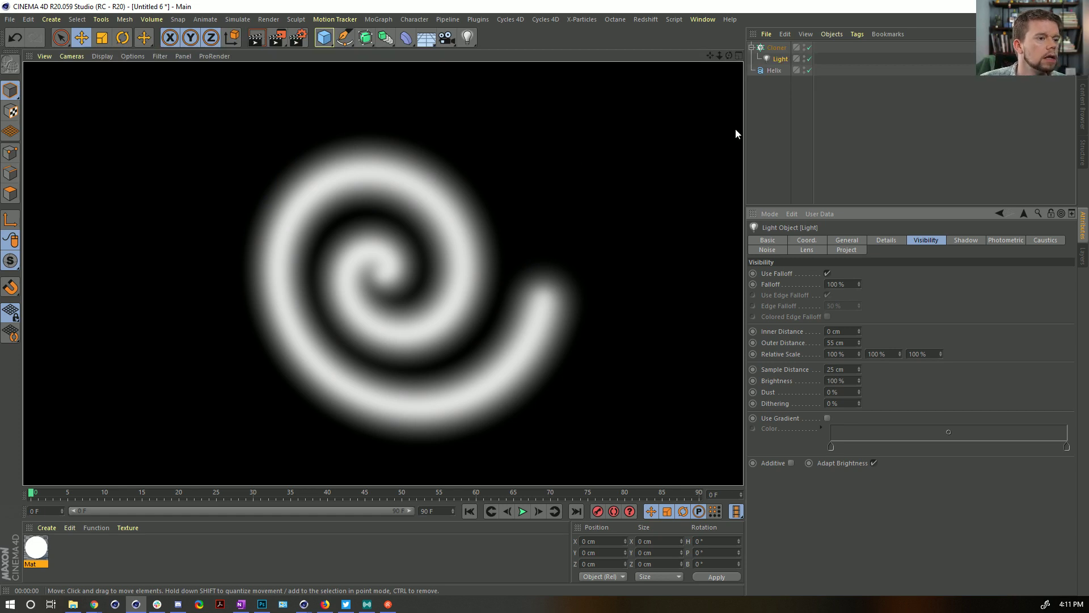
- Save the spiral scene as [5a]GlowSpline.c4d in the SceneFiles folder, basing the name on the [4b] file
left_click(780, 59)
left_click_drag(770, 46, 771, 33)
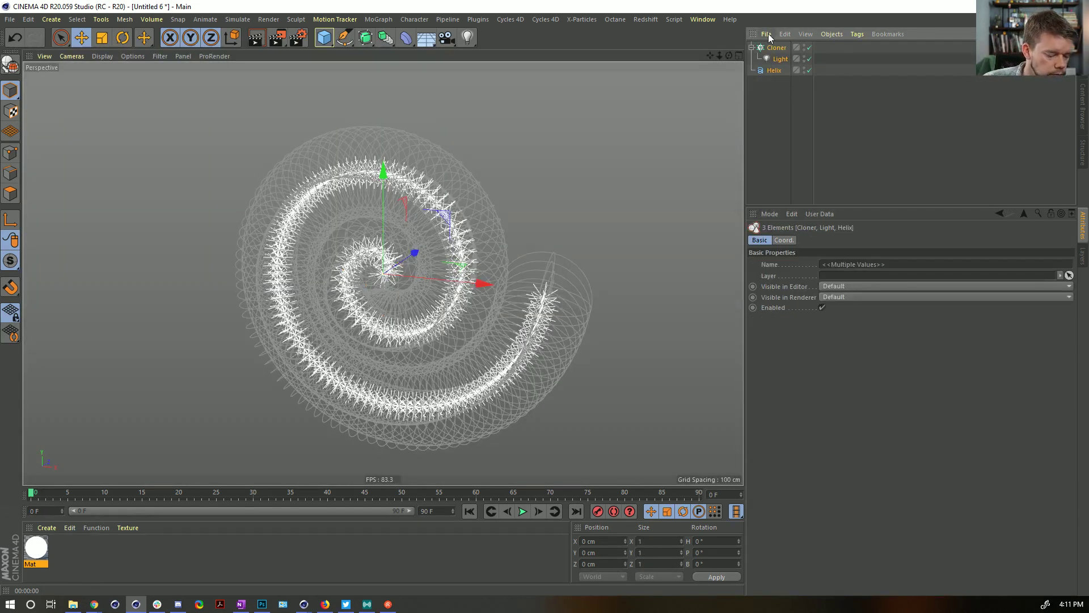
key("ctrl+s")
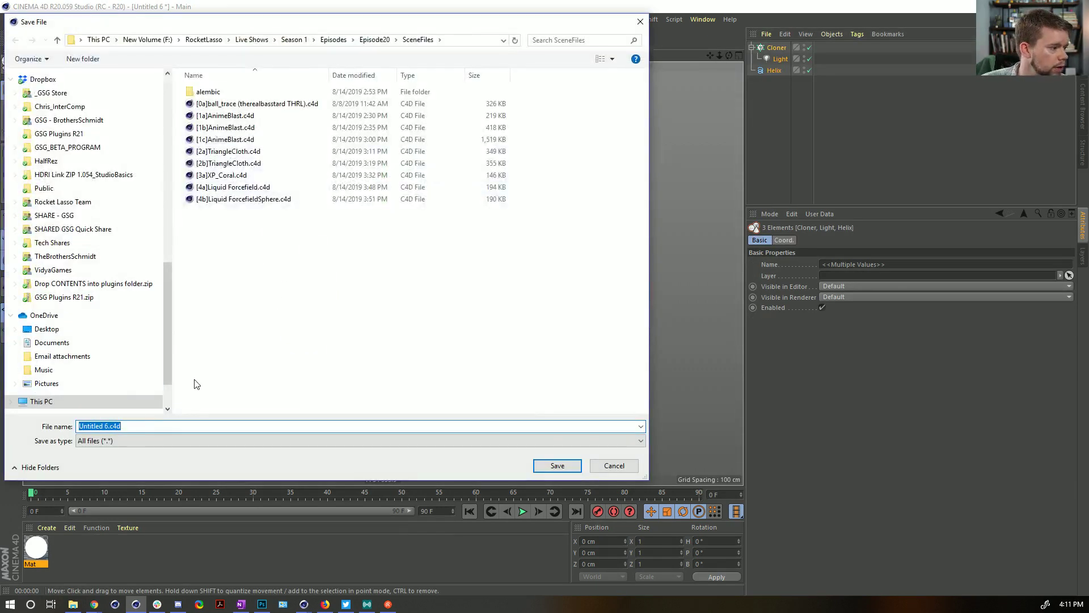
left_click(241, 199)
left_click(84, 427)
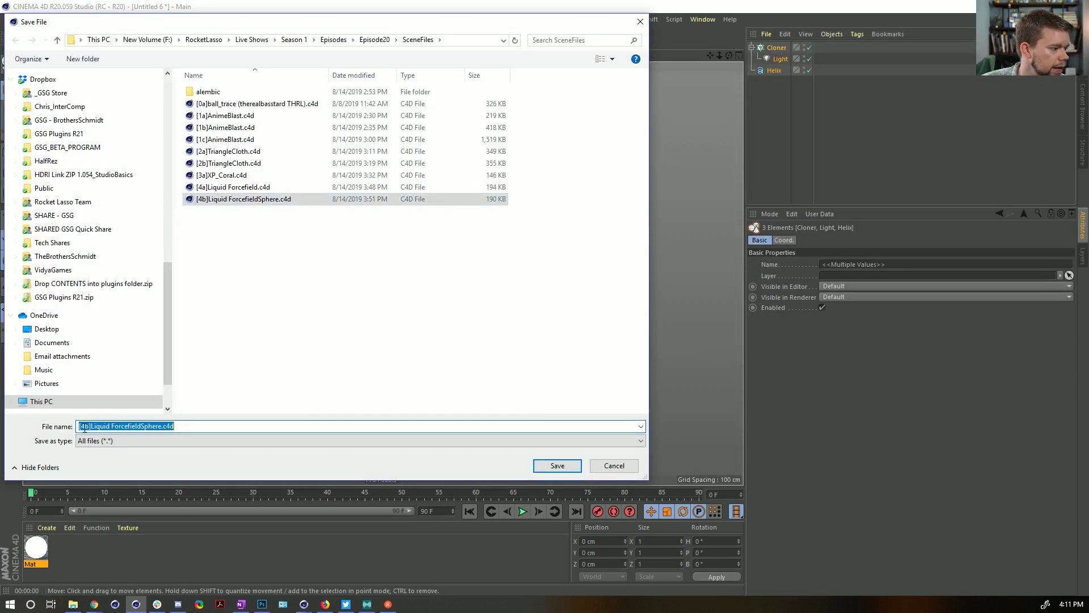
left_click(89, 426)
key("BackSpace")
key("BackSpace")
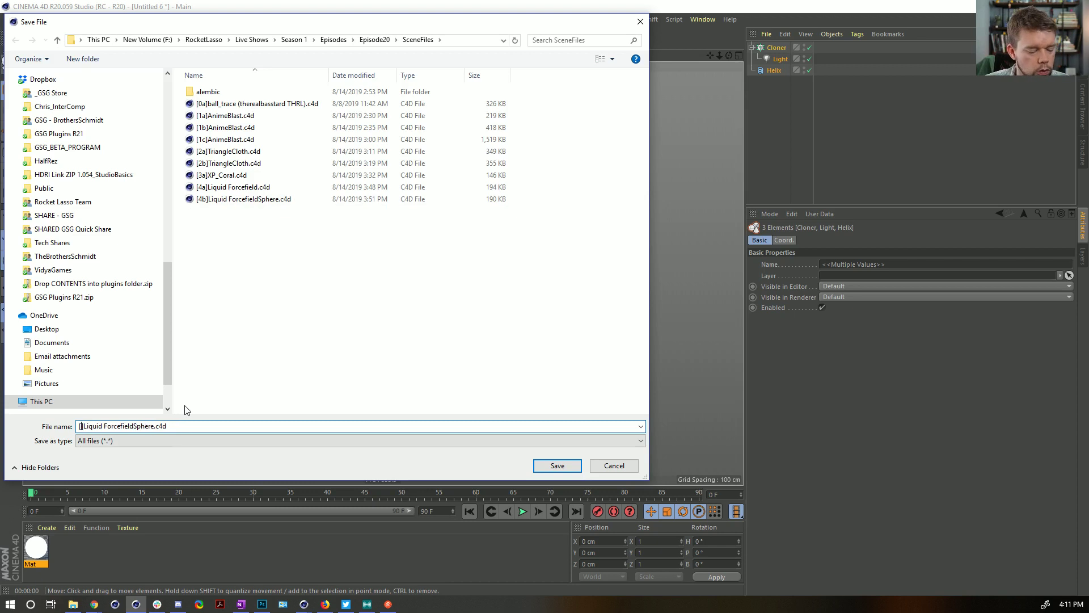
type("5a")
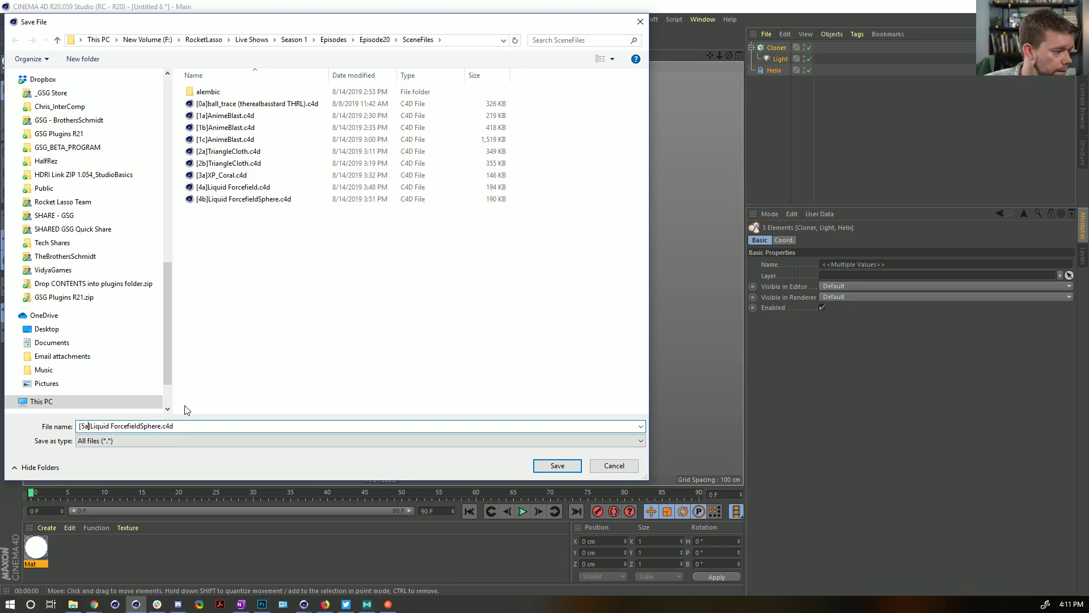
key("shift+Right")
key("shift+Right")
key("shift+Right")
key("shift+Right")
key("shift+Right")
key("shift+Right")
key("shift+Right")
key("shift+Right")
key("shift+Right")
key("shift+Right")
key("shift+Right")
key("shift+Right")
key("shift+Right")
key("shift+Right")
key("shift+Right")
key("shift+Right")
key("shift+Right")
key("shift+Right")
key("shift+Right")
key("shift+Right")
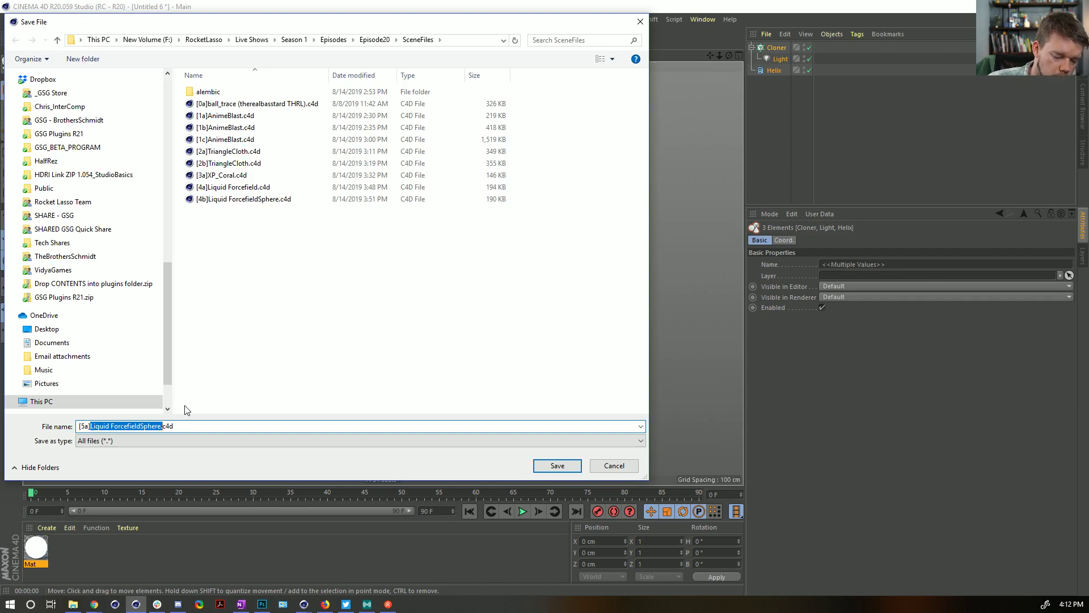
type("Glow")
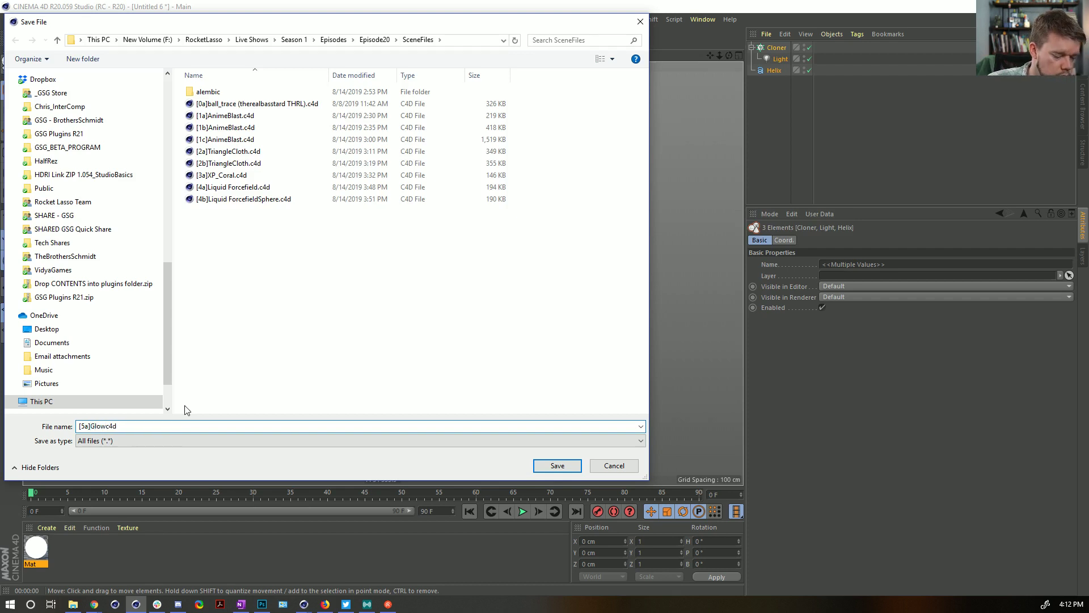
type("Spline")
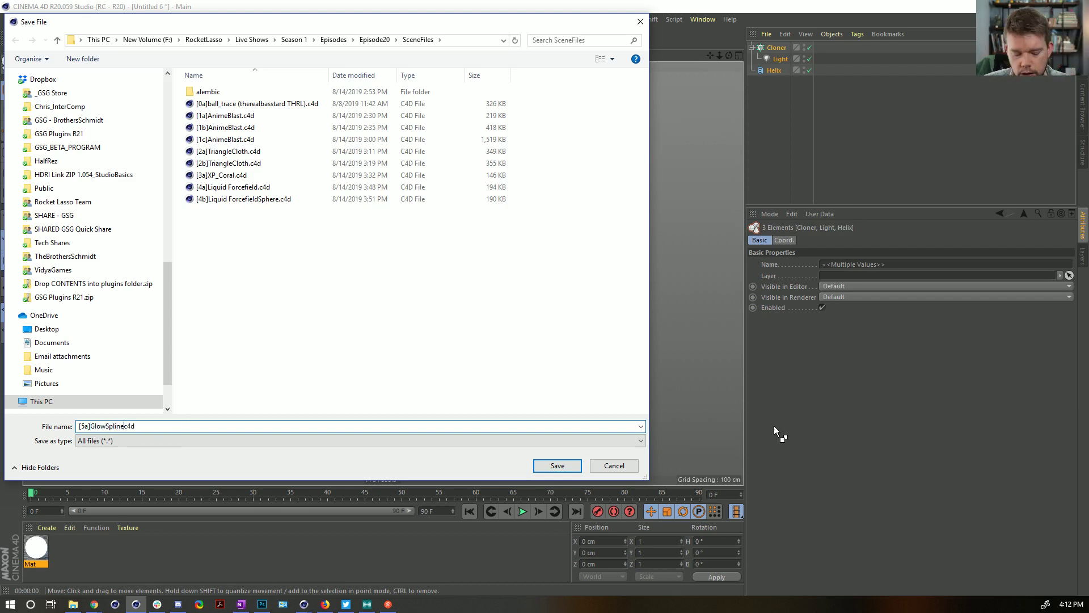
type(".")
key("Return")
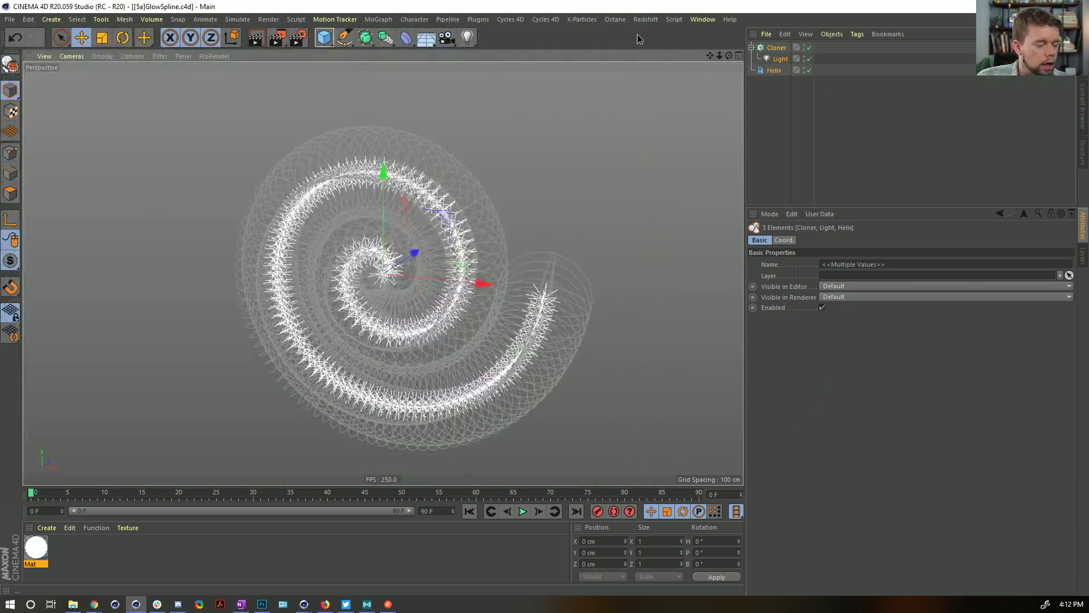
- Start a new project and add a Figure primitive
key("ctrl+n")
left_click(324, 37)
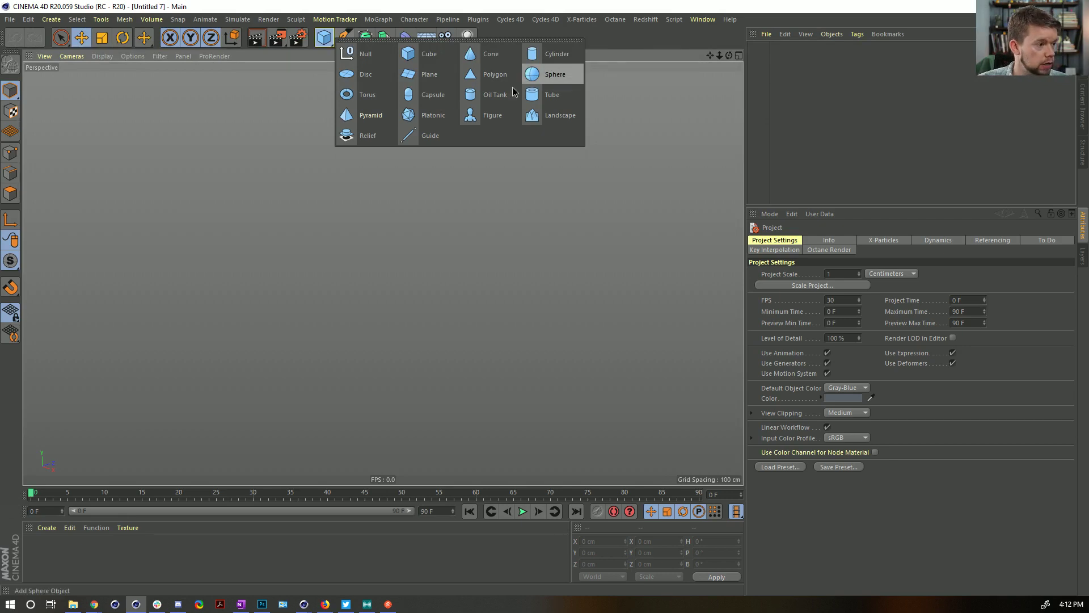
left_click(476, 114)
- Create a new material, apply it to the figure and open it in the Material Editor
double_click(47, 549)
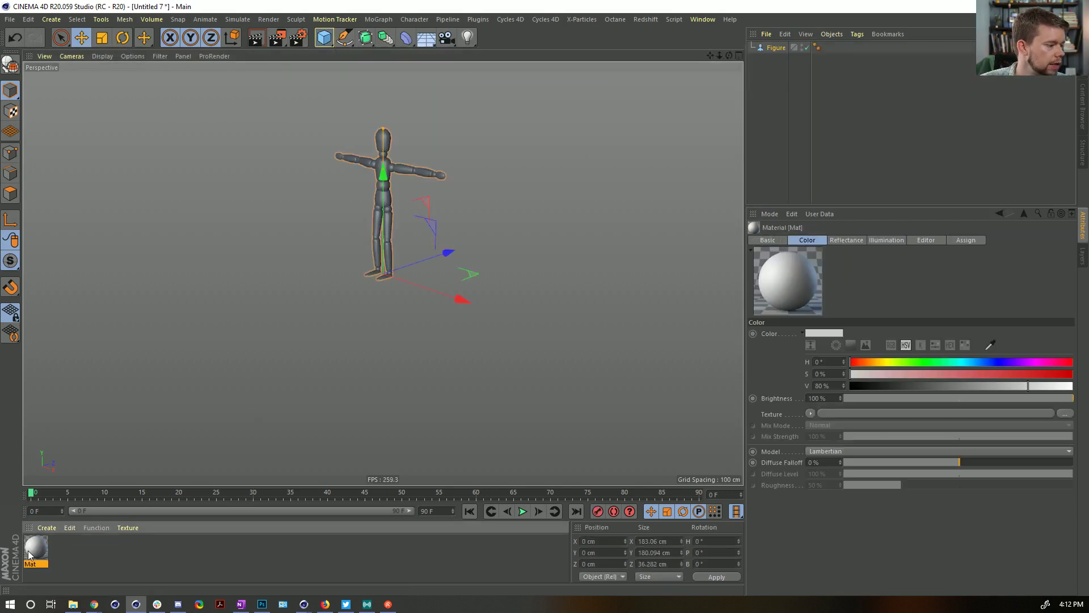
left_click_drag(35, 548, 372, 157)
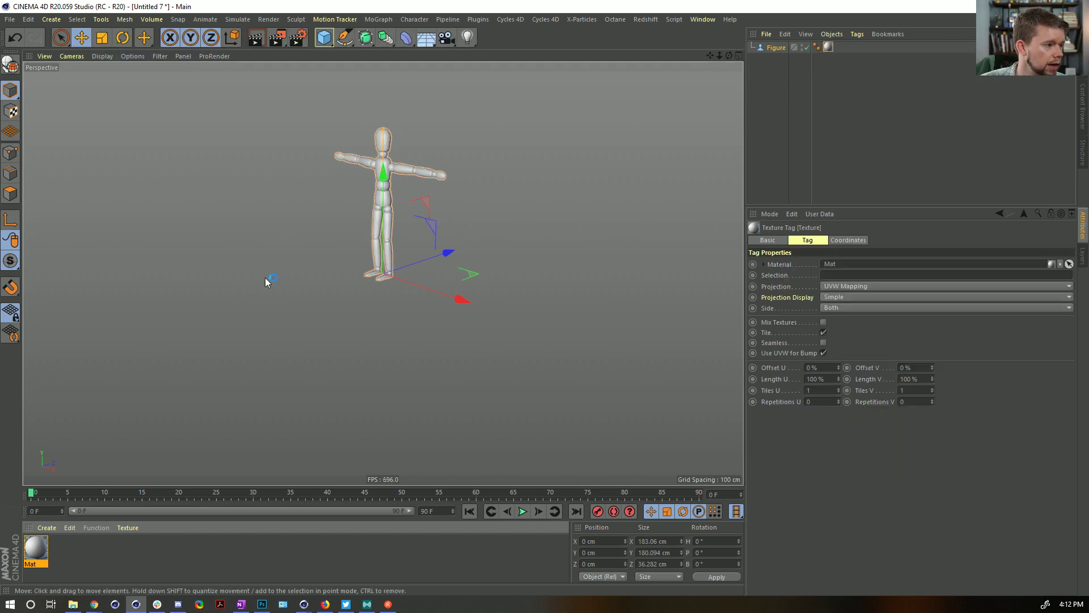
left_click(36, 550)
double_click(36, 549)
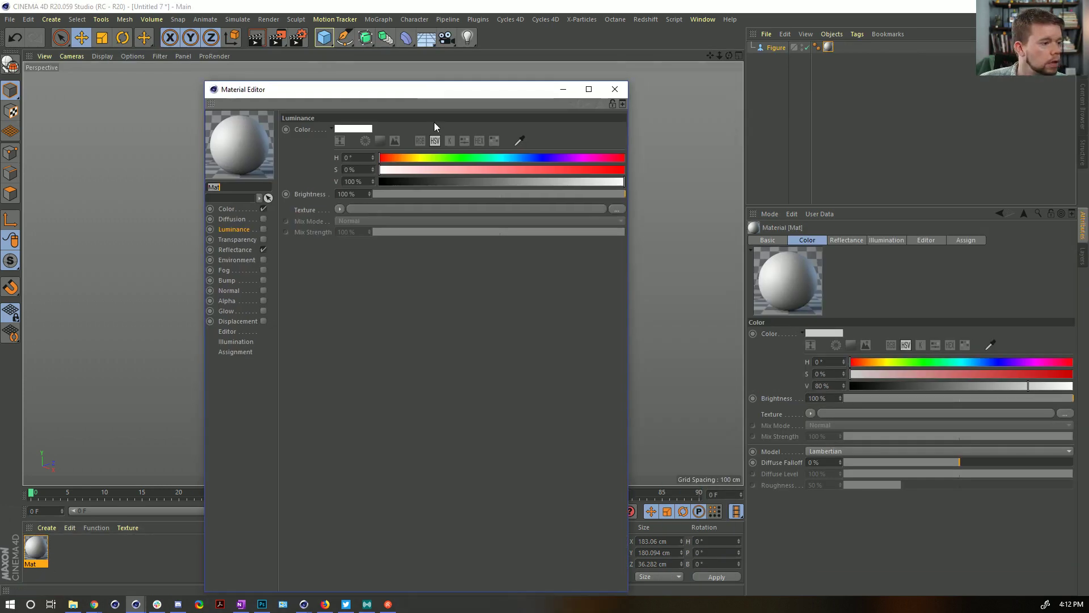
- Enable the Luminance channel of the material and switch off its Color and Reflectance channels
left_click(263, 229)
left_click(263, 209)
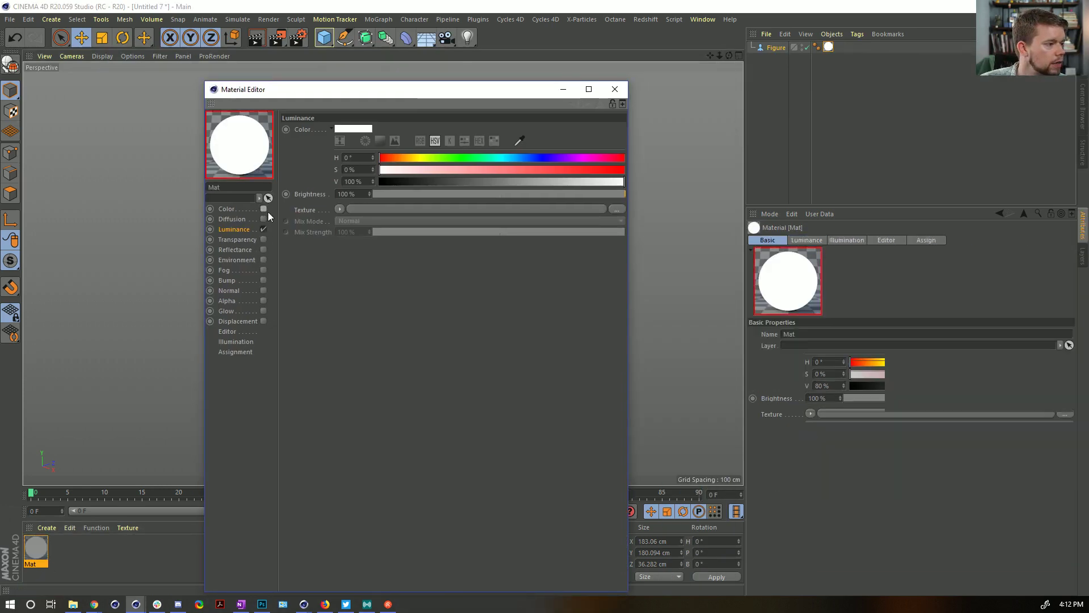
left_click_drag(483, 90, 778, 79)
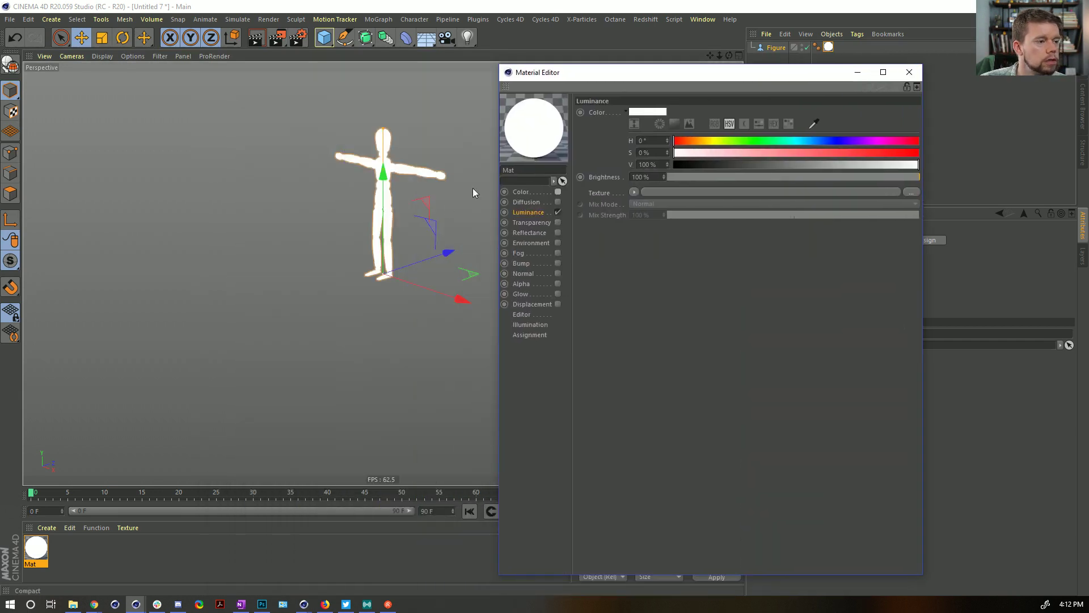
- Add the Glow effect to the render settings and close the Material Editor
key("ctrl+b")
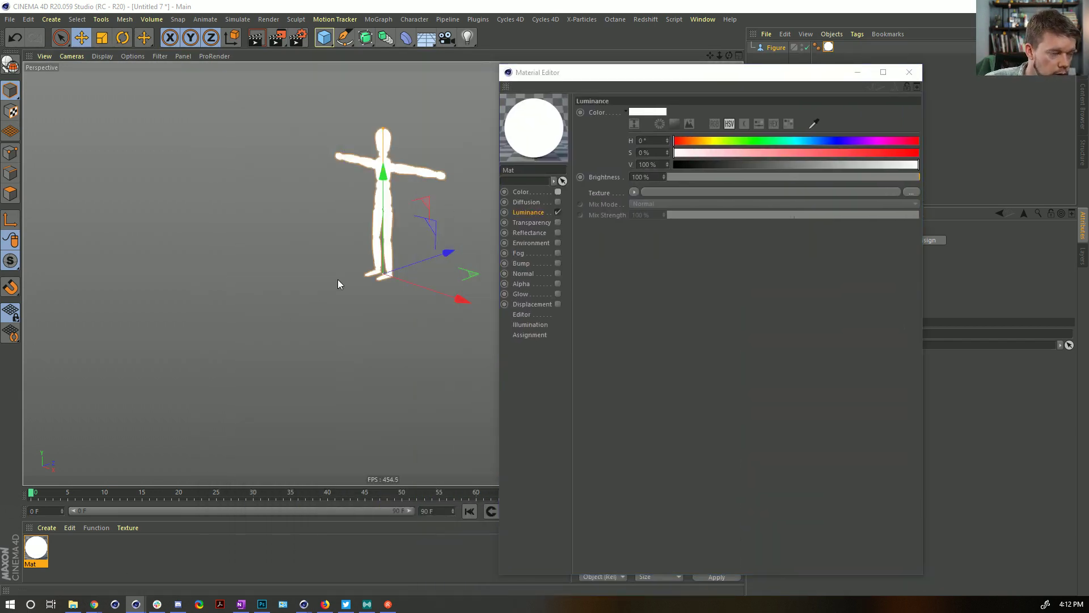
left_click_drag(491, 281, 573, 79)
right_click(435, 231)
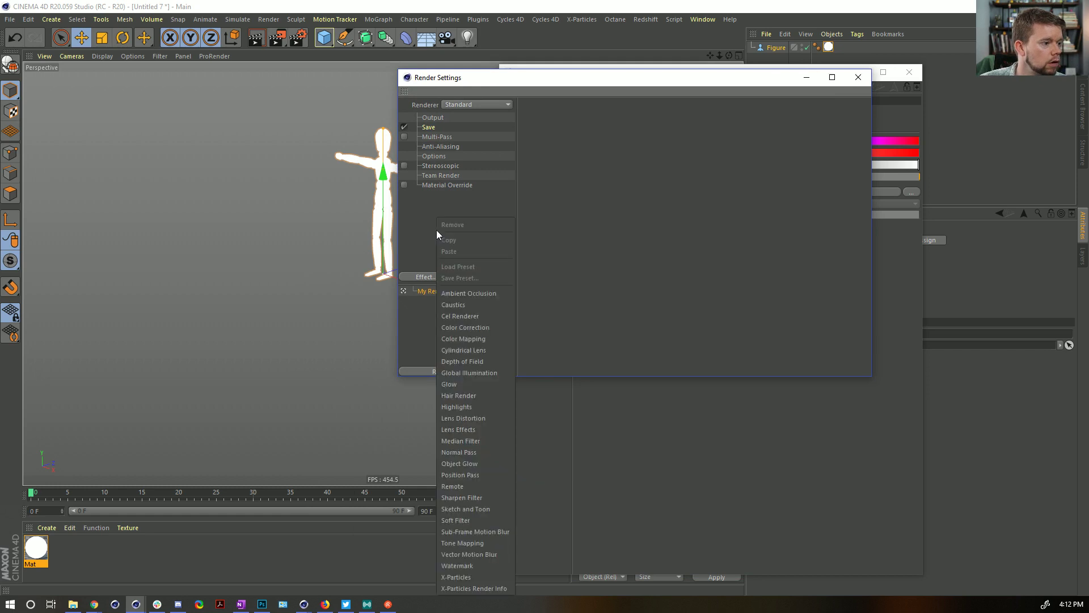
left_click(465, 386)
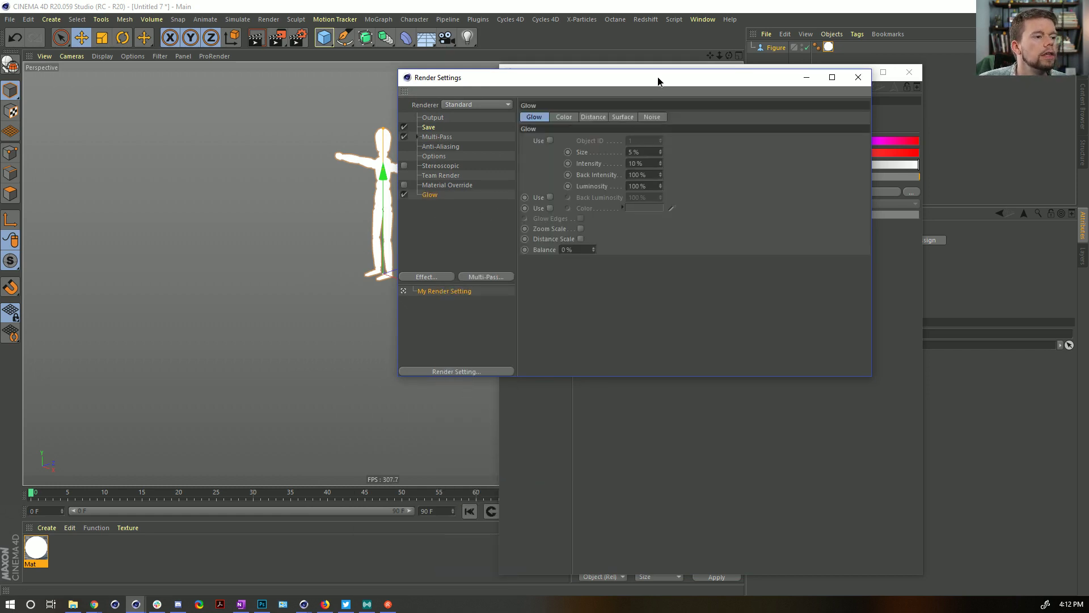
left_click_drag(659, 81, 729, 111)
left_click(910, 72)
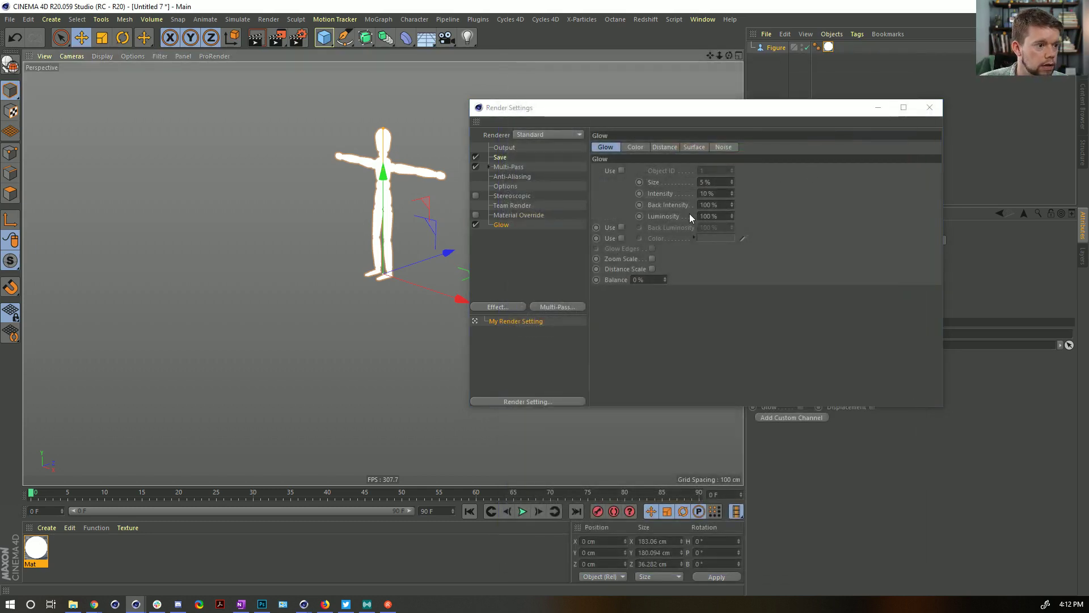
- Render the view with the default glow, set the glow intensity to 100%, and render the view again
key("ctrl+r")
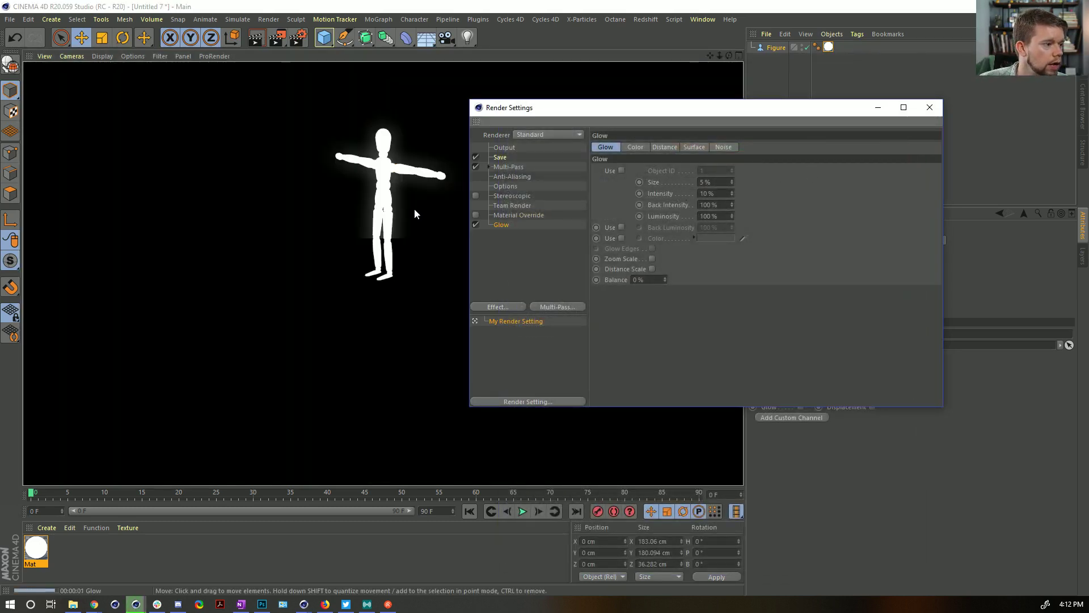
left_click(716, 193)
type("100")
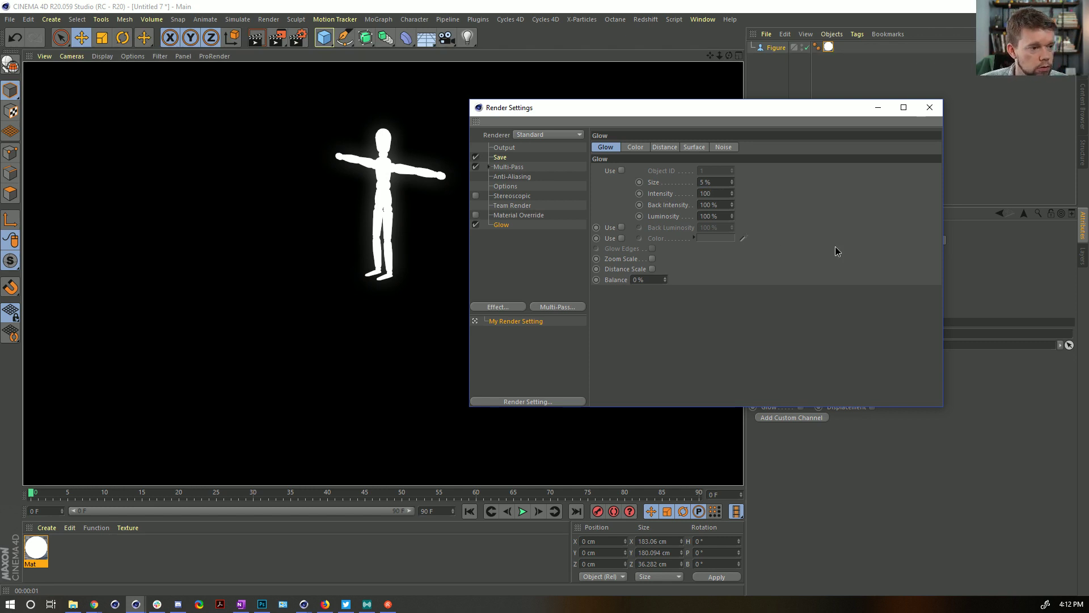
key("Return")
key("ctrl+r")
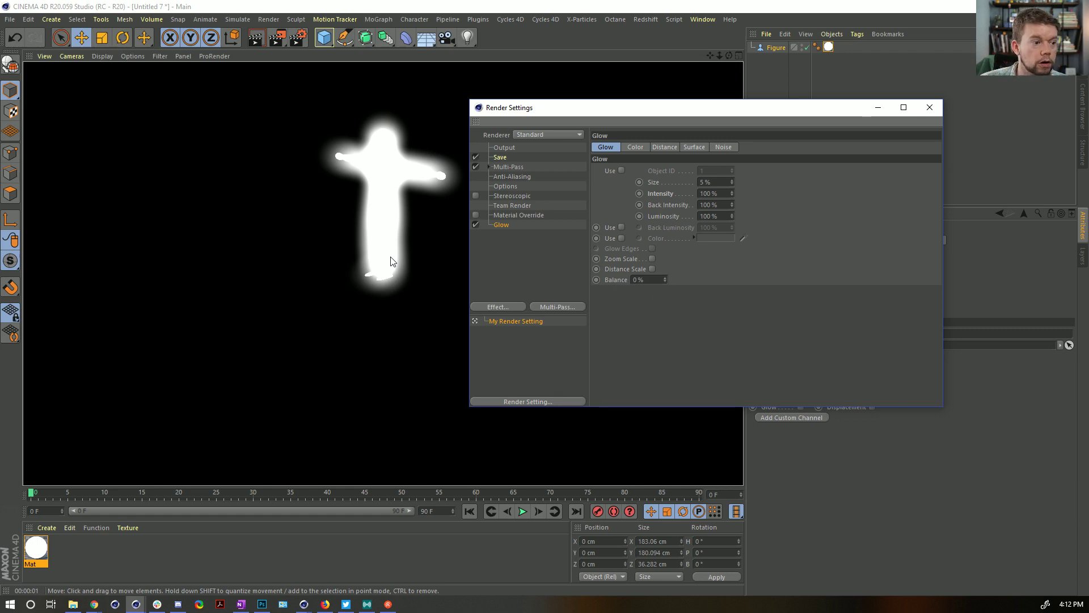
- Try a glow size of 1% and render the view
left_click(716, 182)
type("1")
key("Return")
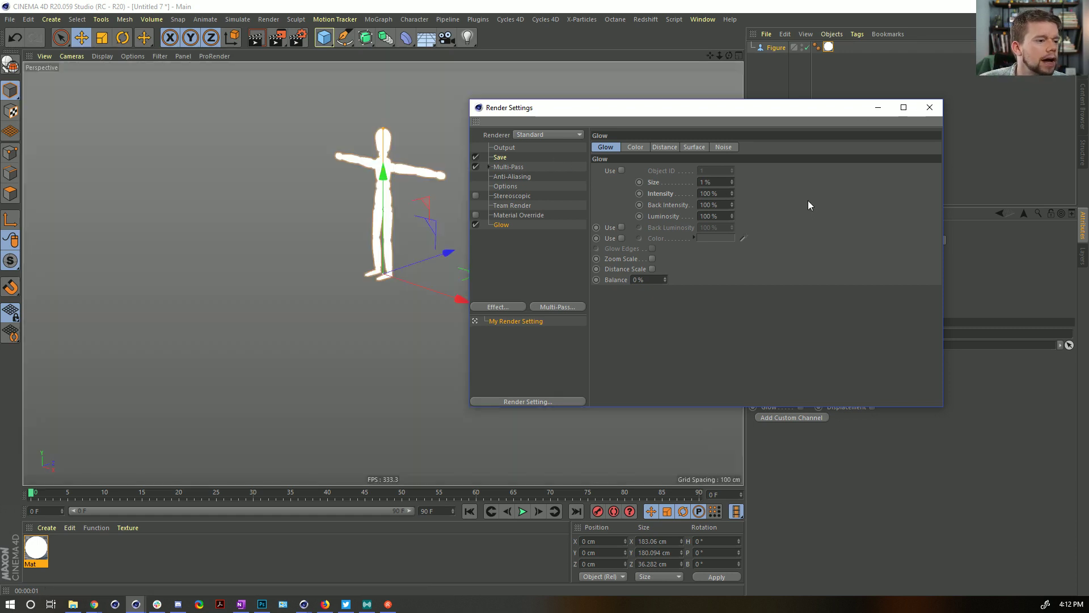
key("ctrl+r")
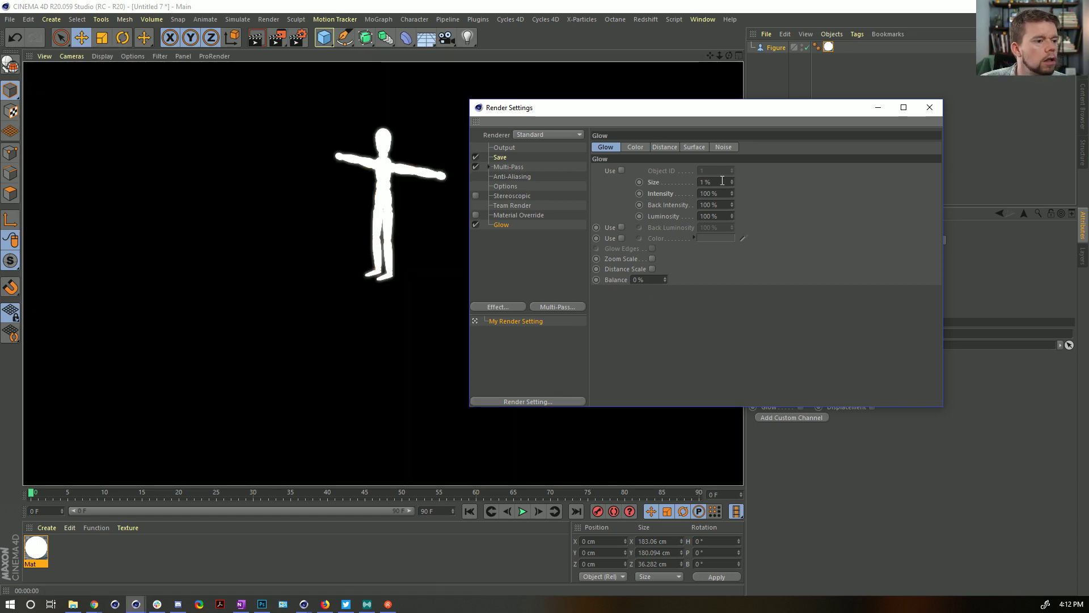
- Try larger glow sizes of 11% and 15%, and render the view
left_click(719, 182)
type("11")
key("Return")
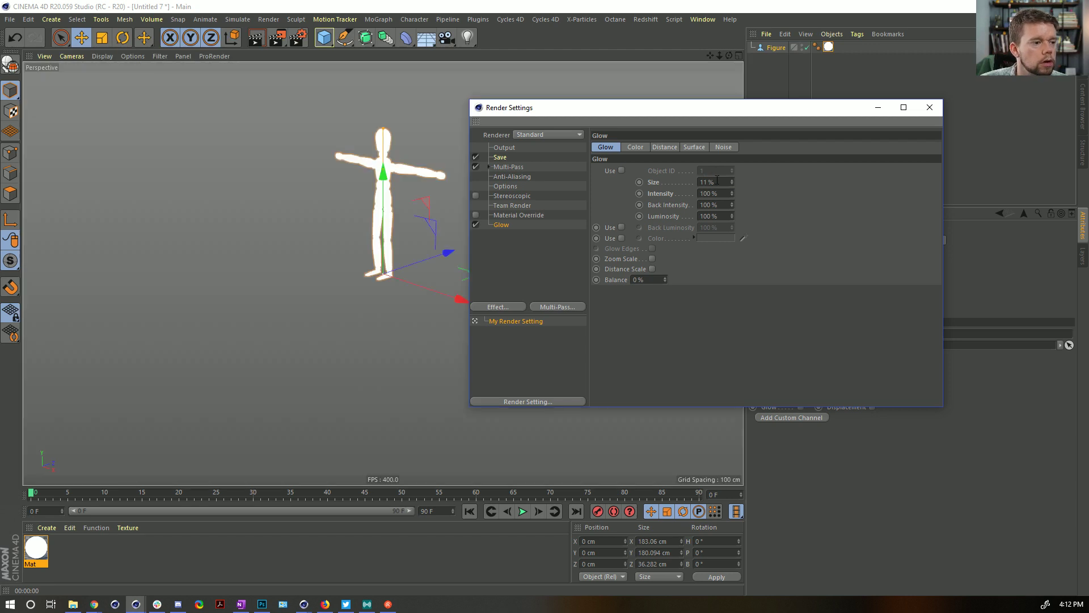
scroll(717, 182, "up", 4)
key("ctrl+r")
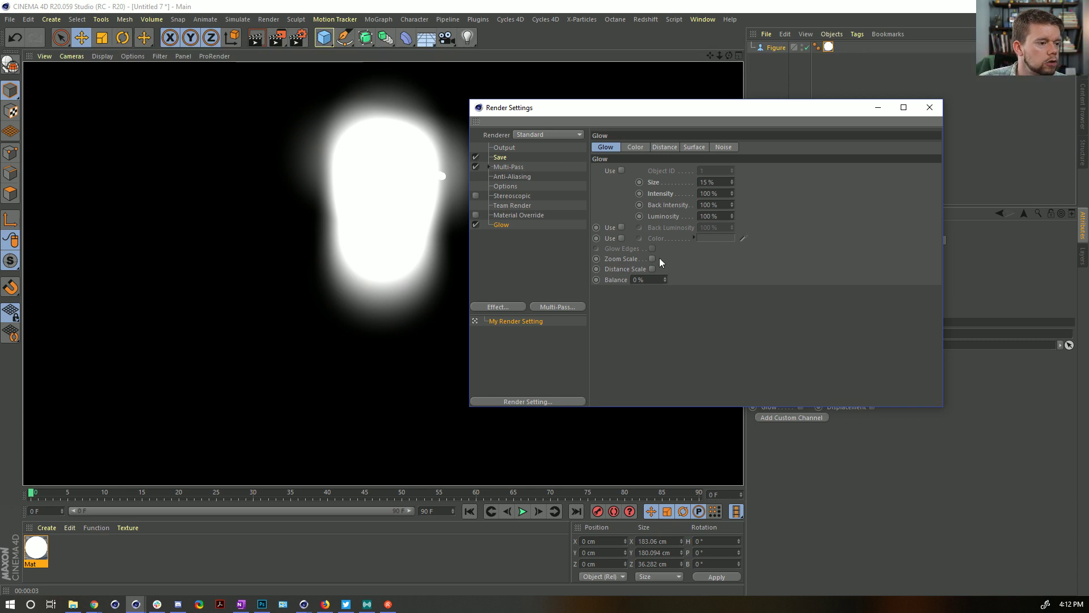
- Enable noise for the glow with the Gaseous type and render the view
left_click(636, 147)
left_click(663, 147)
left_click(694, 147)
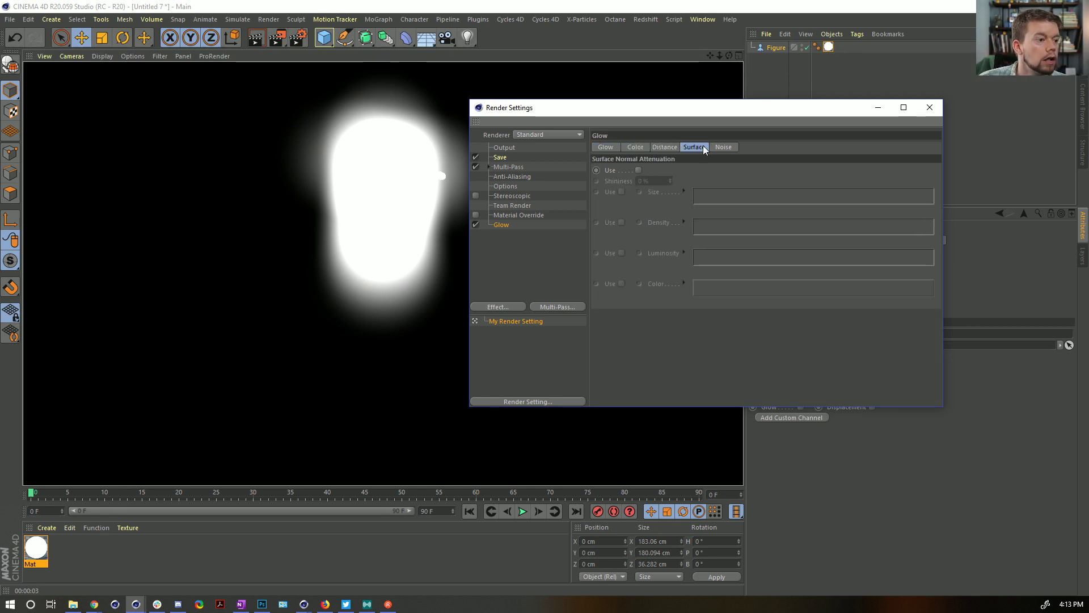
left_click(723, 147)
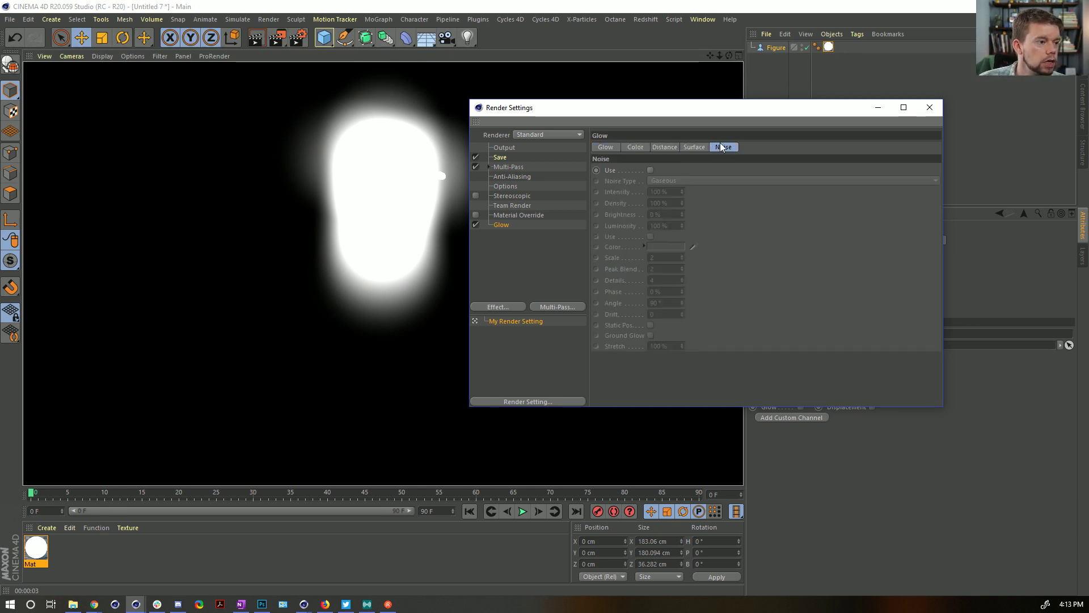
left_click(651, 170)
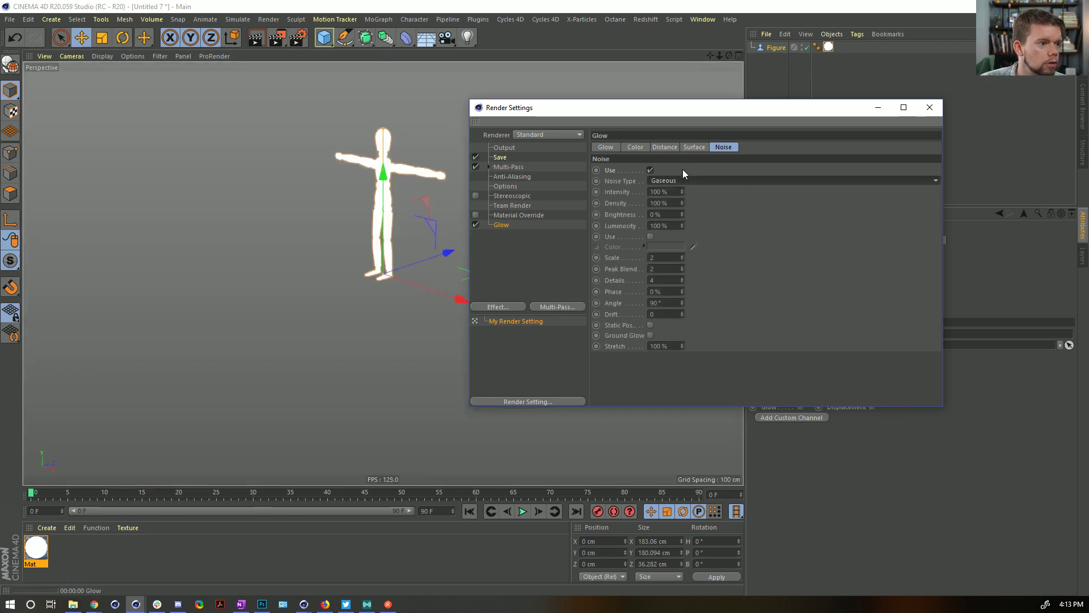
key("ctrl+r")
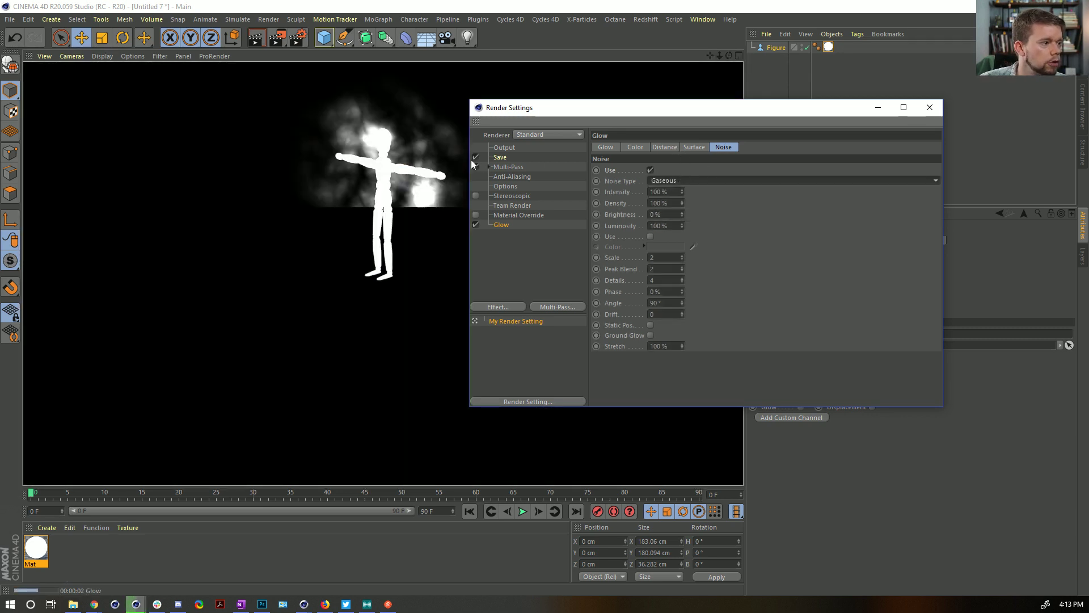
- Set the glow size to 5% and render the view with noise enabled
left_click(637, 147)
left_click(664, 146)
left_click(616, 147)
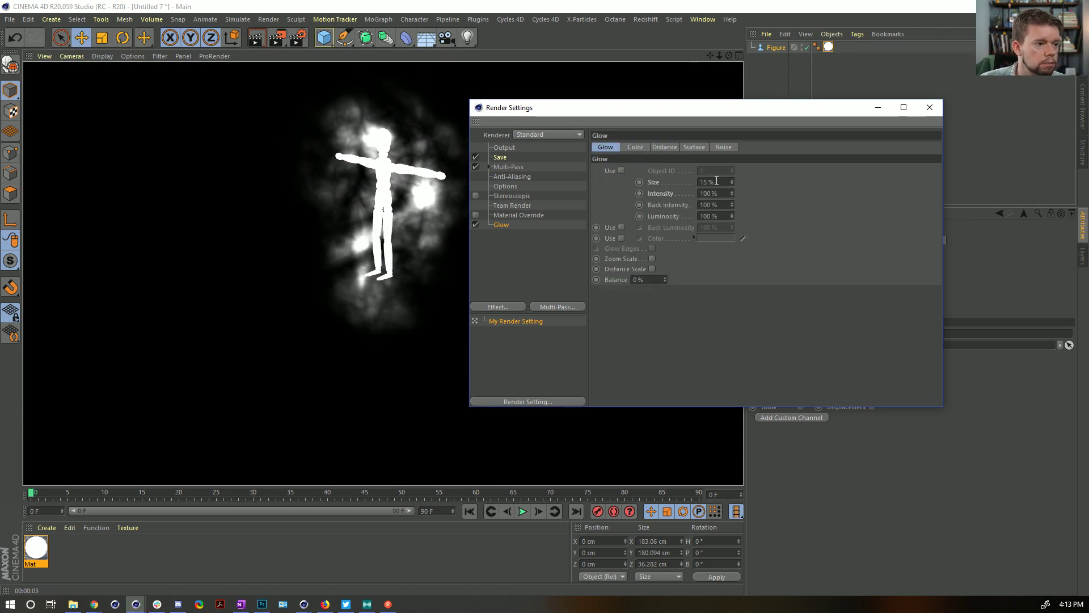
key("ctrl+r")
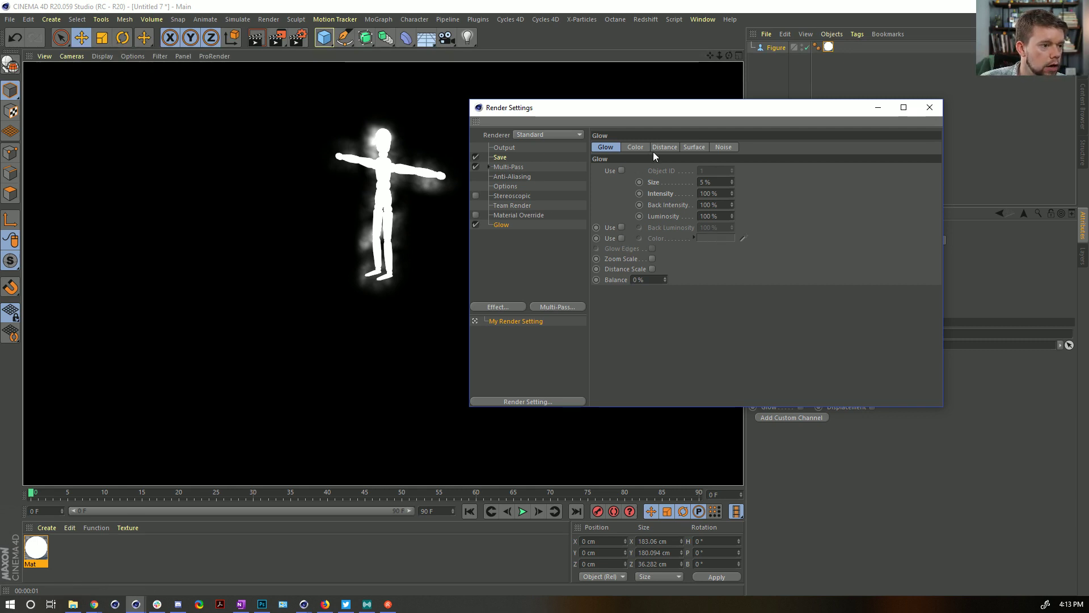
- Enable nonclamped color attenuation for the glow and close the render settings
left_click(640, 147)
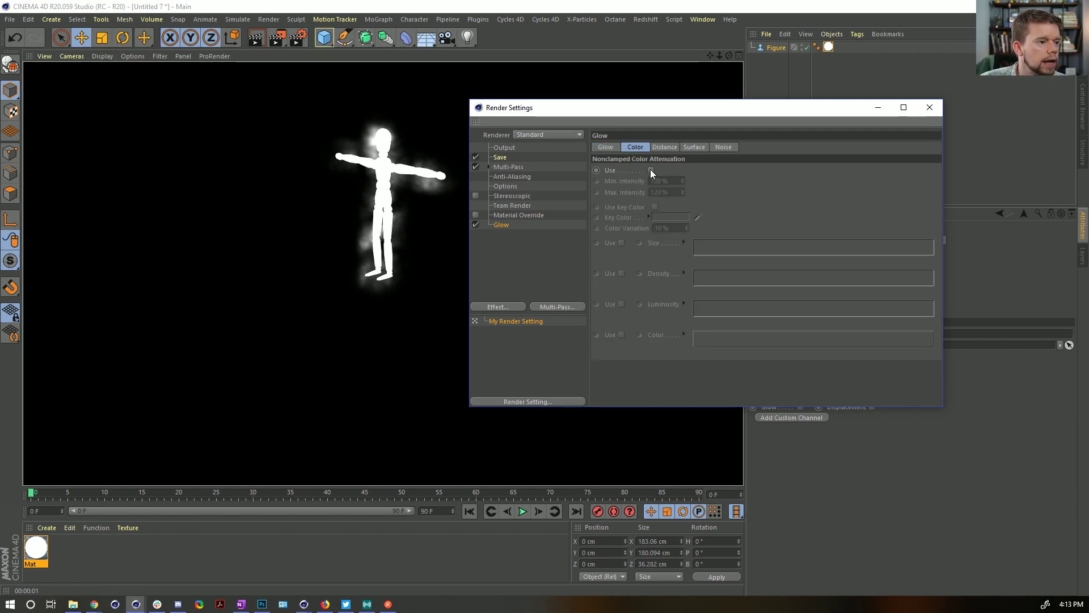
left_click(650, 170)
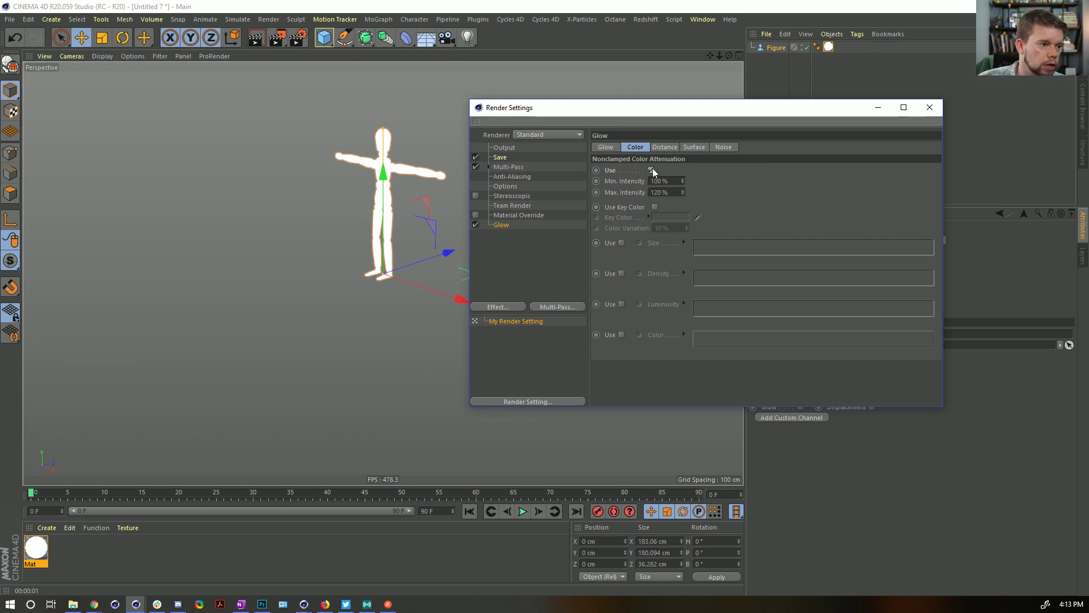
left_click(927, 113)
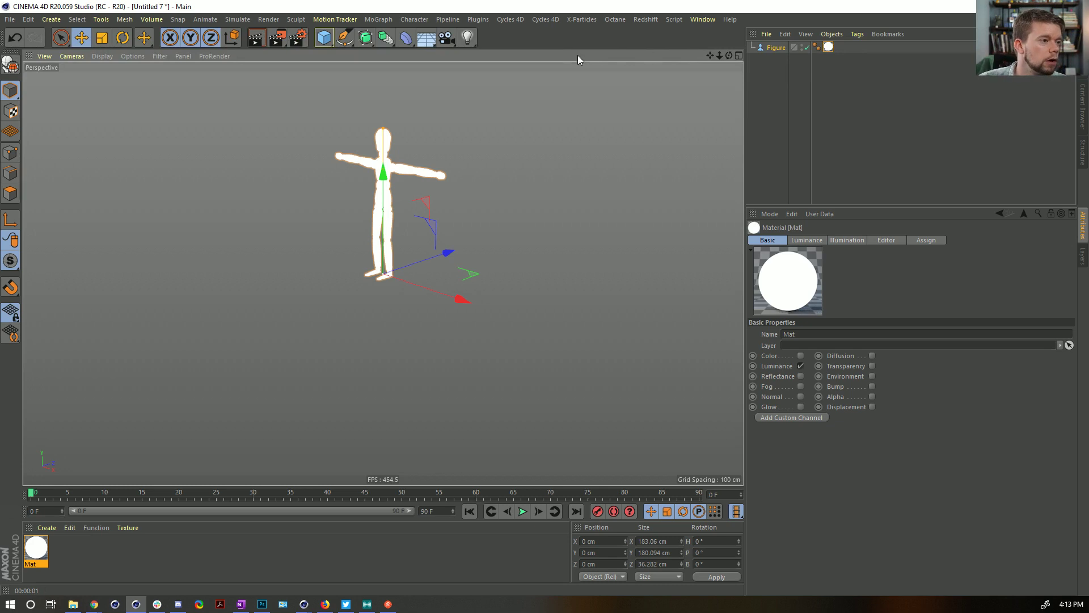
- Start a new empty project, switch to File Explorer to browse the project folders, and open the AutoWeight1e.c4d scene
key("ctrl+n")
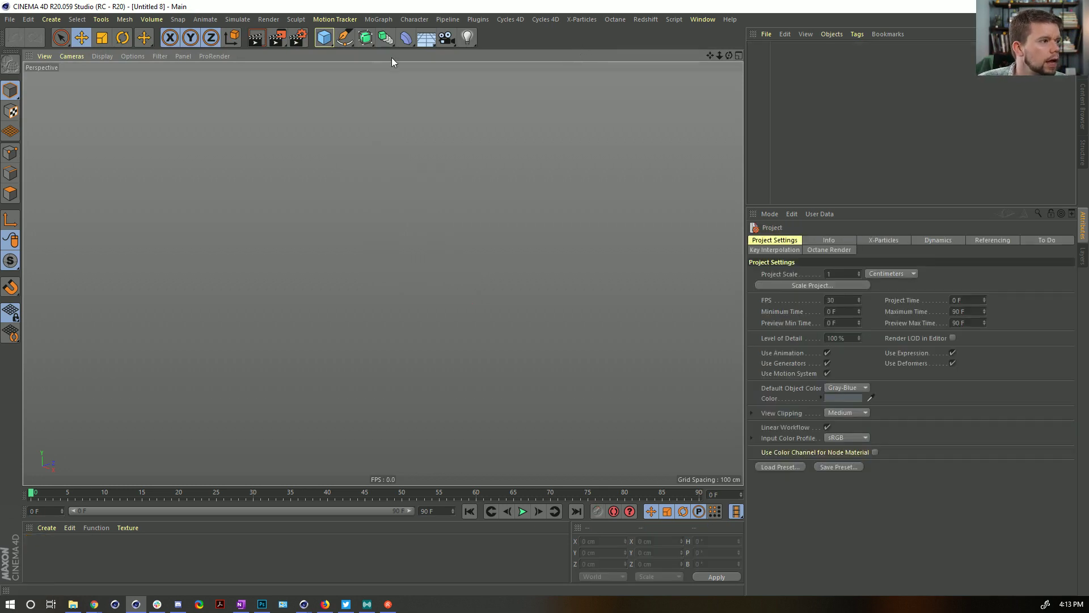
left_click(328, 43)
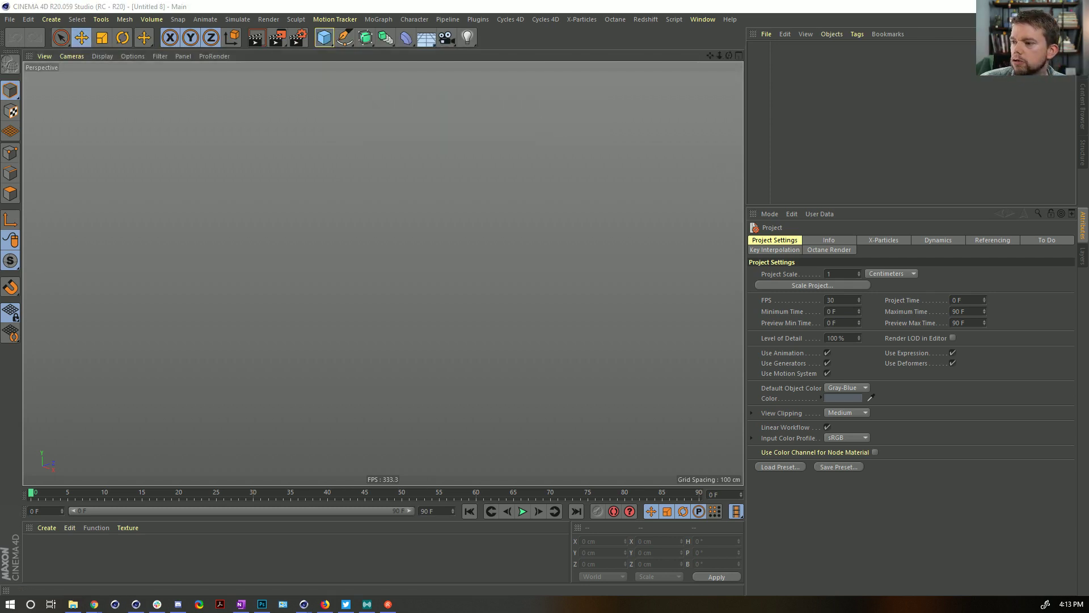
key("alt+Tab")
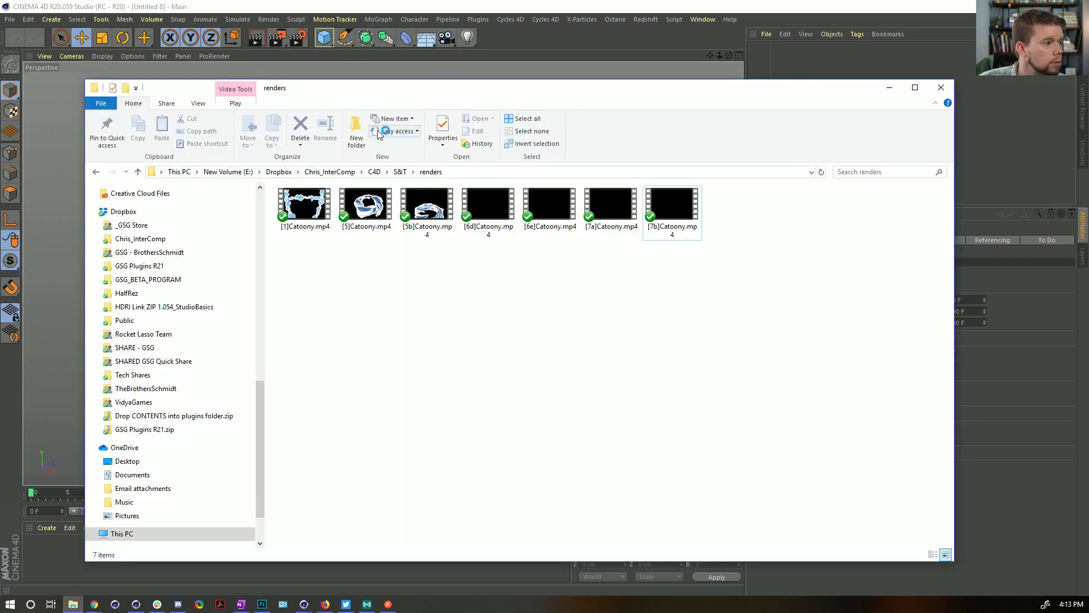
left_click_drag(260, 400, 260, 212)
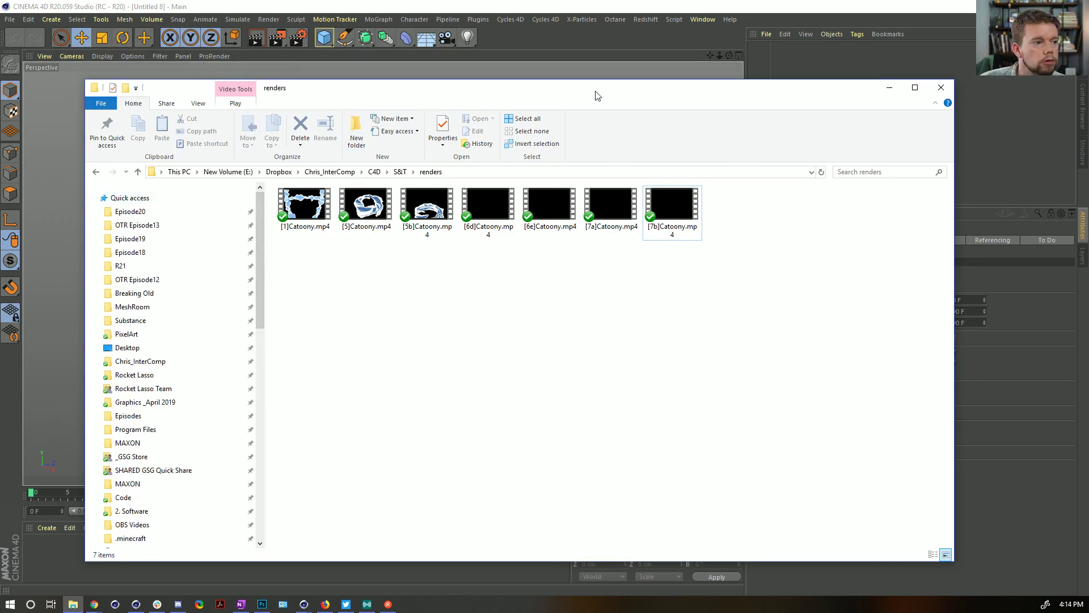
key("alt+Tab")
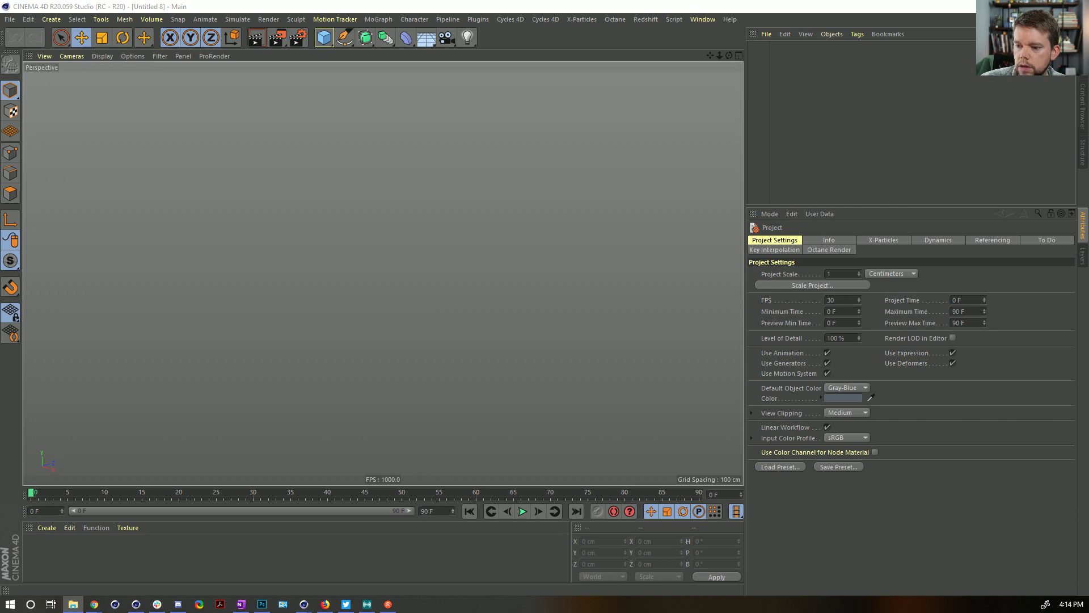
left_click_drag(426, 310, 423, 308)
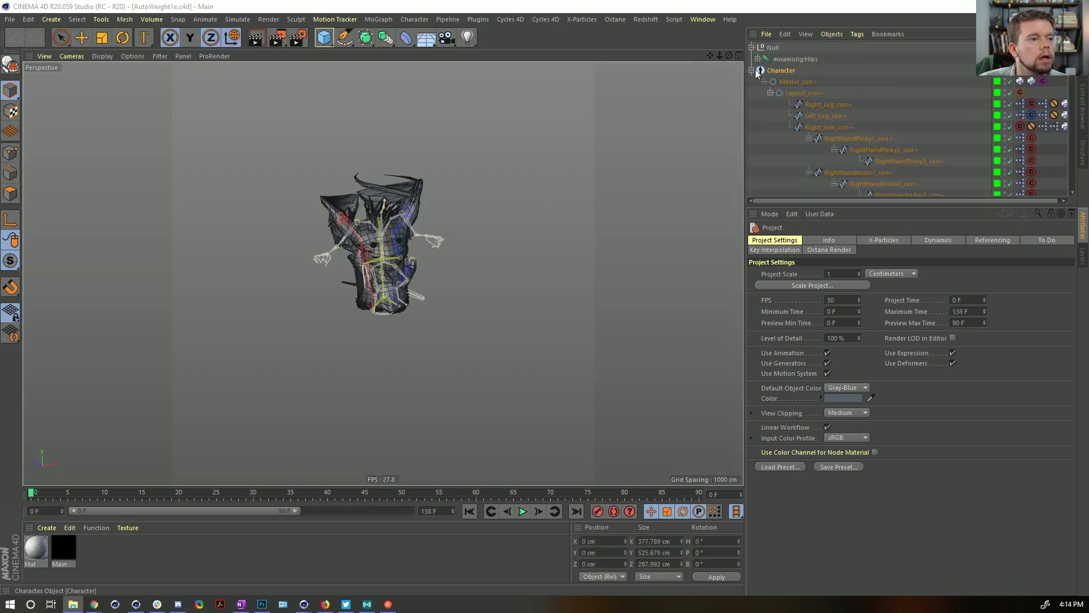
- Delete the Null hierarchy, the Character rig and the Skin deformer, and select the remaining Mouse mesh
left_click(781, 70)
left_click(771, 50)
key("Delete")
left_click(771, 50)
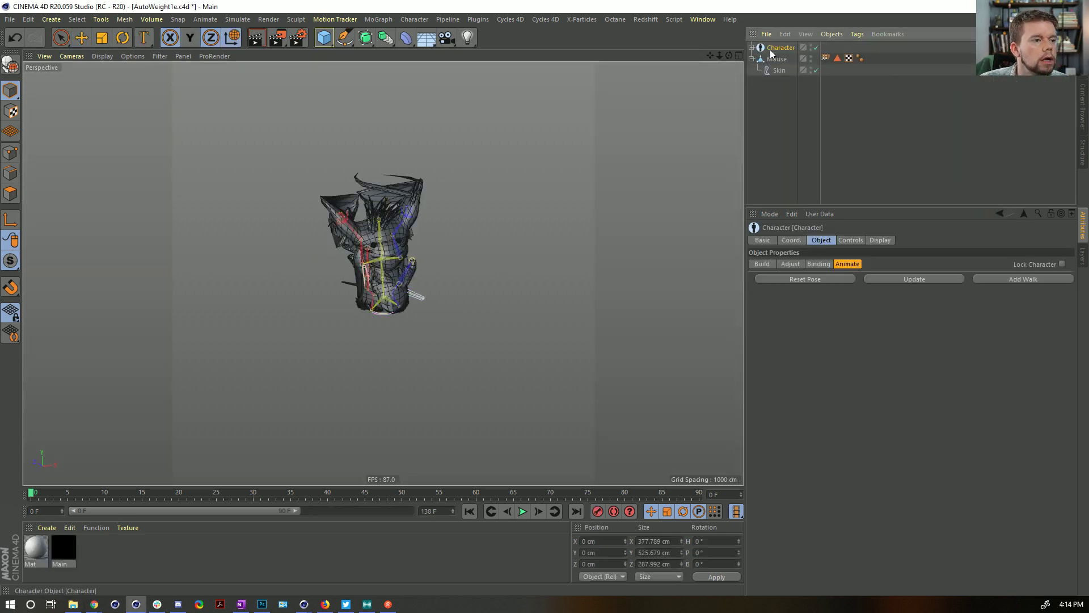
key("Delete")
left_click(778, 59)
key("Delete")
left_click(776, 47)
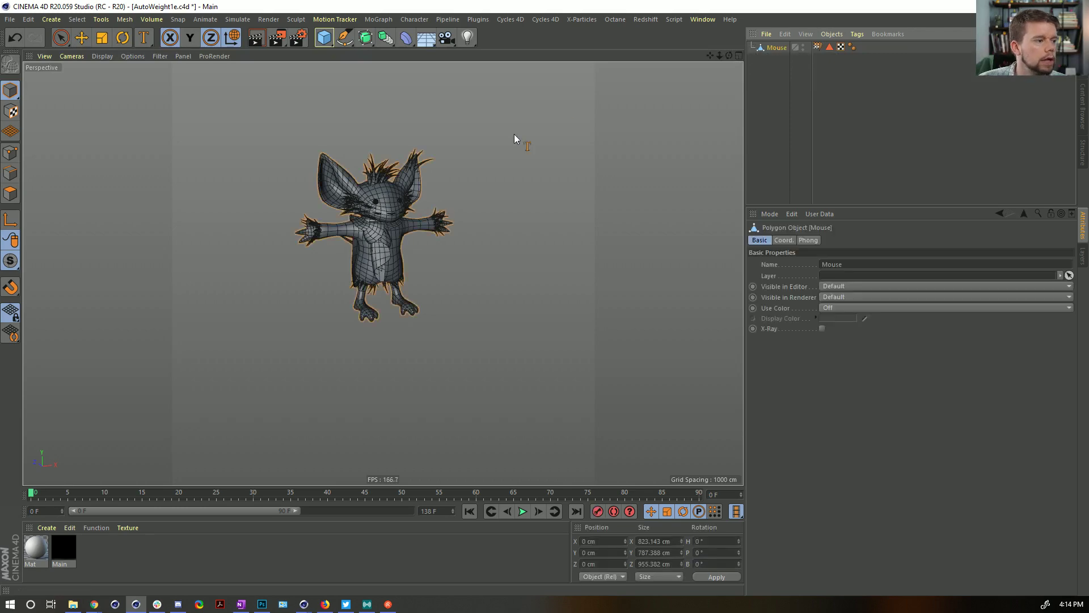
- Examine the Mouse model's mesh up close from several angles
key("h")
scroll(430, 297, "up", 5)
scroll(429, 297, "down", 5)
middle_click_drag(429, 298, 383, 259, "alt")
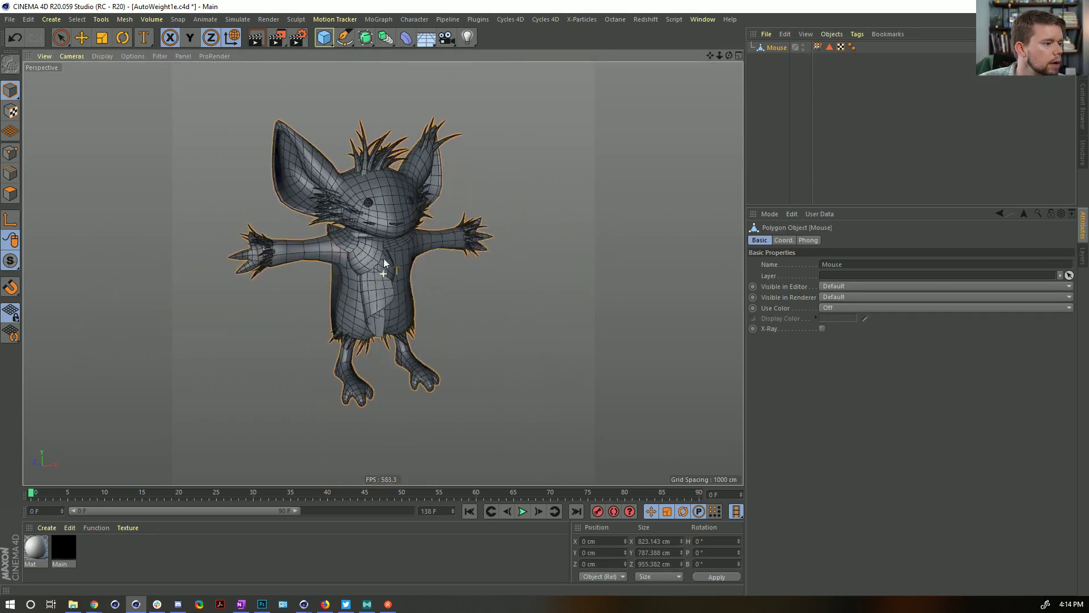
scroll(382, 264, "up", 3)
left_click_drag(380, 265, 421, 282, "alt")
scroll(326, 256, "down", 3)
left_click_drag(414, 222, 386, 227, "alt")
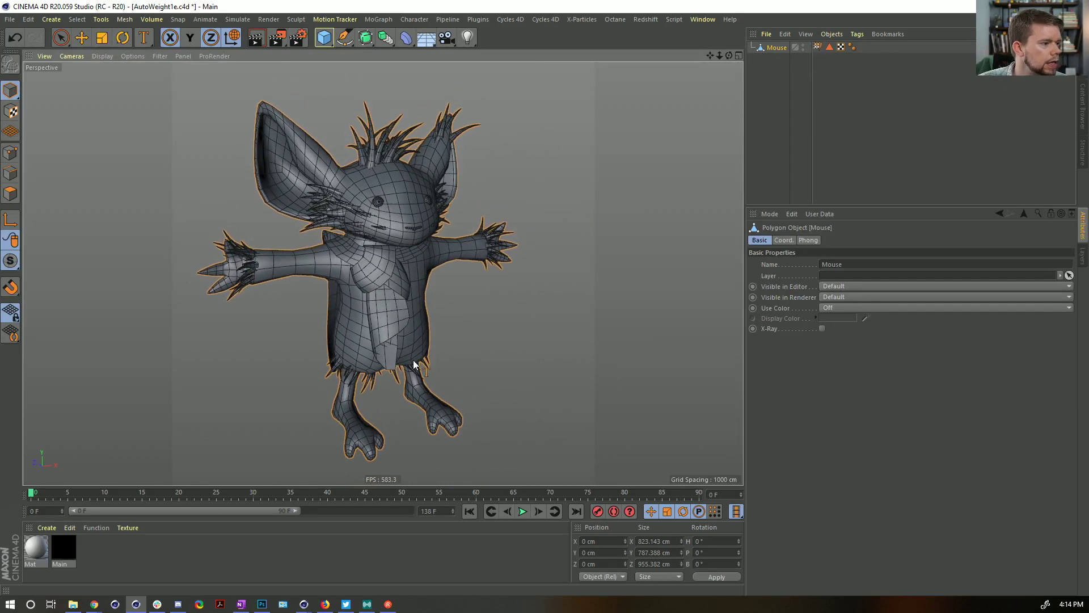
- Remove the unused materials and delete the Main sketch material
right_click(79, 540)
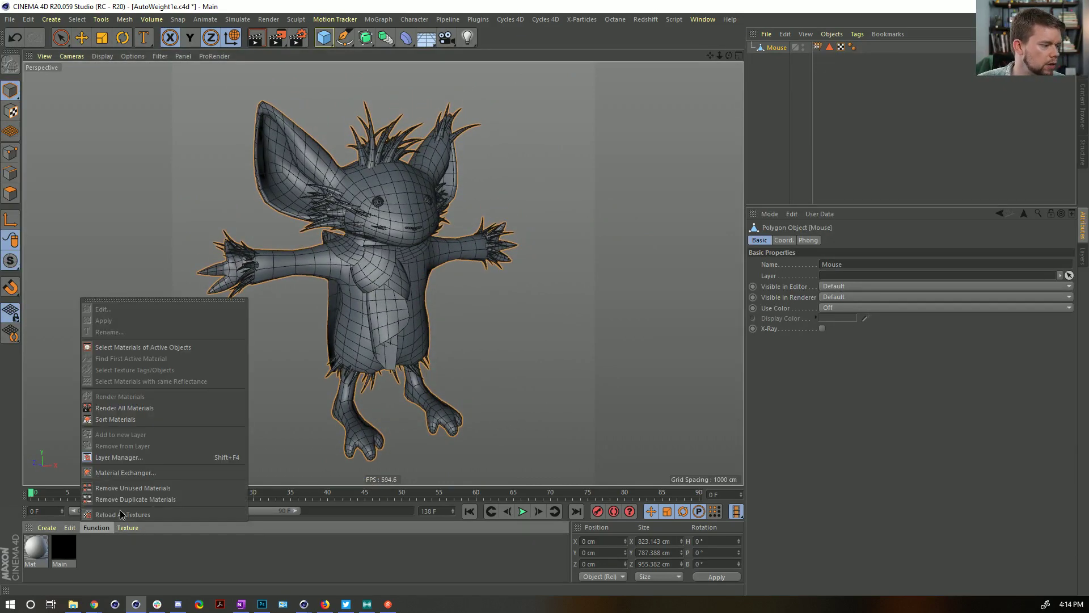
left_click(142, 487)
left_click(39, 549)
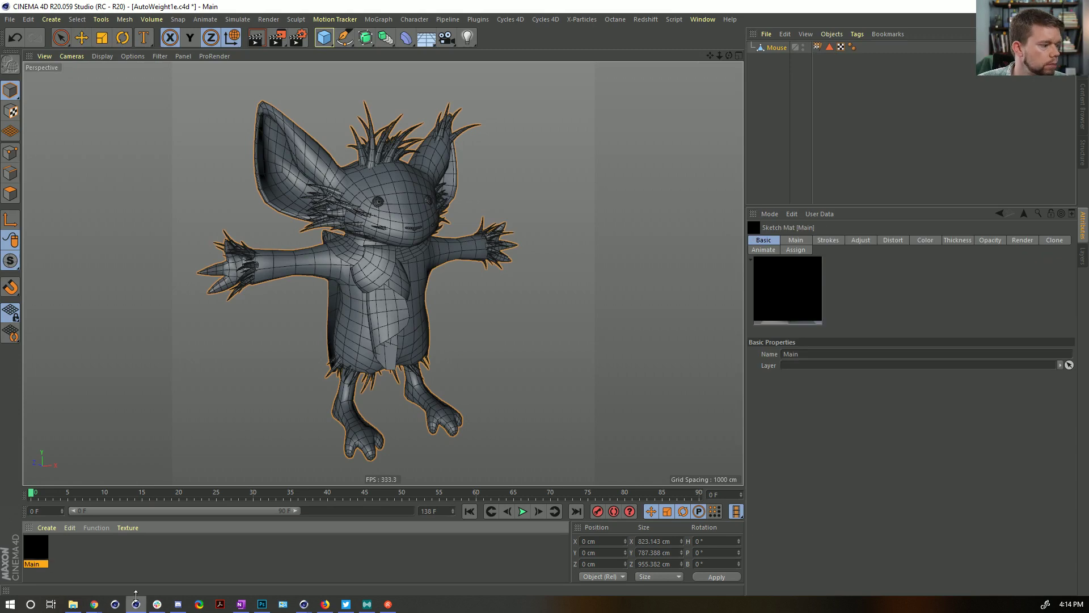
key("Delete")
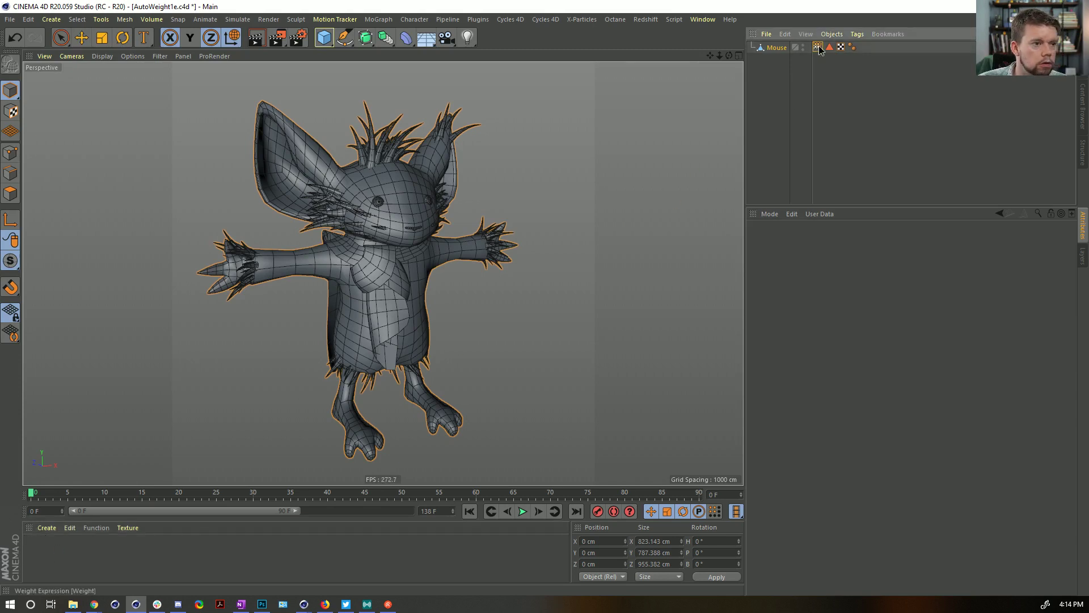
left_click(47, 527)
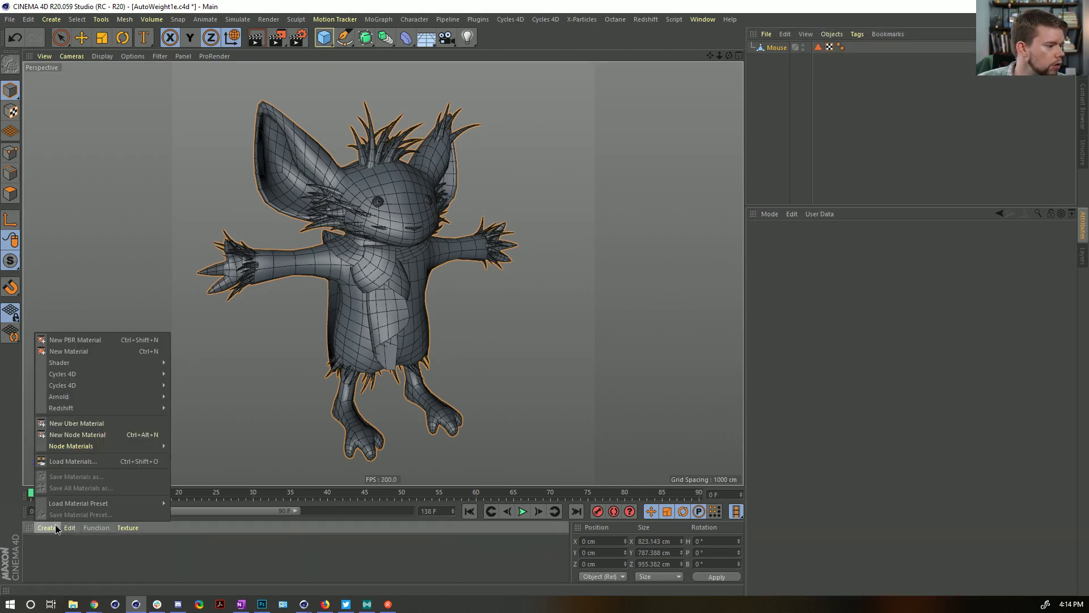
double_click(40, 552)
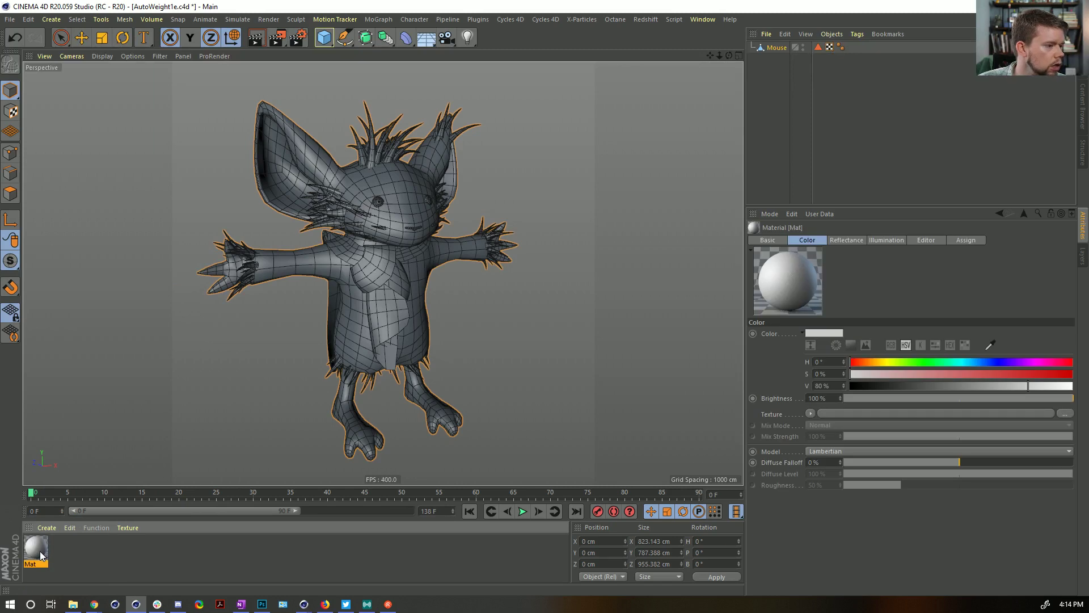
key("ctrl+z")
- Create a Sketch Material and assign it to the Mouse mesh
left_click(46, 527)
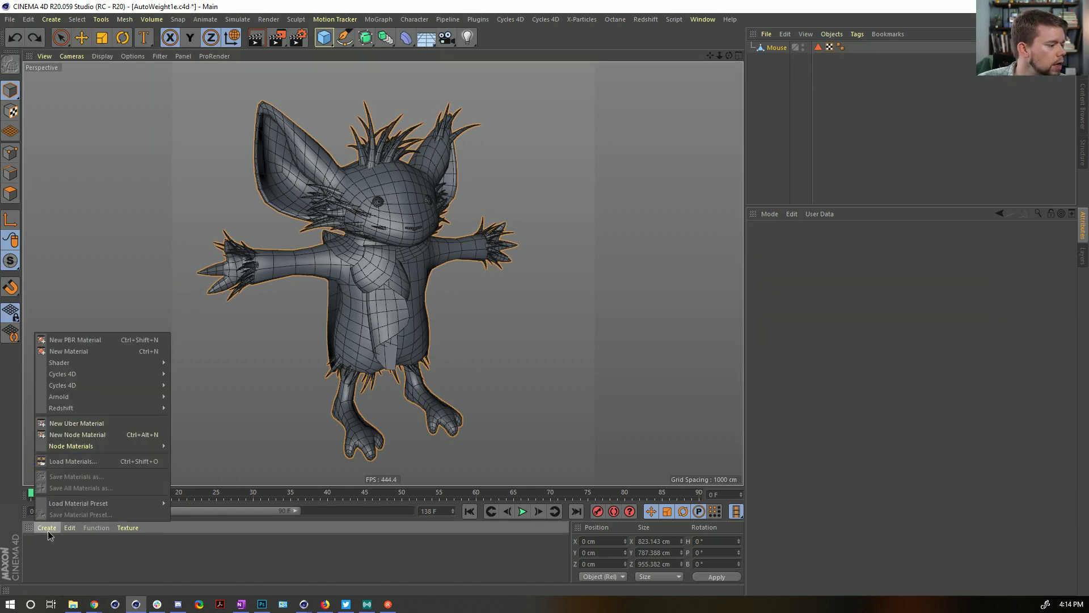
mouse_move(74, 369)
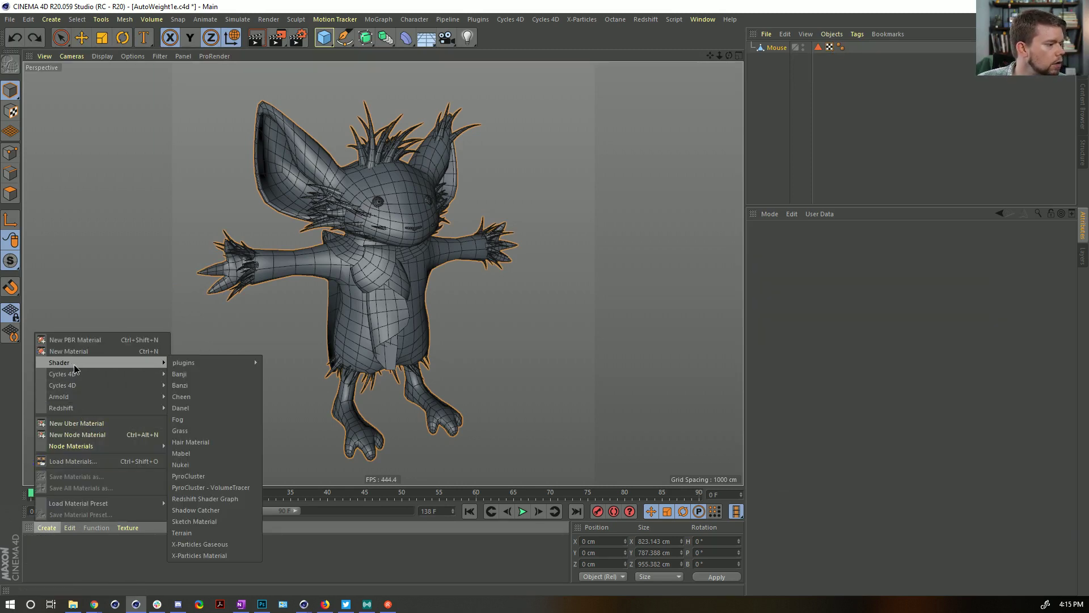
left_click(194, 521)
left_click_drag(40, 553, 774, 50)
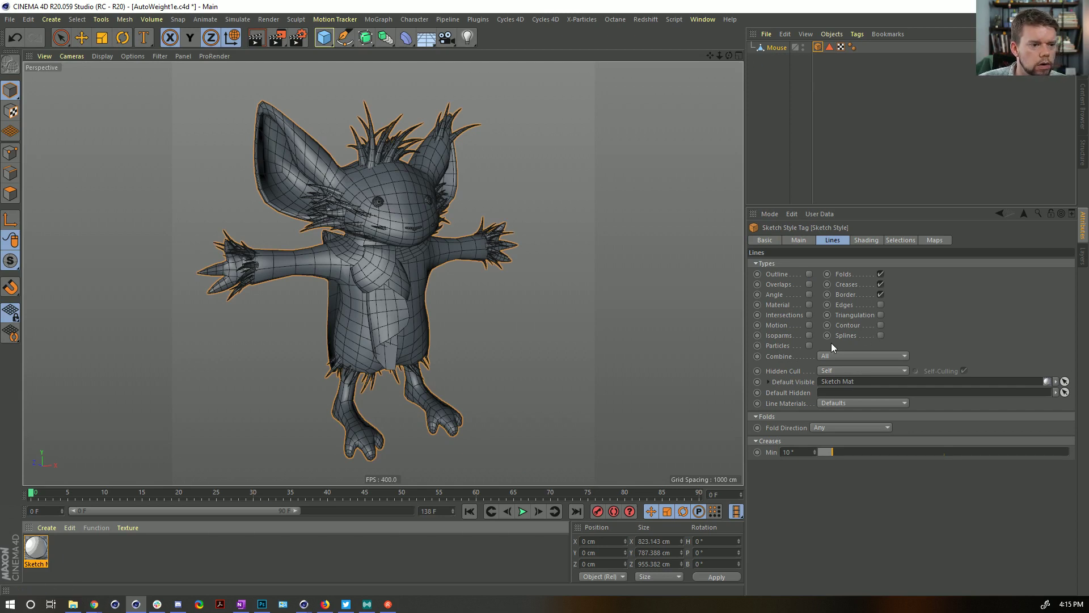
- Limit the Mouse's sketch style lines to Outline by disabling Folds, Creases and Border, and render a preview
left_click(809, 274)
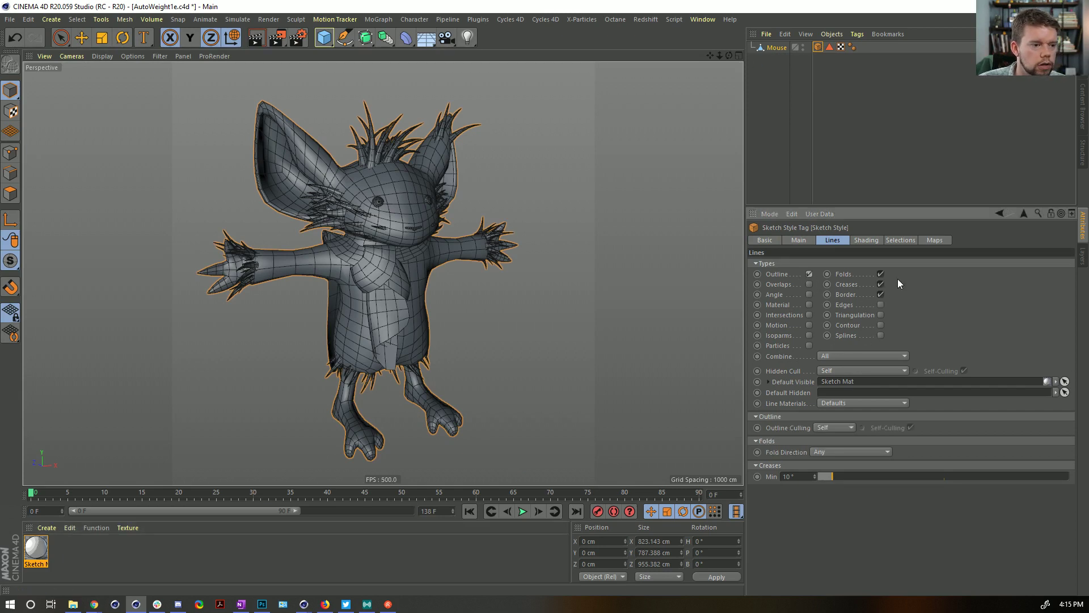
left_click(881, 274)
left_click(881, 284)
key("ctrl+r")
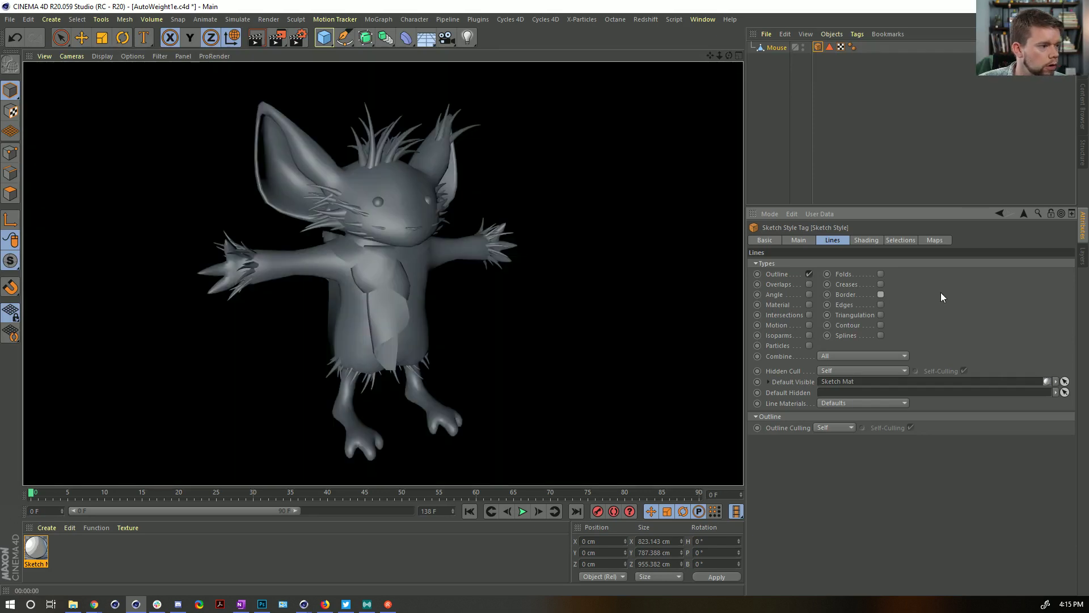
- Enable the Sketch and Toon effect in the render settings and check its Background shading options, leaving Background off
key("ctrl+b")
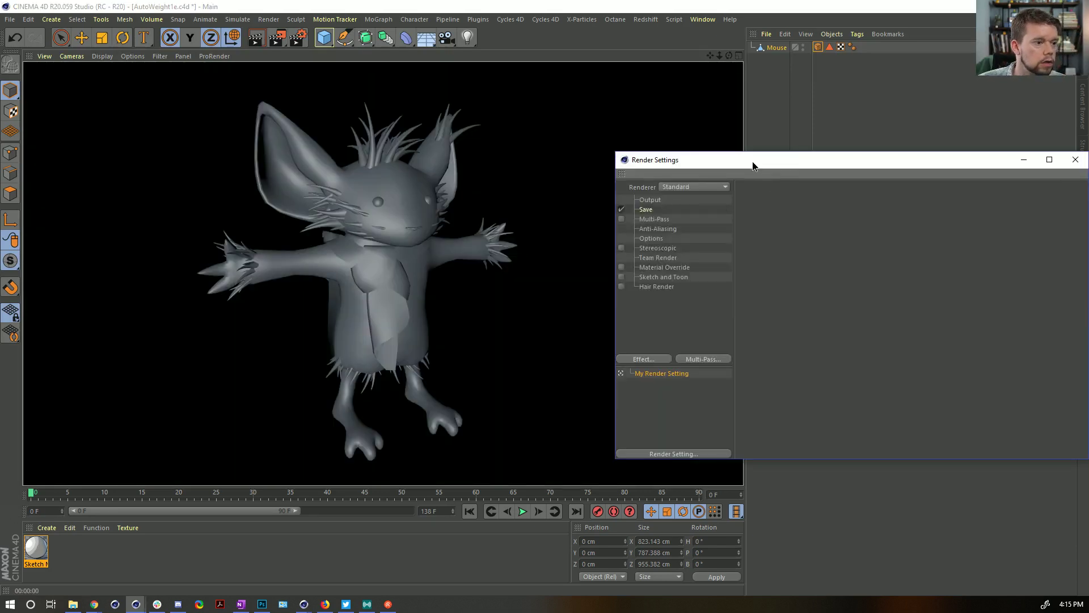
left_click_drag(753, 163, 542, 105)
left_click(410, 220)
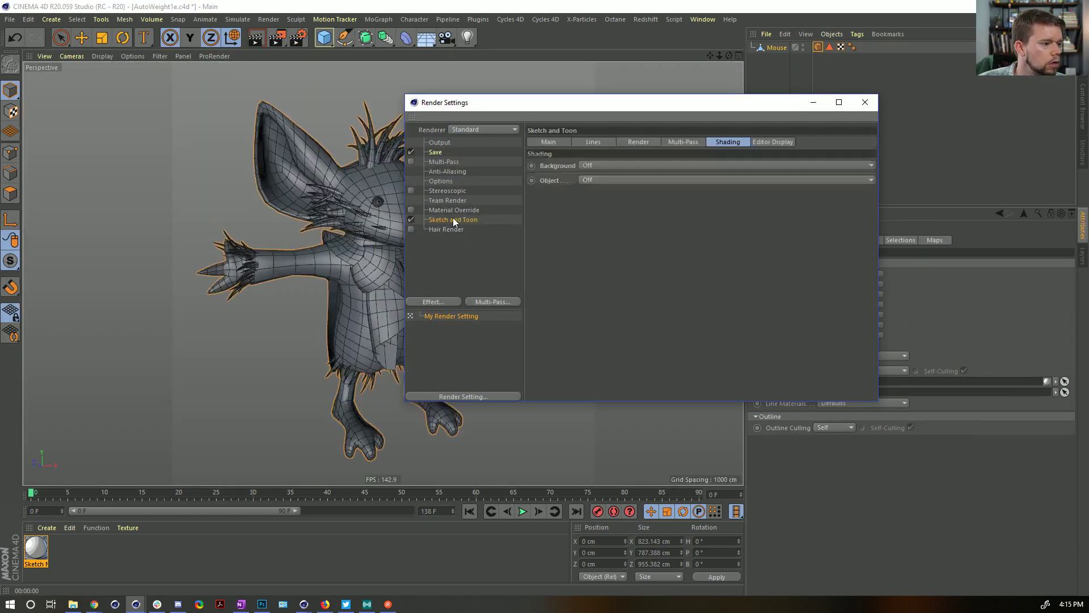
left_click(647, 165)
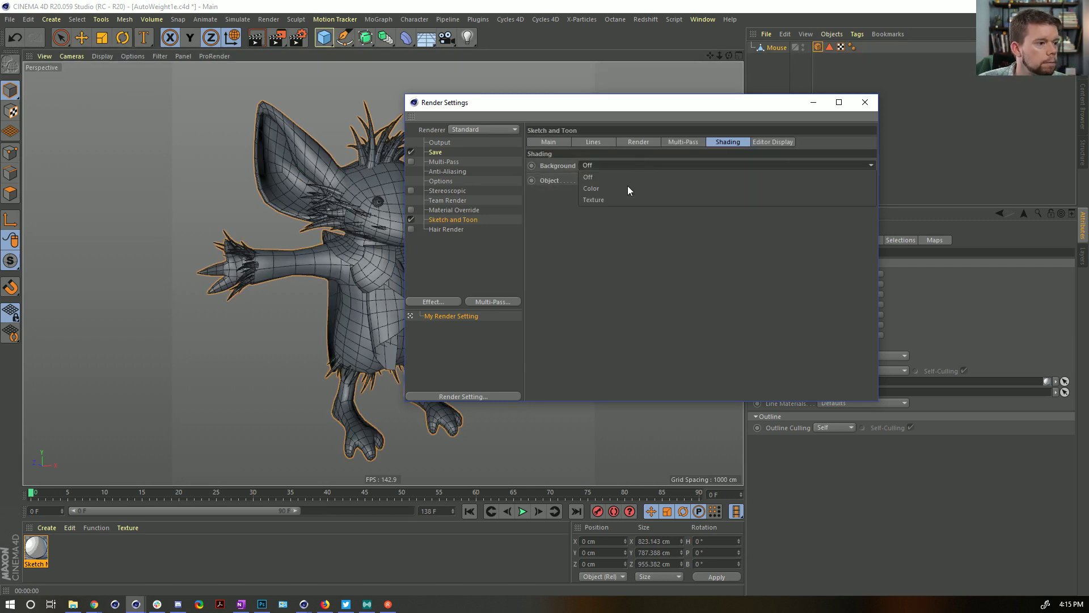
left_click(617, 270)
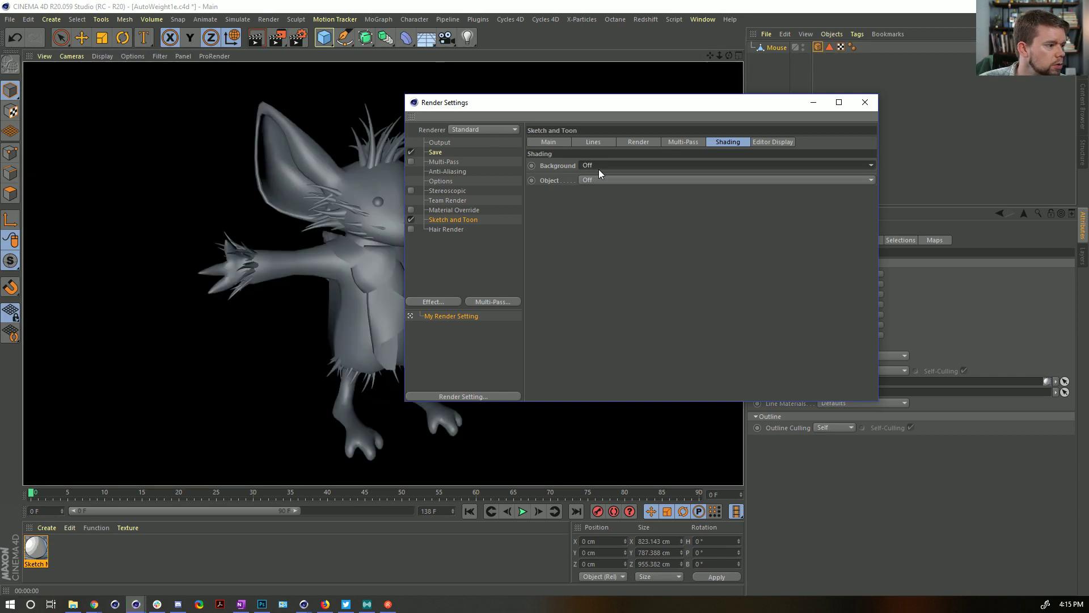
- Set the sketch material's color to white with a V of 100% and close the material and render settings windows
left_click(44, 559)
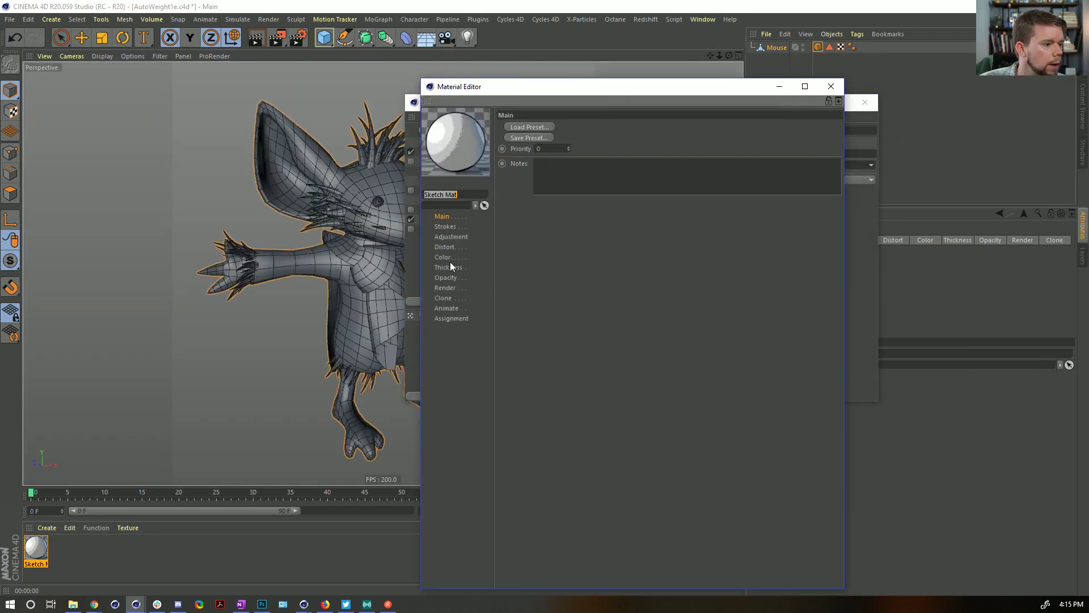
left_click(448, 258)
left_click_drag(717, 178, 845, 179)
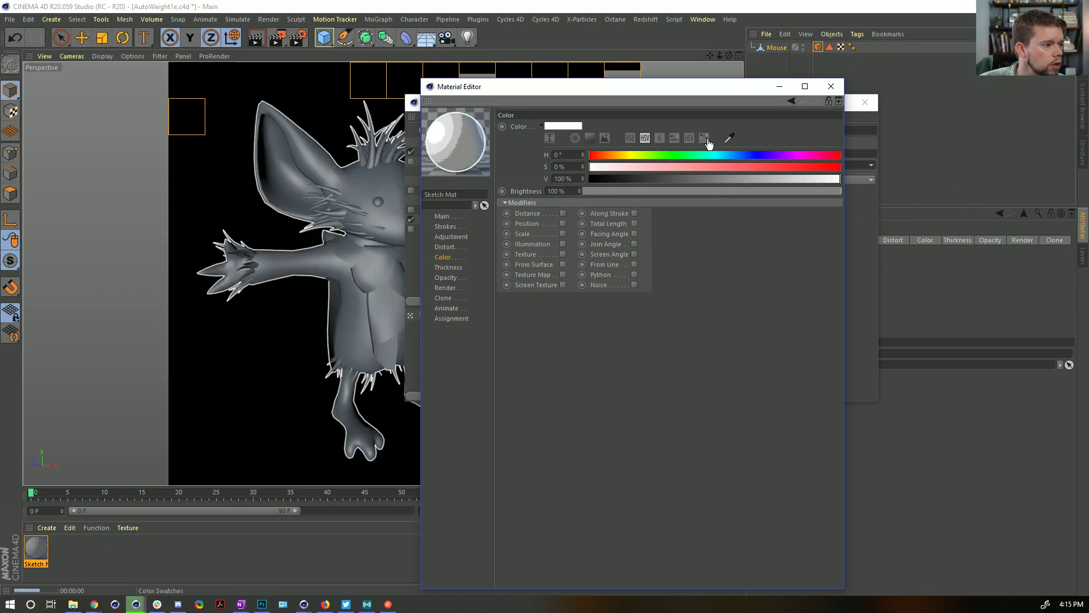
left_click(831, 87)
left_click(865, 102)
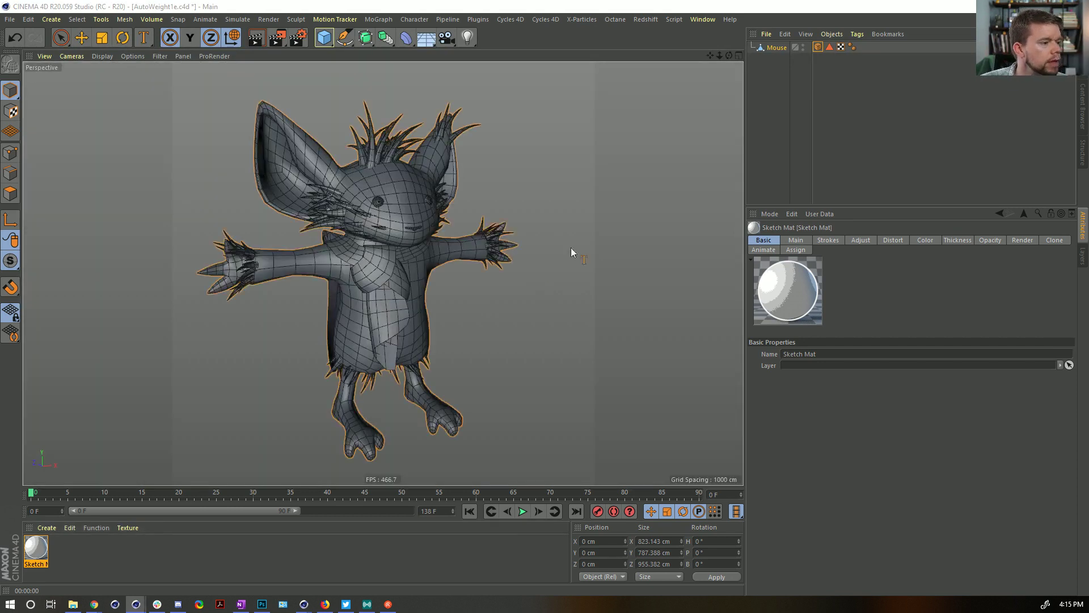
- Set the sketch material's line thickness to 26 and move the Material Editor clear of the rendered model
double_click(788, 290)
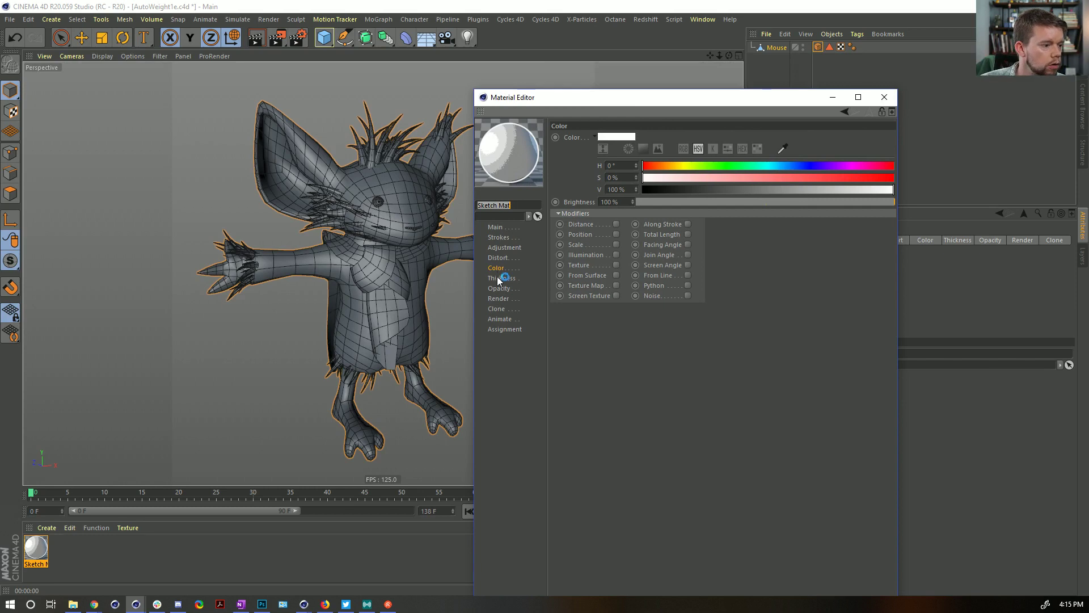
left_click(502, 278)
left_click_drag(653, 141, 701, 140)
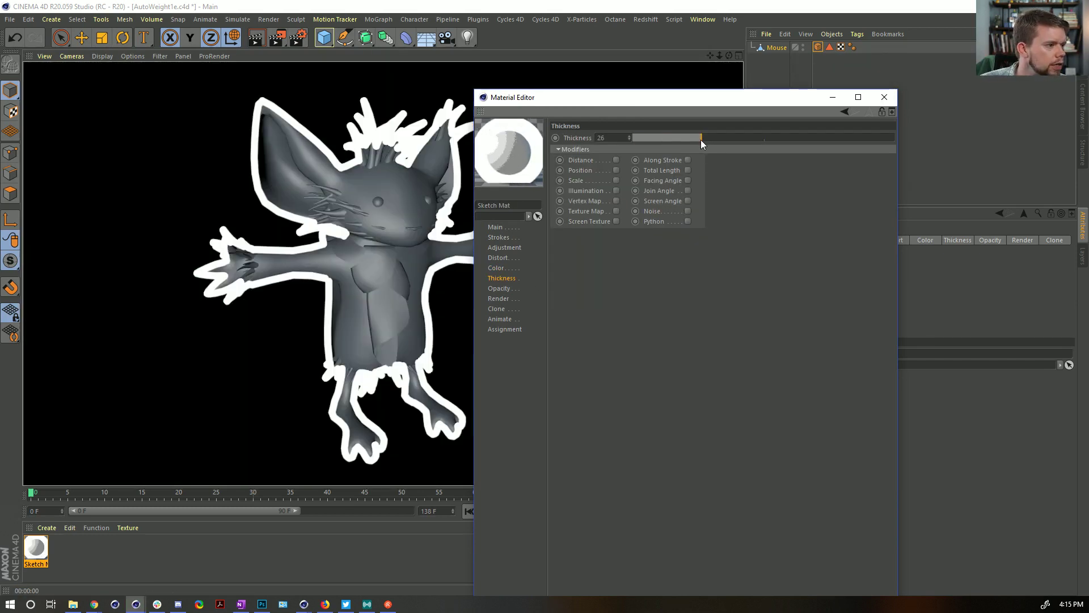
left_click_drag(646, 100, 768, 76)
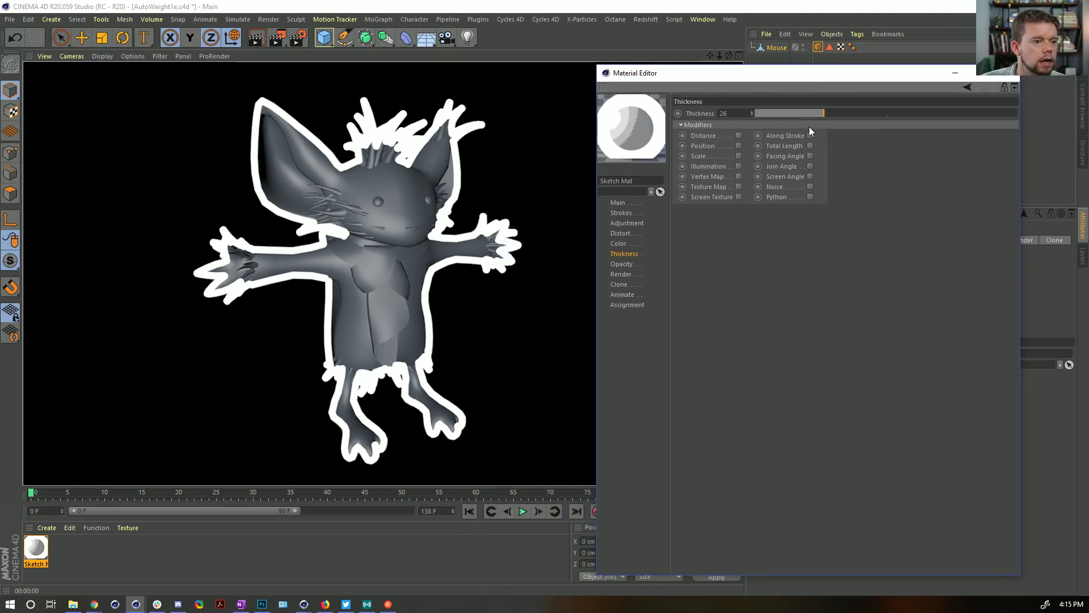
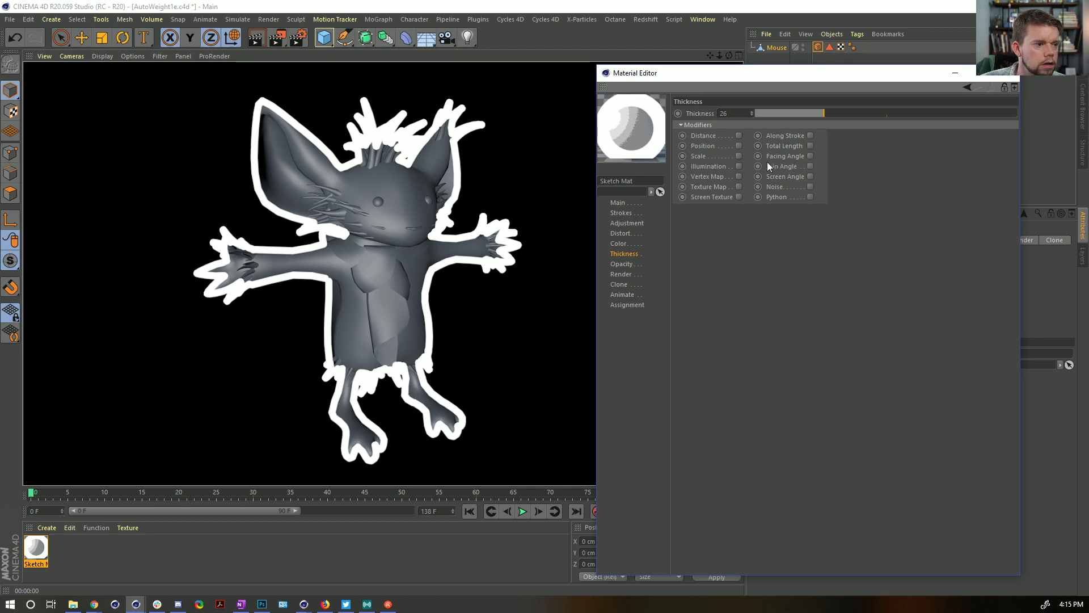
- Enable the From Line modifier for the sketch material's opacity and render the view
left_click(626, 263)
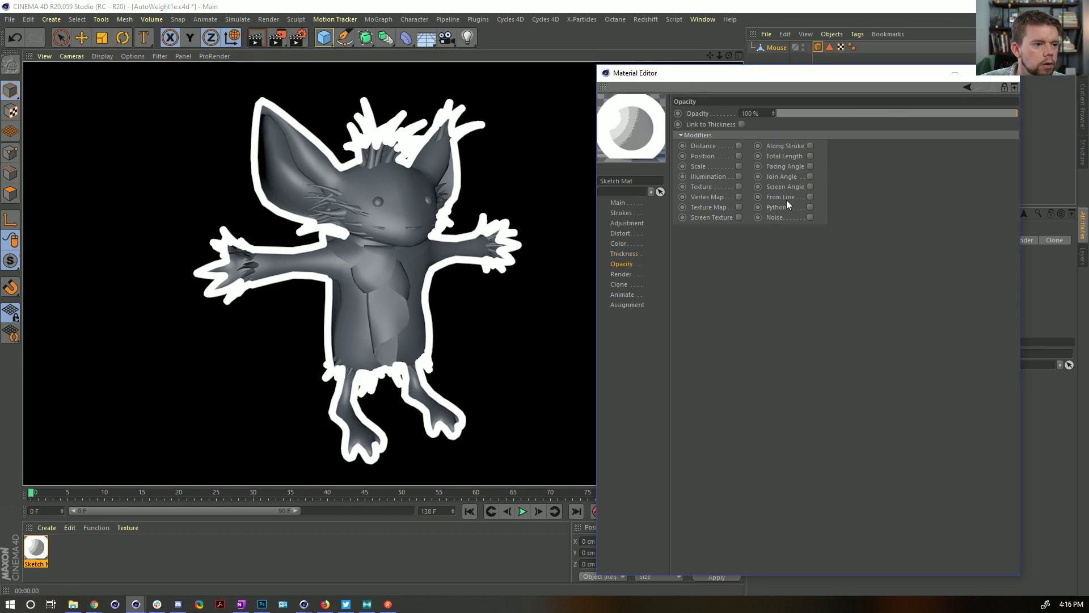
left_click(811, 197)
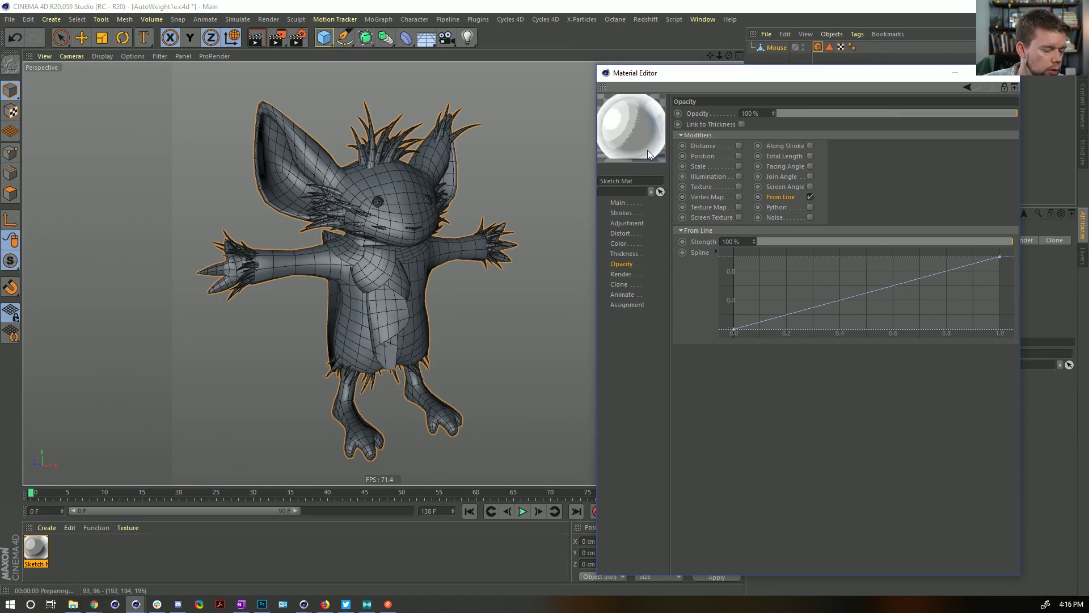
key("ctrl+r")
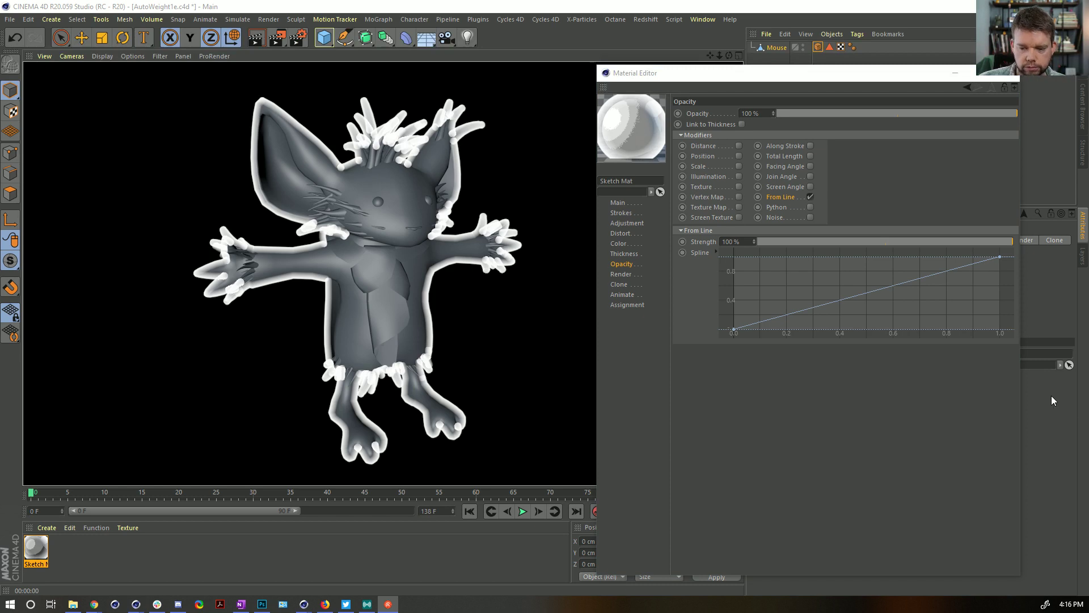
left_click(859, 218)
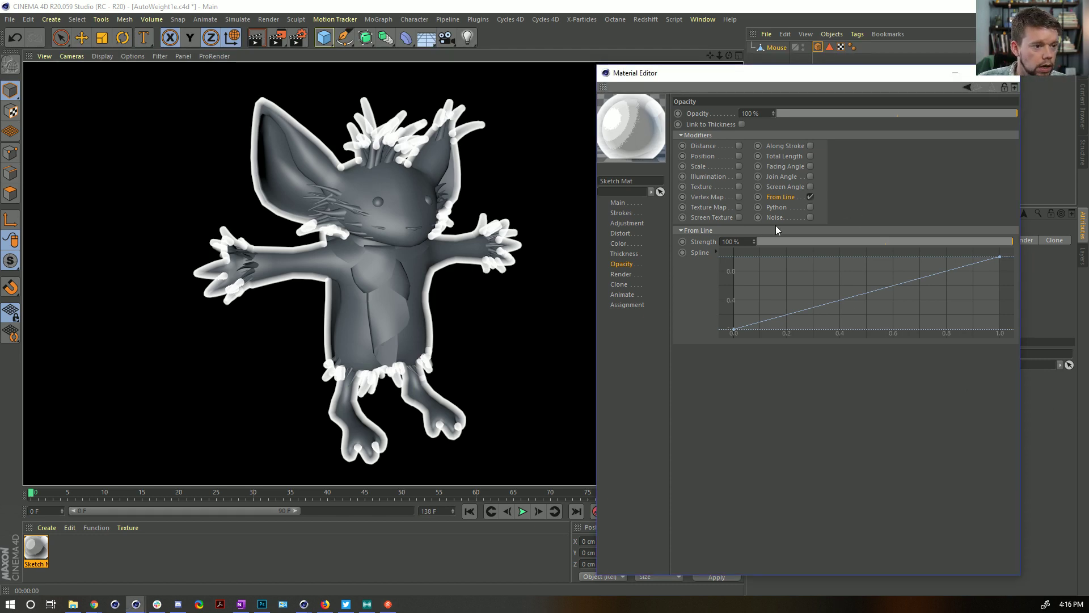
- Set both Self-Blend and Blend to Lighten in the sketch material's render properties
left_click(620, 274)
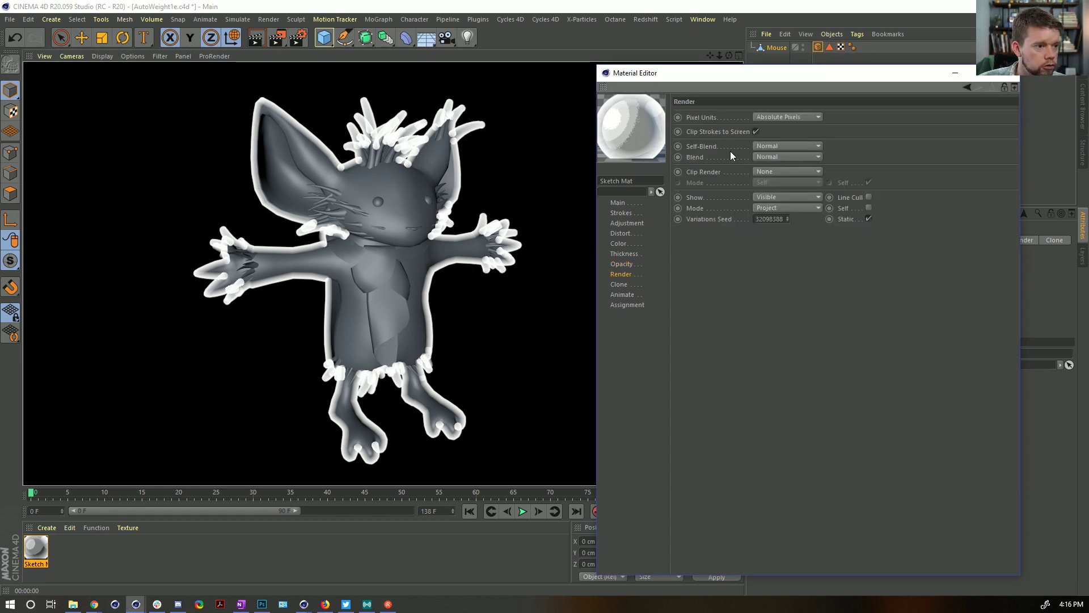
left_click(785, 146)
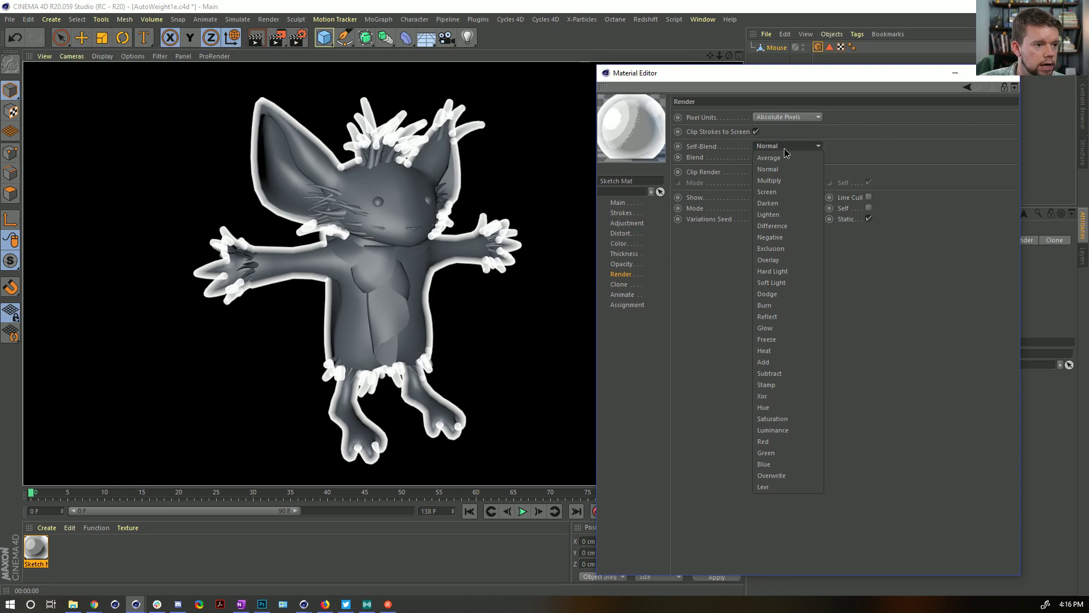
left_click(776, 214)
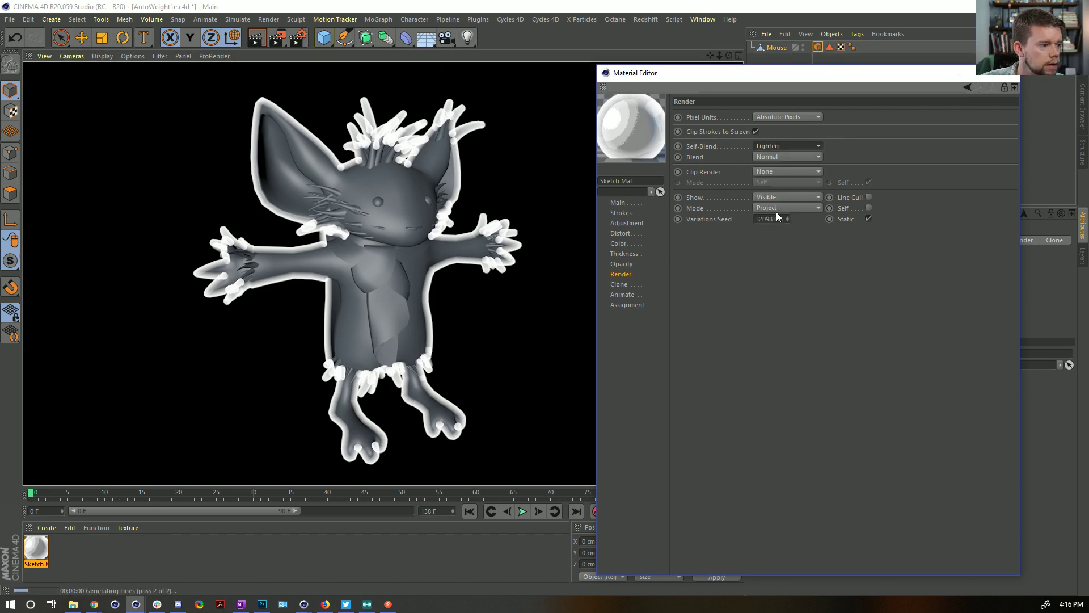
left_click(771, 157)
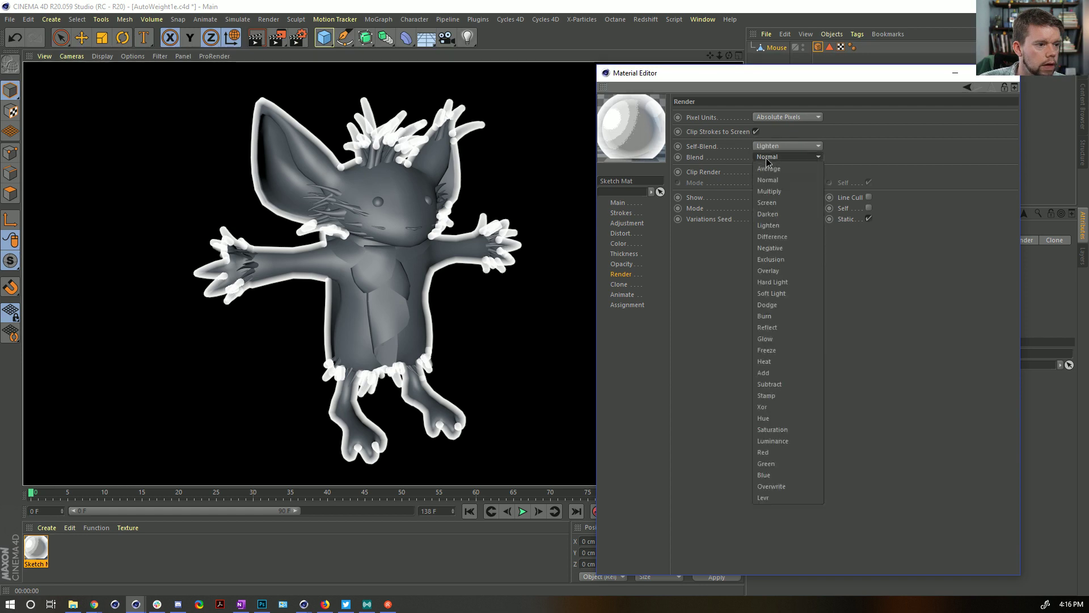
left_click(773, 226)
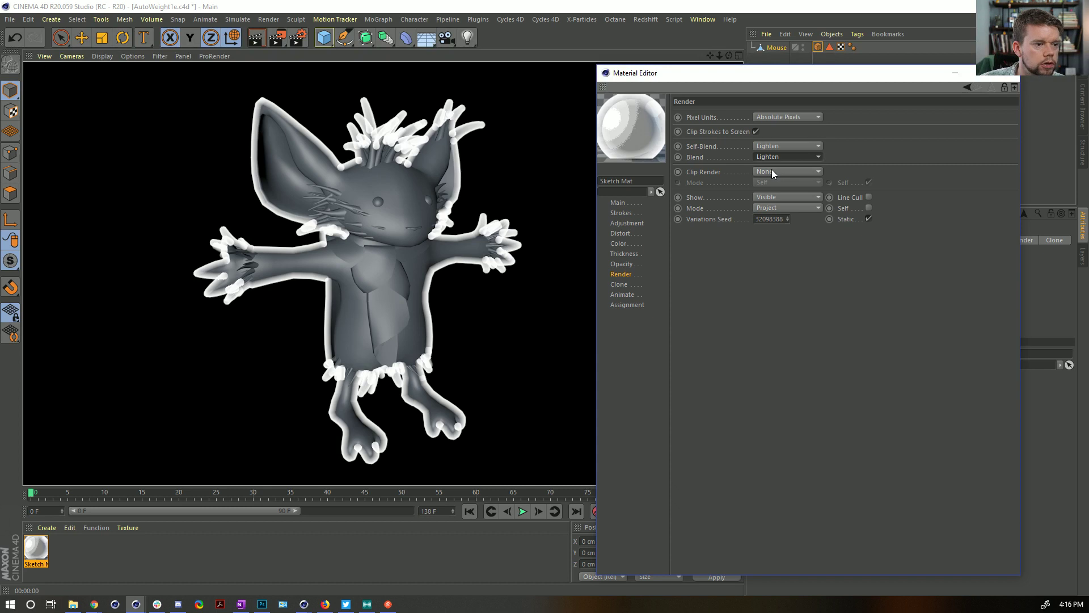
- Disable Clip Strokes to Screen for the sketch material and set both Self-Blend and Blend to Add
left_click(757, 131)
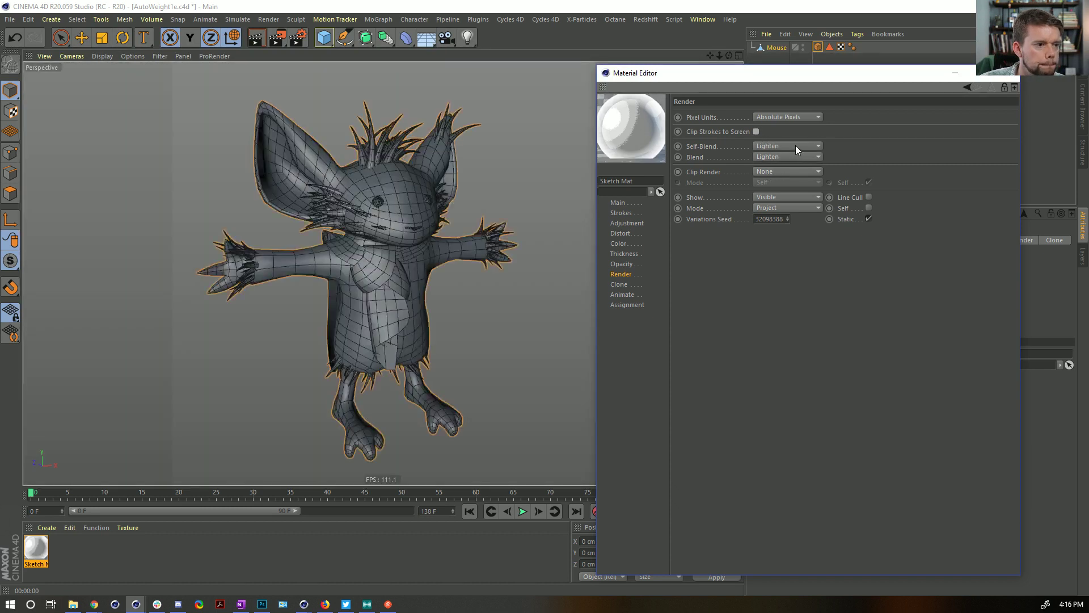
left_click(795, 146)
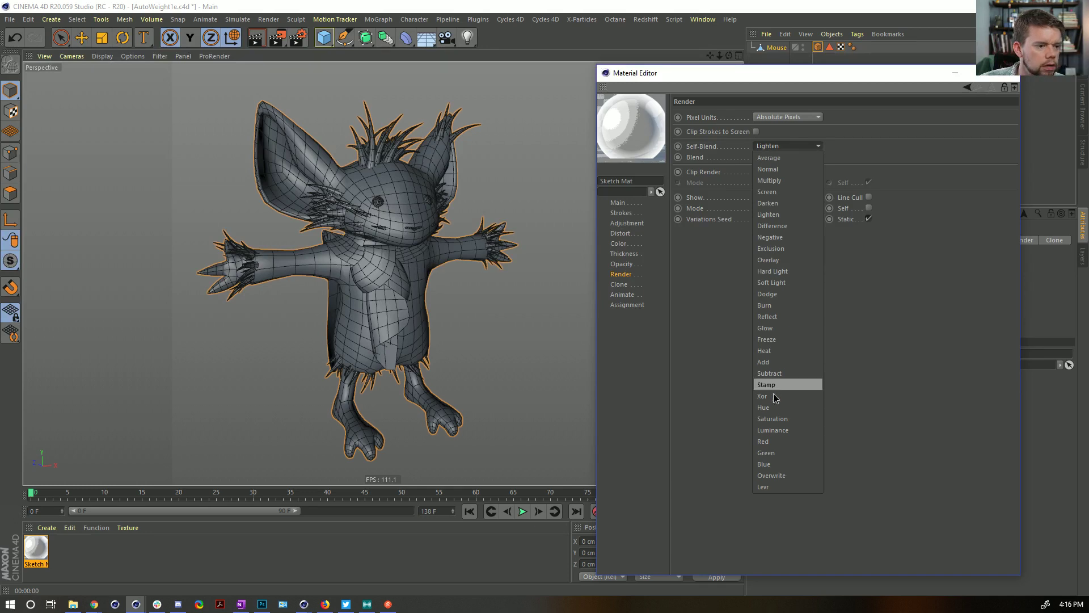
left_click(766, 362)
left_click(785, 157)
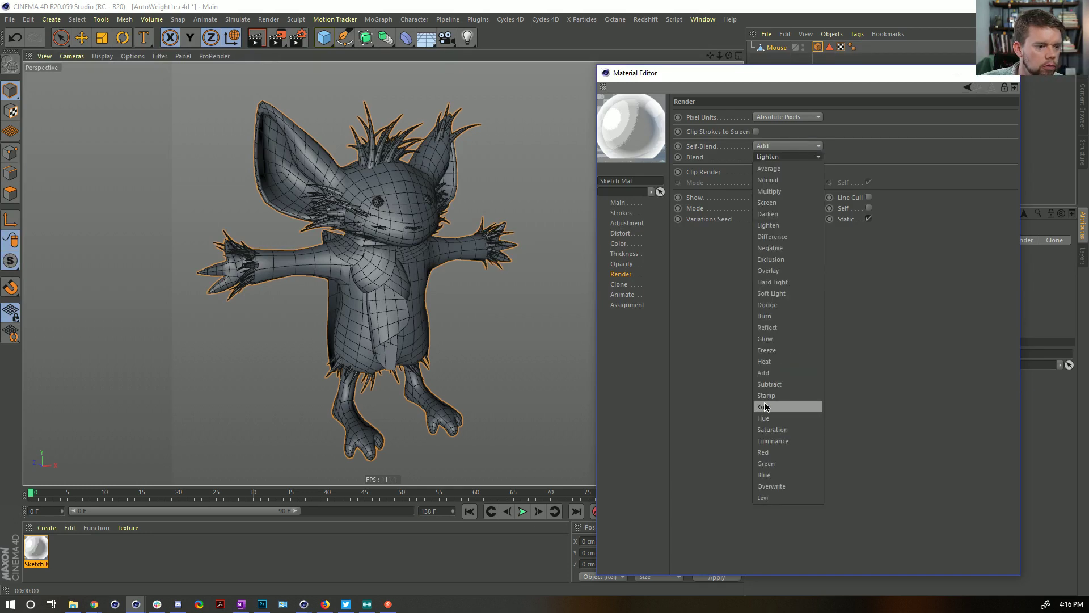
left_click(766, 373)
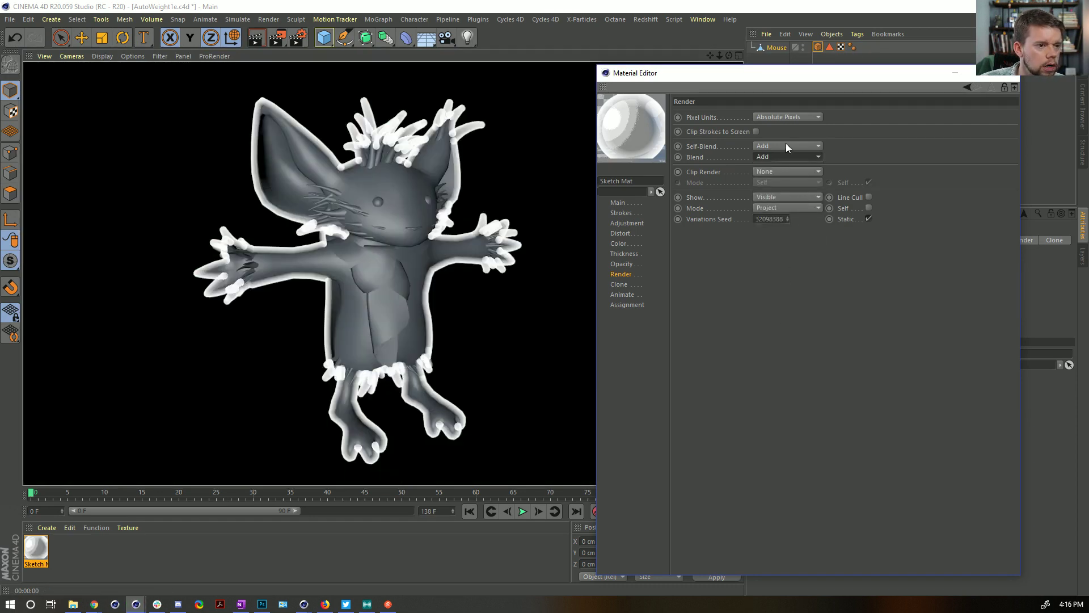
- Set both Self-Blend and Blend to Average in the sketch material's render properties
left_click(786, 147)
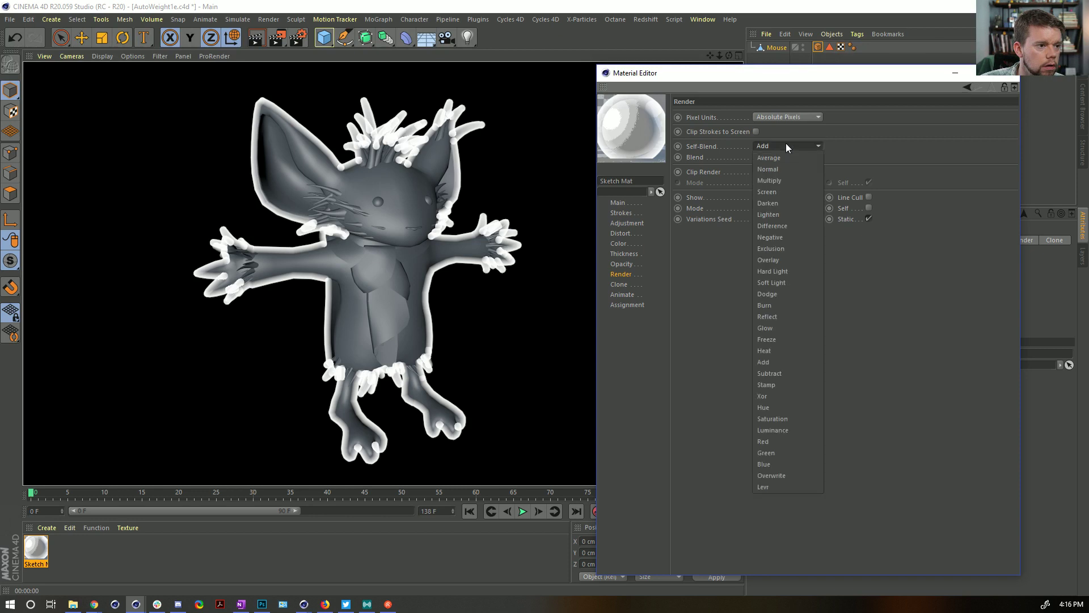
left_click(782, 156)
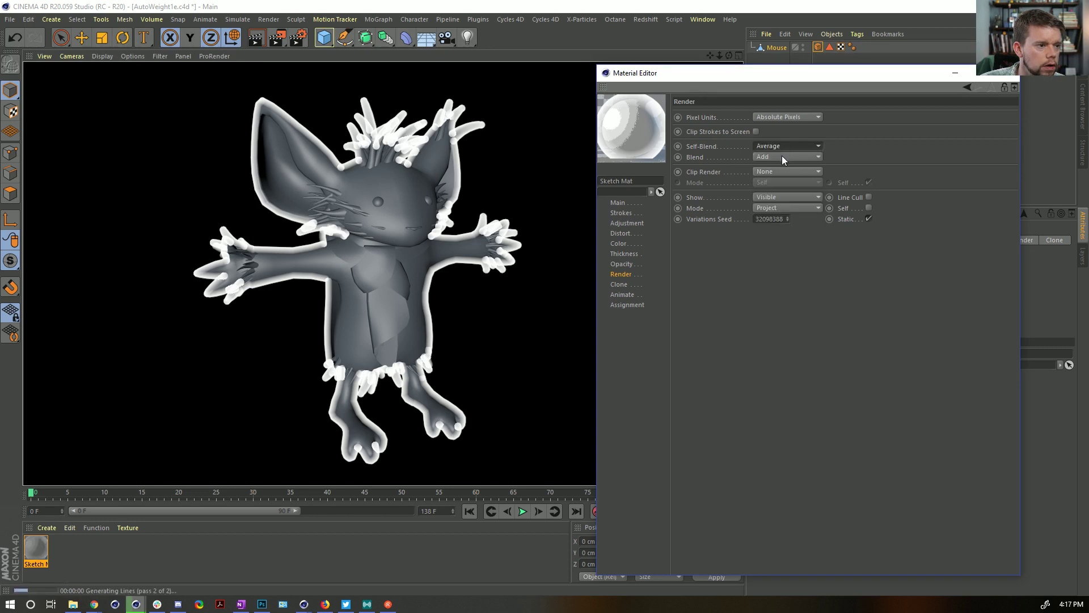
left_click(782, 157)
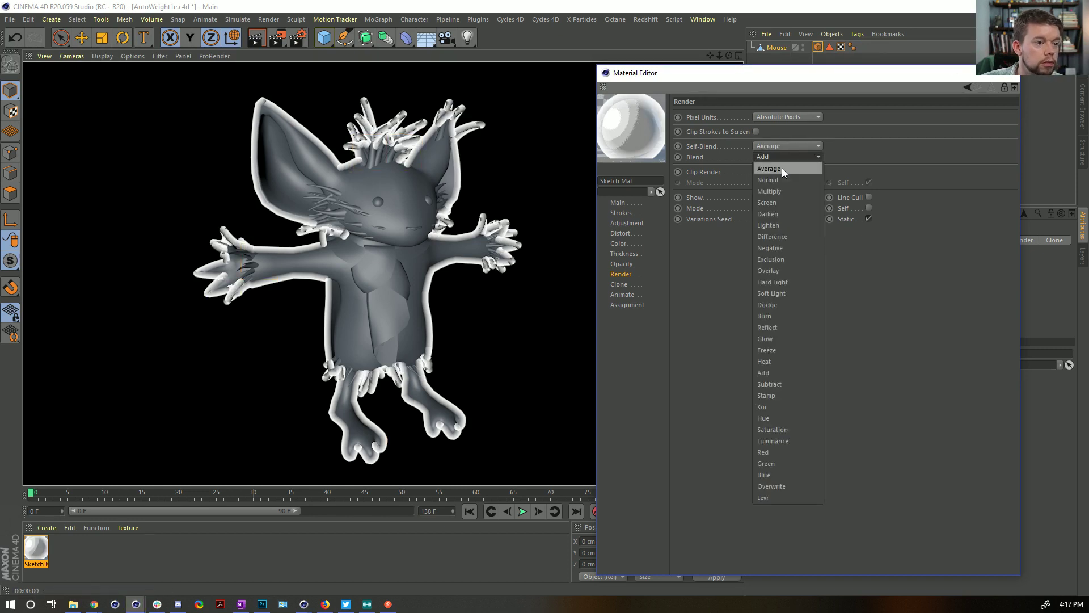
left_click(782, 168)
- Try the Screen, Dodge, Hard Light and Exclusion modes for the sketch material's Self-Blend
left_click(775, 143)
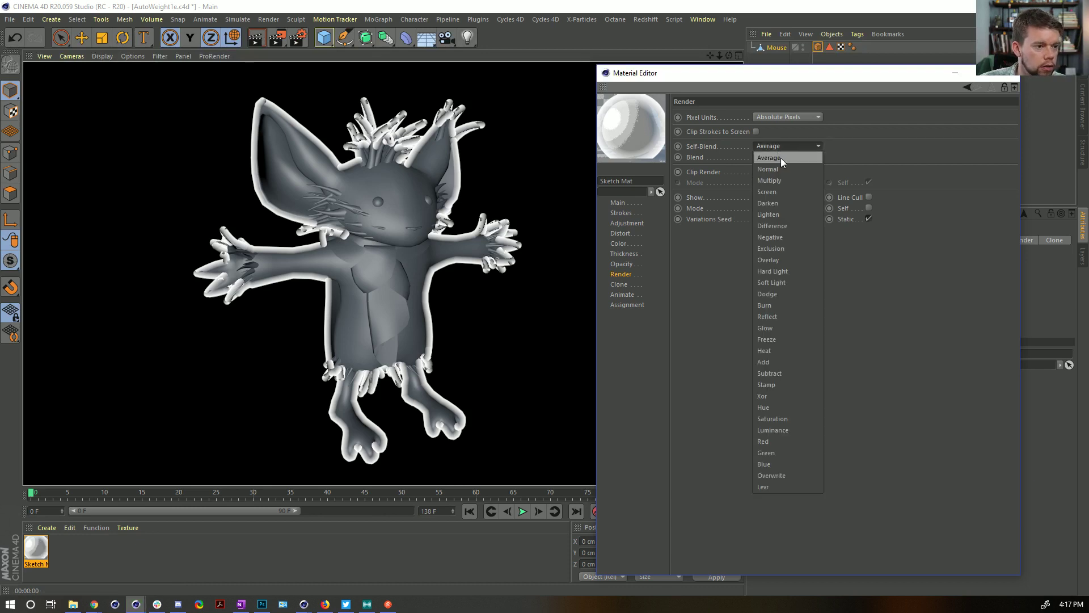
left_click(785, 192)
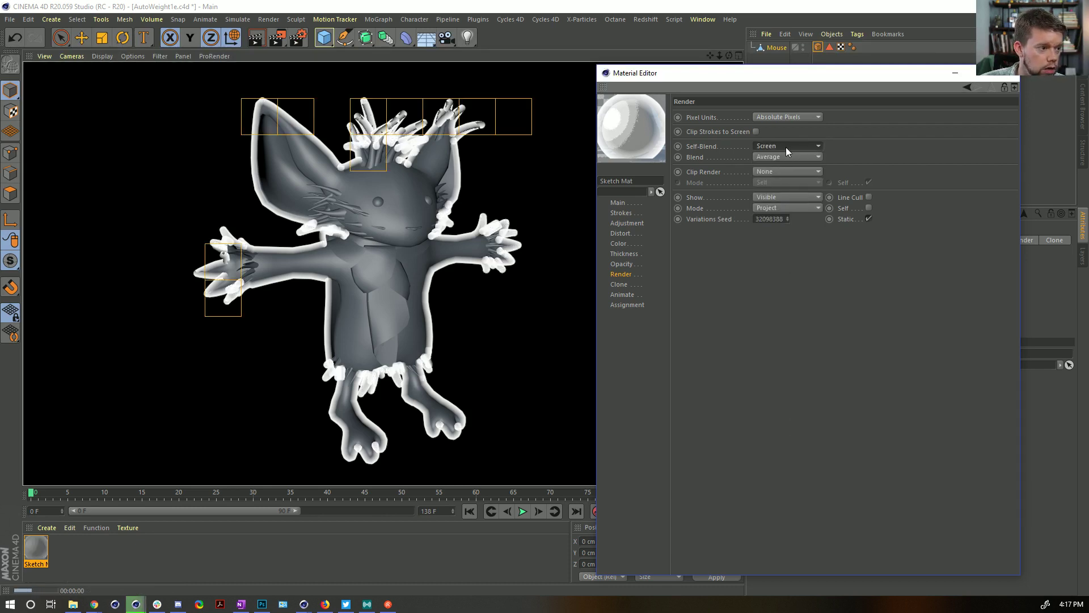
left_click(786, 148)
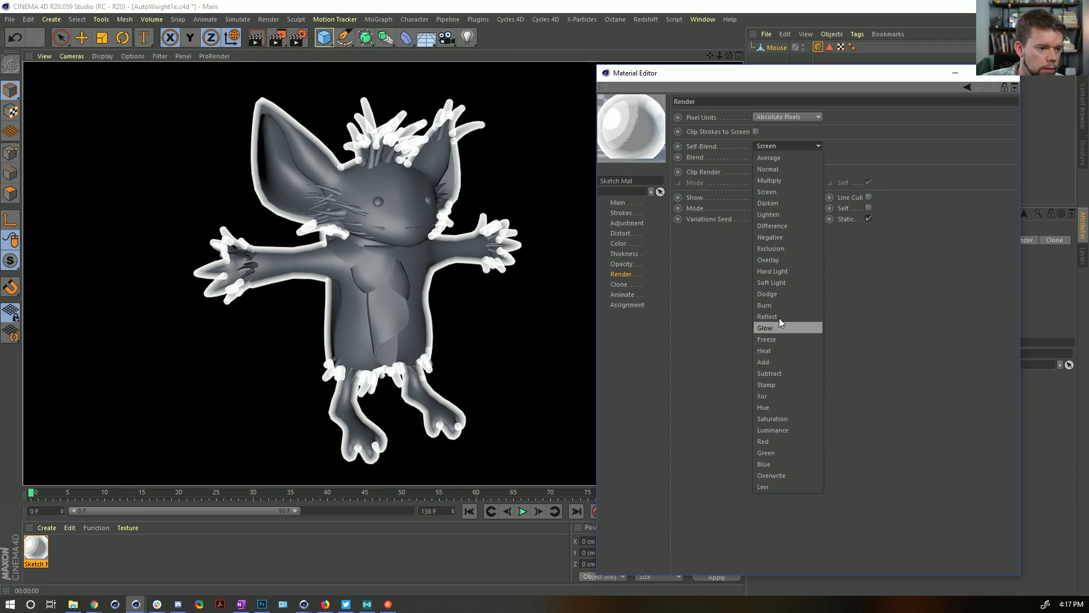
left_click(775, 293)
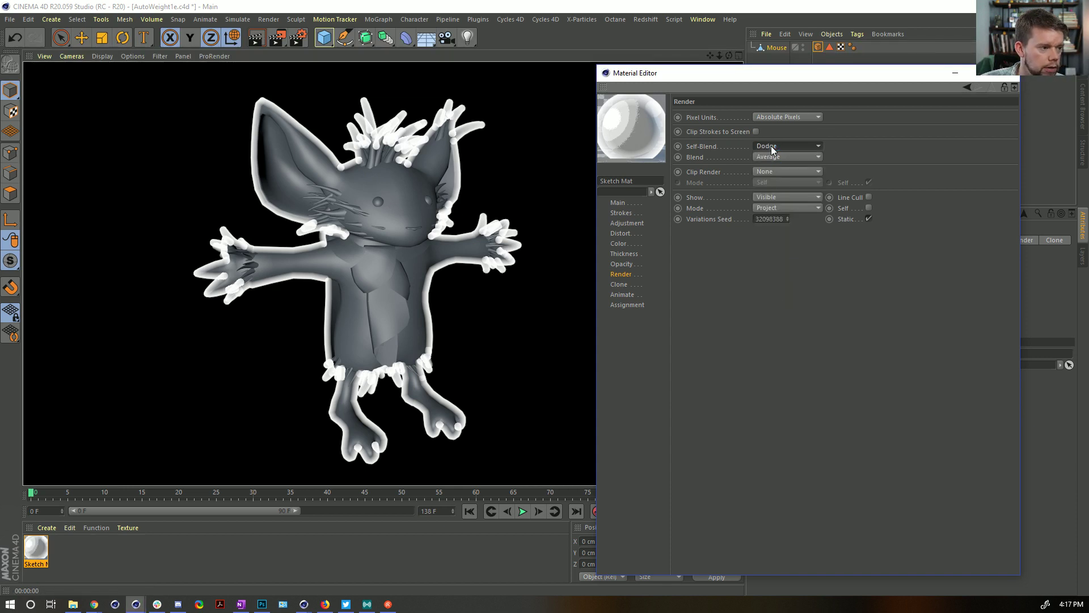
key("ctrl+z")
key("Up")
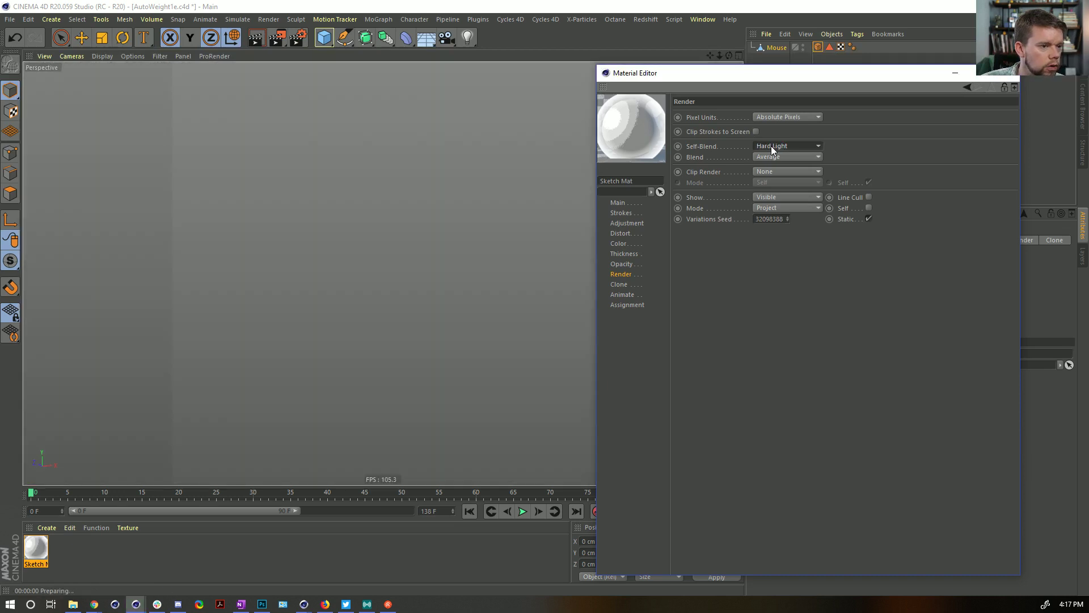
key("Up")
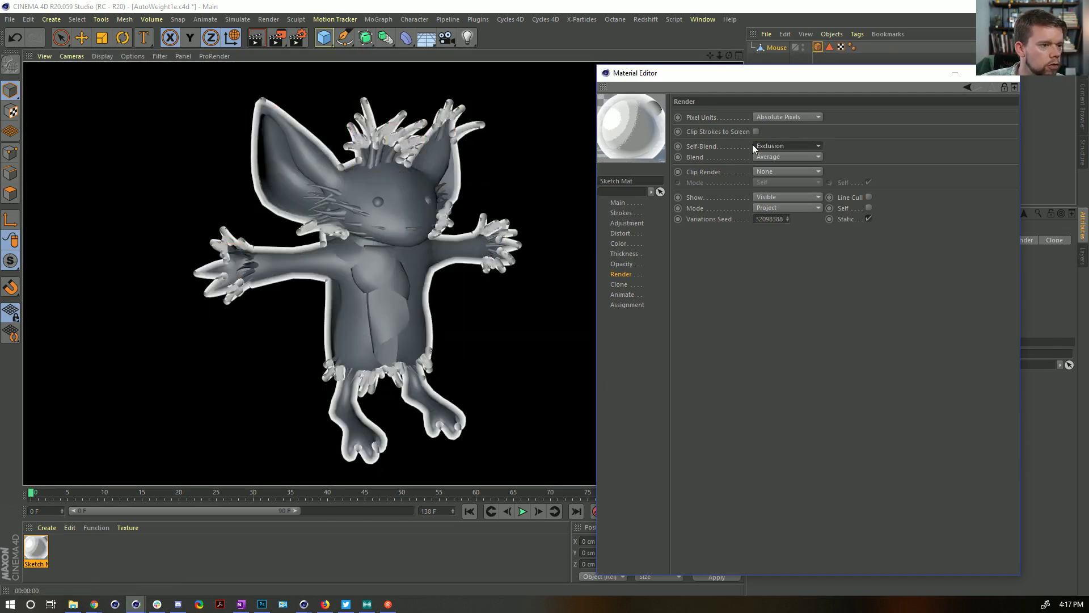
- Try Normal for the sketch material's Self-Blend, and set both Self-Blend and Blend to Multiply
left_click(792, 147)
left_click(793, 169)
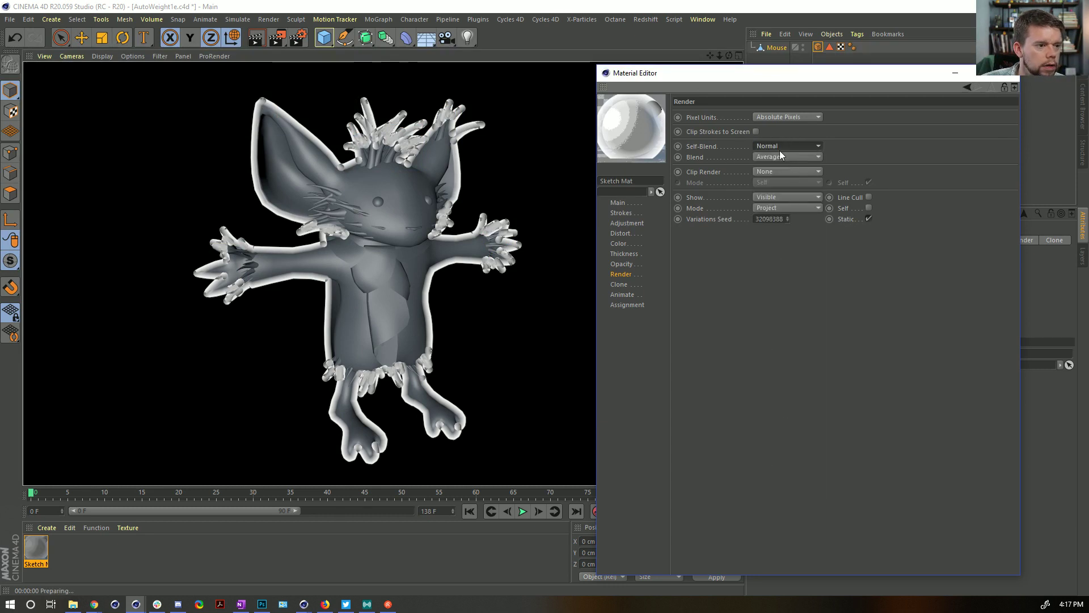
left_click(771, 146)
left_click(781, 175)
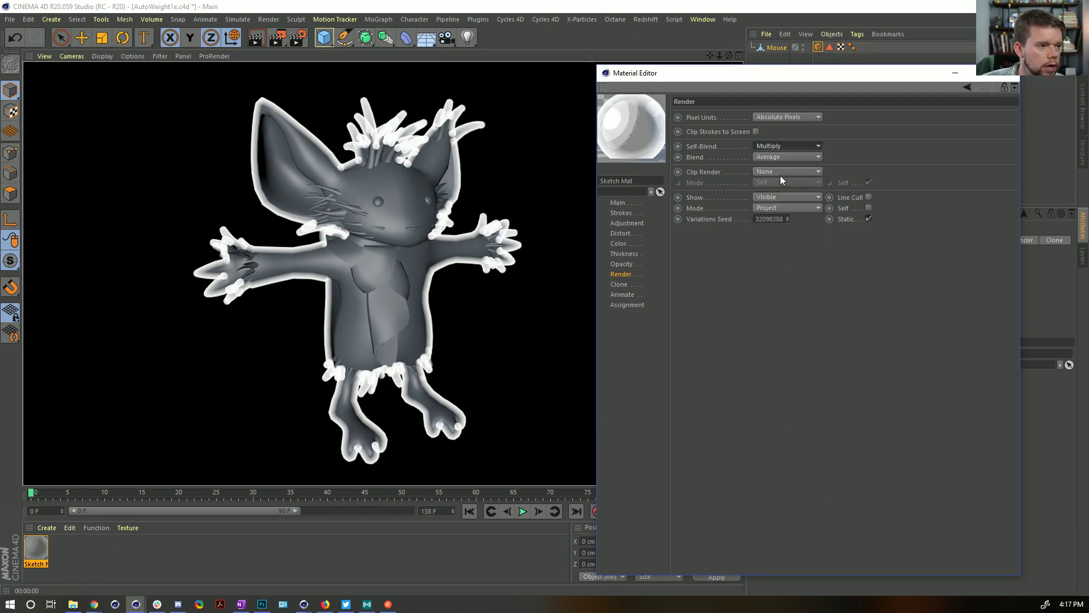
left_click(788, 157)
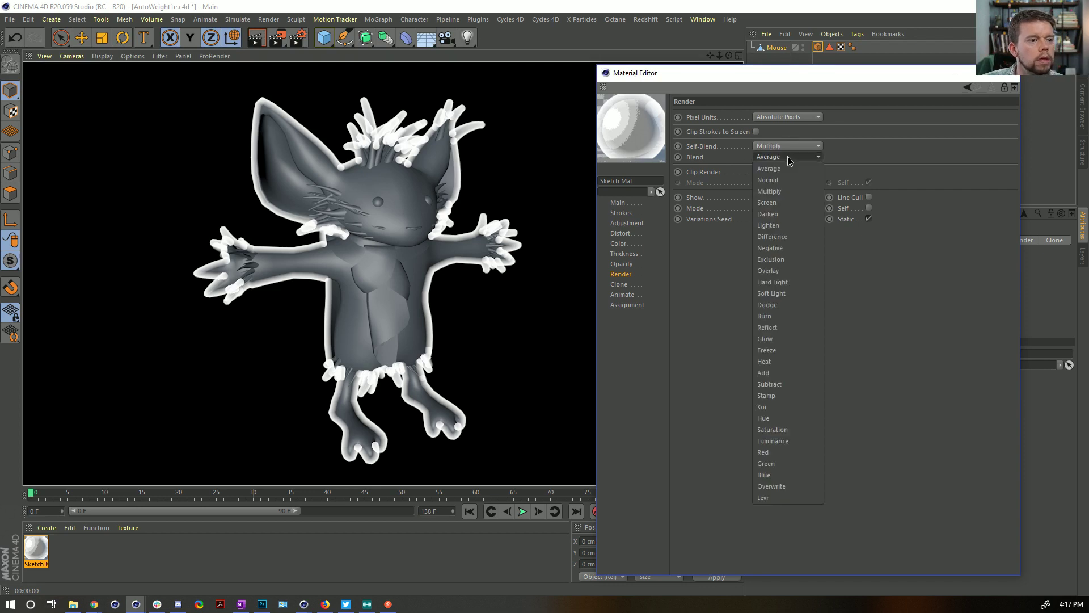
left_click(783, 191)
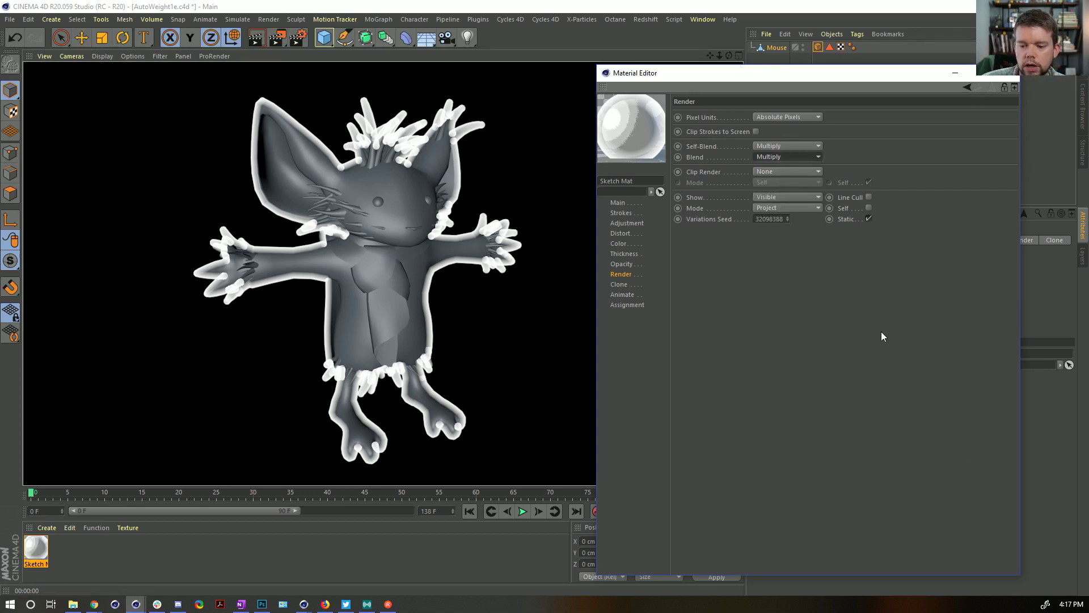
- Set the sketch material's Self-Blend to Overlay and its Blend to Average
left_click(783, 146)
left_click(795, 254)
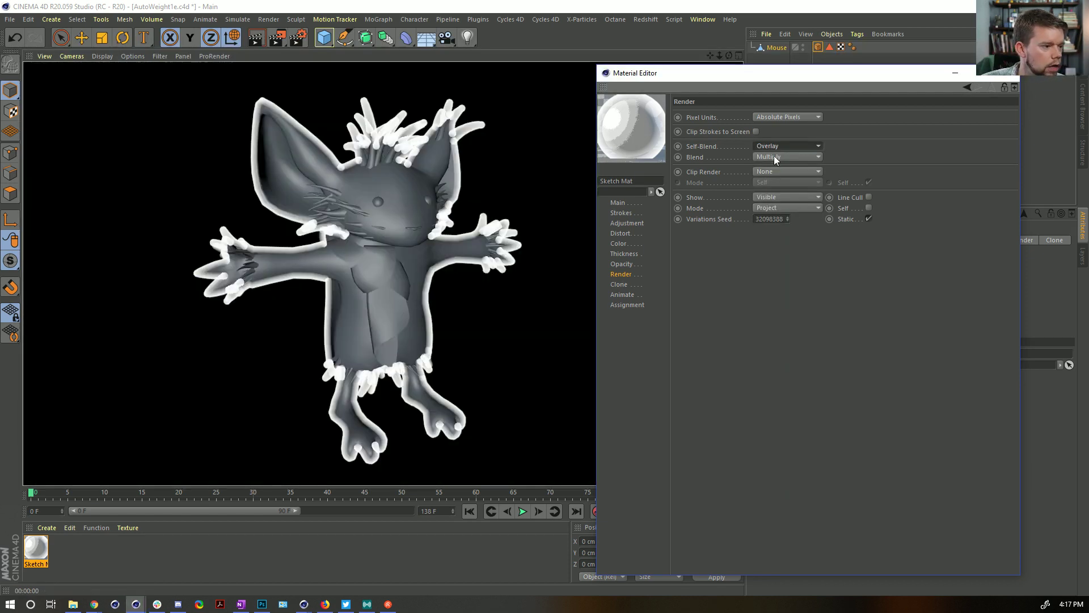
left_click(774, 156)
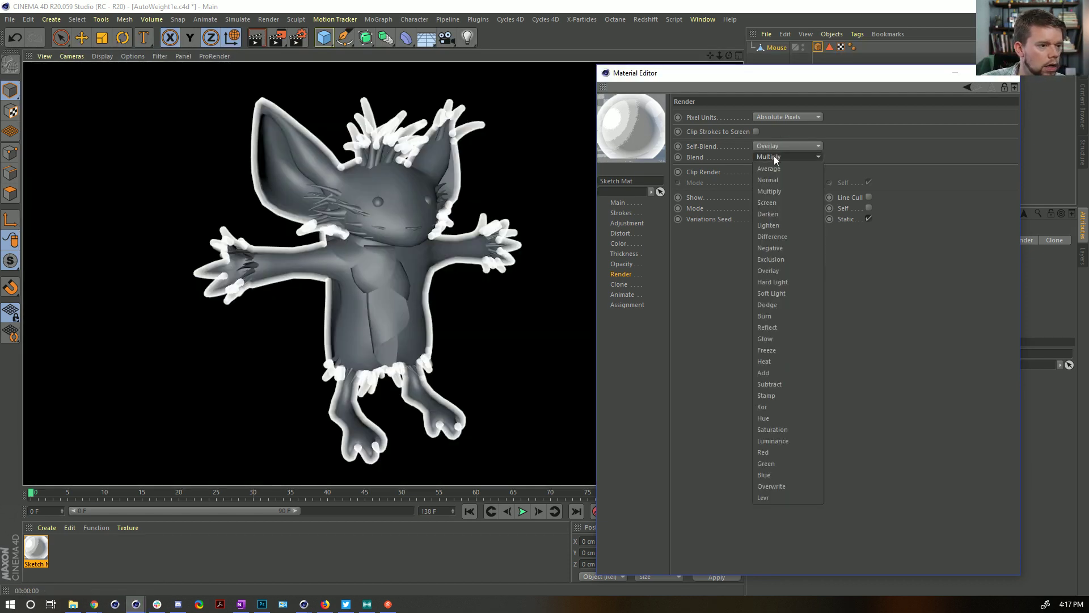
left_click(776, 168)
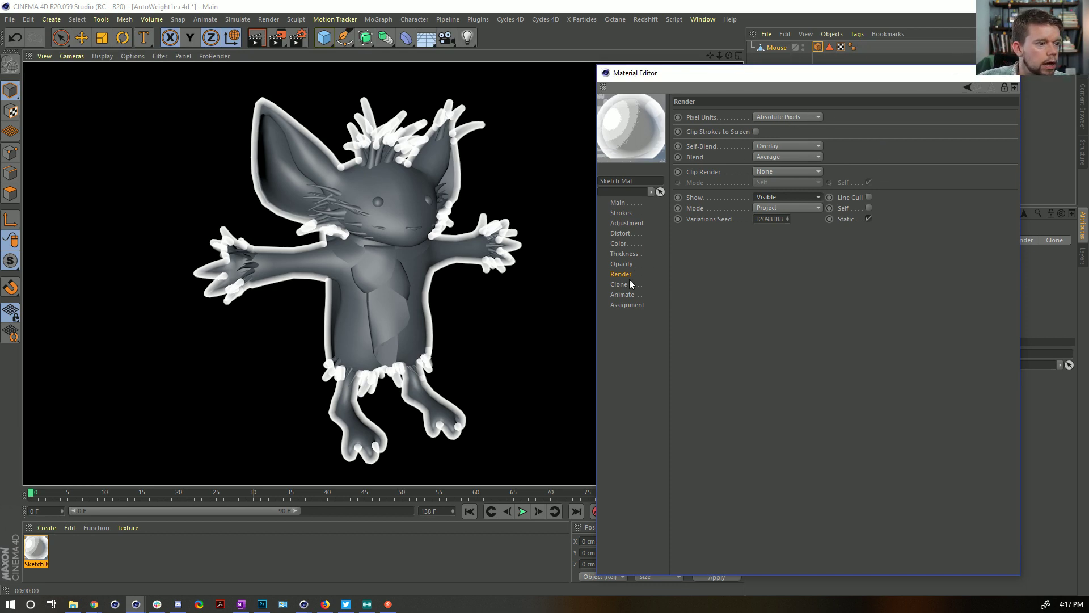
- Flip the sketch material's From Line opacity spline so it falls from full to zero, and render the view
left_click(627, 265)
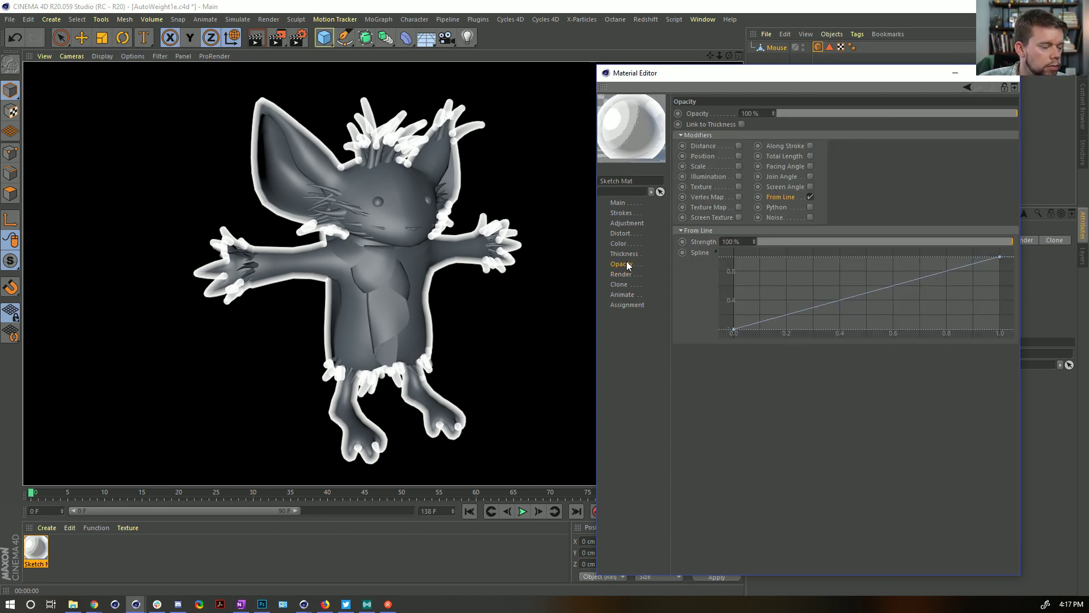
right_click(858, 292)
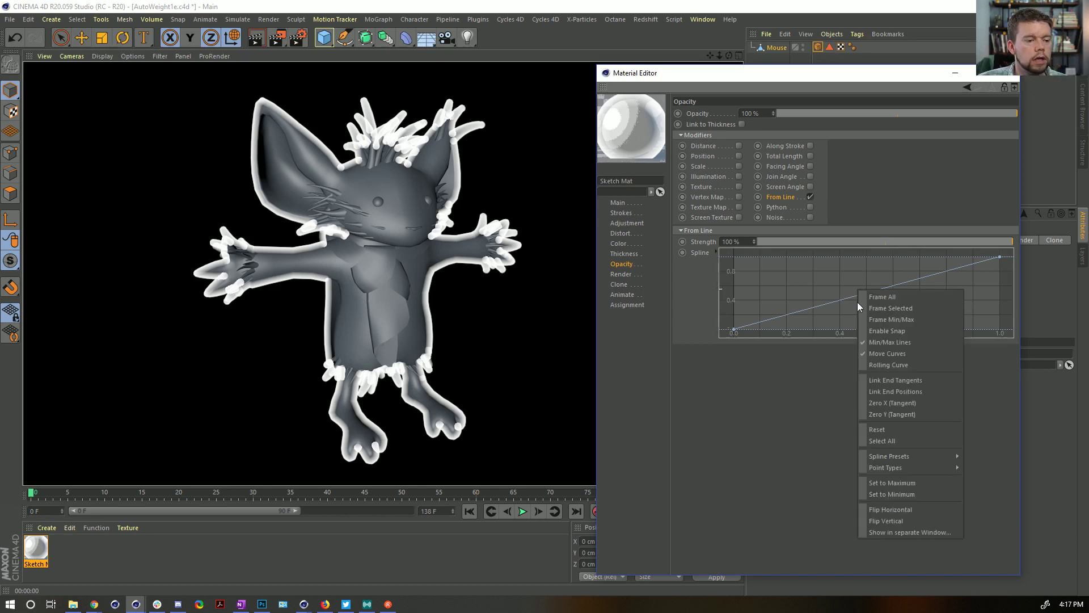
left_click(923, 483)
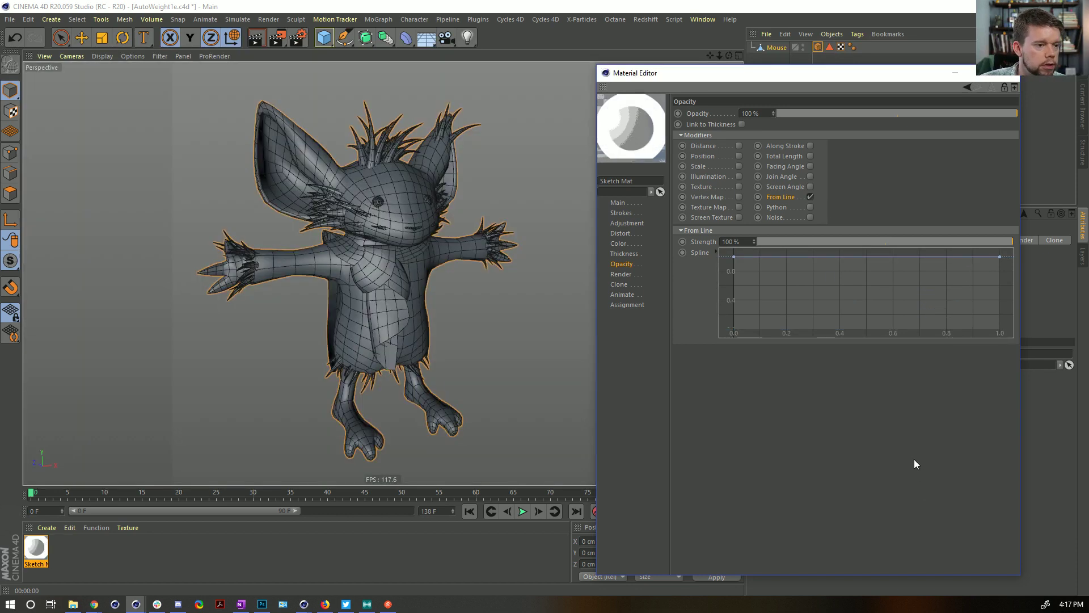
key("ctrl+z")
right_click(856, 279)
left_click(921, 497)
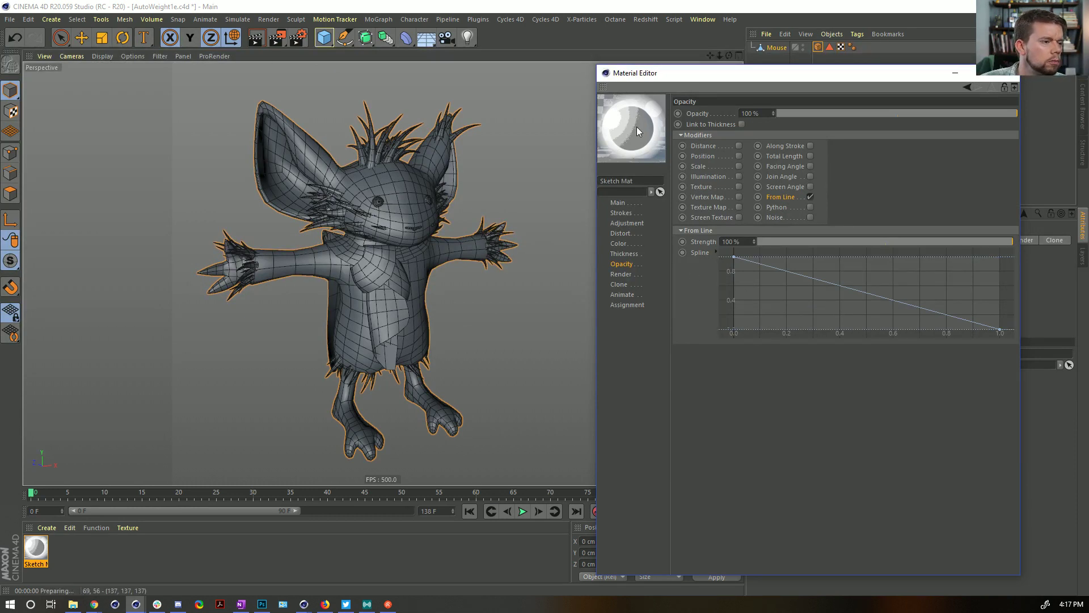
key("ctrl+r")
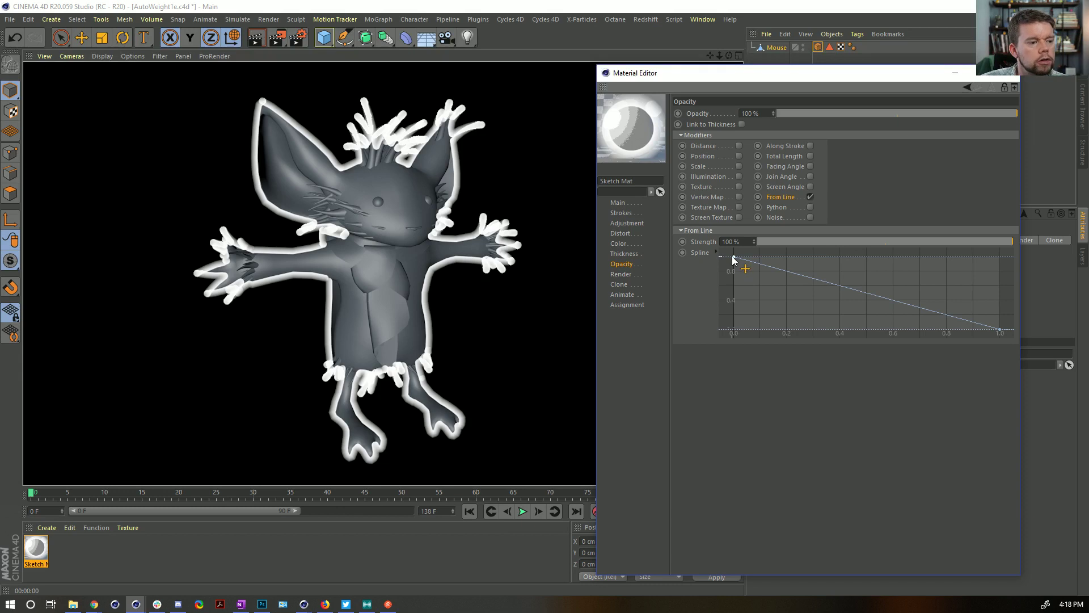
- Shift the opacity spline's peak point to 0.5, add a zero-value point directly beneath it, and render the view
mouse_move(734, 257)
left_mouse_down()
mouse_move(807, 252)
mouse_move(865, 231)
left_mouse_up()
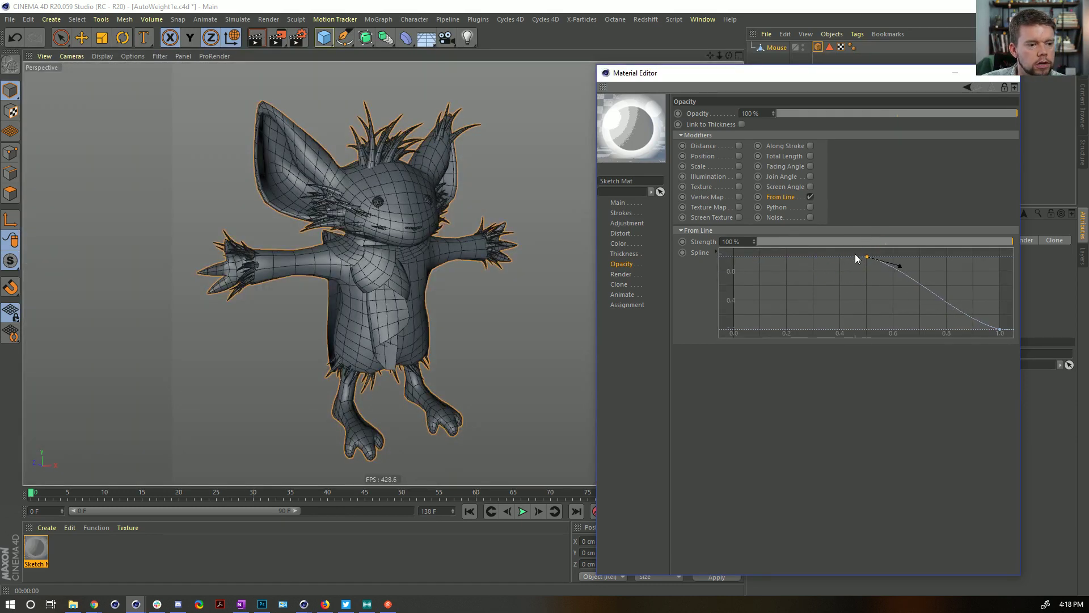
left_click(858, 269, "ctrl")
left_click_drag(860, 280, 867, 353)
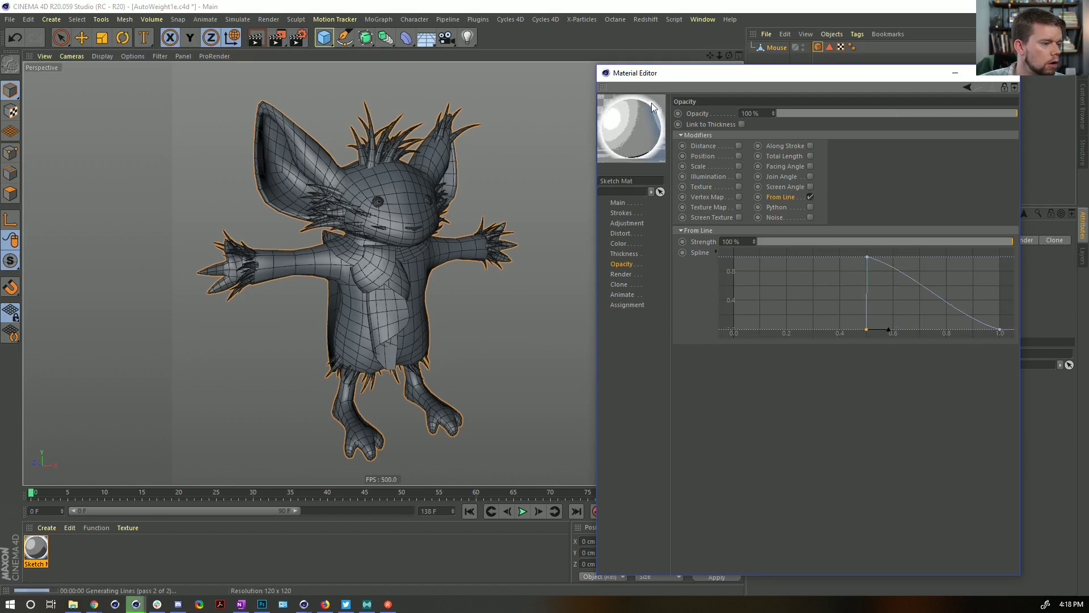
key("ctrl+r")
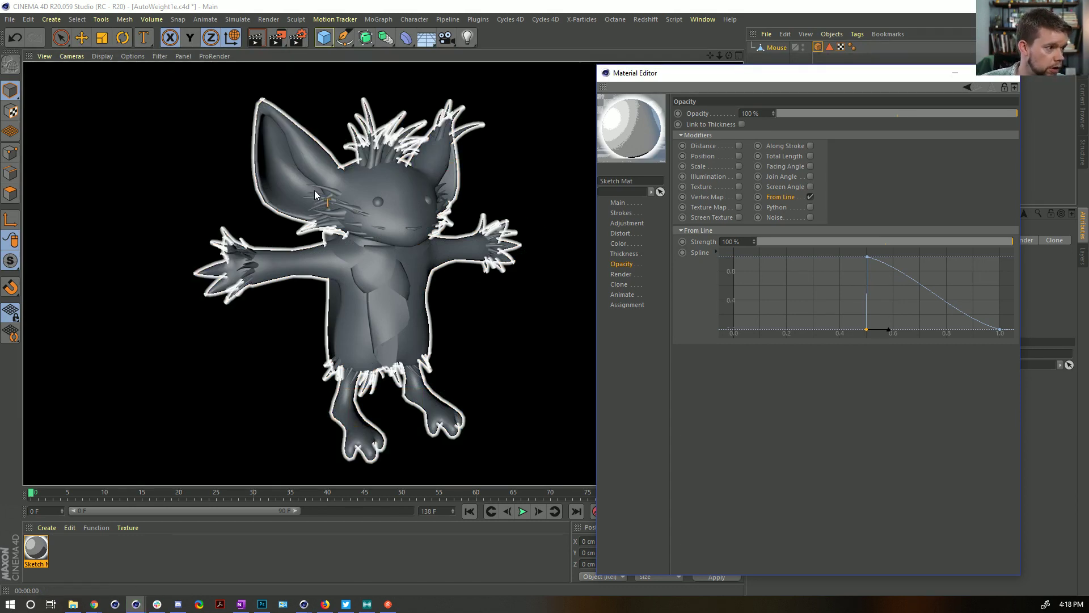
- Show the mouse's Sketch Style tag line settings and move the Material Editor off them
left_click(818, 49)
left_click(826, 80)
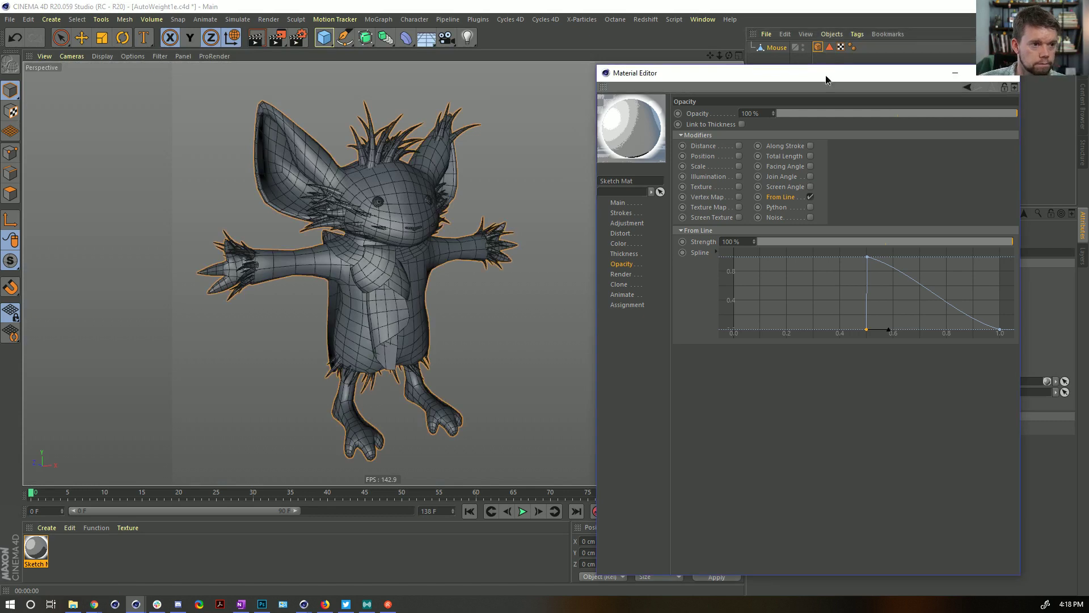
left_click_drag(827, 79, 429, 149)
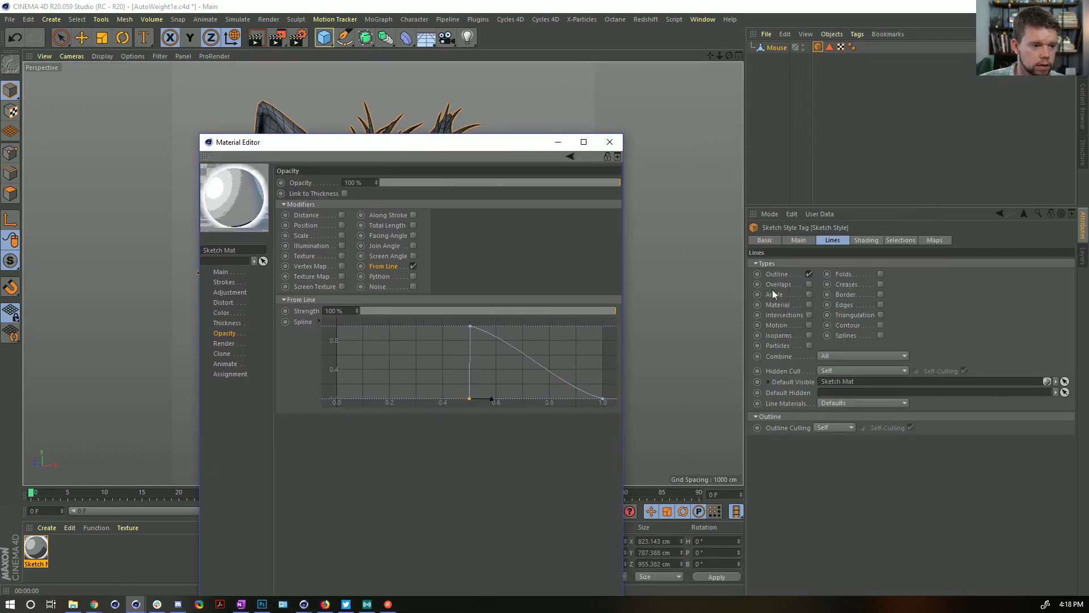
- Try Inclusive and Exclusive as the Sketch Style tag's line Combine mode, and return it to All
left_click(819, 358)
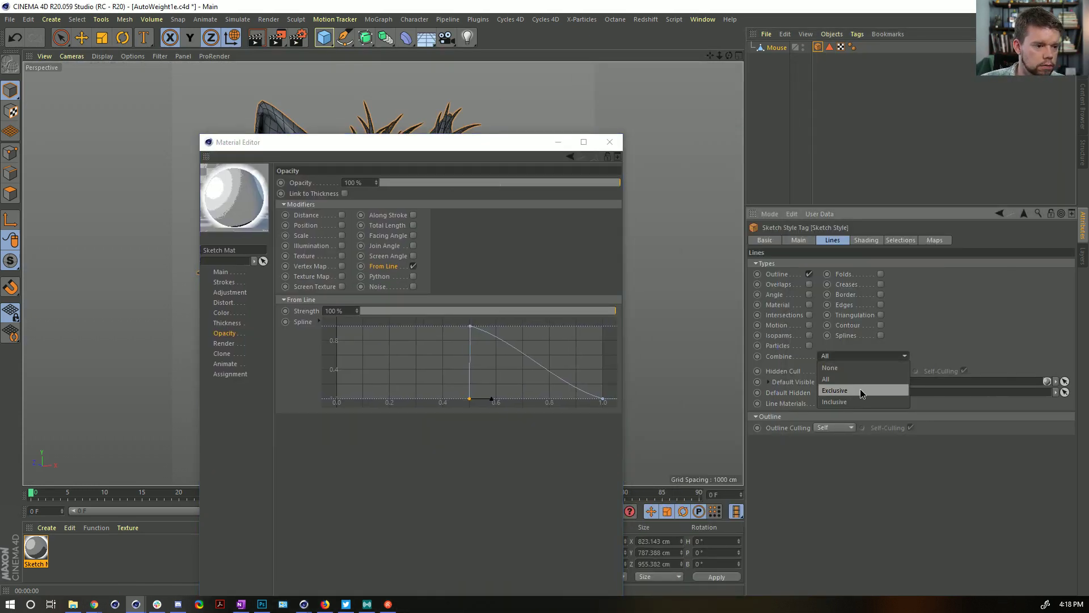
left_click(844, 402)
left_click_drag(485, 149, 472, 343)
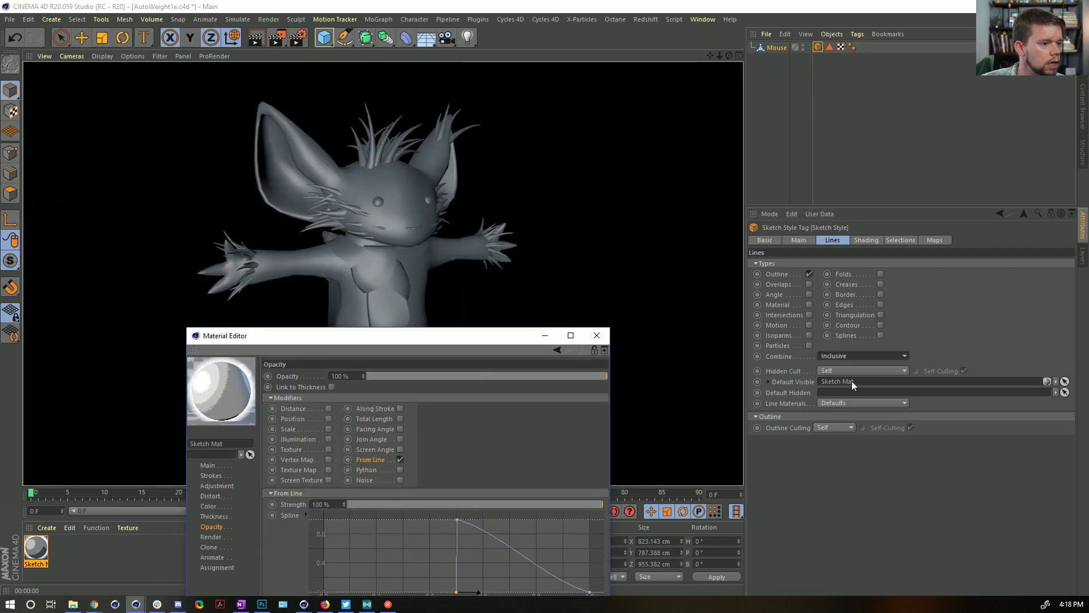
left_click(858, 355)
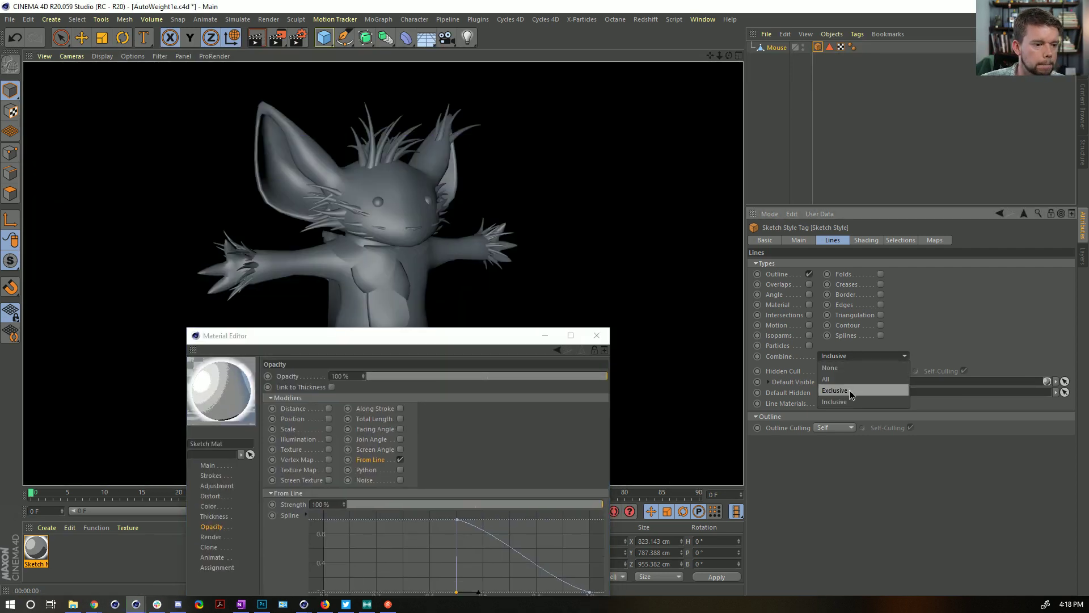
left_click(850, 390)
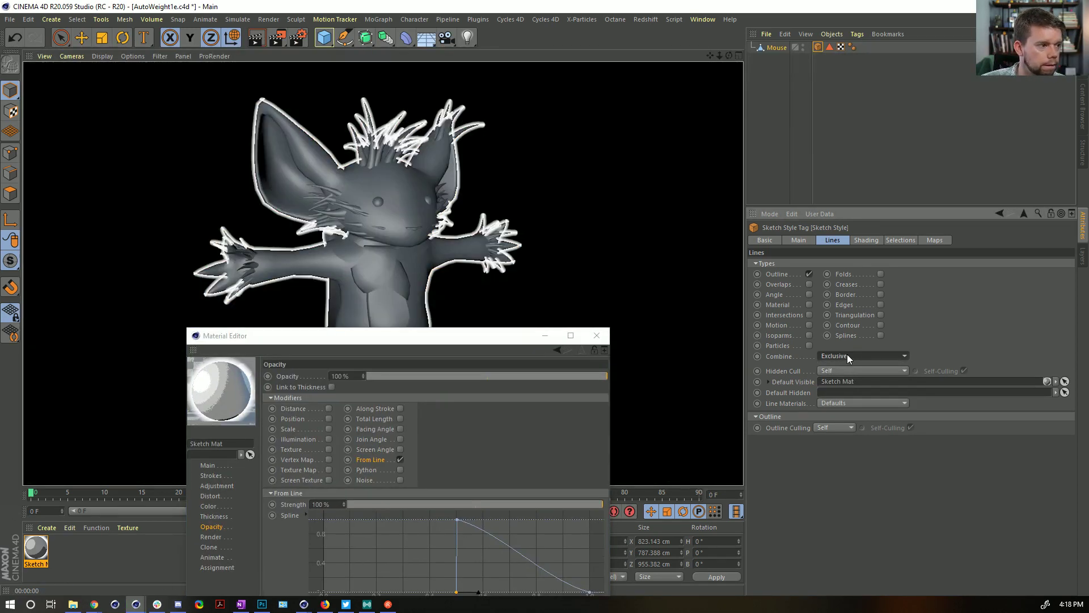
left_click(846, 356)
left_click(852, 379)
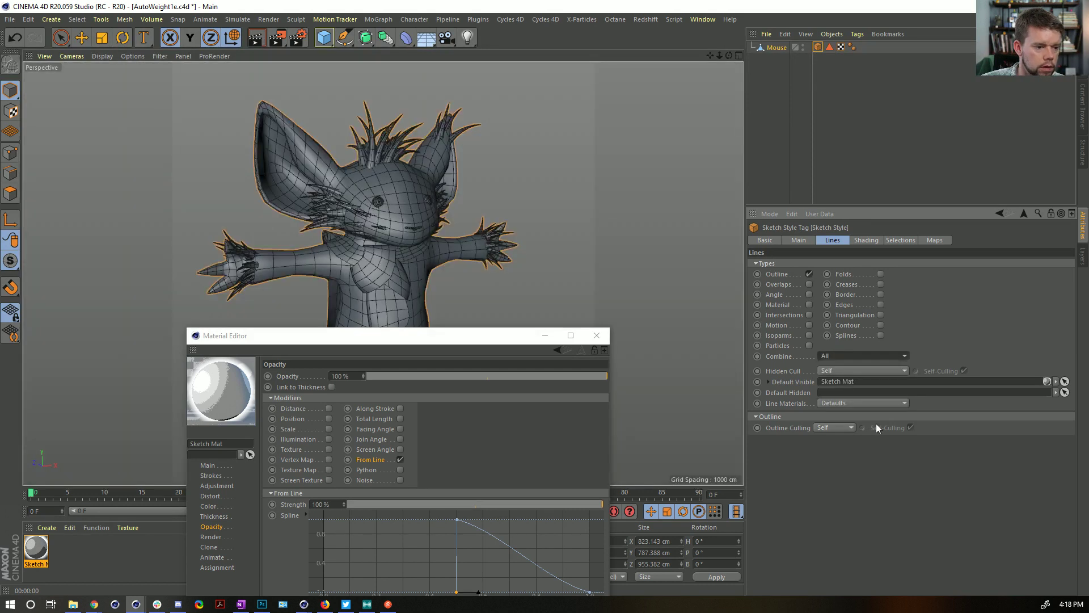
- Try Hierarchy and Objects as the tag's Outline Culling mode, and undo the changes
left_click(836, 429)
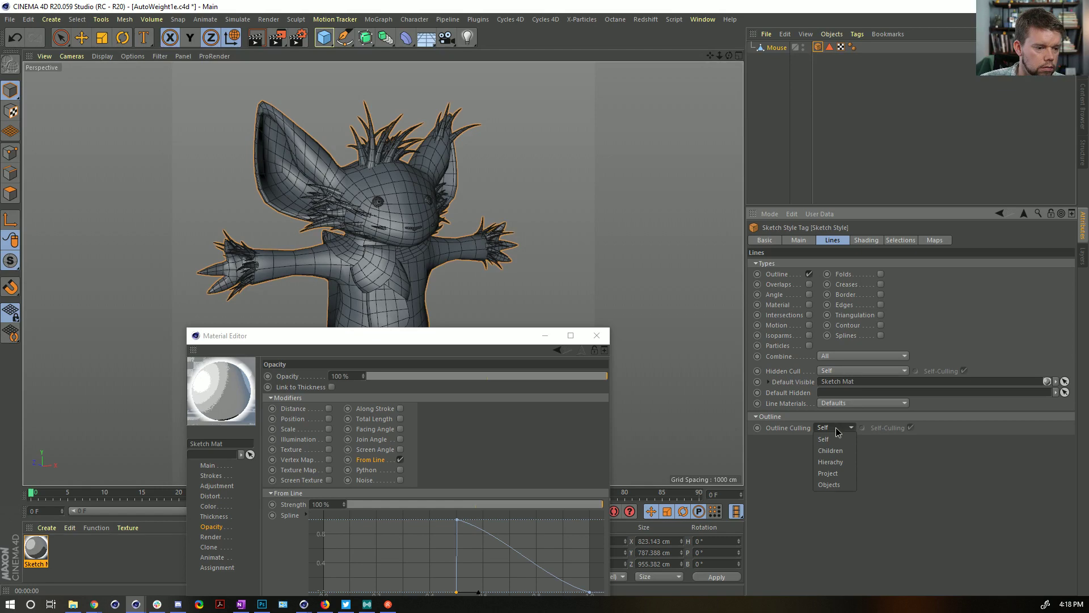
left_click(845, 459)
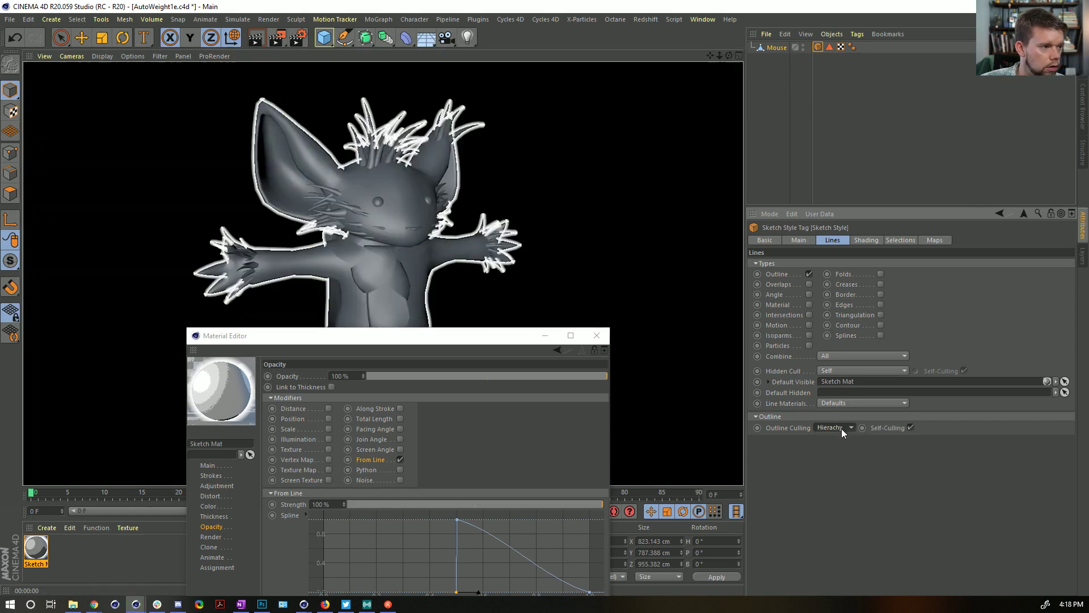
left_click(842, 428)
left_click(848, 484)
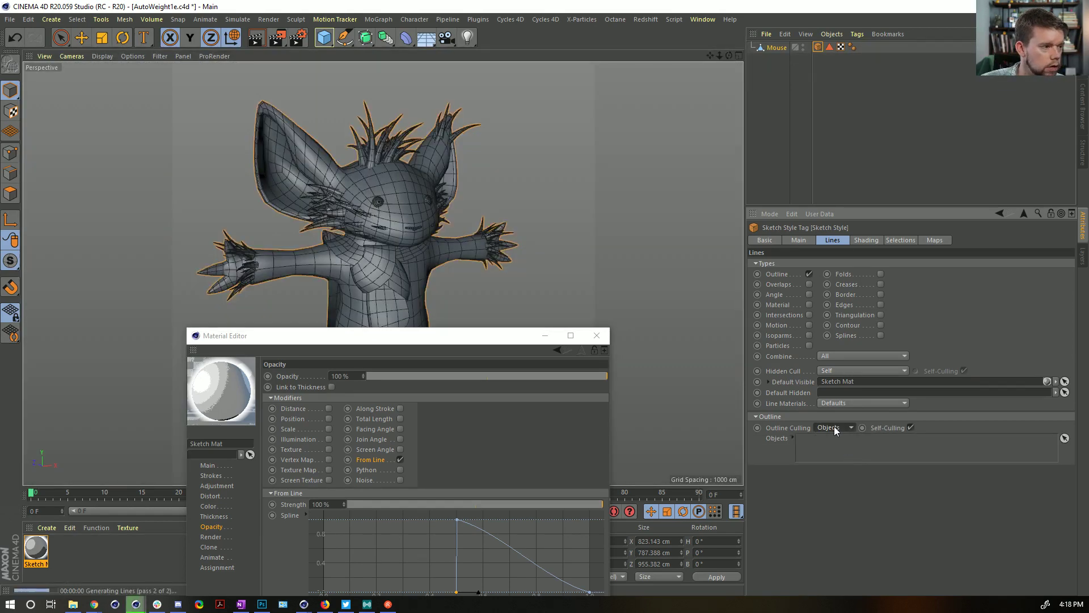
key("ctrl+z")
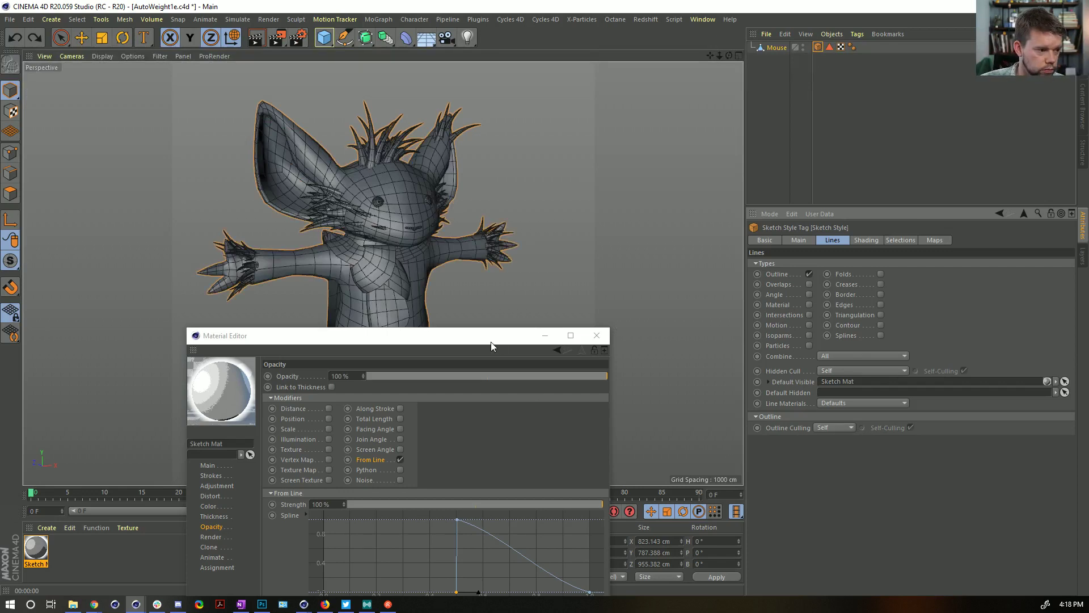
- Review the Sketch Mat's Render properties, including the Show and Pixel Units options, leaving them unaltered
left_click_drag(491, 342, 892, 118)
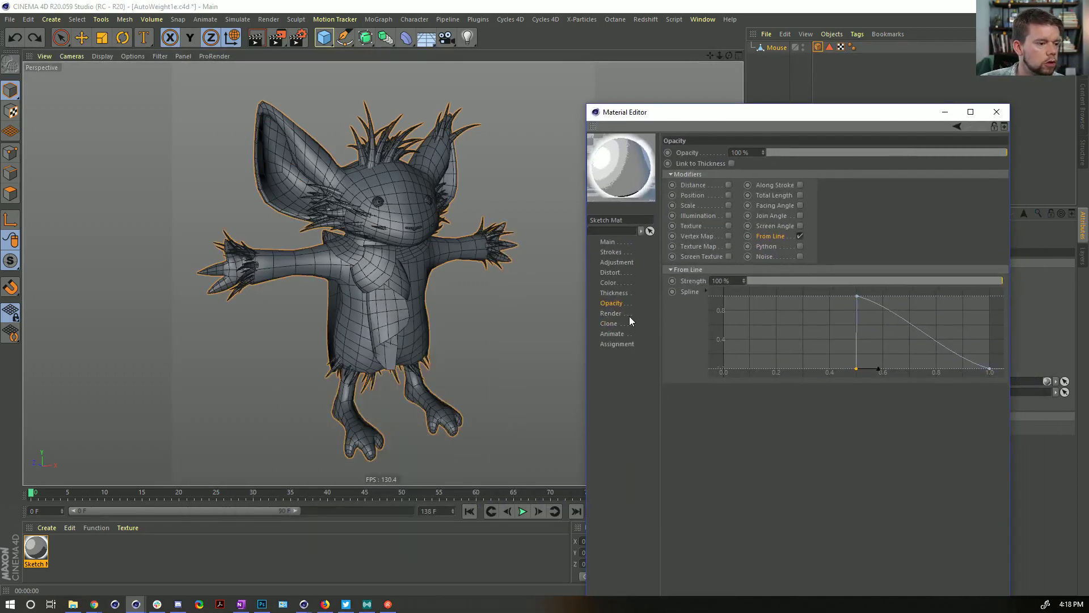
left_click(612, 314)
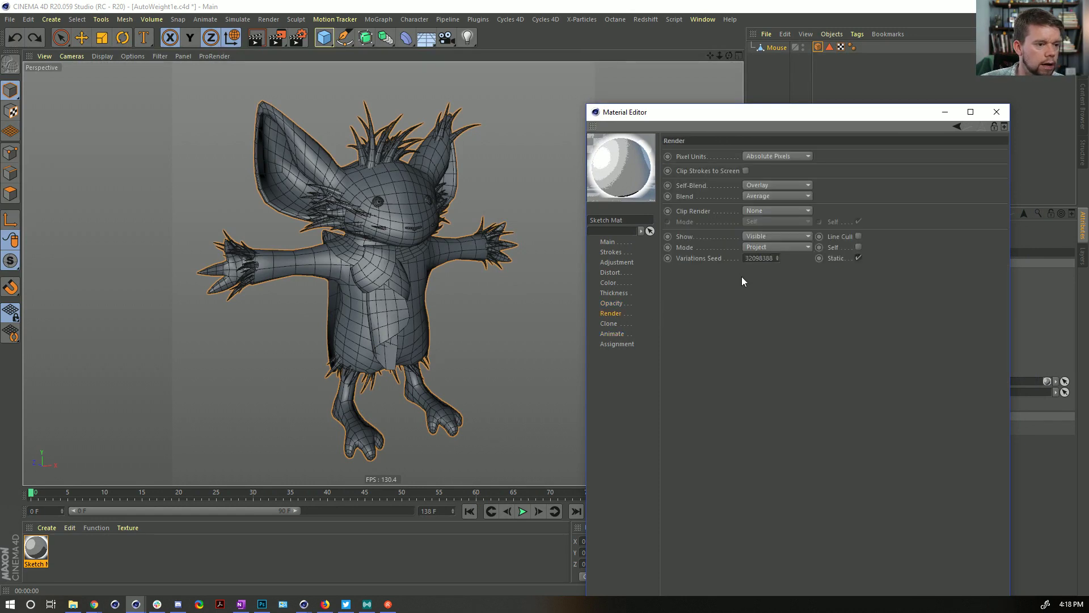
left_click(786, 236)
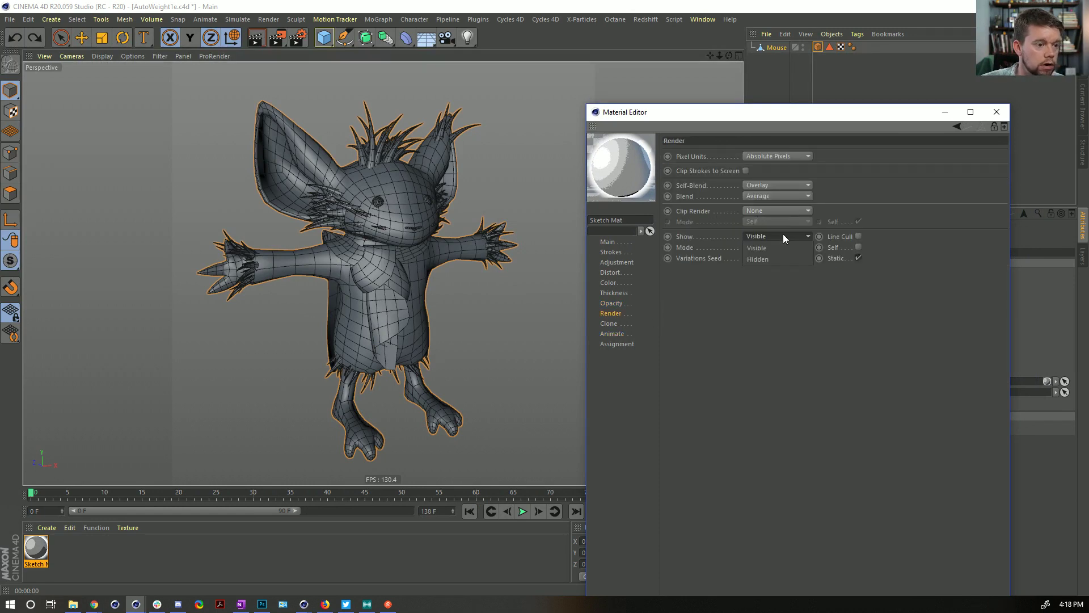
left_click(844, 201)
left_click(788, 155)
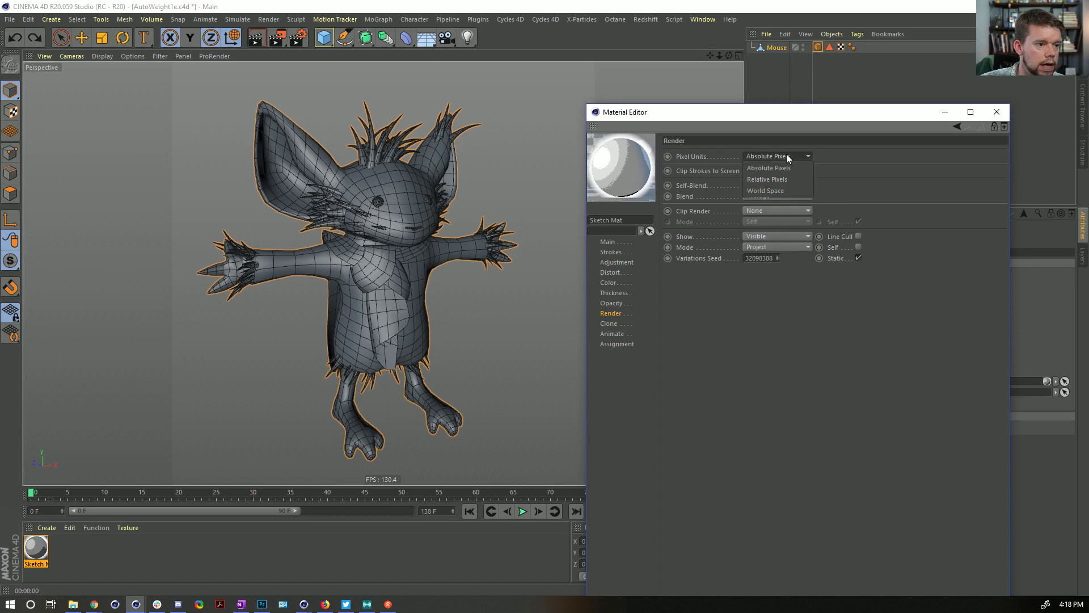
left_click(854, 162)
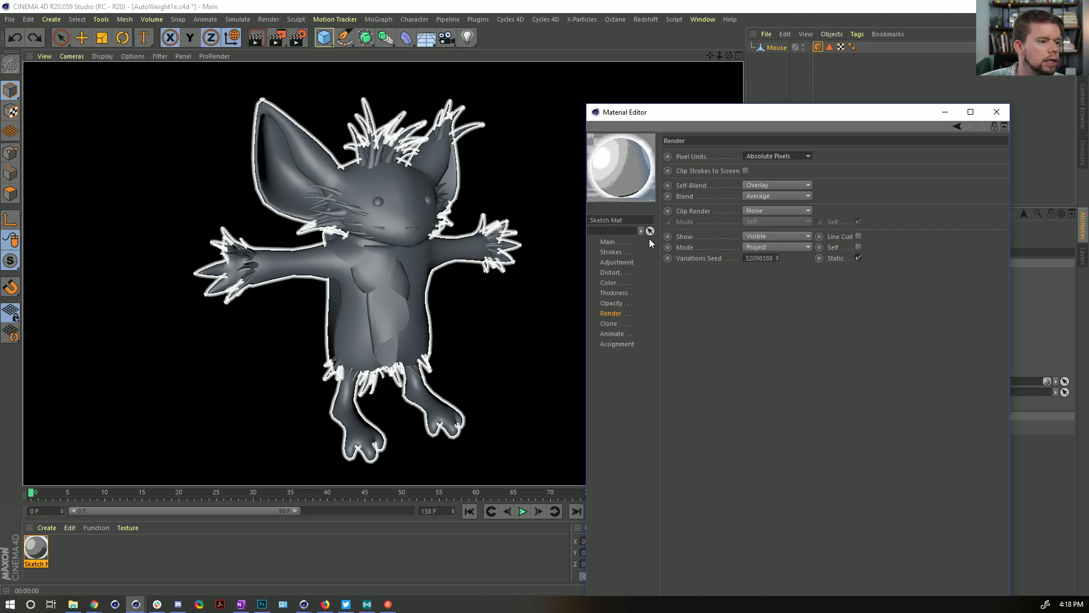
- Increase the Sketch Mat's line thickness to 50 and then 61
left_click(651, 293)
left_click(877, 152)
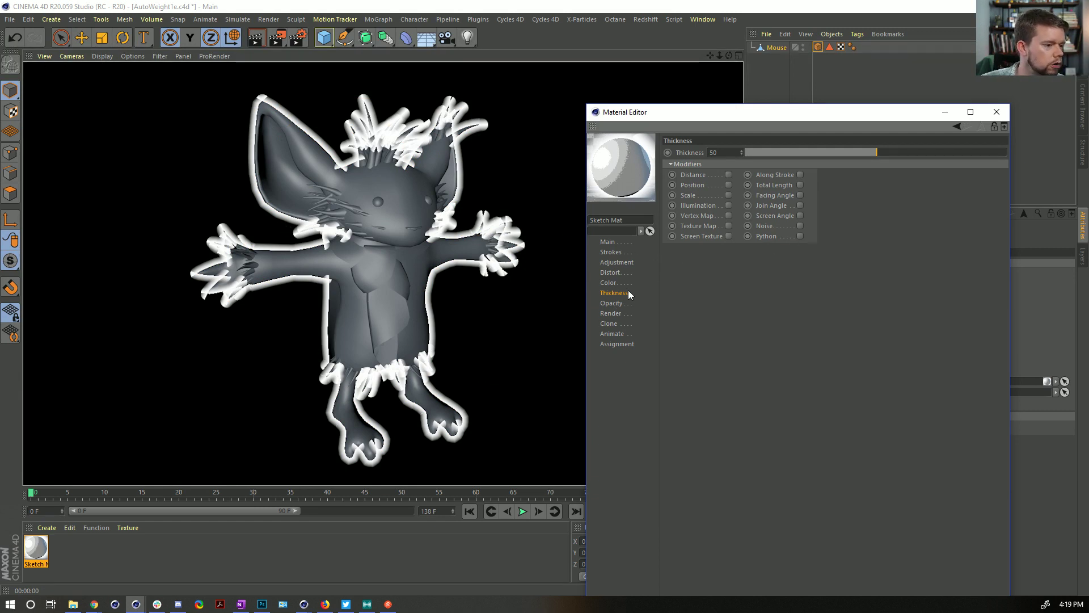
left_click(906, 152)
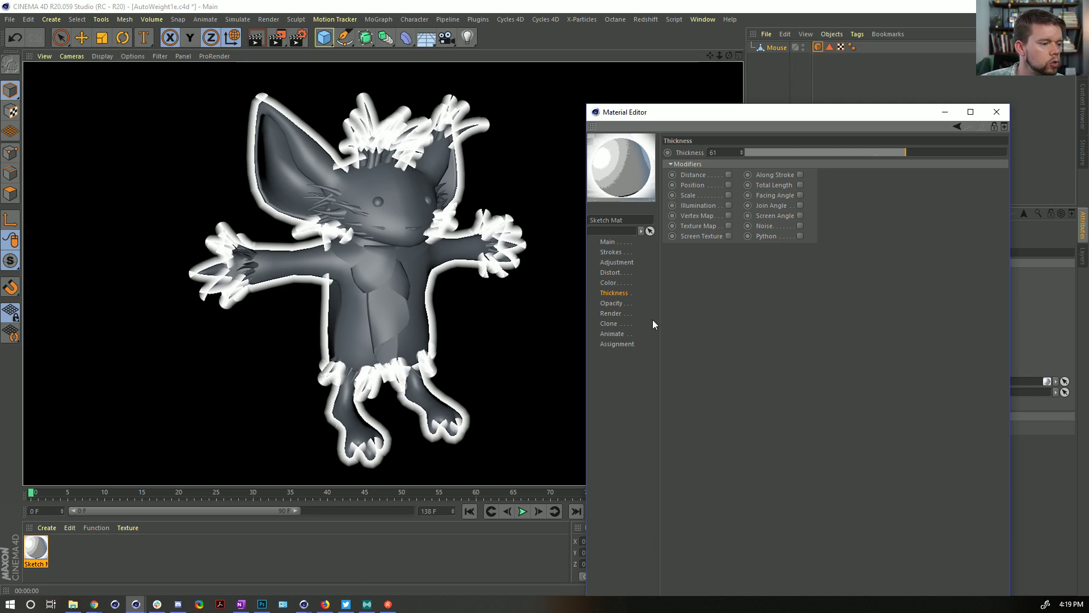
- Try World as the strokes' Match mode with a distance of 9 cm, and render the view
left_click(613, 252)
left_click(806, 167)
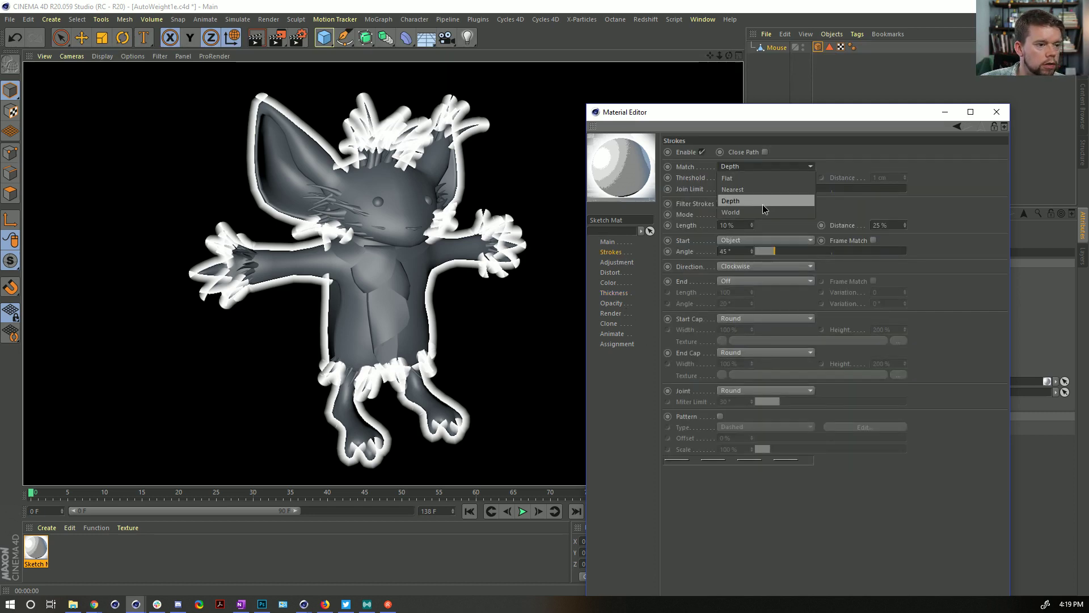
left_click(762, 204)
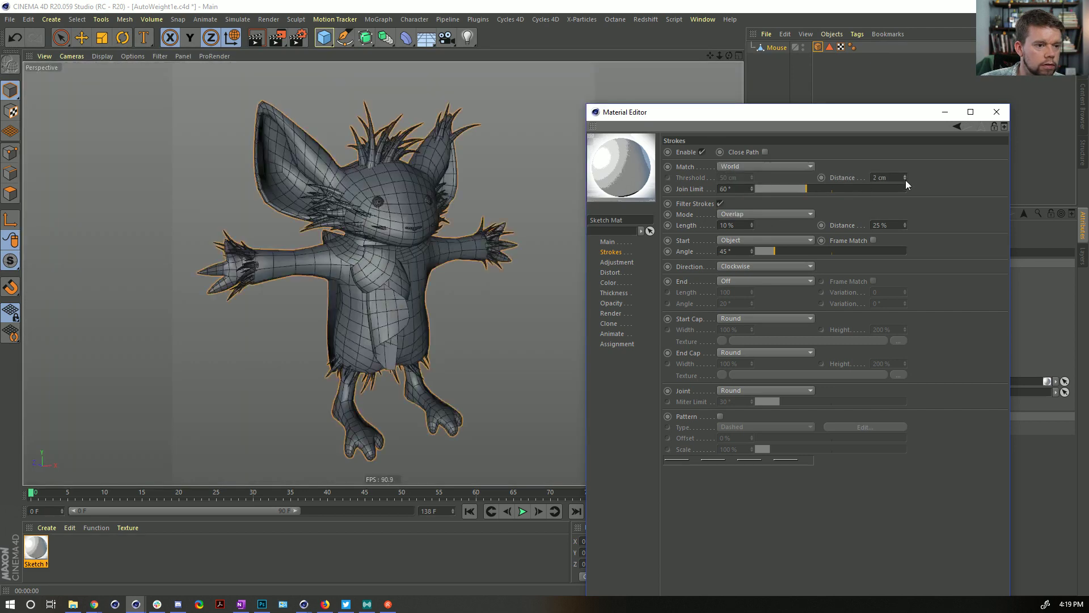
left_click(906, 177)
key("ctrl+r")
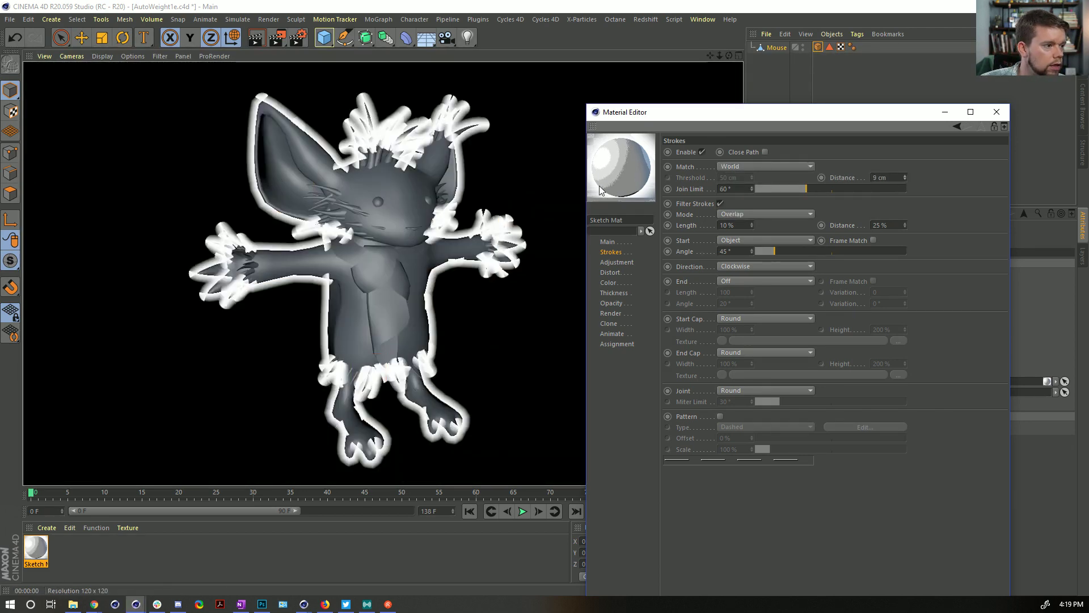
- Try a B-Spline Curve Stroke with the distortion Mode set to None, and render the view
left_click(617, 262)
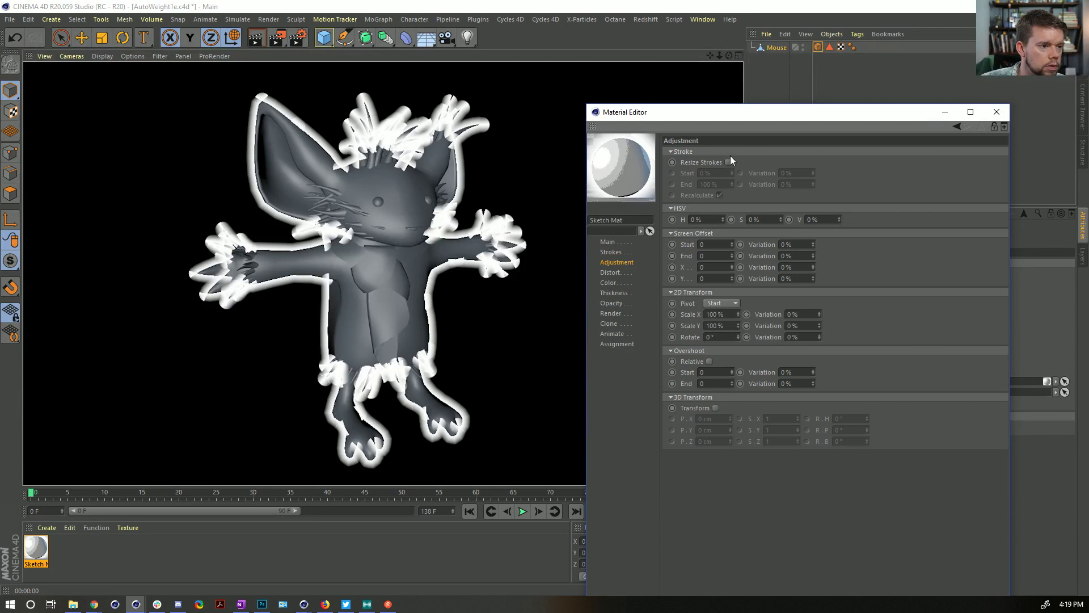
left_click(617, 270)
left_click(719, 152)
left_click(732, 162)
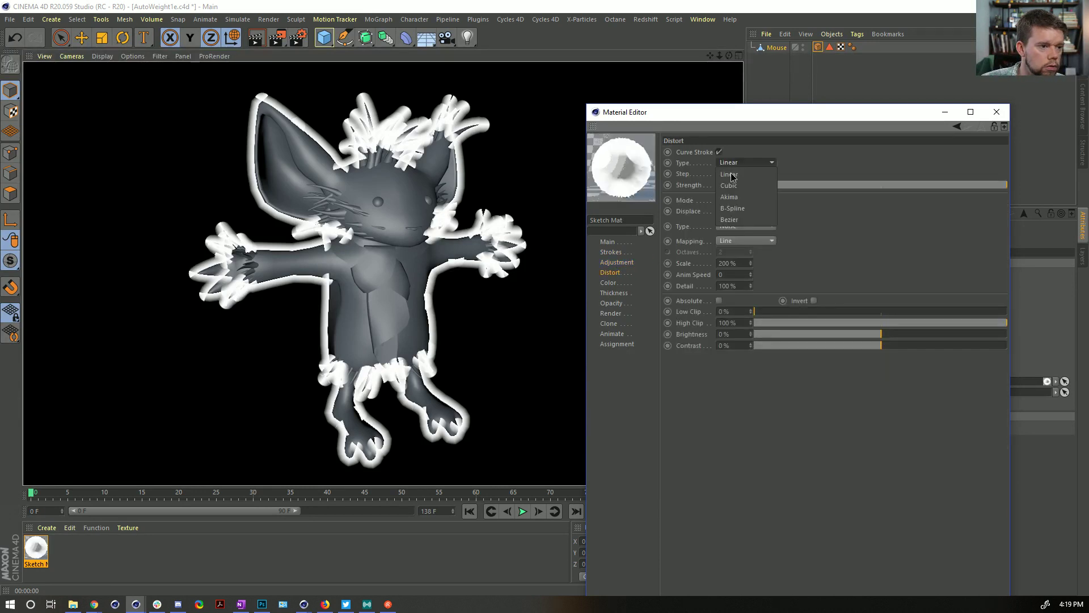
left_click(732, 208)
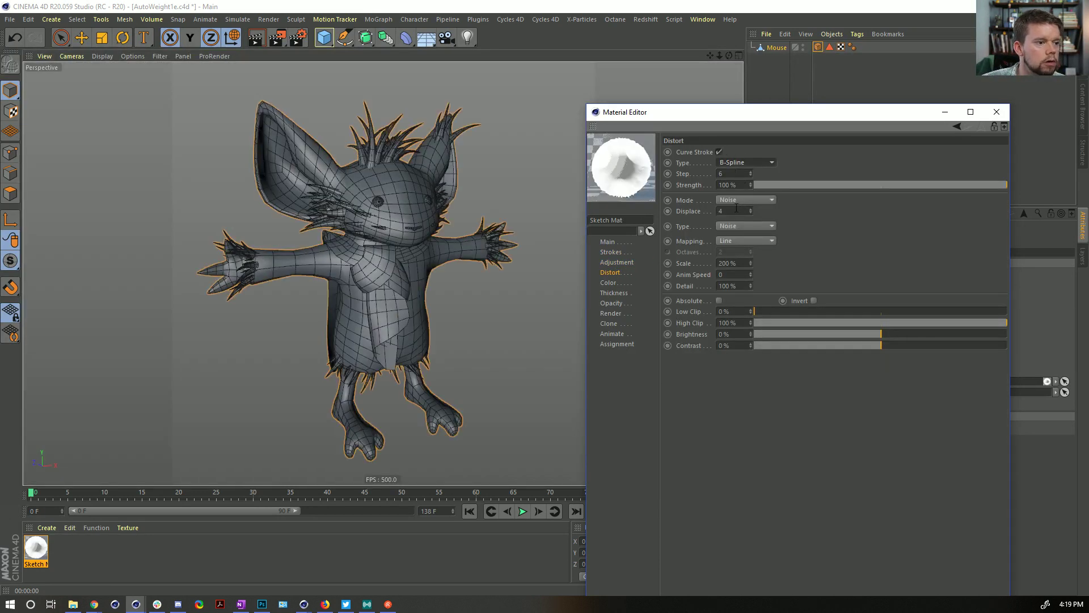
left_click(746, 200)
left_click(747, 209)
key("ctrl+r")
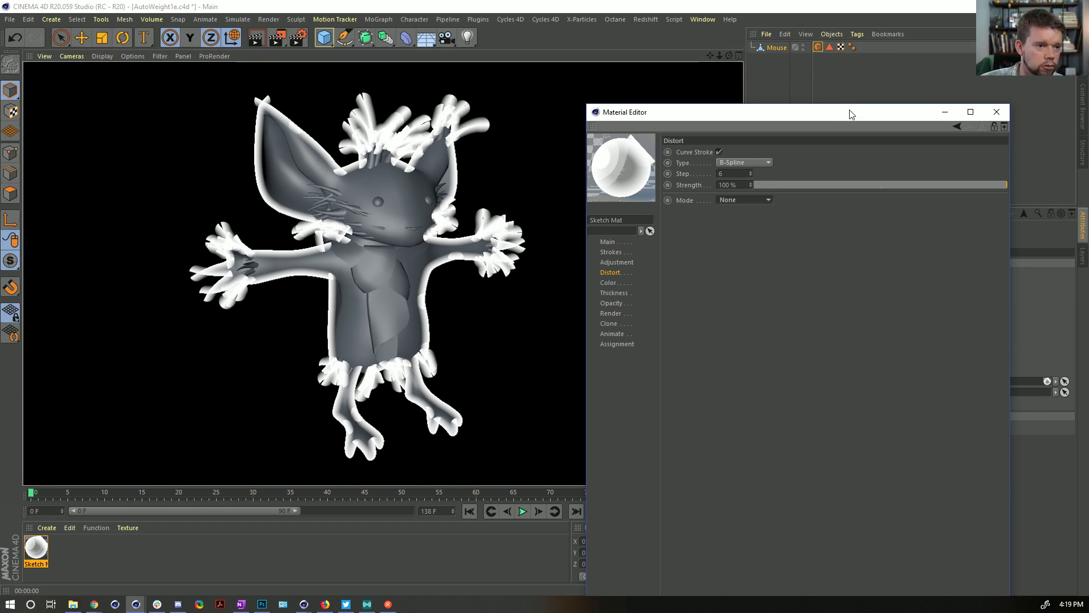
- Turn off Folds in the Sketch and Toon render settings' line types and render the view again
left_click_drag(848, 112, 791, 106)
key("ctrl+b")
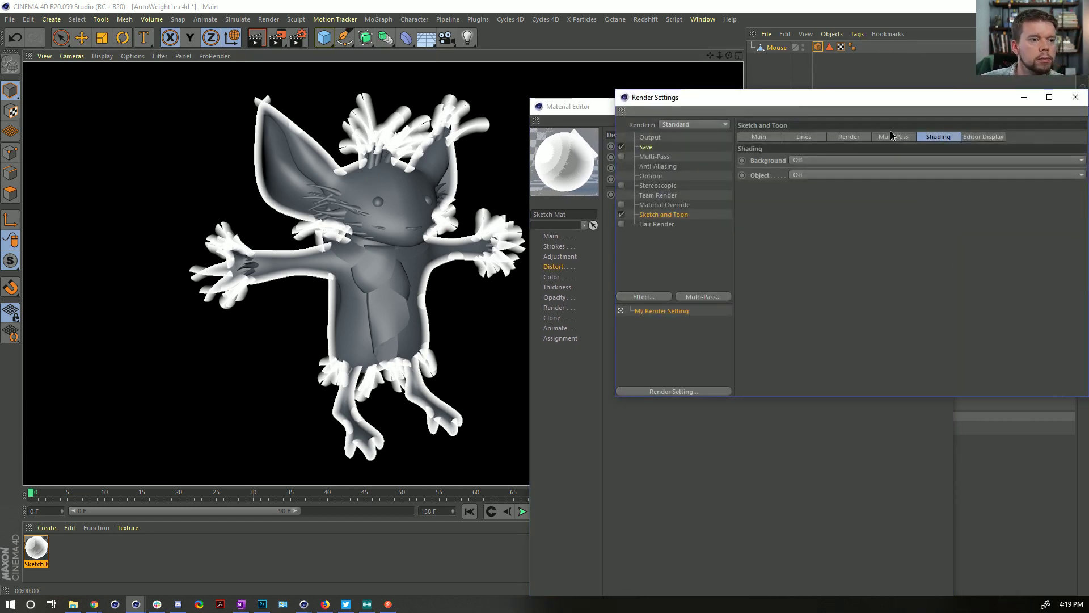
left_click(856, 136)
left_click(888, 137)
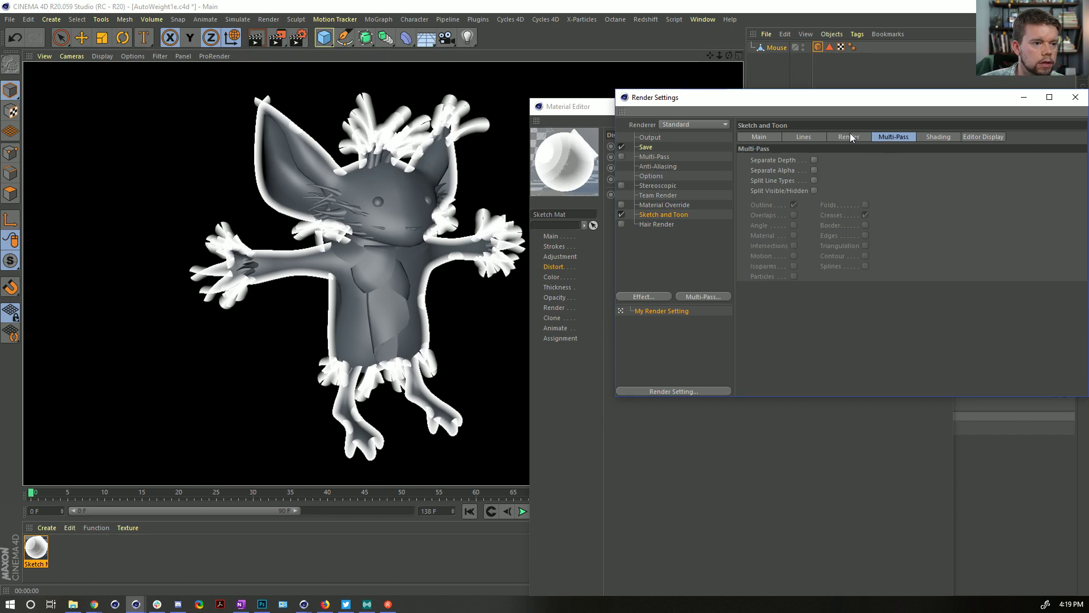
left_click(816, 134)
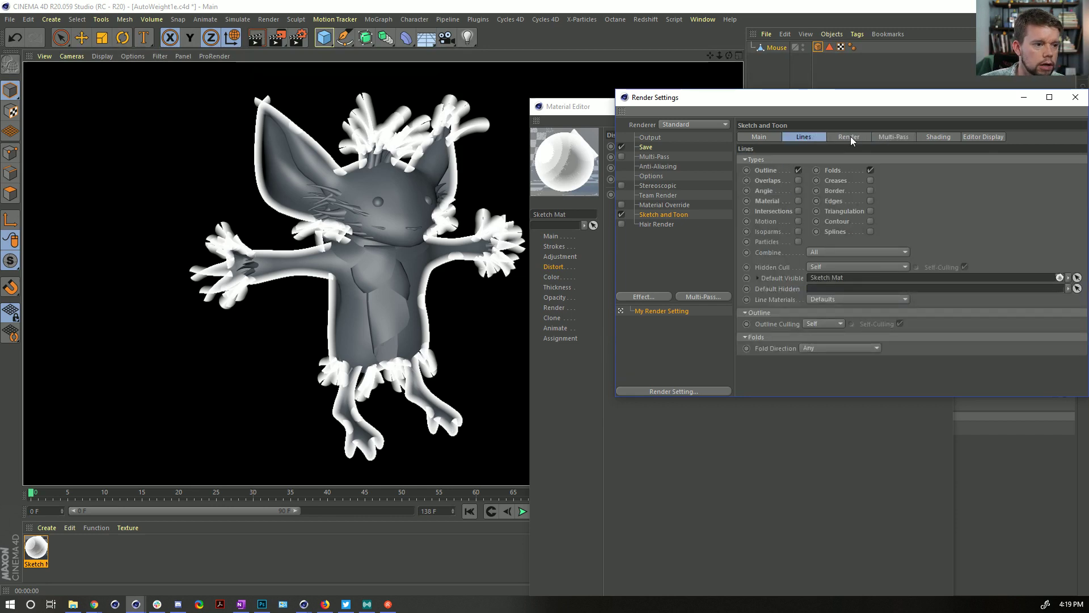
left_click(870, 170)
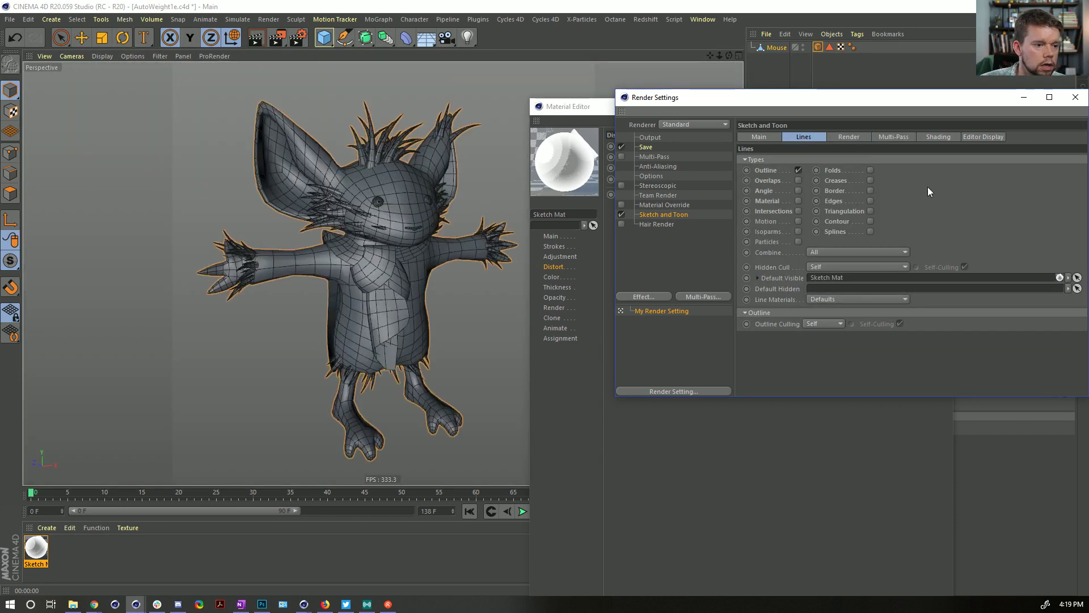
left_click(1076, 97)
key("ctrl+r")
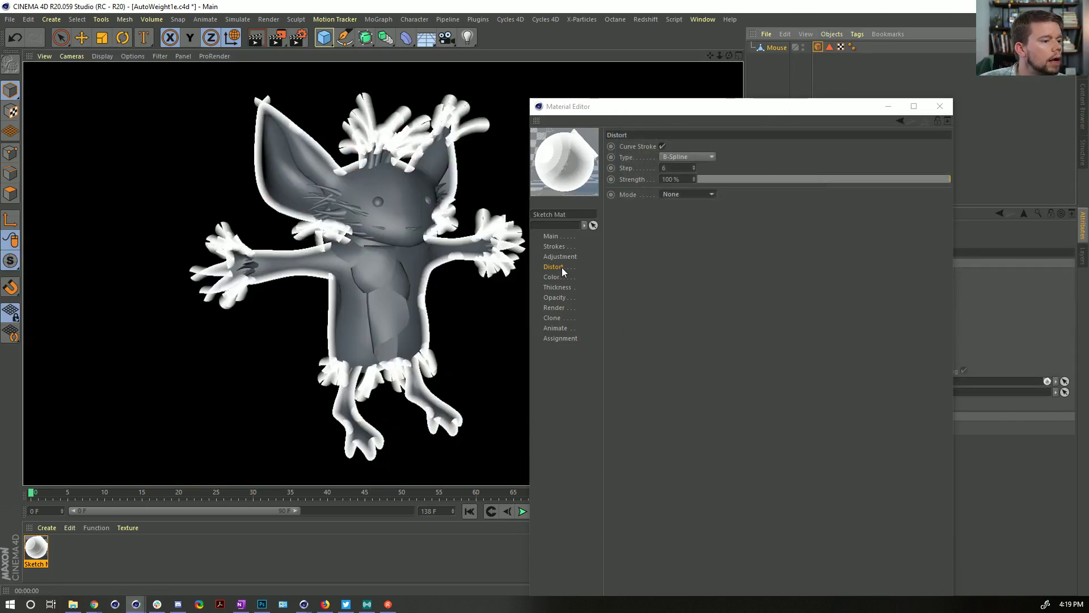
- Try the Along Stroke and Noise thickness modifiers, and undo the recent Sketch Mat changes back to a thickness of 26
left_click(568, 289)
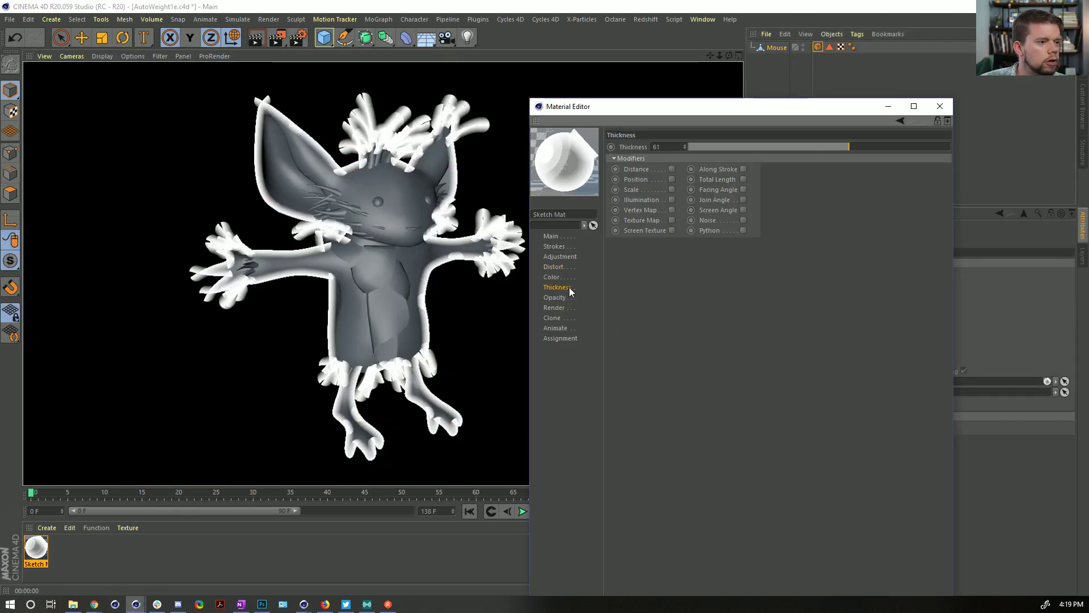
left_click(743, 169)
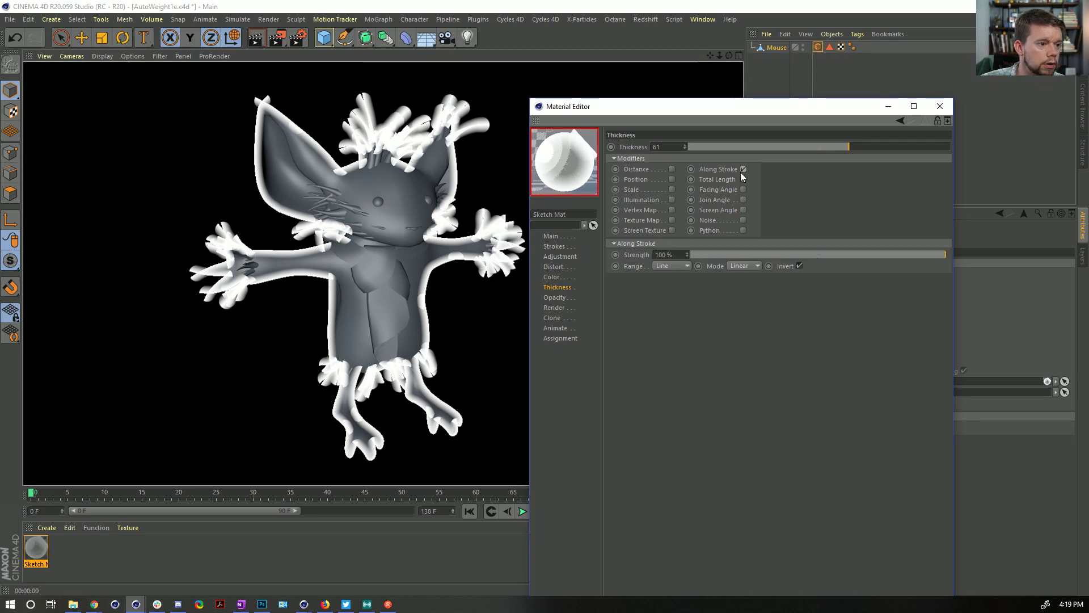
left_click(743, 169)
left_click(743, 220)
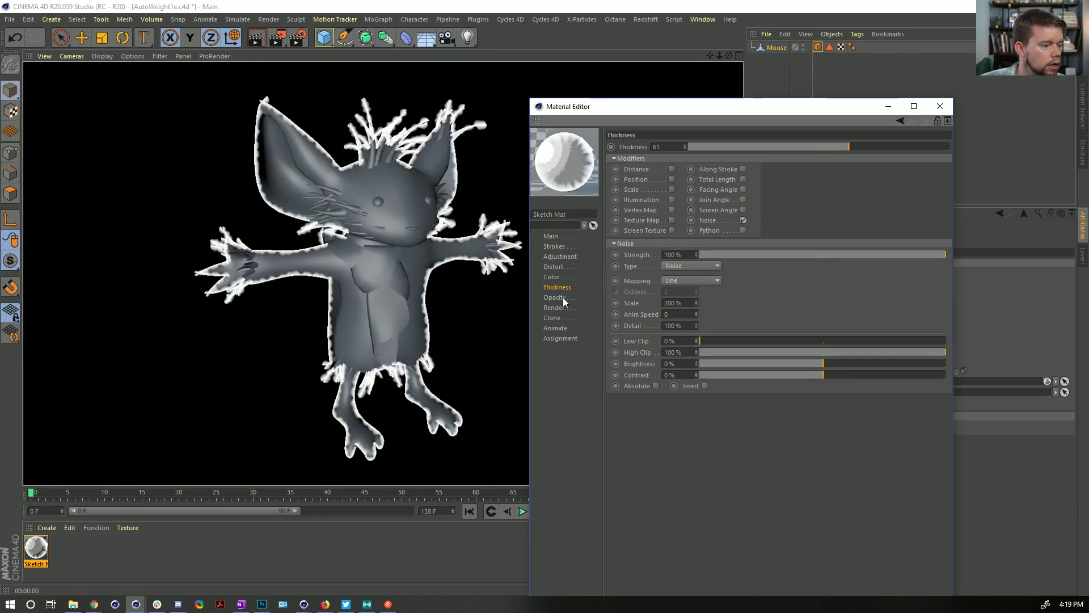
key("ctrl+z")
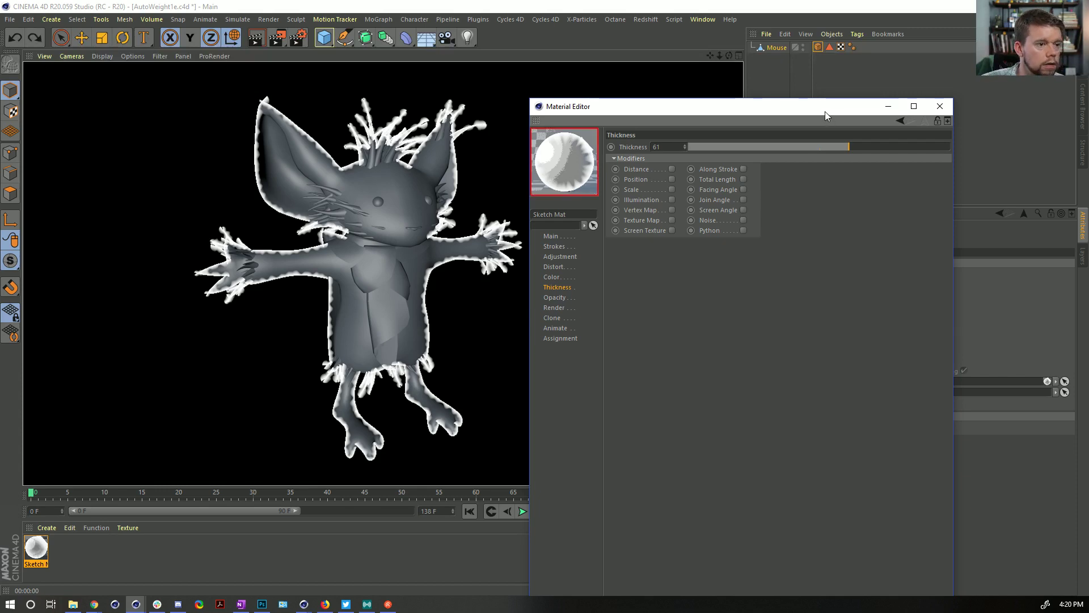
key("ctrl+z")
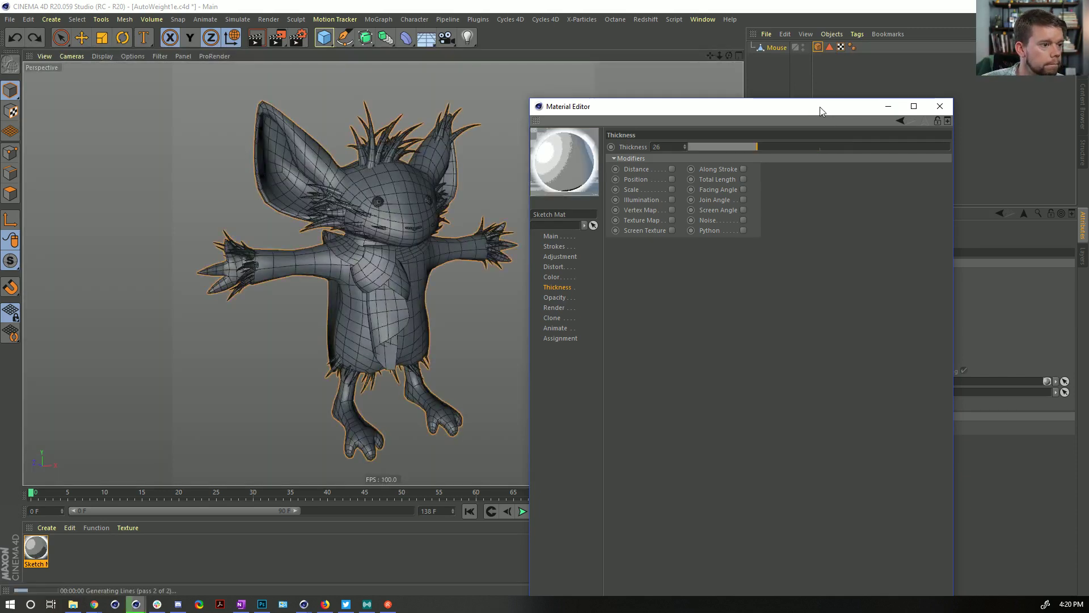
- Enable the Noise modifier on the Sketch Mat's thickness with a 500% scale, and raise the thickness to 100
left_click_drag(815, 147, 831, 146)
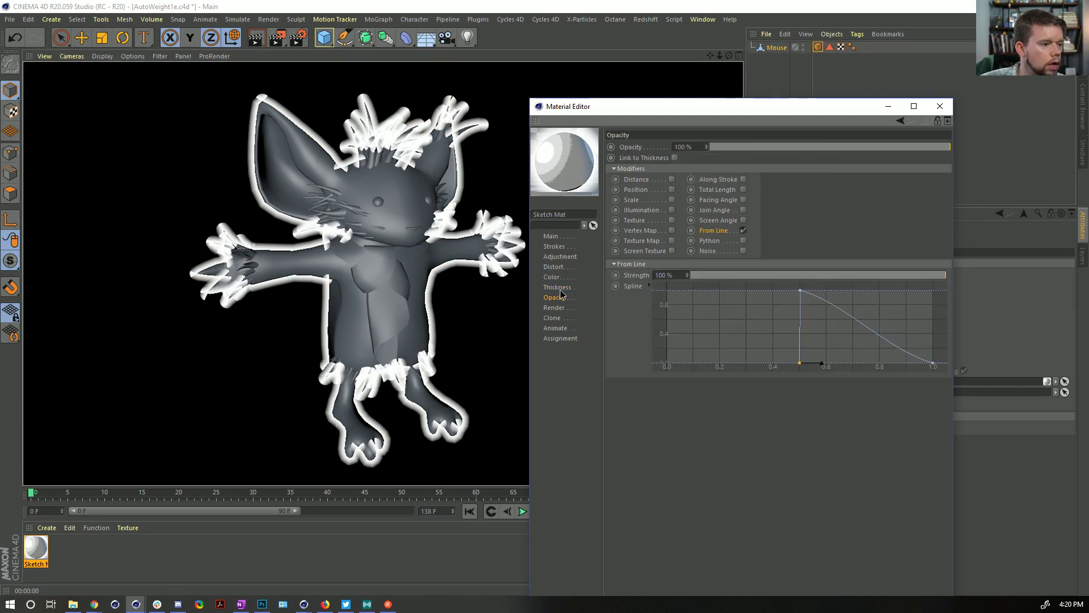
left_click(743, 220)
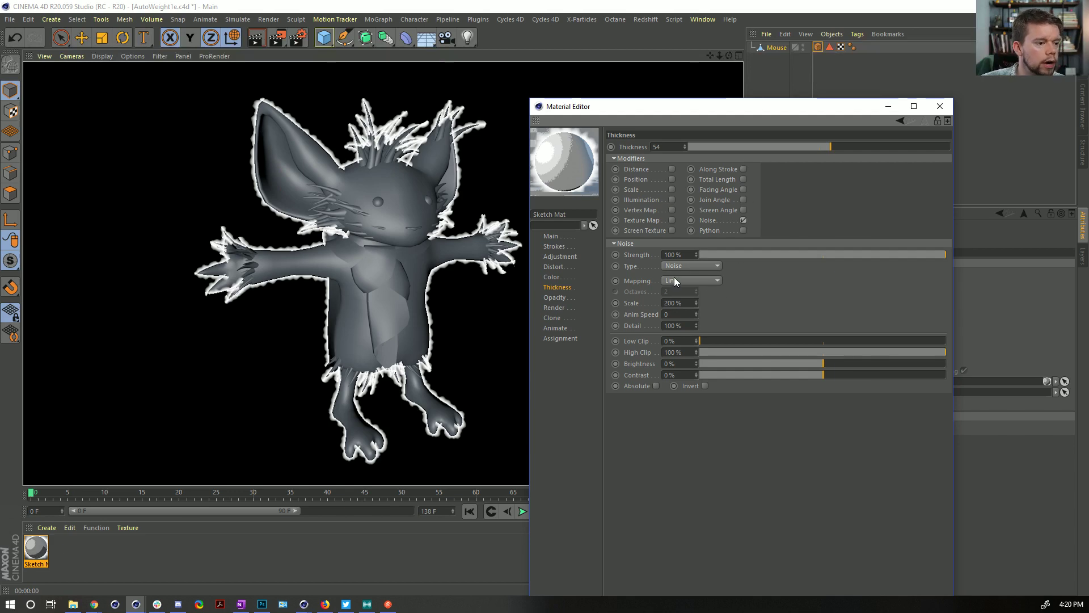
type("5")
key("Return")
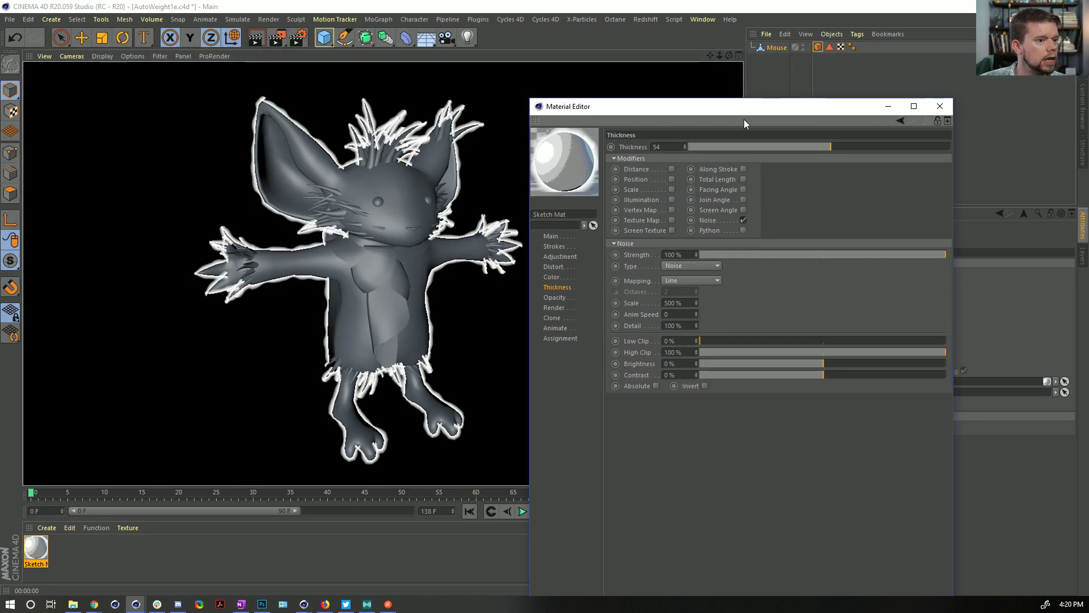
left_click(895, 147)
left_click_drag(904, 148, 949, 147)
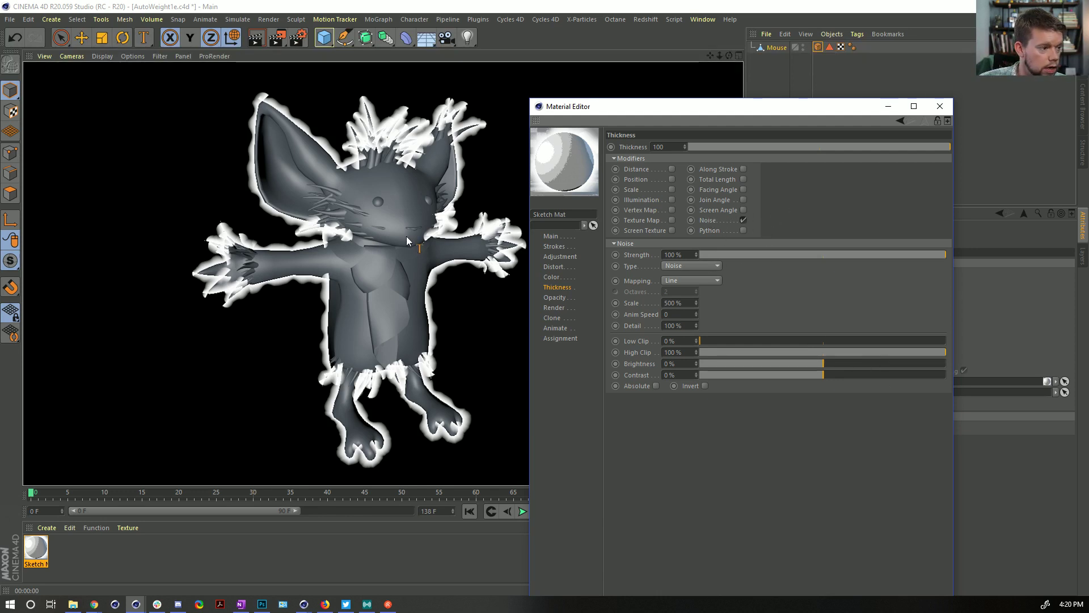
- Try Luka as the thickness noise type in a render, and return the type to Noise
left_click(691, 267)
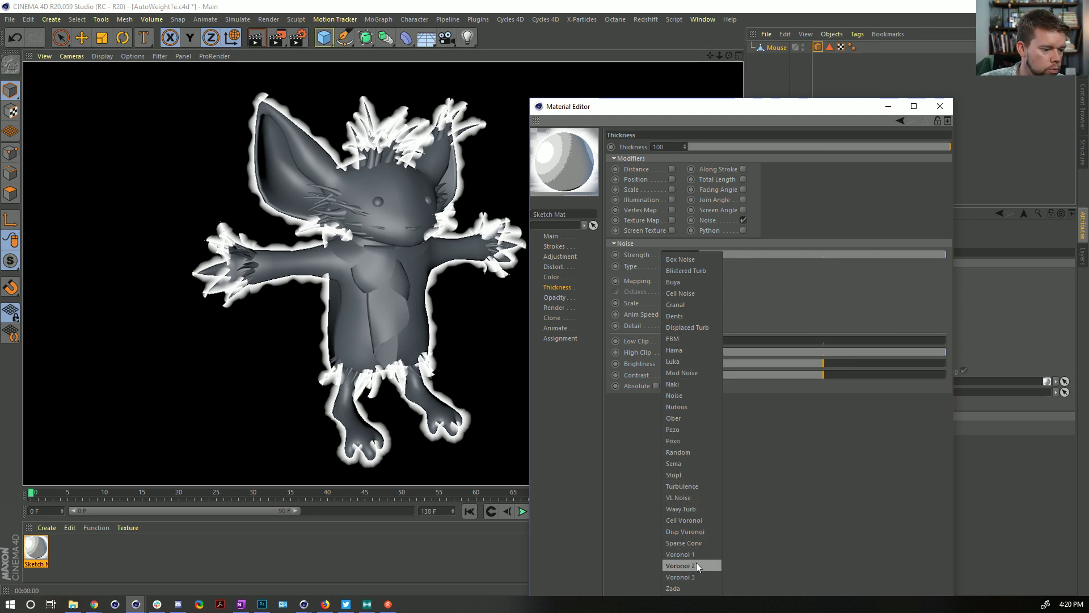
left_click(700, 361)
key("ctrl+r")
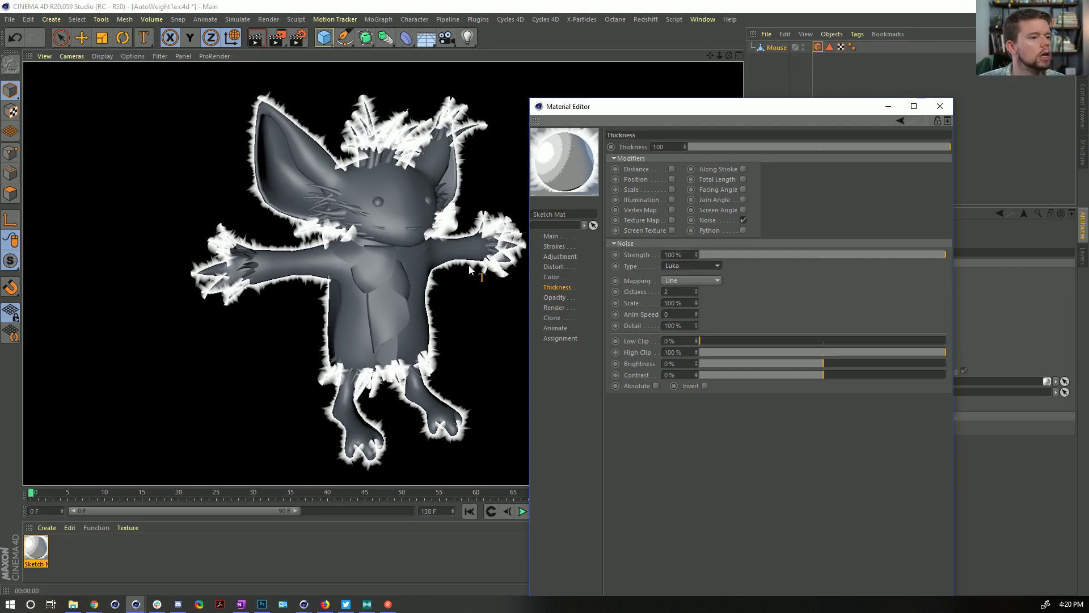
left_click(692, 265)
left_click(693, 267)
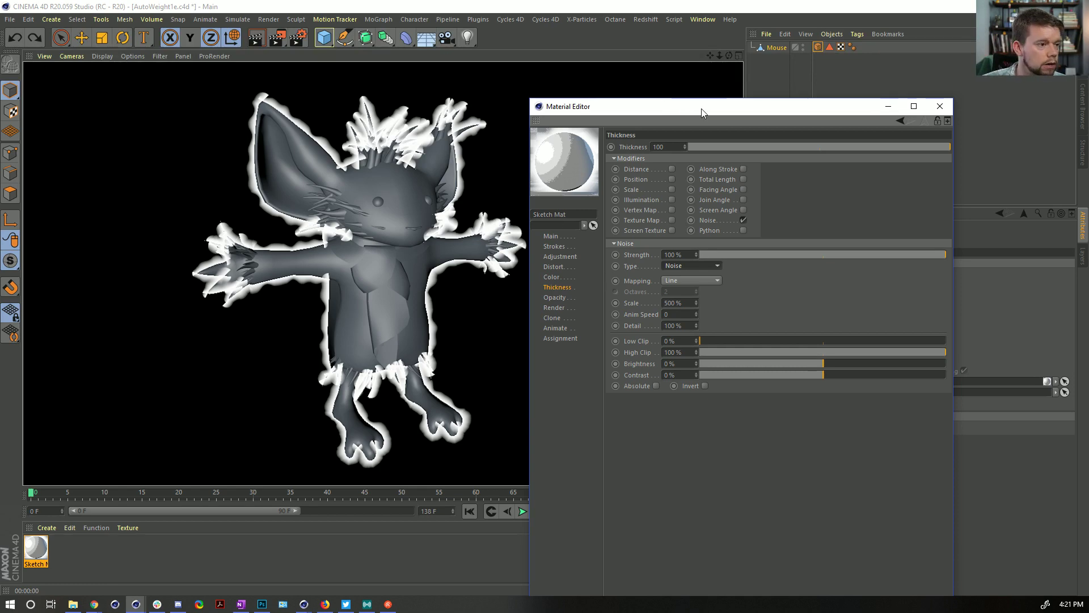
- Start saving the scene under a new name and go to the SceneFiles folder of Episode20
left_click(636, 47)
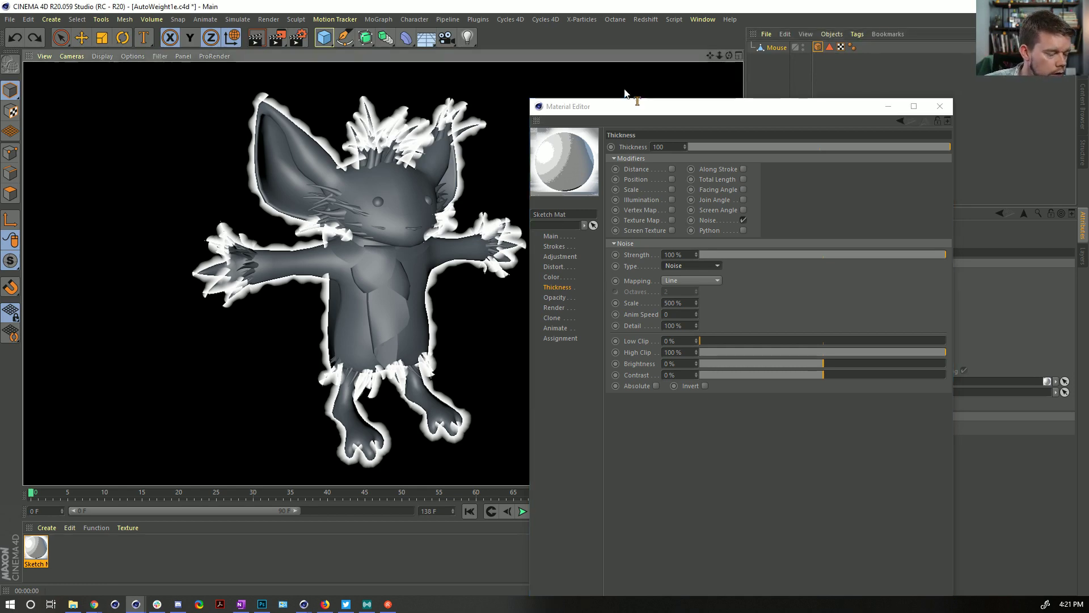
key("ctrl+shift+s")
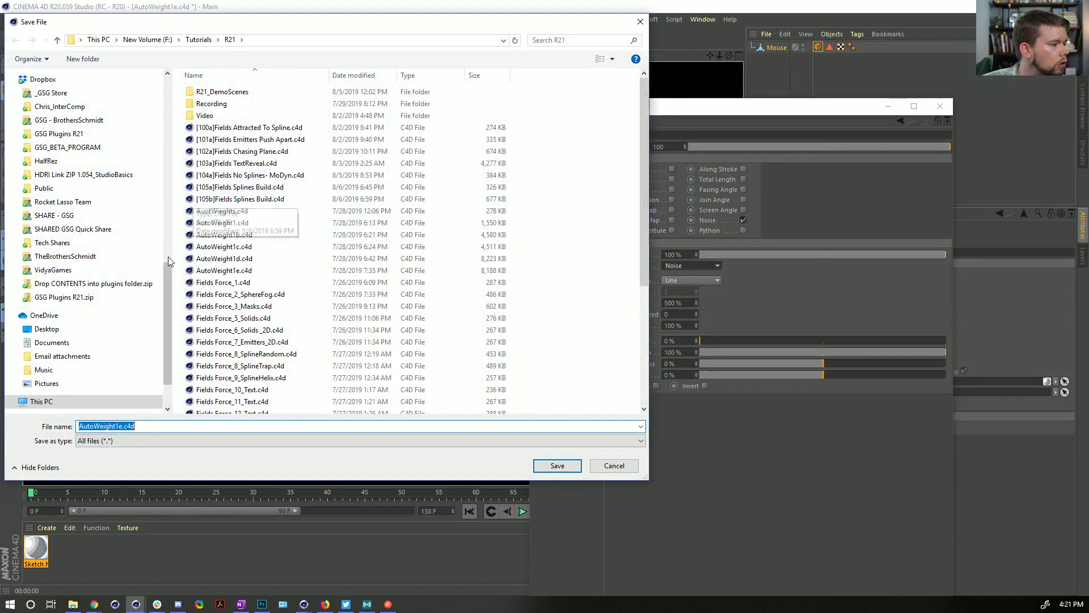
scroll(79, 170, "up", 15)
left_click(50, 98)
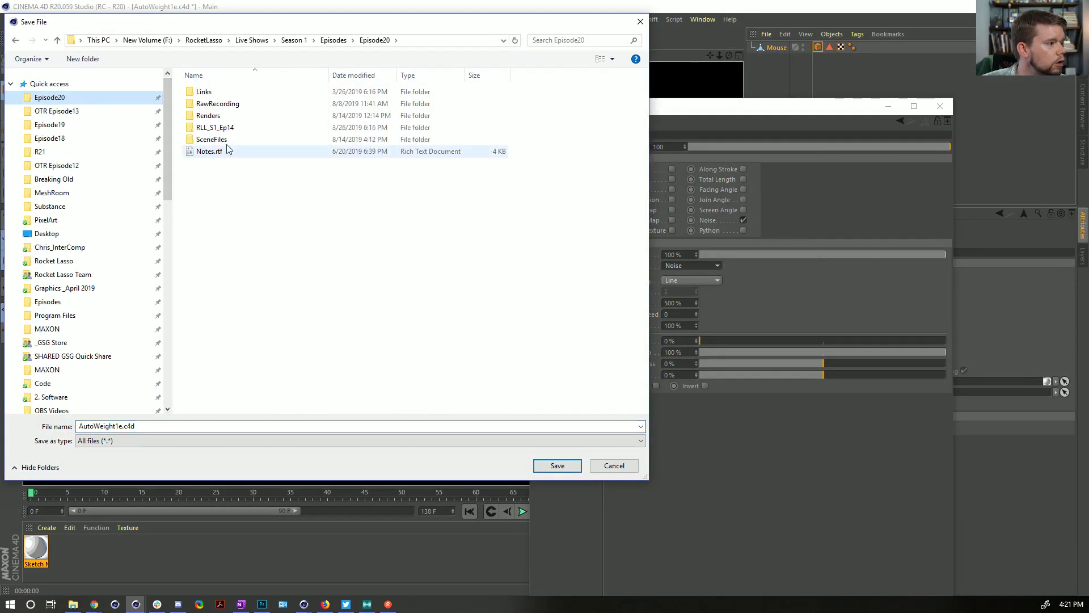
double_click(212, 139)
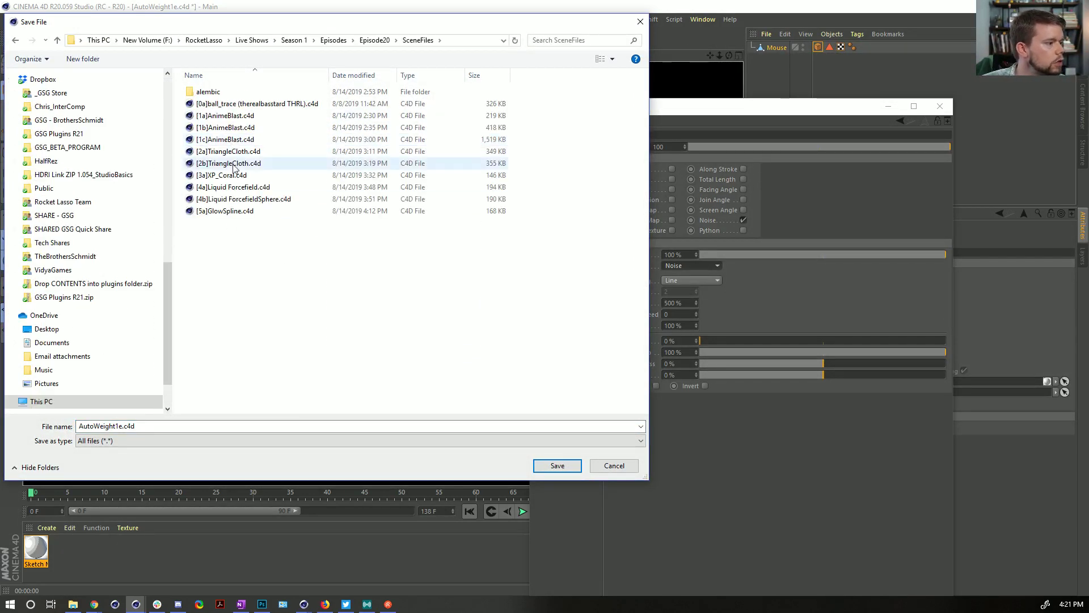
- Name the file [5b]S&TGlow.c4d, reusing the name of the existing GlowSpline scene as a base, and save it
left_click(226, 214)
left_click(89, 427)
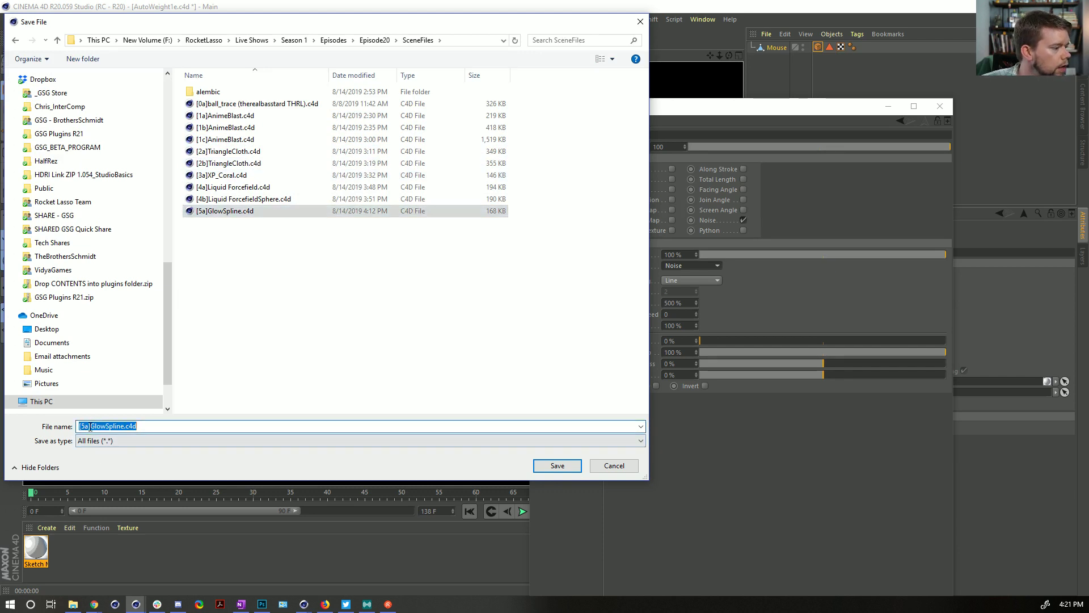
left_click(89, 427)
key("BackSpace")
type("b")
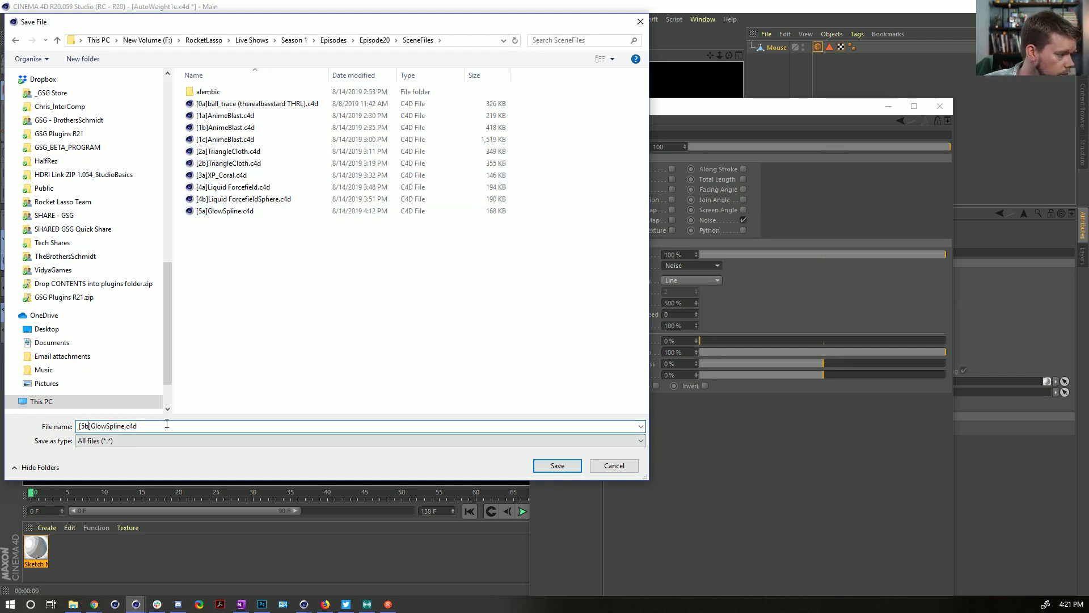
double_click(120, 426)
left_click(122, 426)
left_click_drag(125, 430, 95, 425)
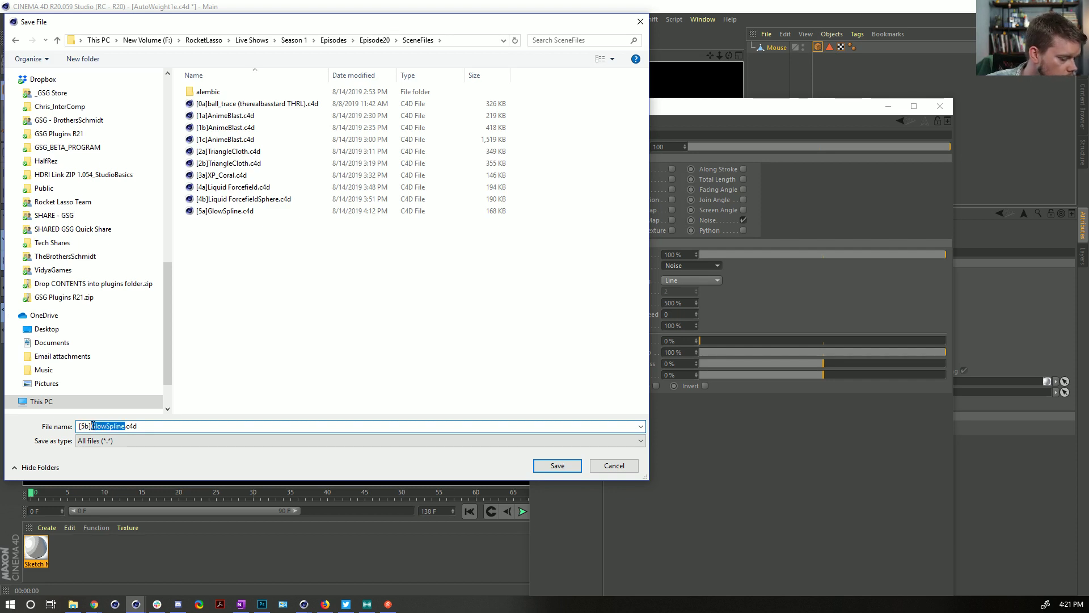
type("S&T")
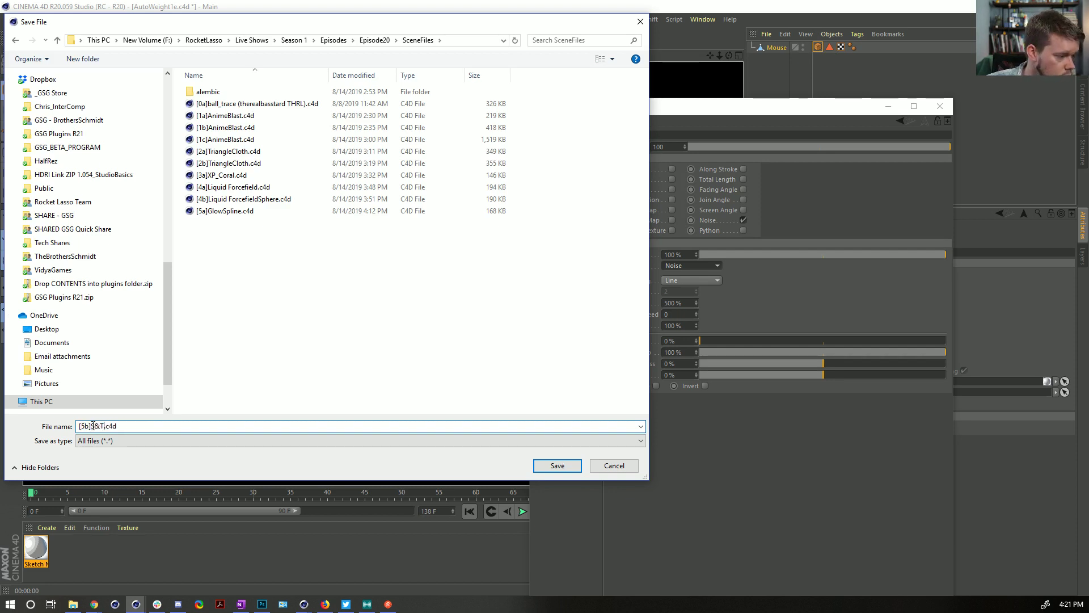
type("Glow")
key("Return")
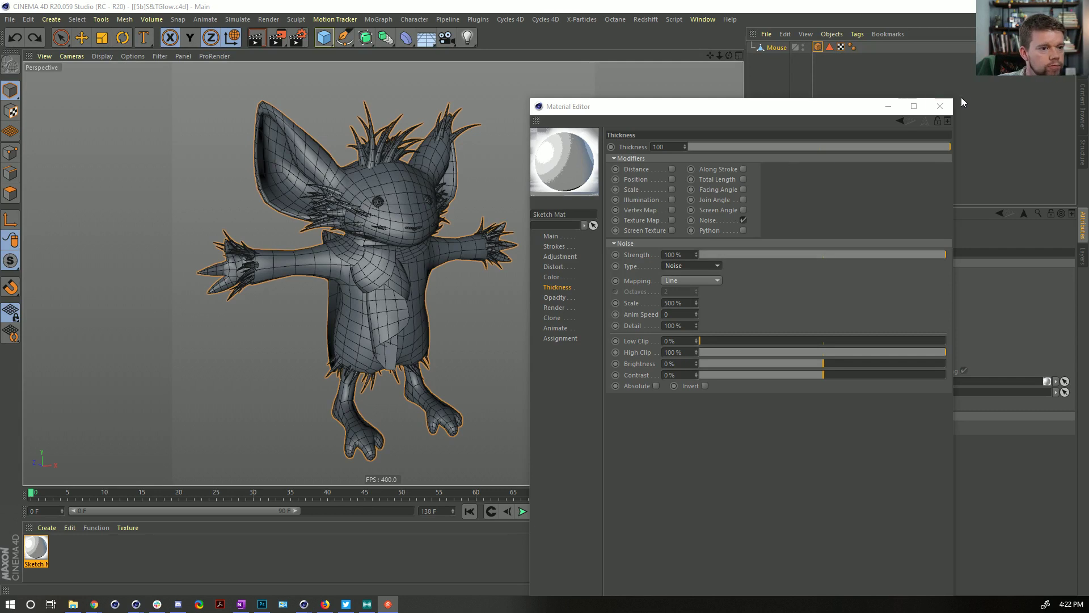
- Close the Material Editor and create a new project with a Sphere primitive in it
left_click(941, 107)
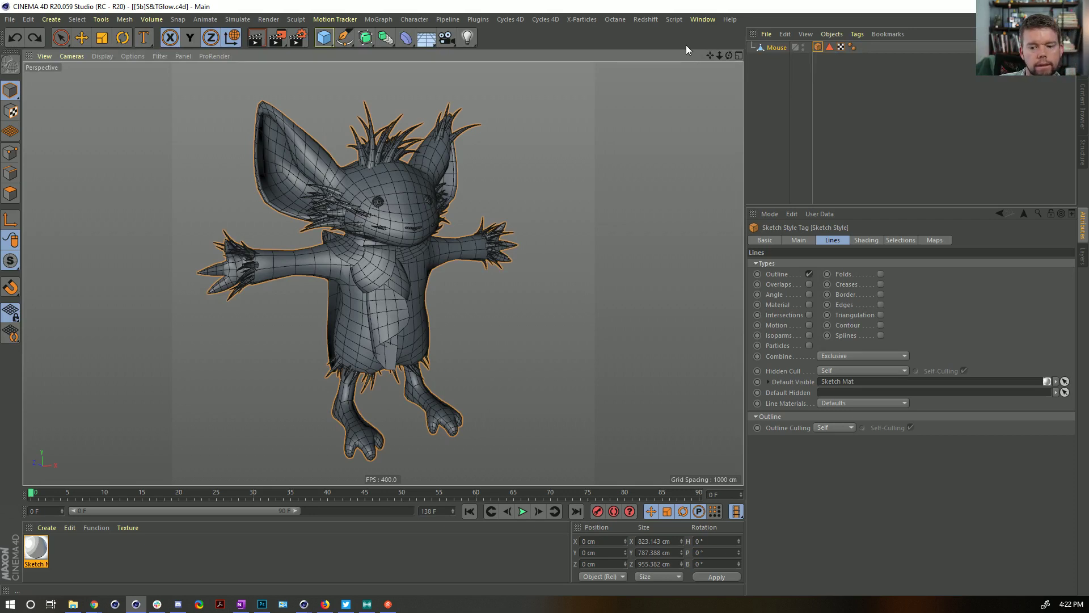
key("ctrl+n")
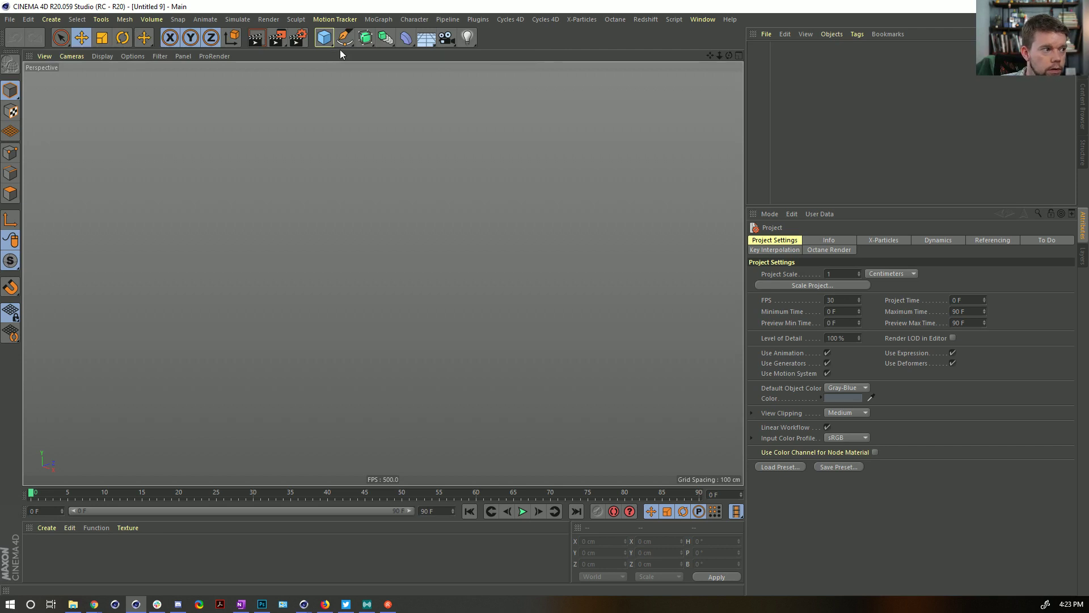
left_click(325, 38)
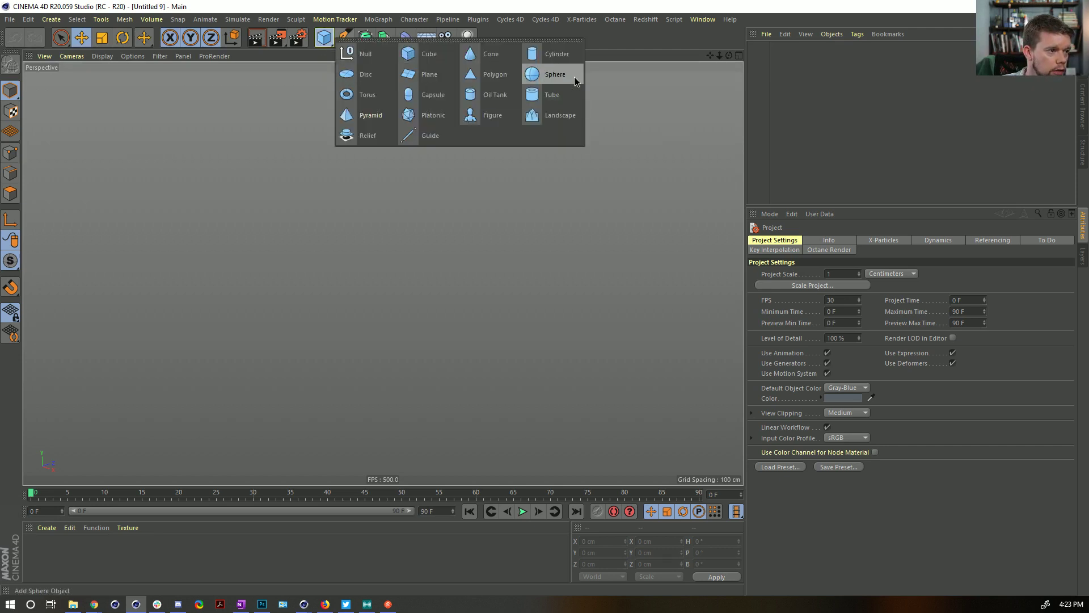
left_click(574, 79)
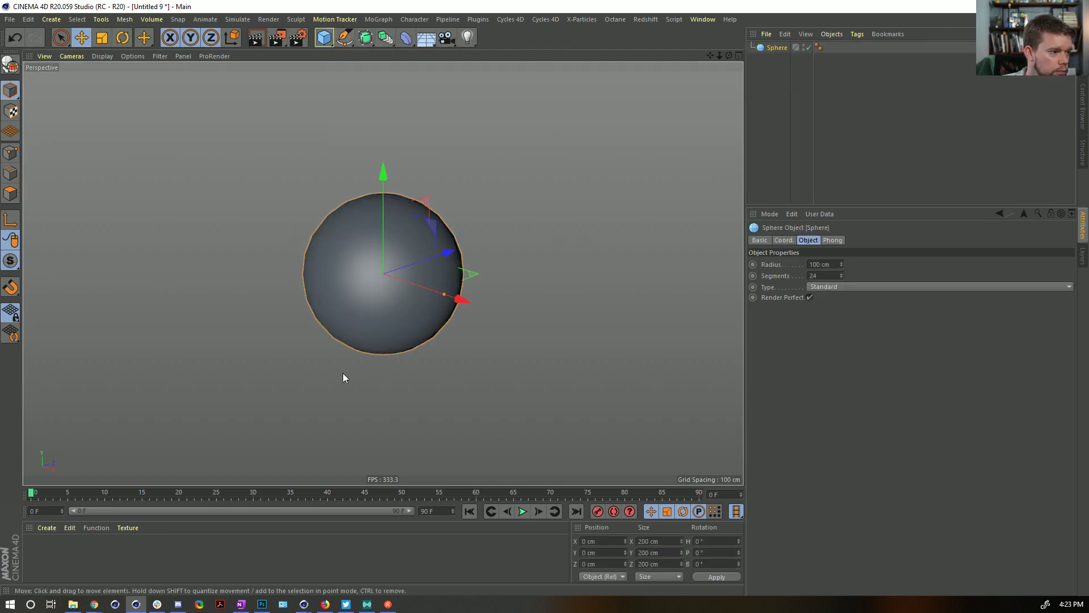
- Create a new material, apply it to the sphere, and make its color red with 100% saturation
double_click(54, 539)
left_click_drag(37, 547, 308, 318)
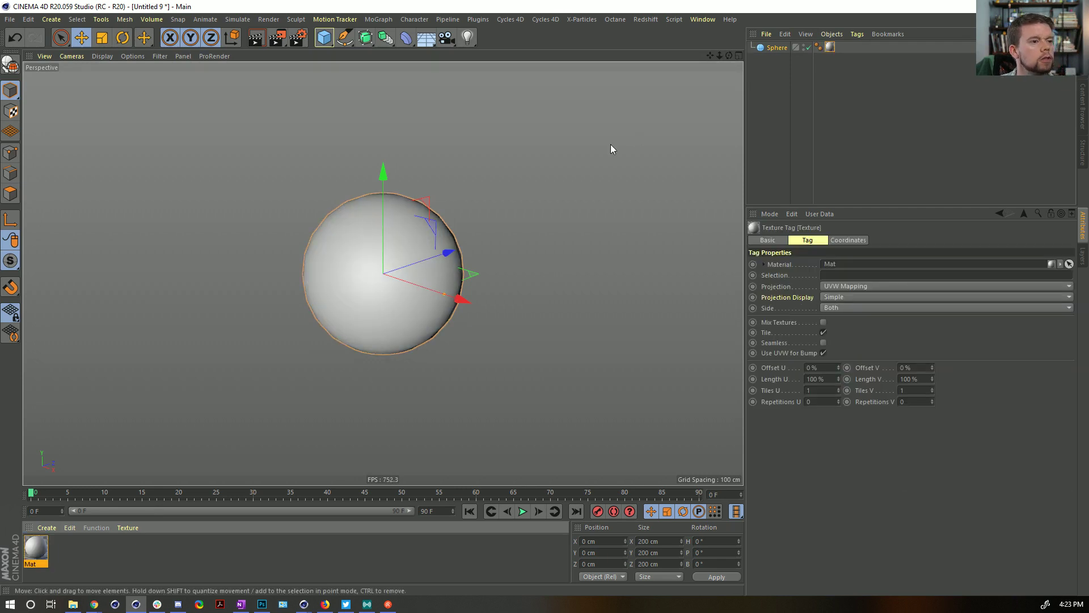
left_click(38, 550)
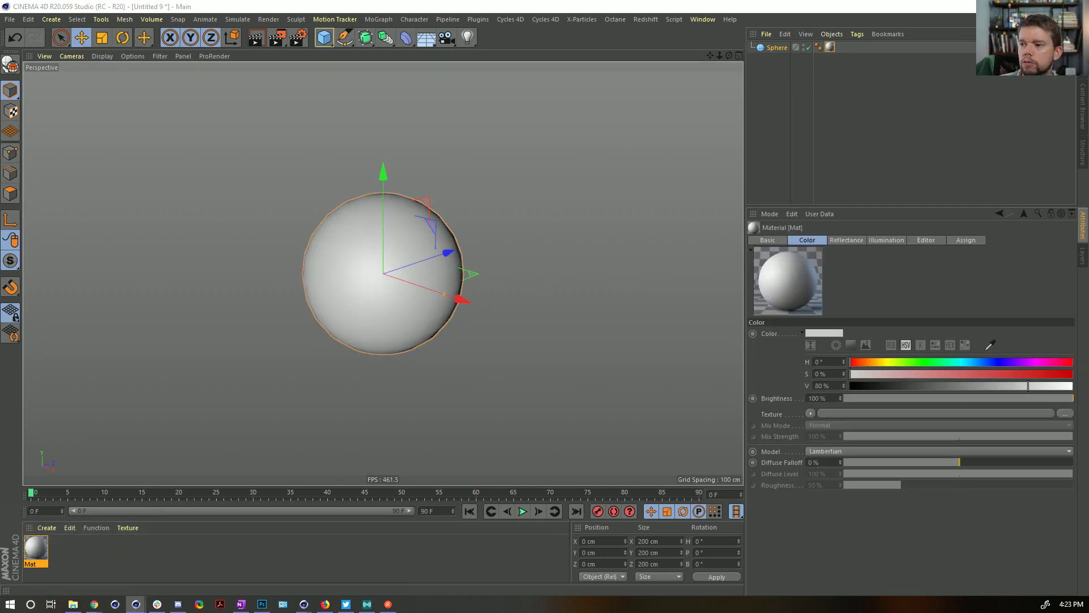
left_click_drag(851, 374, 1072, 374)
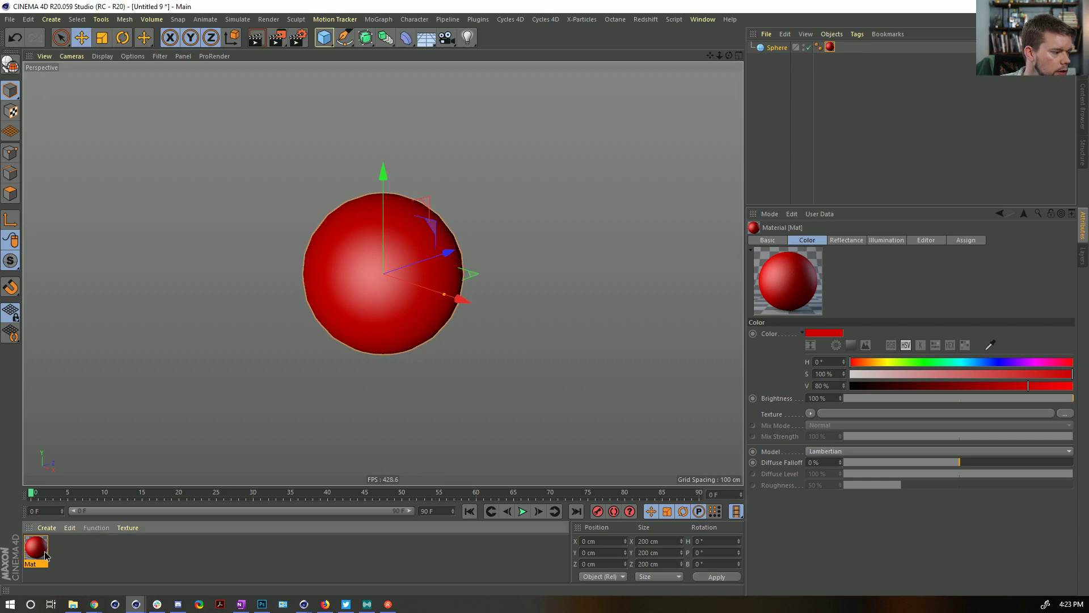
- Duplicate the red material, change the copy's hue to blue, and apply it to a duplicate of the sphere
left_click_drag(45, 552, 67, 549, "ctrl")
left_click(1006, 363)
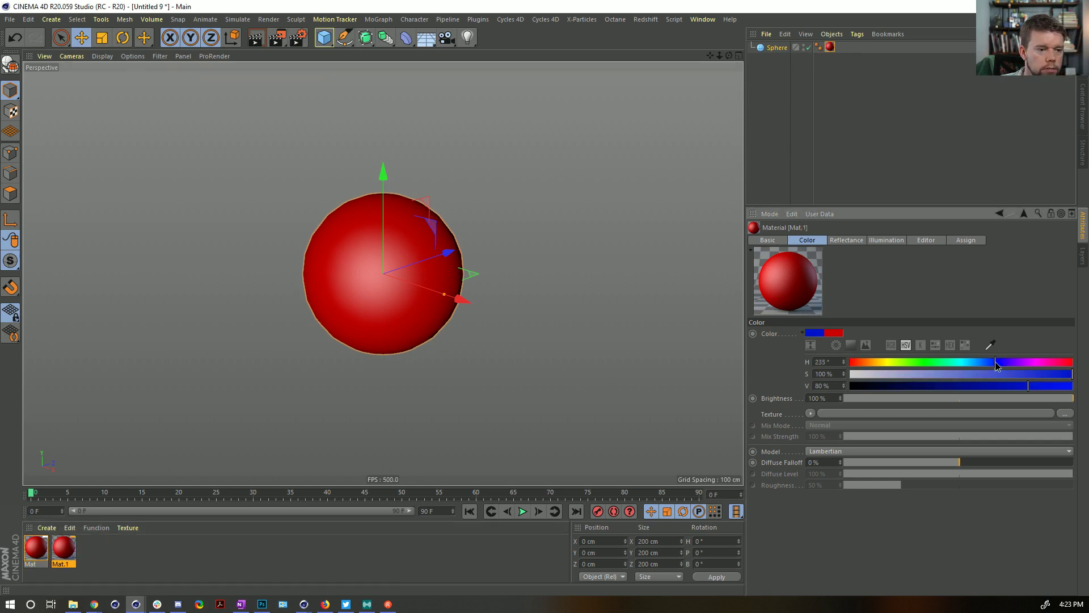
left_click_drag(777, 47, 778, 63, "ctrl")
left_click_drag(57, 568, 835, 58)
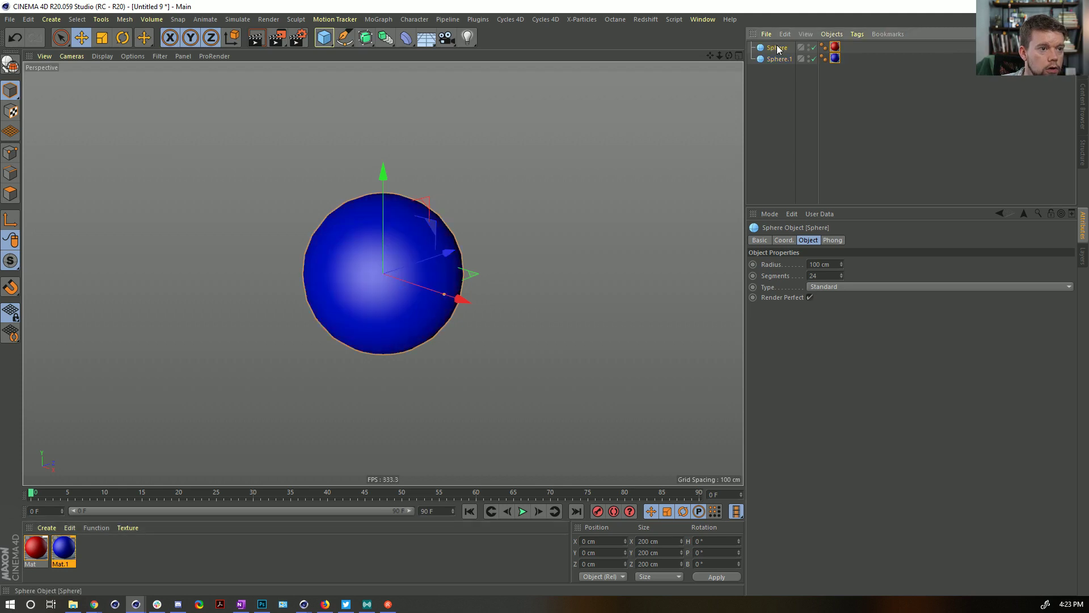
- Add a Vibrate tag to the red sphere and enable its position vibration
right_click(781, 48)
mouse_move(837, 163)
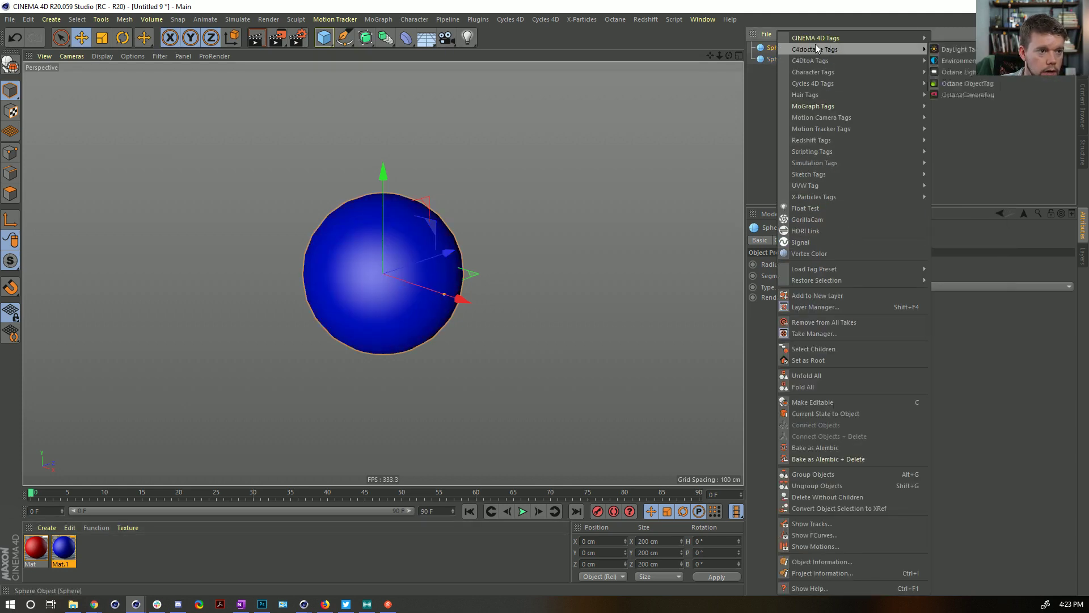
mouse_move(816, 41)
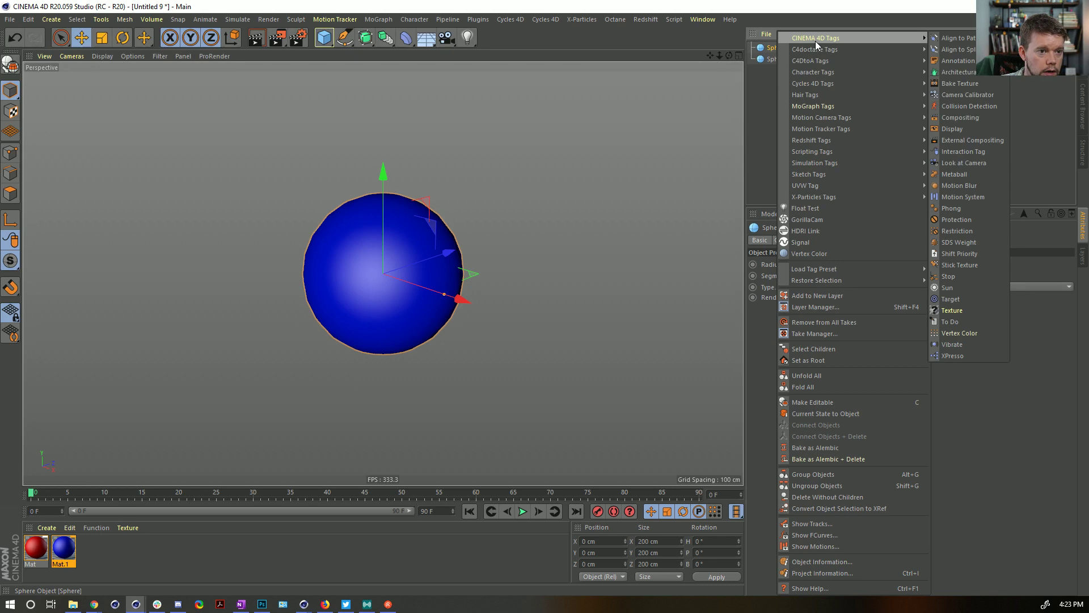
left_click(965, 344)
left_click(815, 300)
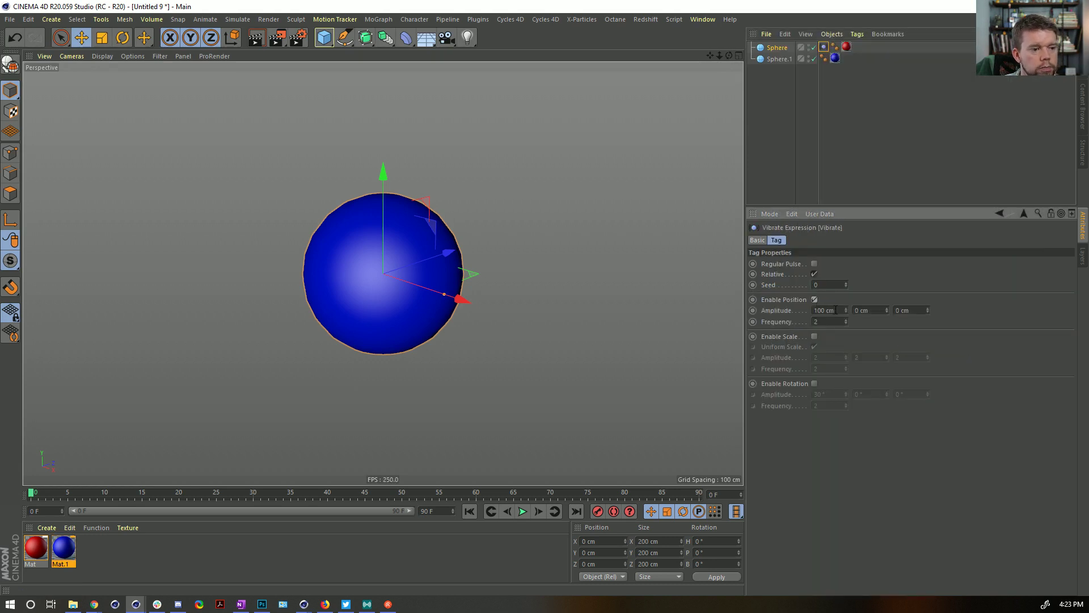
- Set the Vibrate tag's position amplitude to 1000 cm in X and Y with a frequency of 0.5, and play the animation
left_click(822, 311)
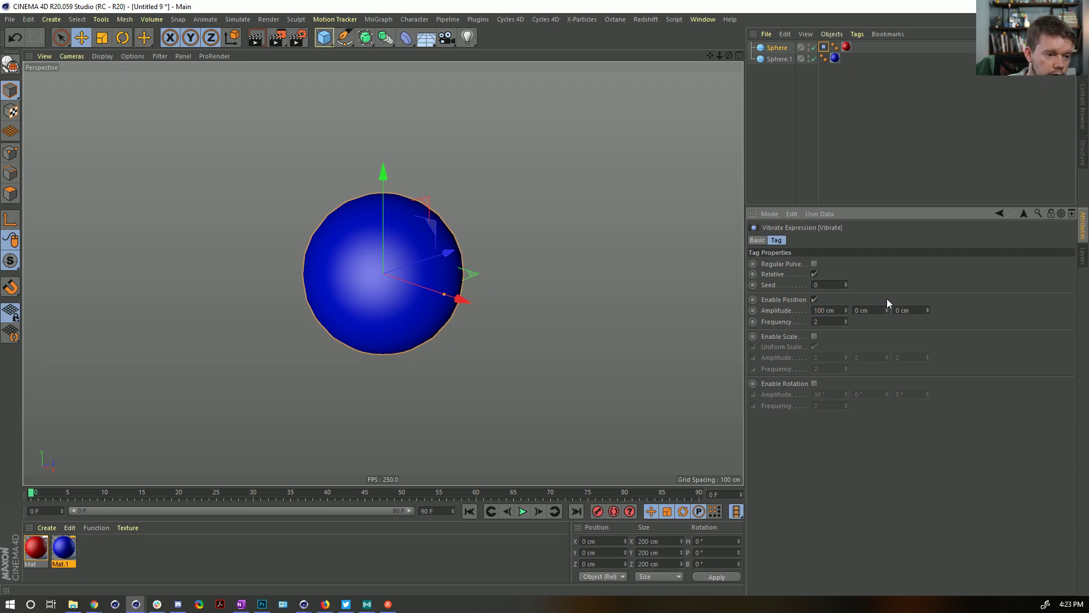
type("0")
key("Return")
key("ctrl+c")
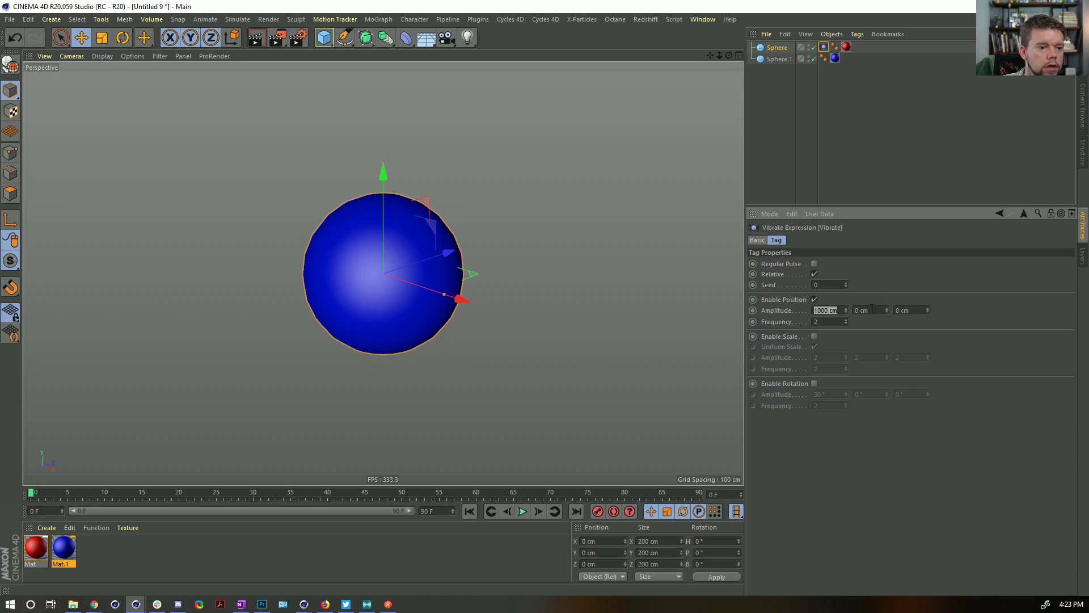
double_click(873, 310)
key("ctrl+v")
left_click_drag(824, 322, 764, 303)
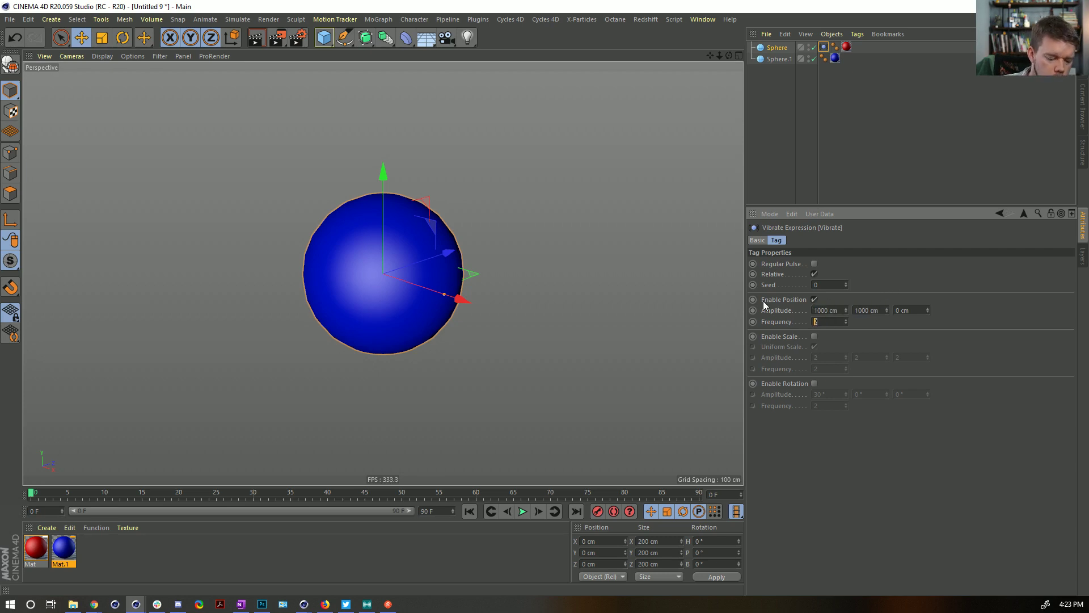
type("0.5")
key("Return")
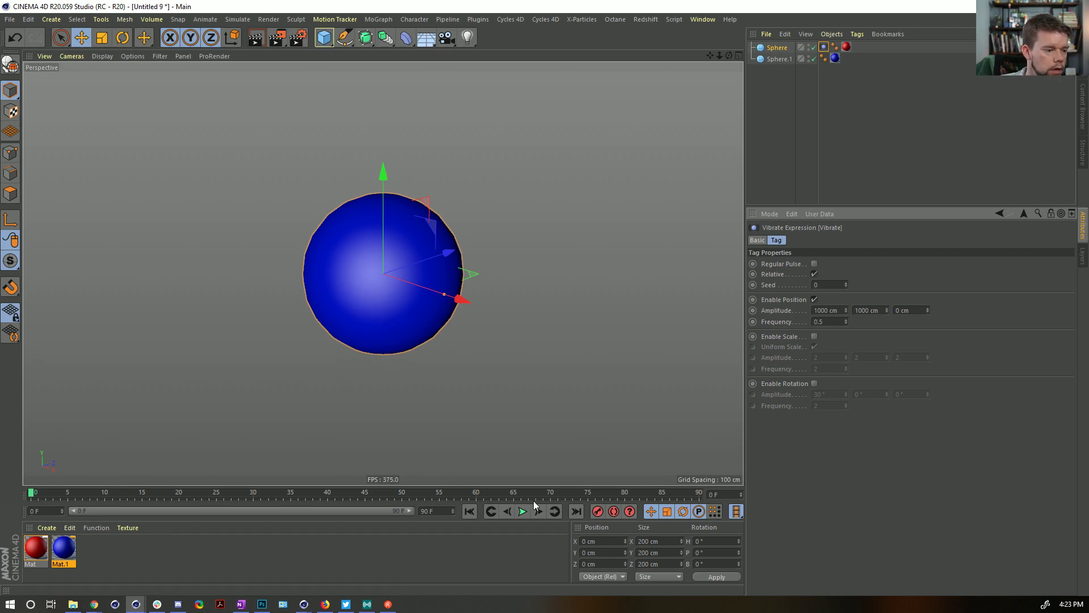
left_click(522, 511)
scroll(231, 358, "down", 5)
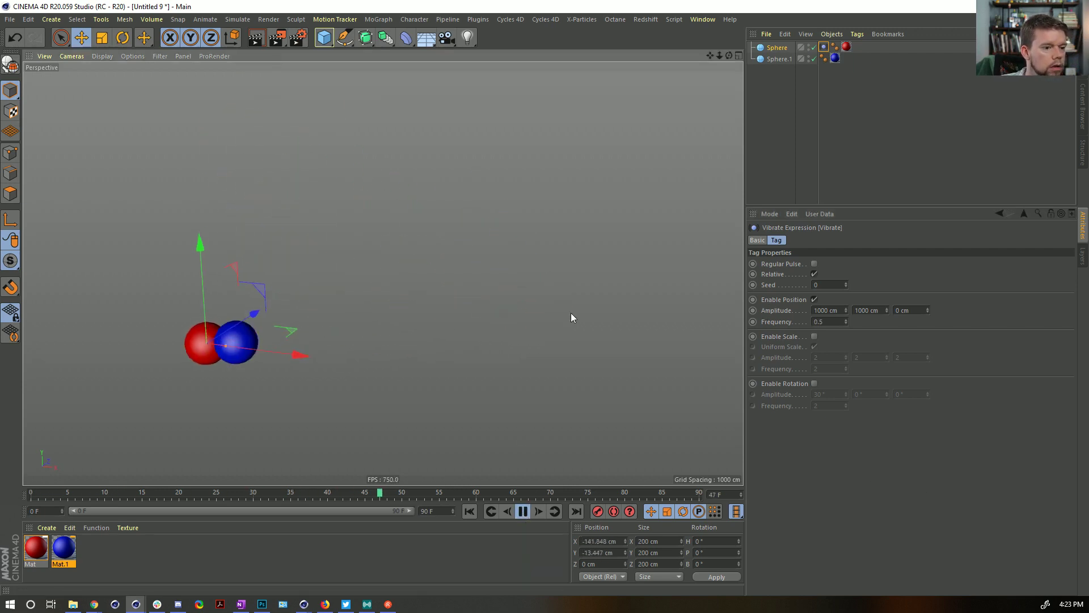
- Raise the Vibrate tag's position amplitude to 10000 cm in X and Y, and lower the frequency to 0.2 and finally 0.1
left_click(825, 310)
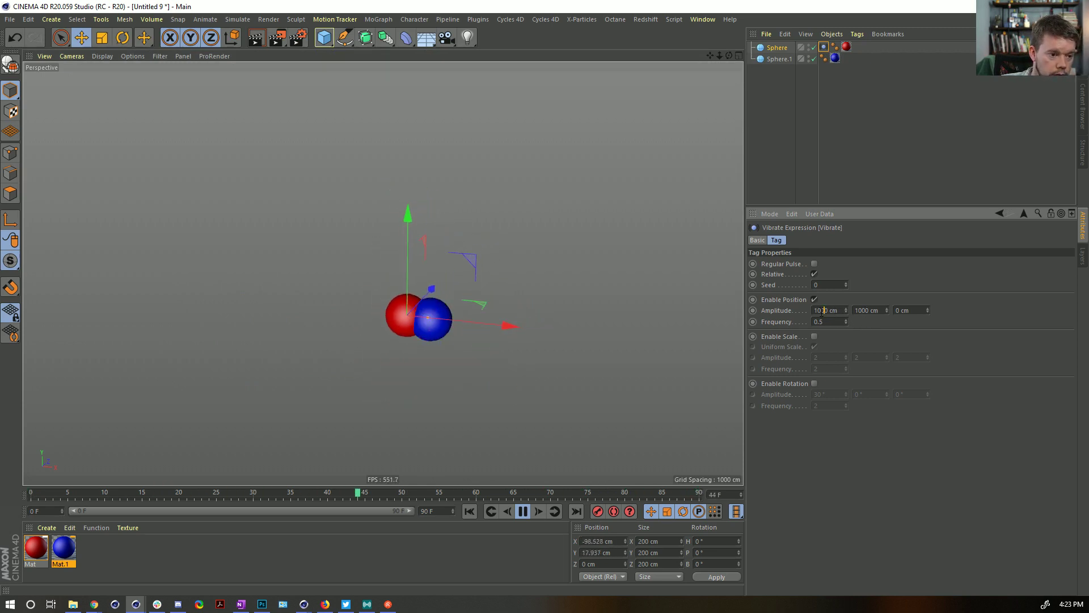
type("0")
left_click(860, 310)
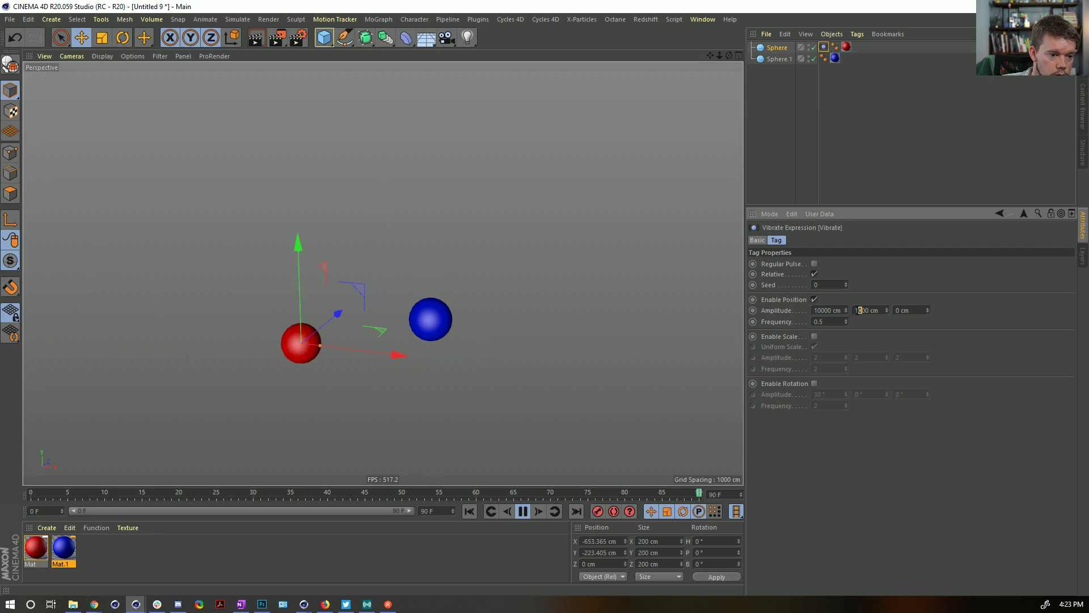
type("0")
double_click(827, 321)
type("0.2")
key("Return")
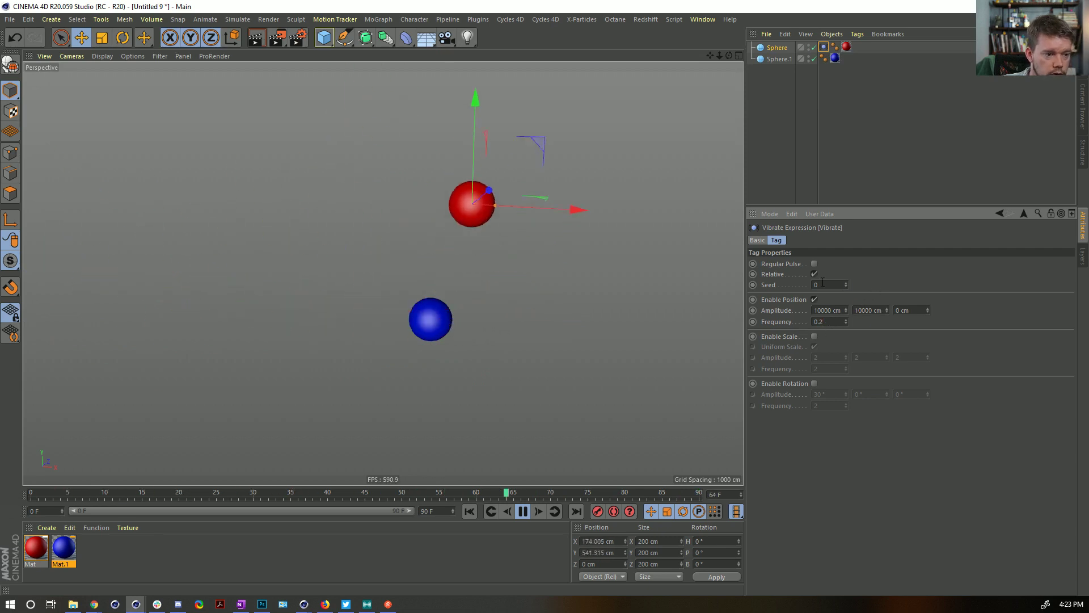
double_click(822, 322)
type("0.1")
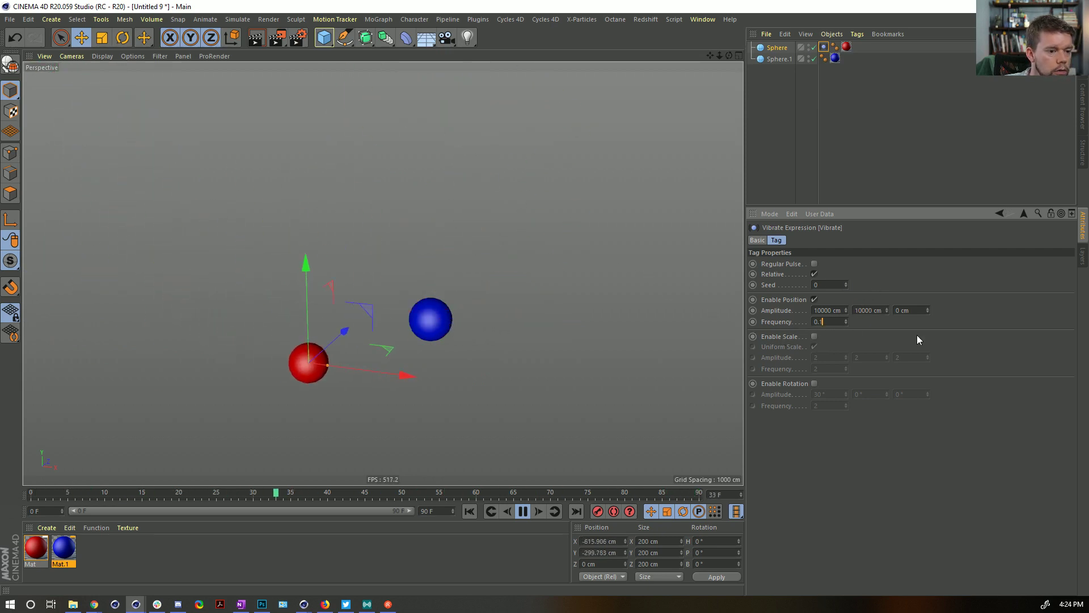
key("Return")
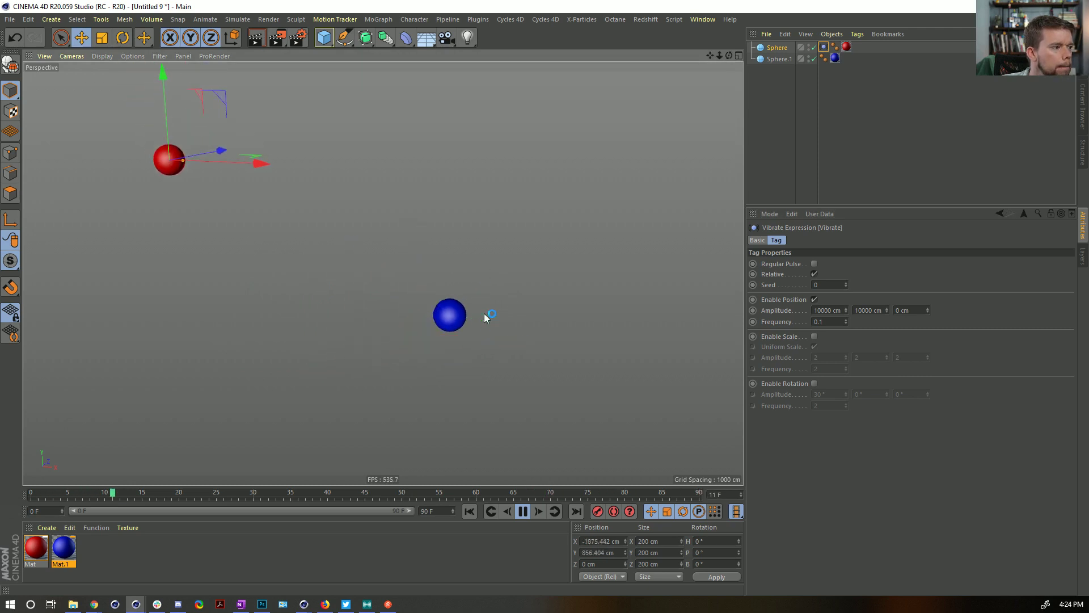
- Copy the blue sphere as a child of the red sphere and delete the original blue sphere
left_click(788, 61)
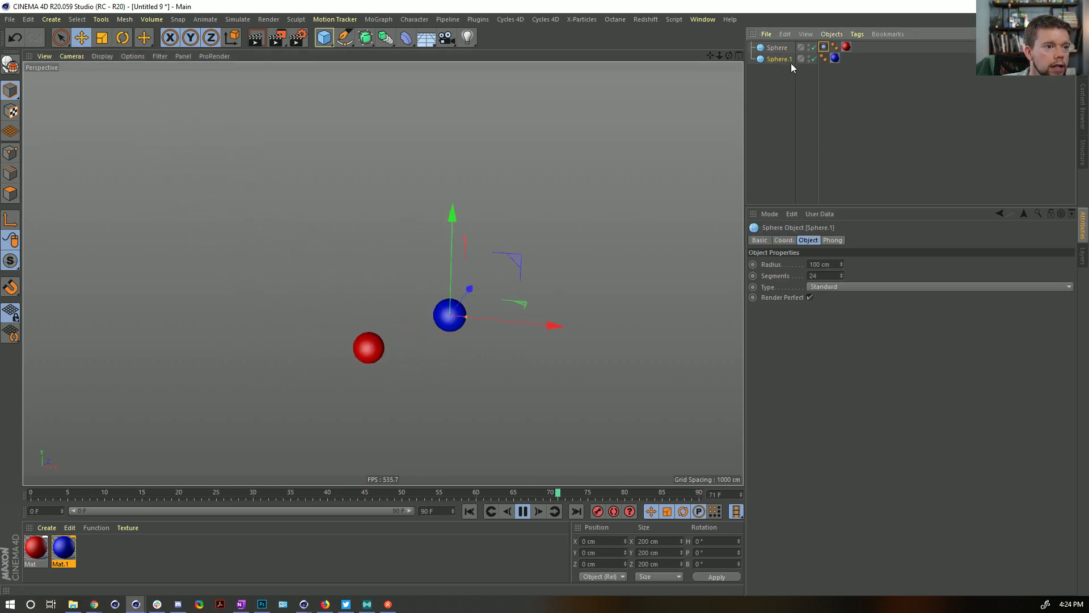
left_click_drag(791, 63, 783, 49, "ctrl")
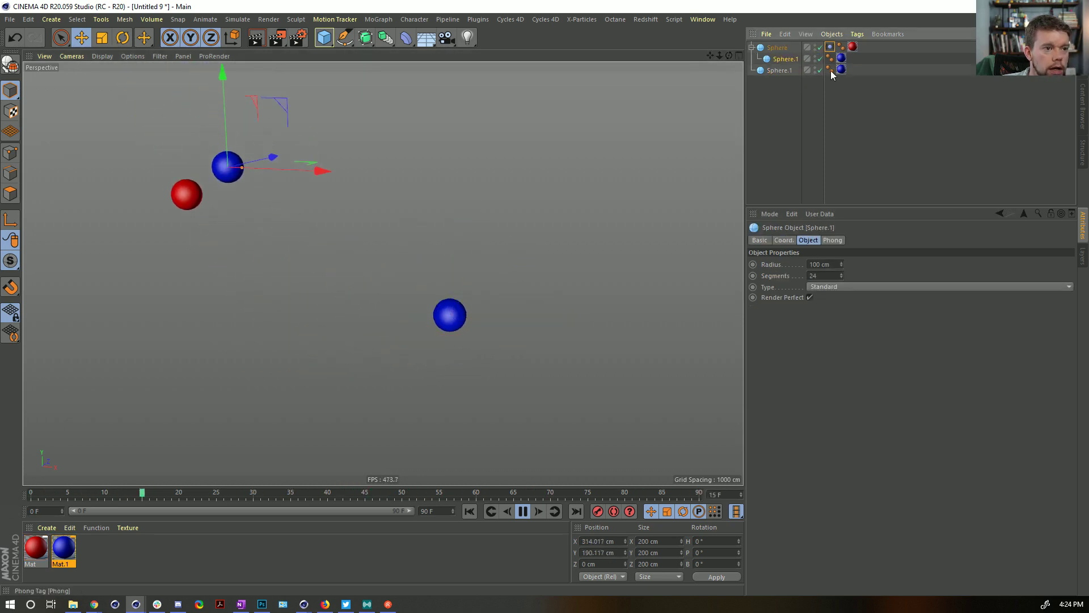
left_click(786, 71)
key("Delete")
- Copy the red sphere's Vibrate tag onto its blue child sphere
left_click(794, 59)
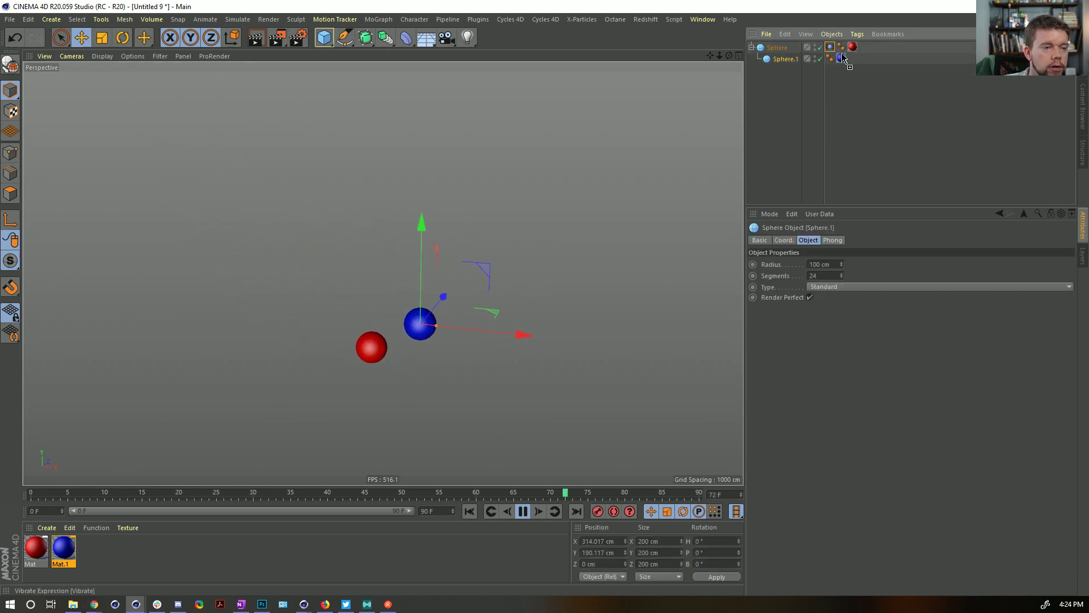
left_click_drag(843, 57, 852, 58, "ctrl")
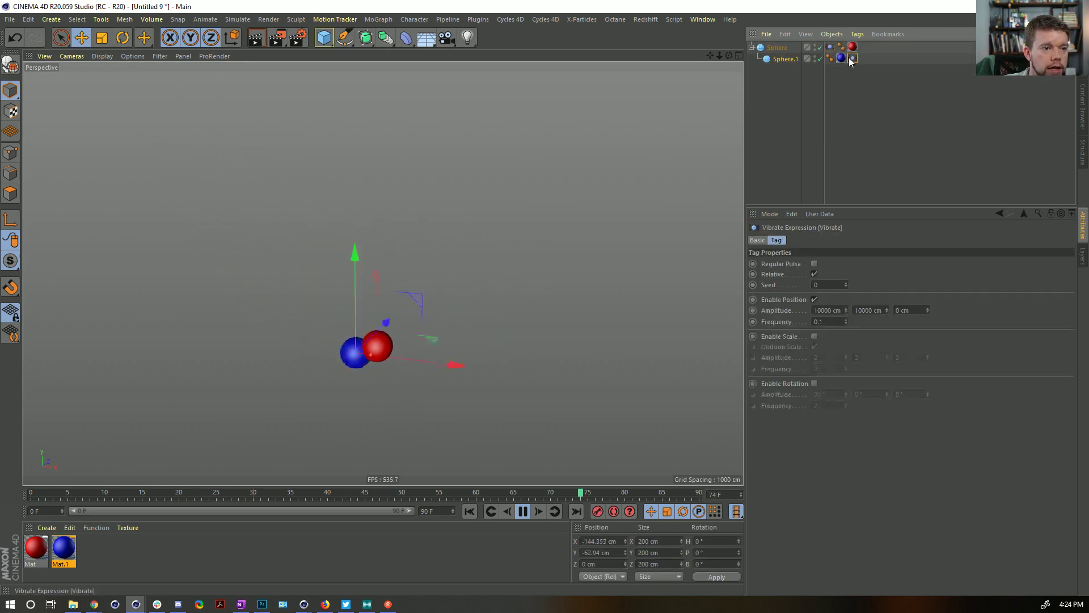
- Set the blue child sphere's Vibrate position amplitude to 222 cm in X and Y with a frequency of 1
double_click(870, 310)
type("222")
key("Return")
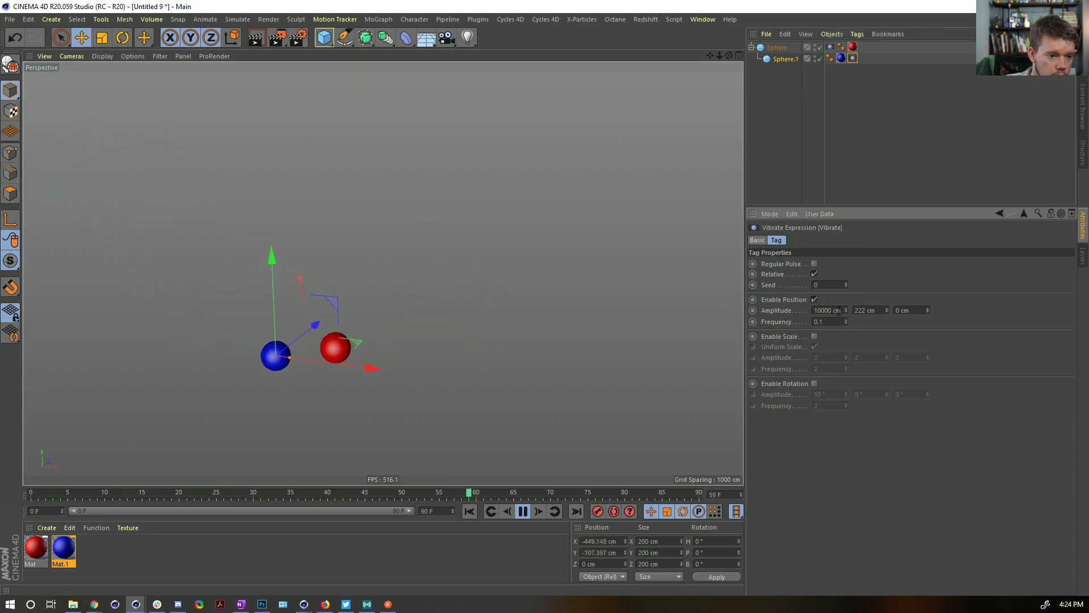
double_click(829, 310)
type("222")
key("Return")
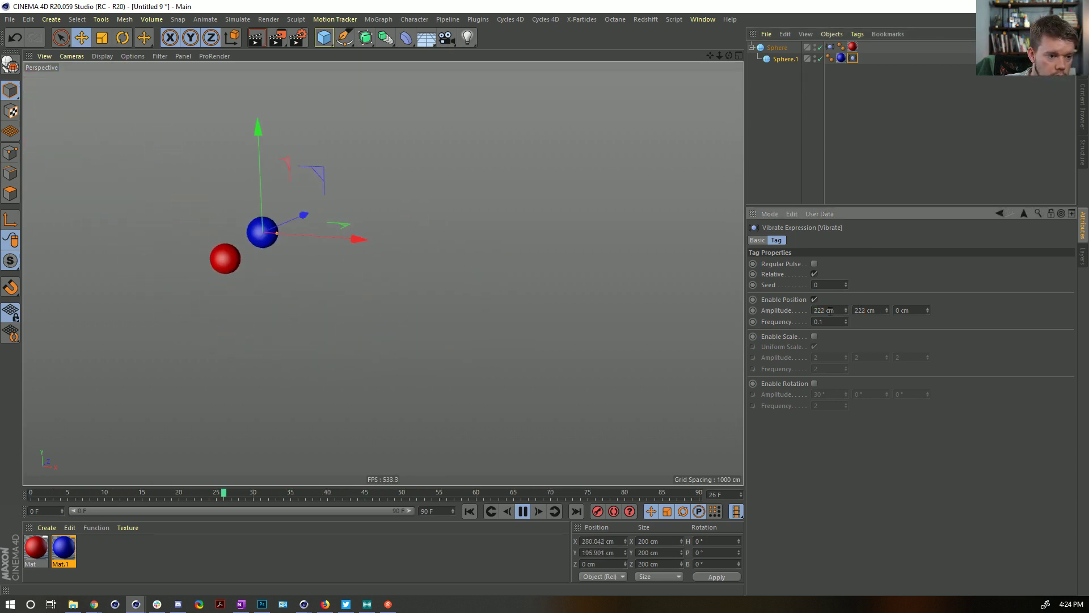
double_click(828, 322)
type("1")
key("Return")
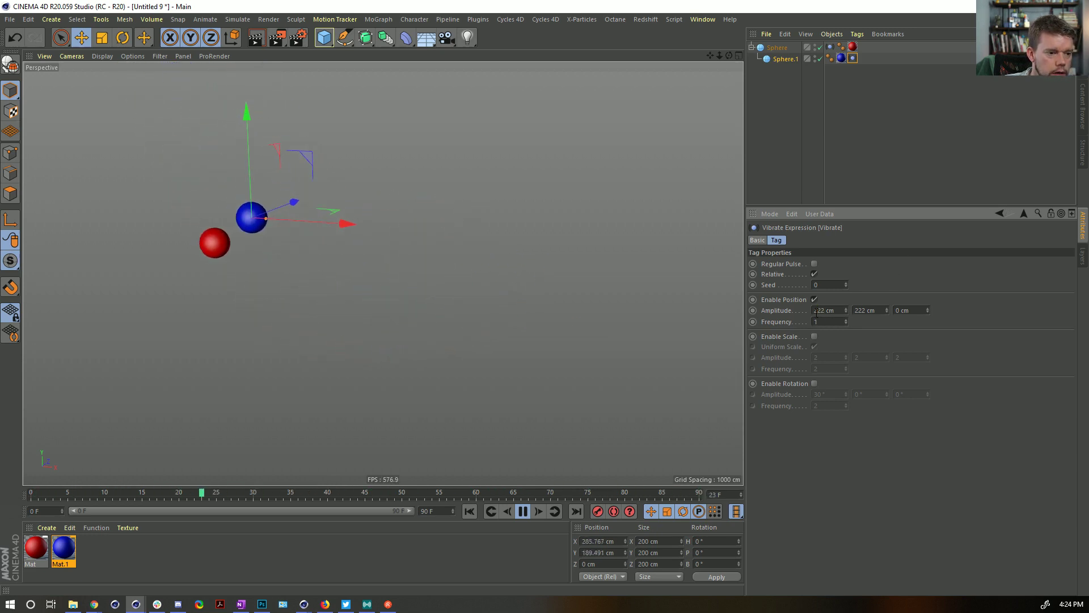
- Raise the blue sphere's Vibrate position amplitude to 1222 cm in X and Y and its frequency to 2
left_click(816, 311)
type("1")
left_click(856, 311)
type("1")
key("Return")
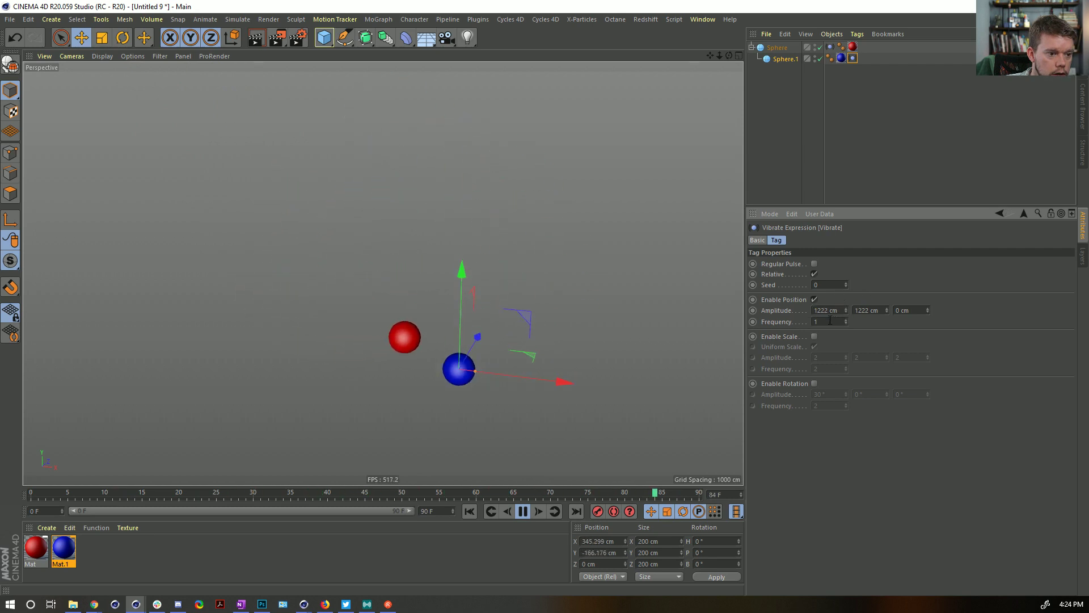
double_click(830, 321)
type("2")
key("Return")
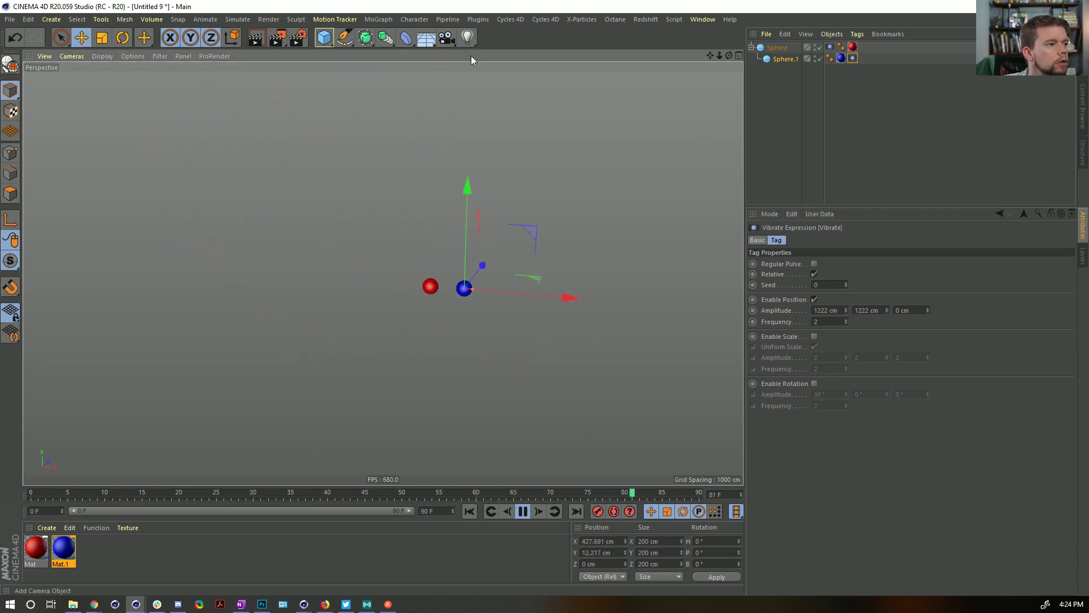
- Add a MoGraph Tracer linked to the red sphere and turn off Trace Vertices
left_click(318, 182)
left_click(380, 20)
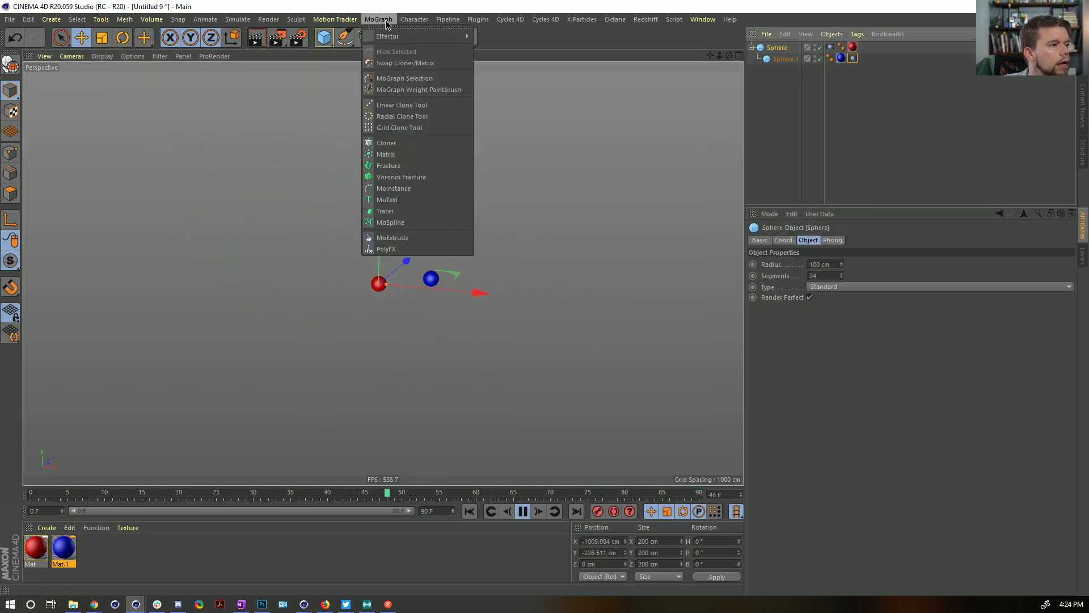
left_click(397, 216)
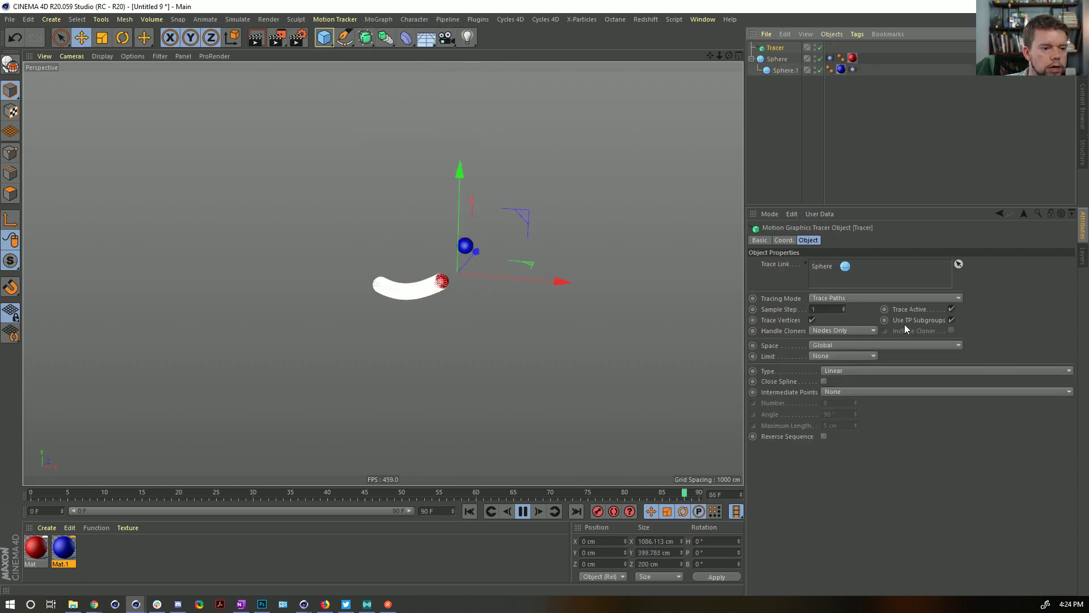
left_click(824, 299)
left_click(817, 309)
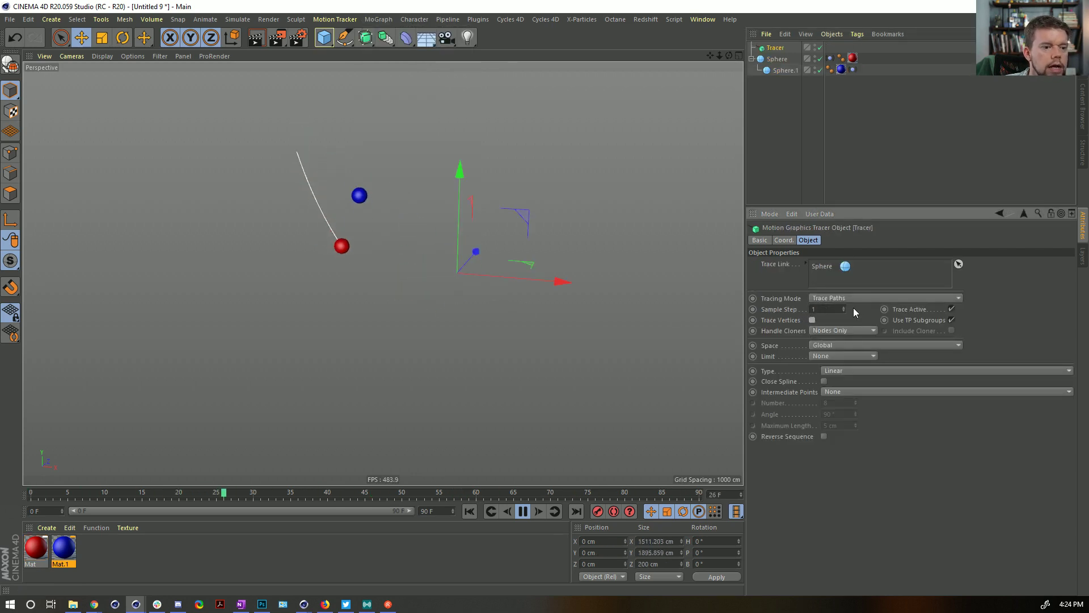
- Set the Tracer's Sample Step to 10 and finally to 25
left_click(823, 310)
type("10")
key("Return")
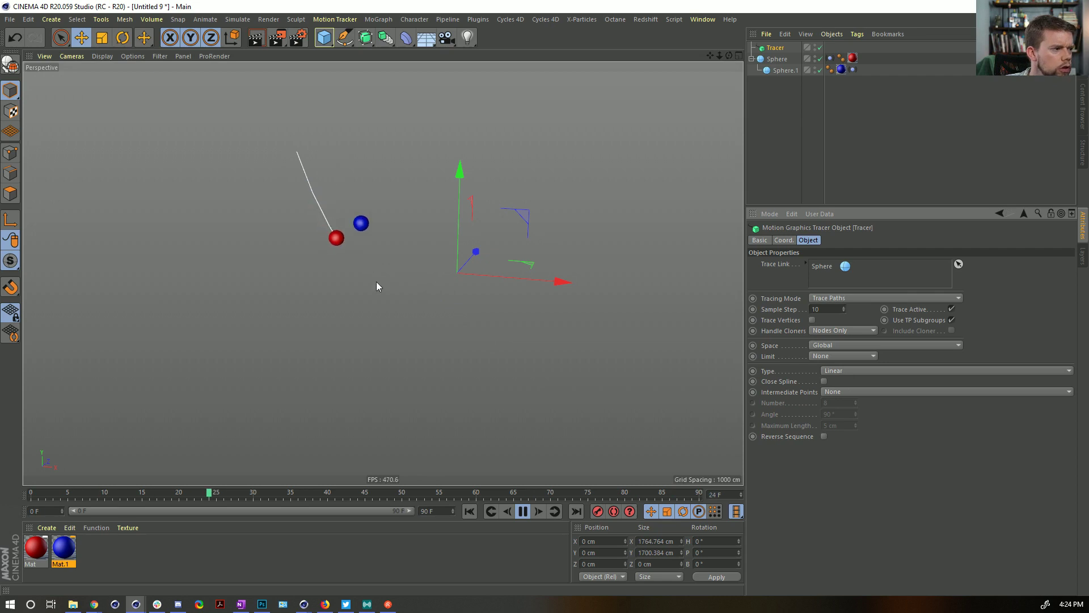
left_click_drag(826, 310, 688, 306)
type("25")
key("Return")
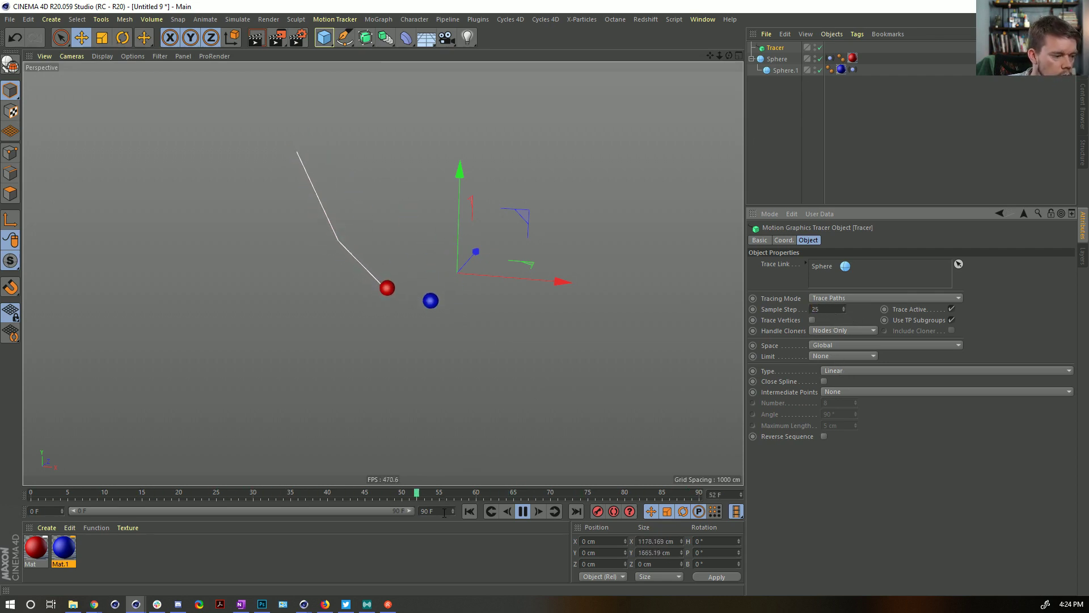
- Extend the project end to frame 999 and stretch the preview range over the full timeline
type("55")
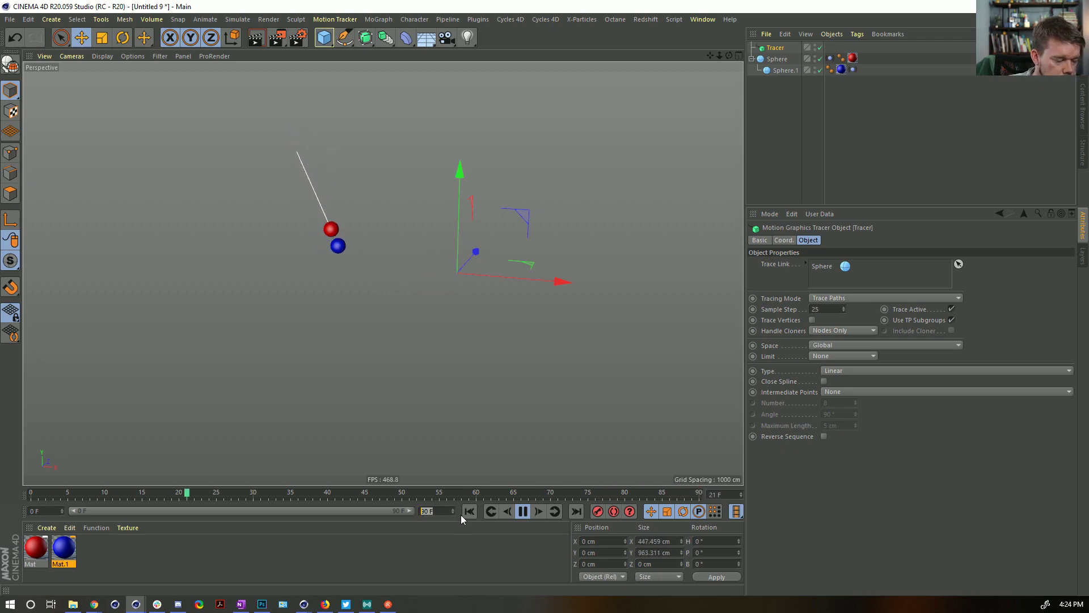
type("999")
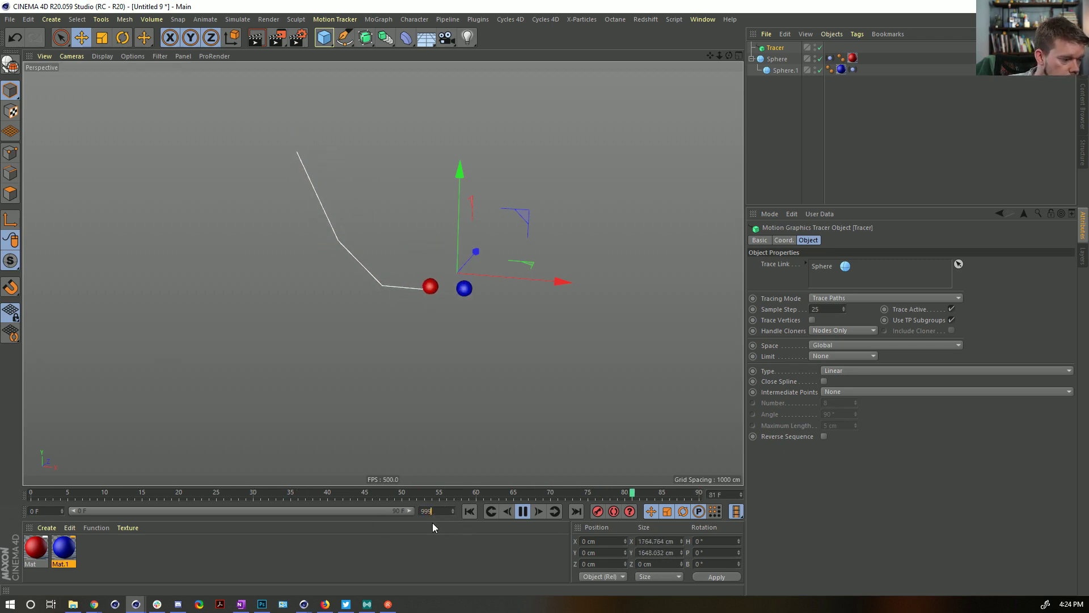
key("Return")
left_click_drag(113, 510, 448, 514)
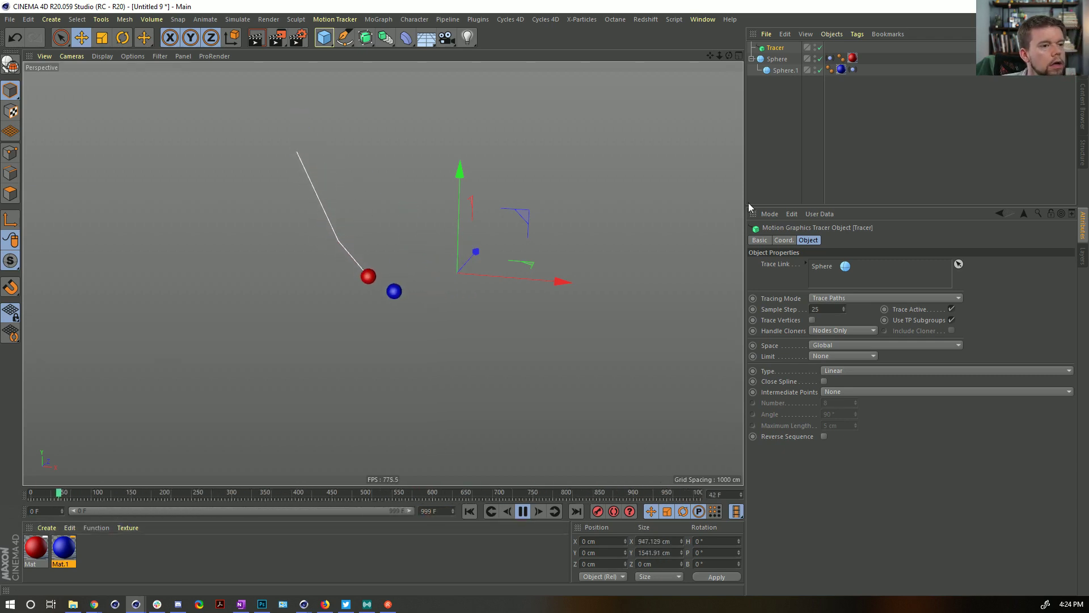
- Duplicate the Tracer, link the copy to the blue child sphere, and replay the animation from the start
left_click_drag(775, 54, 776, 57, "ctrl")
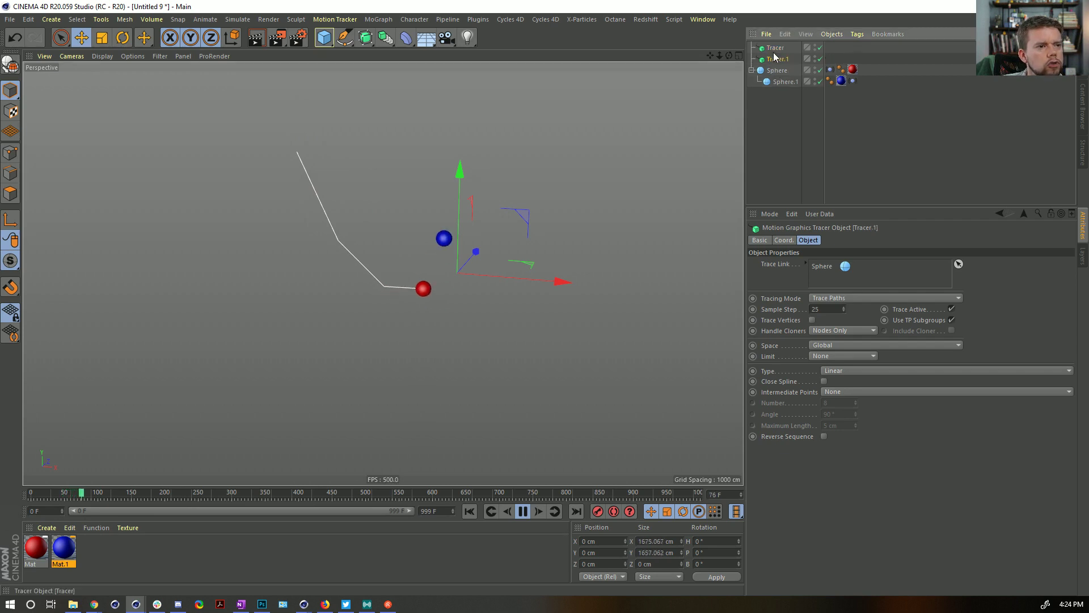
left_click_drag(836, 278, 837, 277)
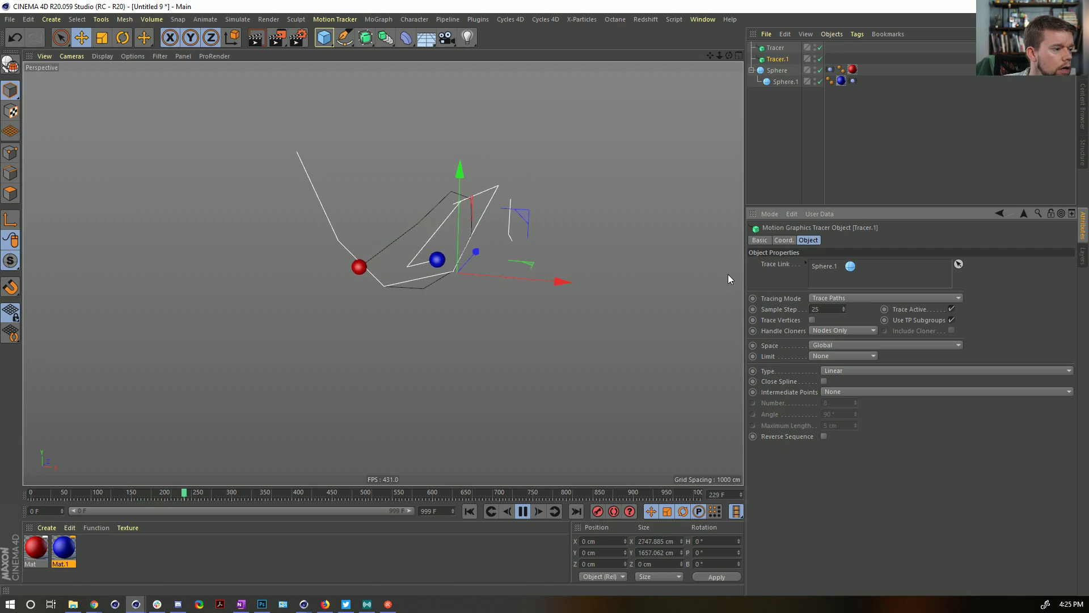
left_click(469, 512)
left_click(783, 164)
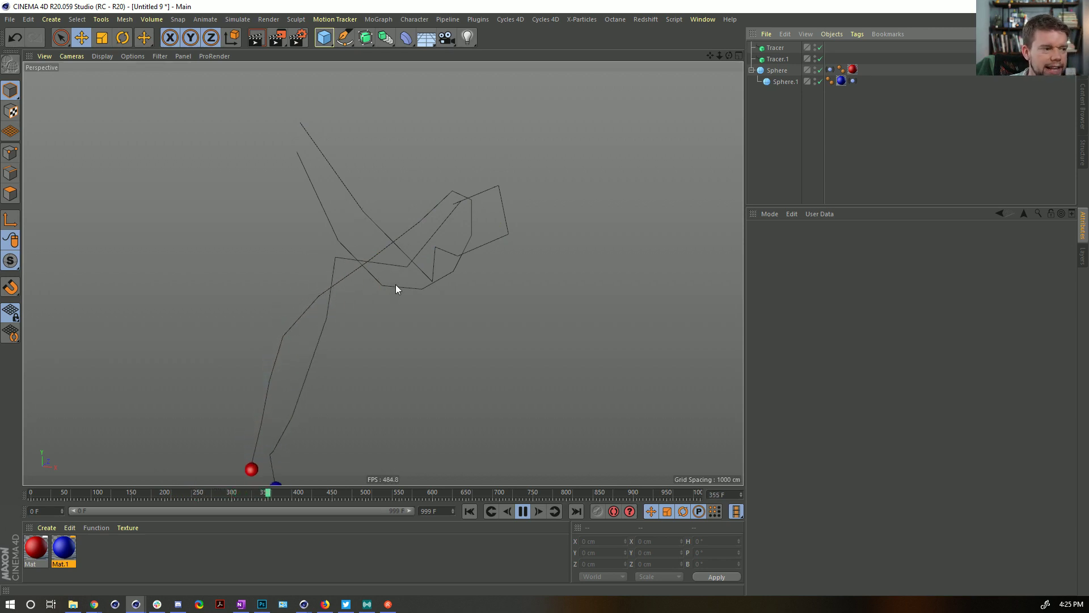
left_click(470, 512)
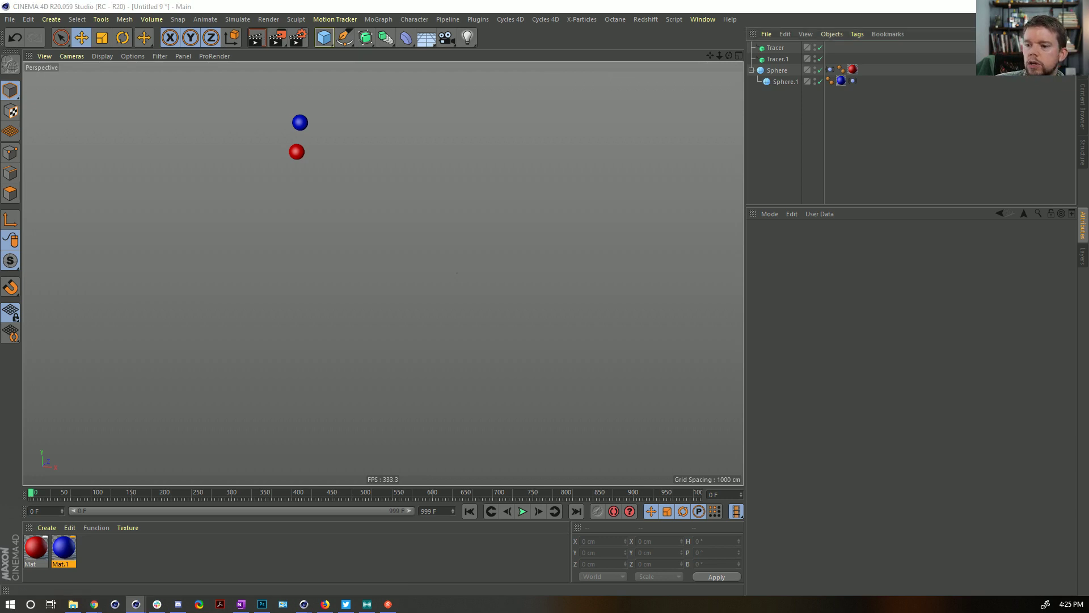
left_click(523, 512)
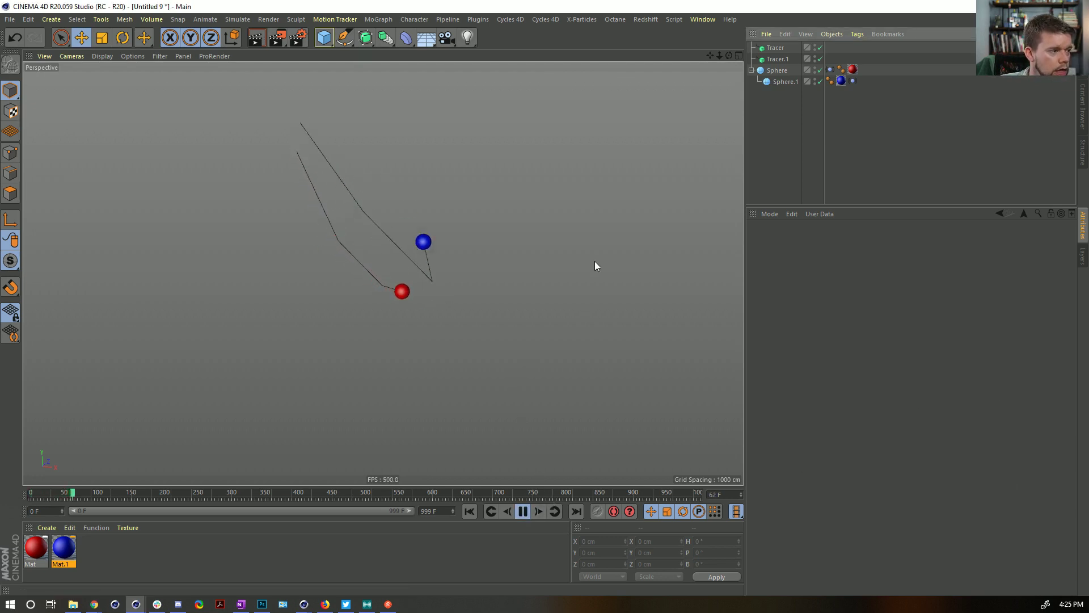
- Add a Loft object and place both Tracers inside it as children
left_click(386, 41)
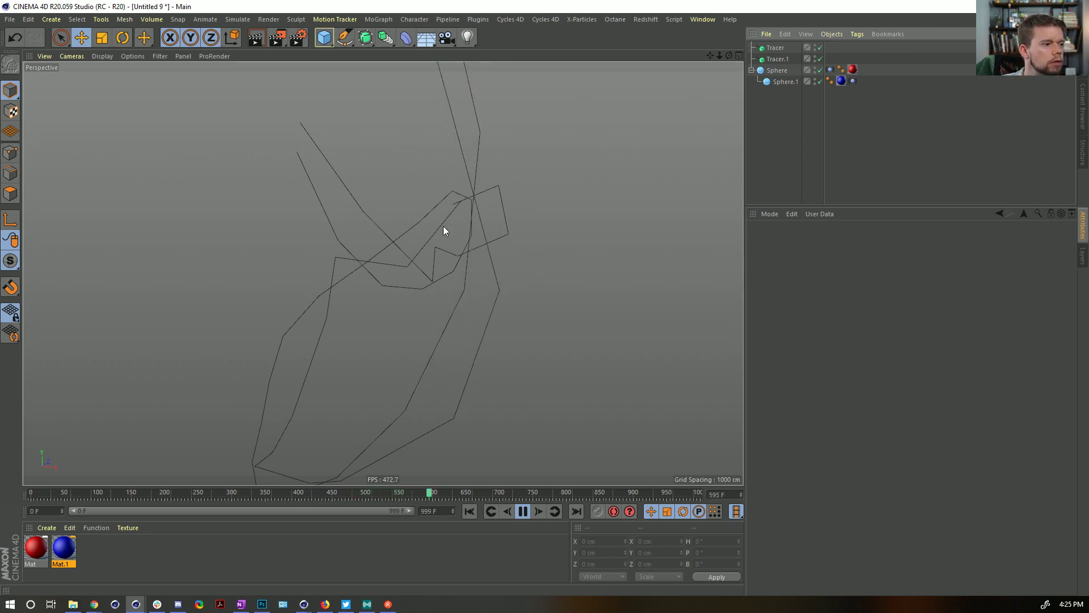
scroll(444, 231, "down", 4)
scroll(435, 229, "up", 1)
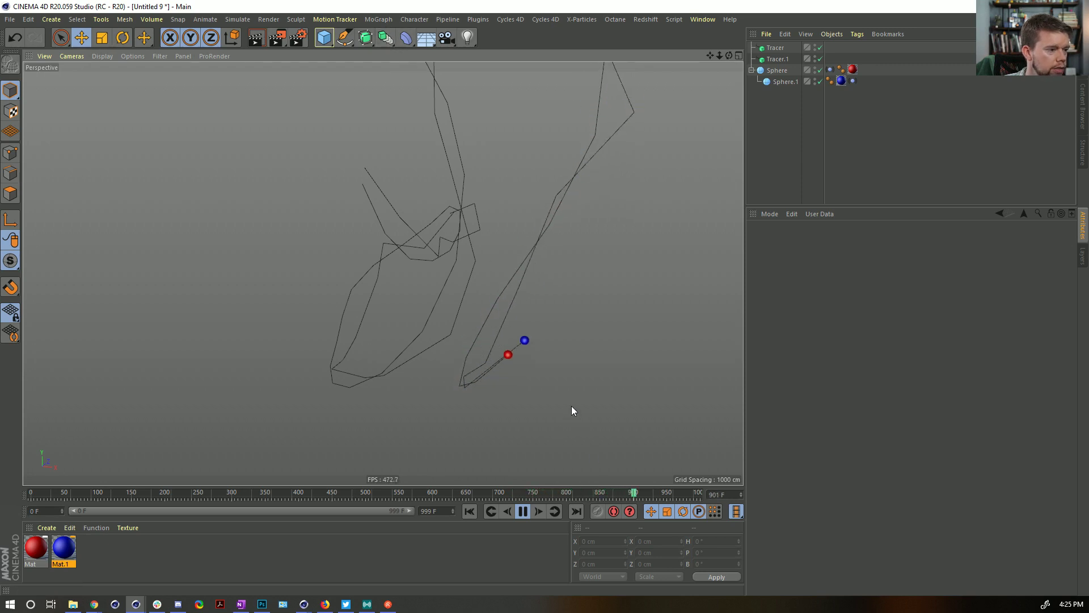
left_click(387, 38)
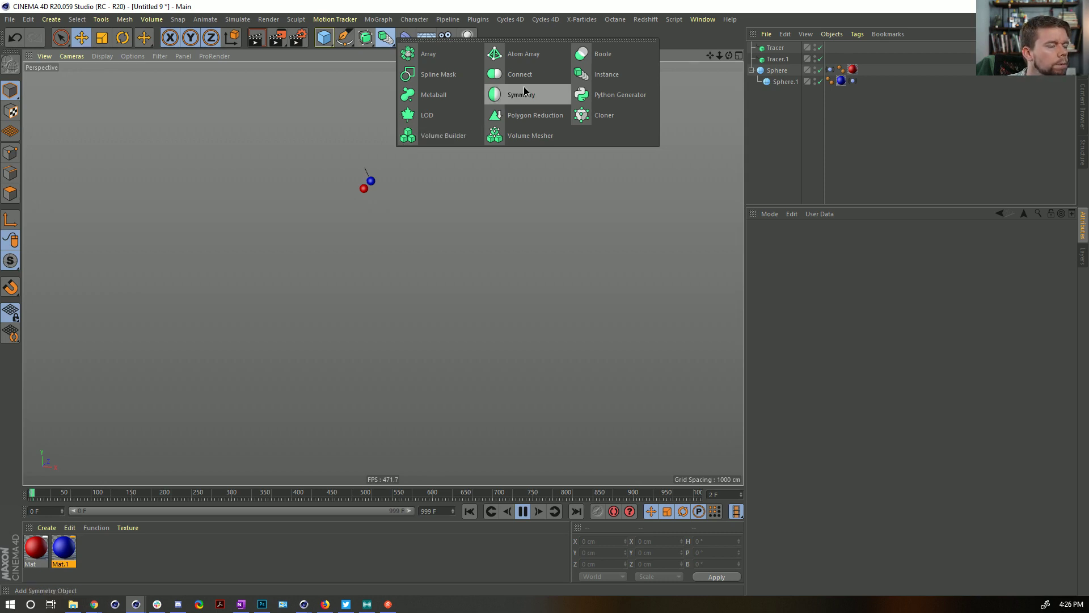
left_click(366, 37)
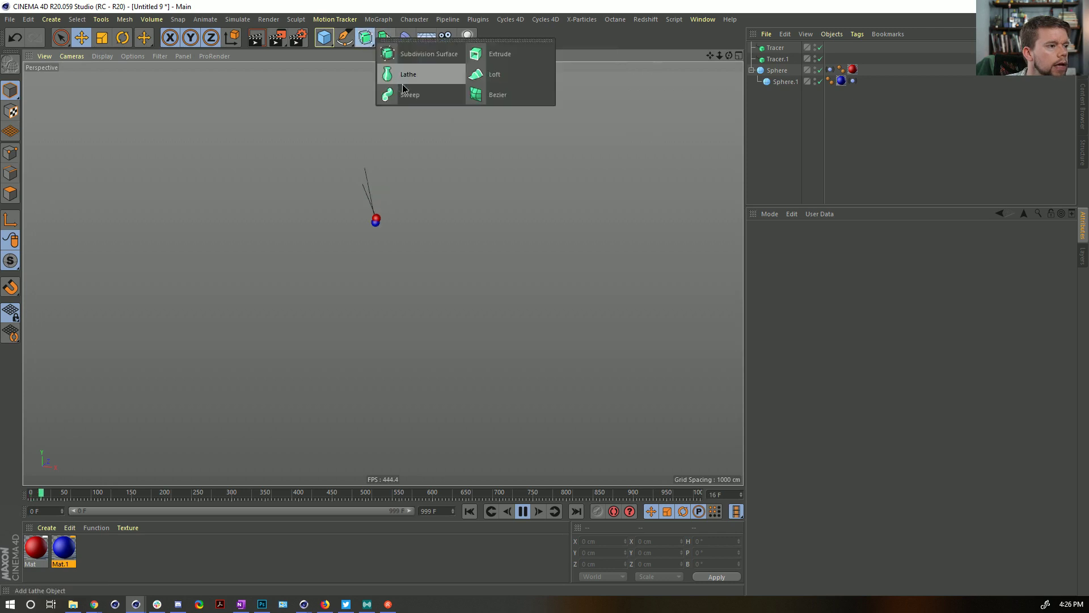
left_click(487, 74)
left_click(775, 59)
left_click(777, 70, "shift")
left_click_drag(778, 70, 773, 47)
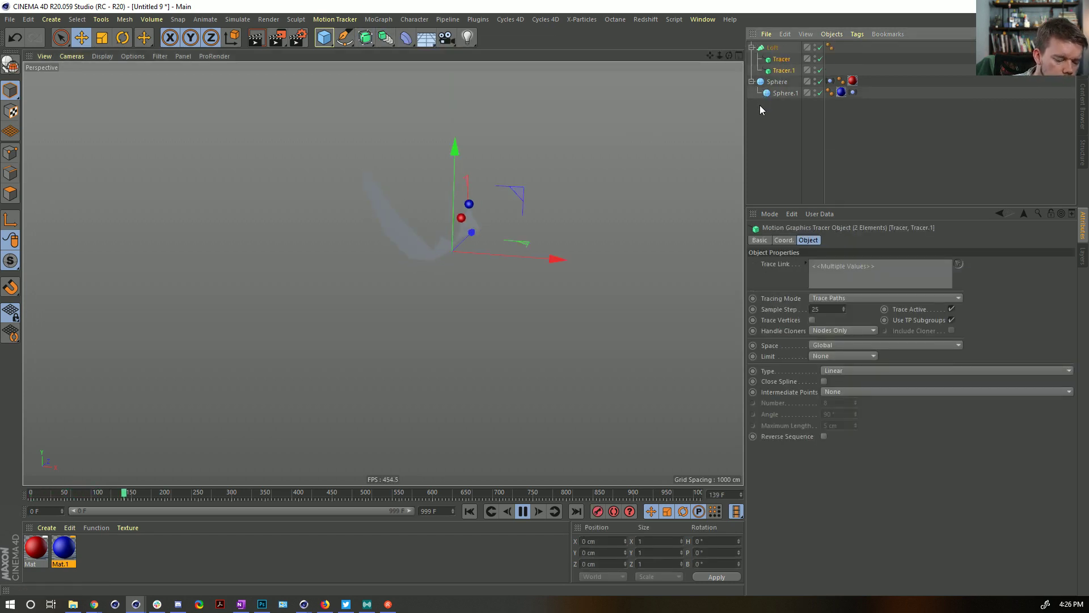
- Set the Loft's Mesh Subdivision to 20 in U and 2 in V, and turn off Subdivision per Segment
left_click(781, 48)
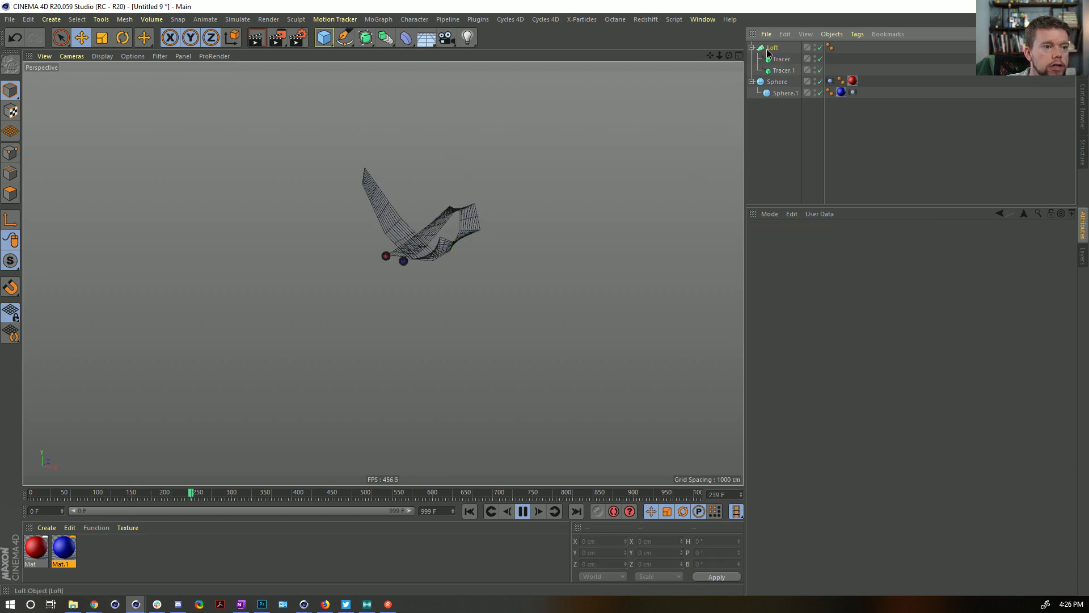
left_click_drag(864, 265, 864, 285)
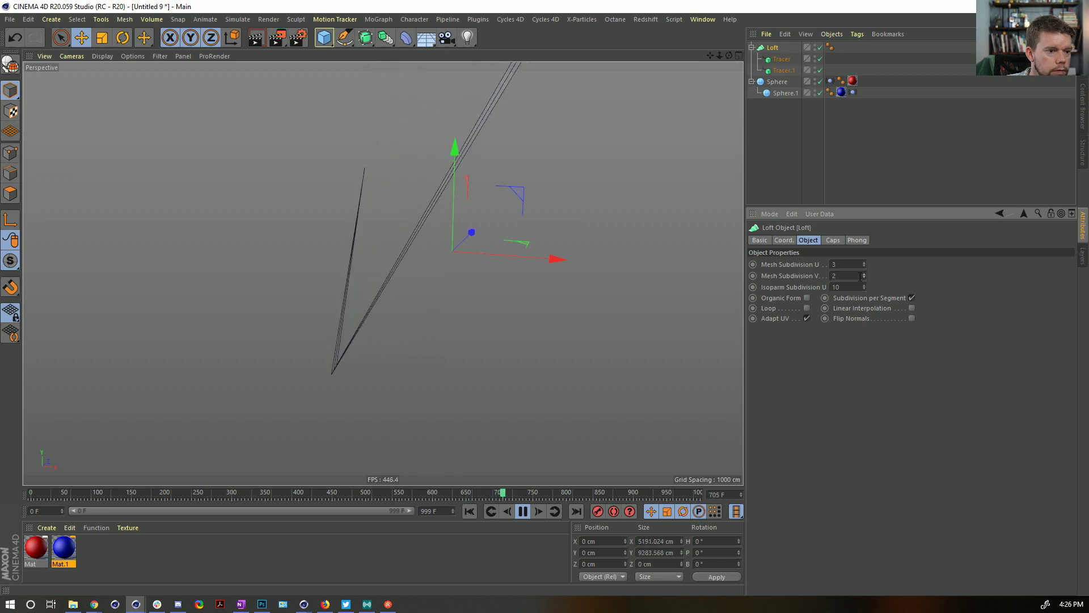
left_click(865, 264)
left_click(864, 264)
left_click(864, 264)
left_click(865, 263)
left_click(864, 264)
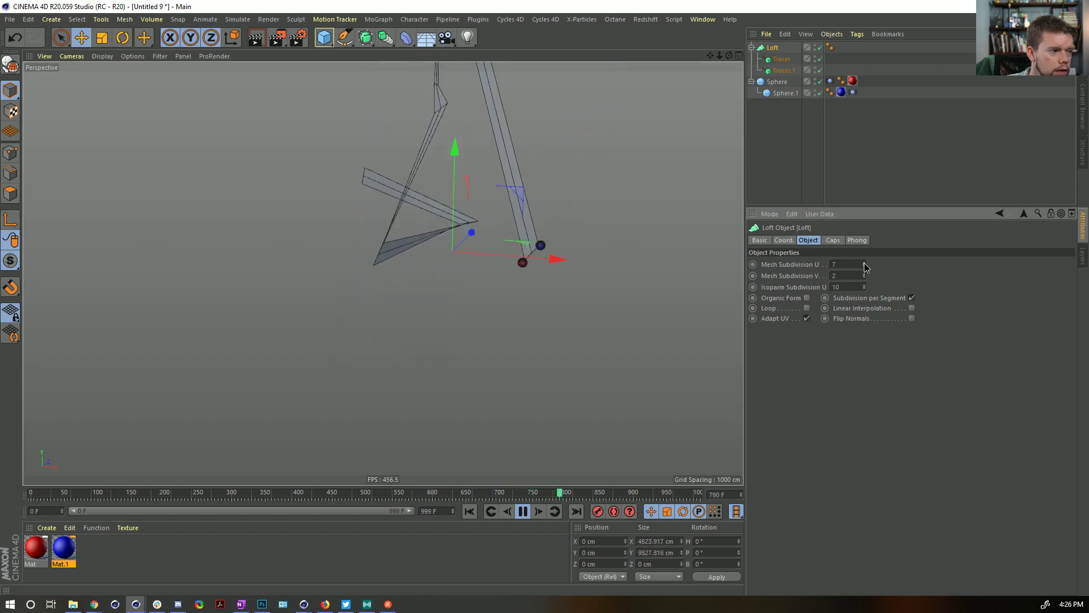
left_click(864, 263)
left_click(864, 263)
left_click(864, 263)
left_click(864, 264)
left_click(865, 263)
left_click(864, 263)
left_click(864, 263)
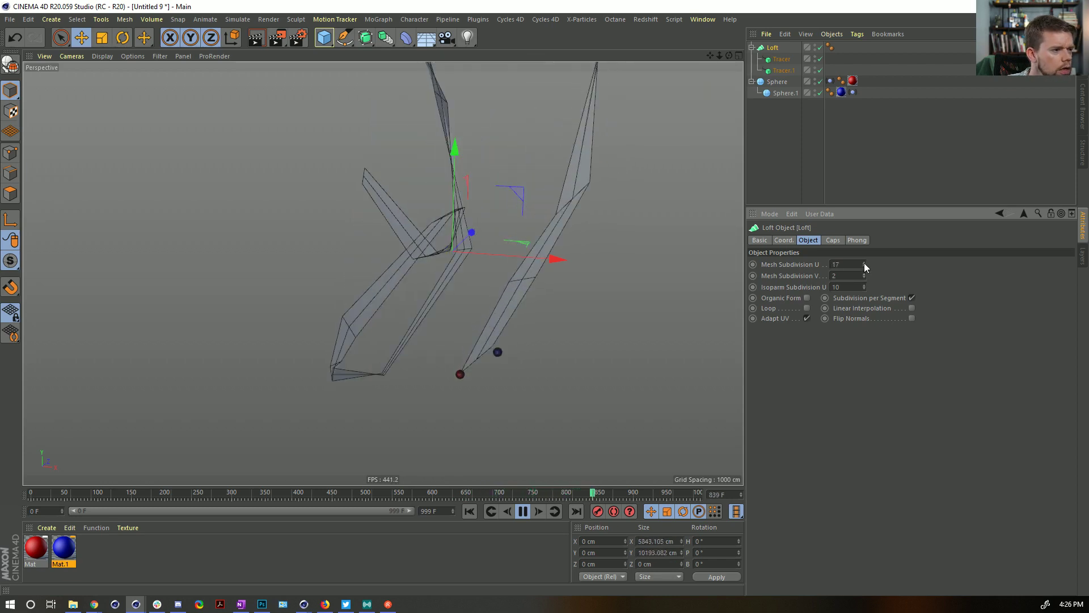
left_click(864, 263)
left_click(864, 264)
left_click(864, 263)
left_click(864, 264)
left_click(912, 298)
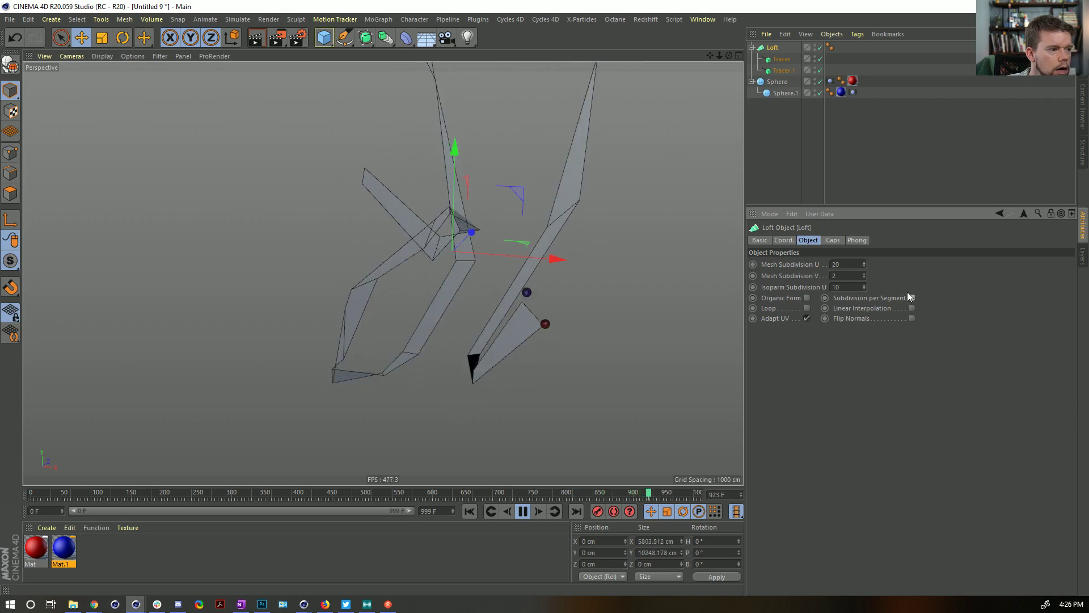
- Raise the Loft's Mesh Subdivision U to 32 while the animation plays
left_click(865, 263)
left_click(864, 263)
left_click(864, 263)
left_click(865, 264)
left_click(864, 264)
left_click(865, 264)
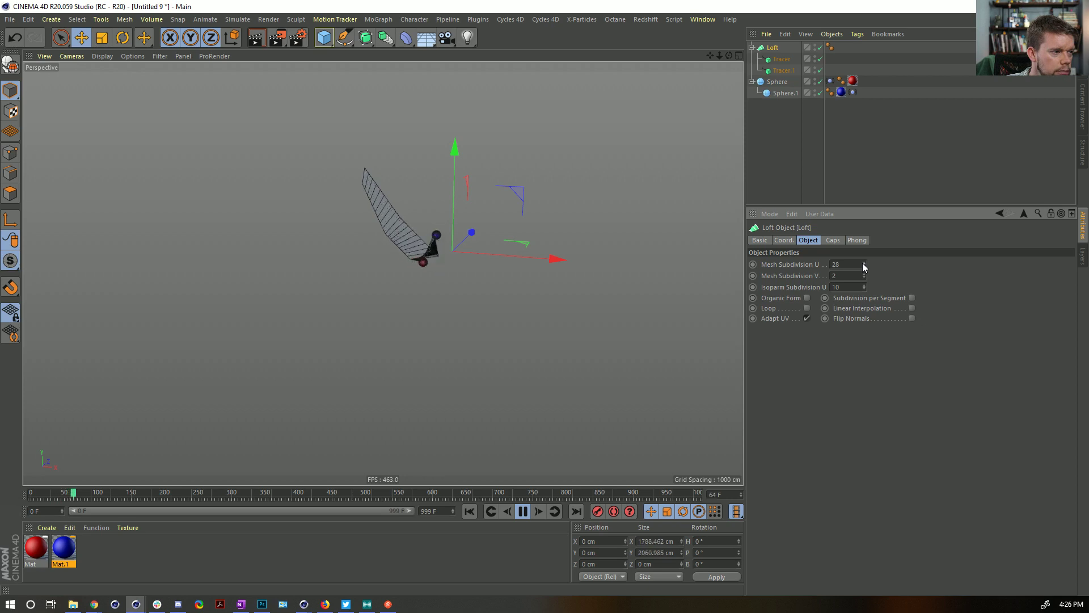
left_click(864, 263)
left_click(864, 263)
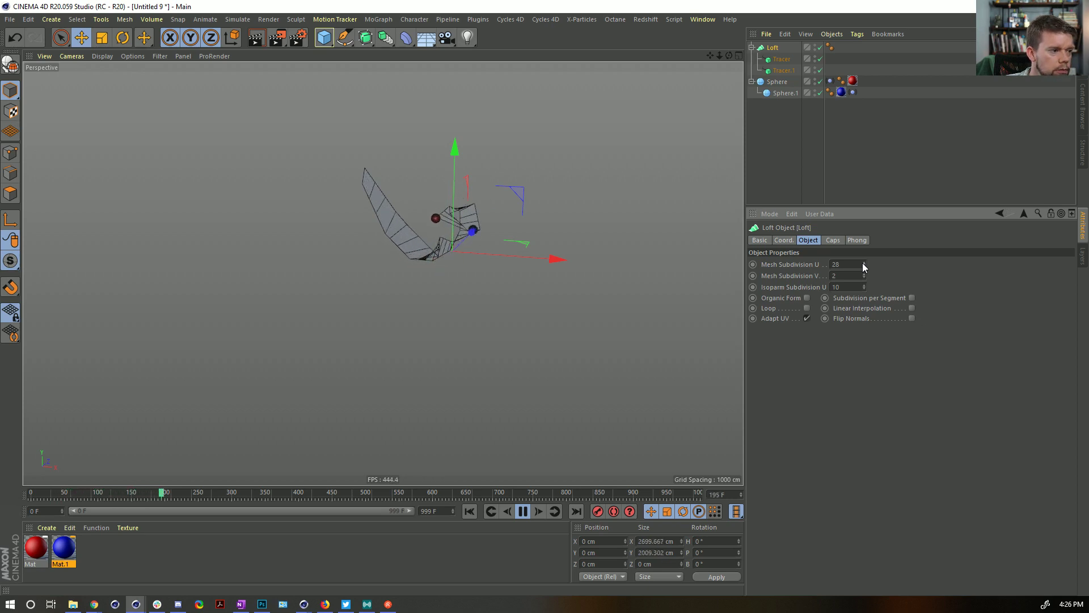
left_click(863, 263)
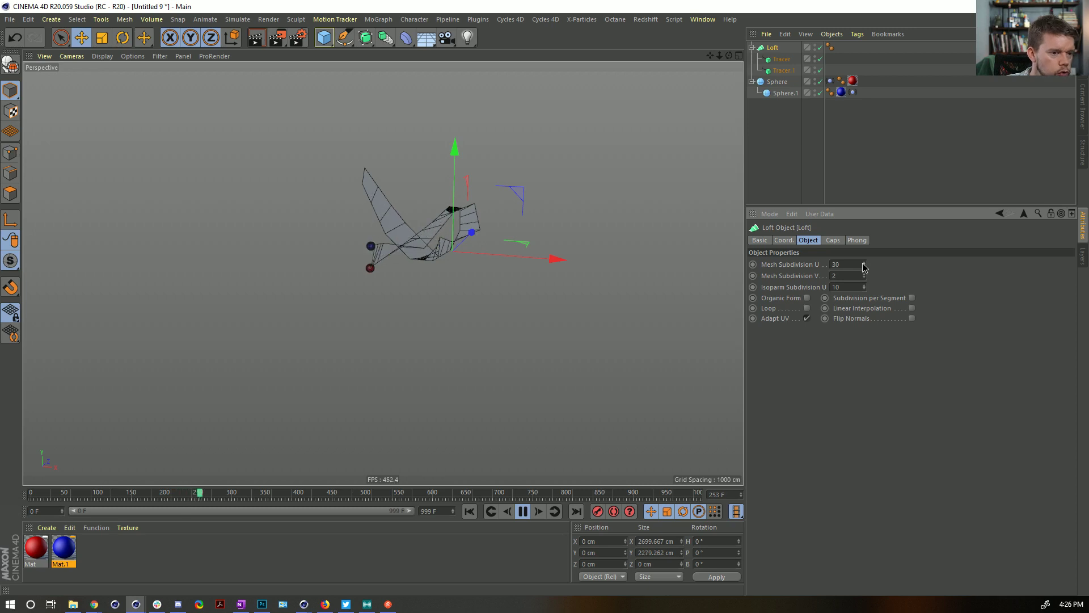
left_click(863, 263)
left_click(863, 263)
left_click(865, 263)
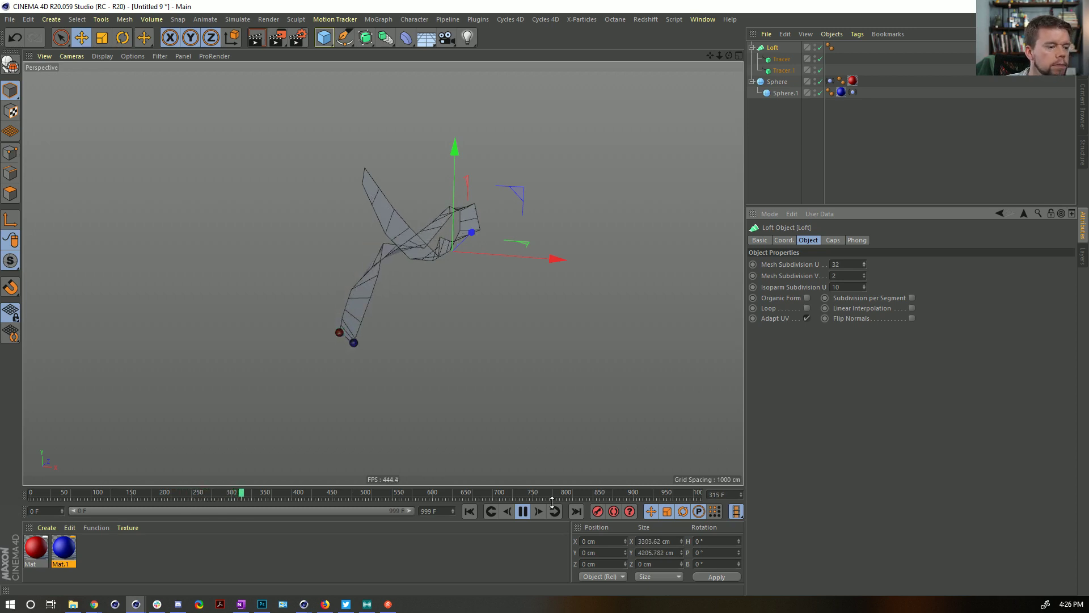
- Stop the playback and lower the Loft's Mesh Subdivision U to 13
left_click(523, 511)
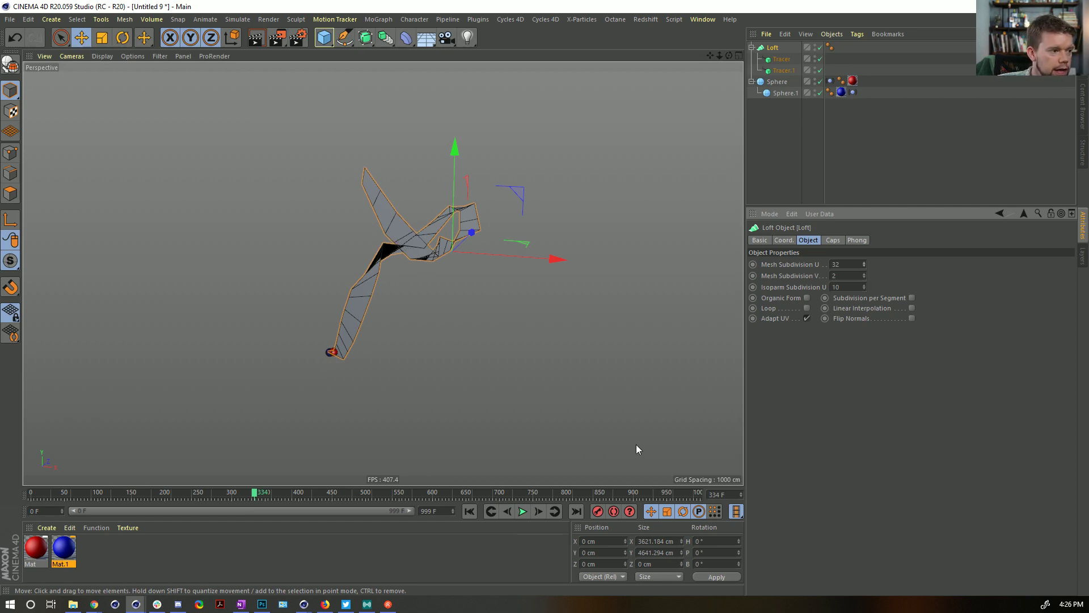
left_click_drag(865, 267, 865, 263)
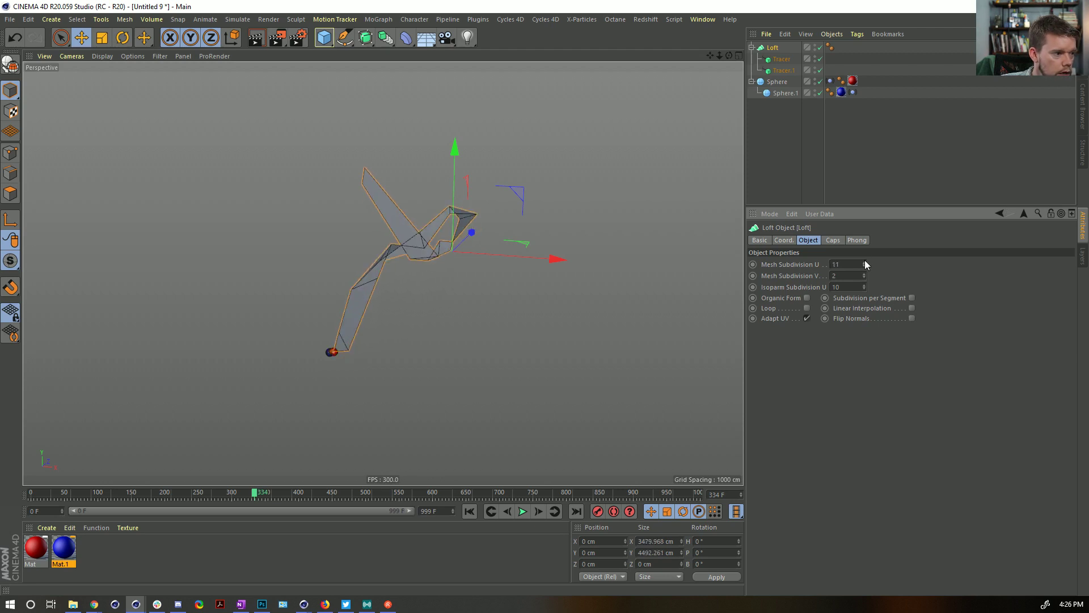
left_click(866, 262)
left_click(865, 261)
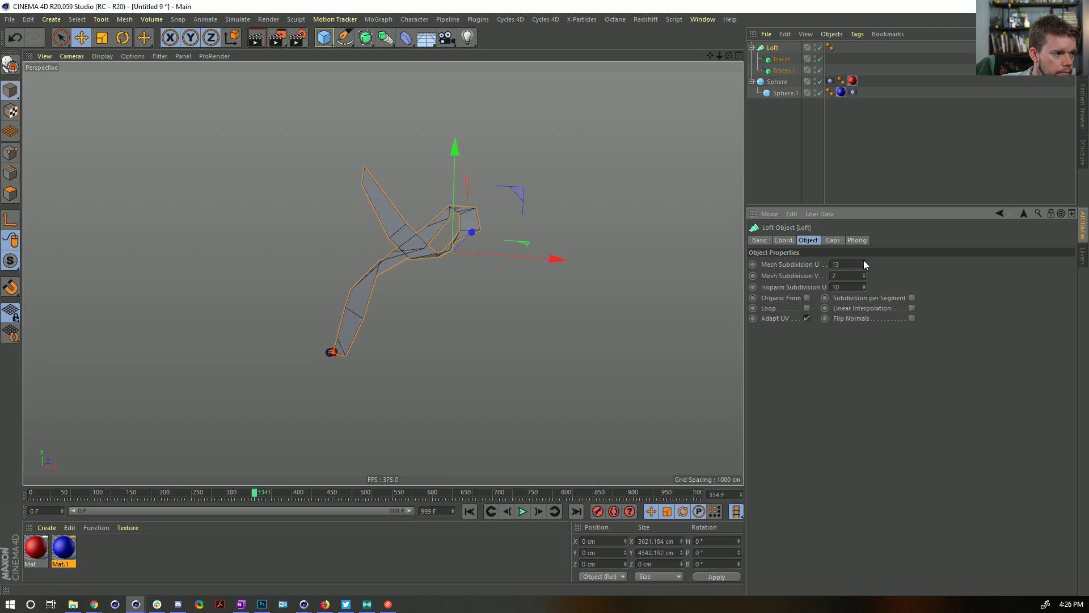
- Add a cube and apply a new yellow material with hue 57° and full saturation and value to it
left_click_drag(451, 230, 496, 226, "alt")
right_click_drag(384, 221, 439, 203, "alt")
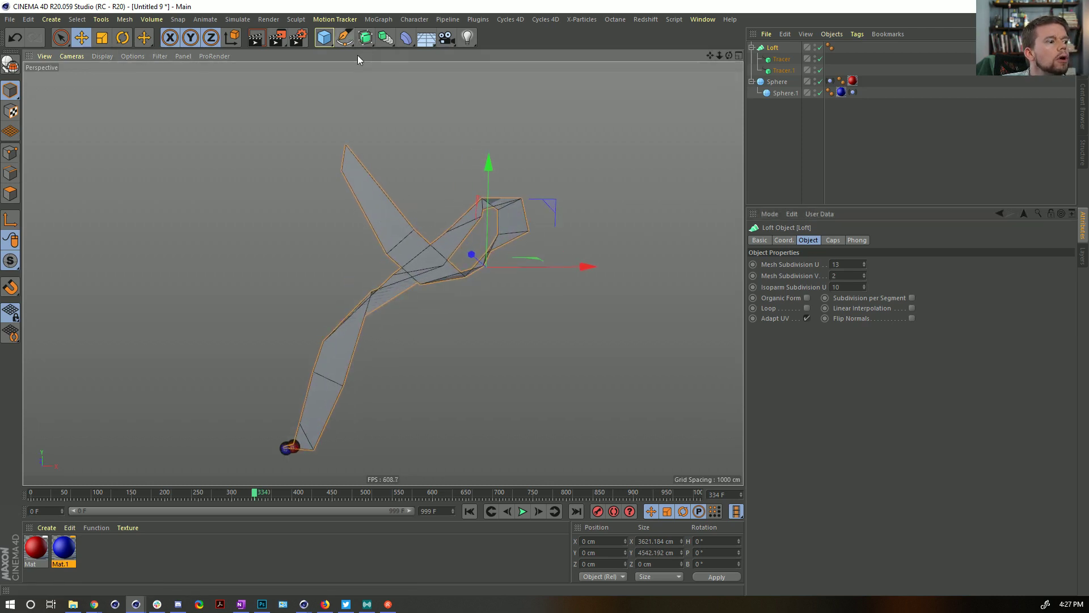
left_click(329, 43)
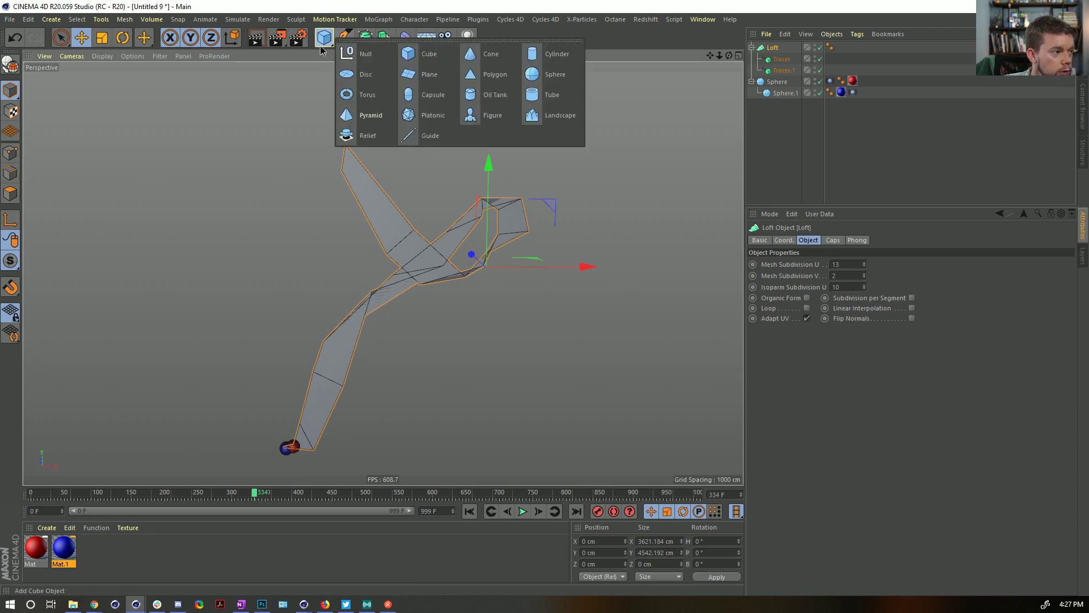
left_click(415, 54)
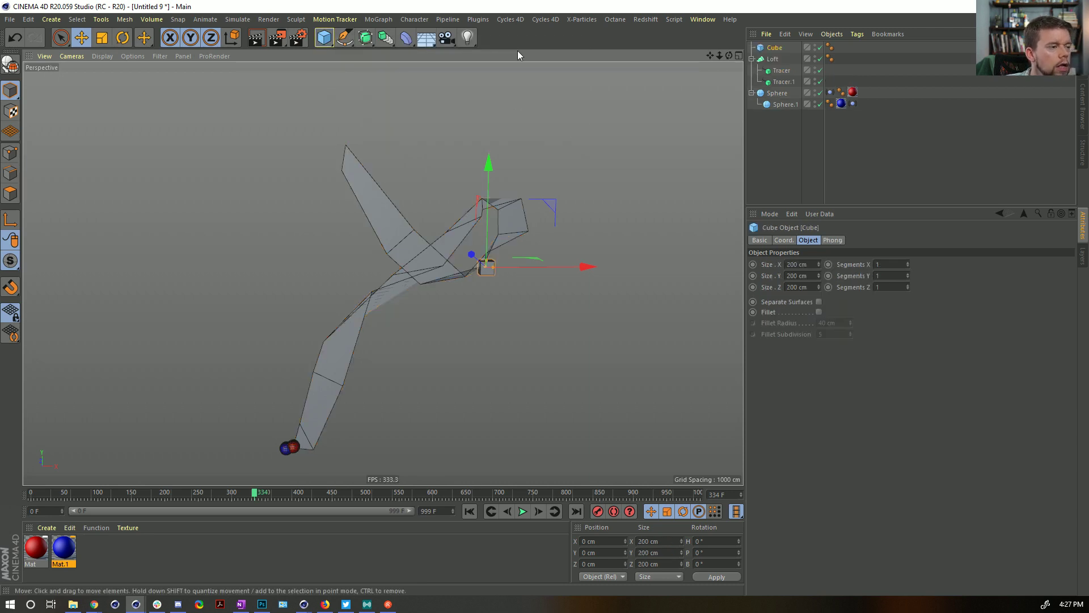
double_click(104, 546)
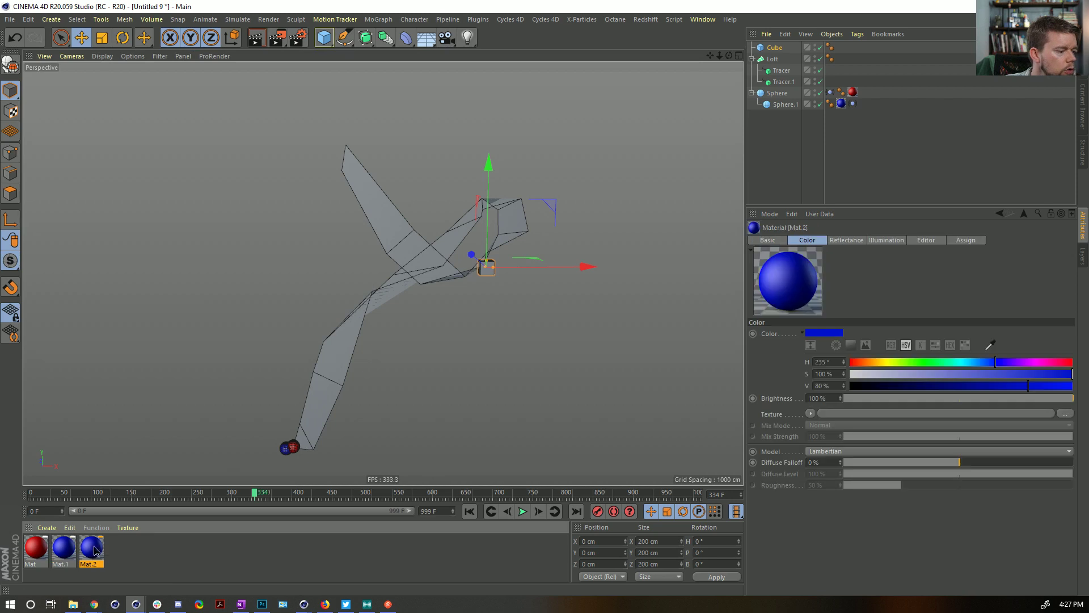
left_click(886, 362)
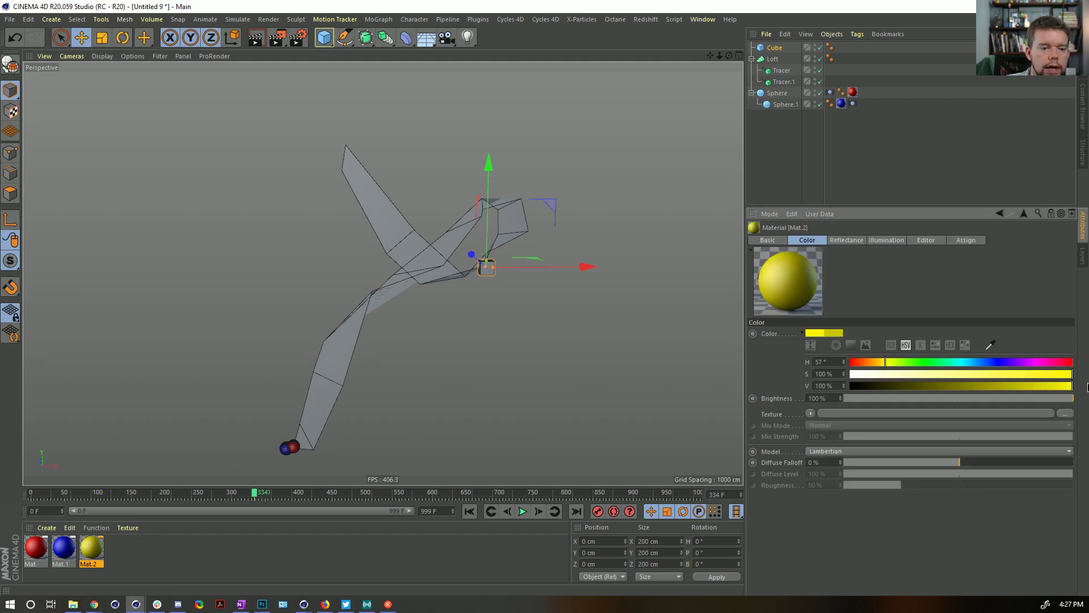
left_click_drag(101, 556, 773, 48)
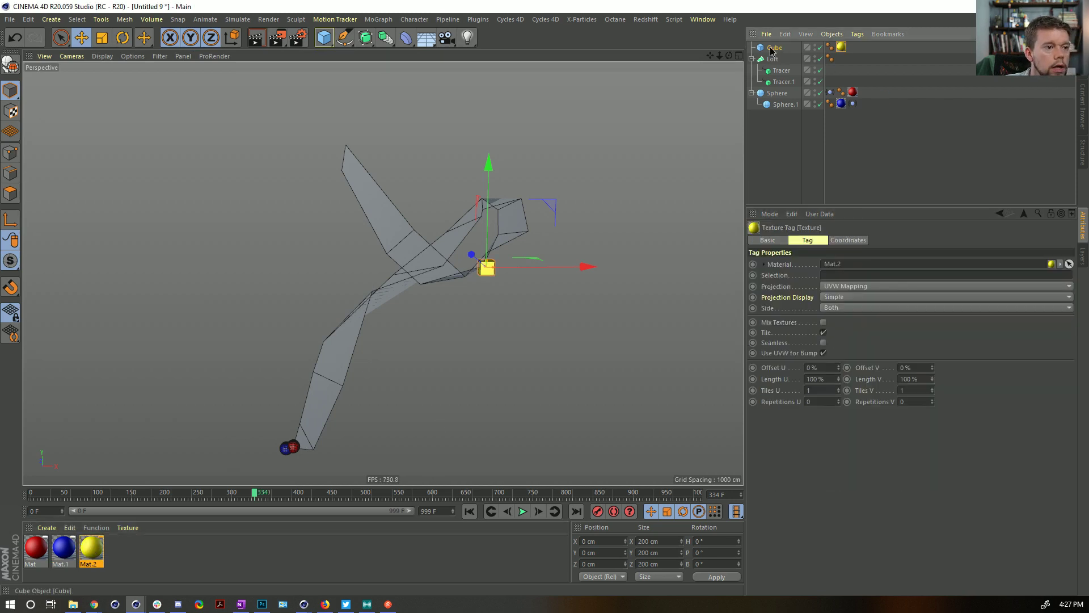
- Add a Cloner with the cube as its child, set it to Object mode, and link the Loft as its object
left_click(774, 47)
left_click(379, 19)
left_click(388, 143)
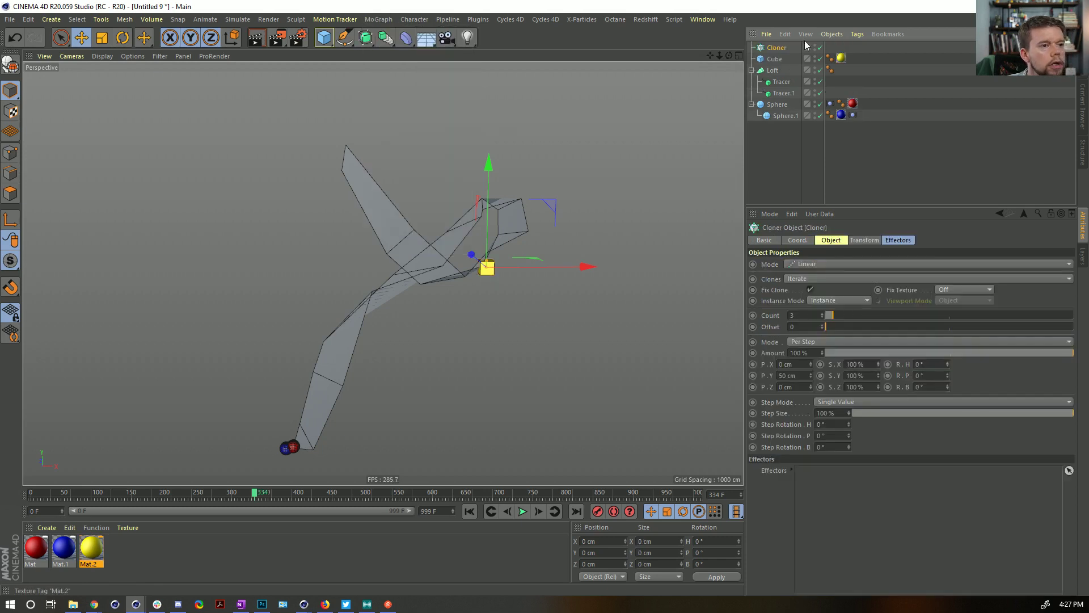
left_click_drag(776, 49, 841, 323)
left_click(812, 264)
left_click(813, 273)
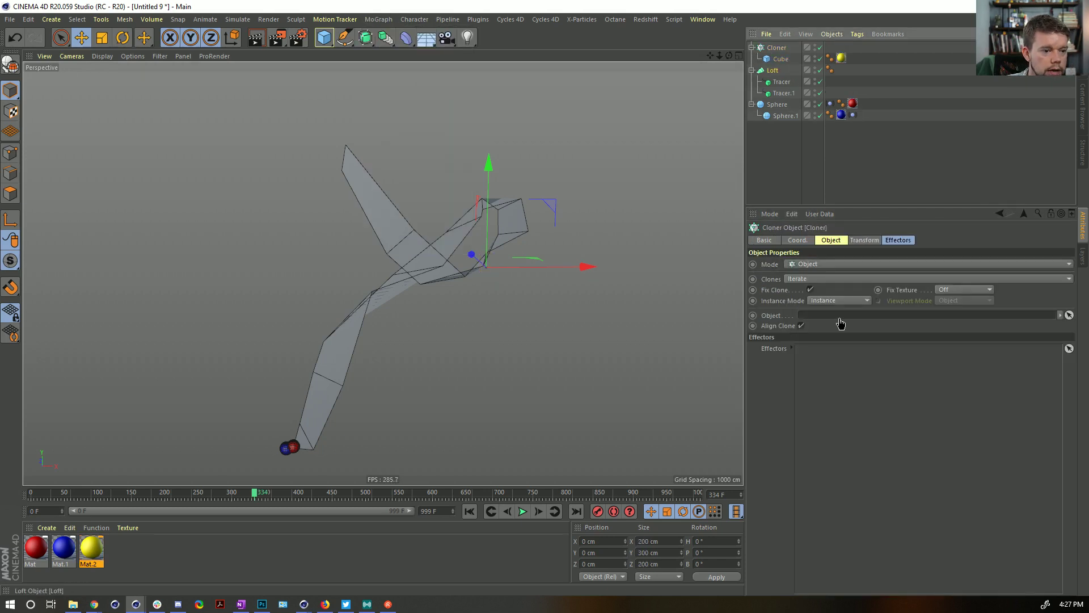
- Distribute the clones by Edge and turn on Scale on Edge with an Edge Scale of 100%
left_click(824, 352)
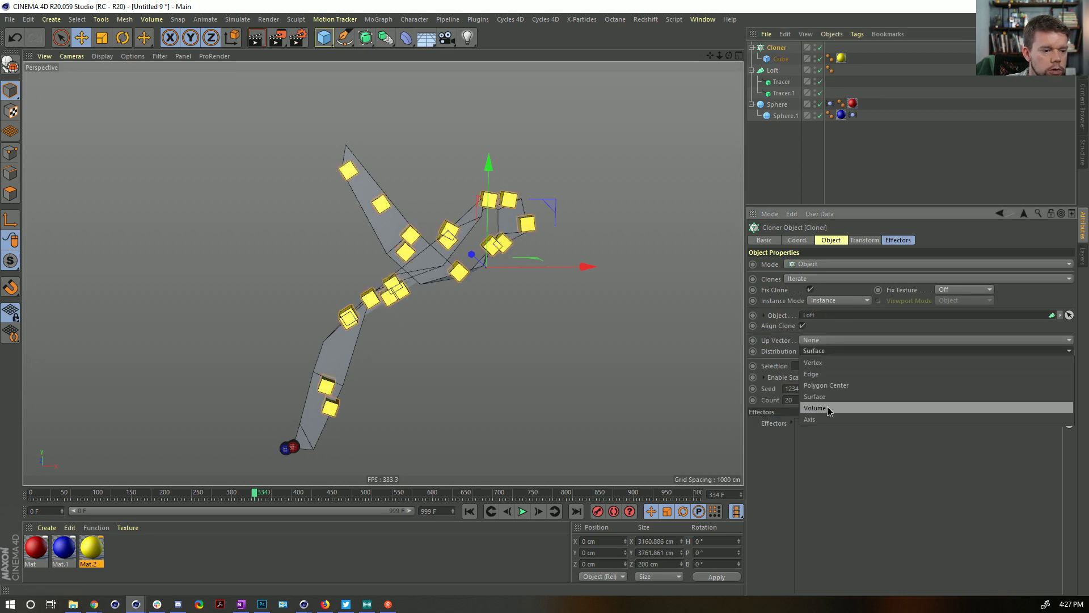
left_click(824, 375)
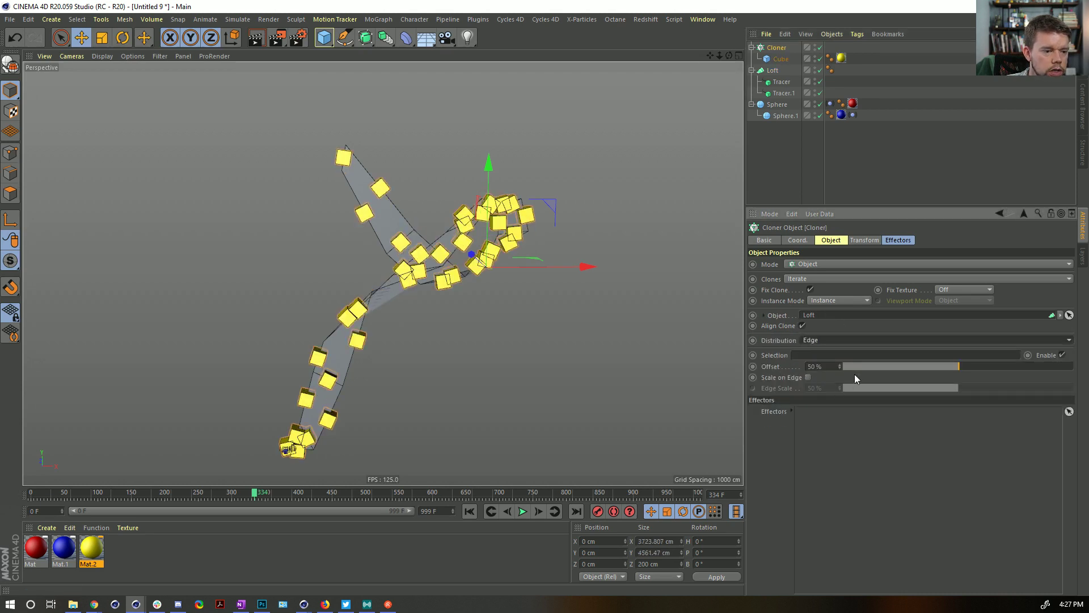
left_click(808, 377)
left_click_drag(891, 388, 1073, 388)
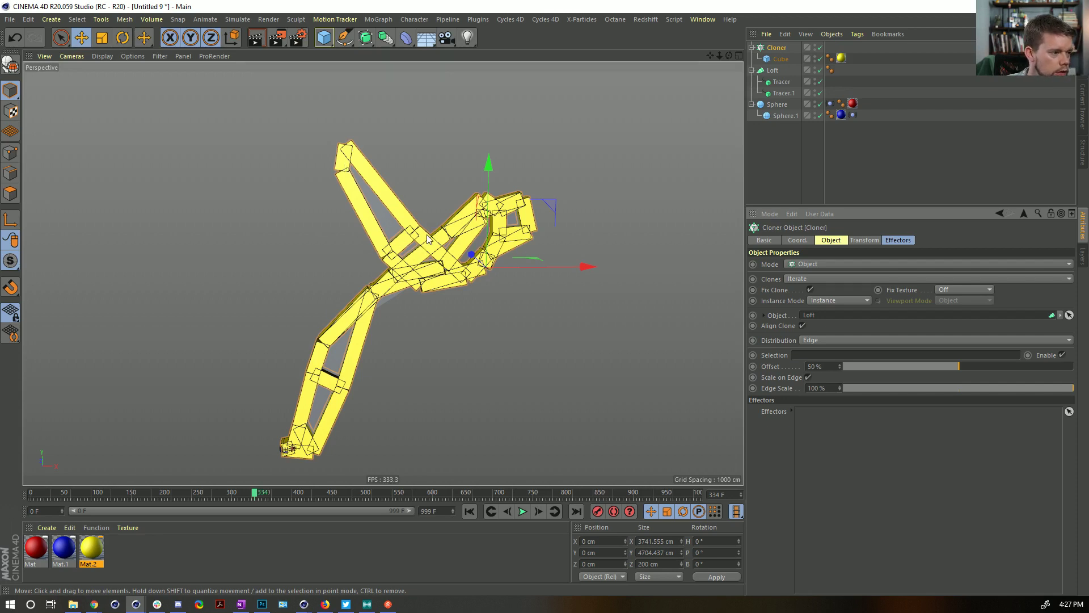
- Set the red sphere's third Vibrate position amplitude to 10000 cm and replay the animation from the start, stopping at frame 274
left_click(830, 104)
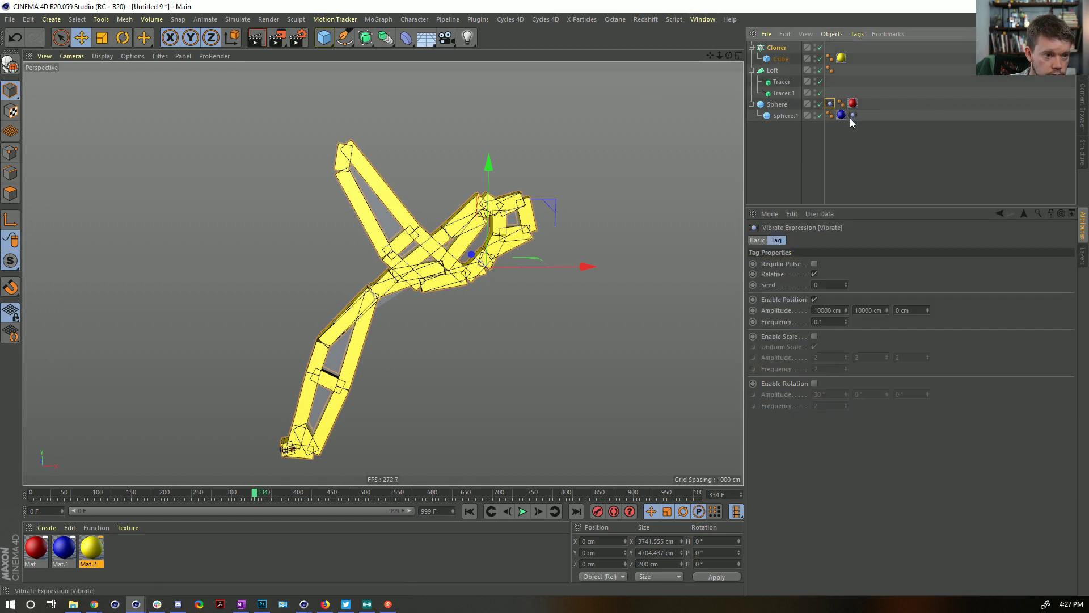
left_click(874, 311)
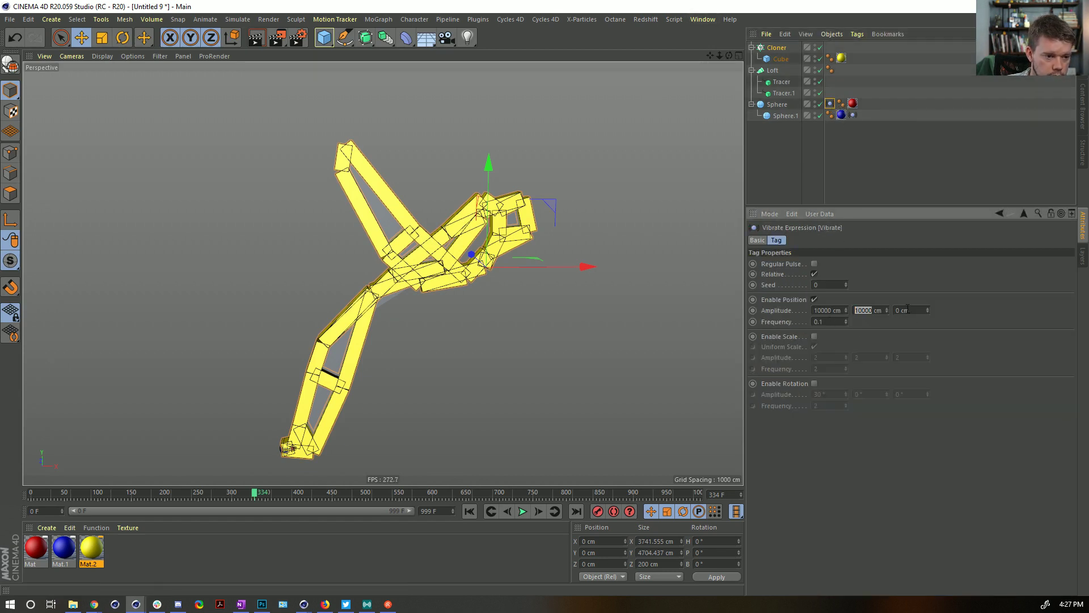
key("Return")
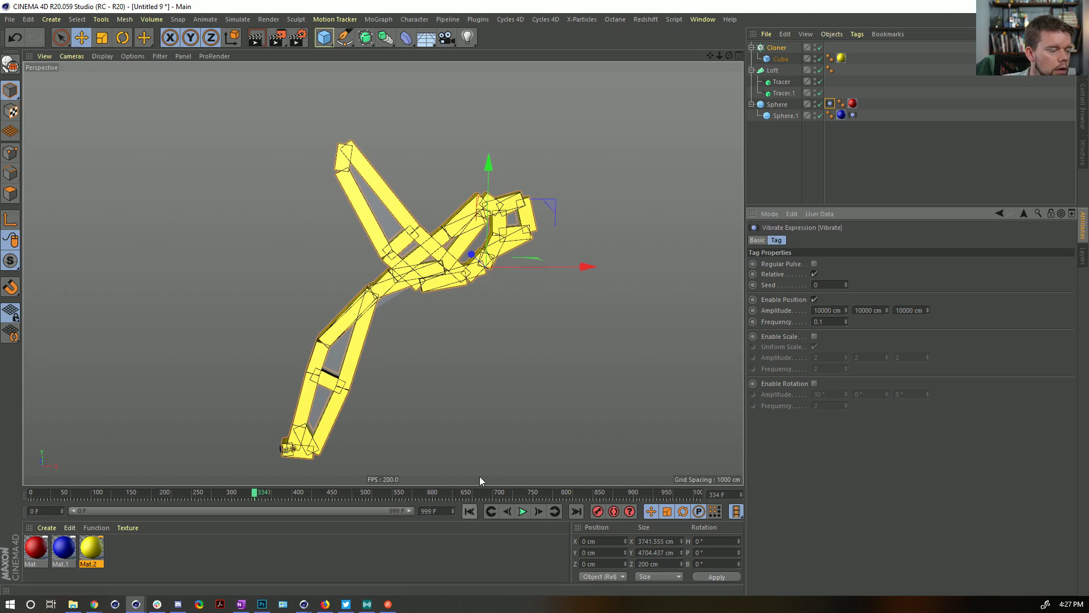
left_click(470, 512)
left_click(523, 511)
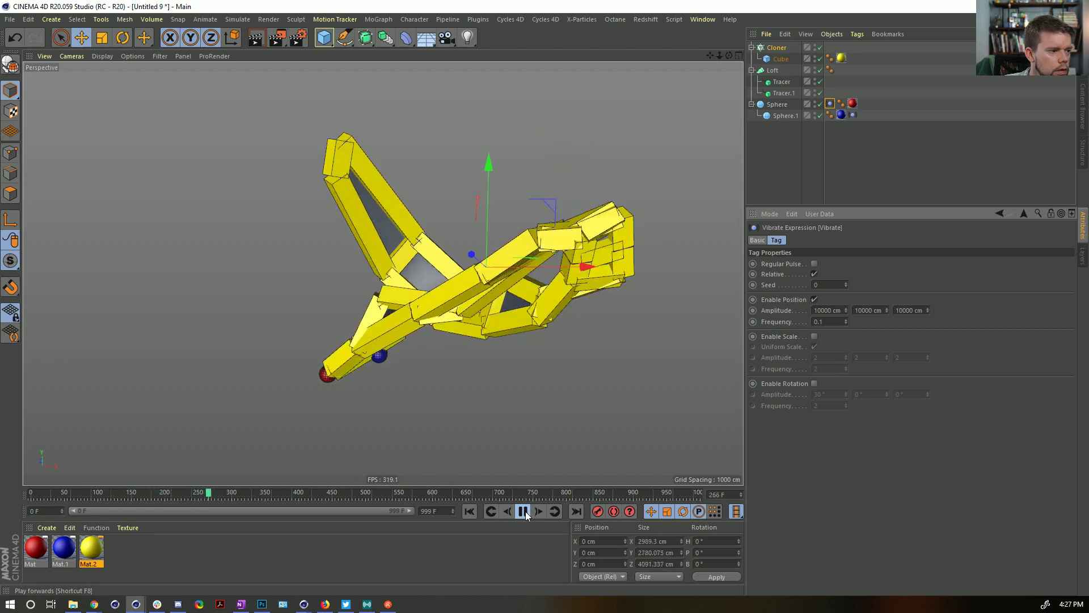
left_click(526, 512)
mouse_move(383, 273)
left_mouse_down("alt")
mouse_move(527, 284)
mouse_move(452, 287)
mouse_move(311, 175)
mouse_move(378, 241)
mouse_move(445, 230)
left_mouse_up("alt")
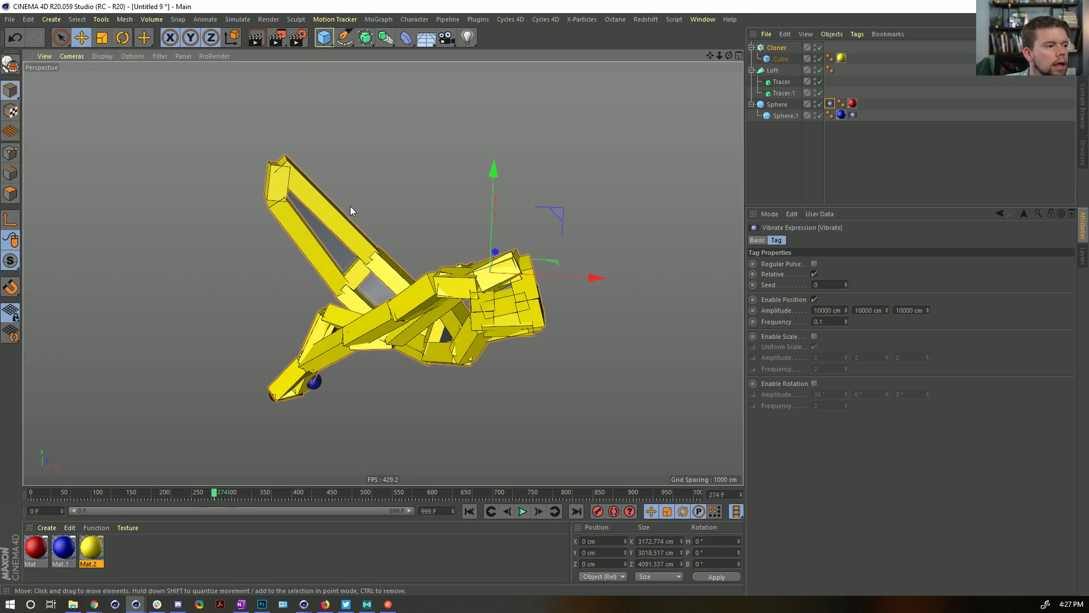
- Place three Nulls inside the Cloner and order the cube above them so clones alternate between the cube and the Nulls
left_click(45, 20)
mouse_move(57, 29)
left_click(105, 41)
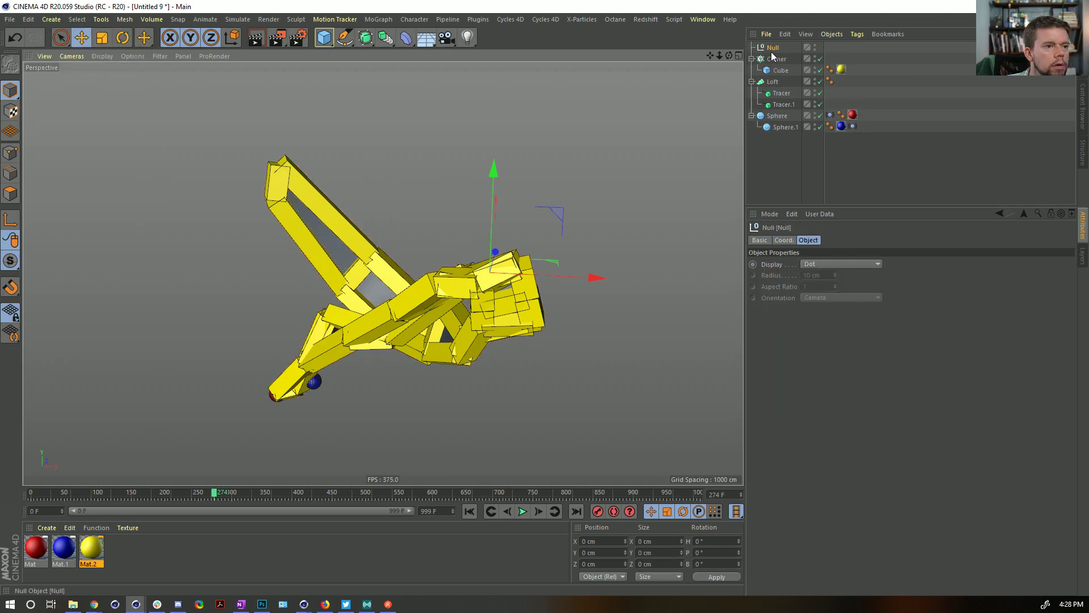
left_click_drag(772, 51, 780, 76)
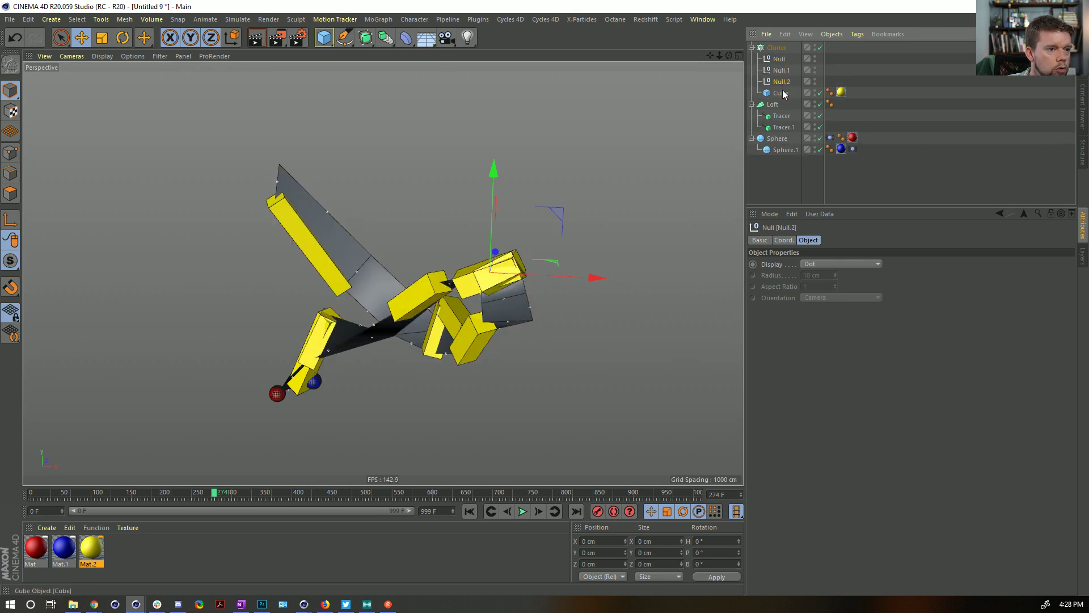
left_click_drag(784, 78, 782, 57)
left_click_drag(419, 276, 567, 216, "alt")
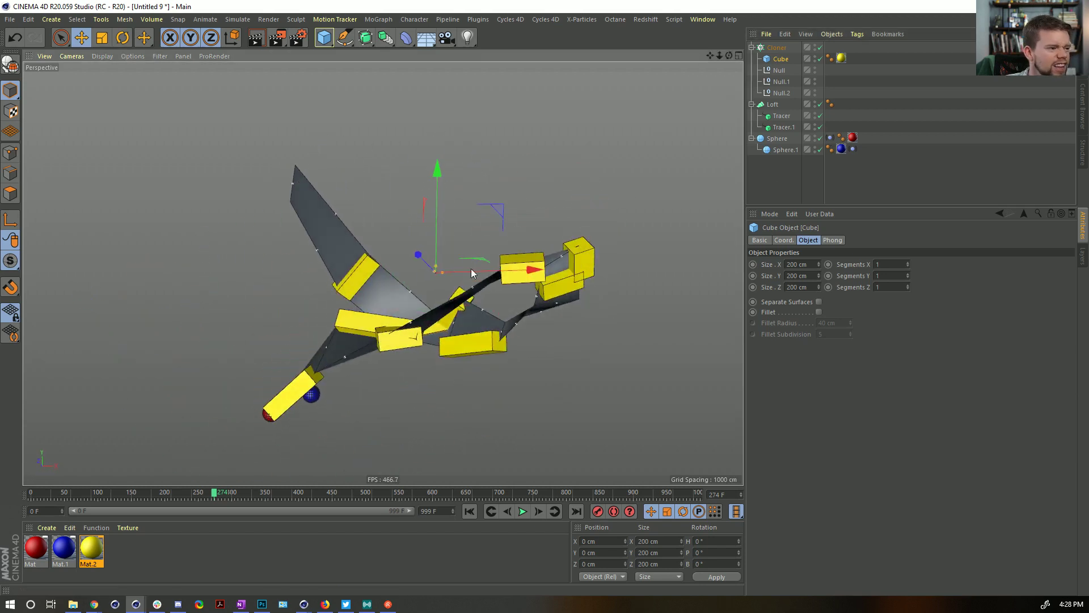
- Hide the Loft in the viewport, replay the animation from the start to examine the cube clones, and rewind
left_click(817, 104)
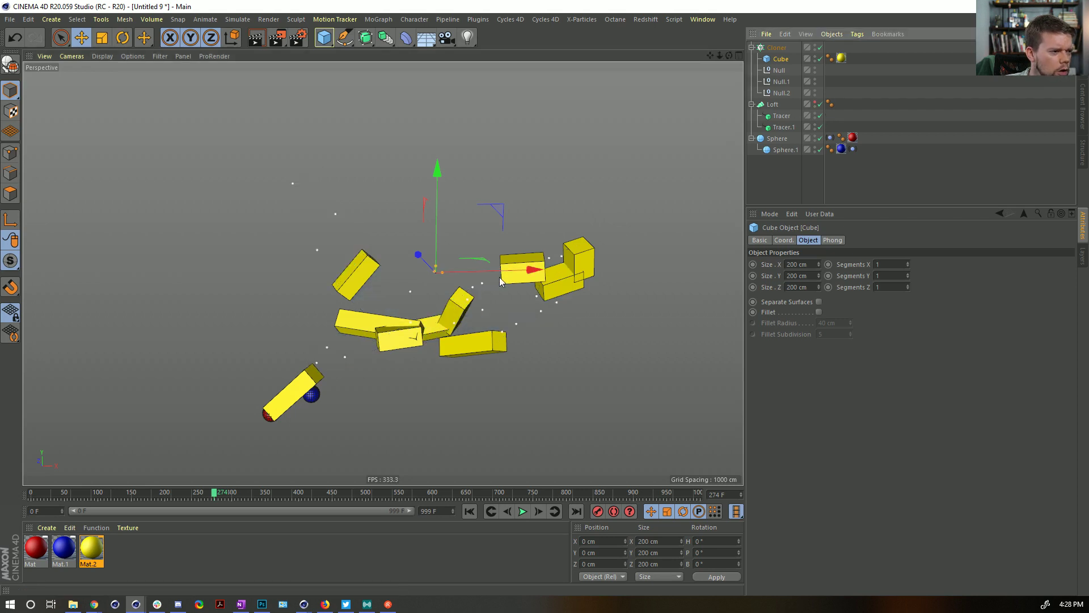
left_click_drag(465, 284, 533, 219, "alt")
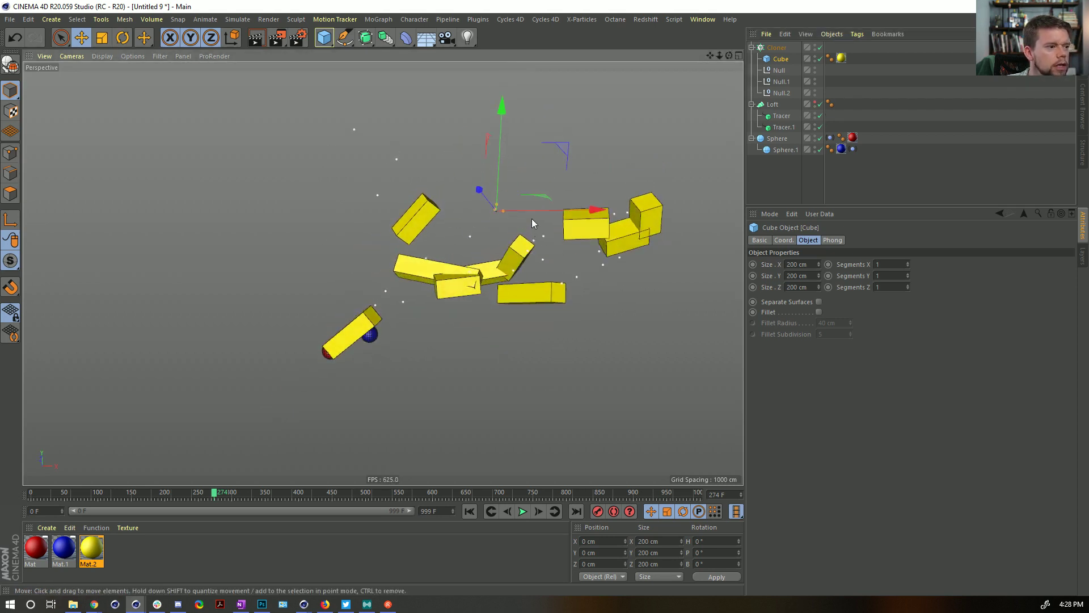
left_click(773, 105)
left_click(469, 511)
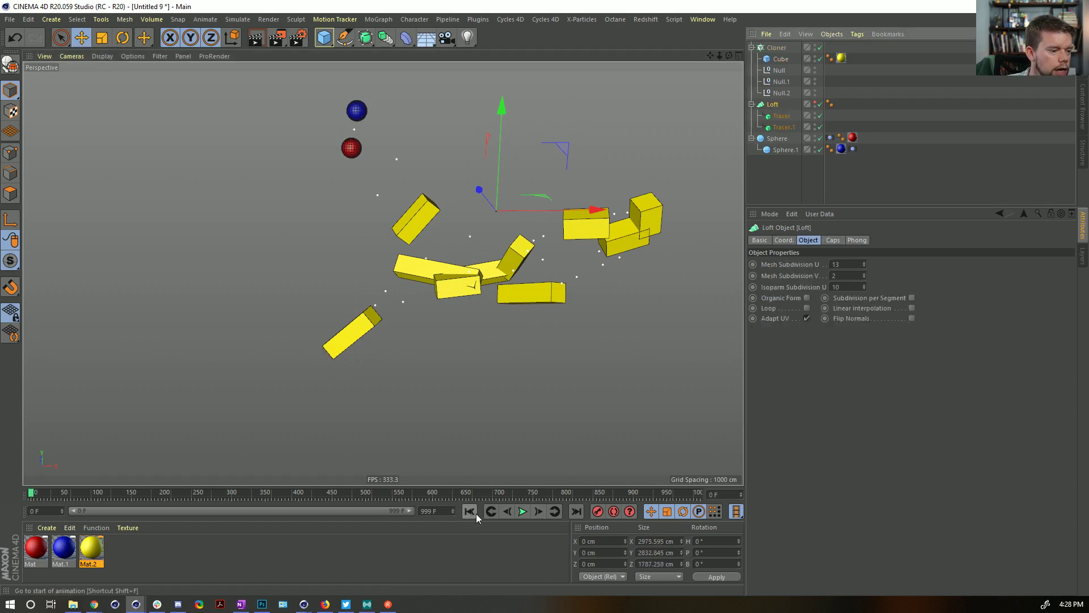
left_click(523, 511)
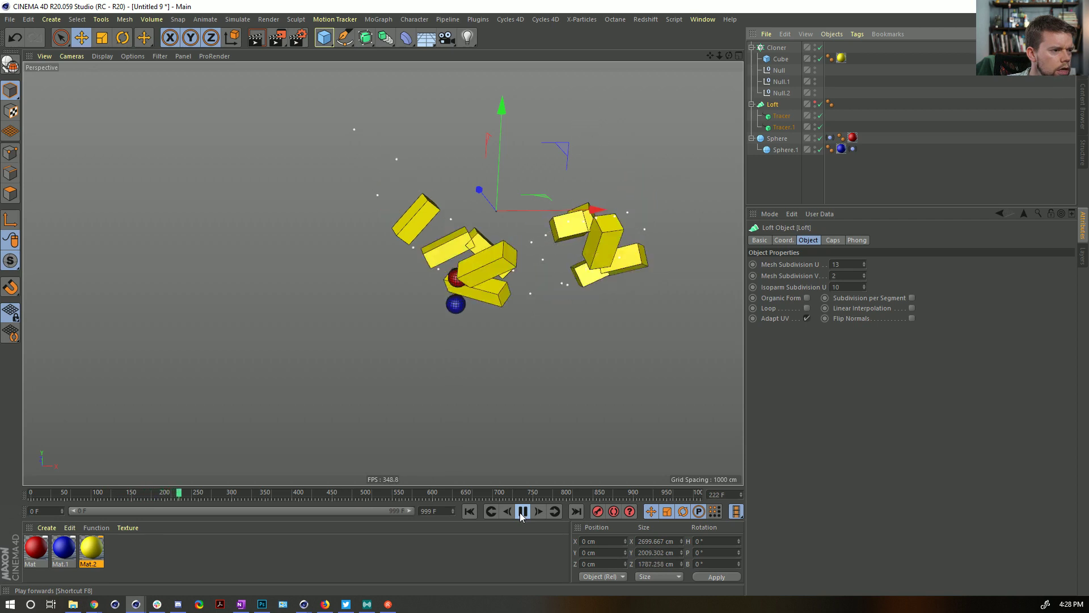
left_click(522, 511)
left_click(469, 511)
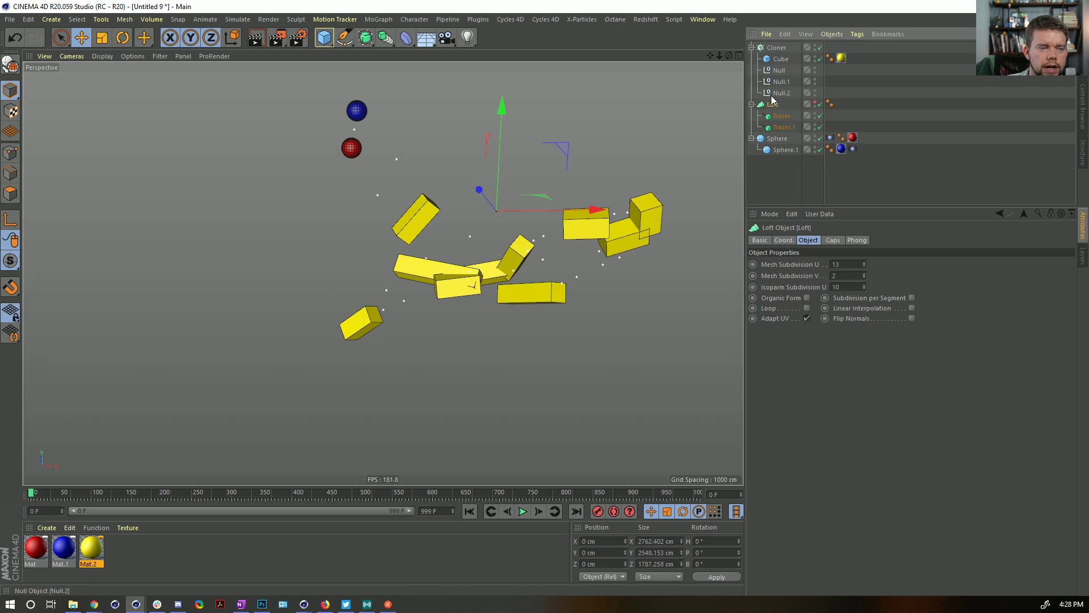
- Switch viewport visibility from the Cloner to the Loft, and set the Loft's Mesh Subdivision U to 3
left_click(816, 103)
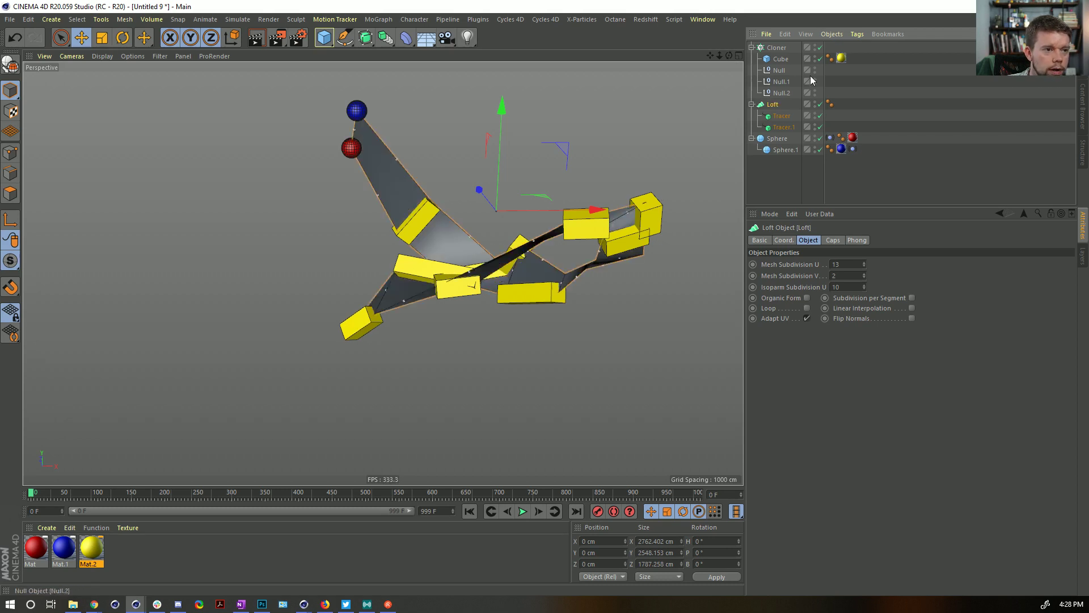
left_click(815, 45)
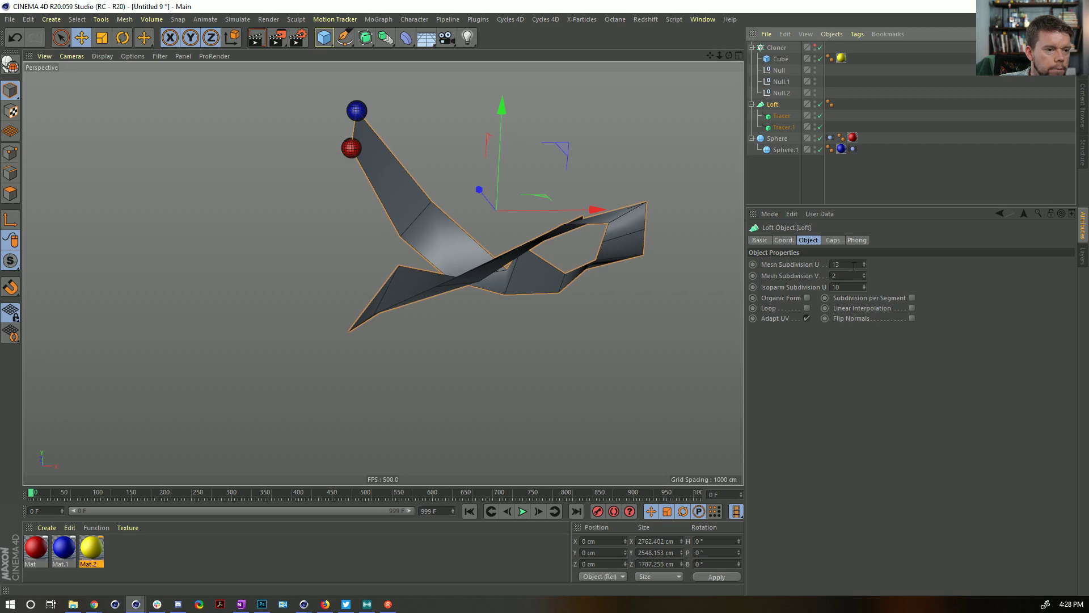
left_click_drag(863, 269, 863, 271)
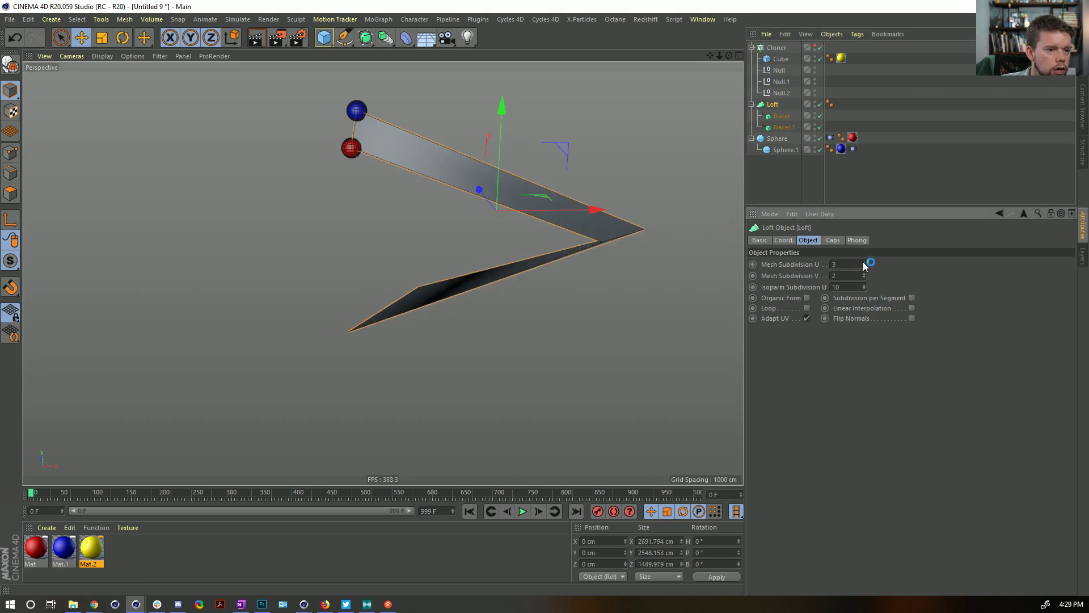
- Play the animation from frame 0 to frame 48 to examine how the low-subdivision ribbon grows between the spheres
left_click(469, 512)
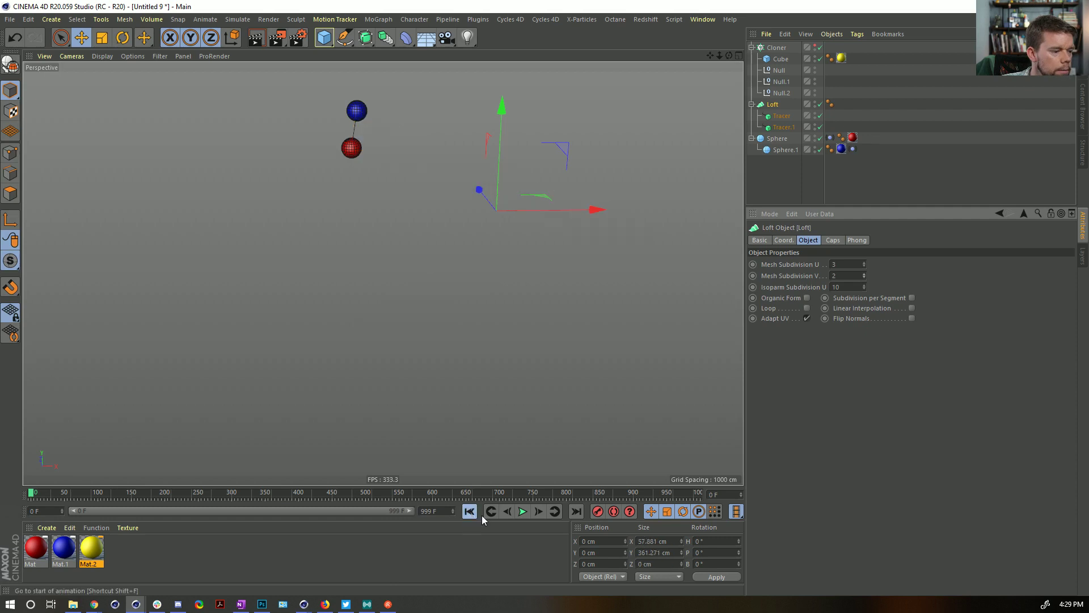
left_click(523, 511)
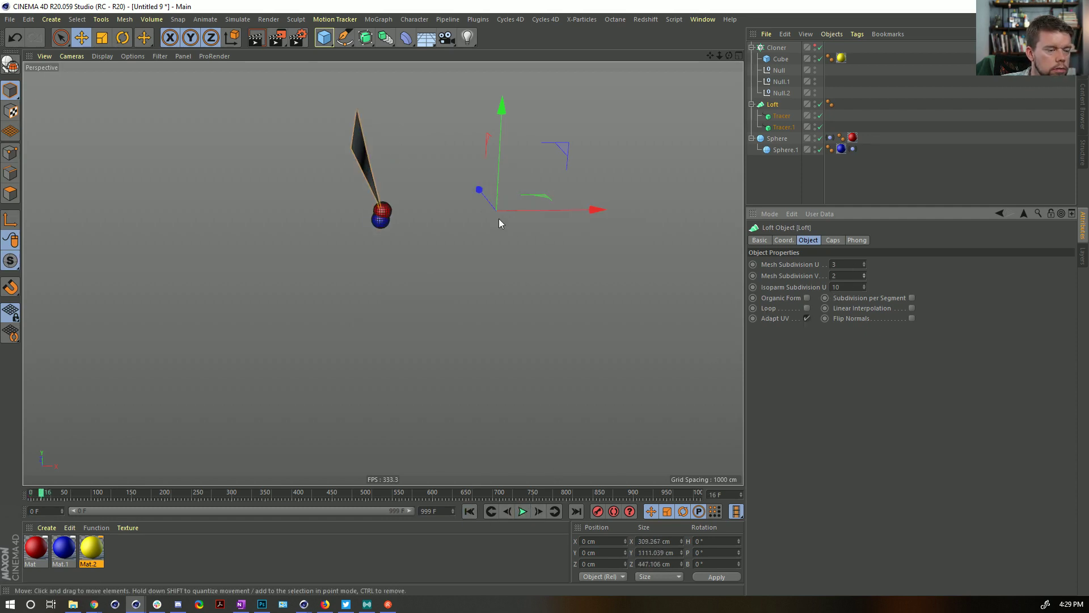
left_click_drag(498, 219, 341, 228, "alt")
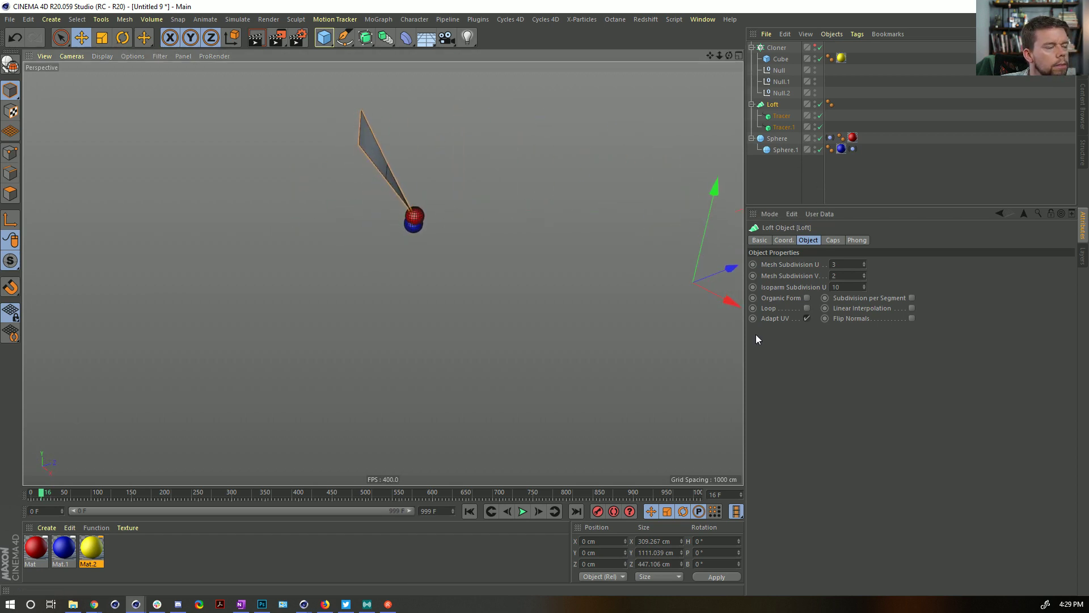
left_click(524, 511)
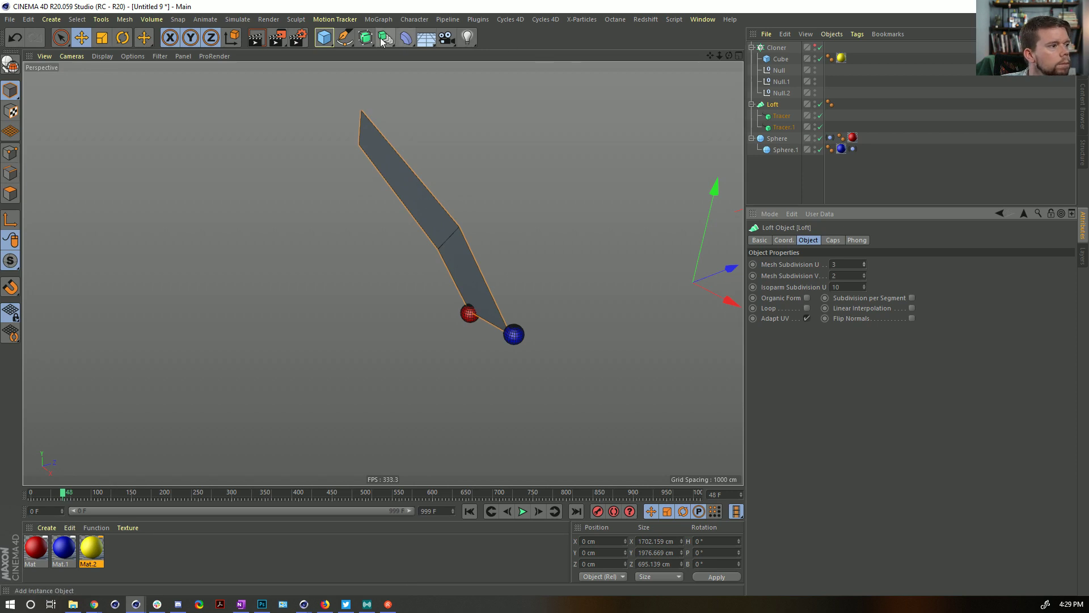
left_click(359, 40)
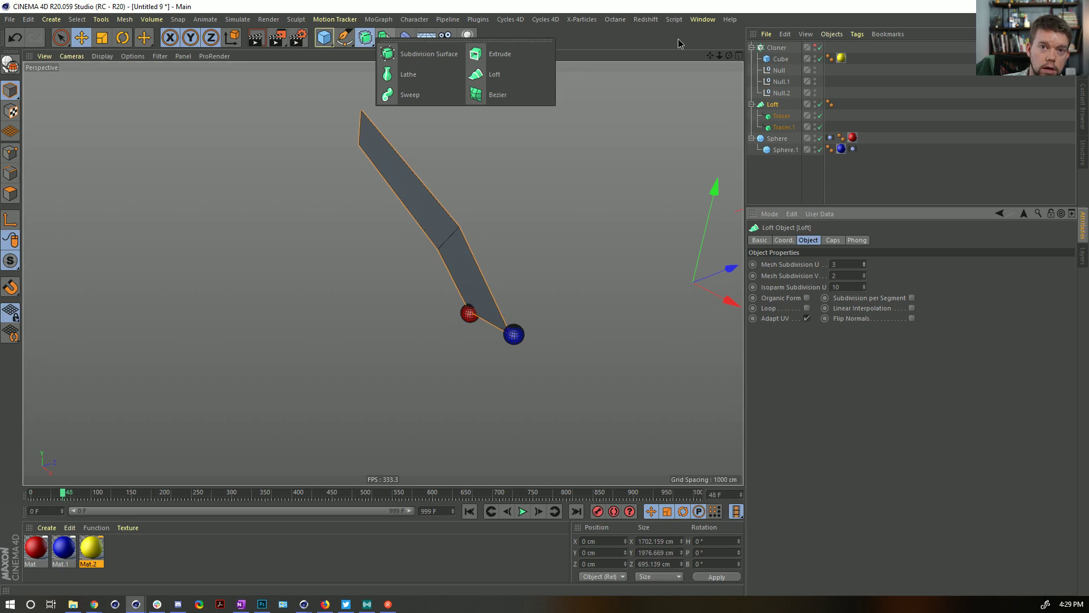
left_click(678, 39)
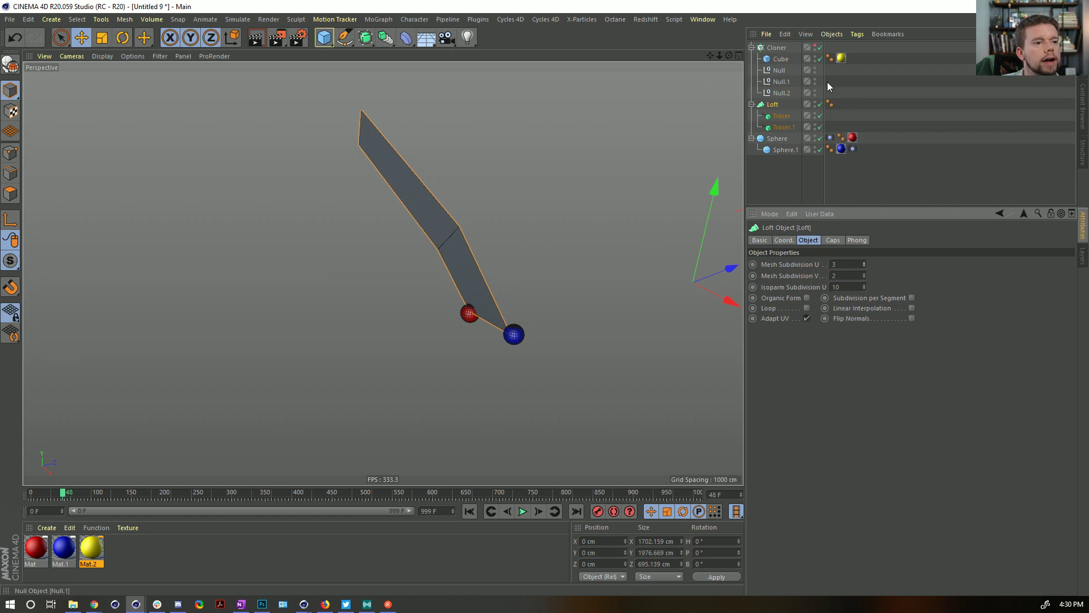
left_click_drag(825, 83, 827, 86)
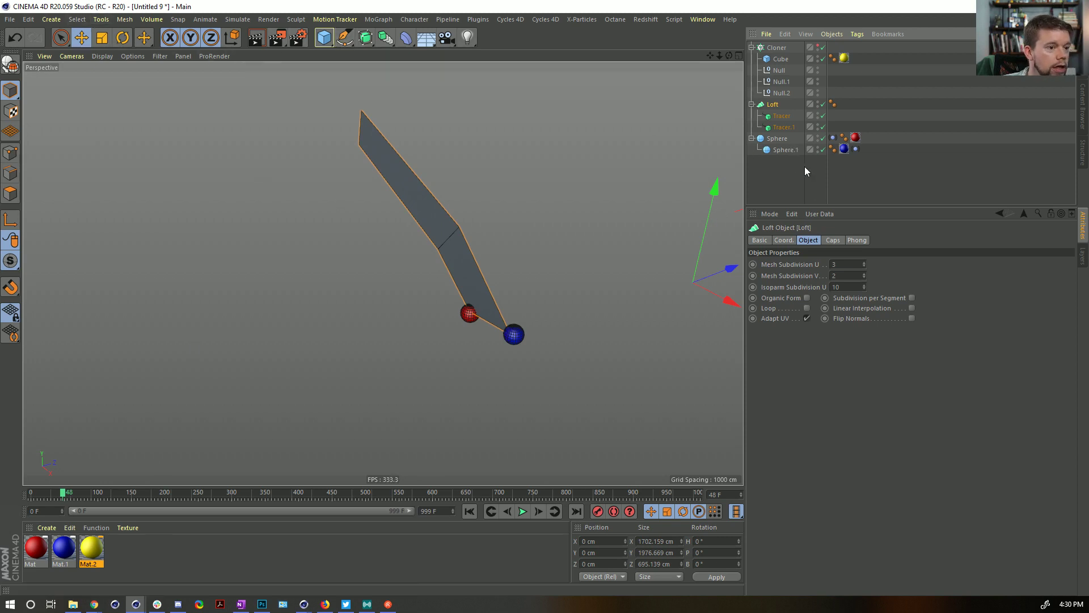
- Duplicate the blue sphere outside the hierarchy and give the copy a new green material with hue 122°
left_click_drag(785, 149, 792, 161)
left_click_drag(90, 549, 845, 161, "ctrl")
left_click(926, 362)
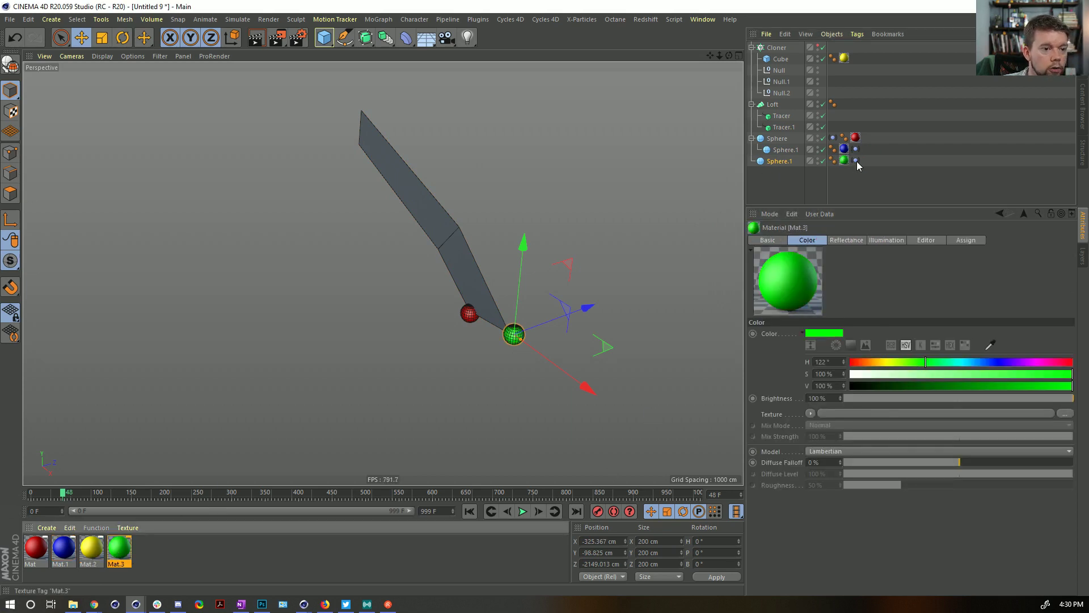
- Remove the green sphere's Vibrate tag and set the sphere, shrunk to a 62.3 cm radius, apart from the blue one
left_click(856, 161)
key("Delete")
left_click(777, 161)
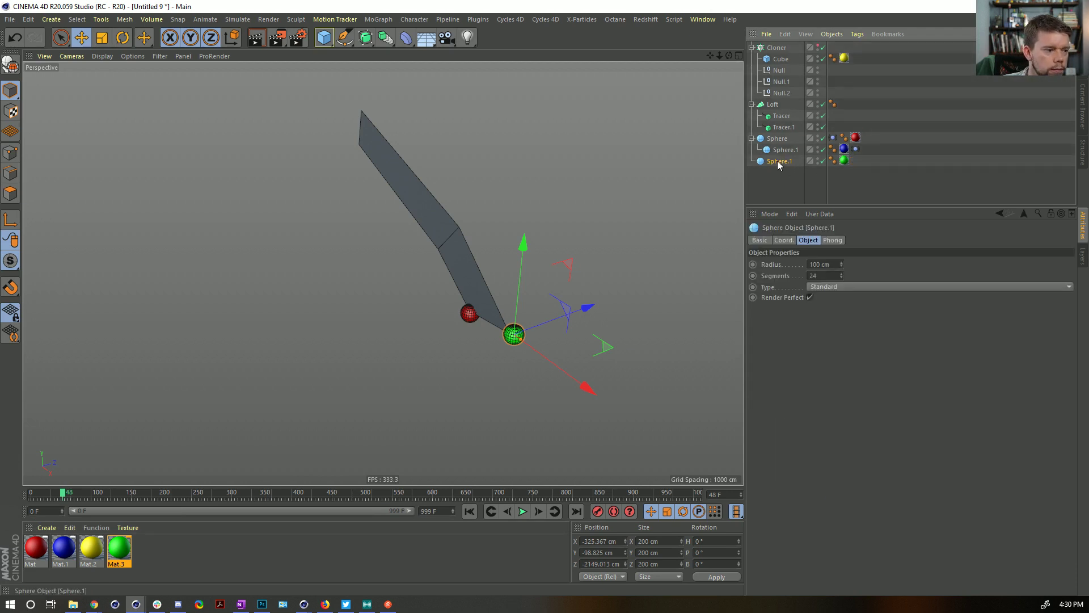
key("e")
left_click_drag(513, 335, 461, 360)
- Add a Constraint tag to the green sphere and enable its PSR constraint
right_click(783, 162)
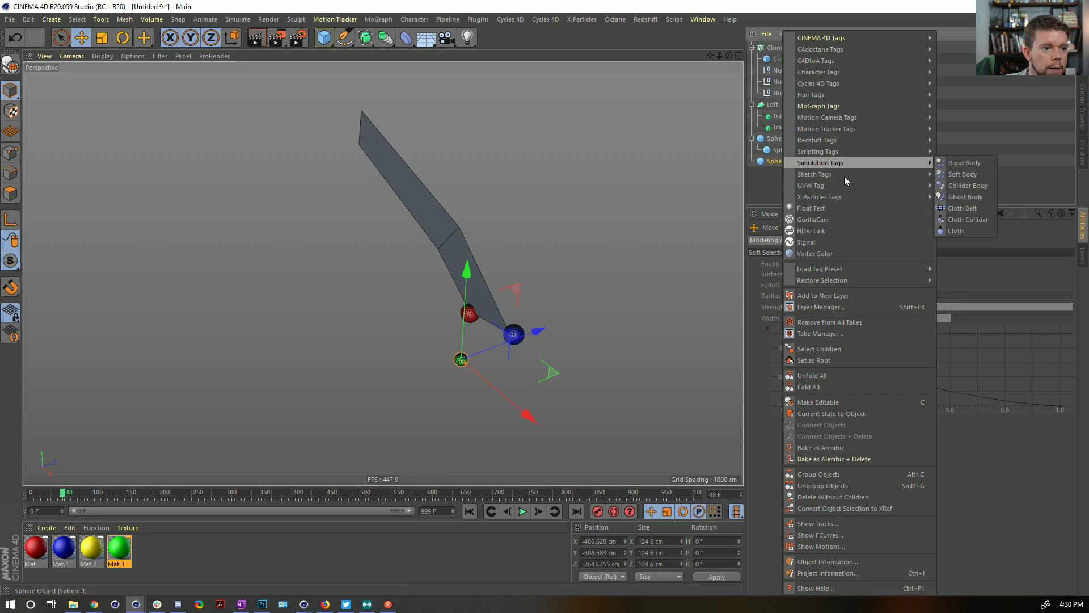
mouse_move(843, 72)
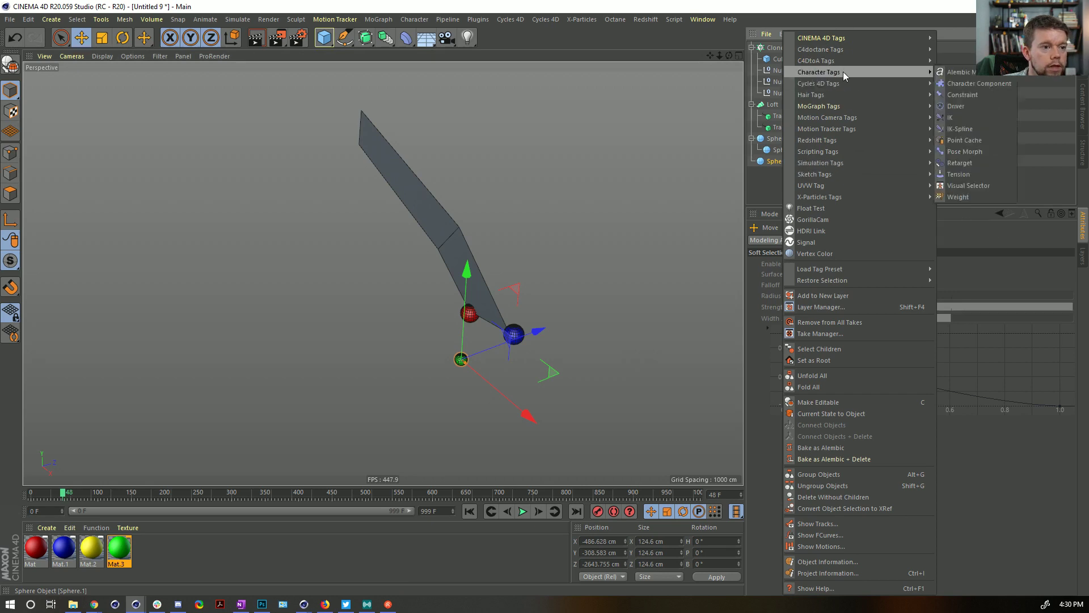
left_click(988, 96)
left_click(813, 309)
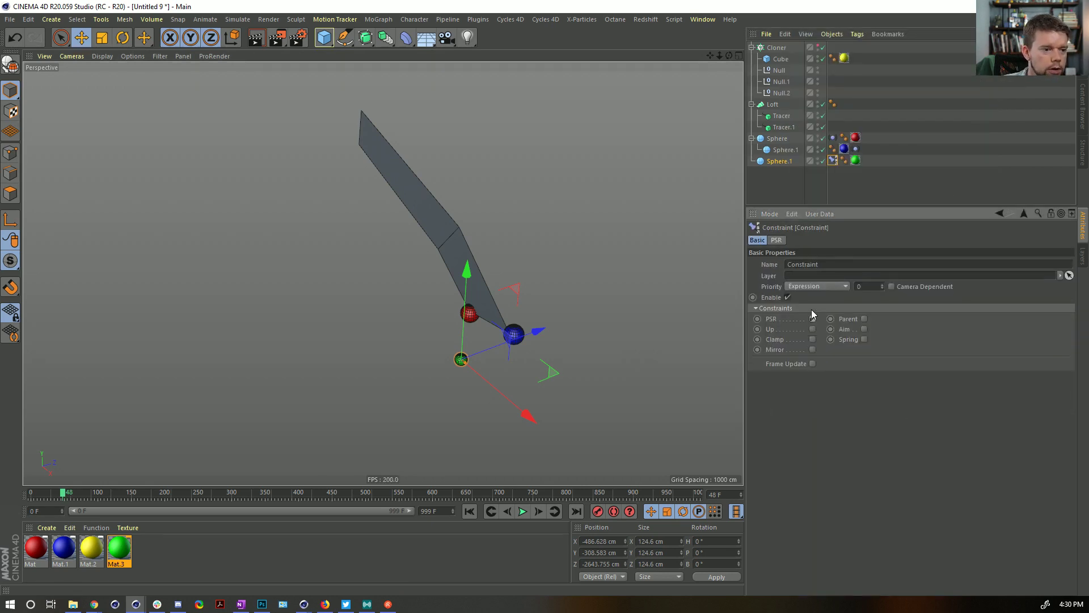
left_click(777, 240)
- Target the red sphere in the PSR constraint with position only, and add the blue sphere as a second target
left_click(847, 379)
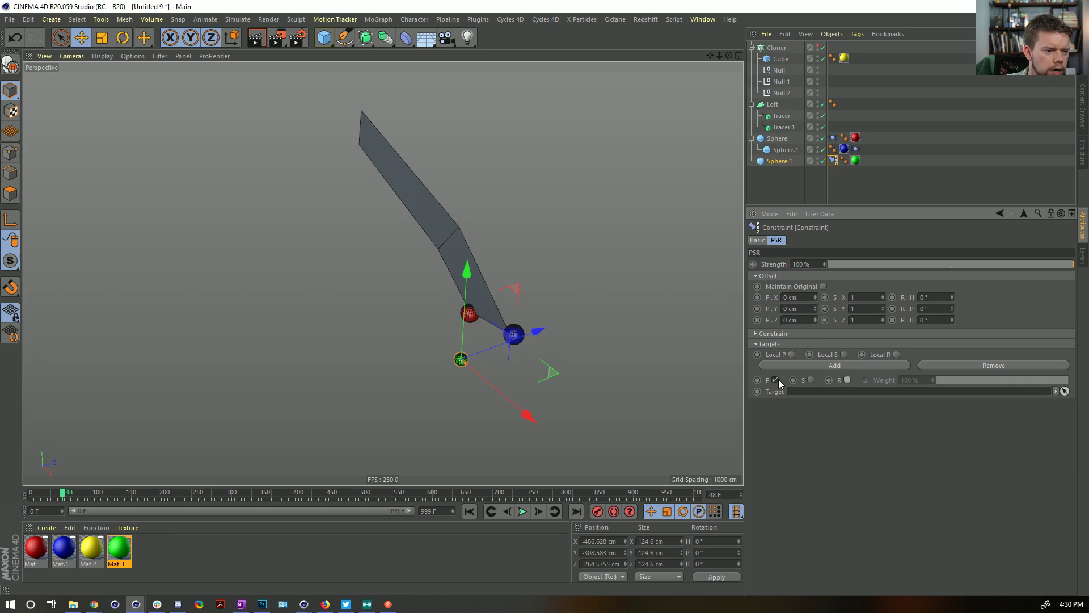
left_click_drag(777, 139, 816, 394)
left_click(808, 367)
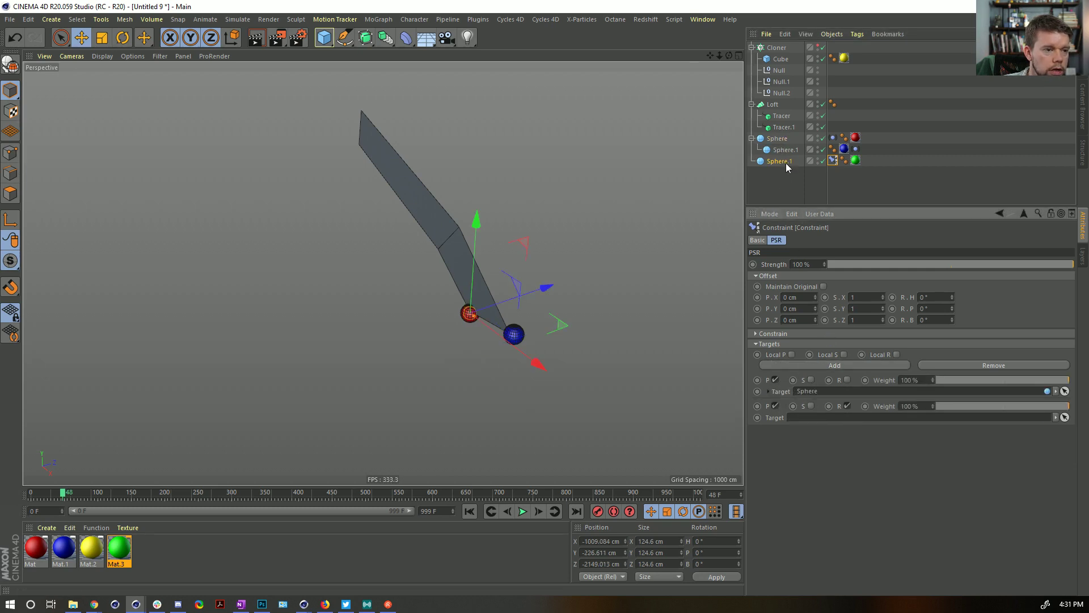
left_click_drag(785, 150, 816, 417)
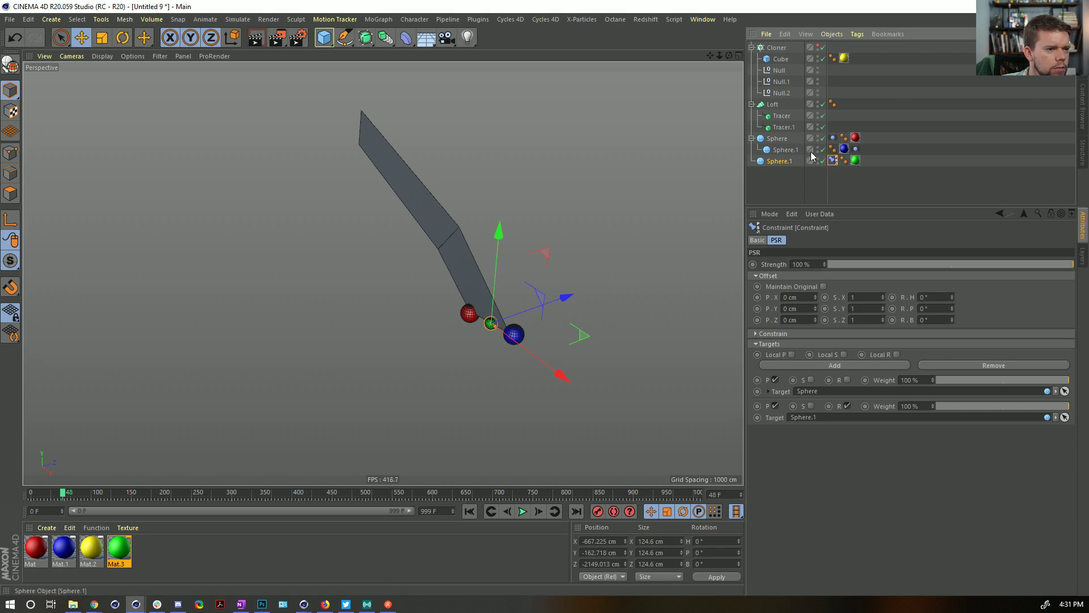
- Rename the green, blue and red spheres as Sphere.Mid, Sphere.Blue and Sphere.Red
left_click(787, 116)
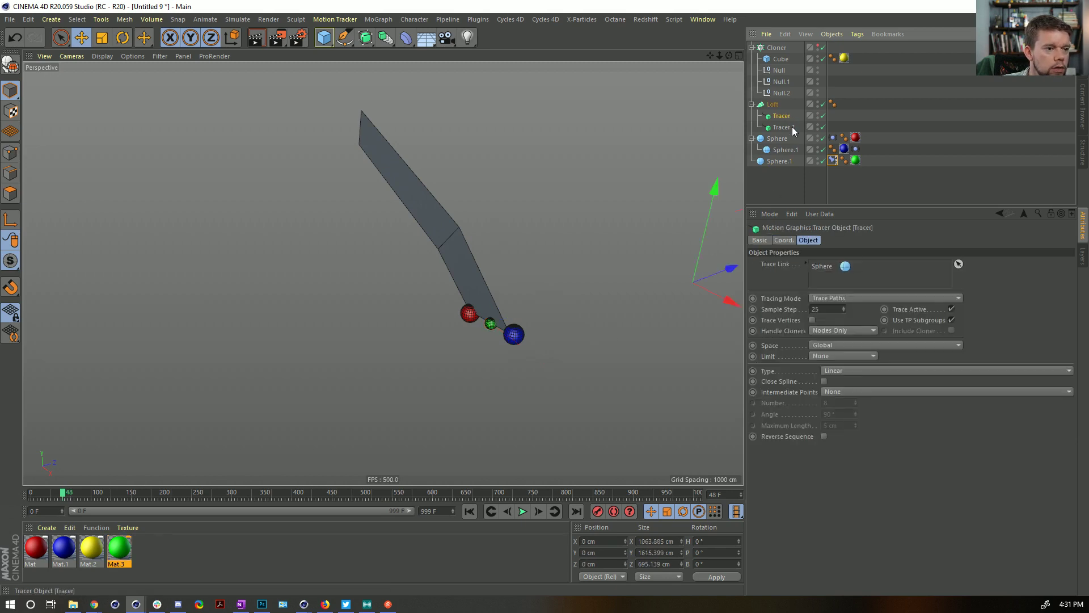
left_click_drag(784, 162, 828, 278)
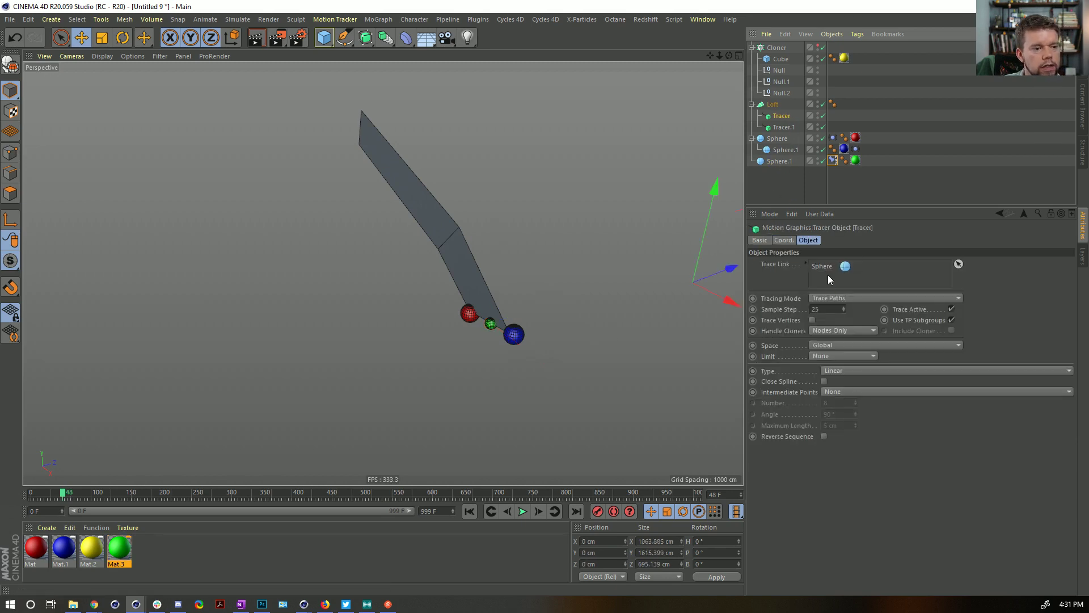
left_click(782, 162)
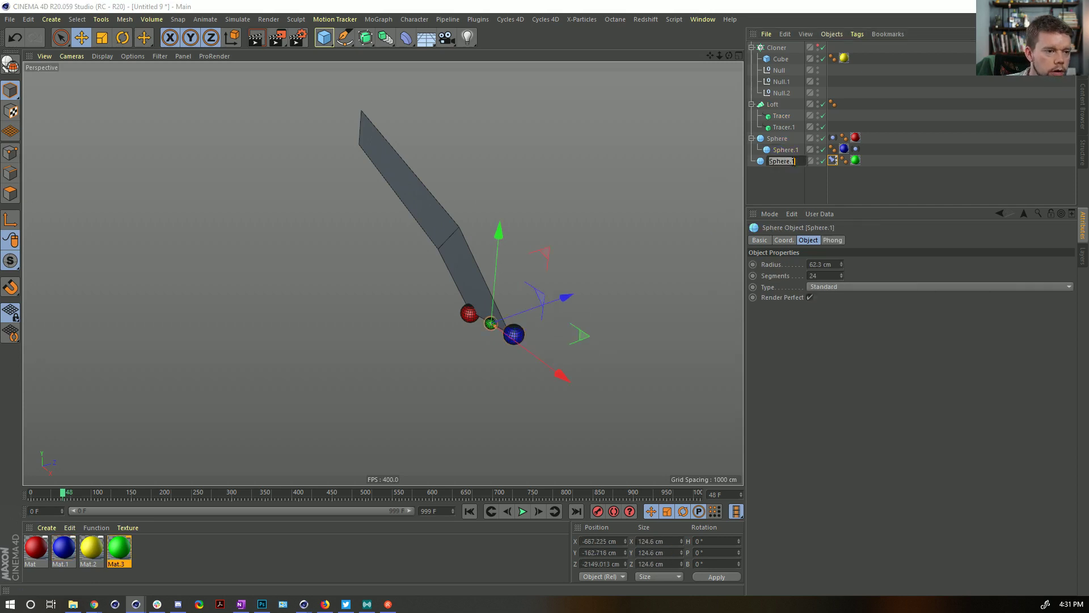
double_click(783, 161)
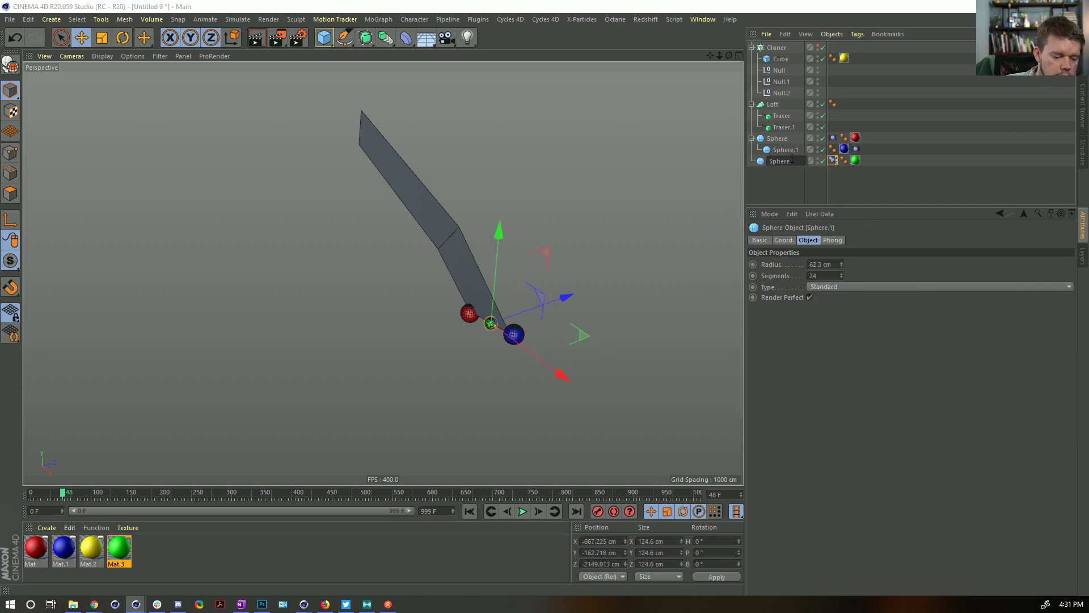
type("Mid")
key("Return")
double_click(800, 150)
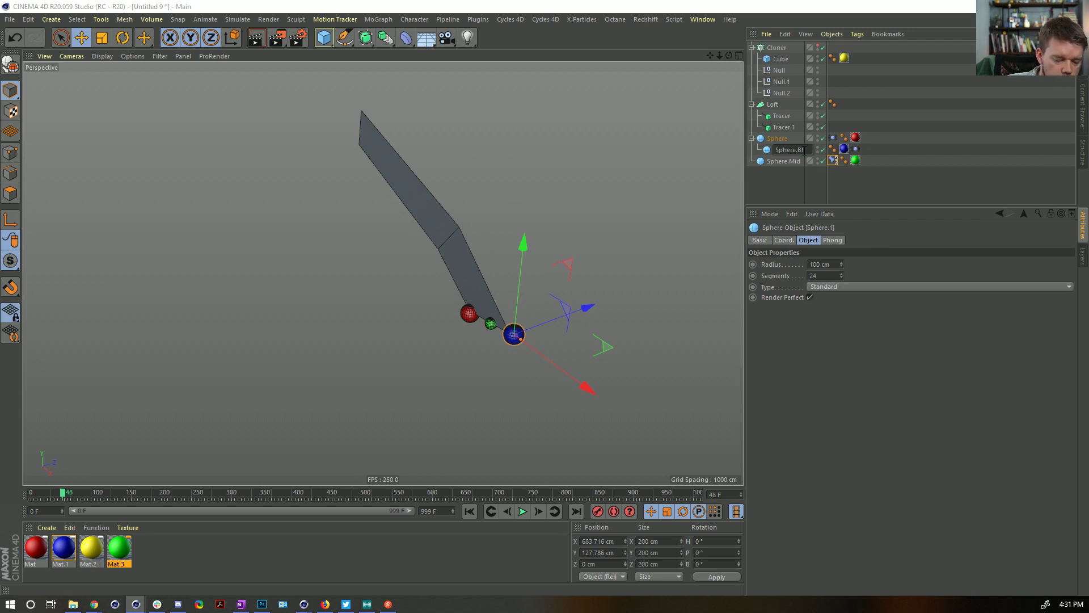
key("Return")
double_click(797, 138)
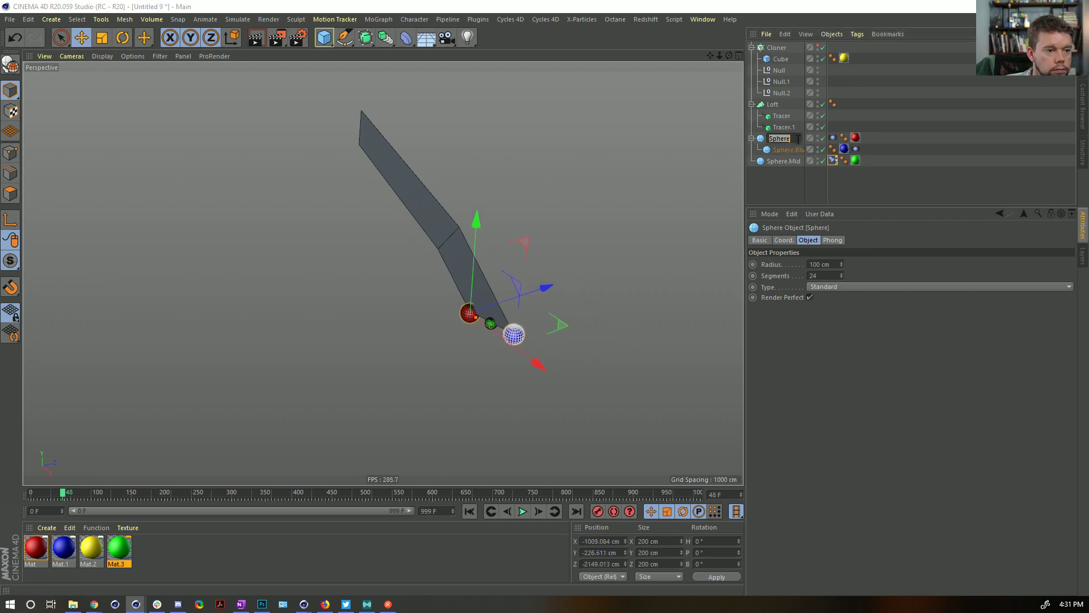
type(".Red")
key("Return")
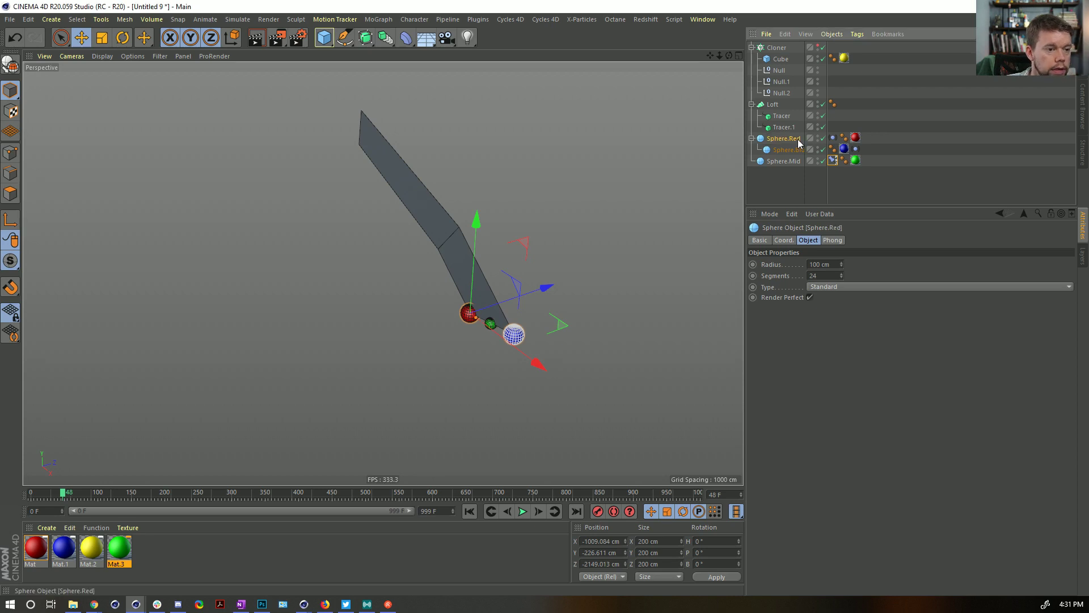
- Set the first Tracer's Trace Link to Sphere.Blue and the second Tracer's to Sphere.Mid
left_click(780, 117)
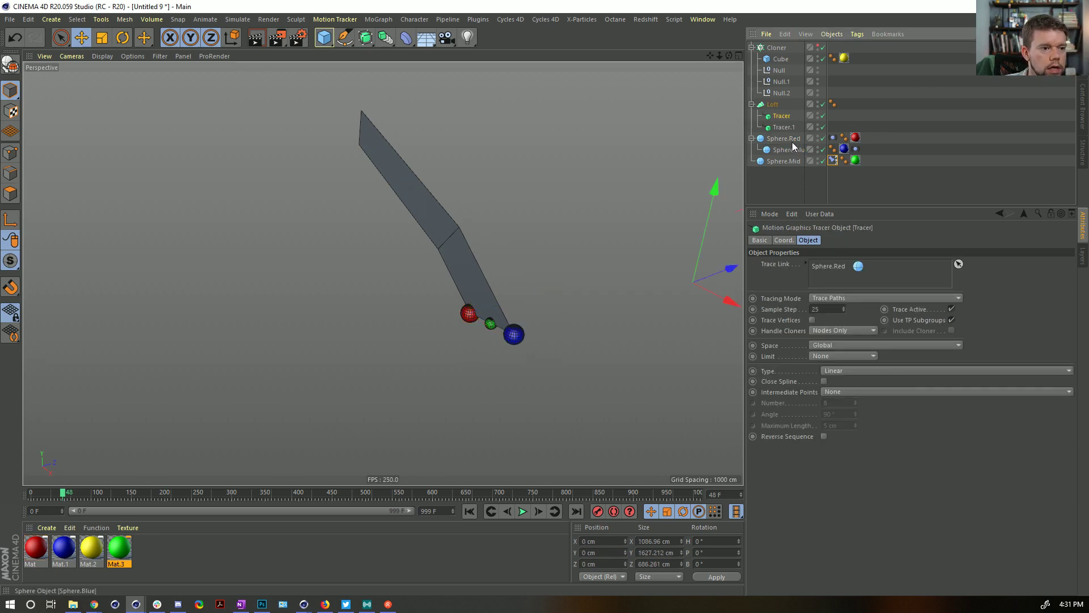
mouse_move(792, 147)
left_mouse_down()
mouse_move(851, 267)
mouse_move(836, 264)
left_mouse_up()
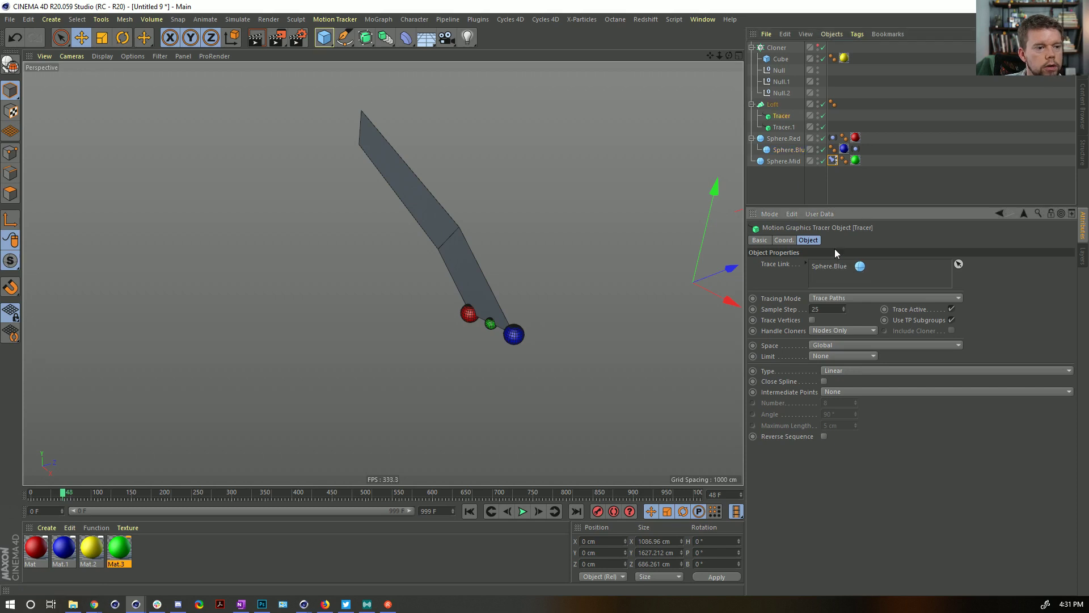
left_click(798, 162)
left_click(783, 127)
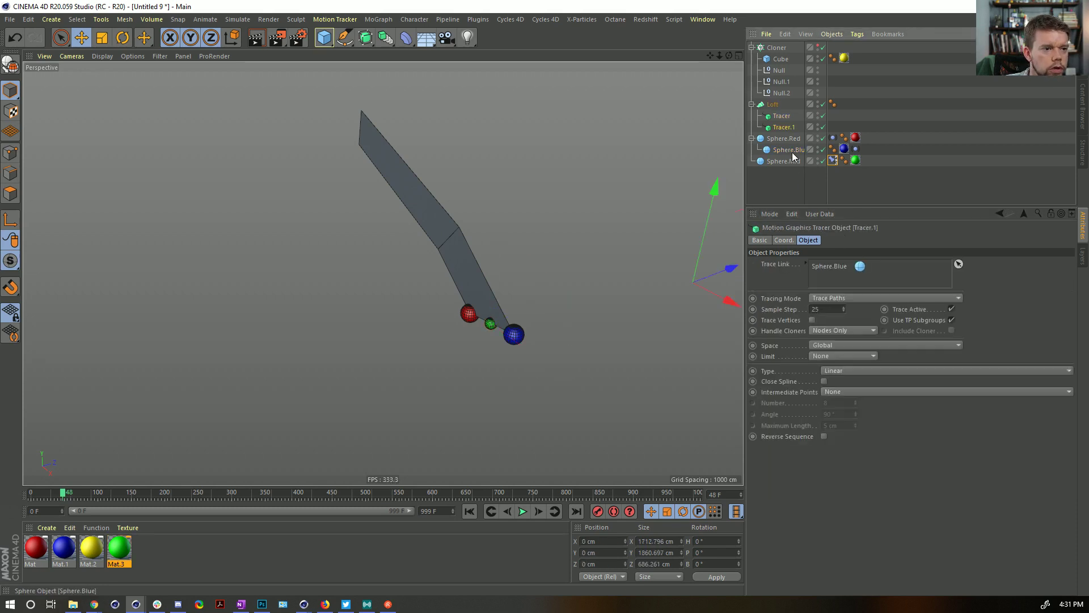
left_click(835, 266)
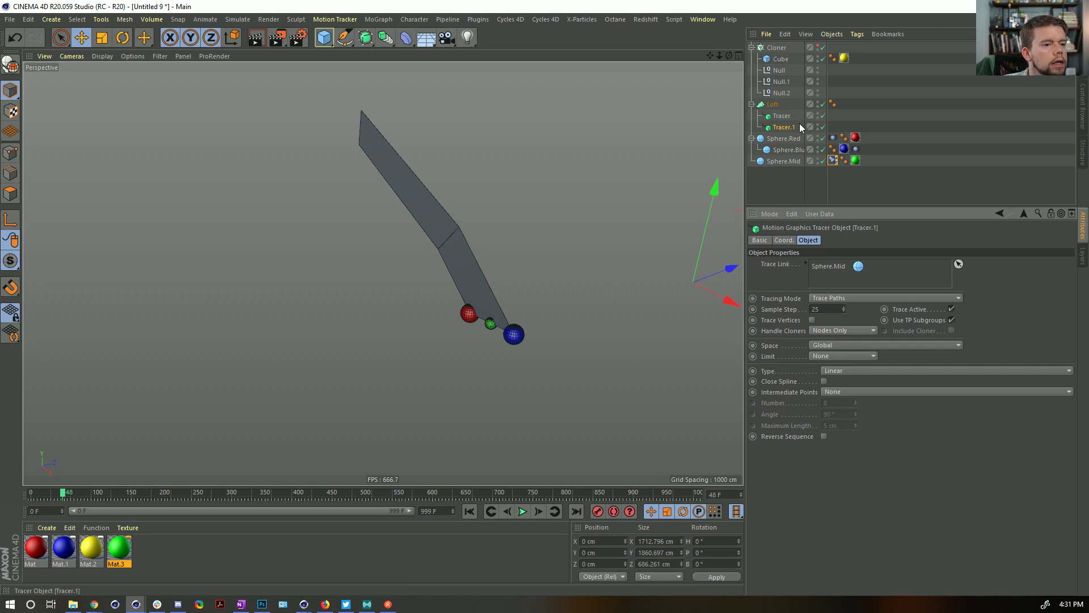
- Rename the Tracer following the green sphere as Tracer.Mid and the one following the blue sphere as Tracer.Rail
double_click(786, 128)
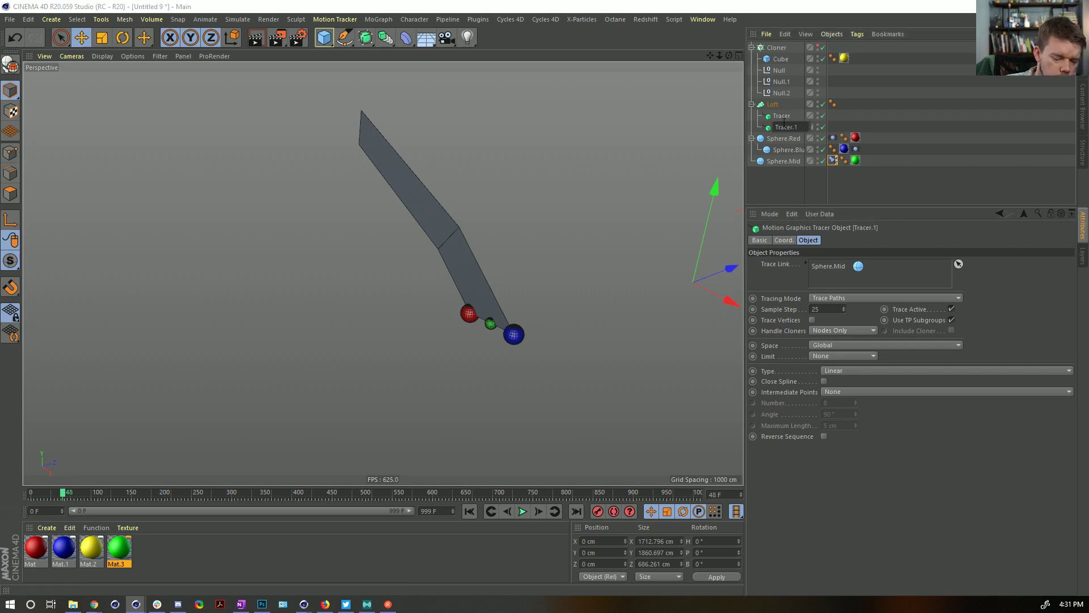
type("Tracer.Mid")
key("Return")
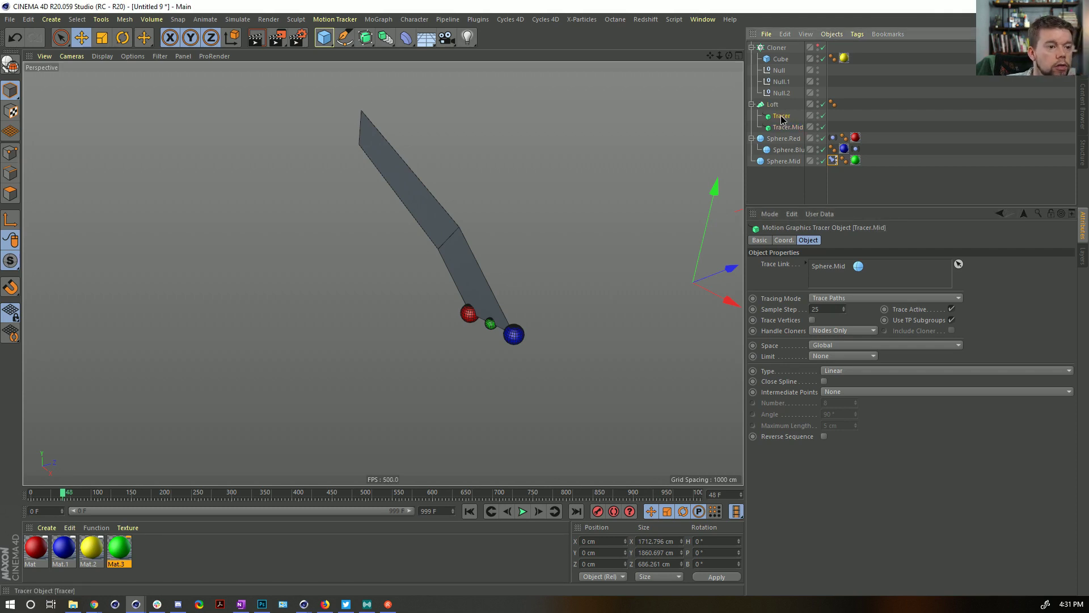
double_click(791, 115)
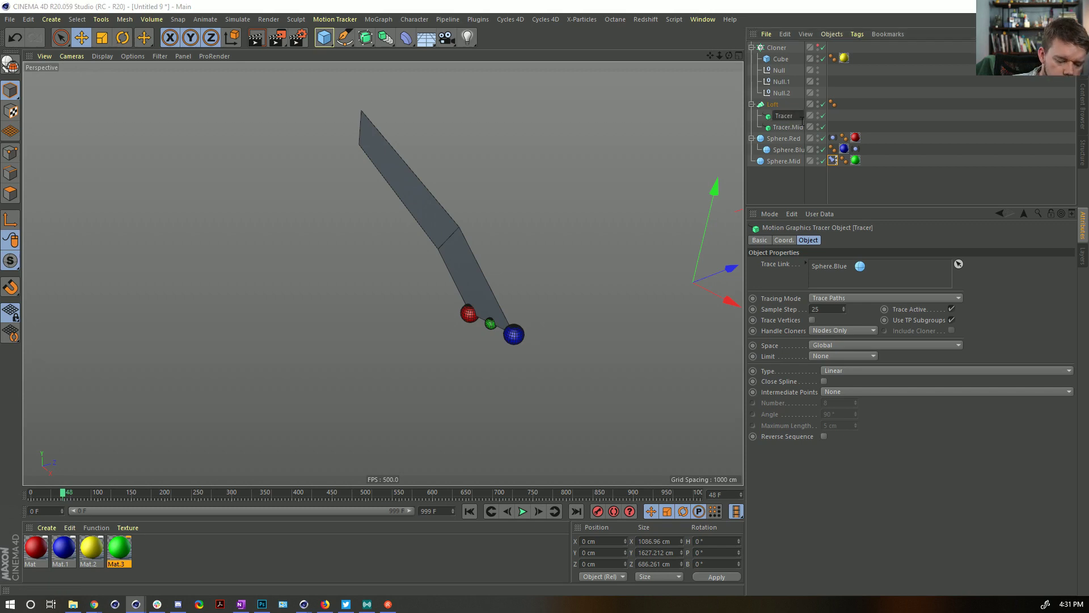
type(".Rail")
key("Return")
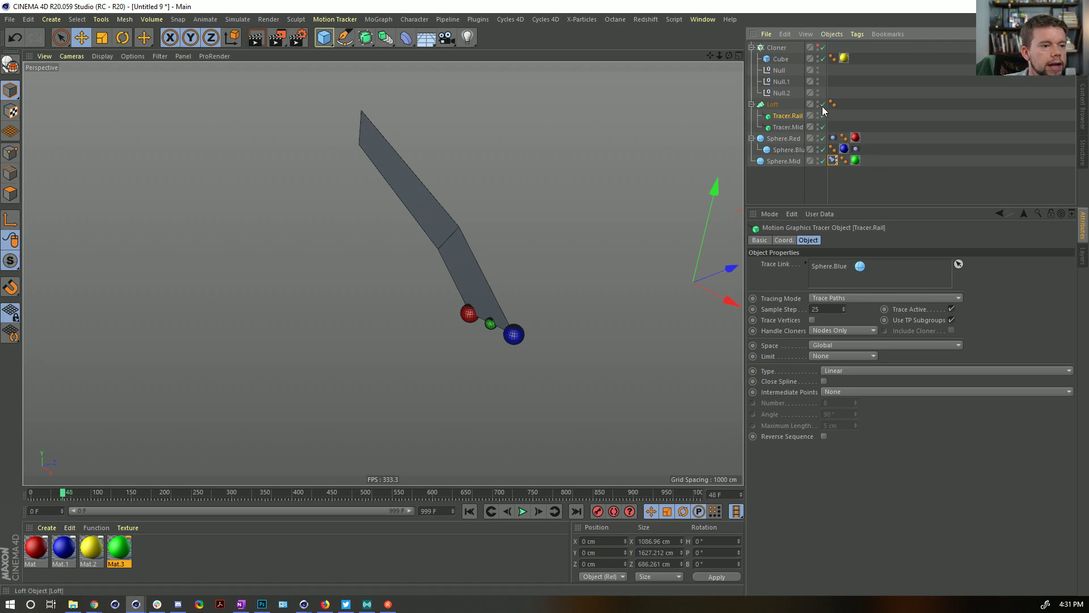
- Disable the Loft and play the animation from the start to frame 103 to examine the two traced paths
left_click(823, 104)
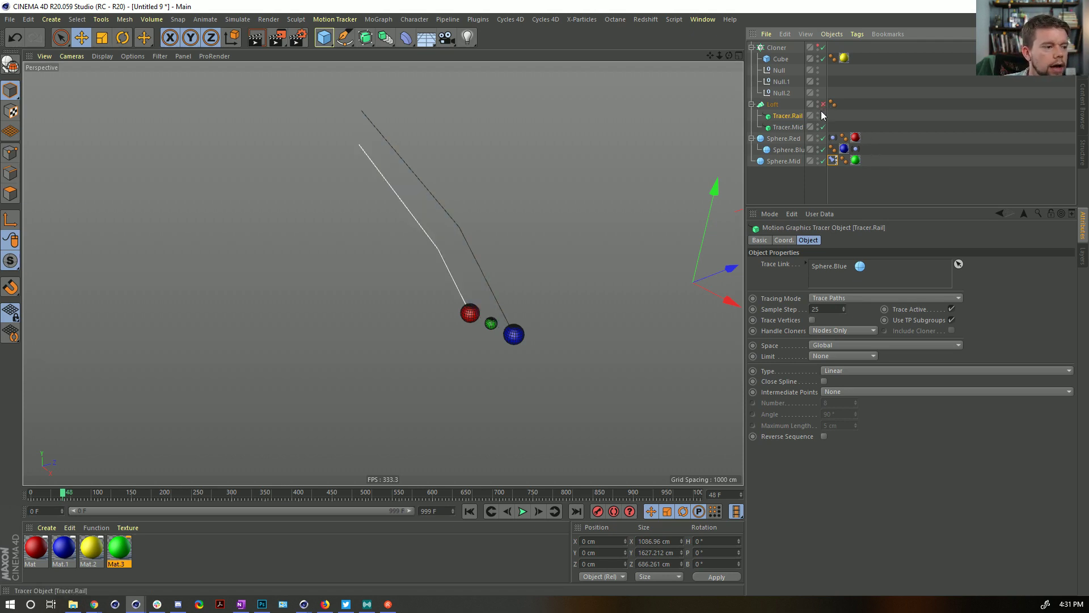
left_click(470, 512)
left_click(522, 511)
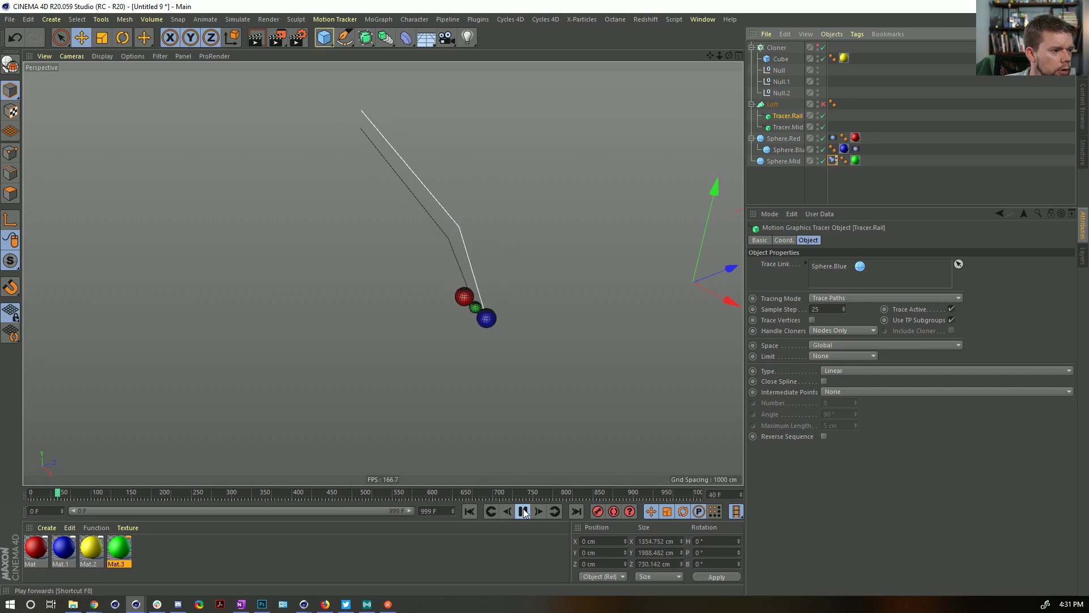
left_click(524, 512)
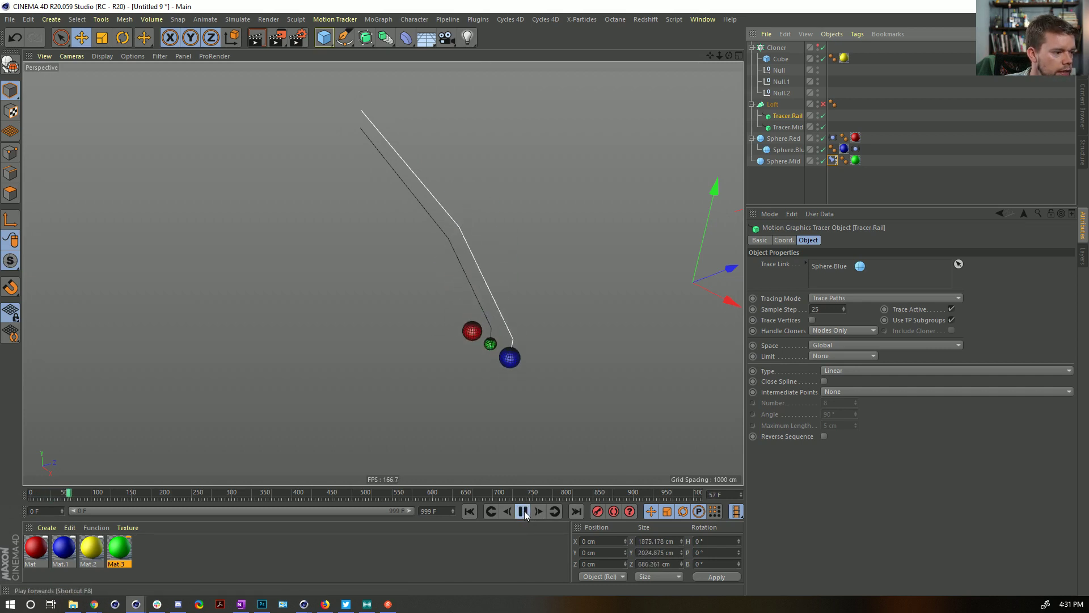
left_click(529, 513)
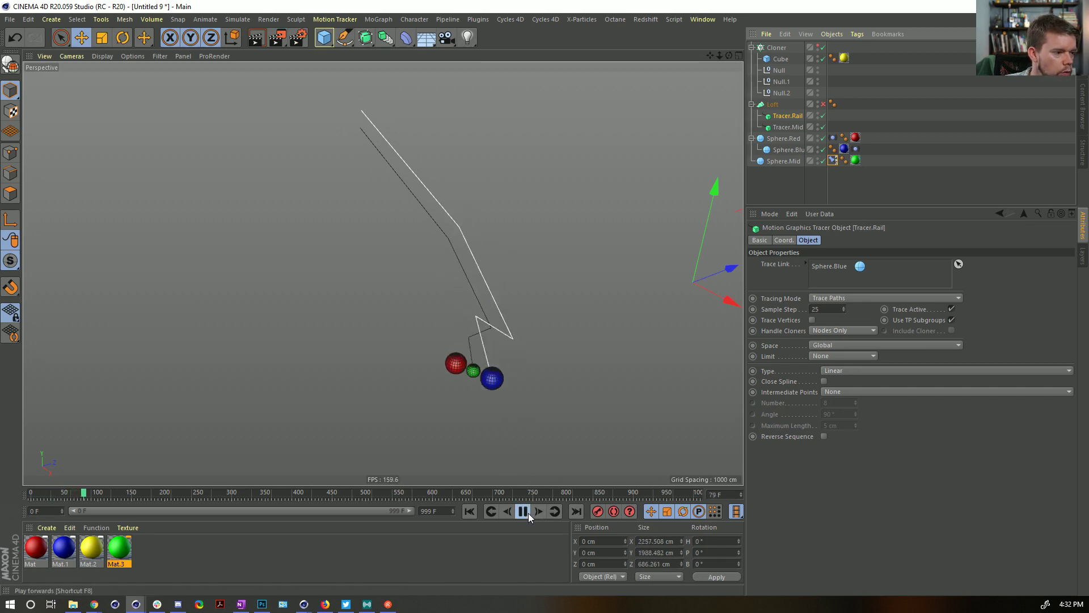
key("F8")
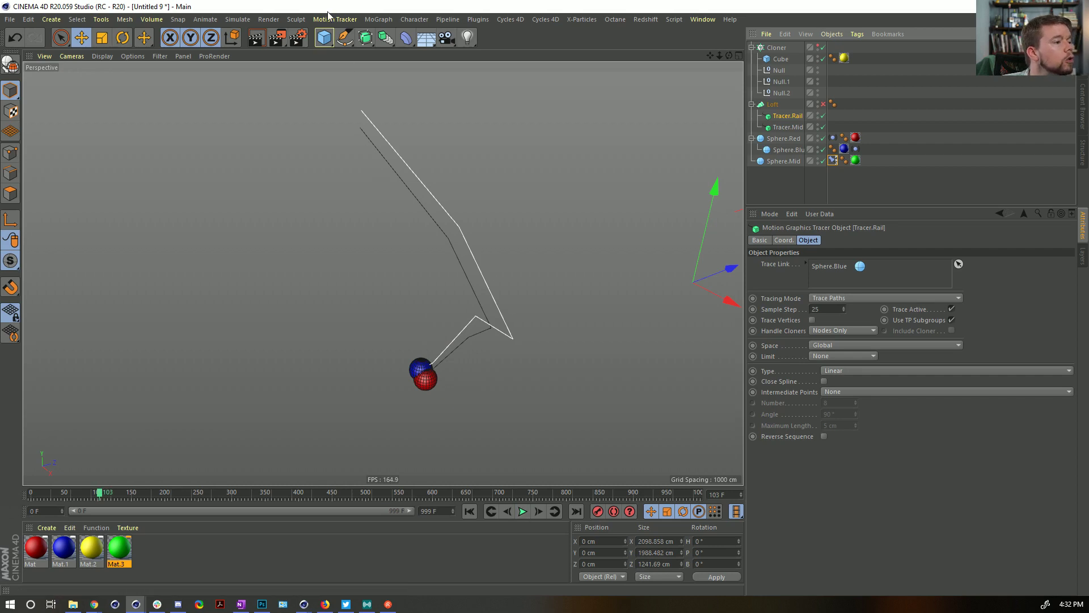
- Add an editable Rectangle spline and delete its two upper points so only the lower edge remains
left_click(345, 37)
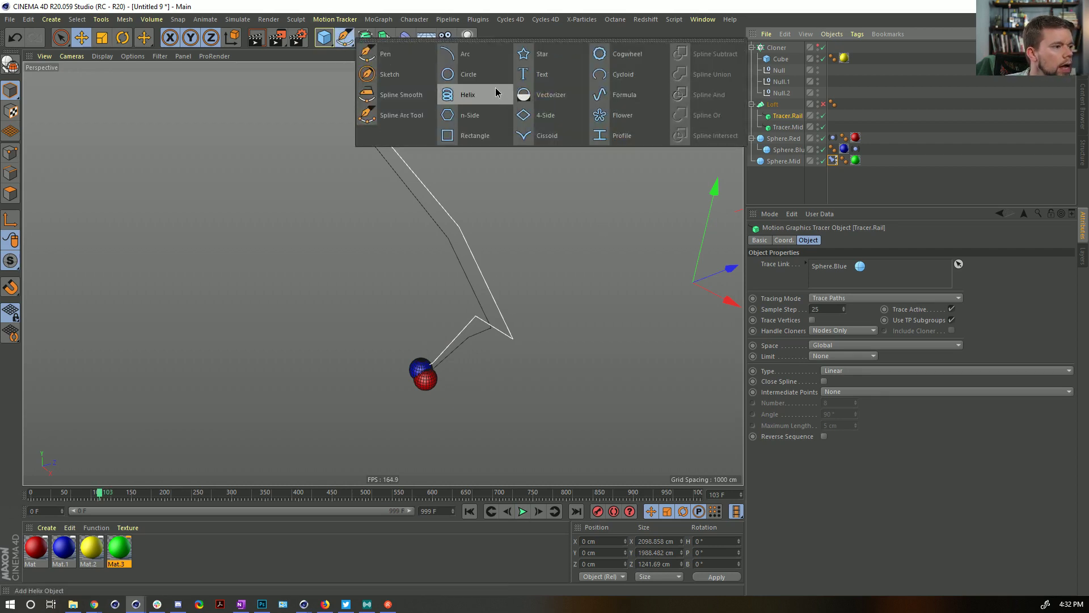
left_click(469, 136)
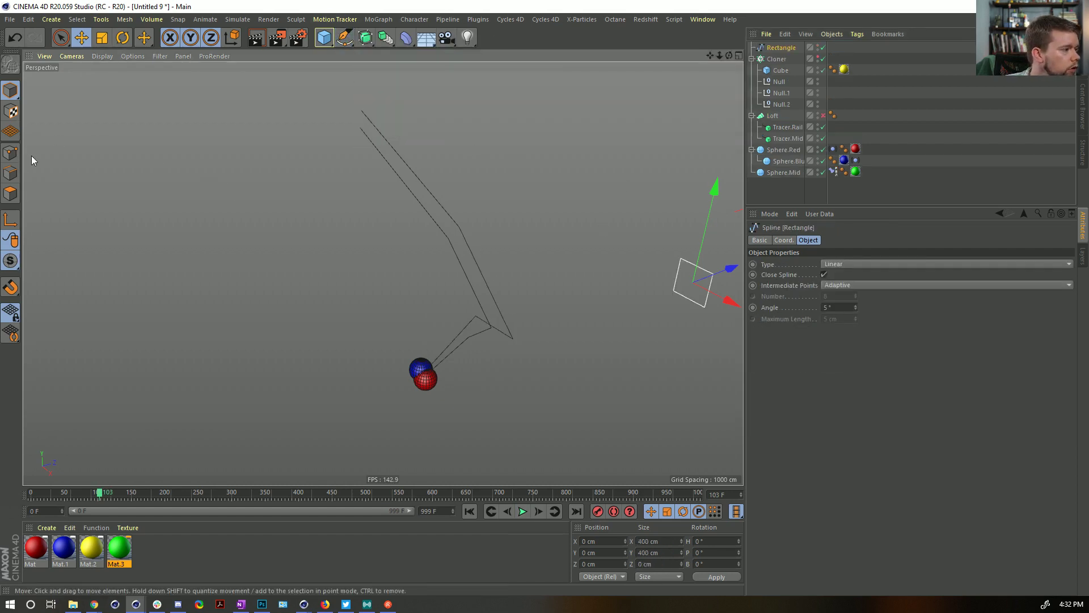
left_click(10, 153)
key("9")
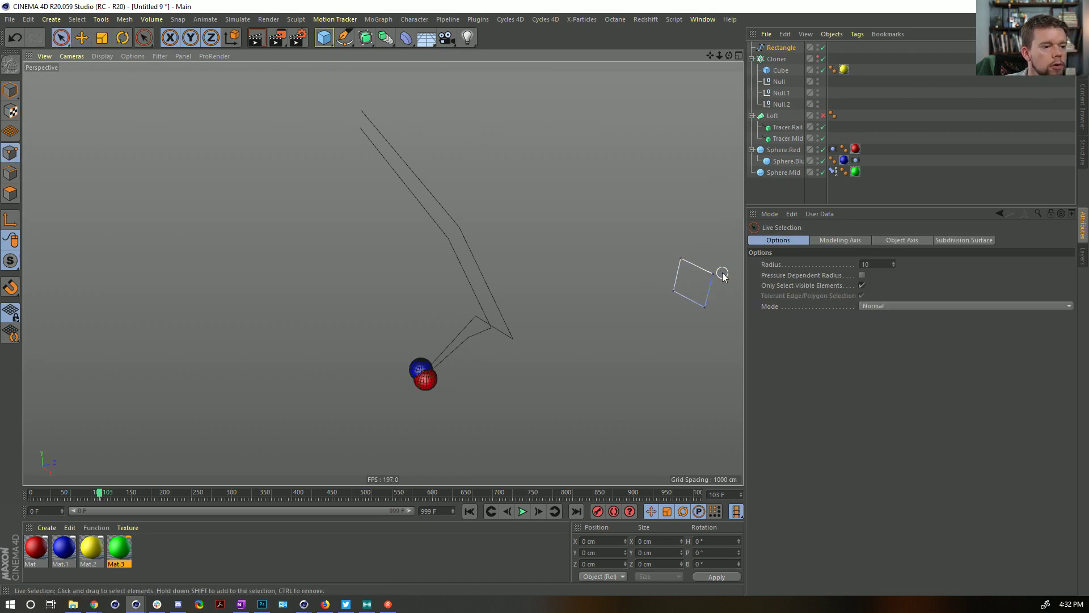
left_click_drag(722, 275, 684, 260)
key("Delete")
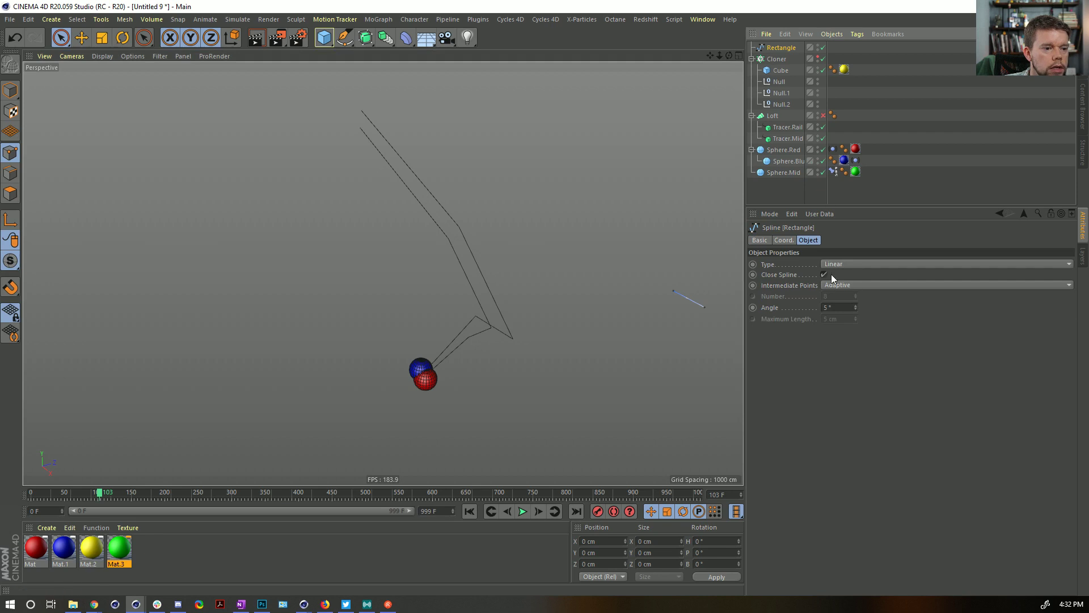
- Turn off Close Spline for the remaining line and set the Y position of its two points to 0 cm
left_click_drag(670, 286, 714, 313)
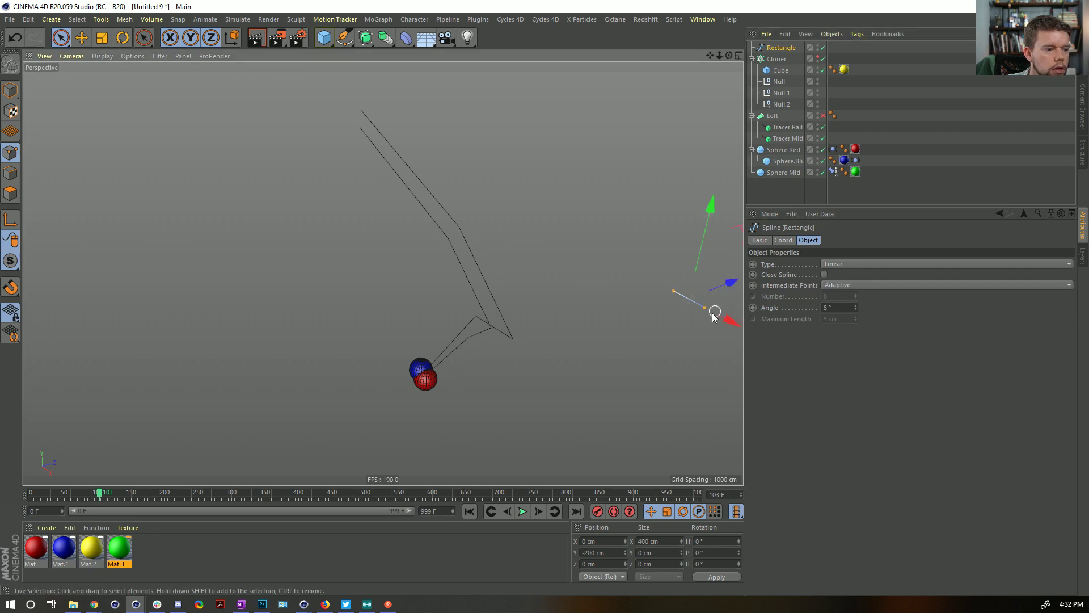
double_click(614, 549)
type("0")
key("Return")
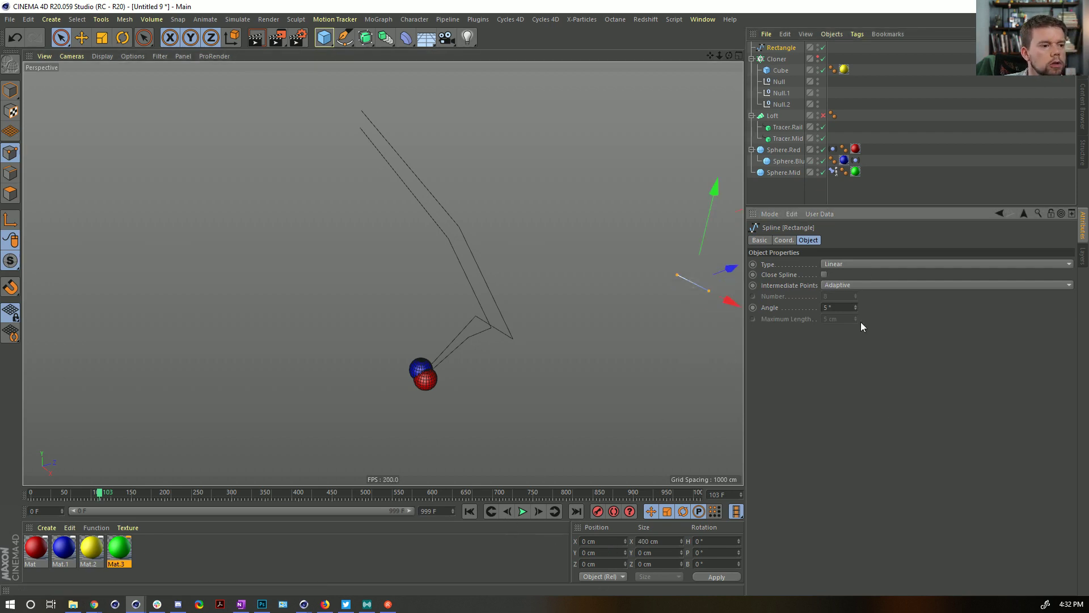
- Add a Sweep object and place the Rectangle spline, Tracer.Mid and Tracer.Rail inside it in that order
left_click(385, 37)
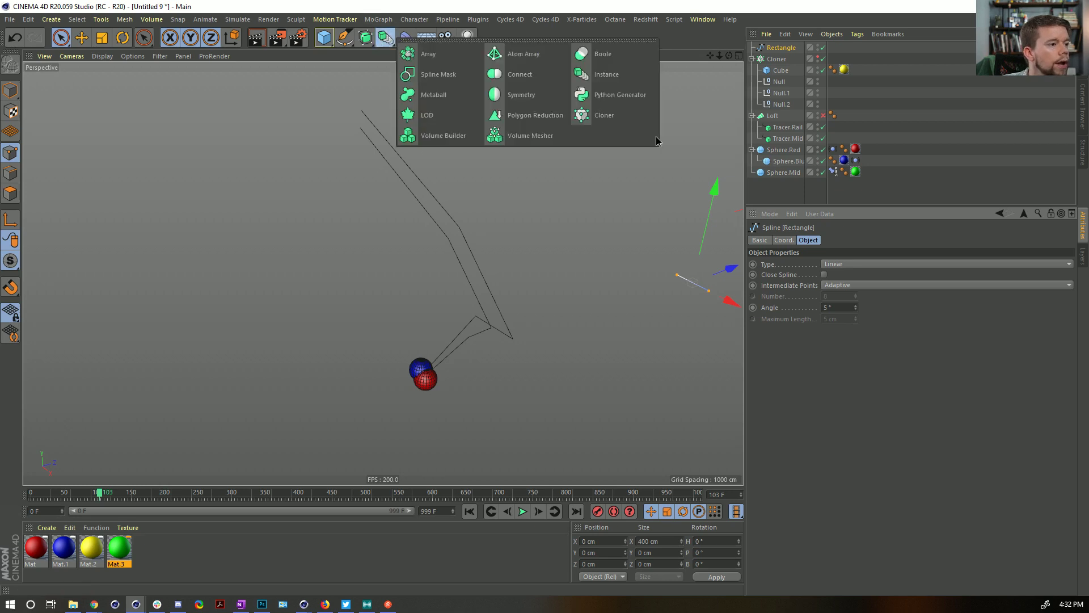
left_click(366, 37)
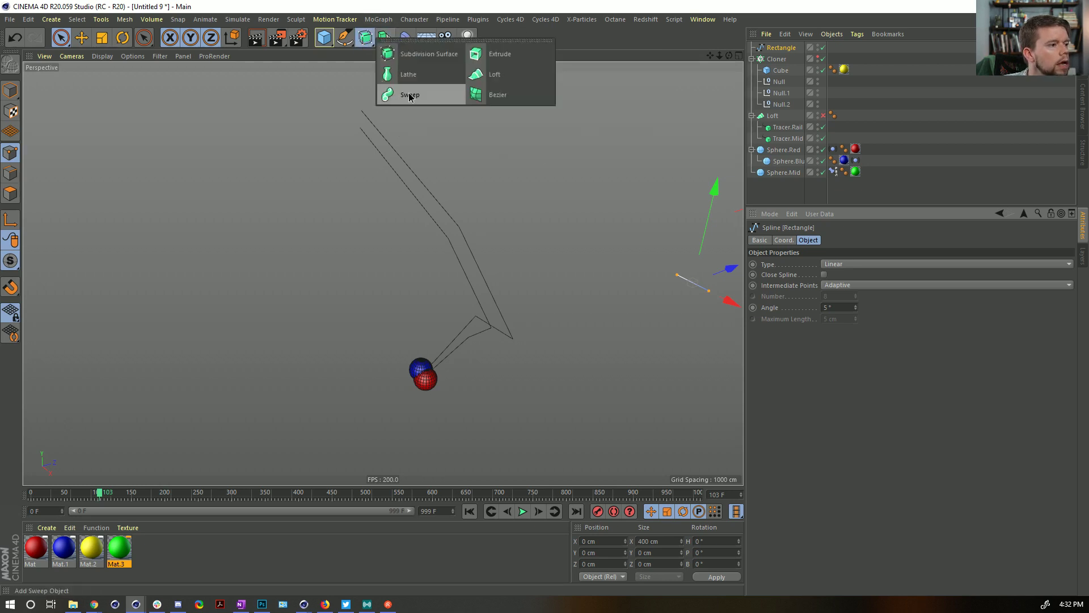
left_click(452, 94)
left_click_drag(788, 59, 778, 51)
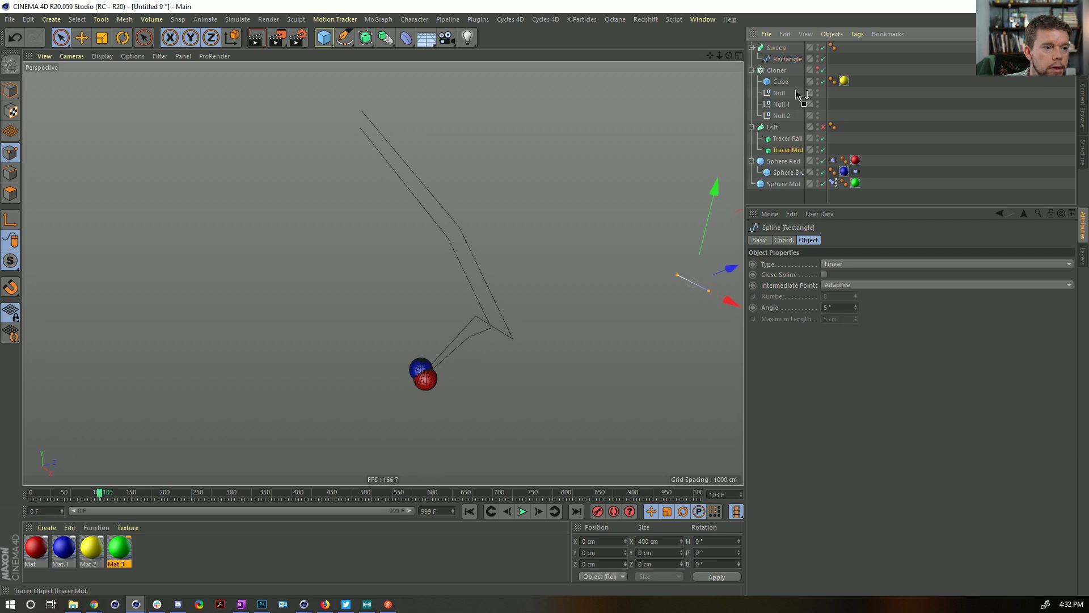
left_click_drag(791, 65, 791, 66)
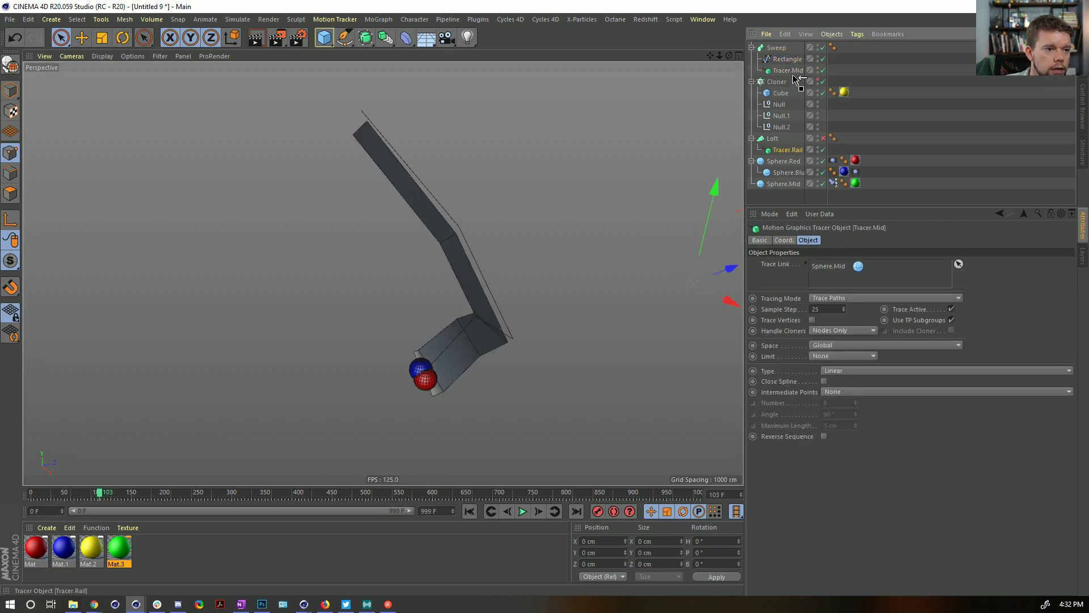
left_click_drag(798, 79, 797, 79)
- Play the animation from the start to frame 45 and examine the swept ribbon and the Sweep's rail options
left_click_drag(474, 260, 542, 243, "alt")
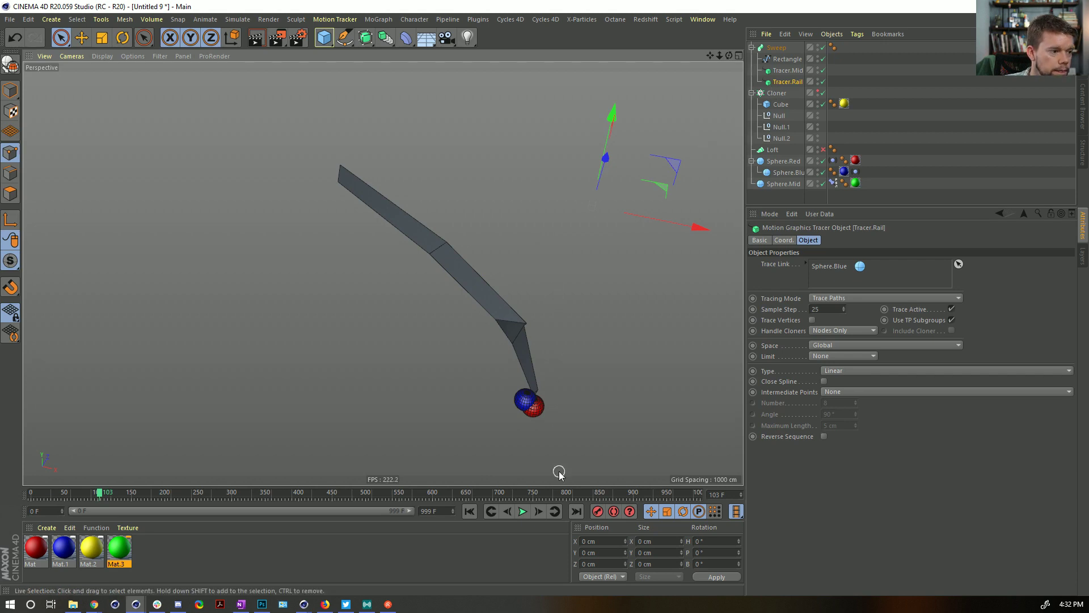
mouse_move(445, 385)
left_mouse_down("alt")
mouse_move(542, 336)
mouse_move(477, 488)
left_mouse_up("alt")
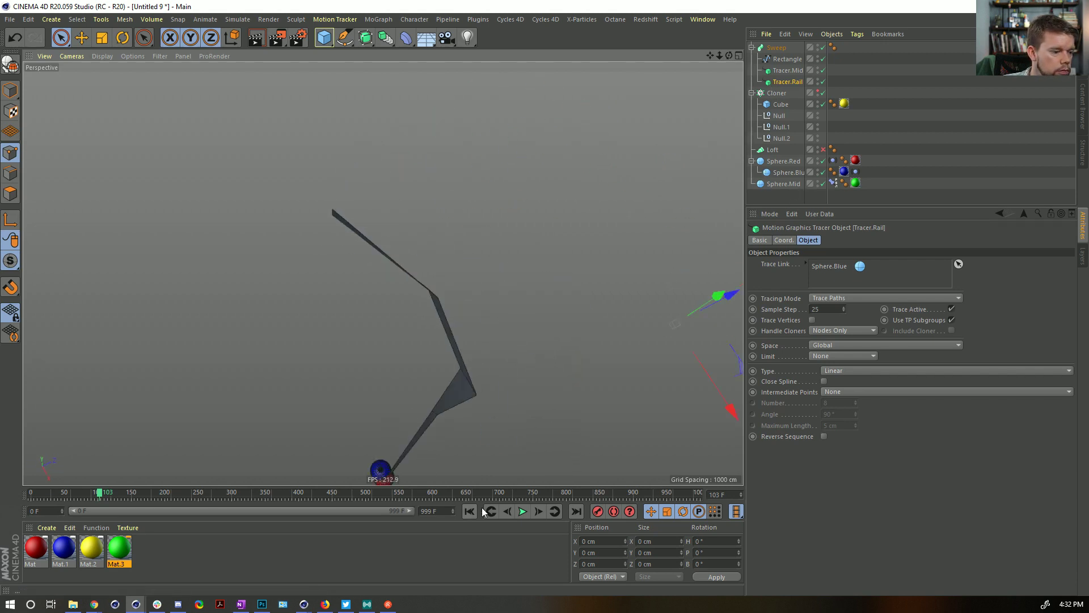
left_click(469, 511)
left_click(522, 511)
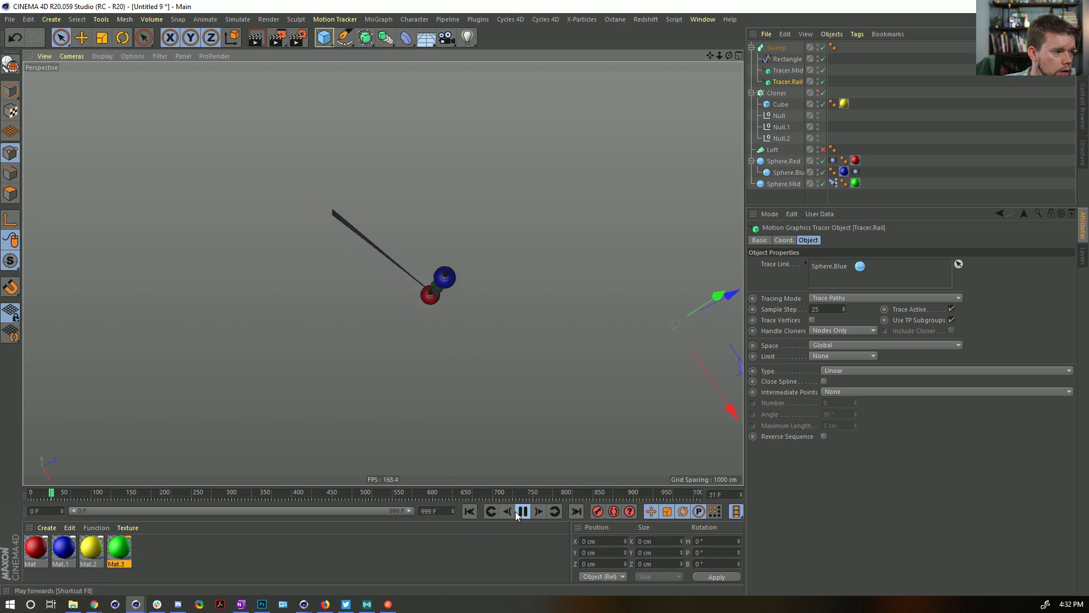
left_click(521, 512)
left_click_drag(429, 321, 548, 219, "alt")
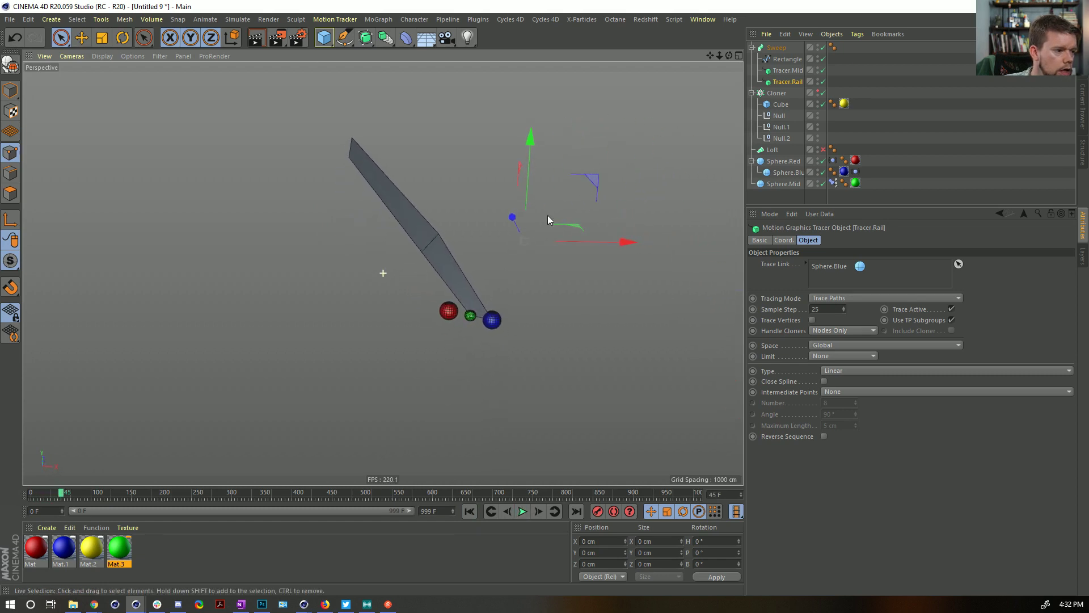
left_click_drag(475, 322, 421, 314, "alt")
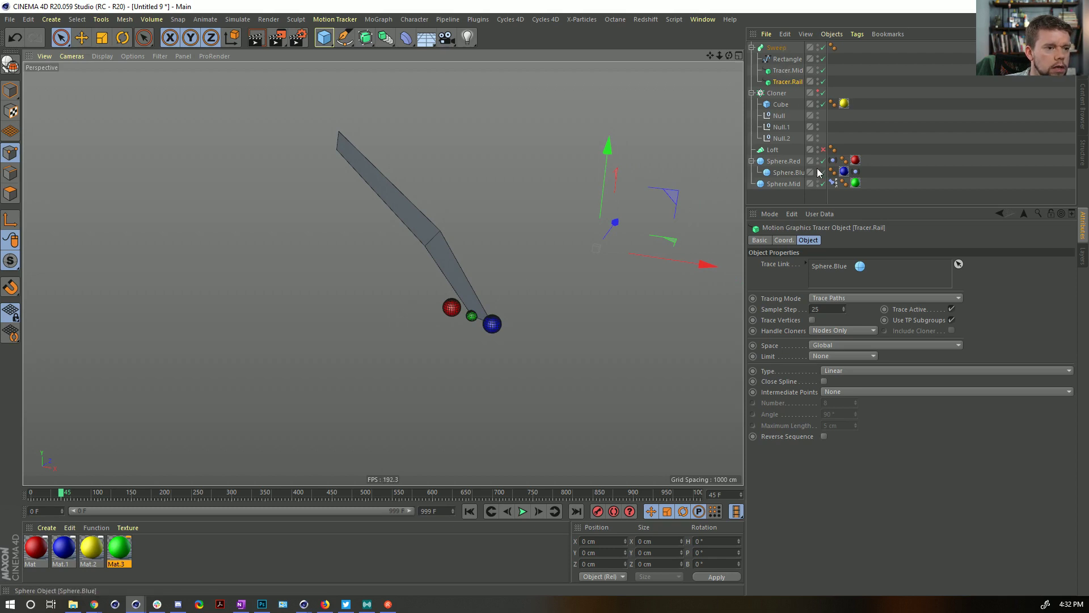
left_click(776, 48)
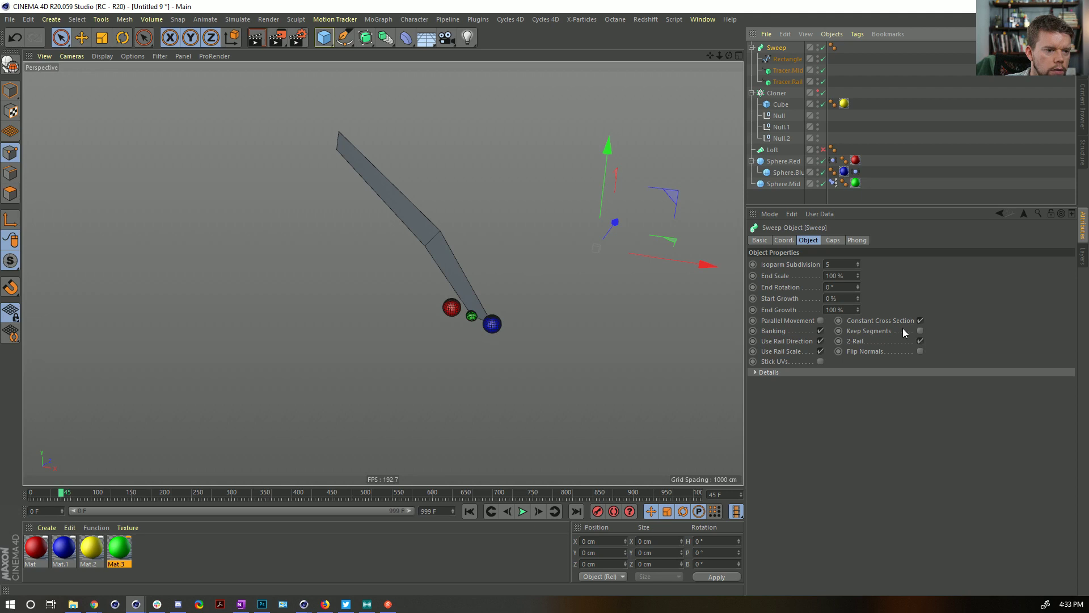
left_click(820, 351)
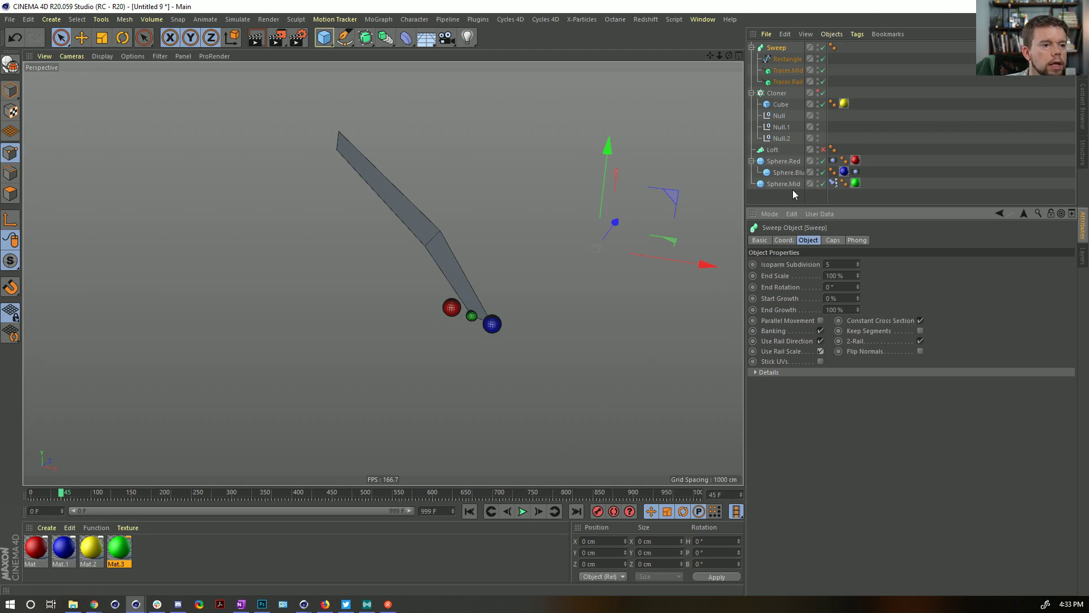
- Replace Sphere.Mid with Sphere.Red in the trace link of Tracer.Mid
left_click(793, 70)
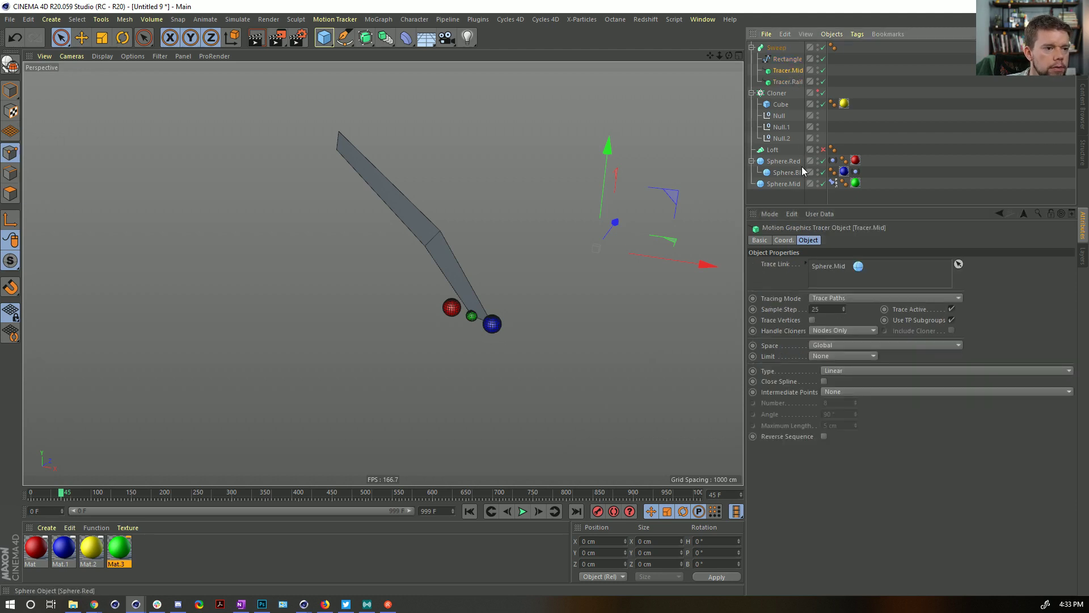
mouse_move(785, 161)
left_mouse_down()
mouse_move(819, 258)
mouse_move(839, 277)
left_mouse_up()
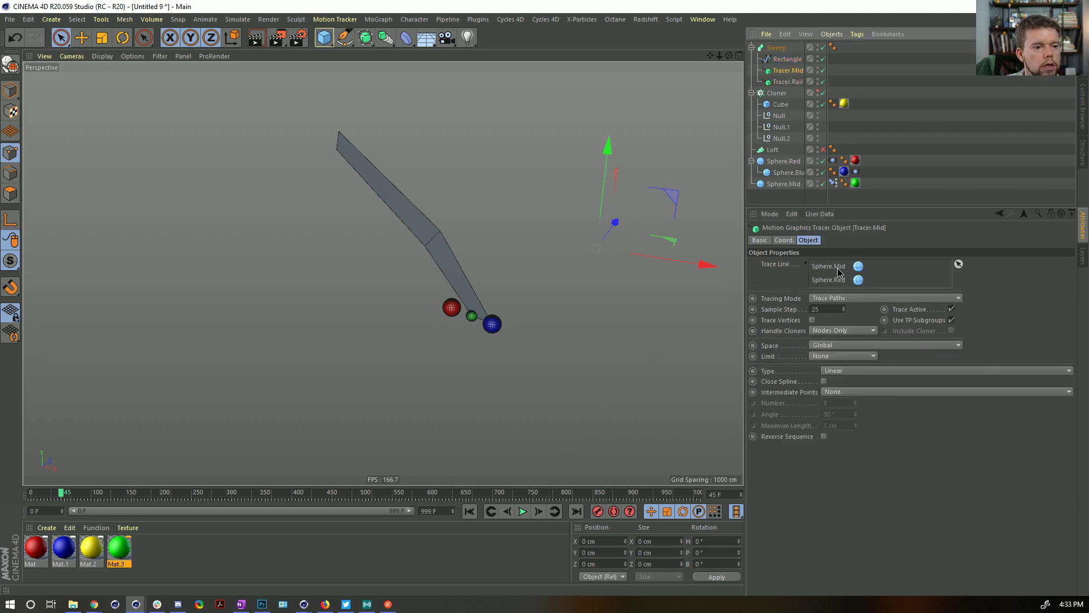
left_click(838, 269)
key("Delete")
- Replay the animation from the start to frame 286 and examine the ribbon between the red and blue spheres
left_click(470, 512)
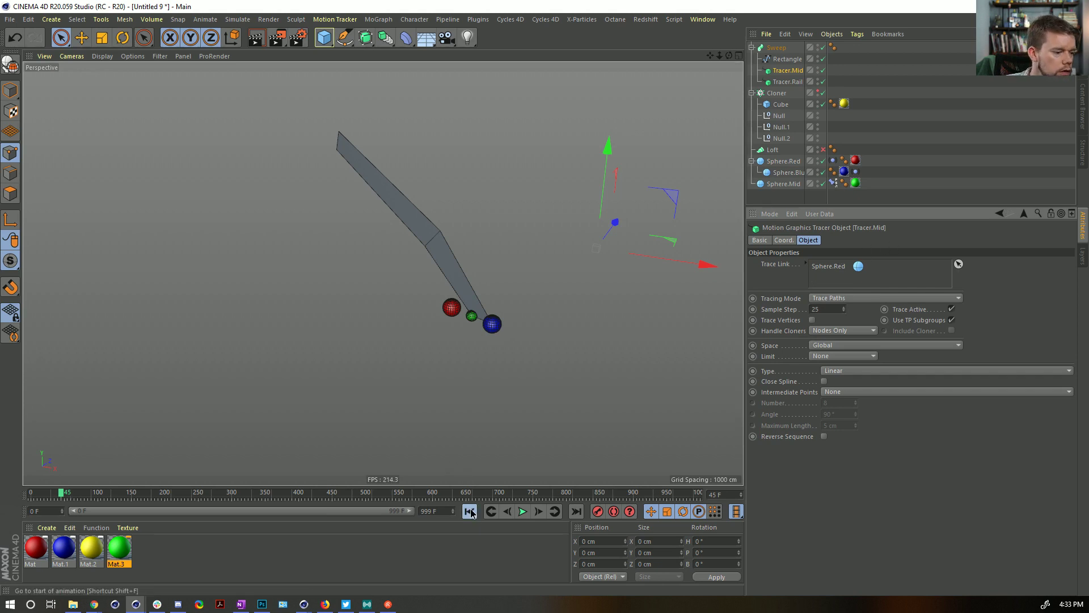
left_click(522, 512)
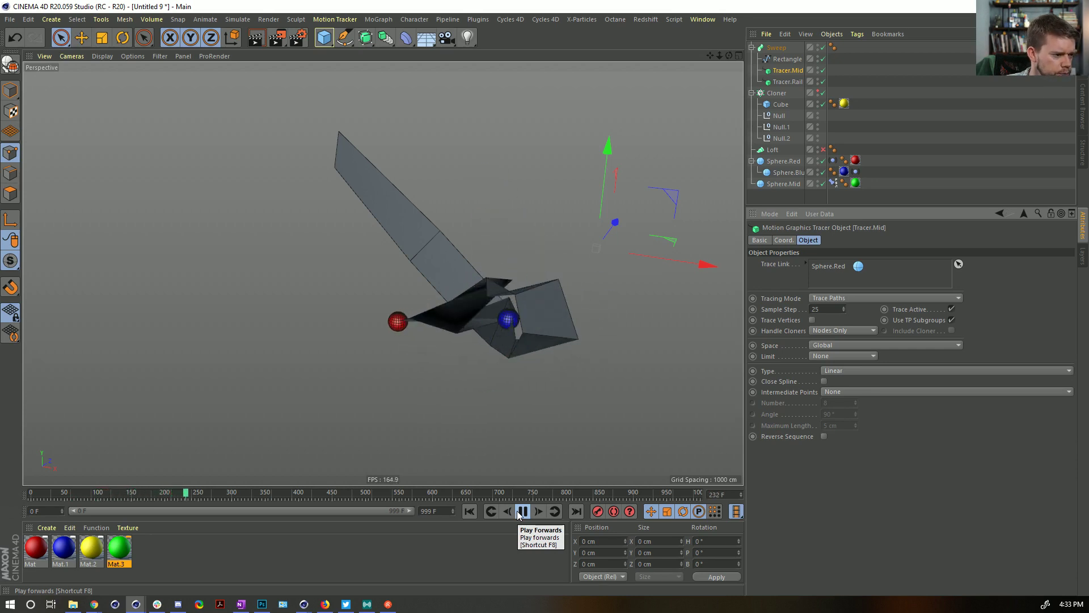
left_click(518, 513)
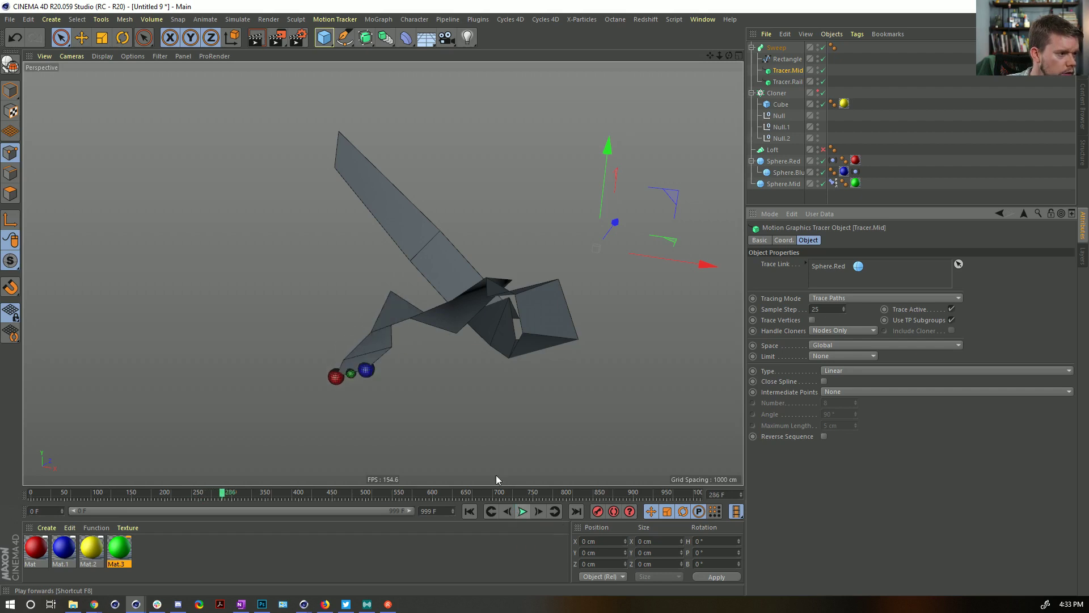
left_click_drag(411, 251, 591, 206, "alt")
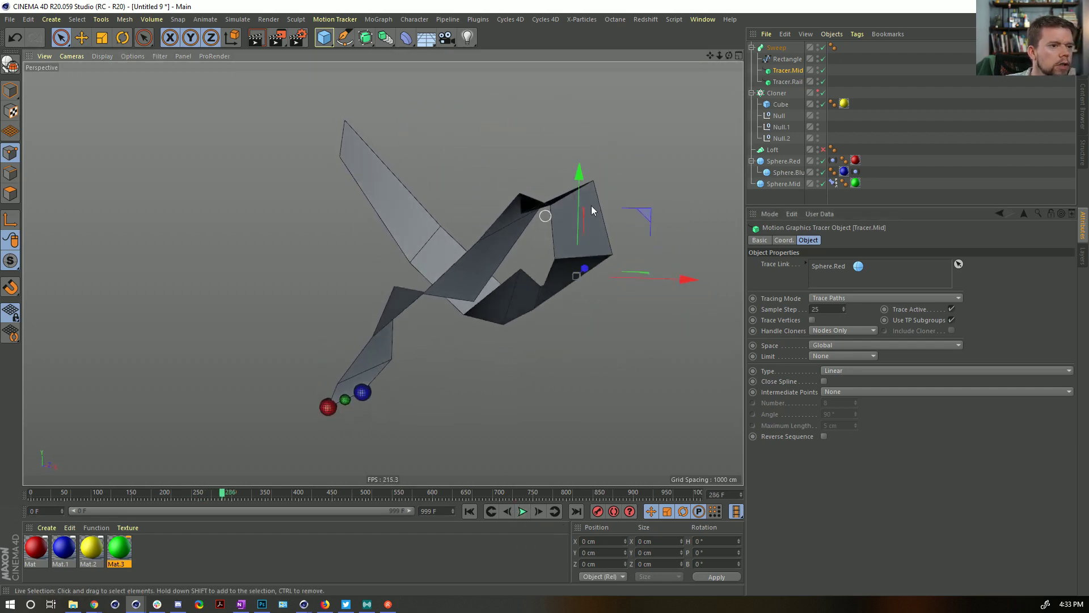
- Set the Sweep as the Cloner's target object and make the Cloner visible in the viewport
left_click(777, 48)
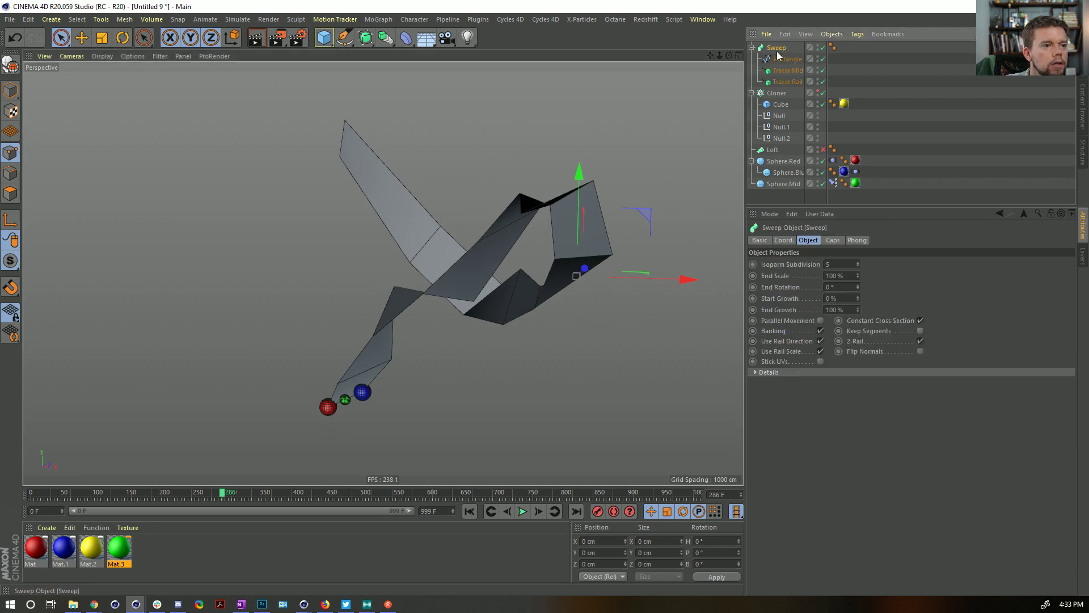
left_click(777, 93)
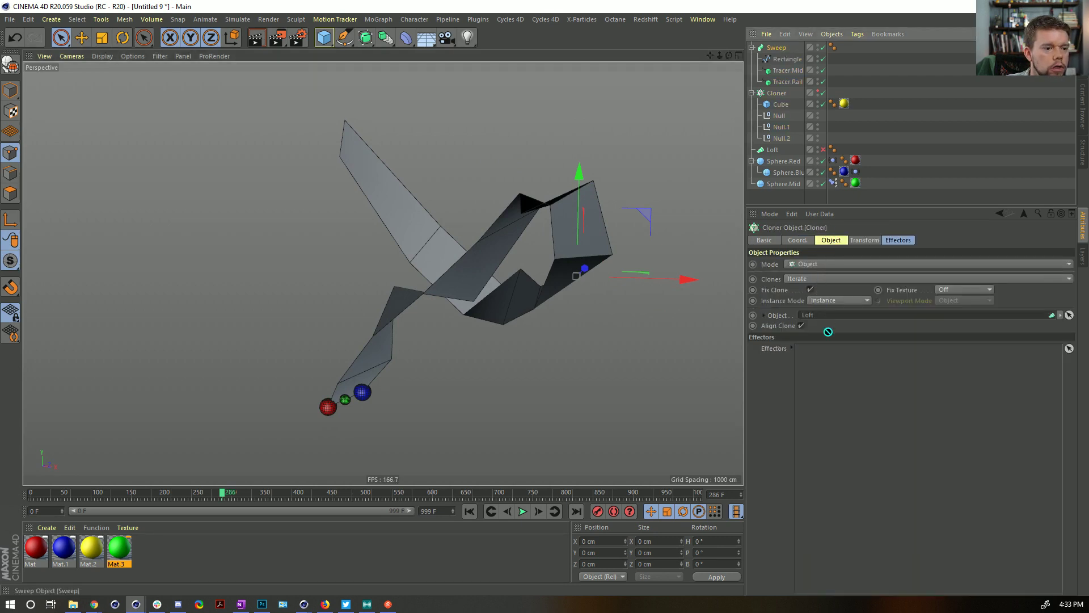
left_click(817, 93)
left_click_drag(522, 216, 553, 267, "alt")
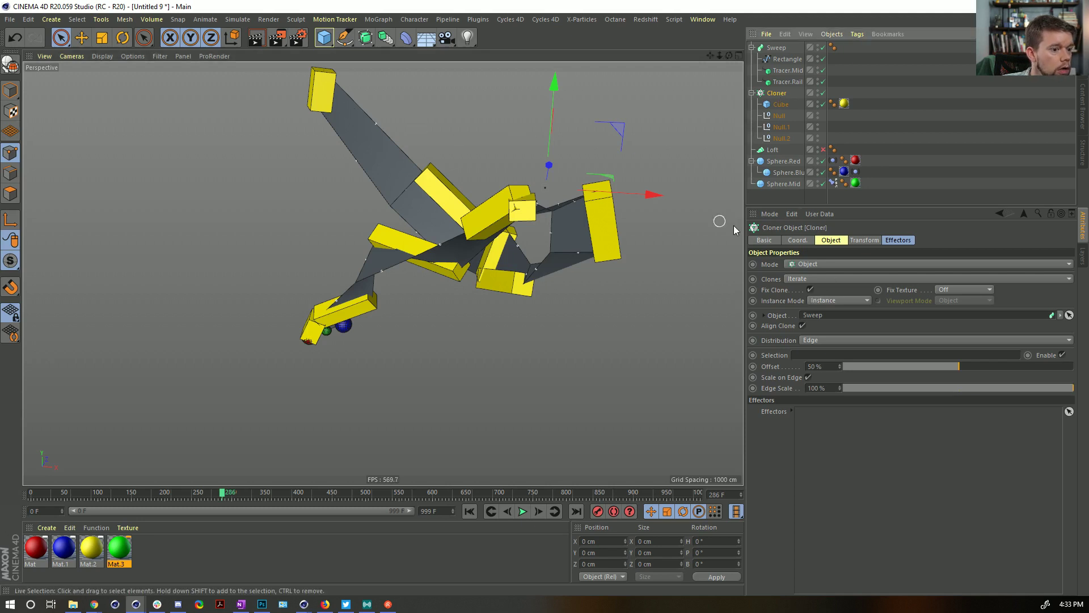
- Delete Null.2 from the Cloner and reorder its children so Null and Null.1 come before the Cube
left_click(781, 138)
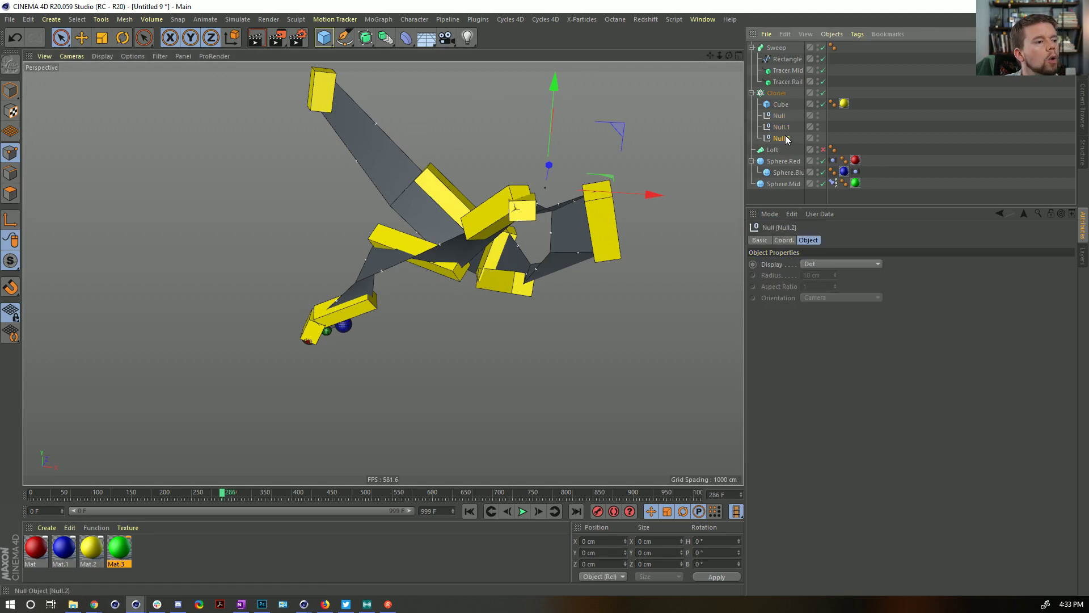
key("Delete")
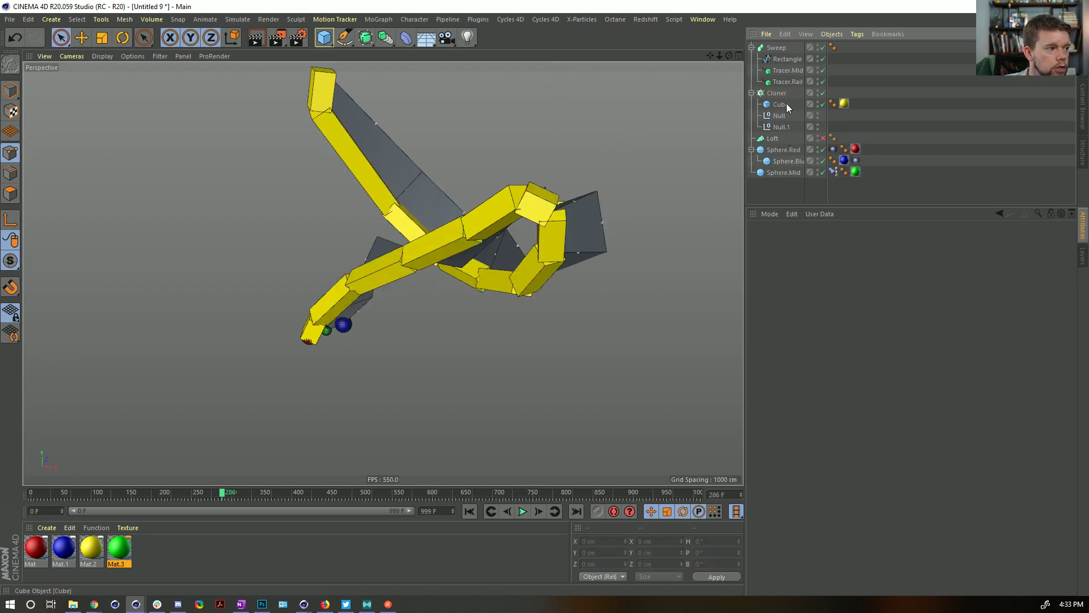
mouse_move(783, 121)
left_mouse_down()
mouse_move(783, 131)
mouse_move(781, 110)
left_mouse_up()
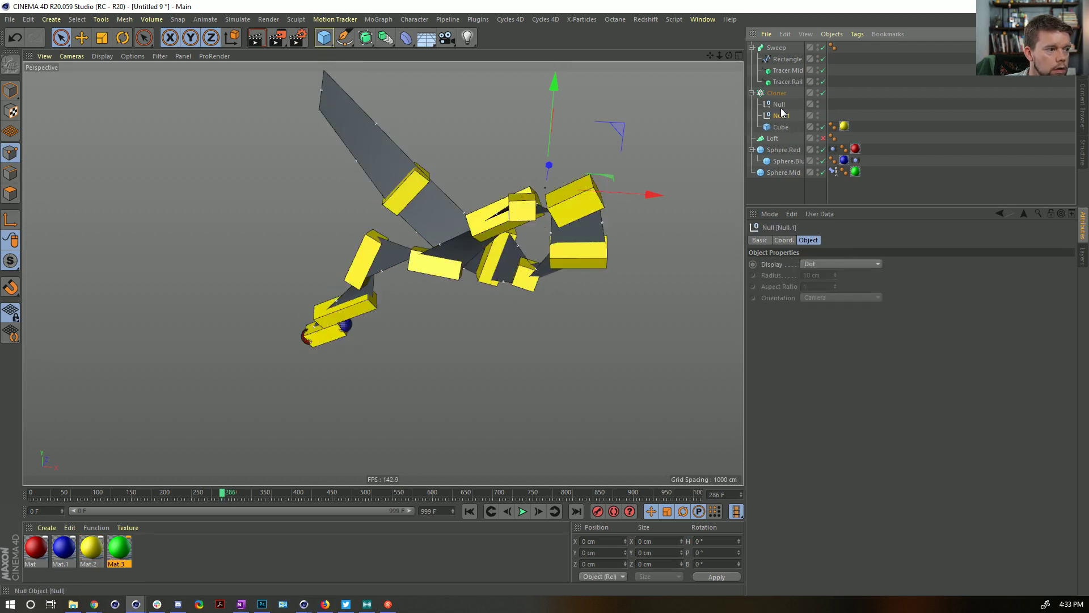
- Scale the cloned Cube down to about 46.5%
mouse_move(577, 157)
left_mouse_down("alt")
mouse_move(551, 259)
mouse_move(571, 266)
mouse_move(581, 482)
left_mouse_up("alt")
scroll(608, 232, "down", 3)
middle_click_drag(608, 232, 602, 287, "alt")
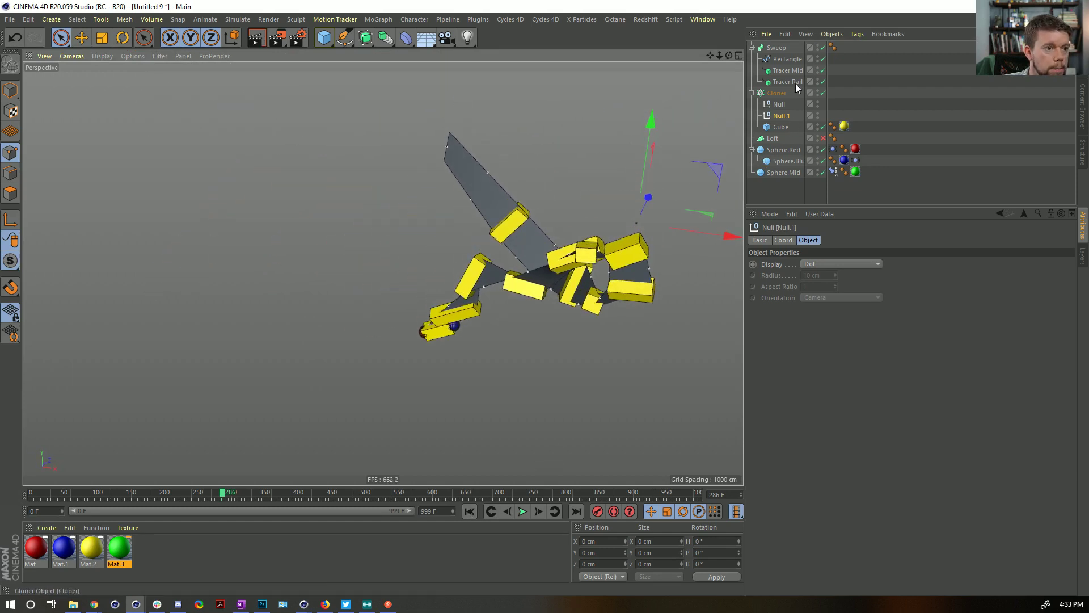
left_click(781, 127)
key("t")
left_click_drag(612, 168, 591, 170)
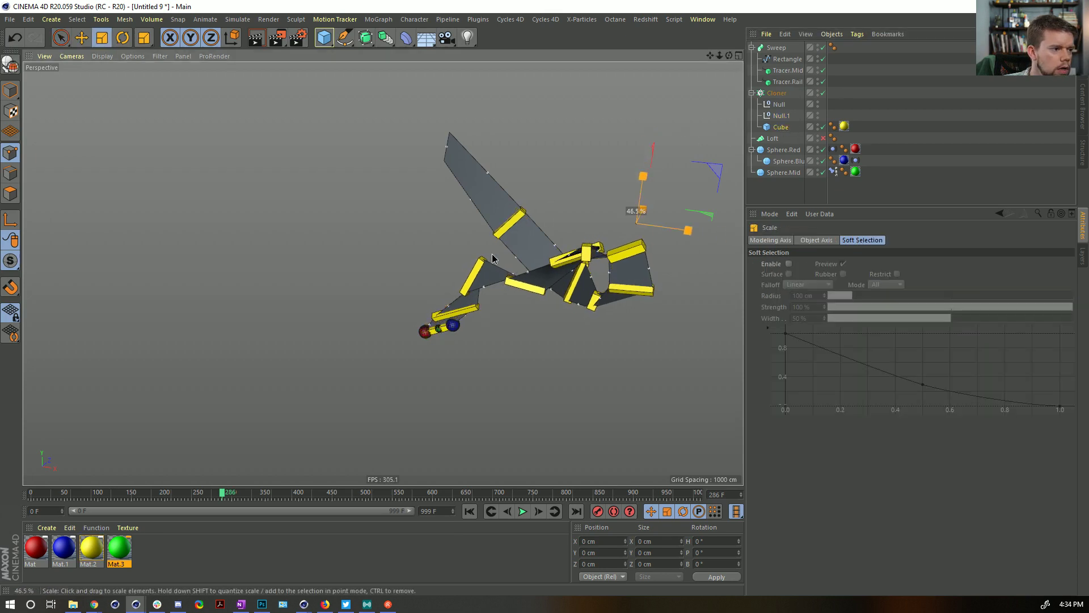
- Set the Sample Step of Tracer.Mid and Tracer.Rail to 15 and replay the animation from the start
left_click(789, 71)
left_click(787, 81, "shift")
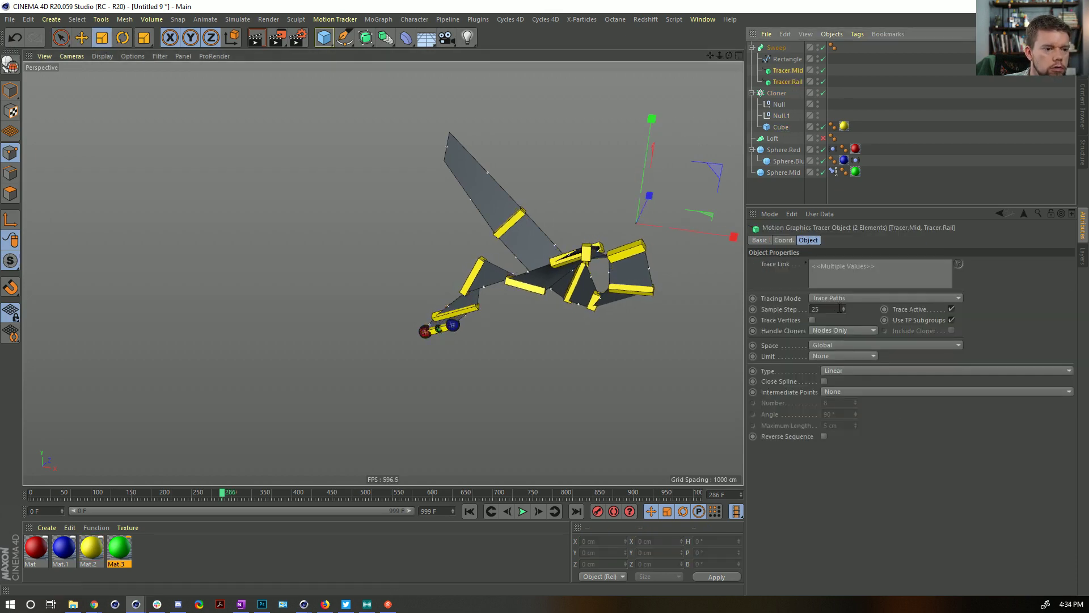
type("15")
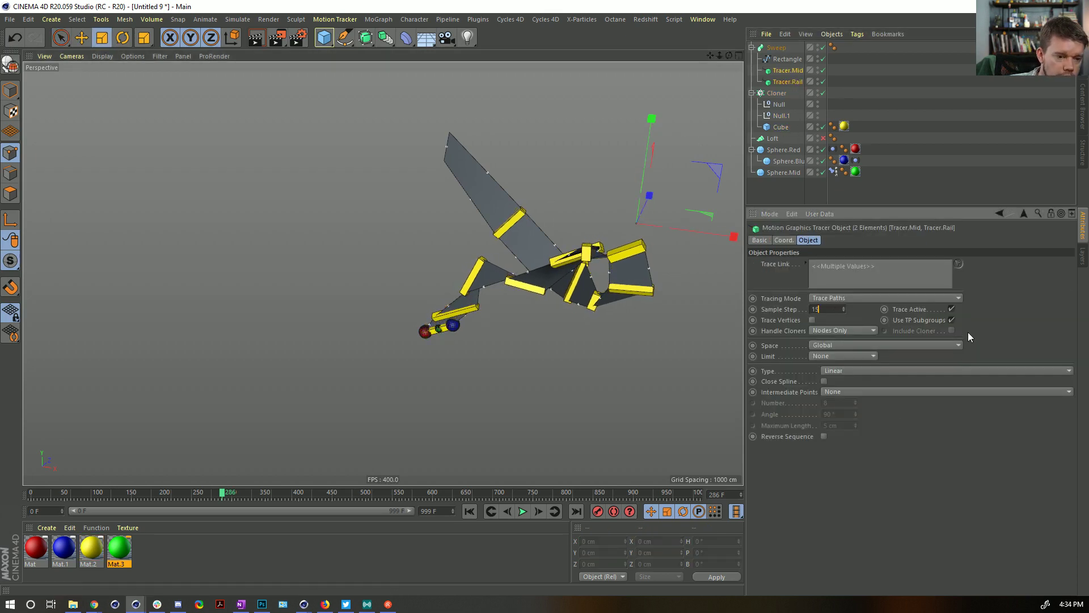
left_click(469, 511)
left_click(523, 512)
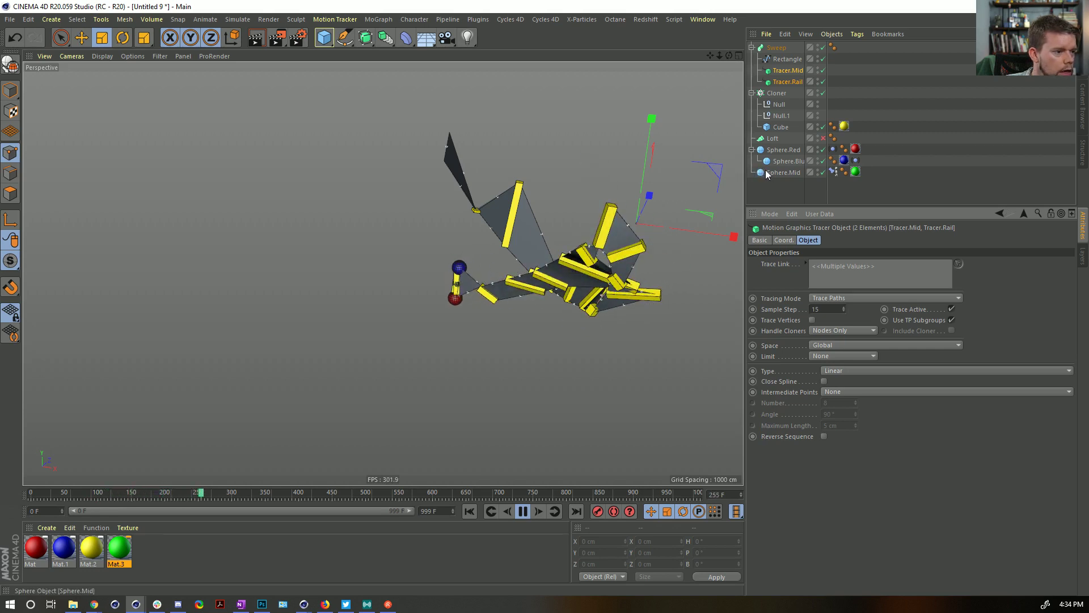
- Hide the Sweep in the viewport and in renders while the animation plays, leaving only the clones showing
left_click(818, 48, "alt")
left_click(819, 49, "alt")
left_click(792, 111)
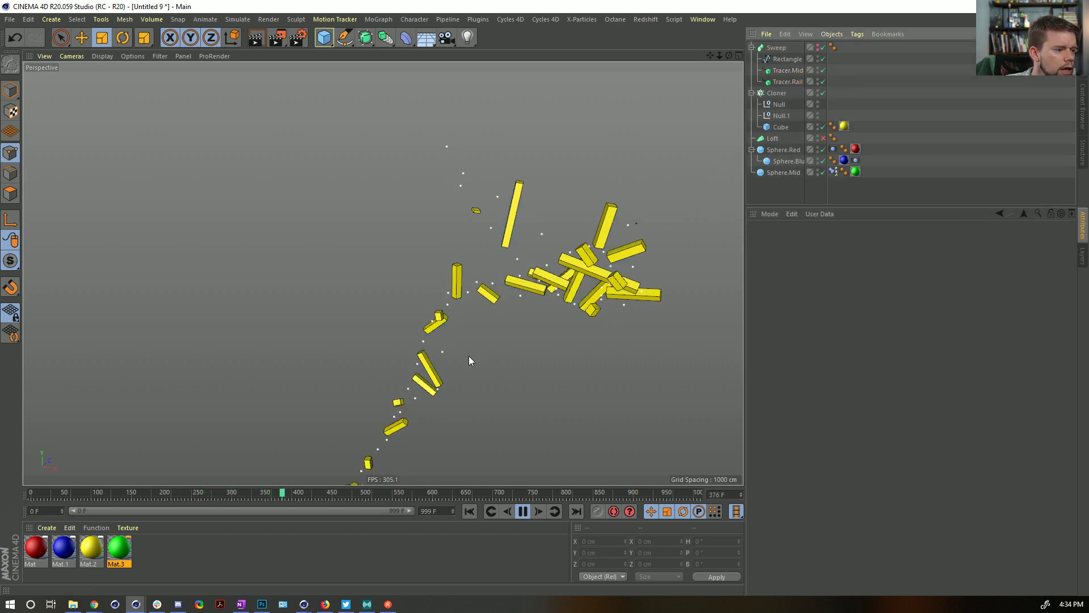
middle_click_drag(469, 361, 486, 223, "alt")
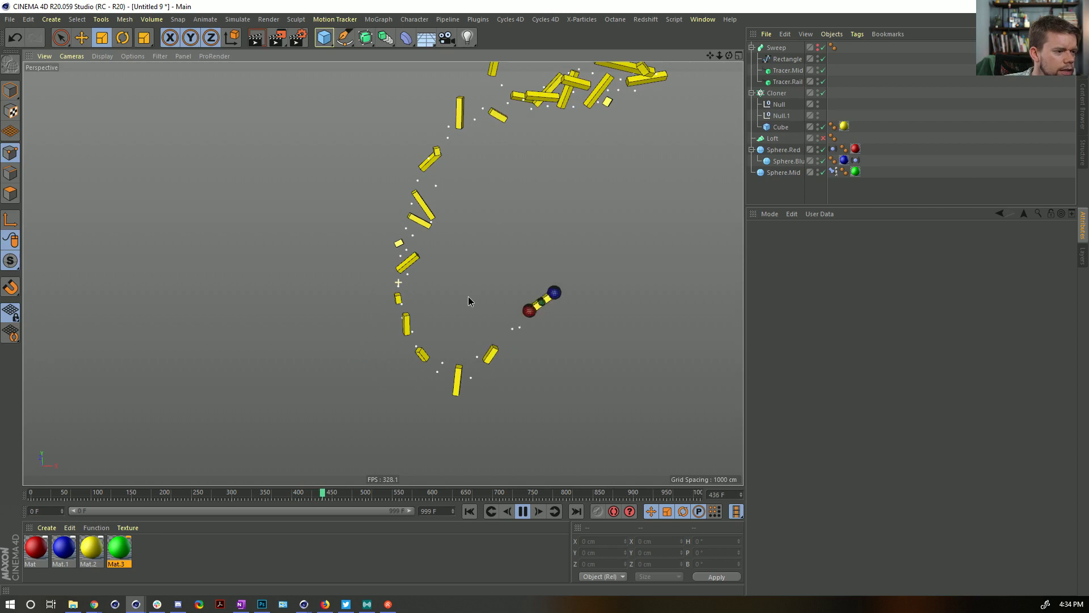
- Delete the unneeded Sphere.Mid object from the scene
left_click(779, 172)
key("Delete")
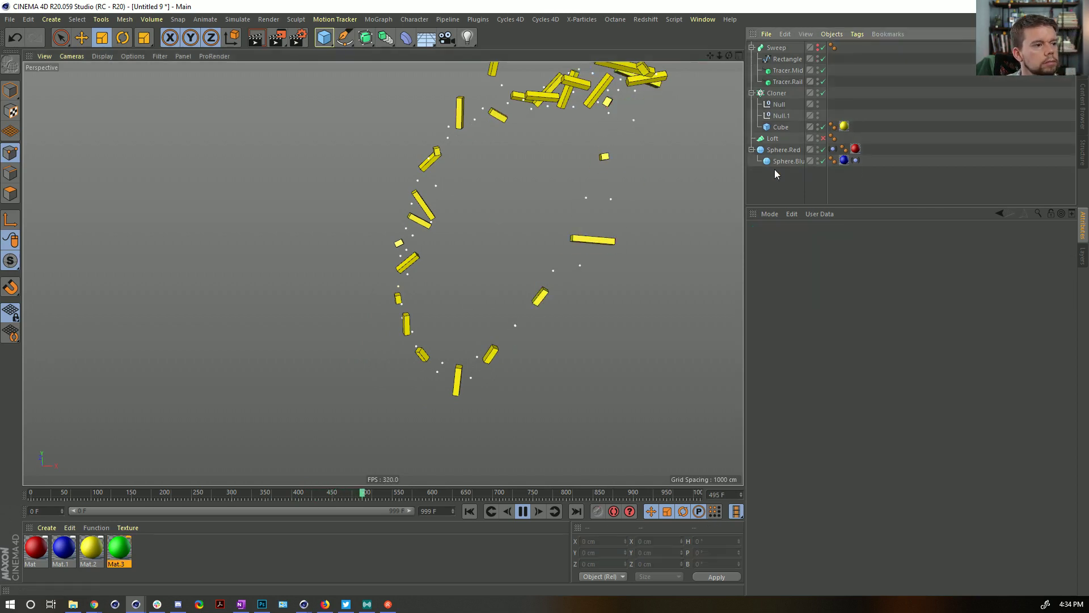
middle_click_drag(484, 130, 494, 253, "alt")
right_click_drag(587, 127, 505, 198, "alt")
middle_click_drag(505, 199, 451, 312, "alt")
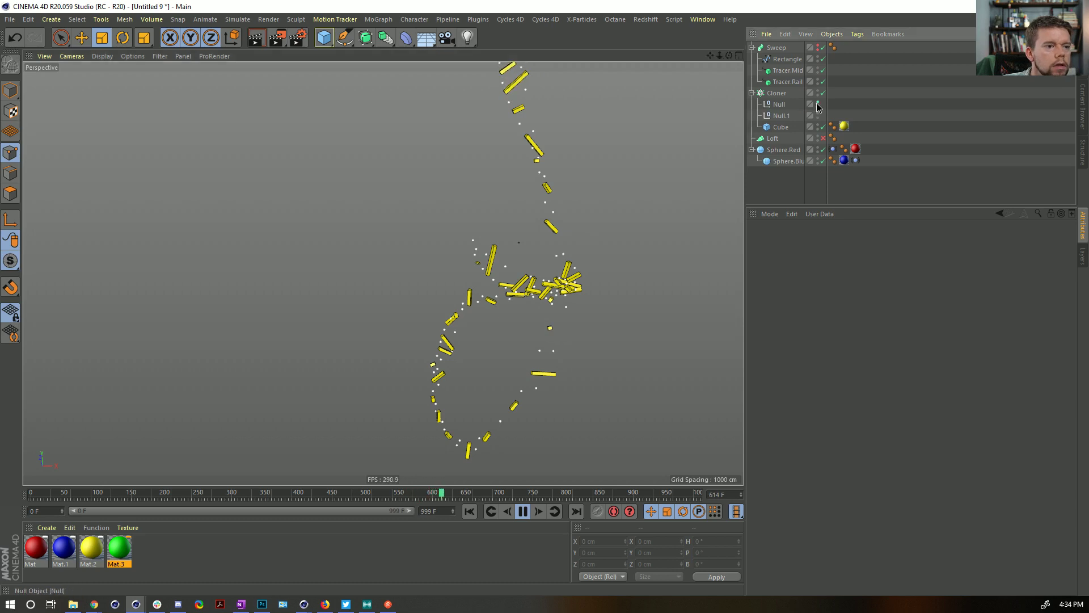
- Hide the Cloner's two Nulls and watch the cubes appear along the moving spheres' path
left_click_drag(819, 109, 819, 115)
middle_click_drag(522, 220, 533, 261, "alt")
right_click_drag(533, 261, 486, 242, "alt")
middle_click_drag(486, 241, 592, 304, "alt")
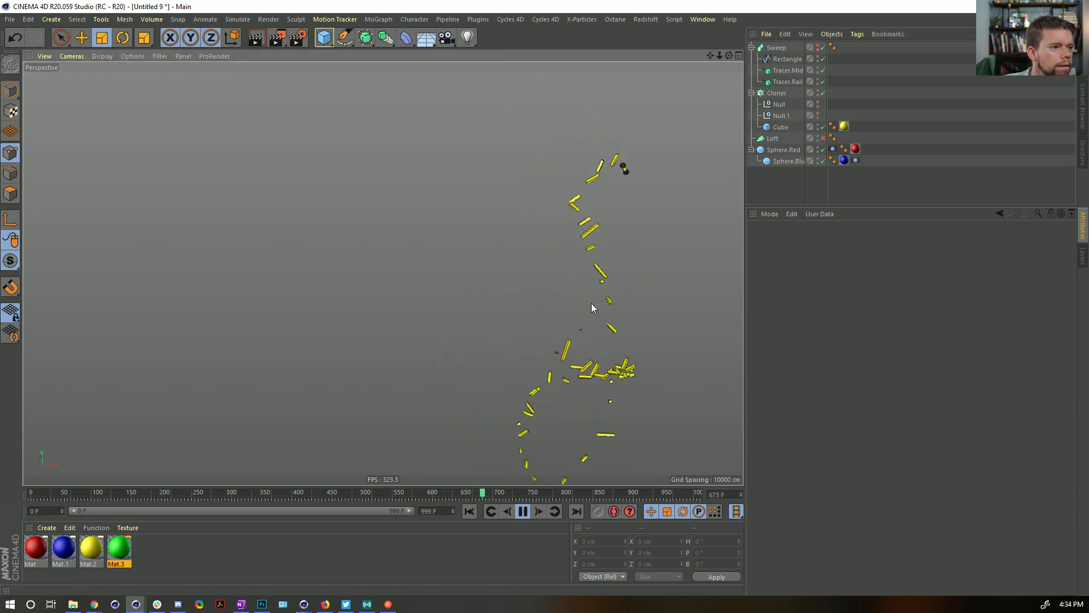
middle_click_drag(636, 265, 566, 261, "alt")
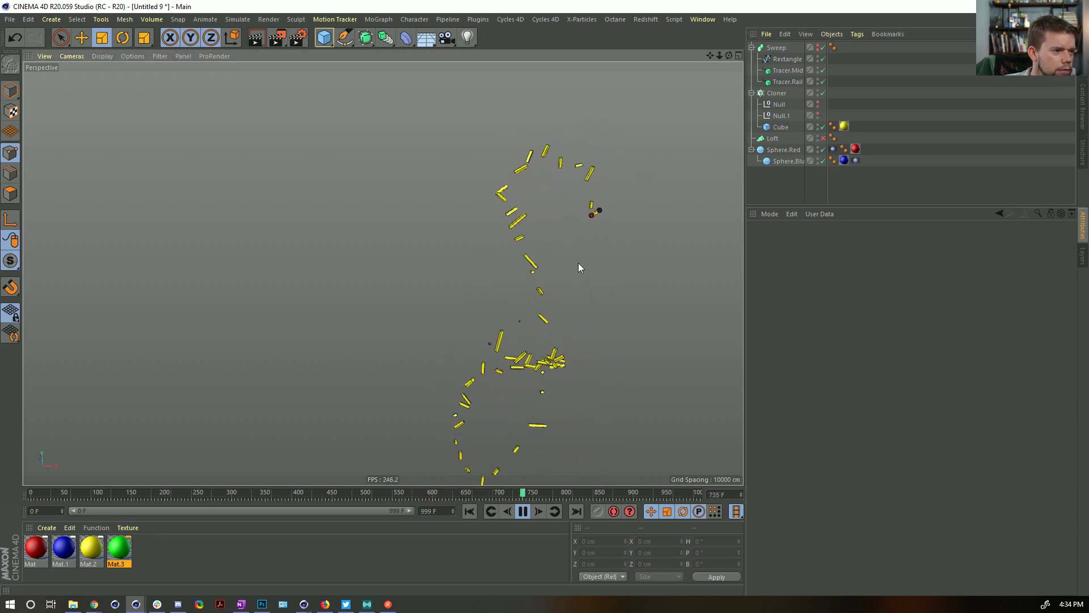
middle_click_drag(564, 309, 519, 254, "alt")
right_click_drag(539, 283, 647, 189, "alt")
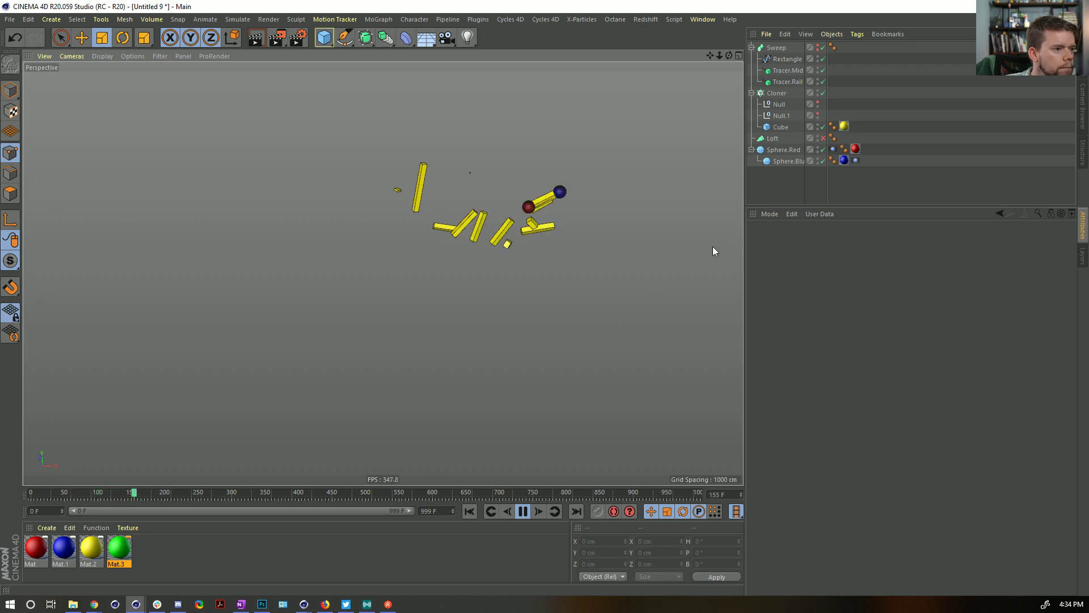
- Unparent Sphere.Blue from Sphere.Red and replace its Vibrate tag with a copy of Sphere.Red's, using Seed 24
left_click(795, 161)
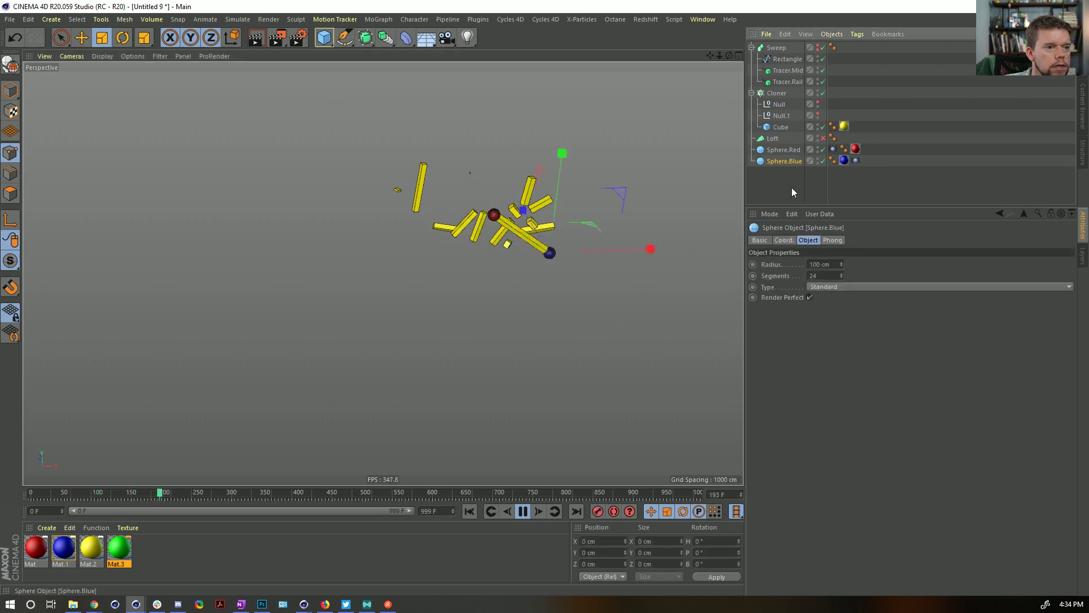
left_click(855, 160)
key("Delete")
left_click_drag(833, 149, 868, 162, "ctrl")
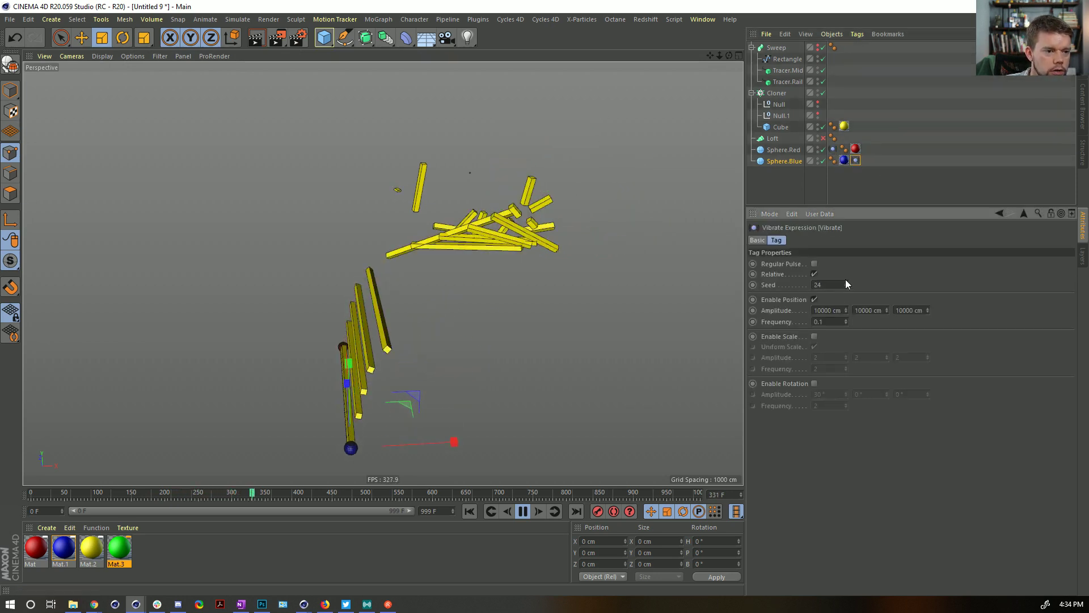
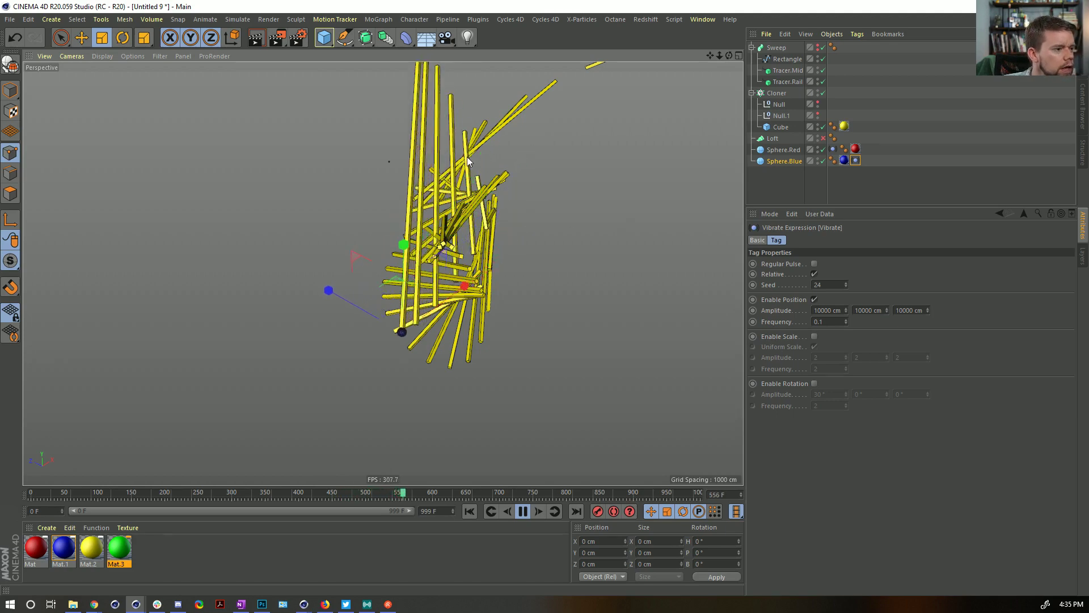
- Delete the Loft and reorder the hierarchy so both spheres sit above the Sweep and the Cloner
left_click_drag(710, 55, 703, 63)
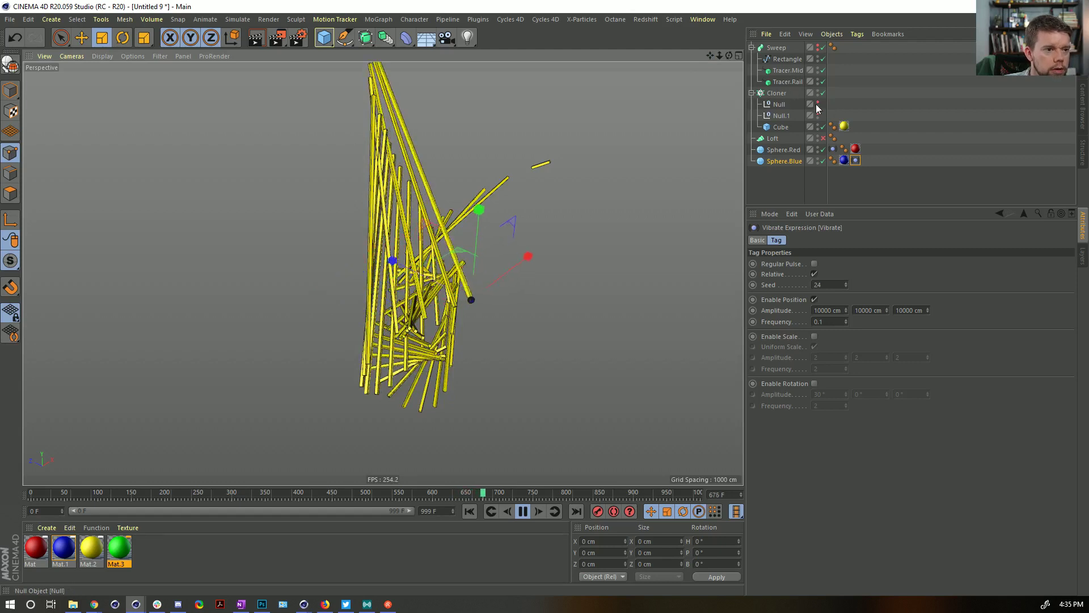
left_click(776, 139)
key("Delete")
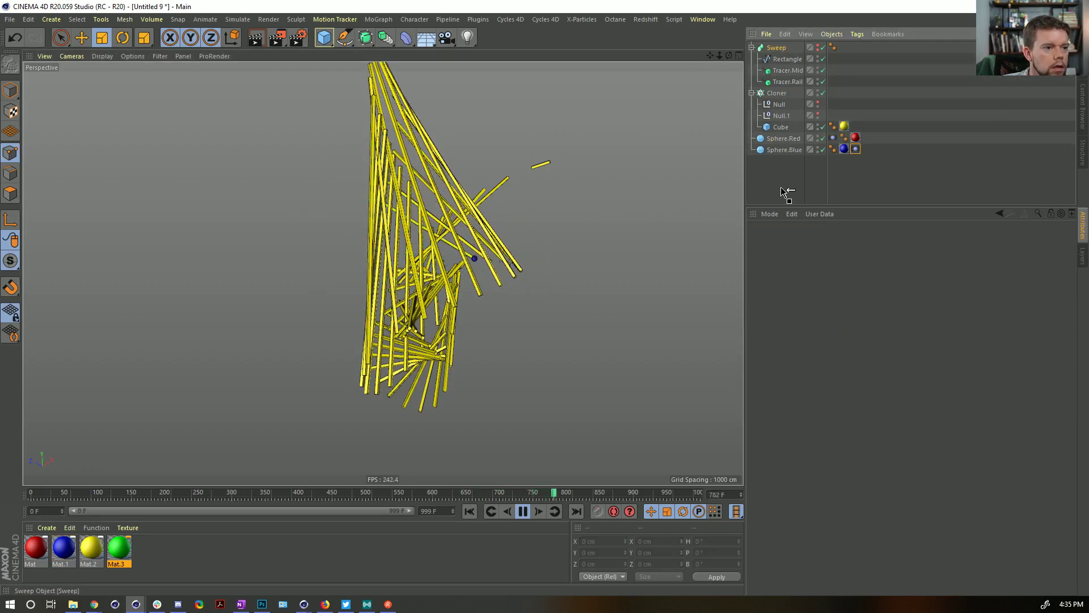
left_click_drag(784, 192, 782, 187)
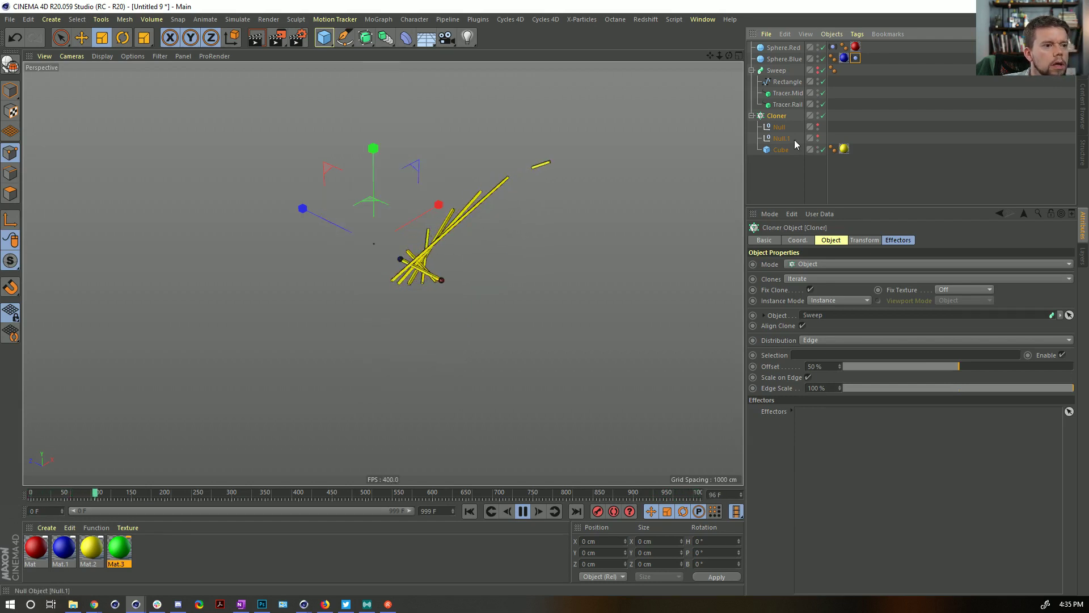
- Copy the Sweep's Rectangle spline into the Cloner and delete the Cube it replaces
left_click(345, 37)
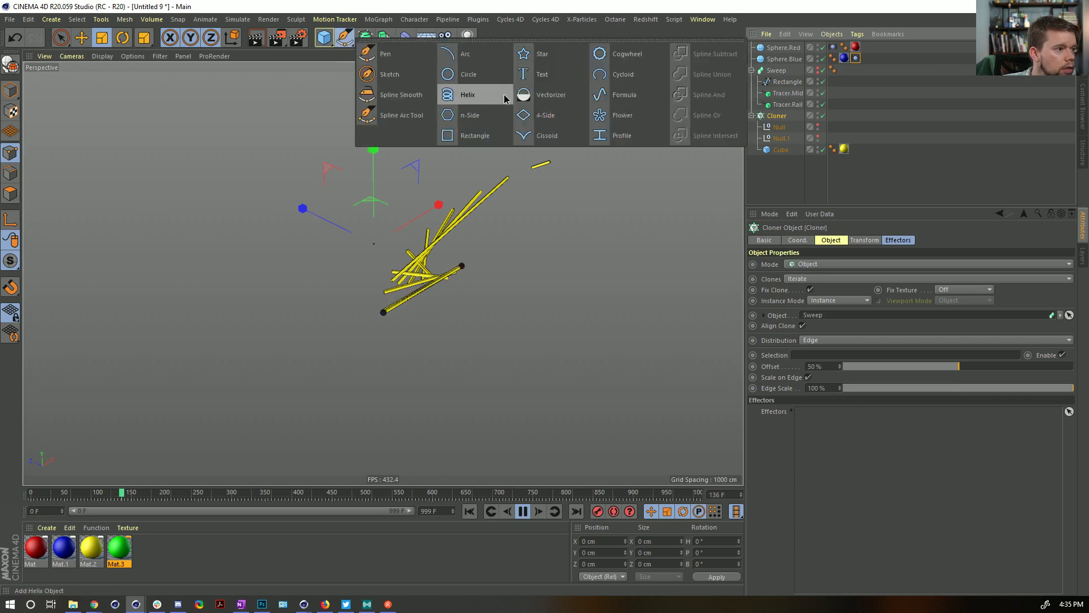
left_click(844, 108)
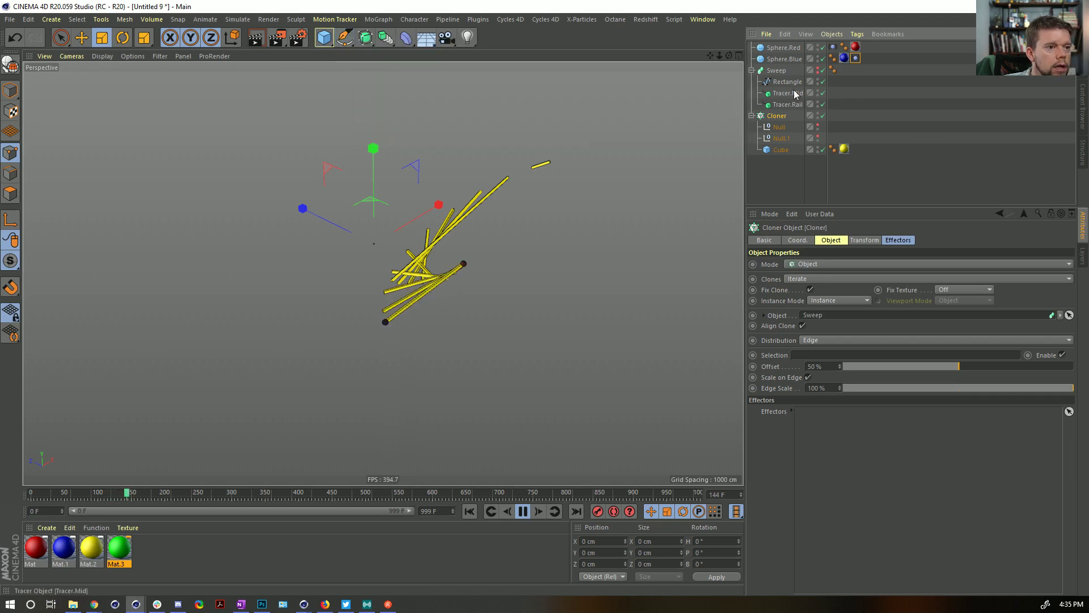
left_click_drag(778, 146, 779, 148, "ctrl")
left_click(782, 159)
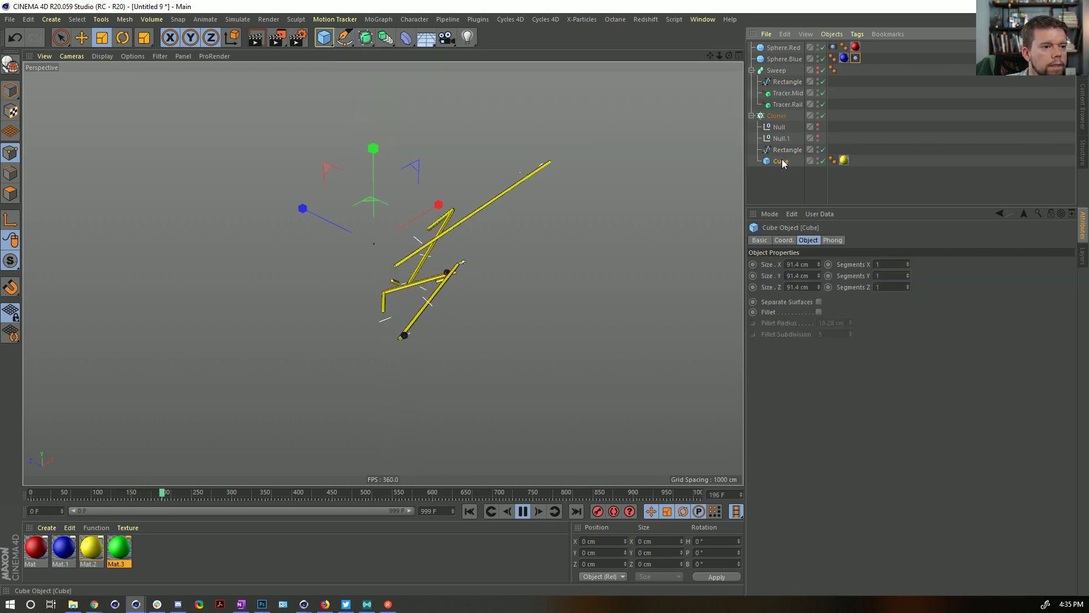
key("Delete")
- Rotate the Cloner's Rectangle spline to lie along the Y axis so its clones span between the two spheres
left_click(786, 150)
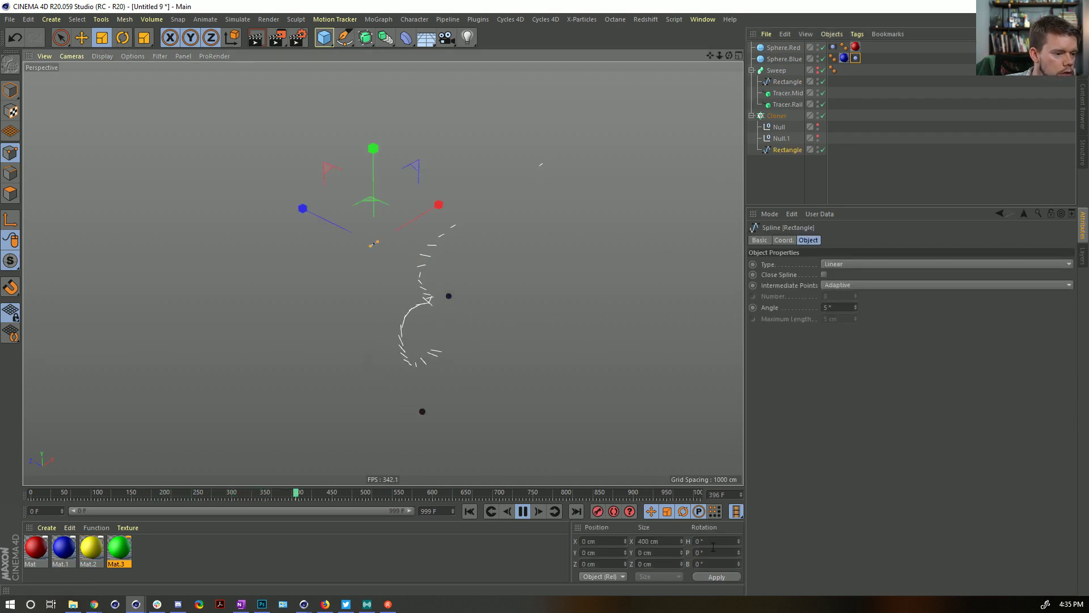
key("r")
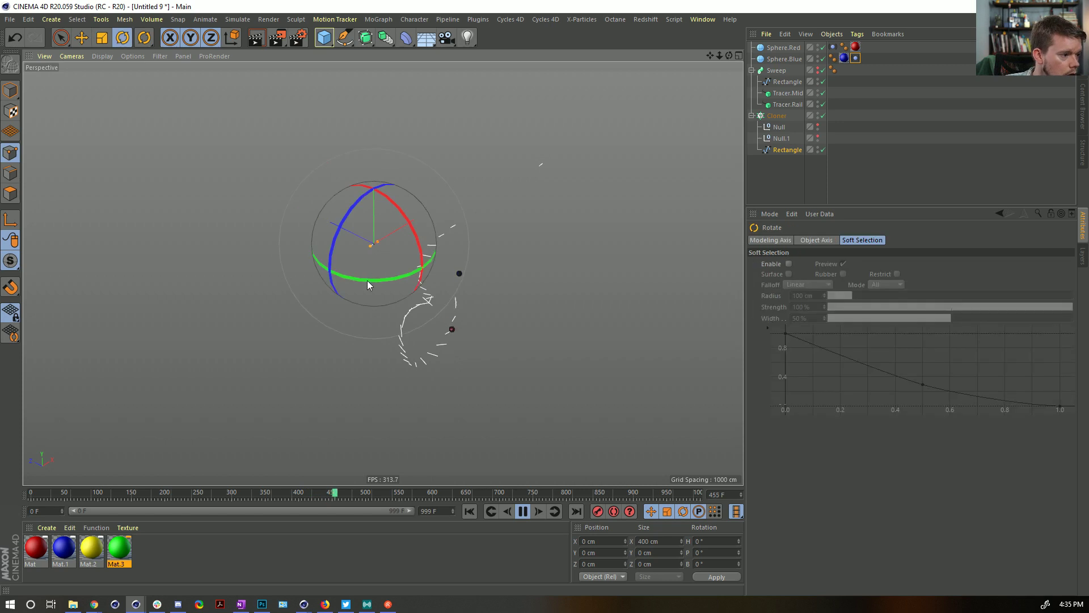
left_click_drag(366, 281, 535, 253)
left_click(470, 511)
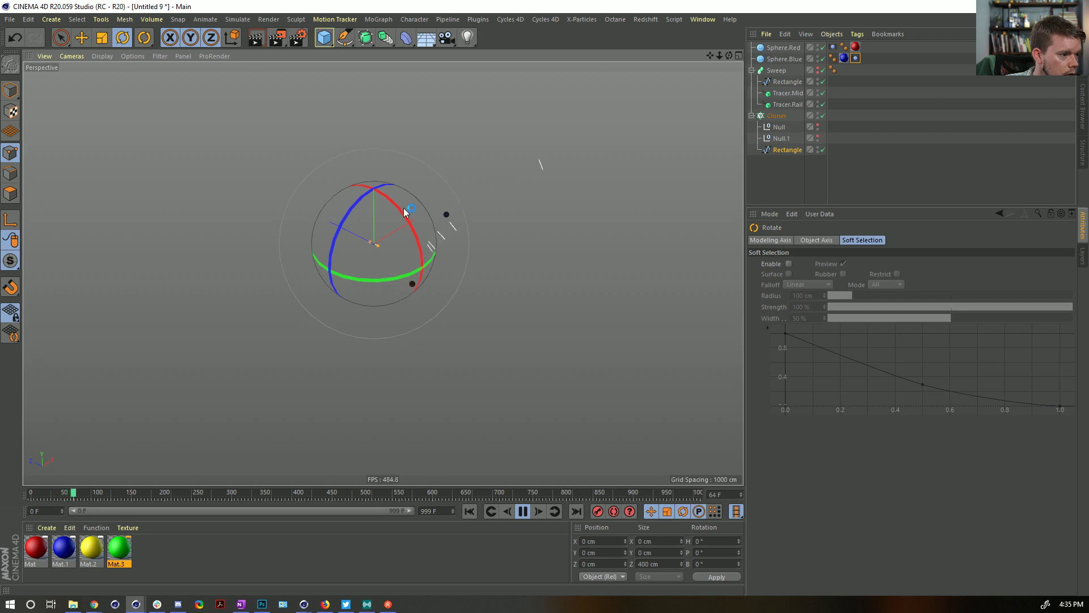
left_click_drag(399, 212, 418, 291)
key("ctrl+z")
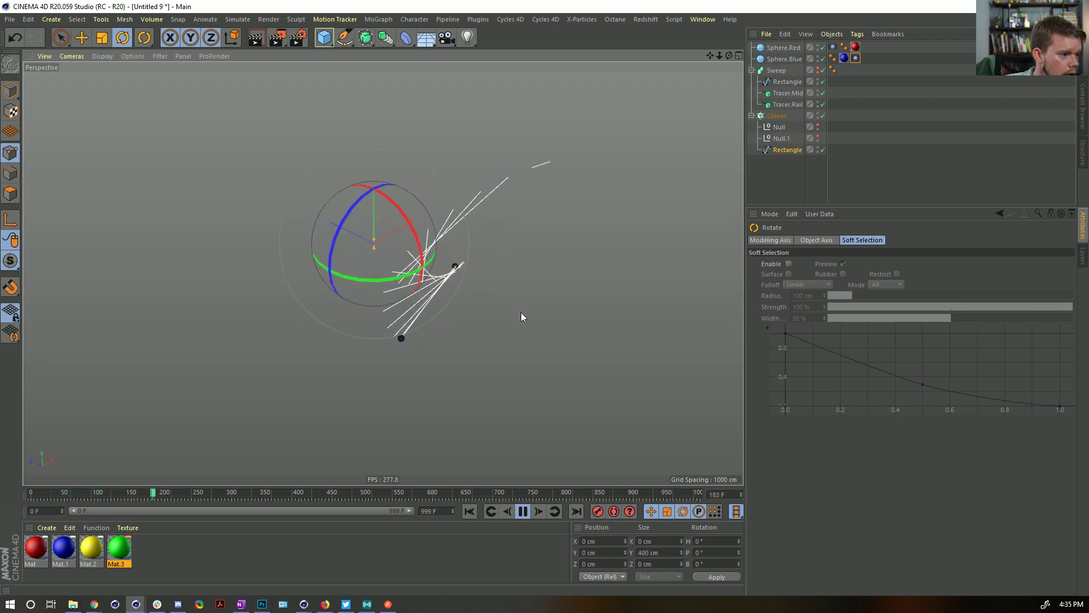
left_click(771, 195)
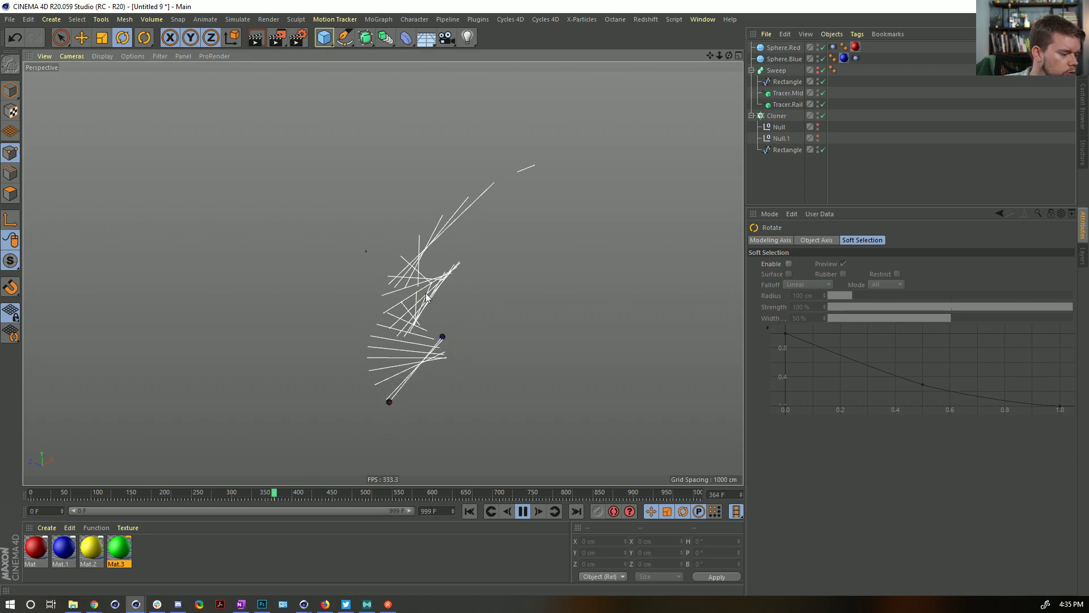
- Inspect the line clones from another angle, stop the playback and rewind the animation to frame 0
left_click_drag(452, 309, 407, 286, "alt")
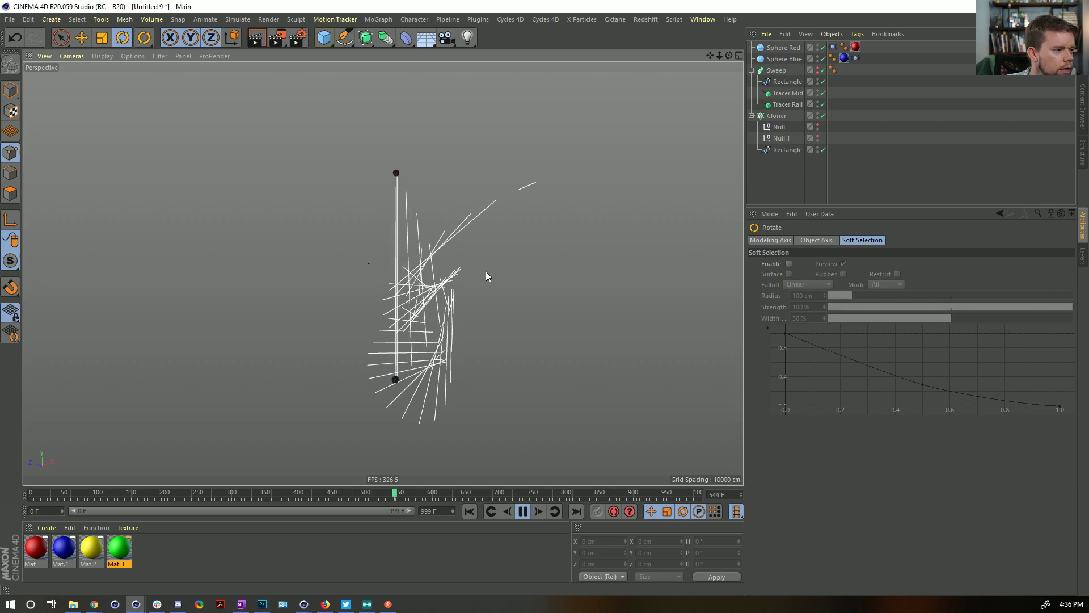
left_click(788, 93)
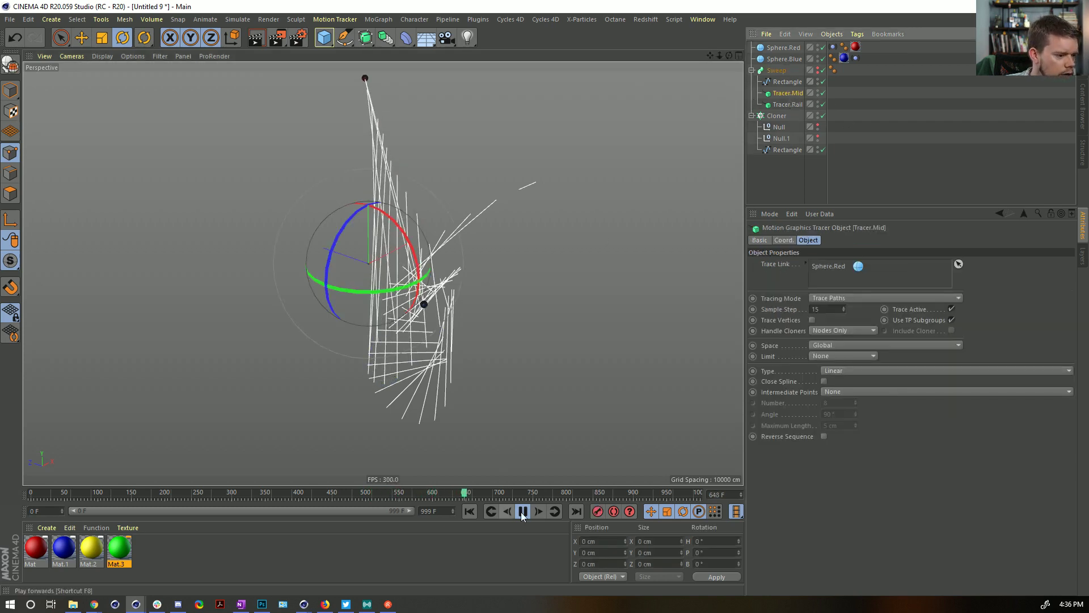
left_click(523, 511)
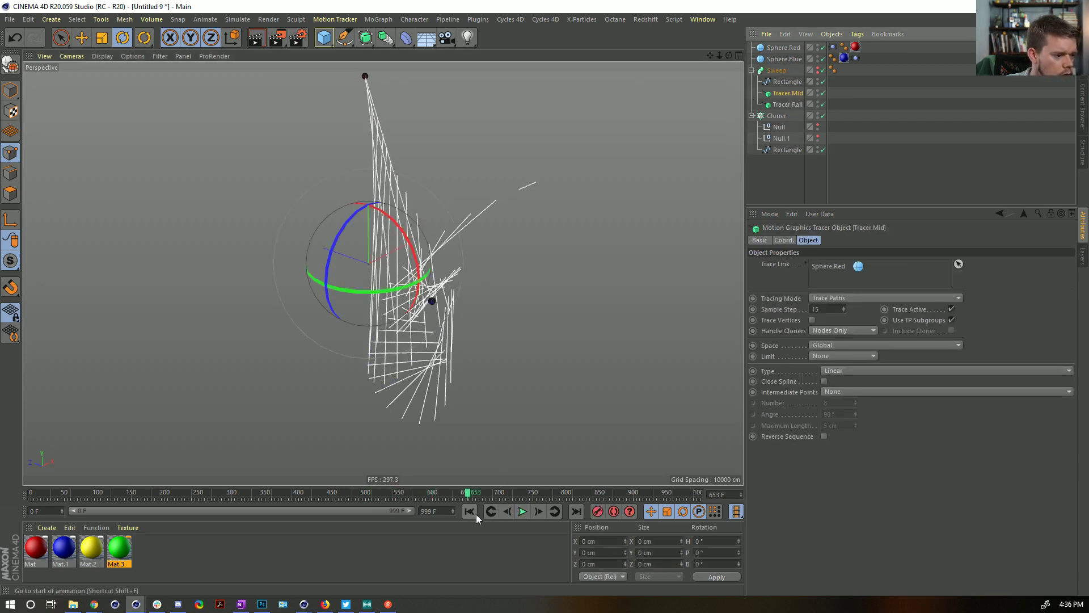
left_click(469, 511)
- Save the scene as [6a]RepeatingTracePattern.c4d in the SceneFiles folder
key("ctrl+s")
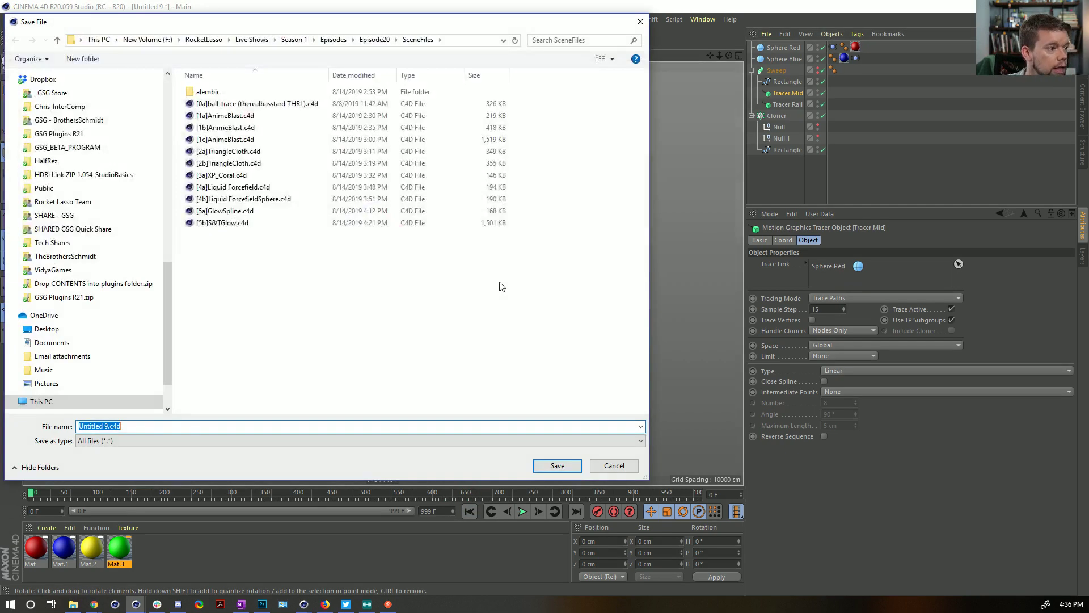
left_click(246, 223)
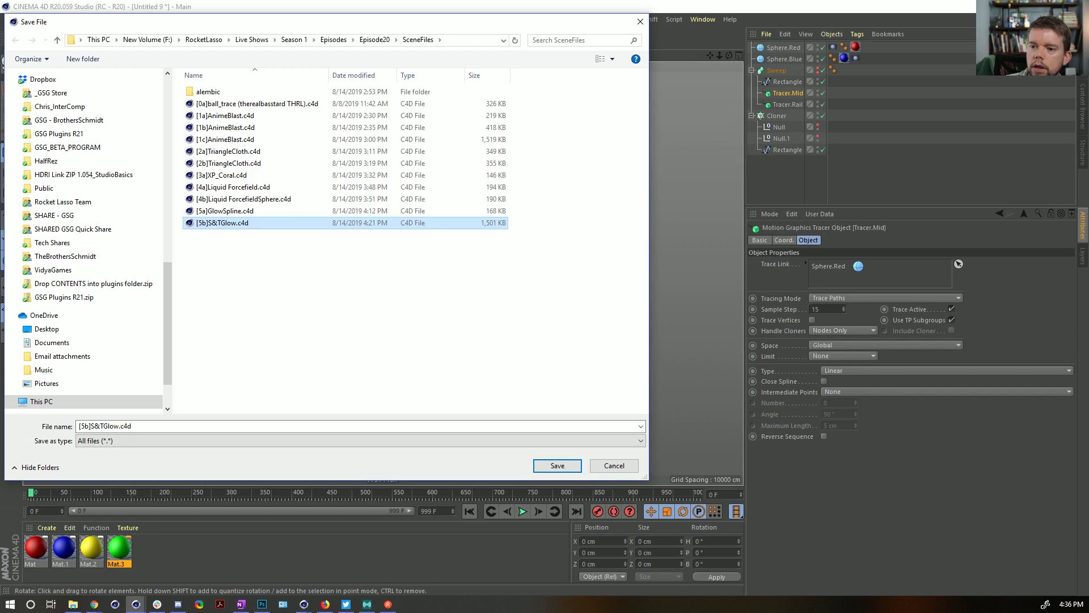
left_click_drag(183, 426, 84, 426)
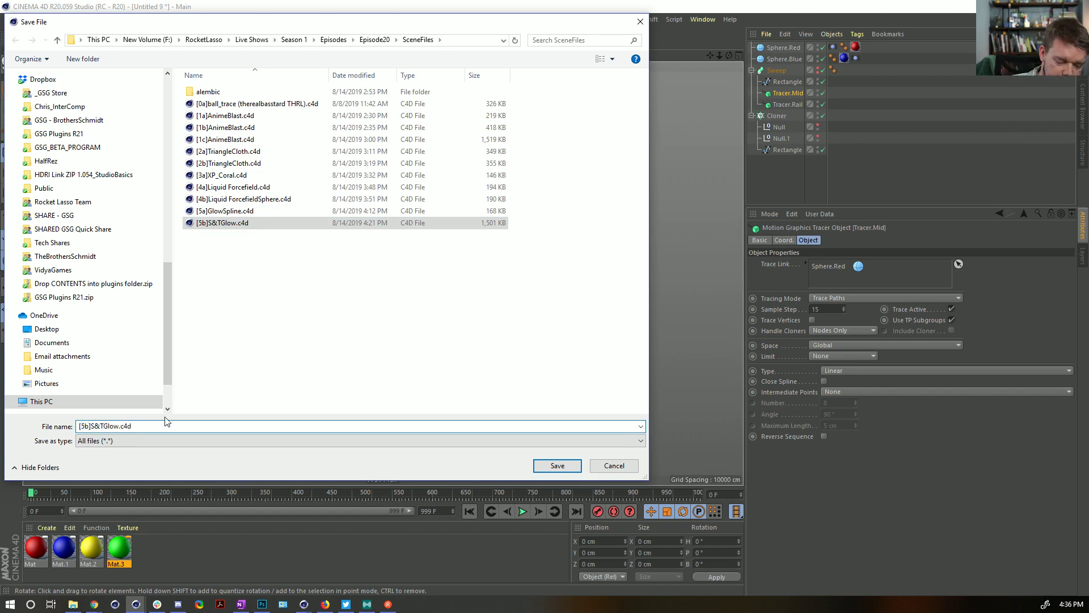
key("BackSpace")
key("BackSpace")
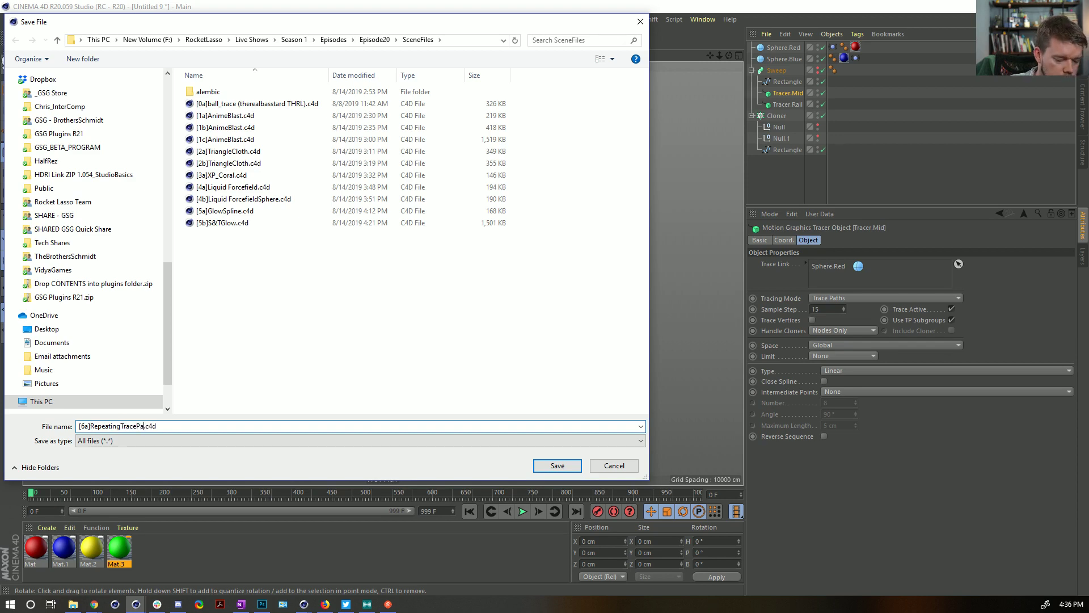
type("n")
key("Return")
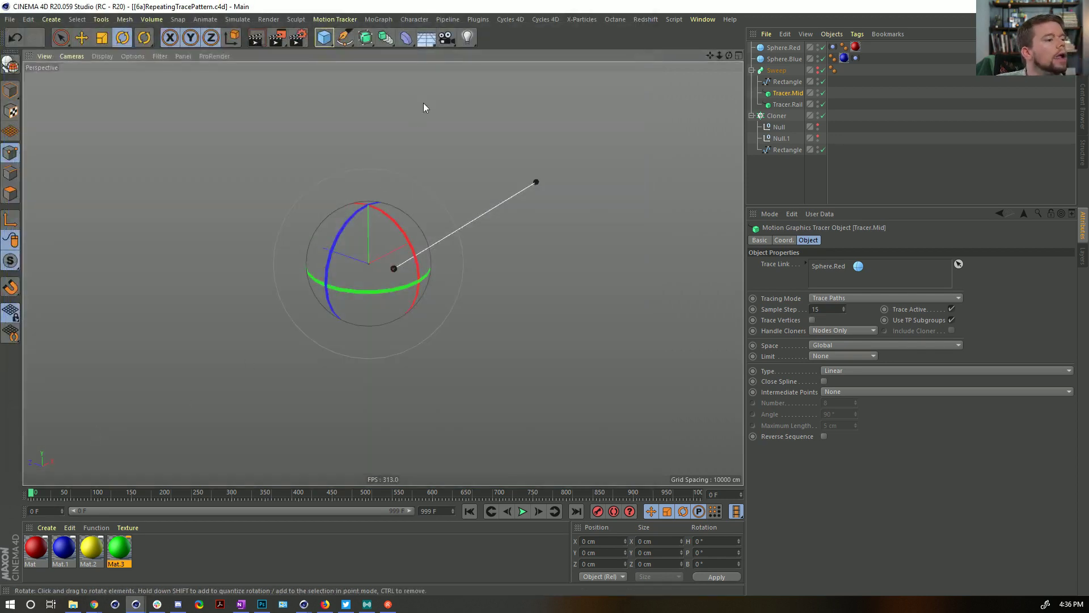
- Play the animation and set the Sample Step of Tracer.Mid and Tracer.Rail to 5
left_click(522, 511)
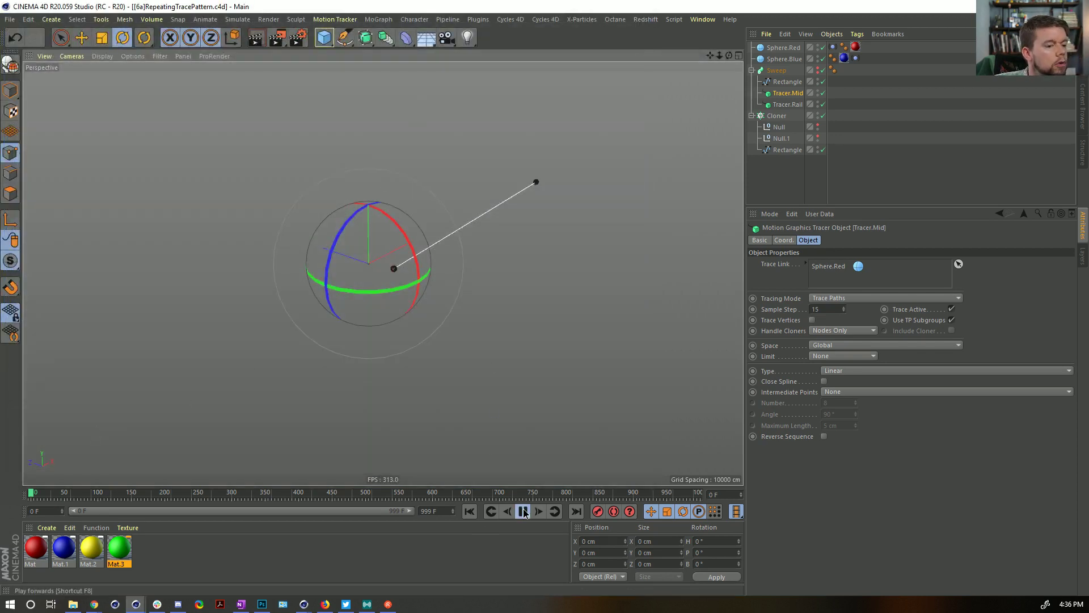
left_click(784, 105, "ctrl")
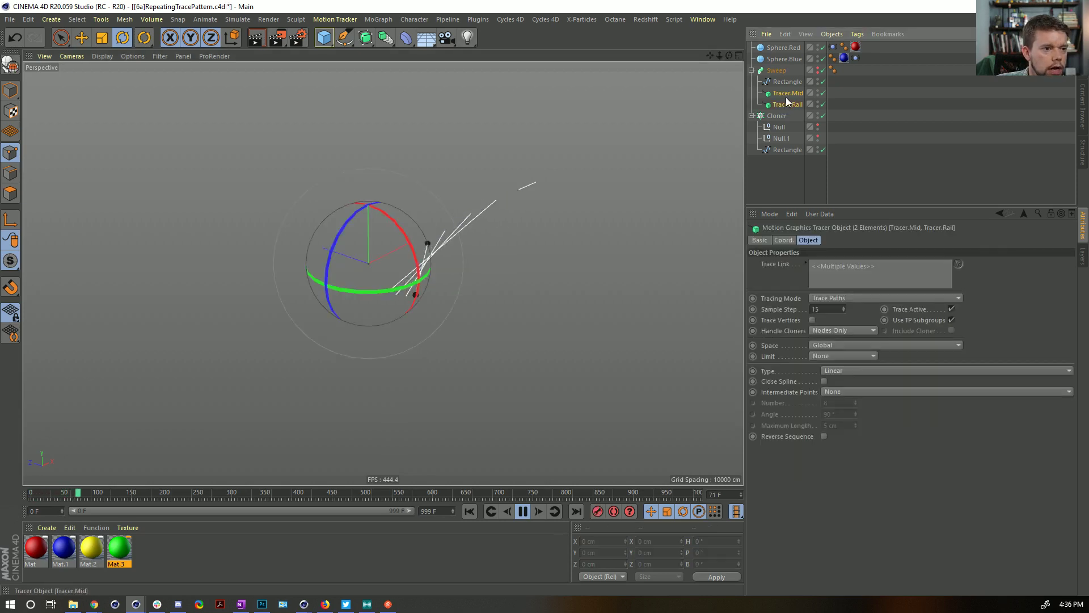
double_click(834, 310)
type("5")
key("Return")
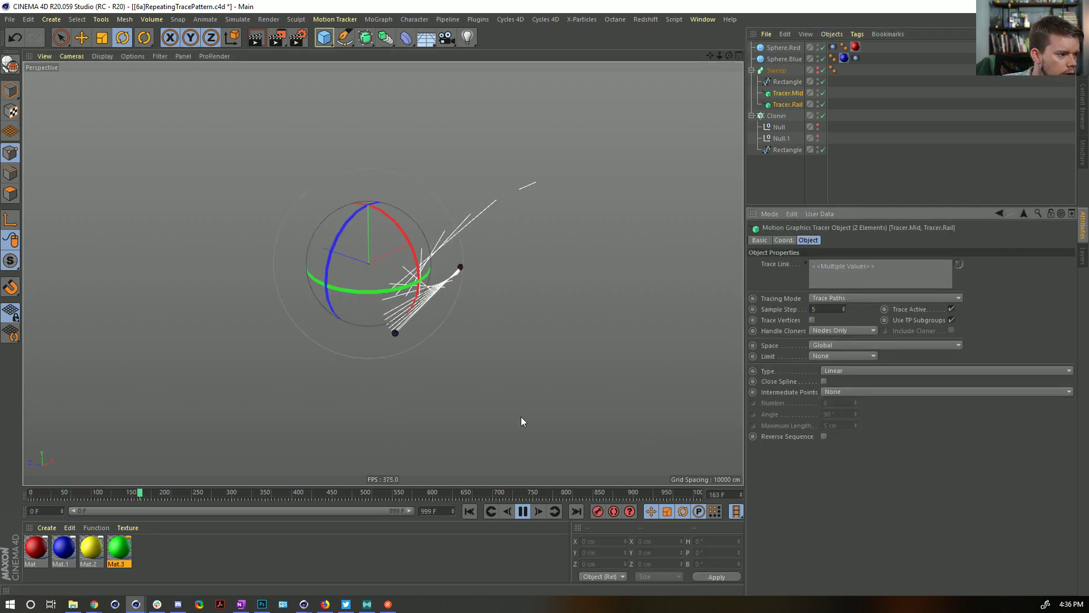
- Replay the animation from the start and pause it at about frame 579 with the whole line pattern in view
left_click(470, 511)
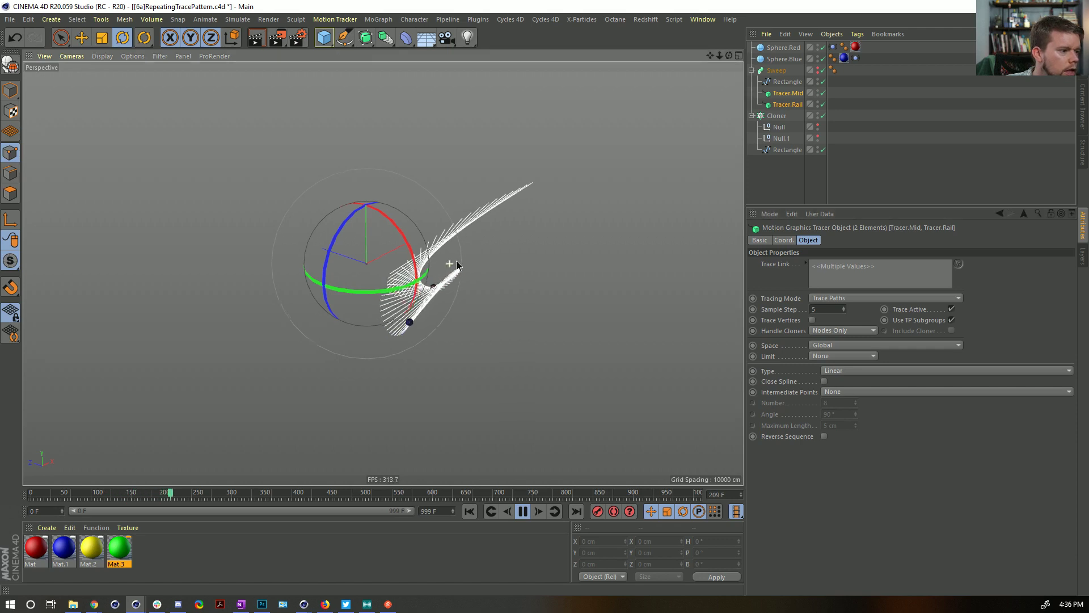
left_click_drag(458, 265, 410, 234, "alt")
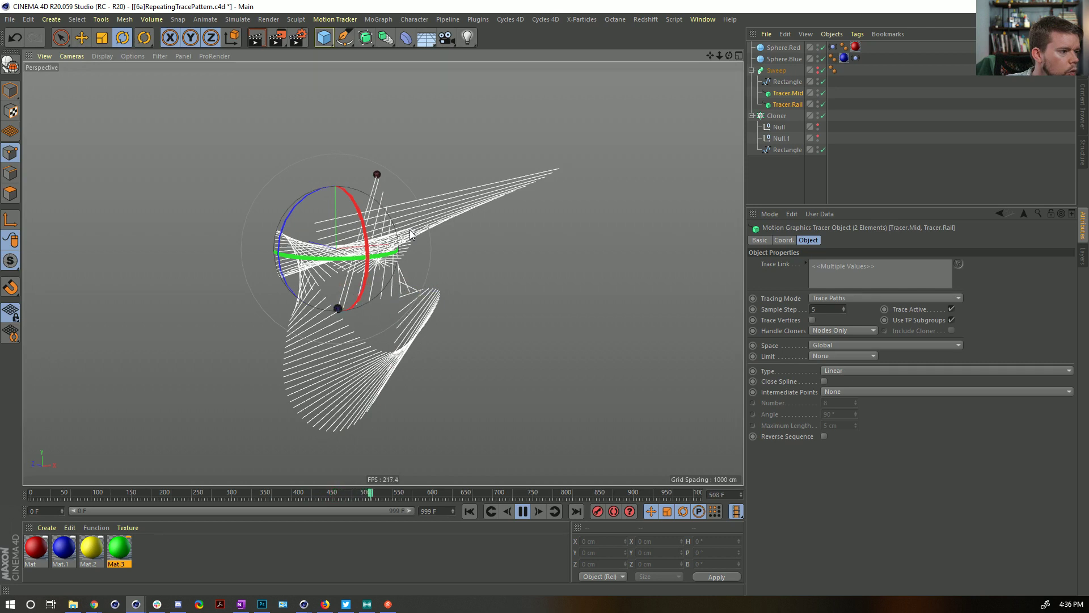
left_click(522, 511)
scroll(383, 248, "up", 3)
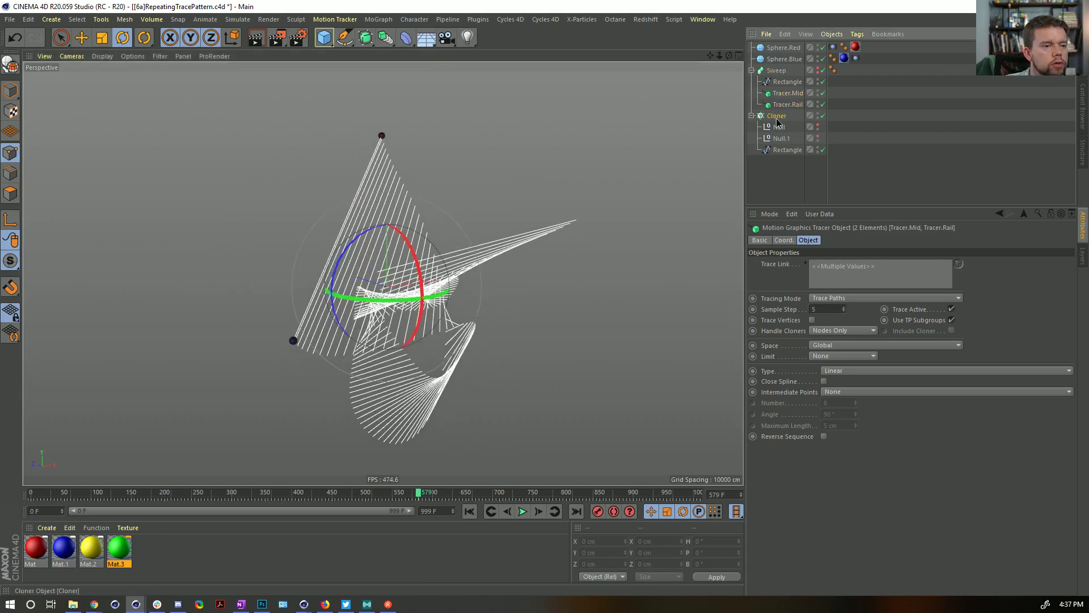
- Create a Hair Material, apply it to the Cloner and test-render the view
left_click(778, 117)
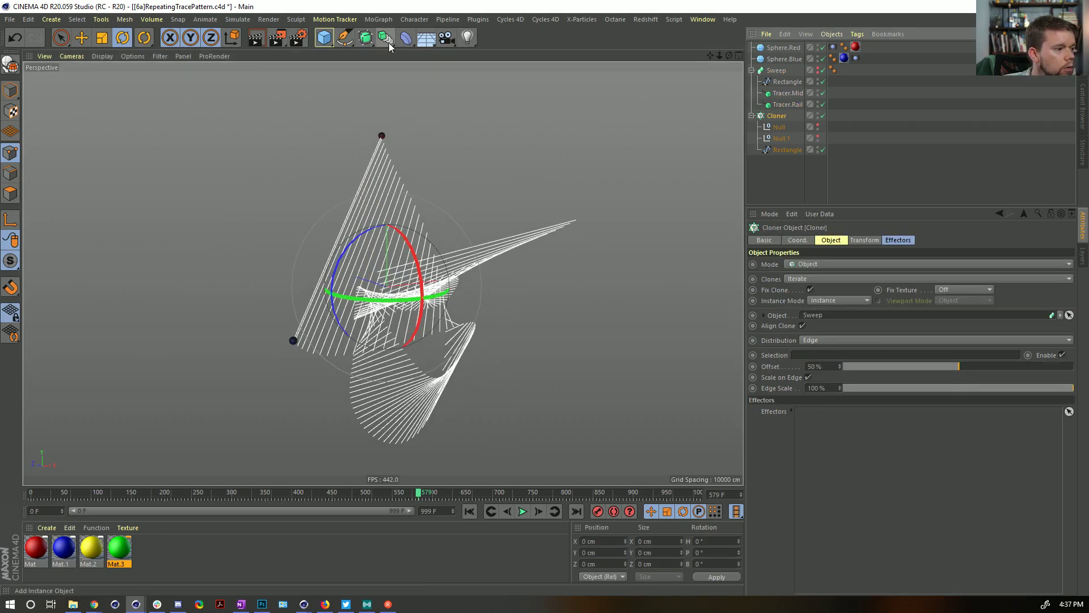
left_click(47, 529)
mouse_move(85, 400)
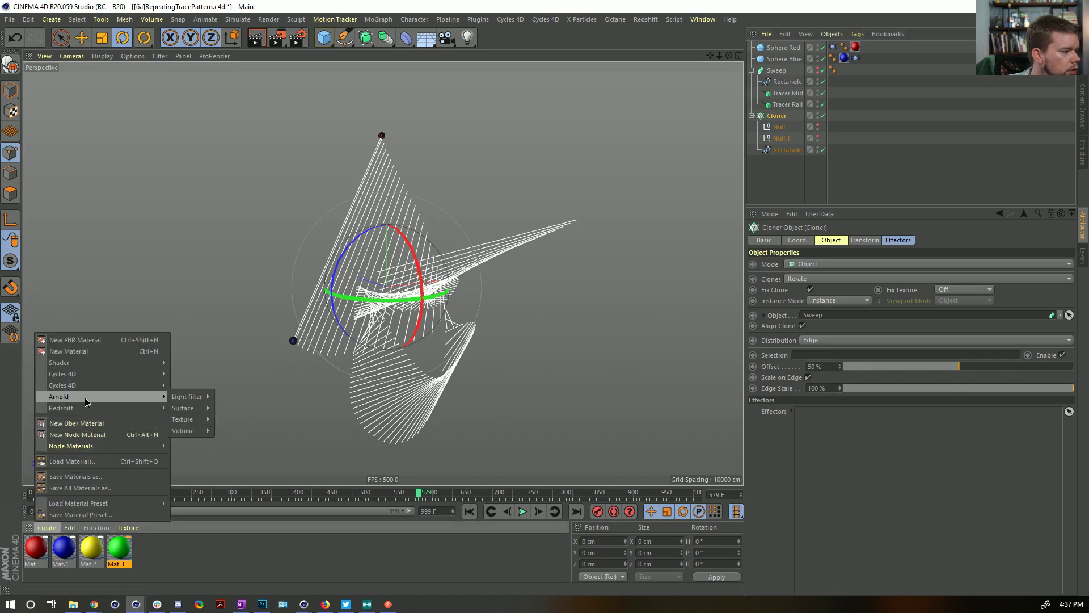
mouse_move(85, 363)
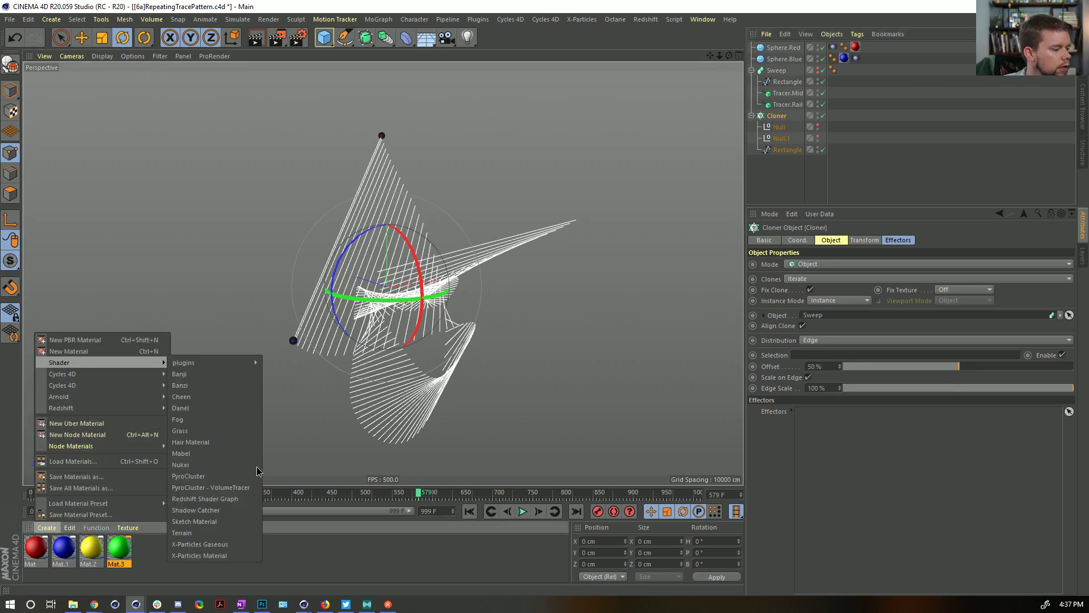
left_click(190, 442)
left_click_drag(37, 547, 775, 121)
key("ctrl+r")
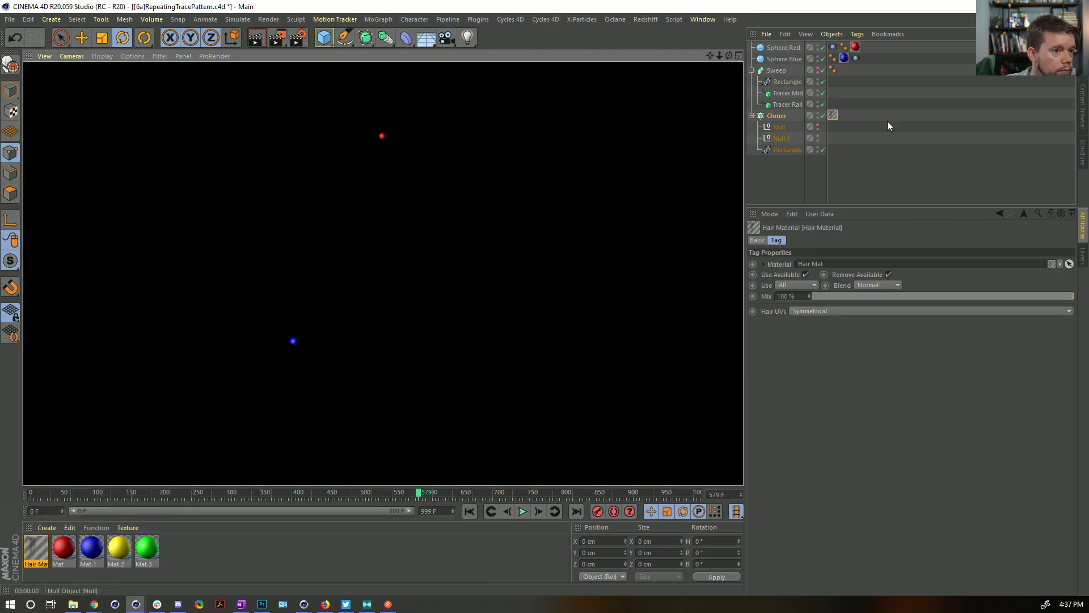
- Put the Cloner inside a new Connect object and move the Hair Material tag onto the Connect
left_click(779, 121)
left_click_drag(386, 38, 508, 80, "alt")
left_click_drag(832, 126, 834, 115)
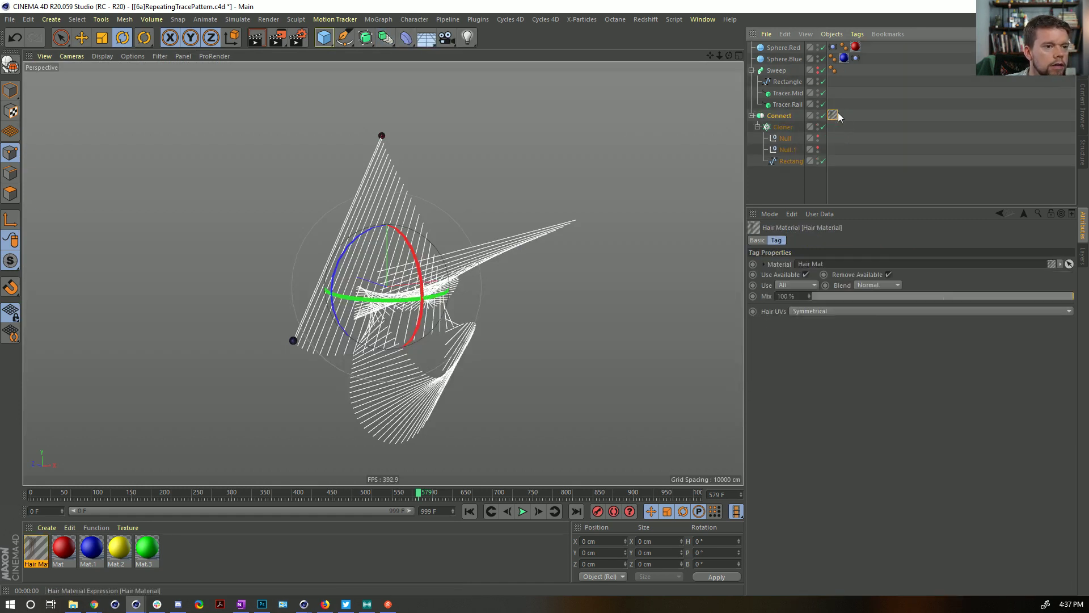
- Test-render the view with the Hair Material on the Connect, then check the Render Settings
key("ctrl+r")
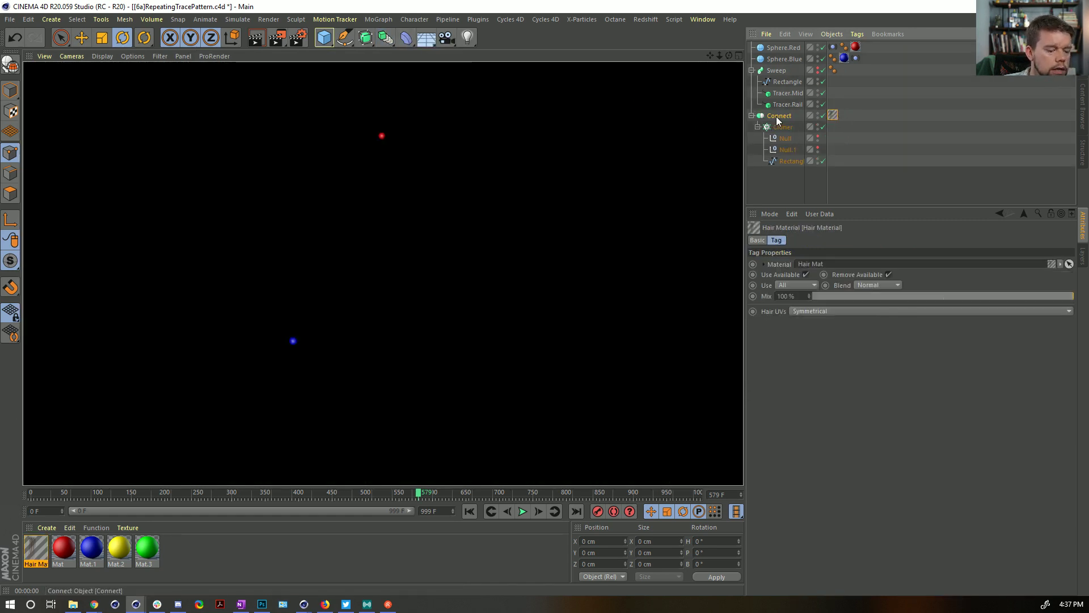
key("ctrl+b")
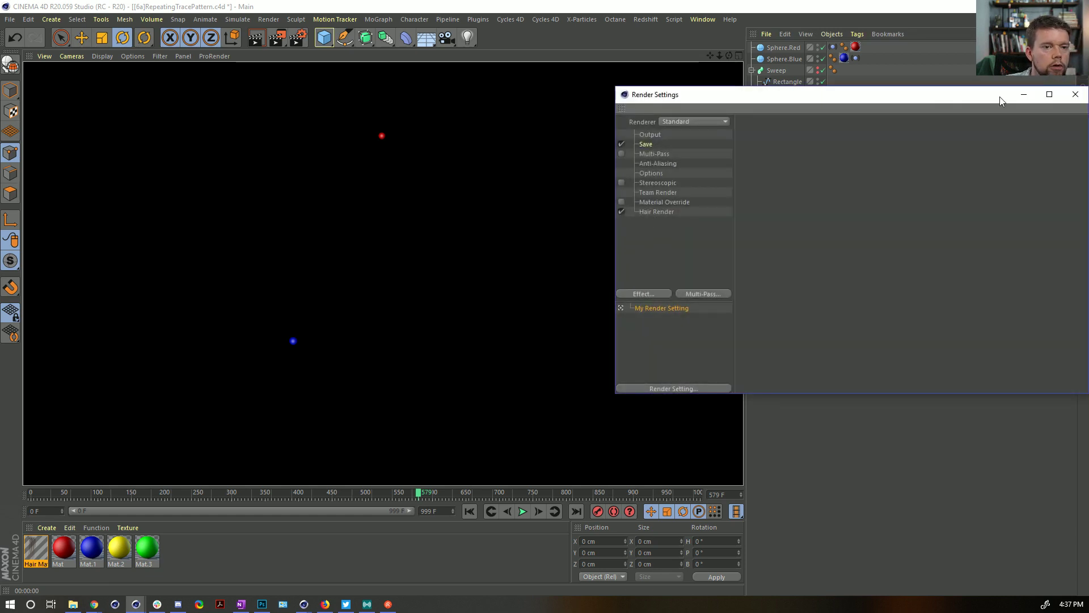
left_click(1075, 98)
left_click(779, 116)
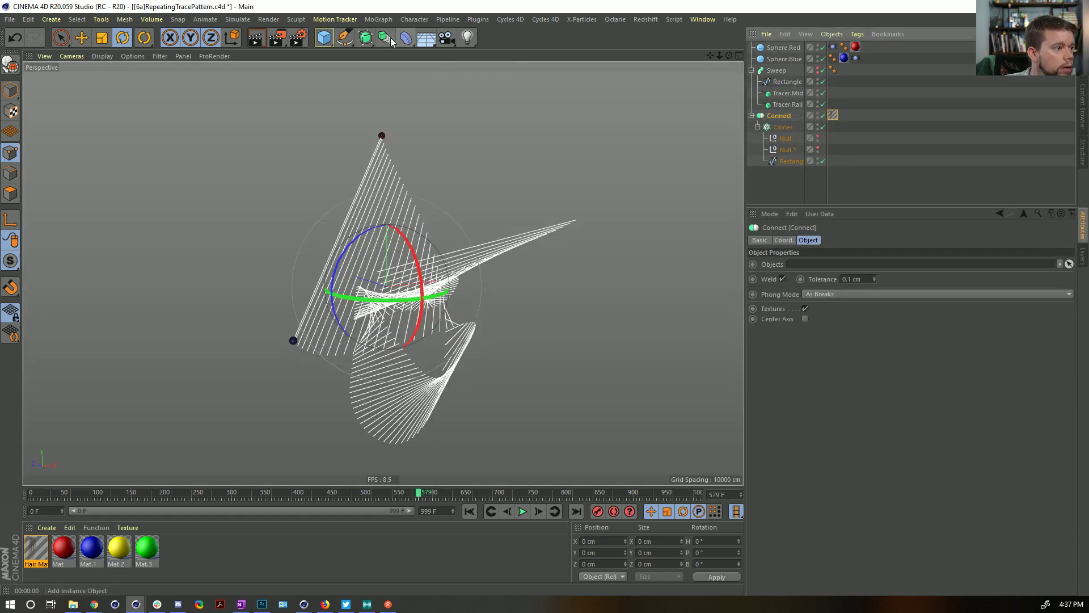
- Put the Connect inside a new Spline Mask, move the Hair Material tag onto the mask and test-render the view
left_click_drag(389, 38, 439, 79)
left_click_drag(830, 131, 837, 117)
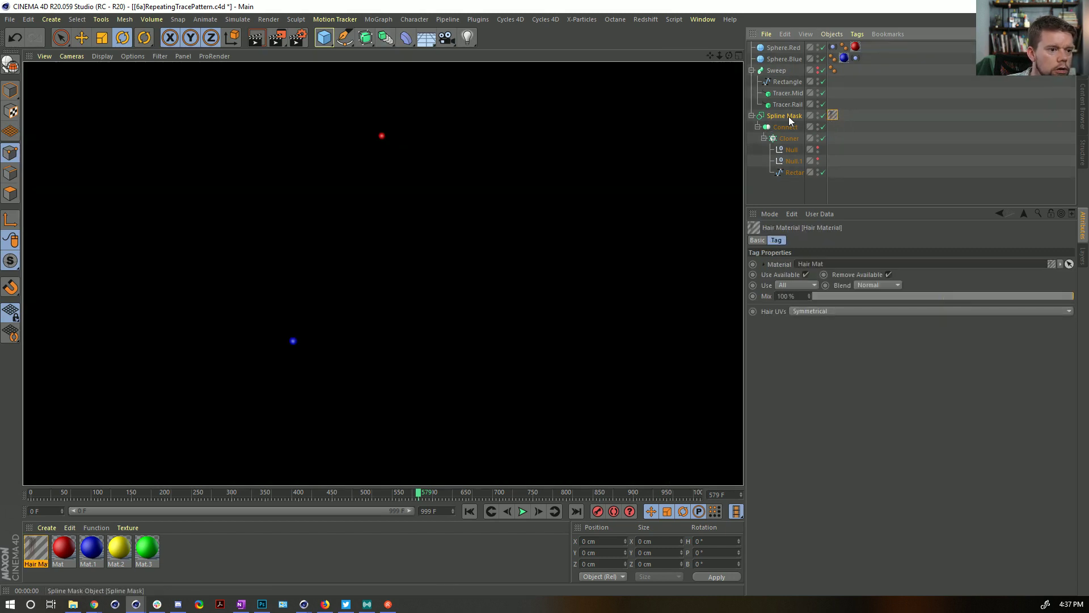
left_click(787, 119)
- Move the Cloner directly under the Spline Mask, delete the Connect and test-render the view
left_click(787, 128)
left_click_drag(791, 138, 793, 118)
left_click(793, 125)
left_click(784, 173)
key("Delete")
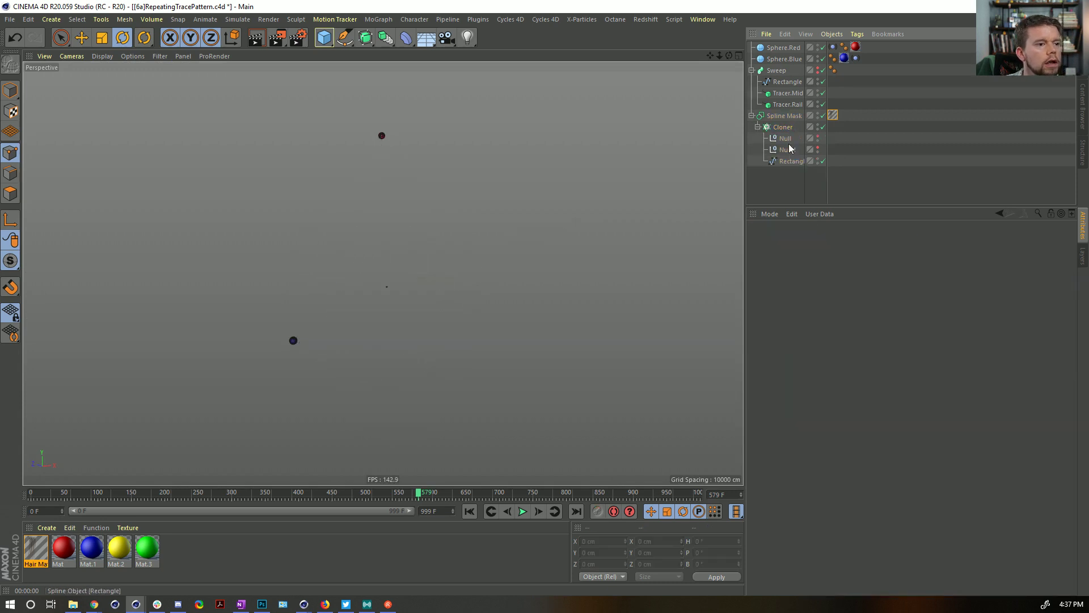
left_click(785, 117)
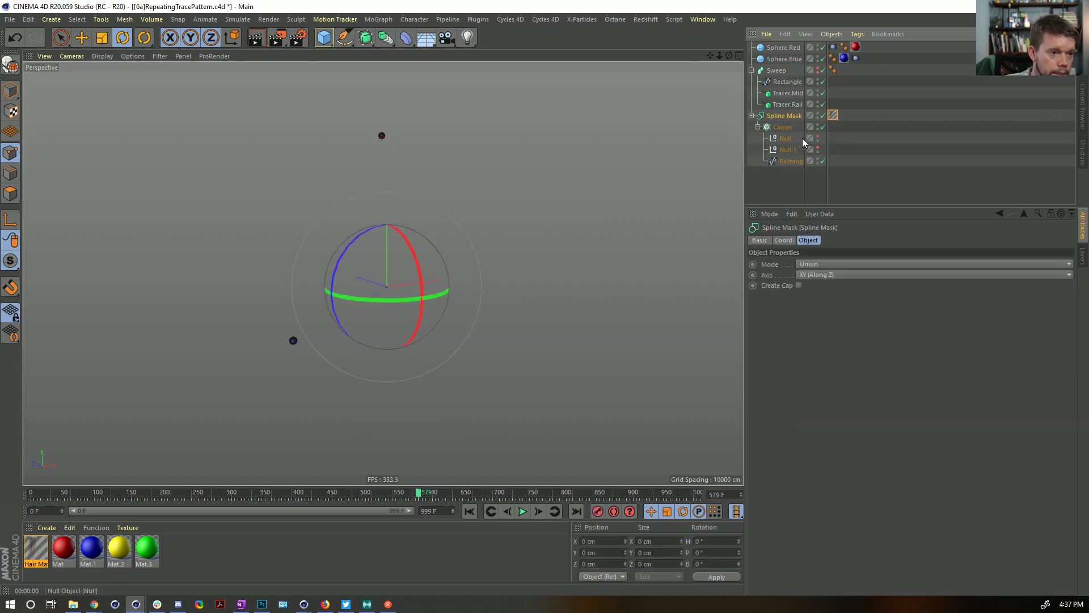
key("ctrl+r")
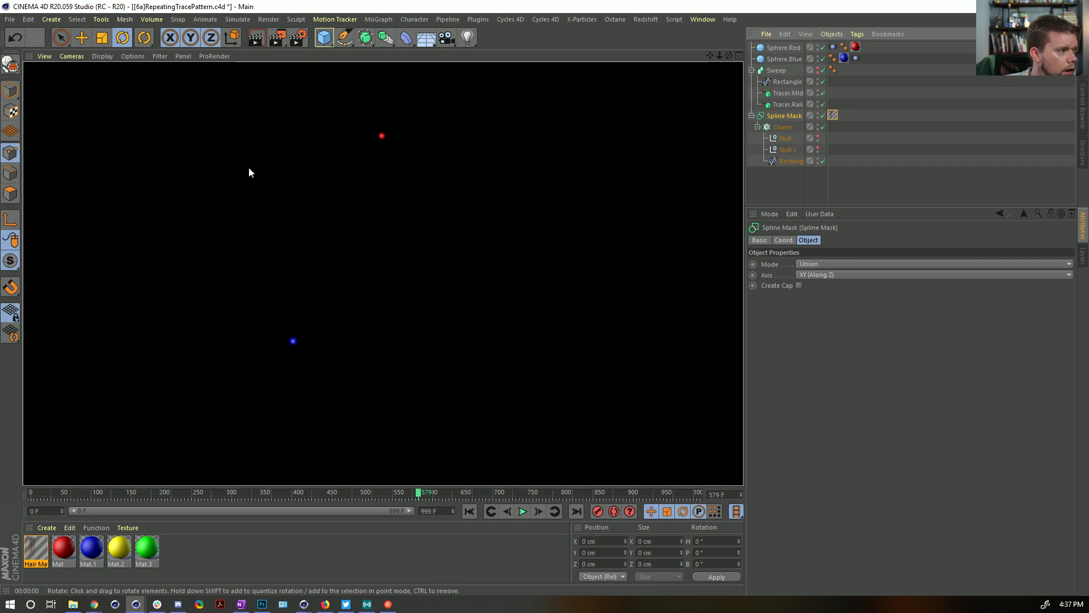
- Switch to Model mode and delete the Hair Material tag from the Spline Mask
left_click(11, 90)
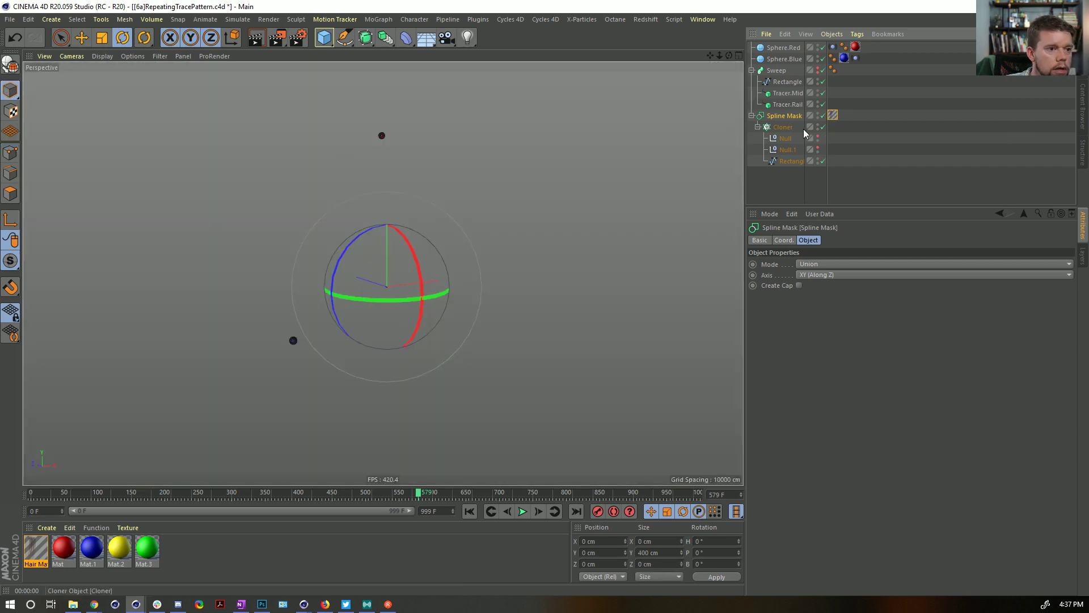
left_click(833, 115)
key("Delete")
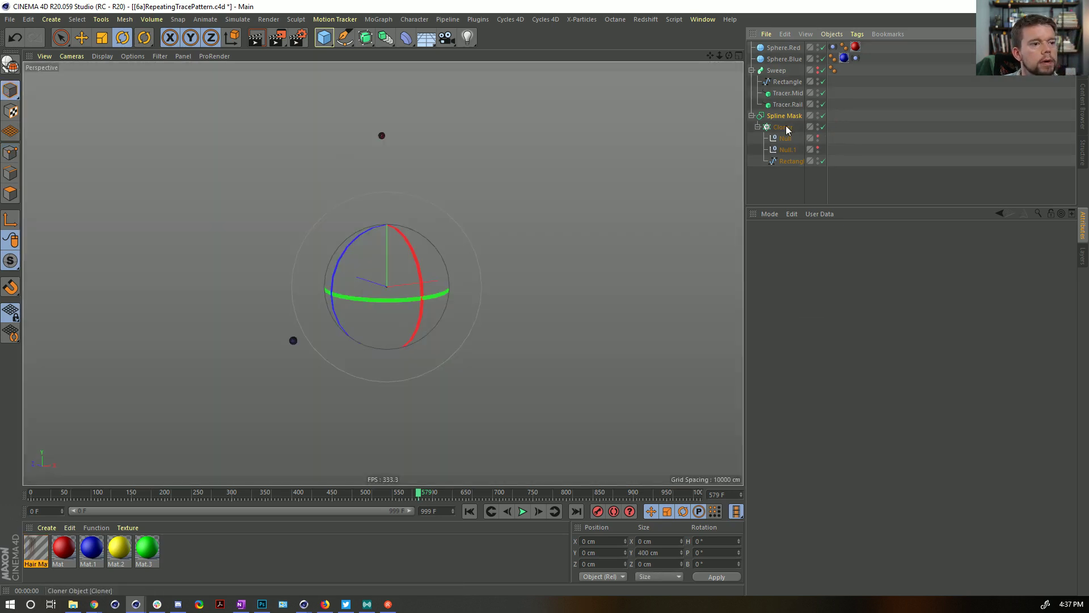
right_click(68, 550)
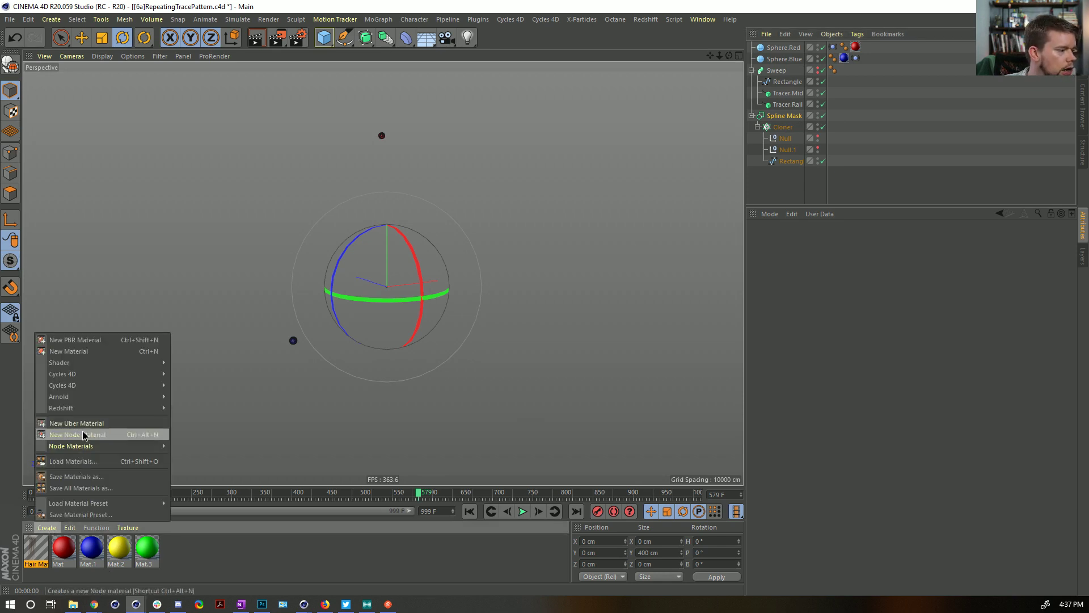
left_click(257, 260)
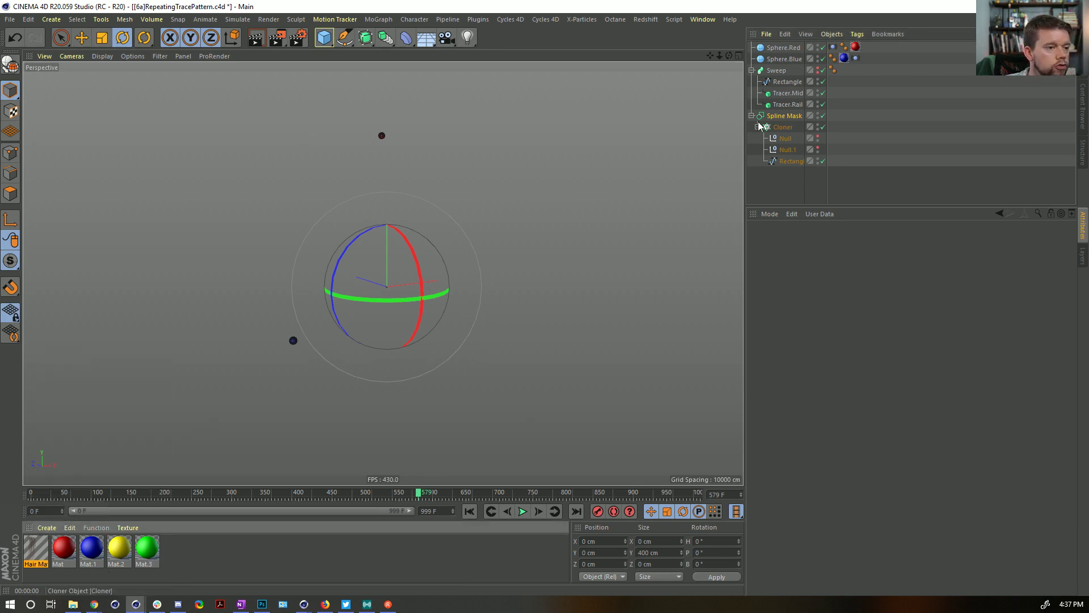
- Create an n-Side spline and a second Sweep, and put the n-Side and the Cloner inside that Sweep
left_click(344, 37)
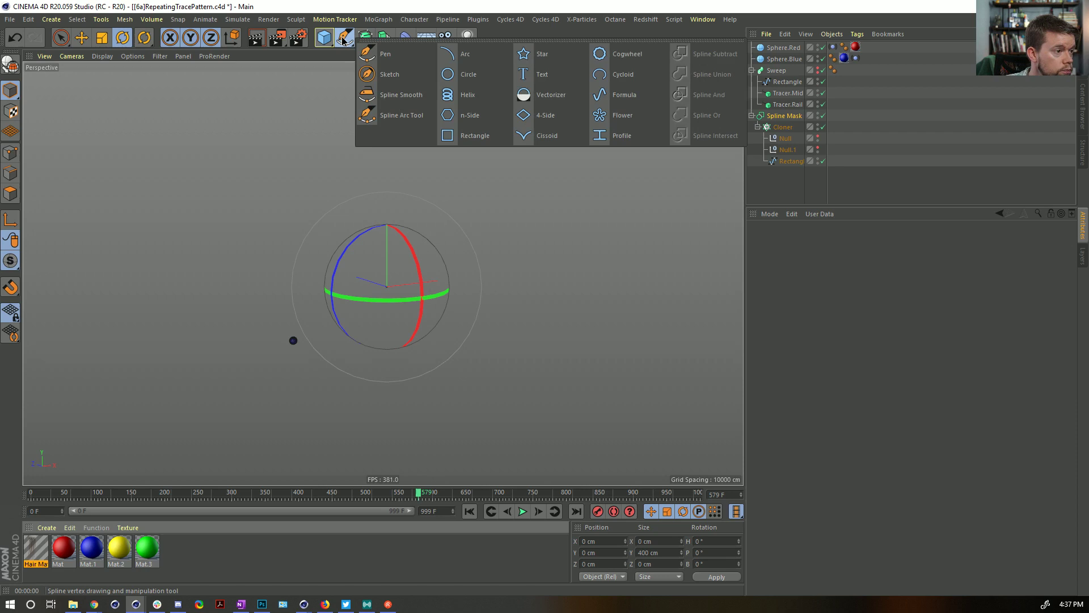
left_click(470, 115)
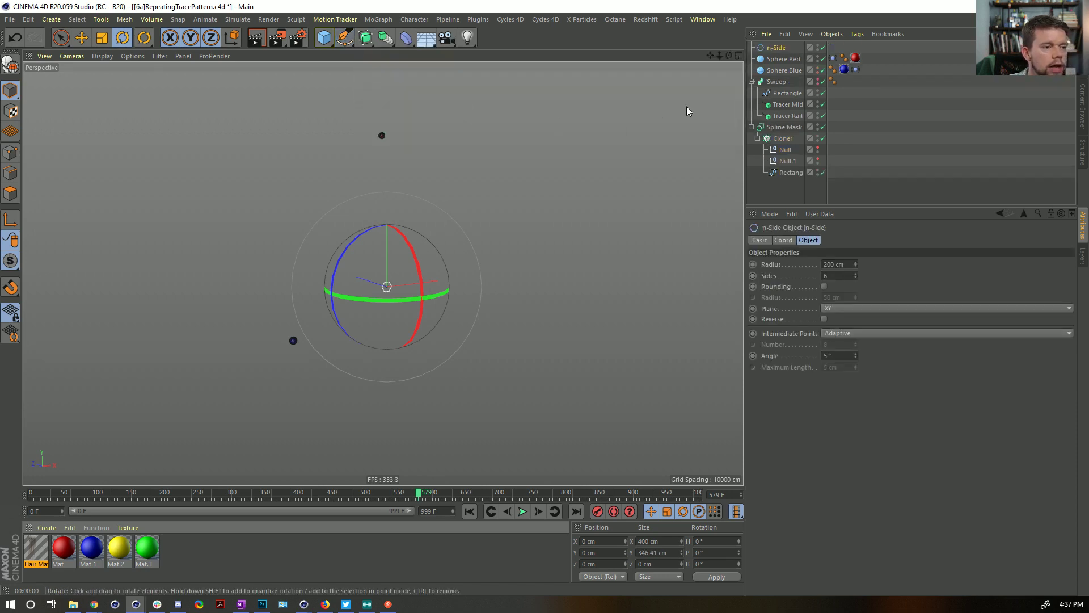
left_click(366, 38)
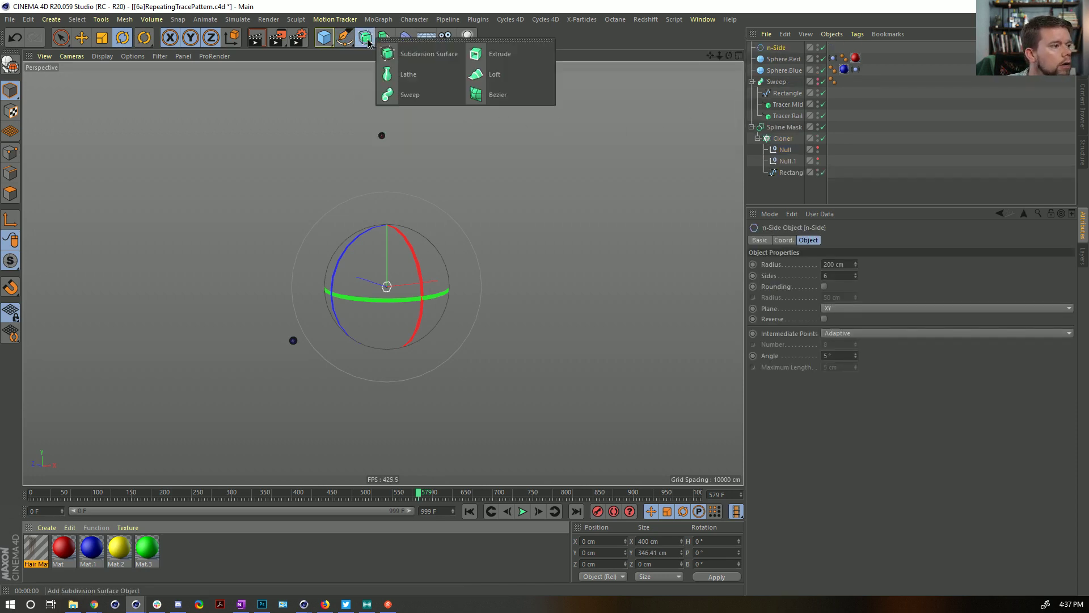
left_click(417, 90)
left_click_drag(776, 59, 785, 51)
left_click_drag(767, 136, 765, 137)
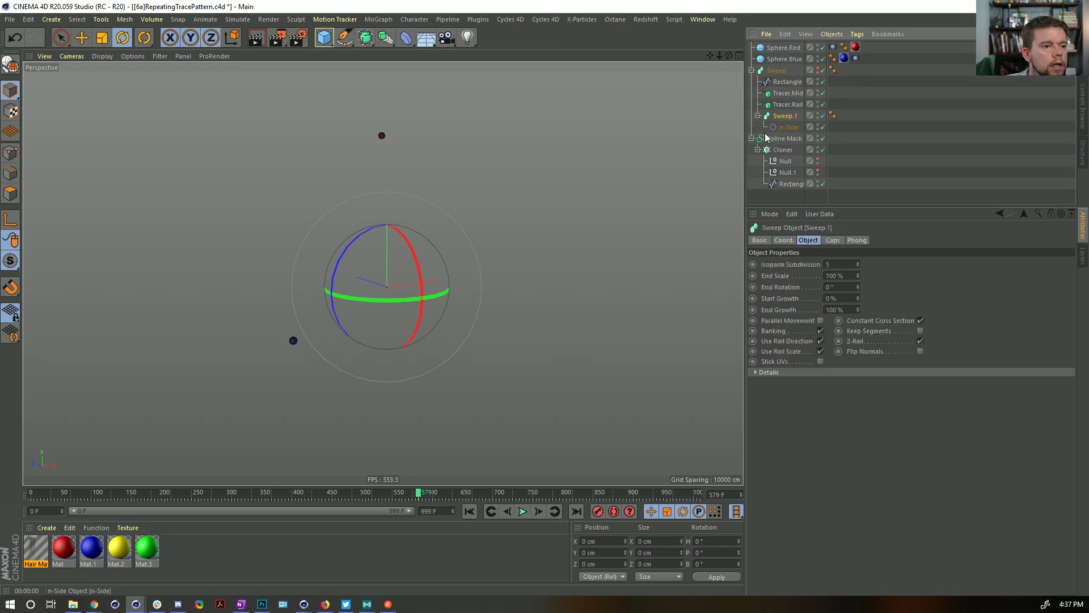
left_click_drag(757, 180, 781, 192)
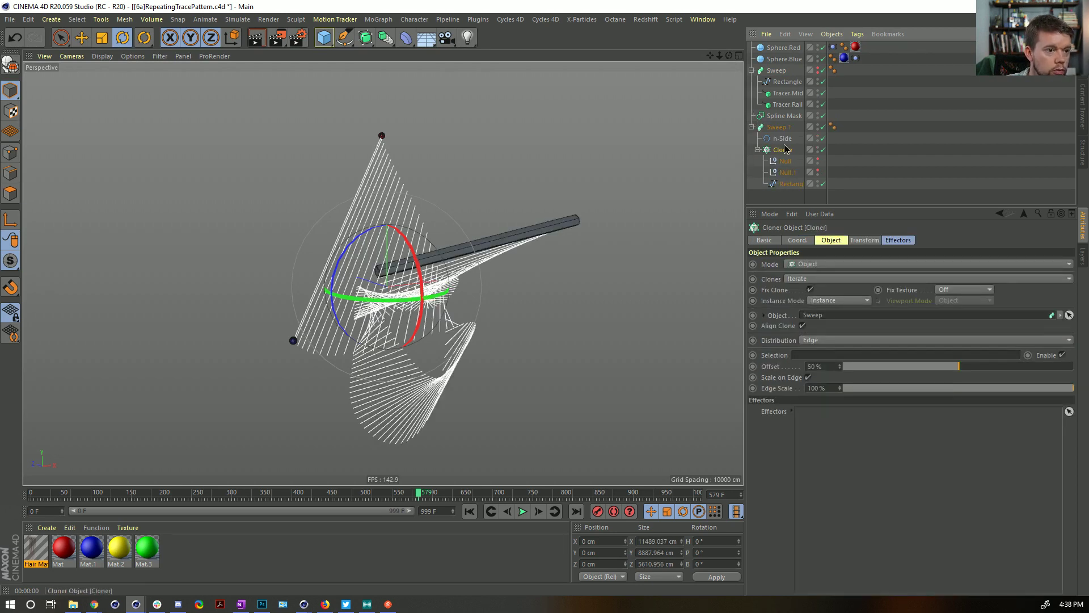
- Wrap the Cloner in a new Connect object and scale the n-Side profile down to a radius of about 38 cm
left_click_drag(386, 38, 519, 75)
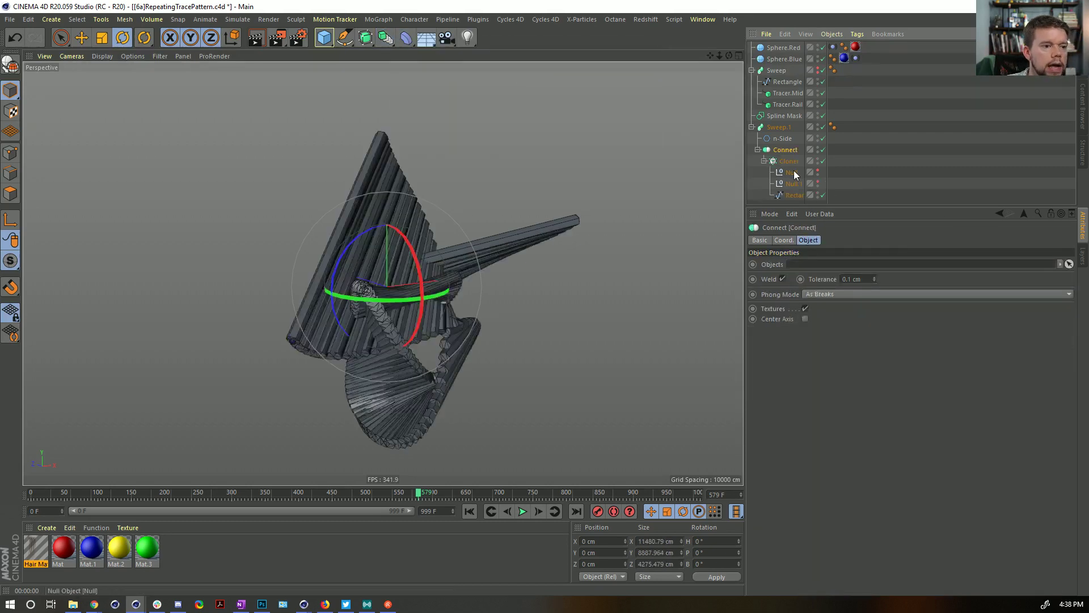
key("t")
left_click_drag(522, 263, 382, 383)
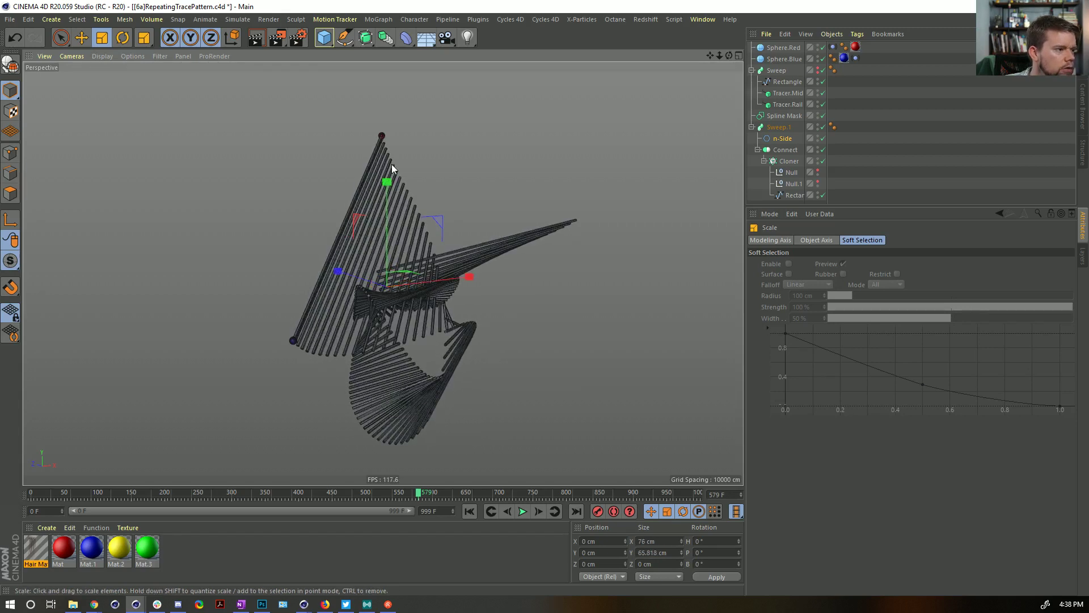
scroll(450, 219, "up", 3)
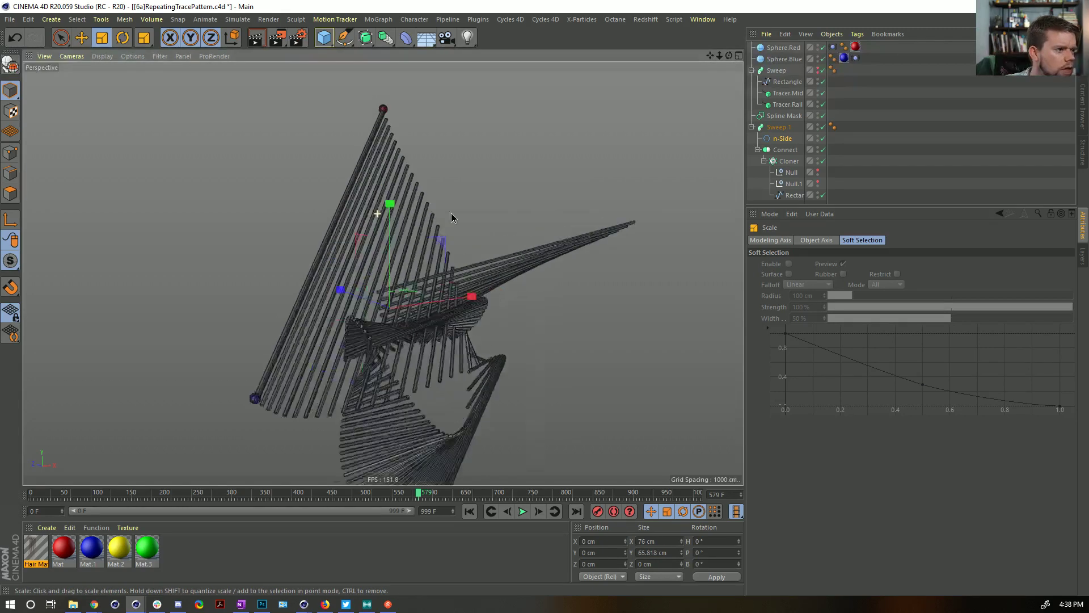
- Set the start and end caps of Sweep.1 to None
left_click(778, 127)
left_click(833, 240)
left_click(871, 265)
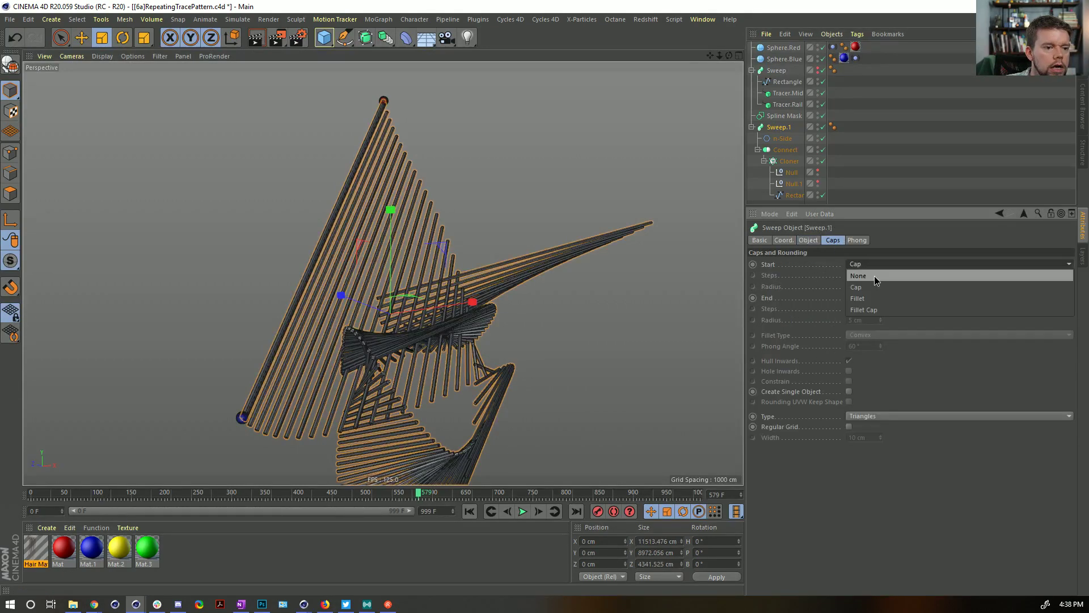
left_click(875, 277)
left_click(867, 299)
left_click(867, 309)
left_click(874, 170)
- Frame the swept line pattern and play the animation to examine how it builds up
middle_click_drag(475, 327, 477, 213, "alt")
right_click_drag(477, 214, 468, 231, "alt")
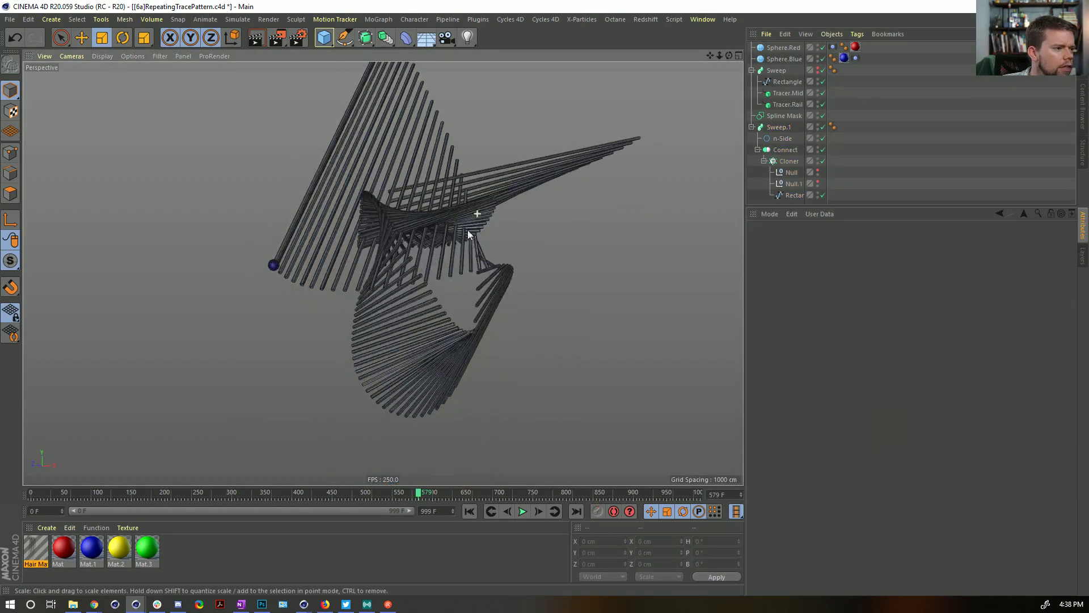
left_click(522, 511)
scroll(446, 315, "down", 2)
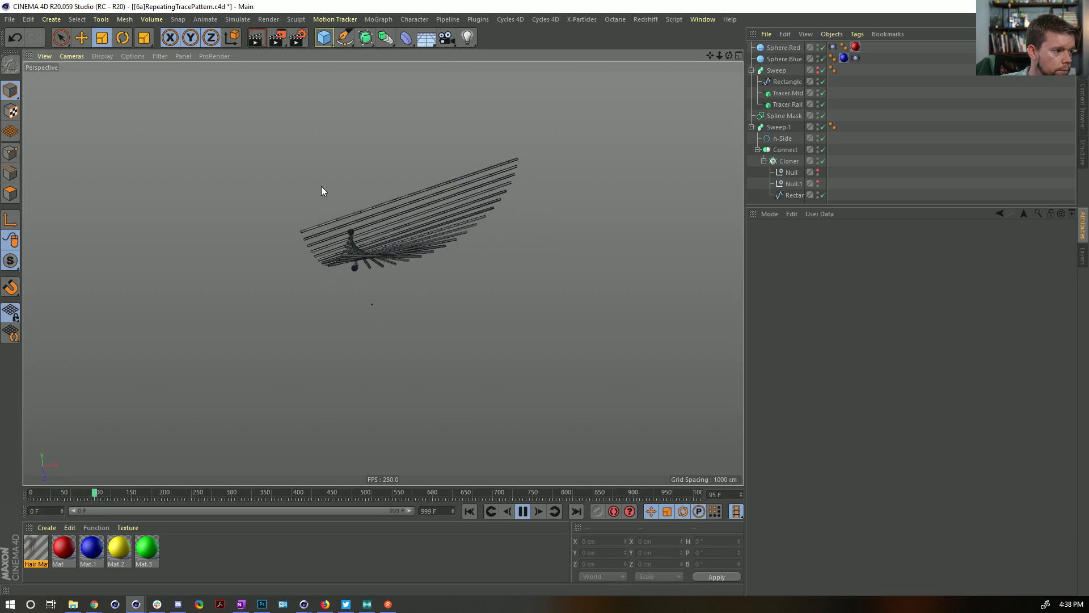
- Limit Tracer.Mid and Tracer.Rail From End with an amount of 55 and temporarily show the original Sweep's surface
left_click(788, 93)
left_click(788, 105, "ctrl")
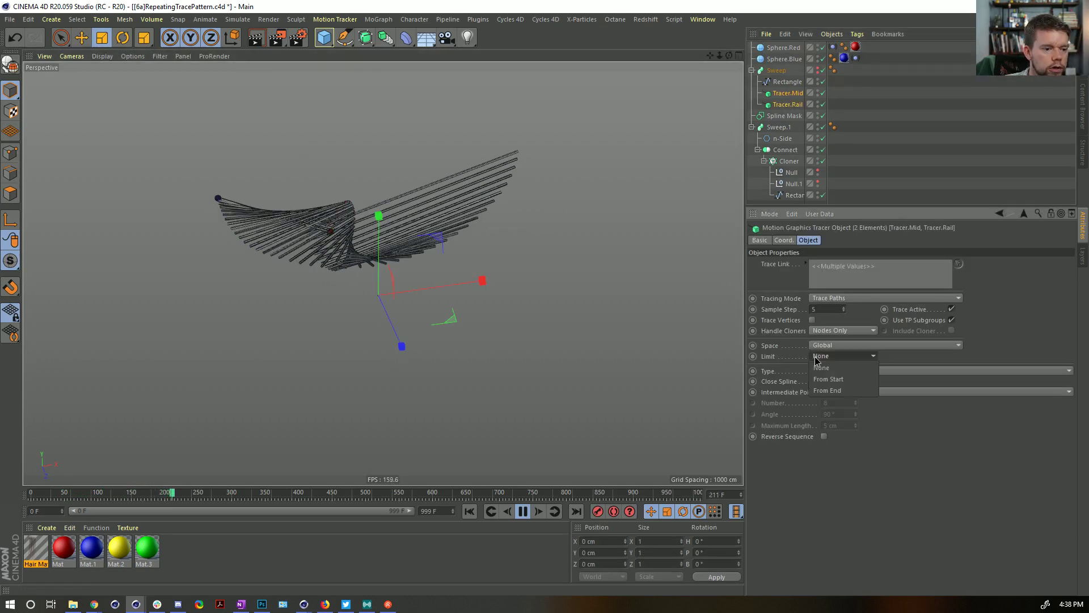
left_click(840, 355)
left_click(836, 389)
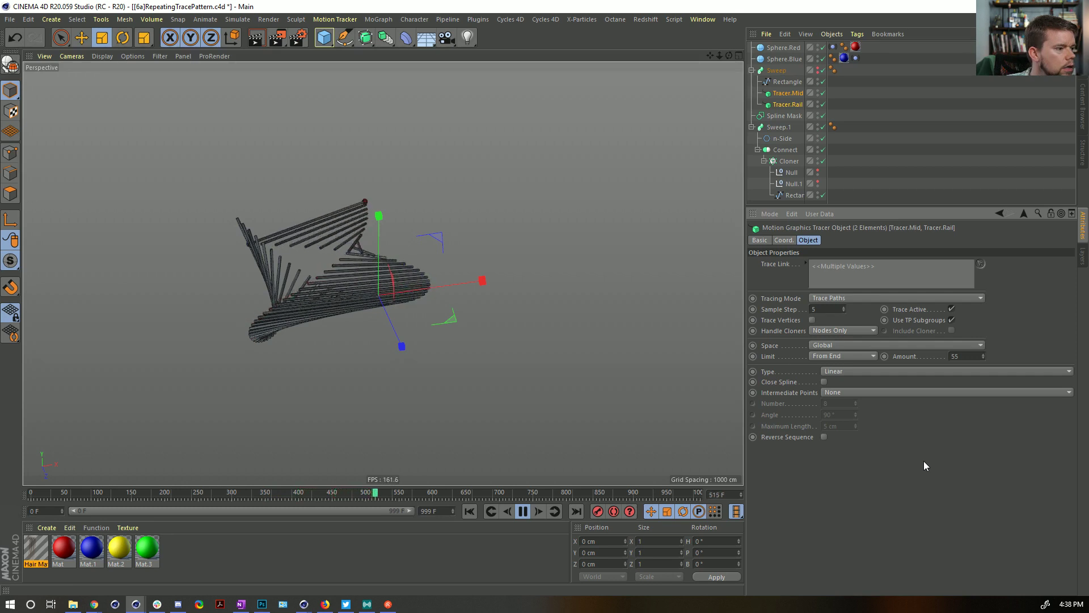
left_click(819, 70)
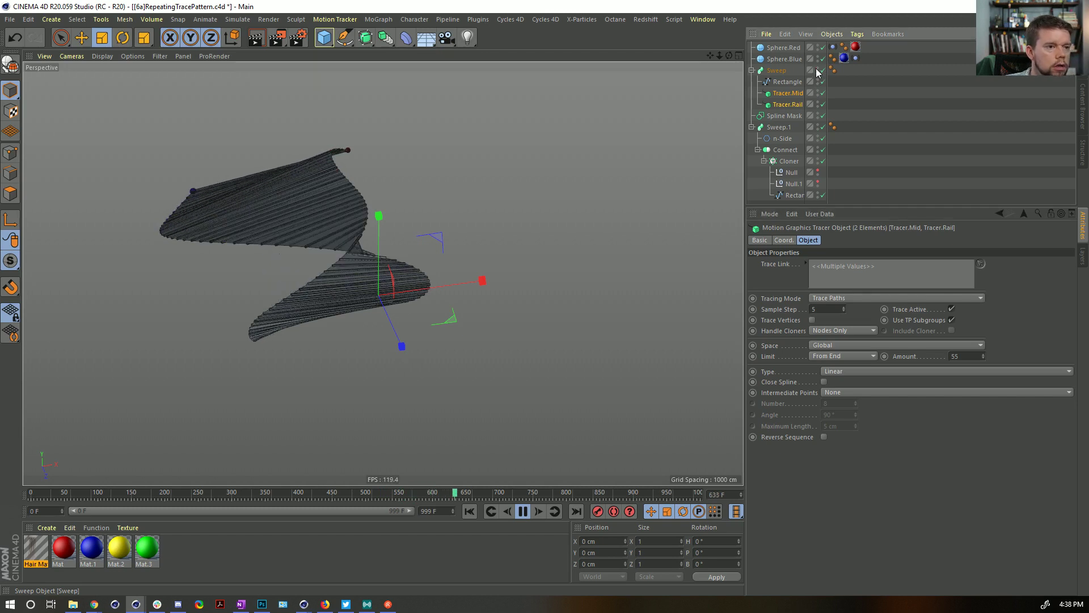
left_click(849, 106)
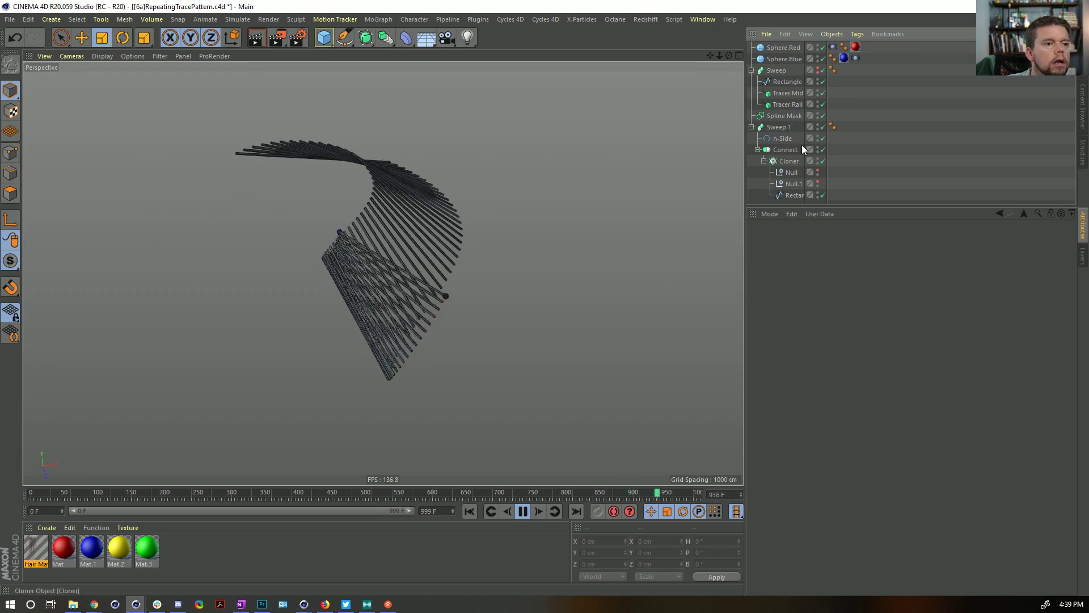
- Set the Limit of Tracer.Mid and Tracer.Rail back to None
left_click(788, 94)
left_click(787, 104, "ctrl")
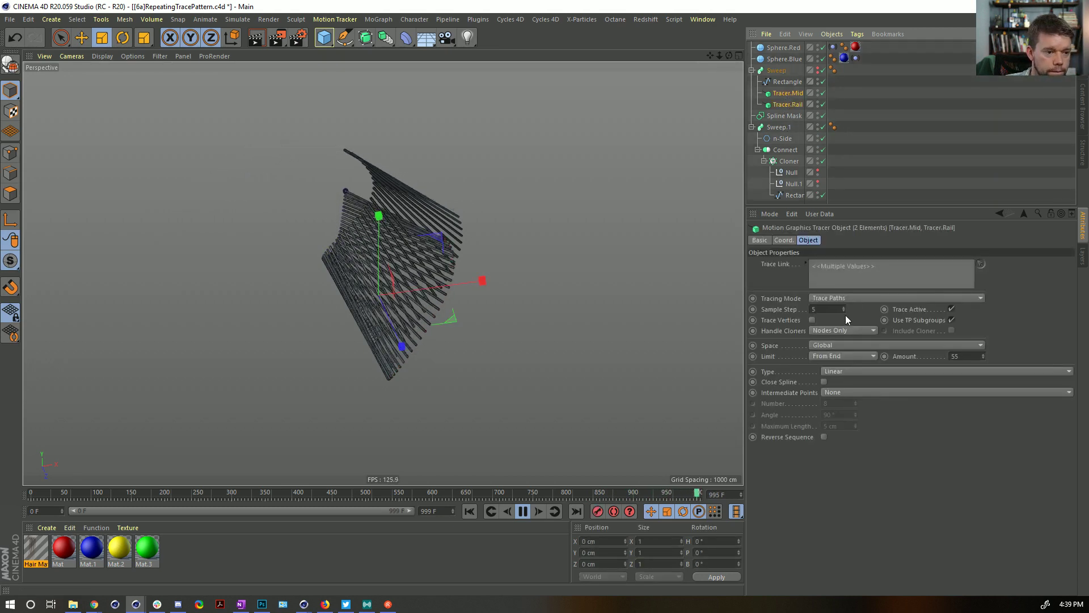
left_click(829, 356)
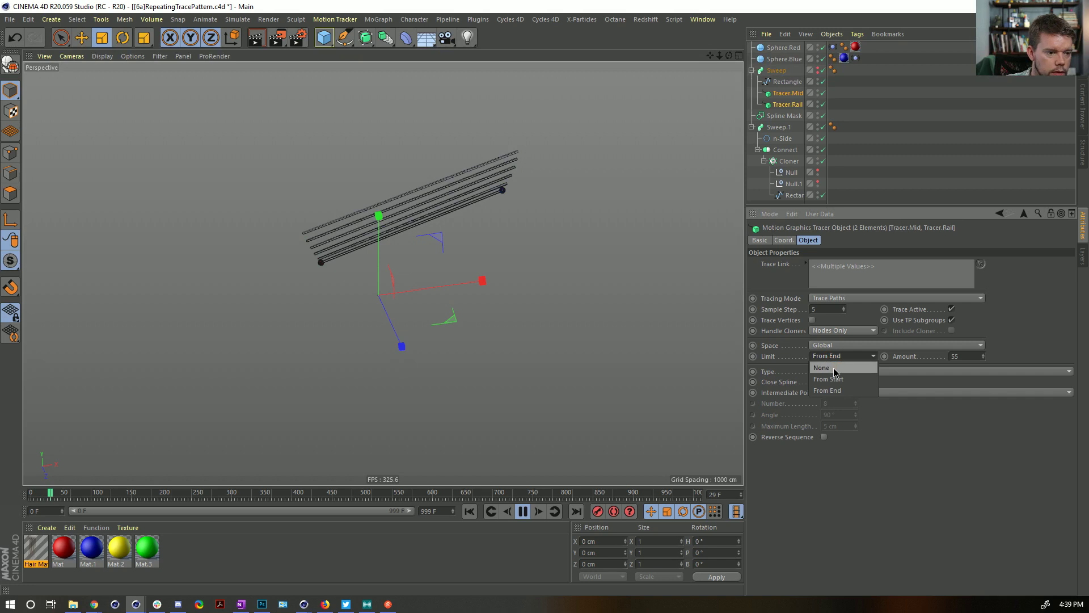
left_click(835, 369)
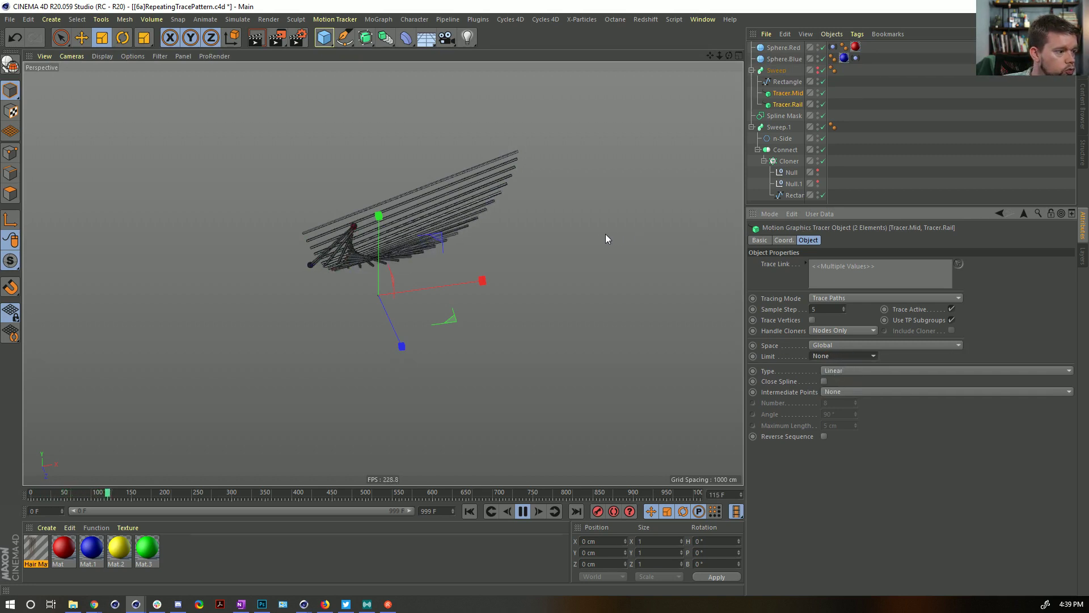
left_click(783, 139)
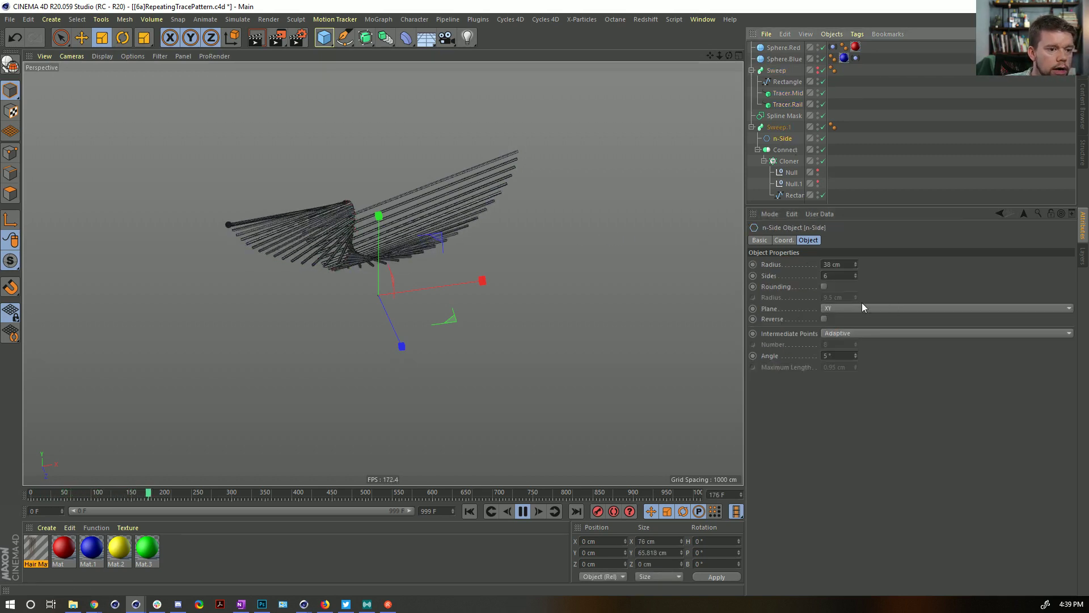
left_click(628, 236)
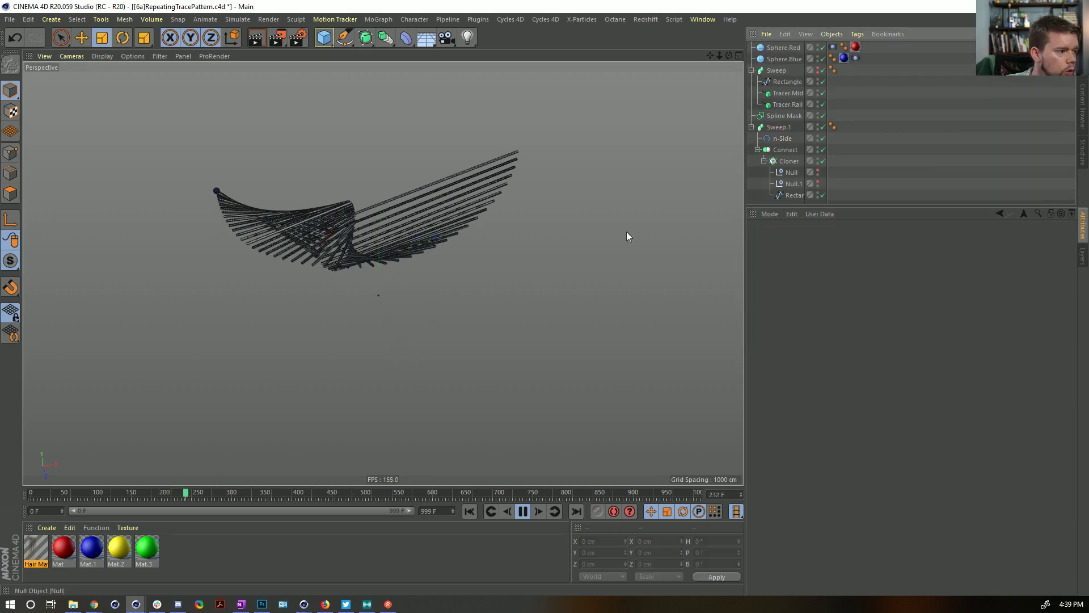
right_click_drag(376, 230, 407, 246, "alt")
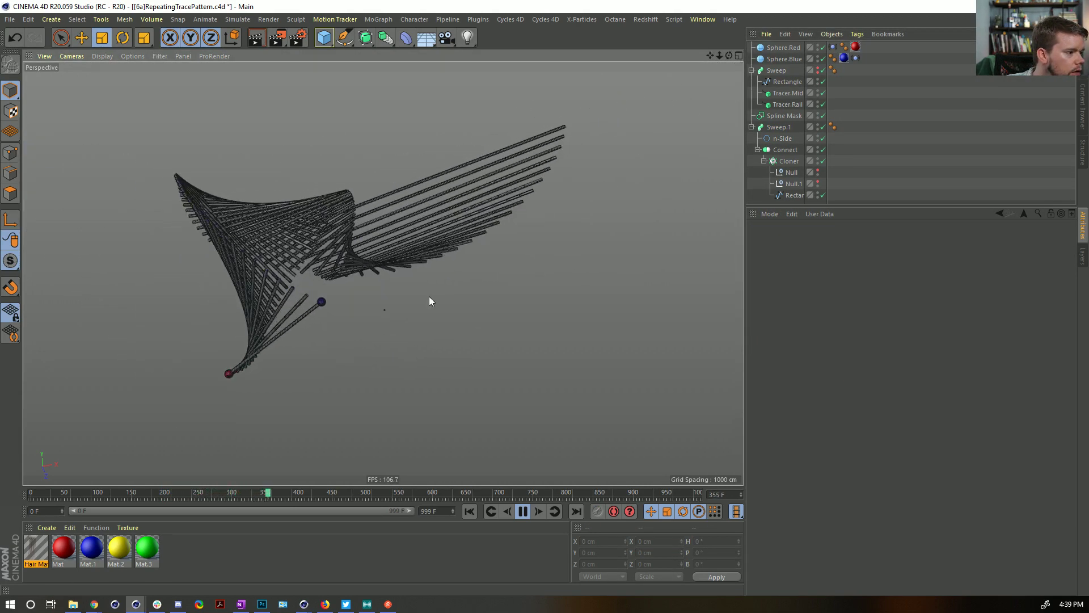
- Set the Sample Step of Tracer.Mid and Tracer.Rail to 2 and restart the animation from the first frame
left_click(788, 93)
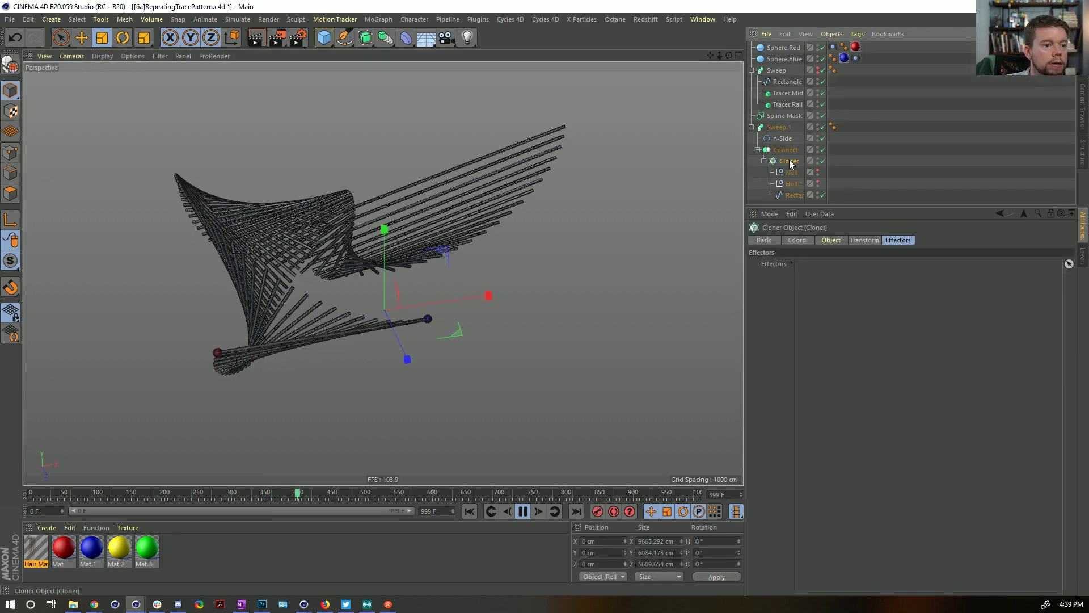
left_click(788, 105, "ctrl")
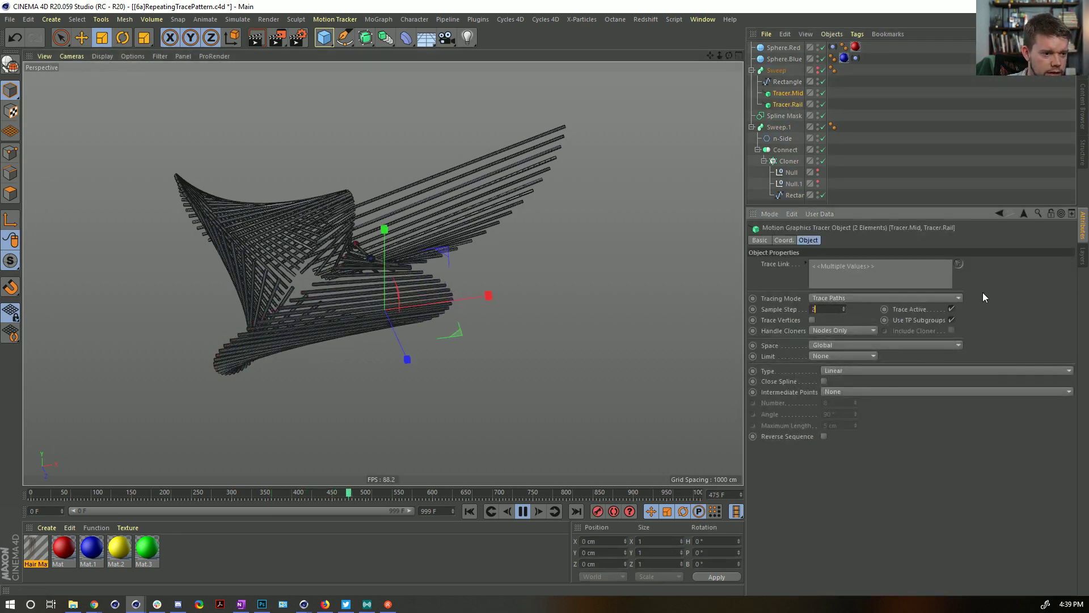
left_click(469, 512)
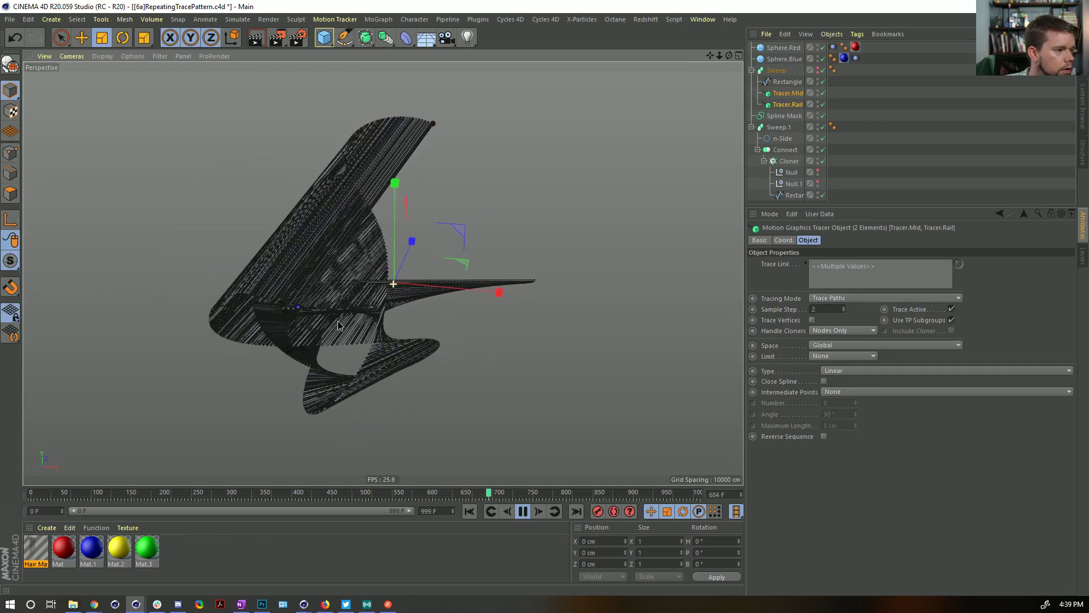
- Set the position Frequency of both spheres' Vibrate tags to 0.3 and restart the animation
scroll(370, 294, "up", 5)
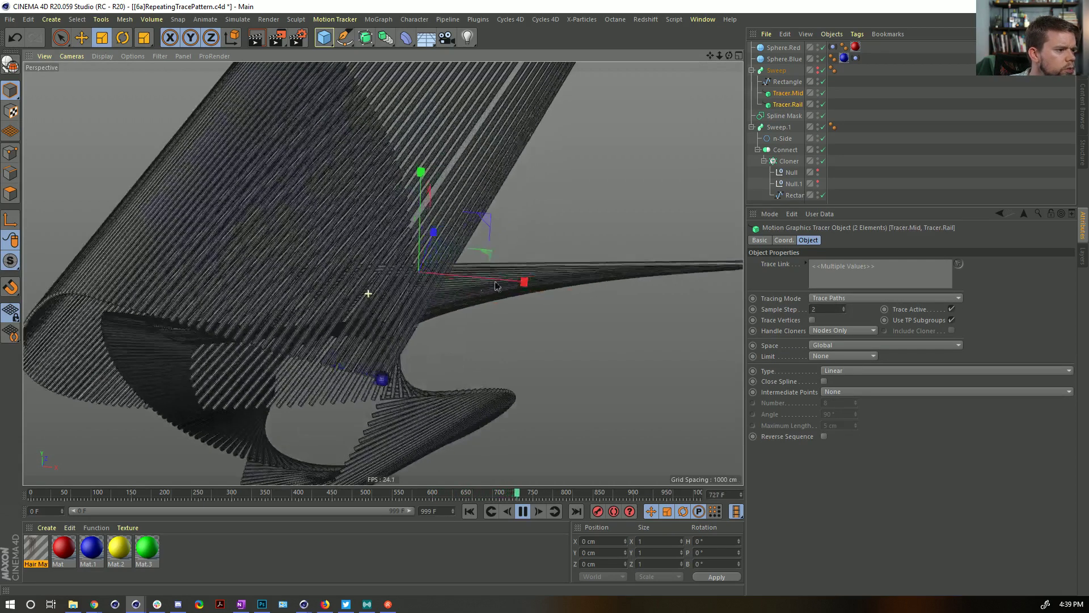
scroll(440, 290, "down", 3)
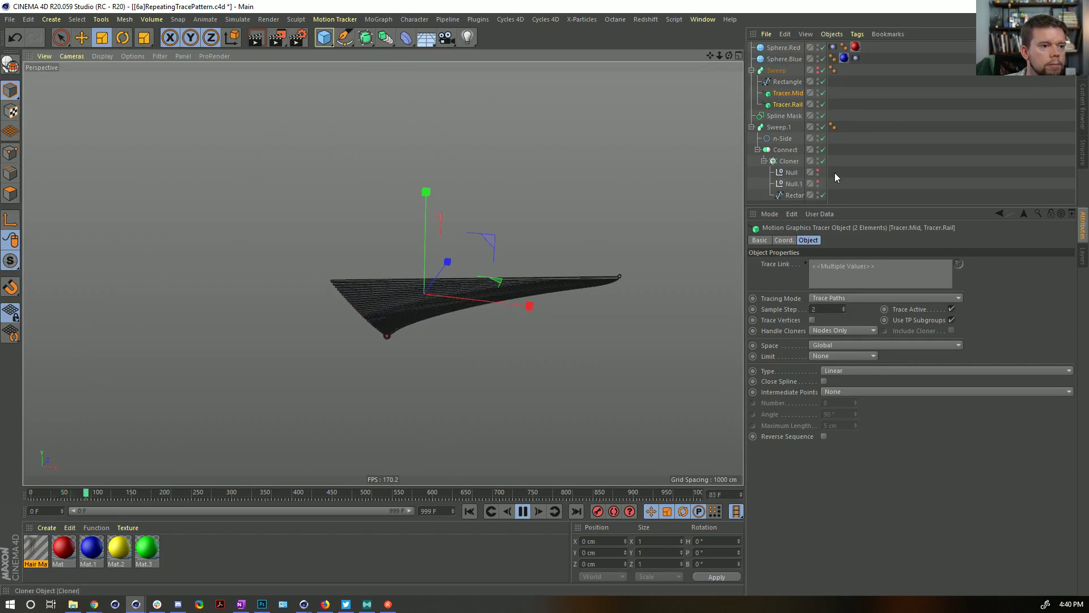
left_click(855, 58)
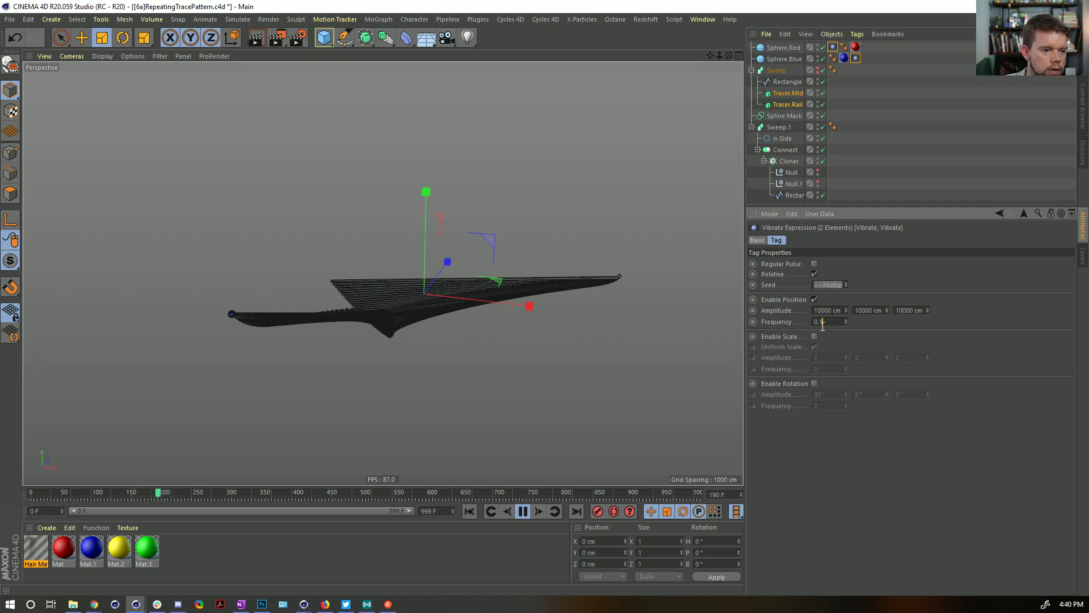
type(".3")
key("Return")
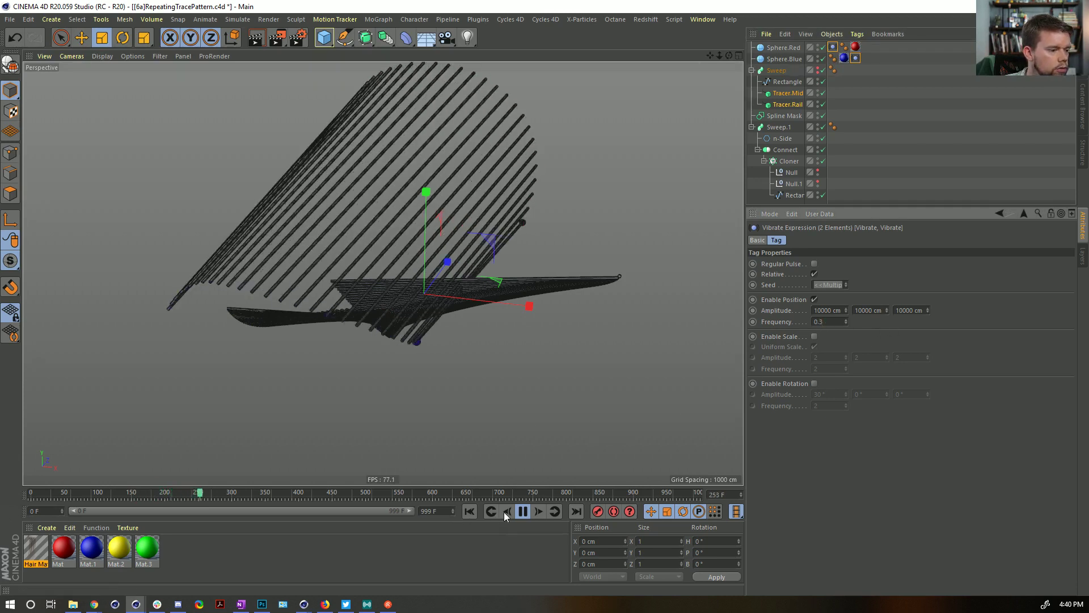
left_click(493, 510)
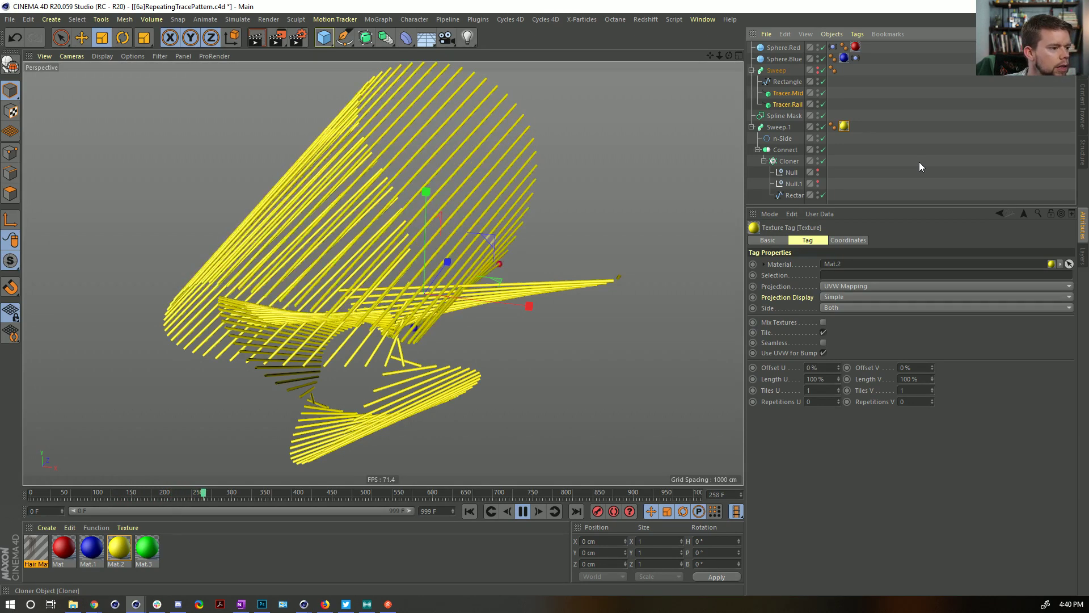
- Pause the animation at about frame 333 and save the scene
left_click(523, 511)
key("ctrl+s")
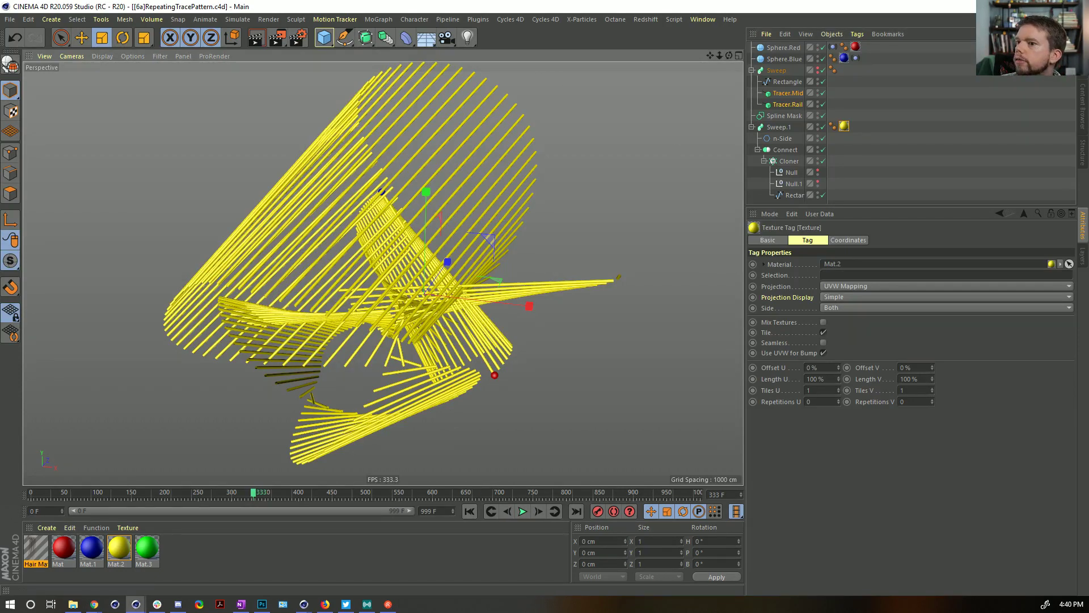
key("alt+Tab")
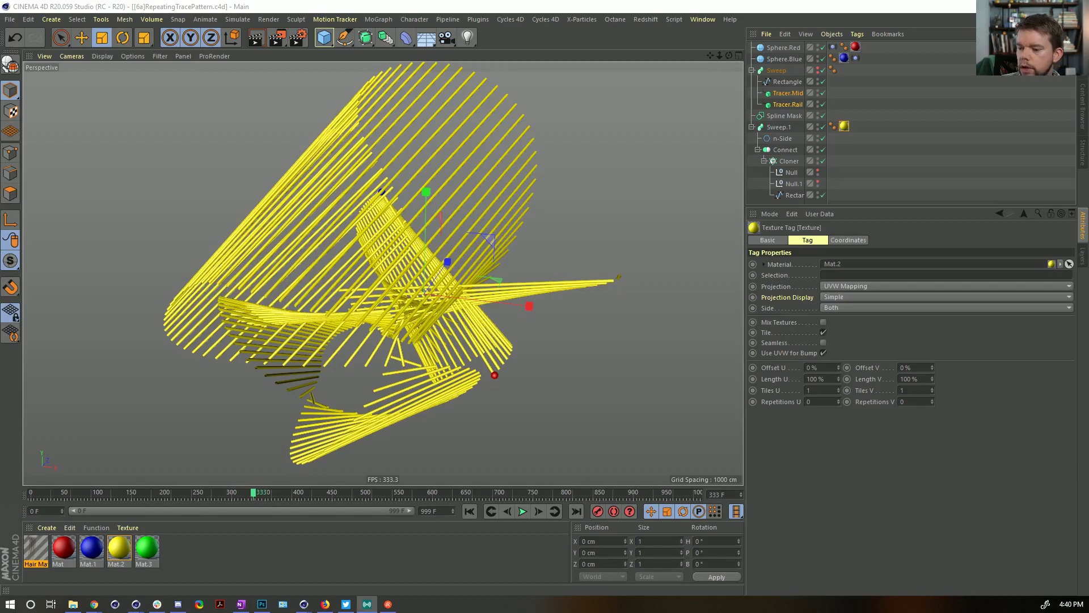